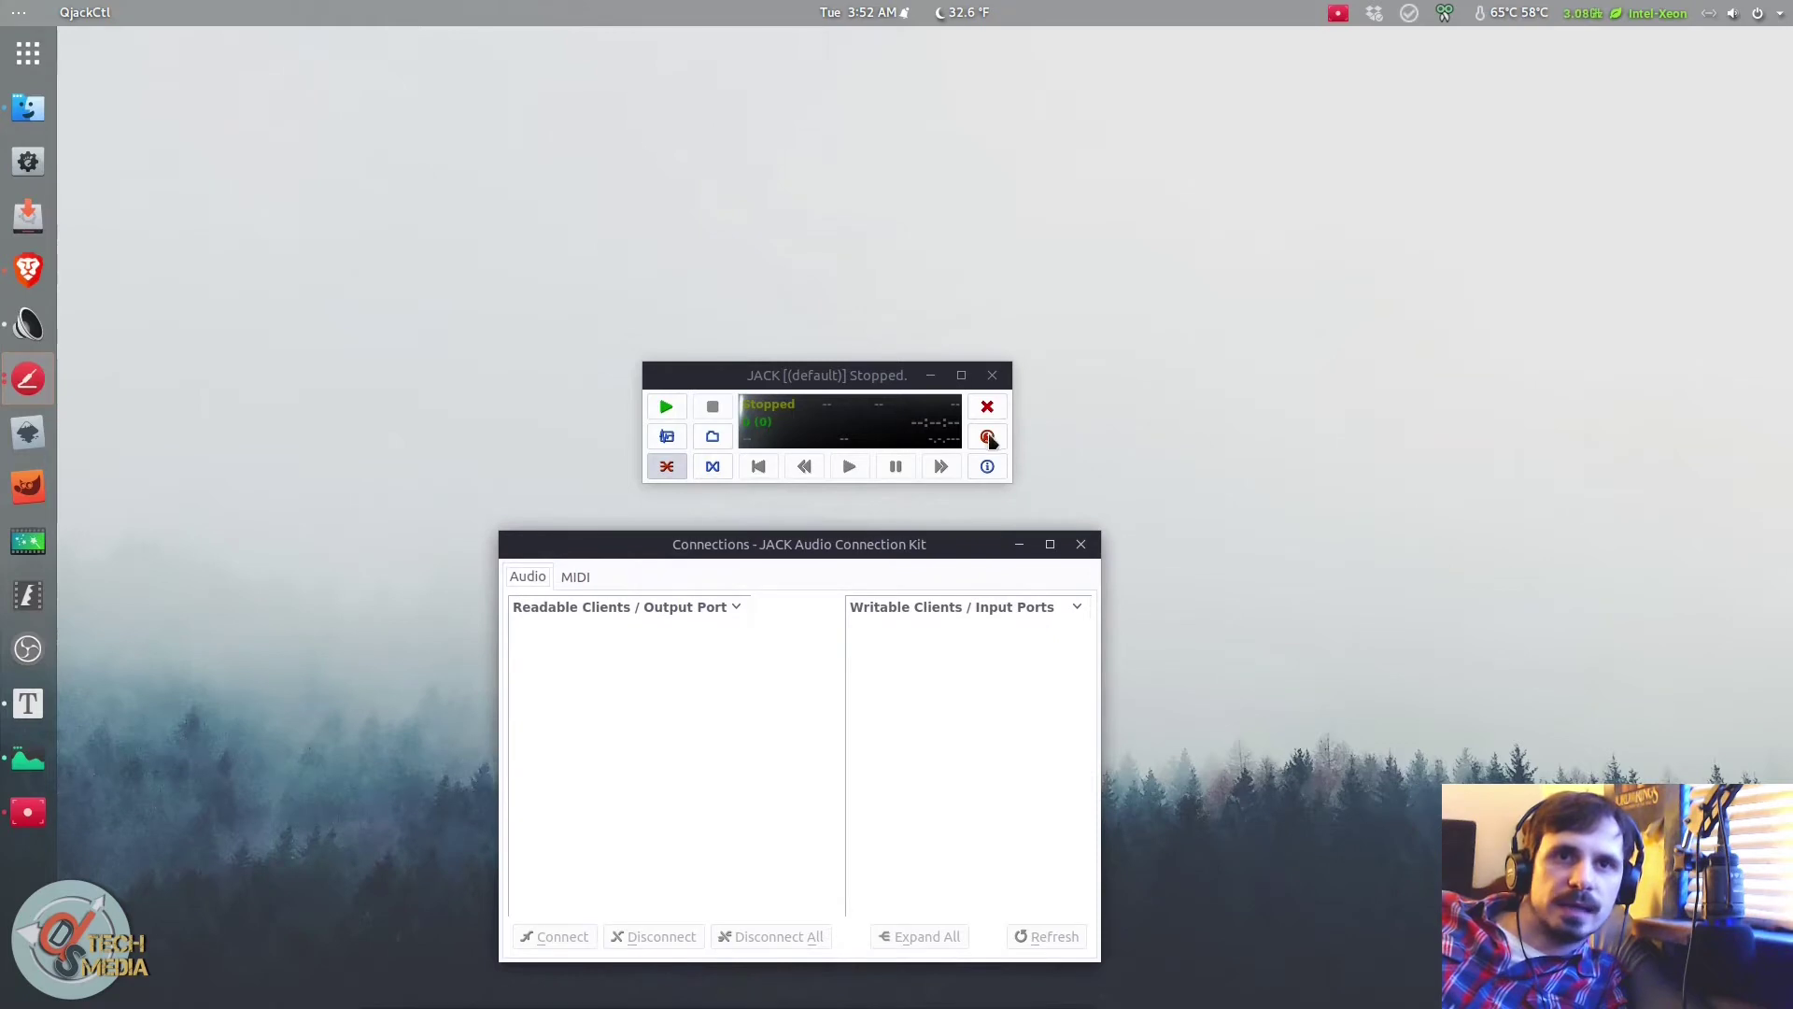
Step: Enable ALSA Sequencer support in the miscellaneous setup options and accept the change
click(548, 290)
click(583, 283)
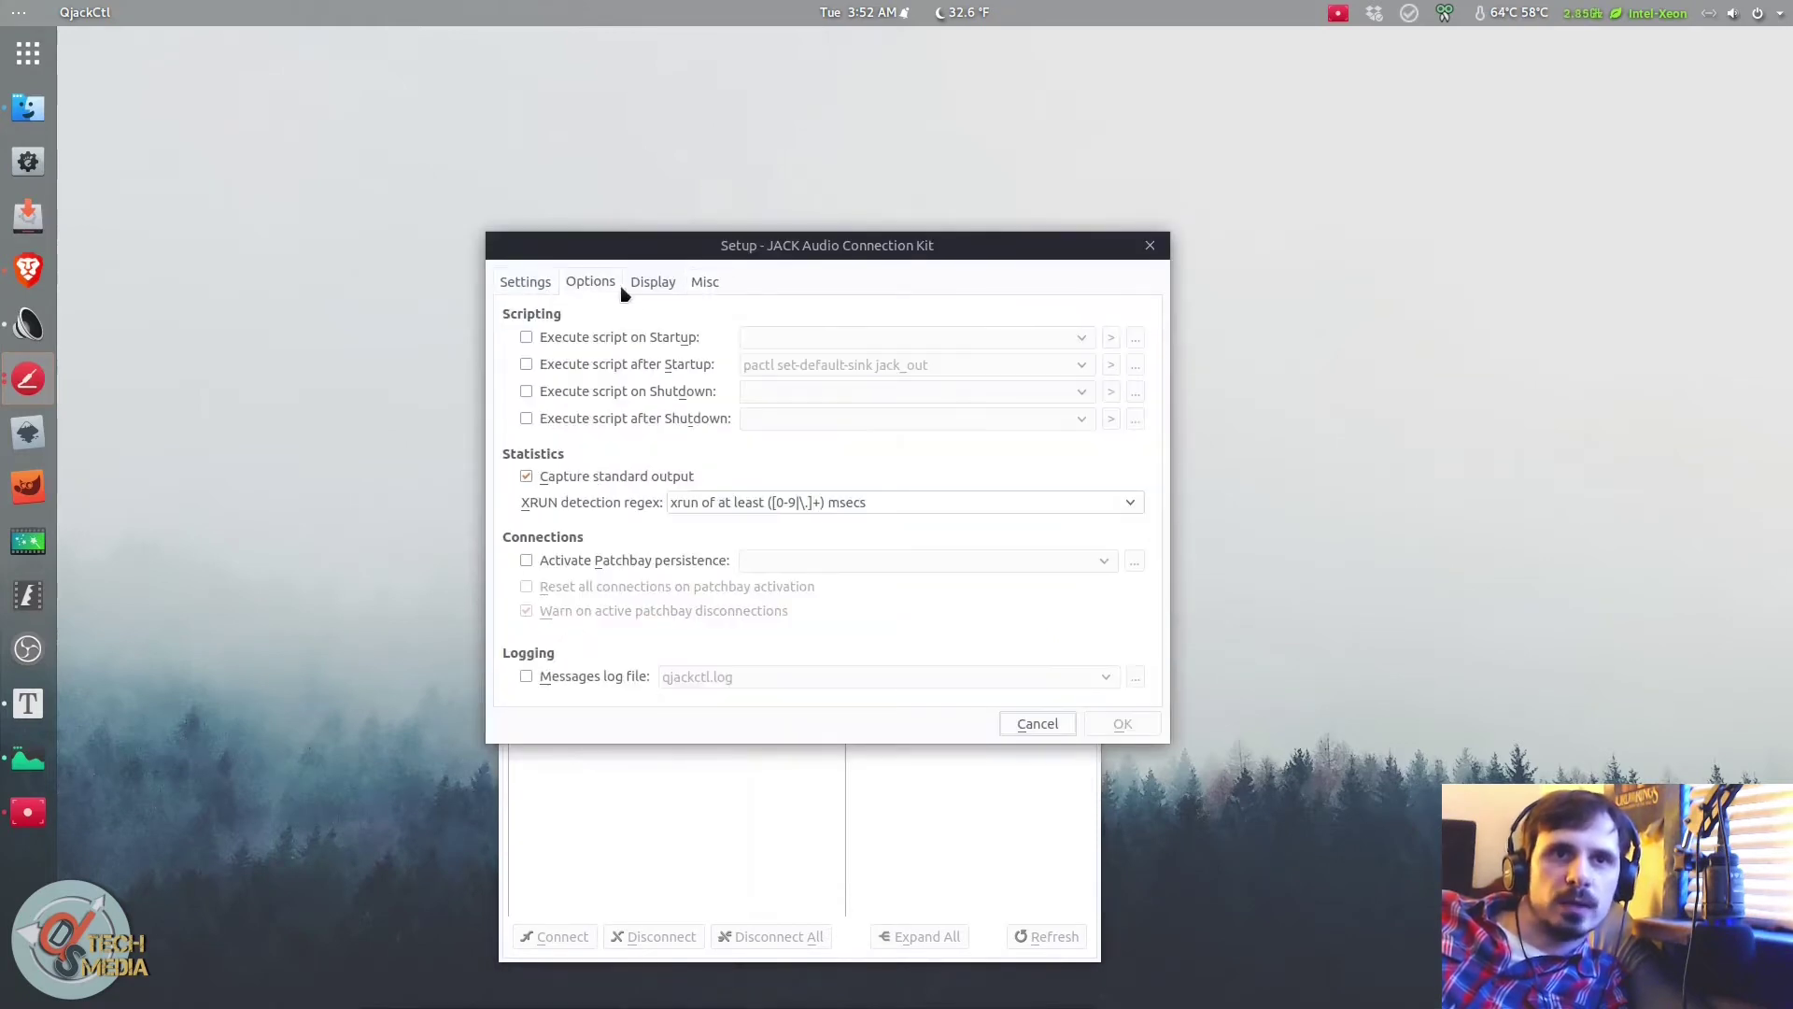
click(665, 282)
click(702, 281)
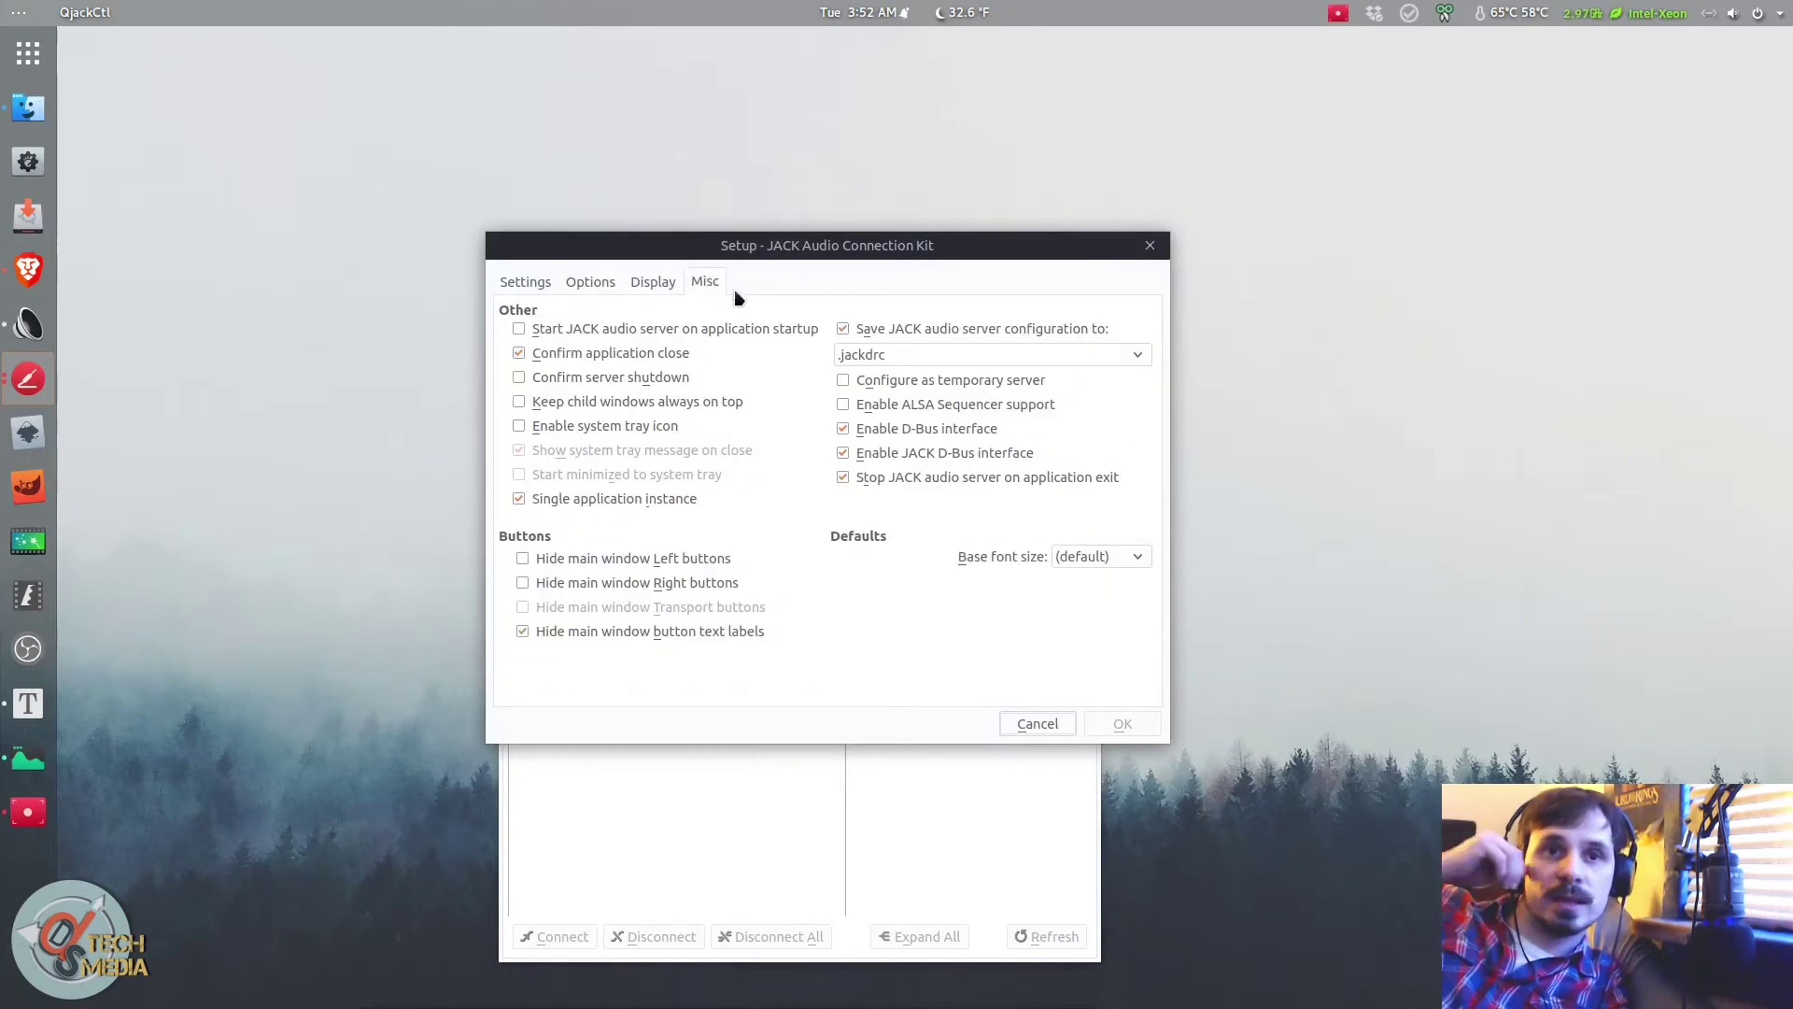
click(966, 414)
click(1123, 725)
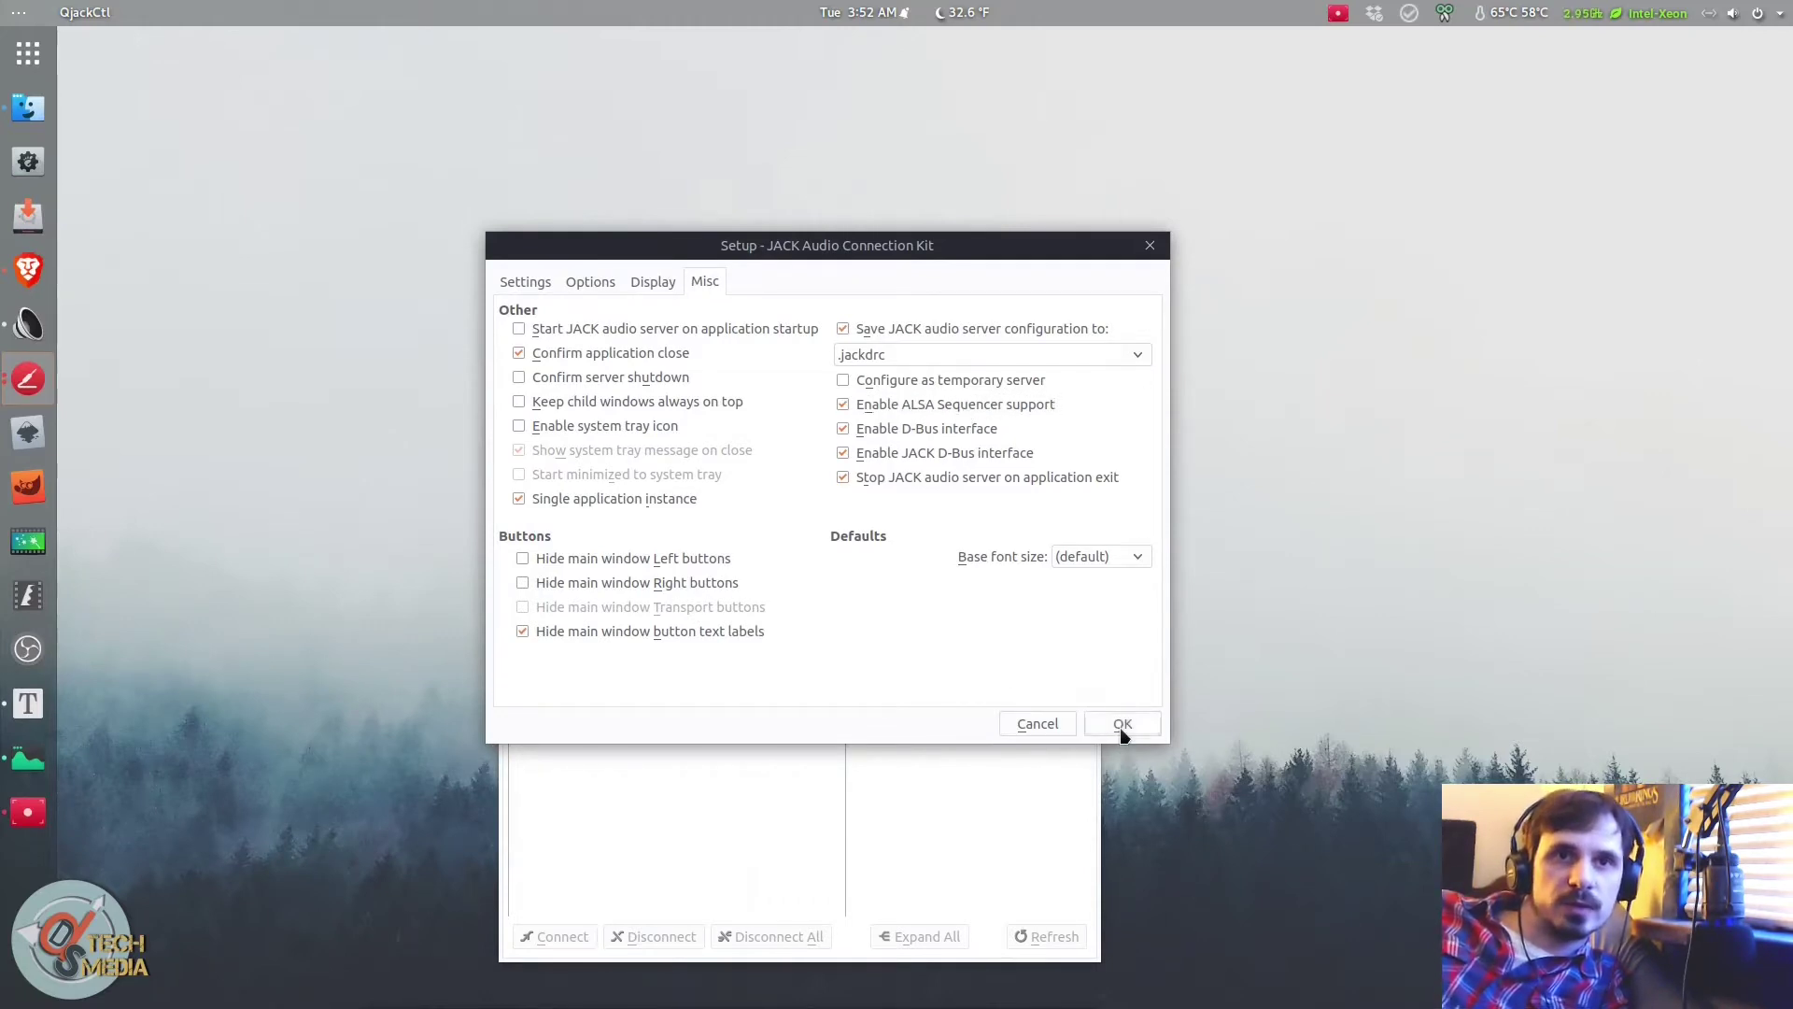
click(934, 463)
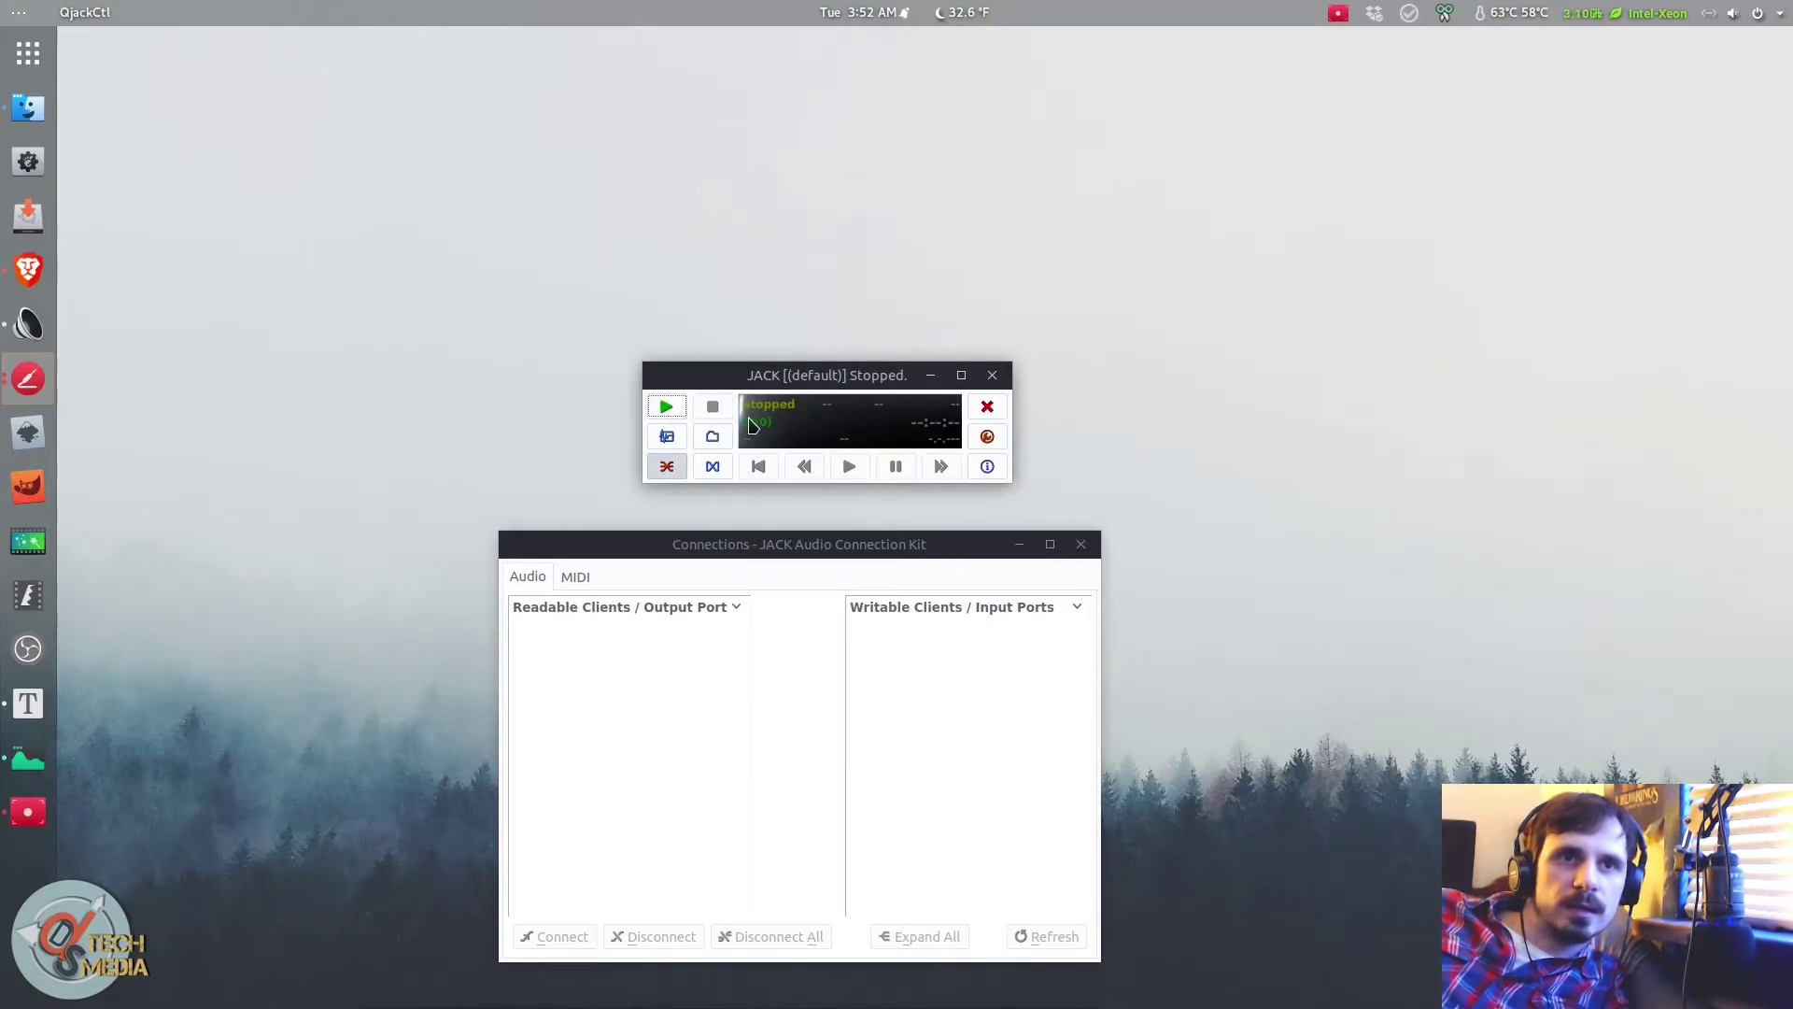
Step: Quit and relaunch QjackCtl, and display the ALSA connections with all clients expanded
click(990, 408)
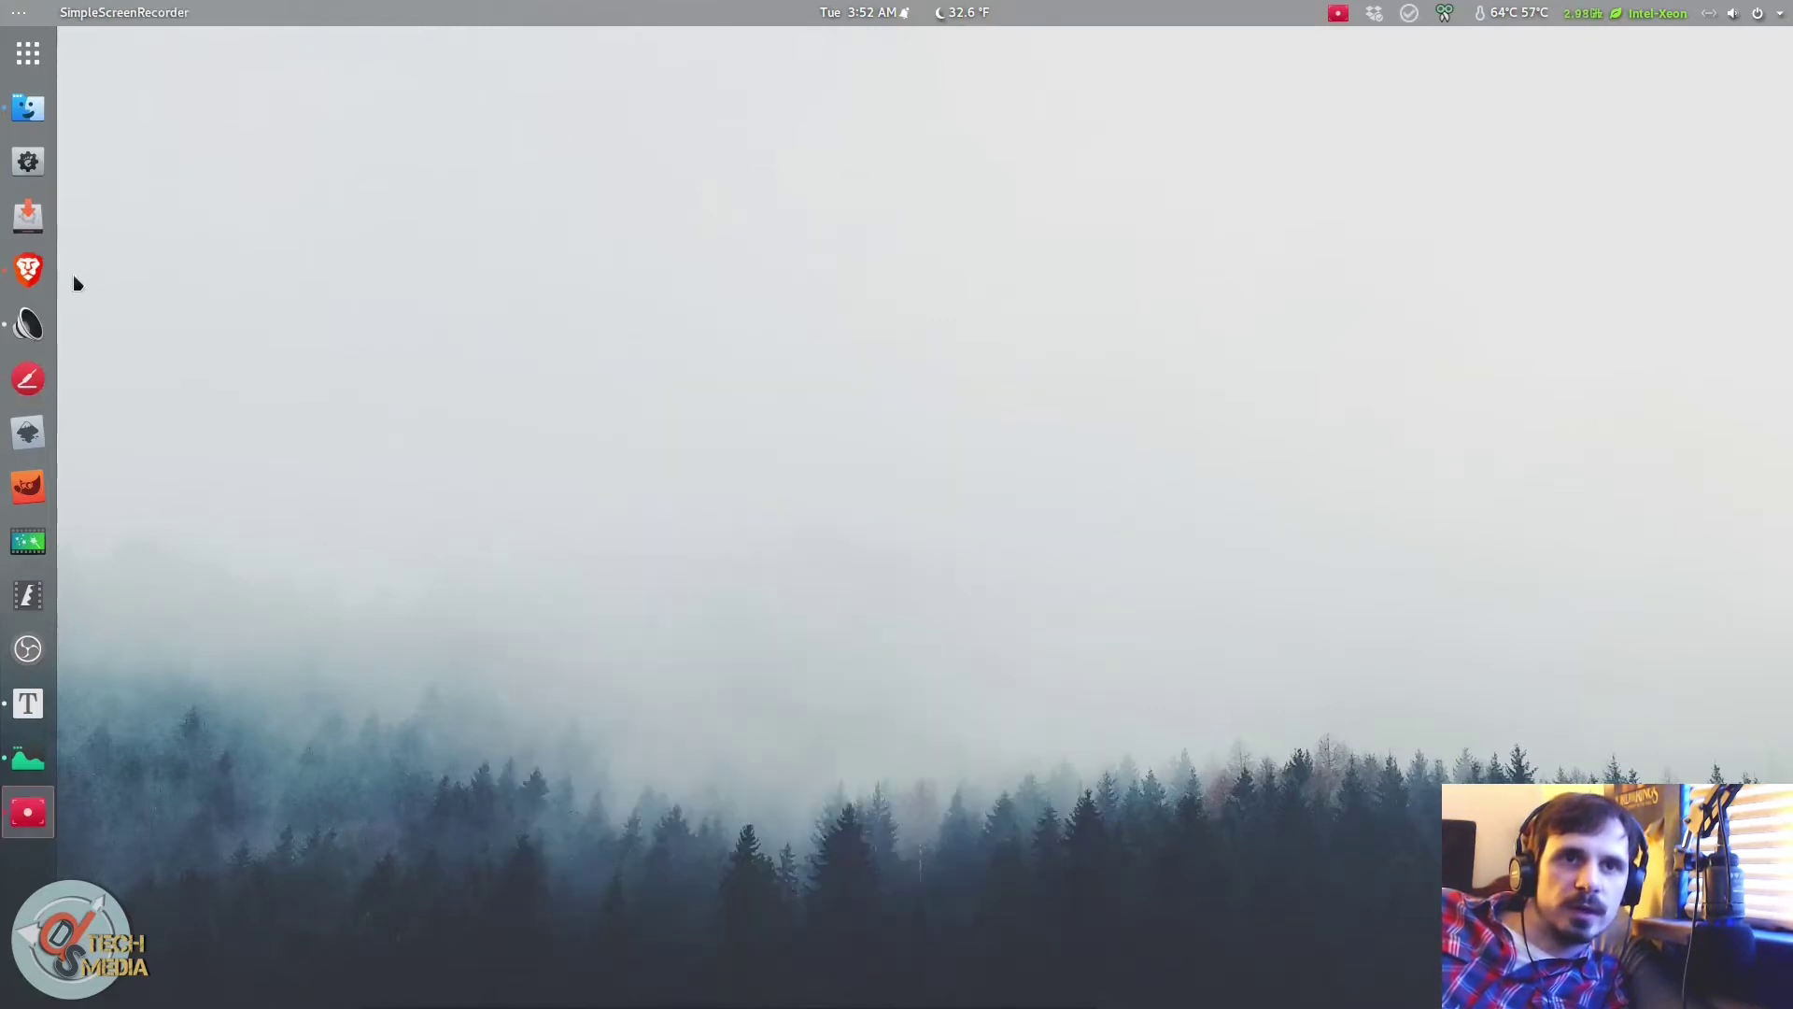
click(19, 373)
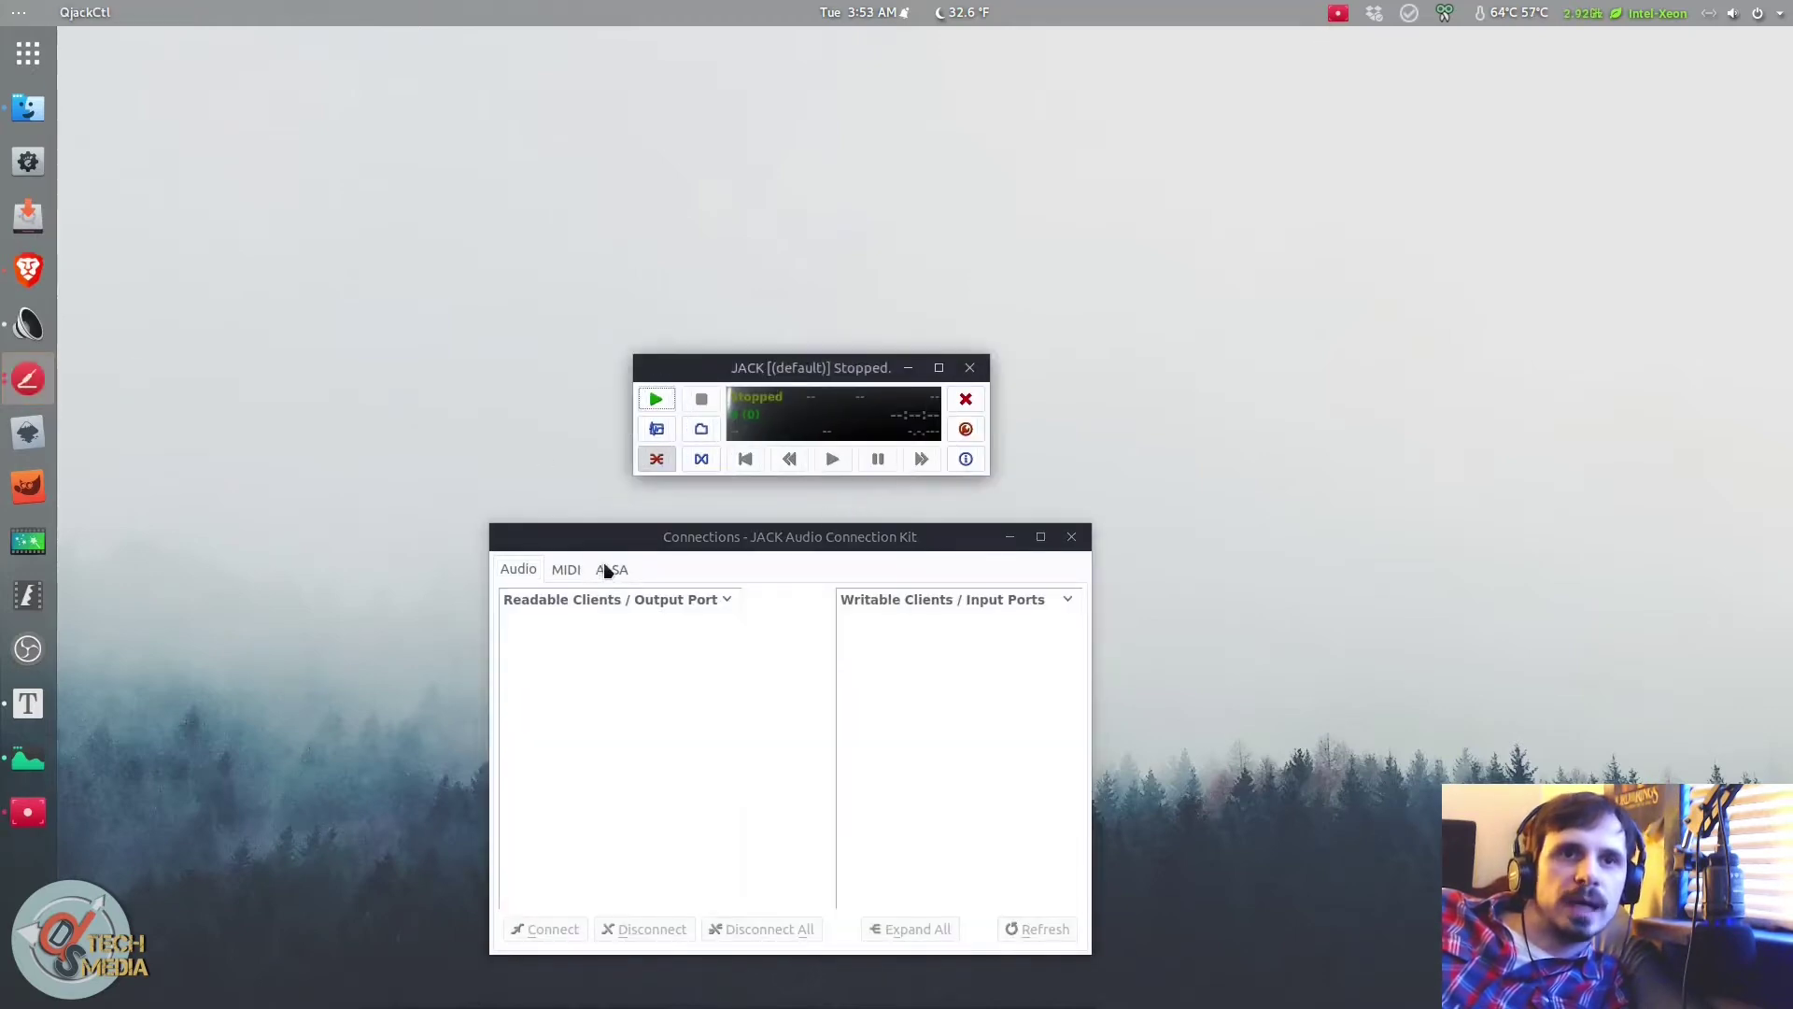
click(607, 569)
click(918, 929)
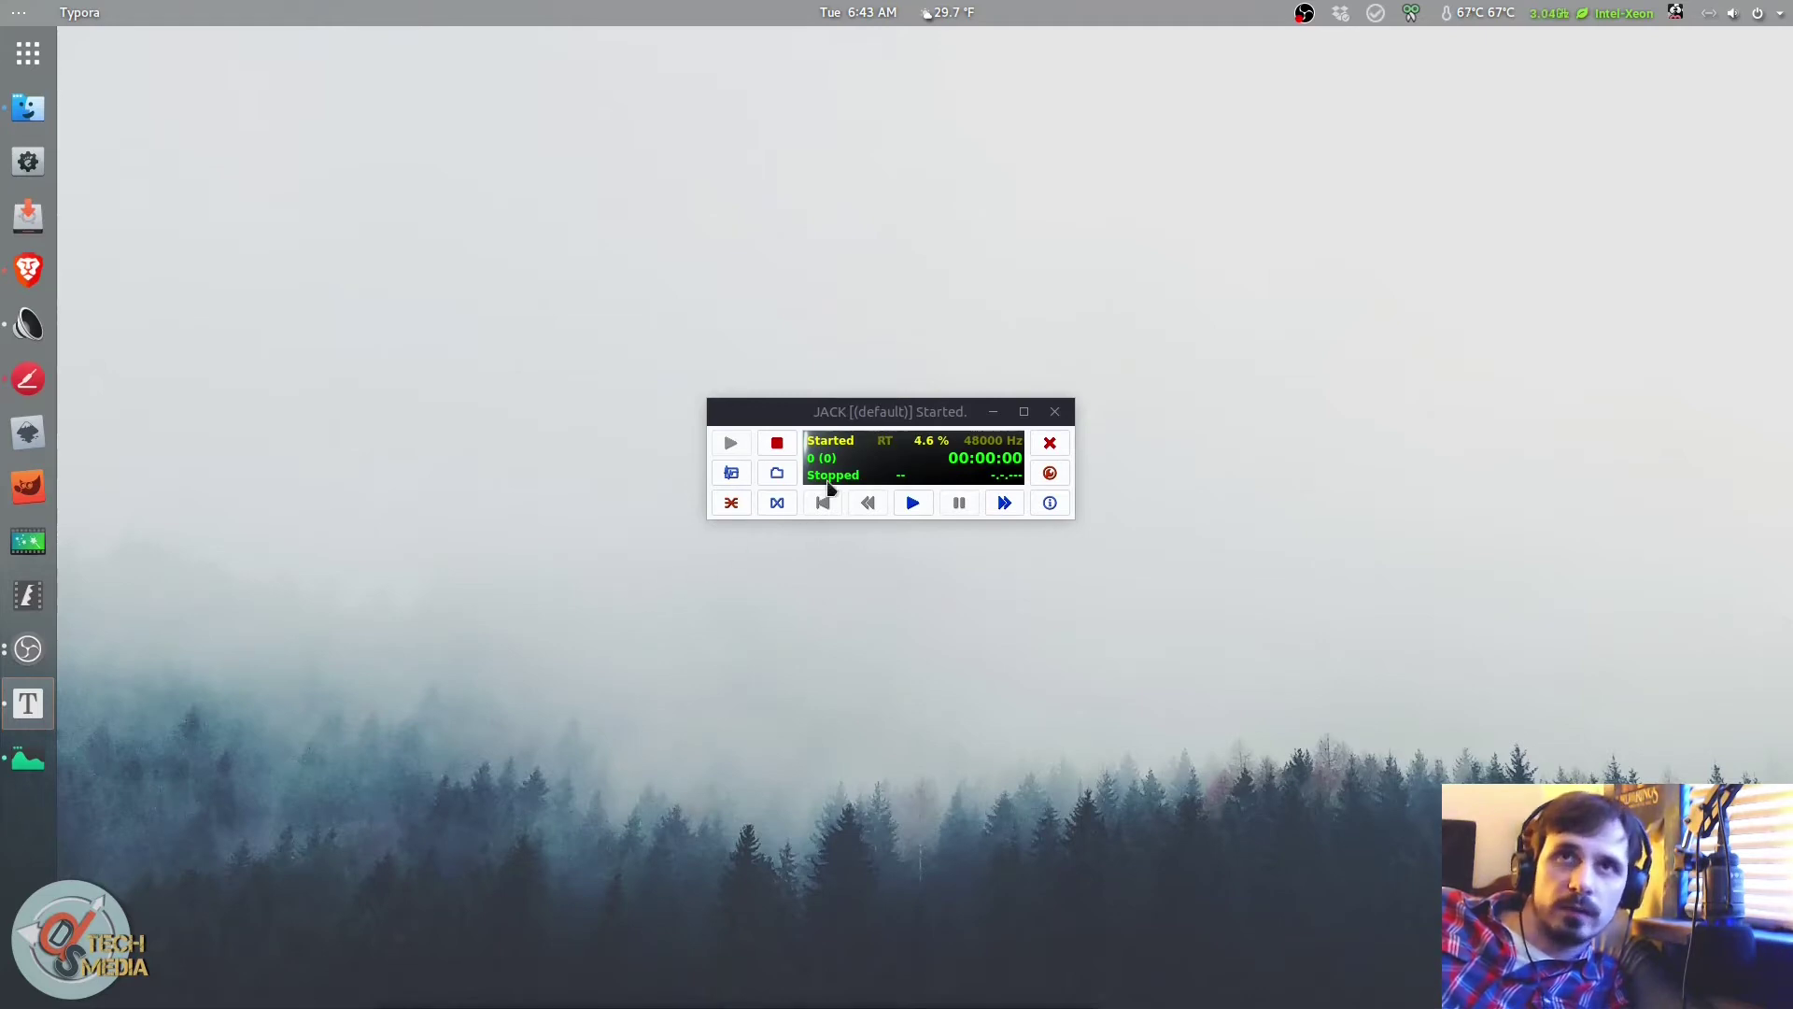
Step: Bring up the JACK setup and connections, and examine the MIDI connections by selecting Calf Studio Gear's Automation MIDI In port
click(881, 412)
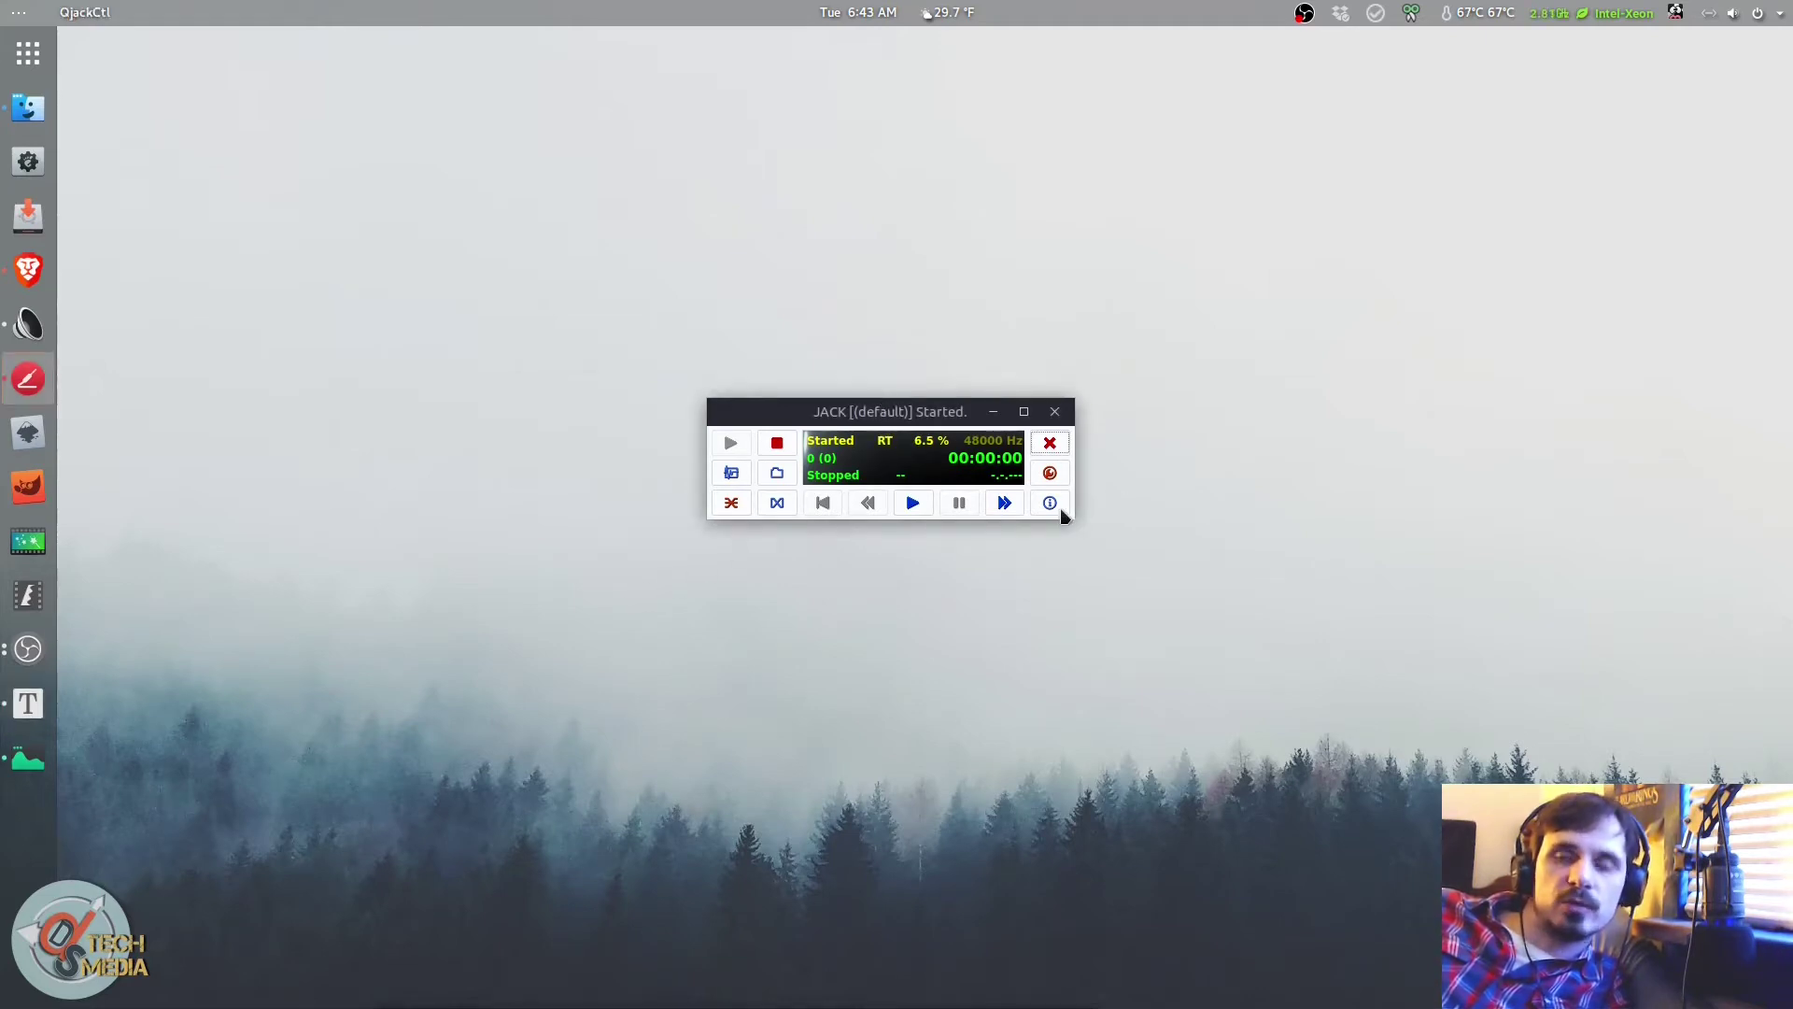
click(1046, 477)
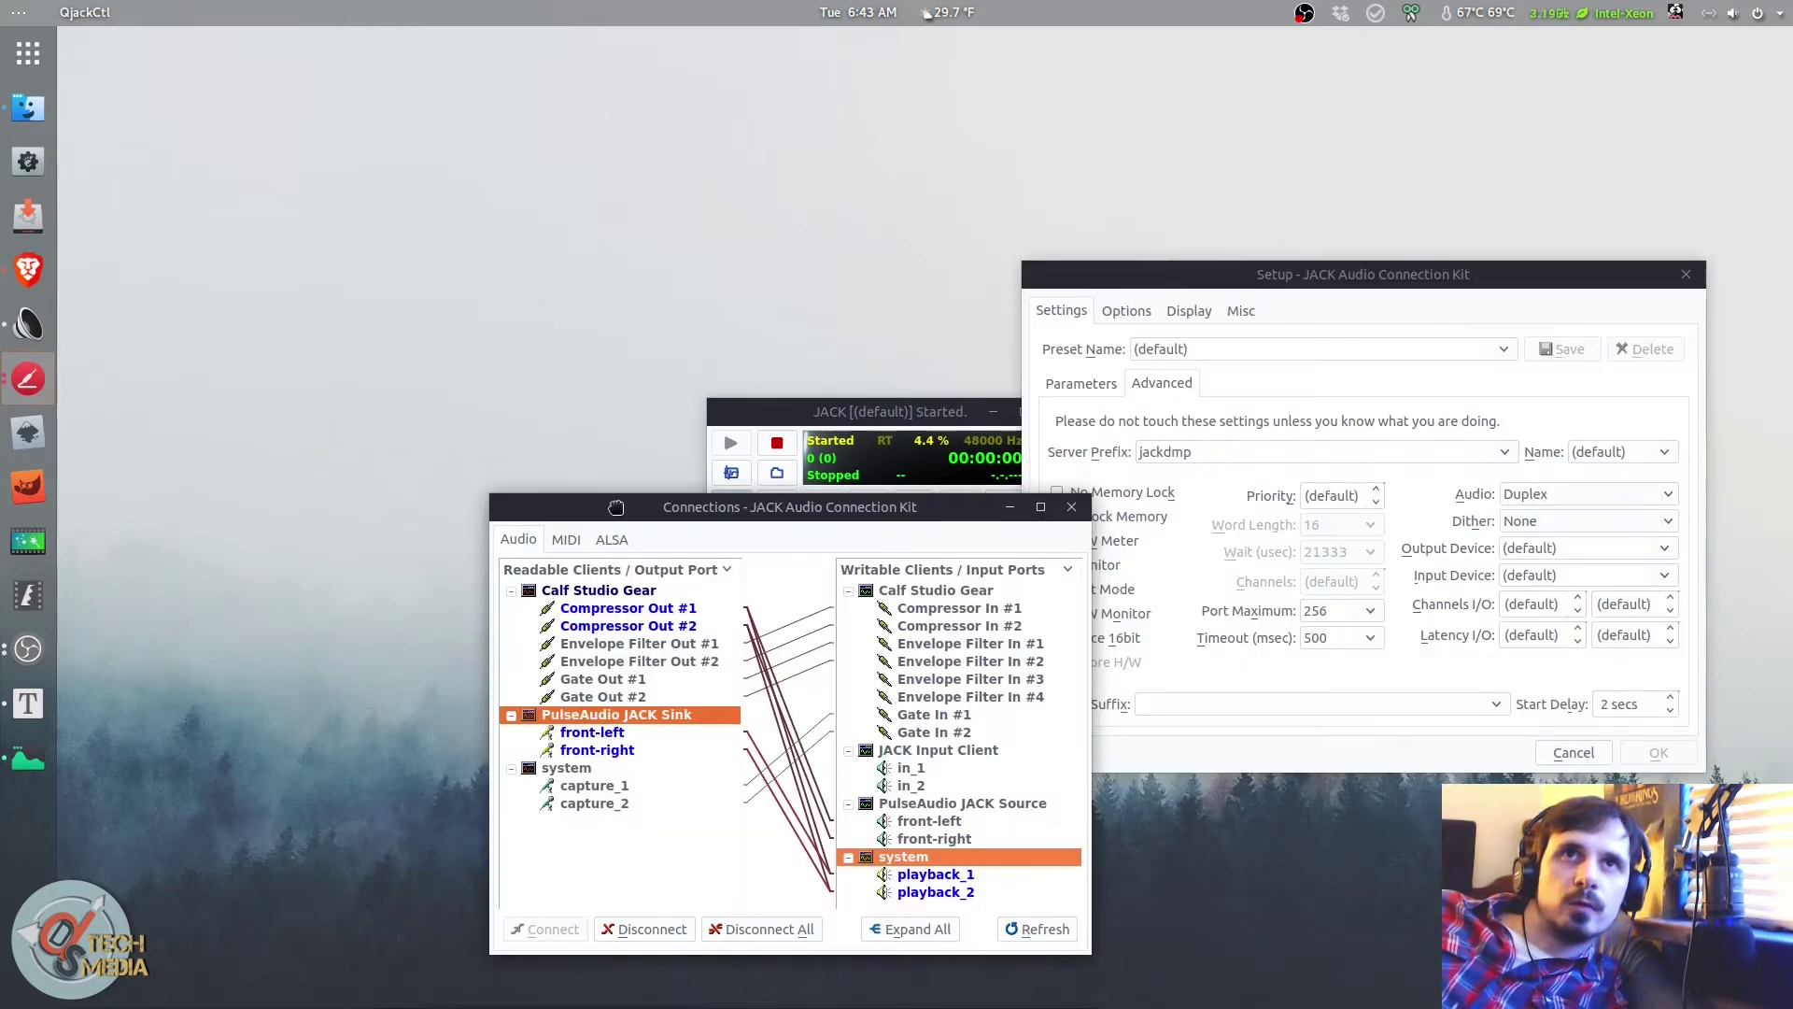
drag(616, 514, 604, 516)
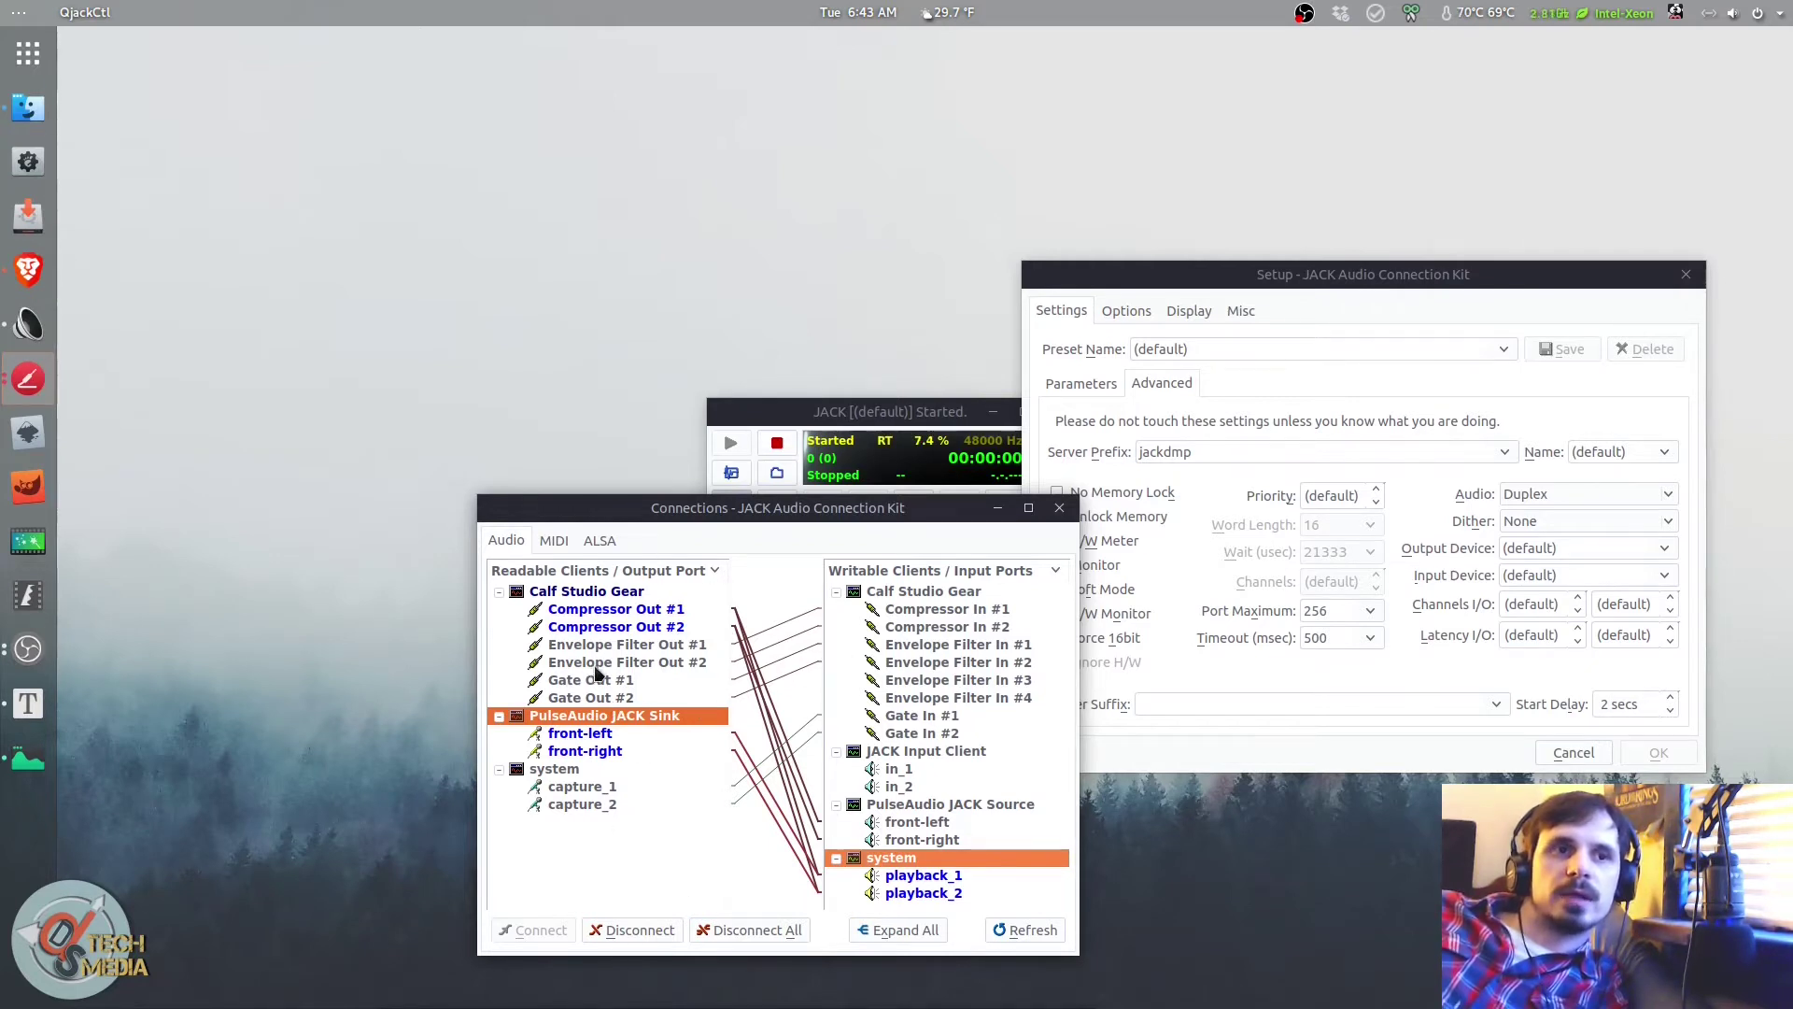
click(553, 541)
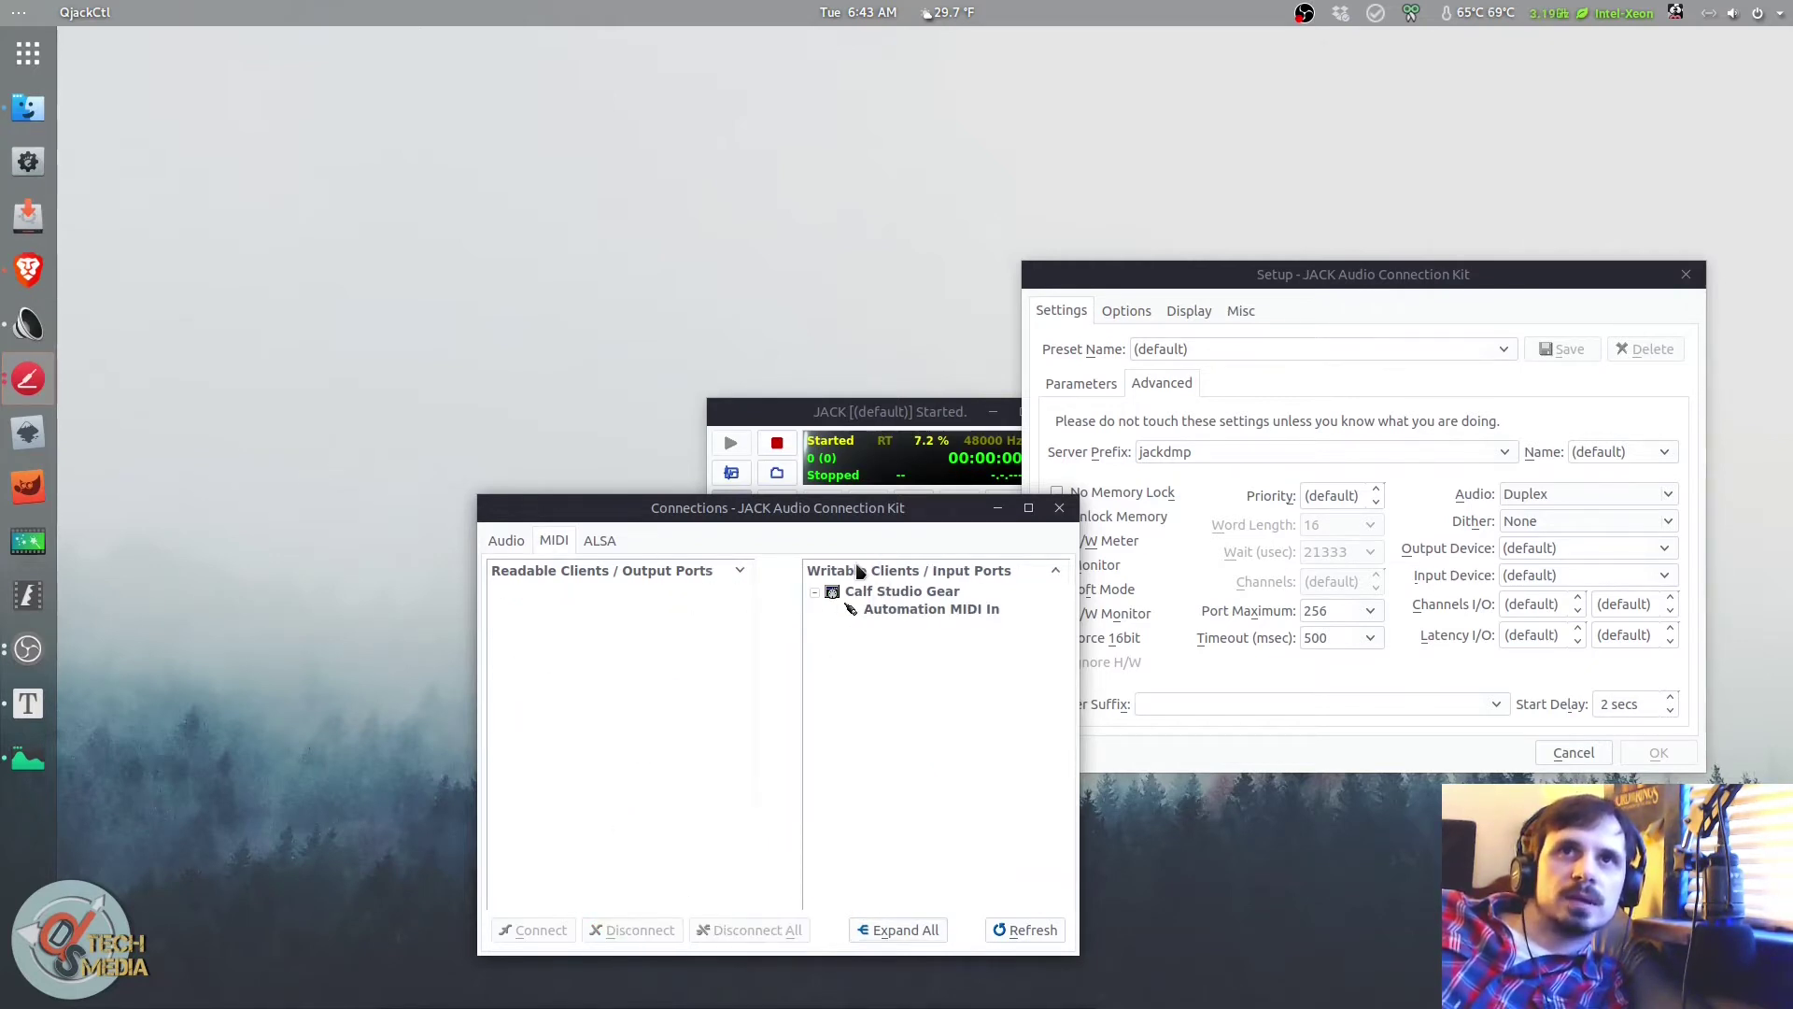
click(898, 615)
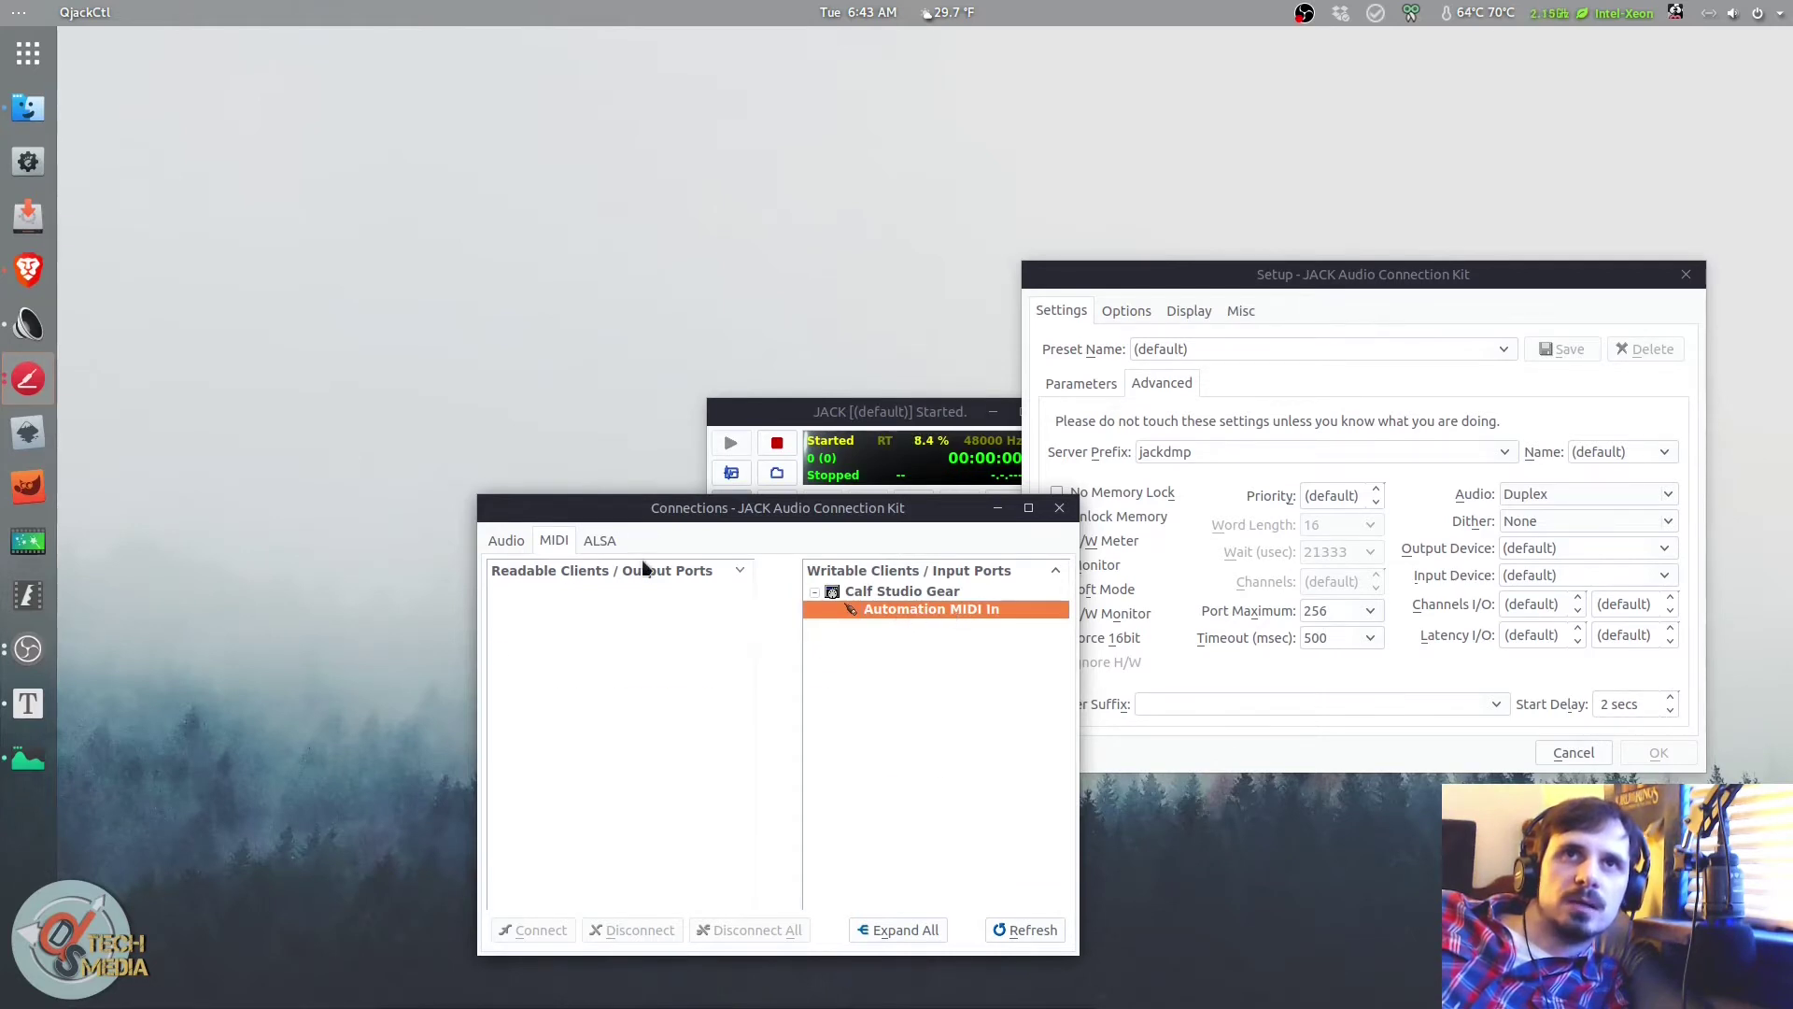
Step: Examine the Midi Through client and its port among the ALSA readable outputs and writable inputs
click(599, 540)
click(649, 665)
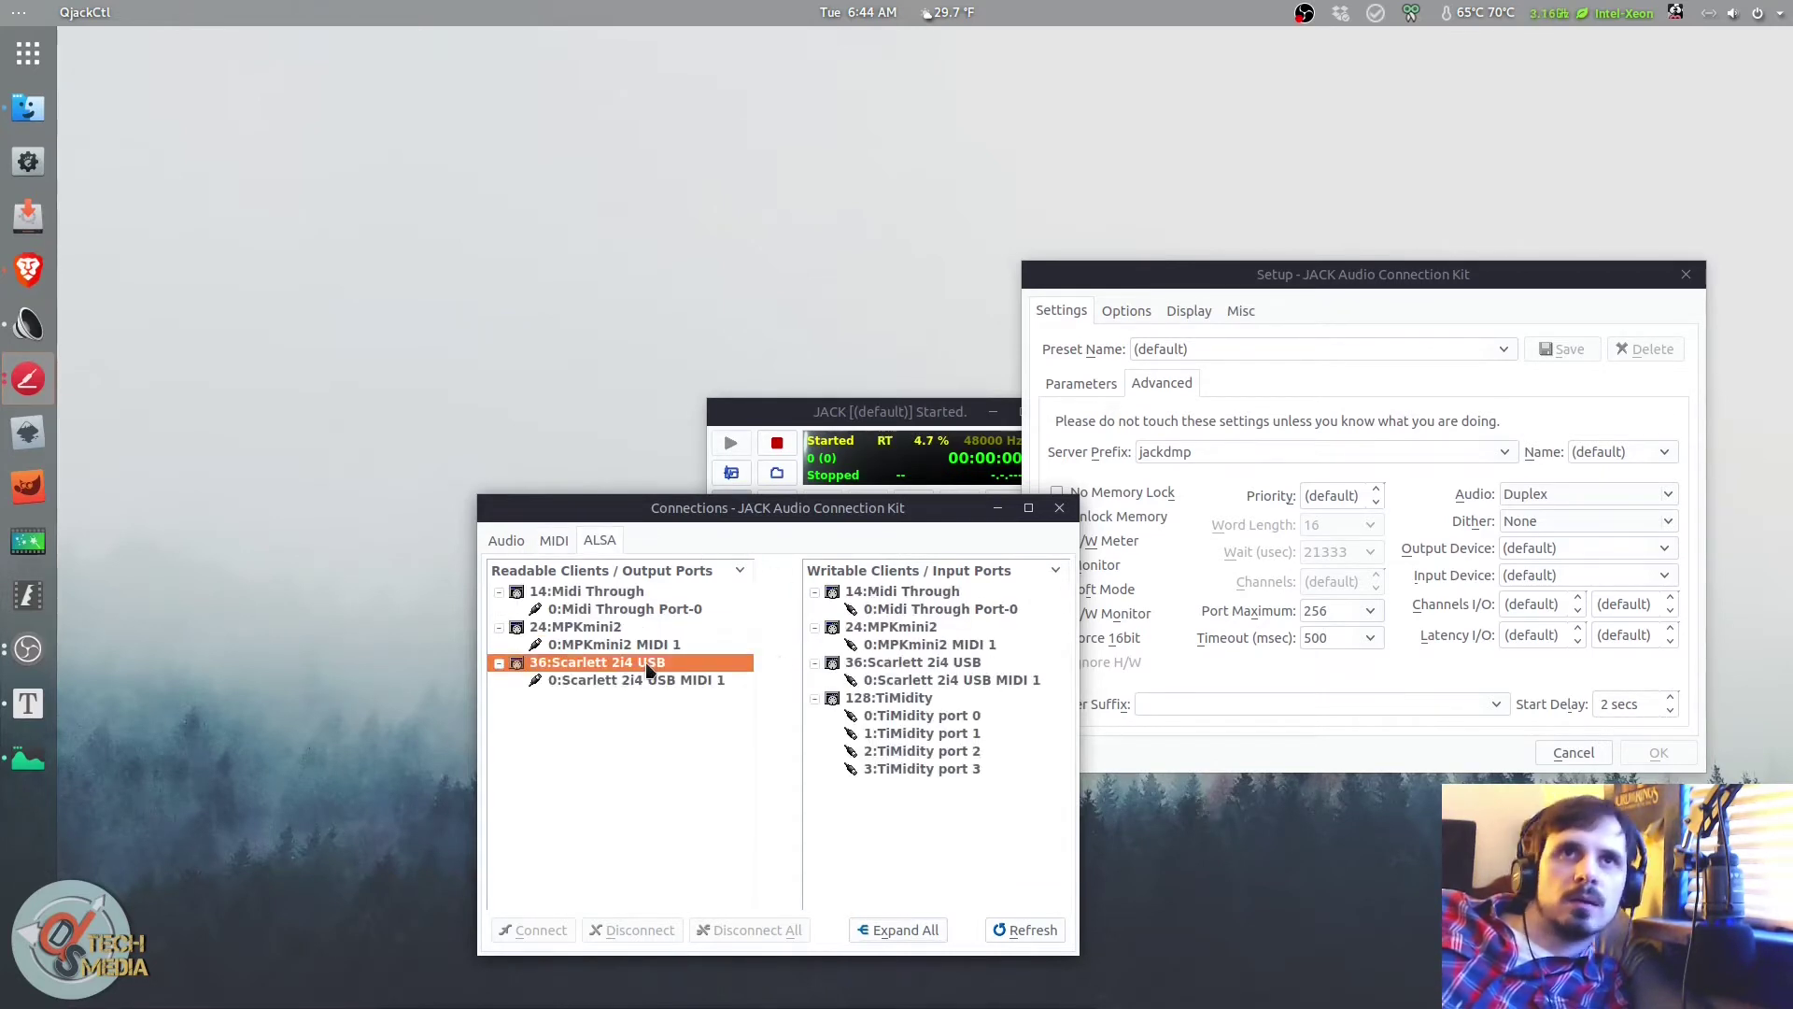
click(658, 592)
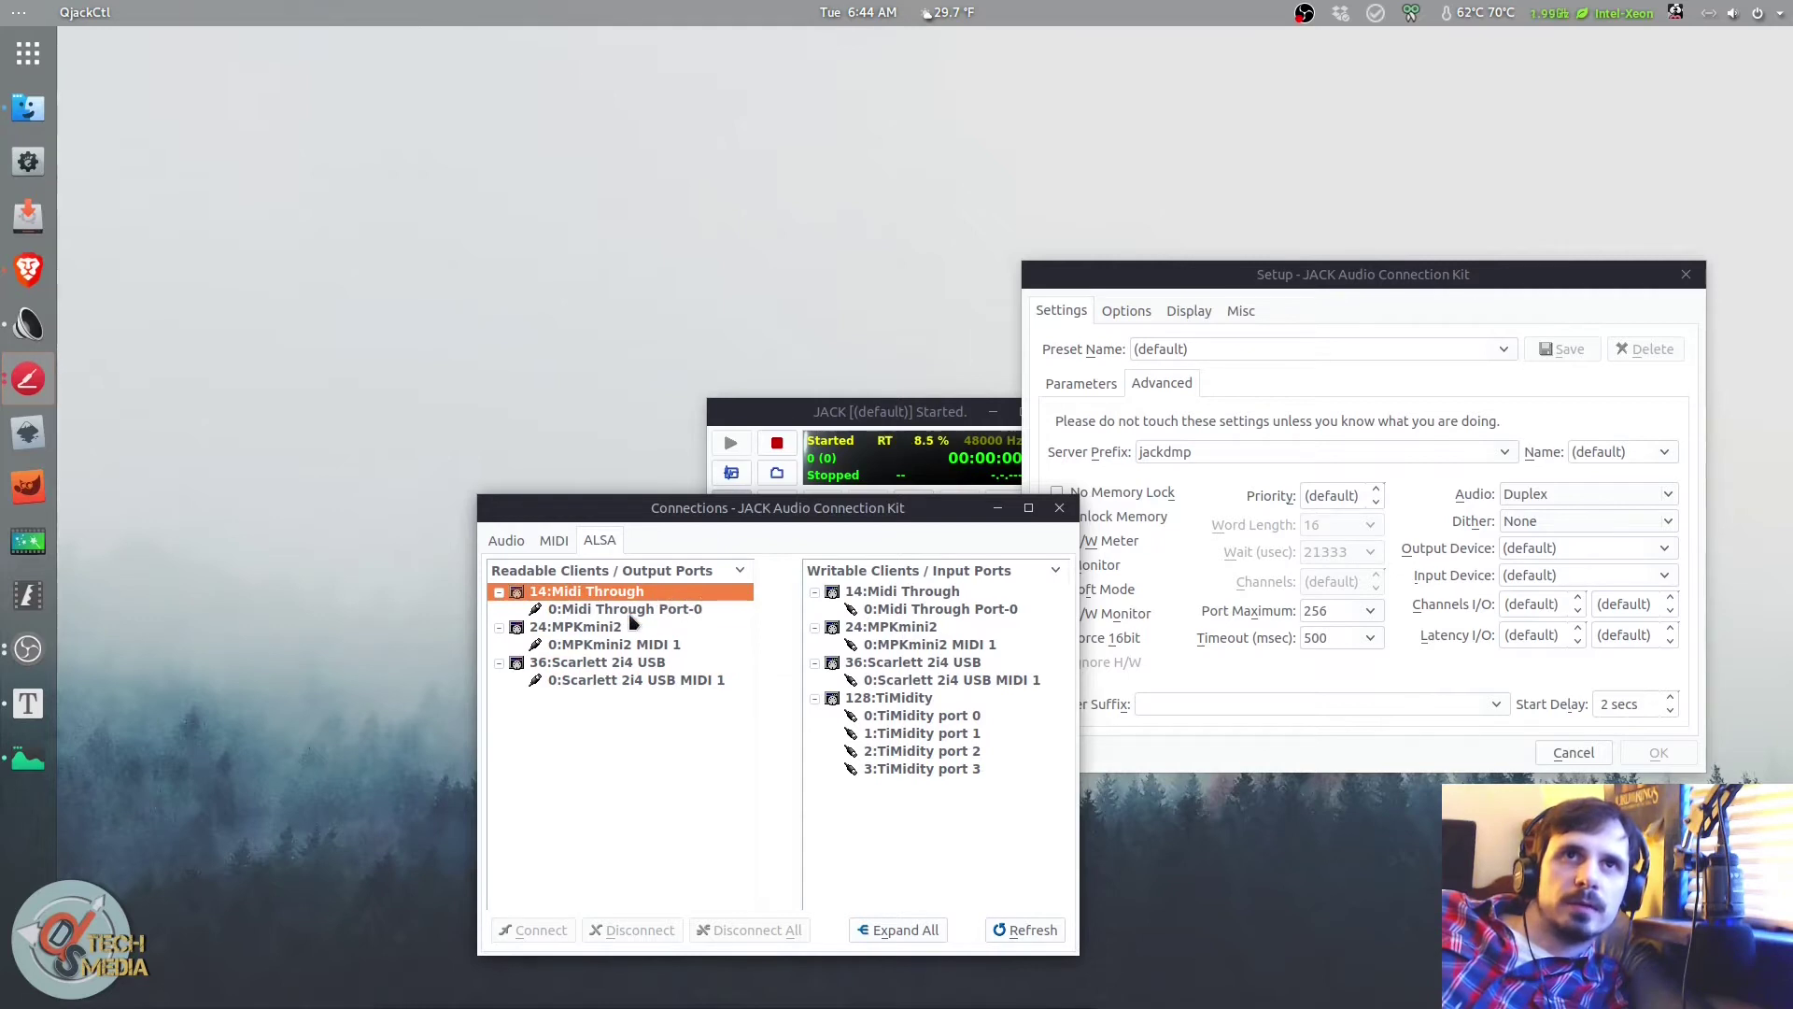
click(635, 608)
click(639, 595)
click(651, 609)
click(660, 595)
click(889, 697)
click(934, 572)
click(934, 606)
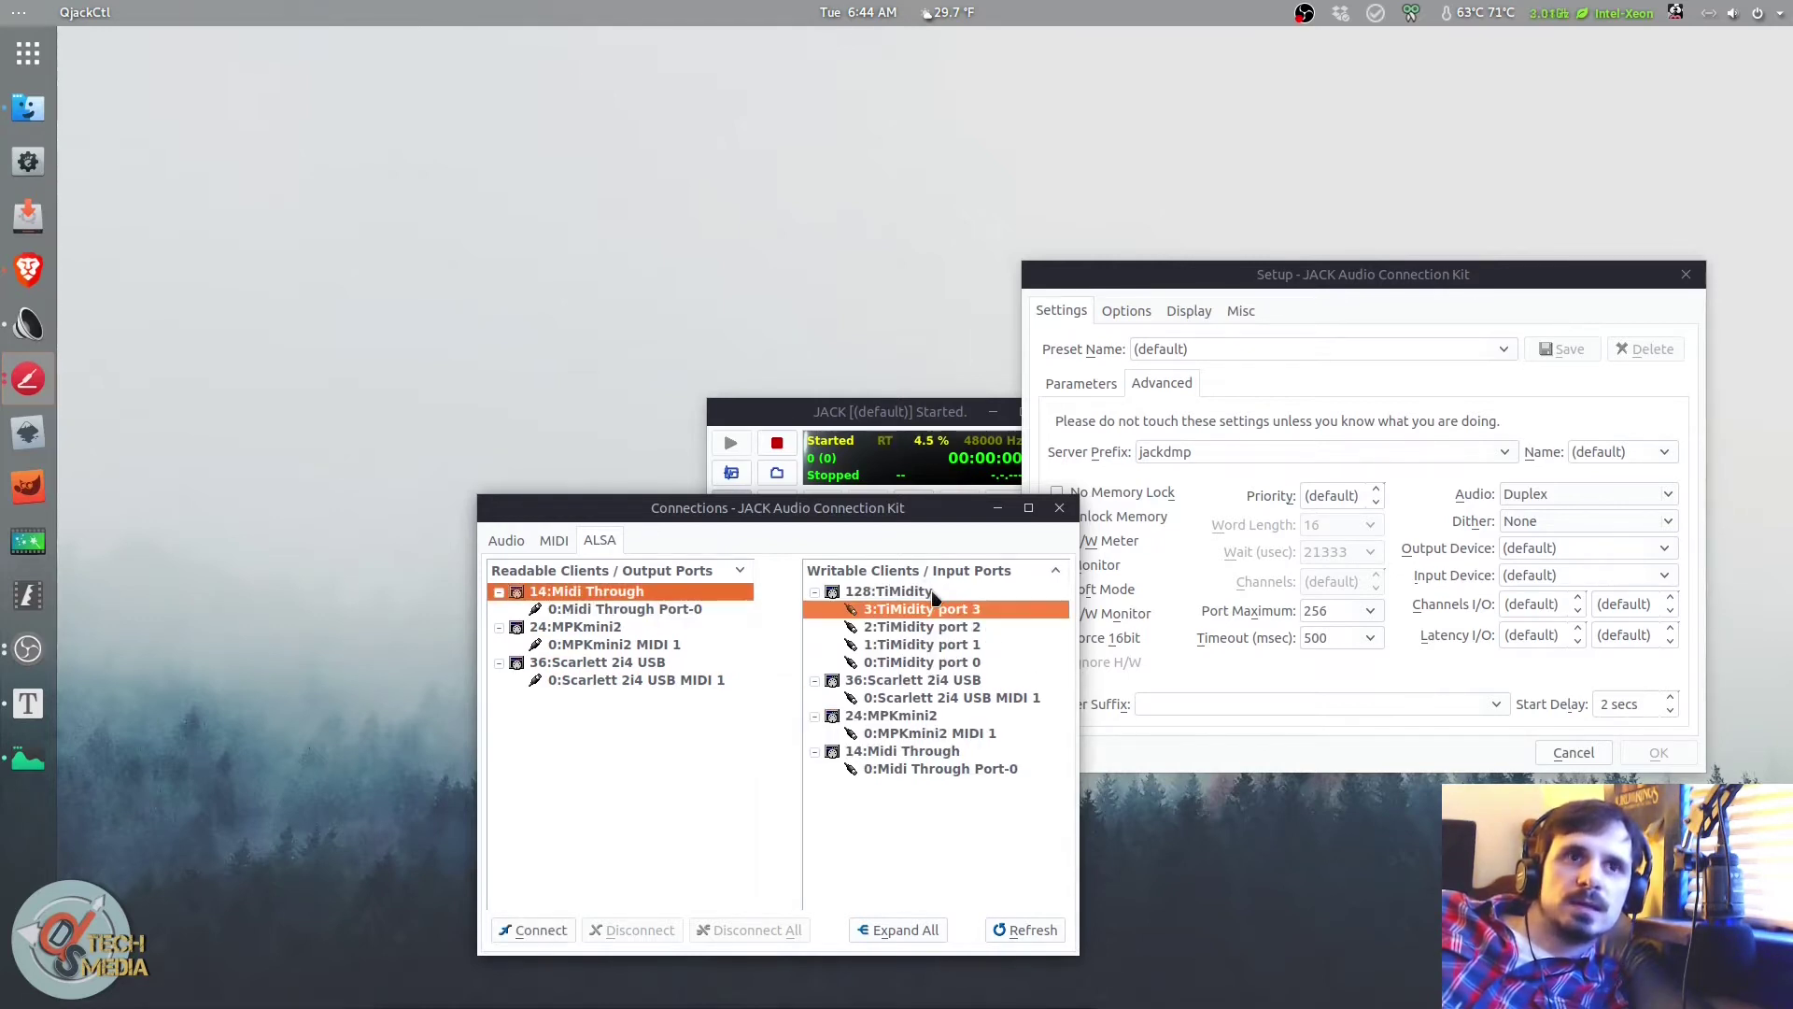
click(952, 572)
click(948, 592)
click(943, 608)
Step: Examine the MPKmini2 client and its MIDI 1 port on both the ALSA output and input sides
click(638, 630)
click(640, 645)
click(642, 632)
click(654, 646)
click(907, 646)
click(915, 628)
click(917, 645)
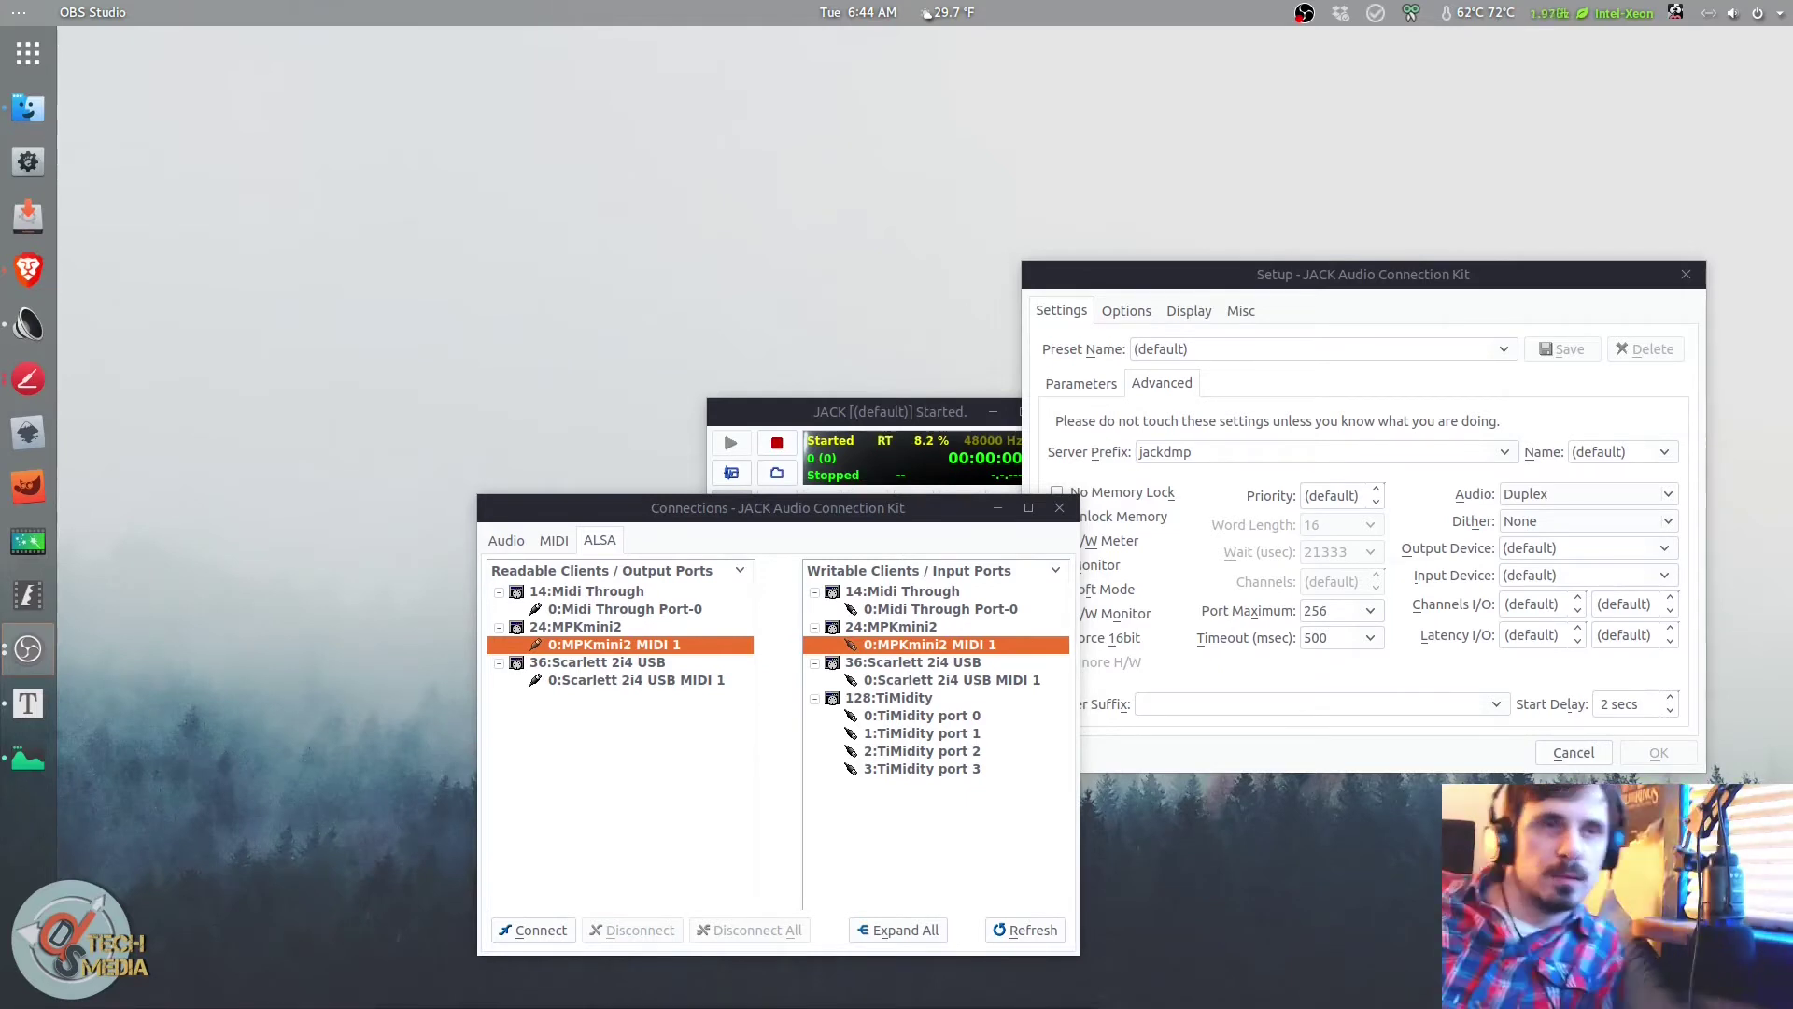
click(607, 627)
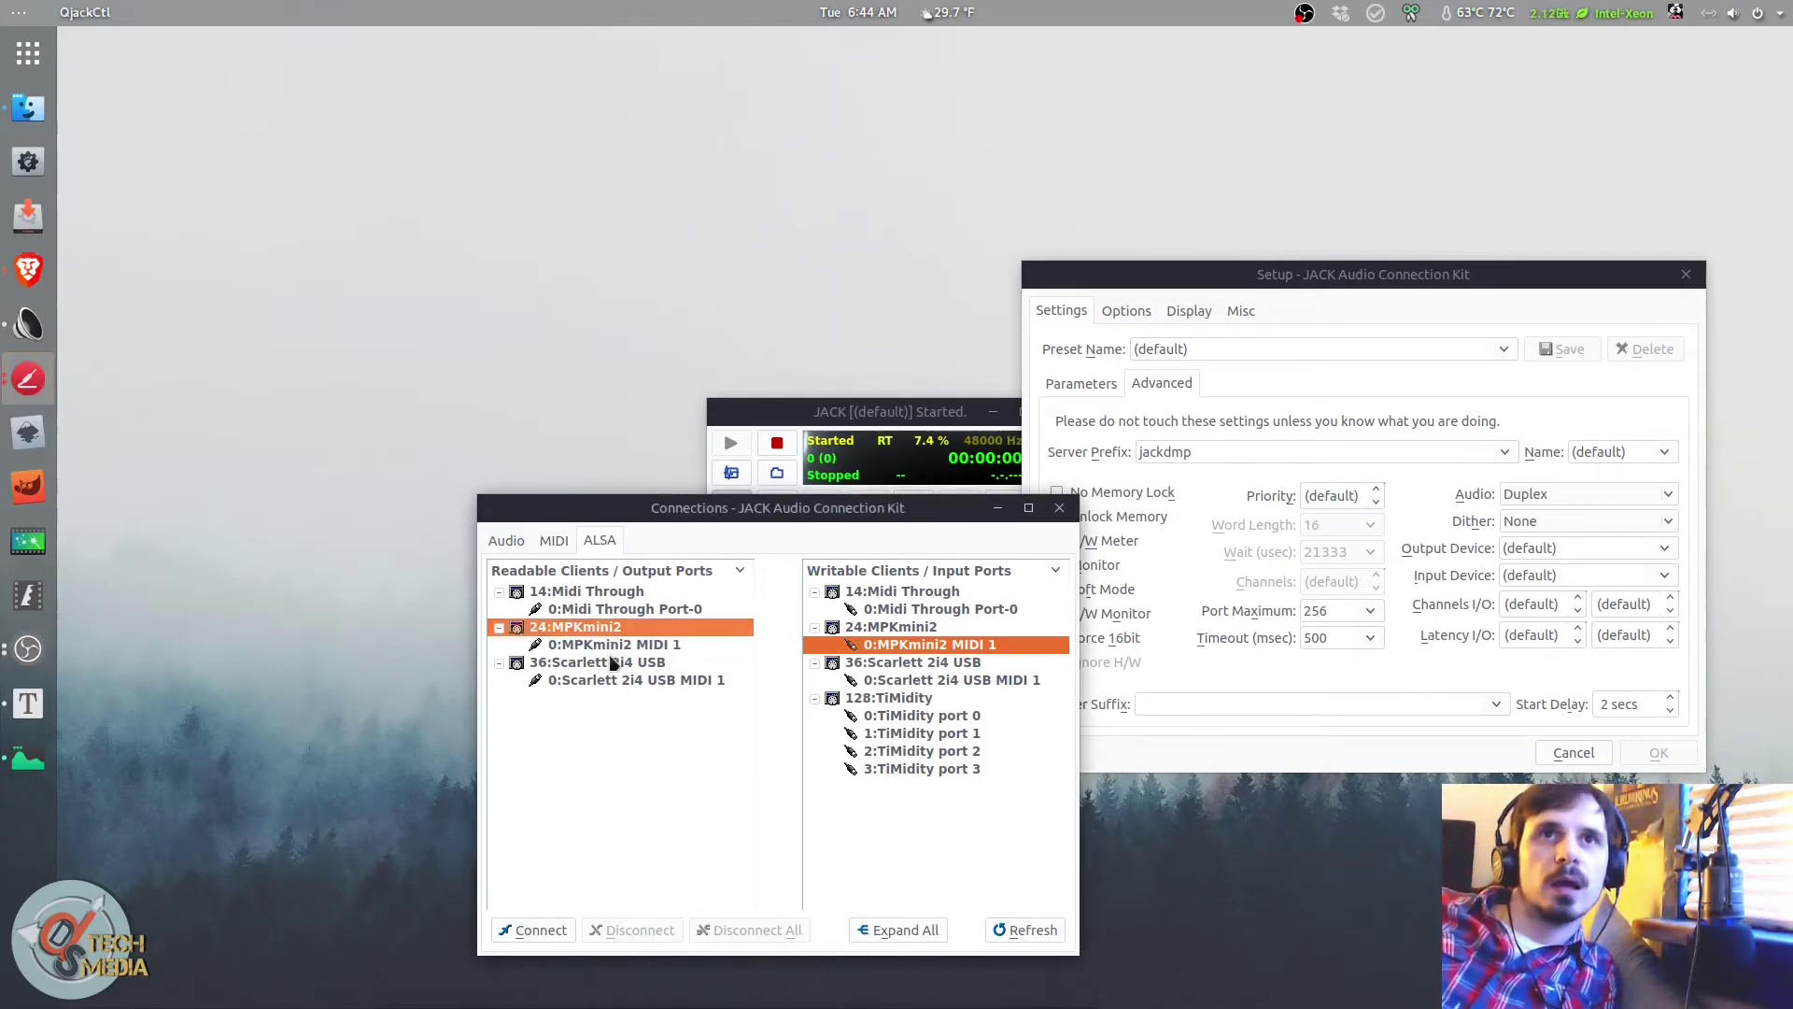
Step: Examine the Scarlett 2i4 USB client on both ALSA sides and the TiMidity input ports
click(612, 662)
click(626, 681)
click(642, 663)
click(635, 680)
click(650, 663)
click(912, 663)
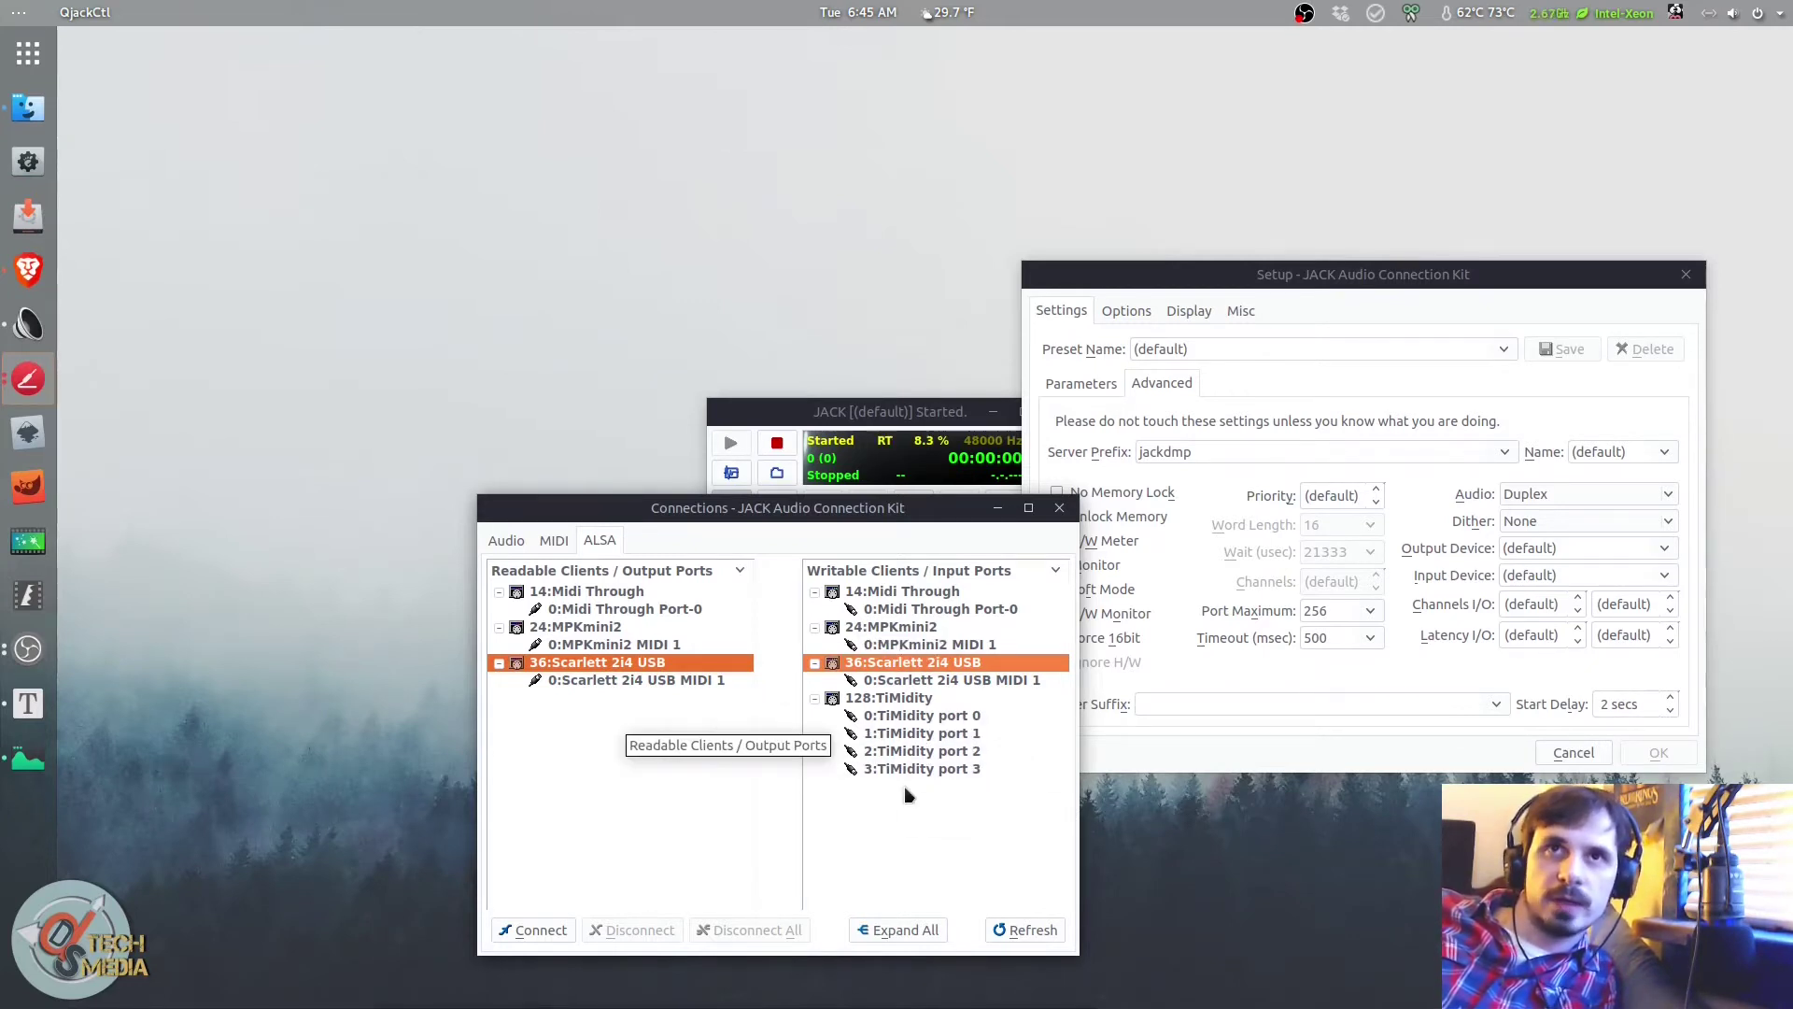
click(912, 771)
click(926, 701)
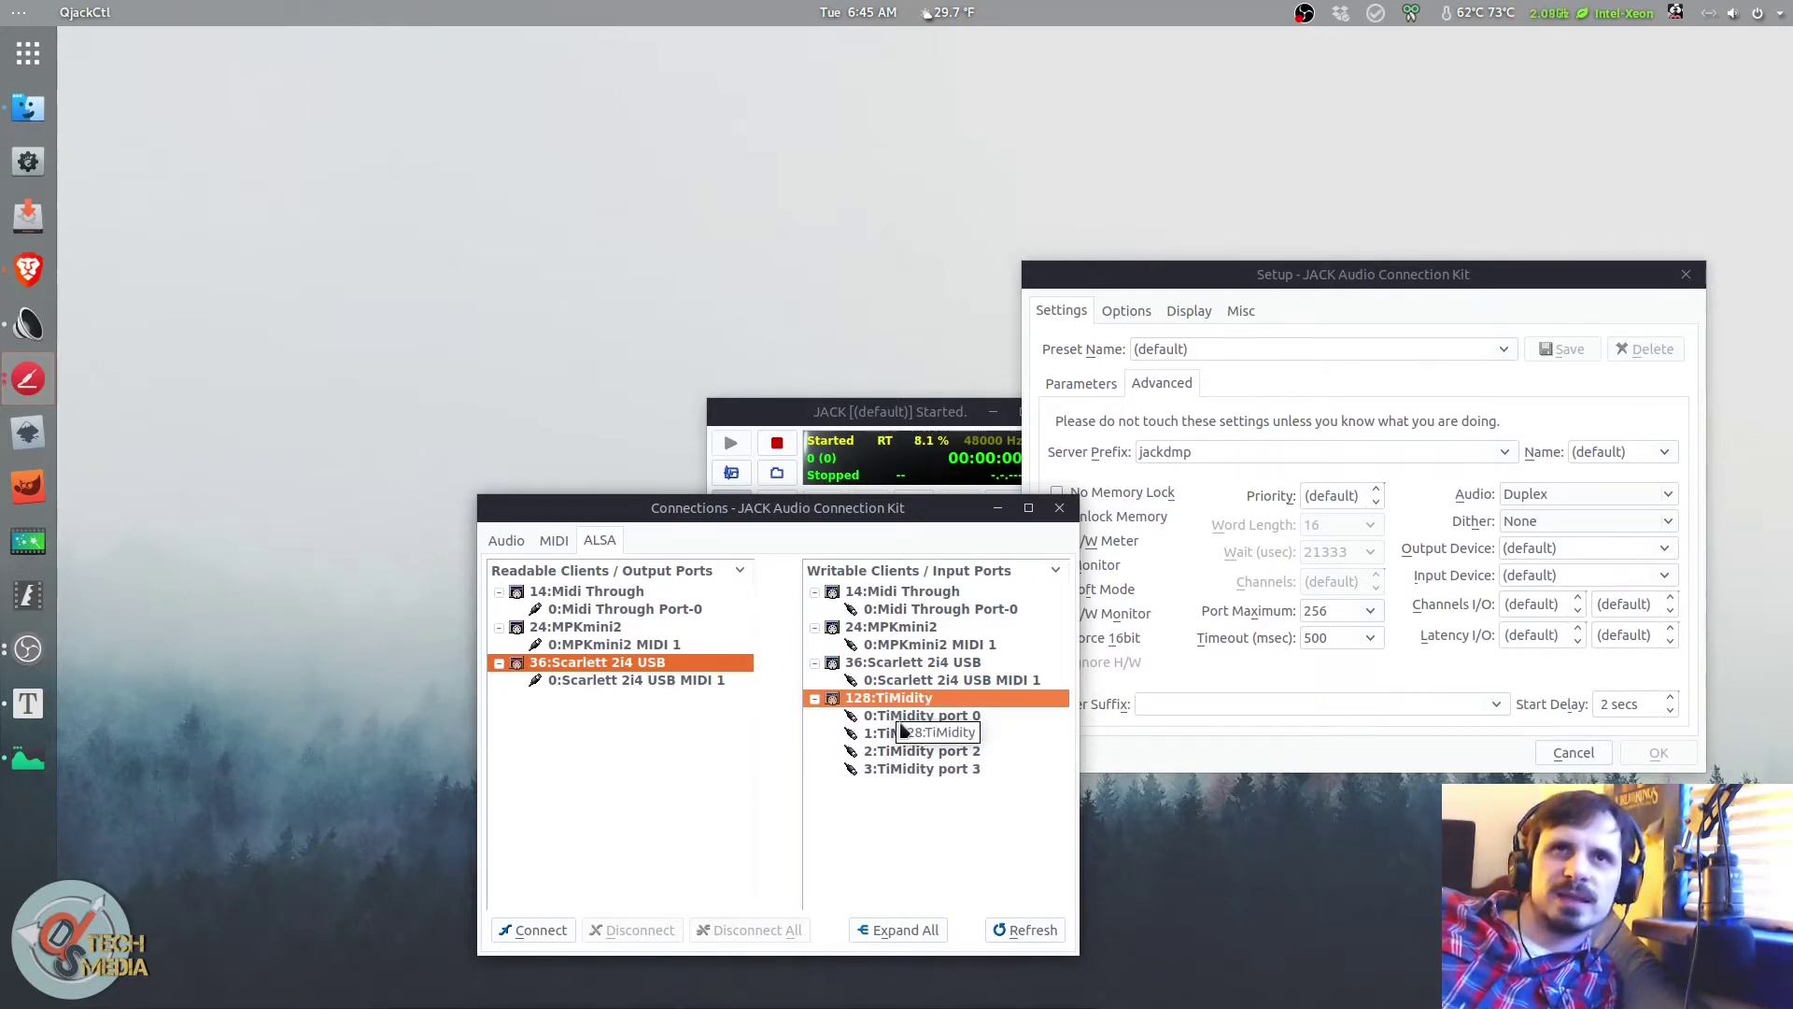
Step: Compare the clients listed under JACK MIDI connections with those listed under ALSA connections
click(556, 540)
click(622, 501)
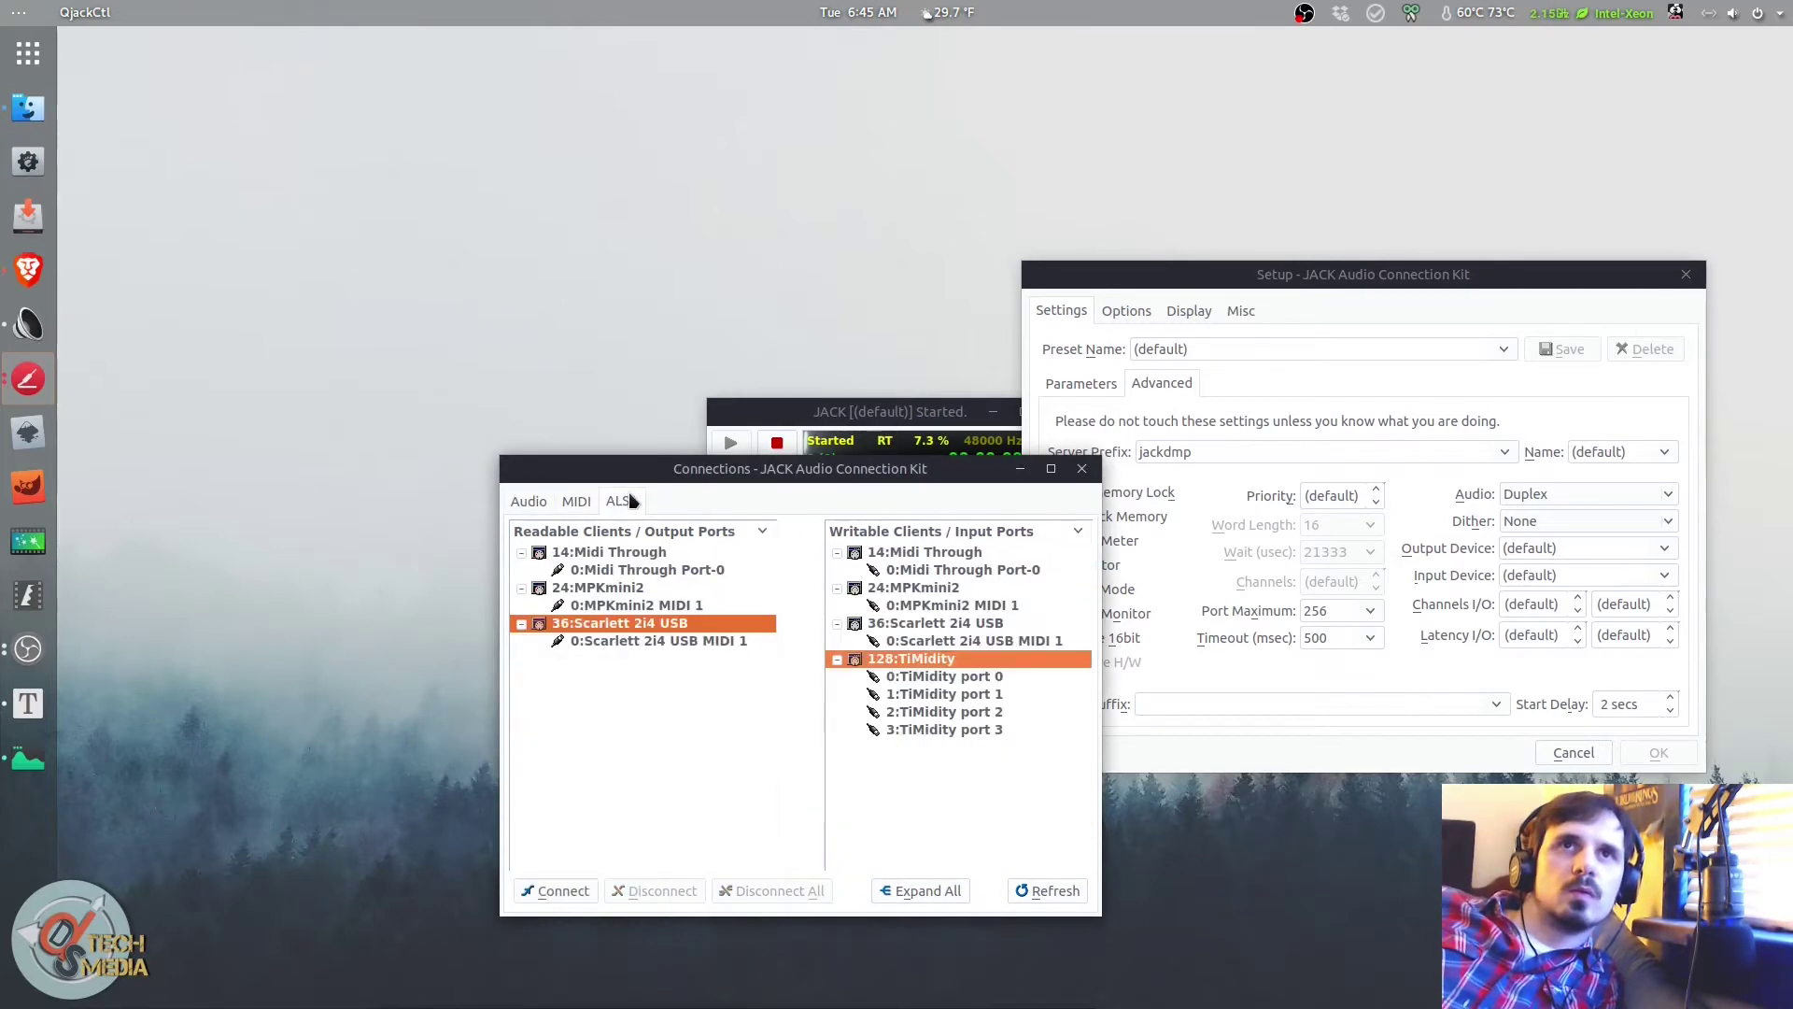
click(576, 501)
click(623, 509)
click(580, 502)
click(622, 502)
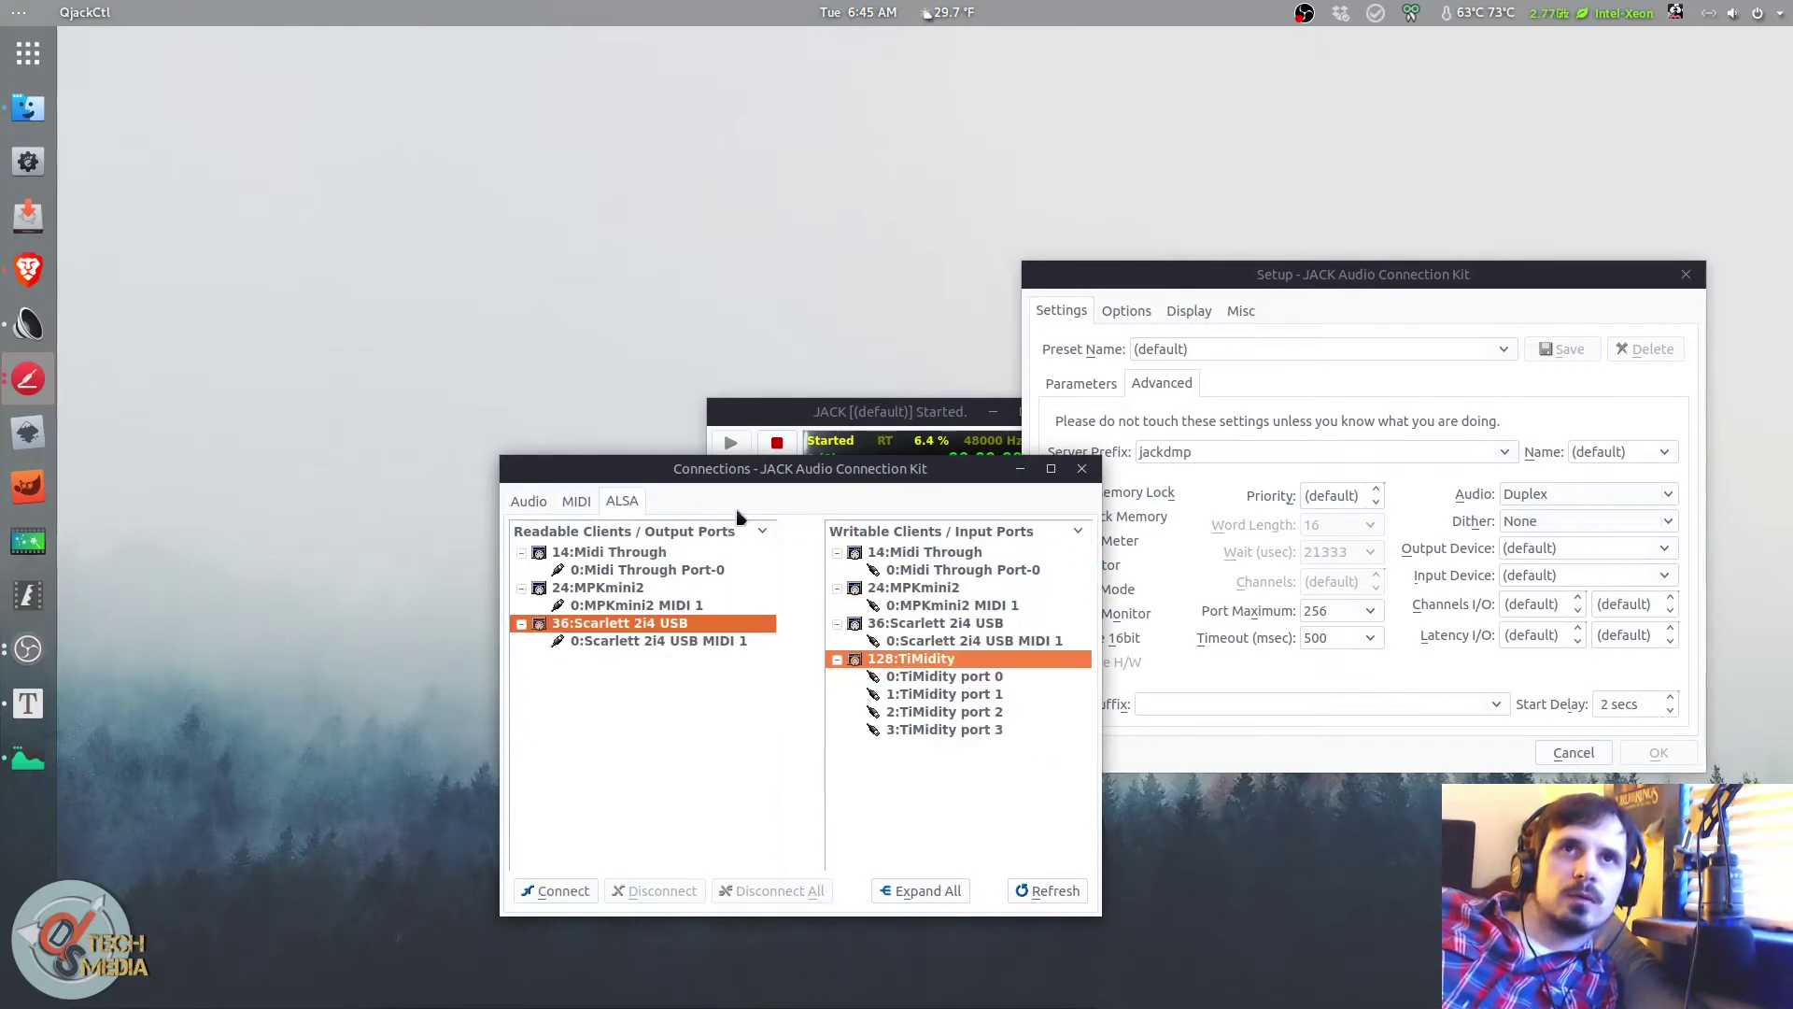
click(566, 505)
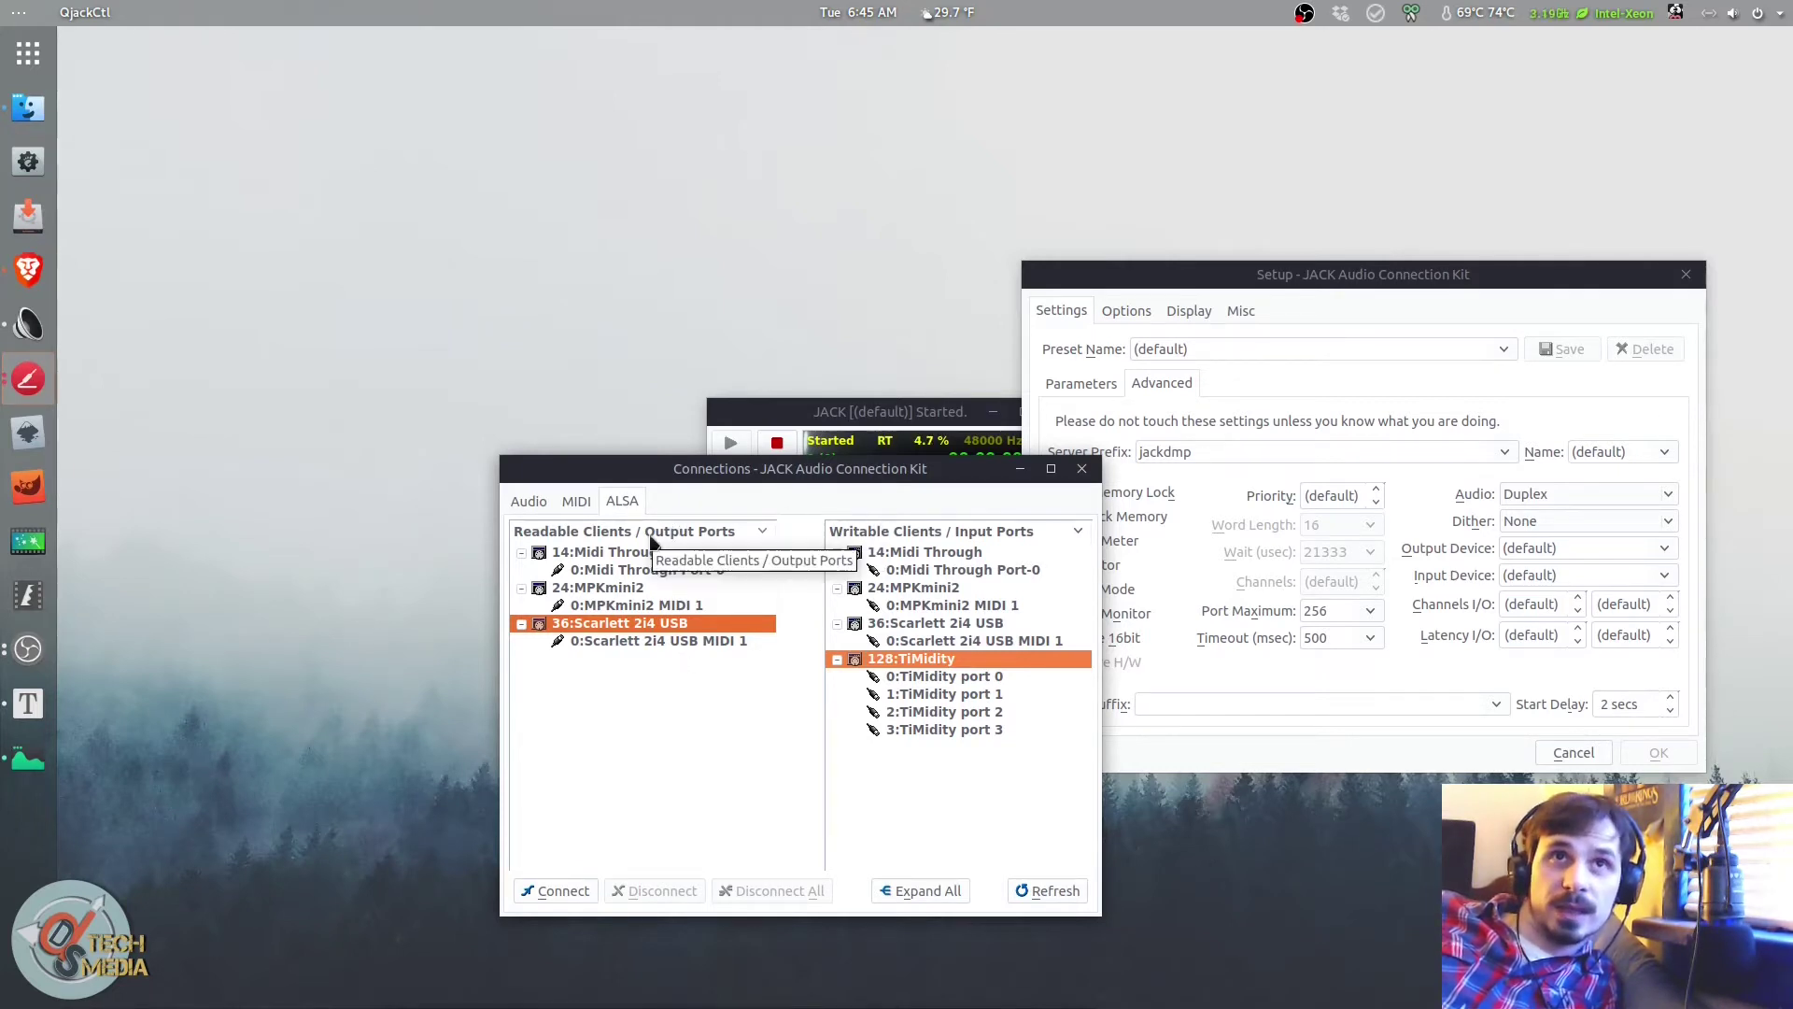
Step: Review the MIDI Driver choices in the JACK setup parameters, keeping the driver at none
click(838, 411)
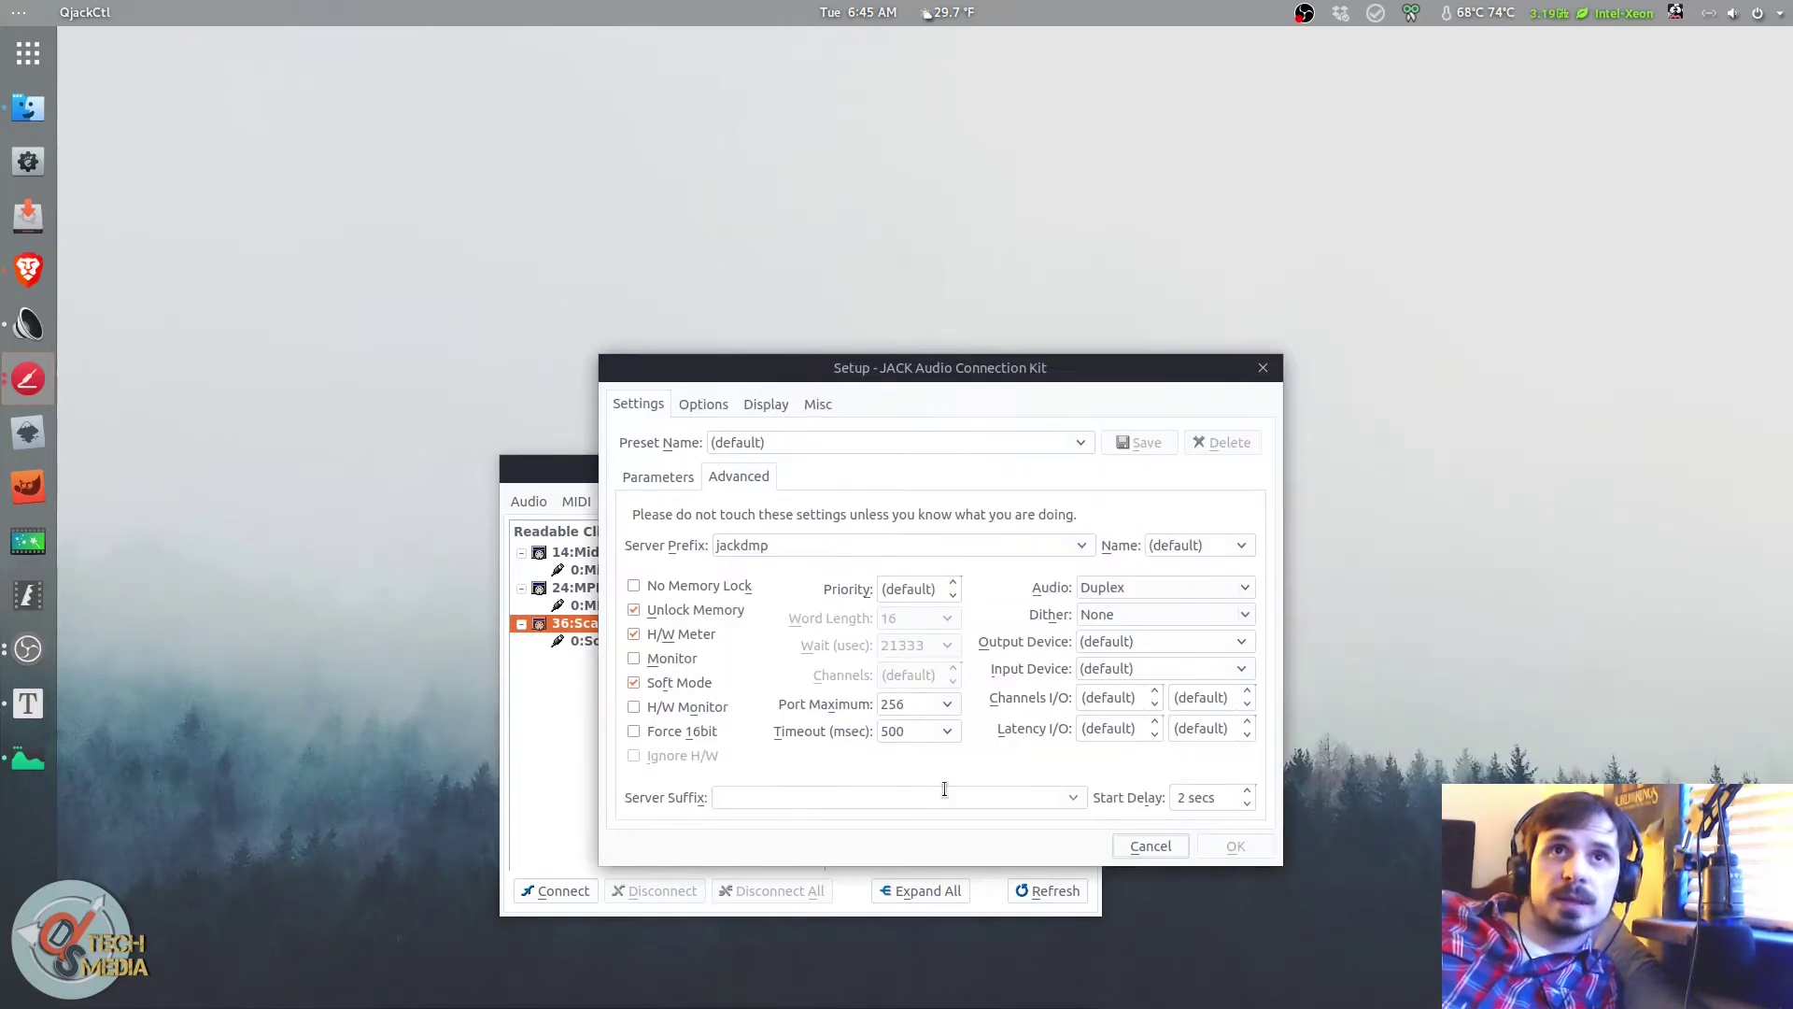
click(654, 480)
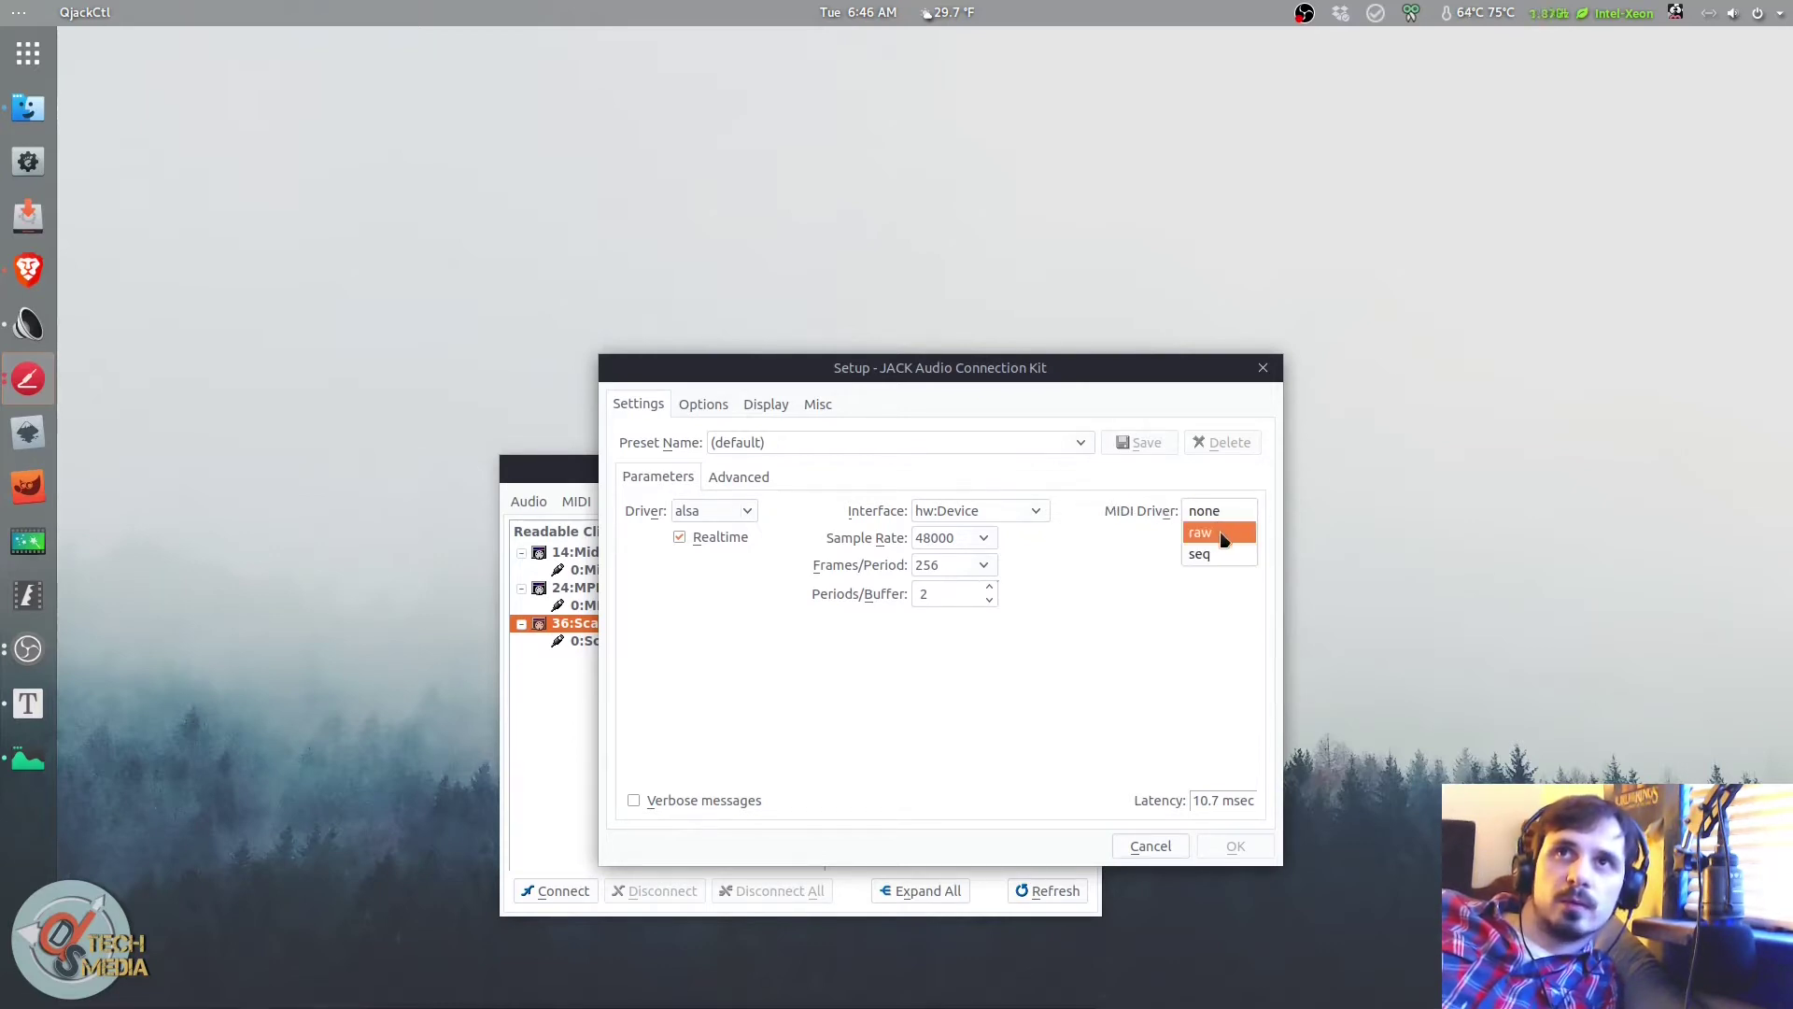
click(1217, 621)
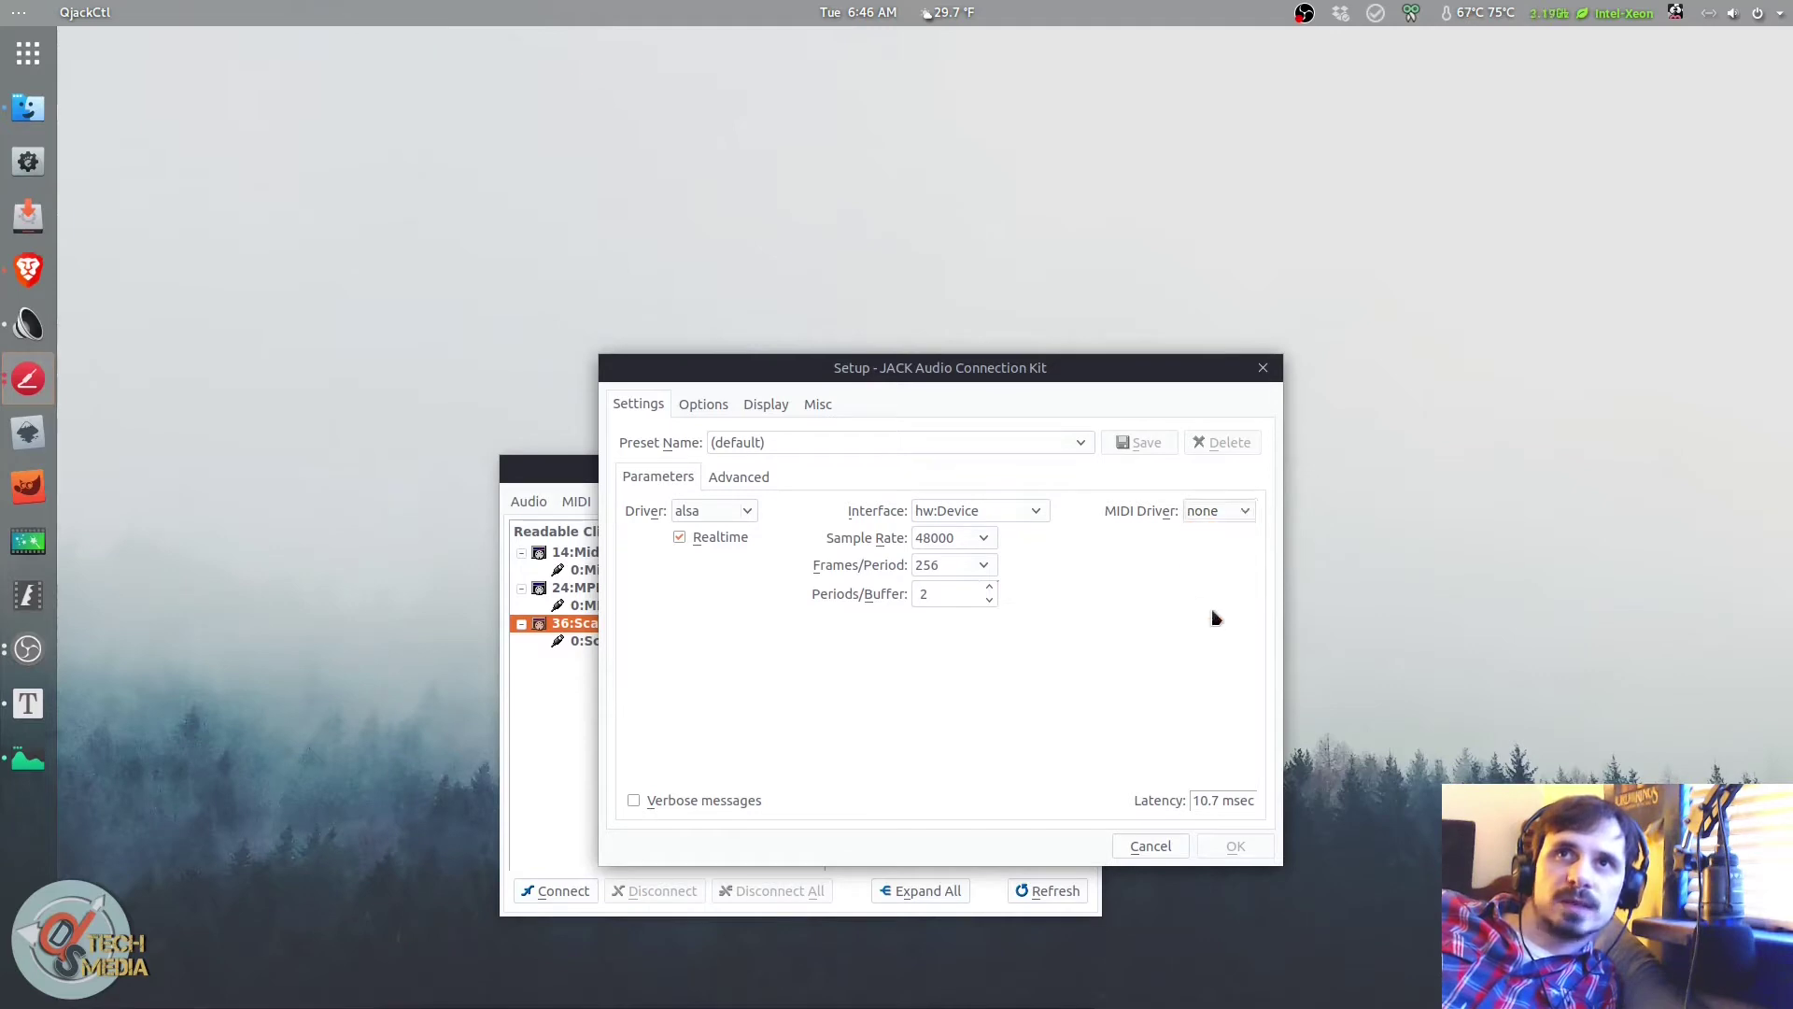
Step: Move the Setup window aside and review the available audio interfaces, keeping hw:Device selected
drag(1002, 381, 1127, 412)
click(1149, 542)
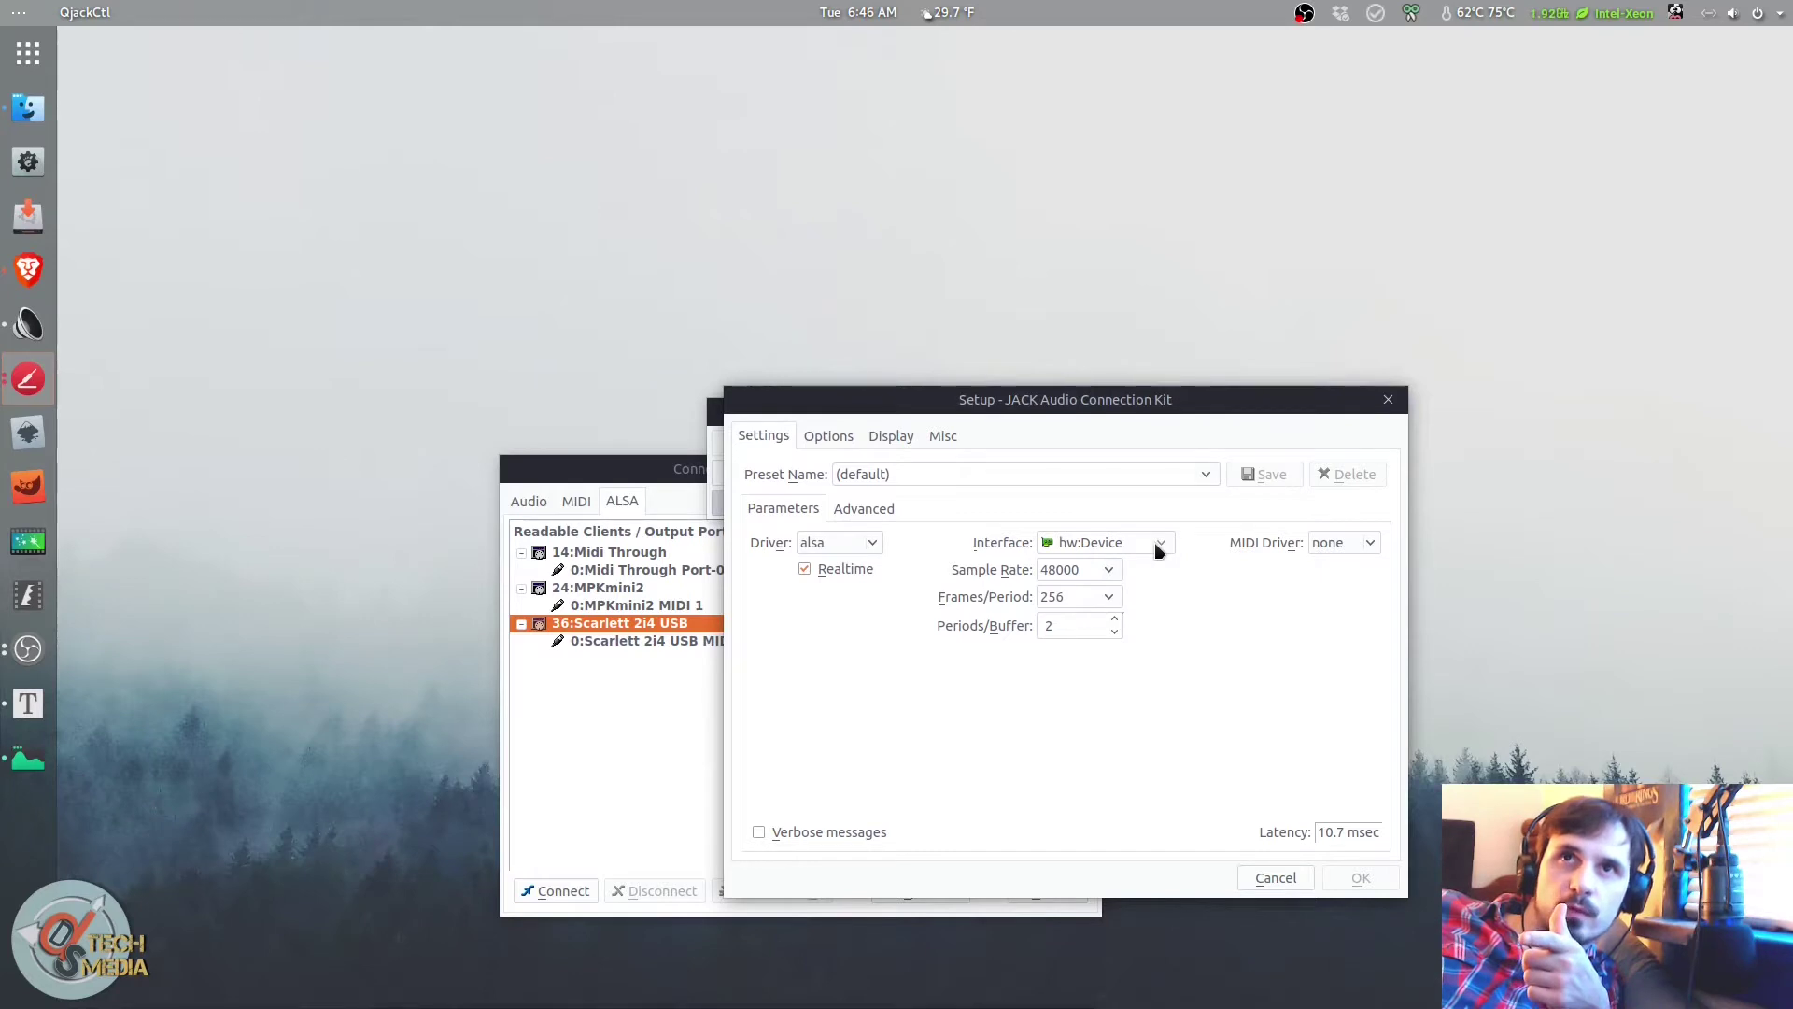
click(1158, 544)
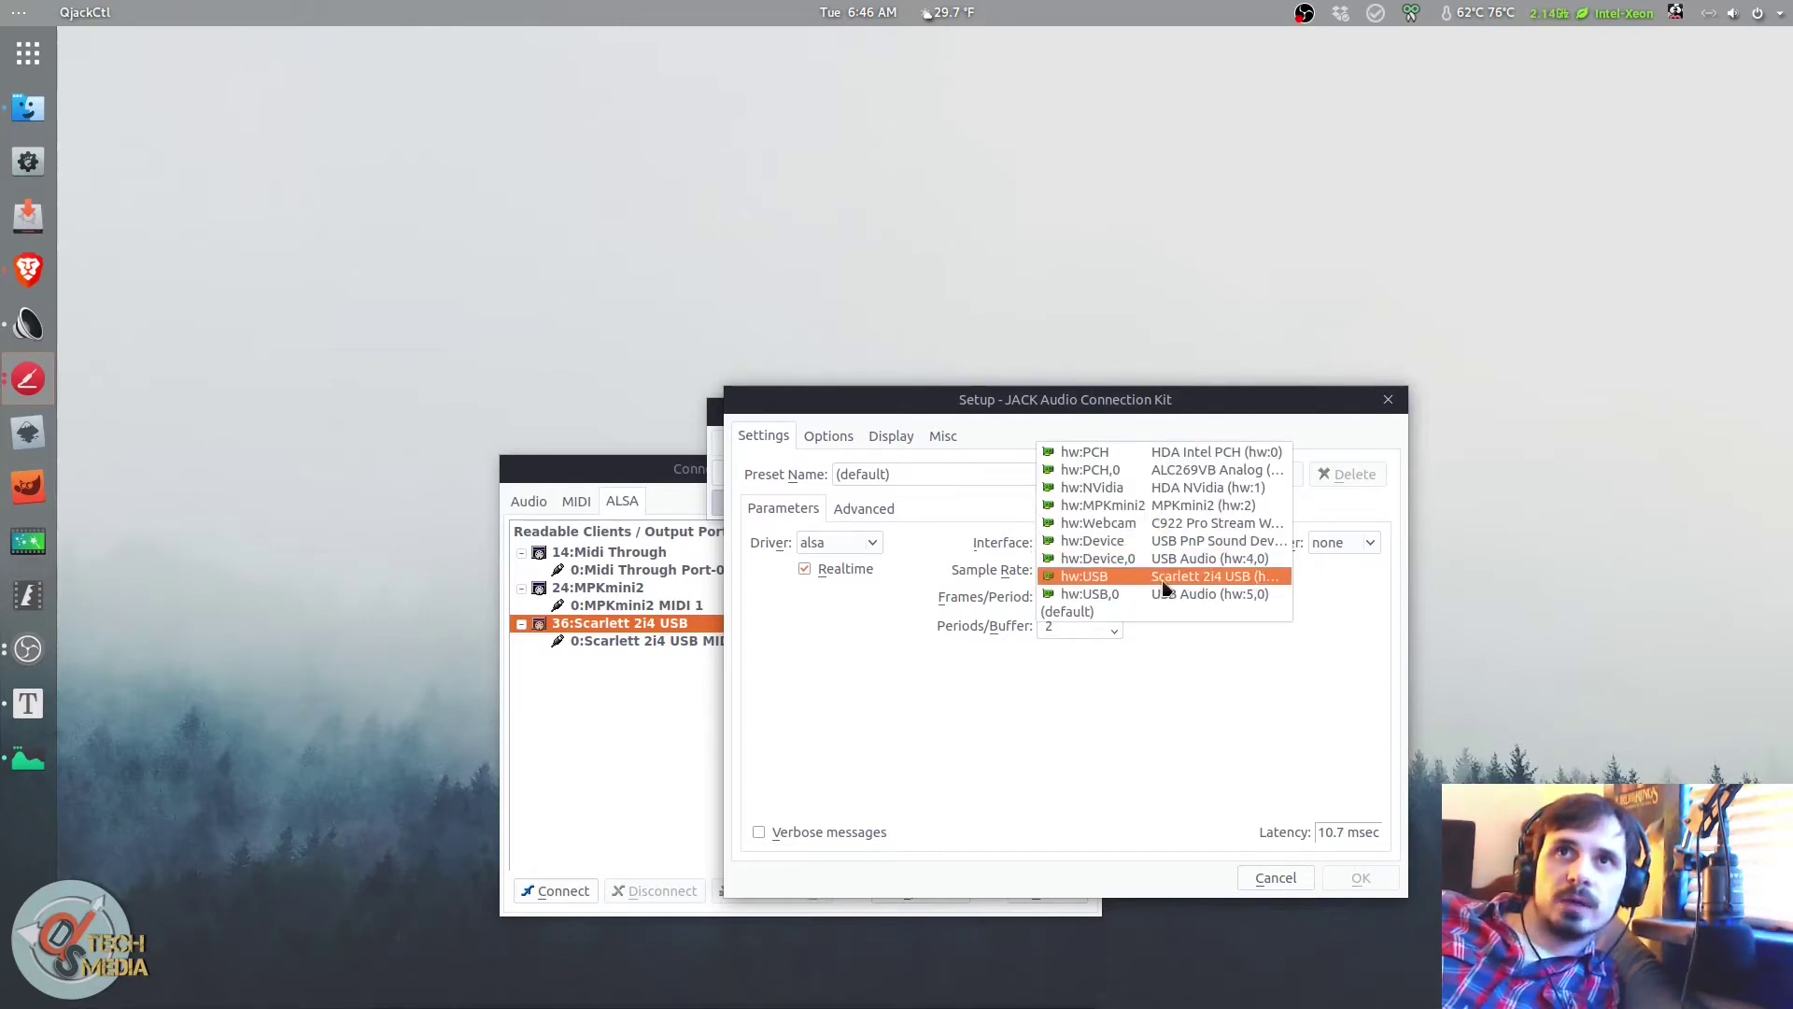
click(1174, 693)
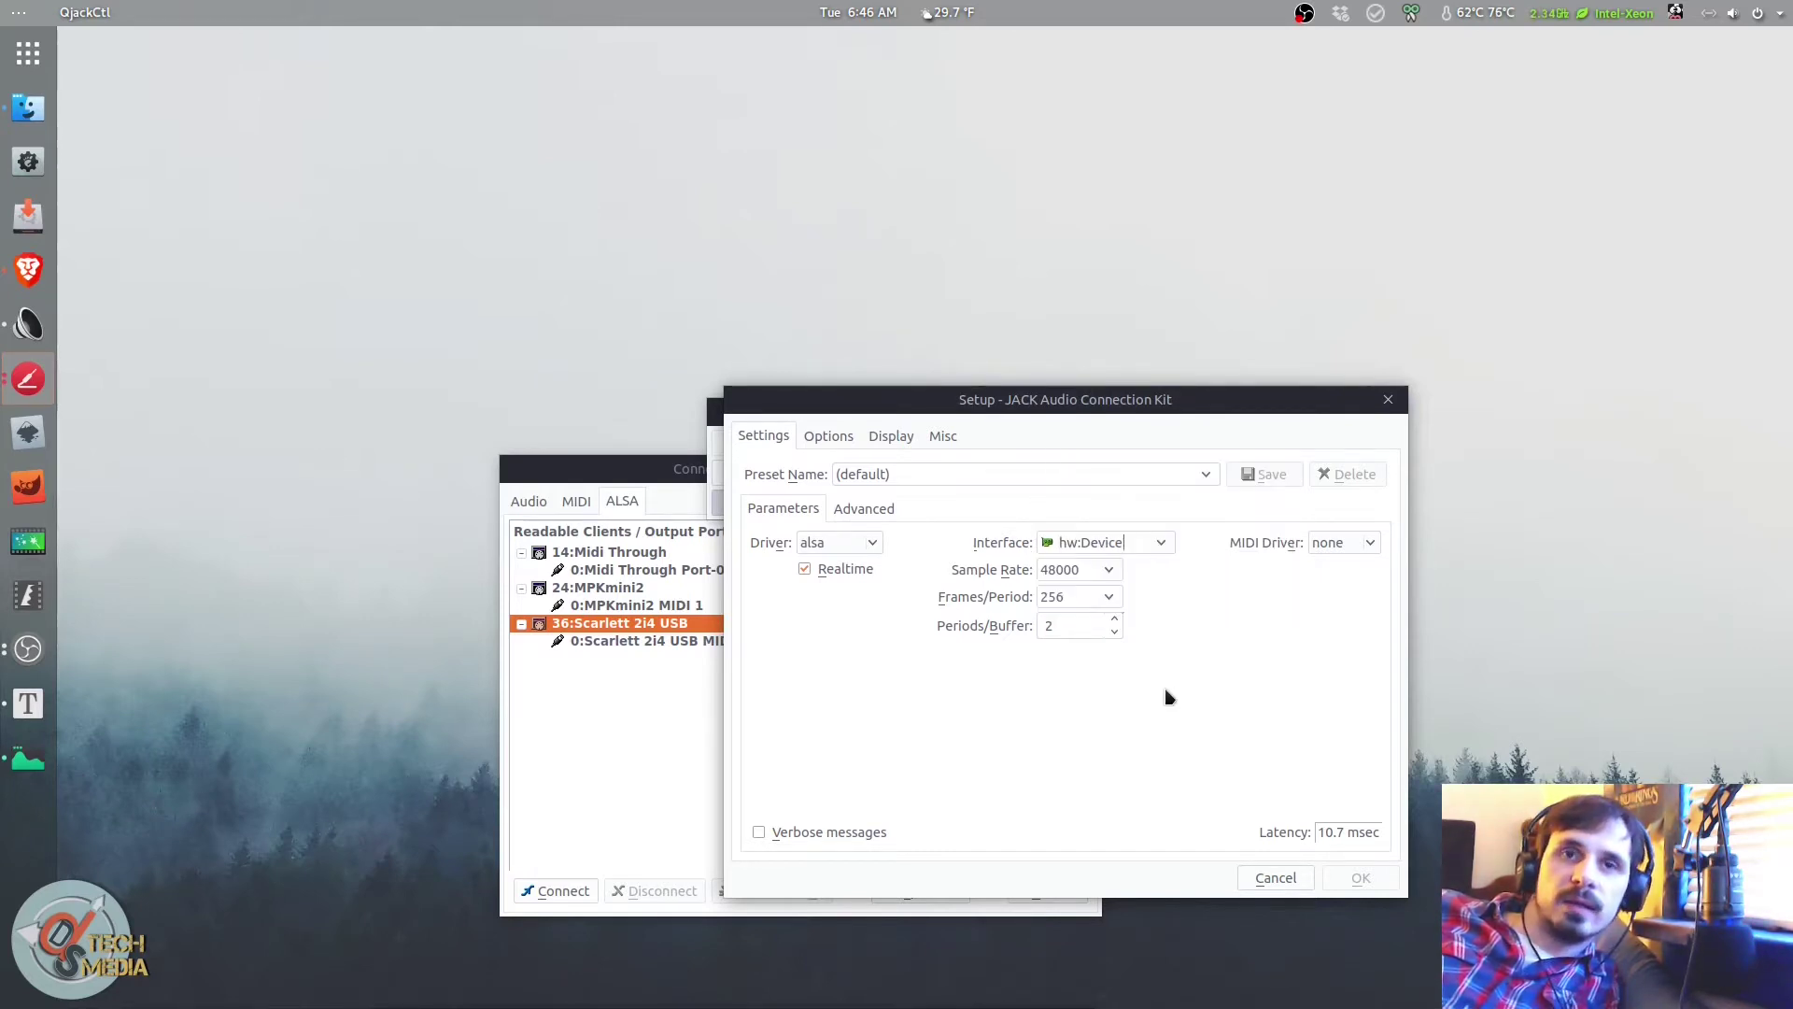
click(1308, 540)
Step: Bring the Connections window forward and check the JACK MIDI connections against the ALSA ones
click(714, 822)
click(634, 470)
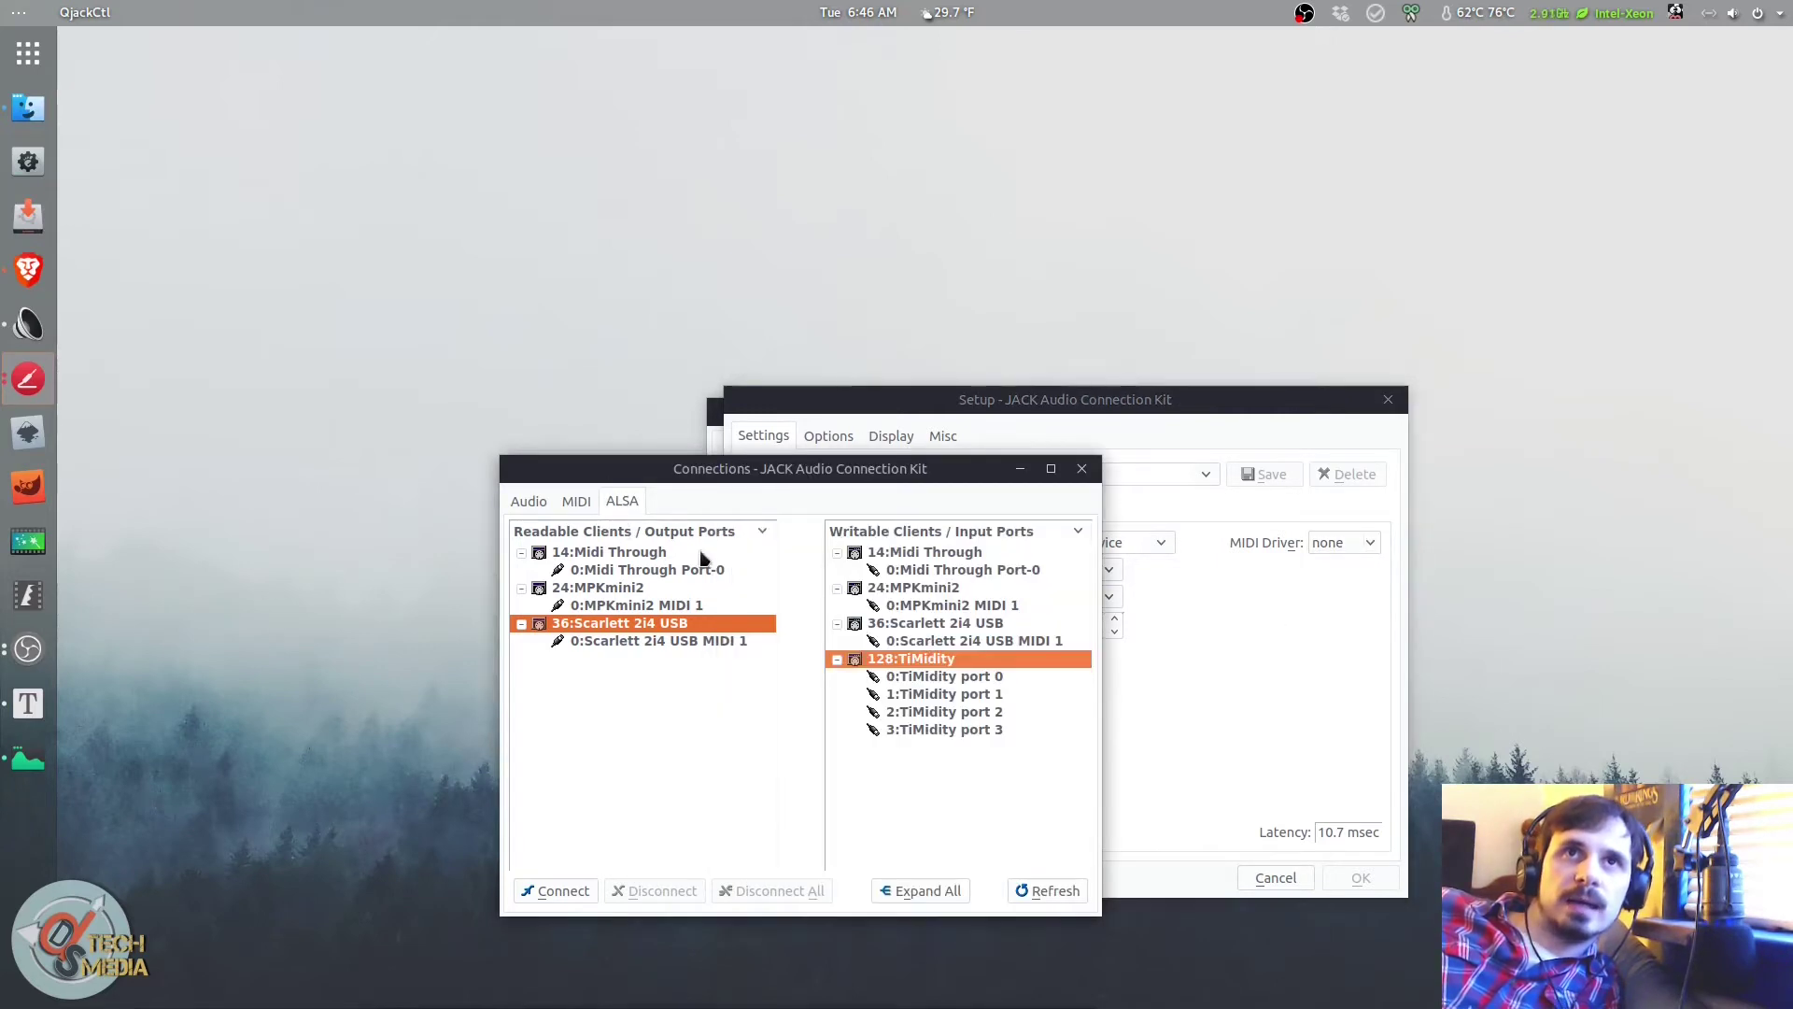
click(576, 502)
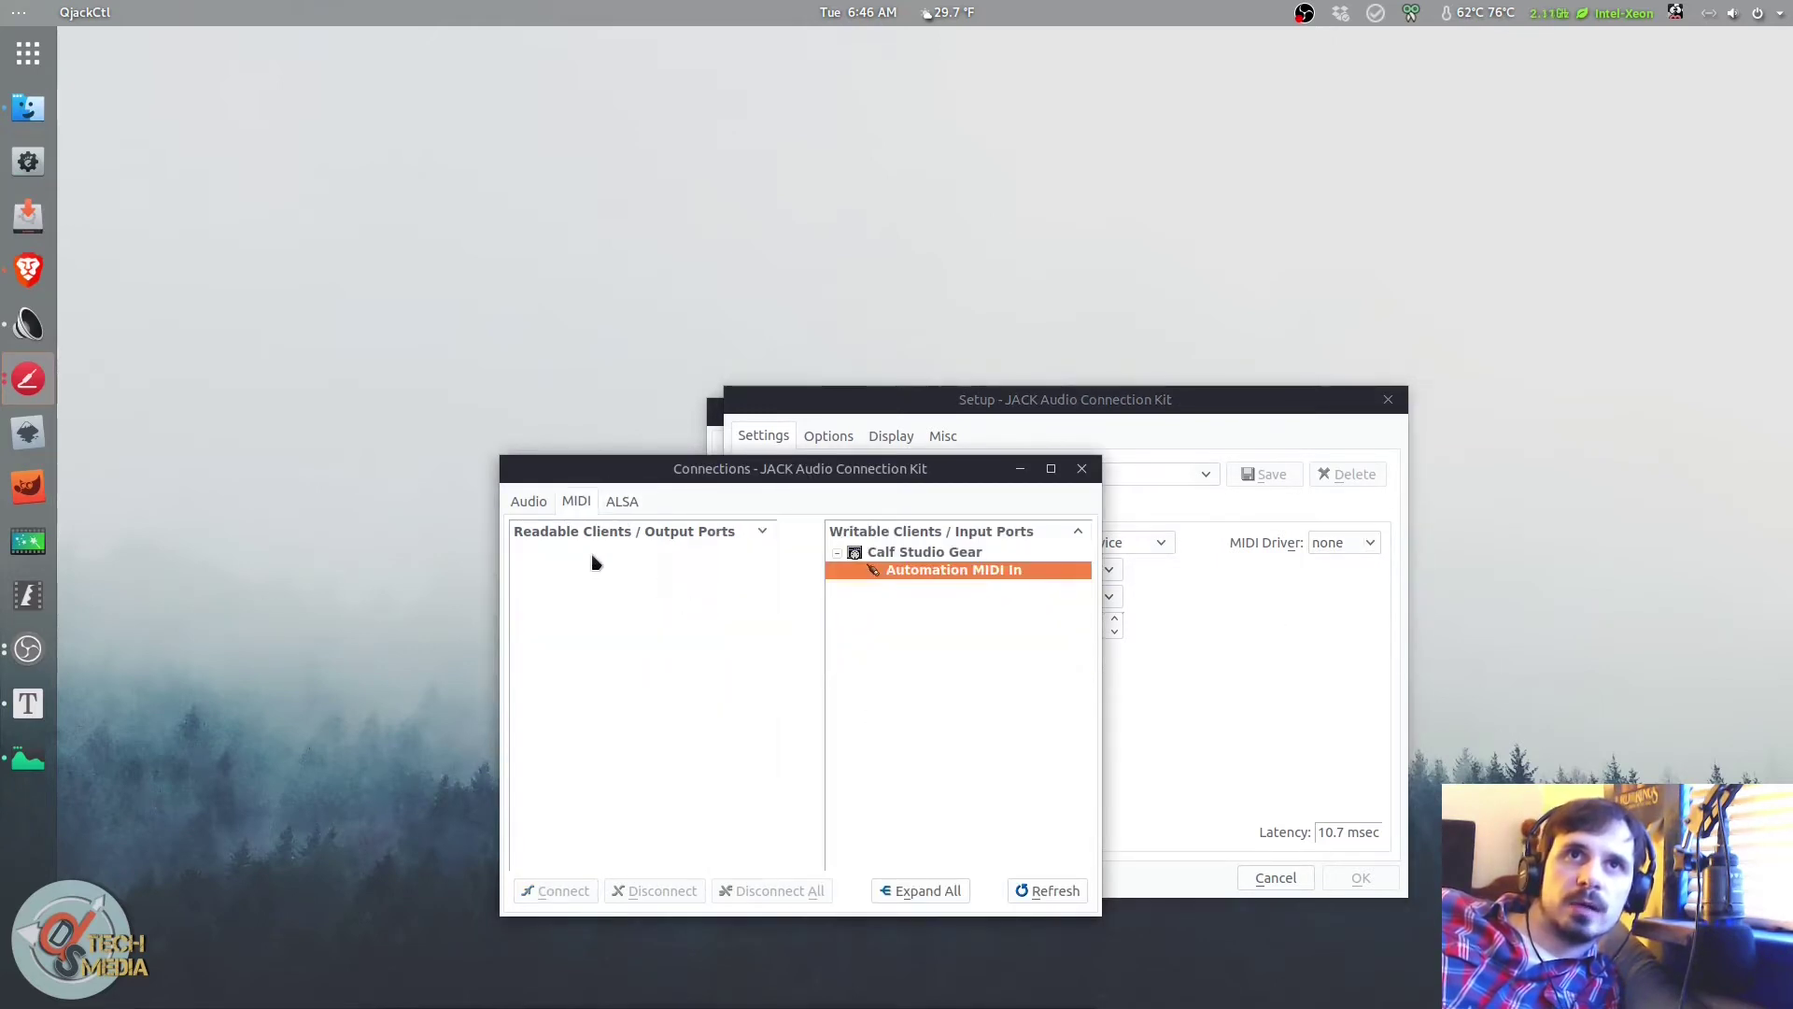
drag(864, 481, 919, 495)
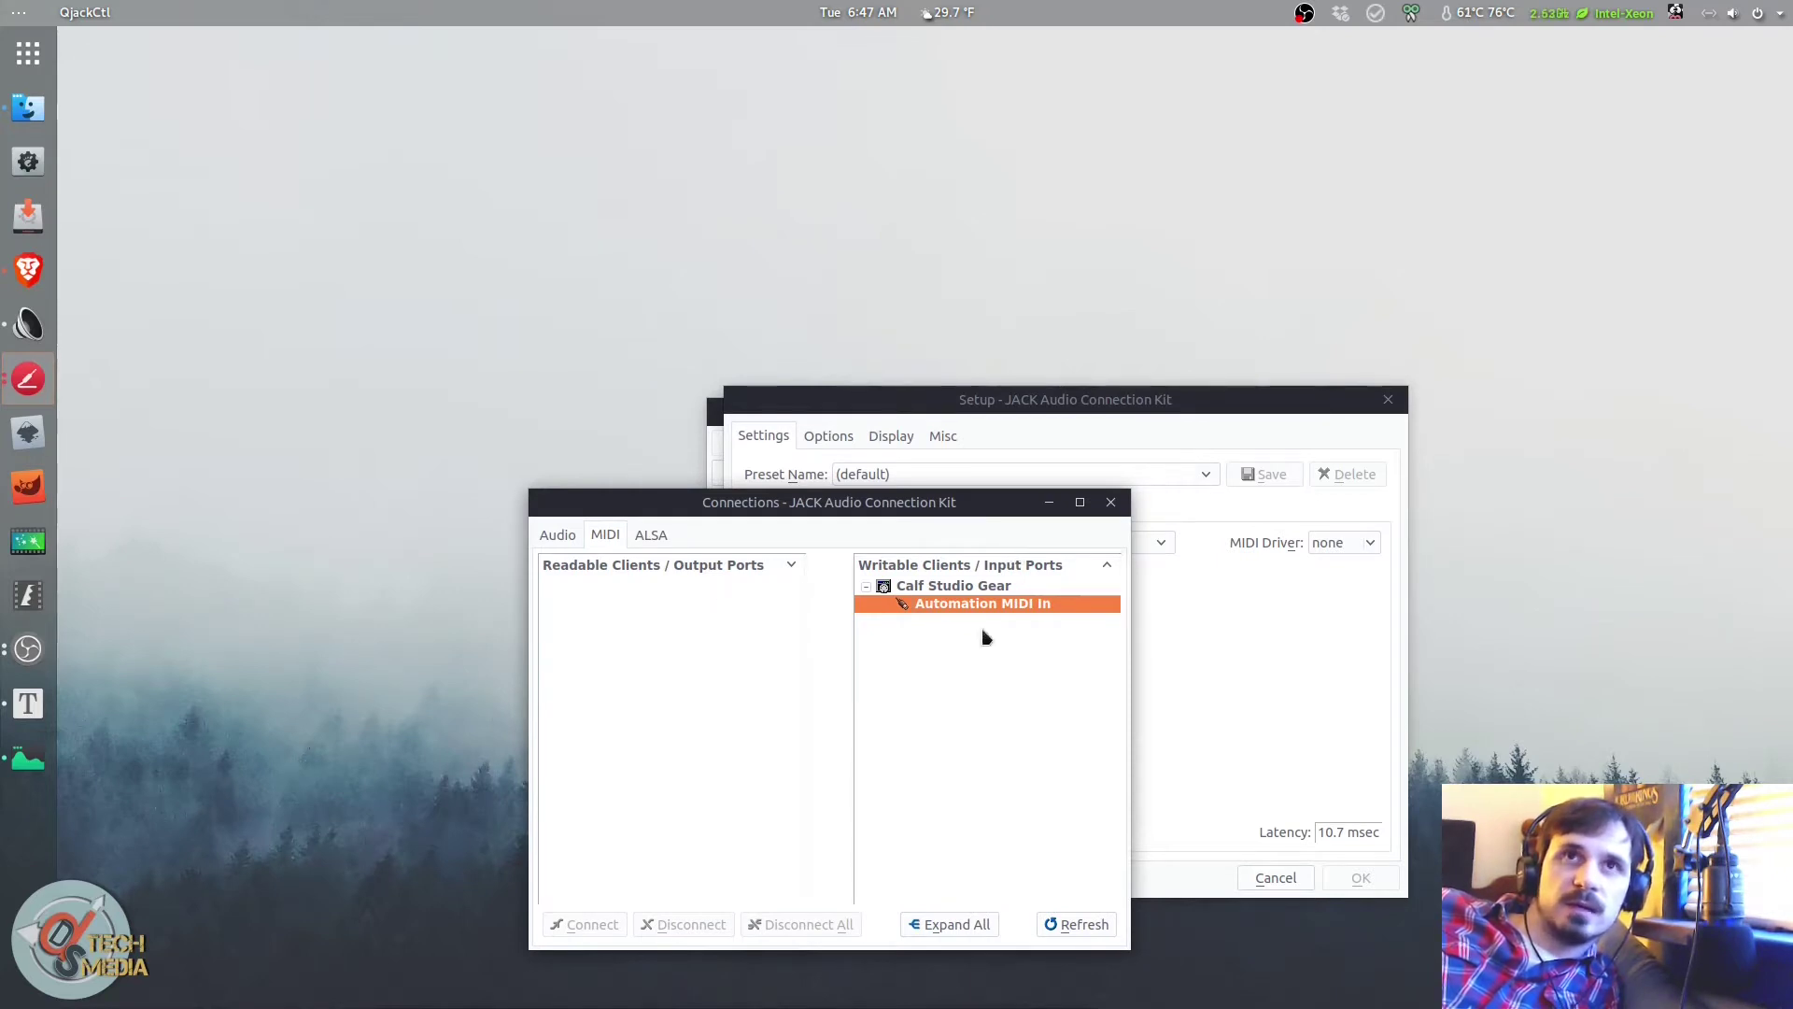
click(642, 534)
click(607, 535)
drag(801, 504, 812, 509)
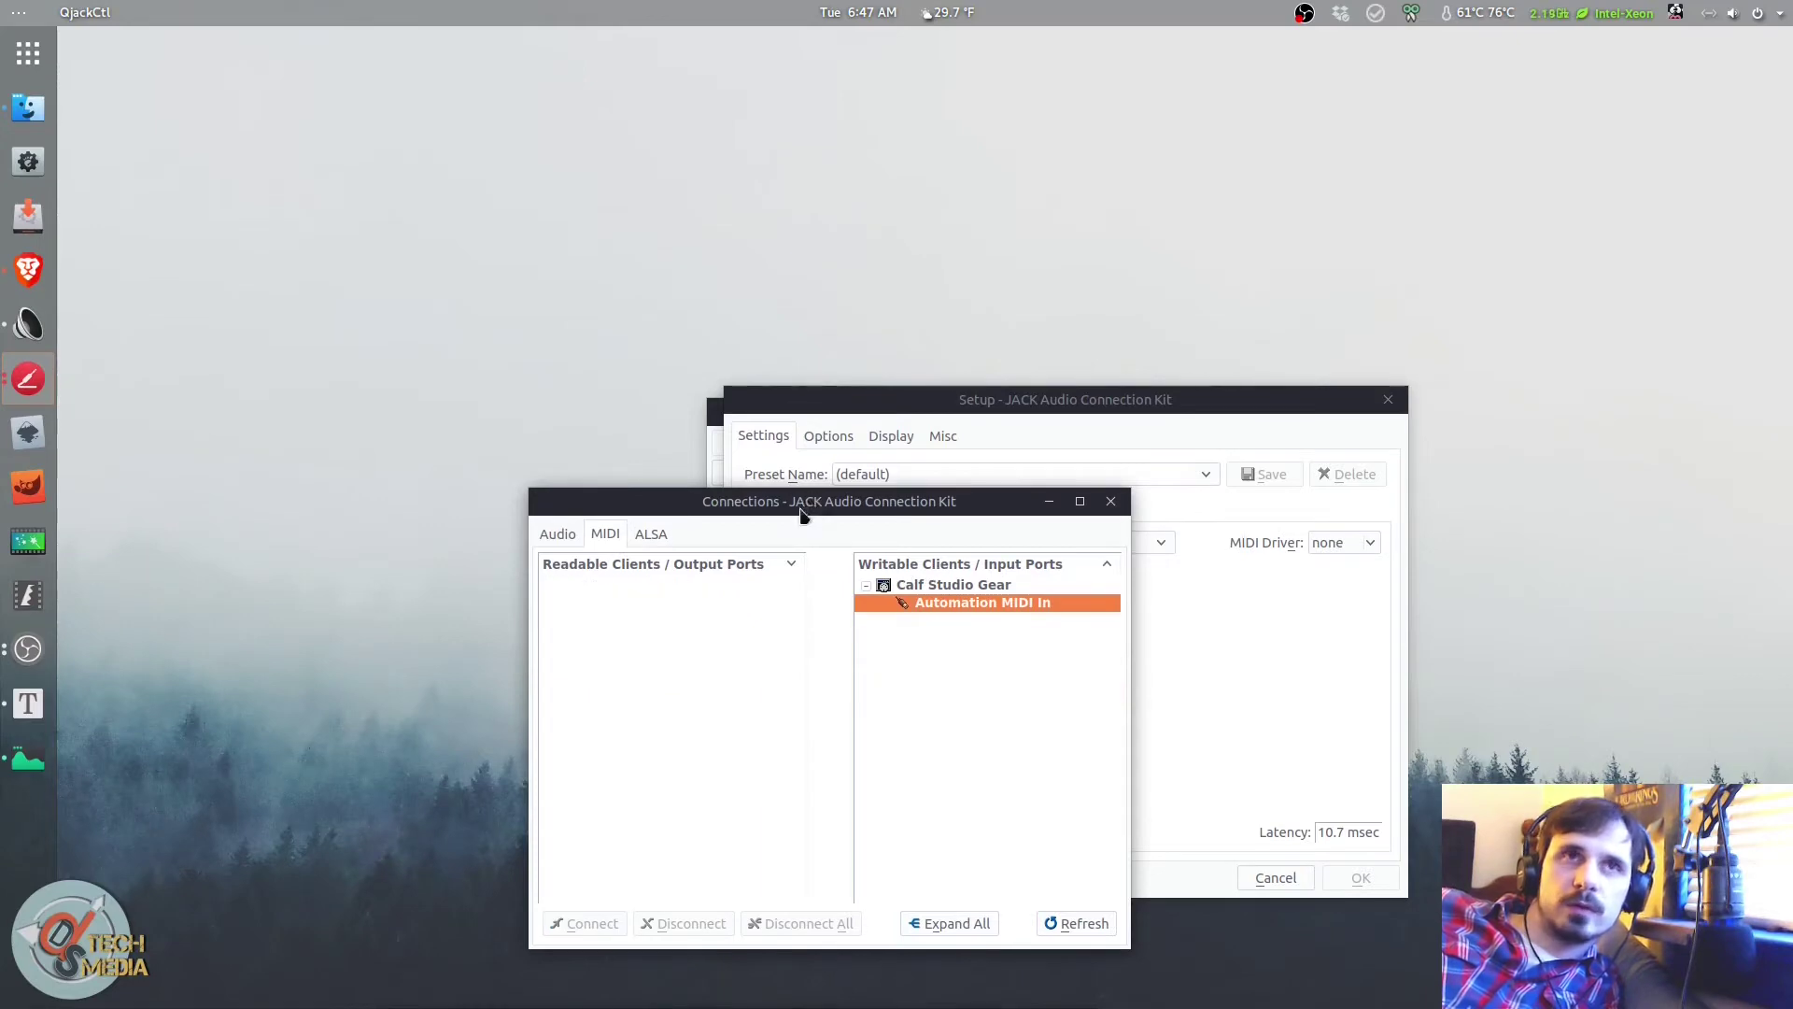
Step: Switch to a terminal and start the ALSA-to-JACK MIDI bridge with hardware port export using a2jmidid -e
key(super)
text(ter)
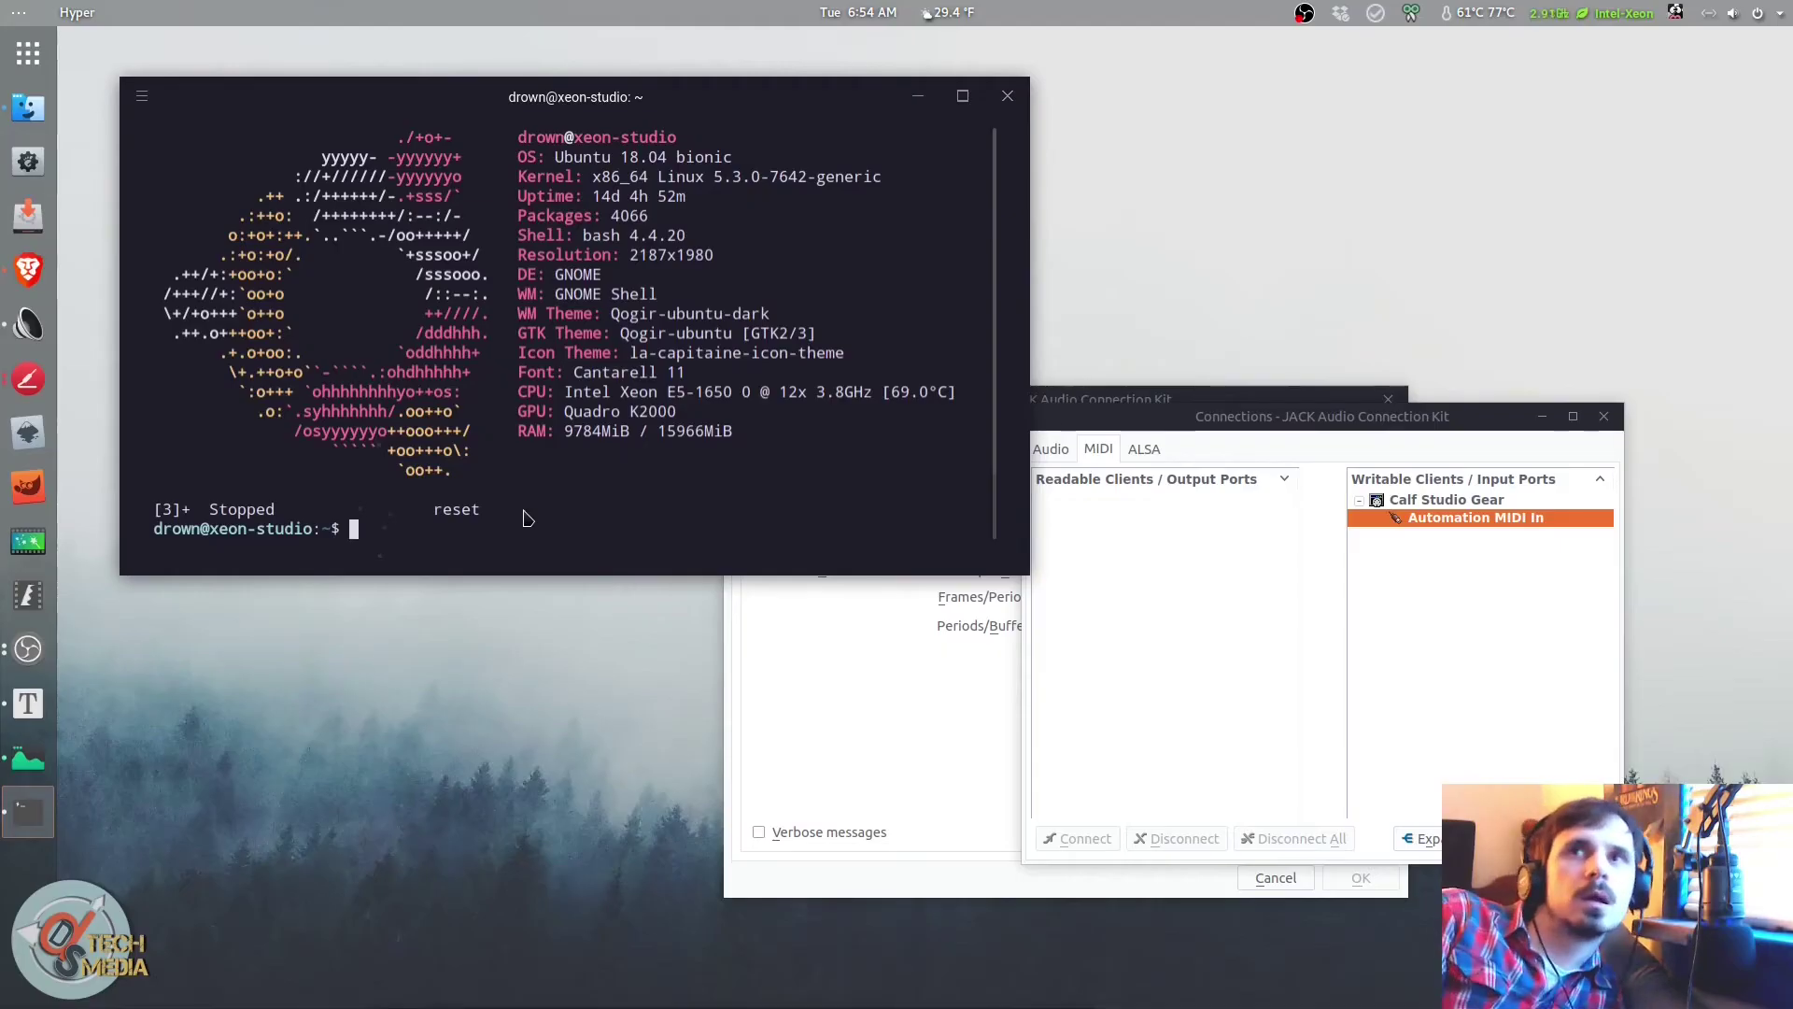
text(a2jmidi)
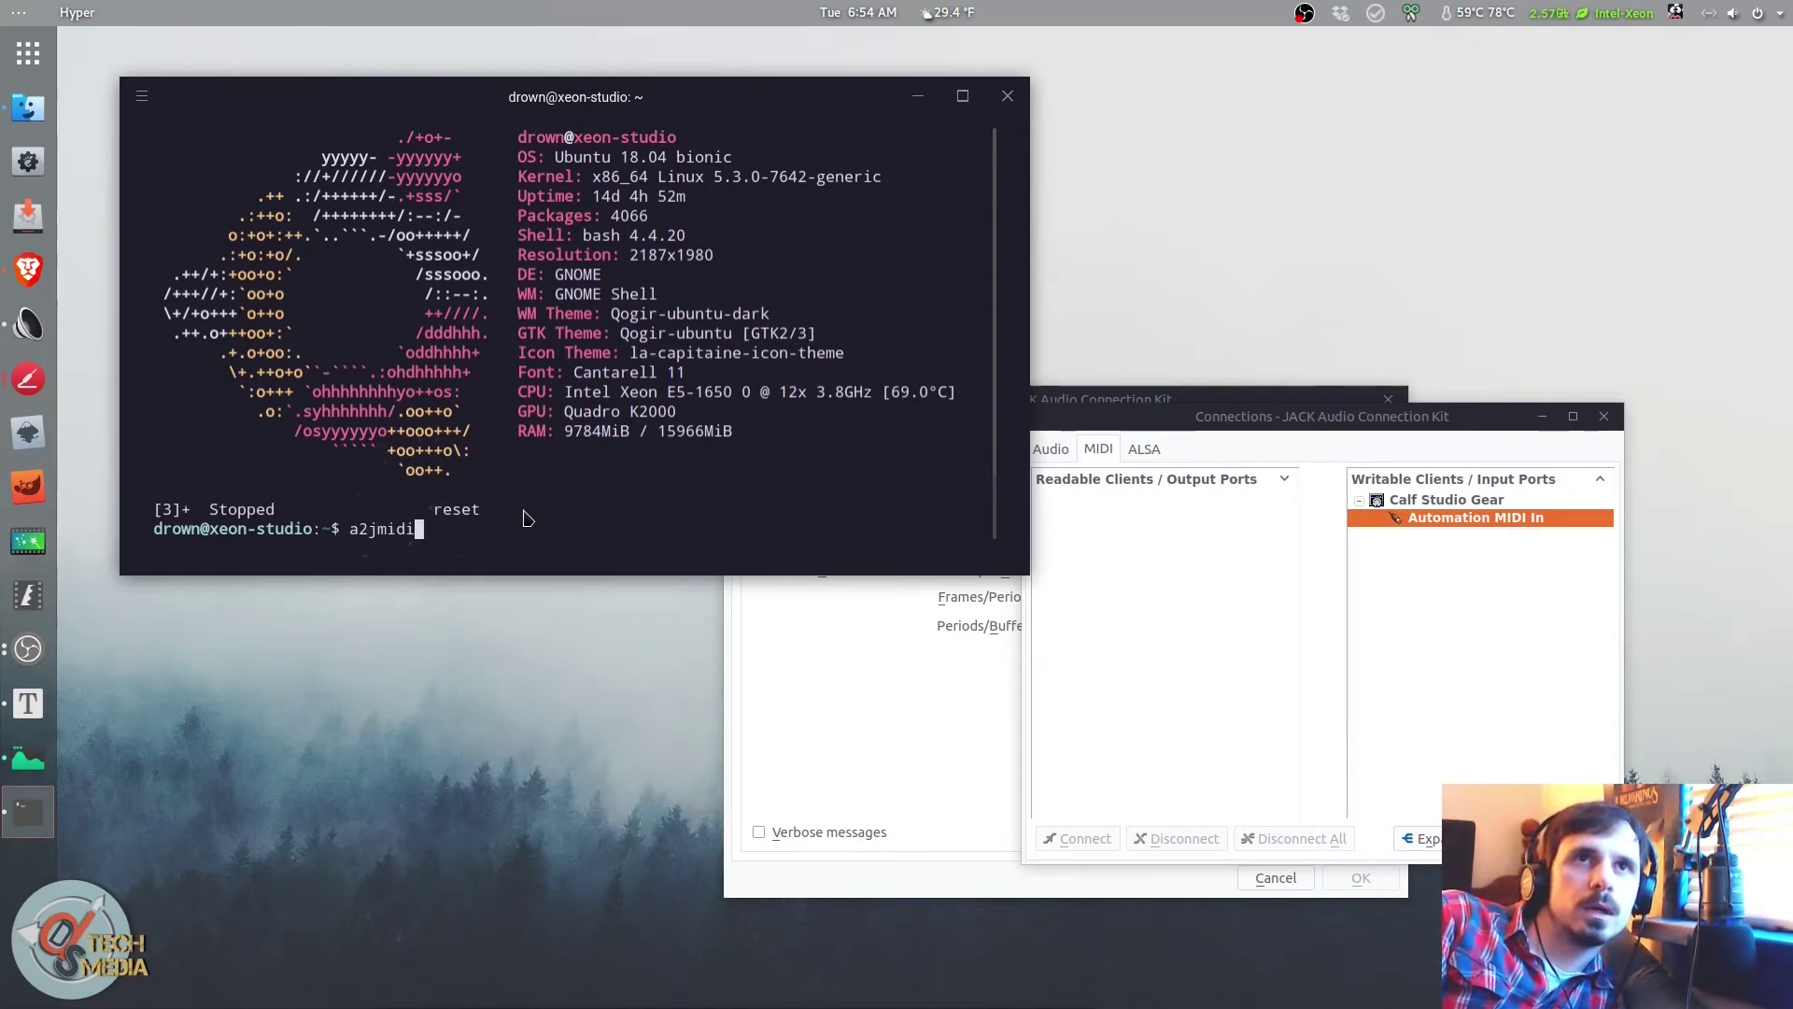
text(d -e)
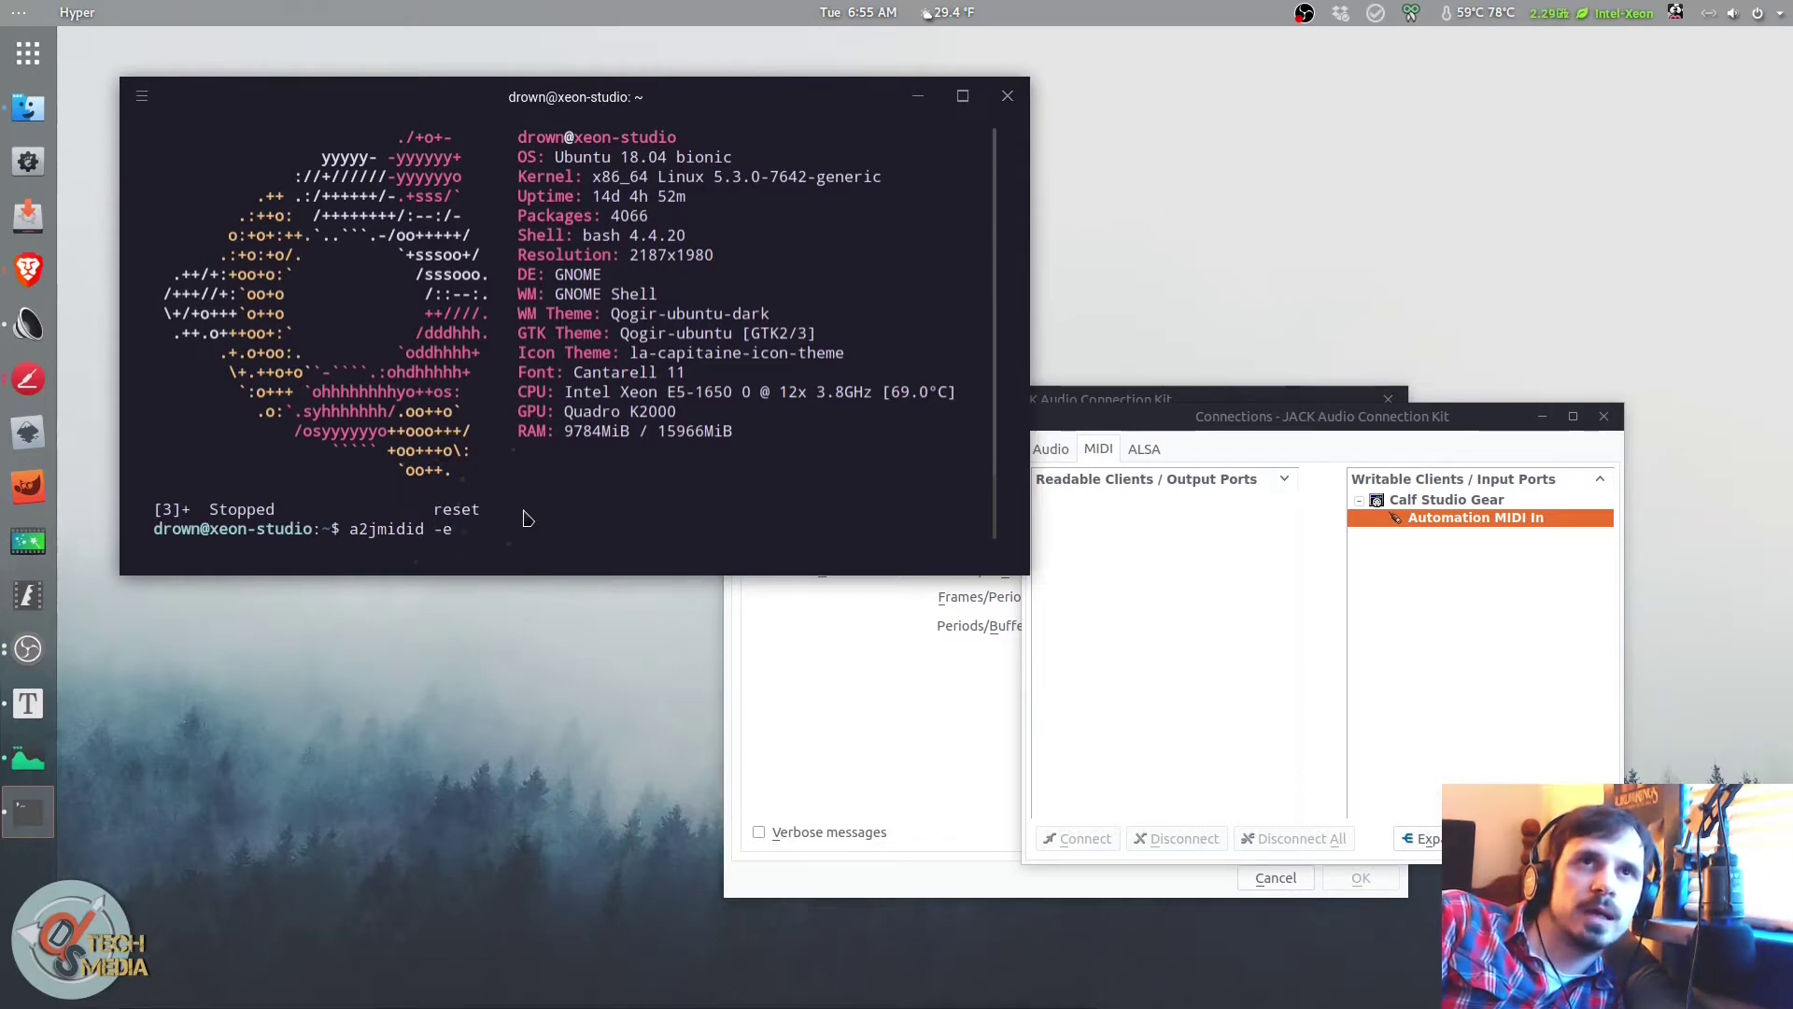
key(Return)
Step: Return to the Connections window and check the bridged a2j ports under JACK MIDI, then the audio connections
click(1097, 464)
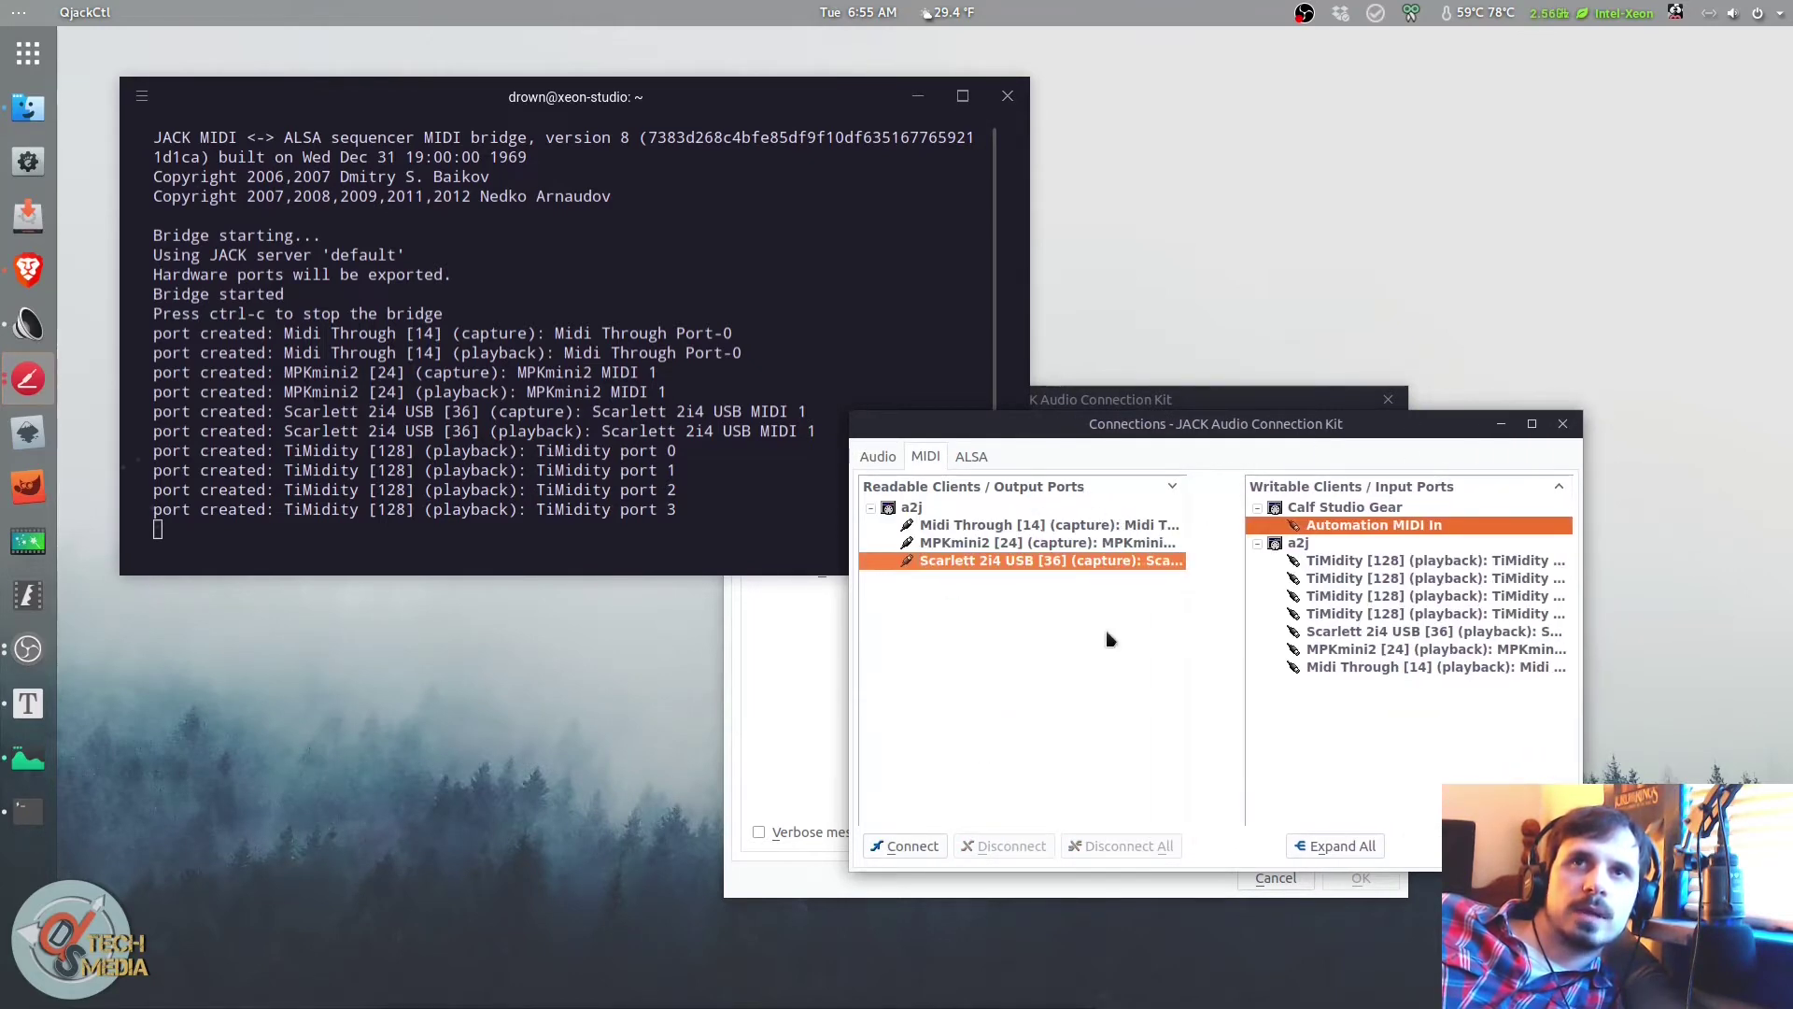
click(1354, 577)
drag(1218, 424, 1083, 443)
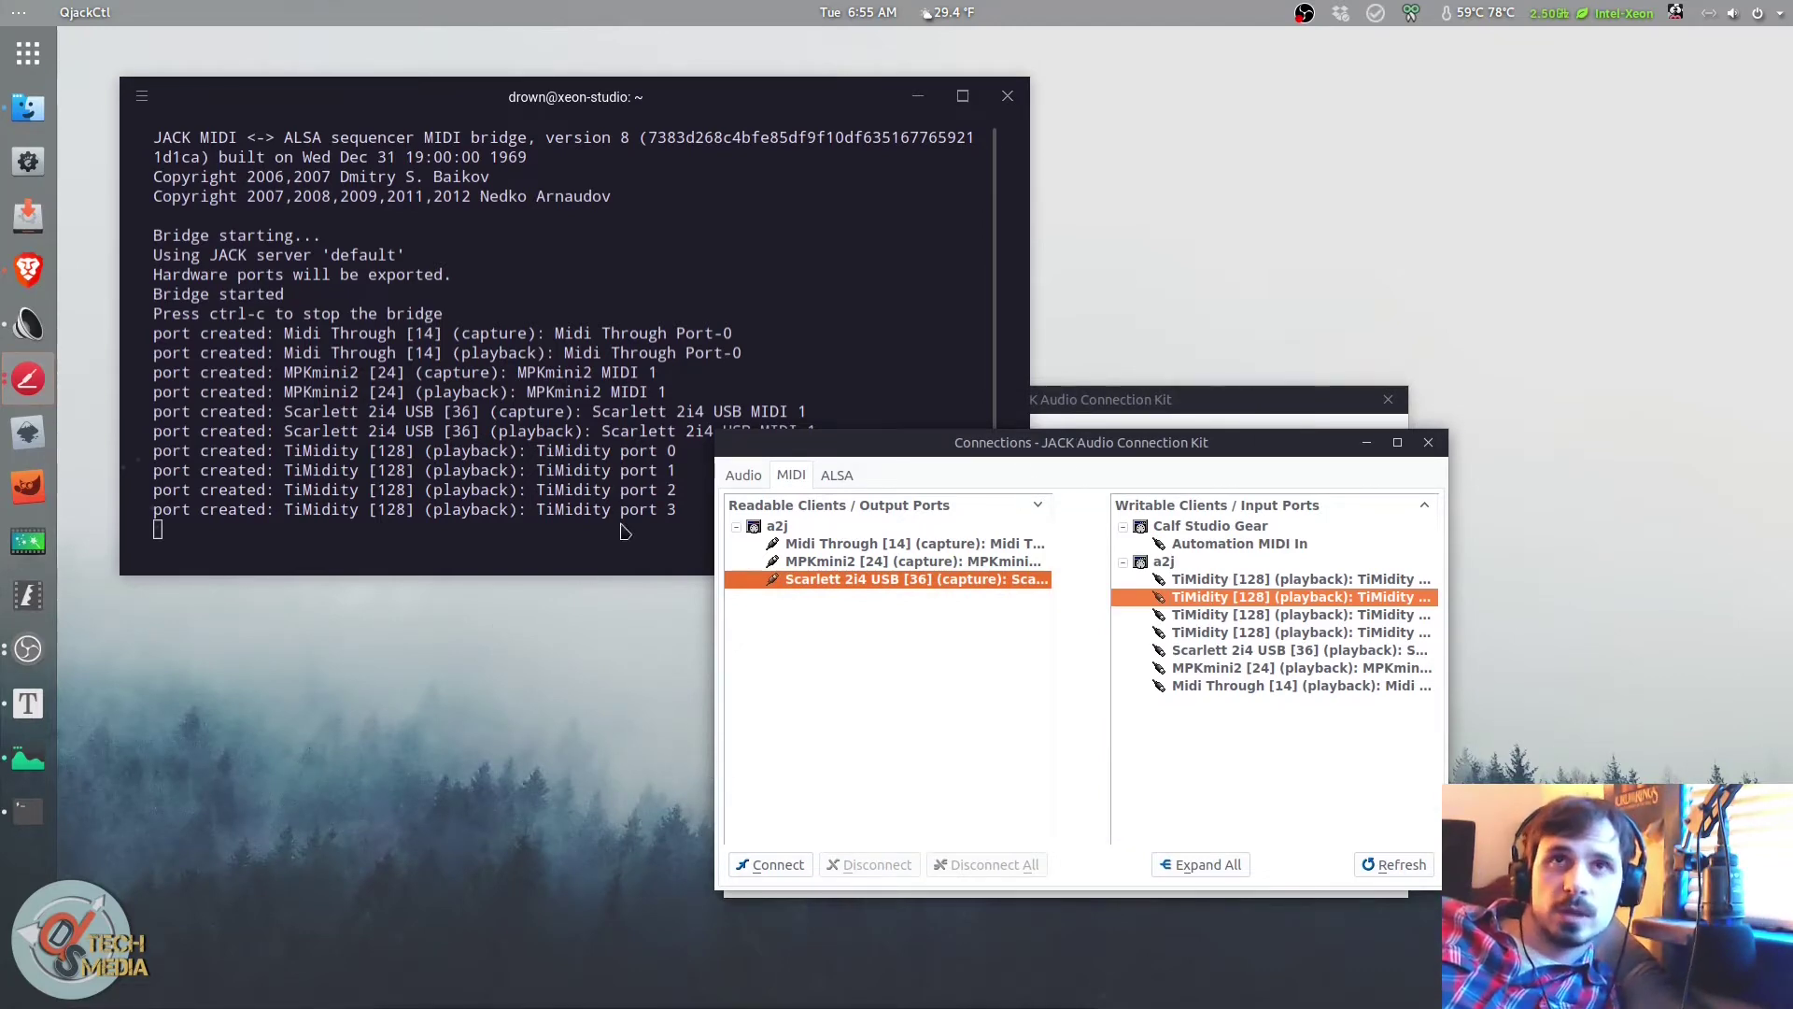
click(743, 475)
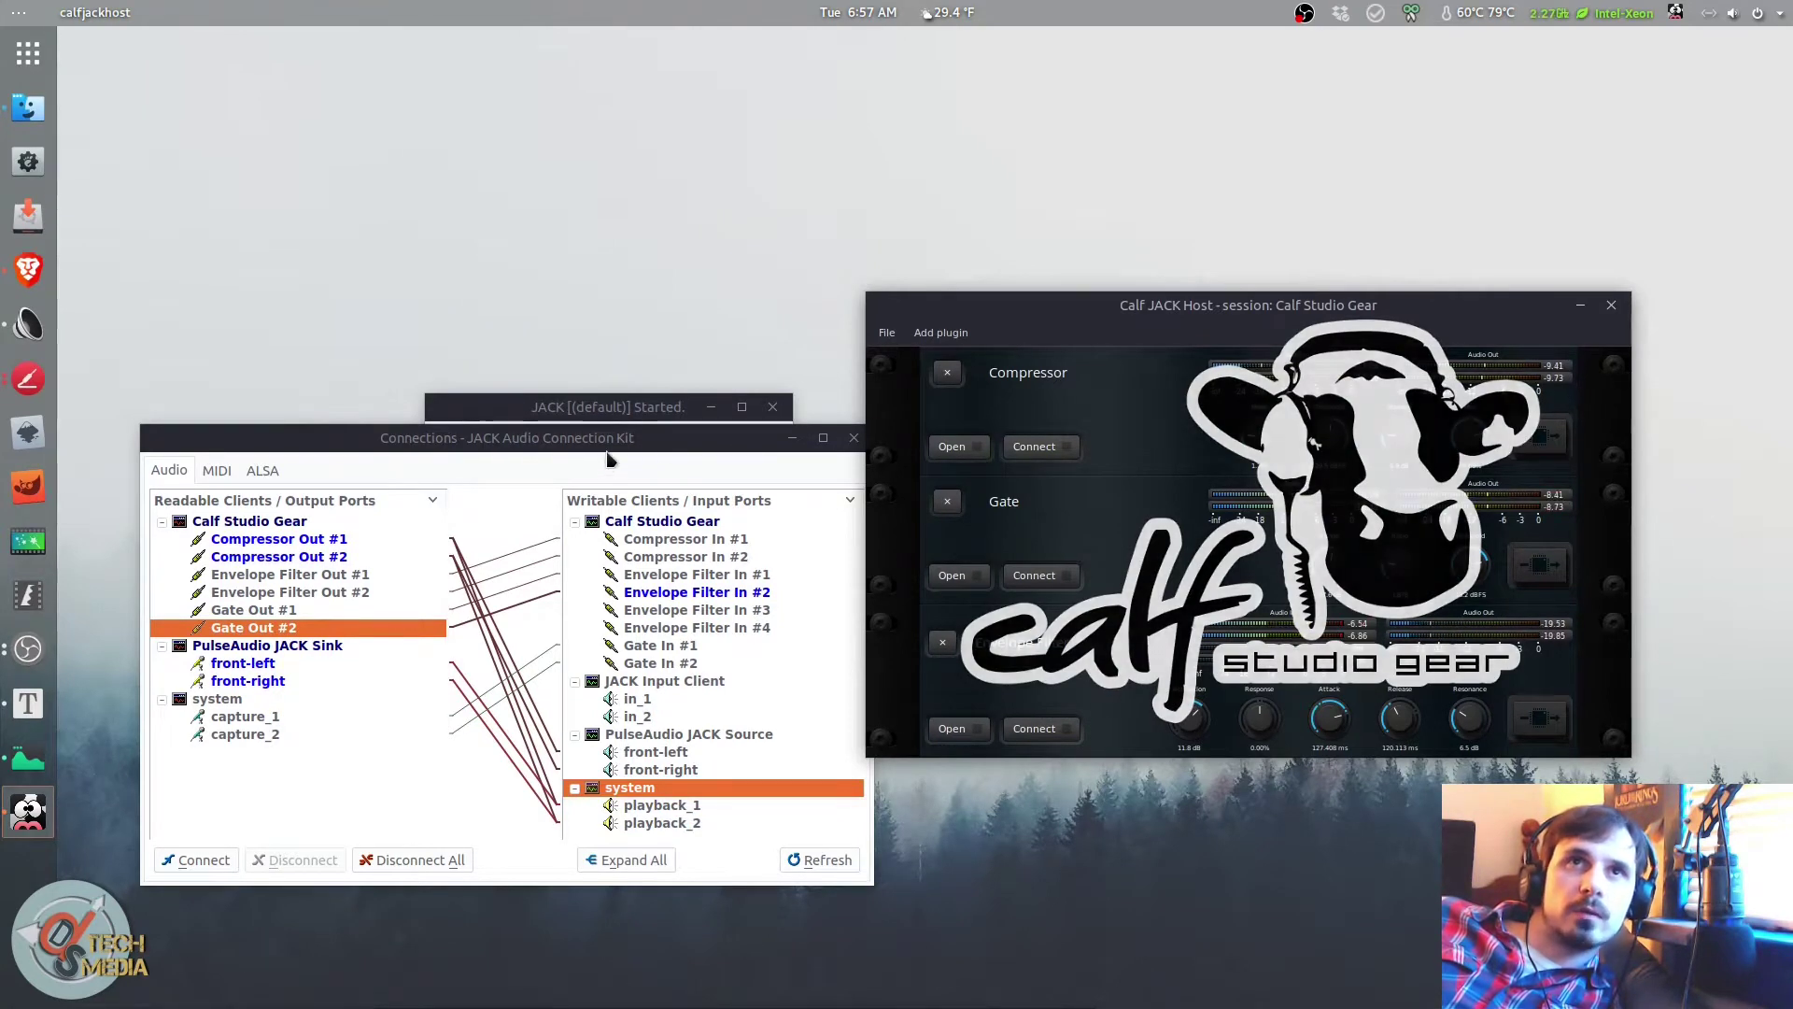
Step: Add a Monosynth instrument to the Calf JACK Host rack
drag(616, 450, 562, 444)
click(940, 332)
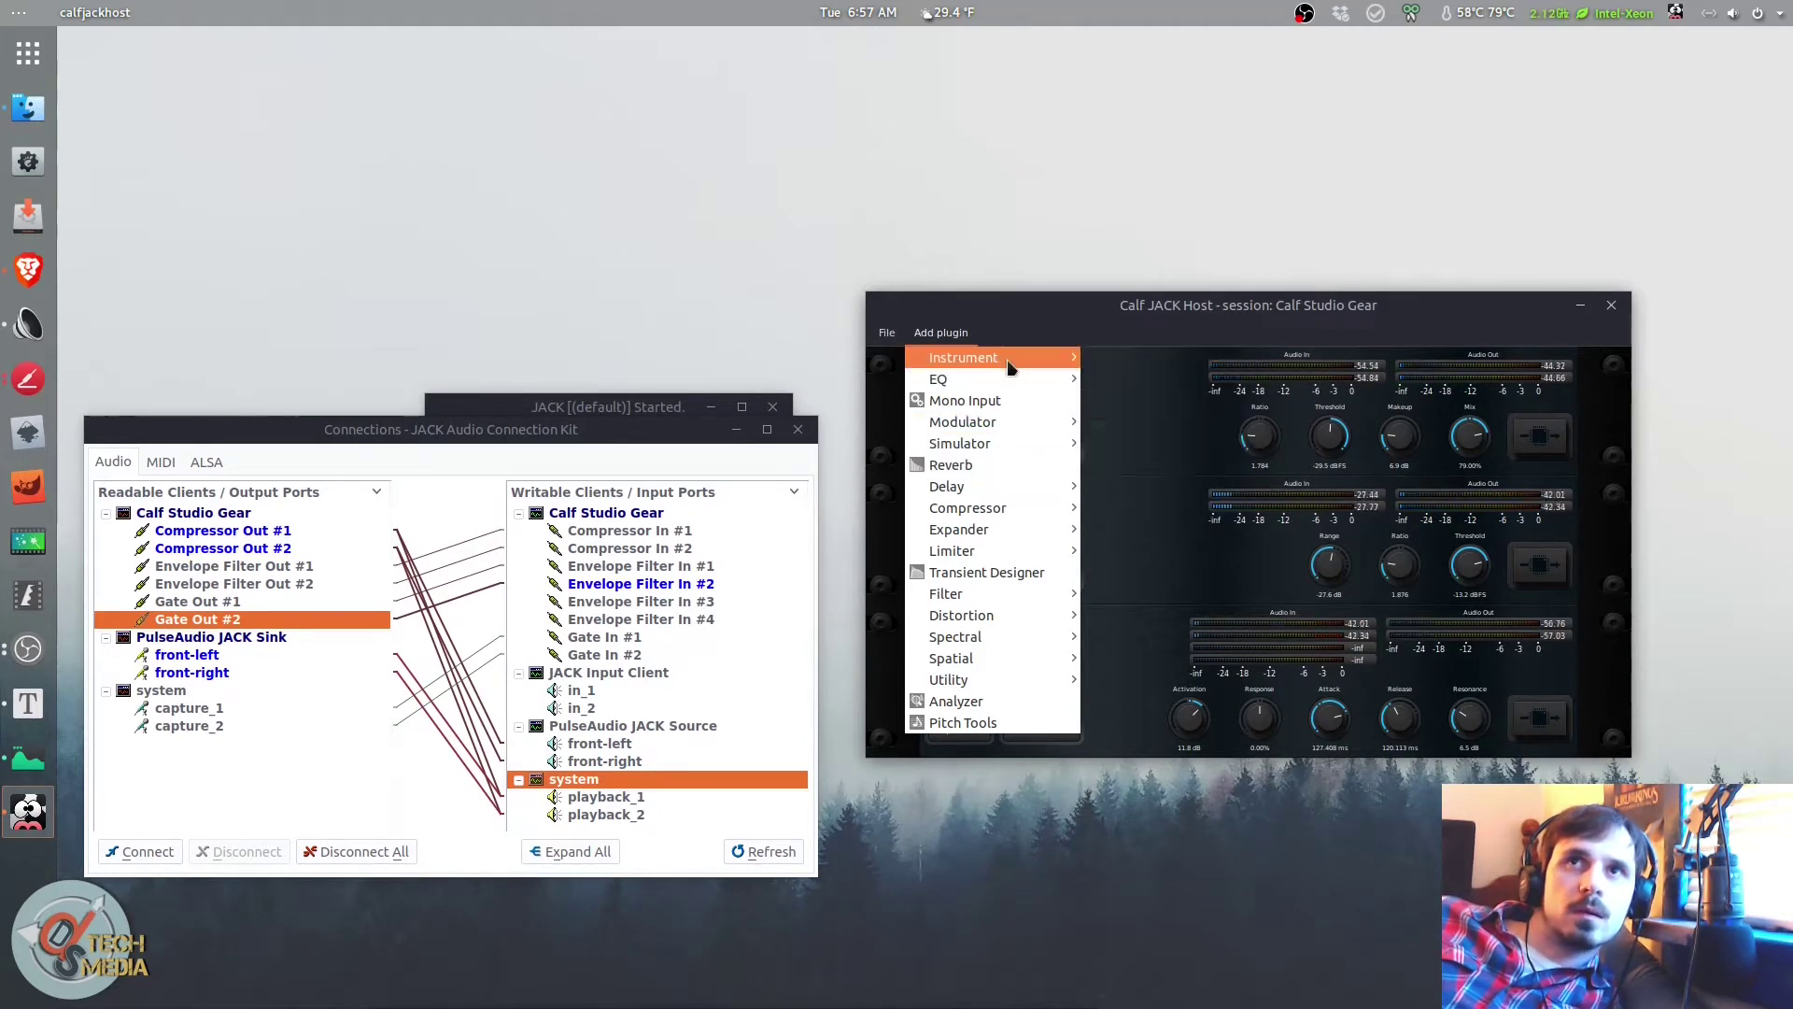
mouse_move(1008, 360)
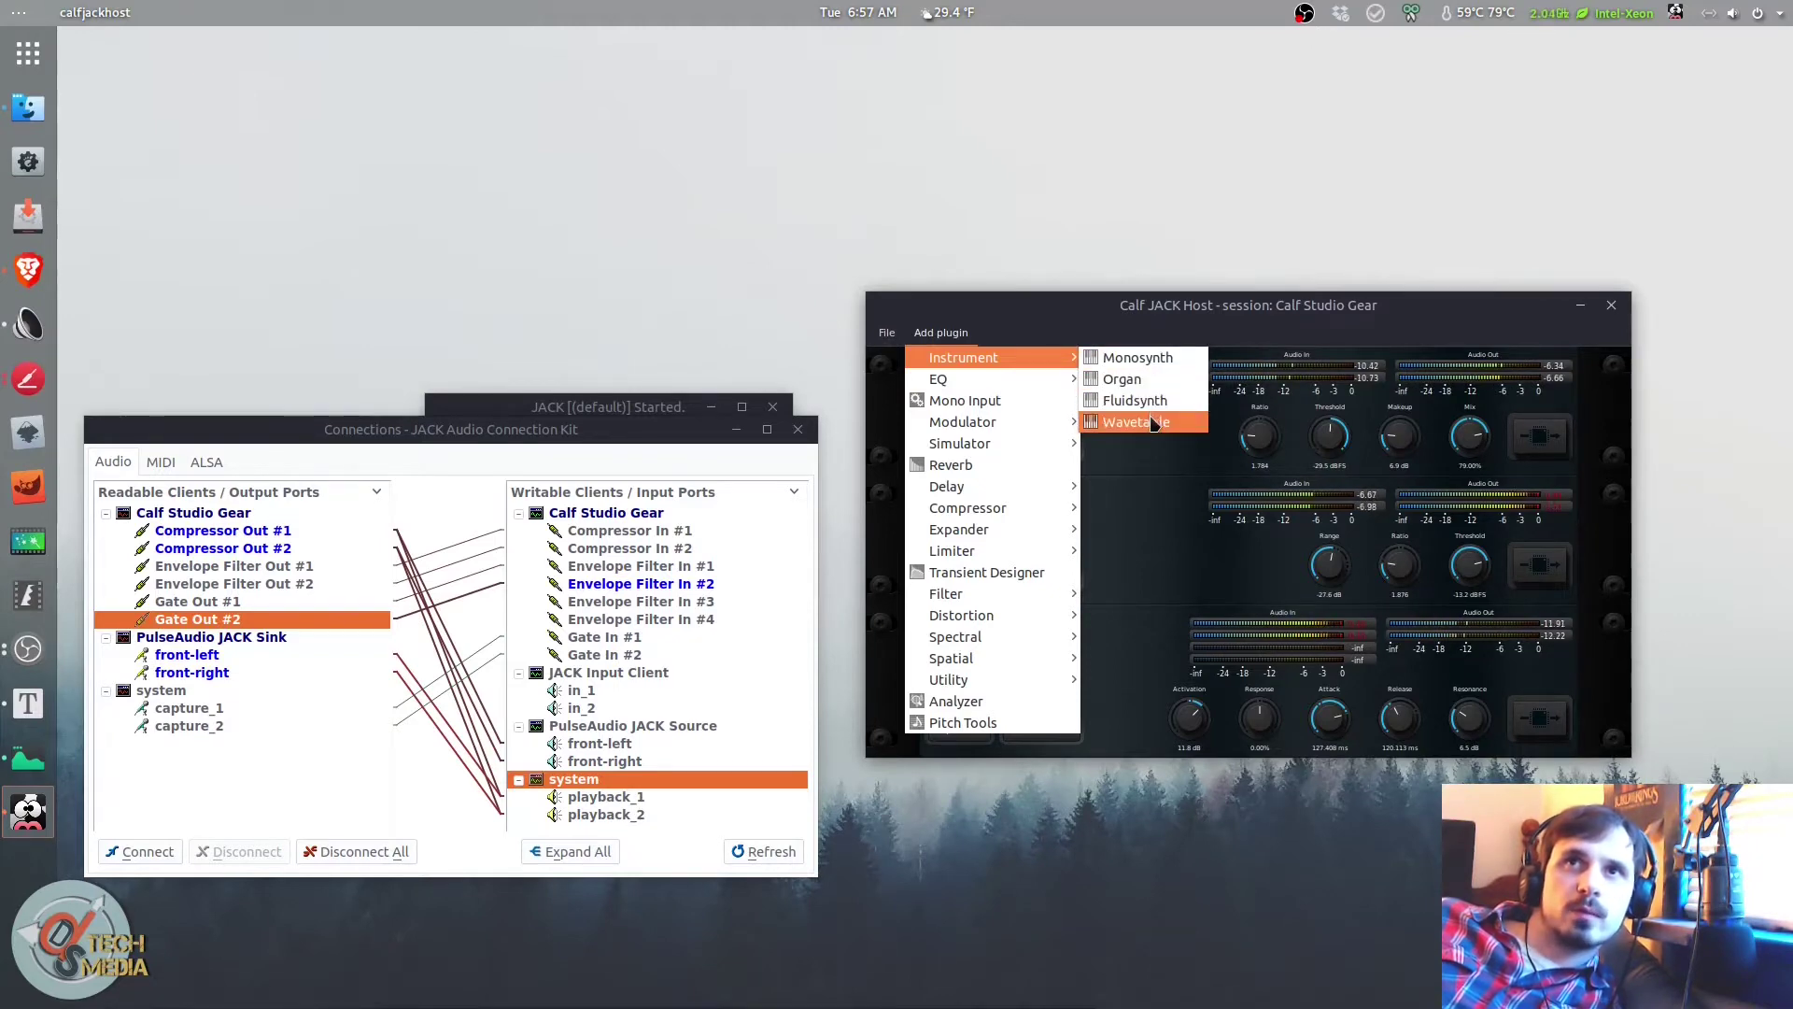
click(1130, 359)
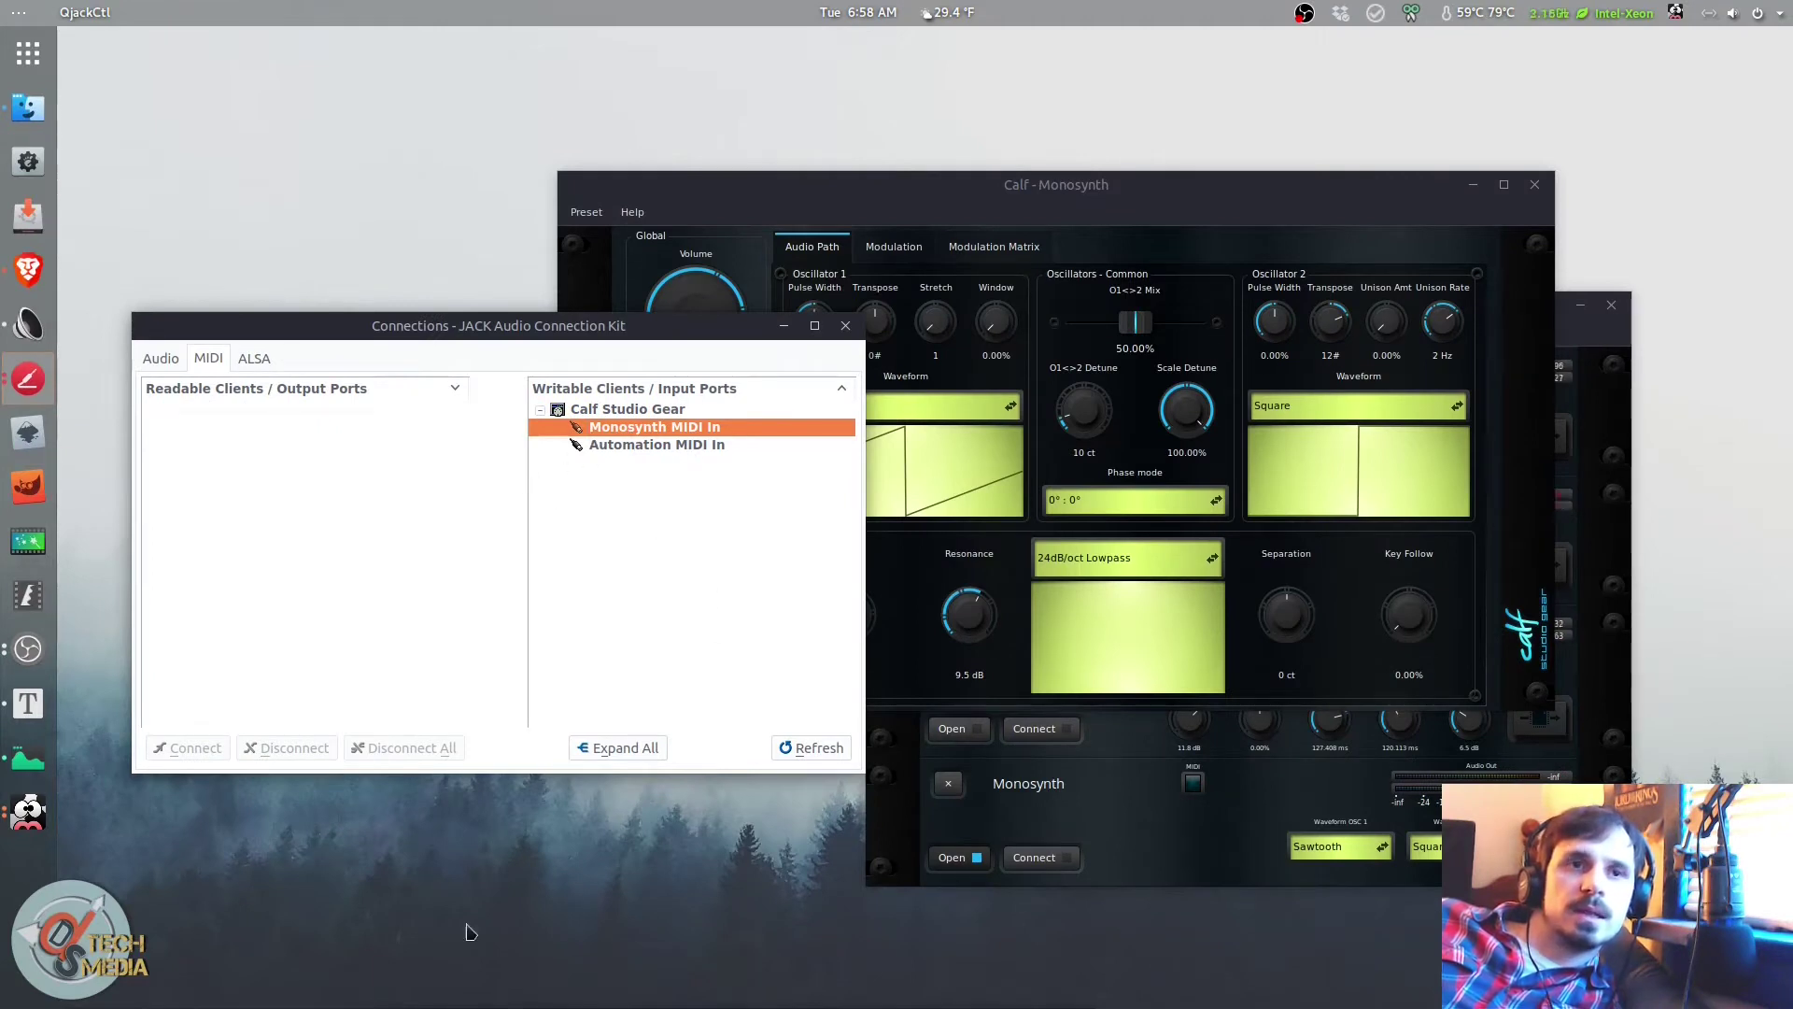
Step: Expand the JACK MIDI clients and connect the MPKmini2 capture port to Monosynth MIDI In
click(617, 747)
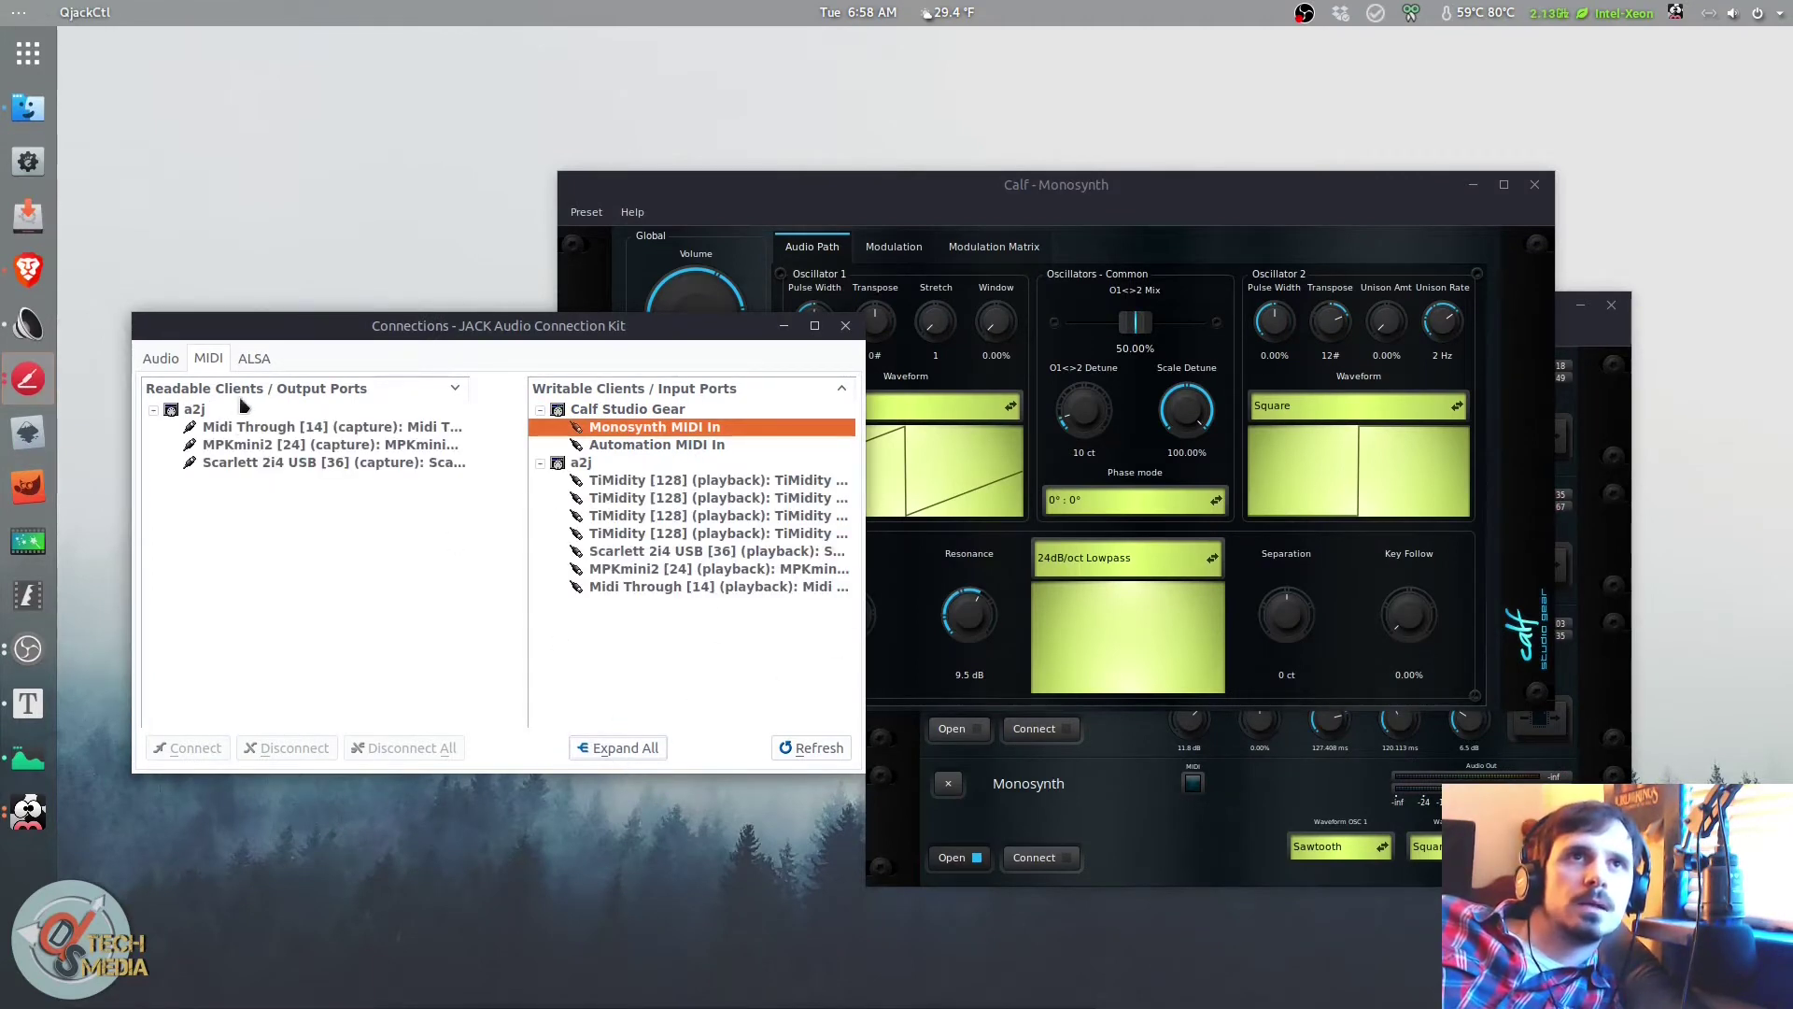
click(313, 446)
drag(313, 445, 639, 440)
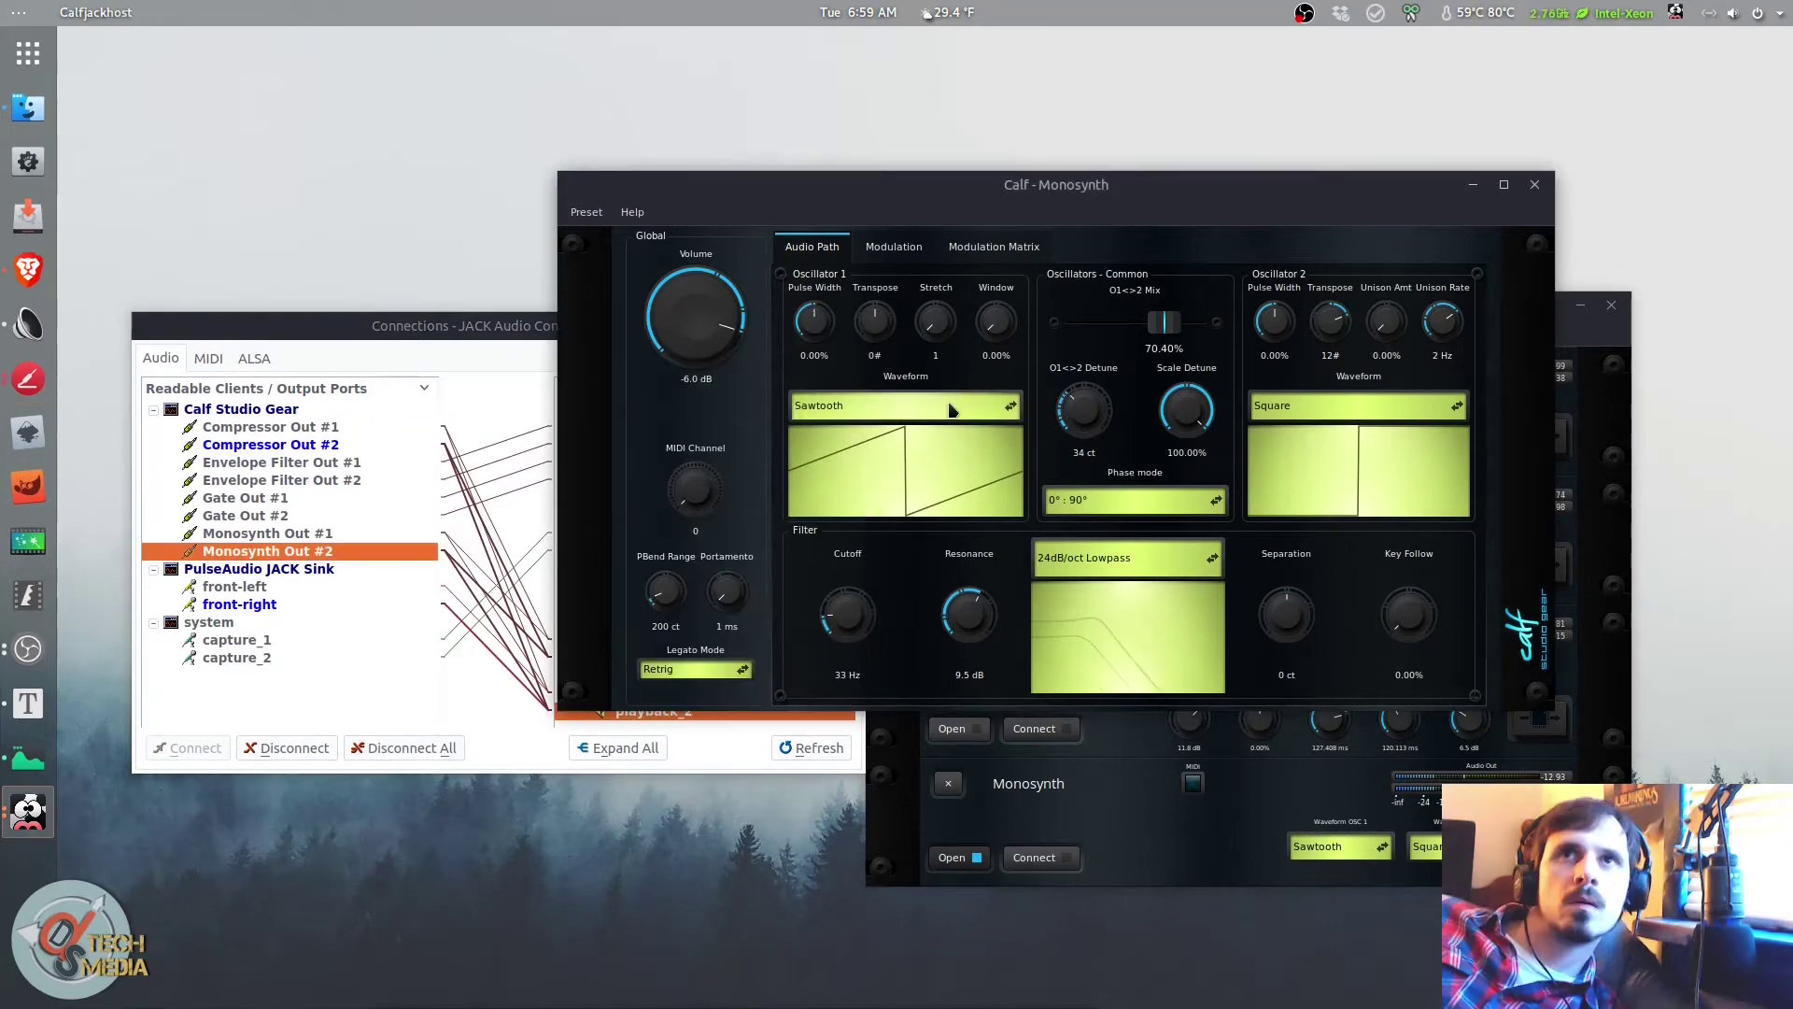
Step: Set the Monosynth's oscillator mix to 92.80% and filter separation to 2400 ct, and adjust key follow, cutoff and resonance
drag(1163, 324, 1191, 353)
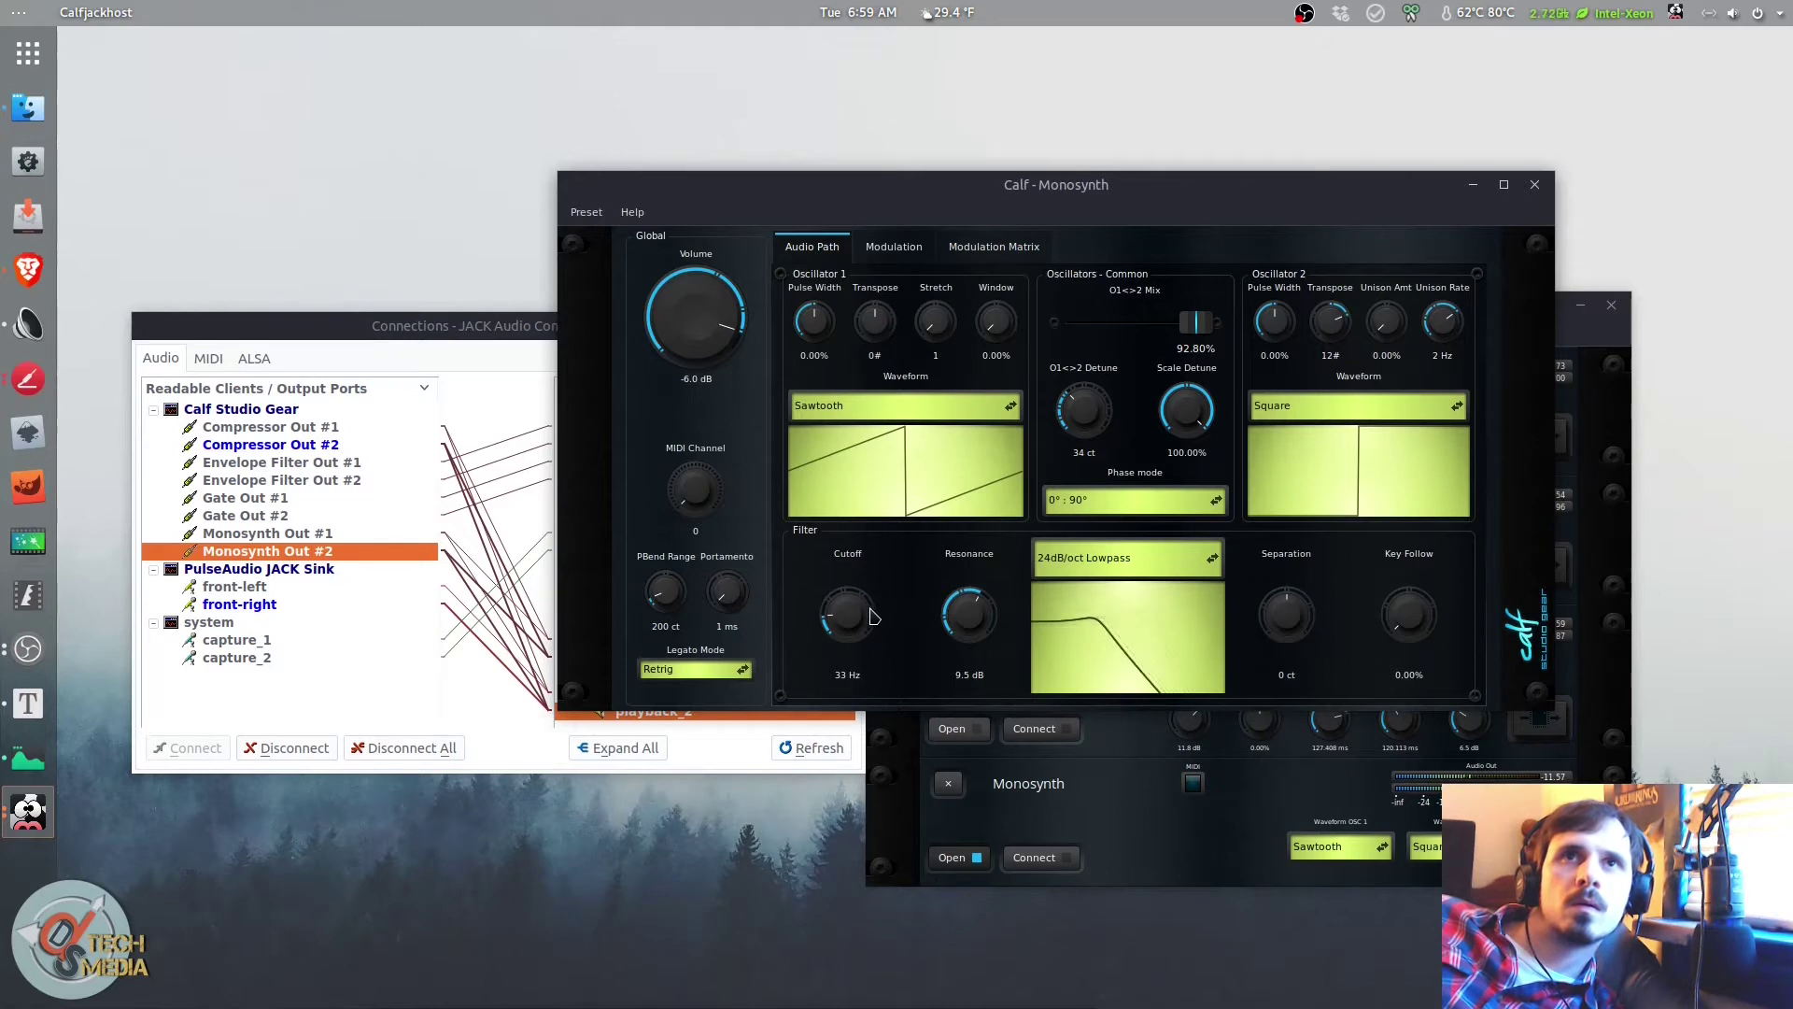
drag(1275, 614, 1317, 453)
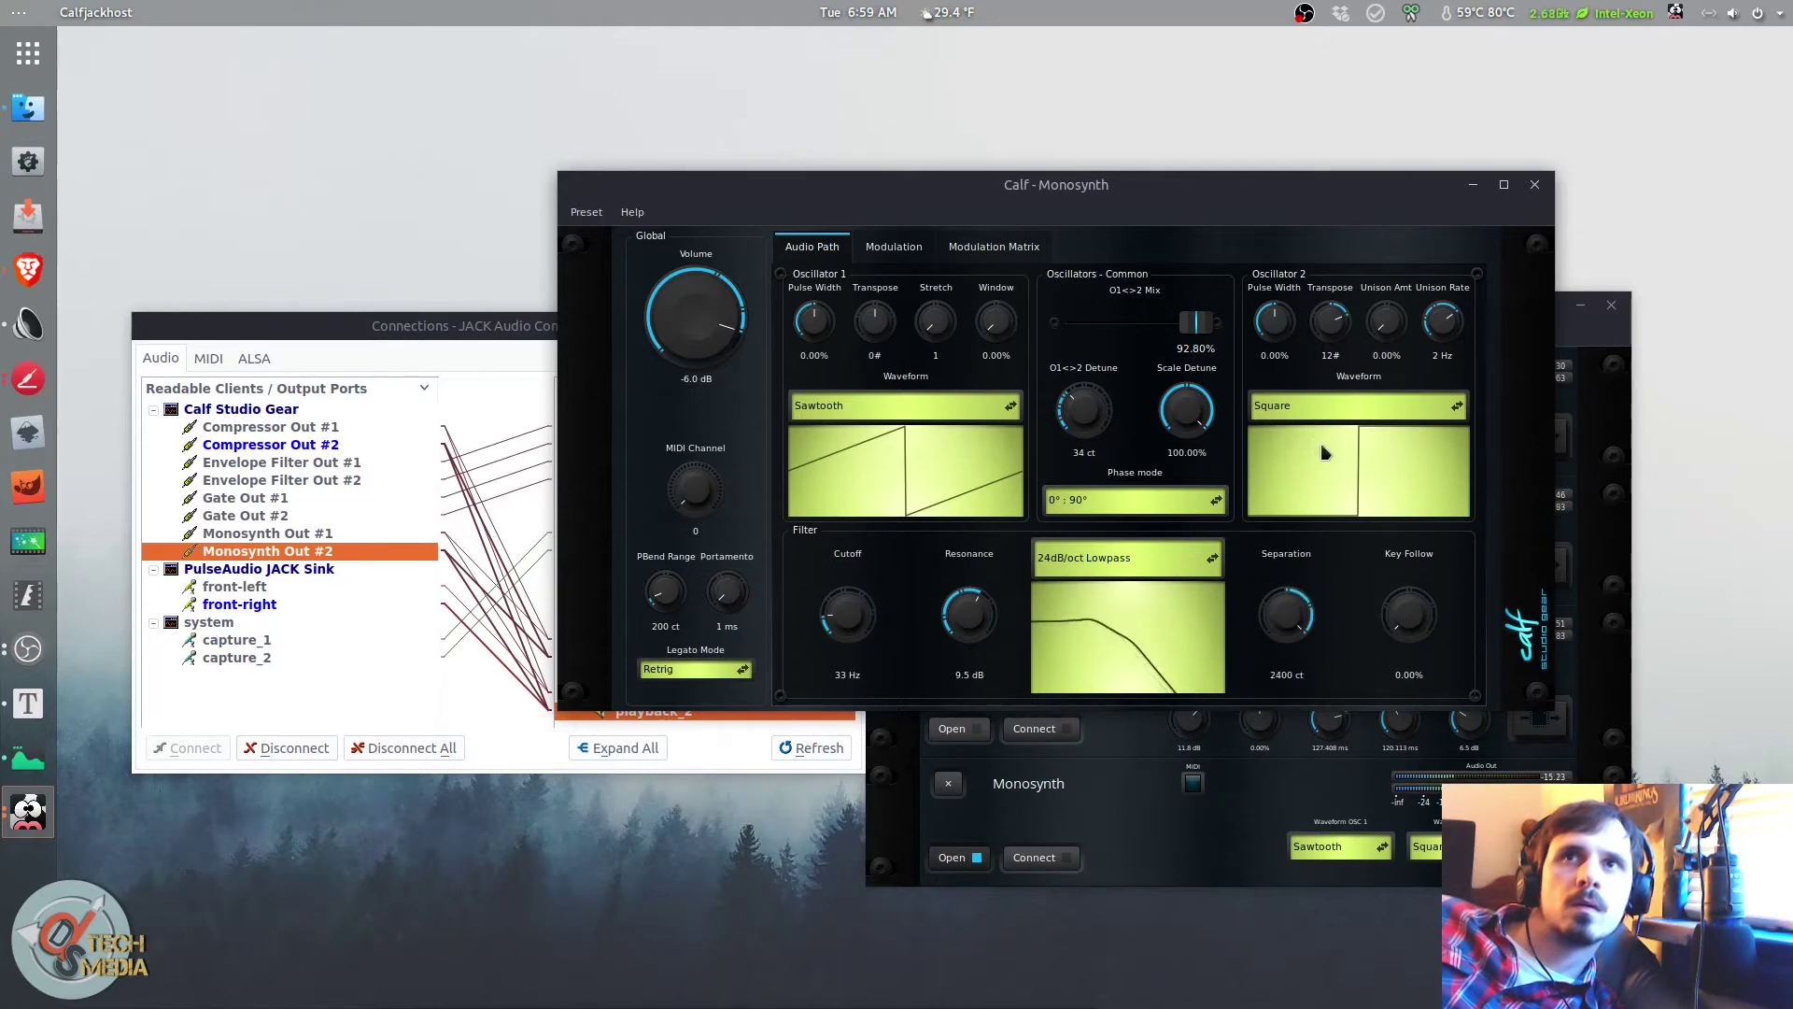
drag(1419, 617, 1429, 389)
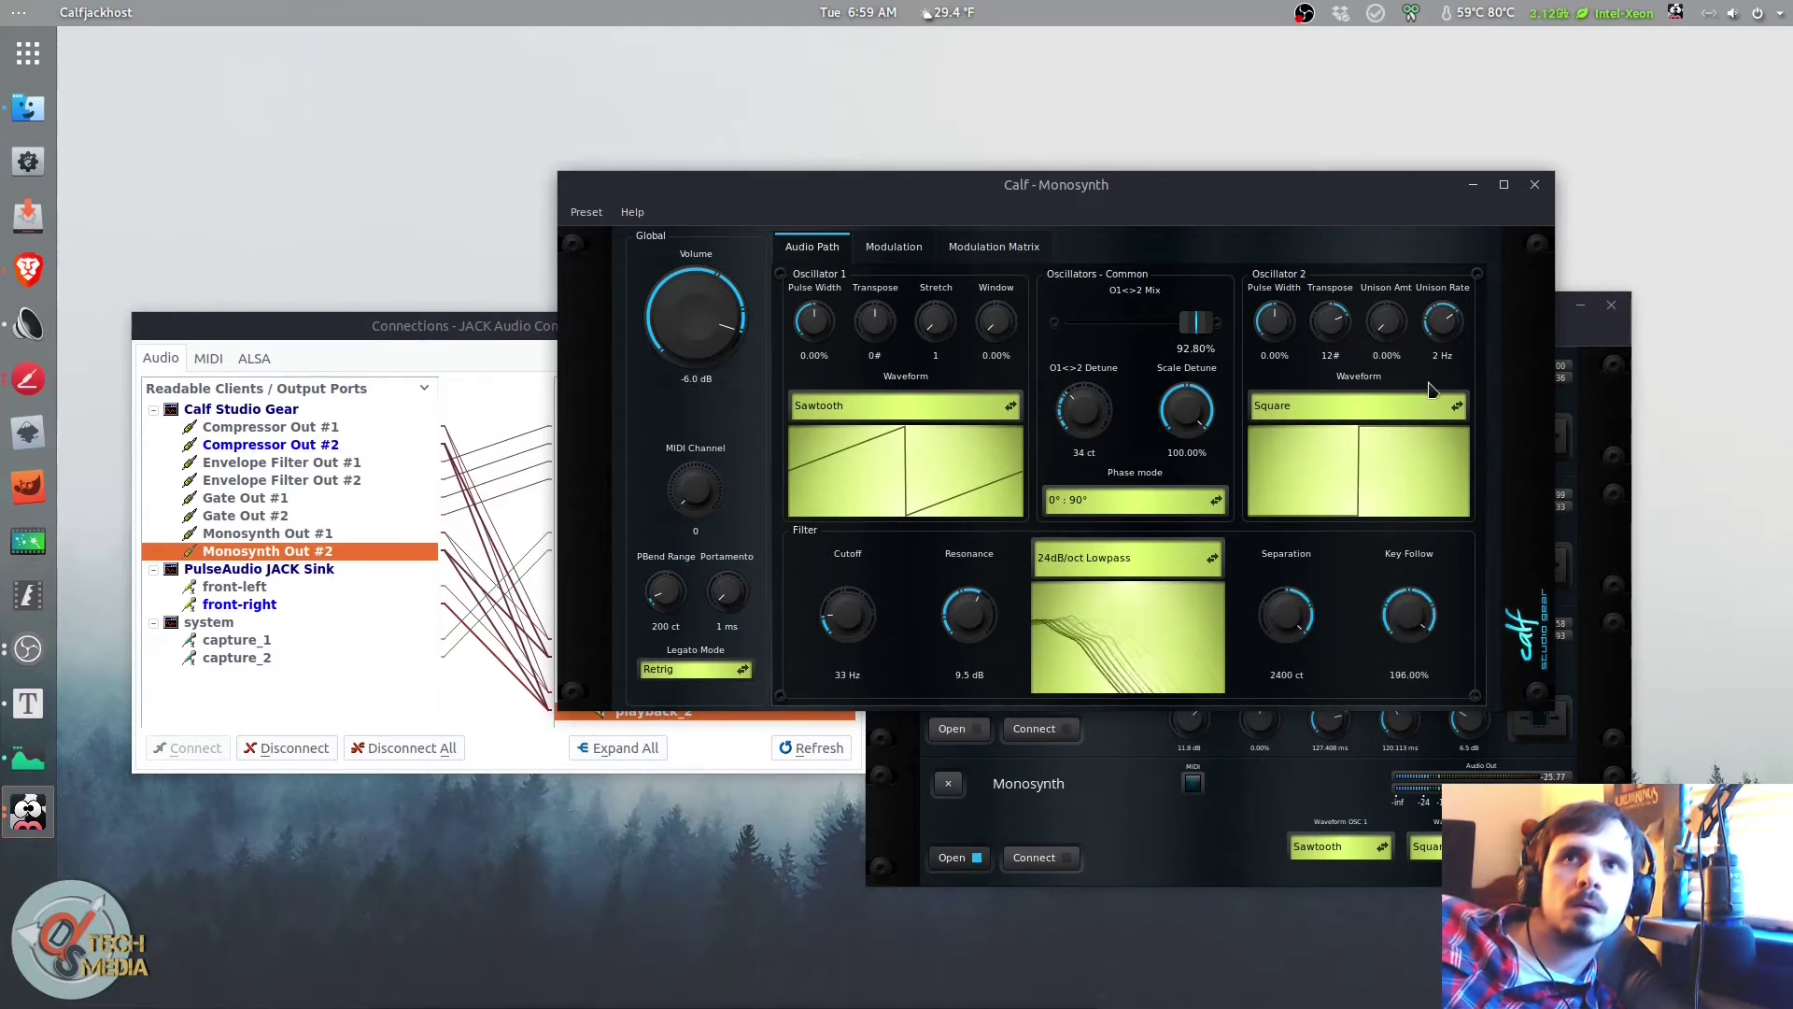
drag(1427, 647, 1424, 840)
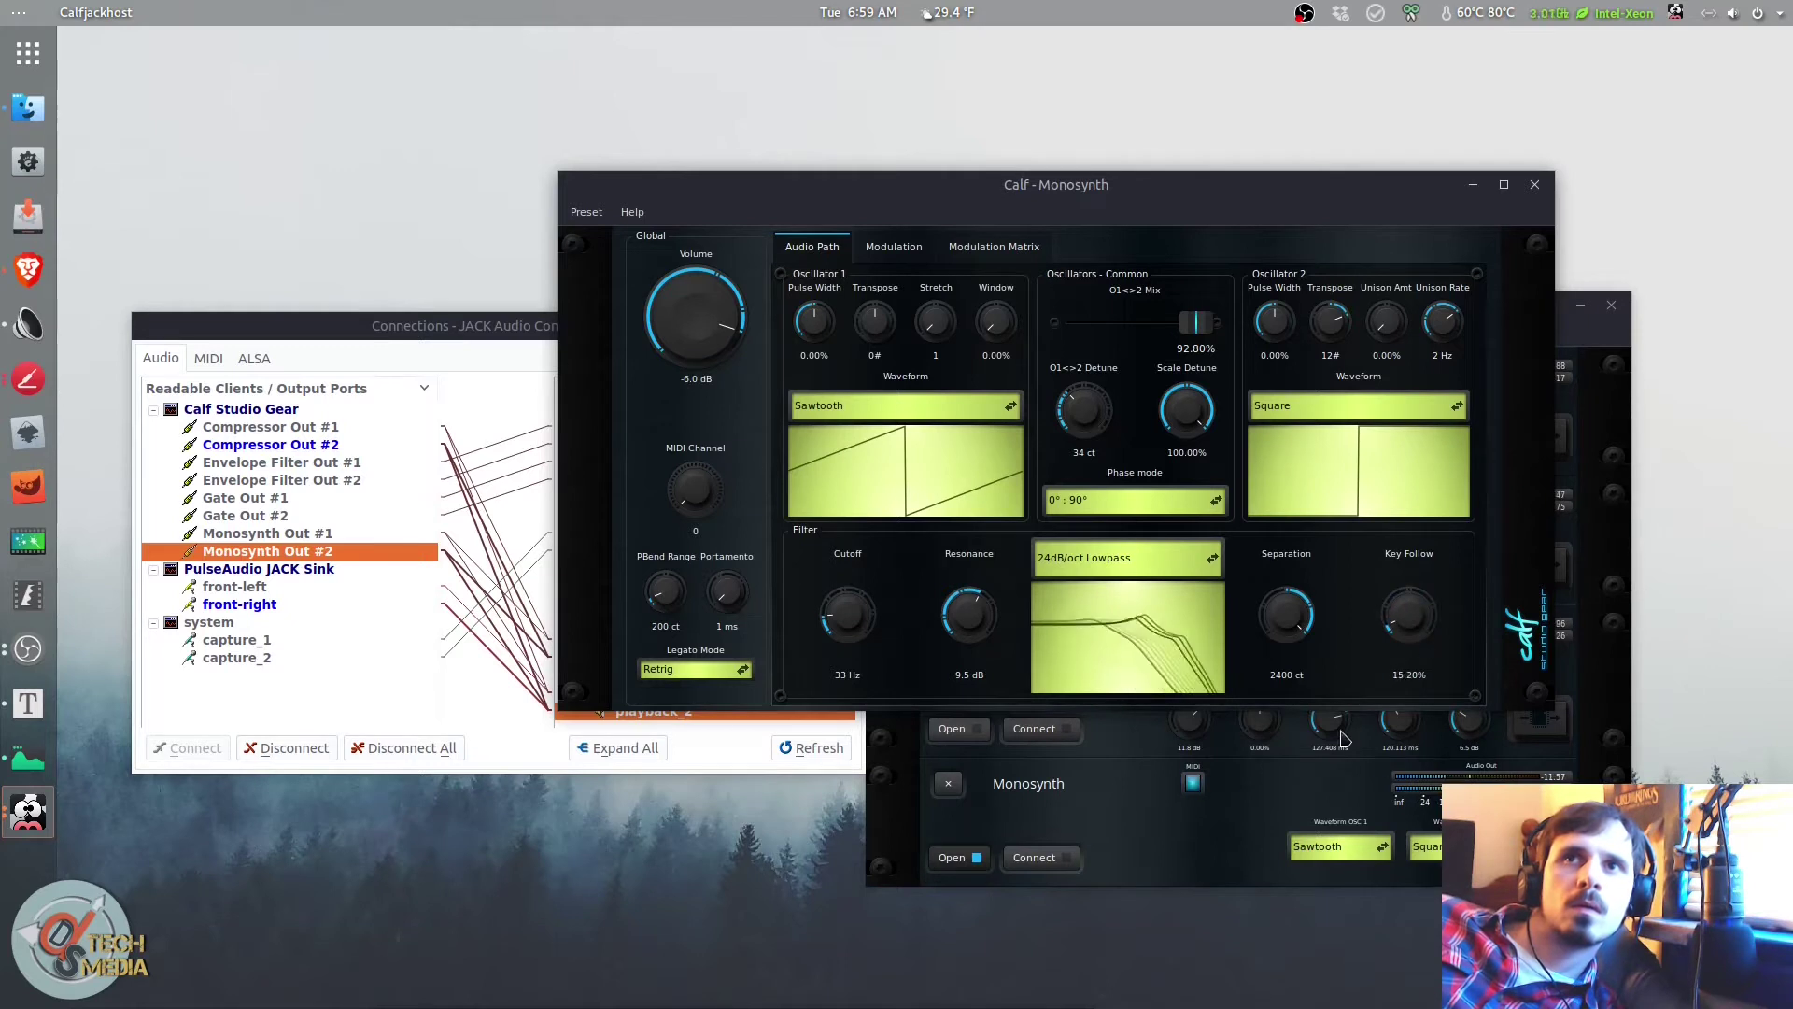
drag(856, 613, 861, 473)
drag(970, 612, 995, 701)
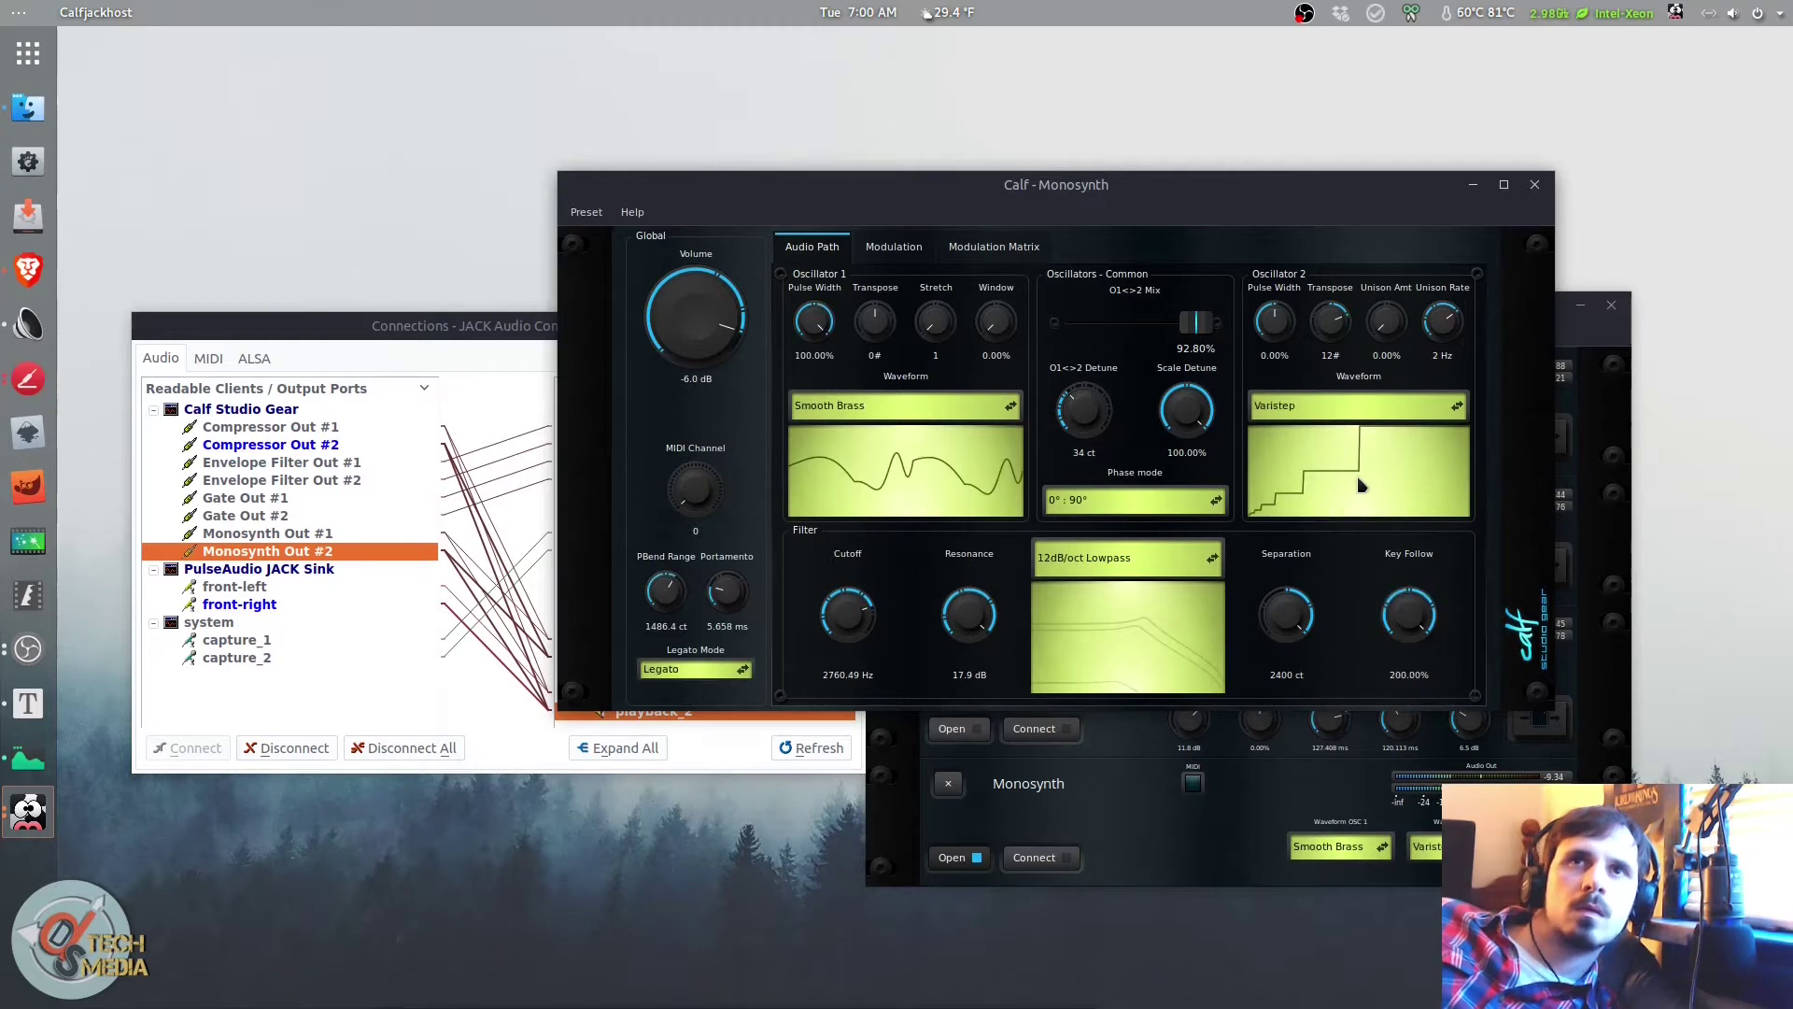
Step: Set Oscillator 2's pulse width to 83.20%, transpose to 2# and unison amount to 96.40%, and adjust Oscillator 1's window and the unison rate
drag(1274, 320, 1328, 264)
drag(1408, 336, 1445, 112)
drag(1345, 352, 1383, 422)
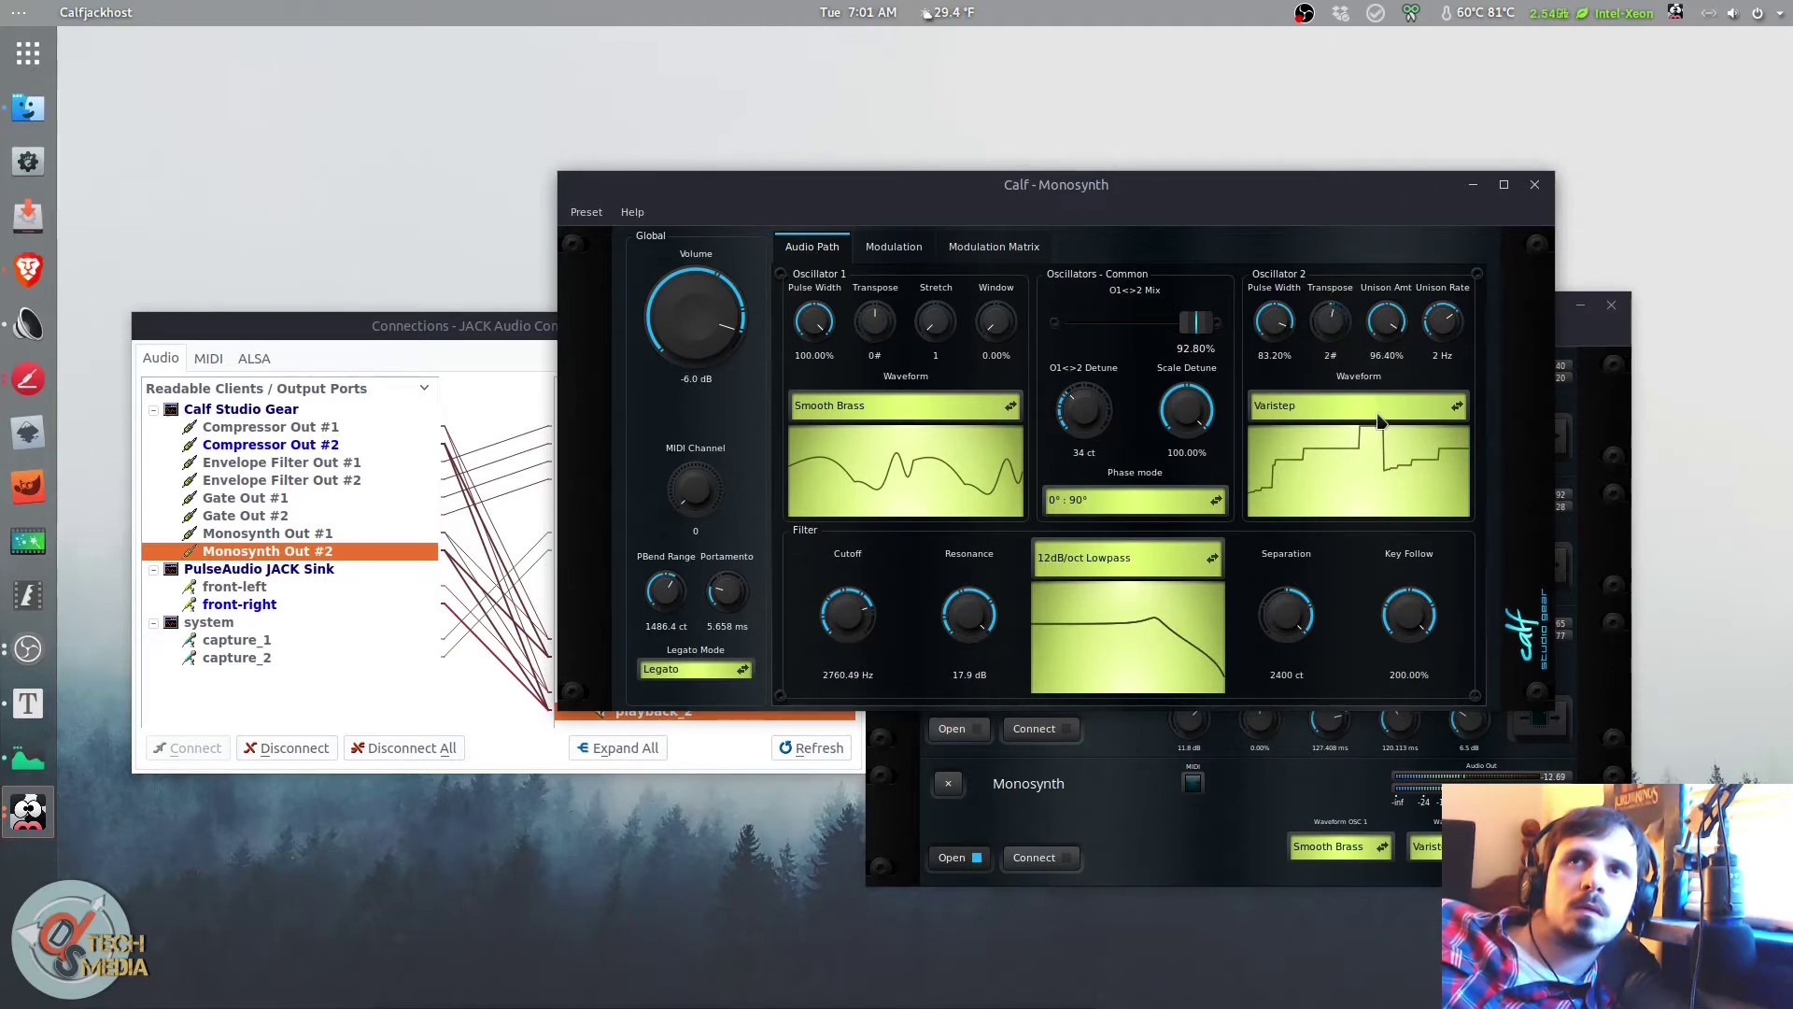
drag(995, 320, 1121, 142)
drag(1443, 322, 1492, 407)
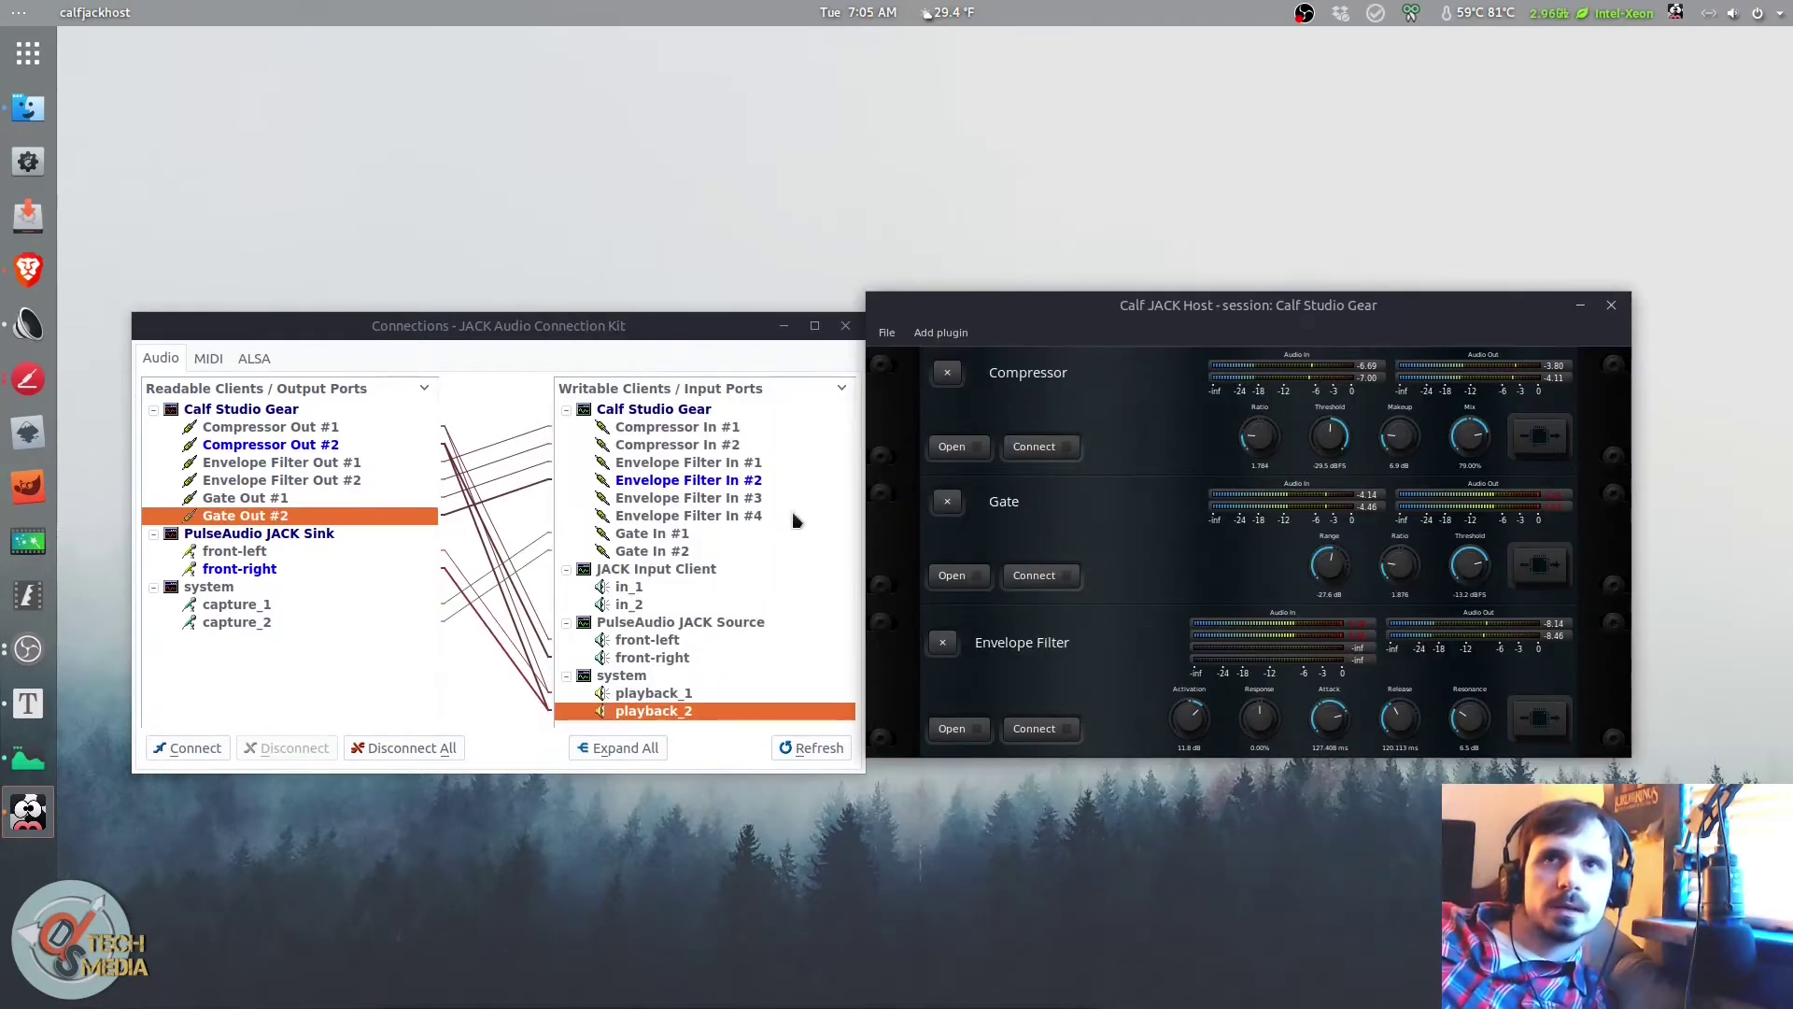
click(939, 332)
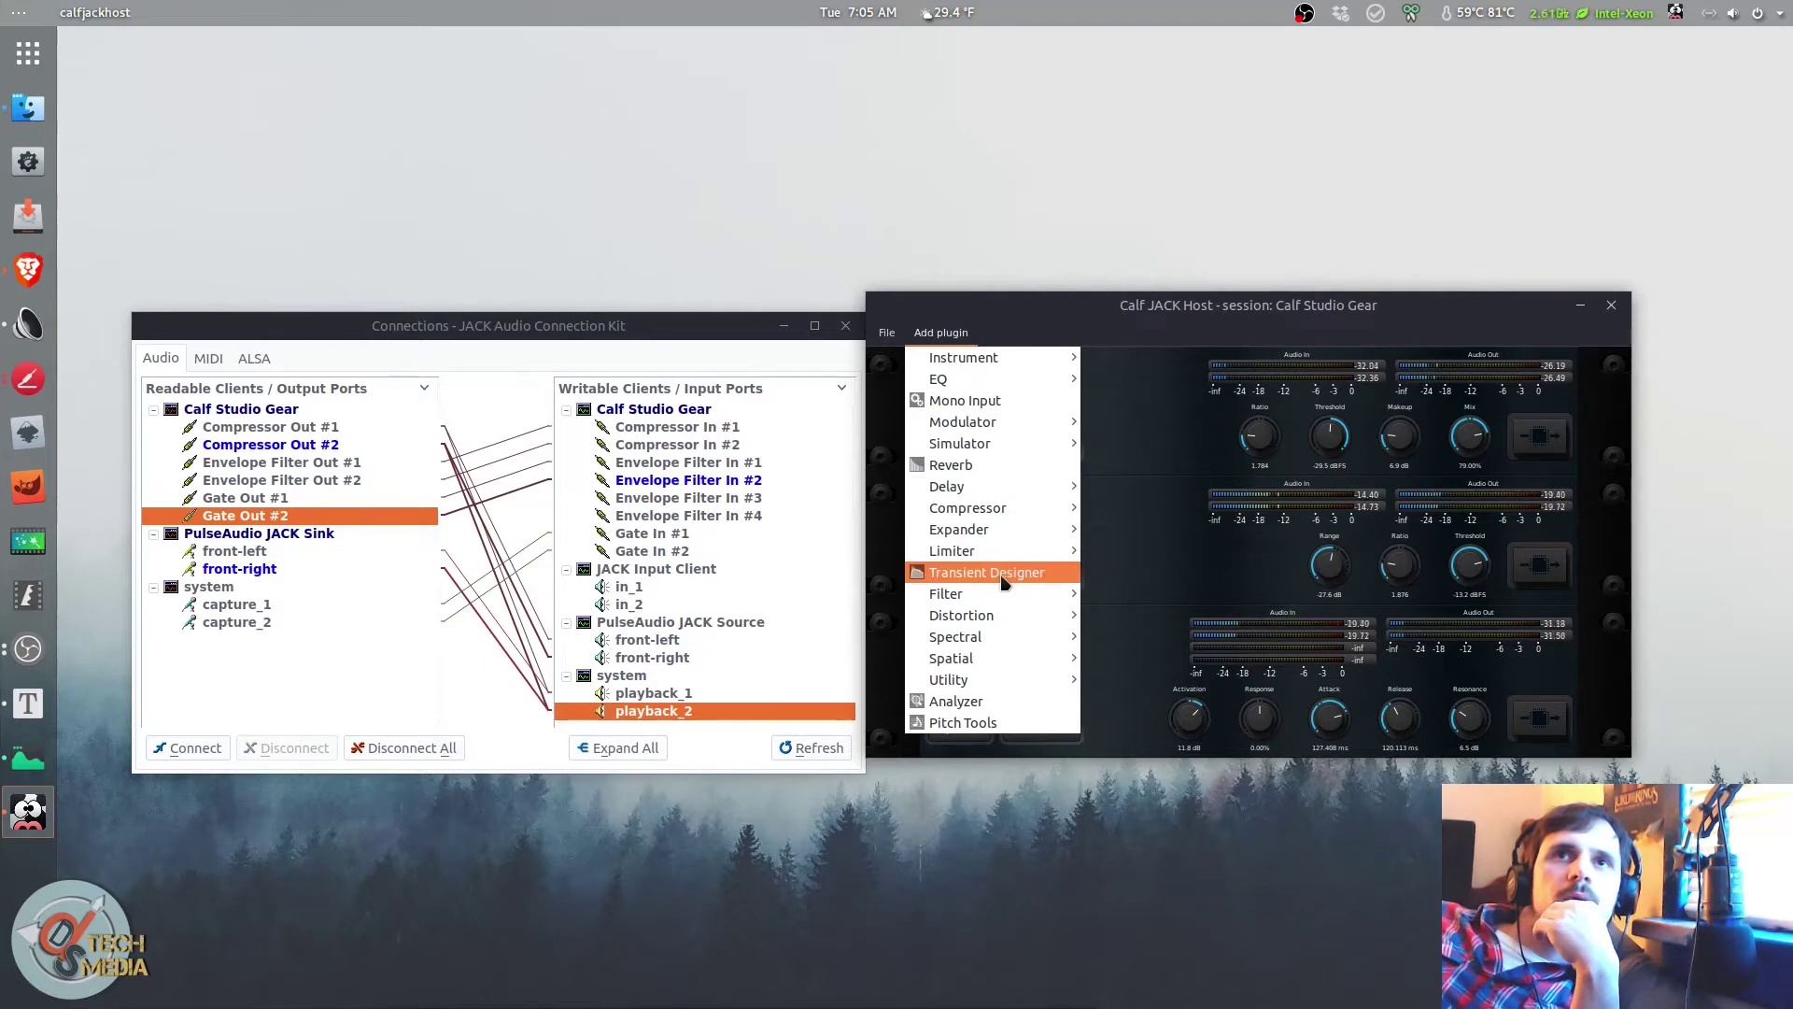
mouse_move(1000, 594)
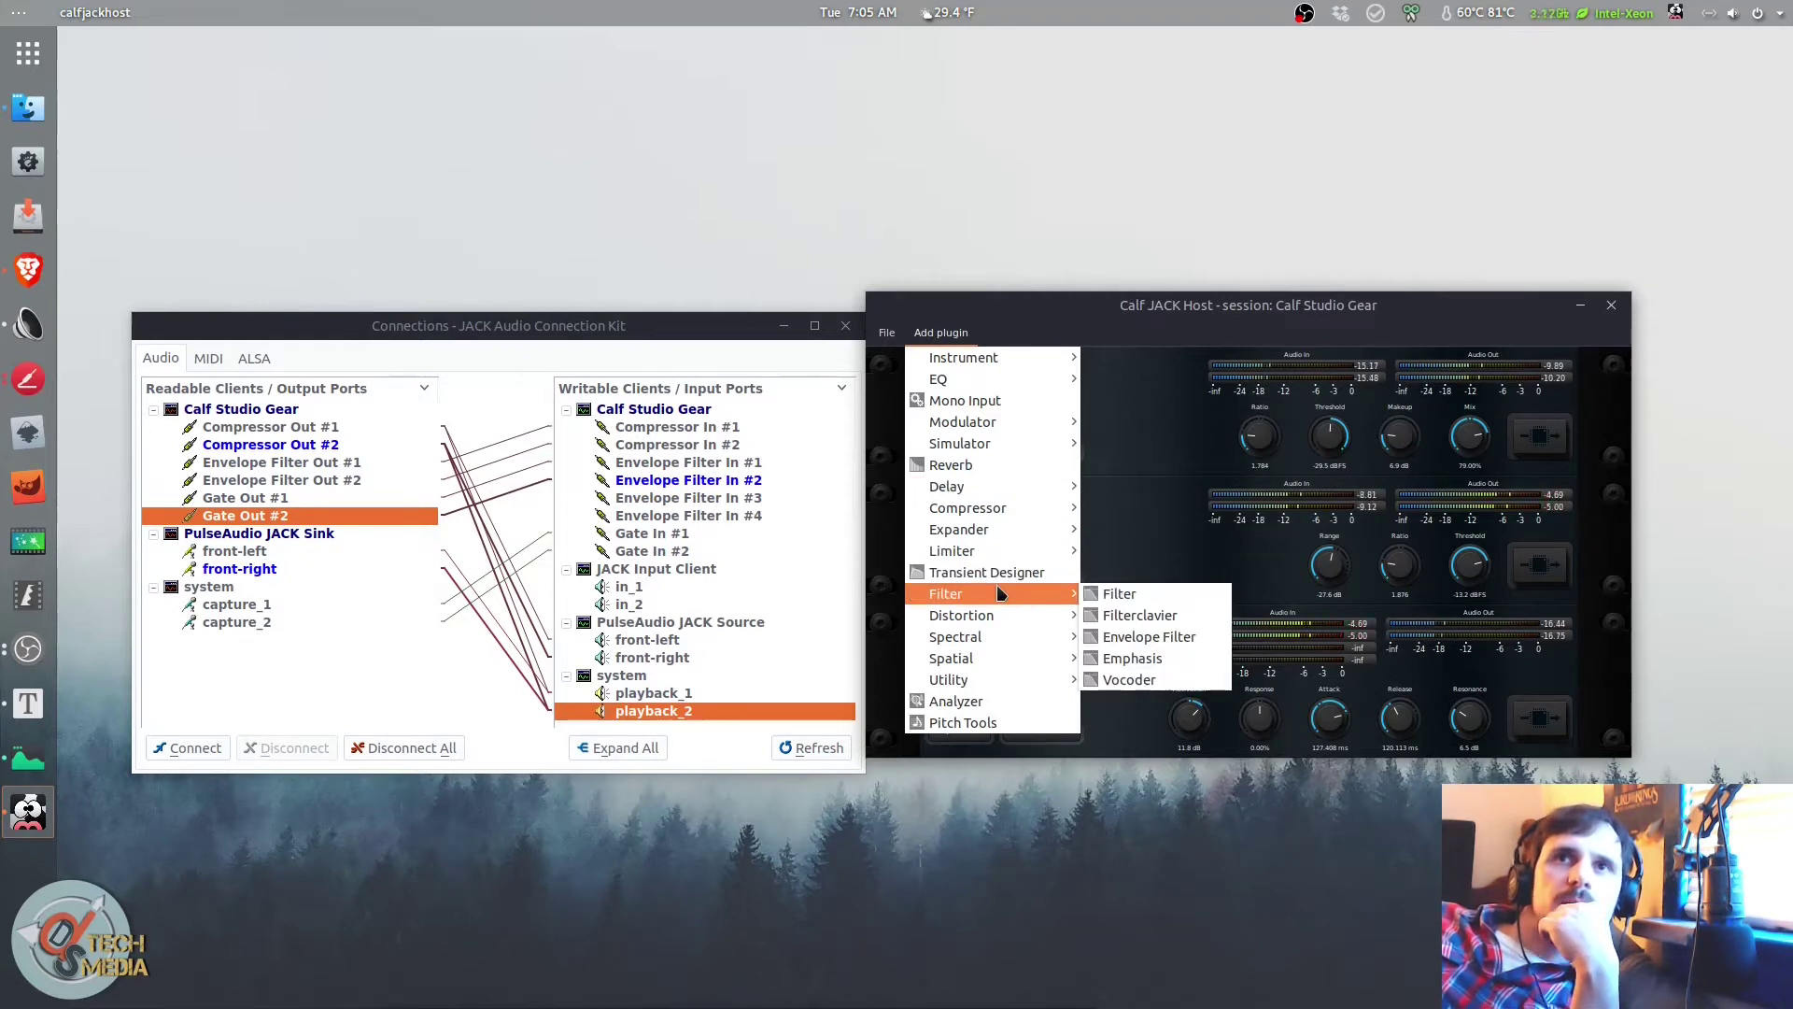
click(1000, 311)
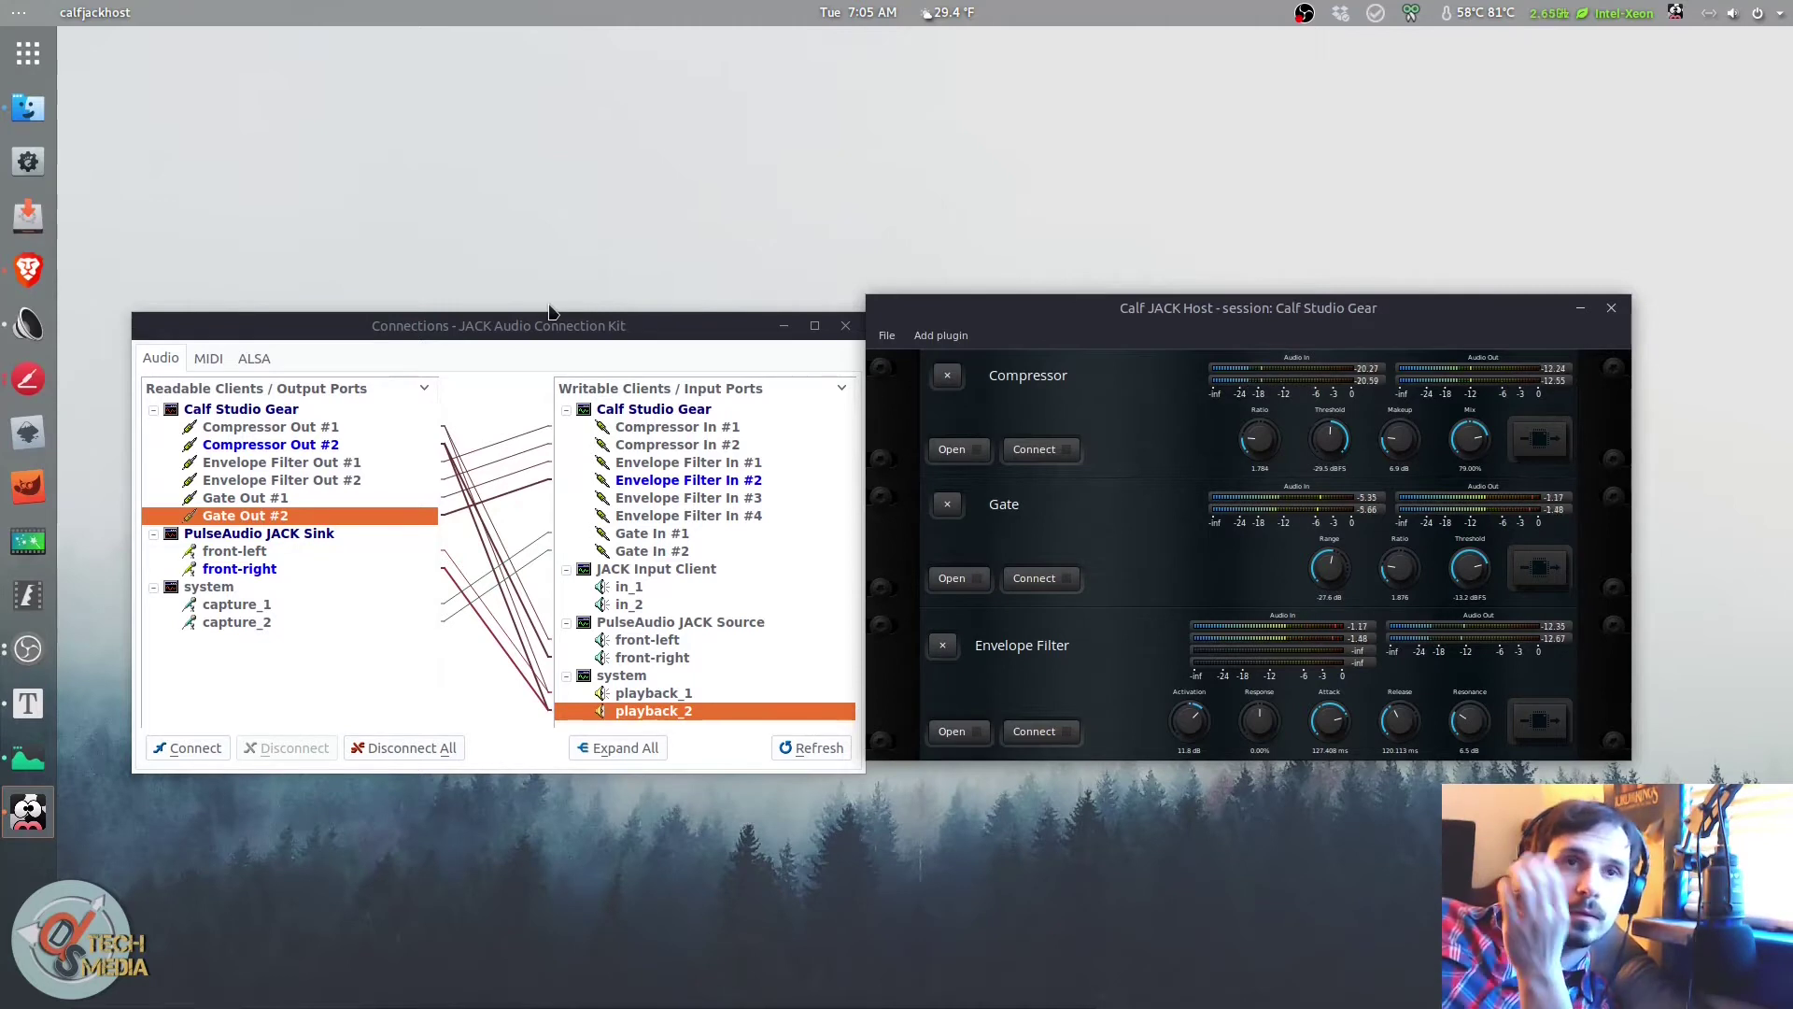
click(695, 357)
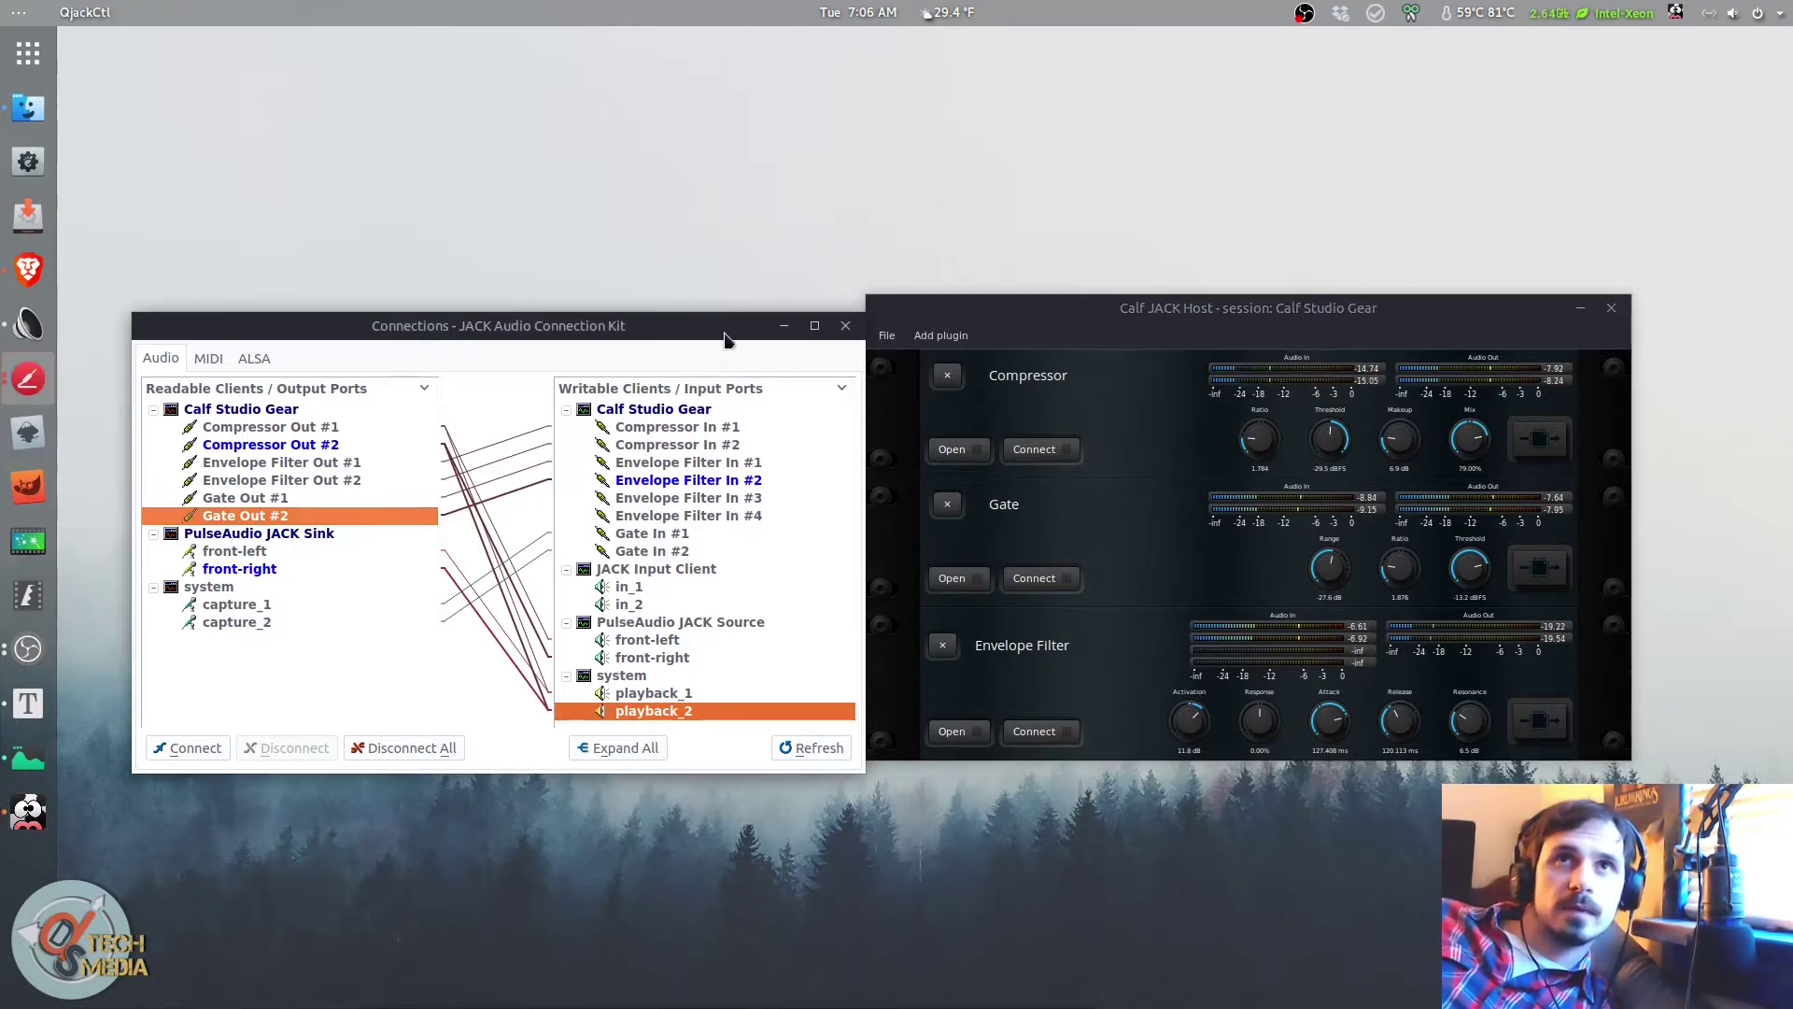
drag(994, 321, 1007, 339)
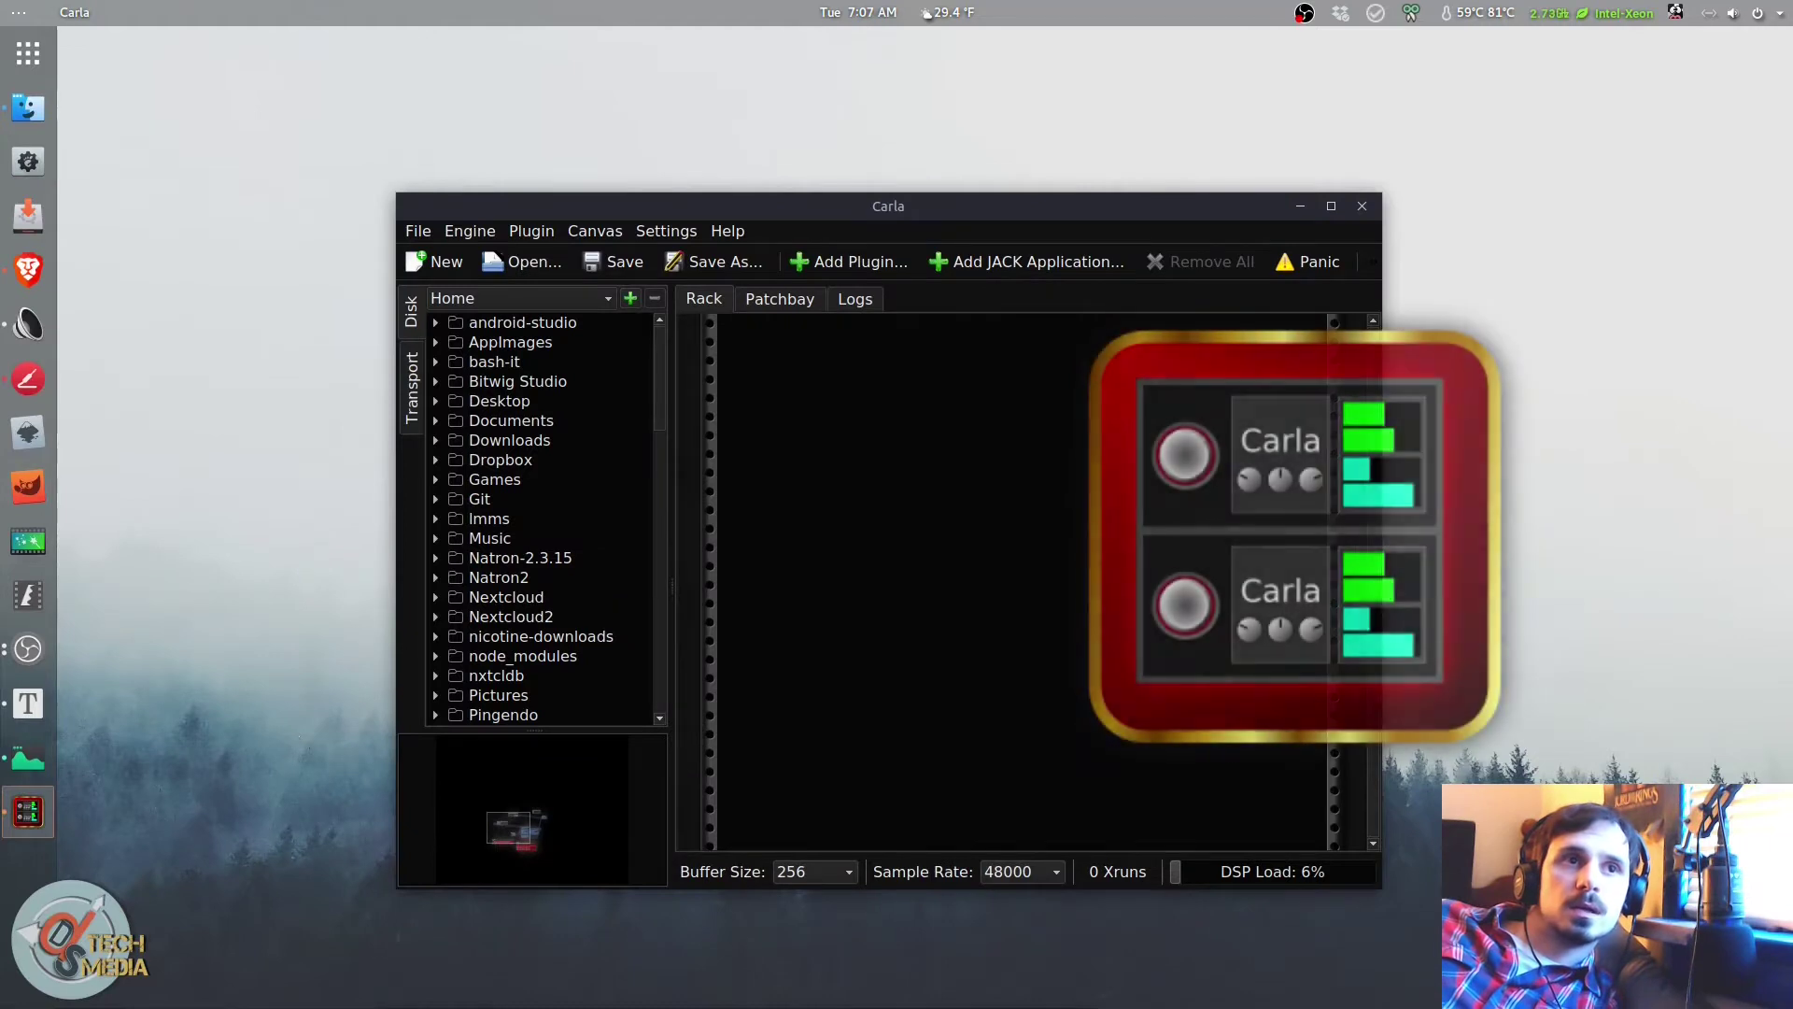
Step: Switch to the QjackCtl Connections window and compare Carla's ports across the JACK MIDI, ALSA and audio connections
click(28, 378)
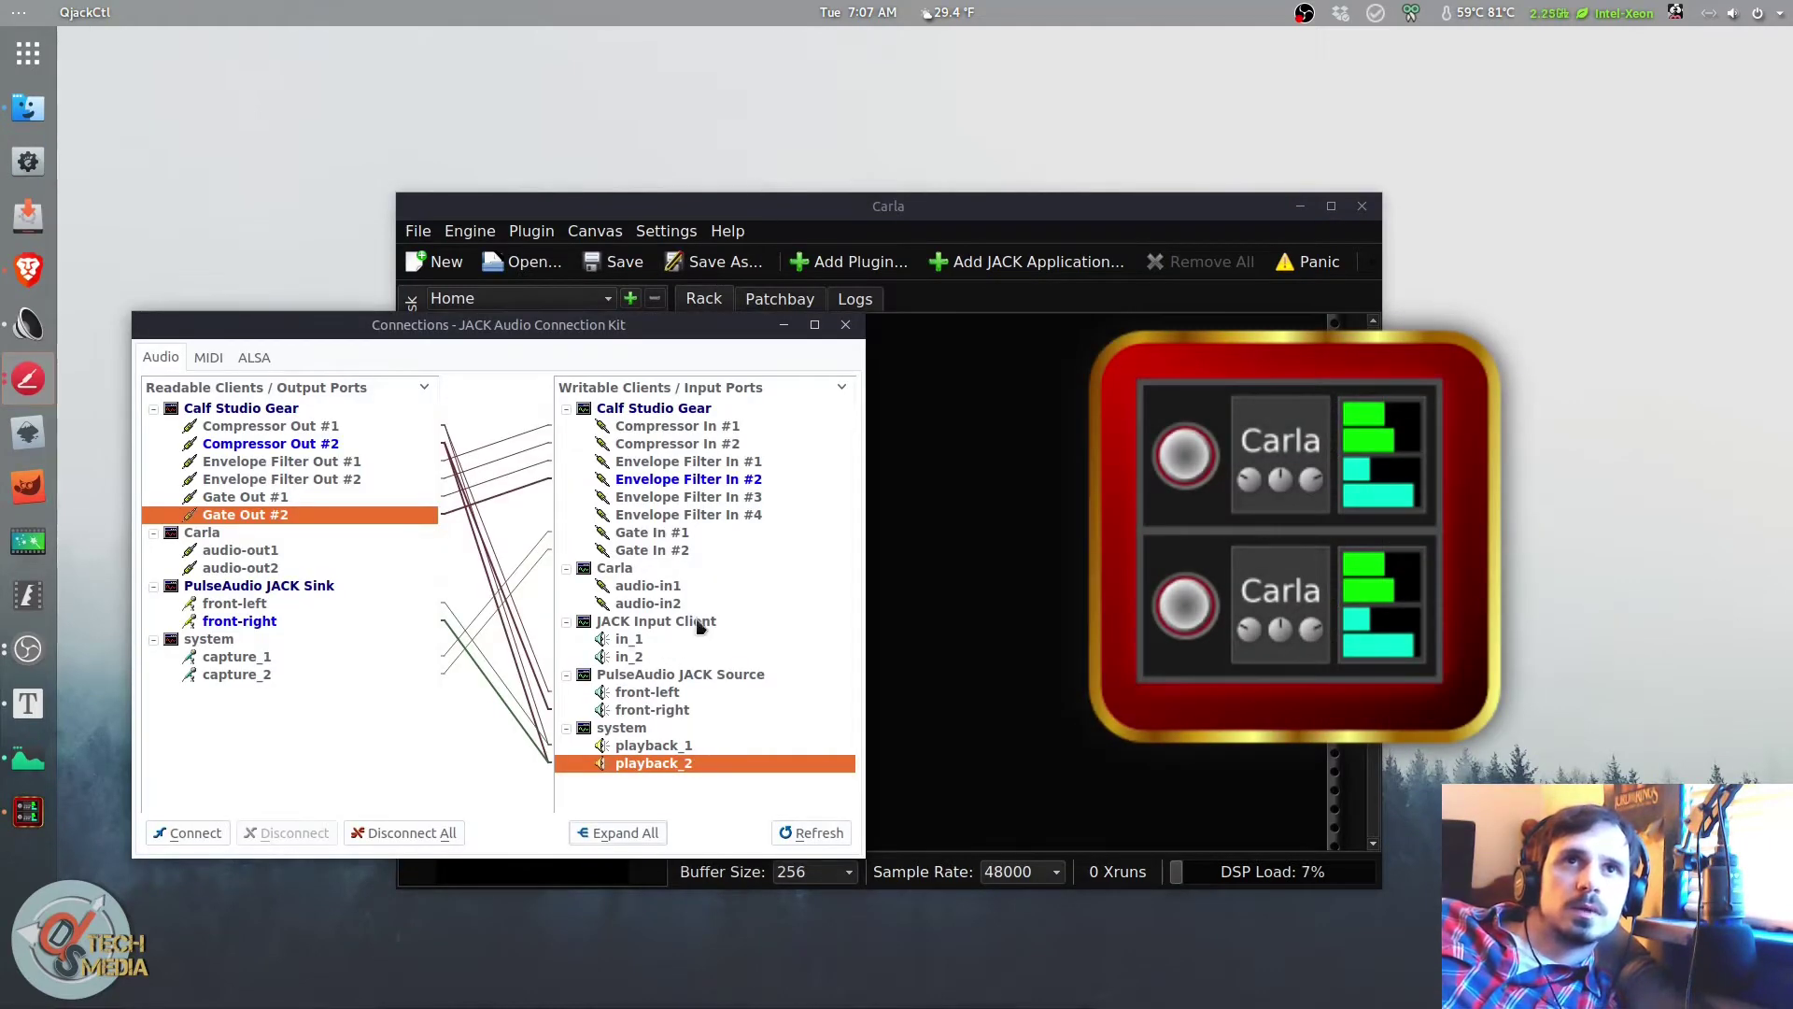
click(208, 358)
click(272, 428)
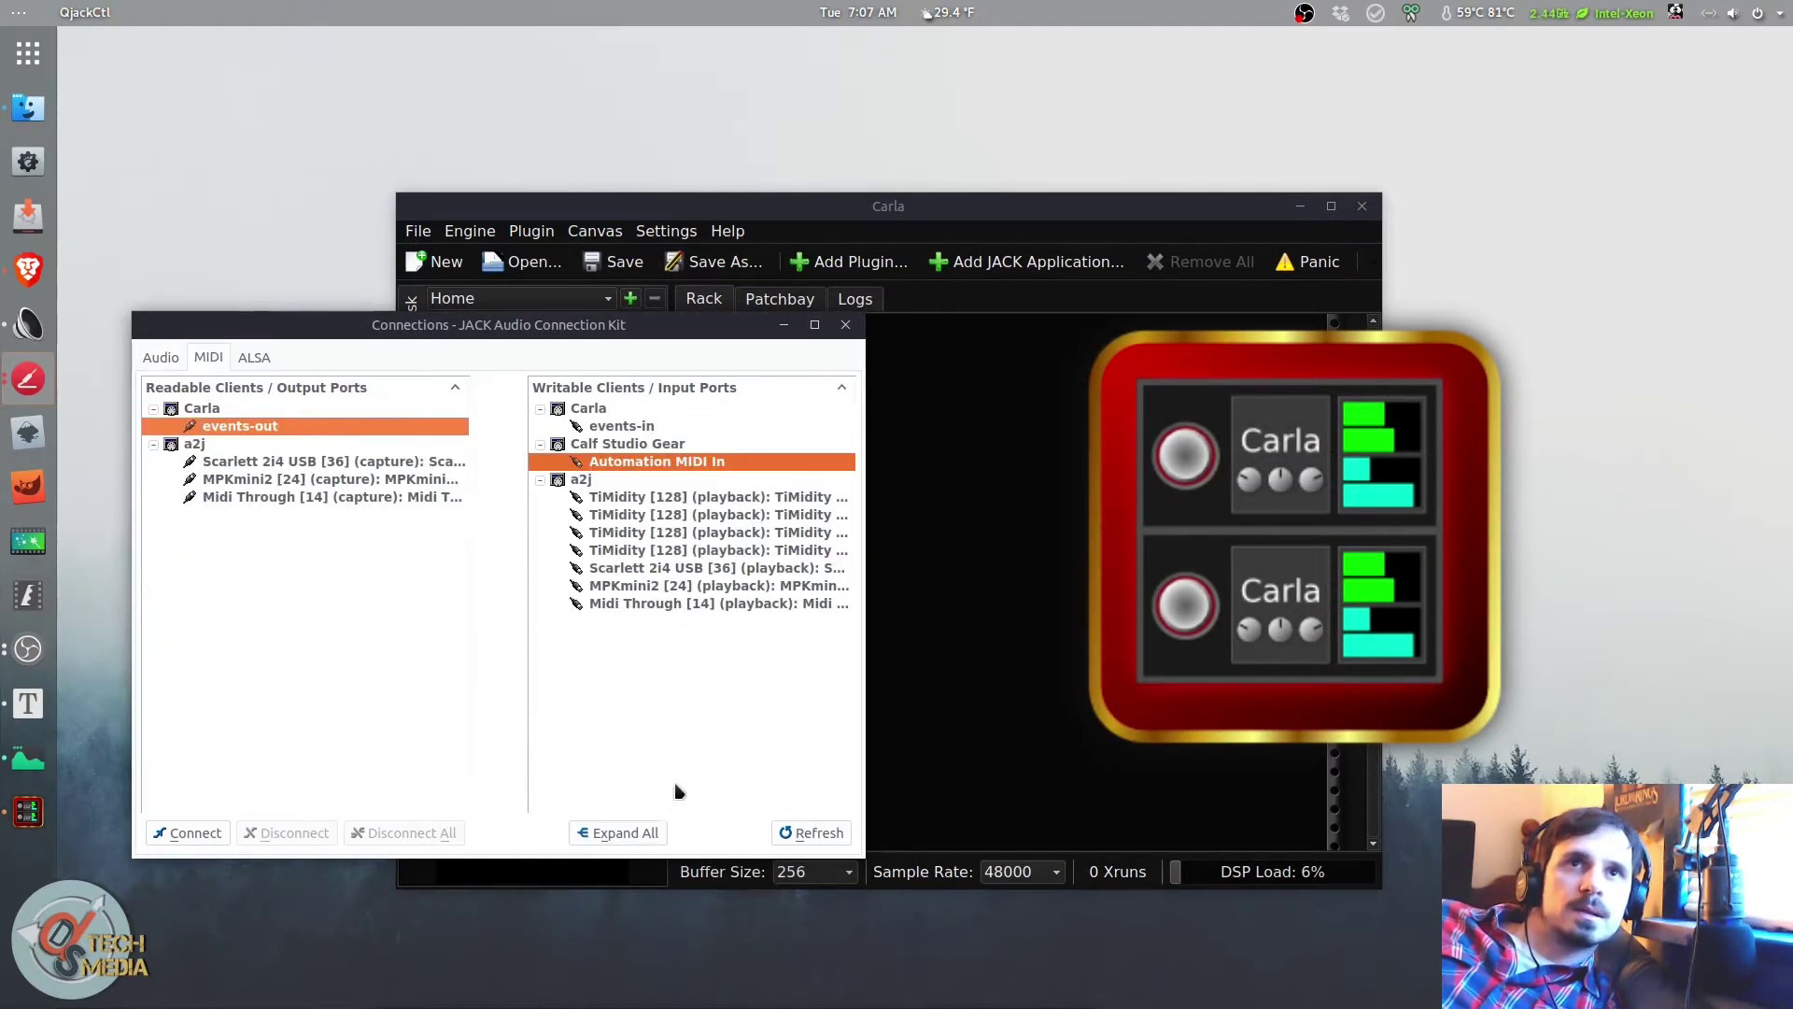
click(246, 358)
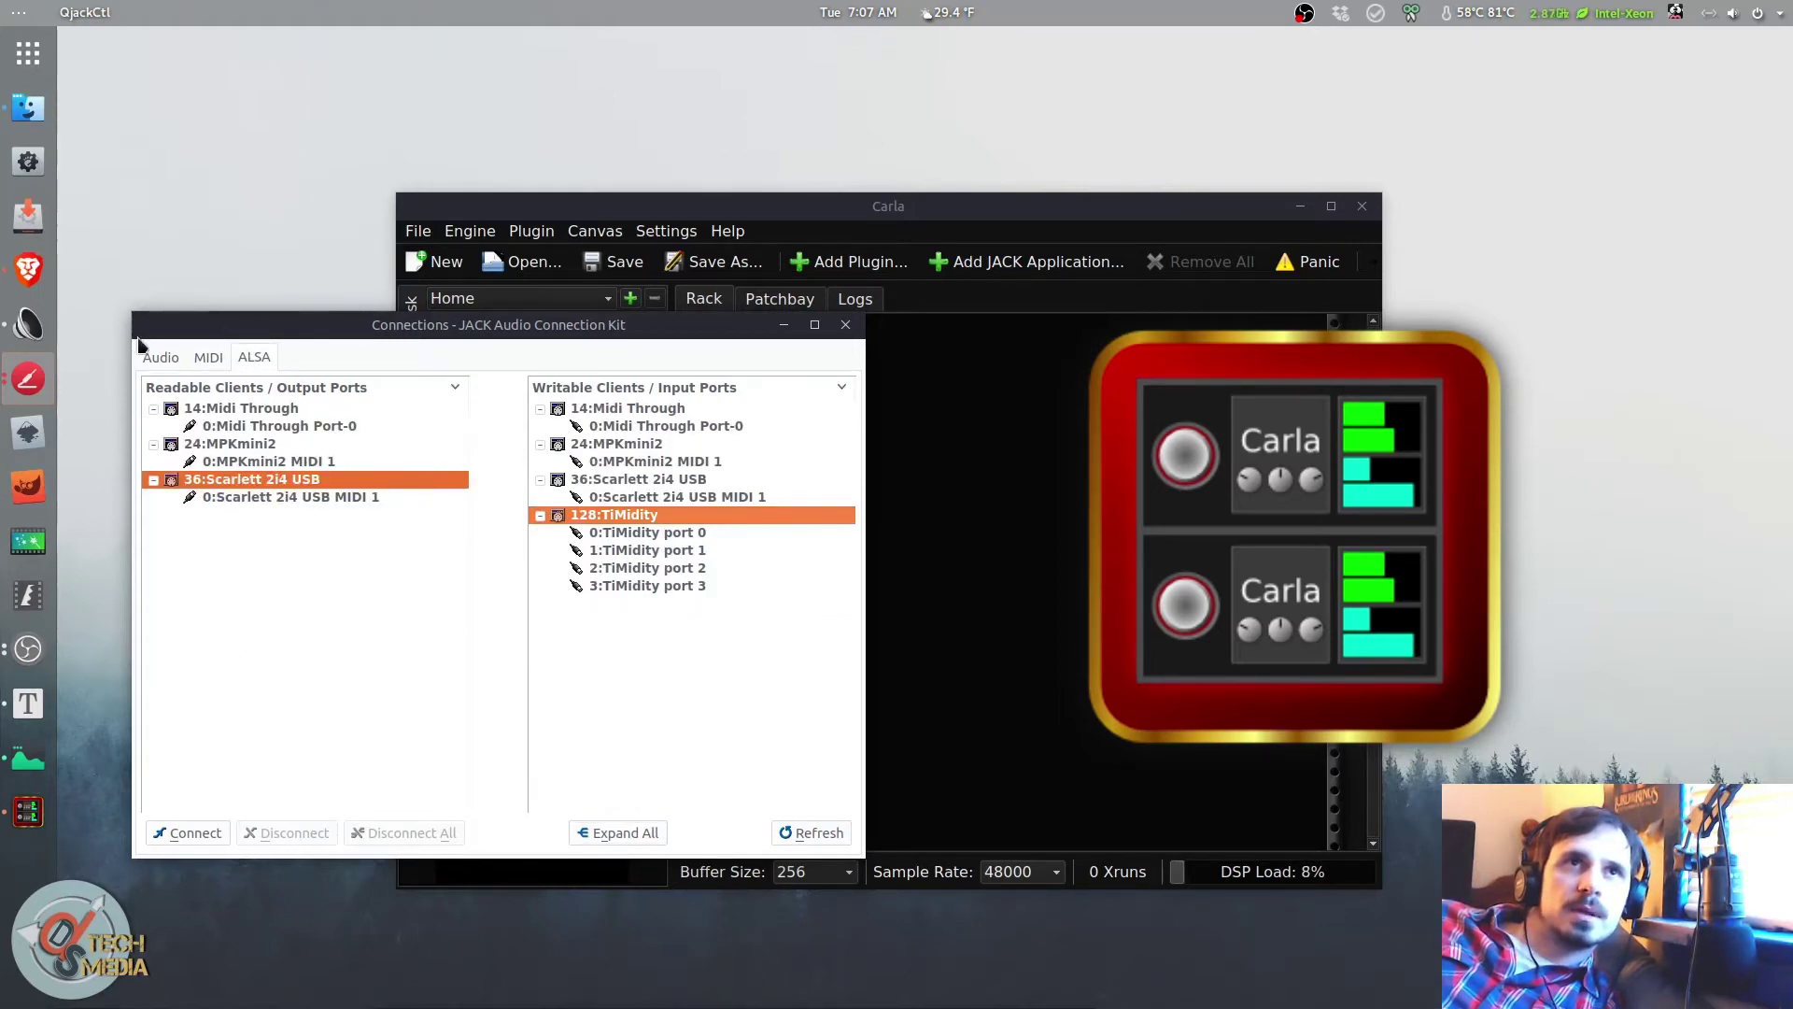
click(157, 362)
click(202, 362)
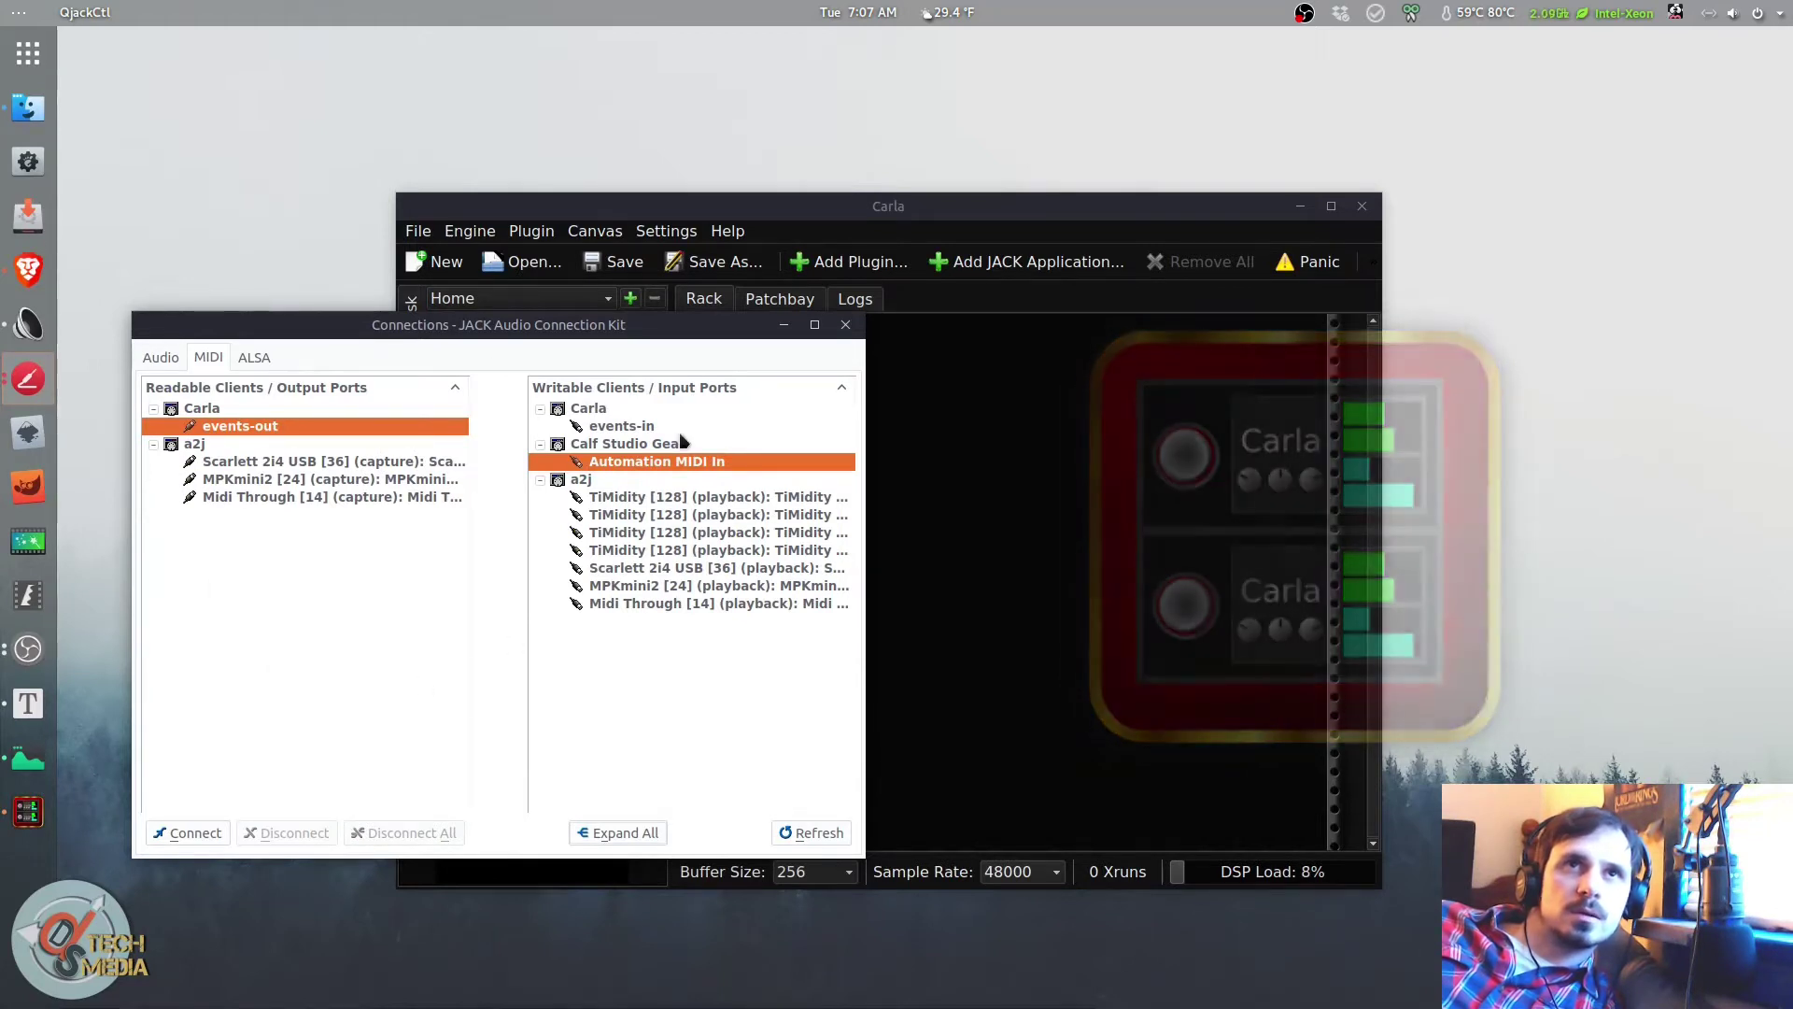
Step: Switch to Carla and examine its Patchbay and Logs views before returning to the Rack
click(698, 212)
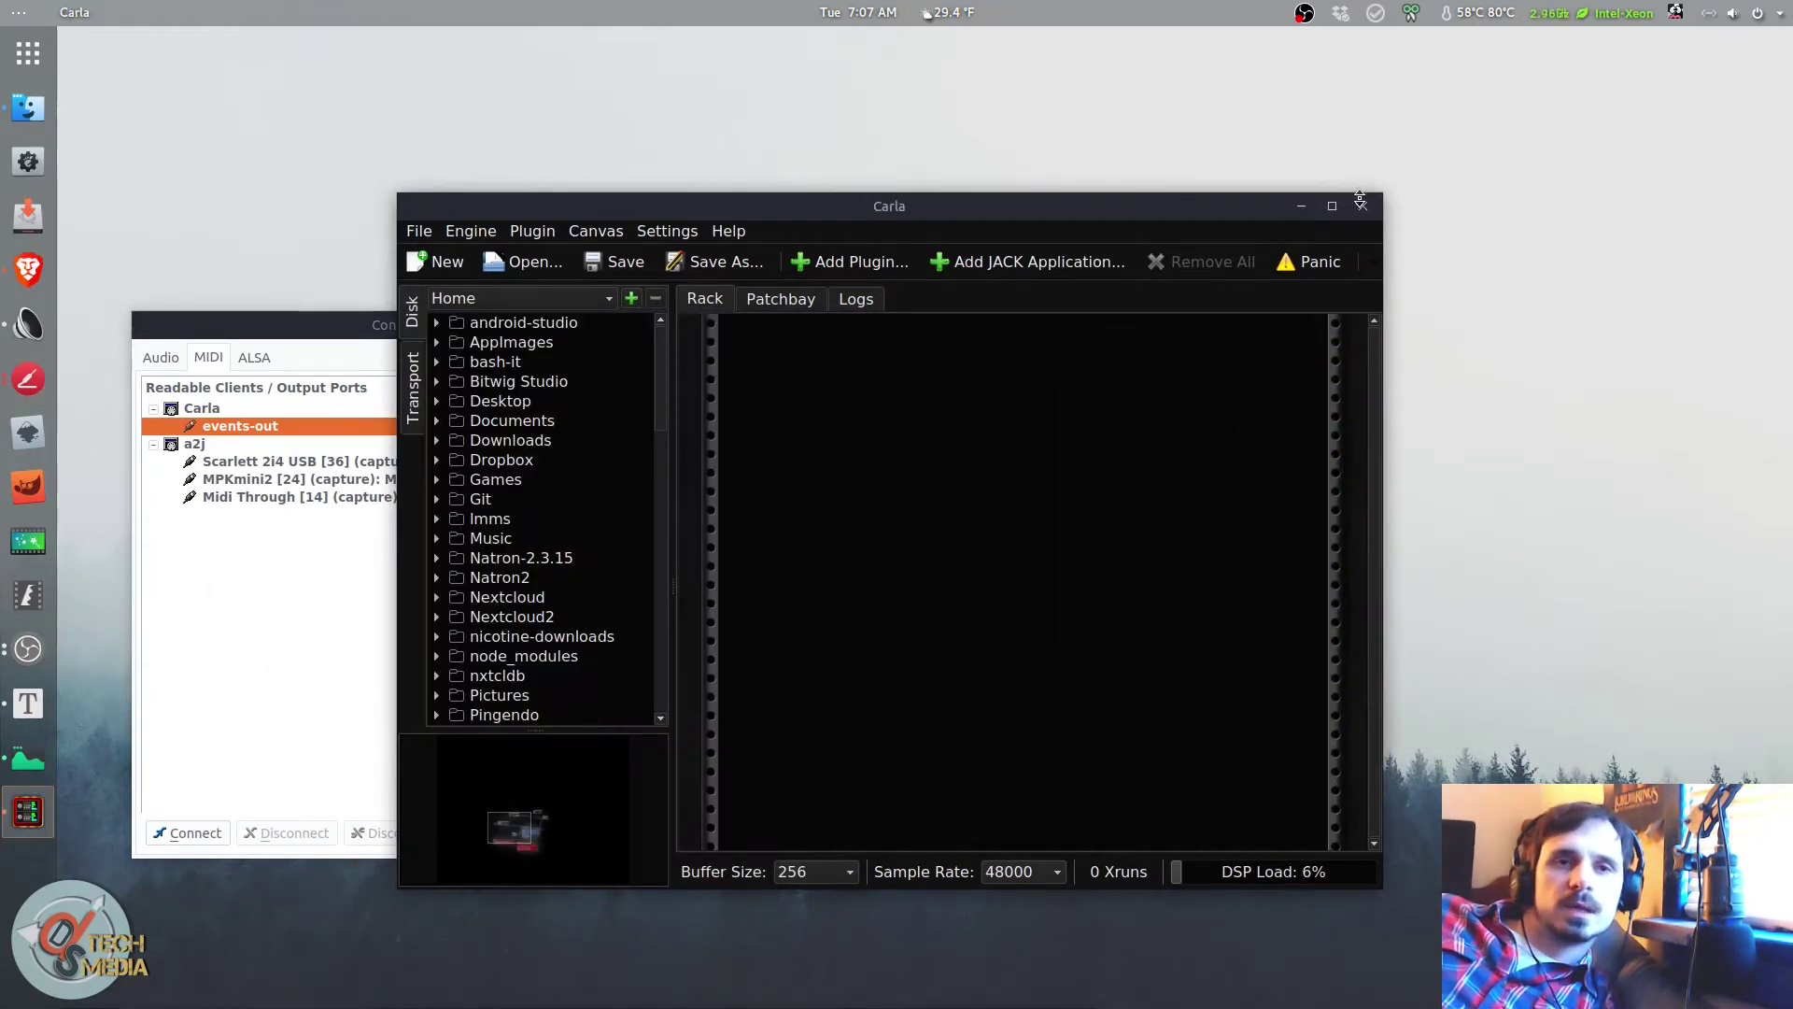
drag(1200, 208, 1231, 193)
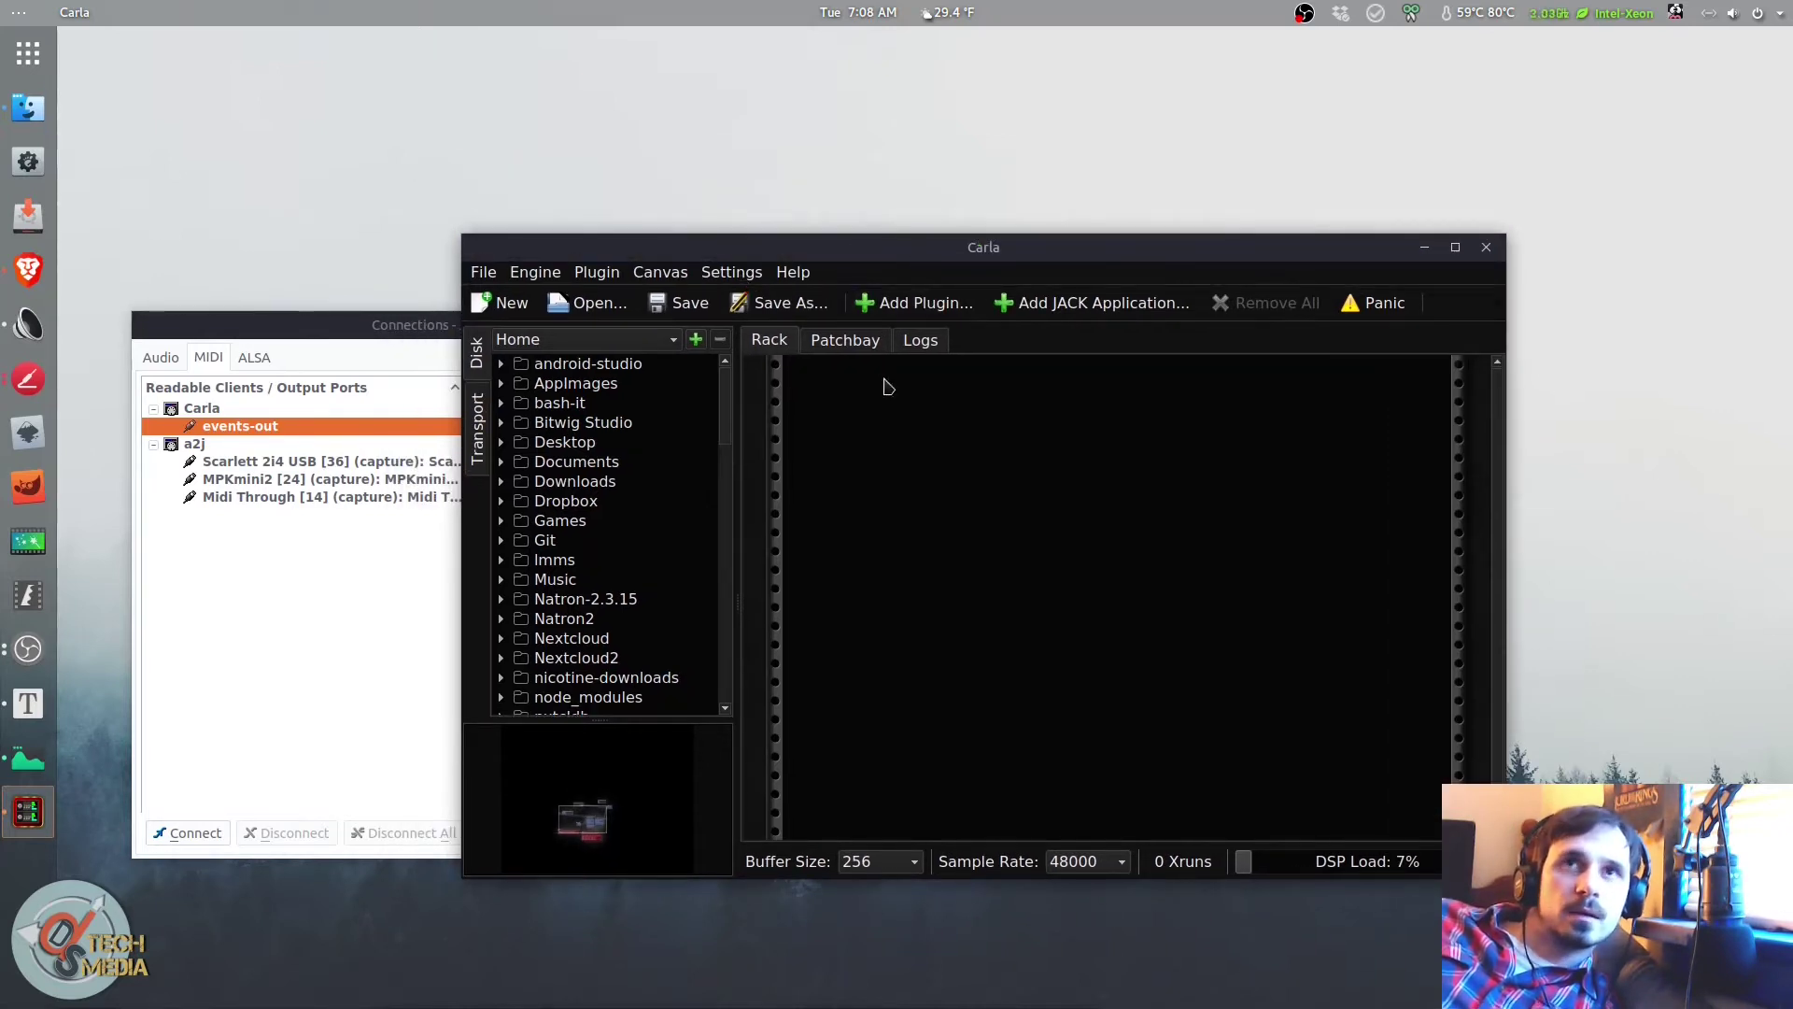
click(861, 342)
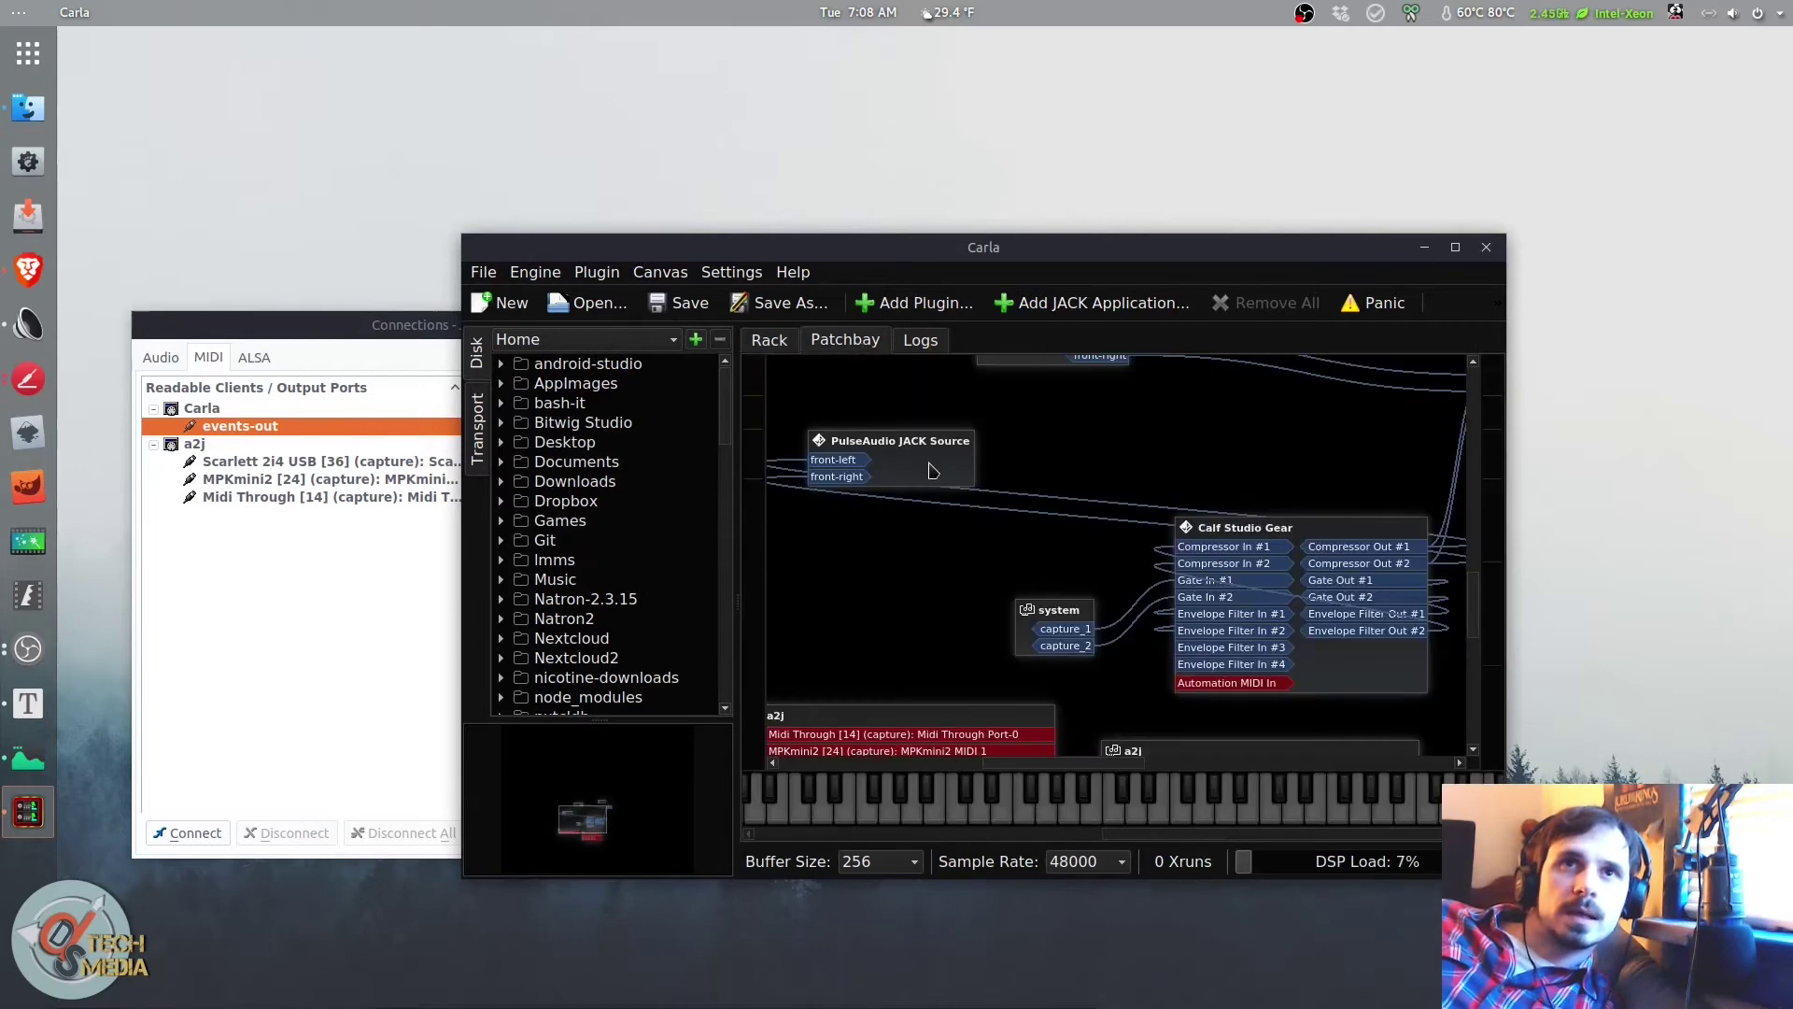
click(920, 342)
click(883, 347)
click(786, 349)
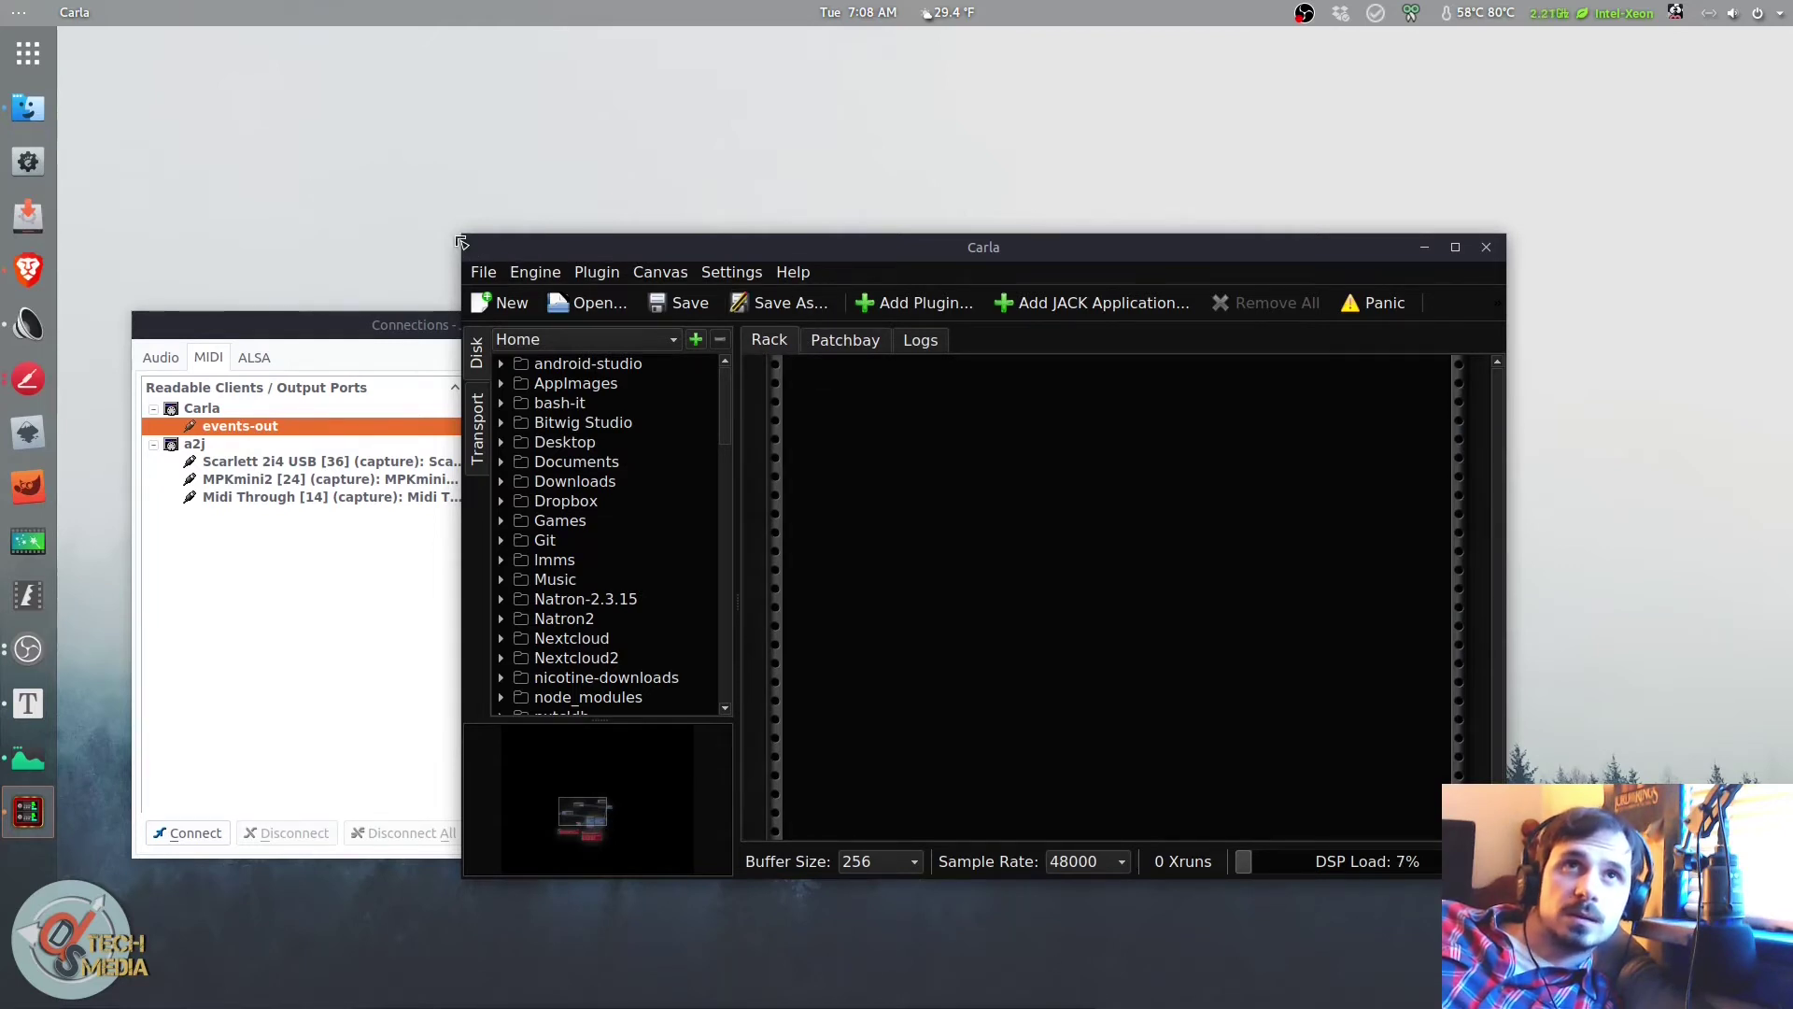
Step: Reposition the Carla window and open the Paths page of its settings
drag(461, 243, 399, 141)
click(667, 179)
click(713, 305)
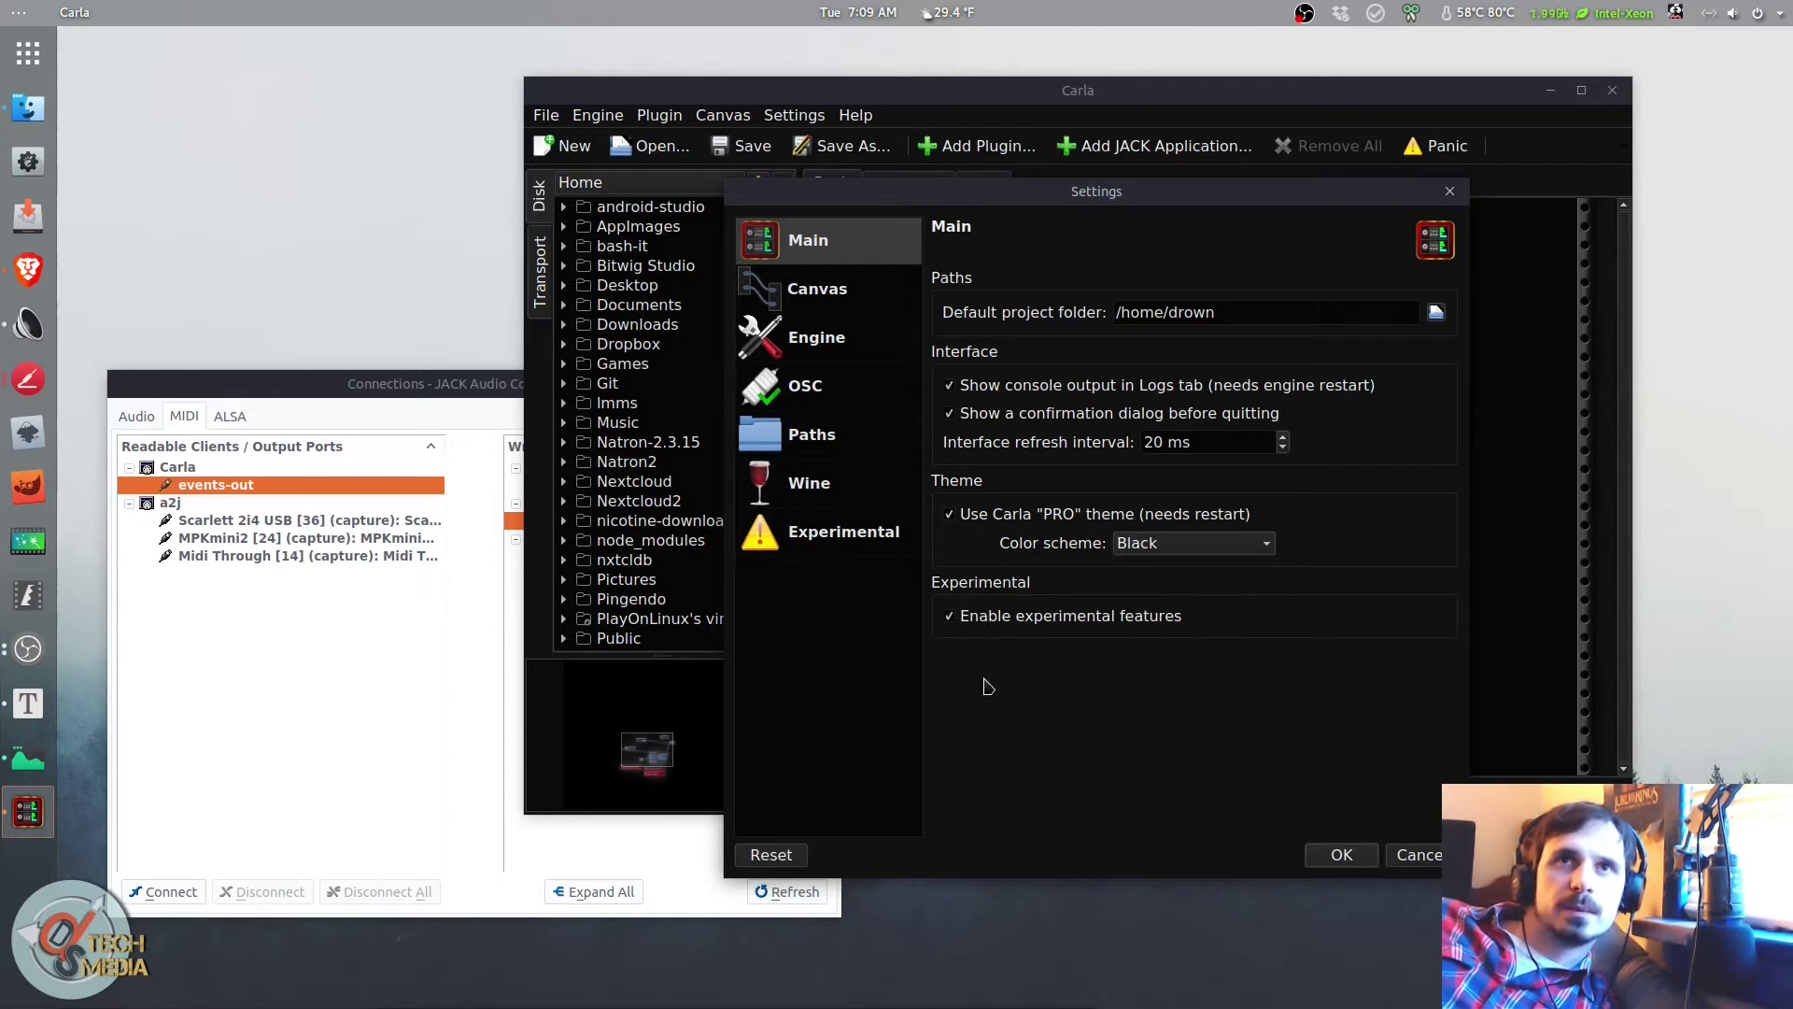
click(842, 435)
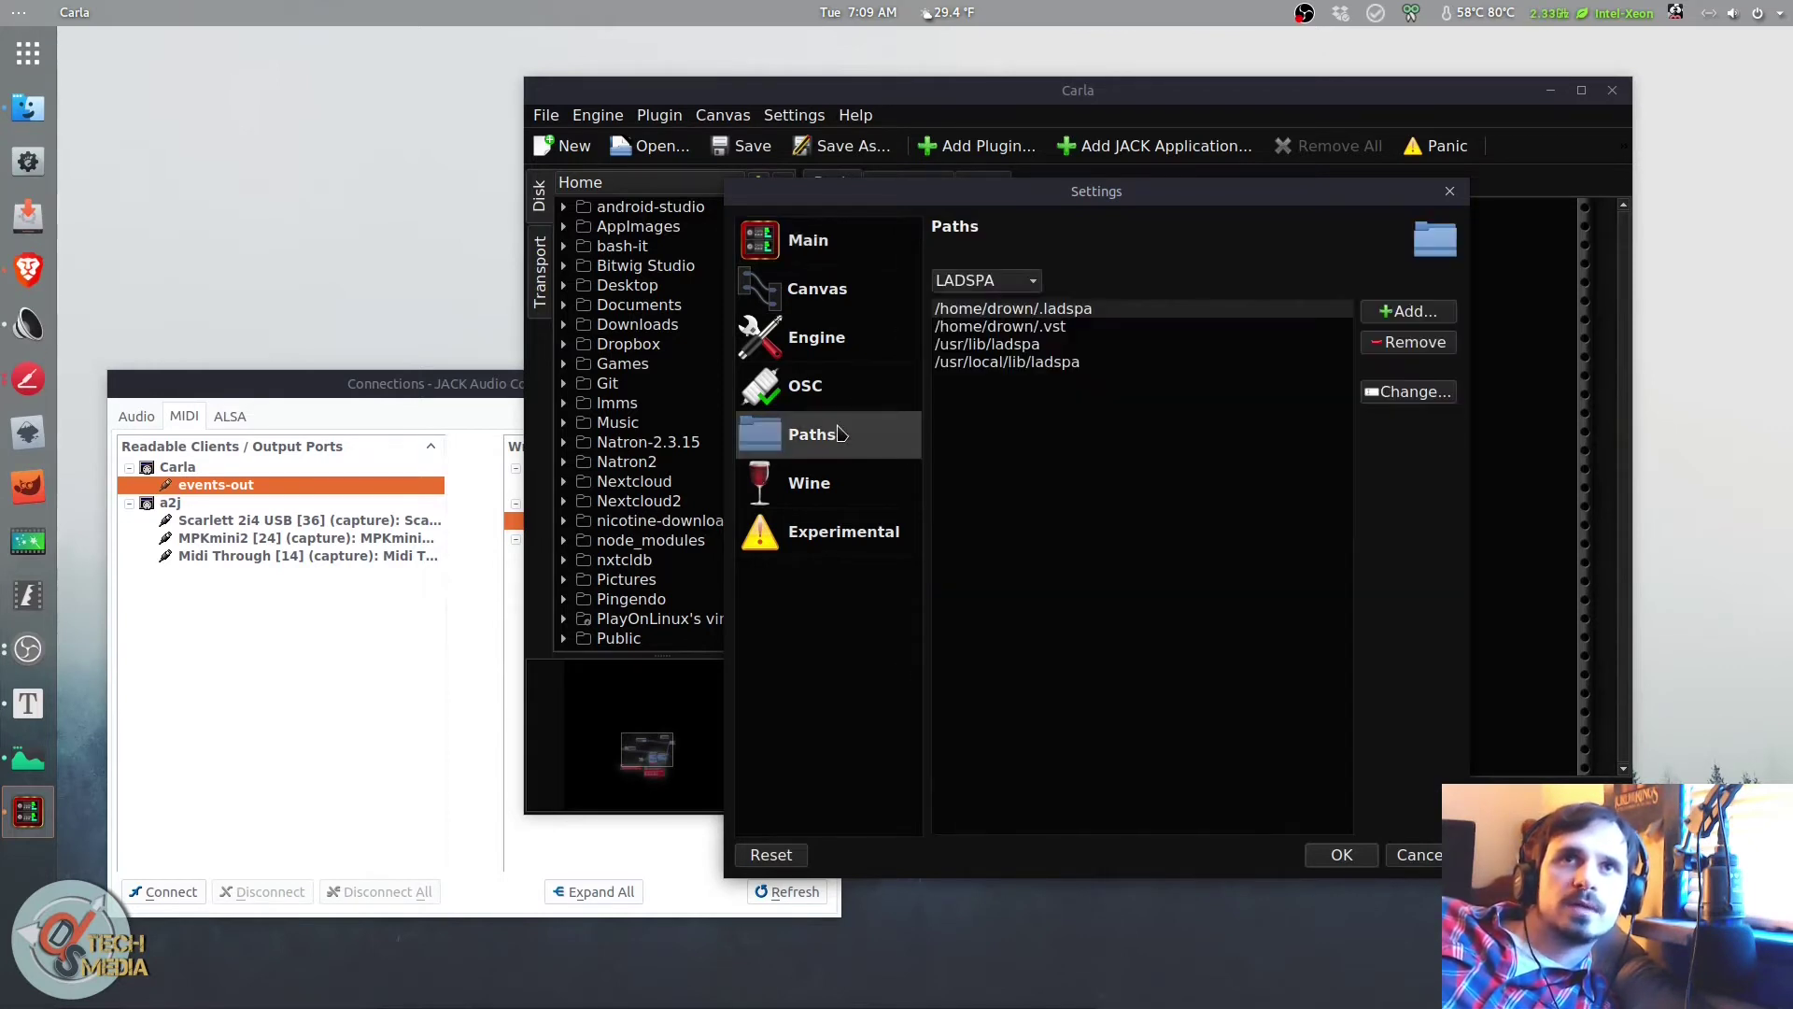
Step: Examine the plugin formats offered on the Paths page and show the SFZ search paths
click(987, 281)
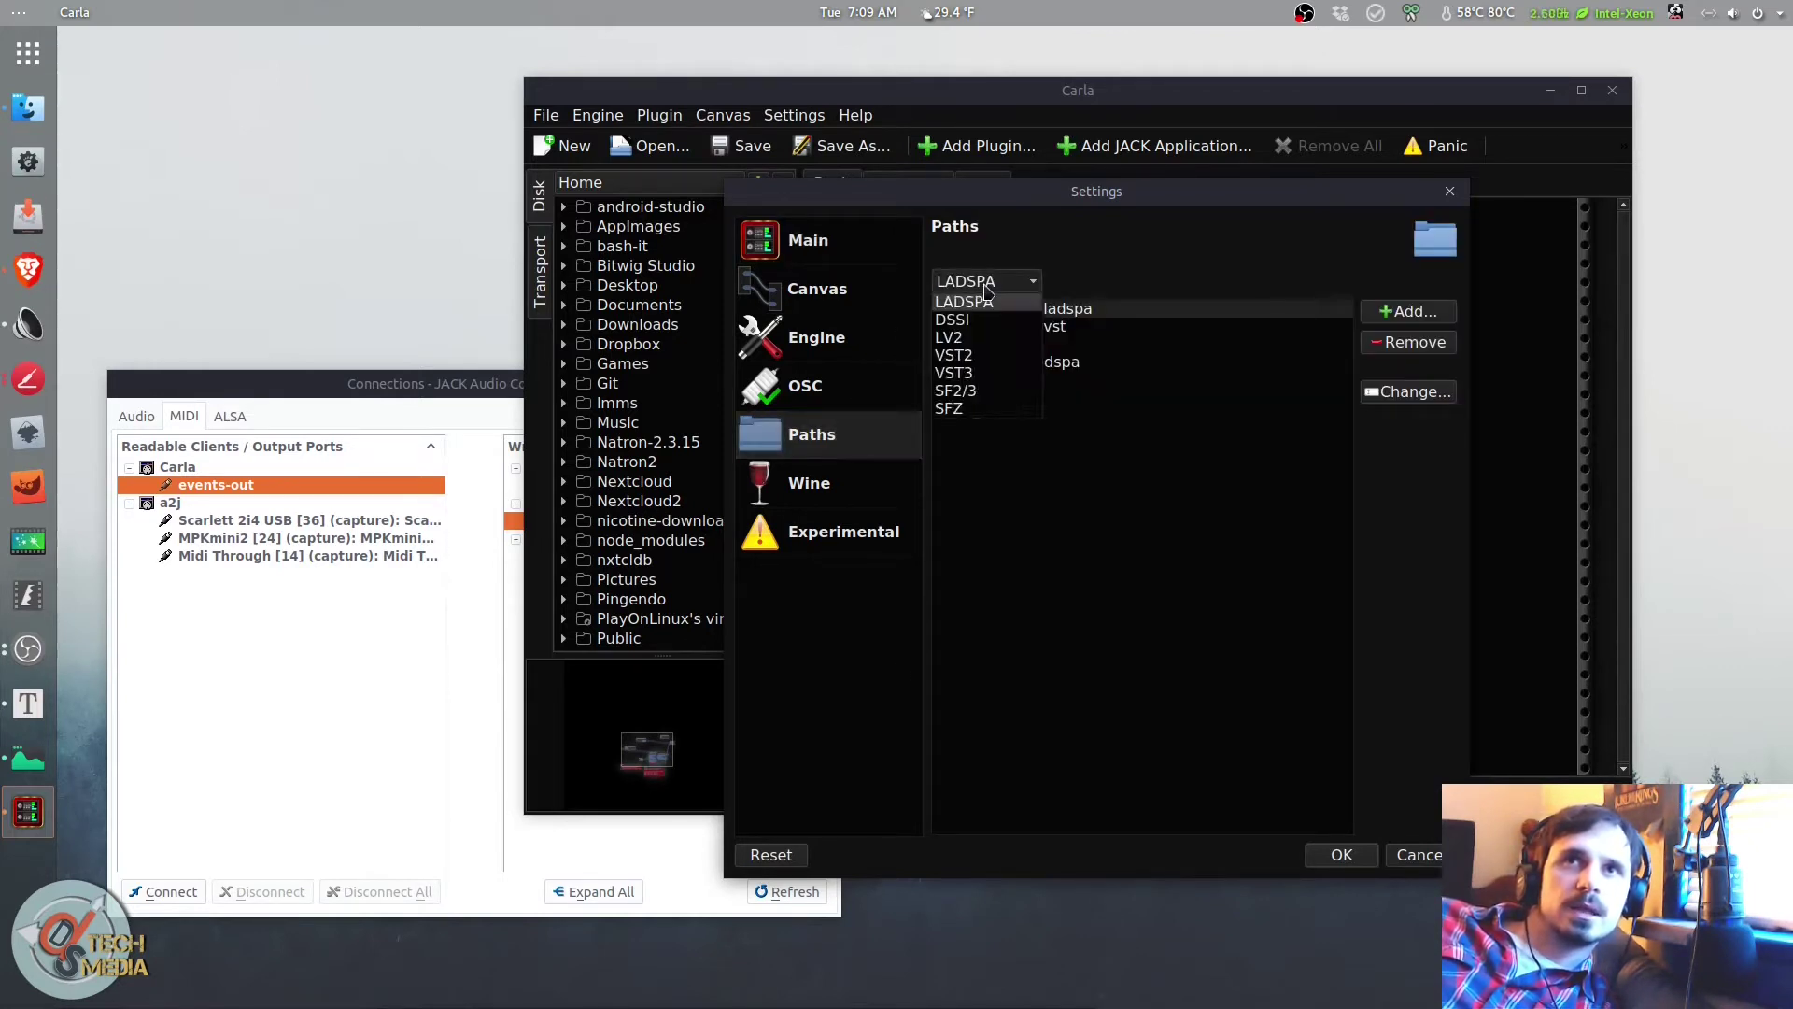
click(996, 249)
click(994, 280)
click(994, 280)
click(994, 280)
click(993, 288)
click(993, 286)
drag(833, 415, 863, 420)
click(1025, 289)
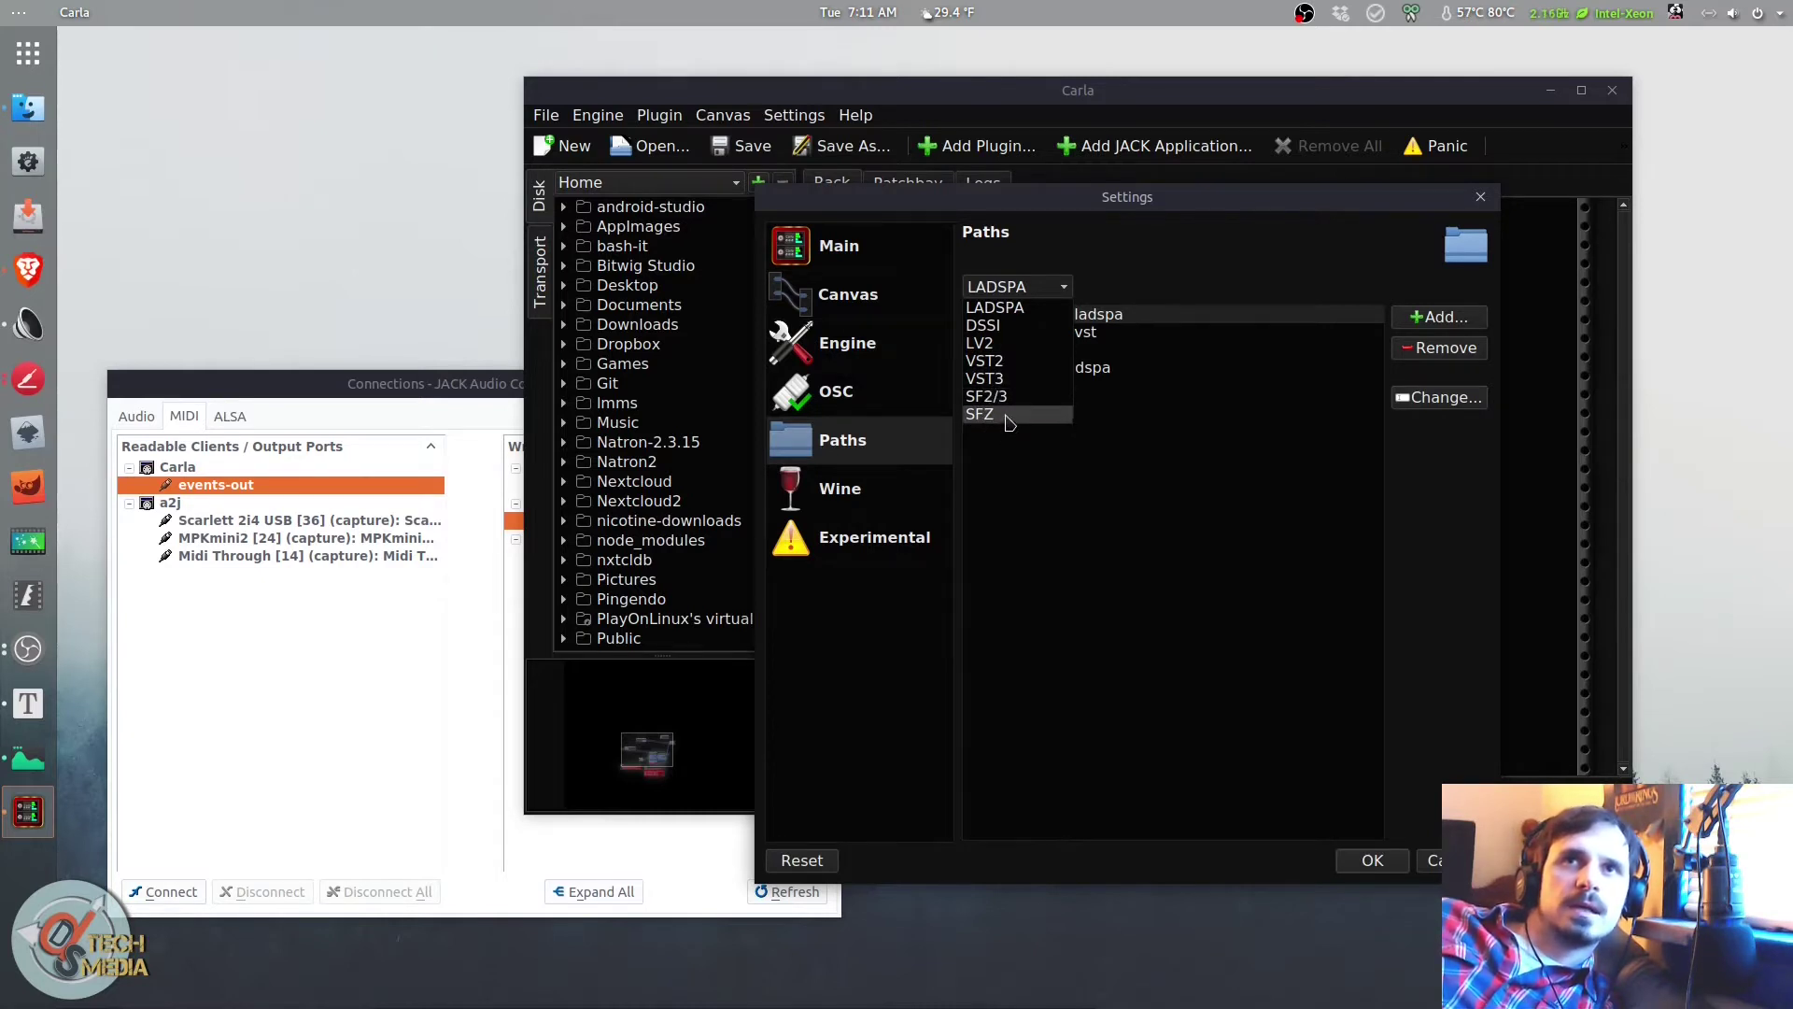
click(990, 415)
click(1043, 336)
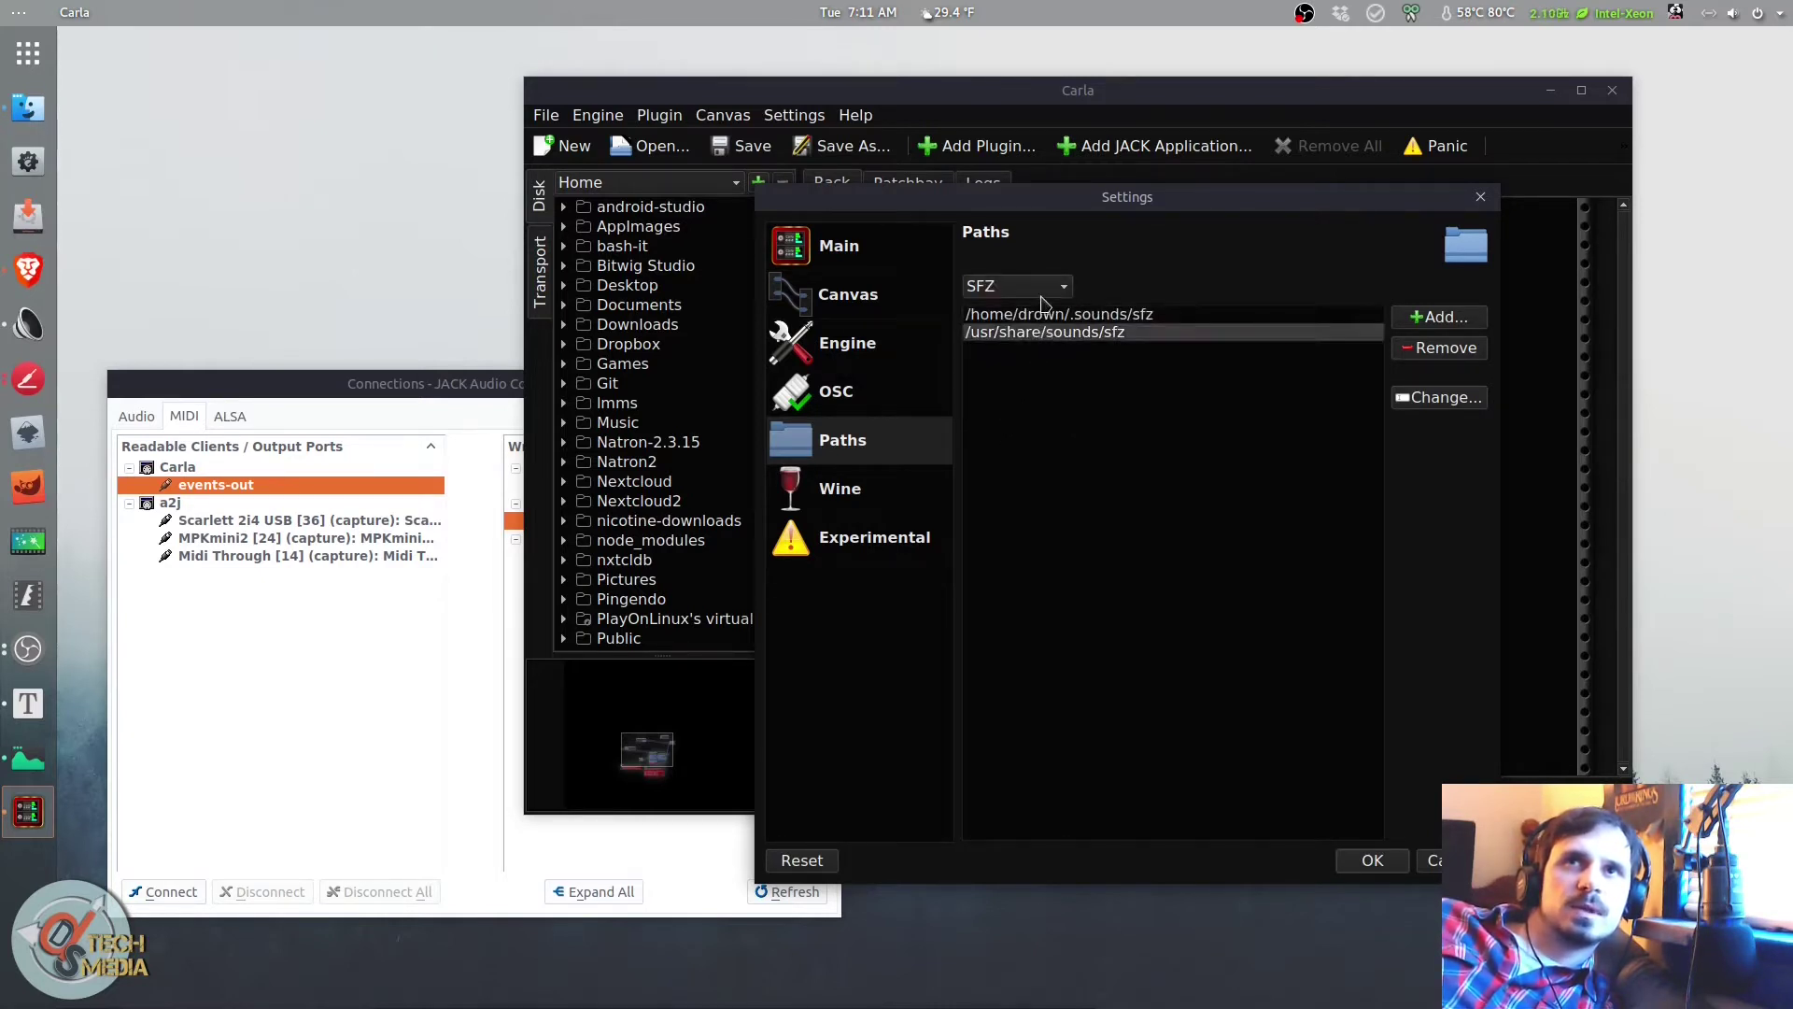
Step: Compare the search paths listed for the SF2/3, VST3 and VST2 plugin formats
click(1043, 291)
click(1070, 462)
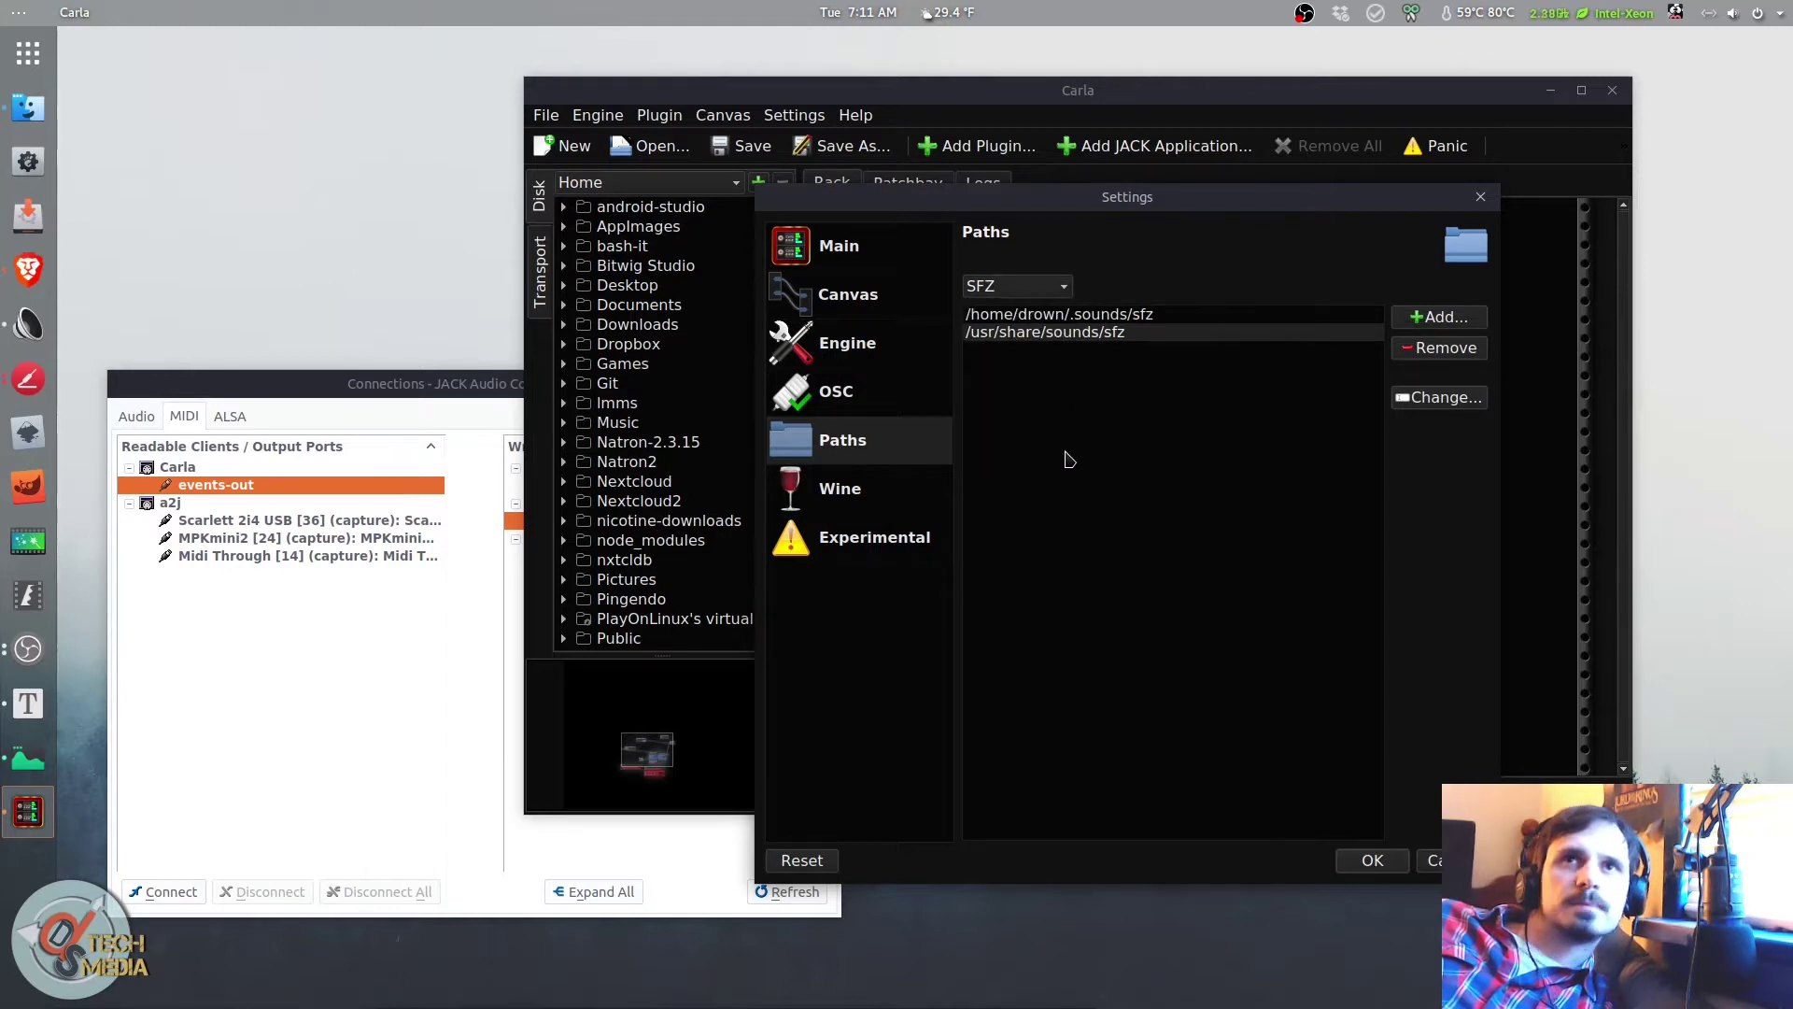
scroll(1018, 291, up, 6)
scroll(1020, 289, down, 6)
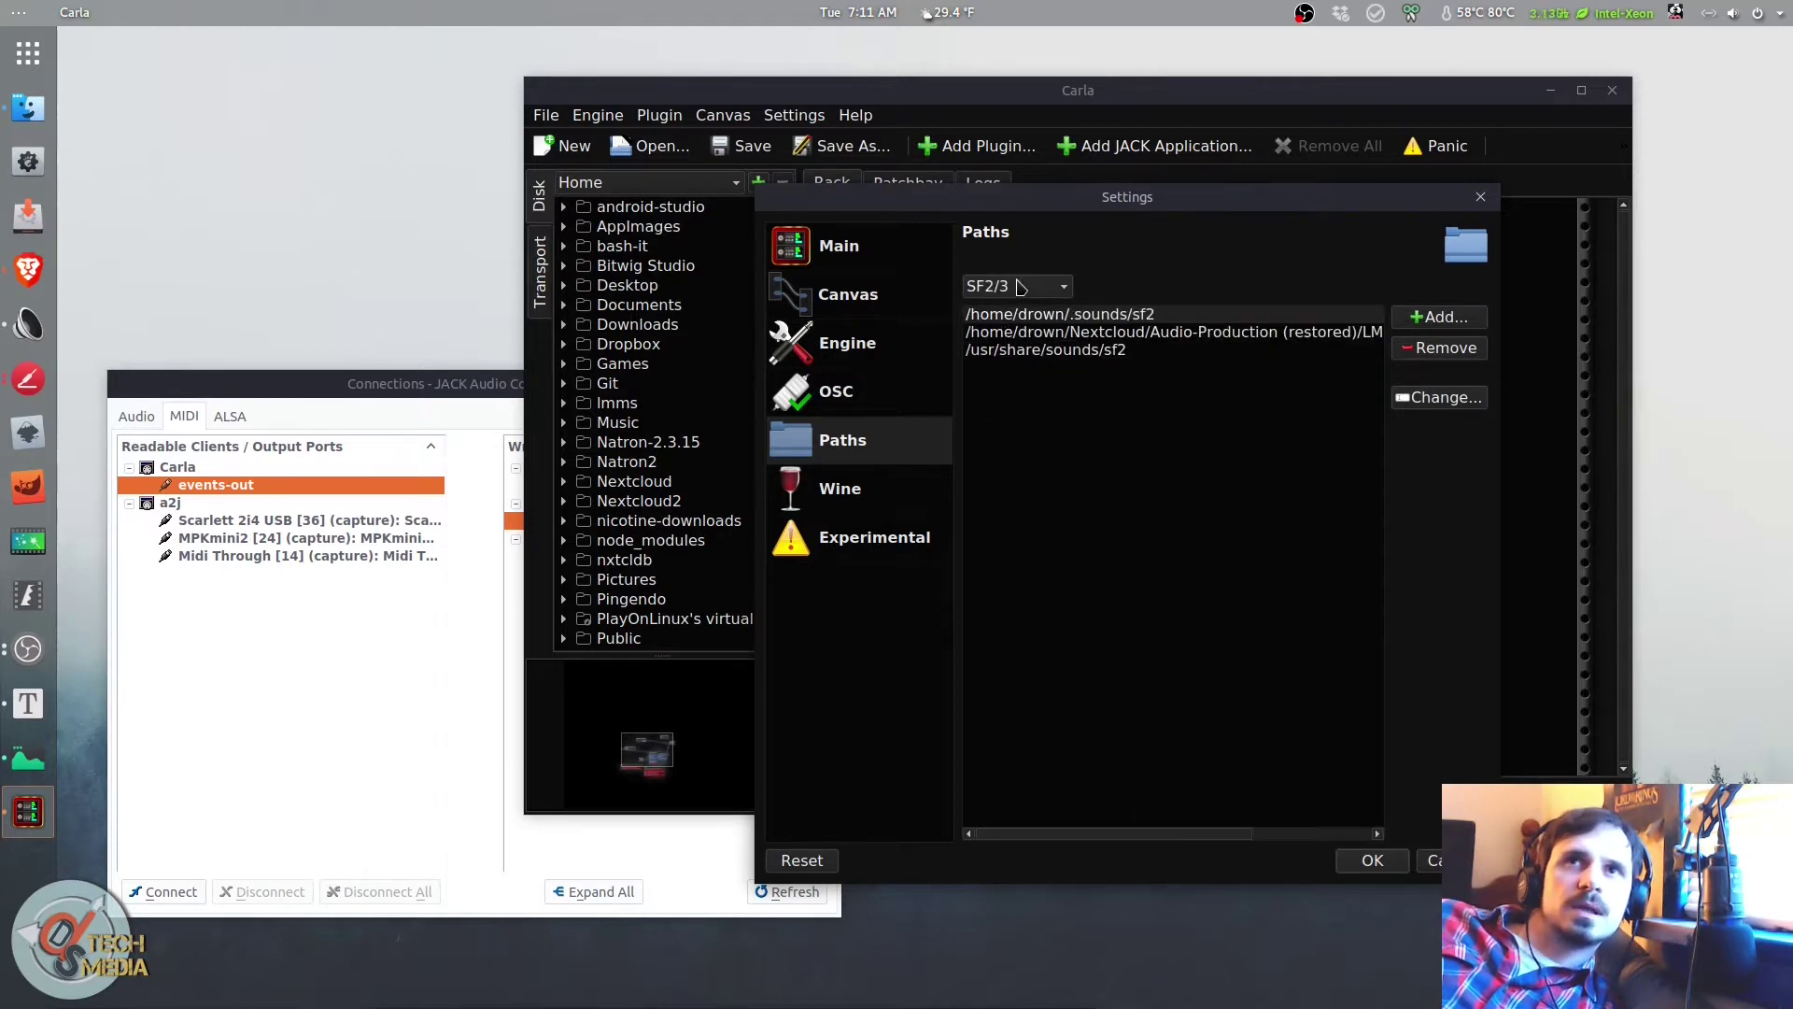
scroll(1021, 289, up, 6)
scroll(1024, 292, down, 3)
scroll(1024, 291, down, 3)
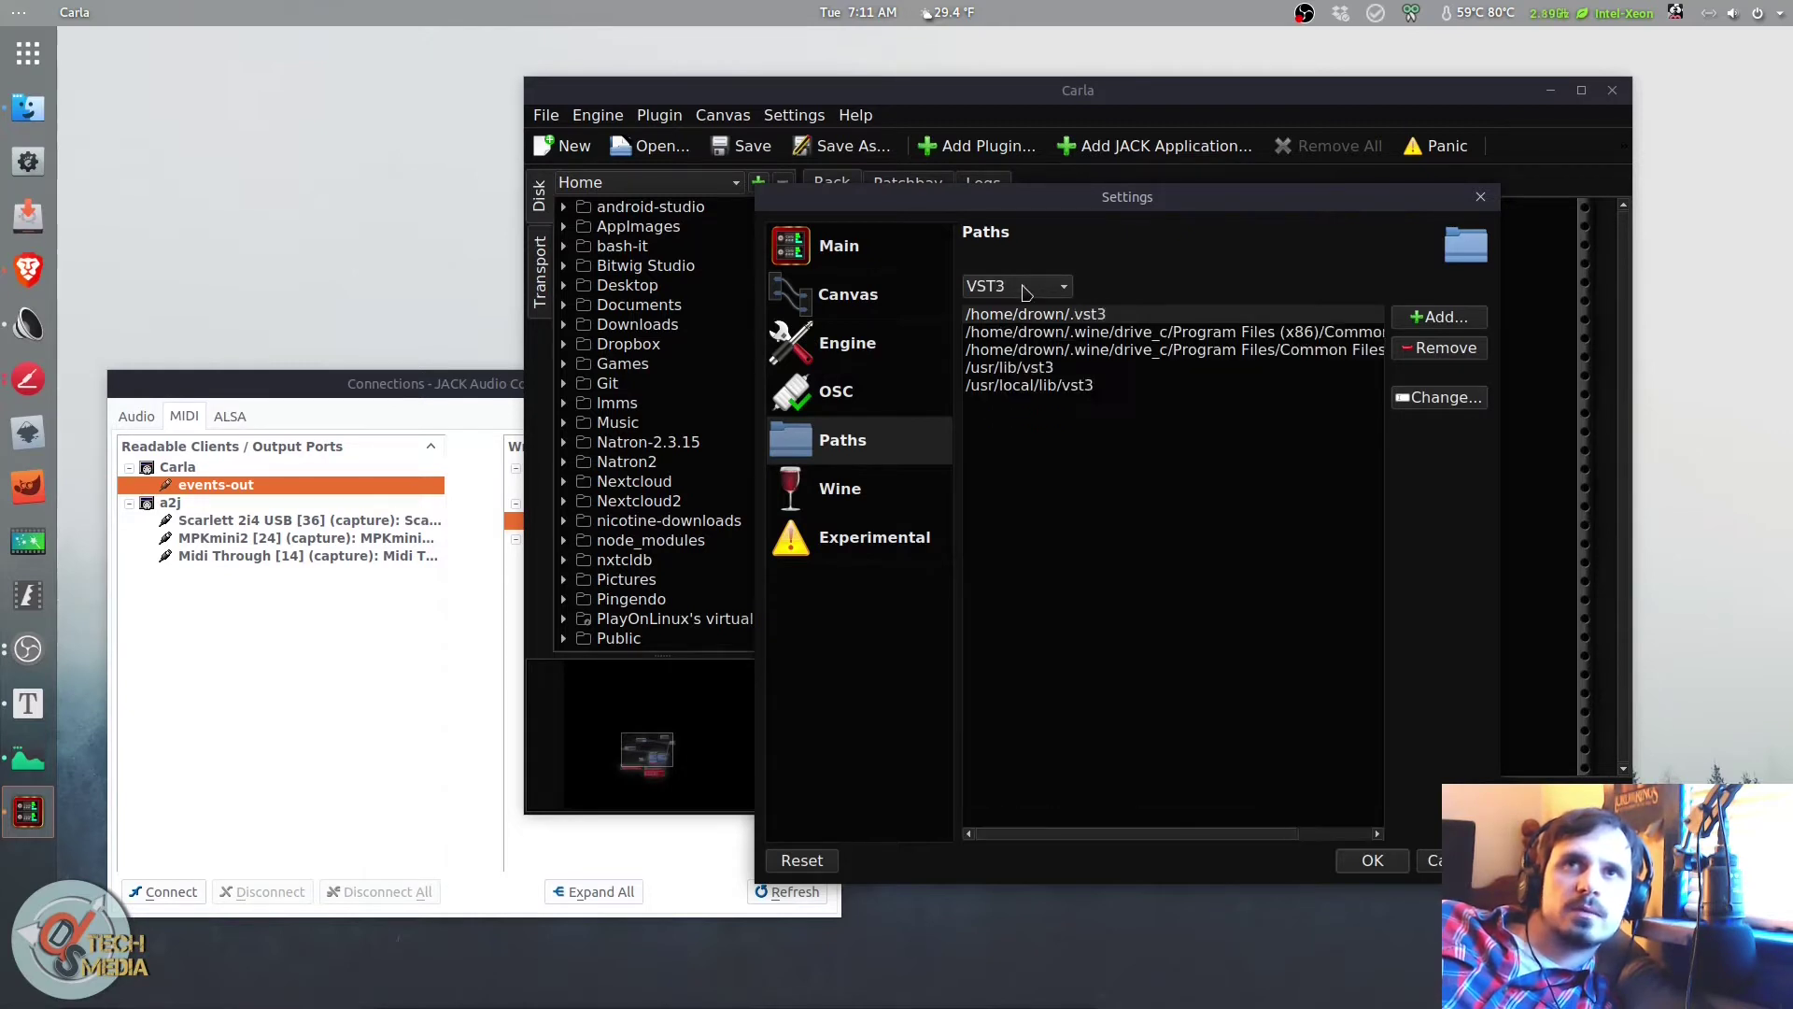
scroll(1024, 292, up, 1)
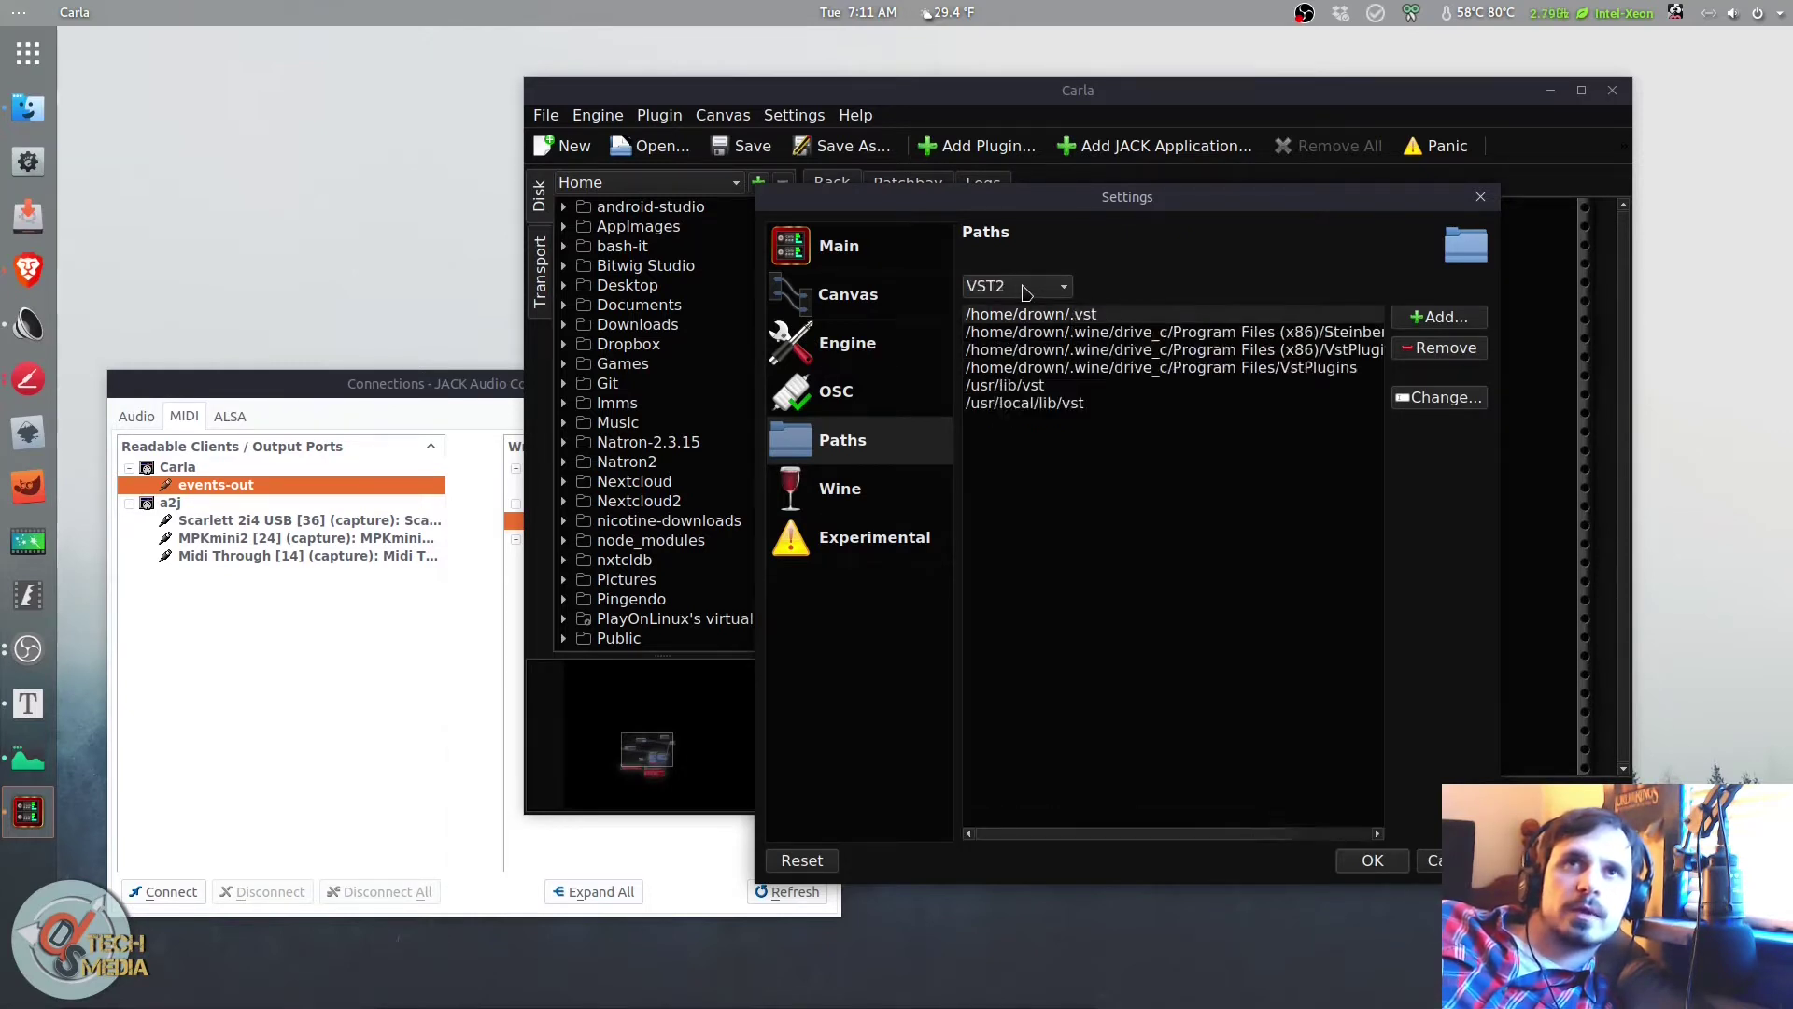
Step: Review Carla's Wine, Experimental and Engine settings pages
click(864, 487)
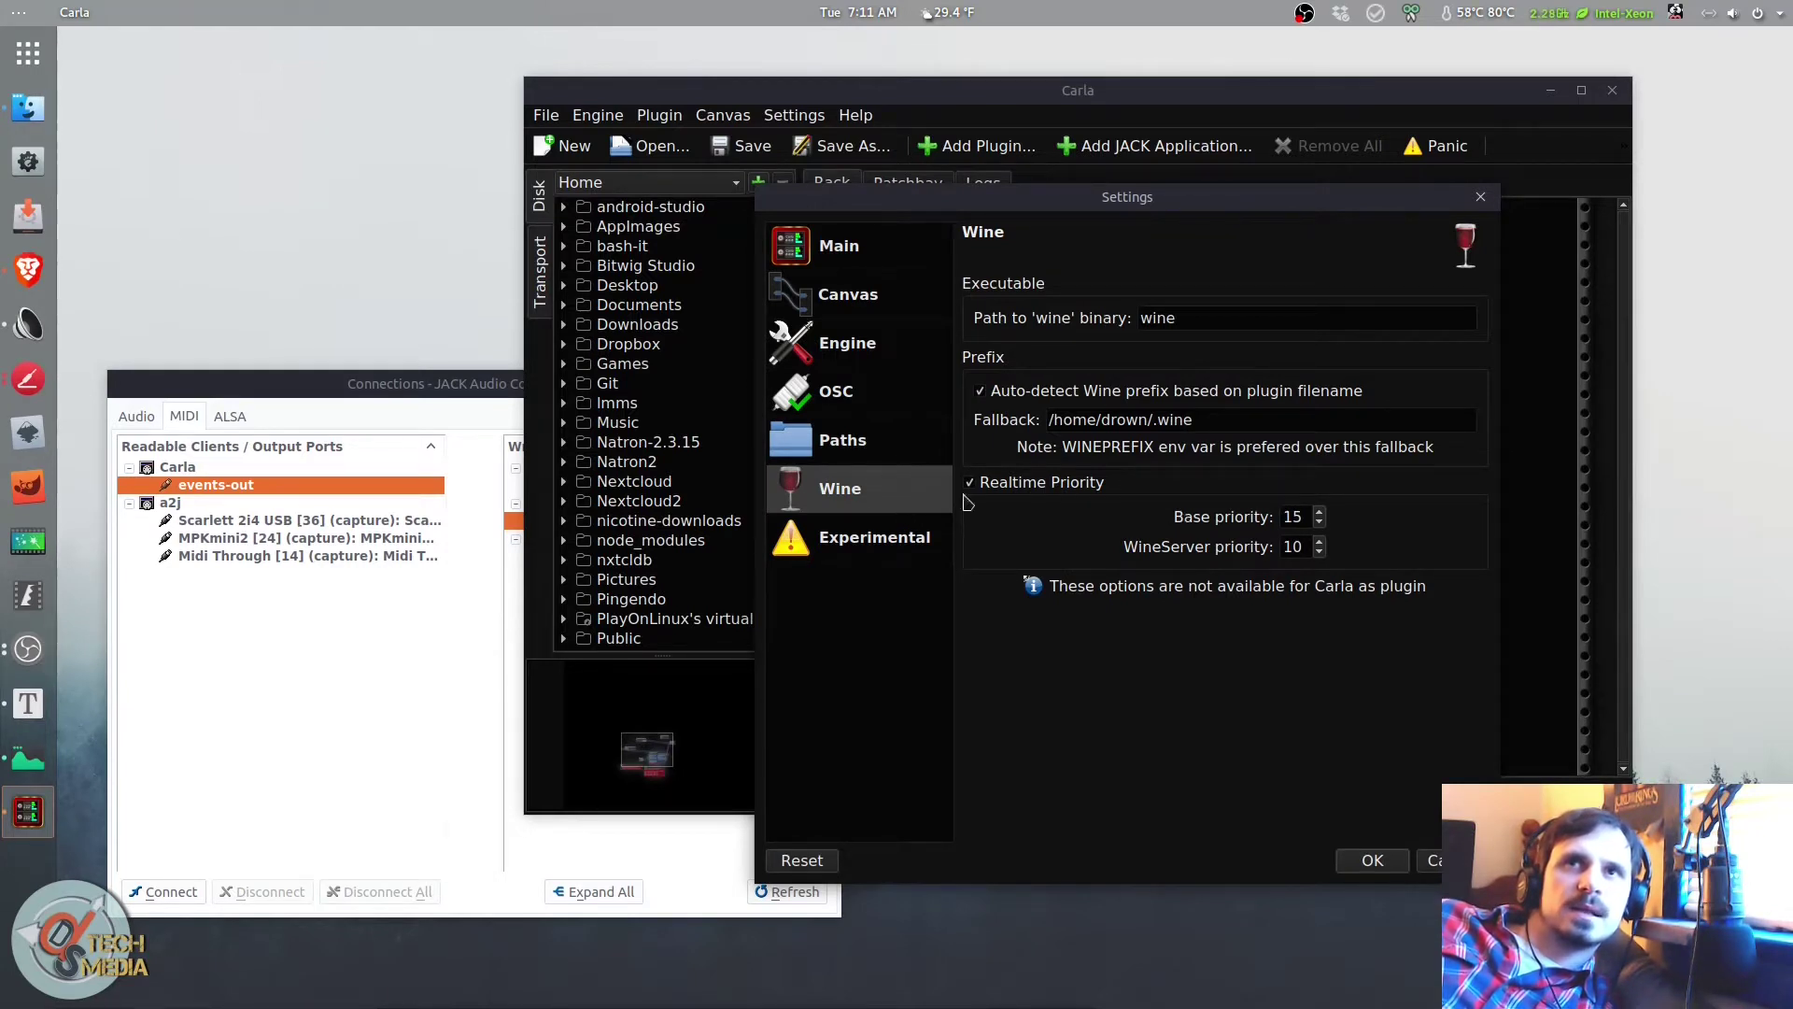
key(Down)
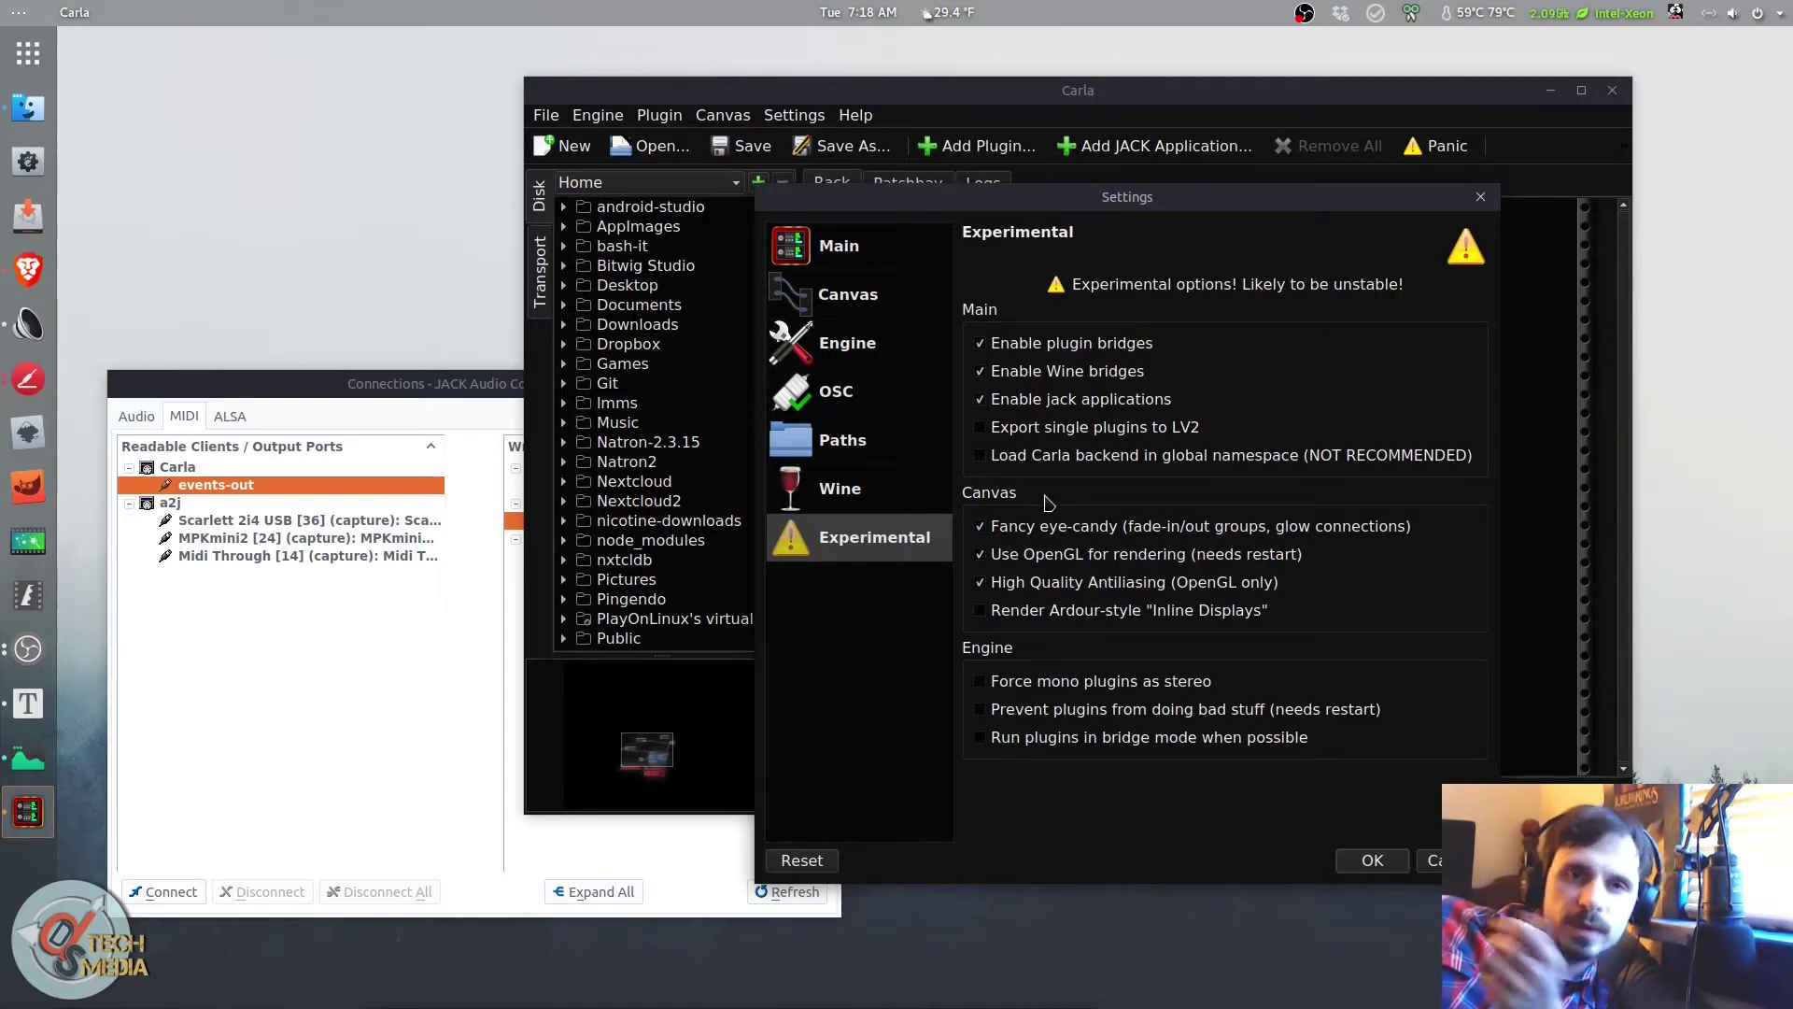
click(847, 343)
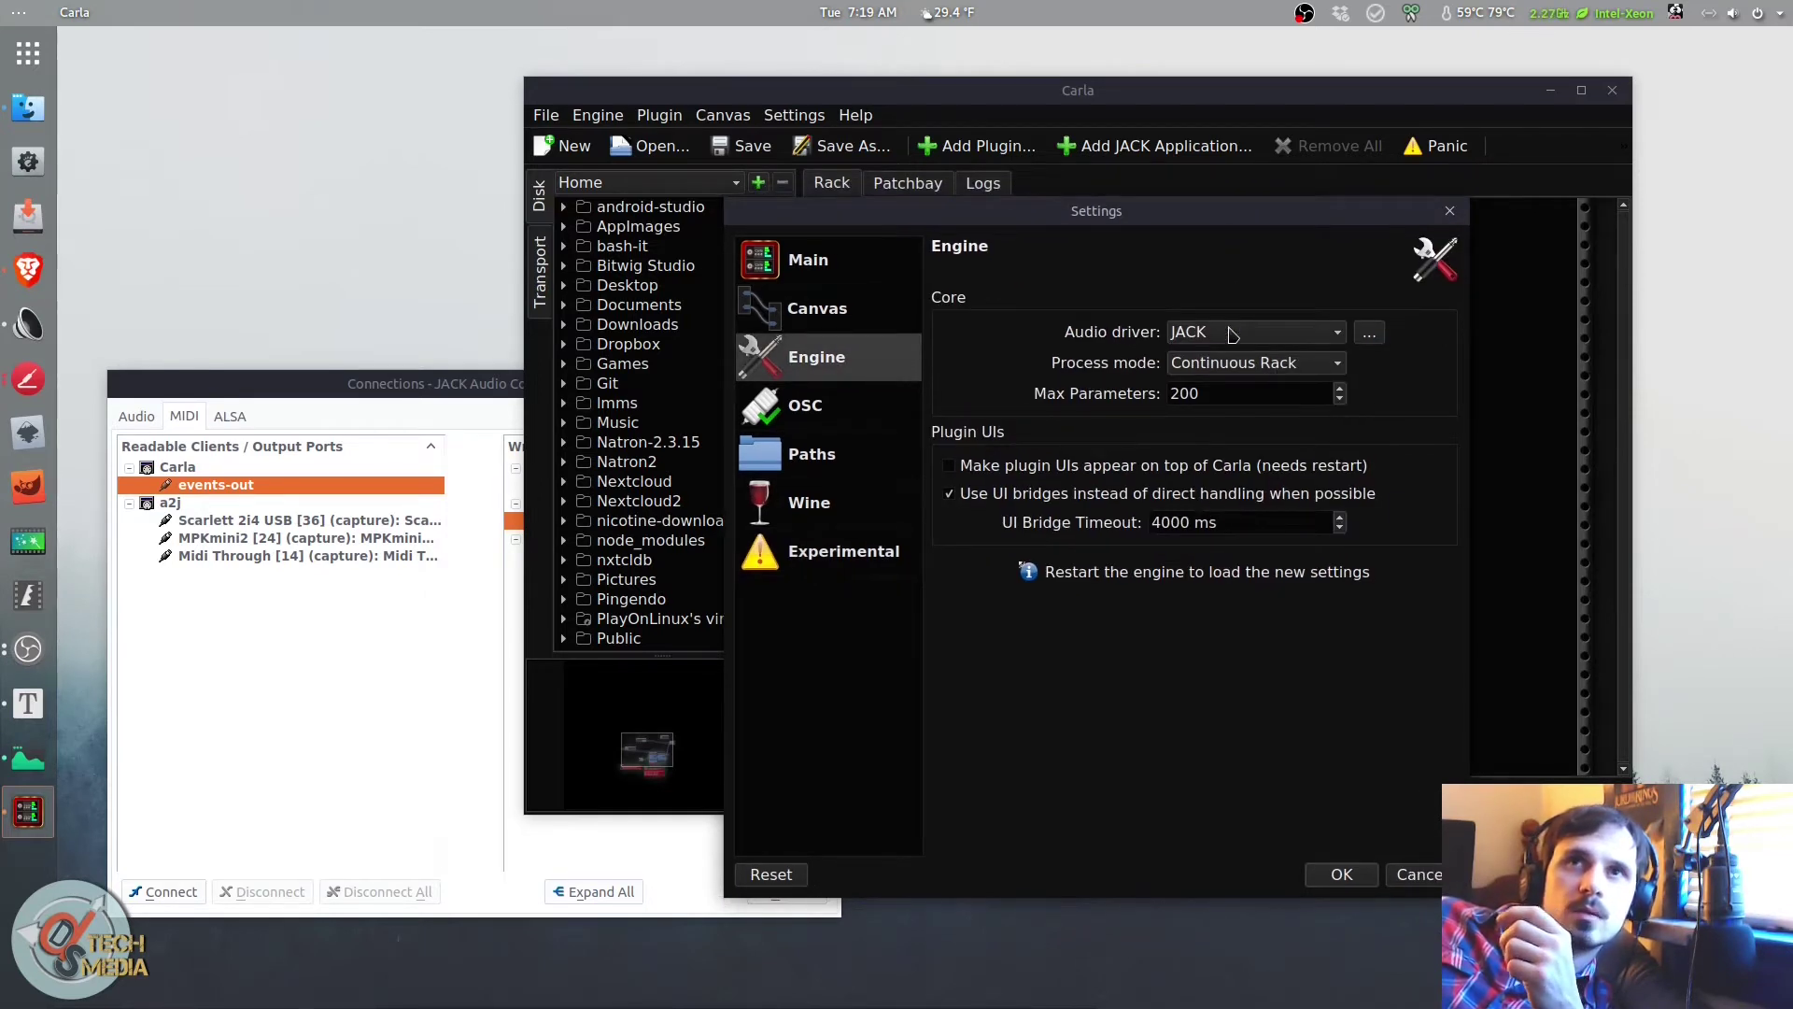
Step: Inspect the available audio drivers without changing JACK, and switch to the ALSA connections in QjackCtl
click(1273, 344)
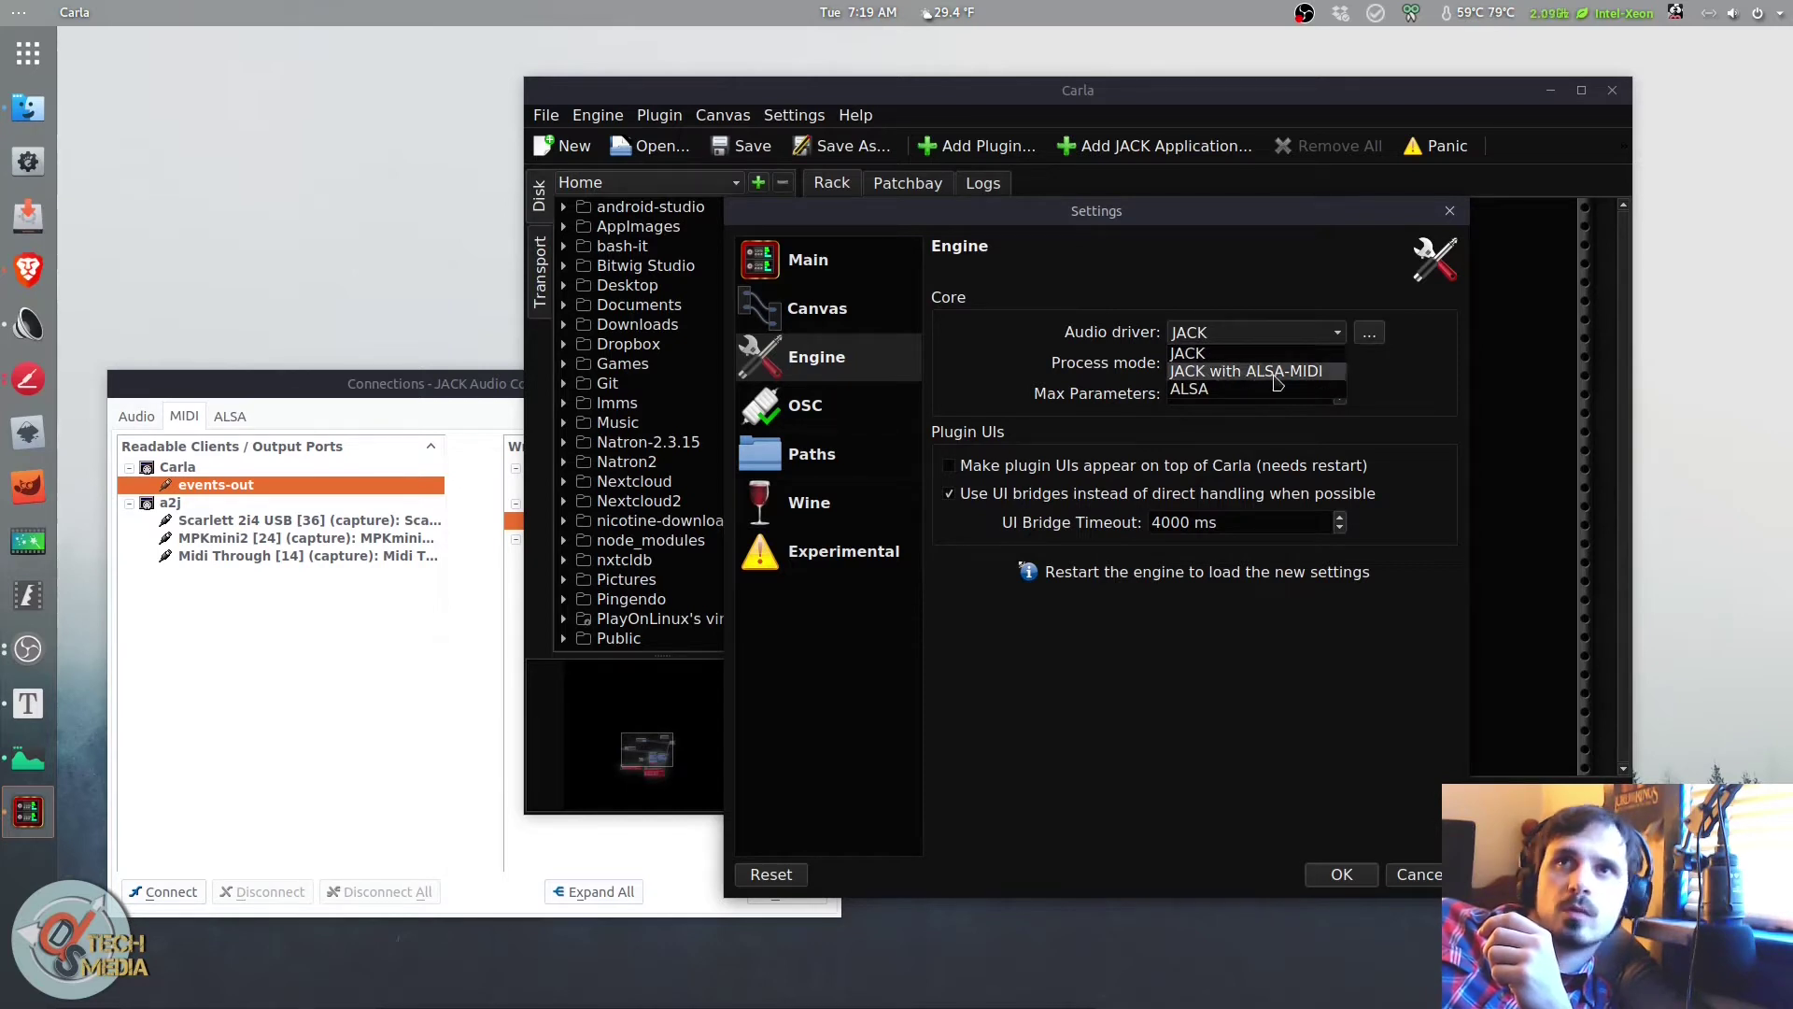
key(Escape)
click(378, 409)
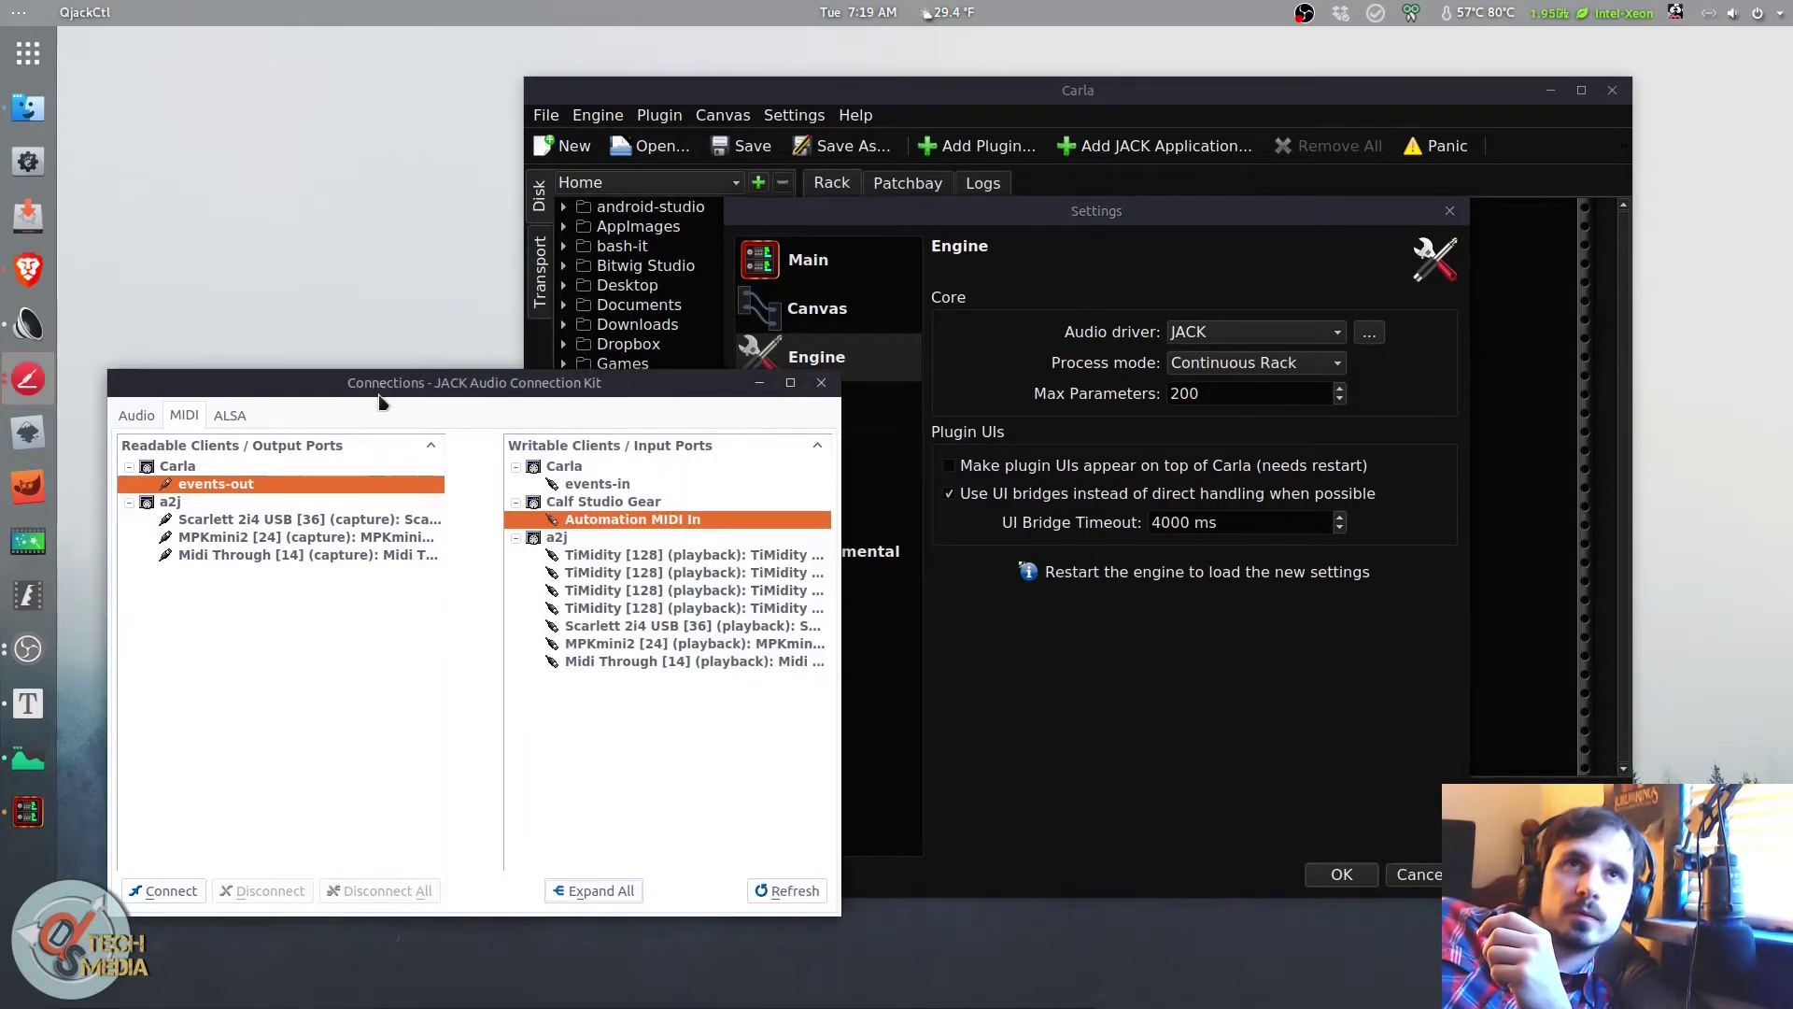
click(229, 415)
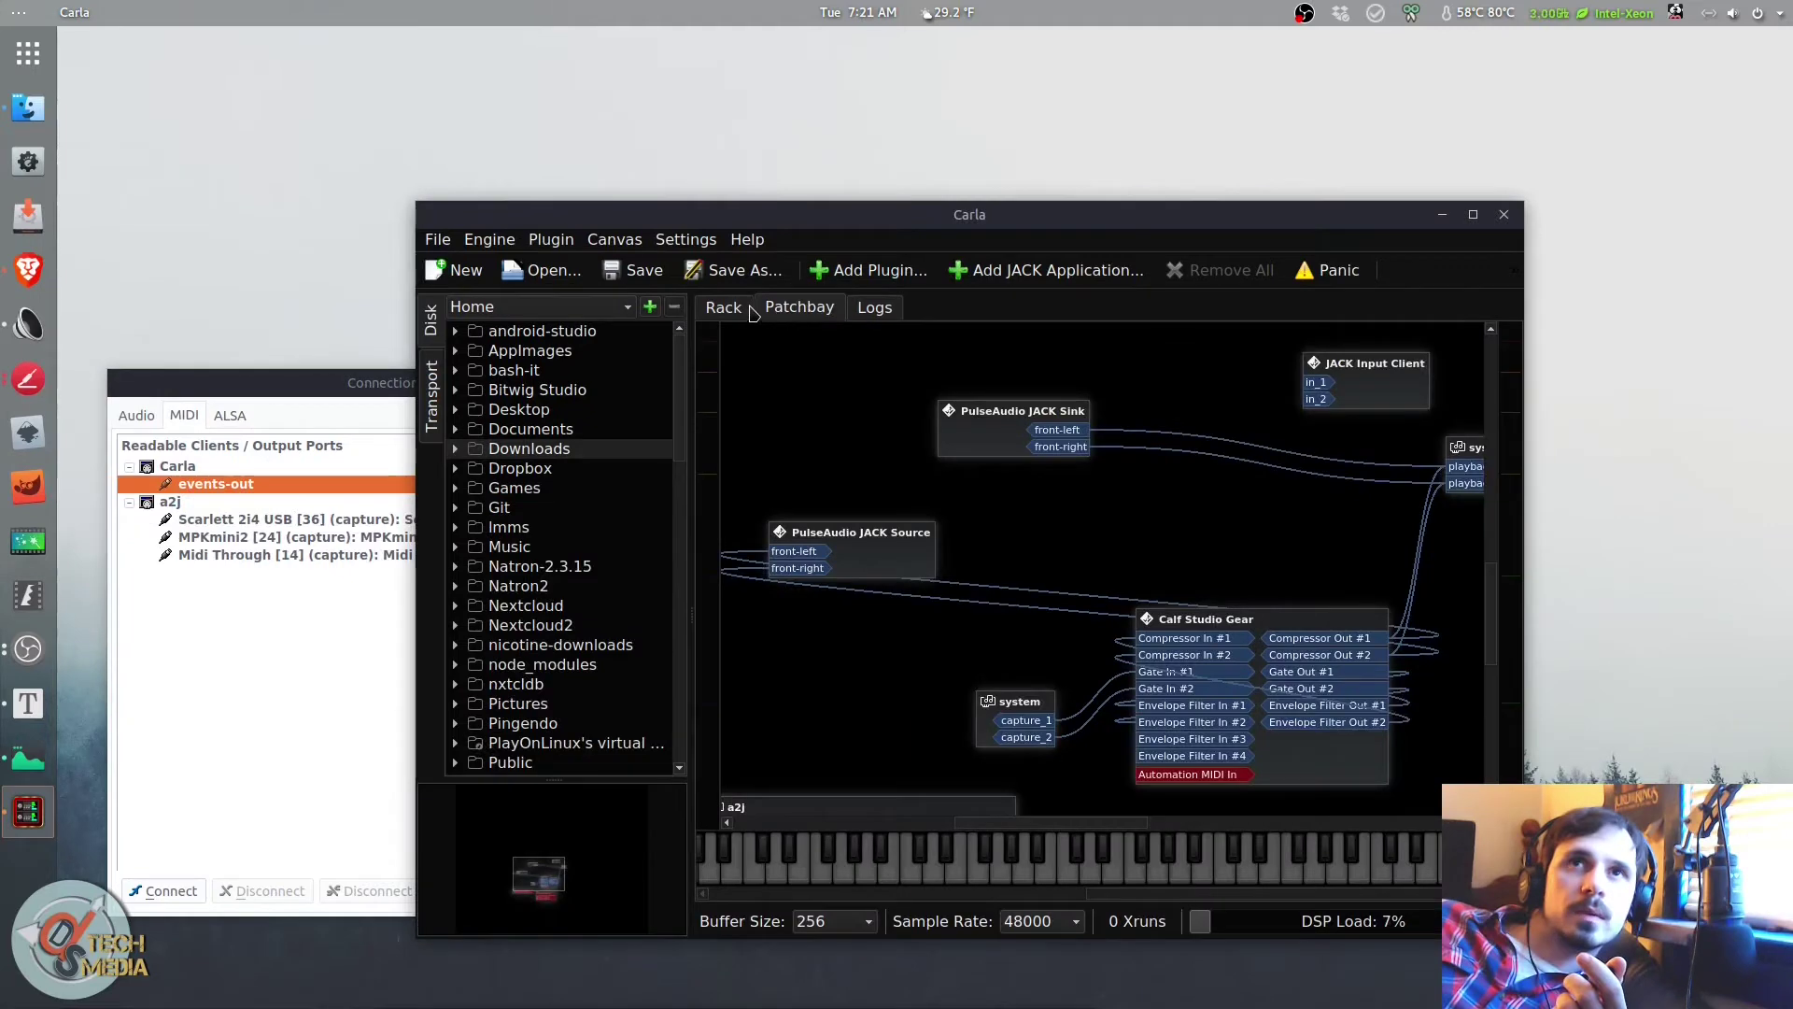
Step: Look through Carla's Rack, Patchbay and Logs views, returning to the Patchbay with the window maximized
click(728, 307)
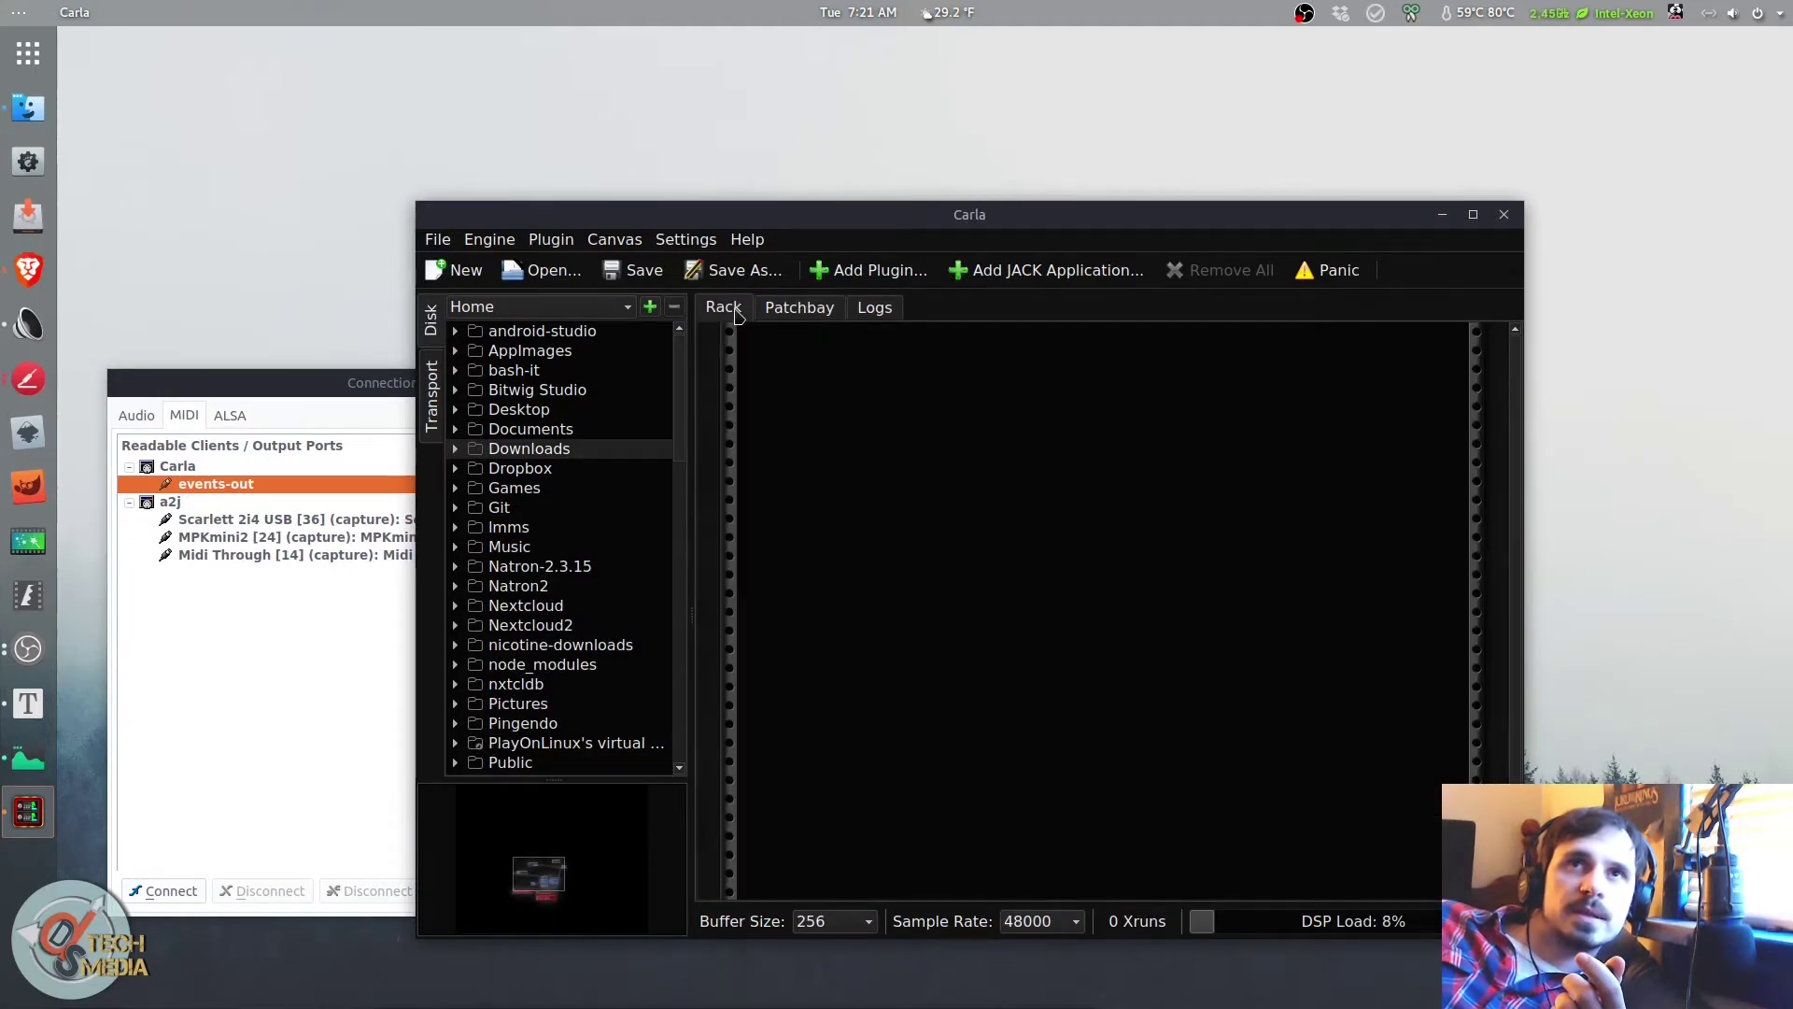
click(832, 314)
click(883, 306)
click(812, 314)
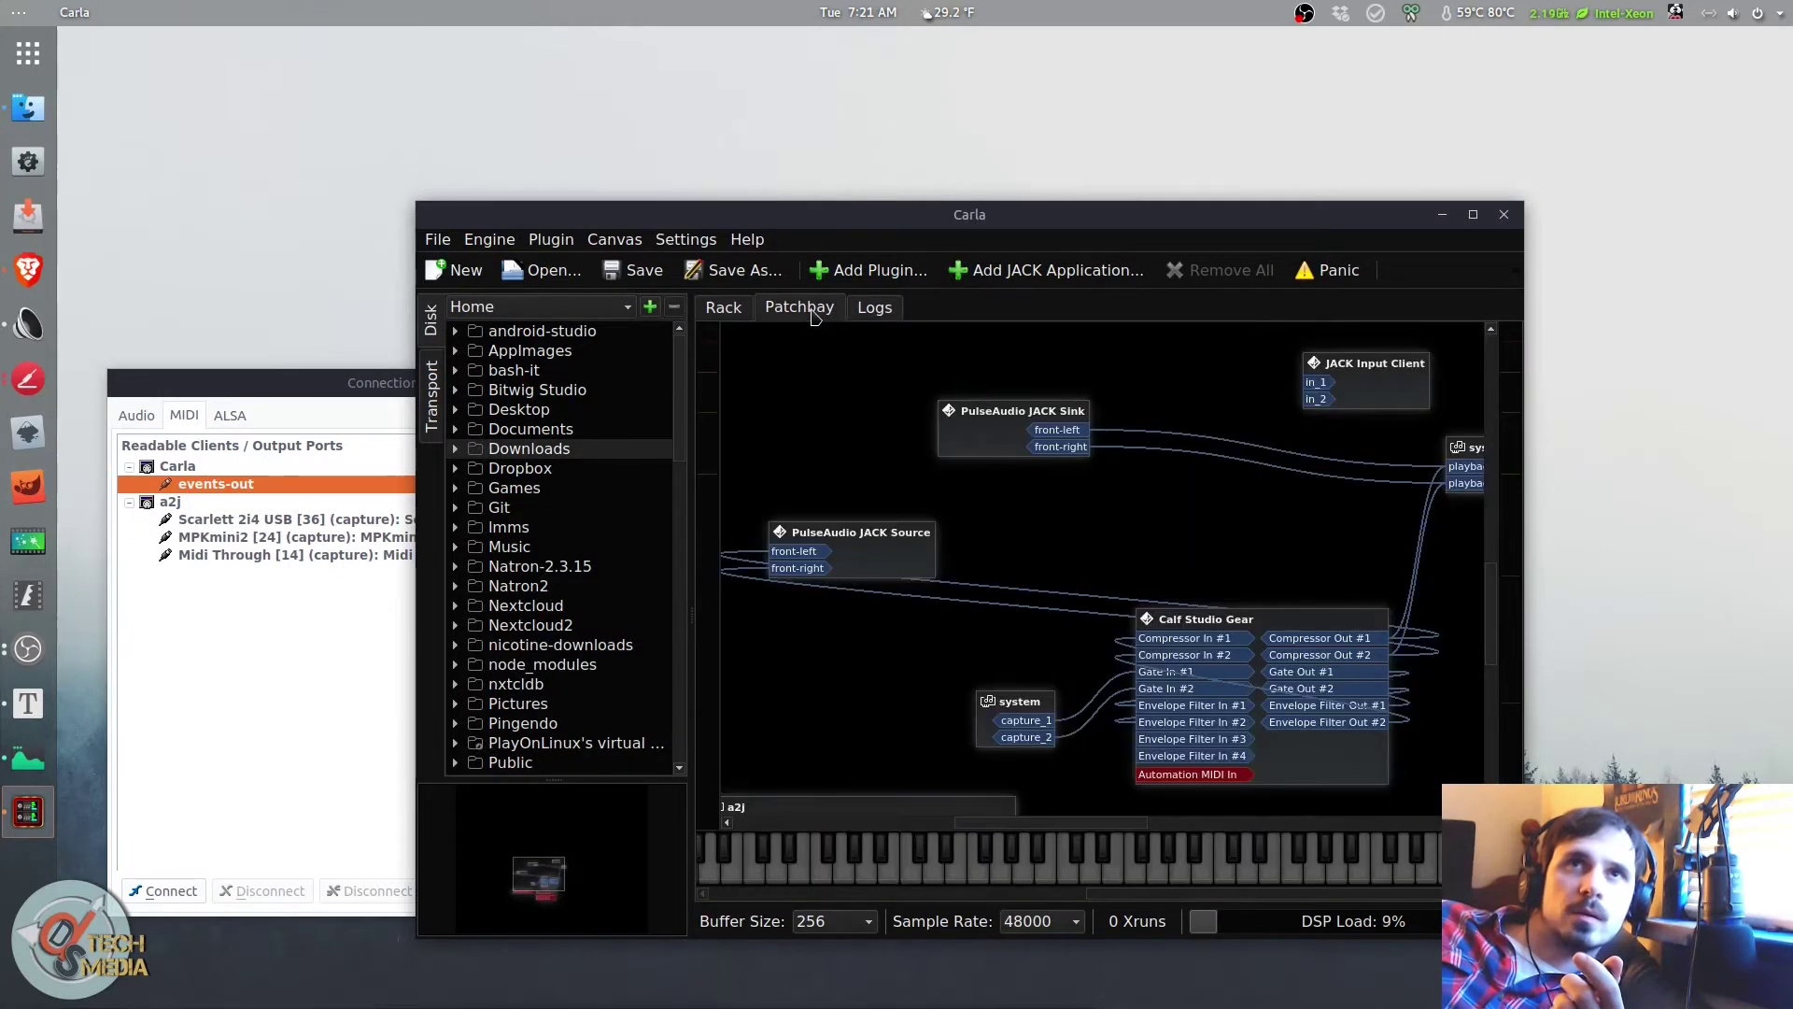
double_click(1007, 214)
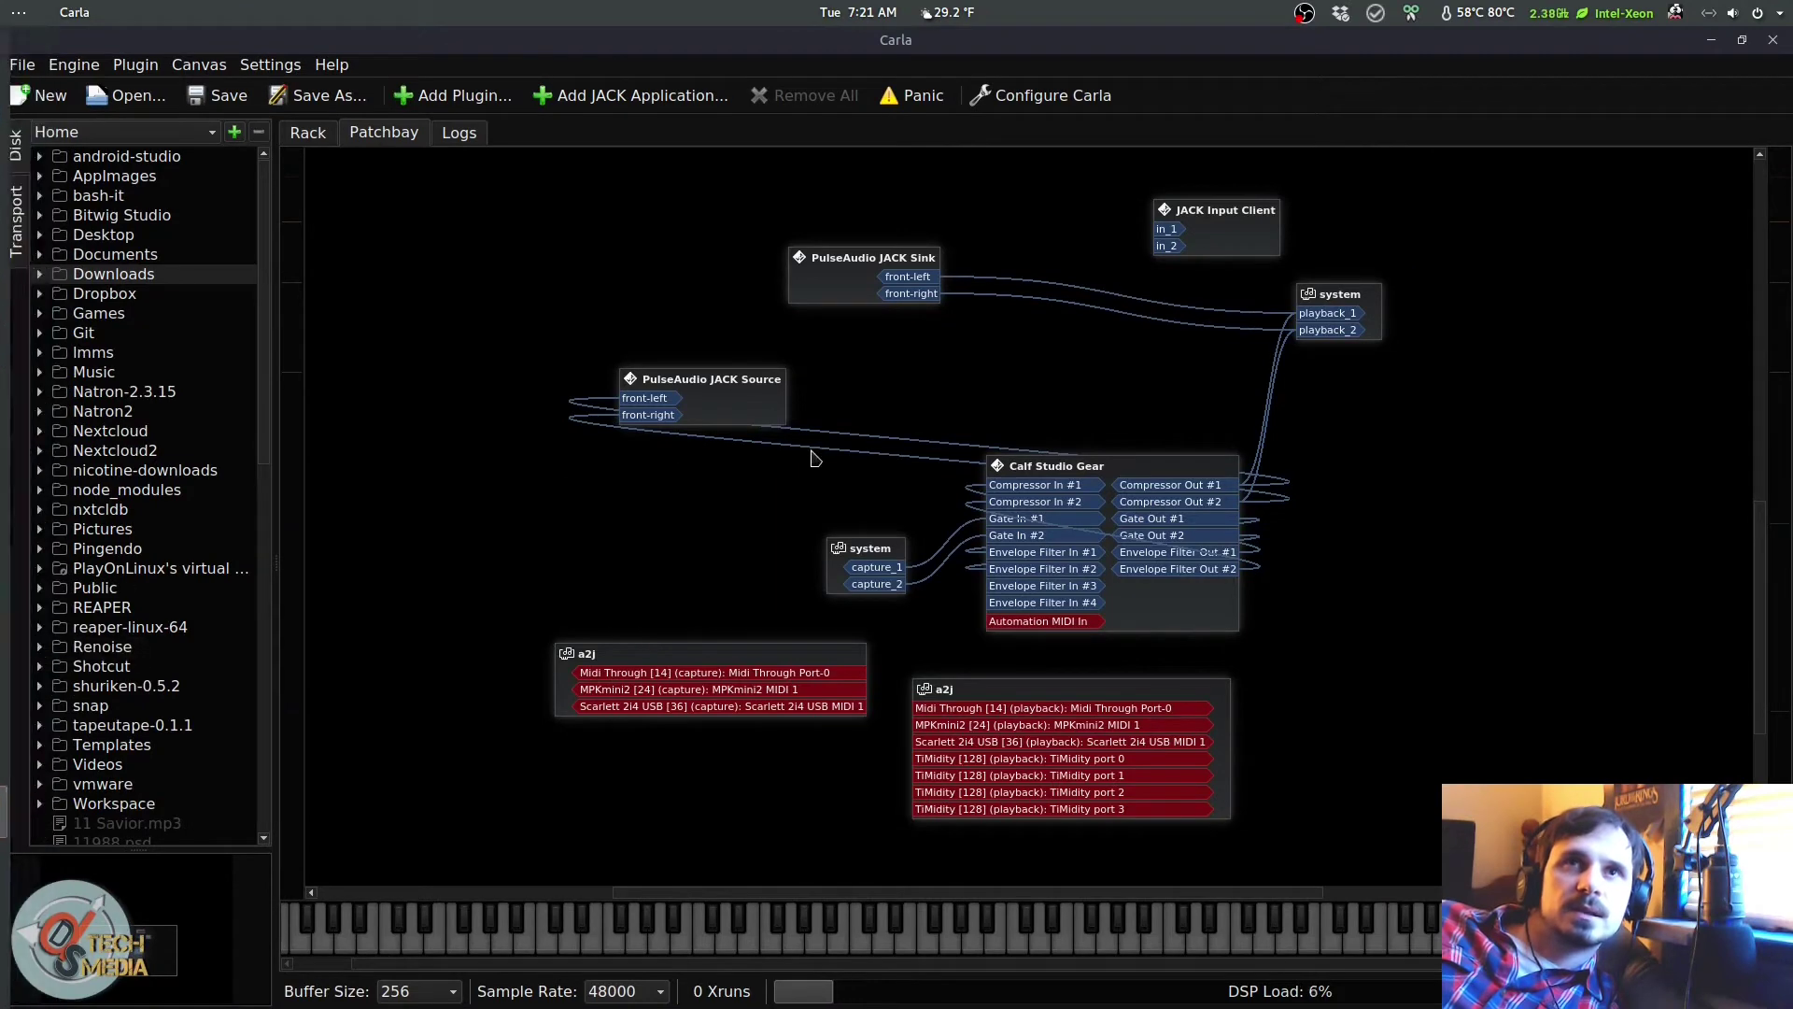
Step: Bring up QjackCtl's Connections window over Carla and compare its audio and MIDI ports with the Patchbay
mouse_move(4, 565)
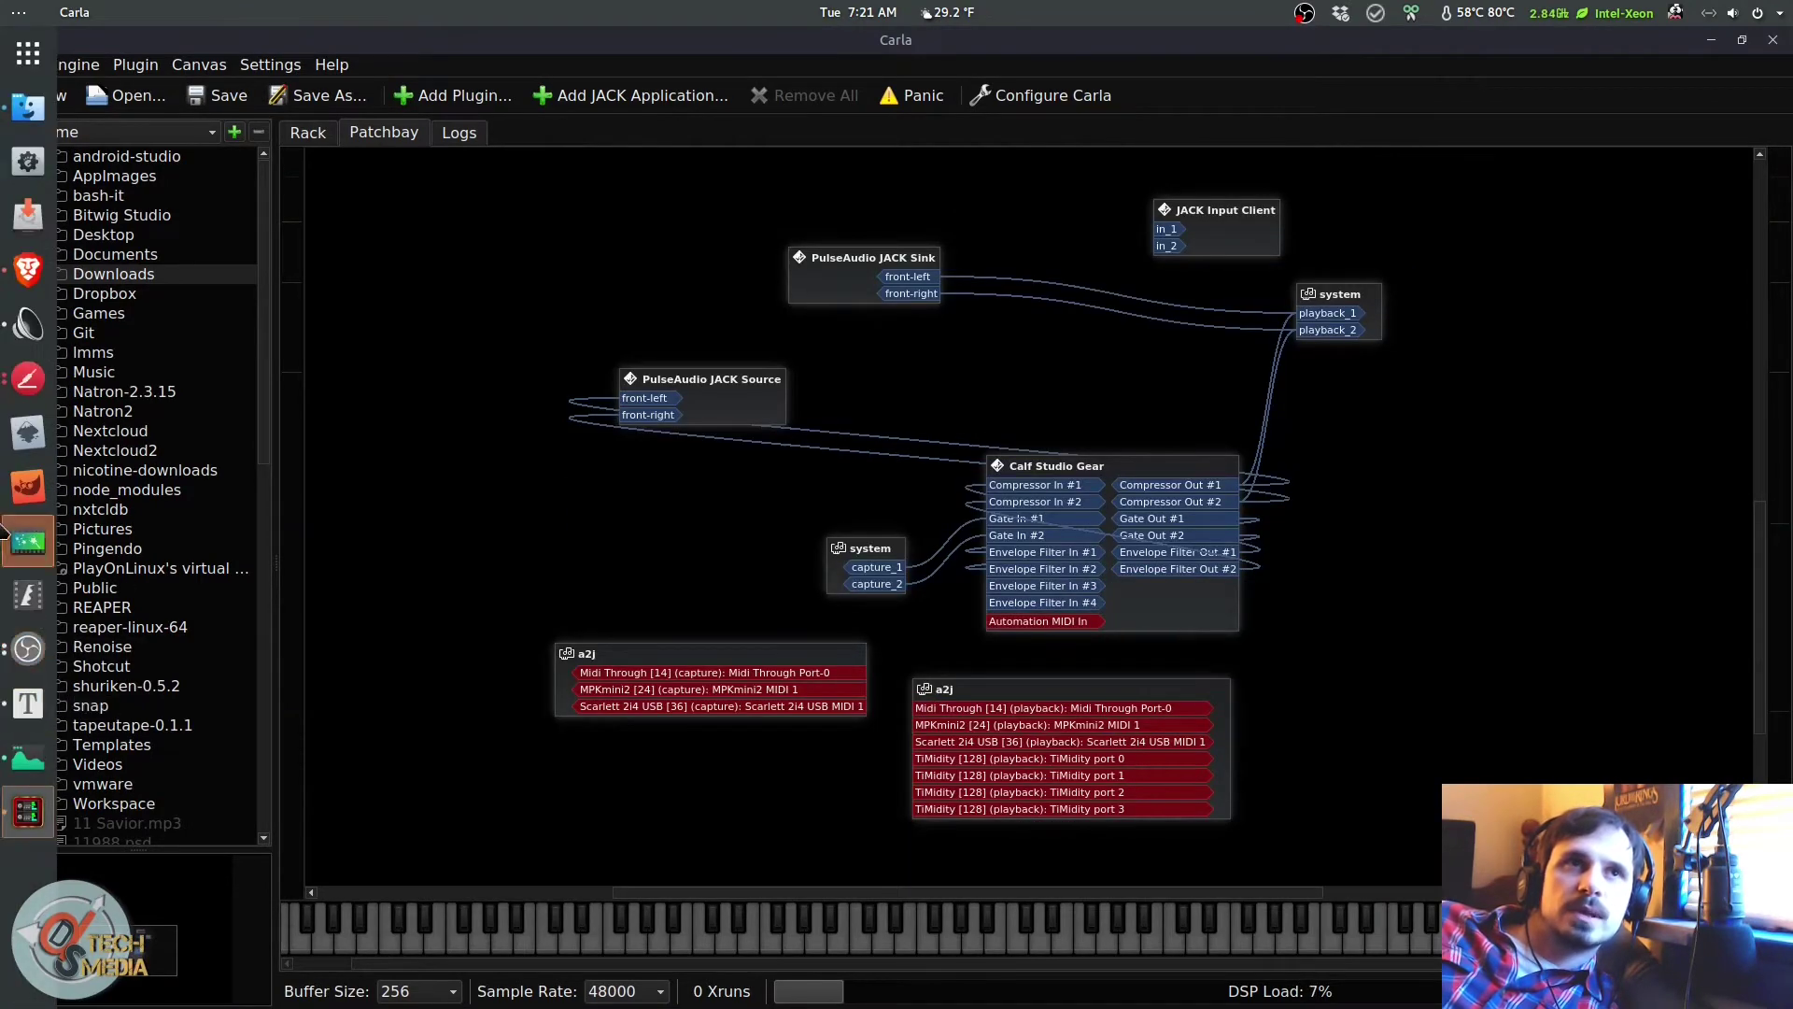
click(28, 378)
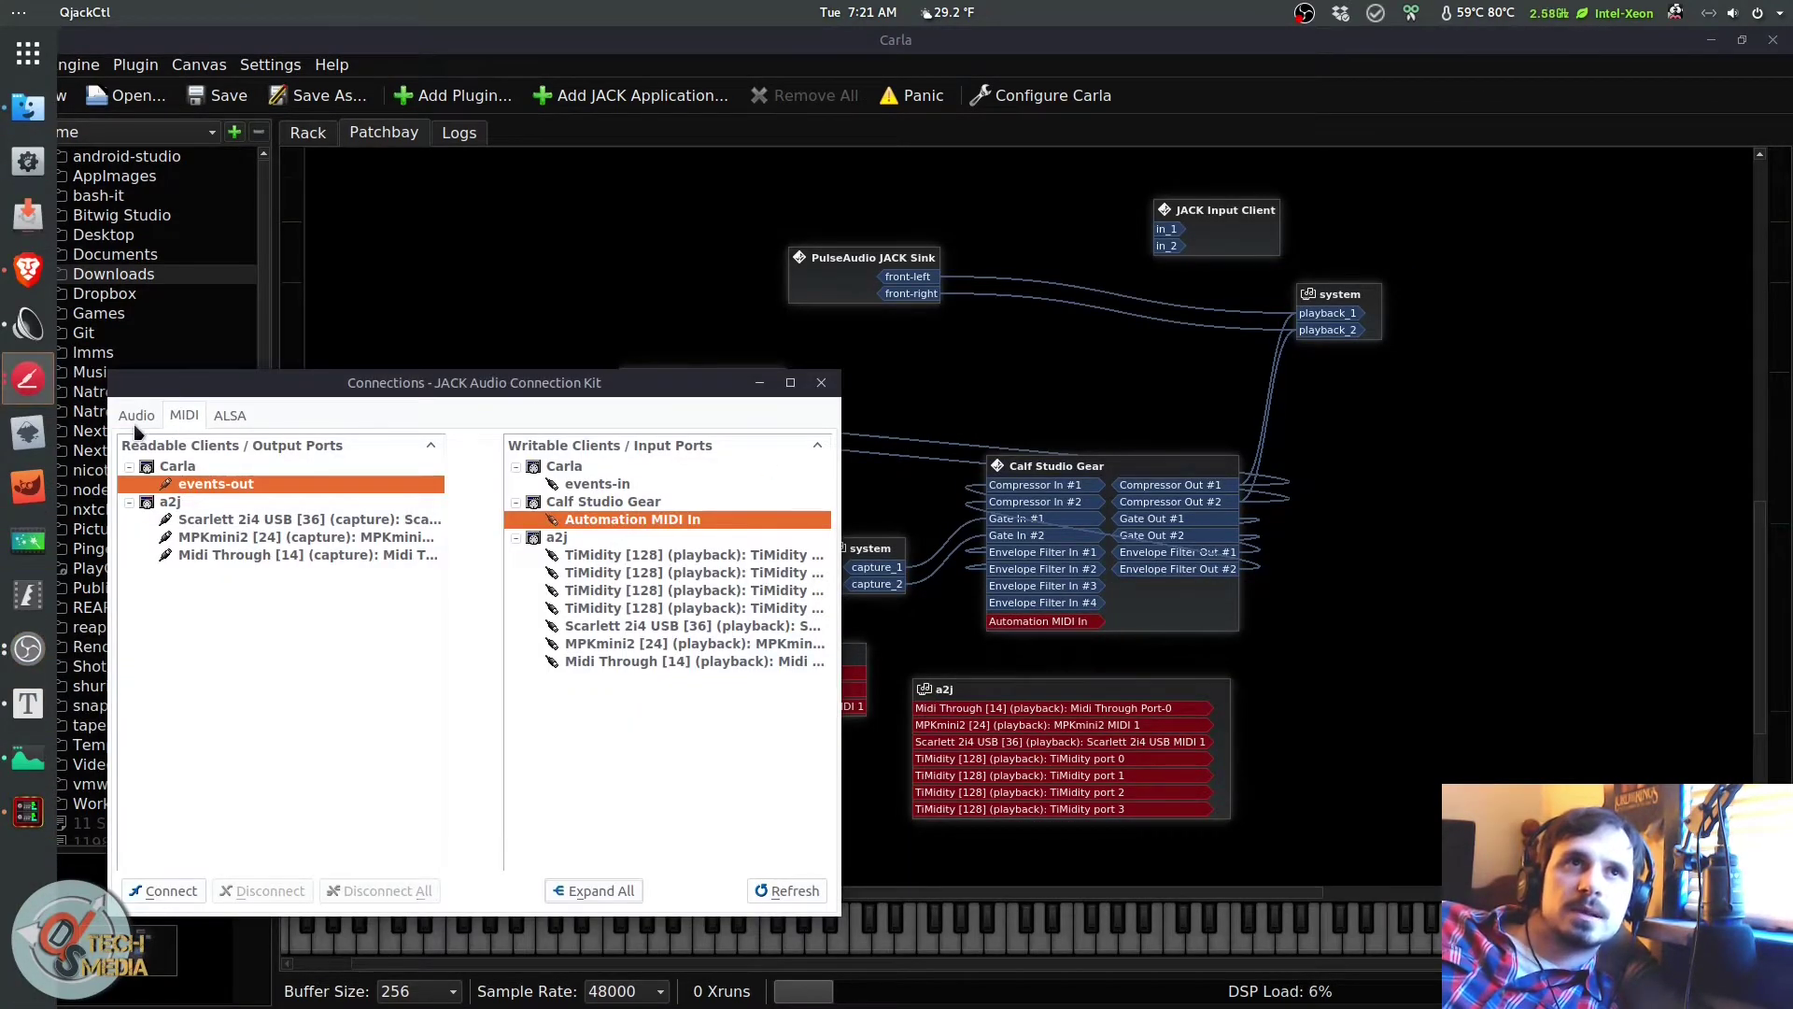
click(137, 418)
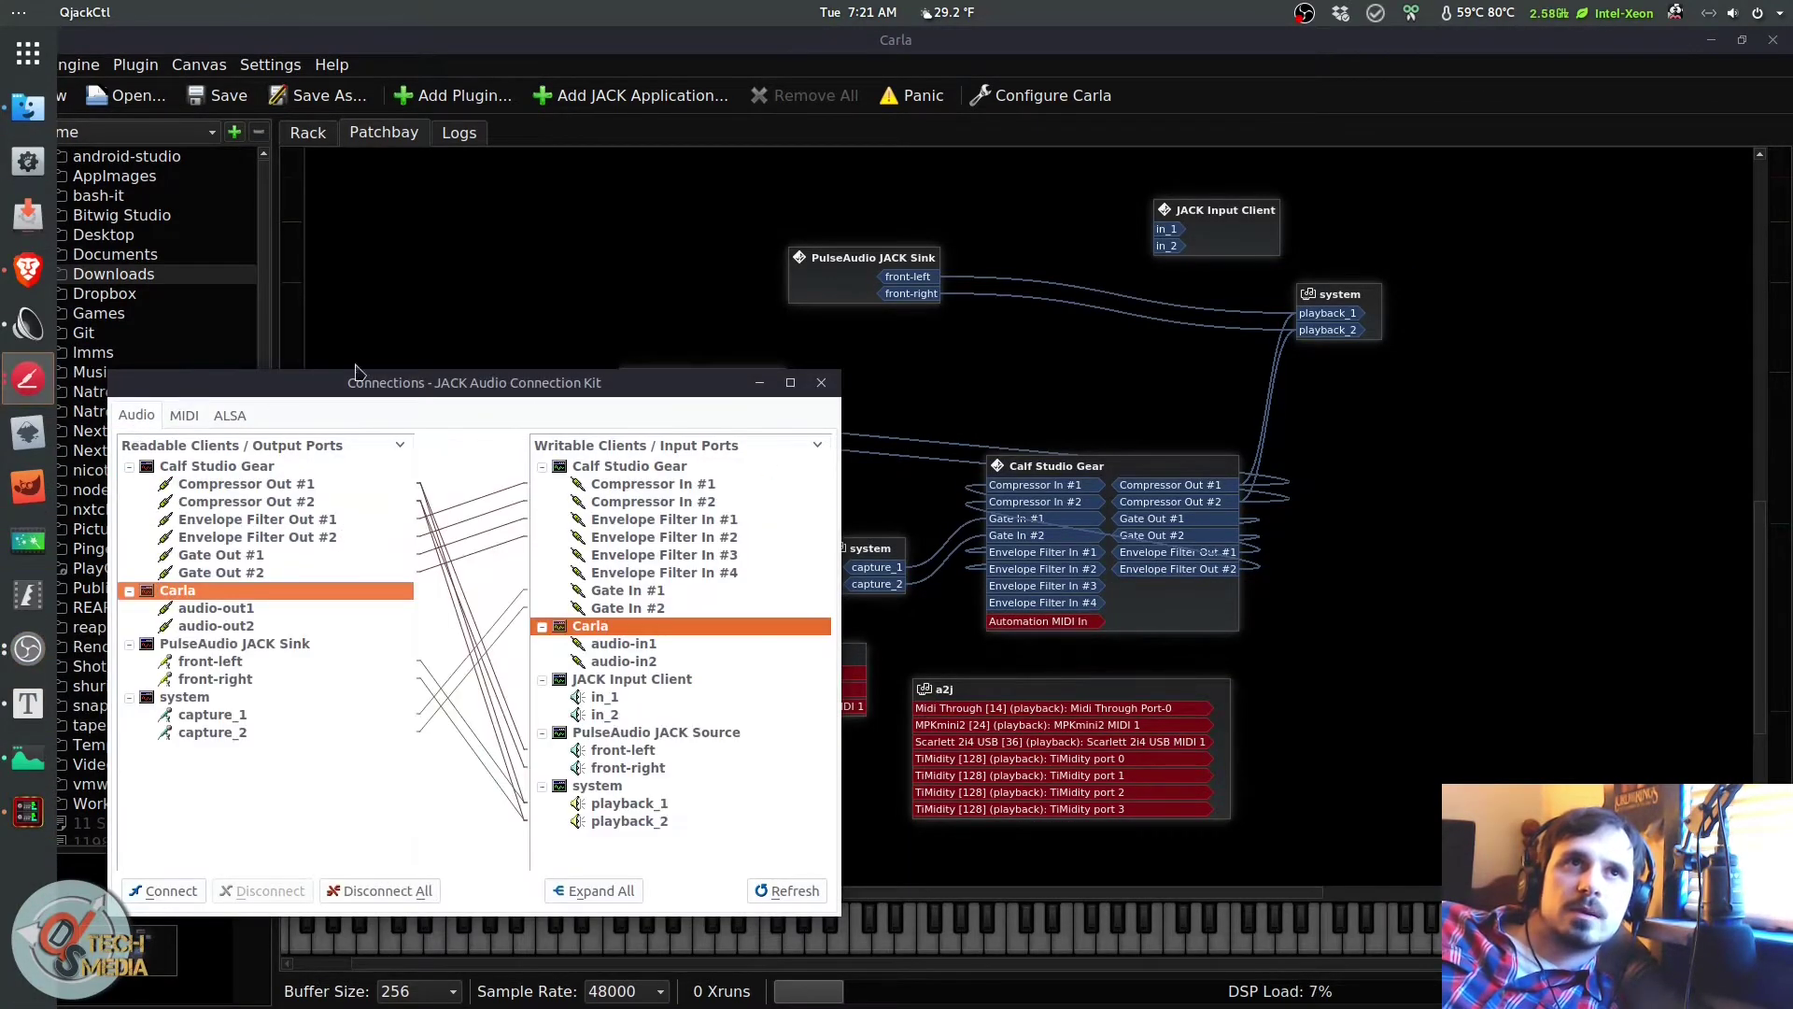
click(187, 417)
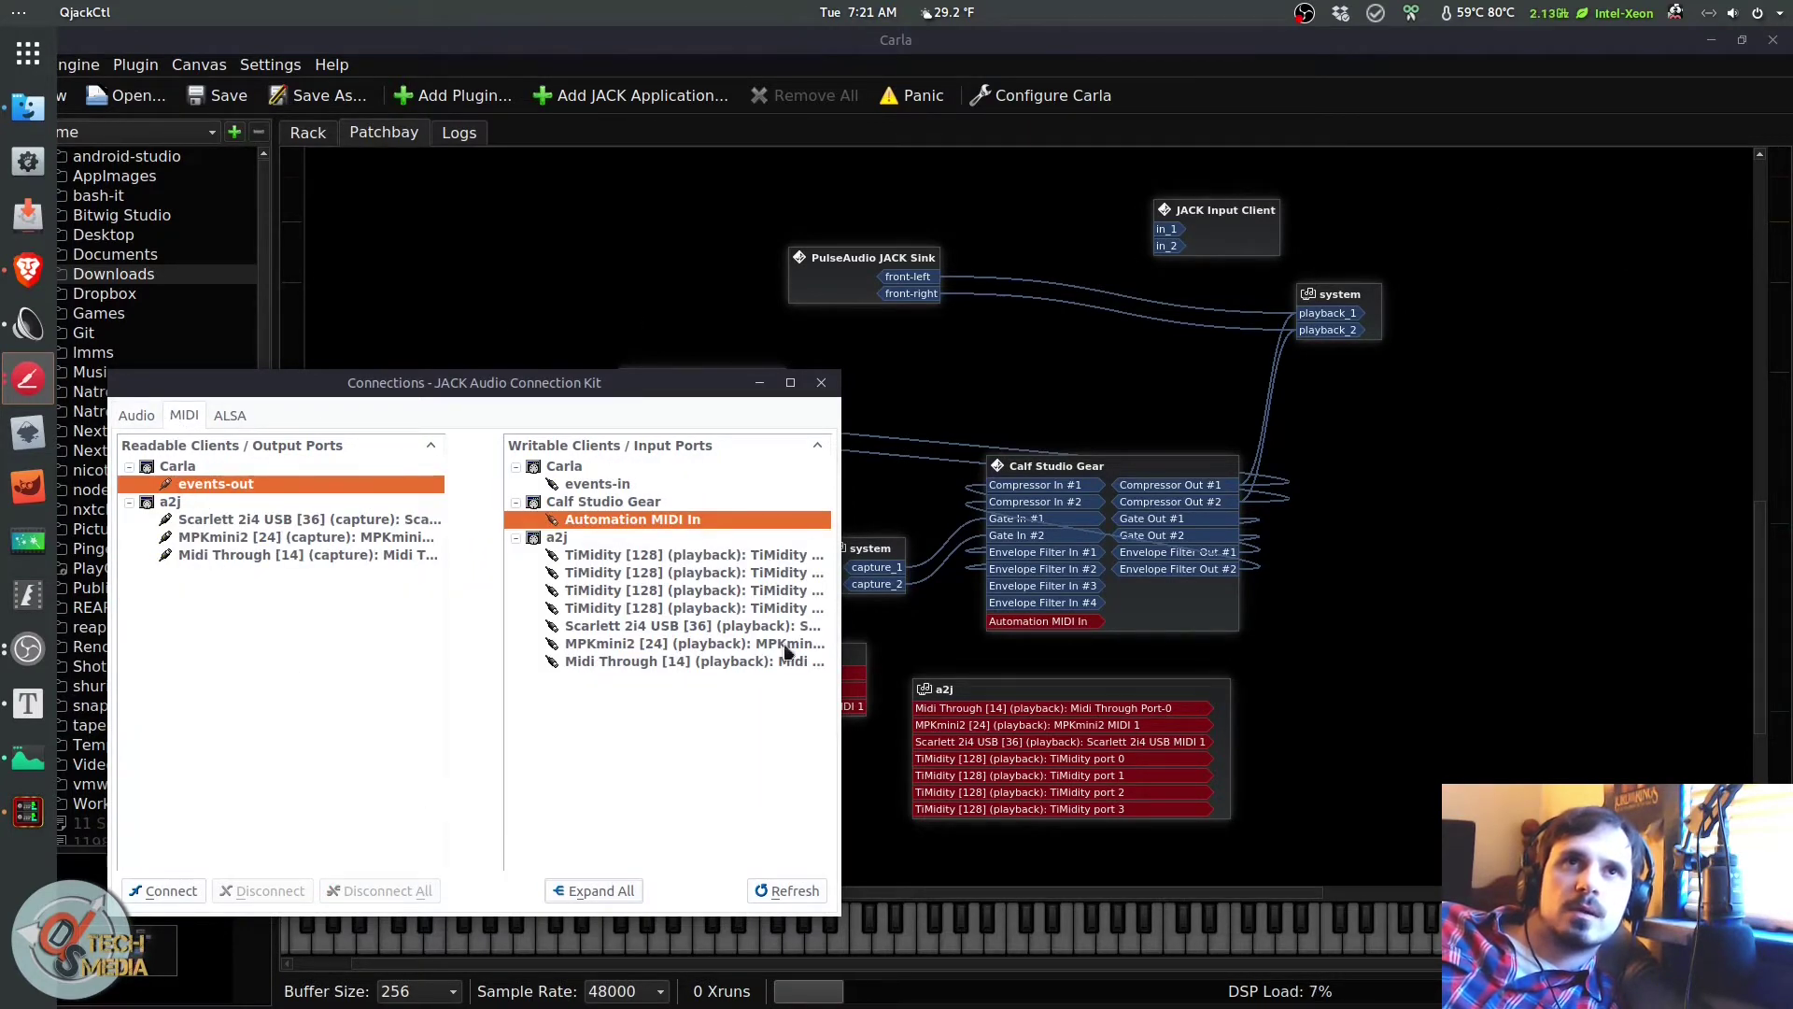
scroll(845, 653, down, 3)
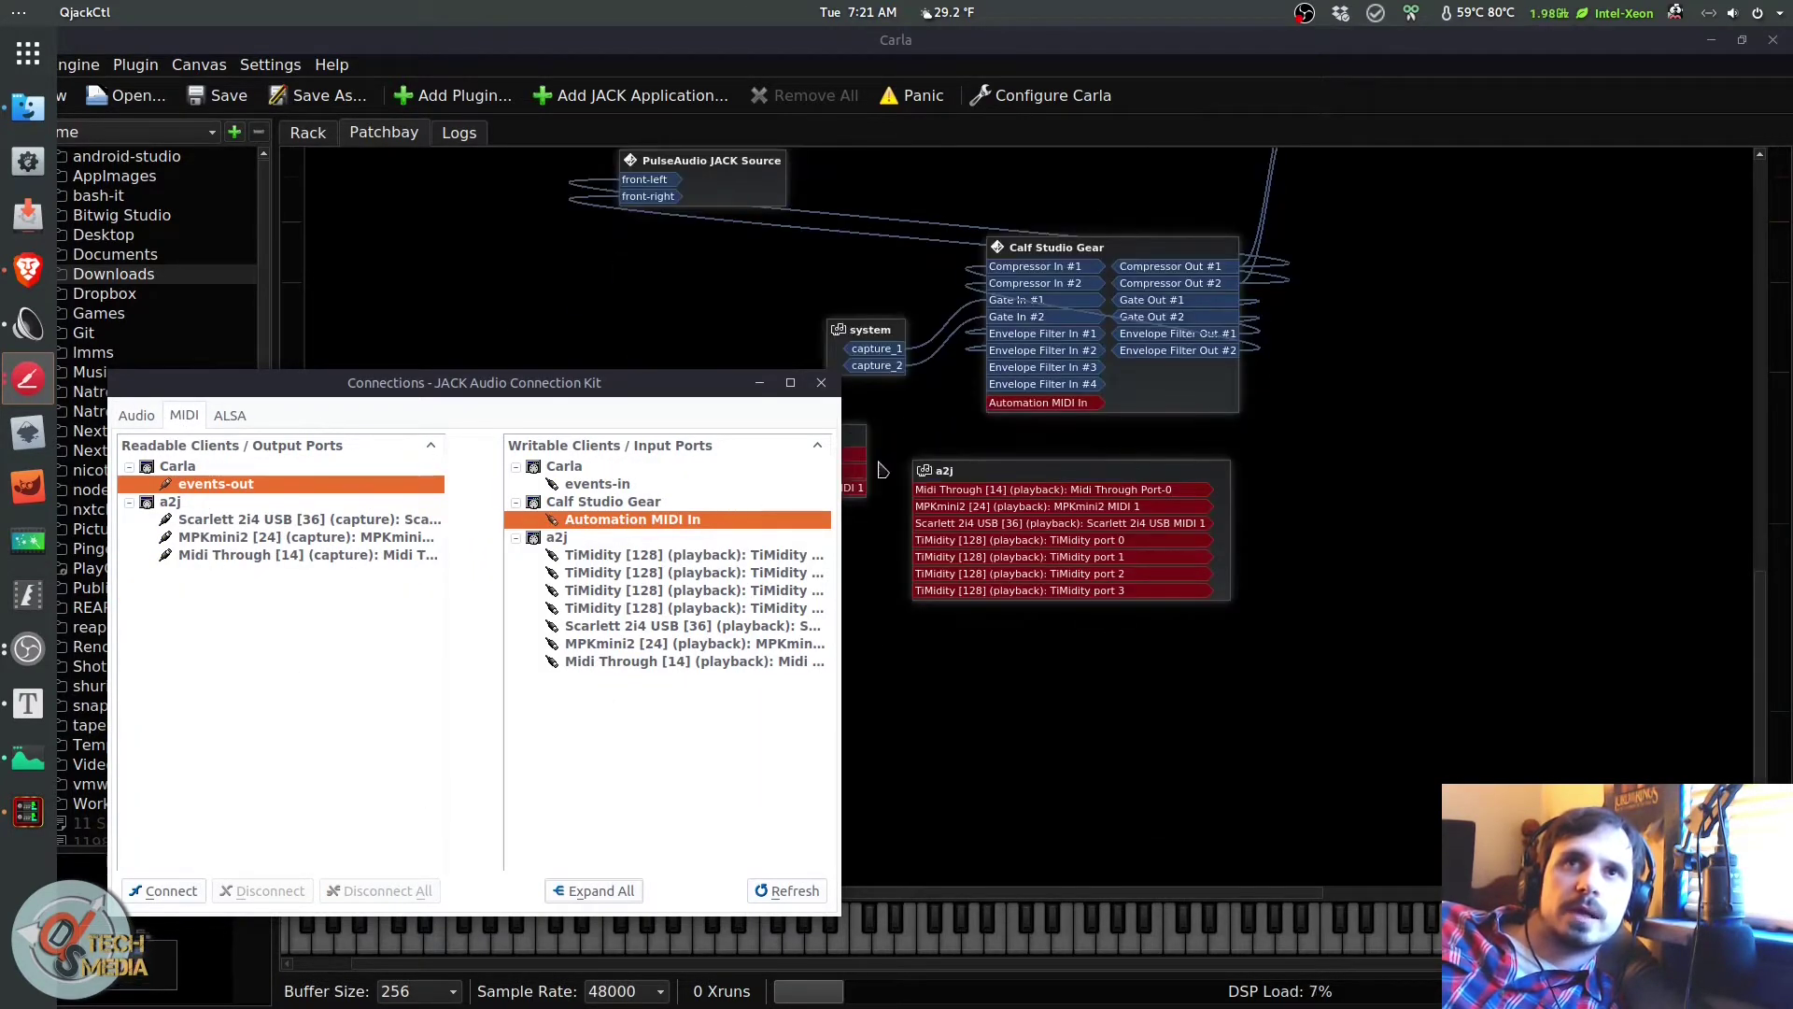
click(137, 418)
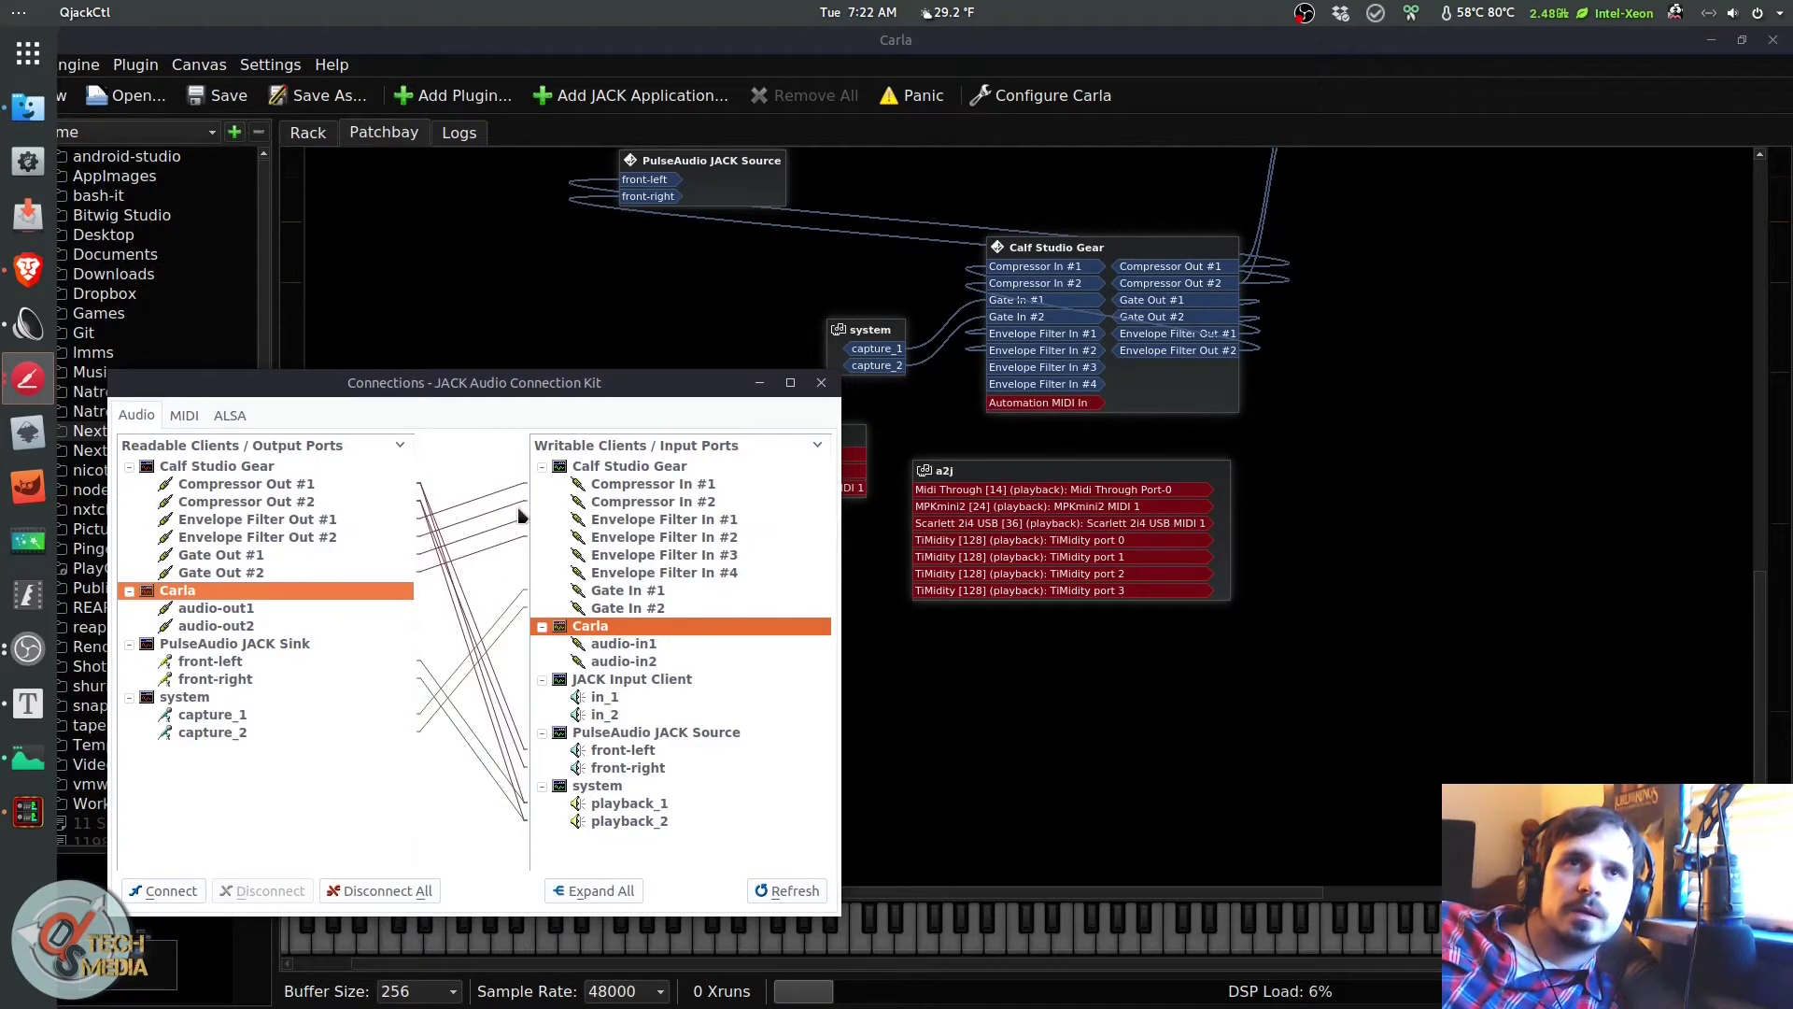
Step: Minimize the Connections window and examine Carla's Patchbay connections and transport settings
click(759, 383)
scroll(876, 508, up, 4)
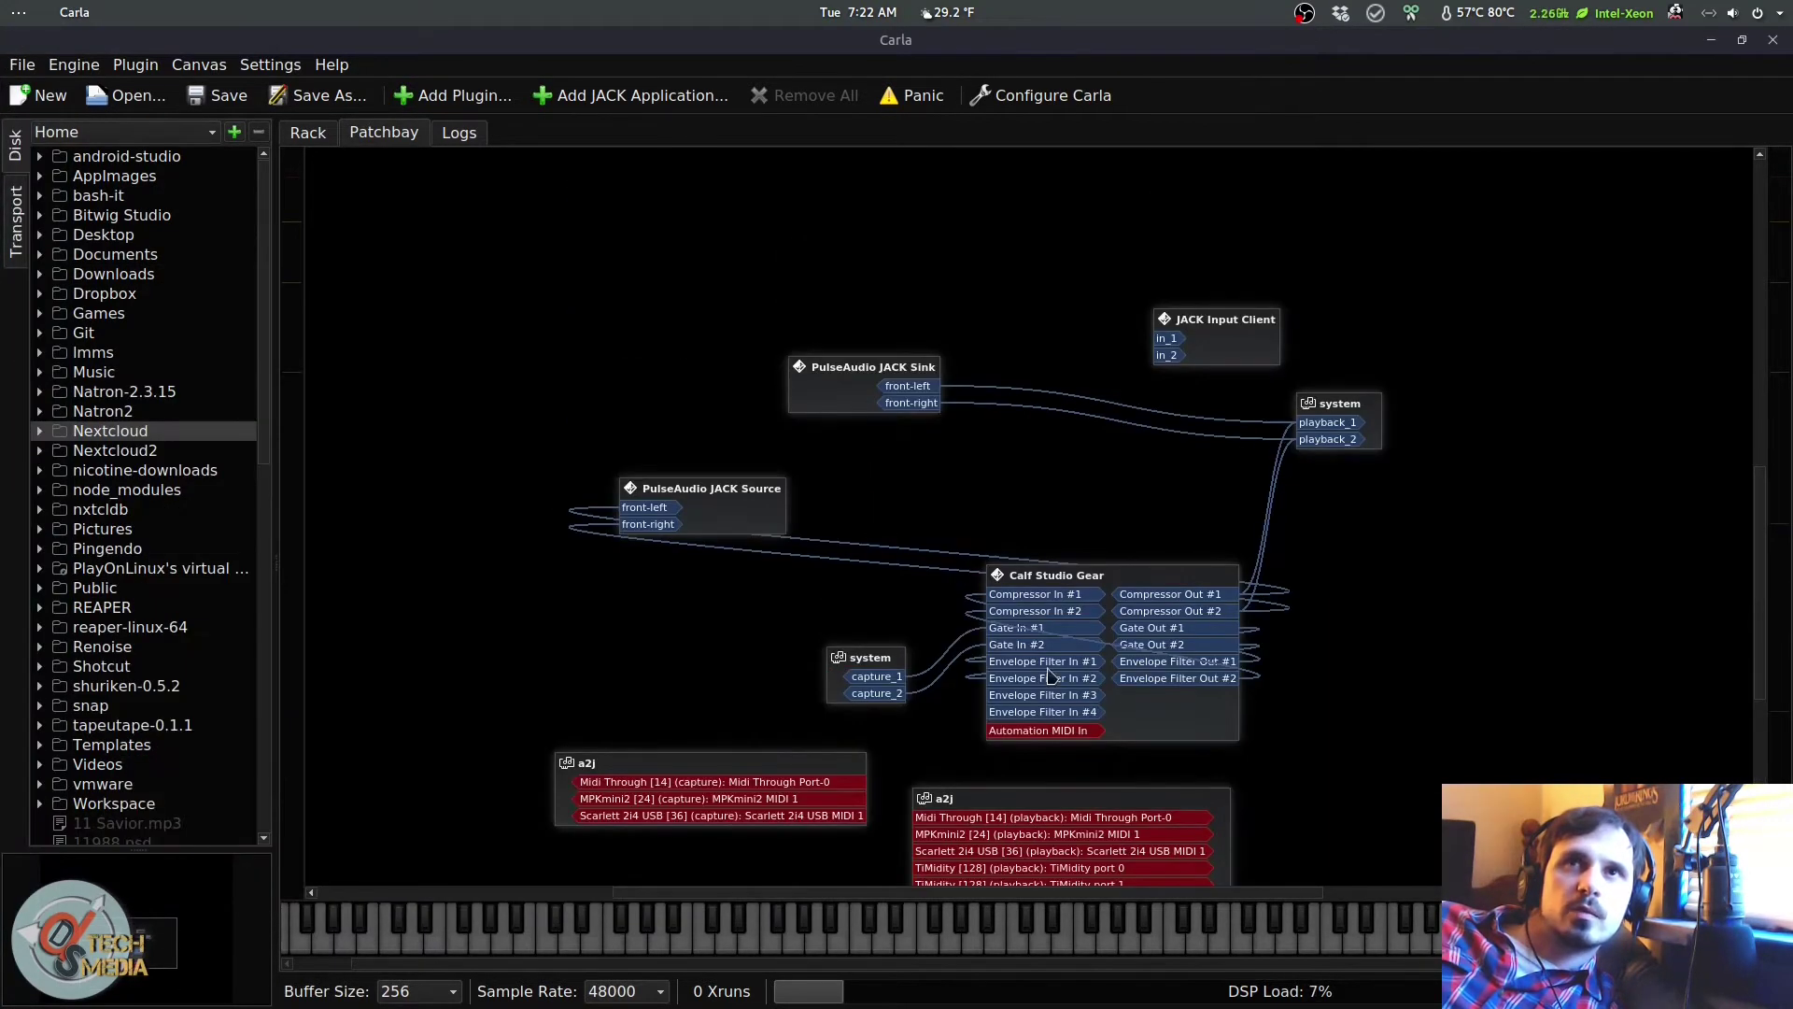
scroll(1035, 687, down, 3)
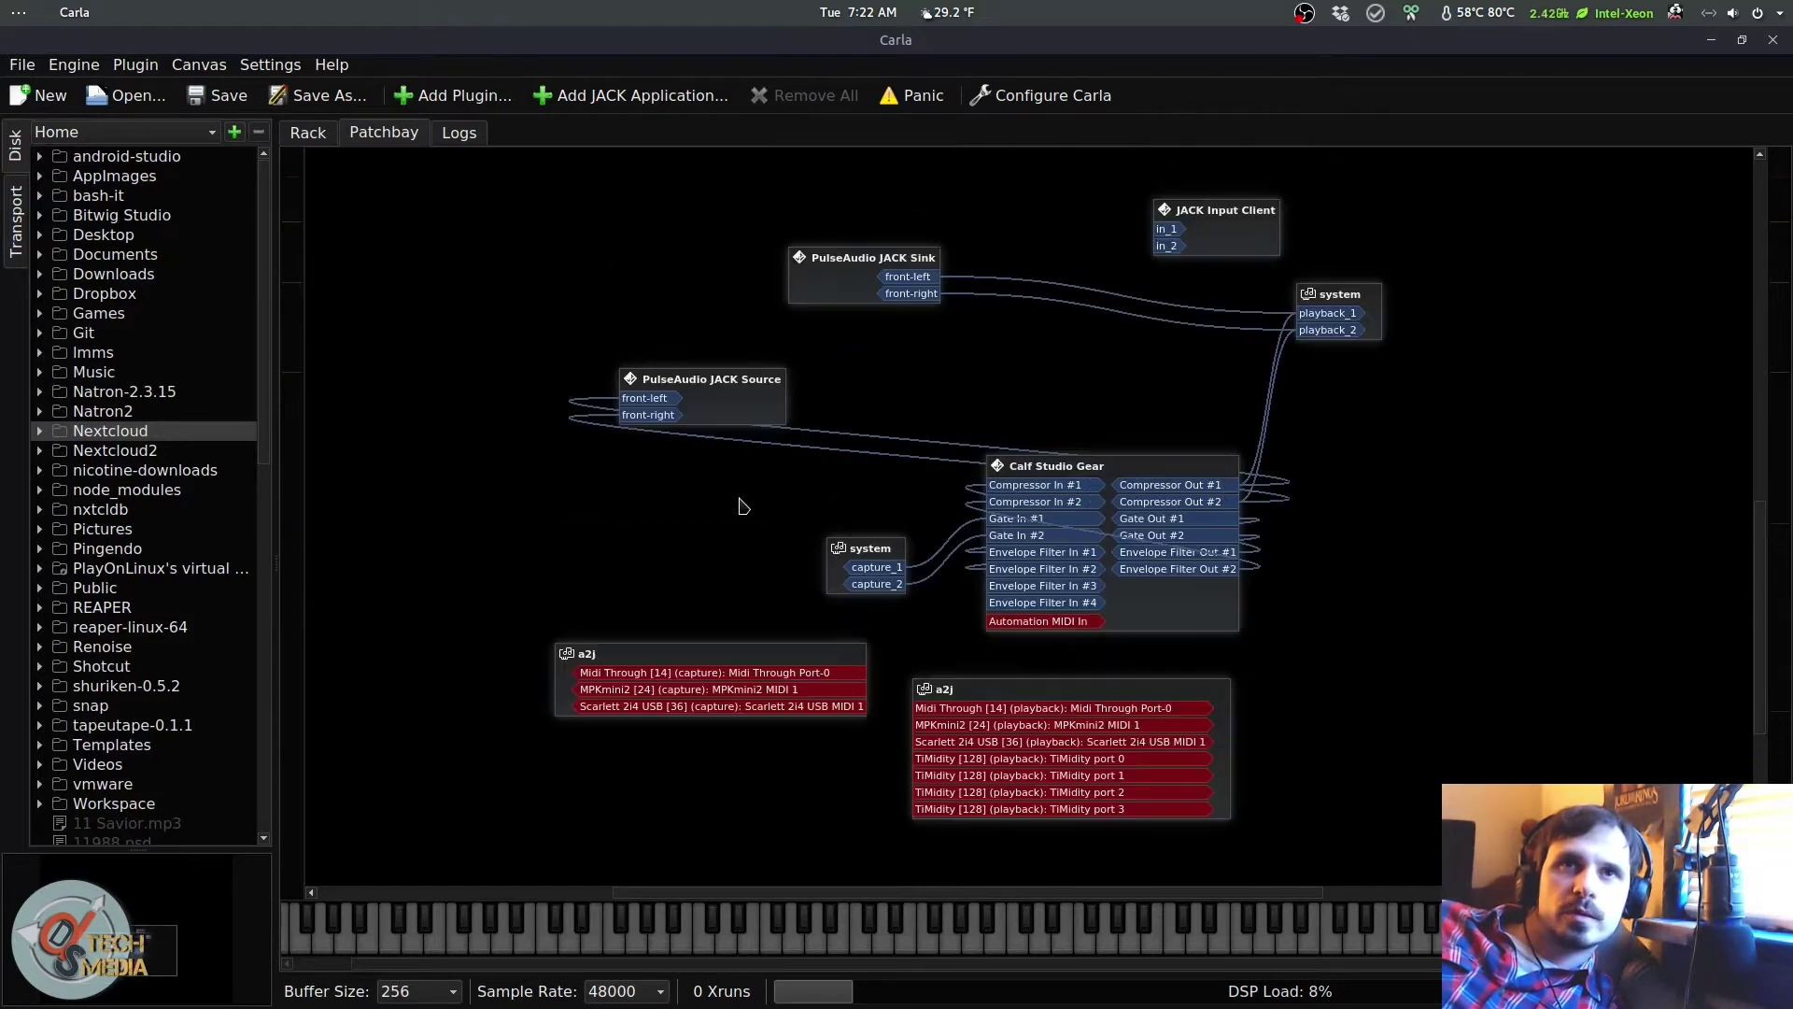
scroll(739, 503, up, 1)
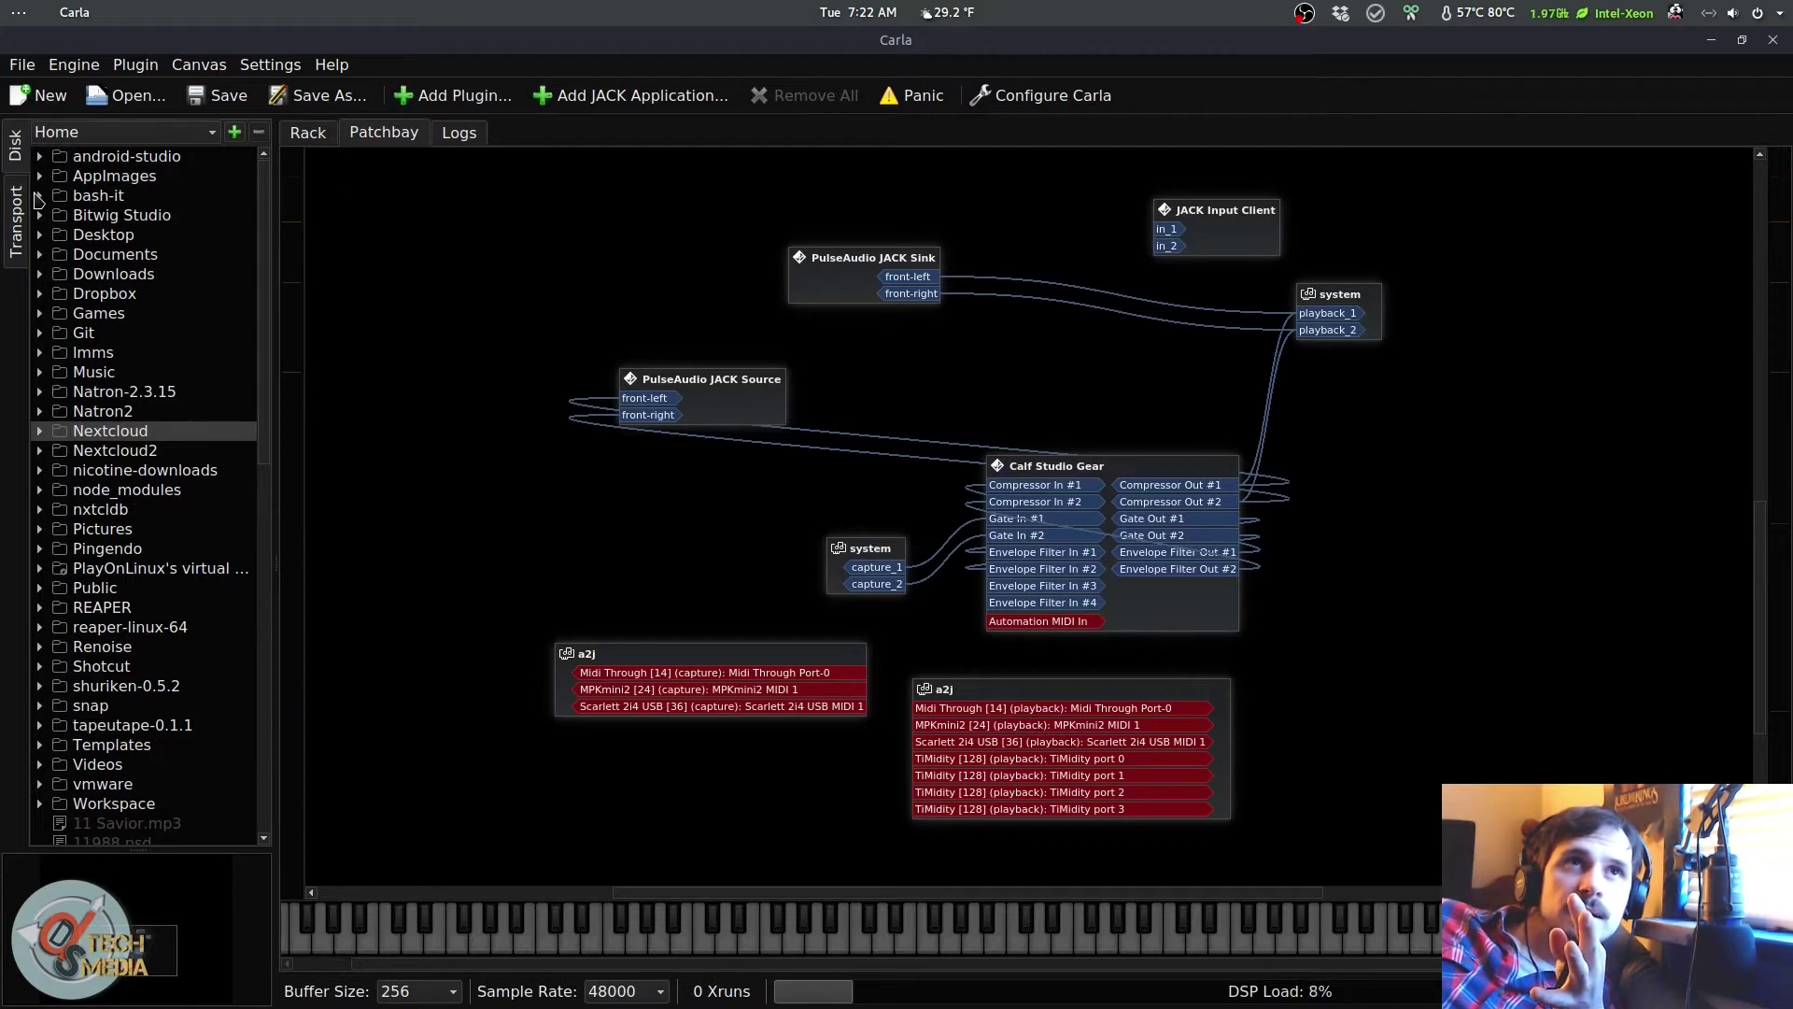
click(24, 238)
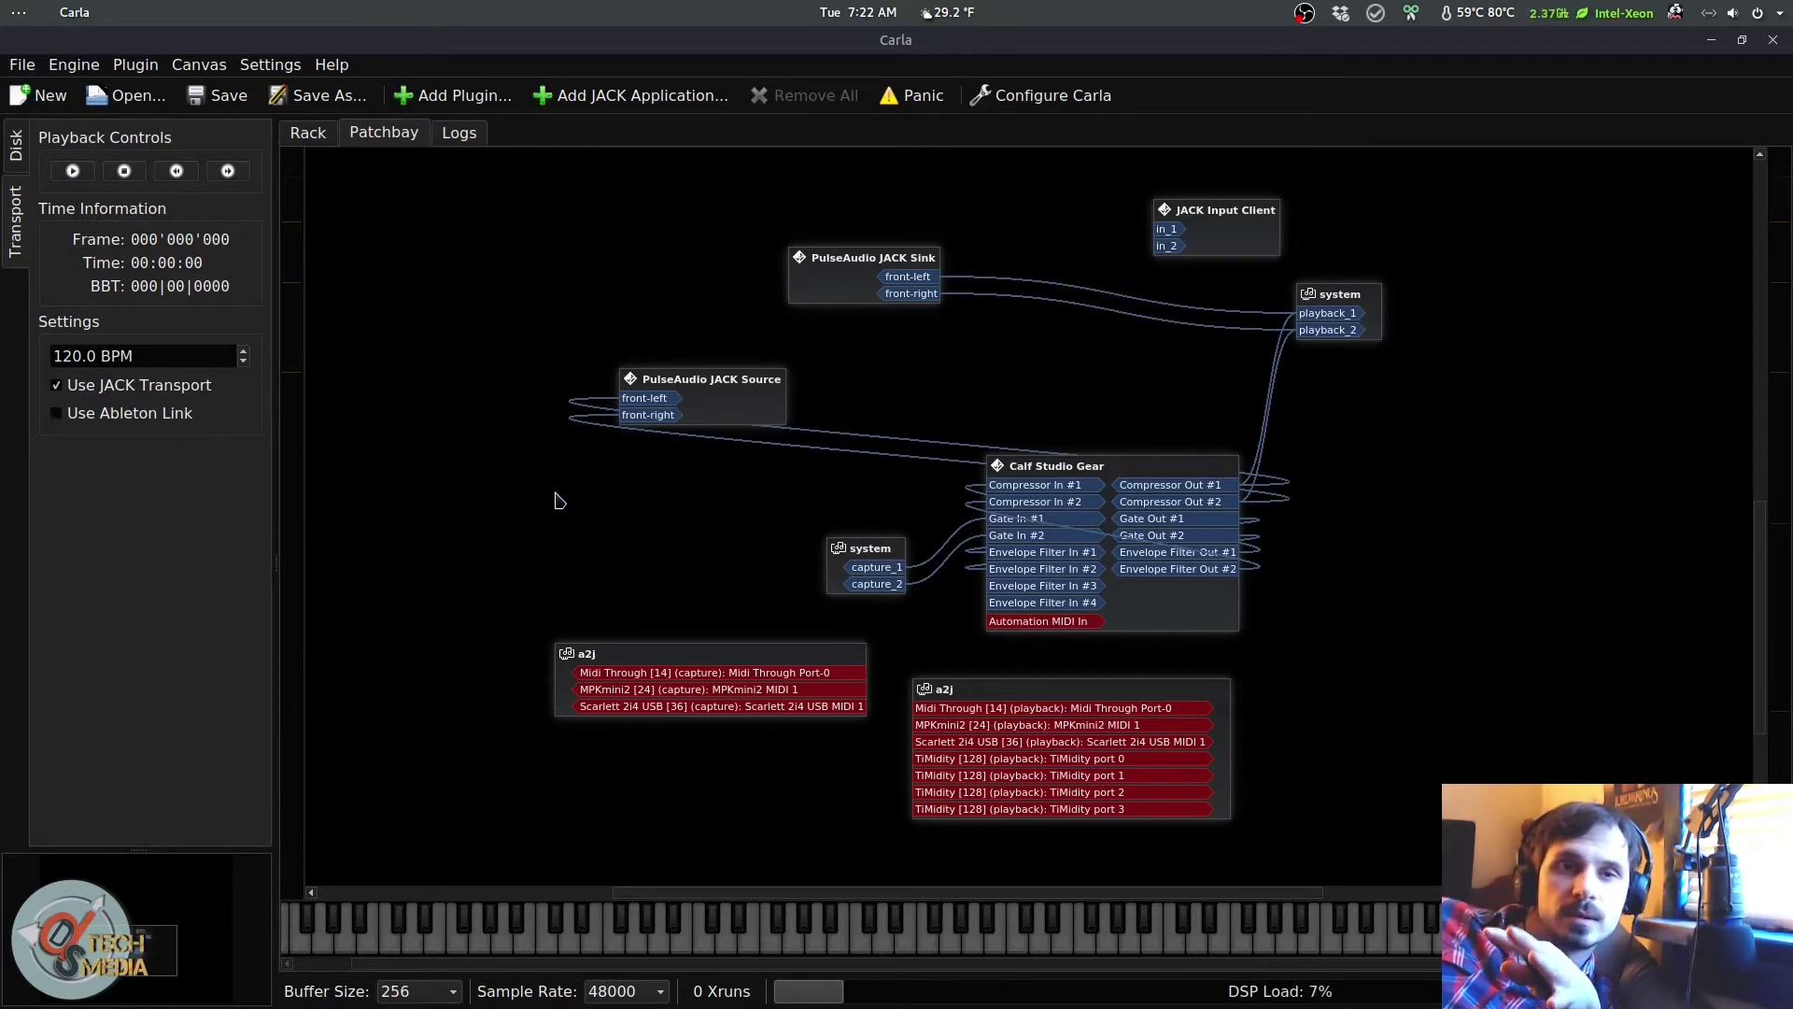
click(67, 416)
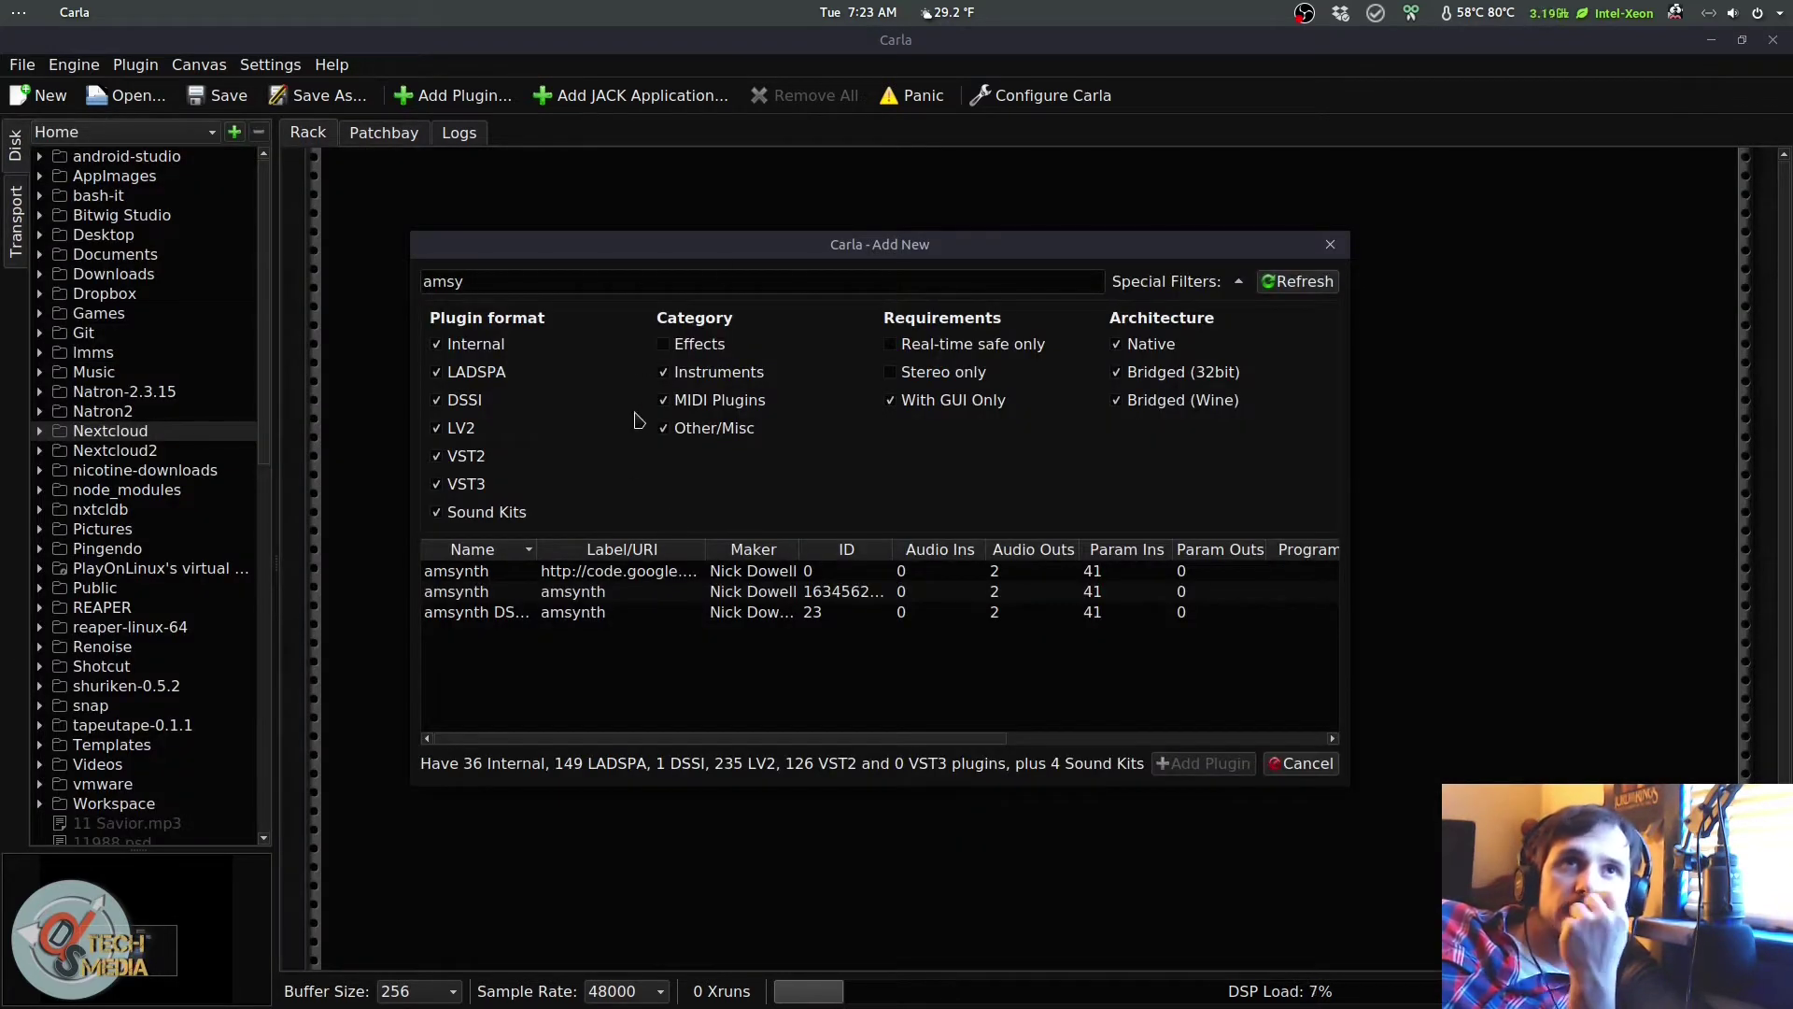
Step: Search the plugin list for "calf" and widen the Name column to show the full plugin names
triple_click(971, 274)
text(car)
key(BackSpace)
text(lf)
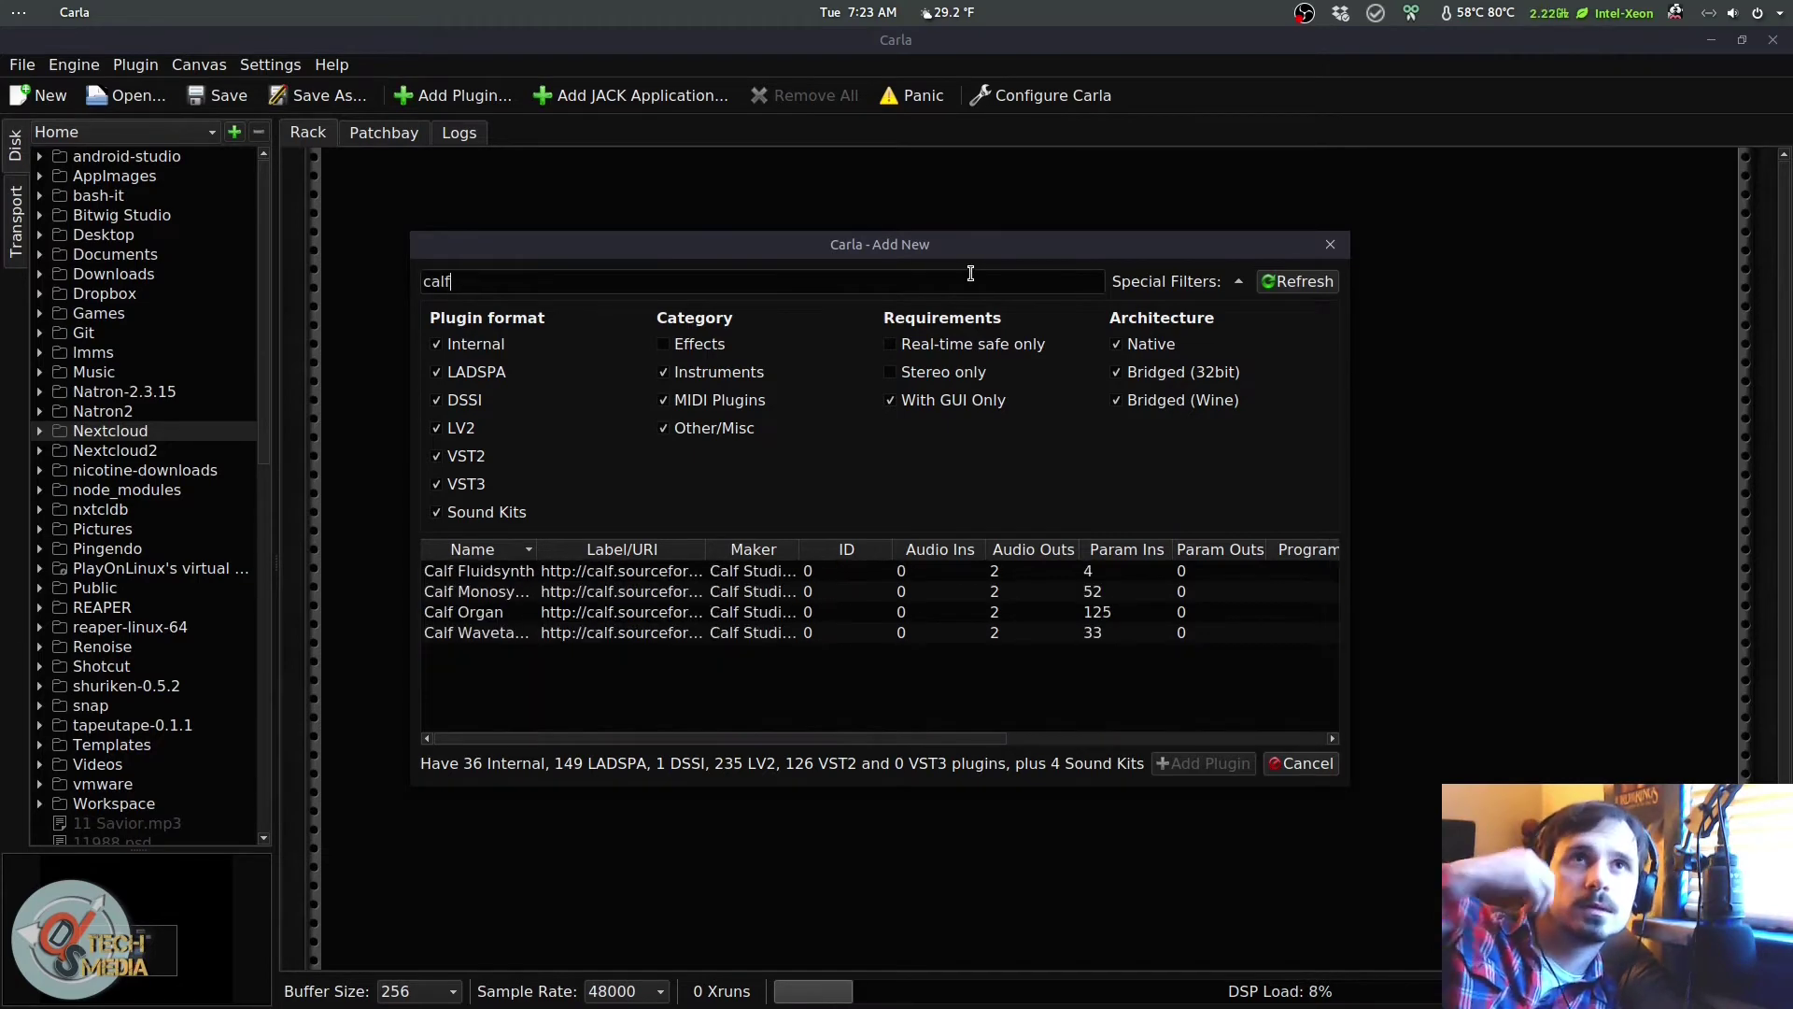
drag(537, 549, 621, 550)
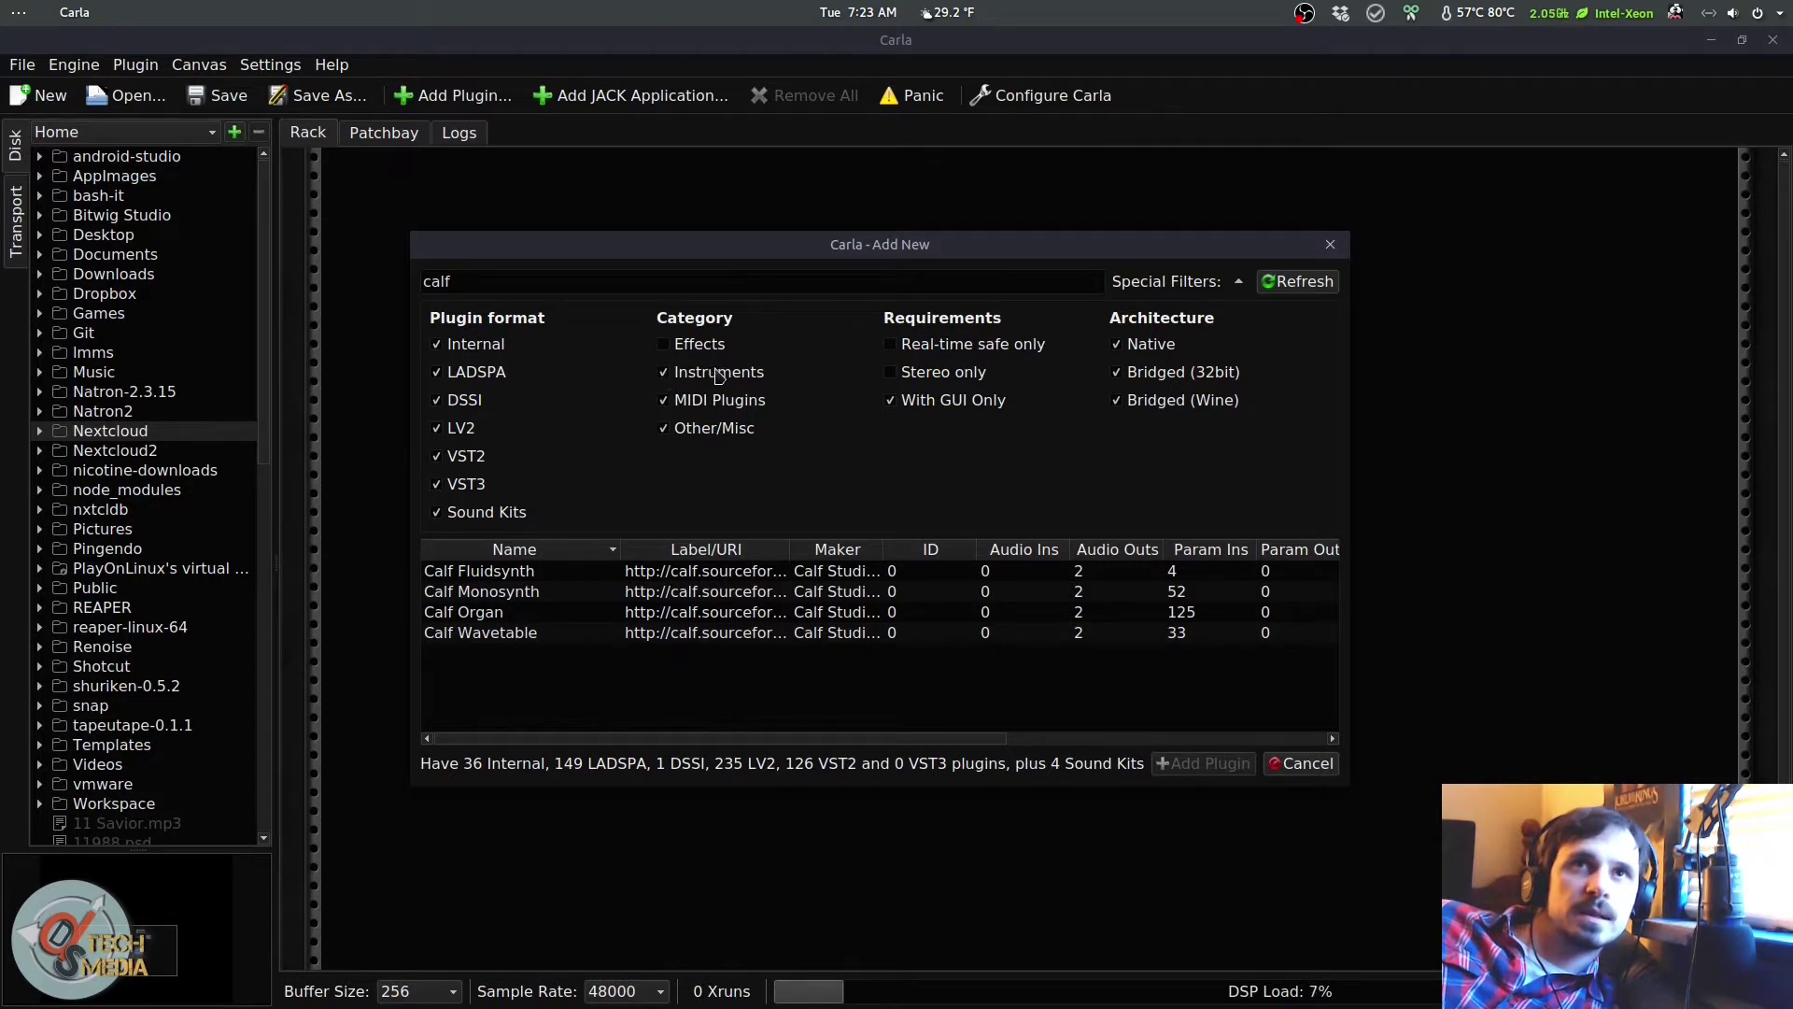
Step: Clear the plugin search, make the Add New dialog taller and browse the full plugin list
click(664, 344)
scroll(617, 653, down, 9)
drag(618, 845, 614, 988)
scroll(565, 868, up, 11)
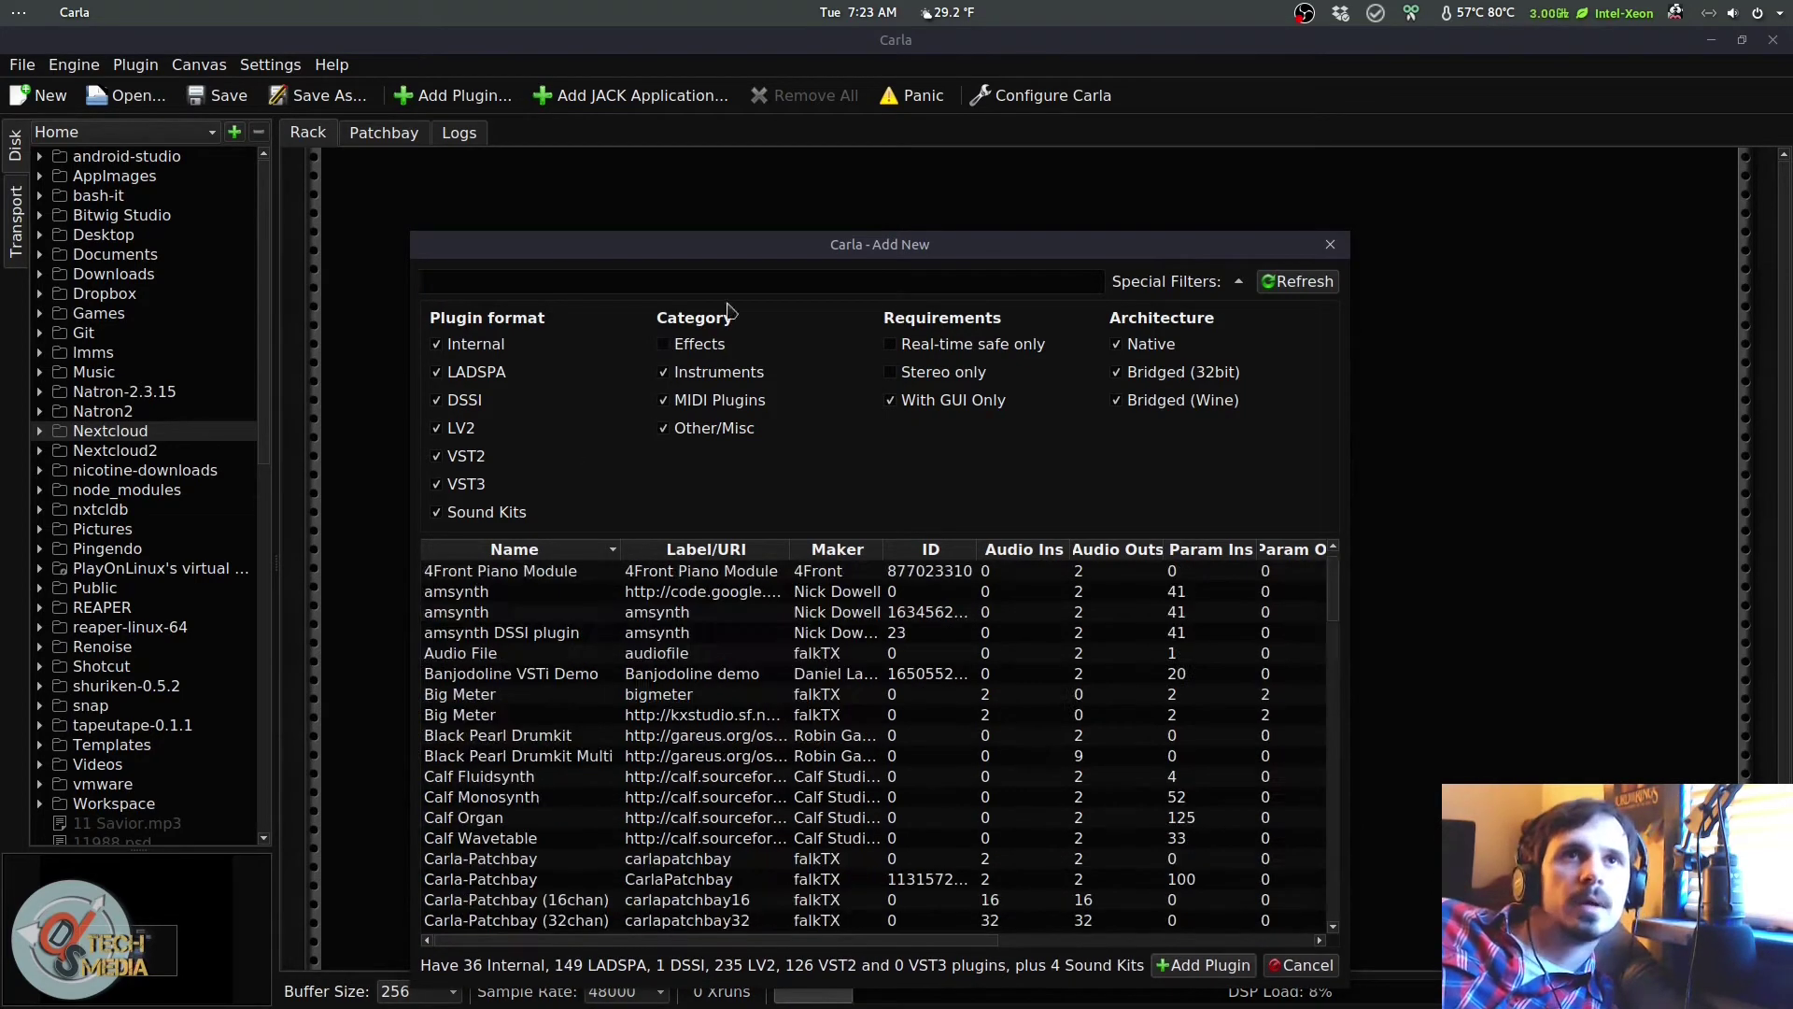
scroll(620, 684, down, 6)
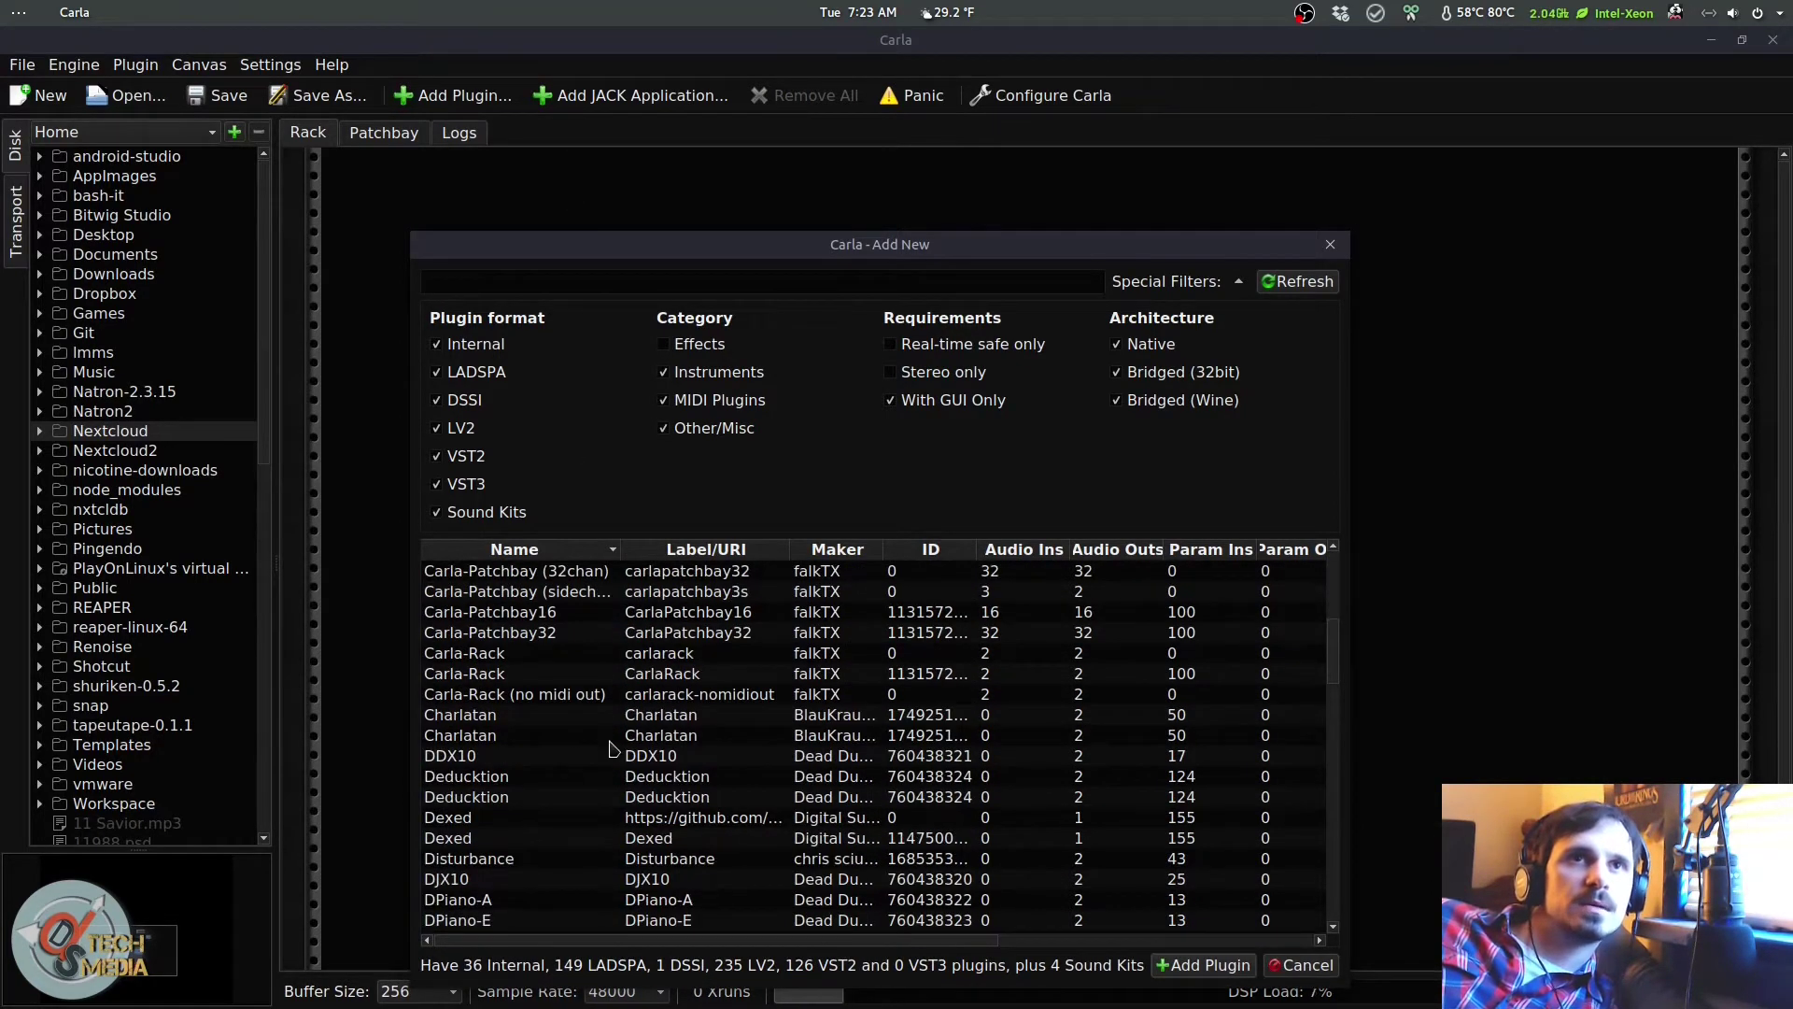
Step: Select DSK mini DRUMZ 2 in the plugin list, widen the dialog and open the plugin Refresh options
click(523, 655)
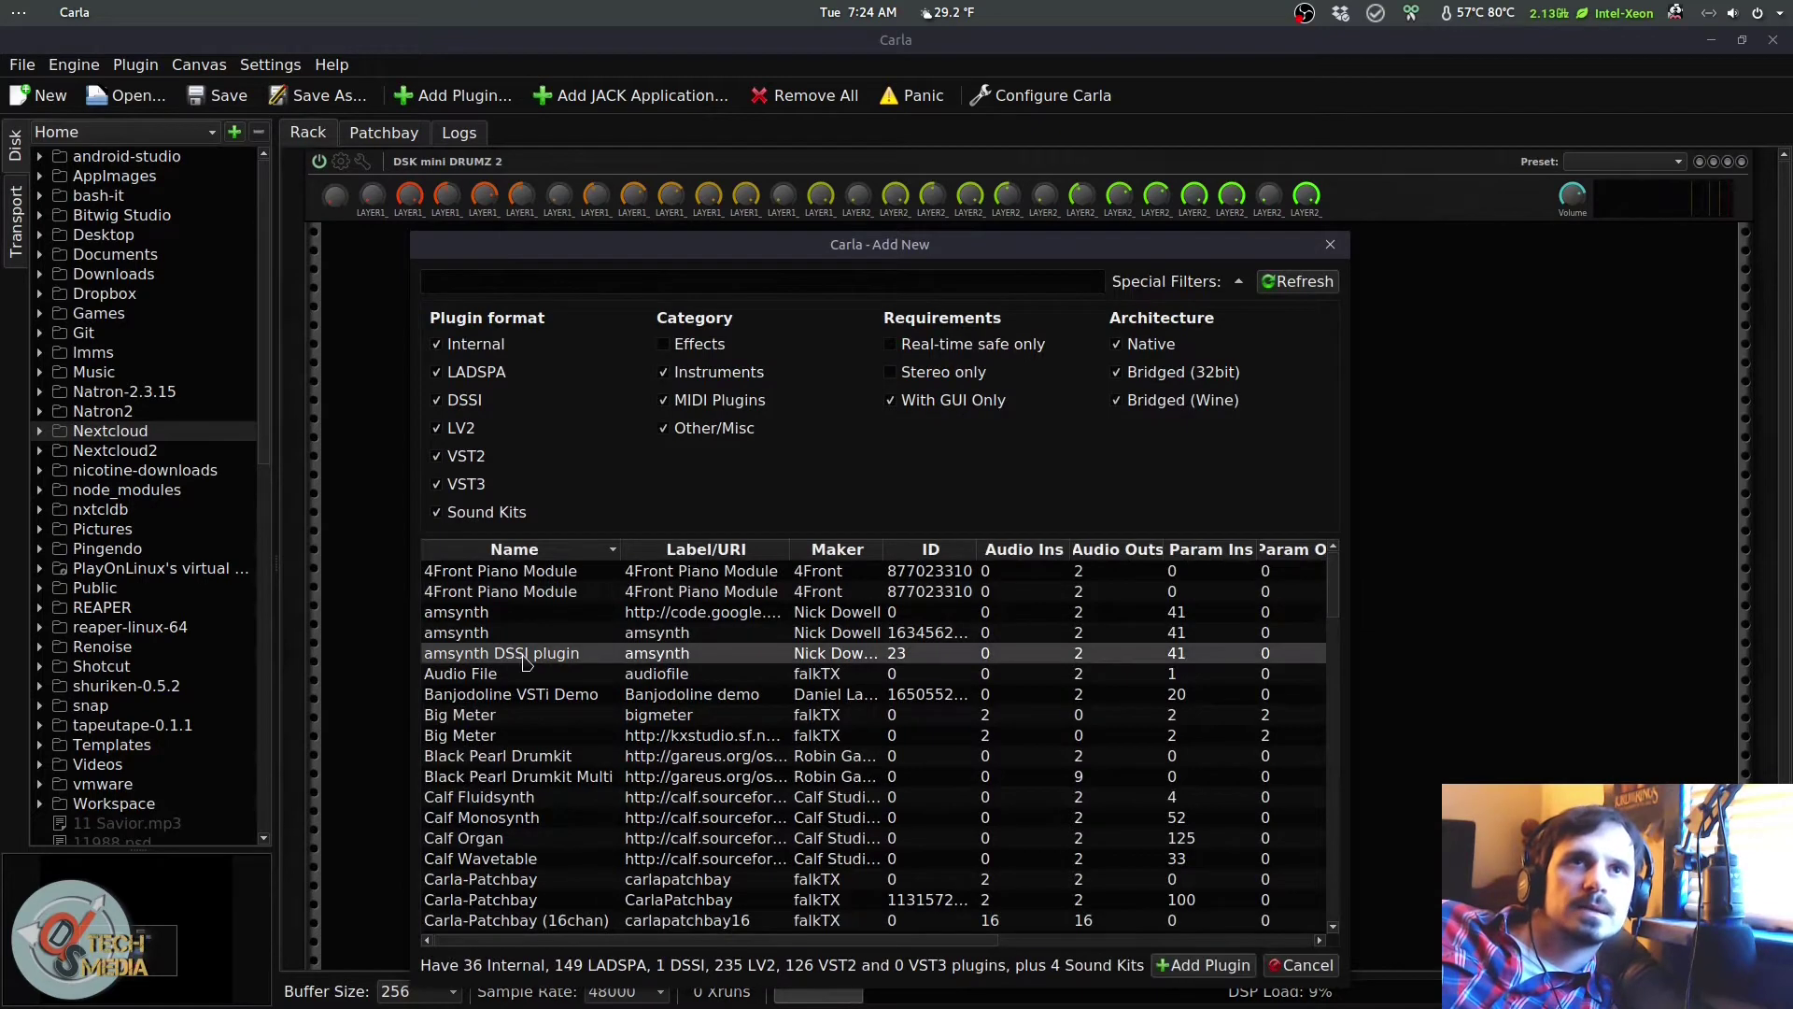
scroll(523, 661, down, 10)
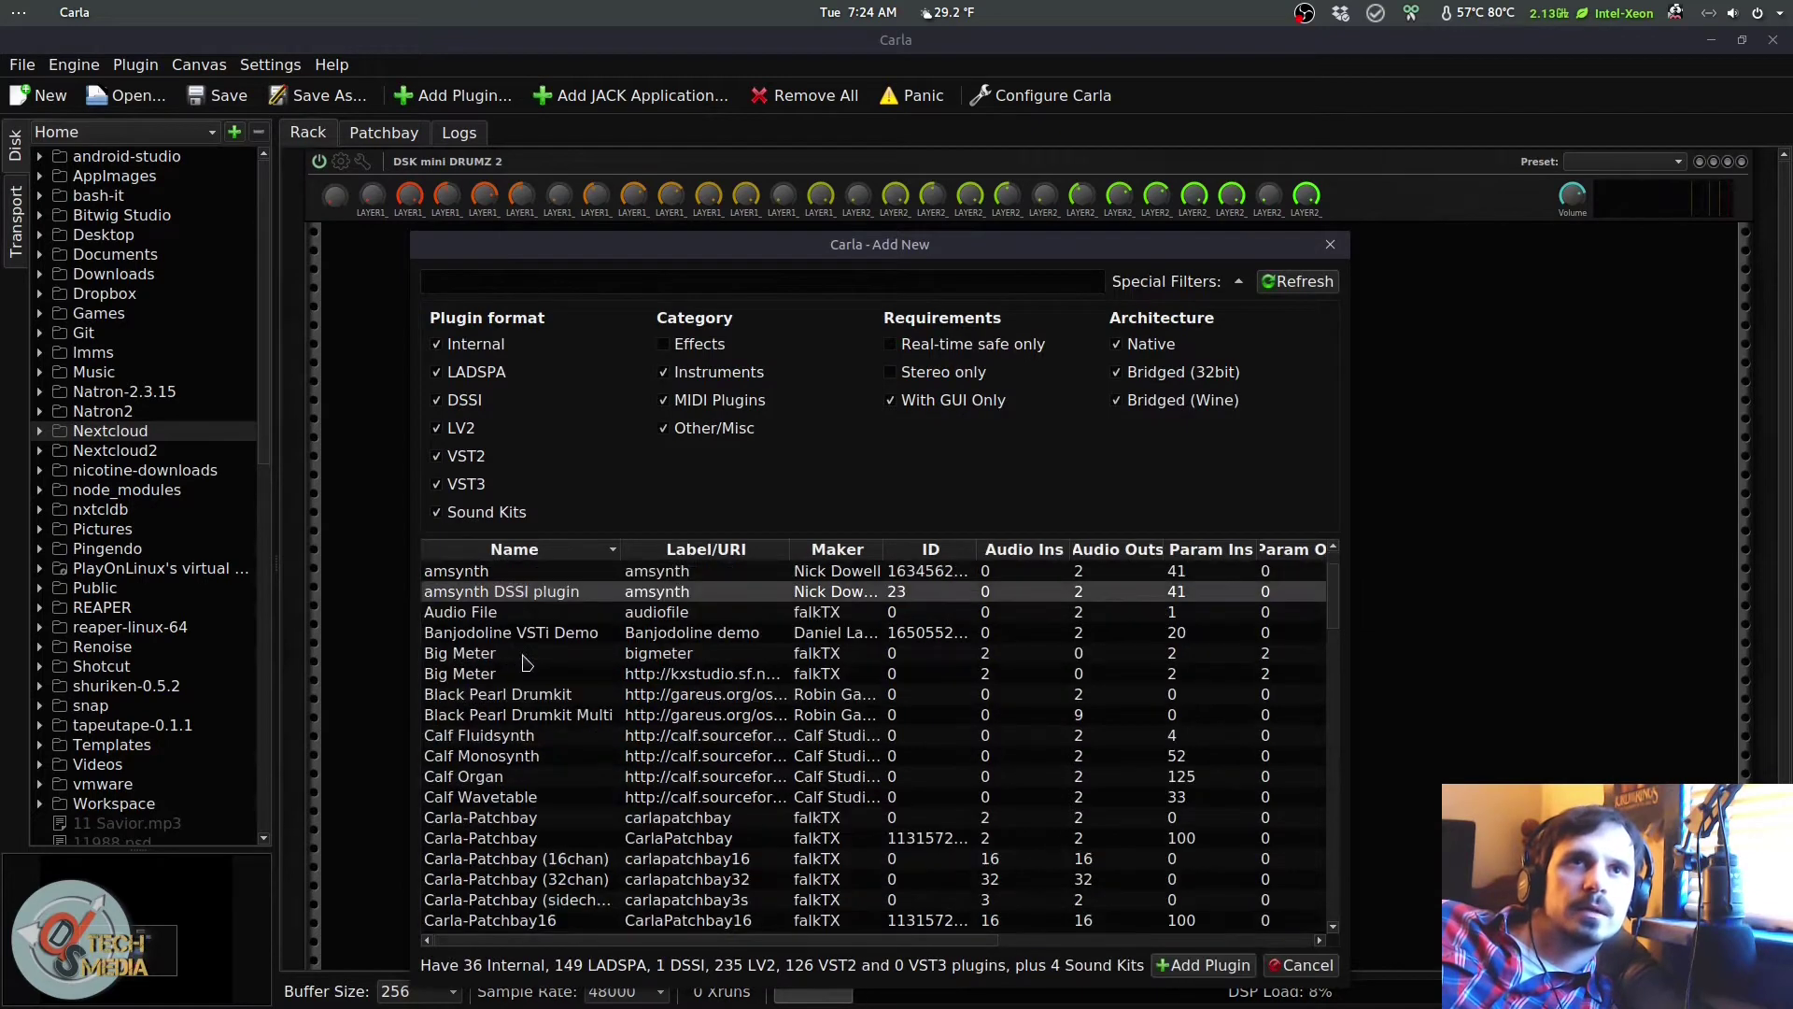
click(523, 860)
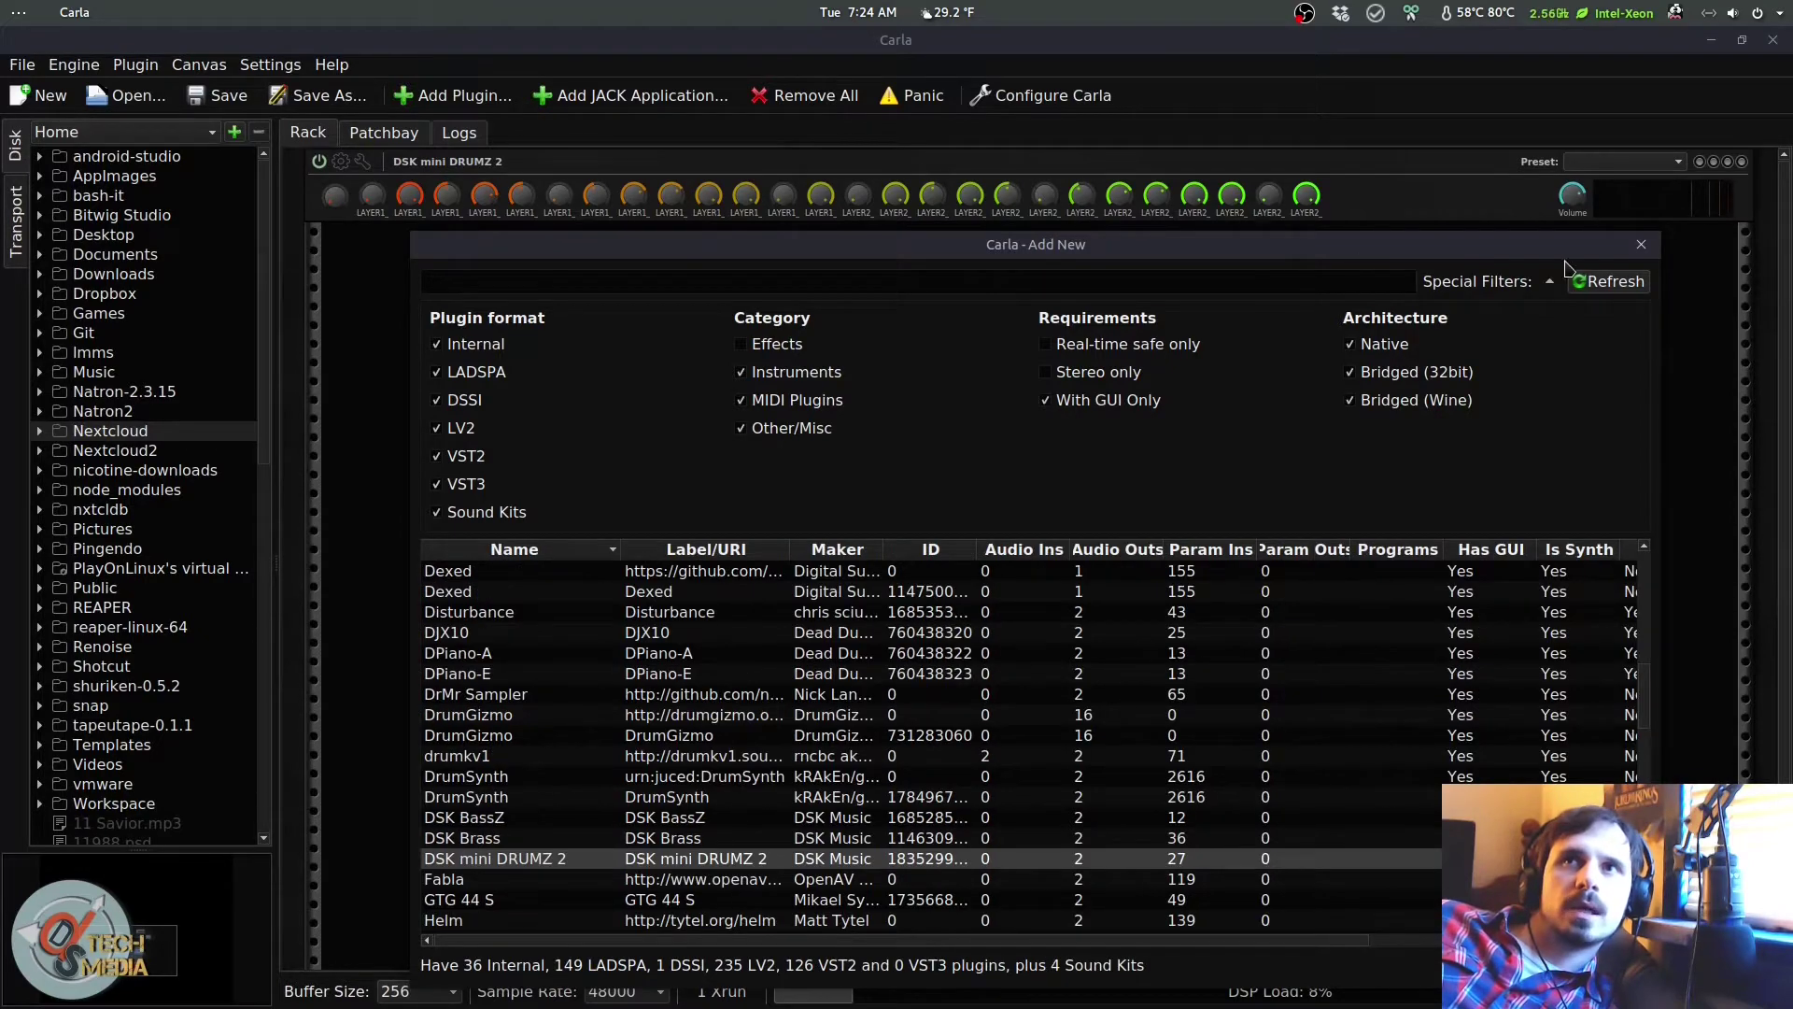
click(1612, 282)
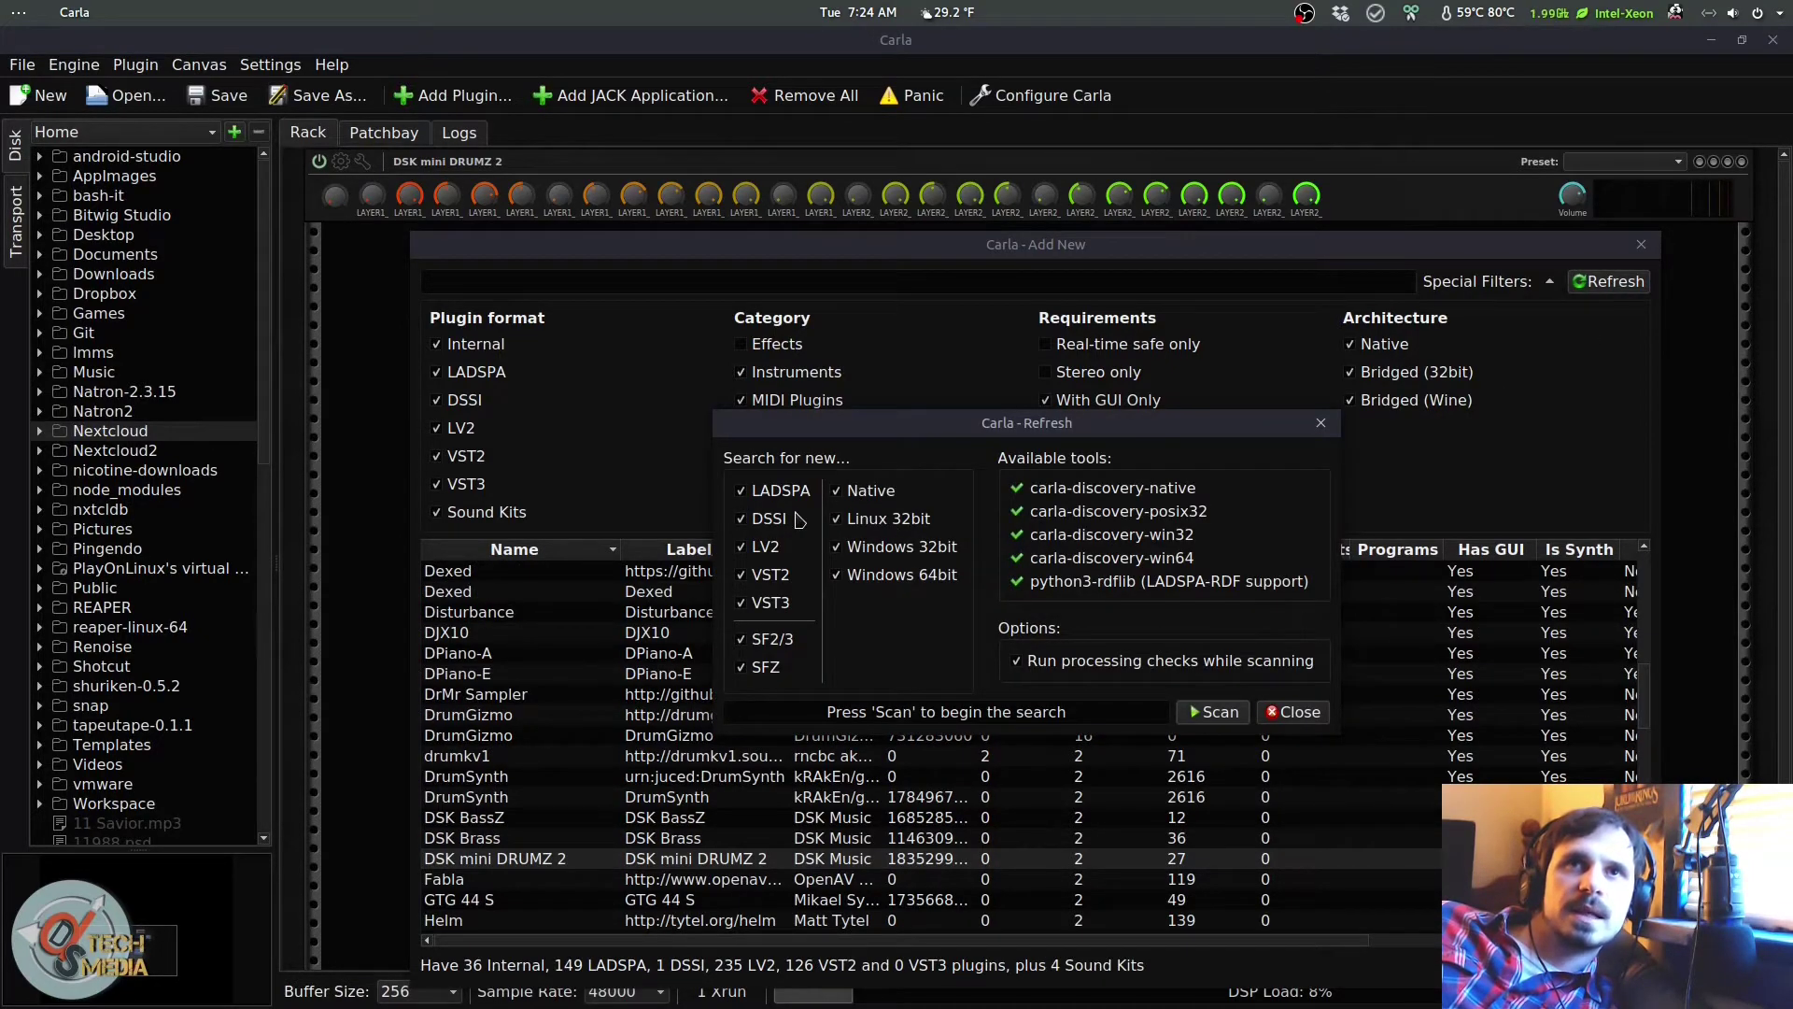
Step: Examine the Windows 32bit and Windows 64bit scan options in the plugin Refresh dialog
click(901, 553)
click(880, 579)
click(874, 544)
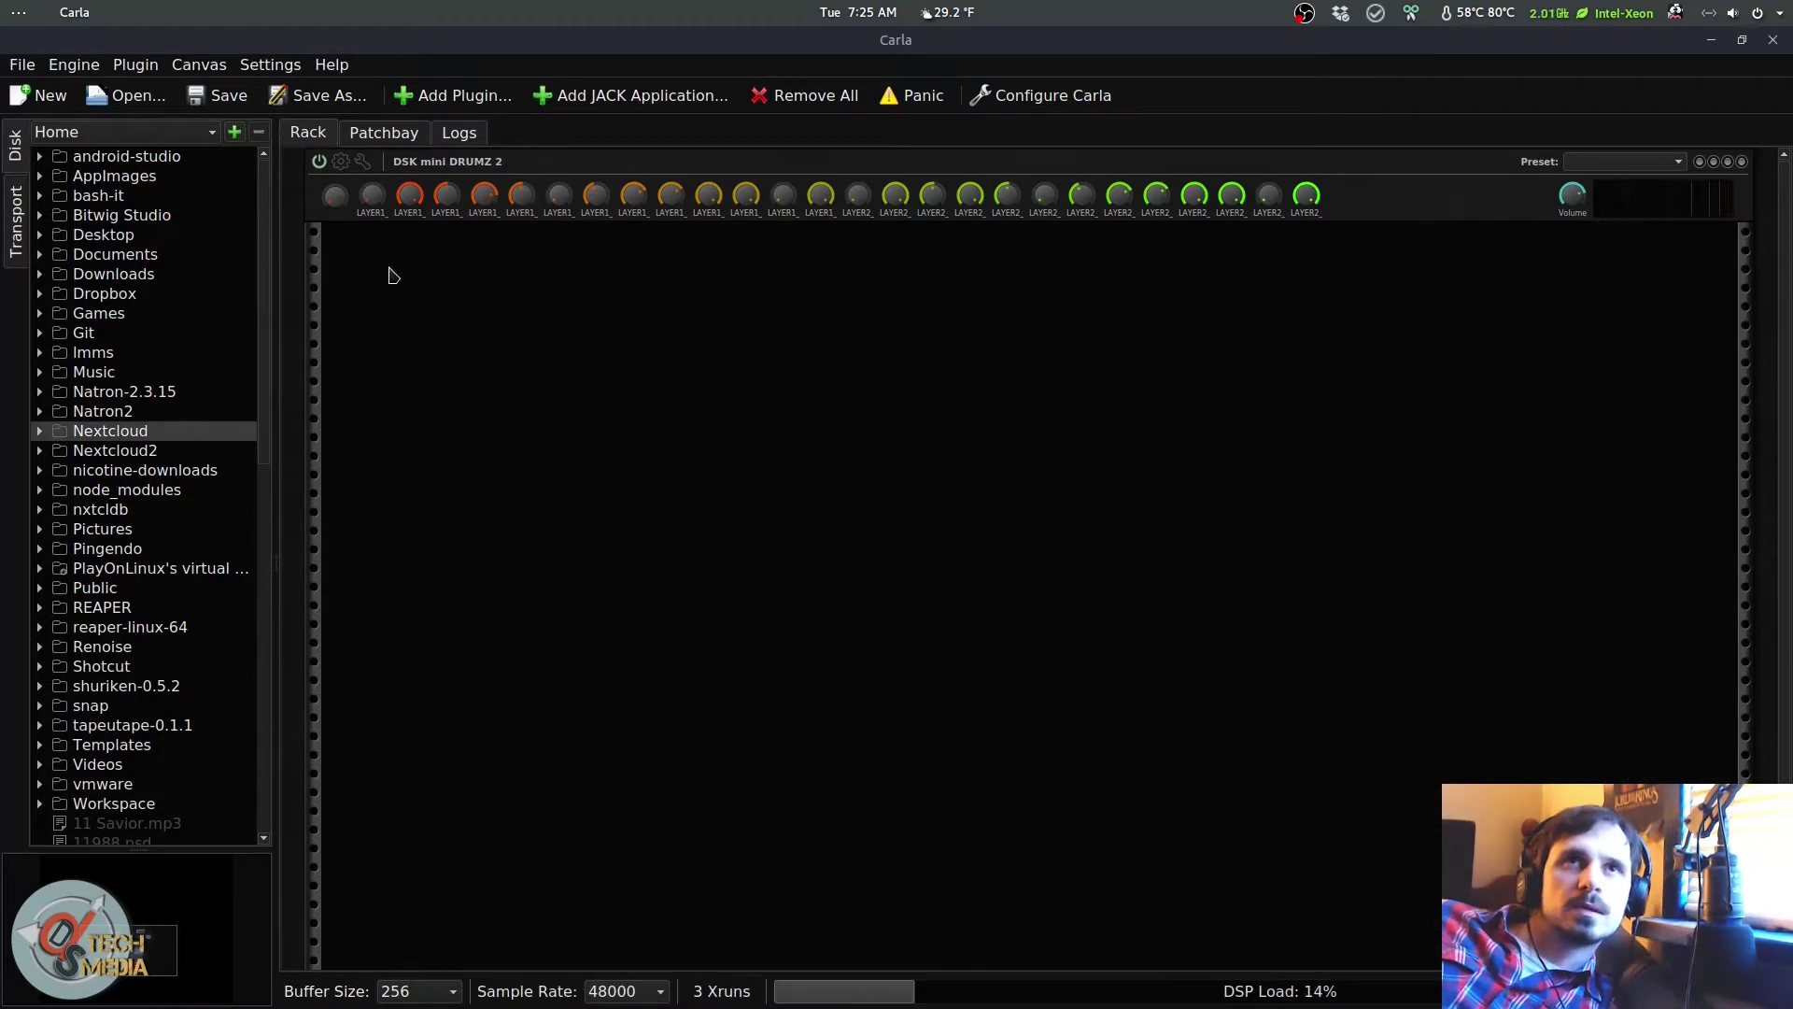
Step: Connect the MPKmini2 capture port of a2j to Carla's events-in port in the Patchbay
click(419, 168)
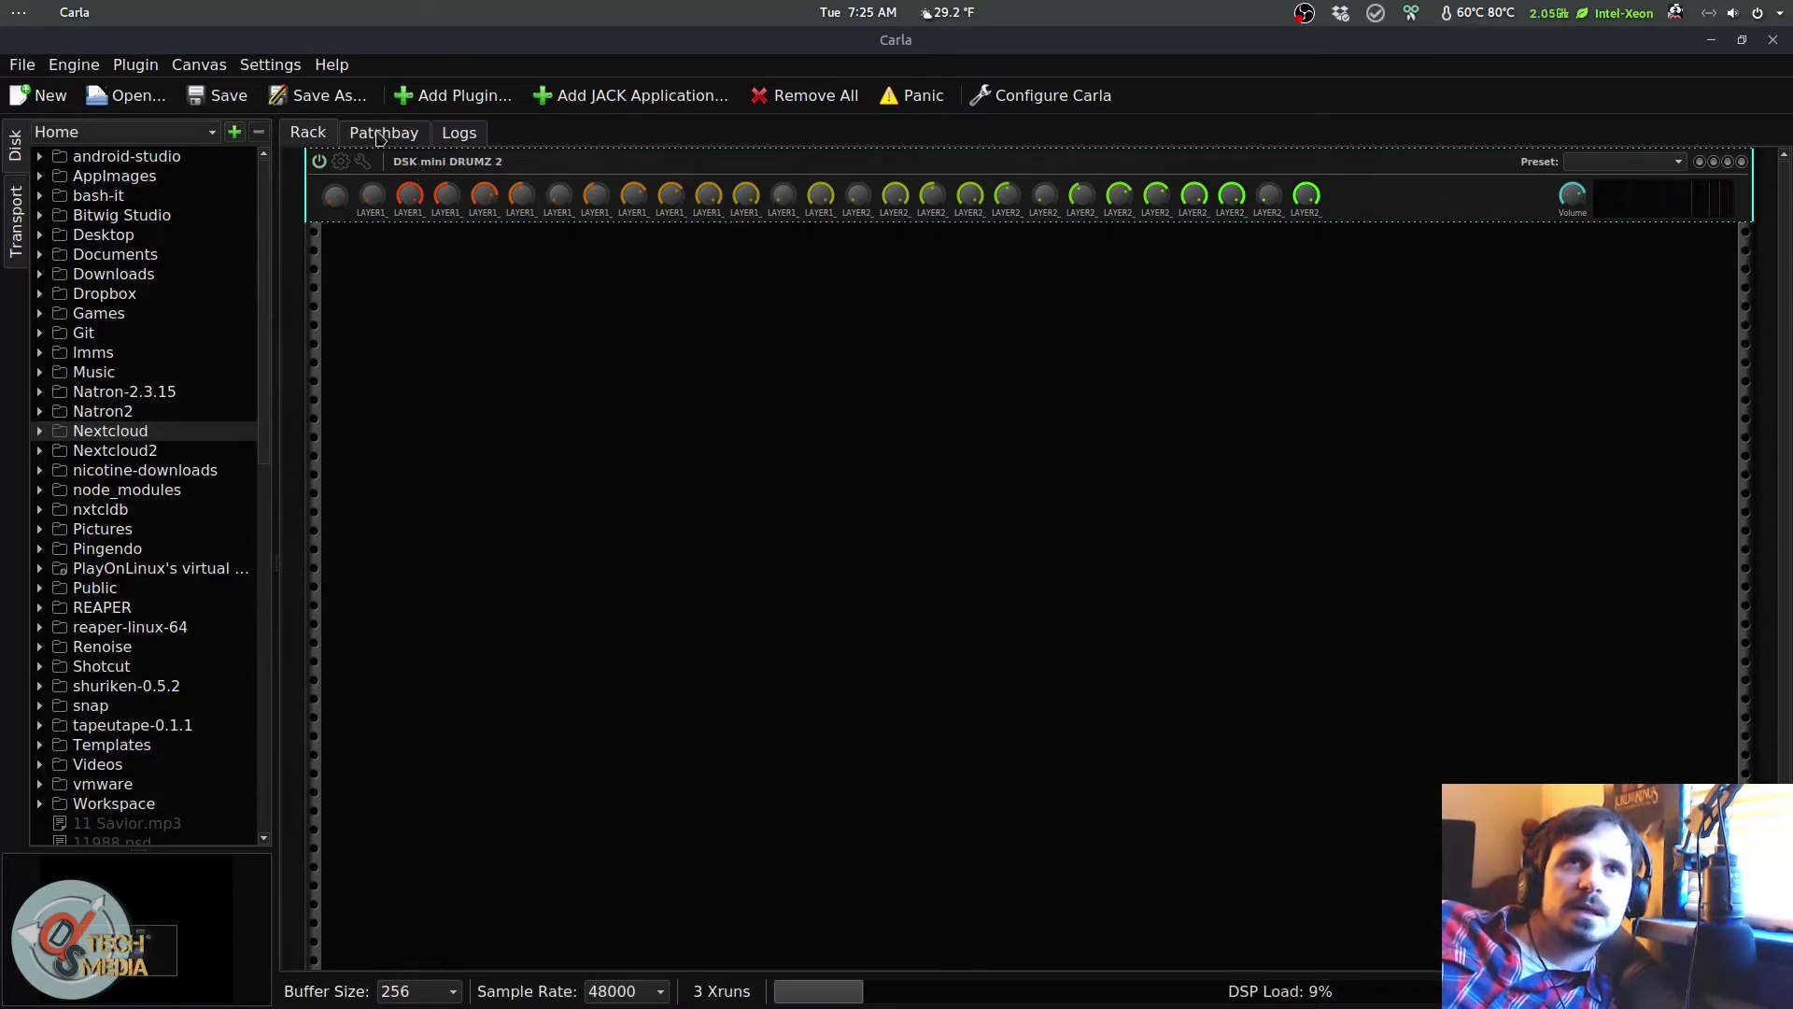
click(380, 137)
drag(1137, 565, 1466, 514)
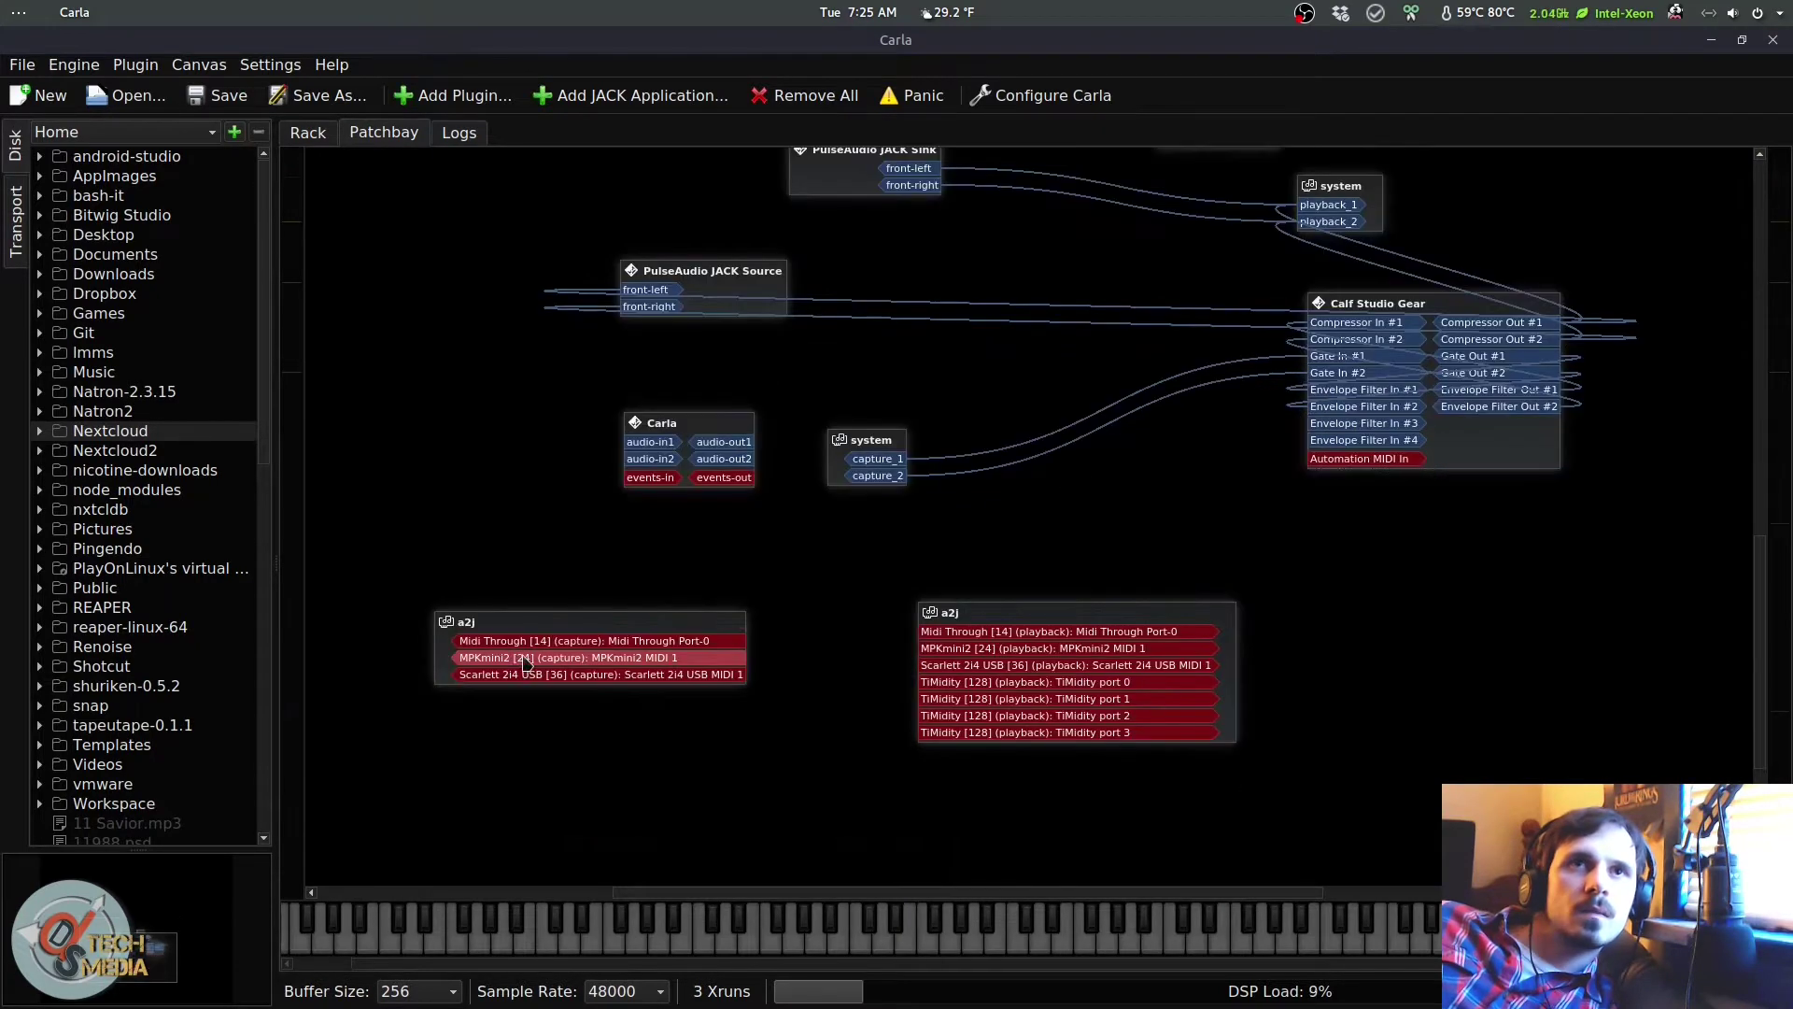
drag(738, 658, 650, 479)
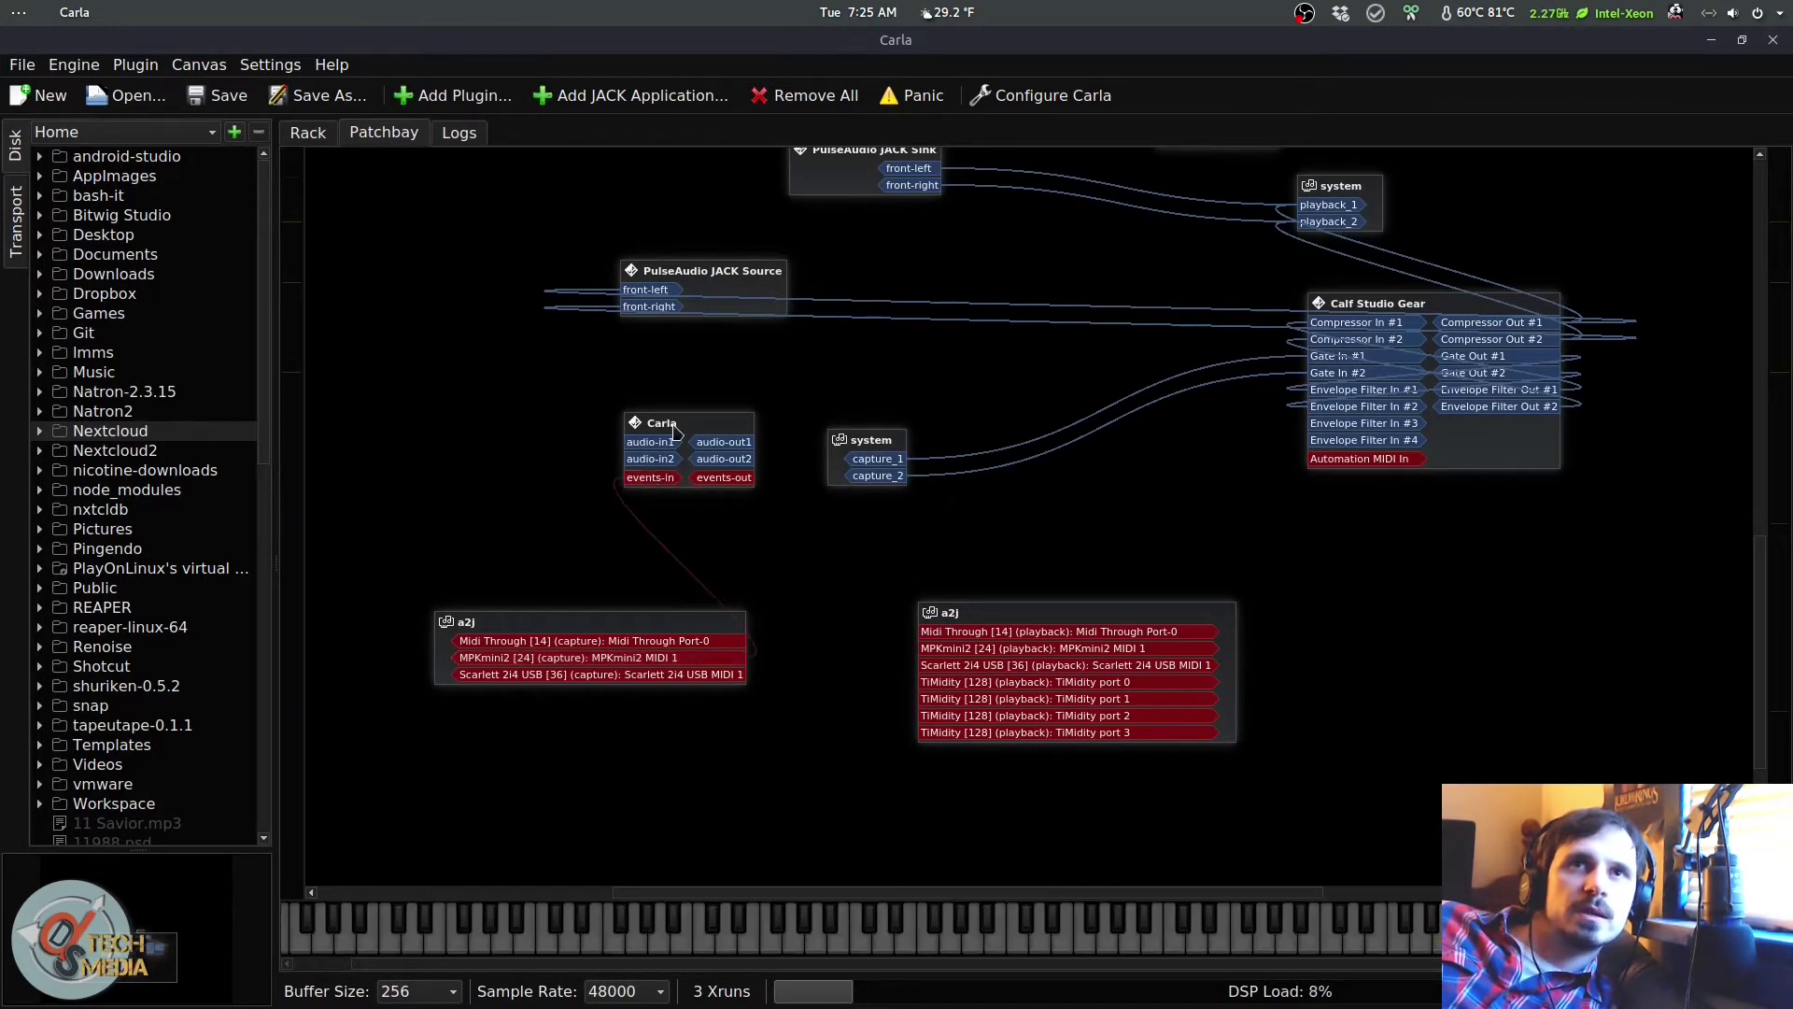
Step: Route Carla's audio-out1 and audio-out2 to the system playback_1 and playback_2 ports
click(675, 424)
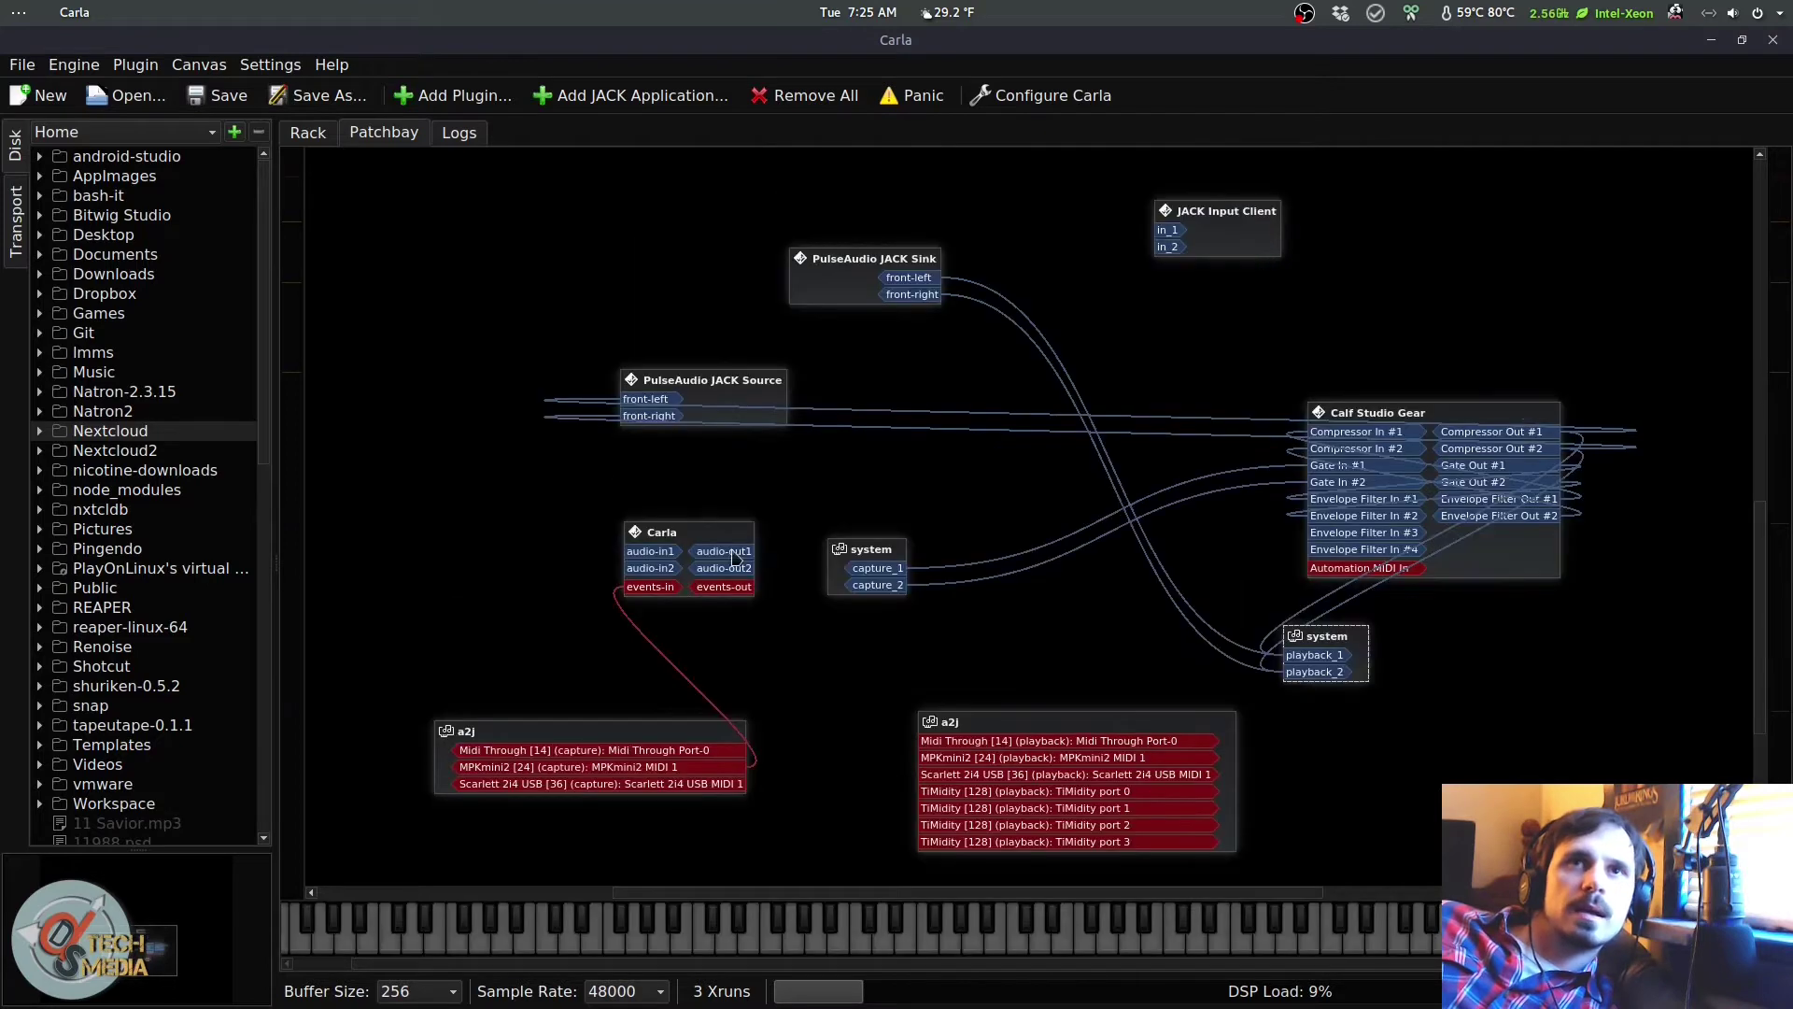
drag(733, 552, 1315, 655)
drag(725, 568, 1331, 669)
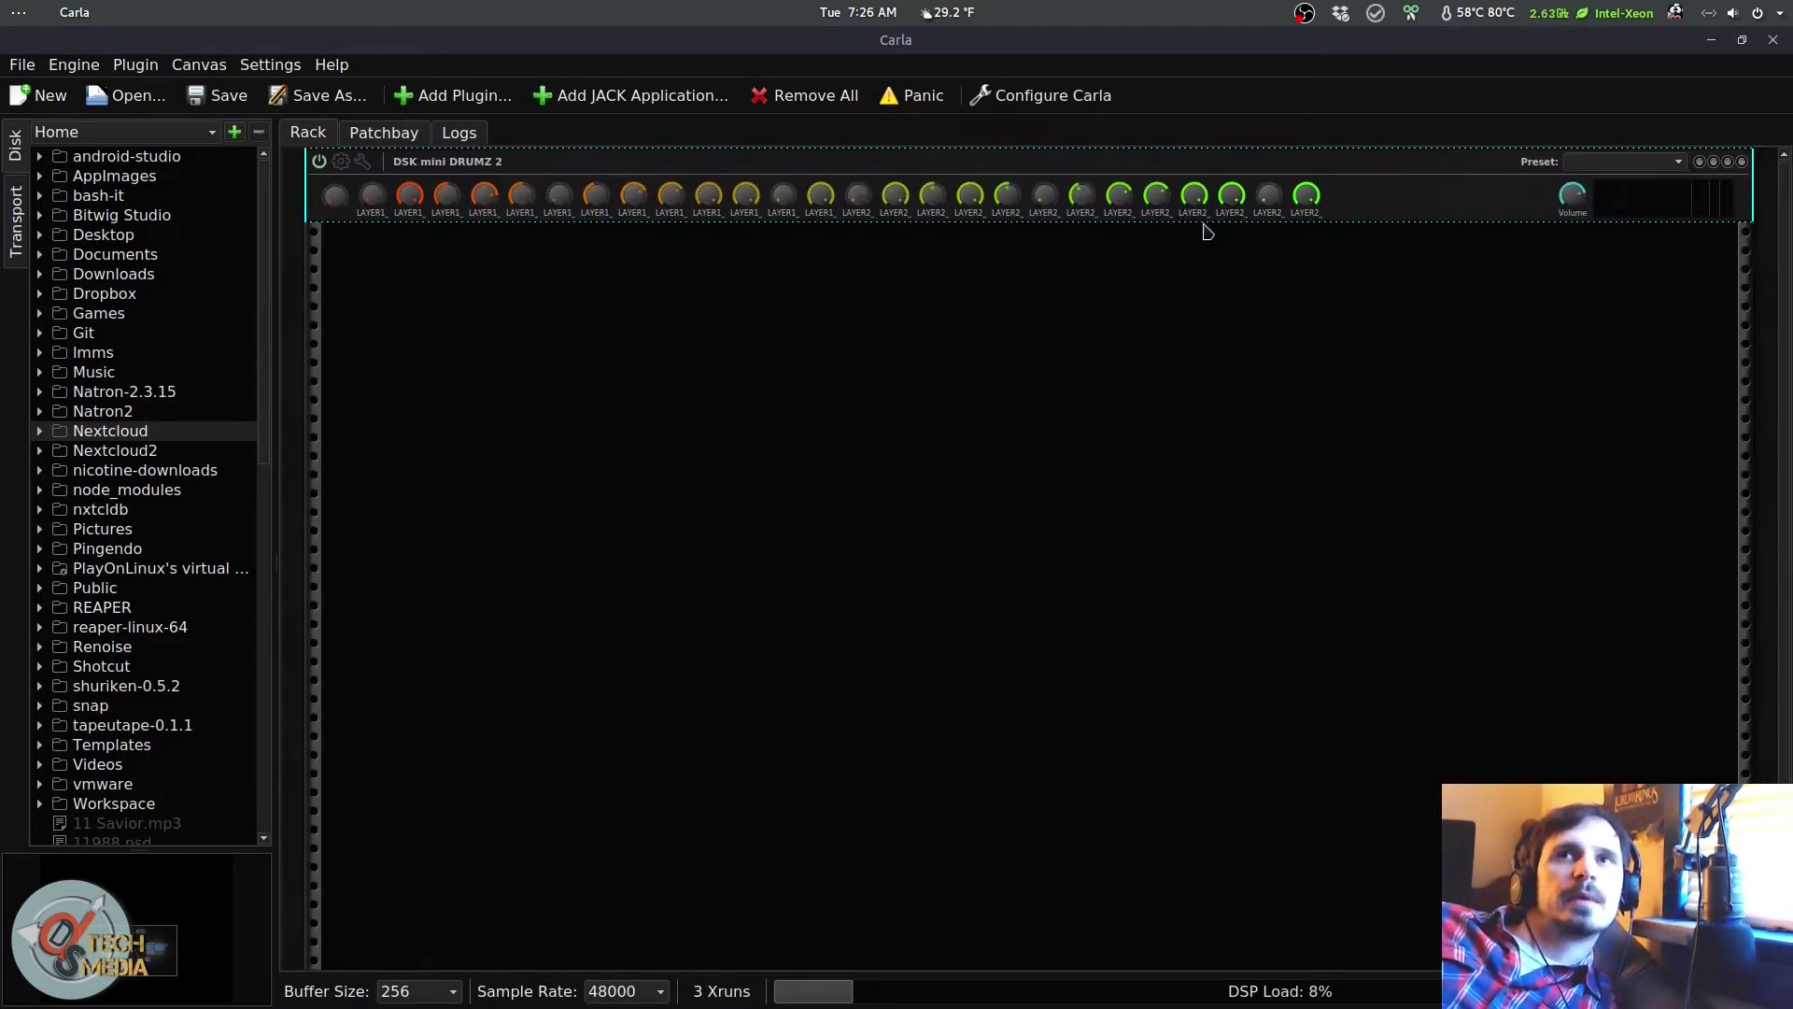
Step: Open the DSK mini DRUMZ 2 interface from the rack and bring up its first layer's kit selection
click(342, 163)
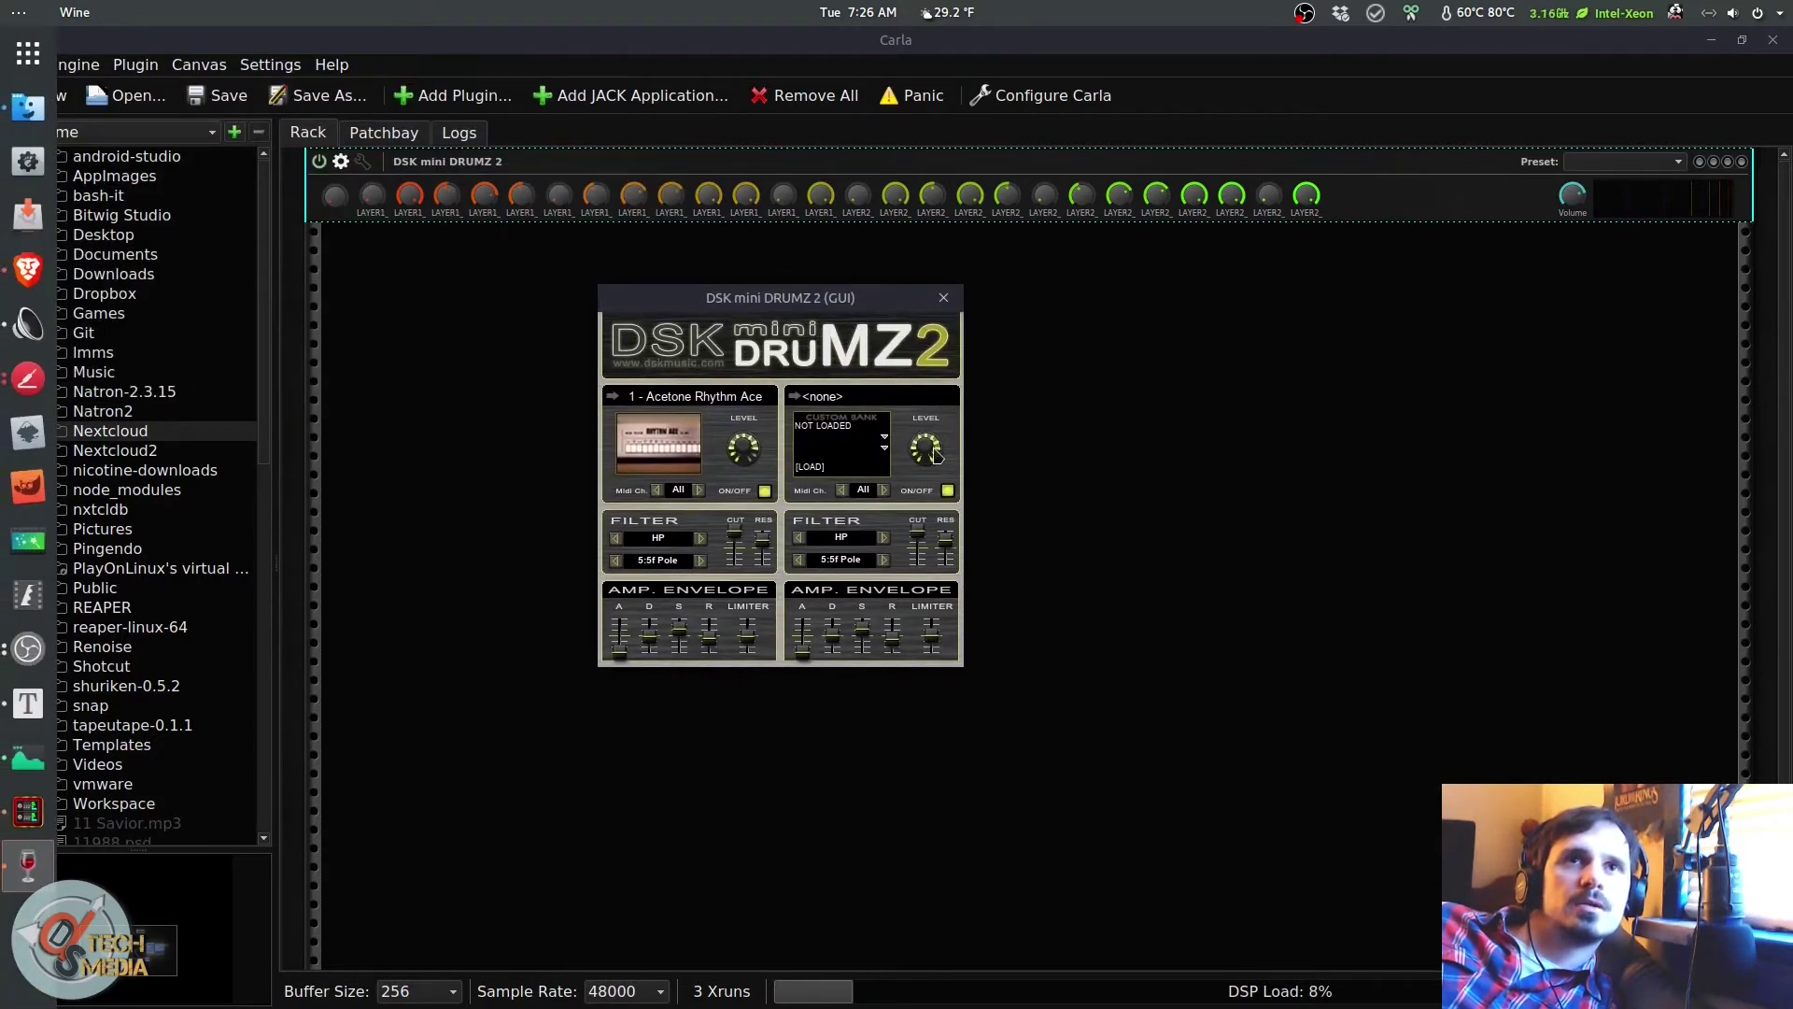
click(688, 400)
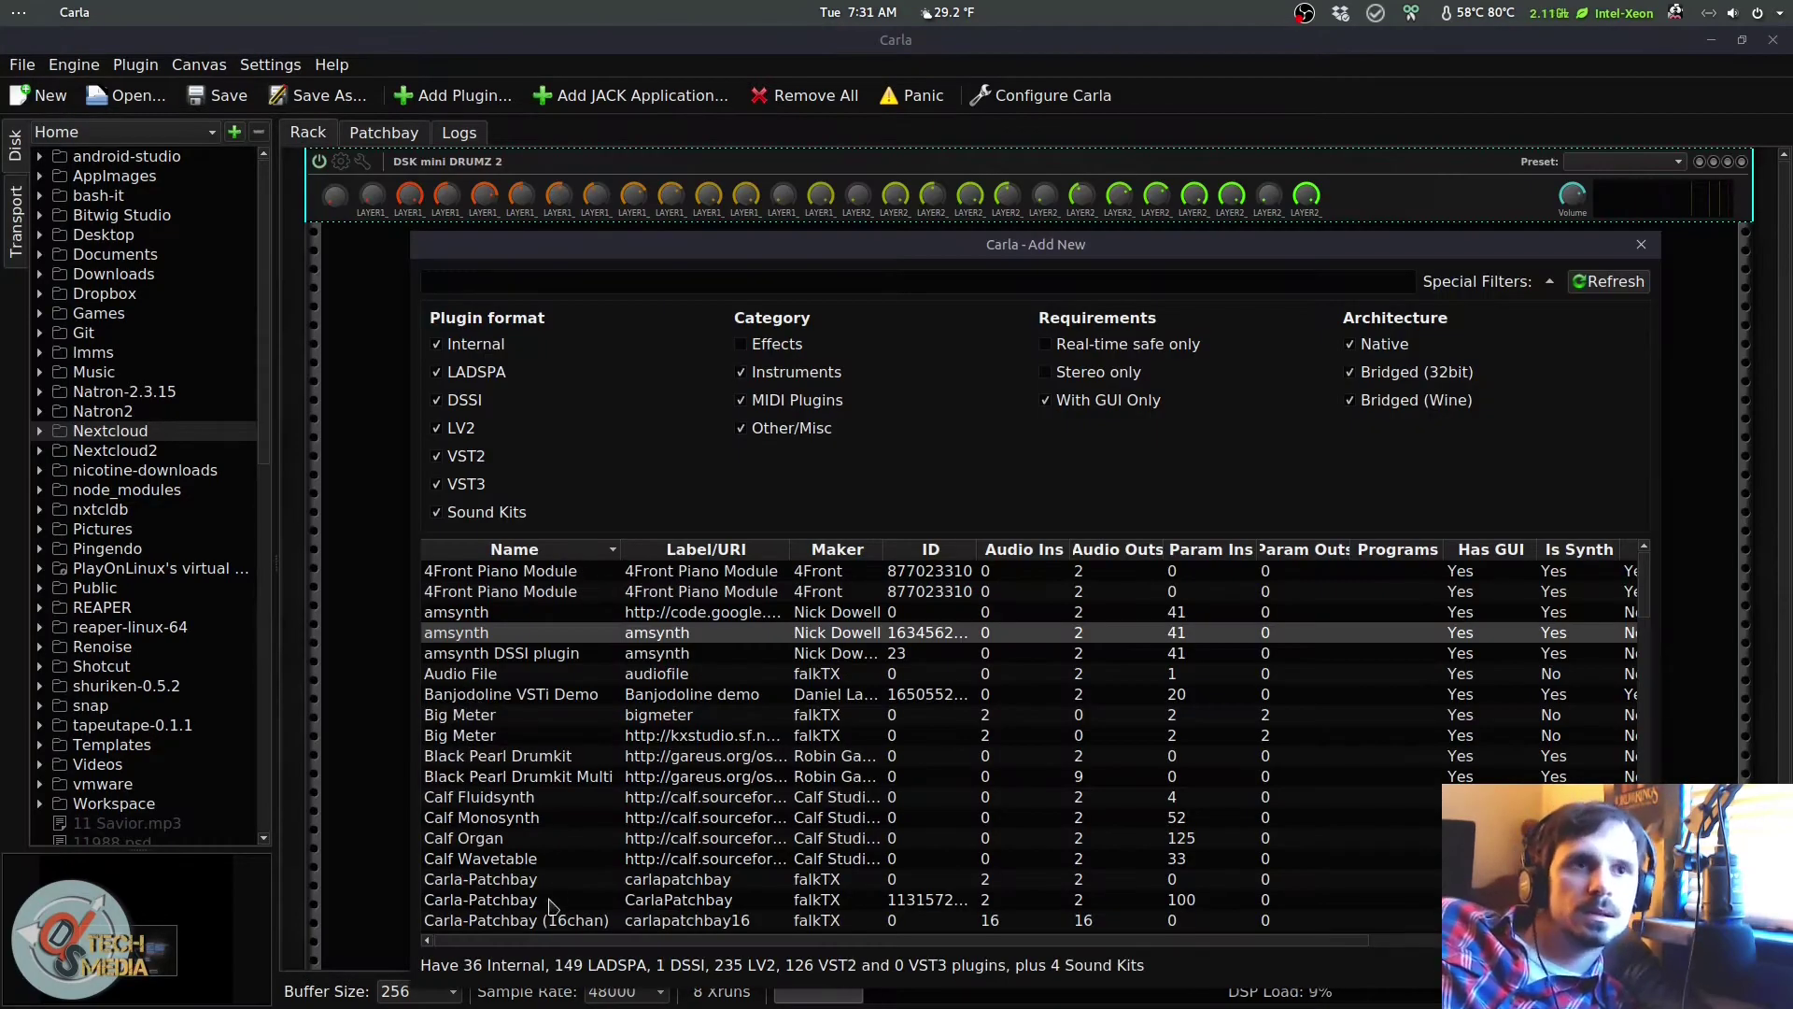
Step: Search the plugin list for "am" and bring the Type and Binary columns of the amsynth entries into view
click(505, 616)
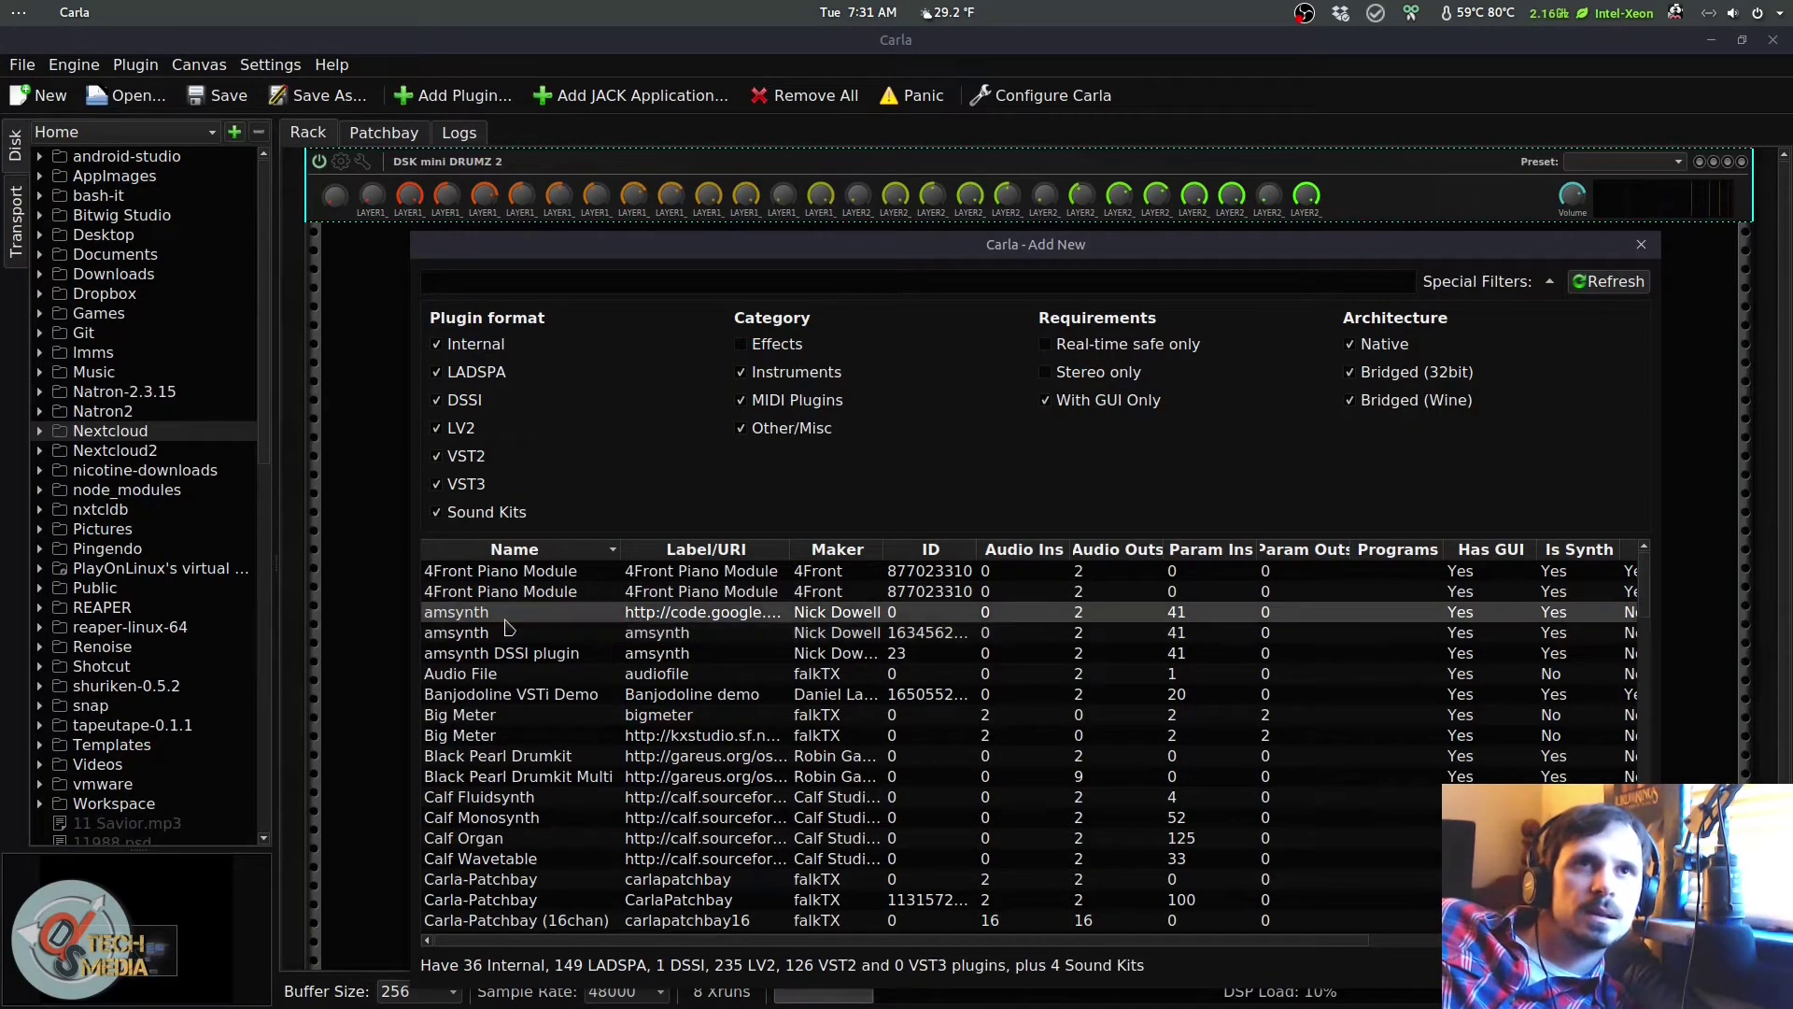
click(533, 285)
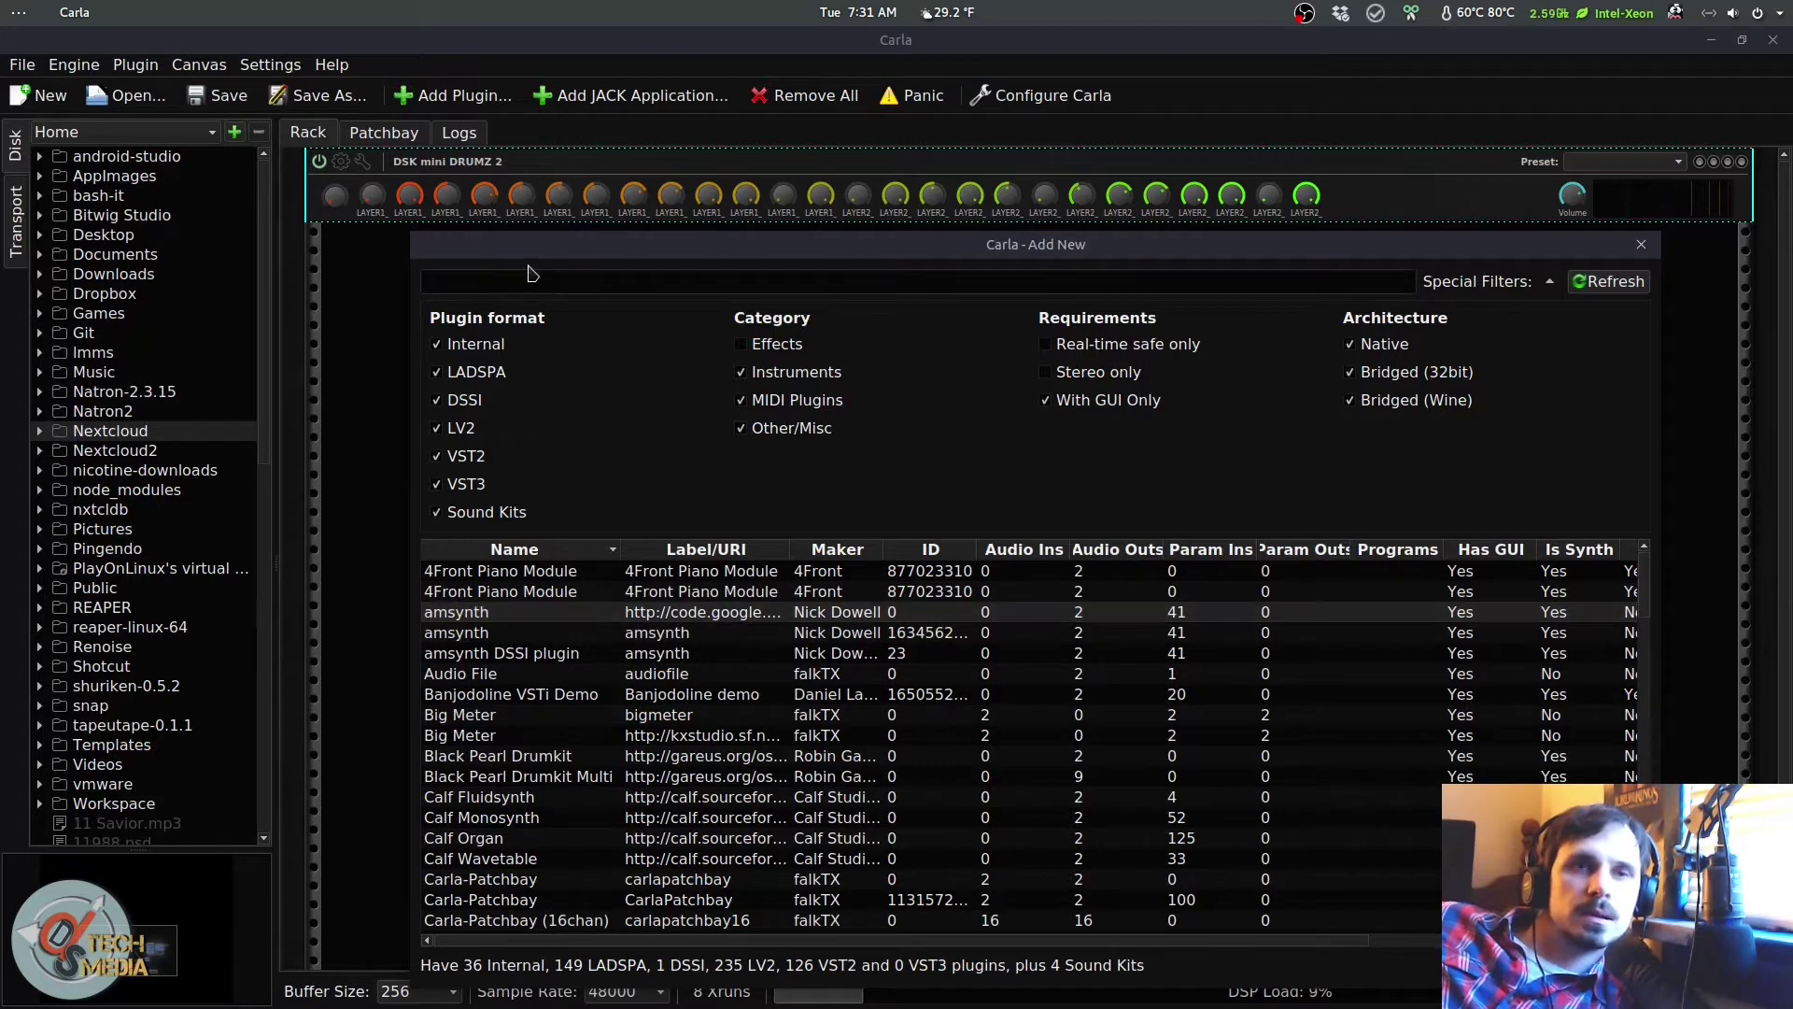
text(am)
click(519, 573)
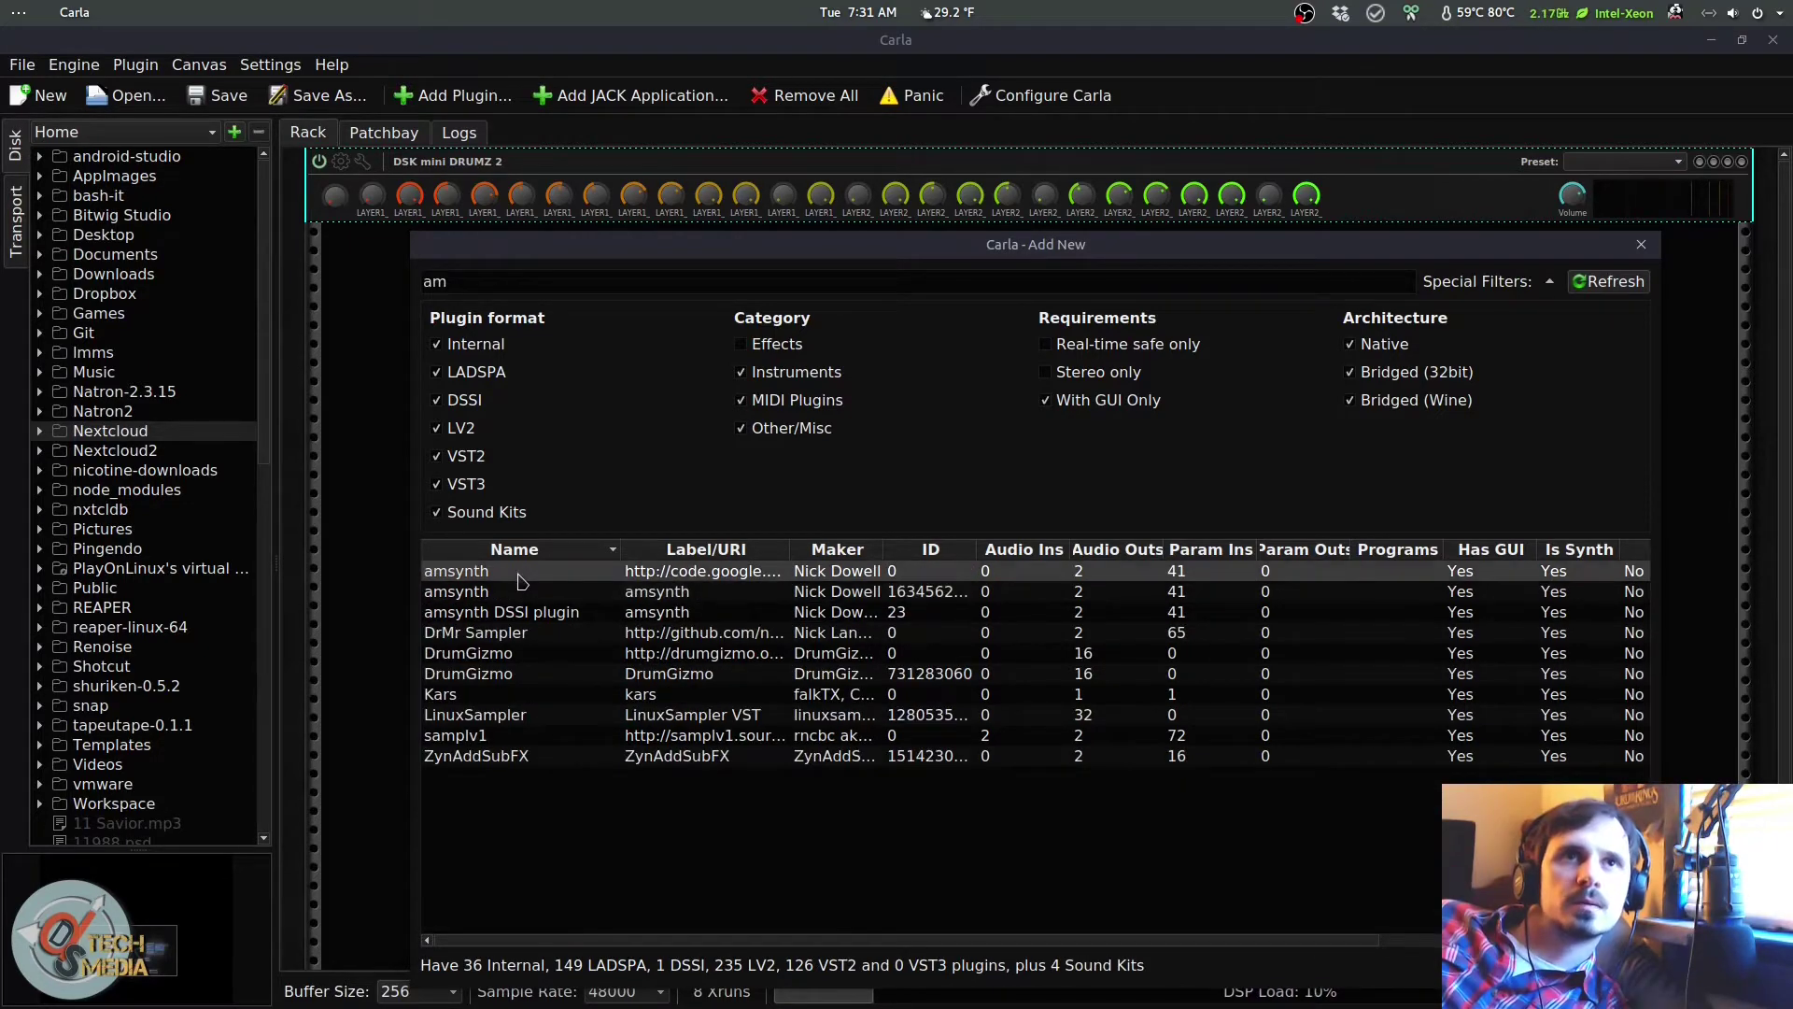
click(514, 611)
click(1429, 940)
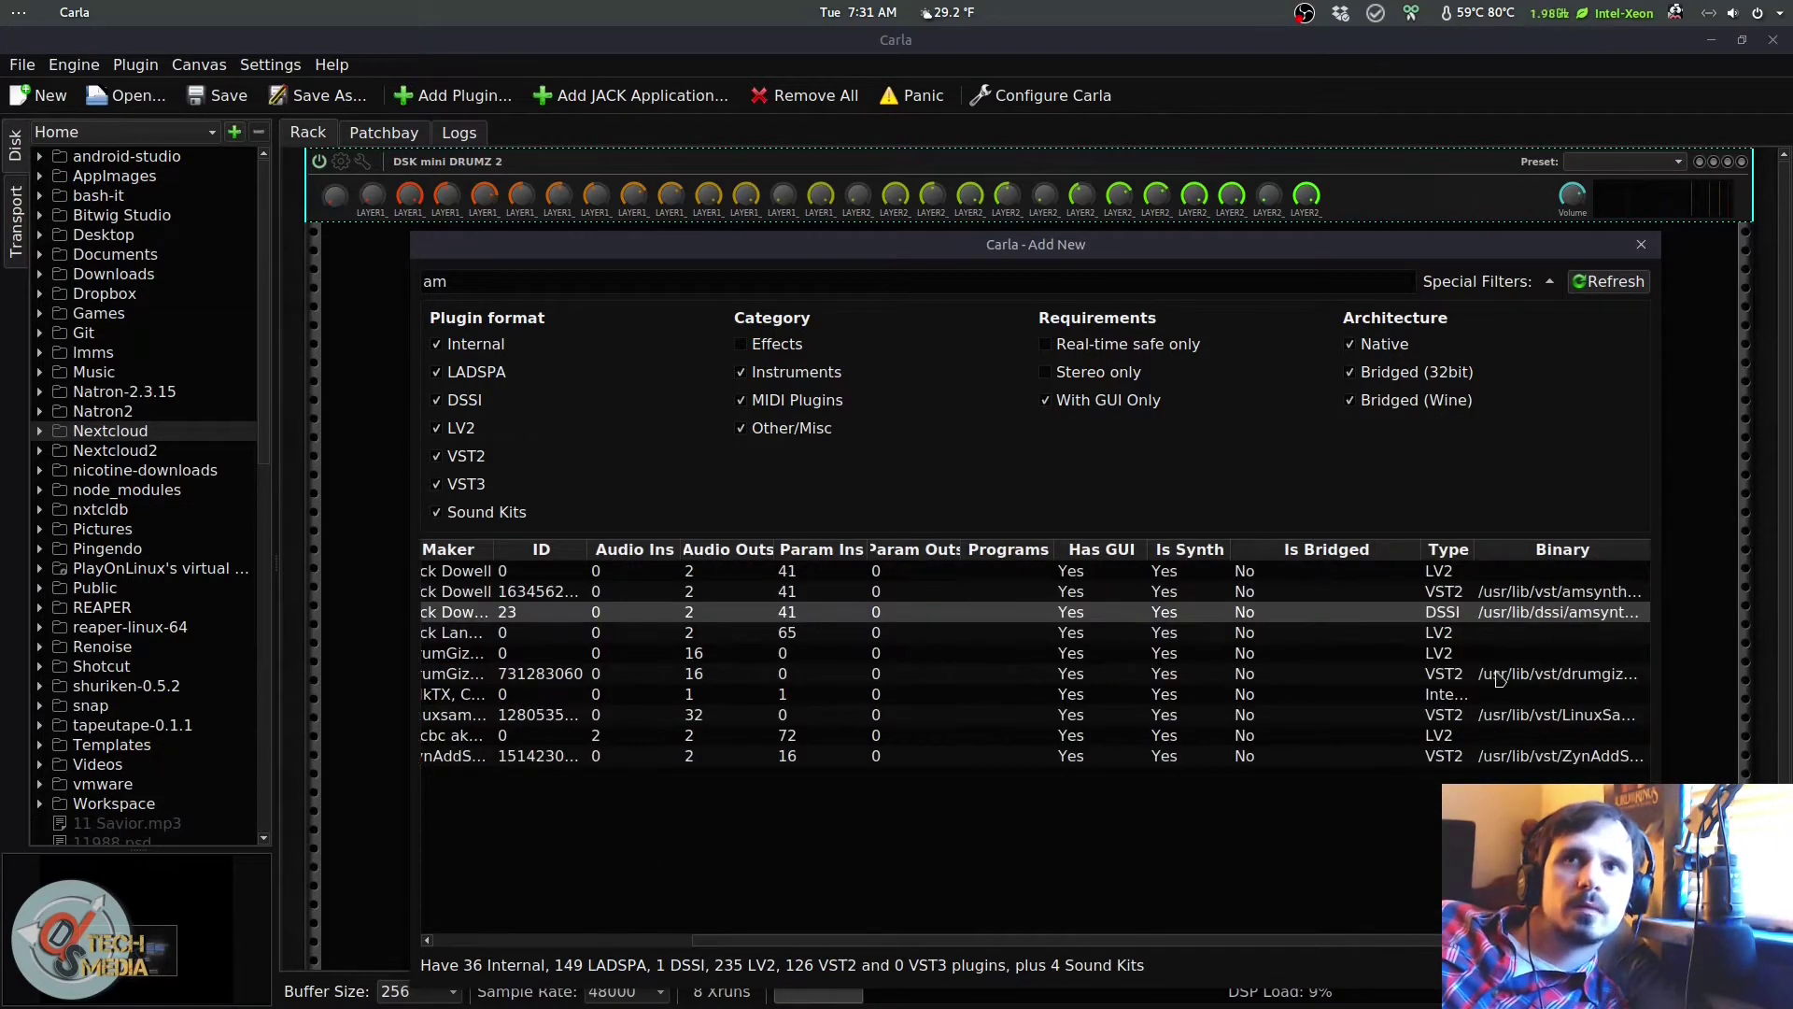
Step: Compare the LV2, VST2 and DSSI versions of amsynth and add the DSSI one
click(1528, 596)
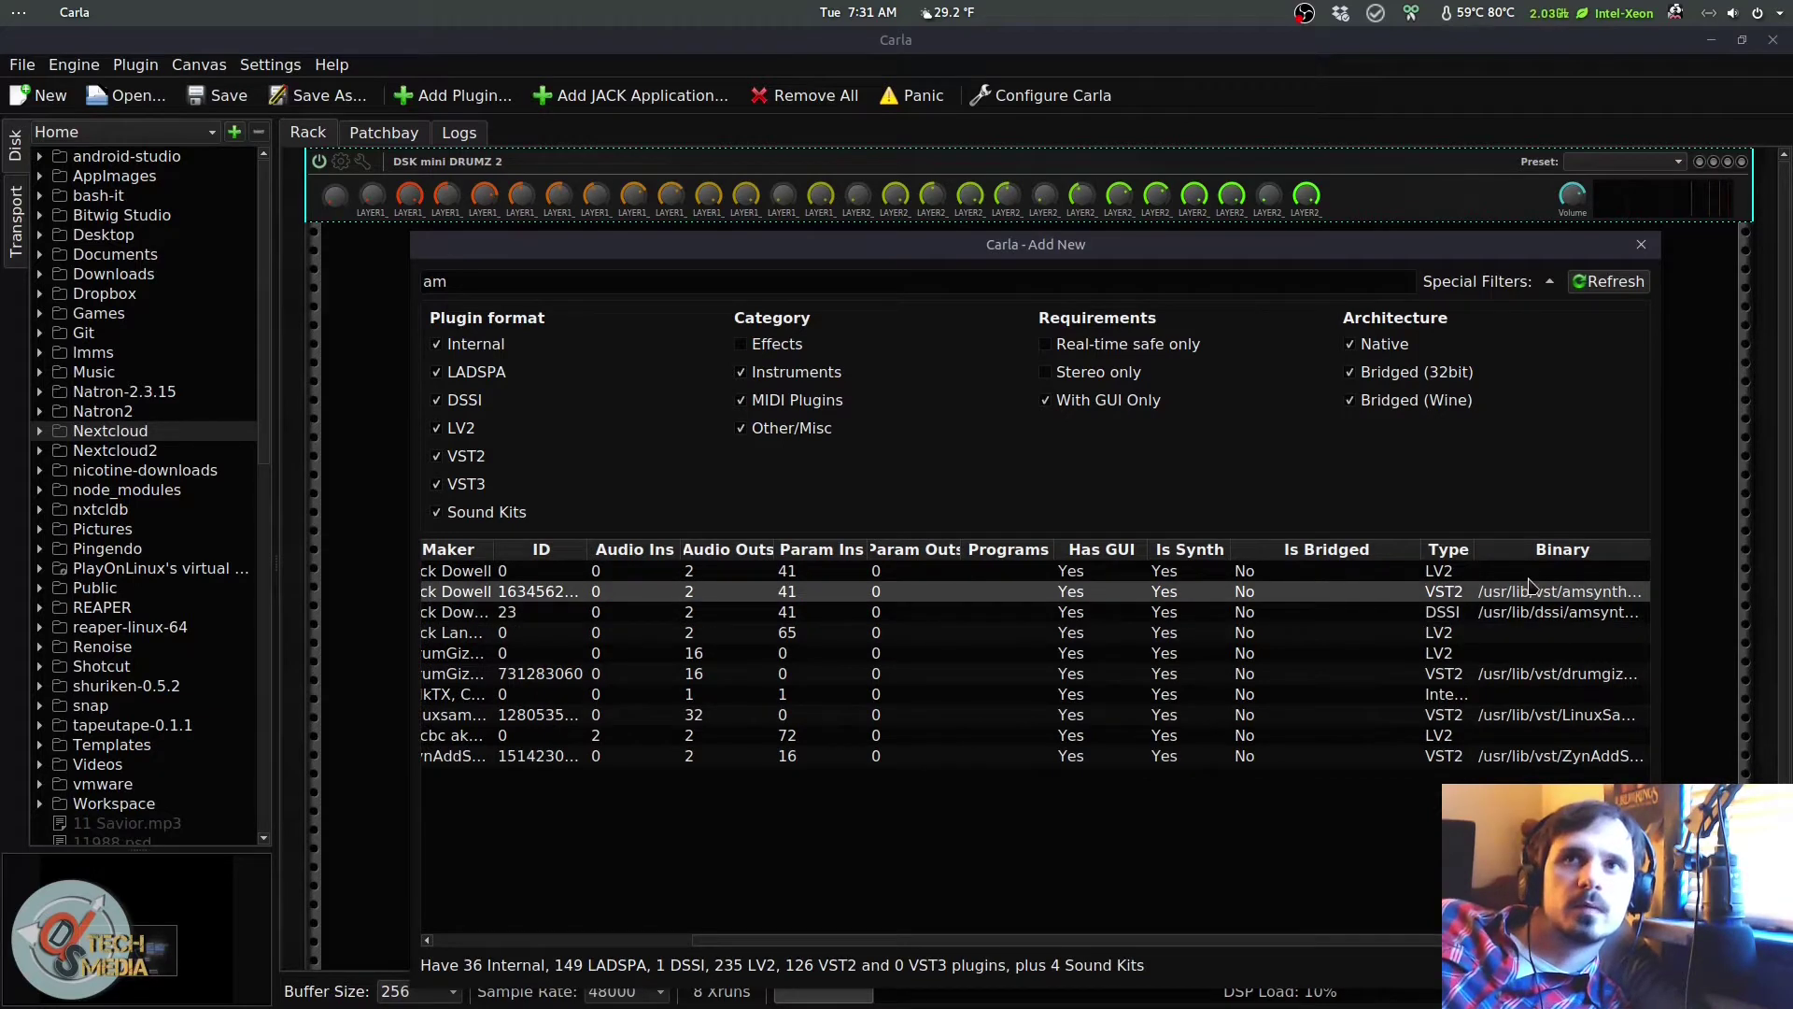
key(Up)
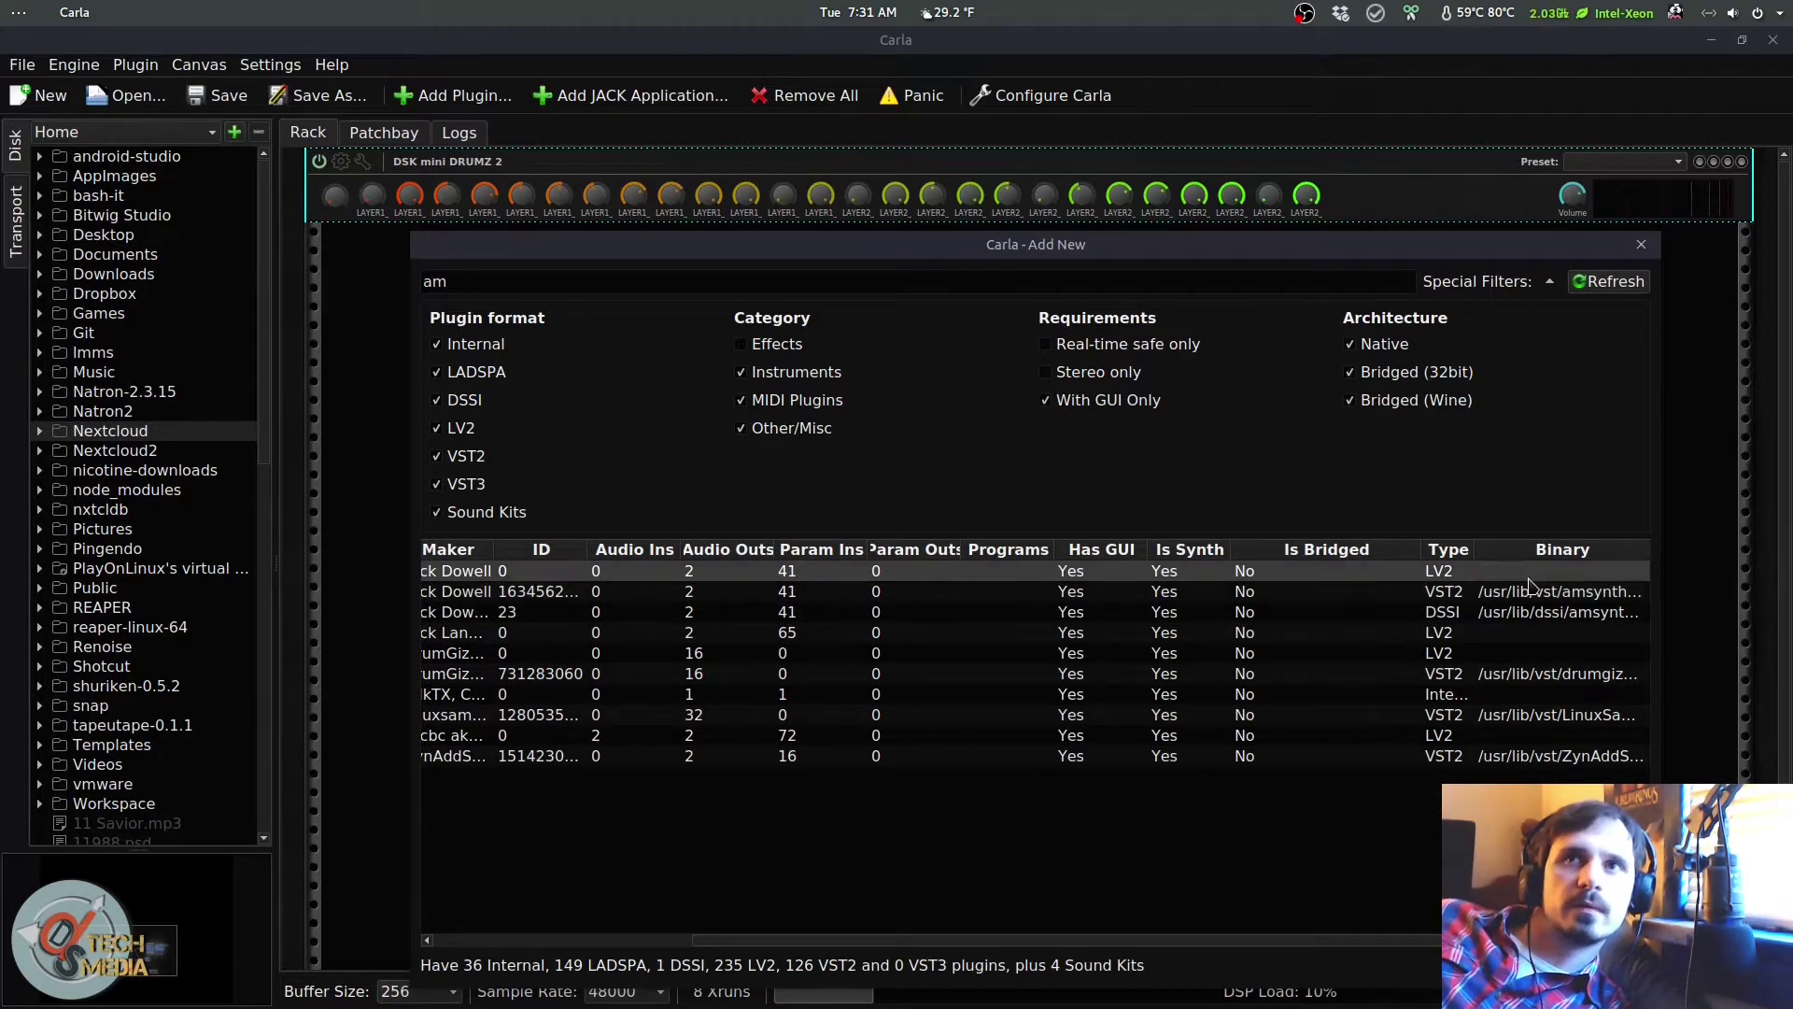
click(1474, 595)
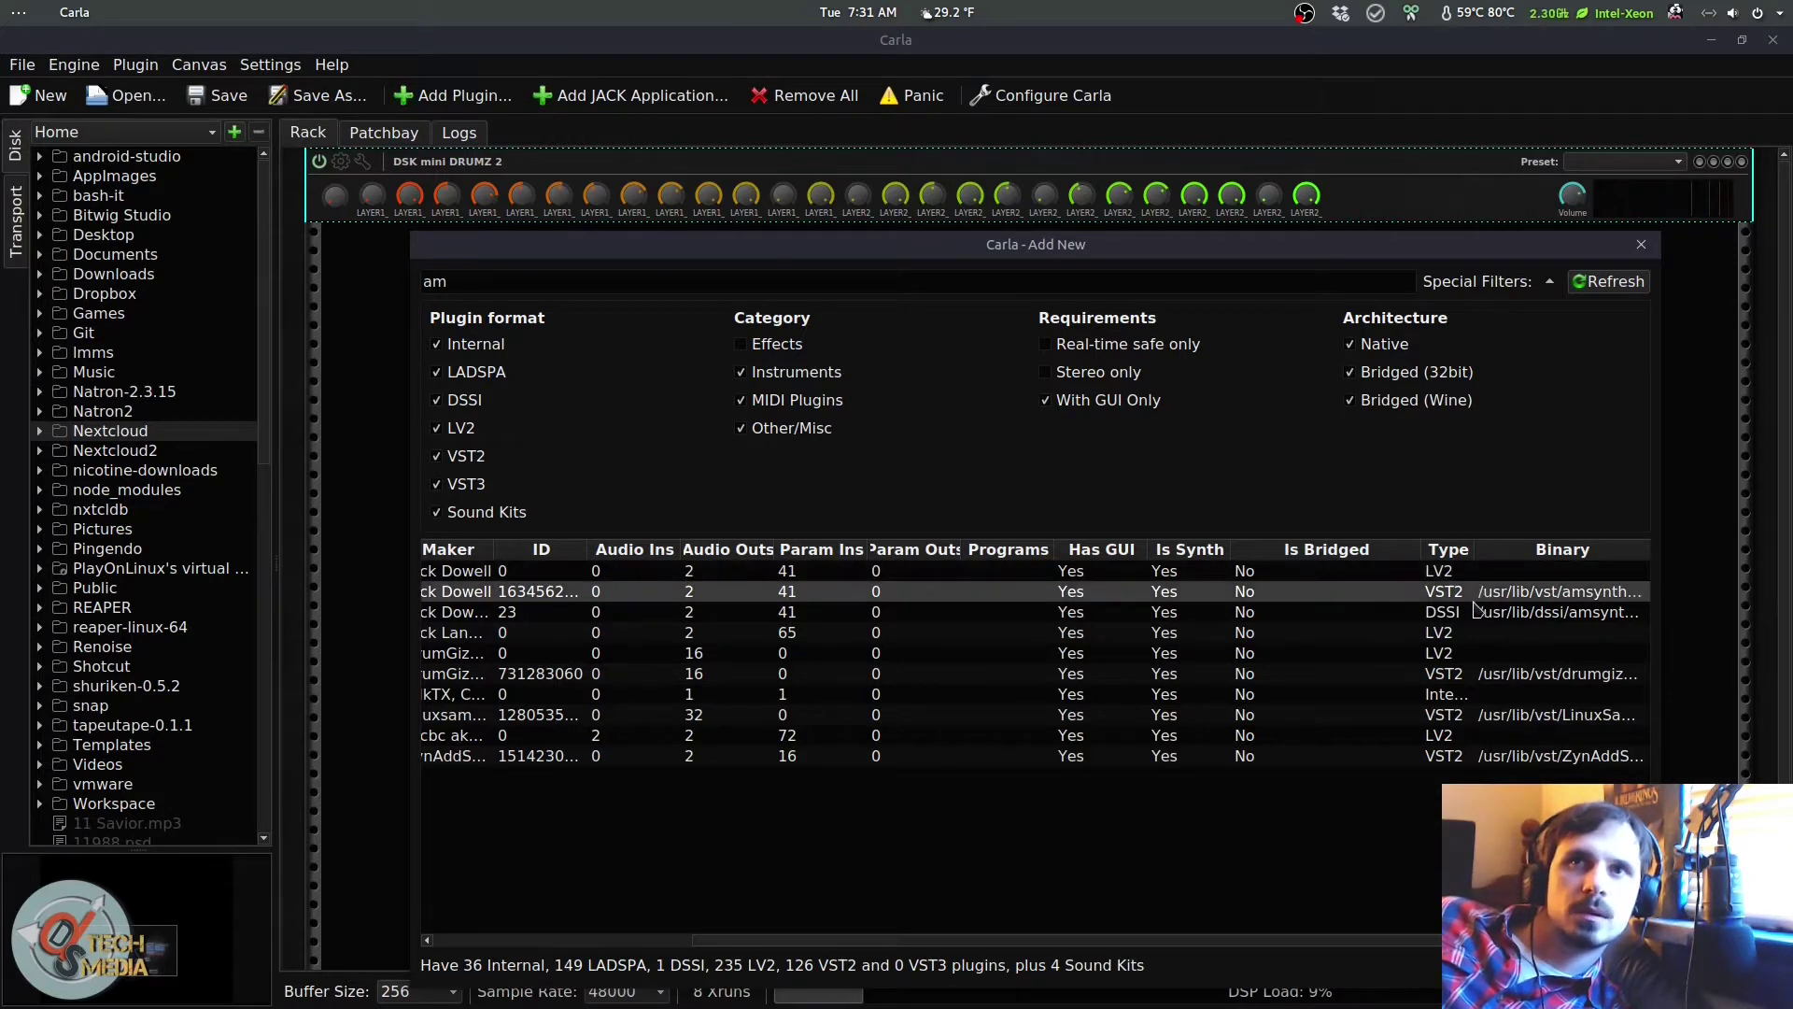
click(1473, 615)
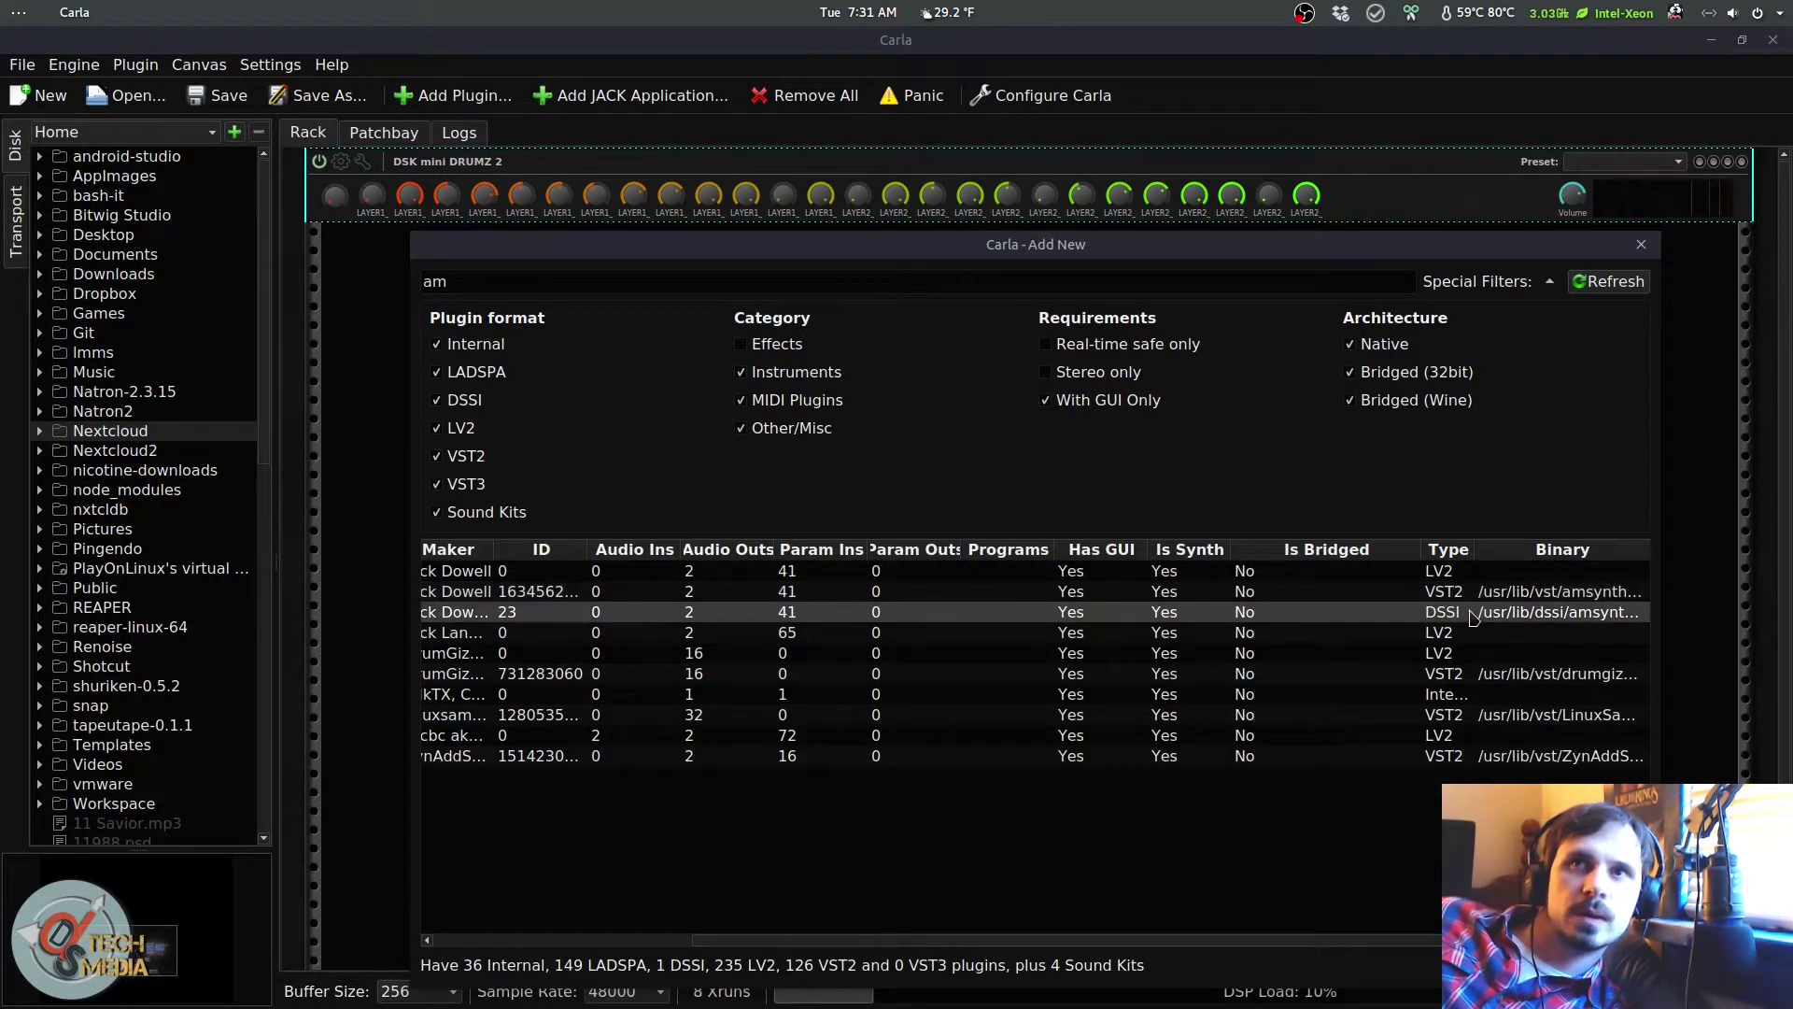
double_click(1471, 619)
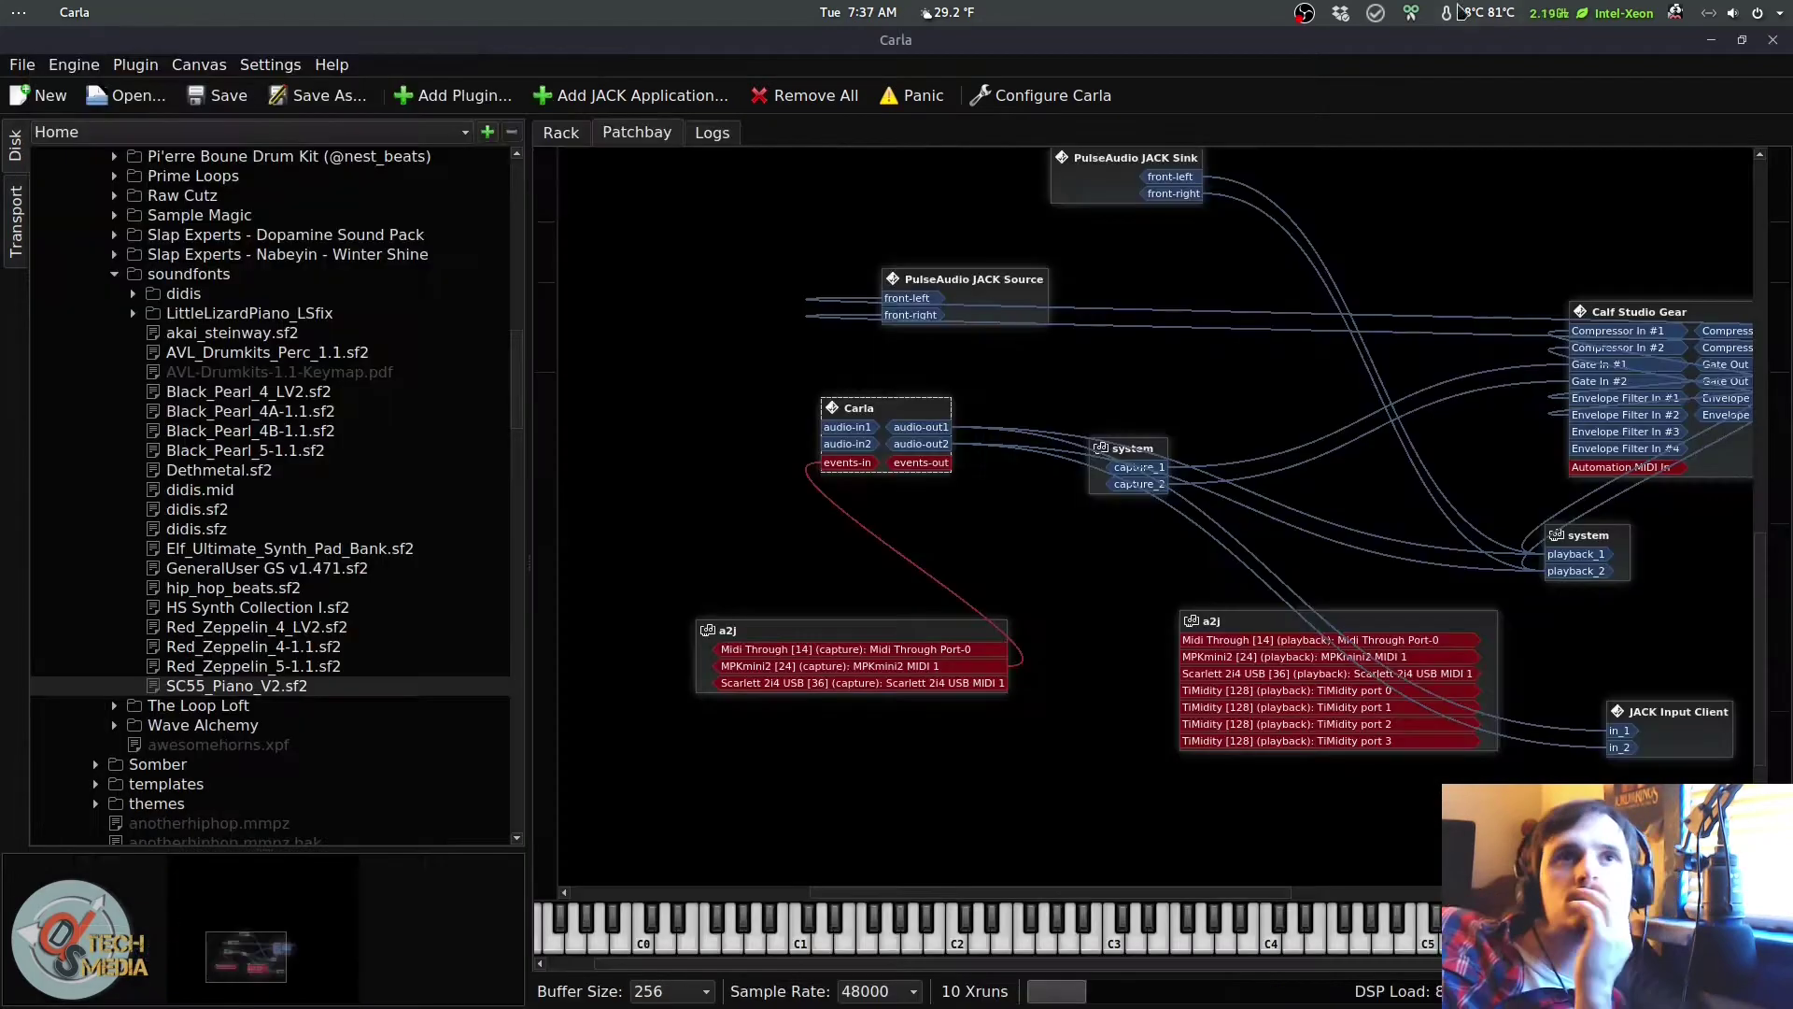
Step: Add the hip_hop_beats.sf2 soundfont from the soundfonts folder to the rack, and open the options of the SC55_Piano_V2 slot
scroll(271, 467, up, 3)
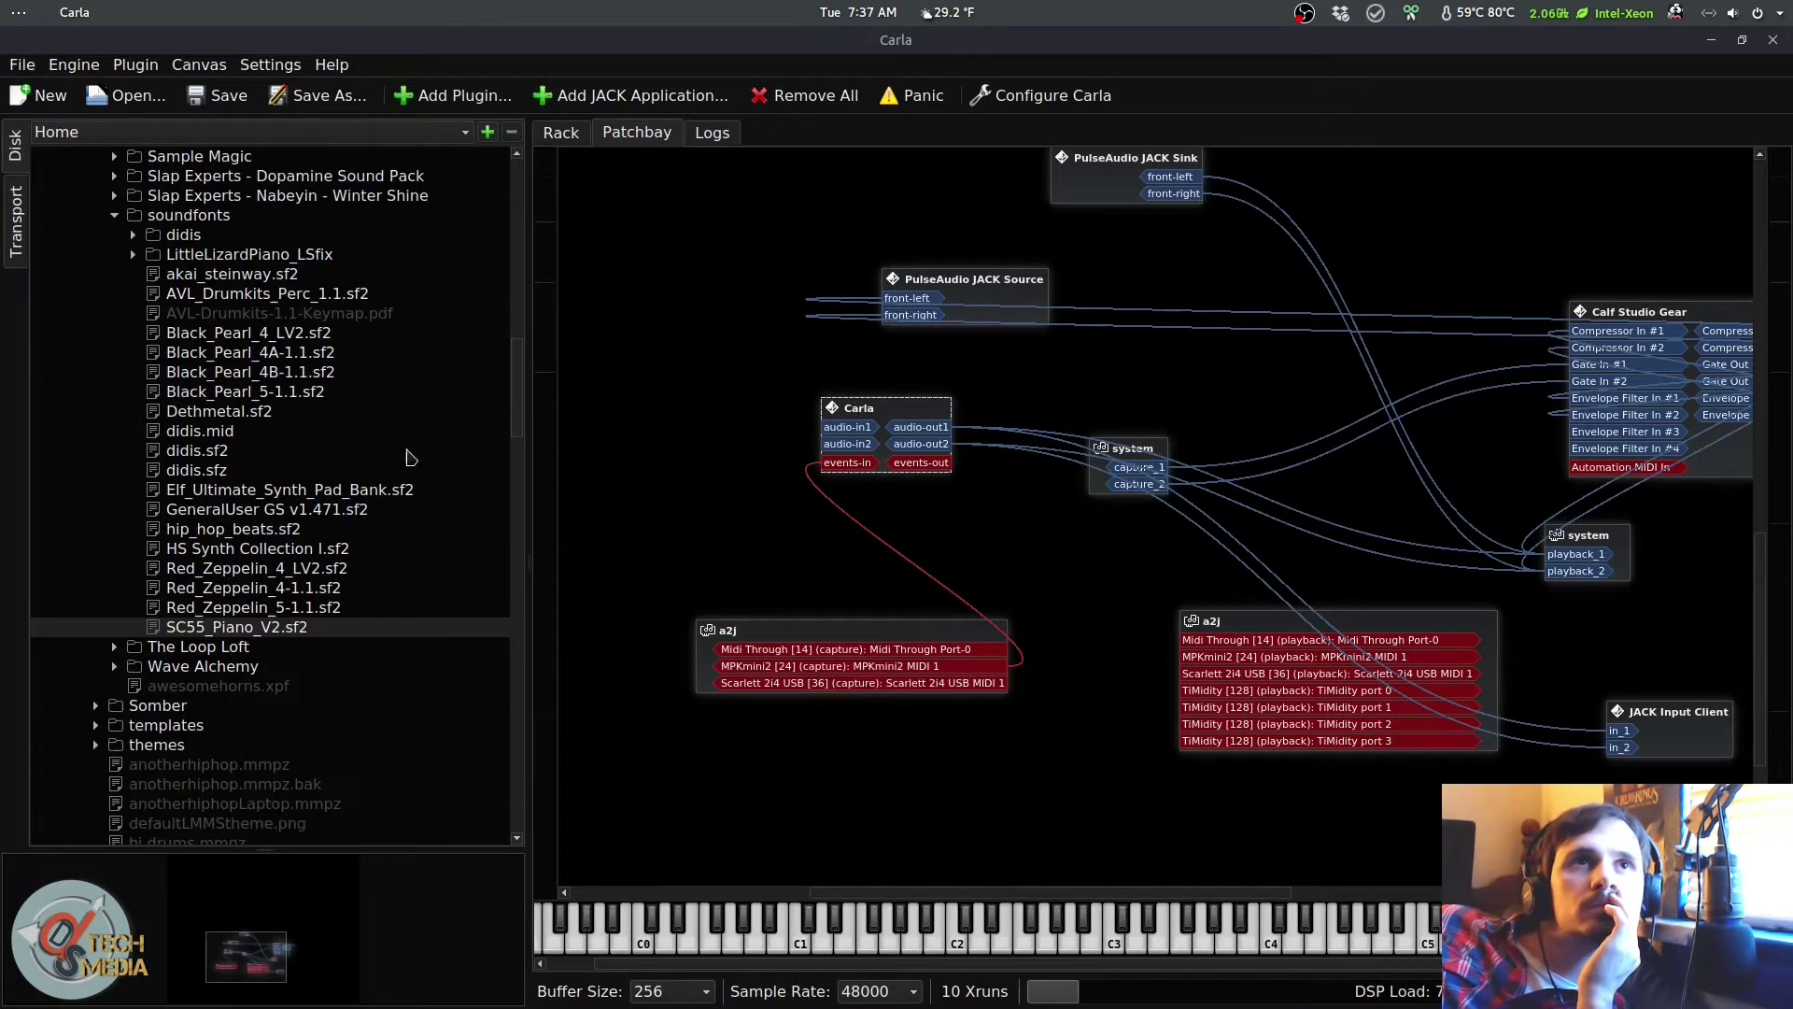
scroll(270, 467, down, 5)
click(561, 132)
drag(233, 528, 664, 224)
click(664, 222)
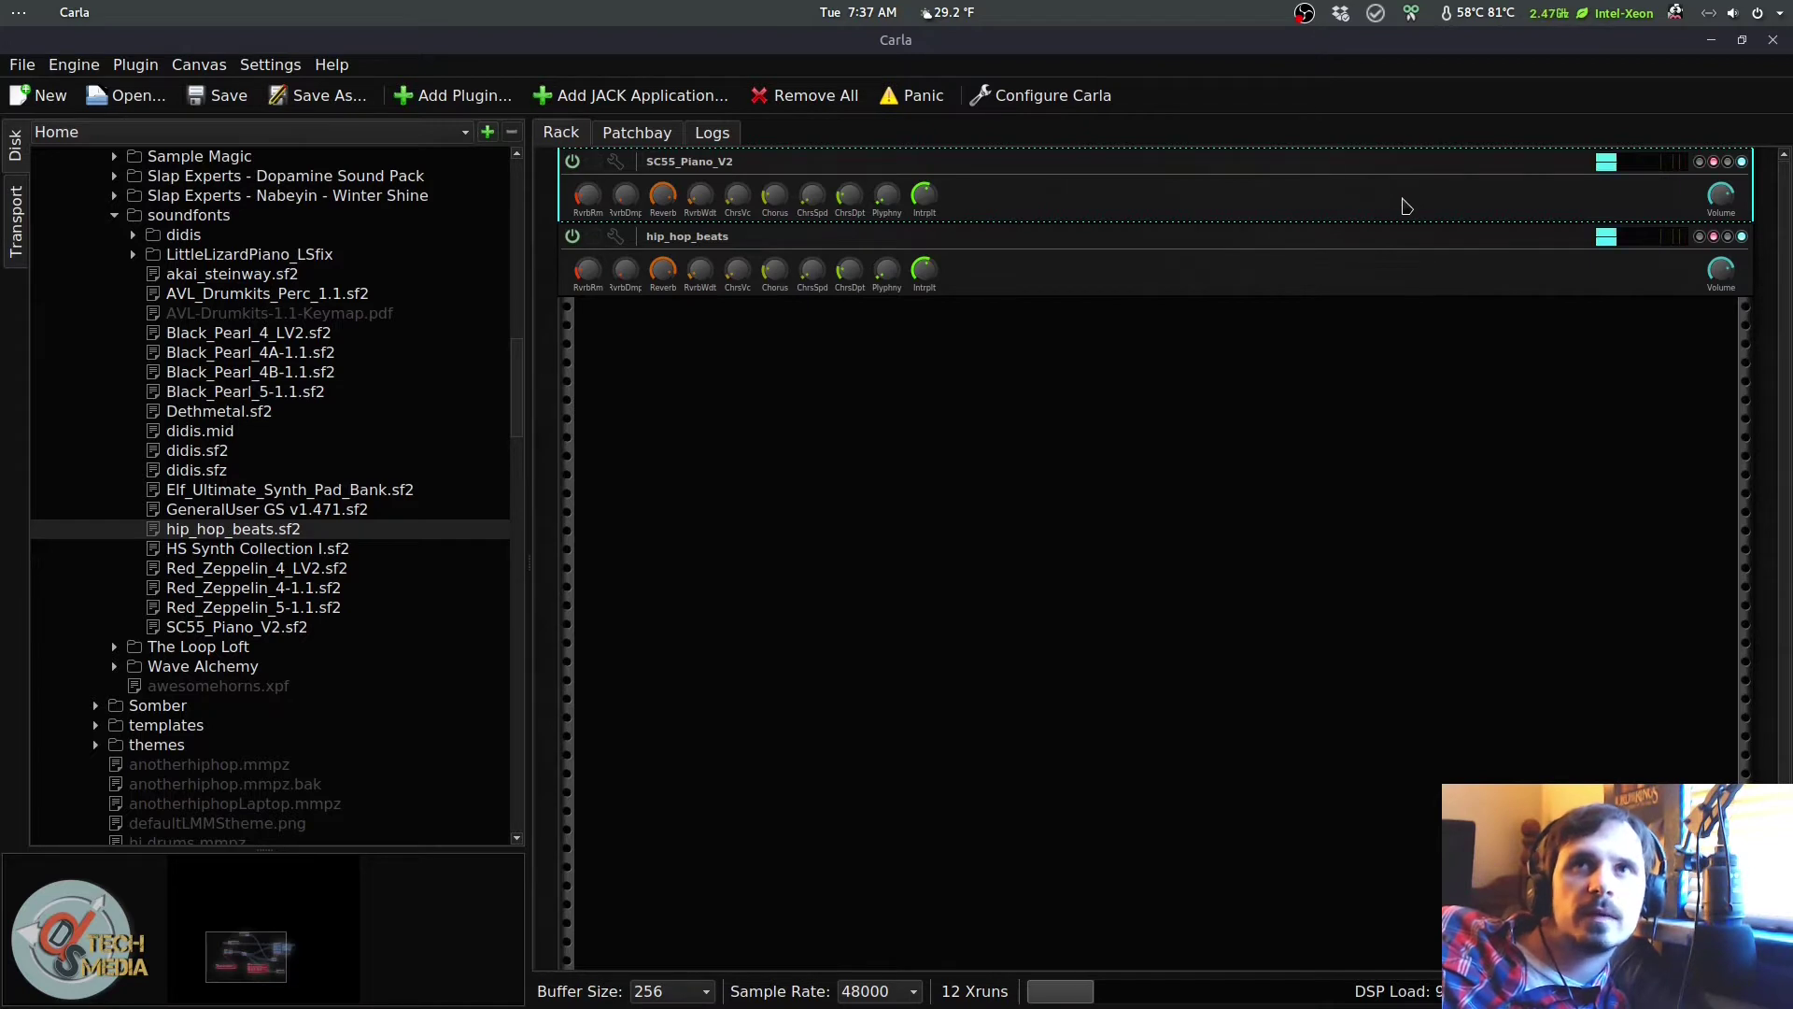
right_click(1408, 205)
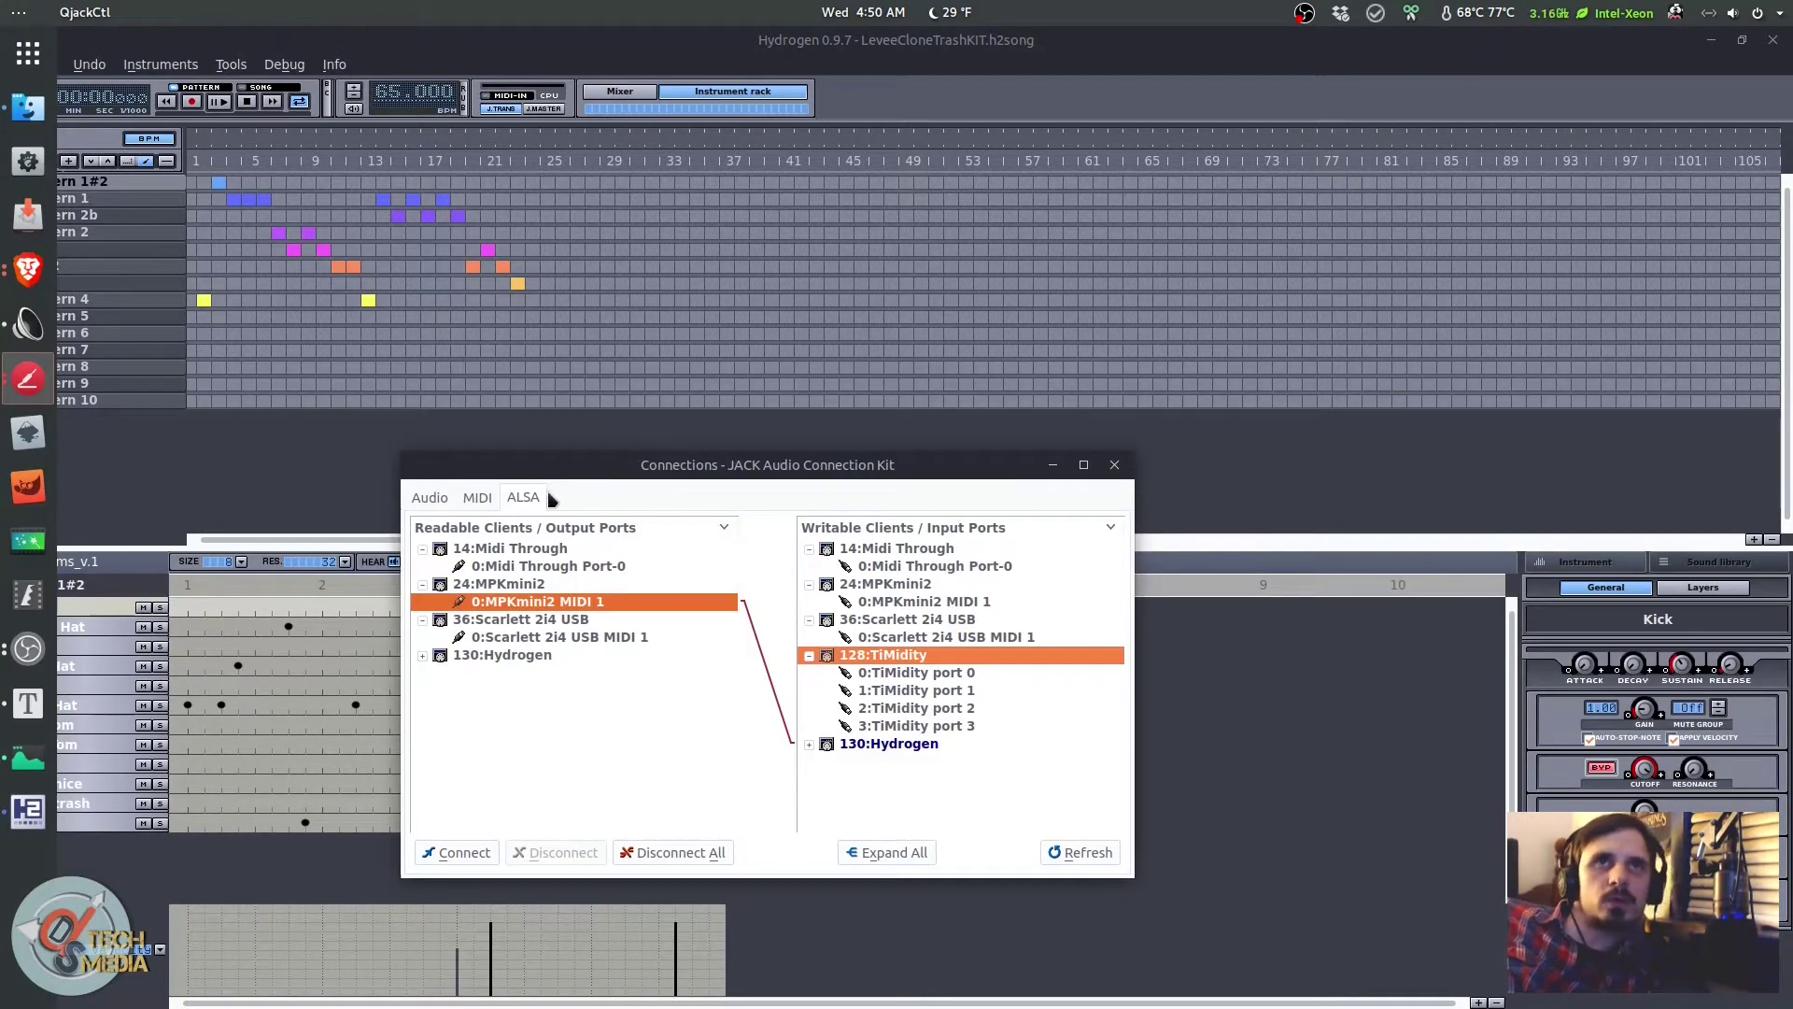
Step: Examine Hydrogen's ALSA input in the Connections window and compare the JACK MIDI and audio connections
click(904, 744)
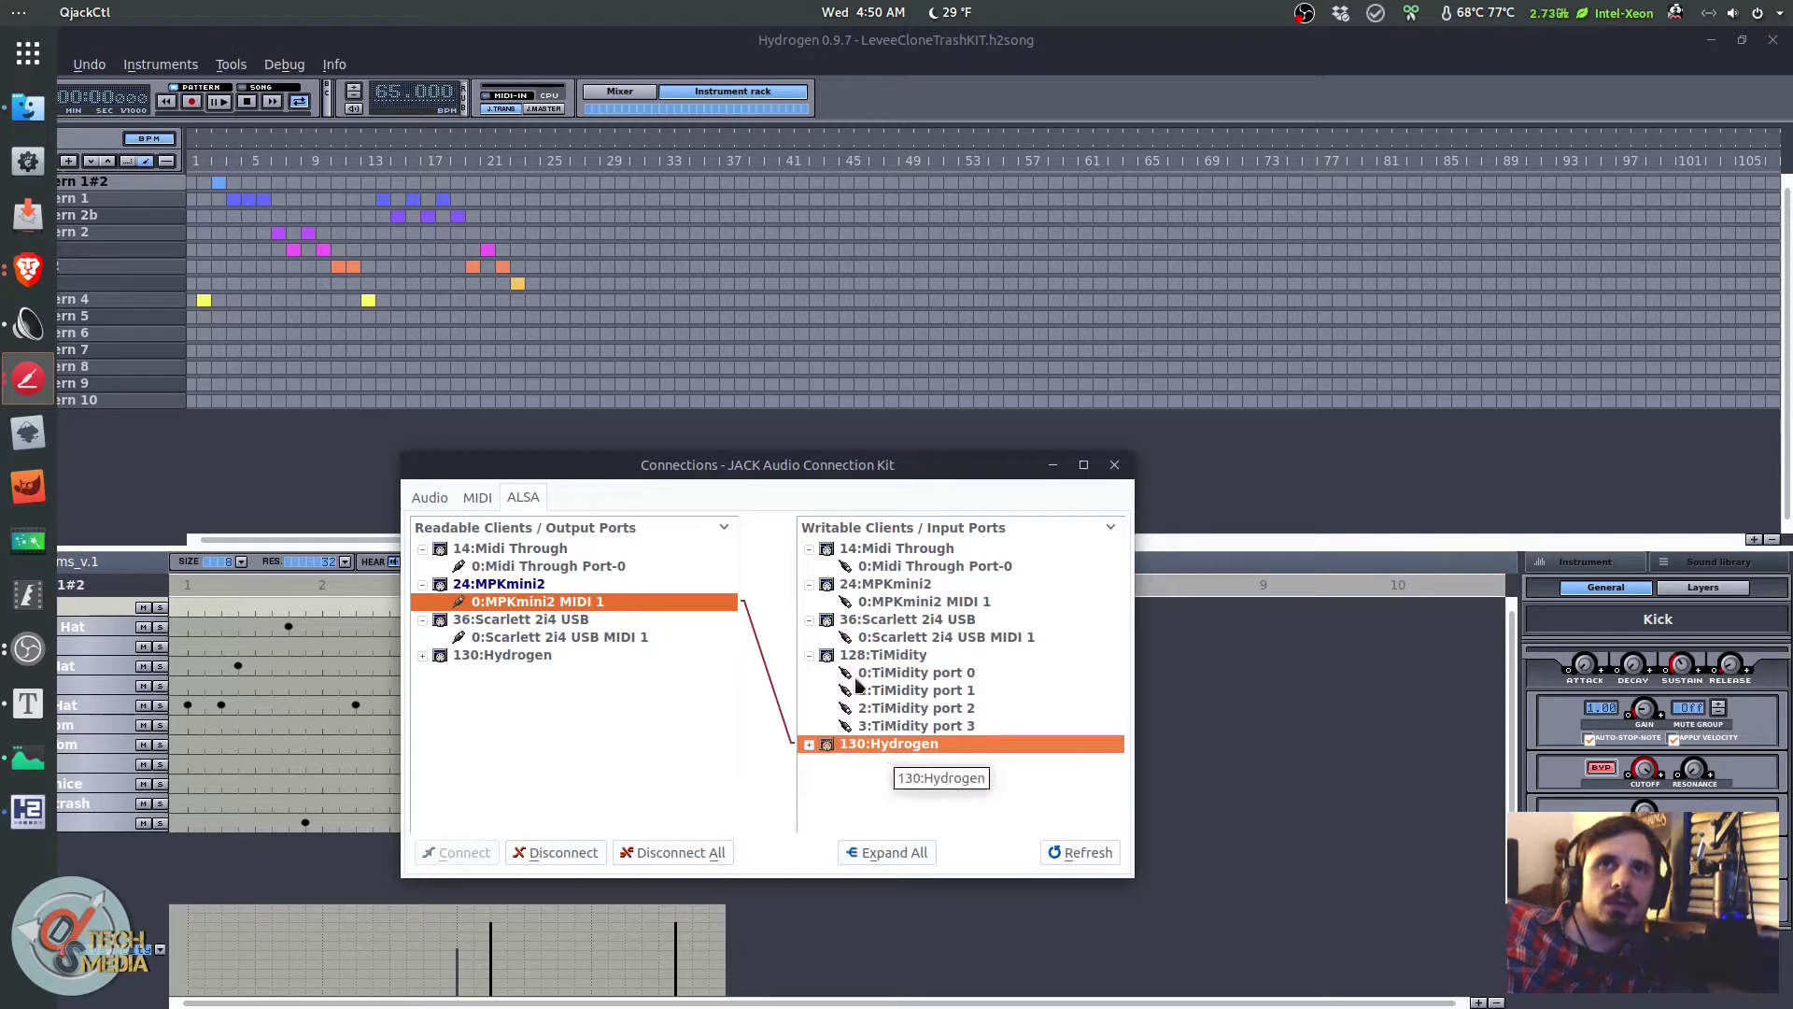
click(477, 497)
click(429, 497)
click(475, 500)
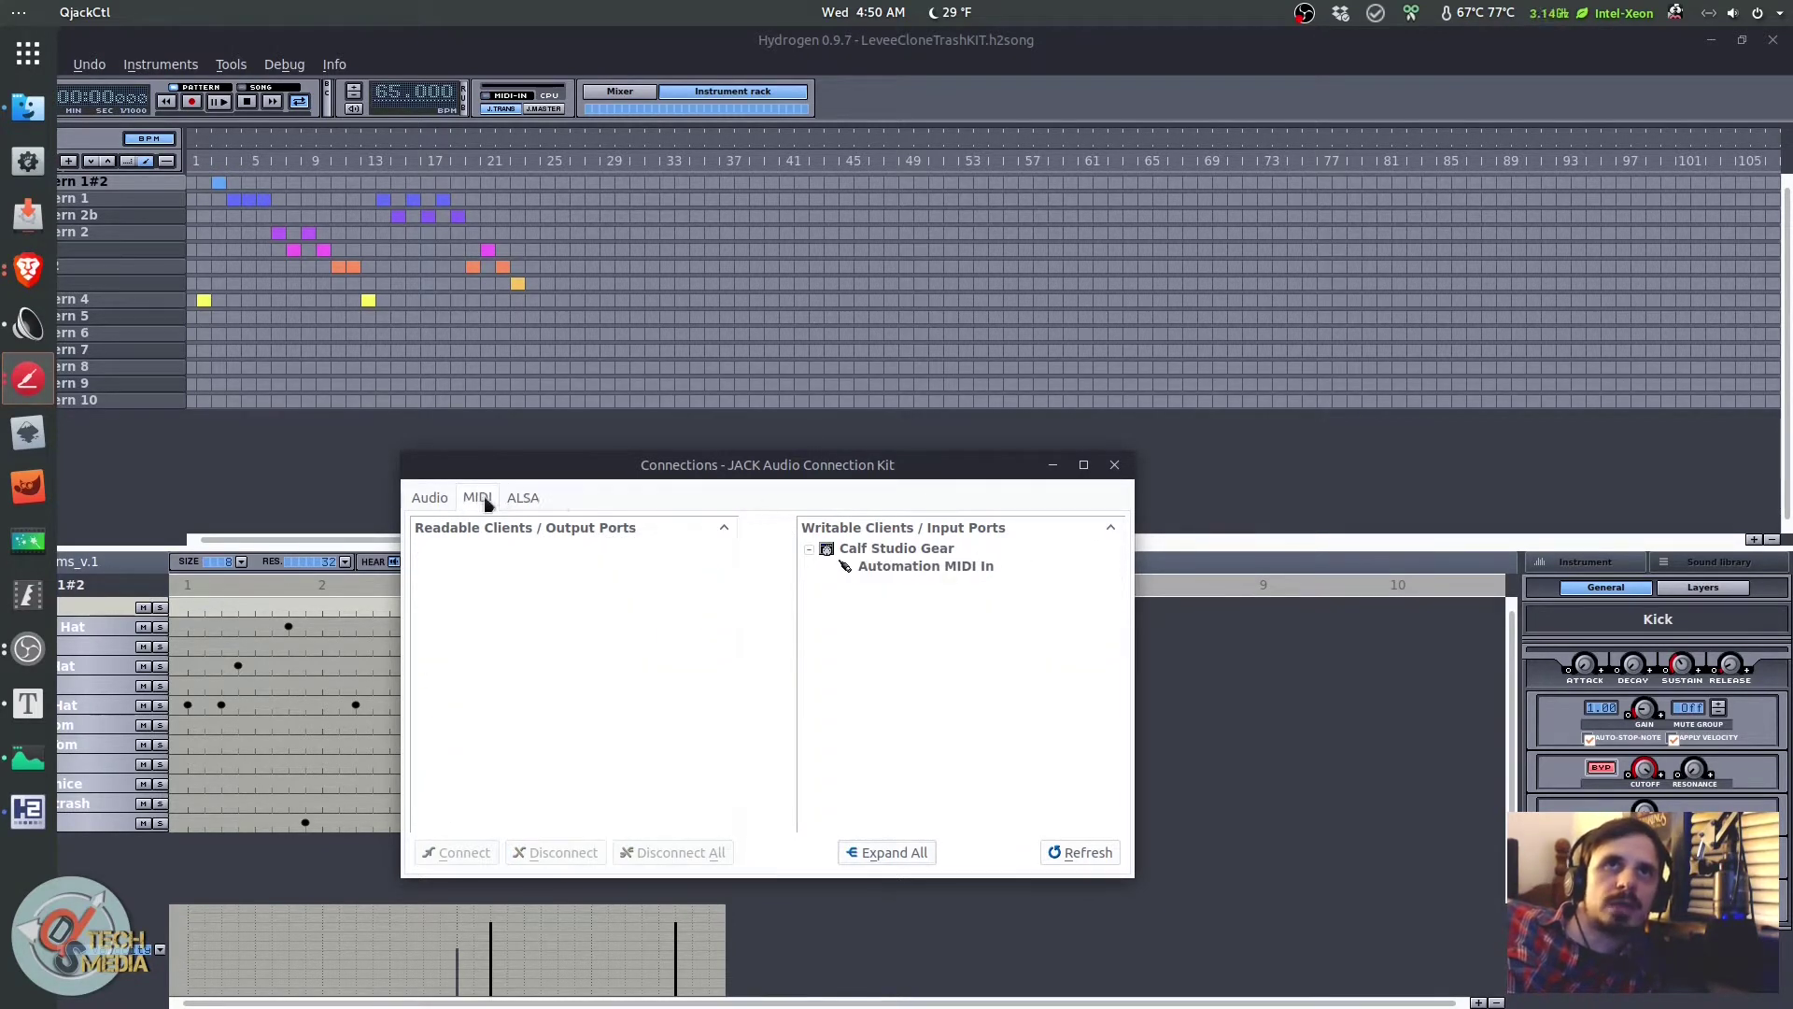
click(431, 500)
Step: Switch to Hydrogen and audition the Kick, Closed Hat and Snare instruments
click(65, 614)
click(62, 625)
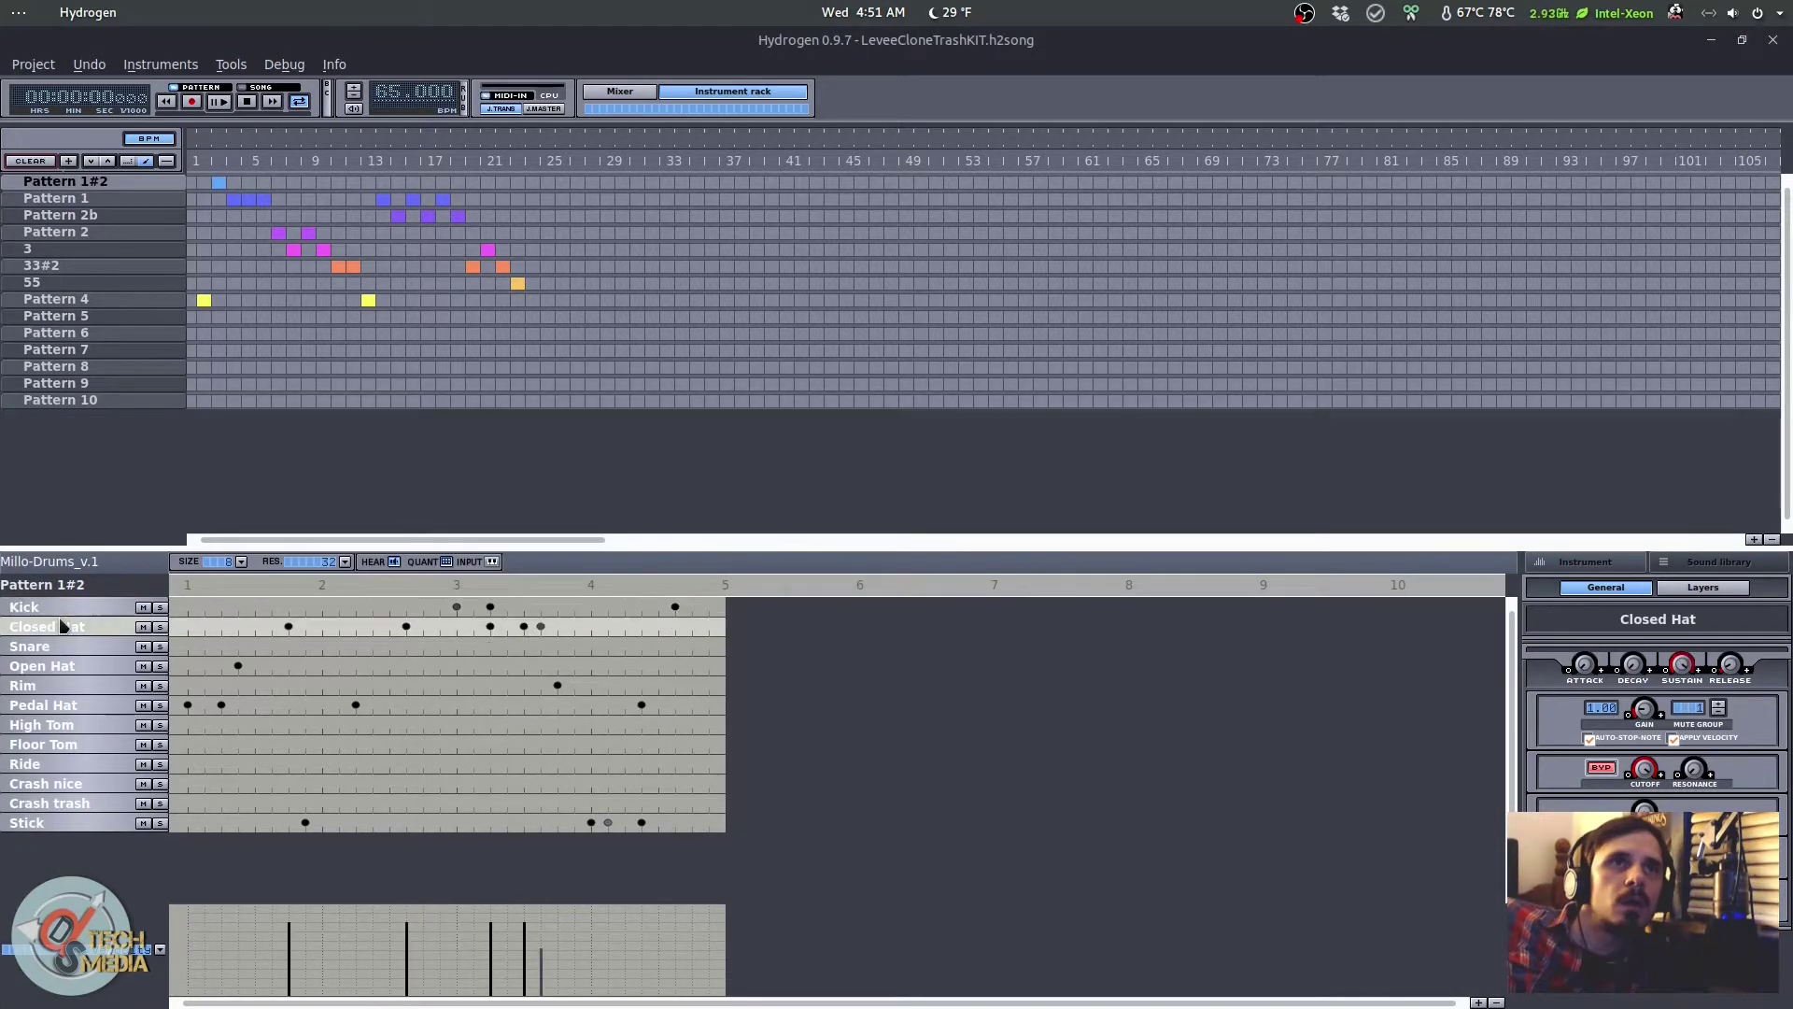
click(57, 651)
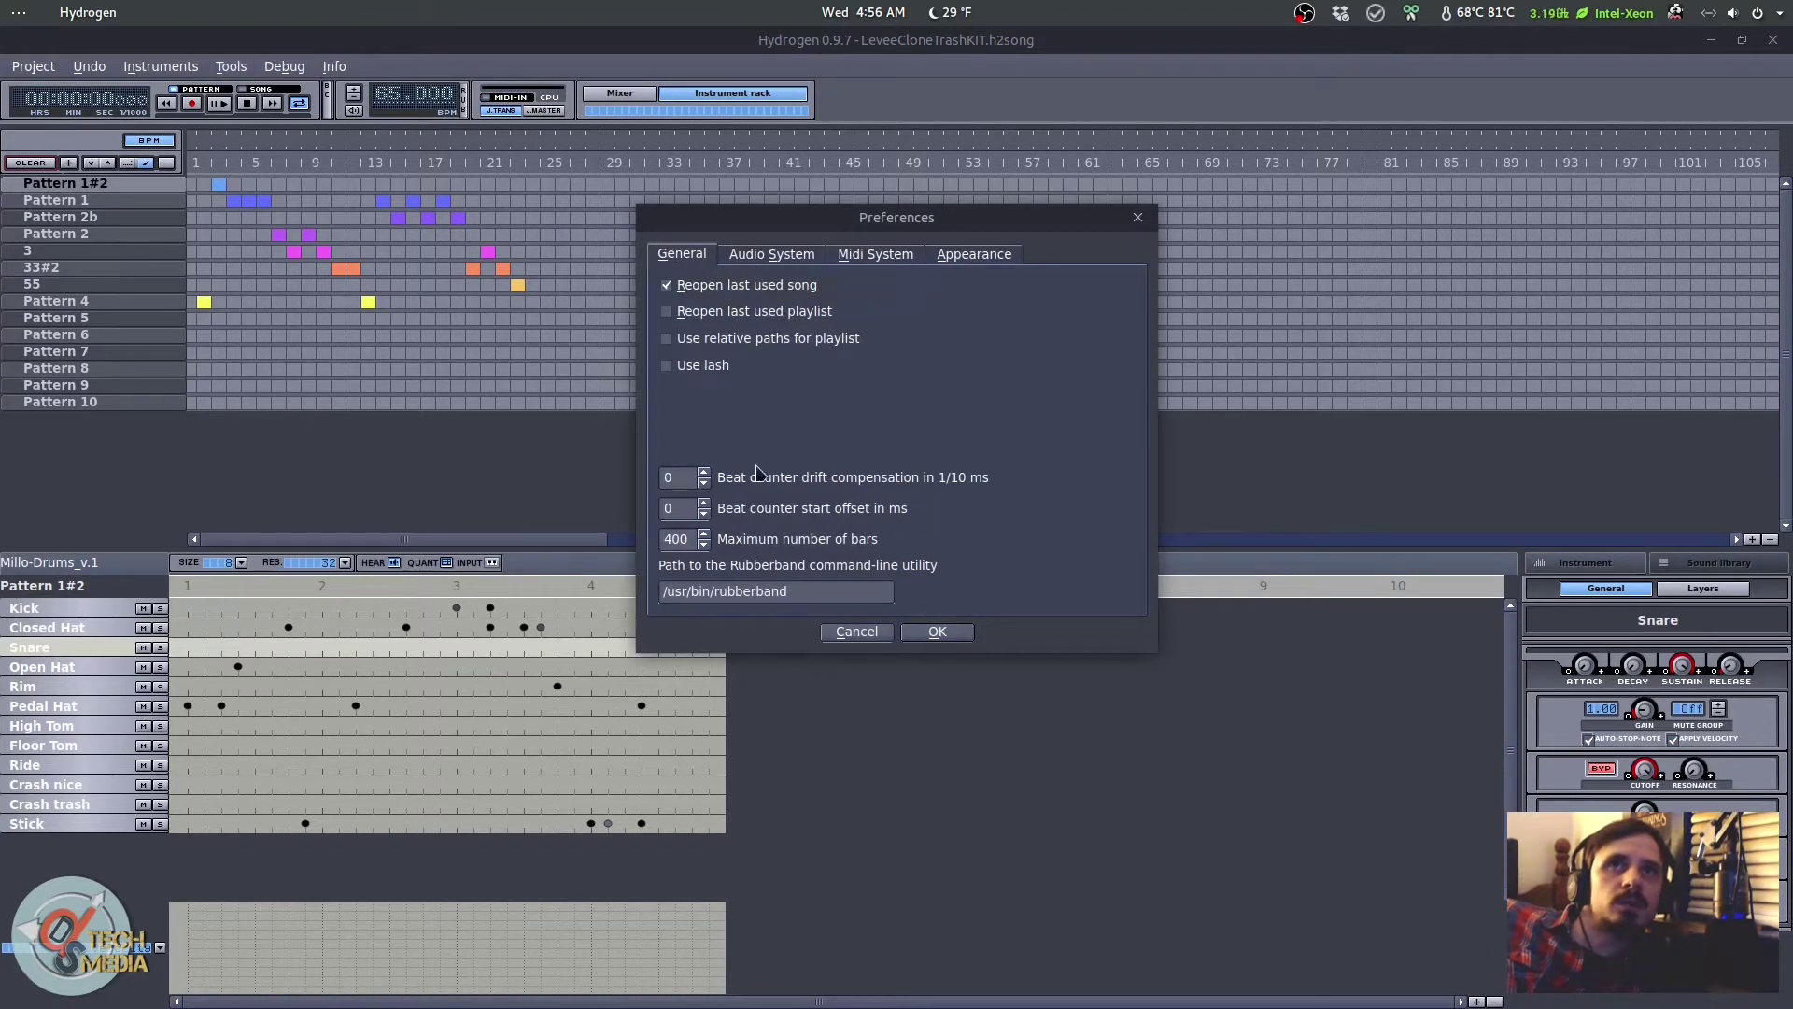
Step: Review Hydrogen's audio driver choices in the Audio System preferences, keeping Jack
click(772, 254)
click(738, 287)
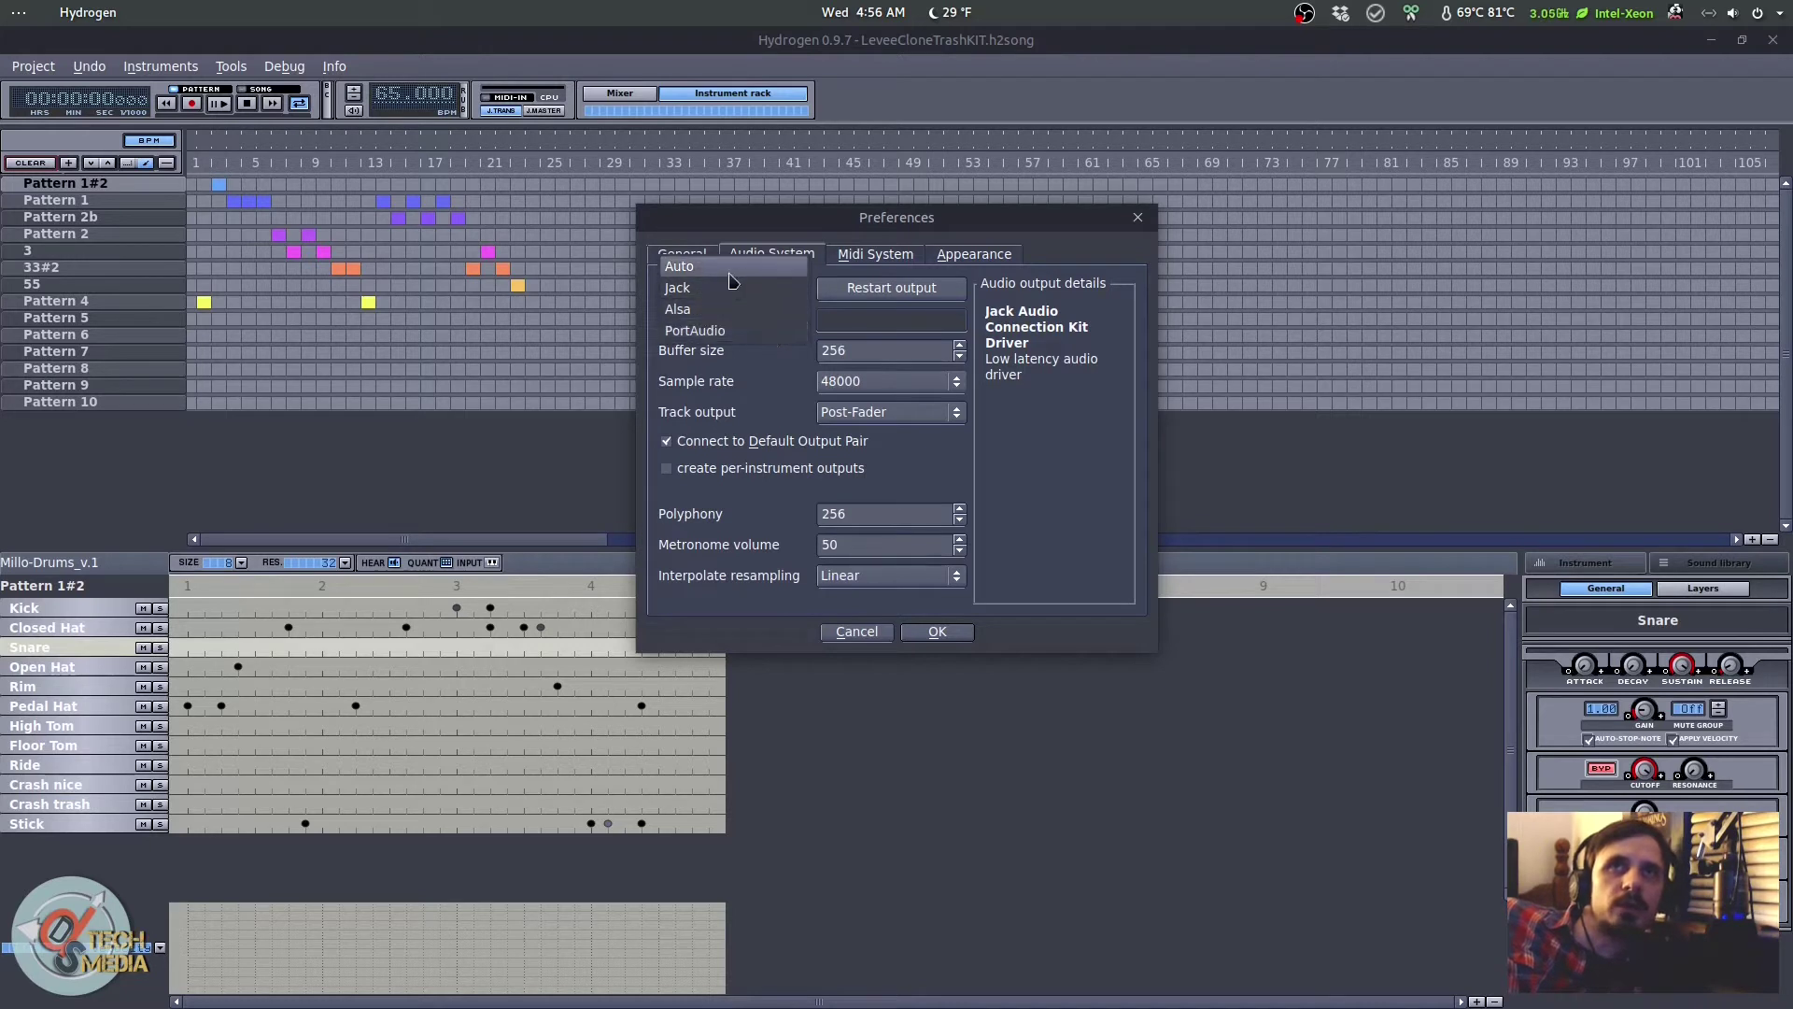
click(765, 225)
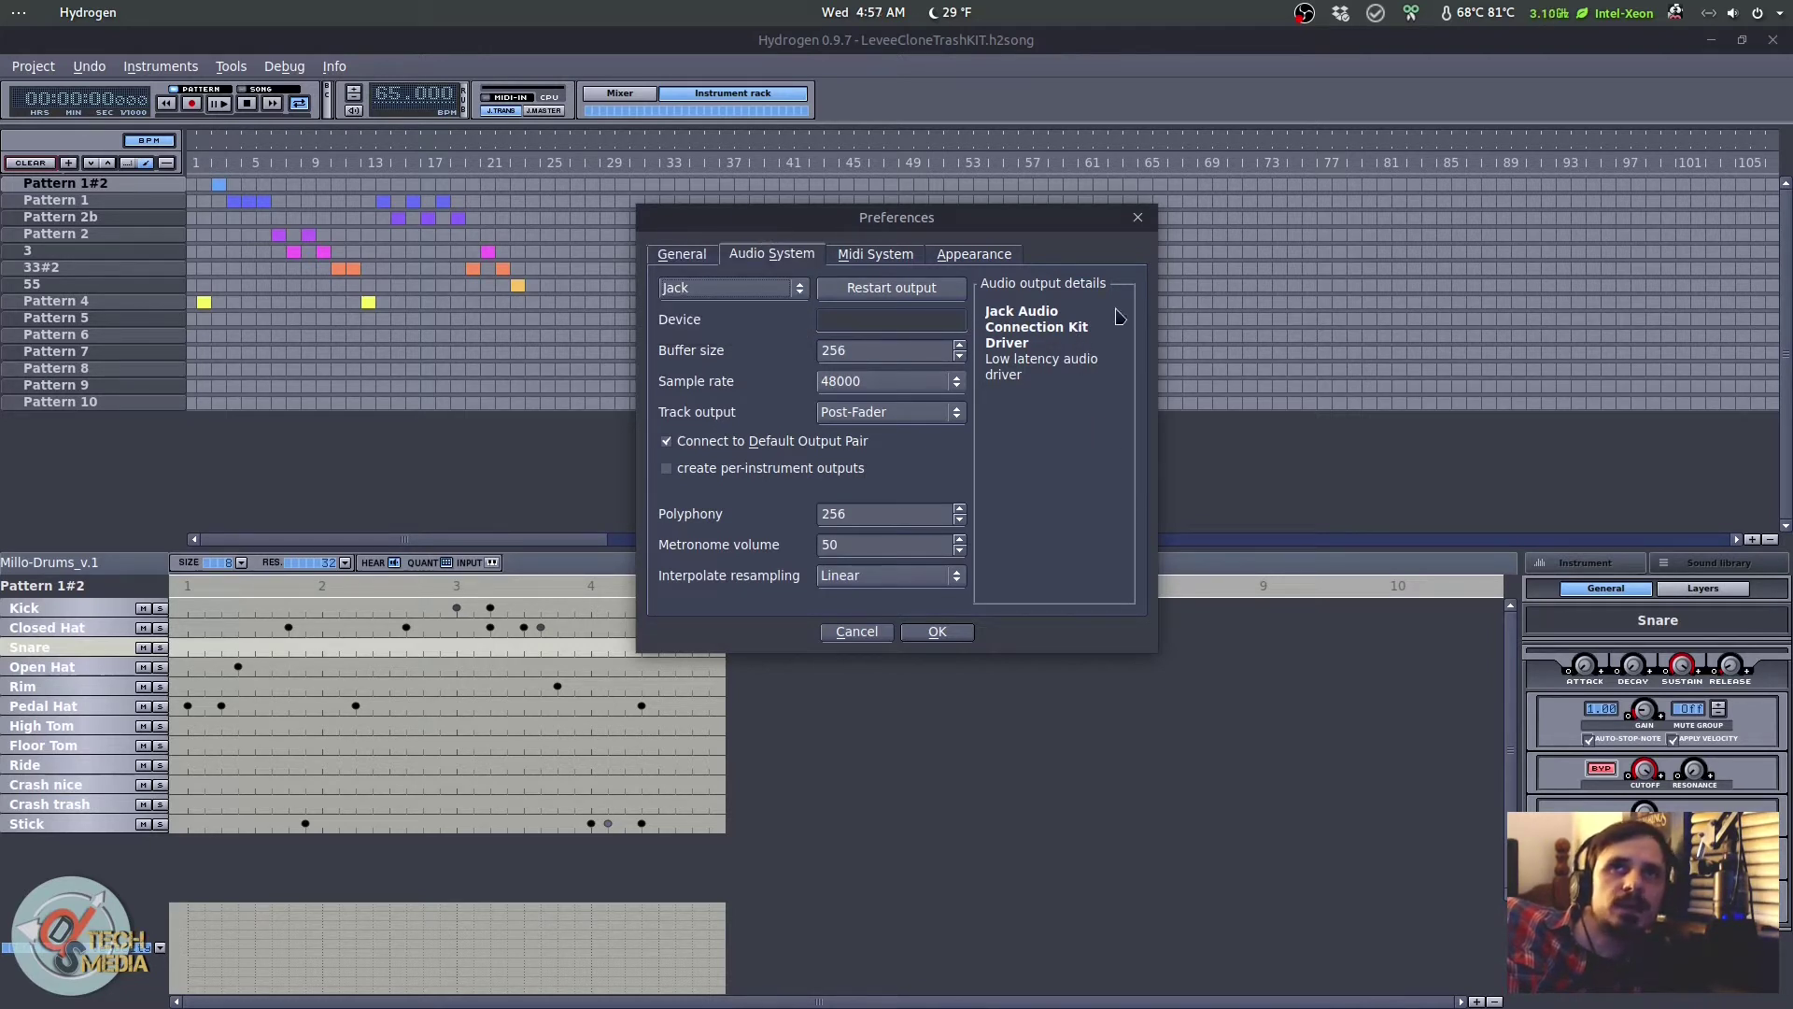
Step: Review the MIDI driver choices in Hydrogen's Midi System preferences, keeping ALSA
click(876, 254)
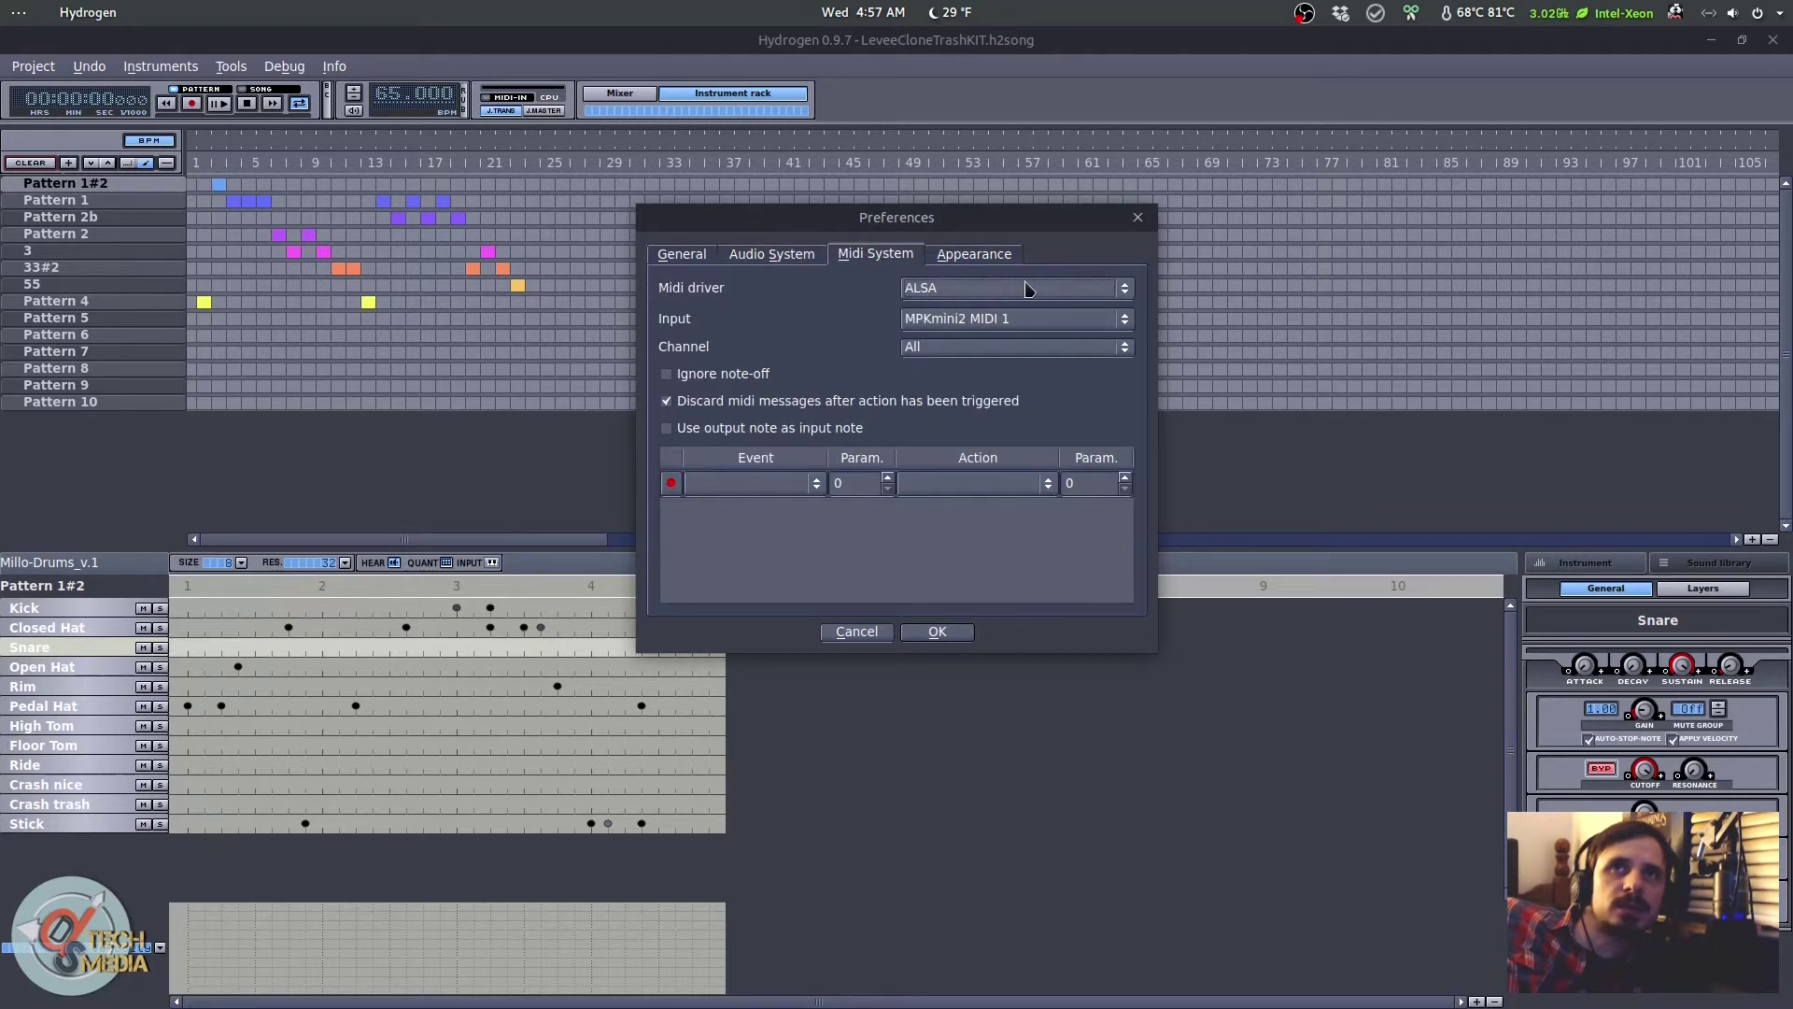
click(904, 291)
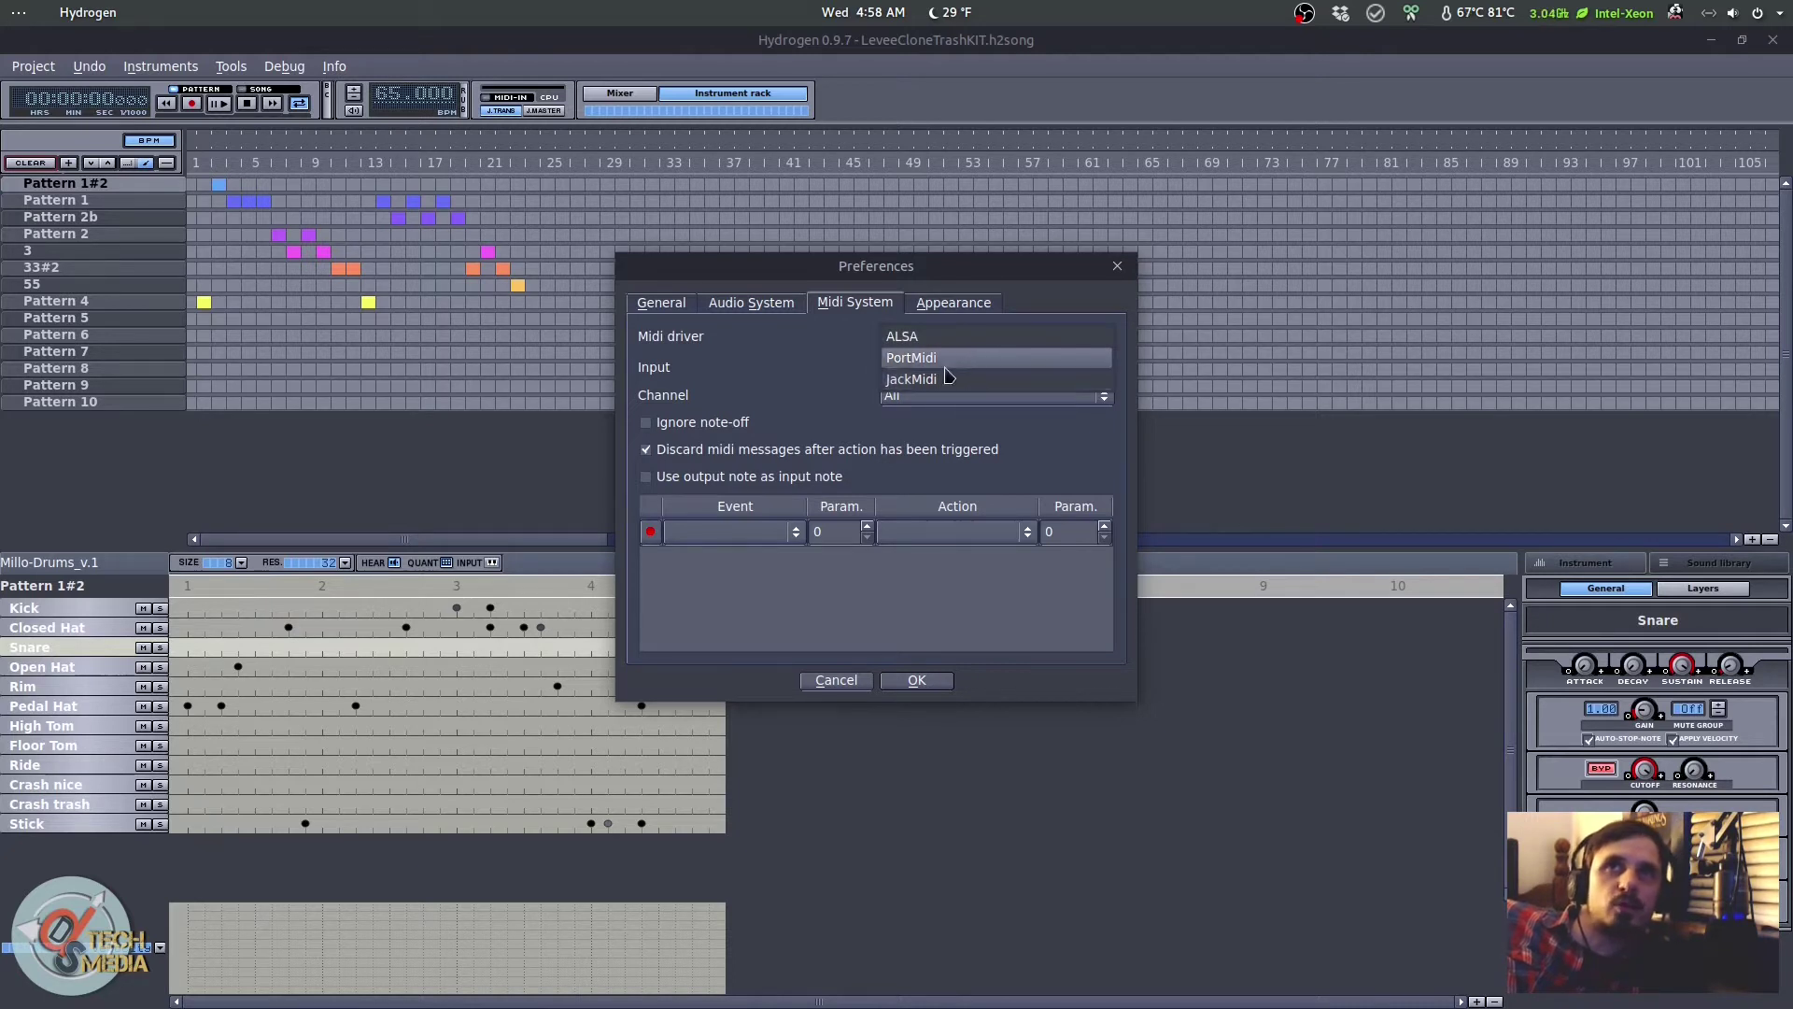
click(828, 282)
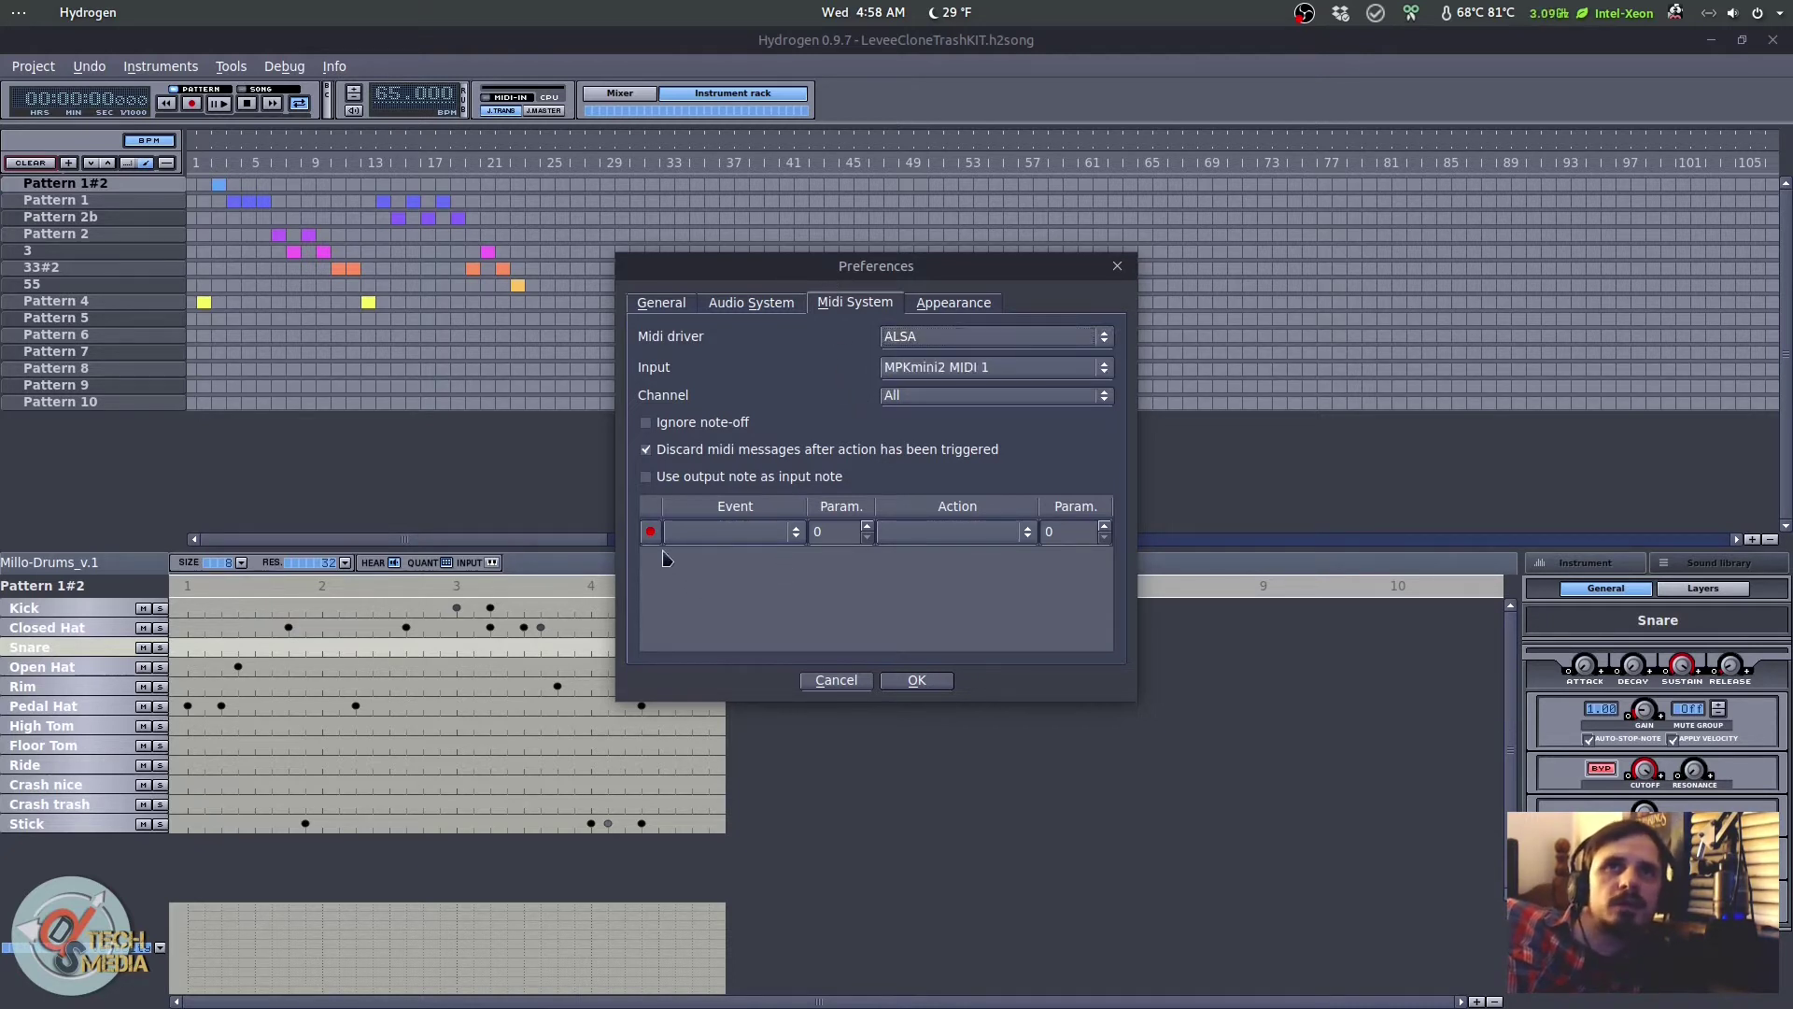
Step: Look through the event and action choices for MIDI mapping, and leave the preferences without saving changes
click(744, 538)
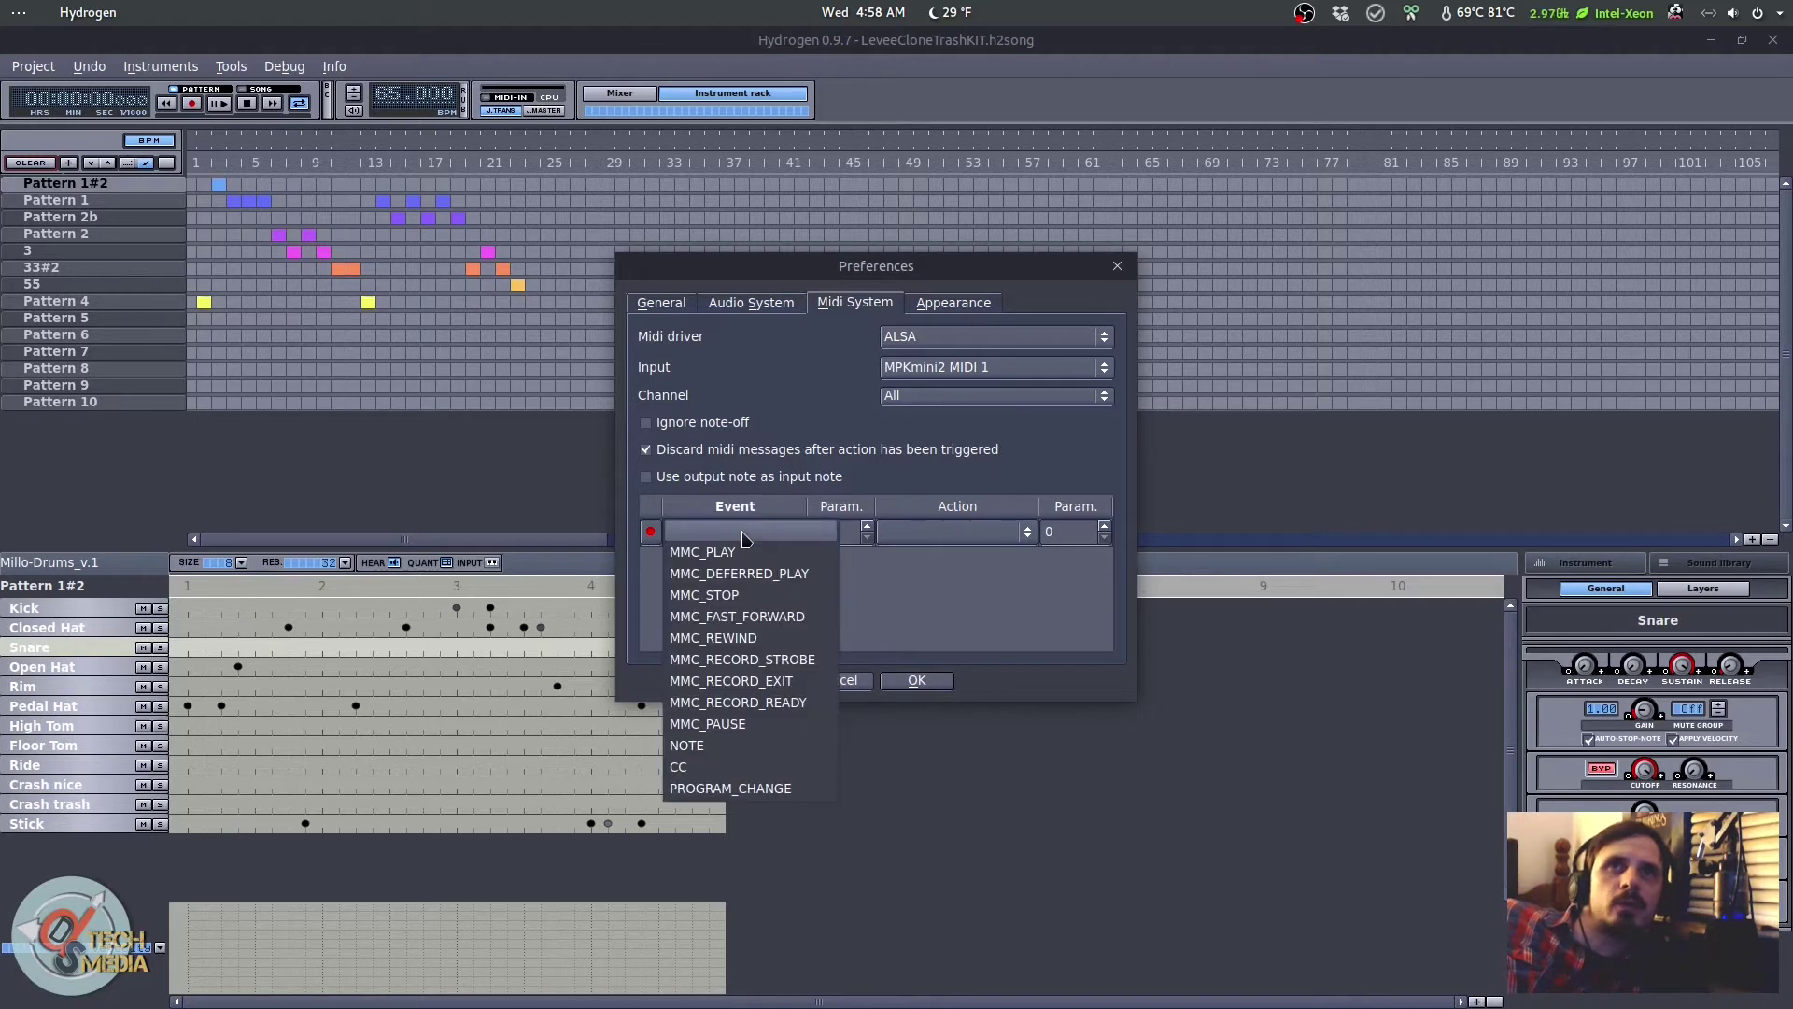
click(992, 537)
click(682, 652)
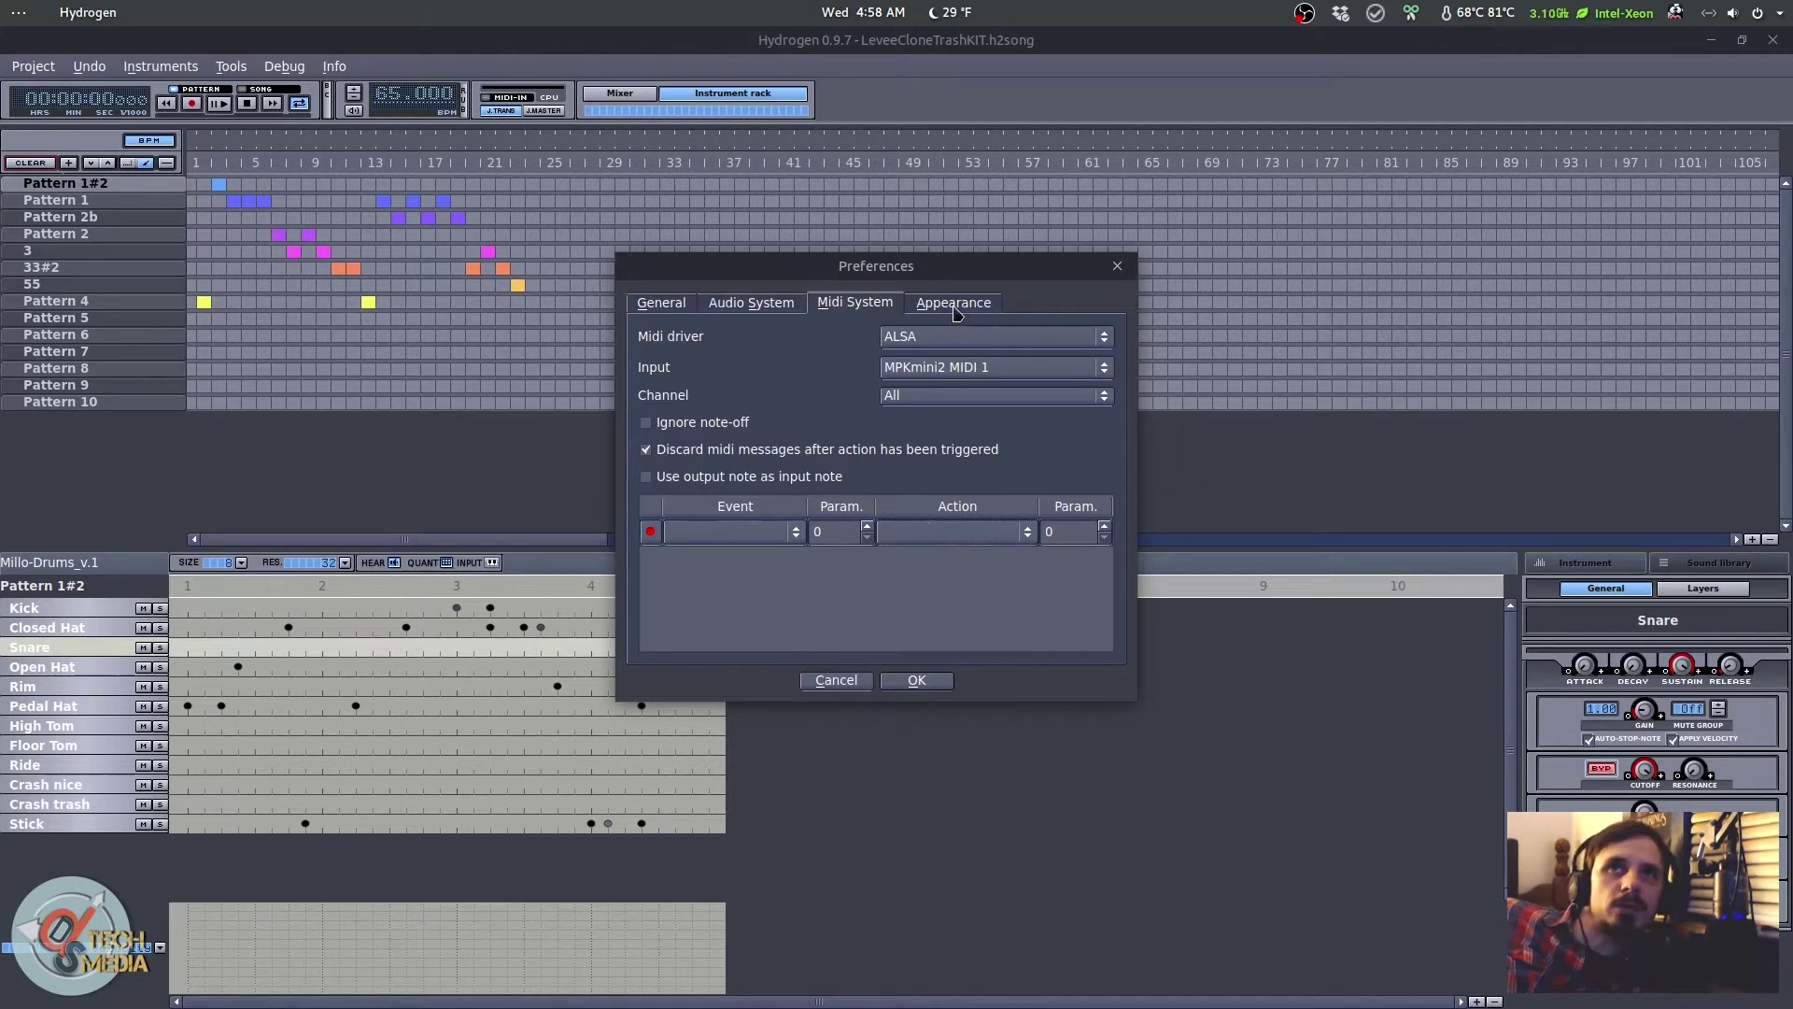
click(835, 680)
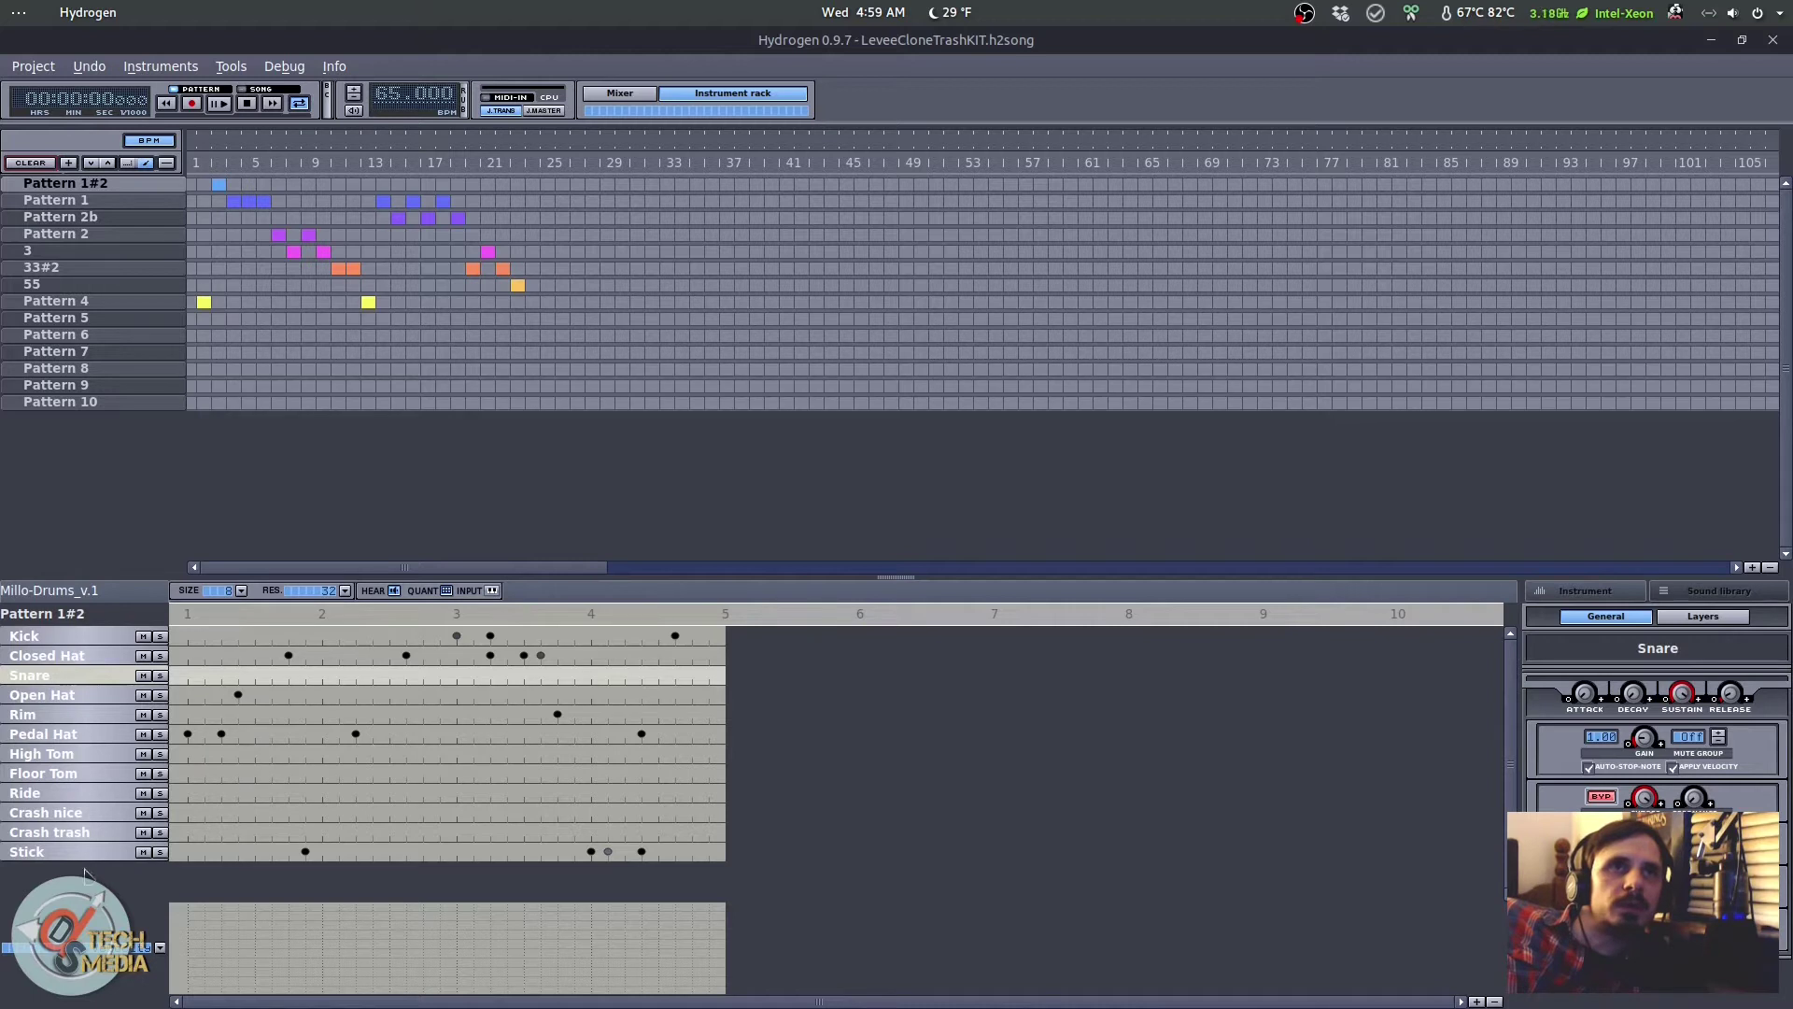
Step: Audition the Kick, Closed Hat, Snare, Open Hat and Pedal Hat instruments in Pattern 1#2
click(80, 638)
click(78, 656)
click(74, 675)
click(73, 694)
click(75, 734)
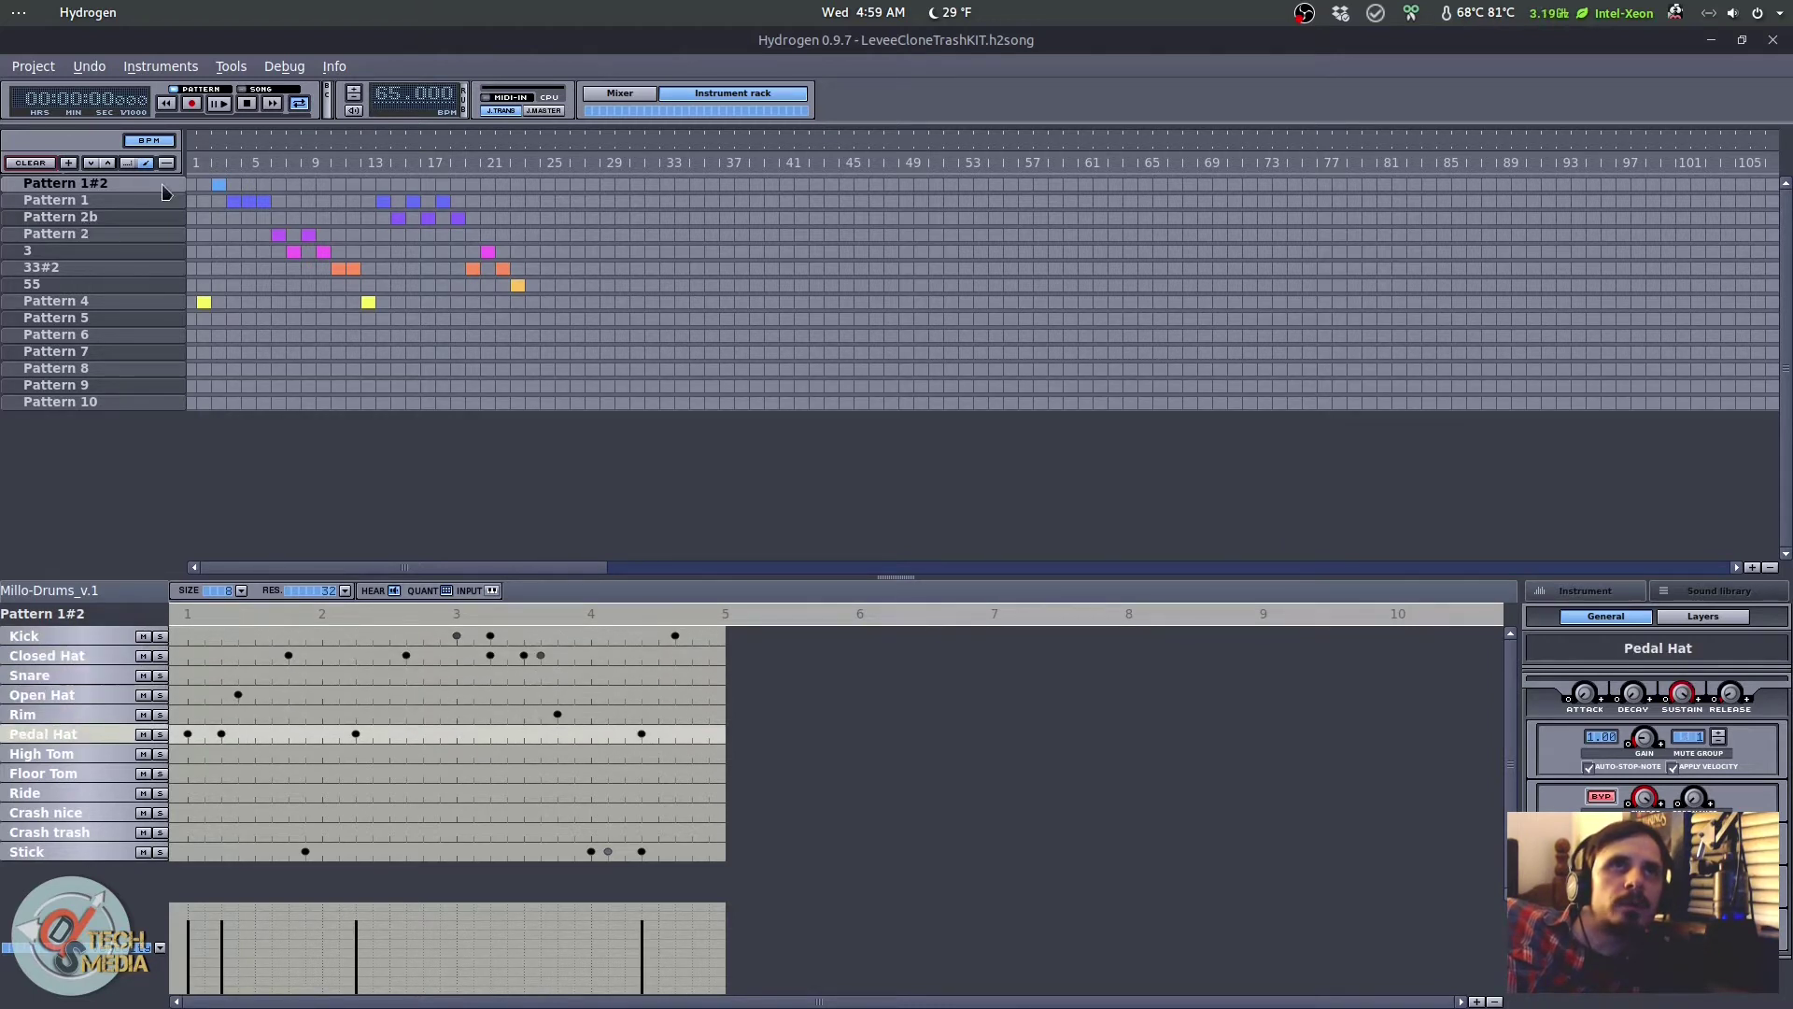
Step: Inspect the drum notes of Pattern 1, Pattern 2b, Pattern 2, 33#2 and 55 in turn
click(106, 204)
click(107, 218)
click(109, 229)
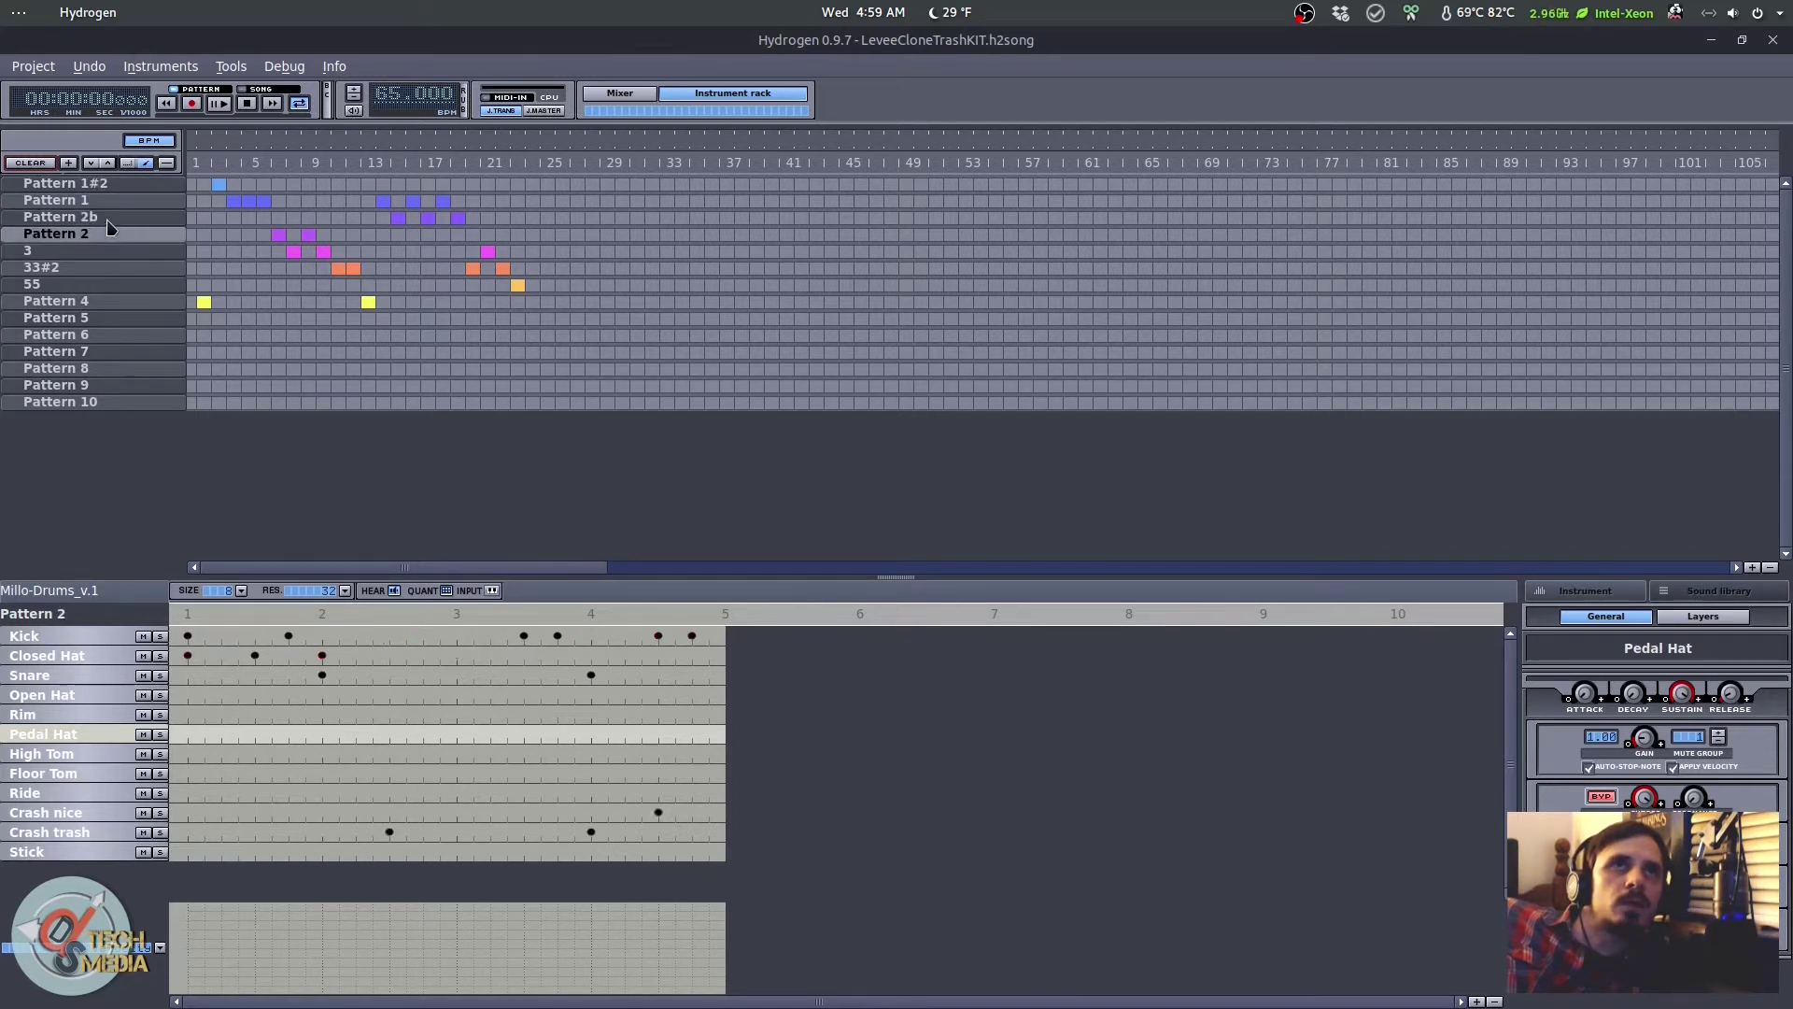
click(121, 268)
click(131, 284)
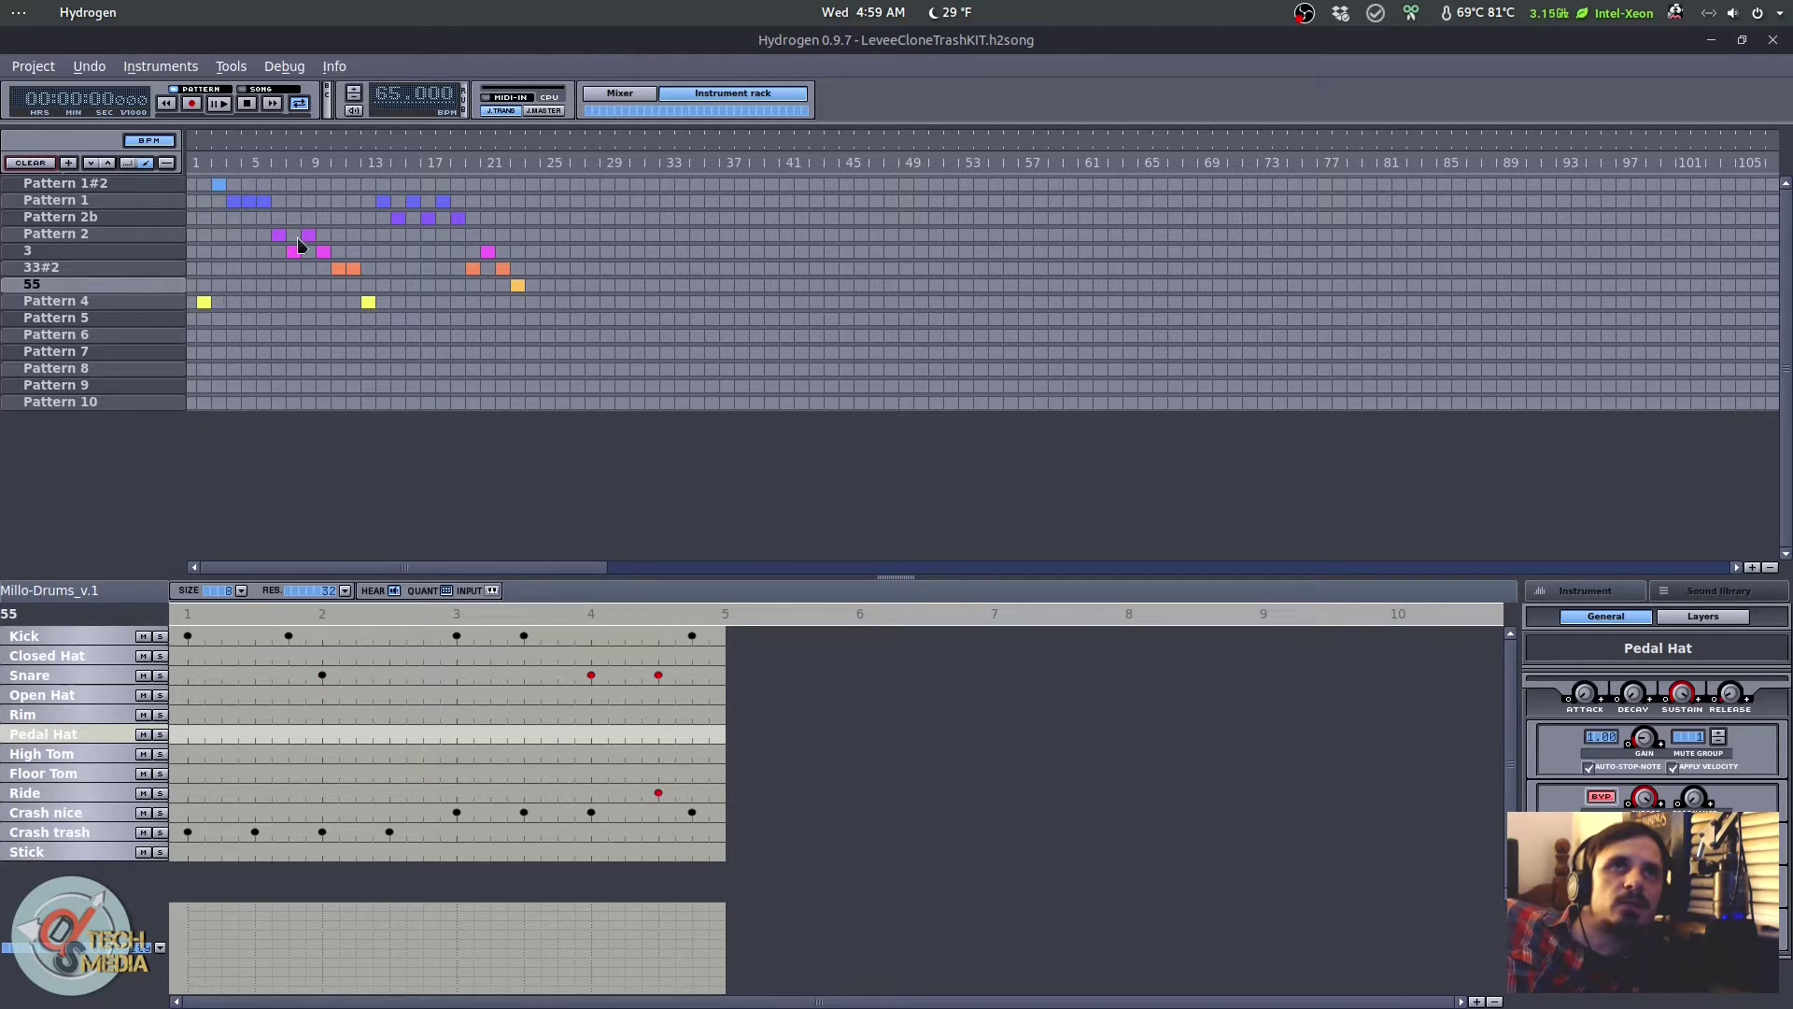
Step: Add three extra Kick notes within the first beat of pattern 55 and play the pattern
click(84, 656)
click(241, 591)
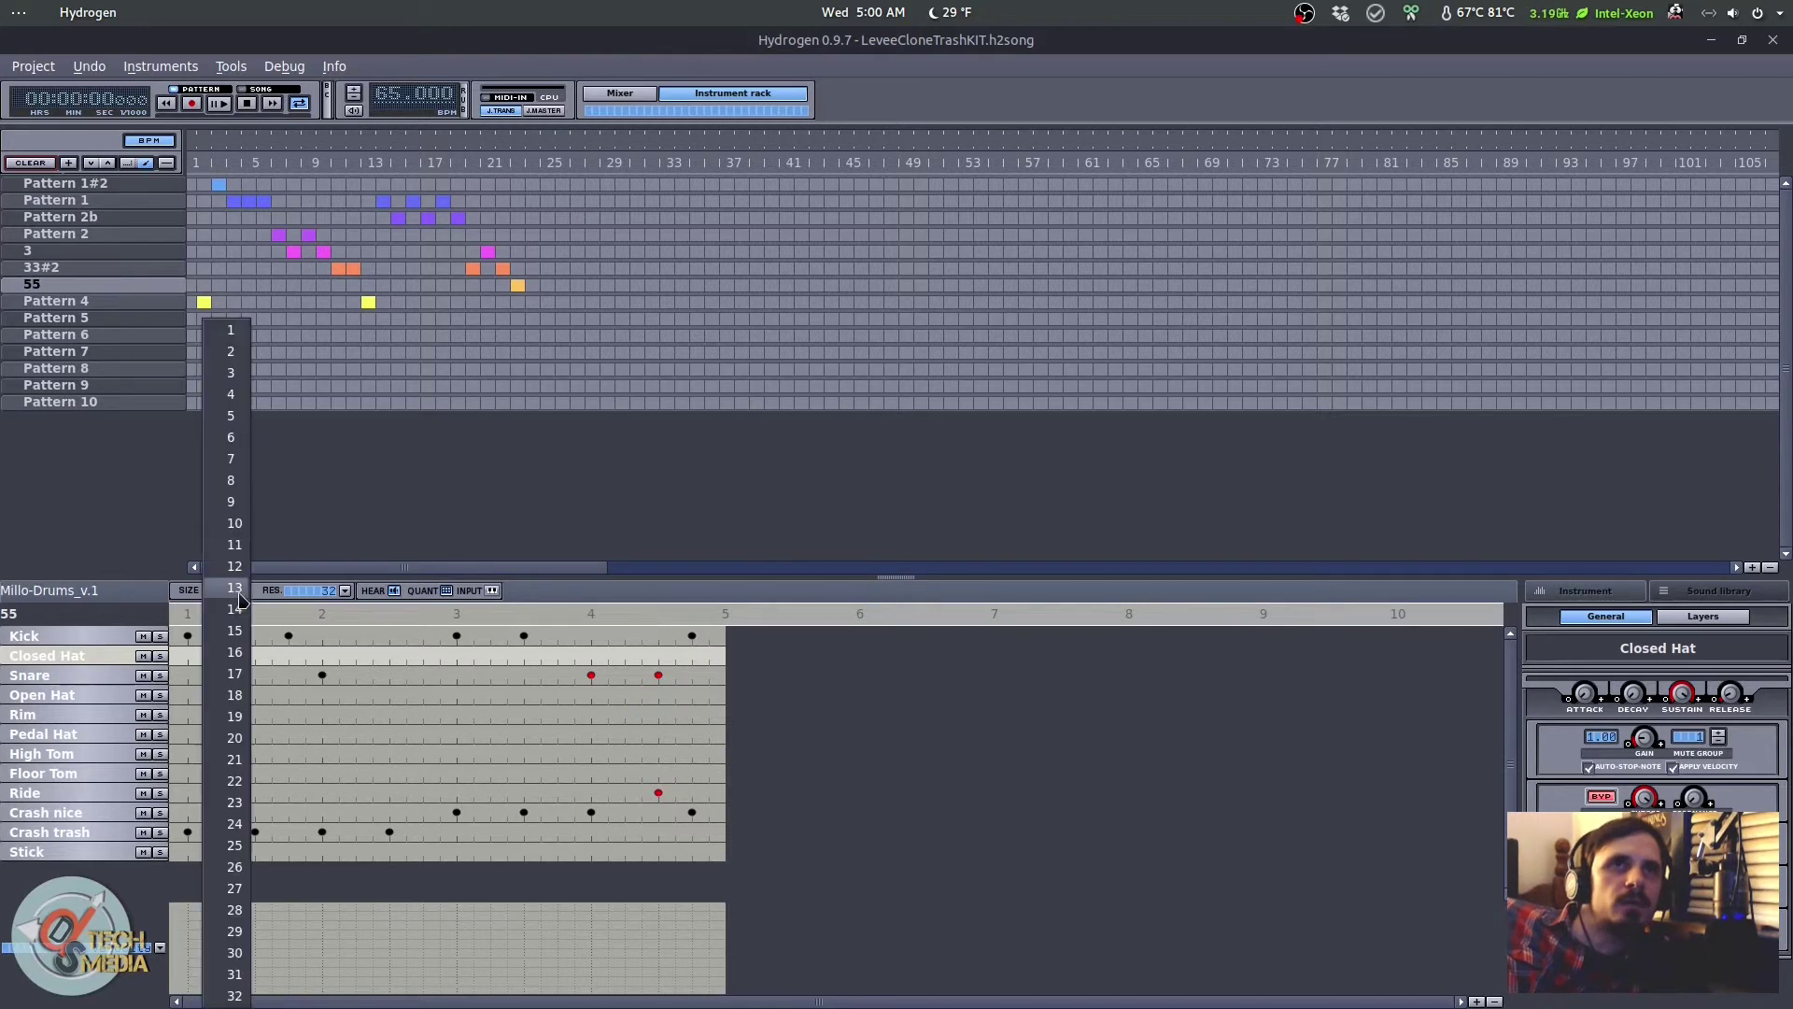
click(204, 636)
click(221, 636)
click(217, 105)
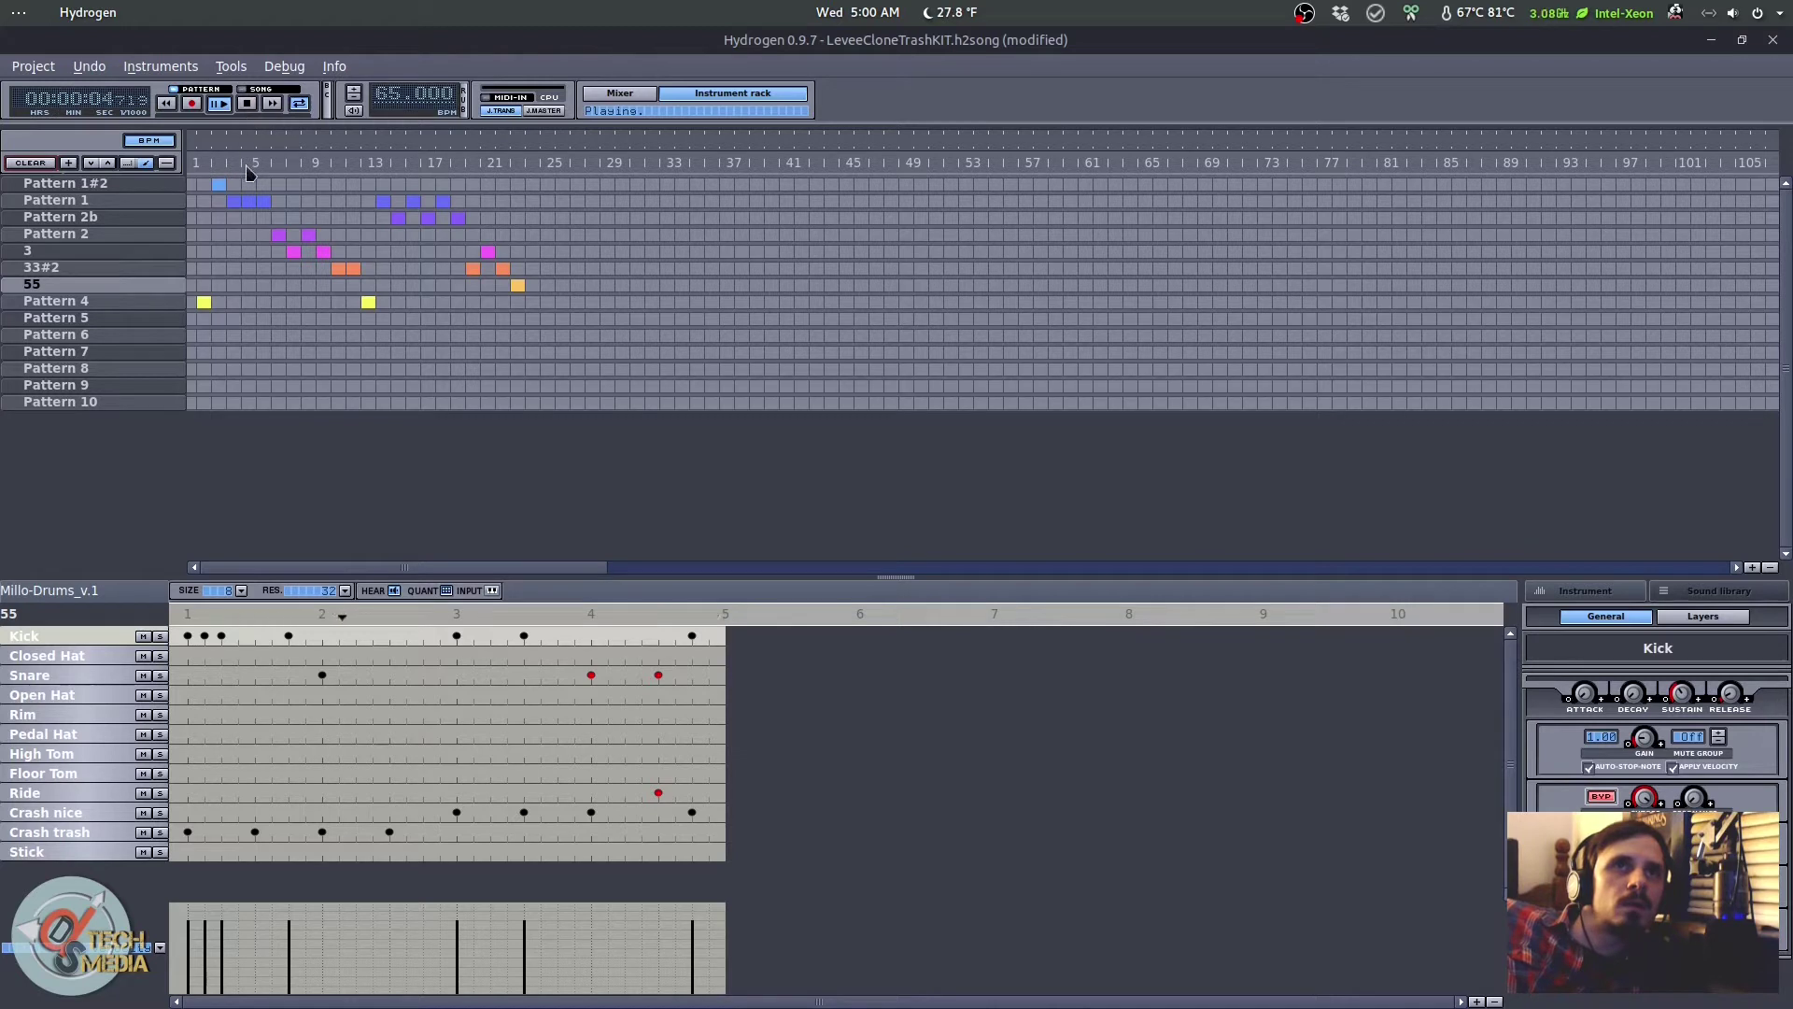
click(254, 639)
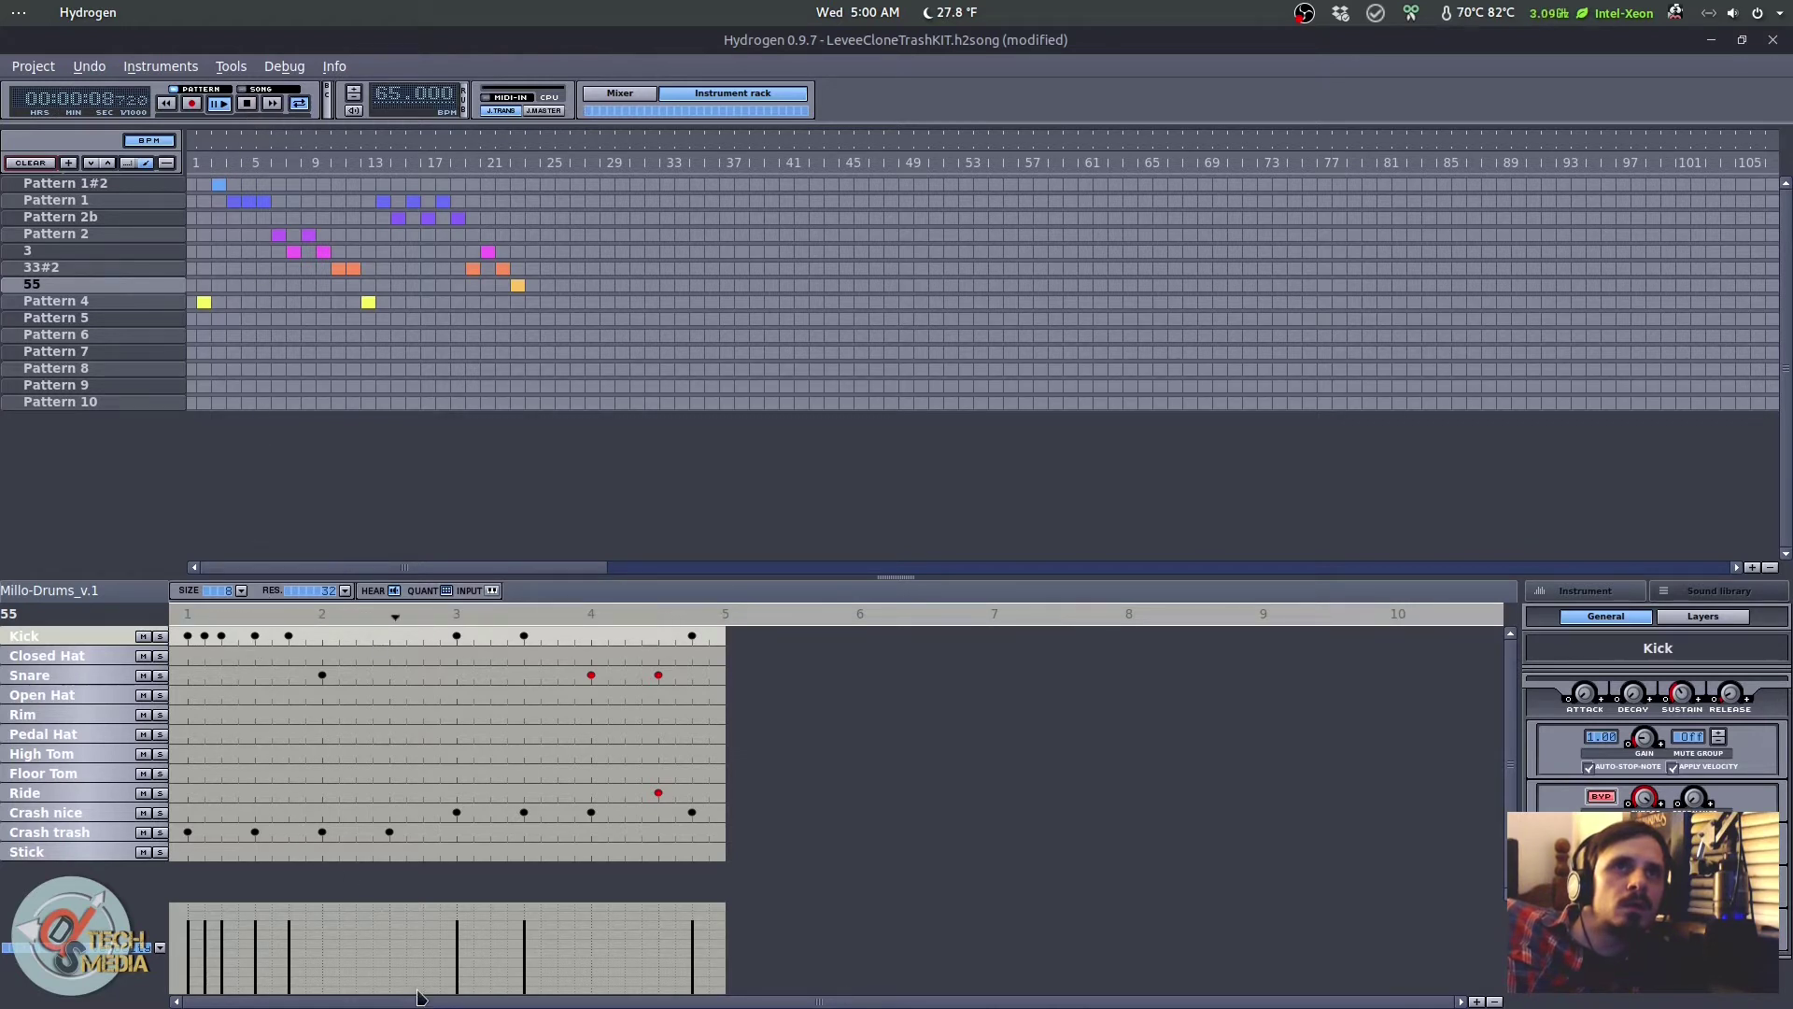
Step: Look through the pattern size choices and try a longer pattern 55, returning it to size 8
click(241, 591)
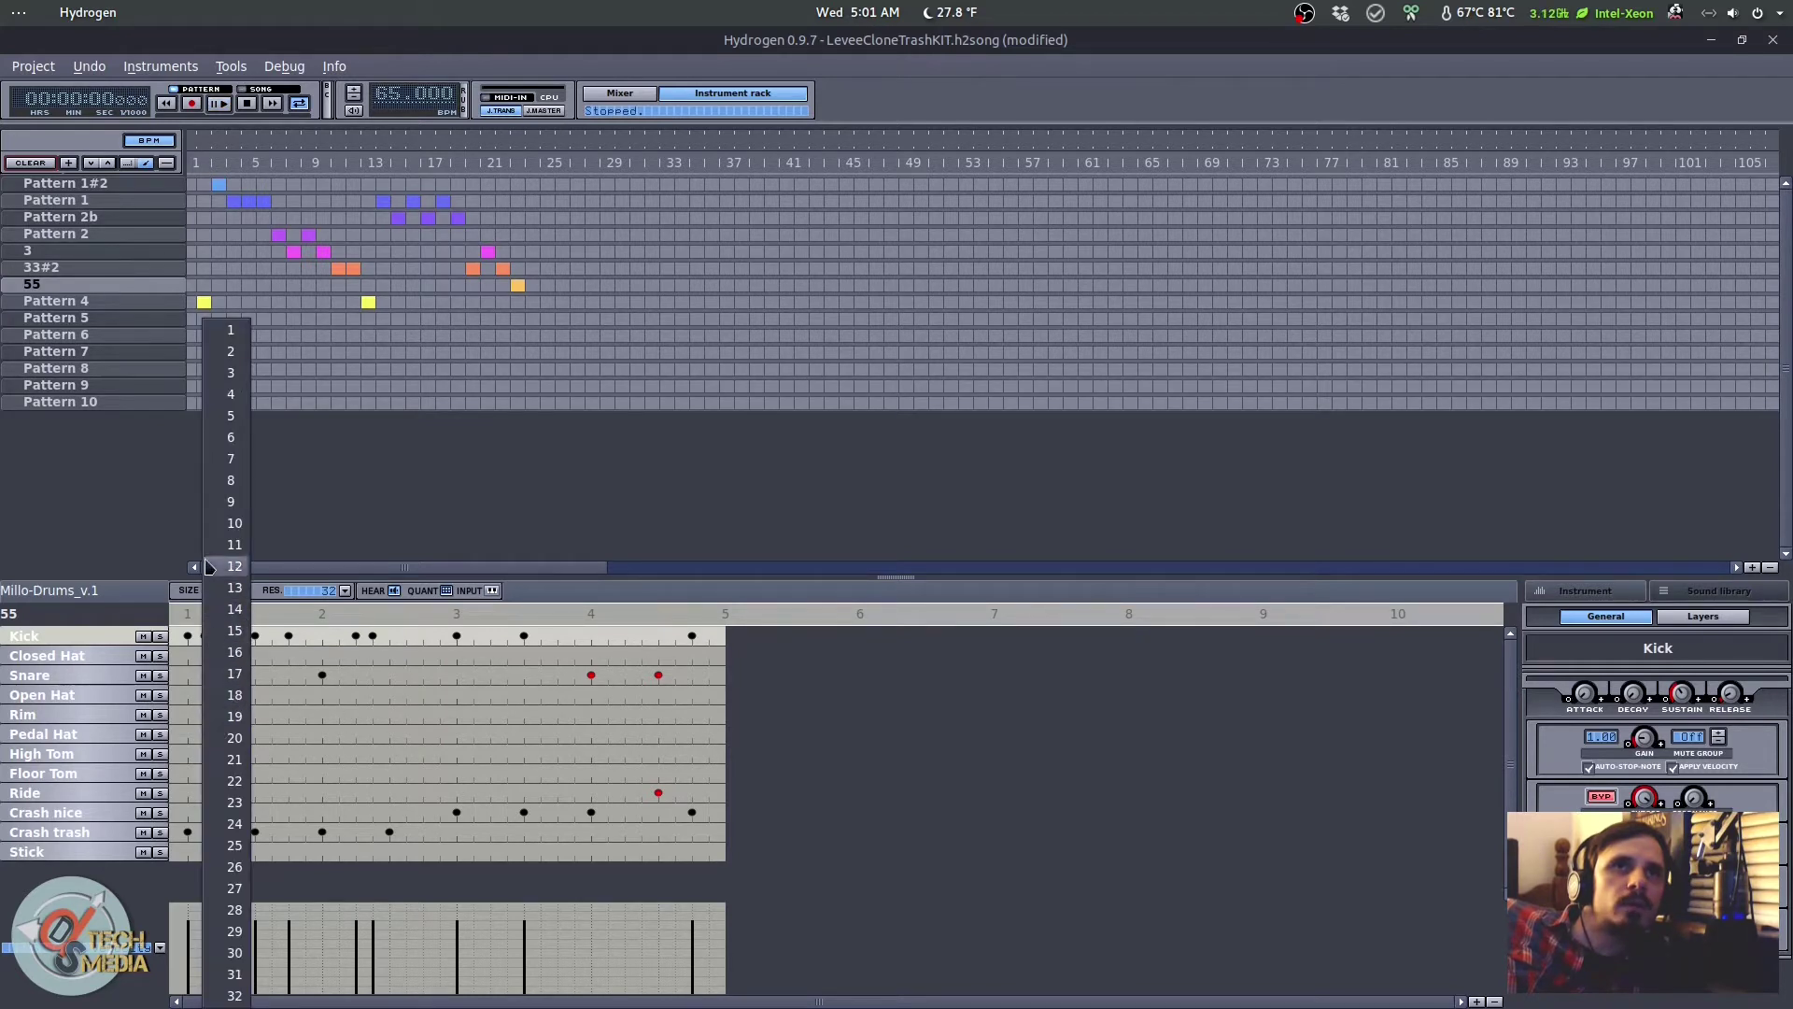
click(365, 504)
click(241, 590)
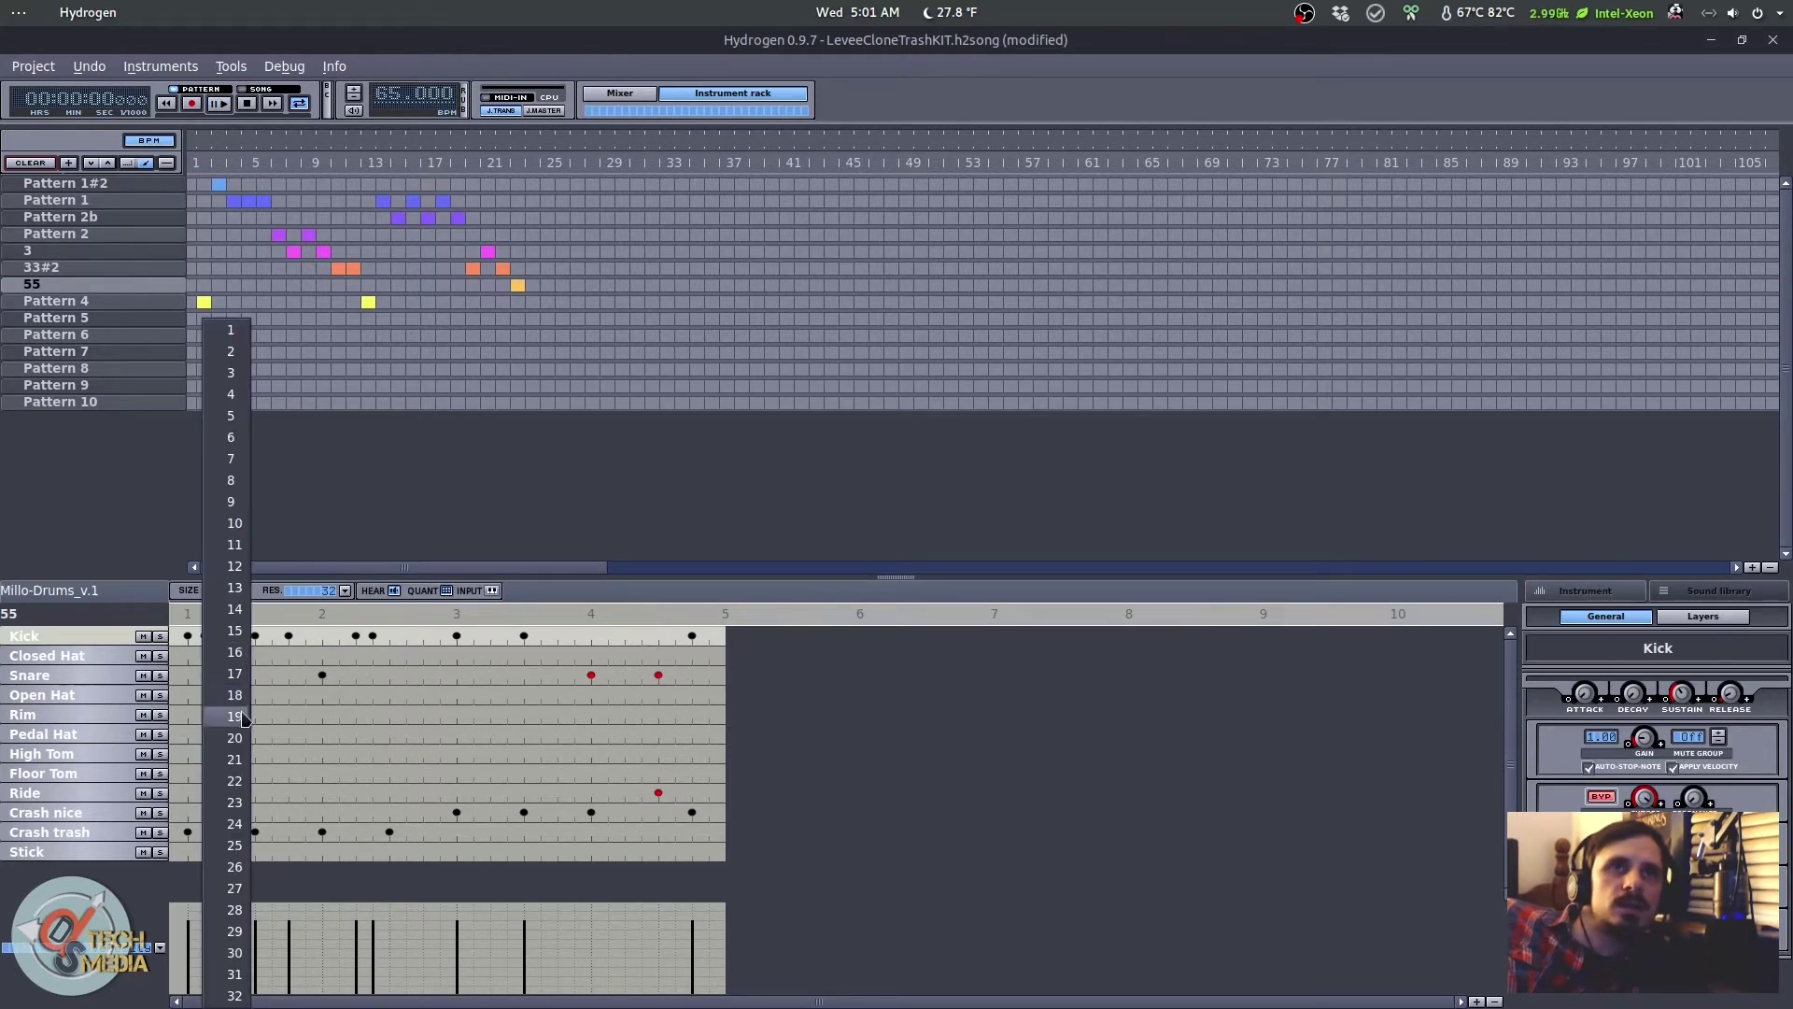
click(309, 543)
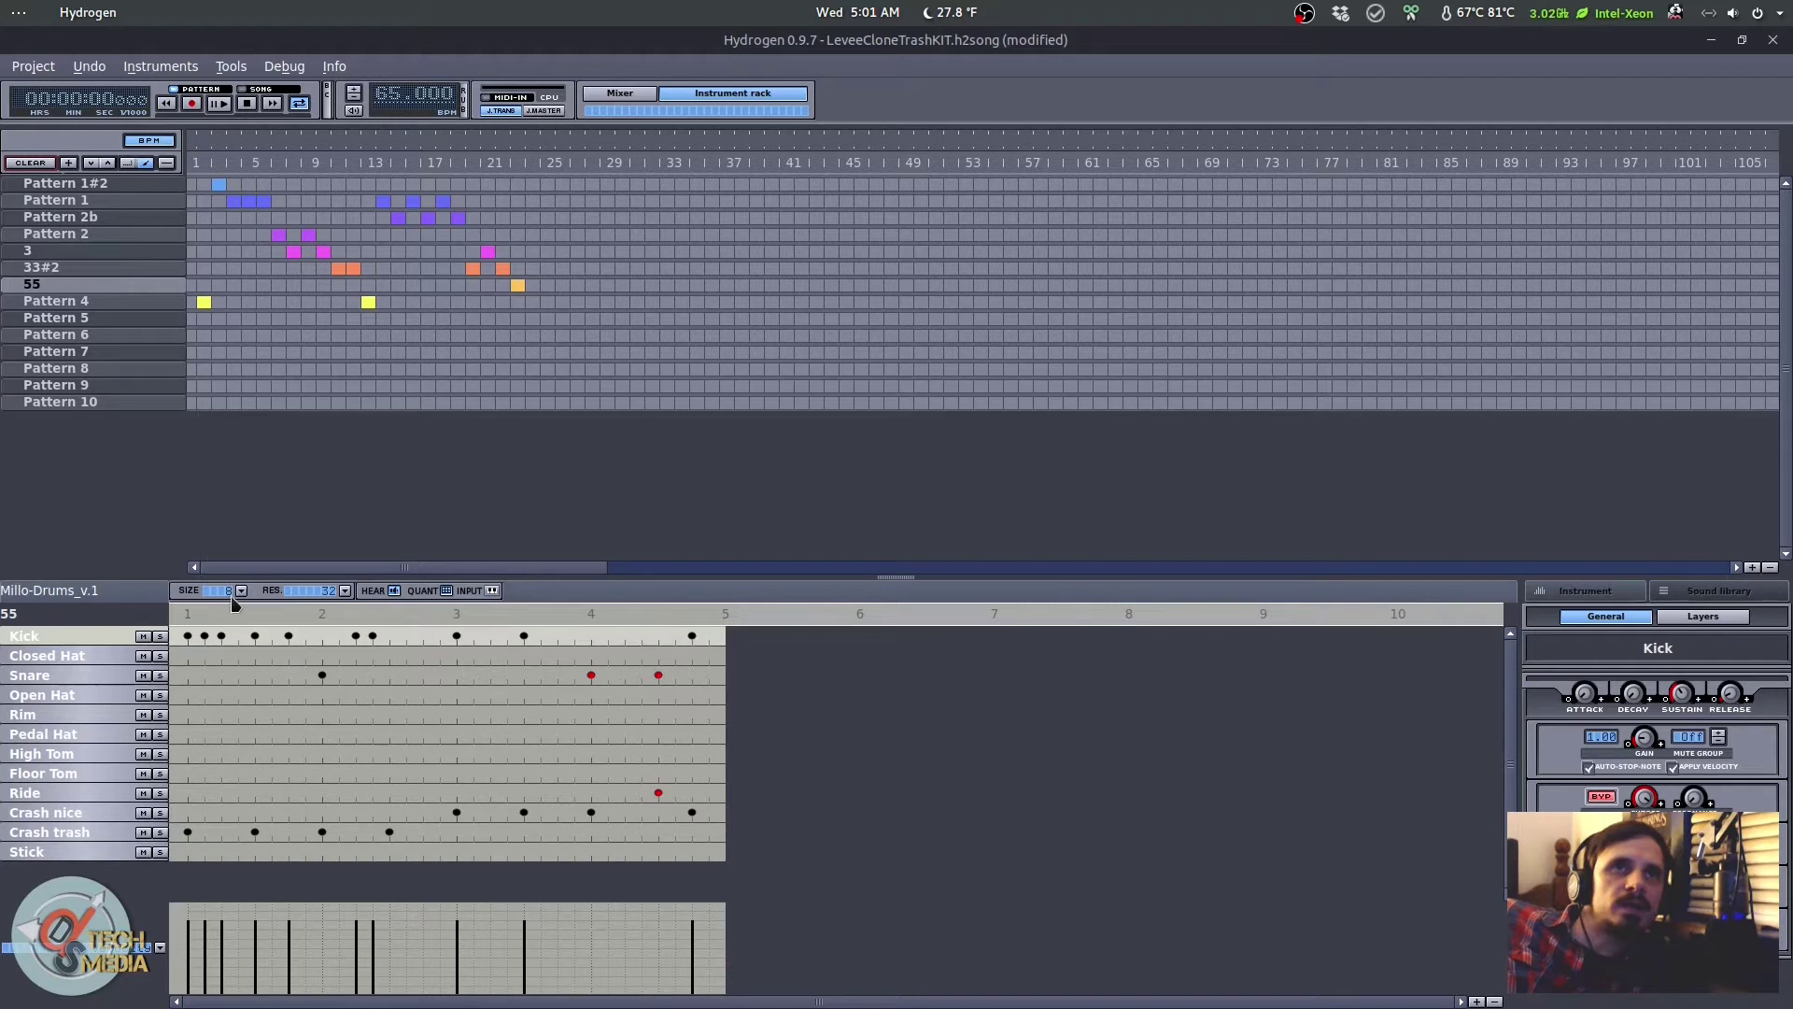
click(240, 591)
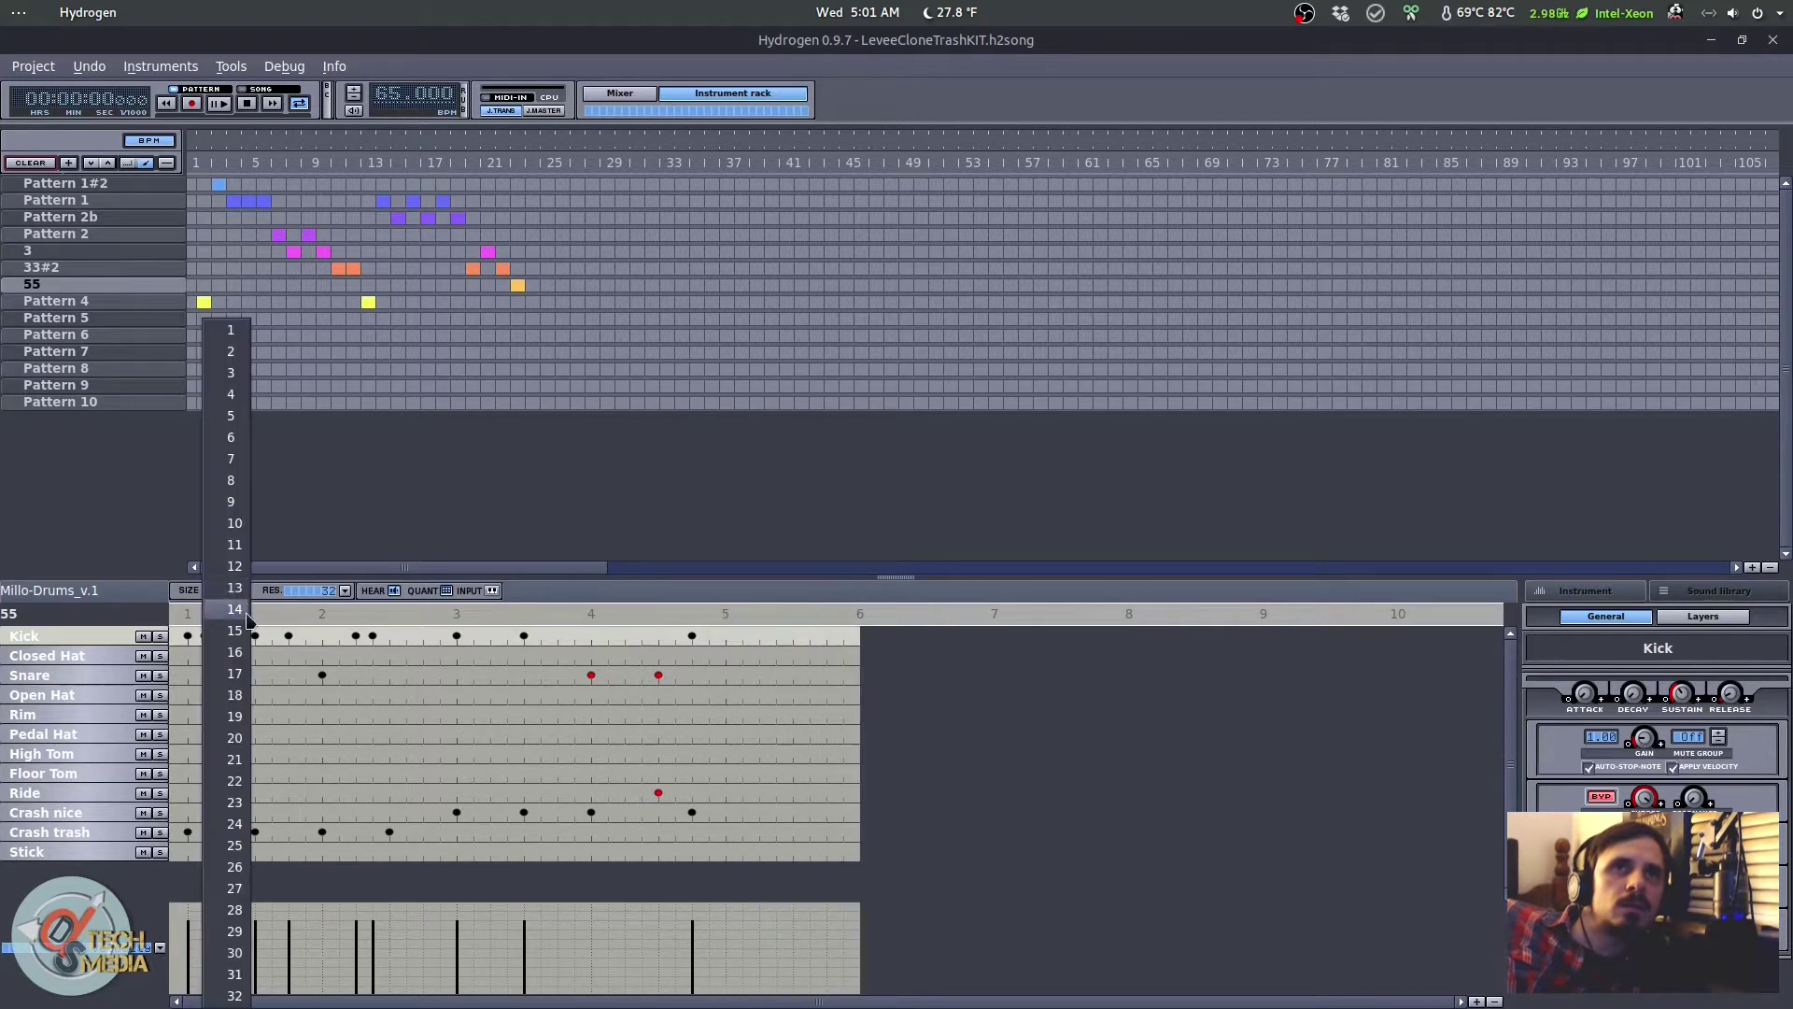
Step: Try grid resolutions such as 16, 64 and 8T for pattern 55, and restore the resolution to 32
click(344, 591)
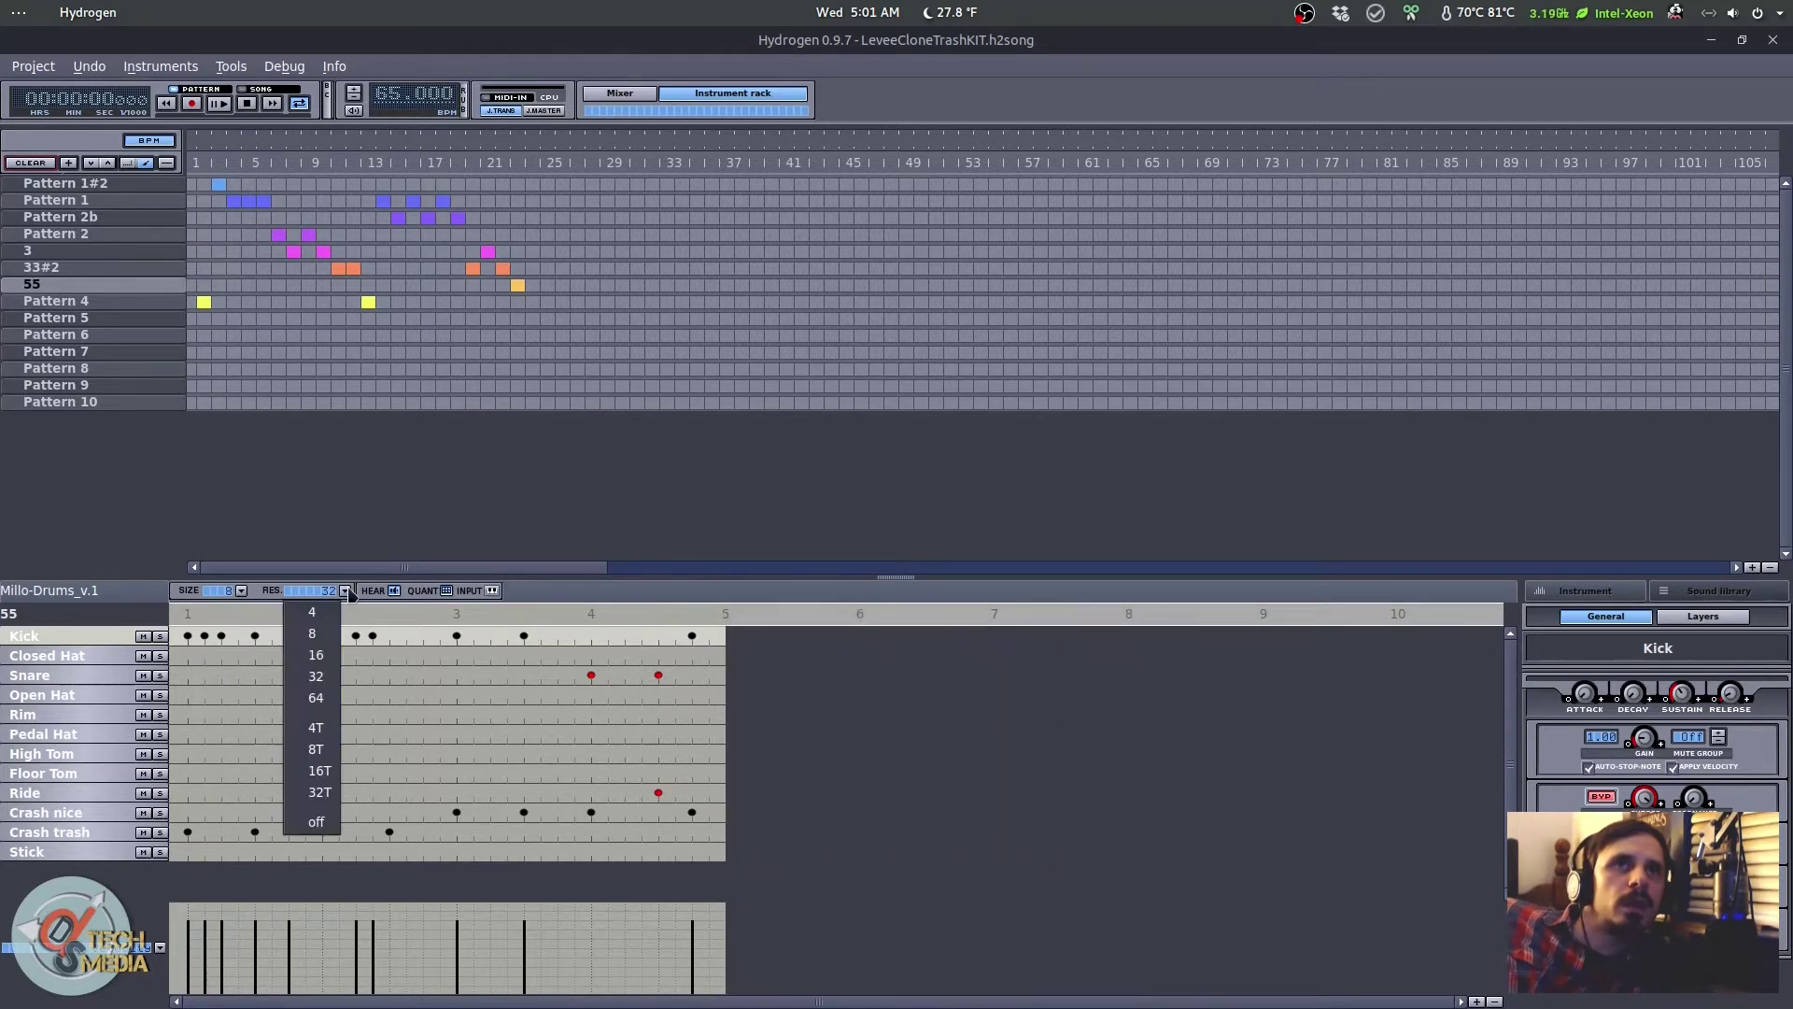
click(318, 661)
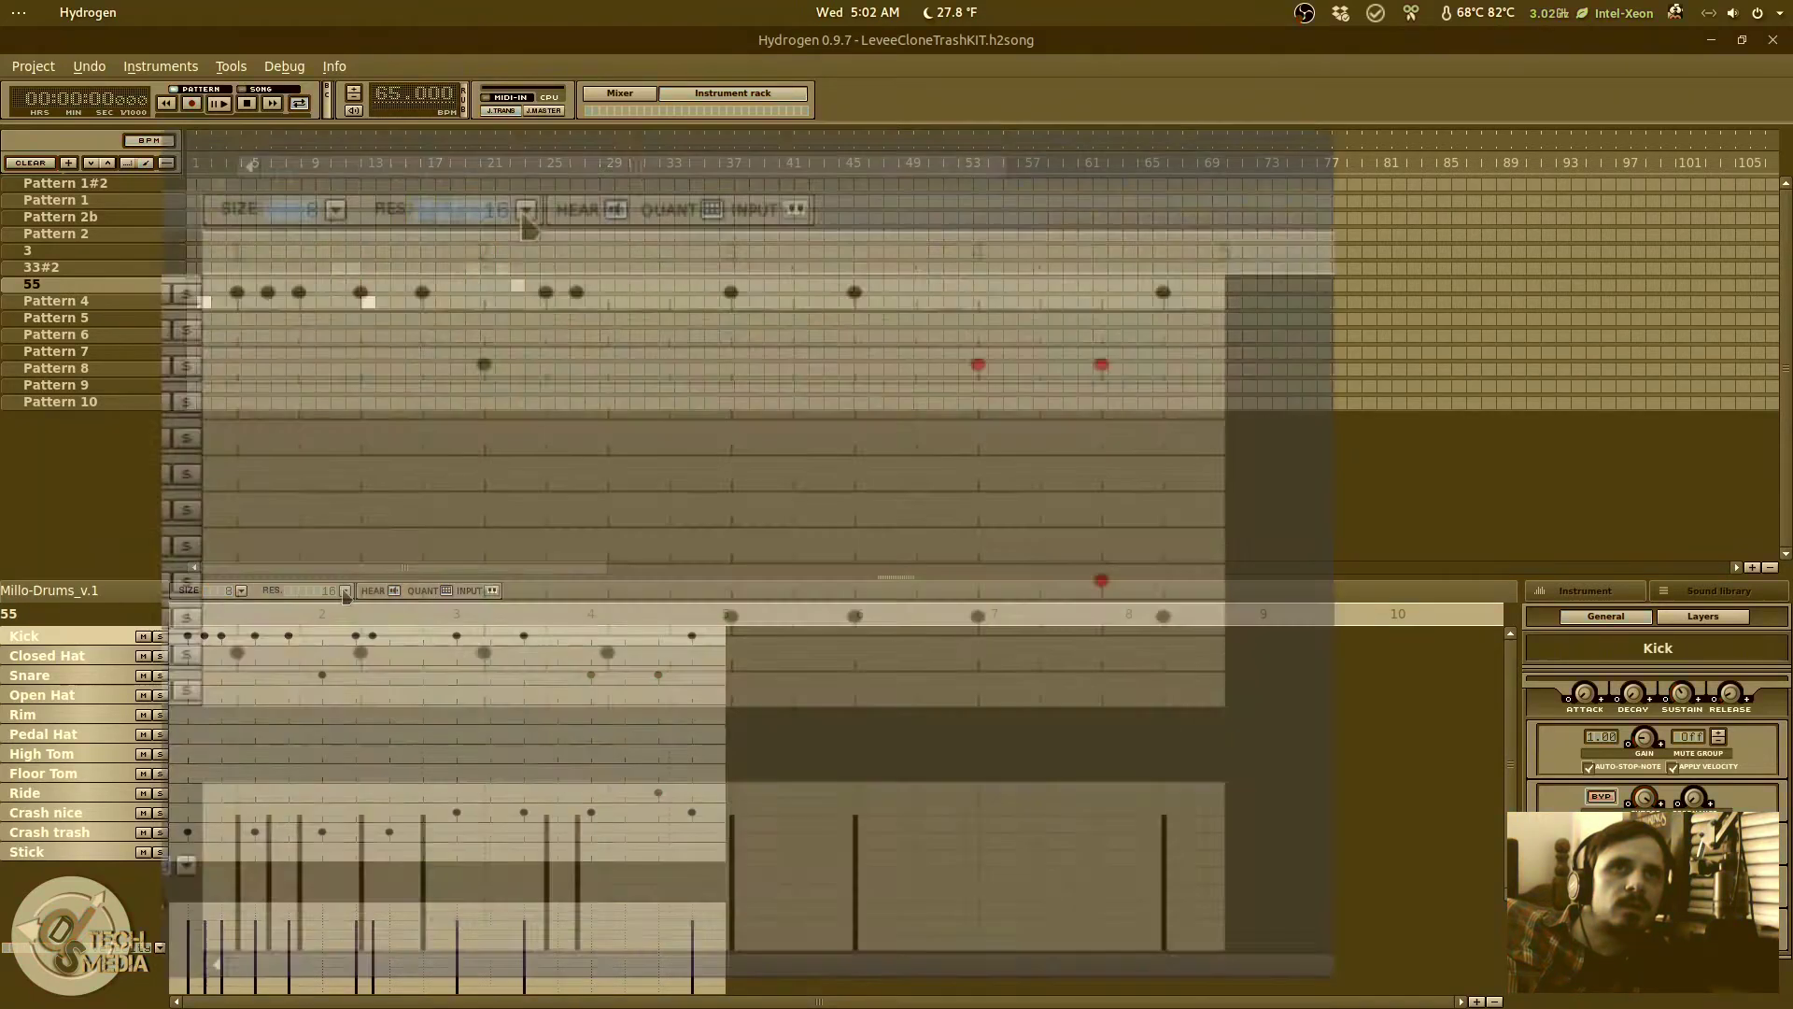
click(345, 592)
click(472, 383)
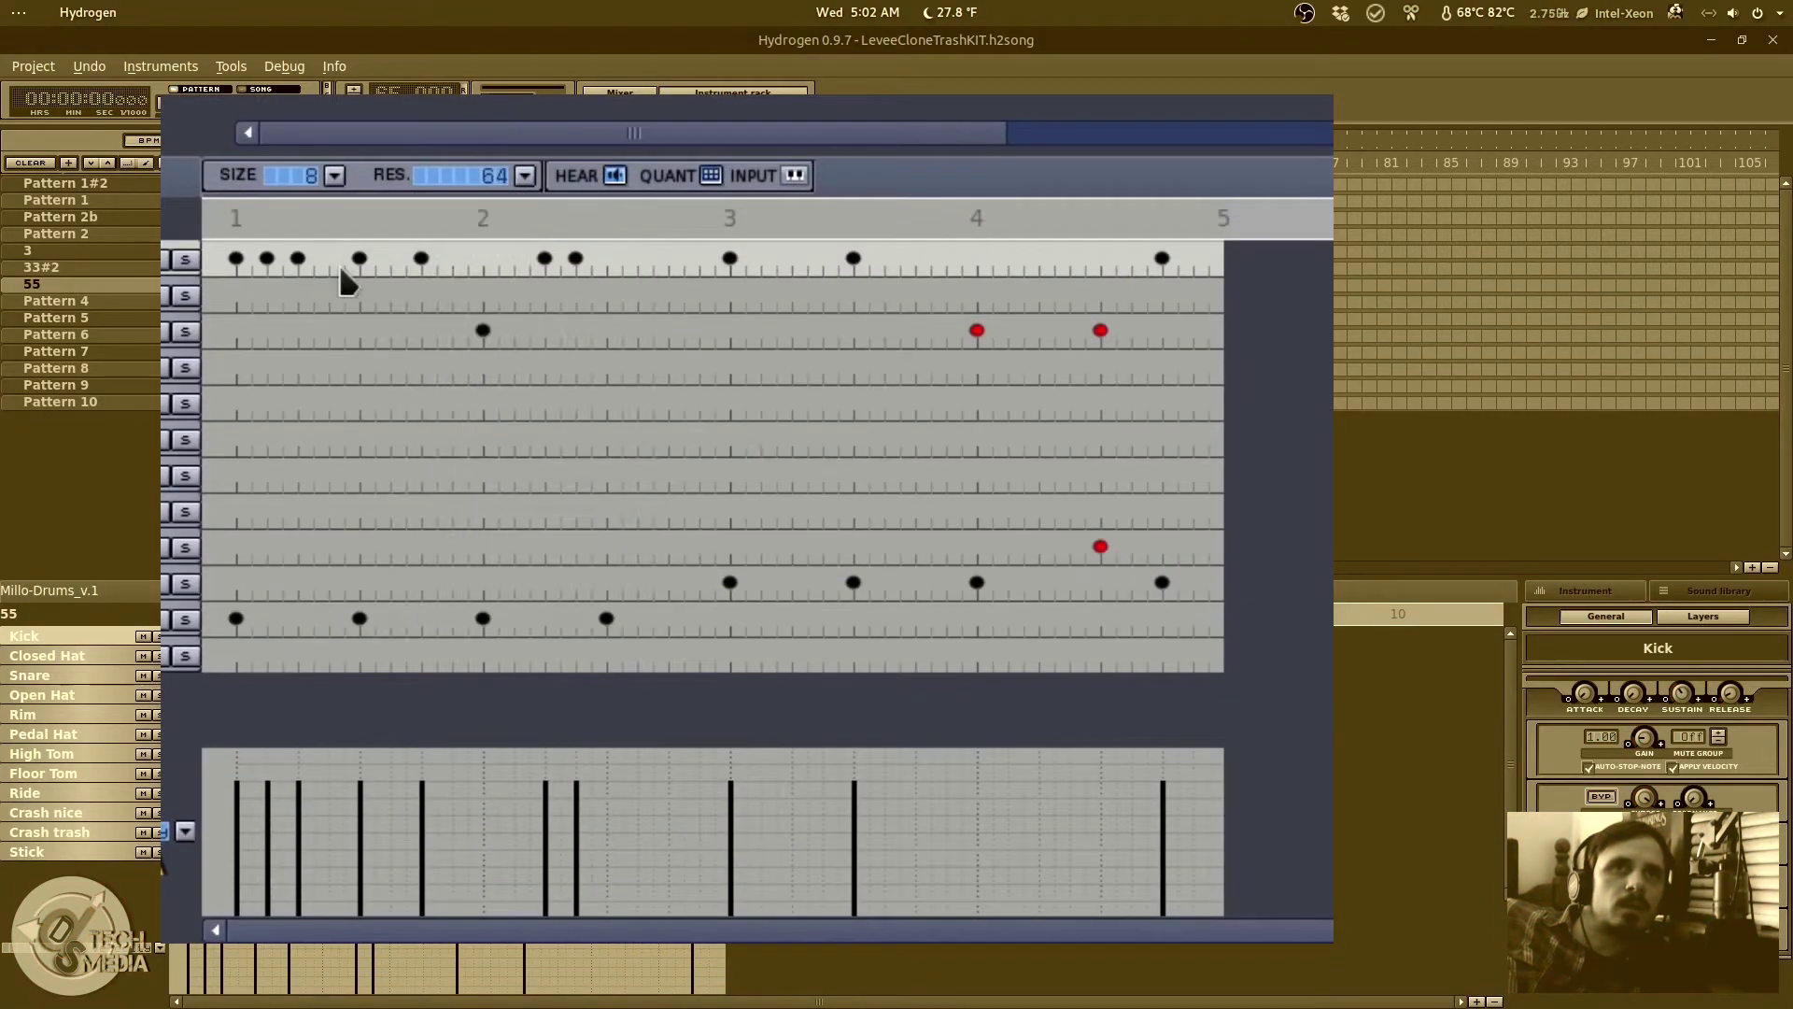
click(512, 176)
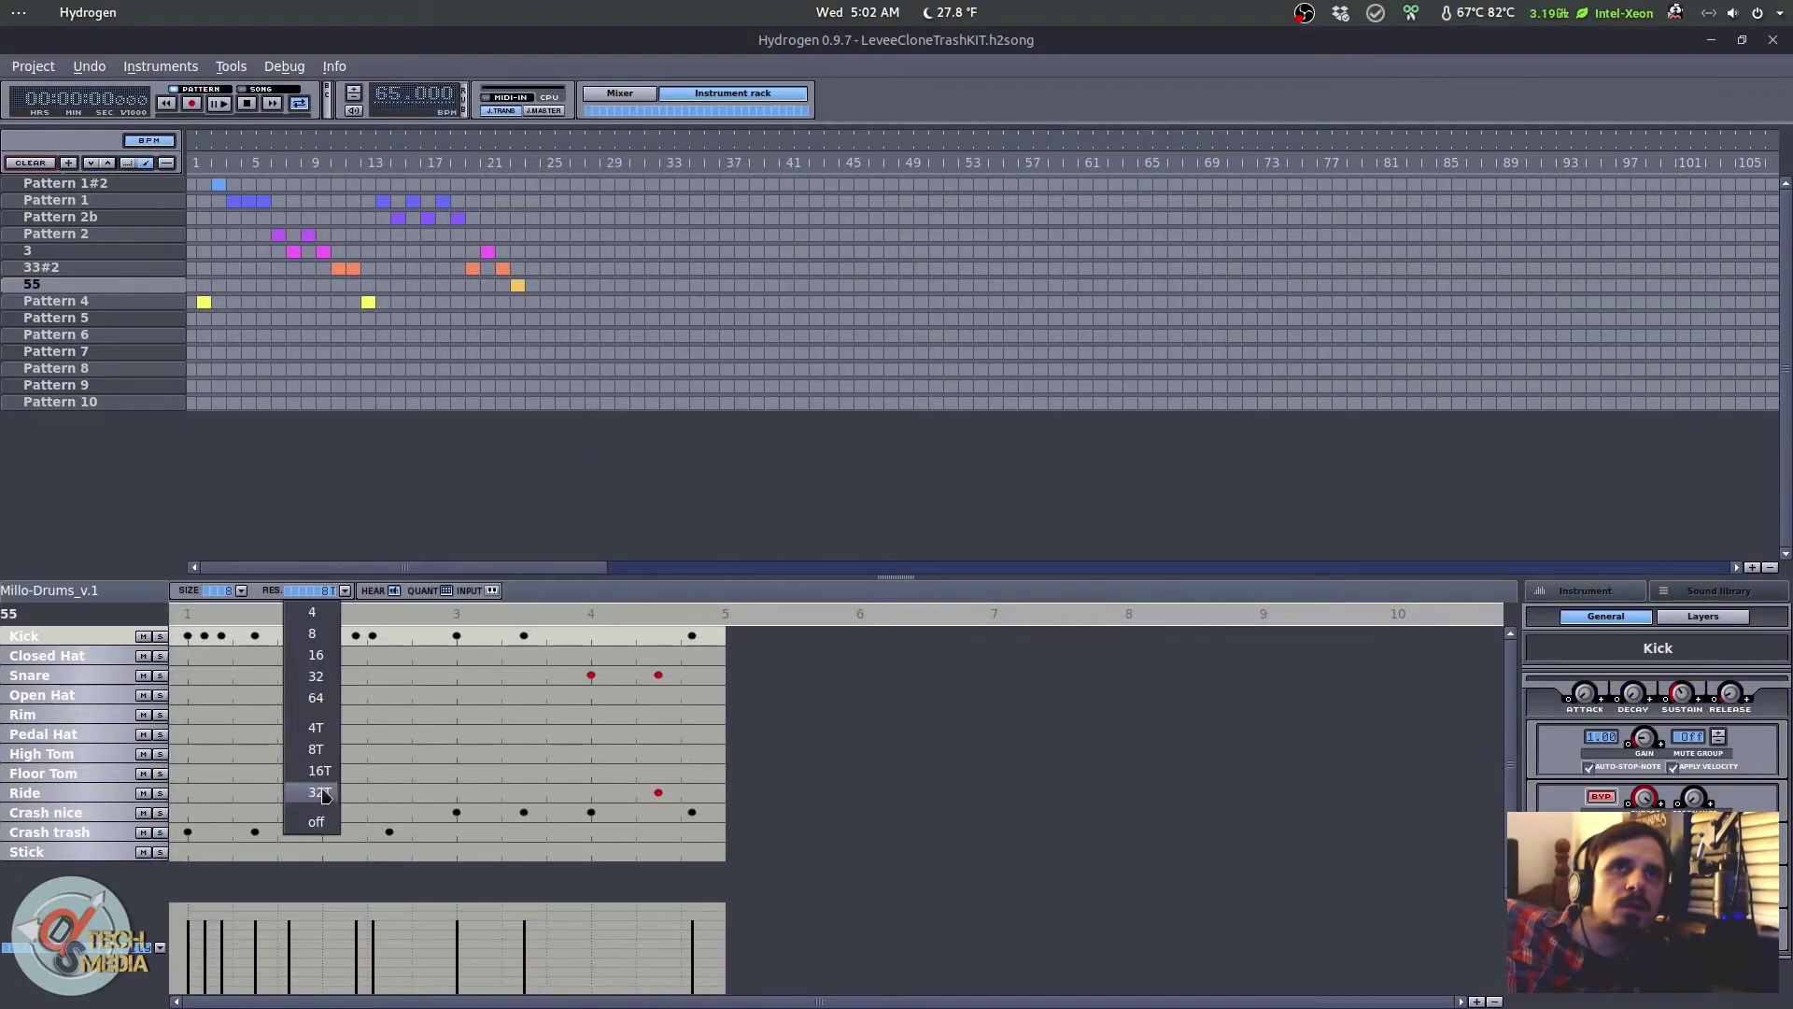
Step: Switch pattern 55 to piano-roll input for the Snare, and toggle its note on beat 2 off and on
click(471, 599)
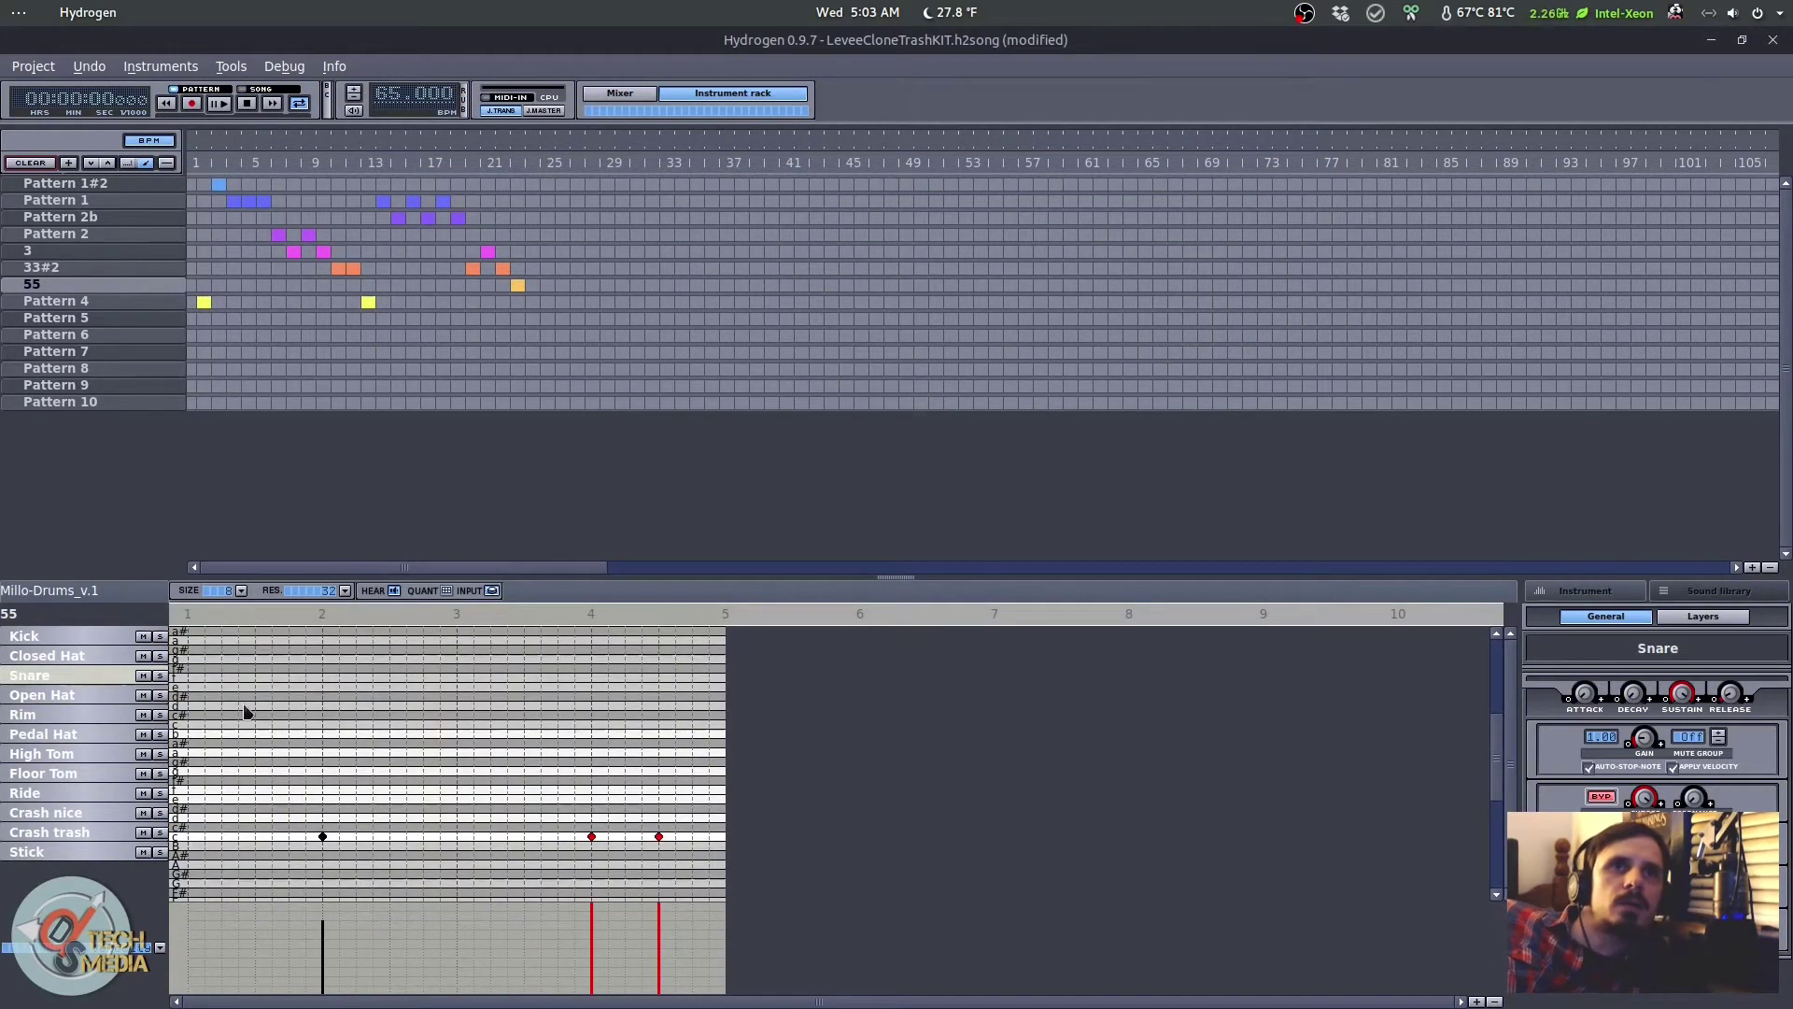
scroll(224, 724, down, 3)
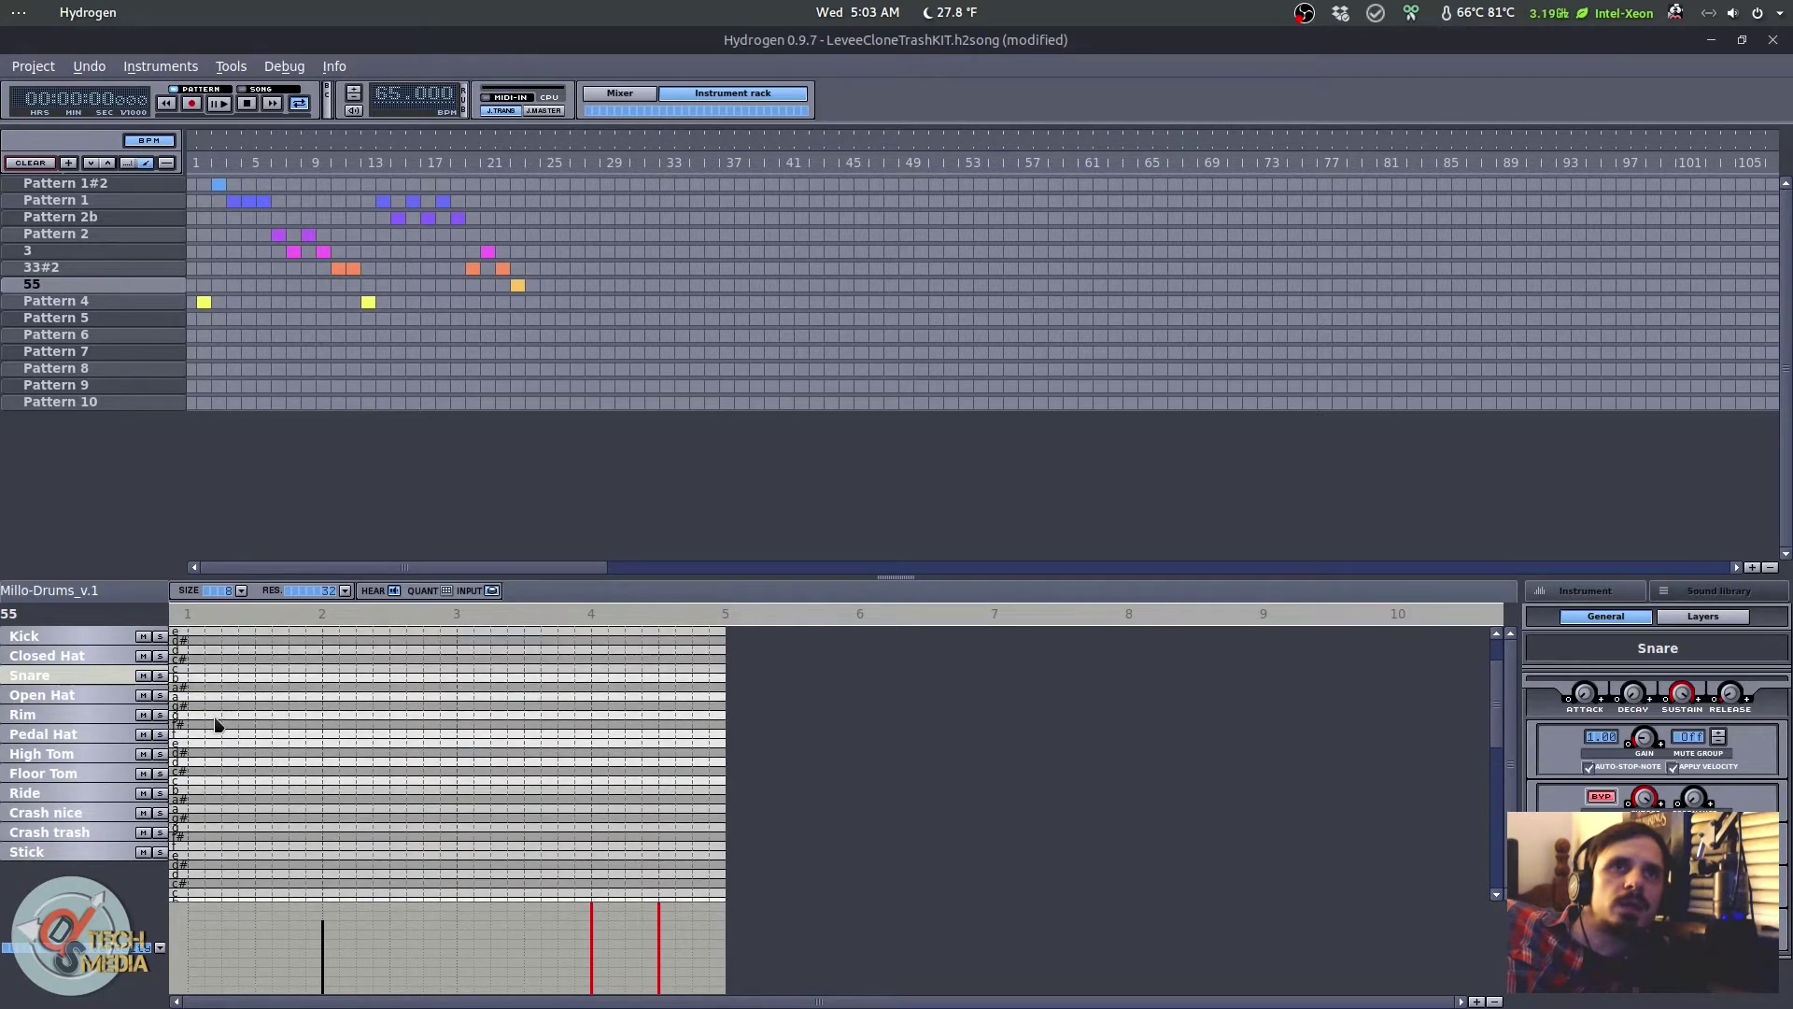
click(323, 781)
click(323, 781)
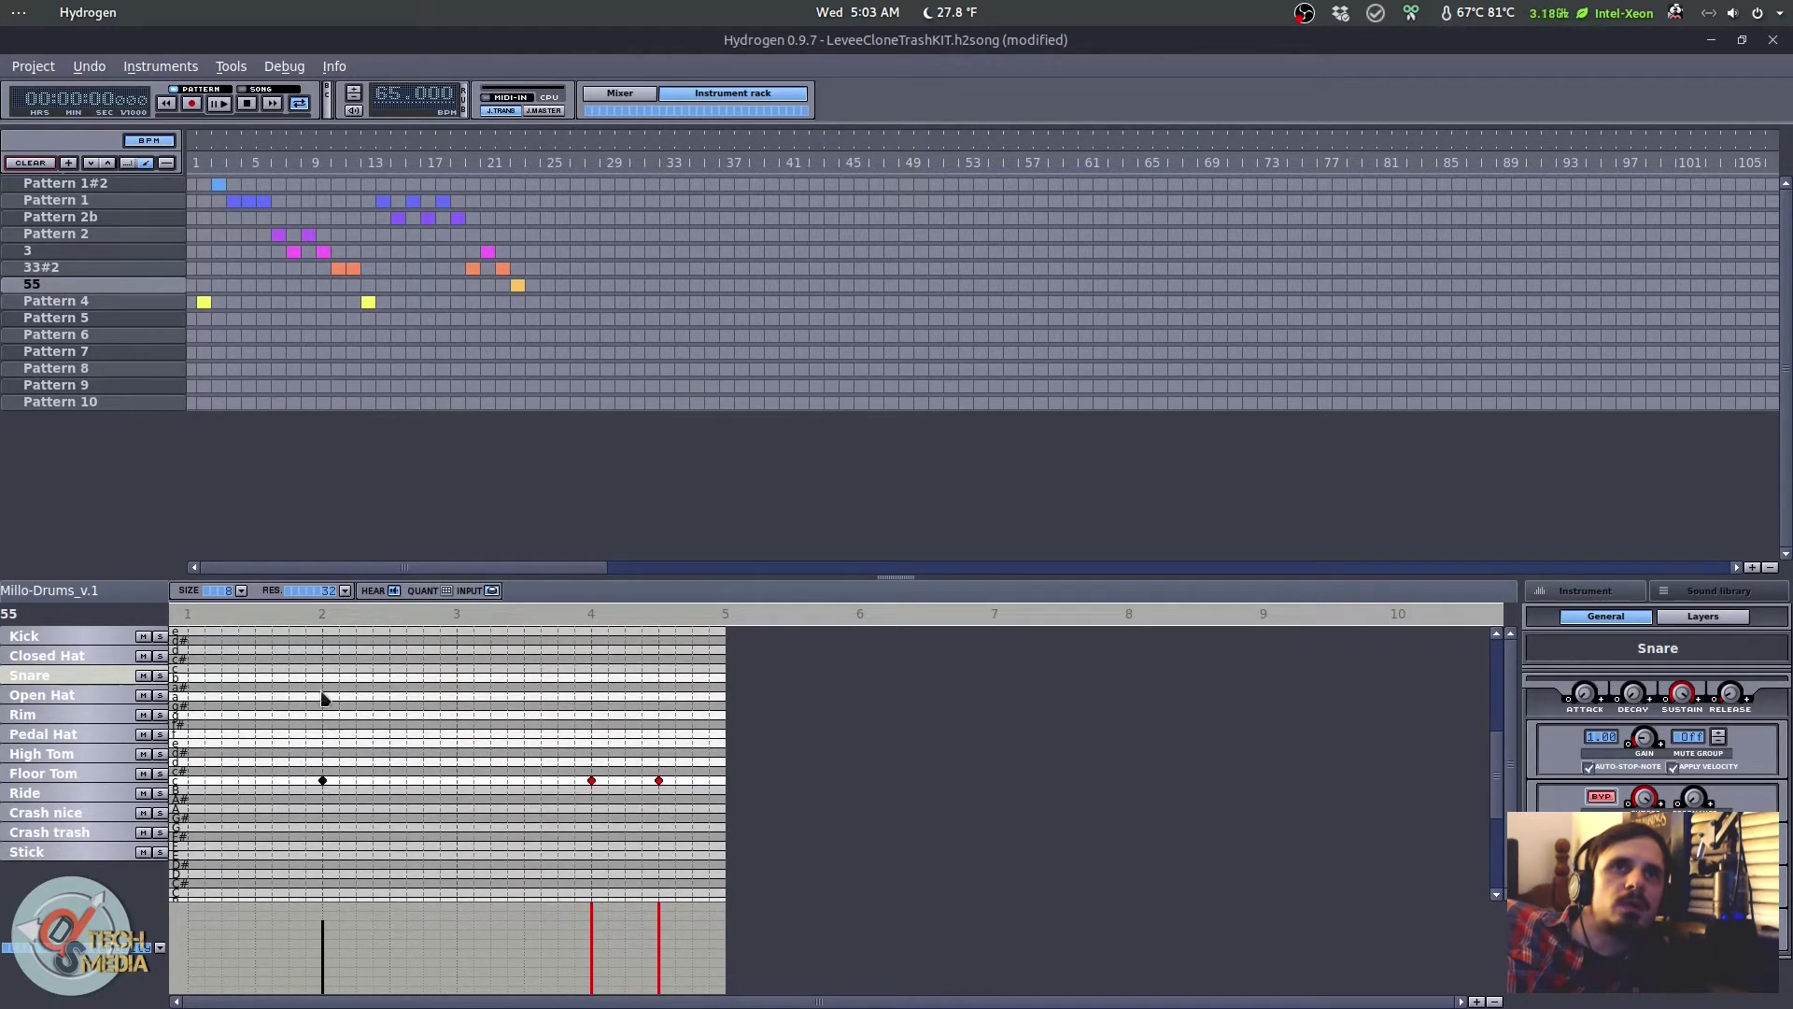
Step: Try a descending run of Snare notes after beat 2 in the piano roll, and remove them again
click(355, 649)
click(373, 696)
click(373, 733)
click(390, 761)
click(406, 770)
click(389, 761)
click(406, 771)
click(372, 733)
click(373, 696)
click(356, 650)
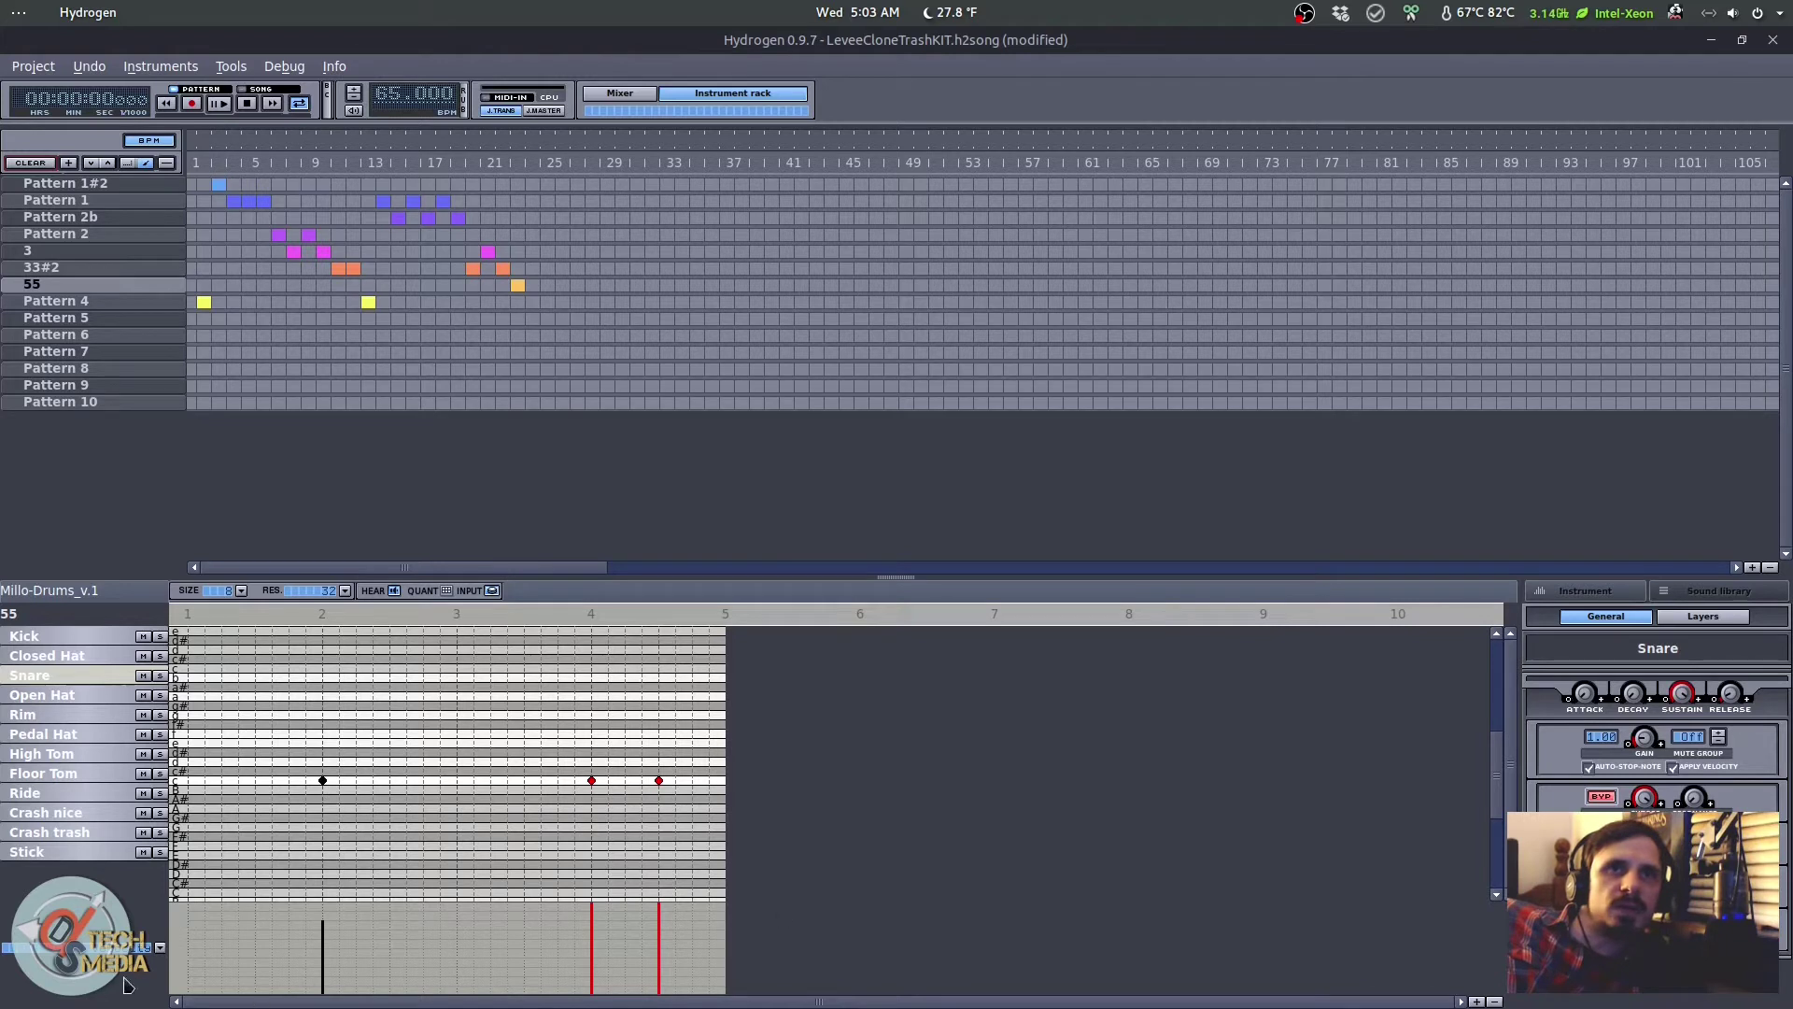
Step: Cycle the Snare's note-property display through its choices, including NoteKey, and return to the velocity bars
click(52, 995)
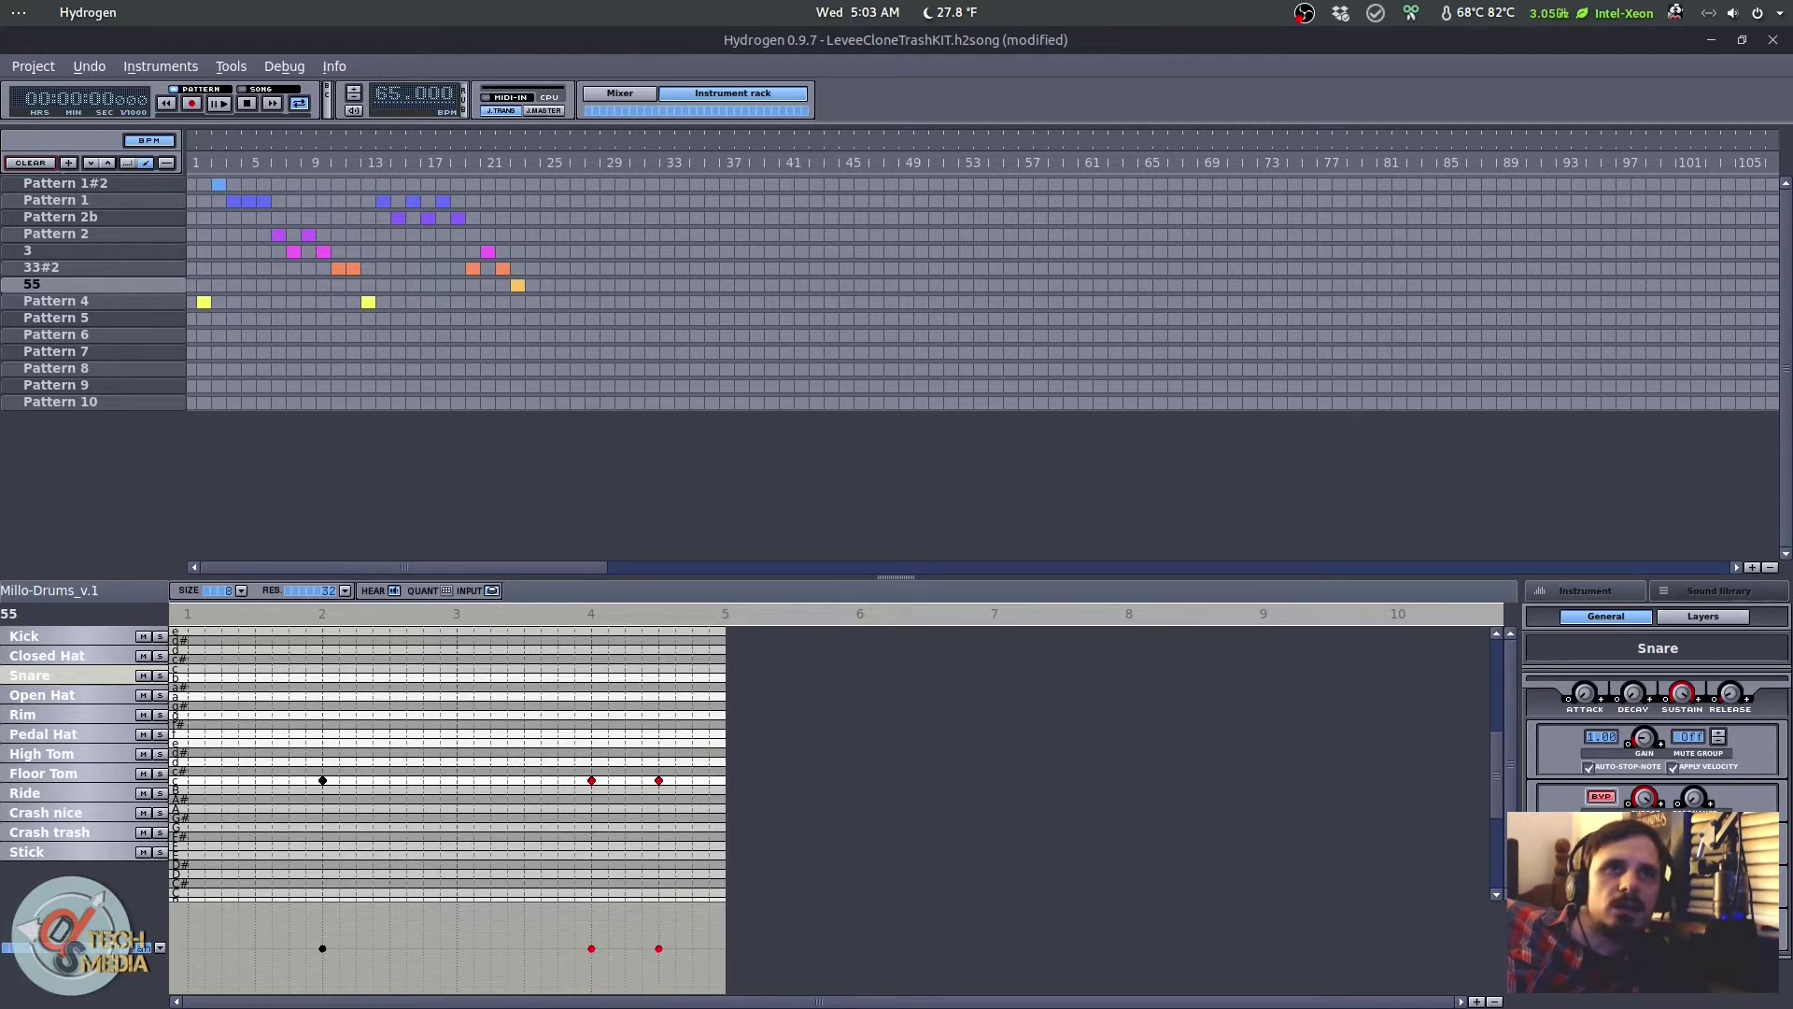
click(109, 974)
click(140, 948)
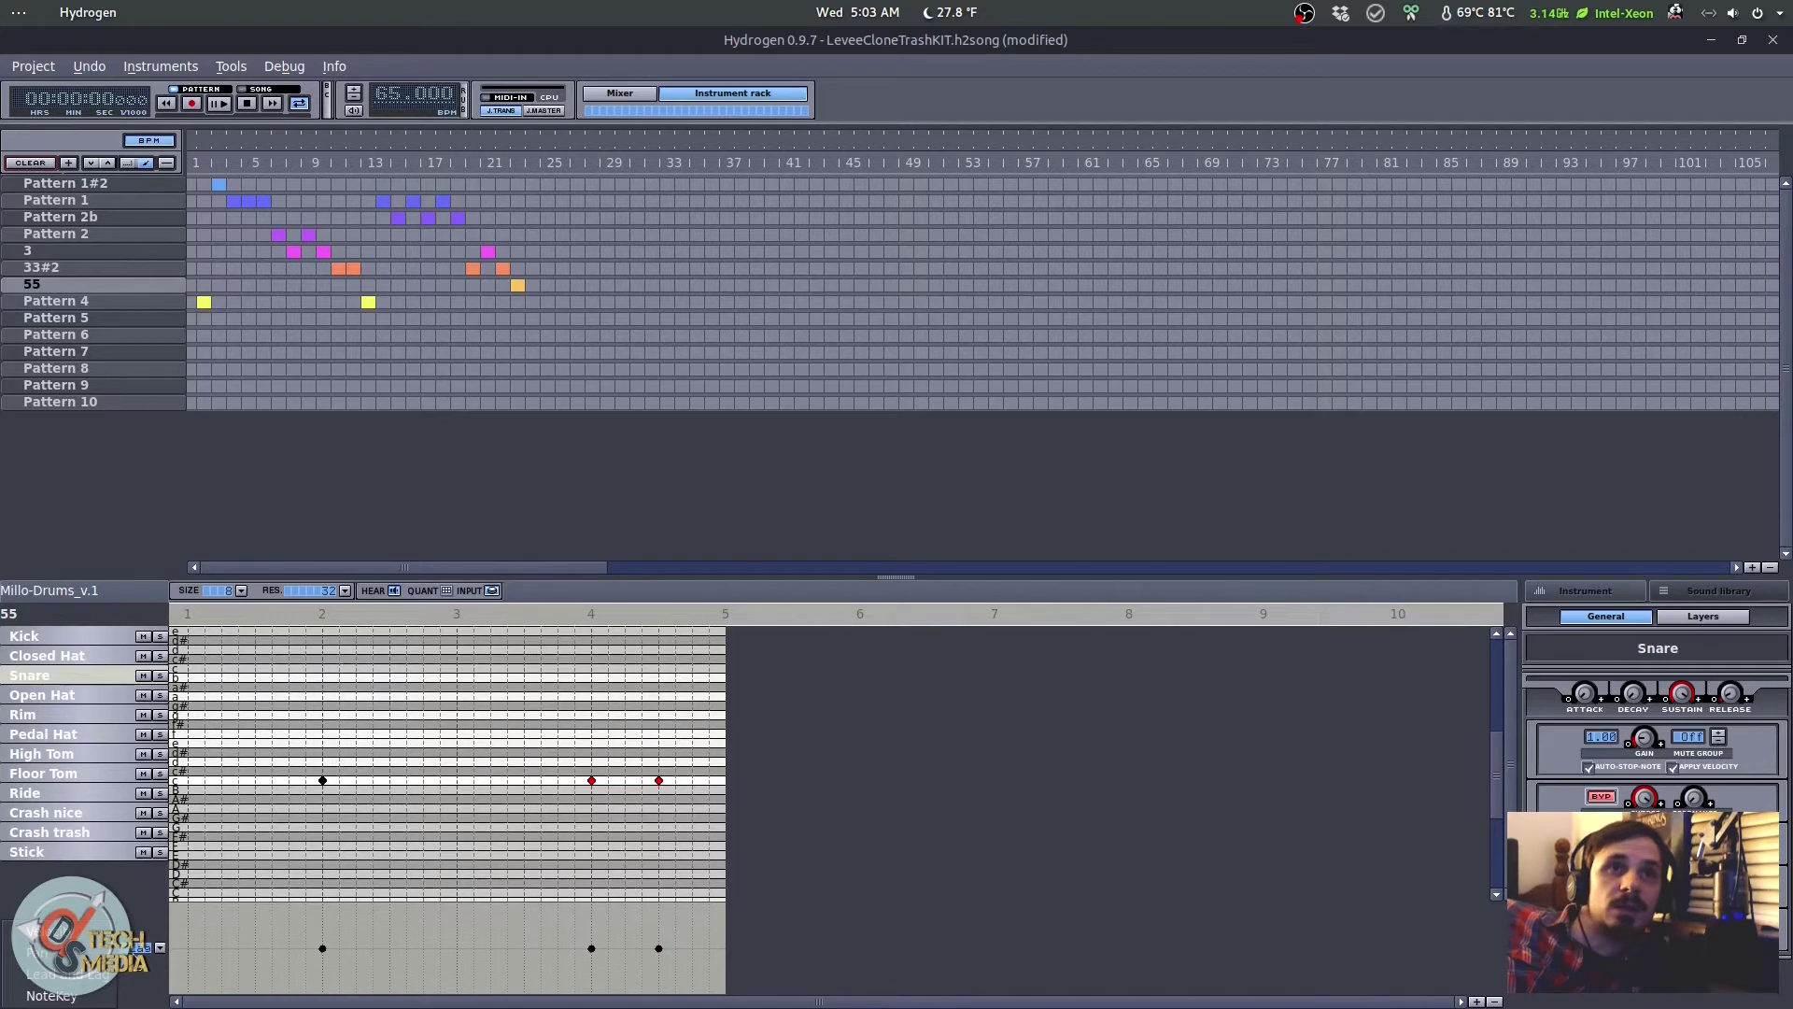
click(103, 995)
click(134, 895)
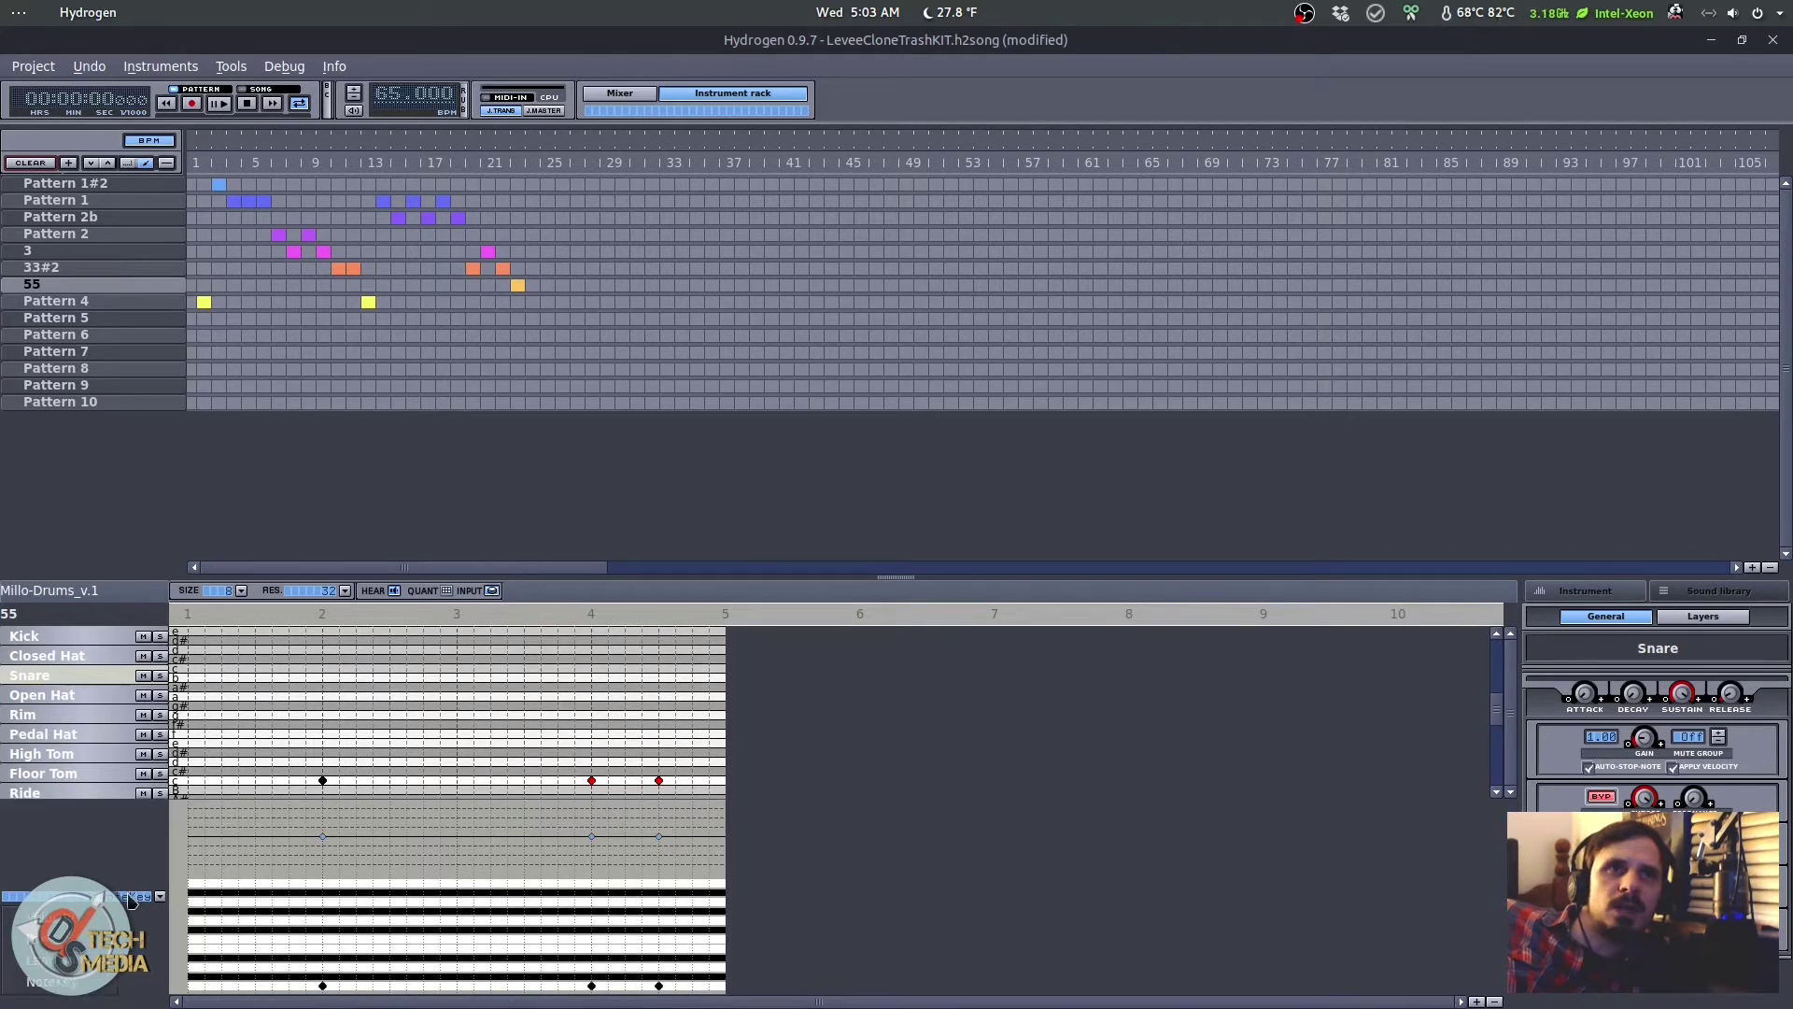
click(122, 915)
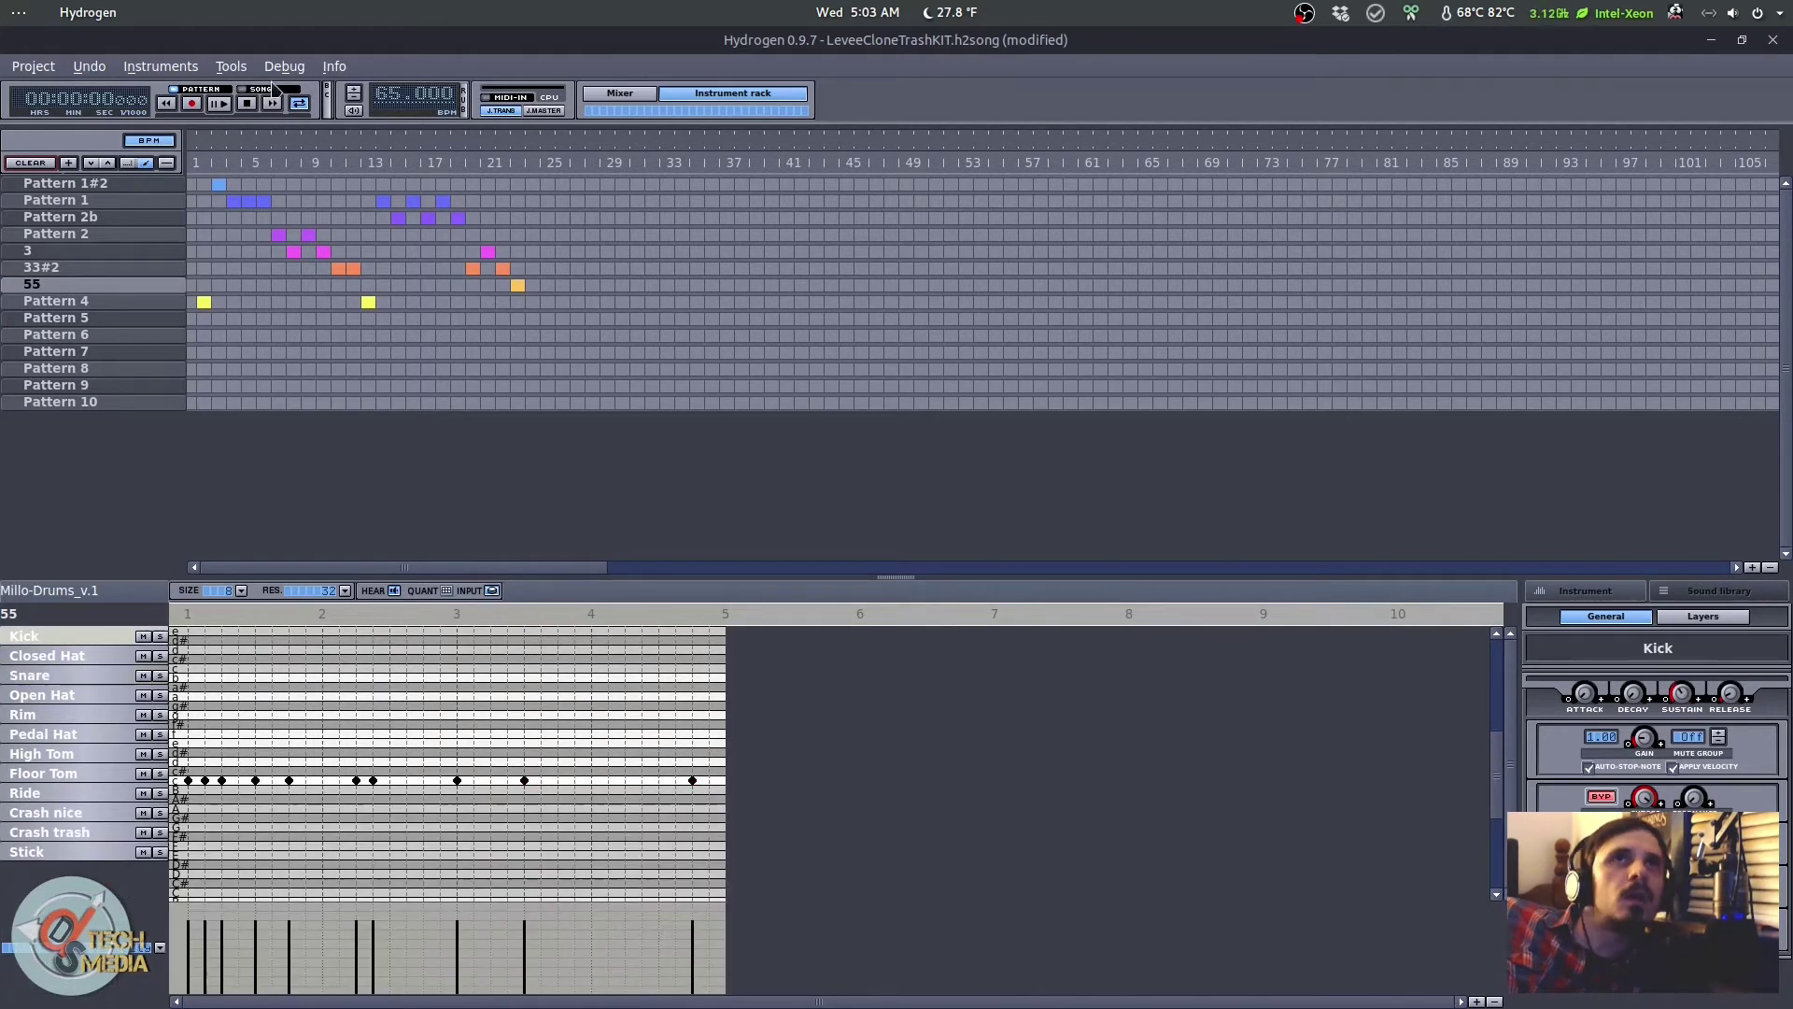
Step: Toggle song looping off and back on, and open the BPM value entry without changing the tempo
click(297, 105)
click(302, 106)
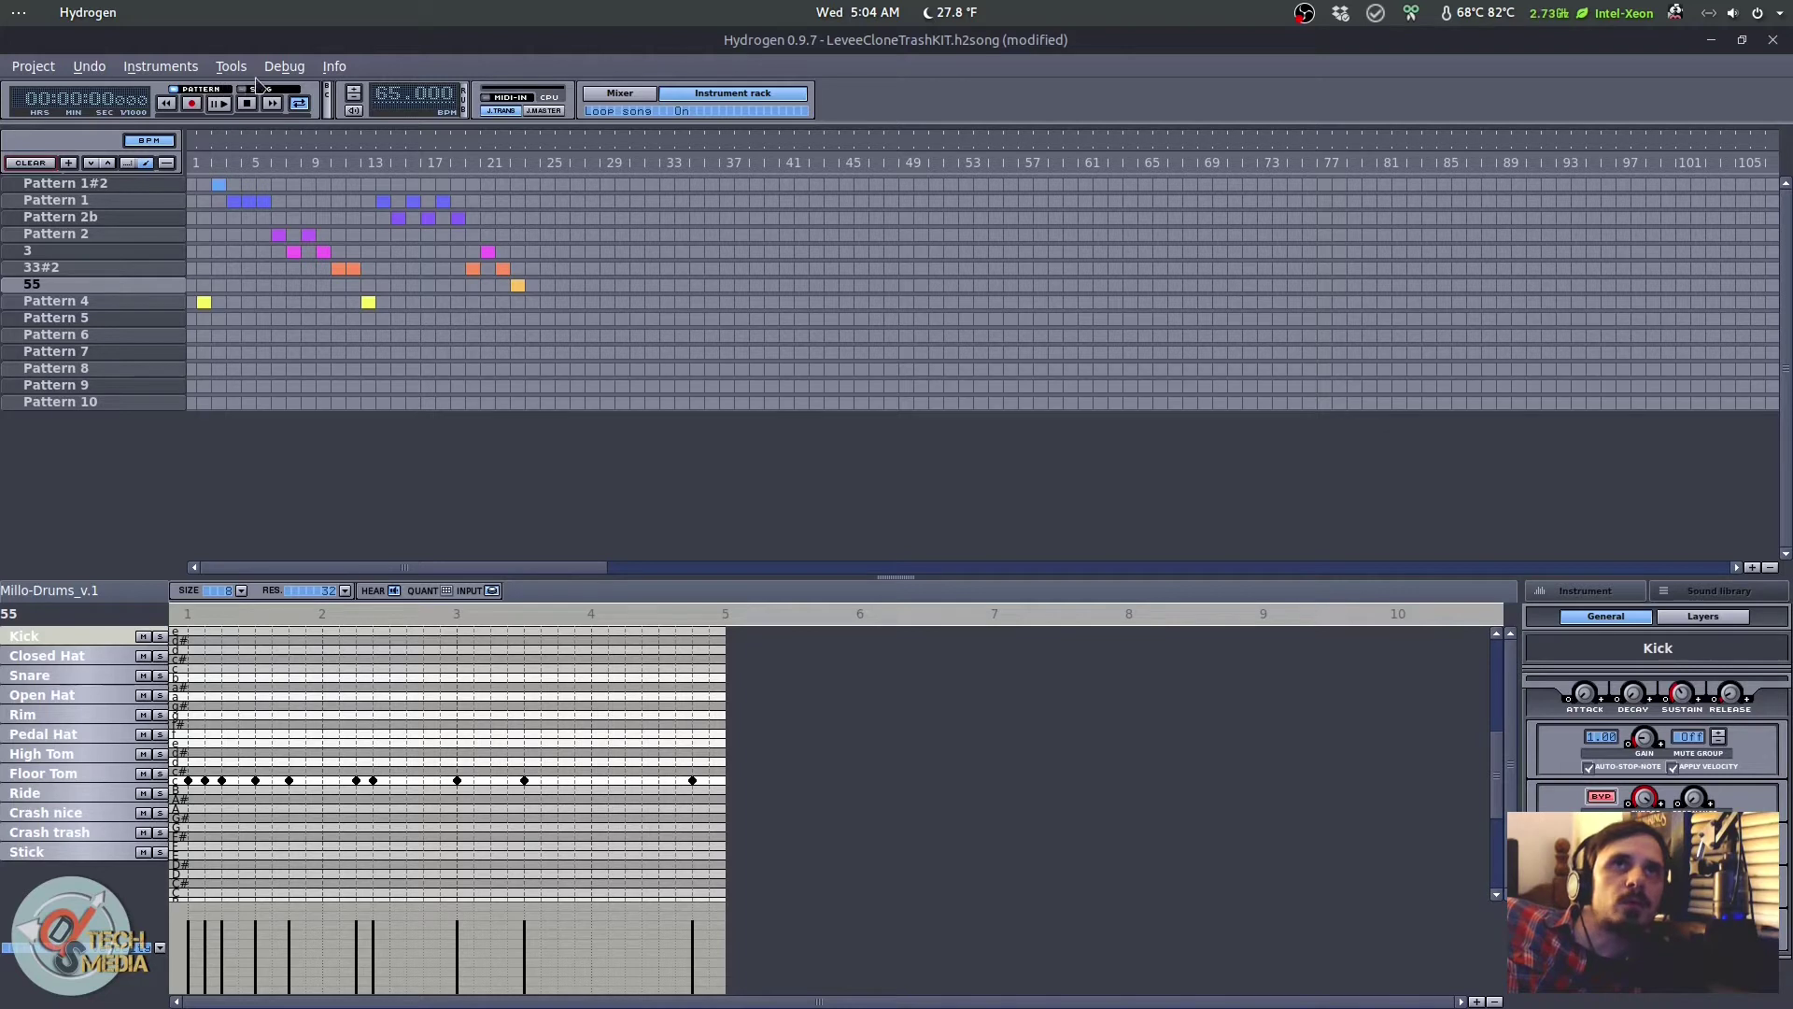
click(396, 100)
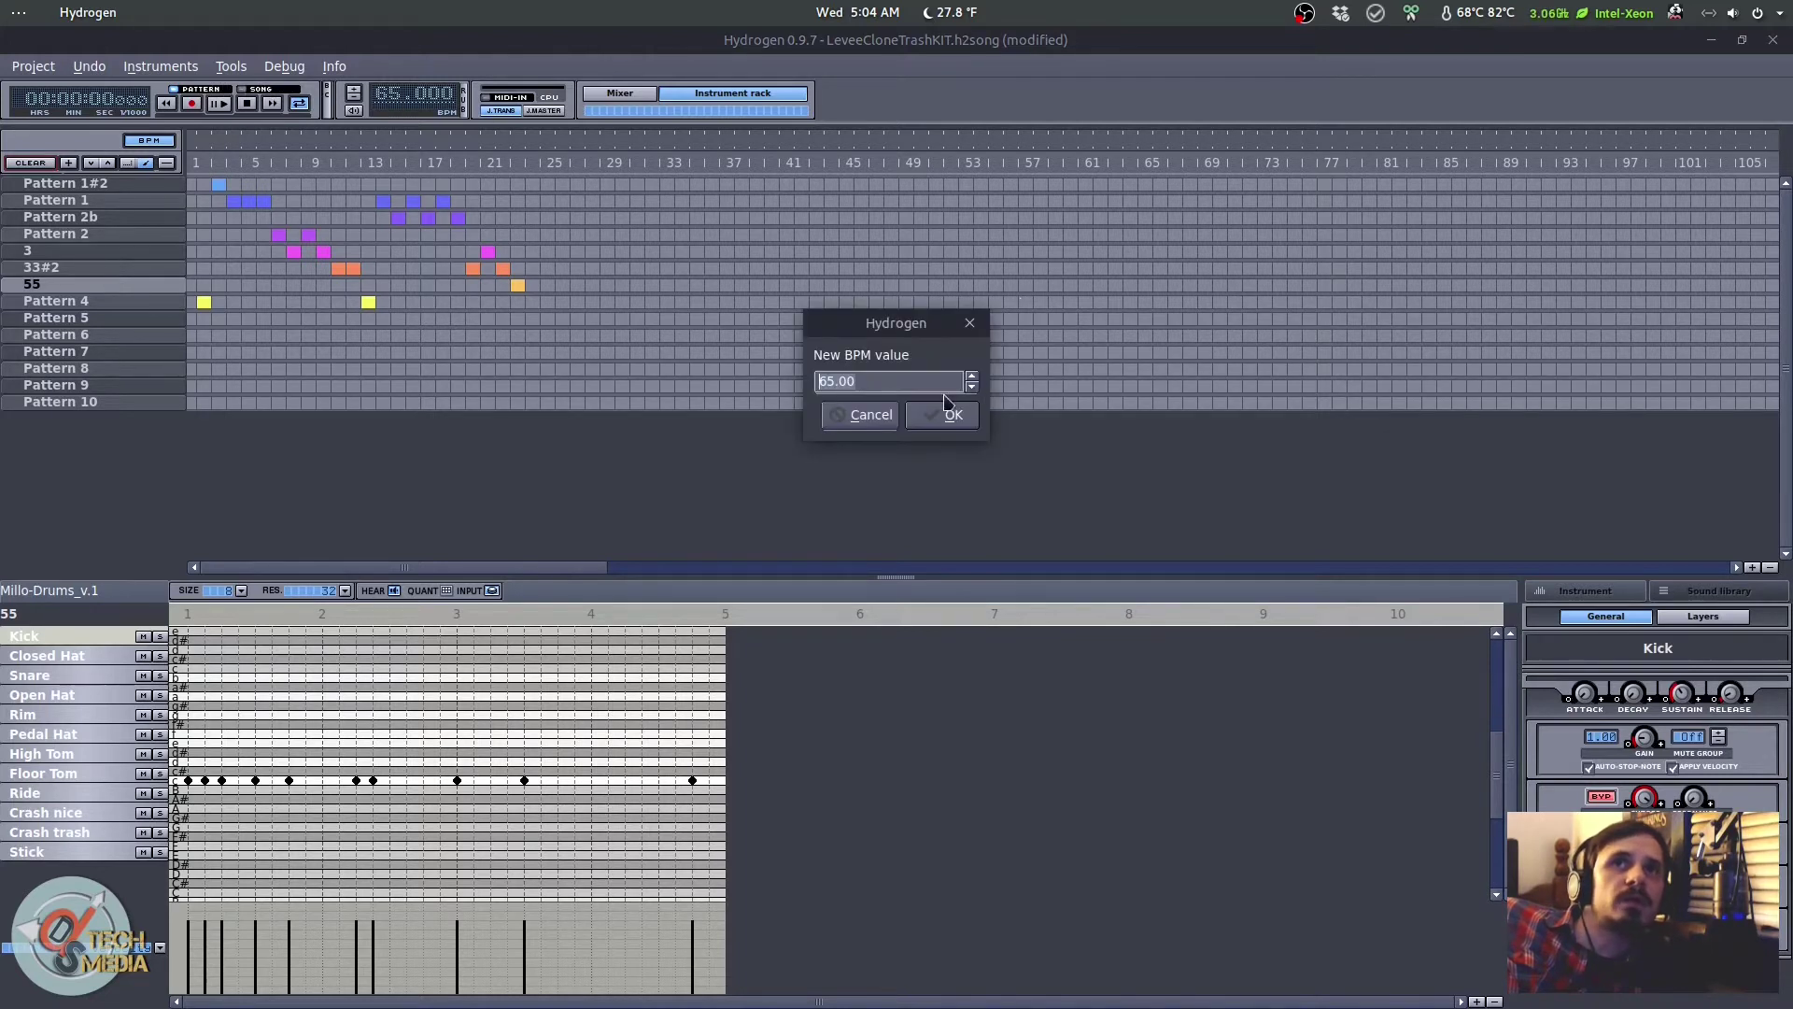
click(869, 416)
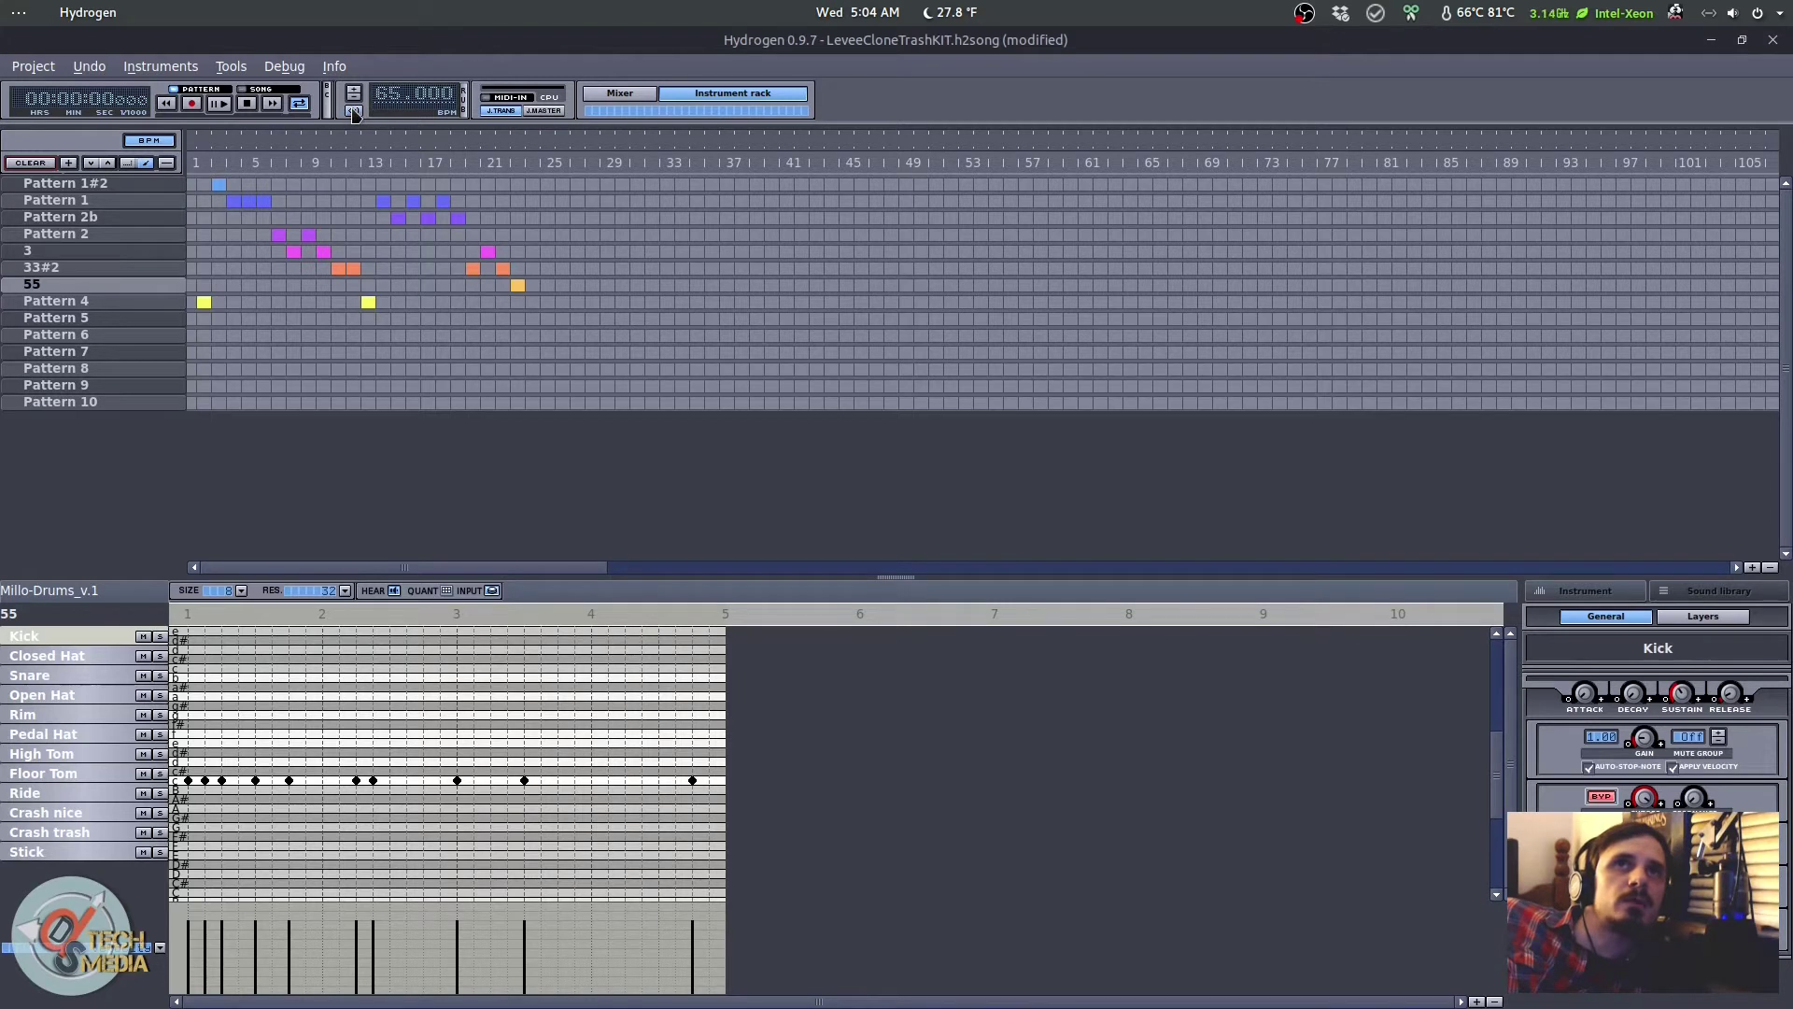
Step: Toggle JACK transport mode, leaving it on, and try the JACK master option
click(501, 111)
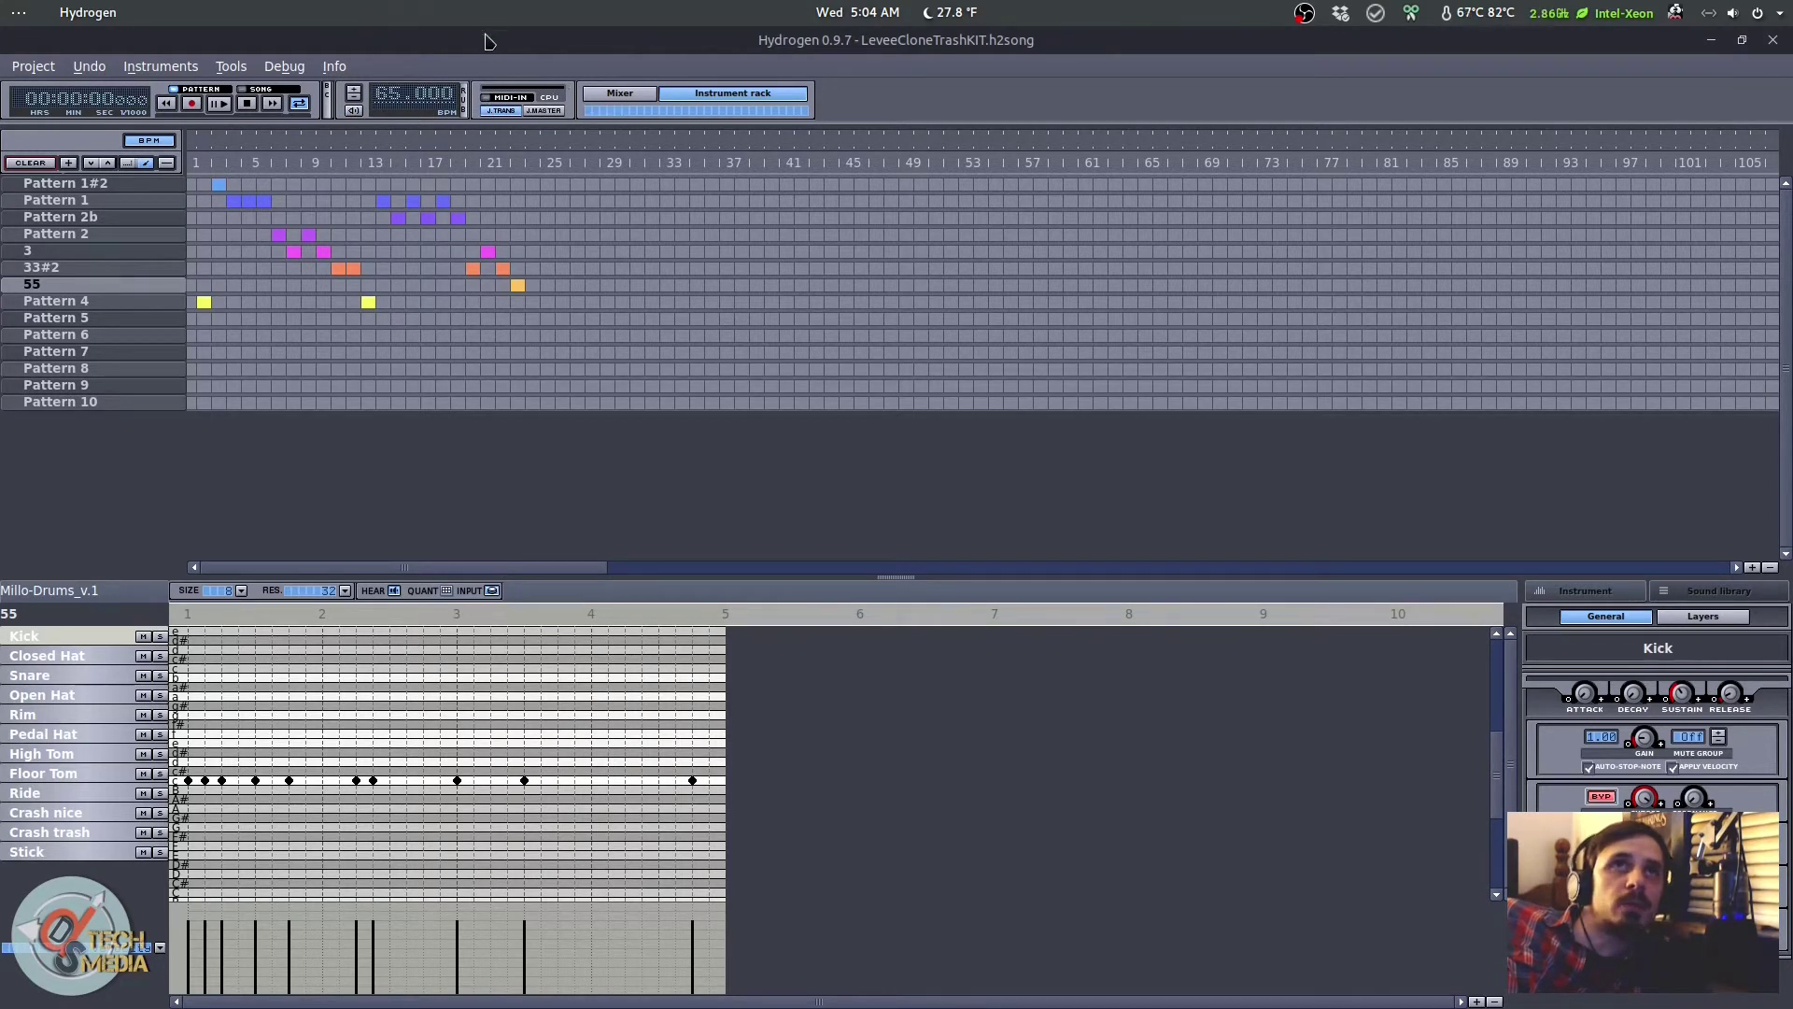
click(505, 111)
click(505, 111)
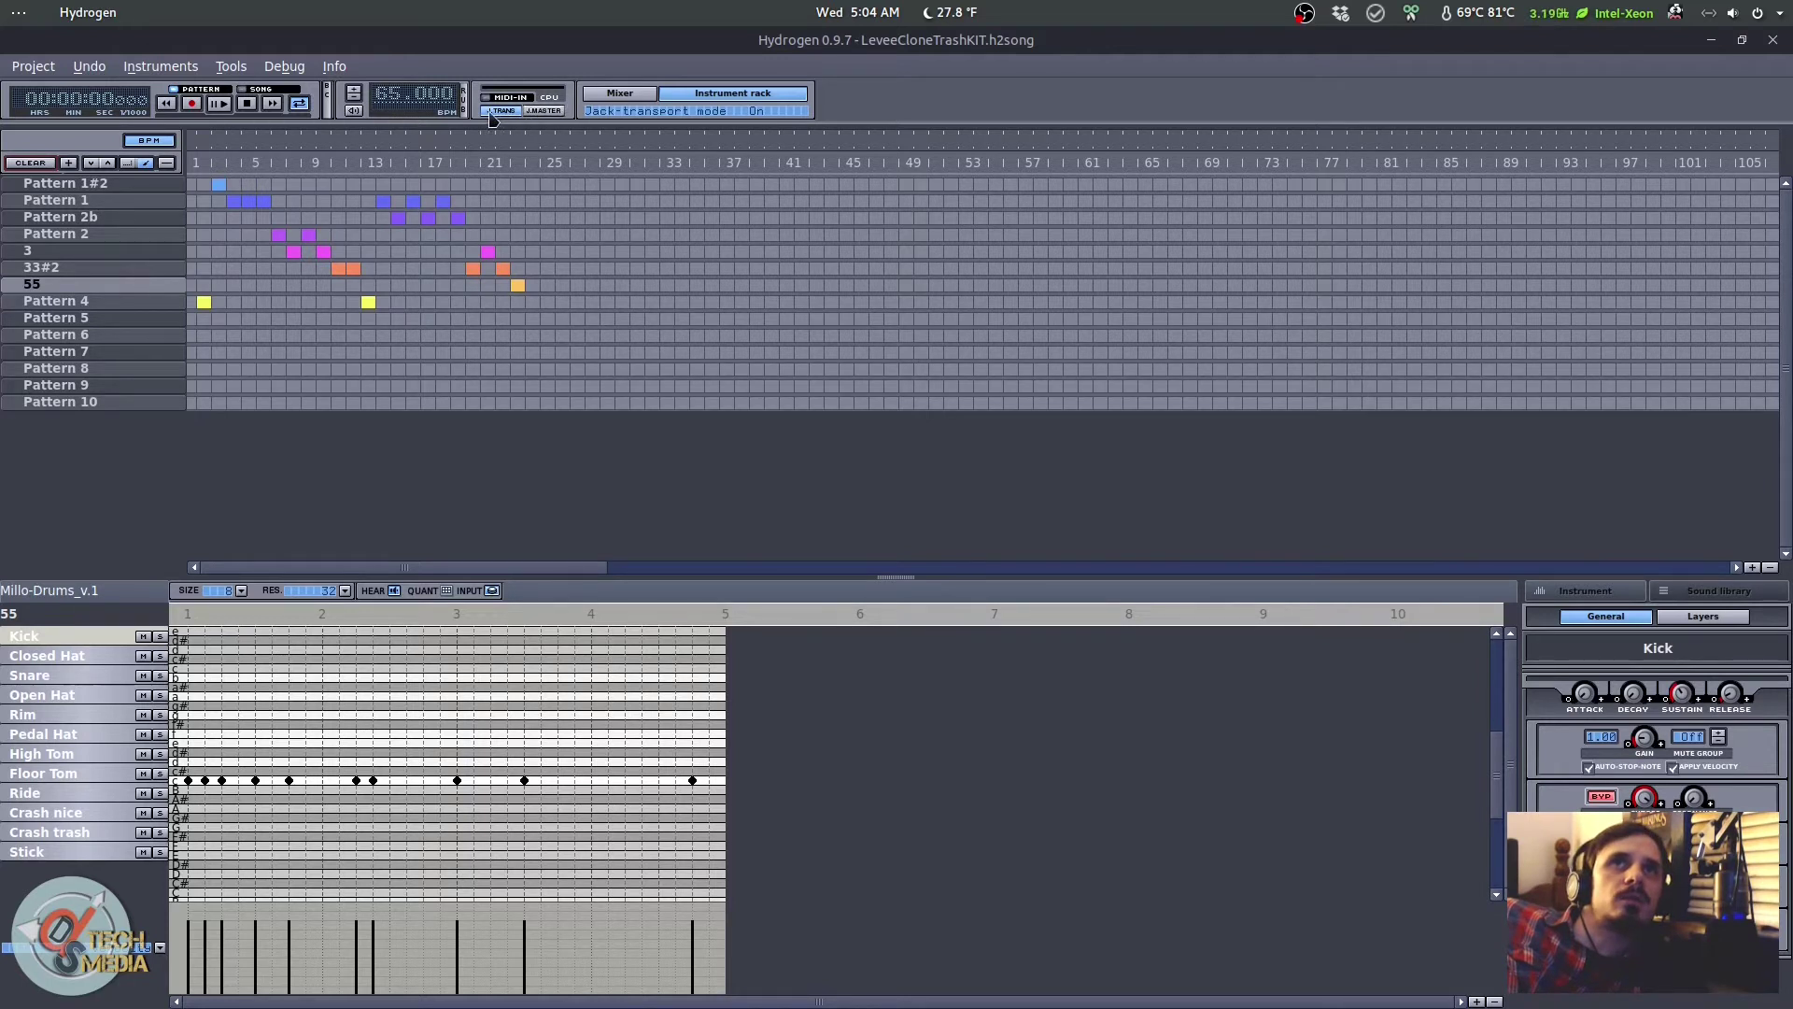
click(545, 112)
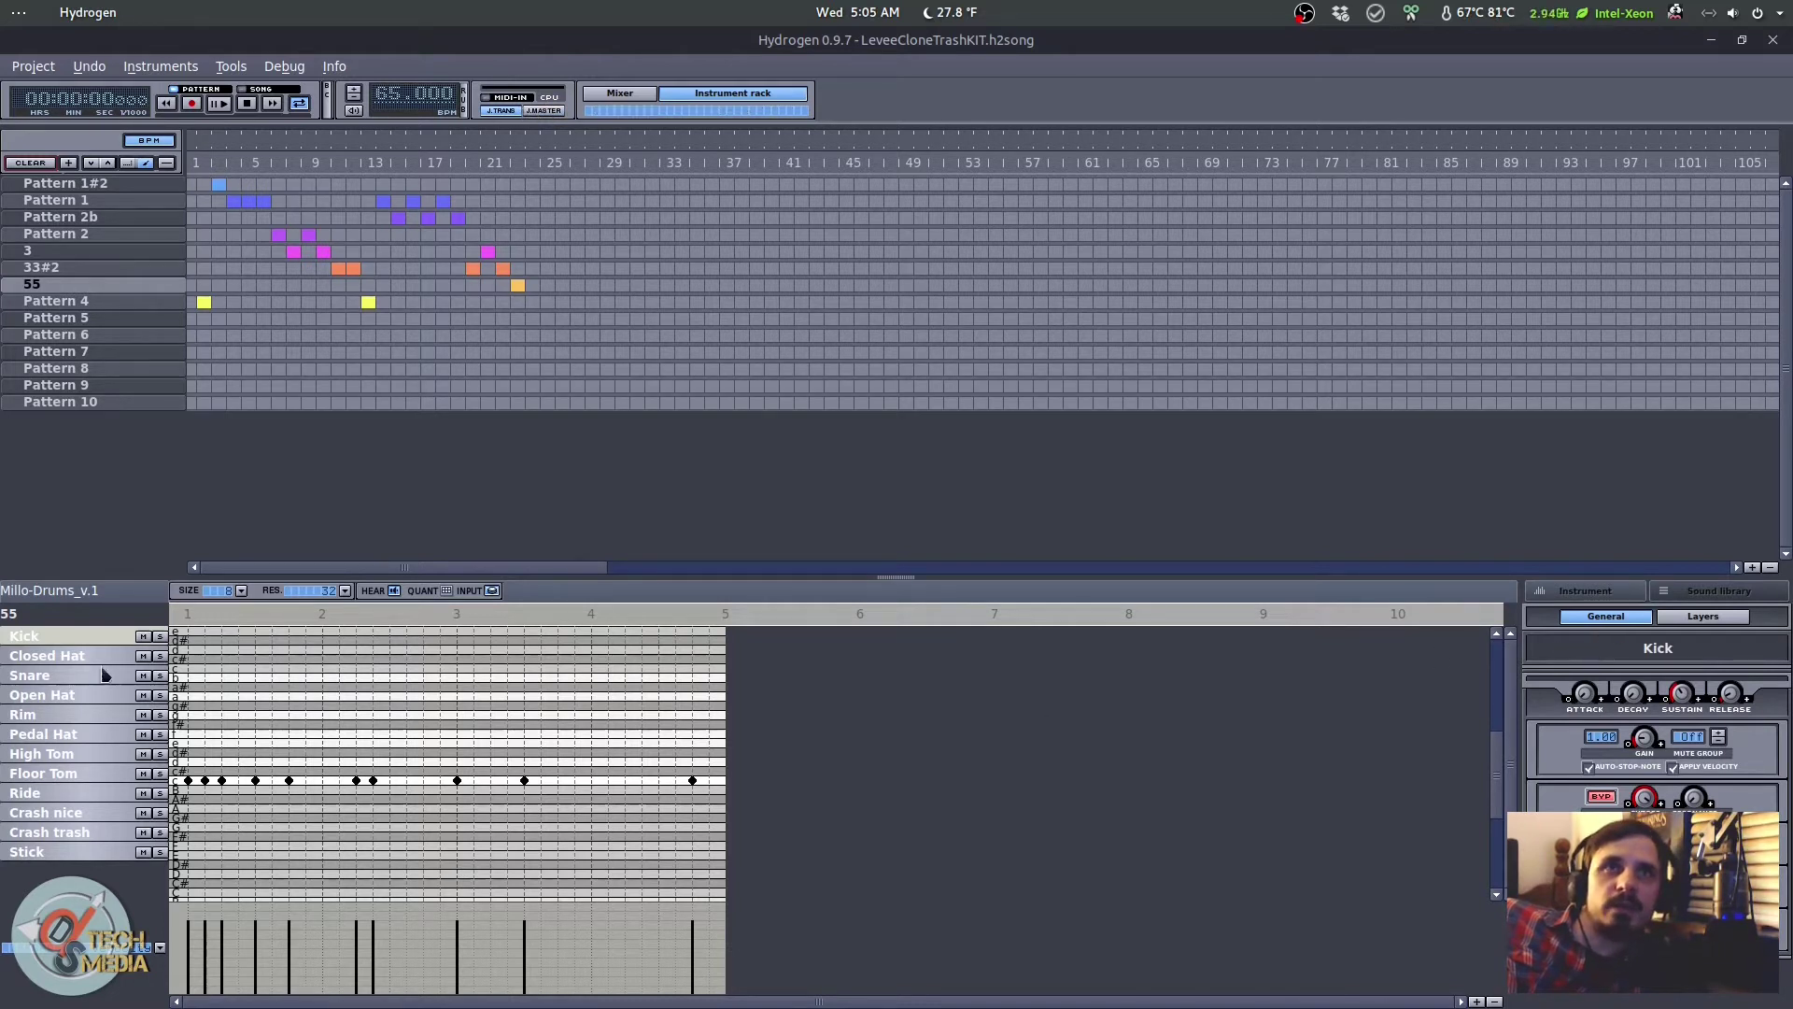
Step: Examine the general settings of the Rim and Open Hat instruments, including filter bypass and MIDI output channel
click(51, 716)
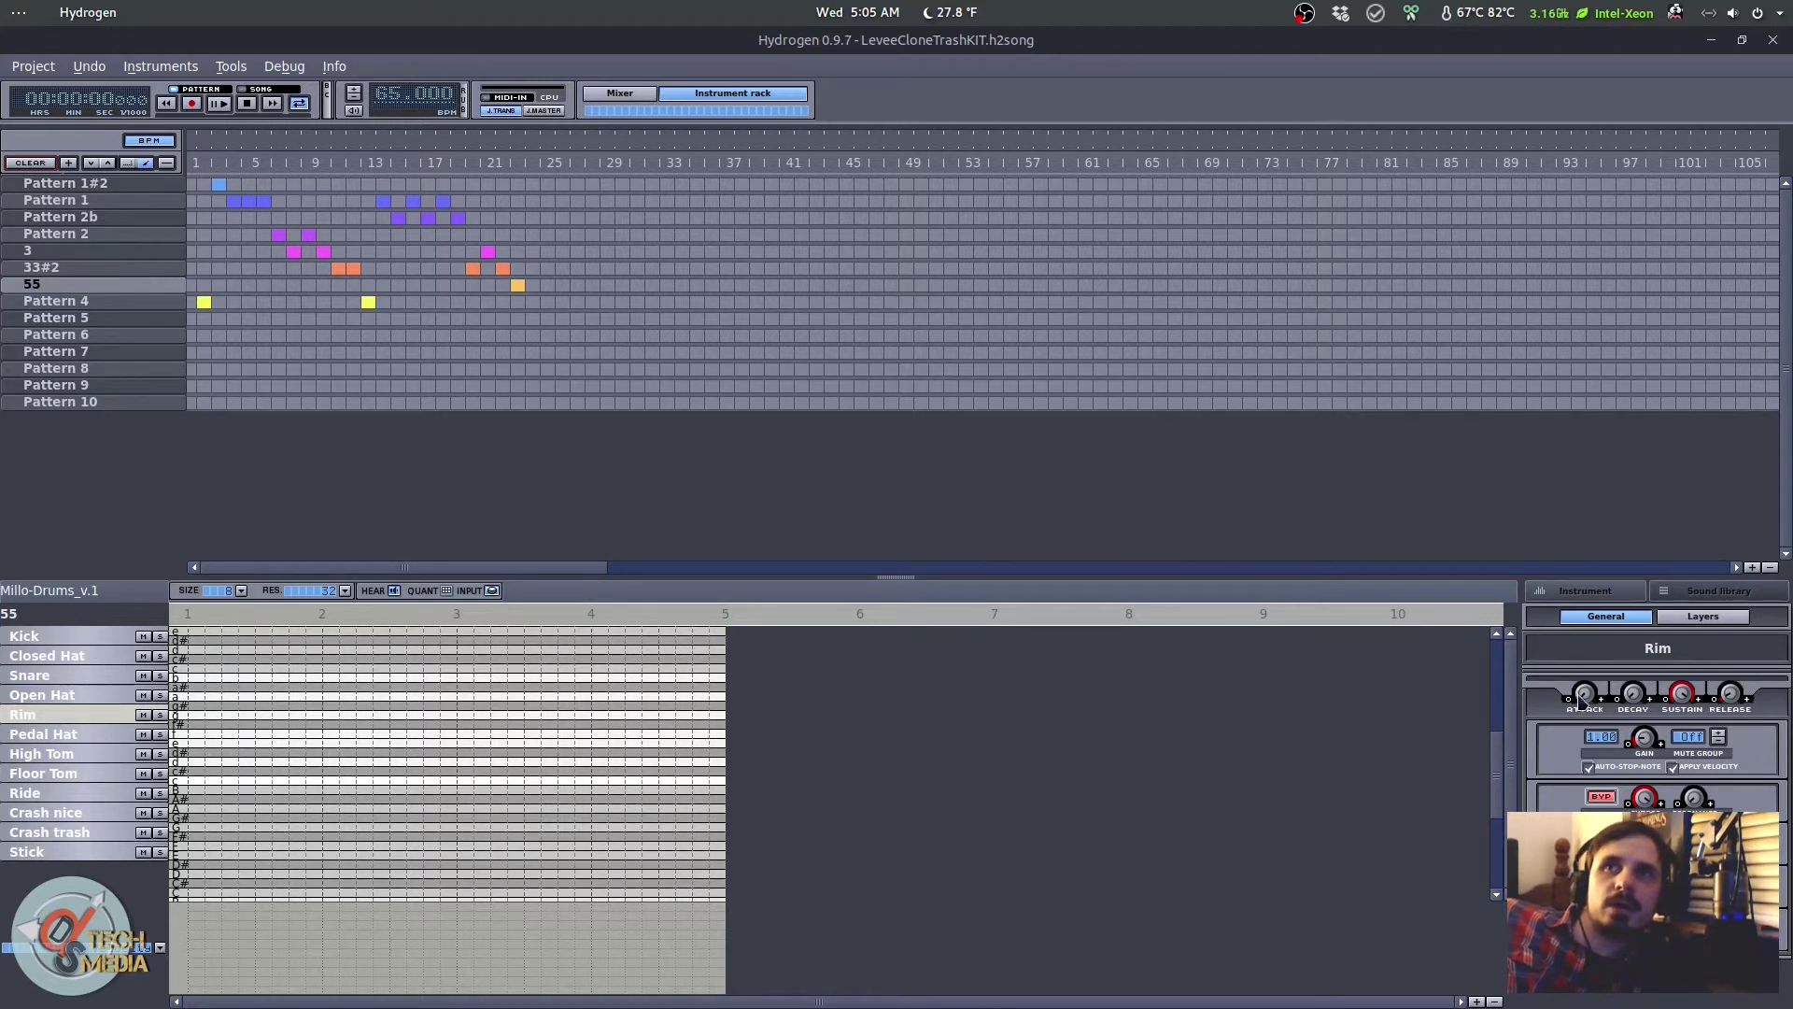
click(1603, 796)
click(57, 699)
click(58, 713)
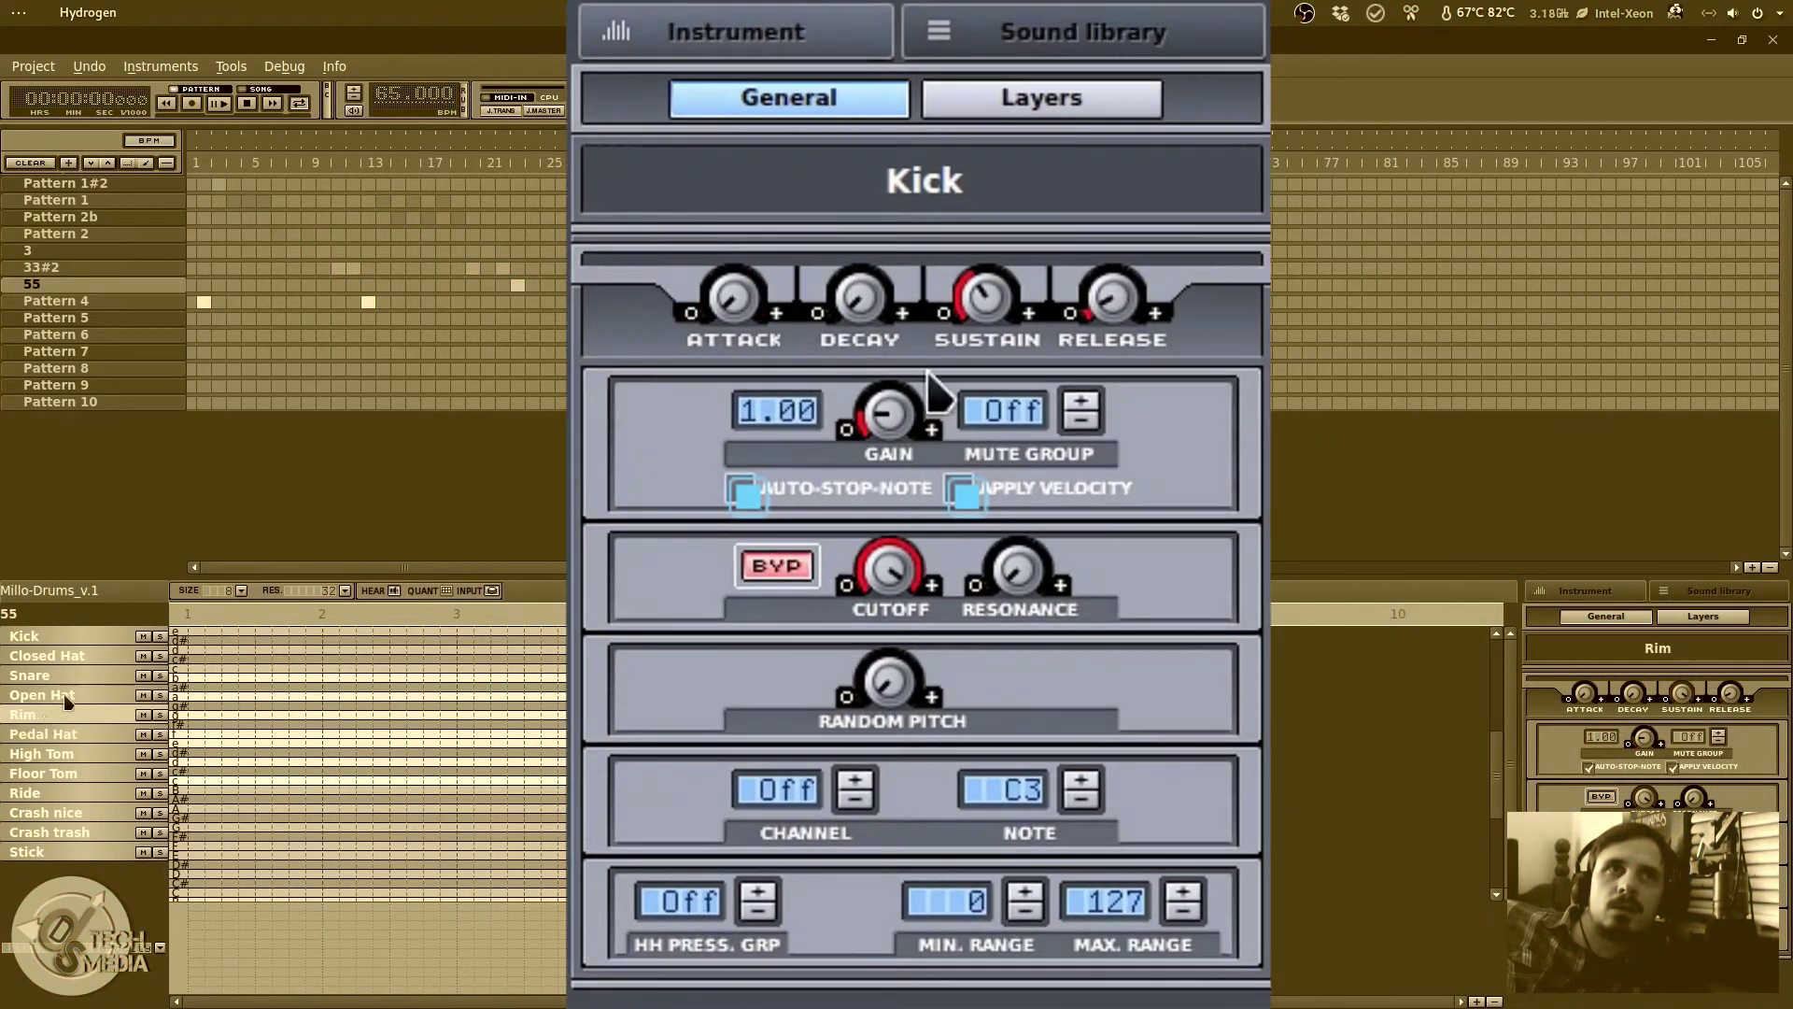
click(63, 693)
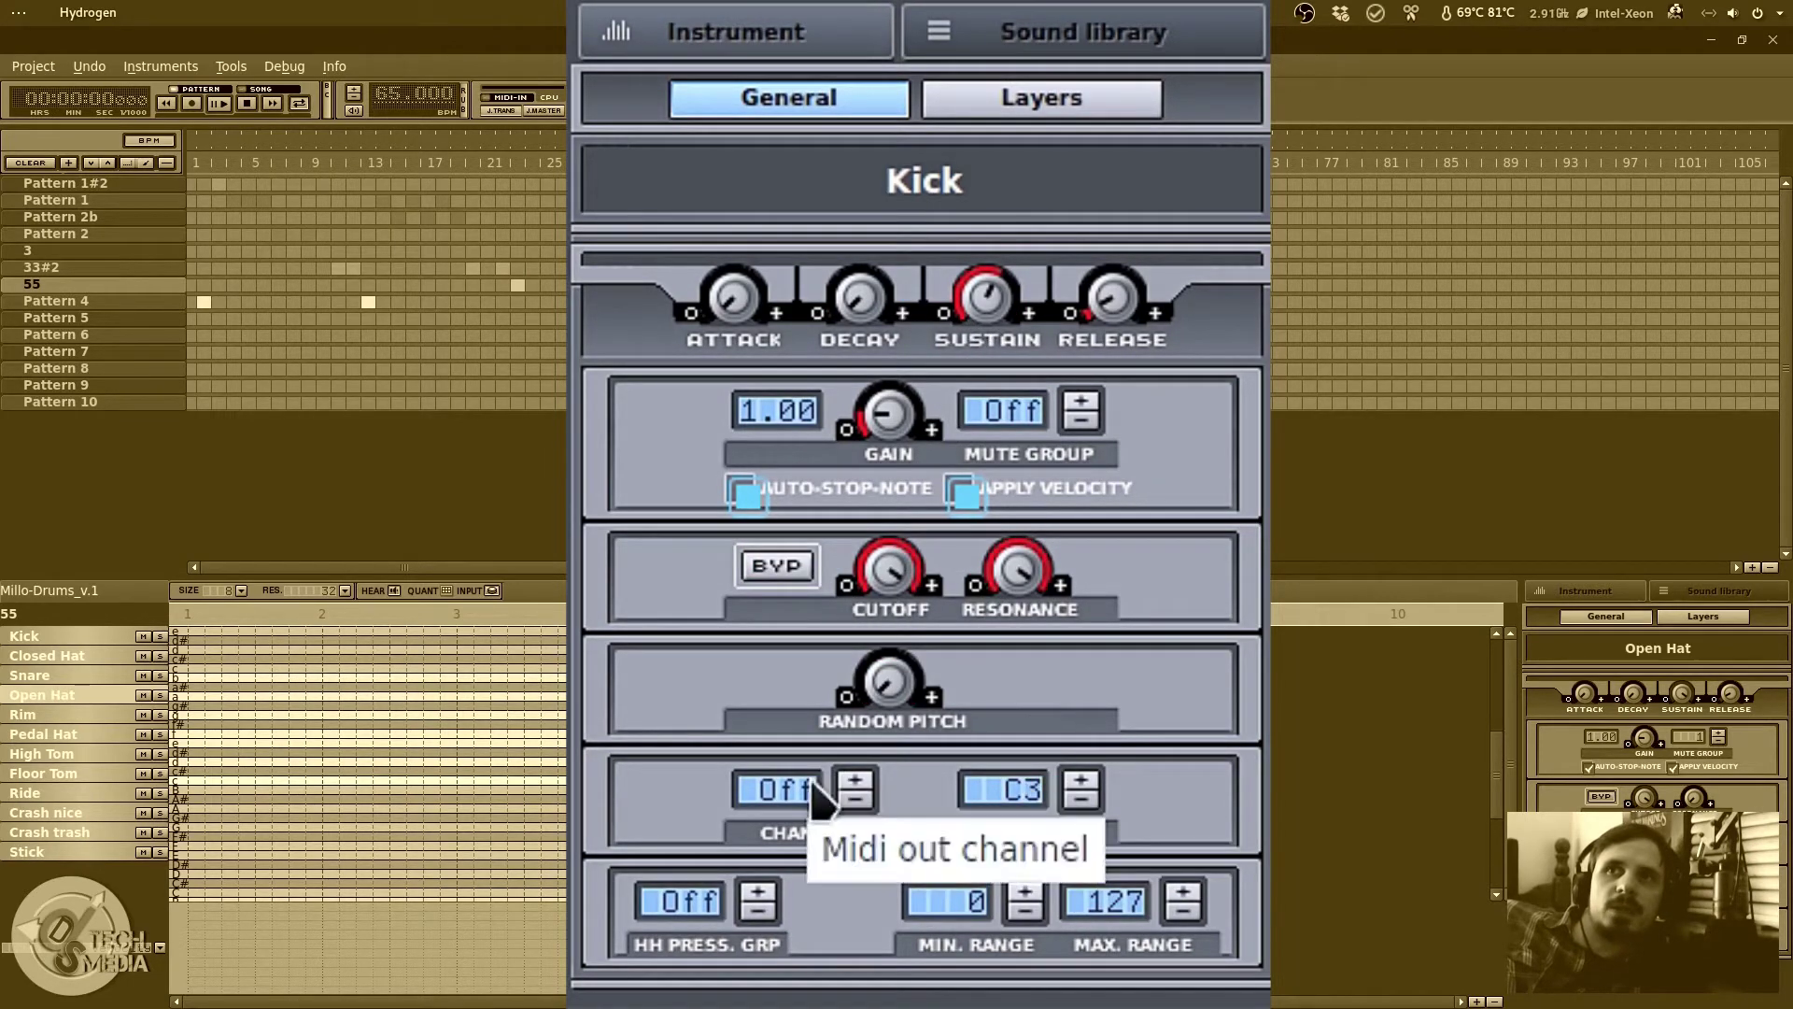
Step: Audition the two sample layers of the Open Hat instrument
click(1702, 616)
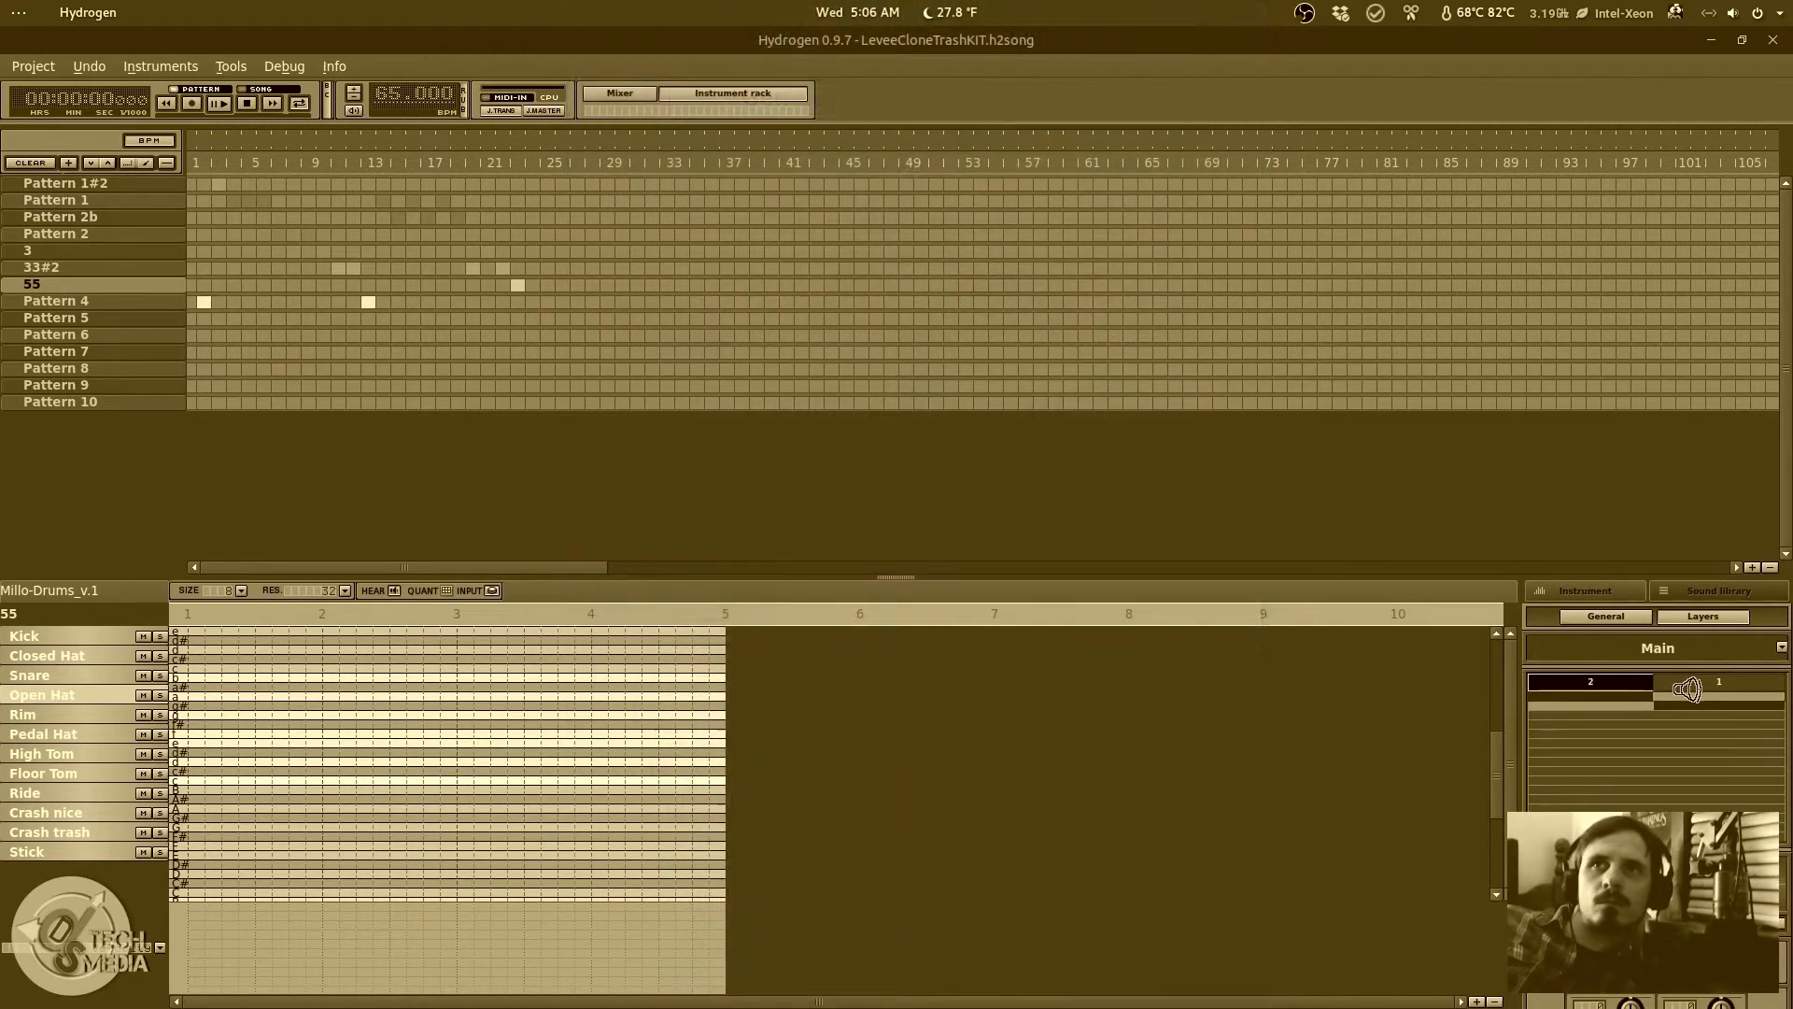
click(1622, 685)
click(1681, 686)
click(1616, 687)
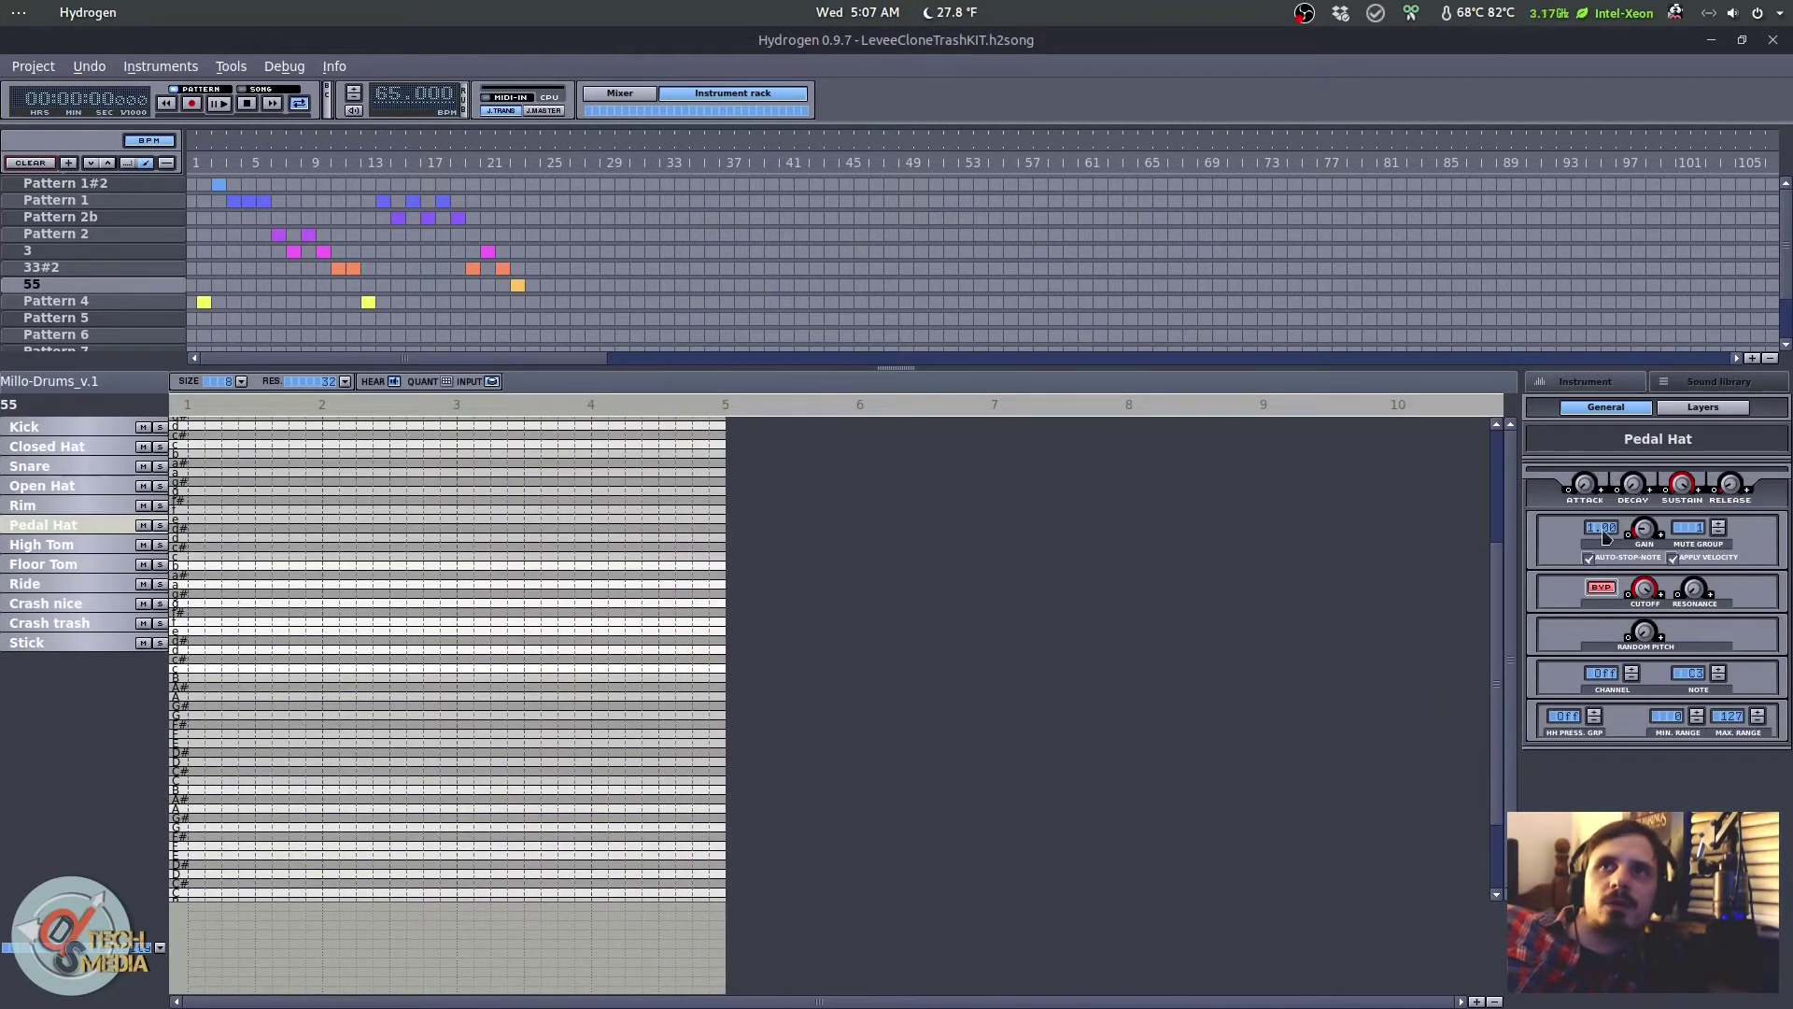
Step: Inspect the Pedal Hat's sample layers and audition the four velocity layers of the High Tom
click(1671, 420)
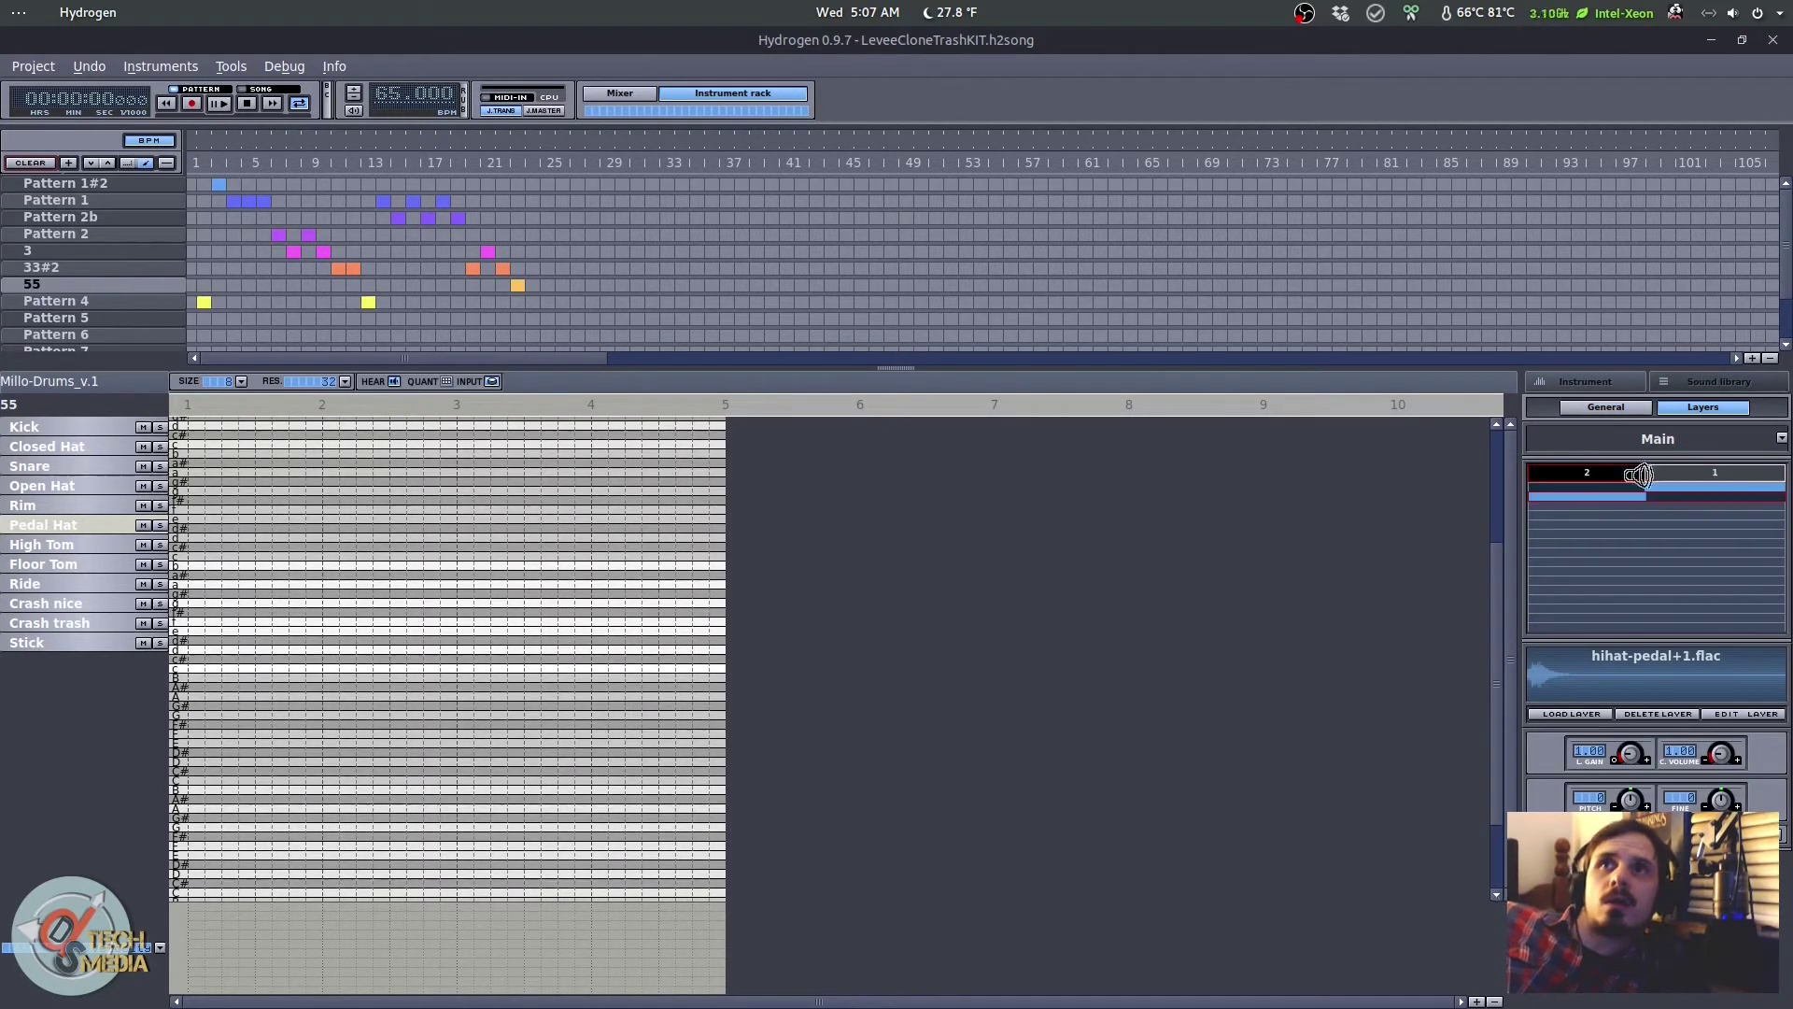
click(100, 545)
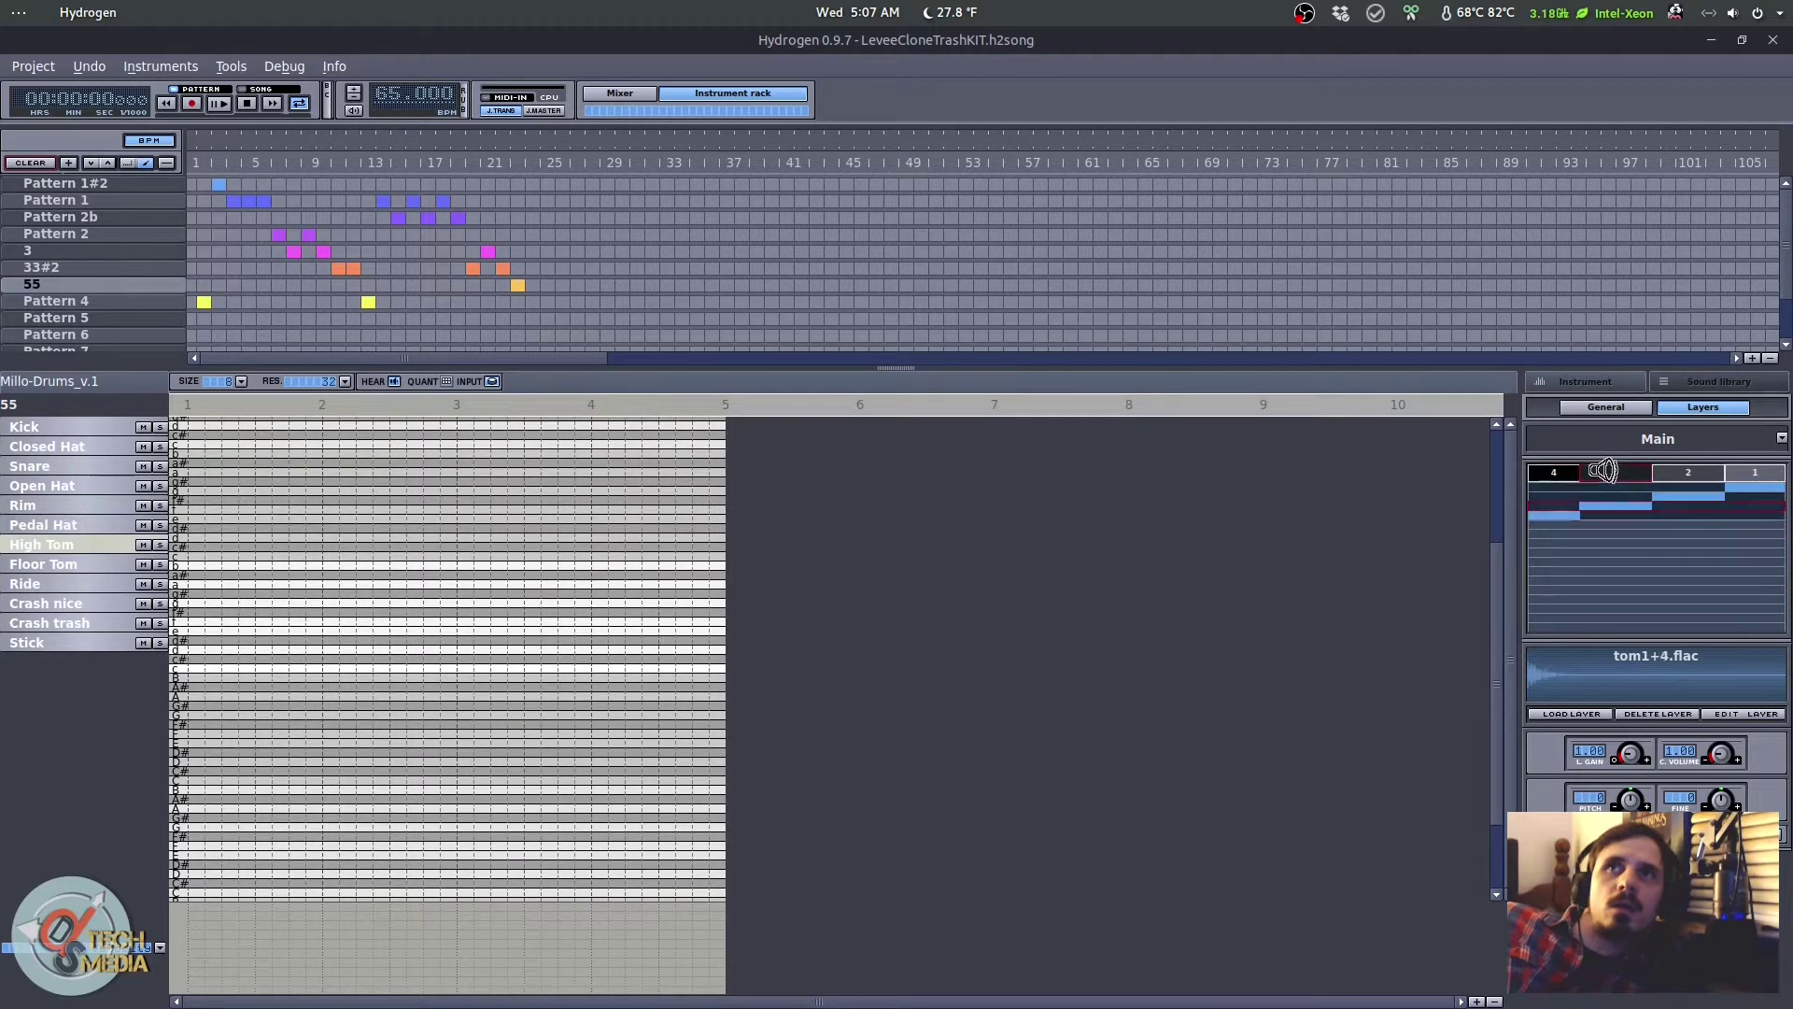
click(1739, 473)
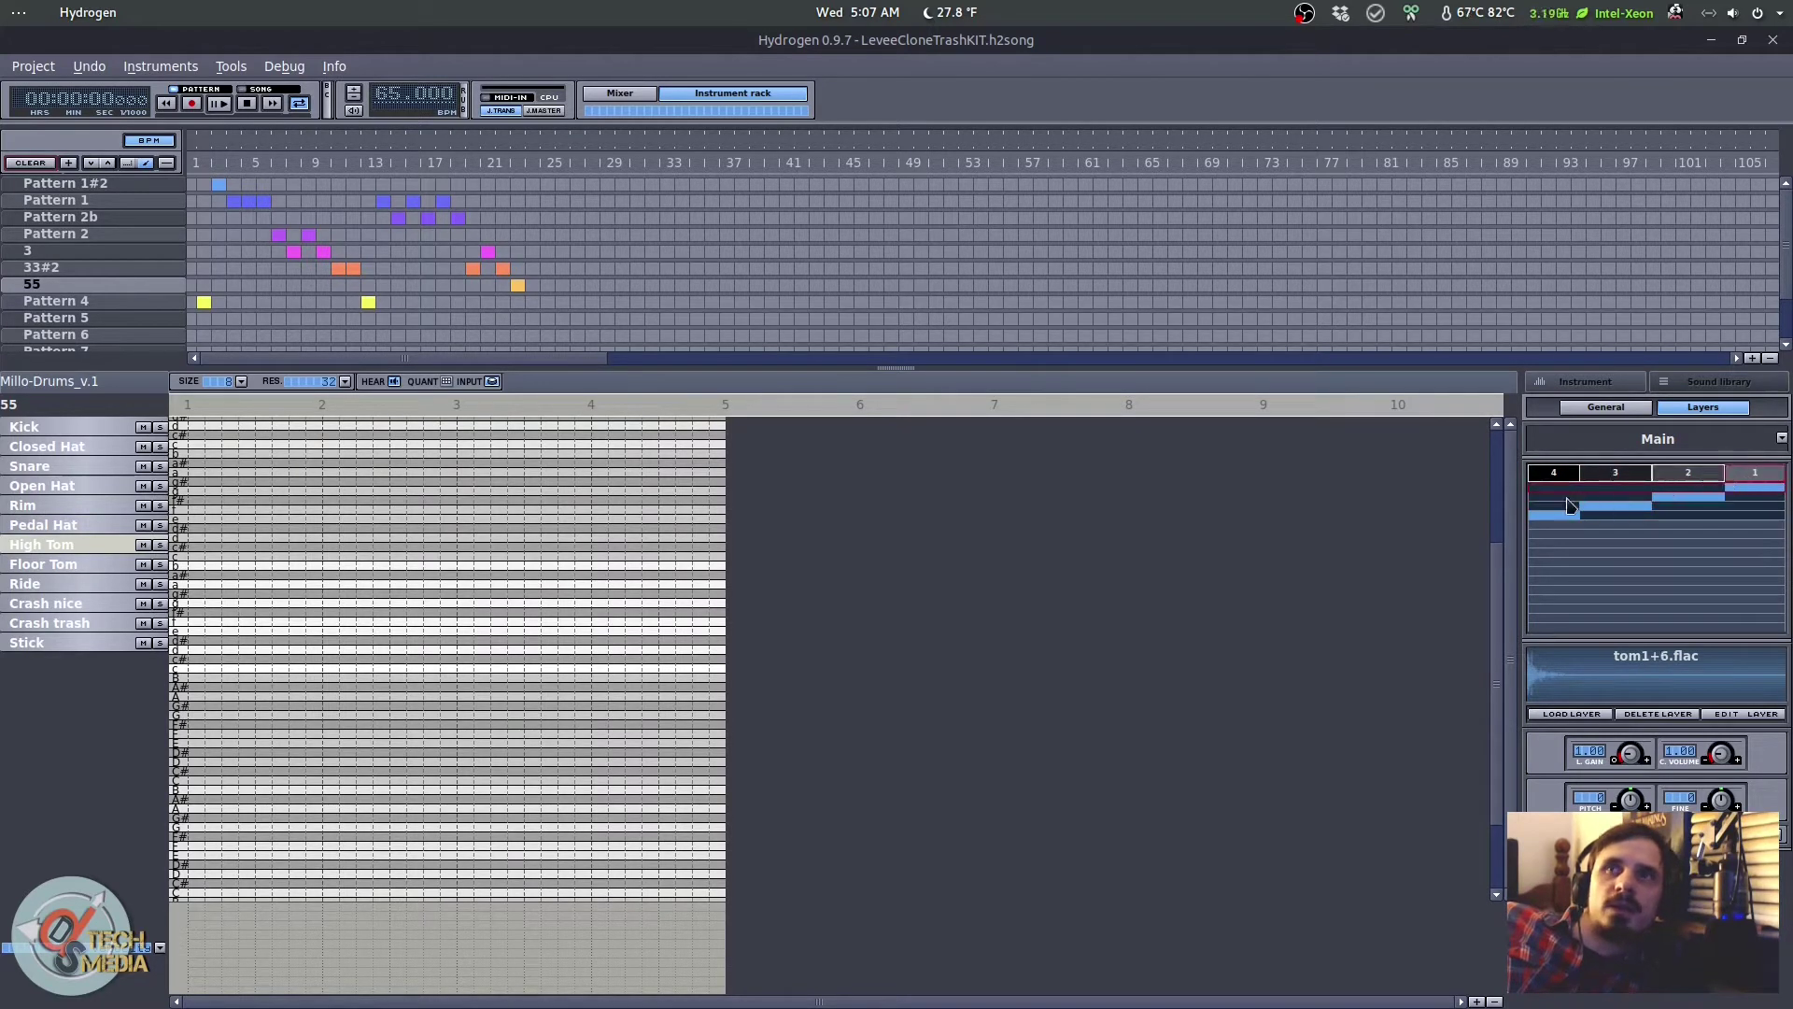
click(1578, 472)
click(1609, 475)
click(1702, 469)
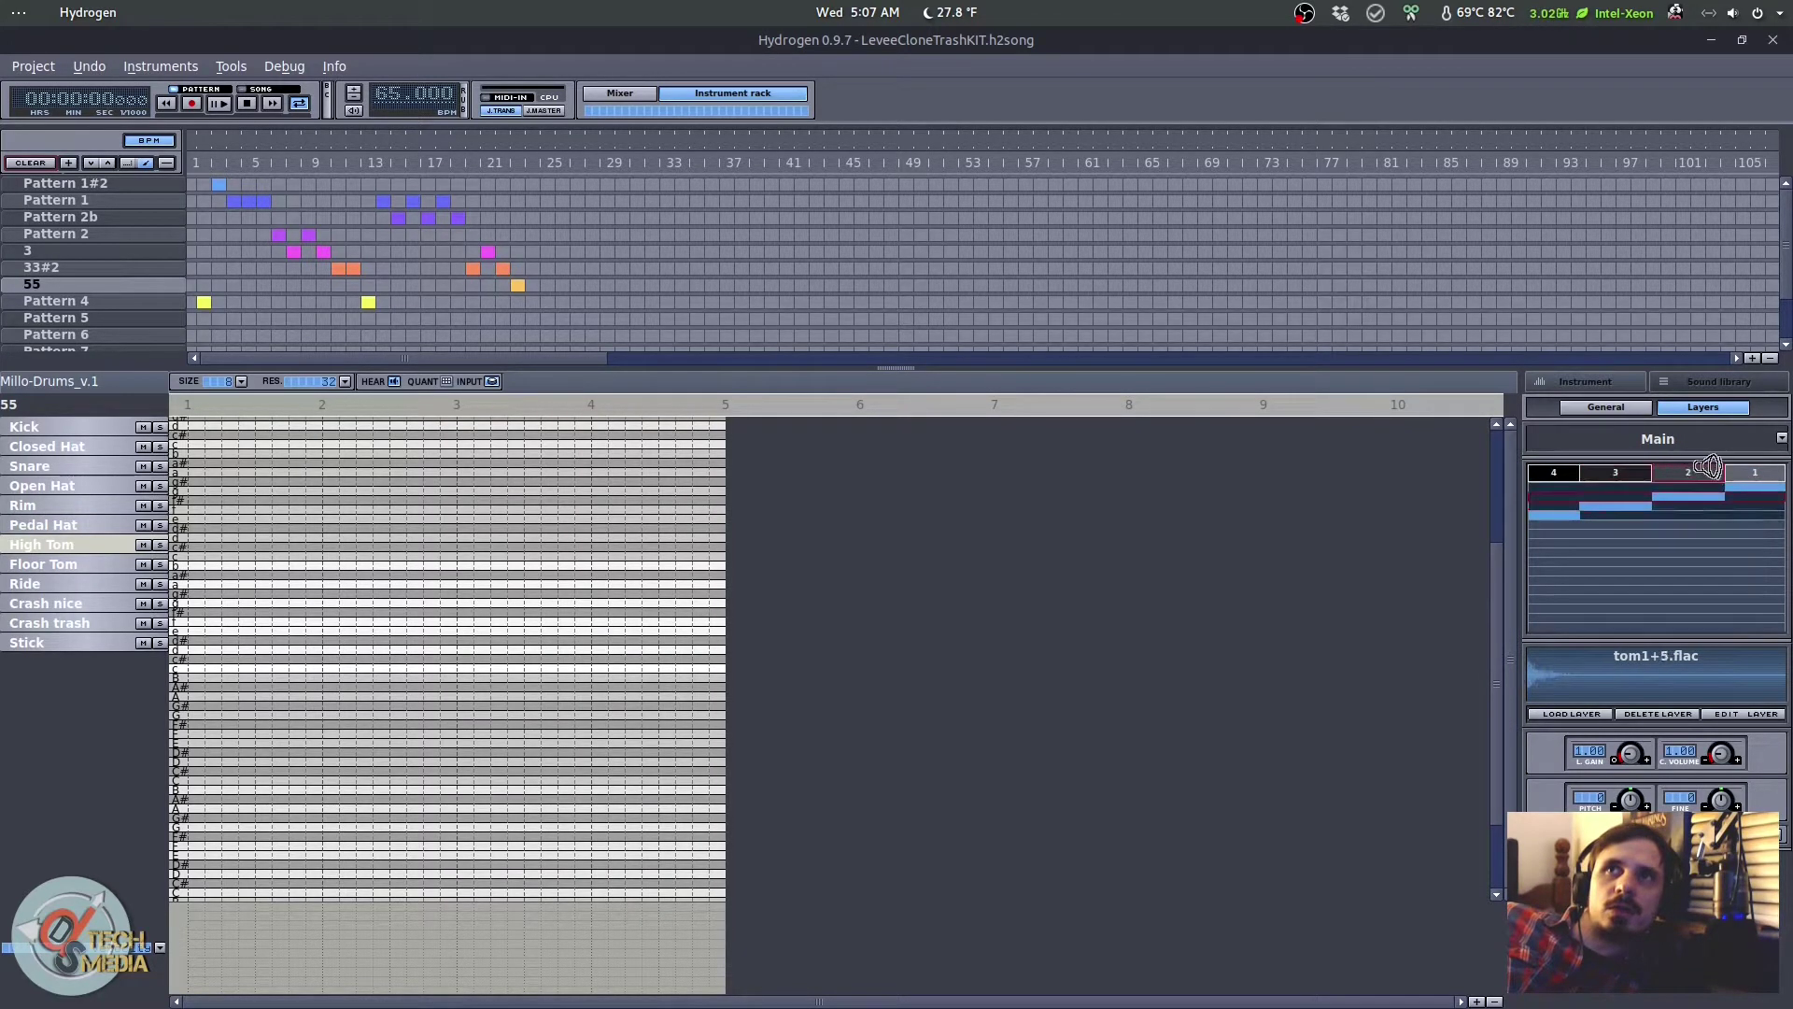
click(1737, 470)
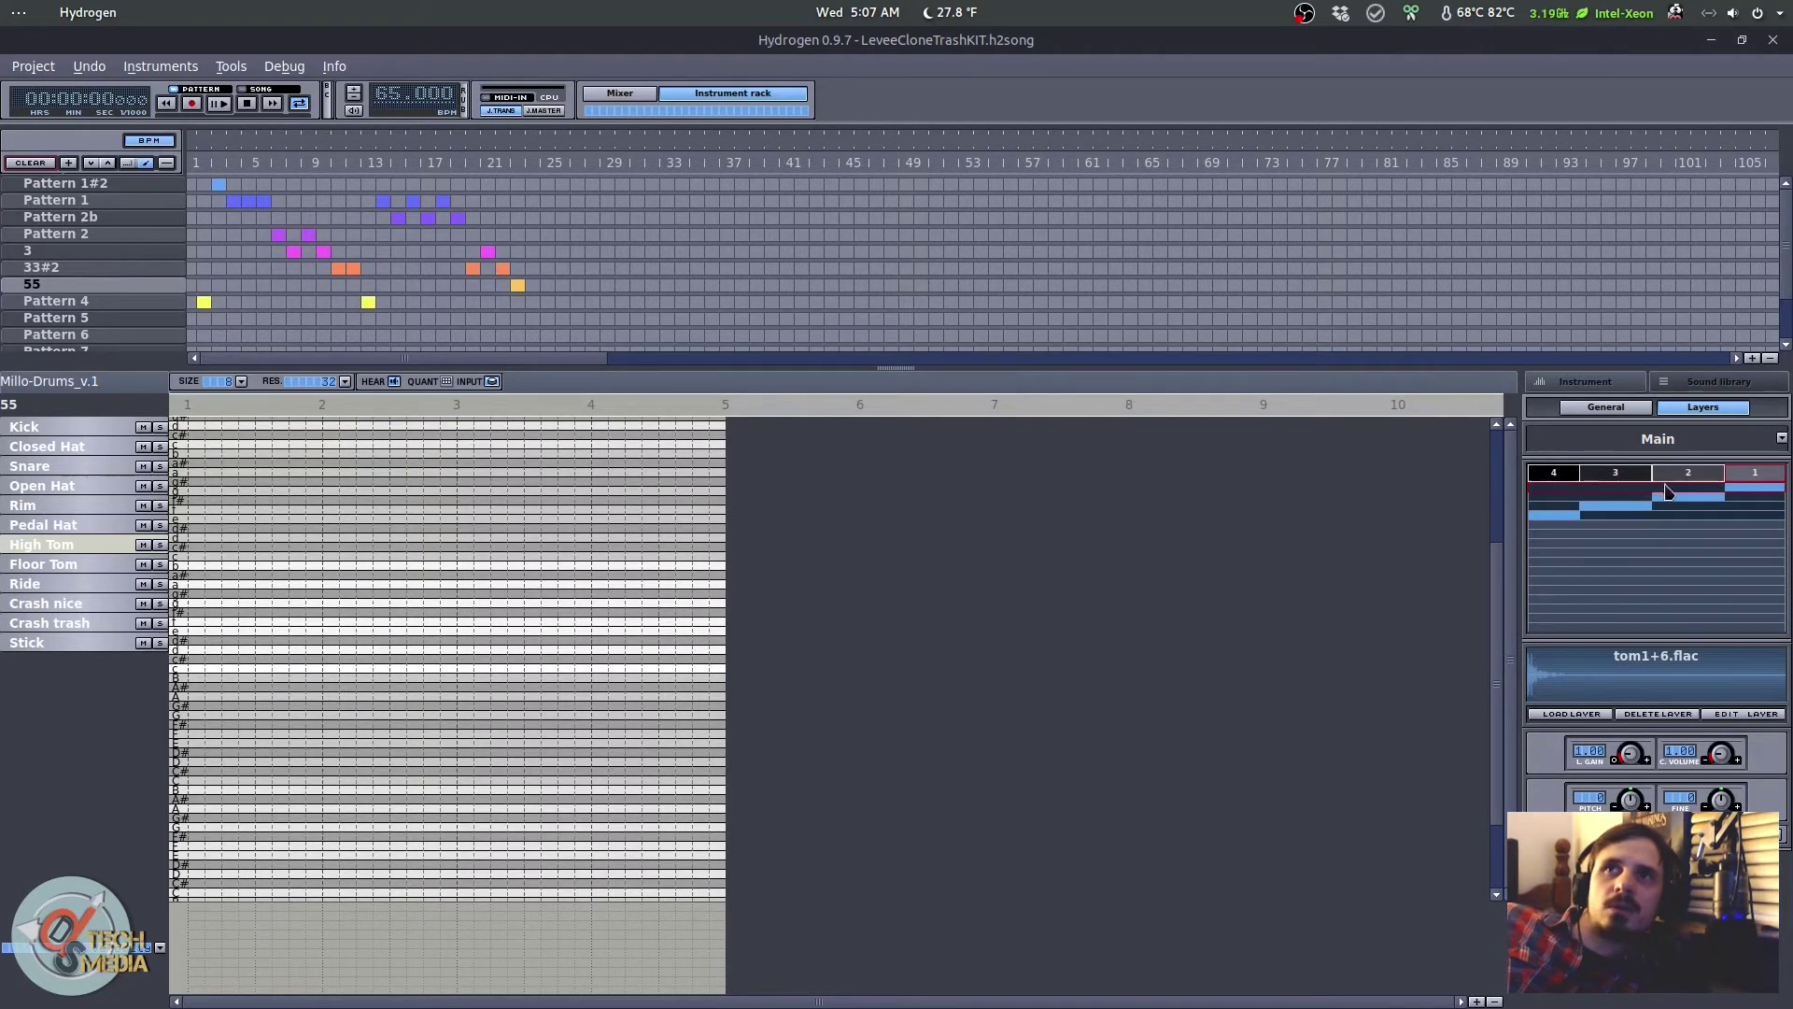
Step: Open the kick's bass+6.flac layer in the sample editor and move its start, loop and end markers to frame 3596
click(1567, 474)
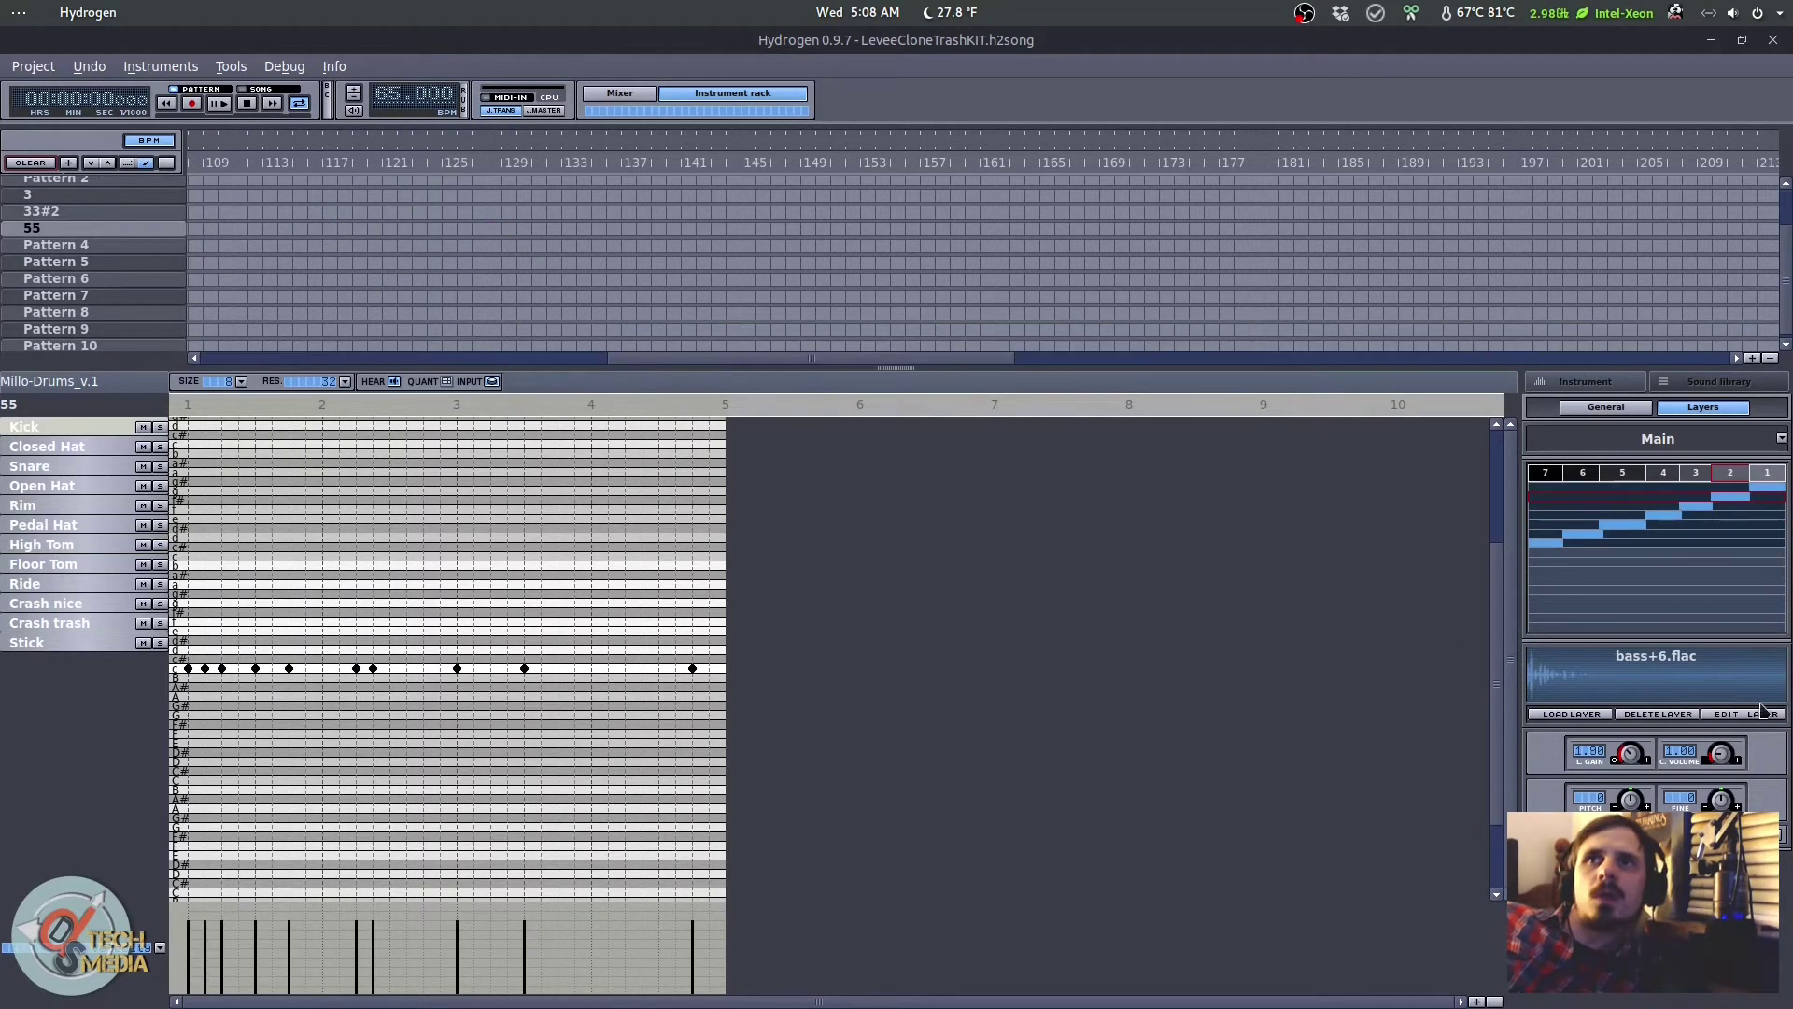
click(1757, 715)
drag(782, 254, 744, 318)
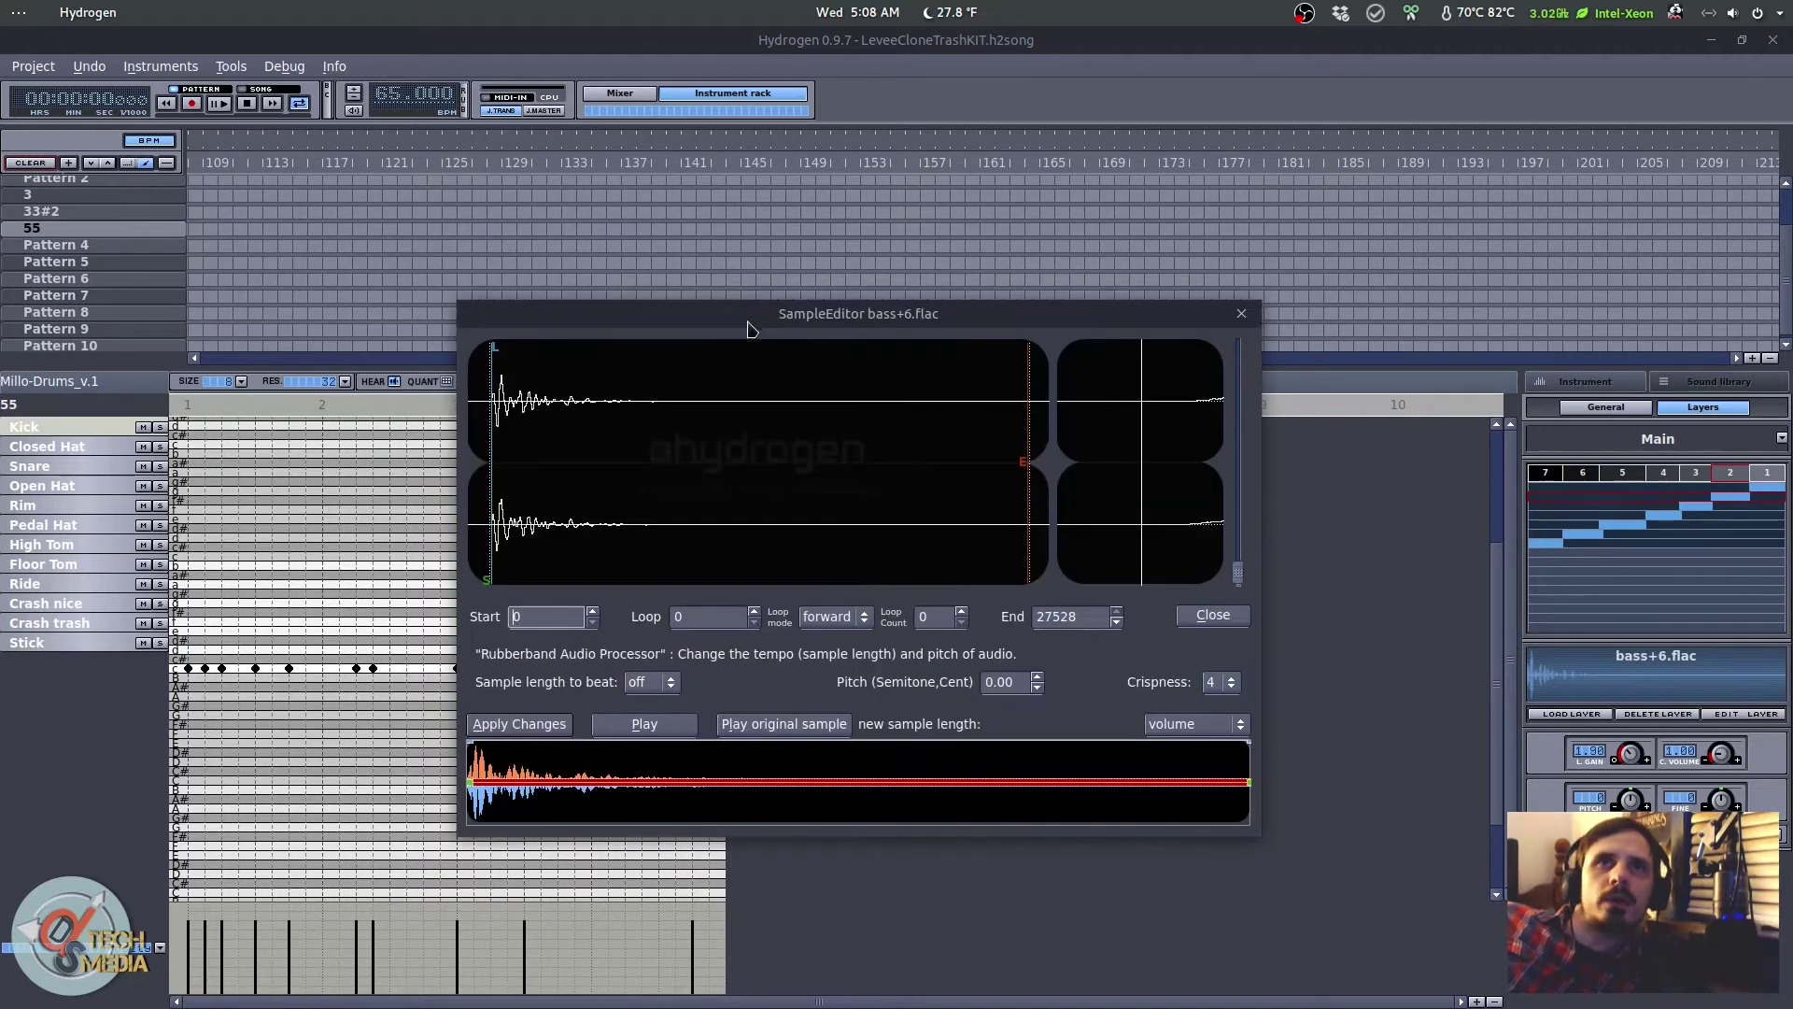
drag(532, 573, 561, 470)
drag(526, 801, 584, 743)
Step: Preview the sample while setting start 2000, loop 5802, end 6253, ping-pong looping, 1/16 beat length and 0.05 pitch
click(630, 727)
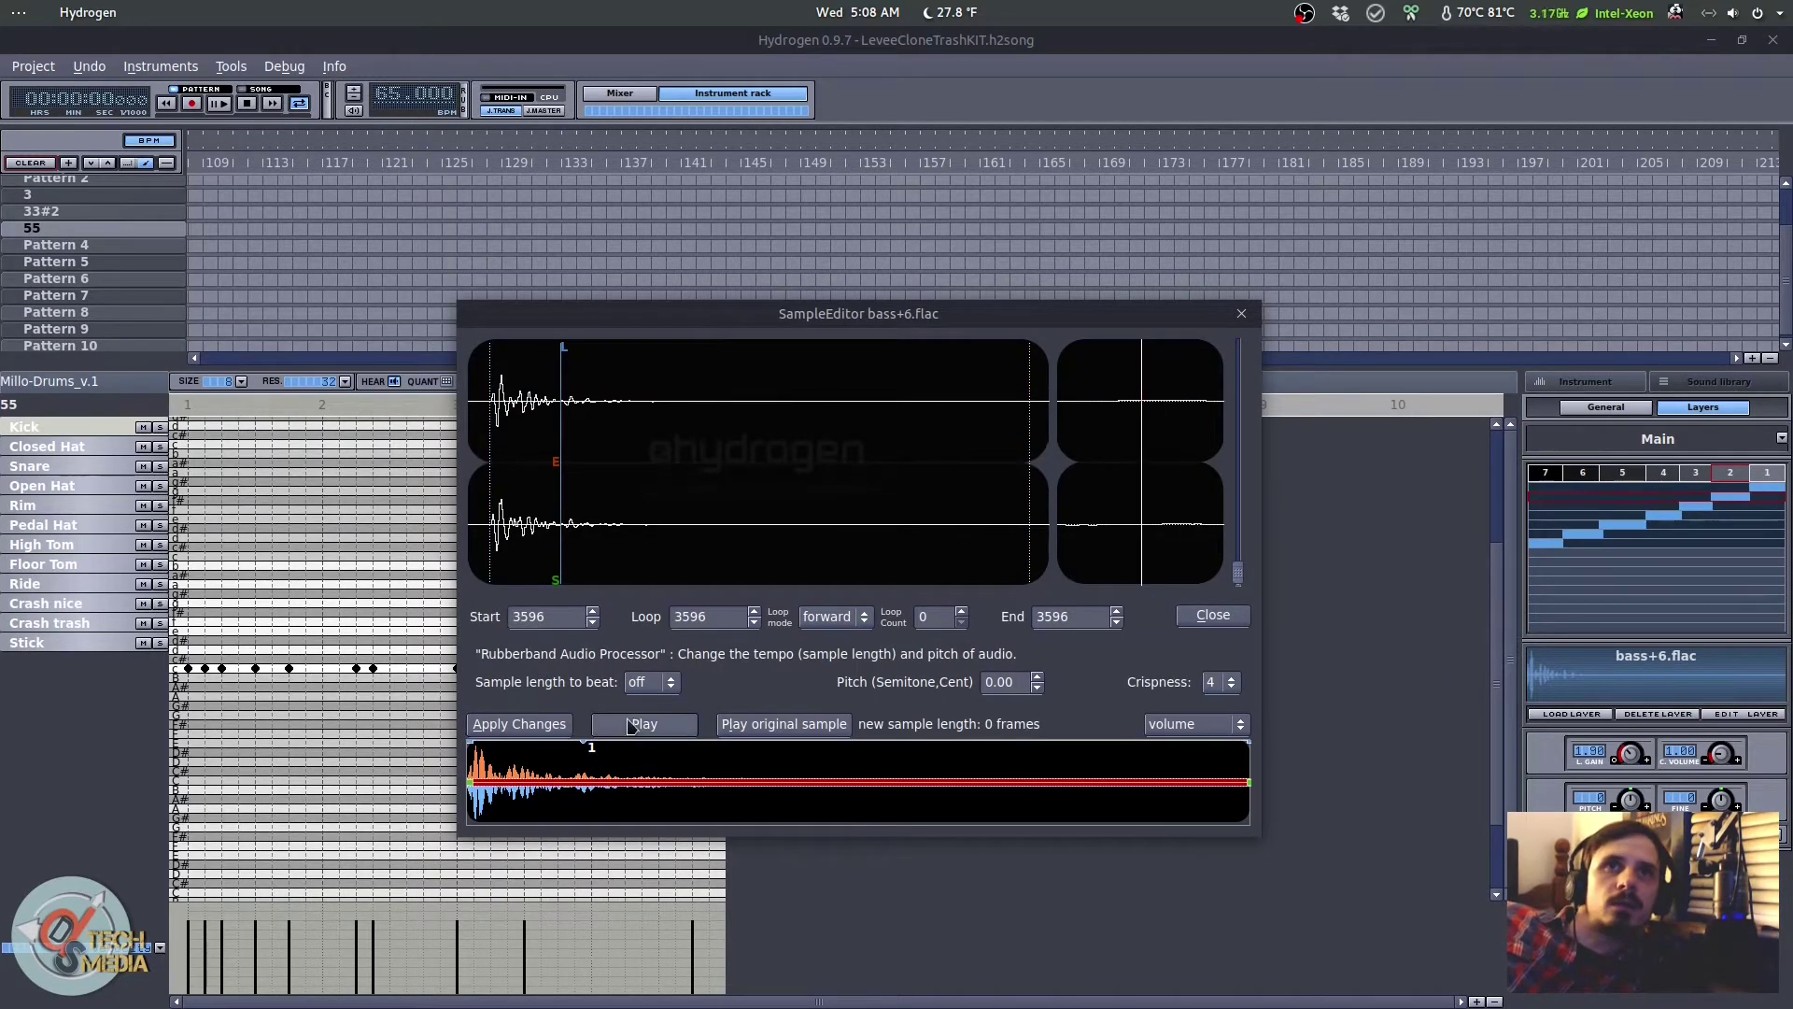
click(641, 723)
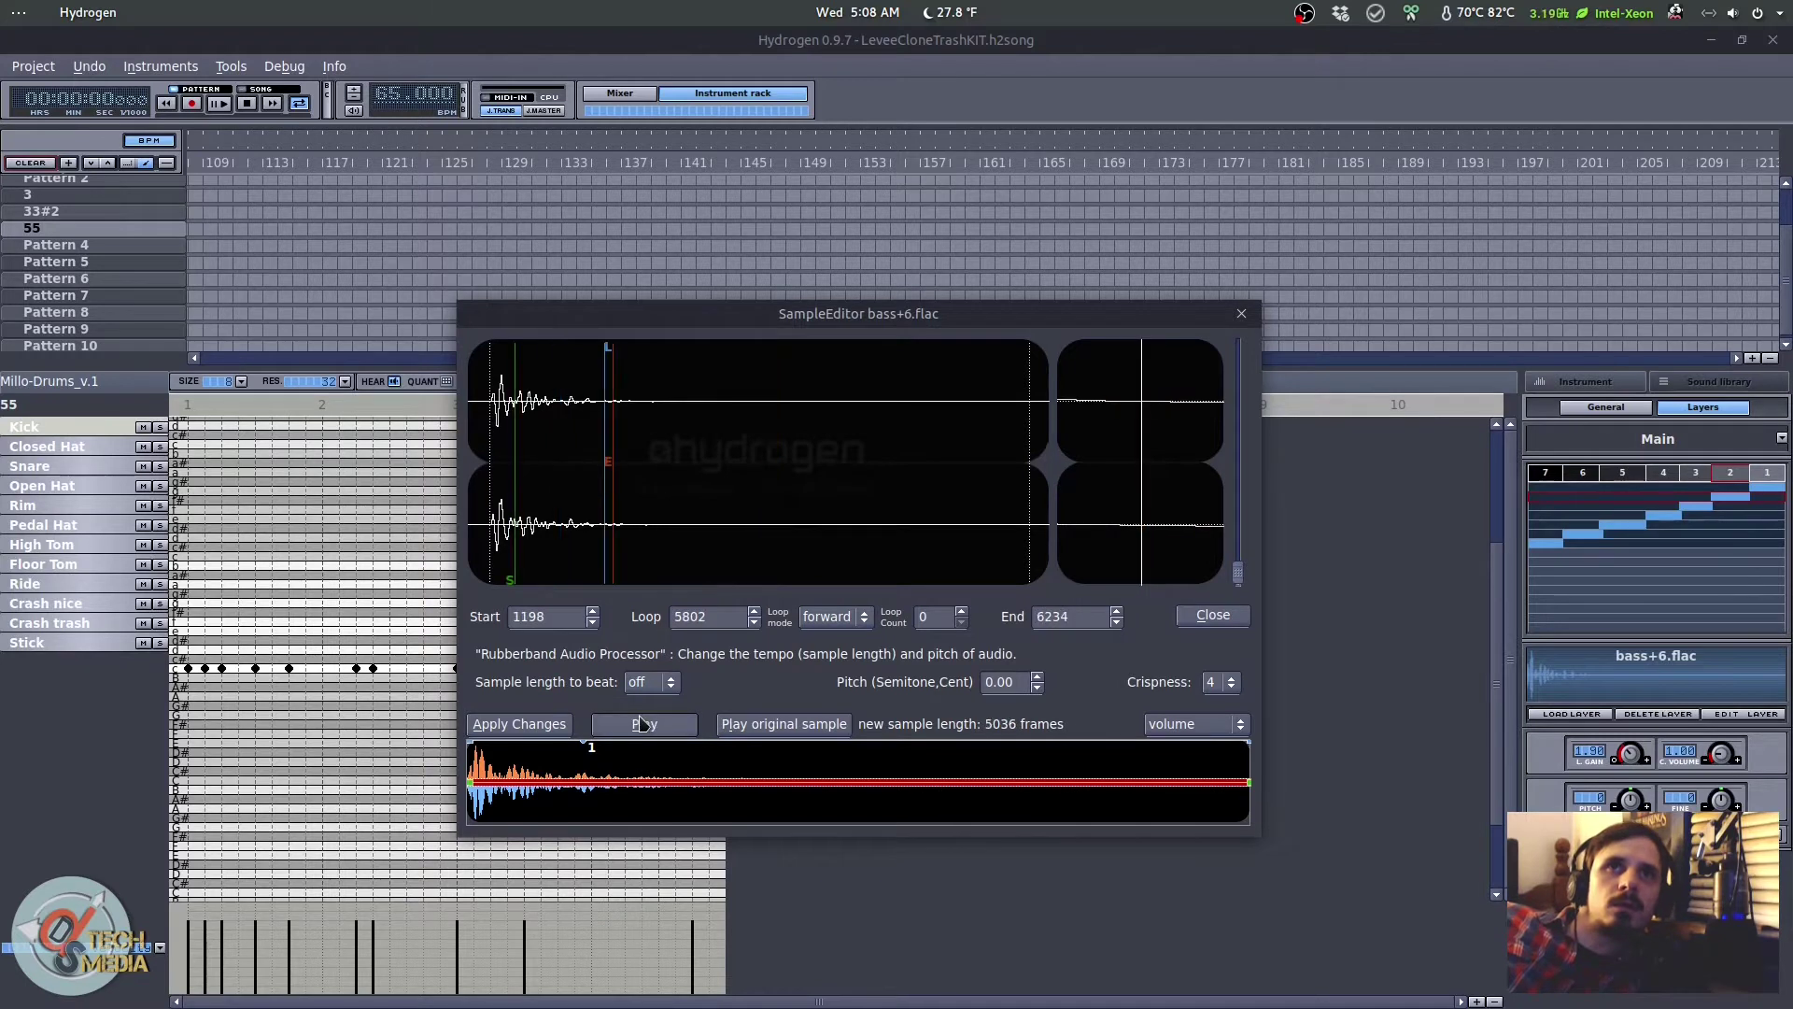
scroll(566, 617, up, 20)
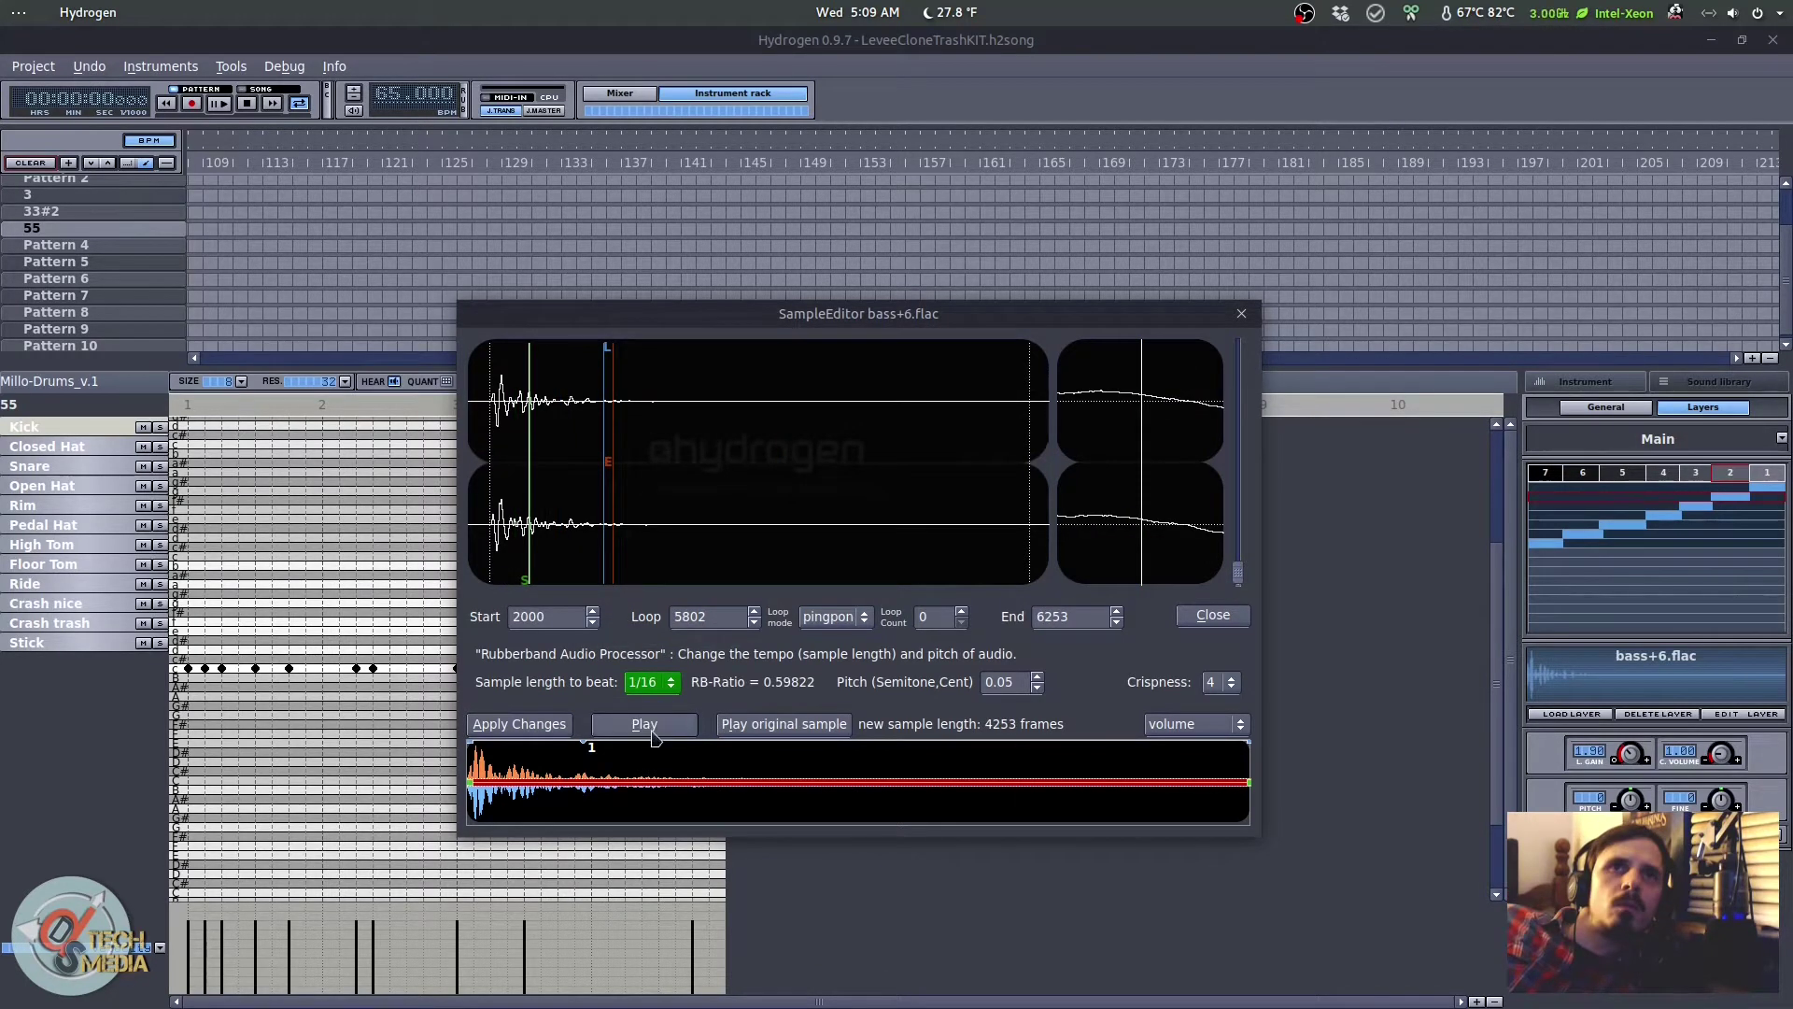
click(671, 724)
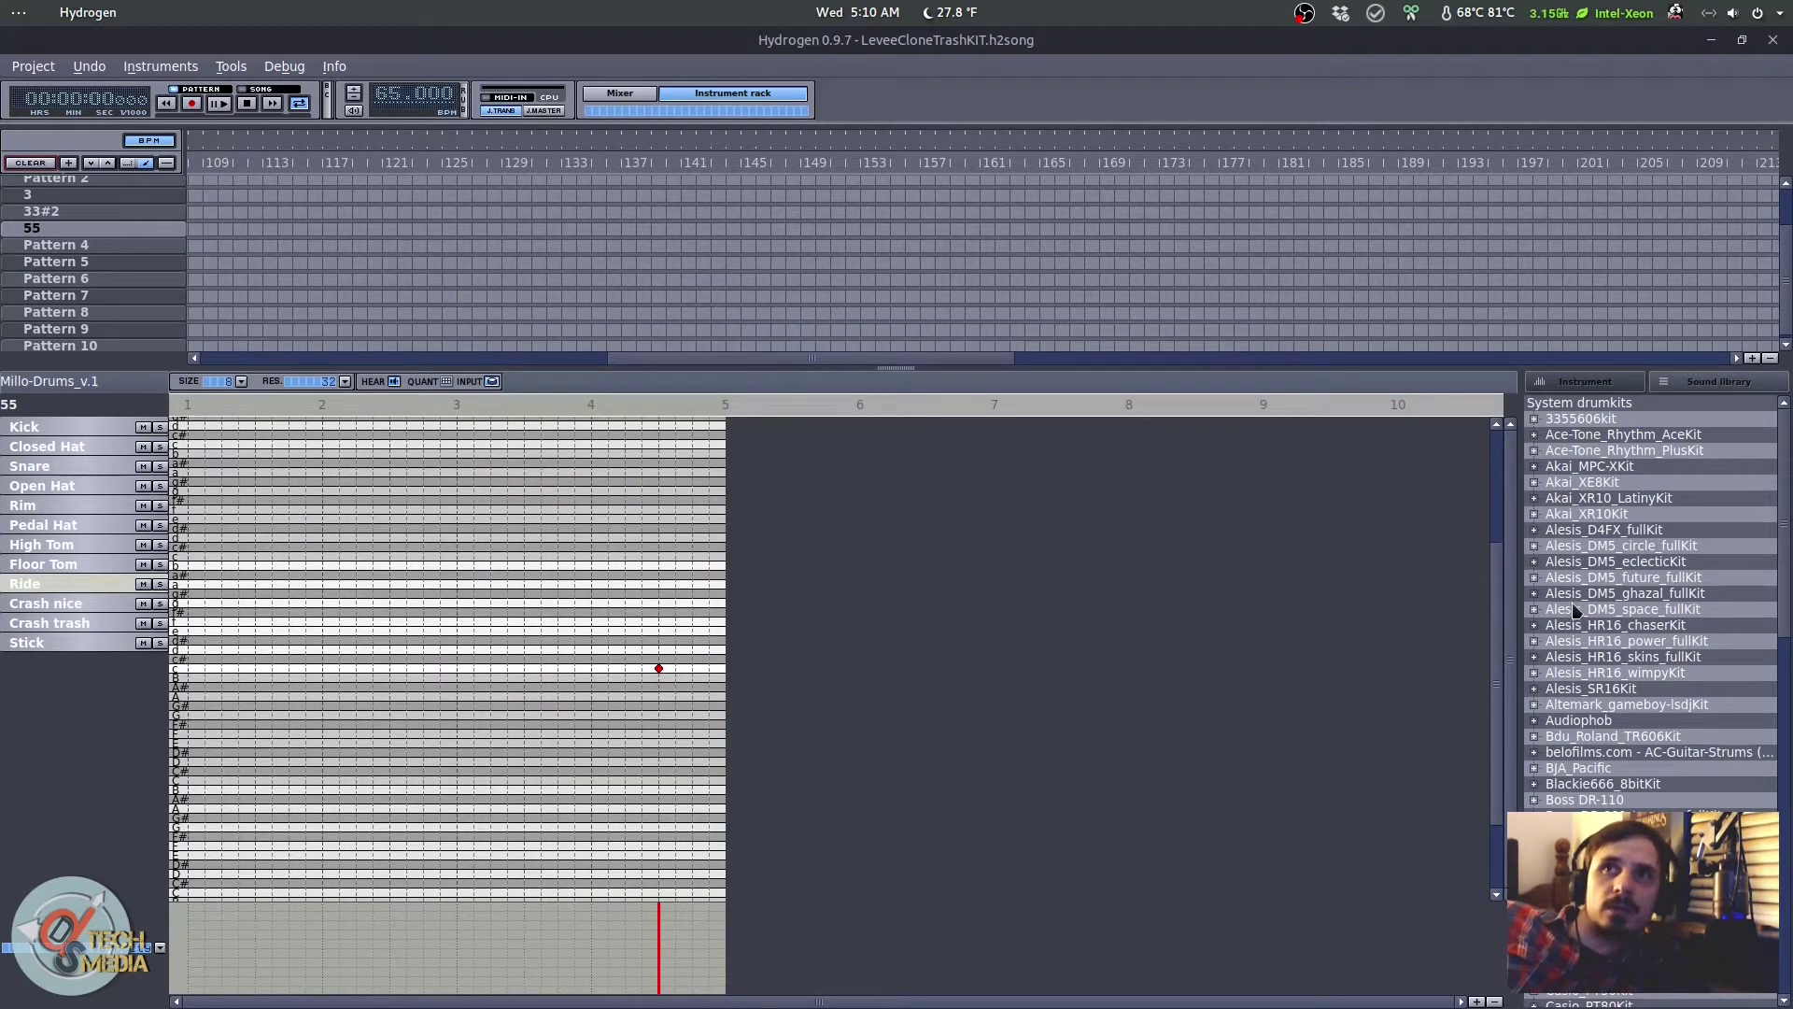
Step: Browse the system drumkits in the sound library and audition the Kick of the GMkit
scroll(1578, 566, down, 10)
scroll(1579, 567, down, 8)
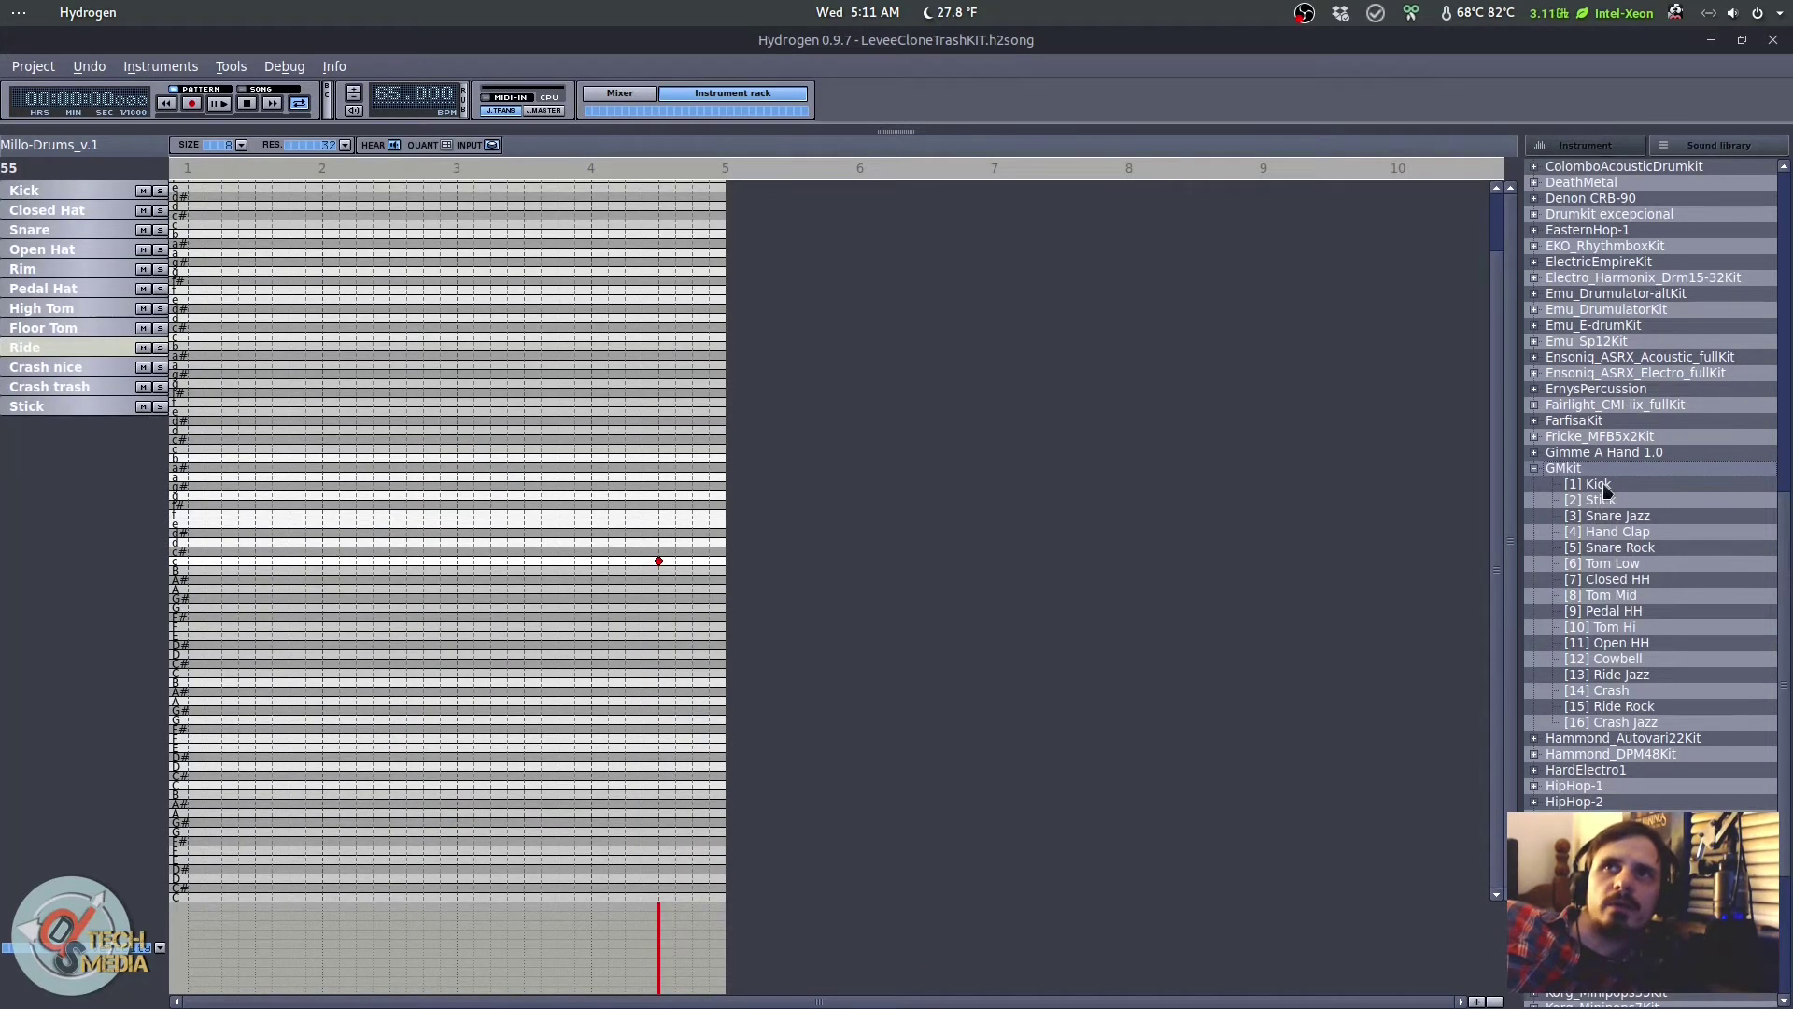
click(1599, 485)
scroll(1588, 490, down, 5)
scroll(1588, 490, up, 4)
double_click(1559, 422)
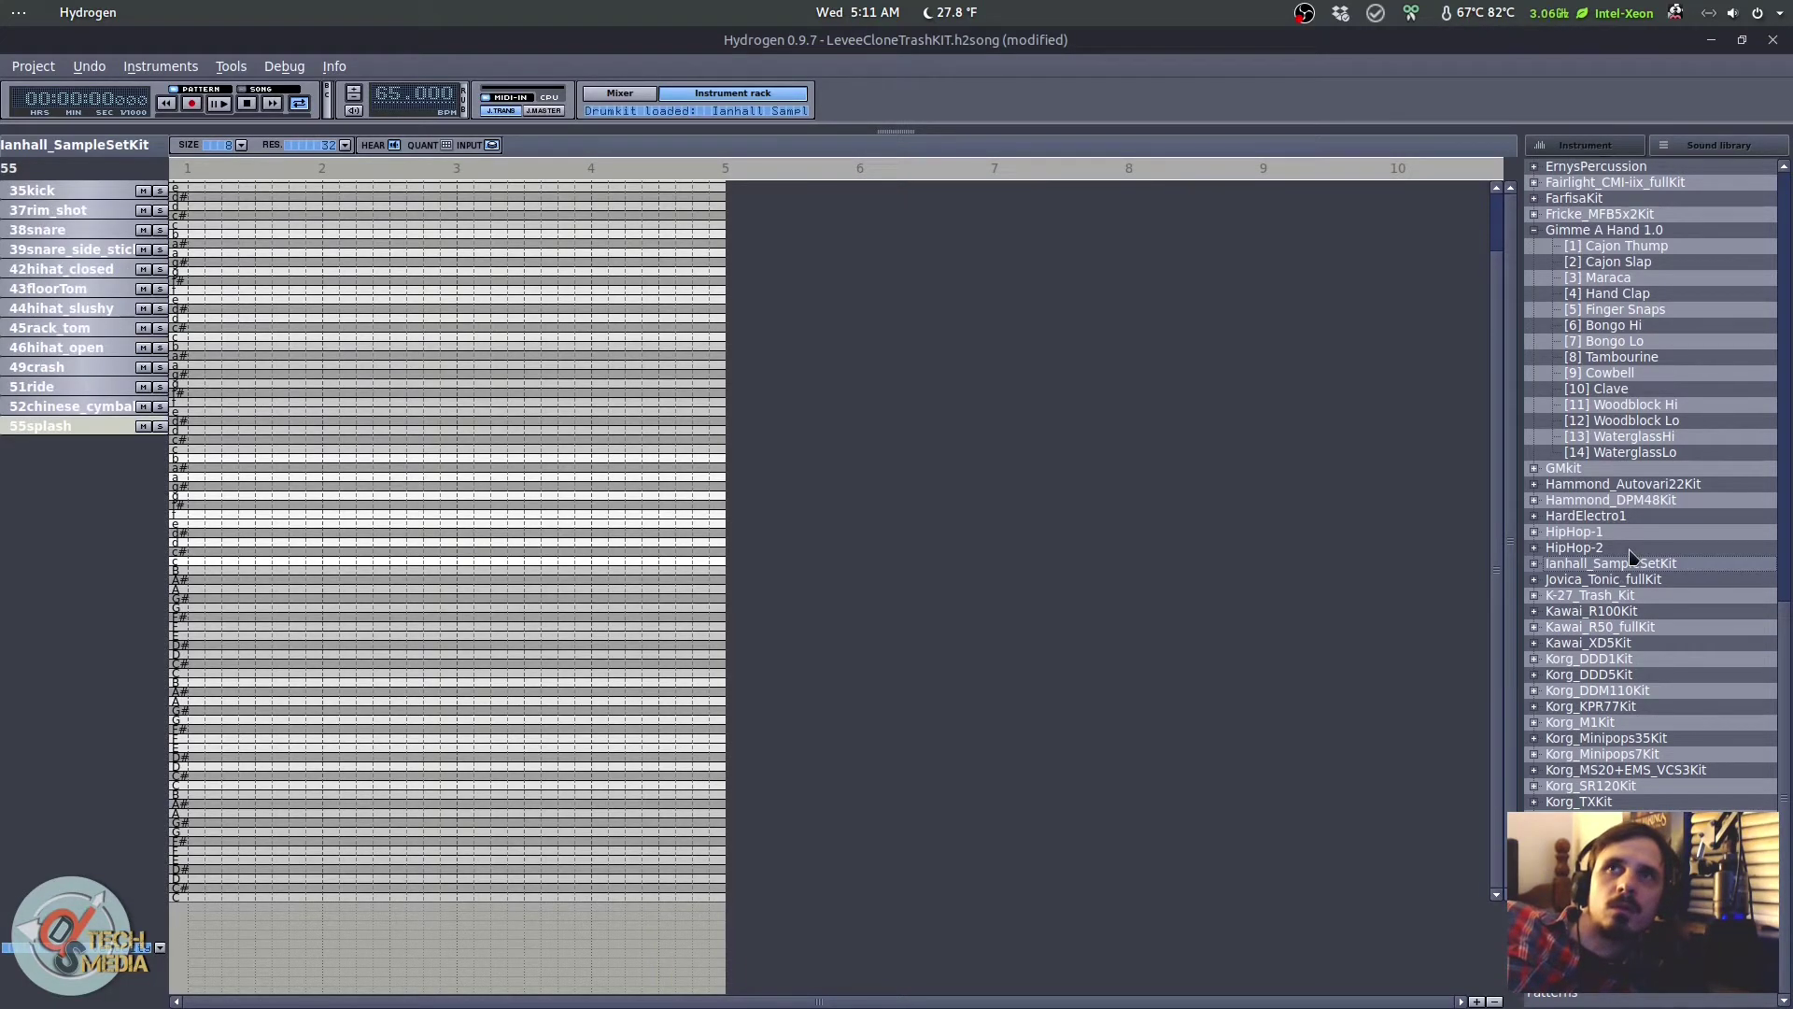
Step: Load the HipHop-1 drumkit and save the song
right_click(1620, 531)
click(1630, 549)
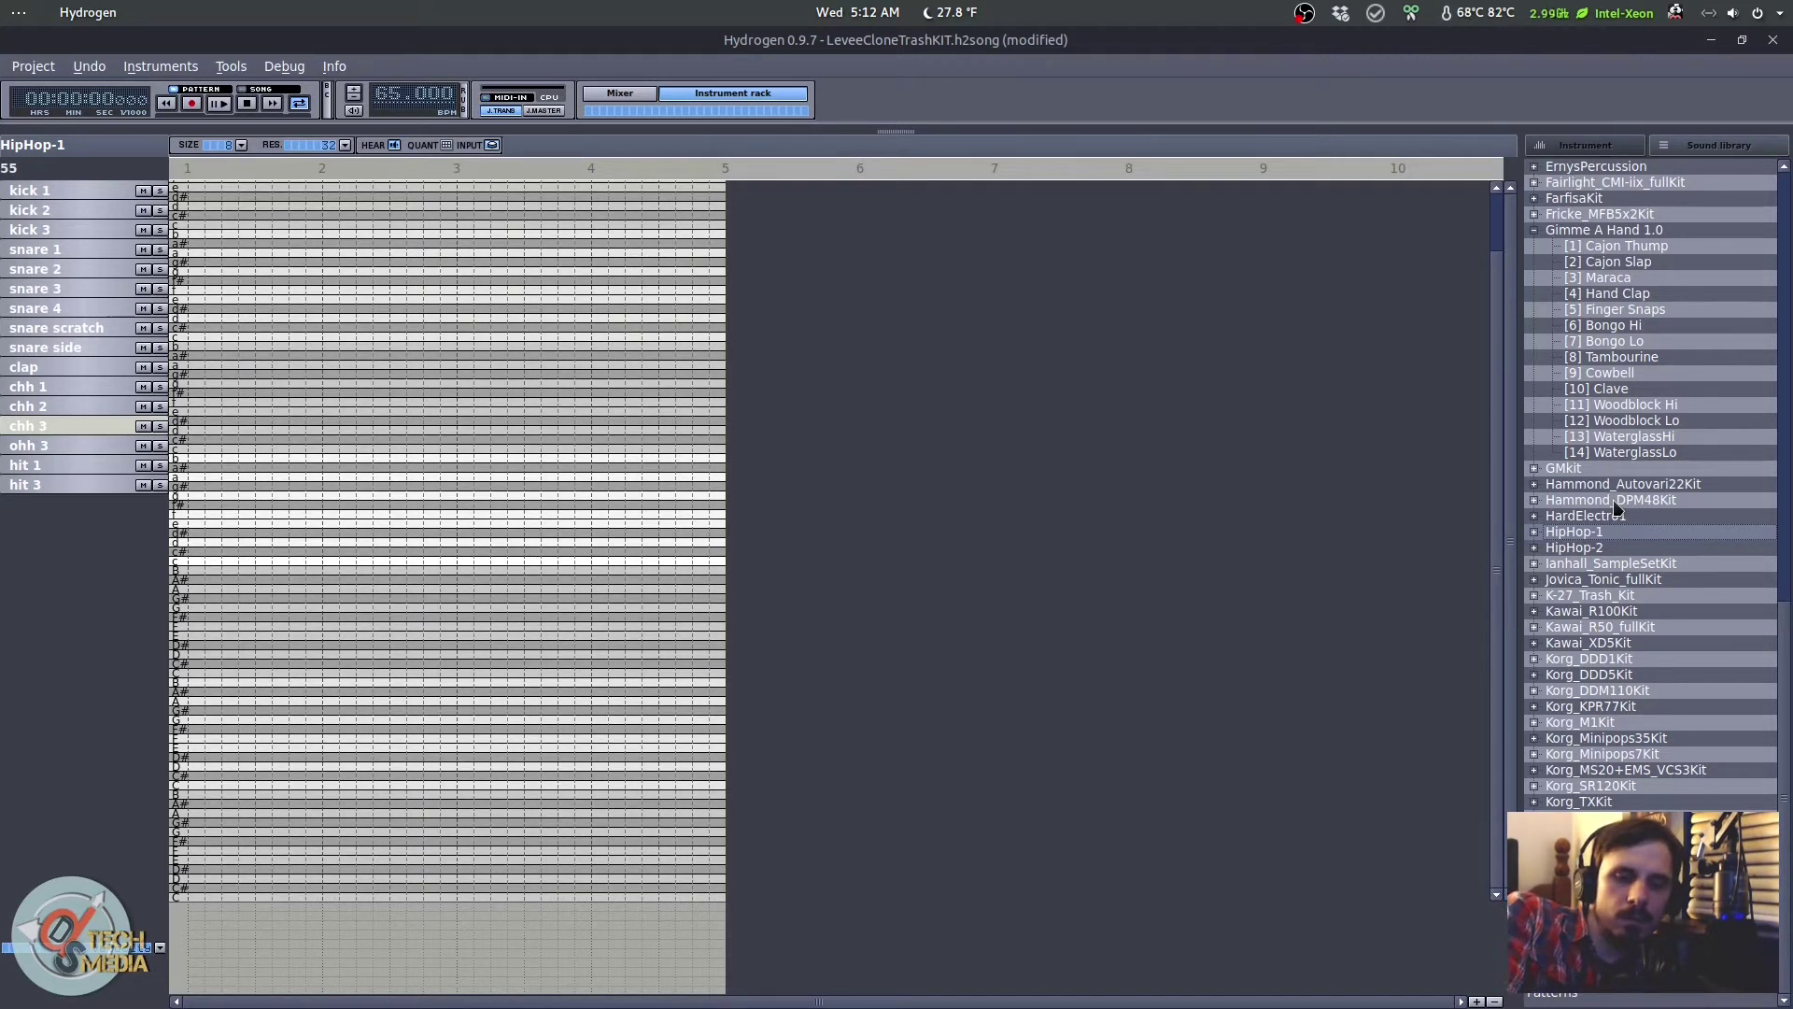
key(ctrl+s)
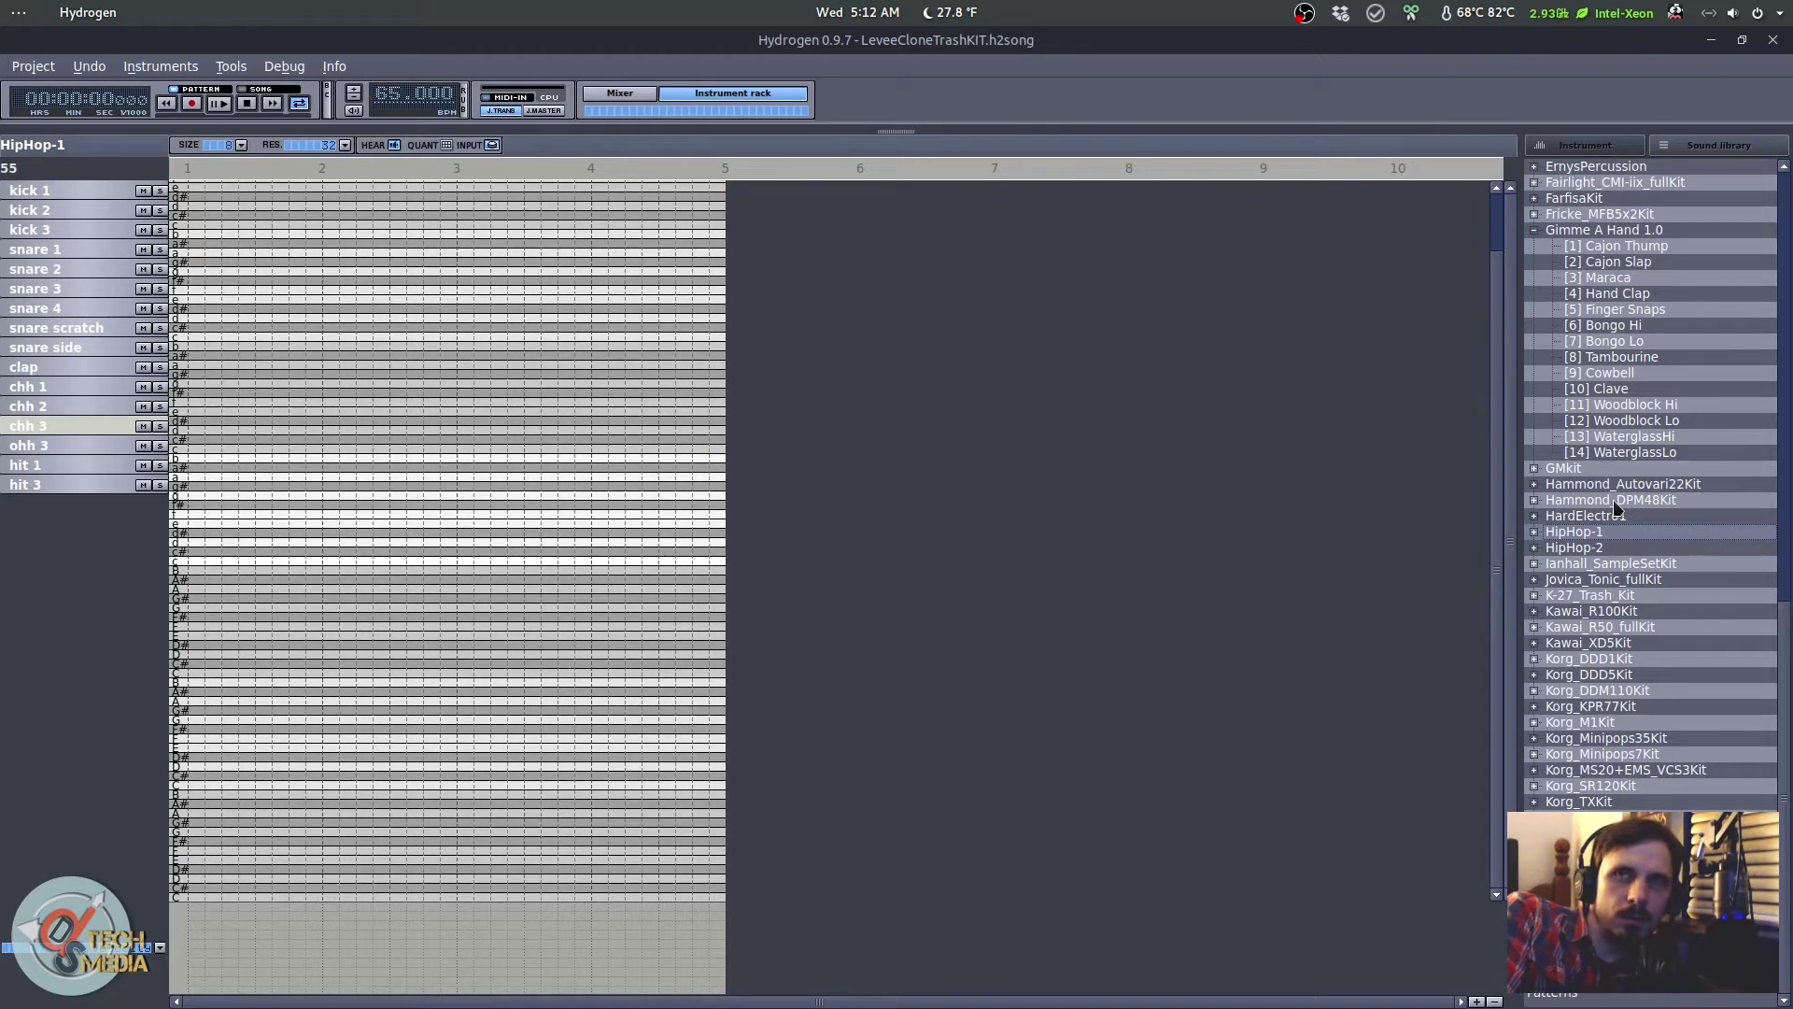
Step: Start pattern playback and switch the pattern editor from the piano roll to the drum note grid
click(219, 104)
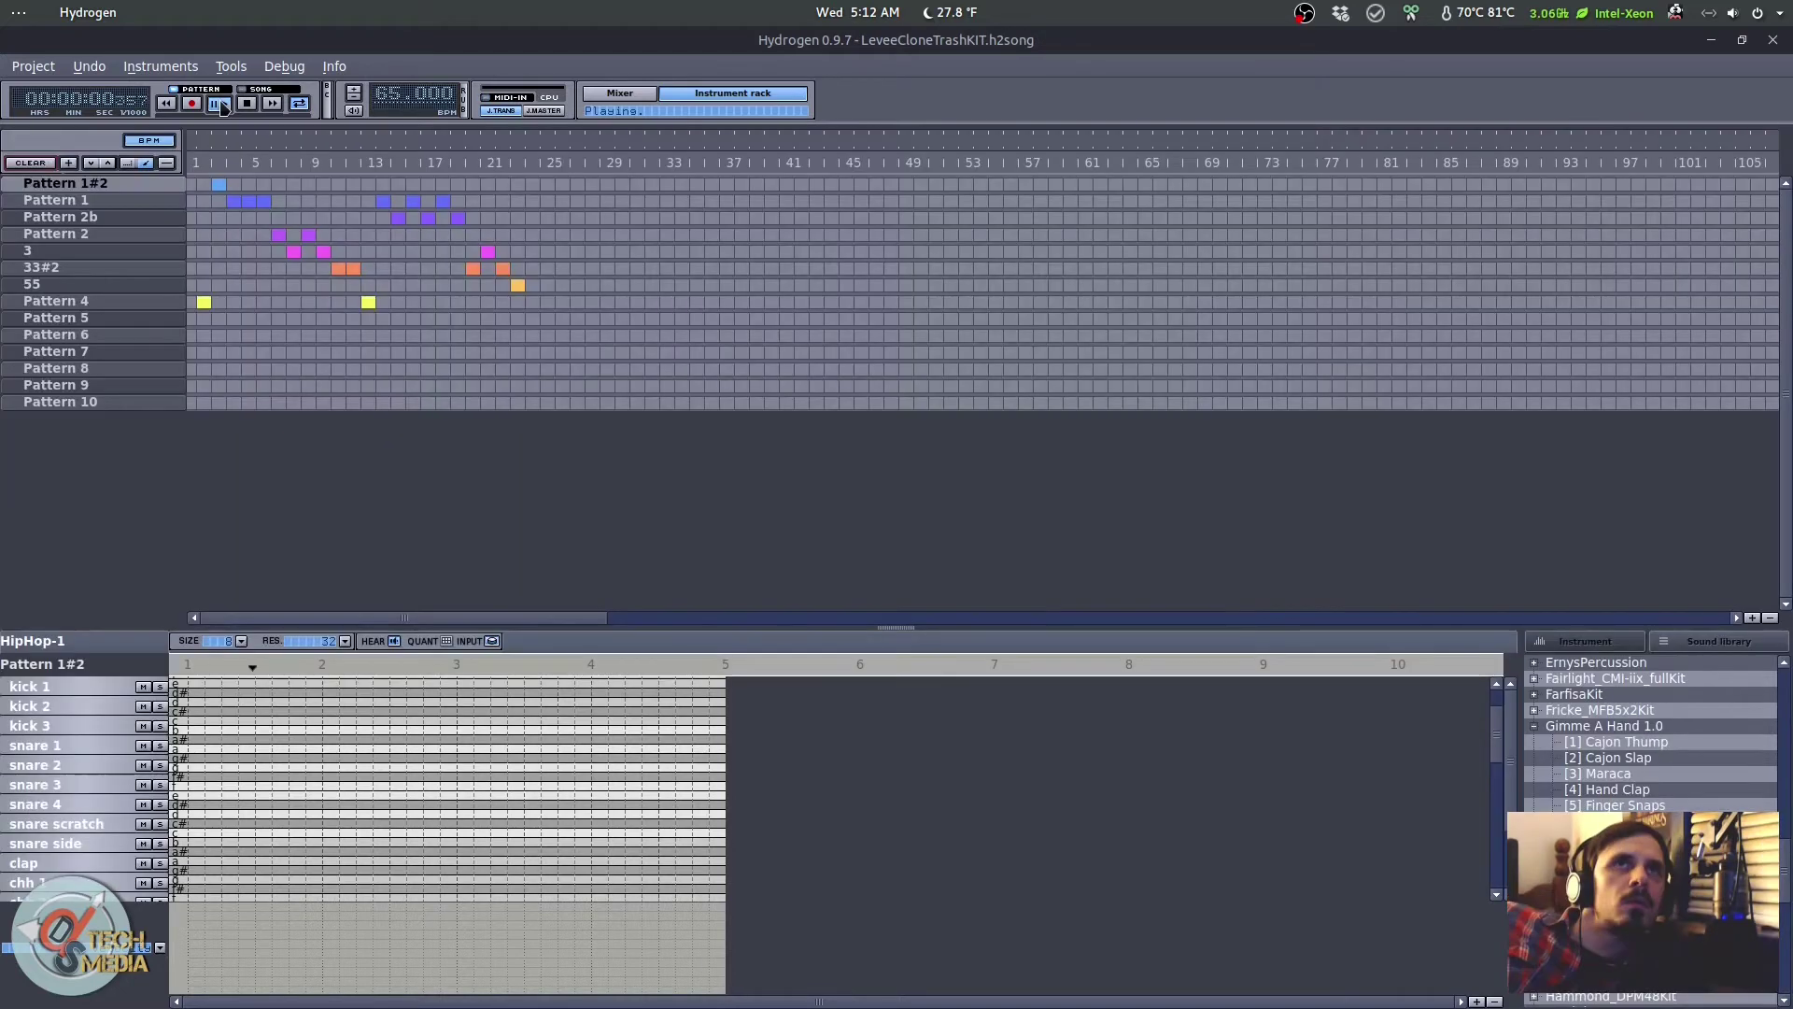
scroll(41, 762, down, 1)
scroll(41, 761, up, 1)
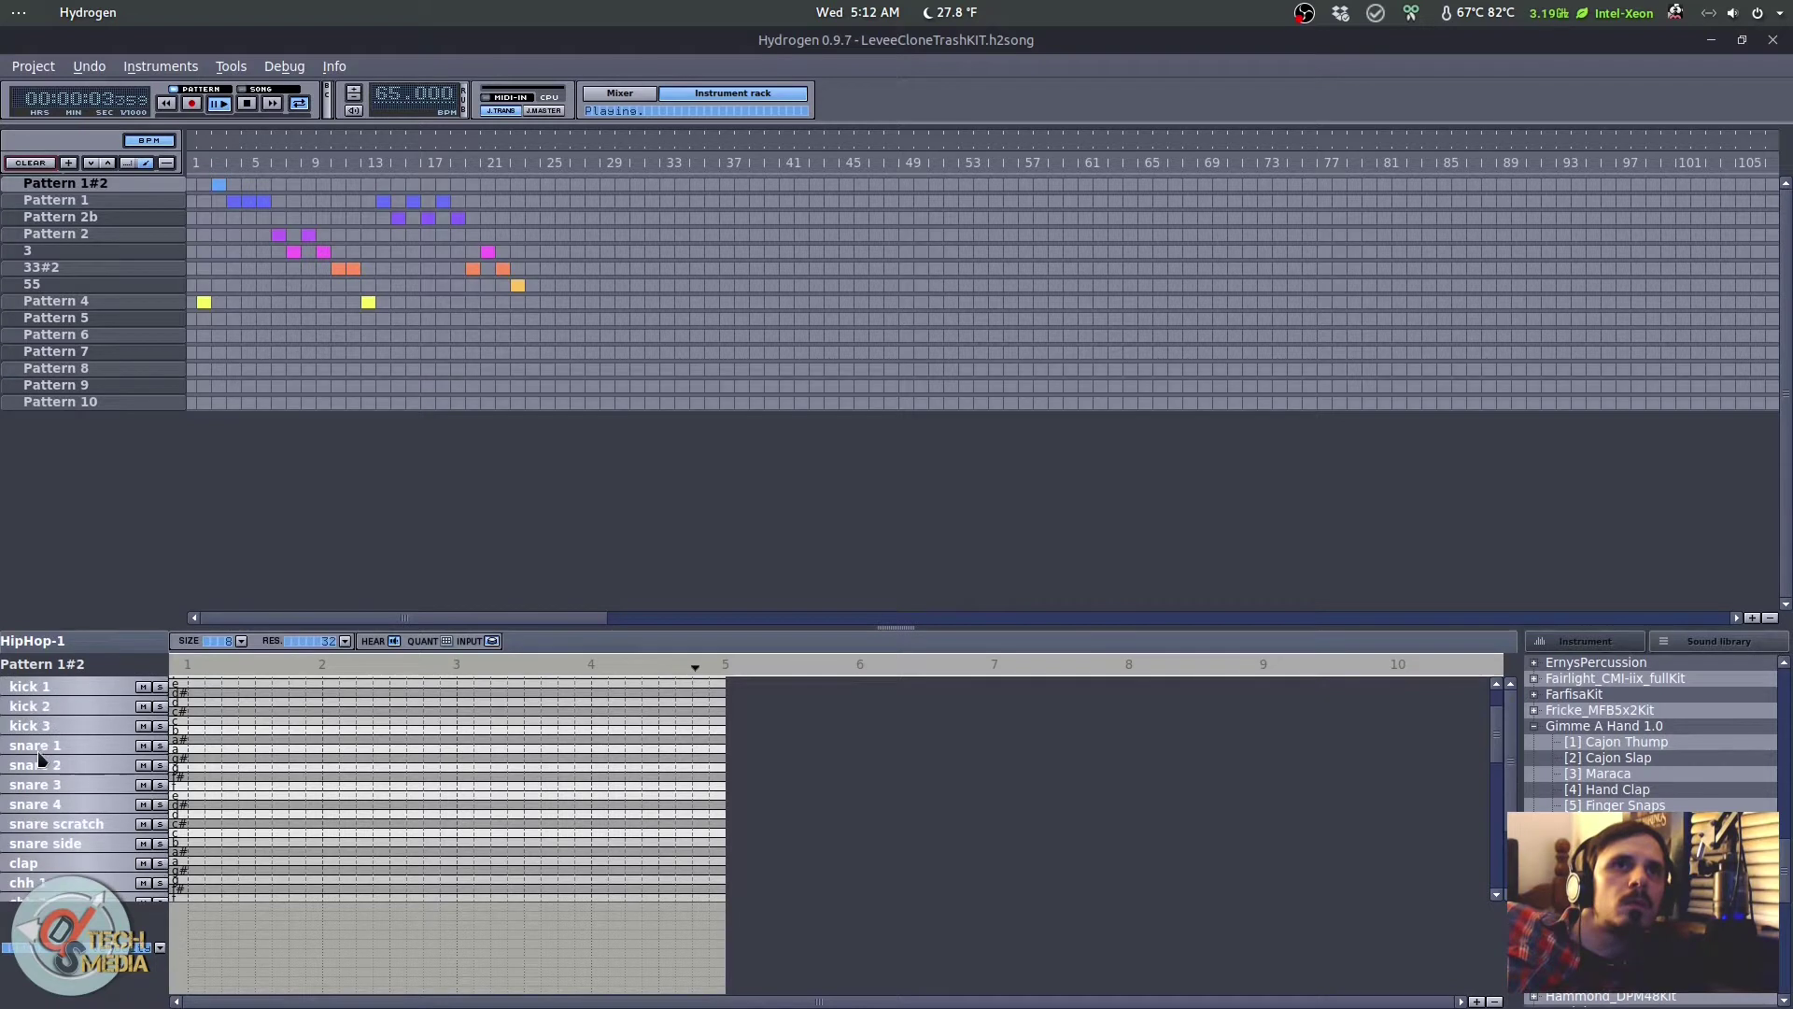
click(487, 641)
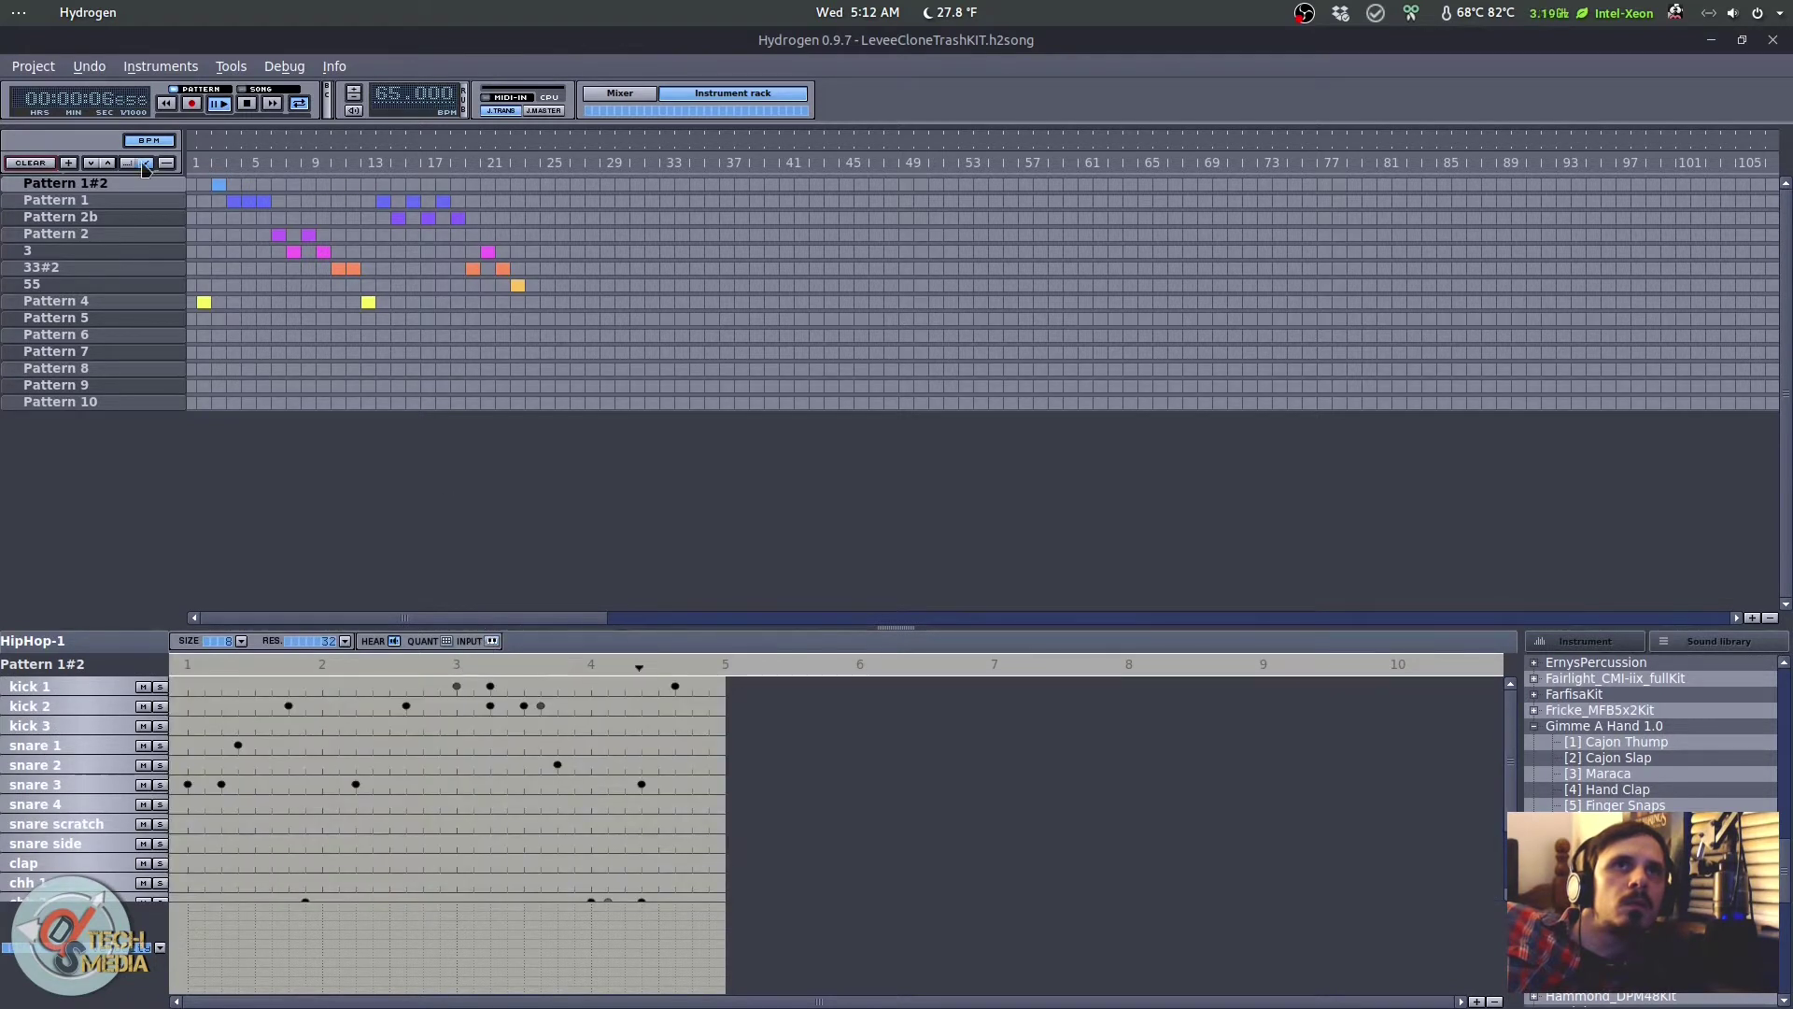
Step: Play Pattern 1, Pattern 2b and Pattern 2 in turn with the HipHop-1 kit
click(111, 202)
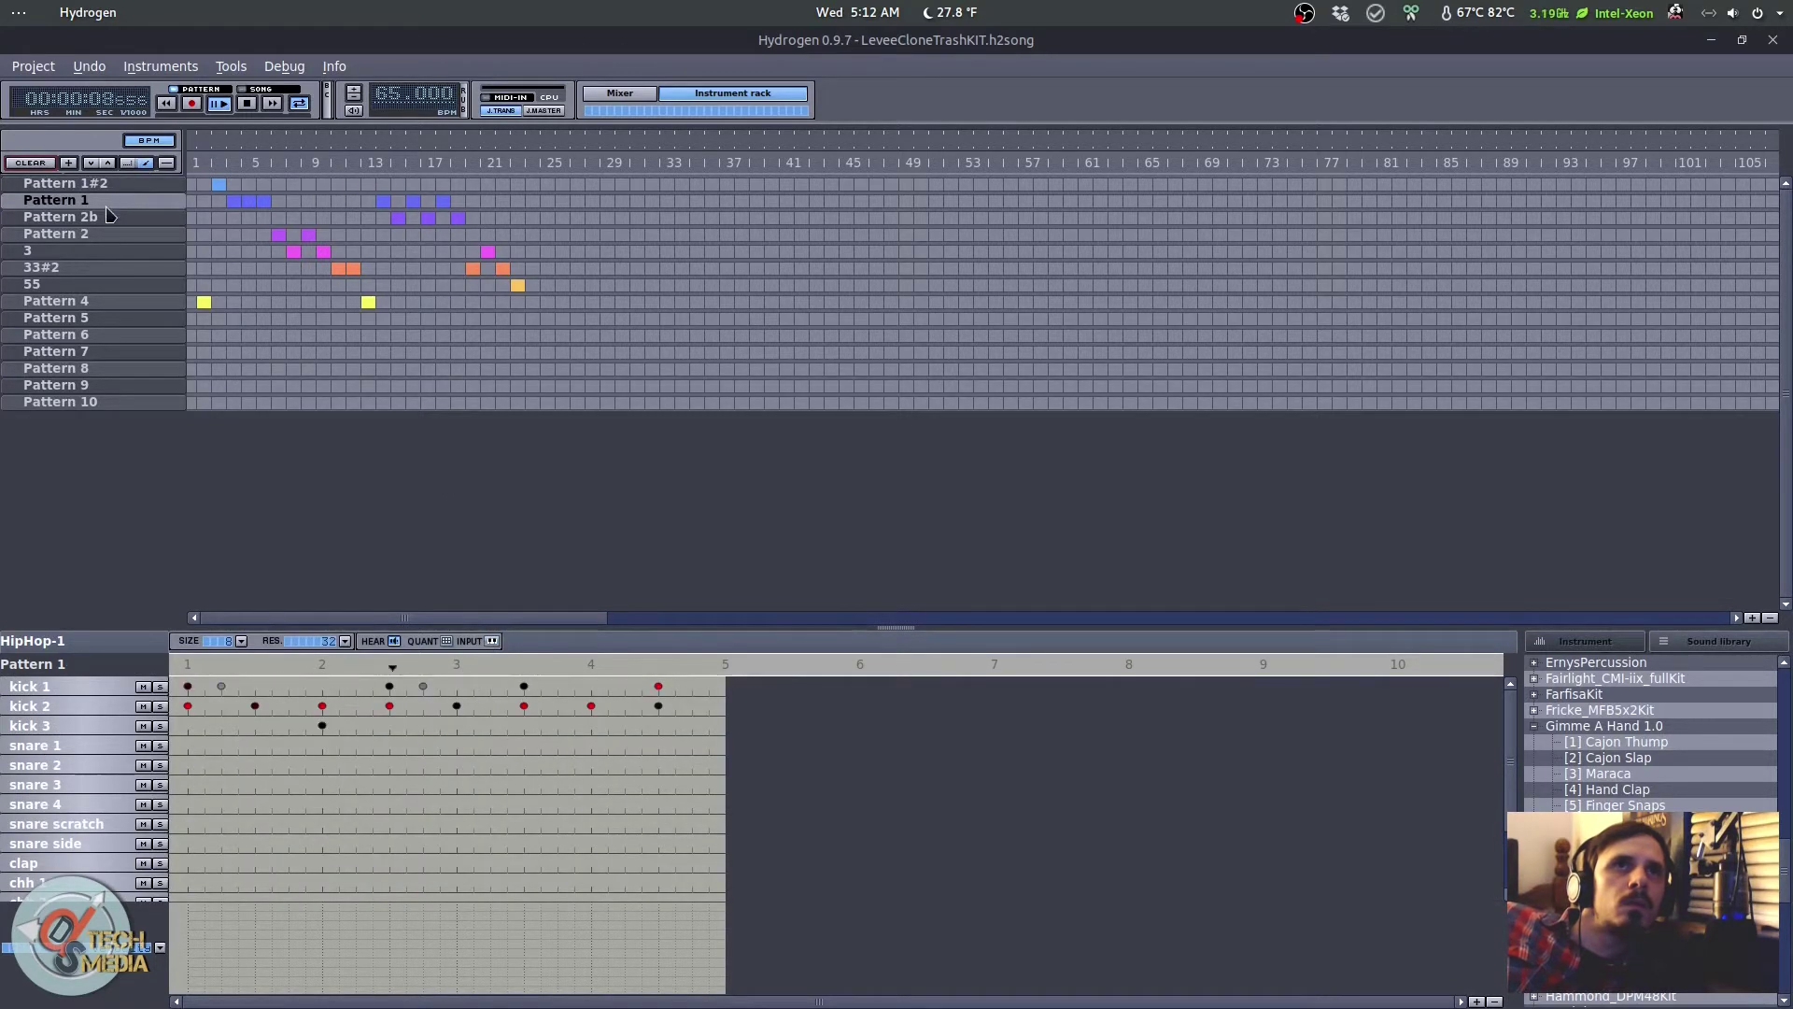
click(103, 219)
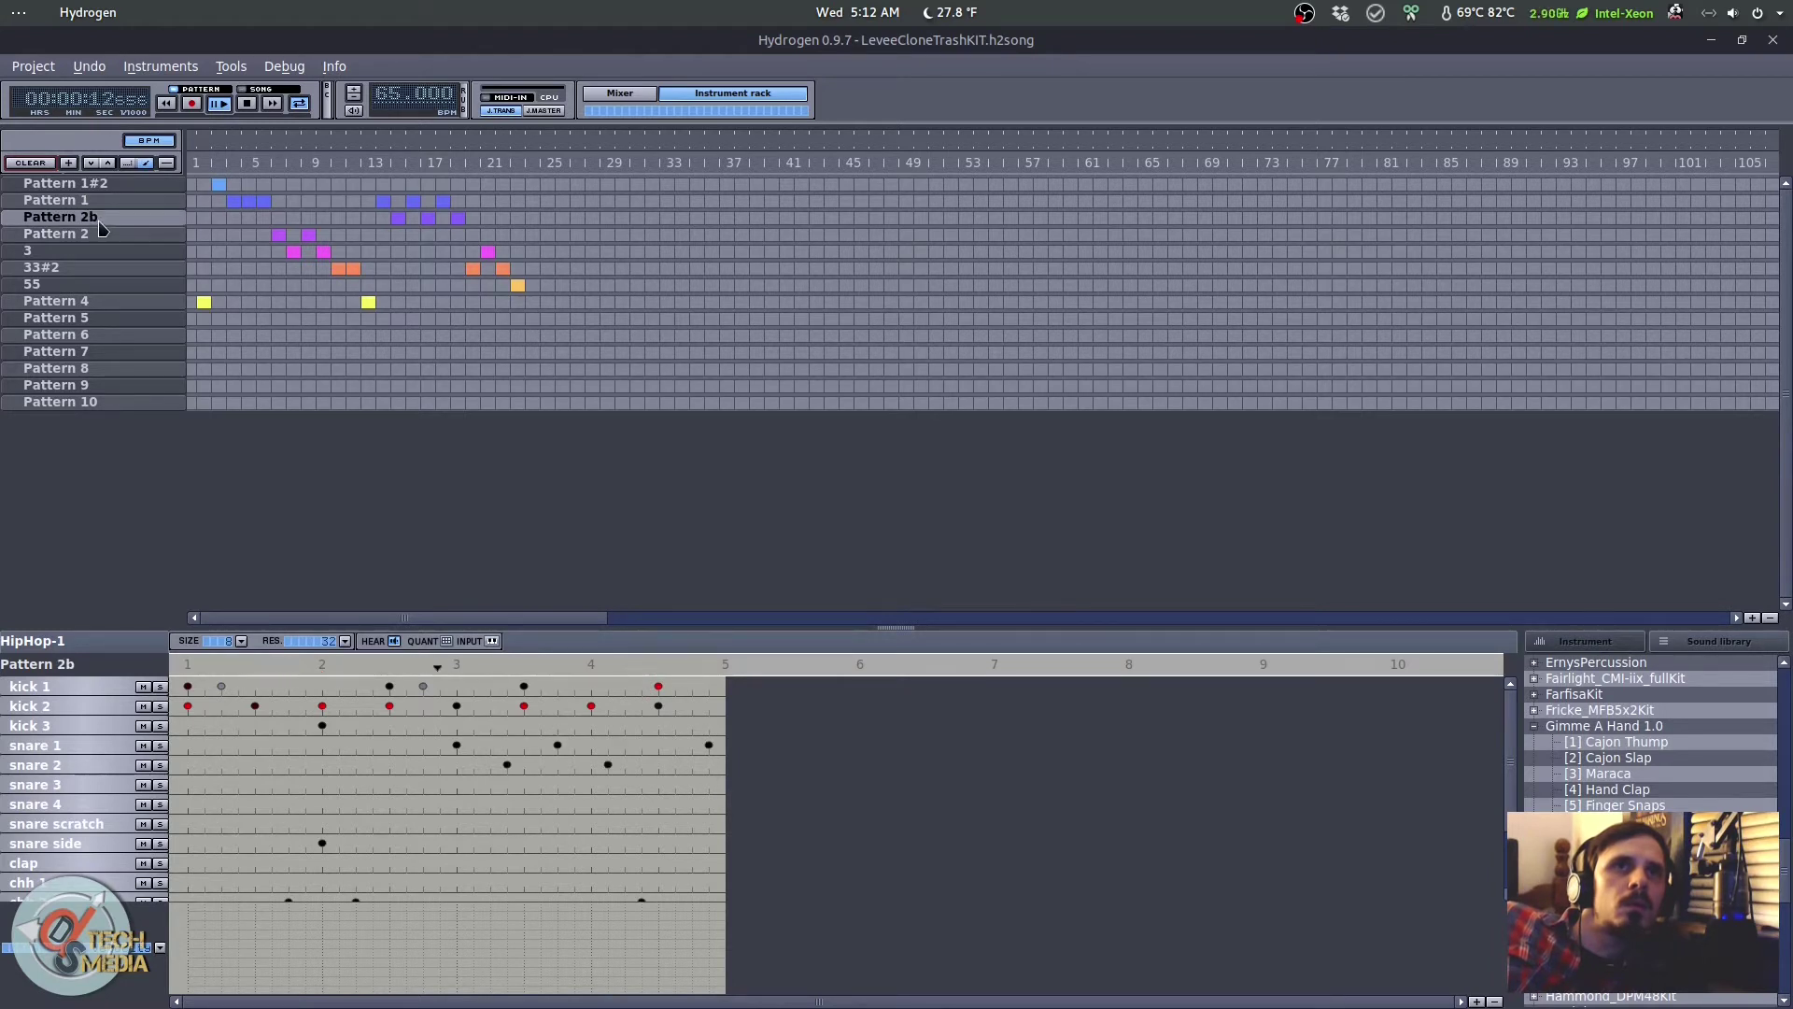
click(94, 238)
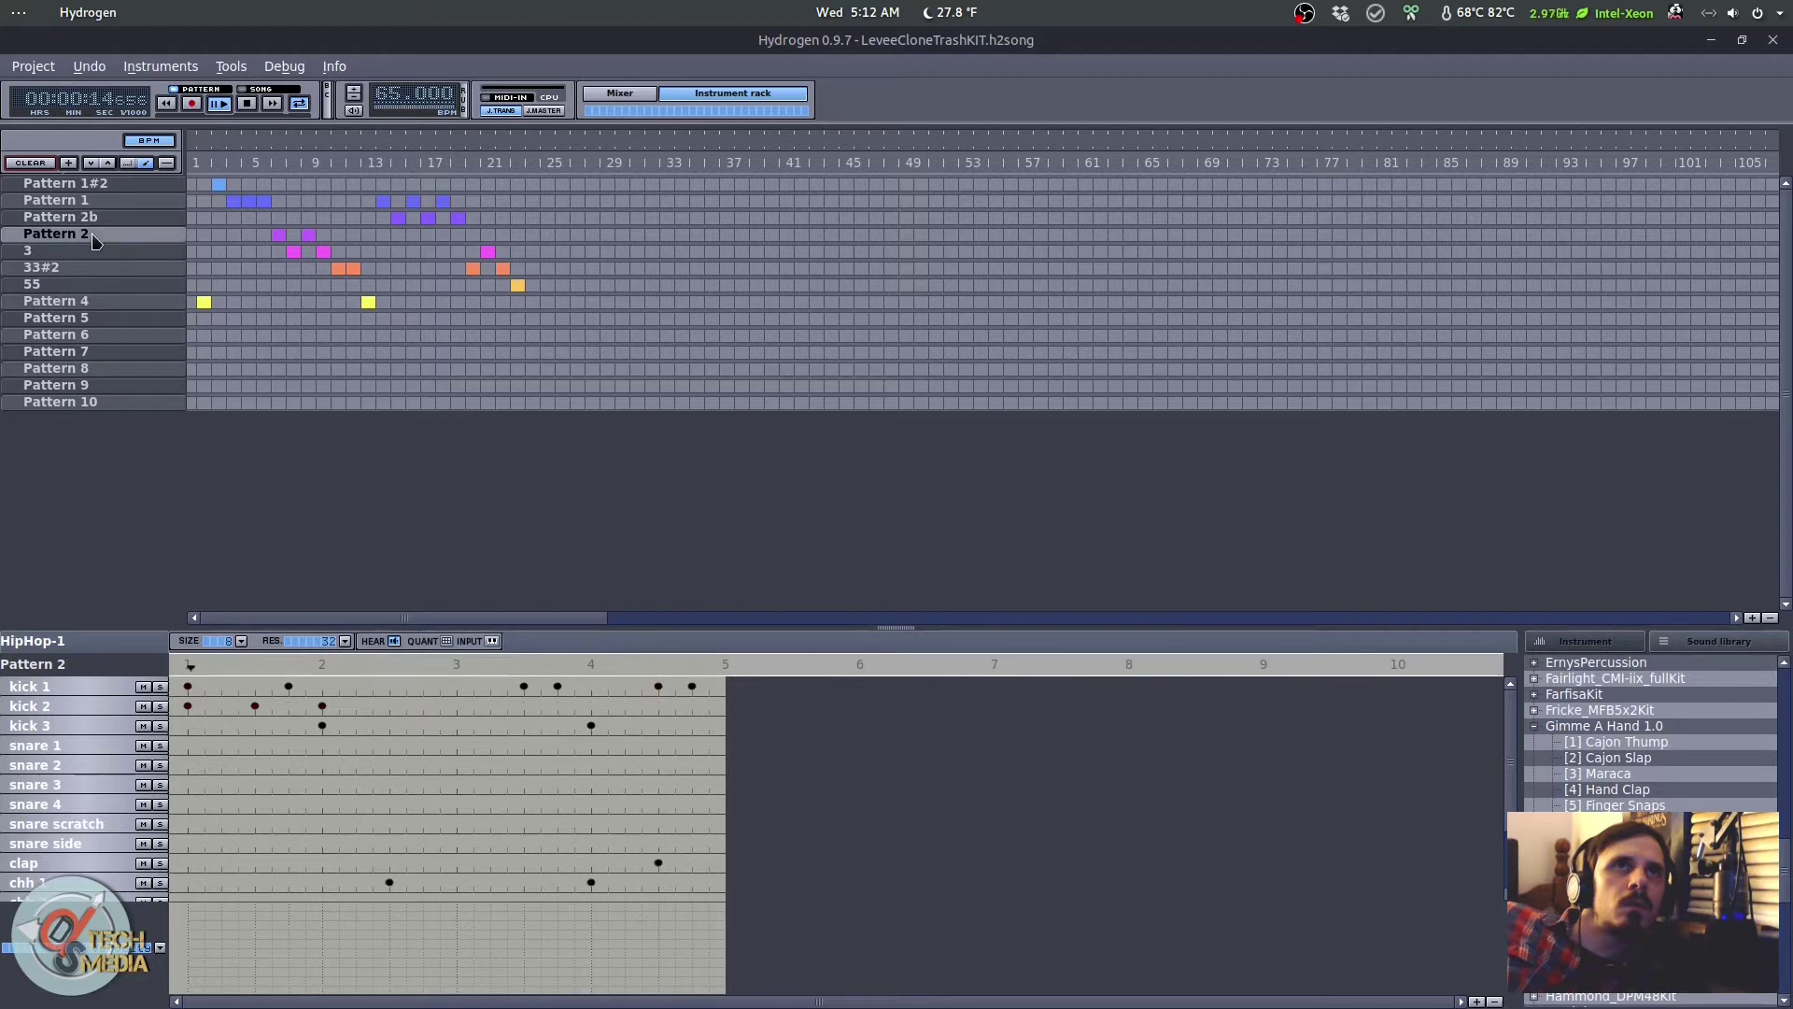
mouse_move(4, 112)
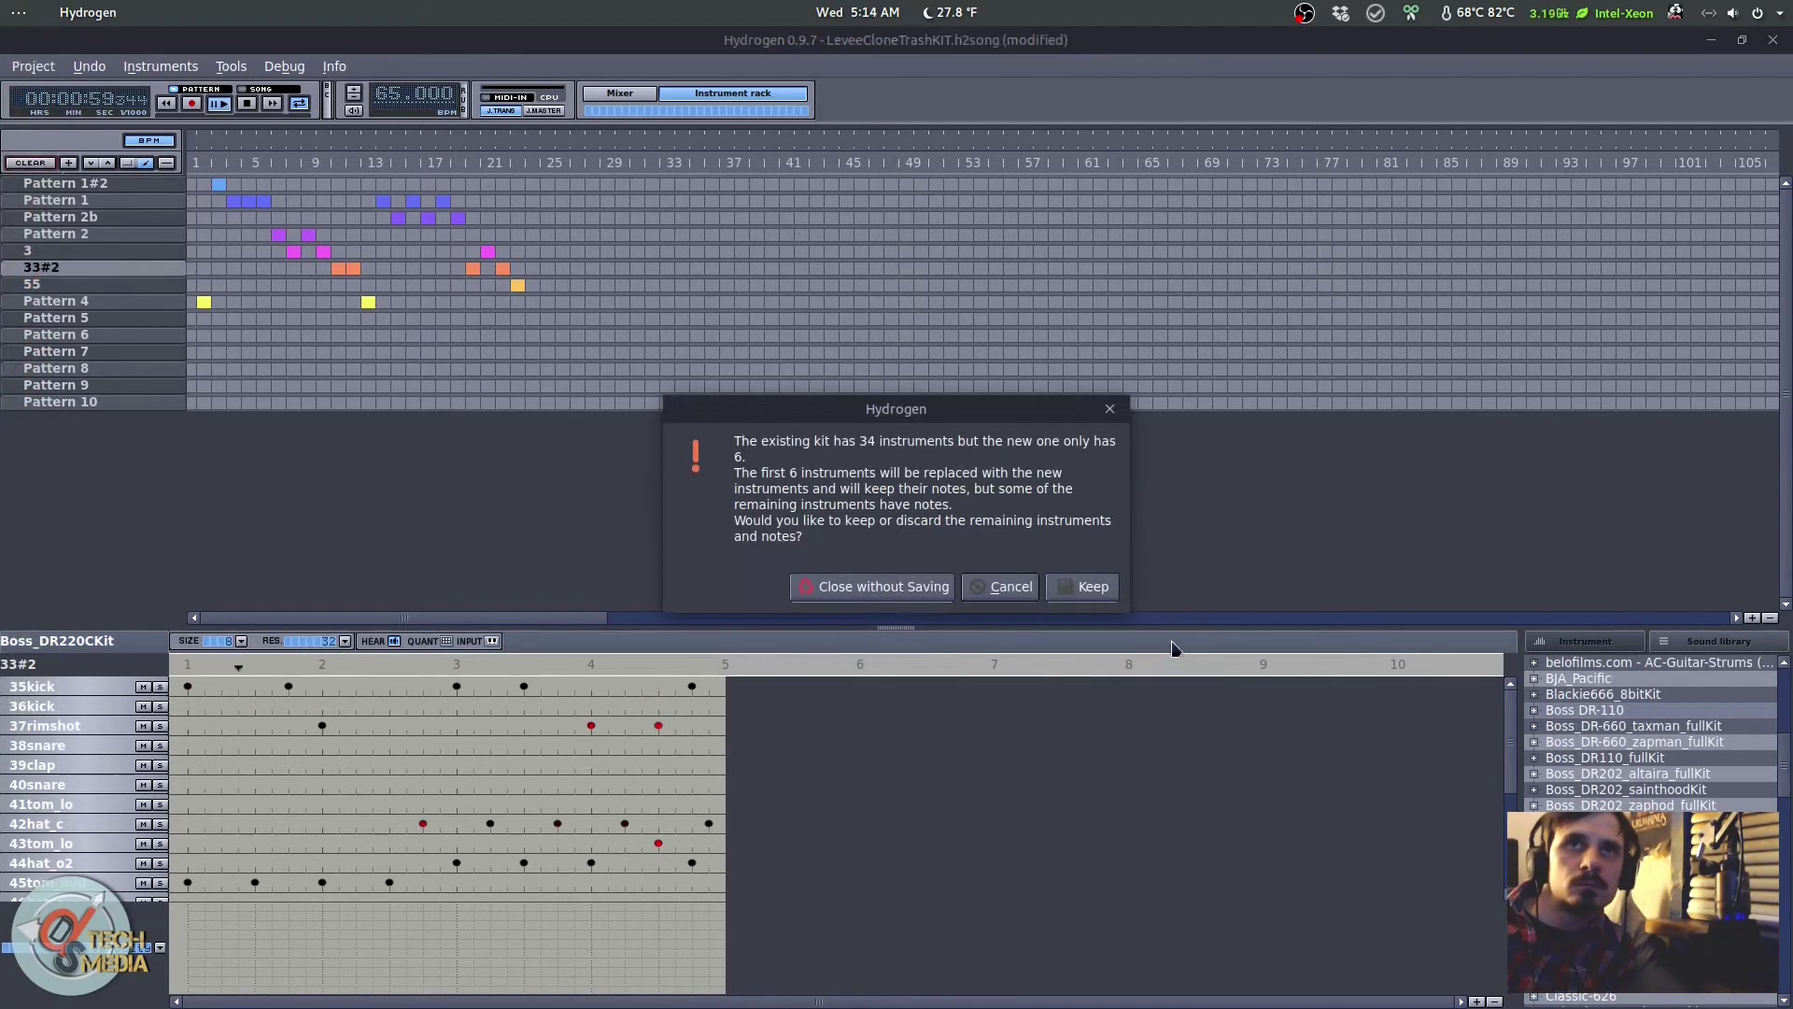
Step: Cancel loading the six-instrument kit and replace Boss_DR220CKit with another system drumkit, discarding the surplus instruments and their notes
click(1025, 586)
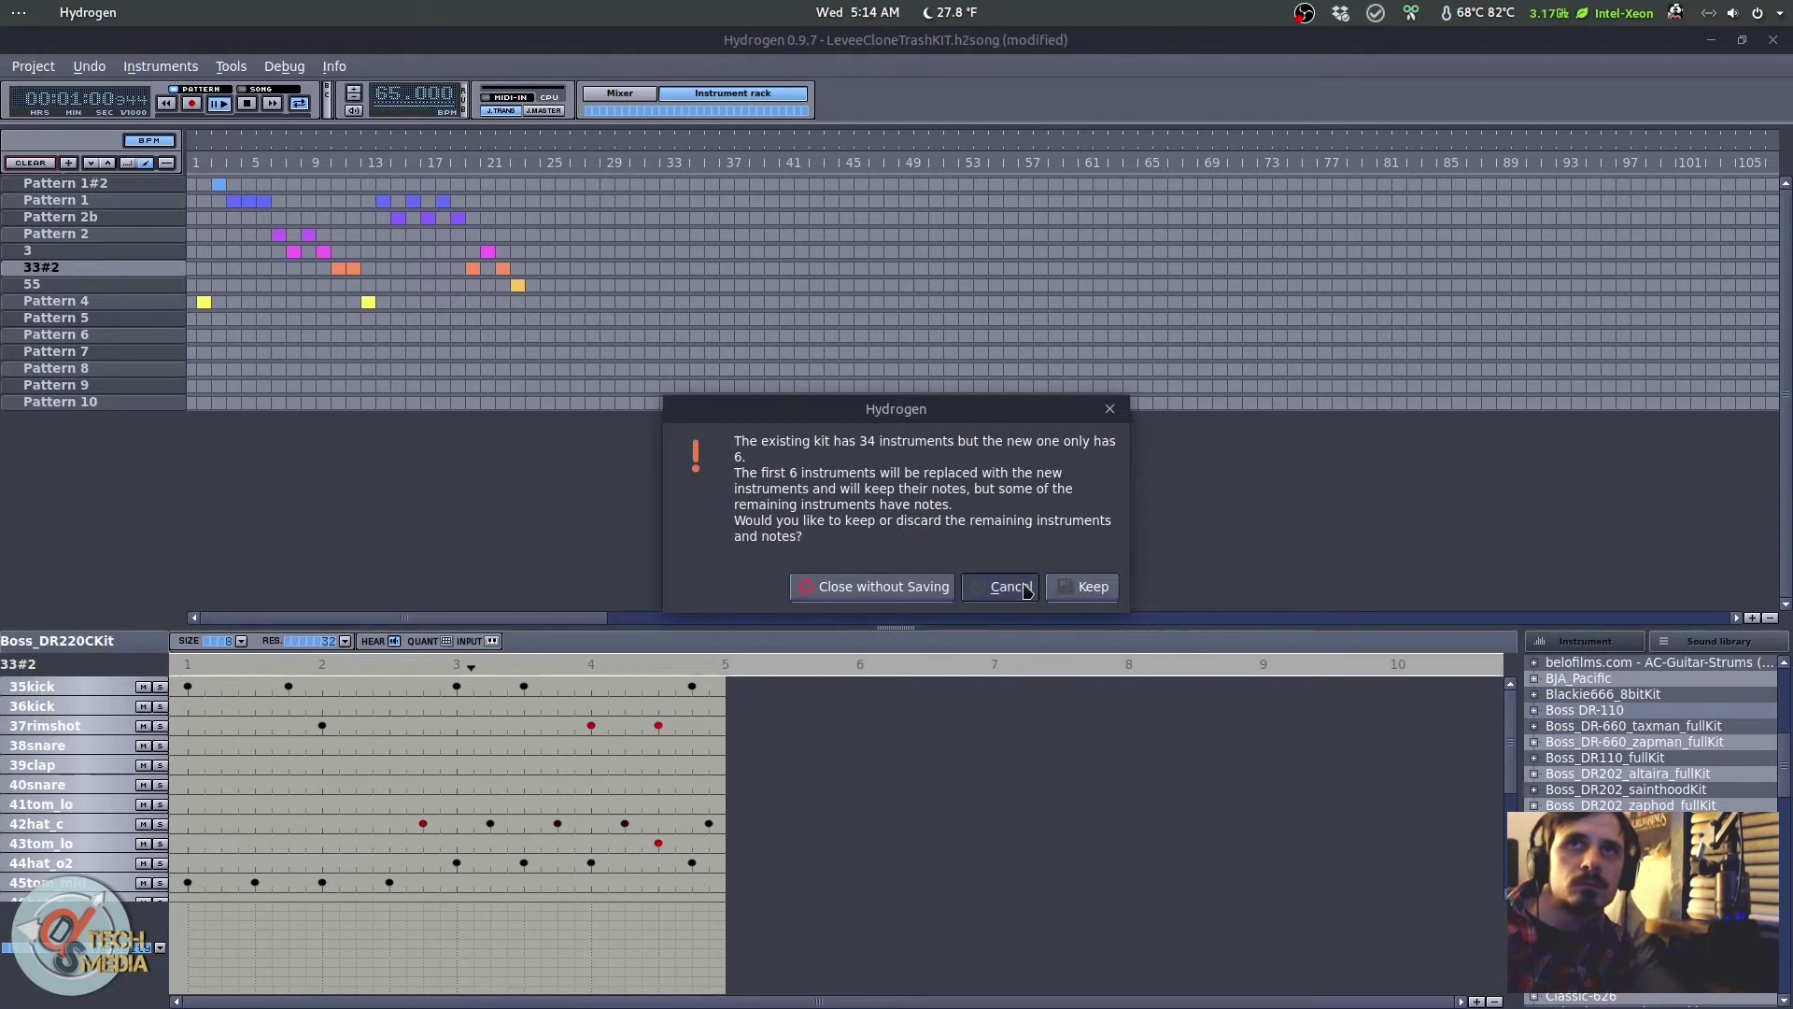
scroll(1684, 732, up, 2)
scroll(1684, 731, up, 1)
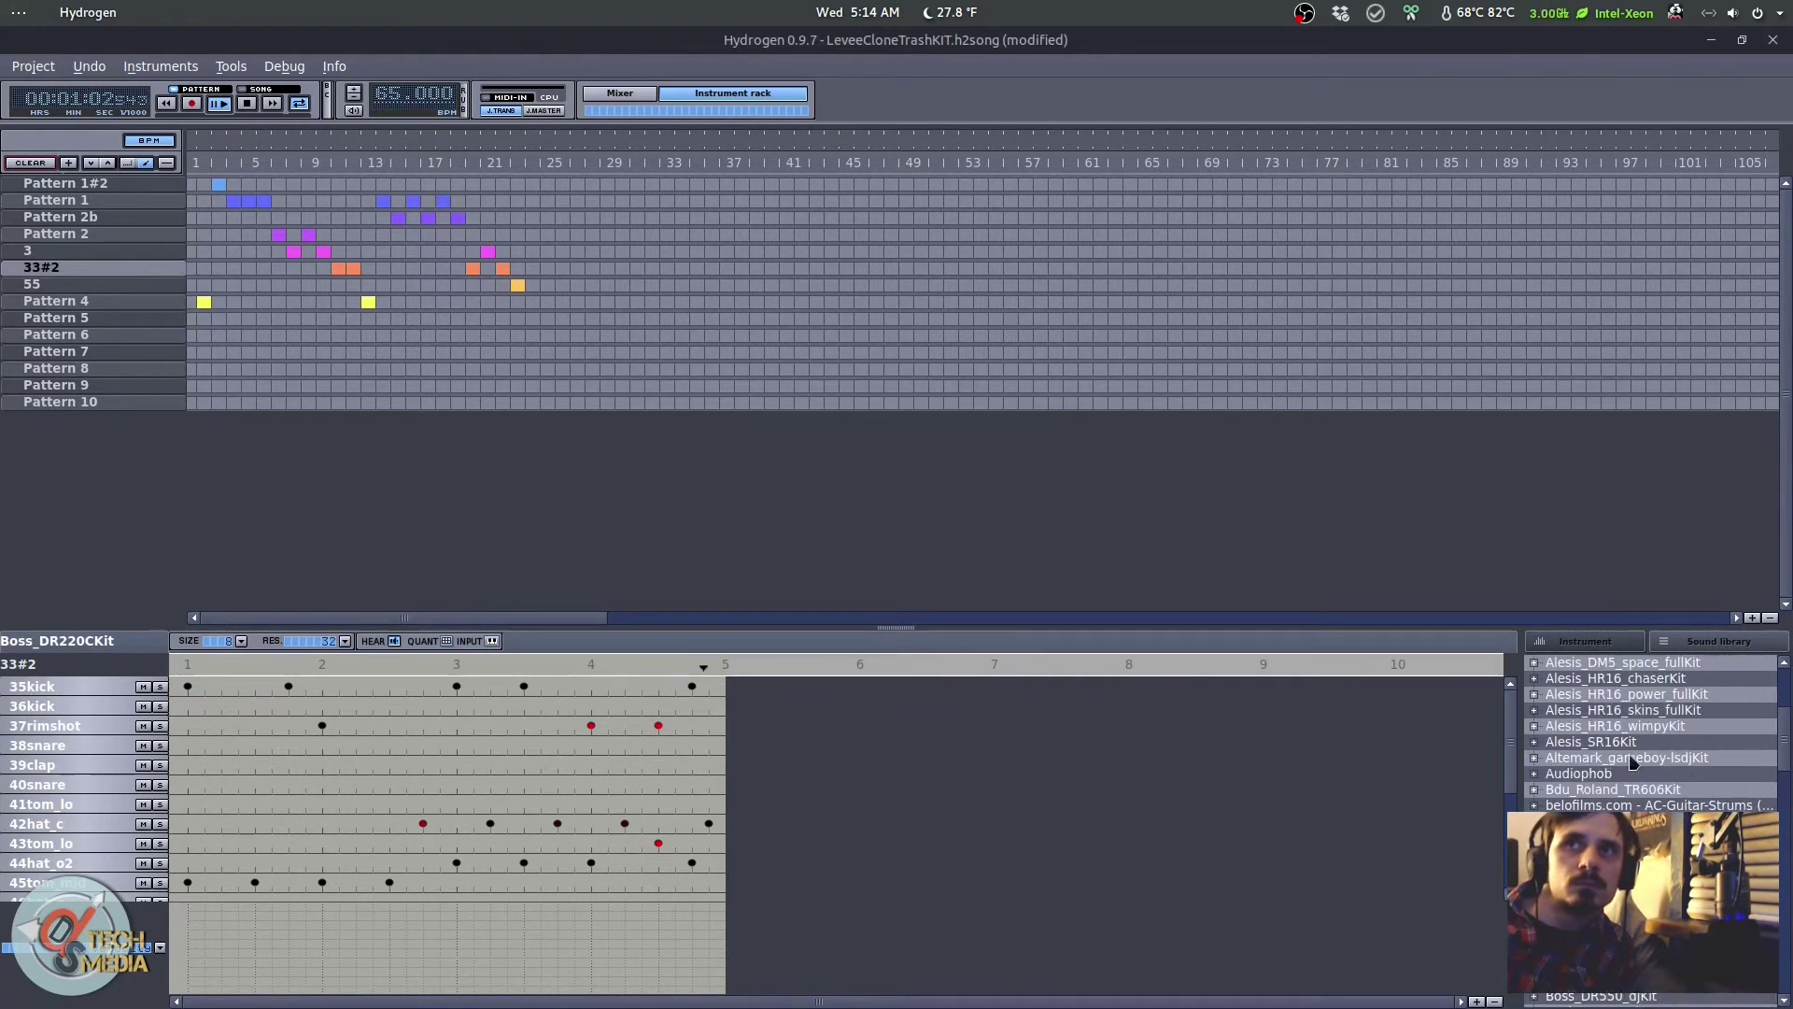
right_click(1537, 732)
click(1565, 736)
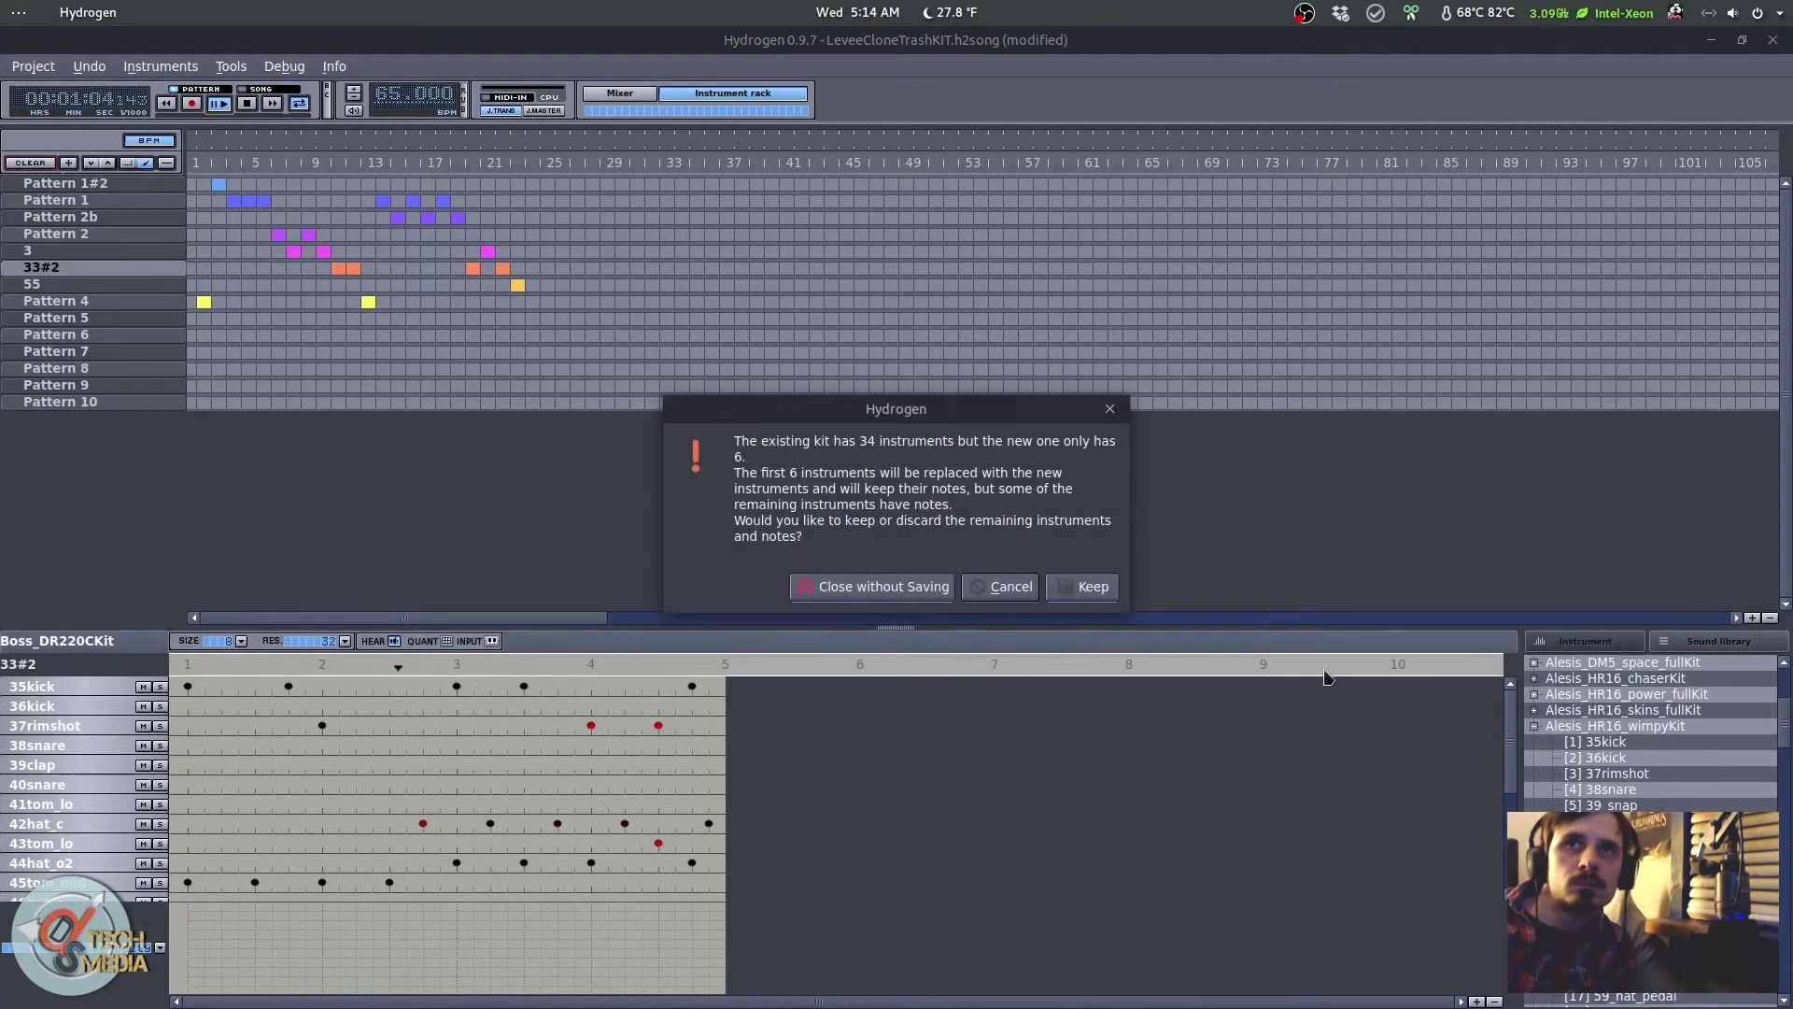
click(925, 589)
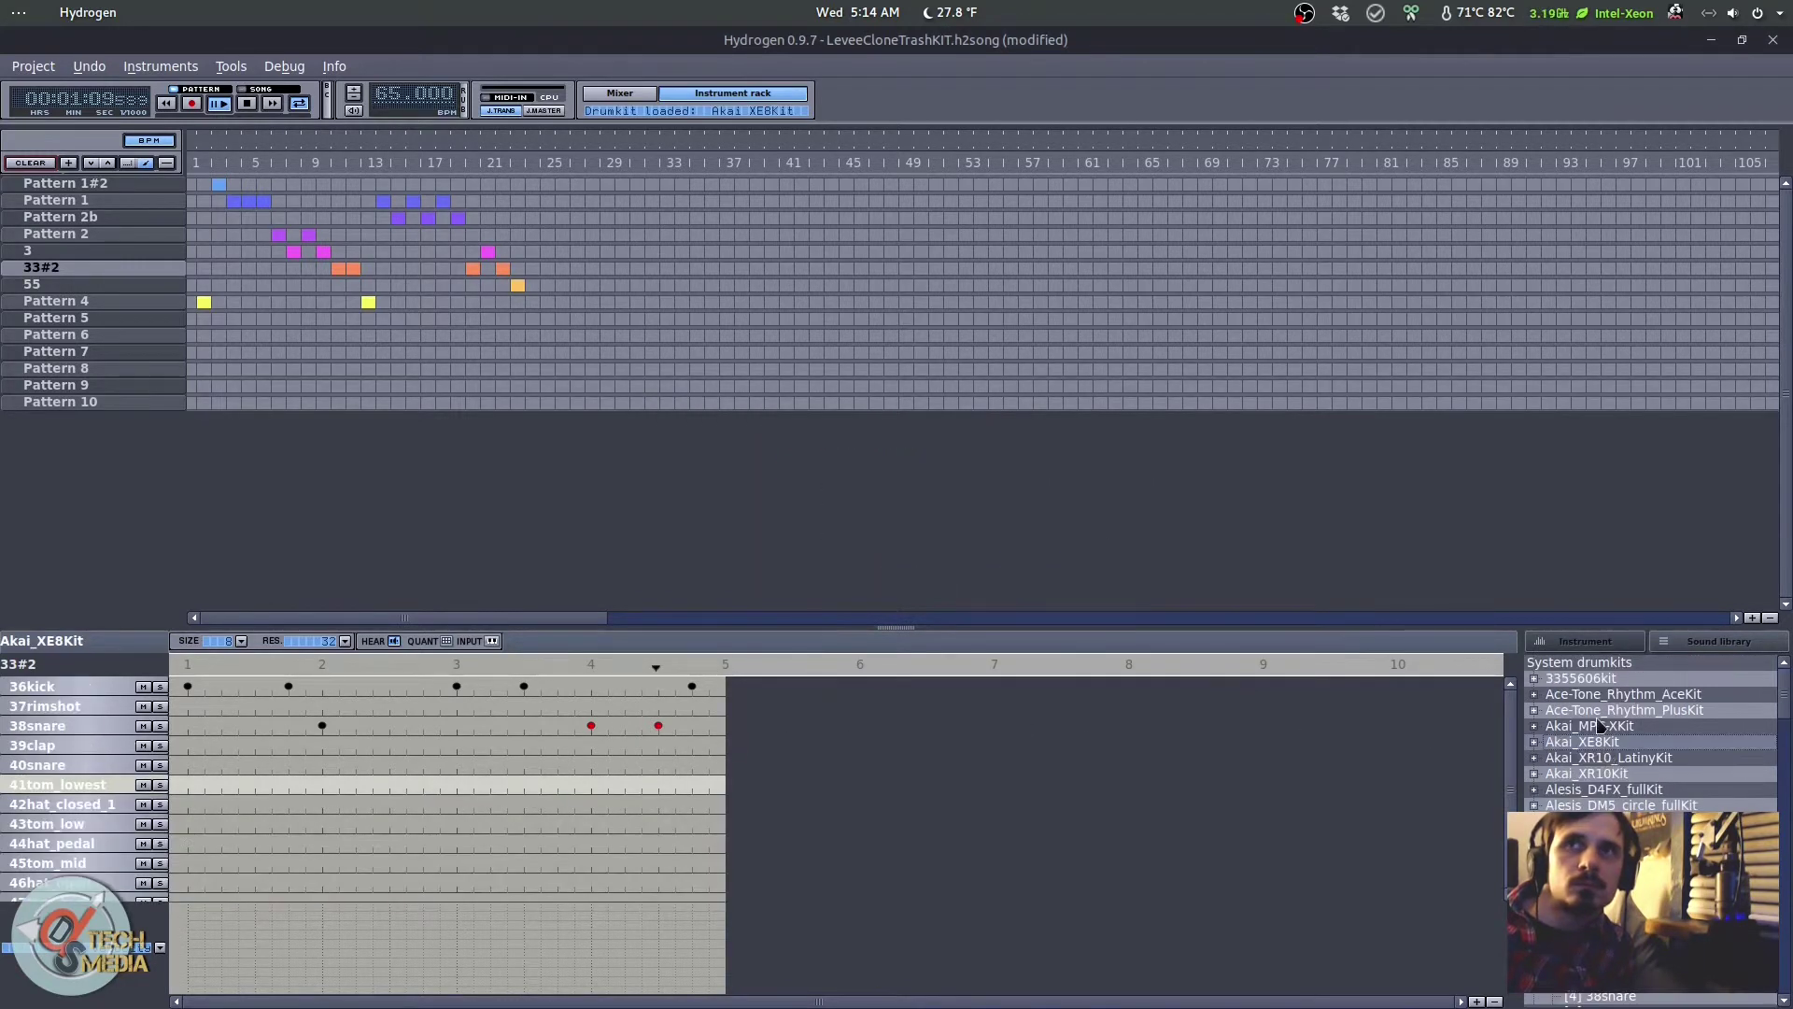
right_click(1595, 716)
click(1607, 728)
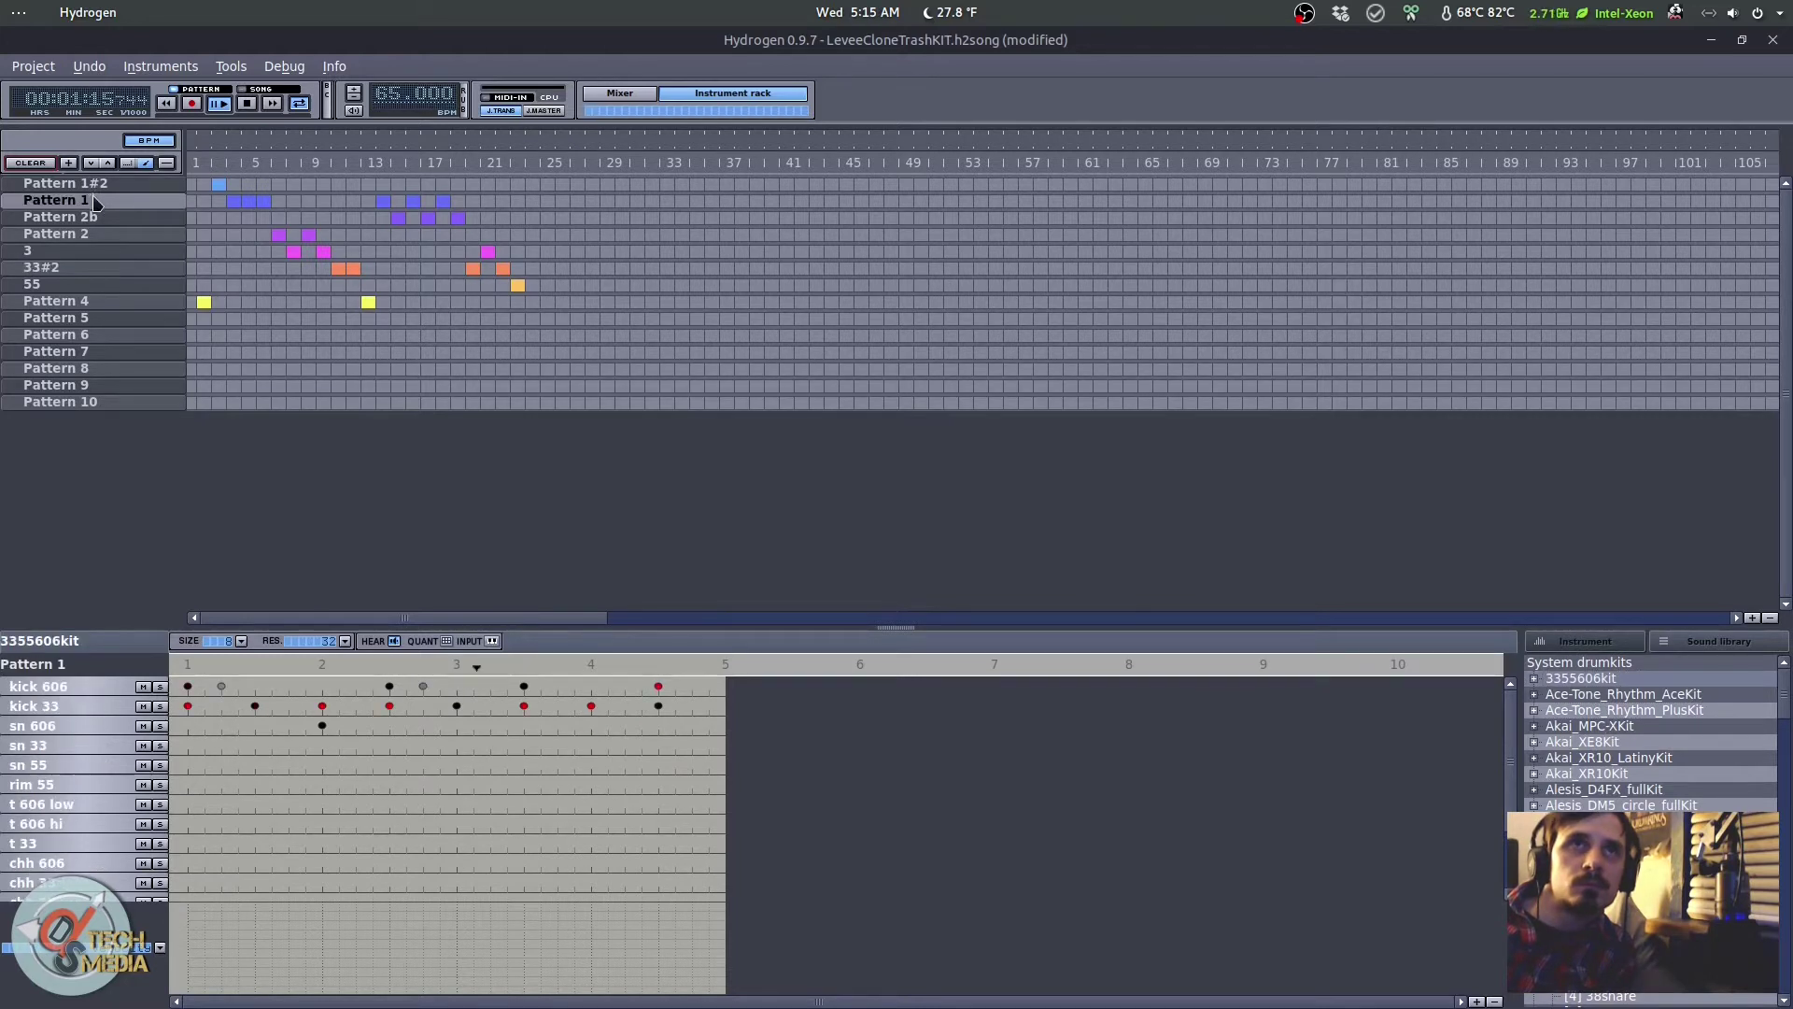
Step: Play Pattern 1#2 and Pattern 4 with the Audiophob drumkit
click(111, 185)
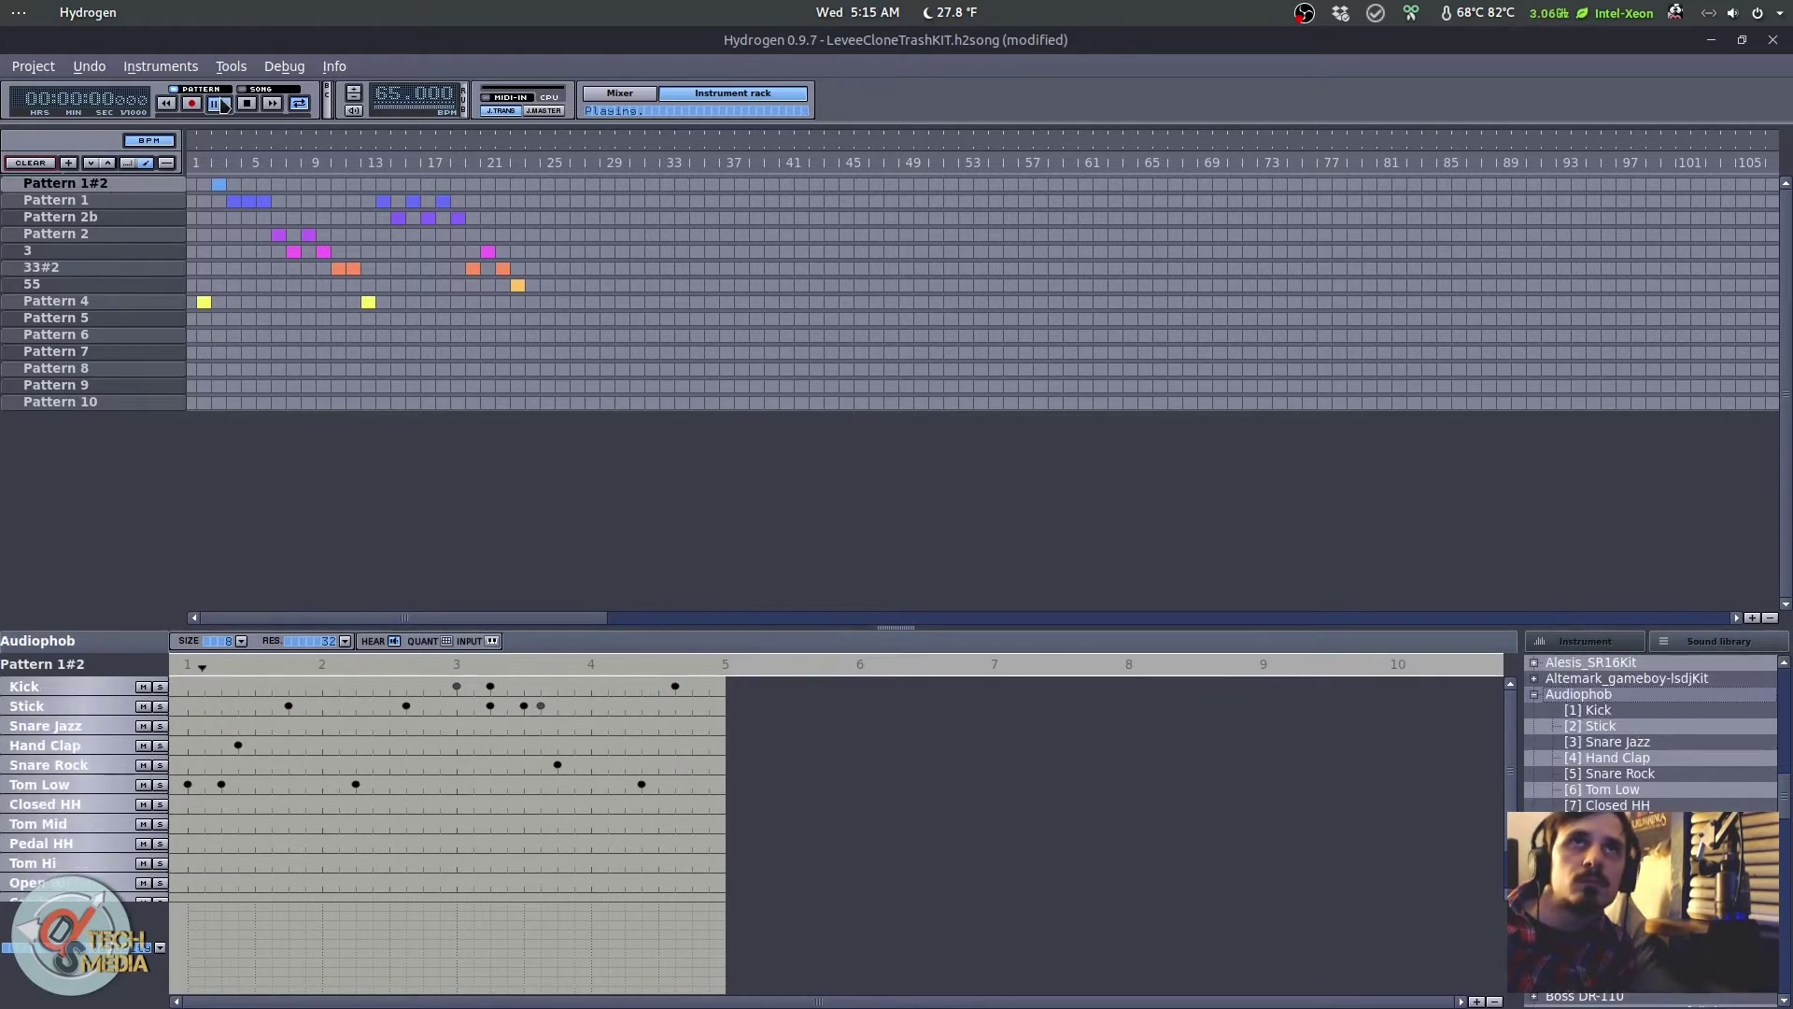
key(space)
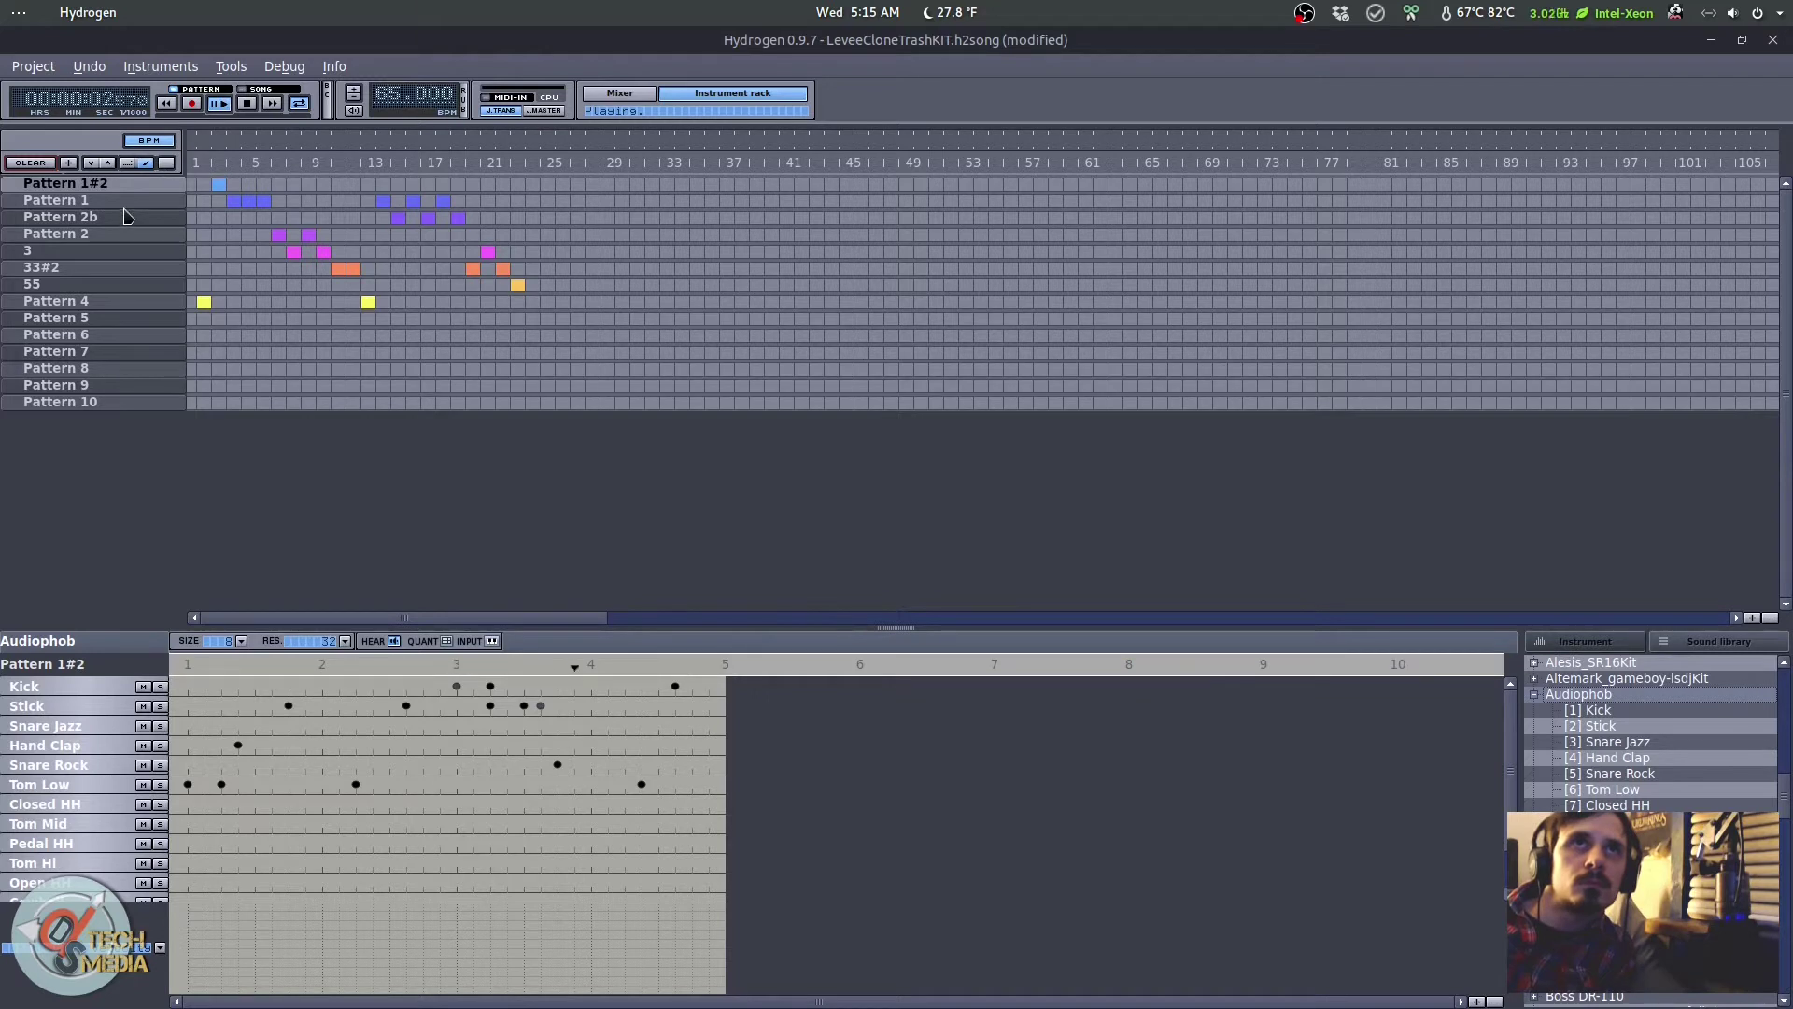
click(94, 300)
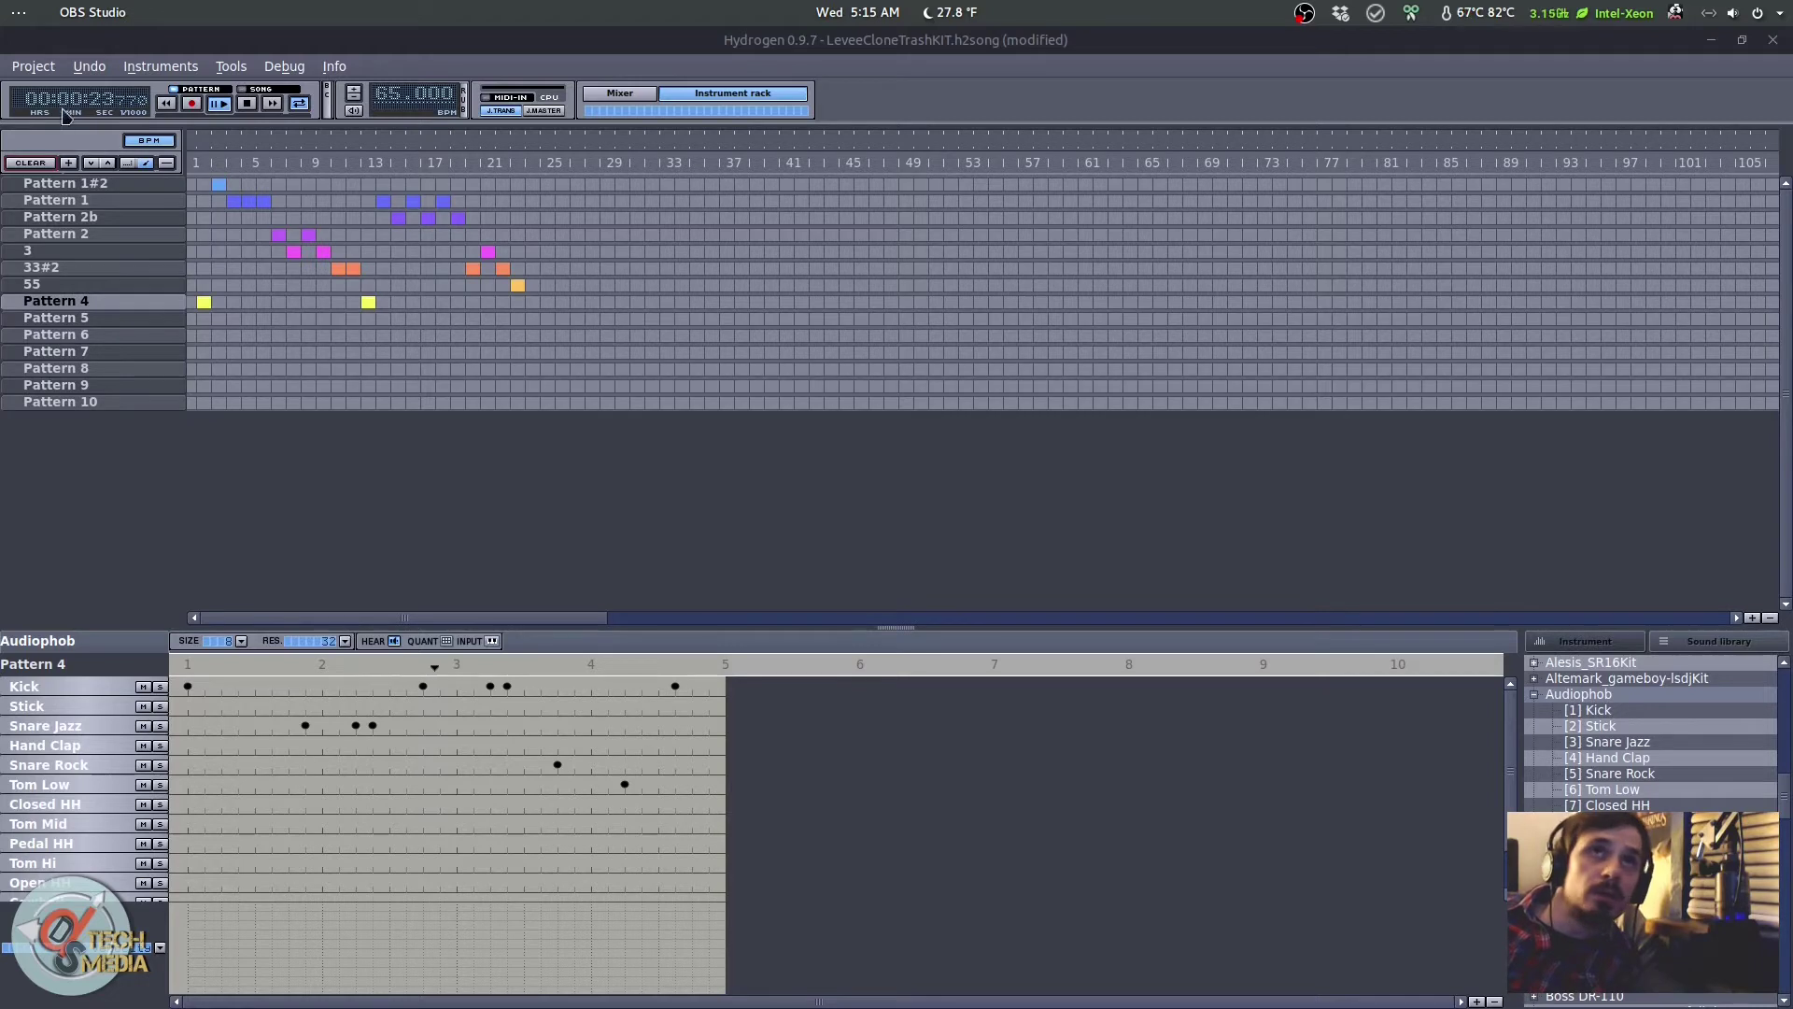
Step: Stop playback and show the mixer over the song and pattern editors
click(247, 104)
click(629, 94)
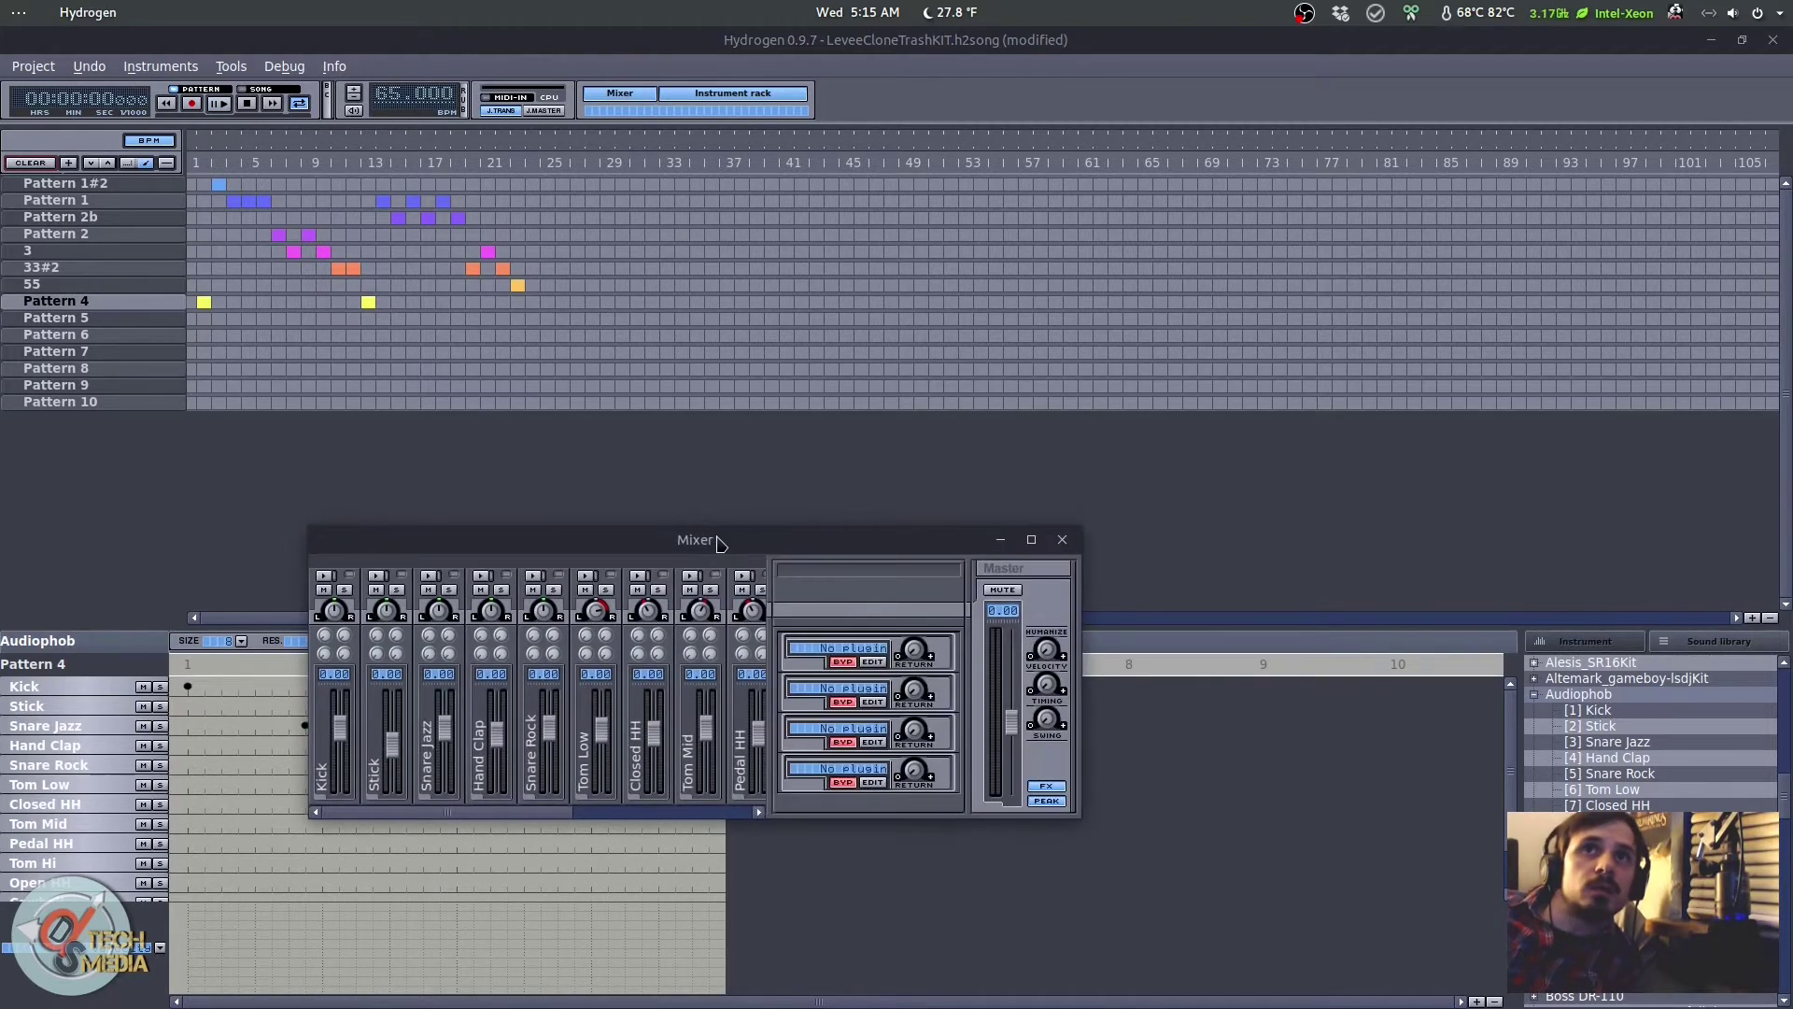
drag(691, 553, 803, 538)
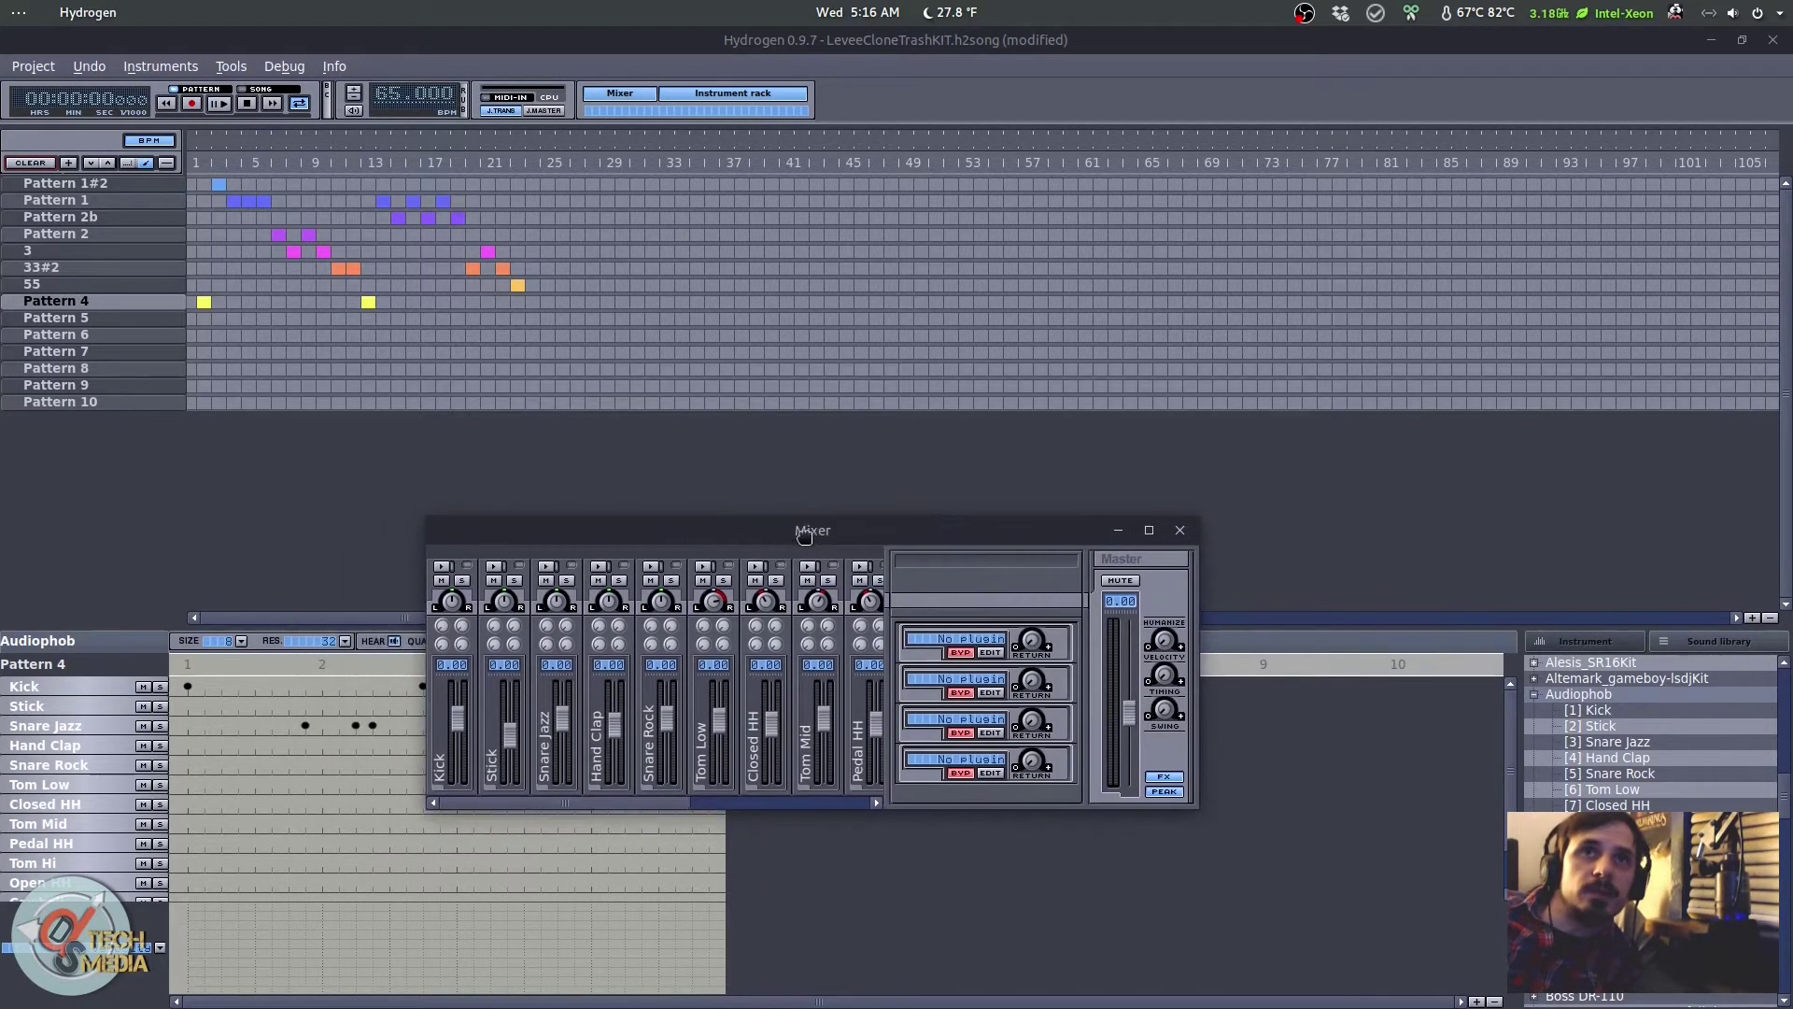
Step: Restart playback with the mixer shown, look through the channel strips and widen the mixer to fit more instruments
click(646, 94)
key(space)
click(646, 94)
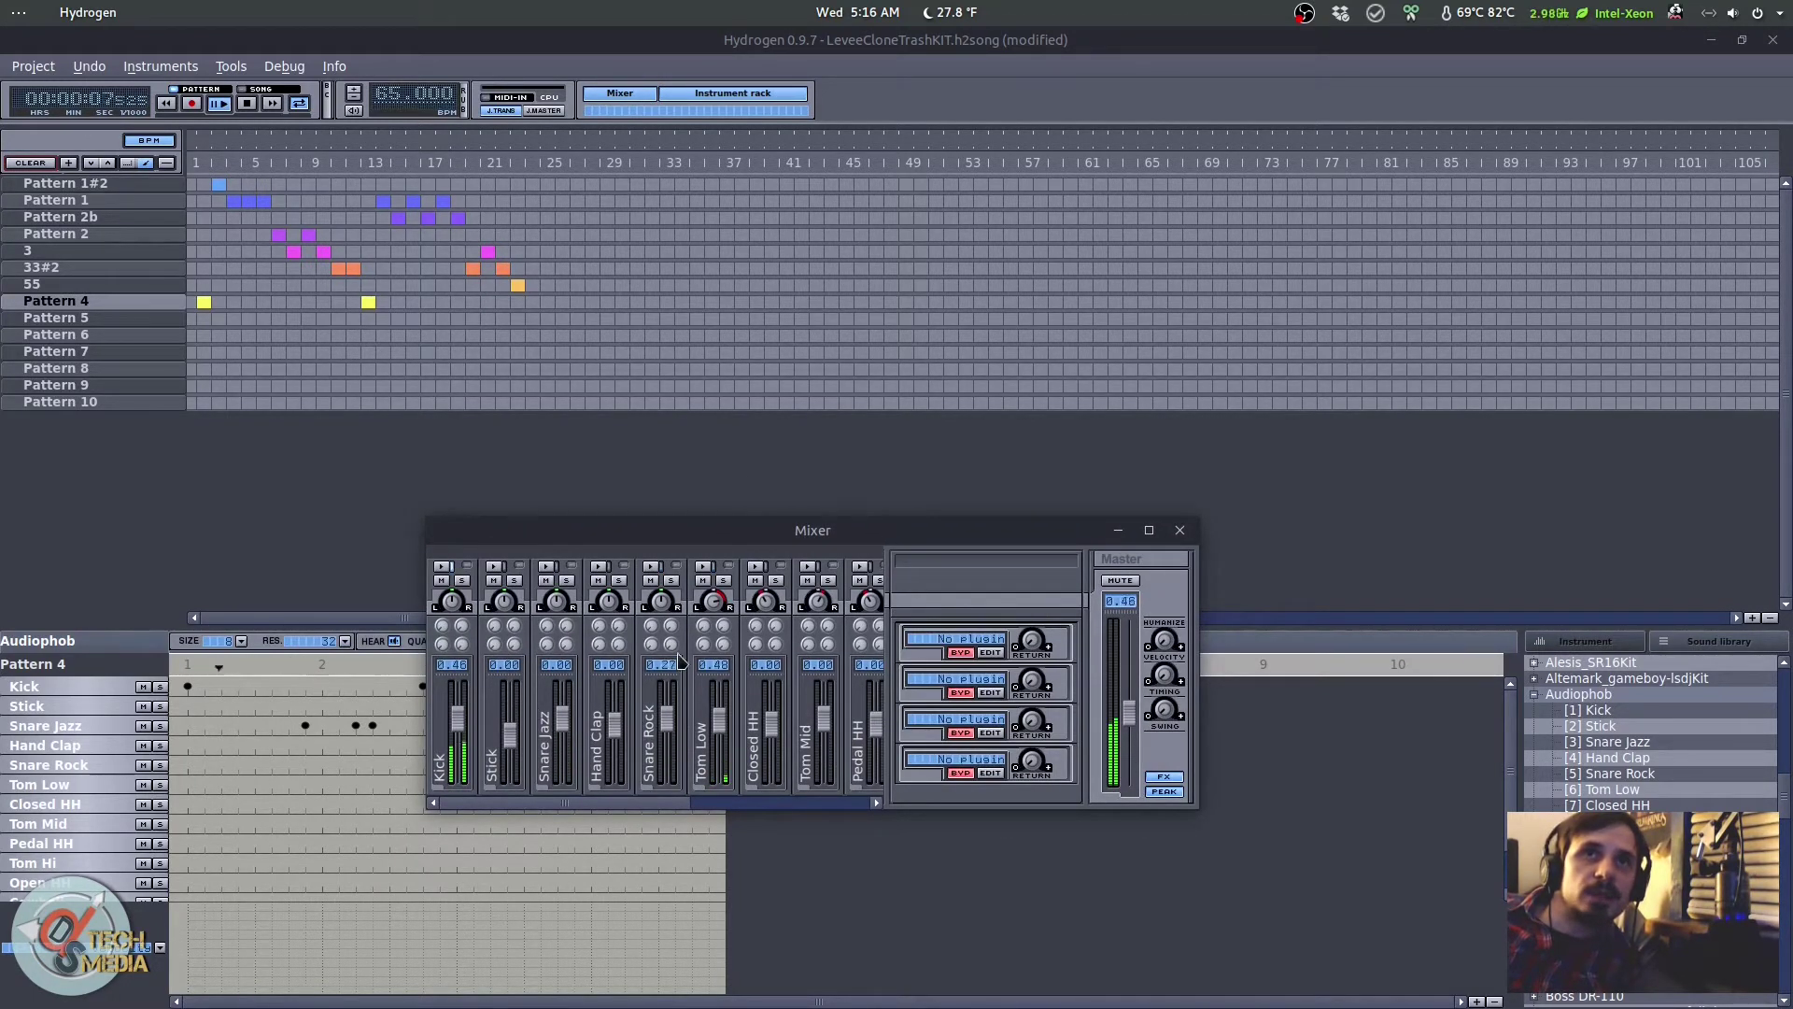
scroll(744, 800, right, 5)
drag(428, 707, 75, 698)
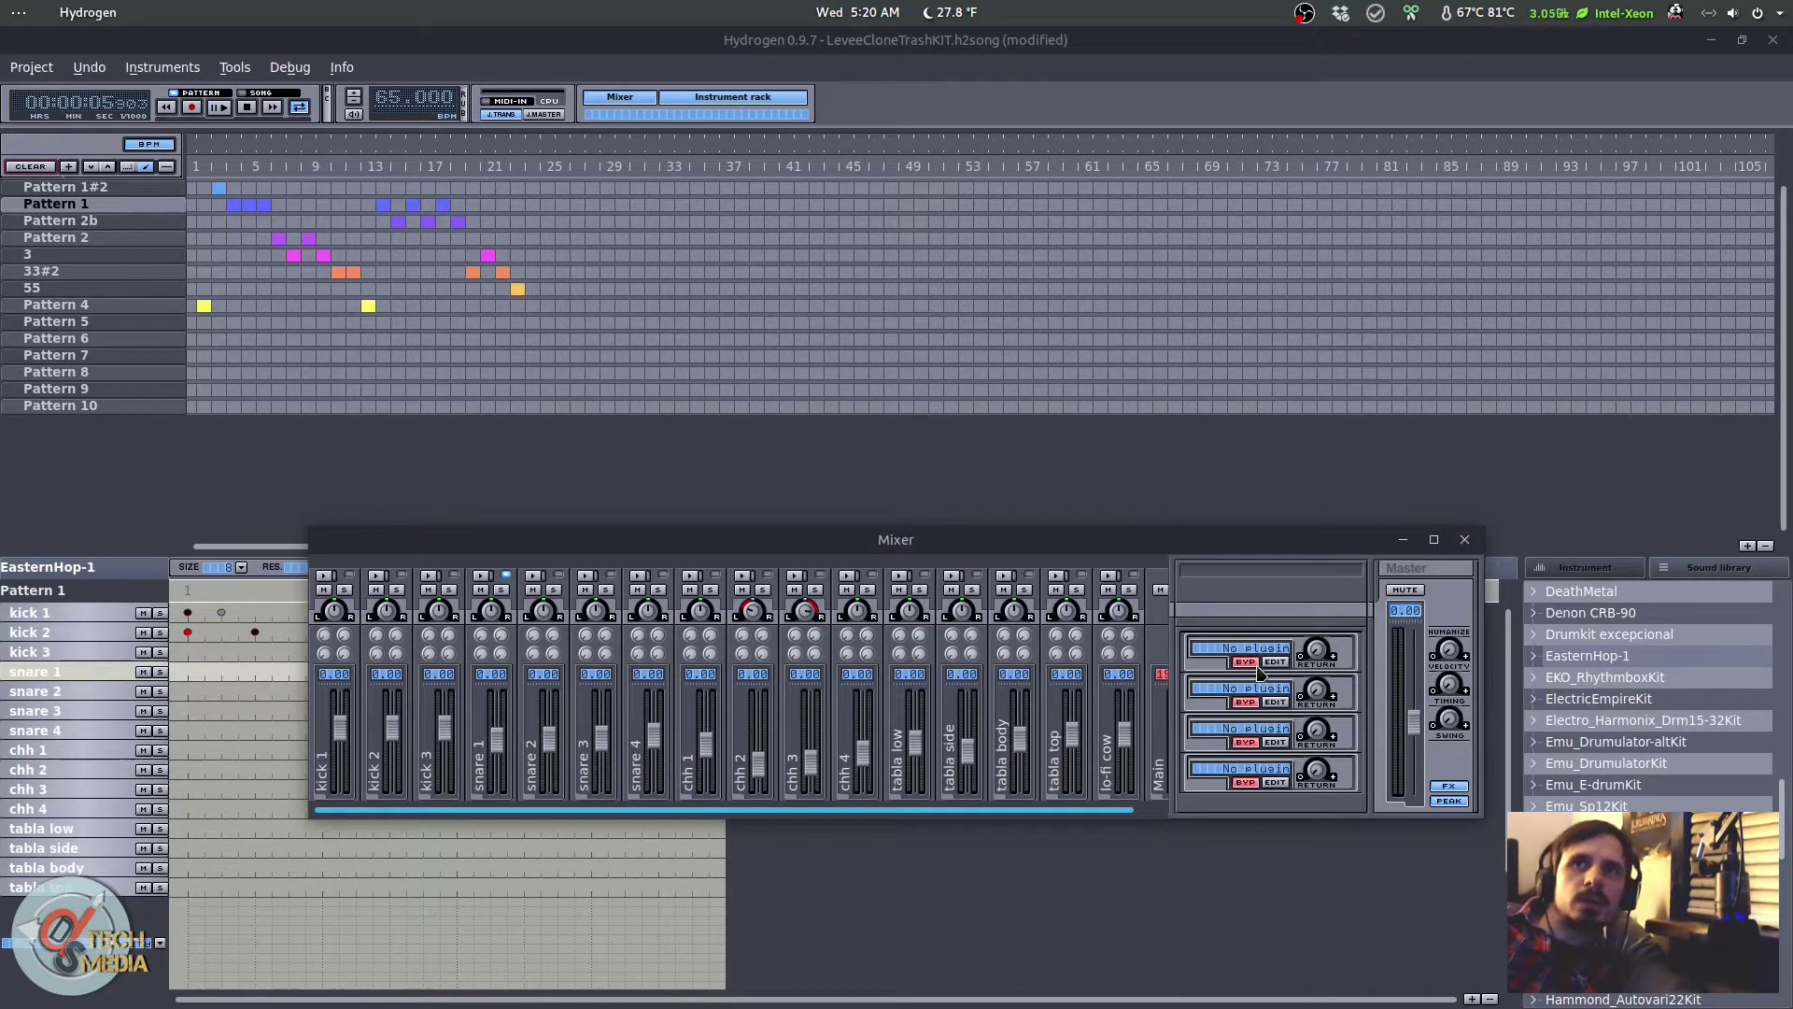
Step: Browse the alphabetical LADSPA effects and load the Wave shaper into the mixer's first effect slot
click(1276, 662)
click(953, 314)
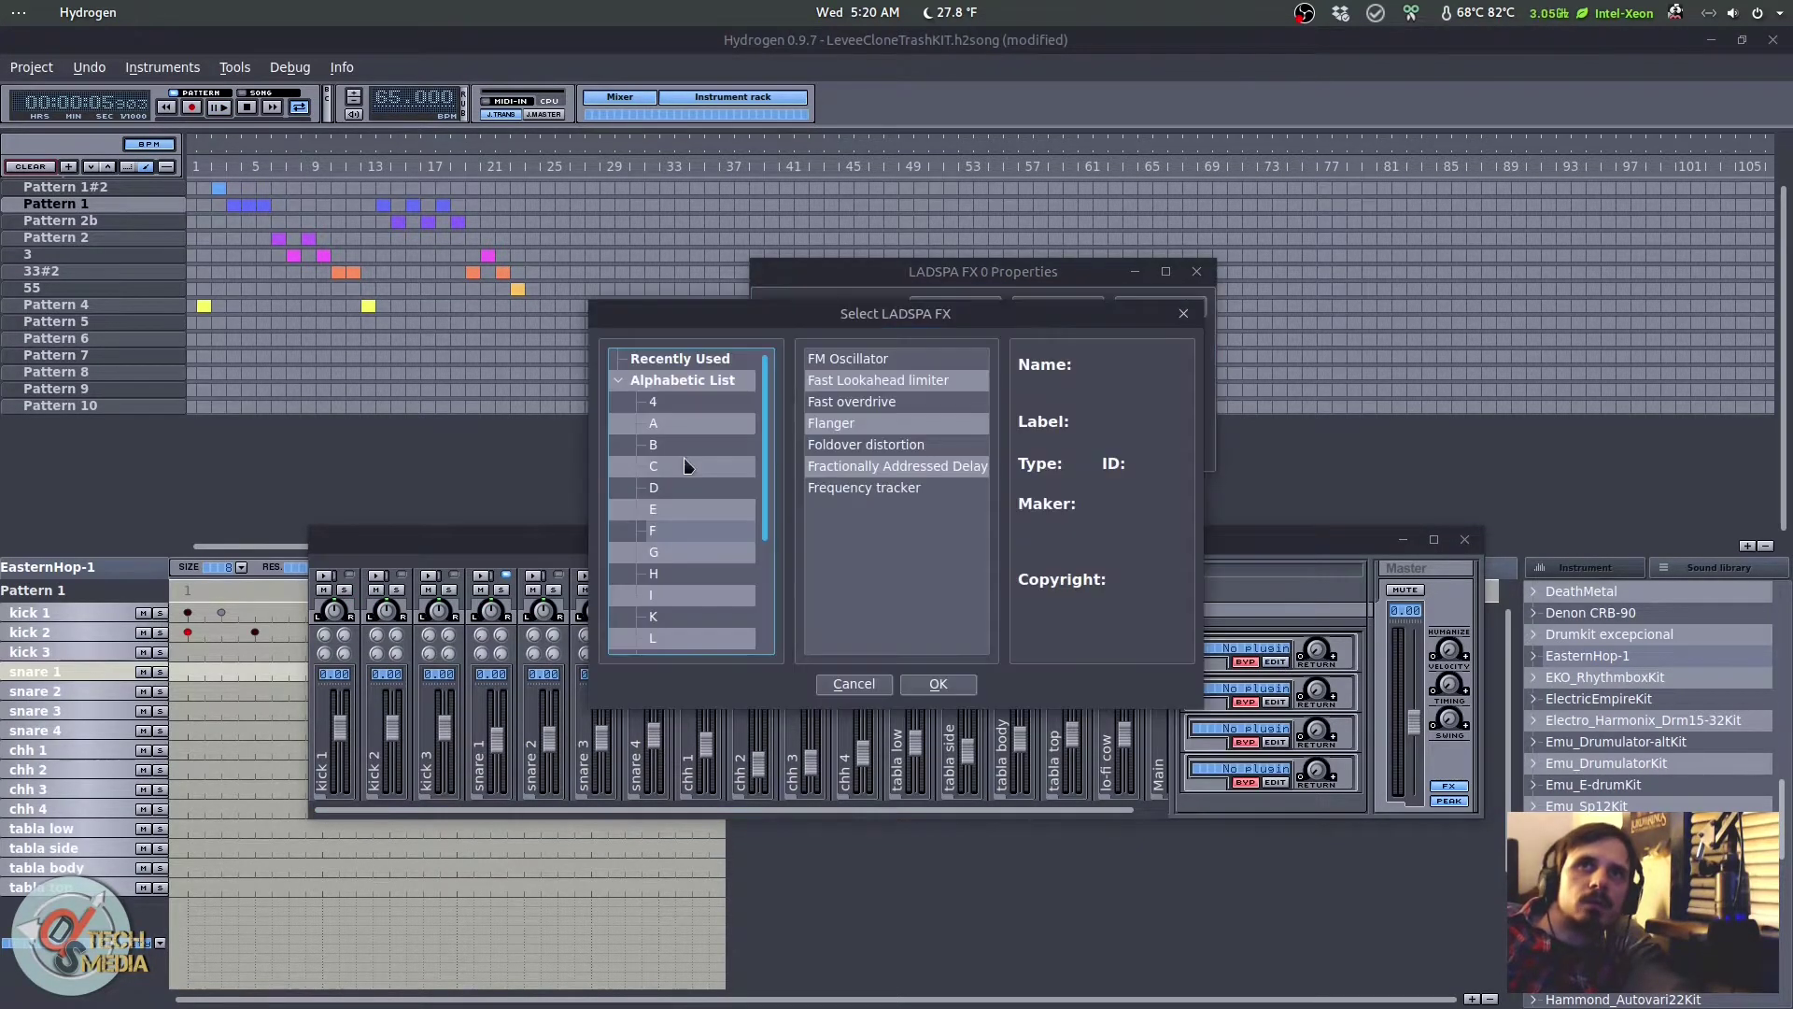
scroll(692, 548, down, 5)
click(696, 512)
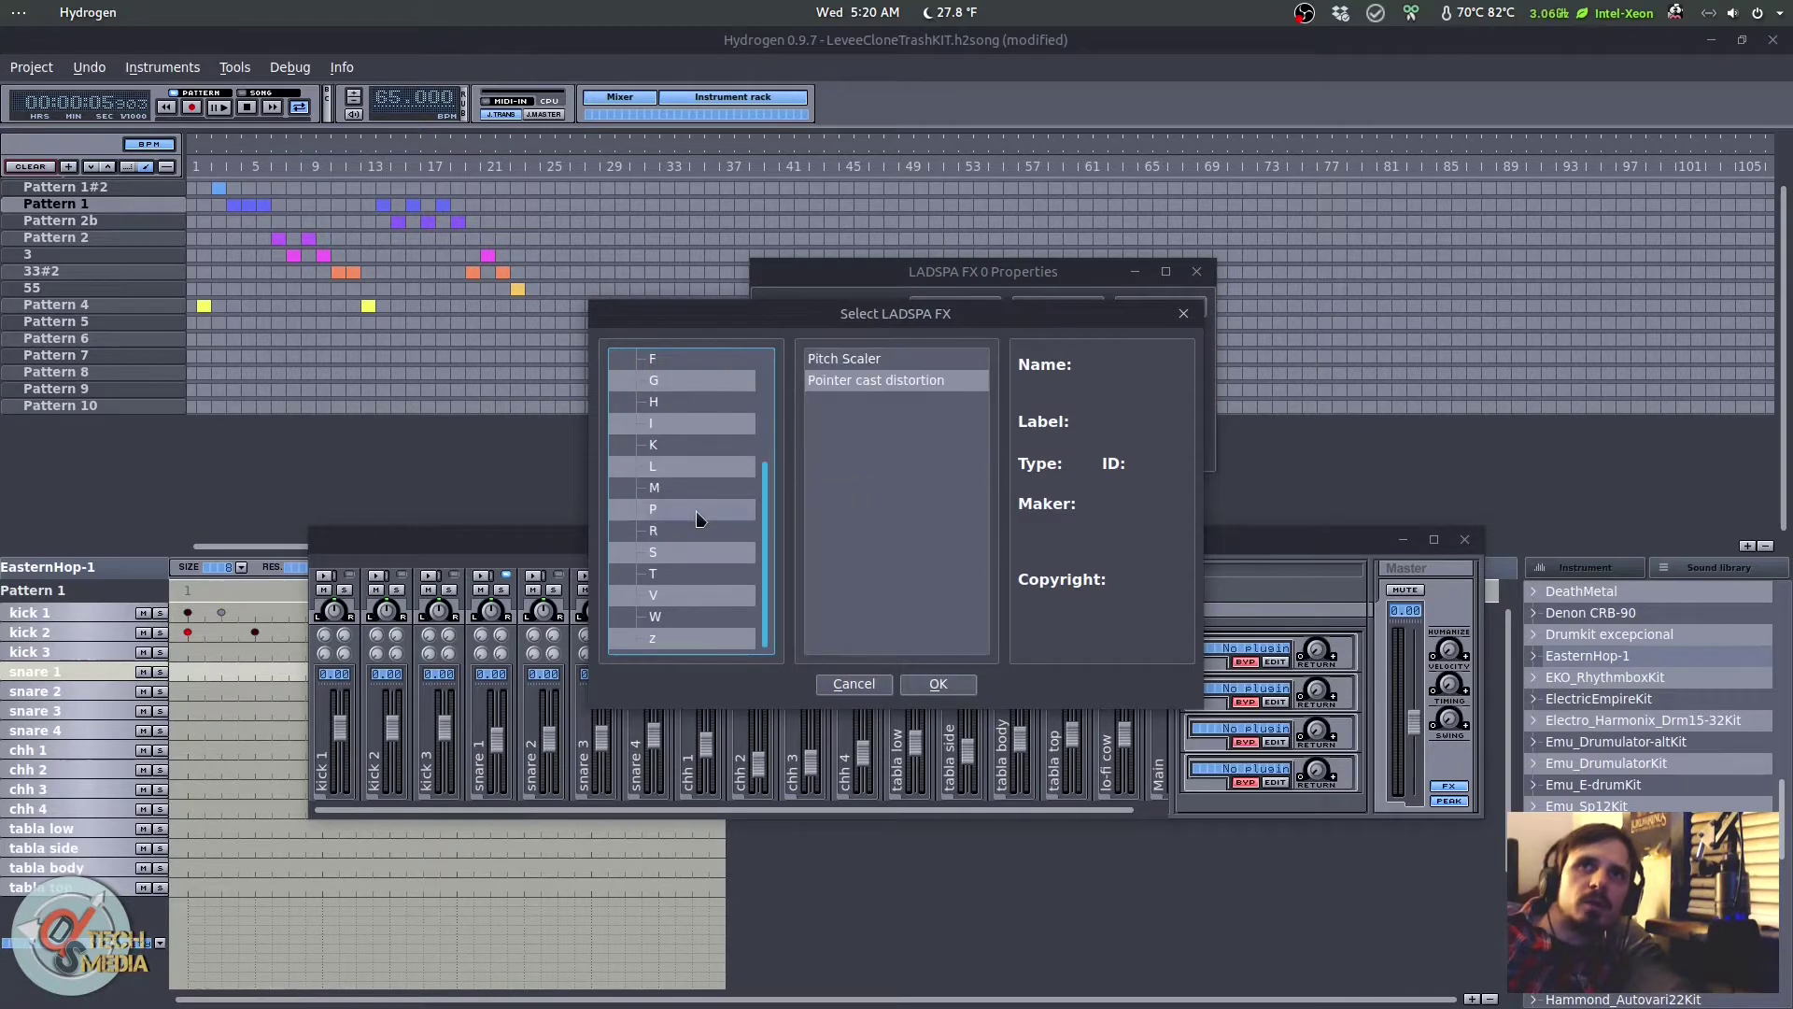
click(688, 531)
click(655, 617)
click(848, 359)
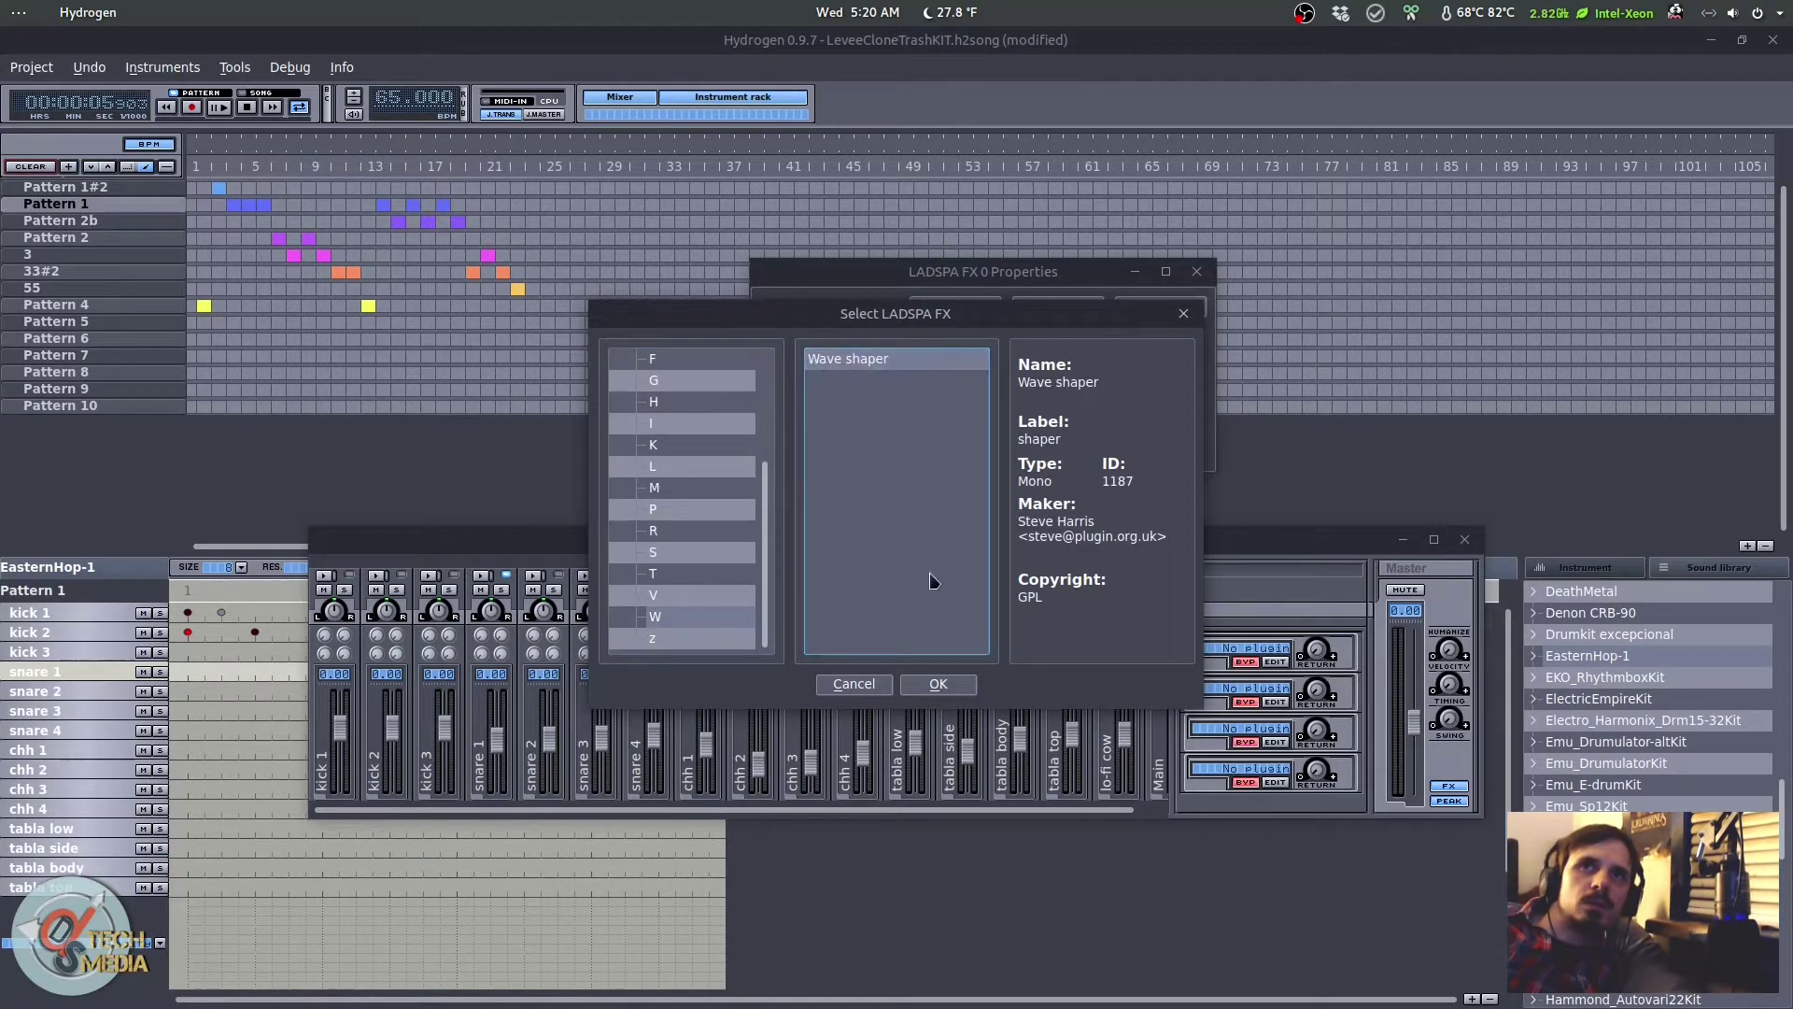
click(938, 684)
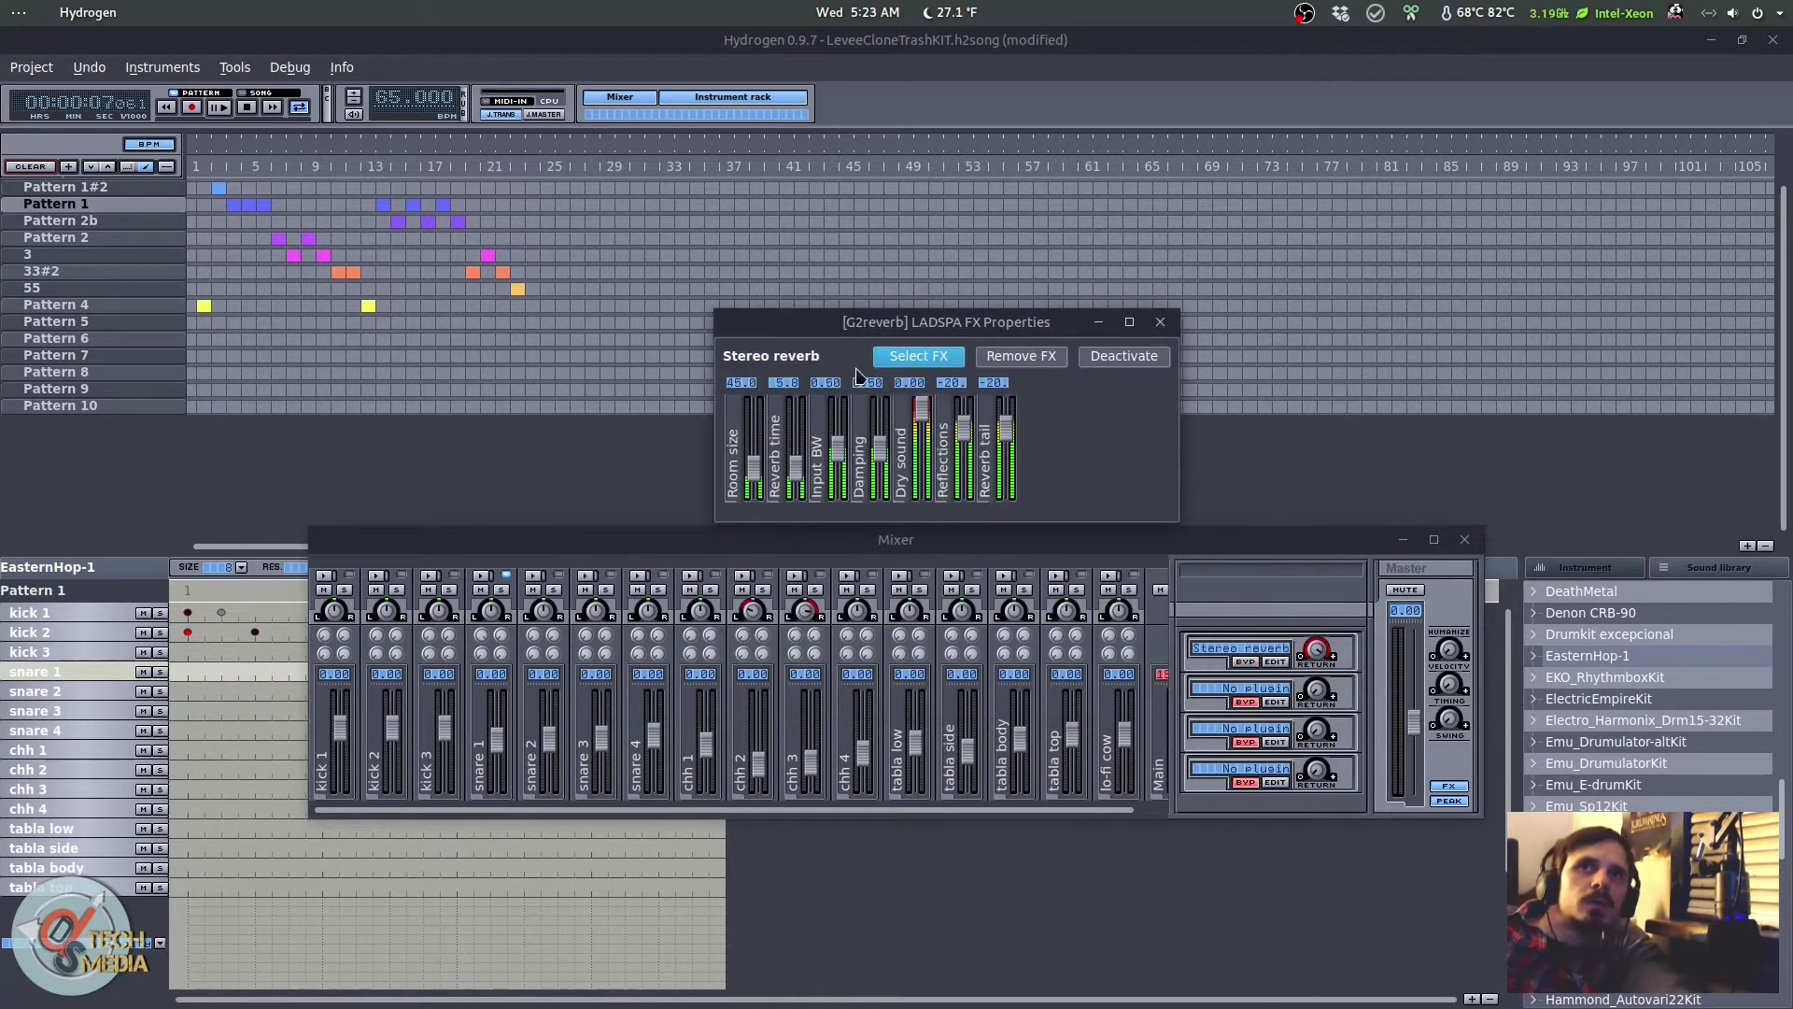
Step: Raise the stereo reverb's room size to 150 and select the snare 1 instrument
drag(750, 485, 783, 369)
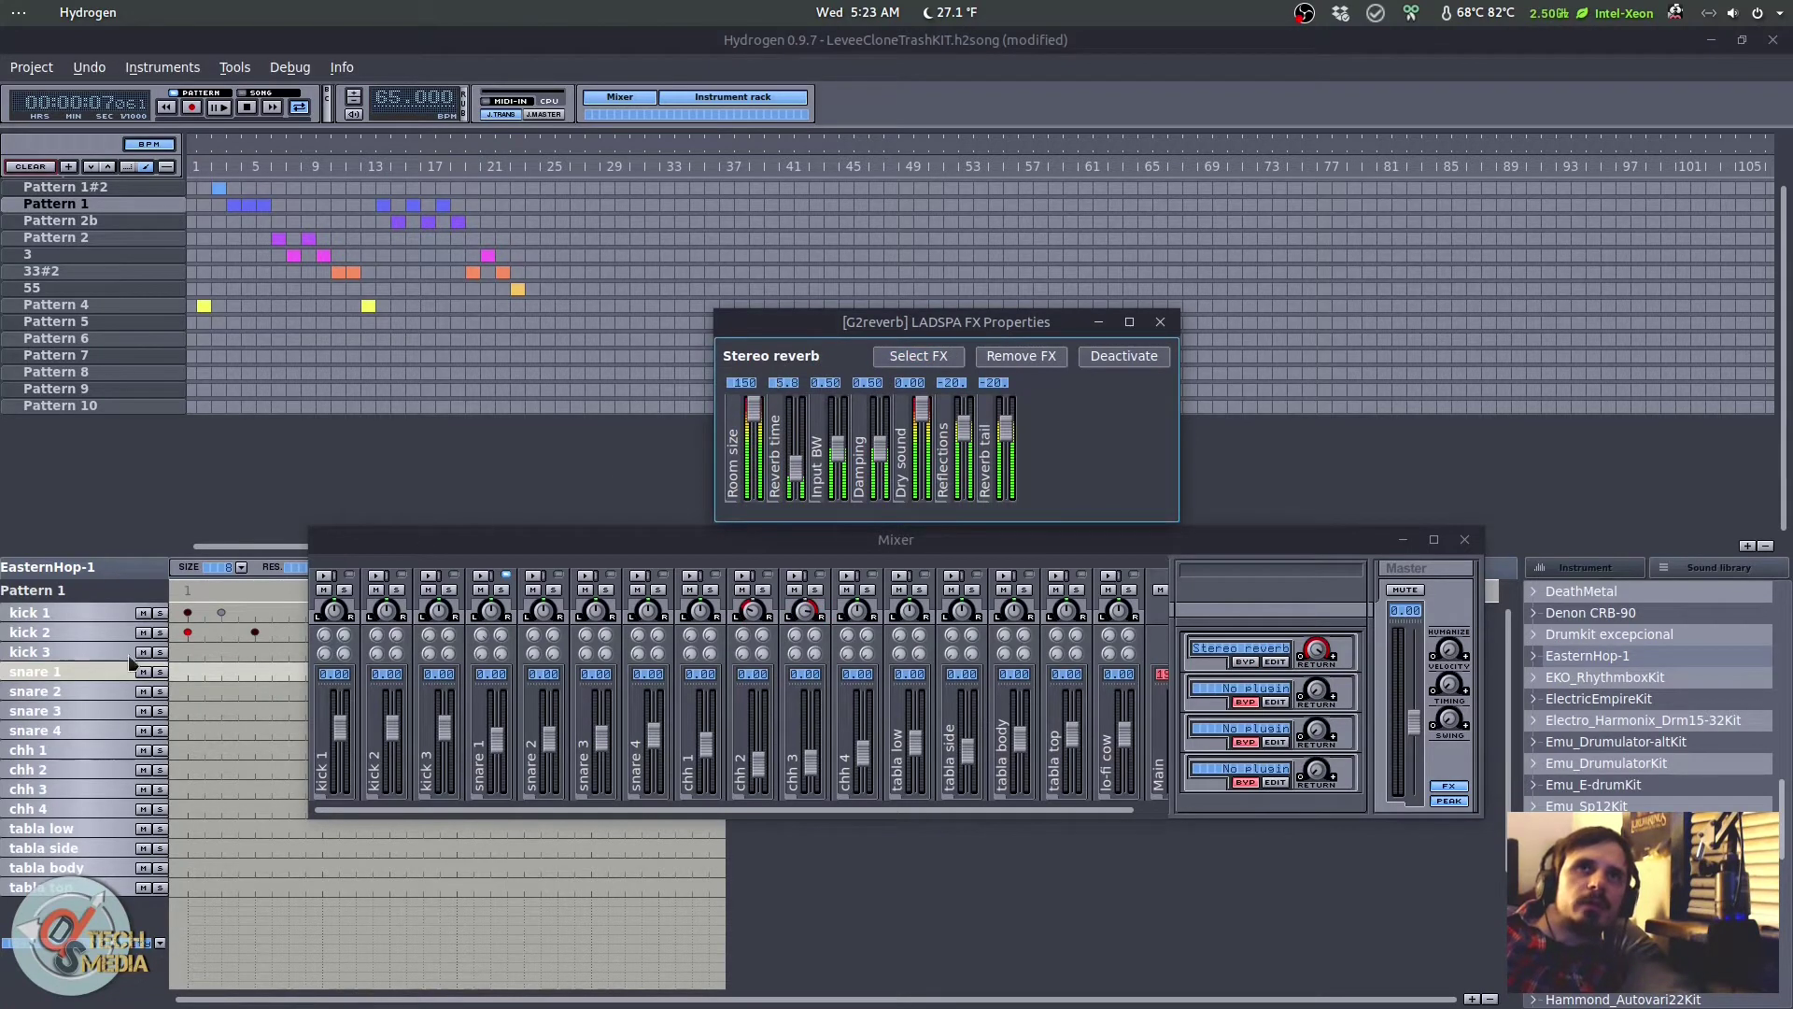
click(54, 674)
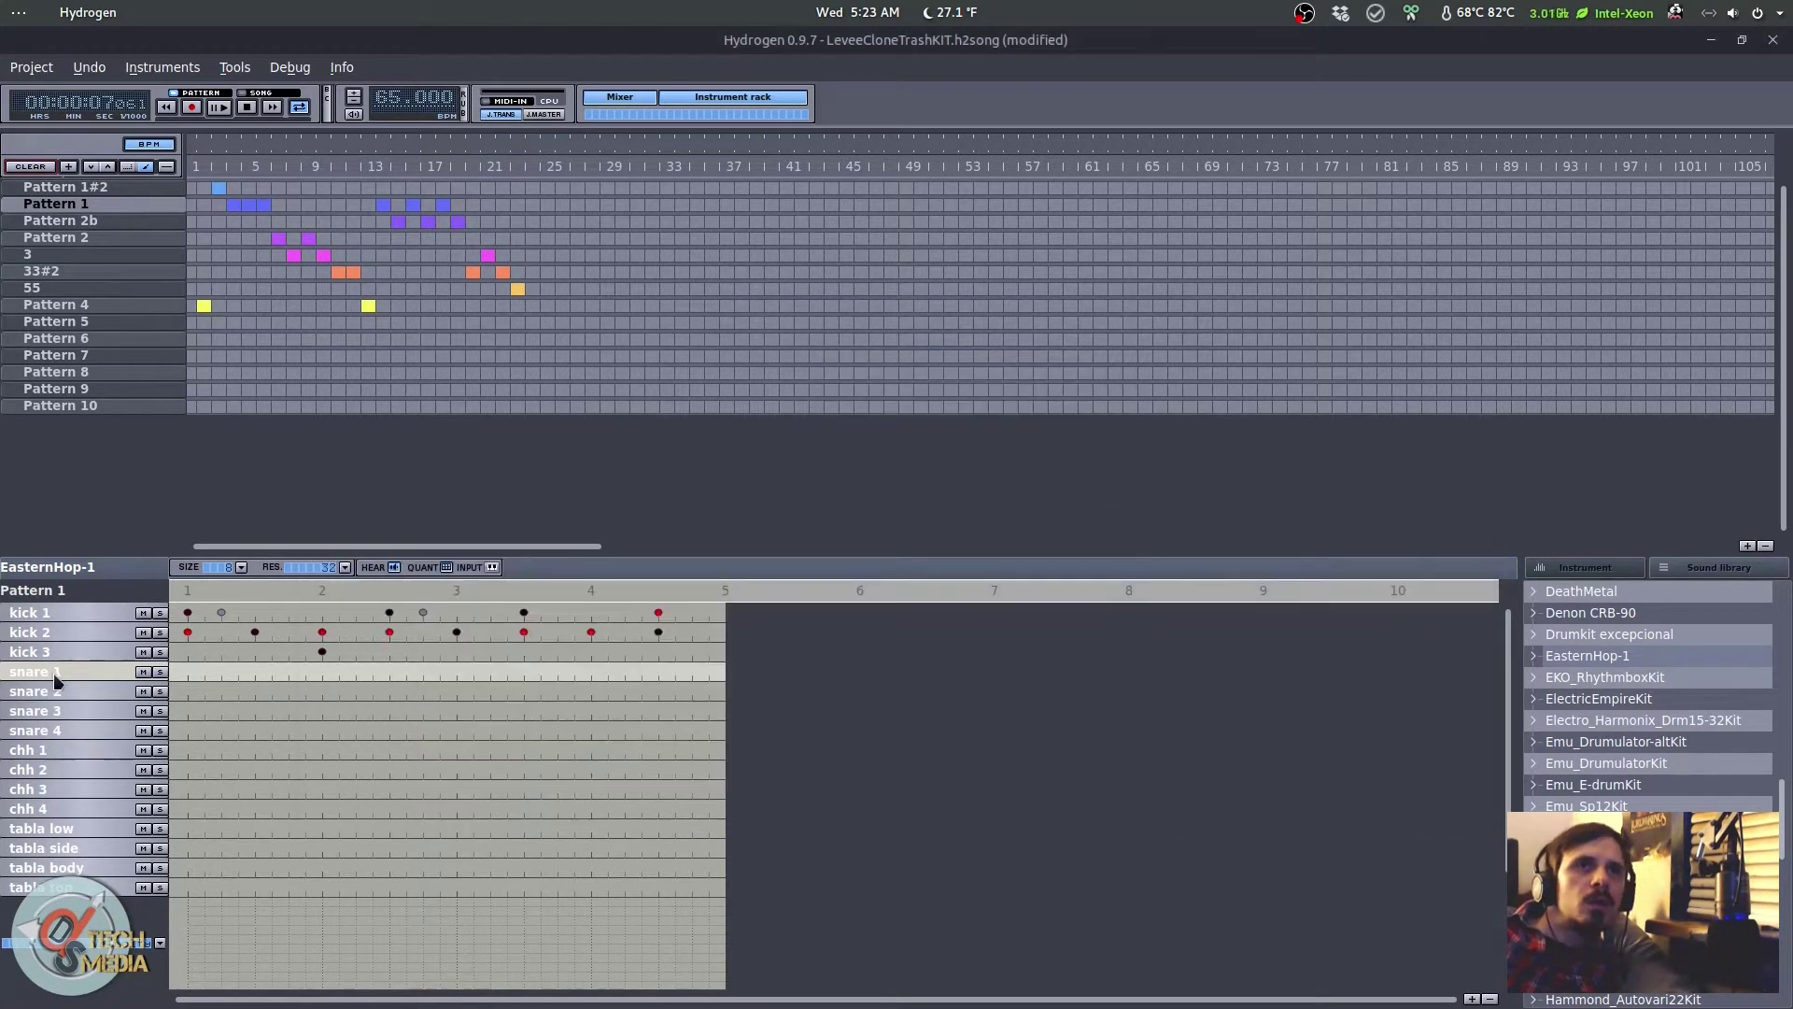
Step: Bring the mixer back up over the editors, hide it again and look over the sound library's drumkits
key(alt+Tab)
click(54, 665)
key(alt+Tab)
key(alt+Tab)
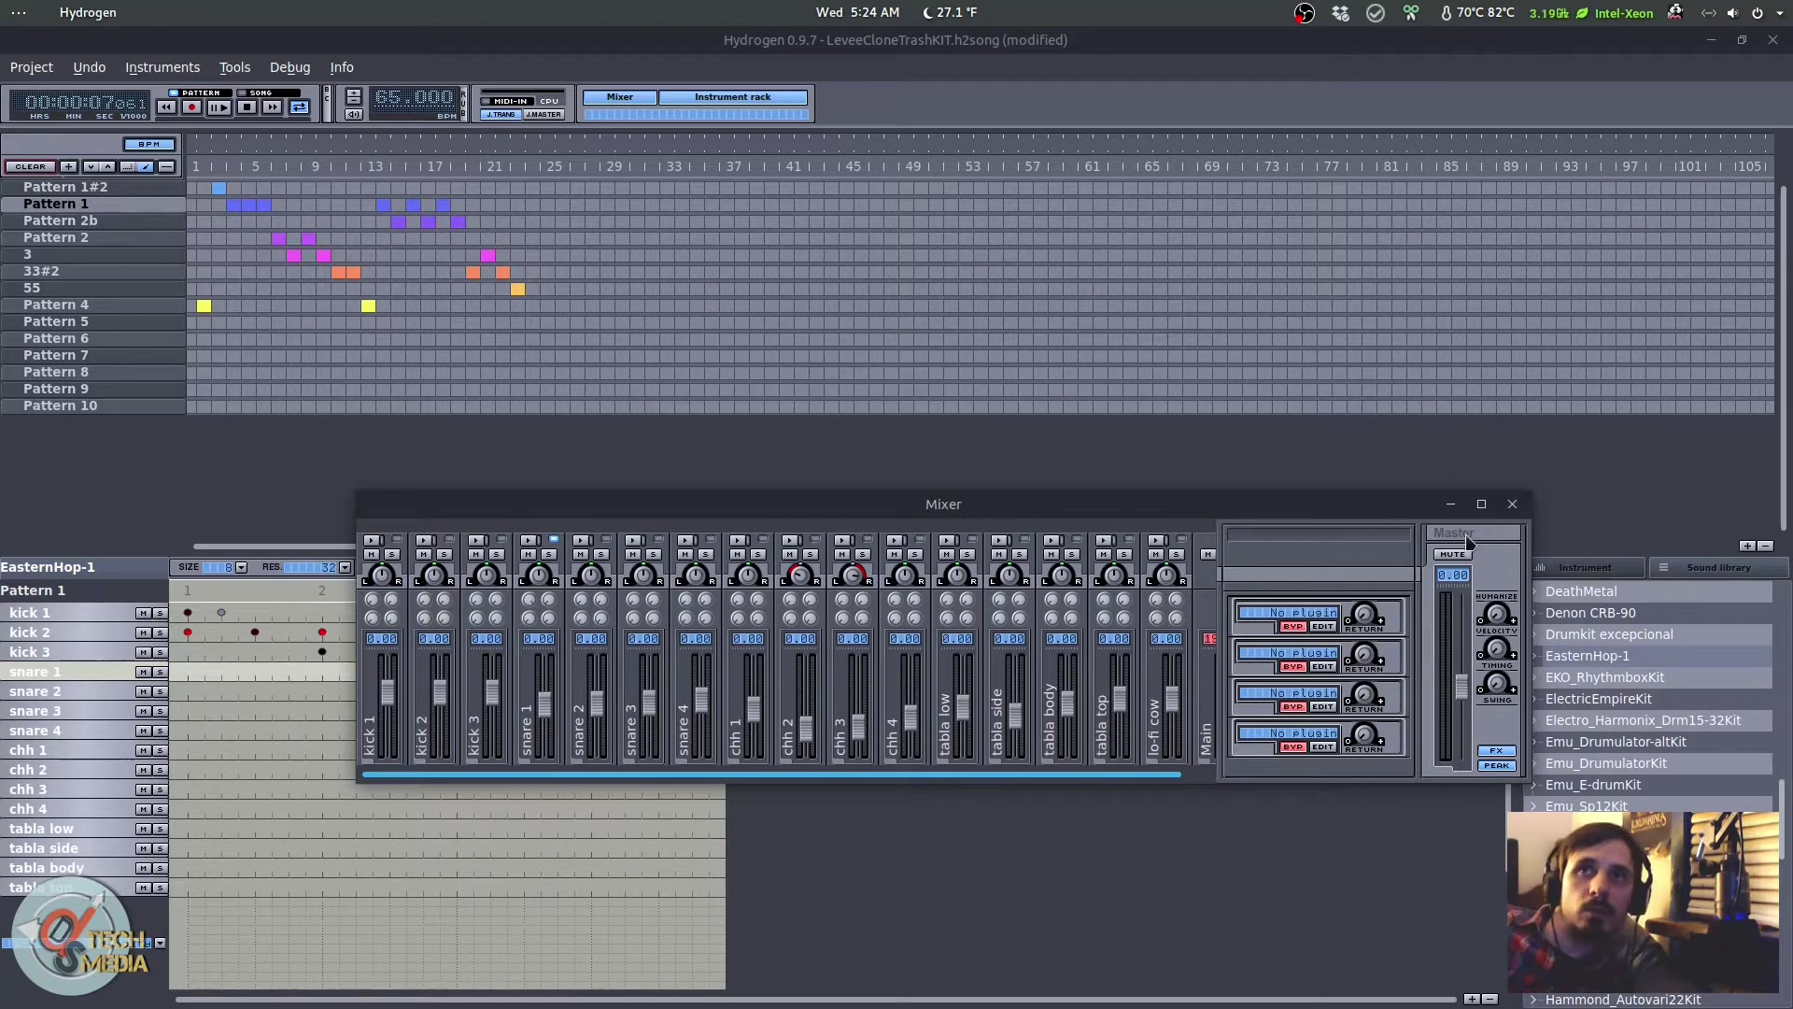
key(alt+m)
scroll(1603, 778, down, 3)
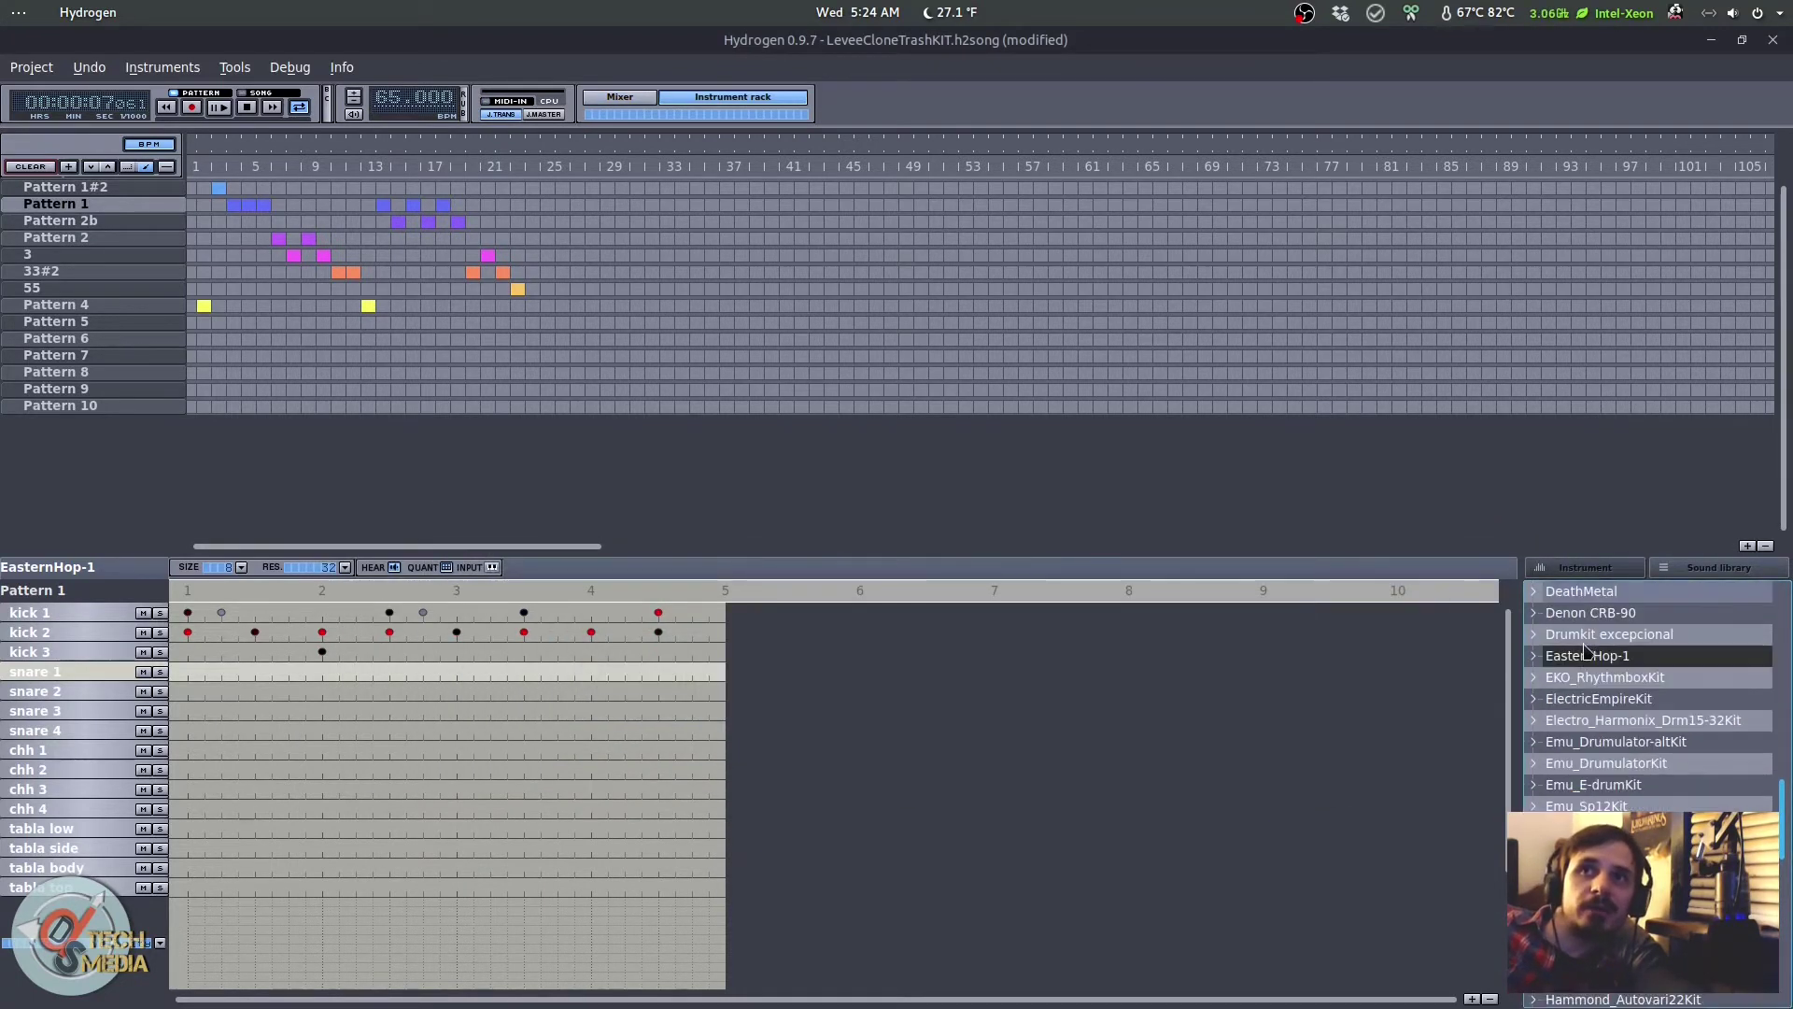
scroll(1603, 777, up, 3)
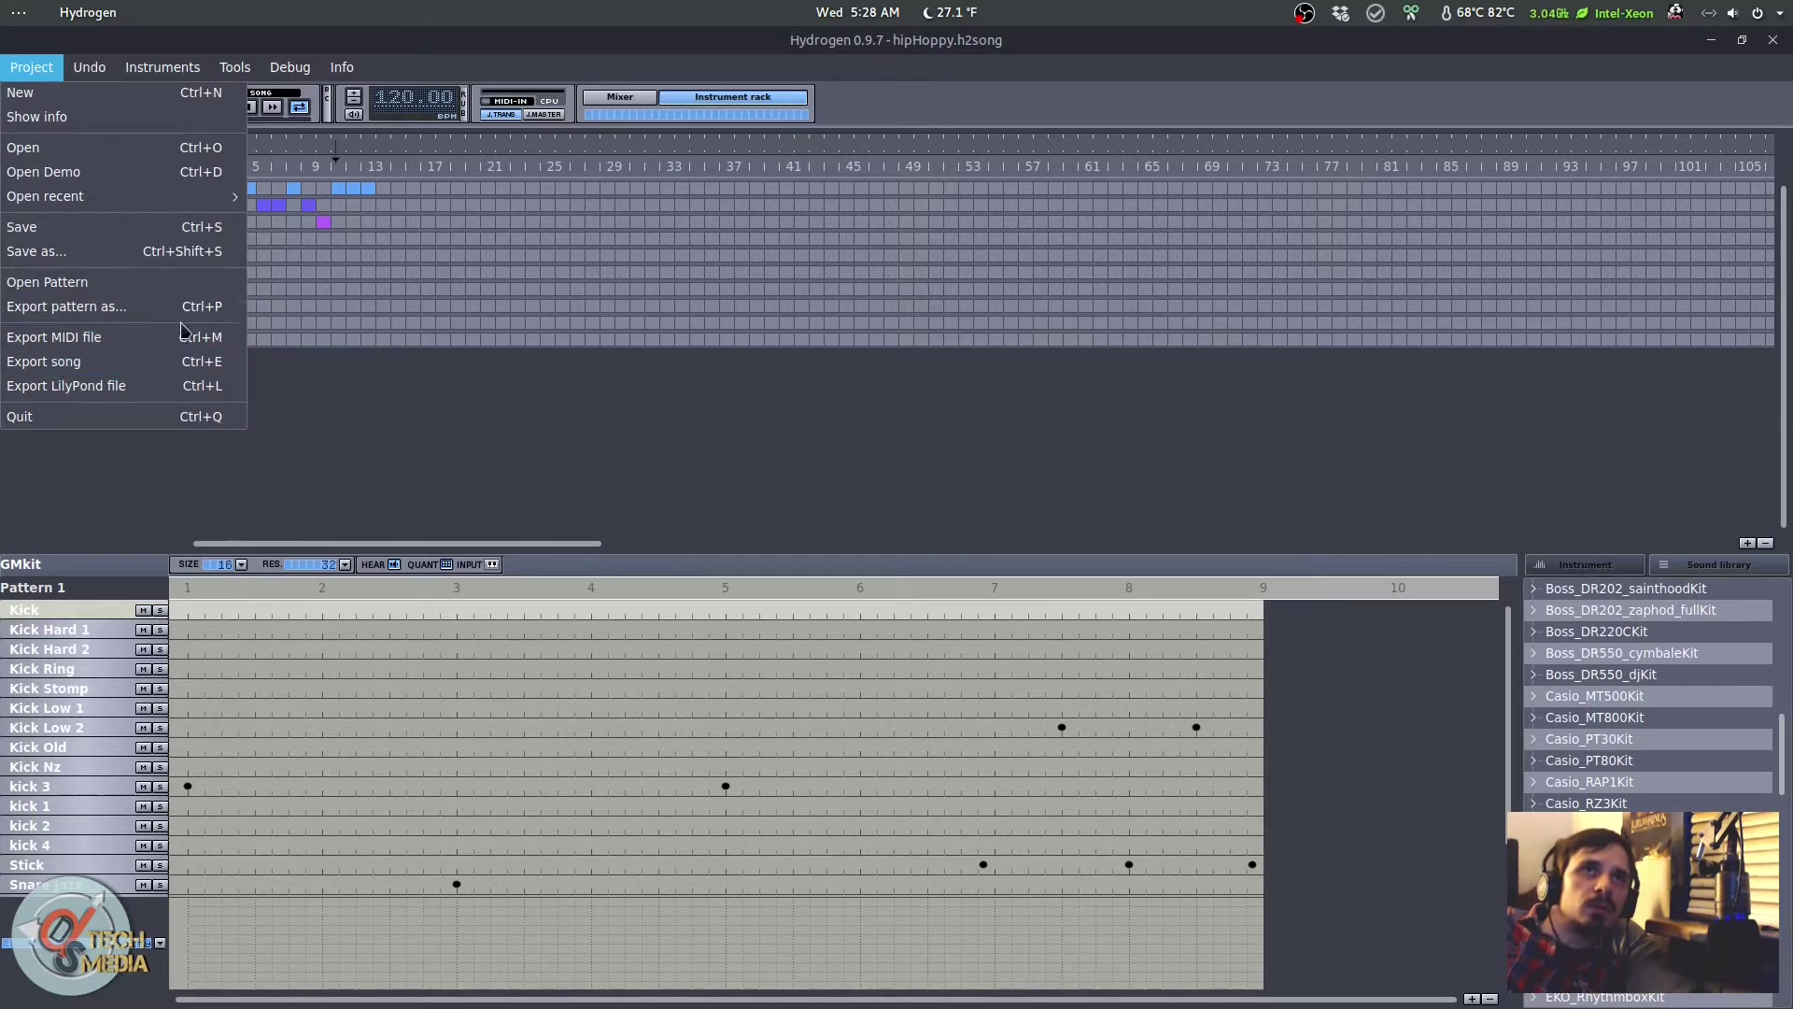
Step: Look through the export options for the hipHoppy song, including pattern, MIDI, song and LilyPond export
click(147, 312)
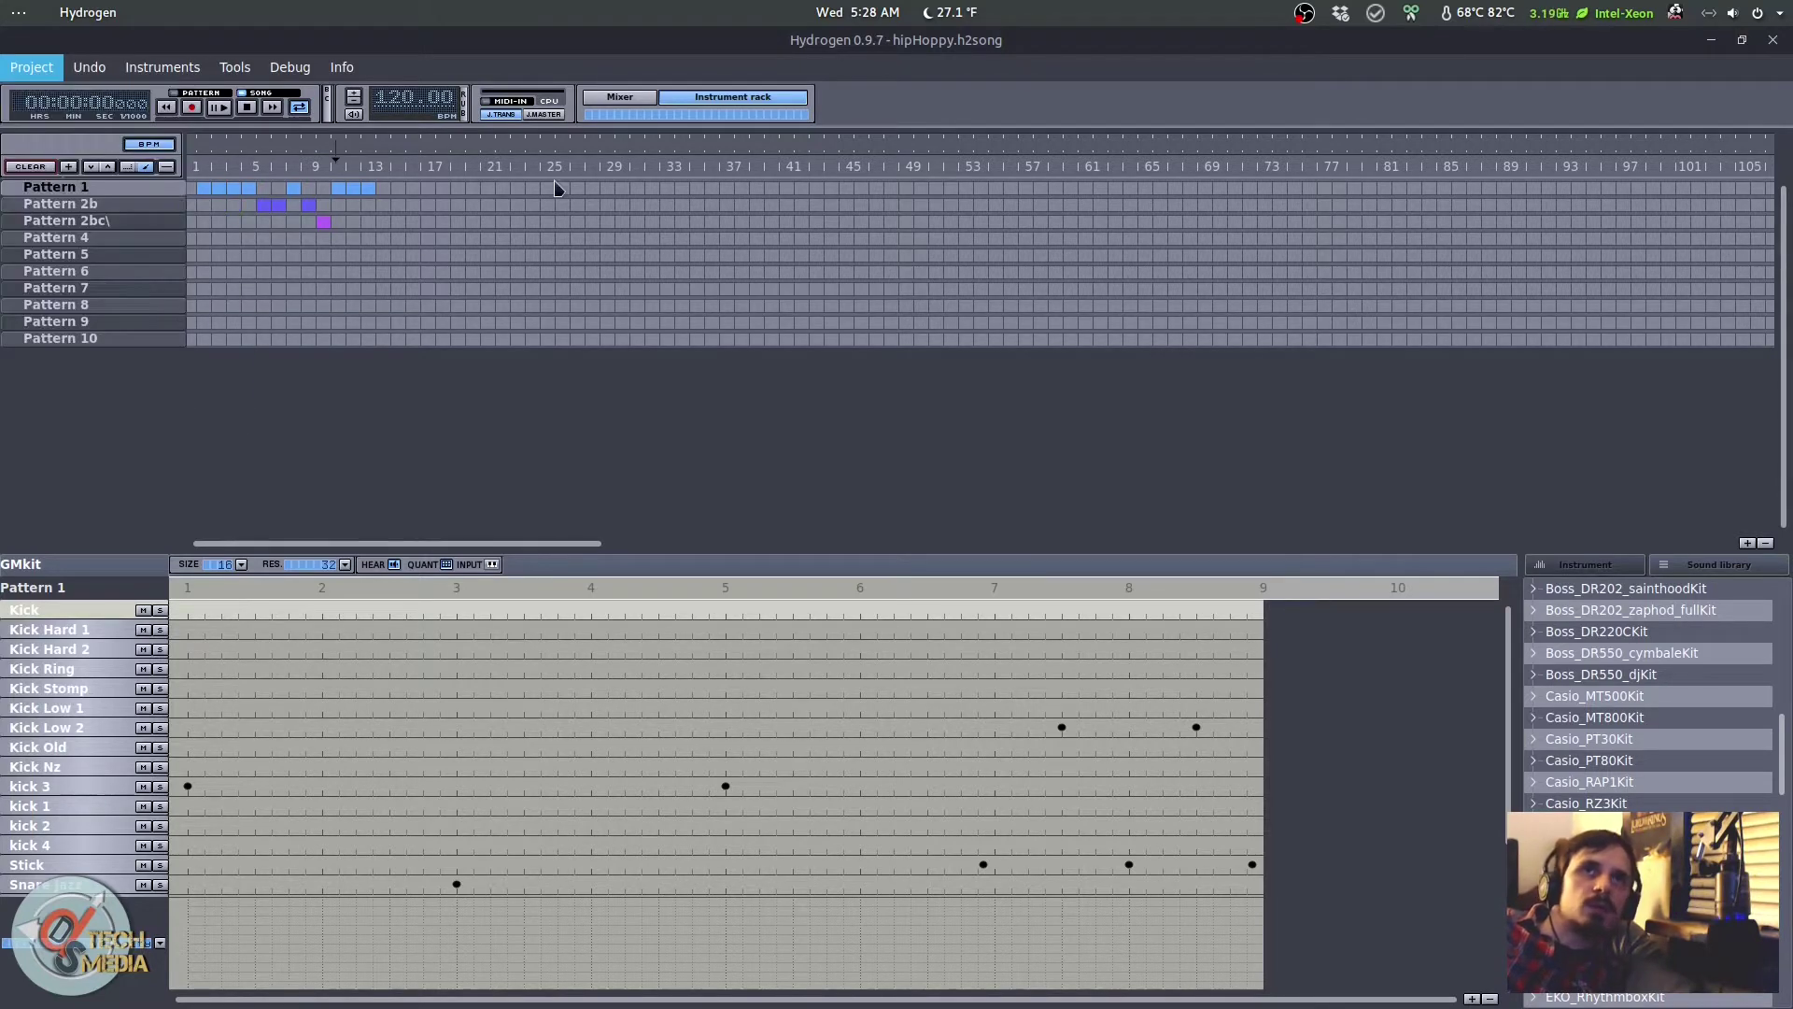
click(972, 403)
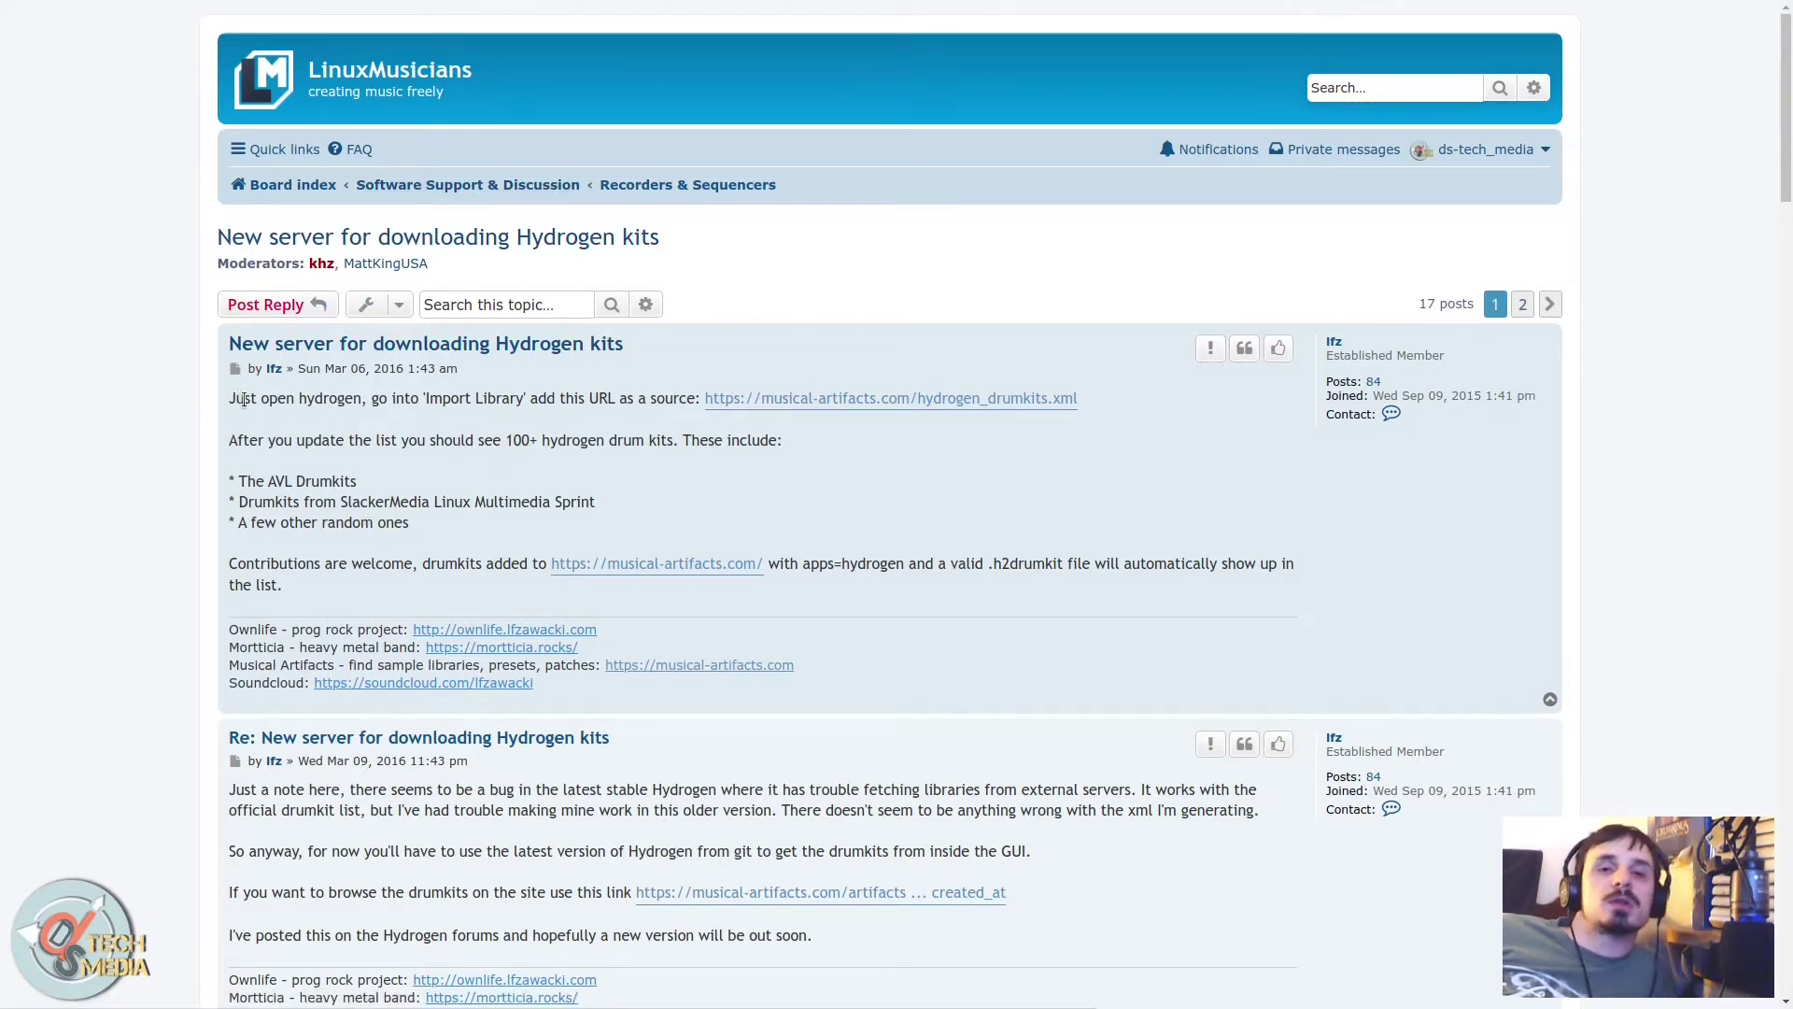
Step: Read the LinuxMusicians forum post on adding the musical-artifacts.com source URL for Hydrogen kits, and the kits it includes
triple_click(329, 398)
drag(235, 398, 1140, 417)
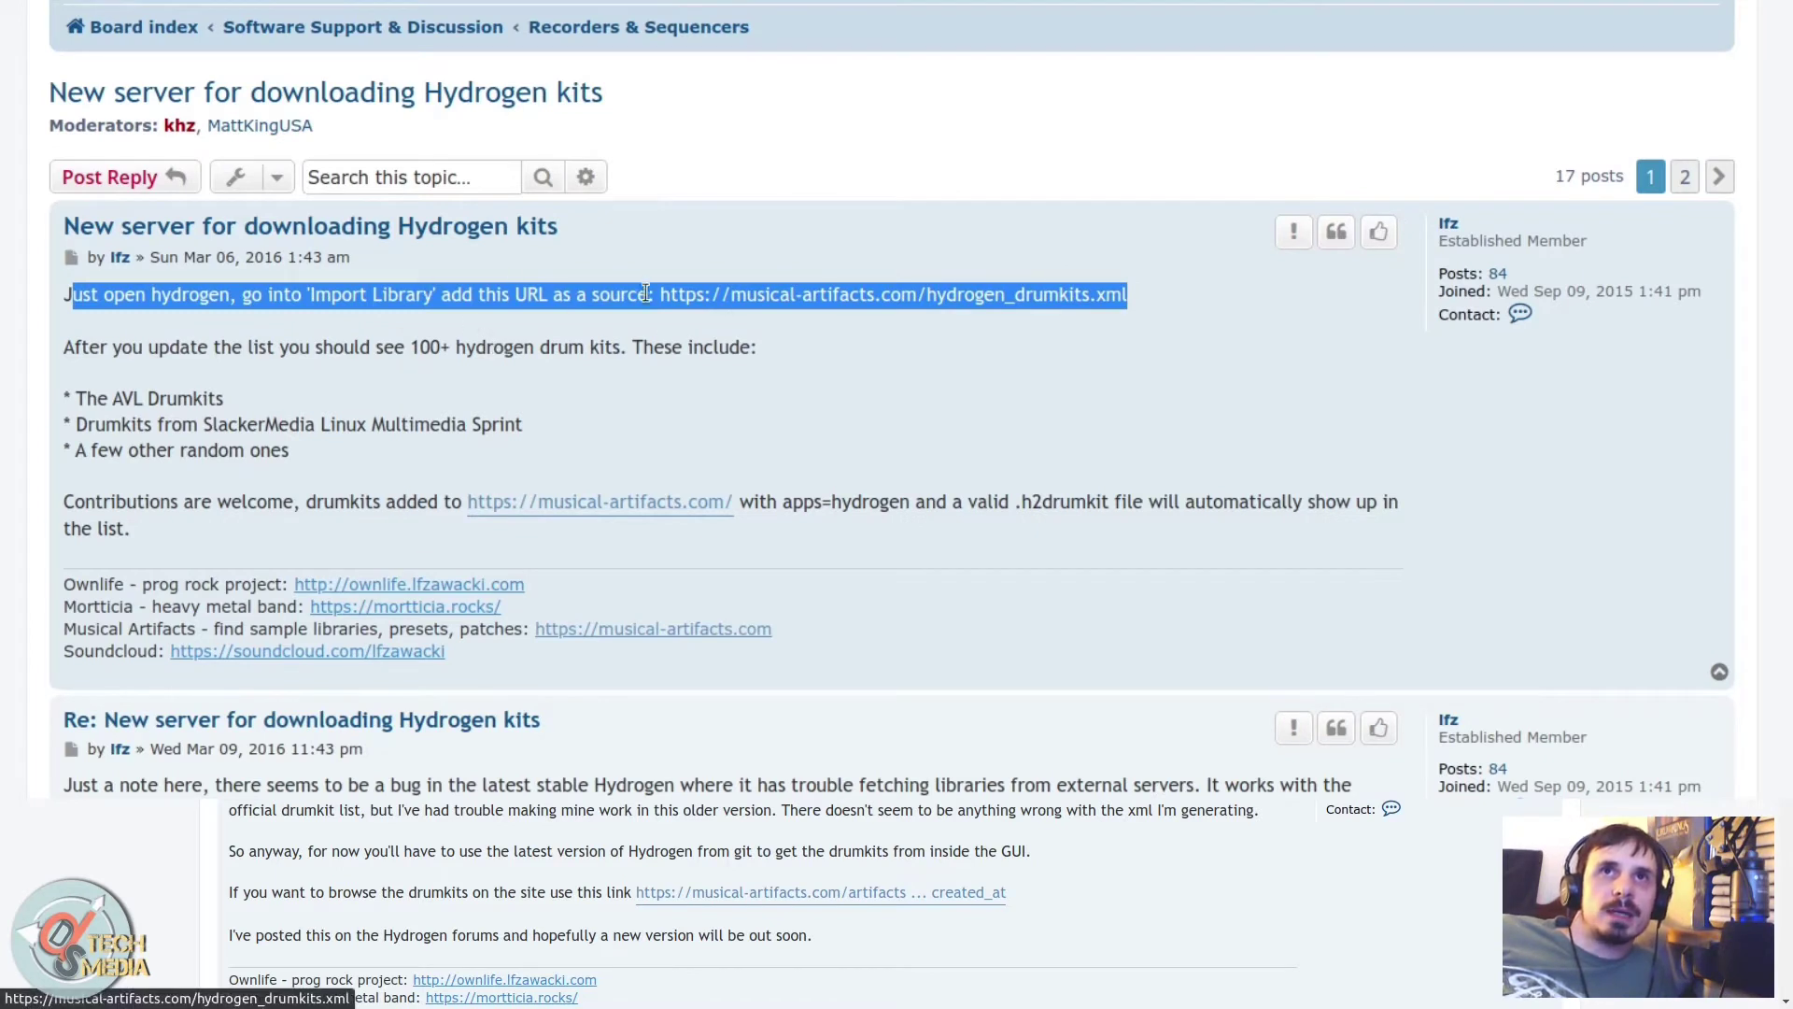
click(231, 360)
drag(82, 349, 753, 351)
click(756, 355)
drag(67, 374, 362, 446)
click(361, 447)
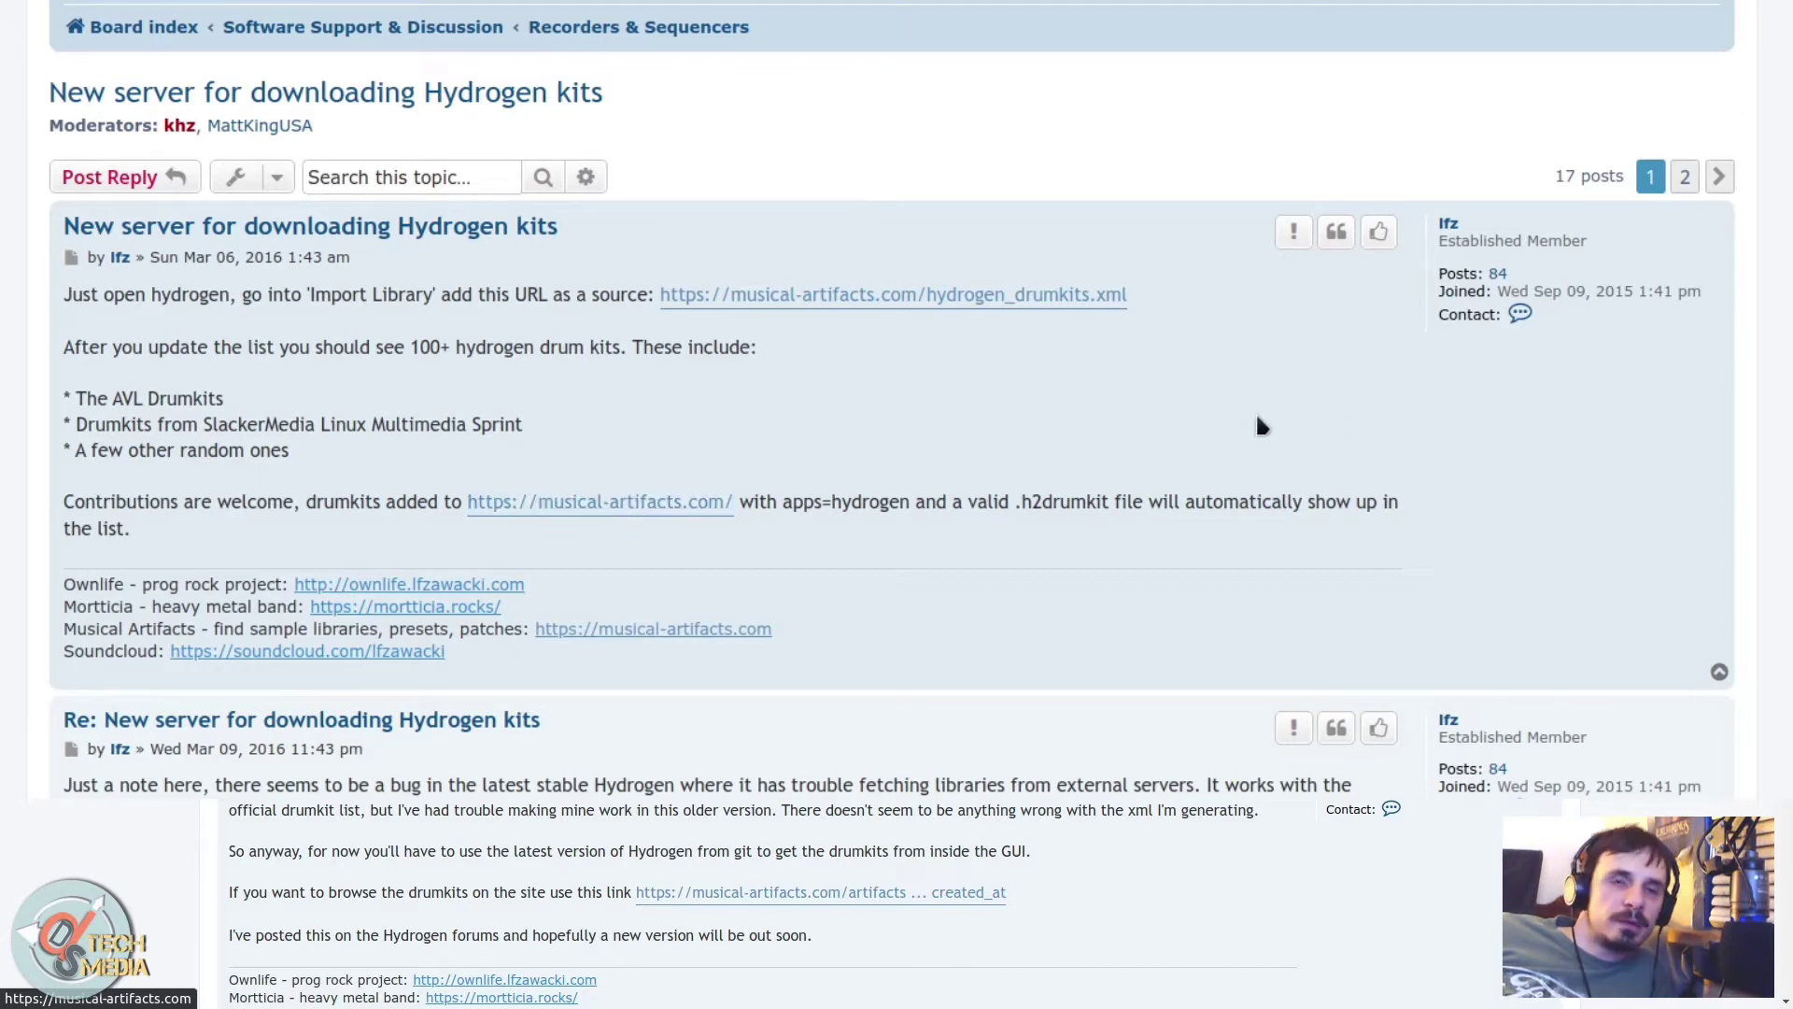
scroll(1256, 426, up, 2)
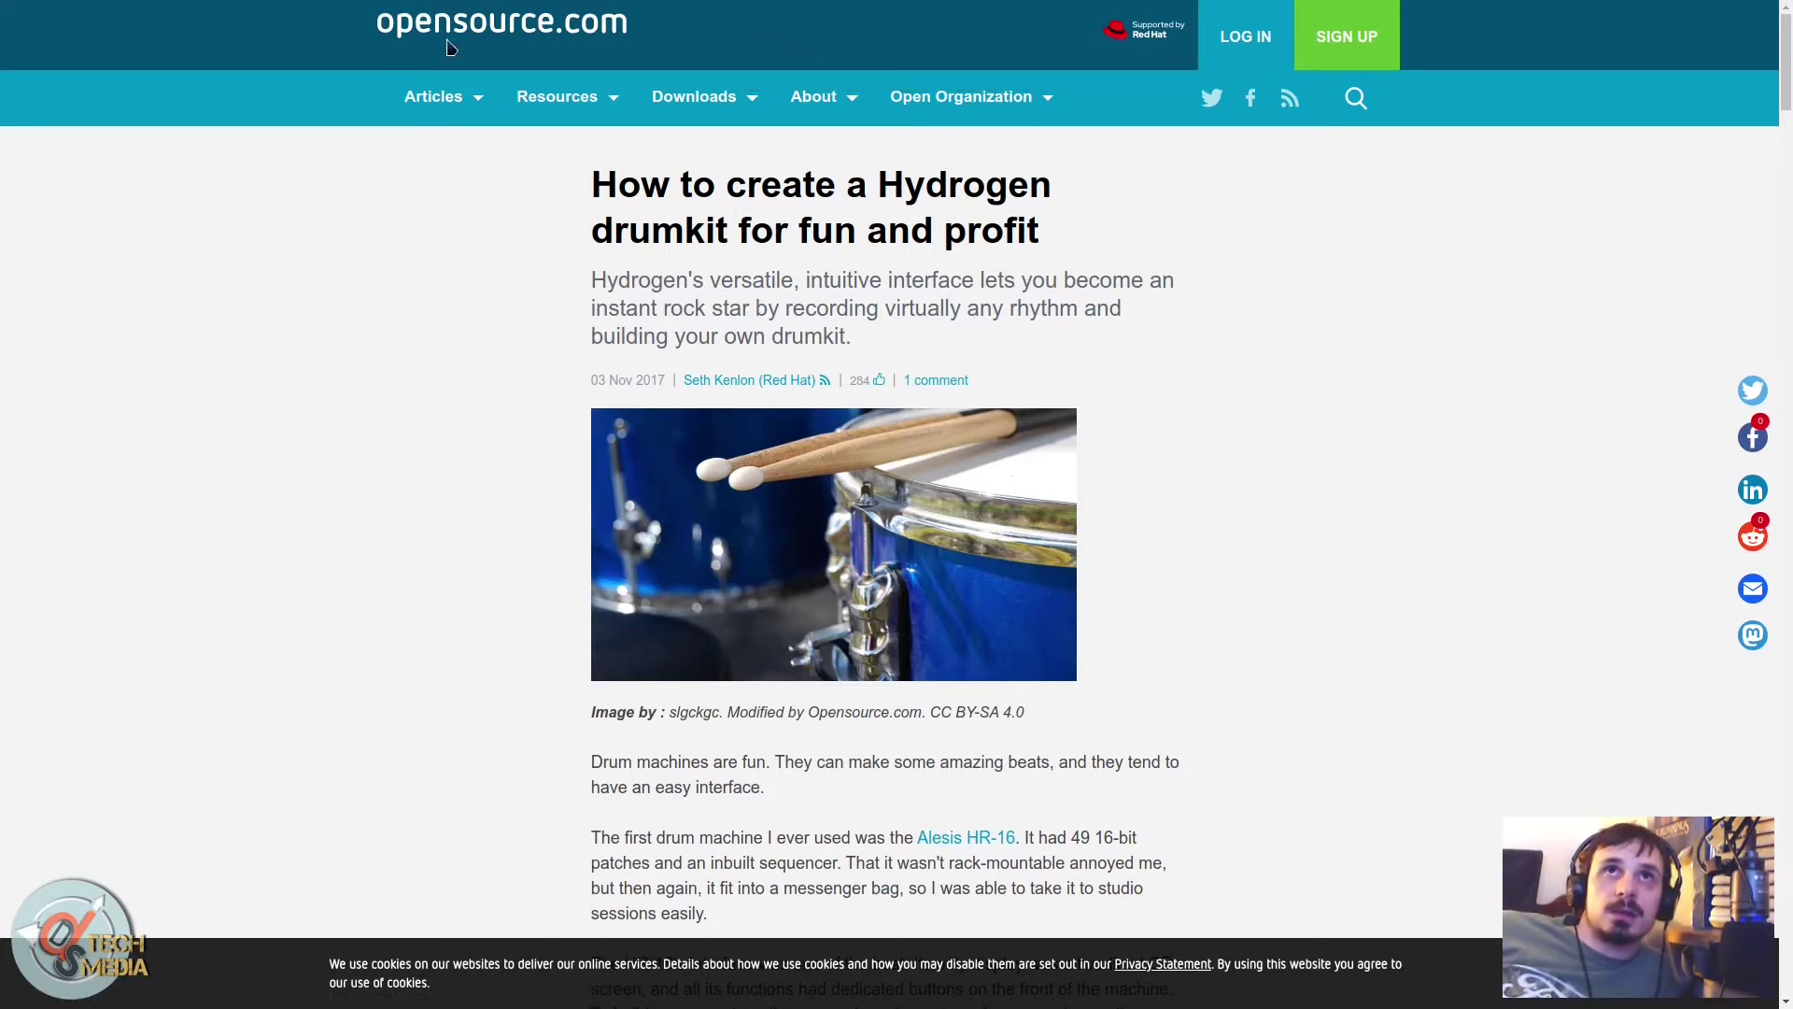
Step: Read the title and introduction of the opensource.com article on creating a Hydrogen drumkit
drag(620, 180, 1061, 232)
click(1061, 232)
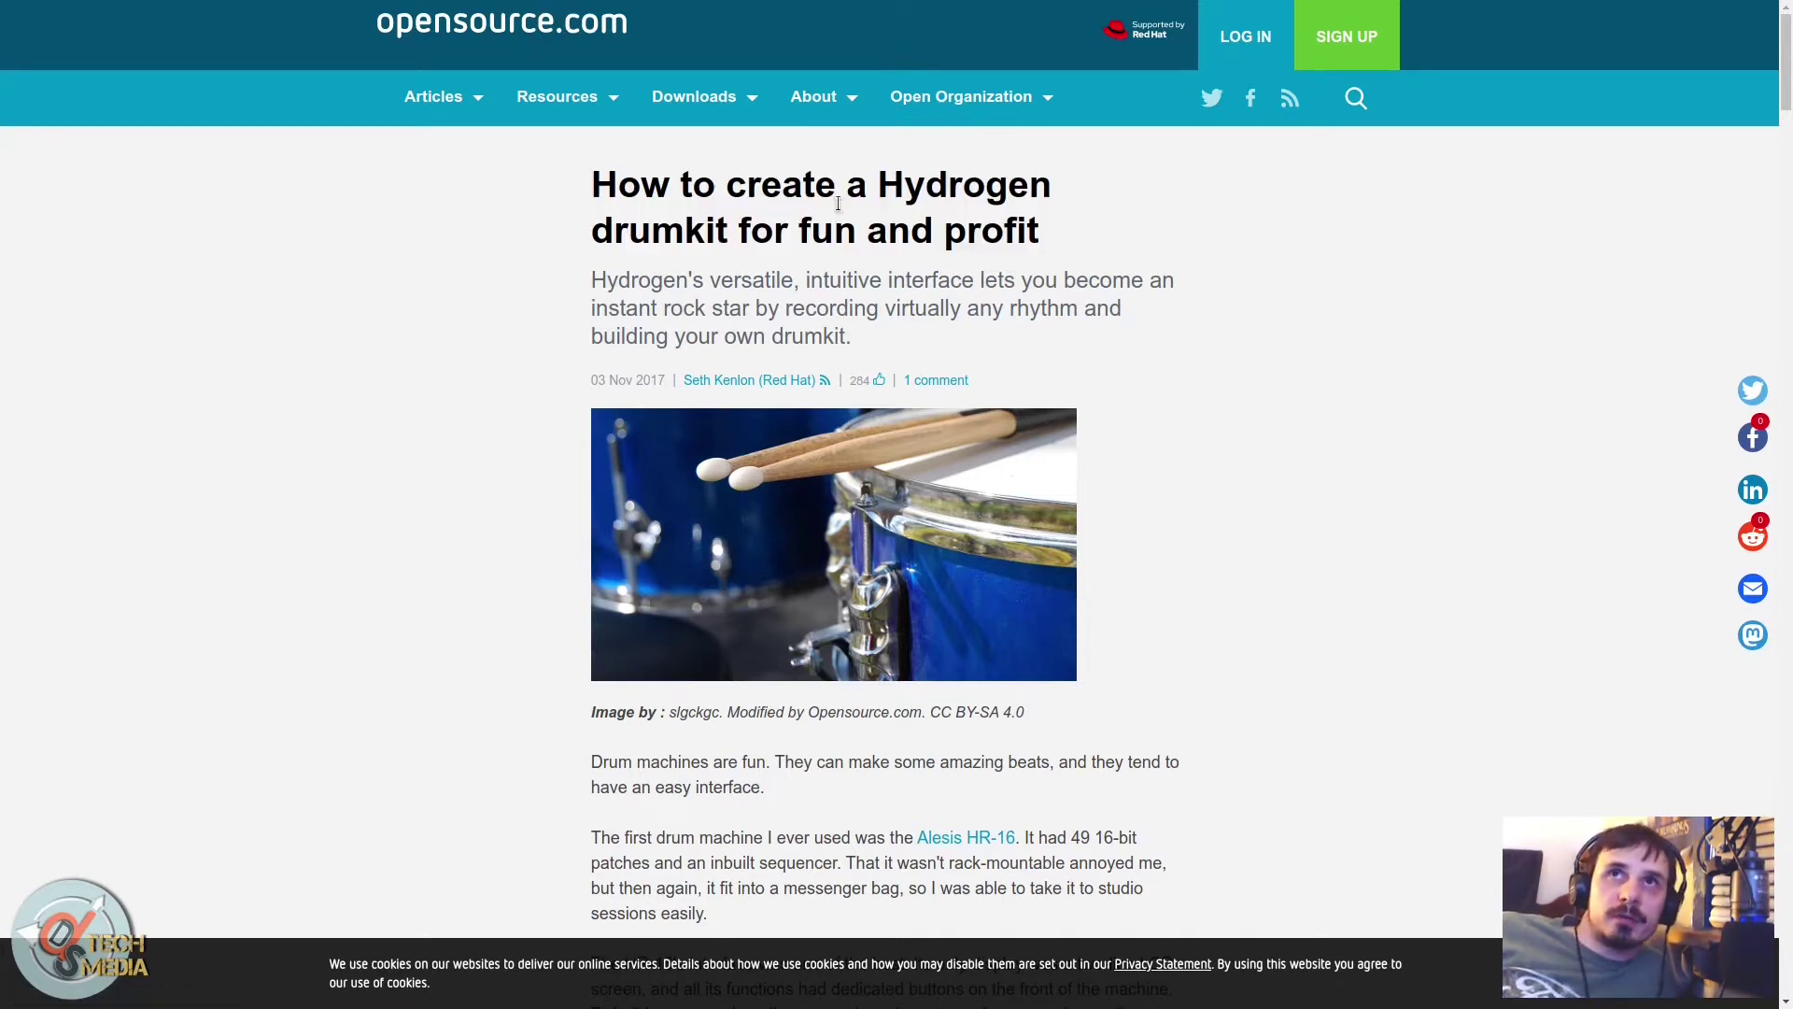
drag(1788, 94, 1709, 58)
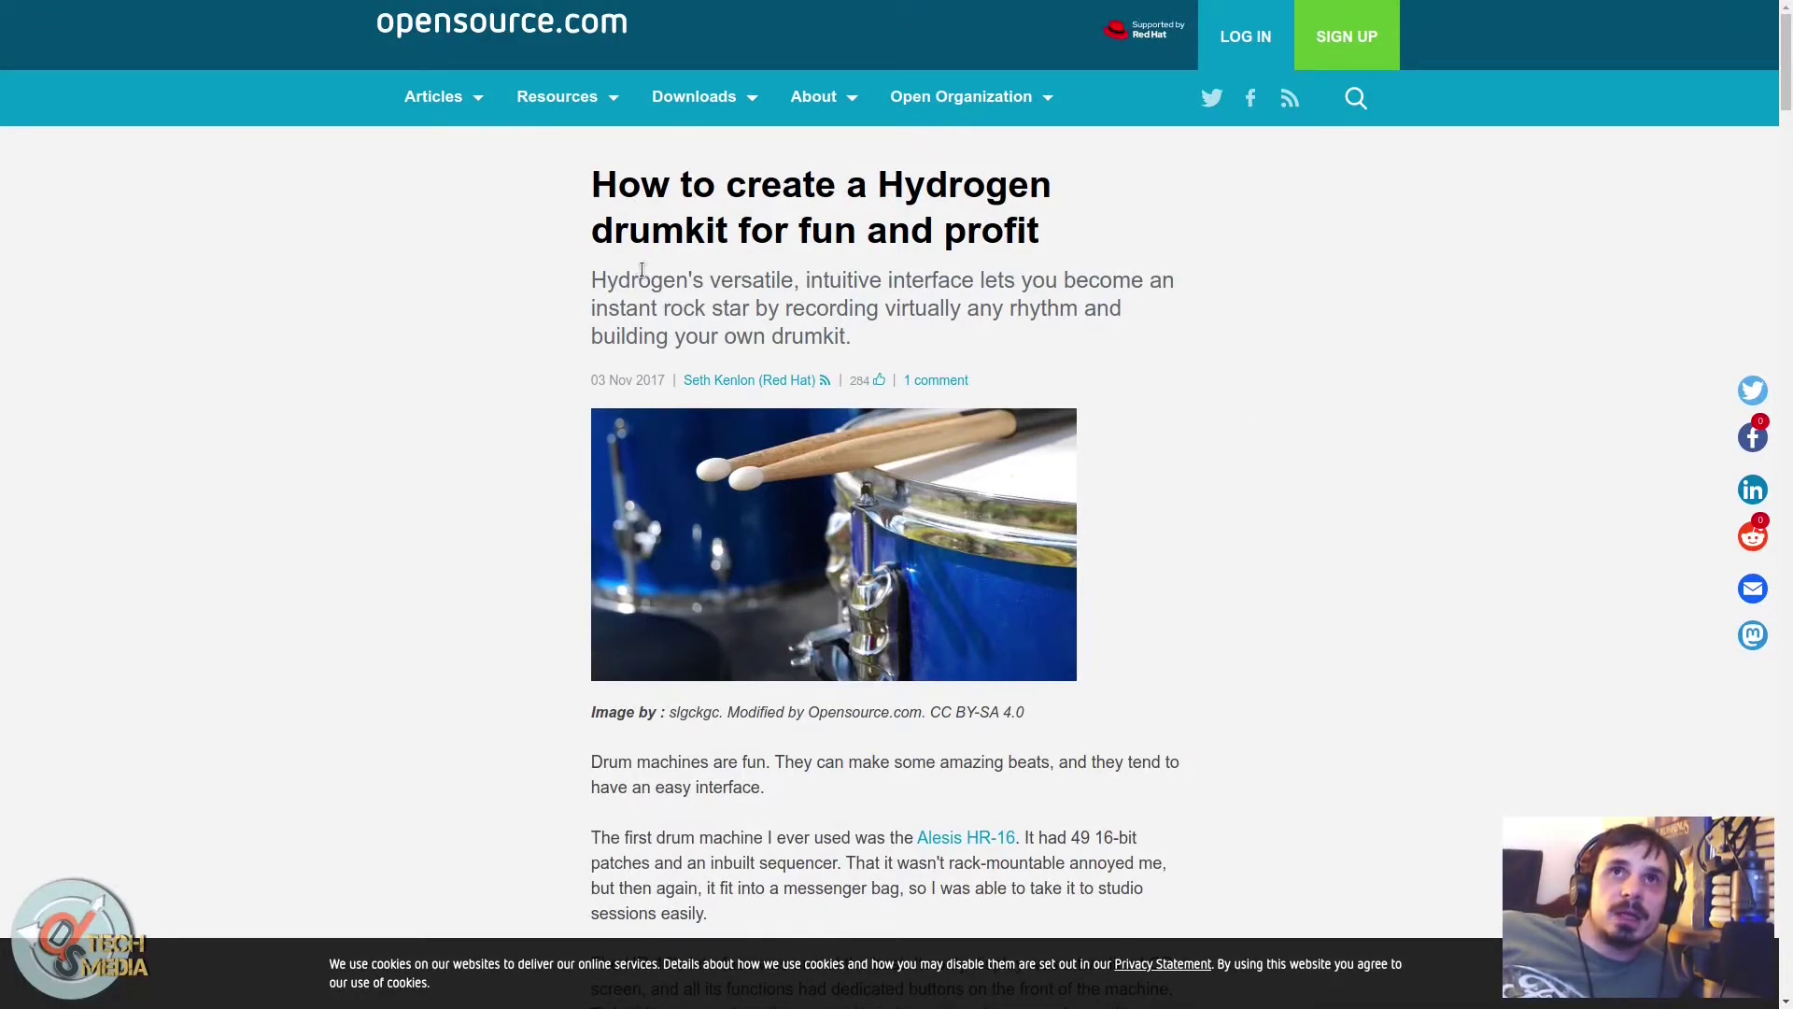
drag(608, 270, 1117, 280)
click(1027, 348)
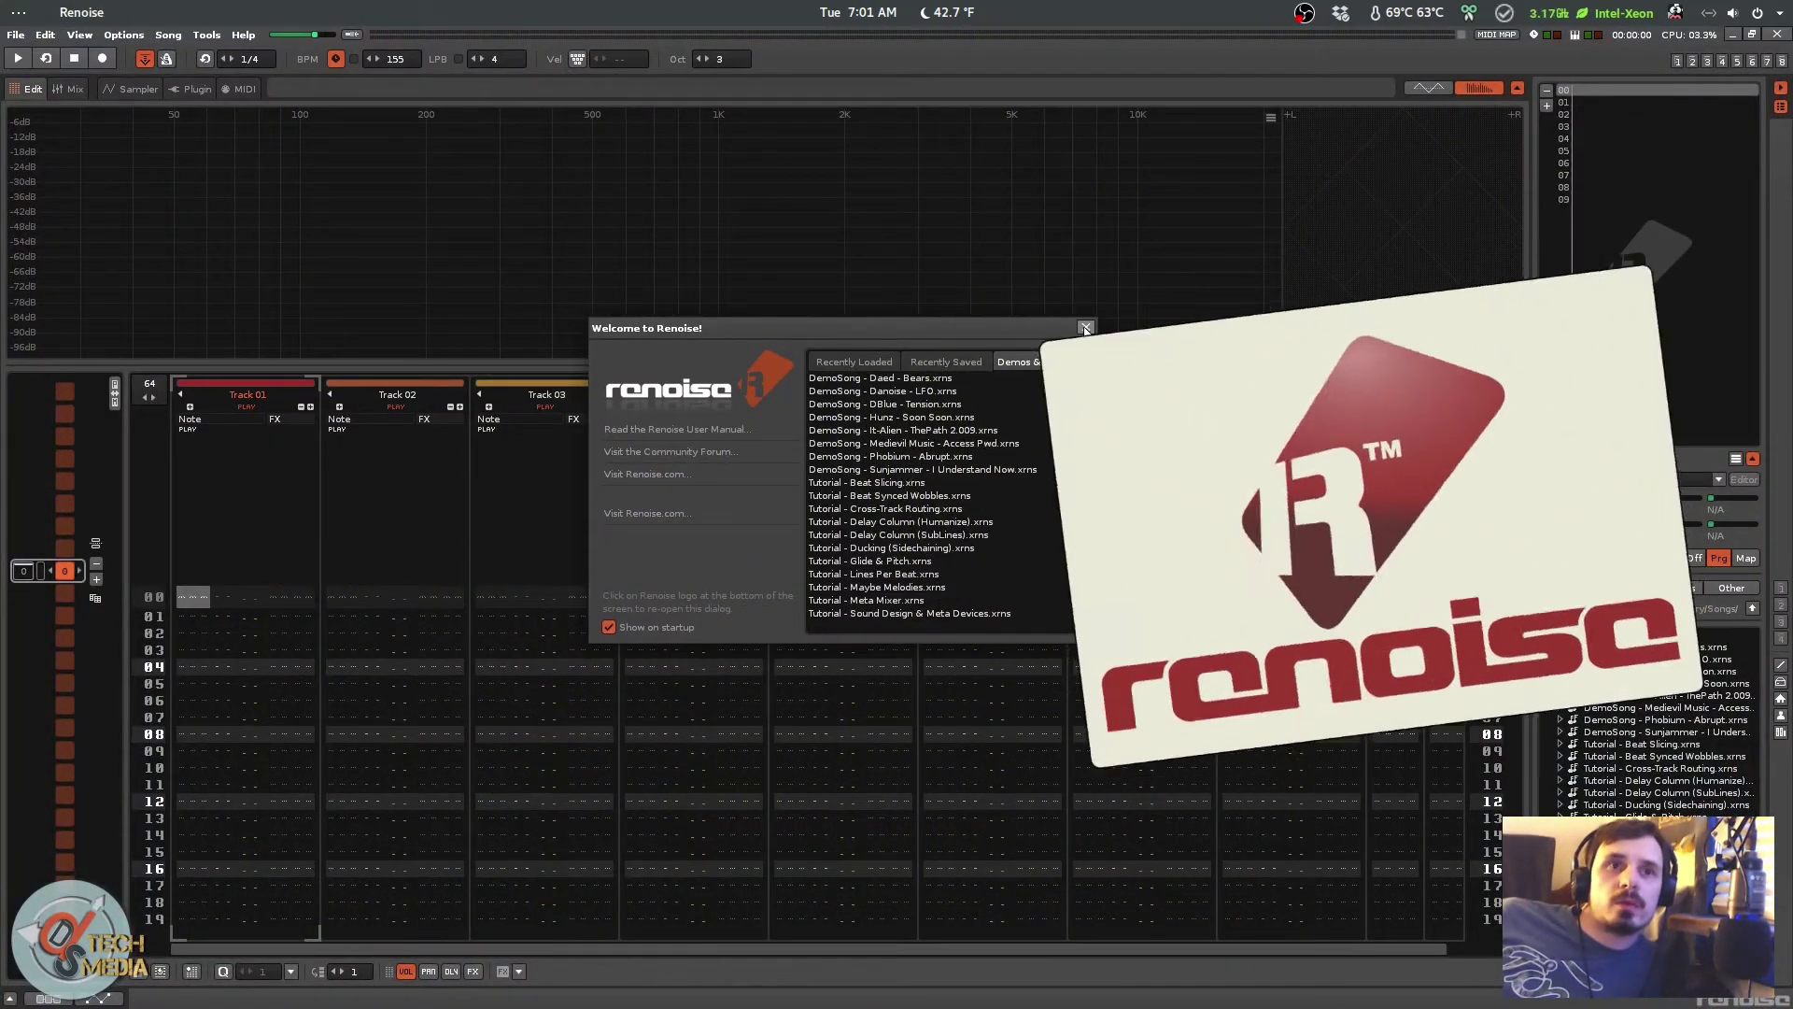
Step: In Renoise, dismiss the welcome window, load "DemoSong - Daed - Bears.xrns" and start playback
click(1195, 328)
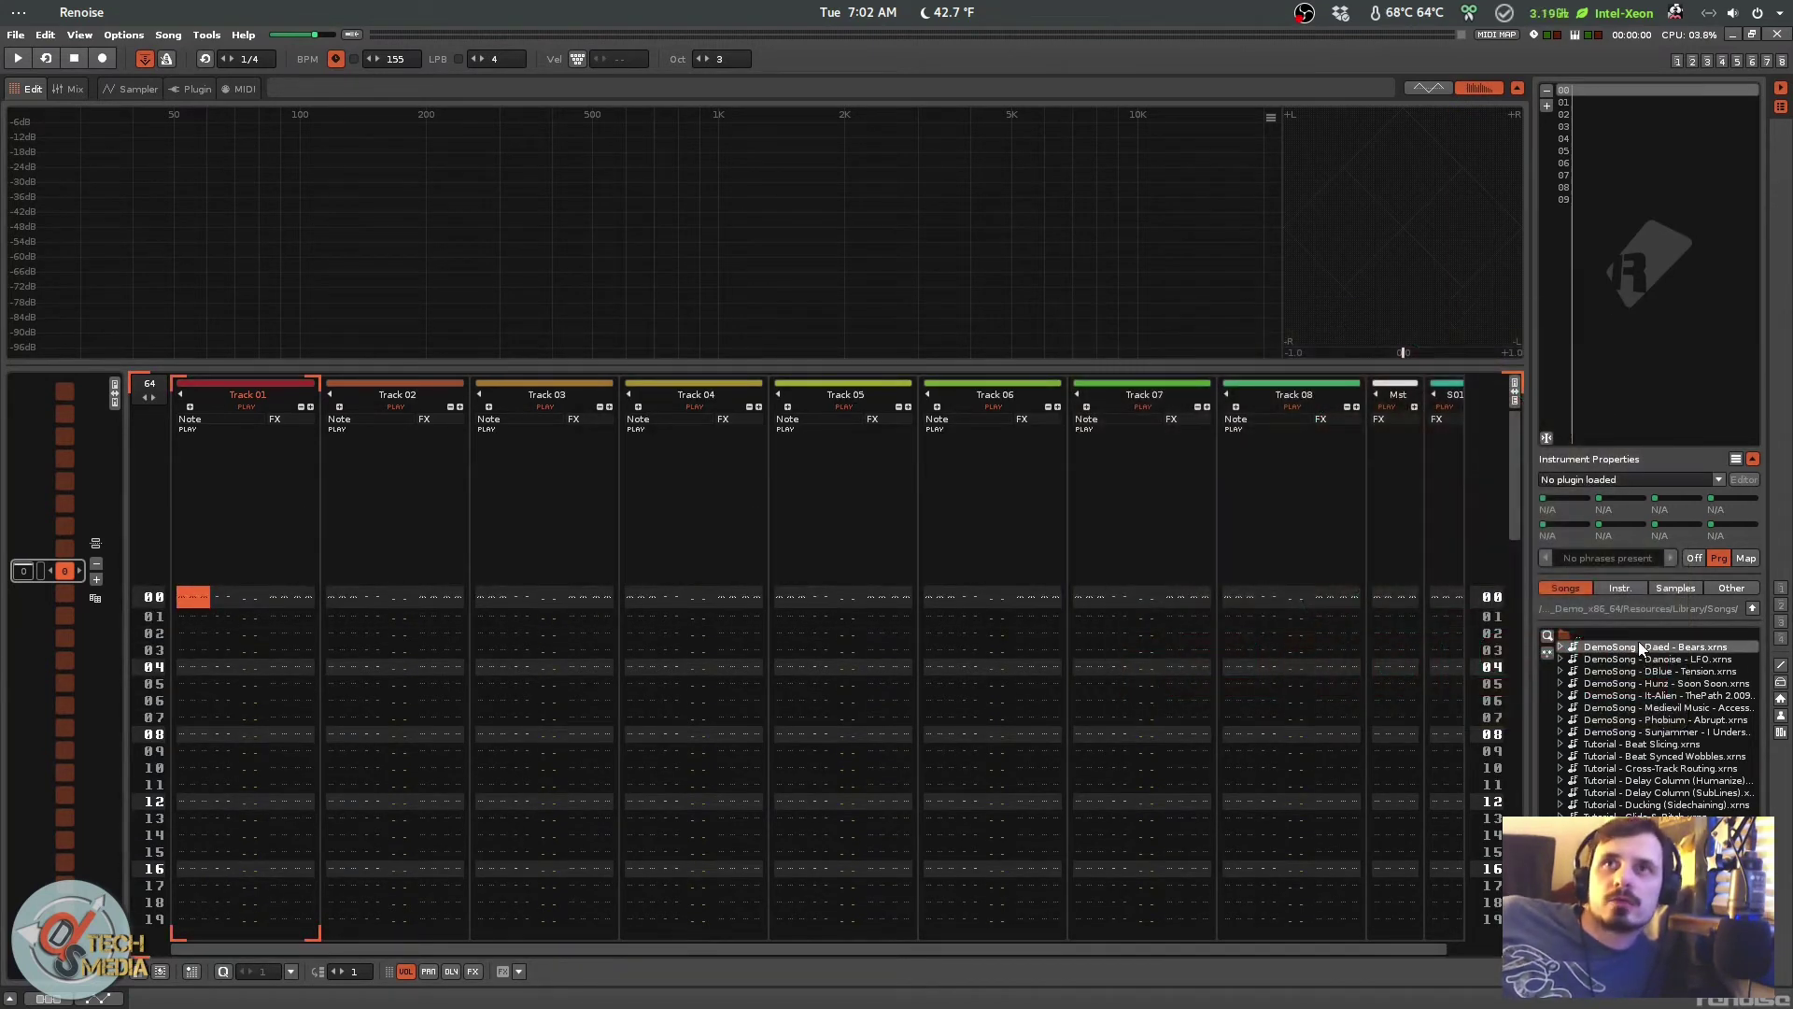
double_click(1641, 647)
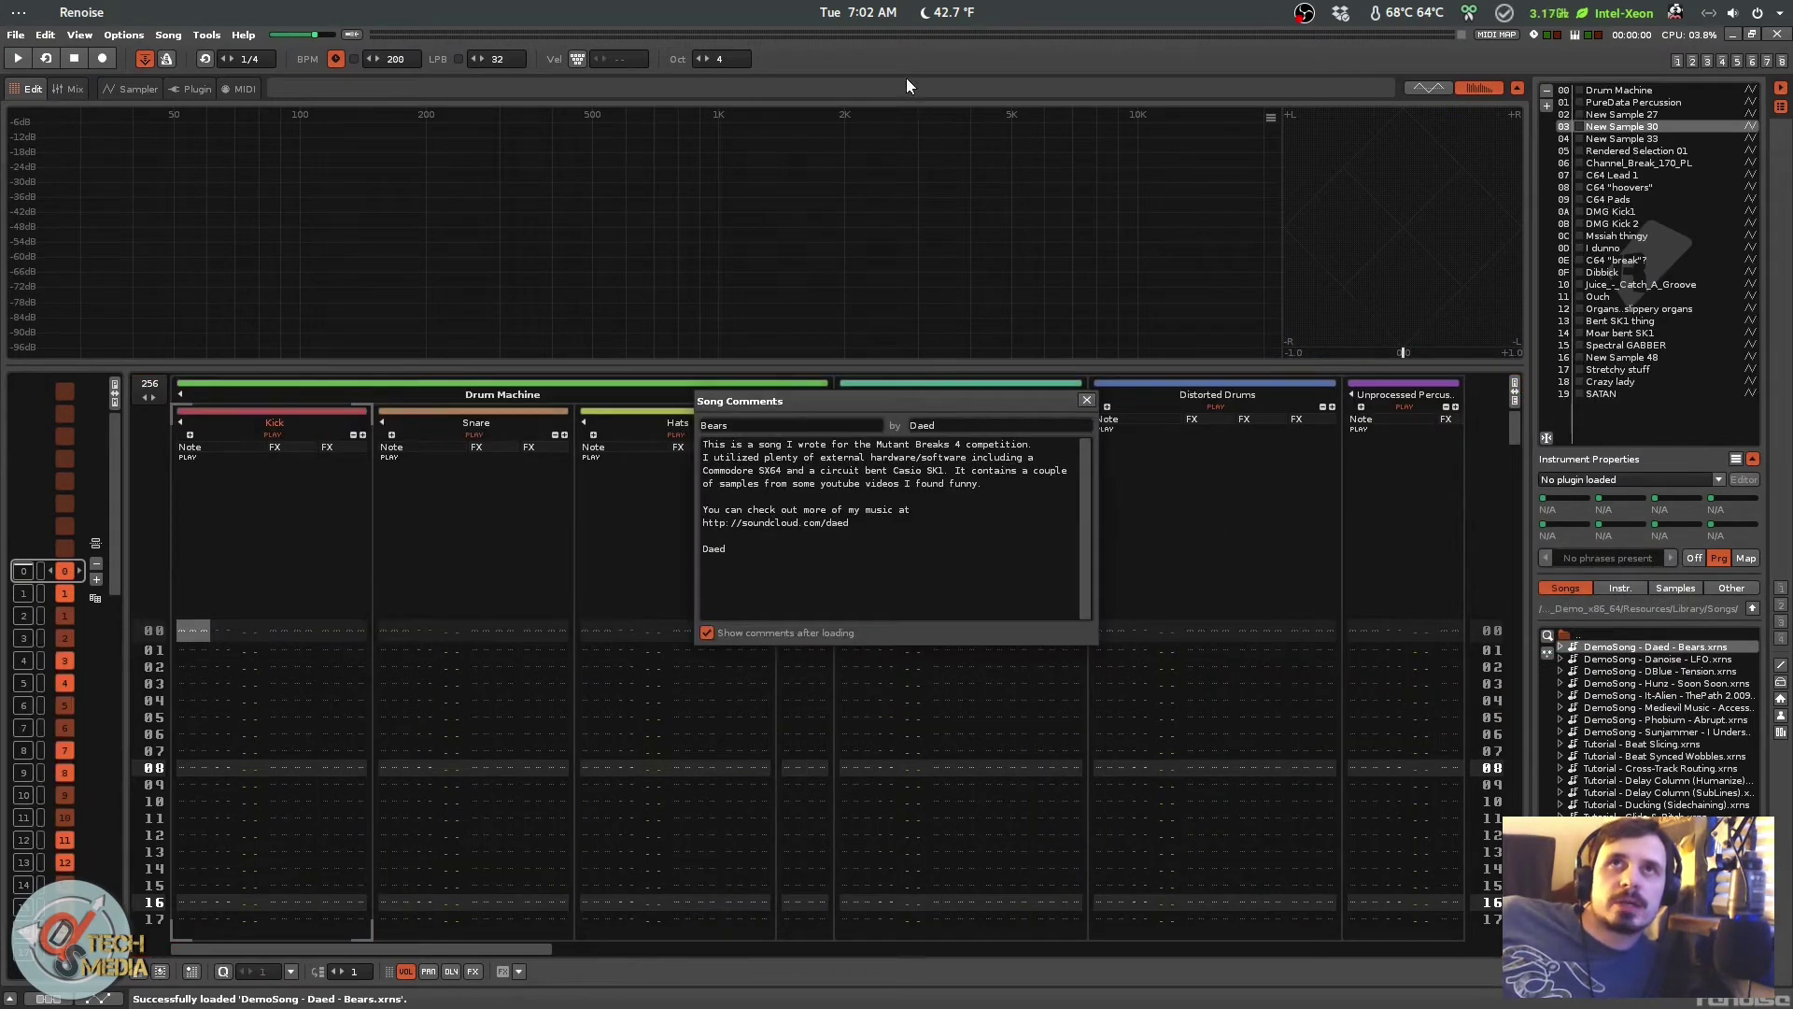
key(space)
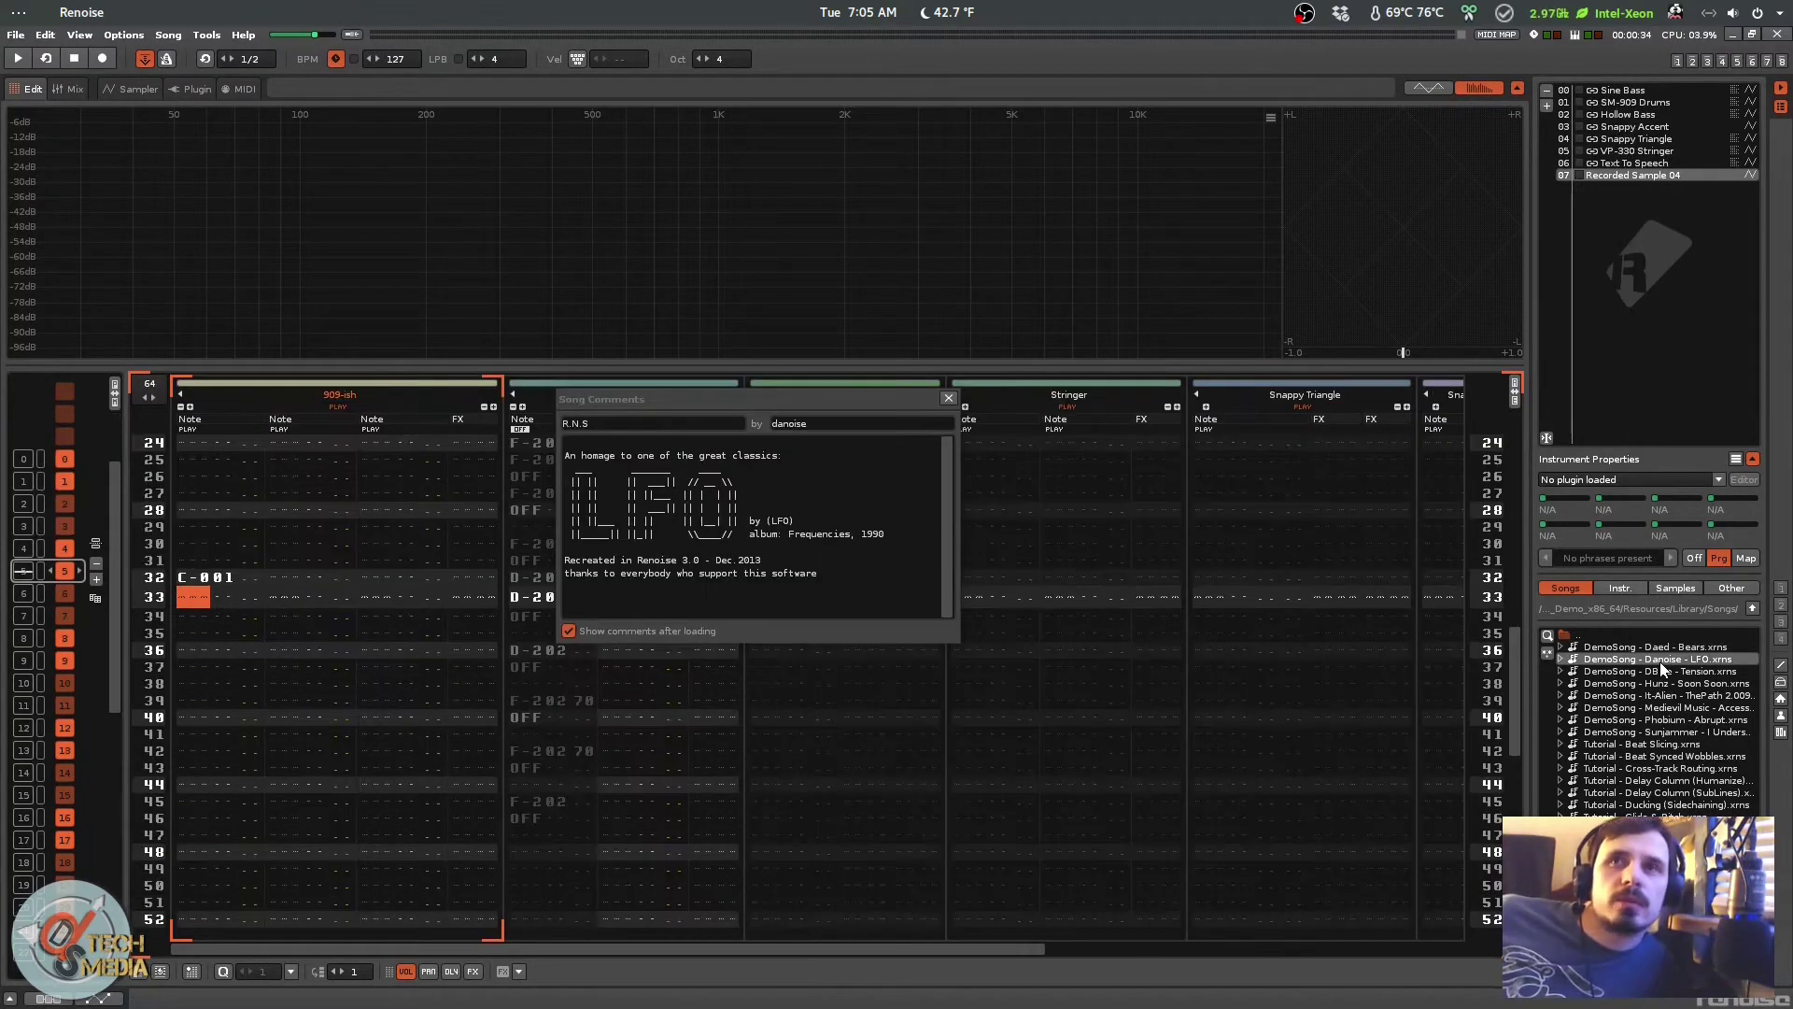
Step: Look through the demo and tutorial songs in the song browser, such as "DemoSong - DBlue - Tension.xrns"
click(1661, 672)
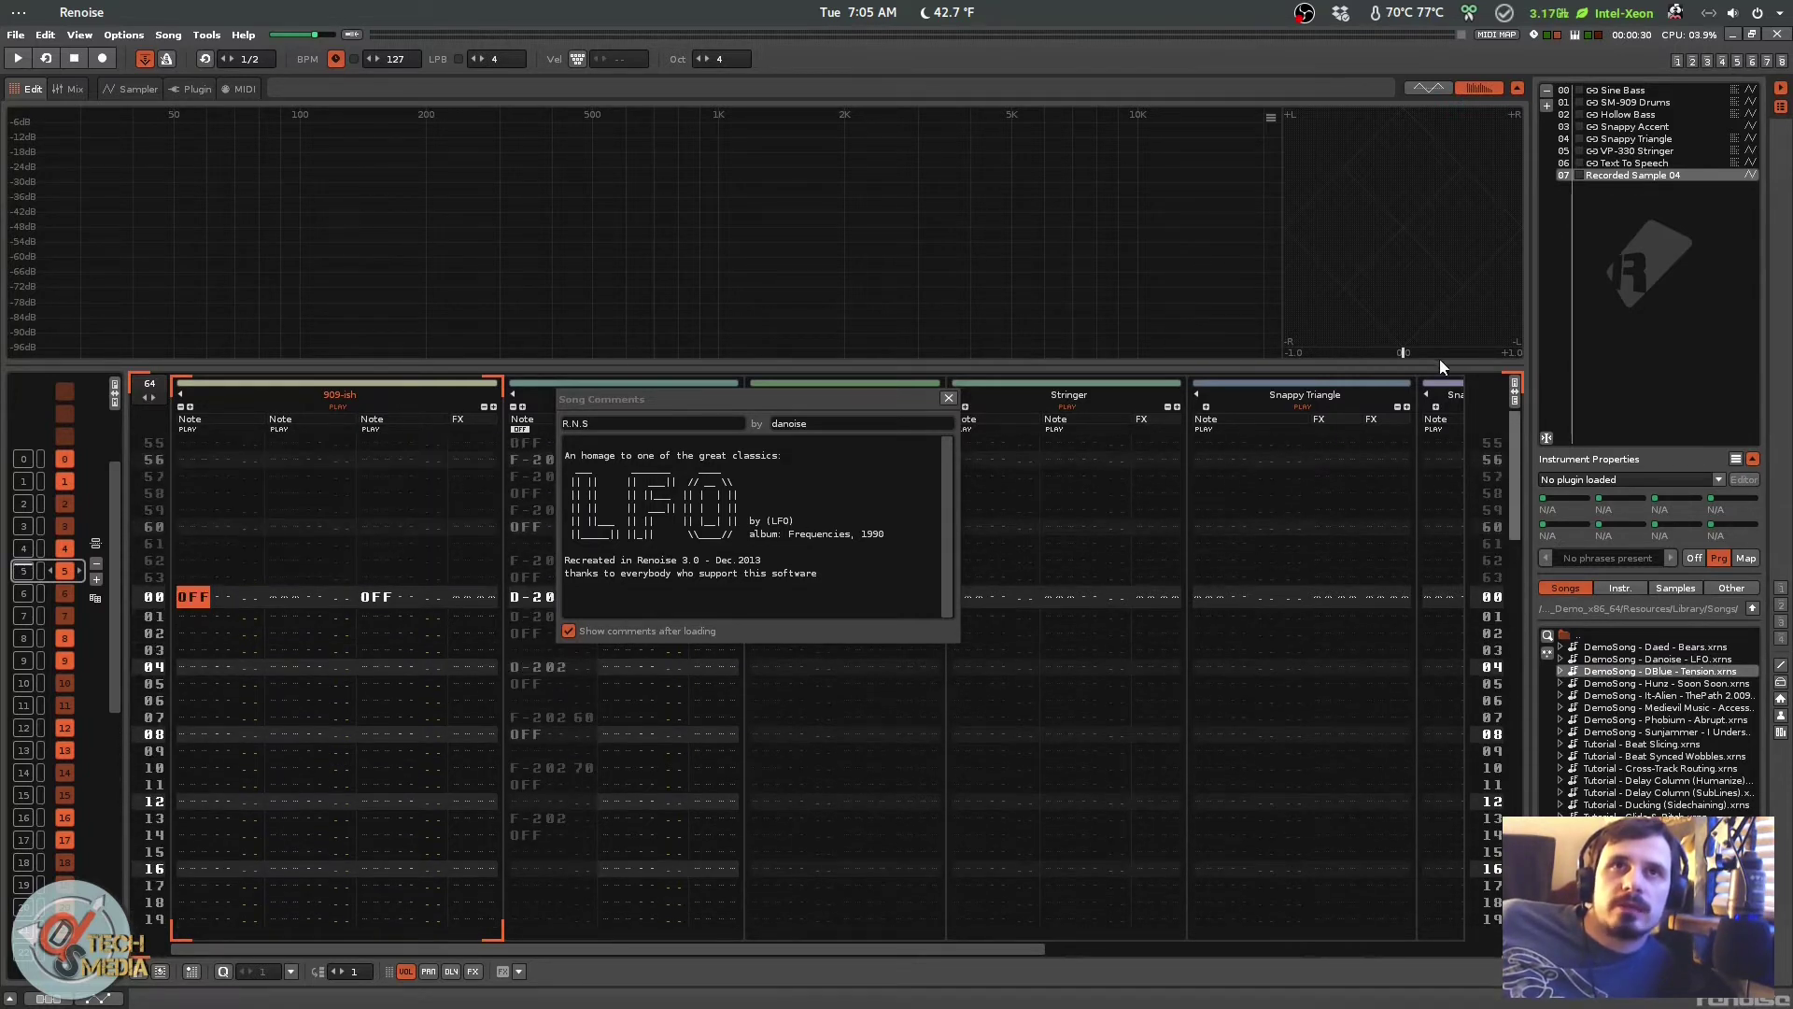
drag(1443, 448, 1439, 603)
click(1678, 768)
click(1680, 792)
Step: Look through the bundled tutorial songs for opening, from Beat Synced Wobbles to Meta Mixer, keeping the LFO song loaded
click(16, 34)
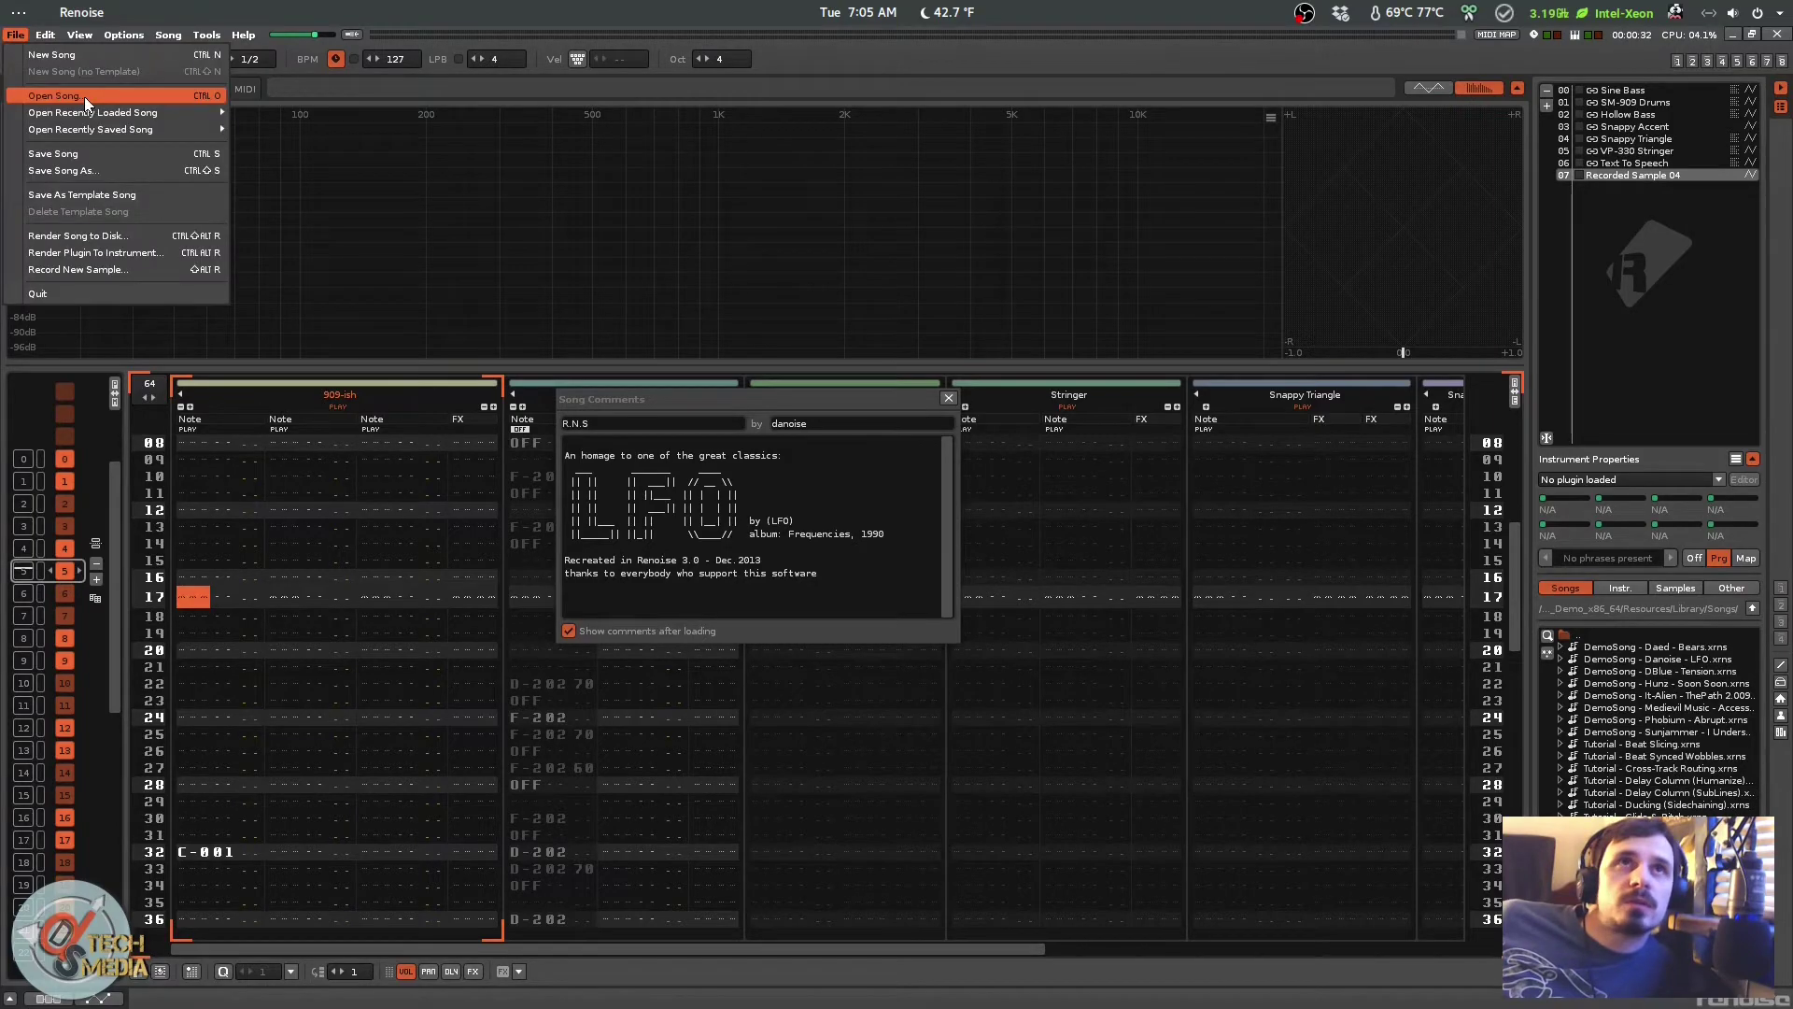
click(85, 96)
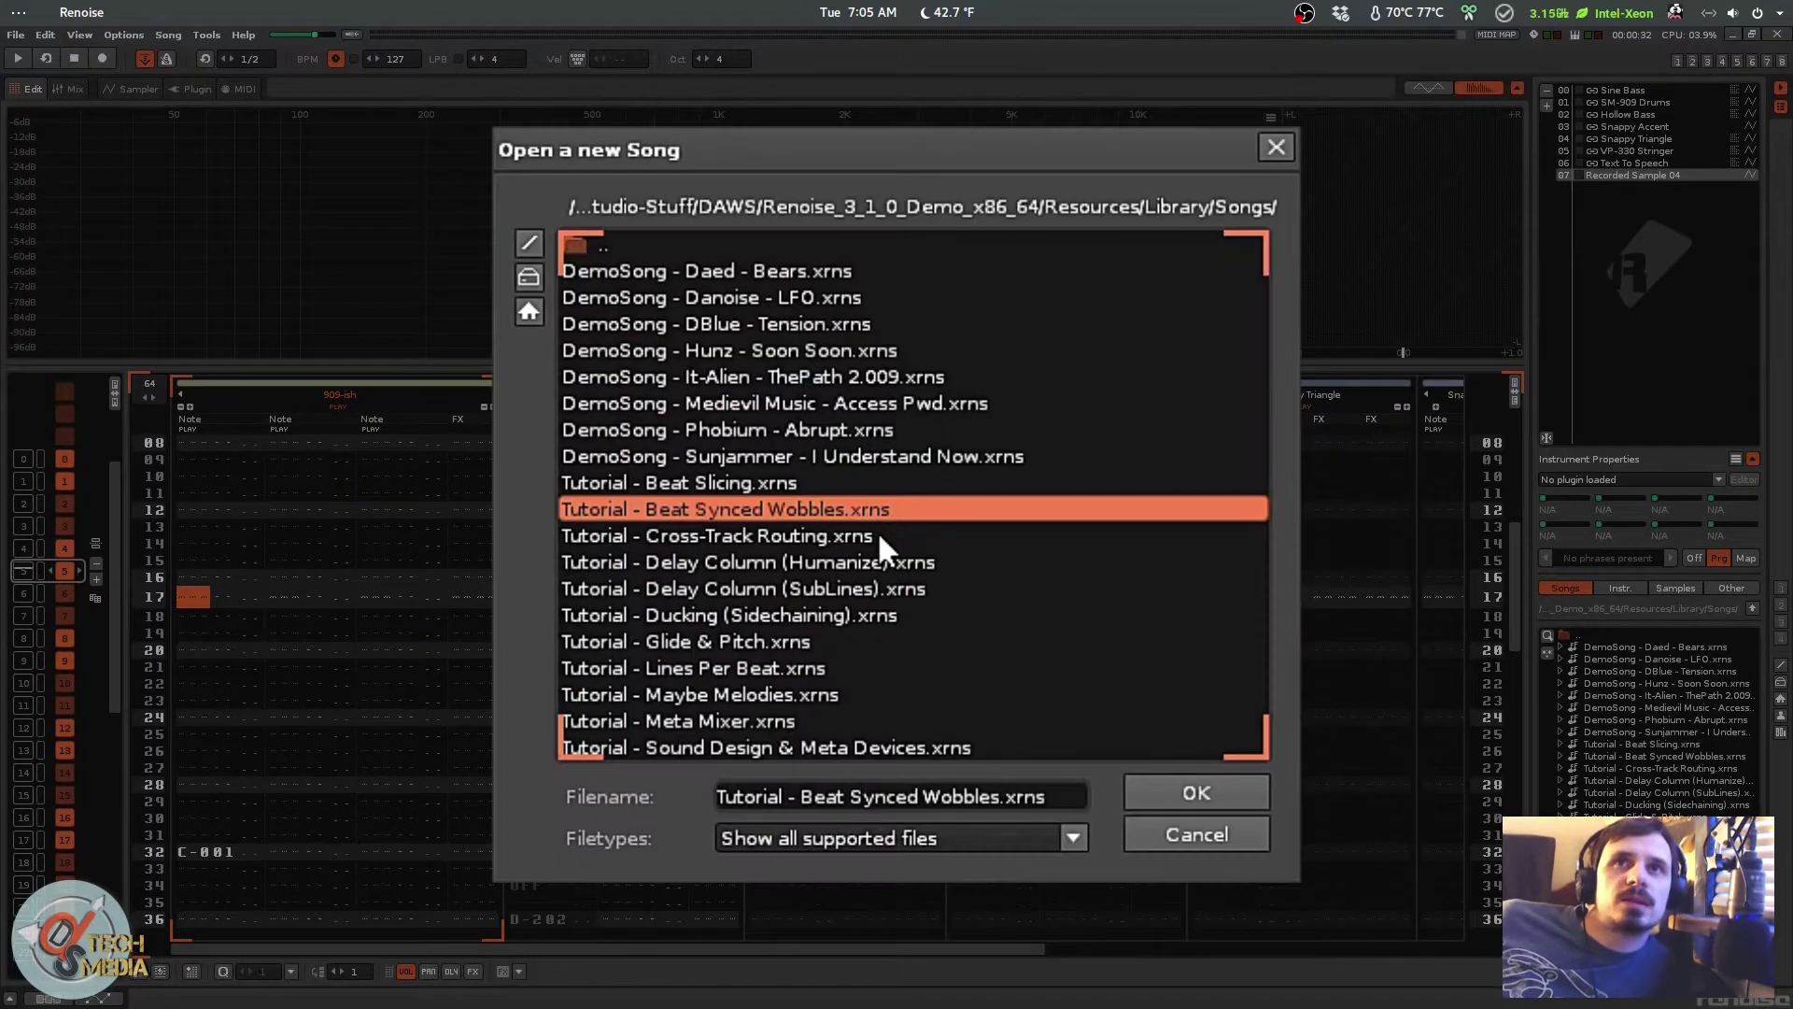
click(879, 536)
click(882, 509)
click(886, 535)
click(897, 579)
click(897, 535)
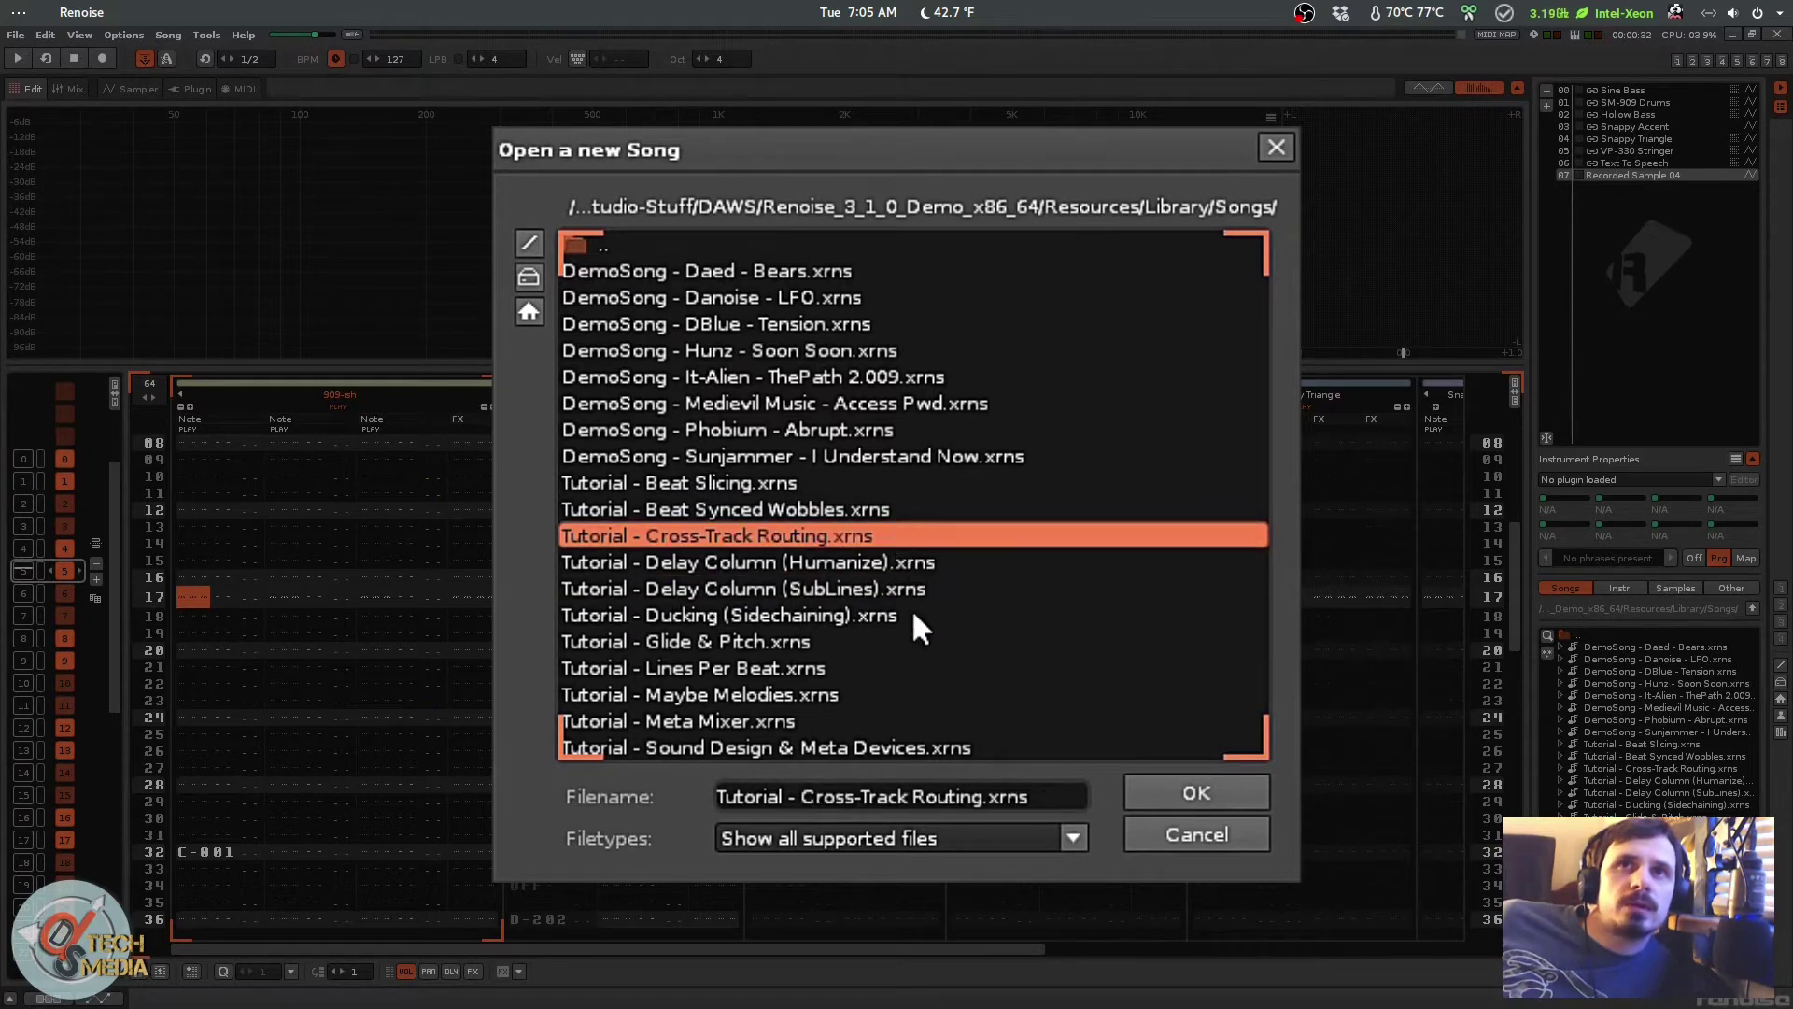
click(912, 614)
click(911, 561)
click(926, 586)
click(927, 612)
click(911, 694)
click(910, 642)
click(912, 668)
click(920, 720)
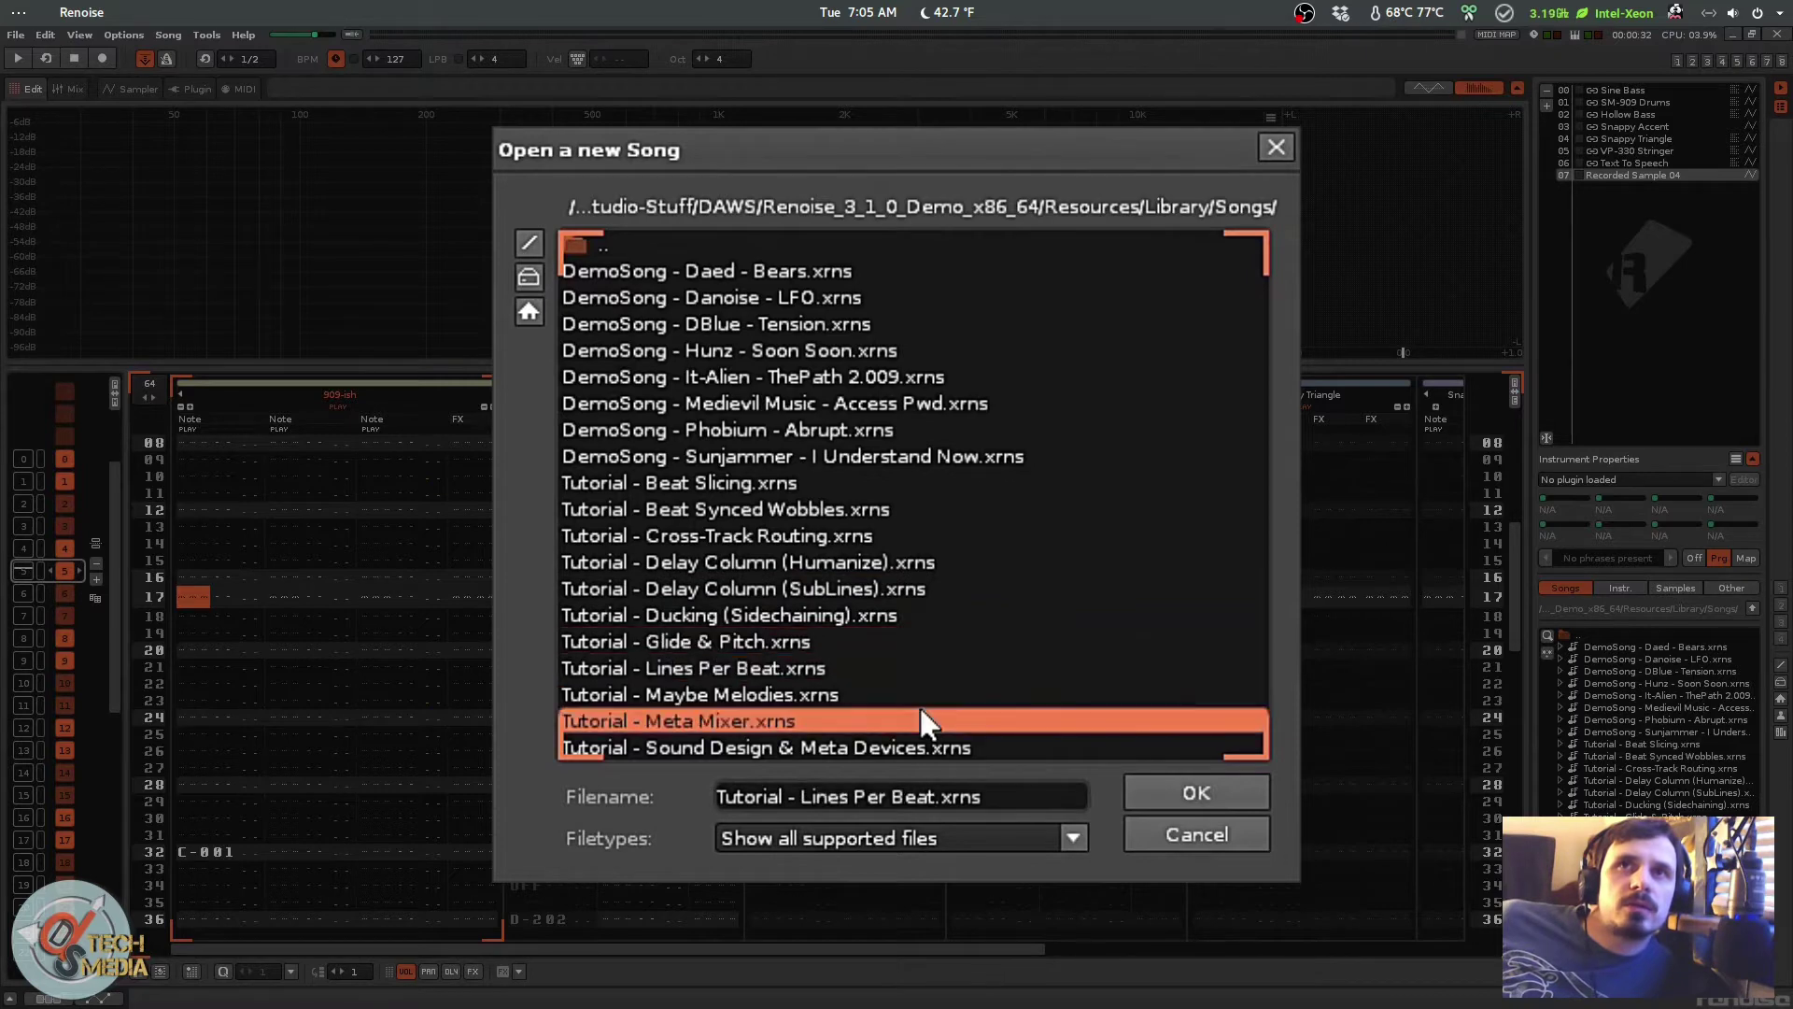
click(1193, 782)
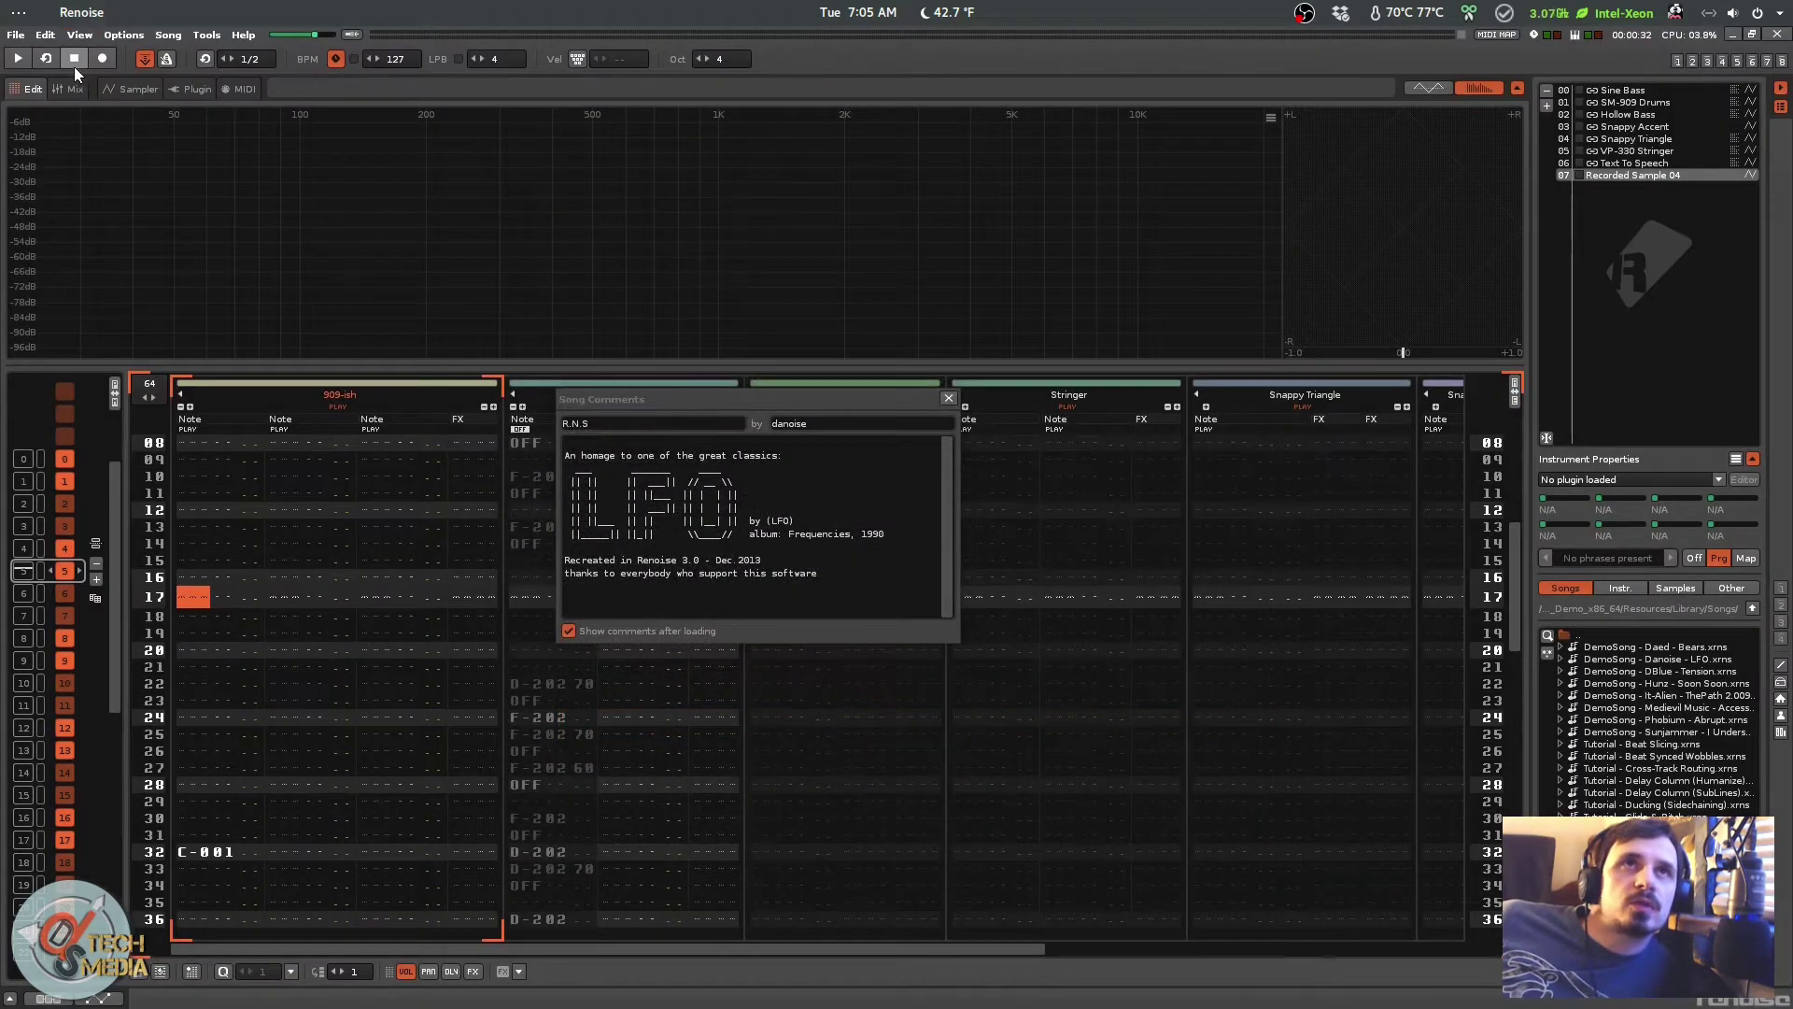
Step: Play the LFO demo song, glancing once more at the list of songs to open
key(space)
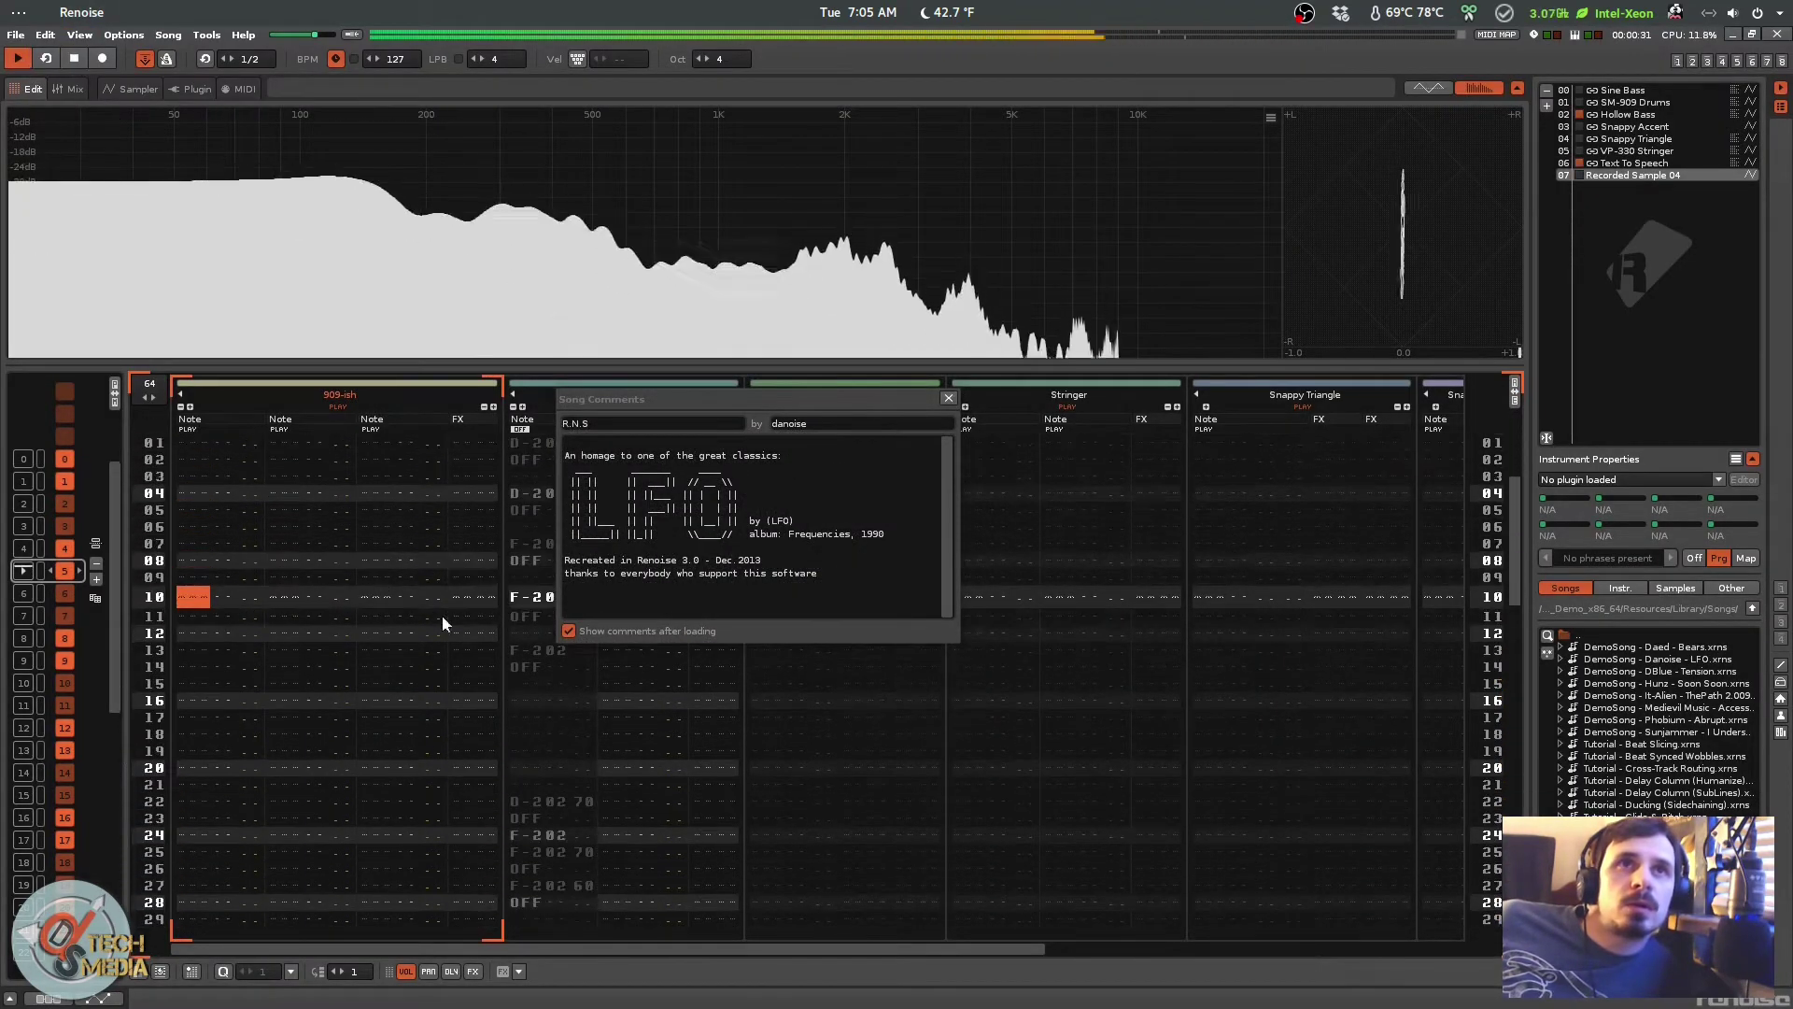
key(ctrl+o)
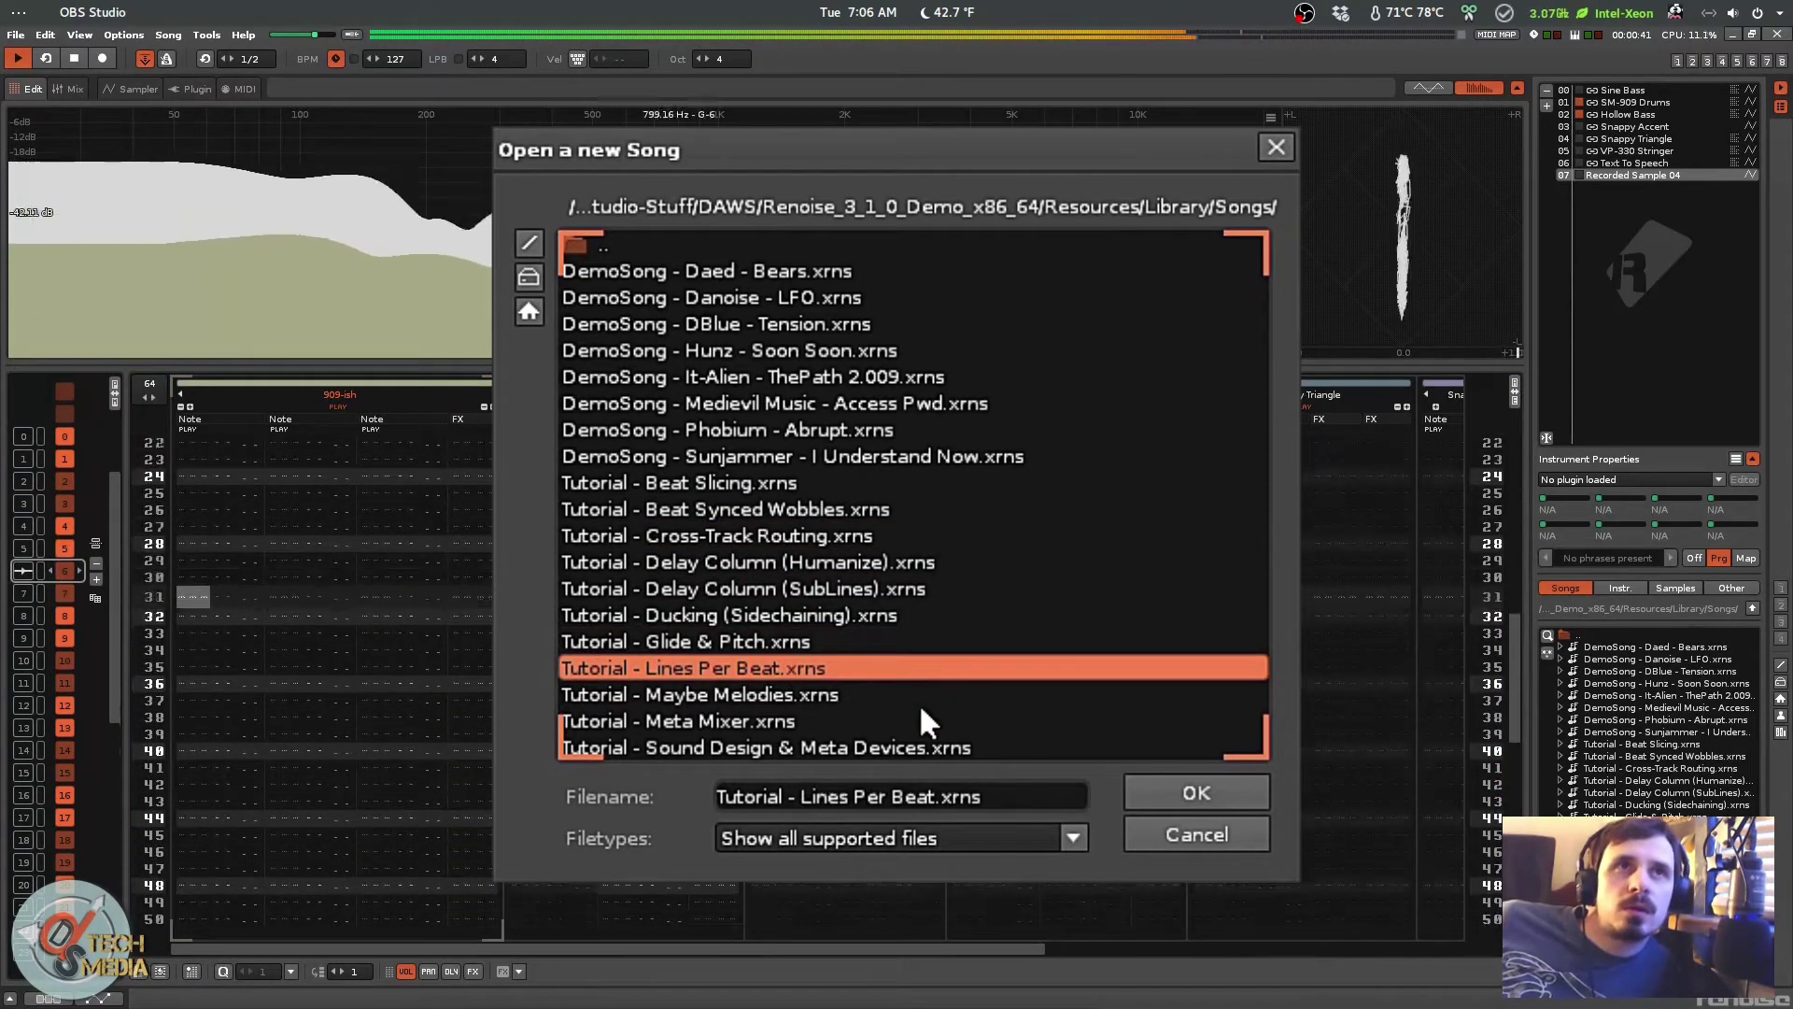
click(1196, 792)
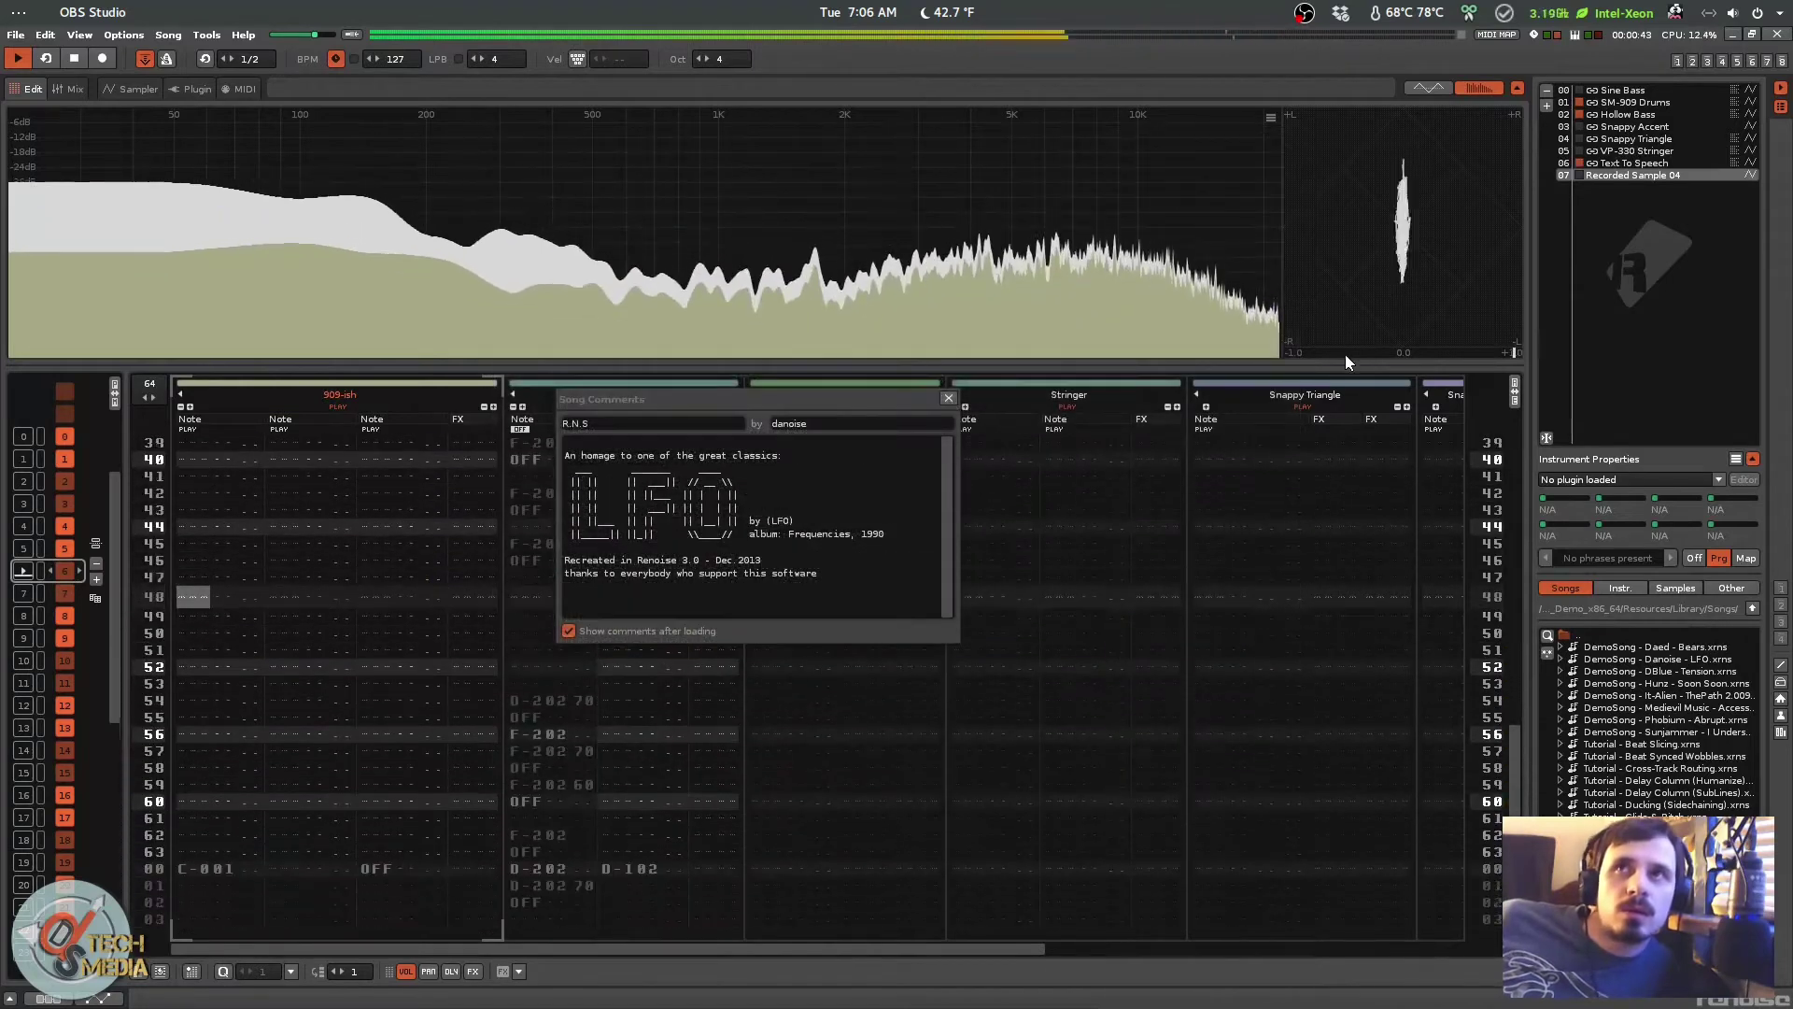
Step: Show the mixer while the song plays, close the song comments and return to the pattern editor
click(74, 88)
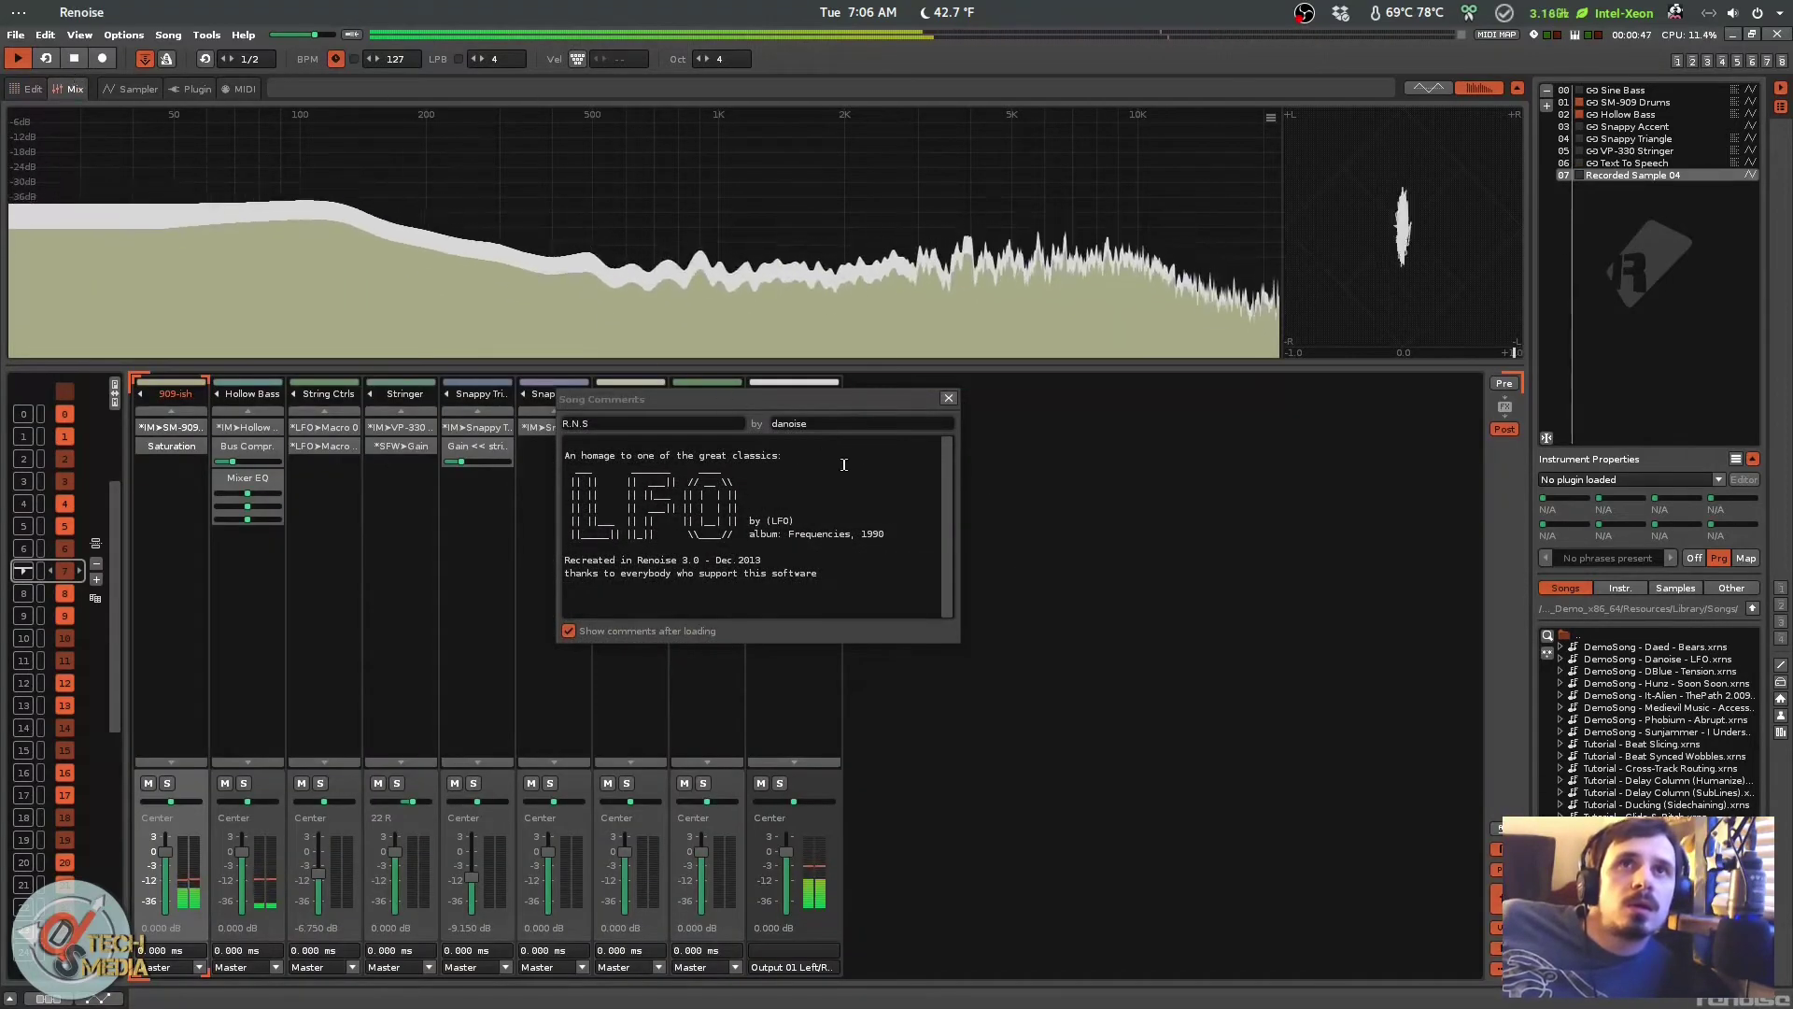
click(948, 398)
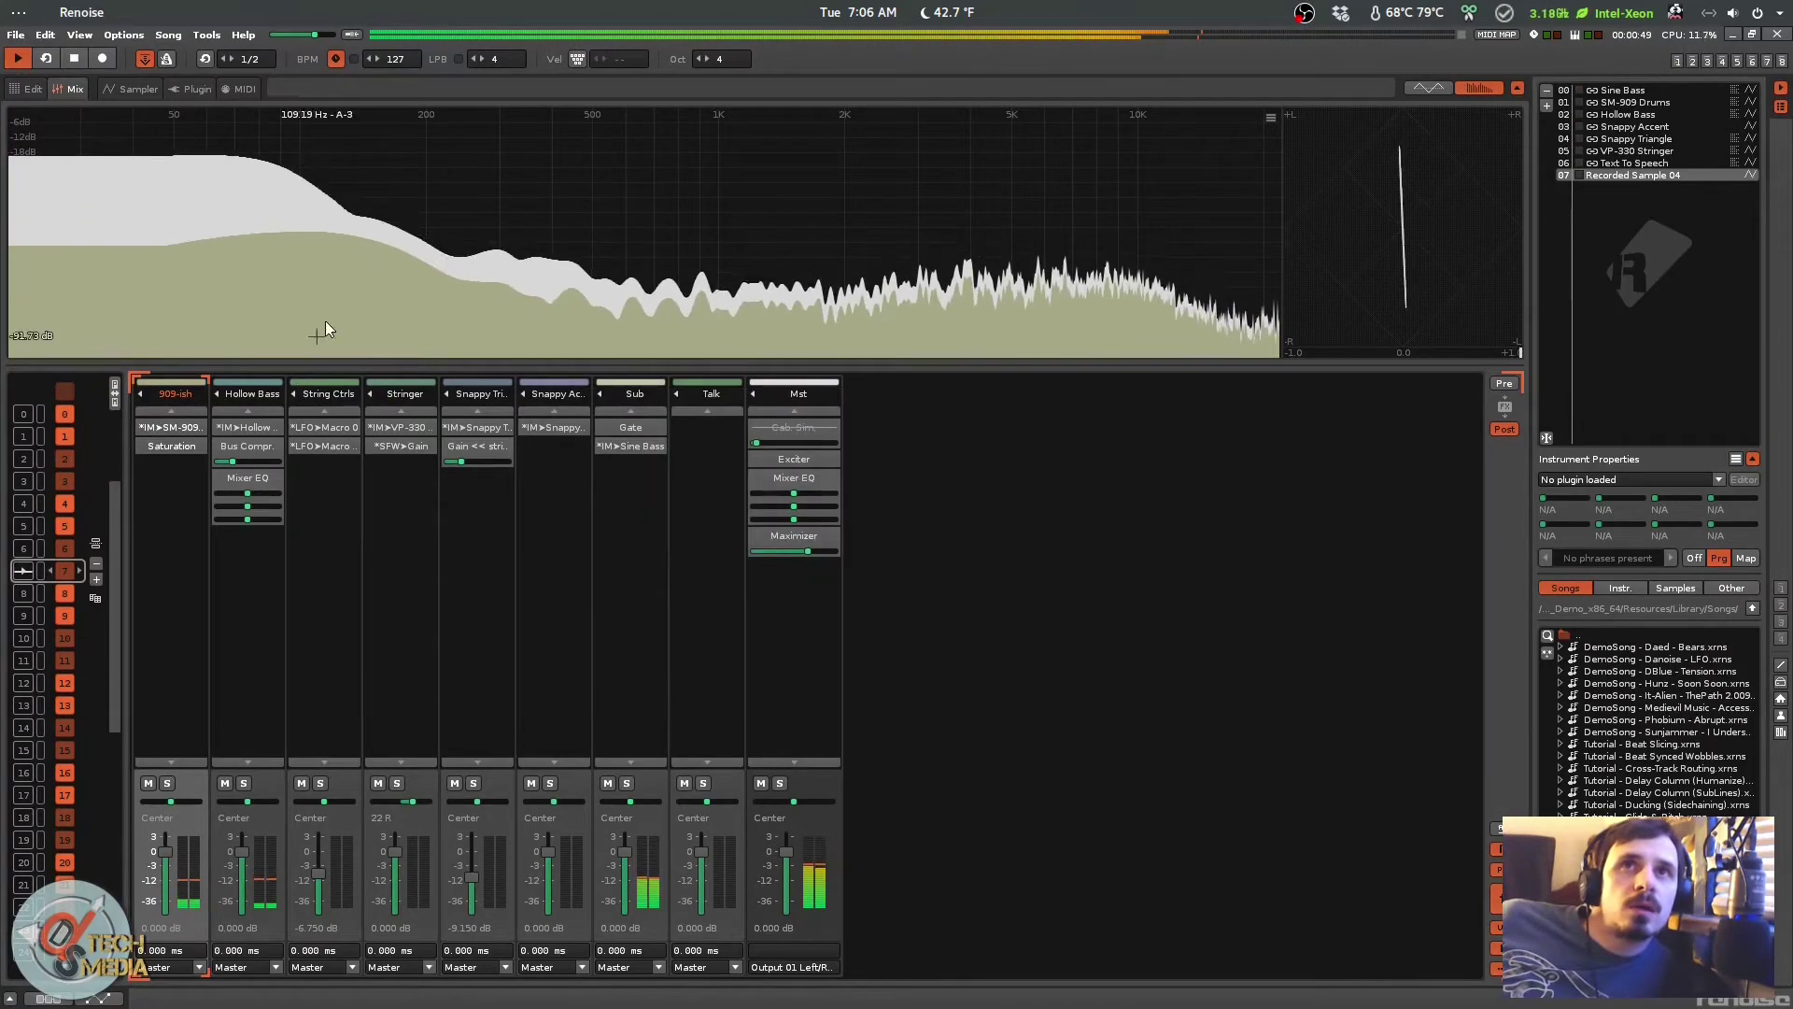
click(34, 88)
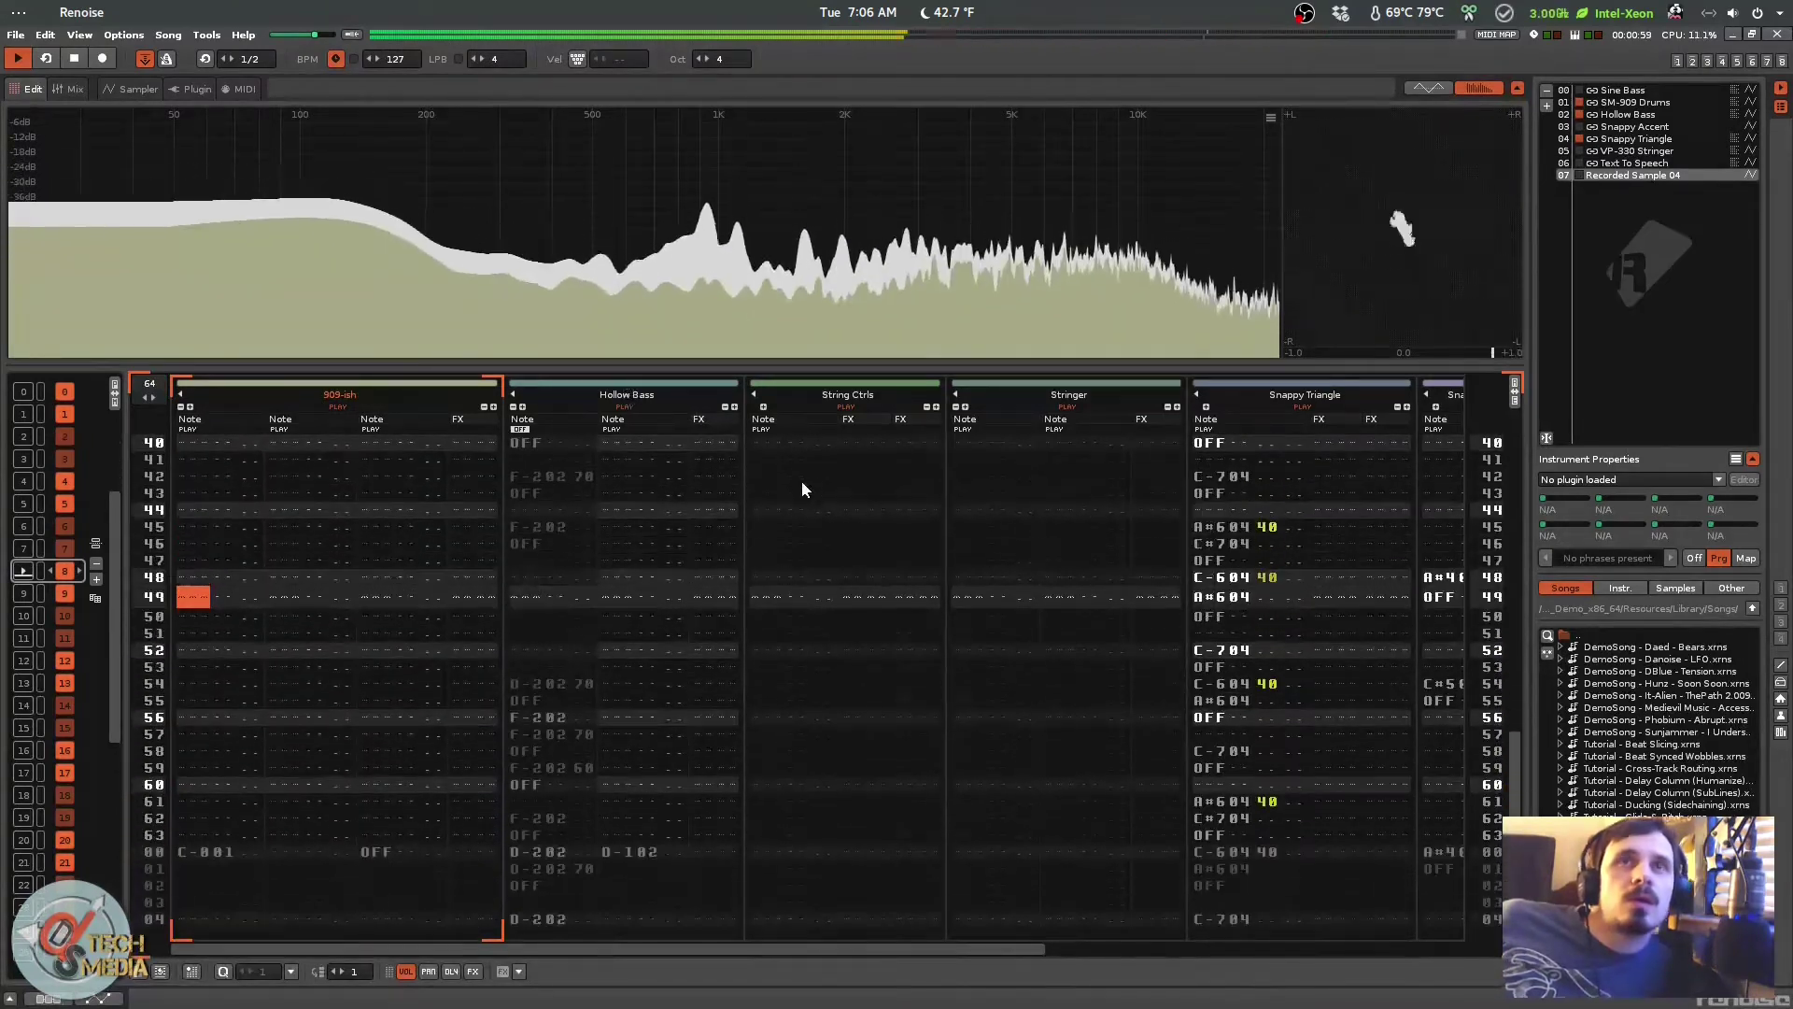
Step: Look across the pattern editor's tracks during playback, from 909-ish and Hollow Bass to Snappy Triangle and Snappy Accent
key(alt+Tab)
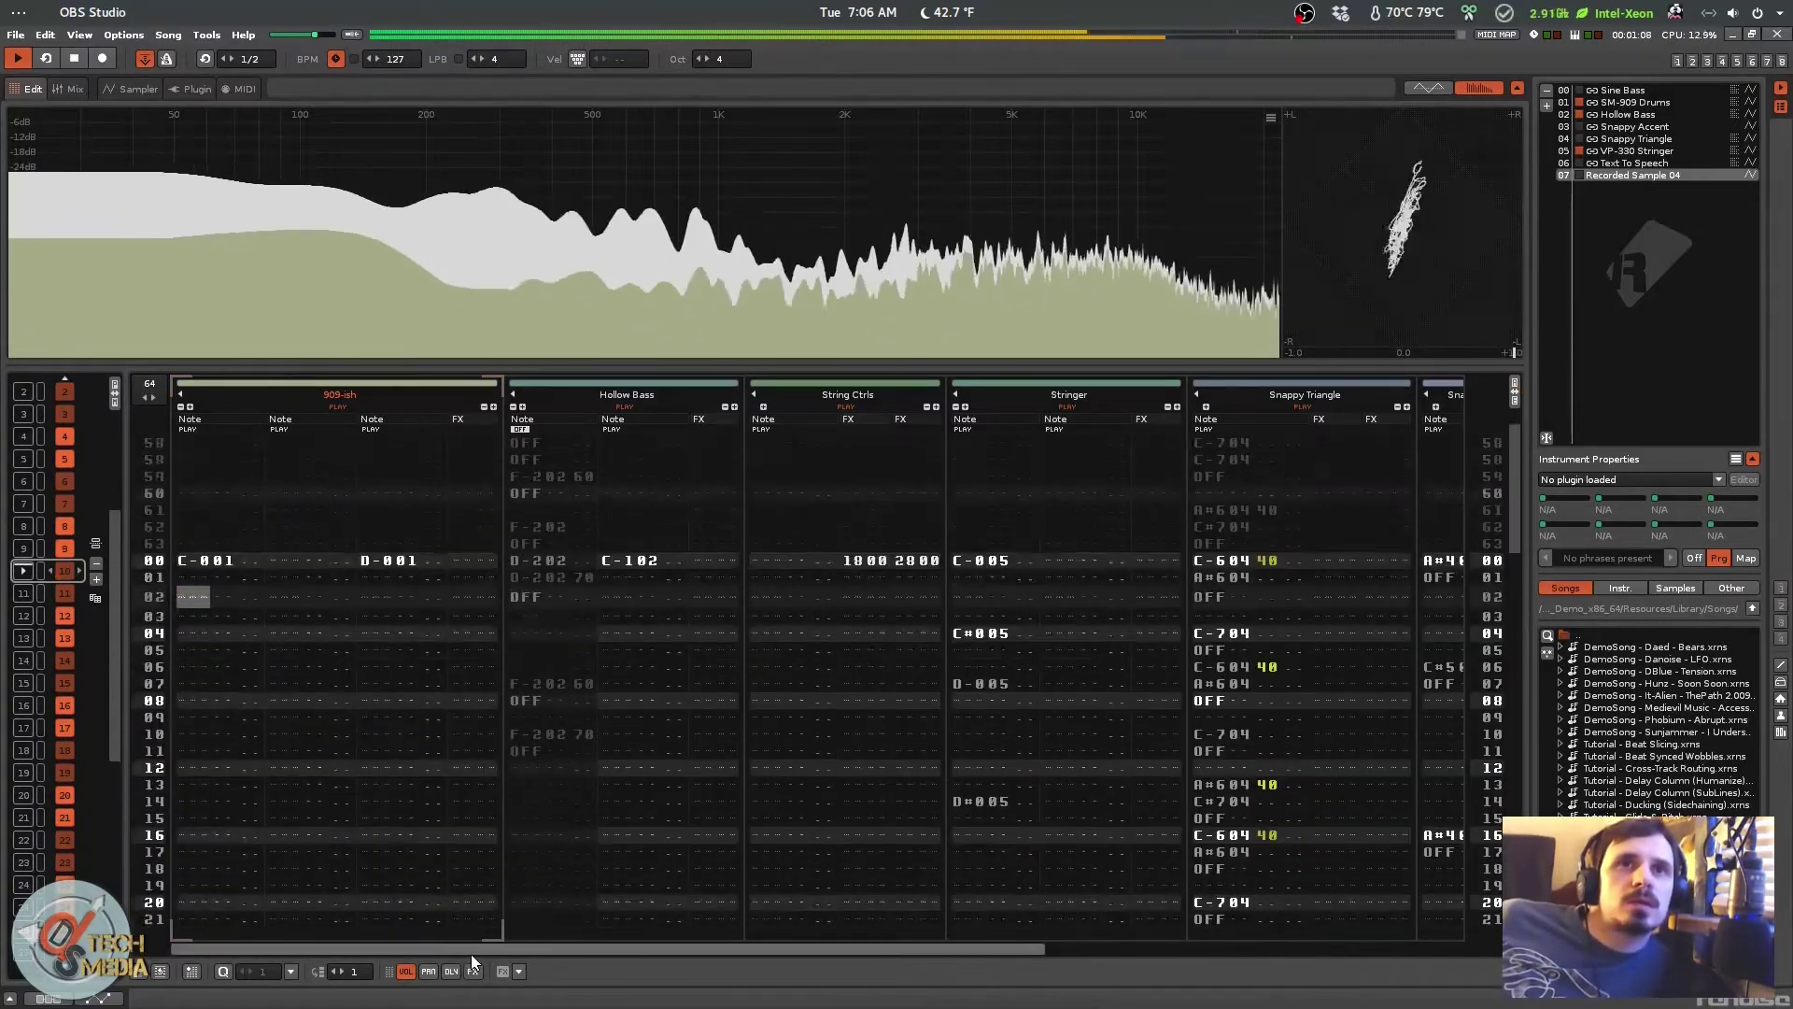
drag(471, 950, 475, 946)
drag(474, 946, 411, 946)
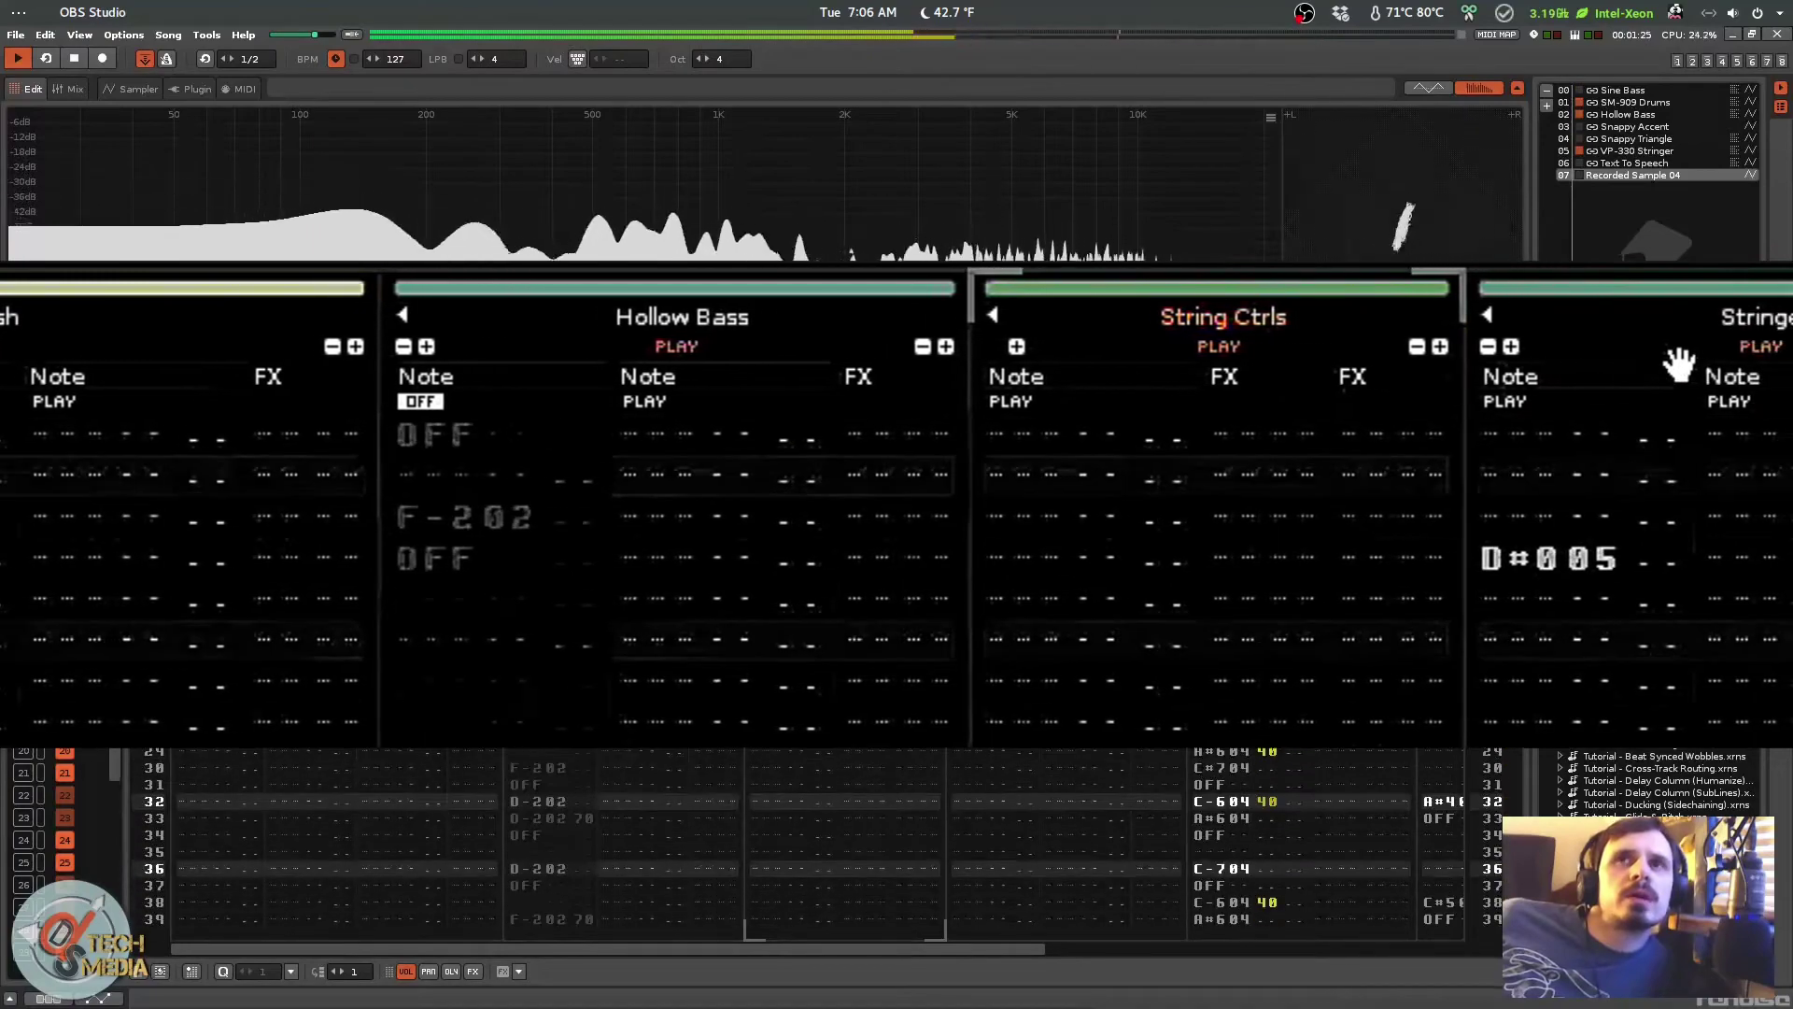
click(856, 951)
scroll(855, 951, right, 5)
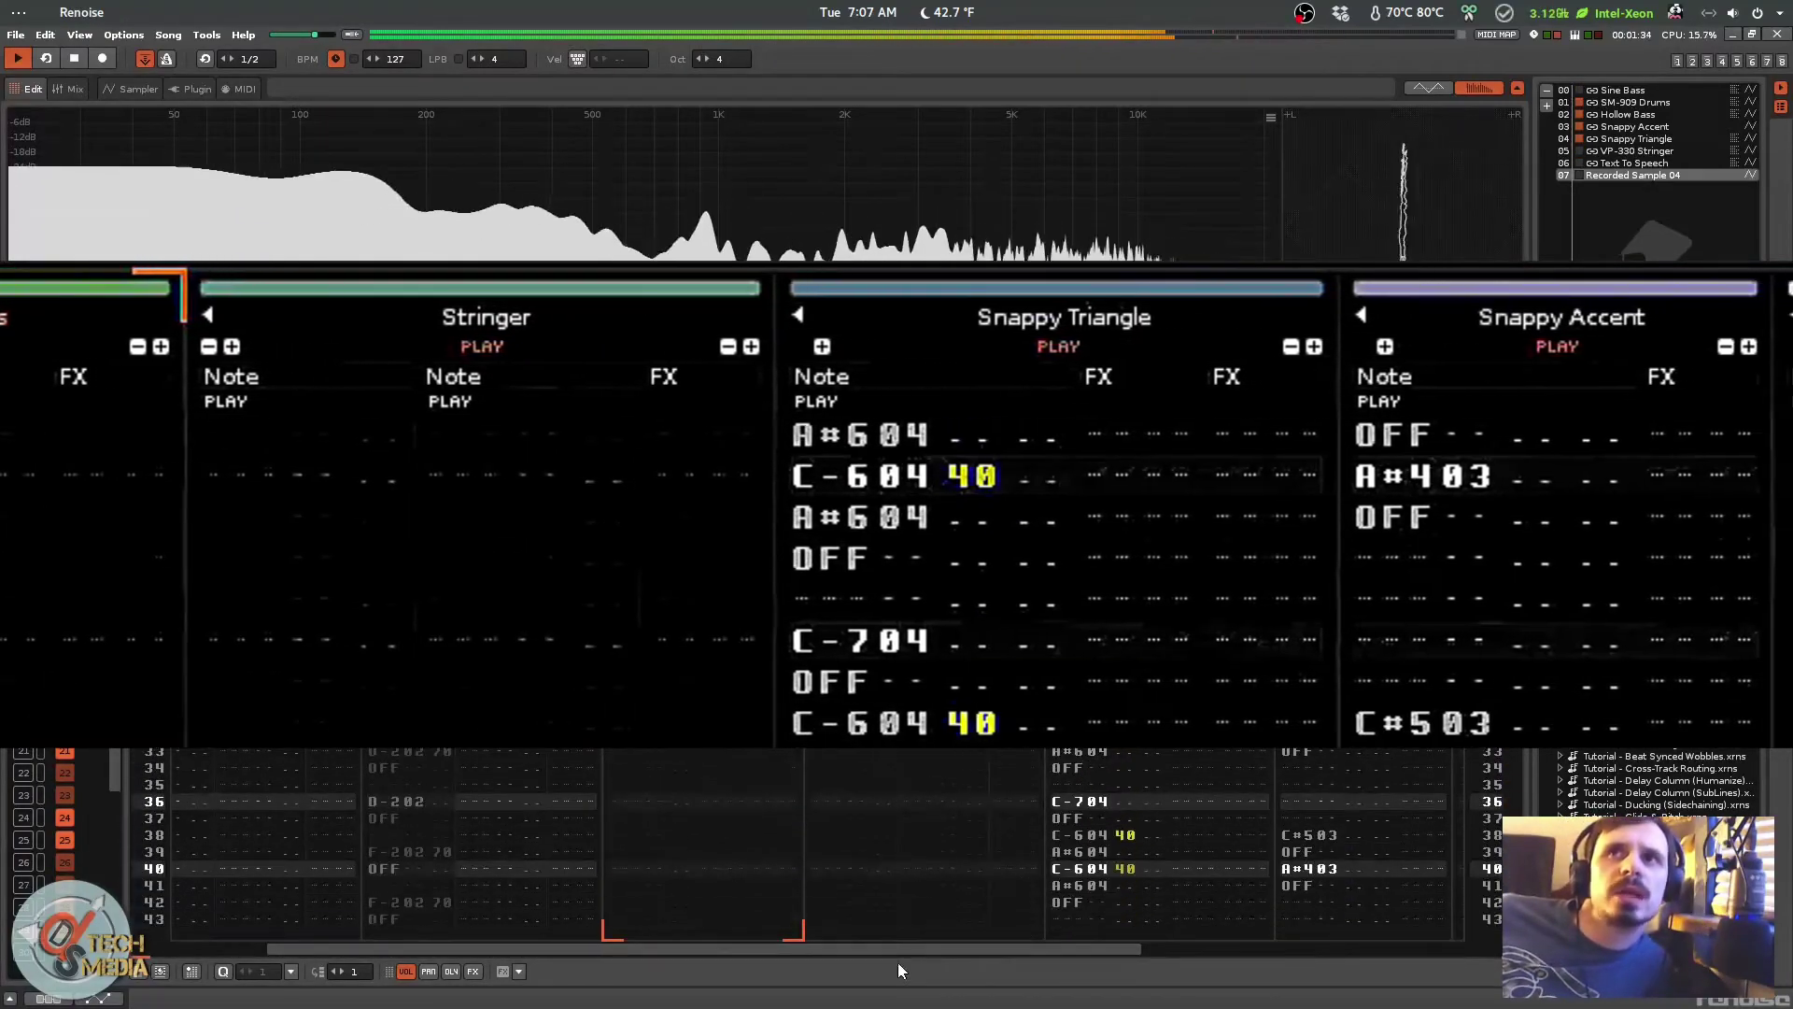
drag(919, 953, 1251, 981)
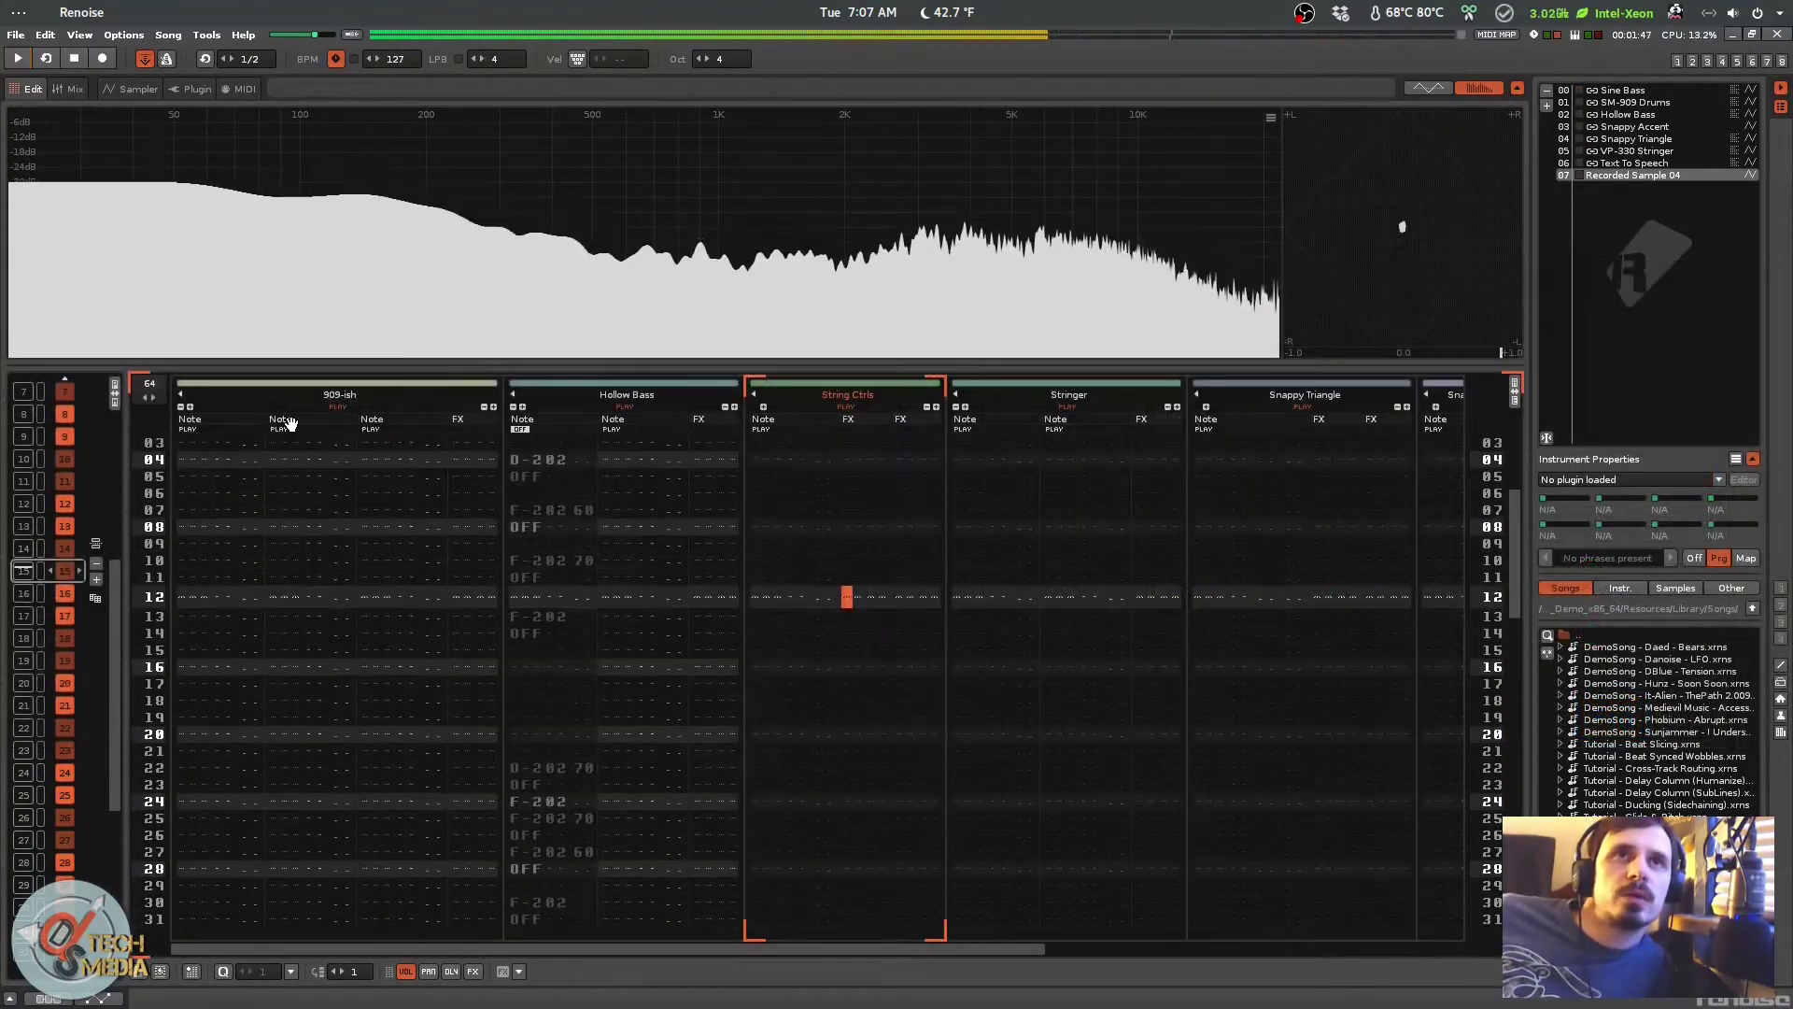
Step: Restart playback and view the mixer, the sampler's waveform editor and the MIDI view in turn
key(F3)
key(space)
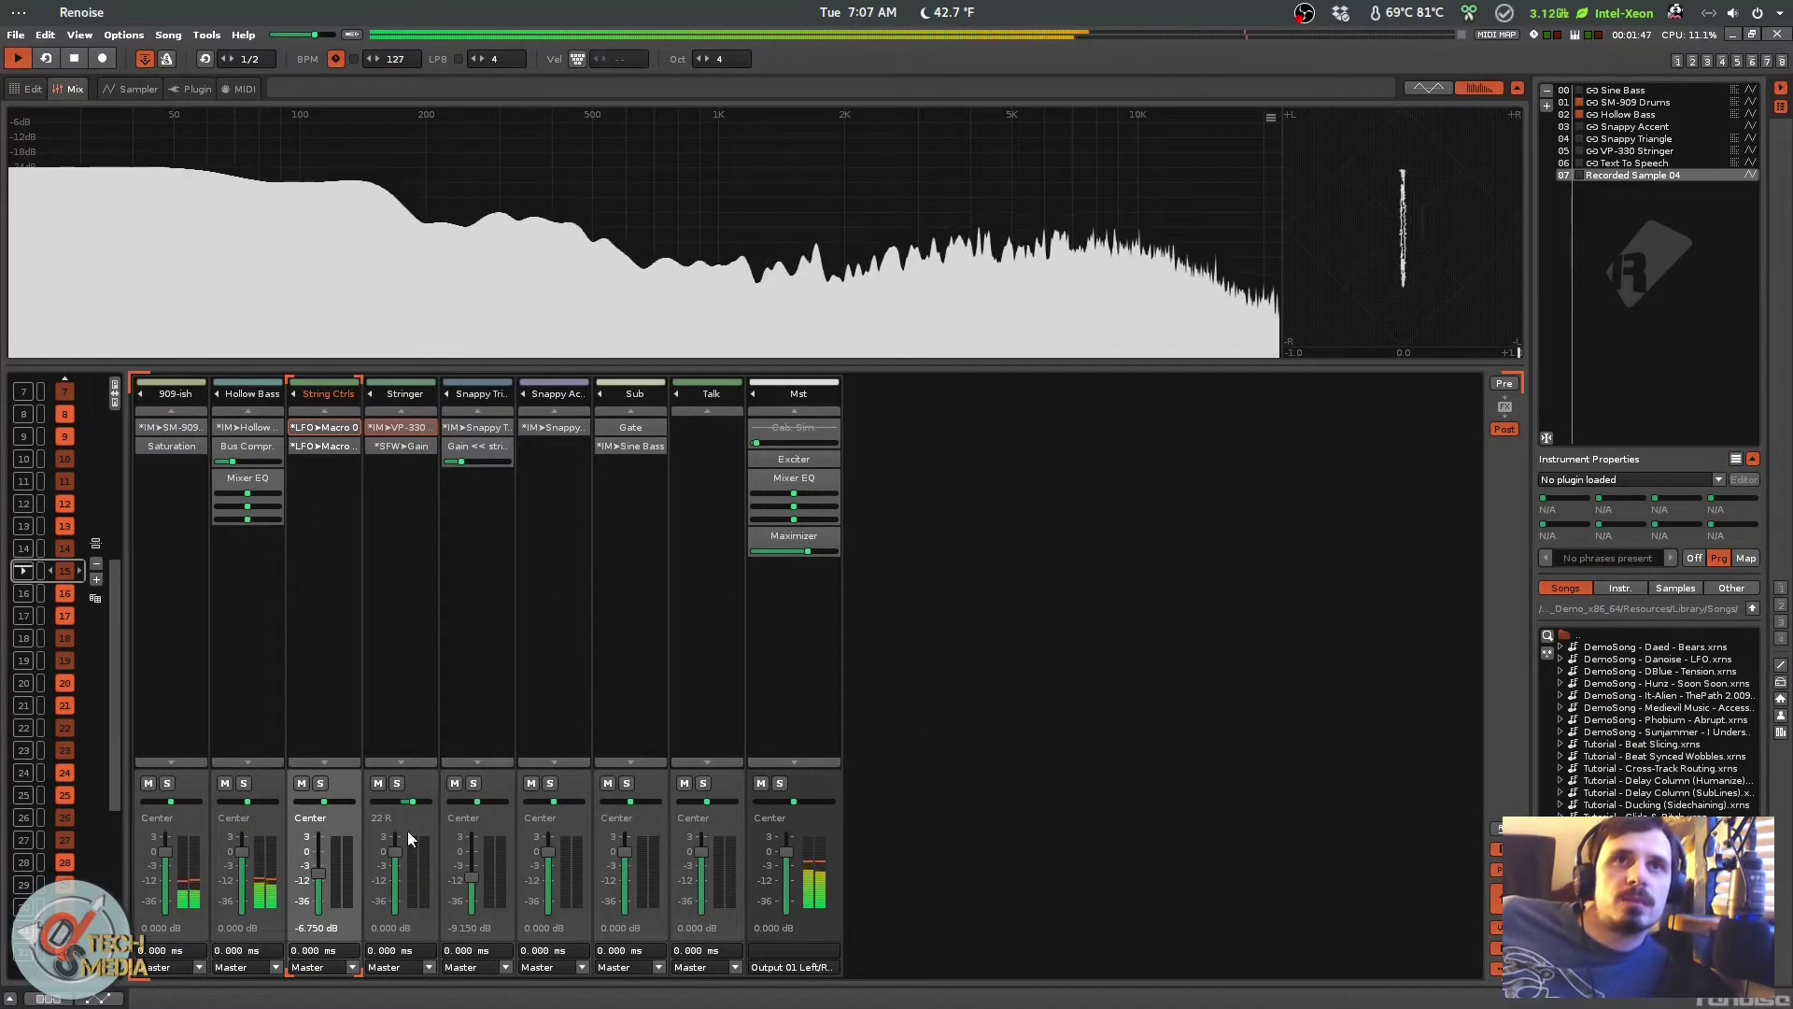
key(F6)
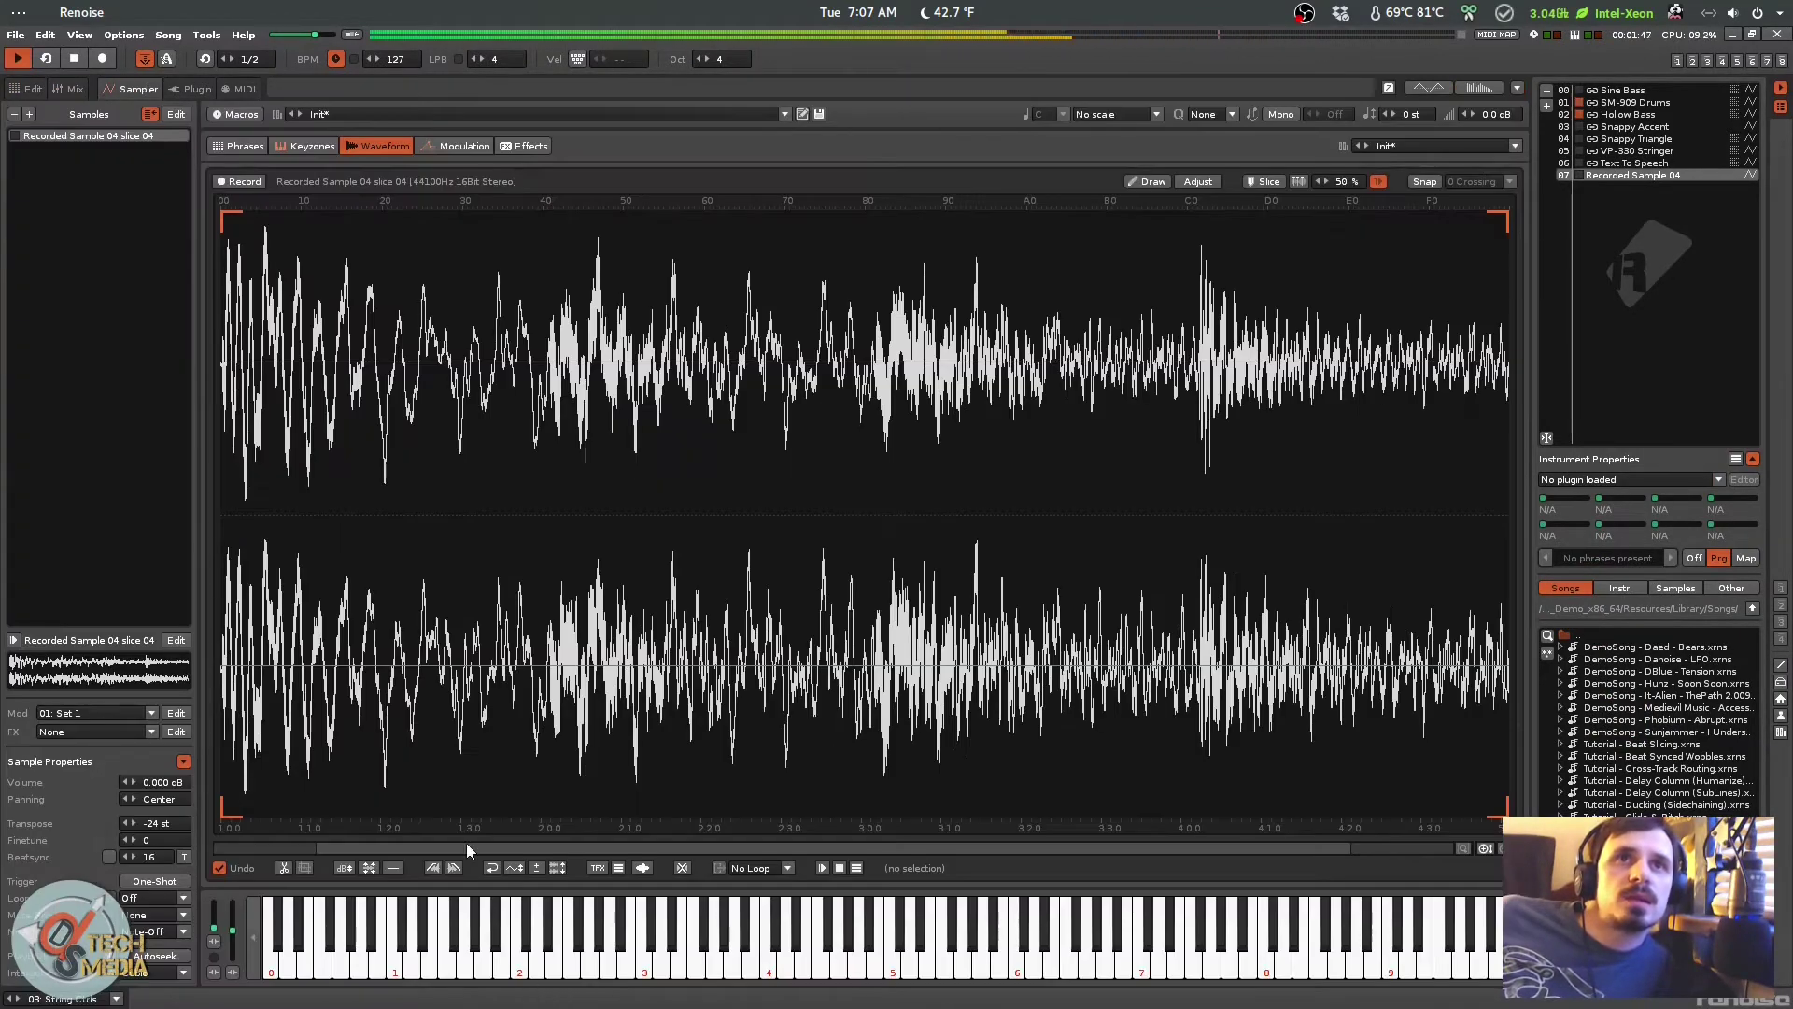
click(242, 88)
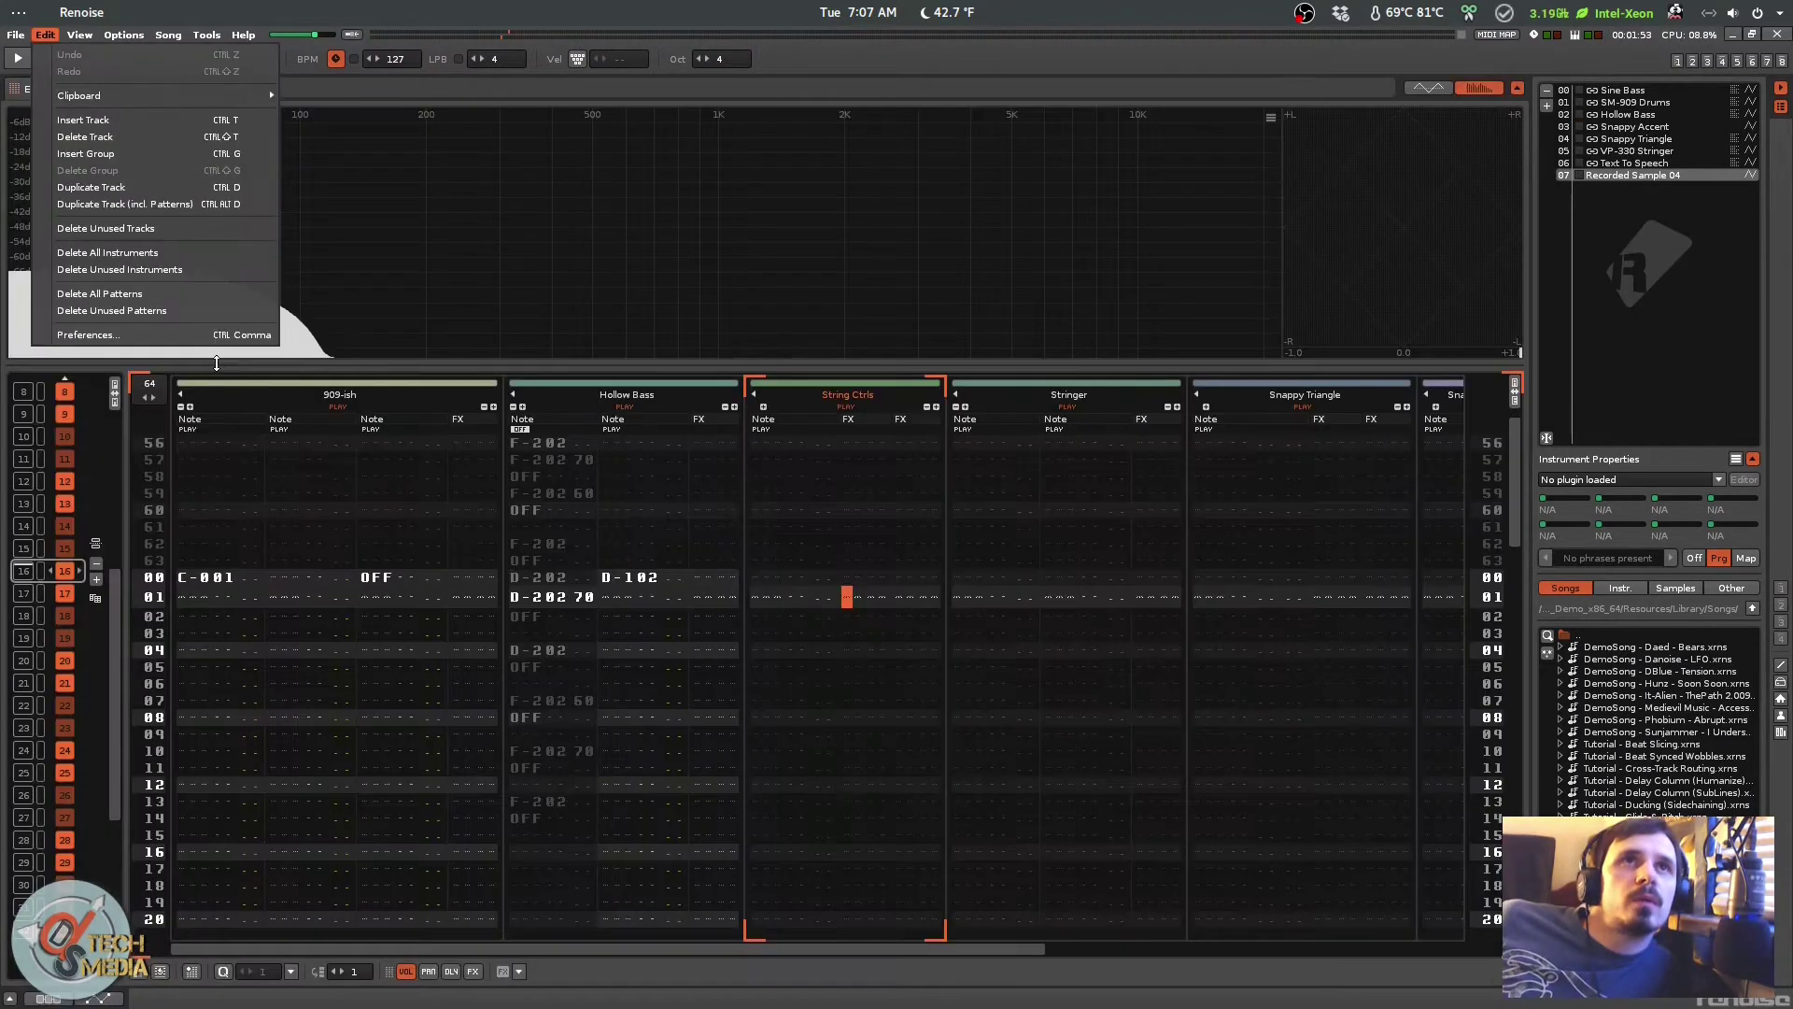
Step: Open the preferences, check the GUI settings and show the theme settings
click(204, 332)
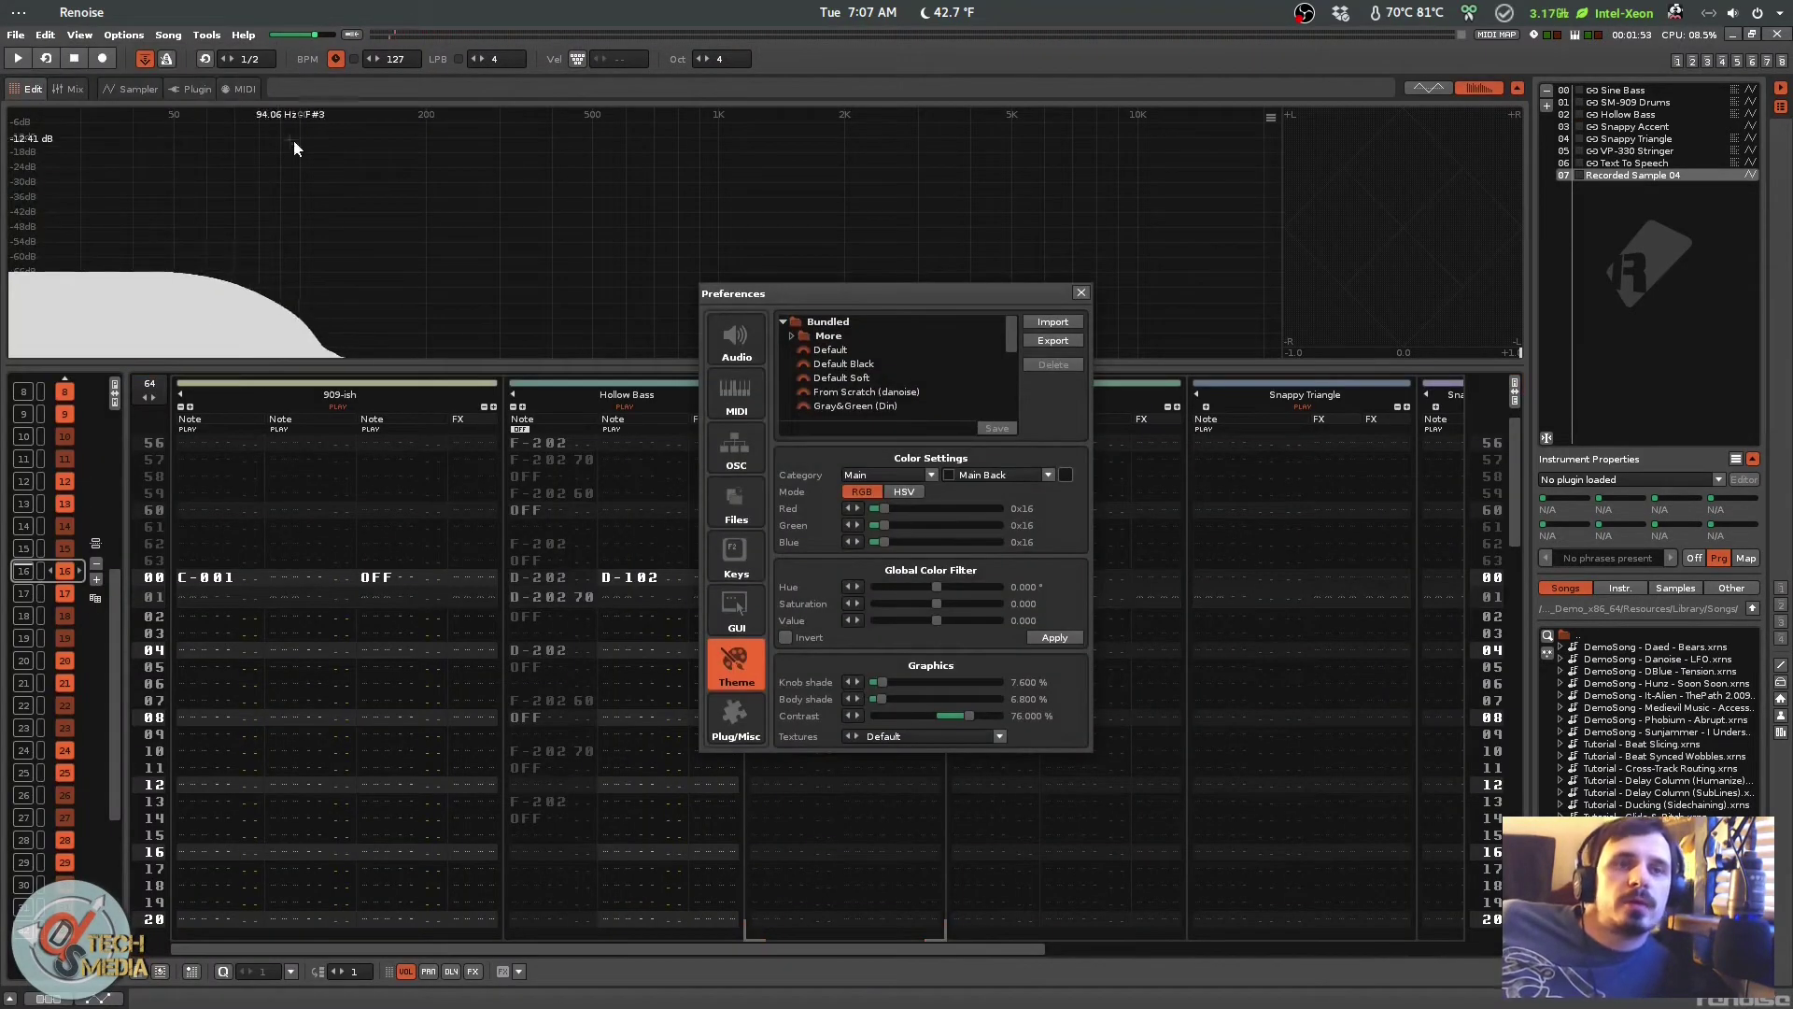
click(735, 618)
click(736, 663)
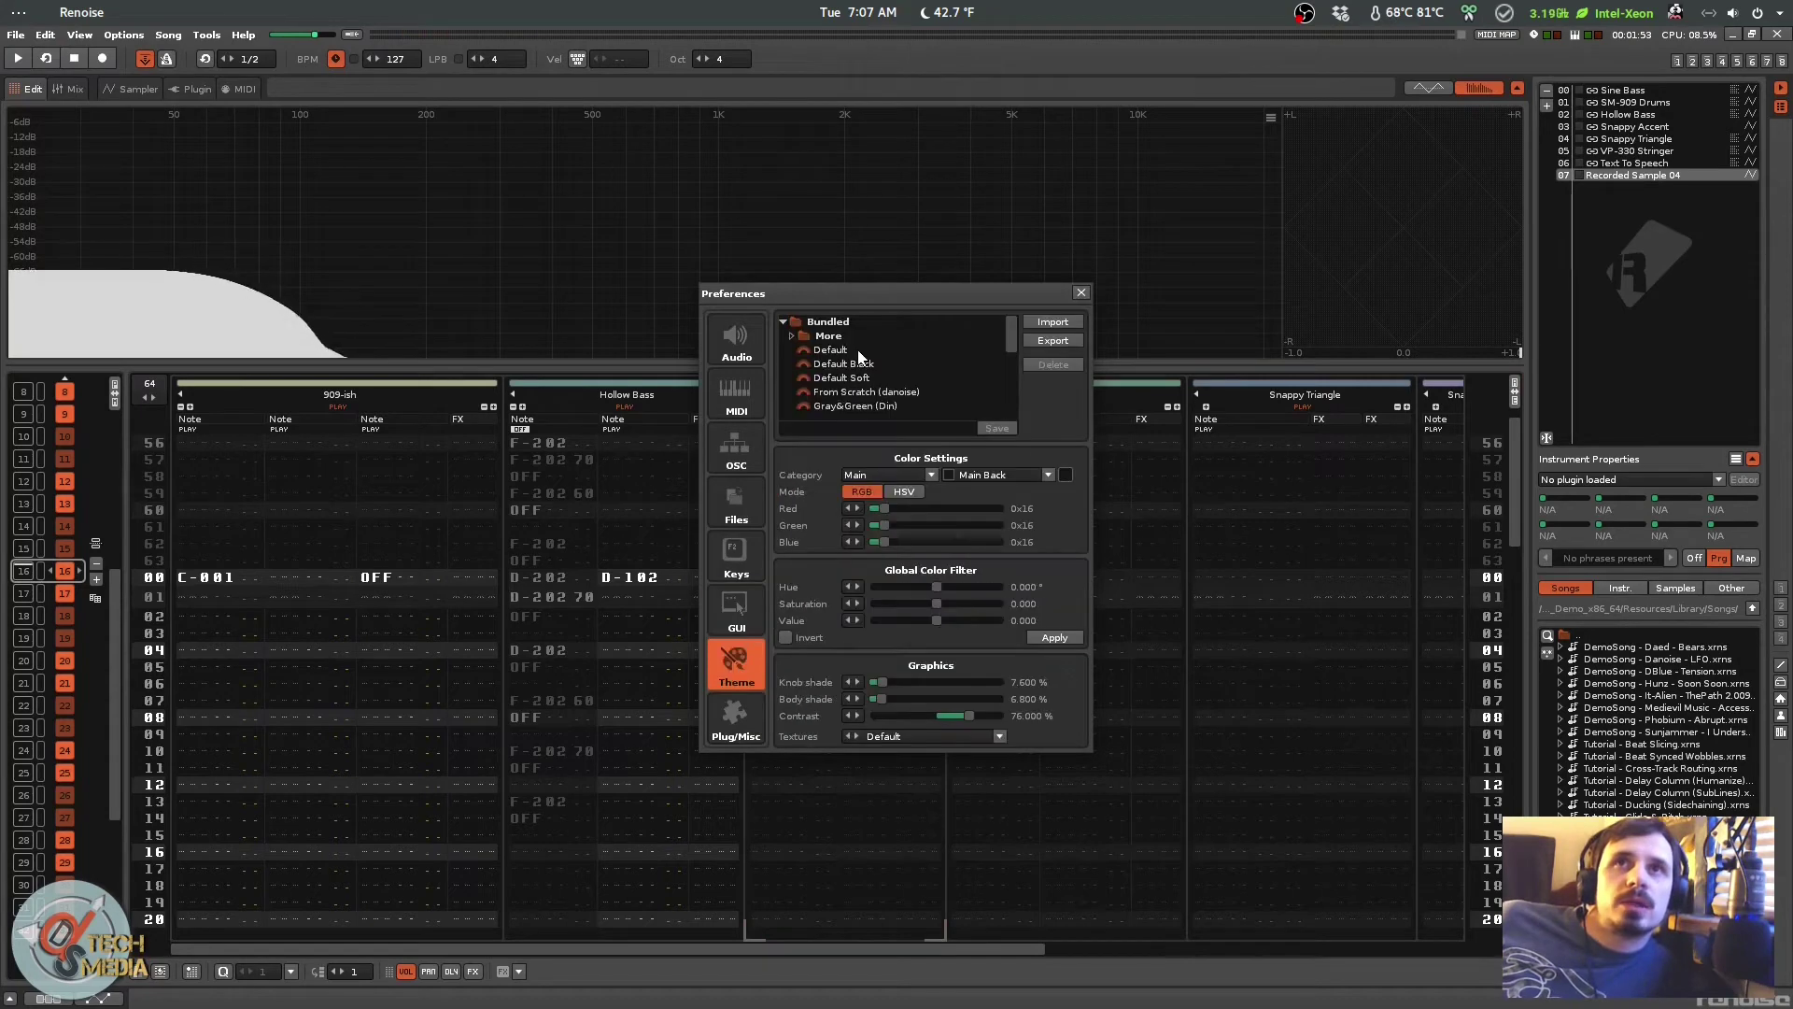
Step: Preview the bundled themes one after another, from the default ones through Mono Yellow and Muffin to Redux (renoise)
click(865, 364)
click(894, 391)
click(893, 390)
click(895, 383)
click(896, 386)
click(897, 386)
click(896, 387)
click(897, 385)
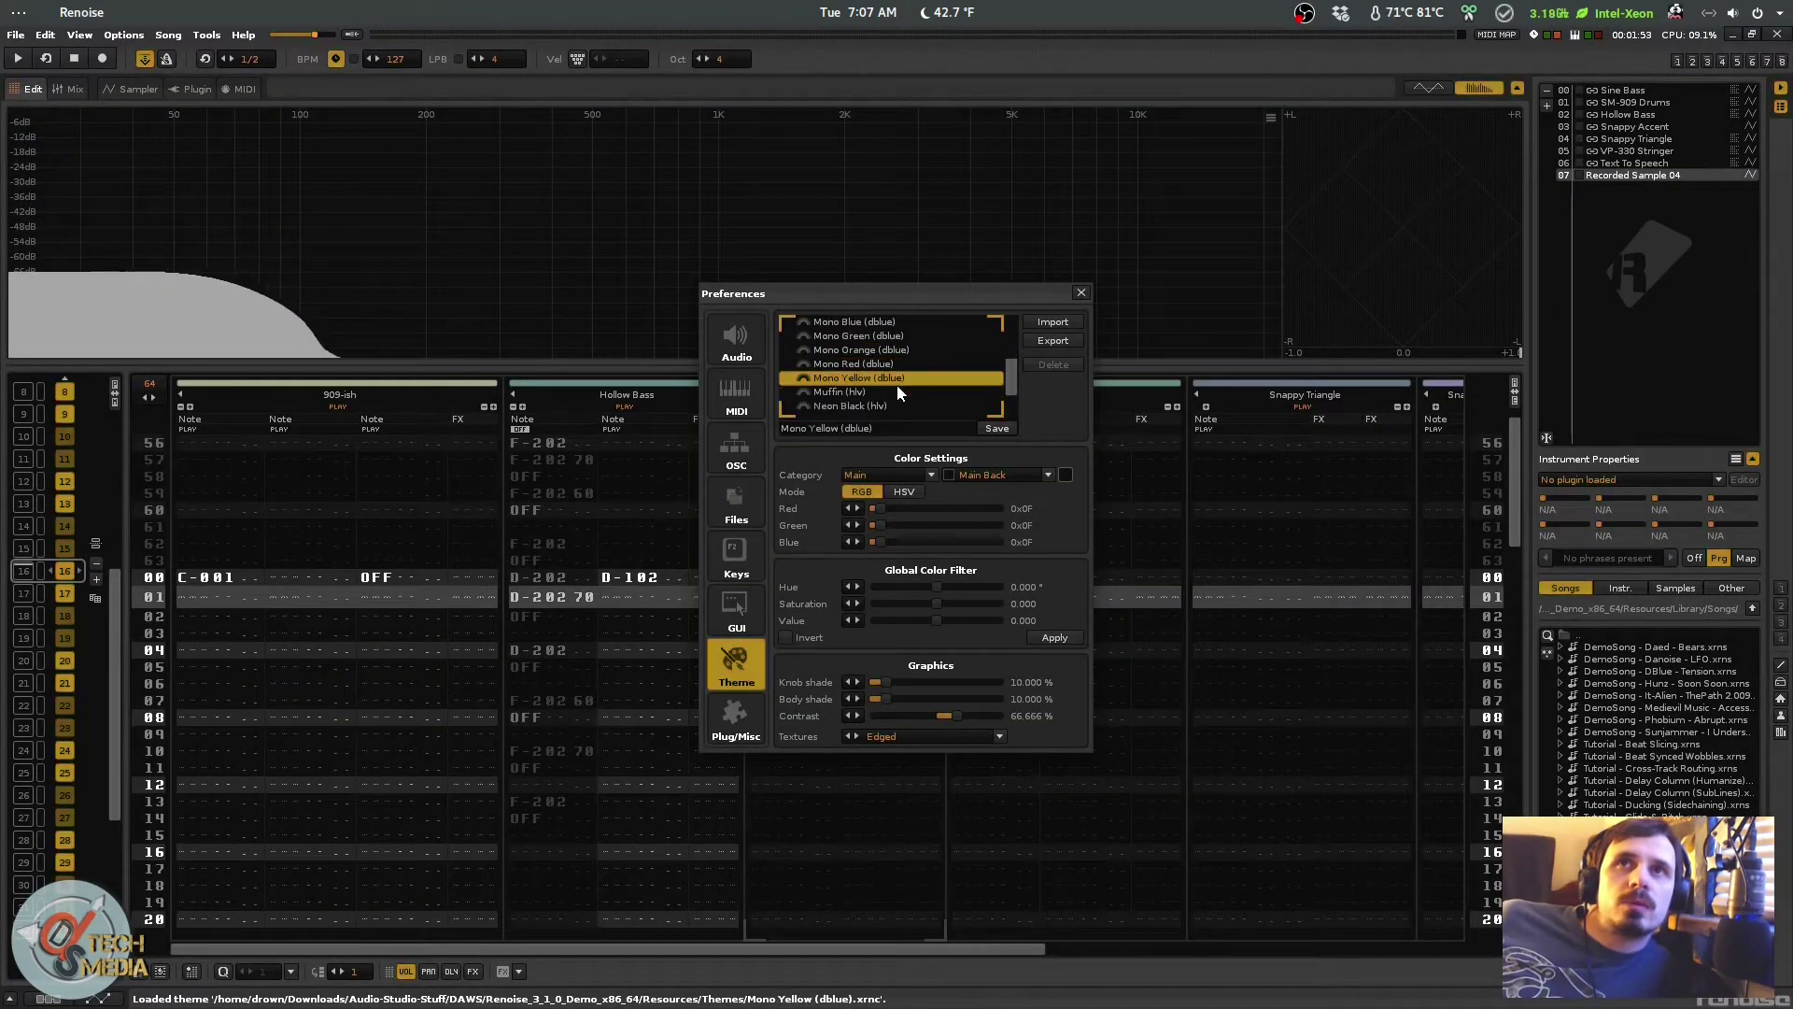
click(898, 390)
click(887, 378)
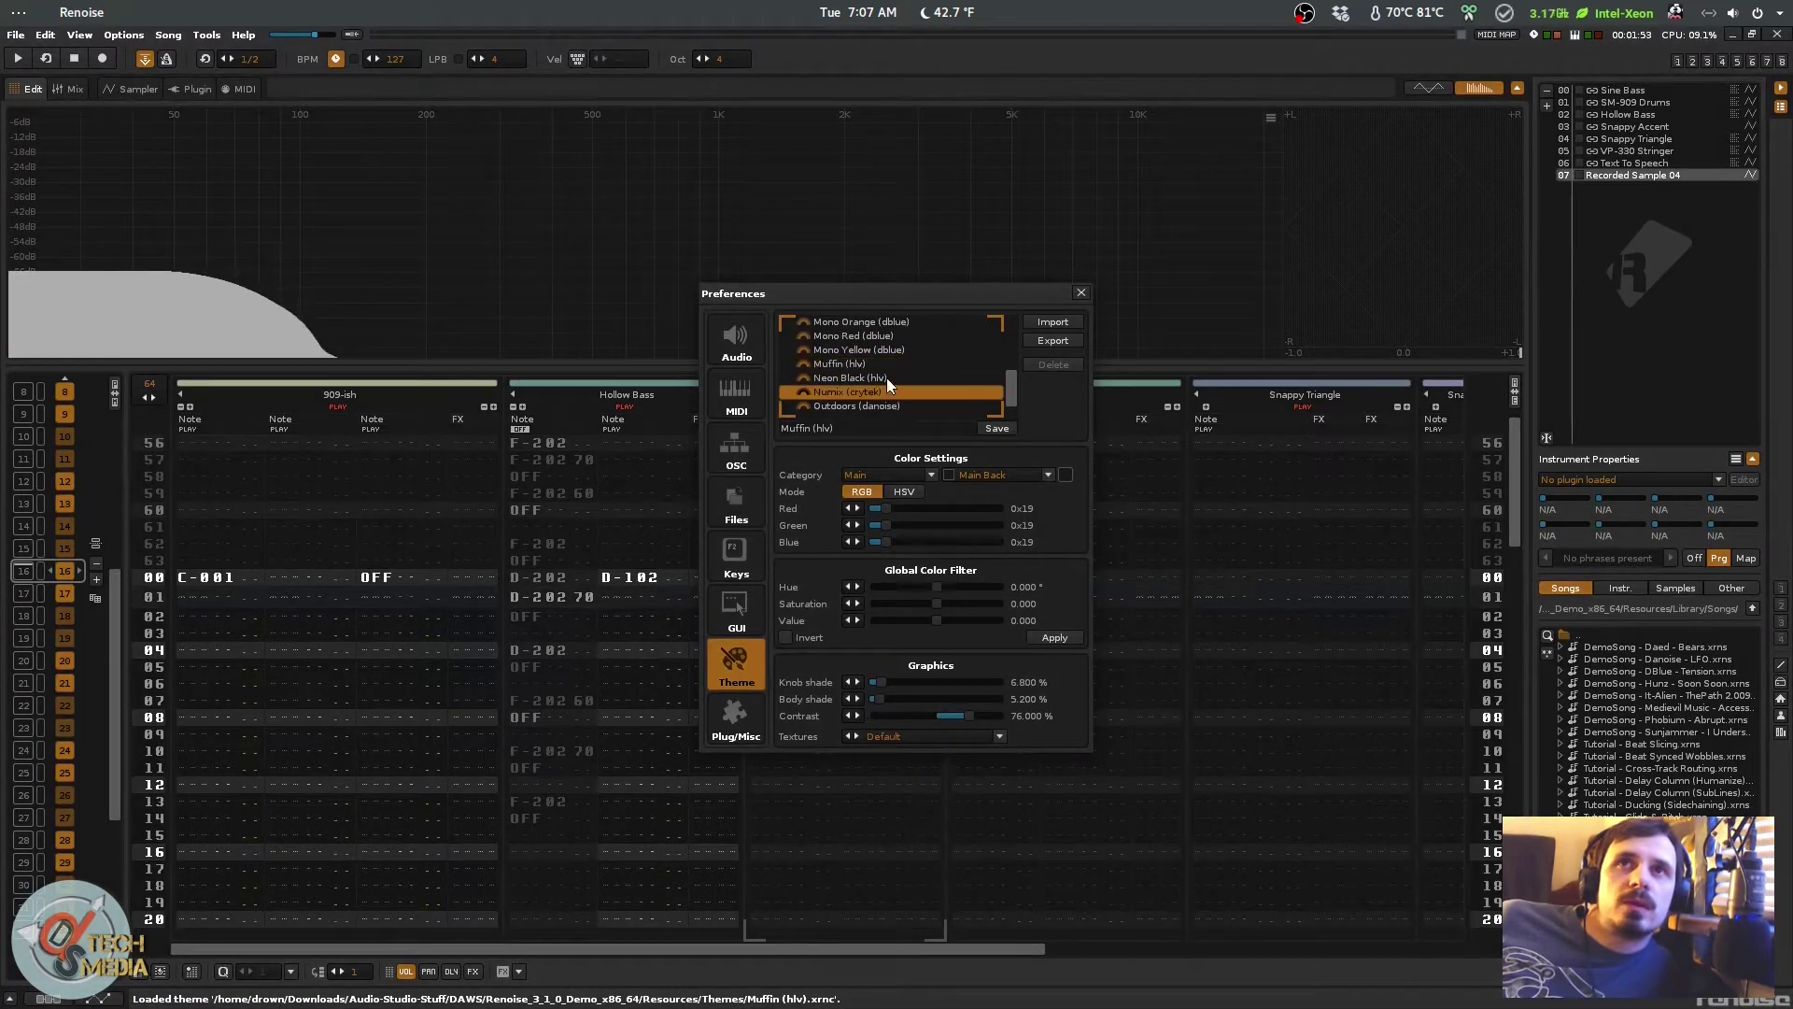
click(887, 383)
click(890, 392)
click(891, 399)
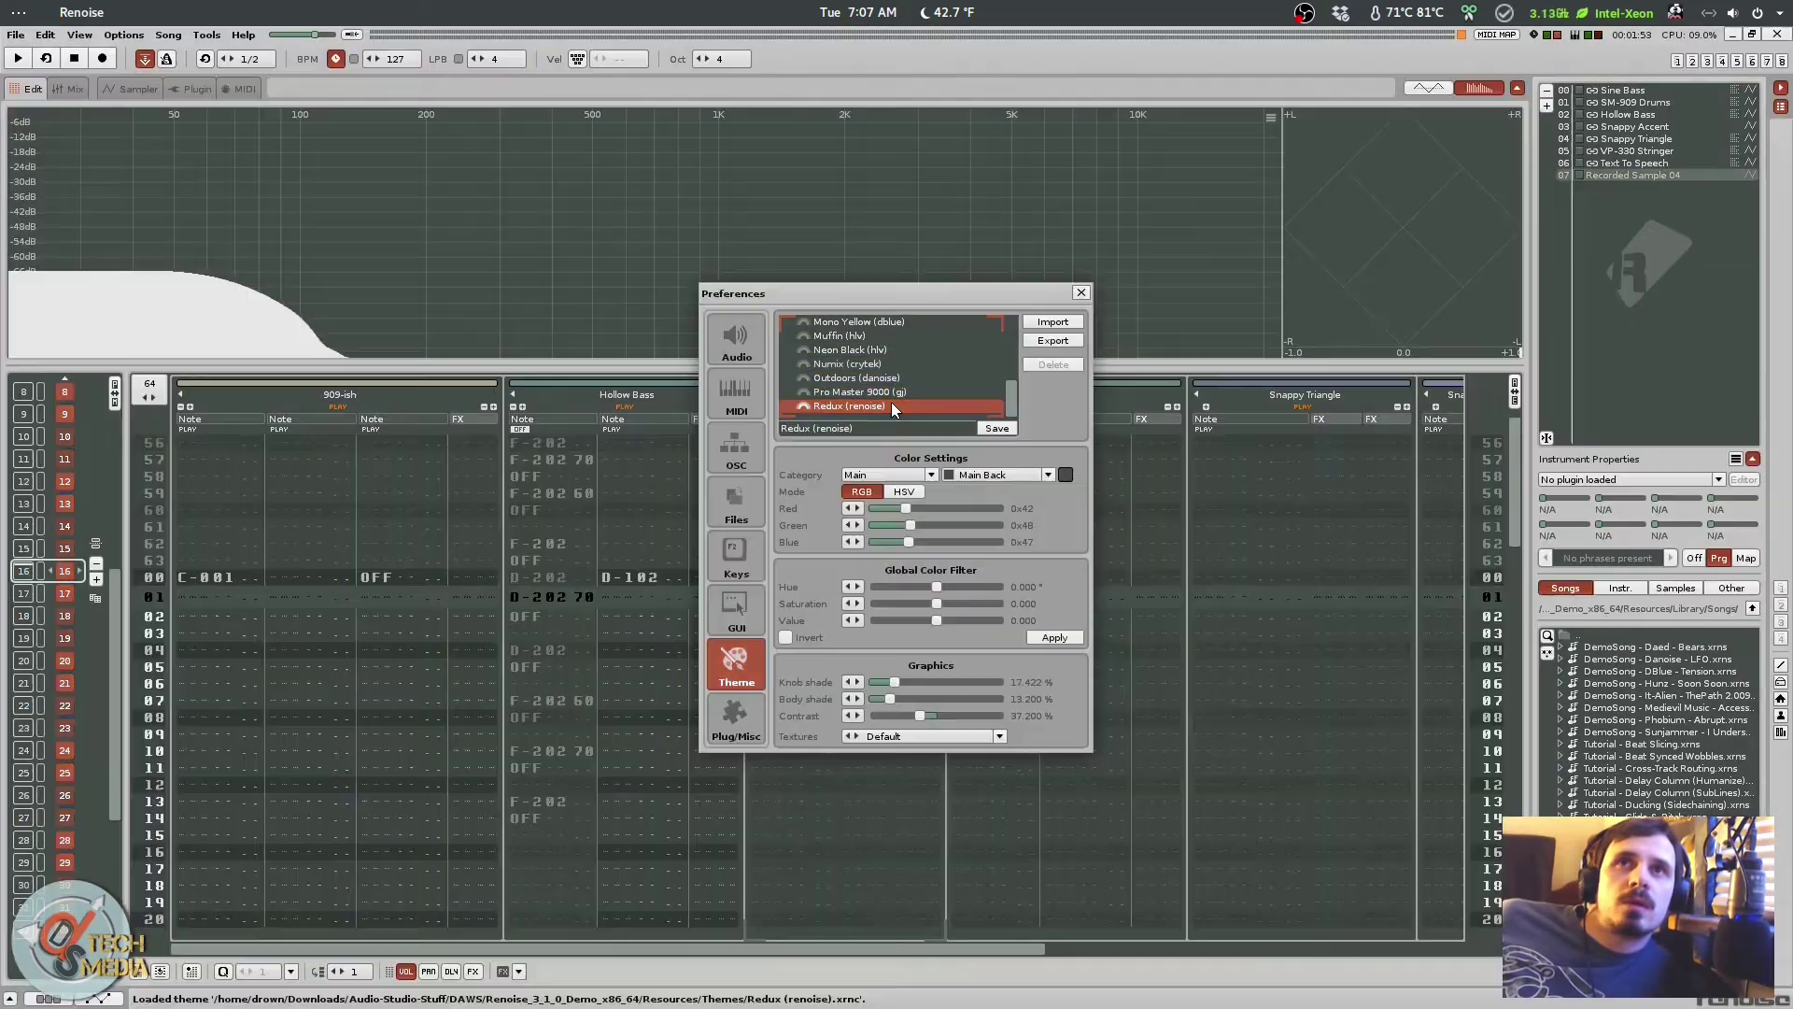
Step: Try the bundled themes just above Redux (renoise) and apply a black one with red and orange accents
click(866, 334)
click(871, 355)
click(870, 363)
click(868, 349)
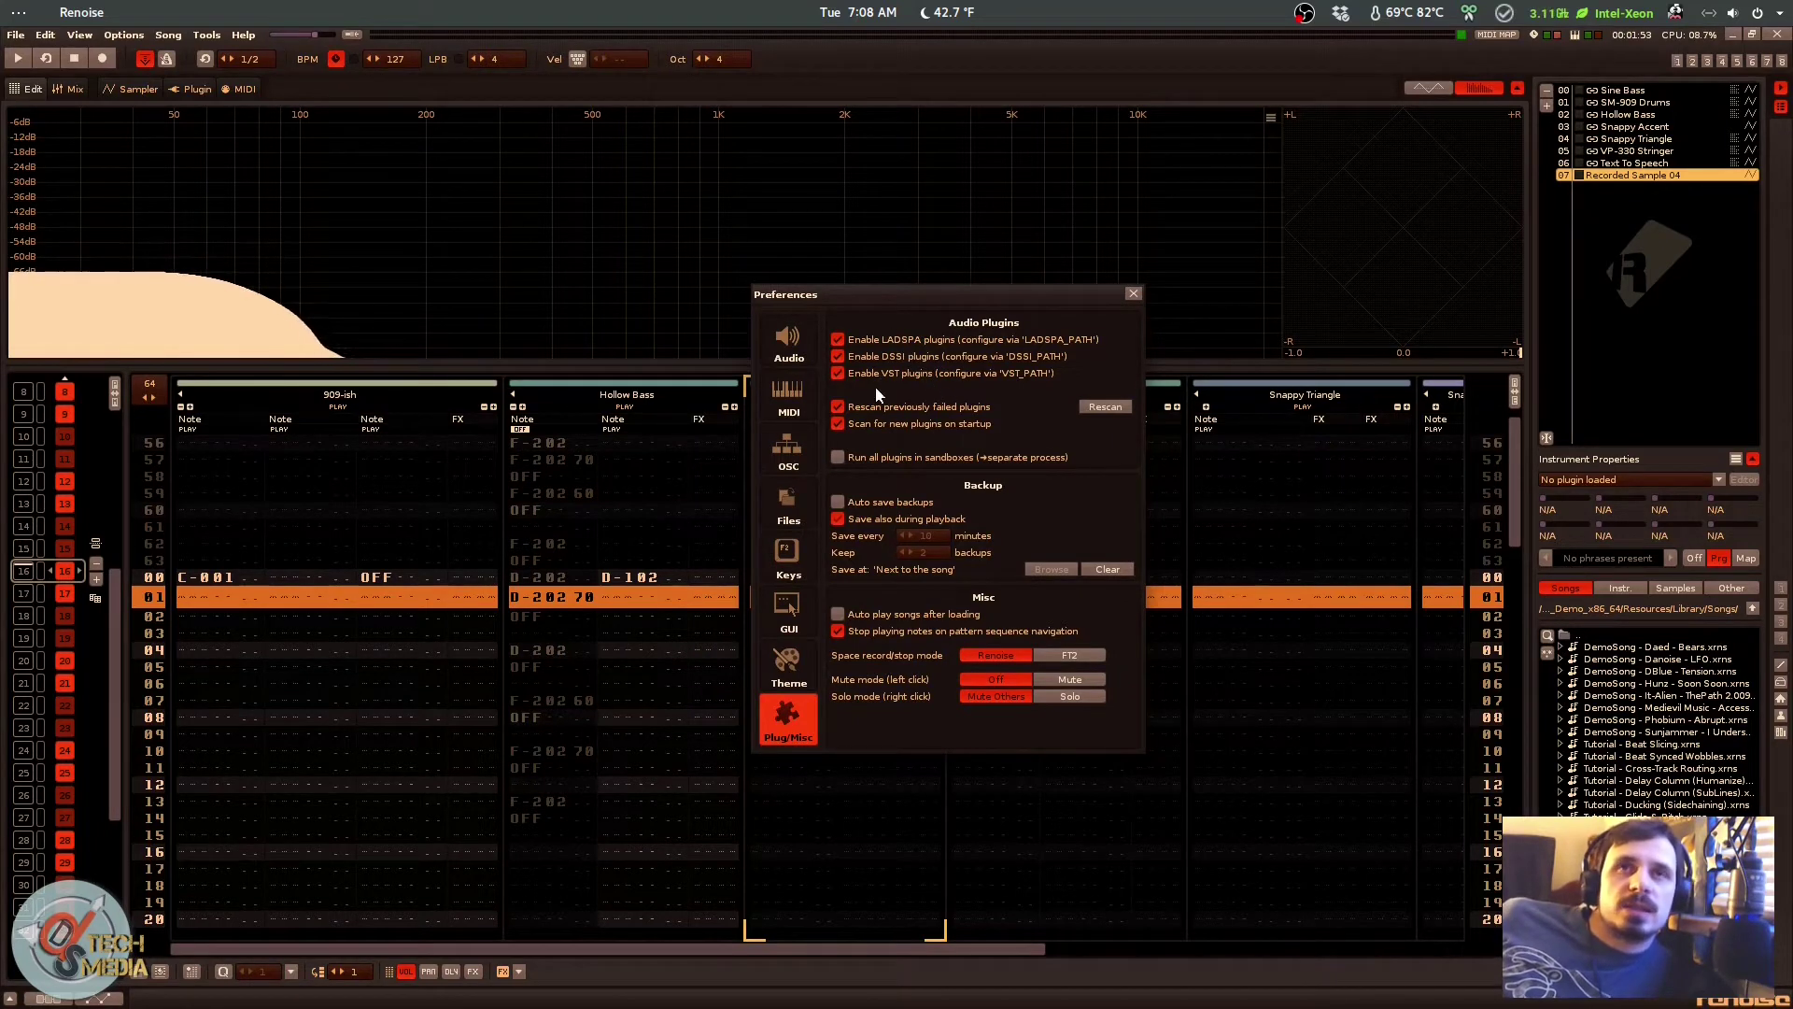
Step: View the OSC preferences and look up what the /renoise/song/bpm(number) message does
click(788, 446)
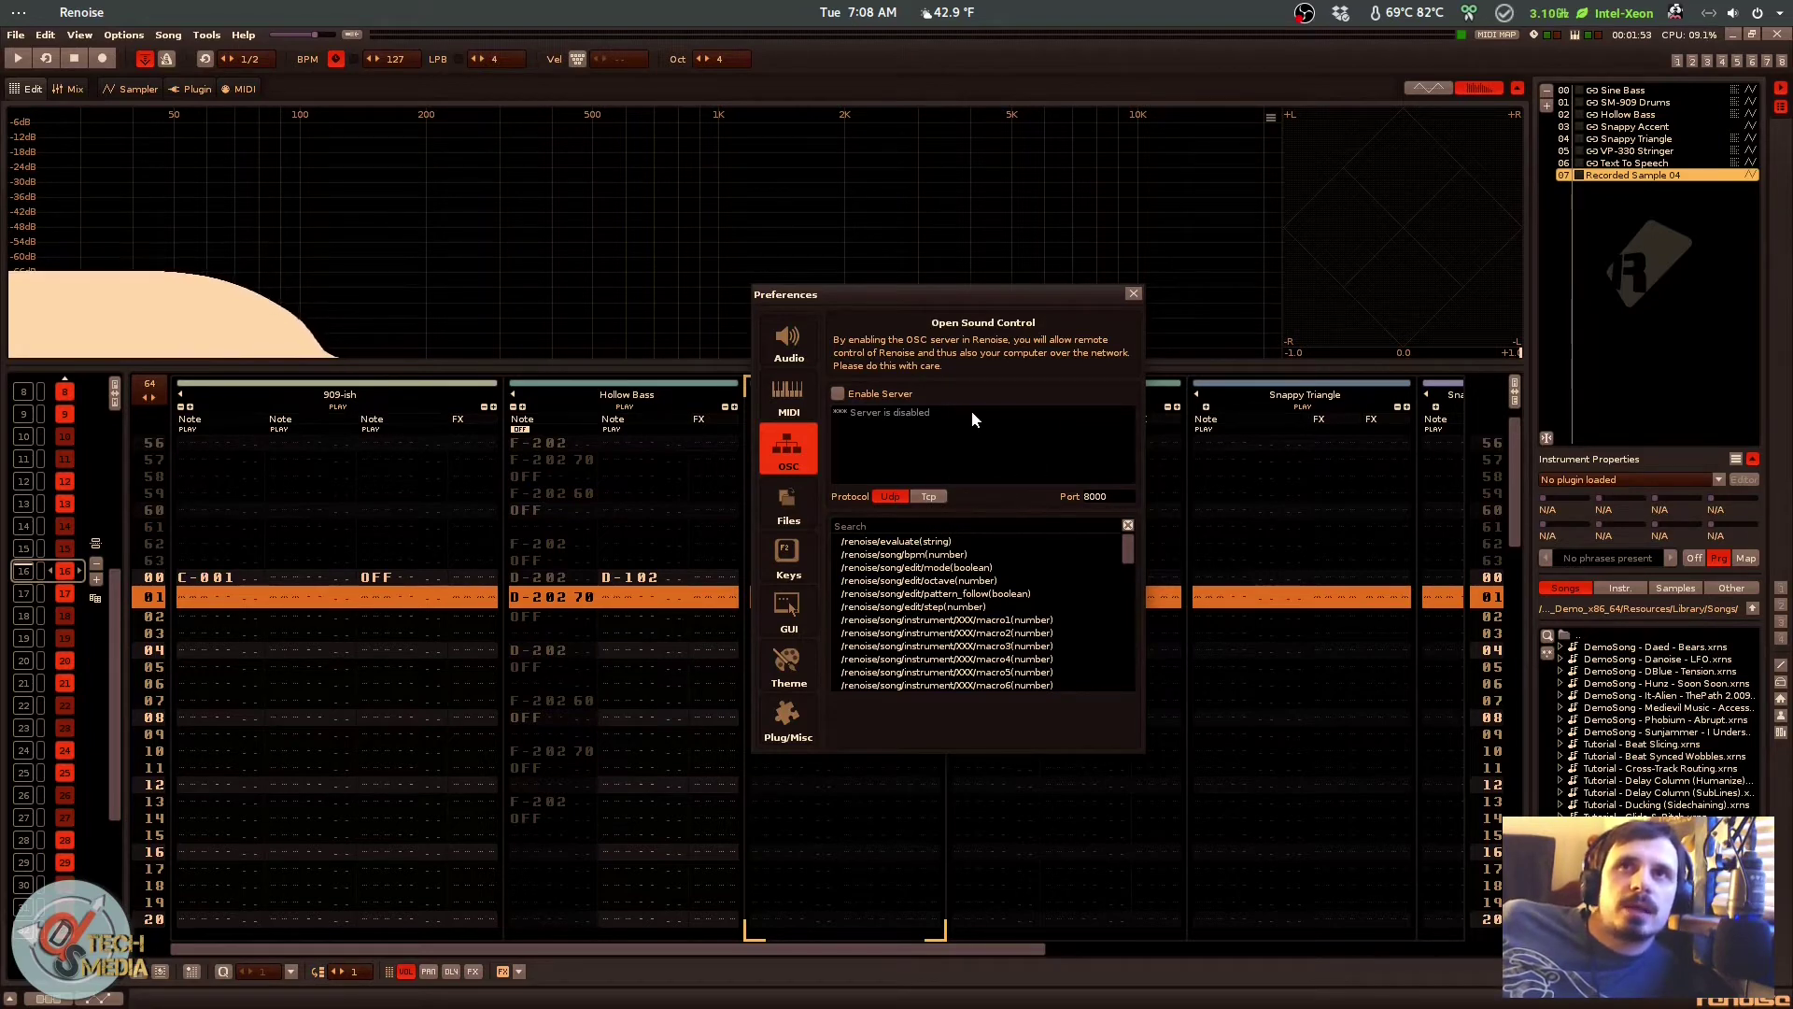
click(948, 556)
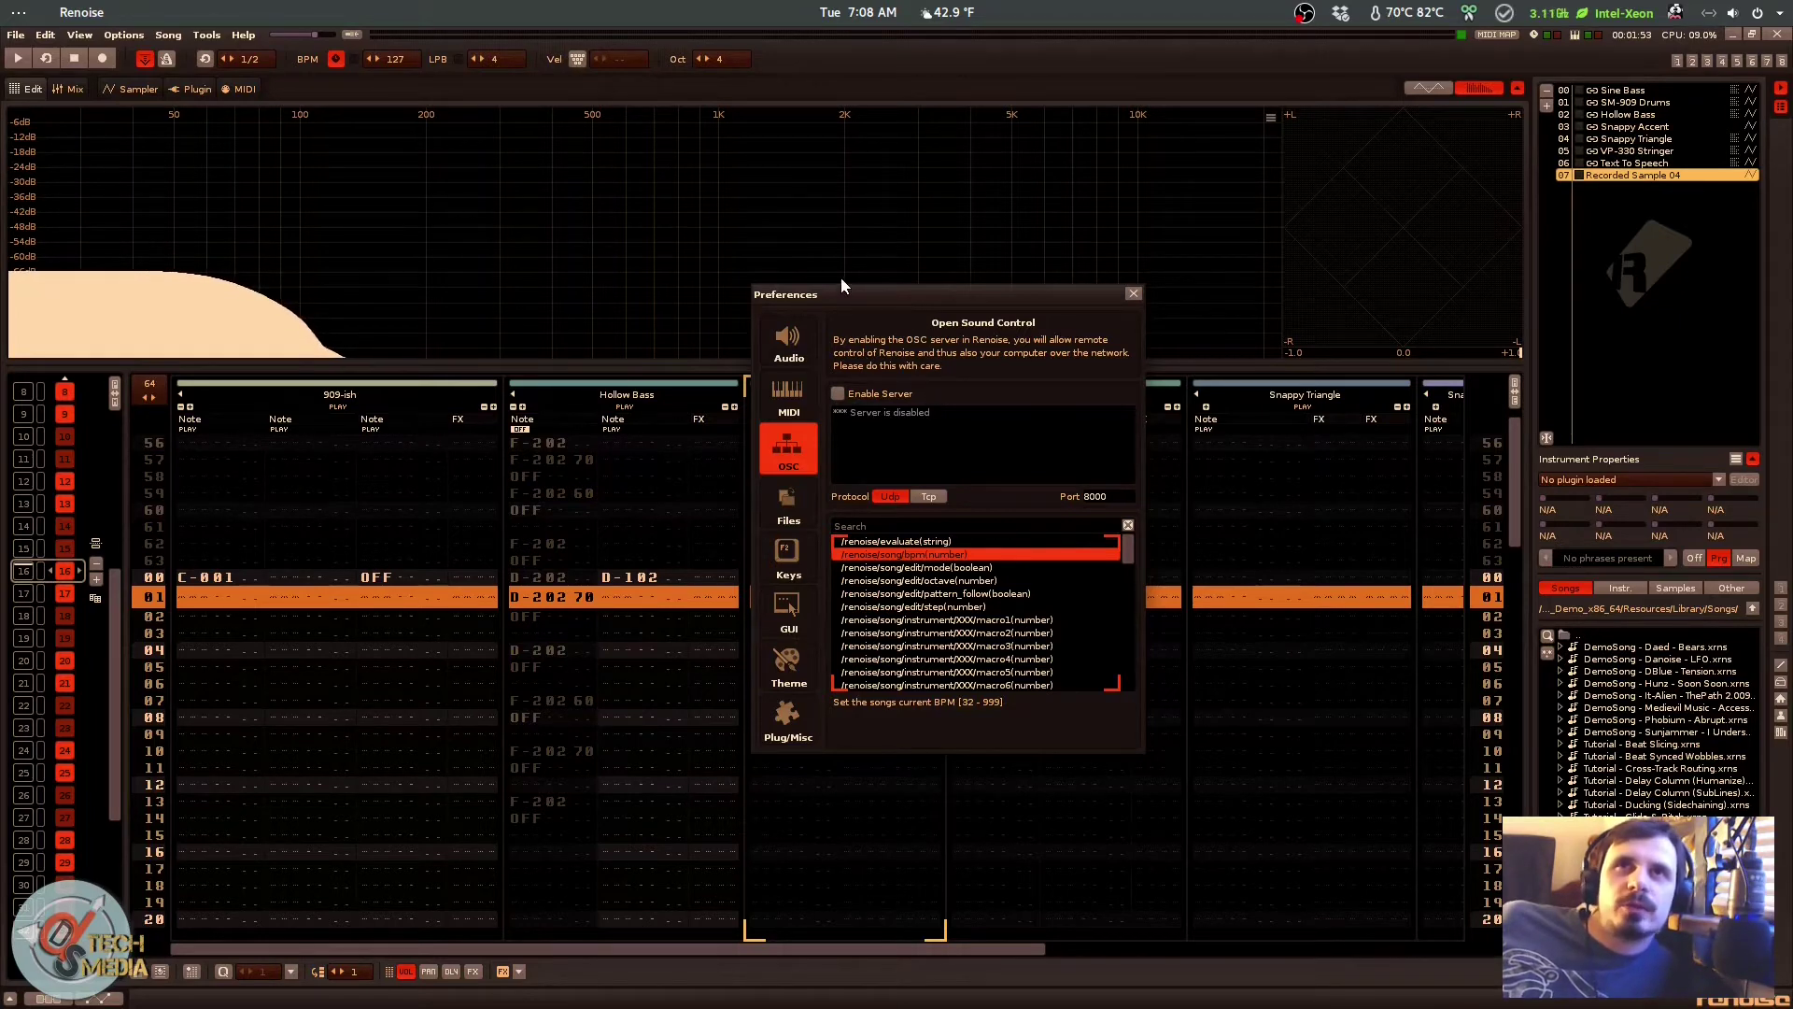
drag(860, 299, 821, 294)
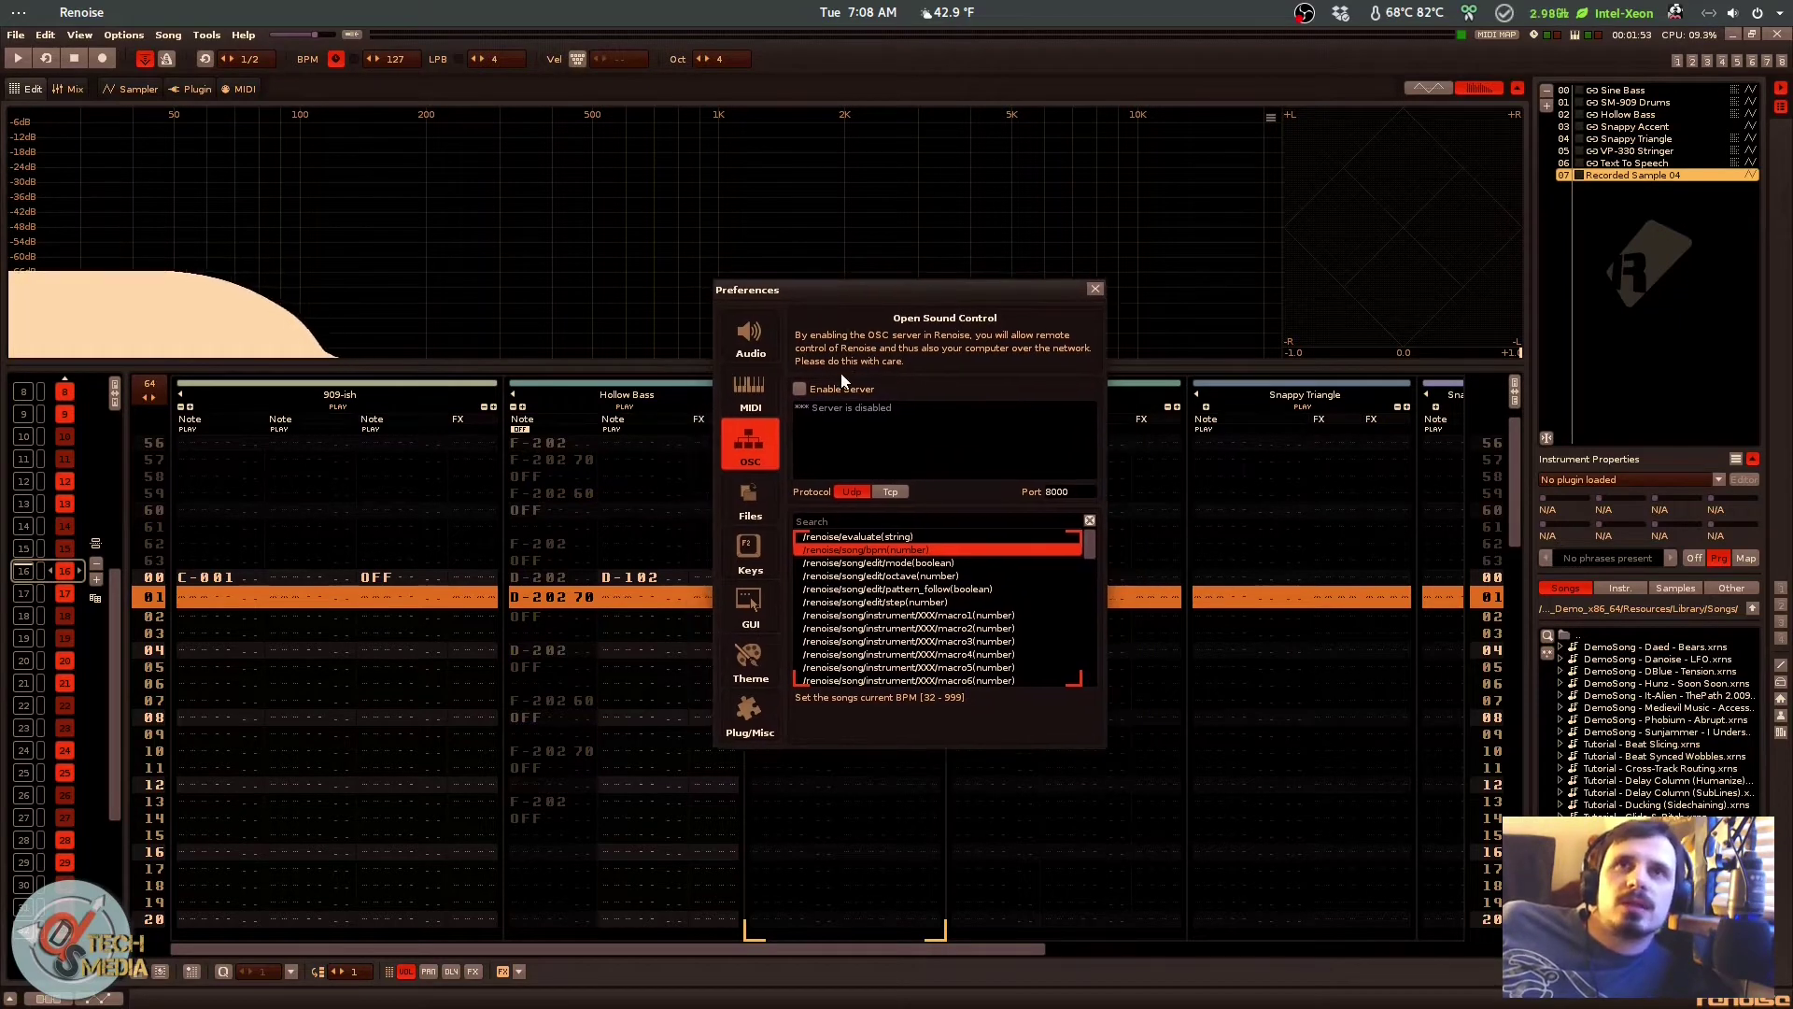
Step: Check the MIDI preferences and the audio device settings, including the available device types
click(755, 400)
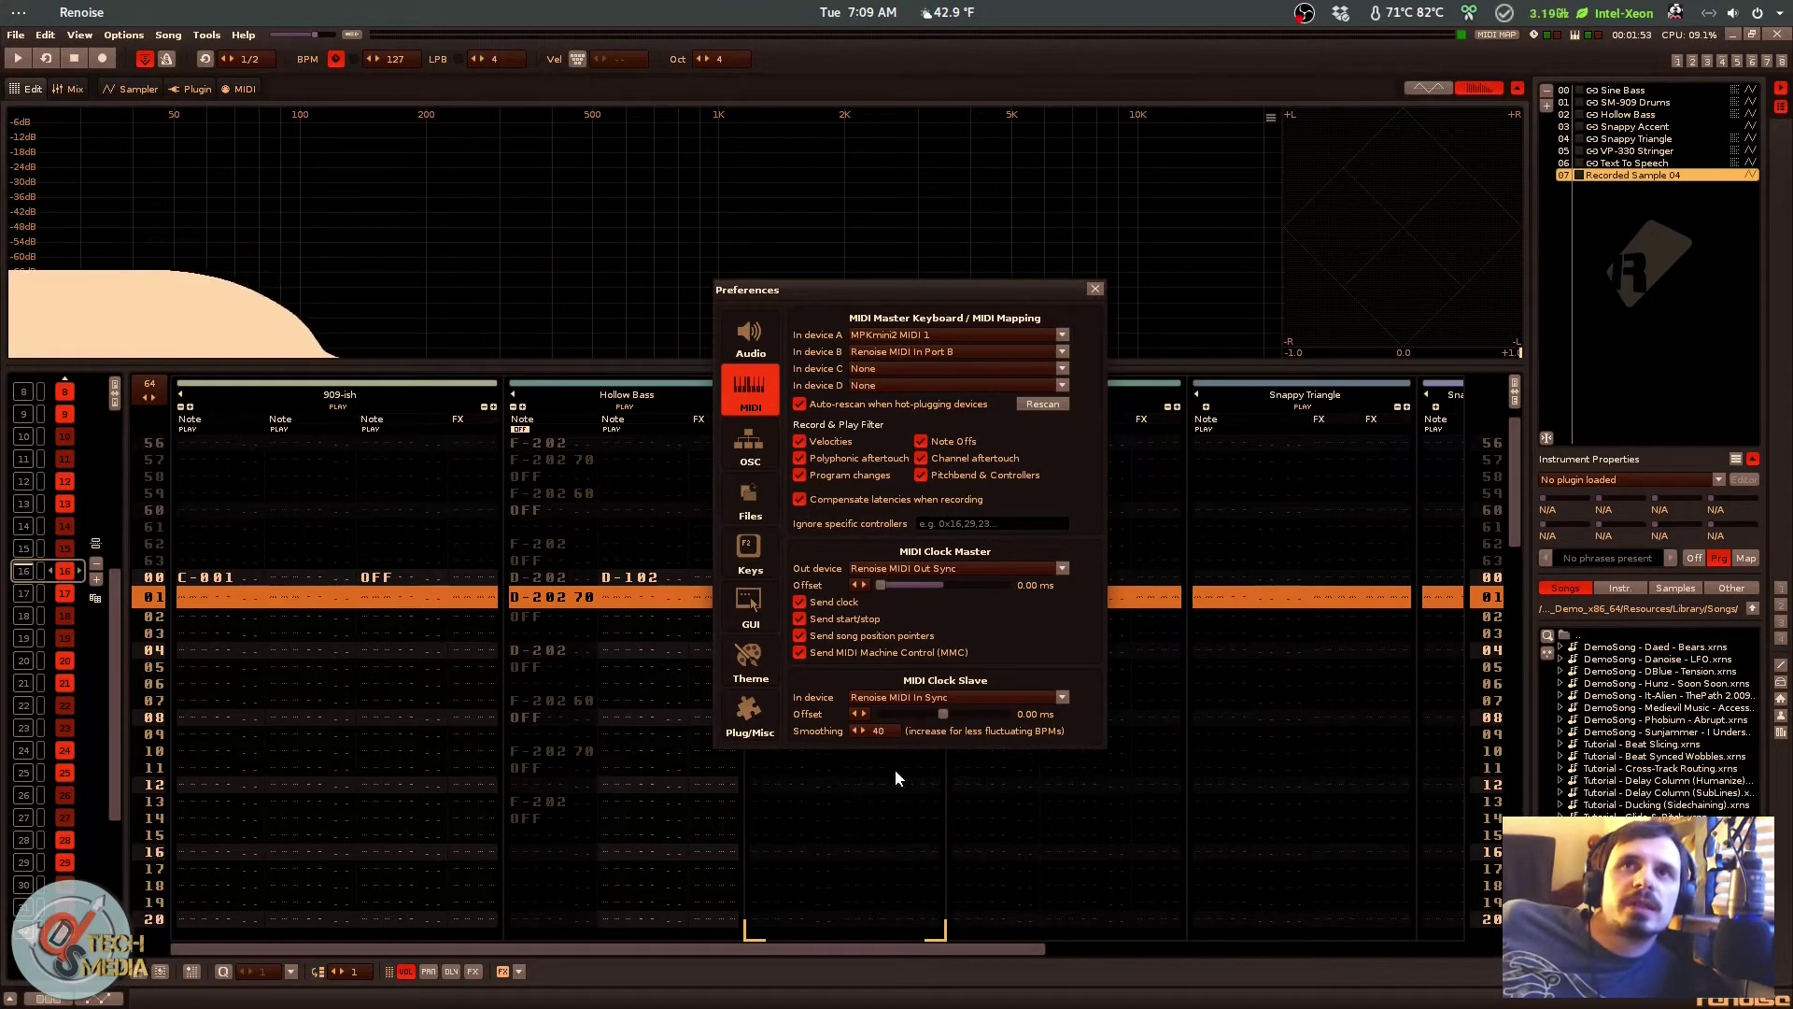
click(752, 326)
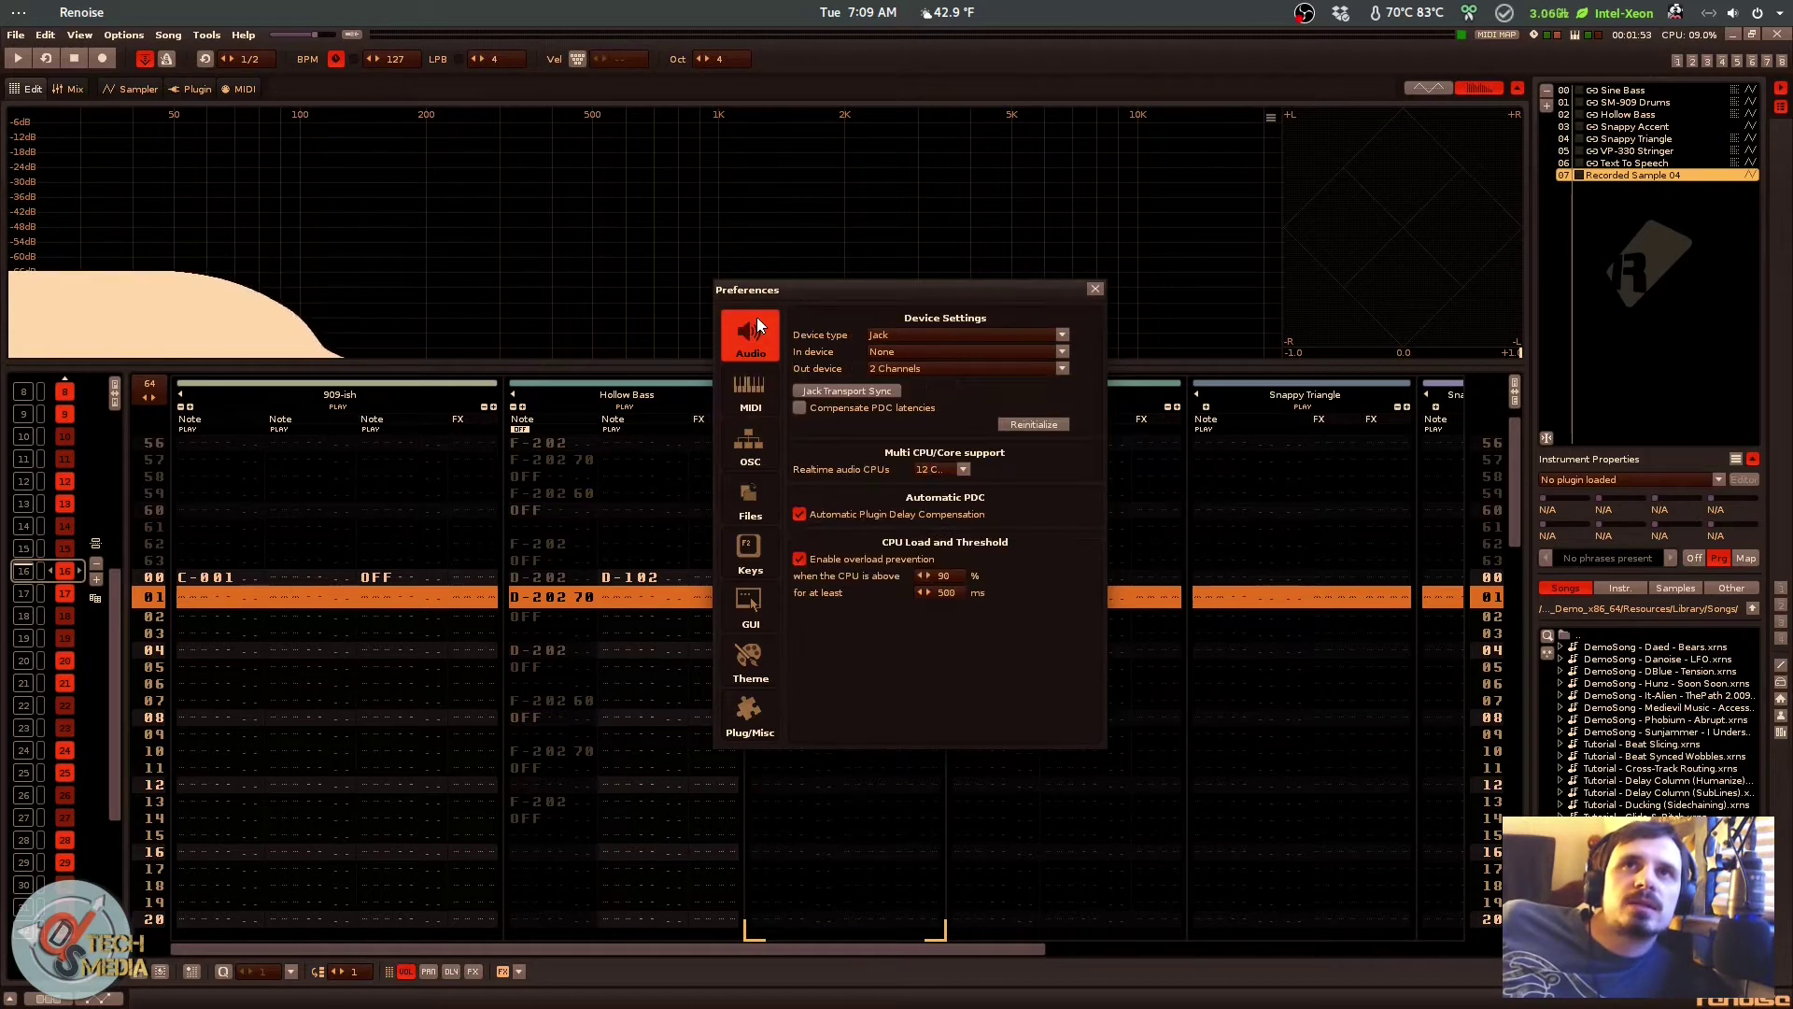
click(1030, 333)
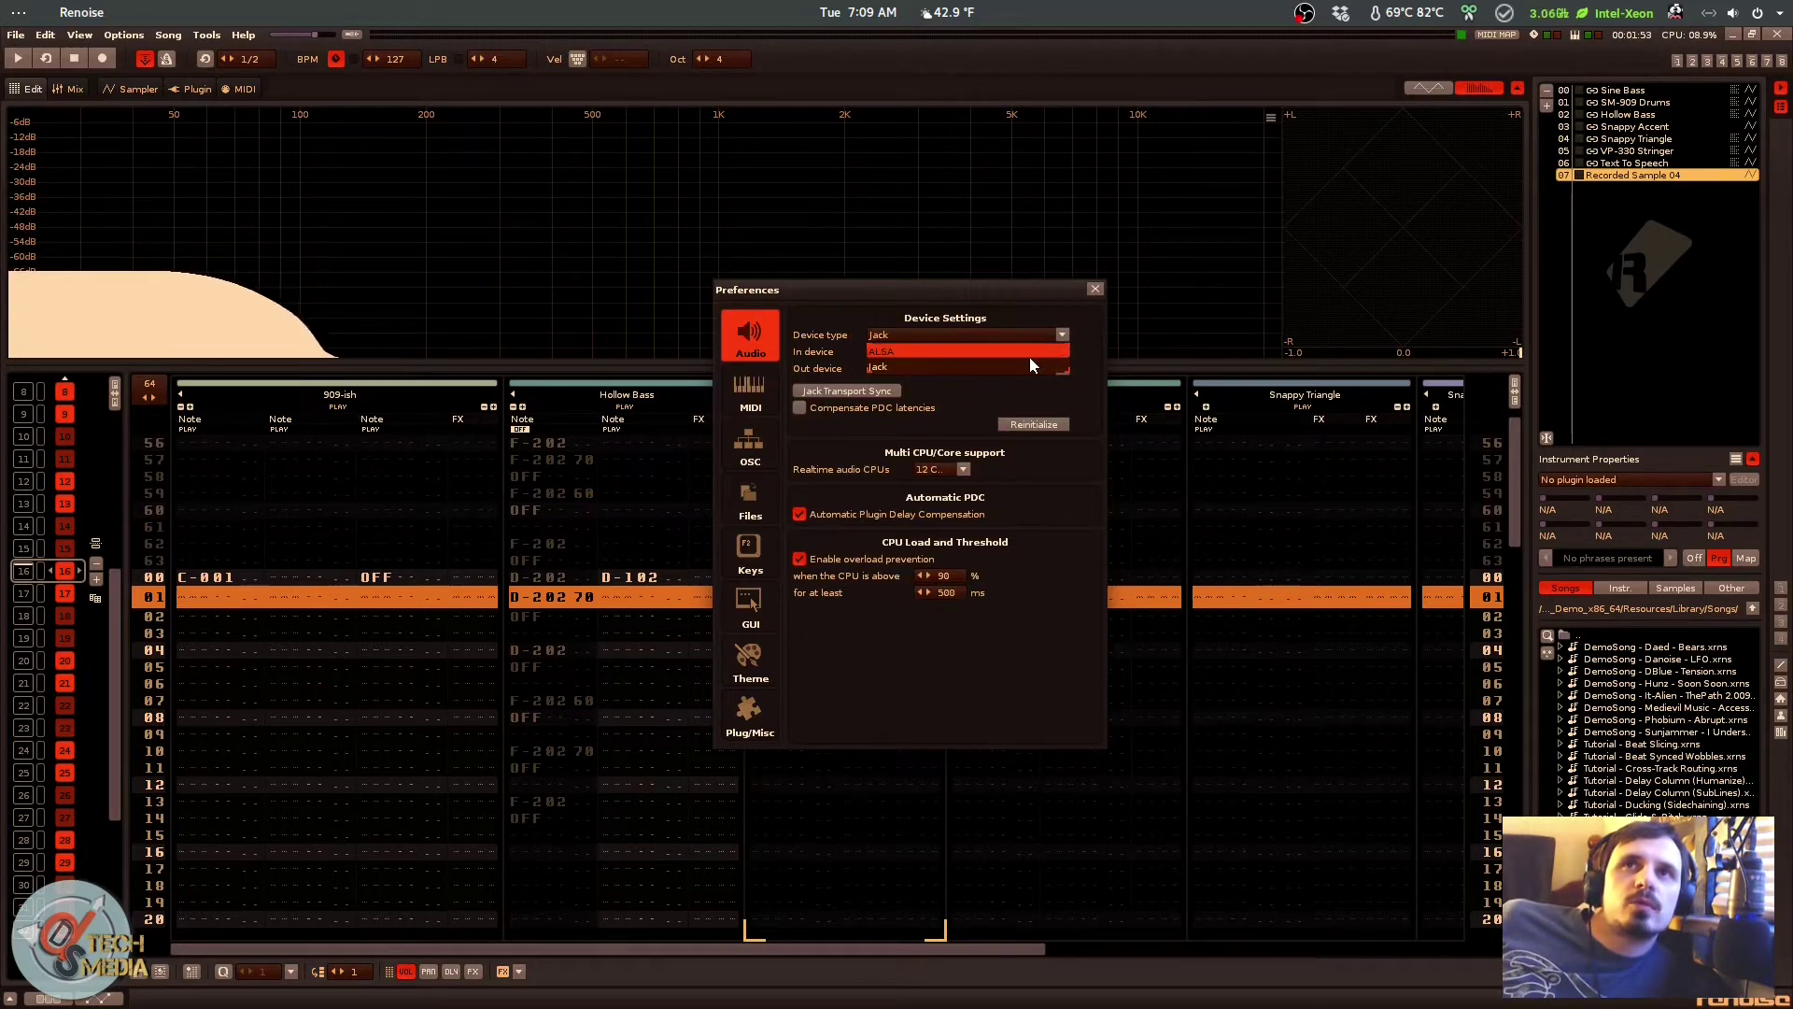
click(1078, 665)
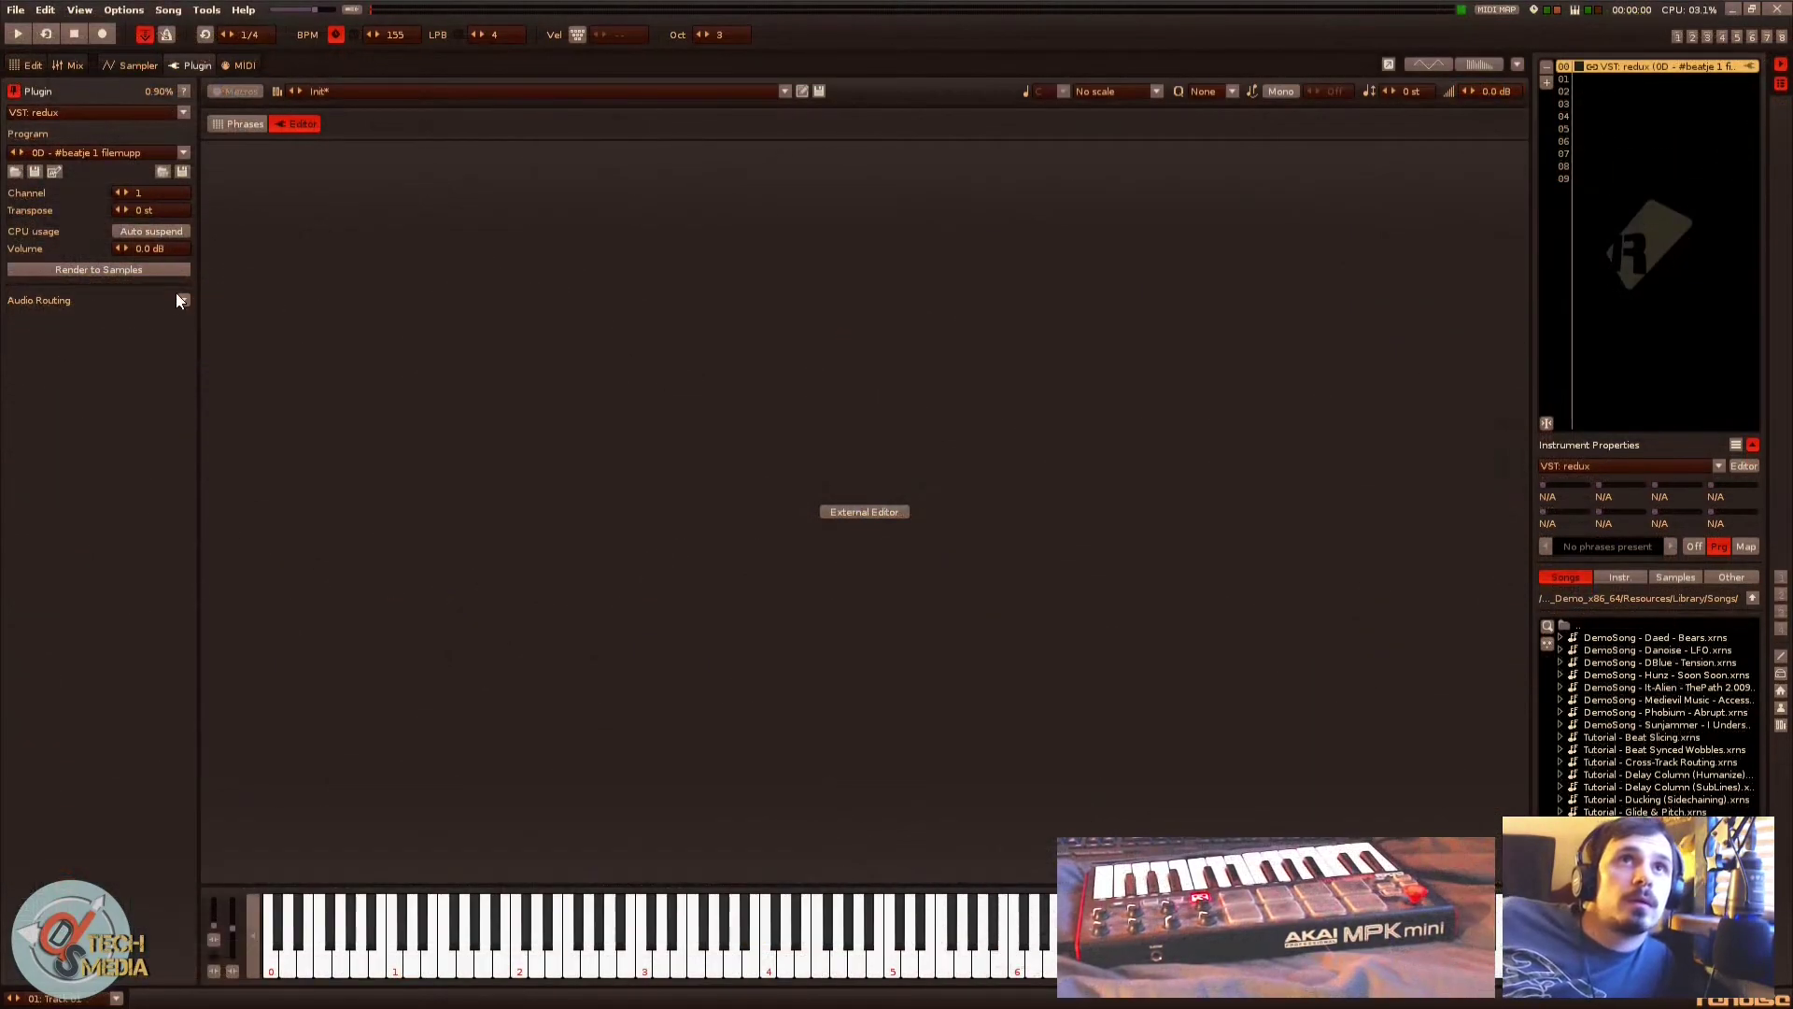
Step: Widen the redux plugin's settings area, view its Render to Samples options and close them without rendering
drag(175, 293, 226, 391)
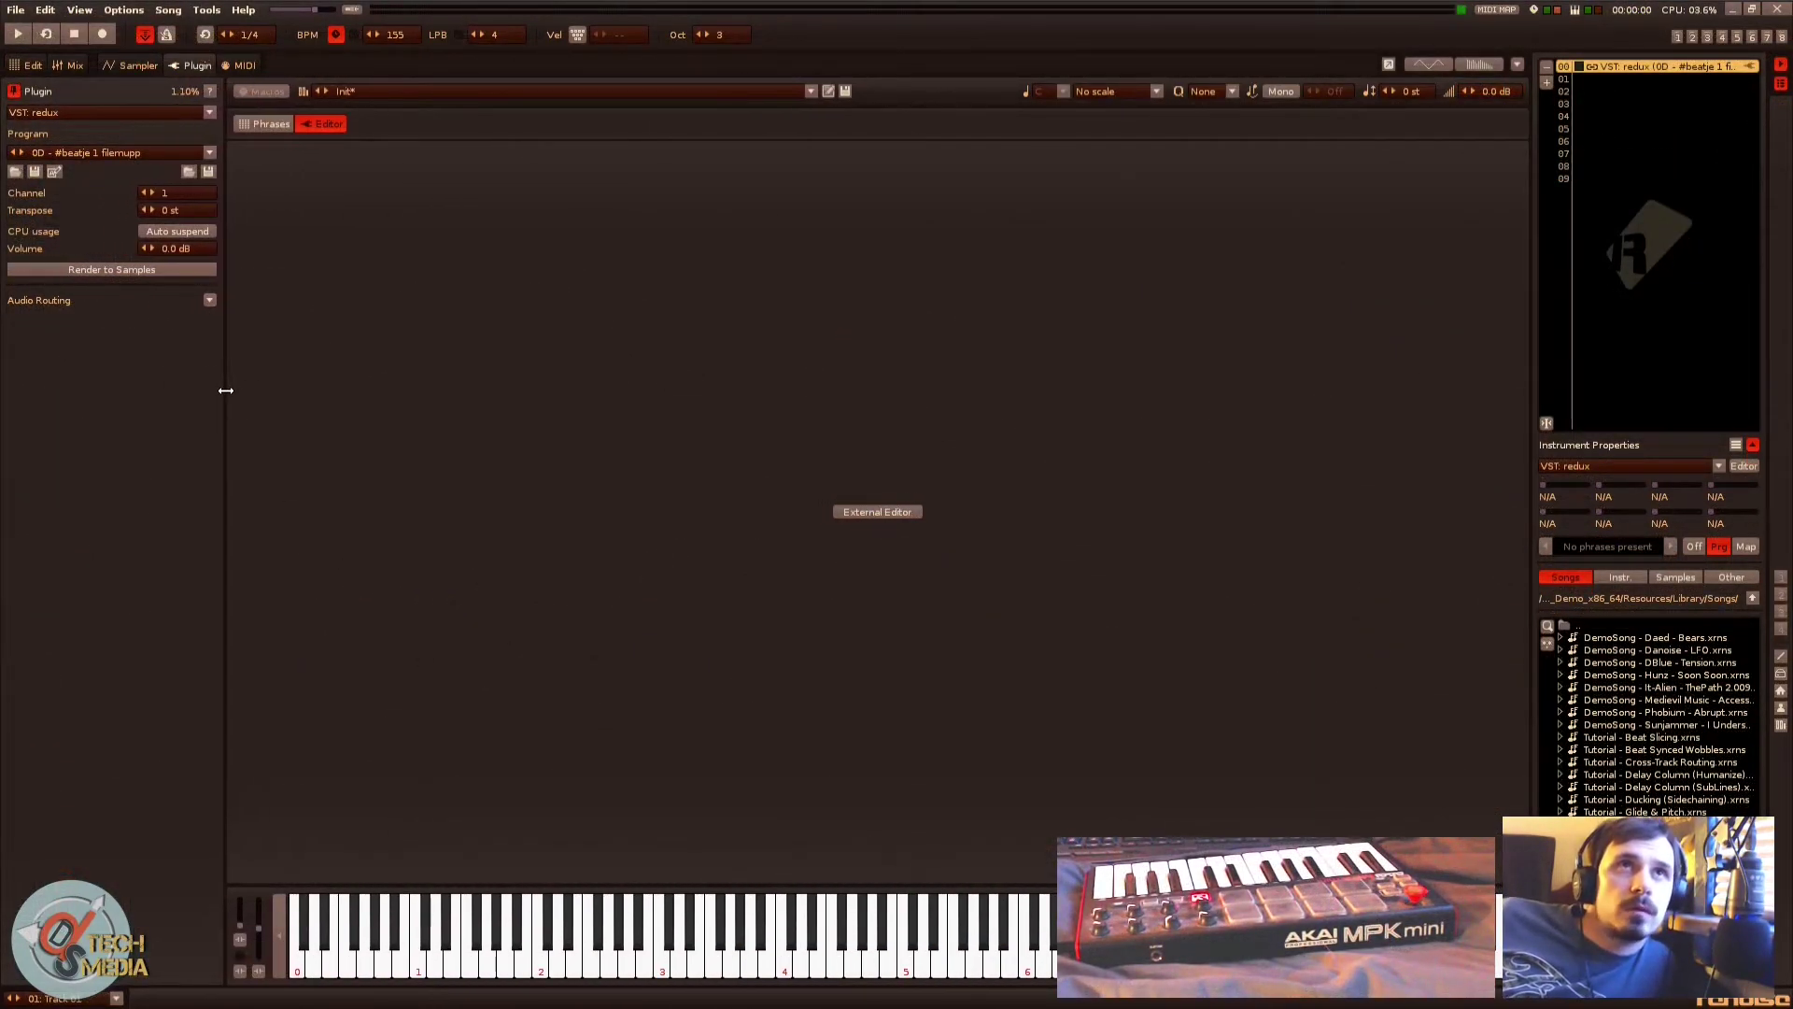
click(128, 271)
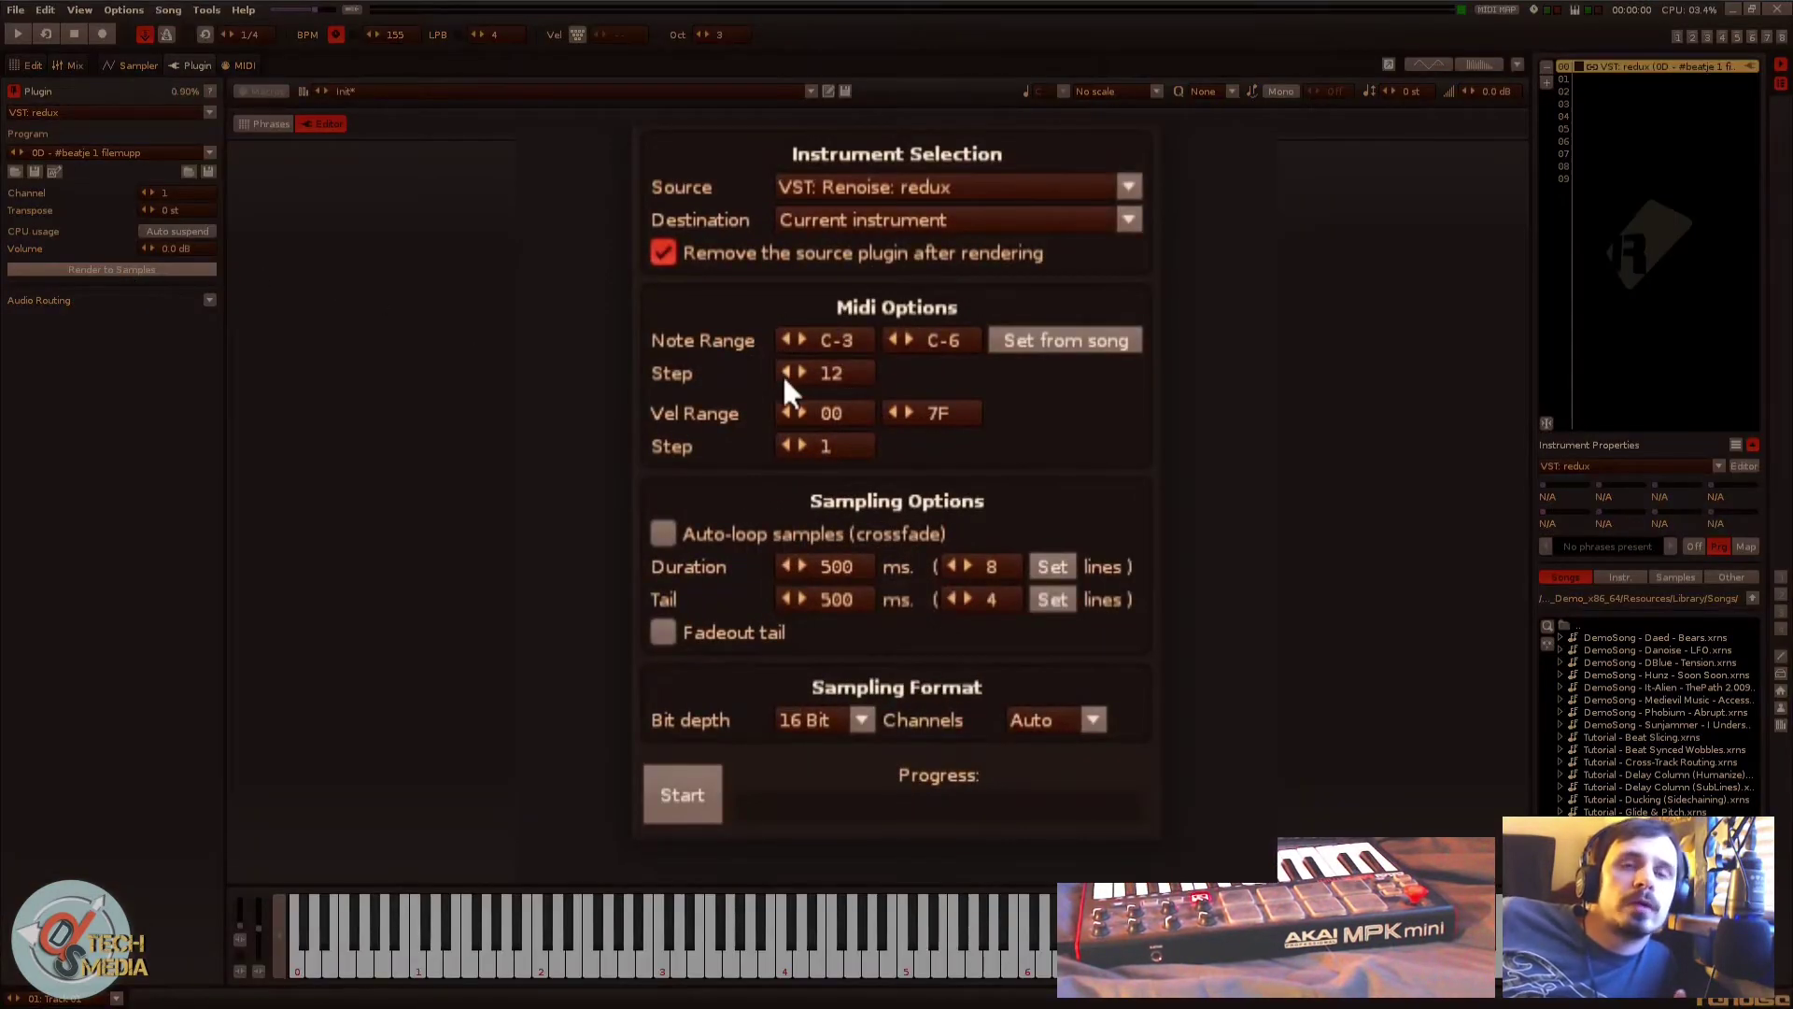
drag(830, 120, 789, 134)
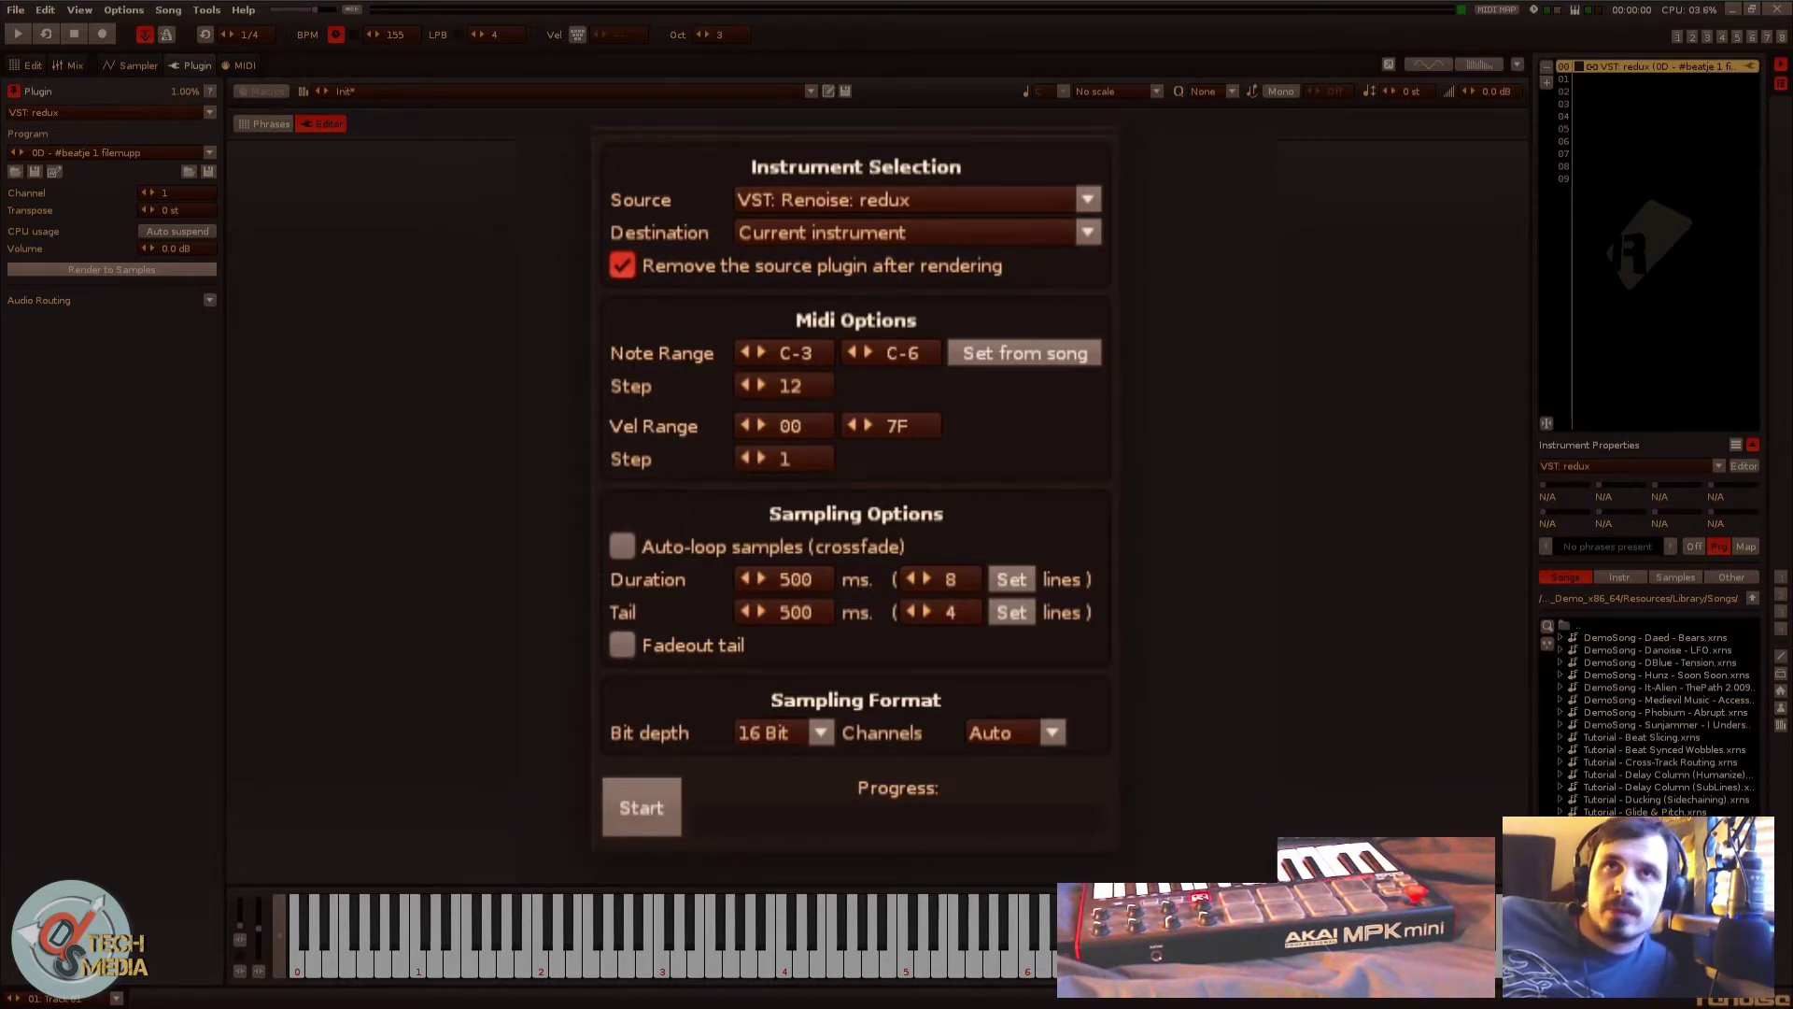
click(1083, 126)
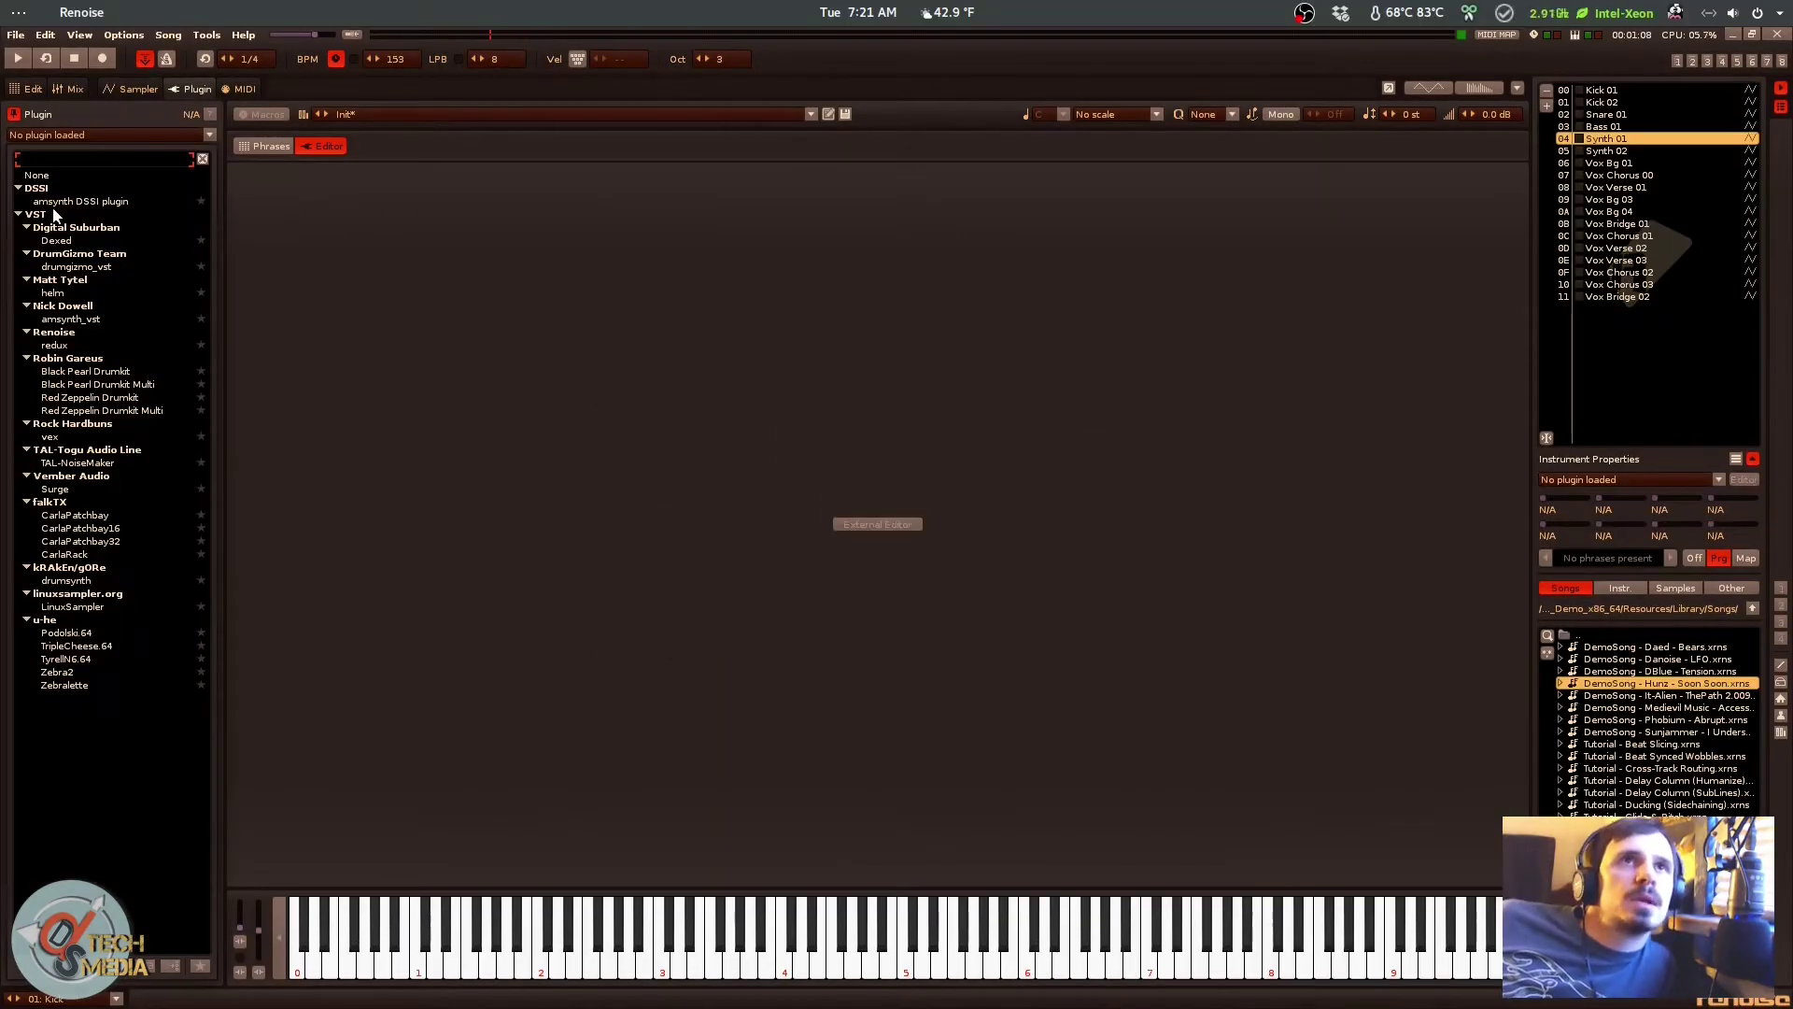
Step: Look through the available instrument plugins, from the amsynth DSSI plugin to the CarlaPatchbay variants
click(37, 201)
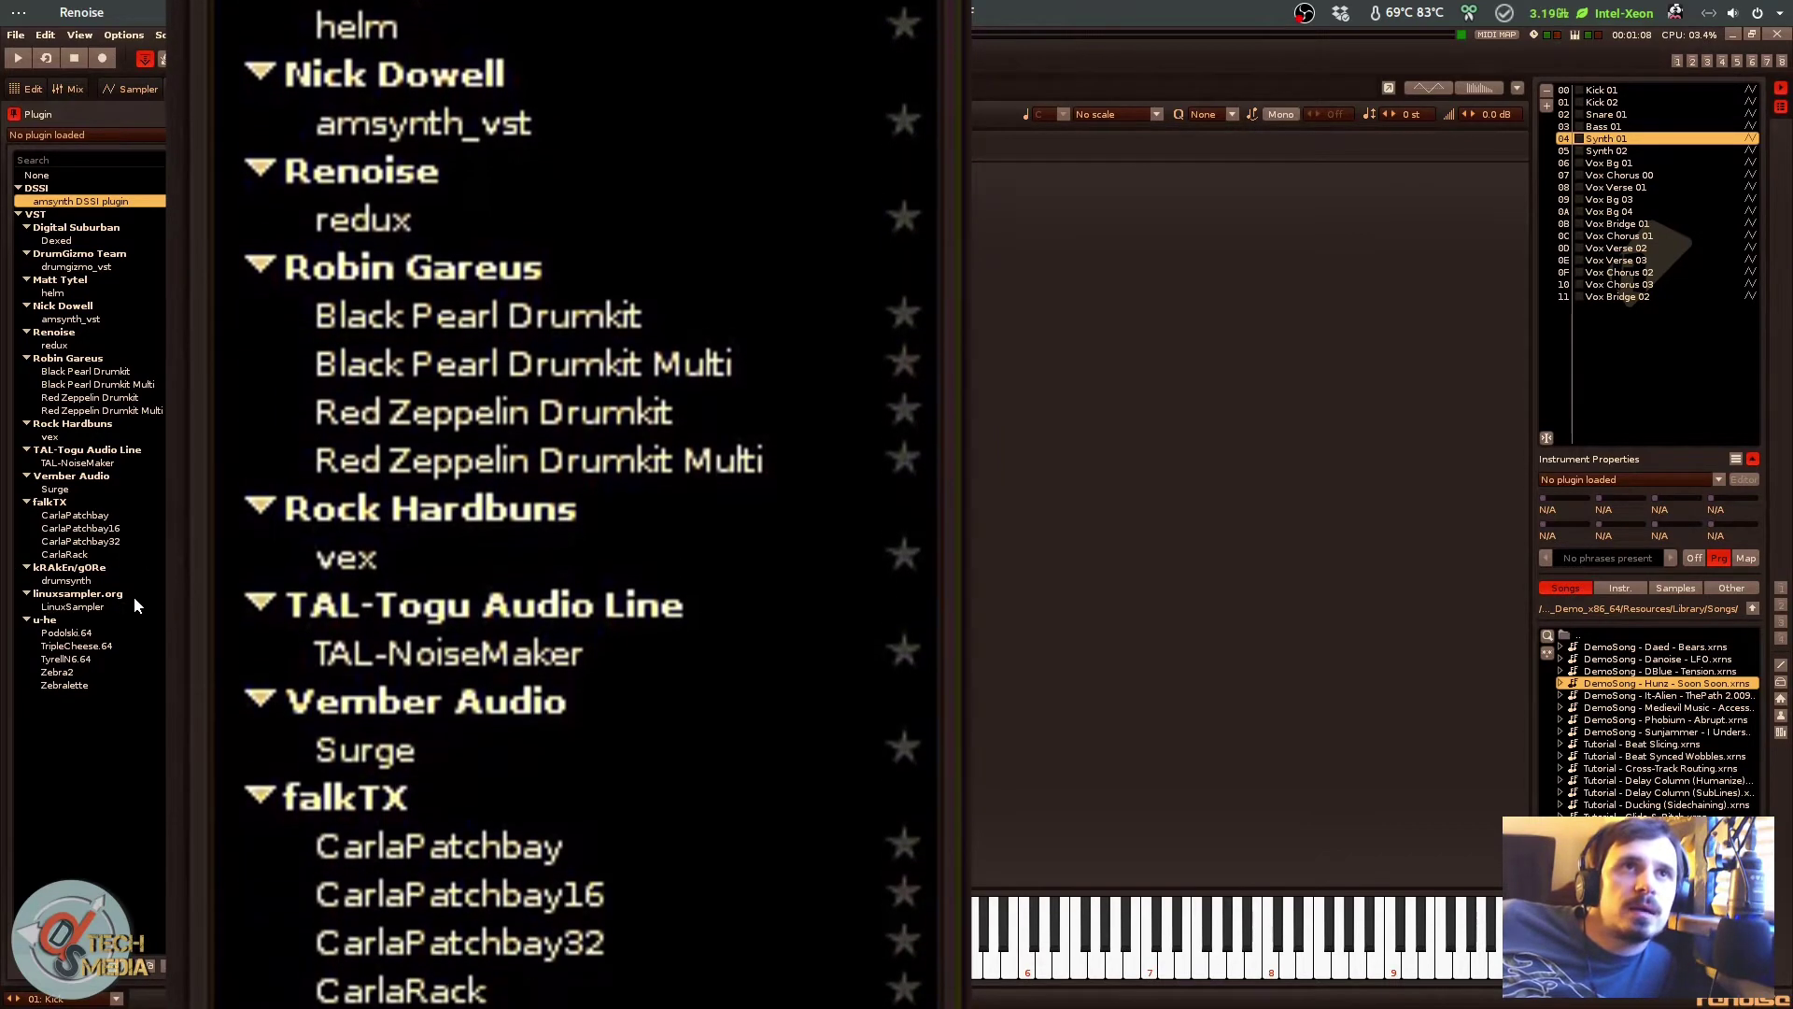
click(82, 515)
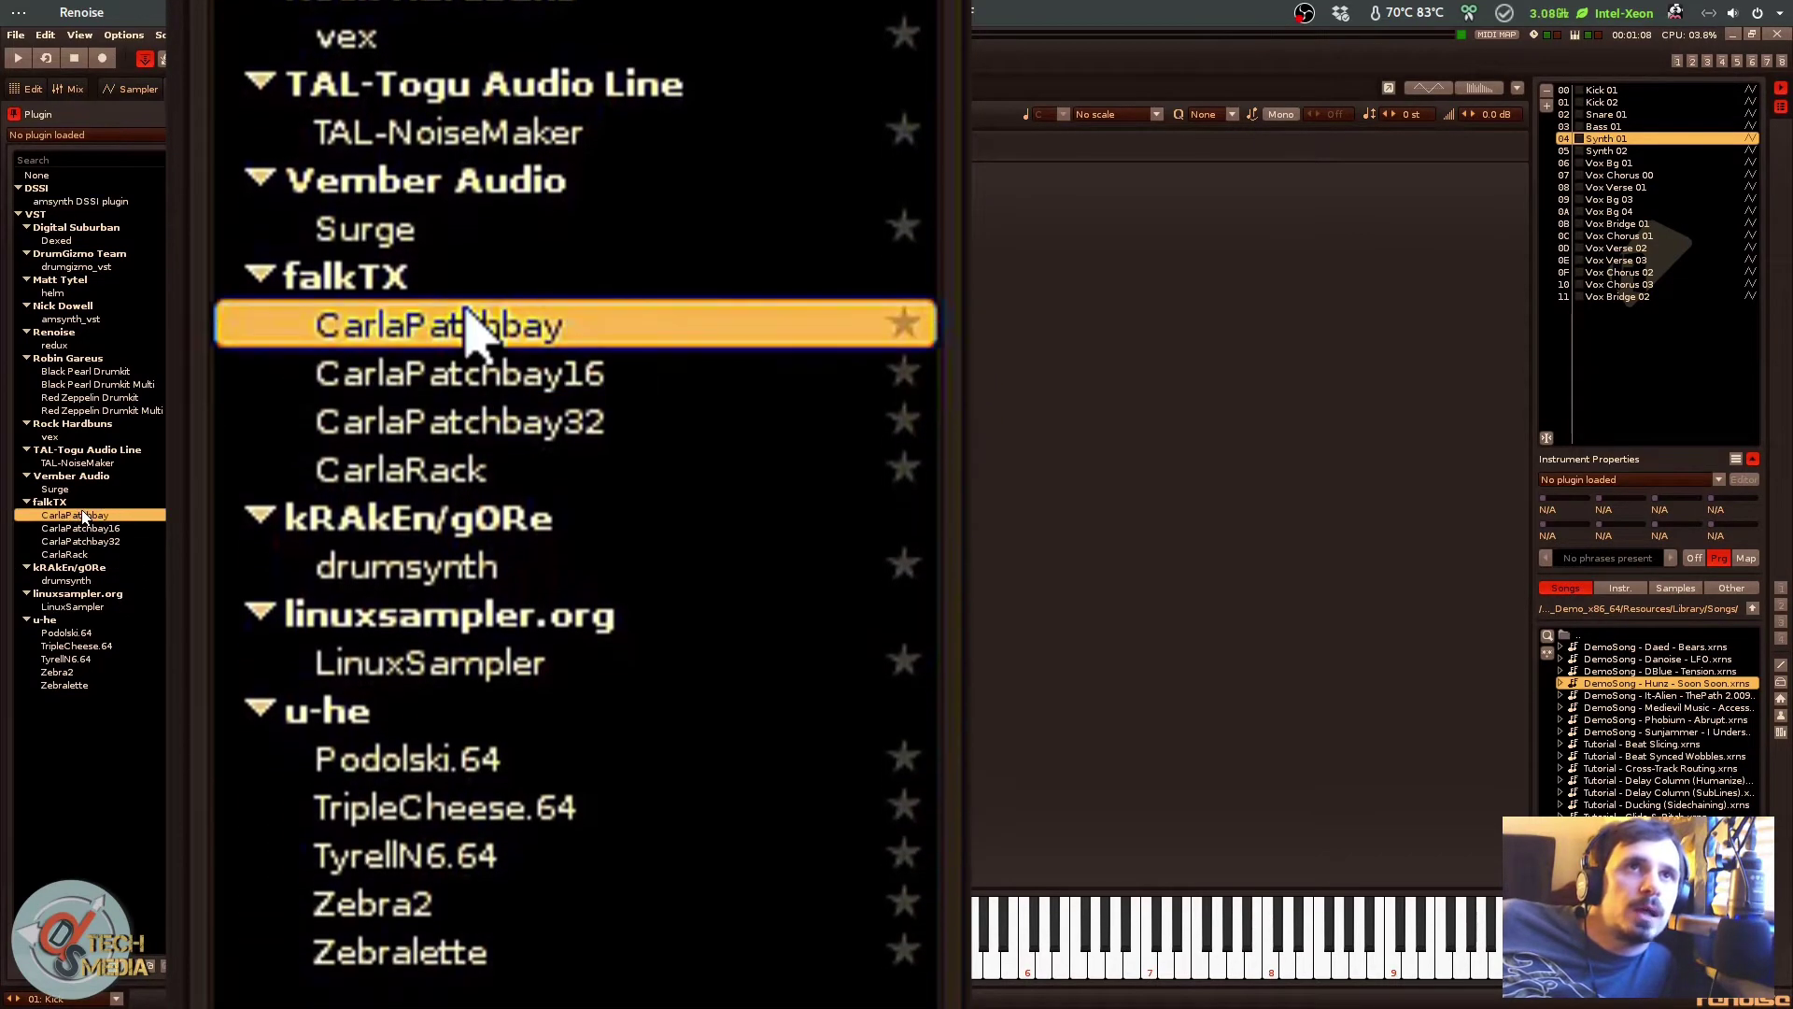
click(96, 541)
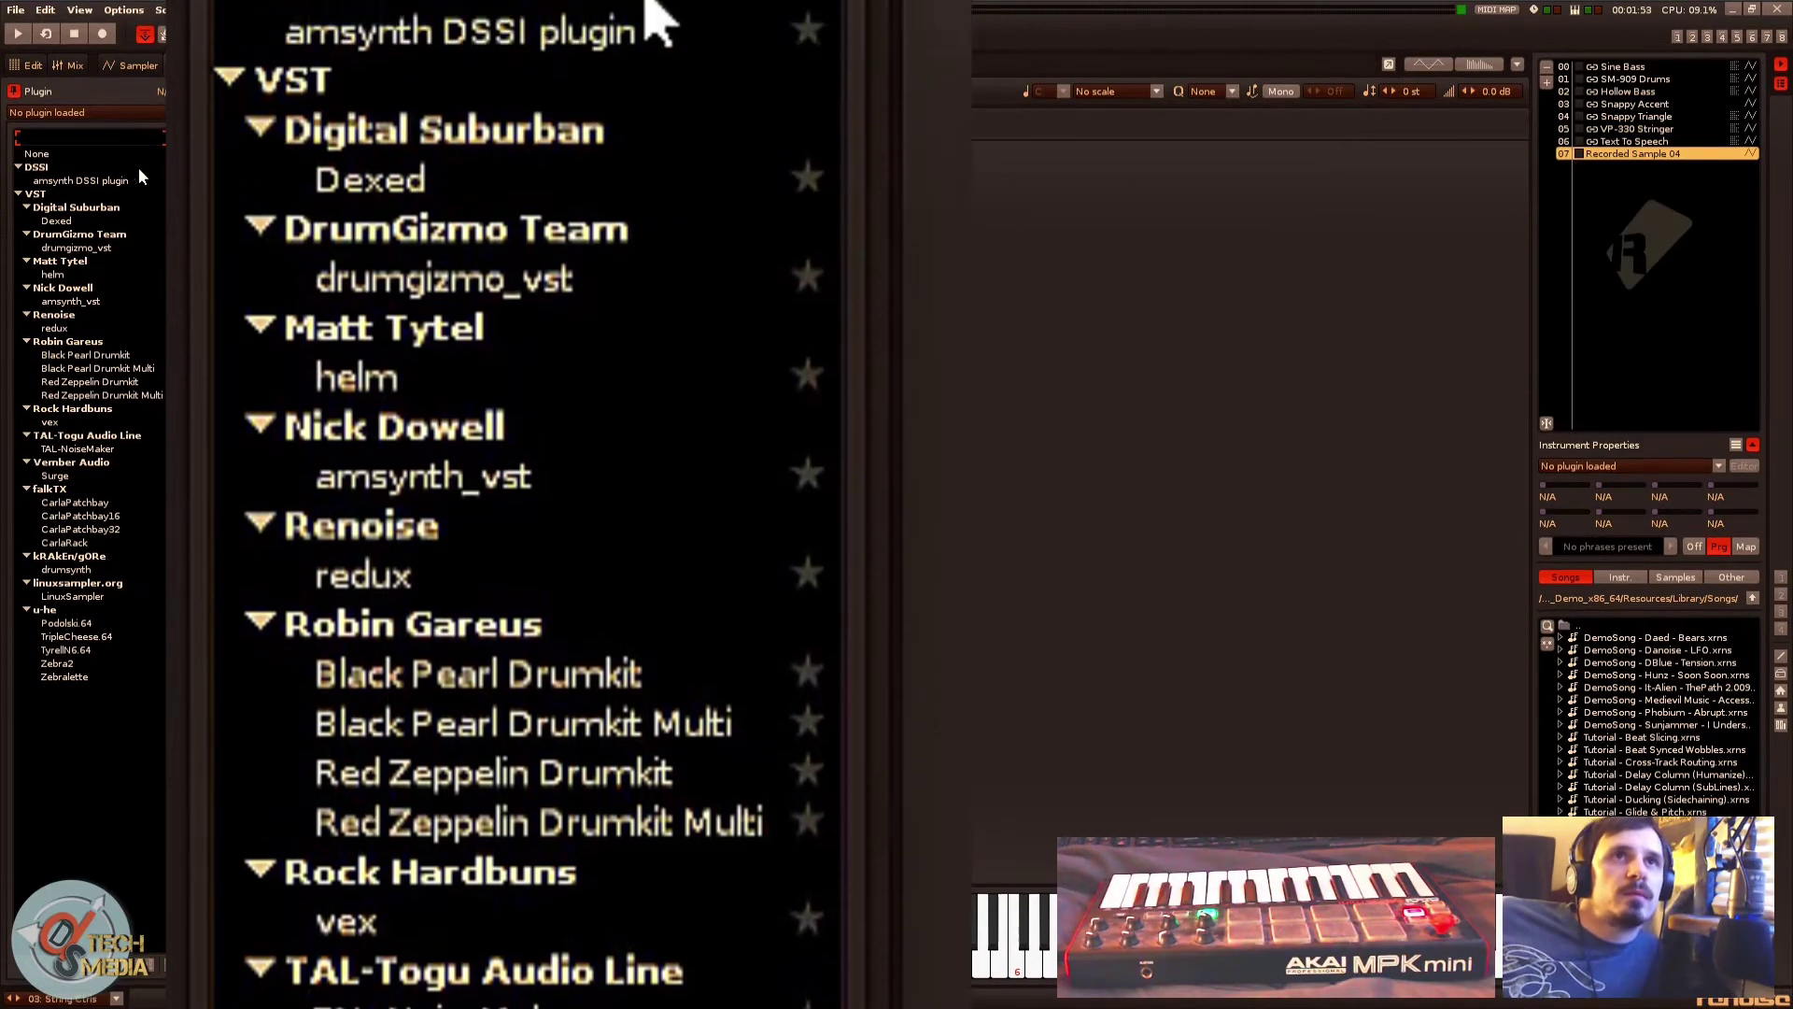
Step: Load the redux VST plugin as the instrument, reposition its window and expand its full editor
click(88, 328)
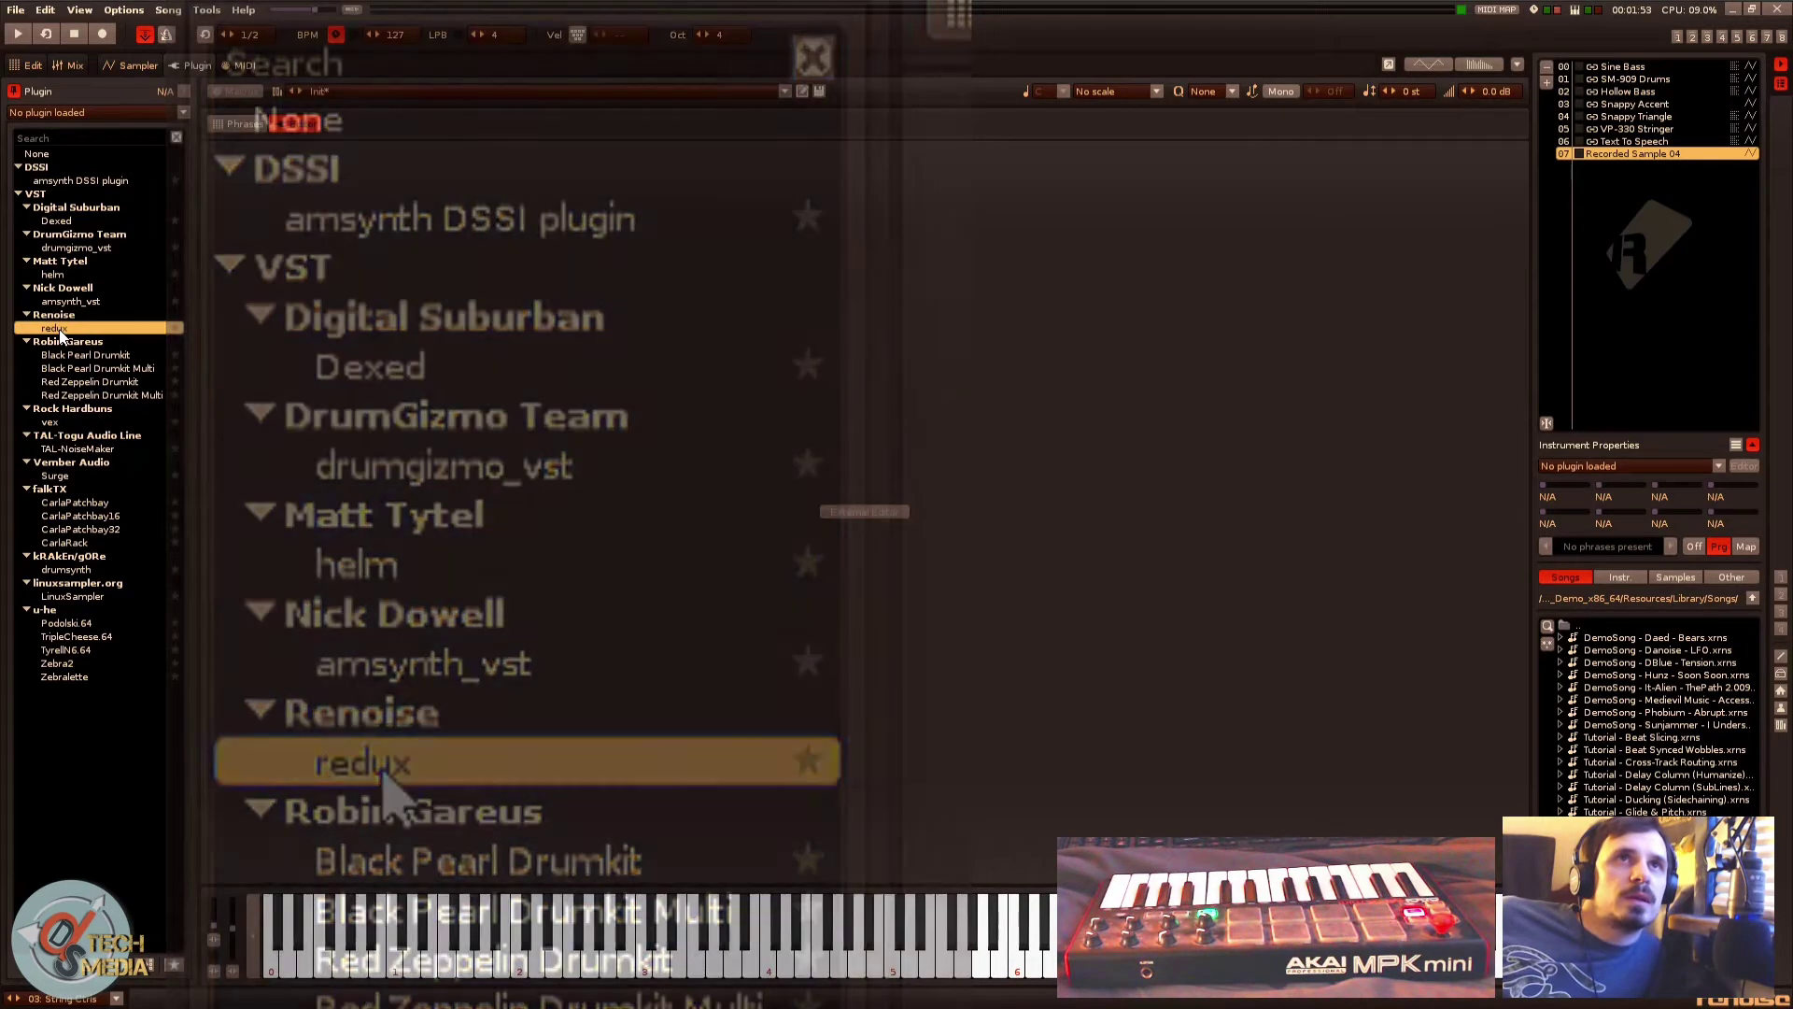
double_click(56, 328)
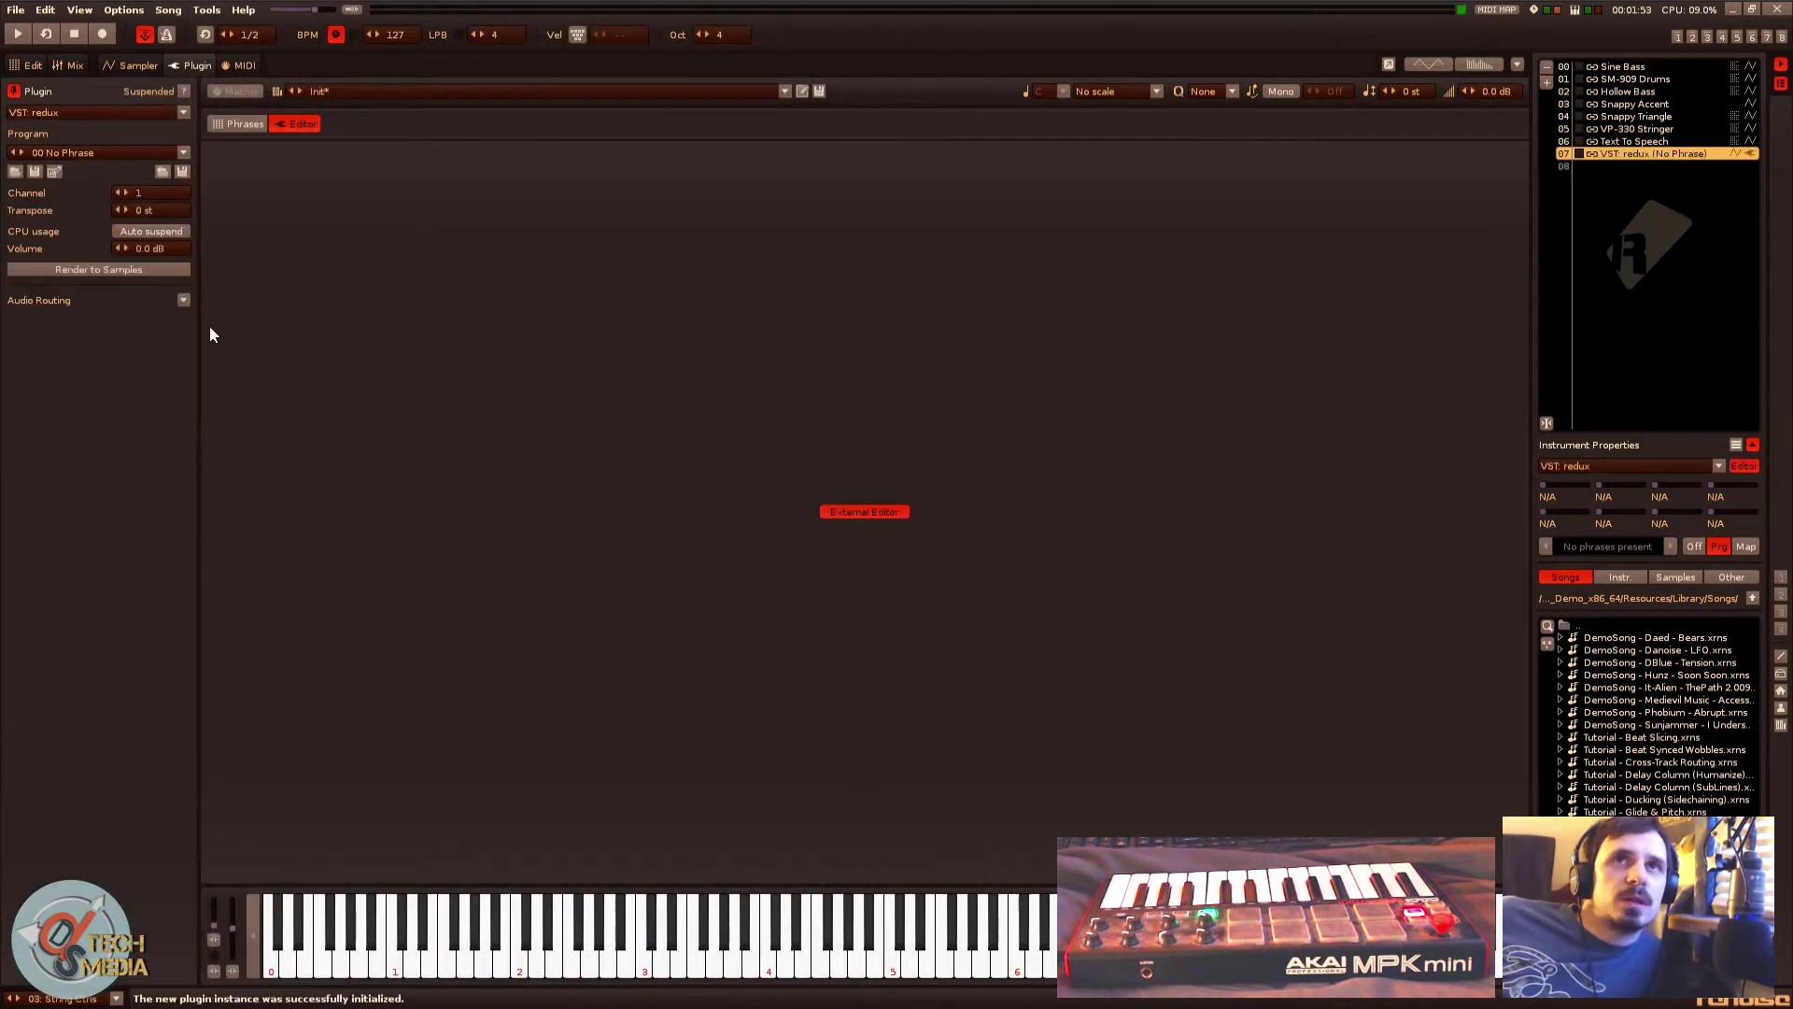
drag(543, 172, 540, 458)
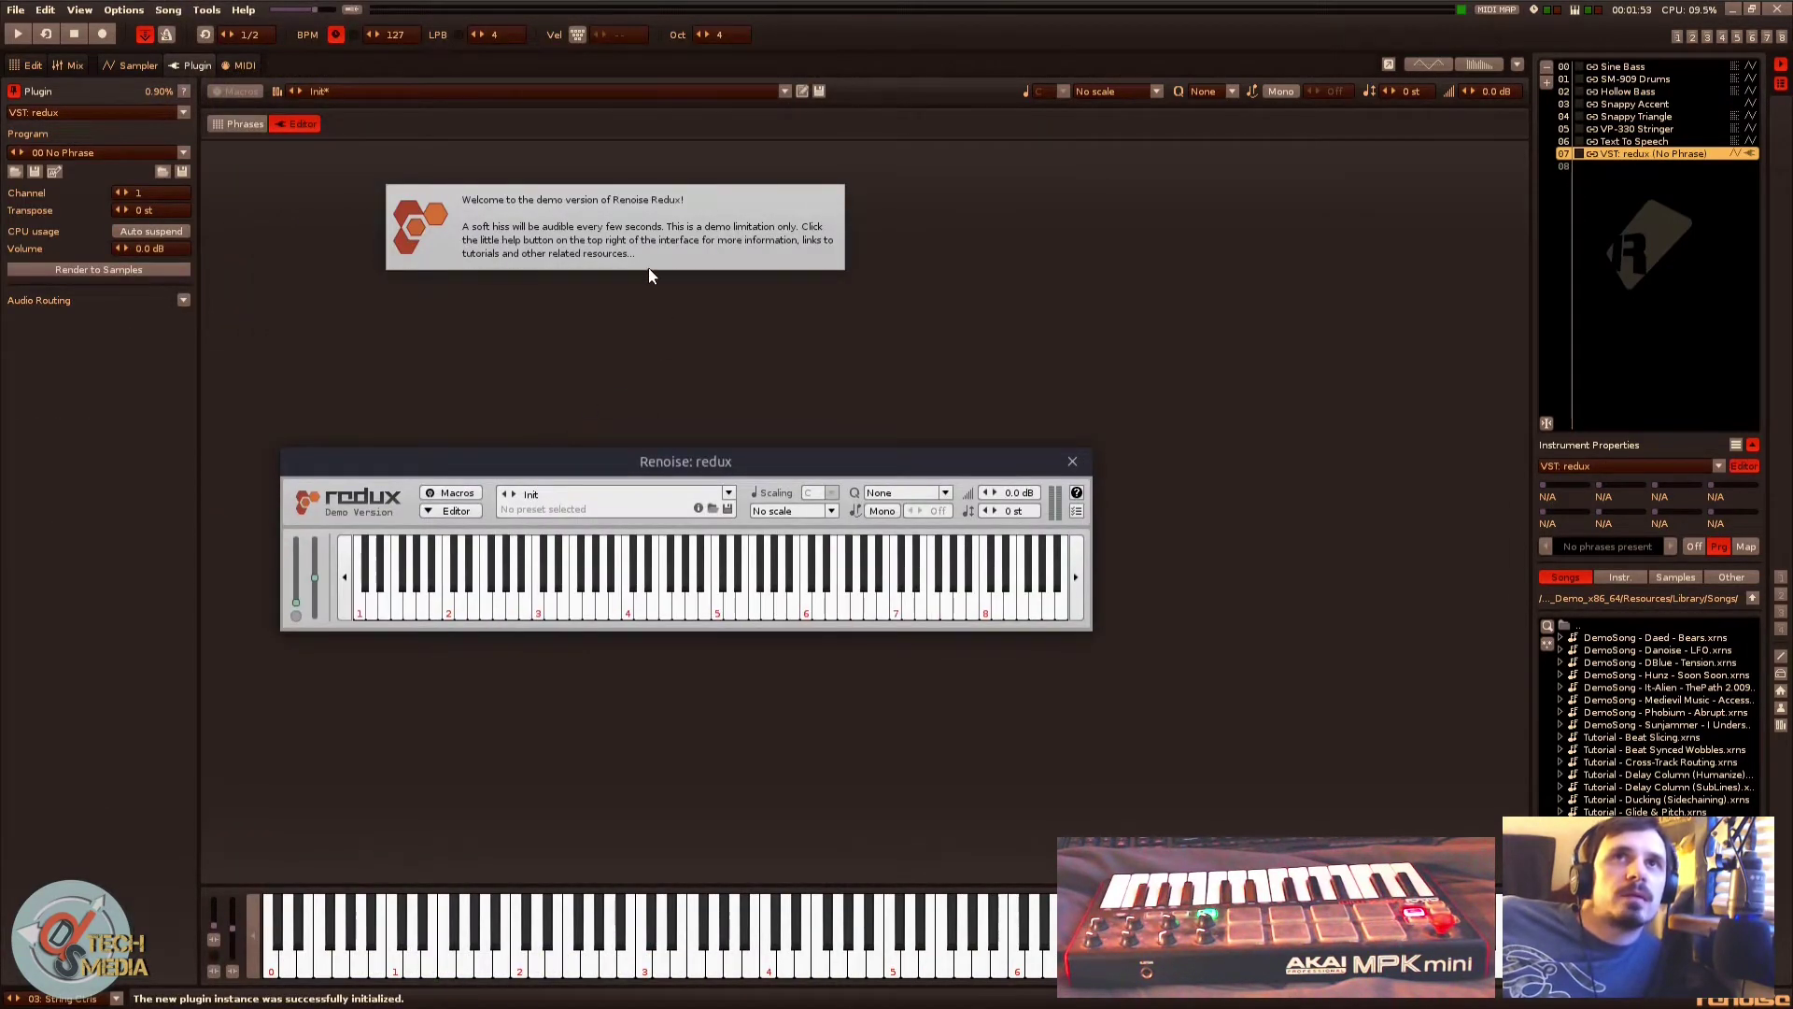
drag(706, 454, 825, 380)
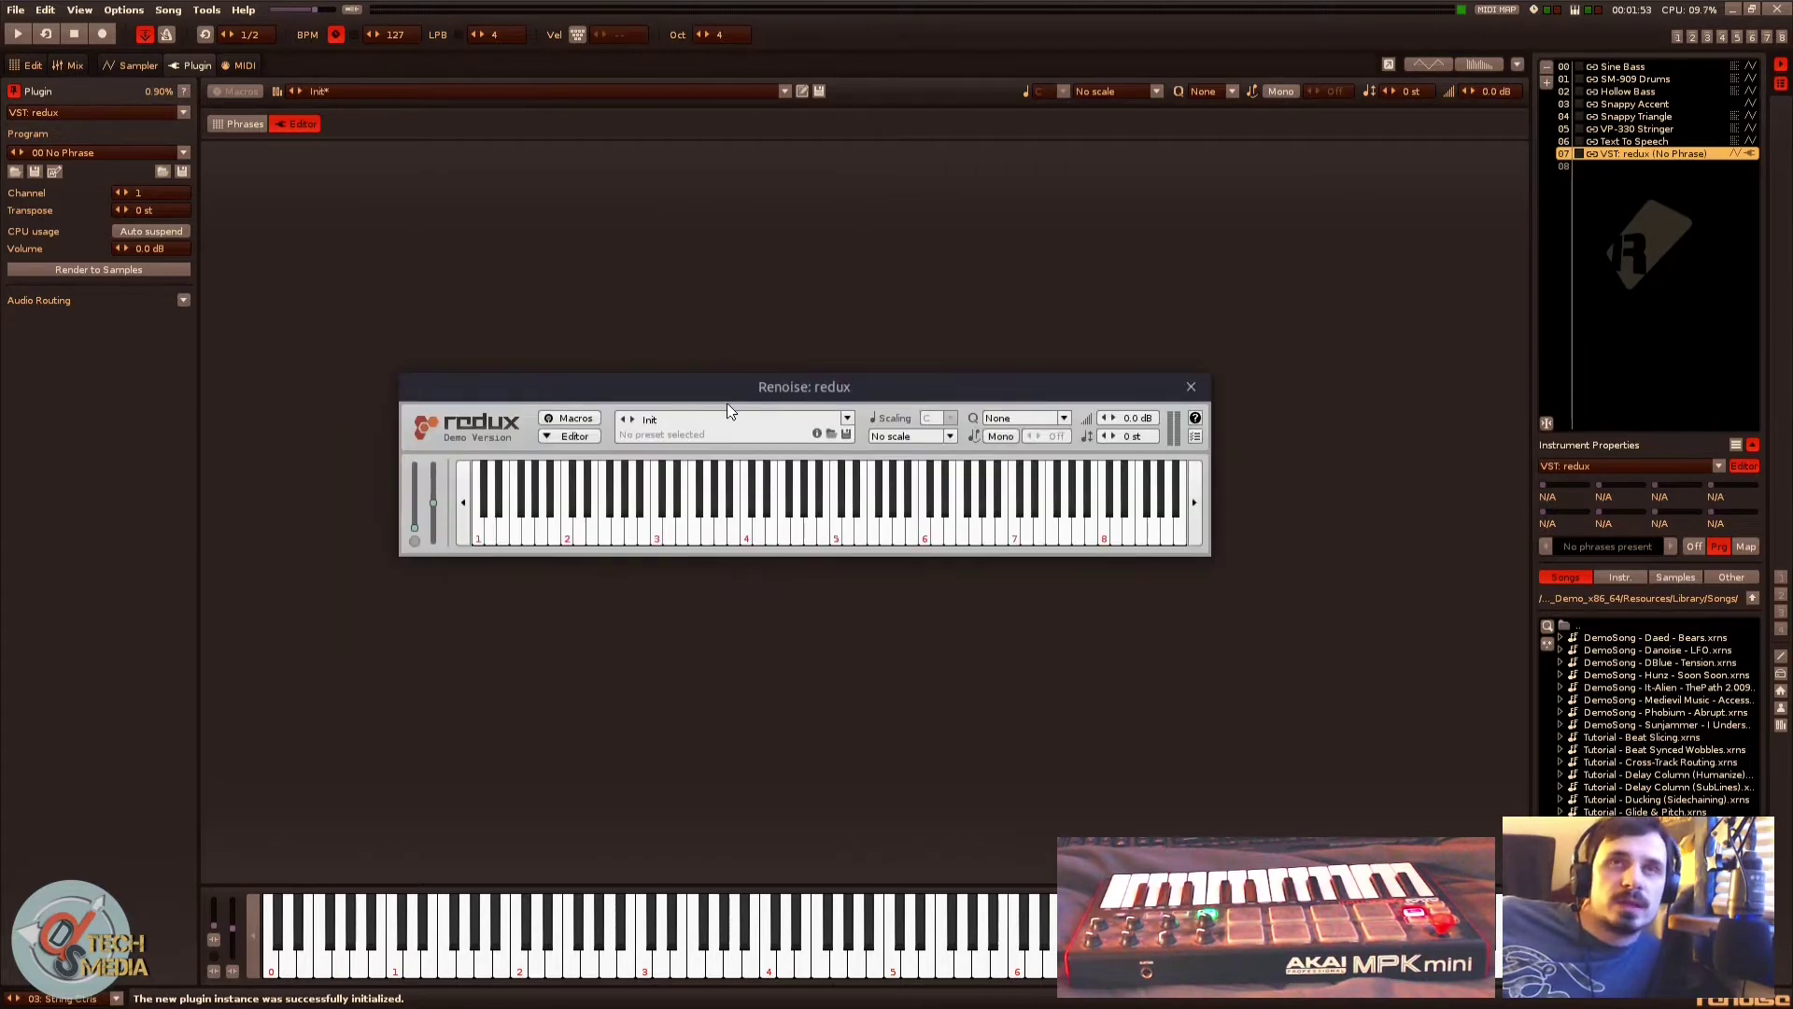
click(575, 436)
Step: Audition redux's bundled Bass presets (CV) DXBass JanusVoice, (DN) Crunchy Saw and (RJ) Poliblitterred
mouse_move(597, 172)
mouse_down()
mouse_move(630, 205)
mouse_move(599, 200)
mouse_move(619, 193)
mouse_up()
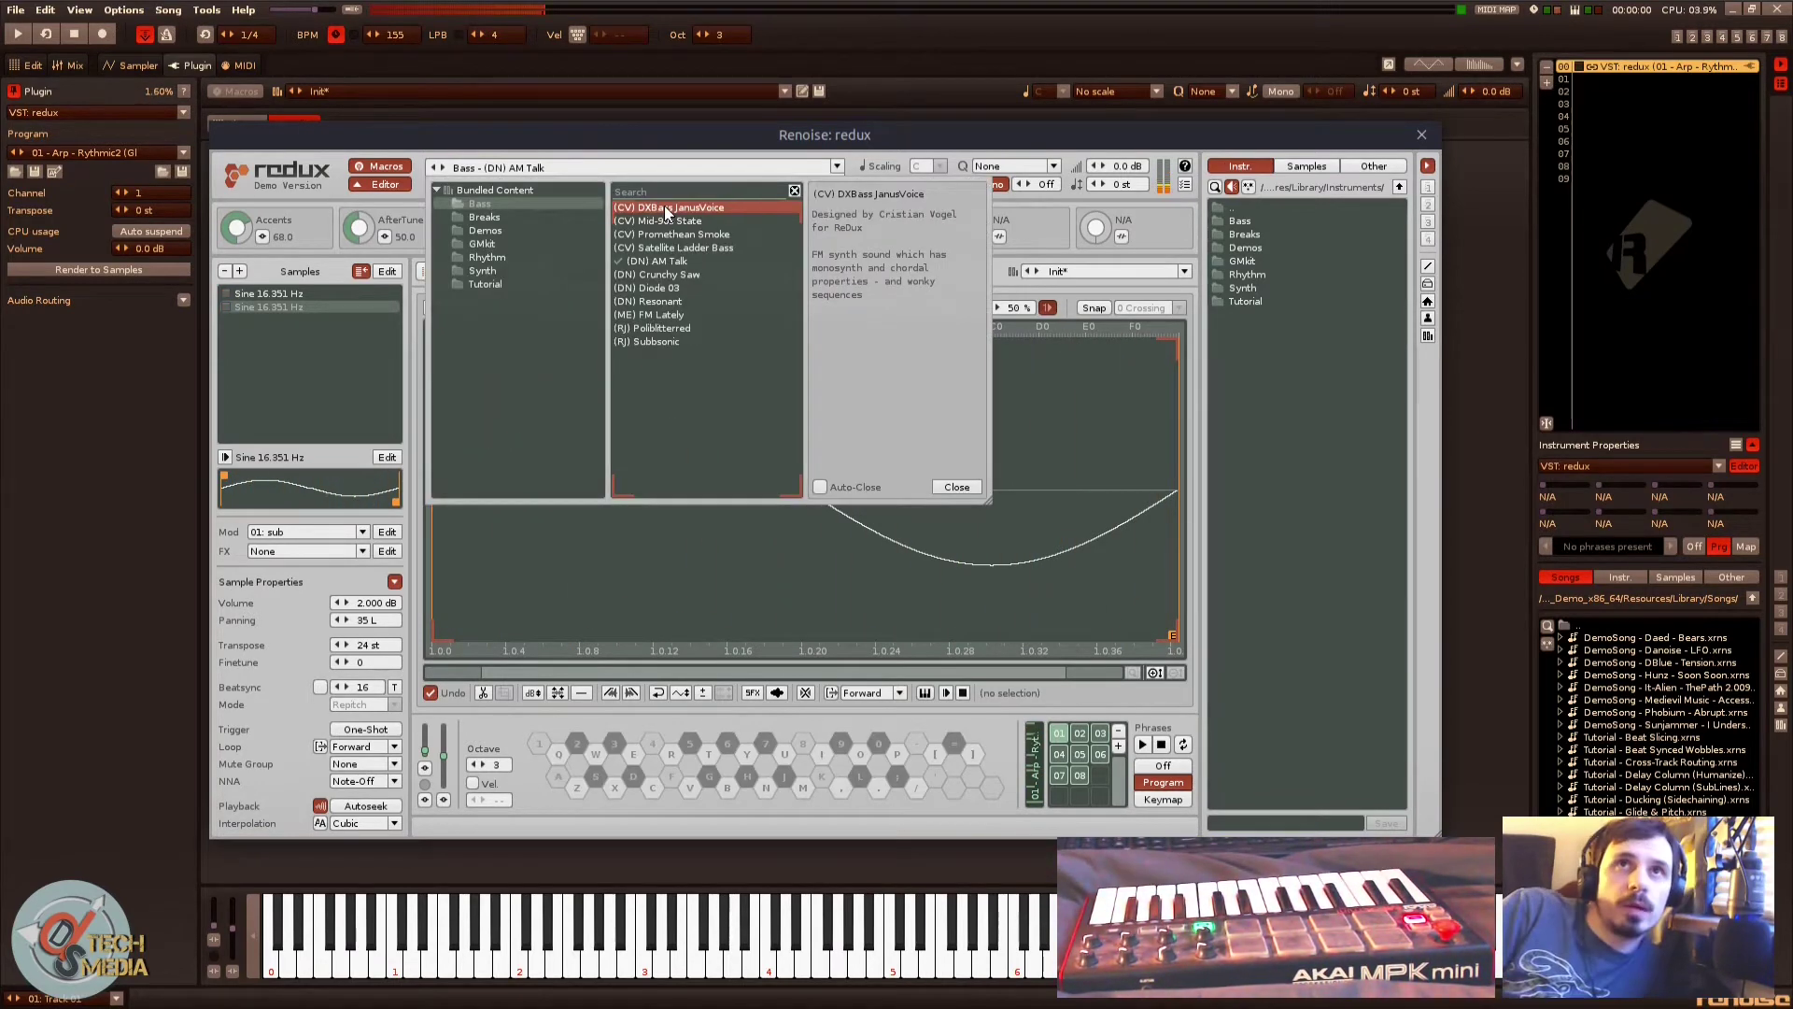
double_click(666, 210)
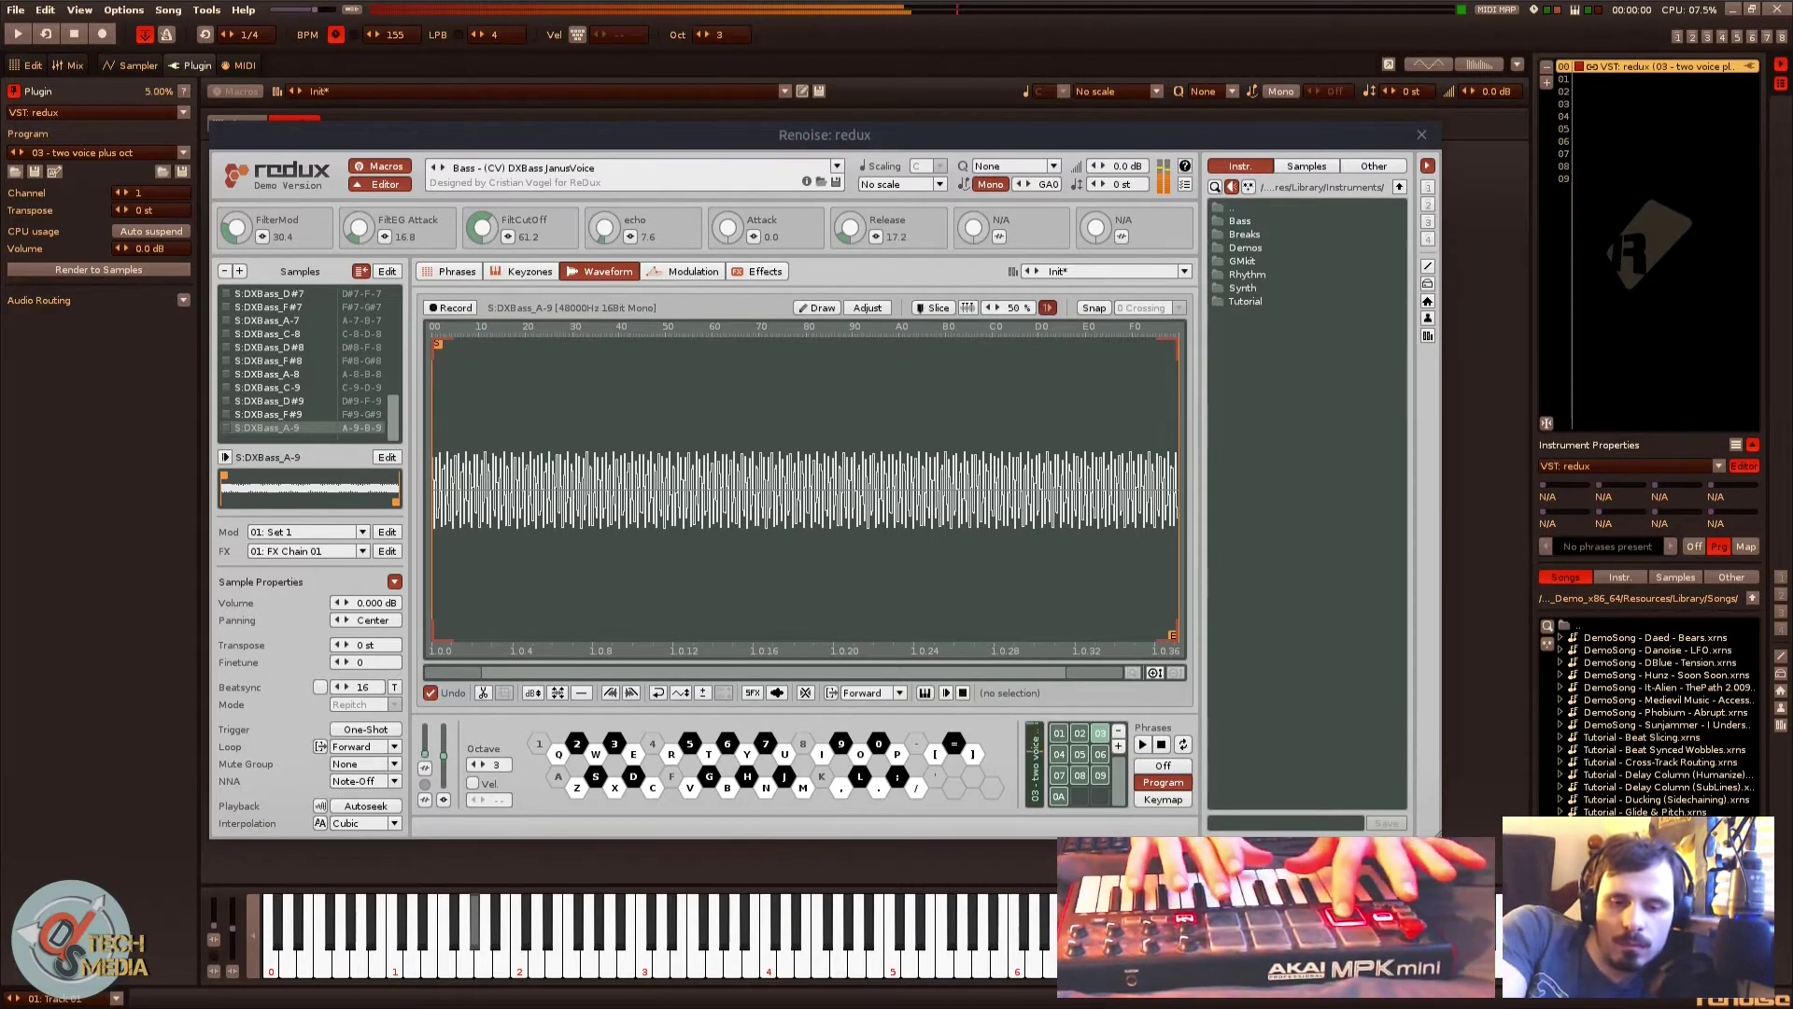
key(super)
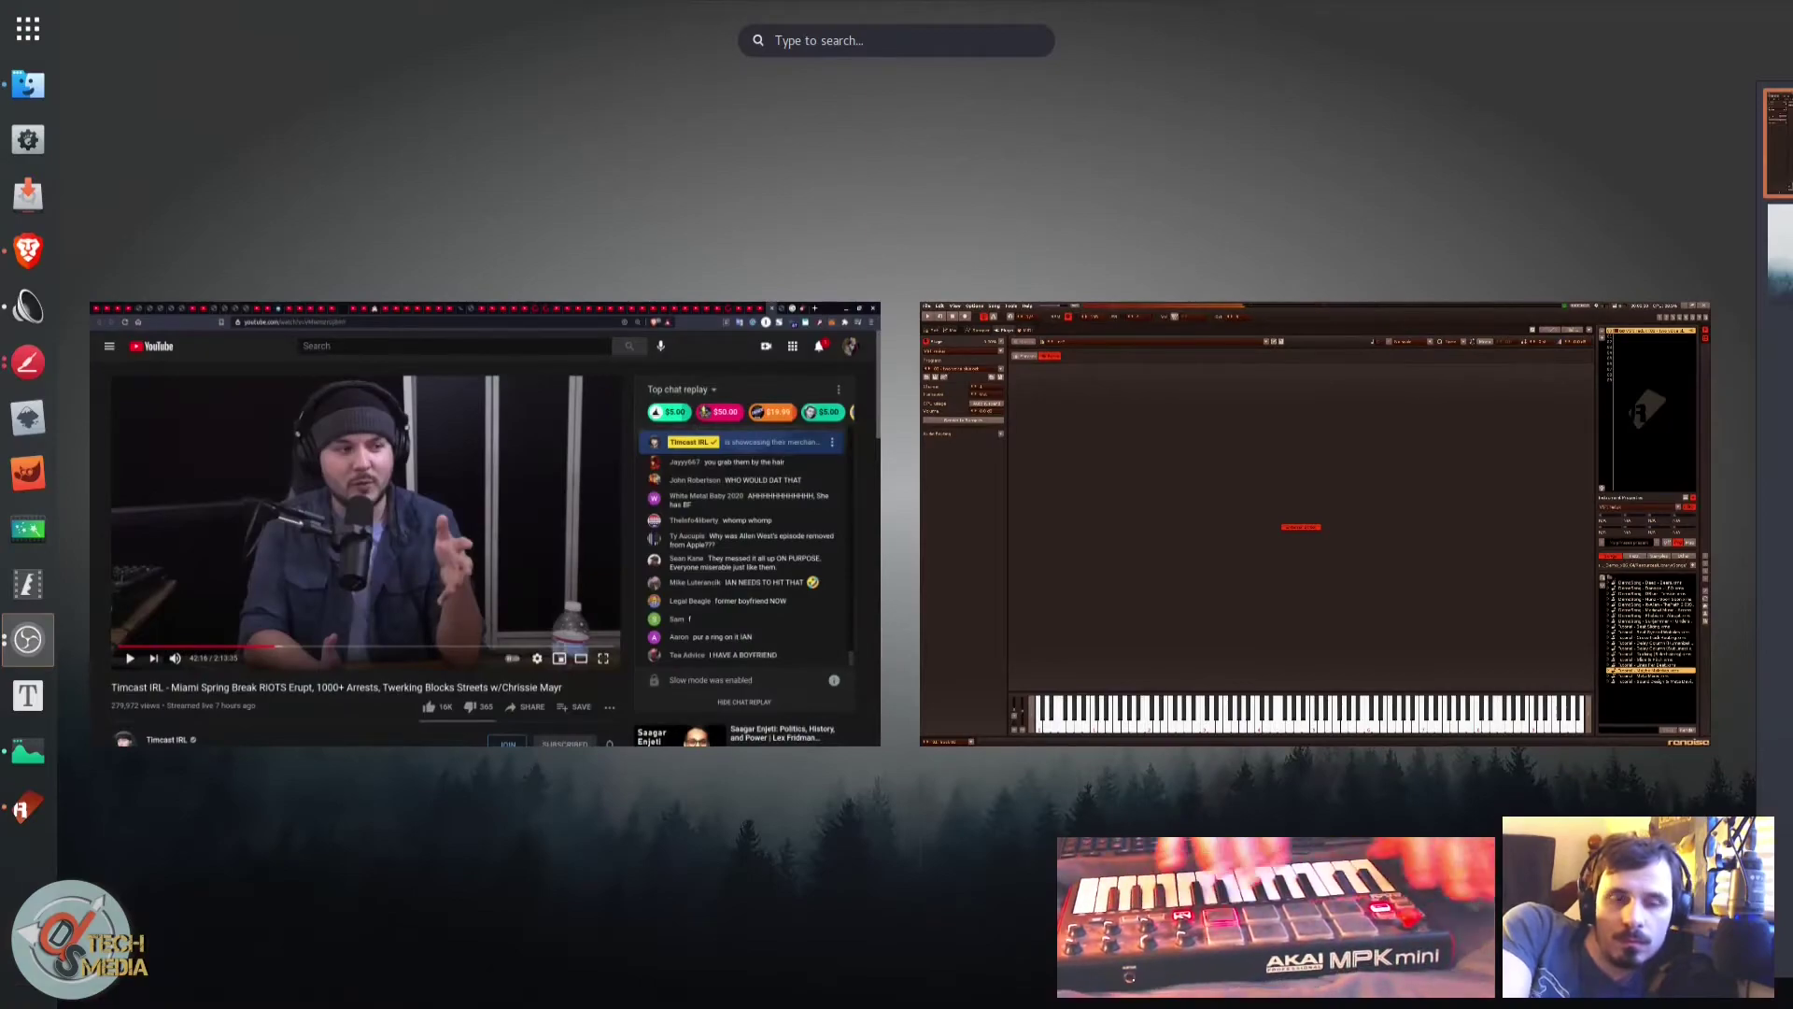
key(super)
click(692, 274)
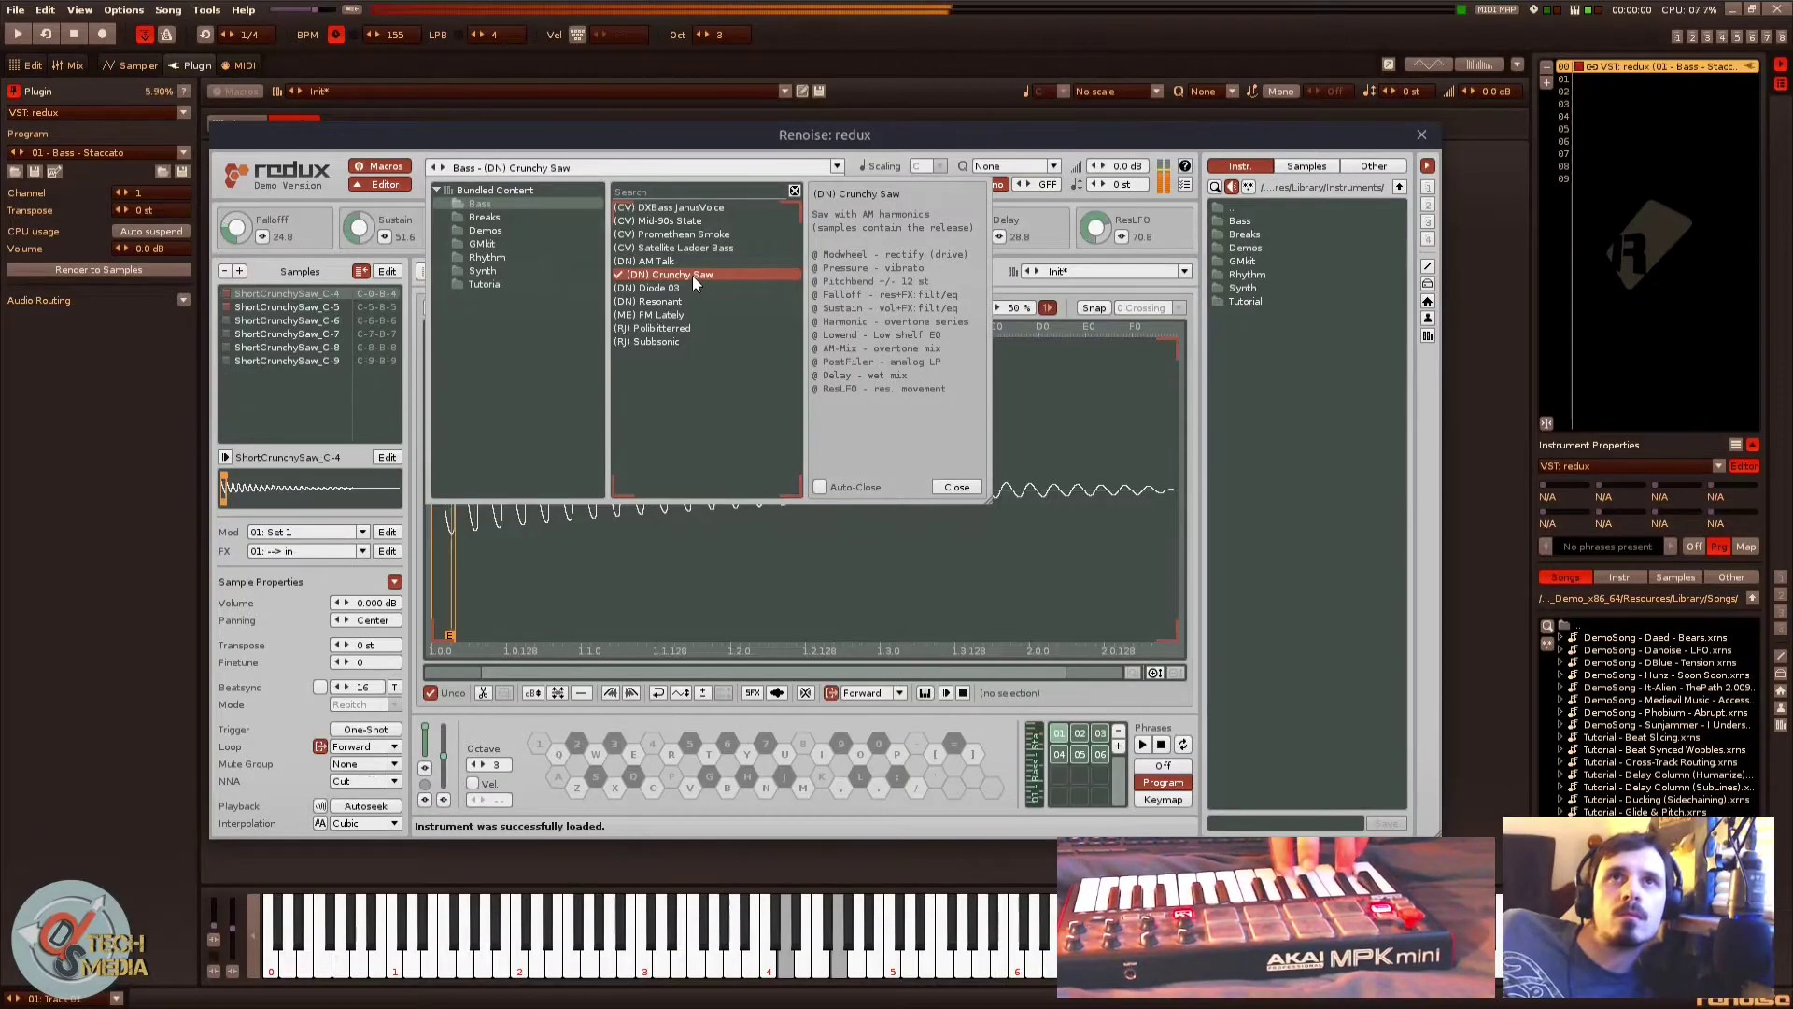
click(670, 326)
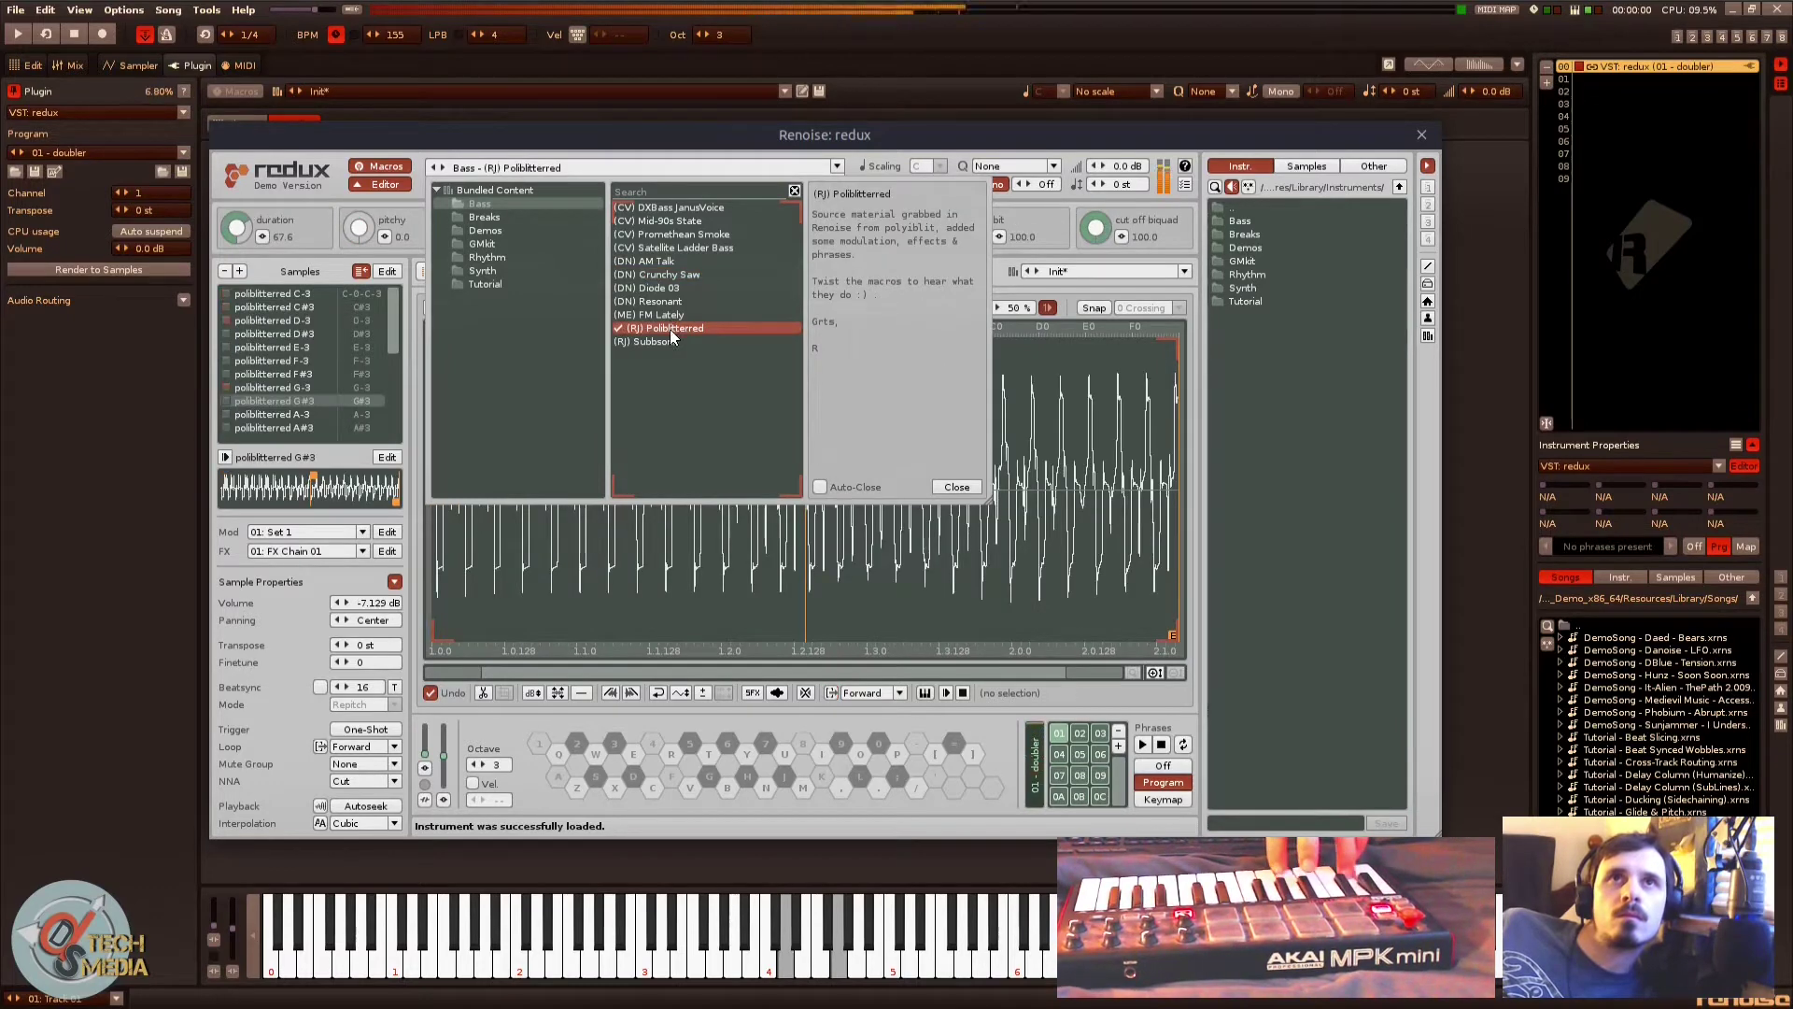
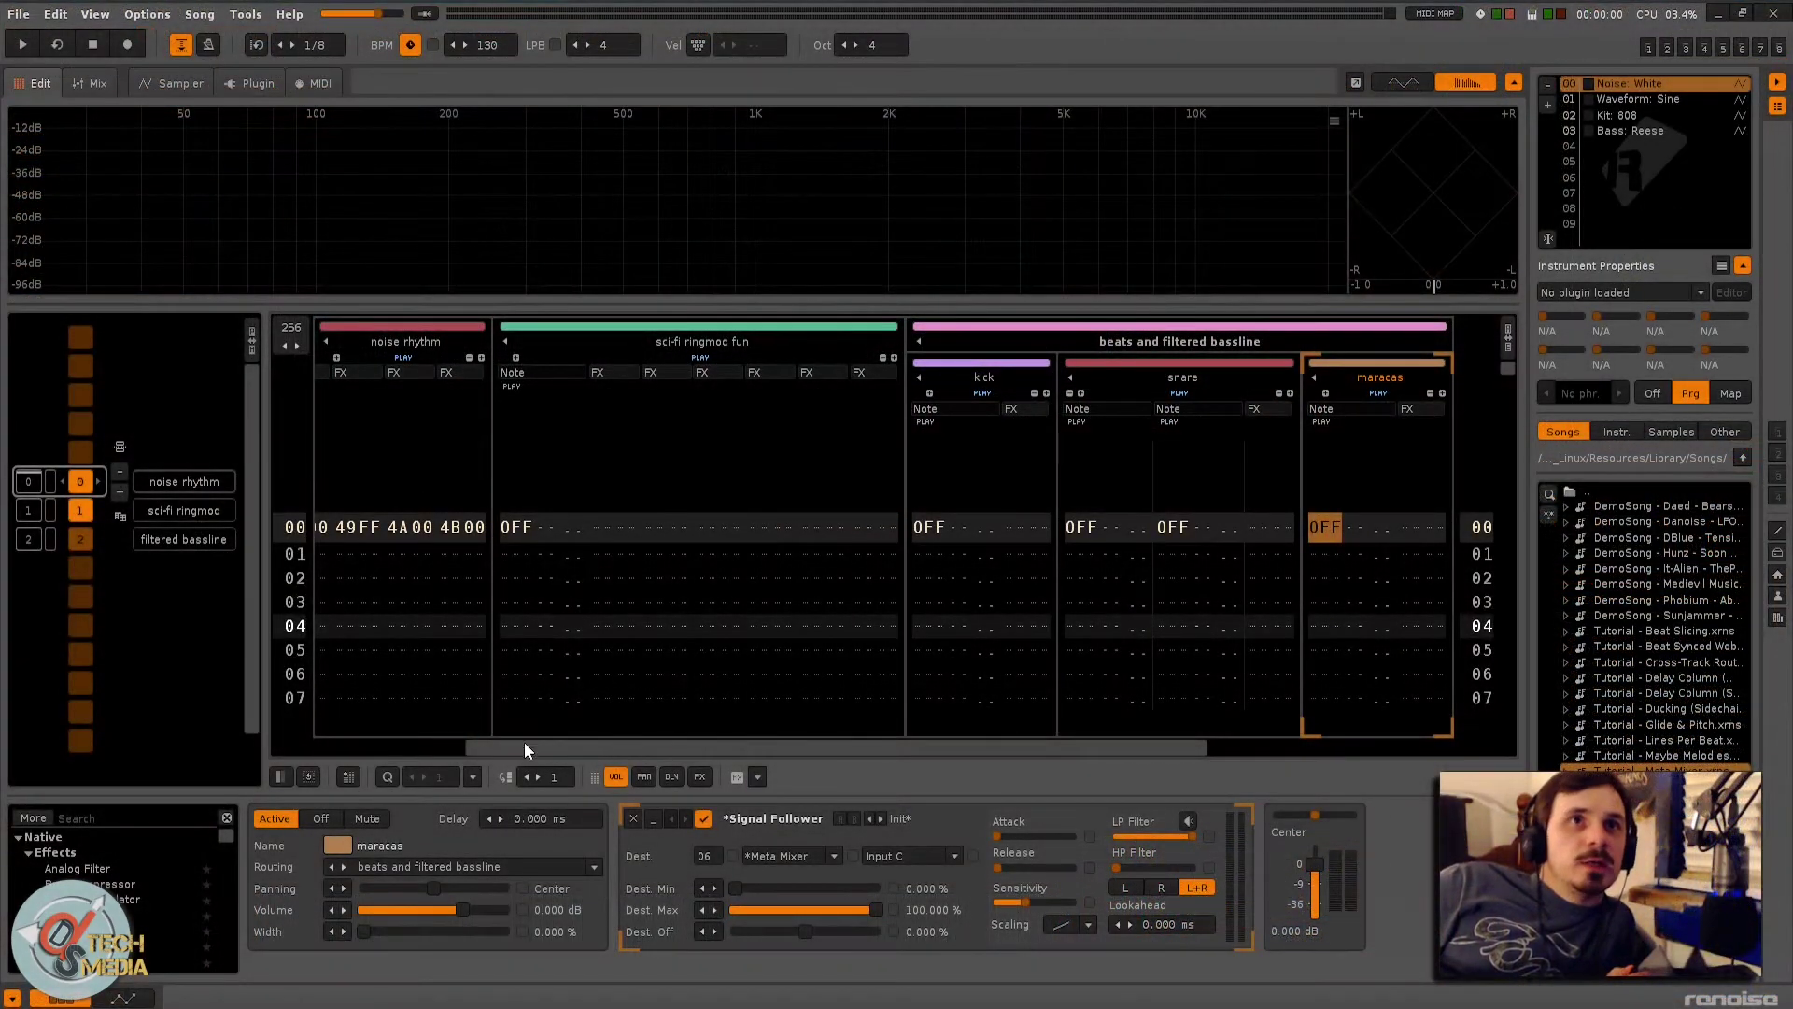
Step: Play the song from the filtered bassline pattern and show the mixer during playback
drag(523, 741, 370, 743)
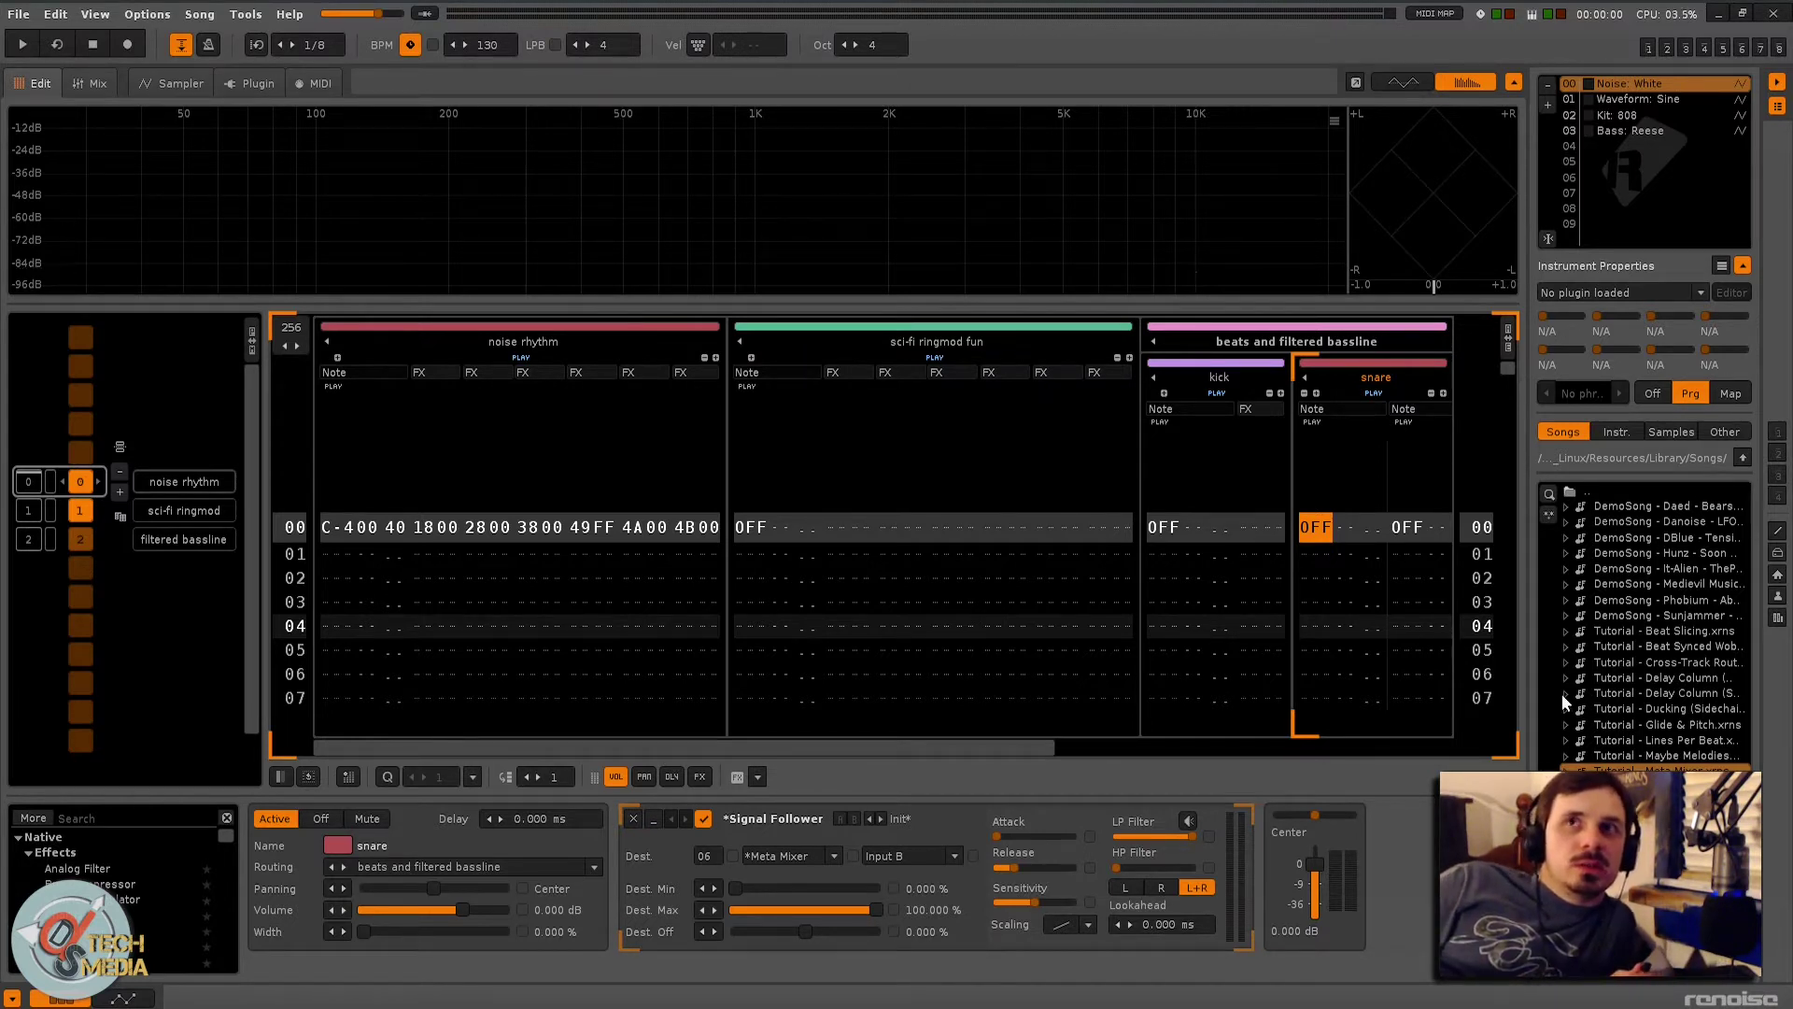
double_click(32, 546)
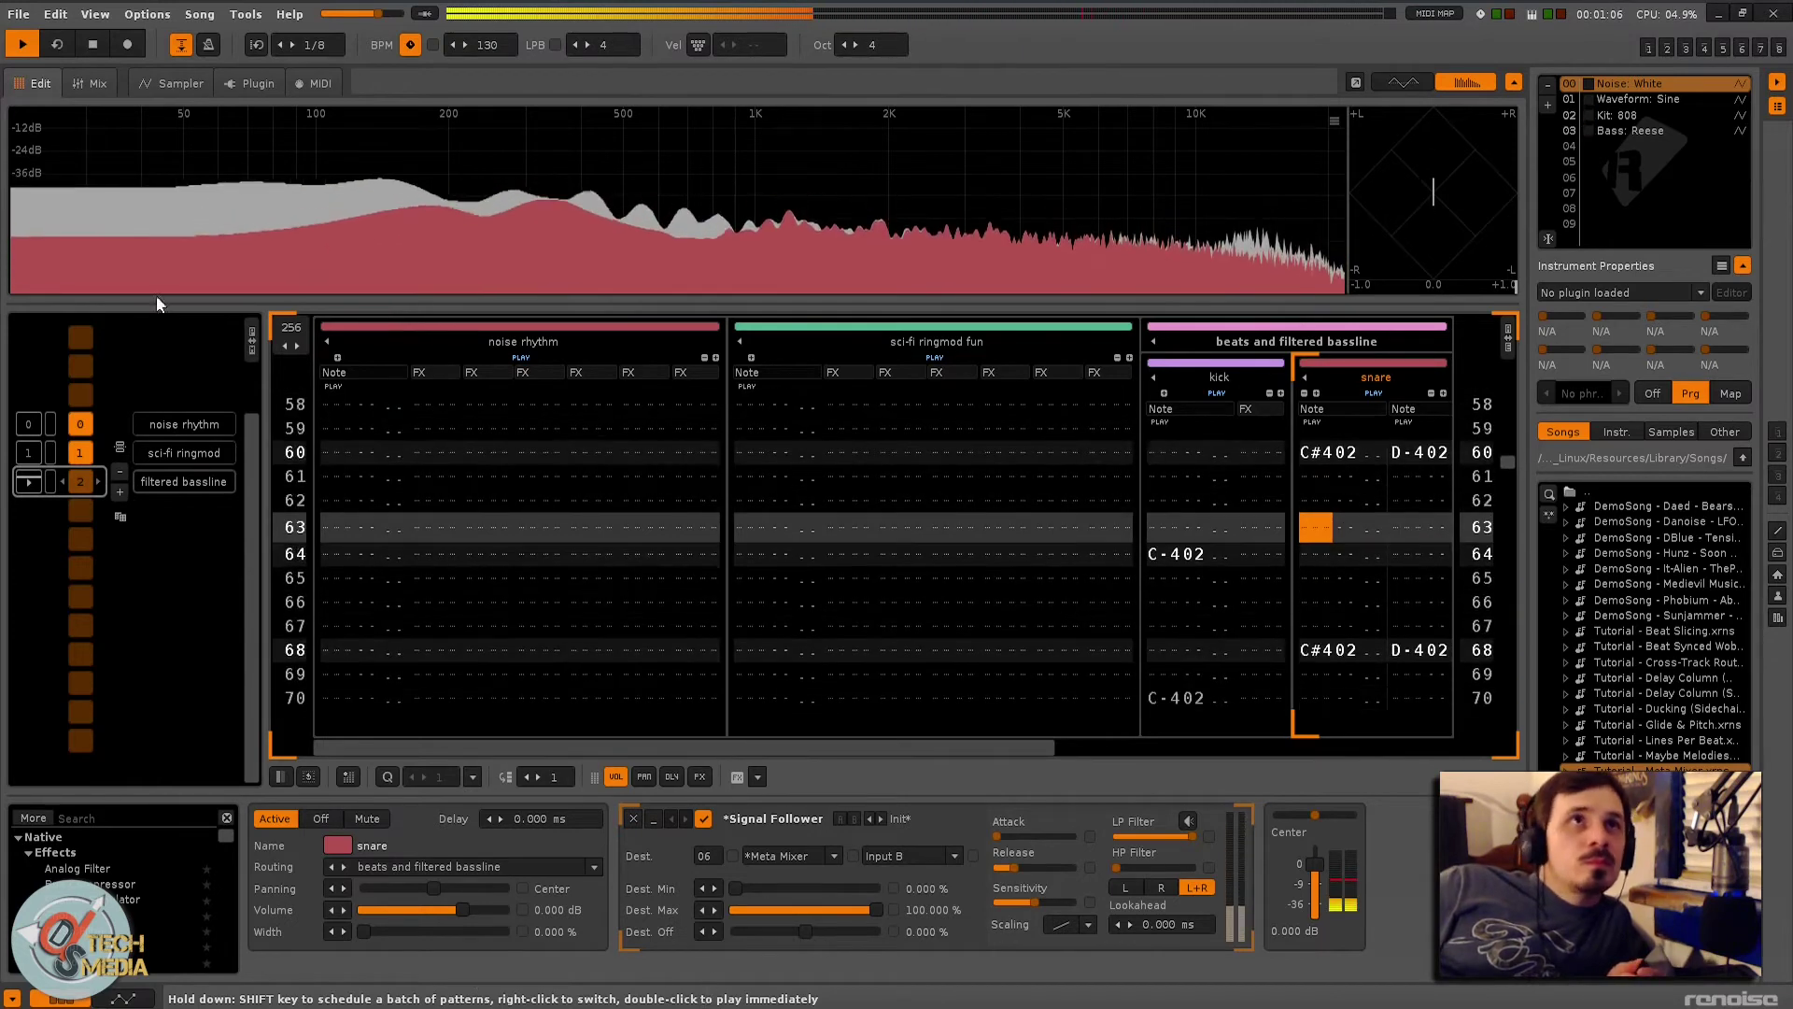
click(103, 85)
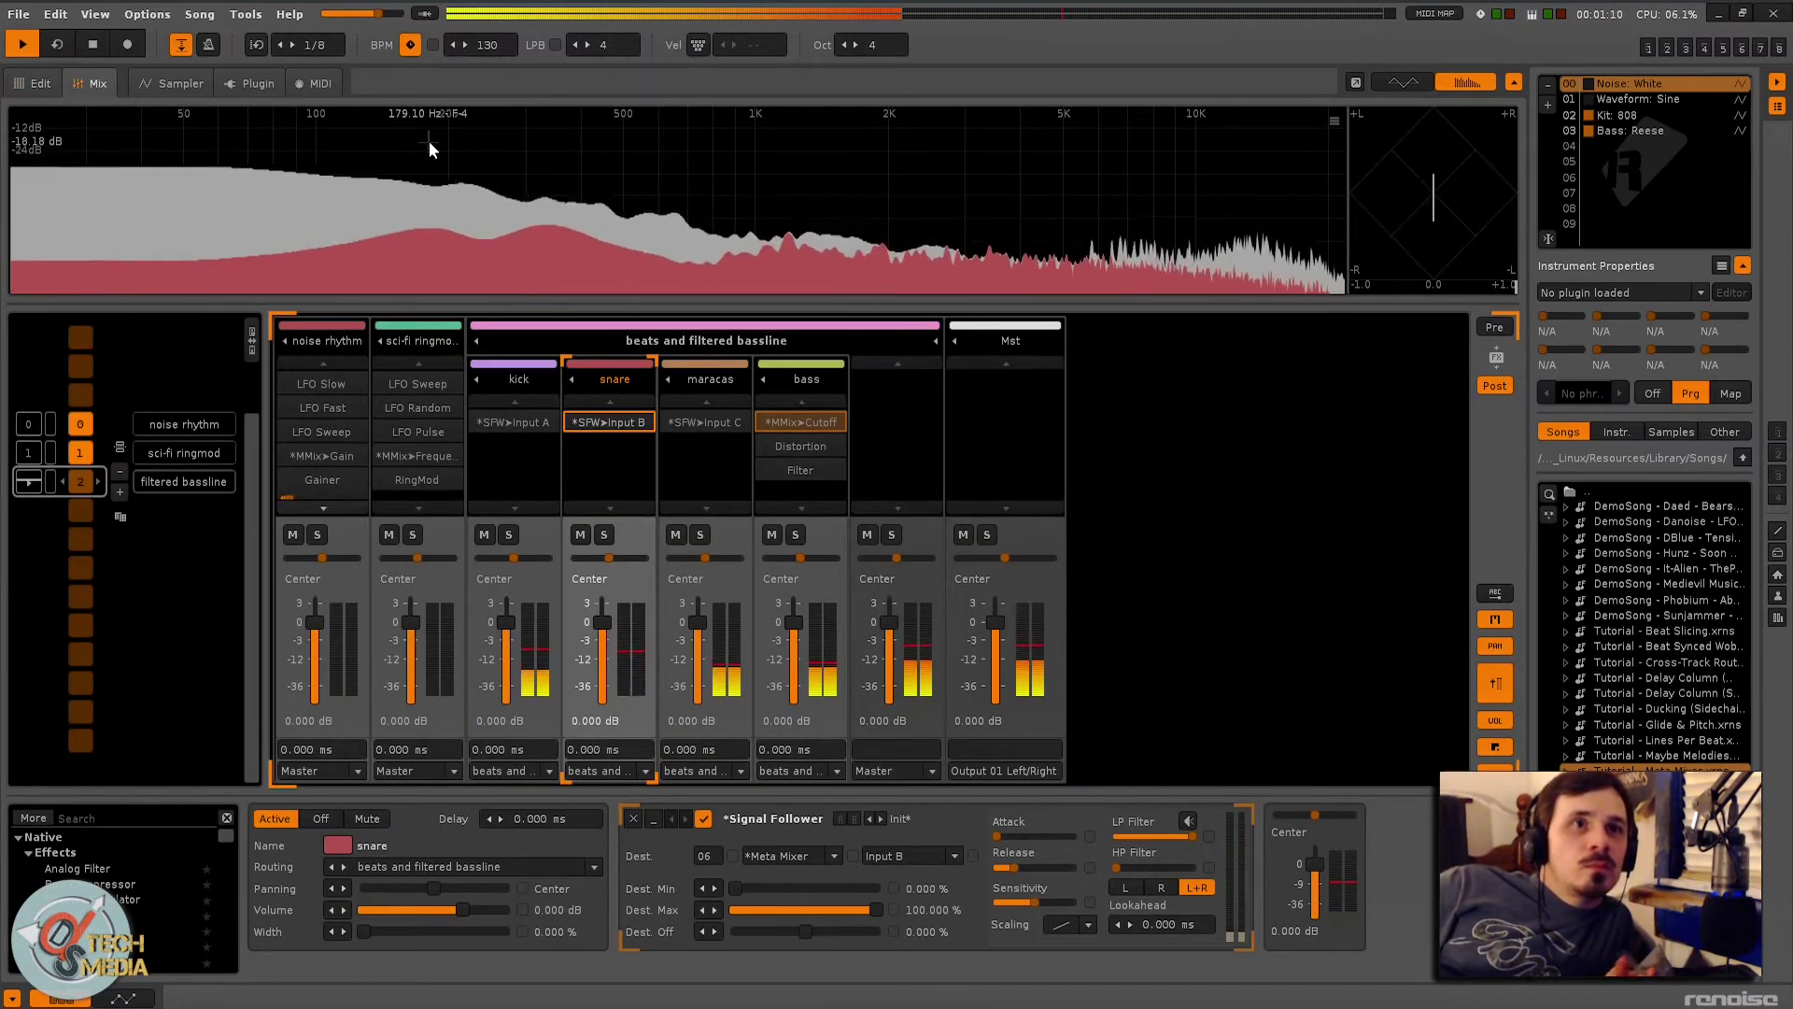
Step: View the sampler, plugin and MIDI views in turn, return to the pattern editor and look across its tracks
click(157, 84)
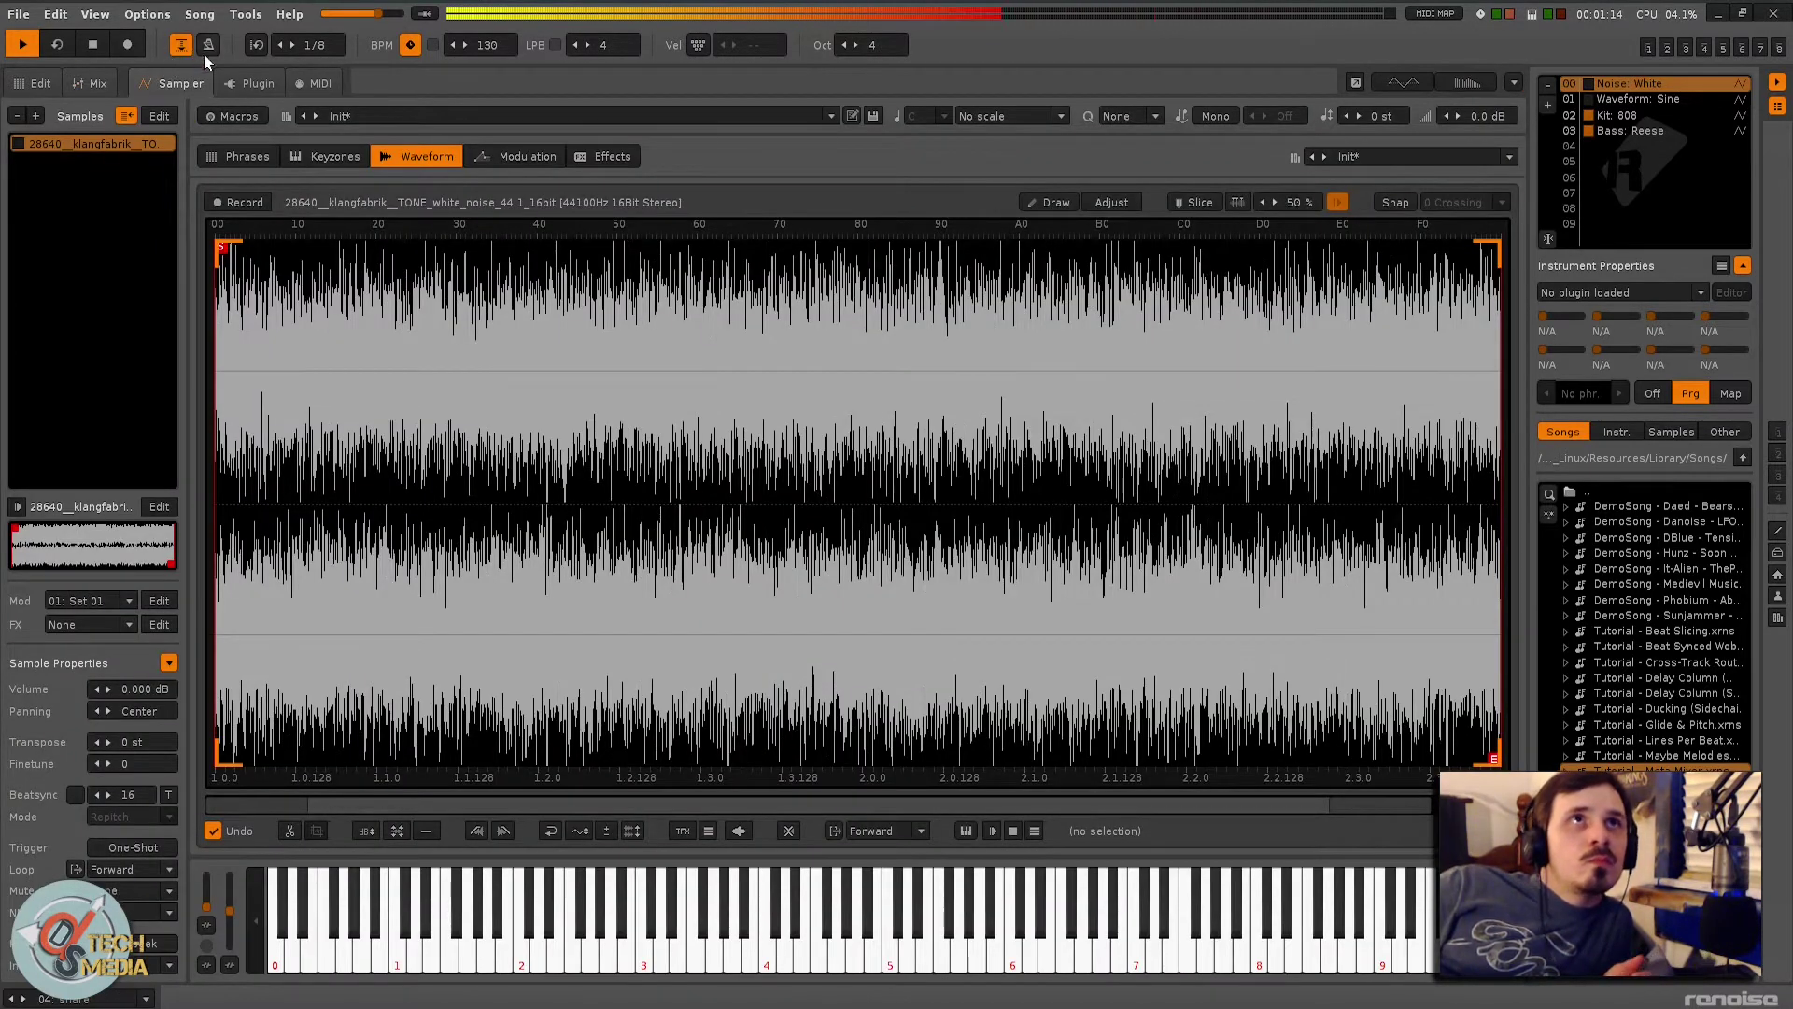
click(254, 84)
click(314, 85)
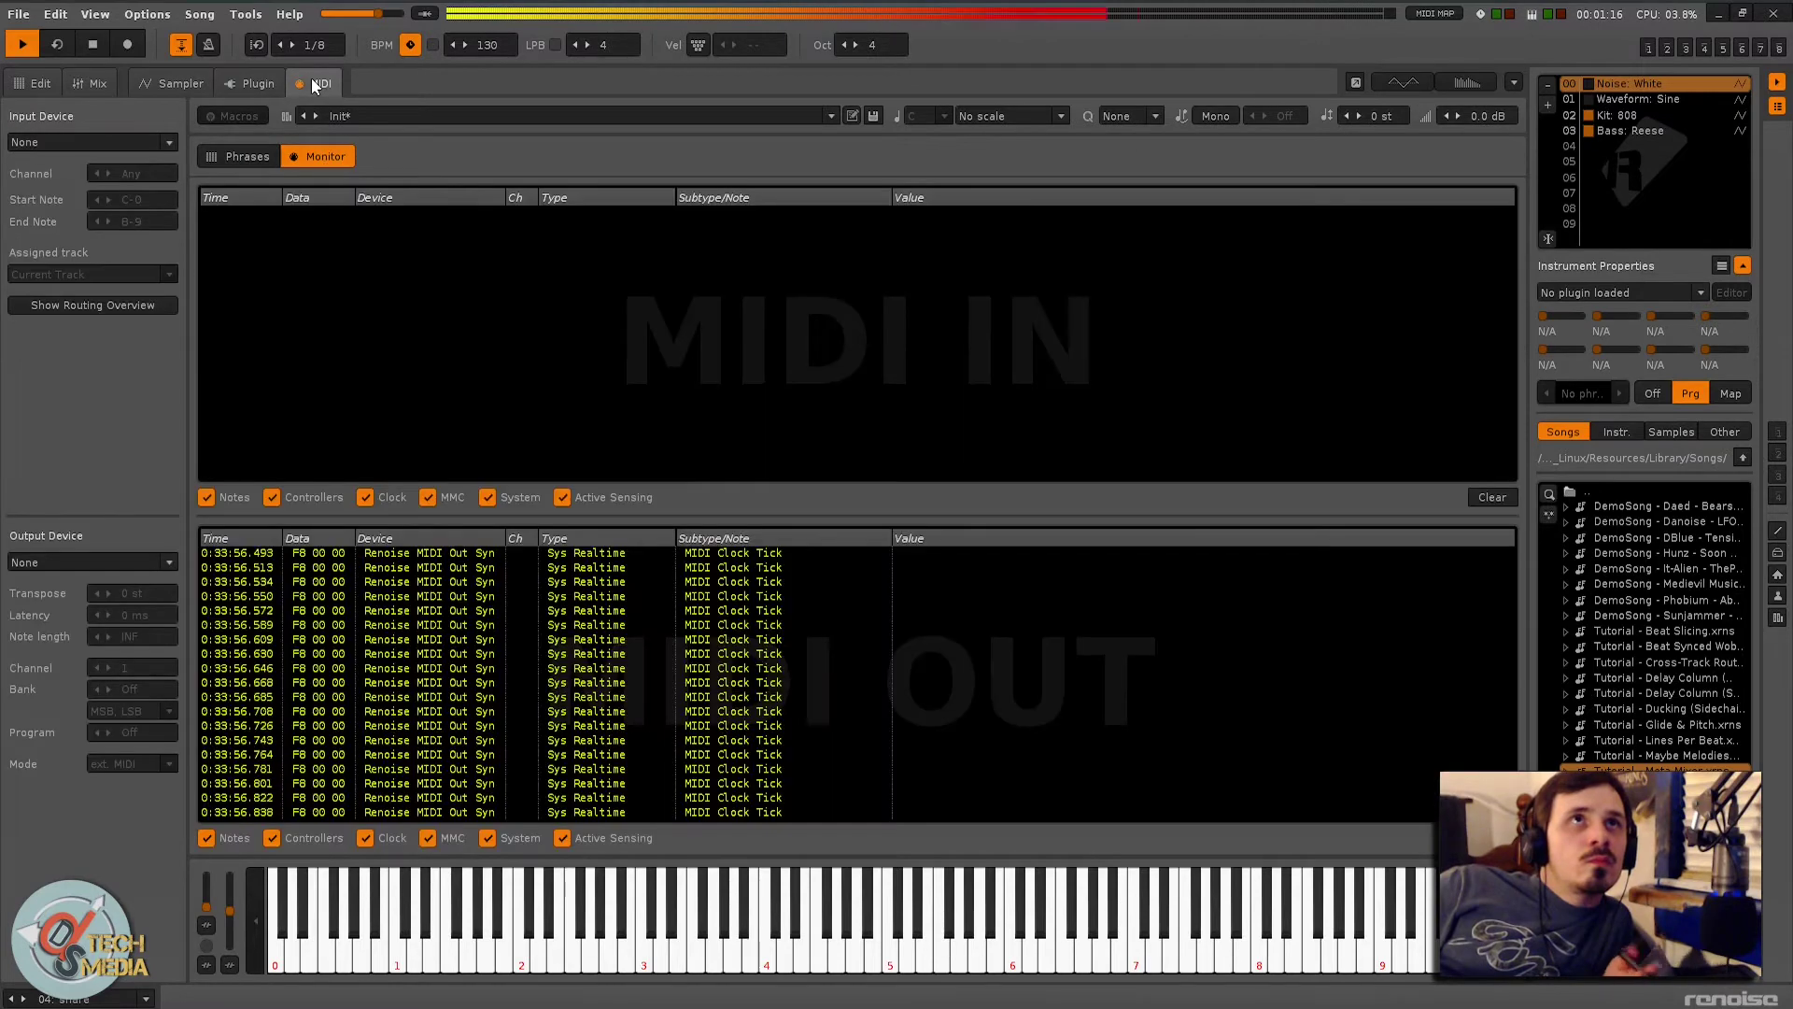
click(41, 80)
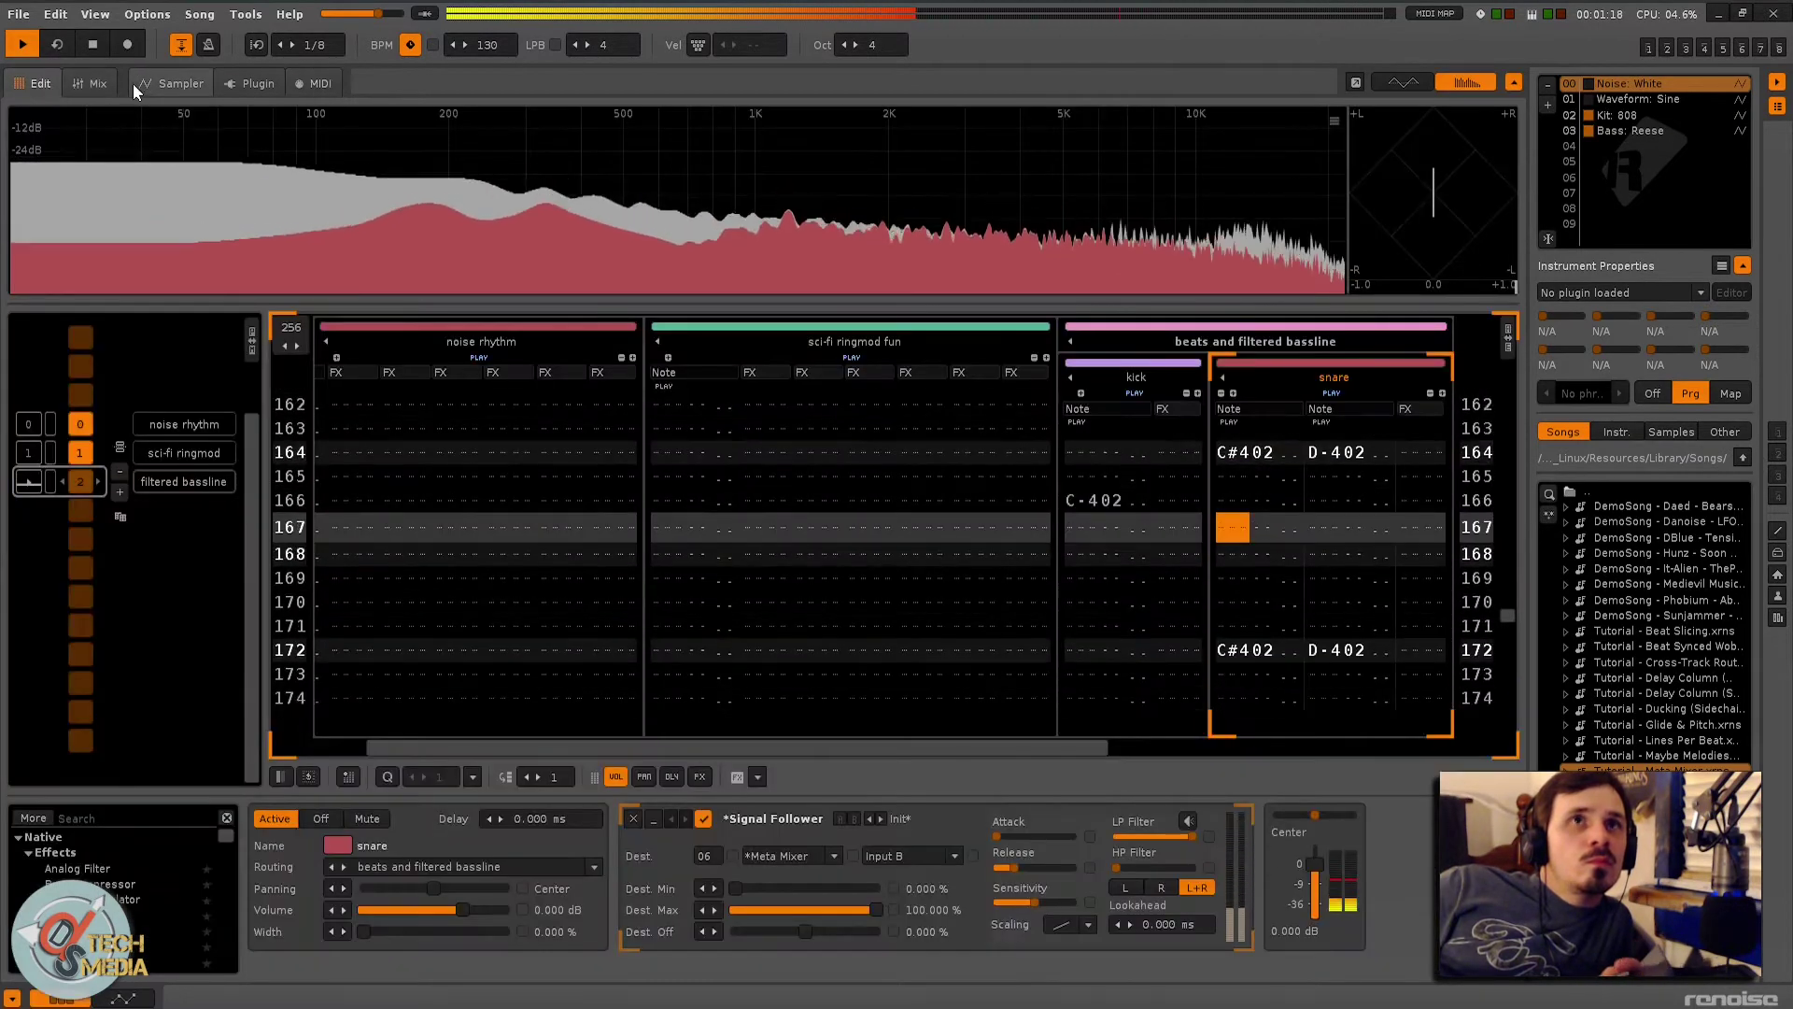
drag(889, 738, 1253, 760)
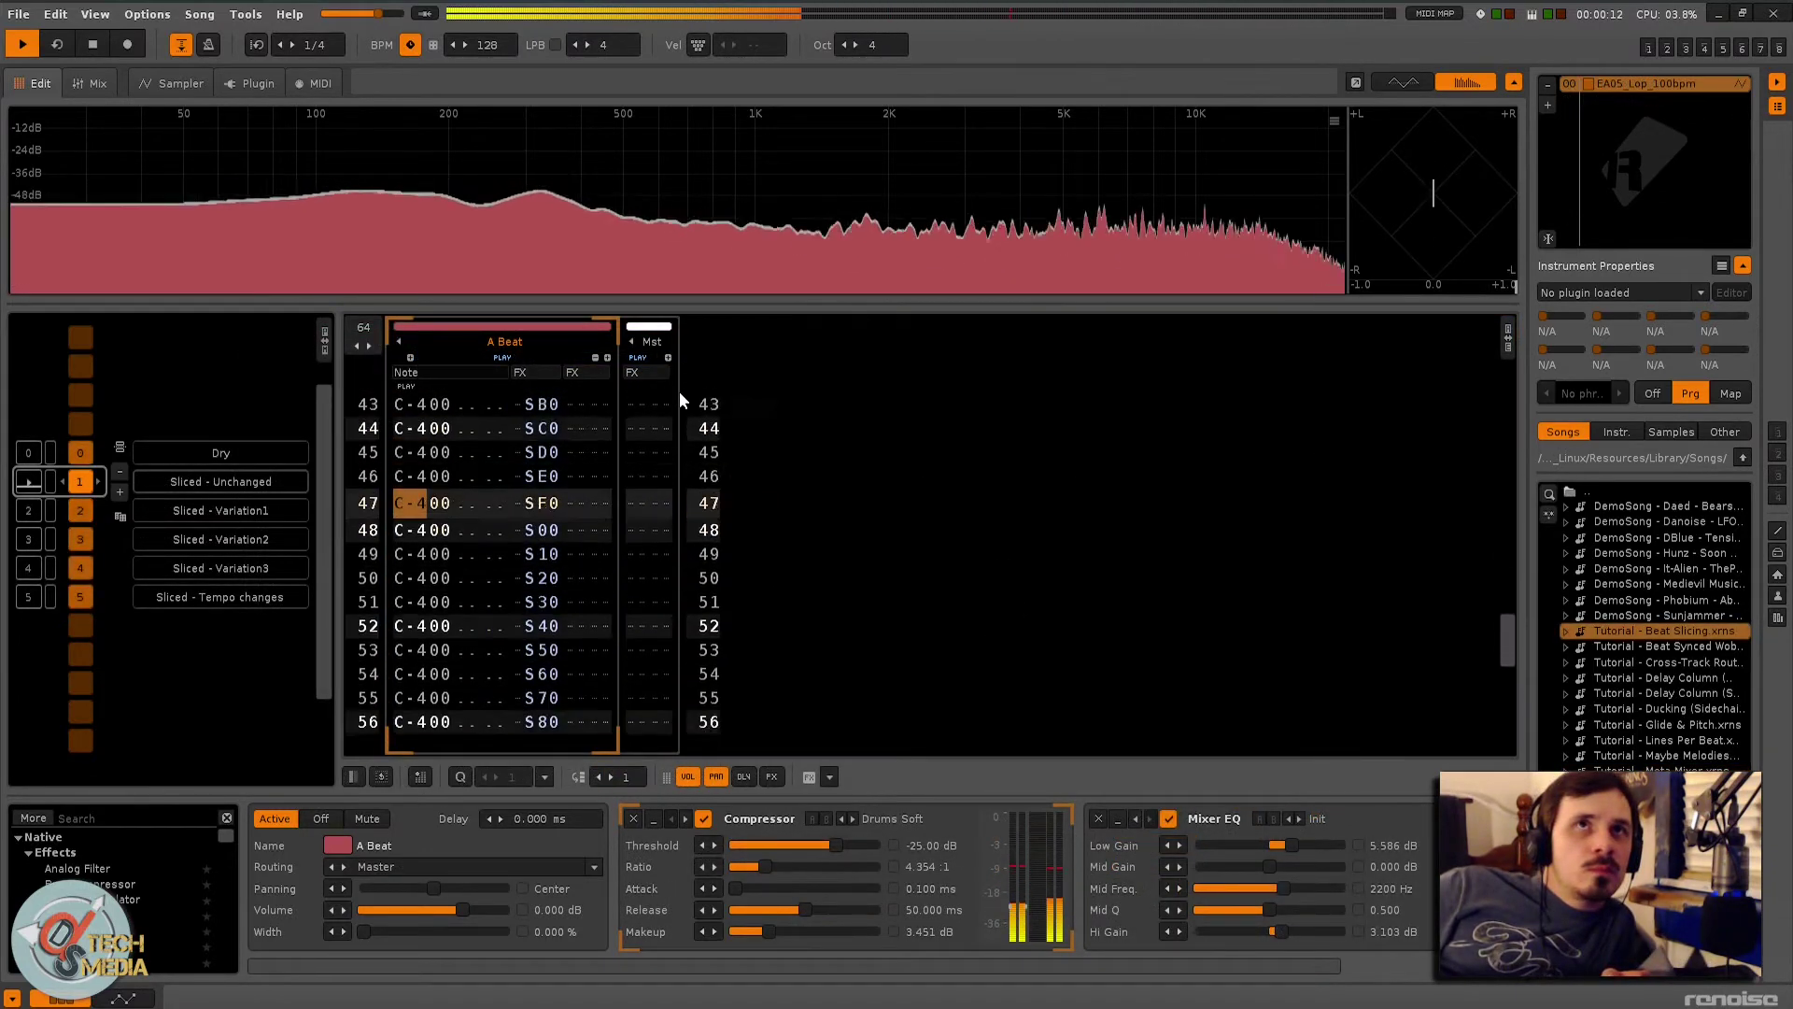
Step: Select the master track during the Beat Slicing song, view the mixer and sampler, and close the plugin list without choosing one
click(654, 350)
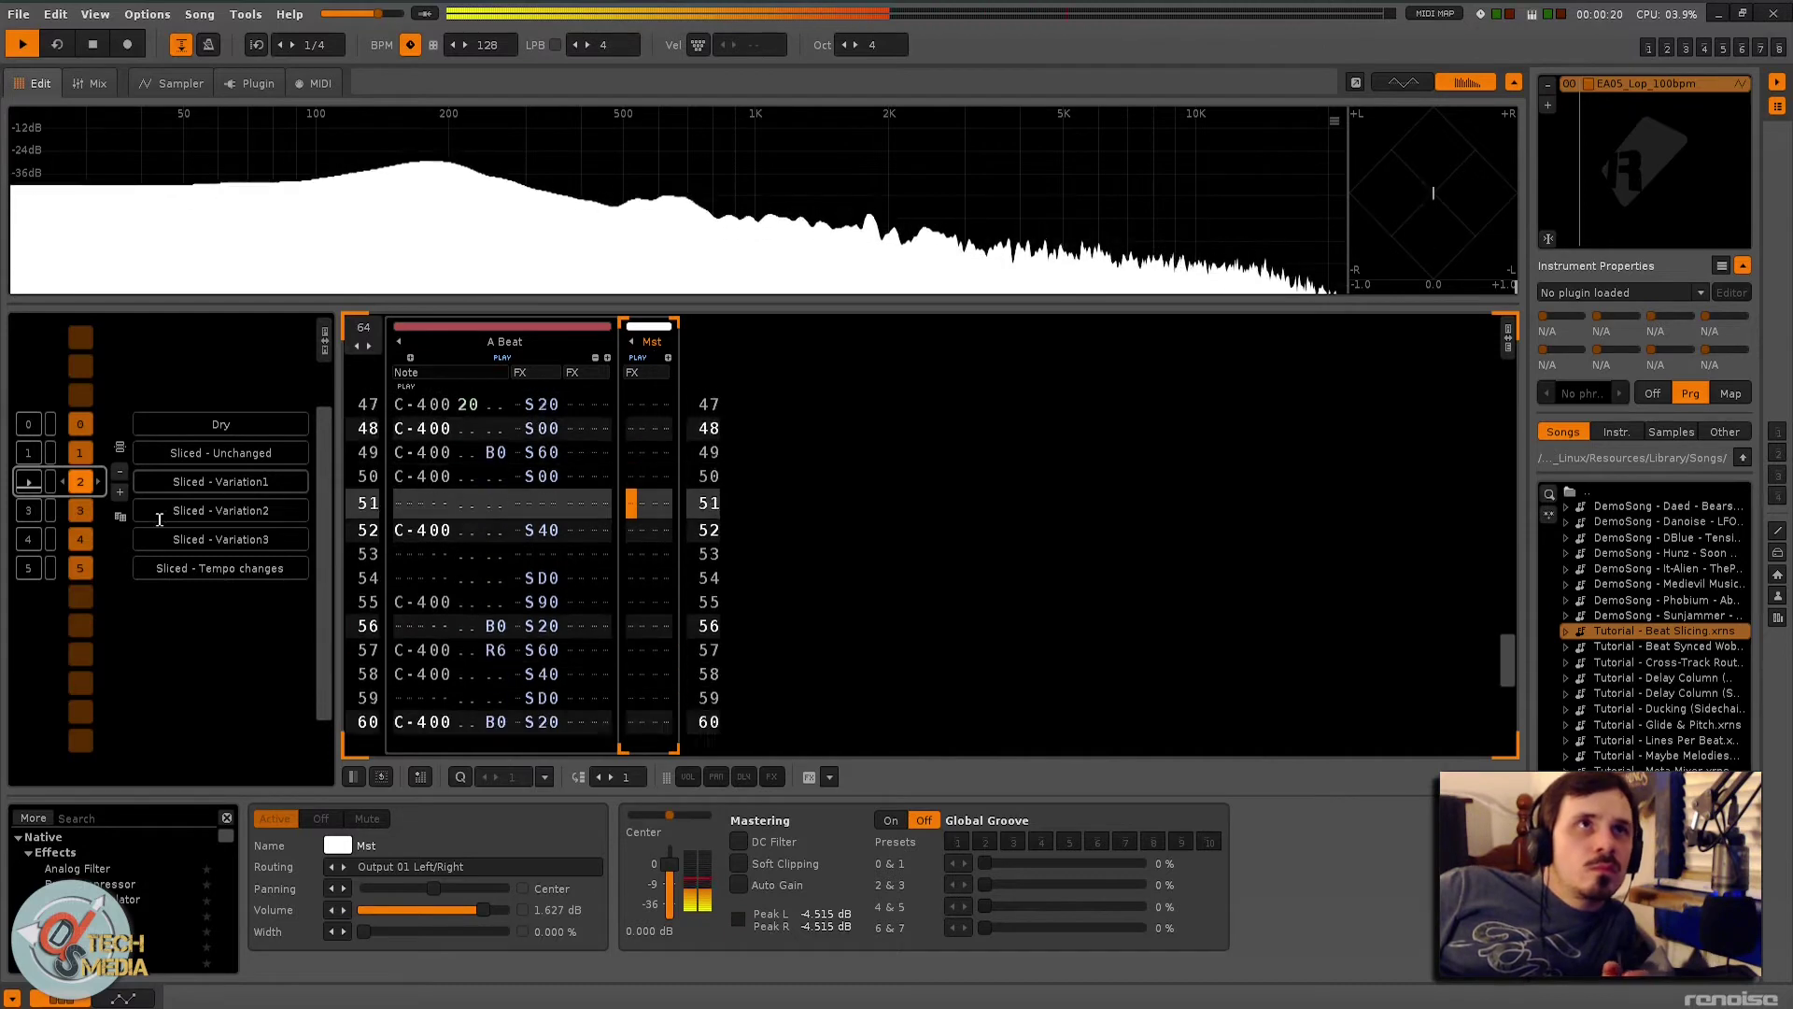
mouse_move(17, 515)
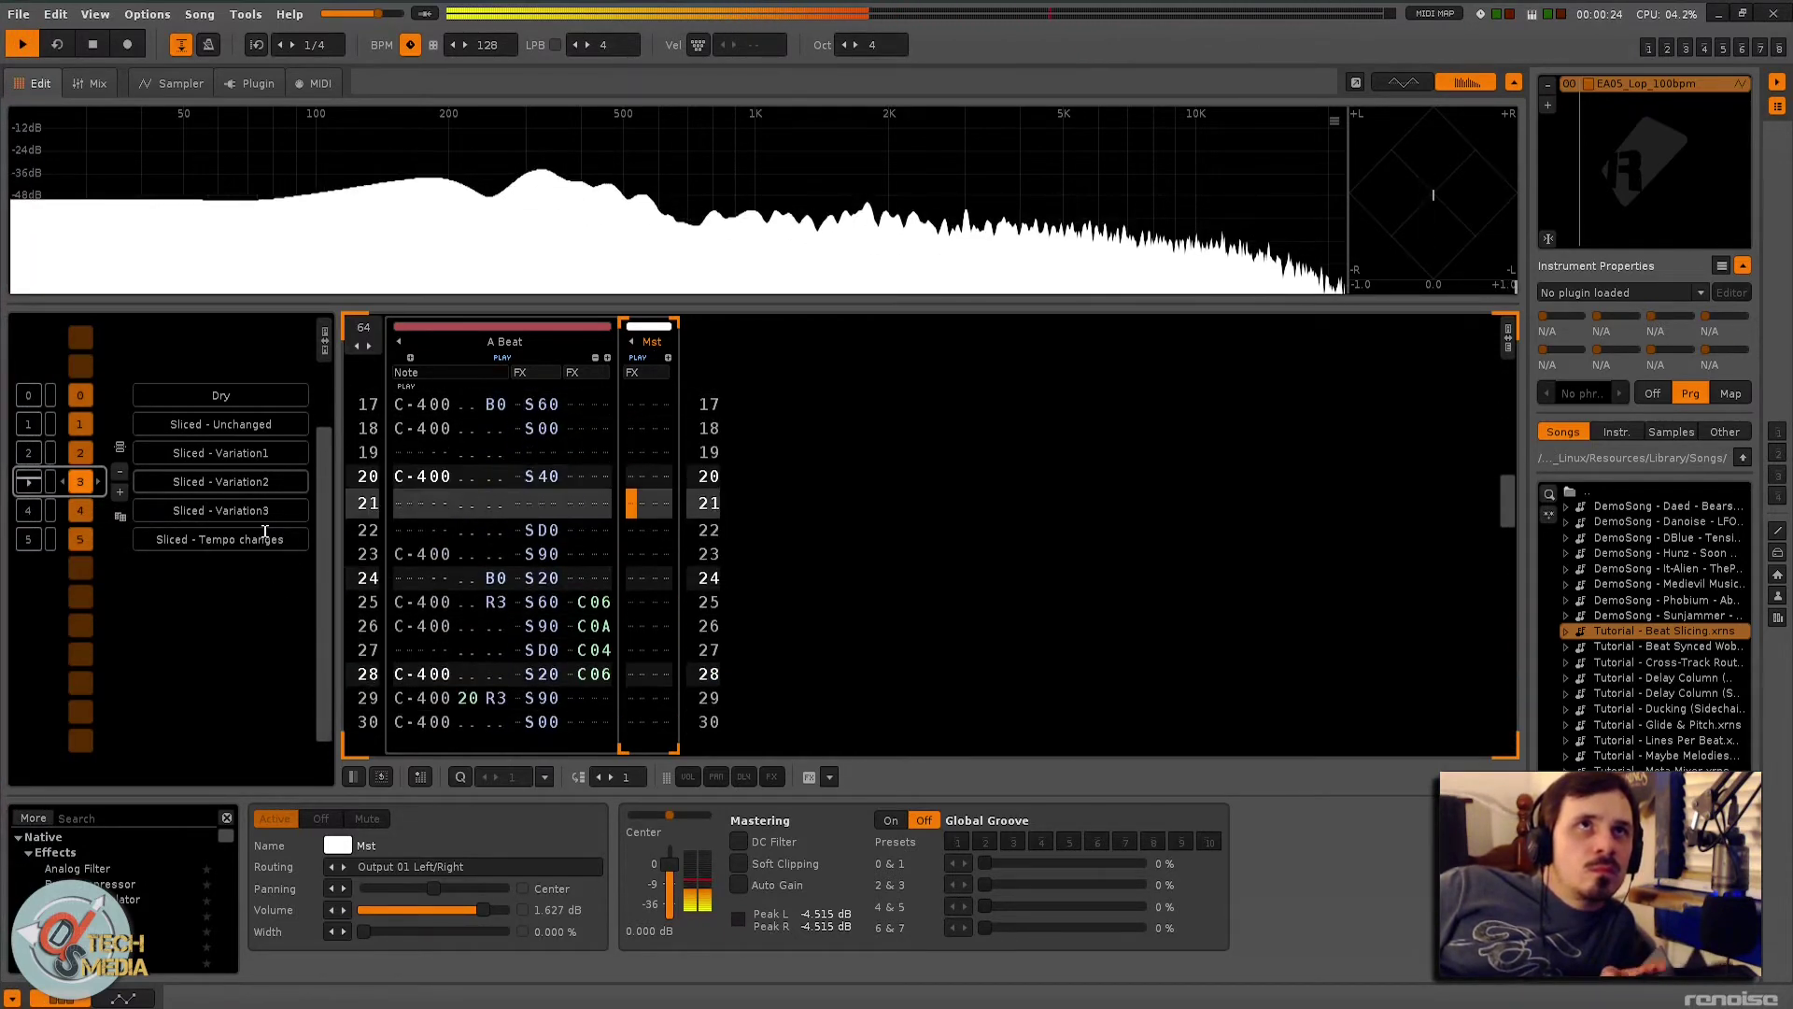
click(78, 83)
click(149, 84)
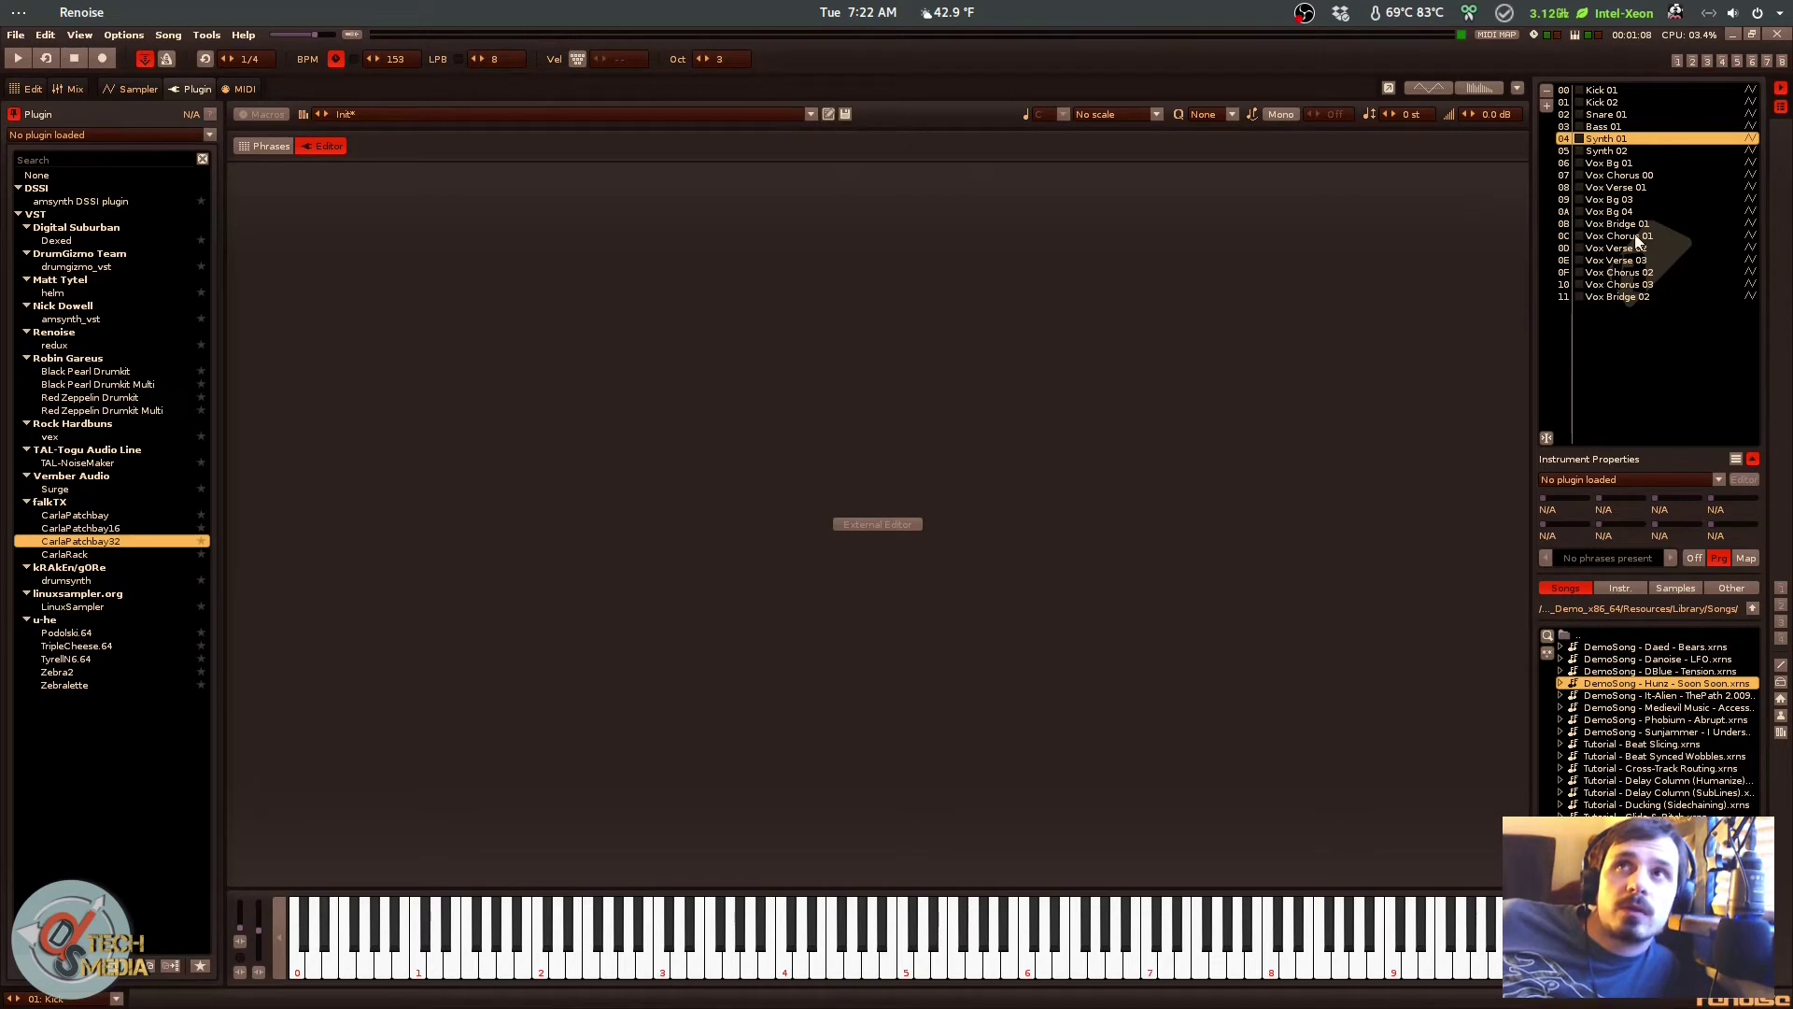
click(1012, 315)
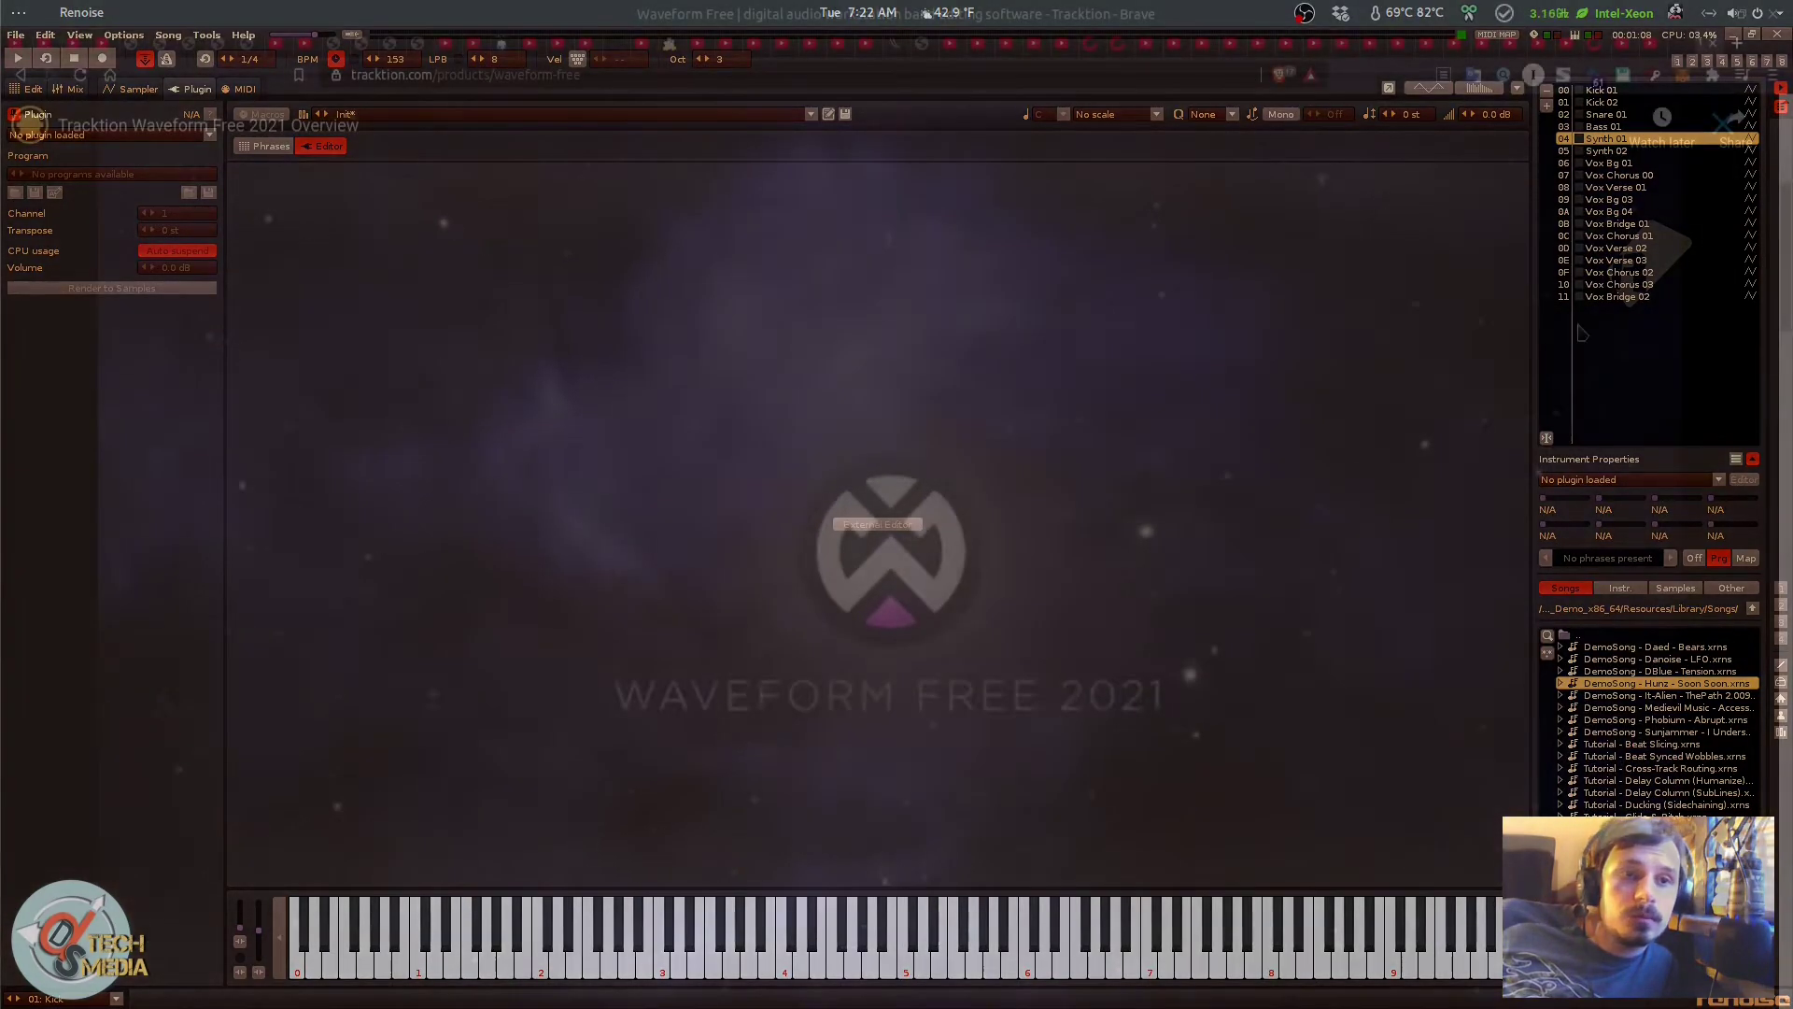
Step: Switch to the browser, look over the Tracktion home page including the Waveform Pro pricing, and return to its start
key(alt+Tab)
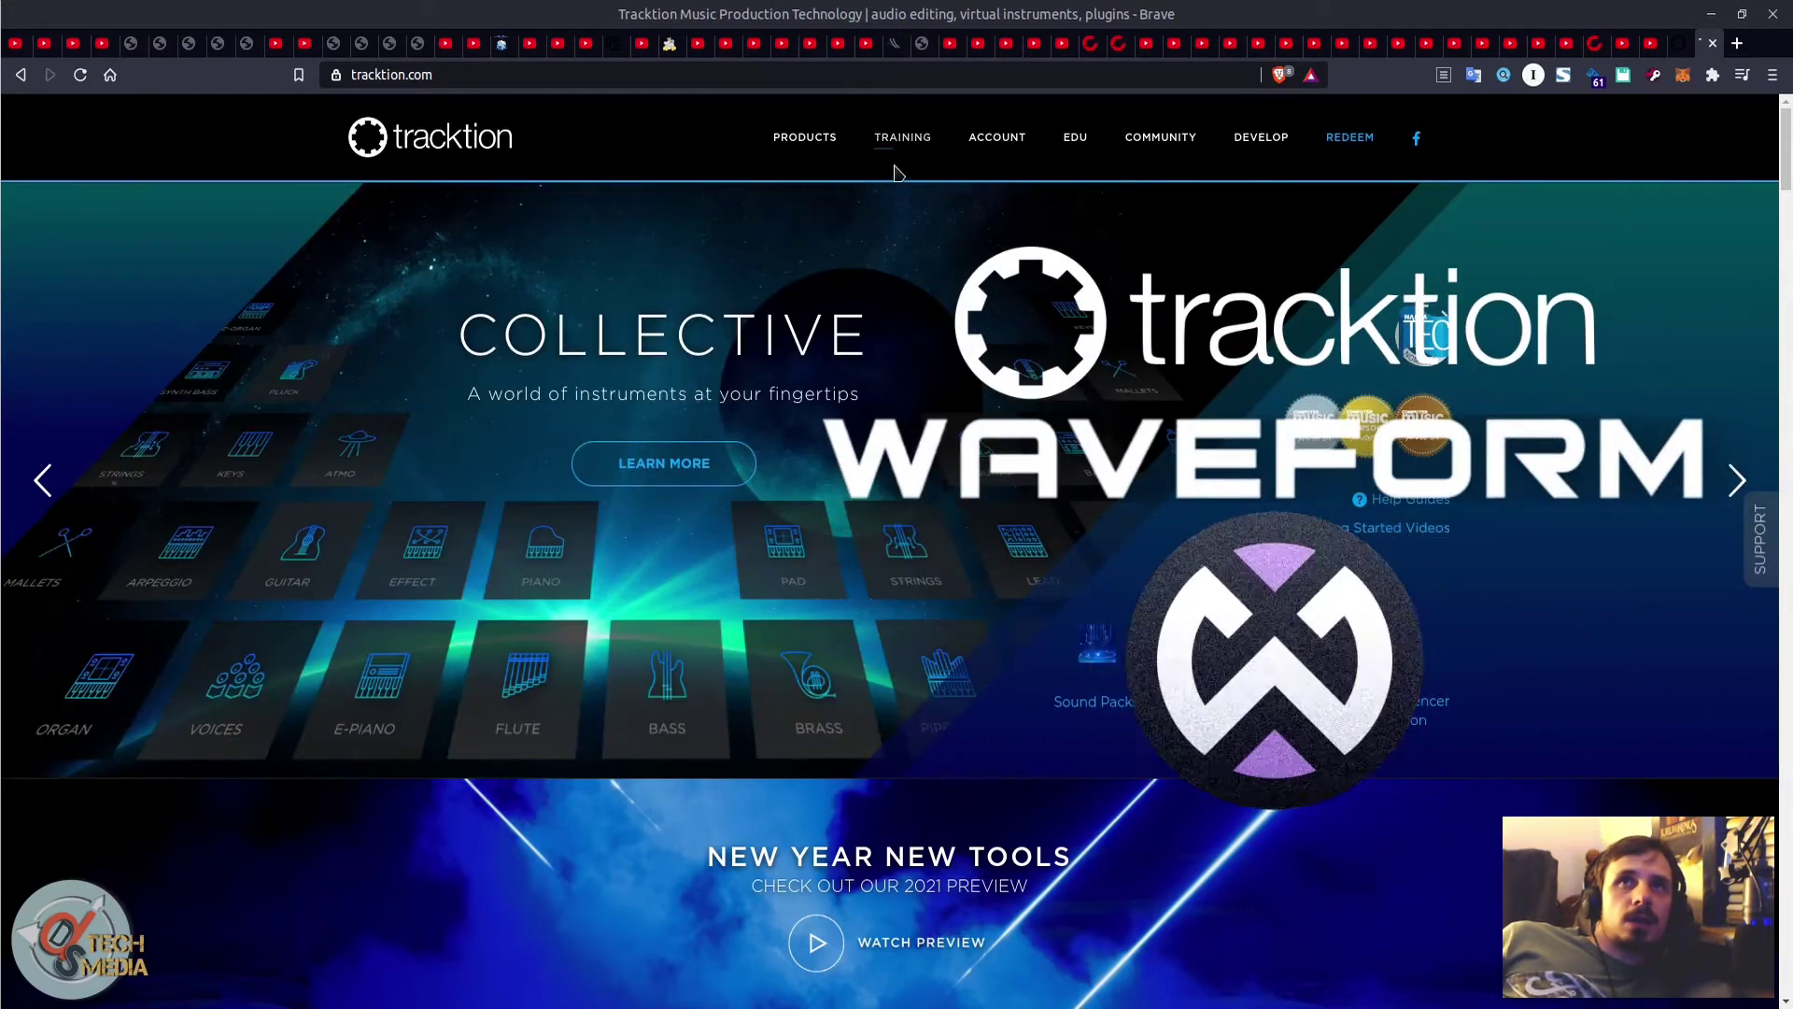
scroll(904, 334, down, 10)
scroll(904, 335, up, 5)
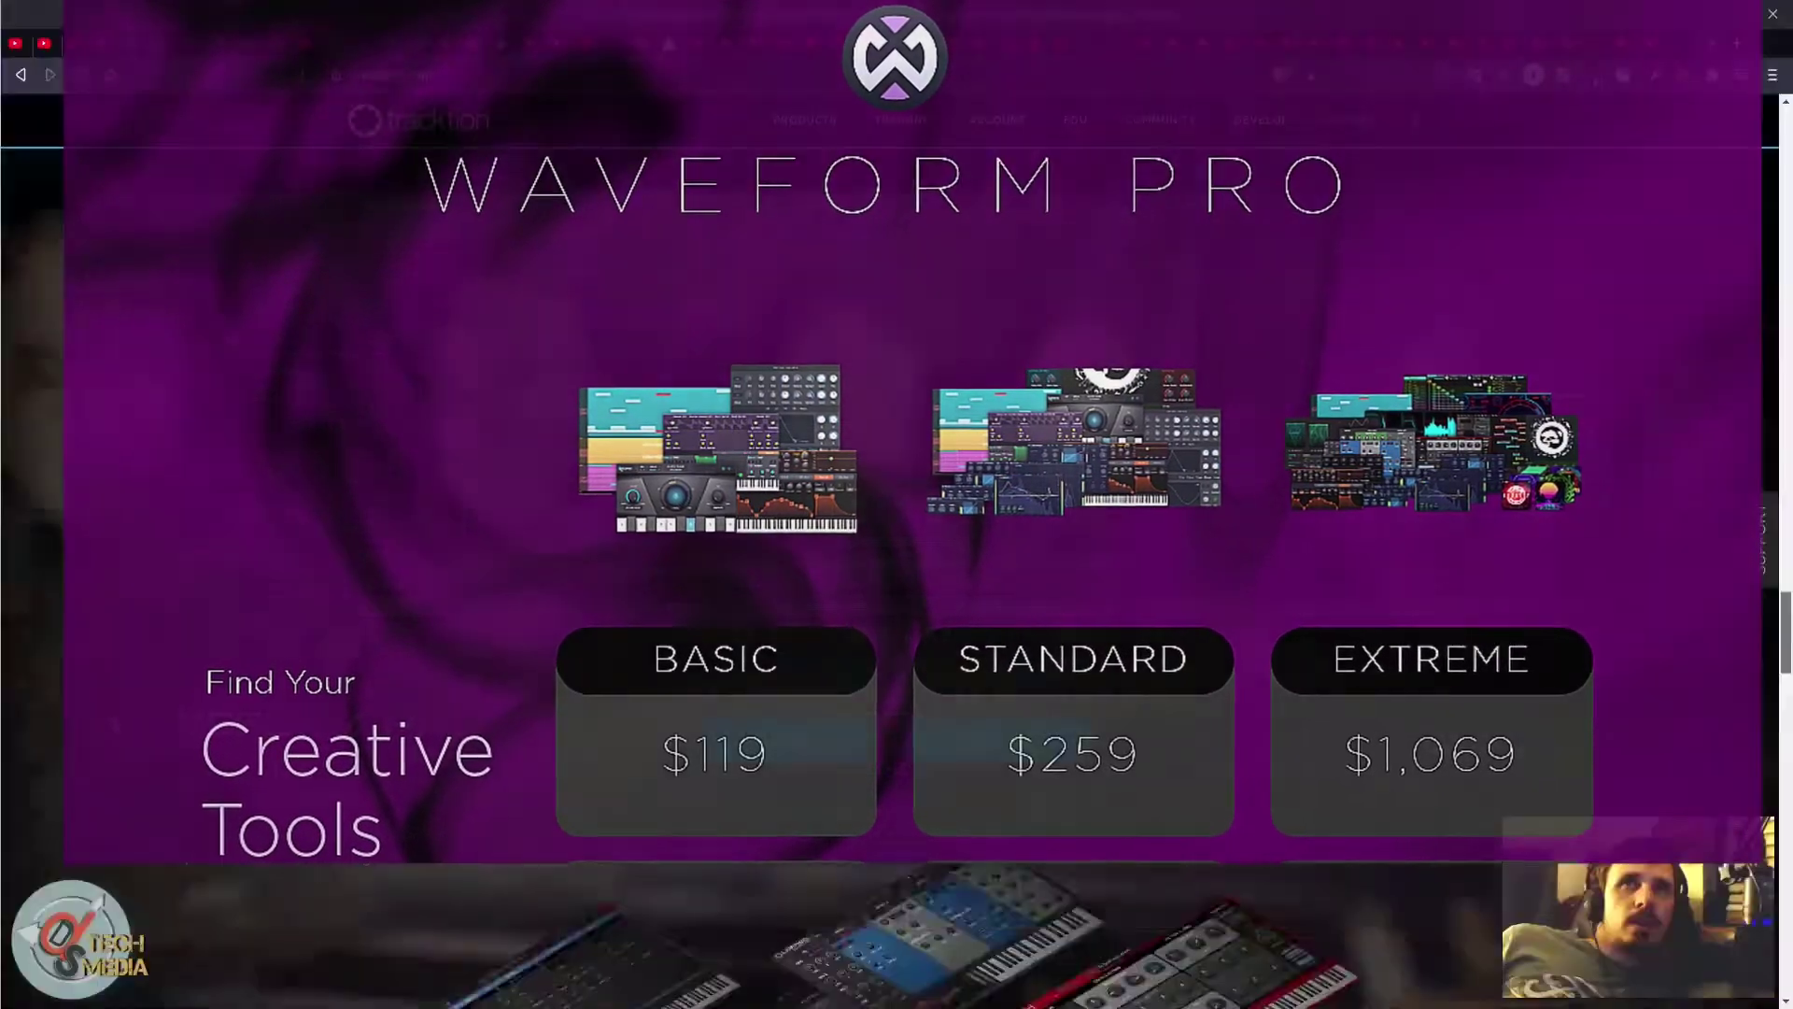
drag(1785, 626, 1785, 151)
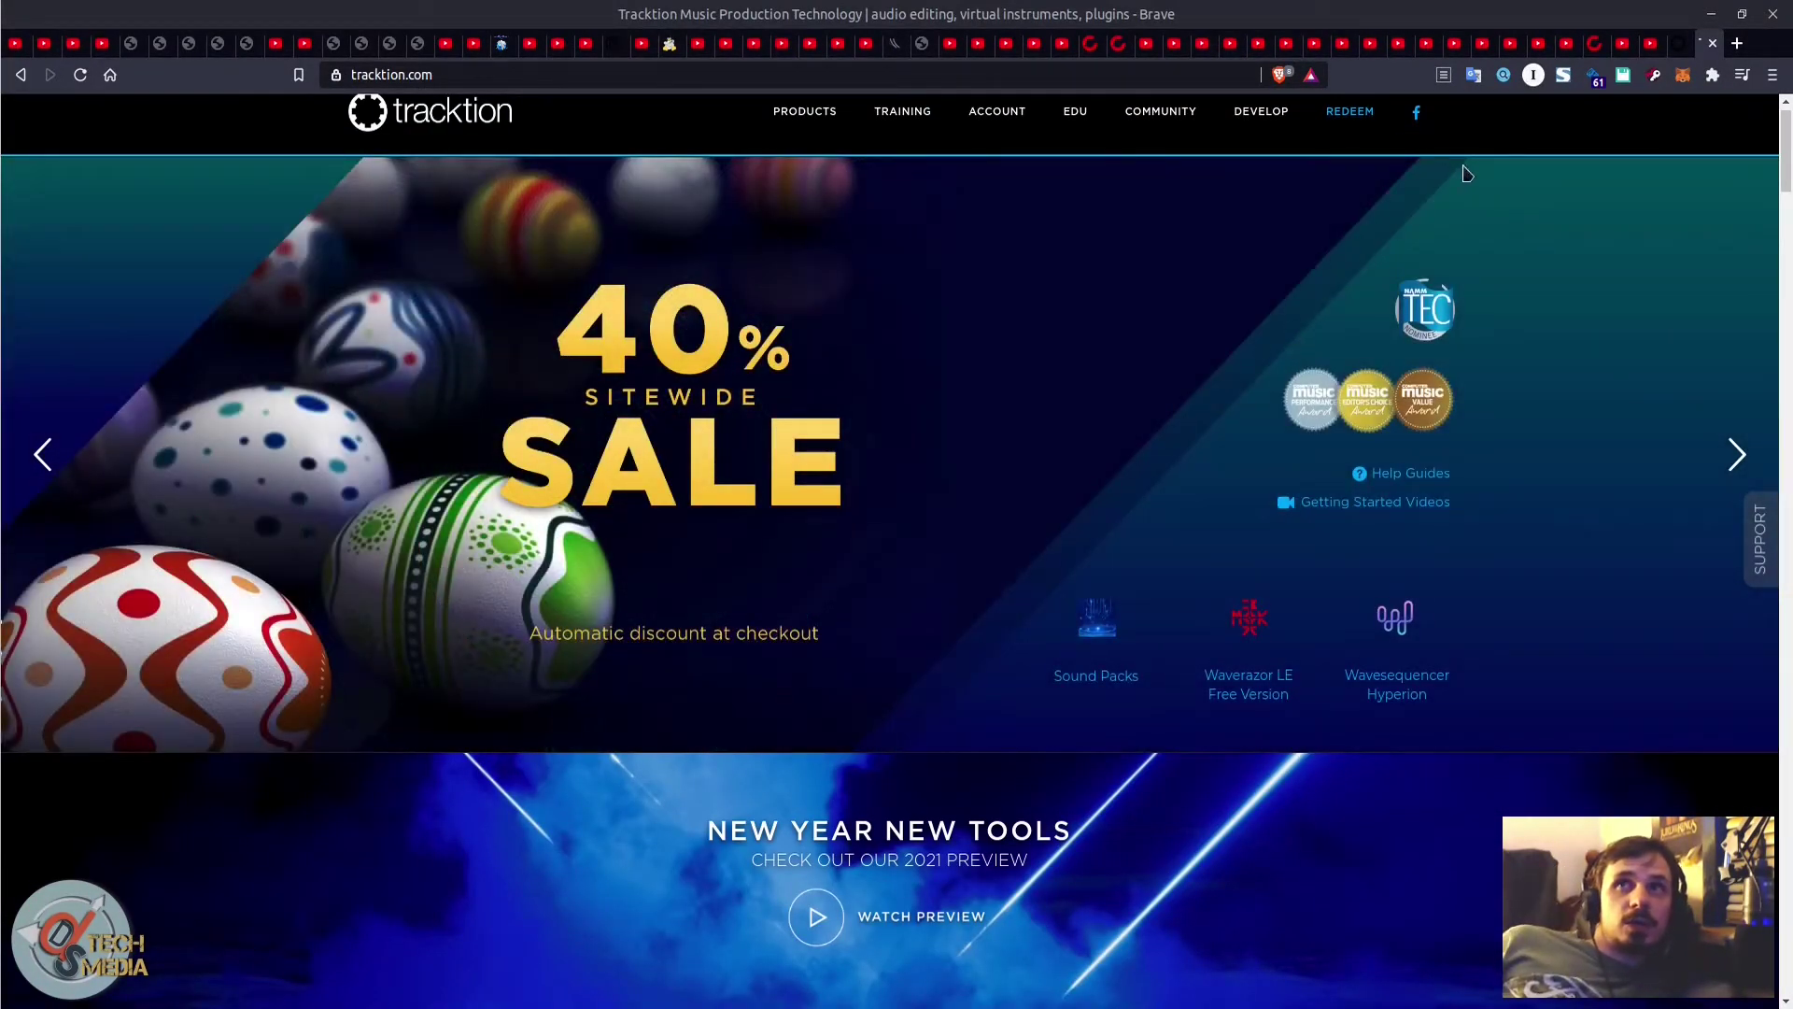
drag(1790, 161, 1786, 148)
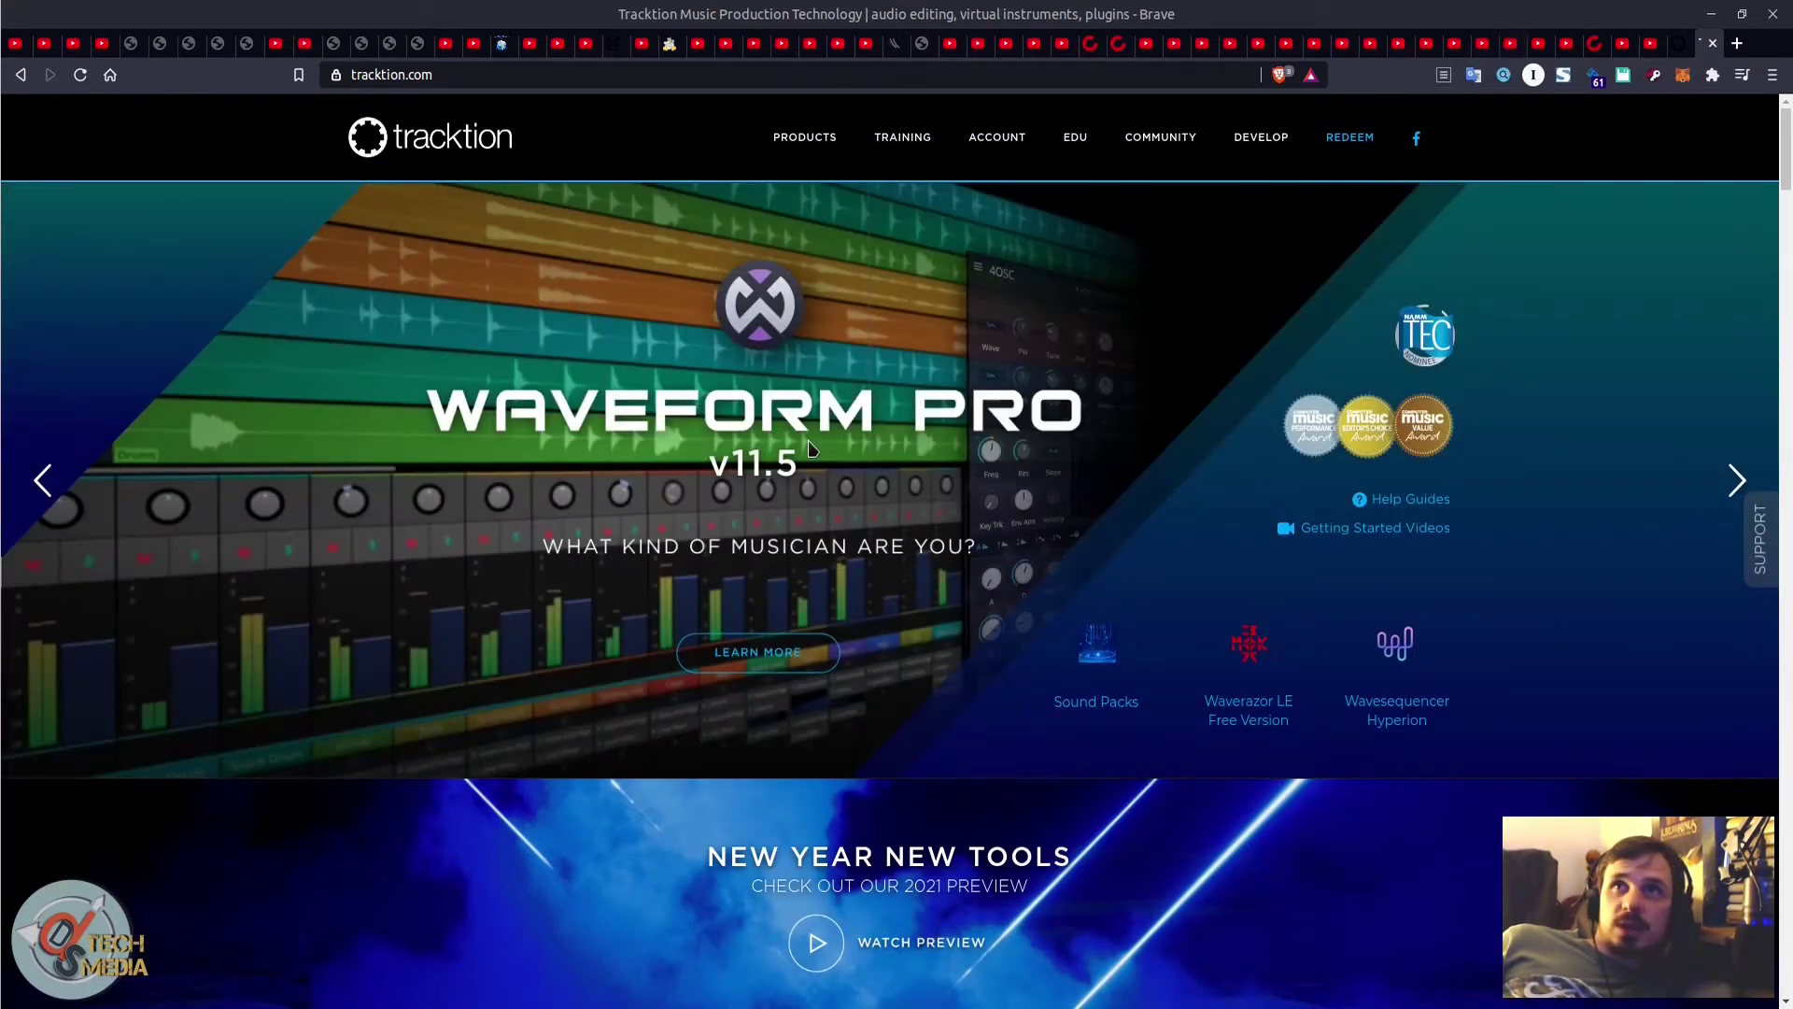
Step: Switch to Waveform and examine the audio device type, output and input choices on the welcome page without changing them
key(super)
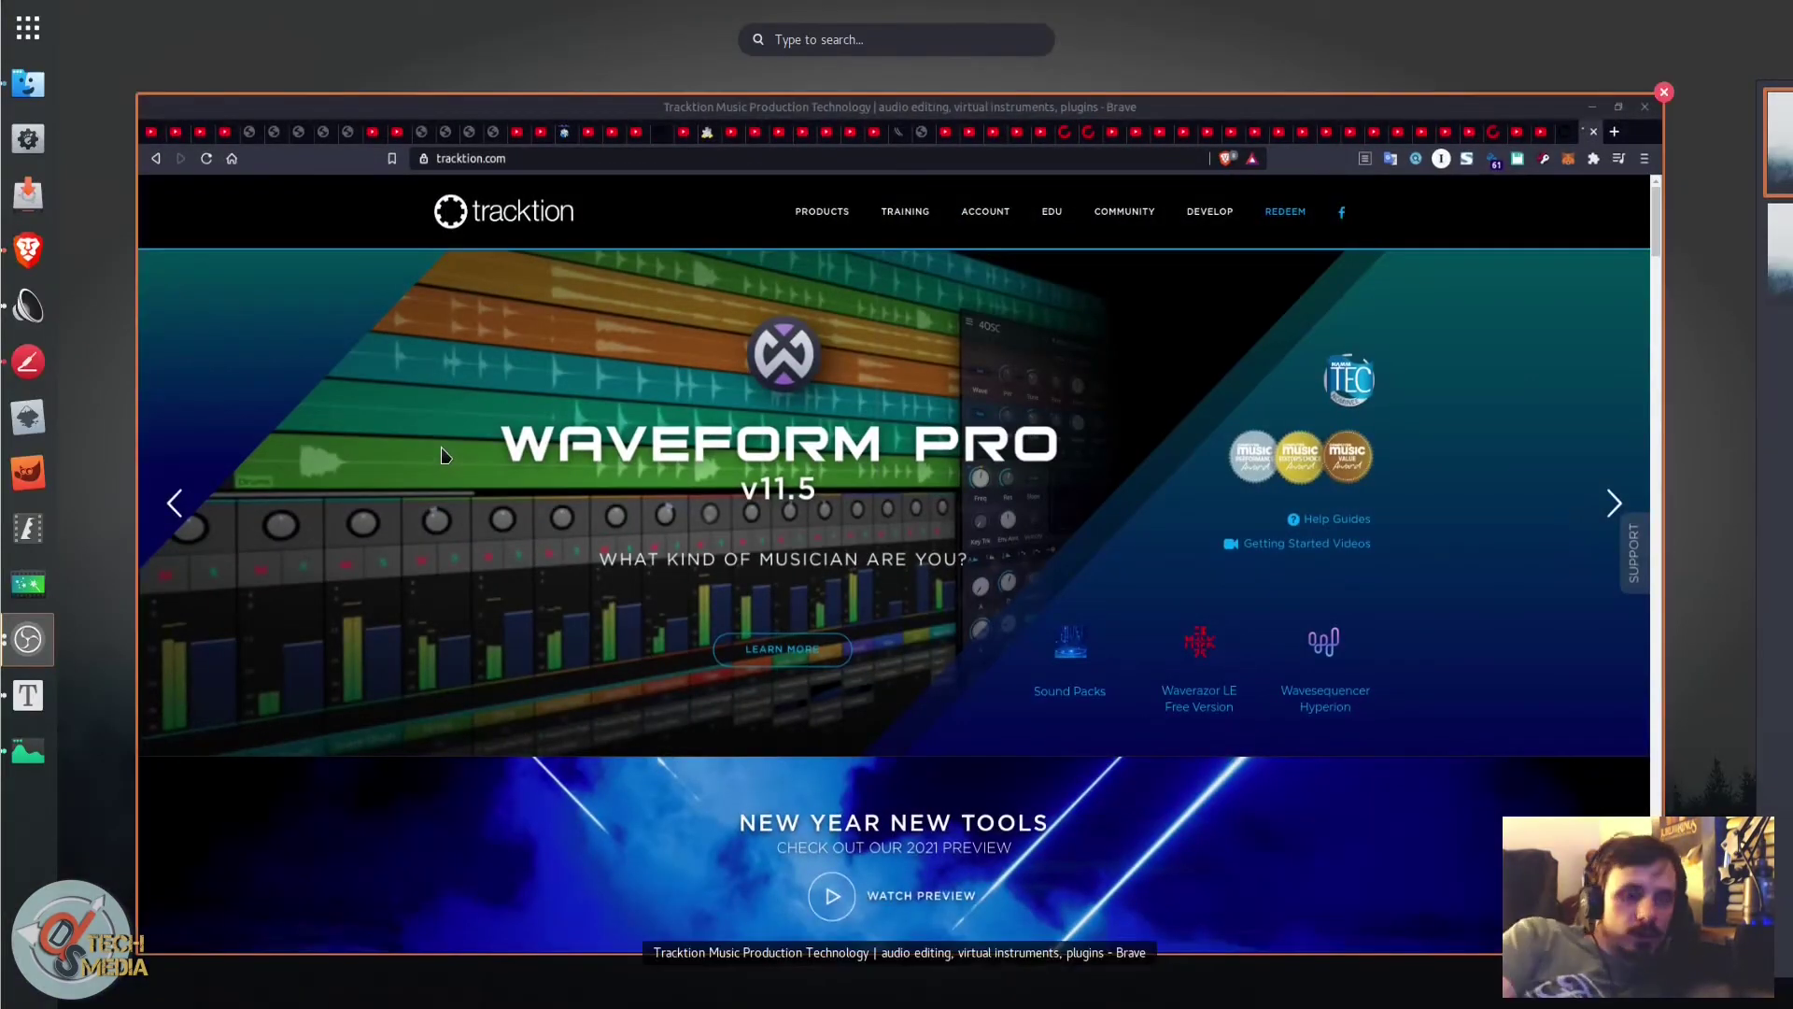
scroll(446, 455, down, 1)
key(super)
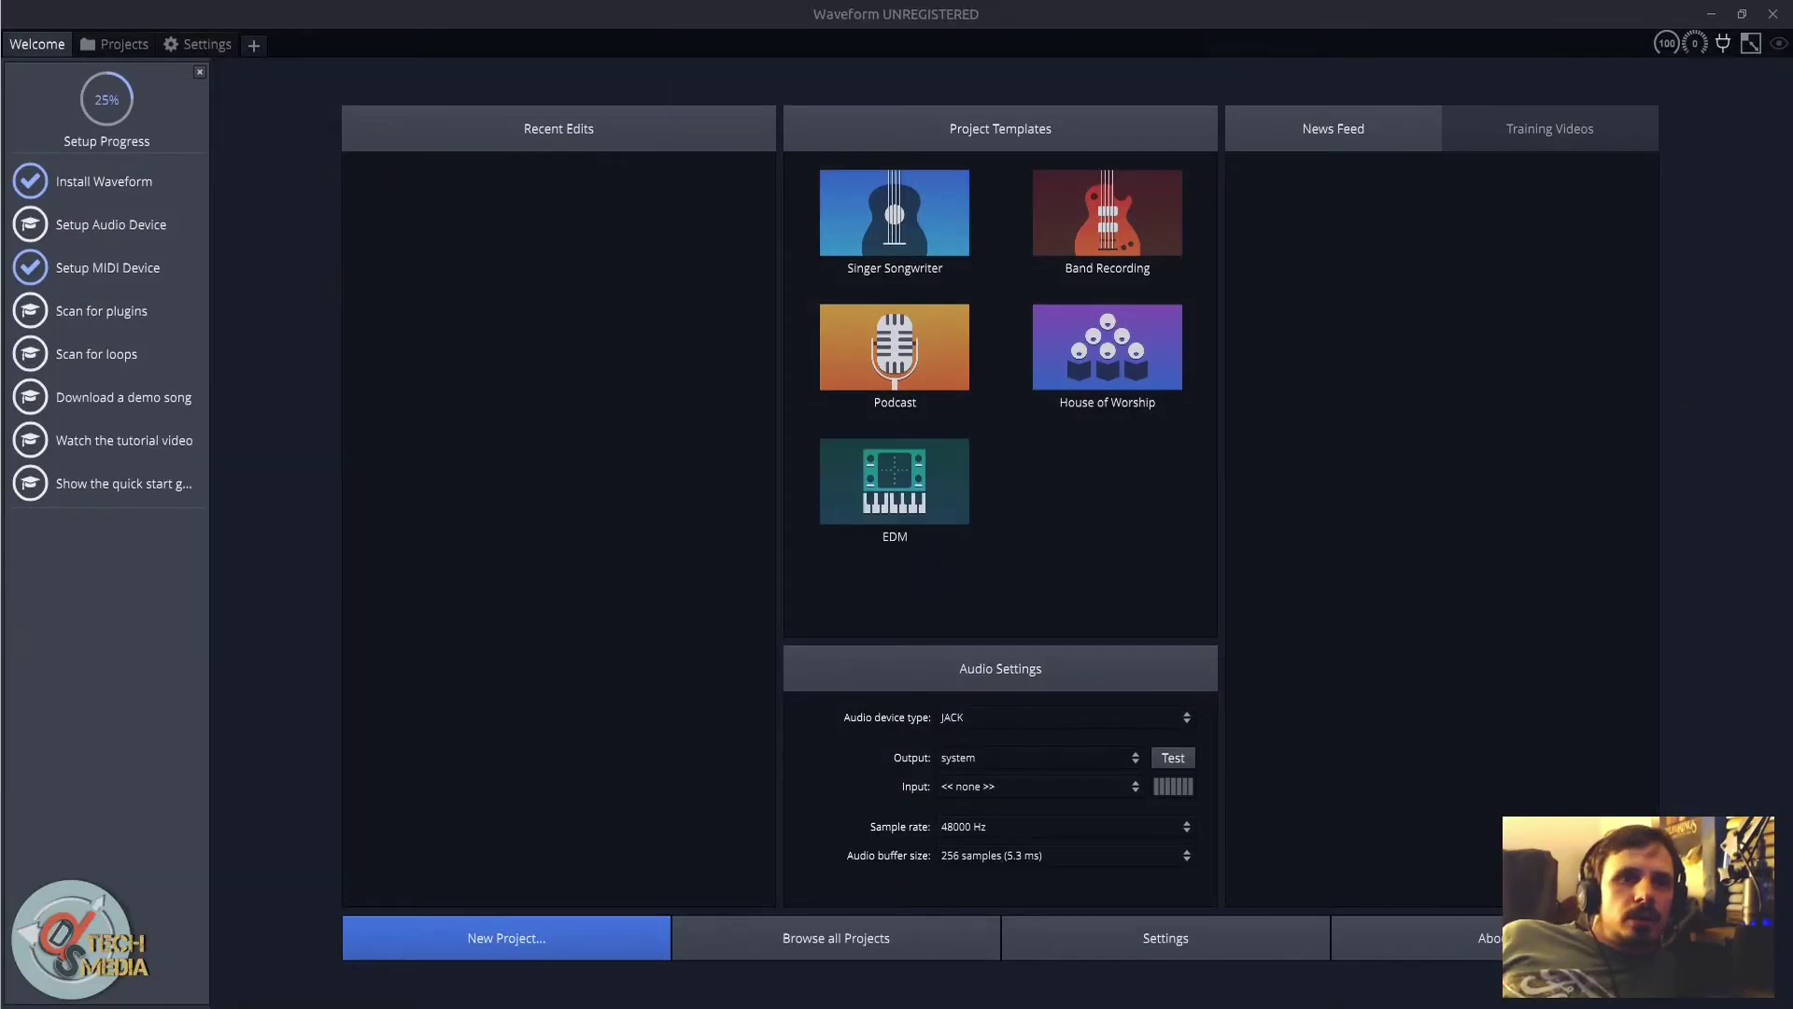
click(1060, 721)
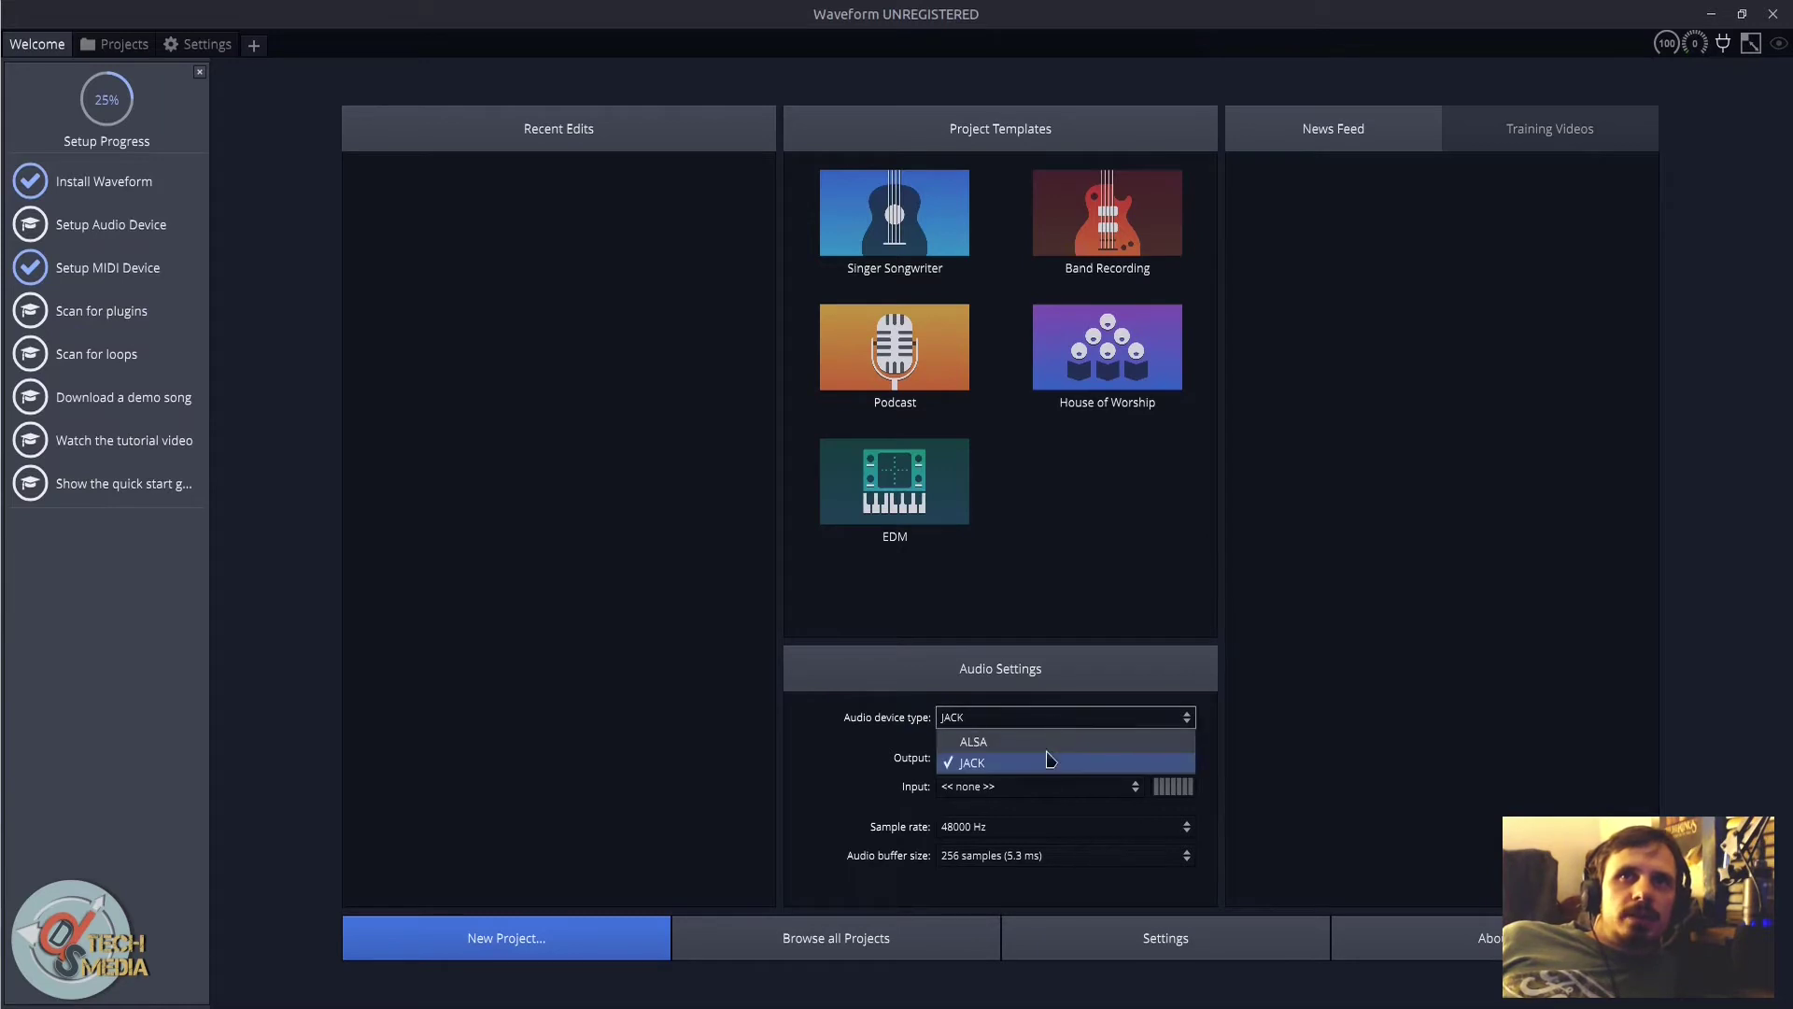
click(1438, 479)
click(1041, 758)
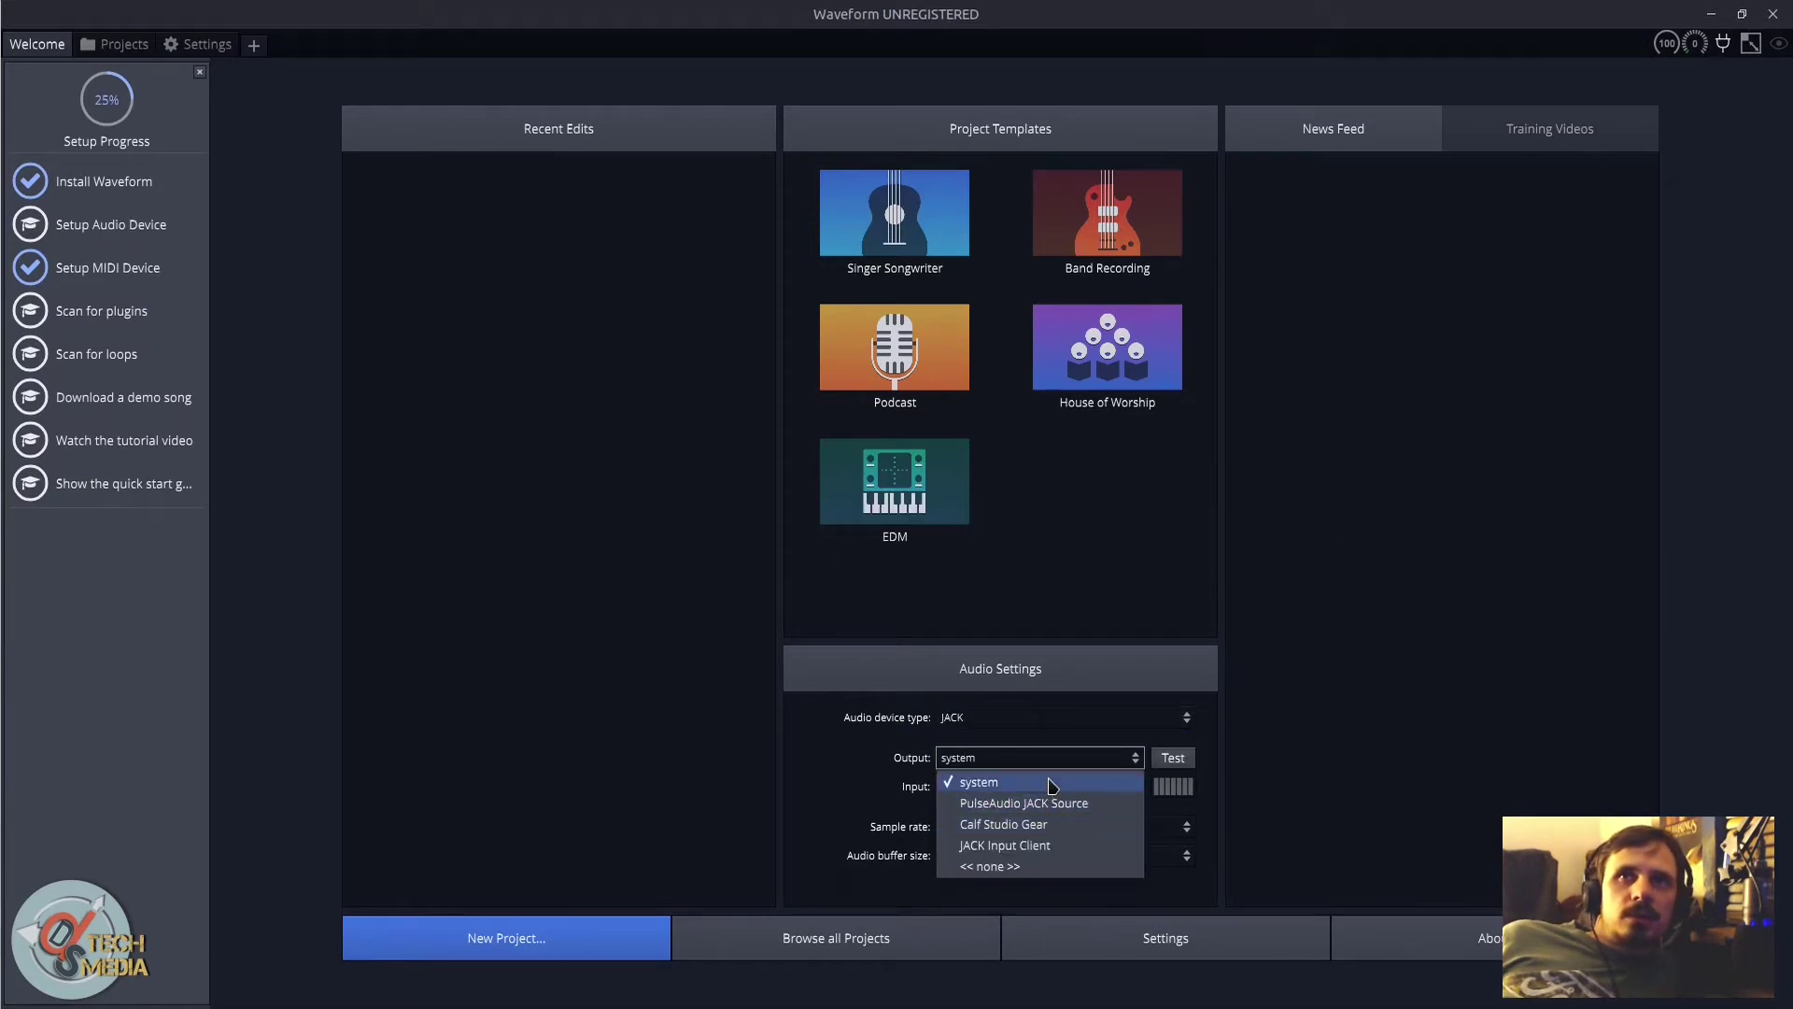
click(1047, 866)
click(1076, 787)
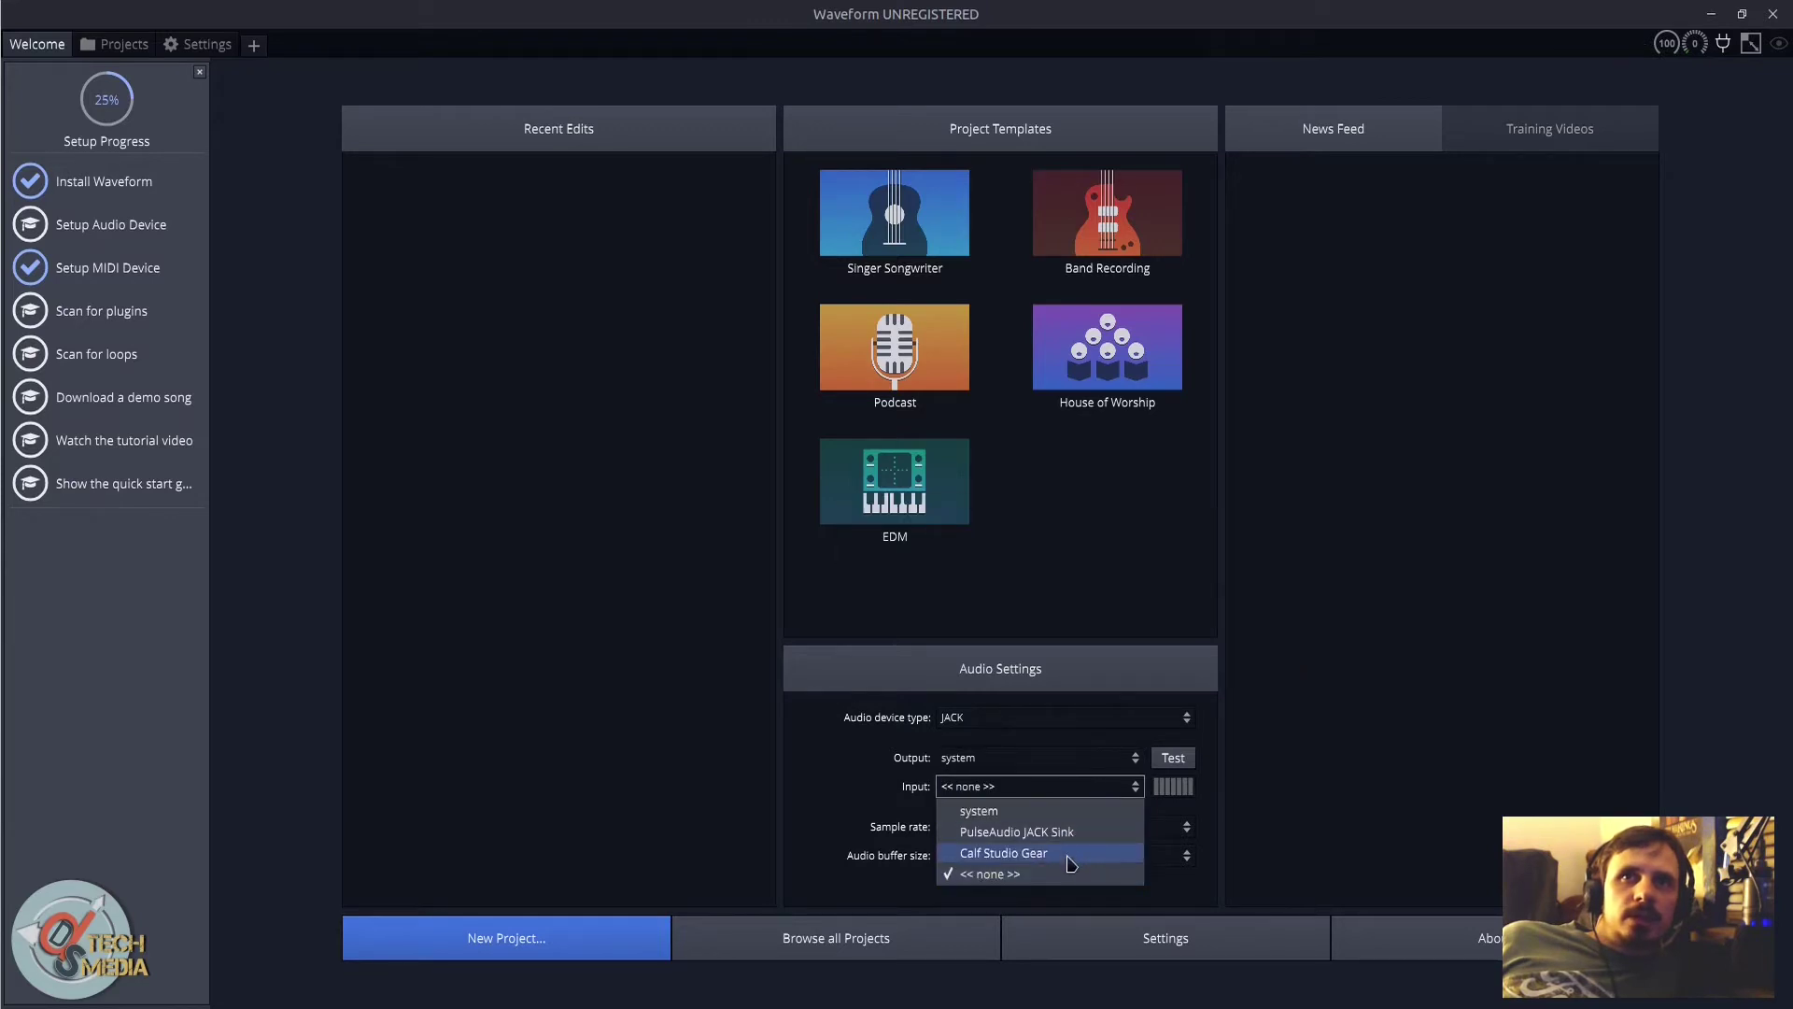
click(1317, 494)
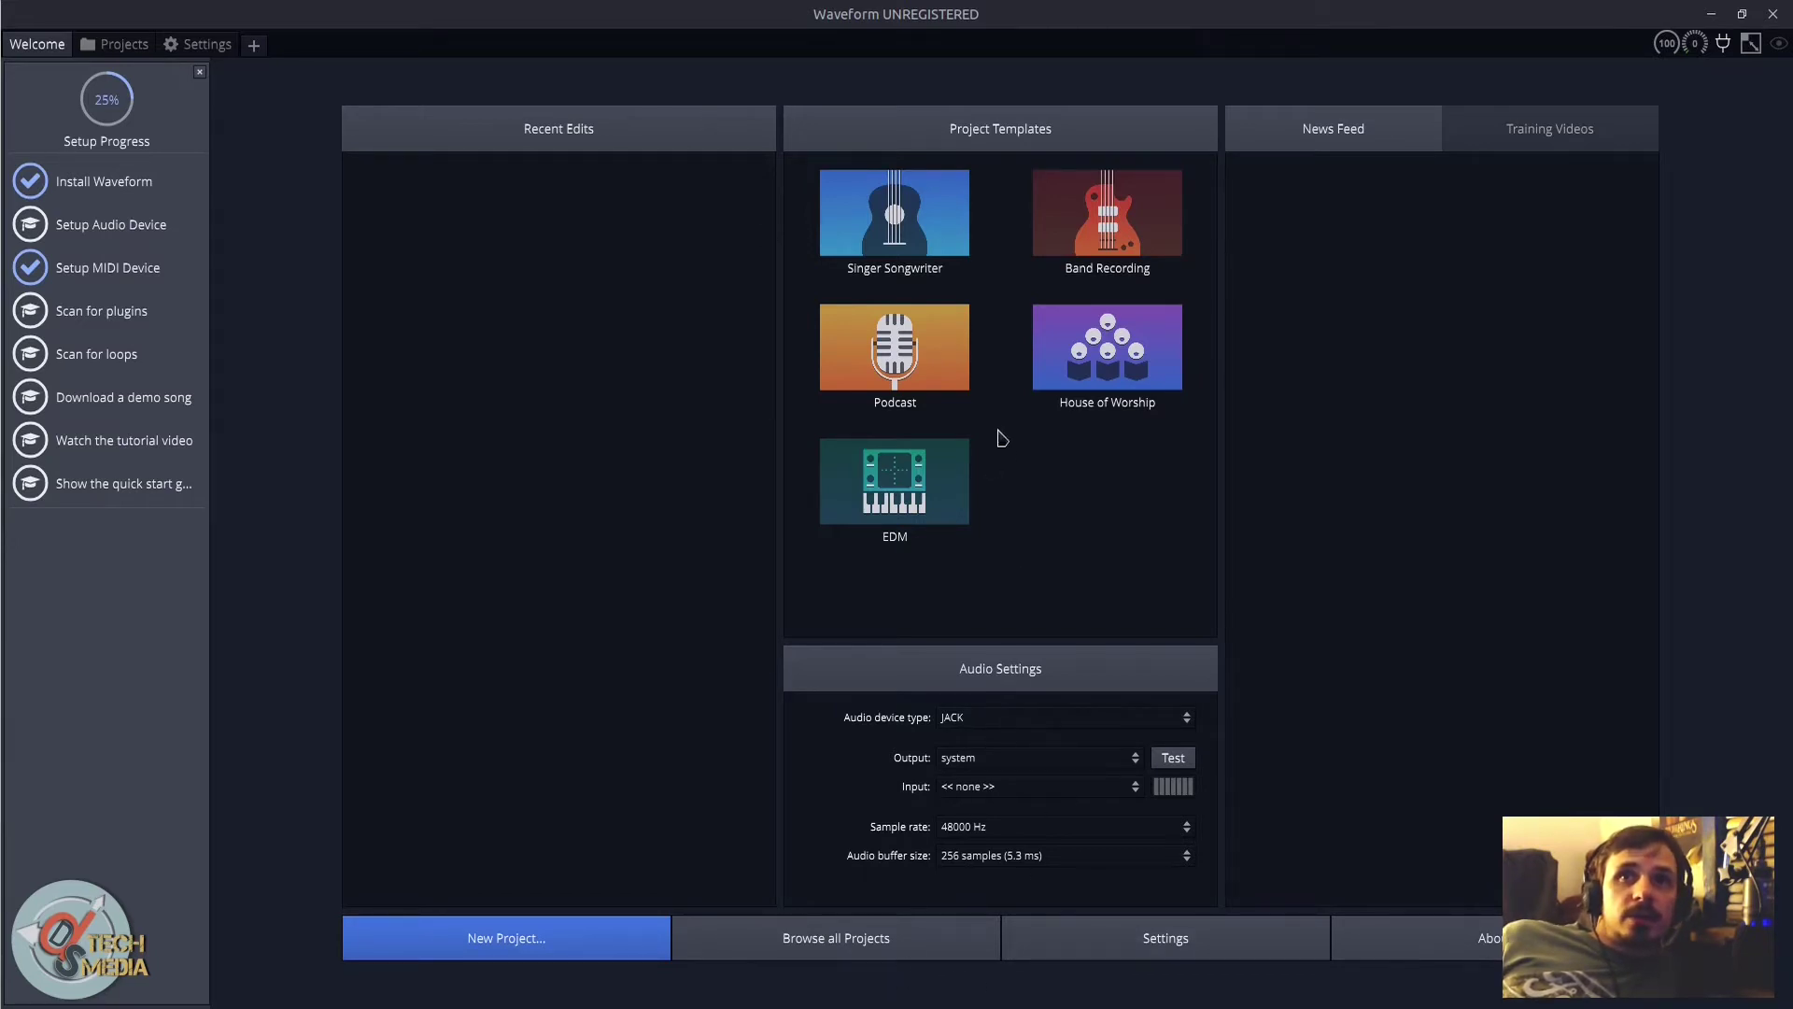
Step: In the MIDI device settings, disable the Midi Through Port-0 output and input and enable the MPKmini2 MIDI 1 output
click(109, 273)
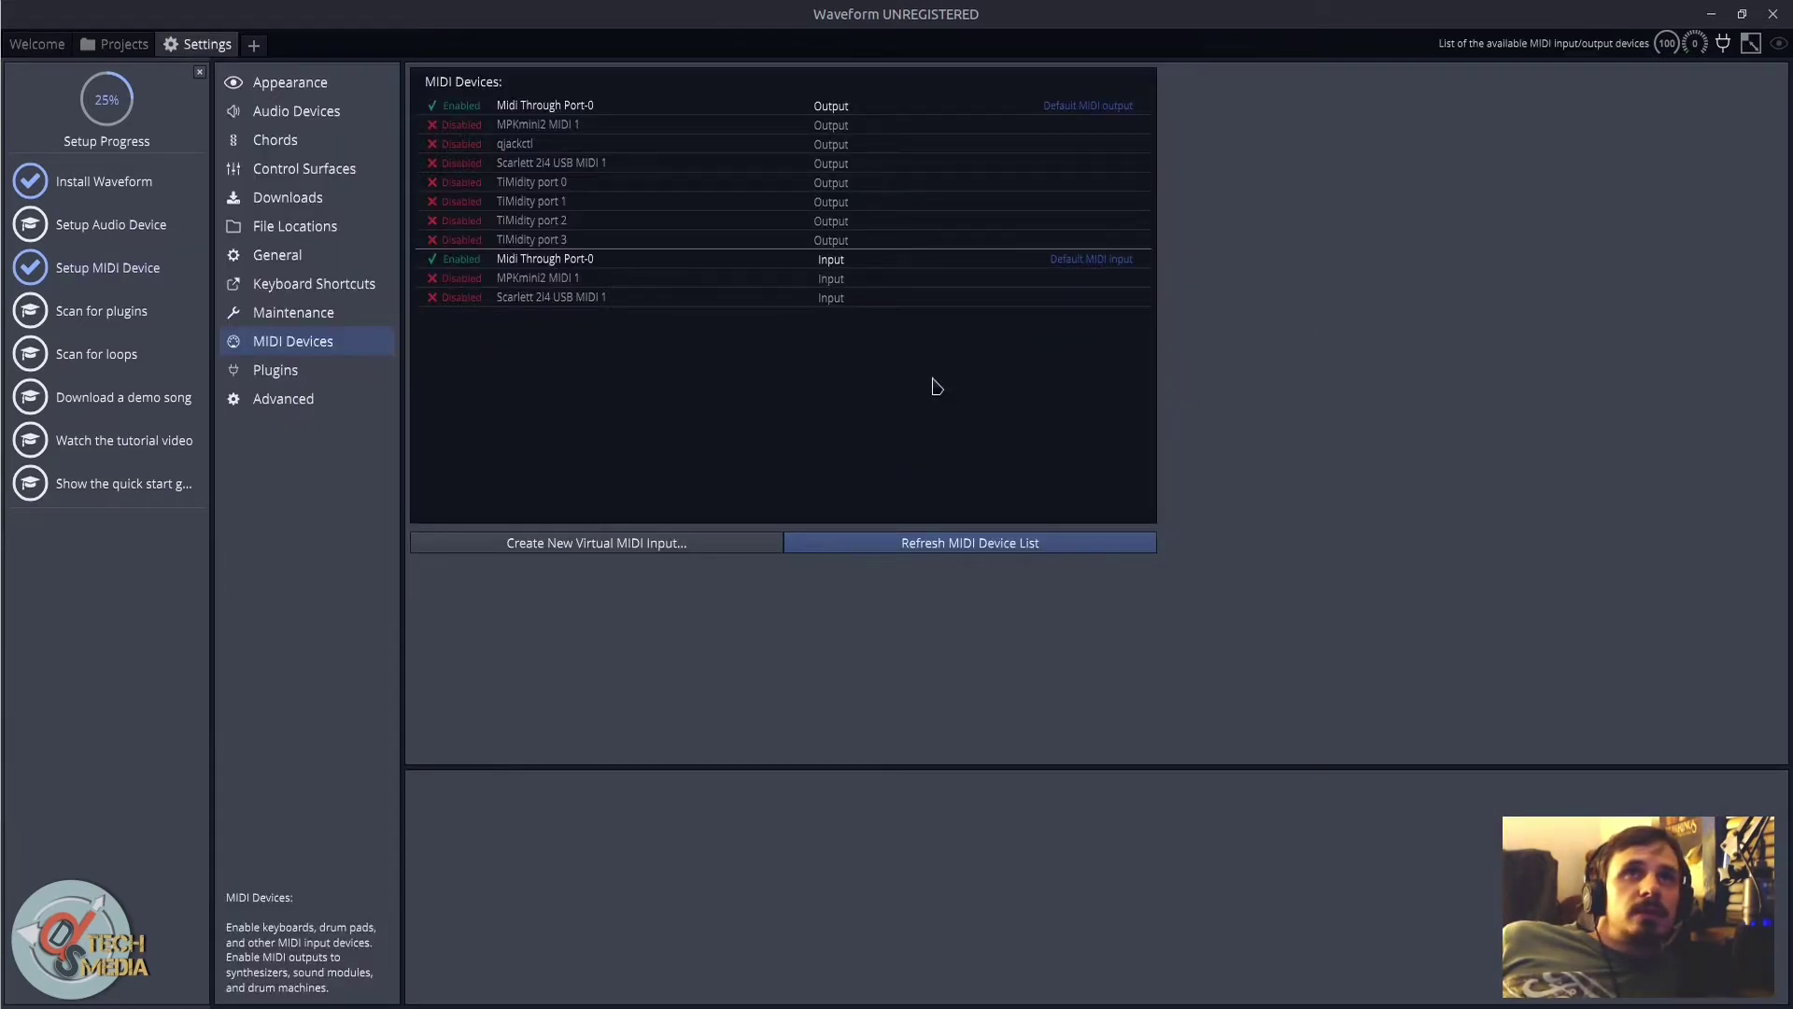
click(460, 106)
click(458, 260)
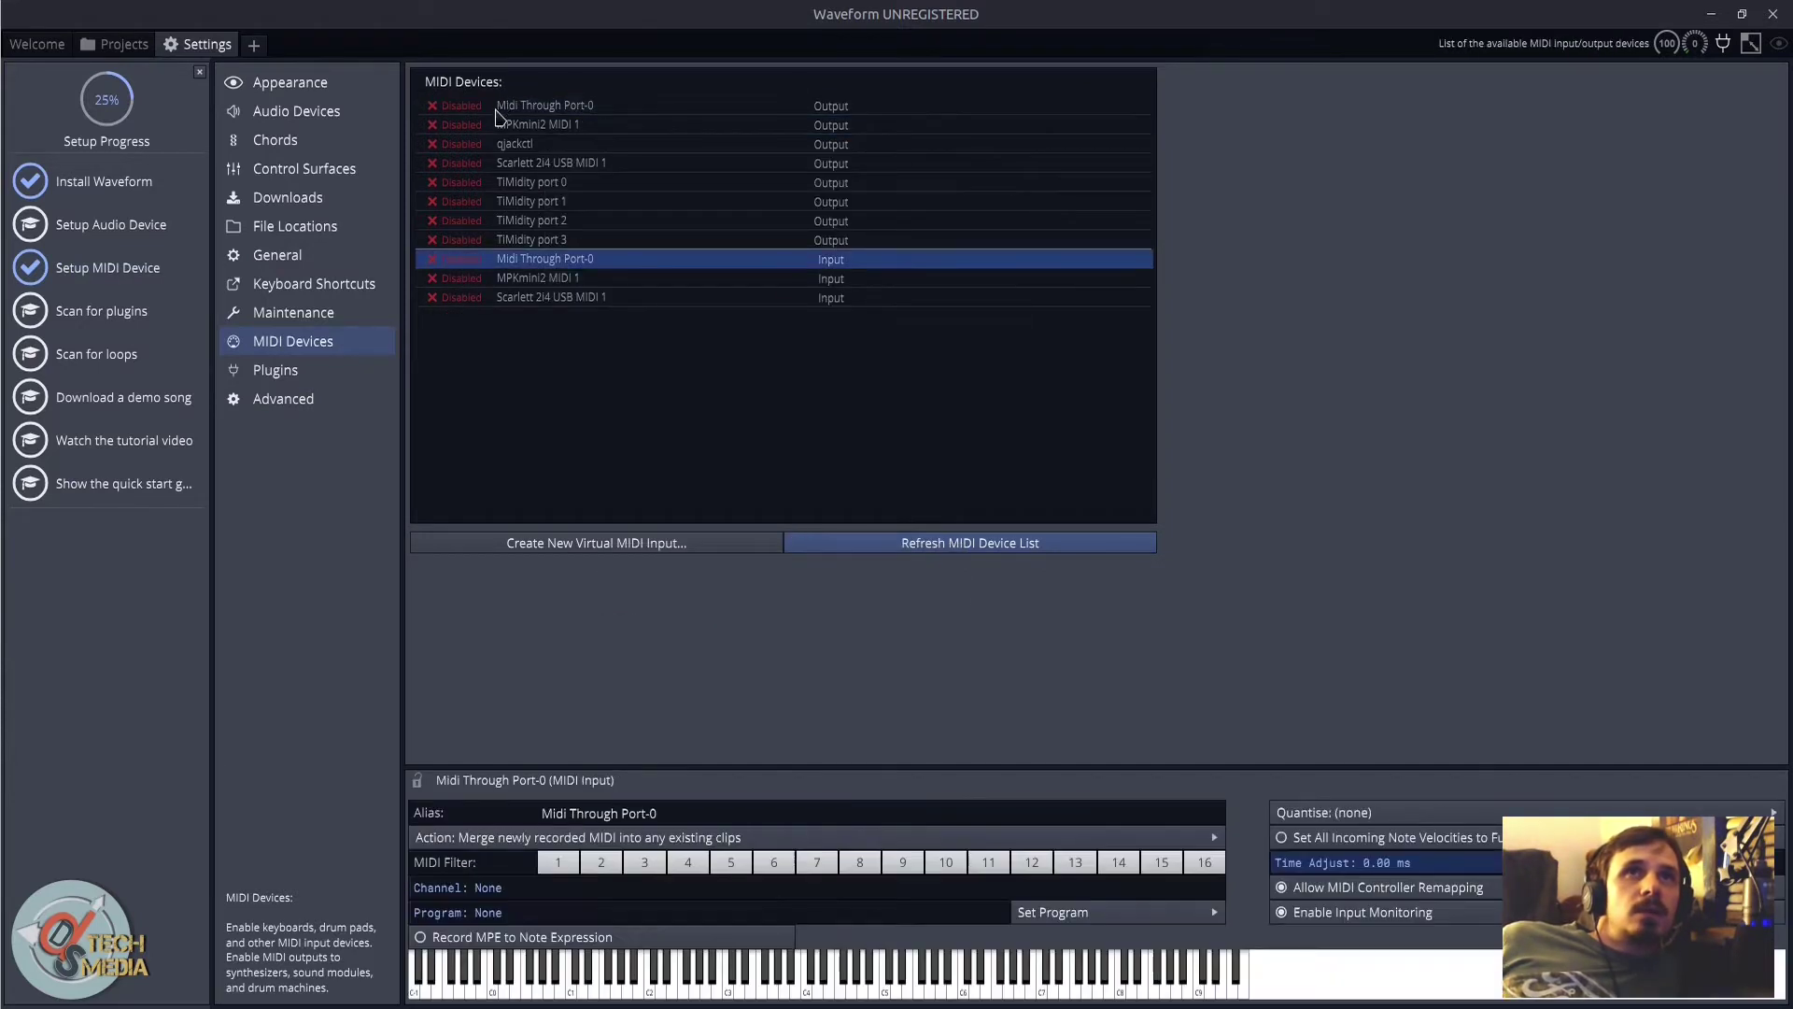
click(489, 127)
click(448, 126)
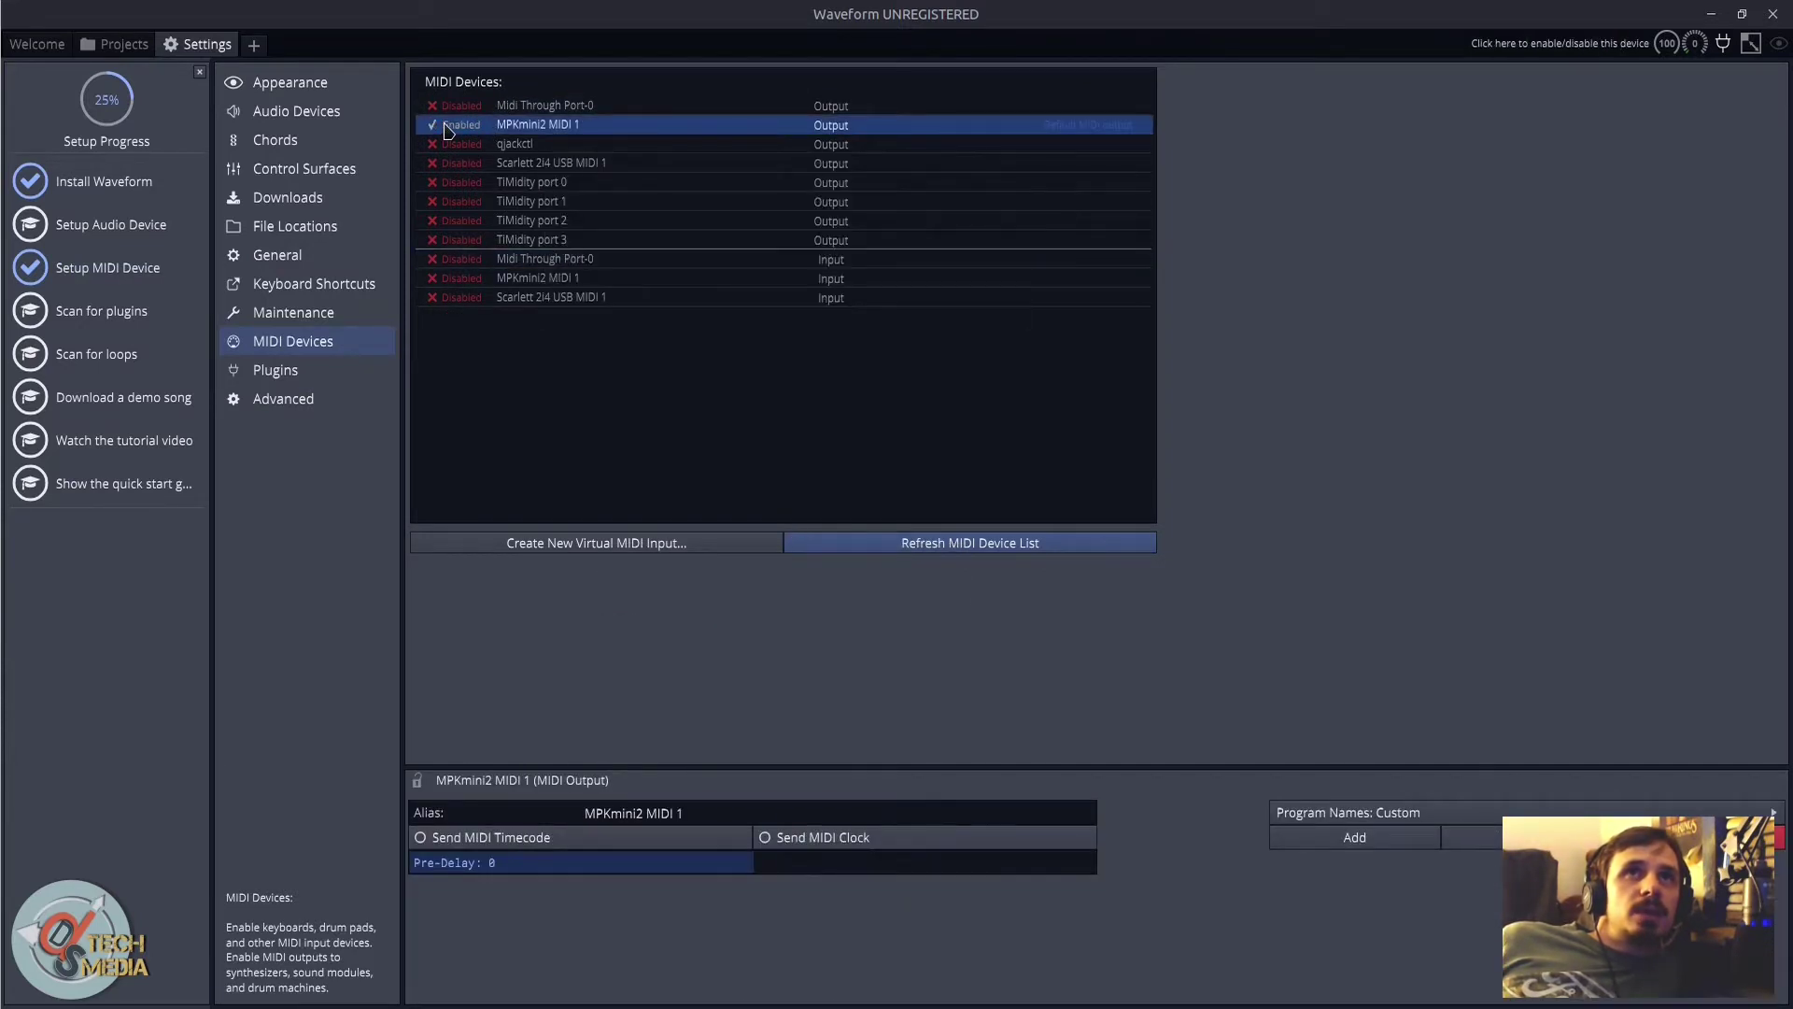
Step: Scan the VST folders for plugins, dismiss the scan report and look through the resulting plugin list
click(173, 292)
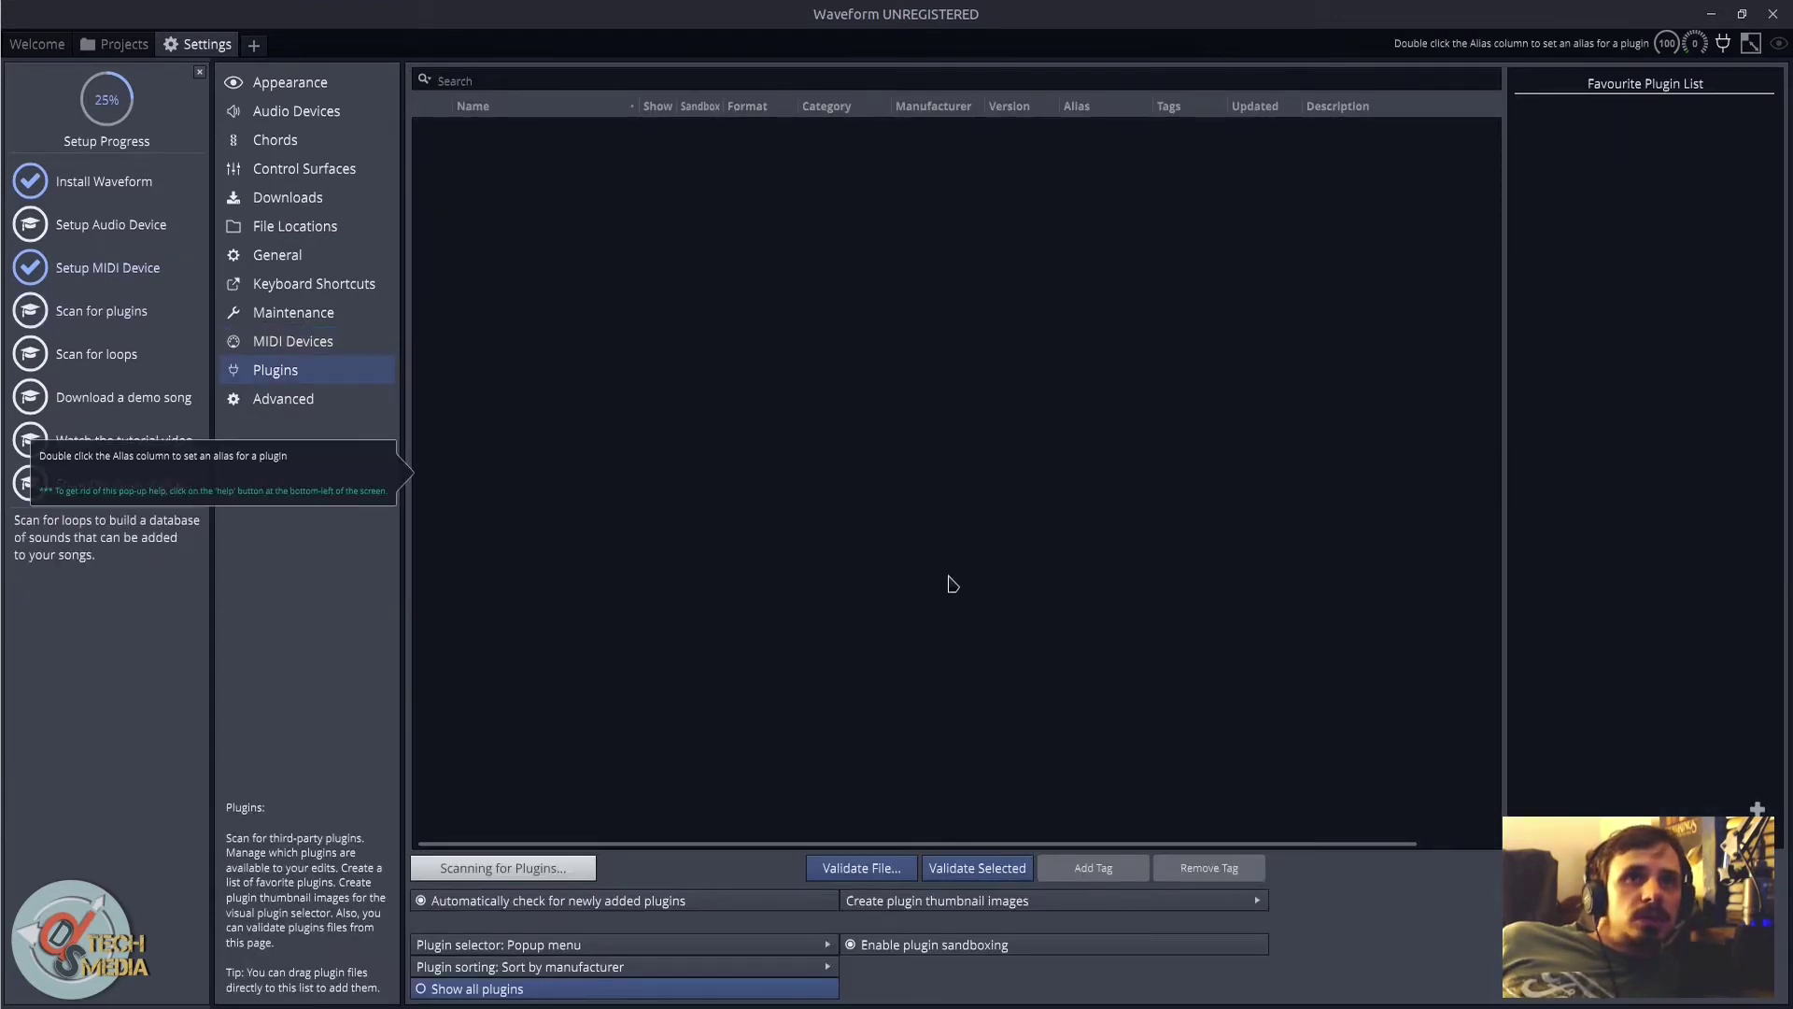
click(853, 681)
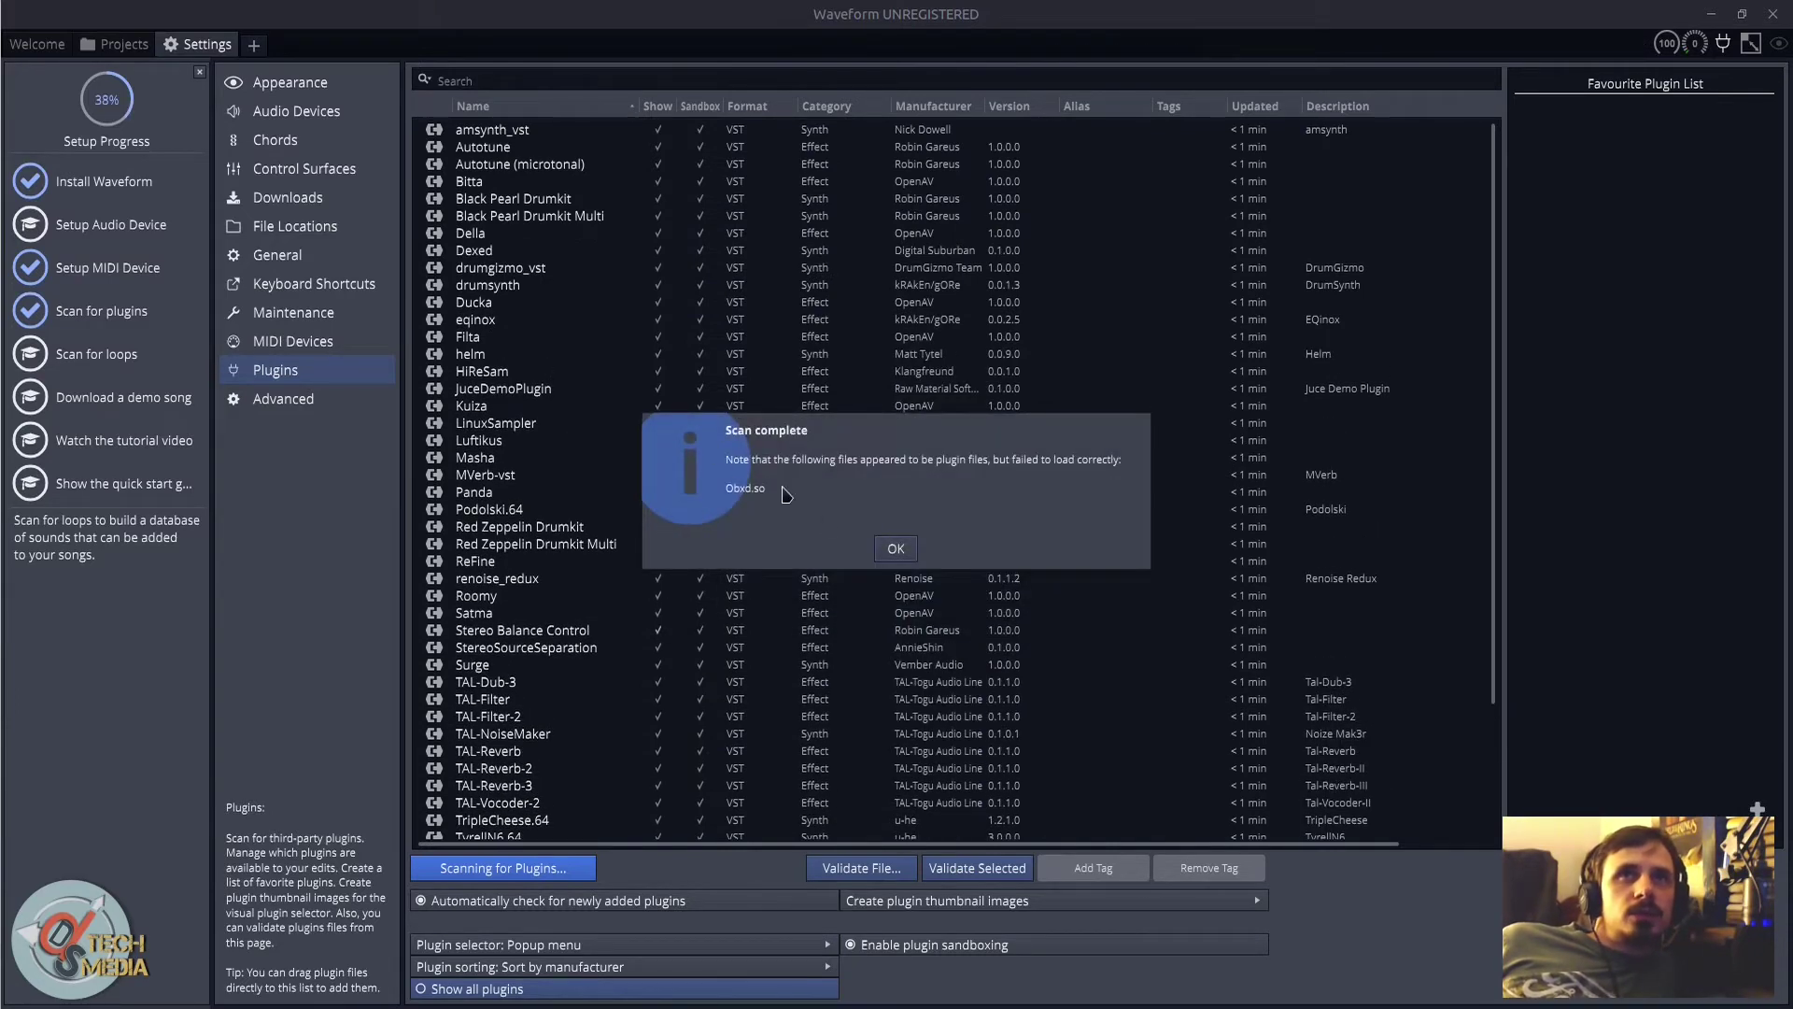
click(890, 549)
scroll(945, 565, down, 3)
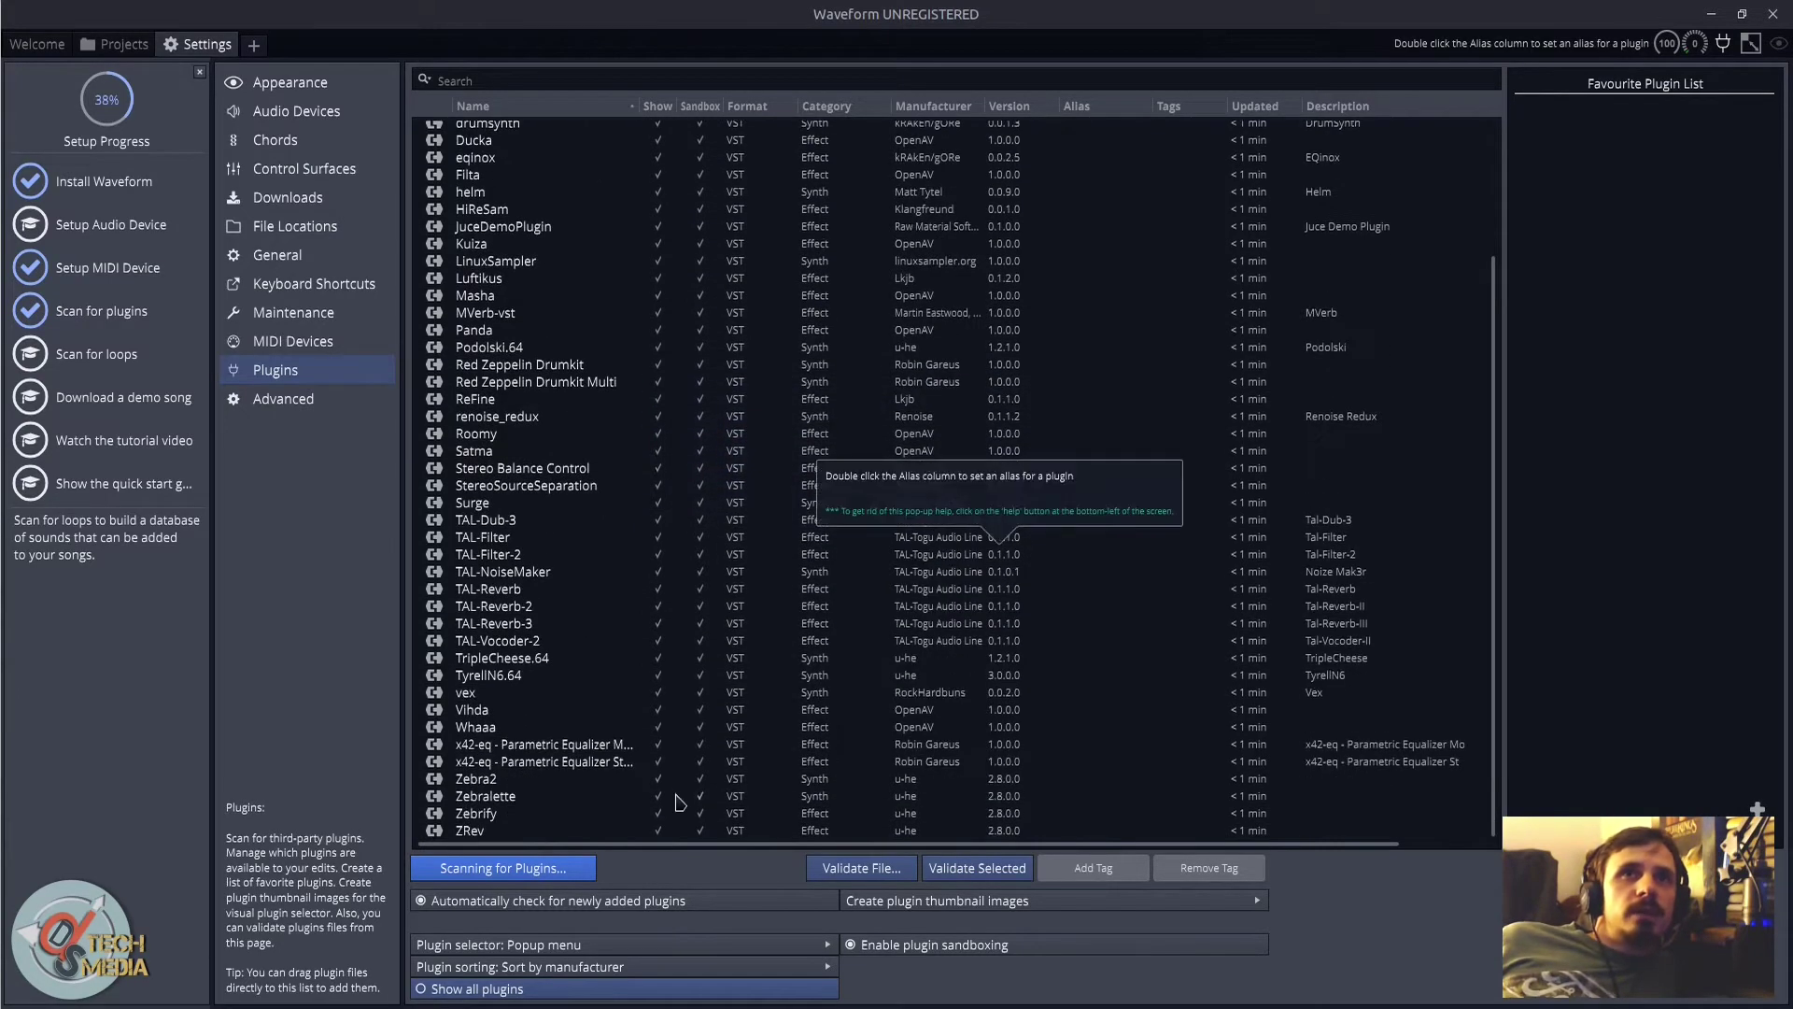
scroll(726, 513, up, 3)
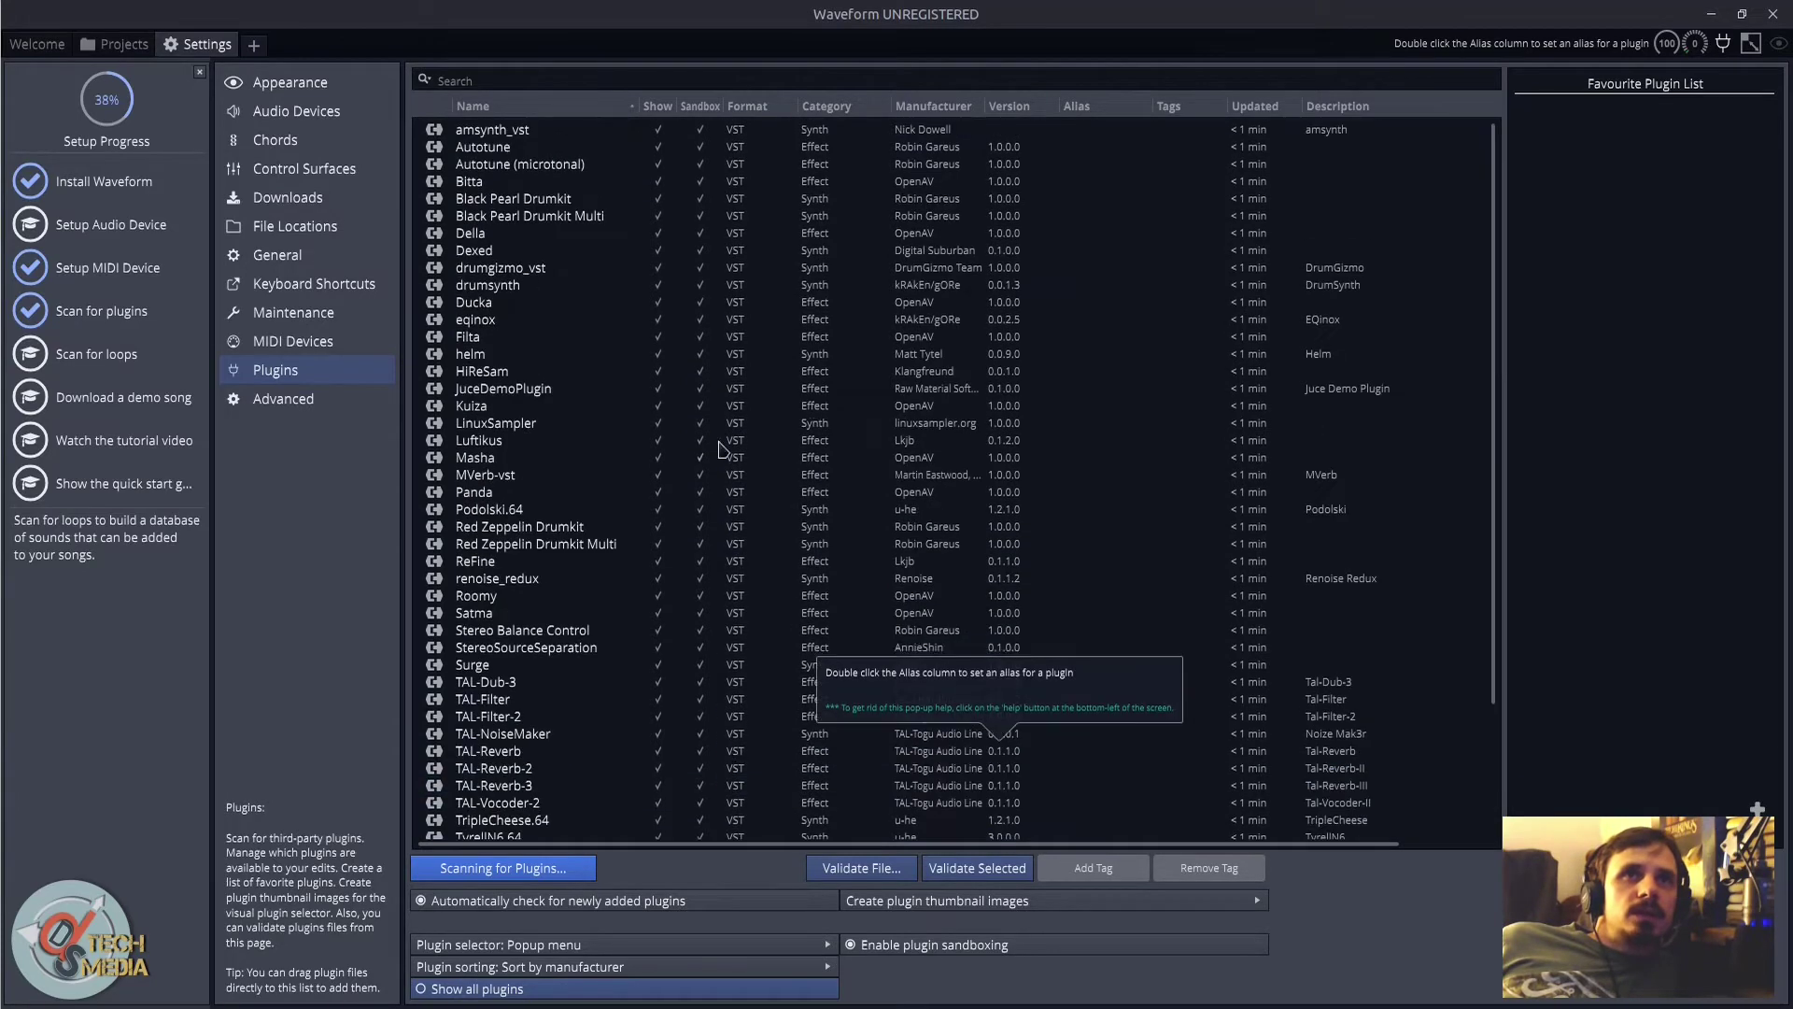
Step: Scan the folders /usr/lib/vst3, /usr/local/lib/vst3 and the home .vst3 folder for VST3 plugins
click(929, 687)
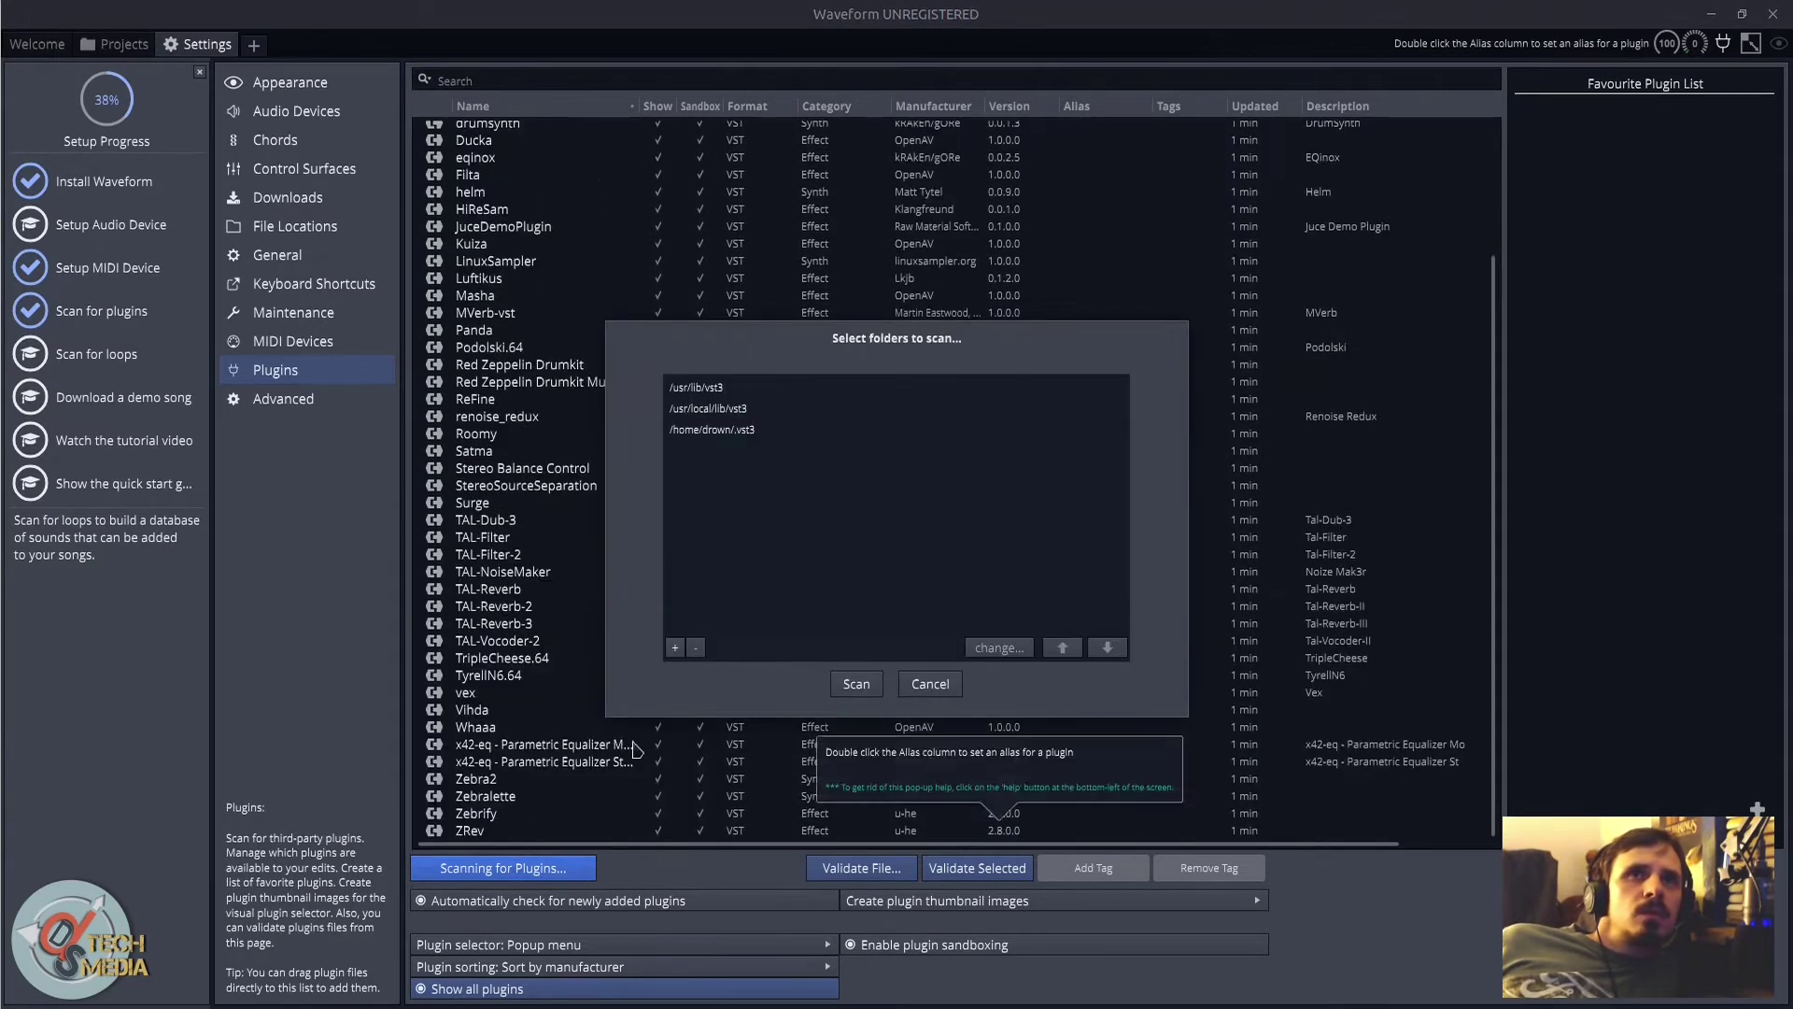
click(857, 683)
click(892, 549)
Step: Turn off Show for the VST3 versions of Surge, Podolski and TripleCheese in the plugin list
click(658, 745)
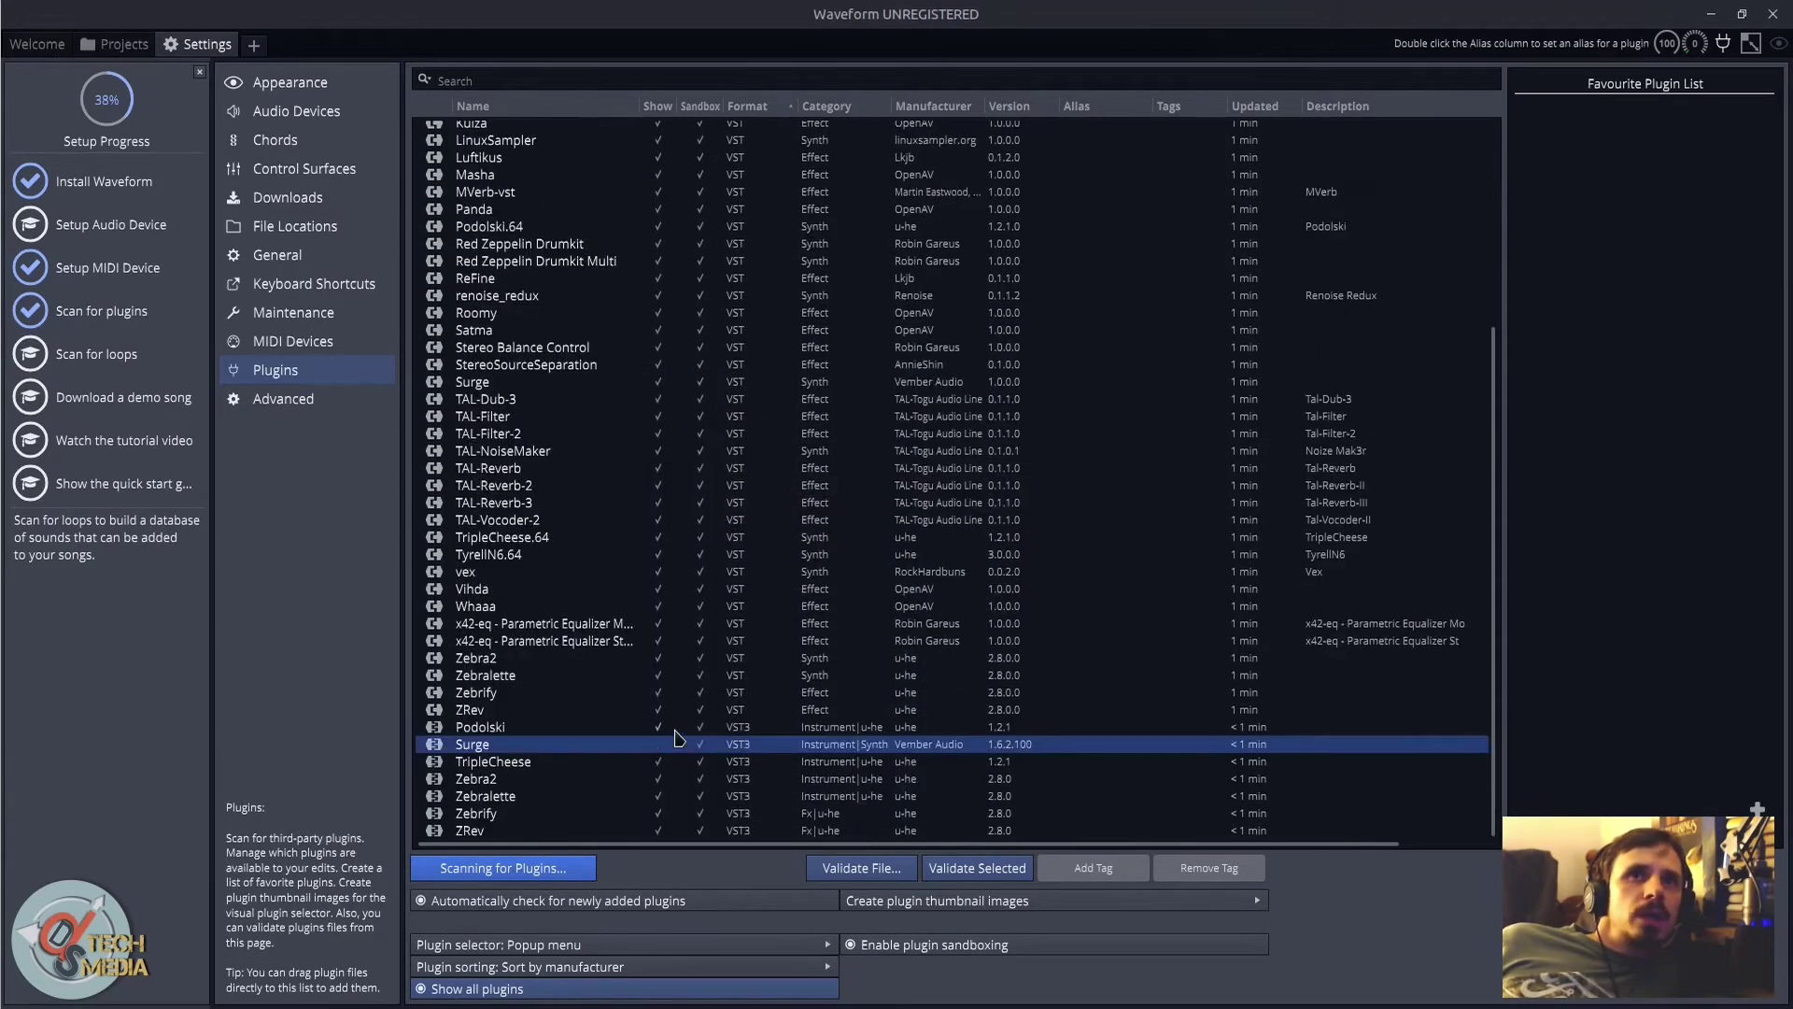
click(674, 730)
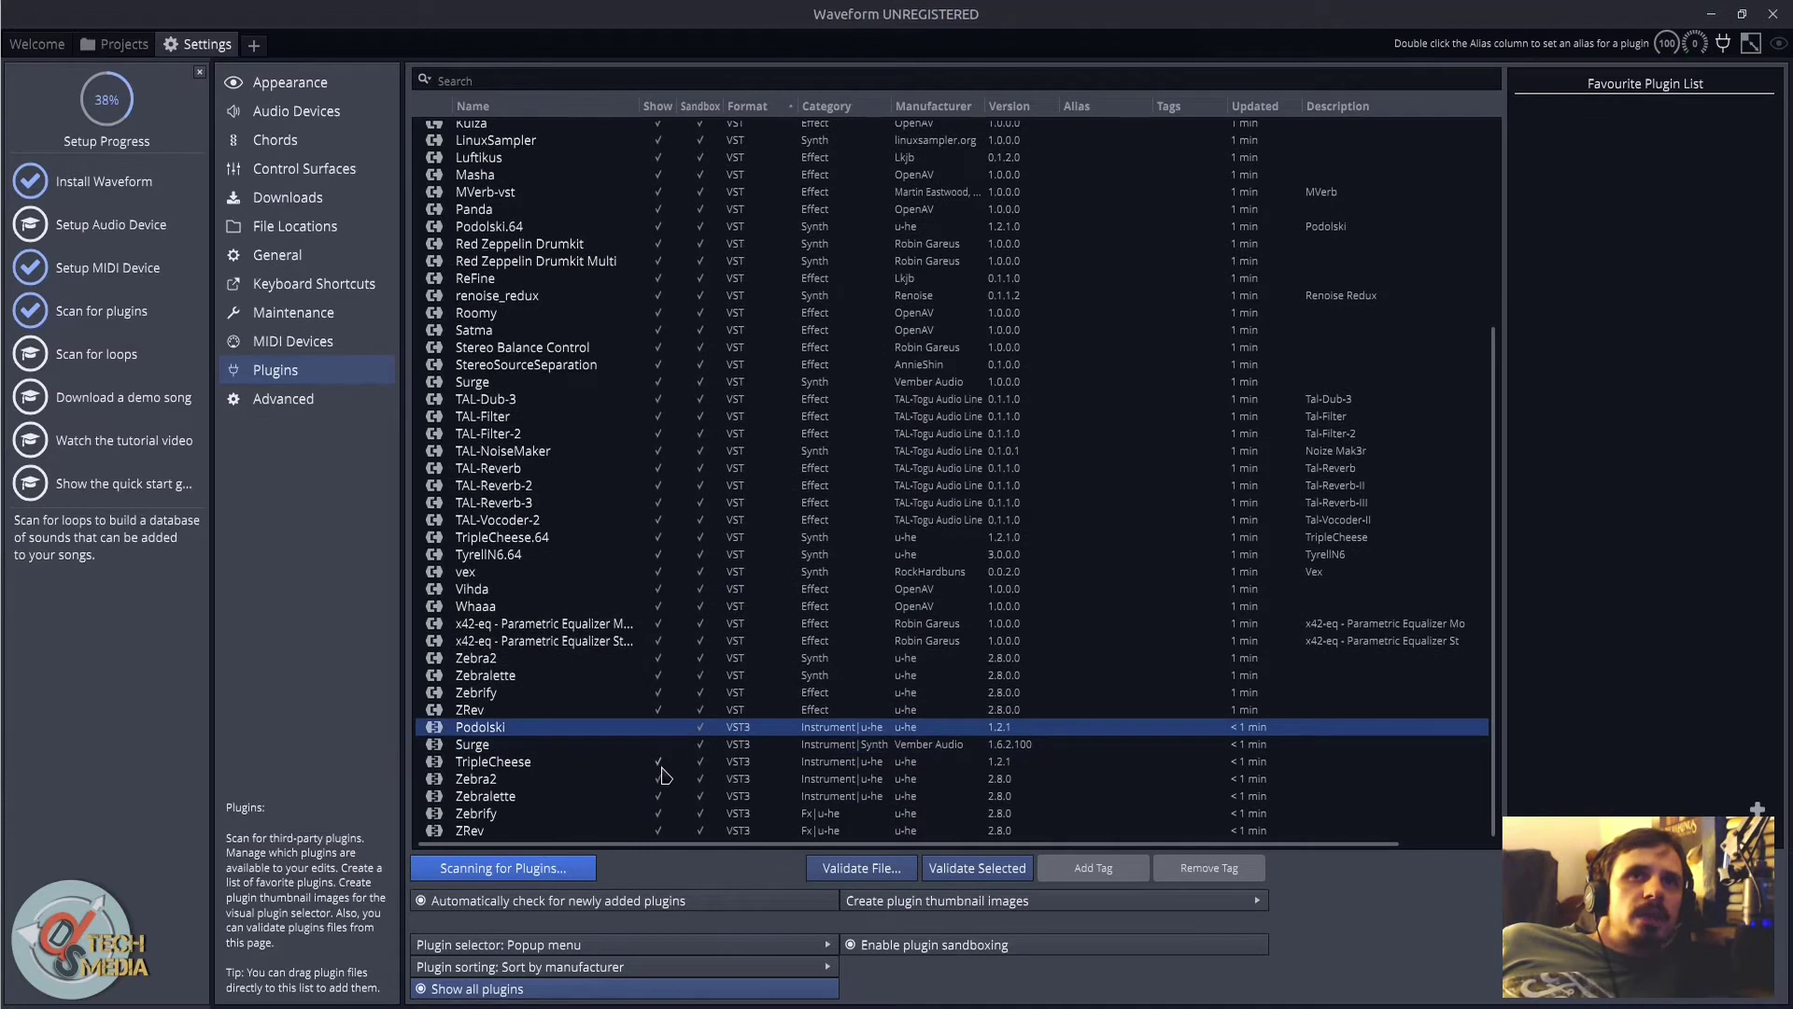
click(660, 764)
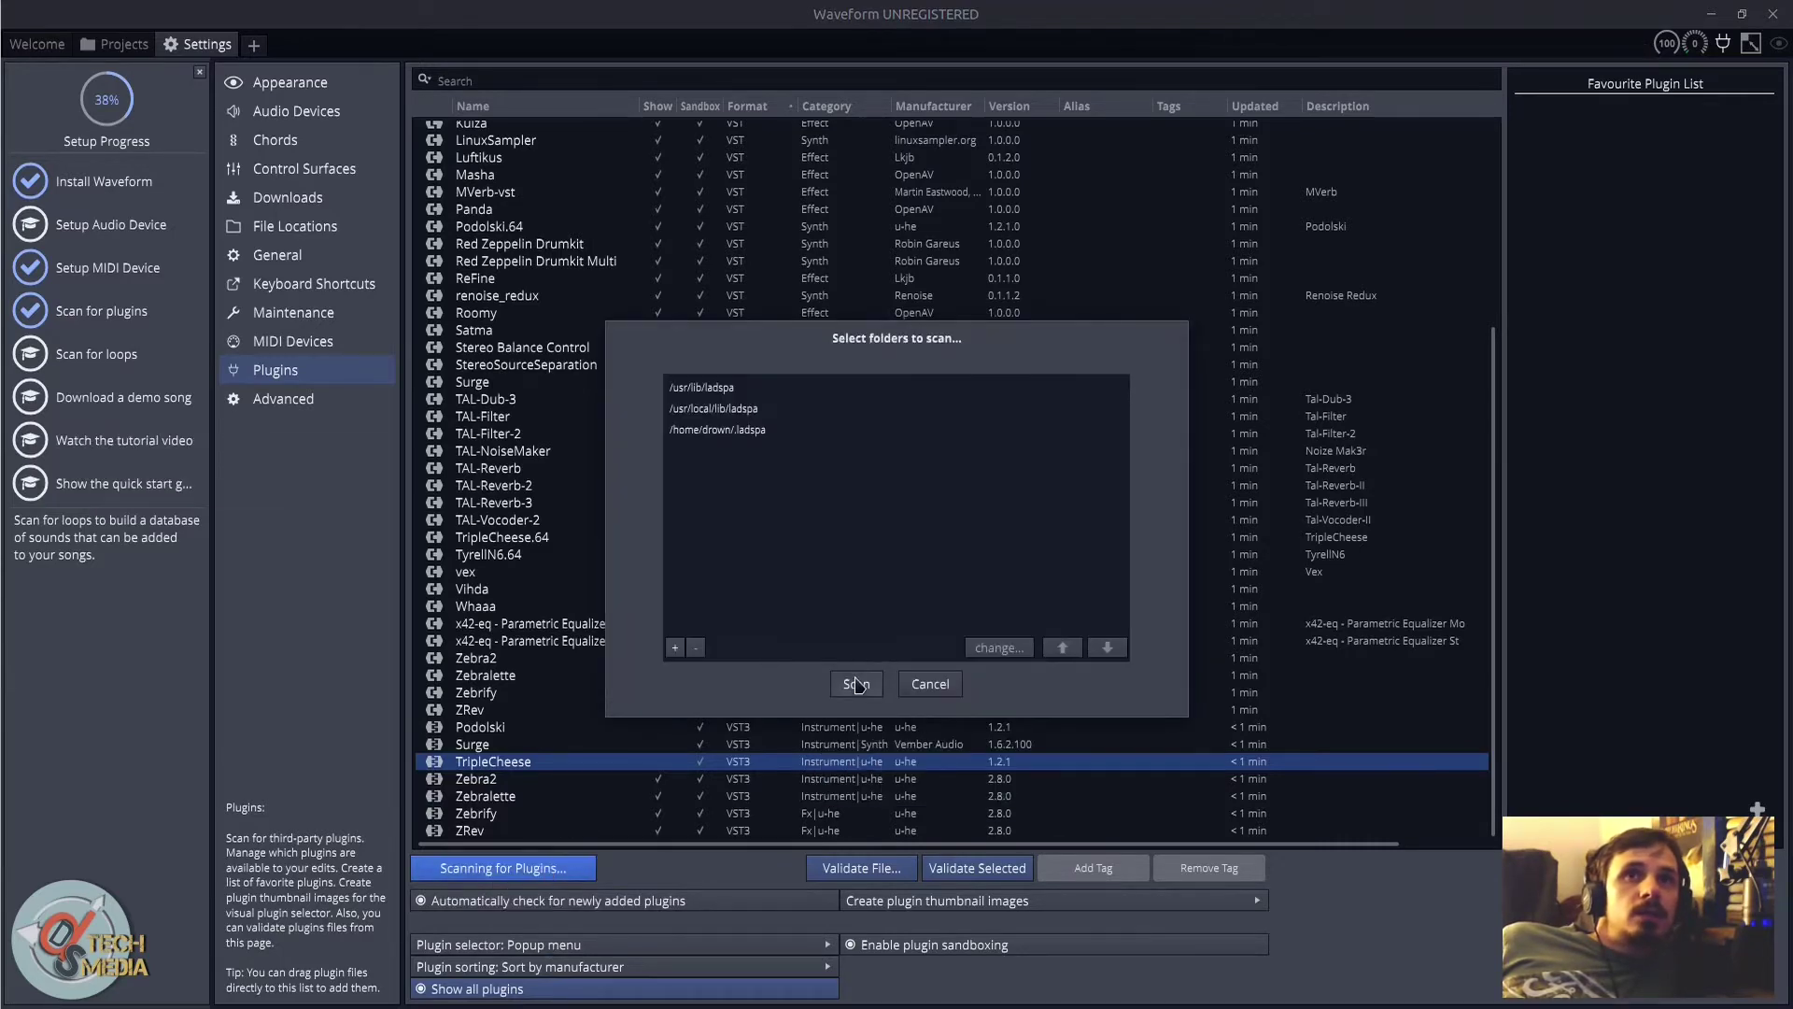
Step: Scan the LADSPA folders for plugins and add amsynth_vst, vex and TyrellN6.64 to the Favourite Plugin List
click(856, 685)
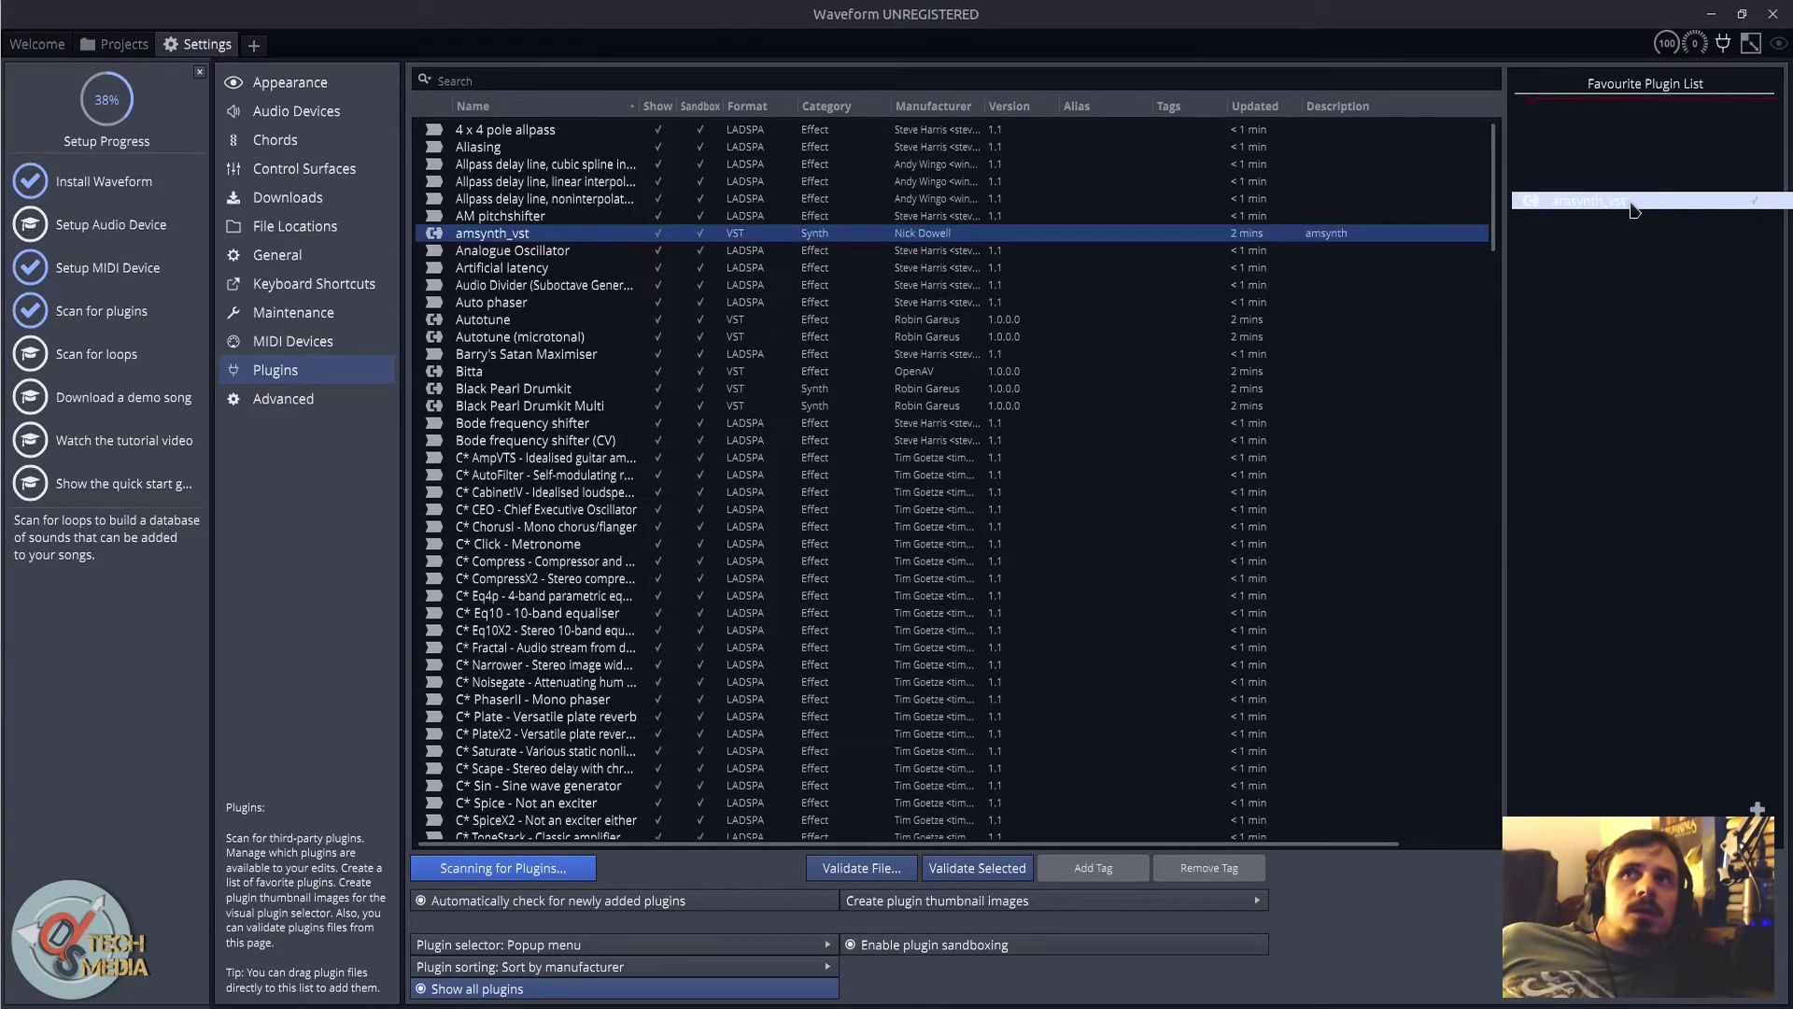
drag(1631, 207, 1633, 210)
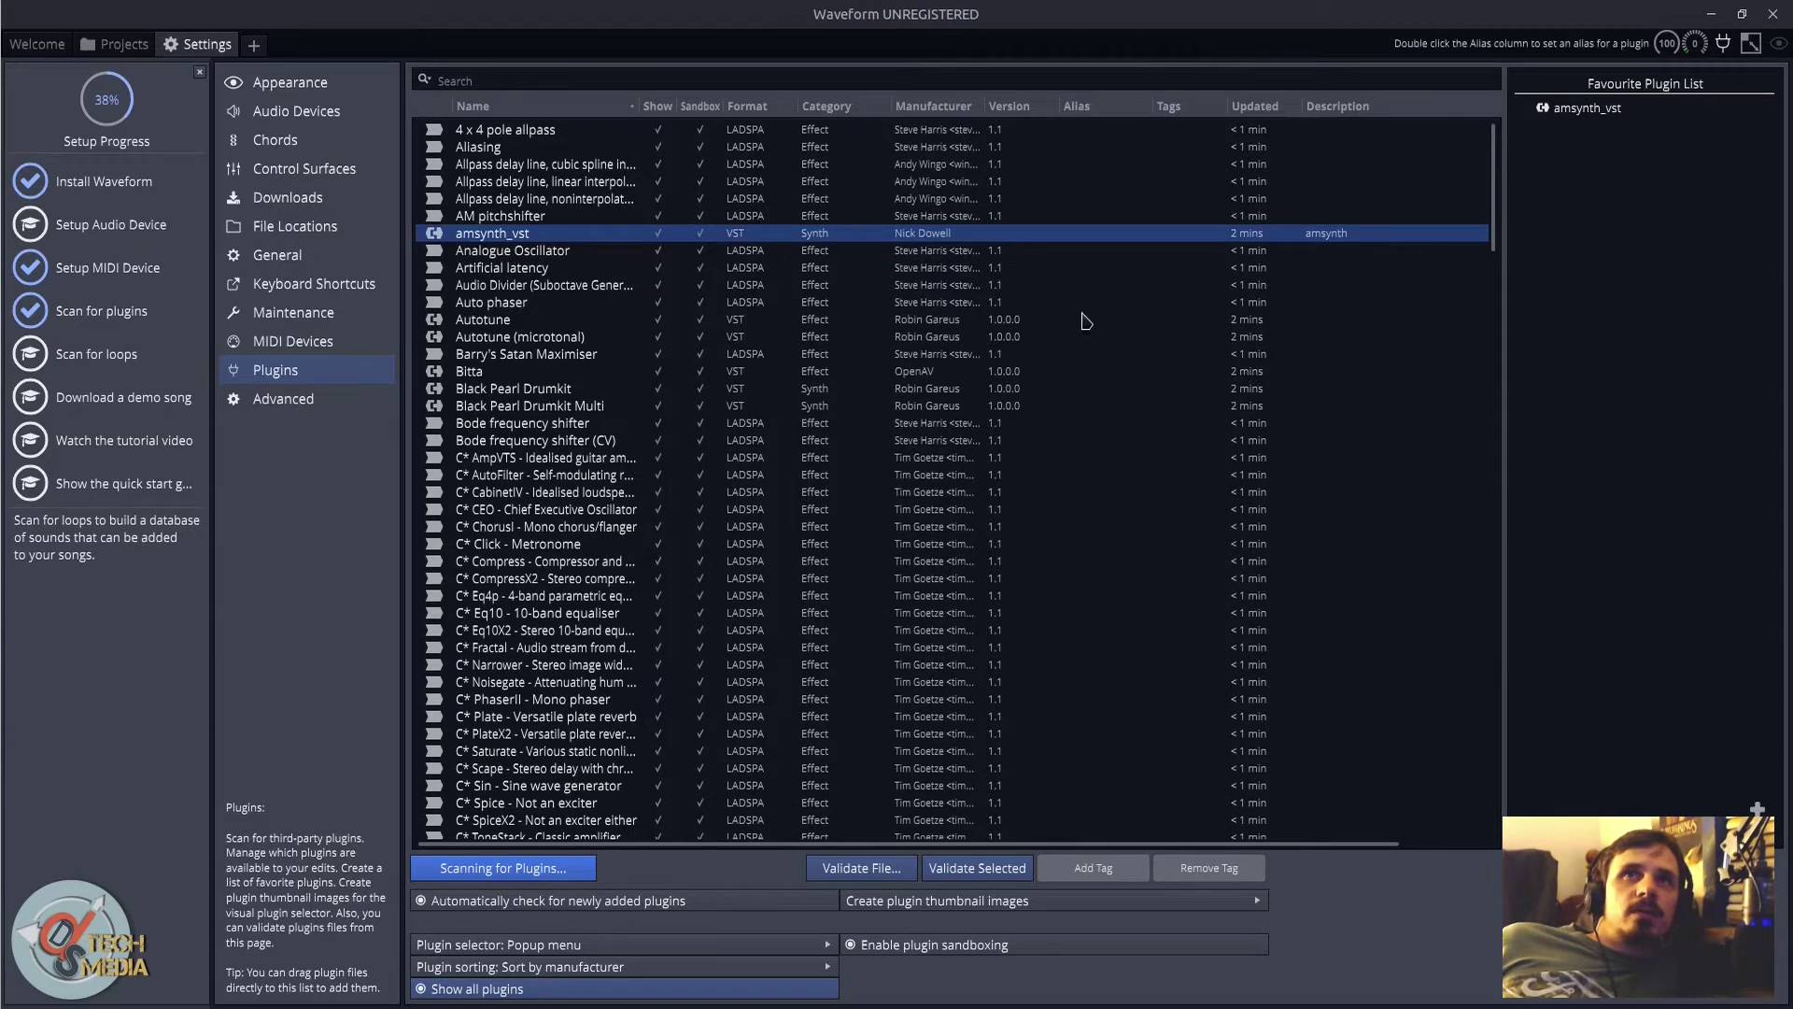
scroll(1109, 488, down, 20)
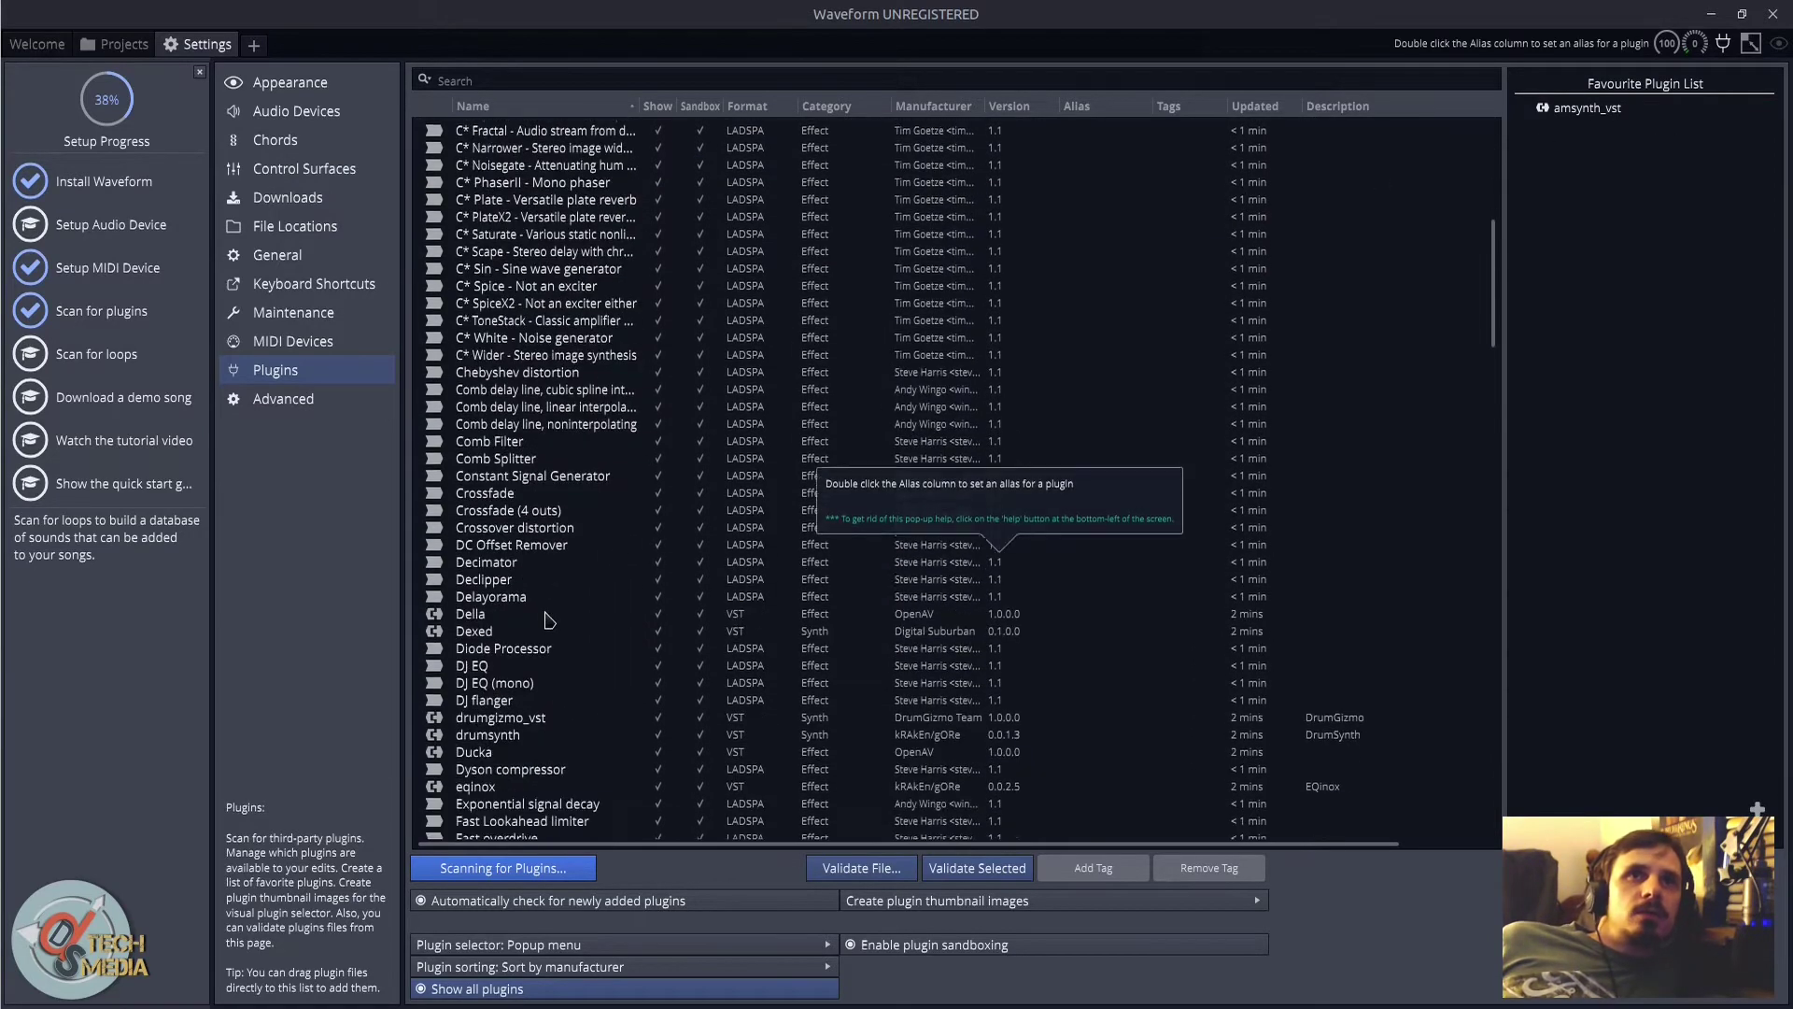
scroll(495, 645, down, 10)
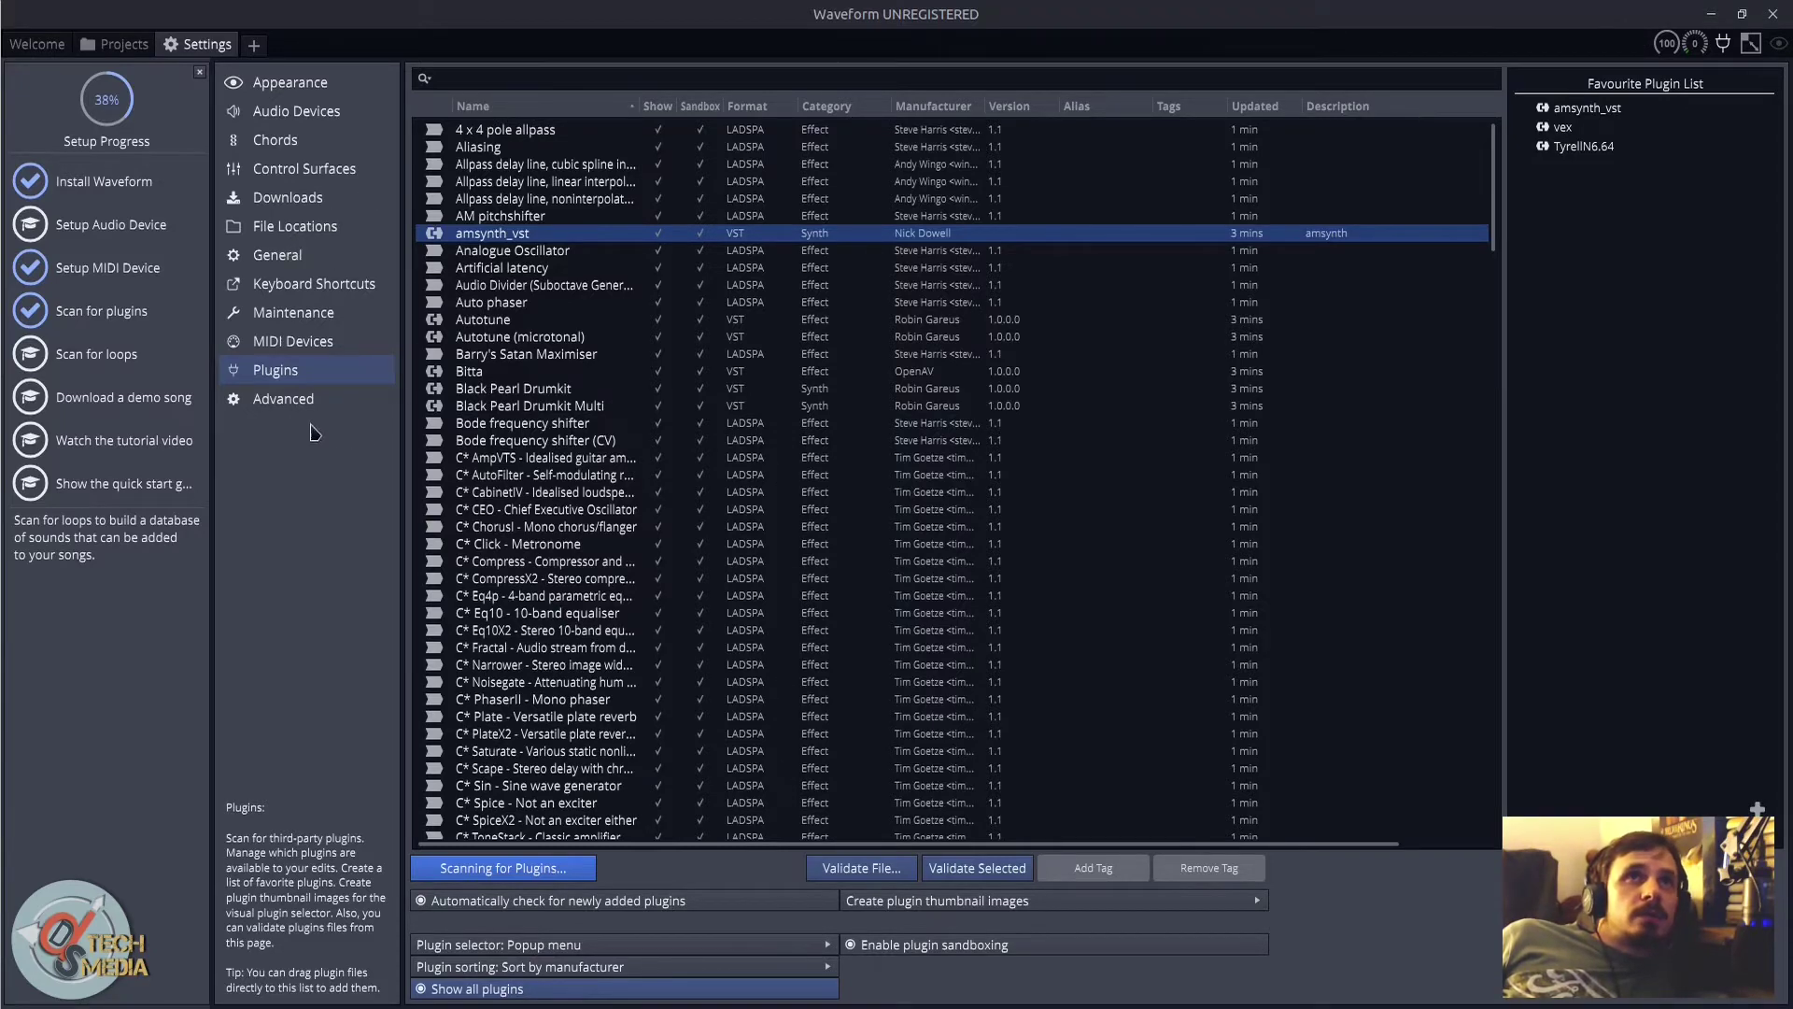
Step: Go through the setup entries for scanning loops, downloading a demo song and showing the quick start guide
click(96, 354)
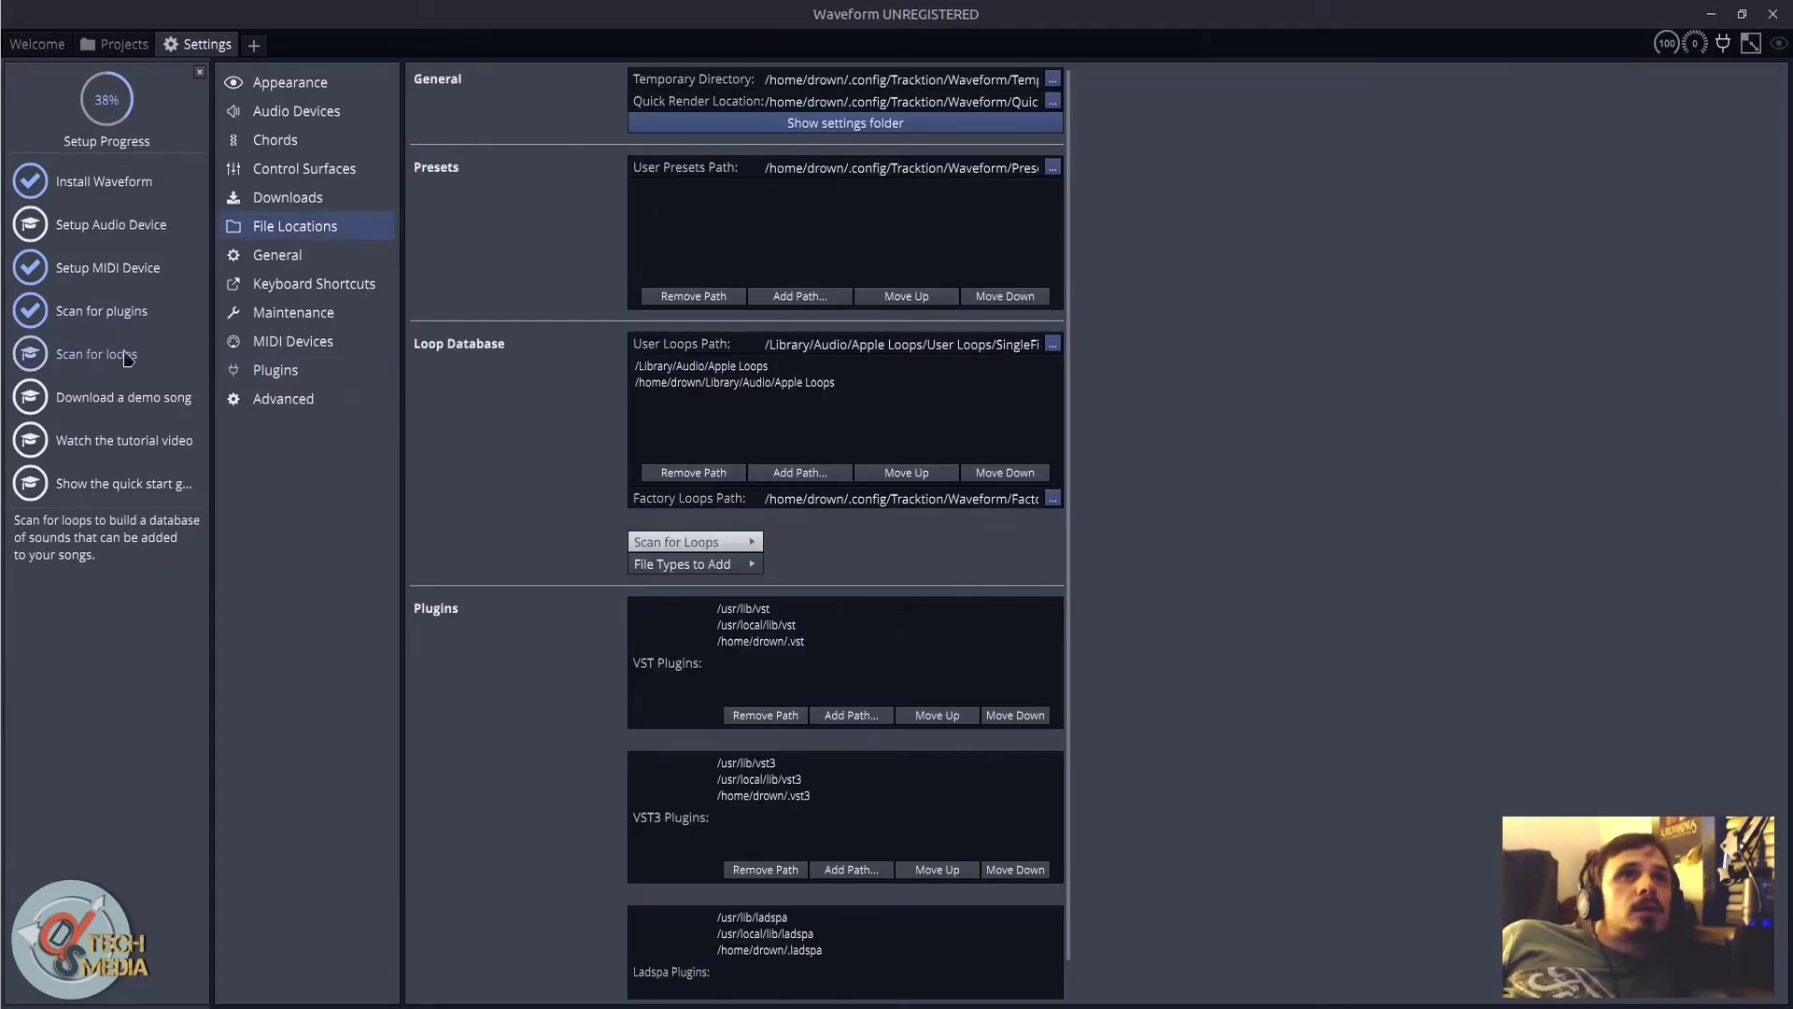
click(168, 401)
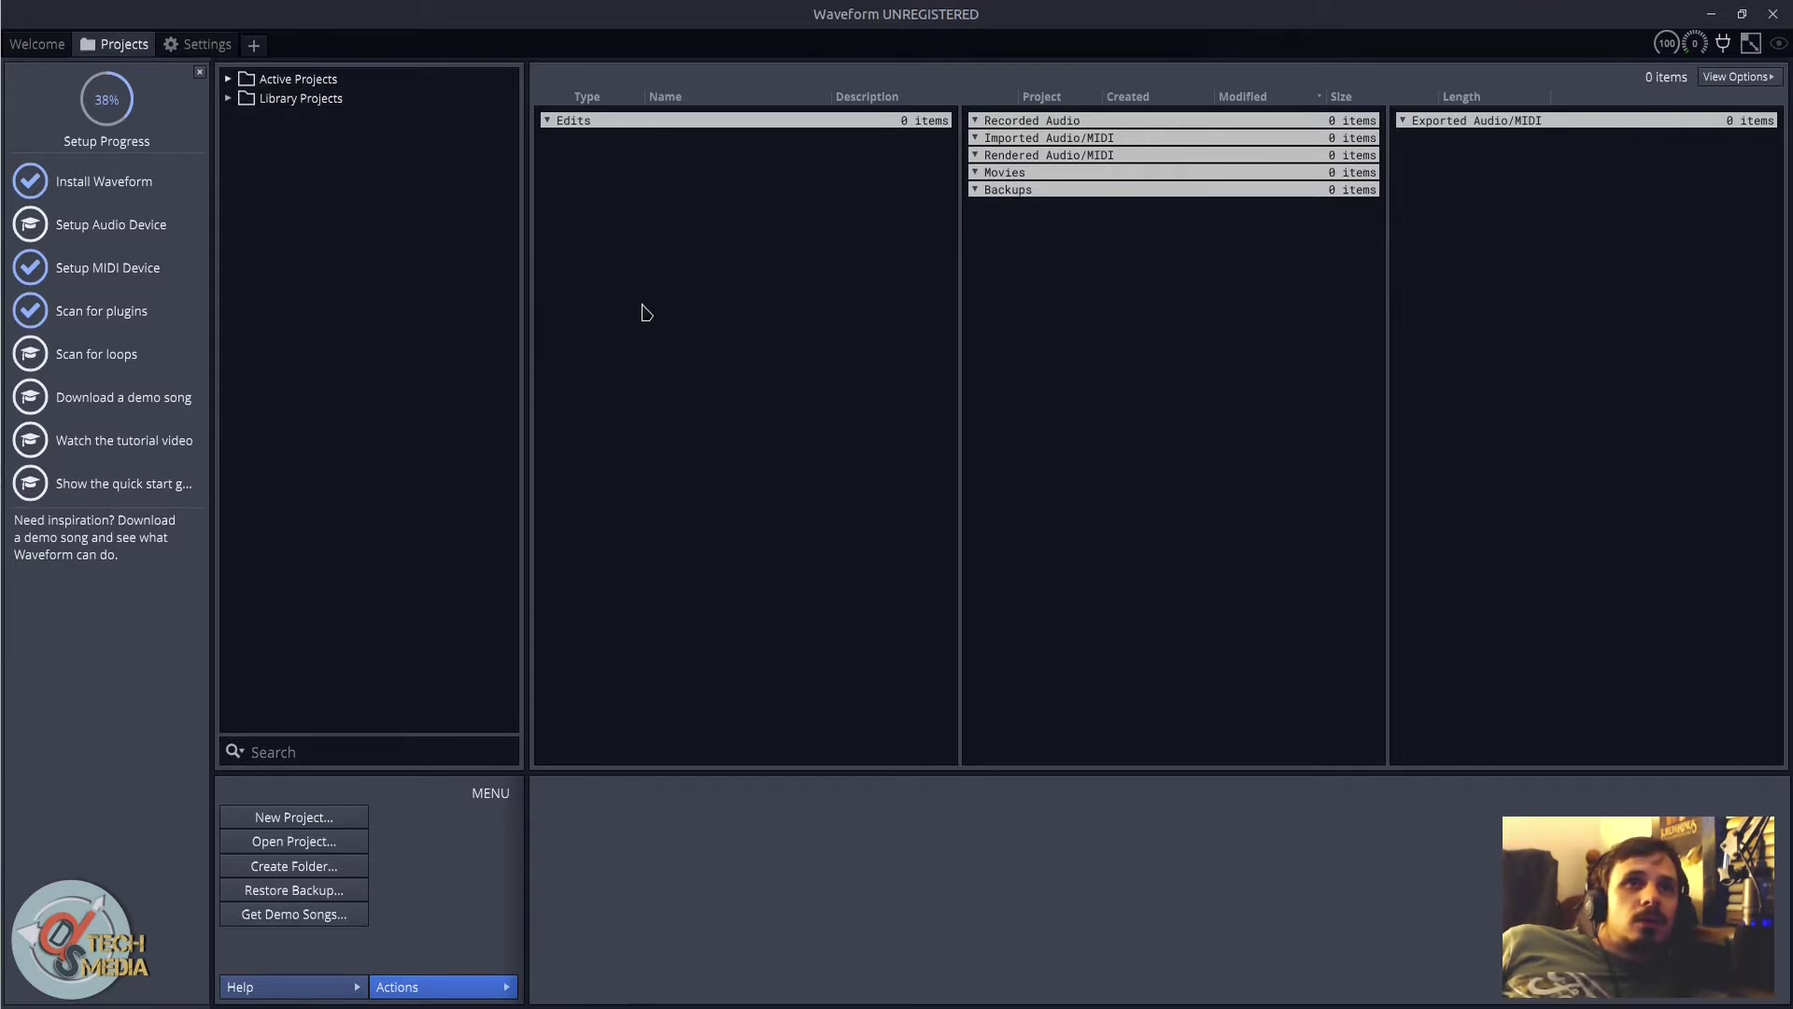
click(117, 483)
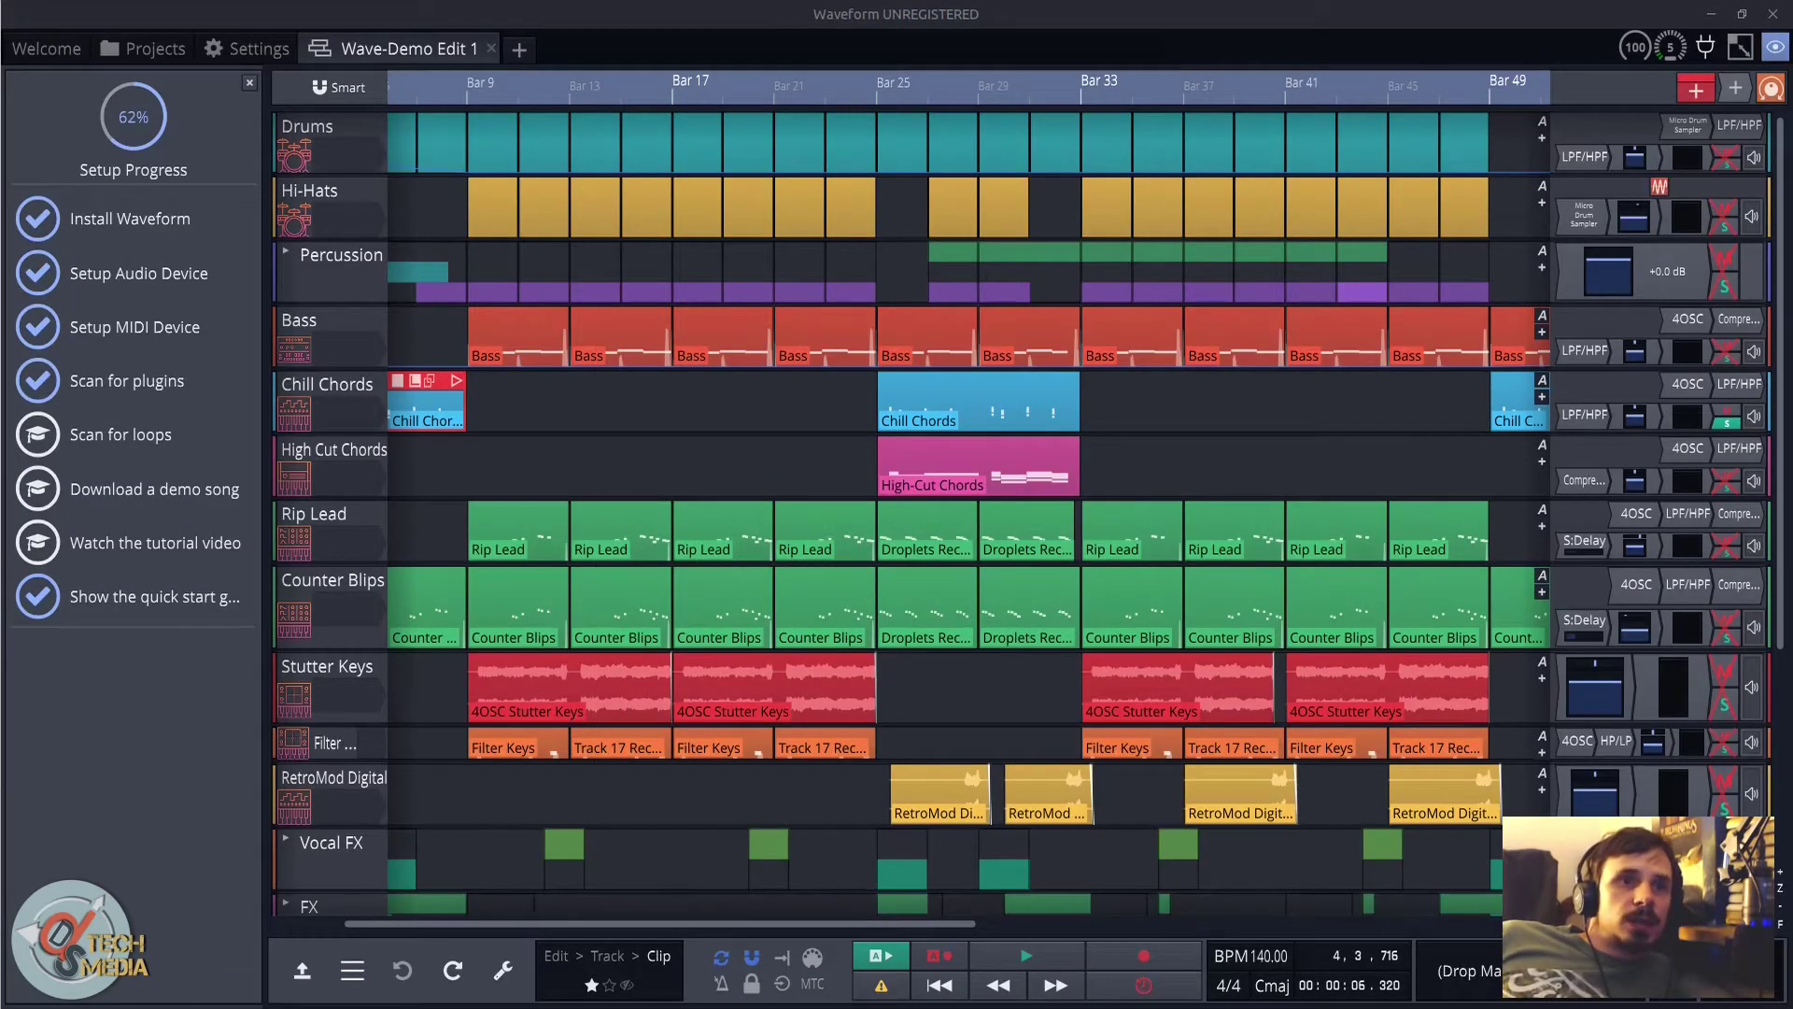
Step: Look over the Wave-Demo Edit 1 arrangement from bar 1 at several timeline zoom levels
drag(378, 924, 308, 921)
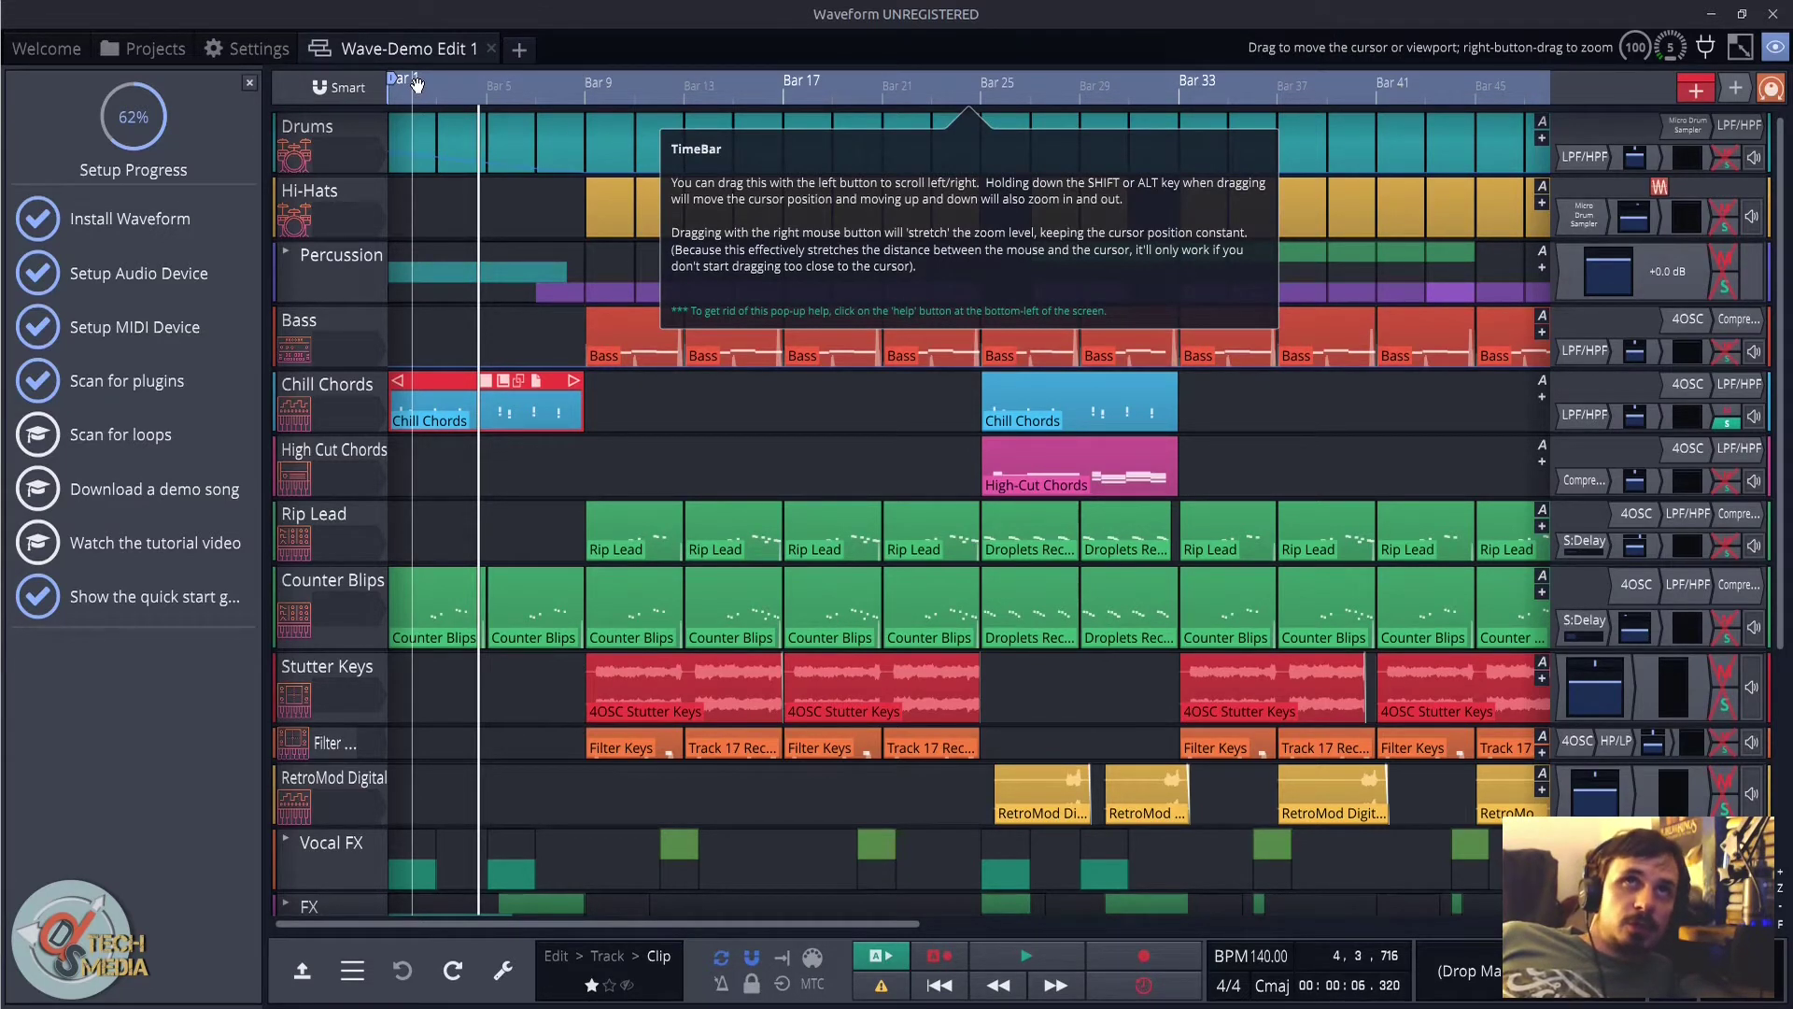
scroll(660, 318, up, 1)
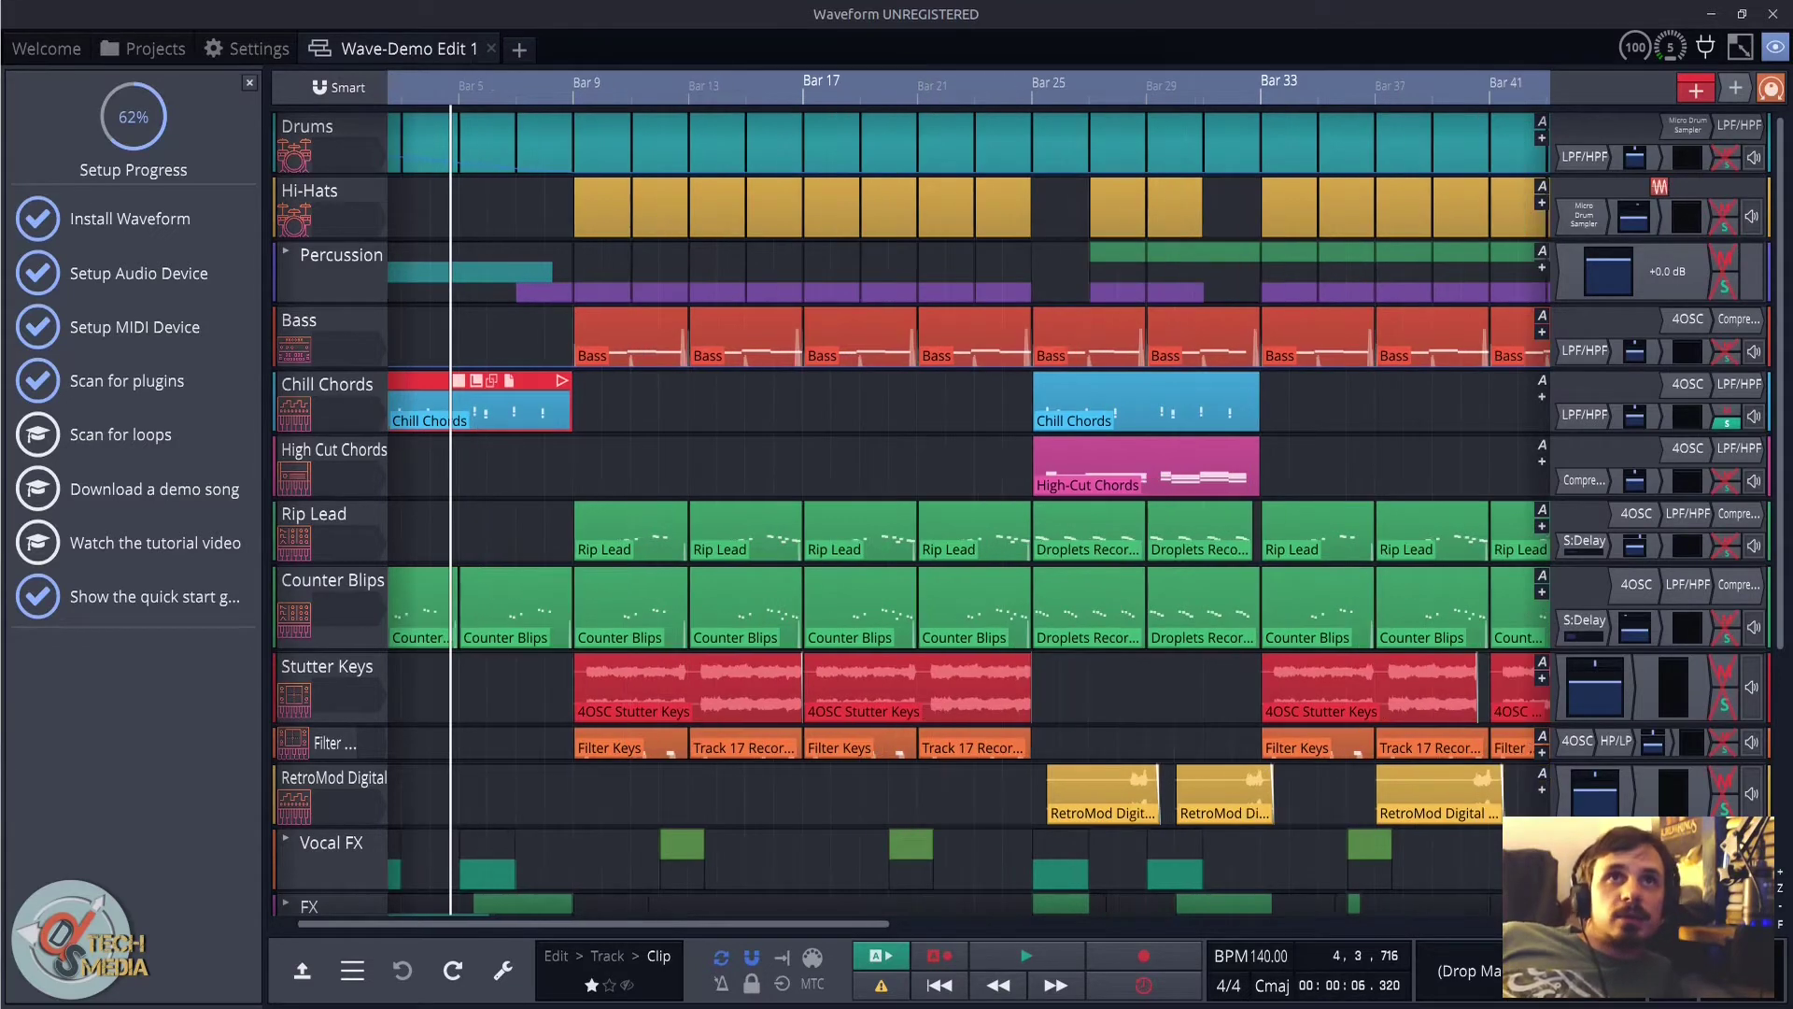
scroll(465, 601, down, 1)
scroll(455, 620, down, 1)
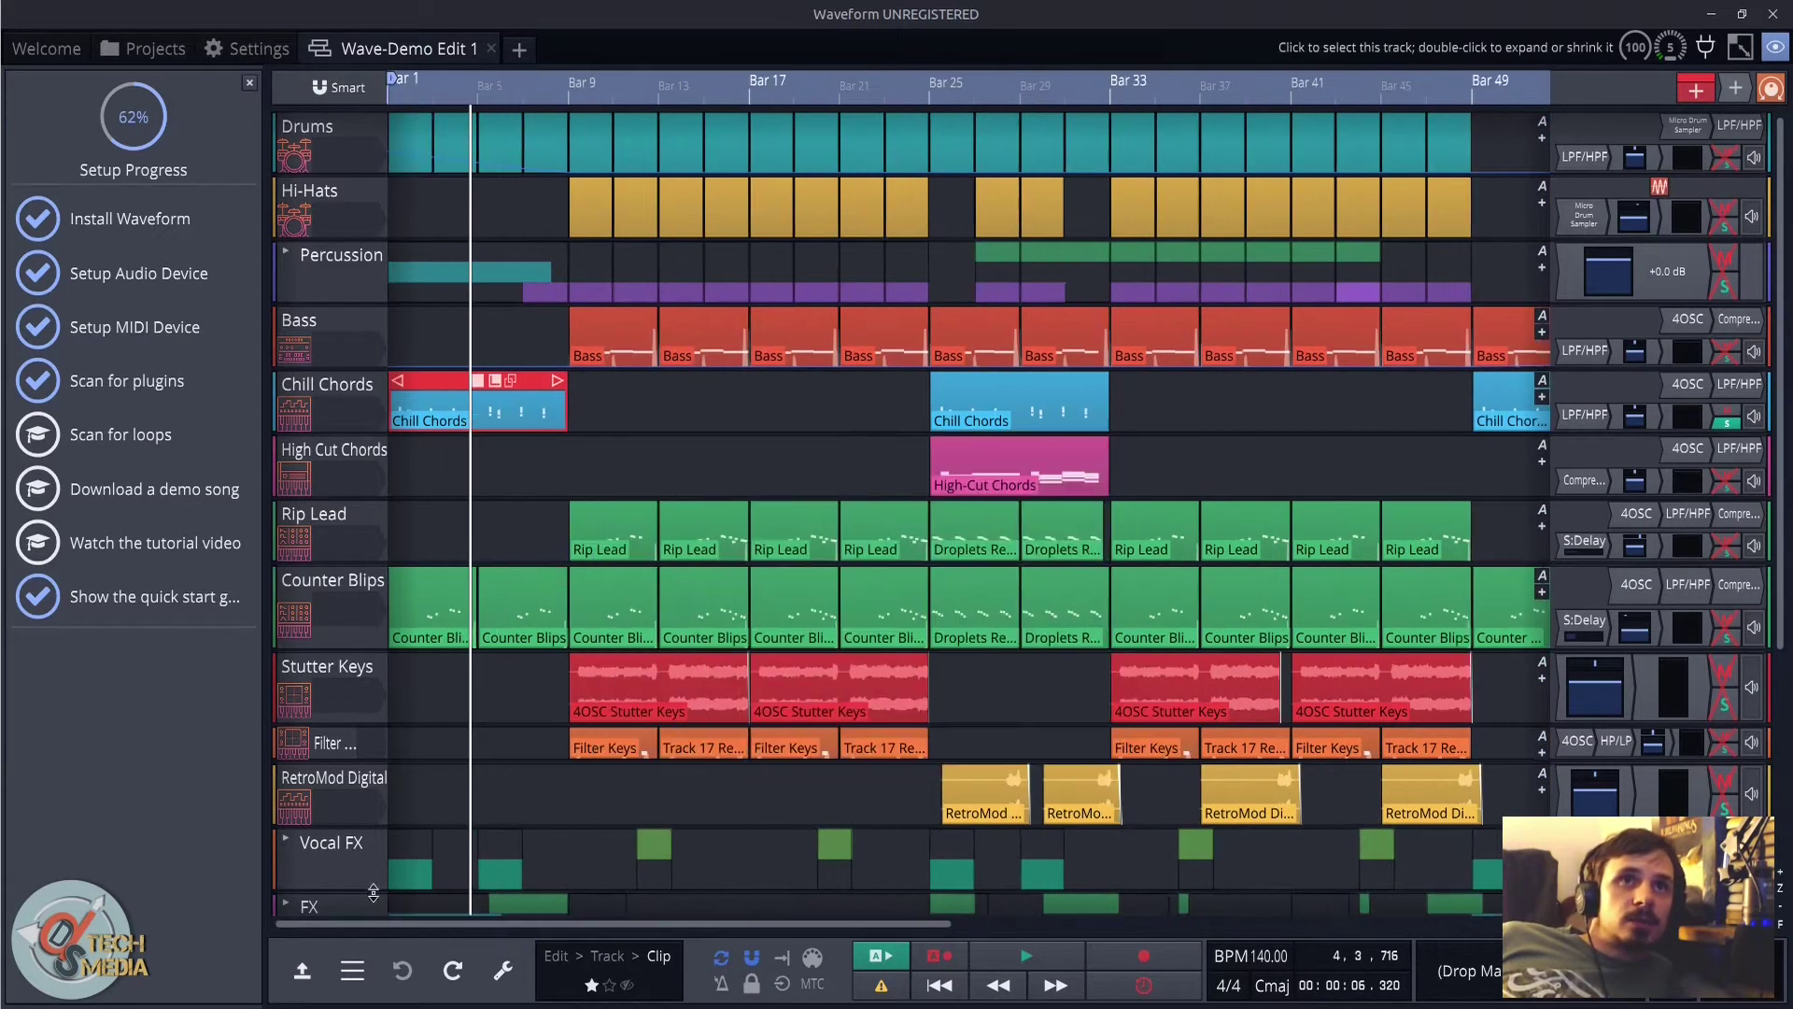
Step: Look over the demo song's tracks from Drums down to SC Kick, both close up and across the whole song
click(406, 93)
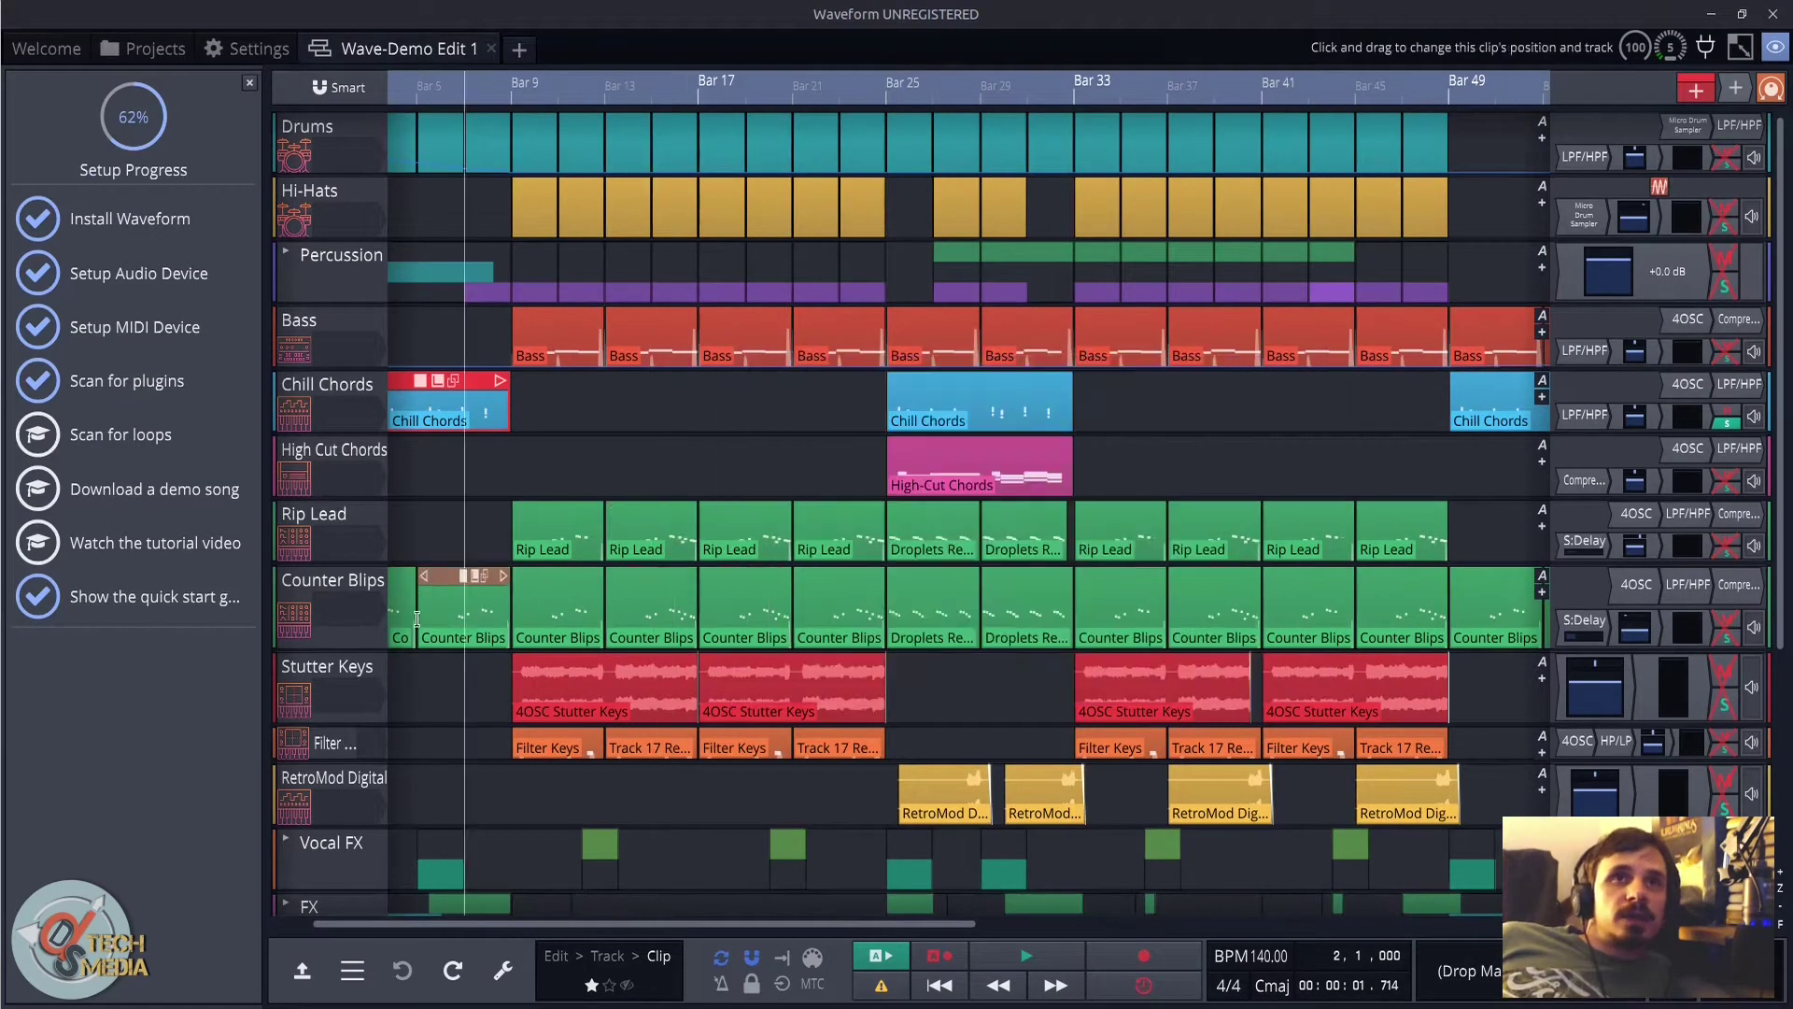
scroll(392, 126, left, 3)
scroll(458, 178, up, 5)
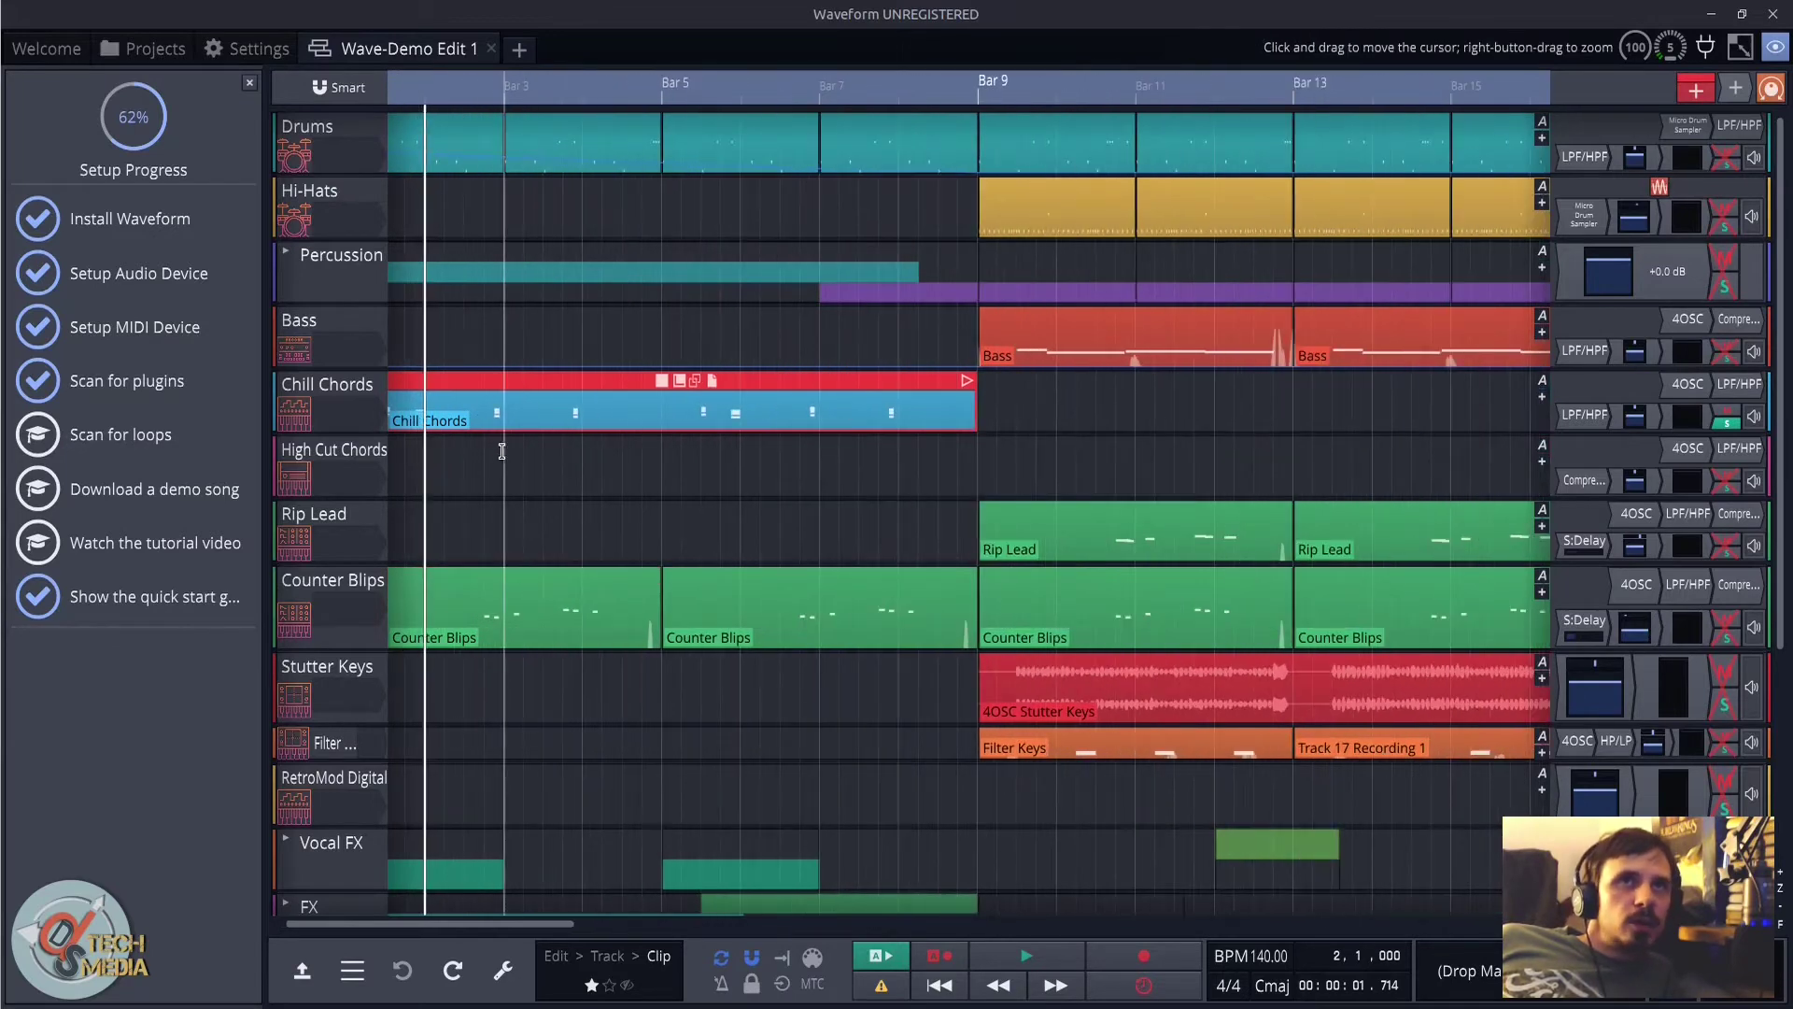
scroll(456, 561, up, 1)
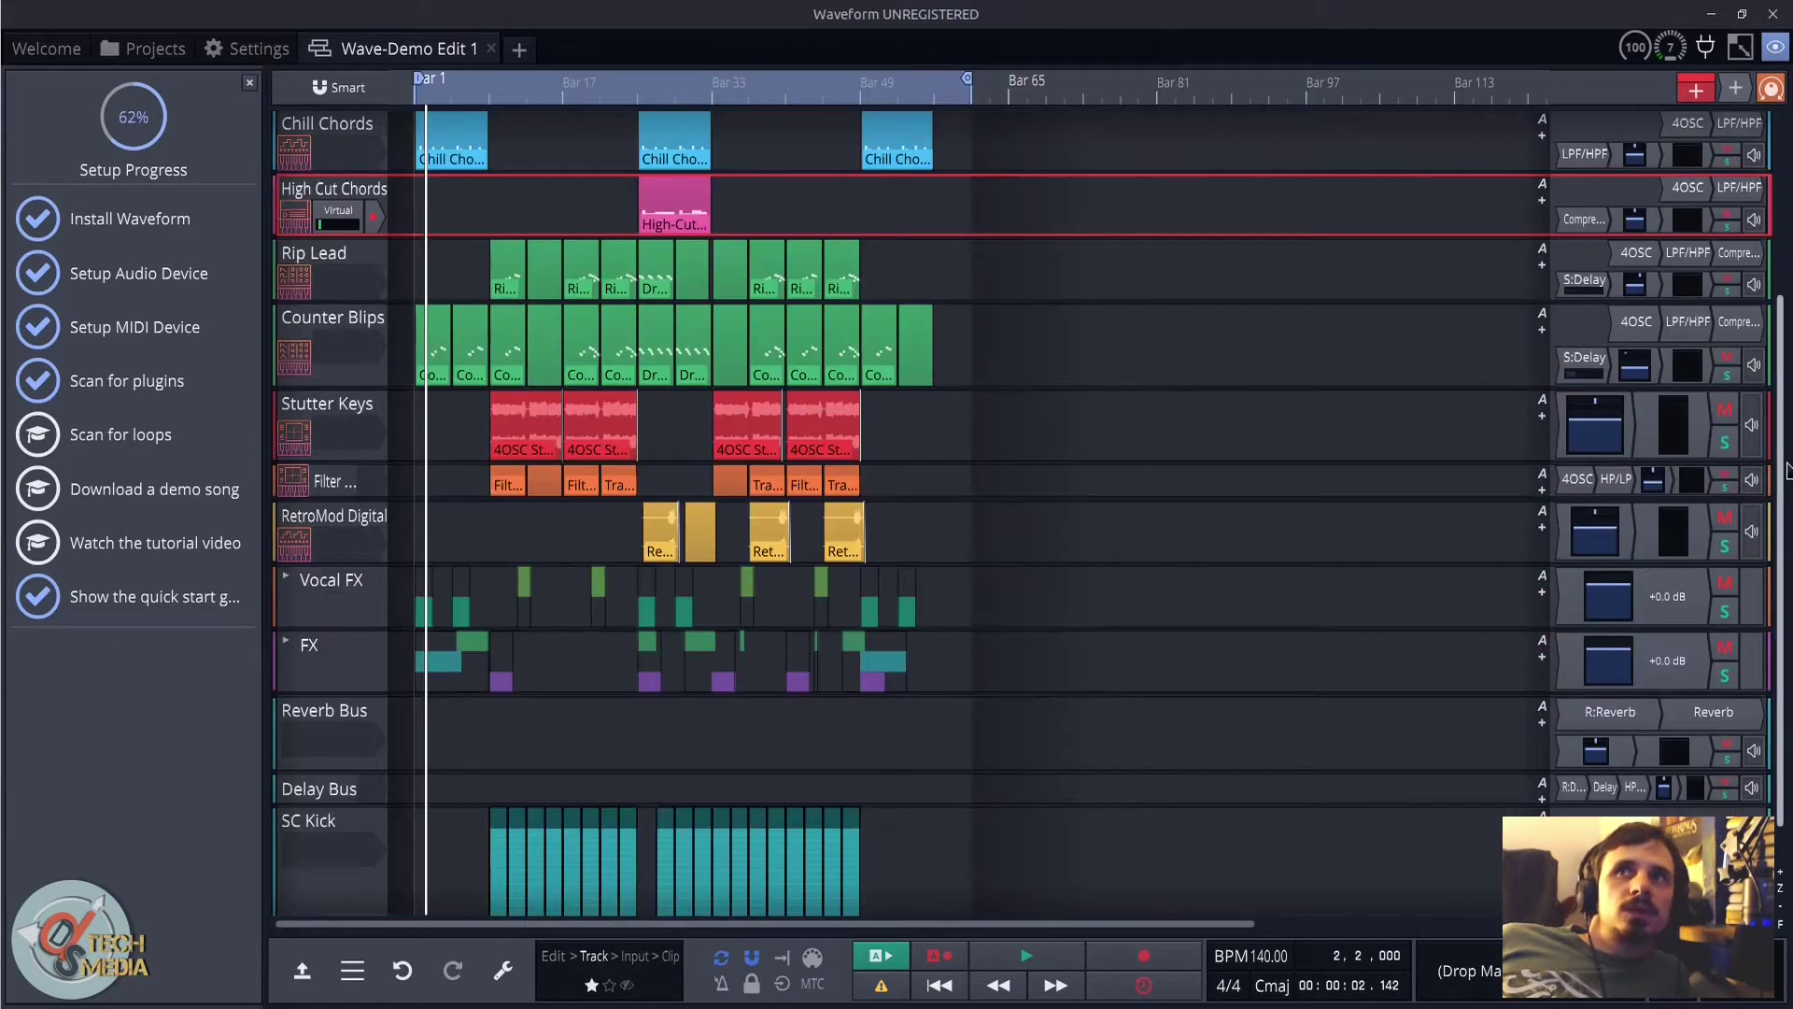
drag(1787, 464, 1787, 284)
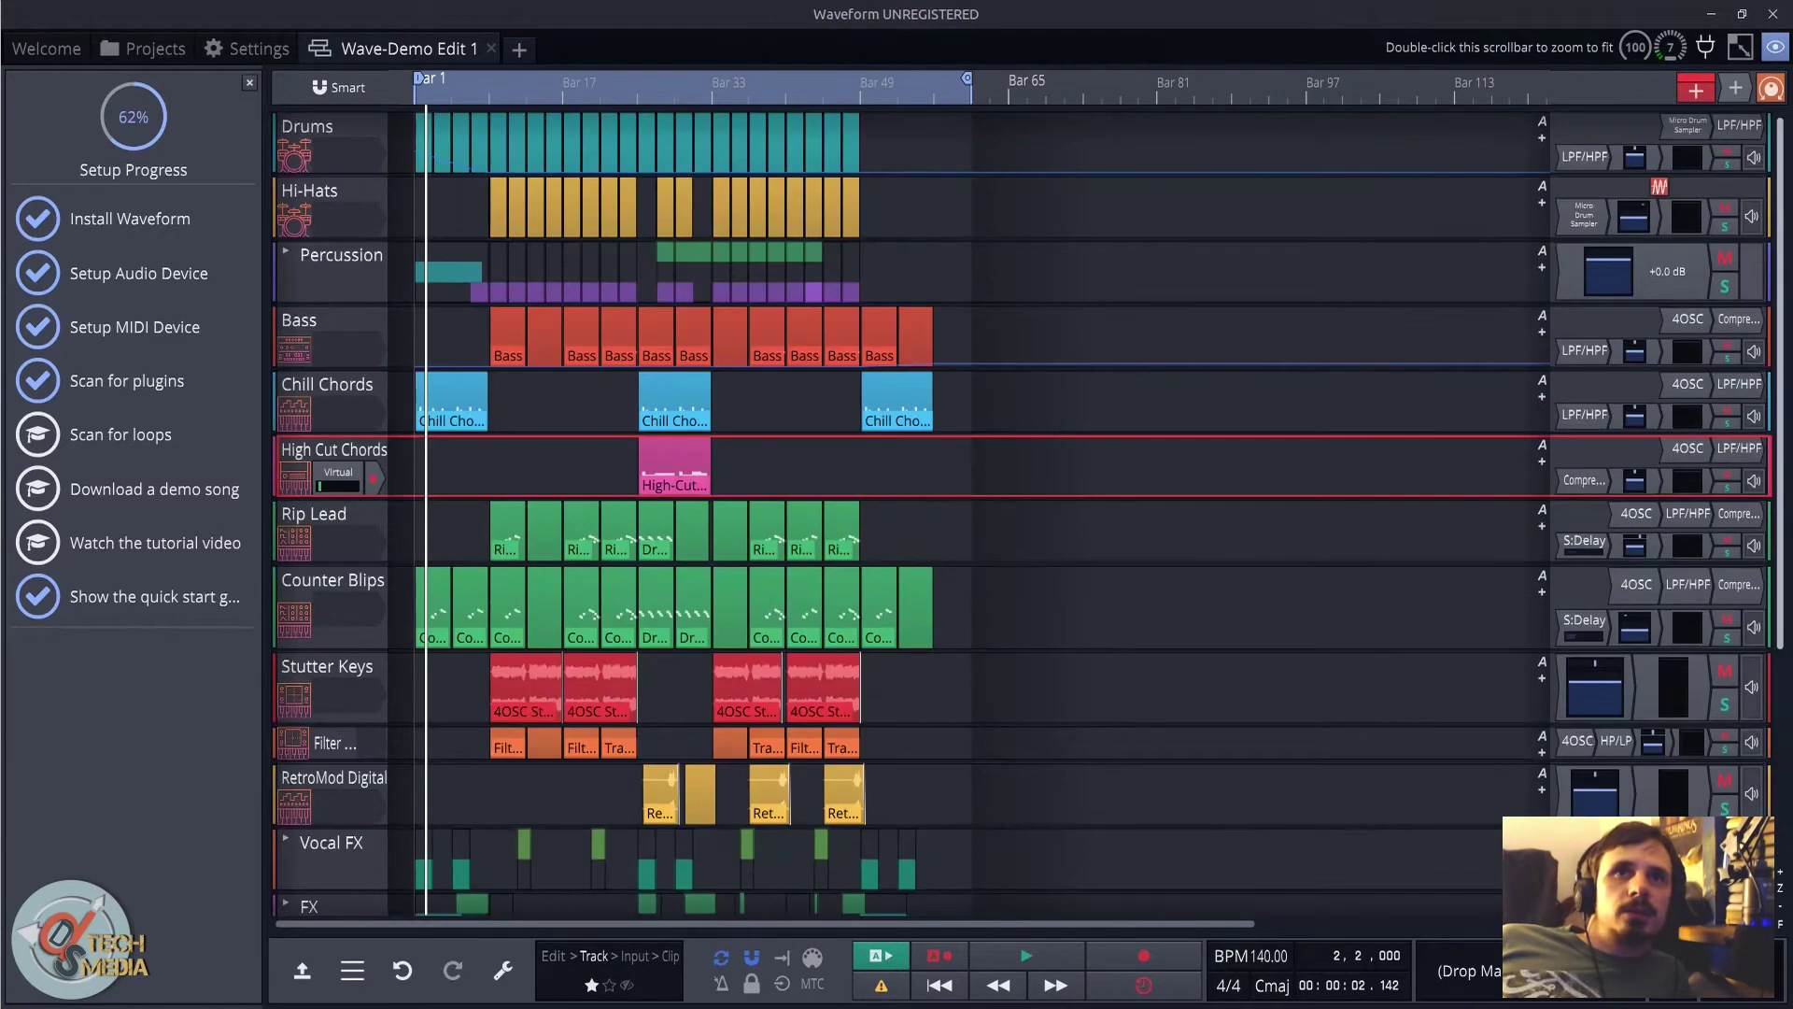
Step: Play through the demo song's opening bars and stop playback around bar 33
click(347, 87)
click(357, 110)
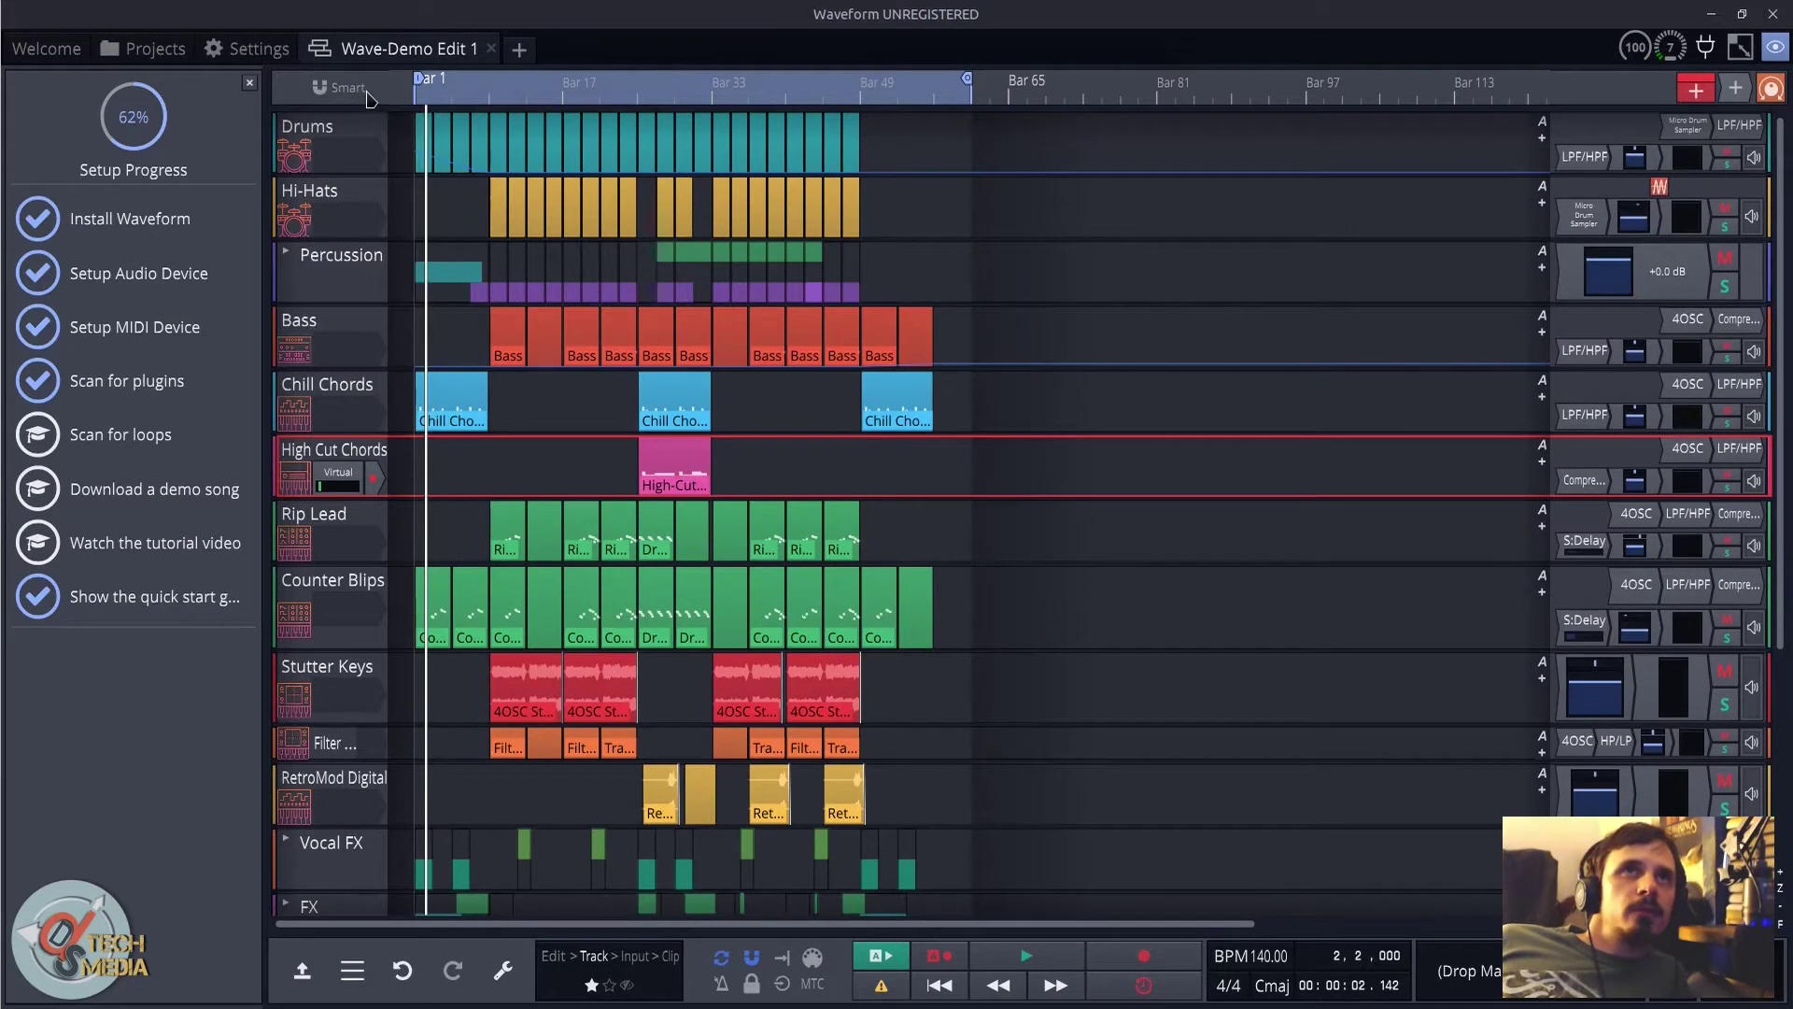
key(space)
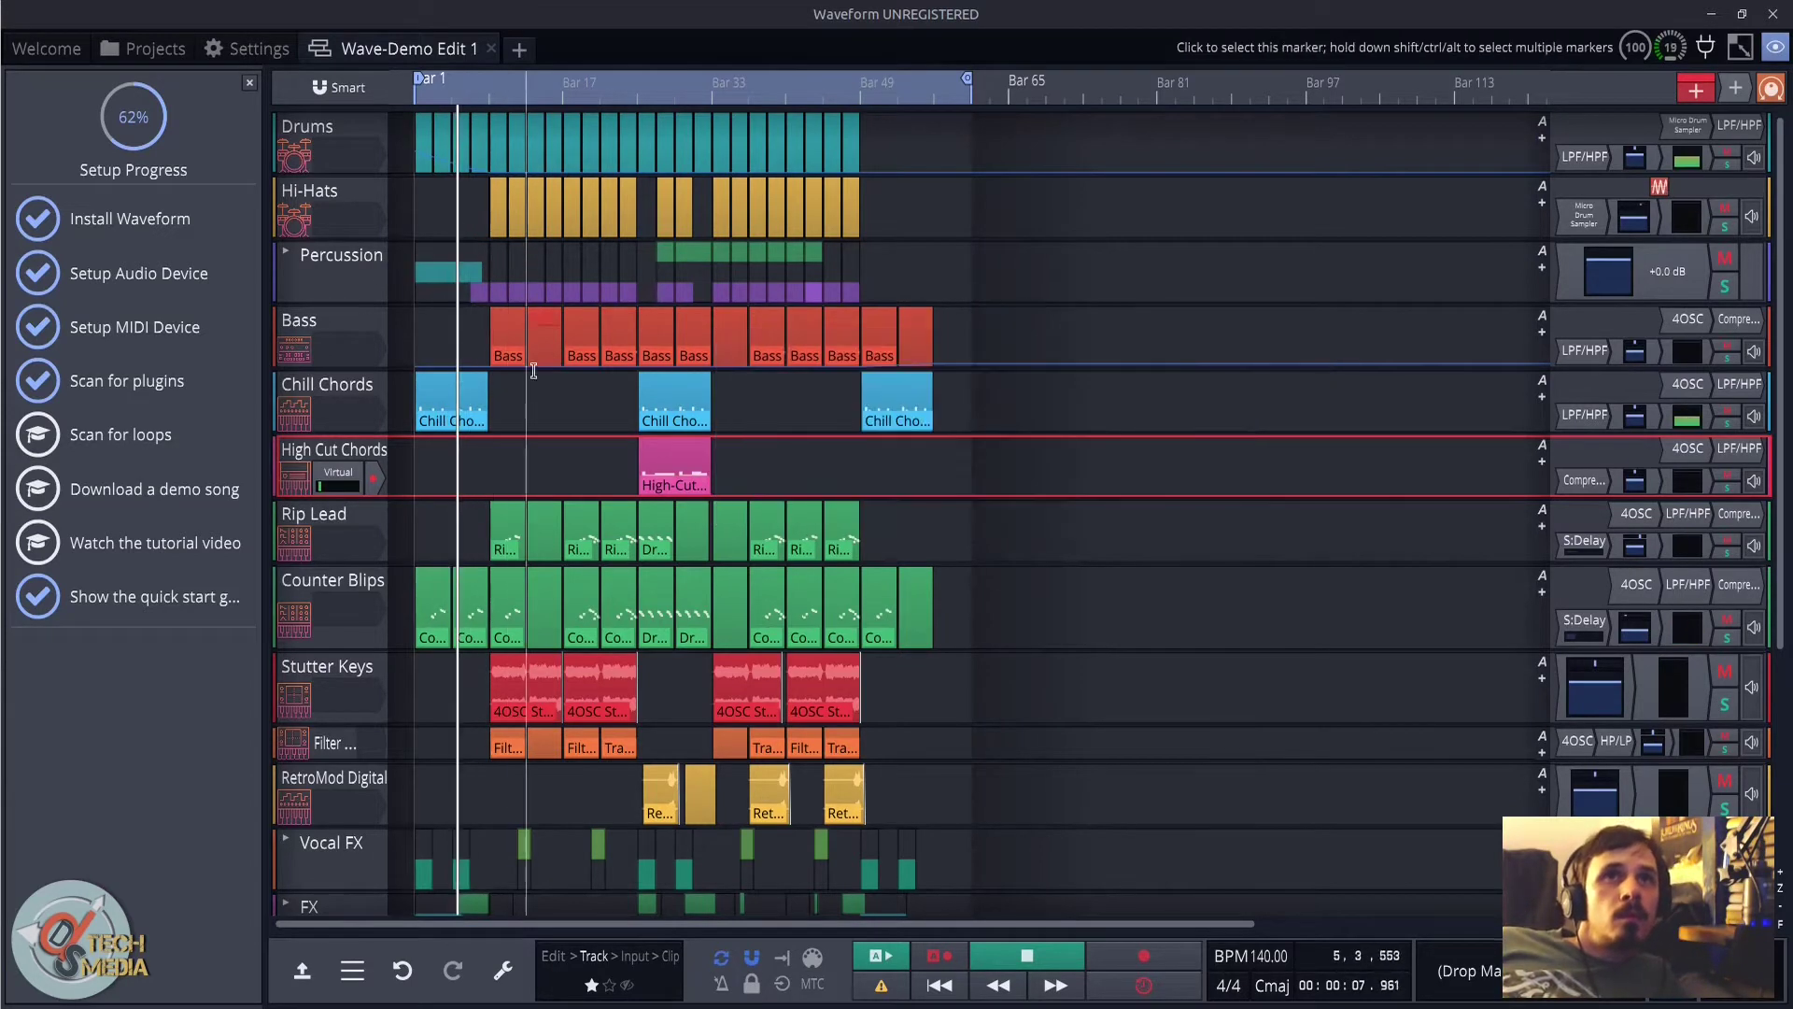
click(485, 79)
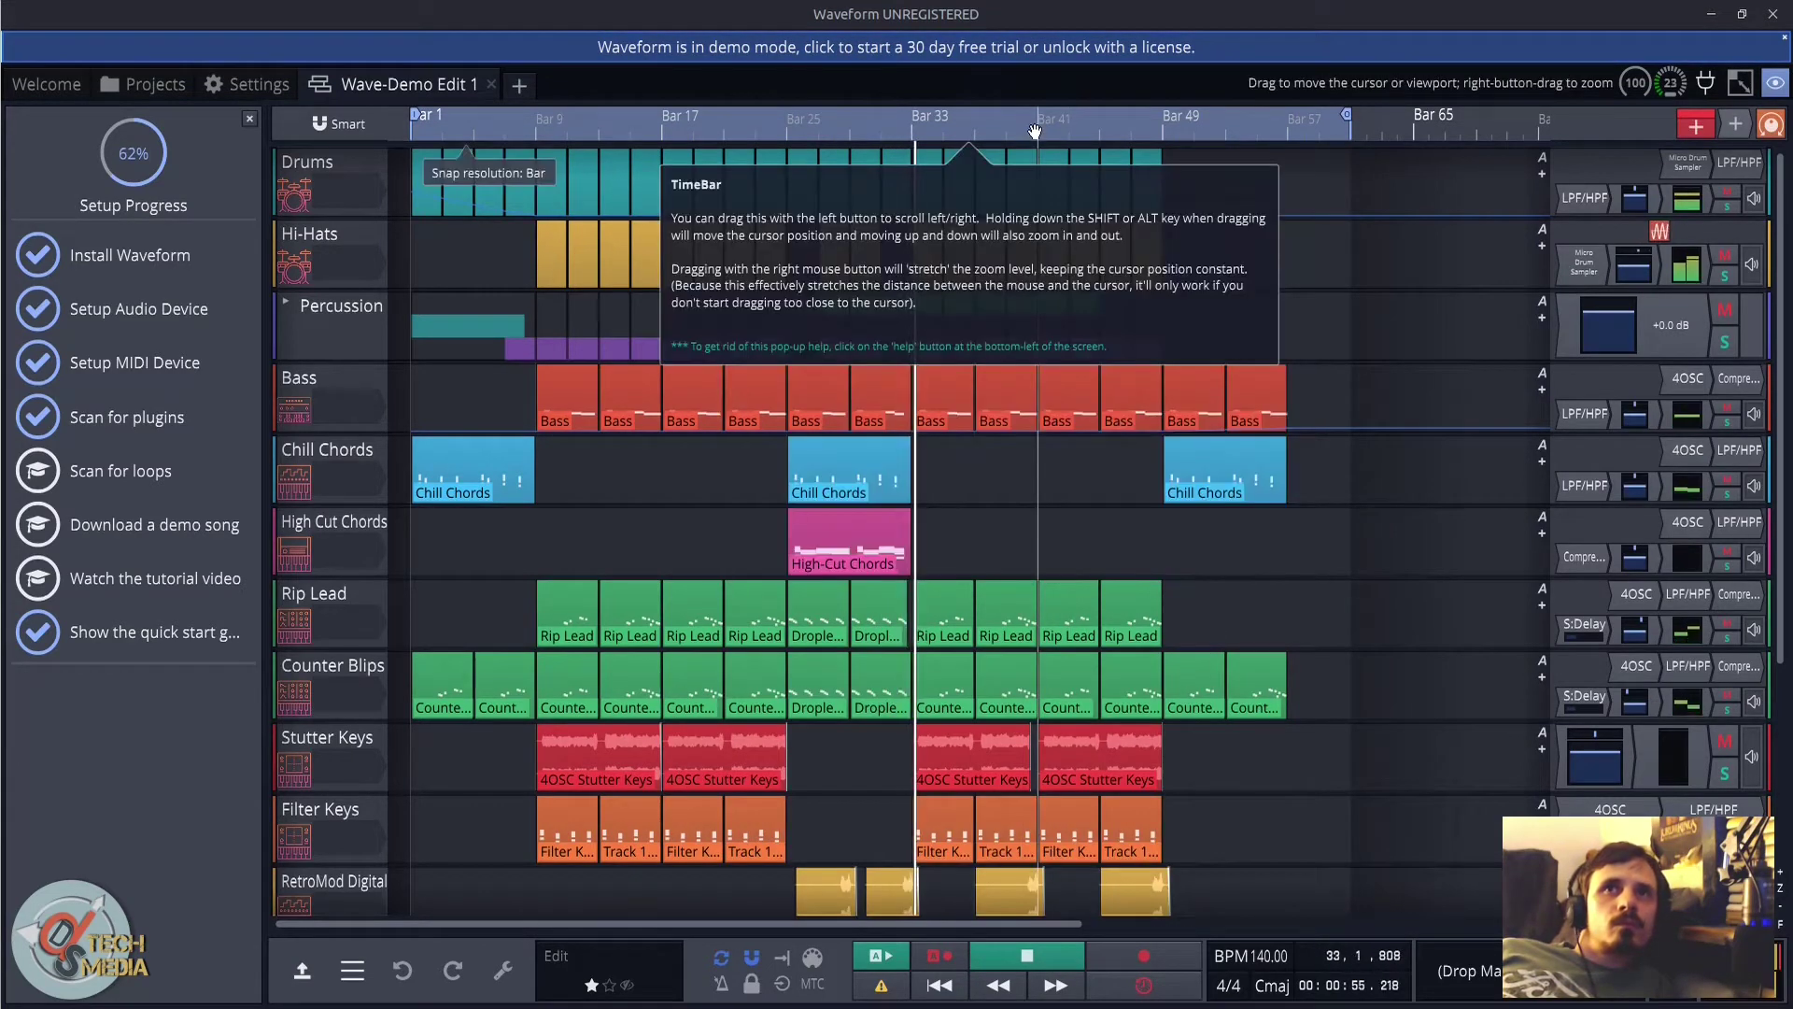
click(1035, 960)
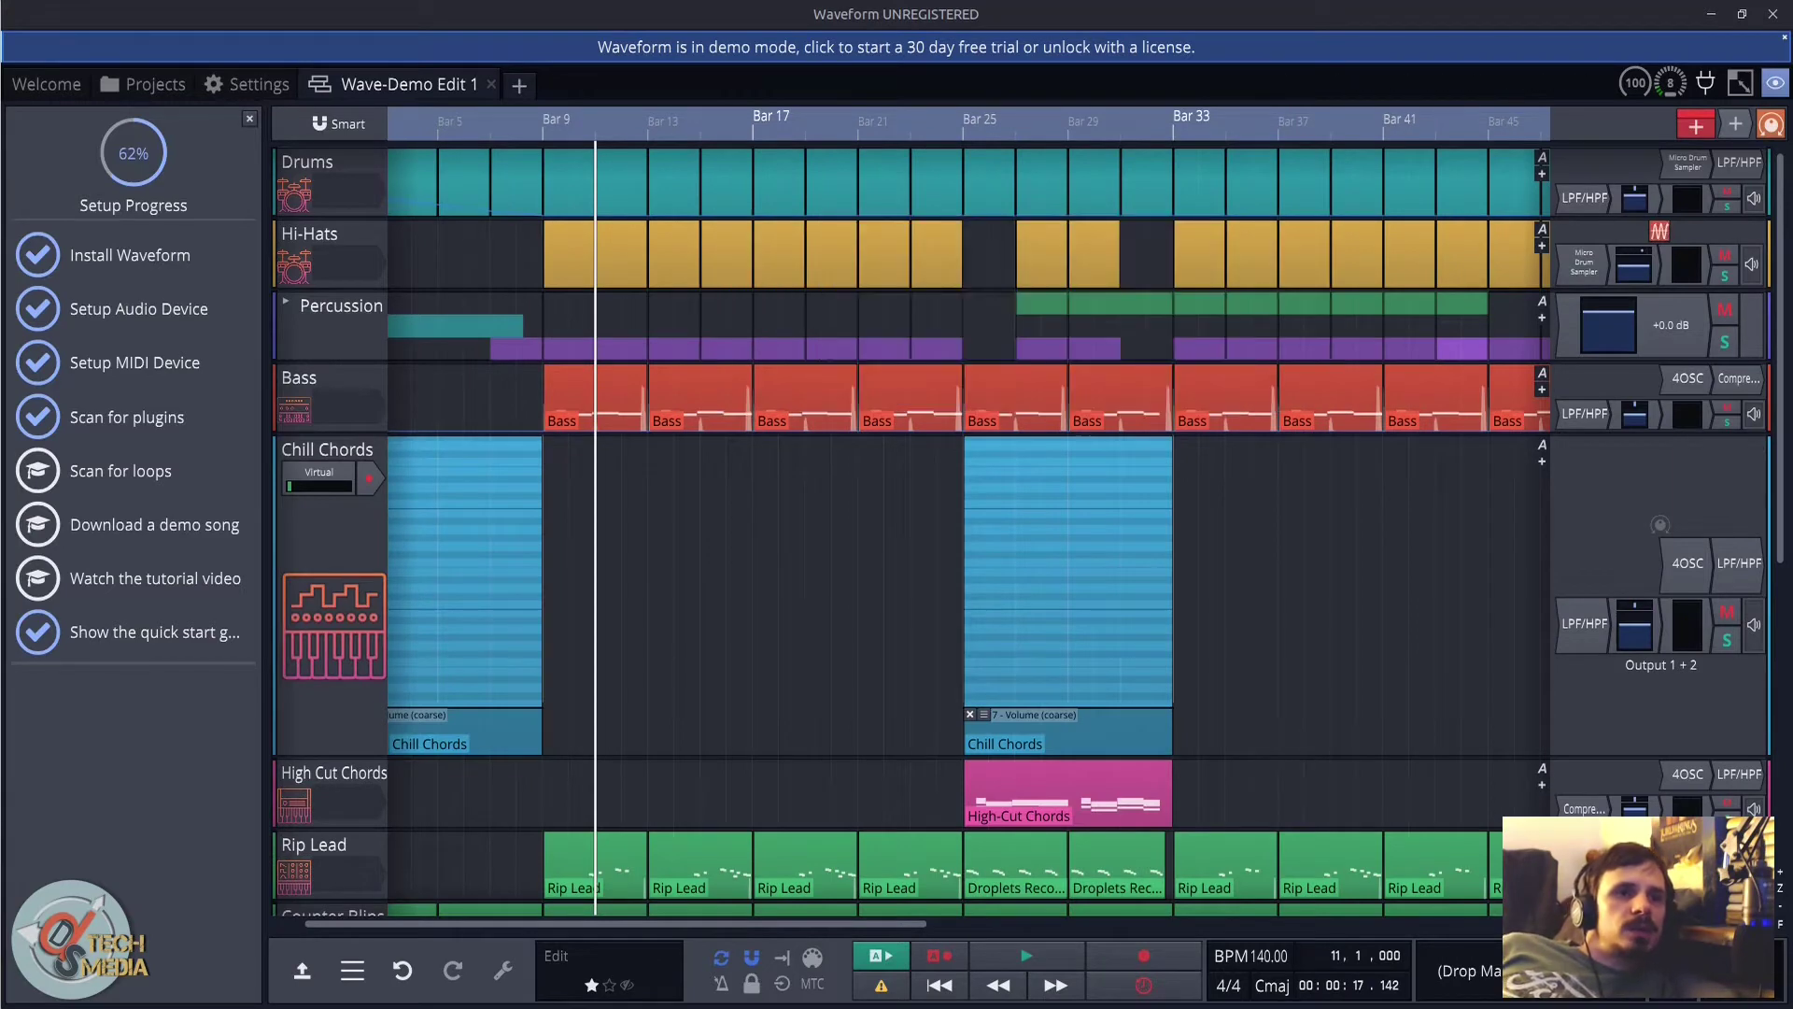
Step: Play the arrangement briefly from bar 11 with the enlarged Chill Chords track in view, and stop it
drag(326, 924, 224, 801)
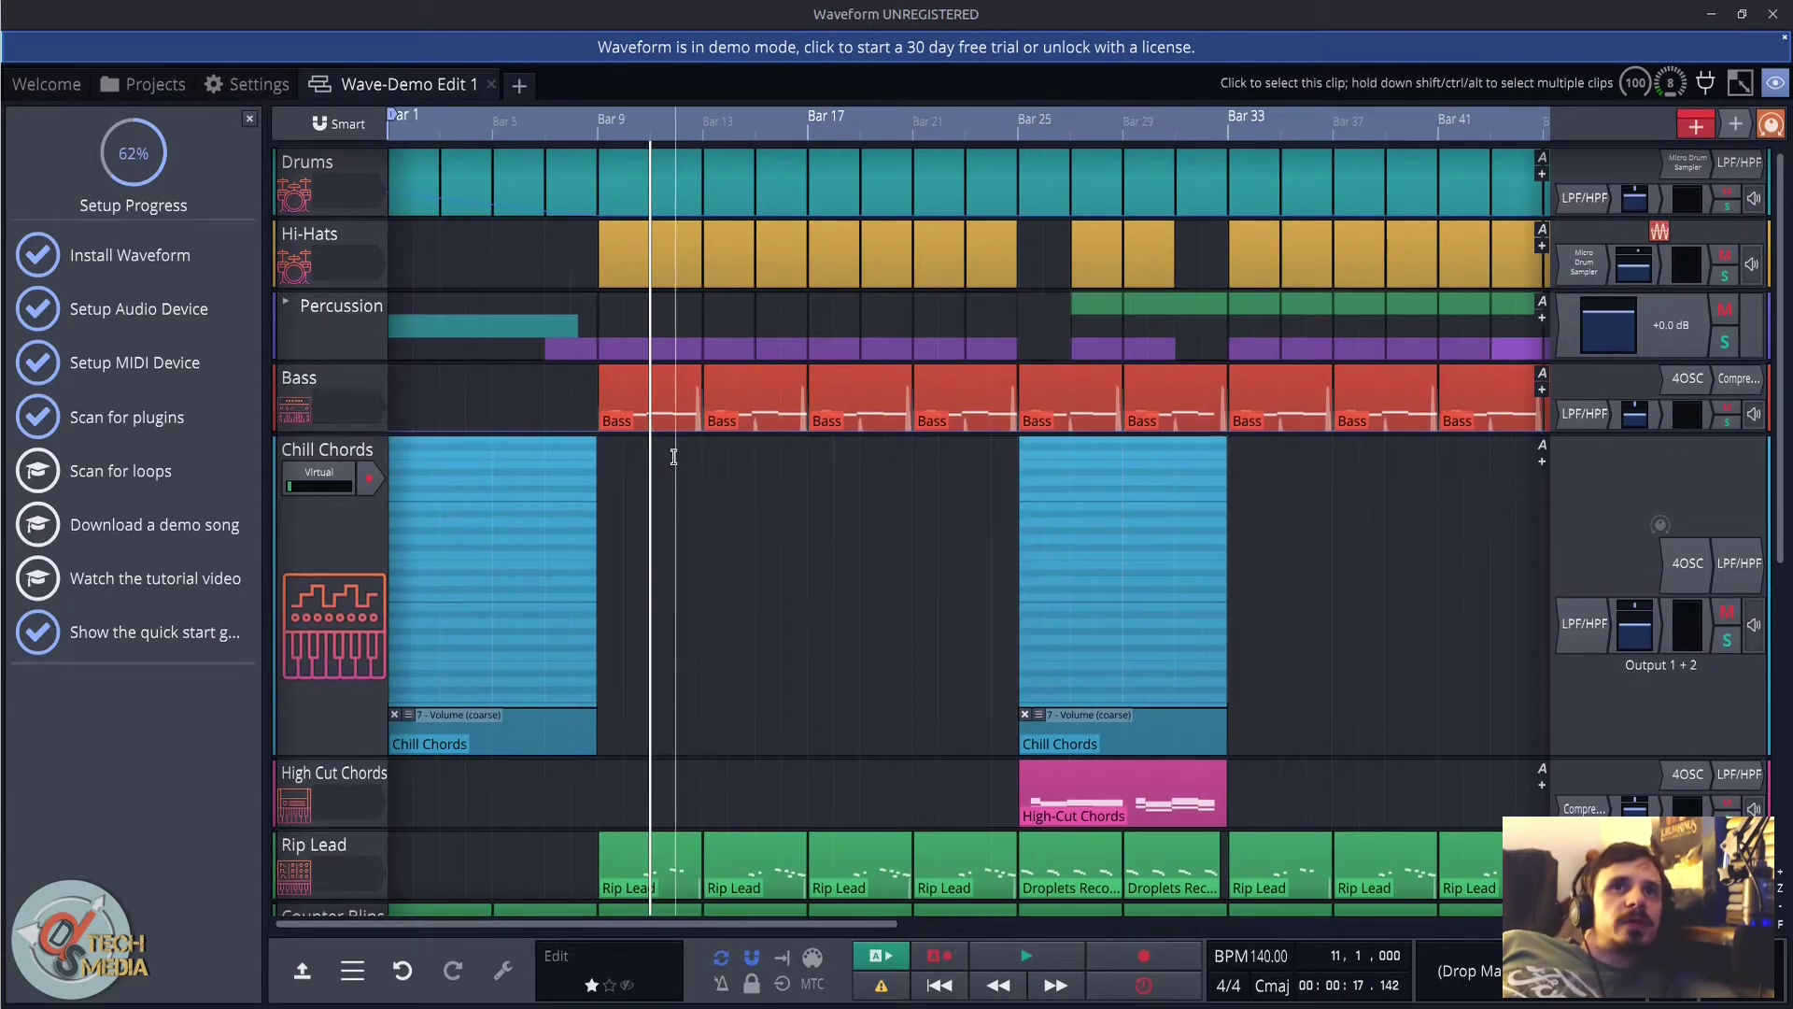
scroll(661, 559, up, 3)
scroll(661, 559, down, 5)
click(1035, 960)
click(1034, 960)
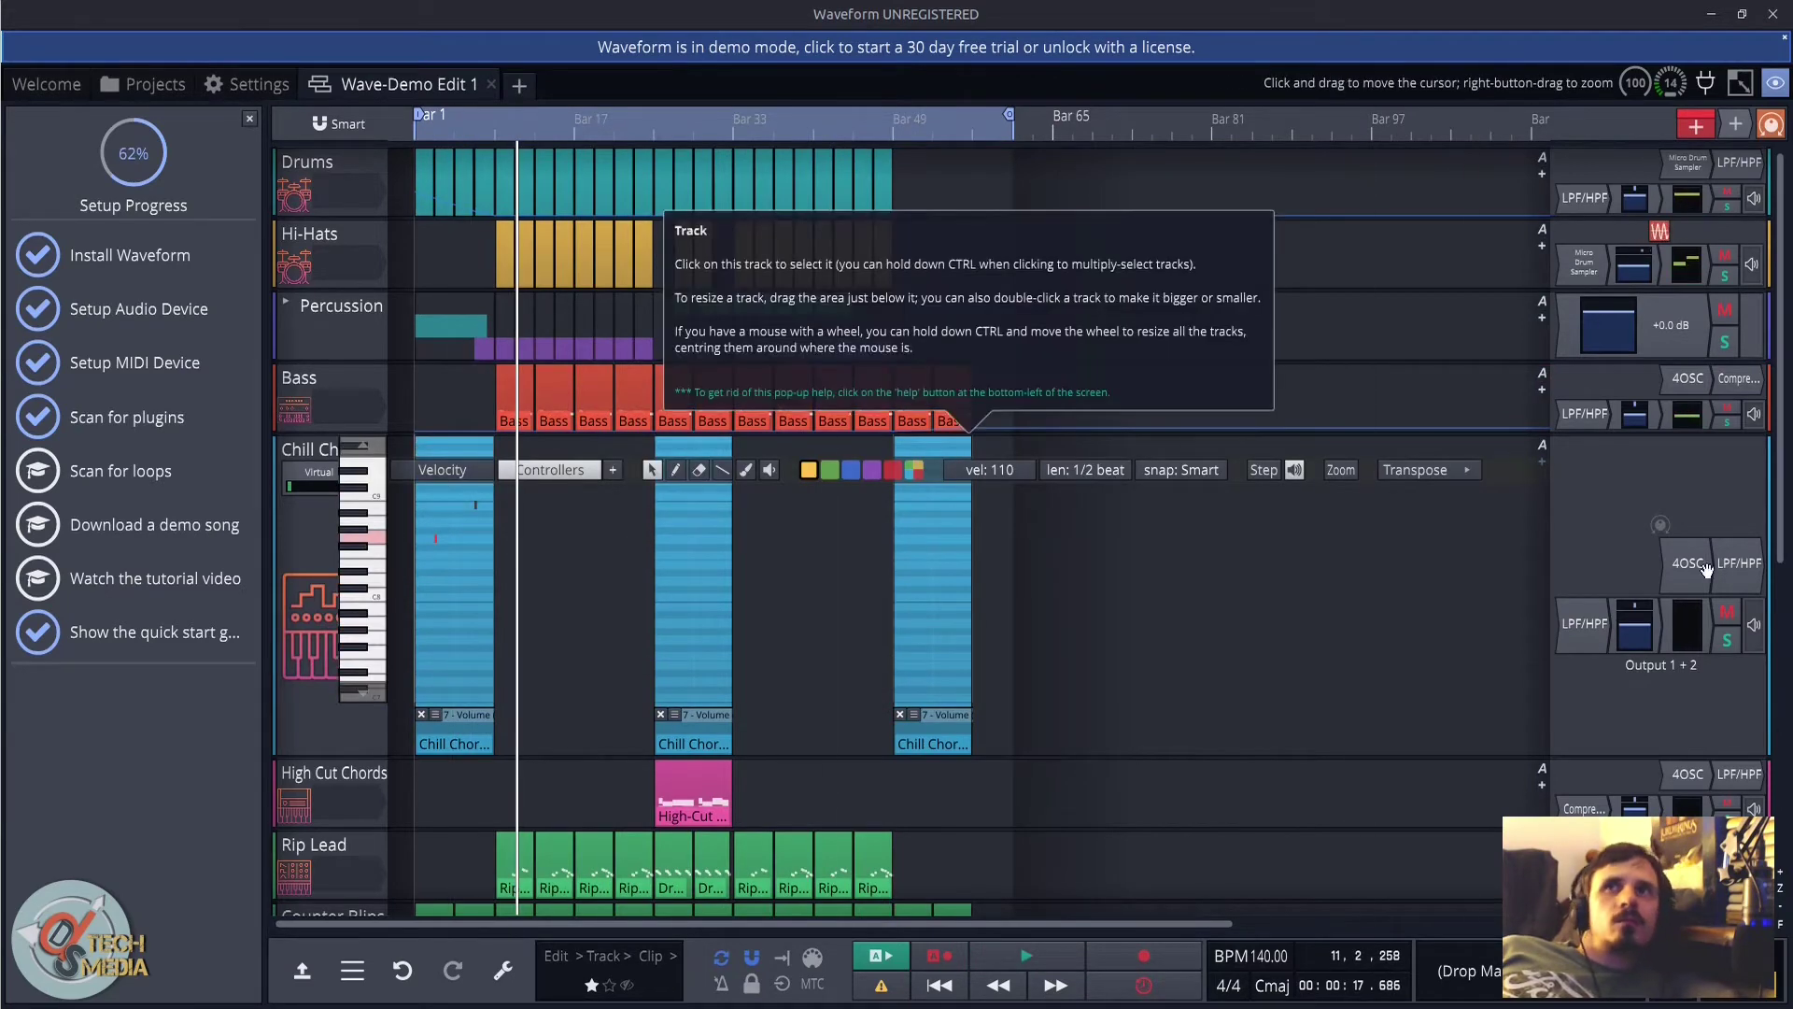
Step: Solo the Chill Chords track and play it from bar 7
click(1727, 639)
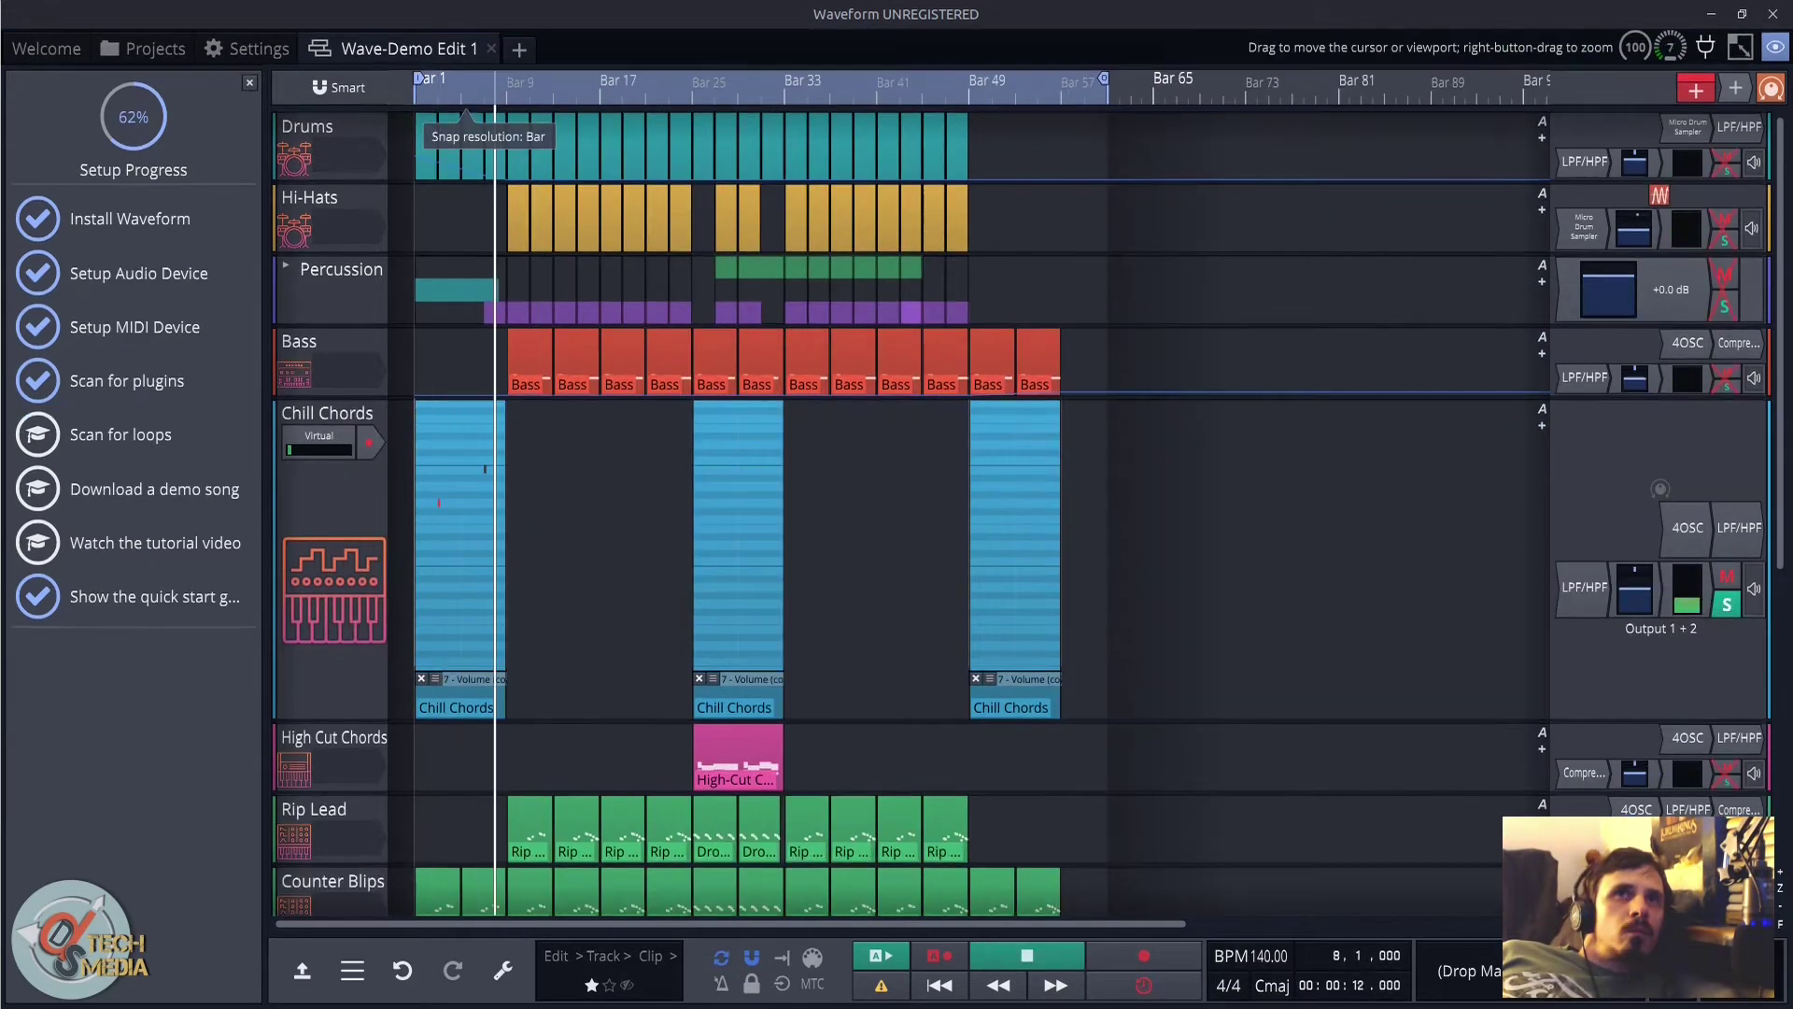
drag(496, 112, 485, 114)
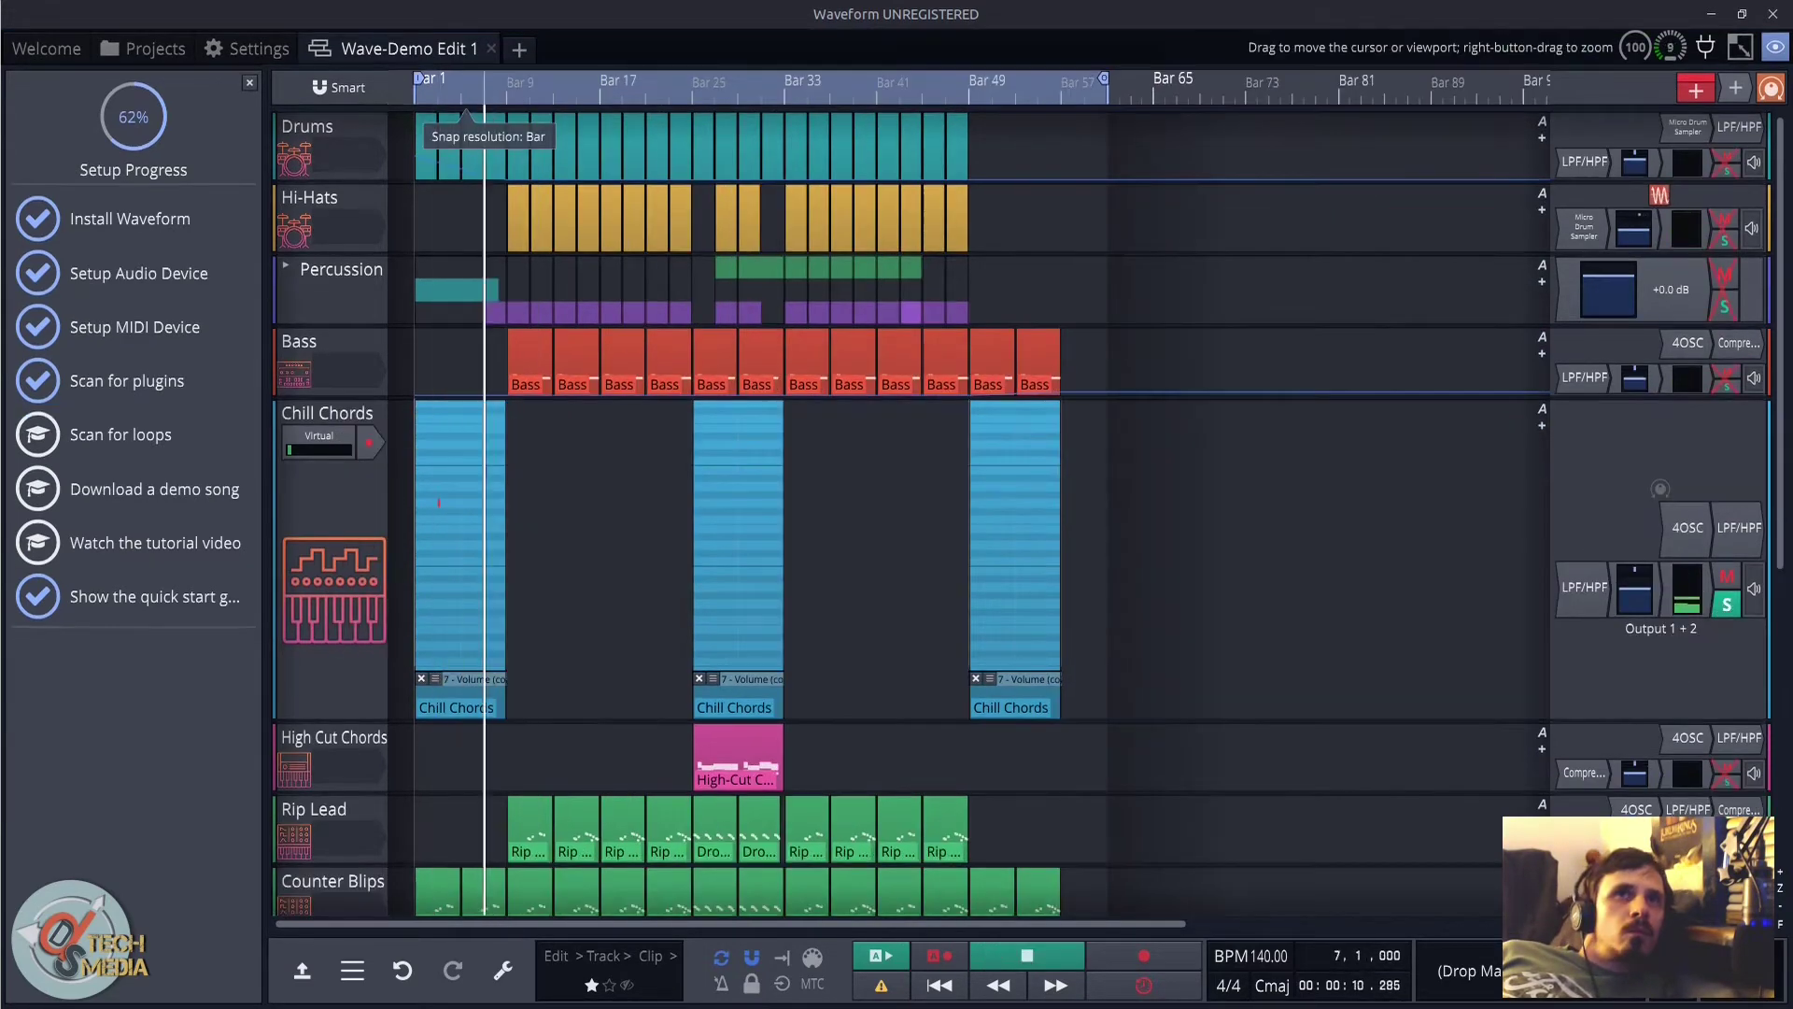
key(space)
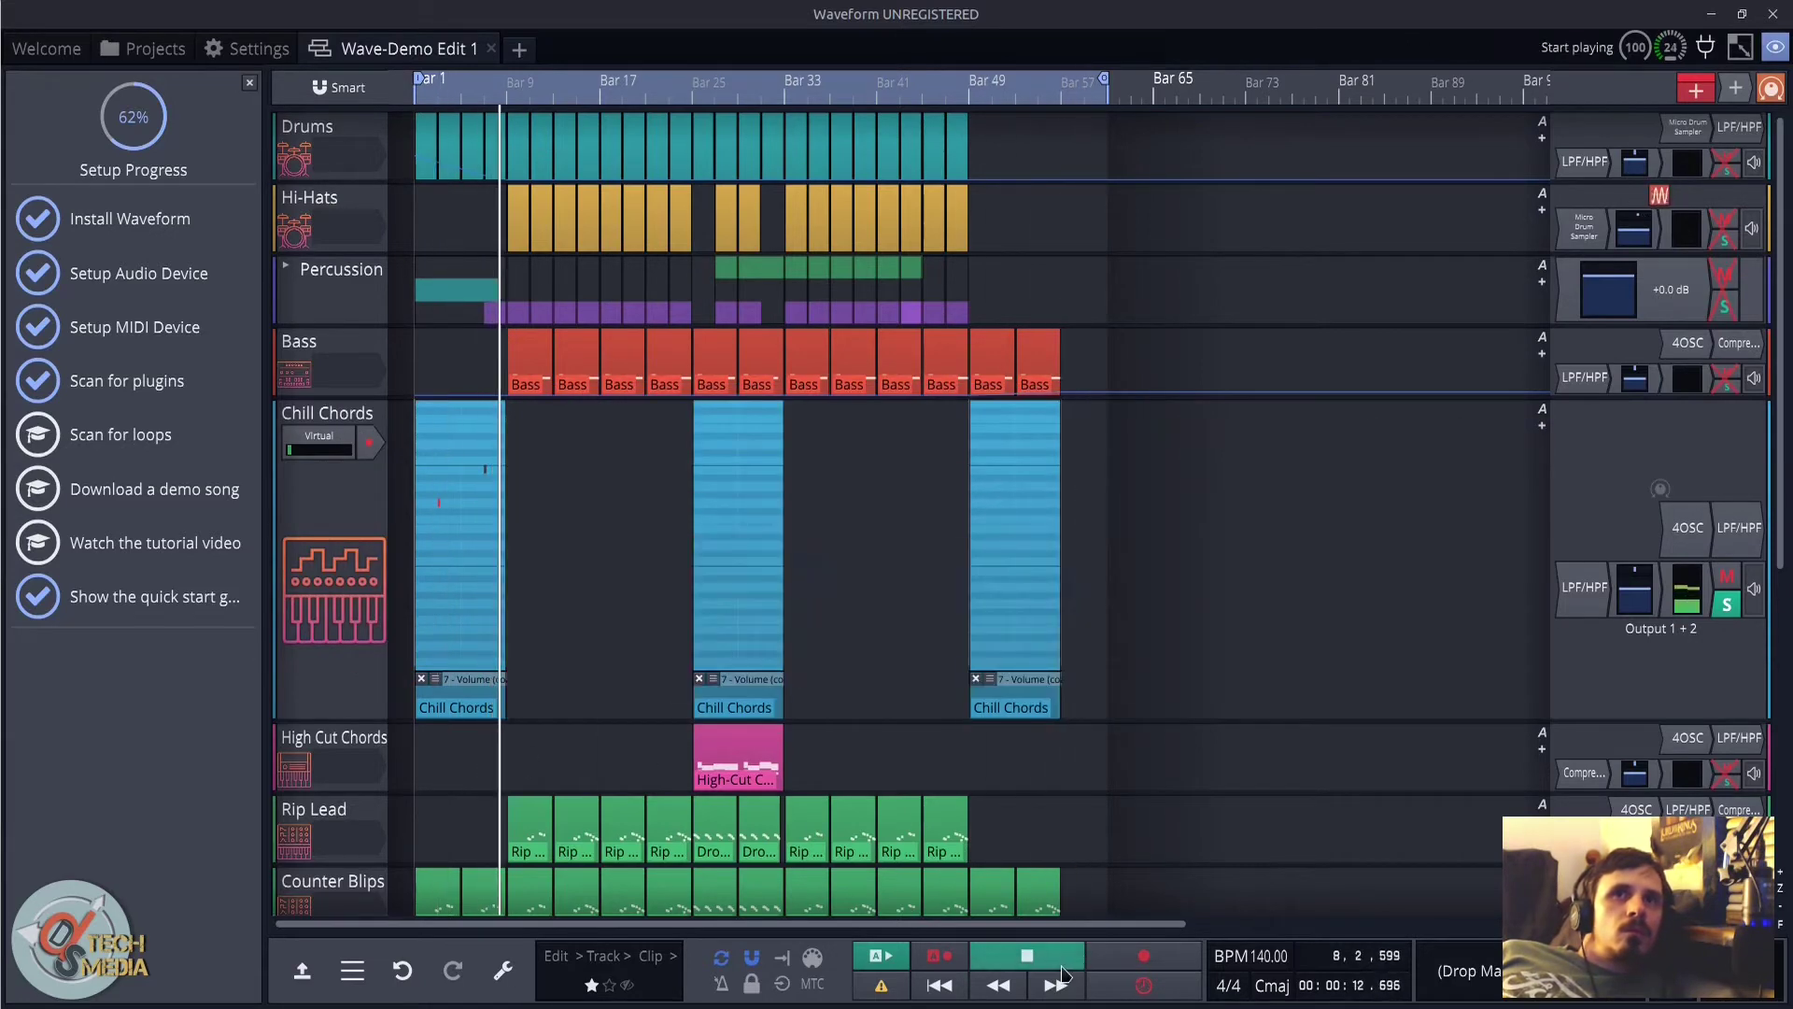
Step: Open the first Chill Chords clip in the MIDI editor, enlarge its notes and listen to it
click(439, 416)
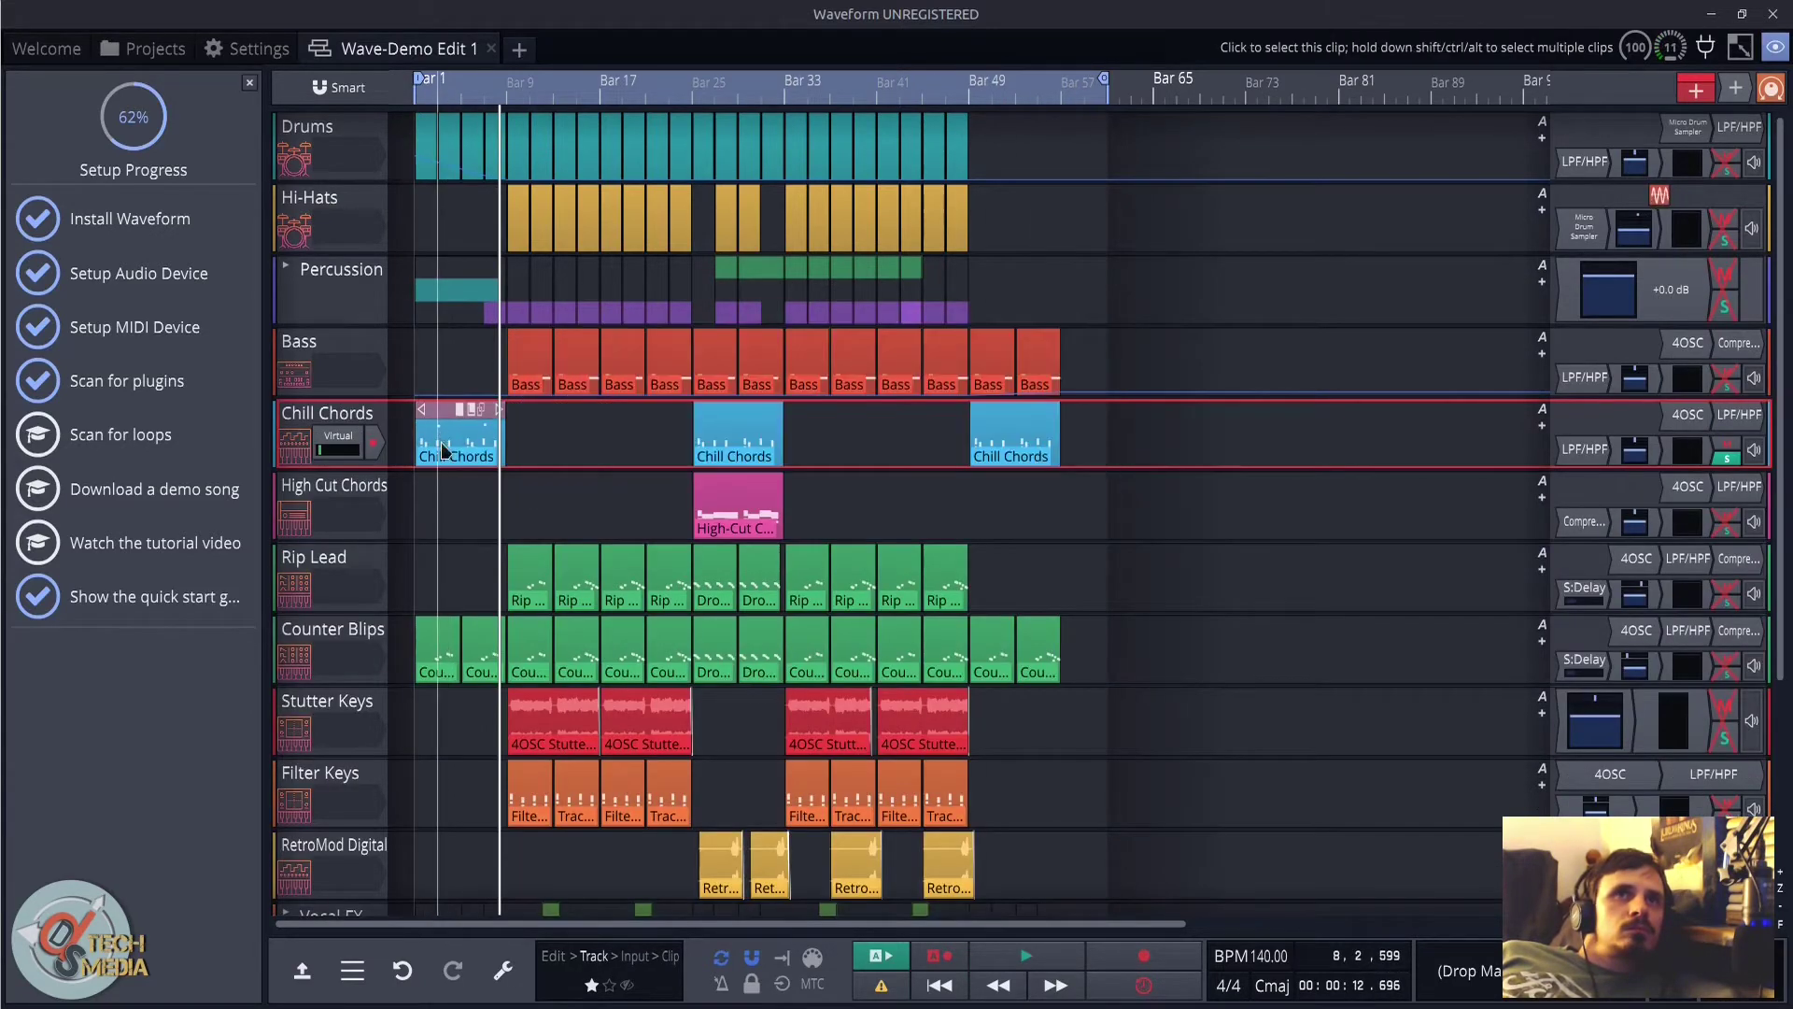
right_click(445, 452)
click(426, 437)
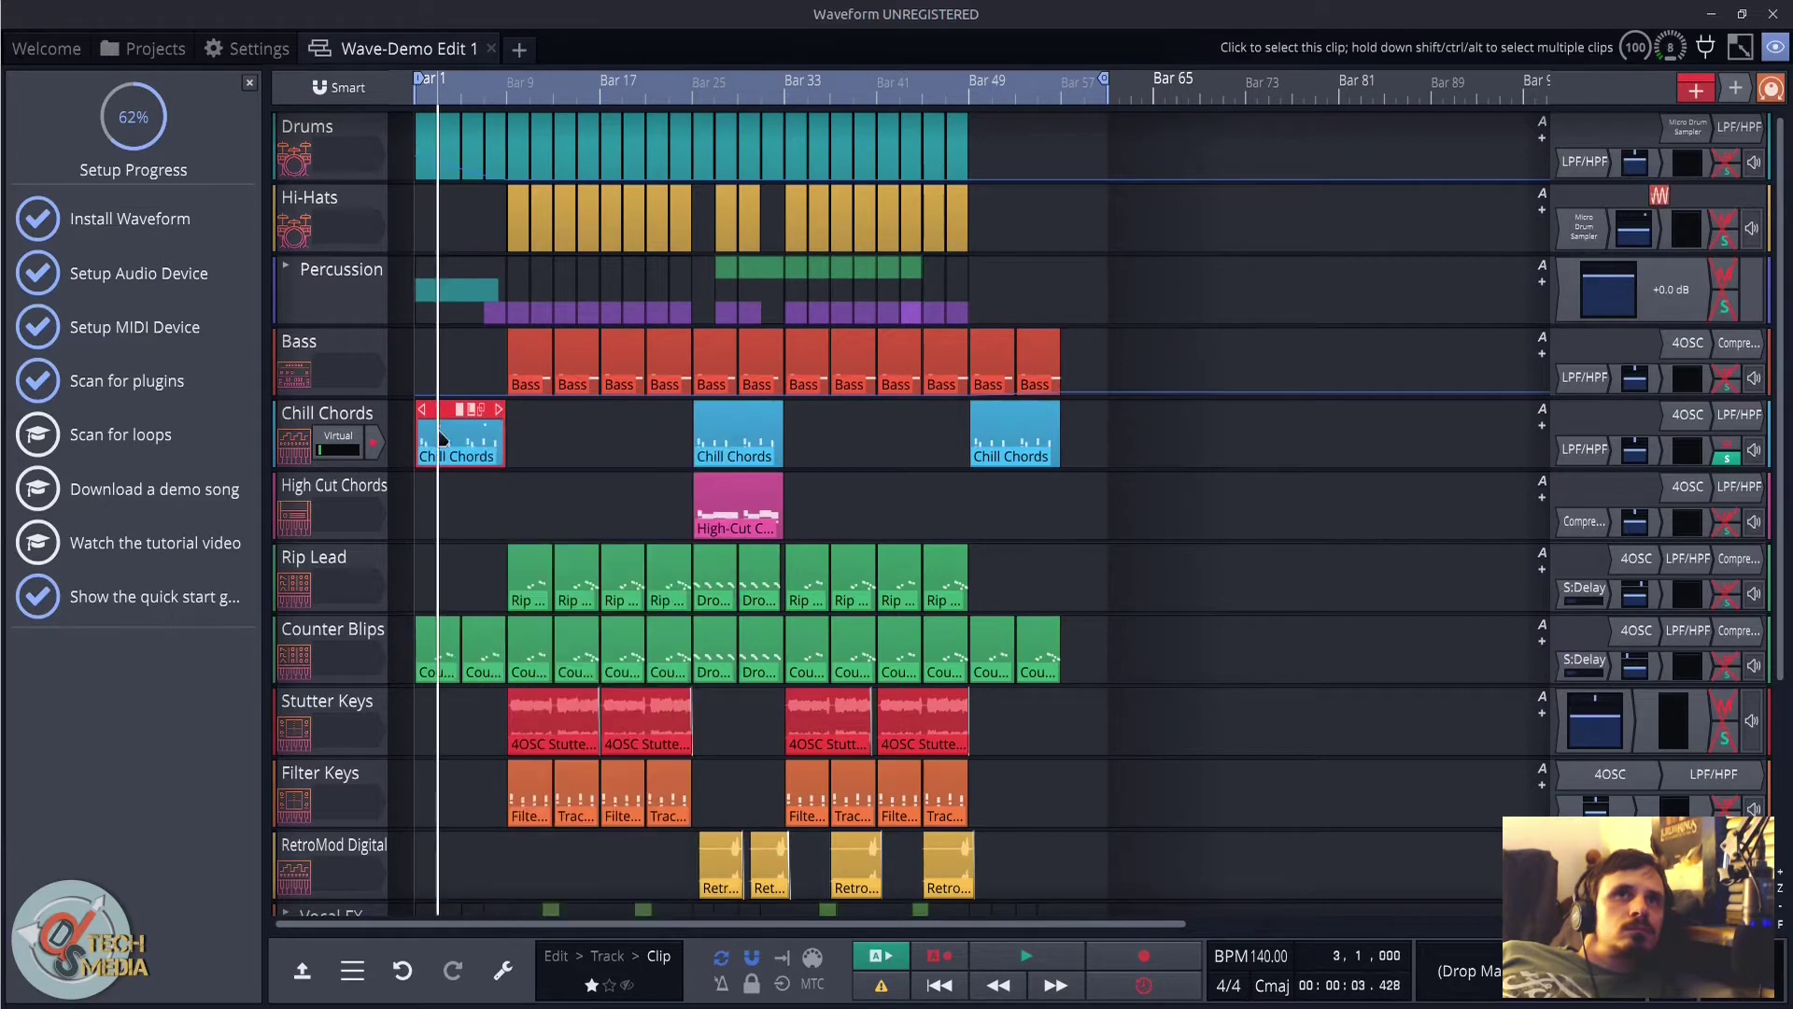
double_click(426, 437)
scroll(532, 689, up, 5)
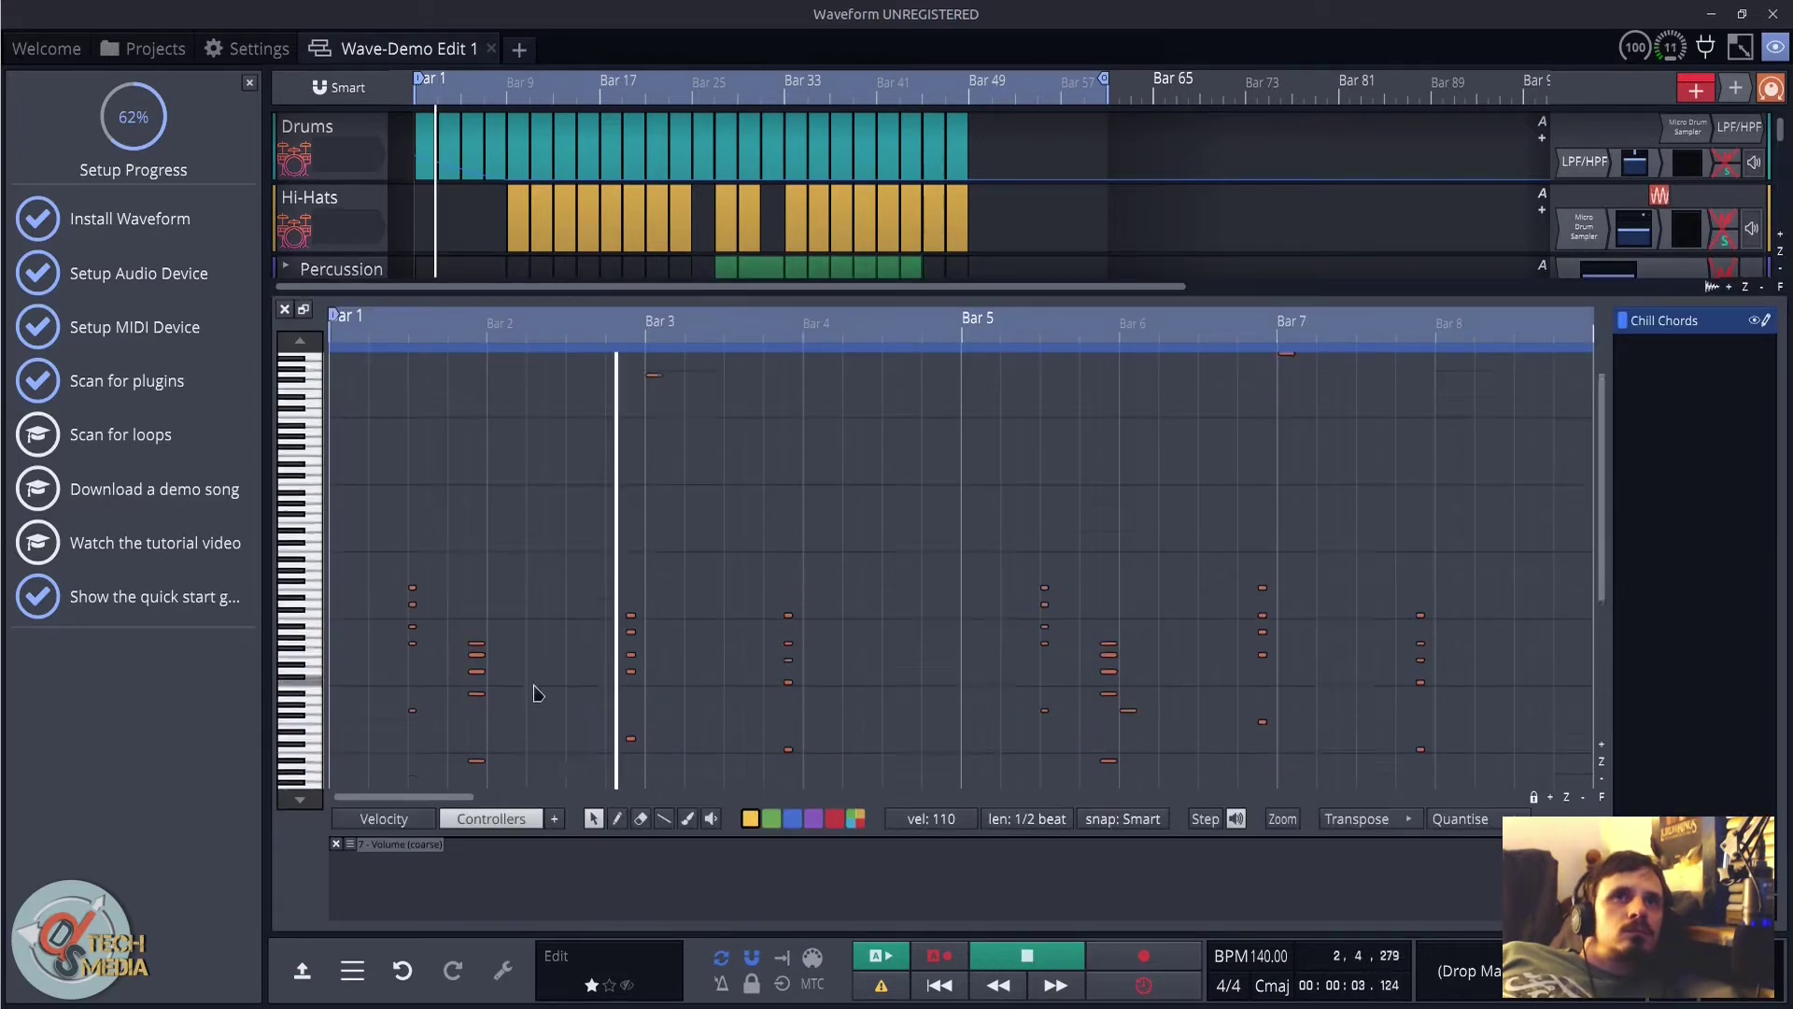
scroll(537, 693, up, 2)
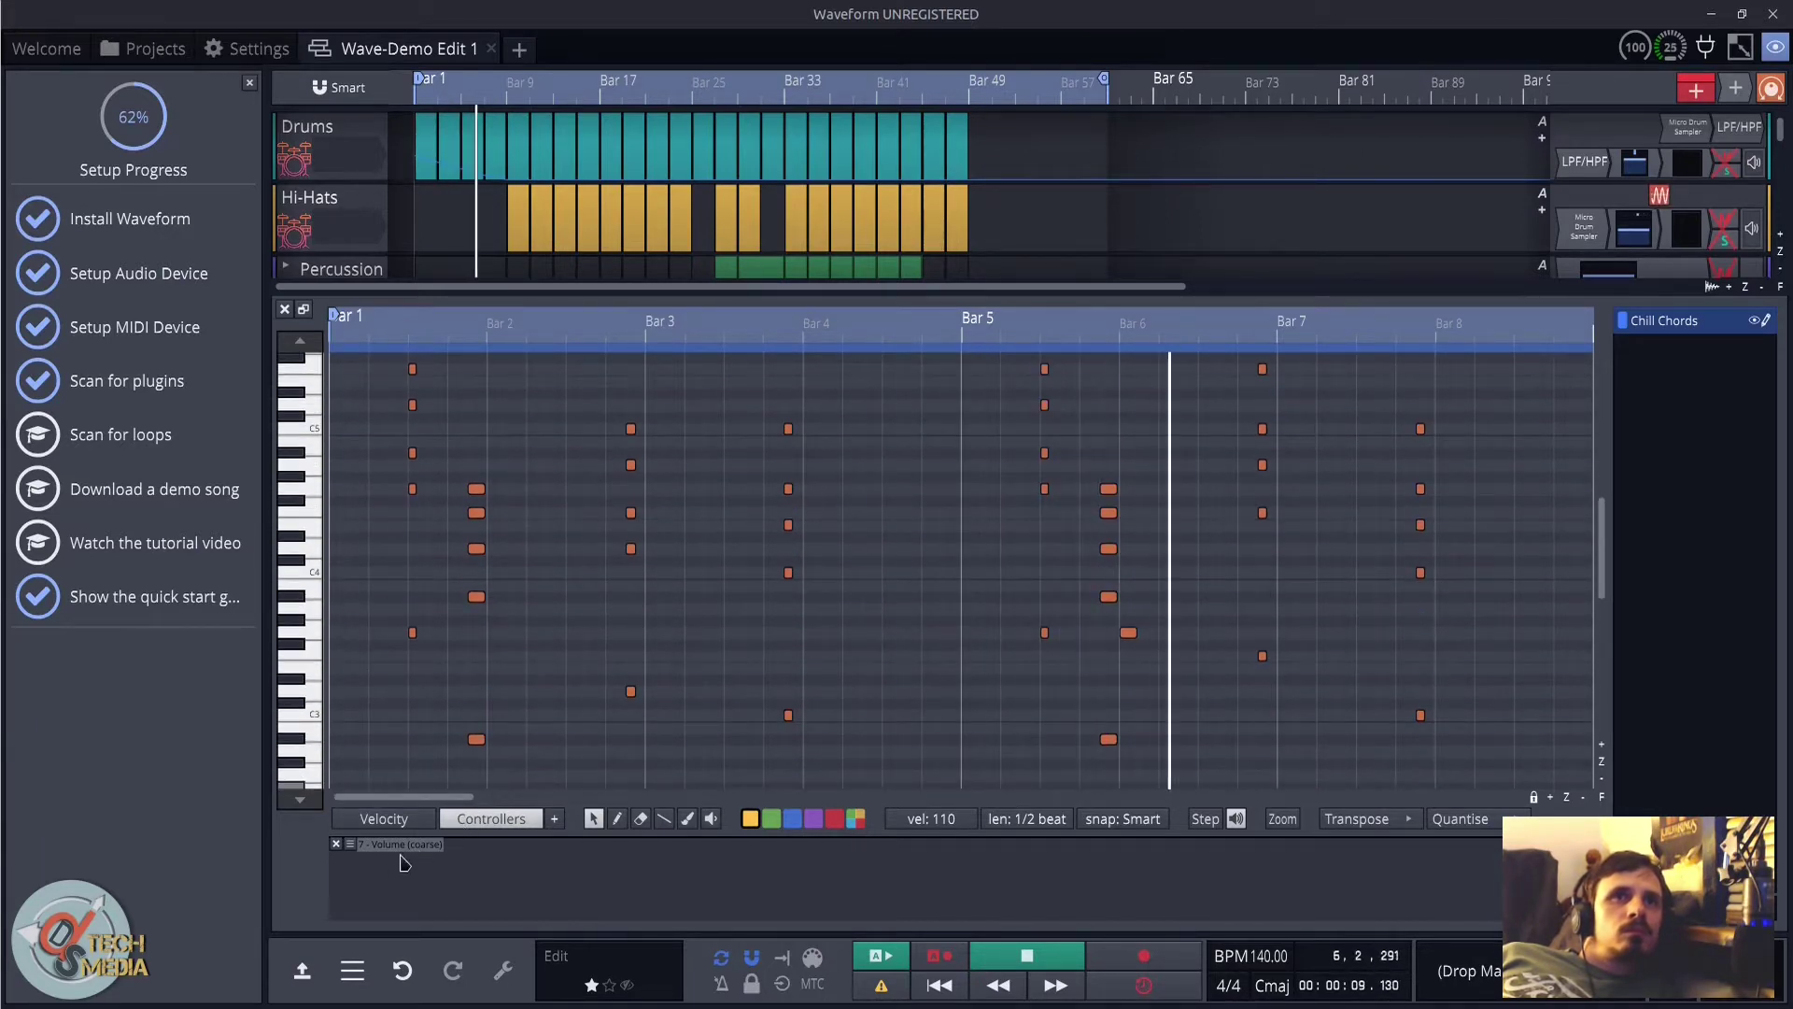
key(space)
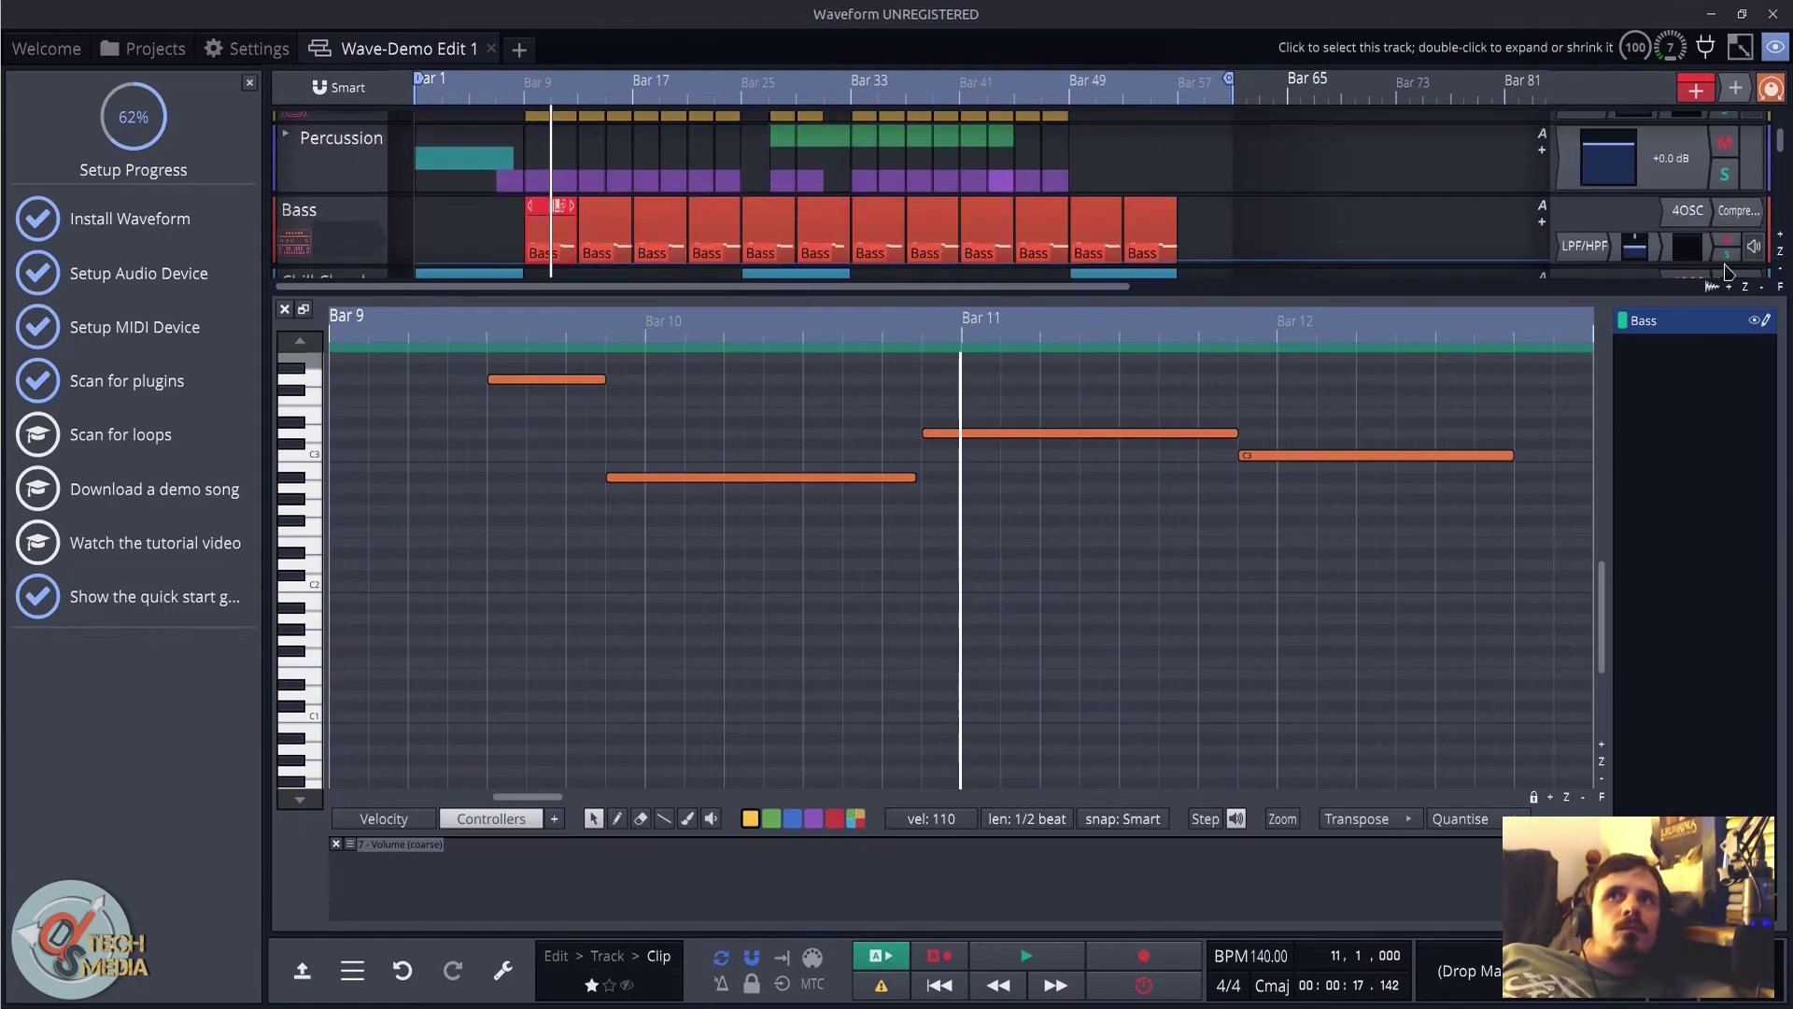
Step: Play the soloed Bass clip from bar 11 in the MIDI editor and open the note keyboard's options
key(space)
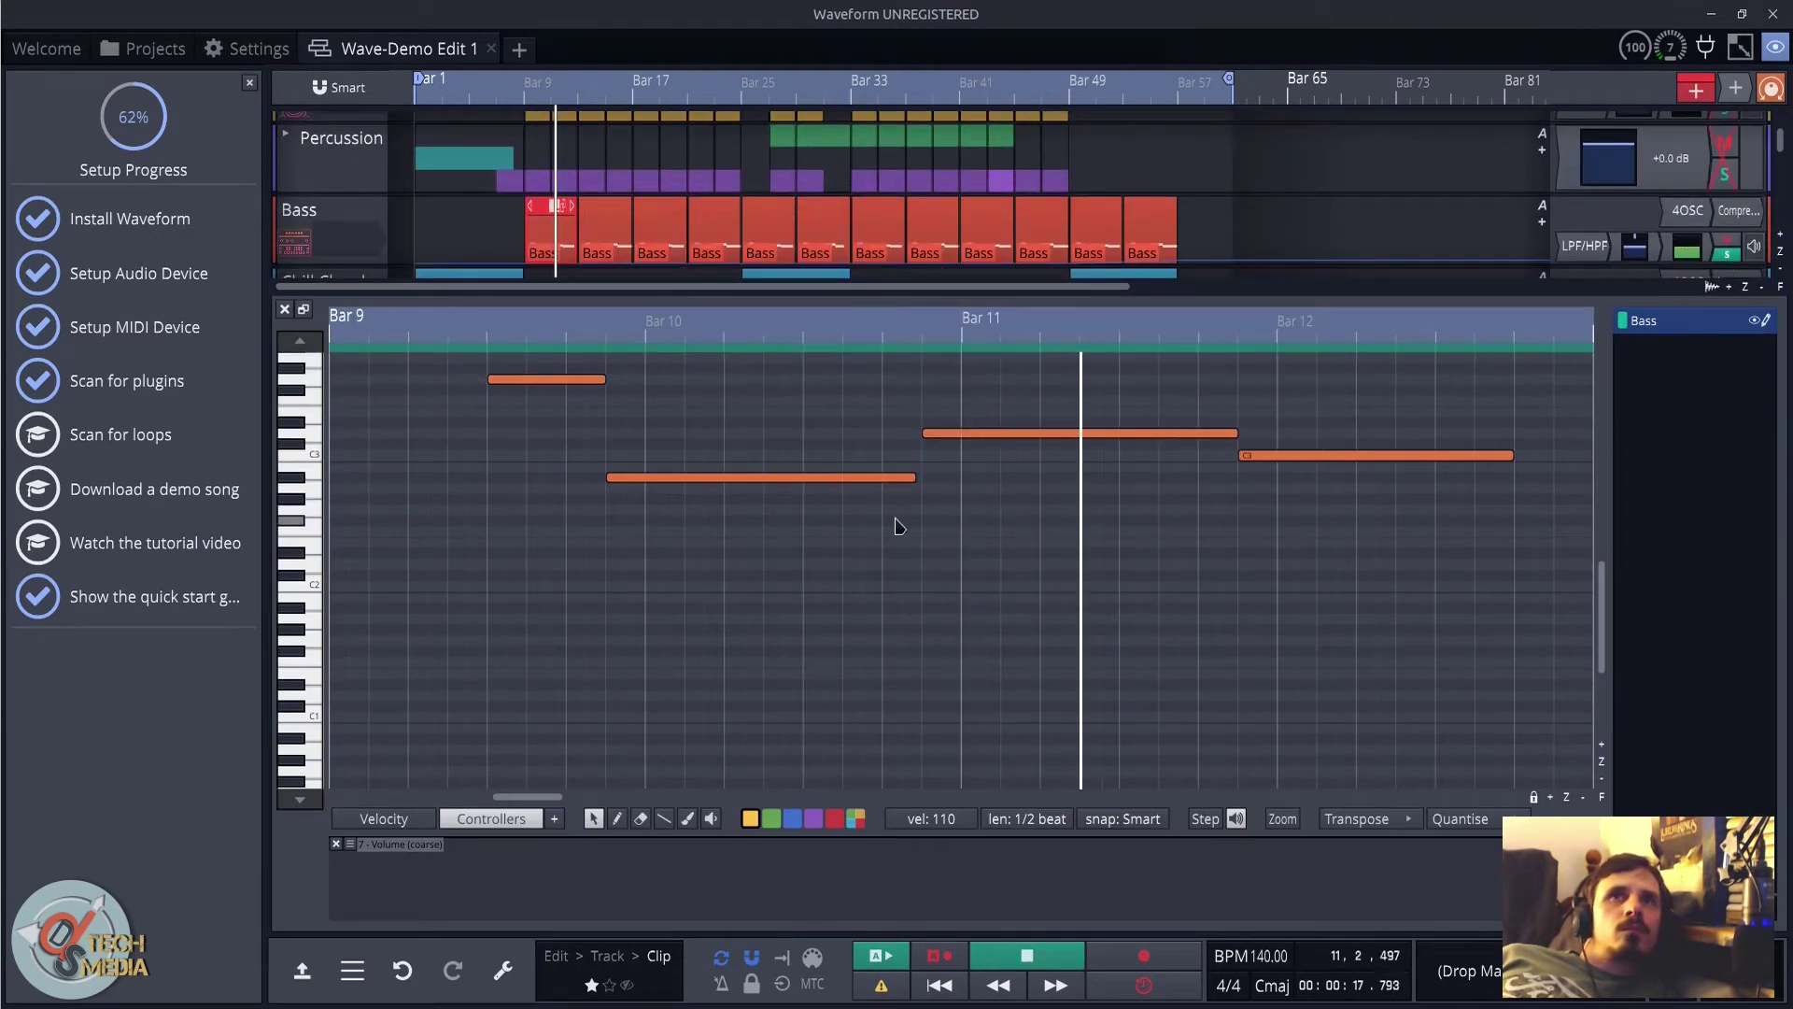
scroll(878, 510, up, 3)
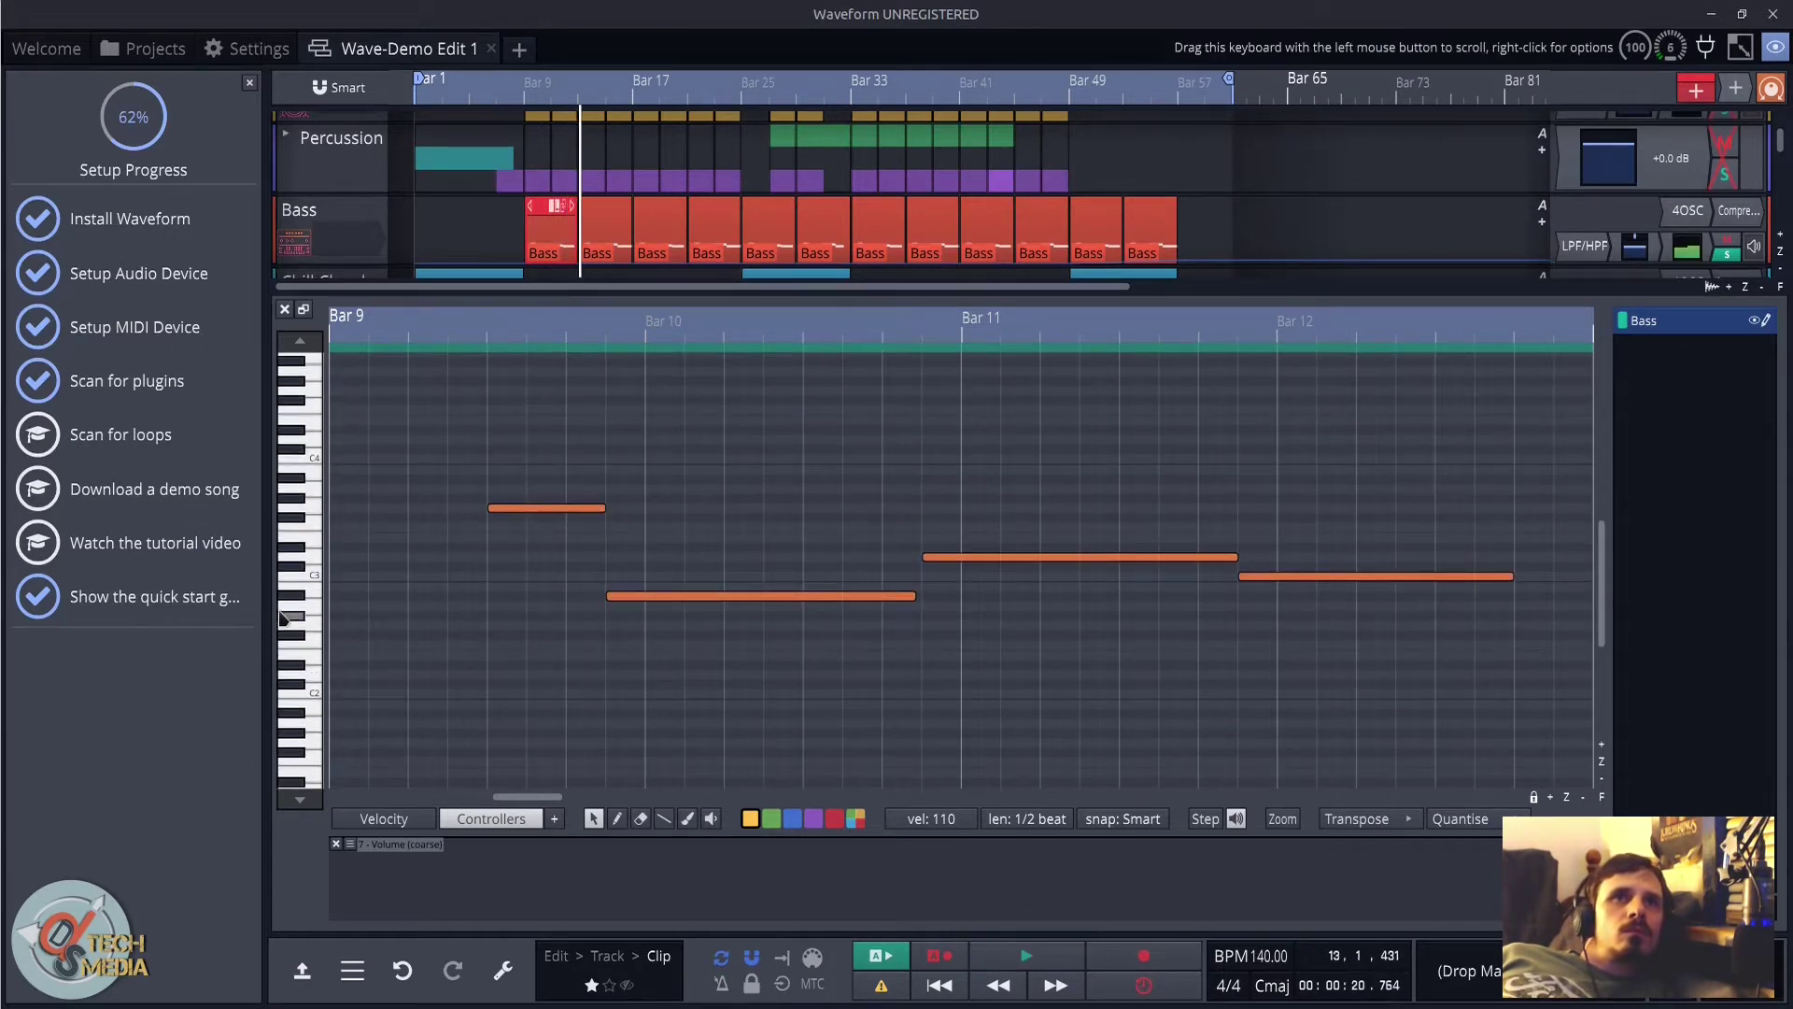
right_click(289, 600)
click(288, 617)
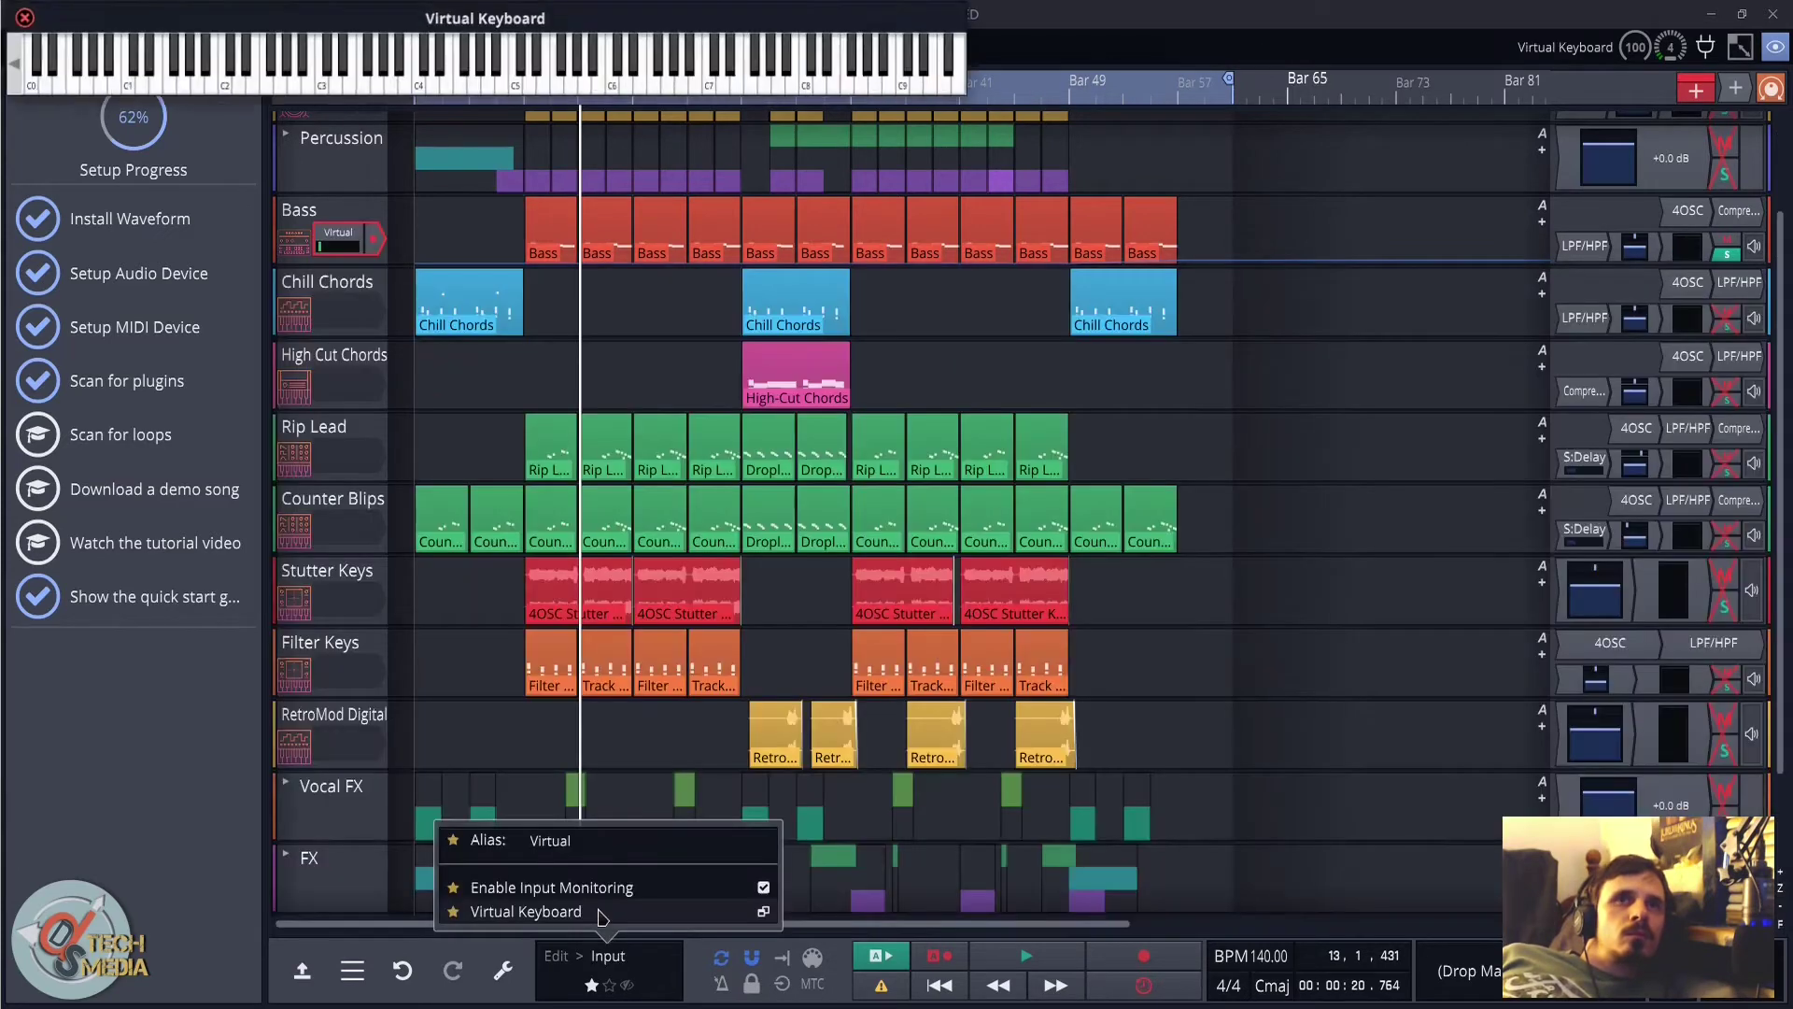
Step: Play notes across several octaves on the Virtual Keyboard with the Bass track's 4OSC sound
click(580, 635)
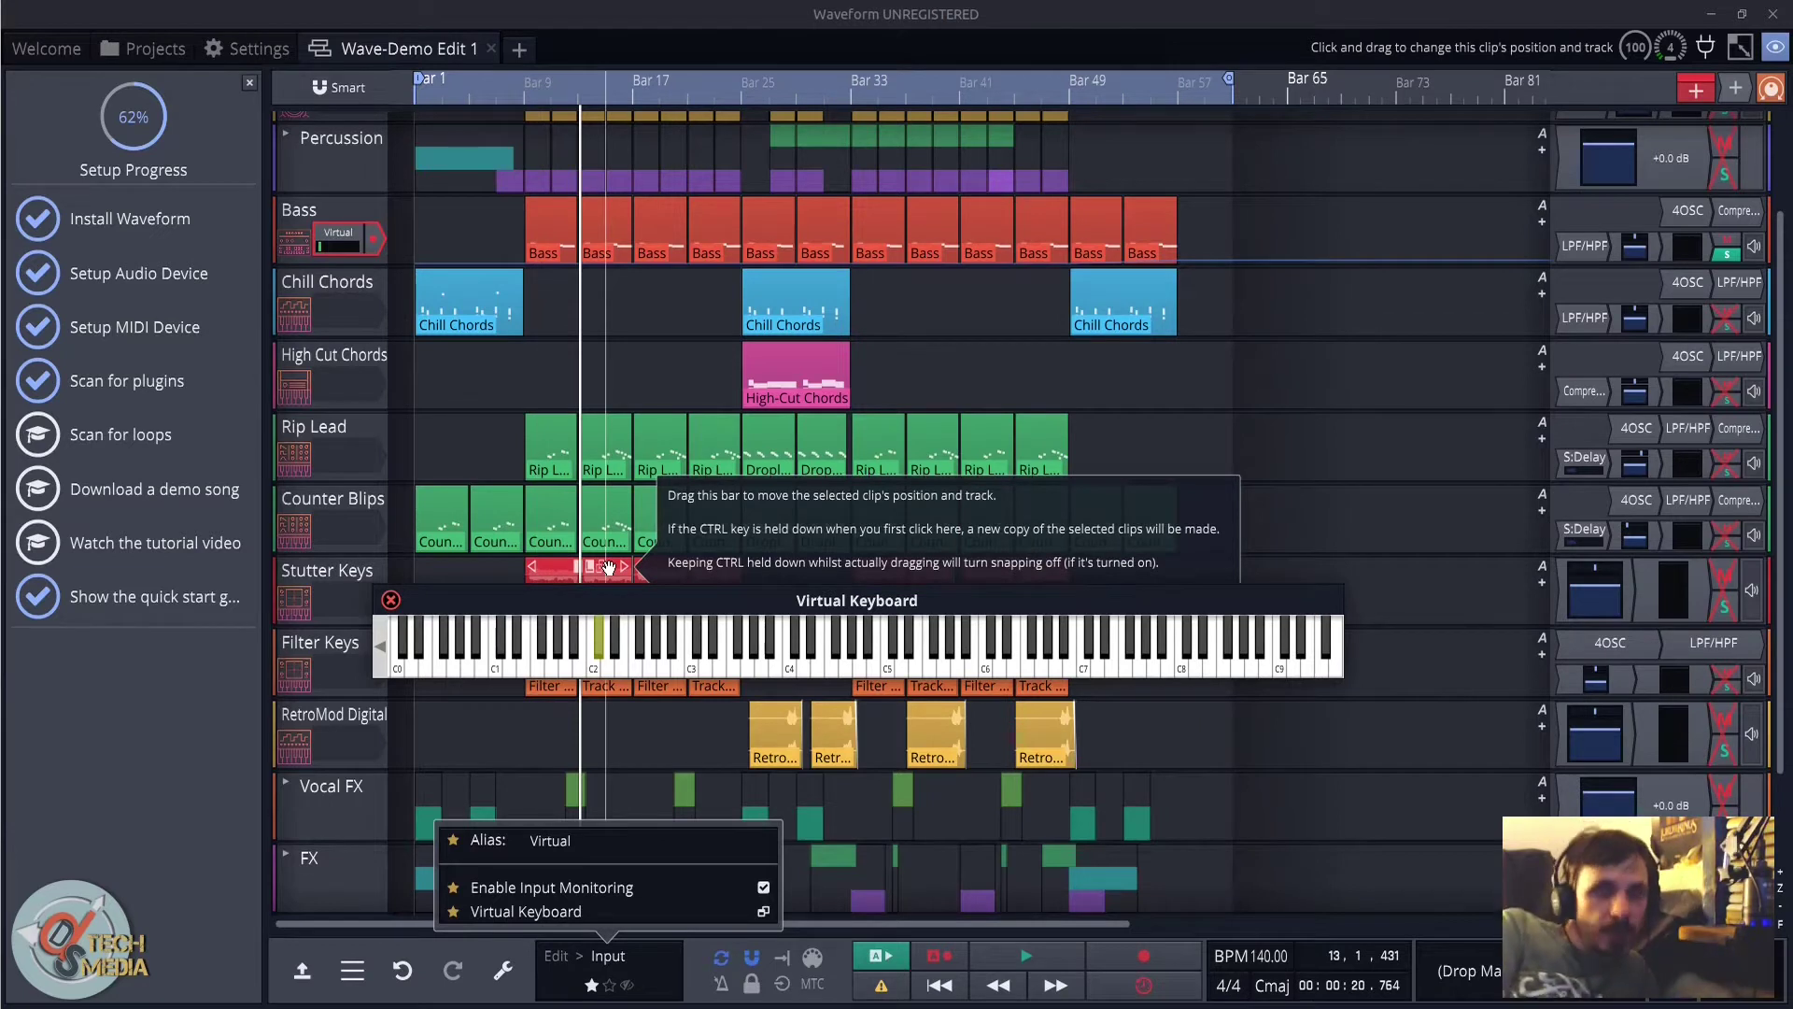
click(656, 657)
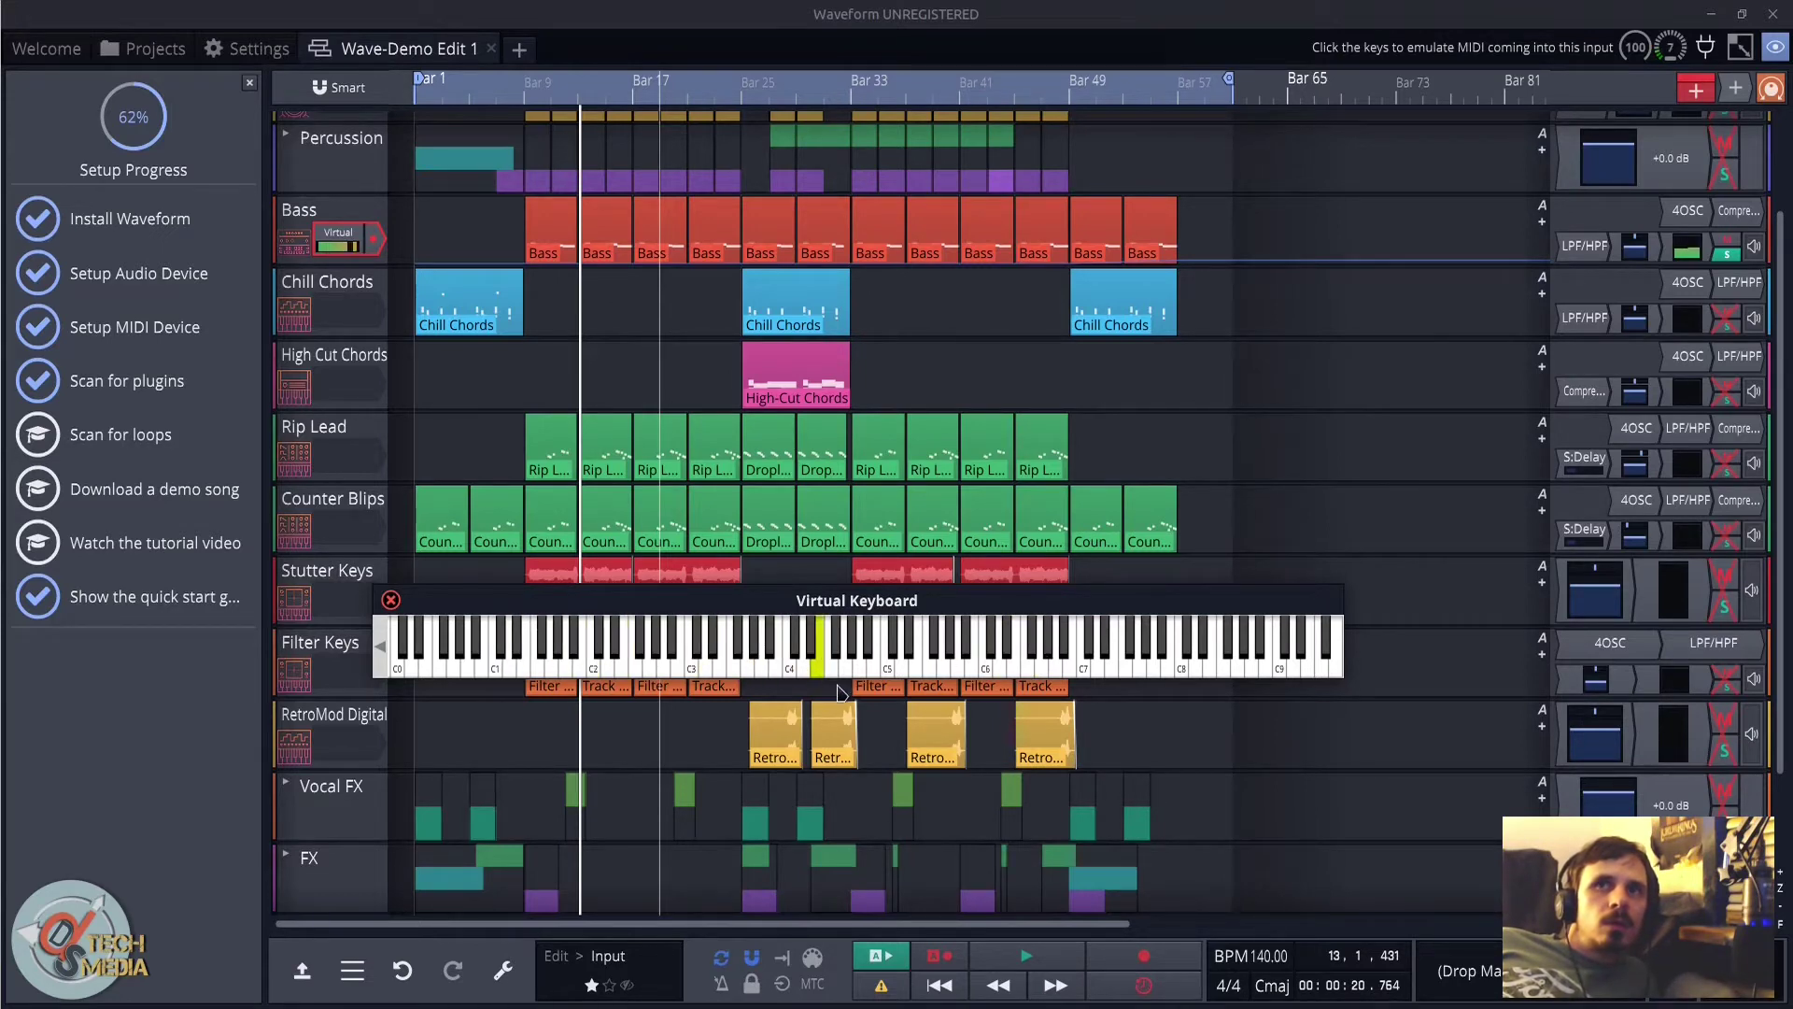
click(502, 971)
click(505, 897)
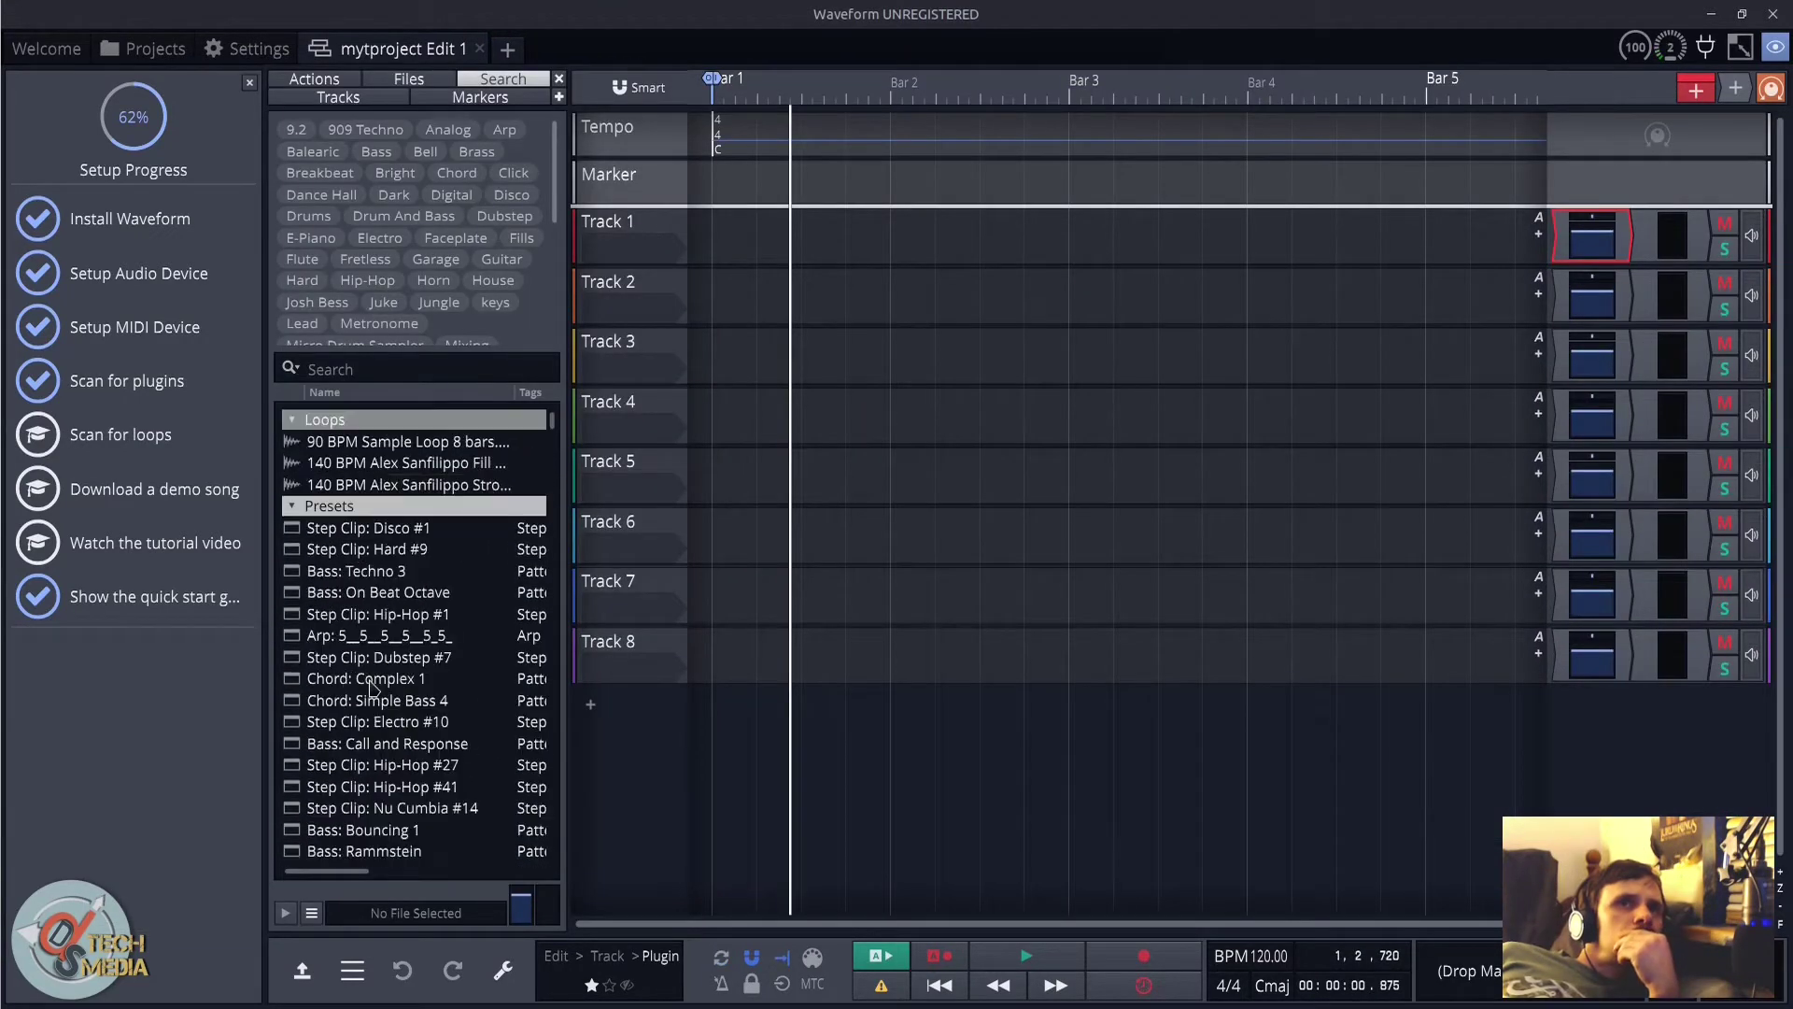
Step: Audition presets in mytproject's search browser, including Chord: Complex 1, Bass: The Hills, Chord: Finger Bass 1 and Step Clip: Hard #14
click(372, 680)
click(372, 682)
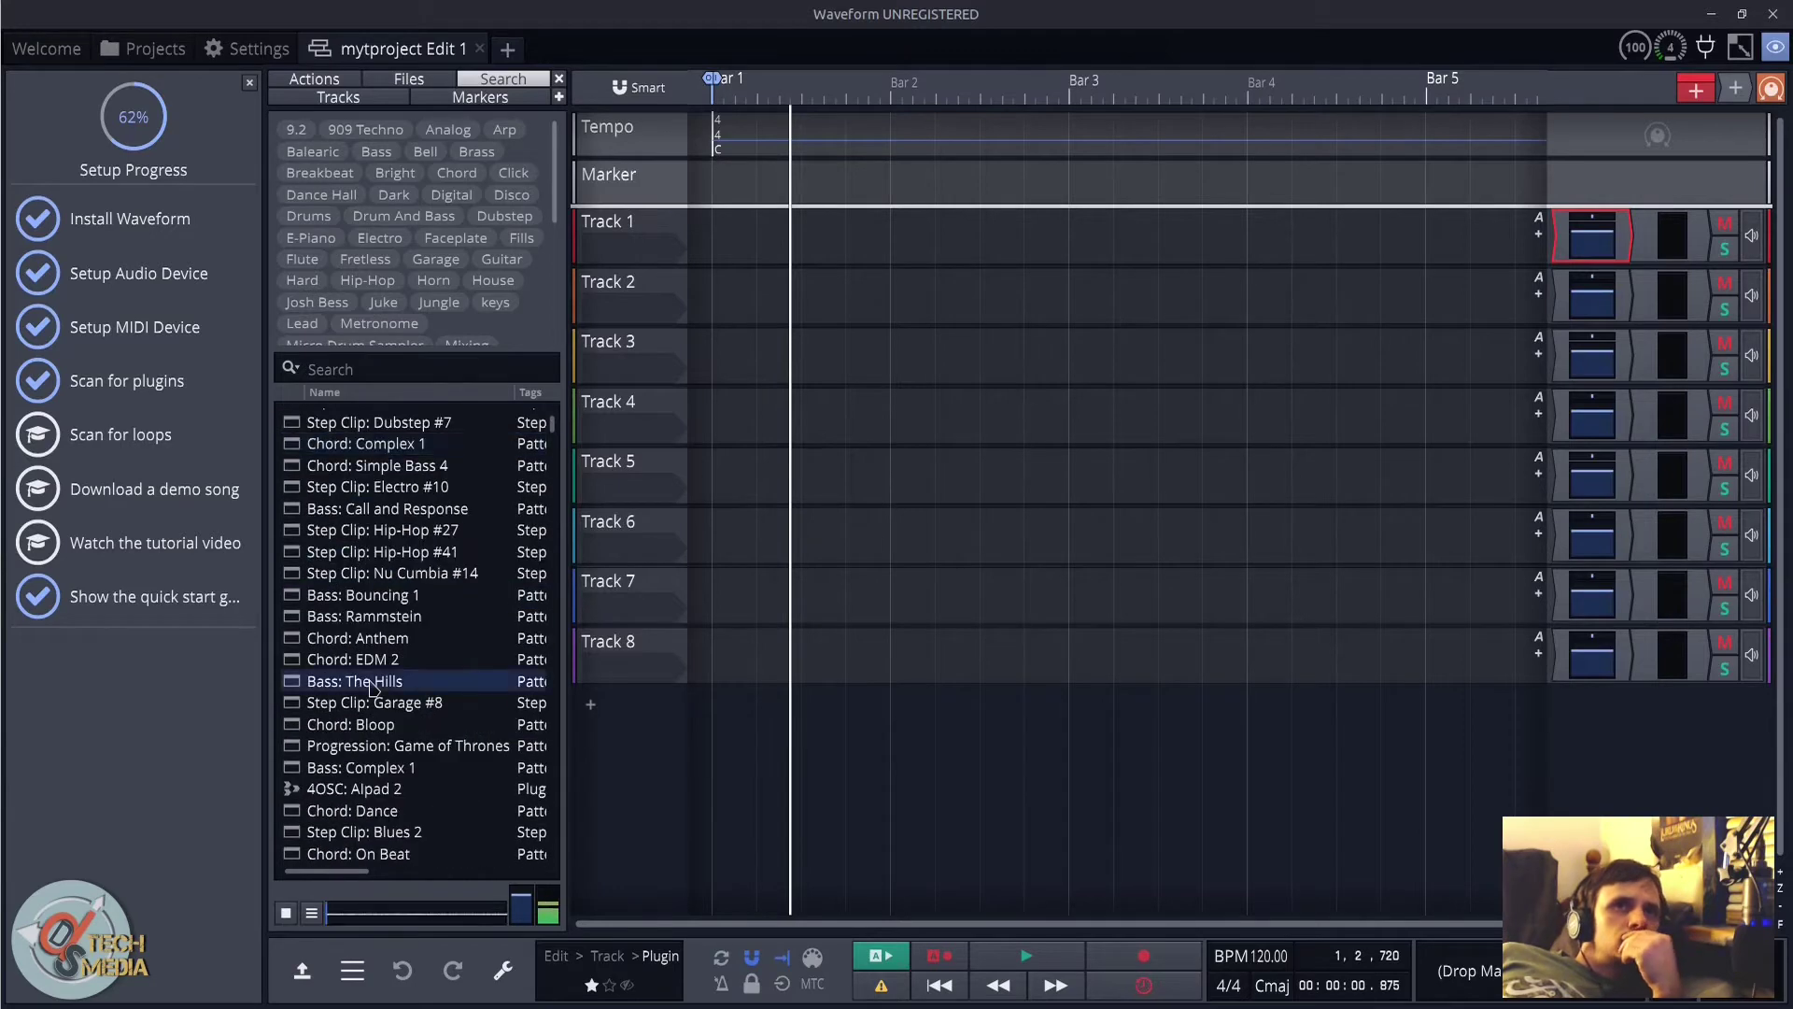
scroll(372, 687, down, 4)
scroll(371, 689, down, 12)
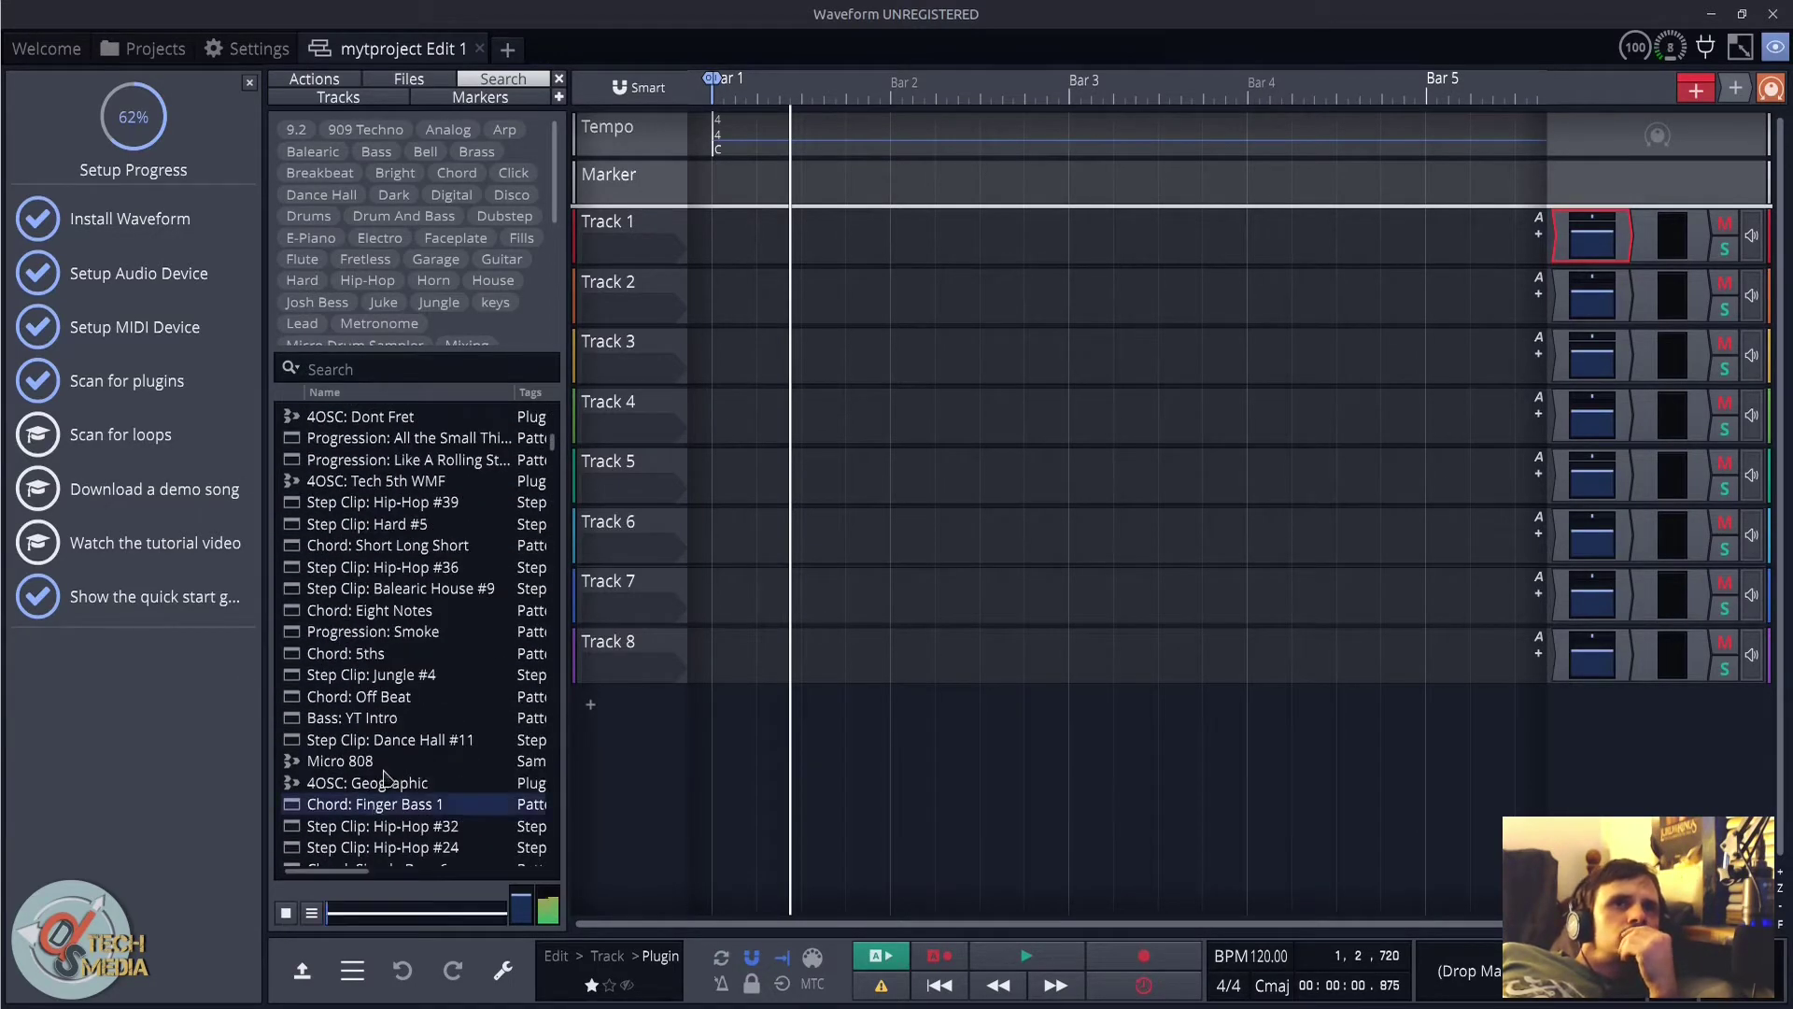
scroll(378, 660, down, 3)
click(371, 628)
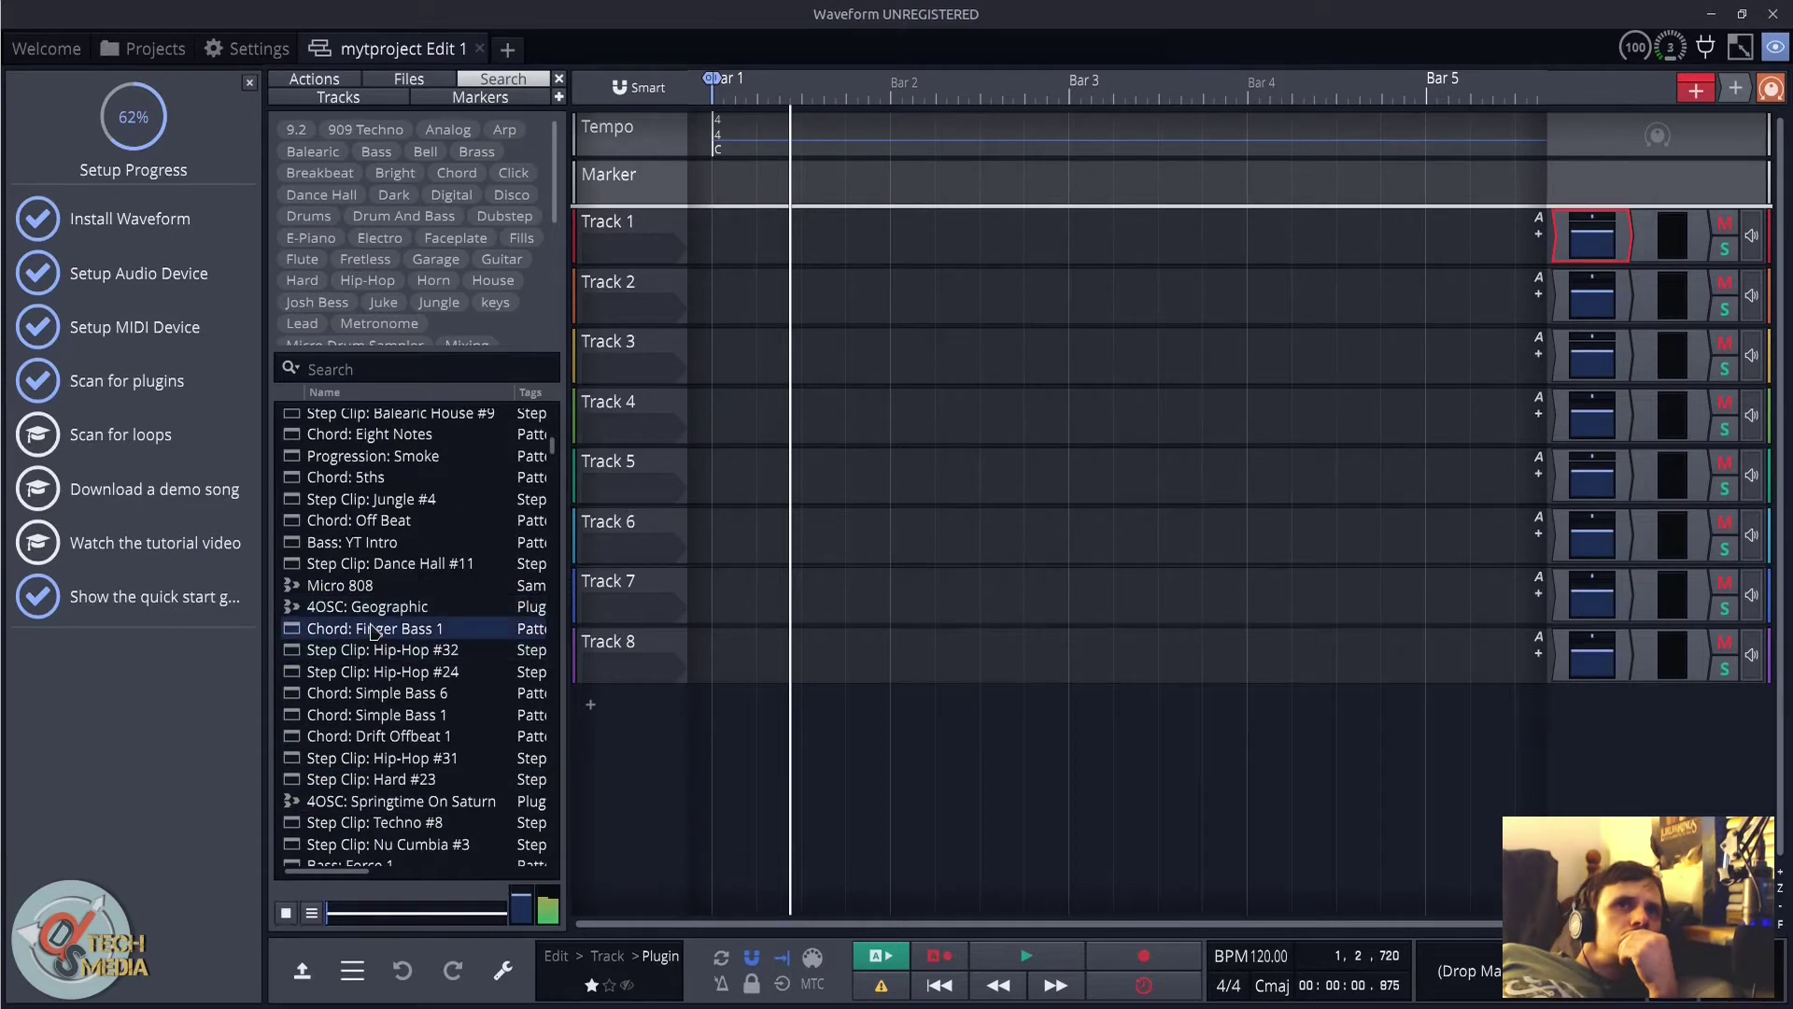
scroll(368, 692, down, 5)
click(378, 796)
click(383, 777)
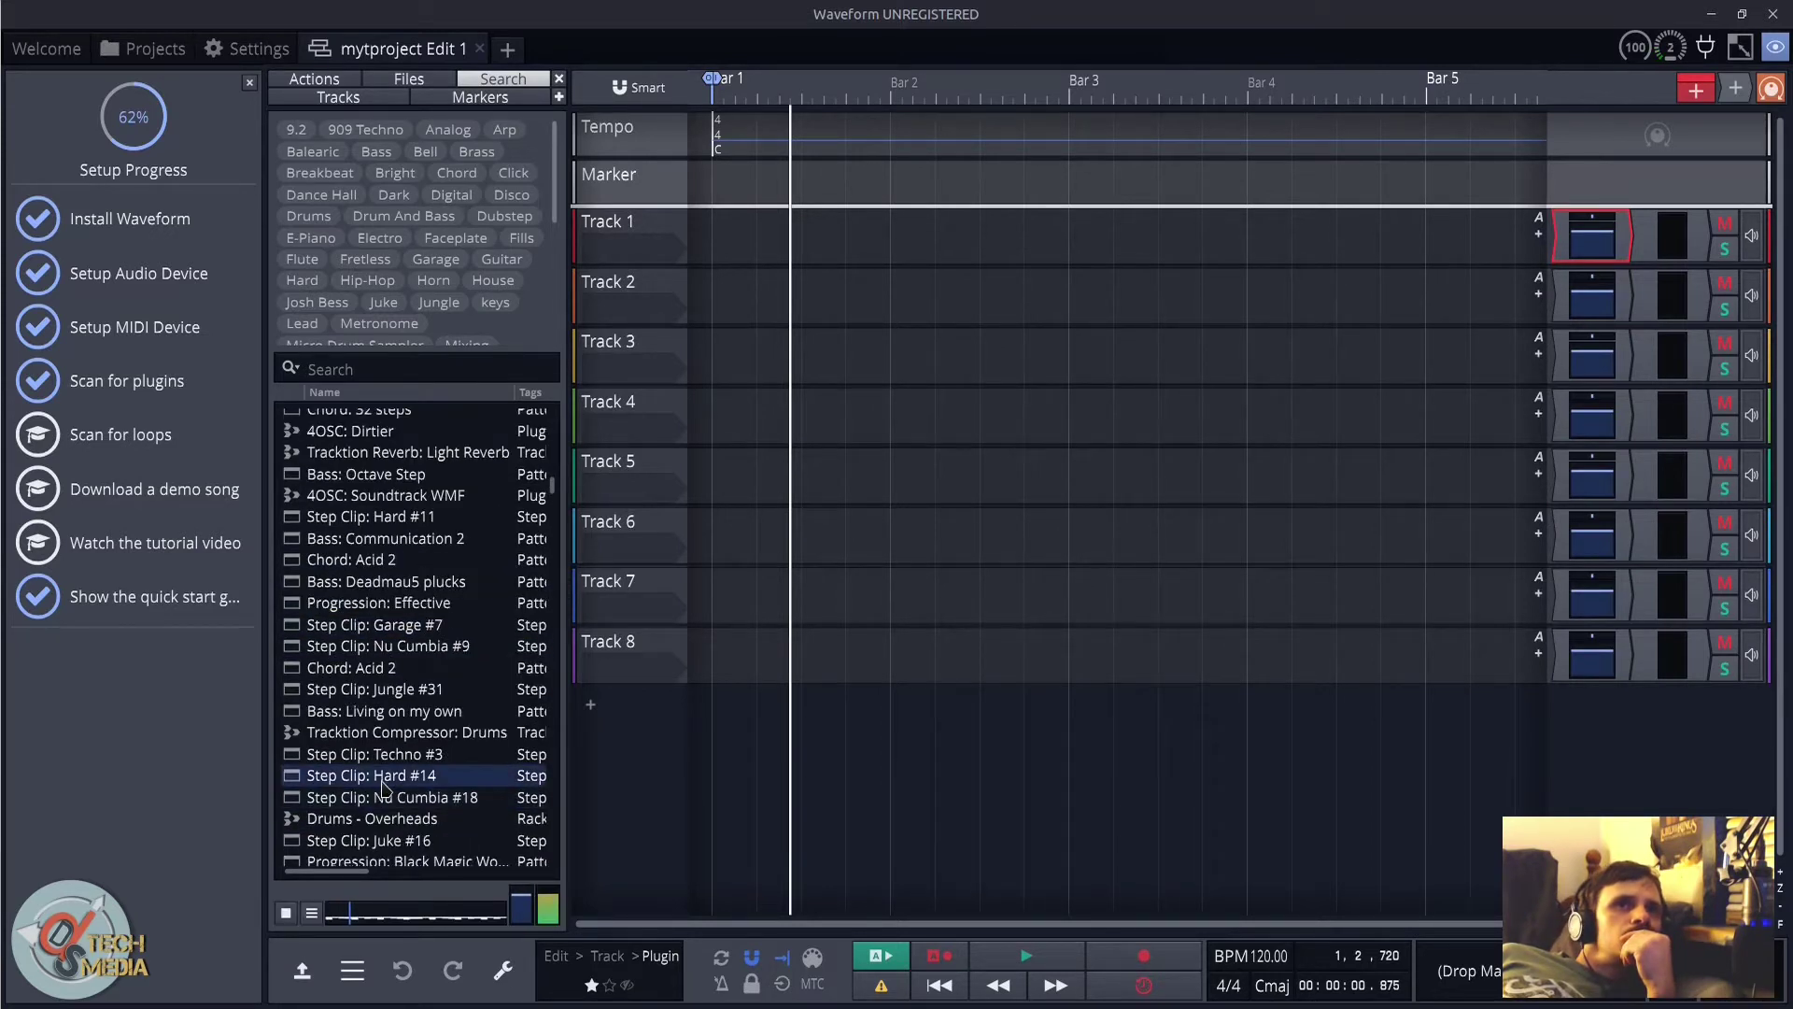
click(738, 294)
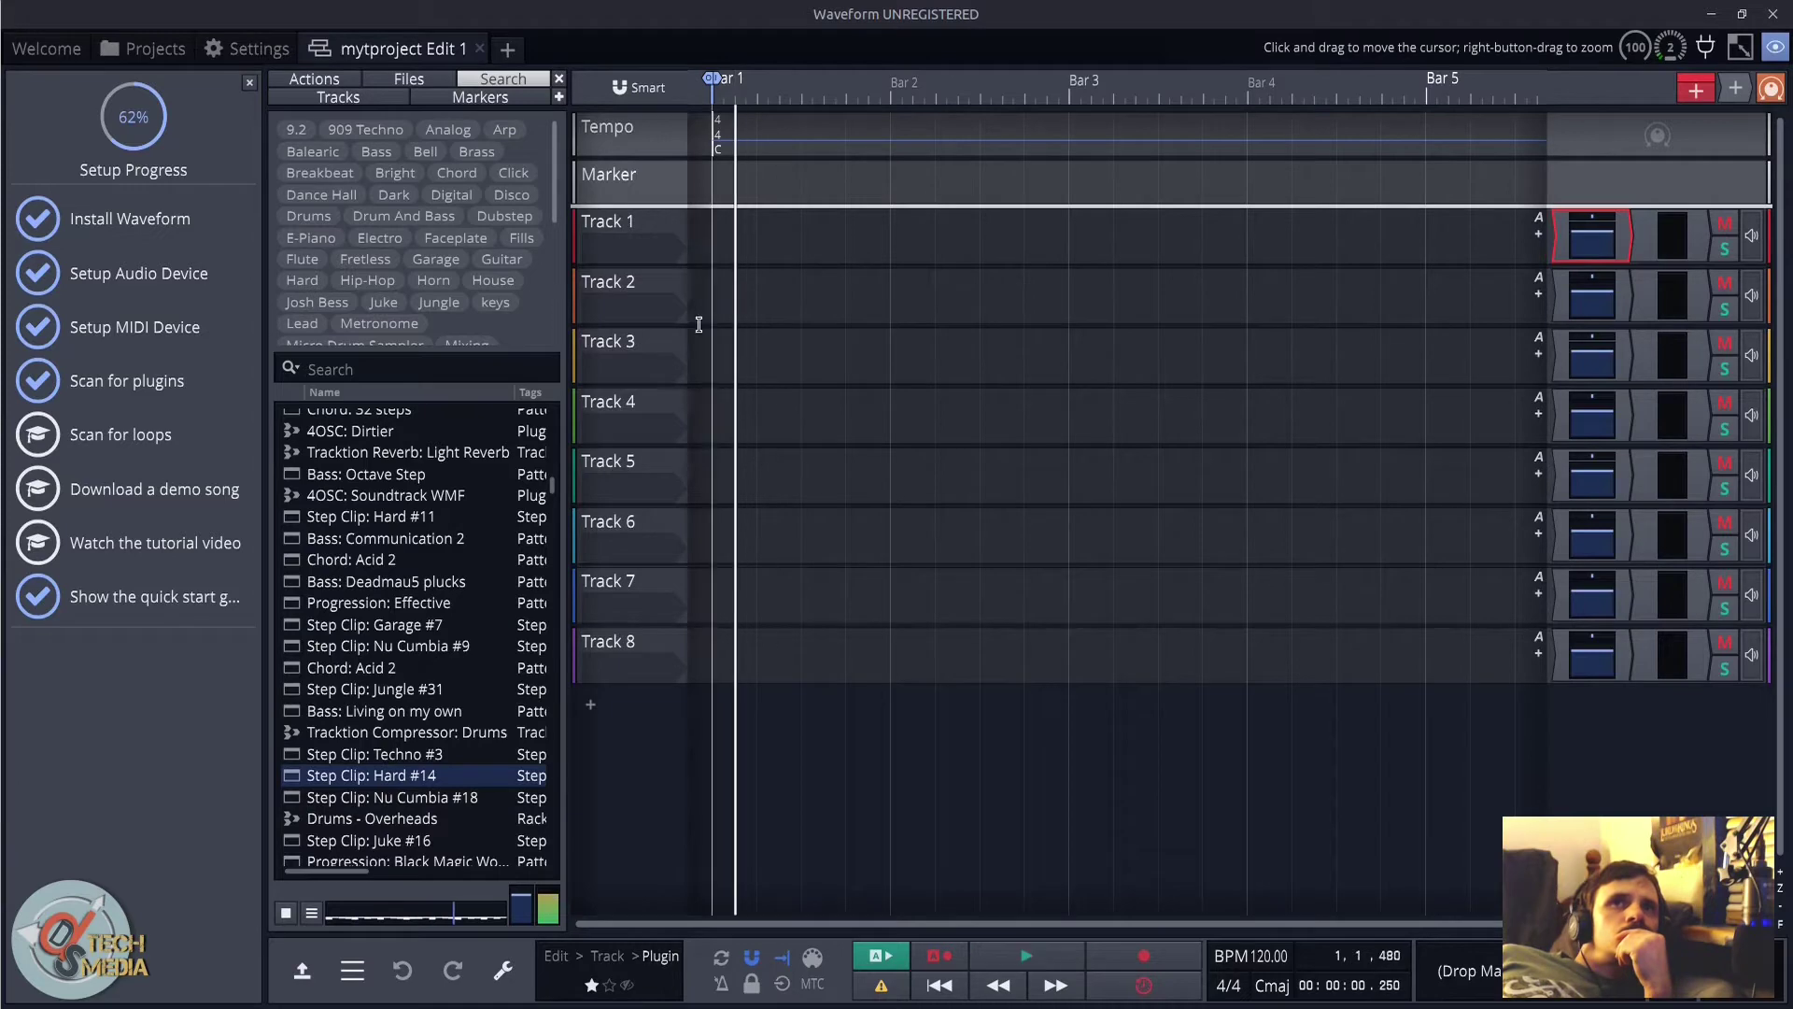
scroll(362, 766, down, 10)
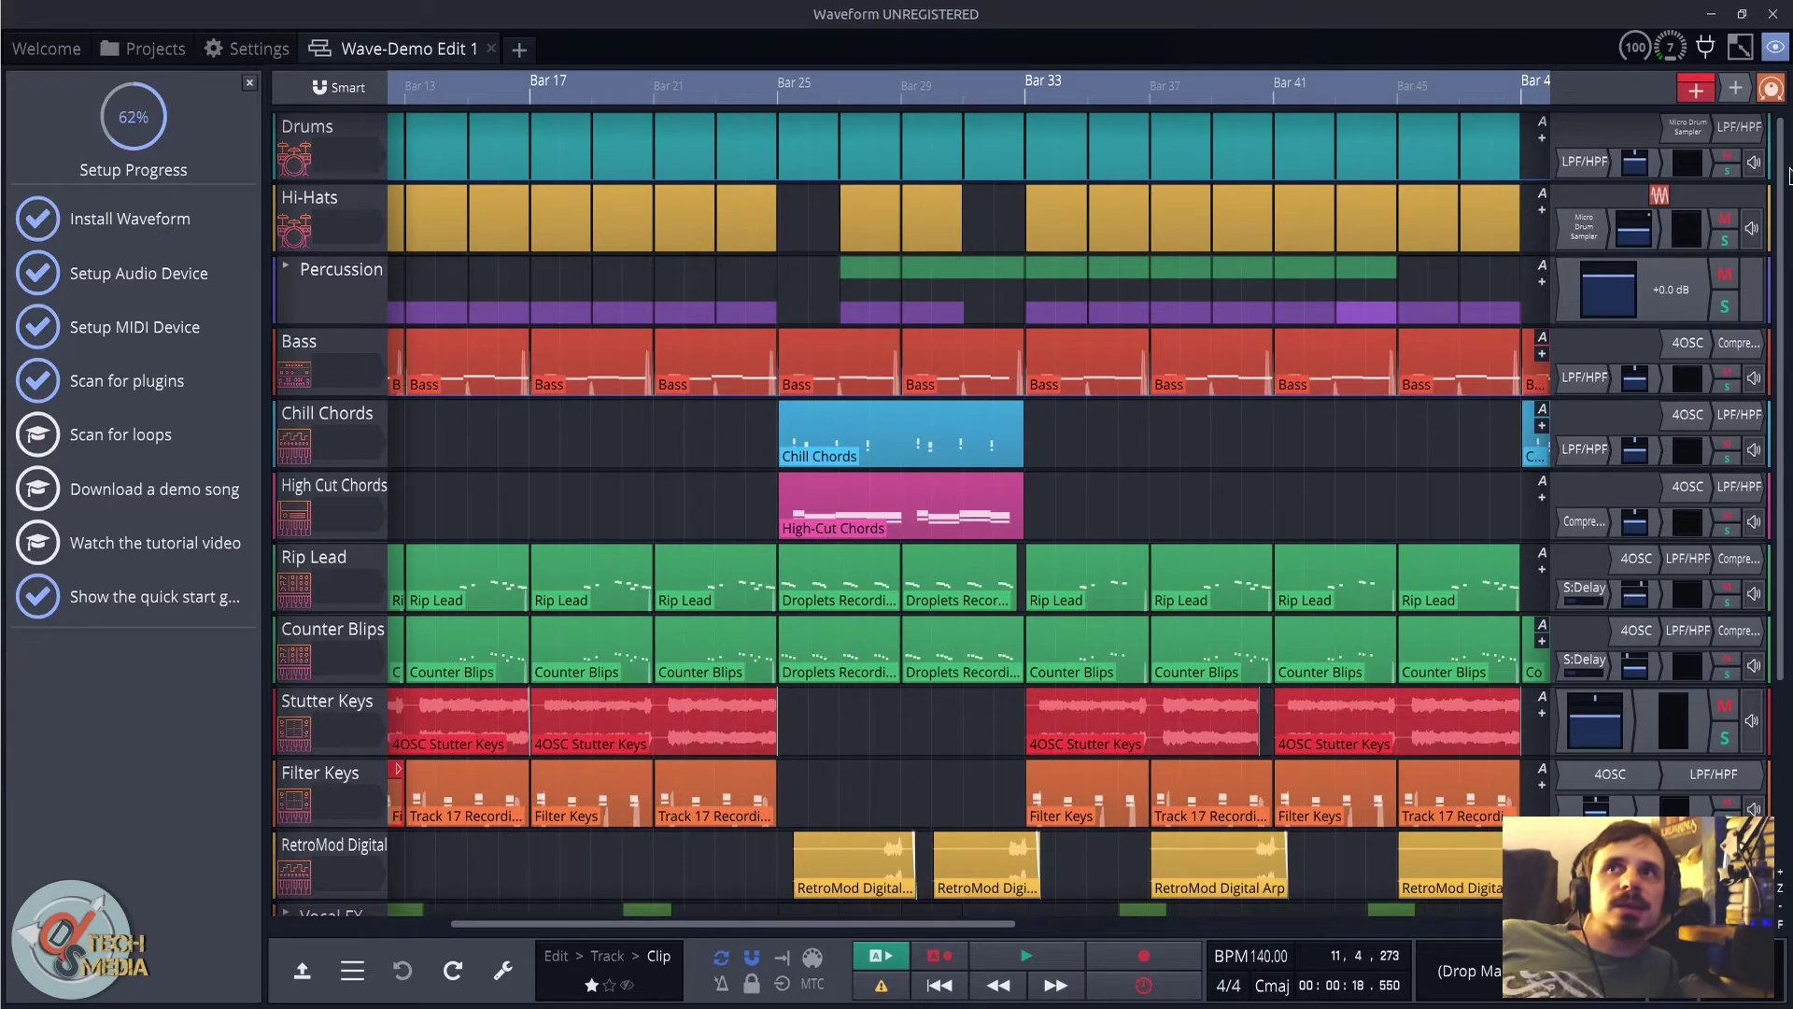
Step: Look inside the FX and Vocal FX folder tracks of Wave-Demo Edit 1 and briefly play the song
drag(1781, 201, 1781, 393)
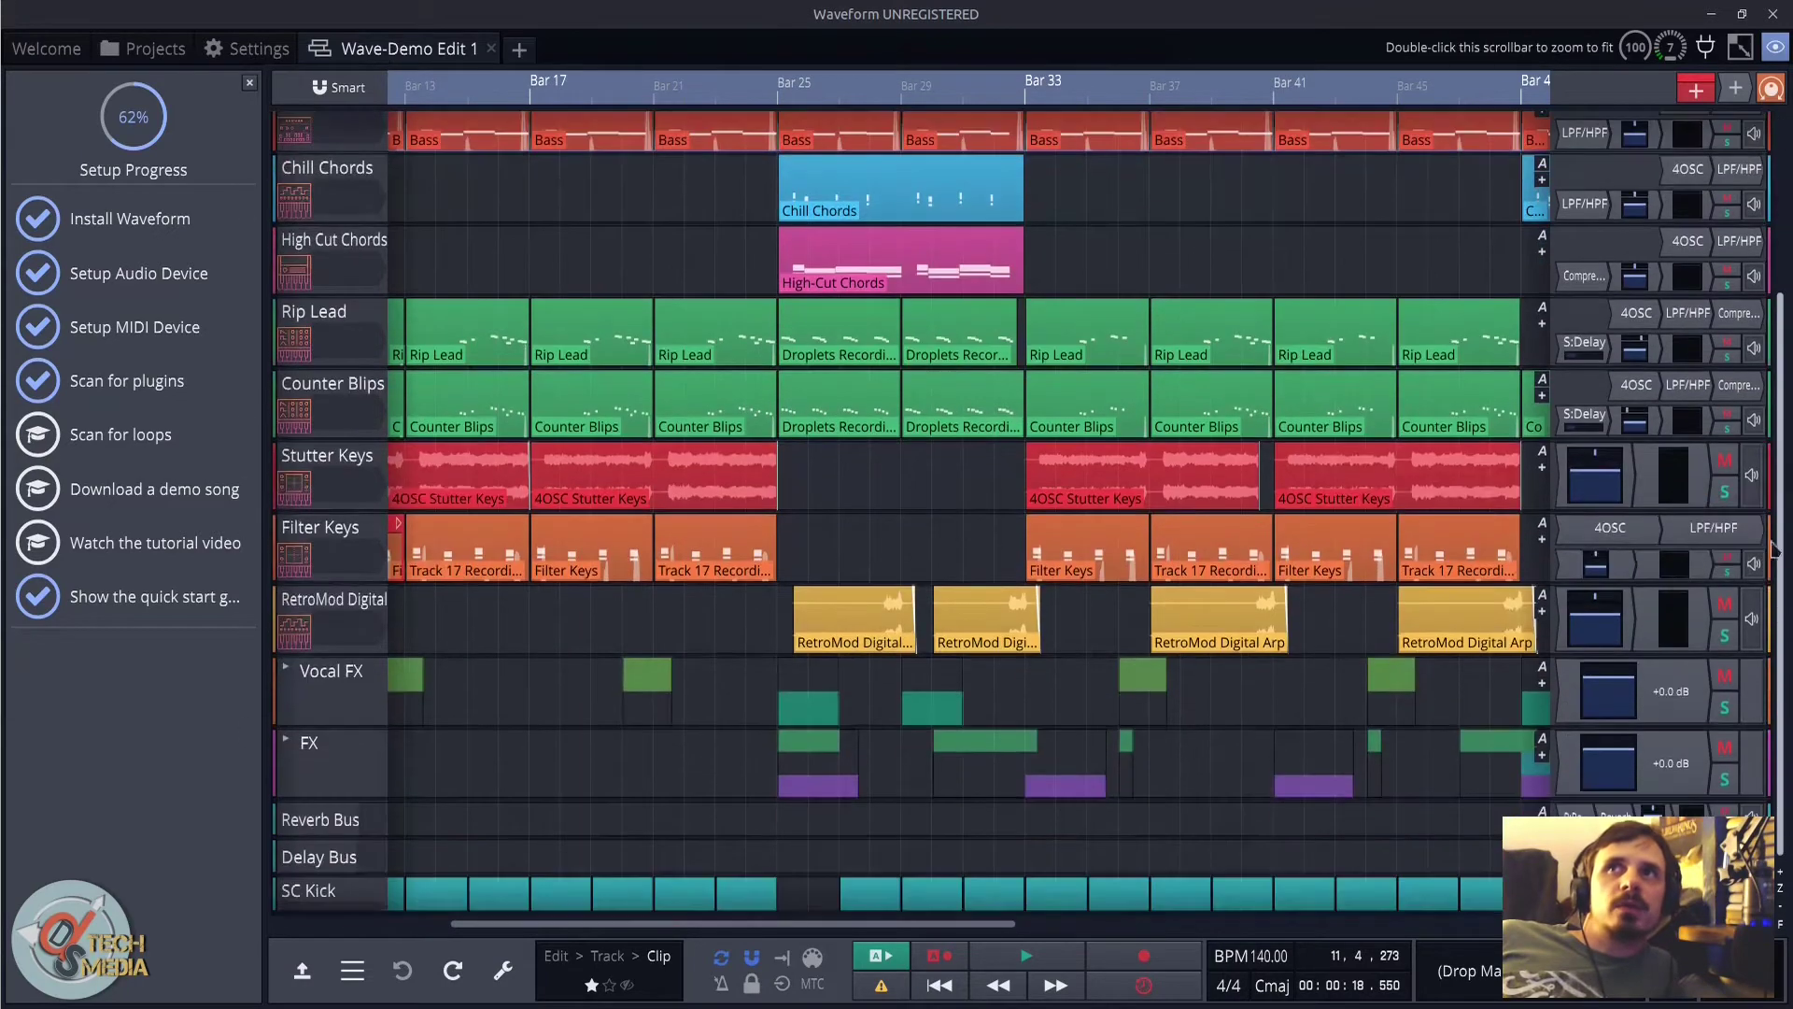
click(286, 737)
click(287, 688)
click(286, 688)
scroll(298, 696, down, 1)
scroll(296, 697, down, 3)
click(304, 845)
key(space)
key(space)
scroll(566, 790, up, 3)
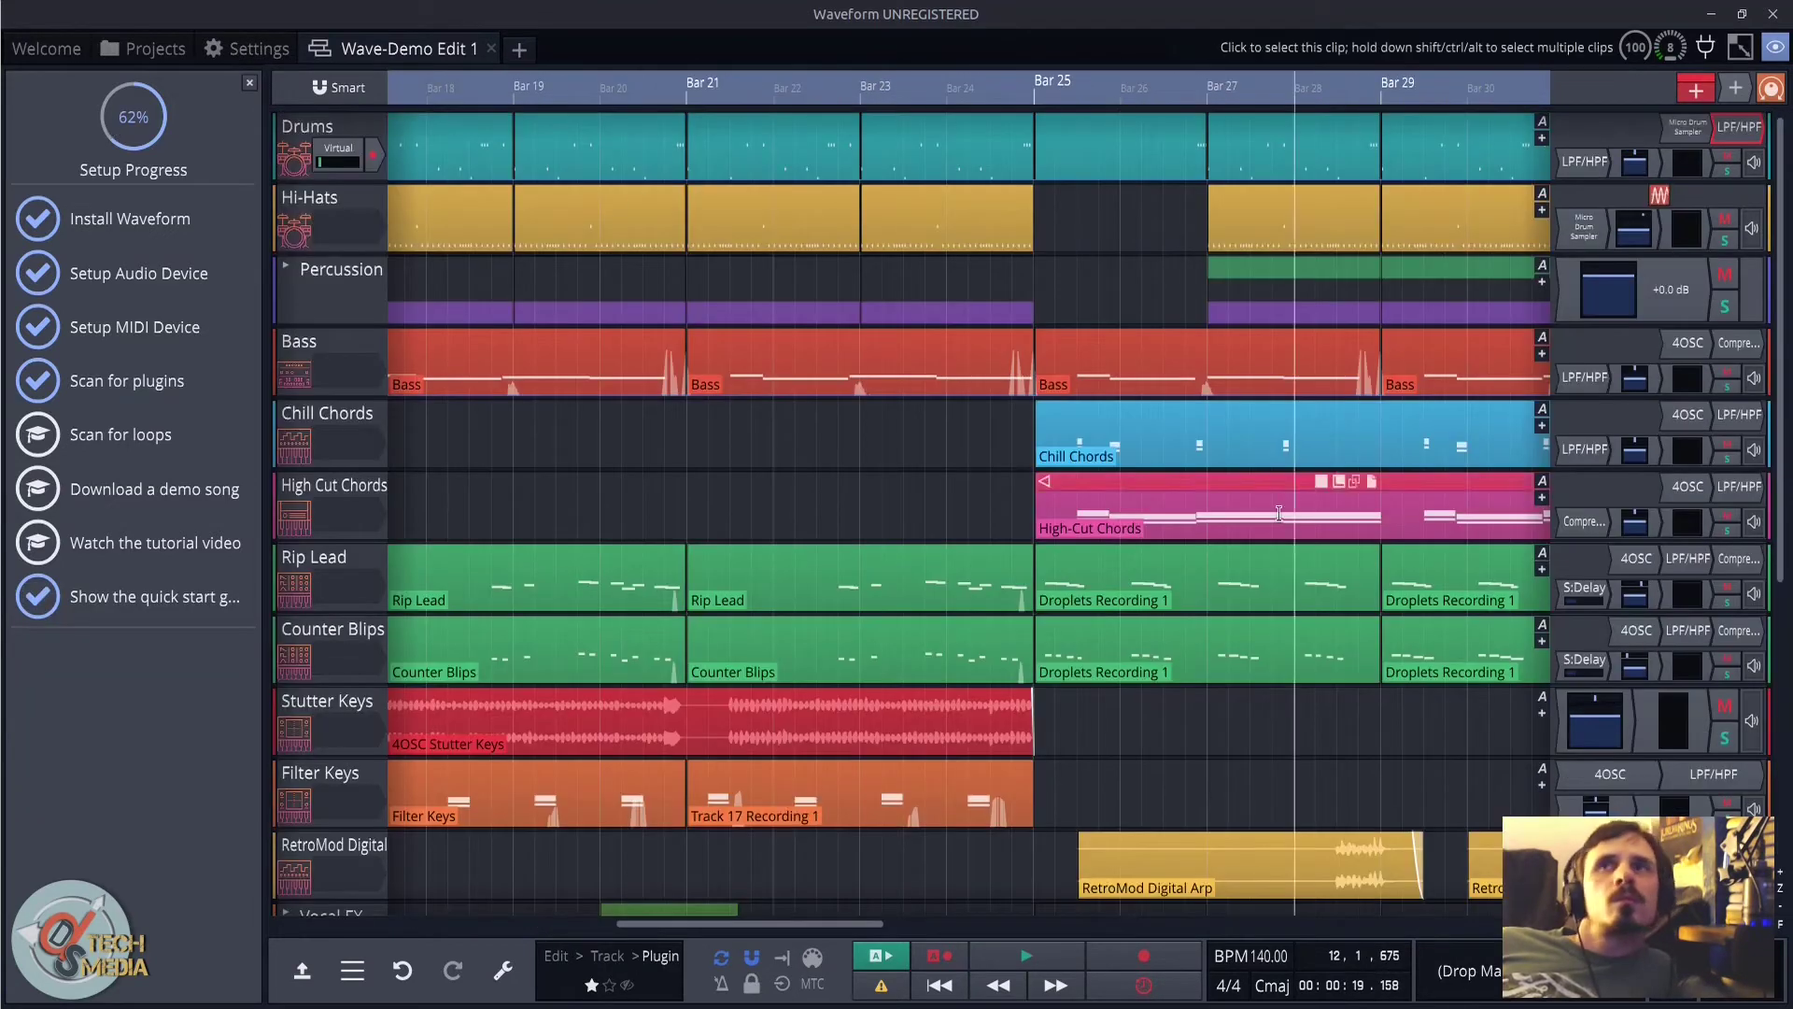
Step: Inspect the Bass track's Compressor and close it, and bring its whole 4OSC synth window into view
double_click(1739, 343)
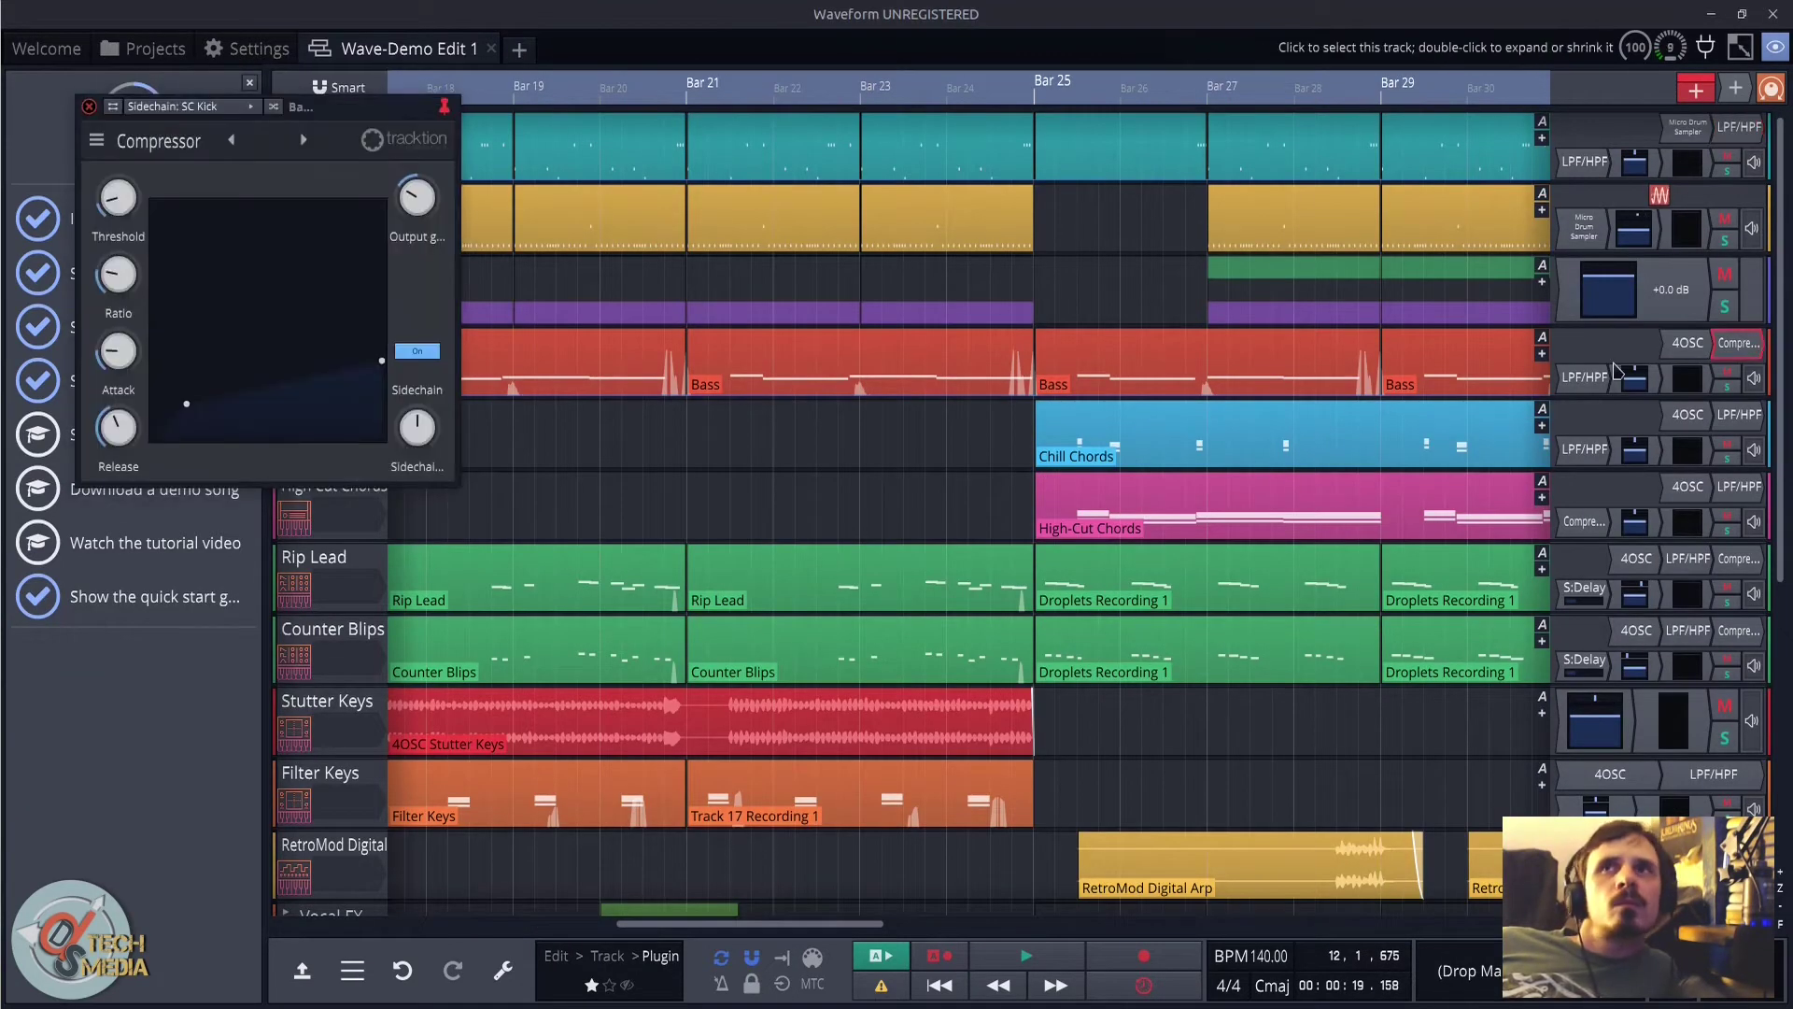
double_click(1687, 343)
drag(234, 113, 478, 335)
click(88, 105)
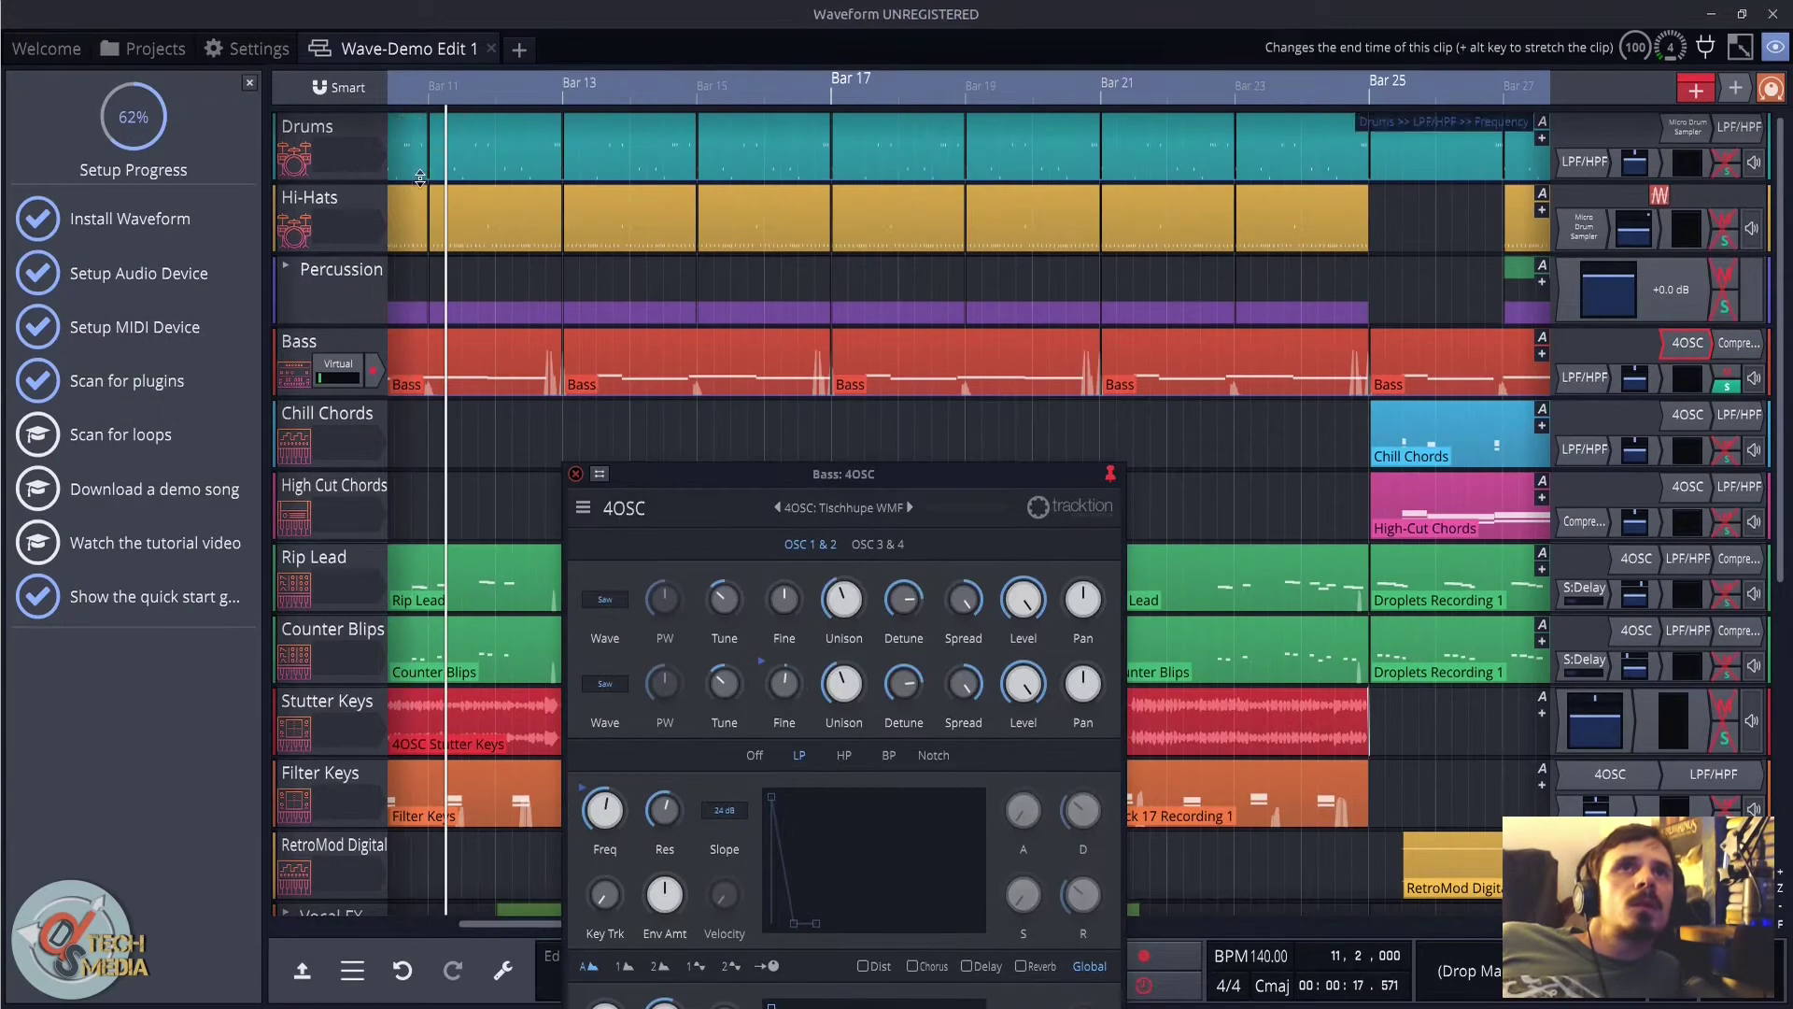
drag(681, 446, 686, 242)
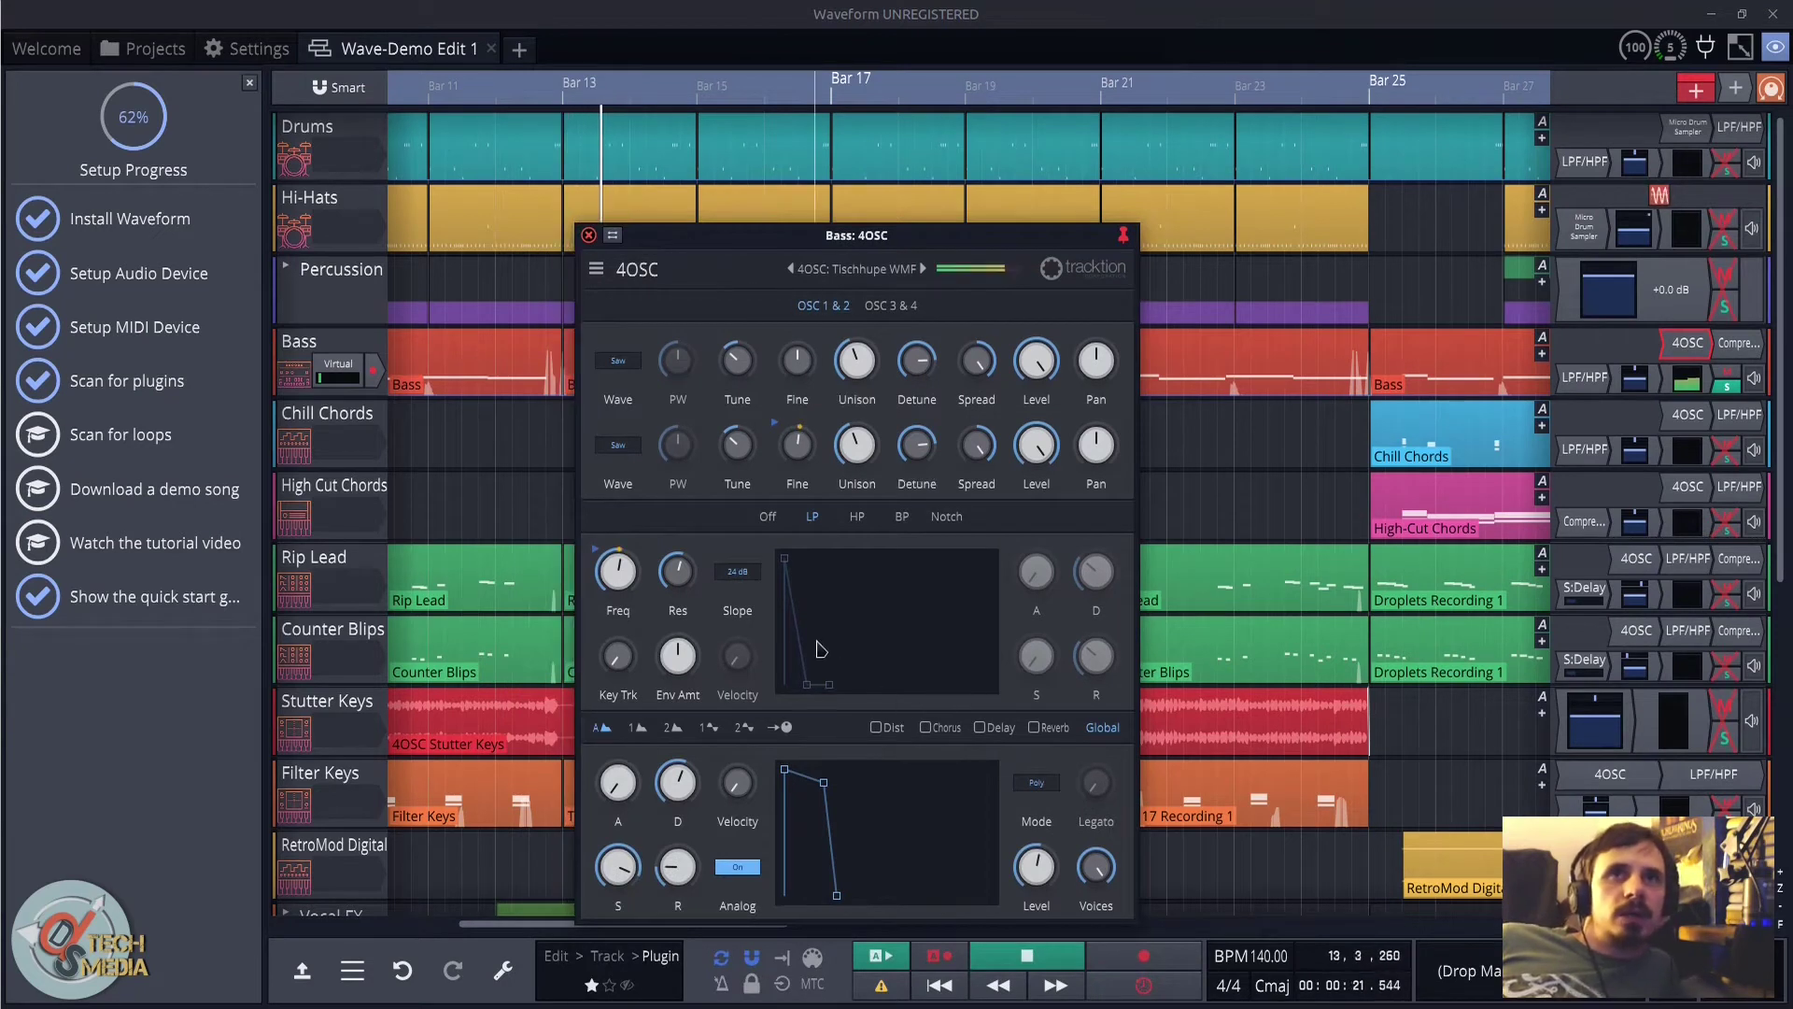
Step: Look at the plugin options and the modulation tabs of the Bass track's 4OSC synth
click(596, 271)
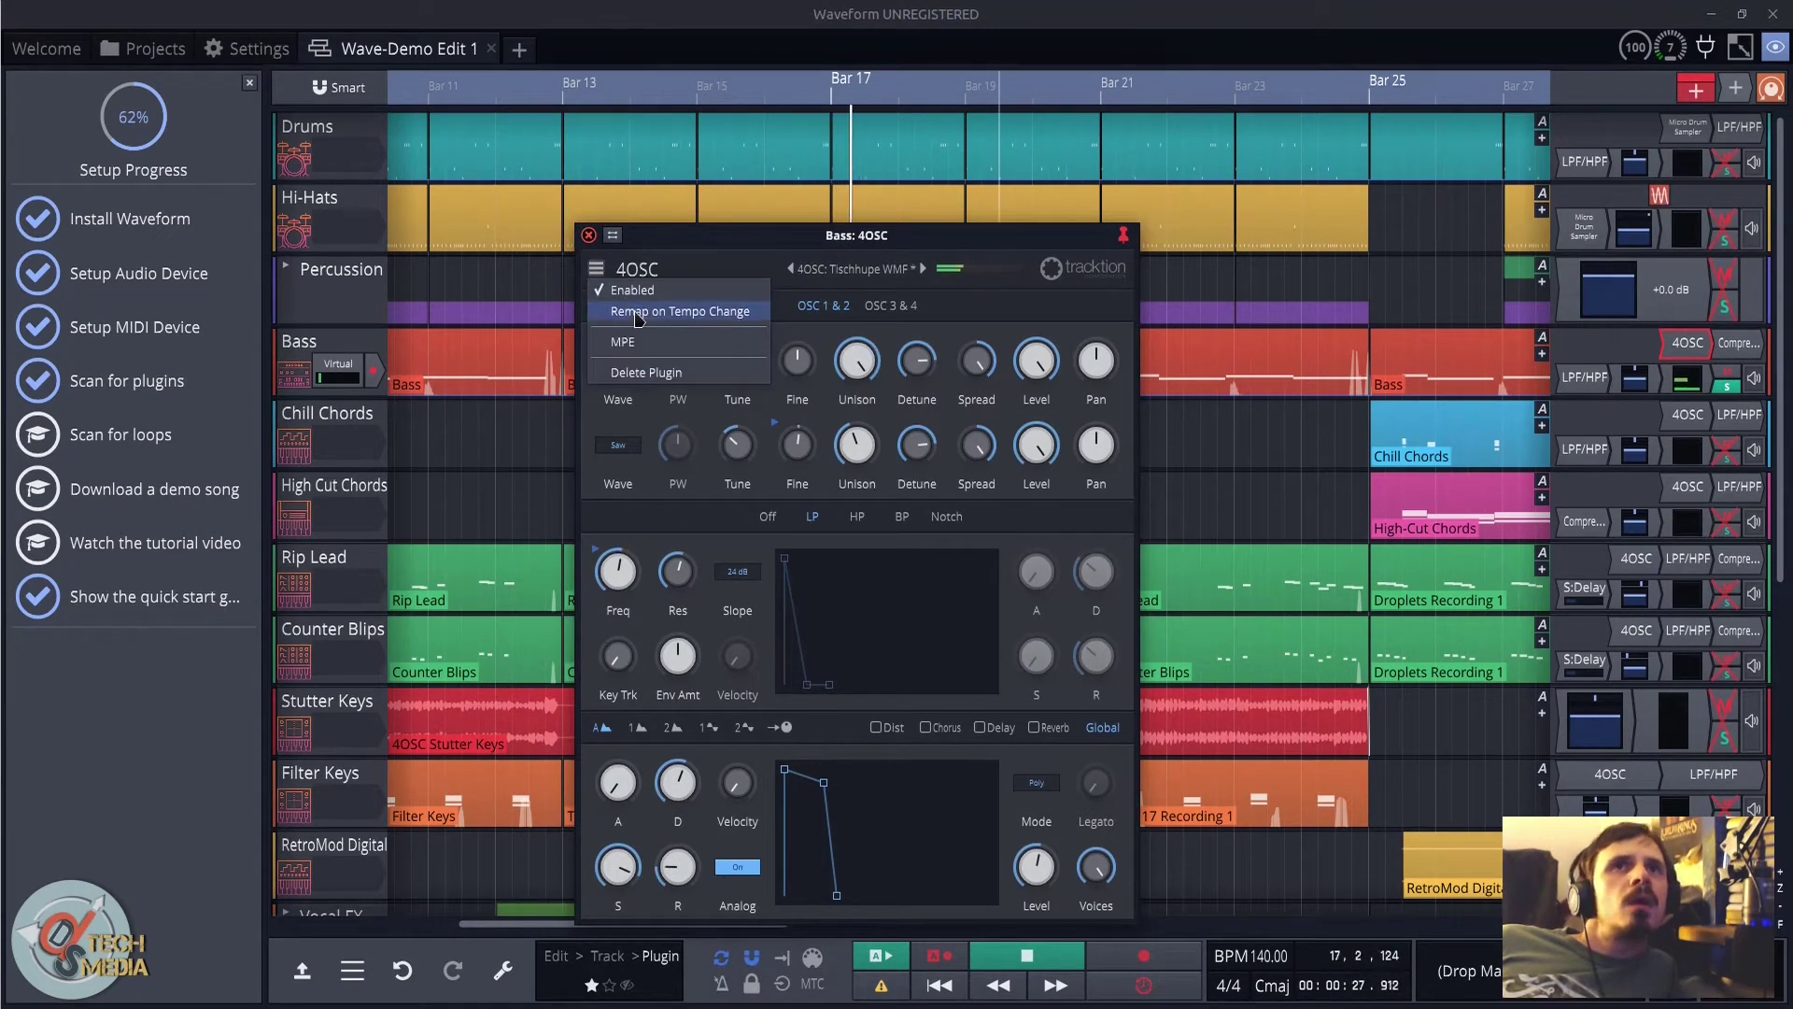
click(707, 256)
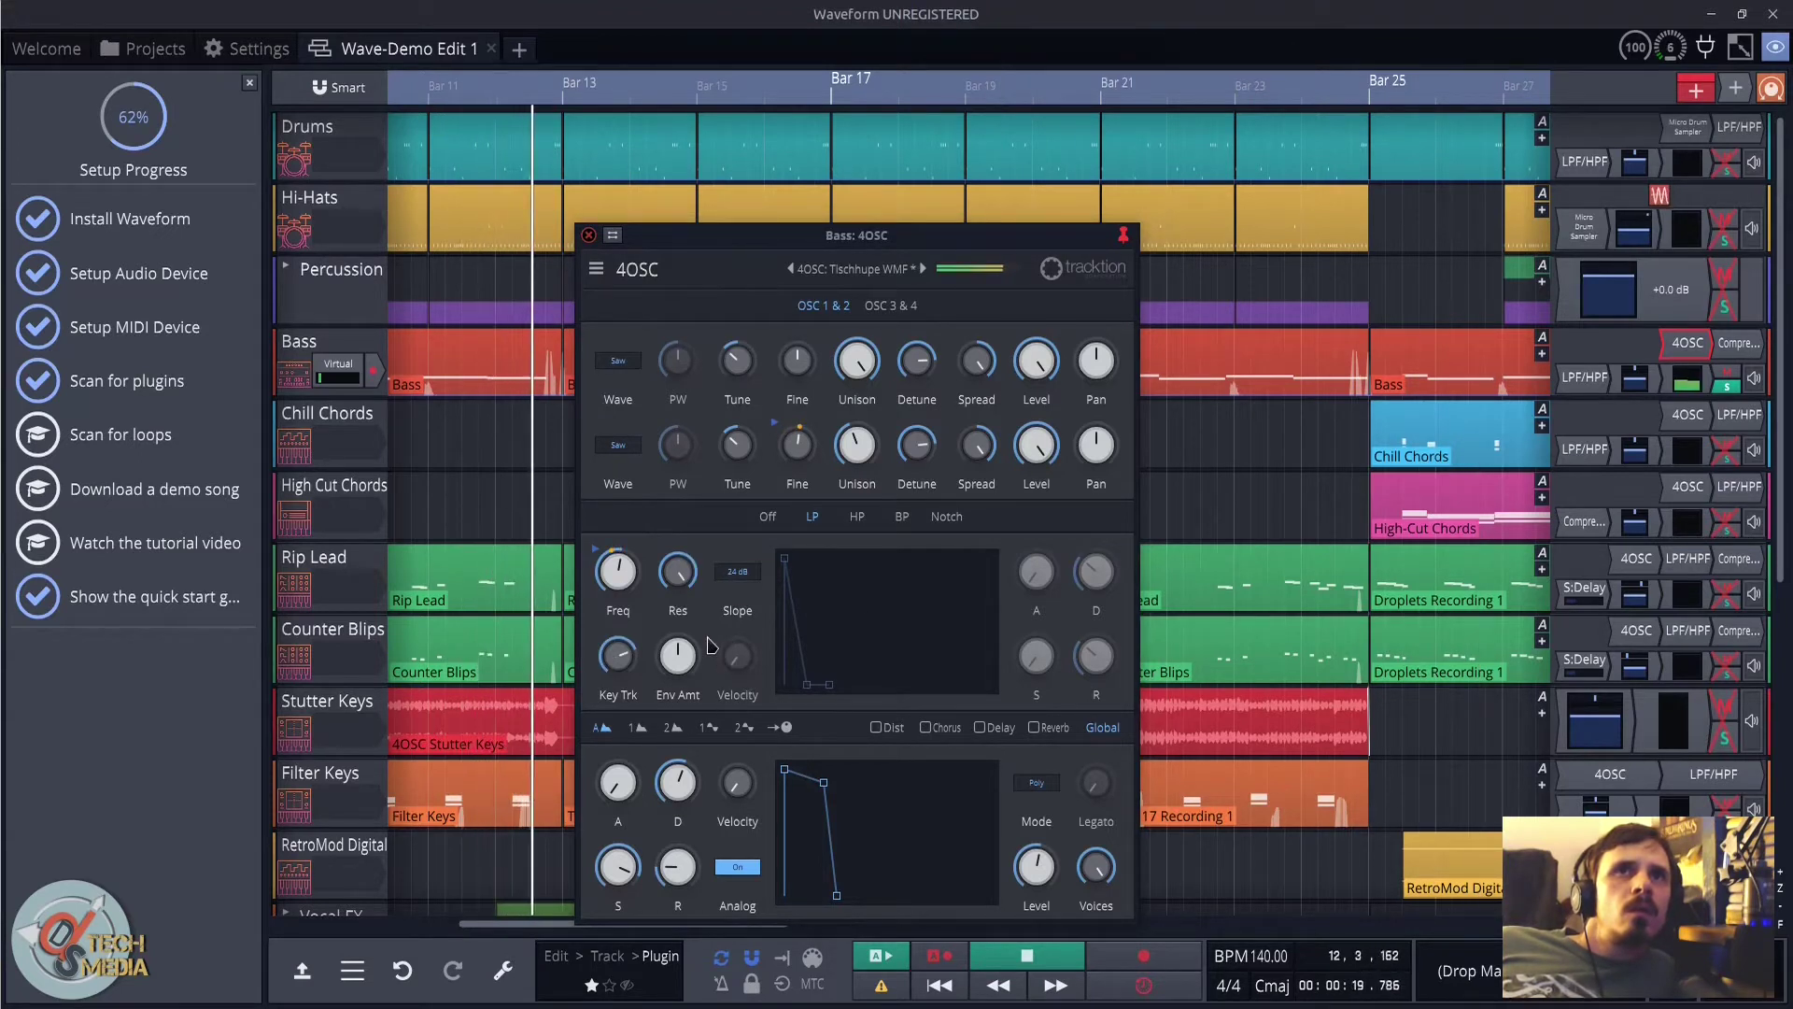
click(637, 728)
click(604, 729)
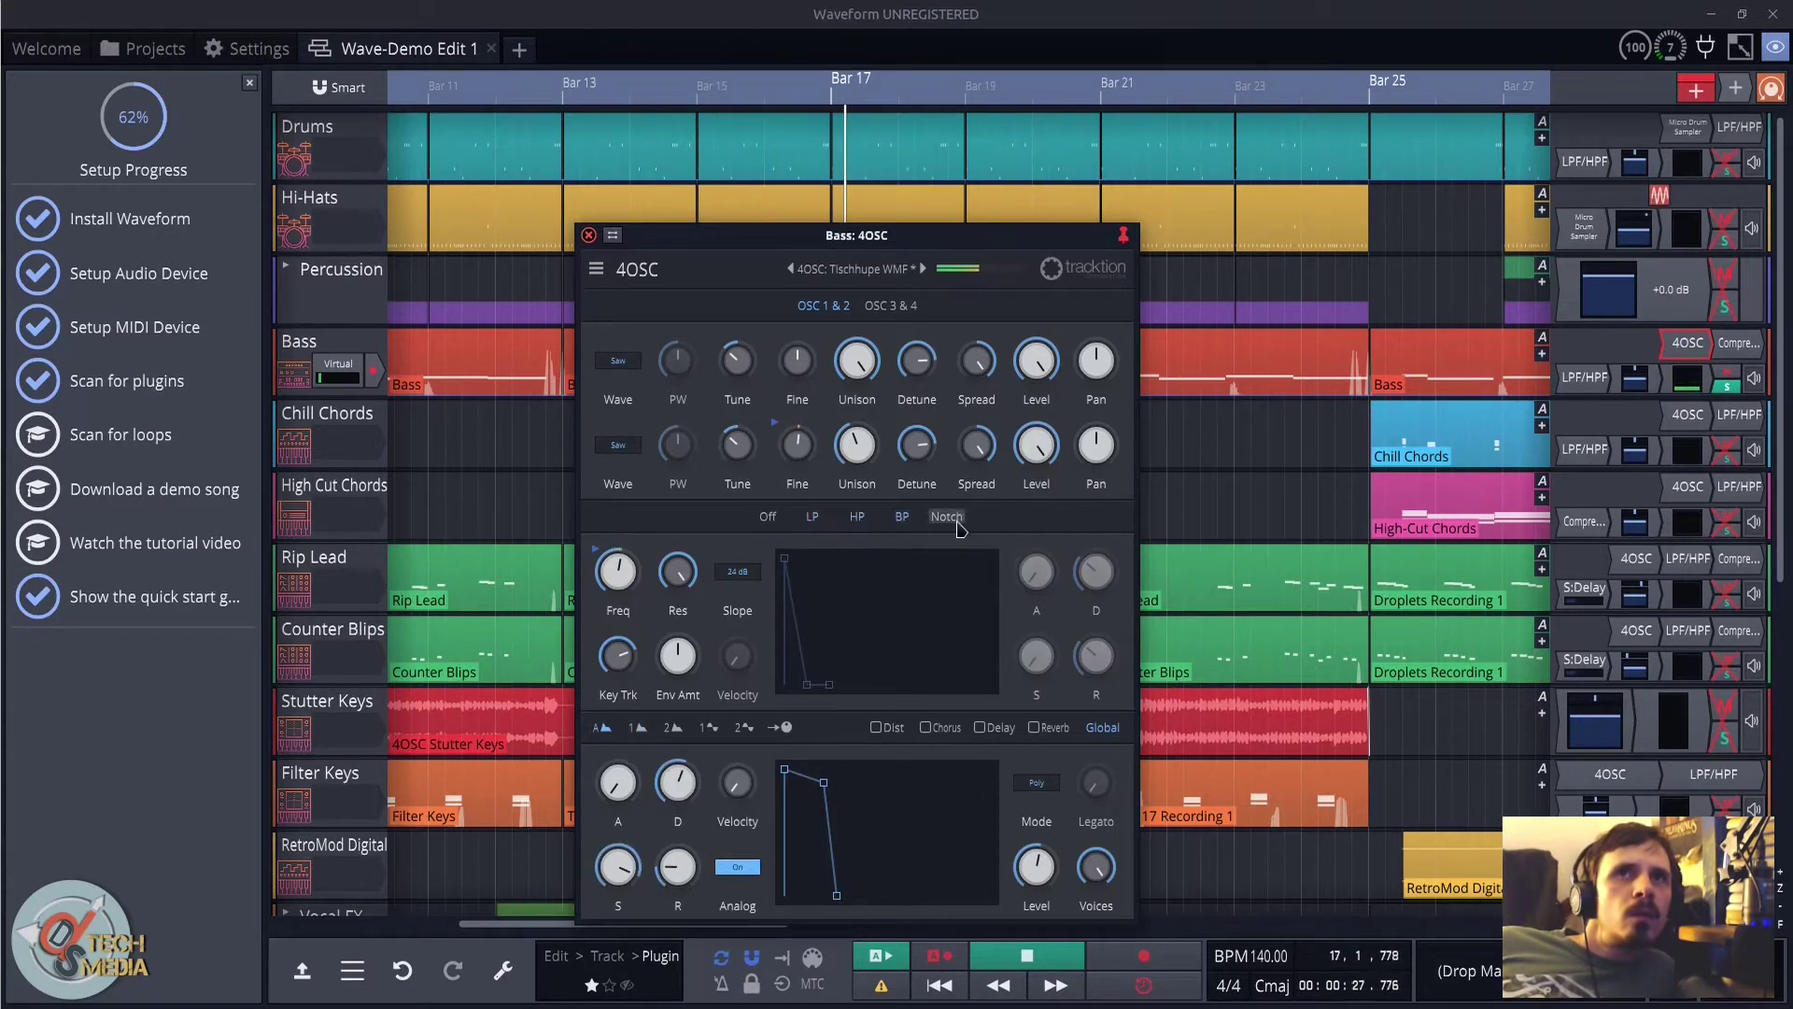
Step: Switch the Bass 4OSC's filter off and set its second oscillator to a Square wave with 99% pulse width
click(770, 521)
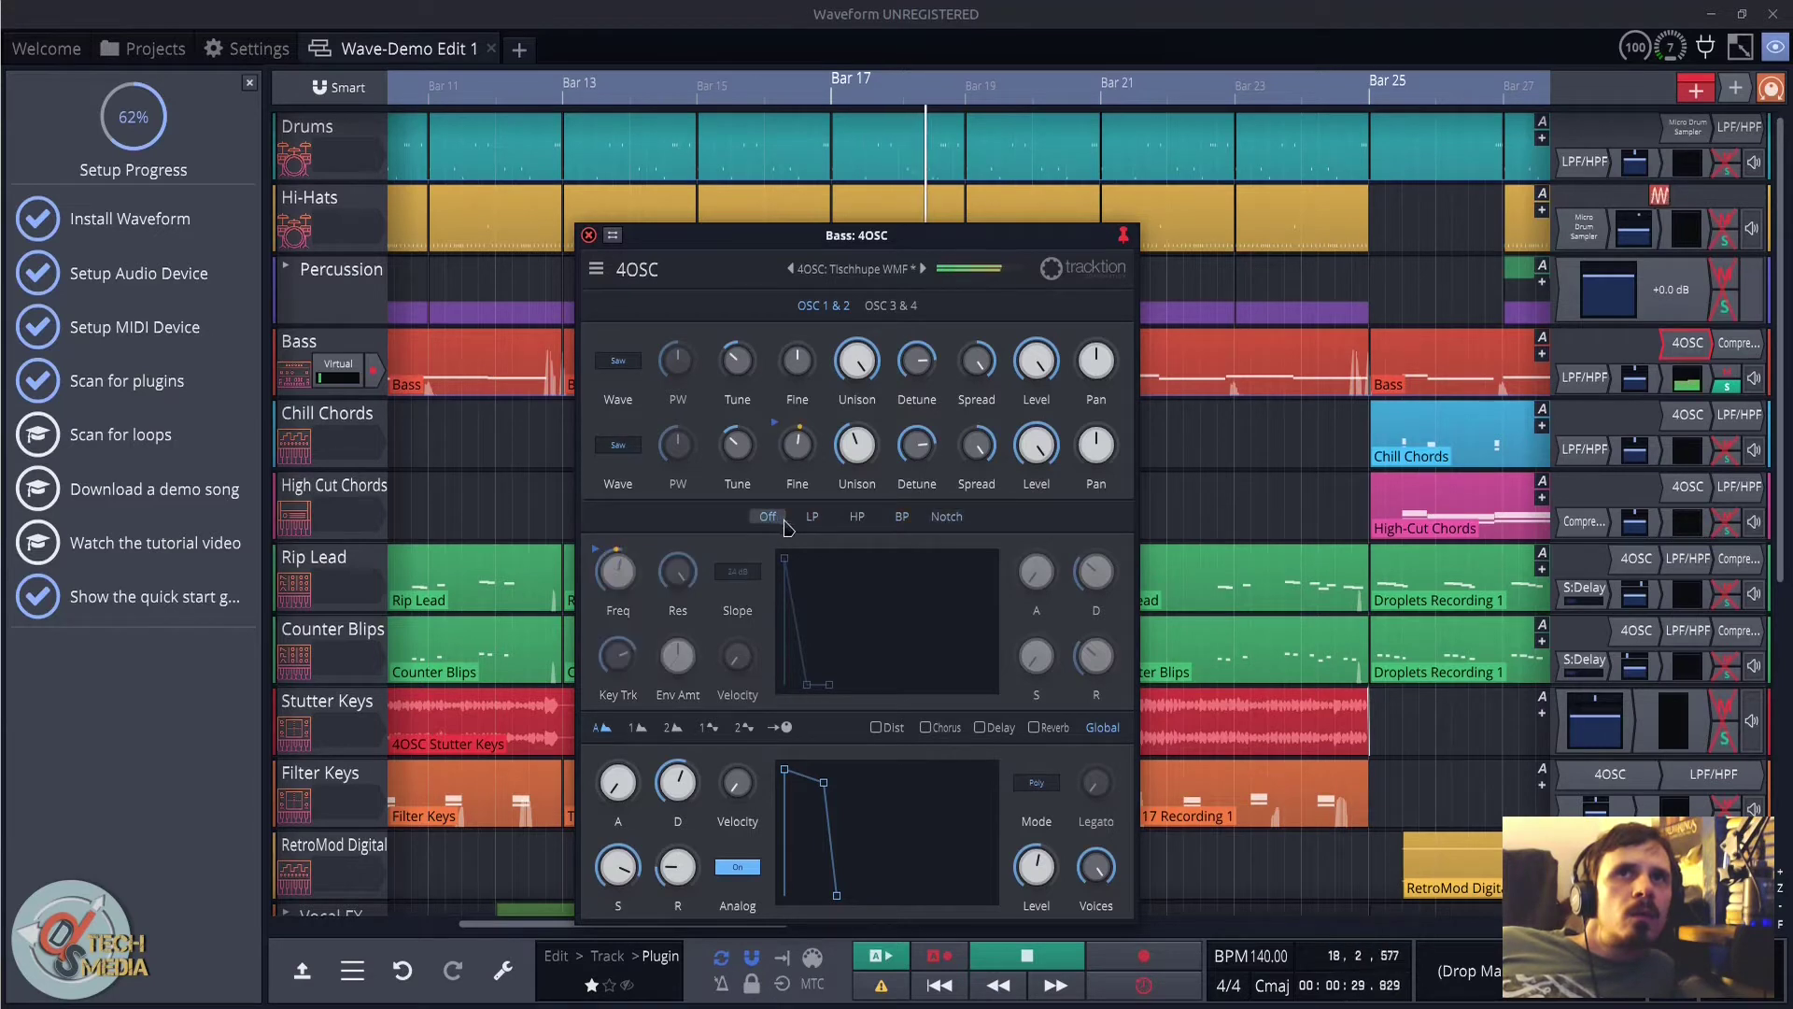
click(811, 518)
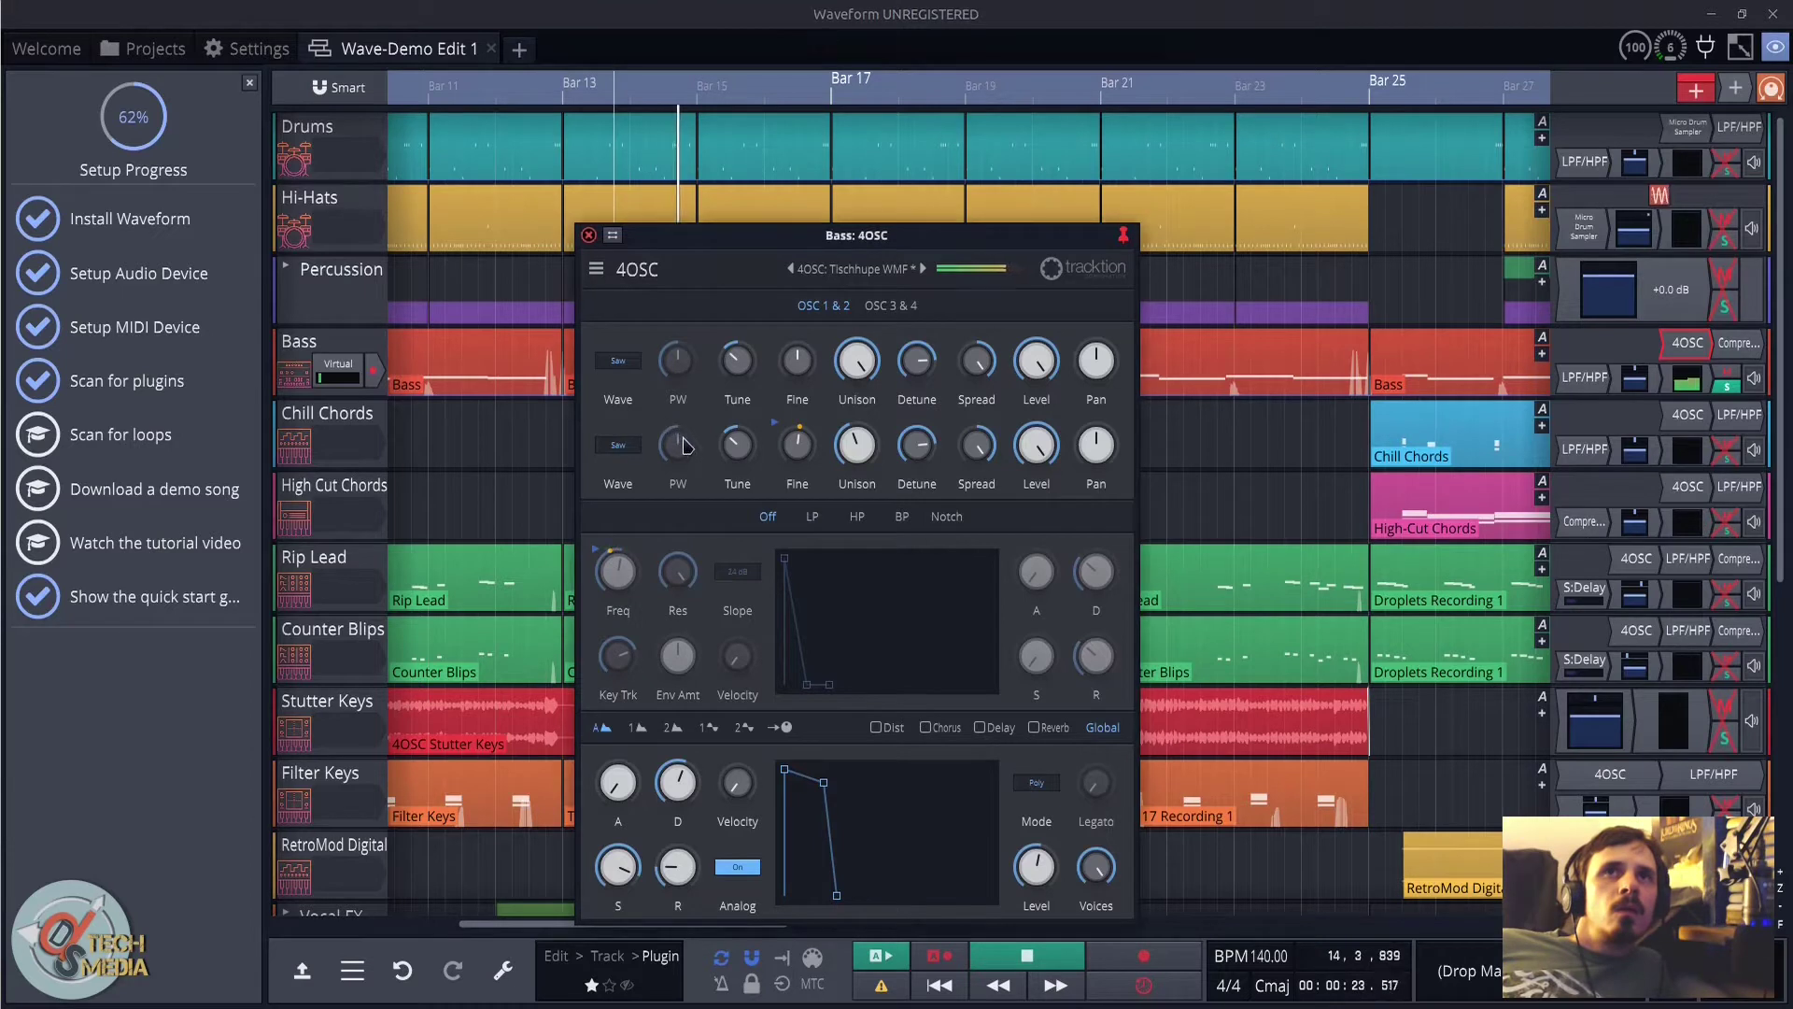
click(620, 448)
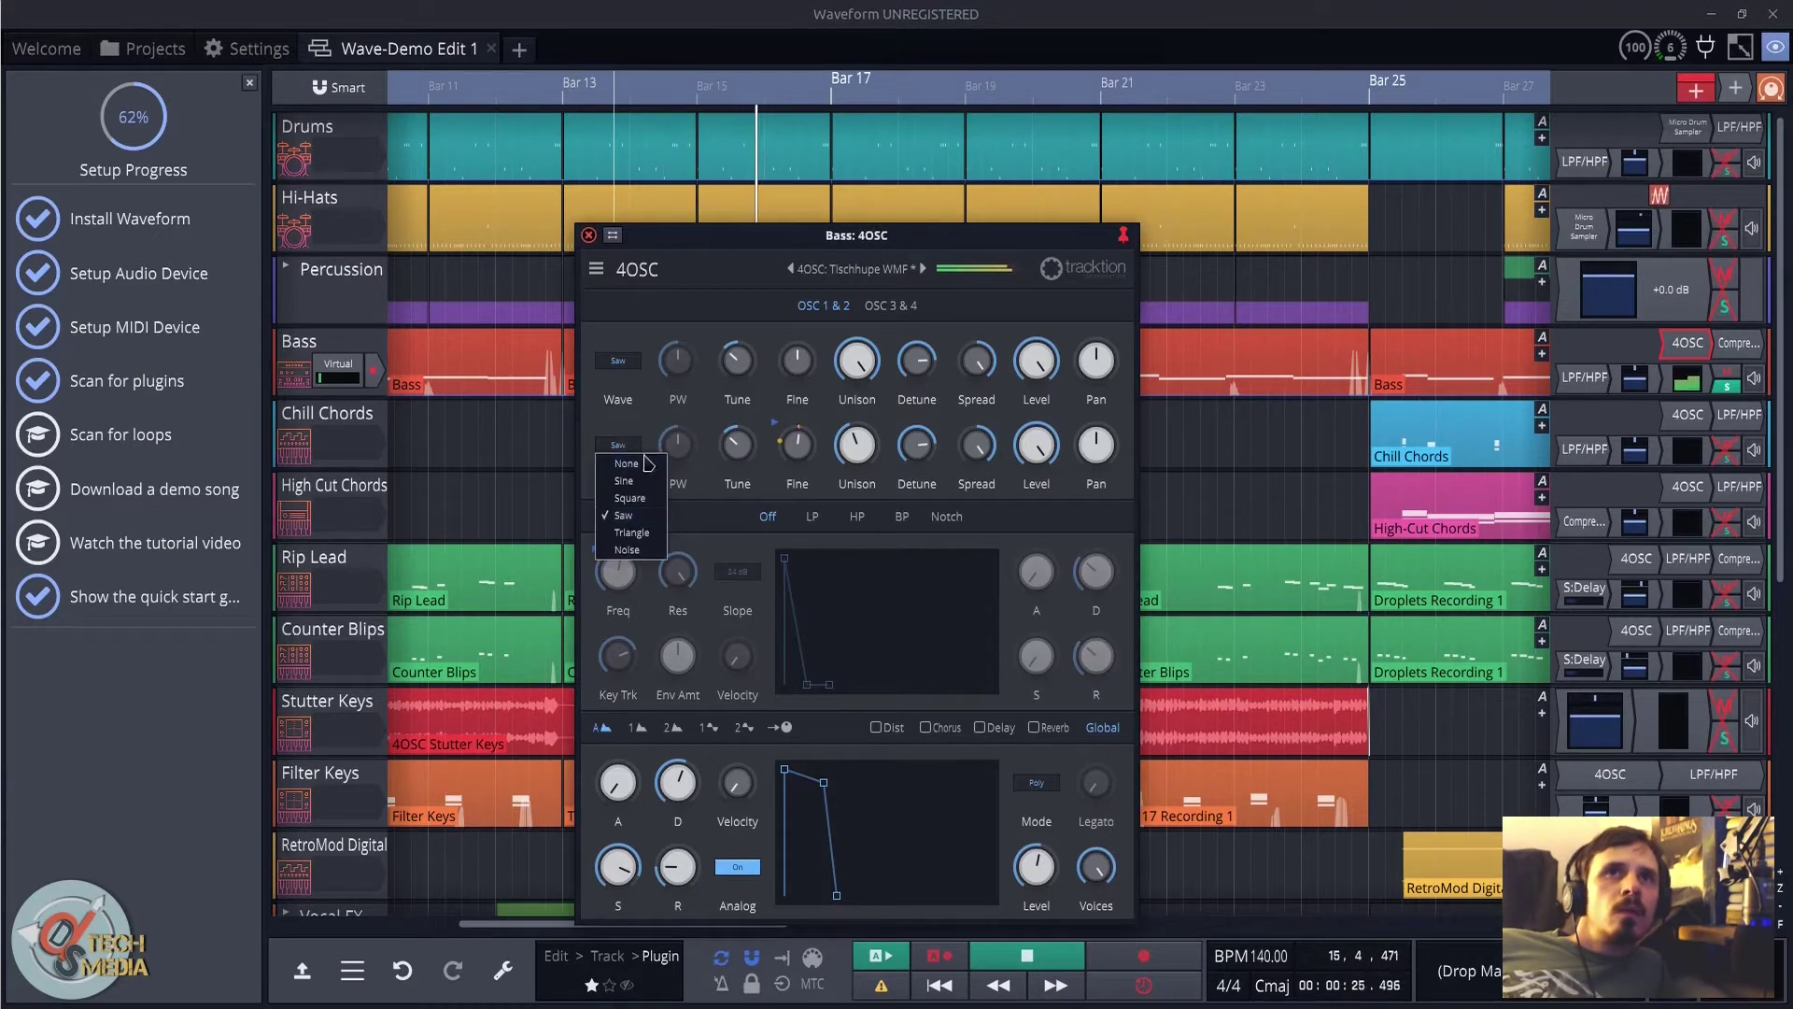
click(631, 497)
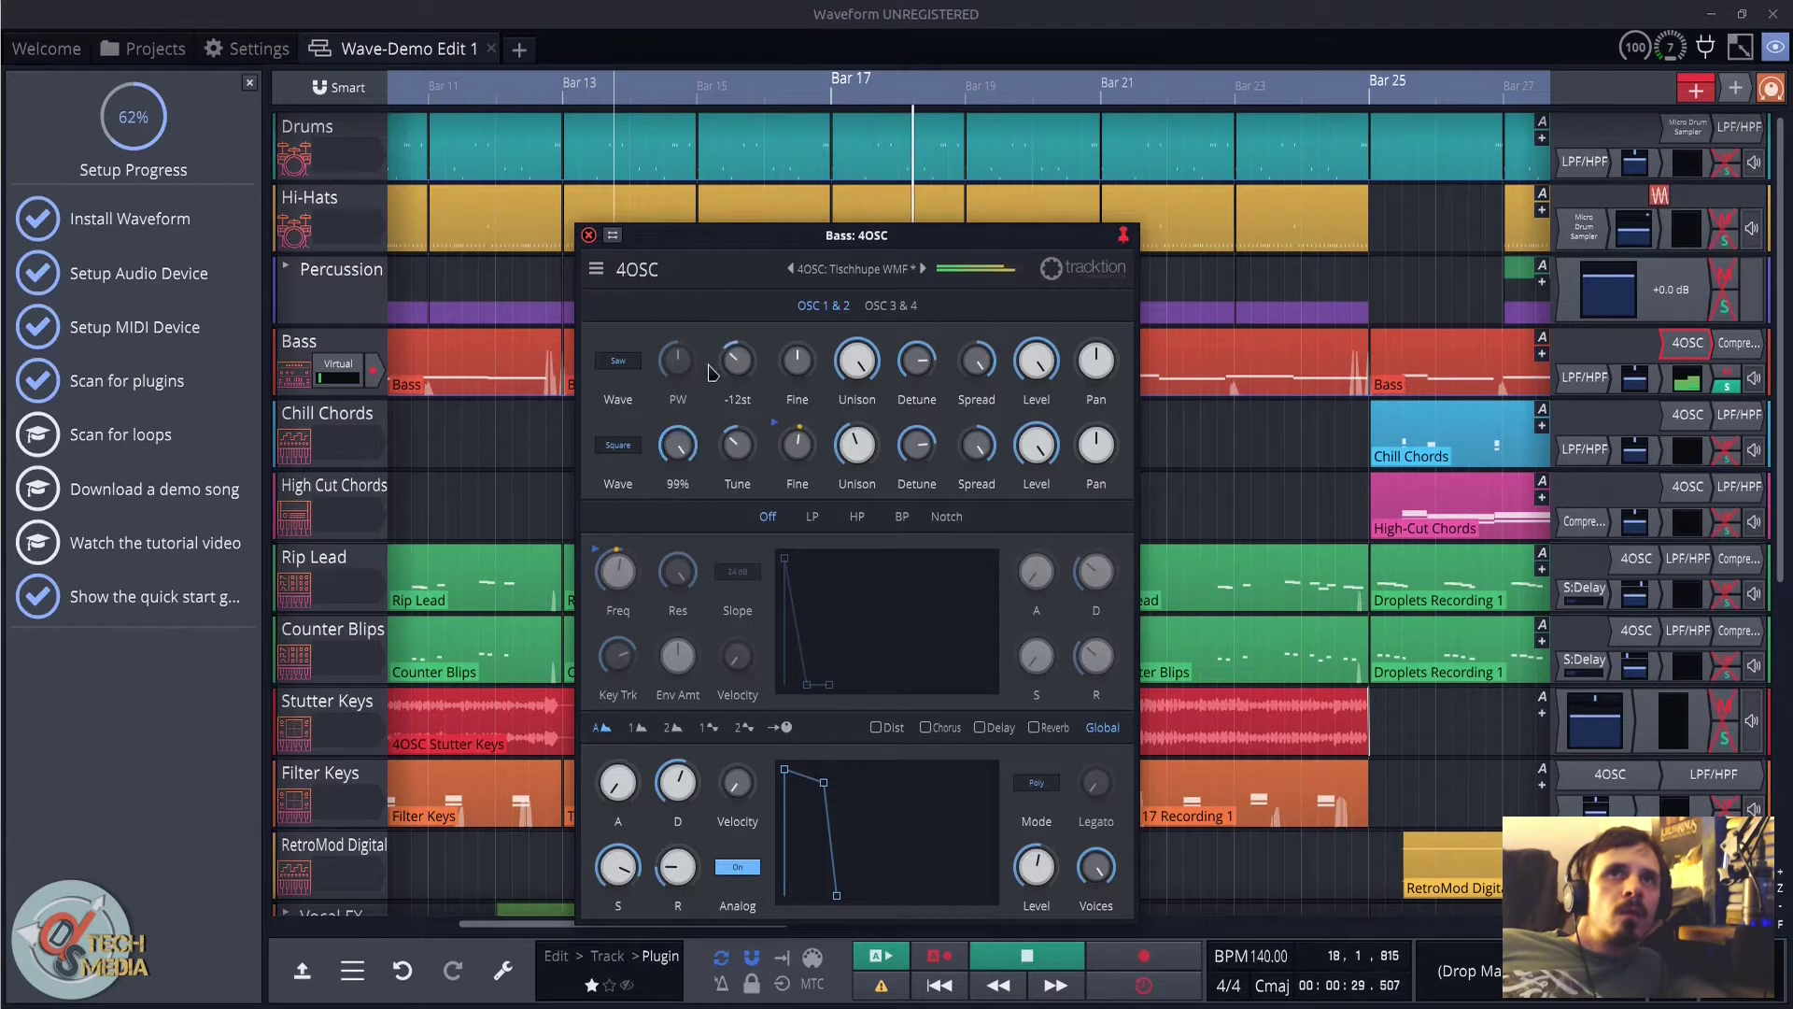
Step: Try the Sine, None and Noise waves on the Bass 4OSC's first oscillator, and end with Square
click(619, 363)
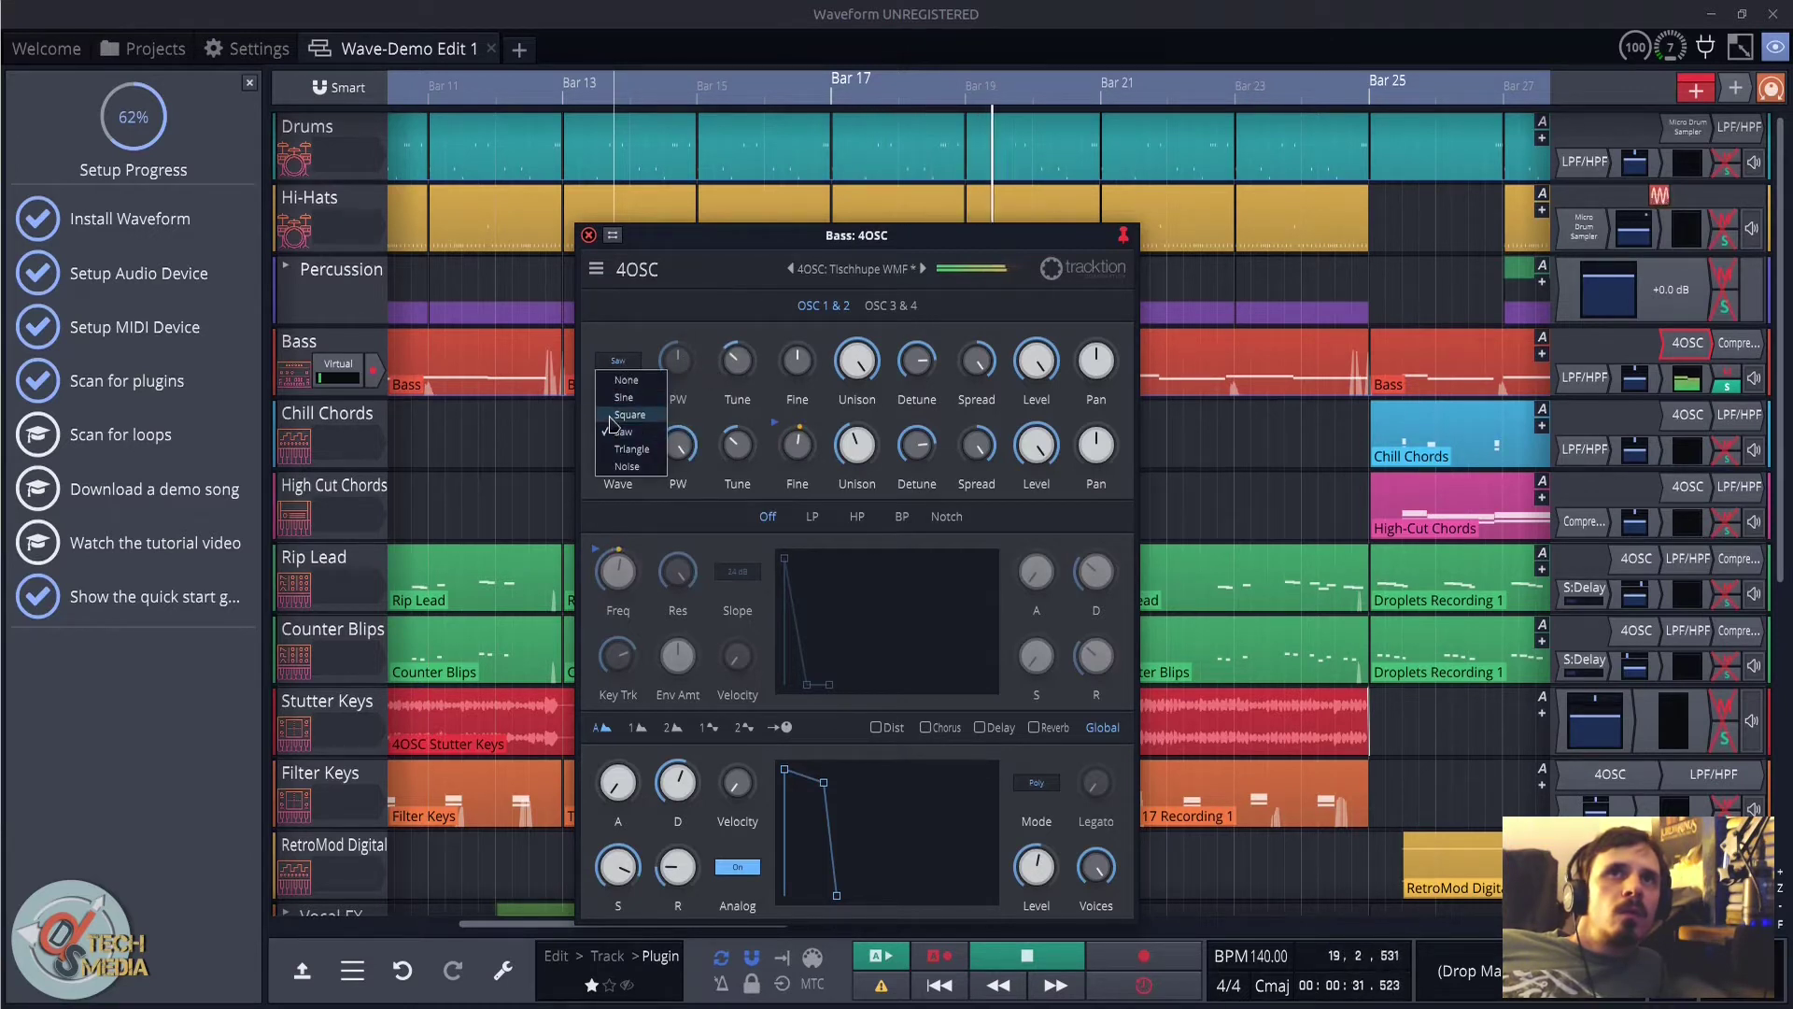
click(624, 397)
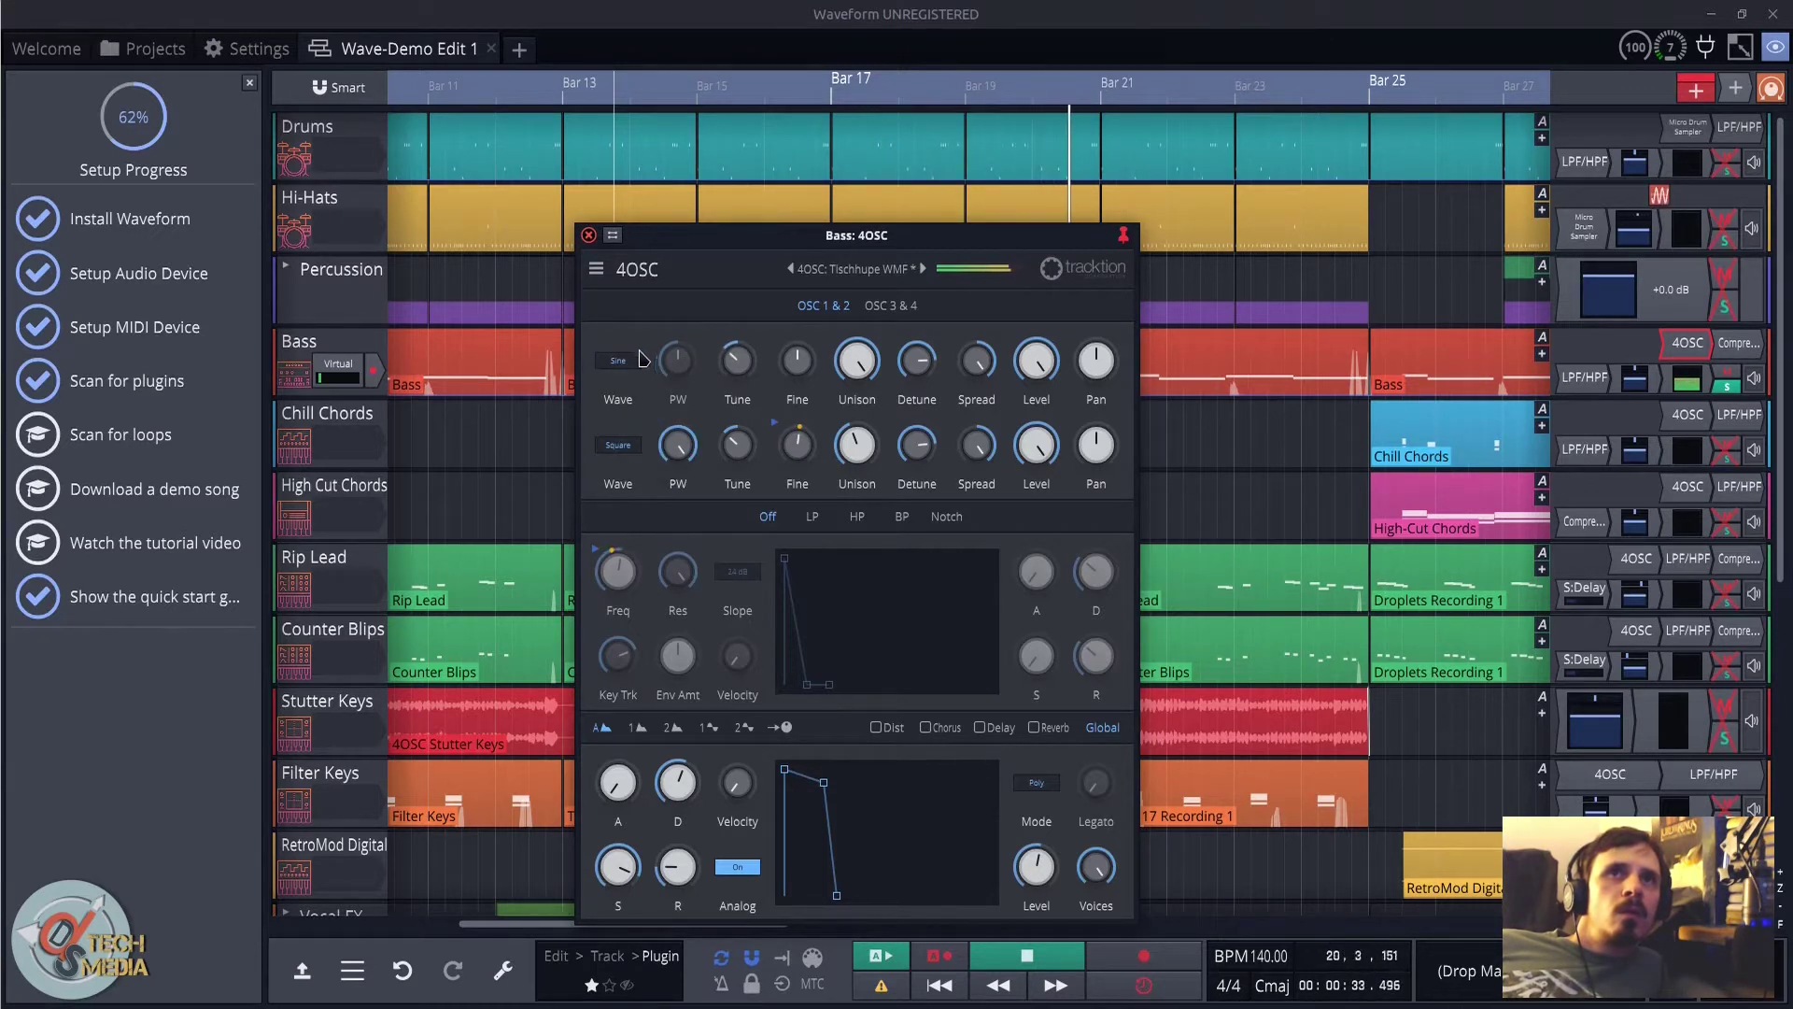
click(625, 362)
click(628, 381)
click(618, 360)
click(621, 466)
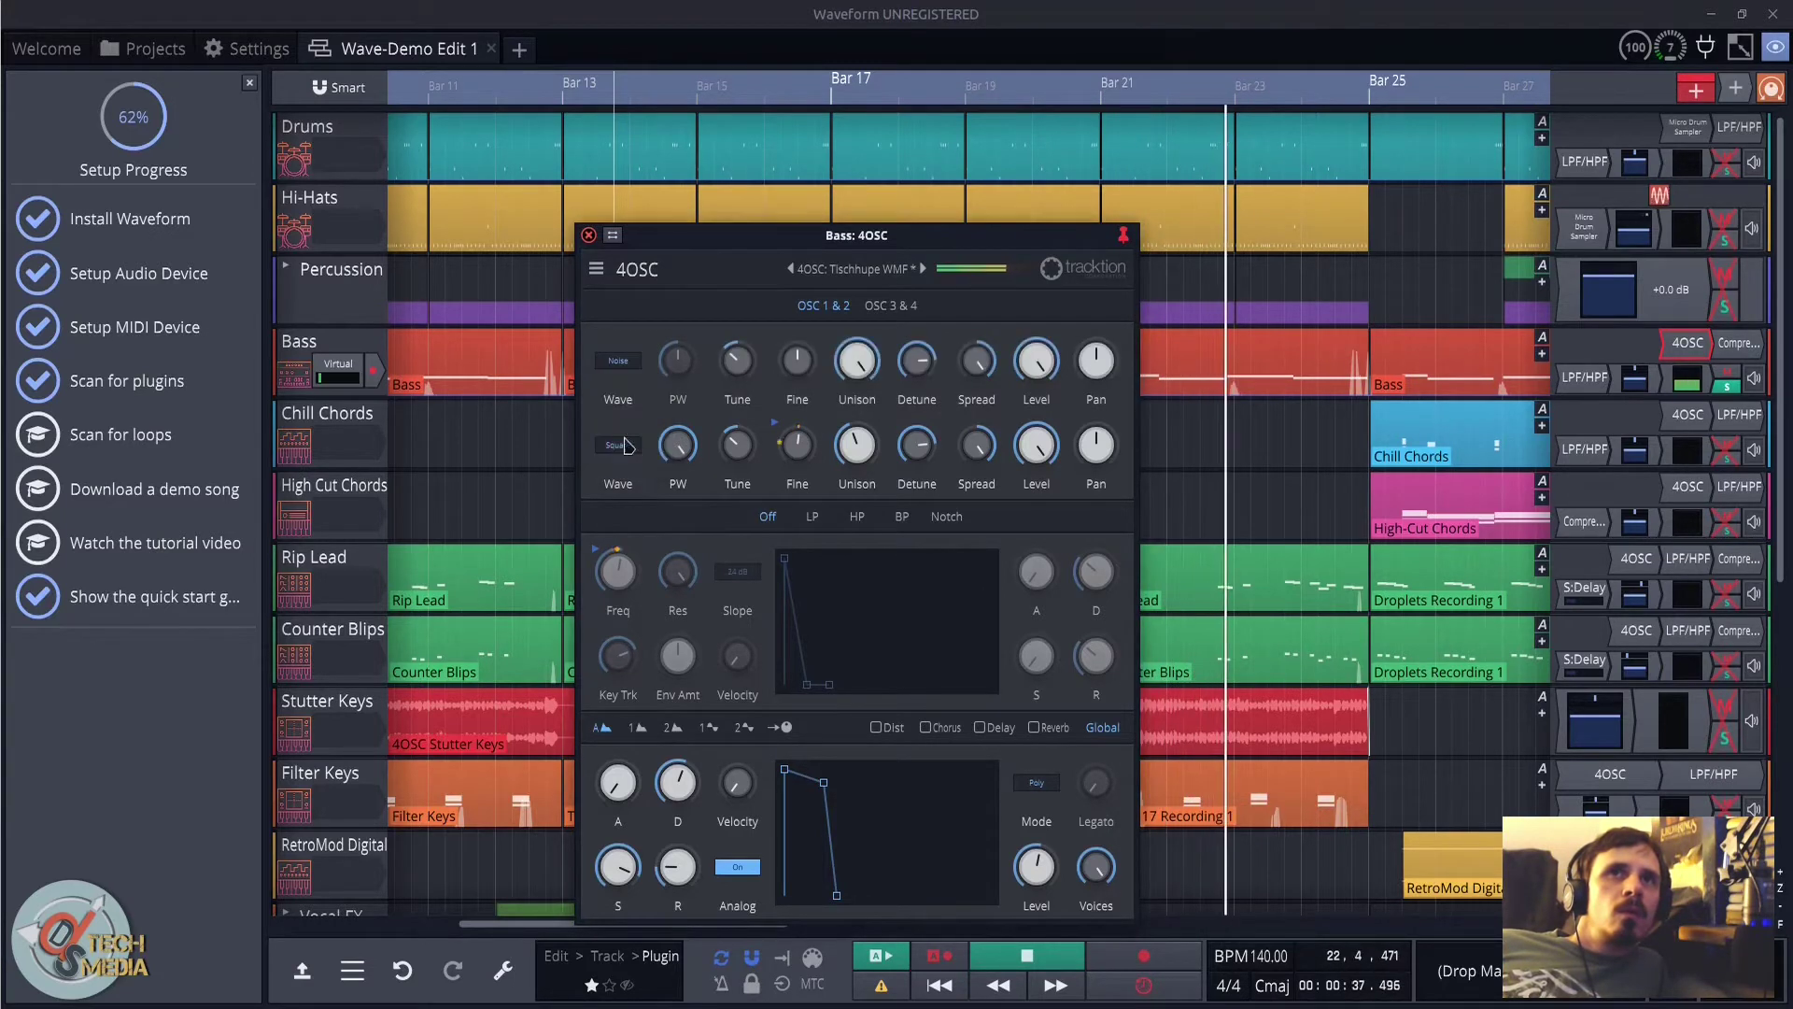
click(619, 361)
click(629, 415)
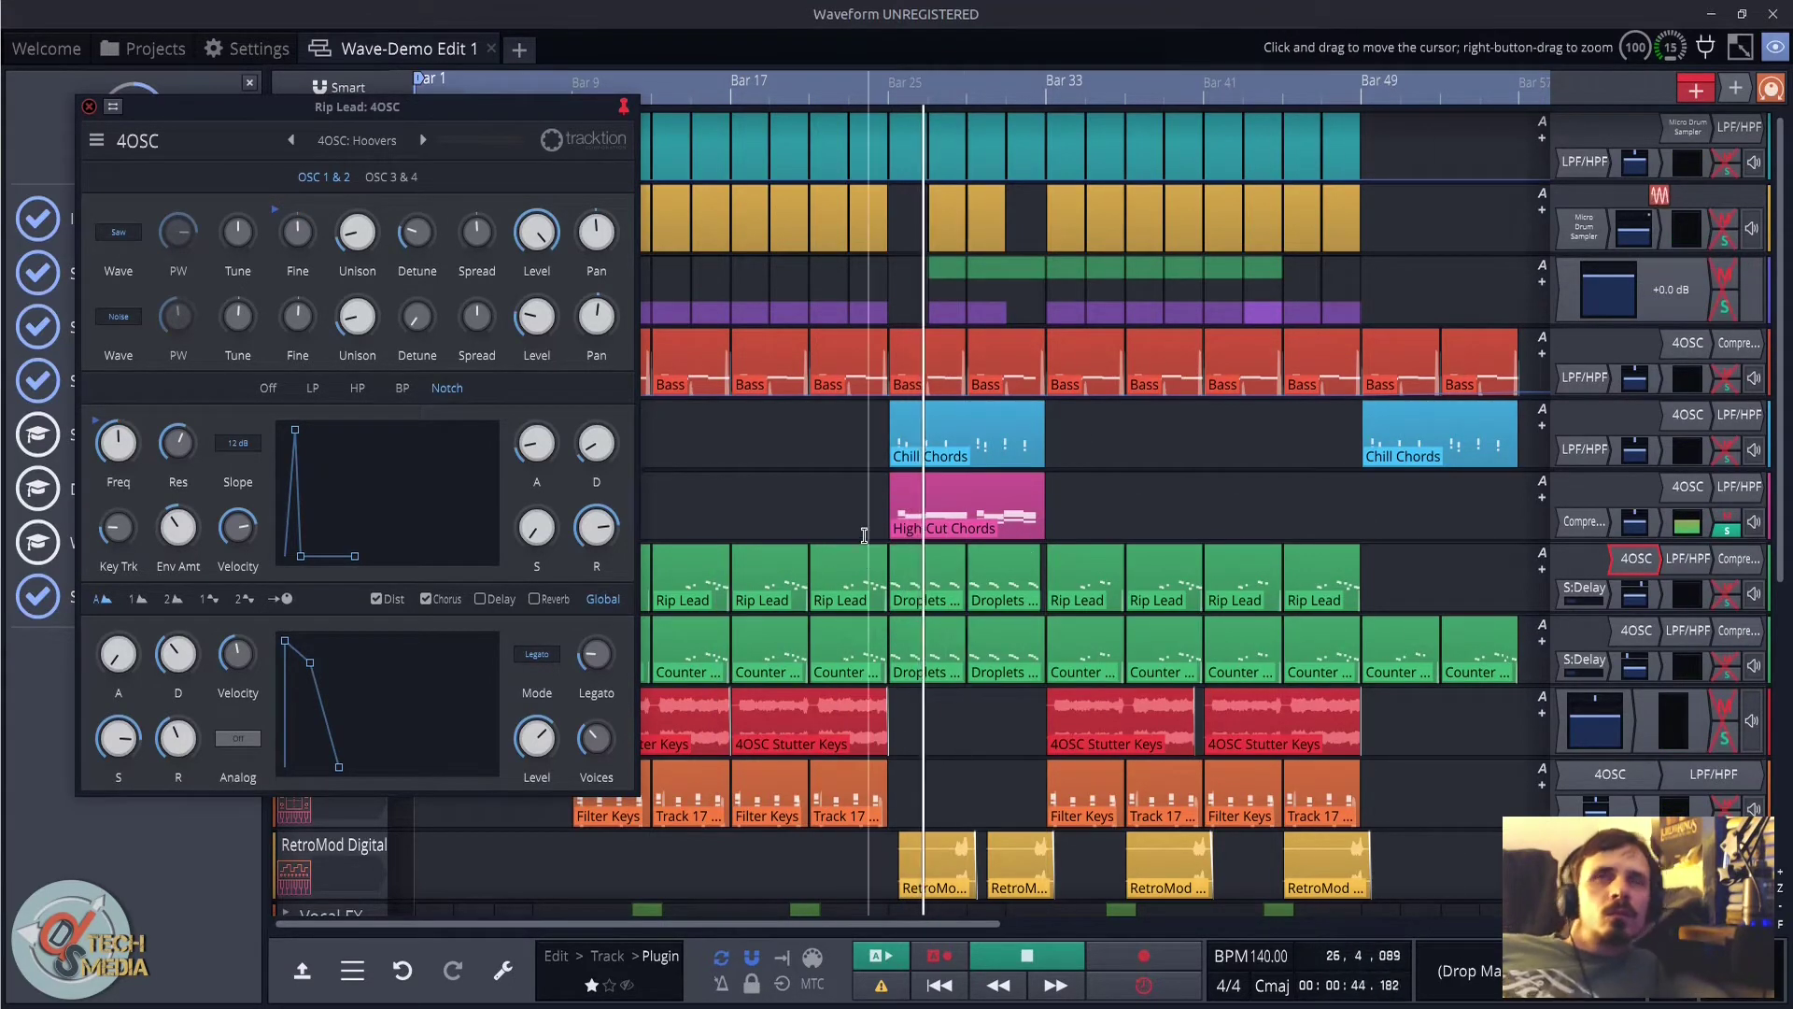
Step: Solo the Chill Chords track instead of High Cut Chords and play it
key(space)
click(1725, 479)
key(space)
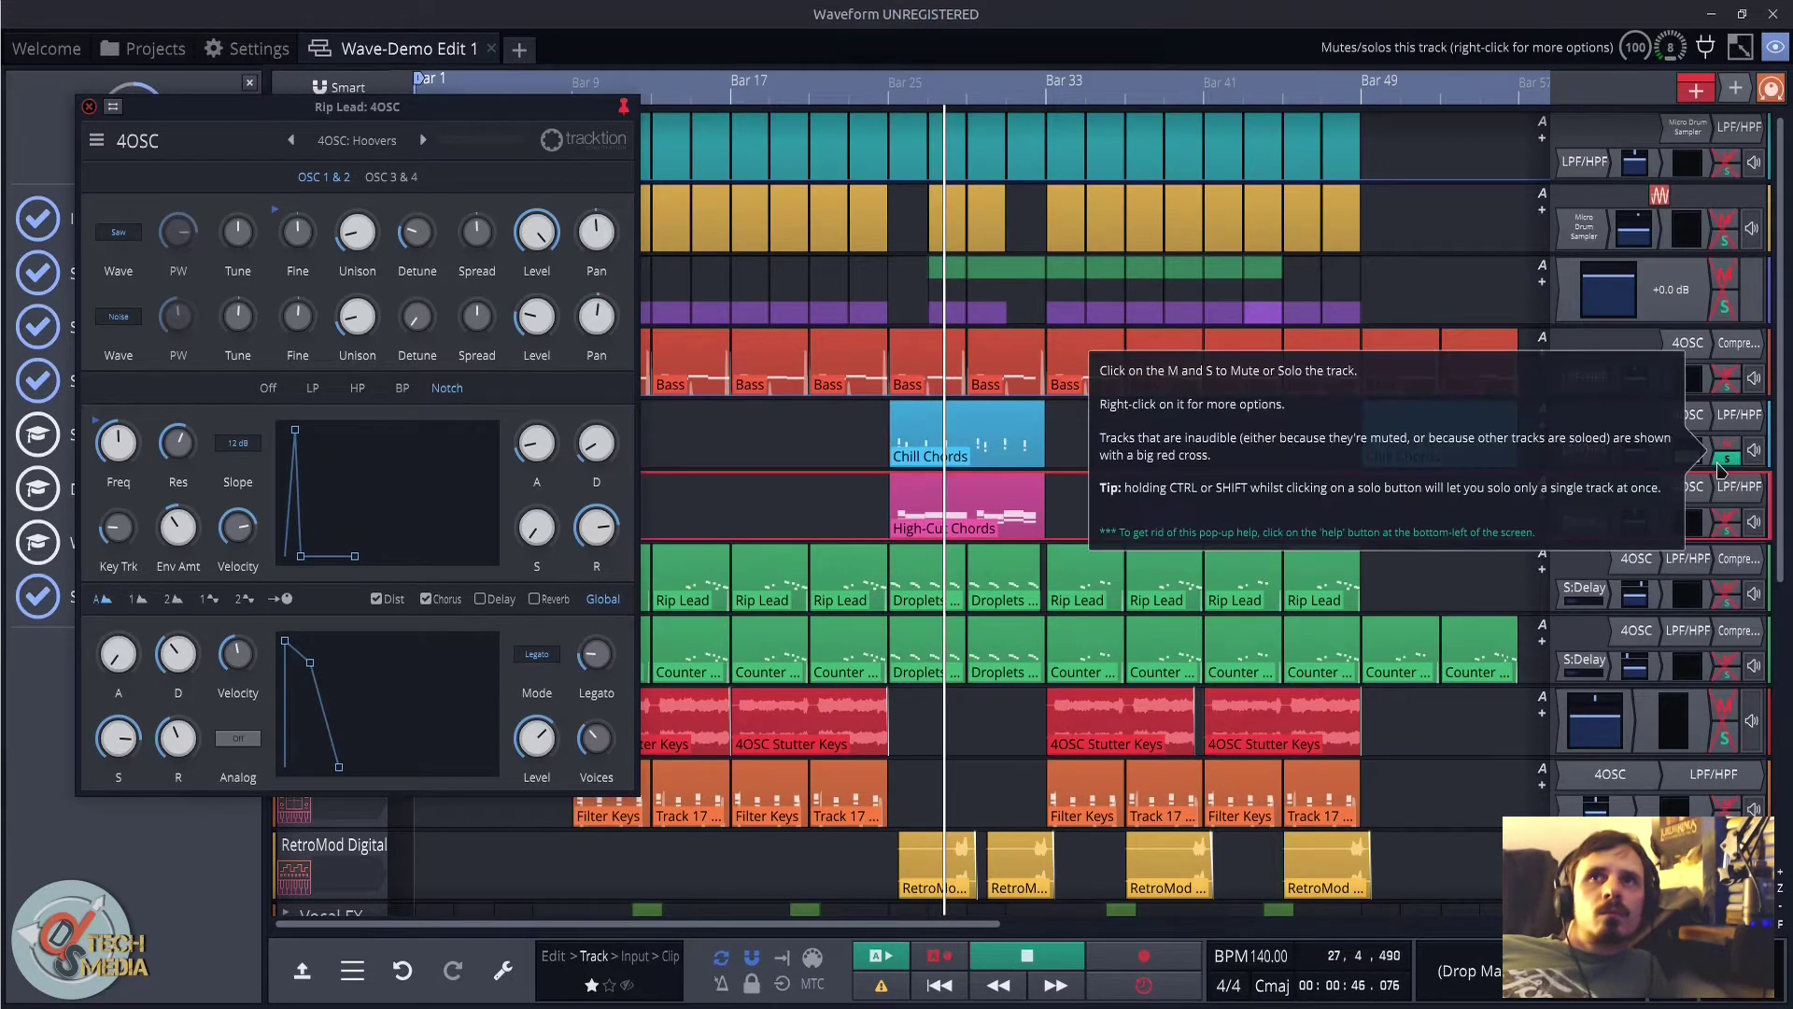
Step: Open the Chill Chords clip at bar 25 in the MIDI editor, close the Rip Lead 4OSC window and shrink the editor
double_click(967, 431)
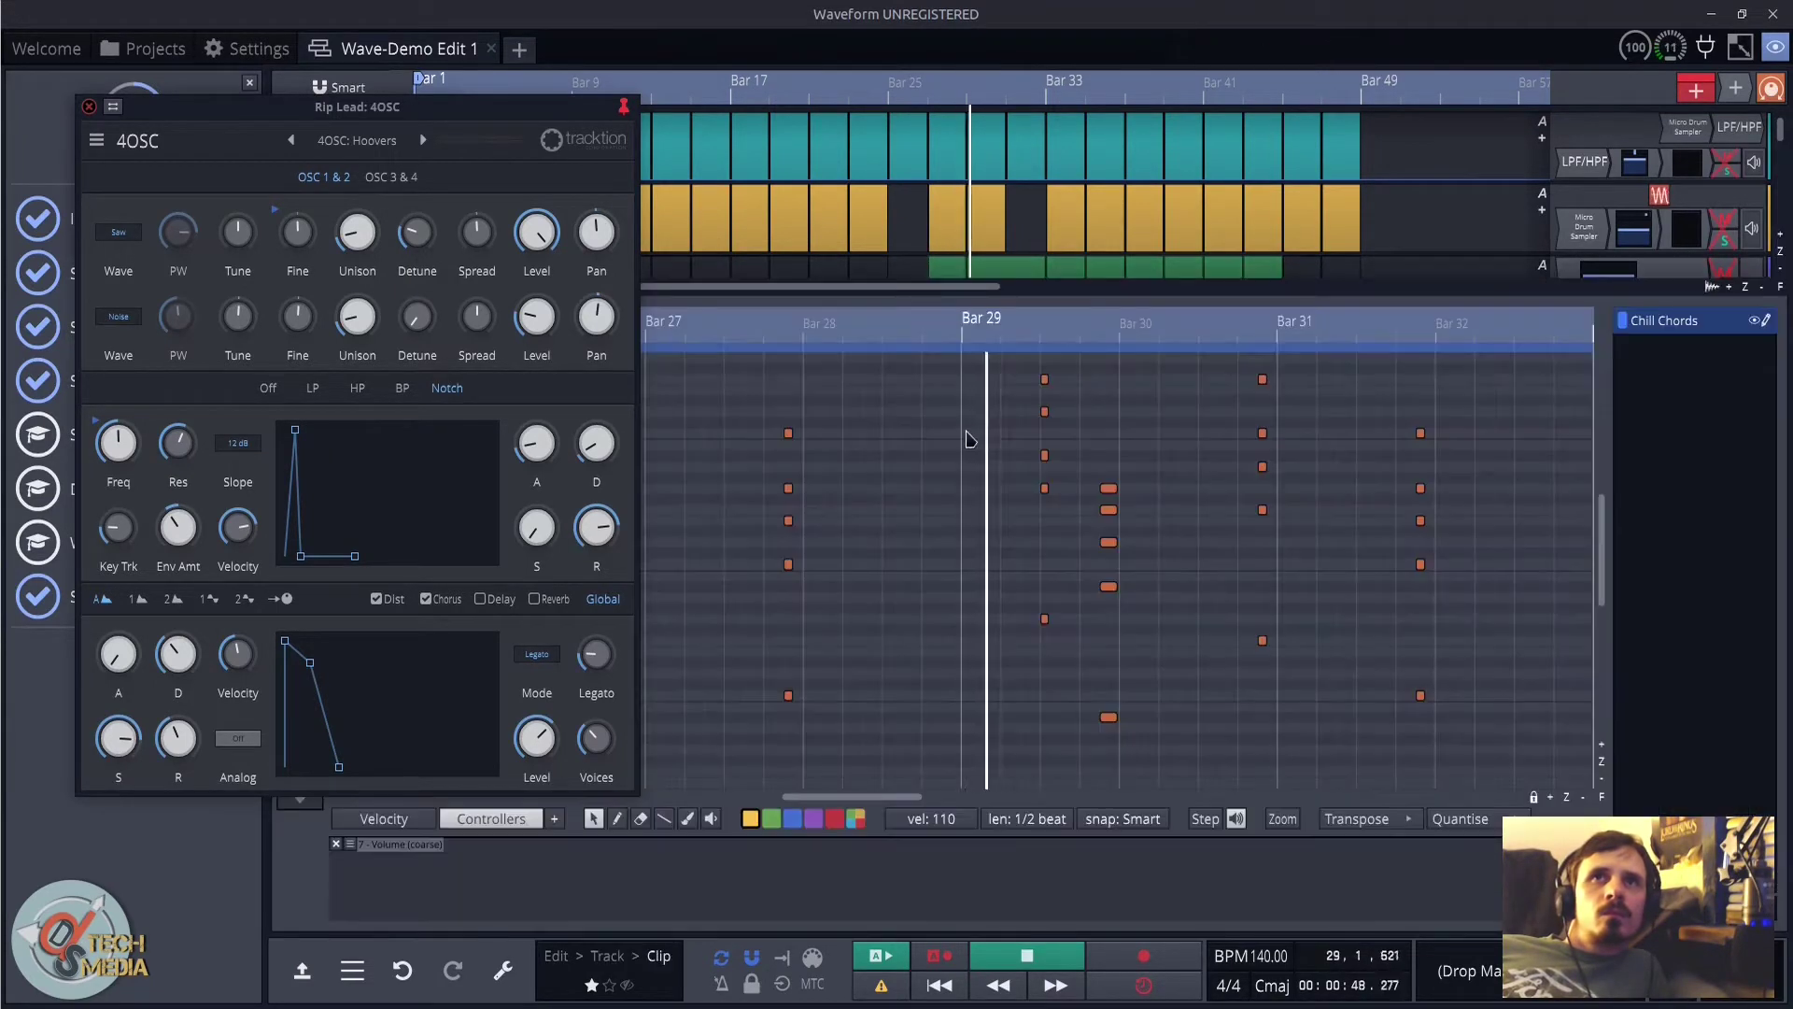
click(89, 106)
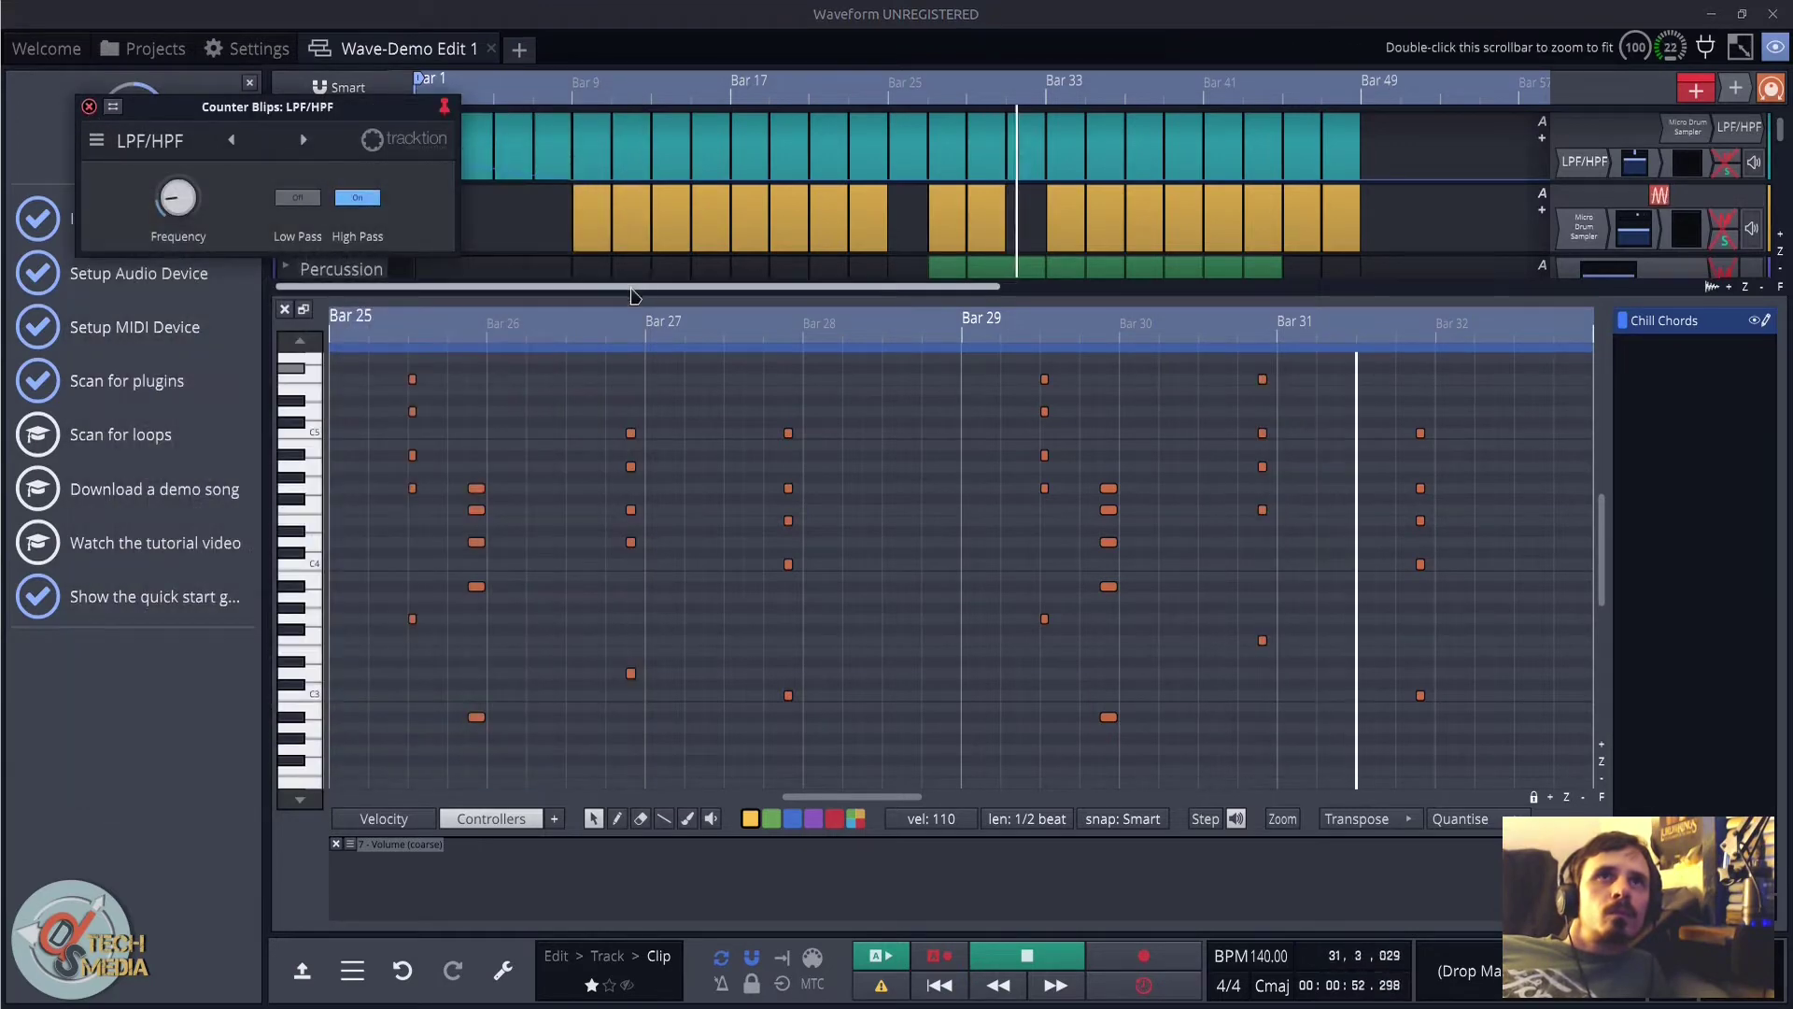
key(space)
drag(625, 294, 585, 689)
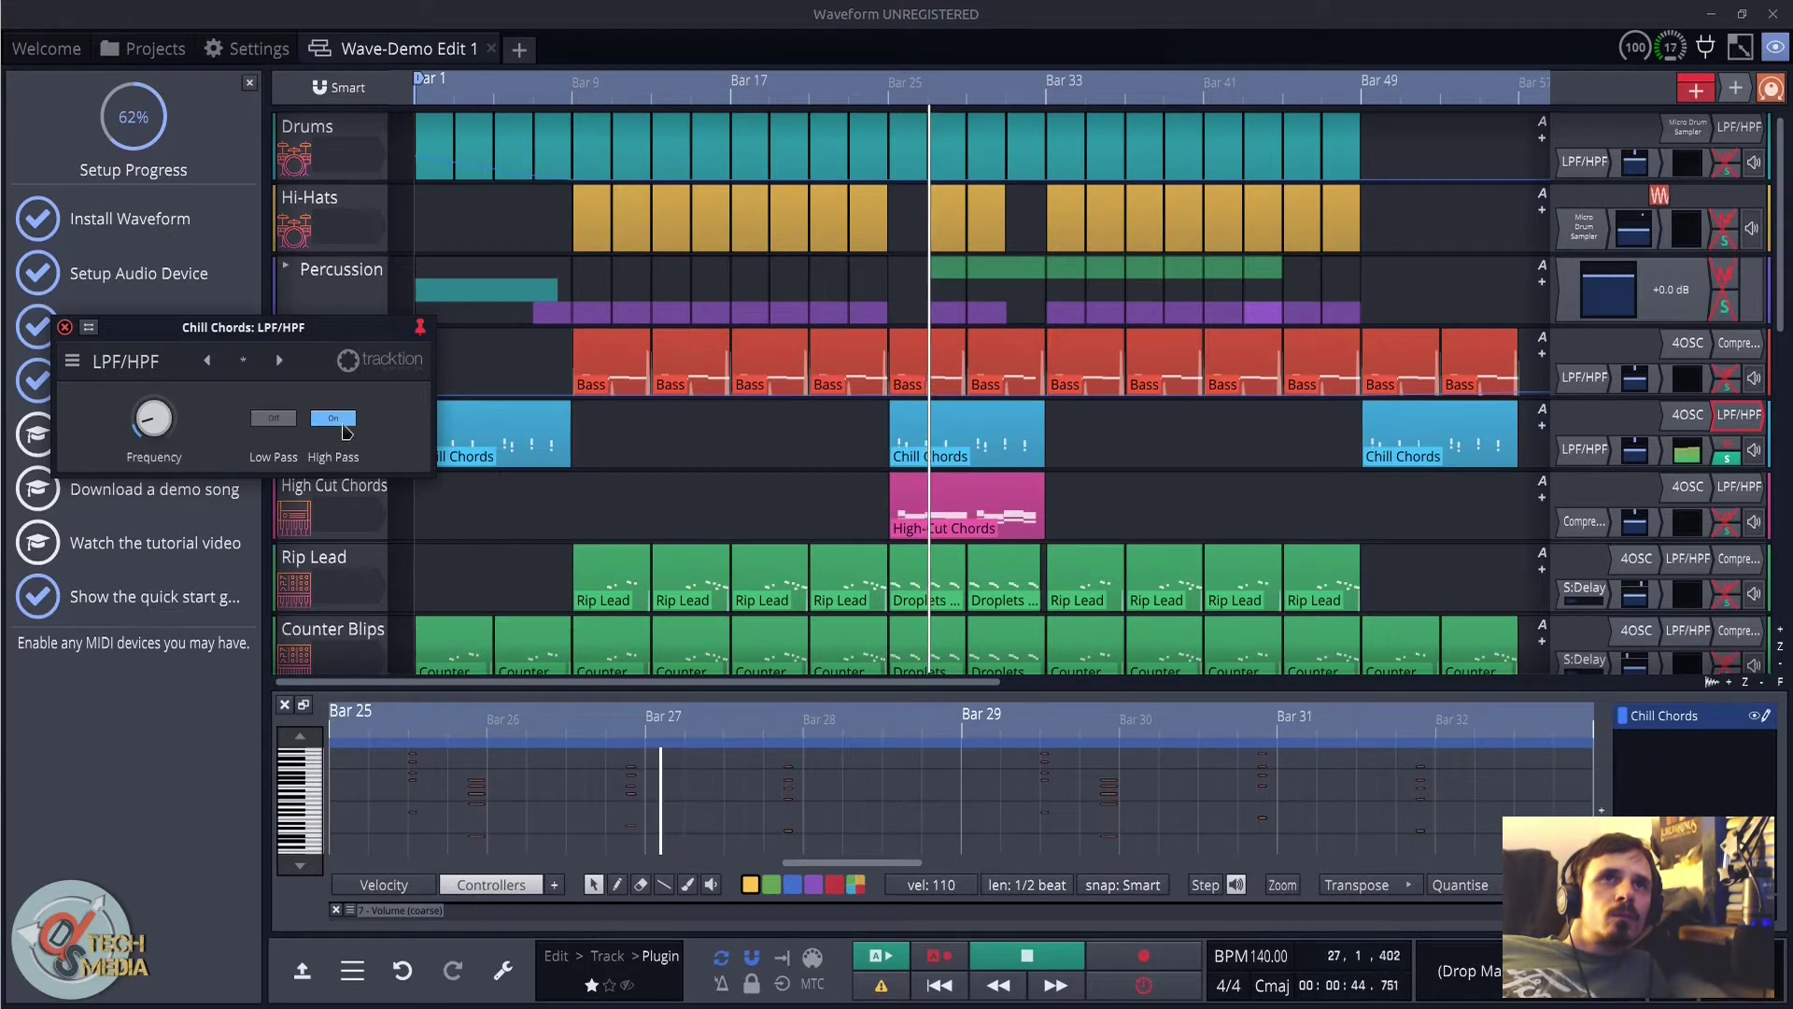
Step: Compare low pass and high pass on the Chill Chords LPF/HPF while varying its frequency, and finish on high pass
click(273, 418)
drag(137, 427, 147, 408)
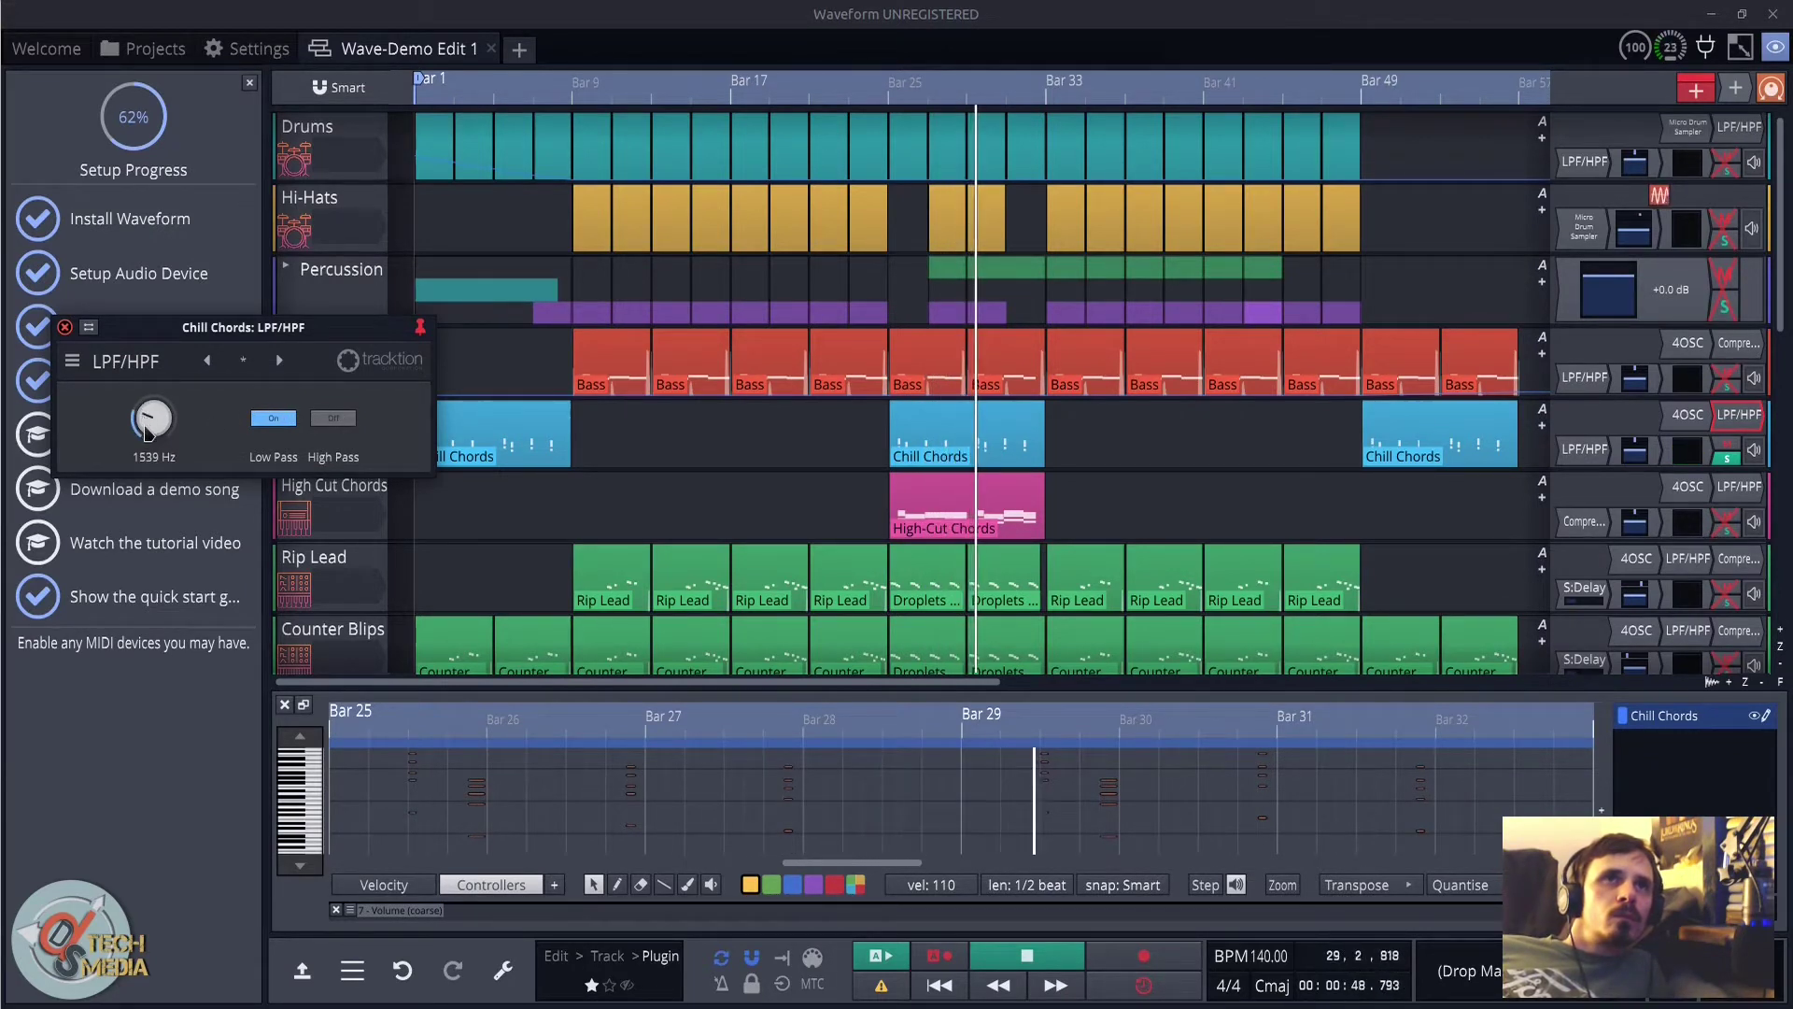
click(332, 418)
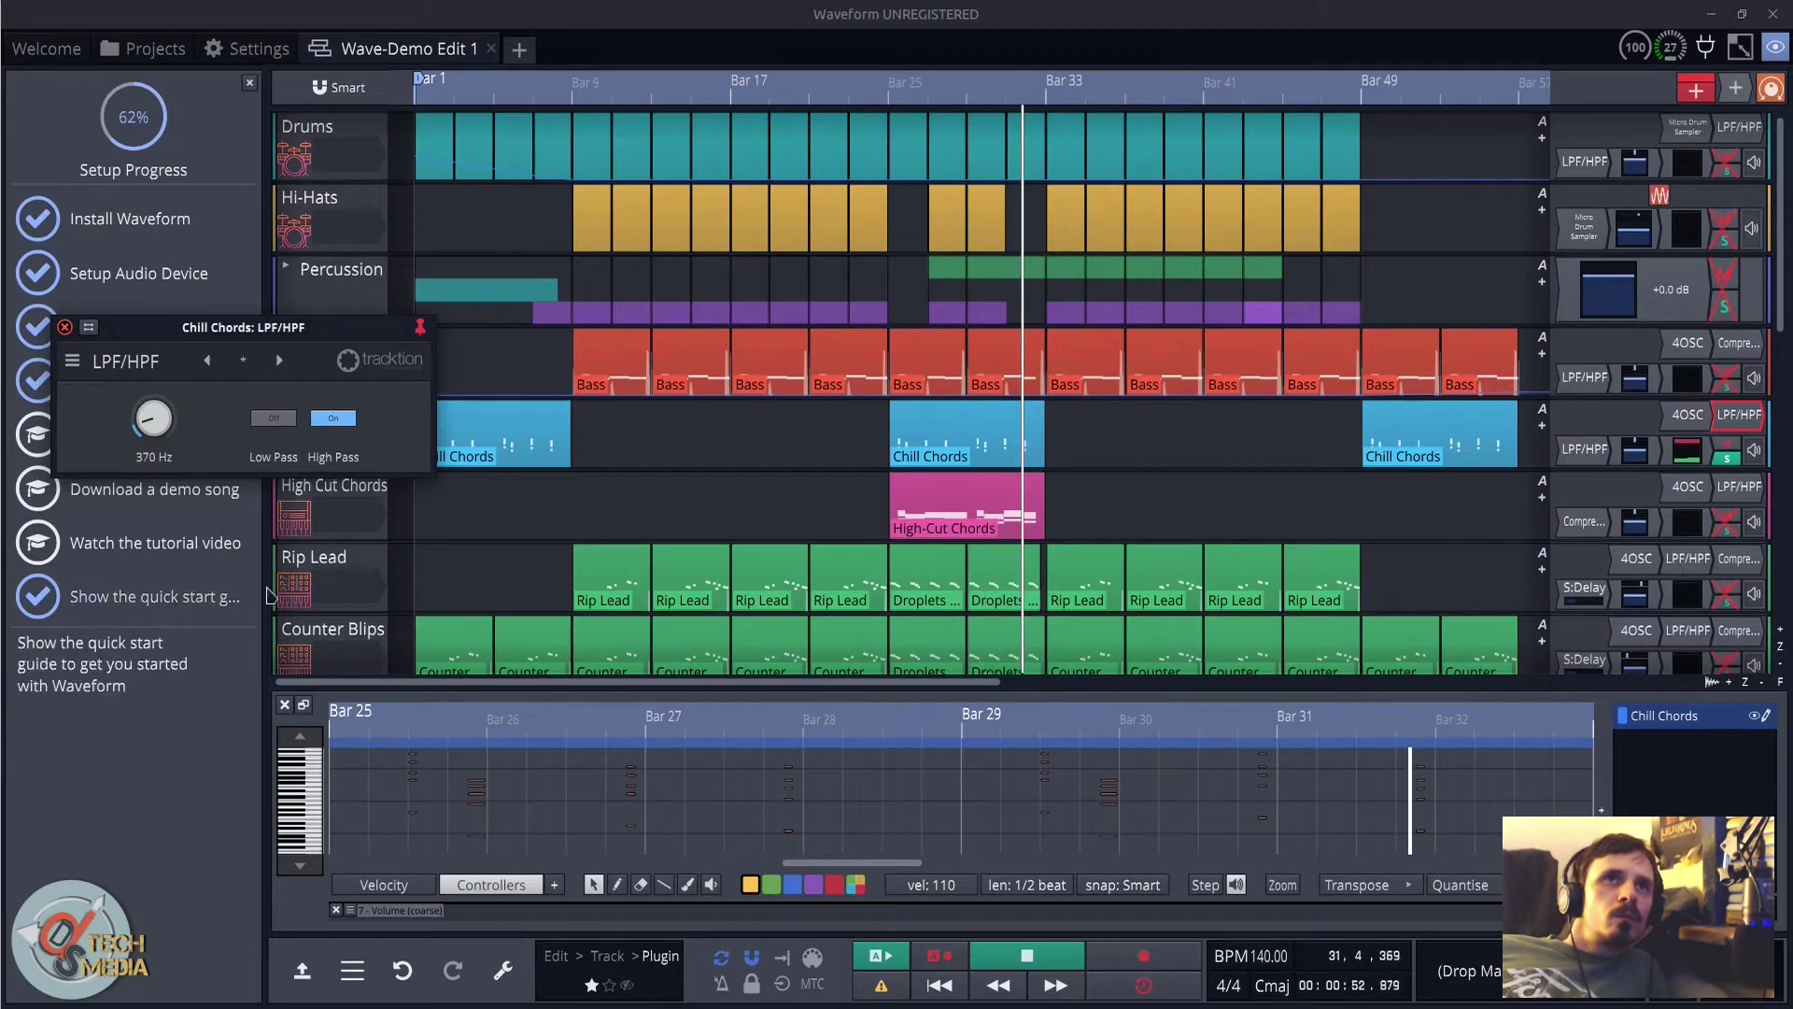
click(273, 417)
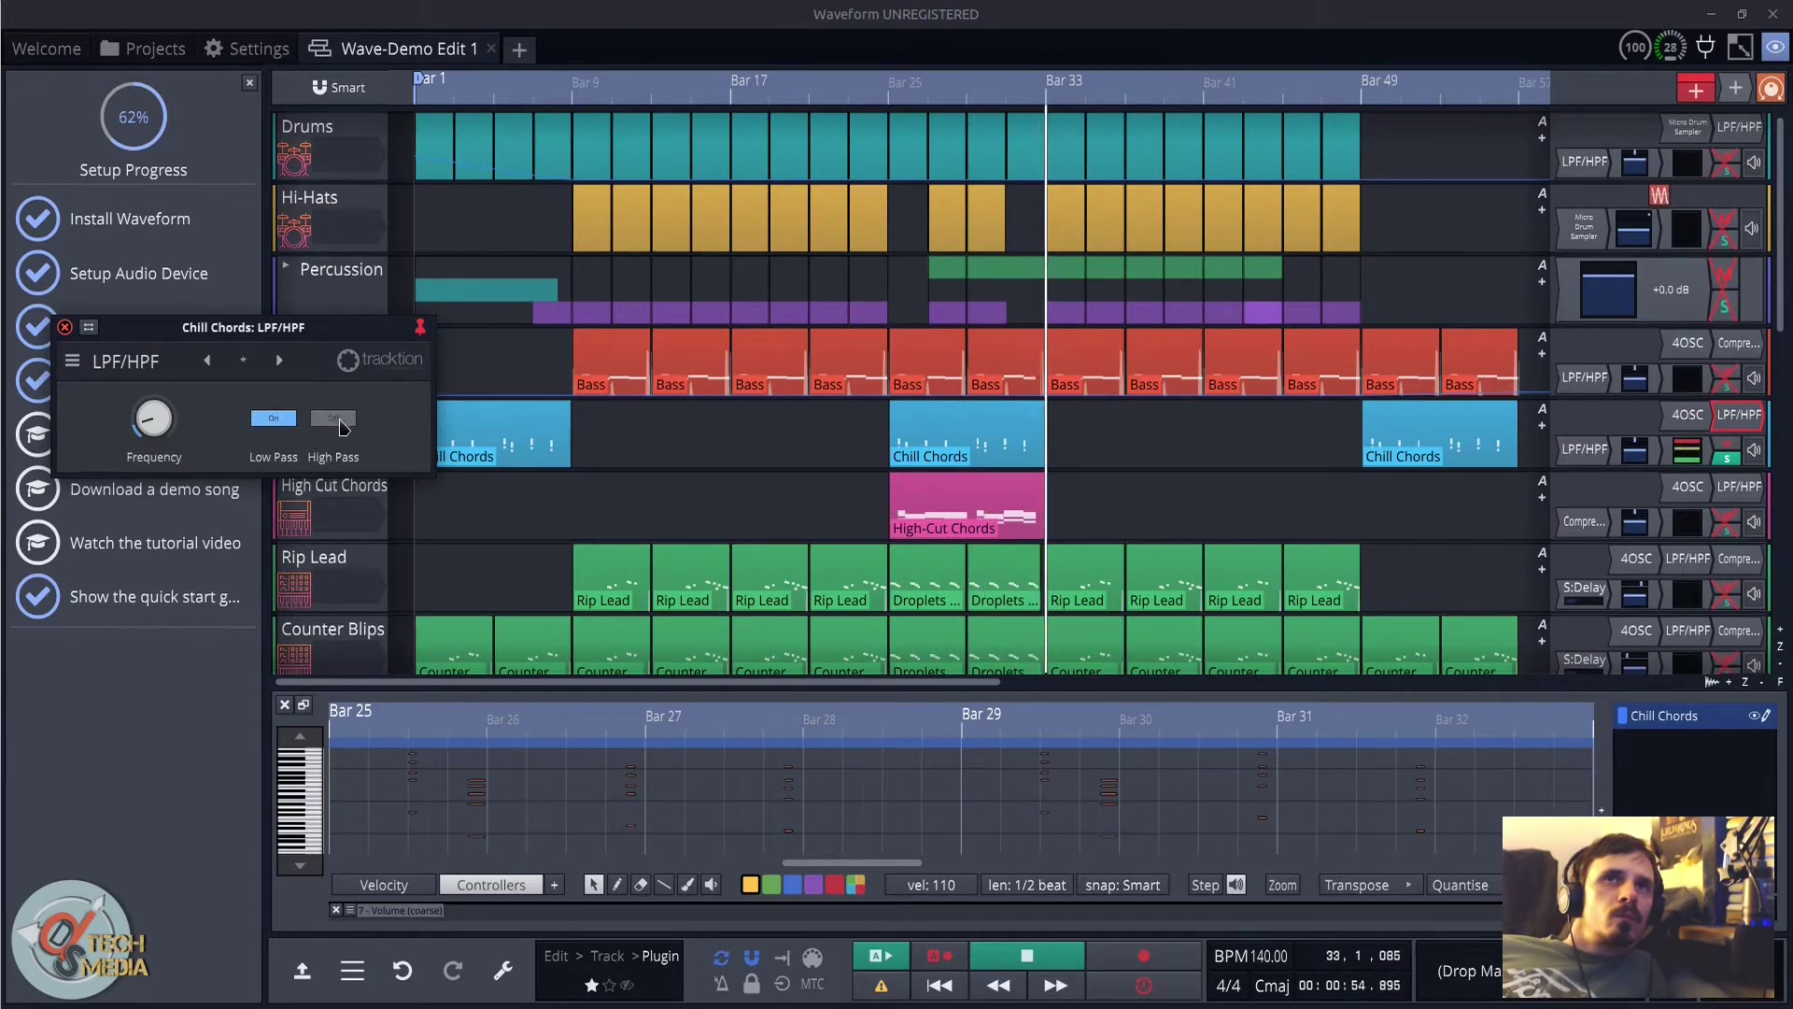
click(327, 417)
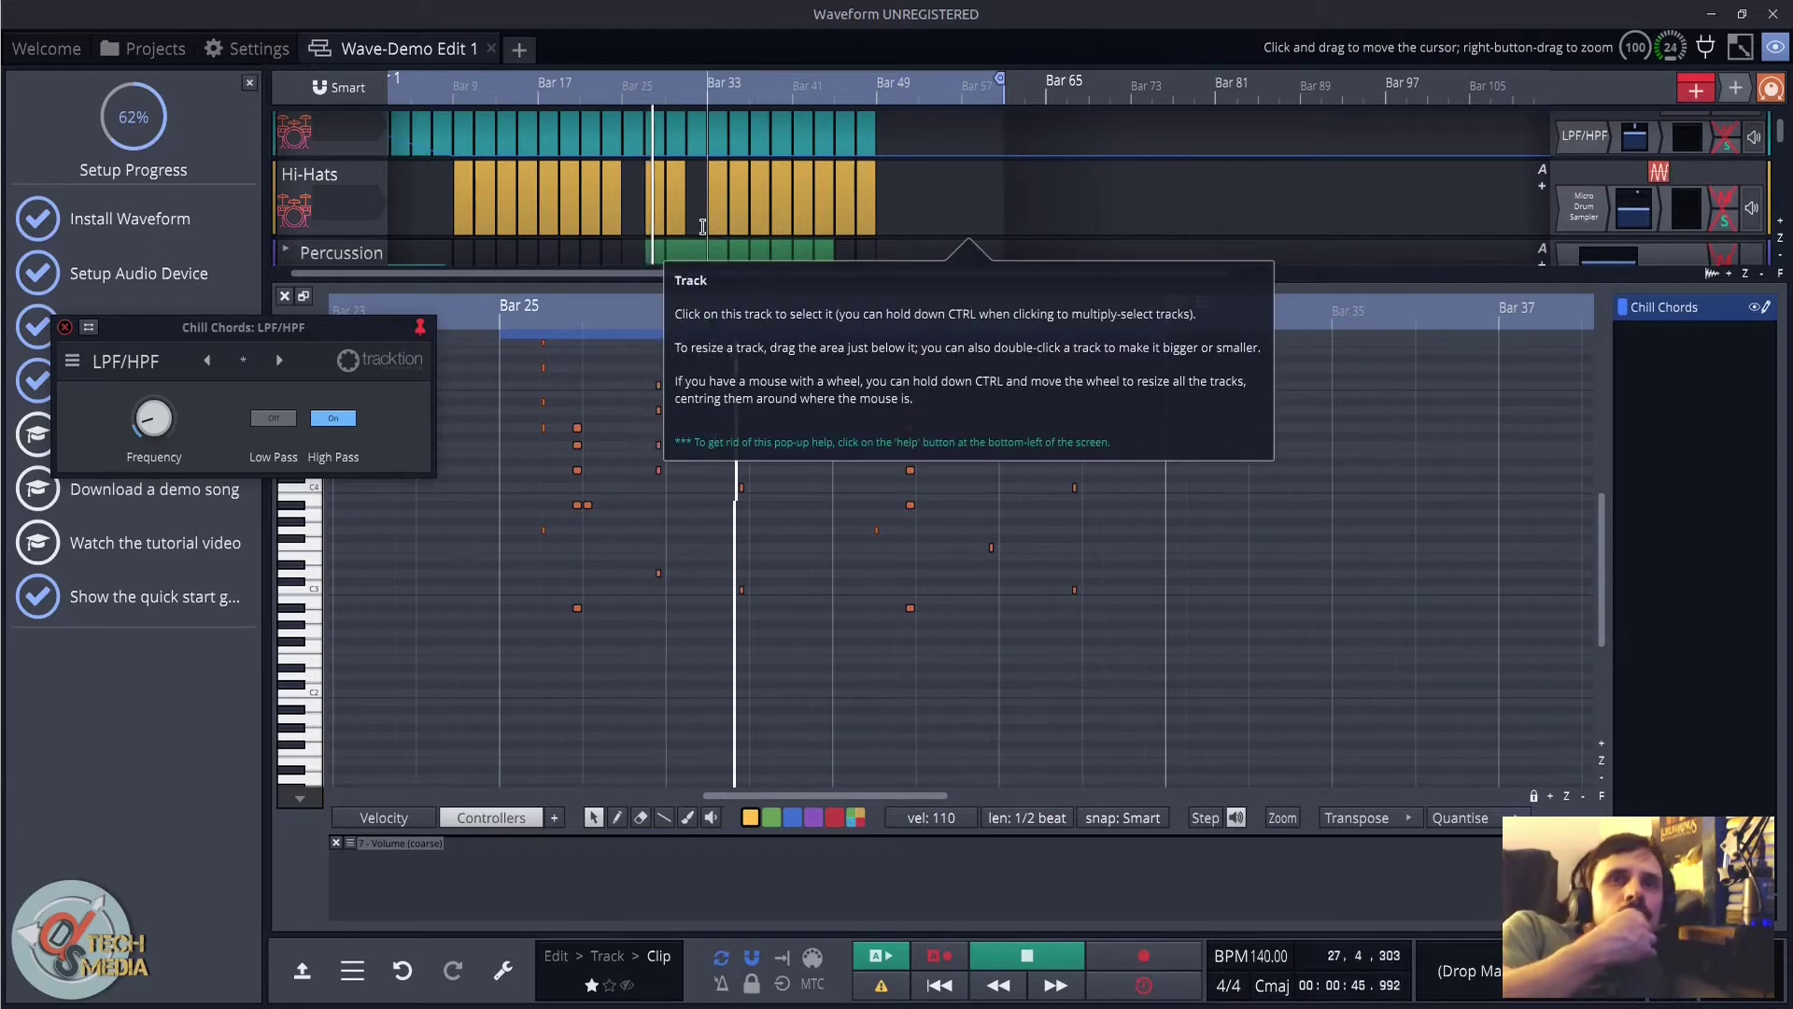
Step: Play the Chill Chords clip from bar 29 in the MIDI editor, and close its LPF/HPF window
scroll(651, 465, down, 2)
scroll(651, 465, down, 3)
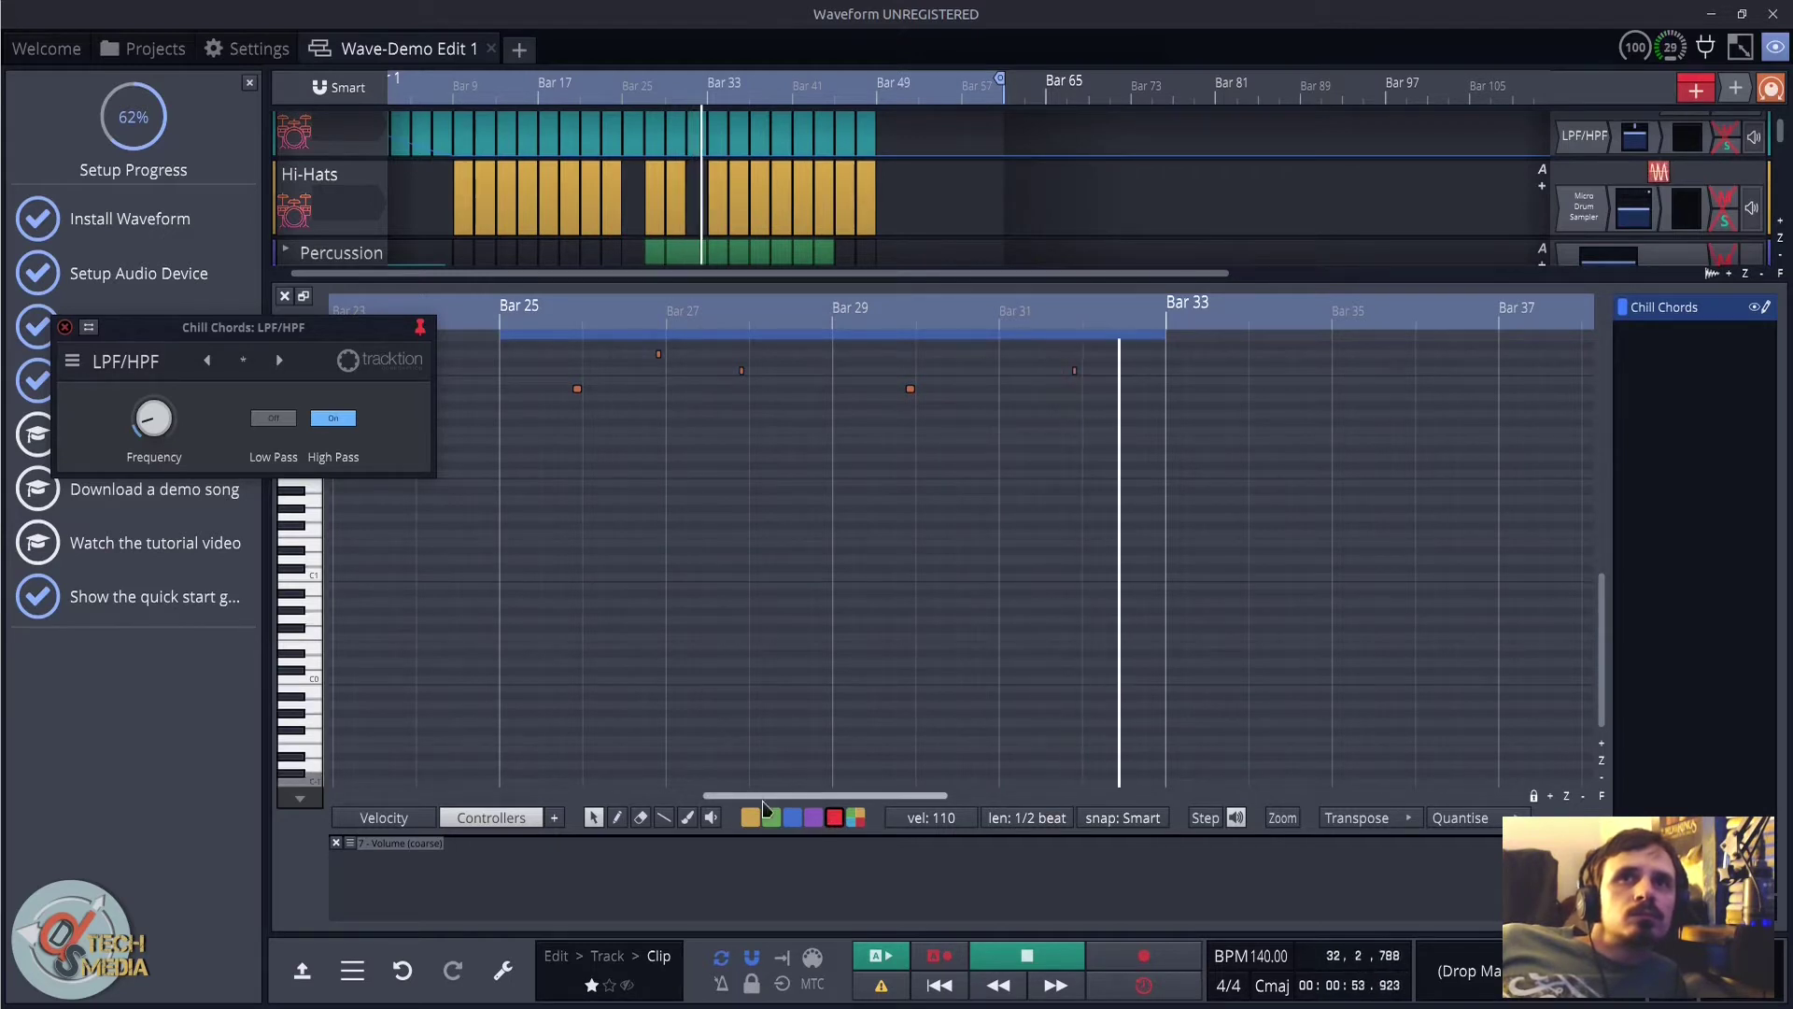
key(space)
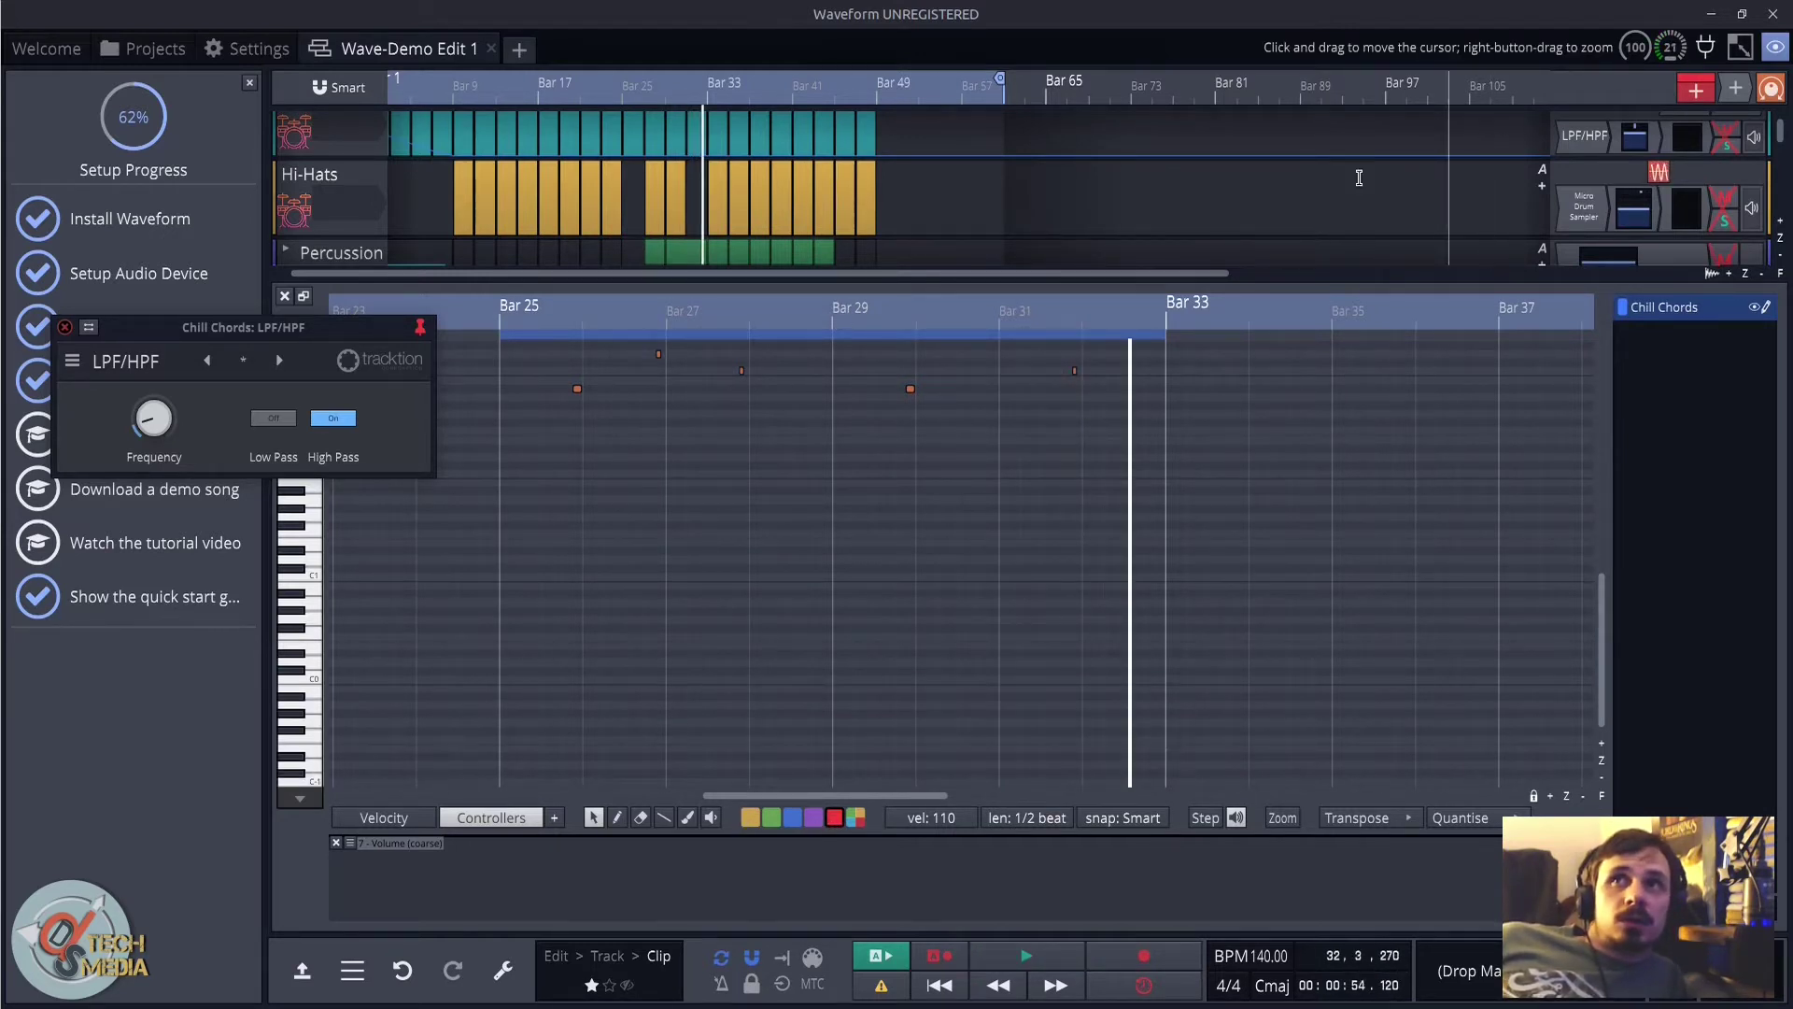
key(space)
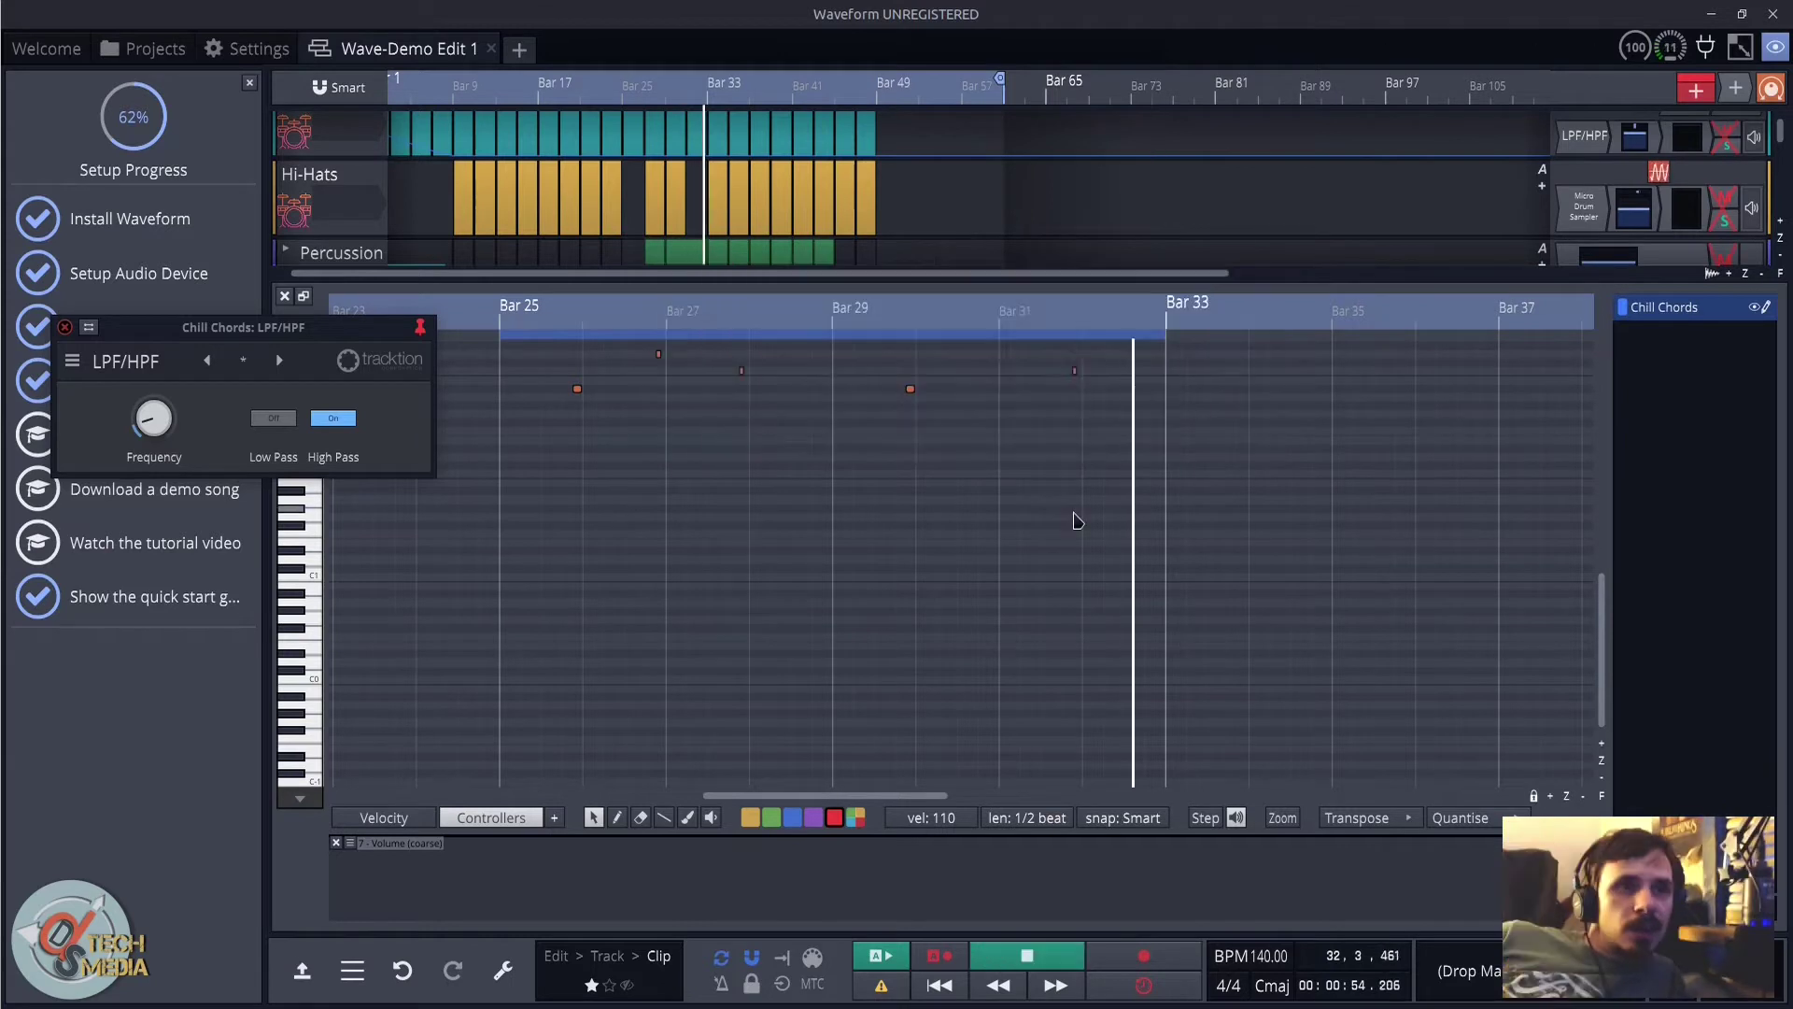
key(space)
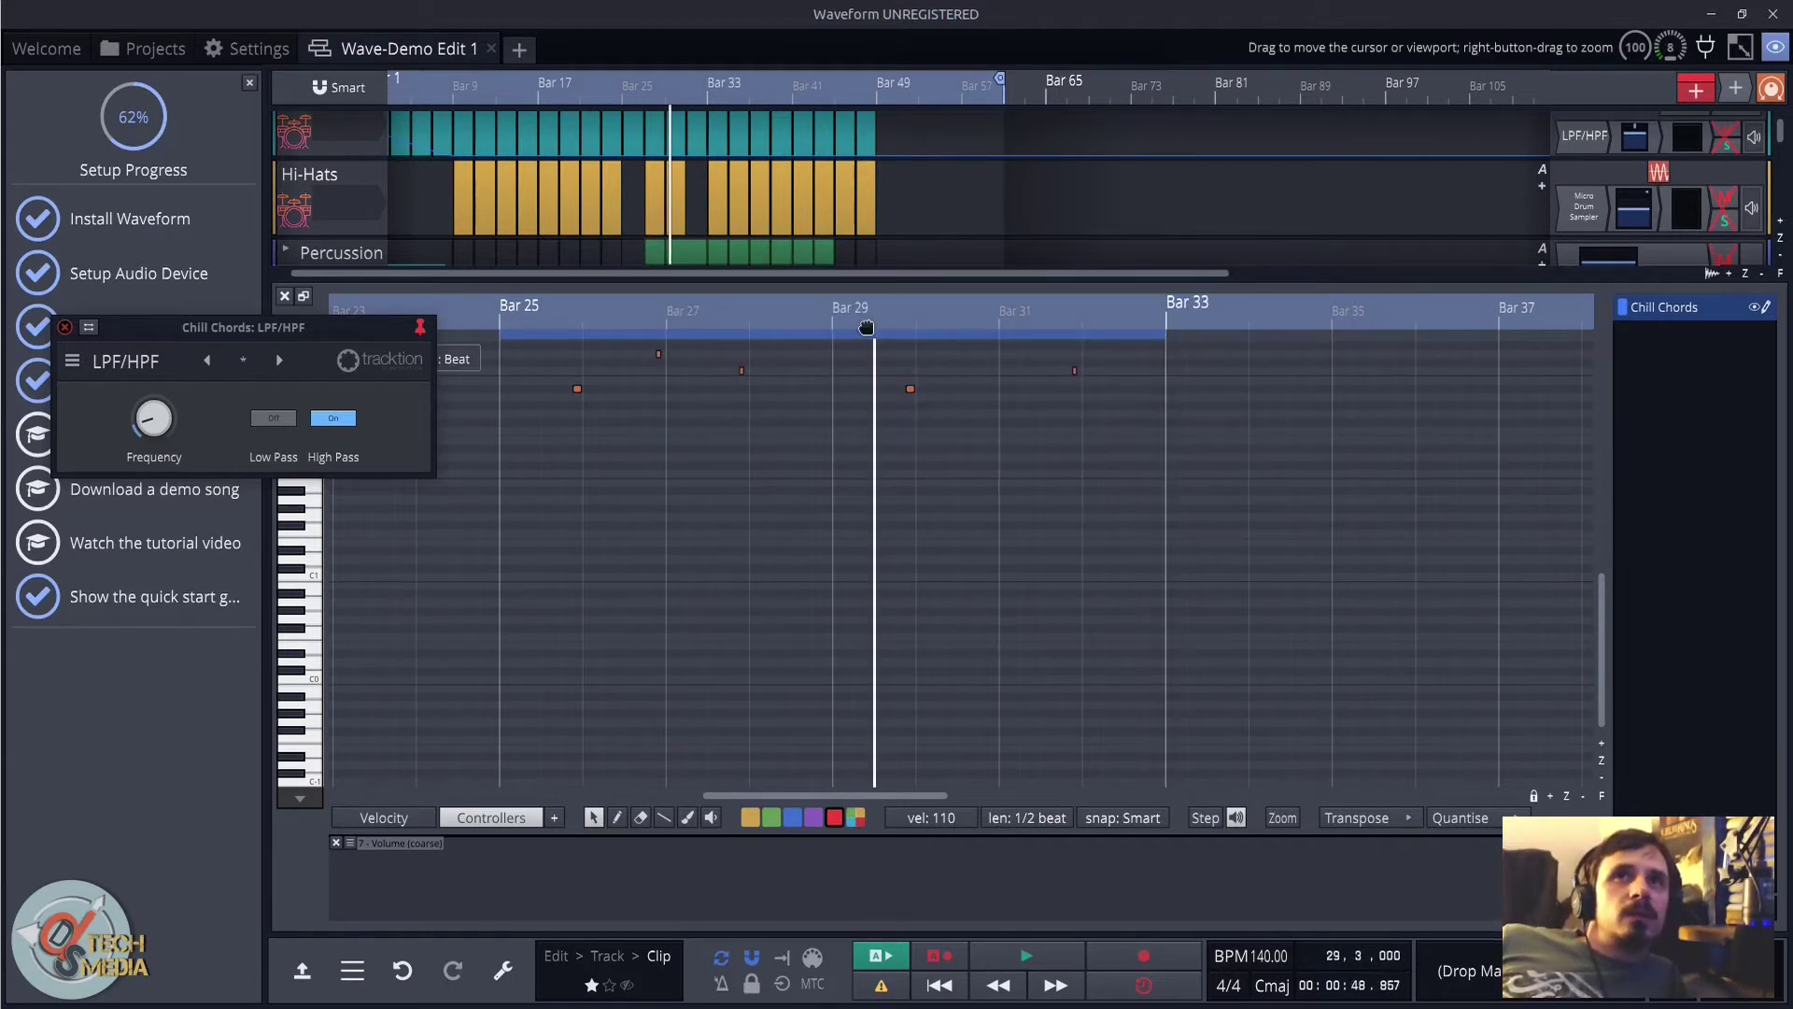
click(867, 328)
key(space)
key(space)
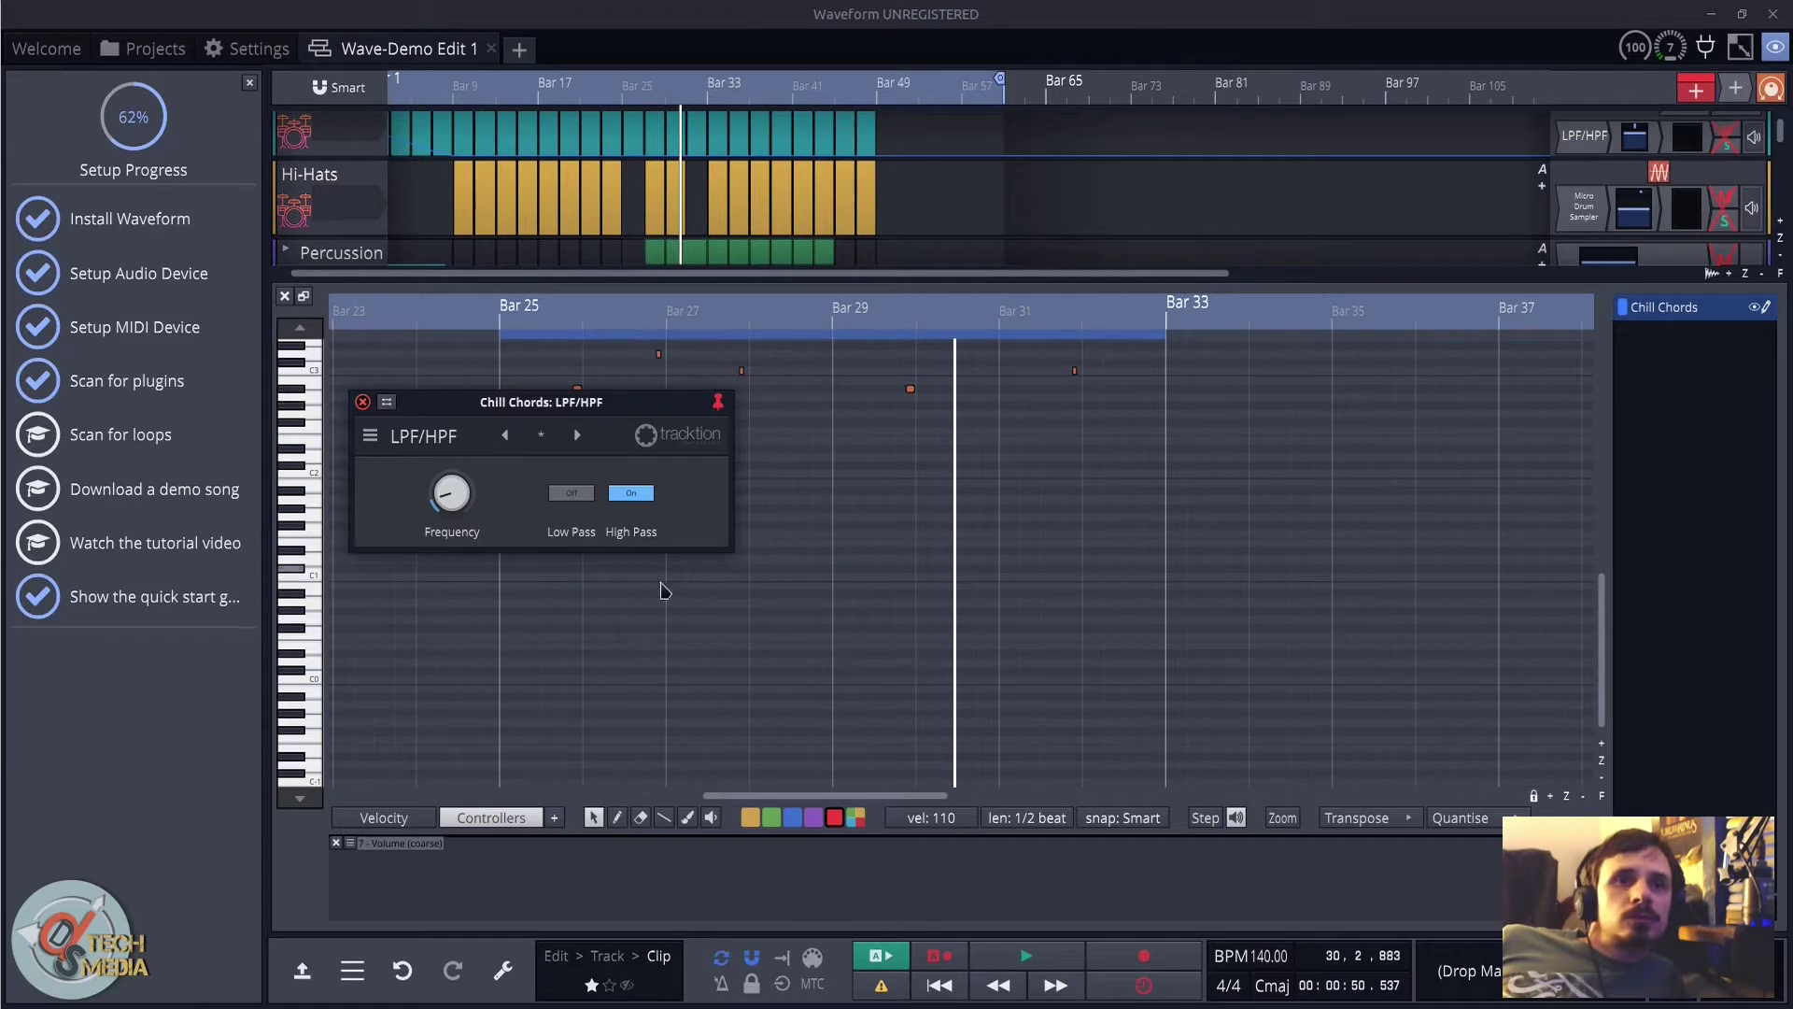
click(363, 402)
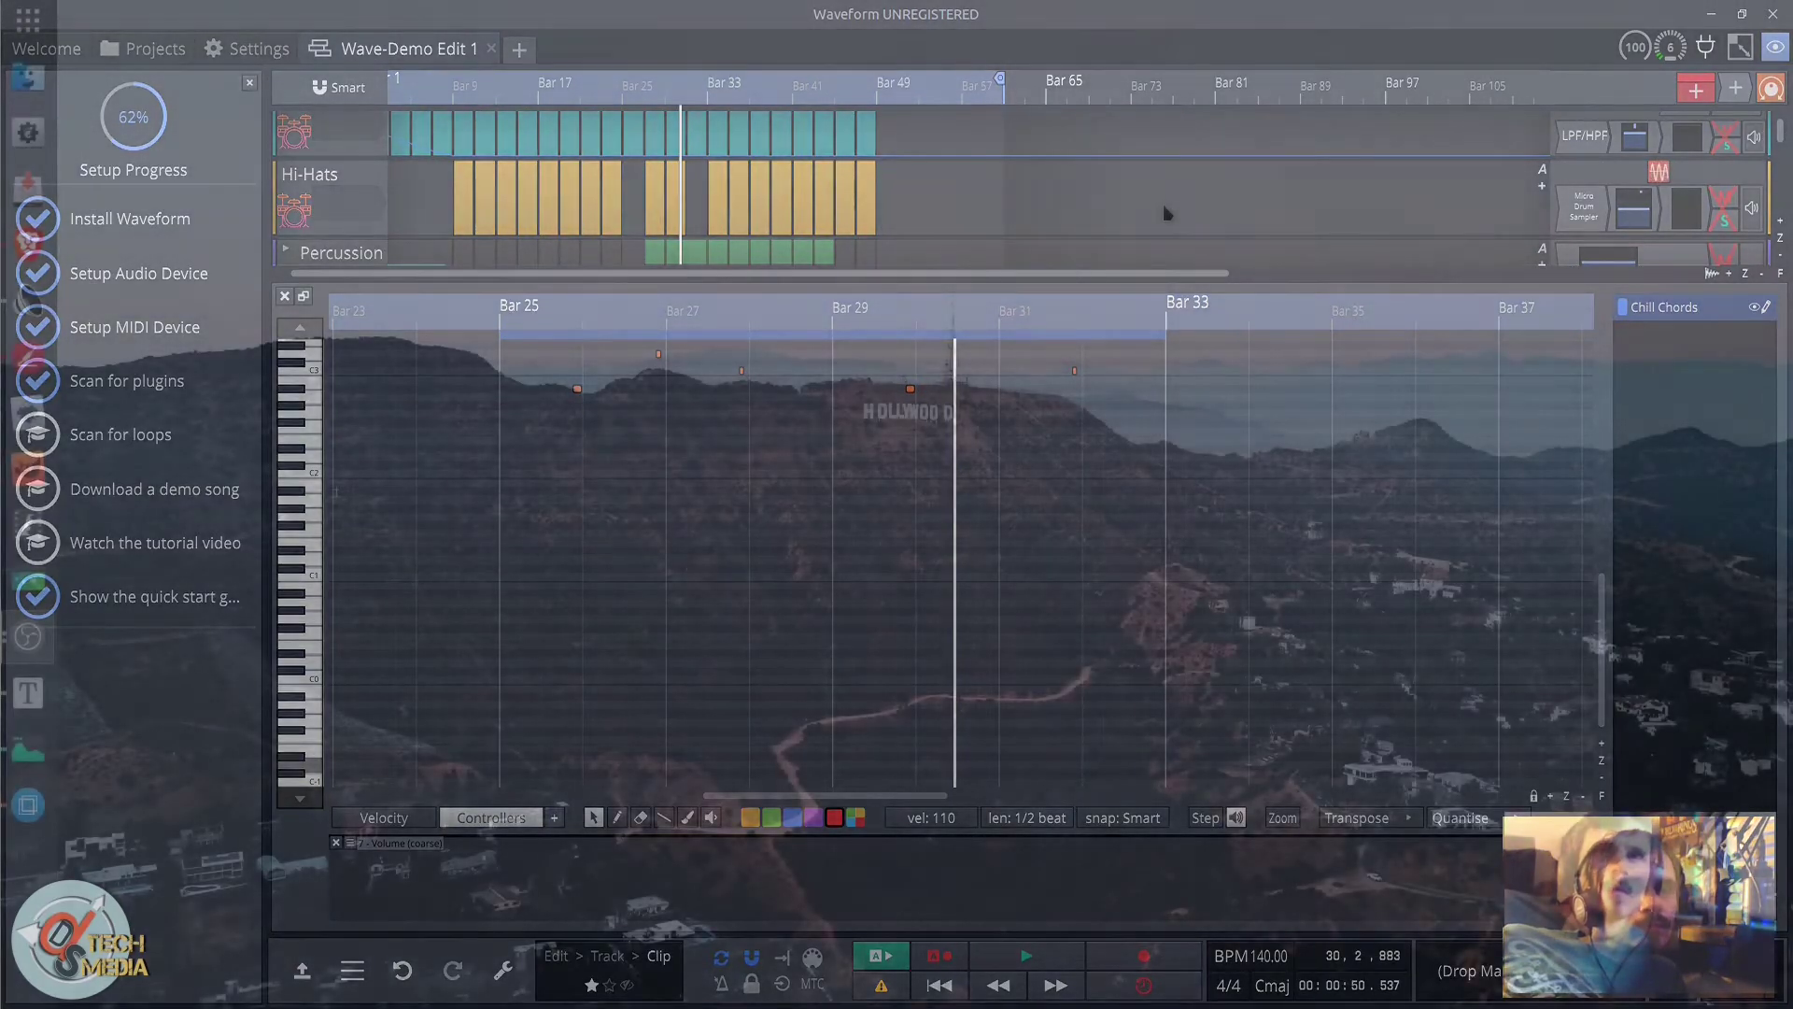
Step: Launch LMMS and show its My Projects and My Samples browsers
key(ctrl+space)
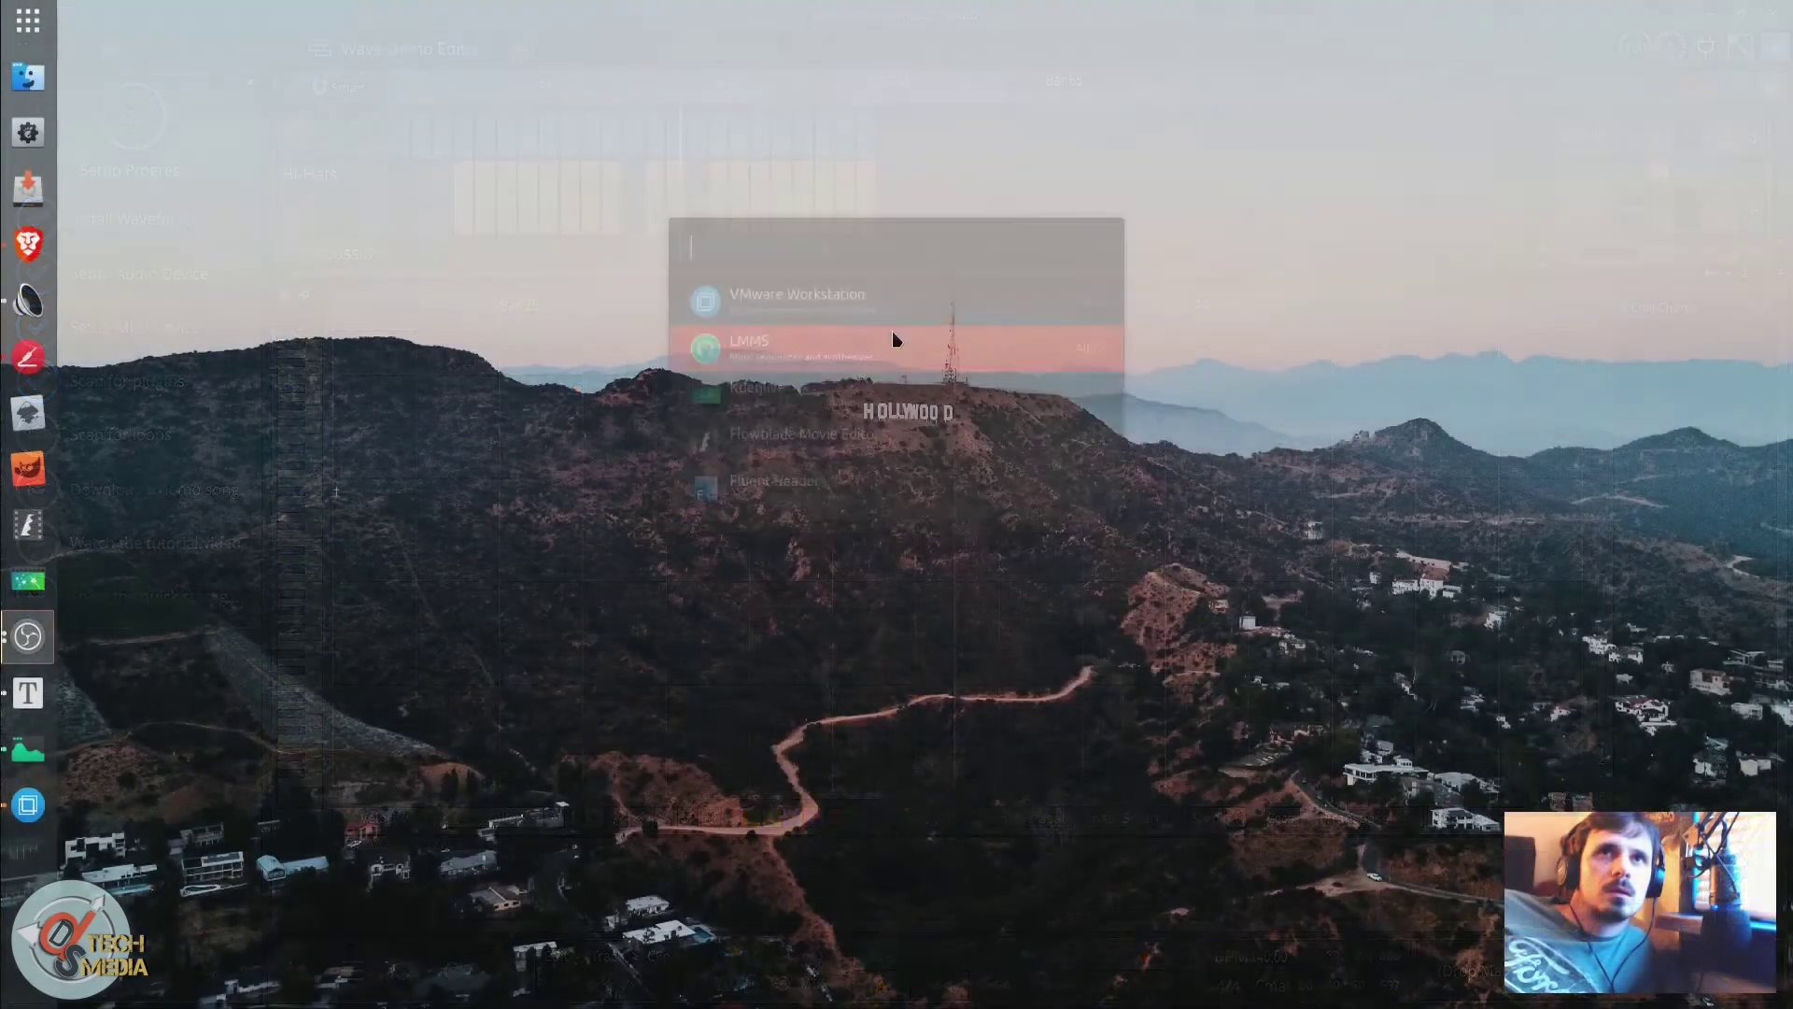
click(893, 334)
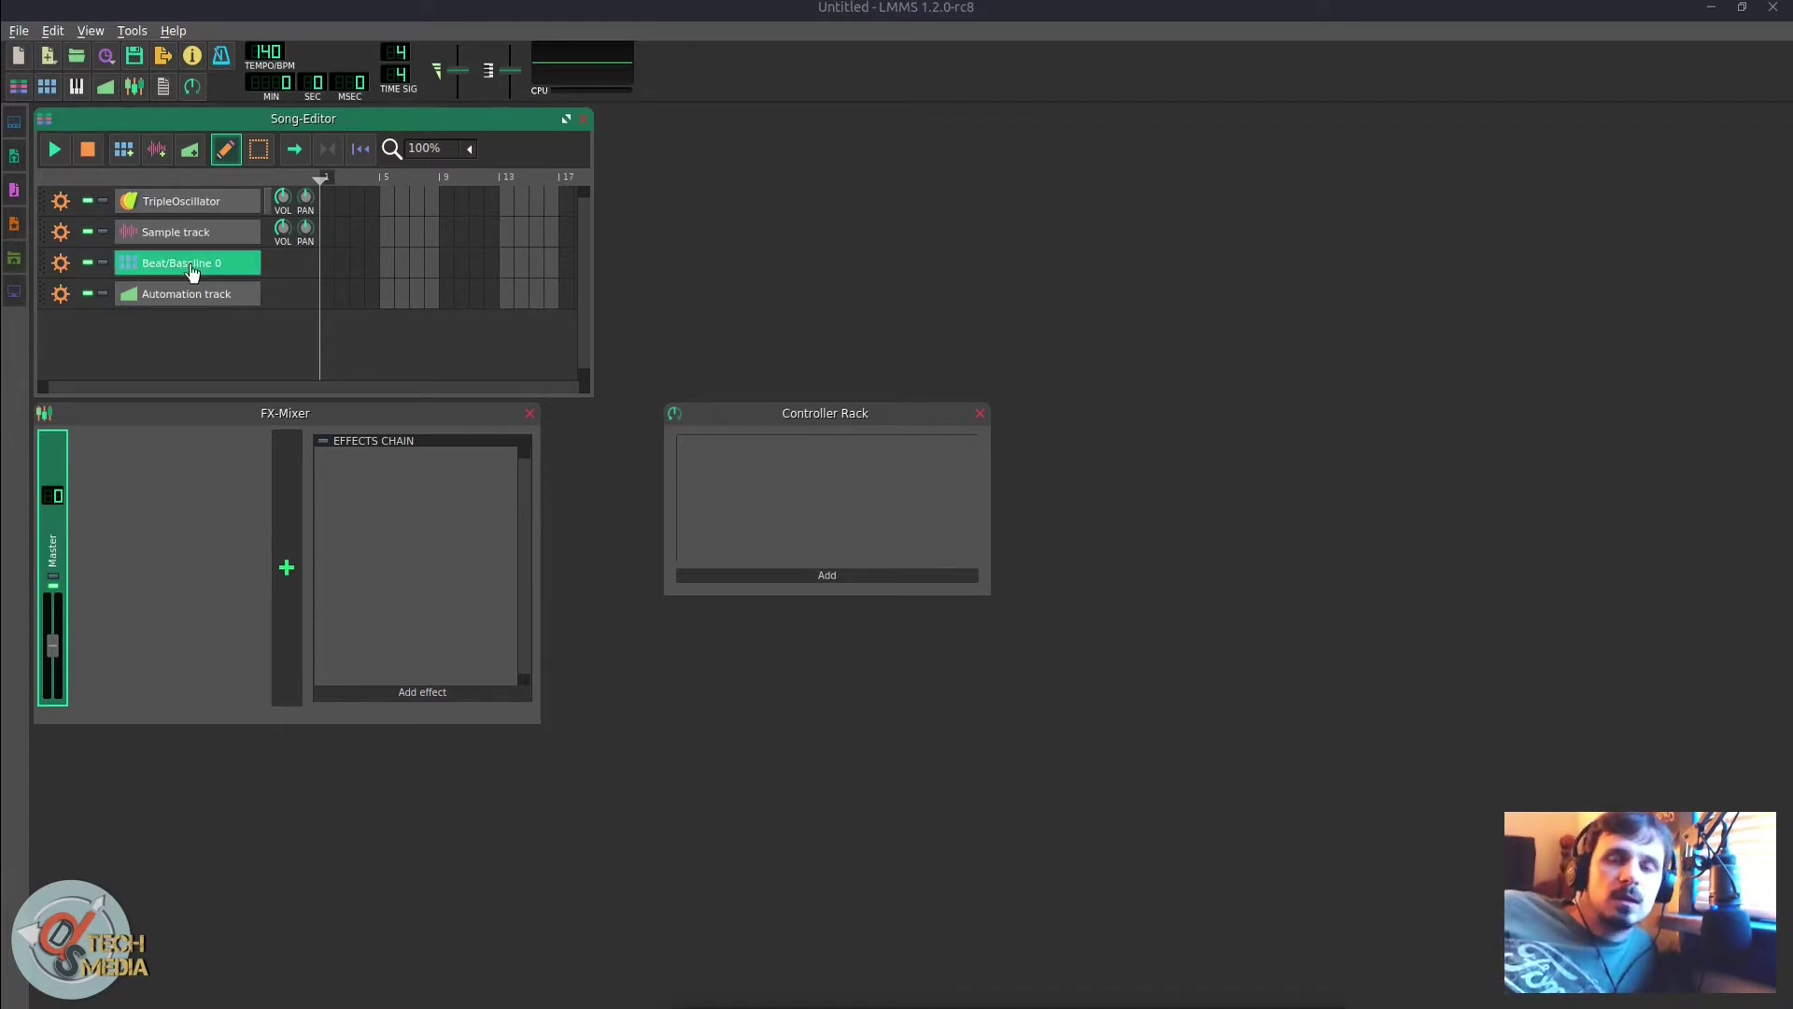
click(15, 149)
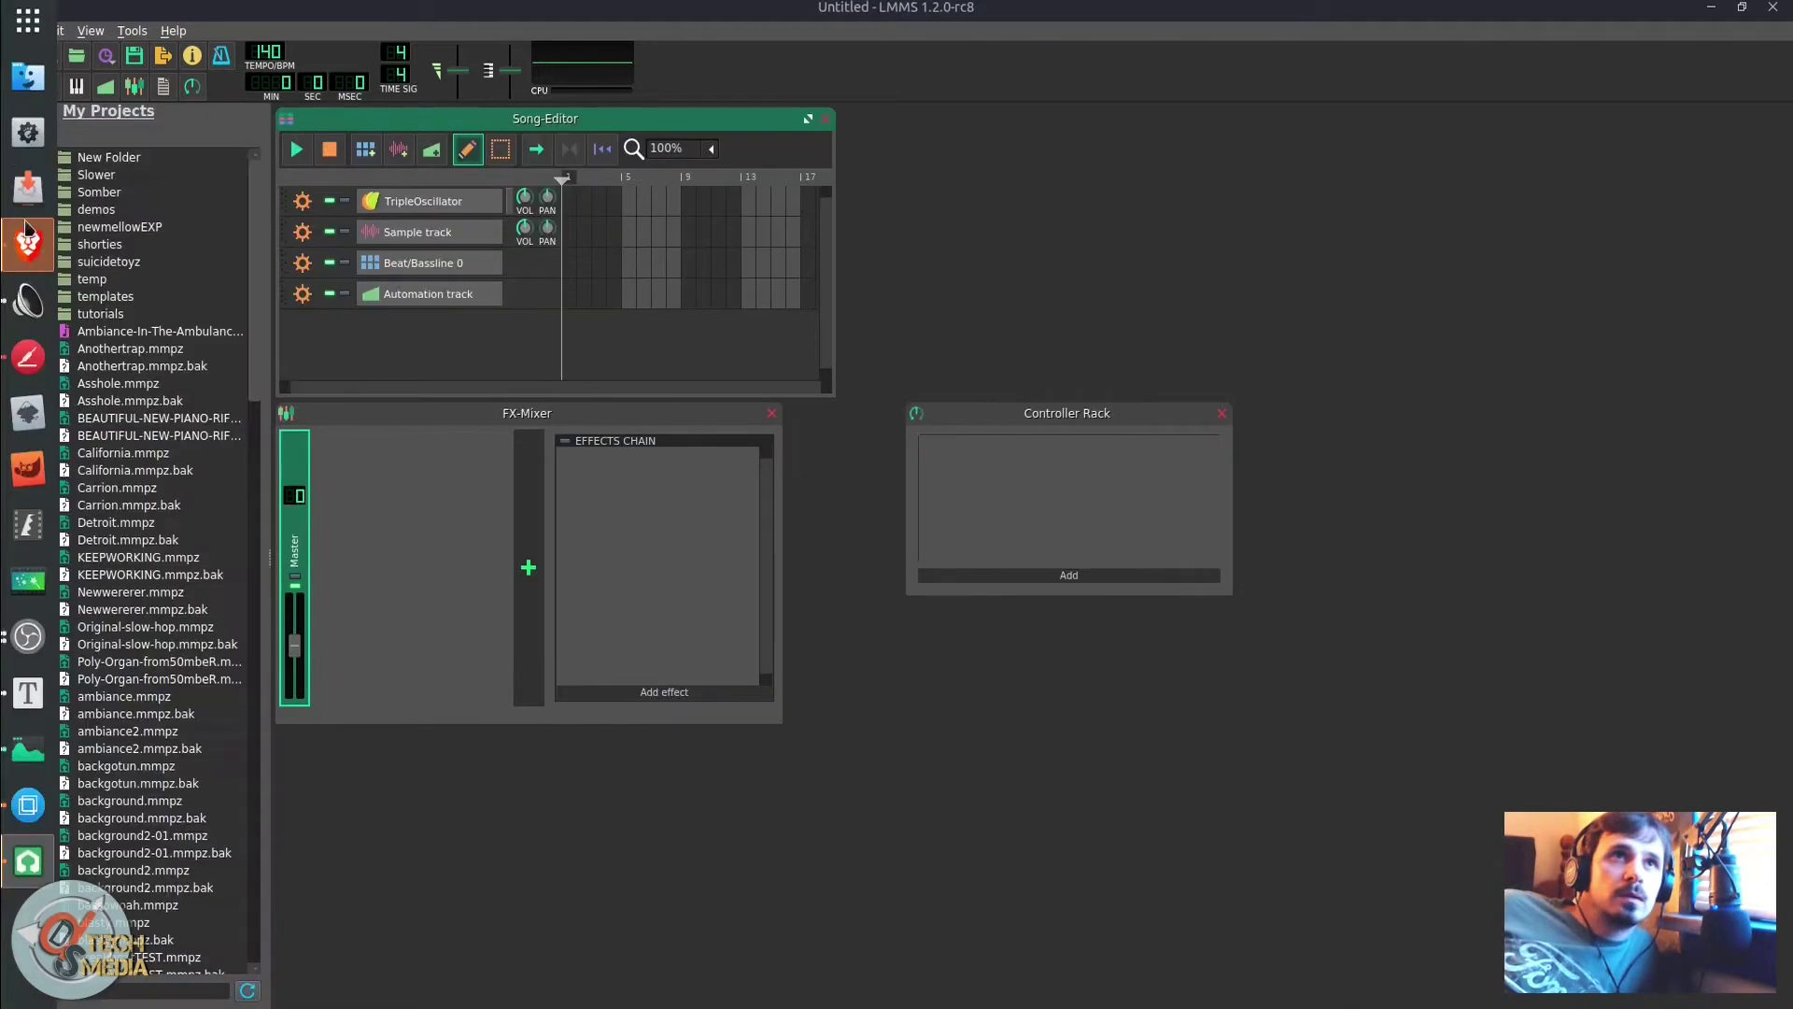
click(16, 270)
Step: Preview samples in the drums and bassloops folders, including bassdrum04.ogg, clap01.ogg, clav01.ogg and rave_bass02.ogg
click(190, 715)
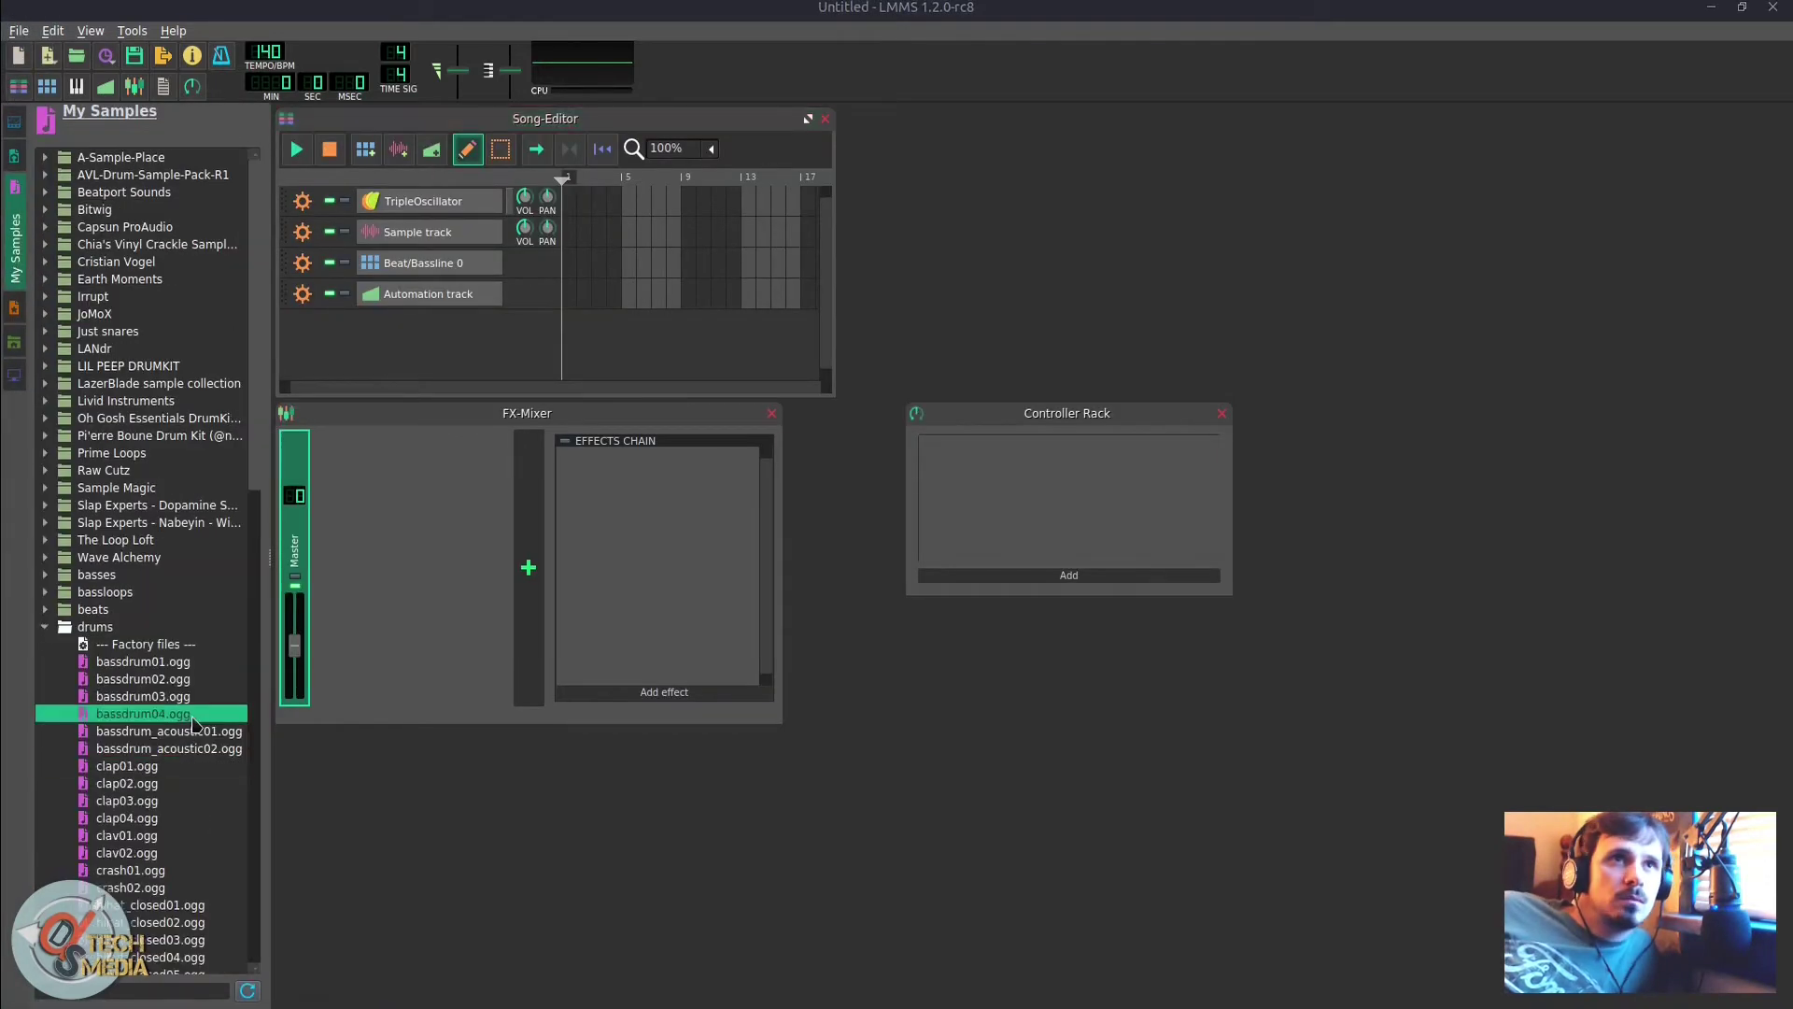
click(192, 733)
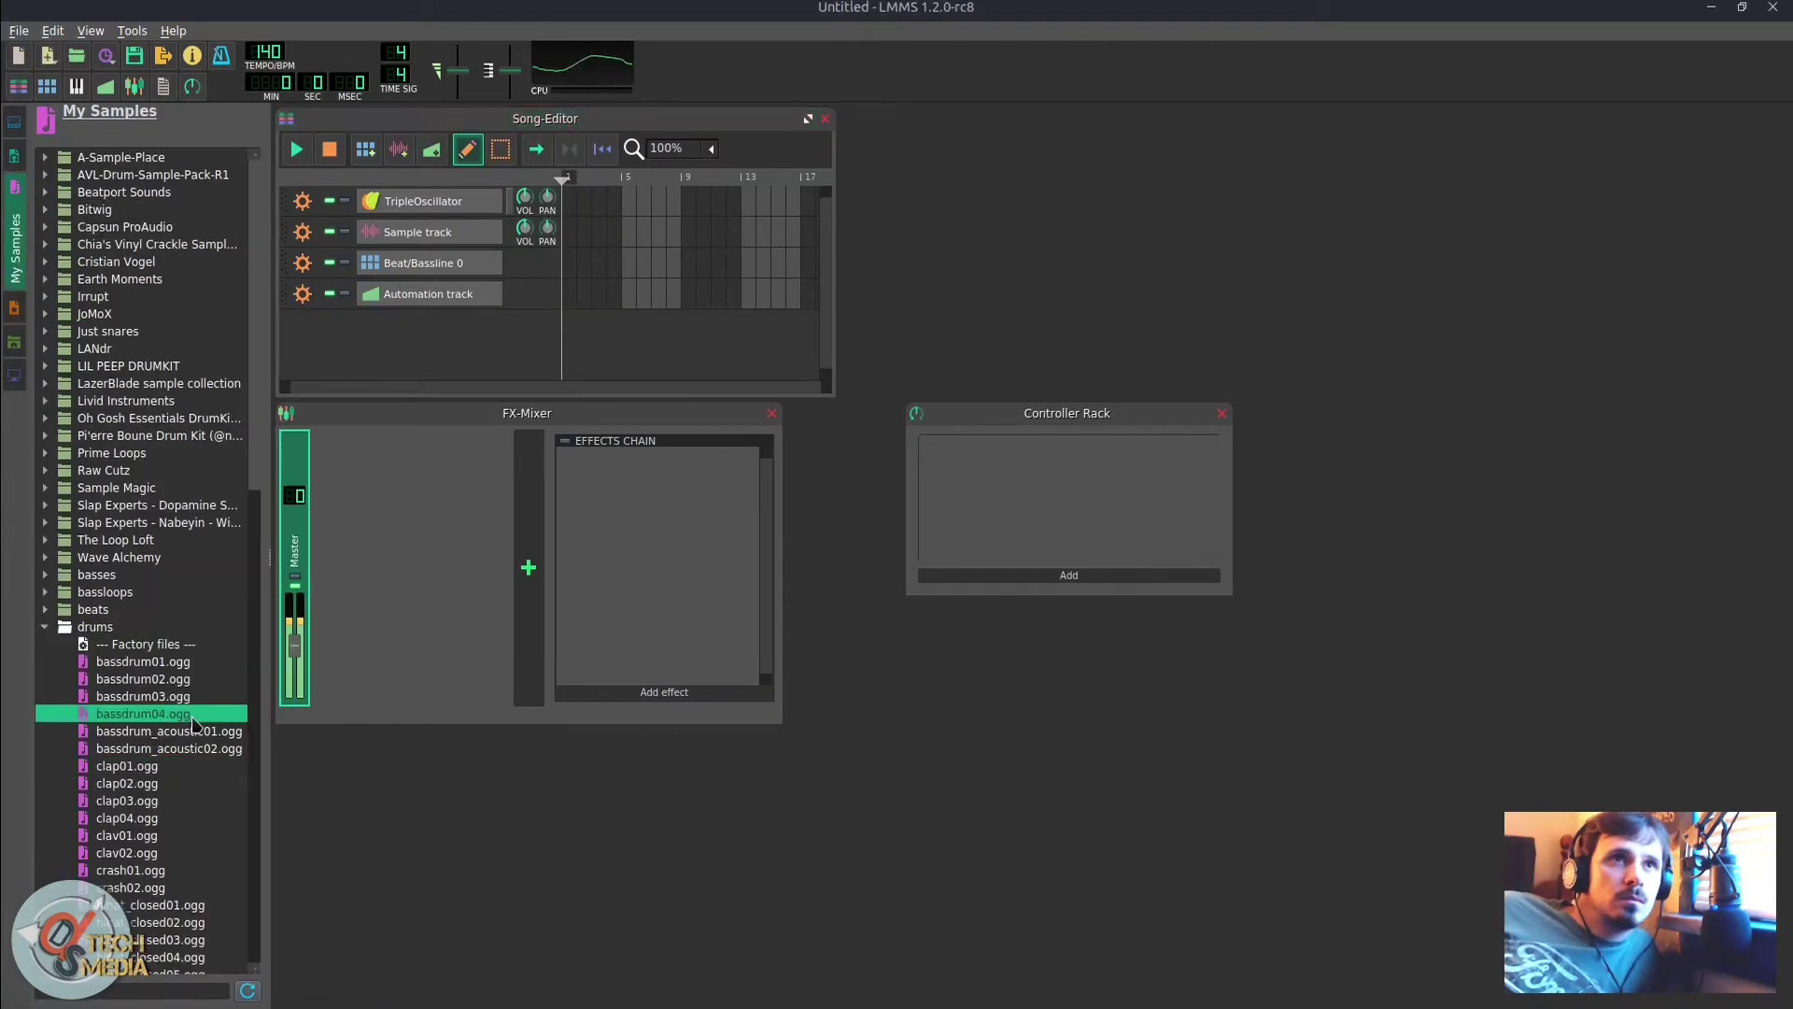
click(192, 767)
click(192, 680)
click(127, 834)
click(140, 905)
scroll(140, 840, down, 5)
click(105, 330)
click(143, 400)
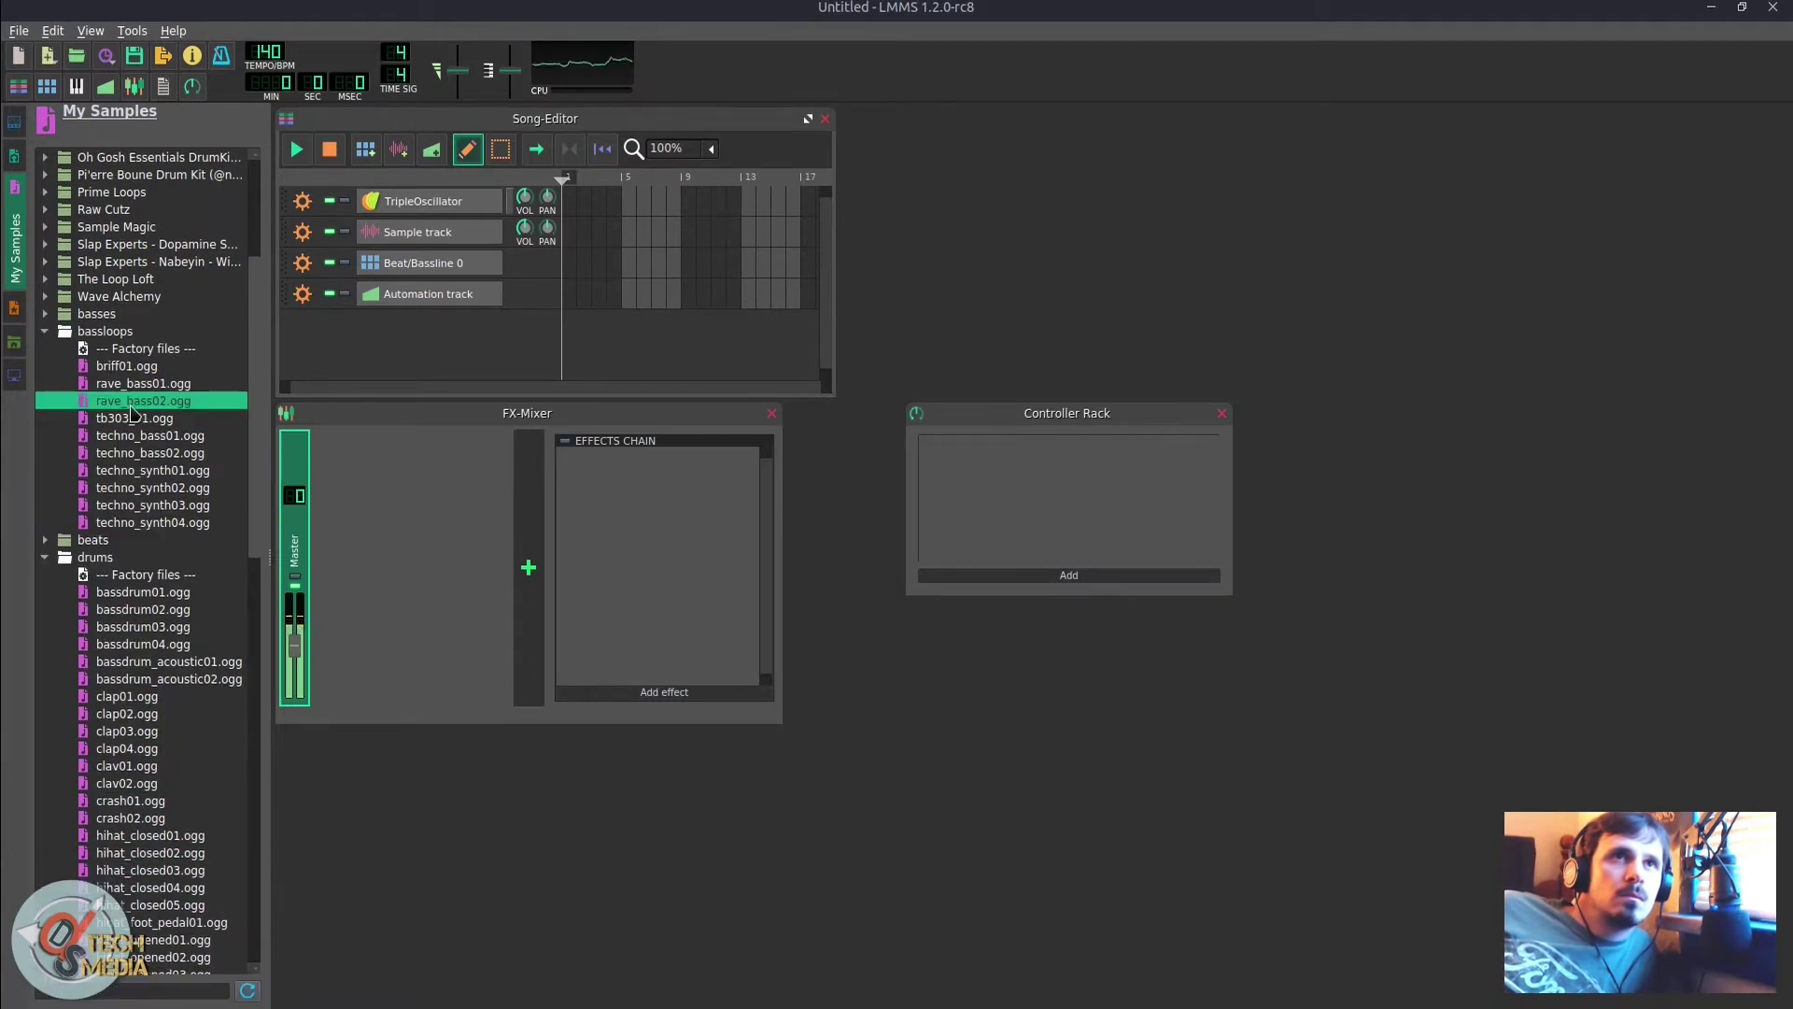
scroll(130, 414, down, 15)
Step: Open the LADSPA Plugin Browser, select Allpass delay line, cubic spline interpolation, and look through the available effects
click(173, 31)
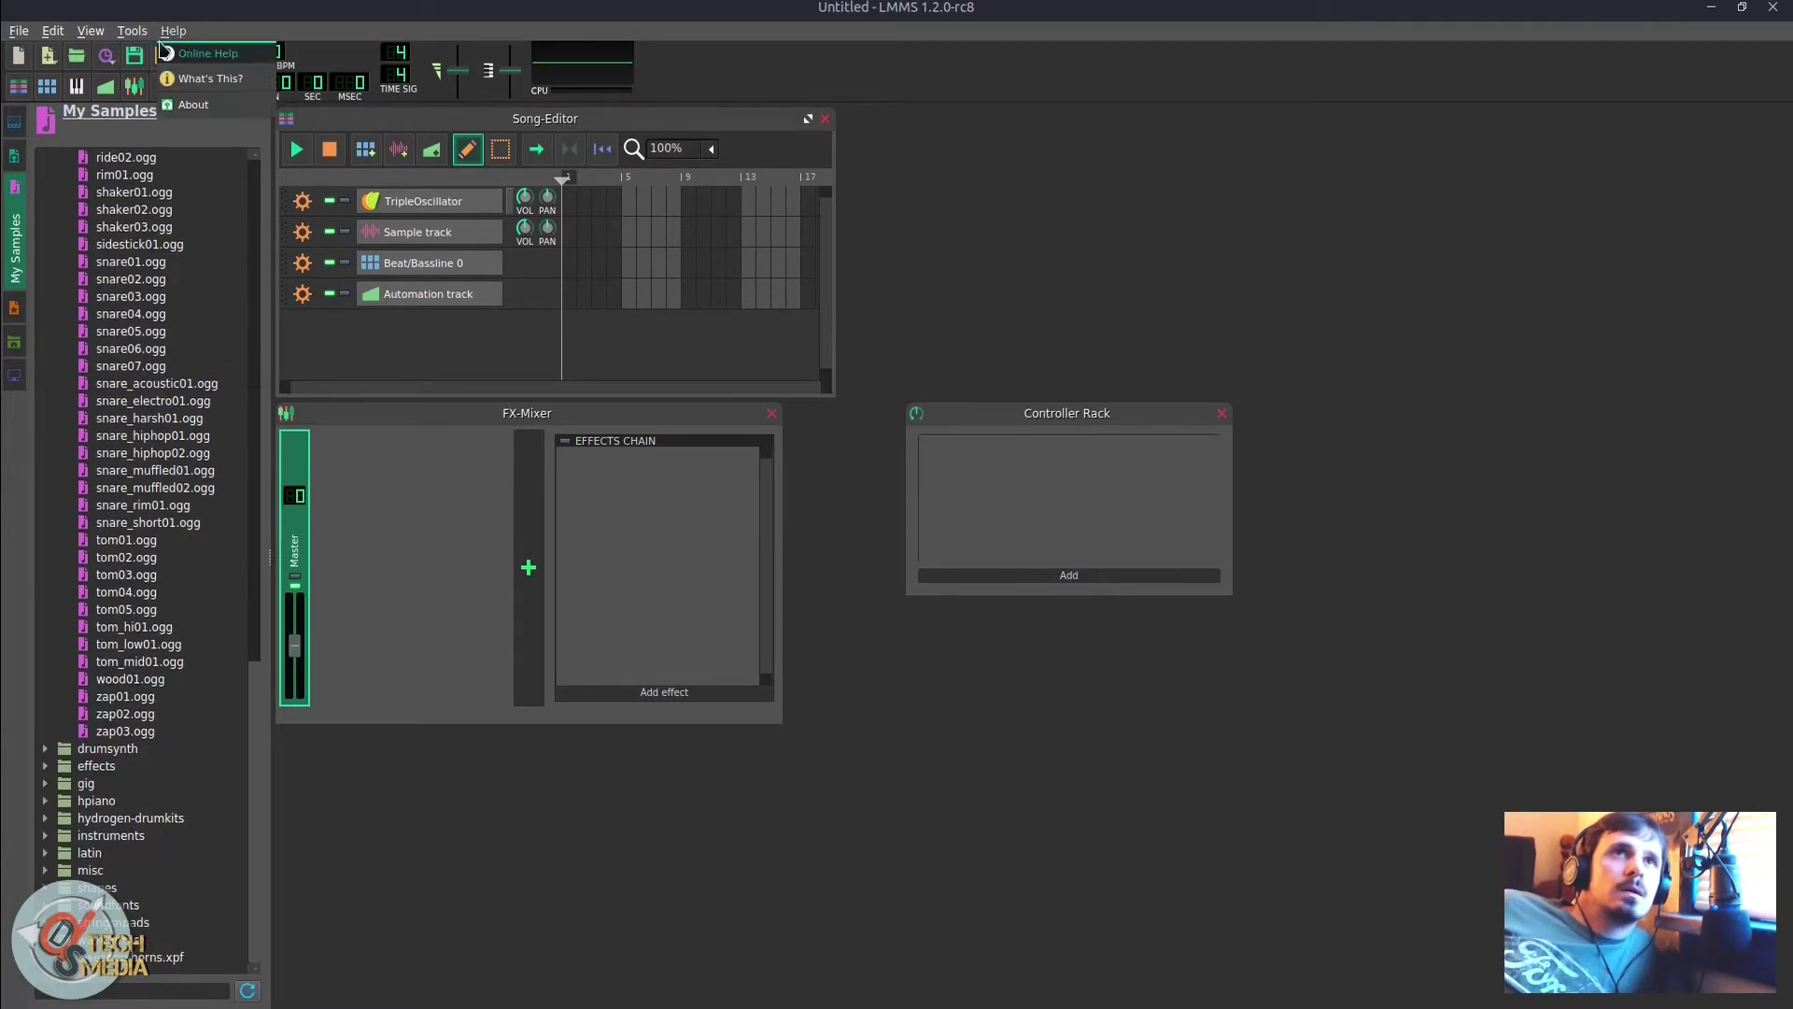
mouse_move(131, 31)
click(146, 51)
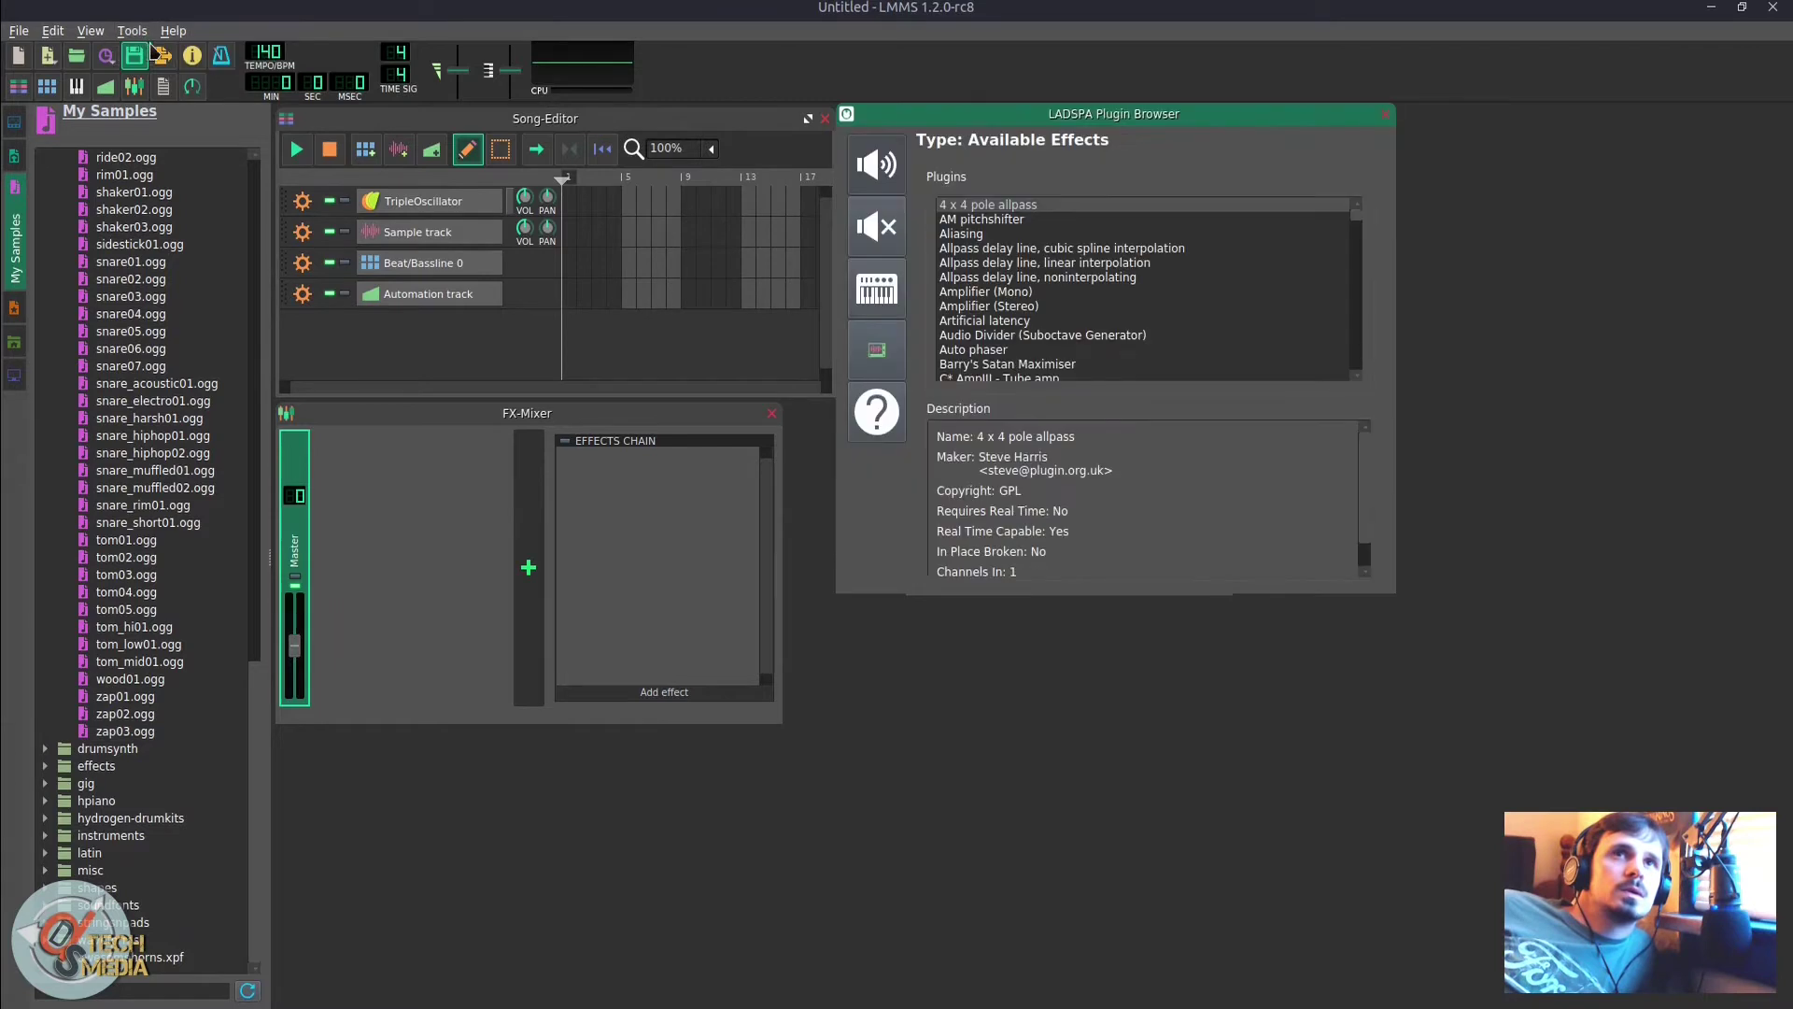
click(1254, 247)
click(1359, 230)
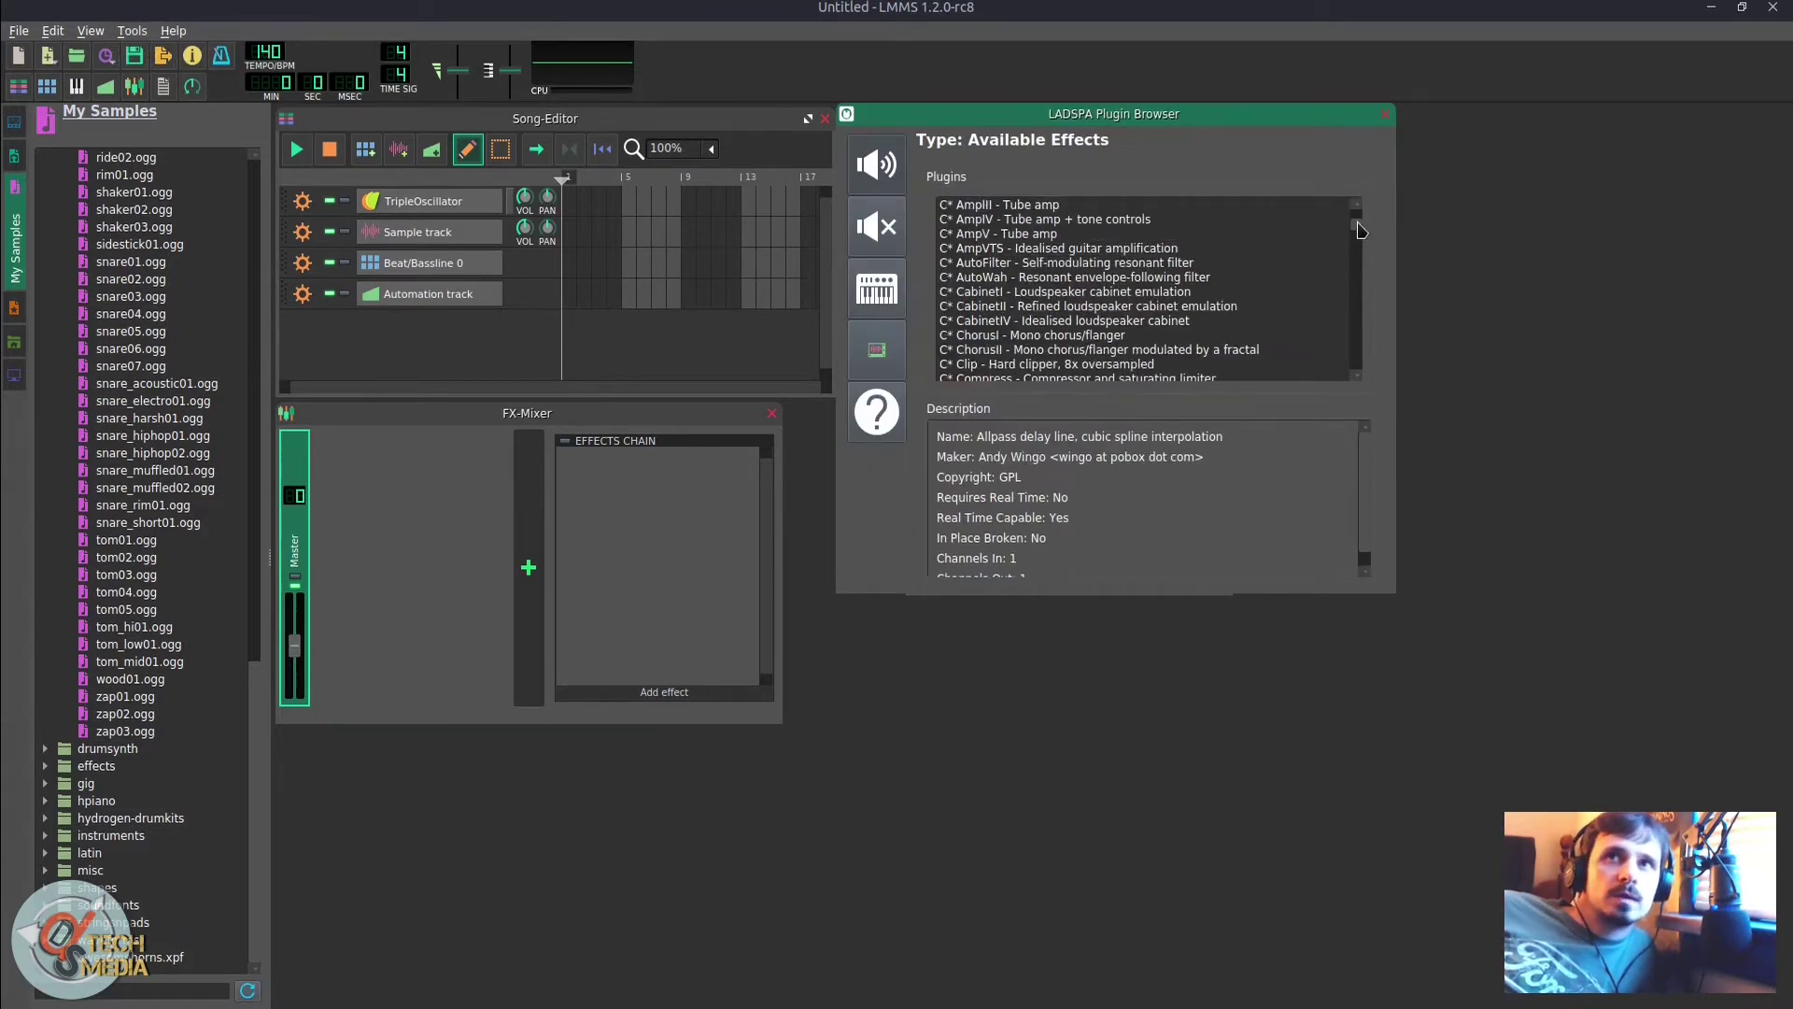
click(1358, 235)
click(1359, 243)
click(1358, 252)
click(1358, 260)
click(1357, 268)
click(1355, 277)
click(1355, 334)
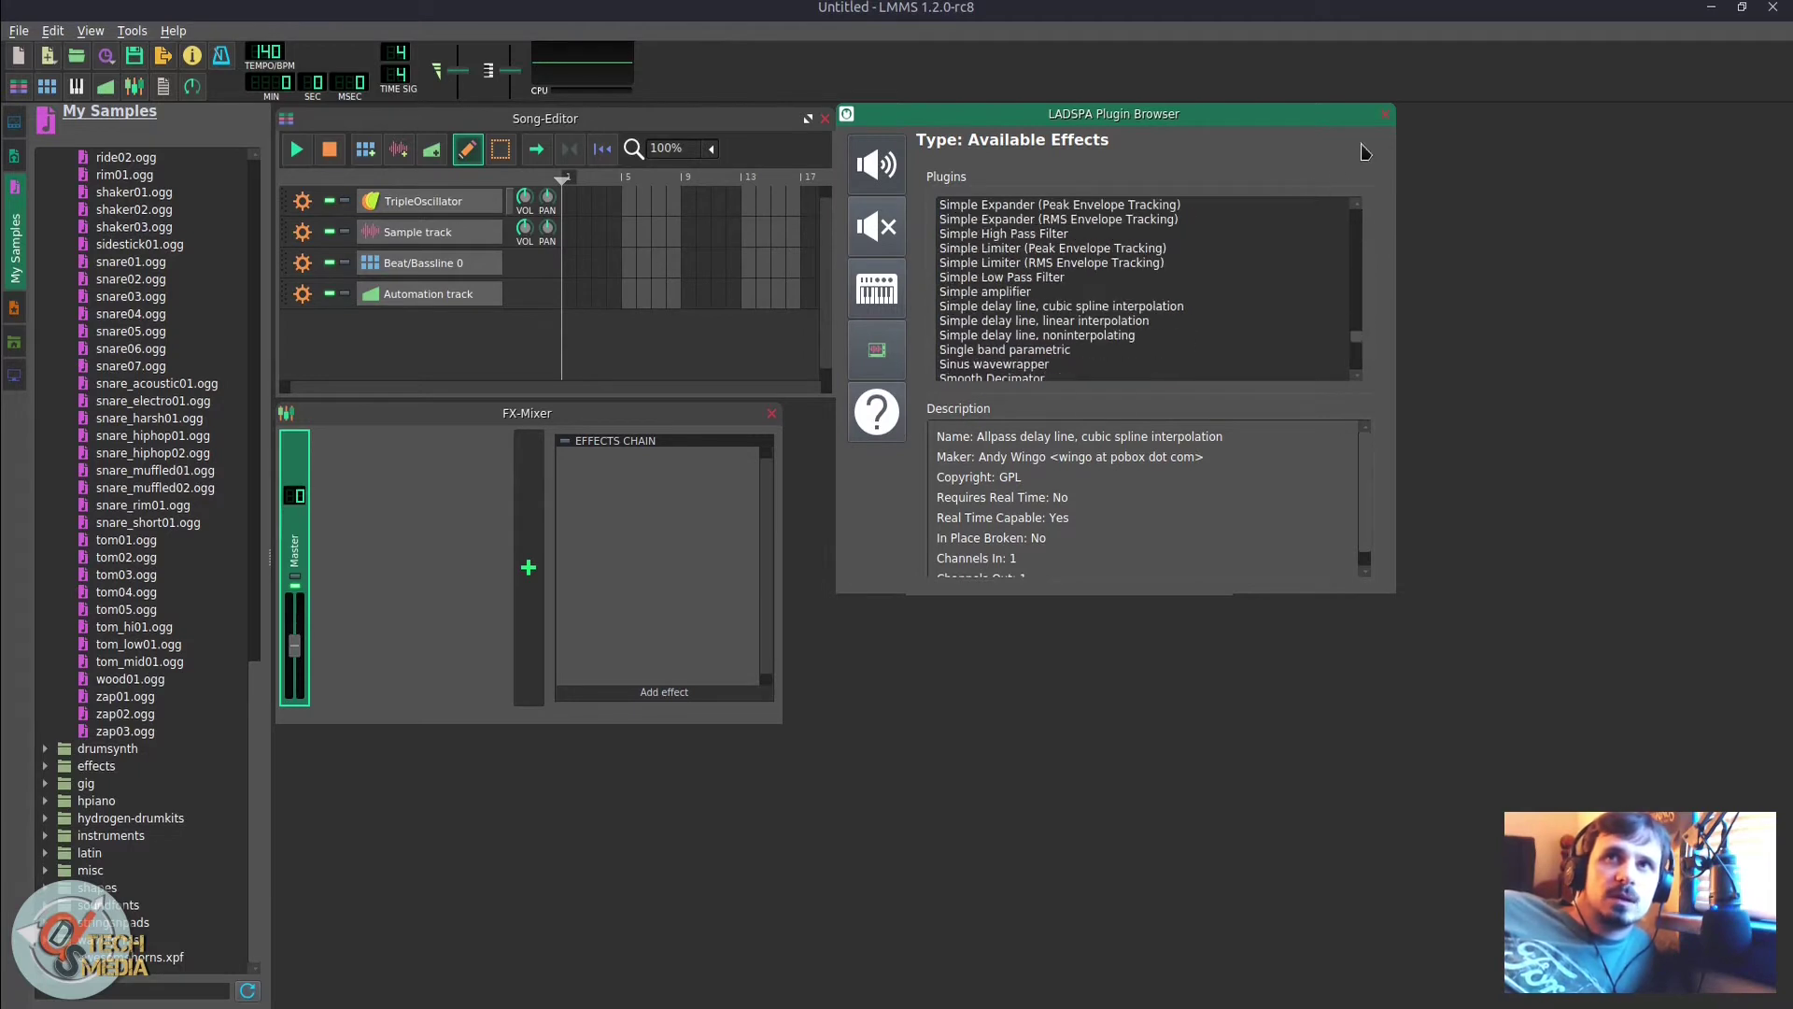
Step: Close the LADSPA Plugin Browser and examine the descriptions of the instrument plugins, including Sf2 Player, GIG Player, FreeBoy and SID
click(1385, 115)
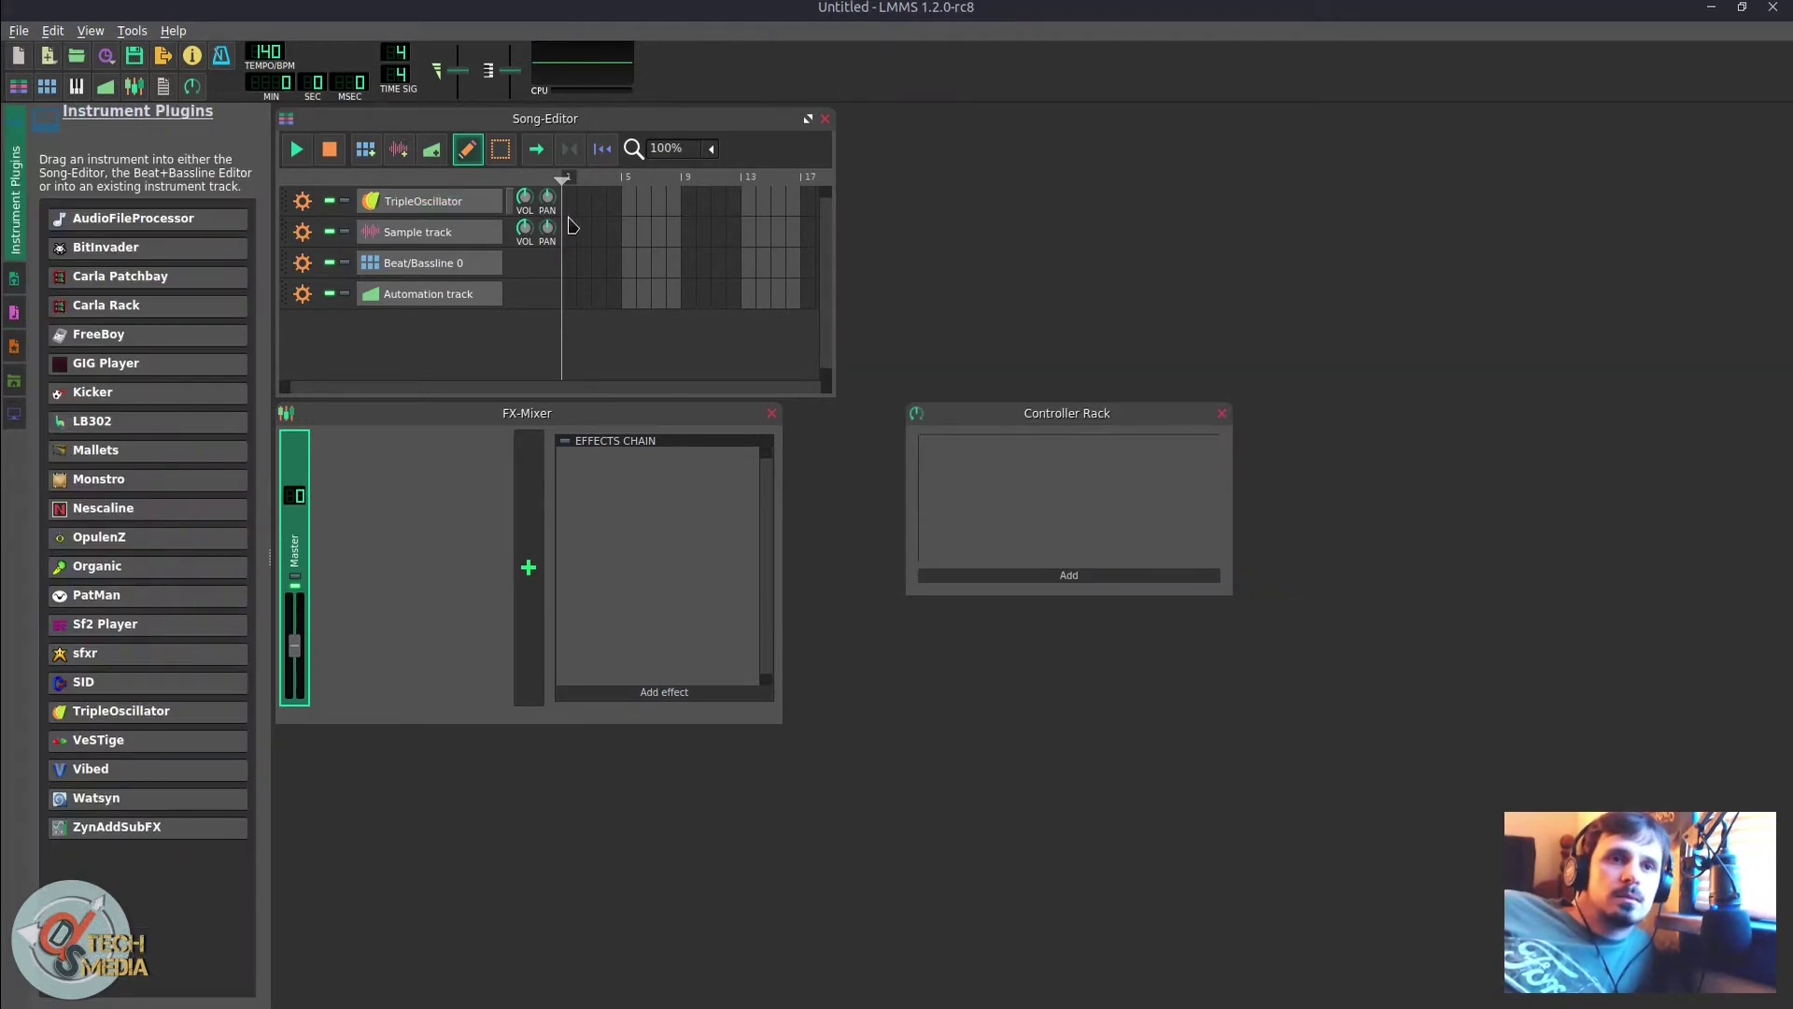
mouse_move(188, 605)
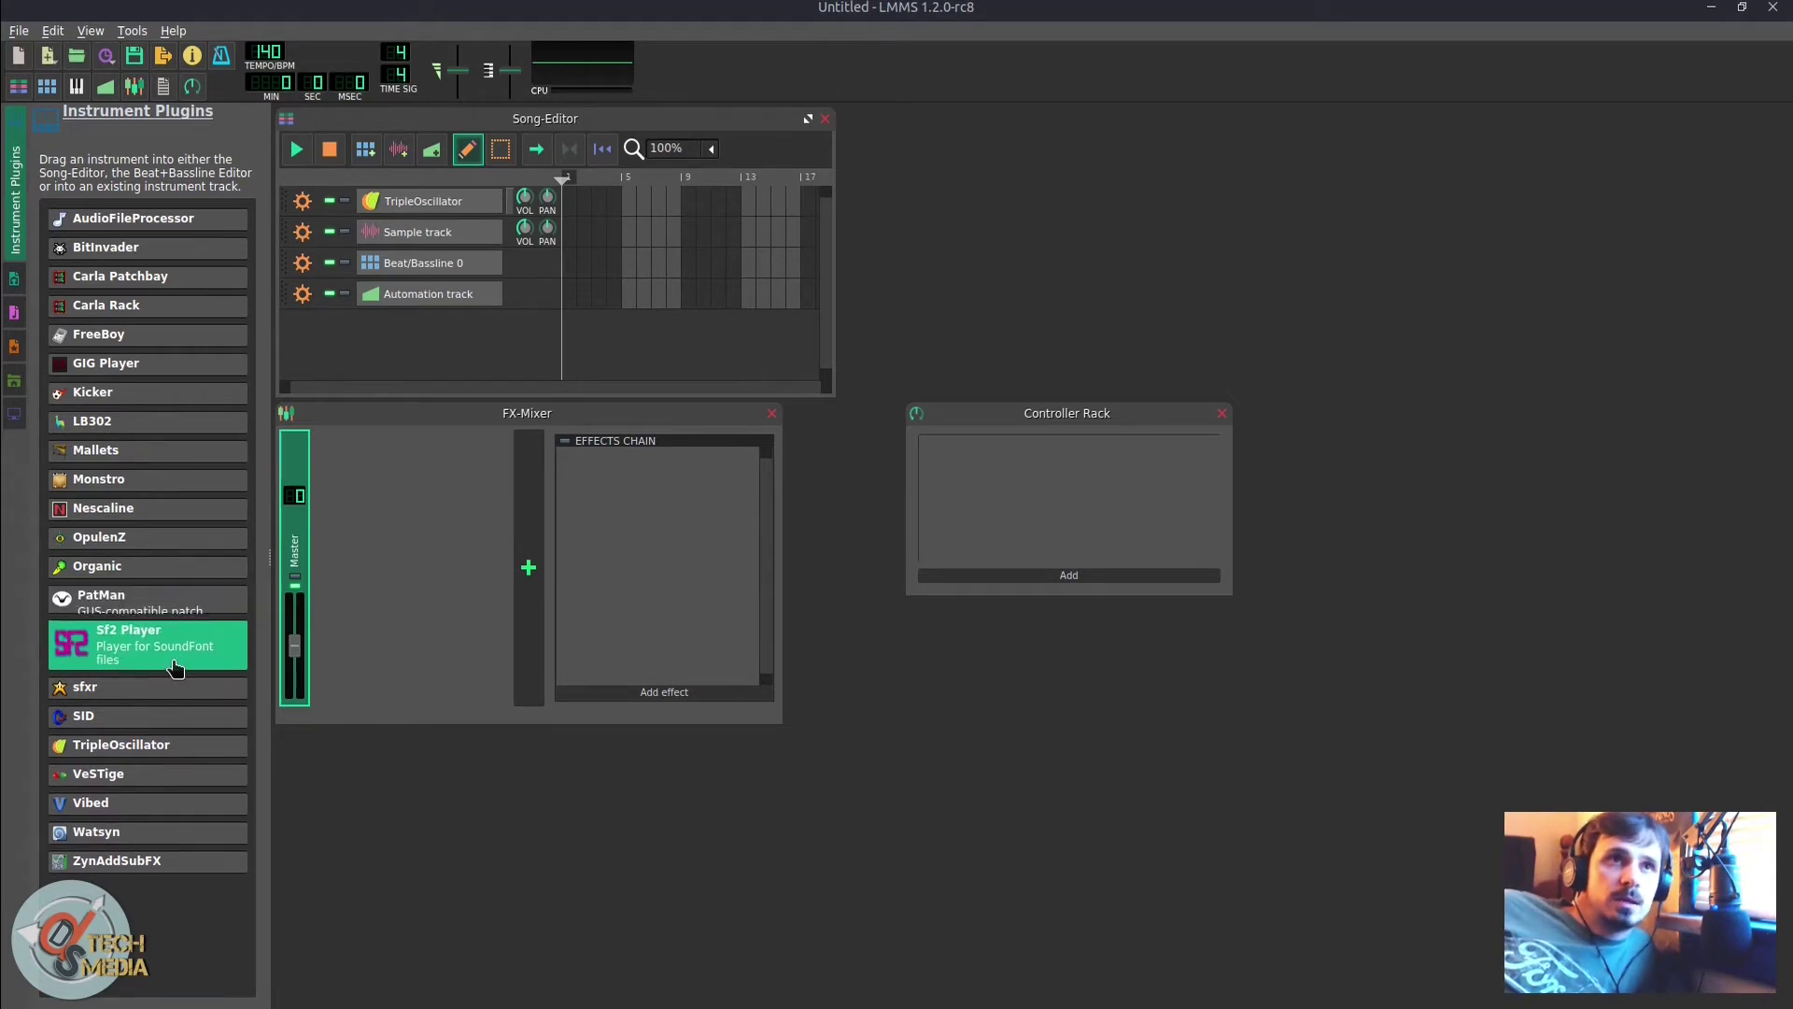
mouse_move(151, 841)
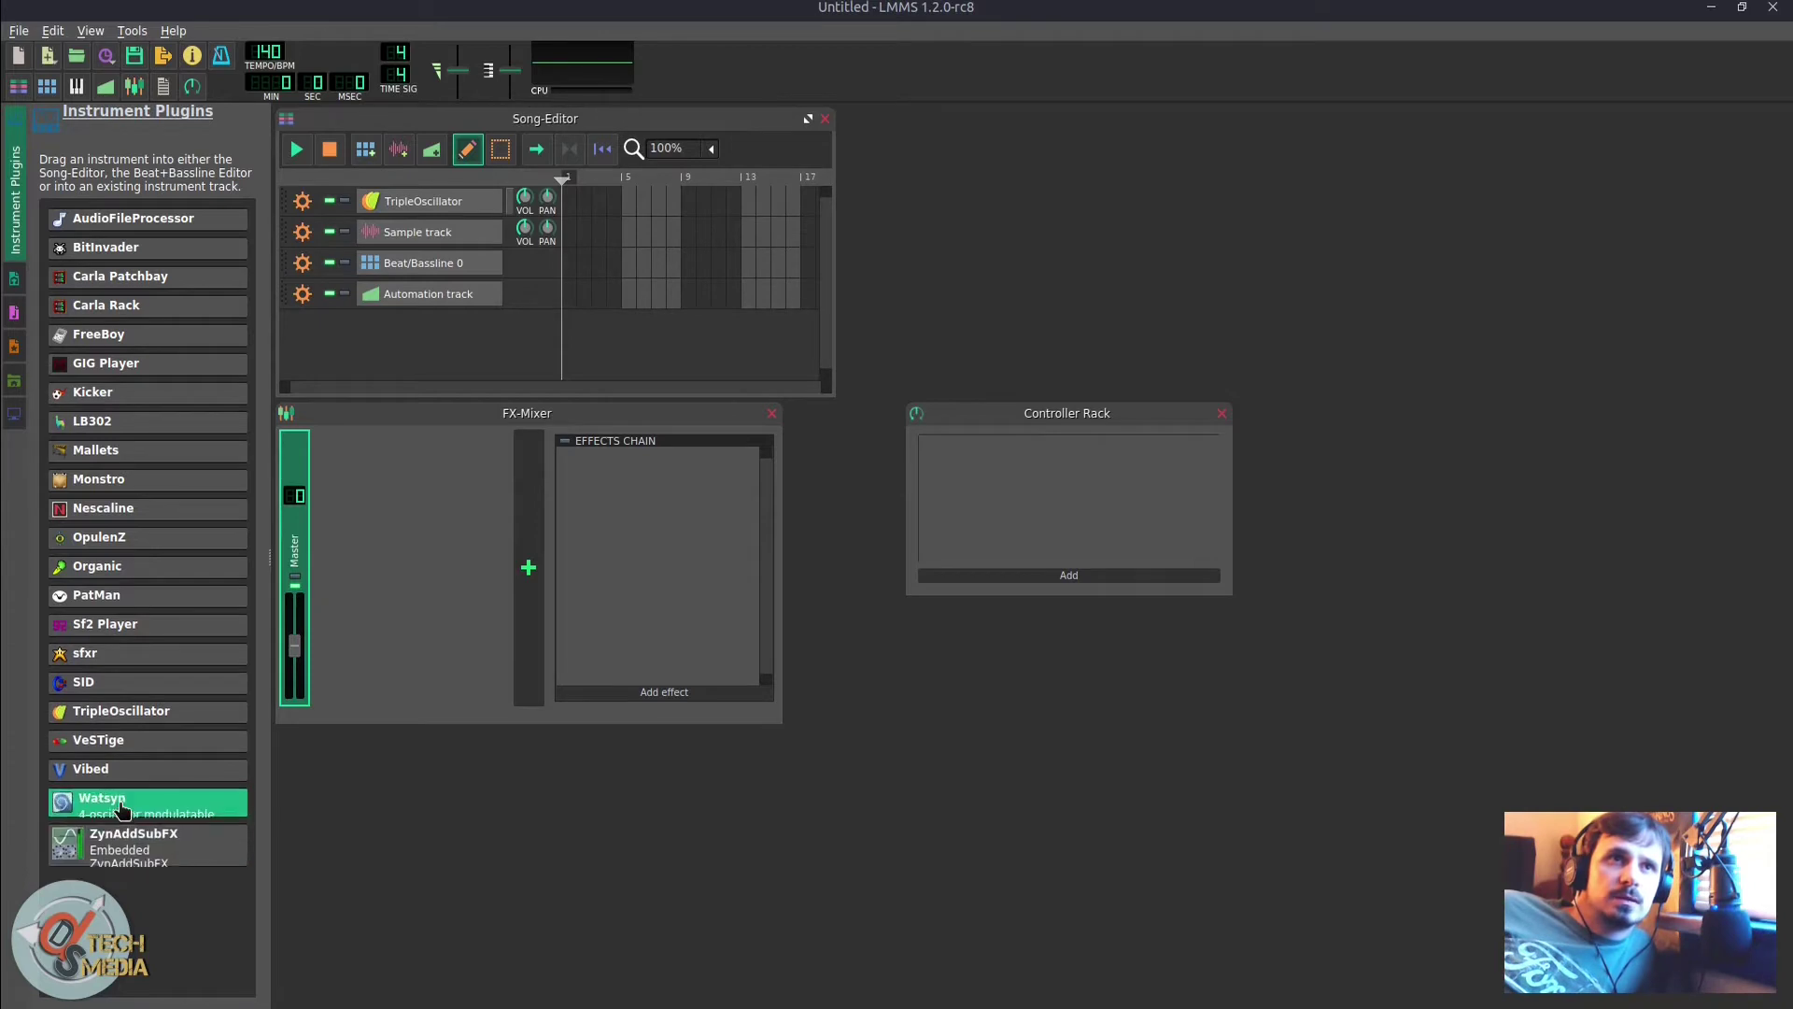
mouse_move(116, 651)
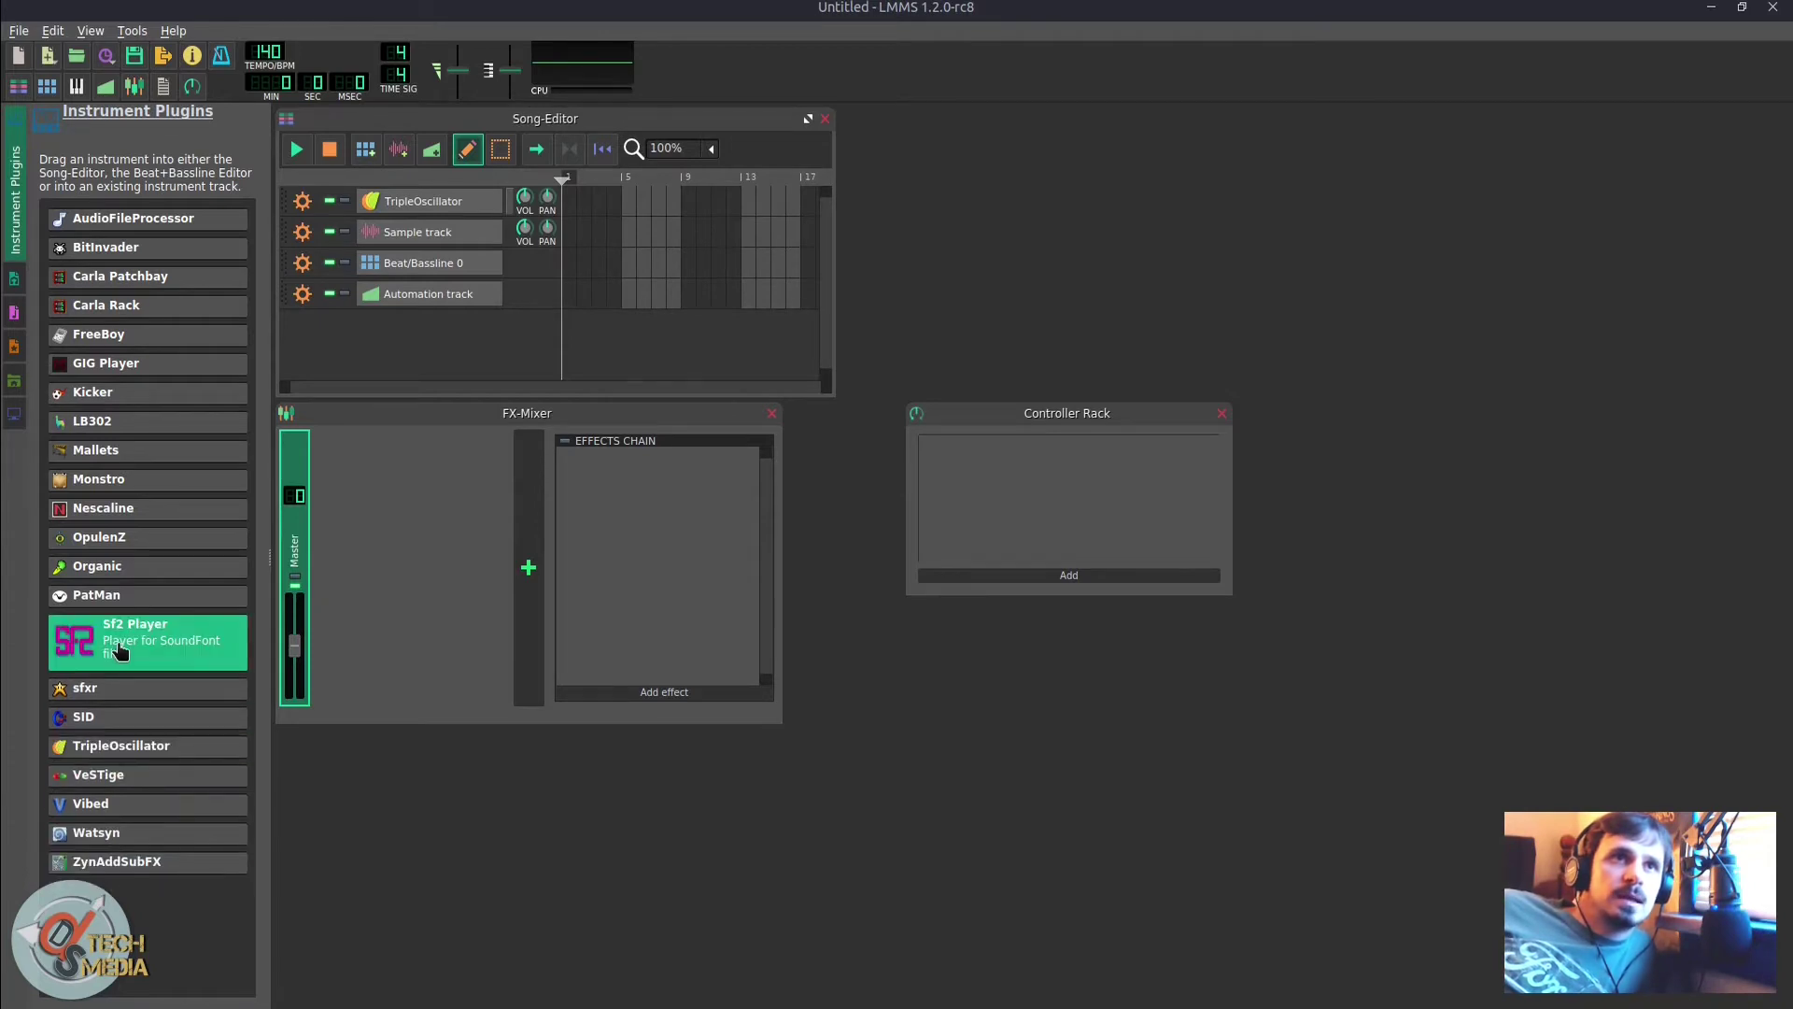
mouse_move(58, 378)
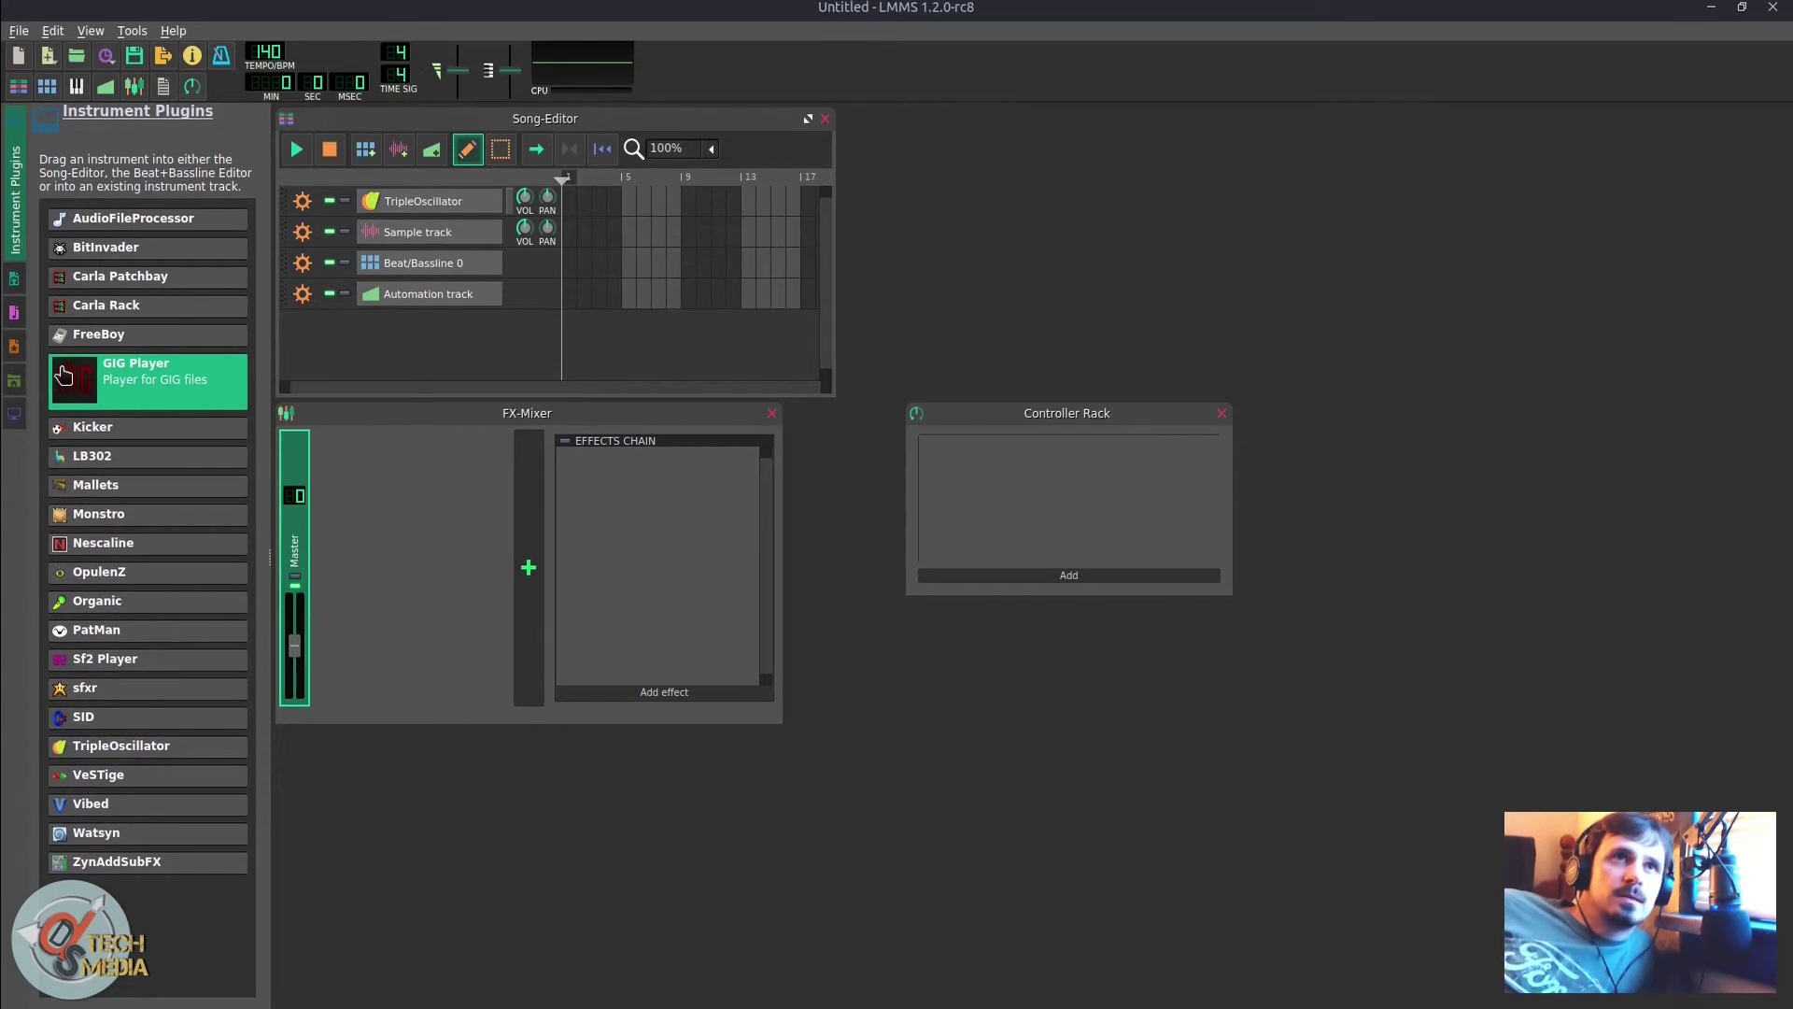
mouse_move(86, 347)
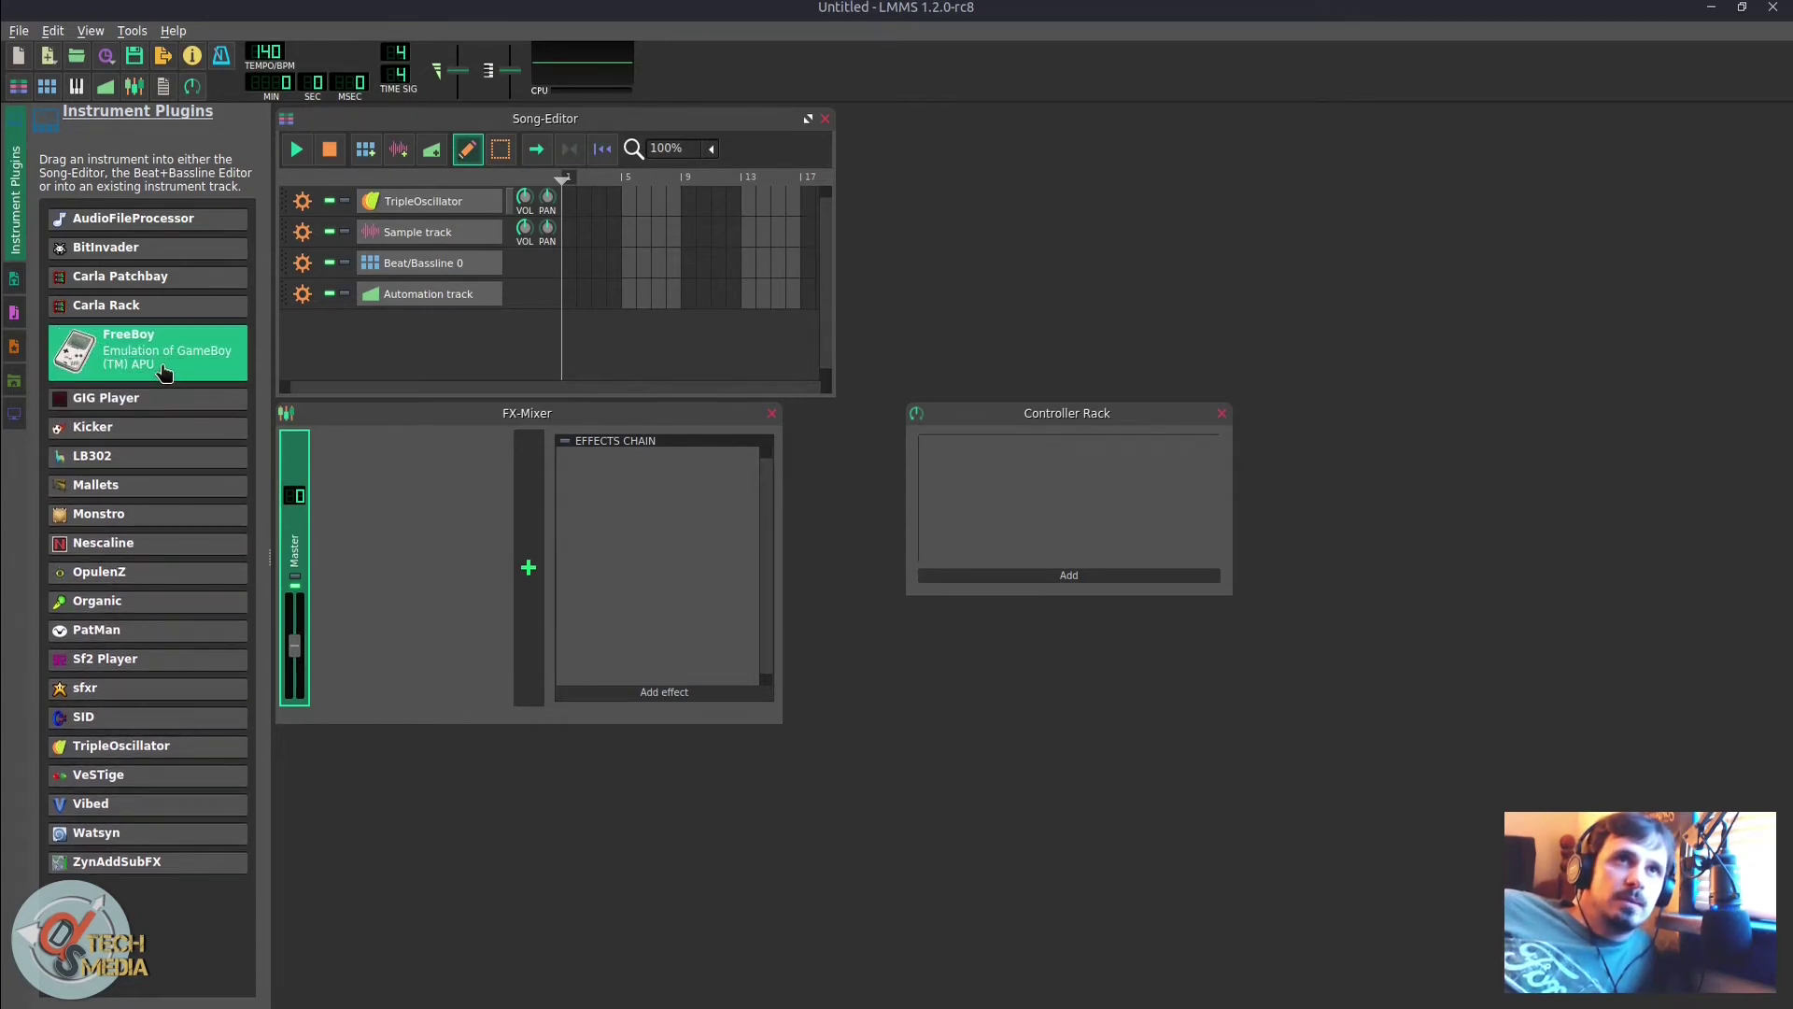
mouse_move(74, 722)
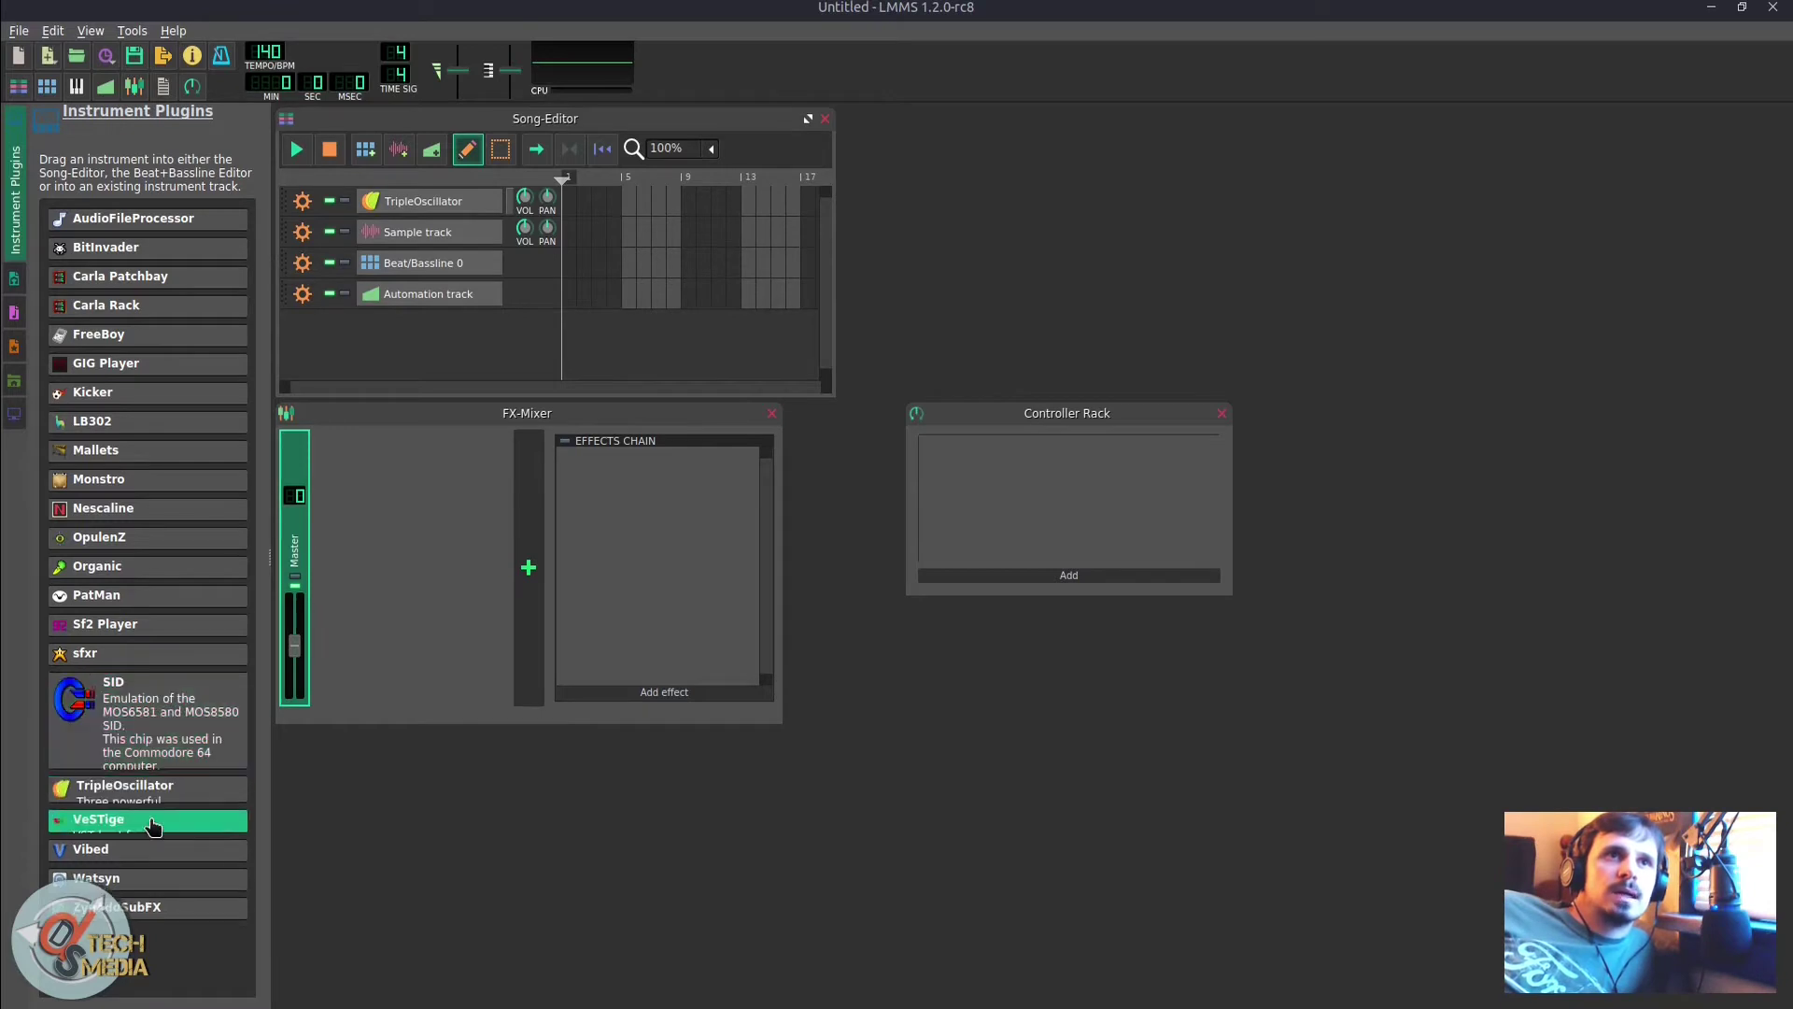
Step: Read the descriptions of instruments in the Instrument Plugins list, such as Carla Patchbay and FreeBoy
mouse_move(134, 758)
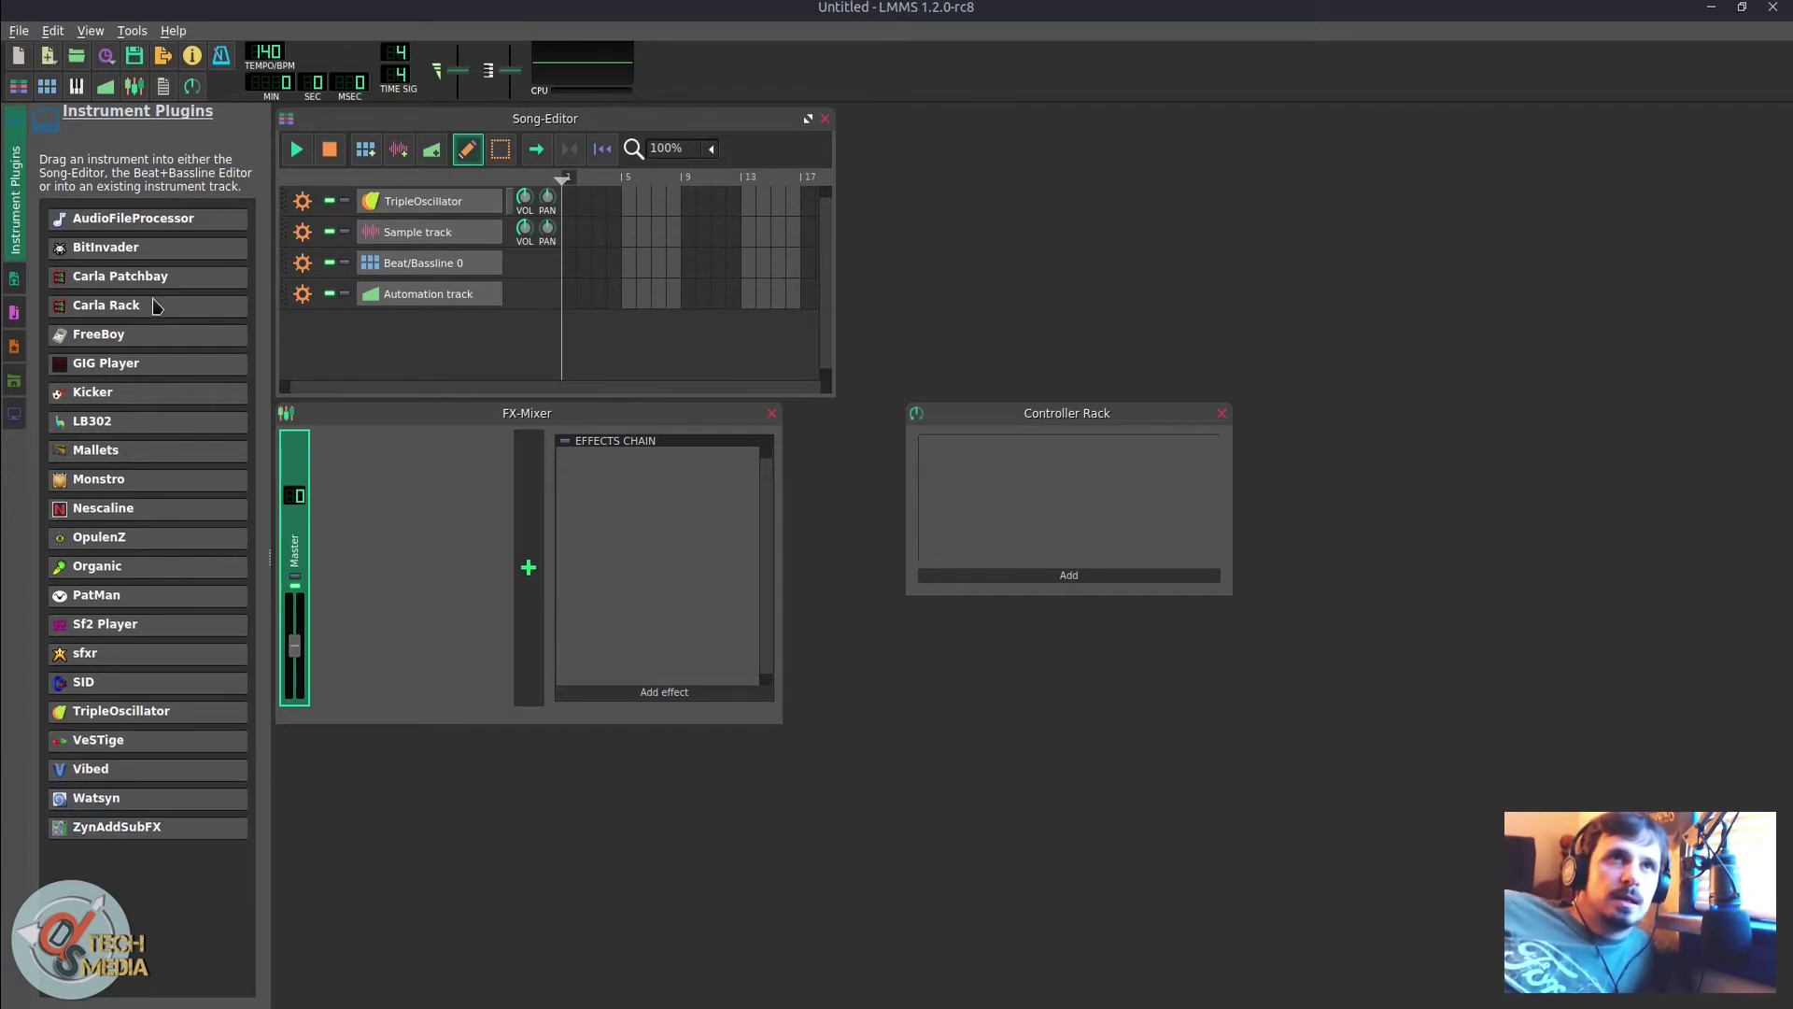
mouse_move(115, 283)
mouse_move(137, 338)
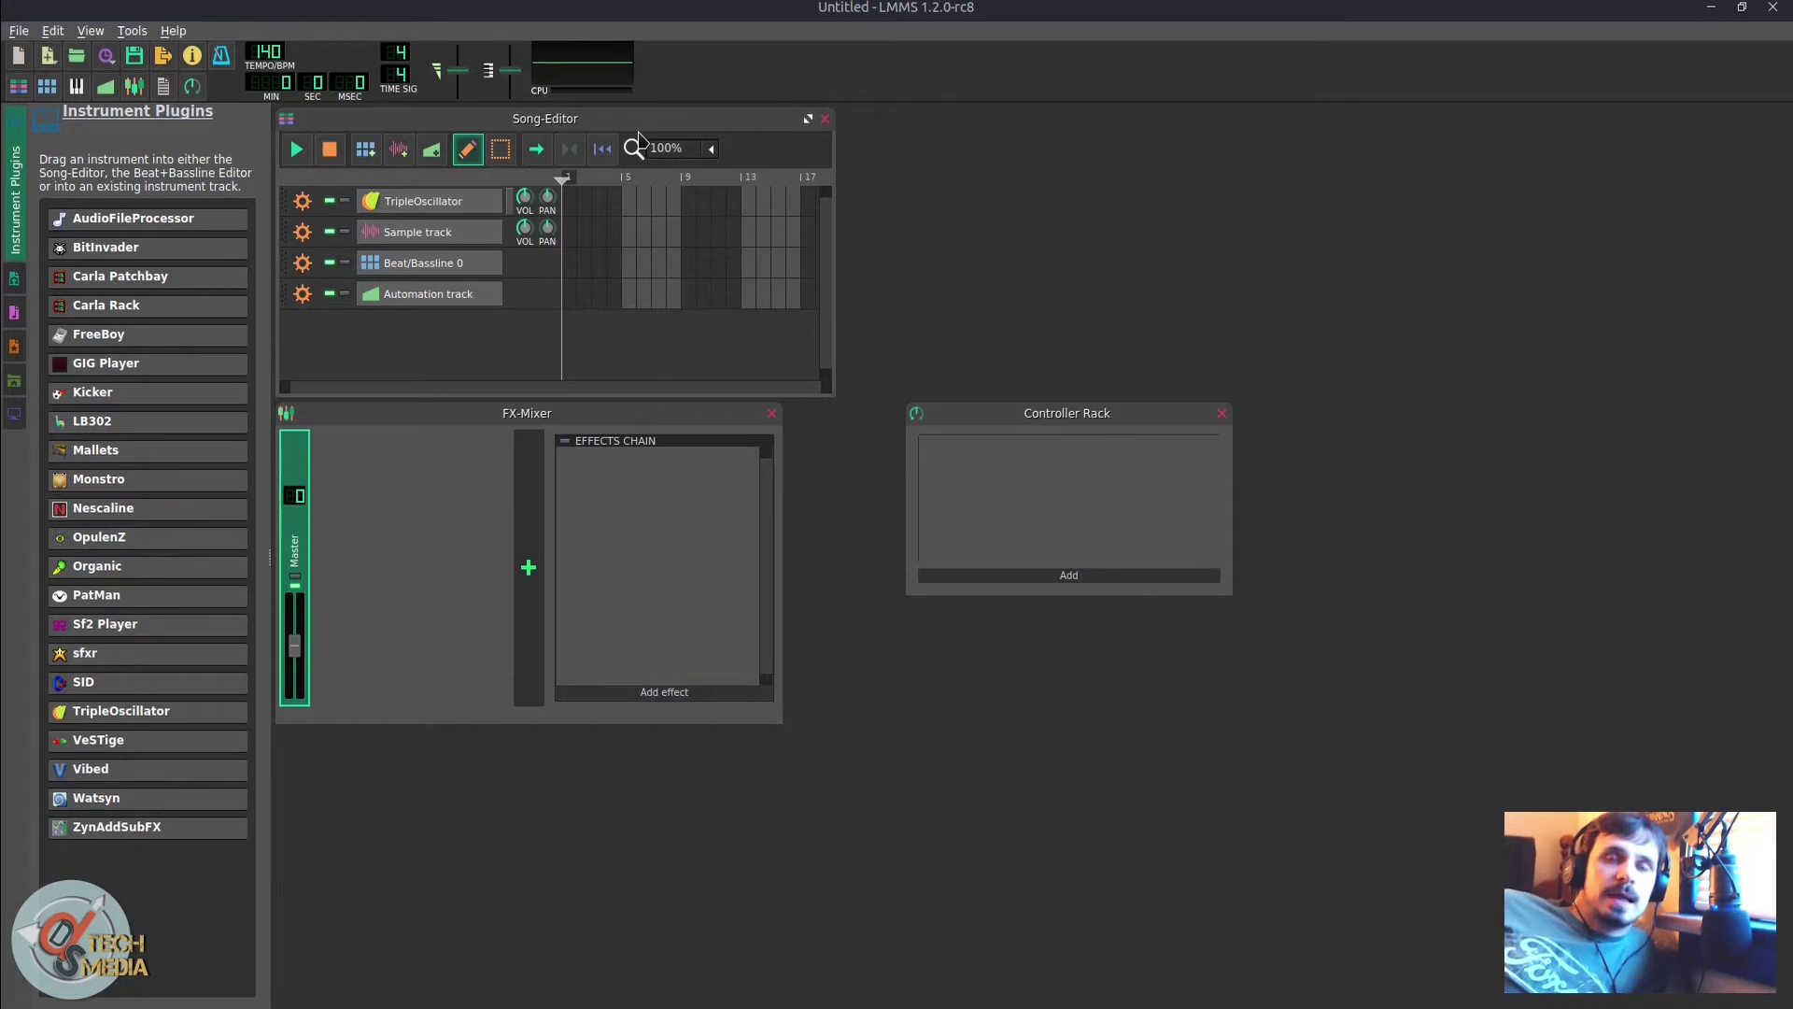
drag(542, 129, 541, 128)
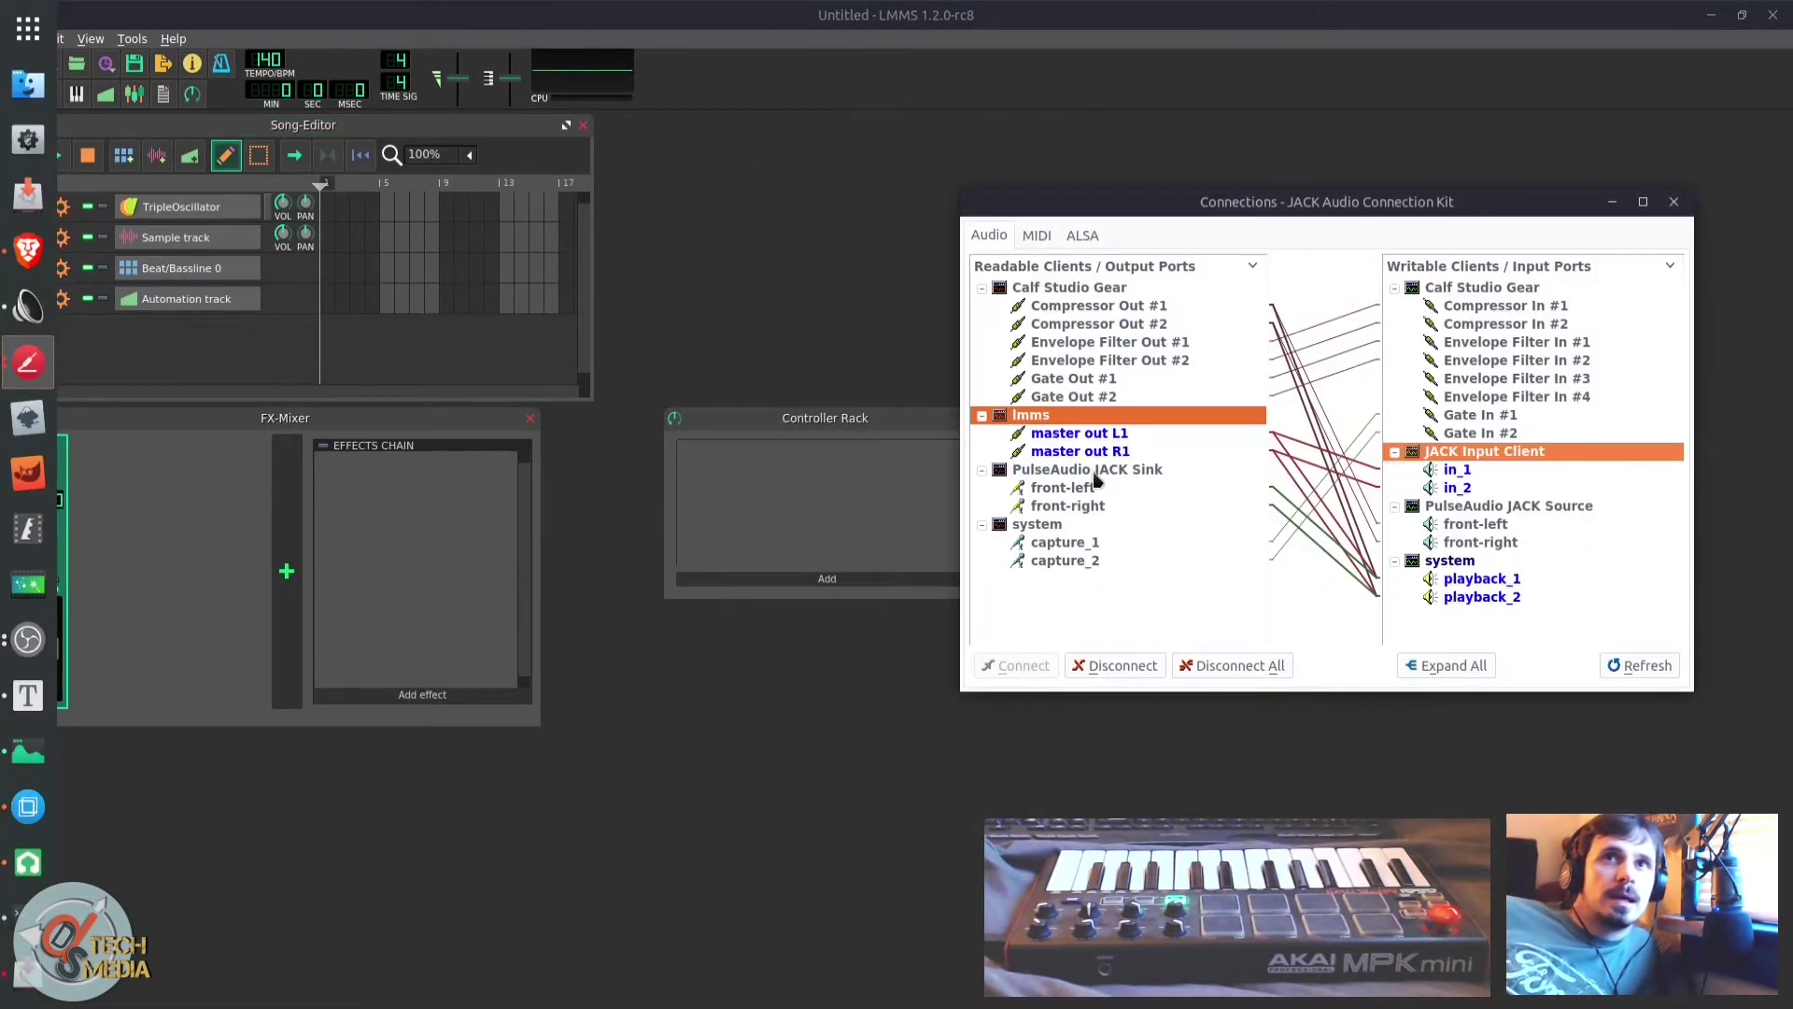
Step: Examine the audio, MIDI and ALSA ports and their links in the JACK Connections window
click(1065, 327)
click(1098, 413)
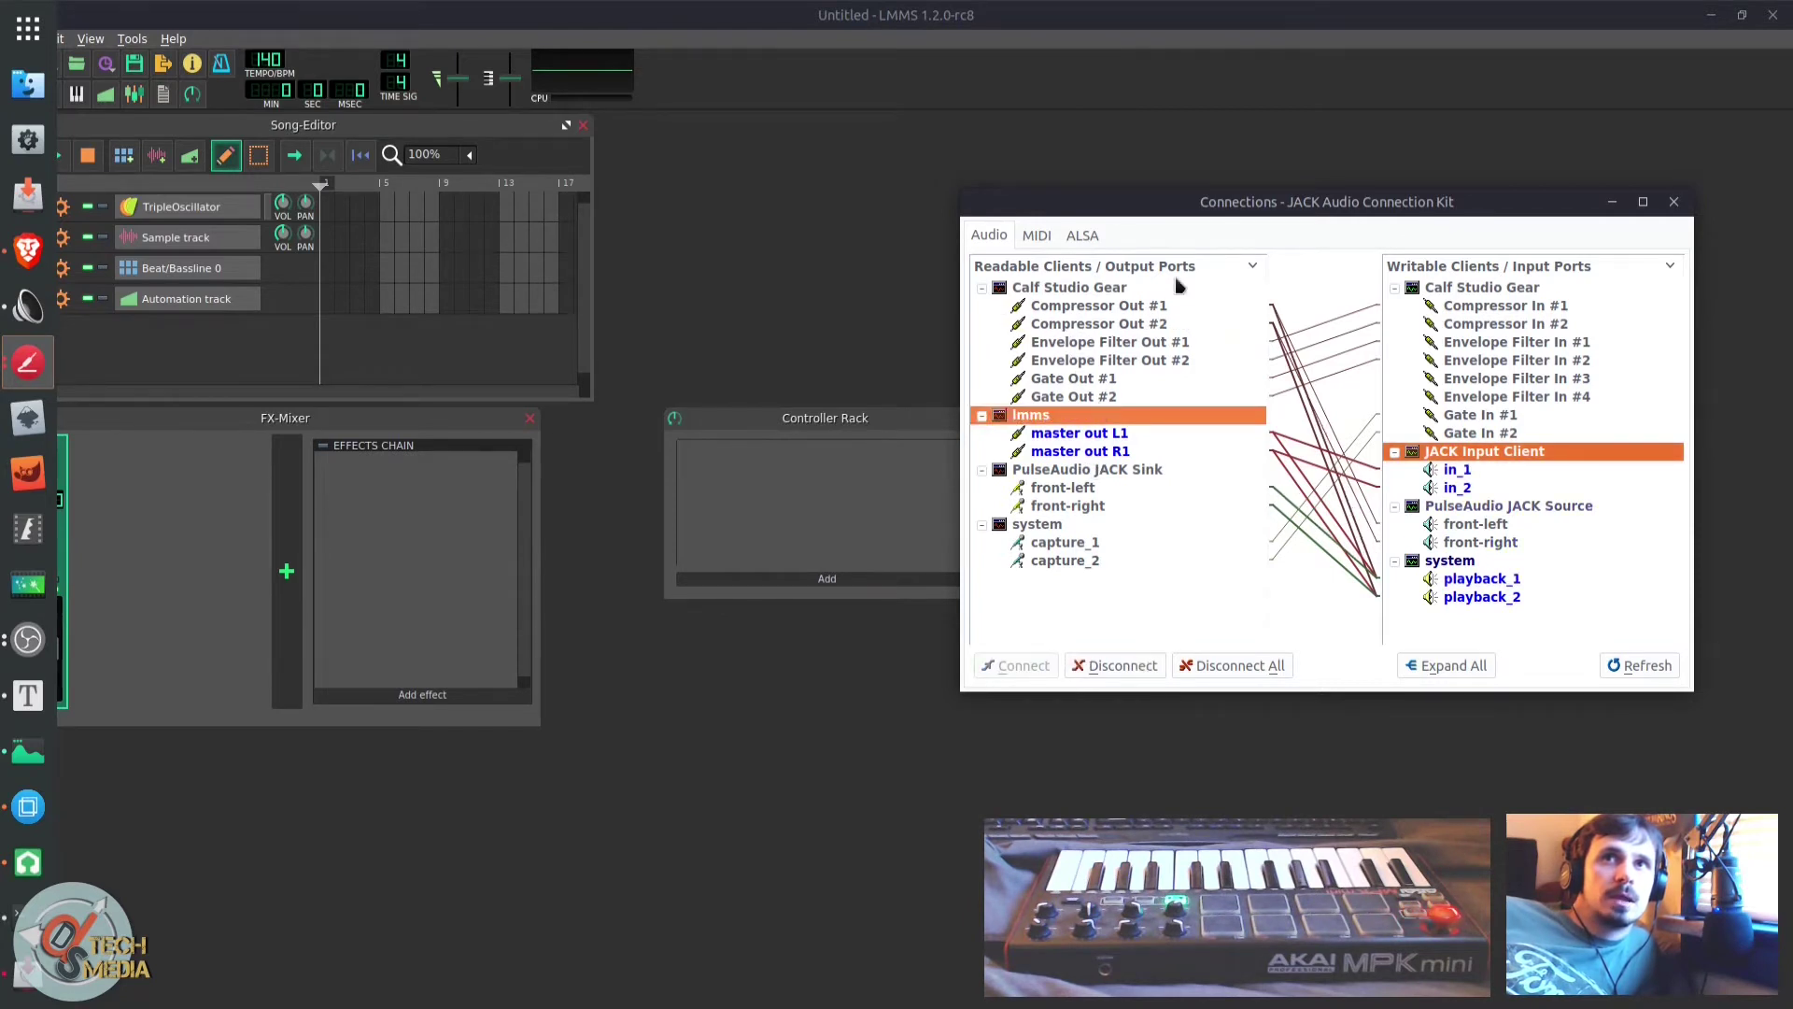
click(1038, 236)
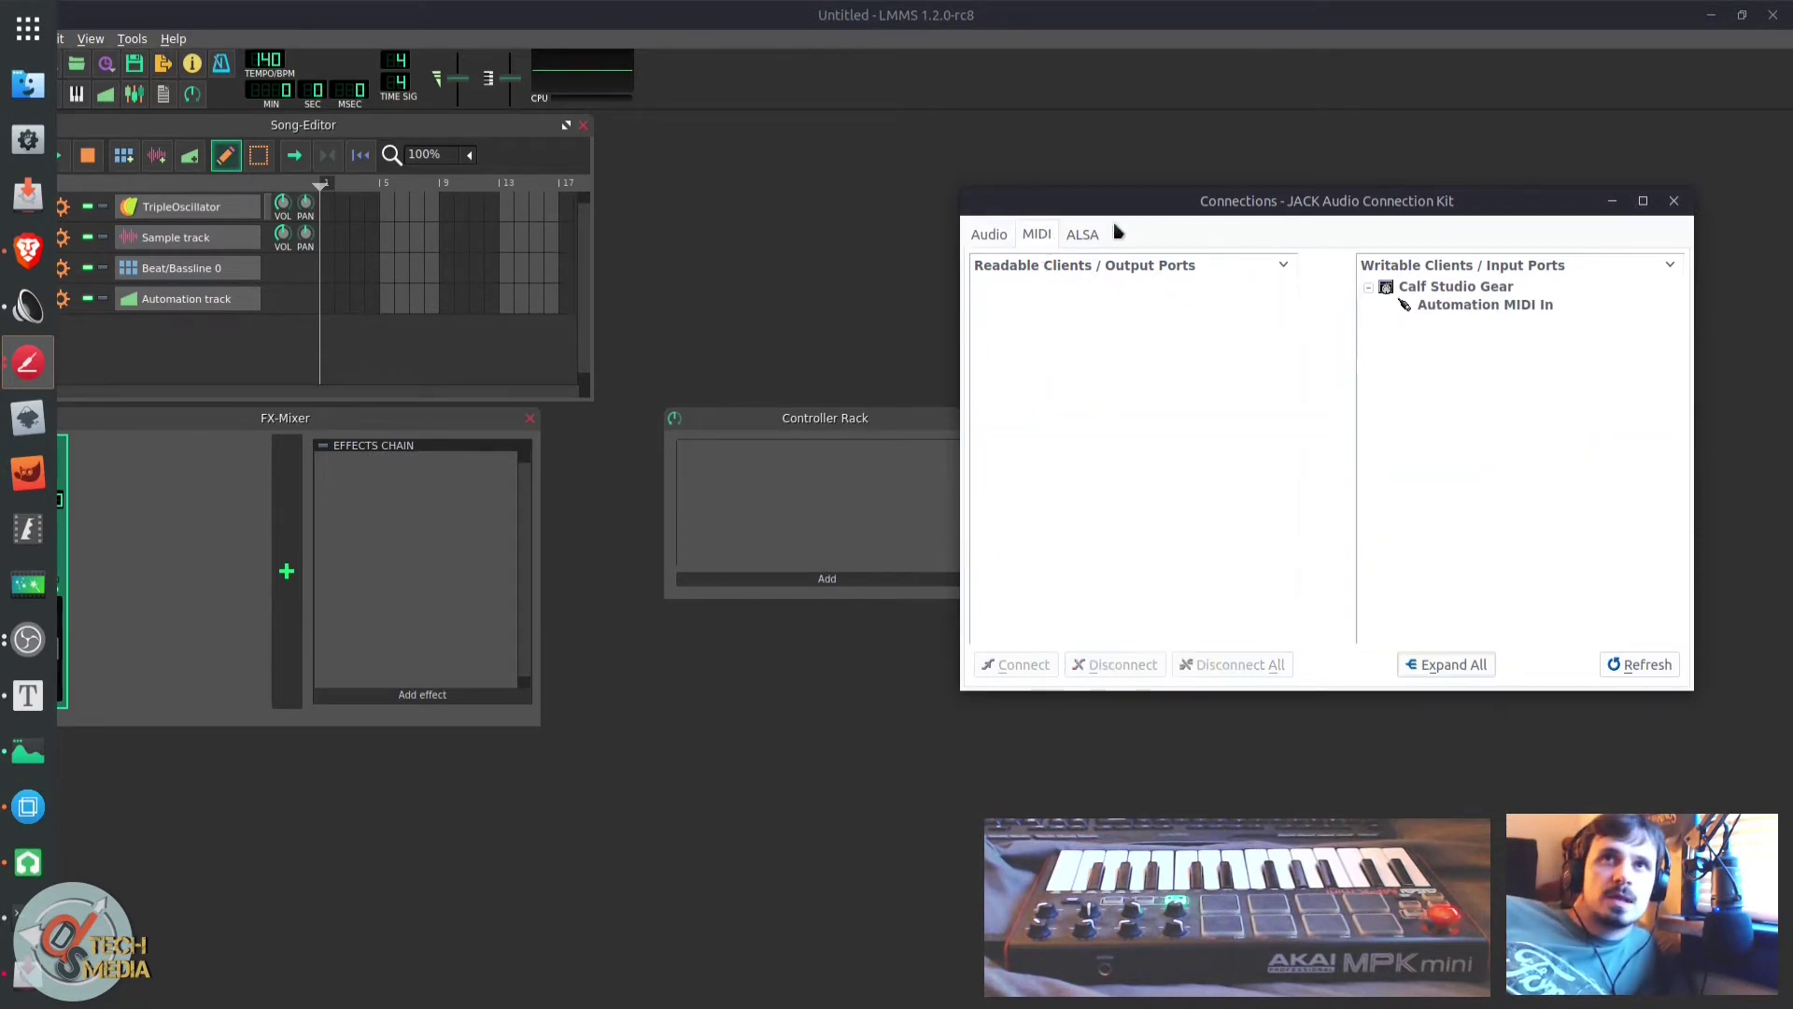
click(1085, 235)
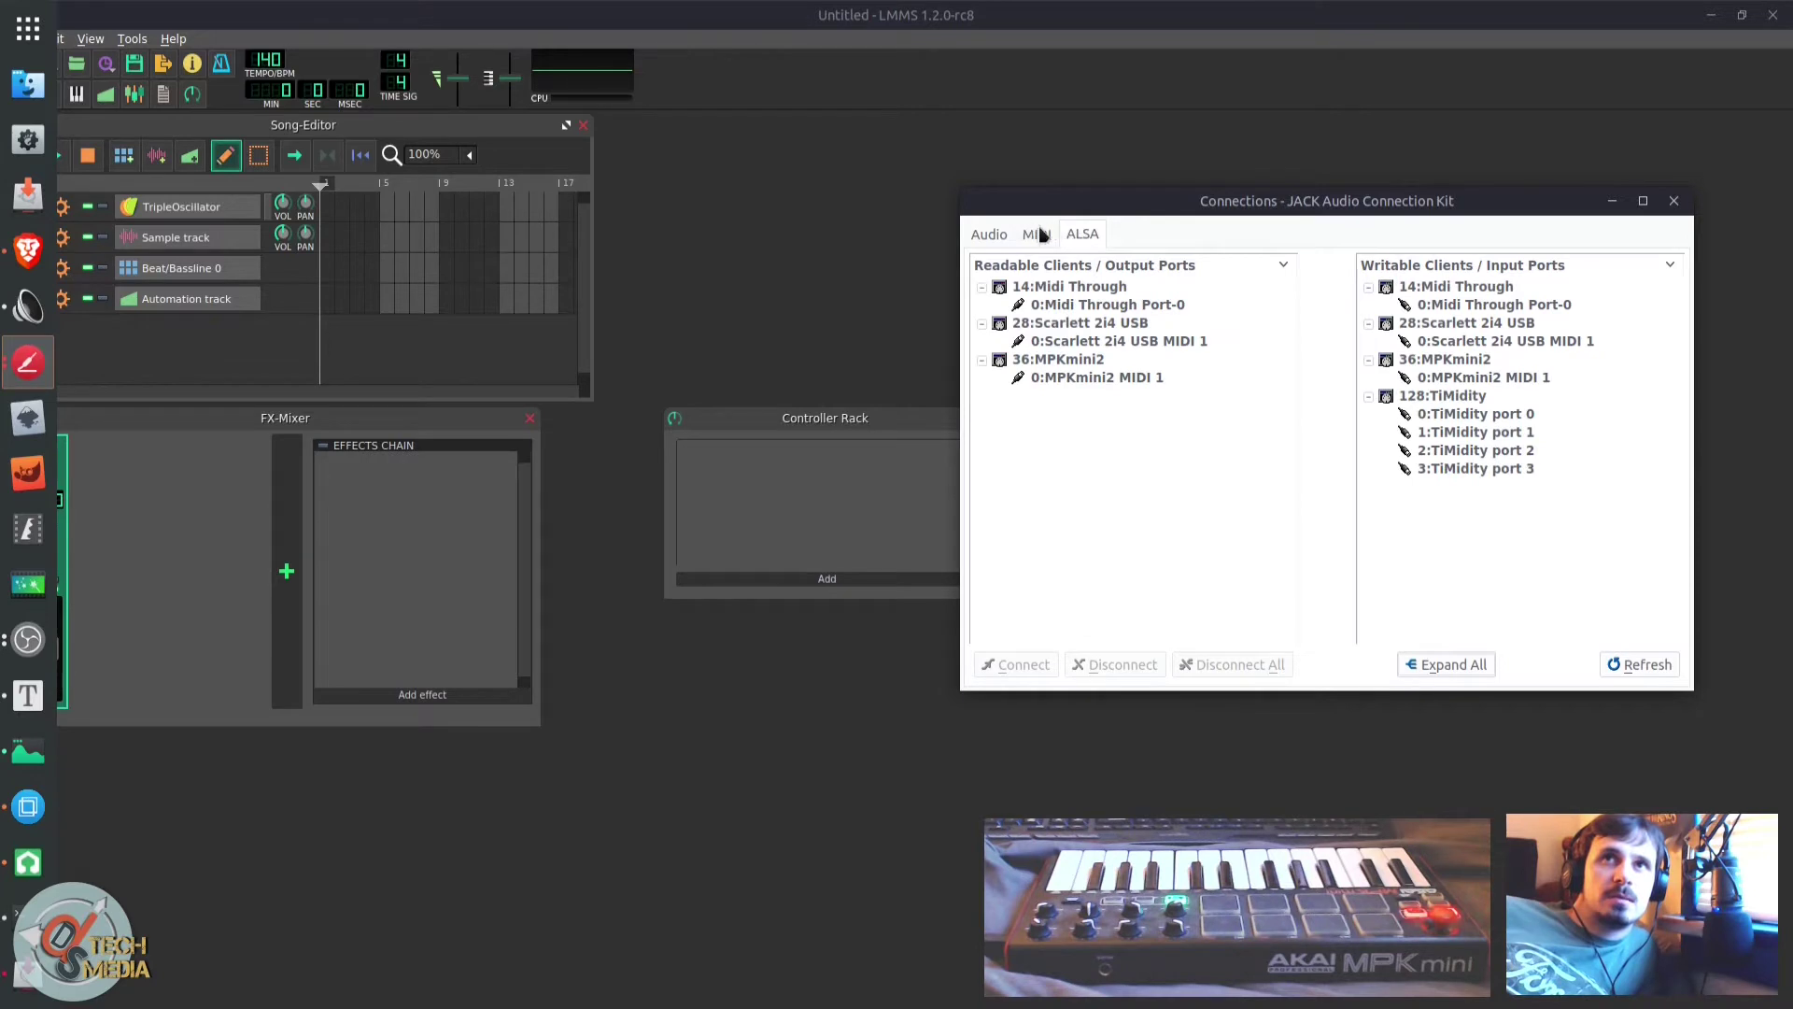
click(1044, 239)
click(1088, 235)
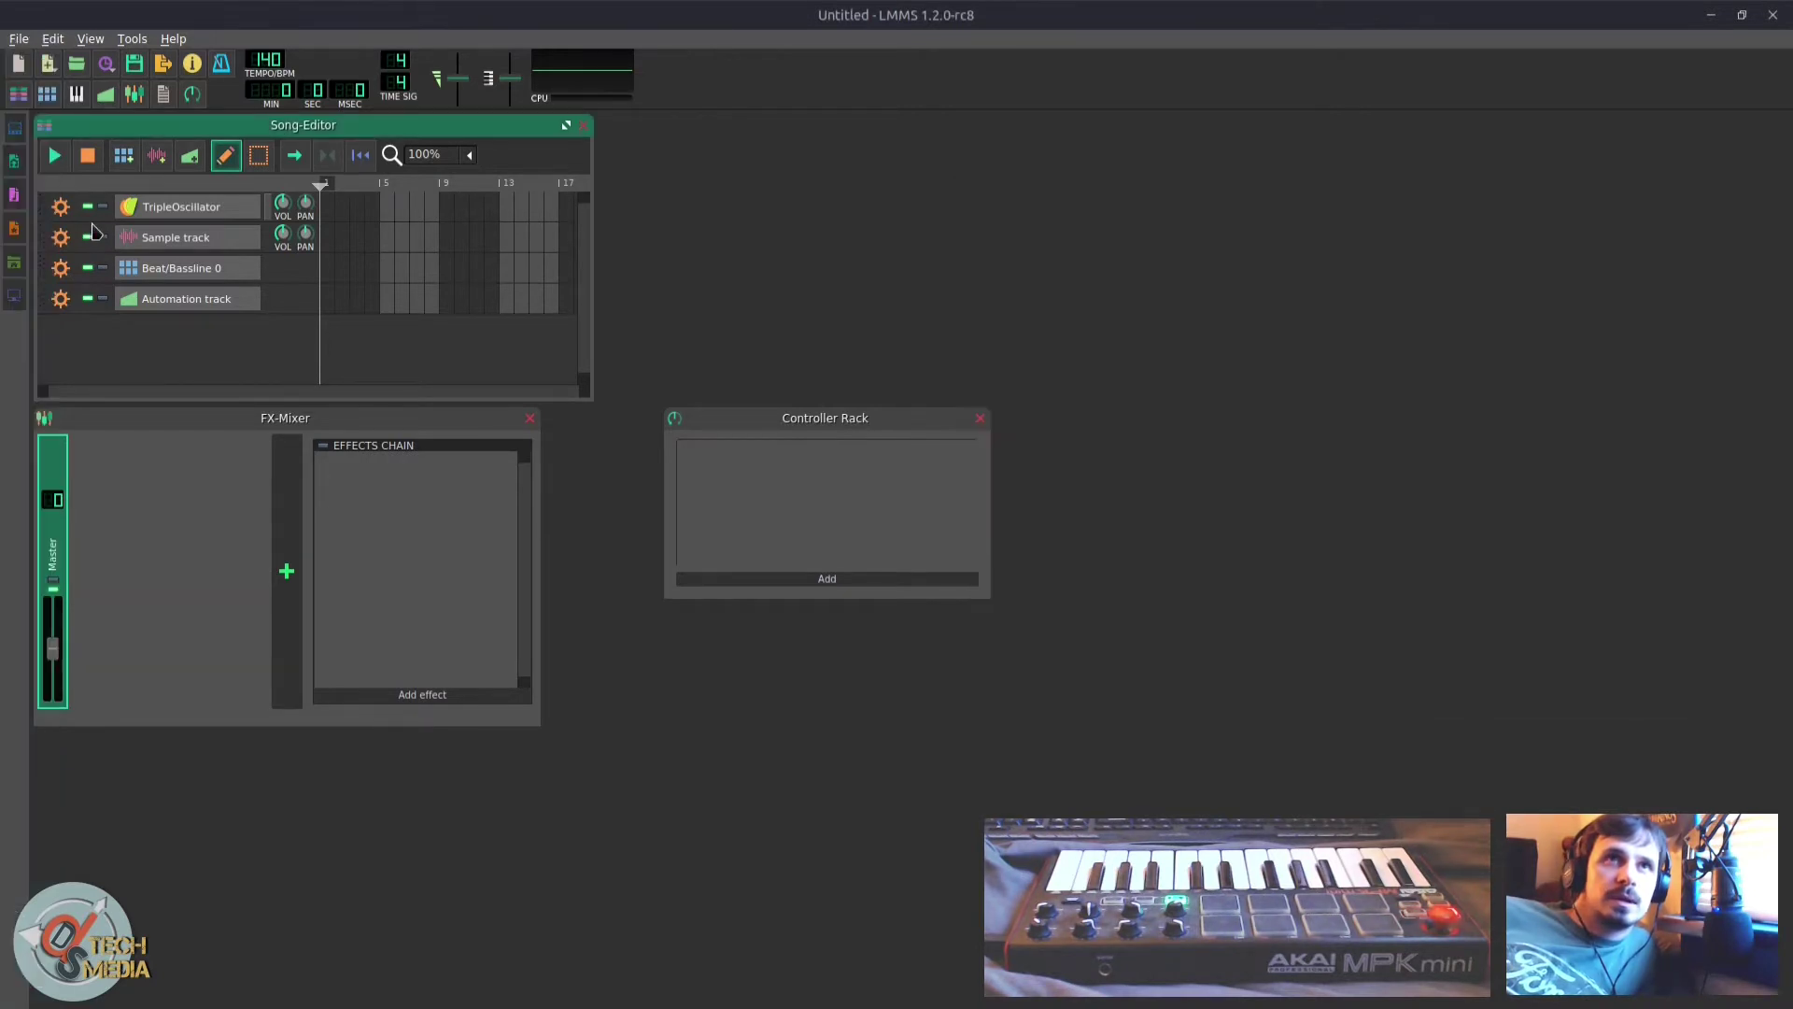
Step: Select 36:0 MPKmini2 MIDI 1 as the MIDI output of the TripleOscillator track
click(71, 214)
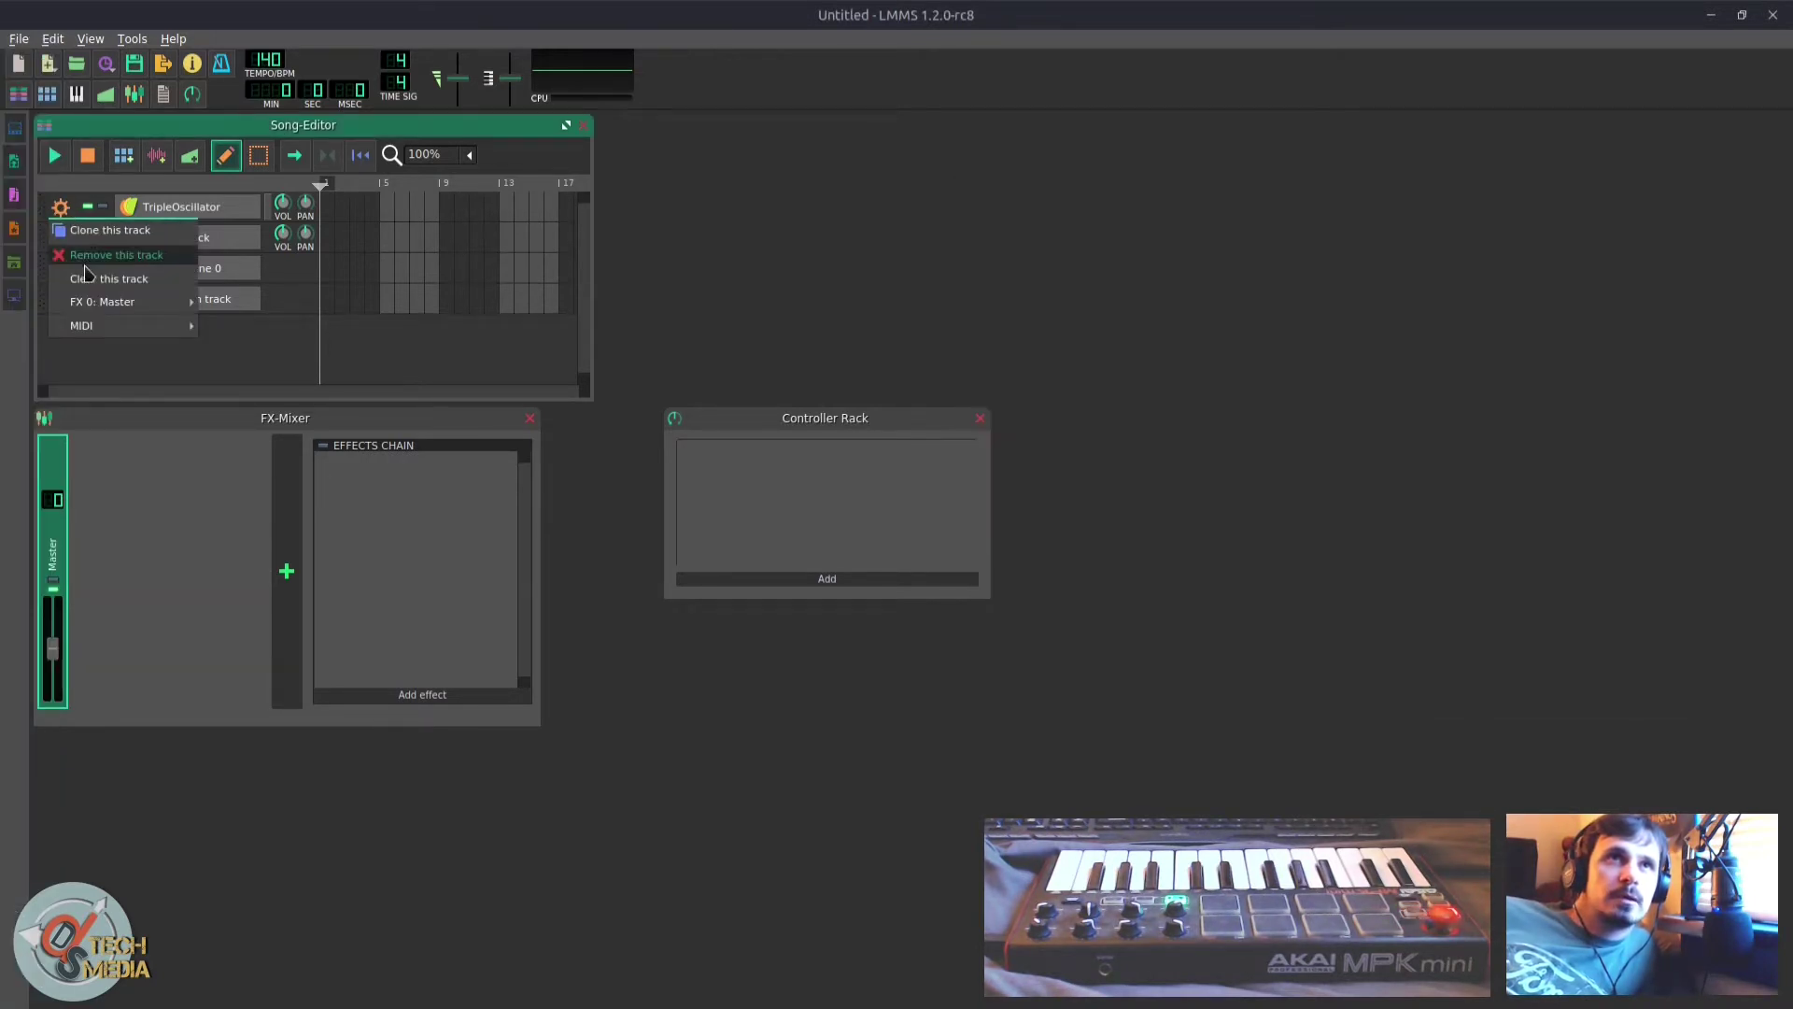
mouse_move(131, 325)
mouse_move(236, 348)
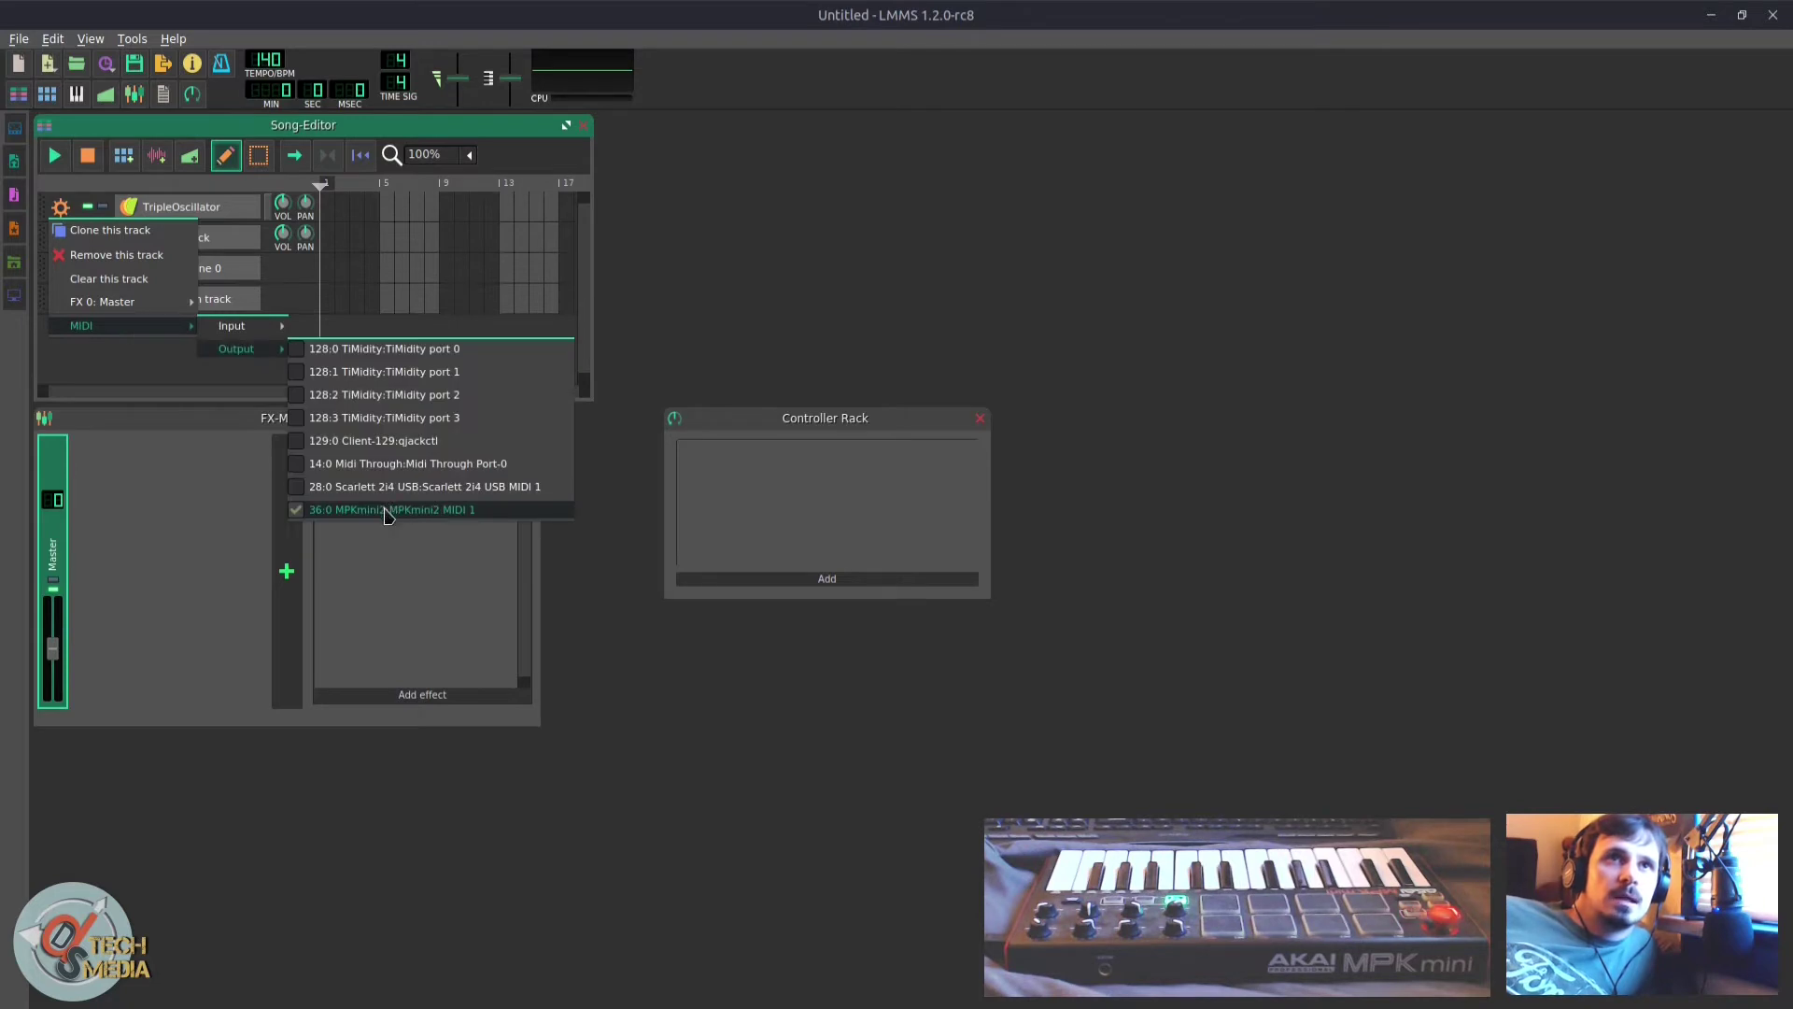
click(338, 510)
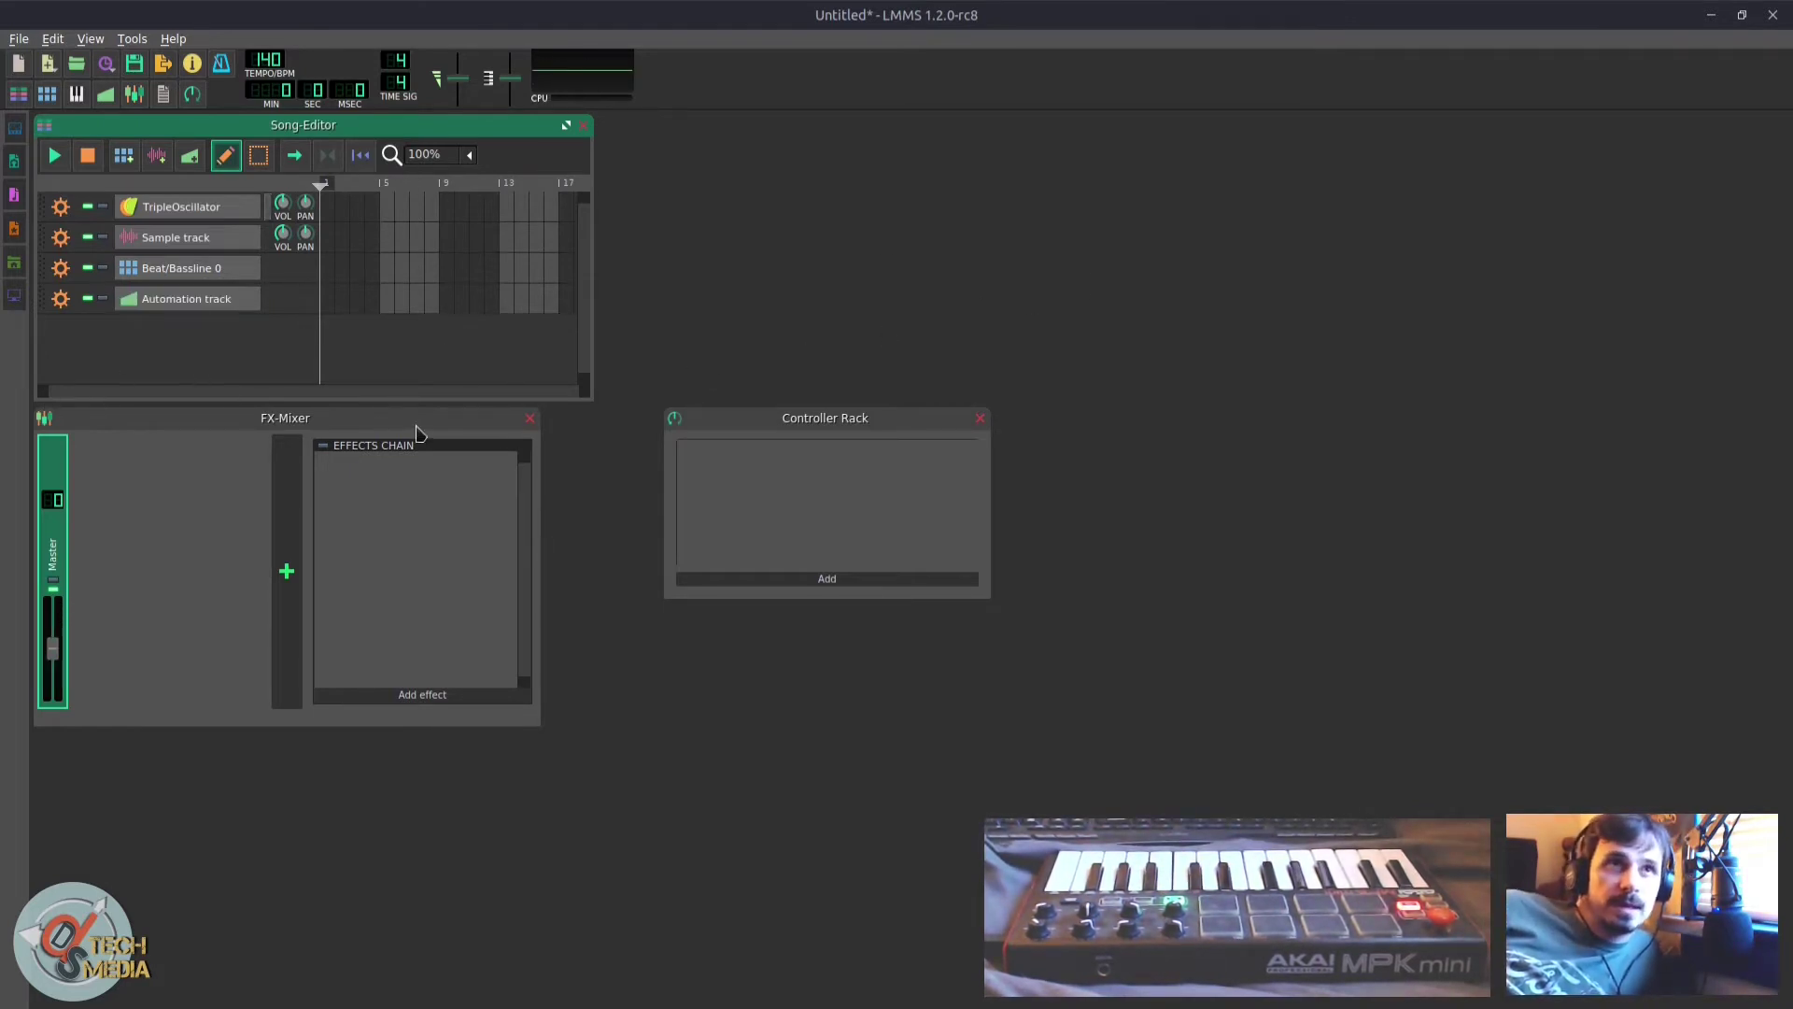
Step: Open the LMMS setup and examine the general settings, including the available plugin embedding options
click(60, 298)
click(232, 124)
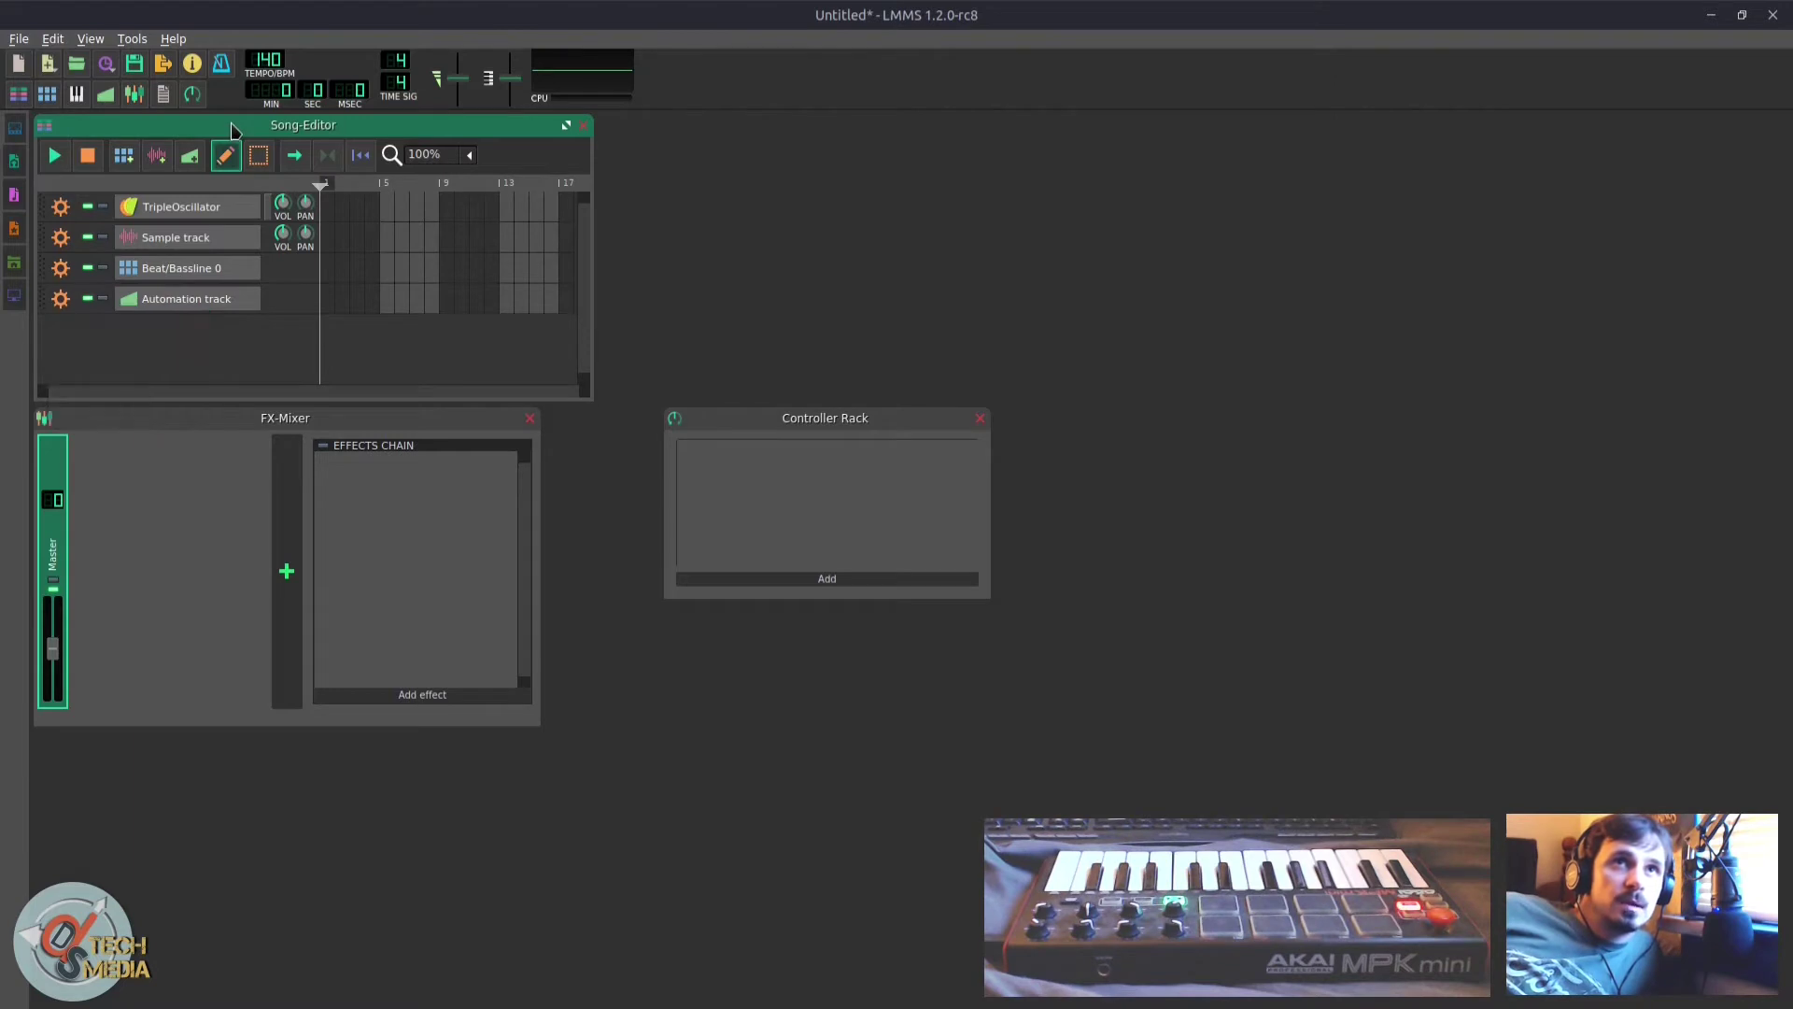
click(53, 39)
click(67, 111)
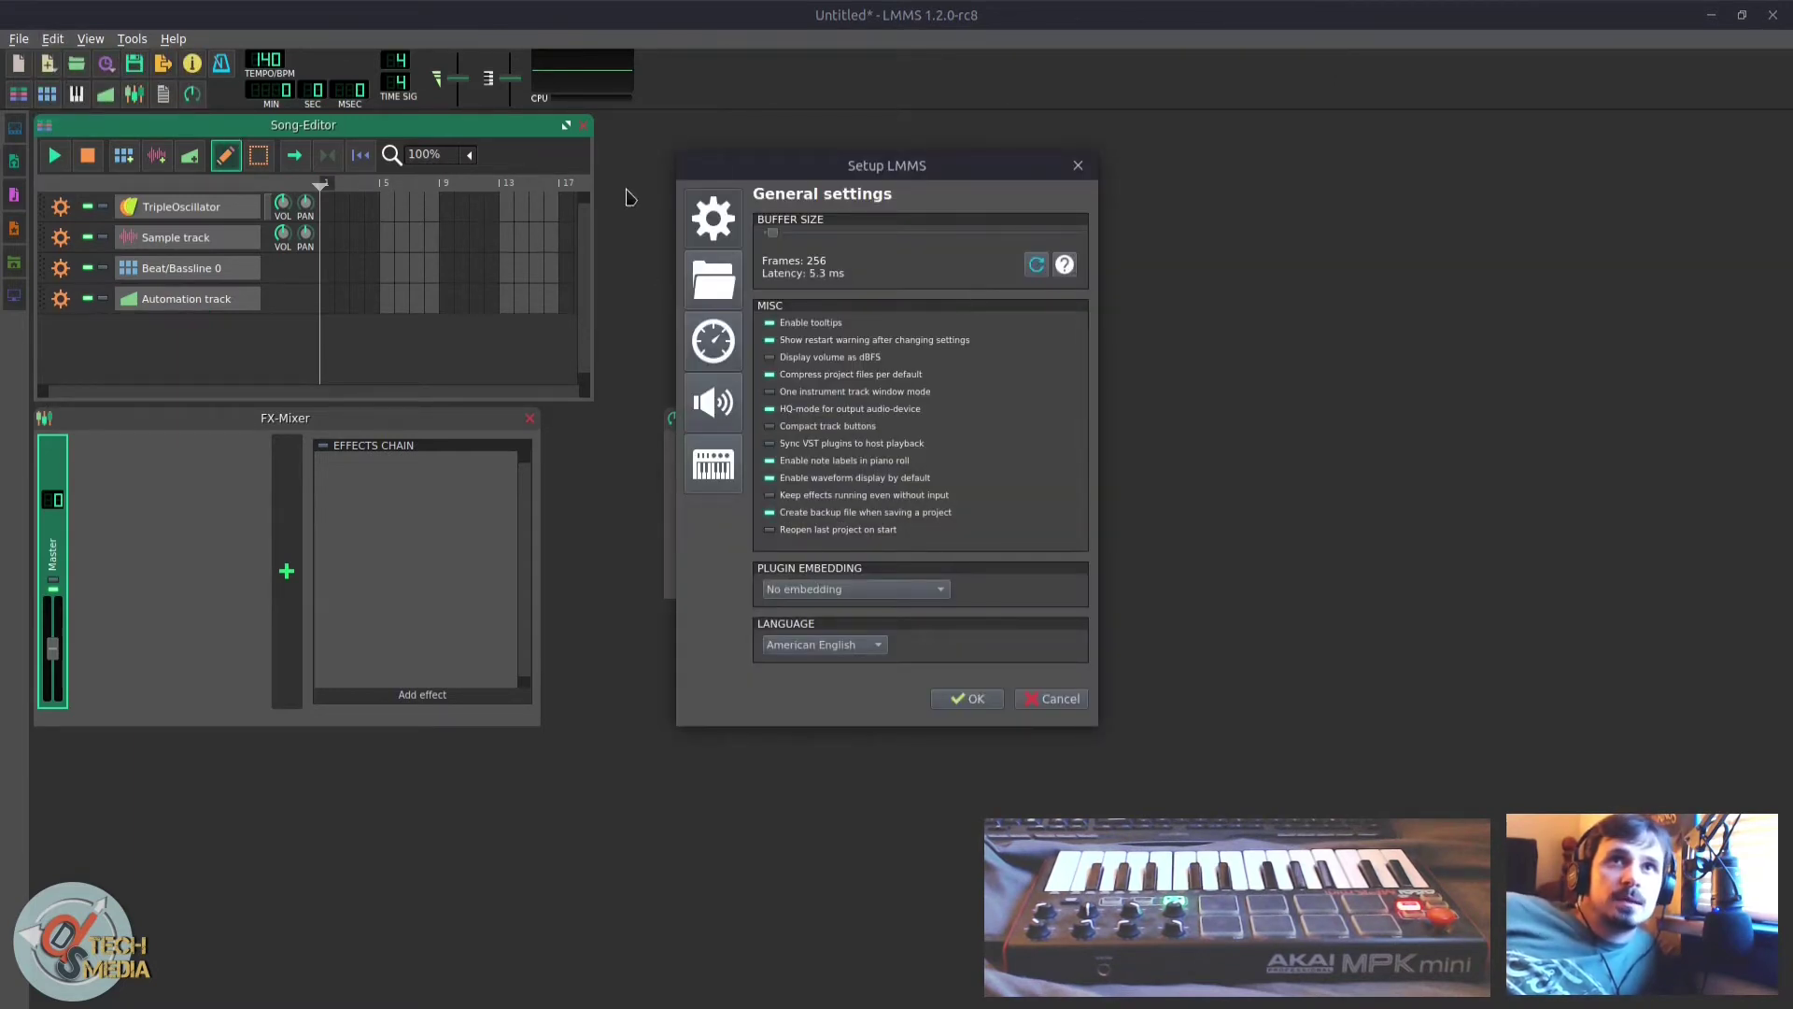
click(894, 588)
click(832, 590)
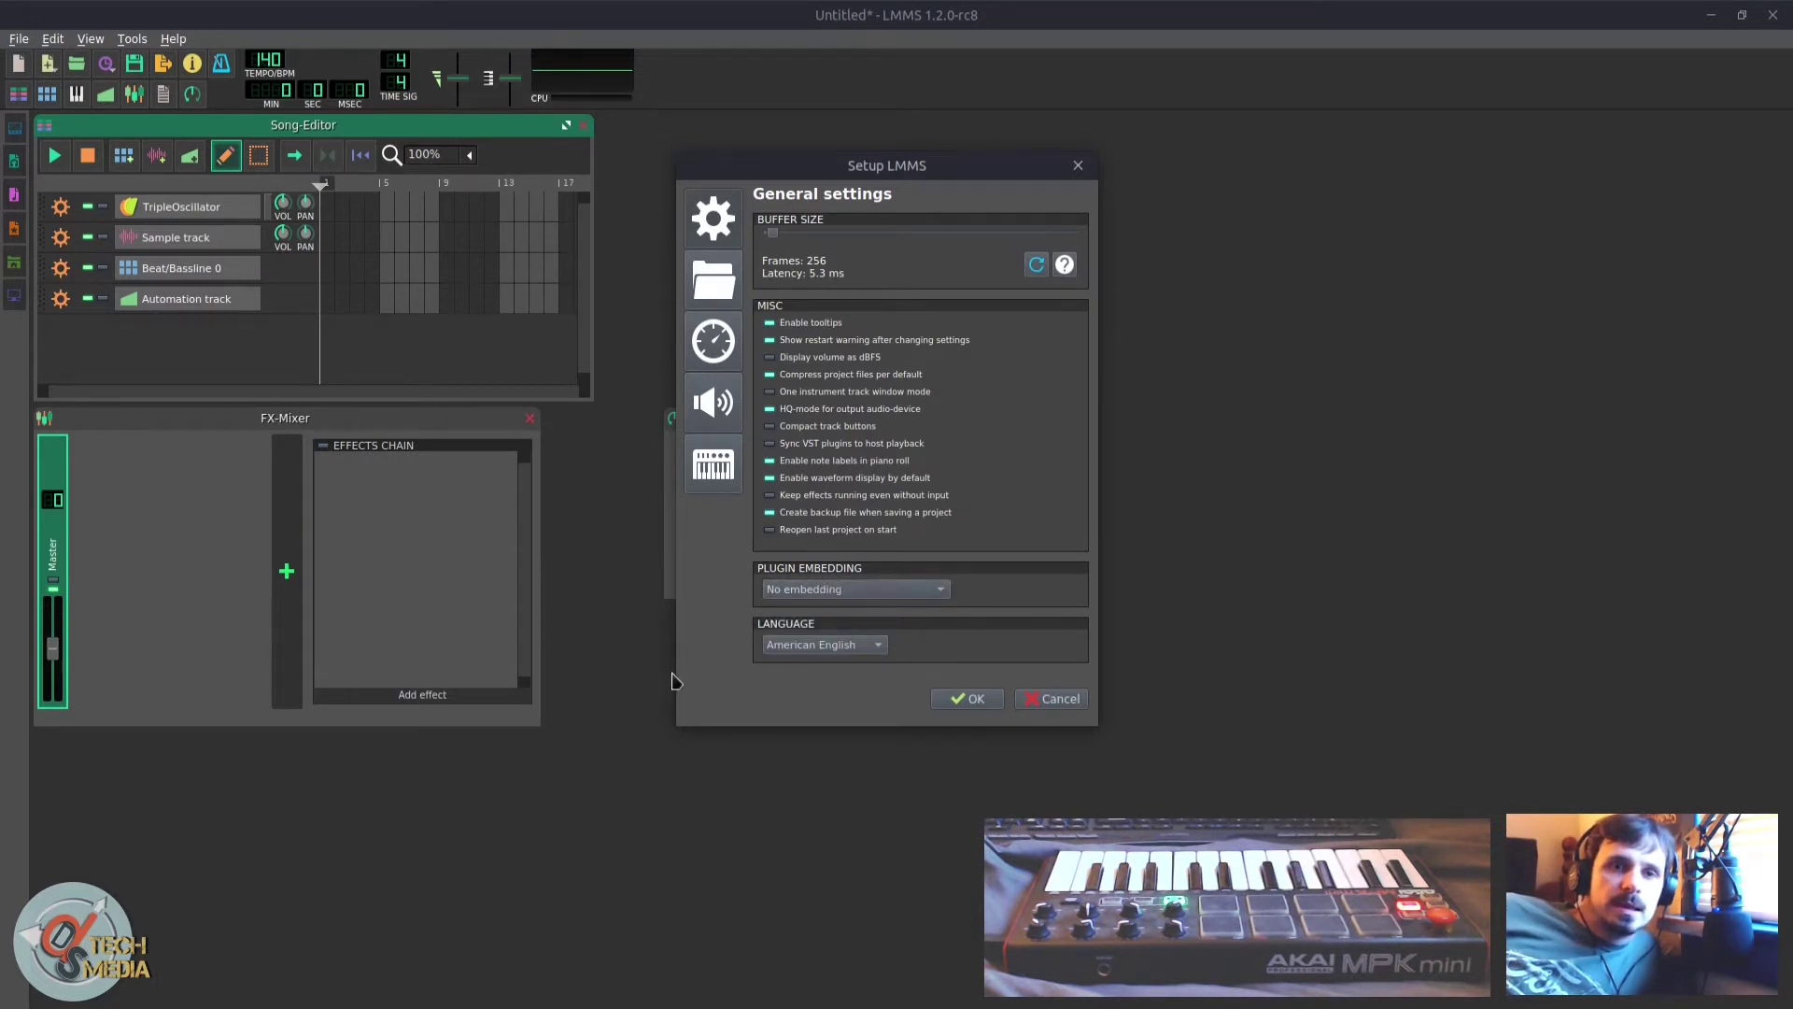
click(807, 589)
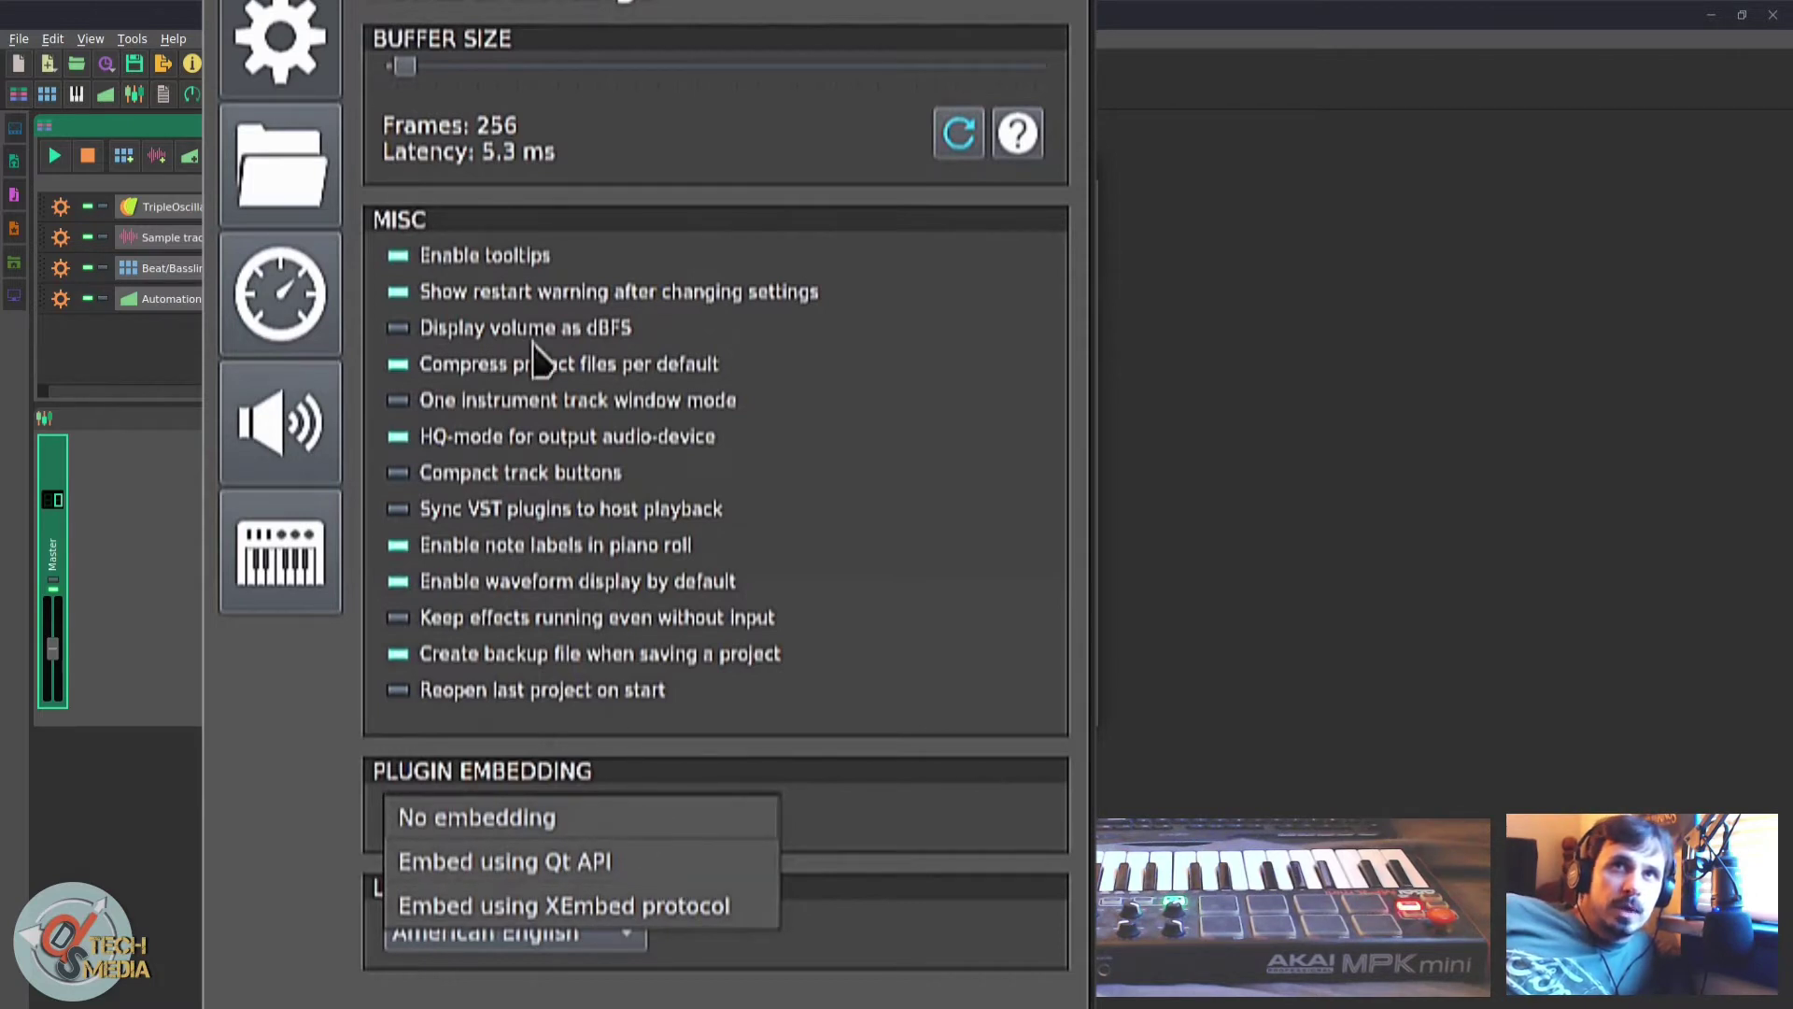
click(676, 148)
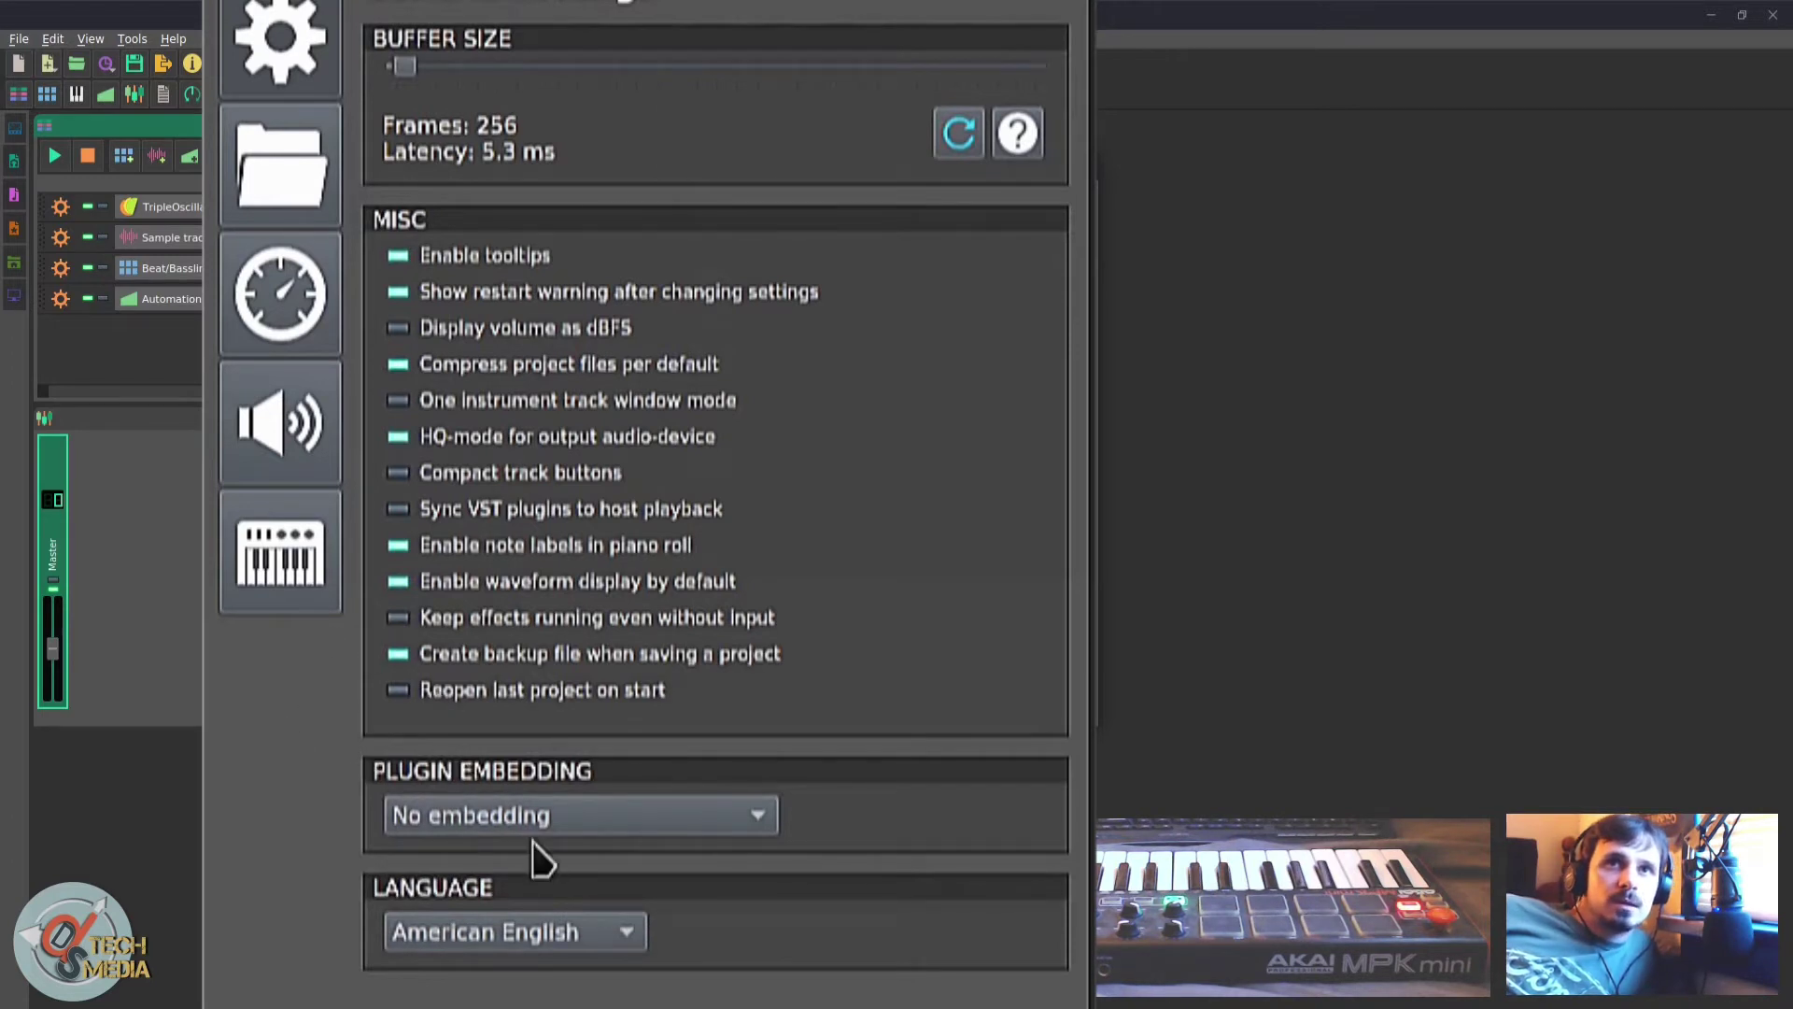
scroll(540, 852, up, 1)
Step: Review the available audio interfaces and the performance settings in the setup dialog
click(280, 481)
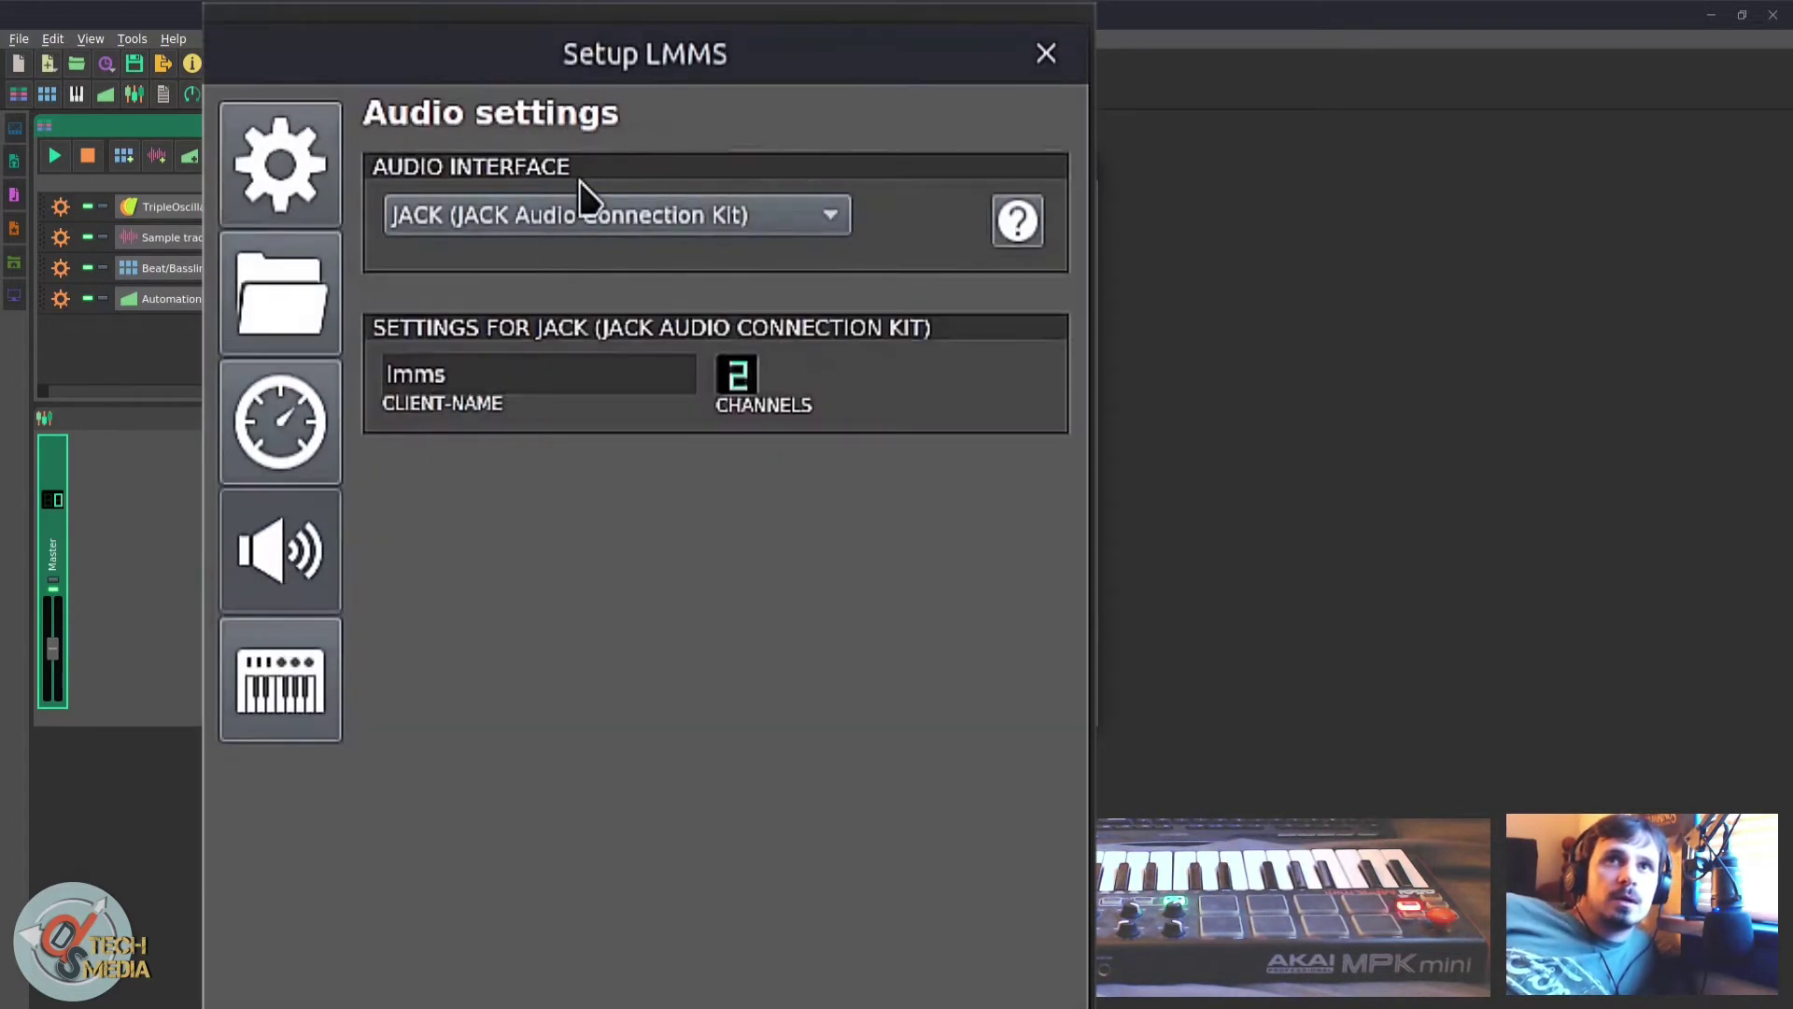
click(589, 213)
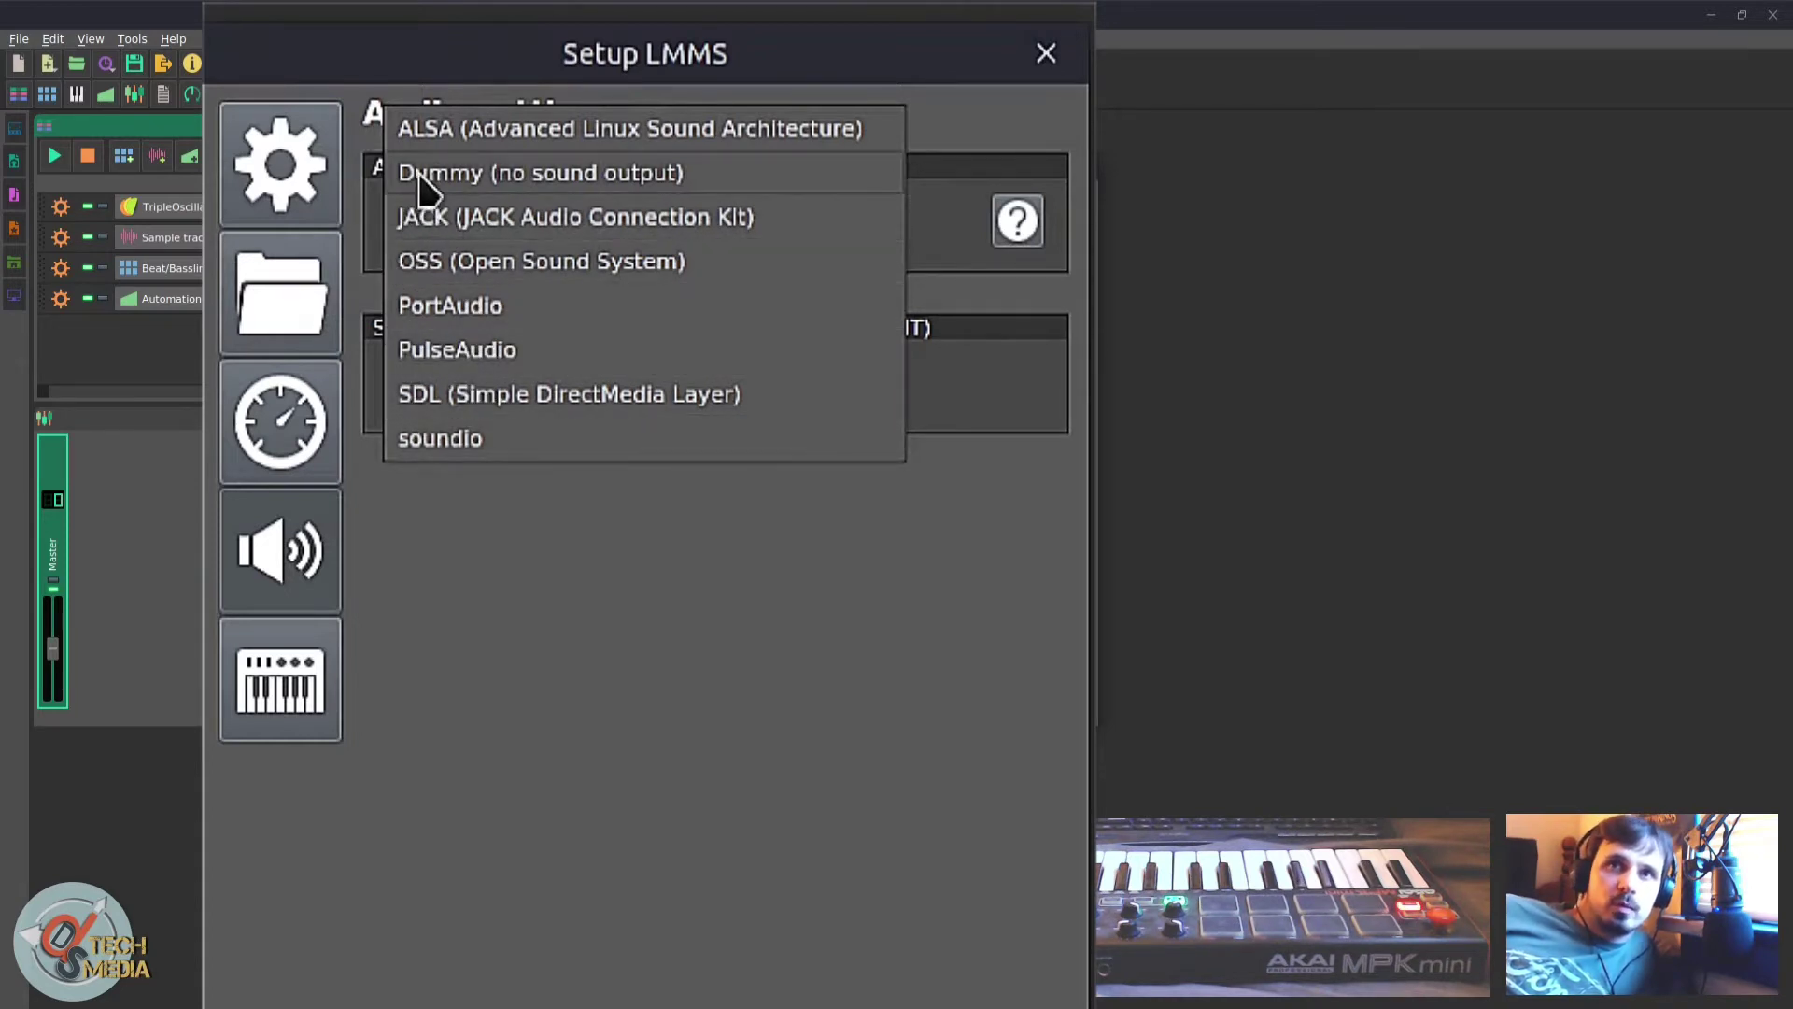
click(285, 484)
click(309, 472)
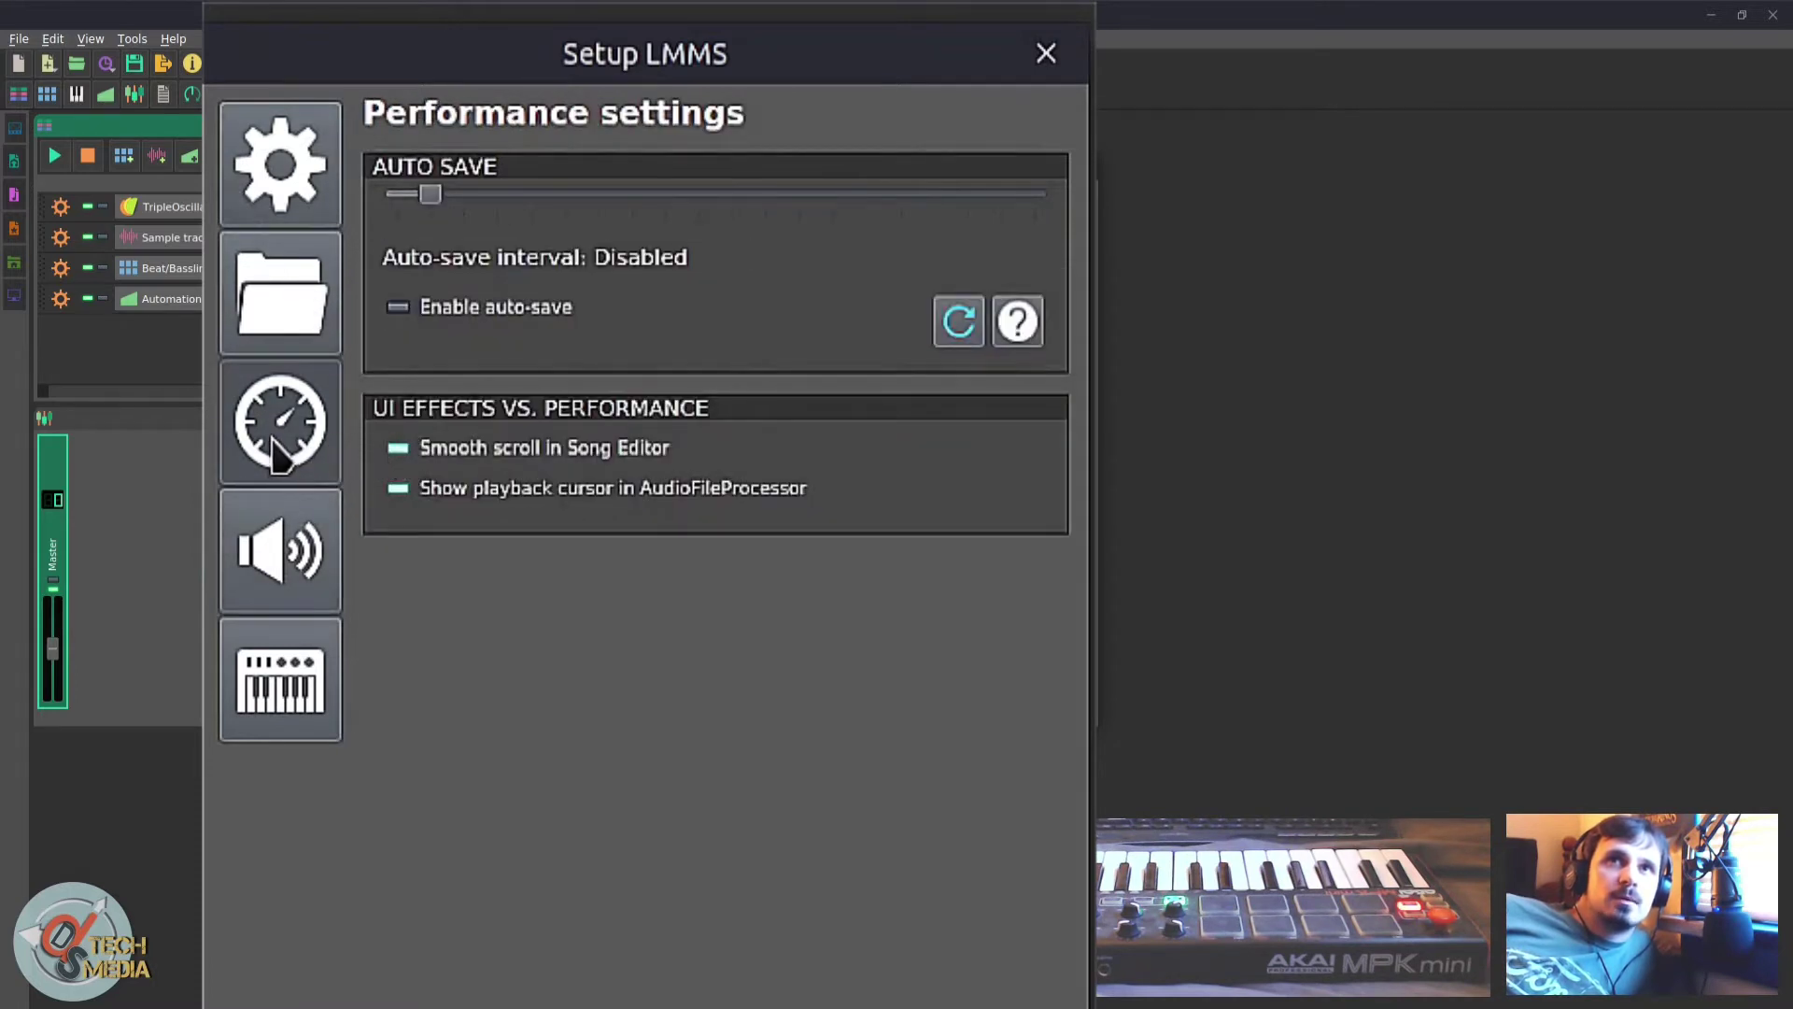
Step: Review the available MIDI interfaces in the MIDI settings
click(322, 686)
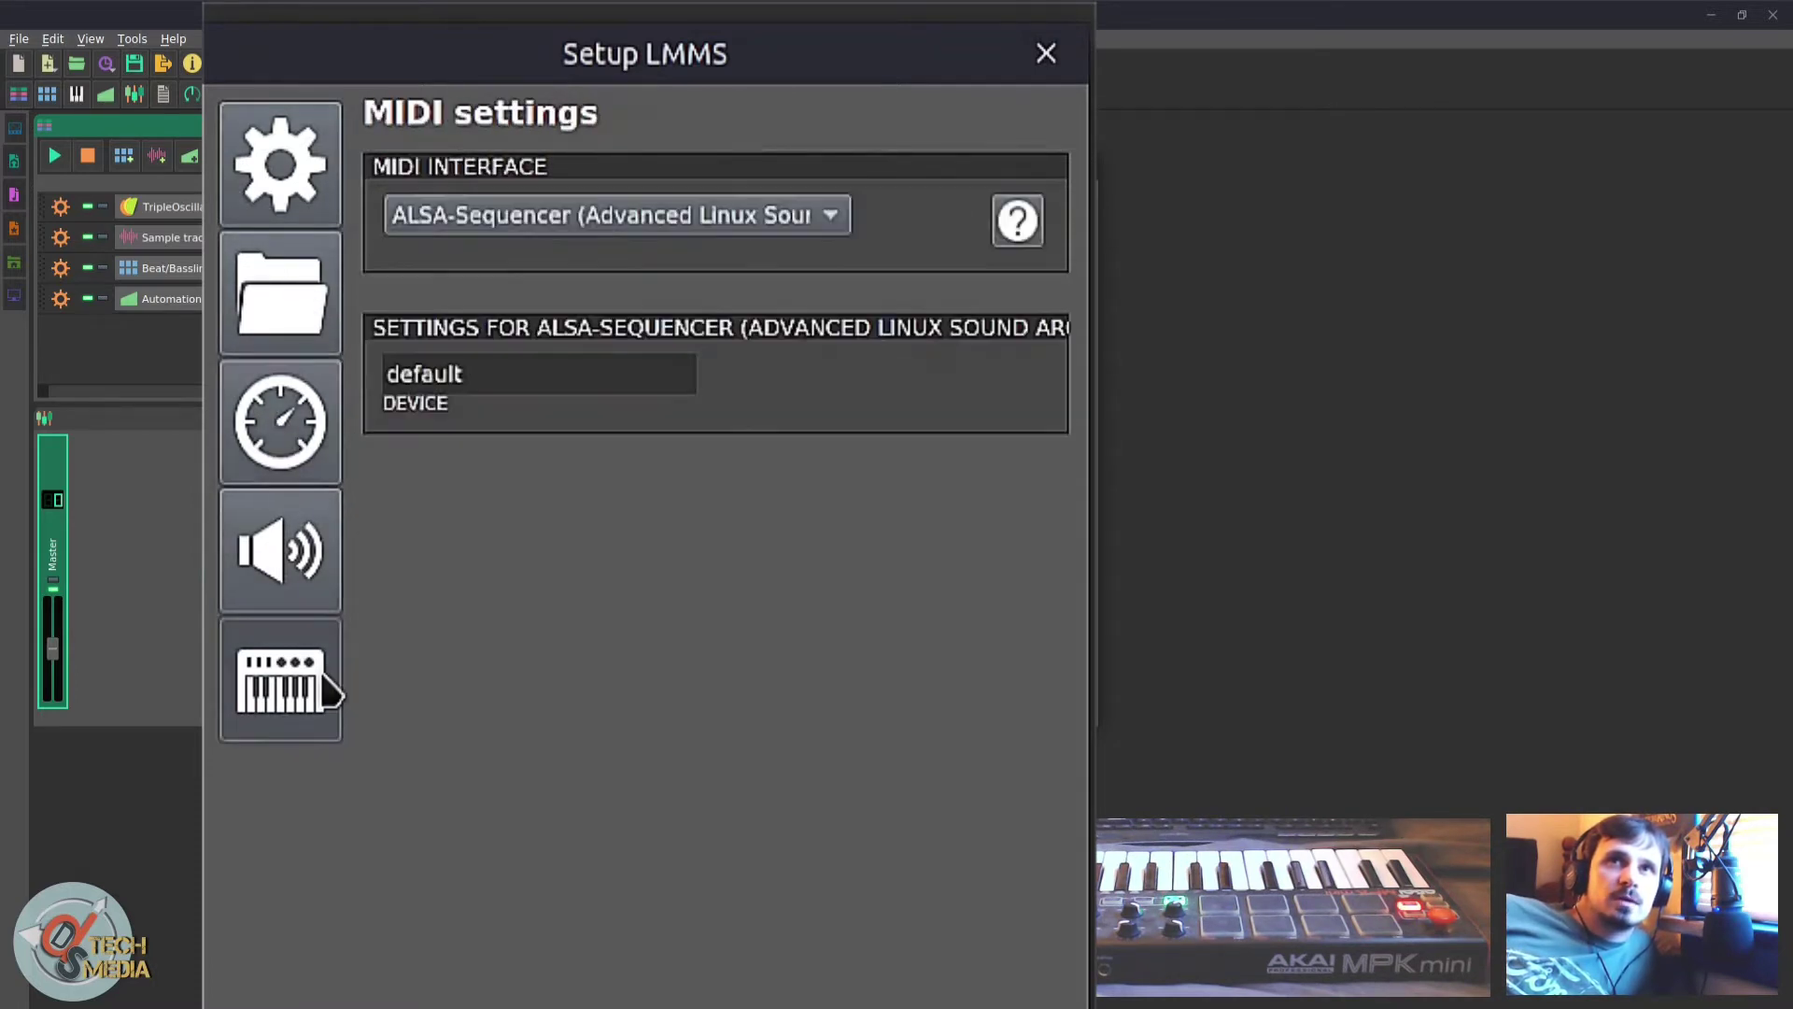
click(541, 229)
click(685, 696)
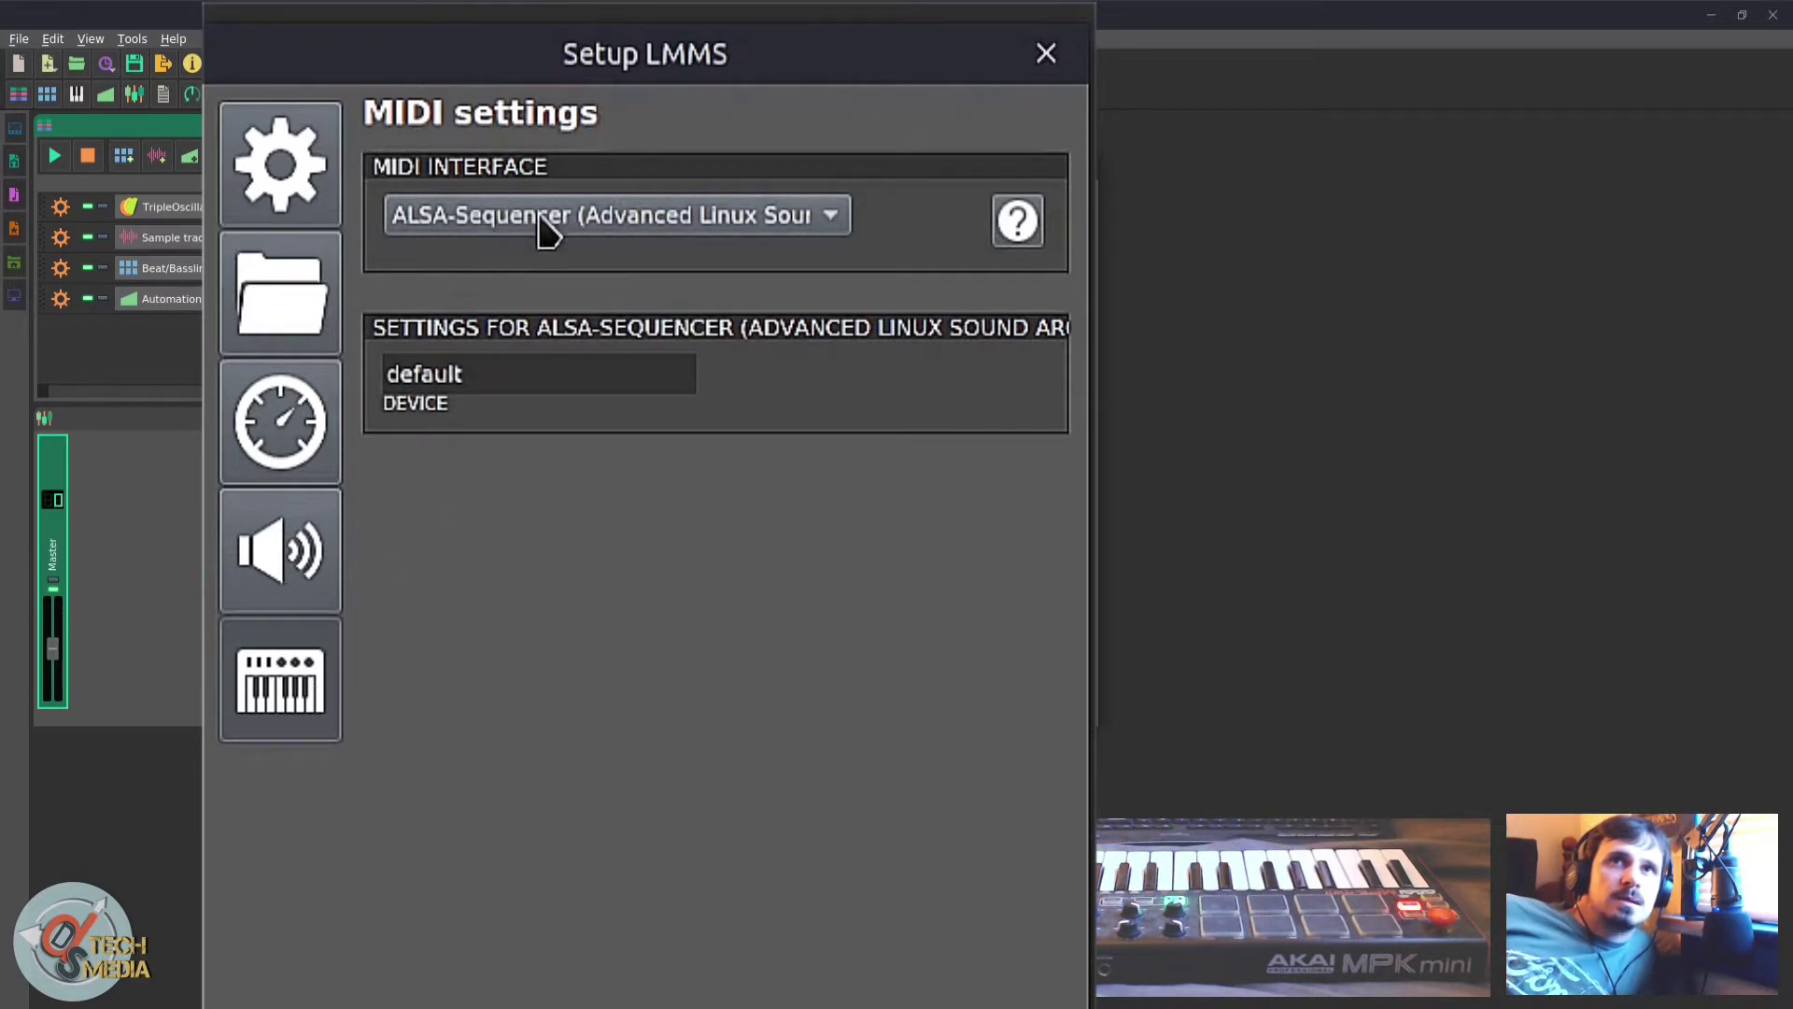
click(513, 247)
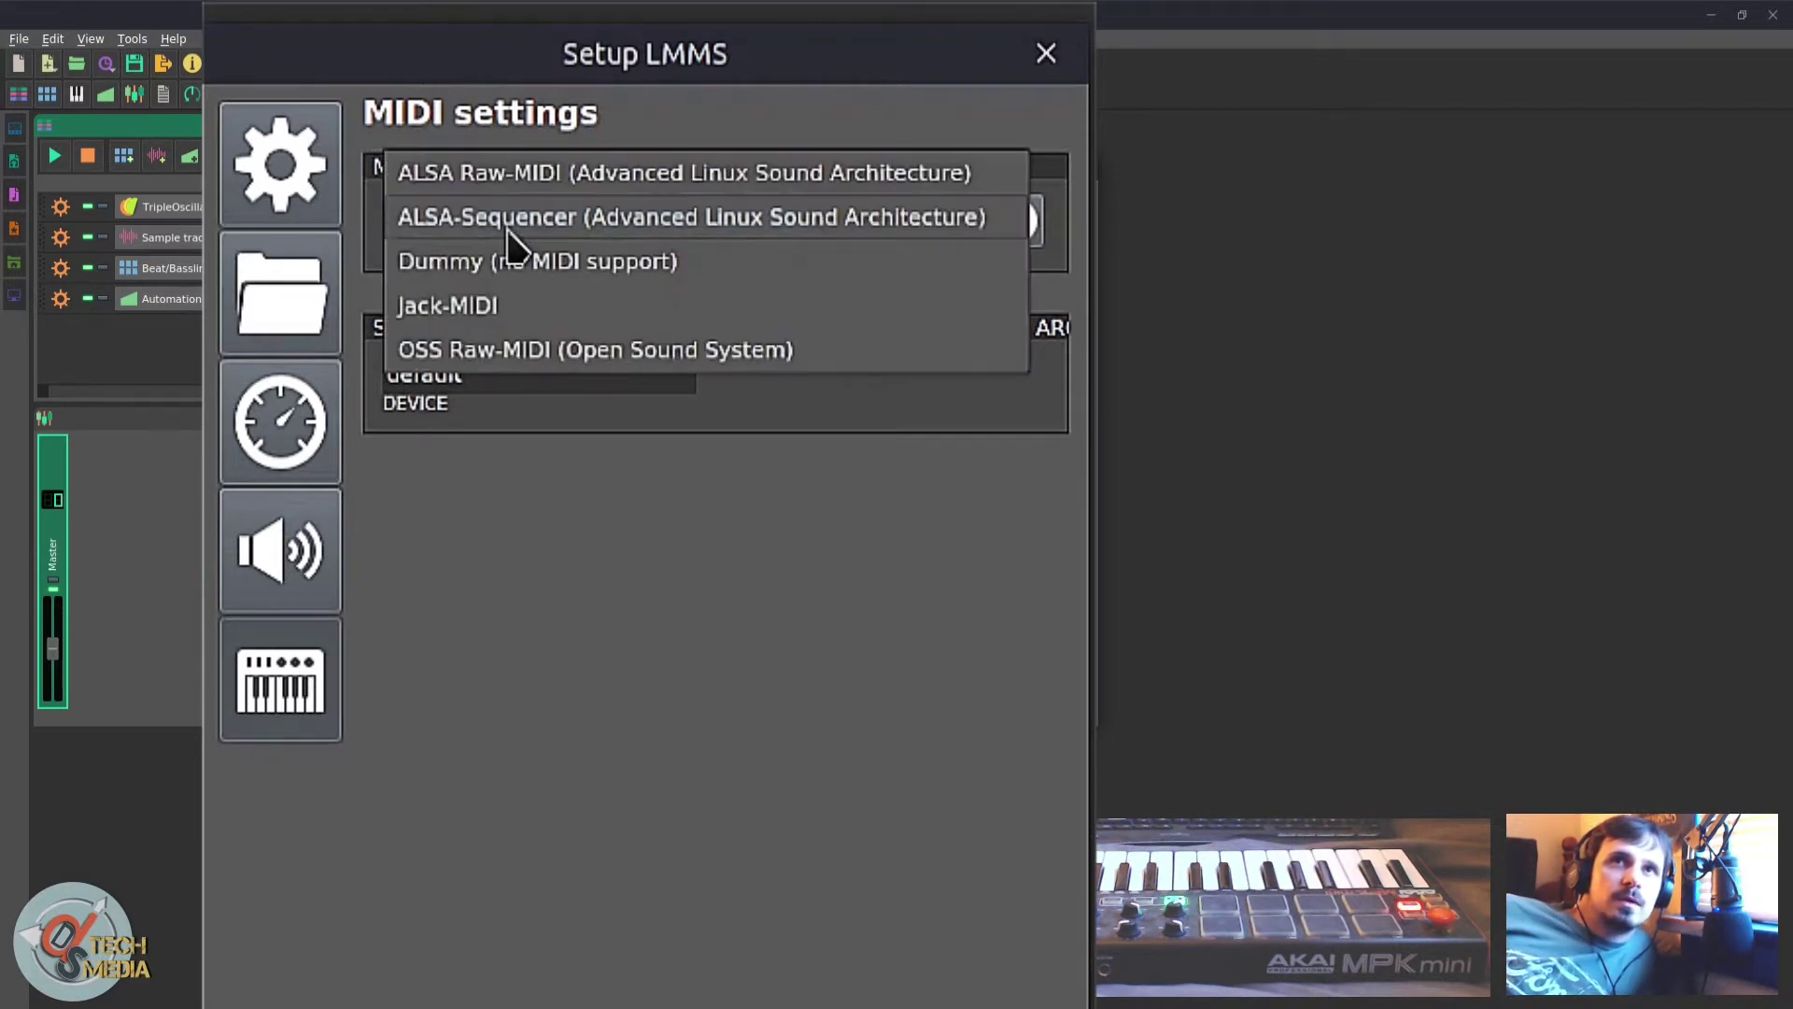
Step: Review the directory settings from the VST-plugin directory down to the background artwork, and leave the setup without saving
click(278, 173)
click(262, 265)
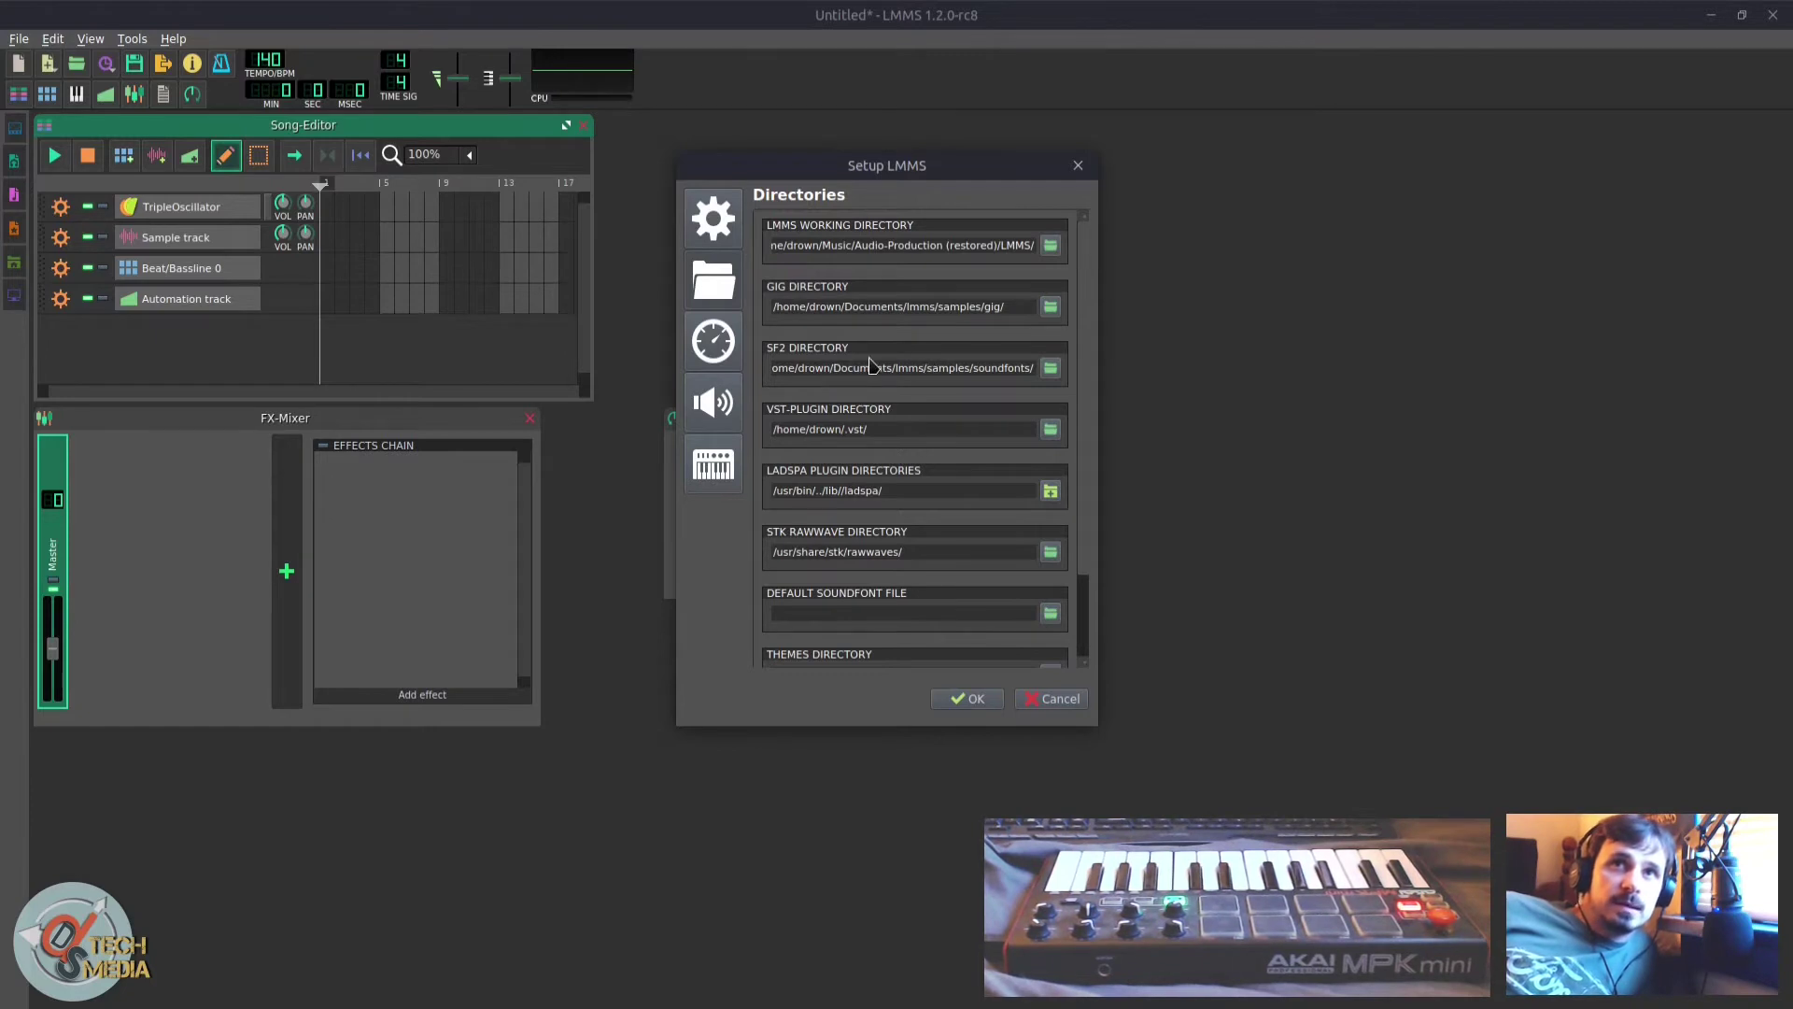
click(910, 426)
triple_click(911, 427)
click(911, 427)
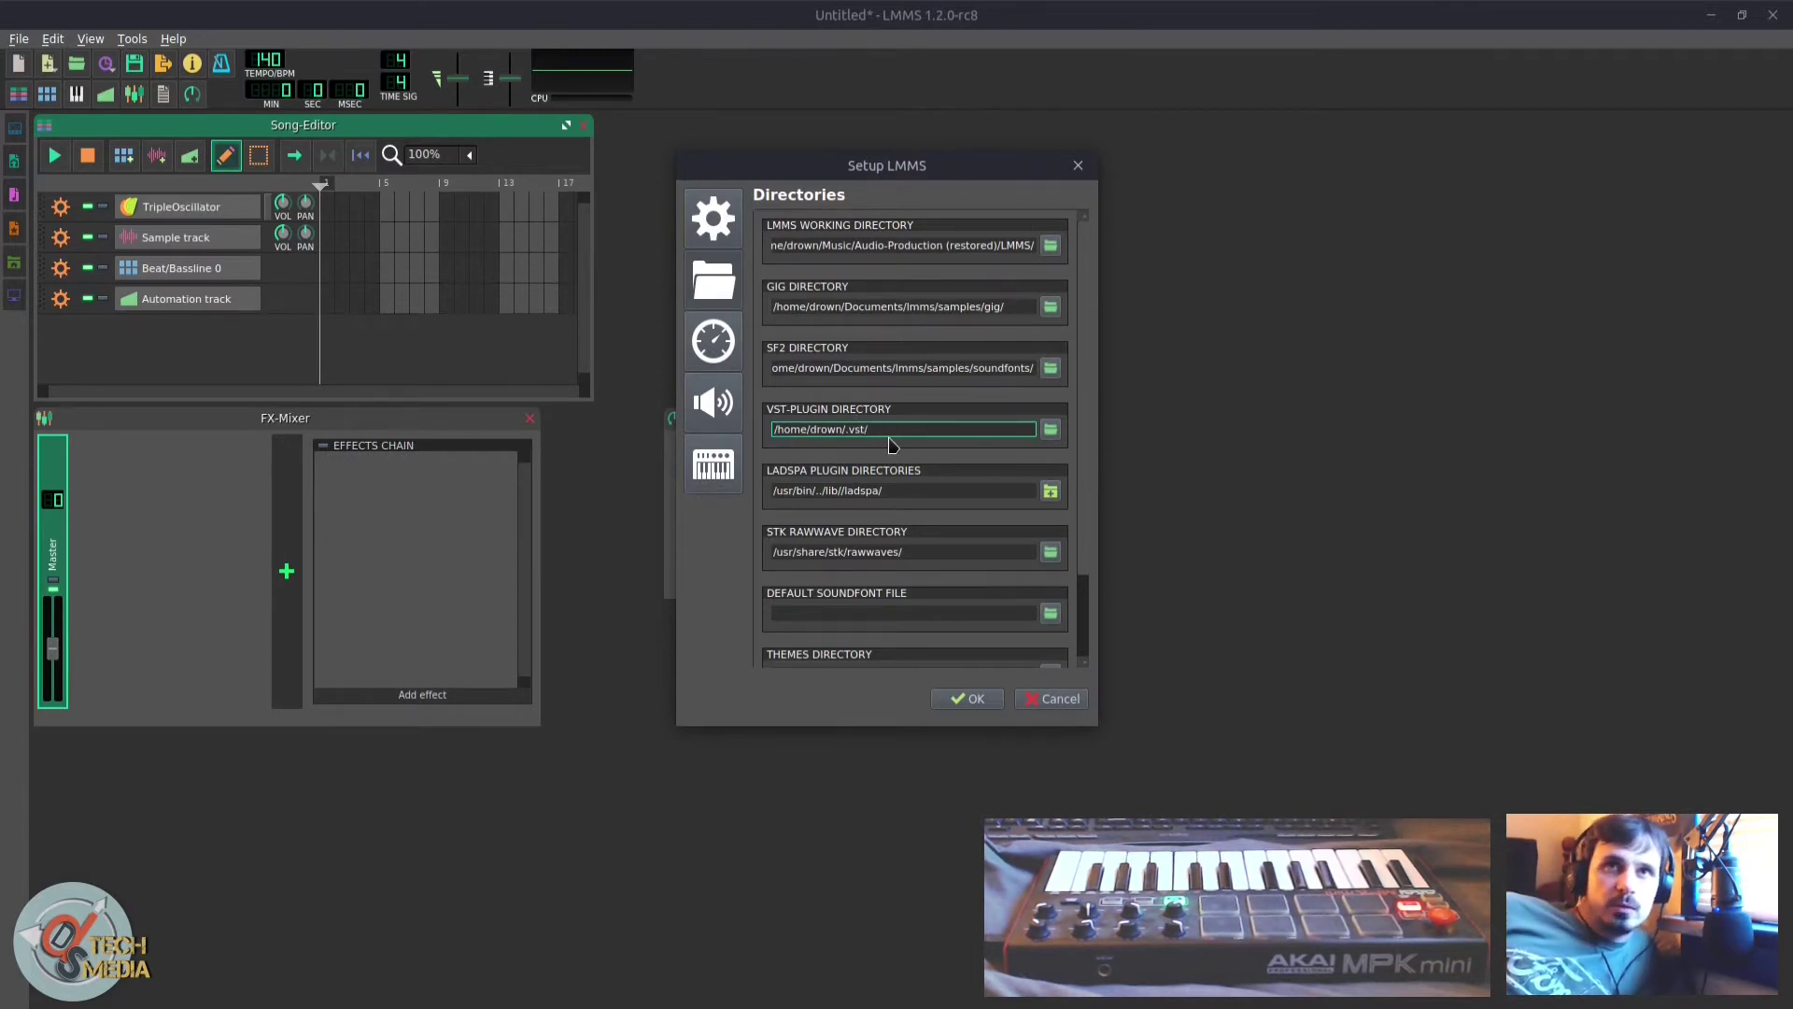
scroll(1050, 556, down, 2)
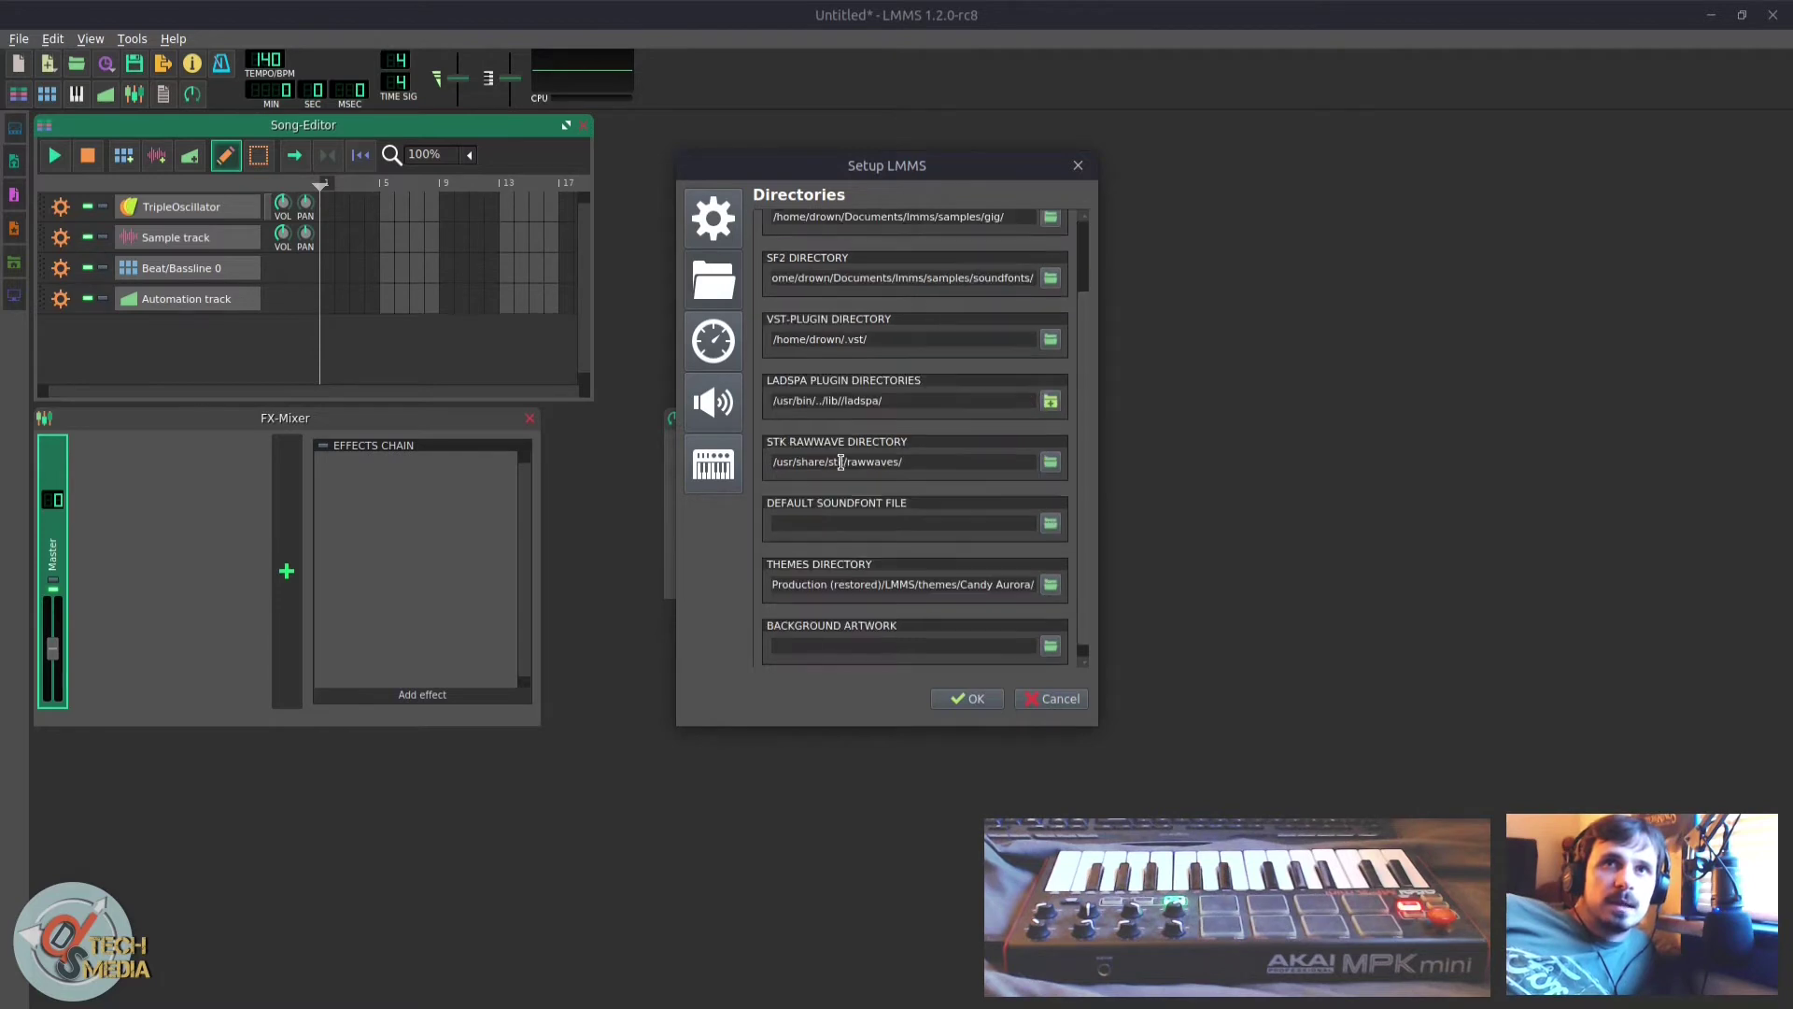
scroll(834, 478, down, 1)
click(836, 507)
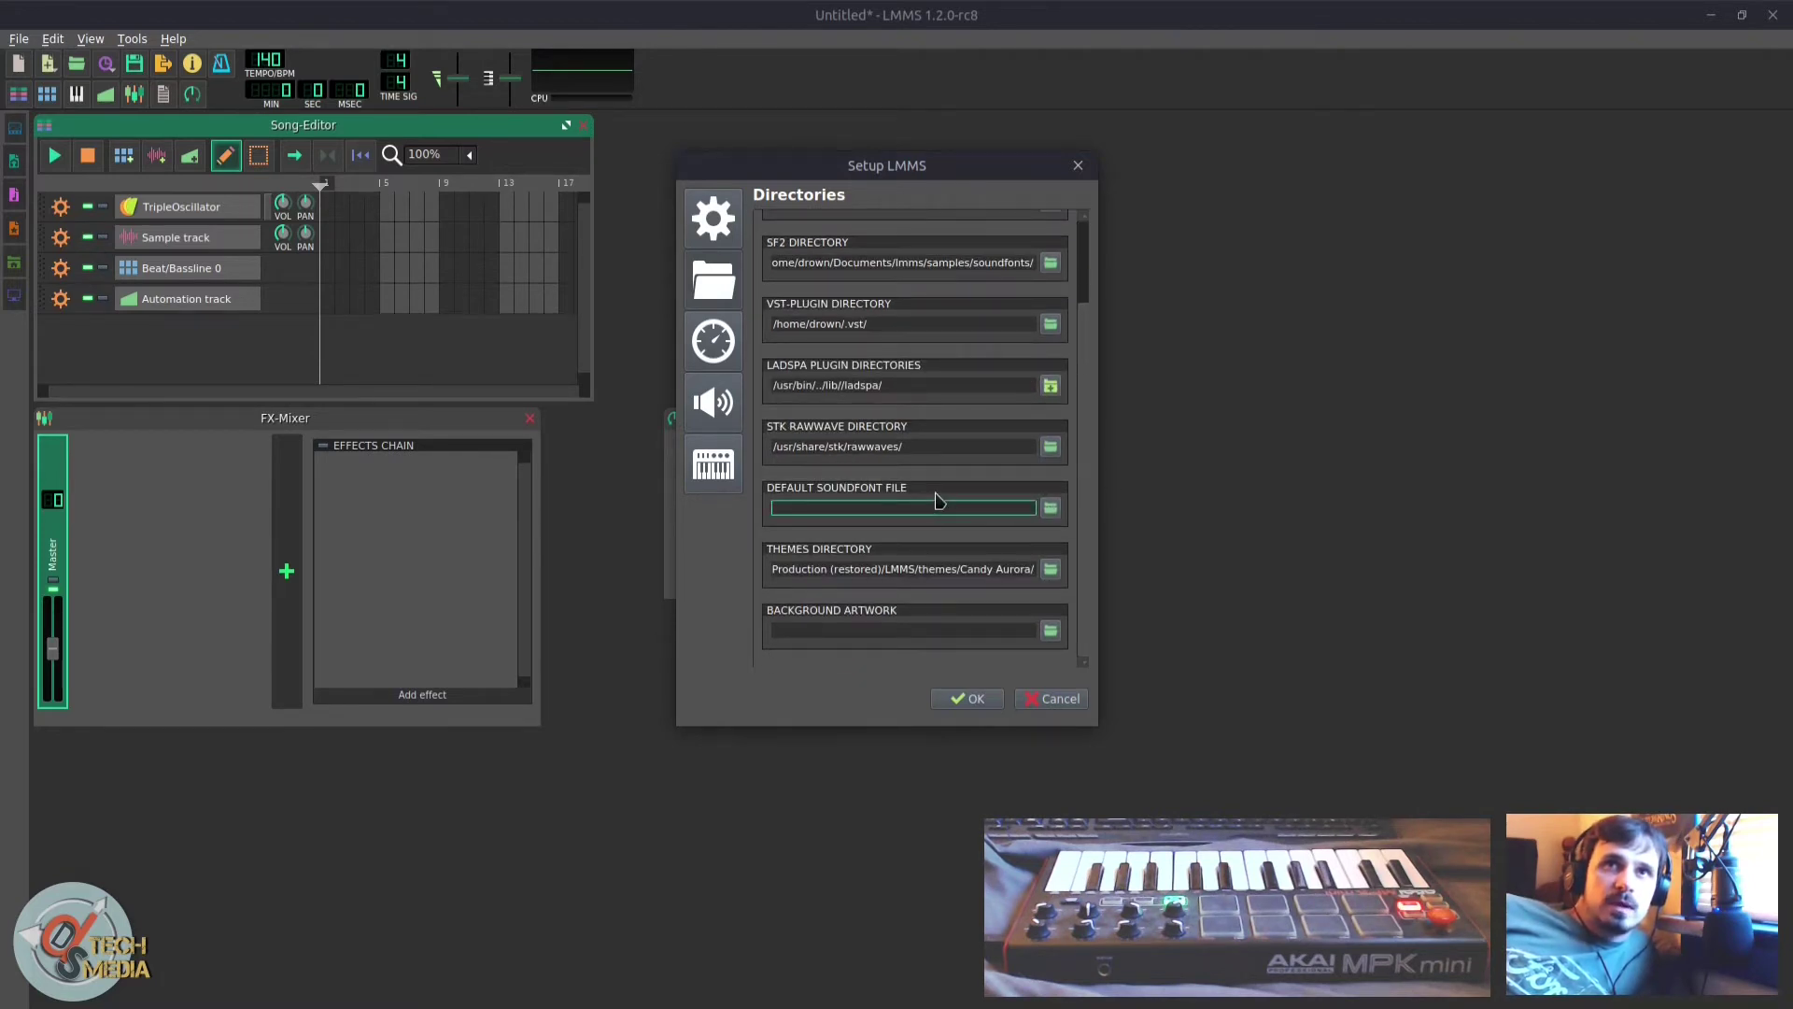
click(864, 573)
click(869, 631)
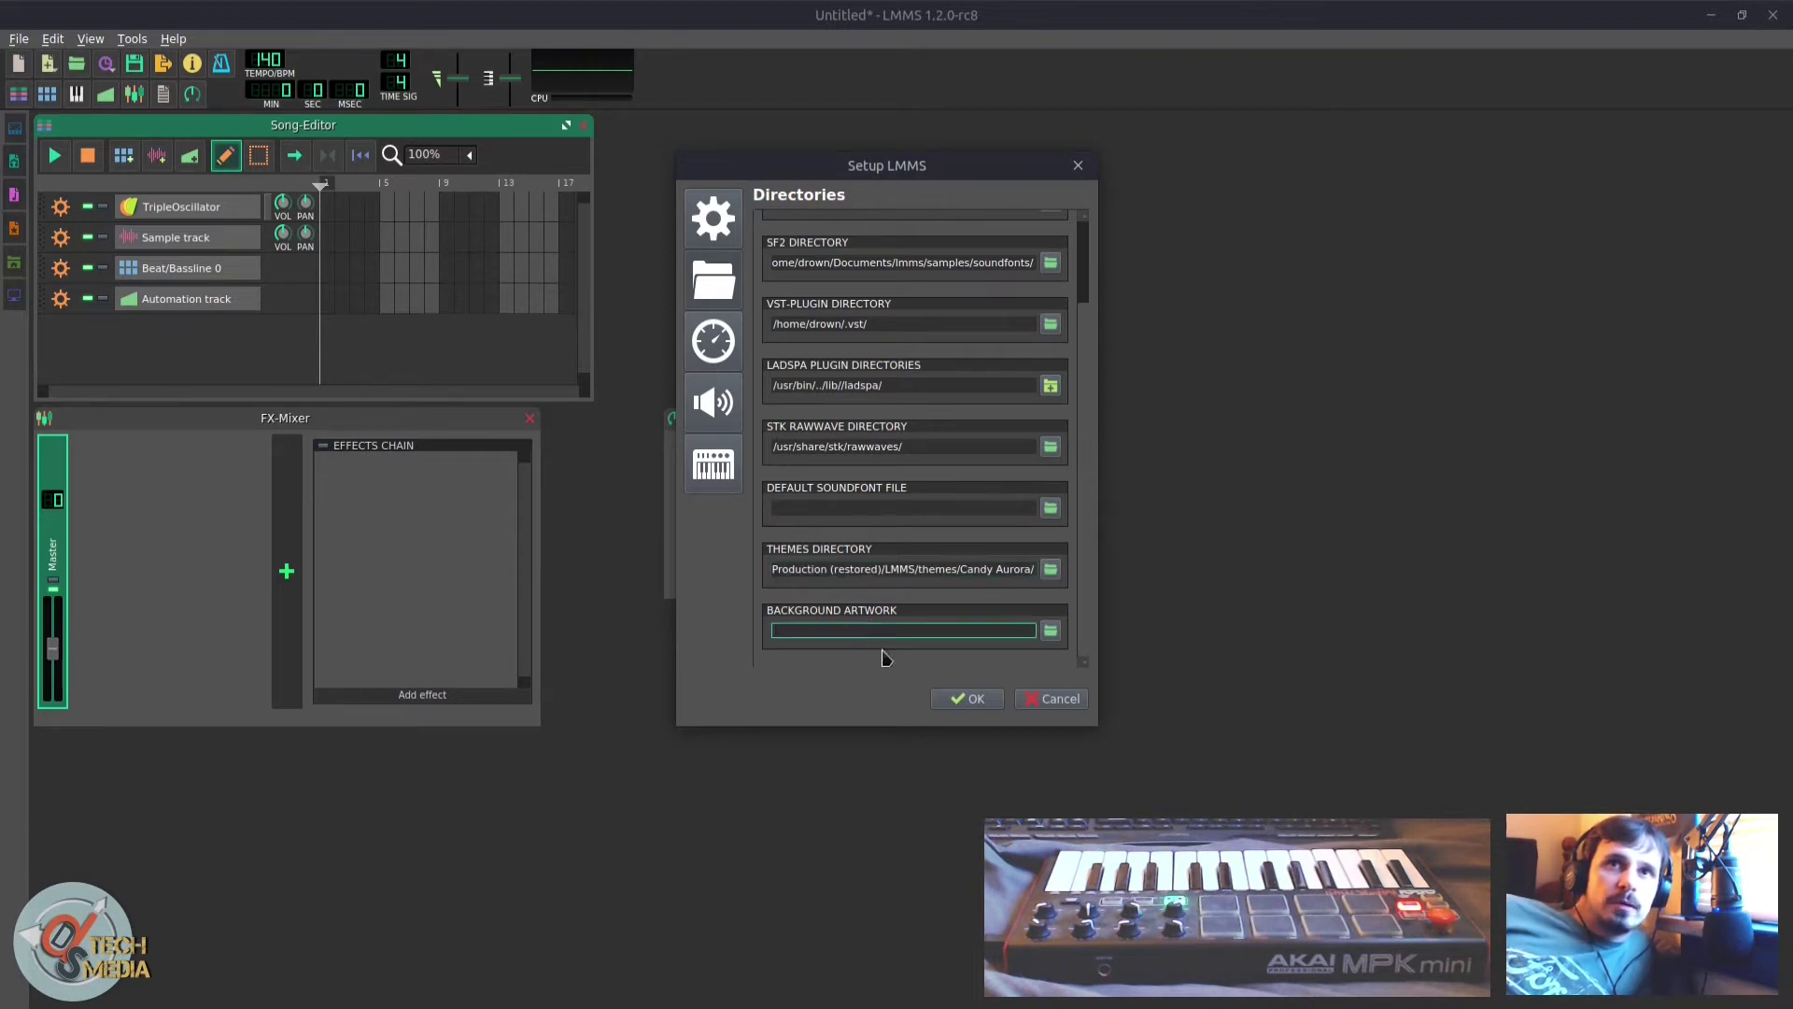
click(1056, 703)
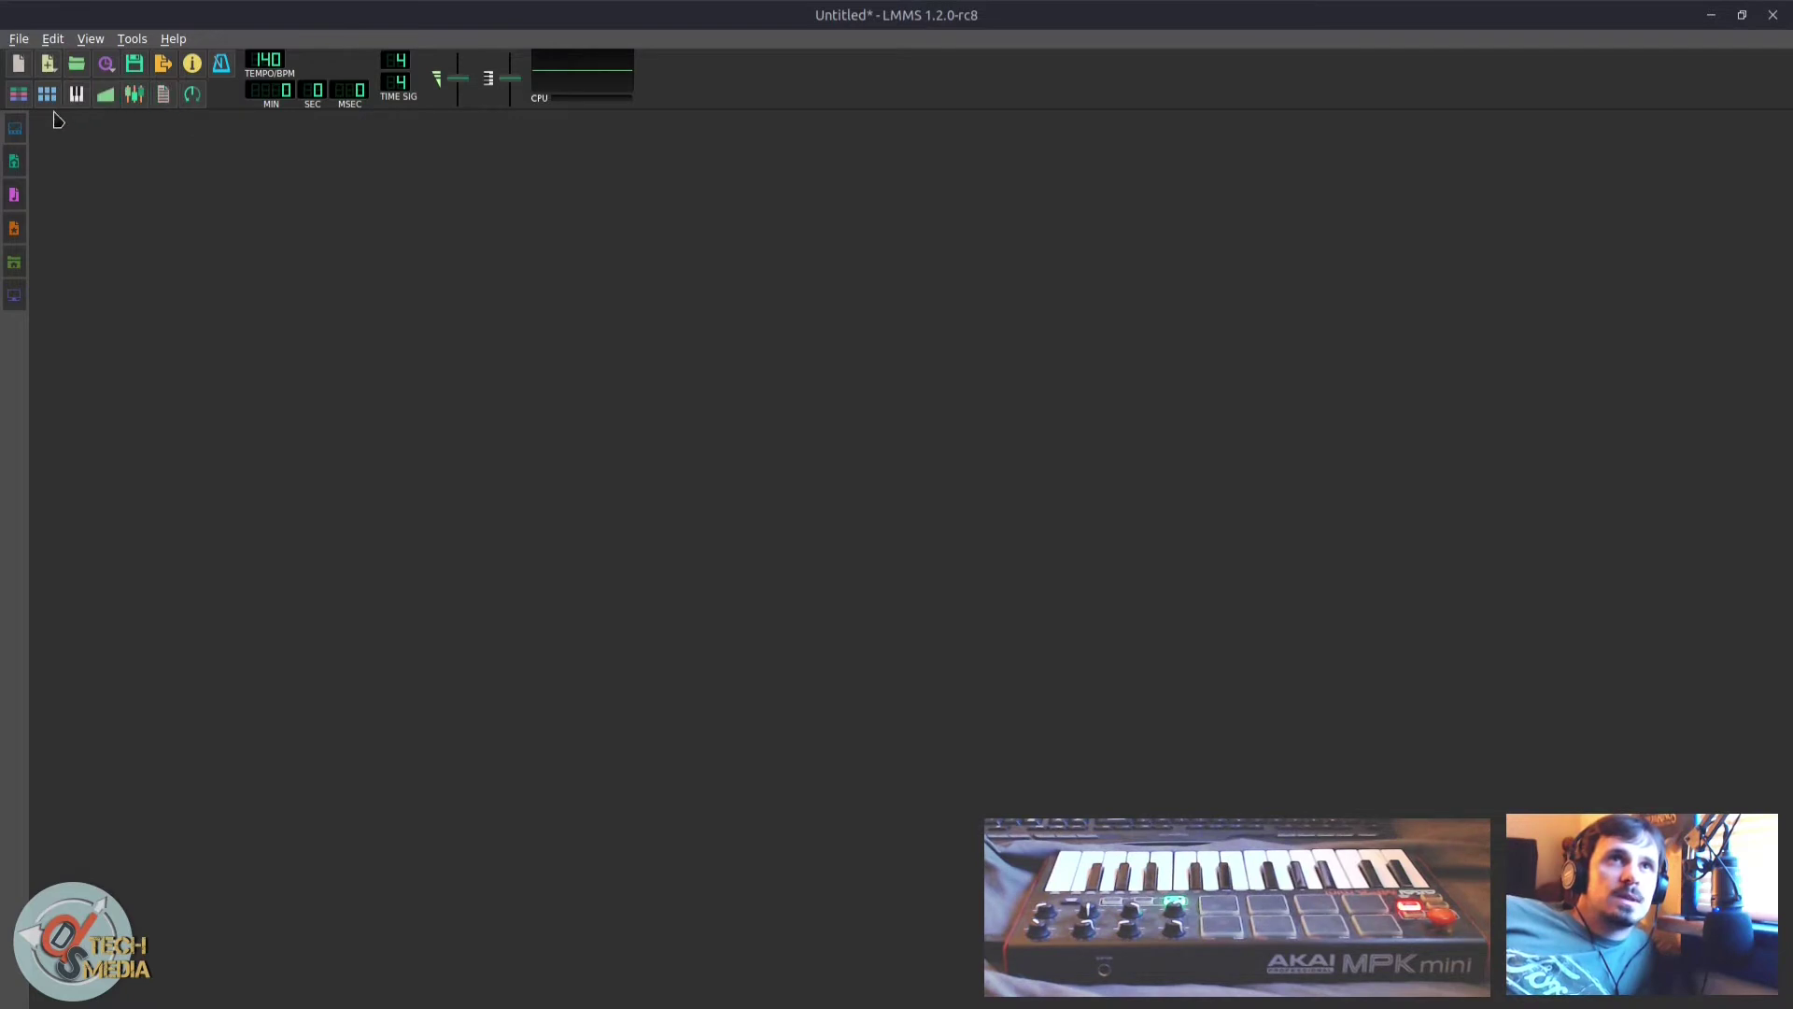
Step: Add an LFO controller to the Controller Rack and open its controls beside the rack
click(193, 94)
drag(845, 426, 1108, 452)
click(1129, 605)
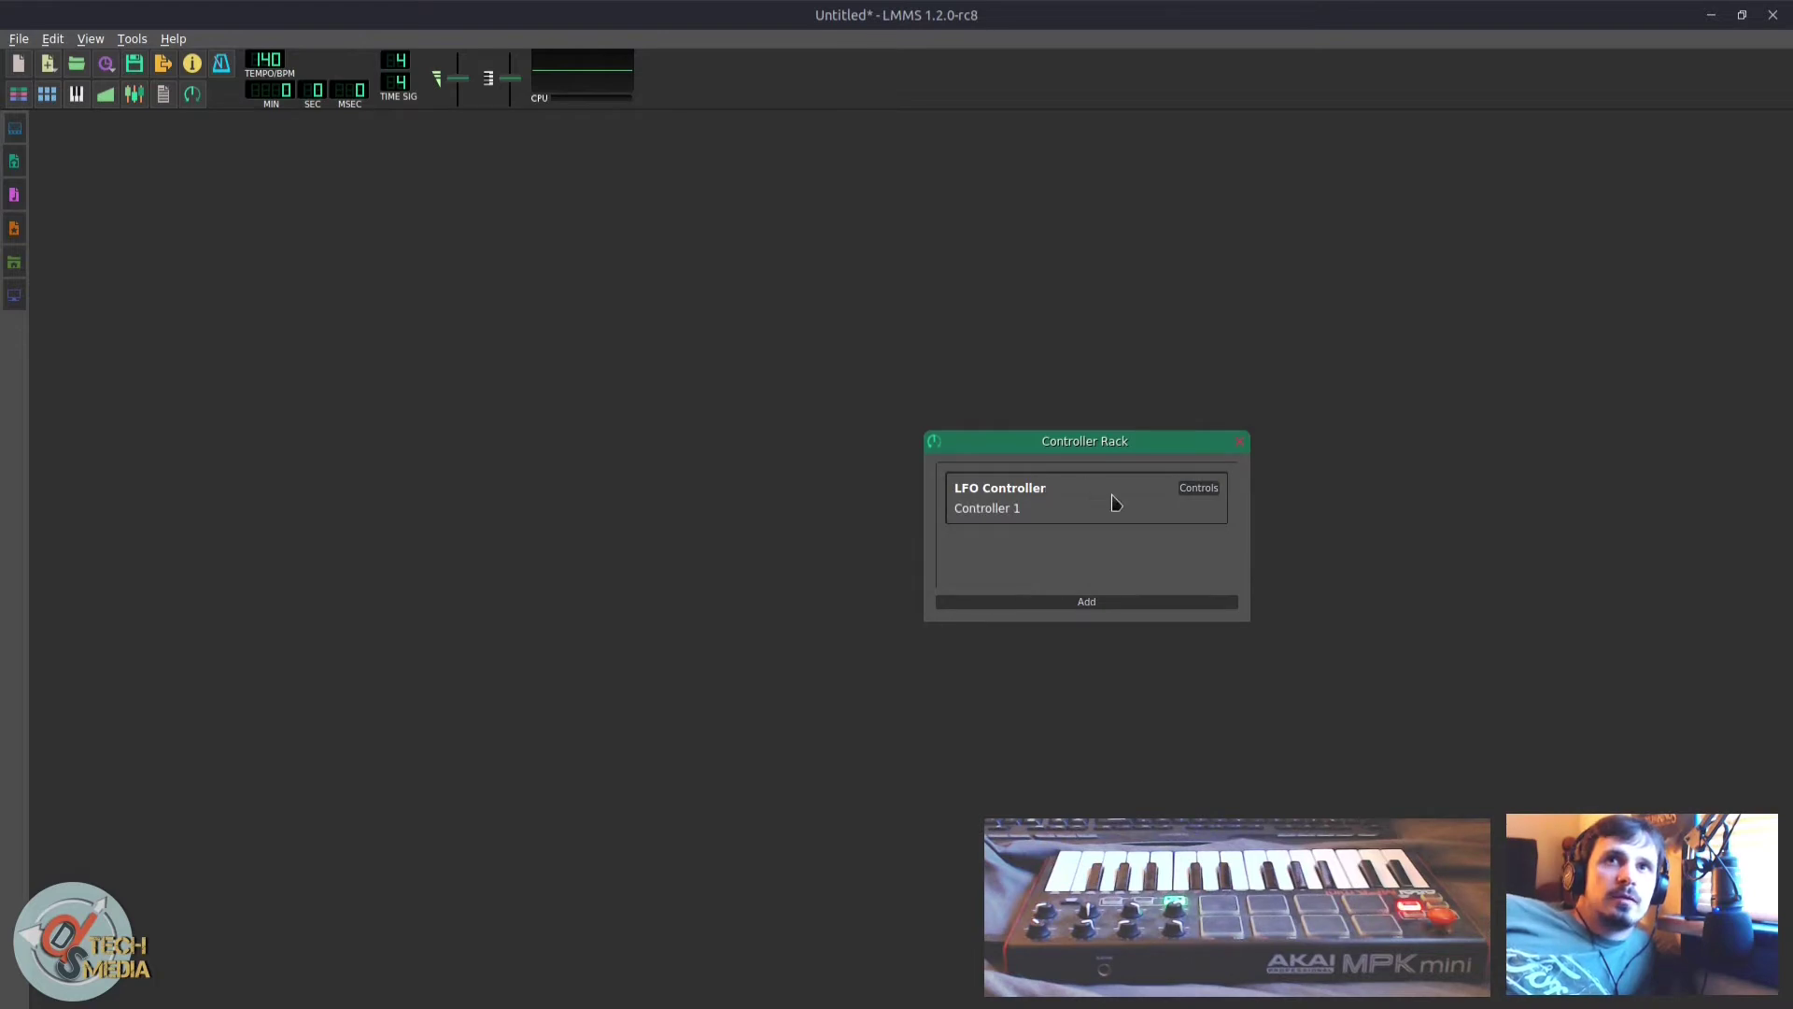
click(1195, 493)
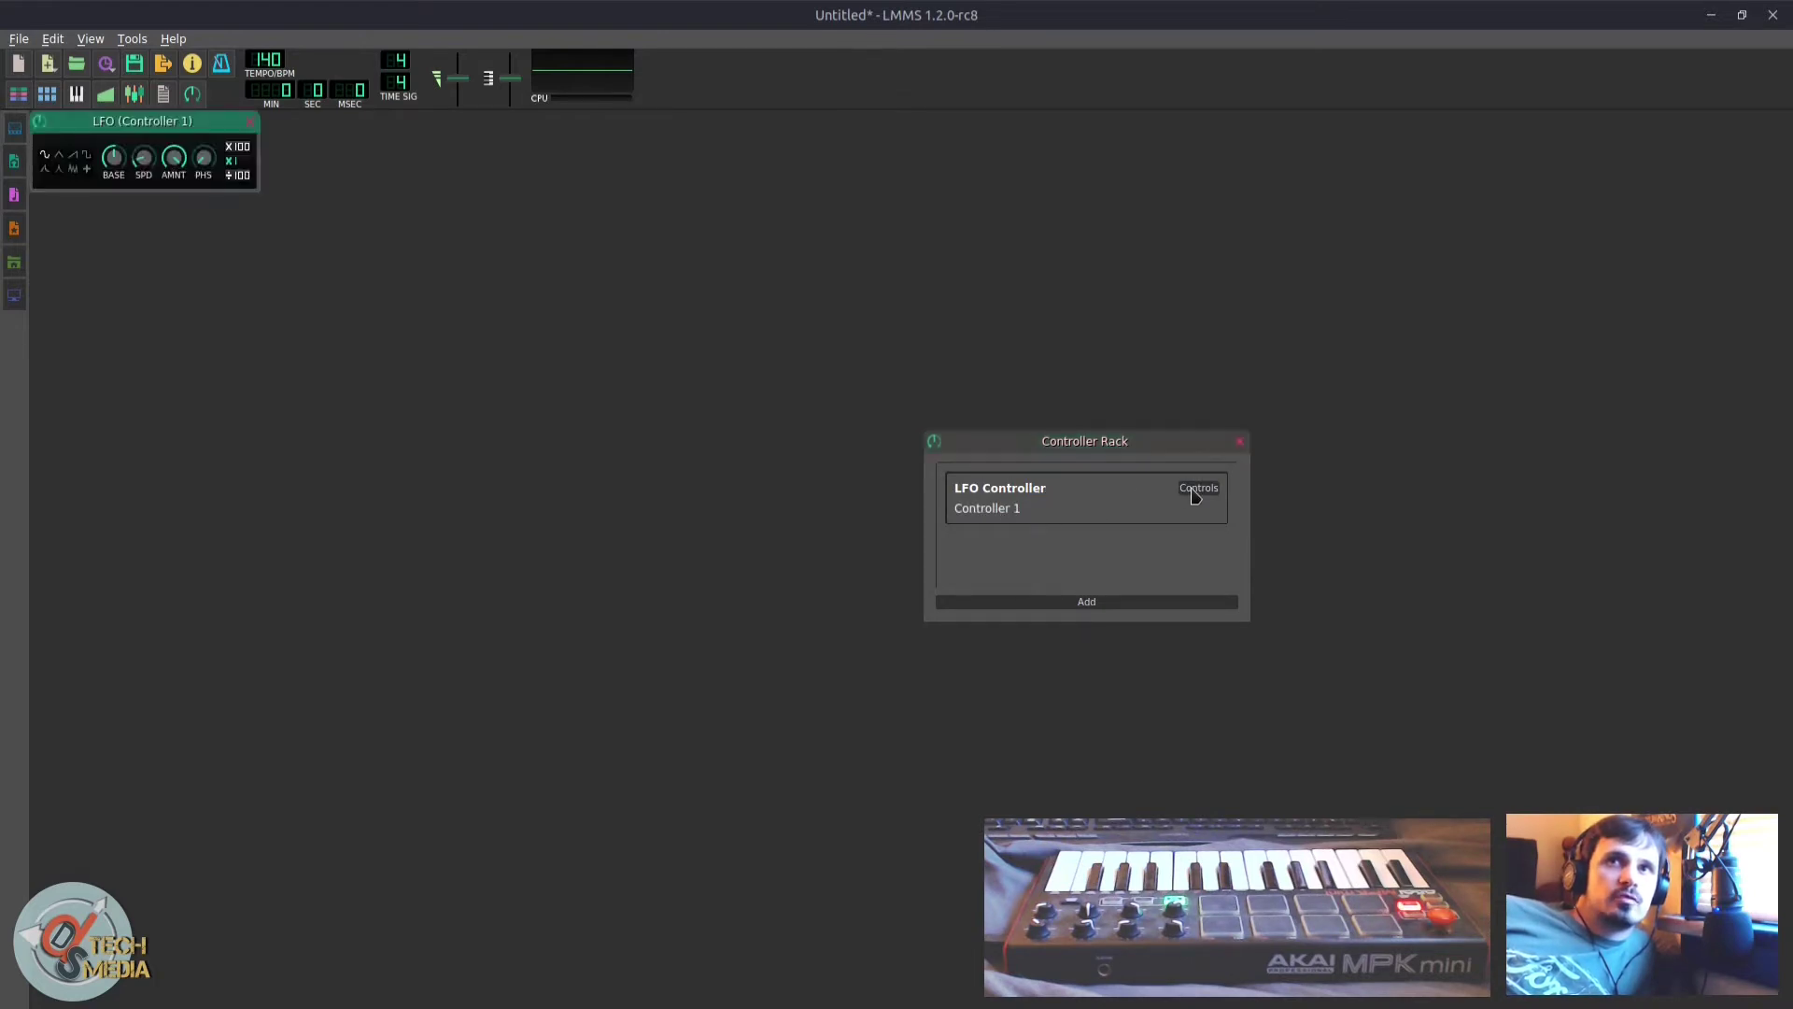
drag(185, 120, 1154, 526)
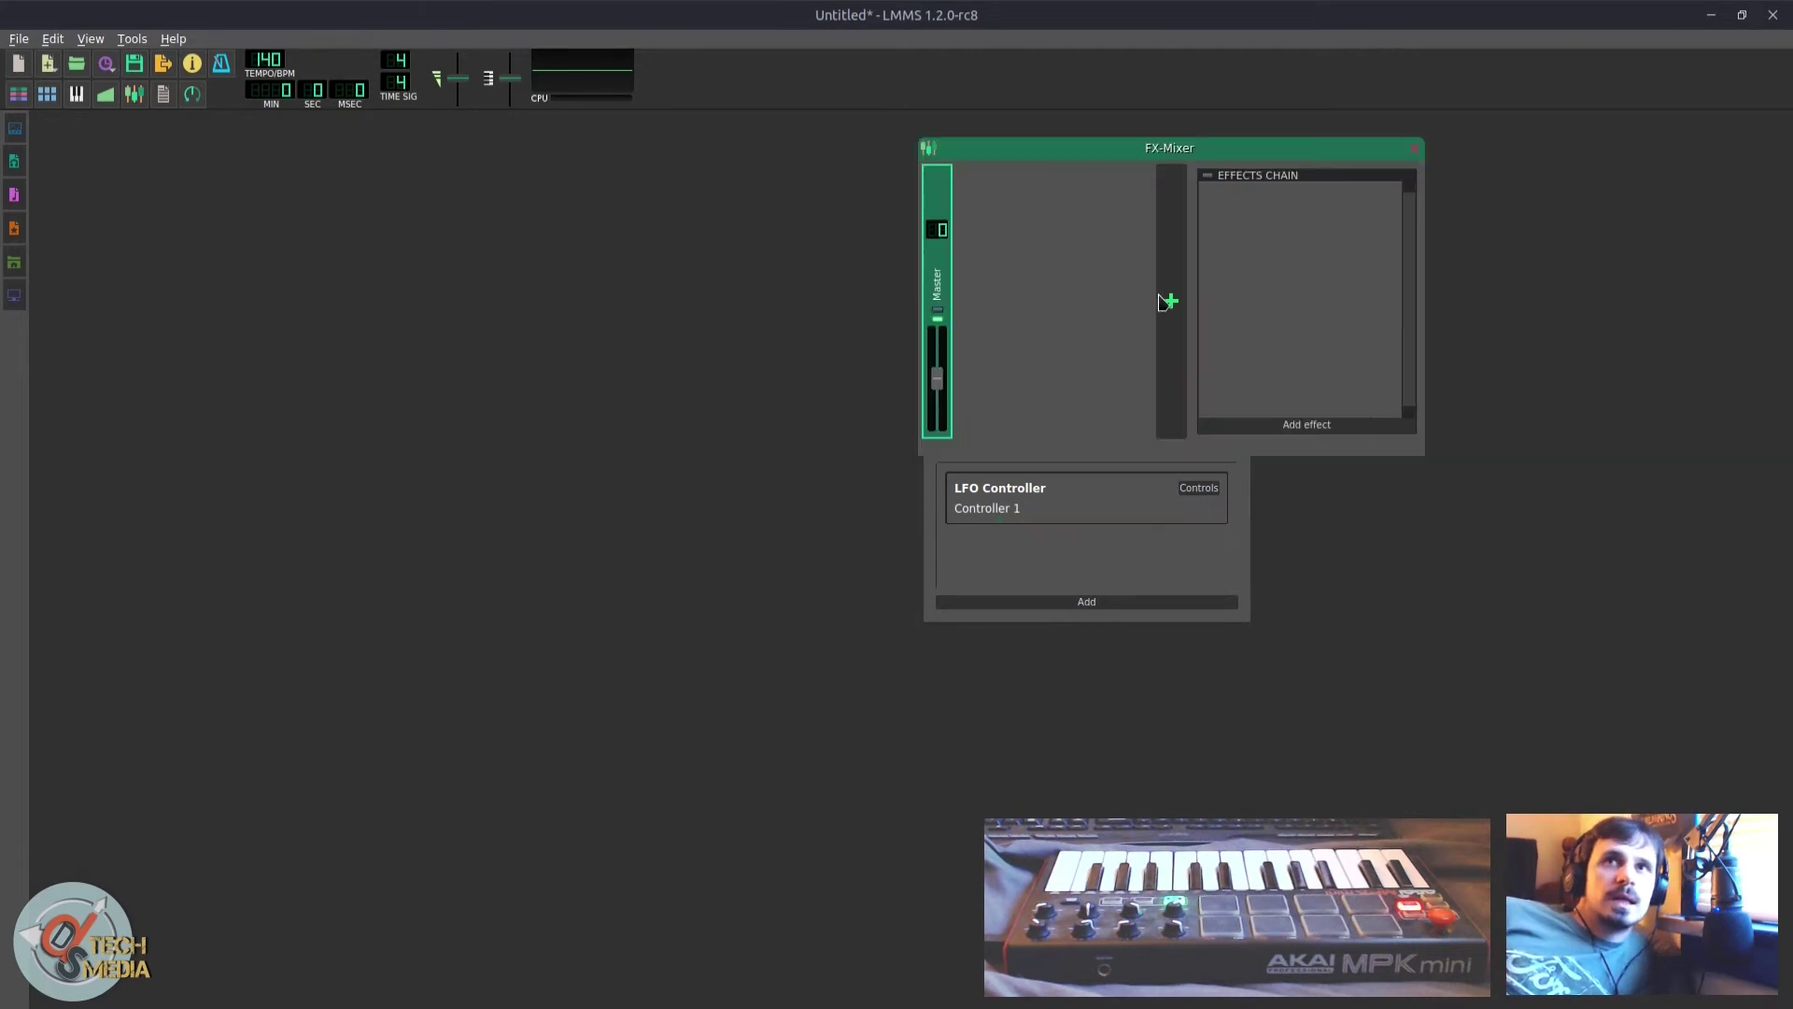
Step: Add a new channel to the FX-Mixer and select the Master channel again
click(1162, 301)
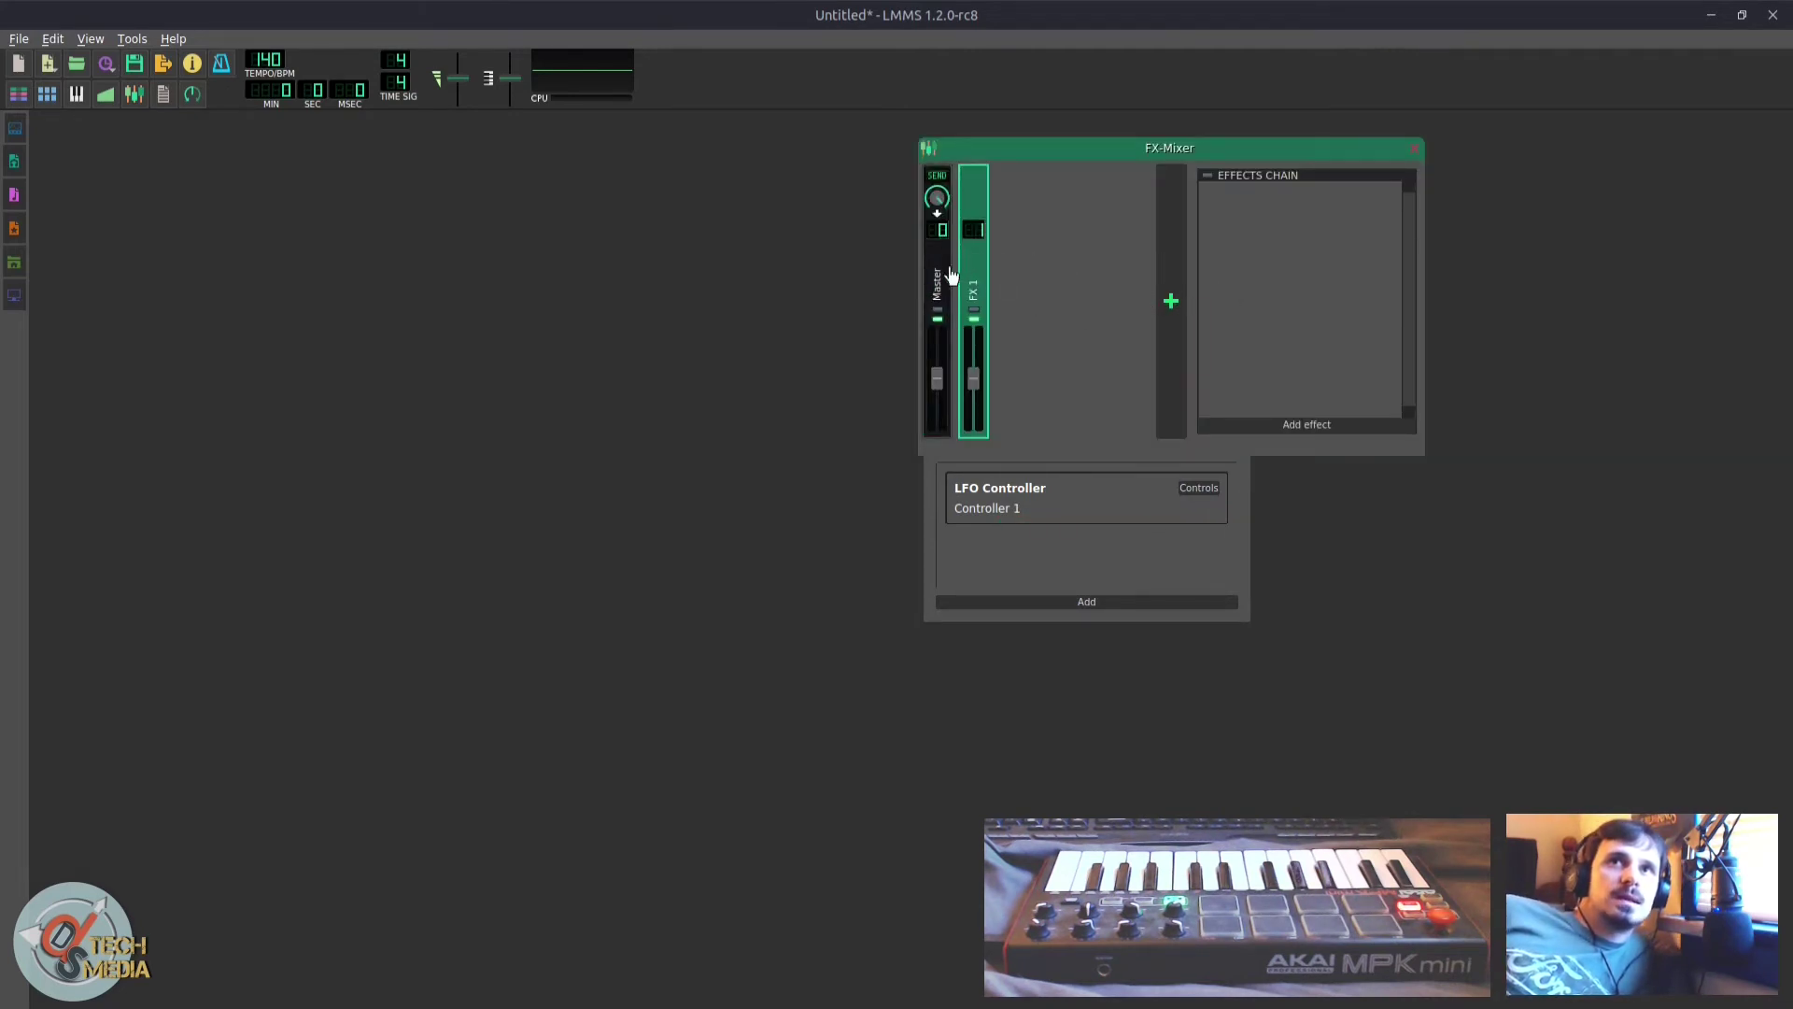
click(939, 274)
click(972, 277)
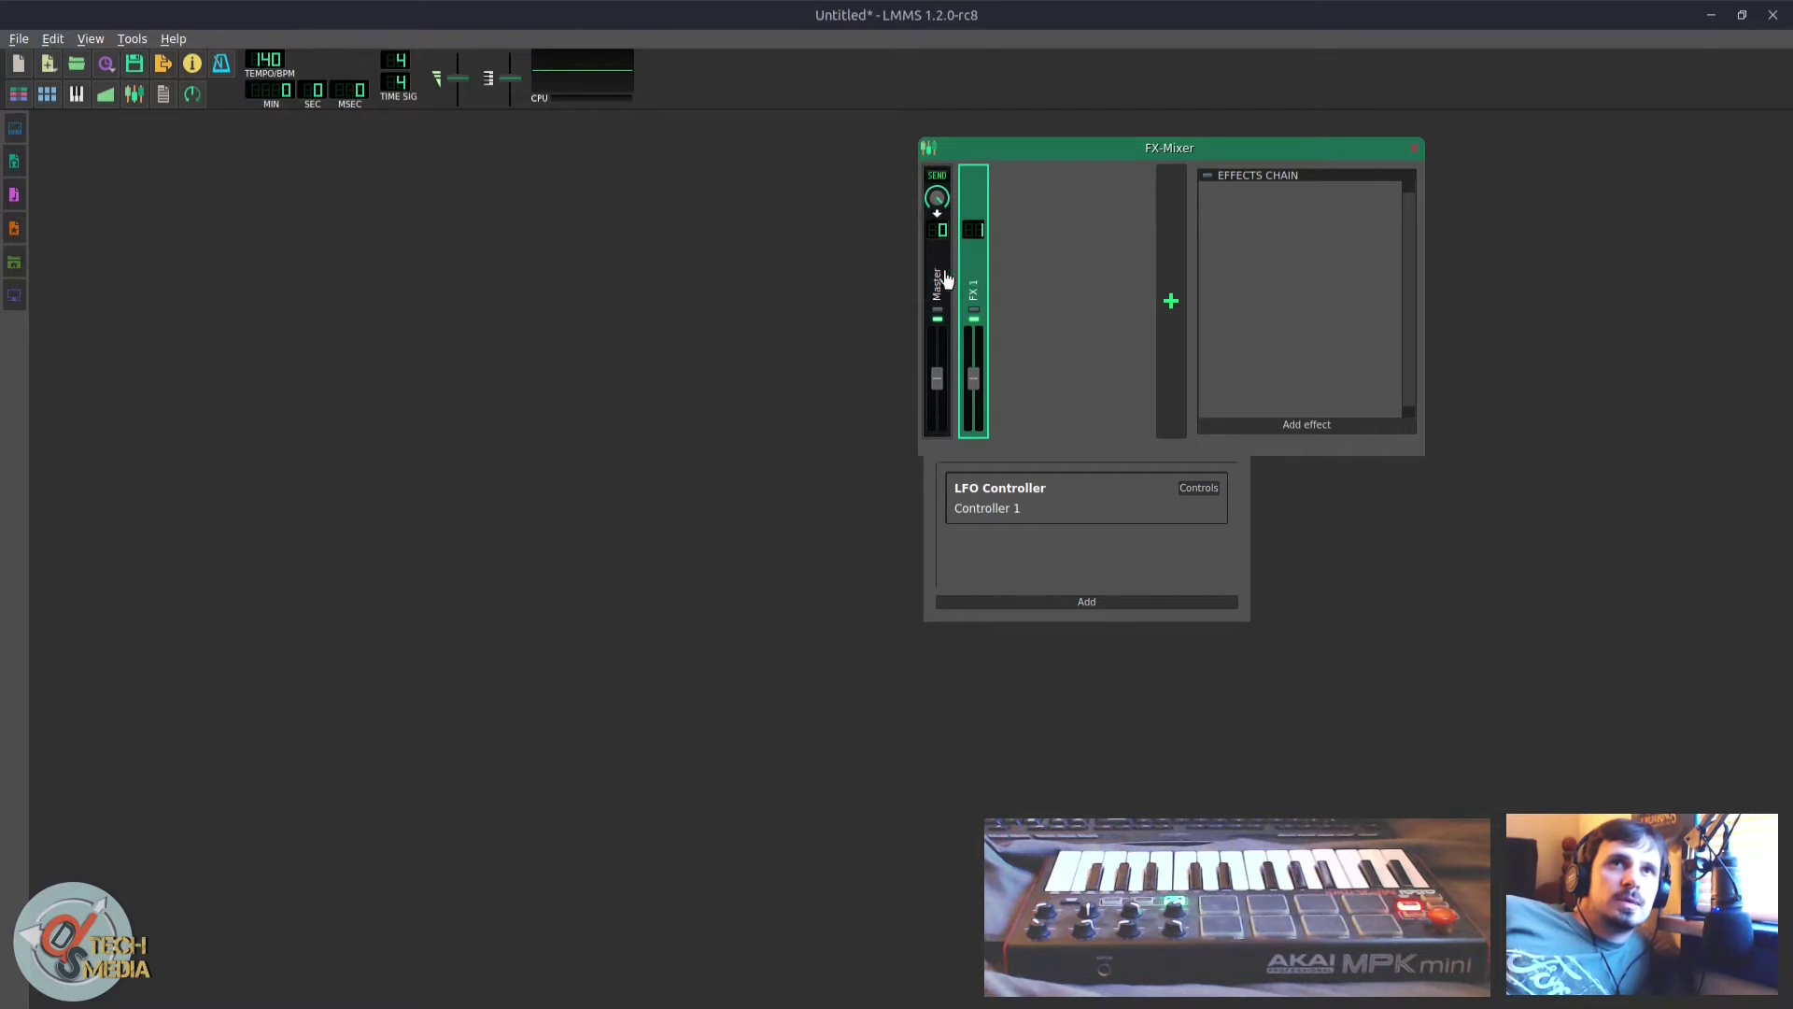
click(935, 278)
mouse_move(1119, 154)
mouse_down()
mouse_move(1073, 164)
mouse_move(1111, 179)
mouse_move(1112, 202)
mouse_move(1121, 154)
mouse_up()
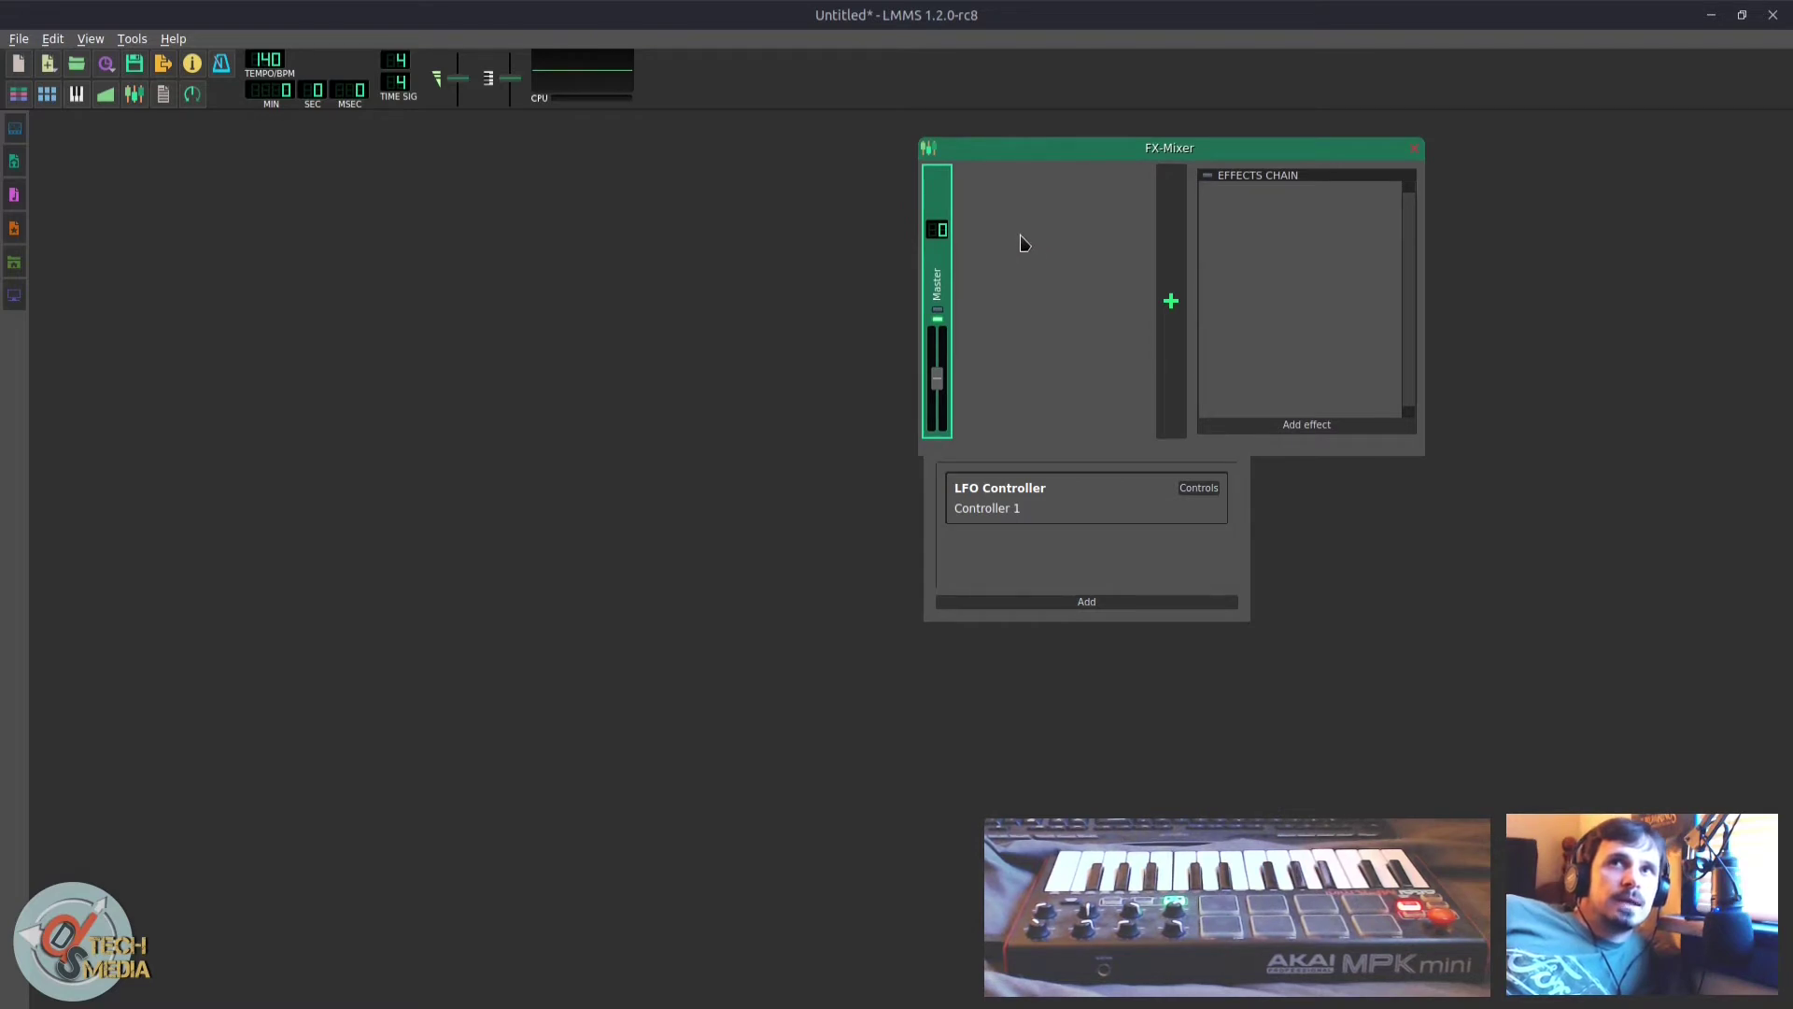
Step: Open the Automation Editor, the Piano Roll and the Beat+Bassline Editor, placing the Piano Roll over the lower part of the workspace
click(106, 99)
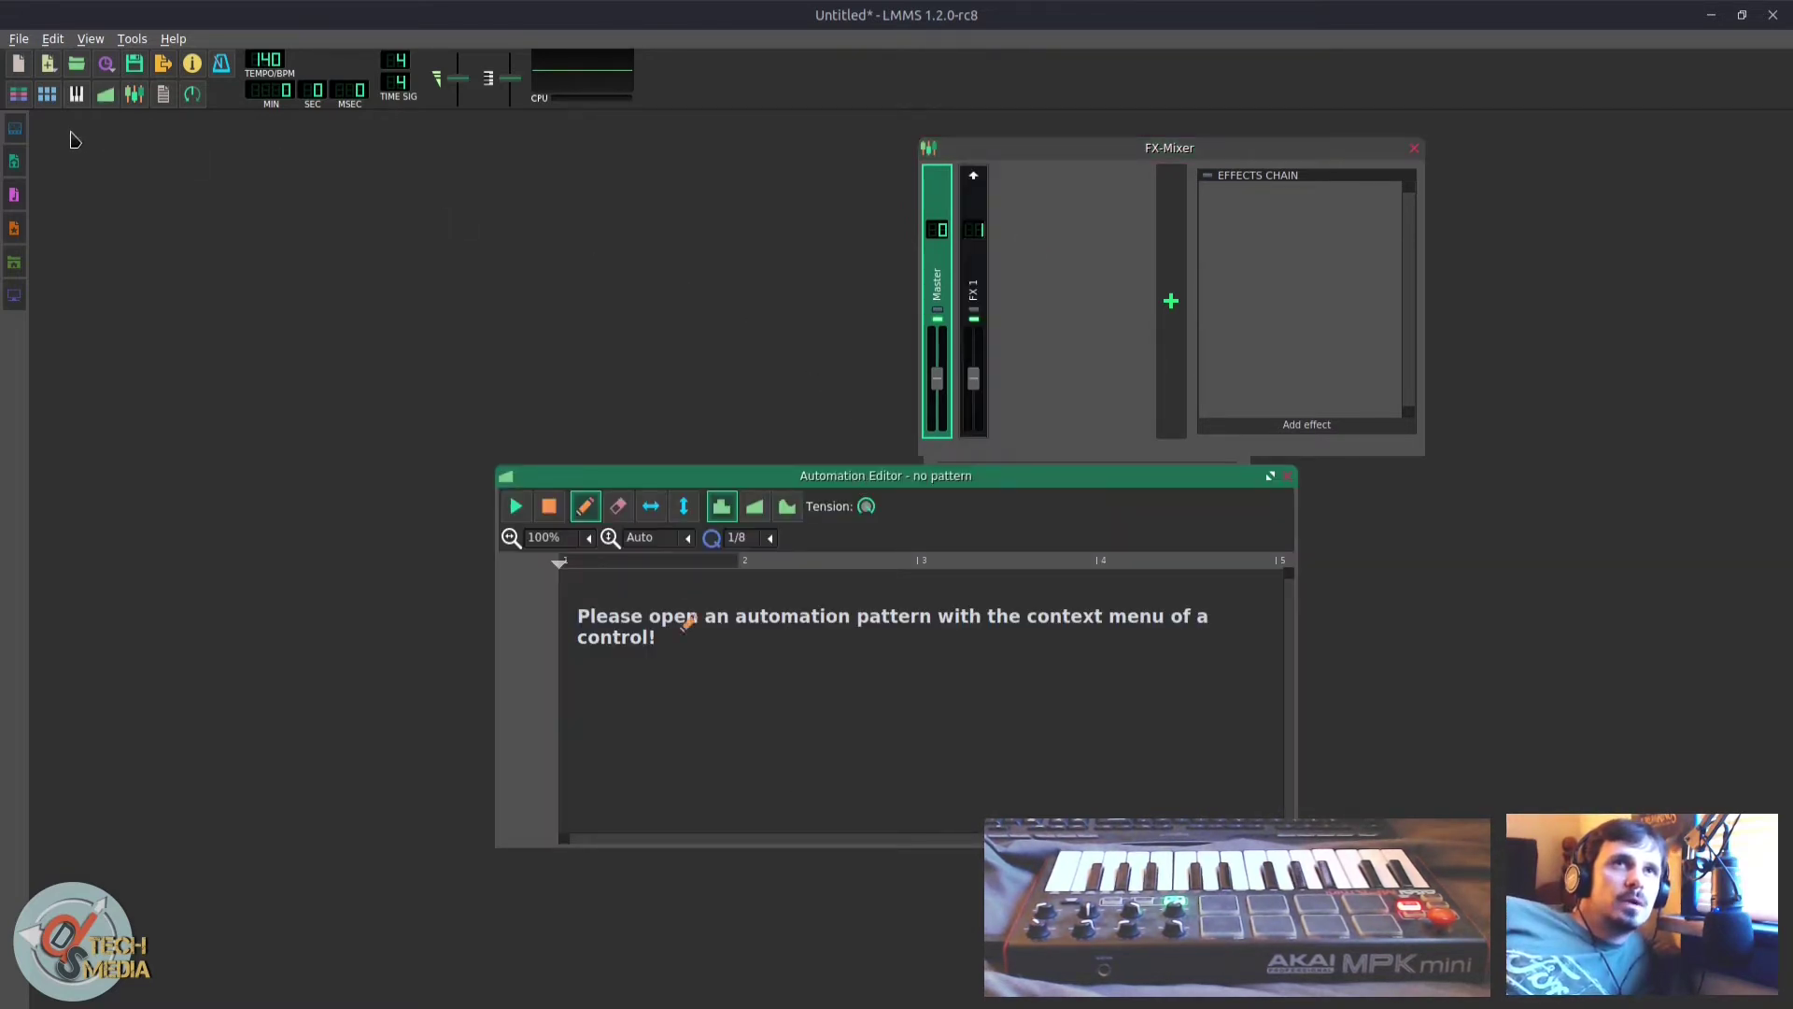
click(76, 94)
drag(338, 135, 1099, 435)
click(55, 99)
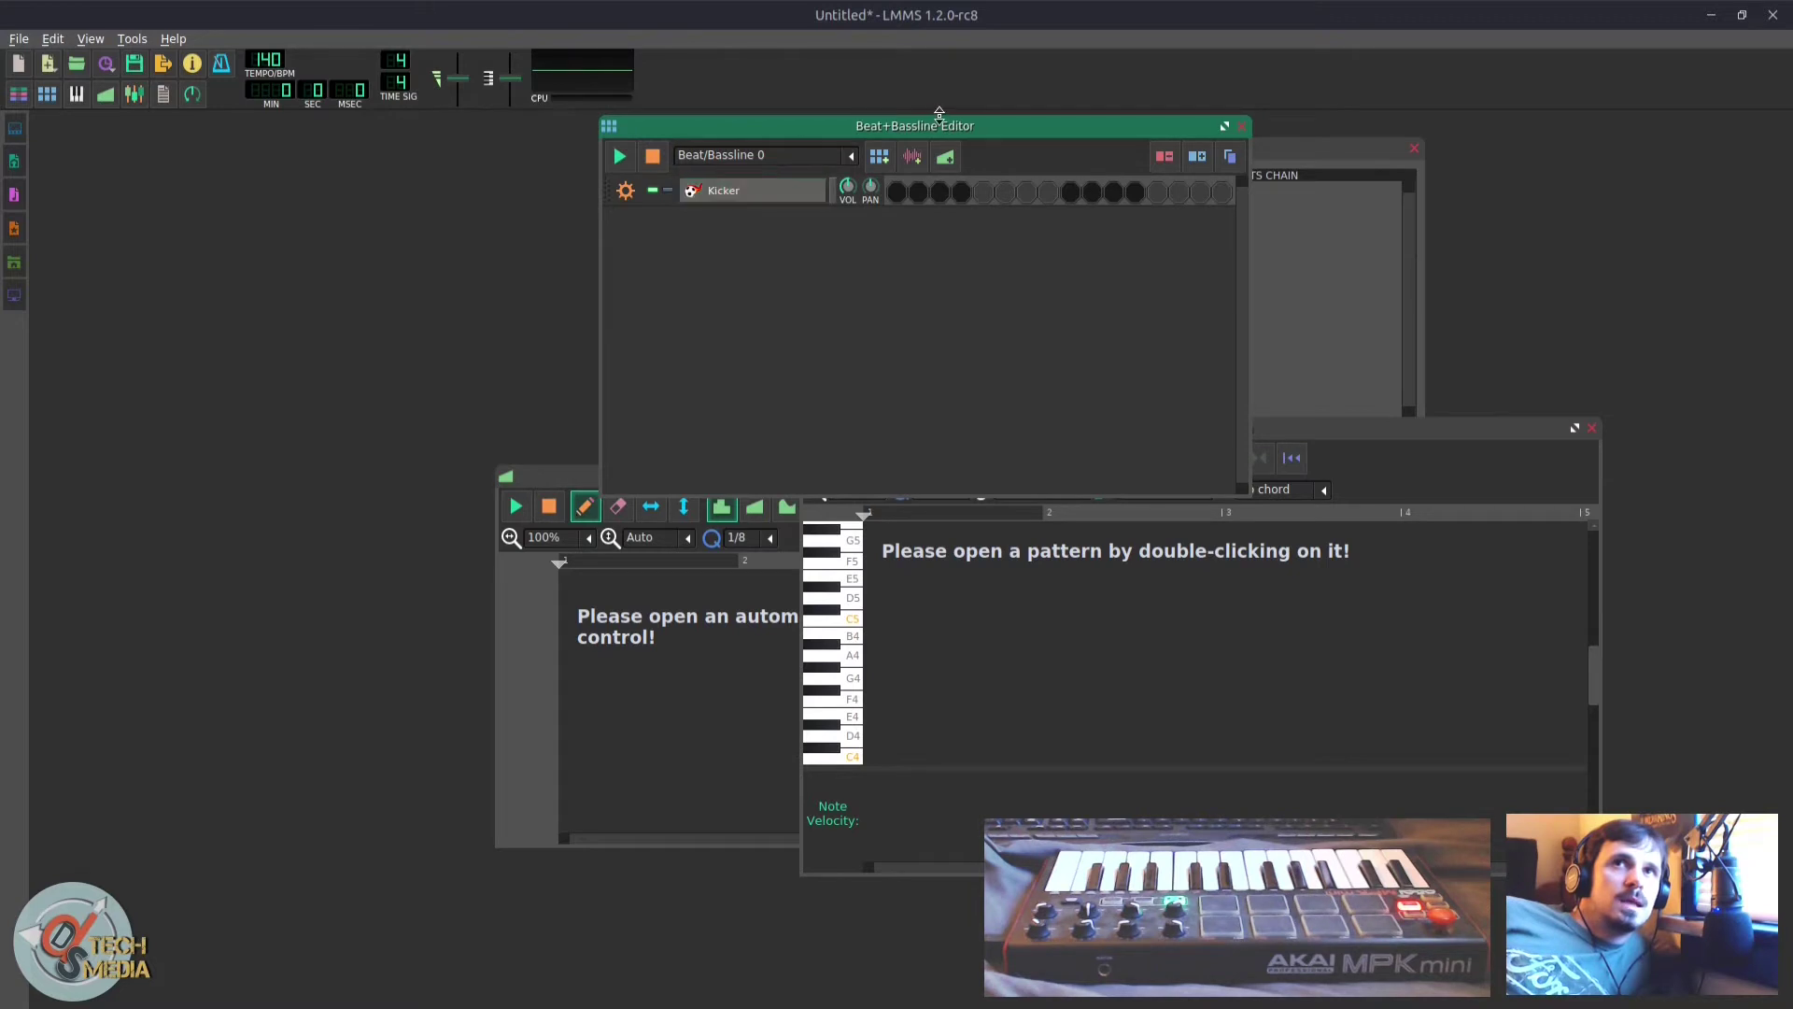
Step: Show the Song-Editor with the Beat+Bassline Editor moved beneath it, and open the Kicker instrument window beside them
click(21, 95)
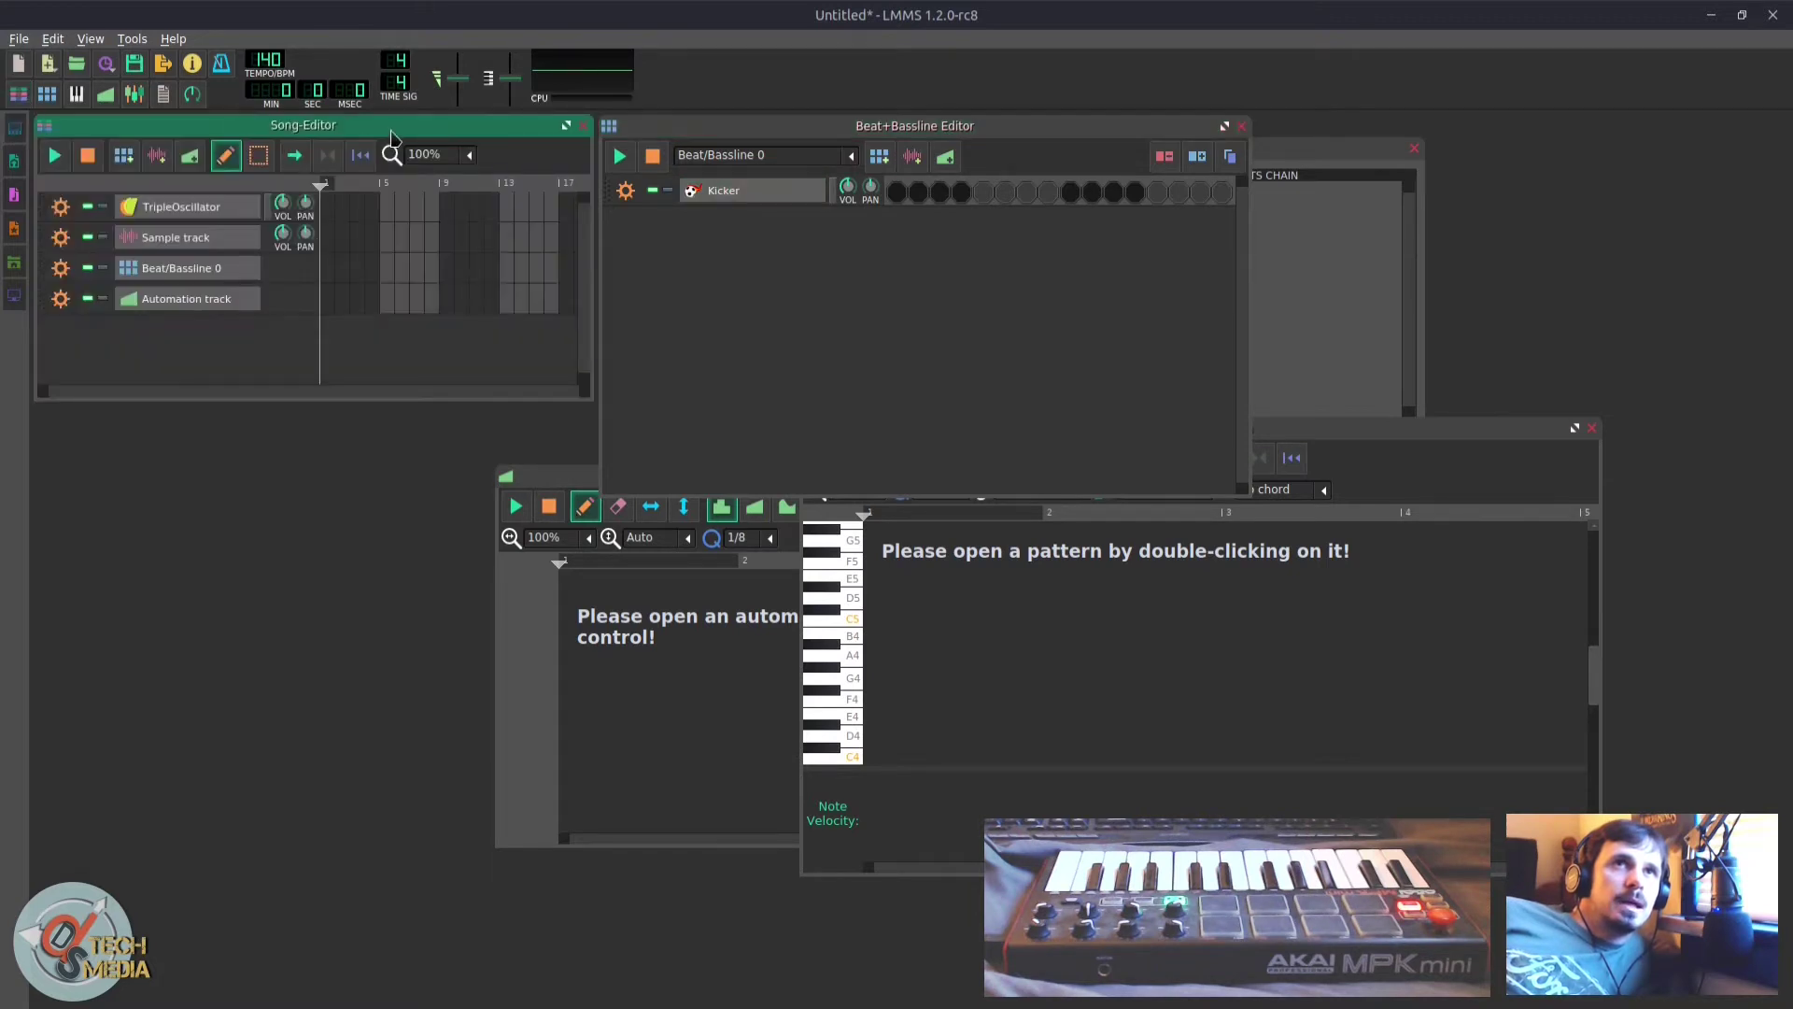
drag(735, 142, 176, 433)
click(165, 480)
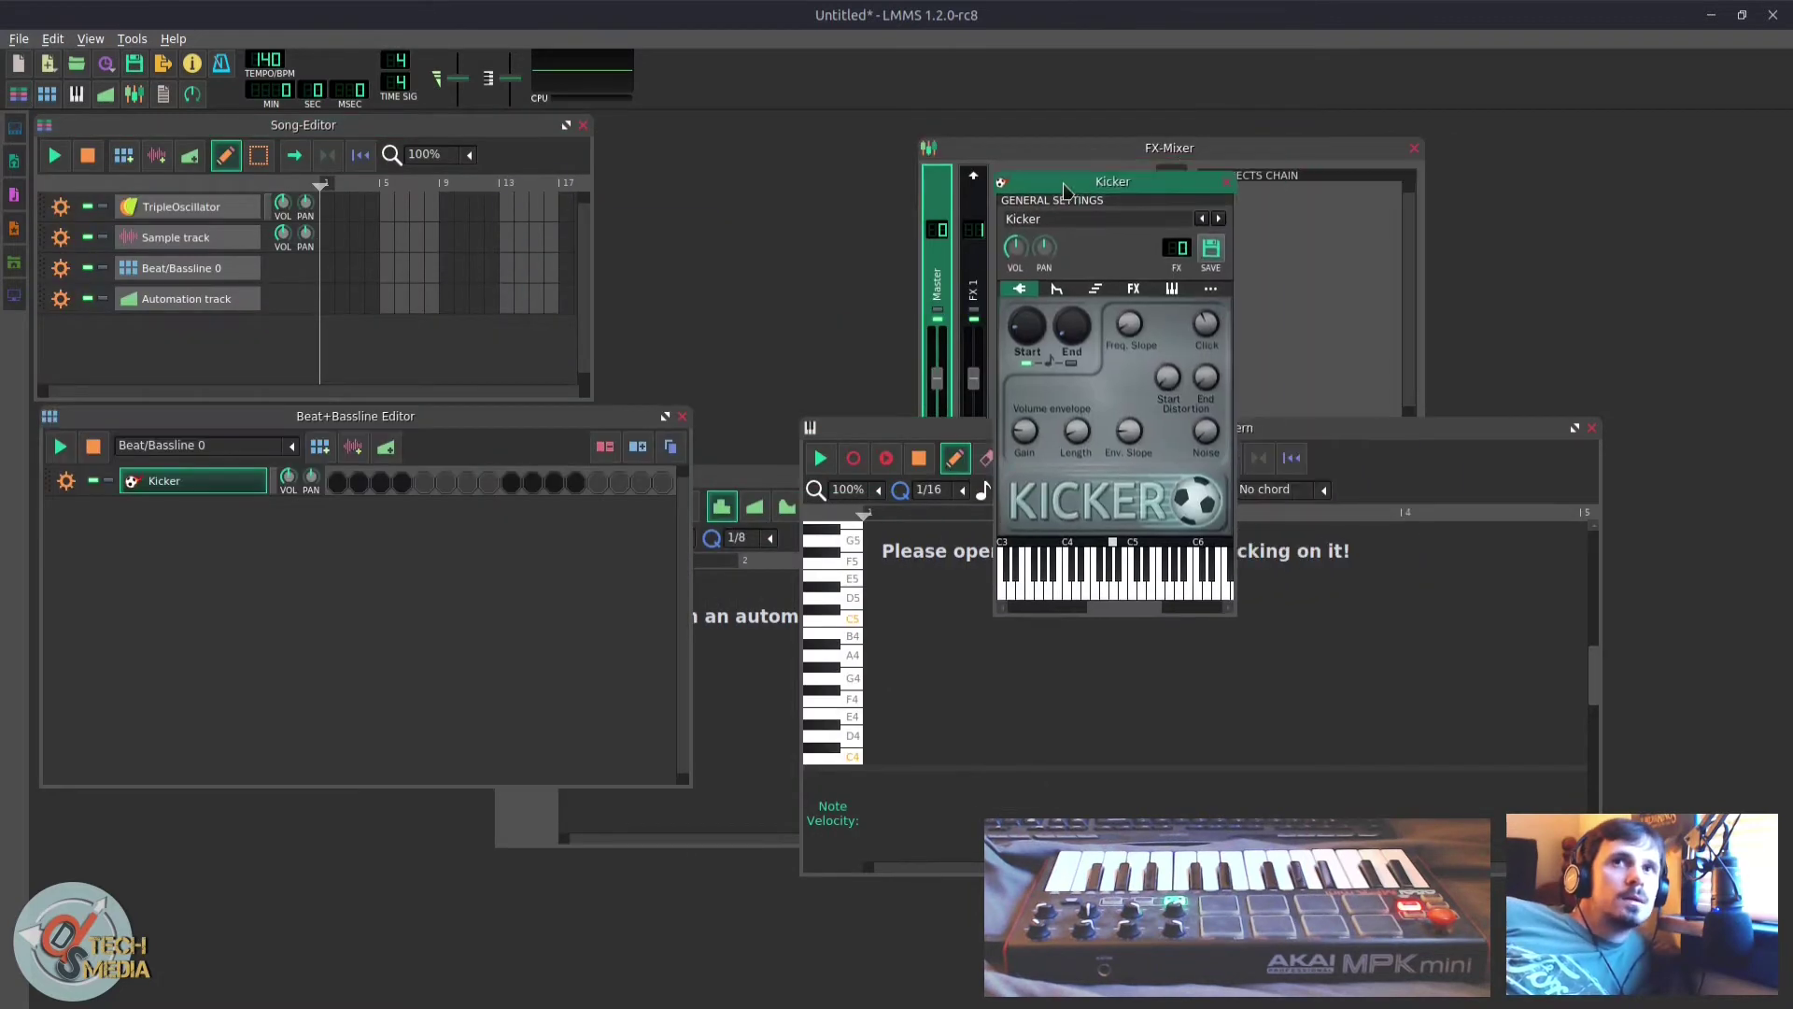
drag(1119, 171, 827, 273)
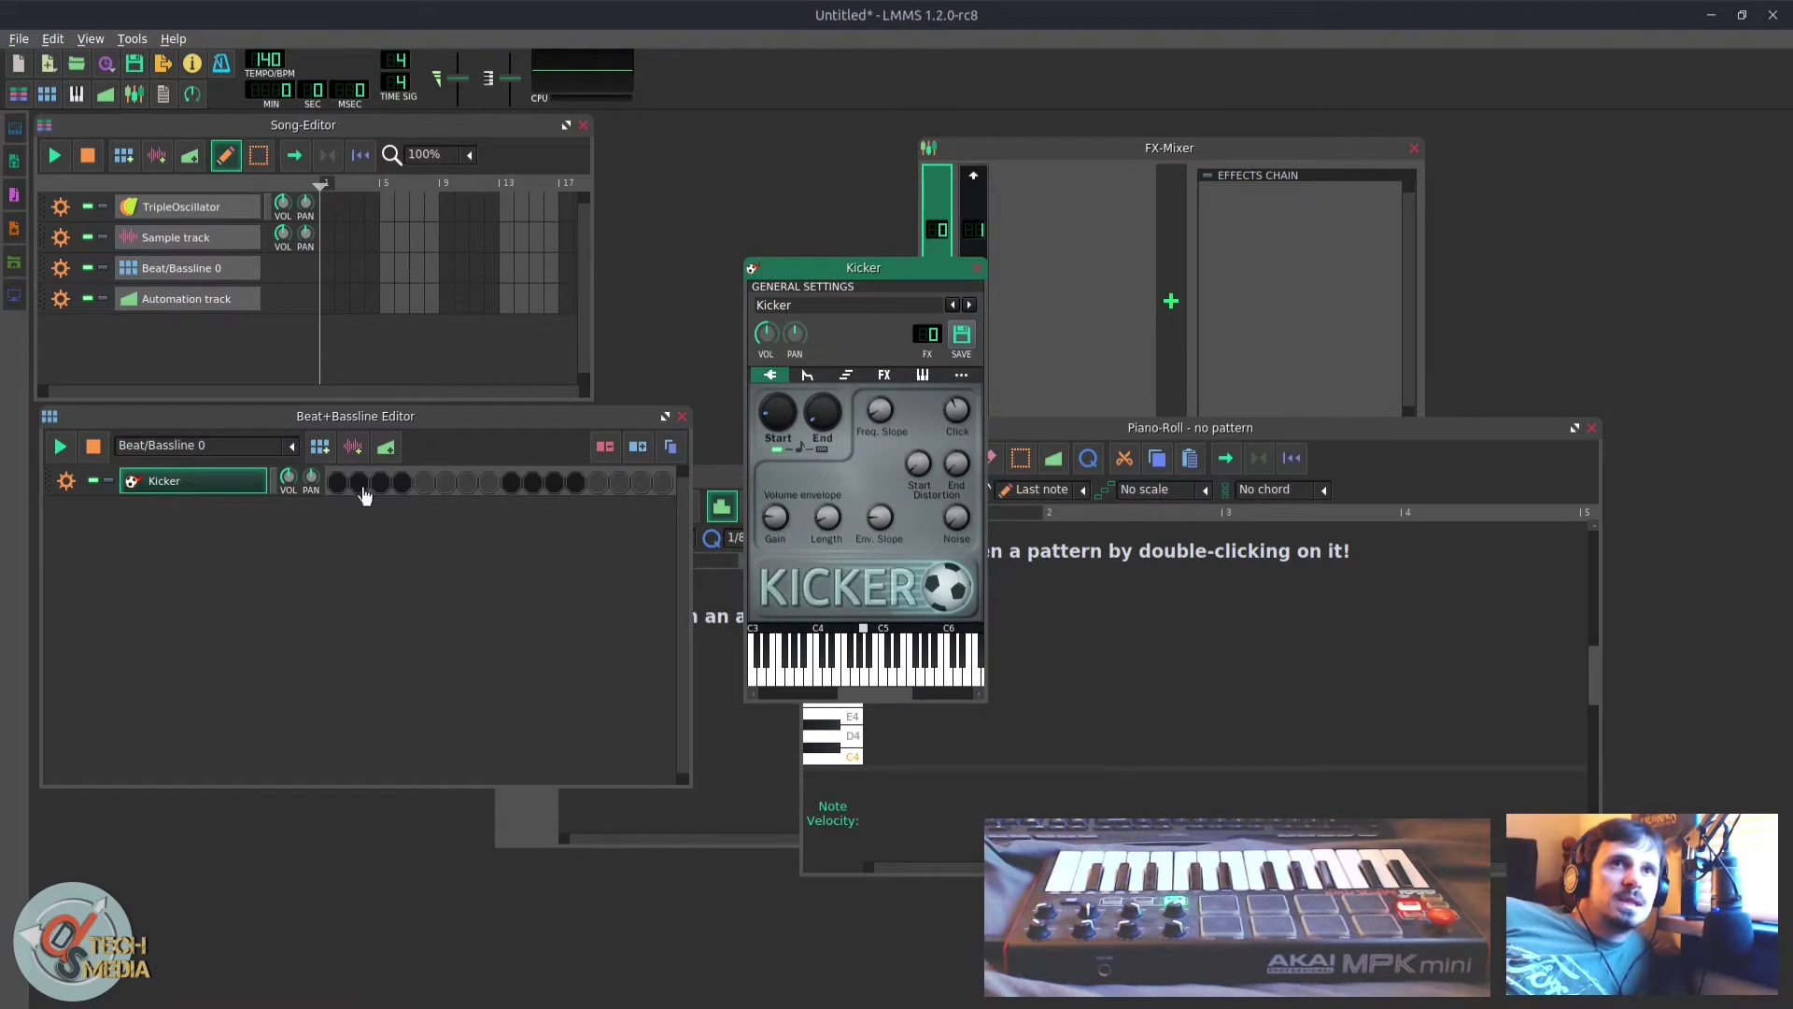
Step: Adjust the Kicker's Start frequency and try its End note switch on and off
click(361, 484)
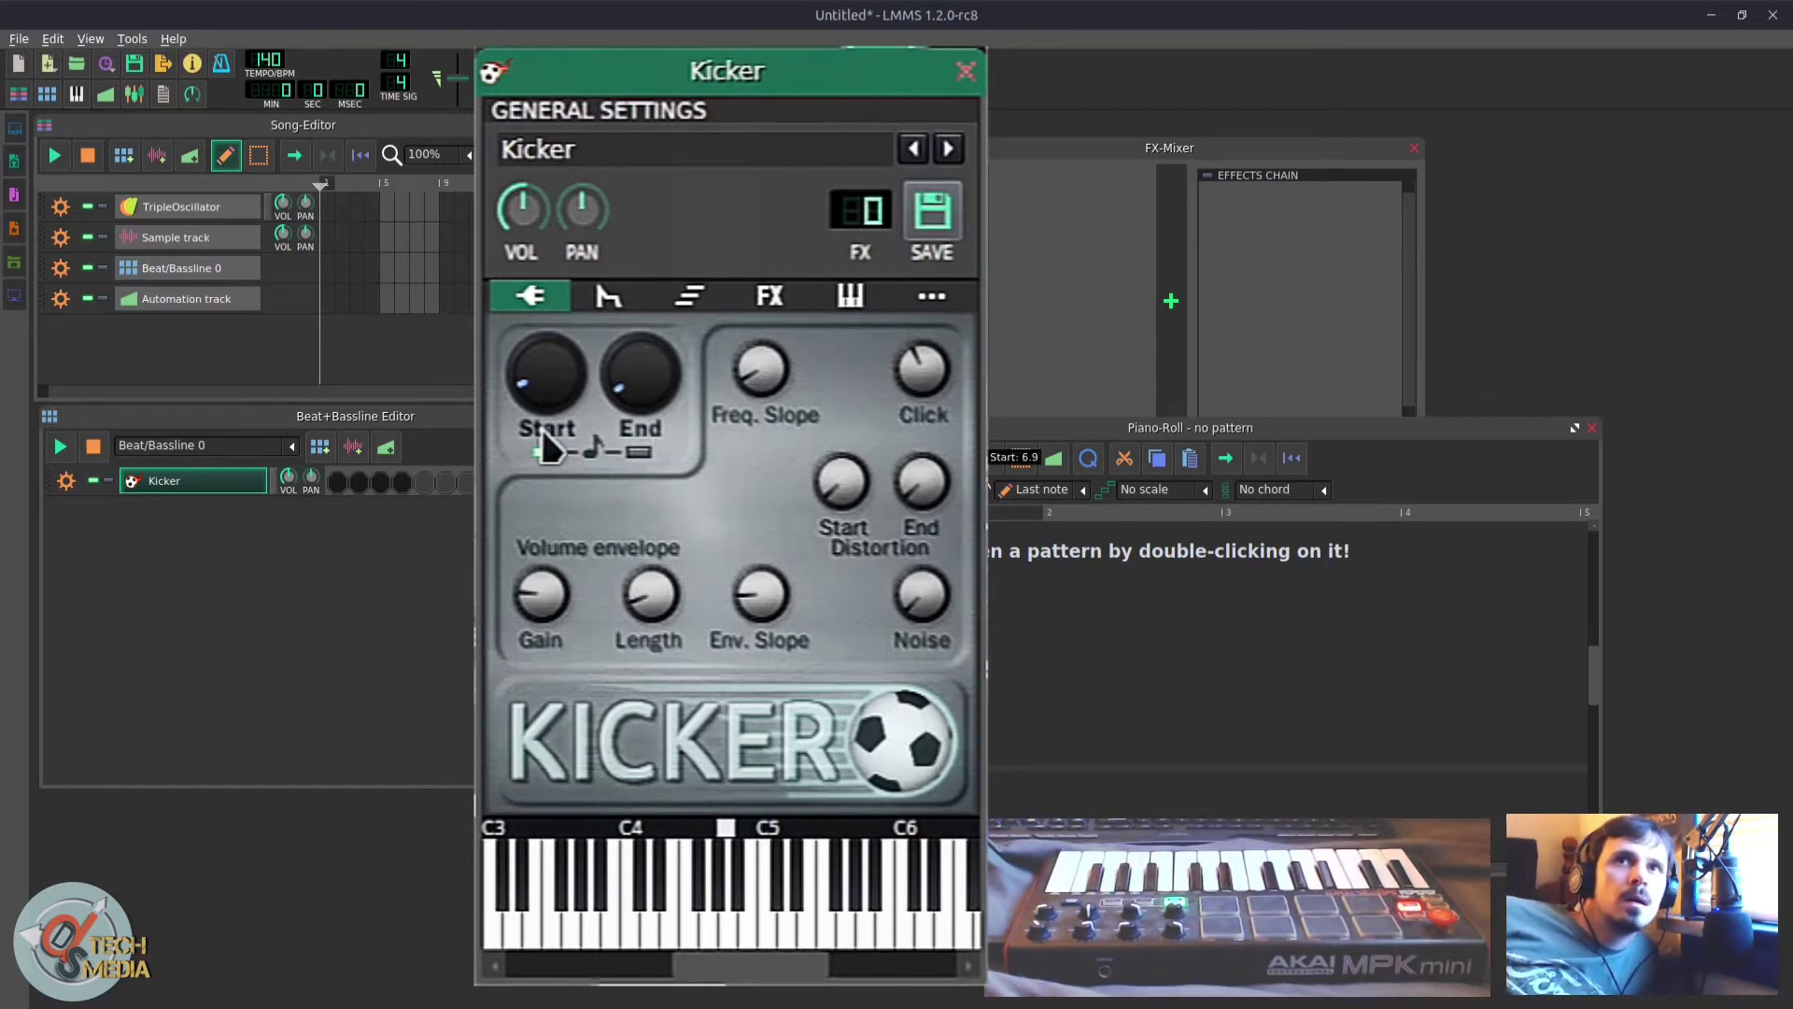
mouse_move(546, 403)
drag(547, 404, 537, 431)
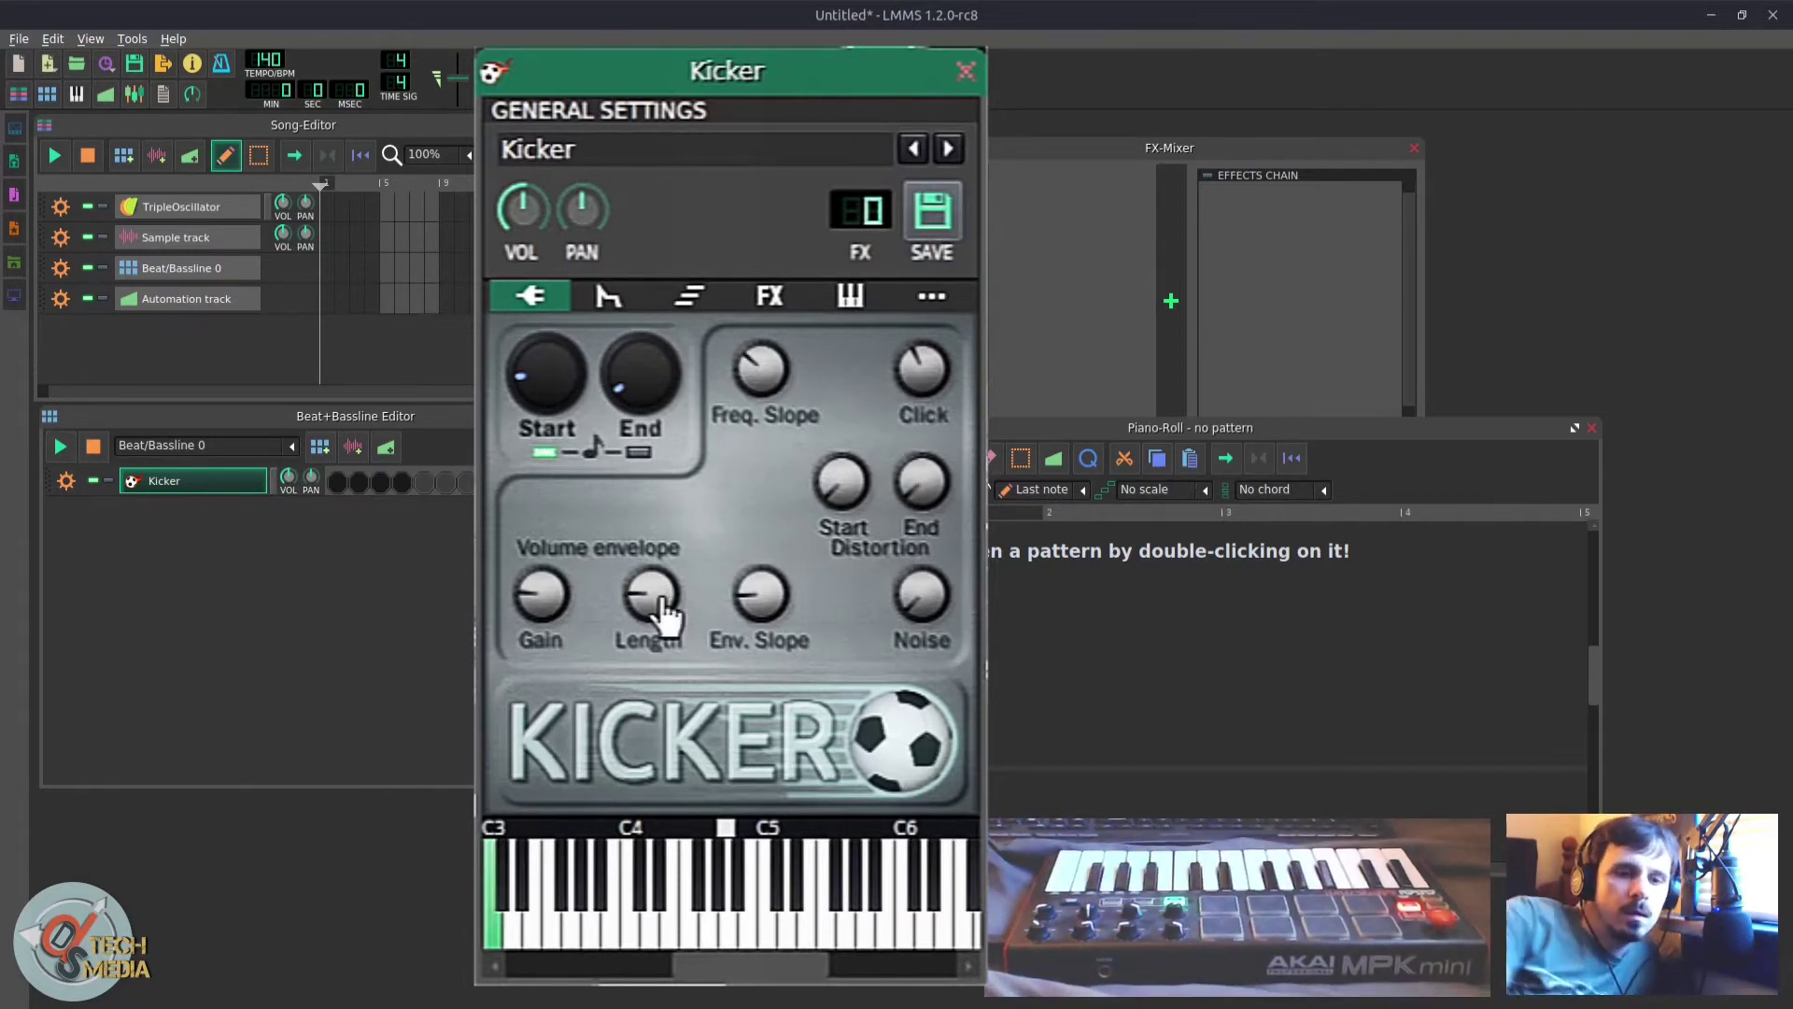
click(640, 456)
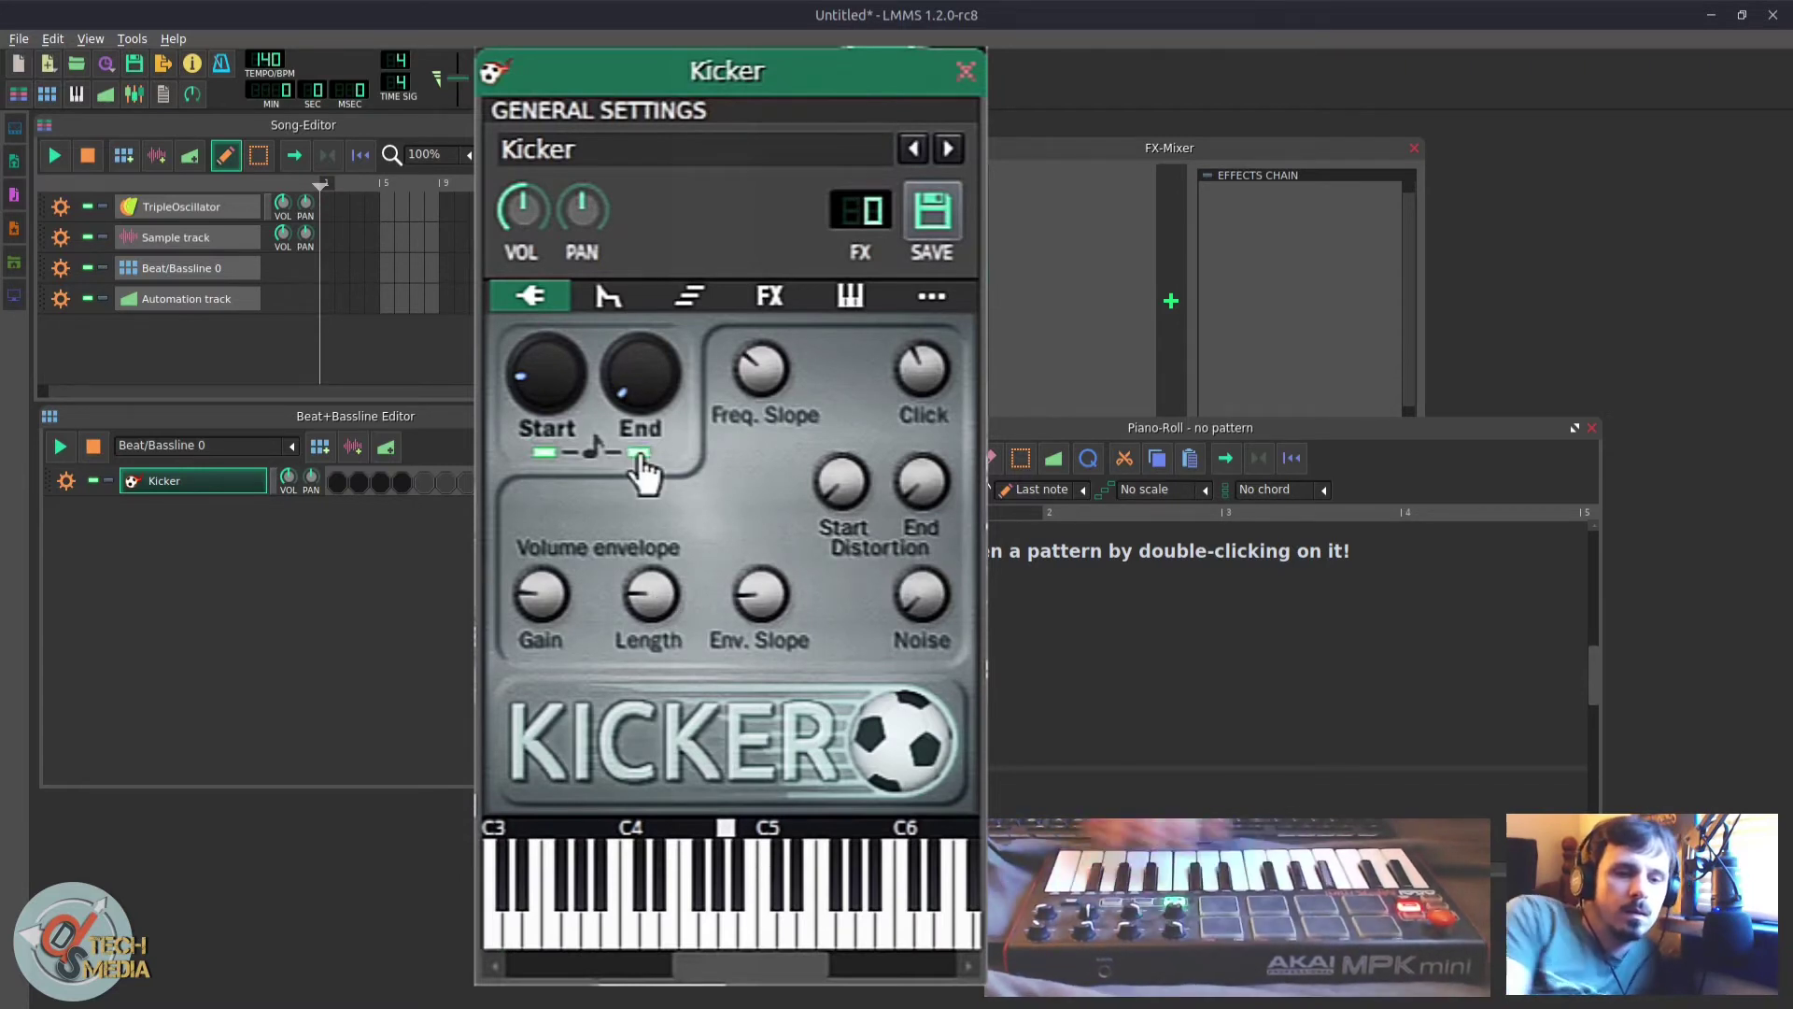
click(640, 454)
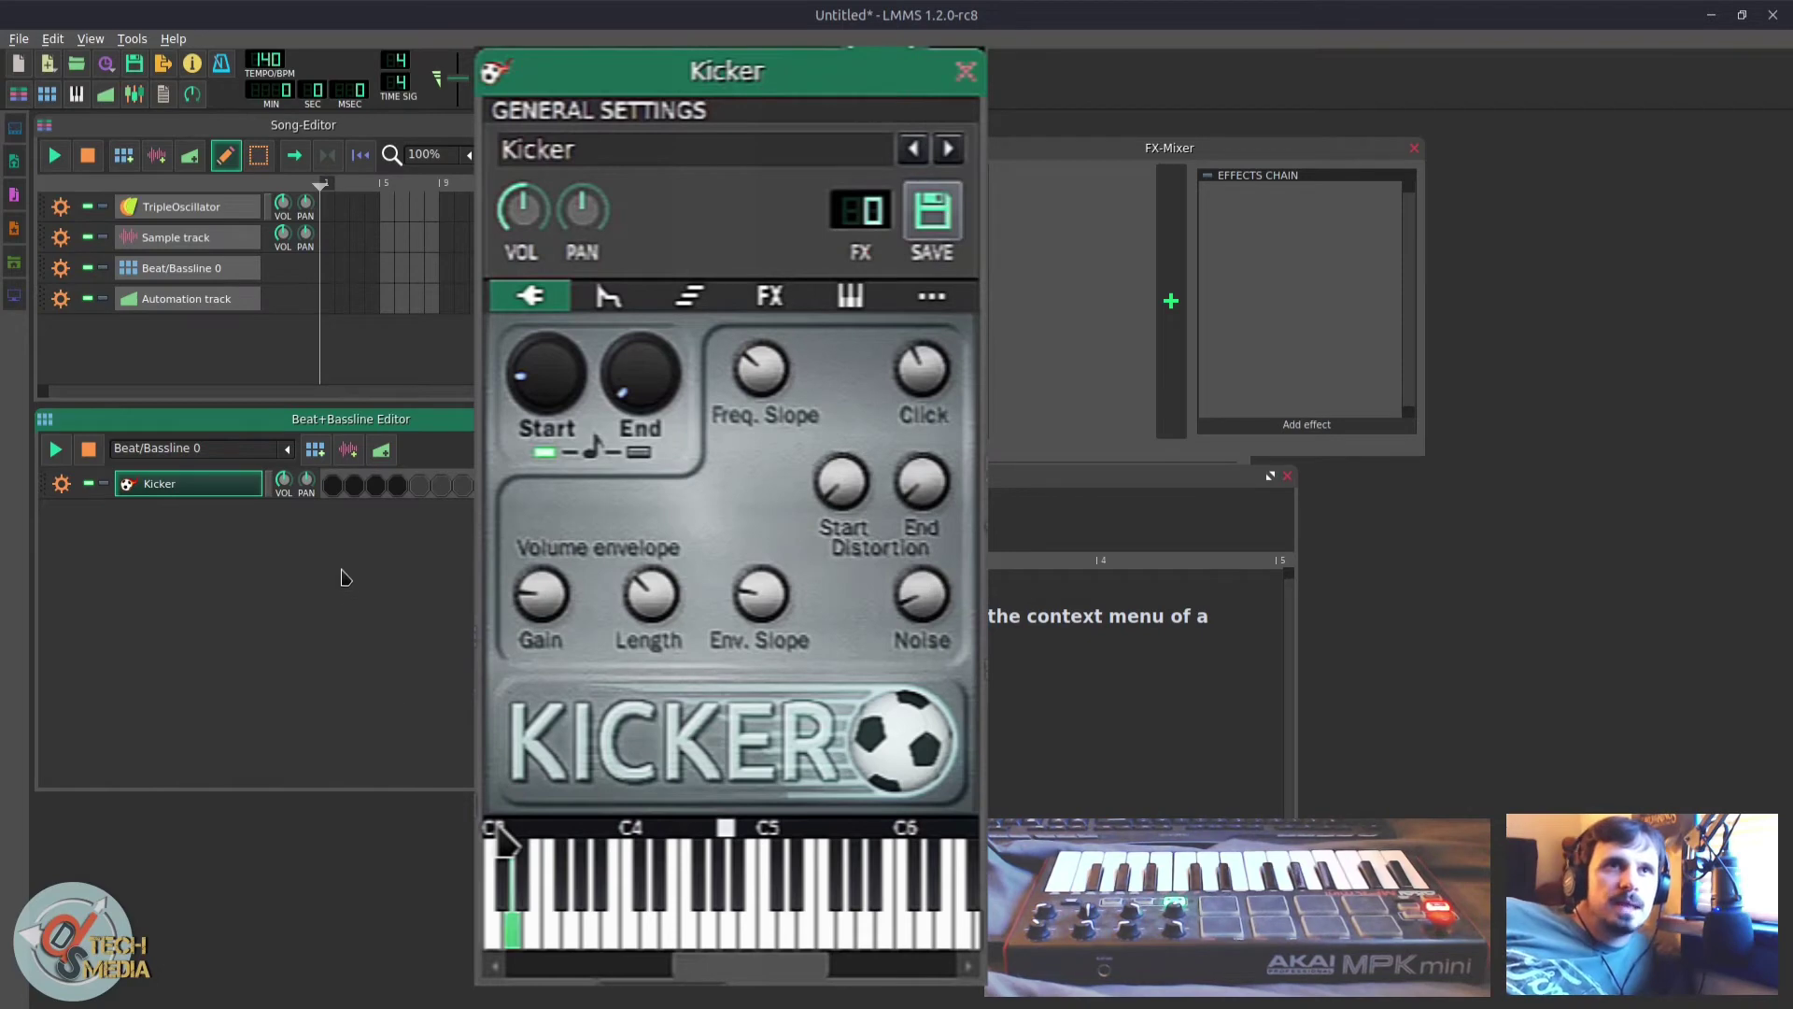
Step: Enable steps 2 and 11 of the Kicker track and play the beat briefly
click(355, 485)
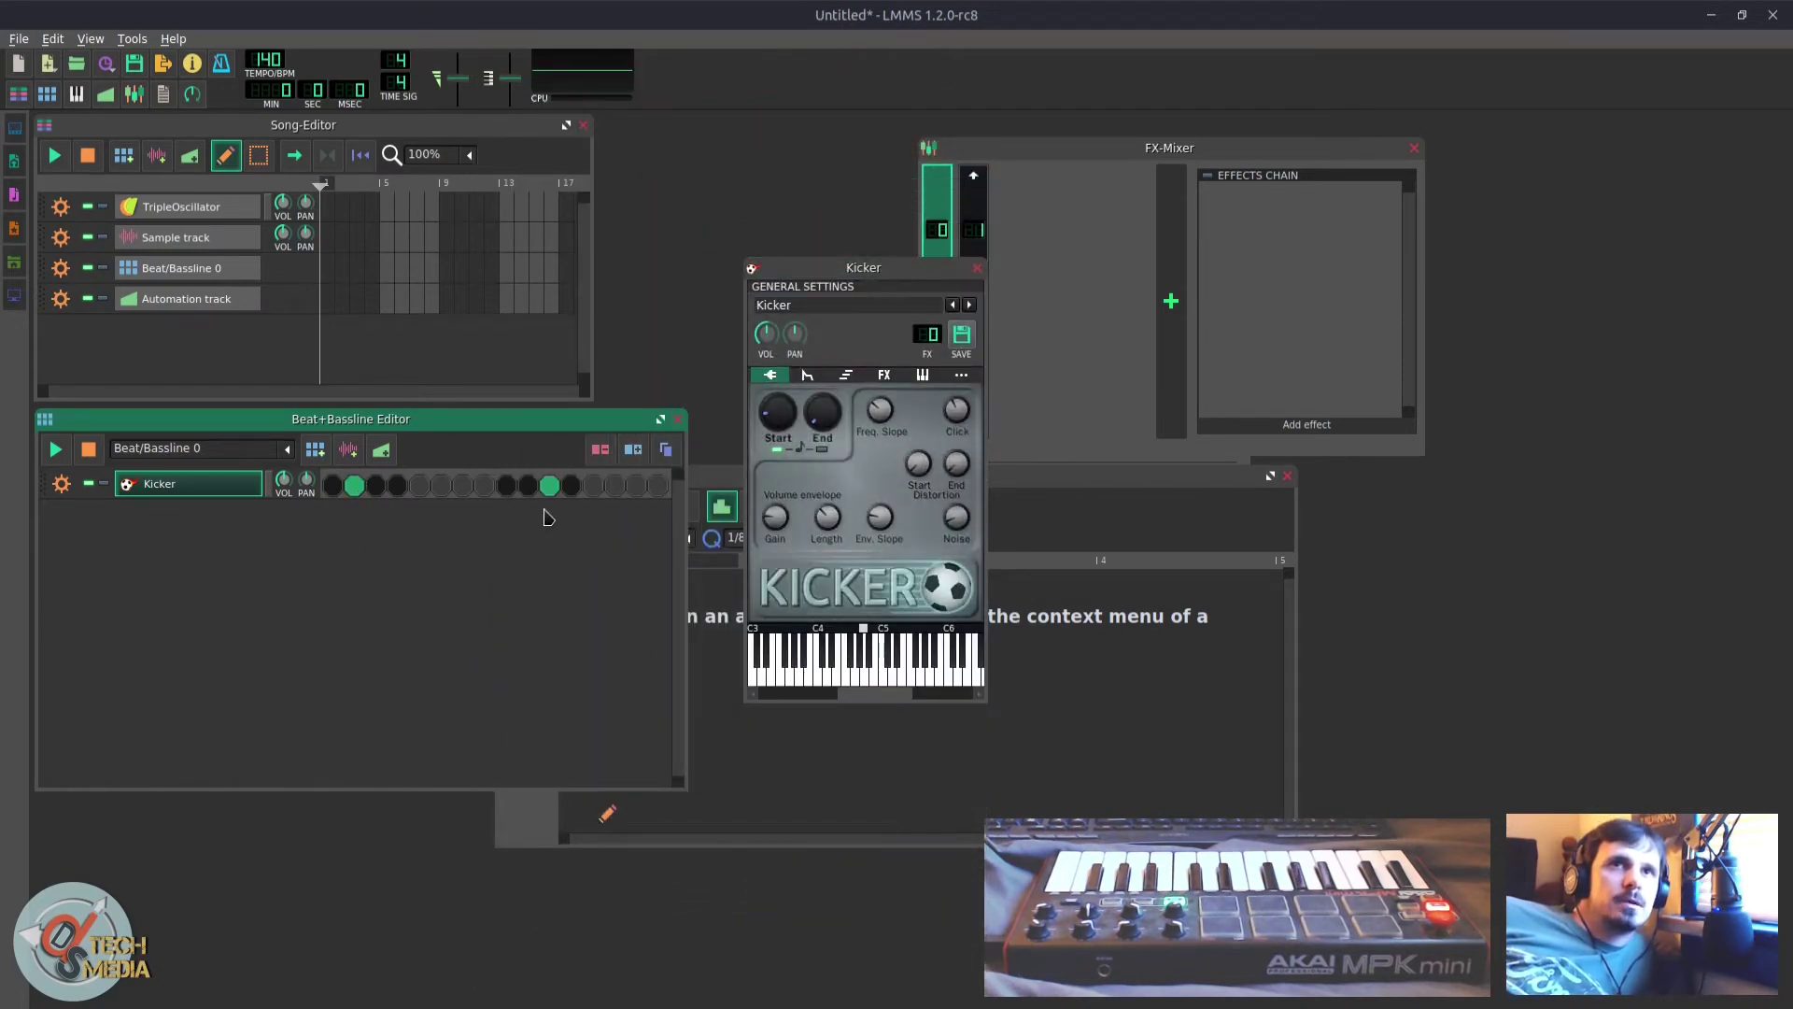
click(56, 450)
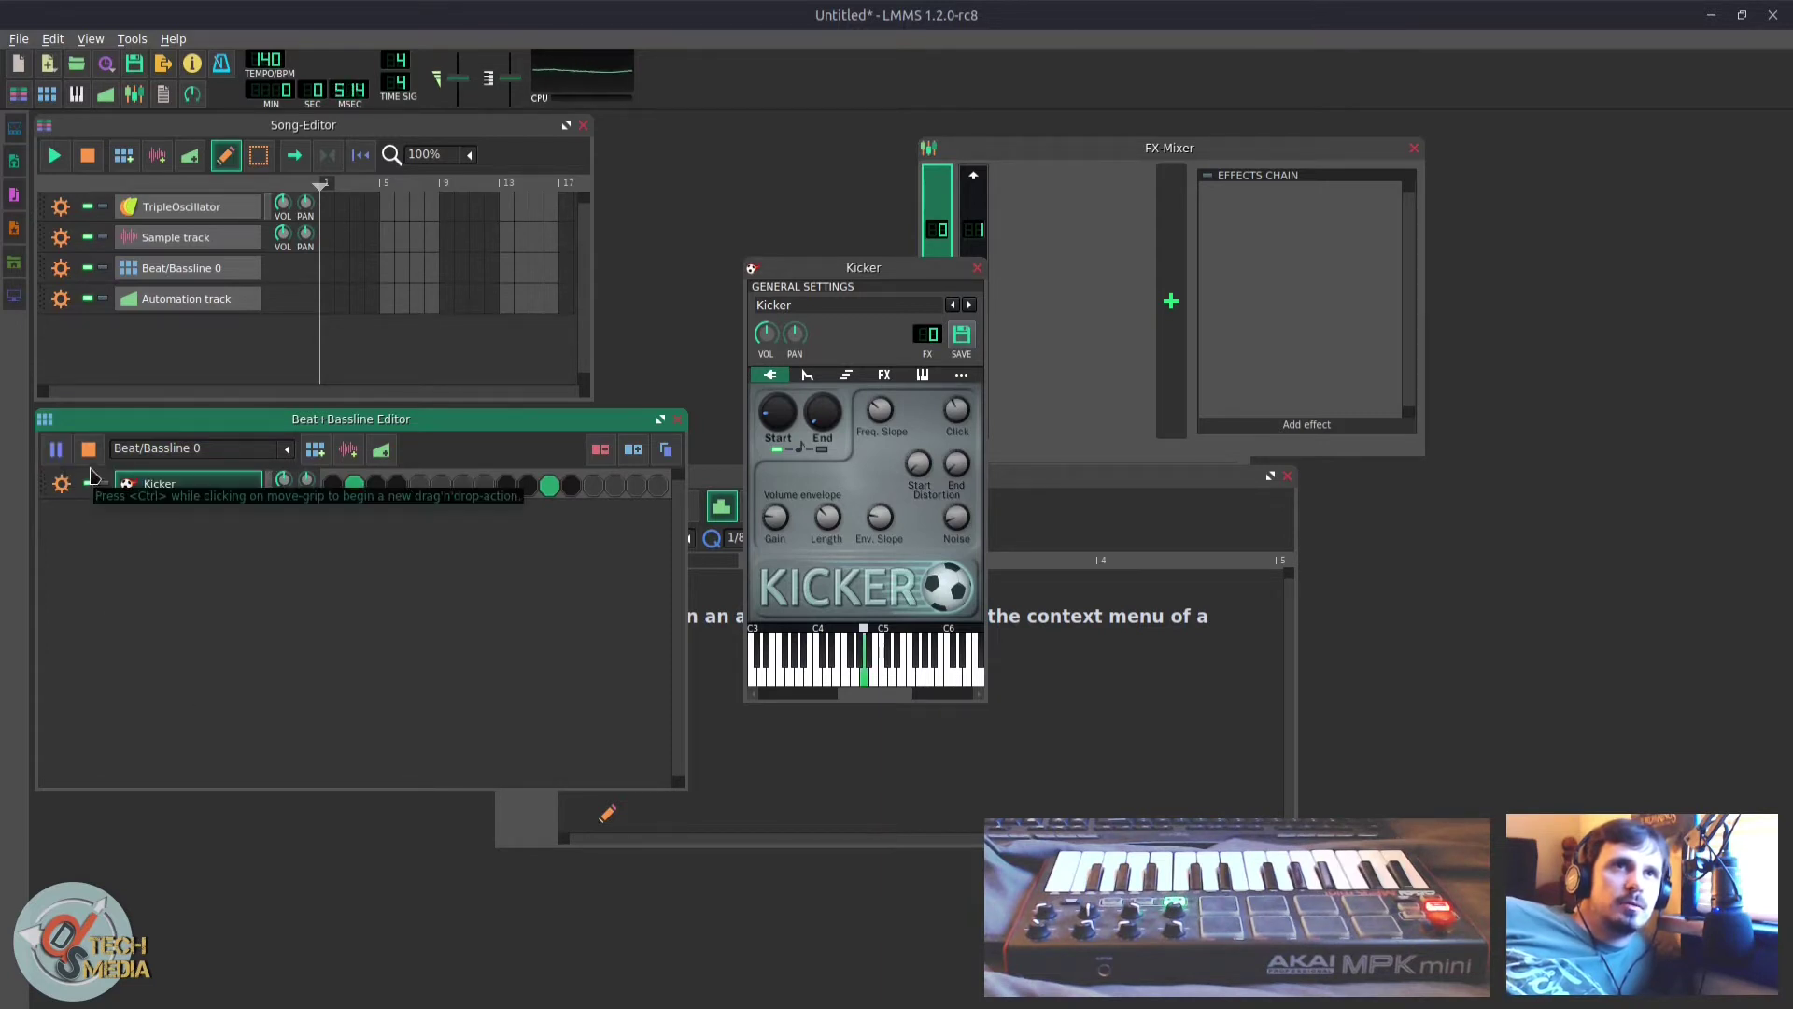
click(88, 450)
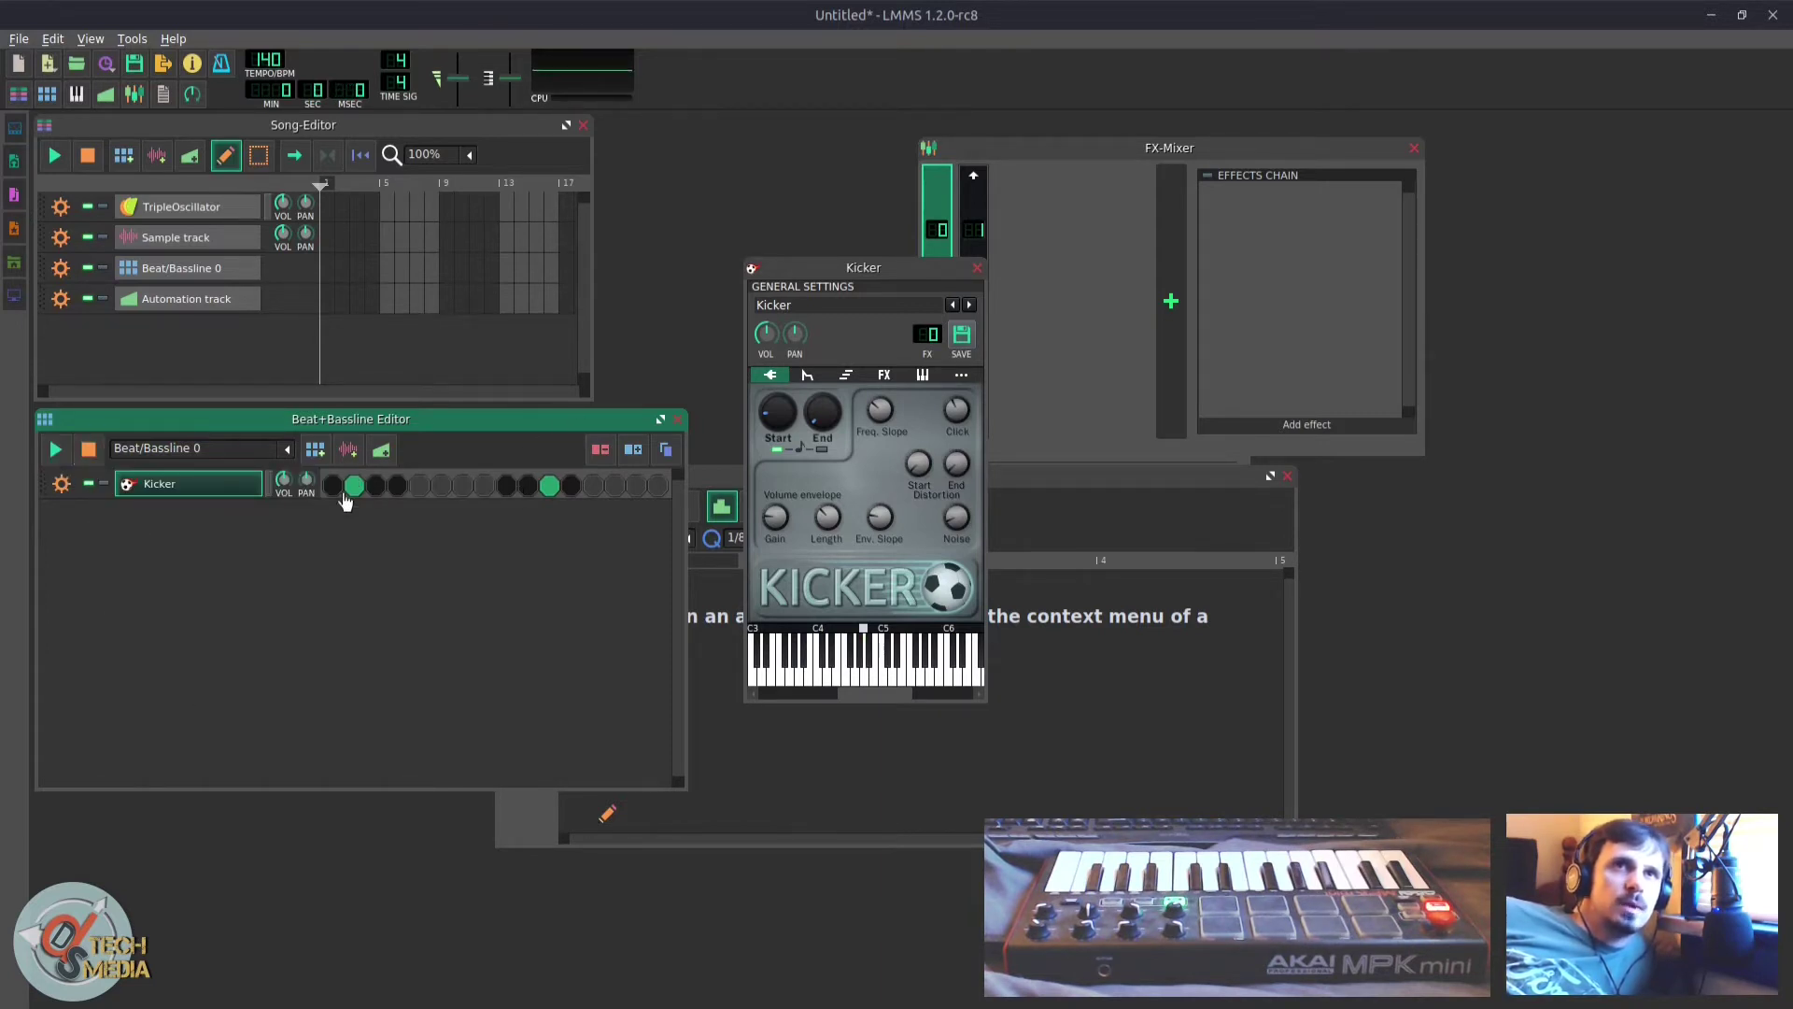
Step: Open the Kicker pattern in the Piano-Roll, zoomed to 400%, and move its window over the middle of the workspace
right_click(367, 515)
click(393, 513)
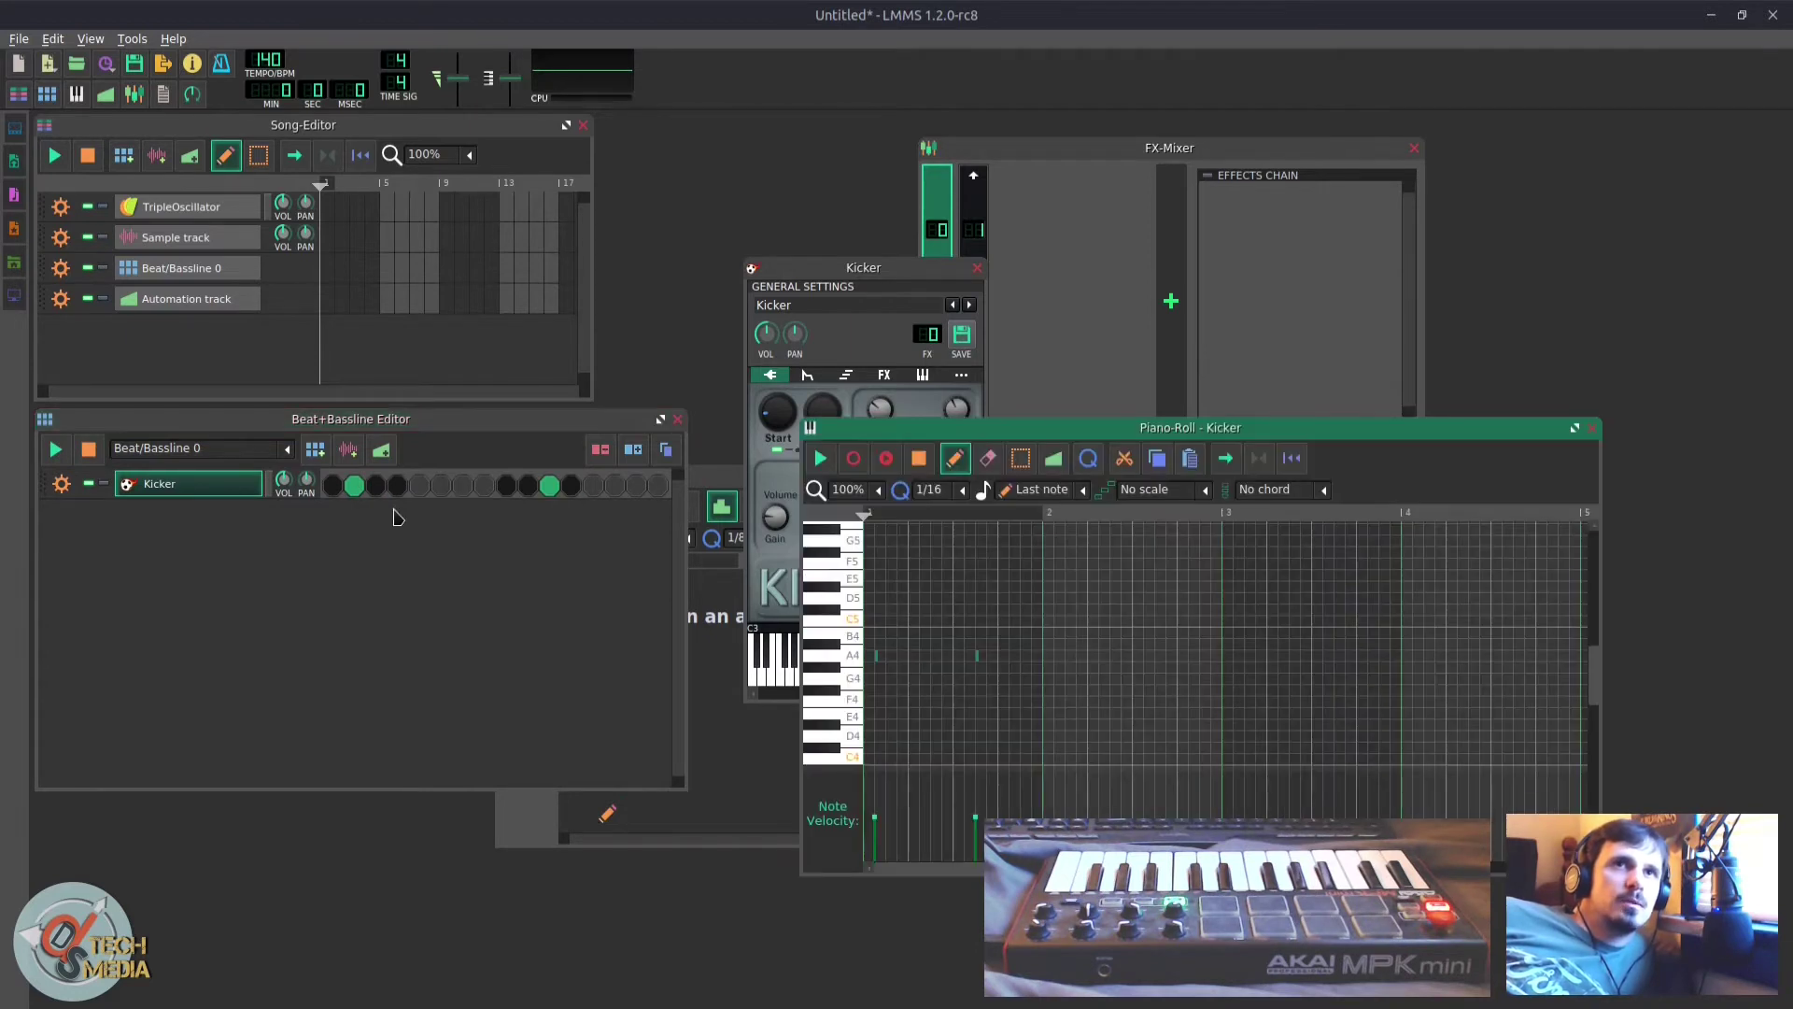
scroll(1133, 620, down, 3)
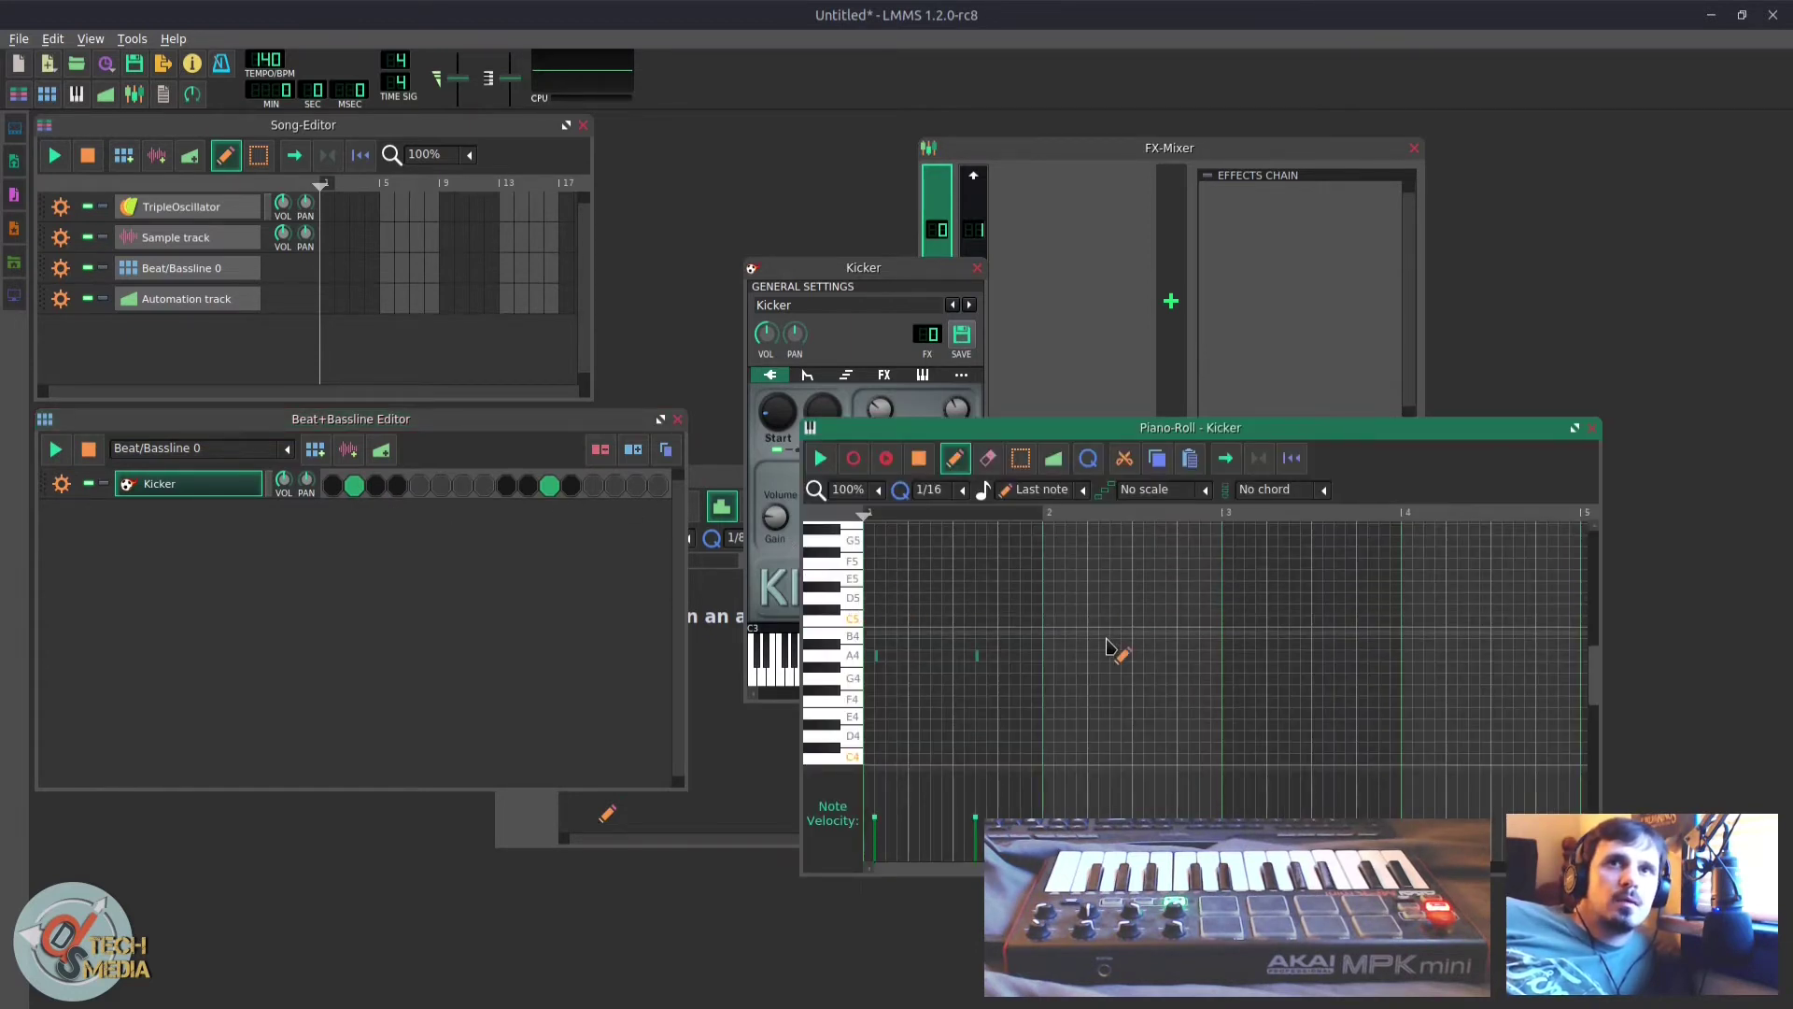
ctrl+scroll(876, 570, up, 2)
drag(810, 429, 457, 257)
Step: Lower both Kicker notes to D3 and raise the first note's velocity, ending on the note panning view
drag(976, 564, 980, 653)
drag(573, 653, 572, 560)
key(space)
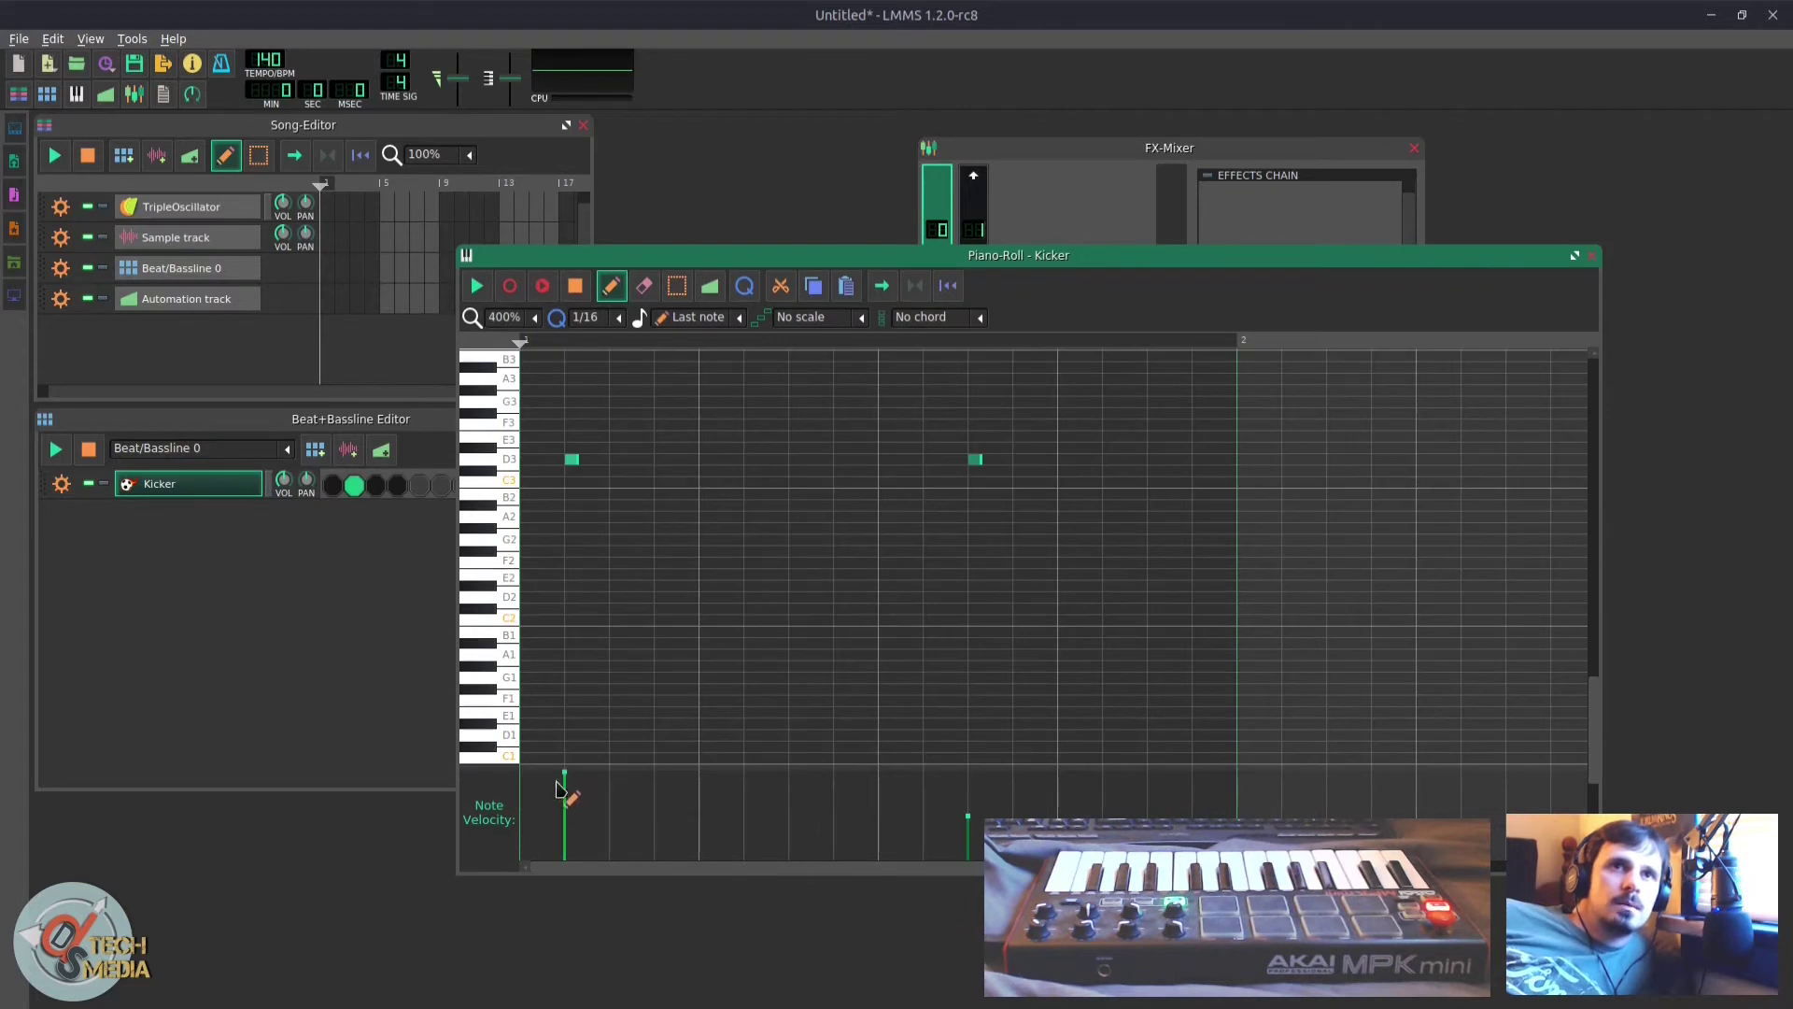
mouse_move(563, 777)
mouse_down()
mouse_move(559, 820)
mouse_move(556, 720)
mouse_move(565, 842)
mouse_move(564, 771)
mouse_up()
click(493, 819)
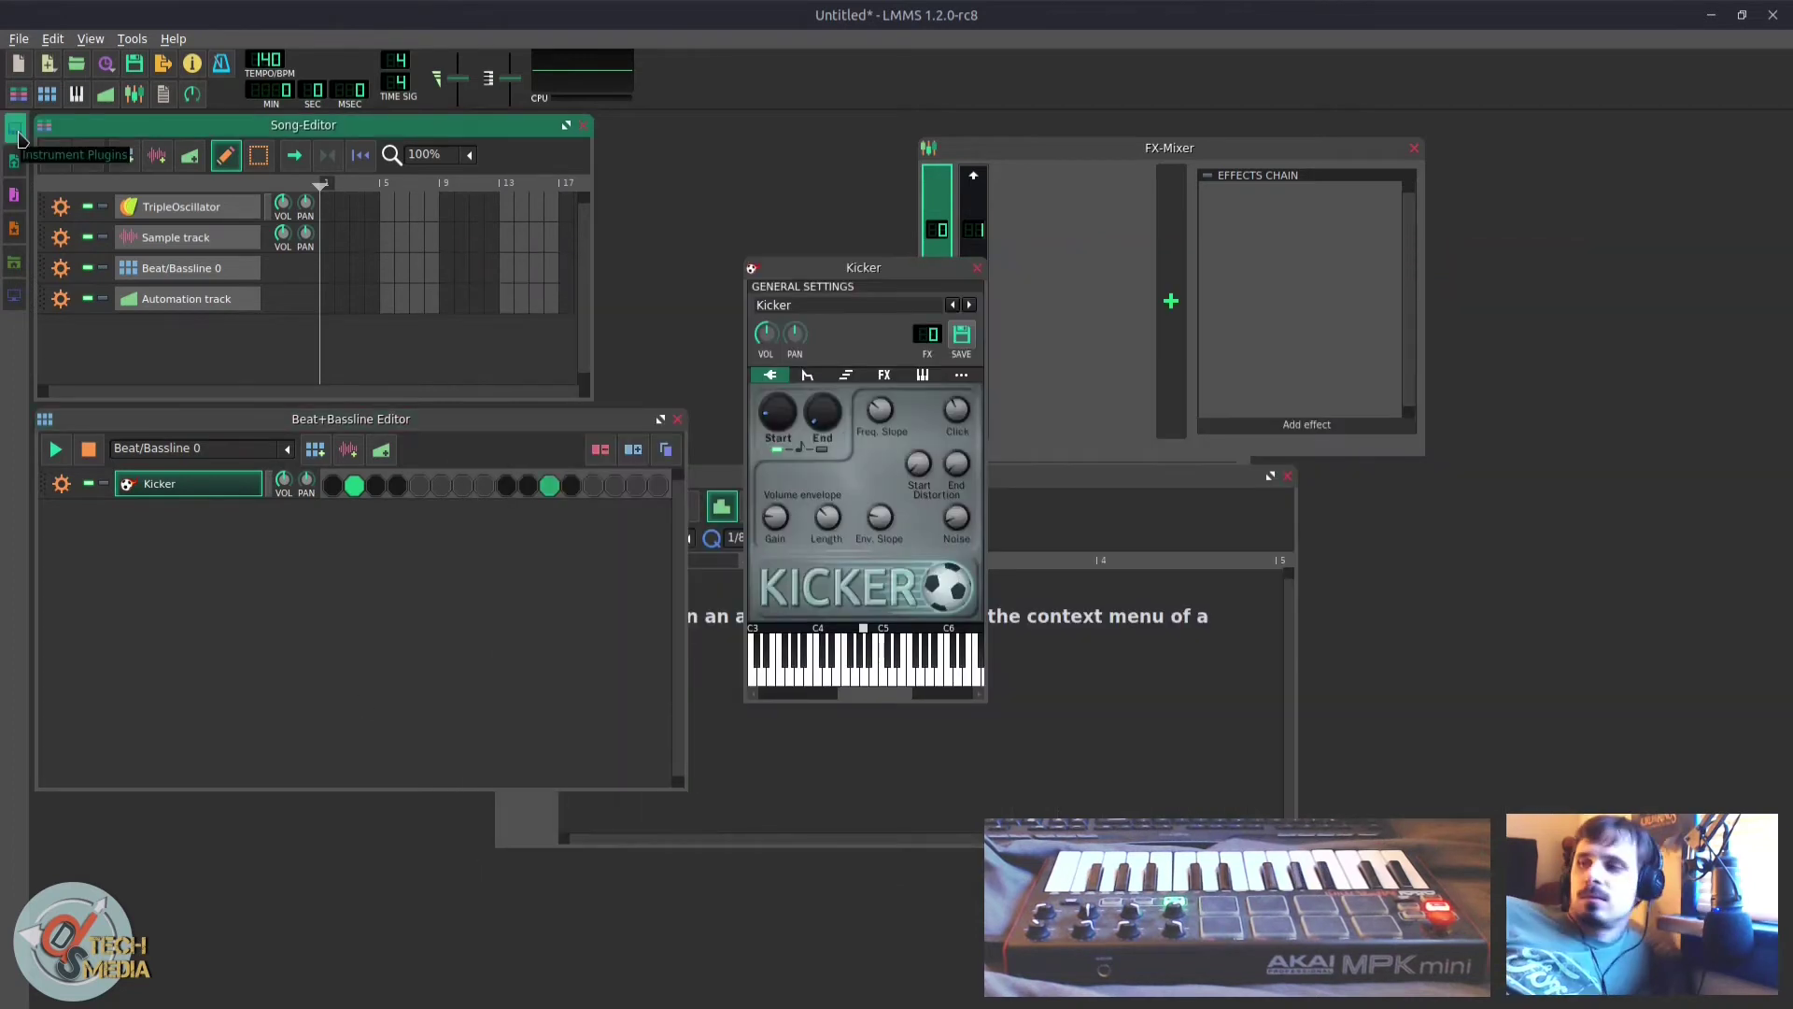
Step: Look through the Instrument Plugins, My Projects and My Samples lists in the sidebar
click(18, 139)
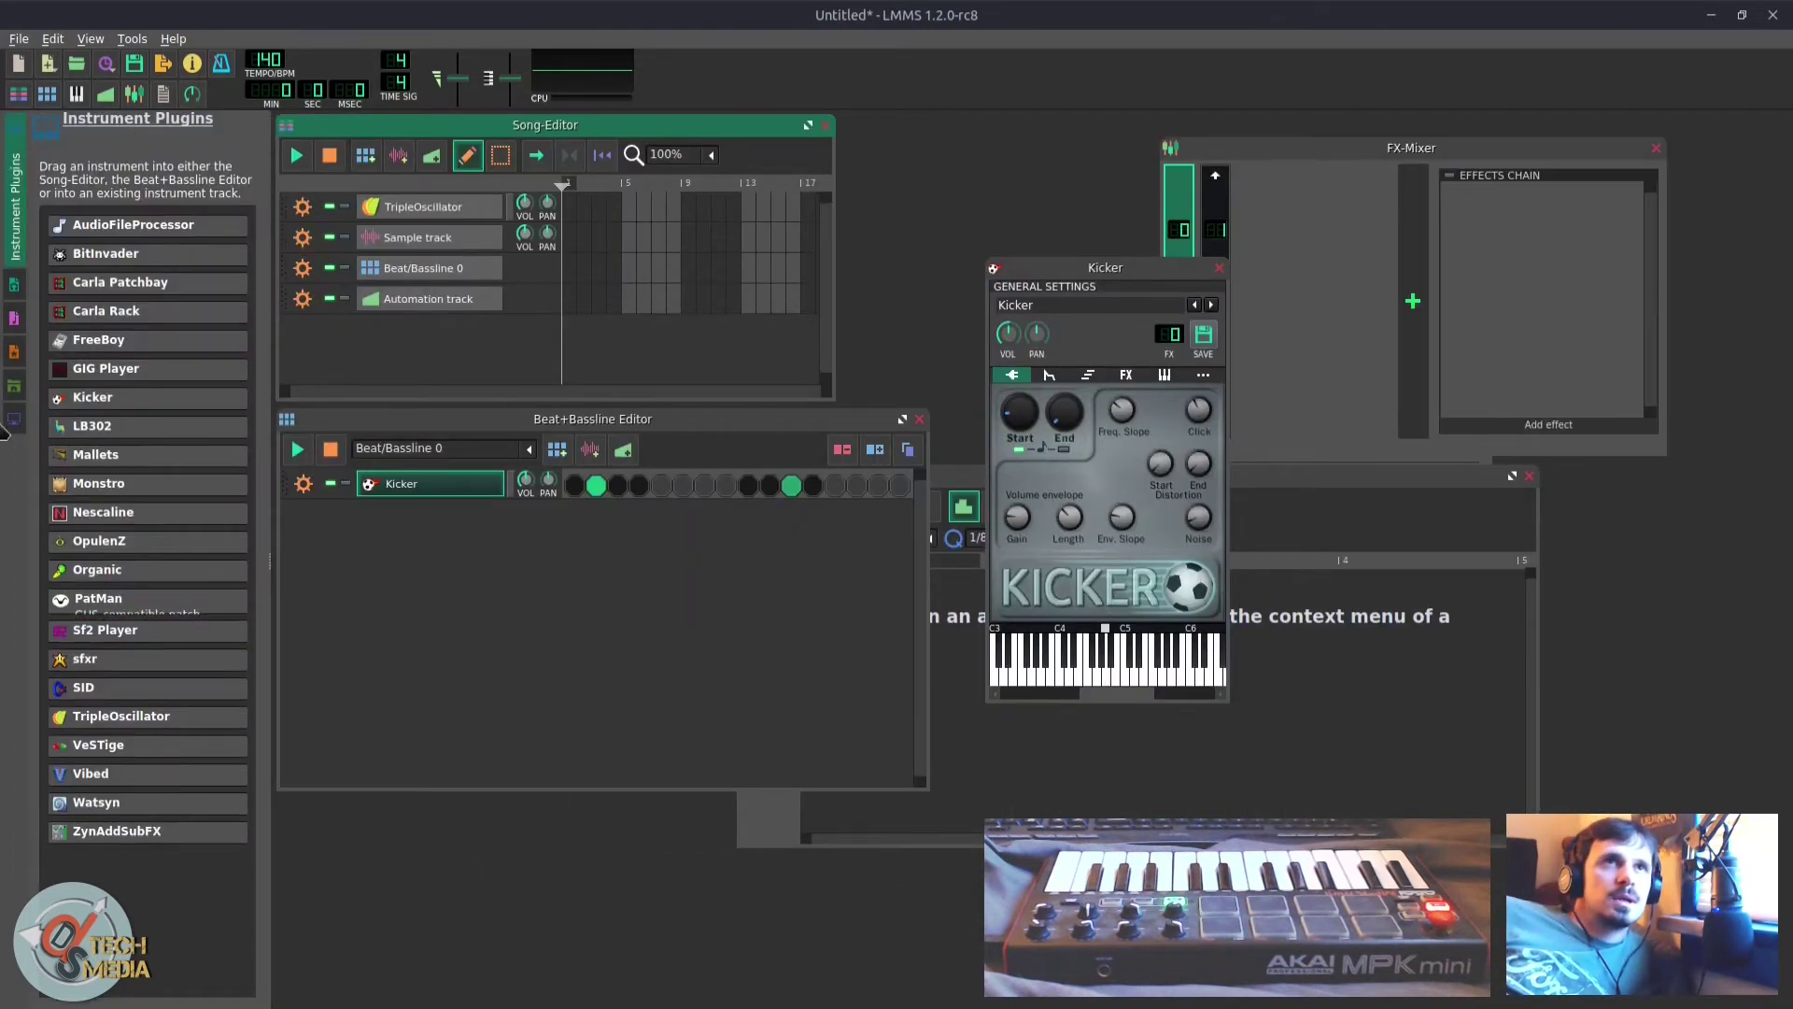
click(14, 283)
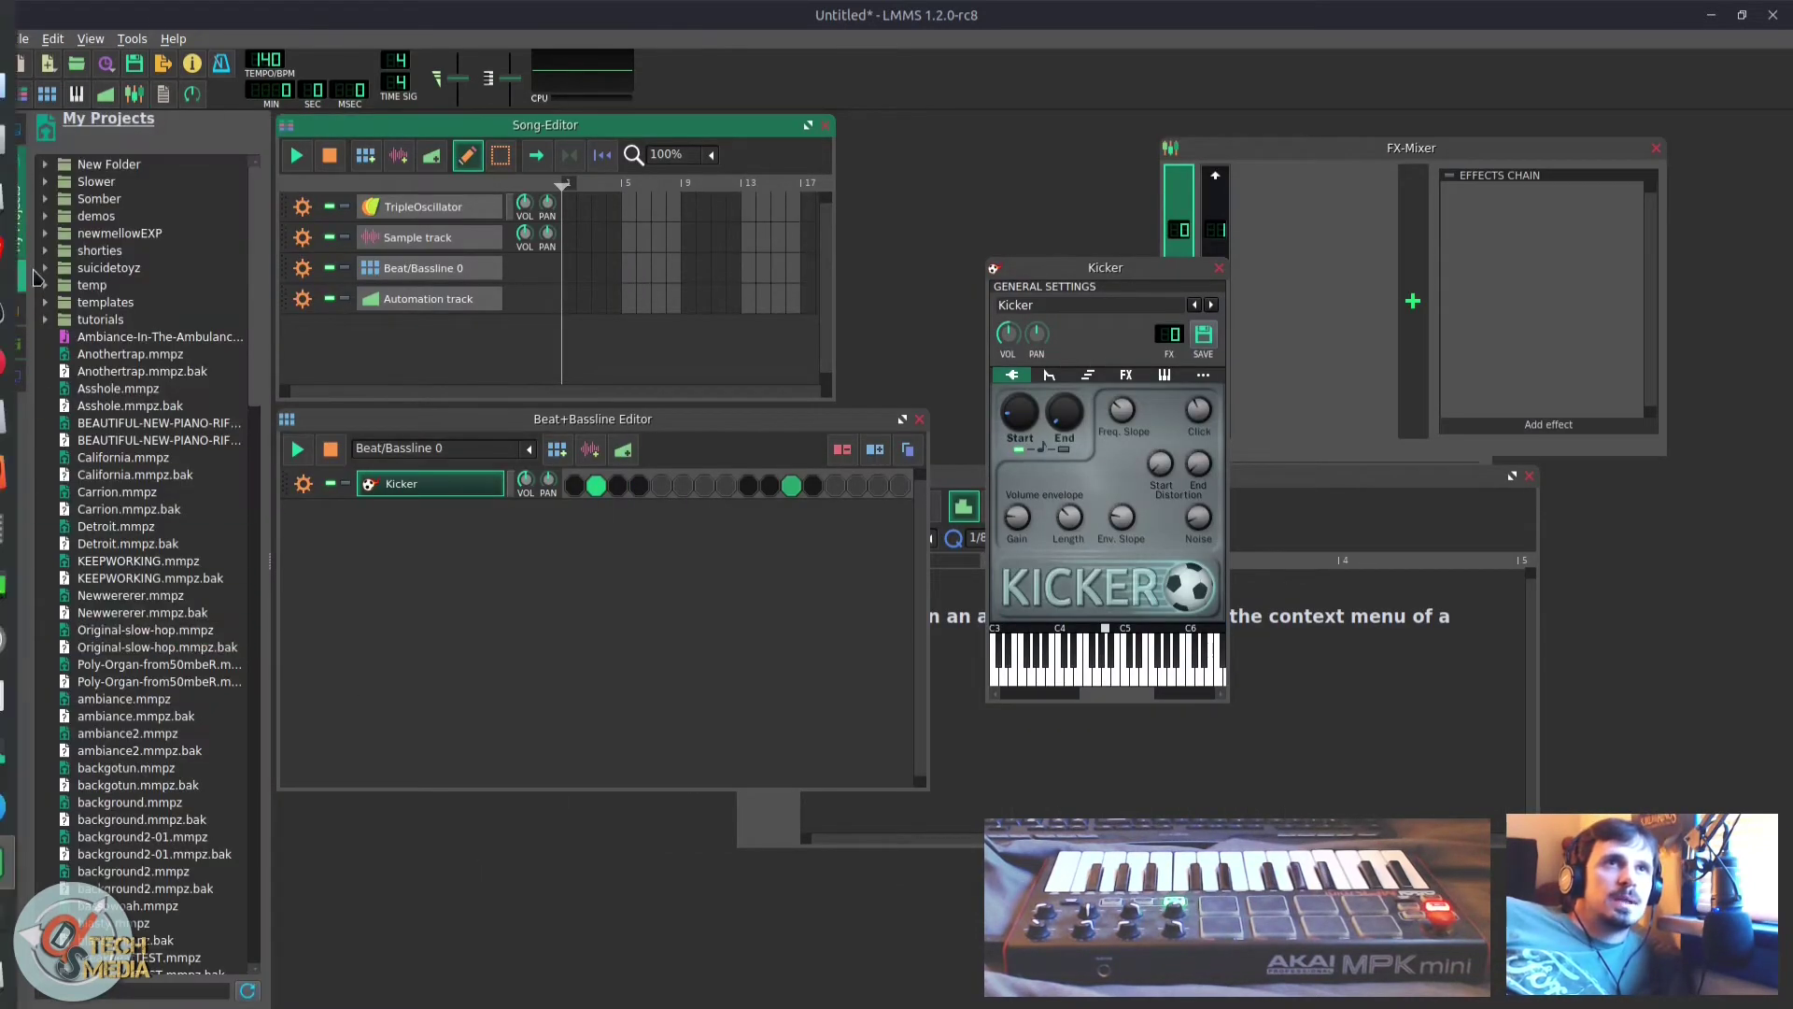
click(20, 288)
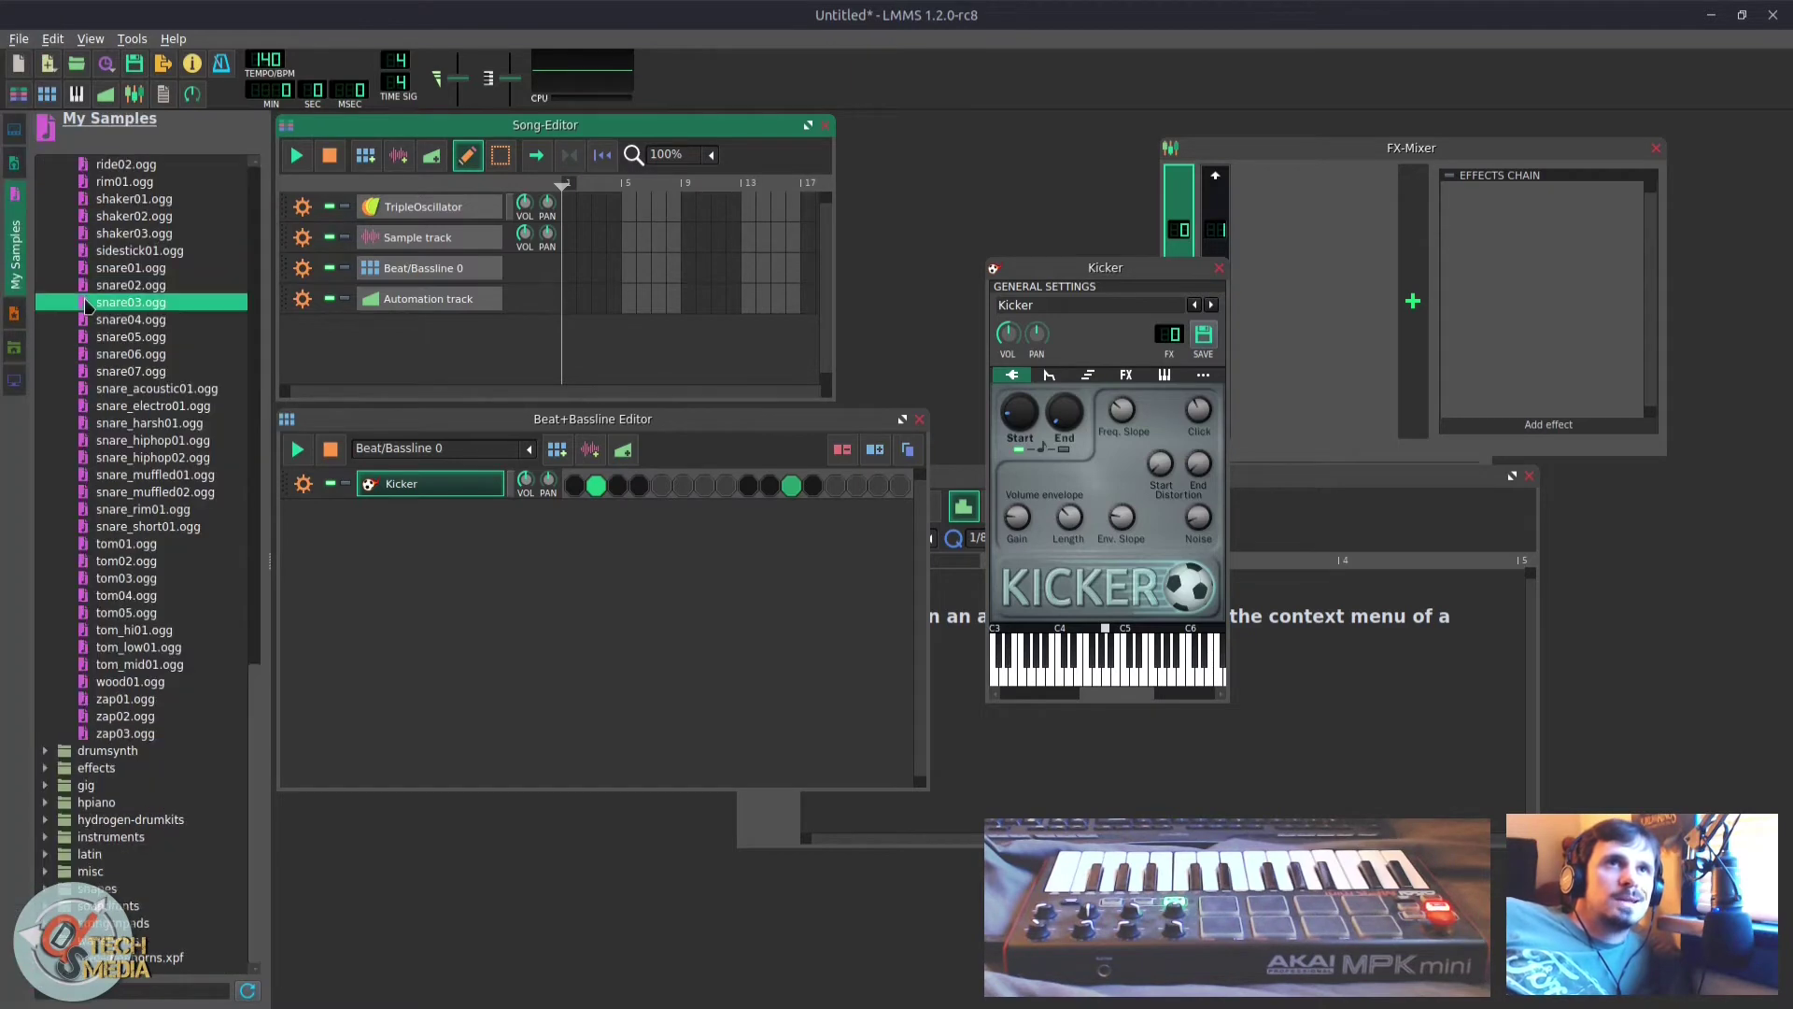
scroll(88, 310, up, 5)
scroll(87, 320, down, 2)
scroll(86, 495, up, 3)
Step: Audition the factory Kicker presets in My Presets, from the claps and hi-hats down to TrapKick.xpf
click(14, 313)
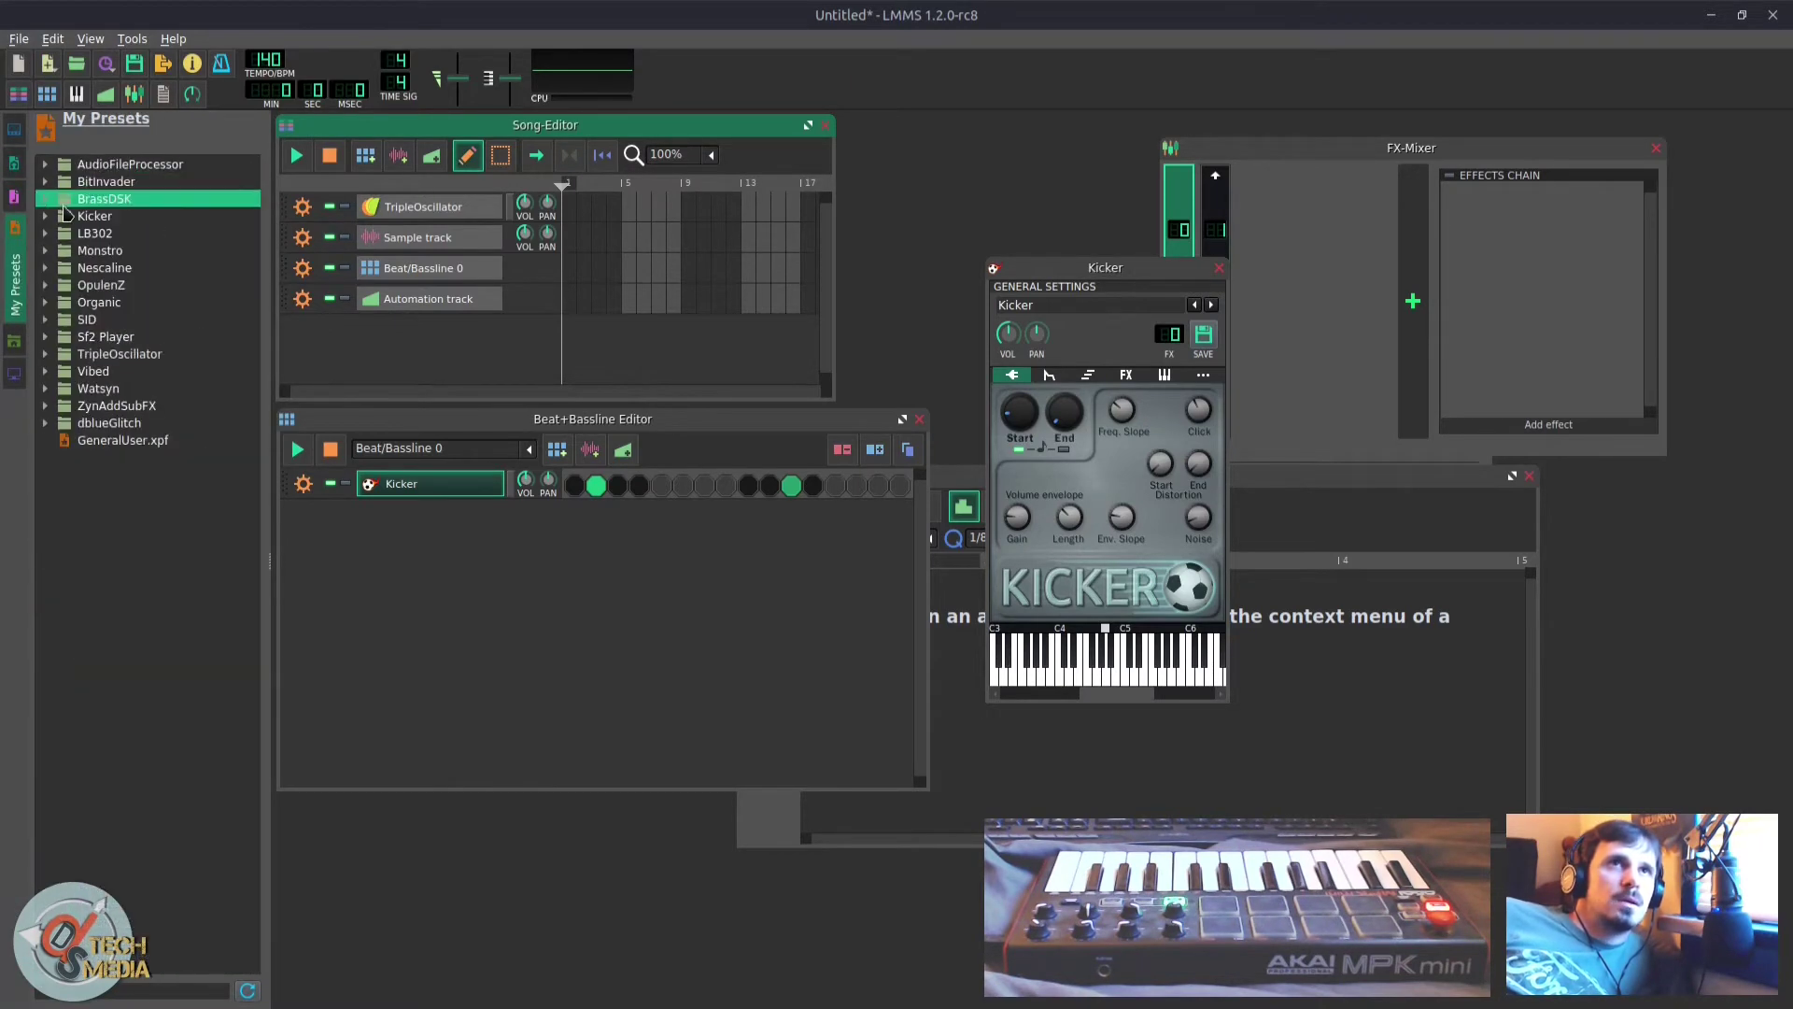
click(93, 216)
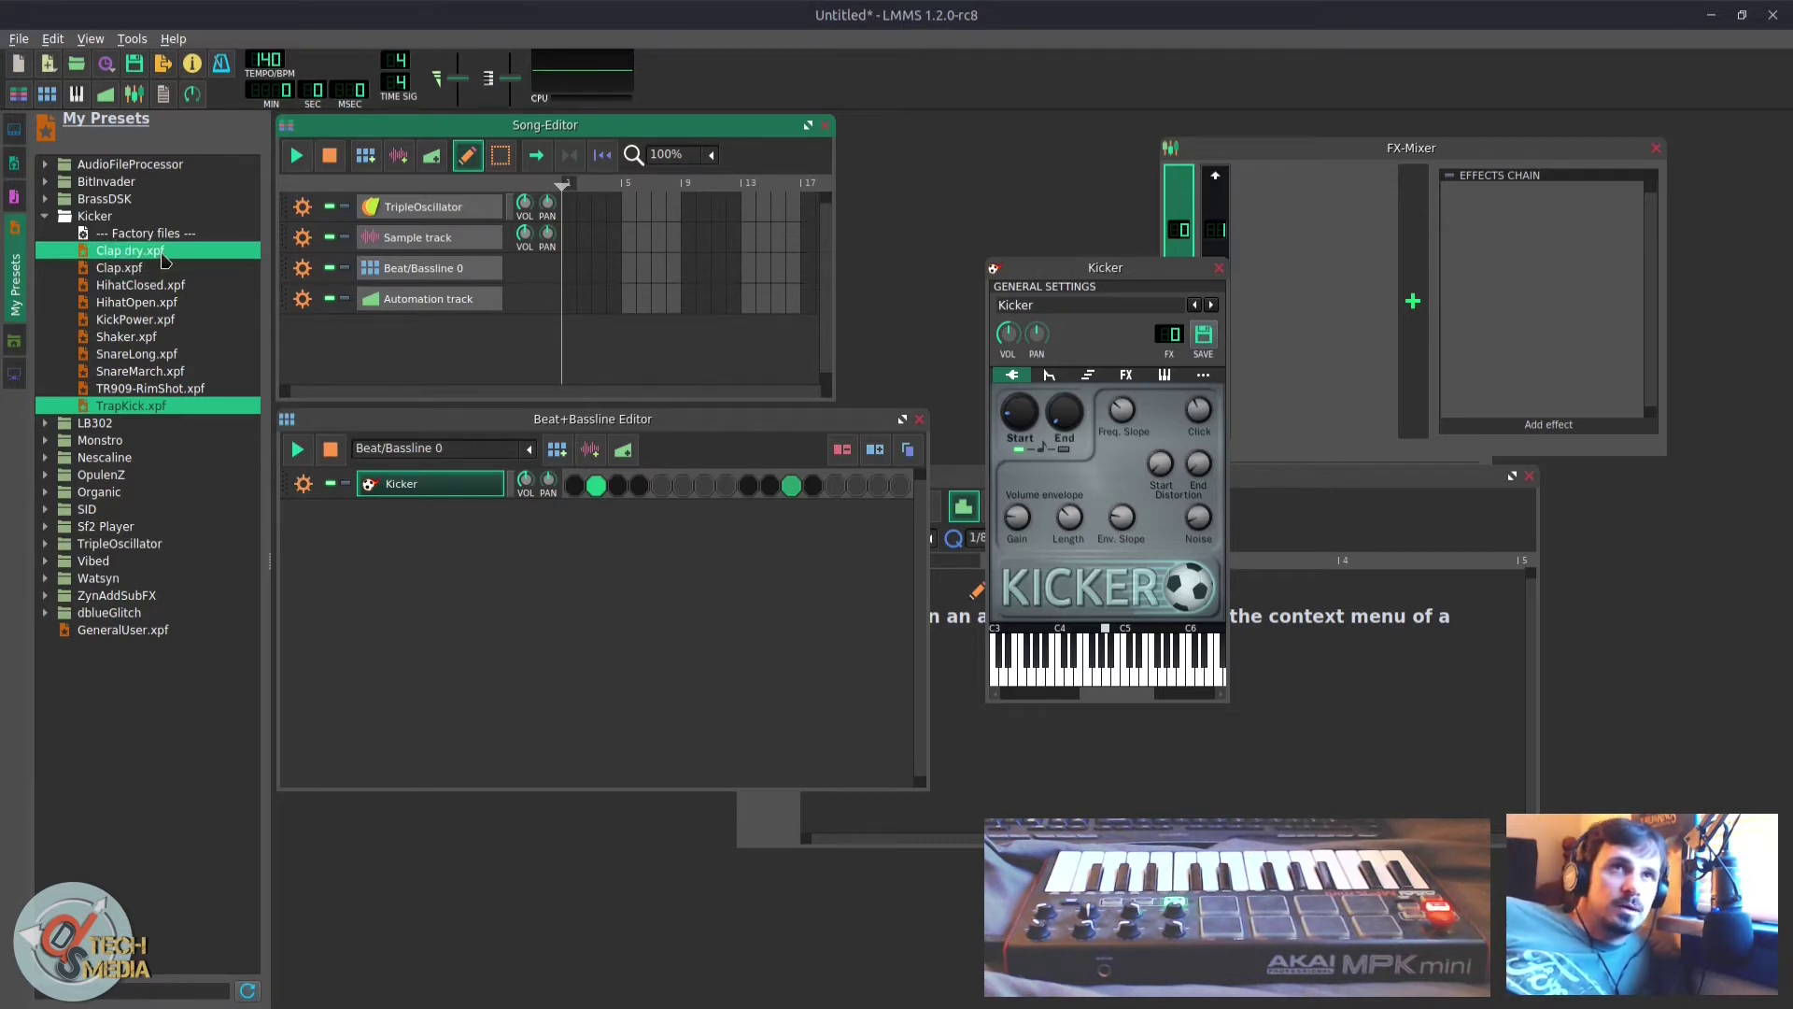
click(160, 270)
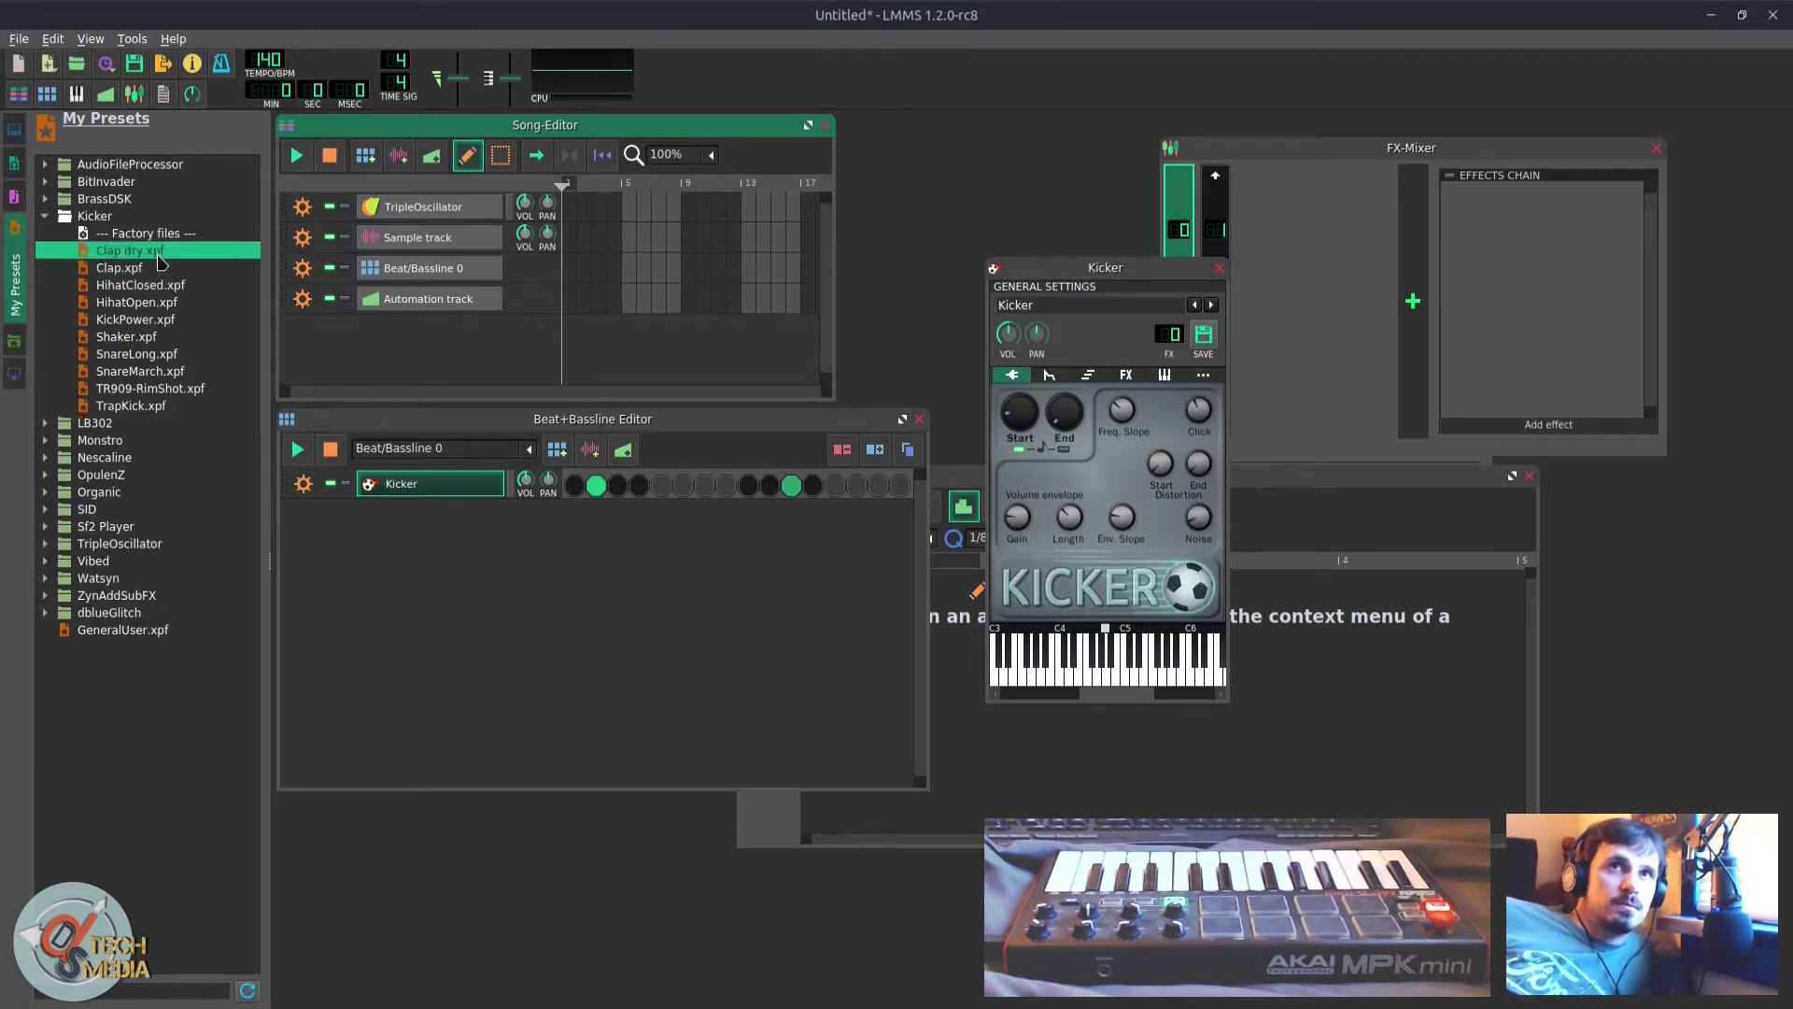
click(154, 302)
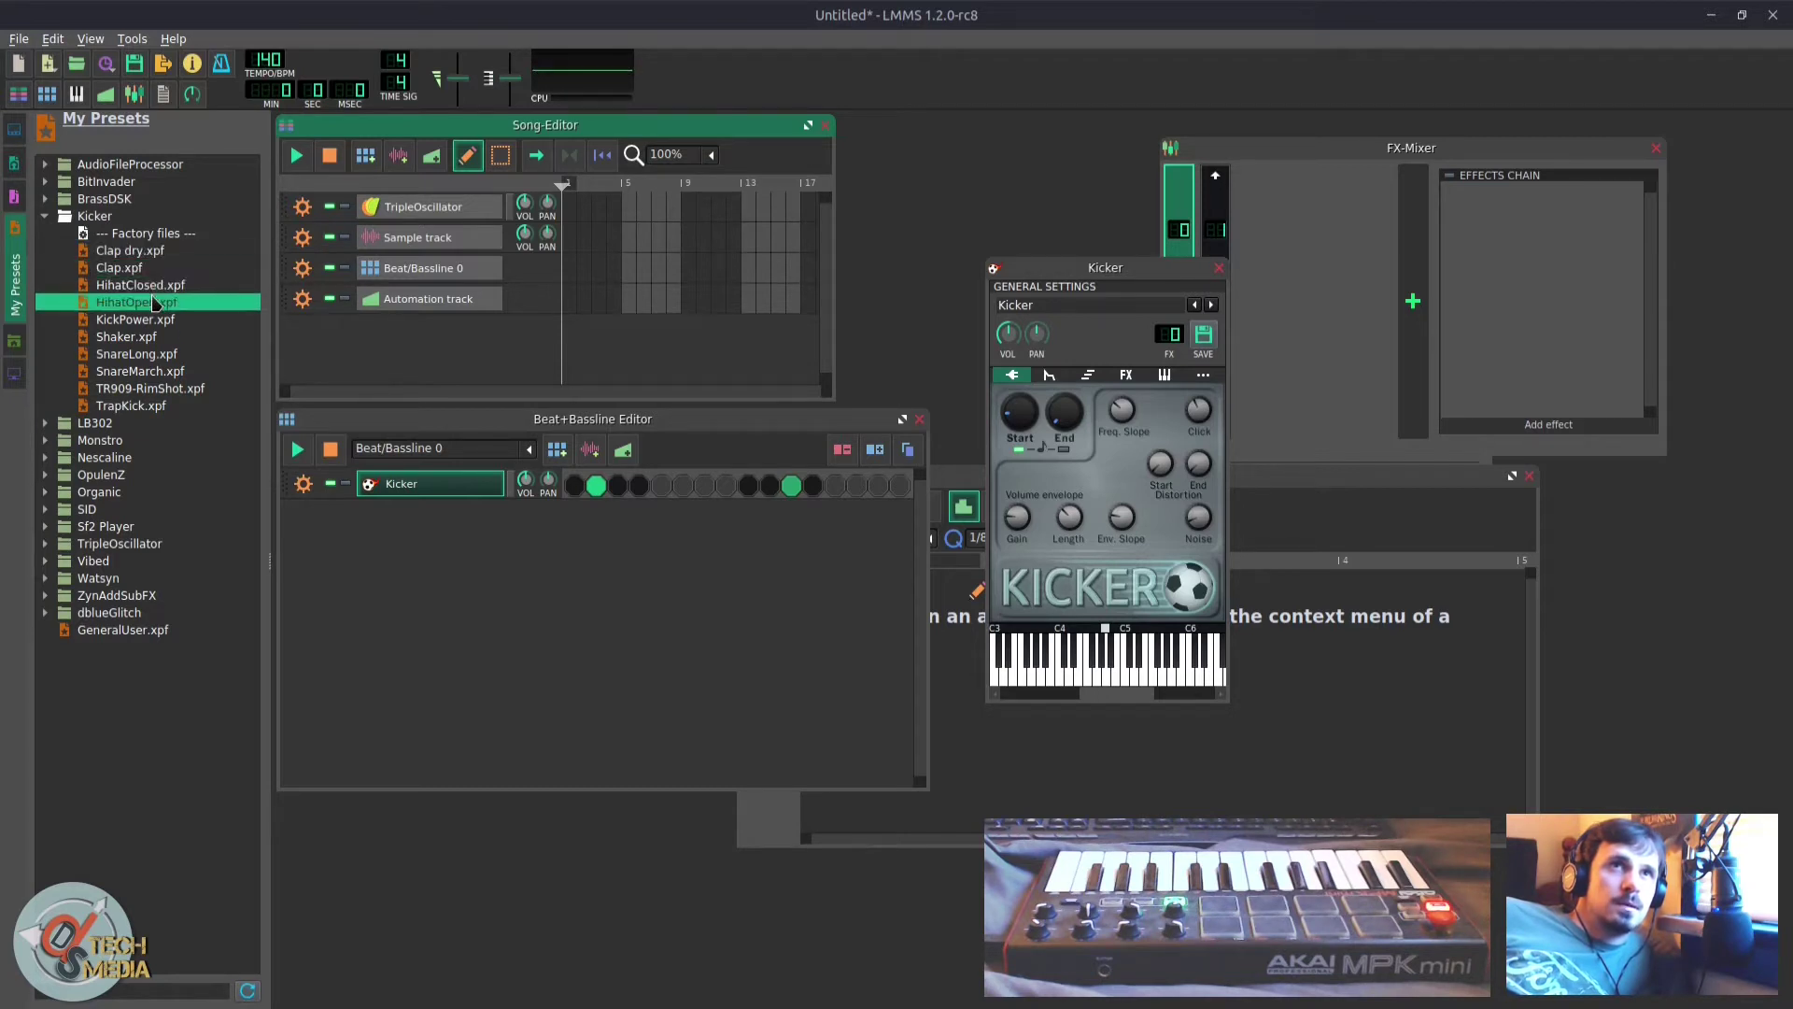
click(154, 320)
click(157, 337)
click(159, 354)
click(163, 372)
click(164, 388)
click(166, 406)
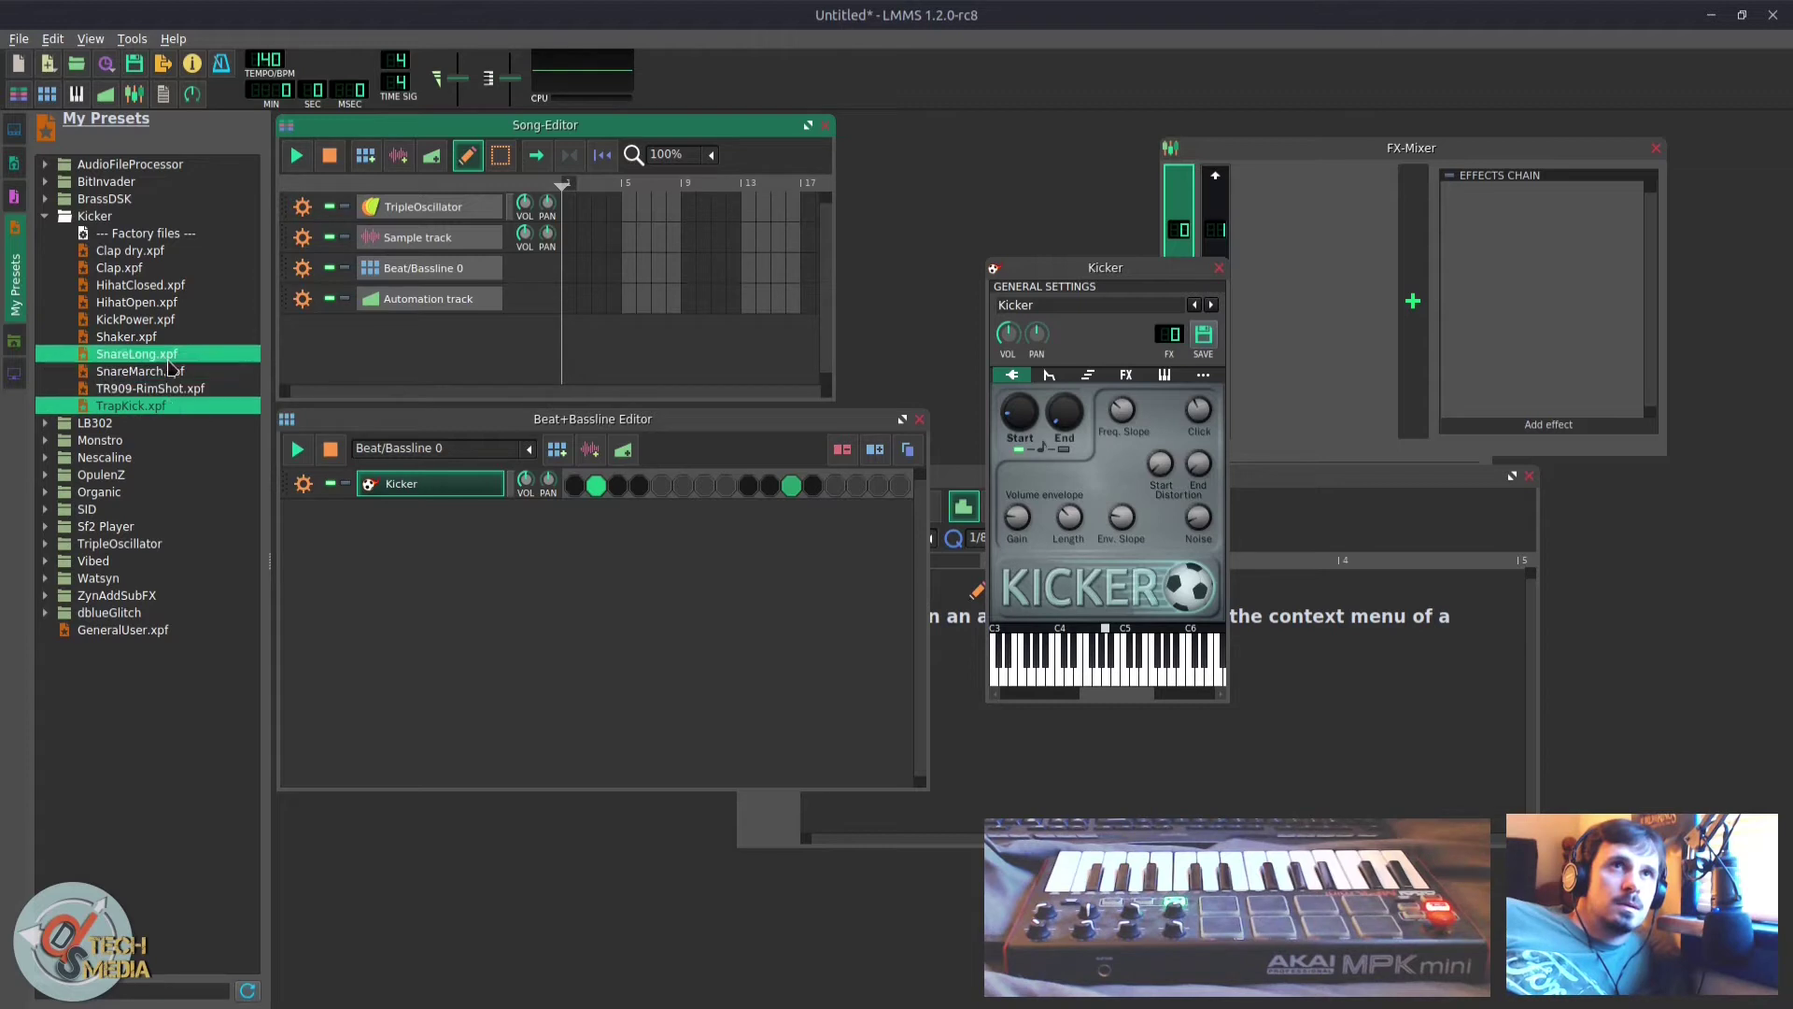
Step: Add the SnareMarch.xpf preset as a beat track with hits on steps 5 and 13, and play it with the Kicker
double_click(170, 372)
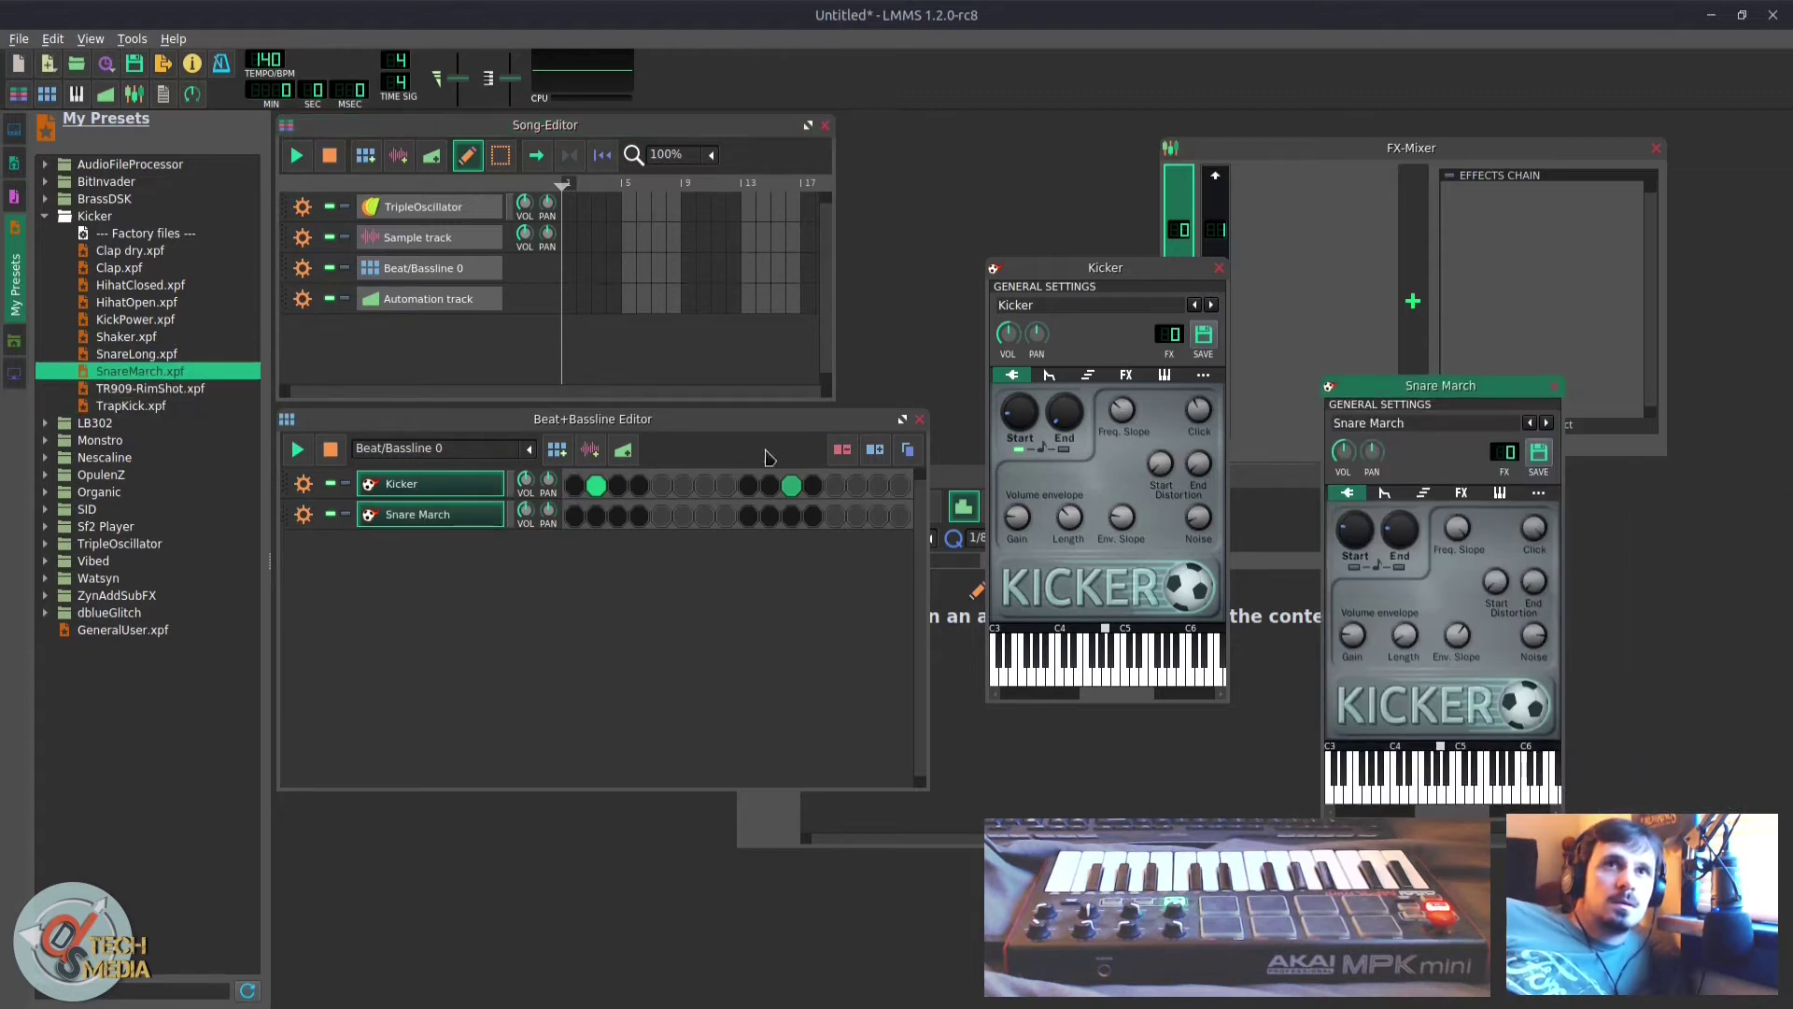
click(297, 452)
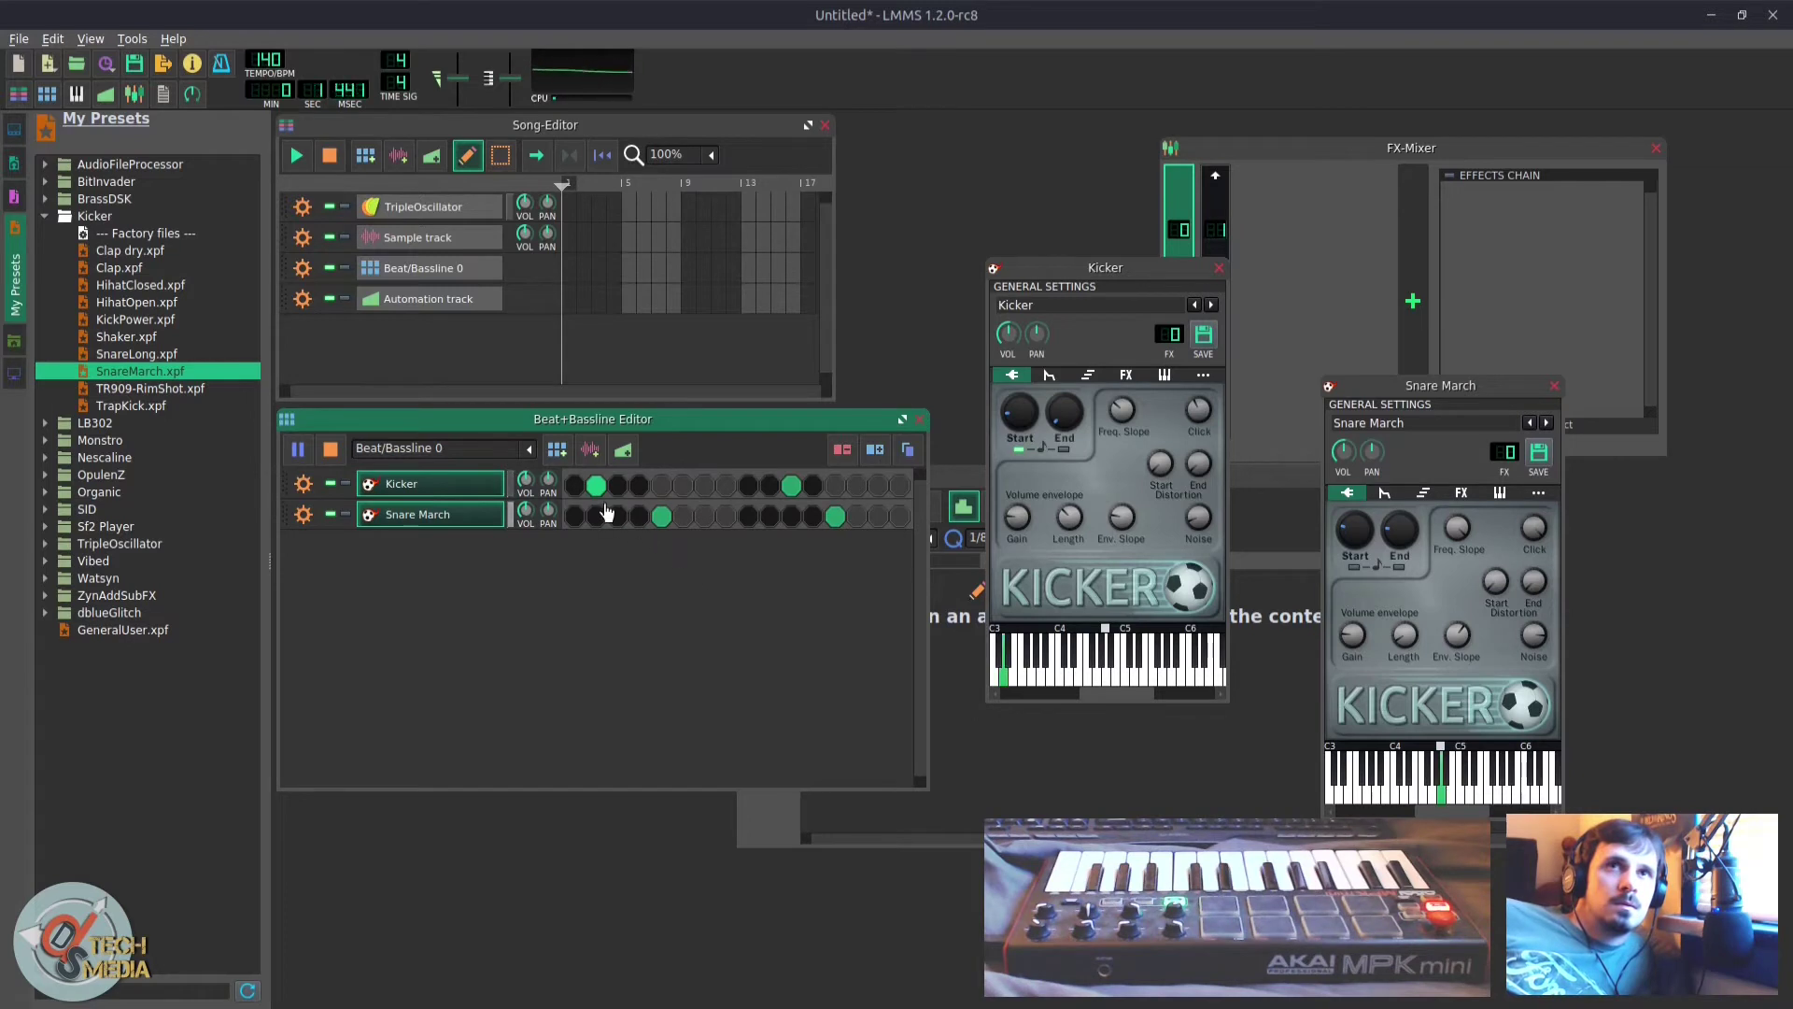
click(749, 485)
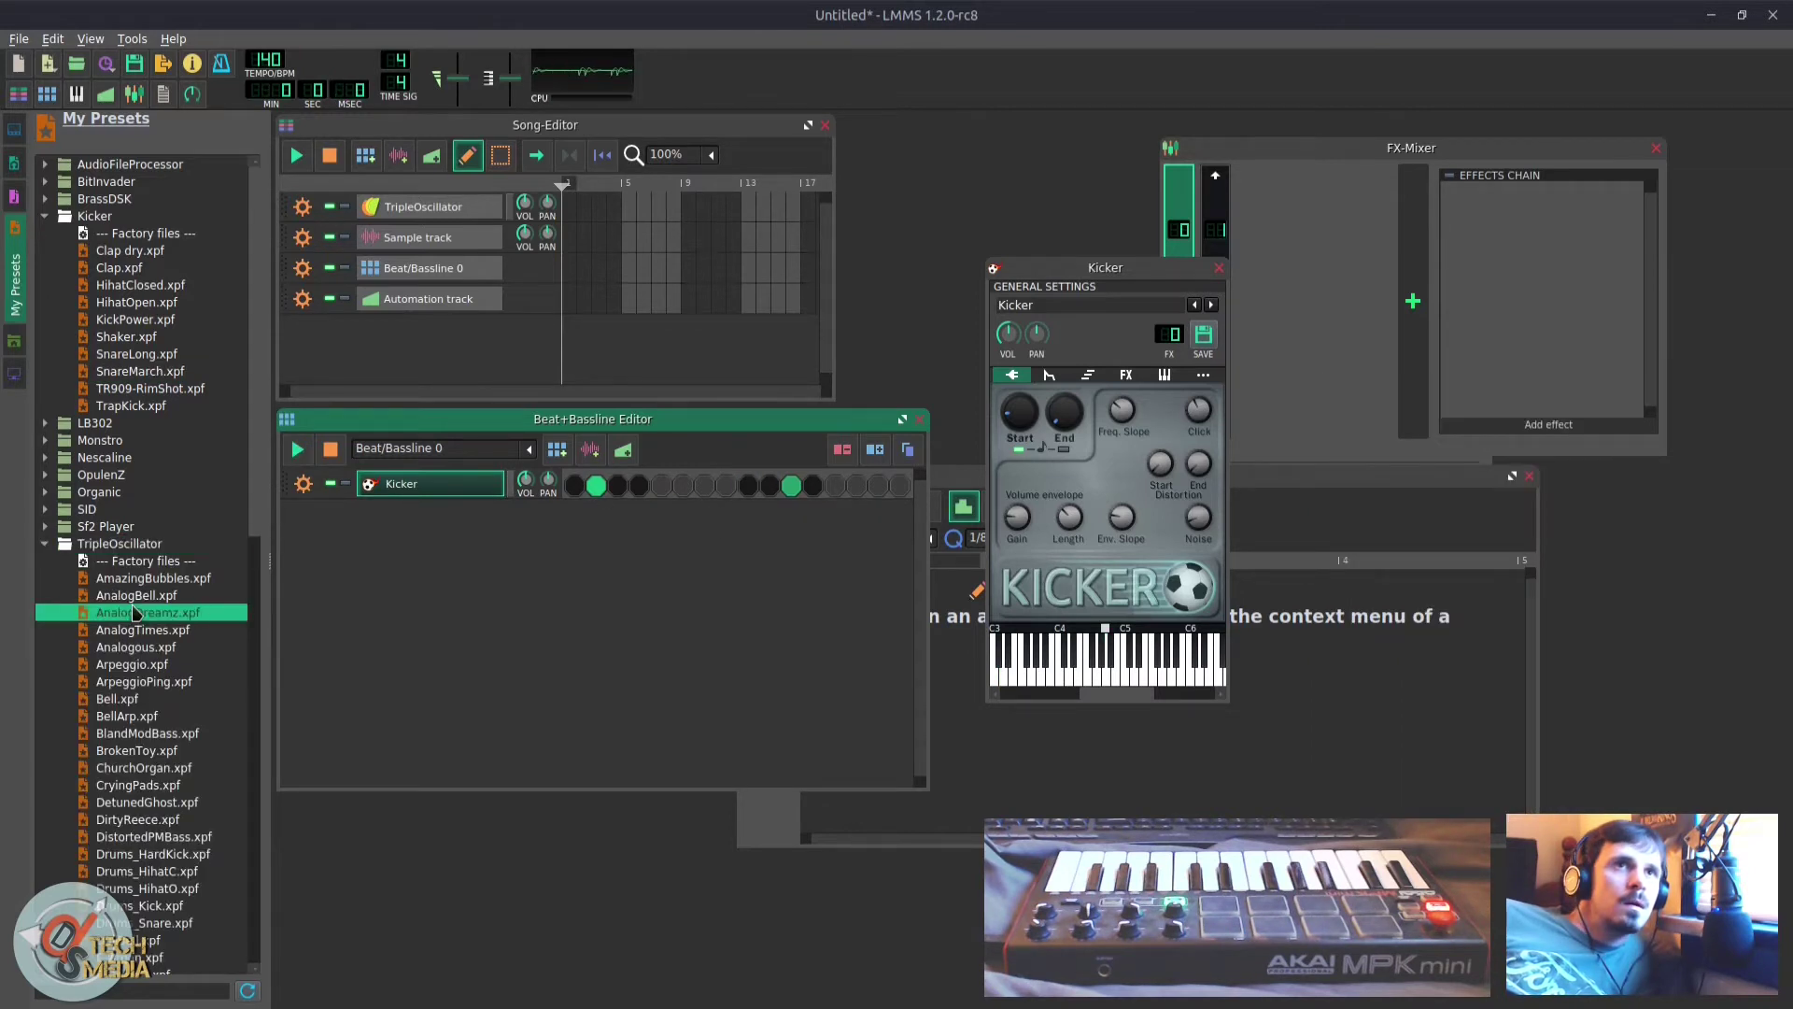
Step: Load the TripleOscillator preset CryingPads.xpf onto the TripleOscillator track and reposition the Piano-Roll opened for its pattern
scroll(134, 612, down, 4)
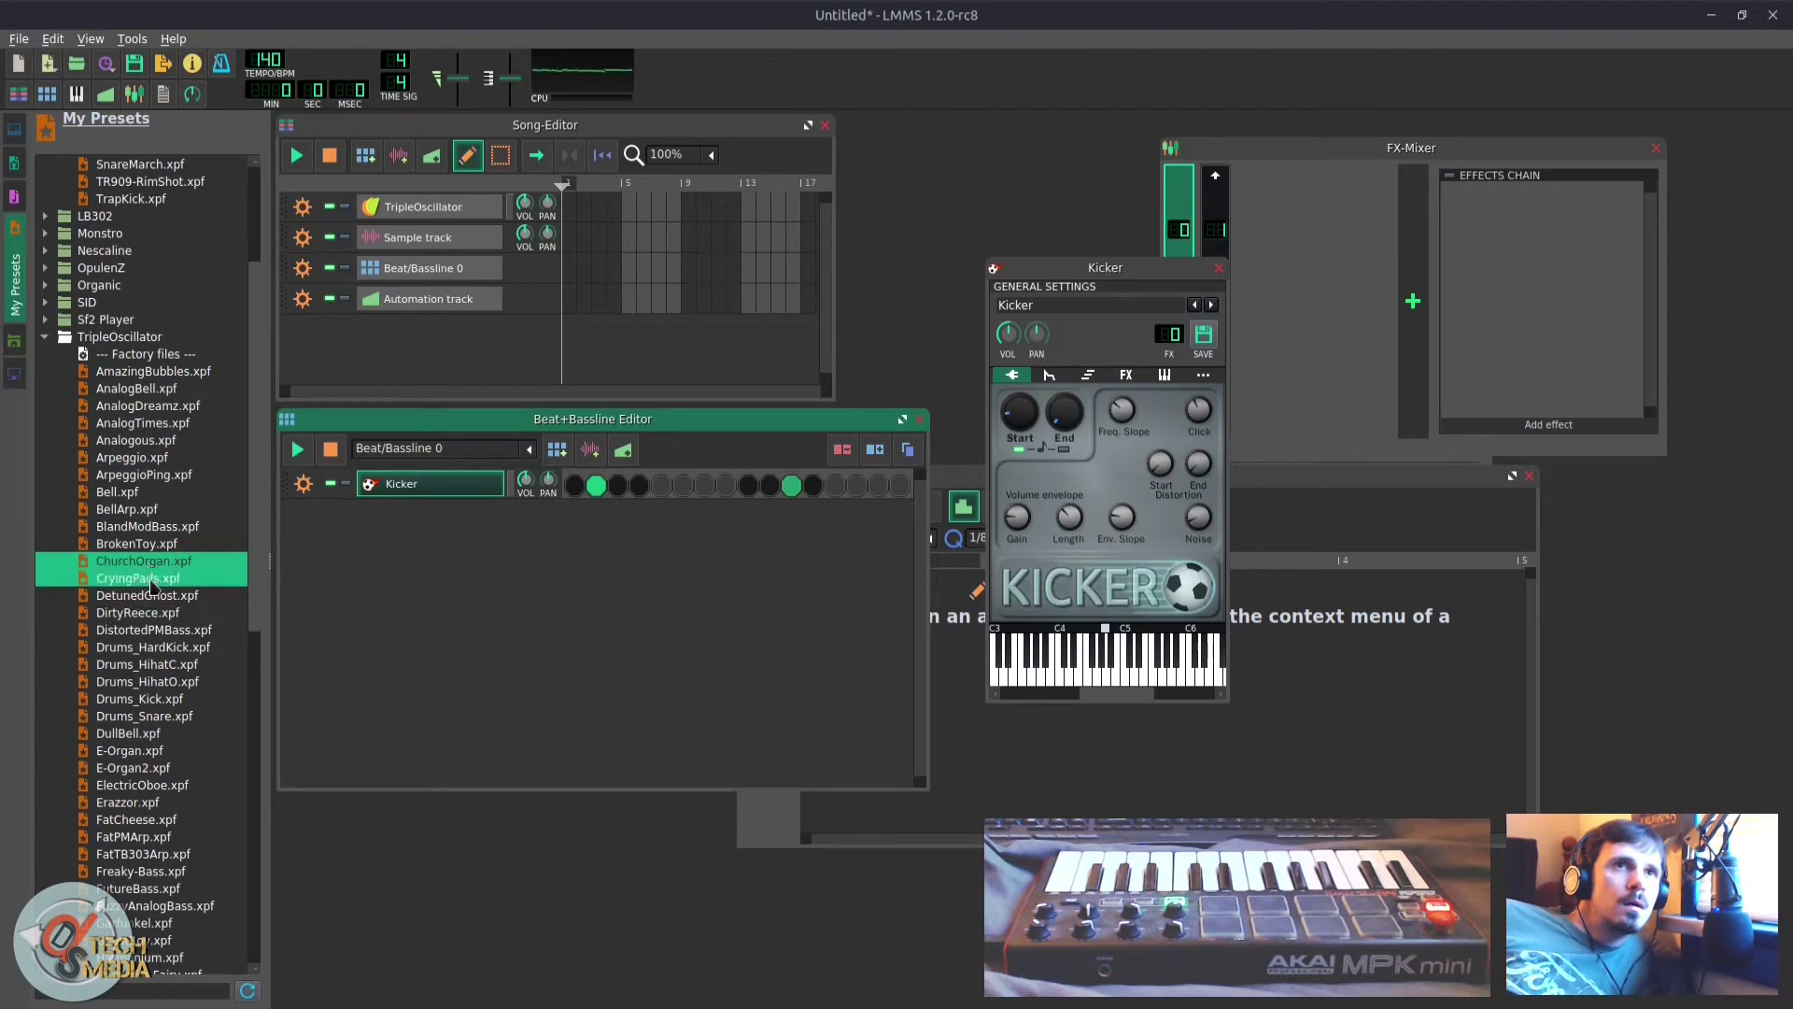
click(140, 612)
drag(140, 561, 409, 205)
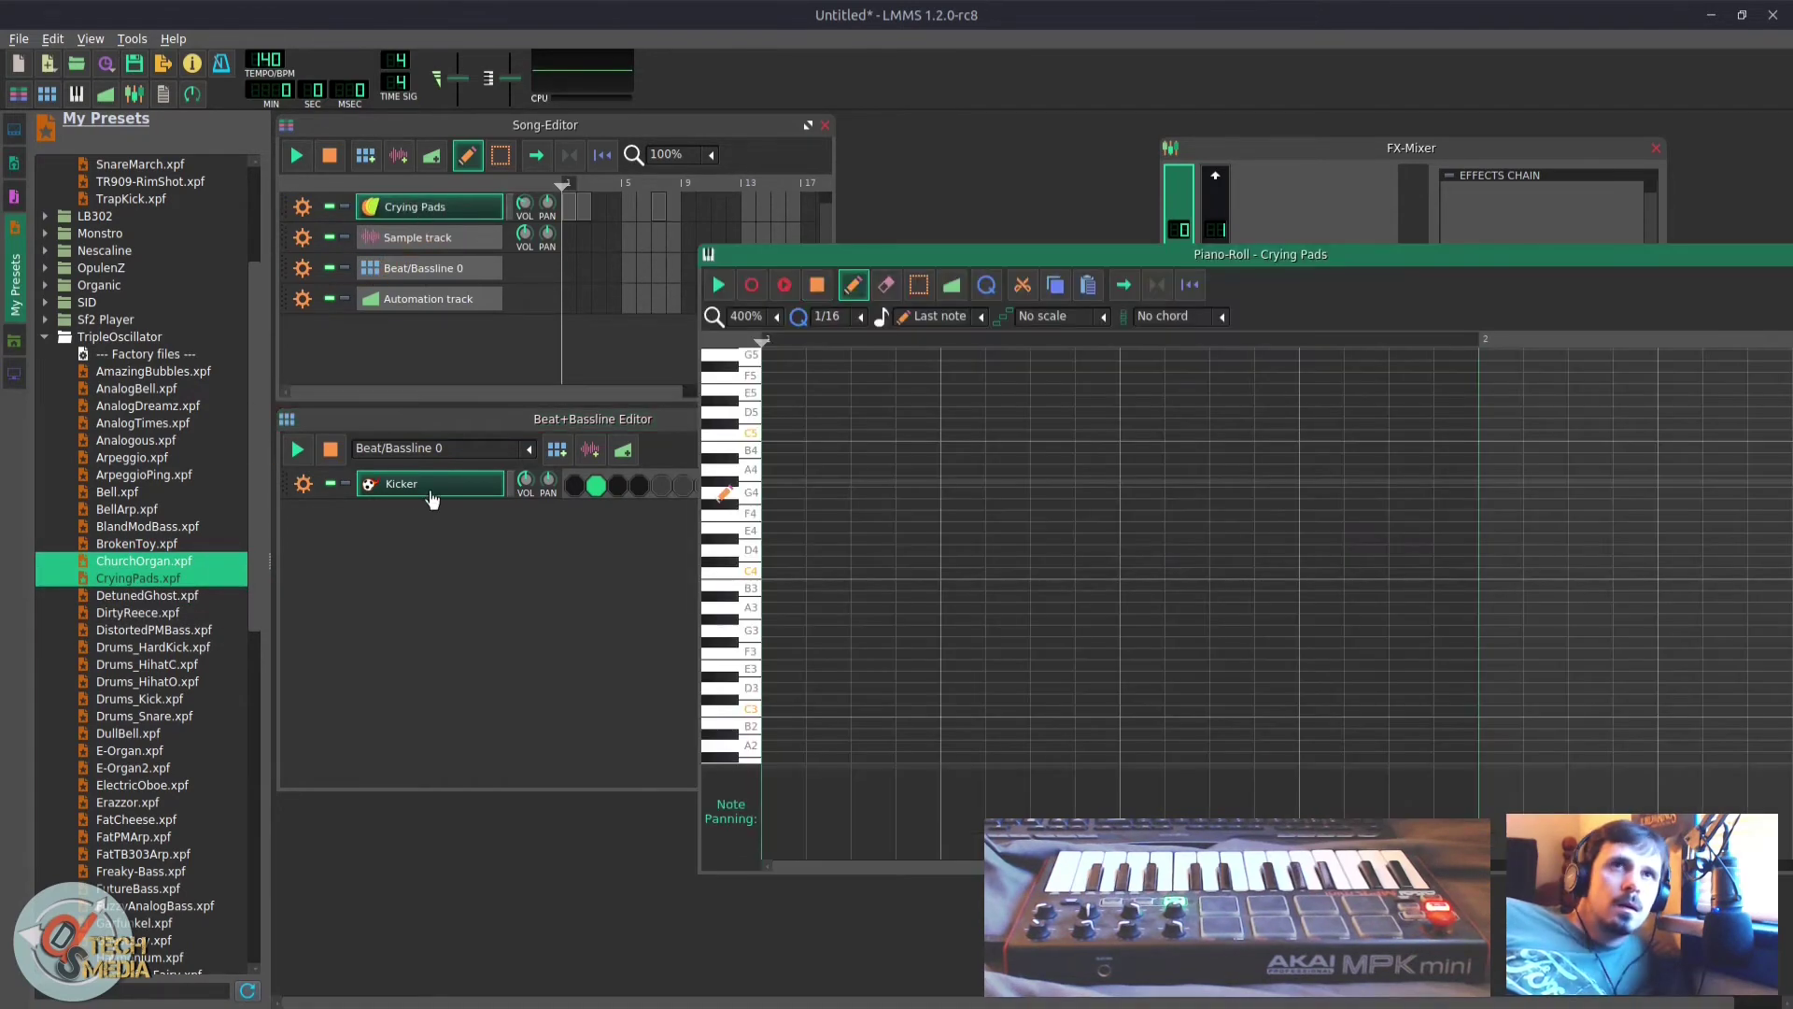
drag(869, 268, 752, 294)
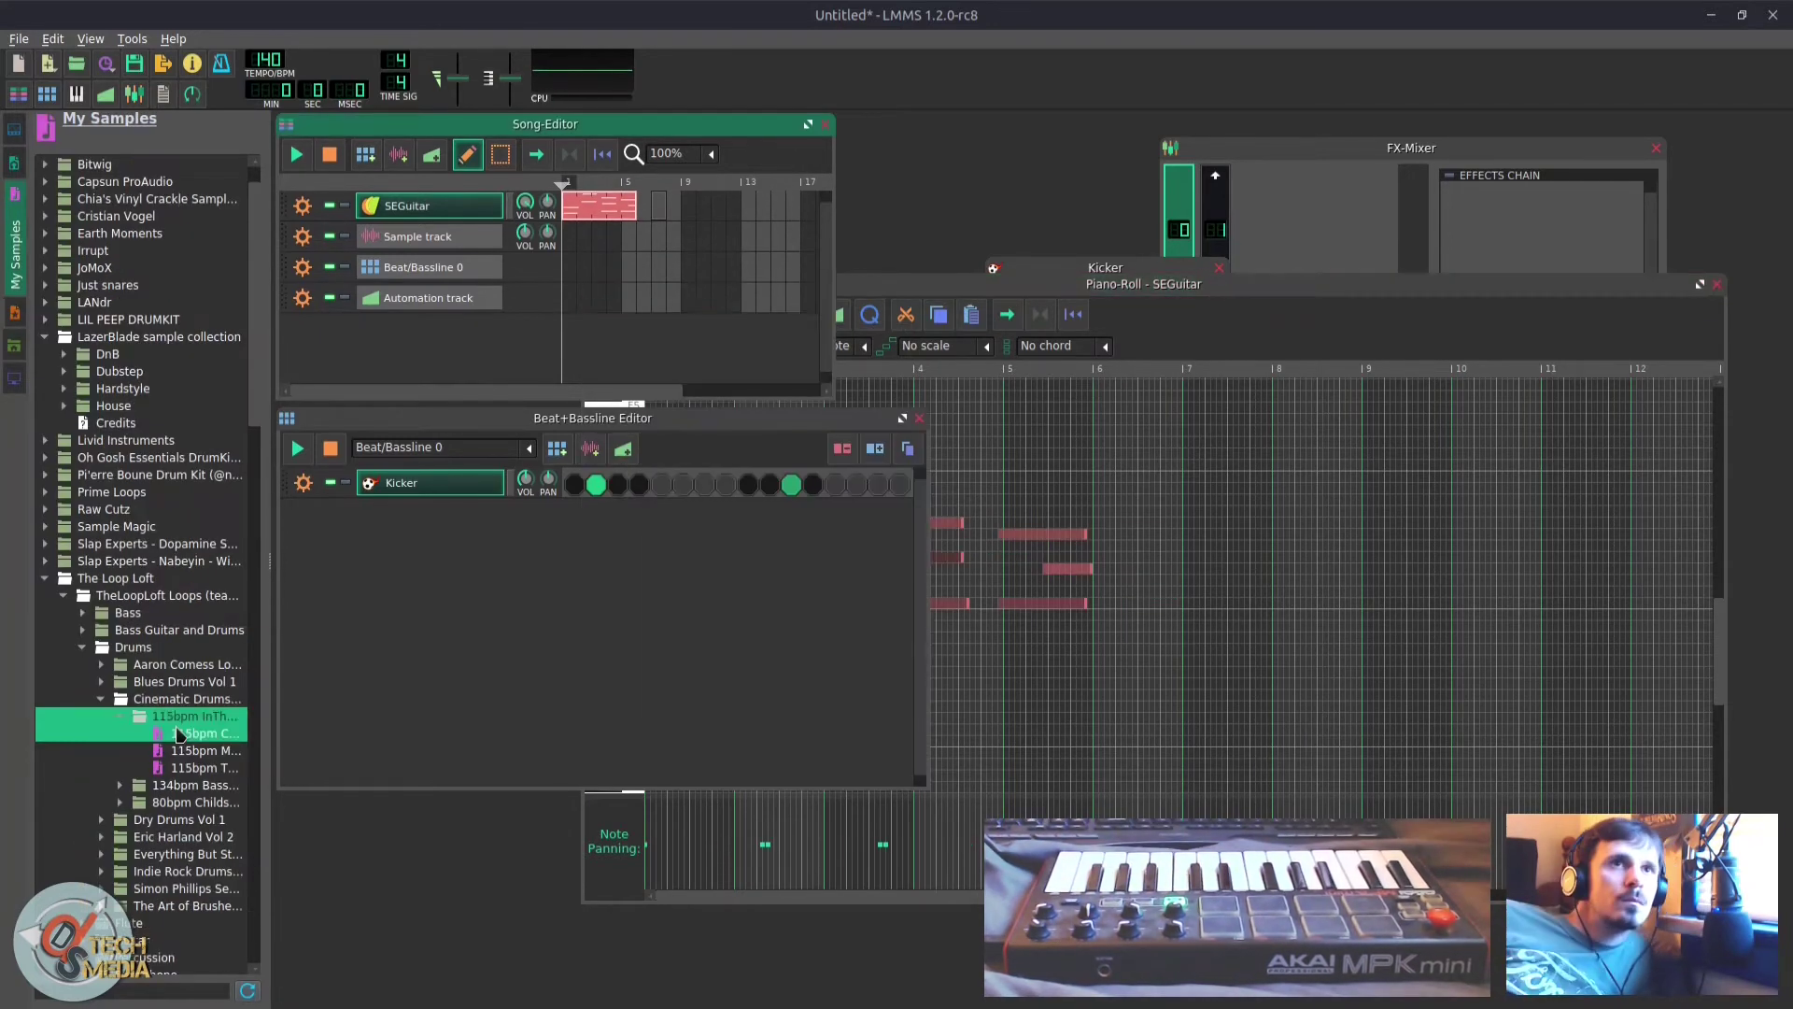
Step: Audition samples in The Loop Loft's Cinematic Drums, the bassloops folder and the AVL-Drum-Sample-Pack-R1 folder
click(180, 734)
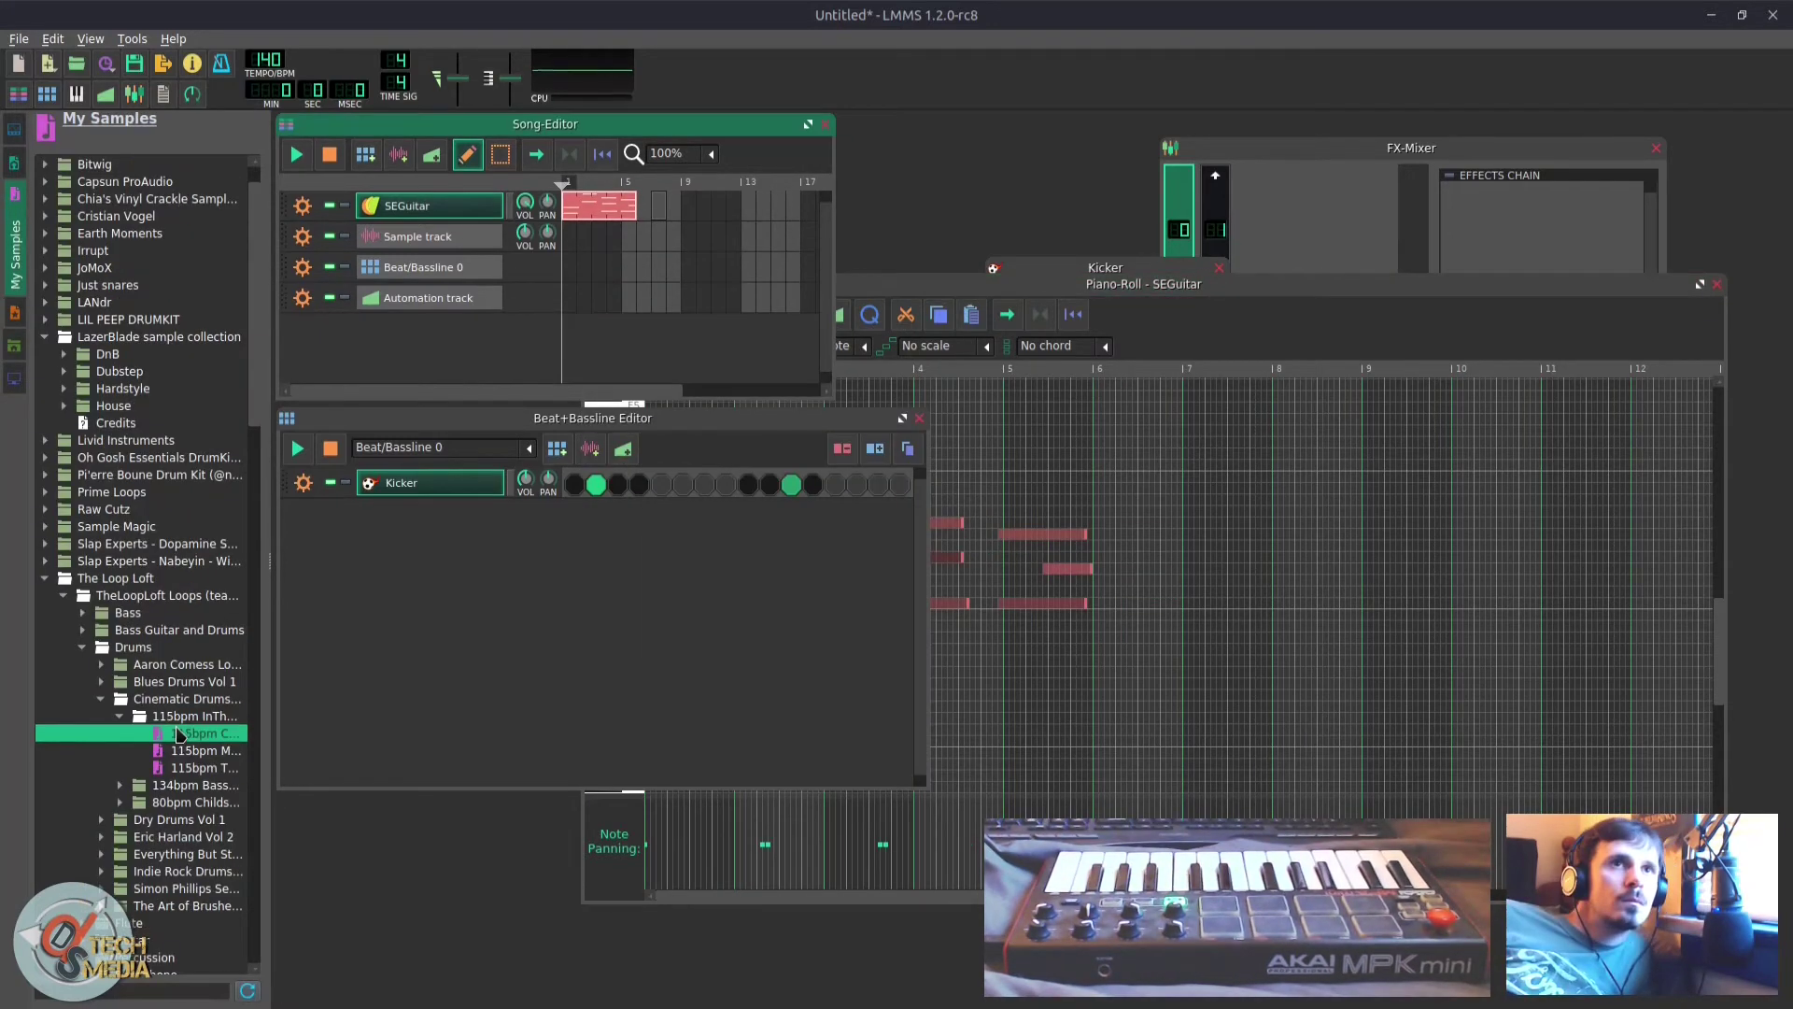
scroll(182, 747, down, 4)
click(144, 854)
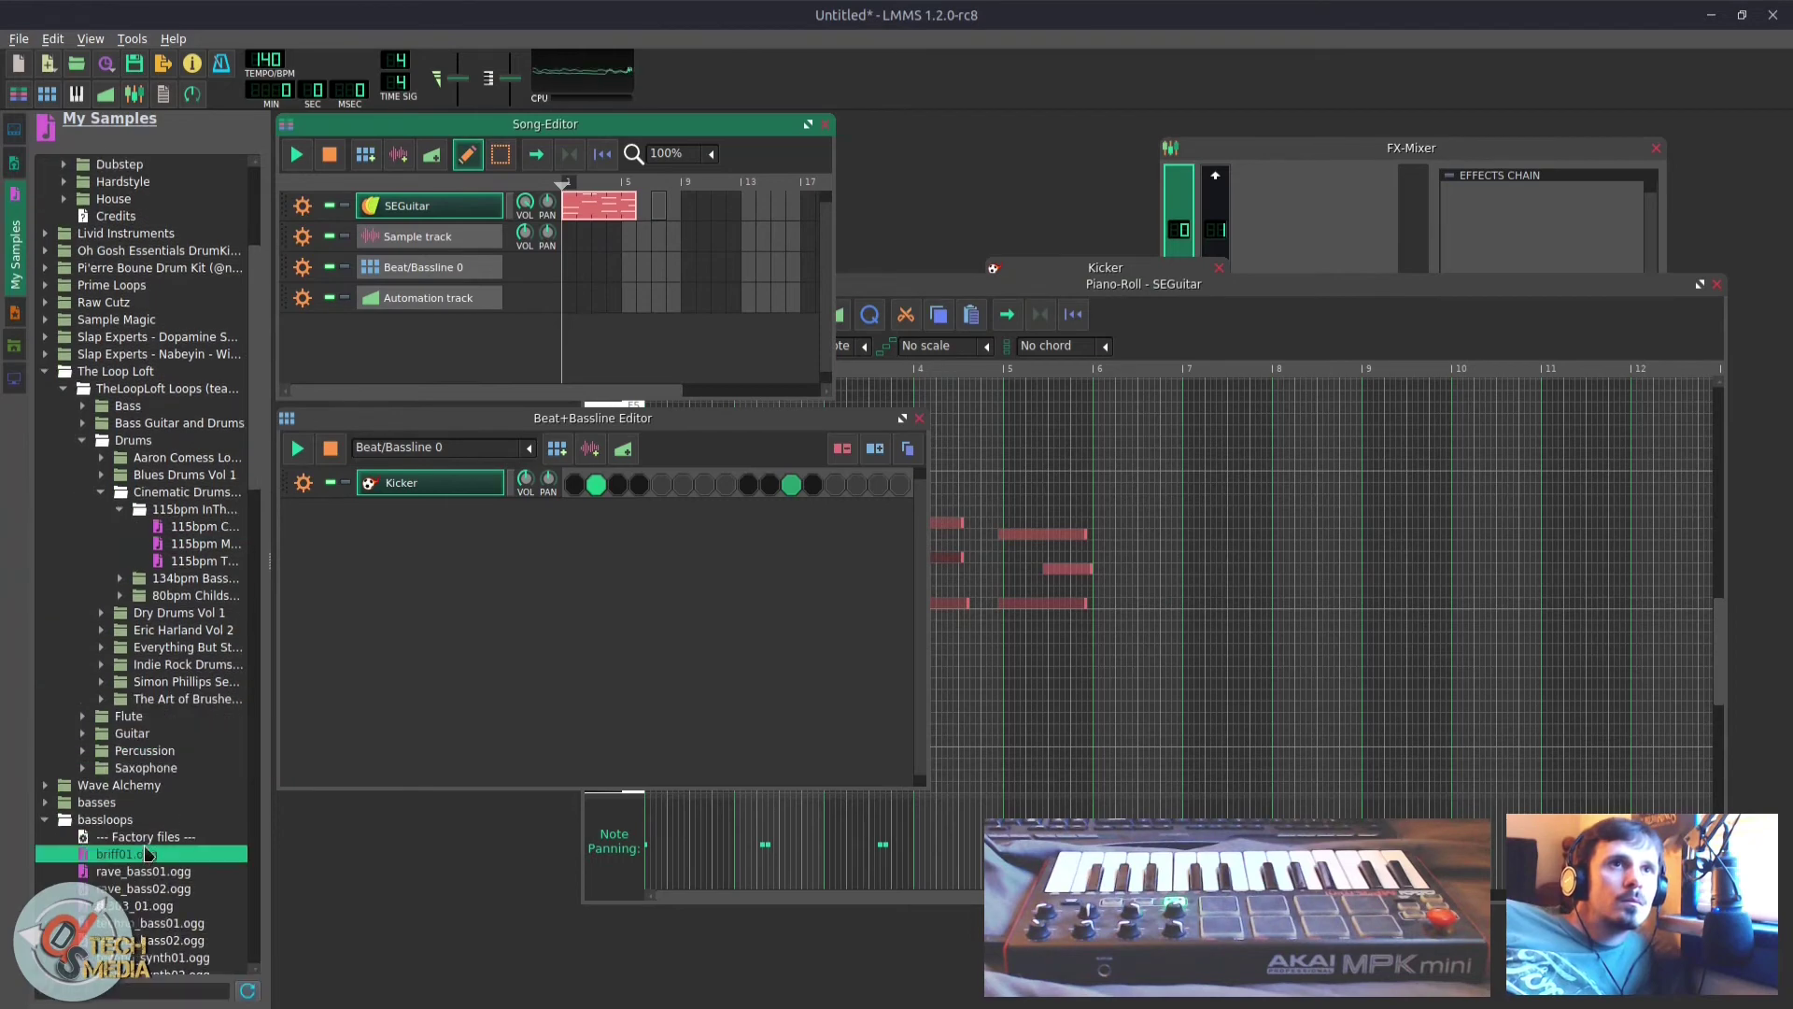
scroll(158, 653, up, 12)
click(171, 392)
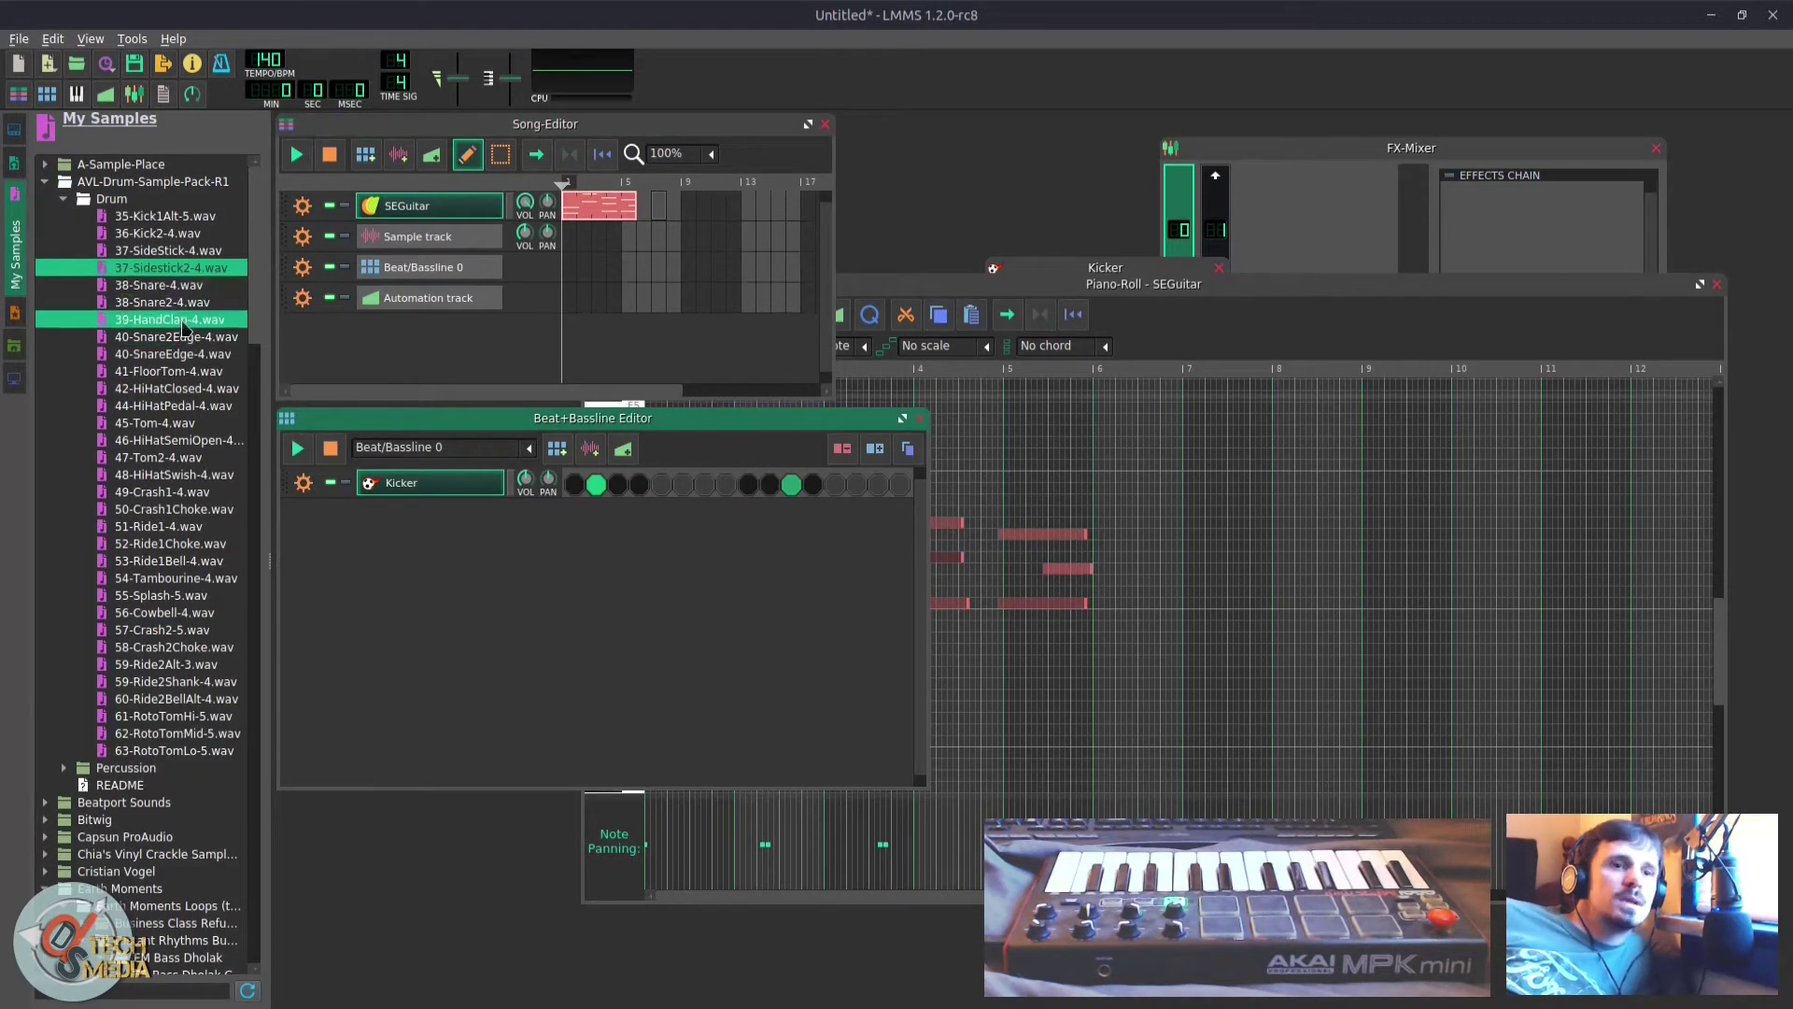
Step: Add 45-Tom-4, 40-Snare2Edge-4, 44-HiHatPedal-4, 42-HiHatClosed-4 and 36-Kick2-4 from the AVL drum pack as tracks in the Beat+Bassline Editor
double_click(187, 423)
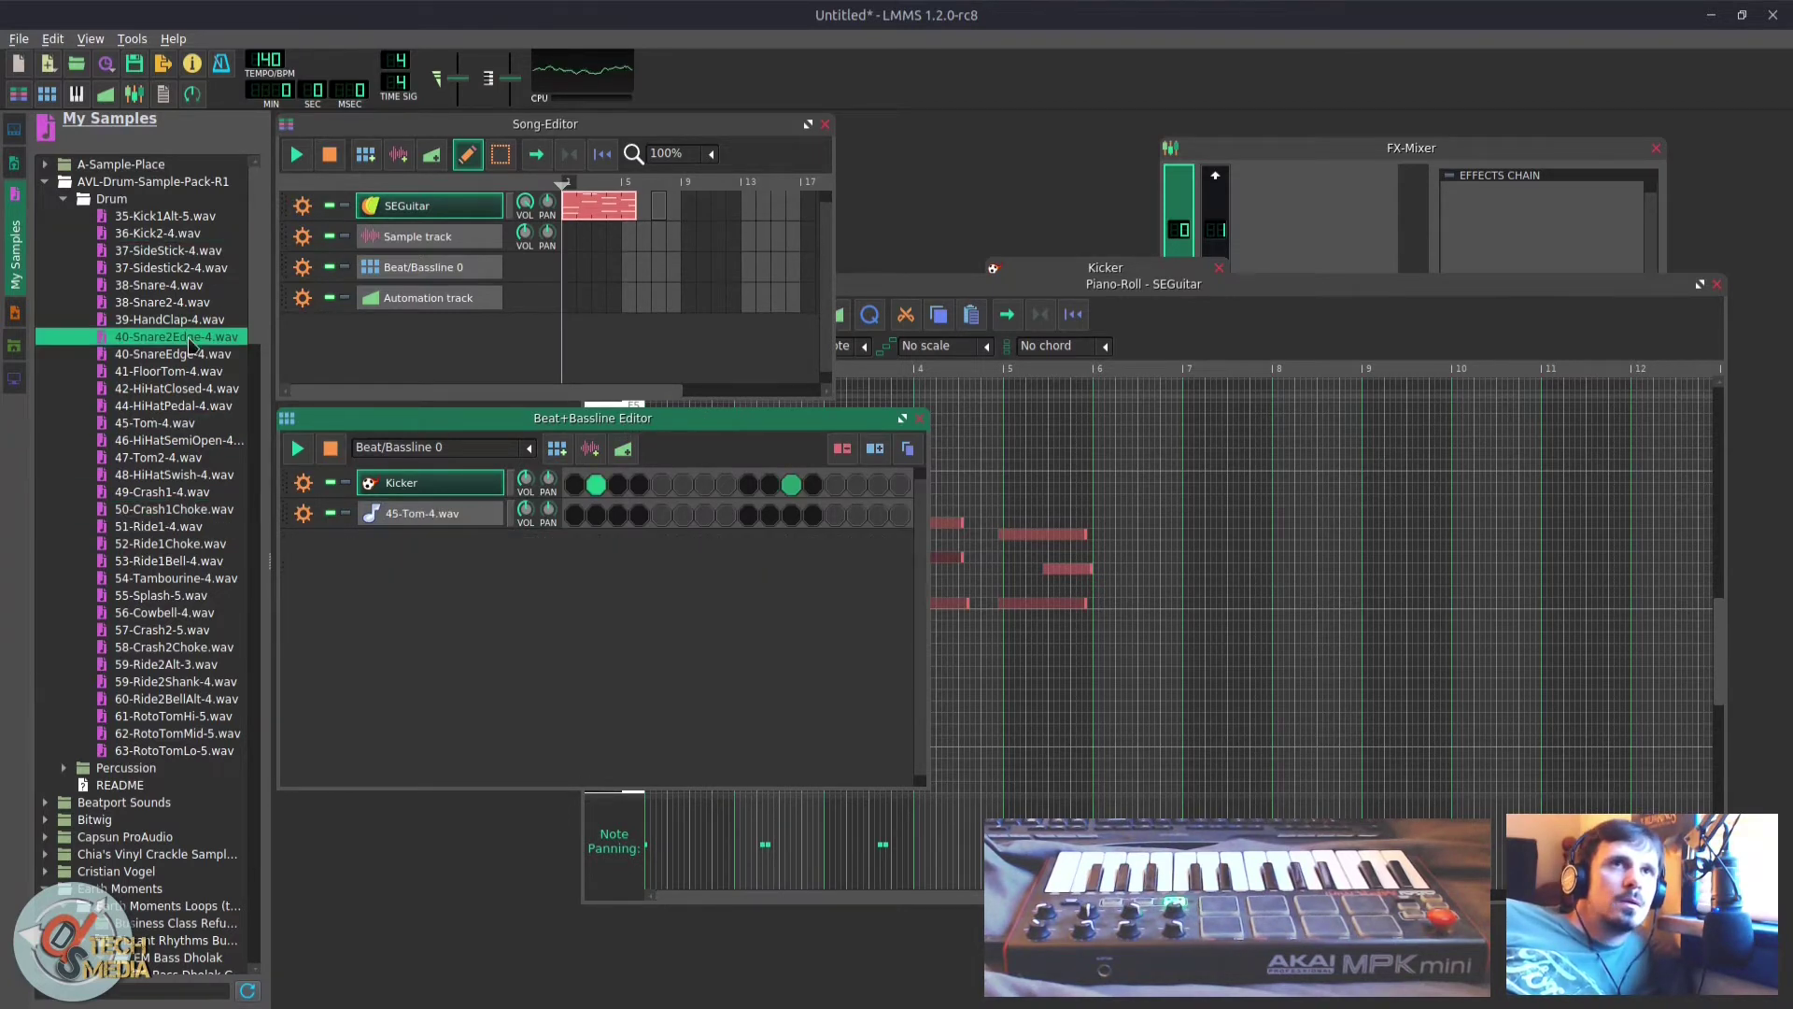
double_click(187, 337)
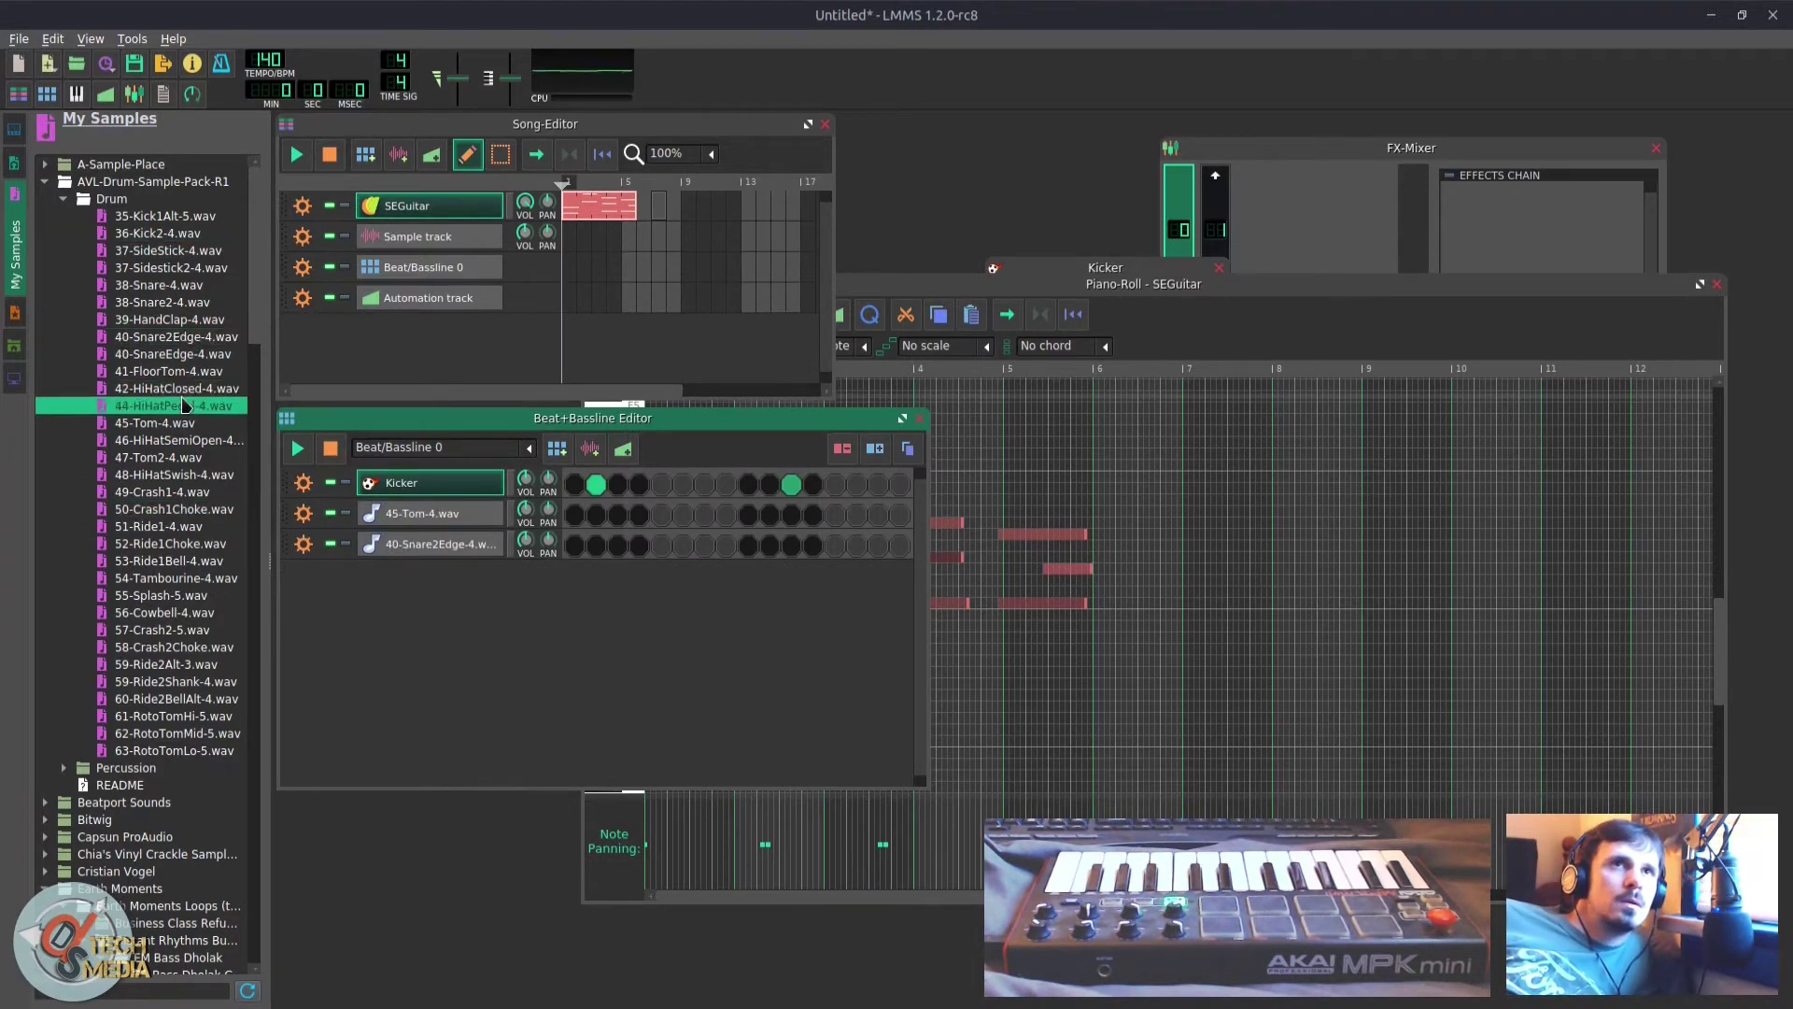
double_click(186, 406)
double_click(177, 388)
double_click(159, 234)
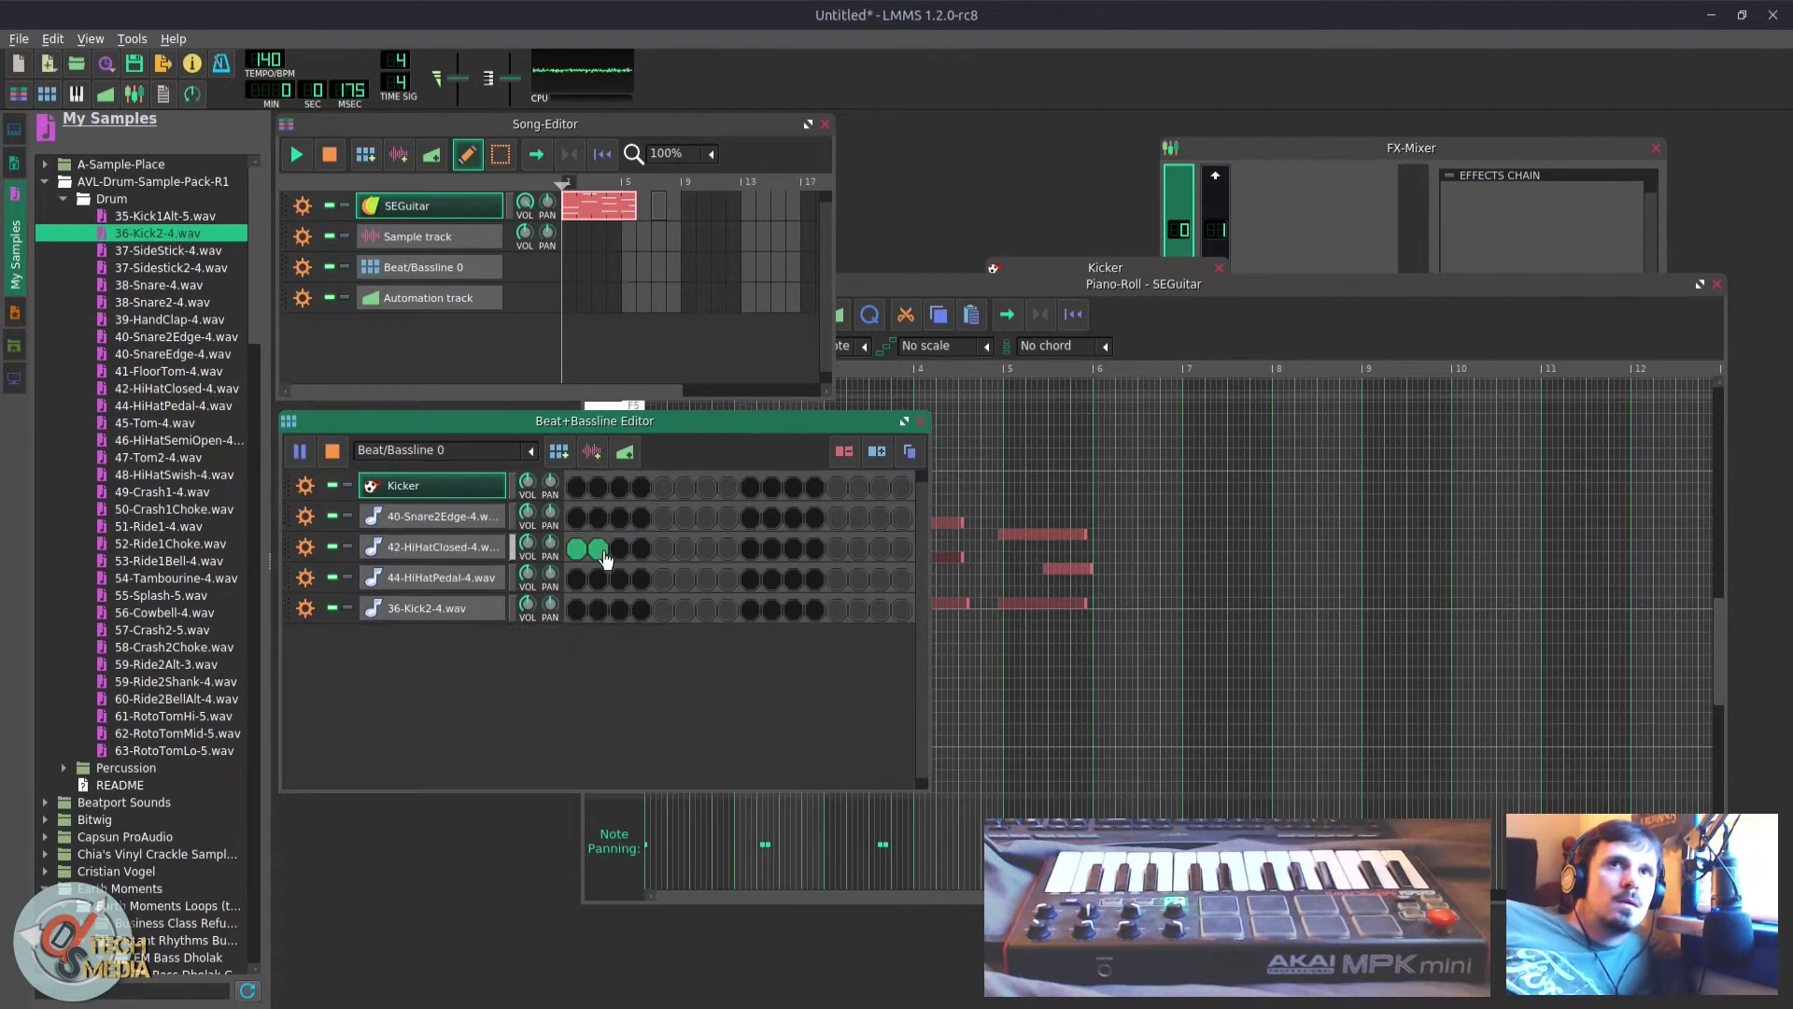
Step: Program a beat: closed hi-hat on steps 2, 4, 5, 8, 11, 14; pedal on 1; kick on 1, 2, 6, 8, 14; snare on 10
click(598, 549)
click(639, 549)
click(598, 610)
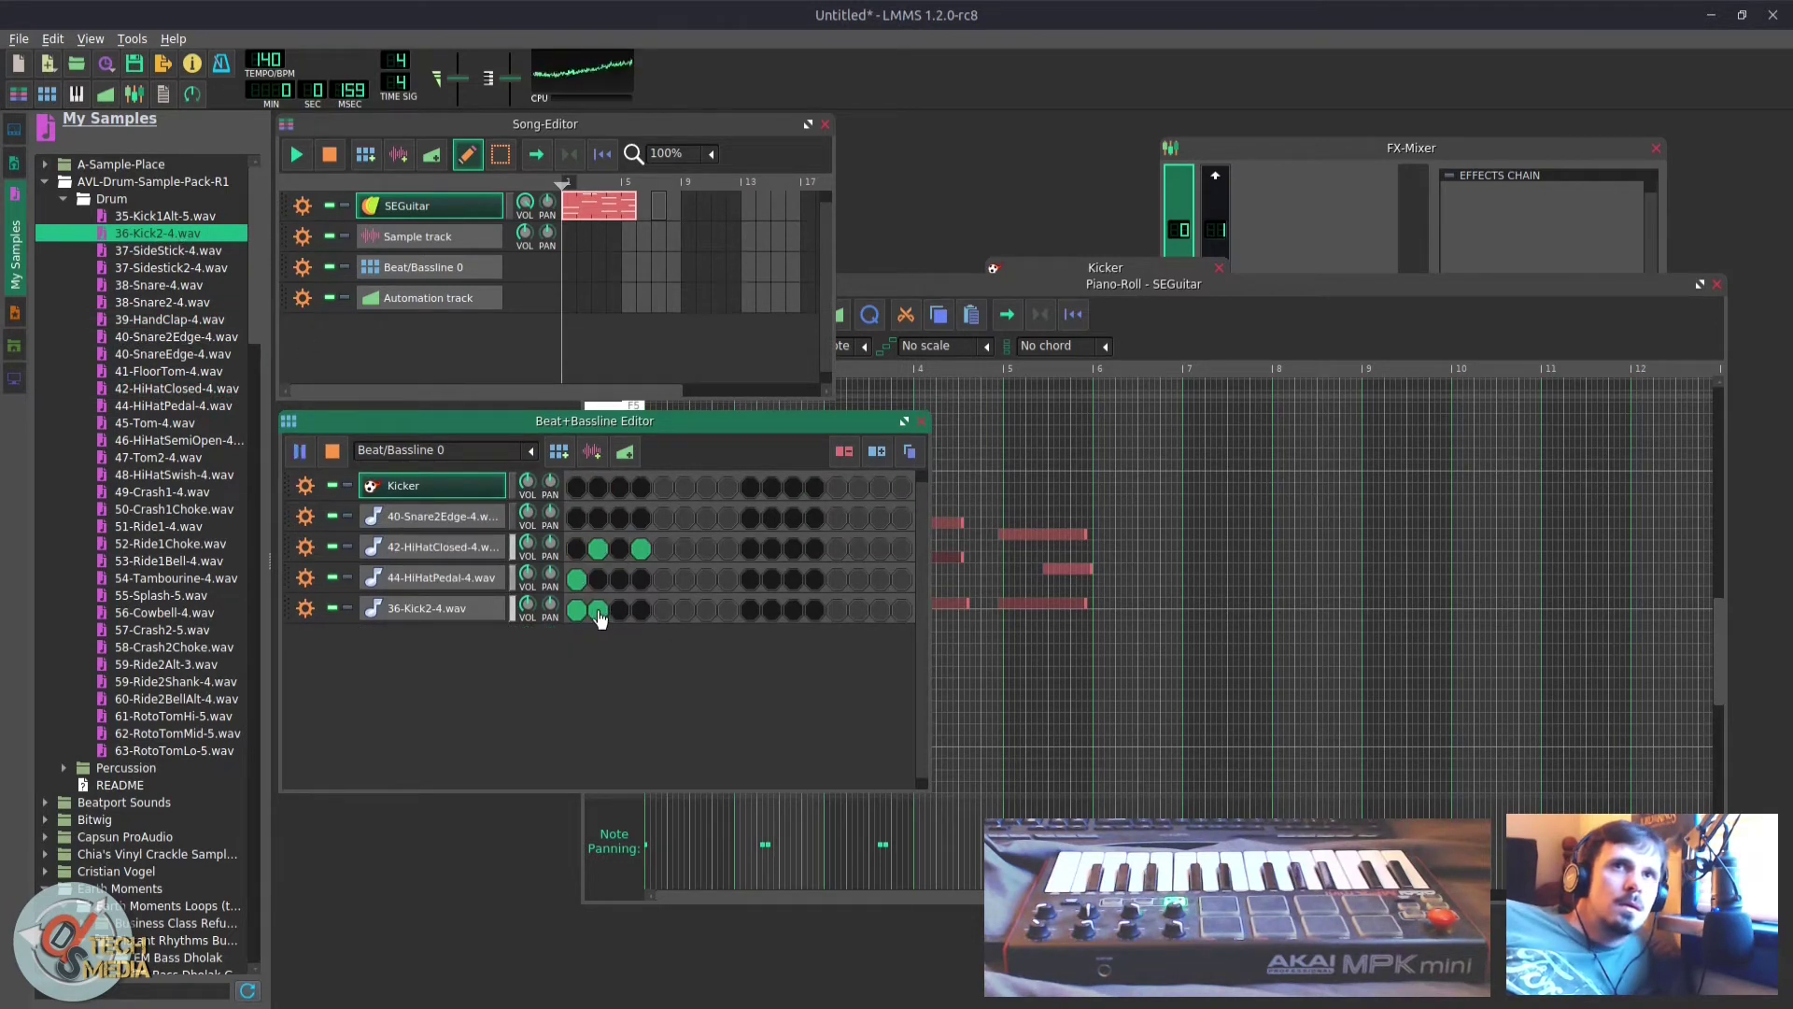
click(793, 549)
click(837, 611)
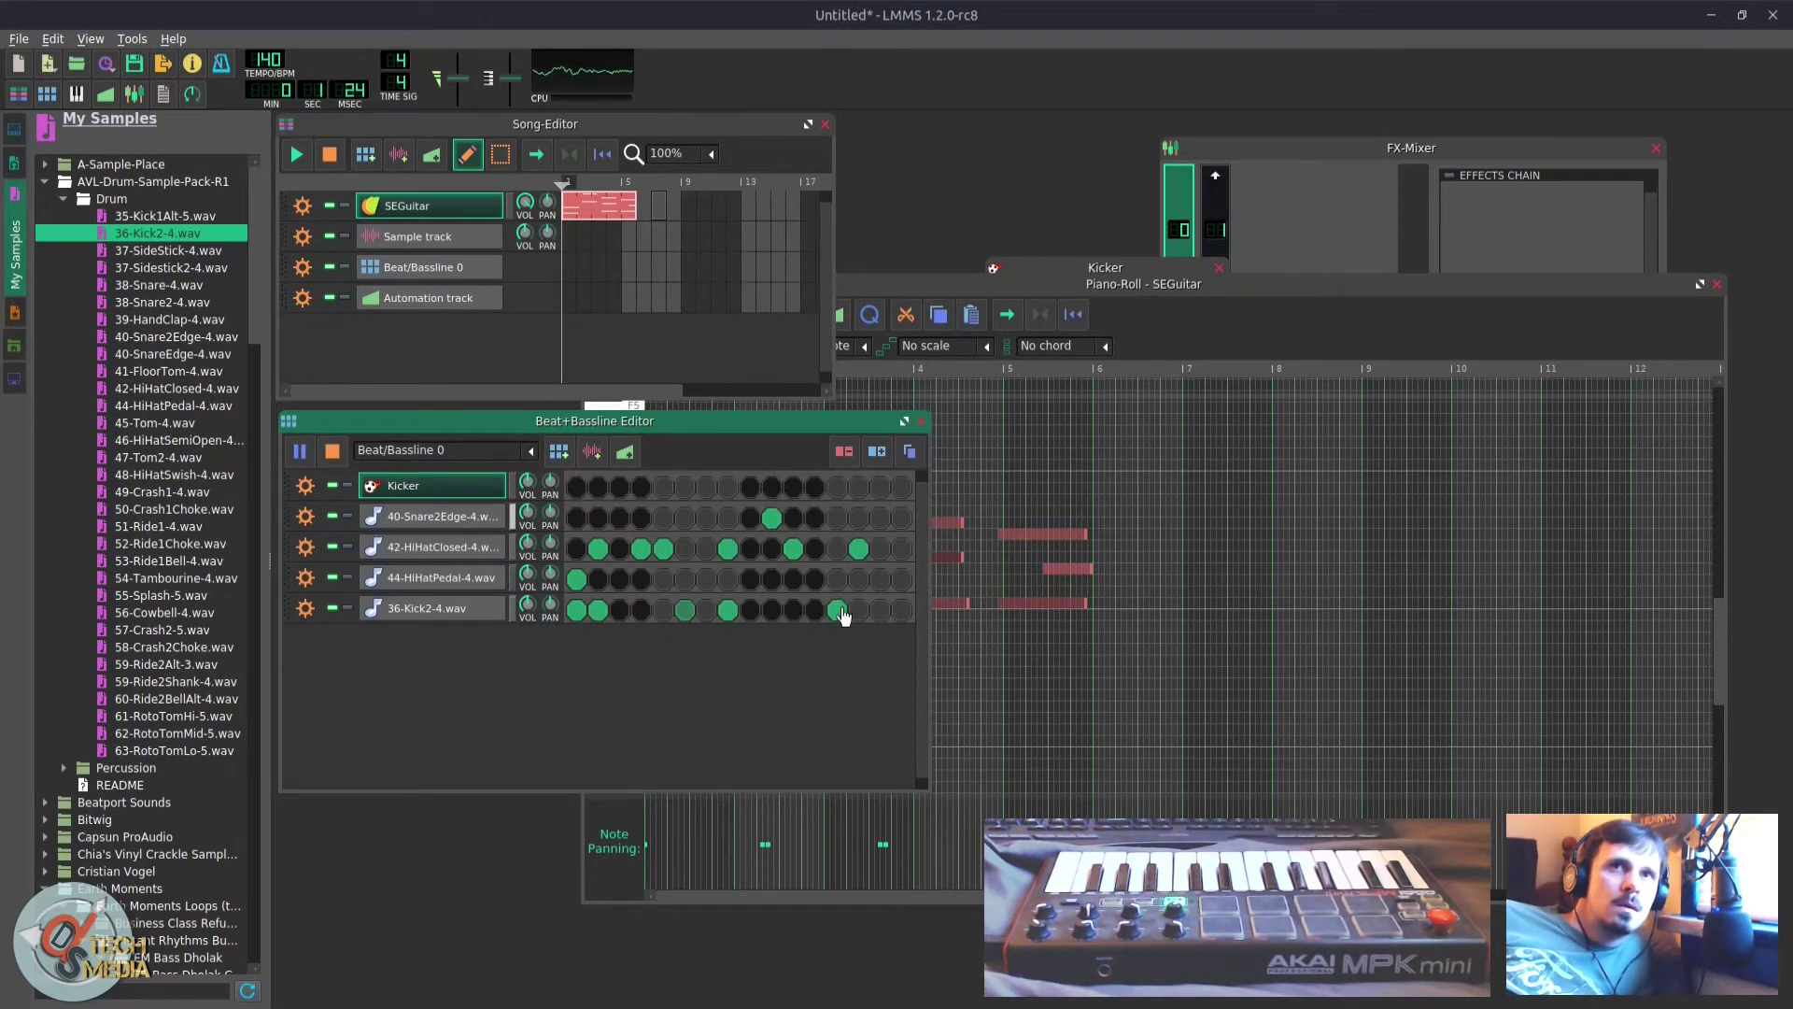
click(837, 610)
click(858, 610)
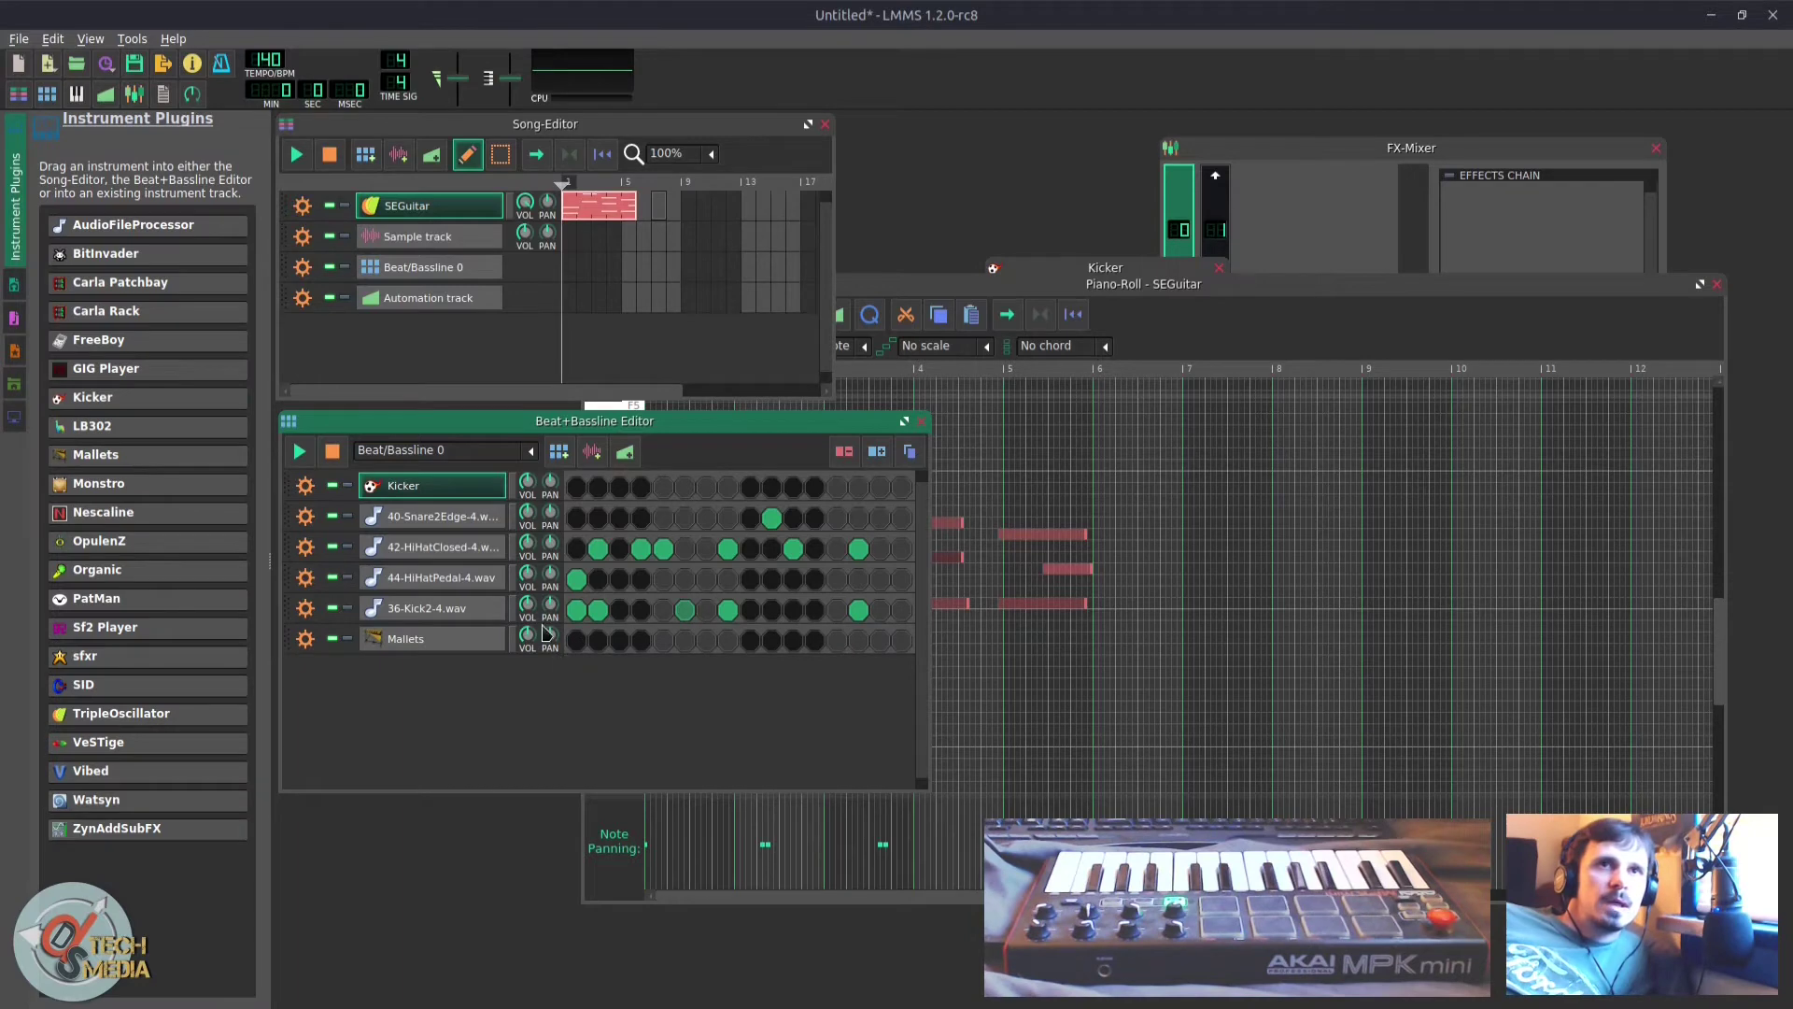
Step: Try a Mallets track in the Beat+Bassline Editor, viewing it in the Piano-Roll and playing step hits along with the drums
right_click(624, 651)
click(651, 653)
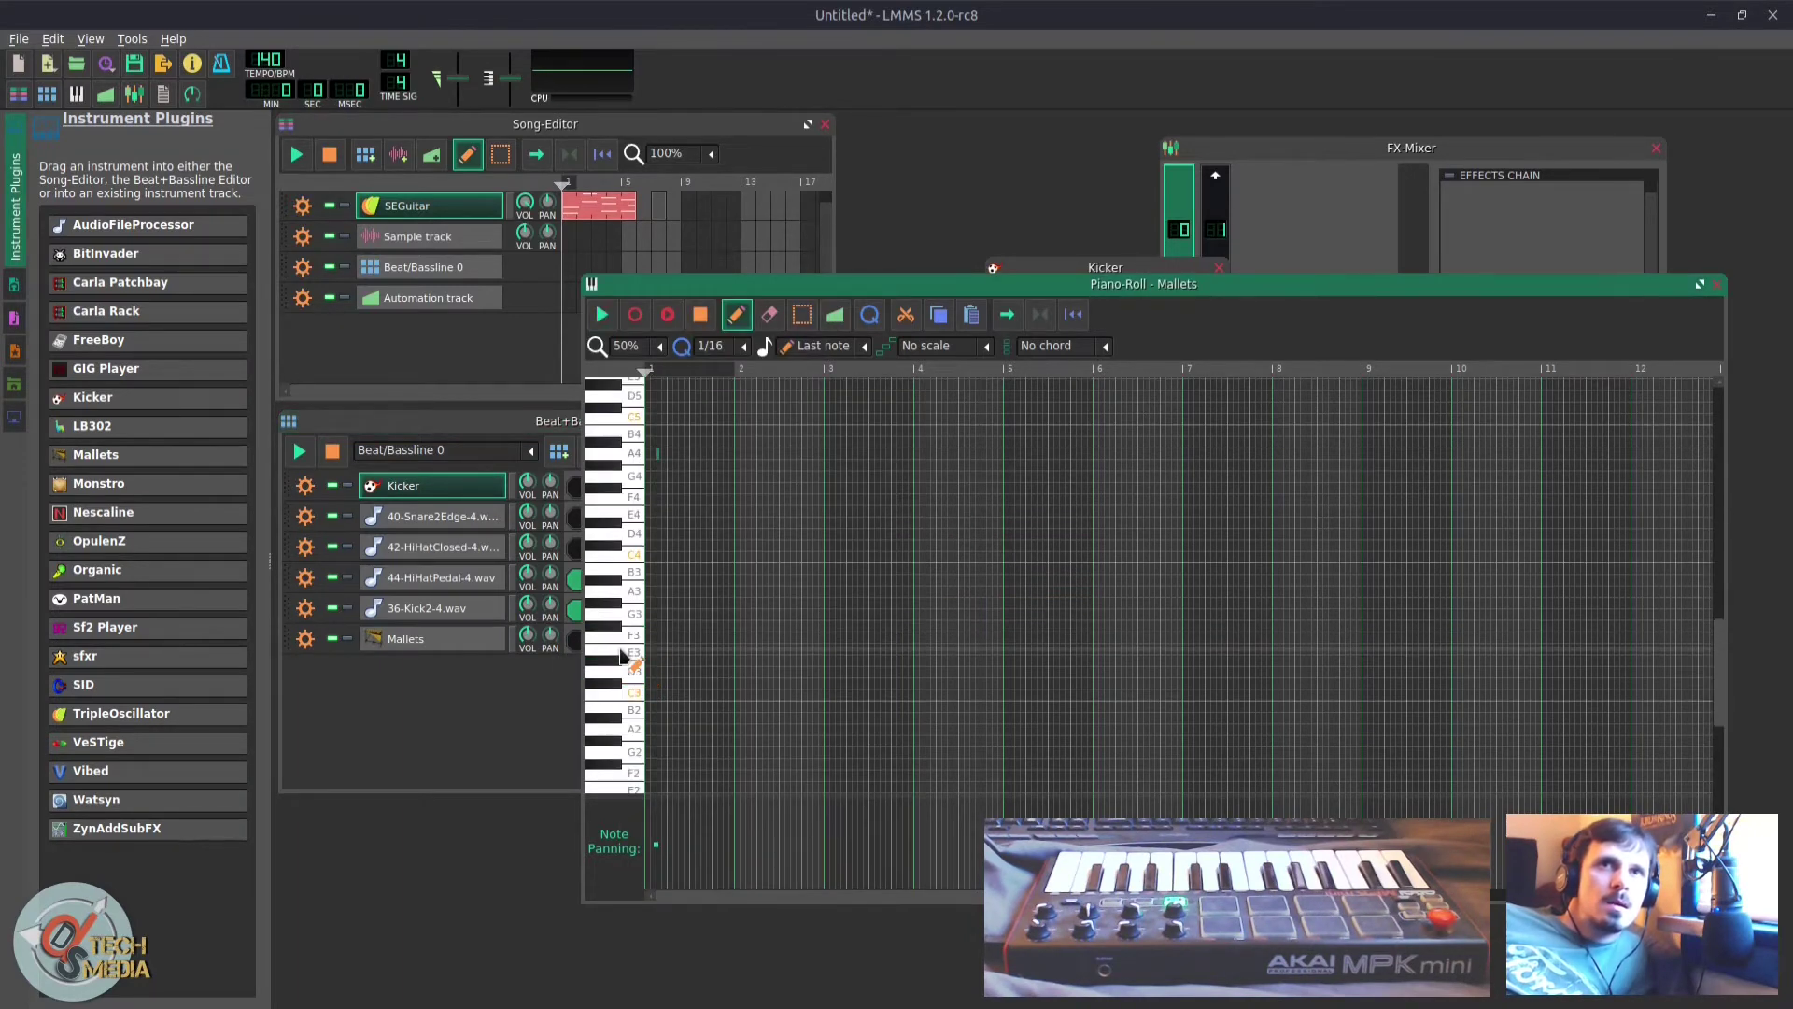
key(space)
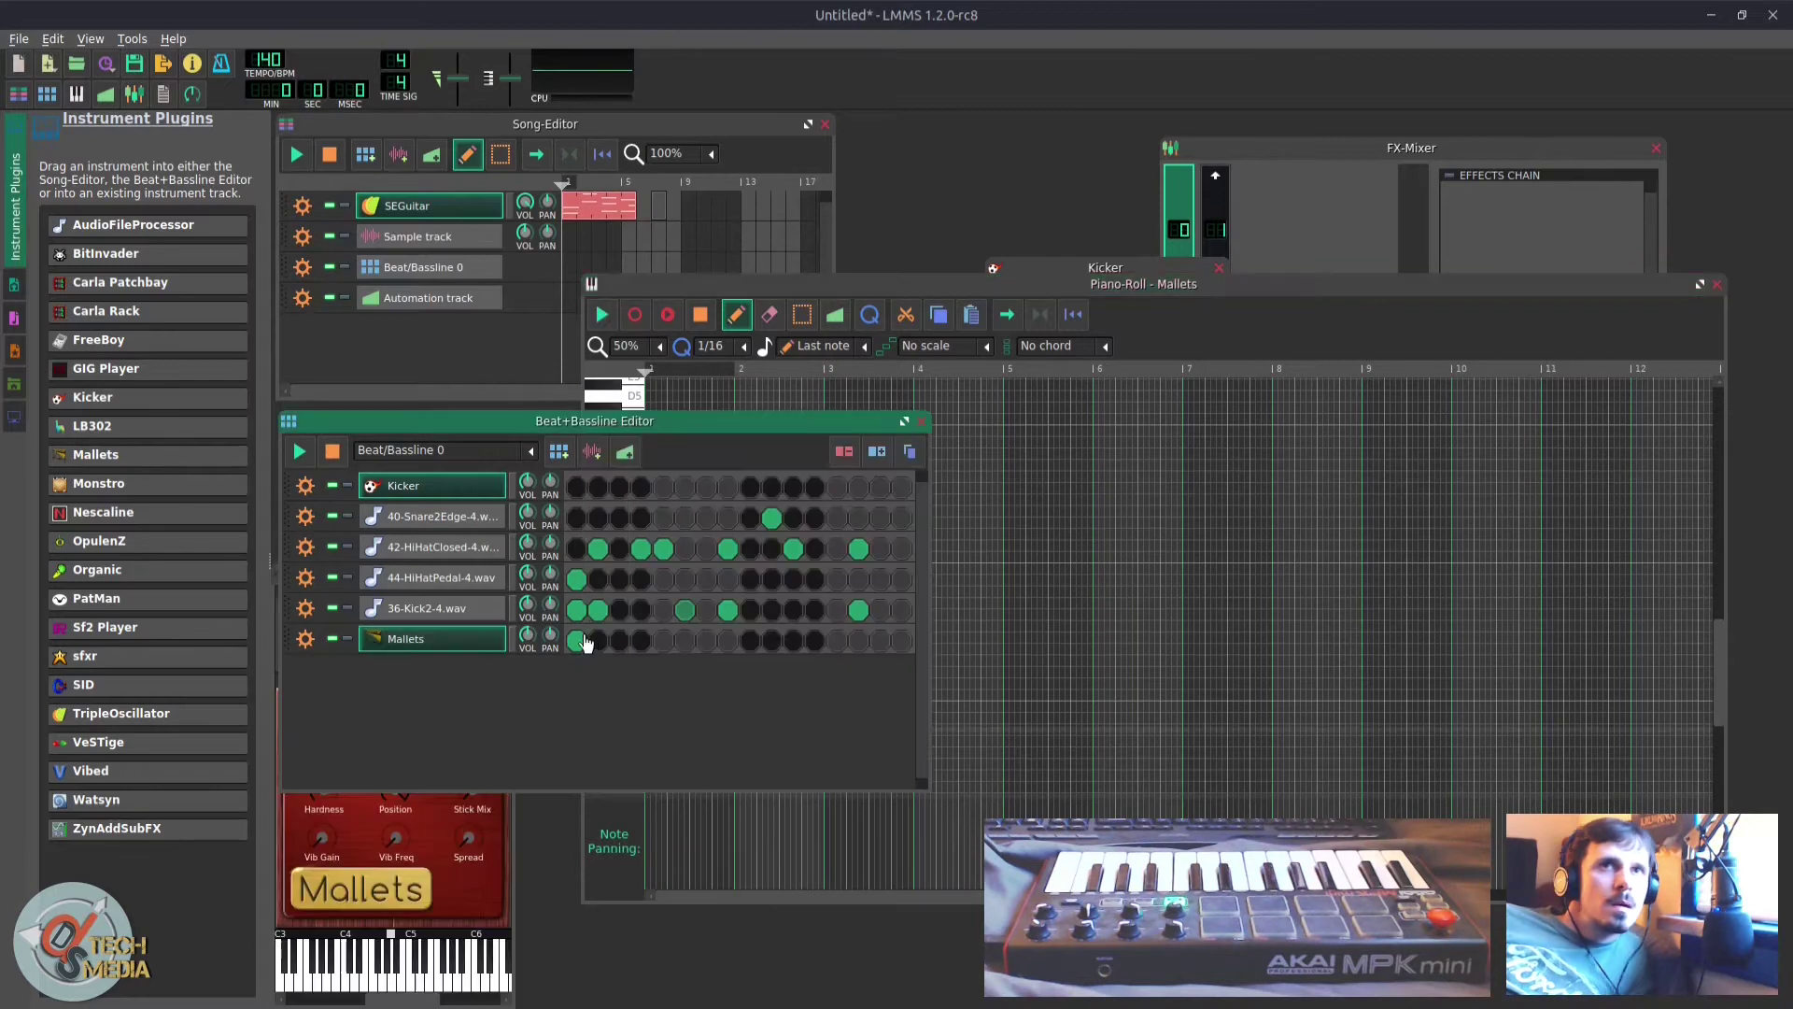
key(space)
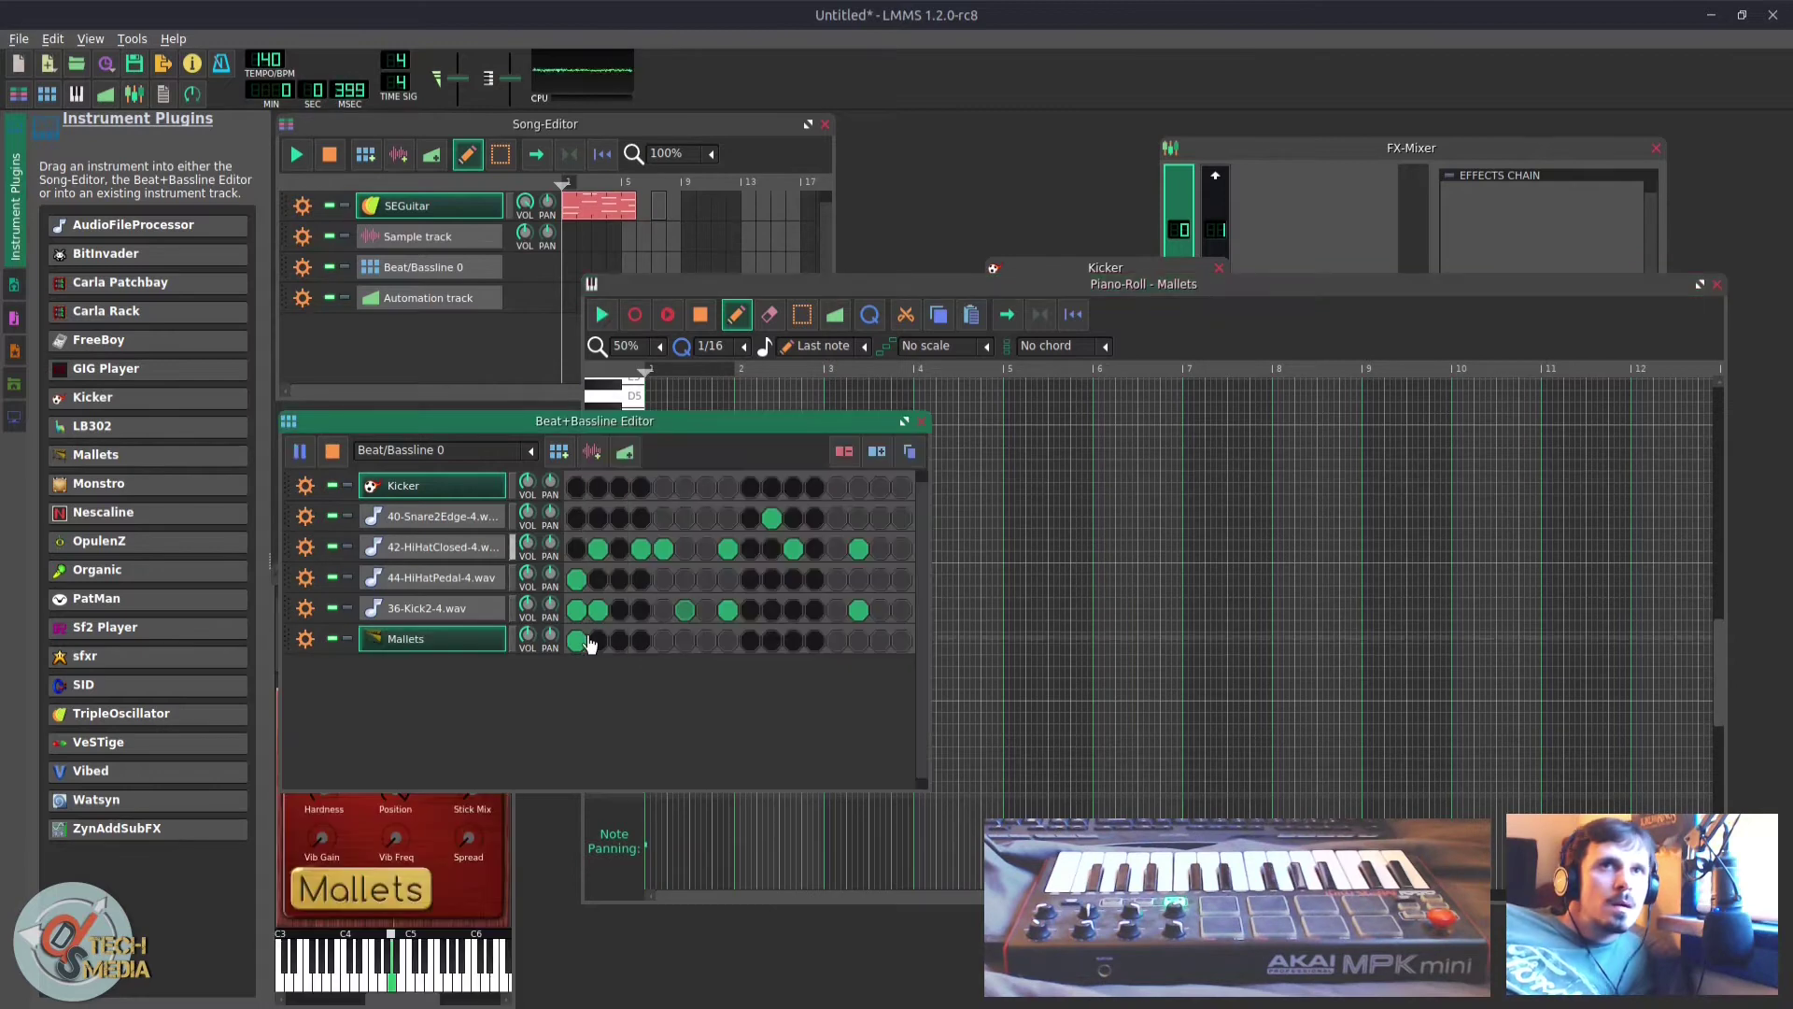
click(621, 641)
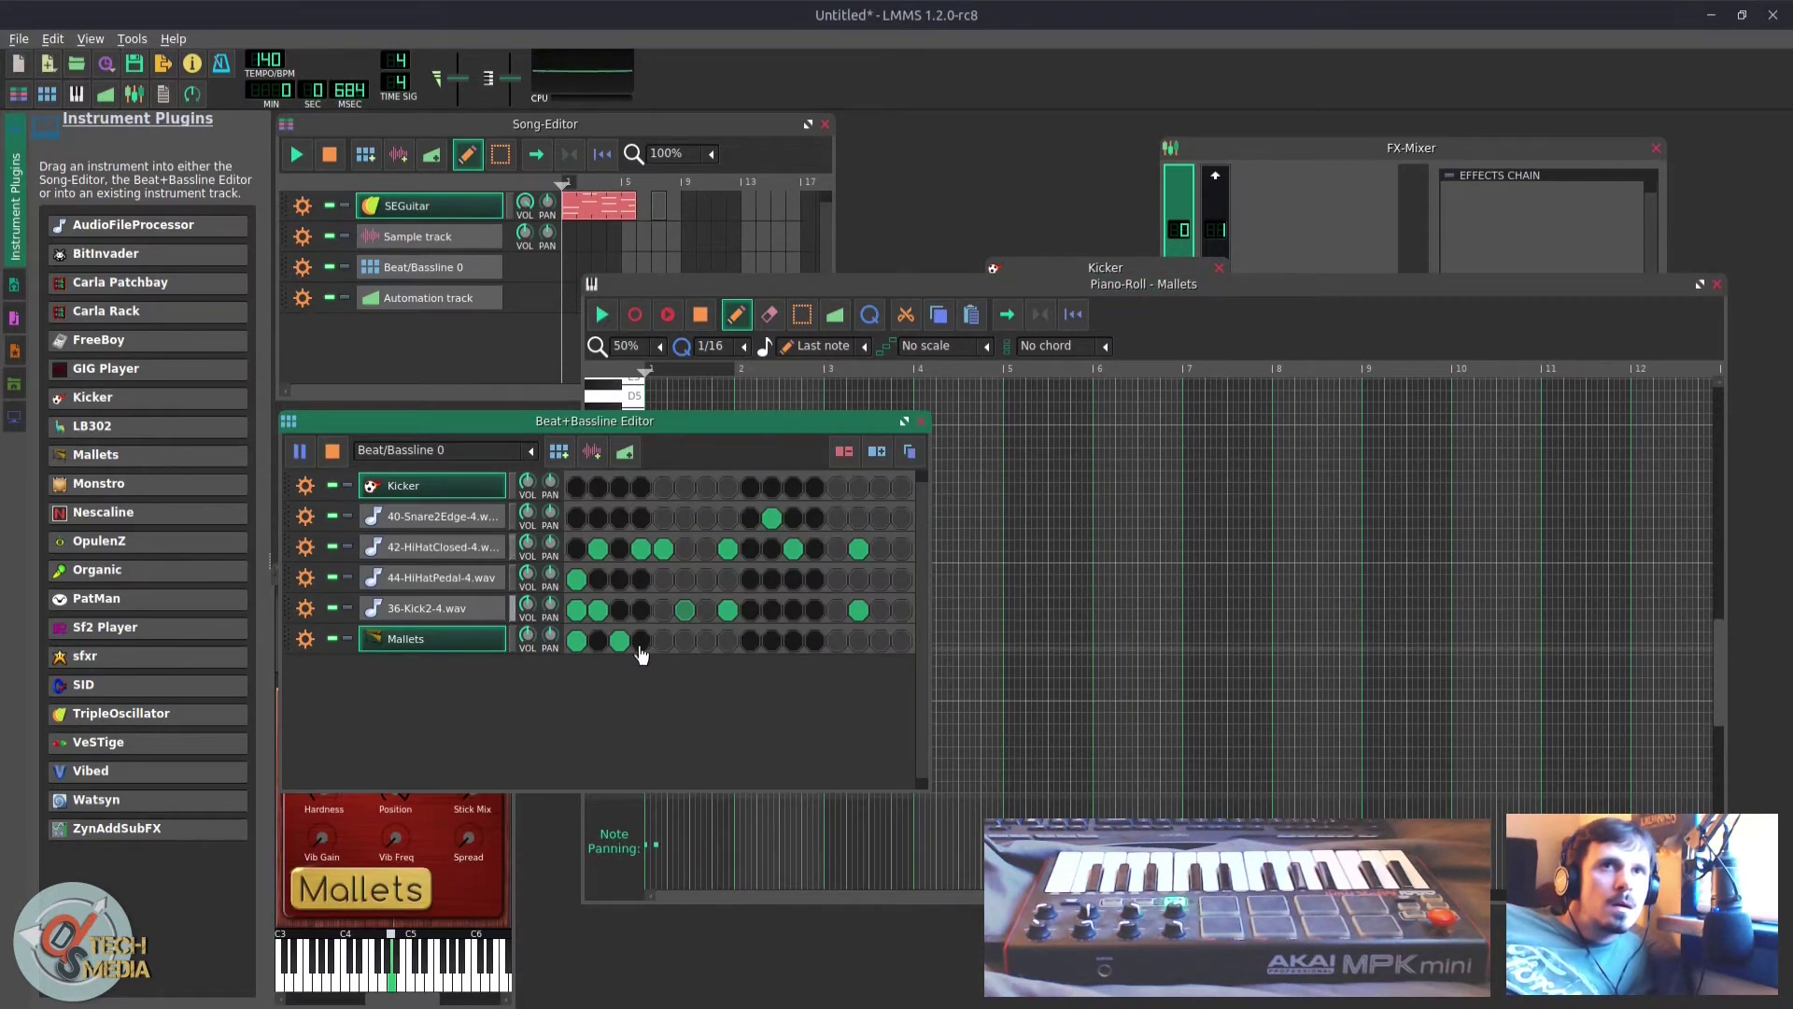
click(727, 642)
click(706, 641)
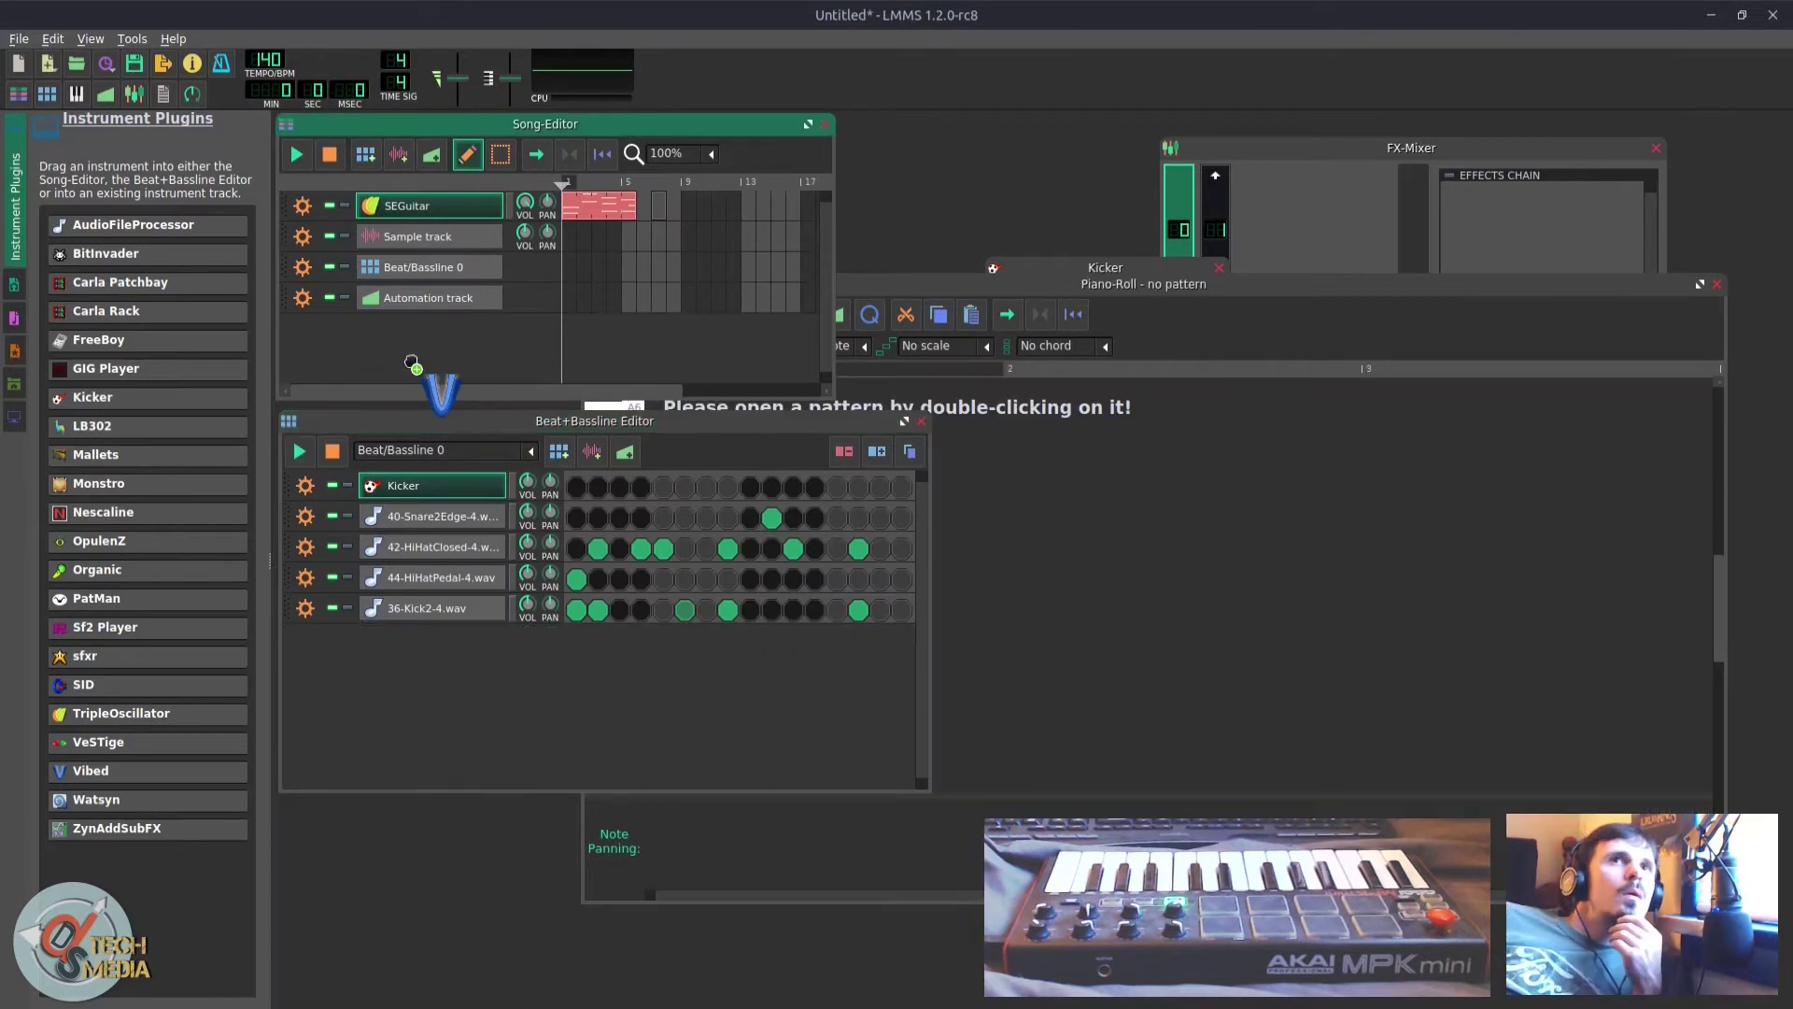
Step: Add Vibed, Watsyn, ZynAddSubFX and Organic as instrument tracks in the Song-Editor
drag(417, 383, 410, 331)
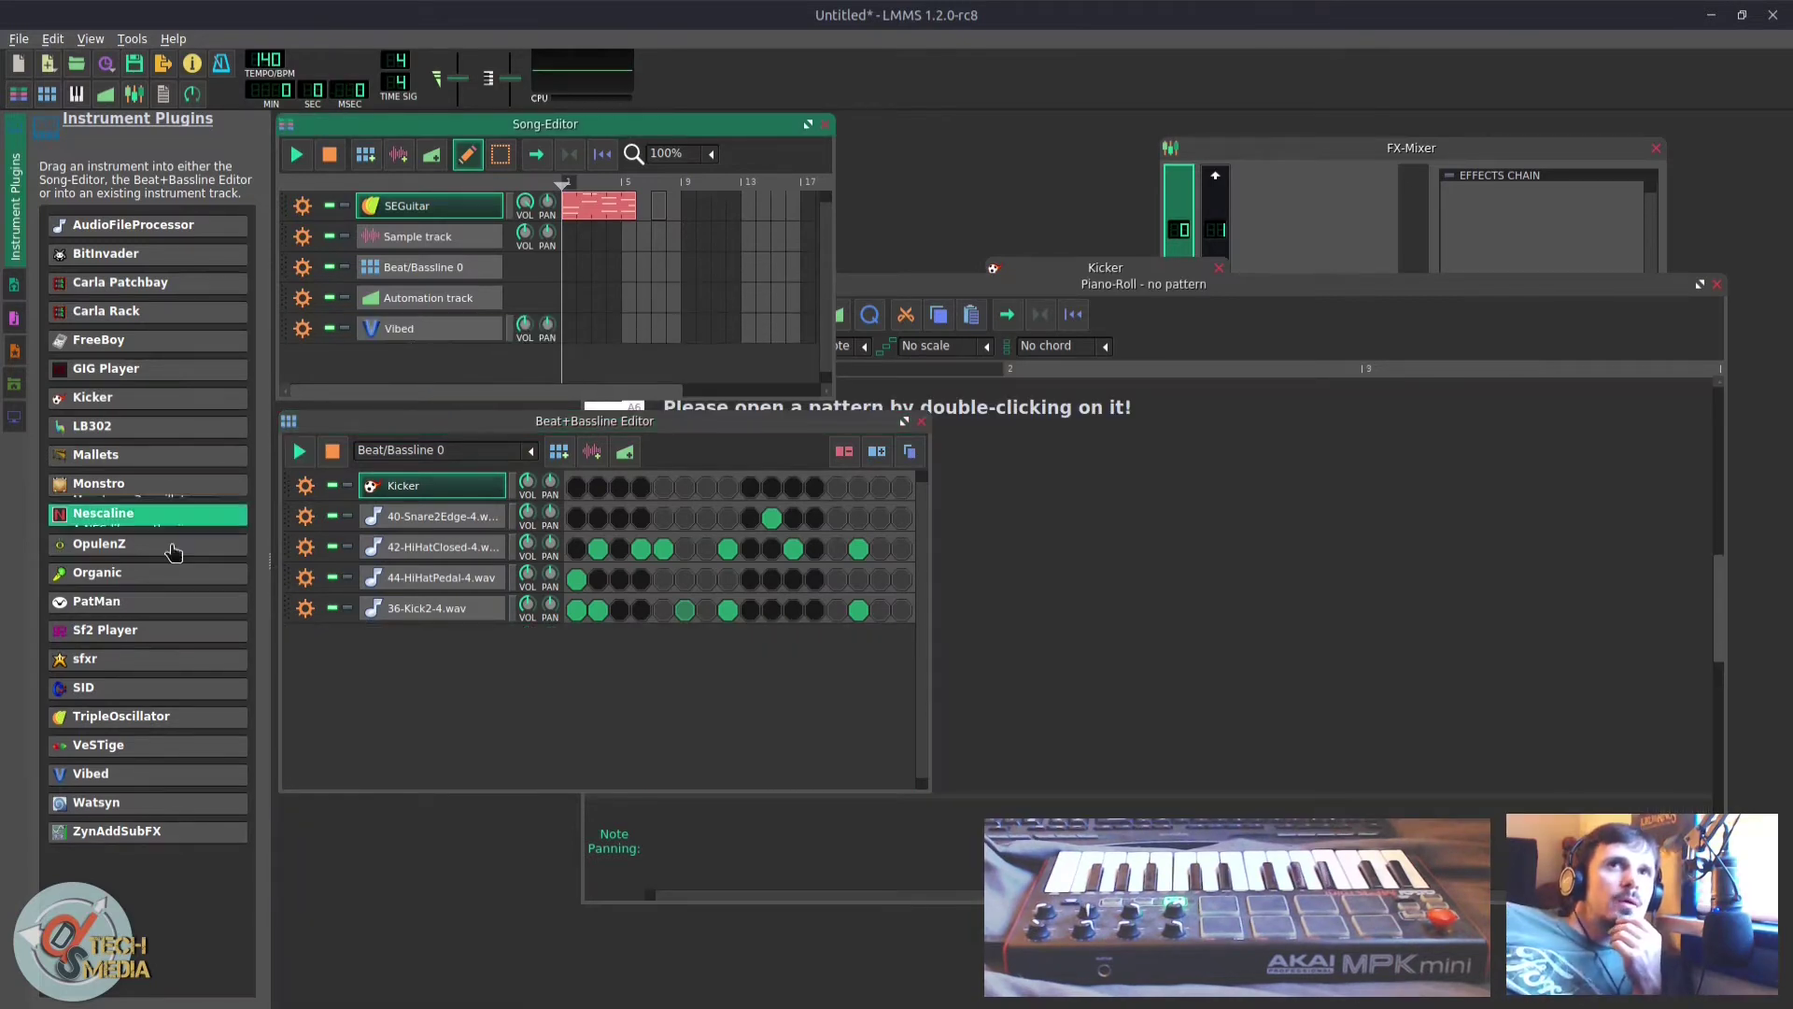
drag(177, 825, 422, 370)
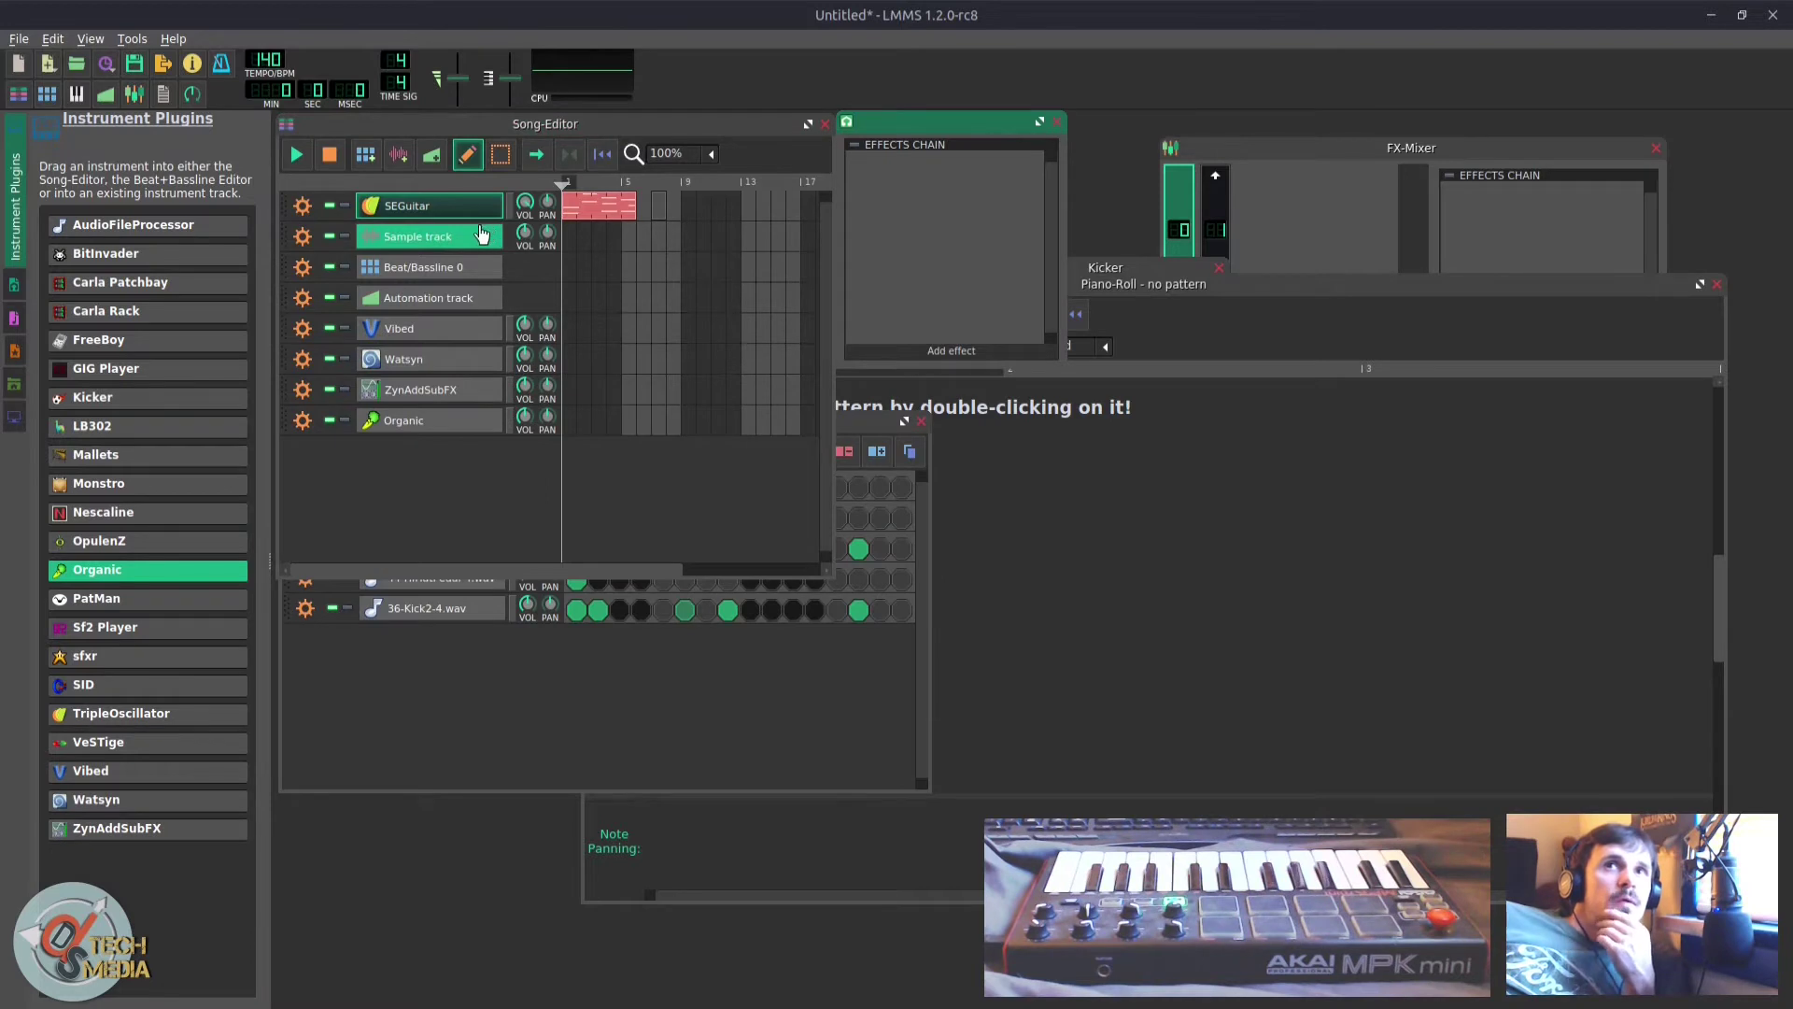
Step: Place an empty clip at bar 1 of the Sample track, browsing audio files for it, and open the track's effects chain
click(572, 241)
double_click(571, 241)
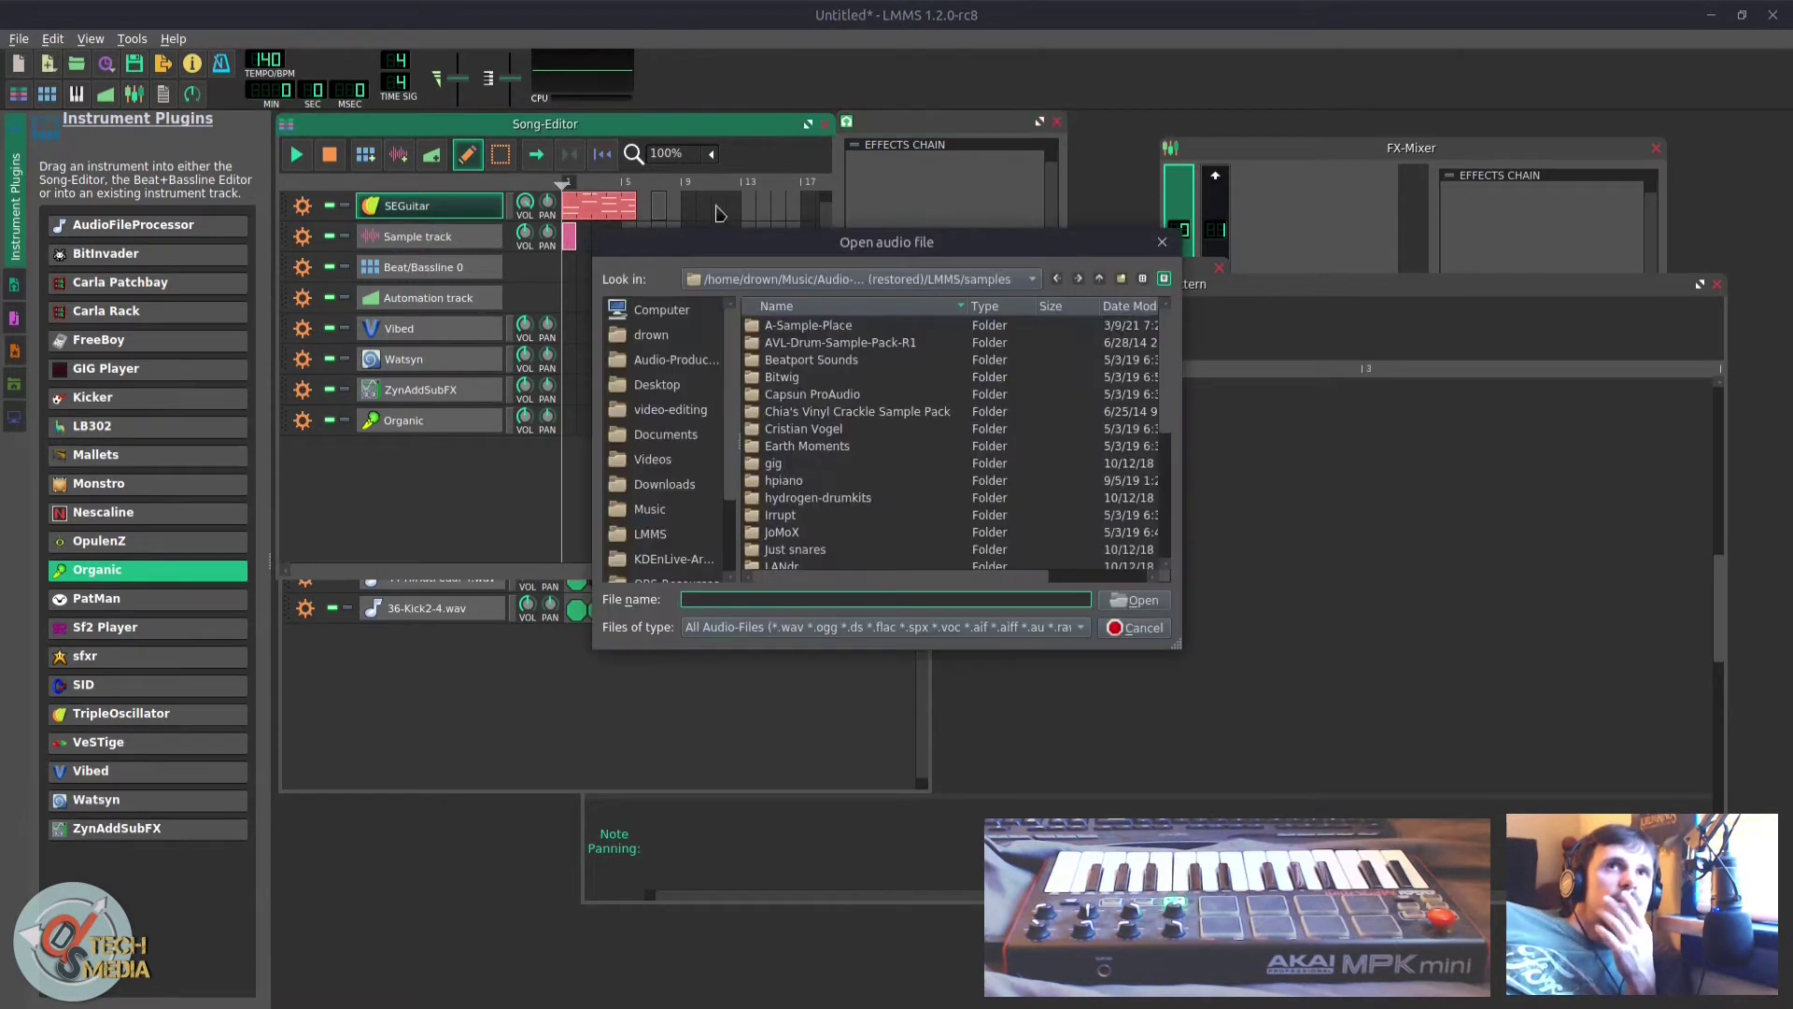
scroll(887, 435, down, 2)
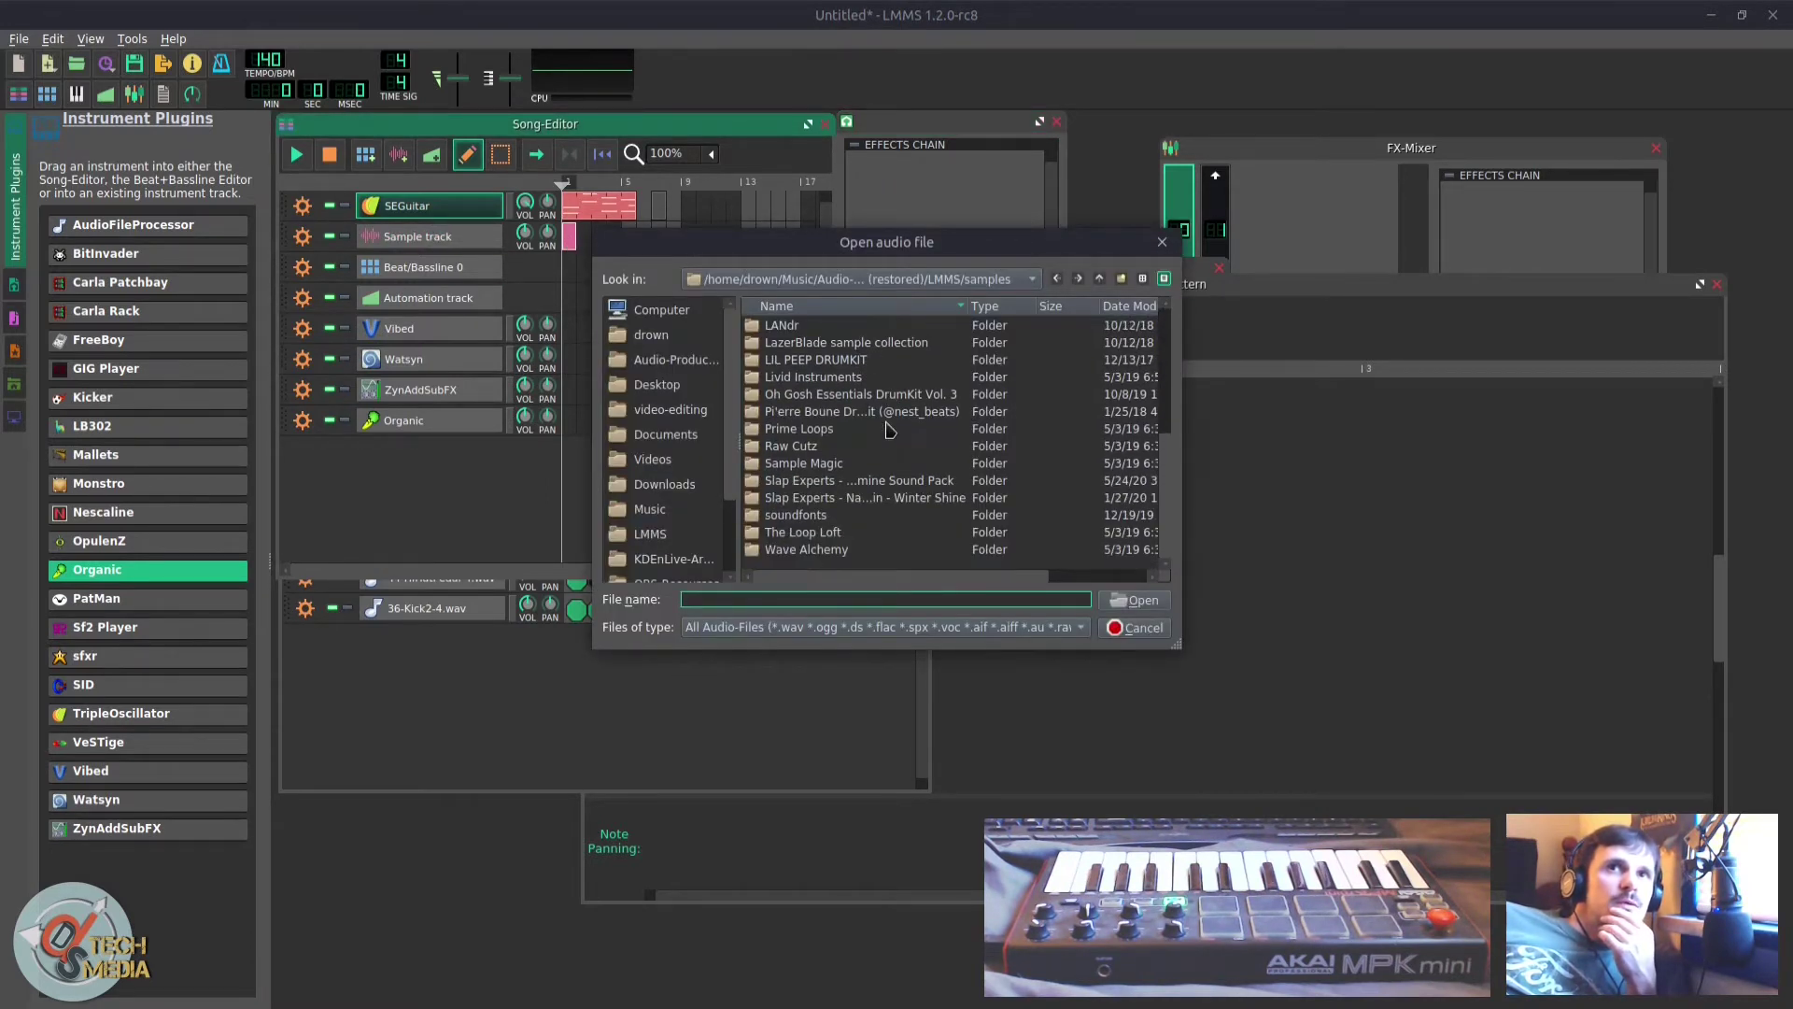
scroll(888, 434, up, 2)
click(1053, 628)
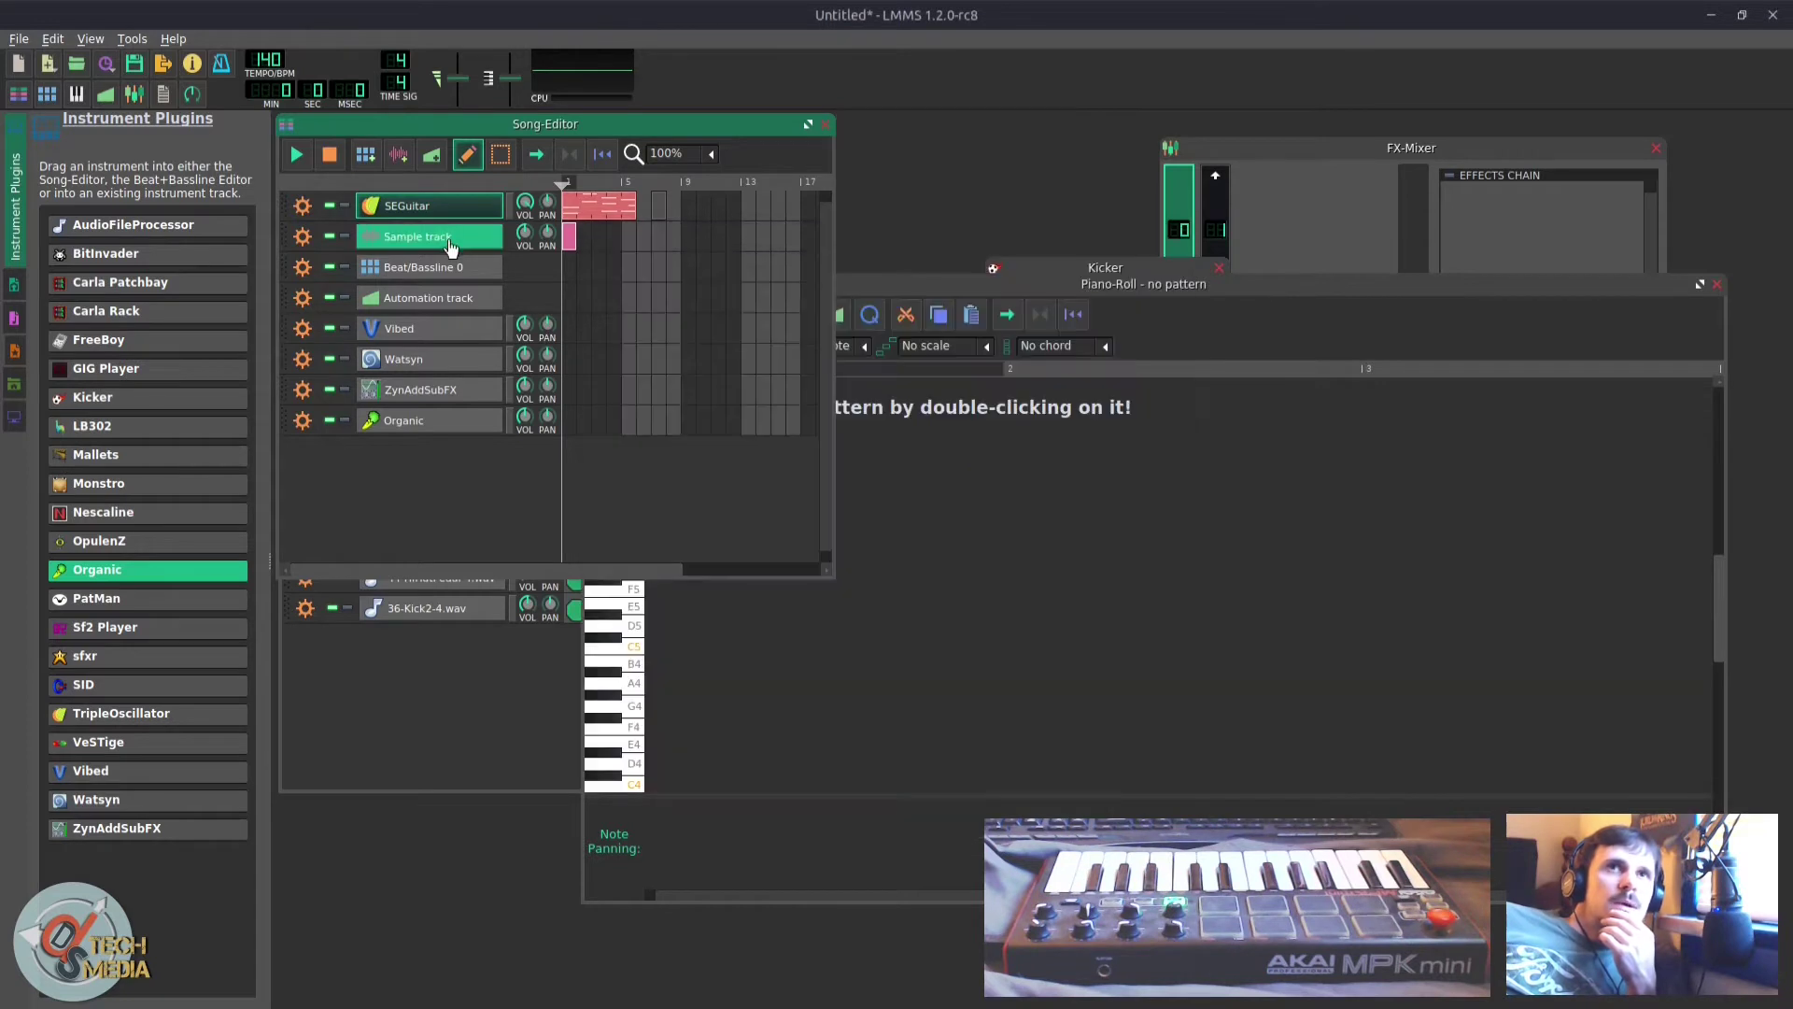
click(448, 242)
click(446, 257)
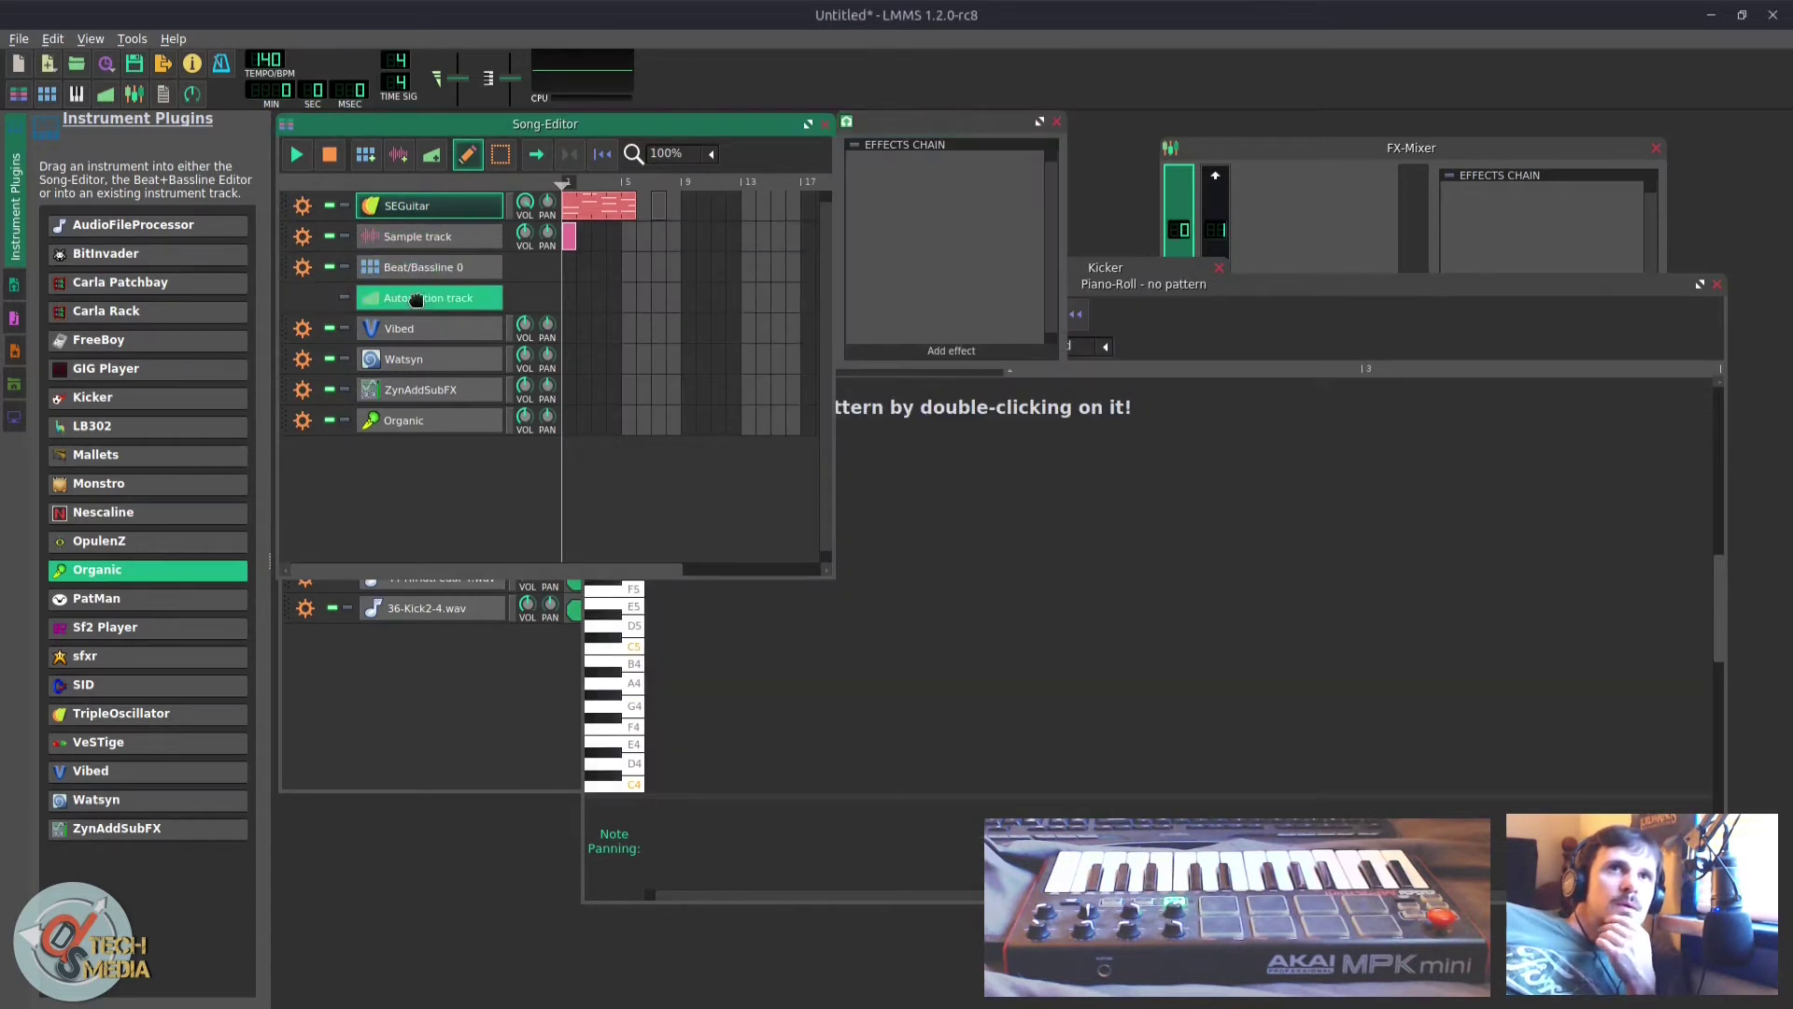
Step: Place a clip at bar 3 of the Automation track and draw an automation point at bar 2 in its editor
click(598, 297)
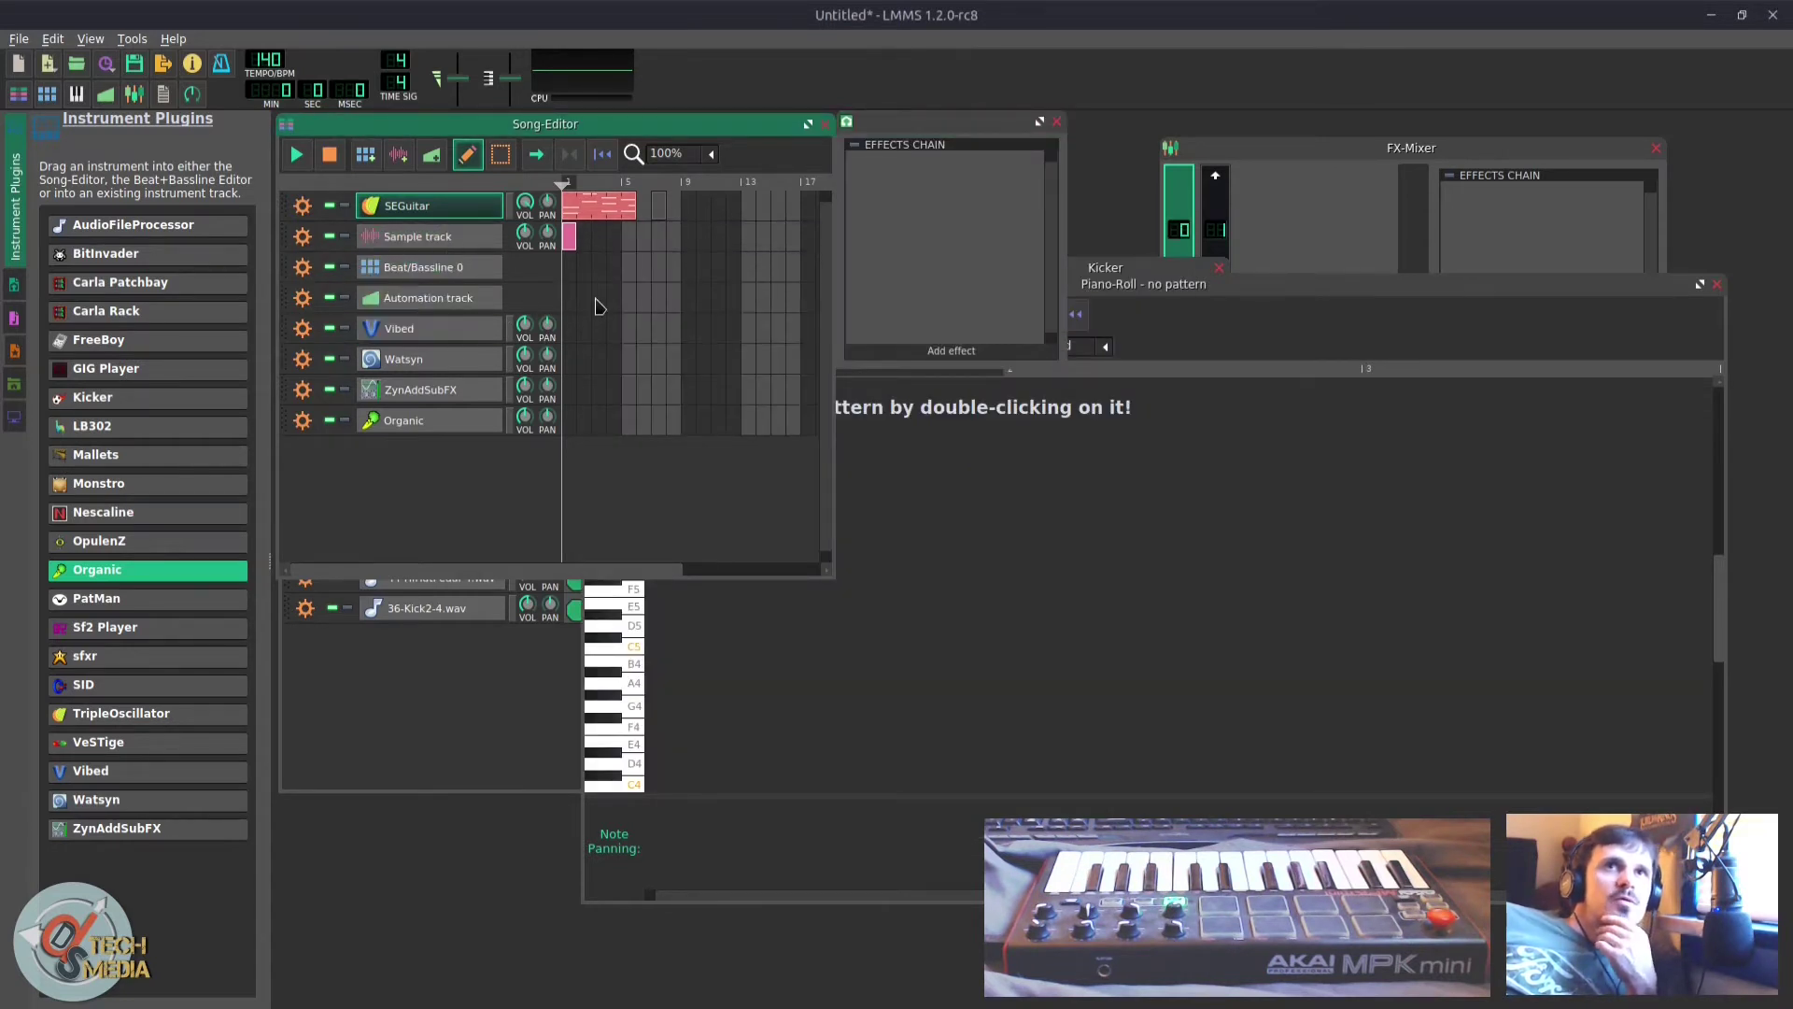
double_click(599, 297)
click(979, 652)
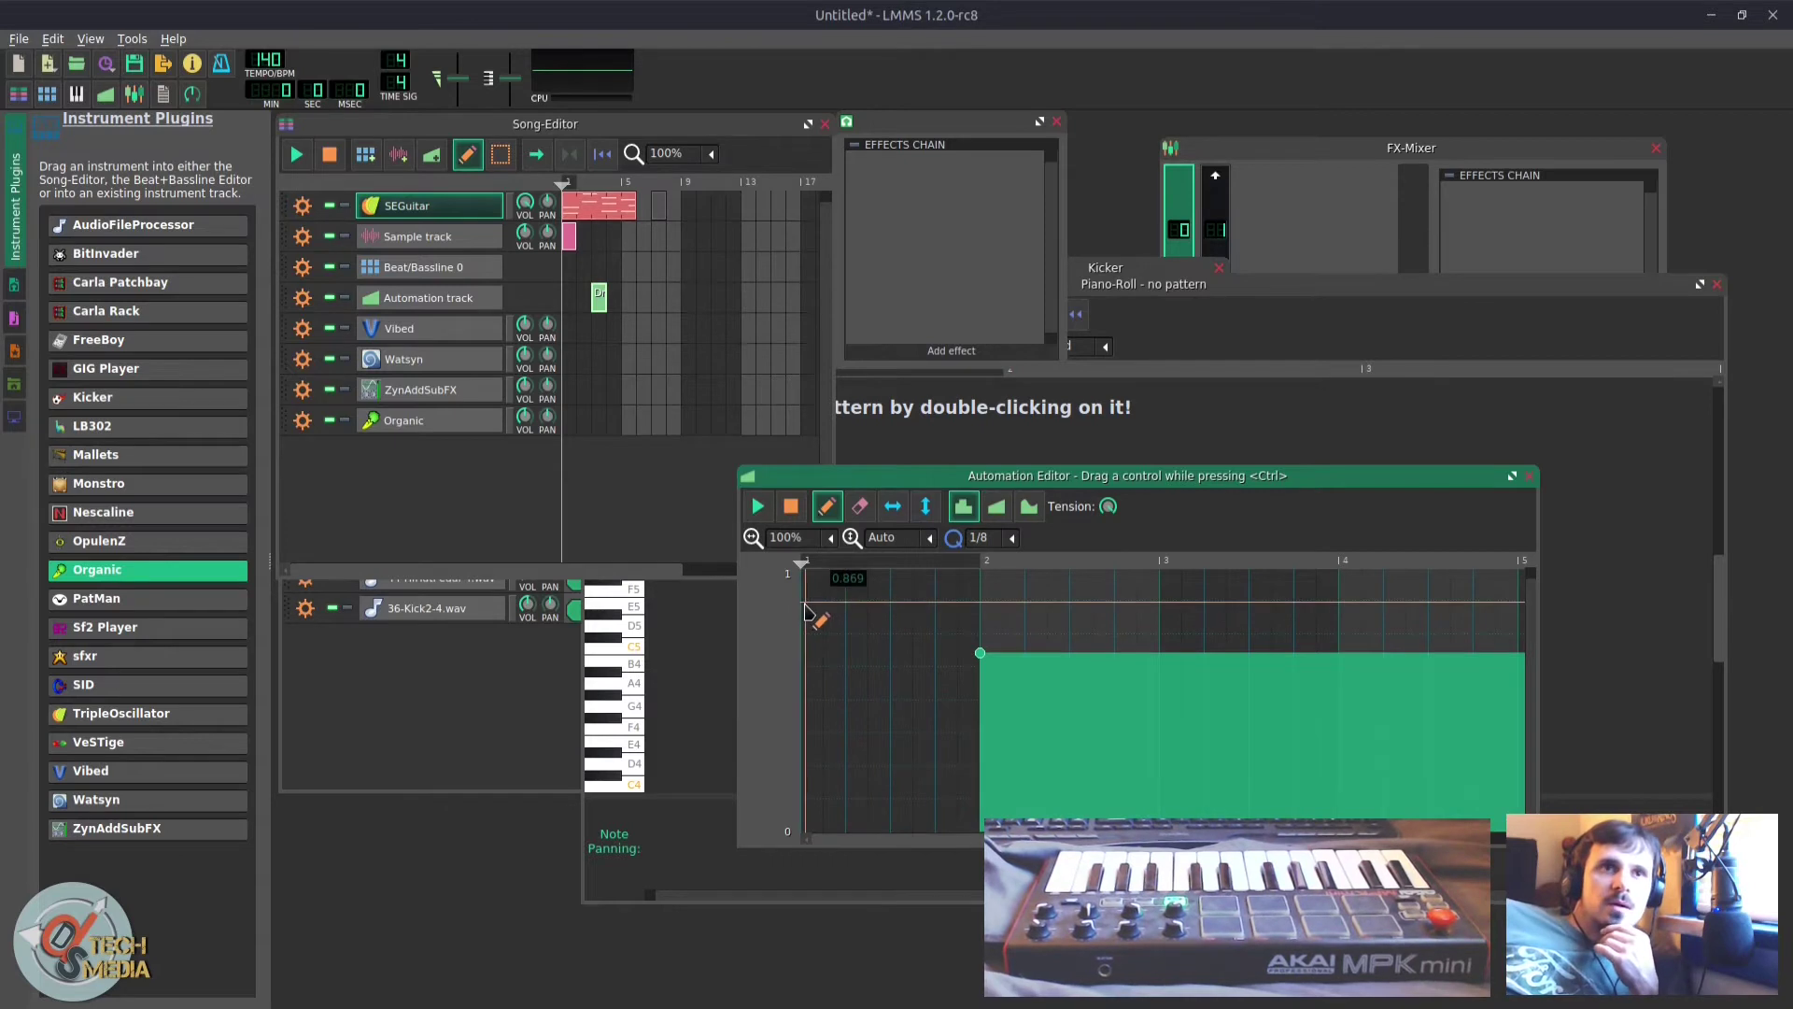
Step: Fill bars 1 to 9 of the Beat/Bassline 0 track with its pattern and play the song briefly
click(463, 269)
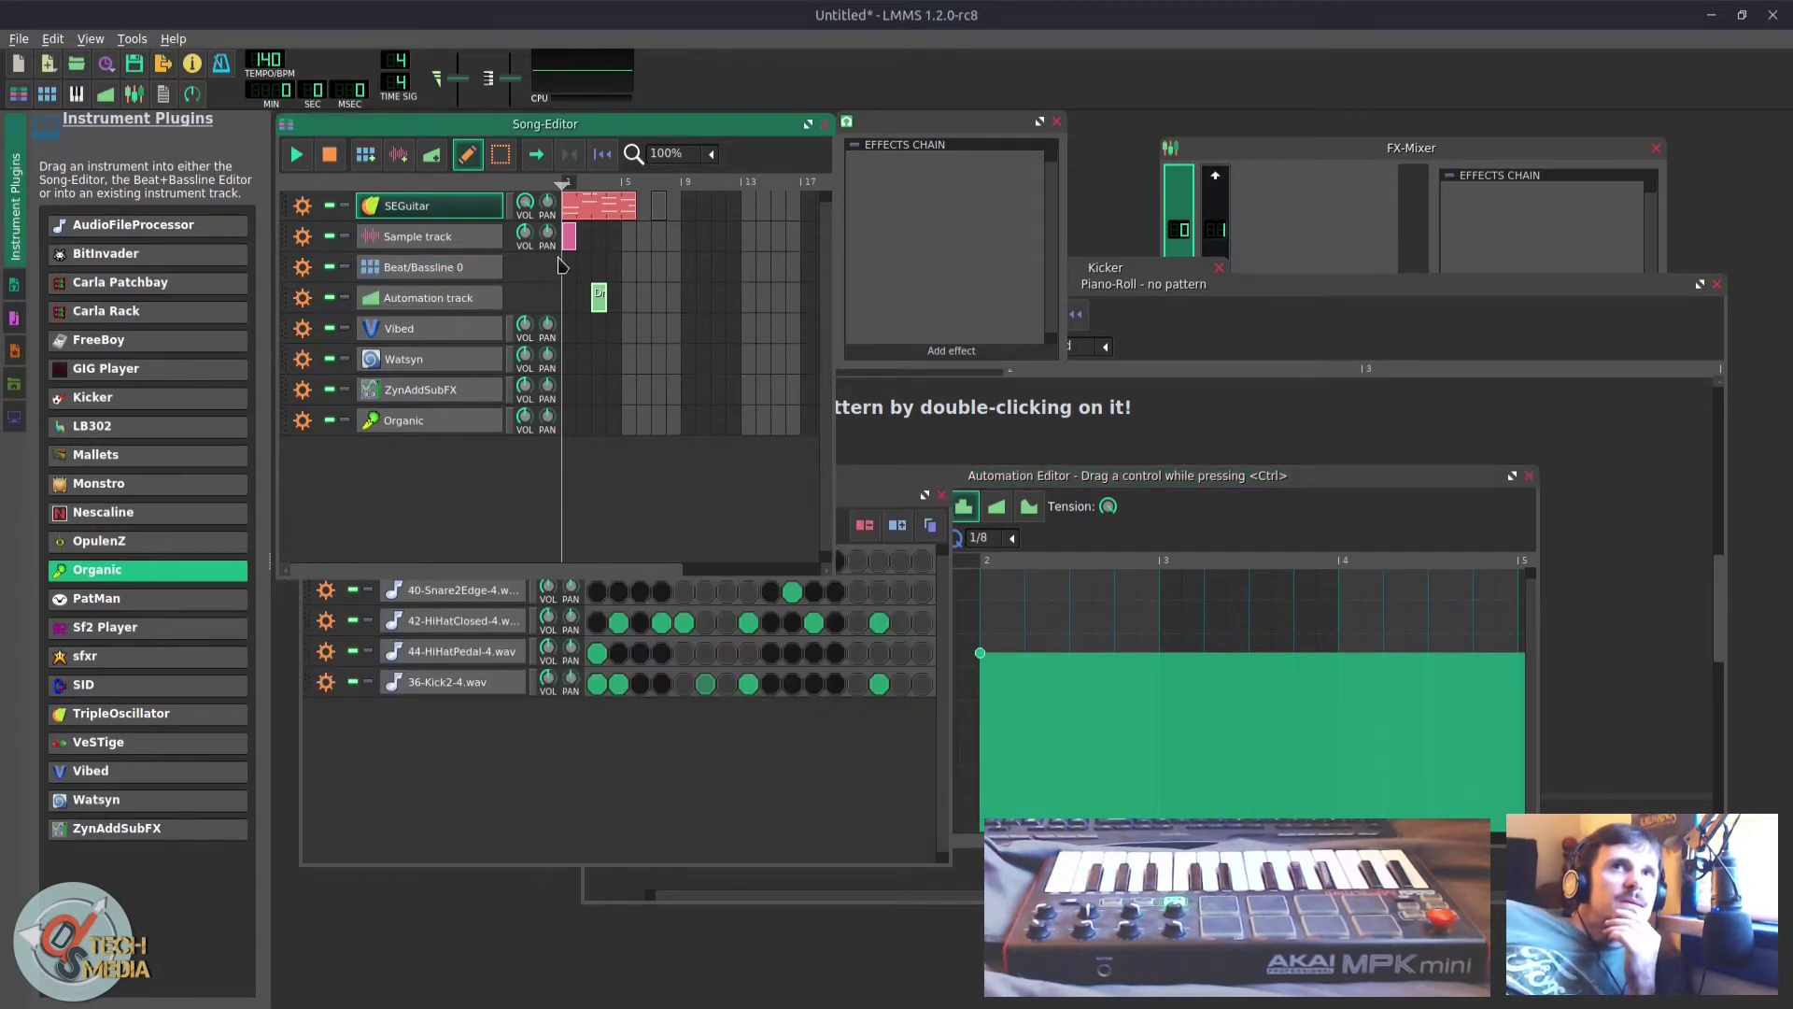
drag(576, 269, 696, 269)
click(641, 605)
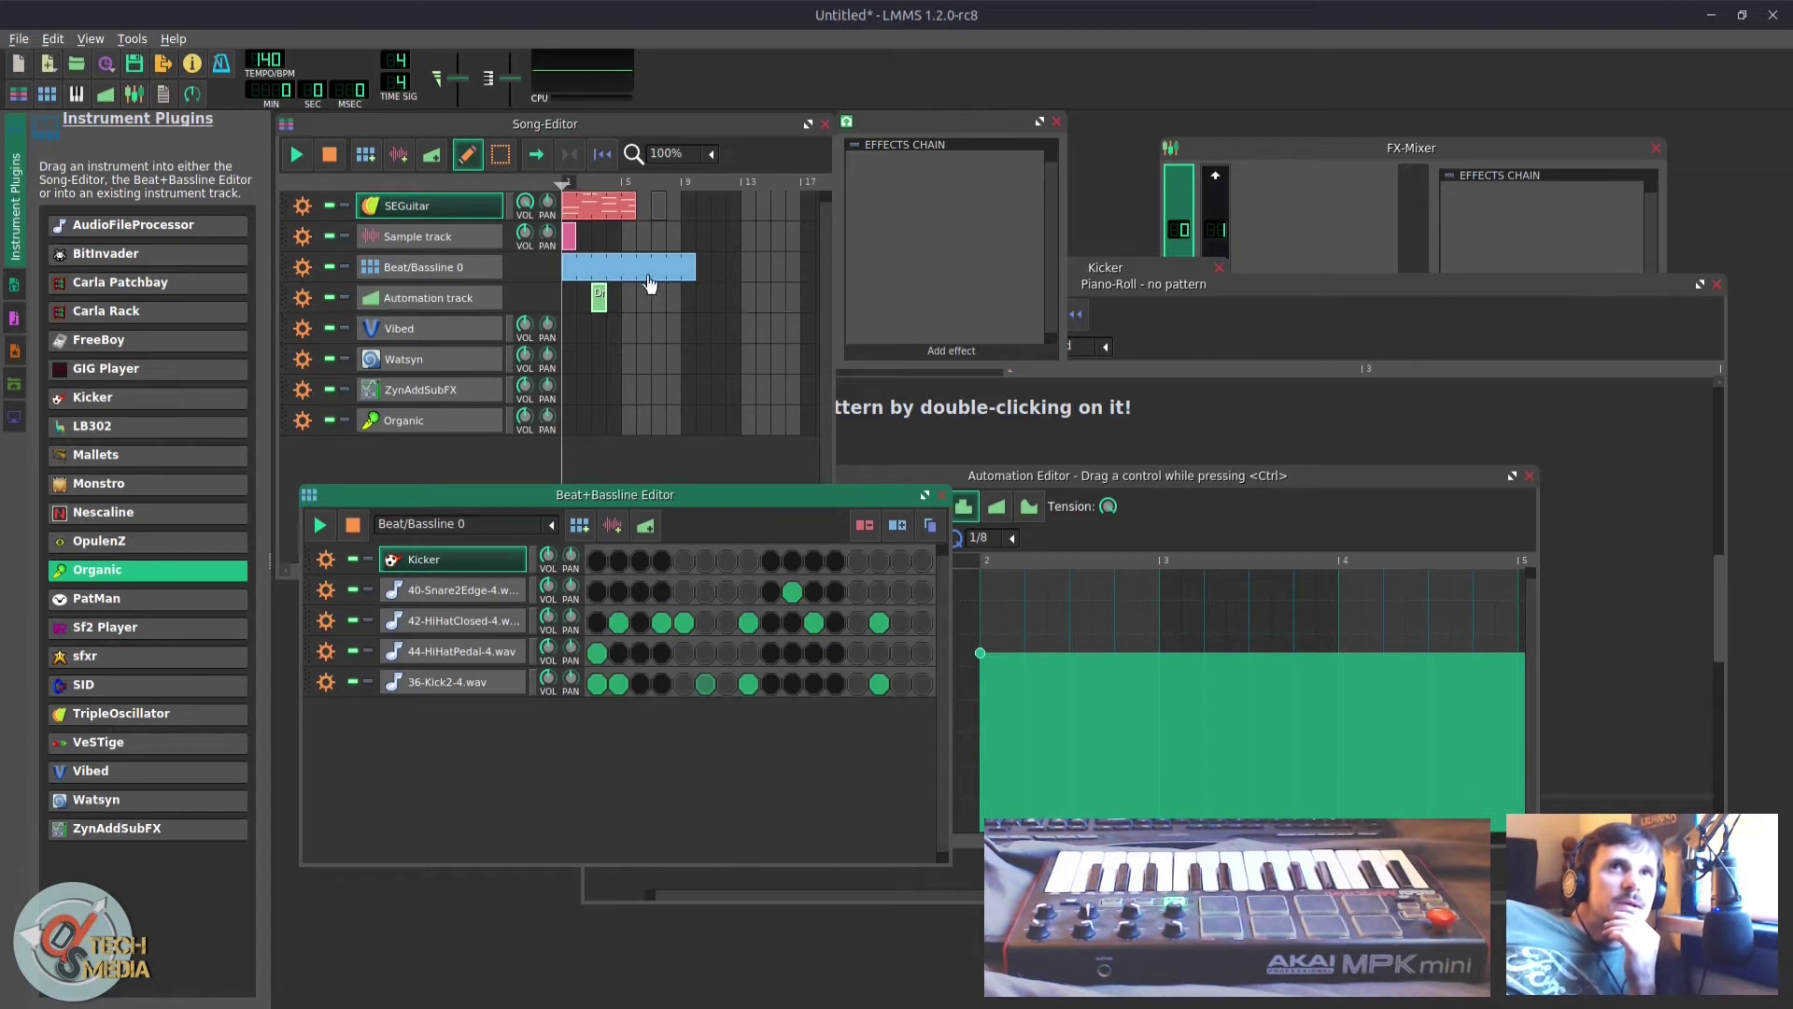
click(296, 155)
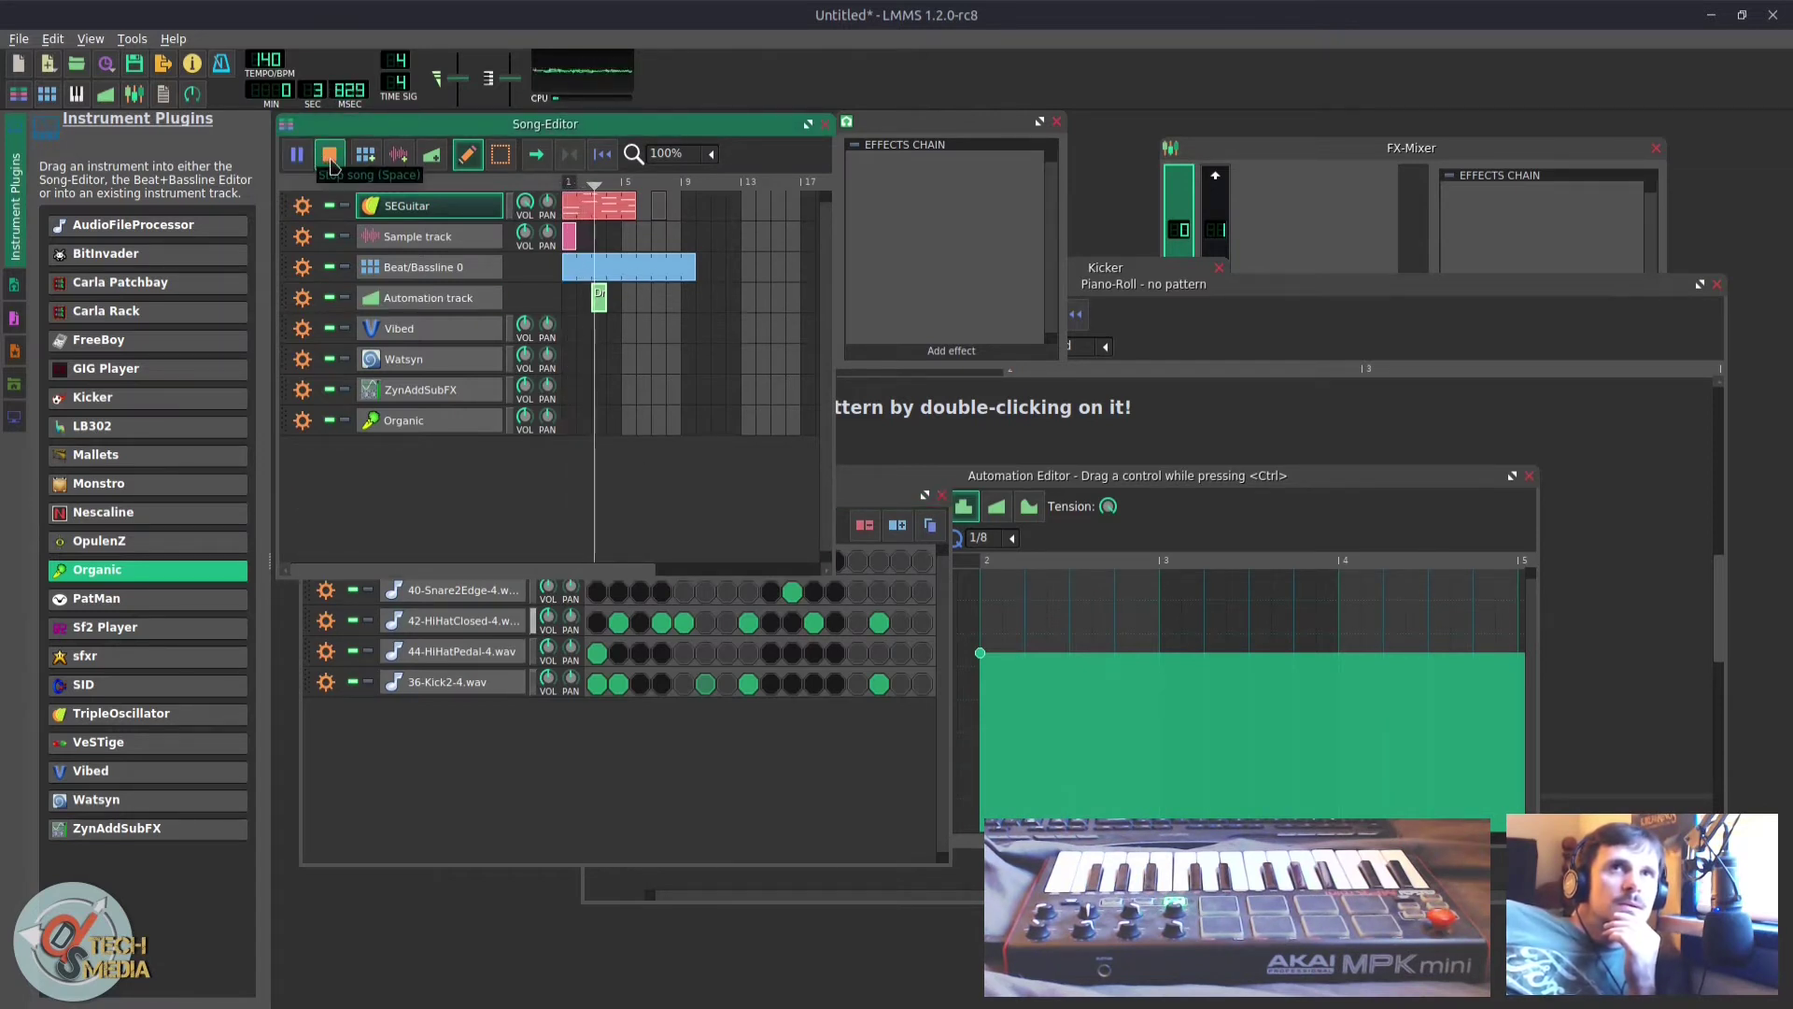
click(330, 155)
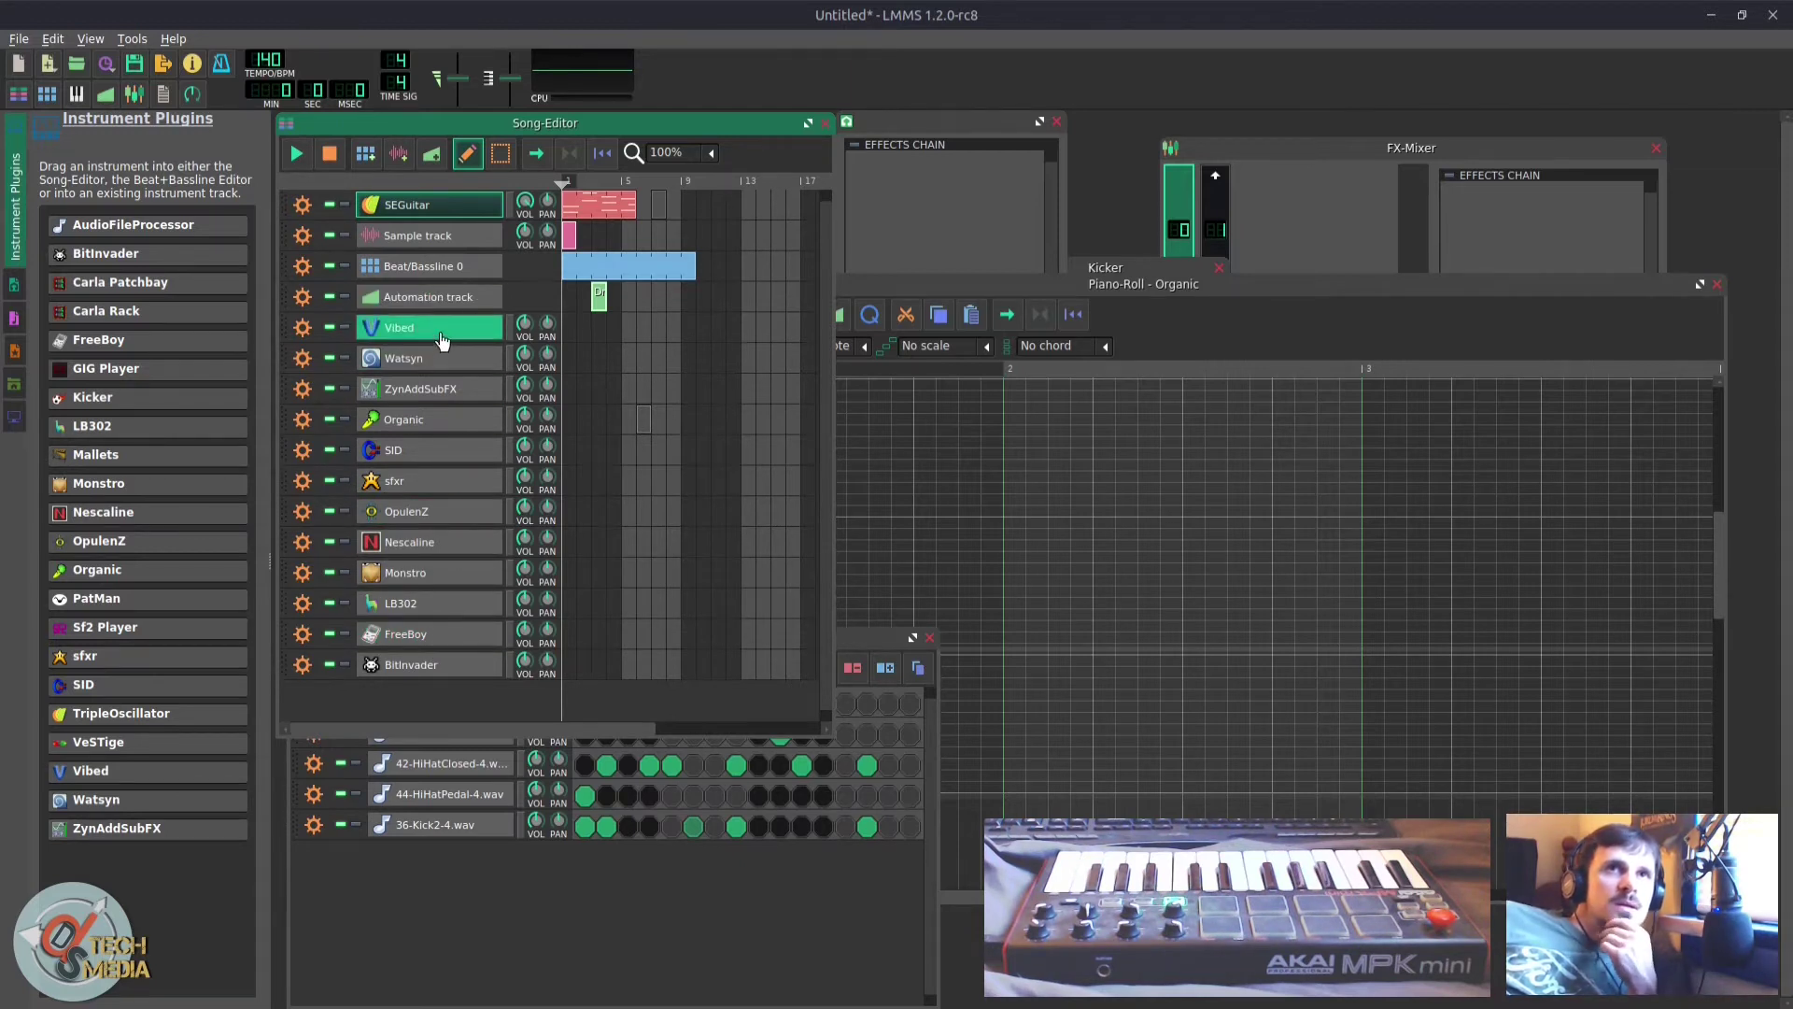
Step: Enter notes for the Vibed track in the Piano-Roll and play the sequence of instrument patterns in the Song-Editor
click(443, 342)
key(space)
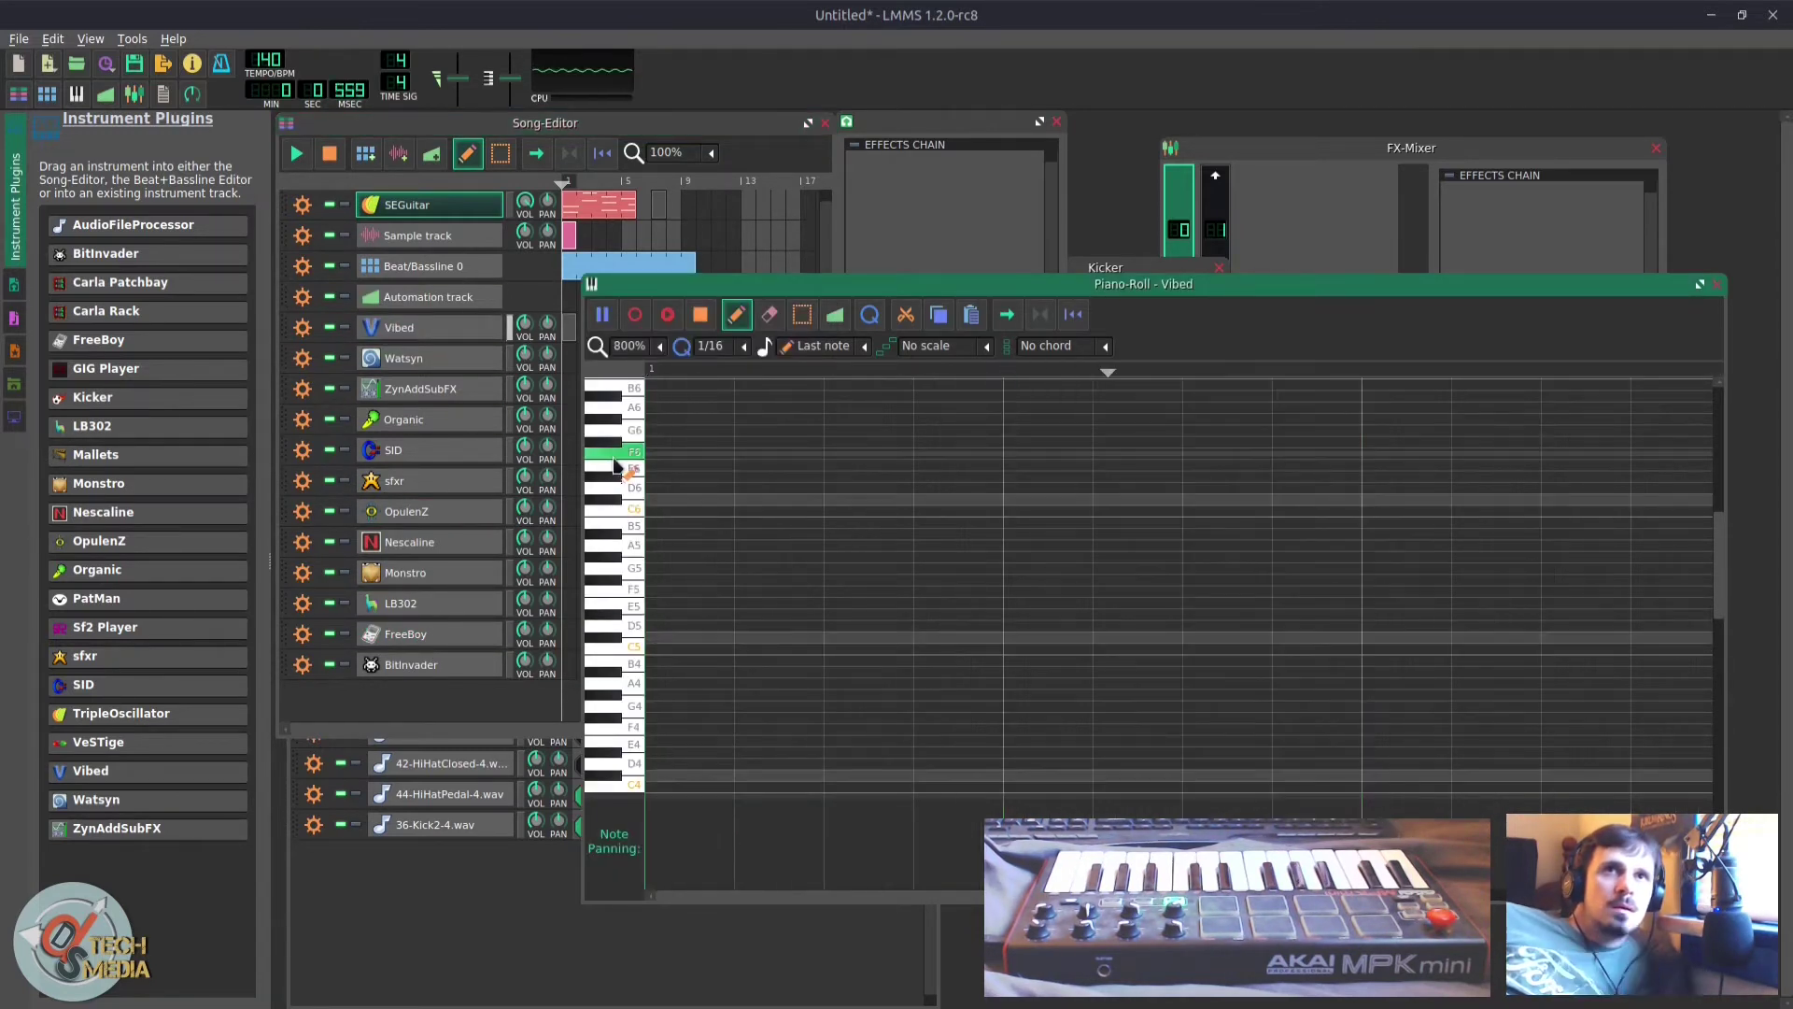
click(705, 540)
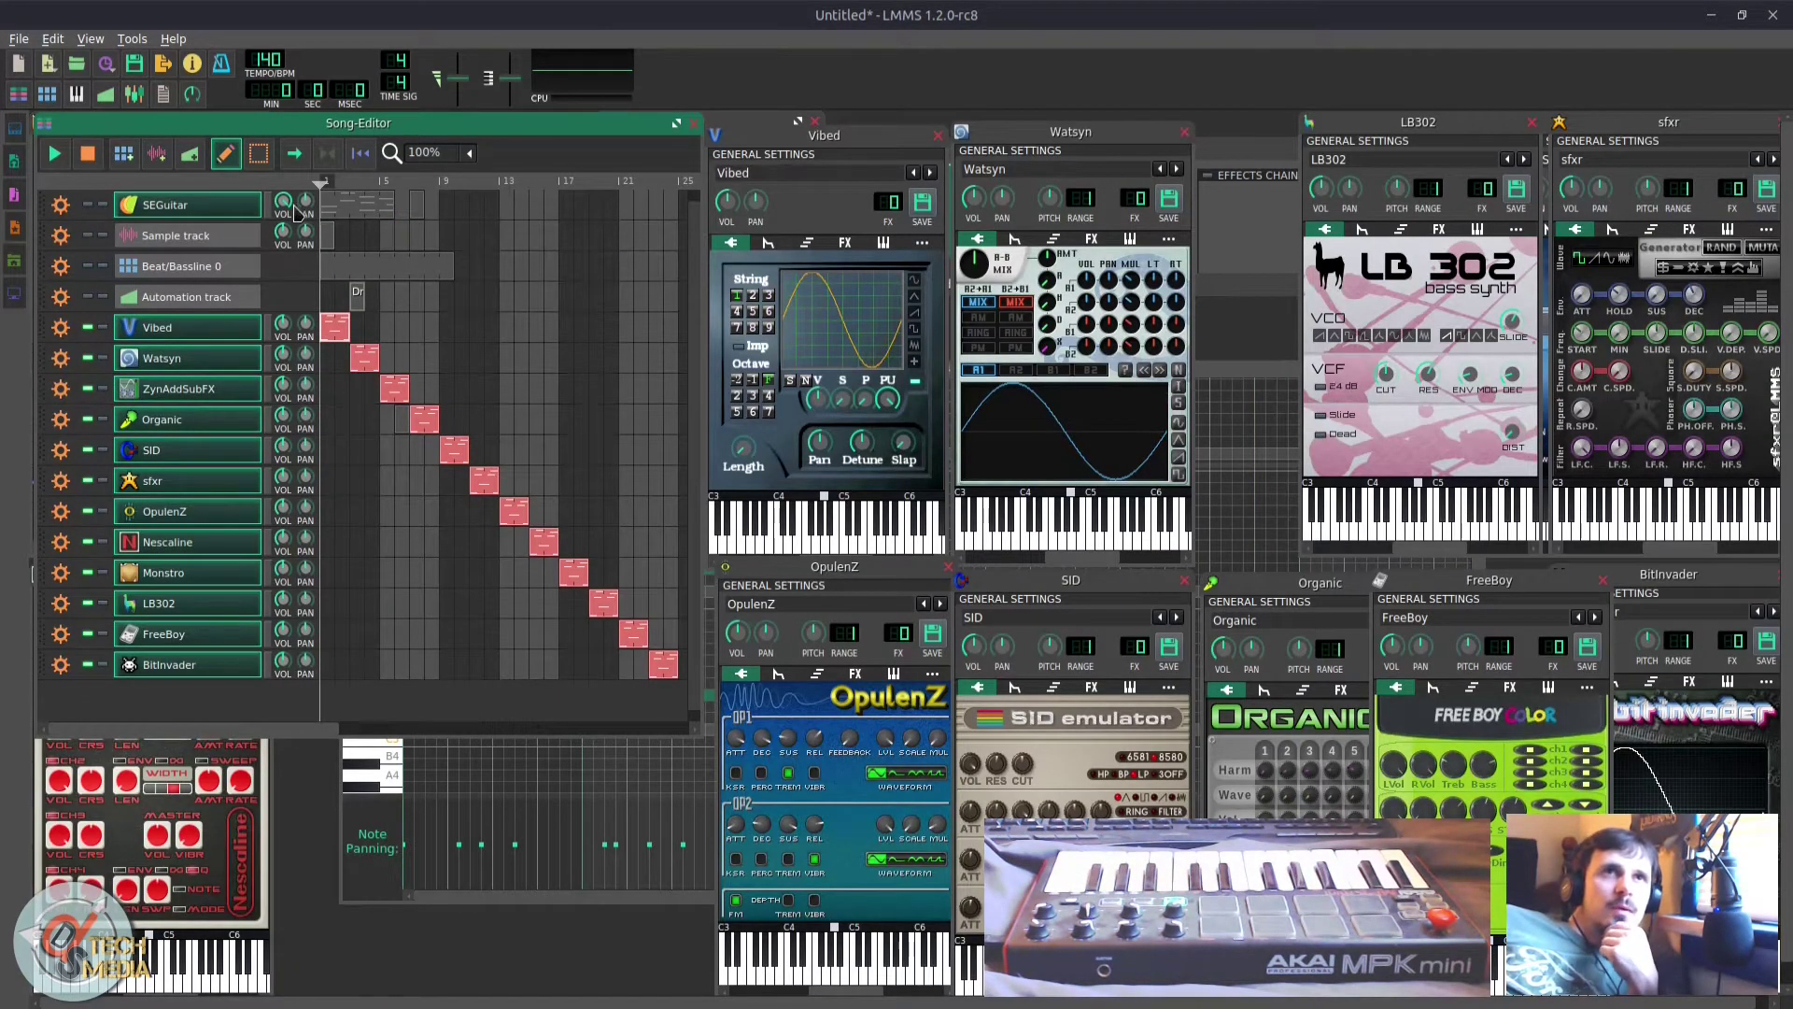
key(space)
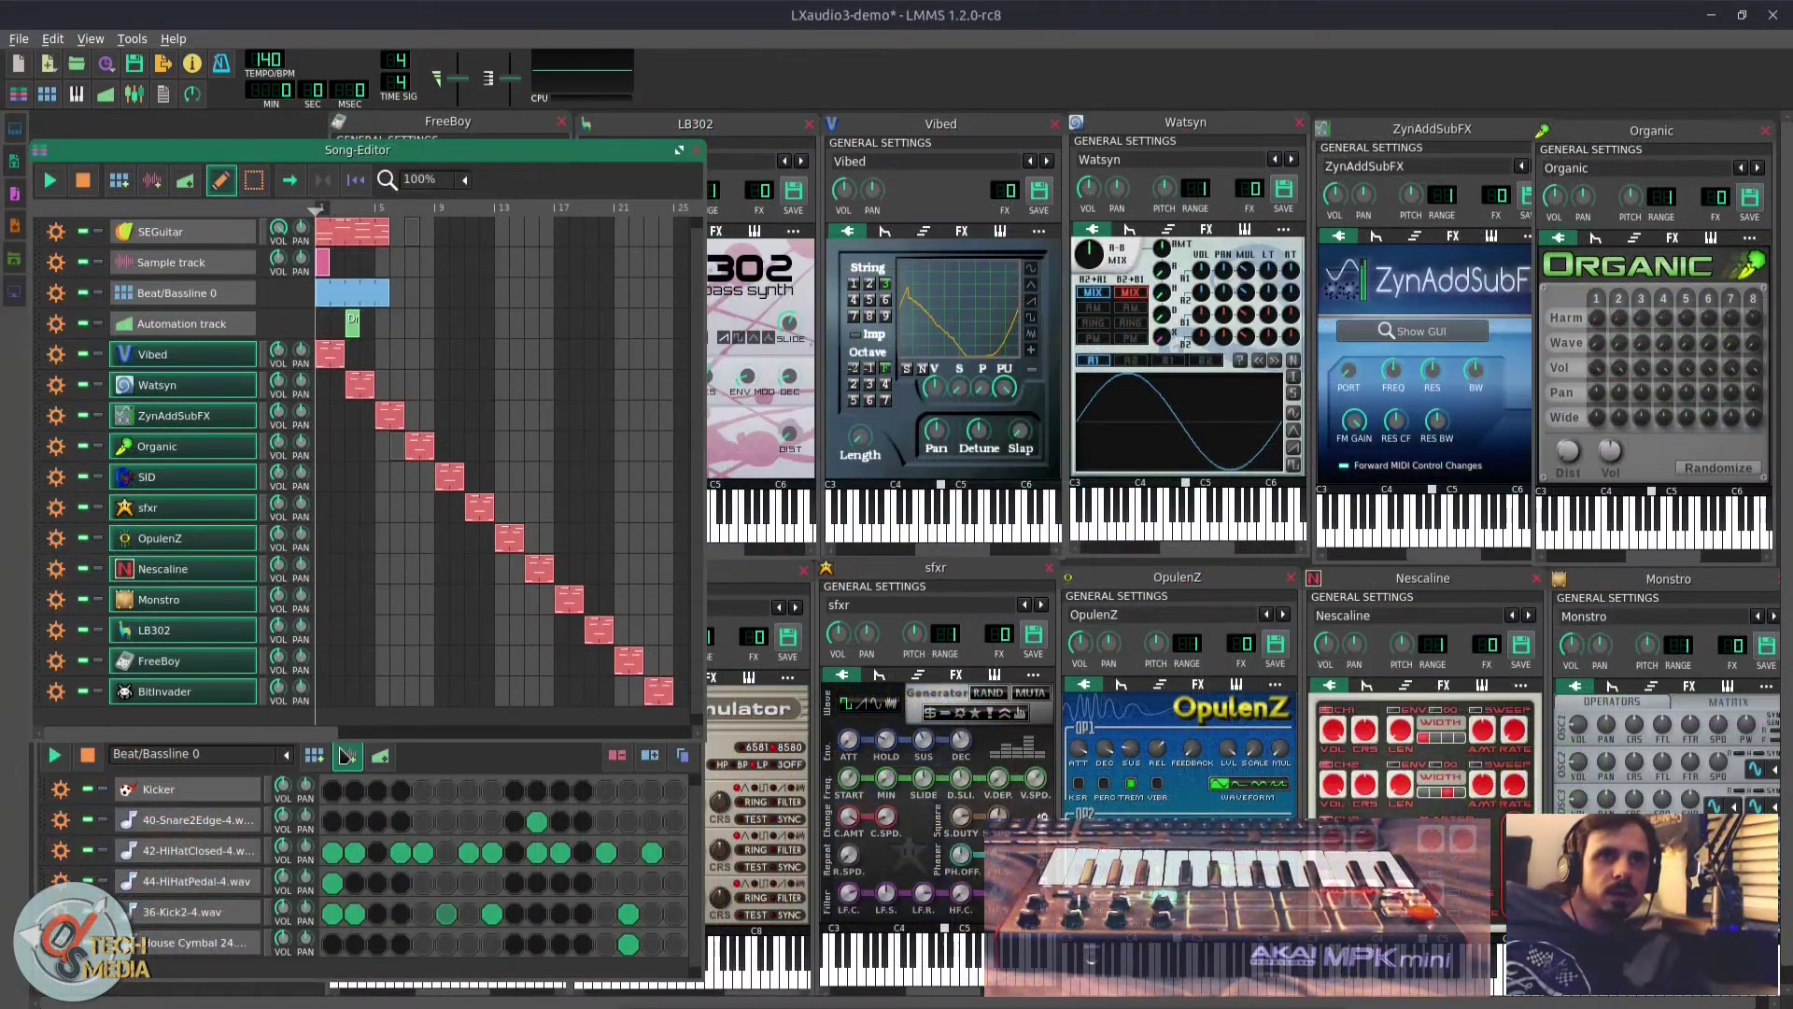
Step: Play the Beat/Bassline 0 pattern briefly in the Beat+Bassline Editor and look over its closed hi-hat steps
click(359, 762)
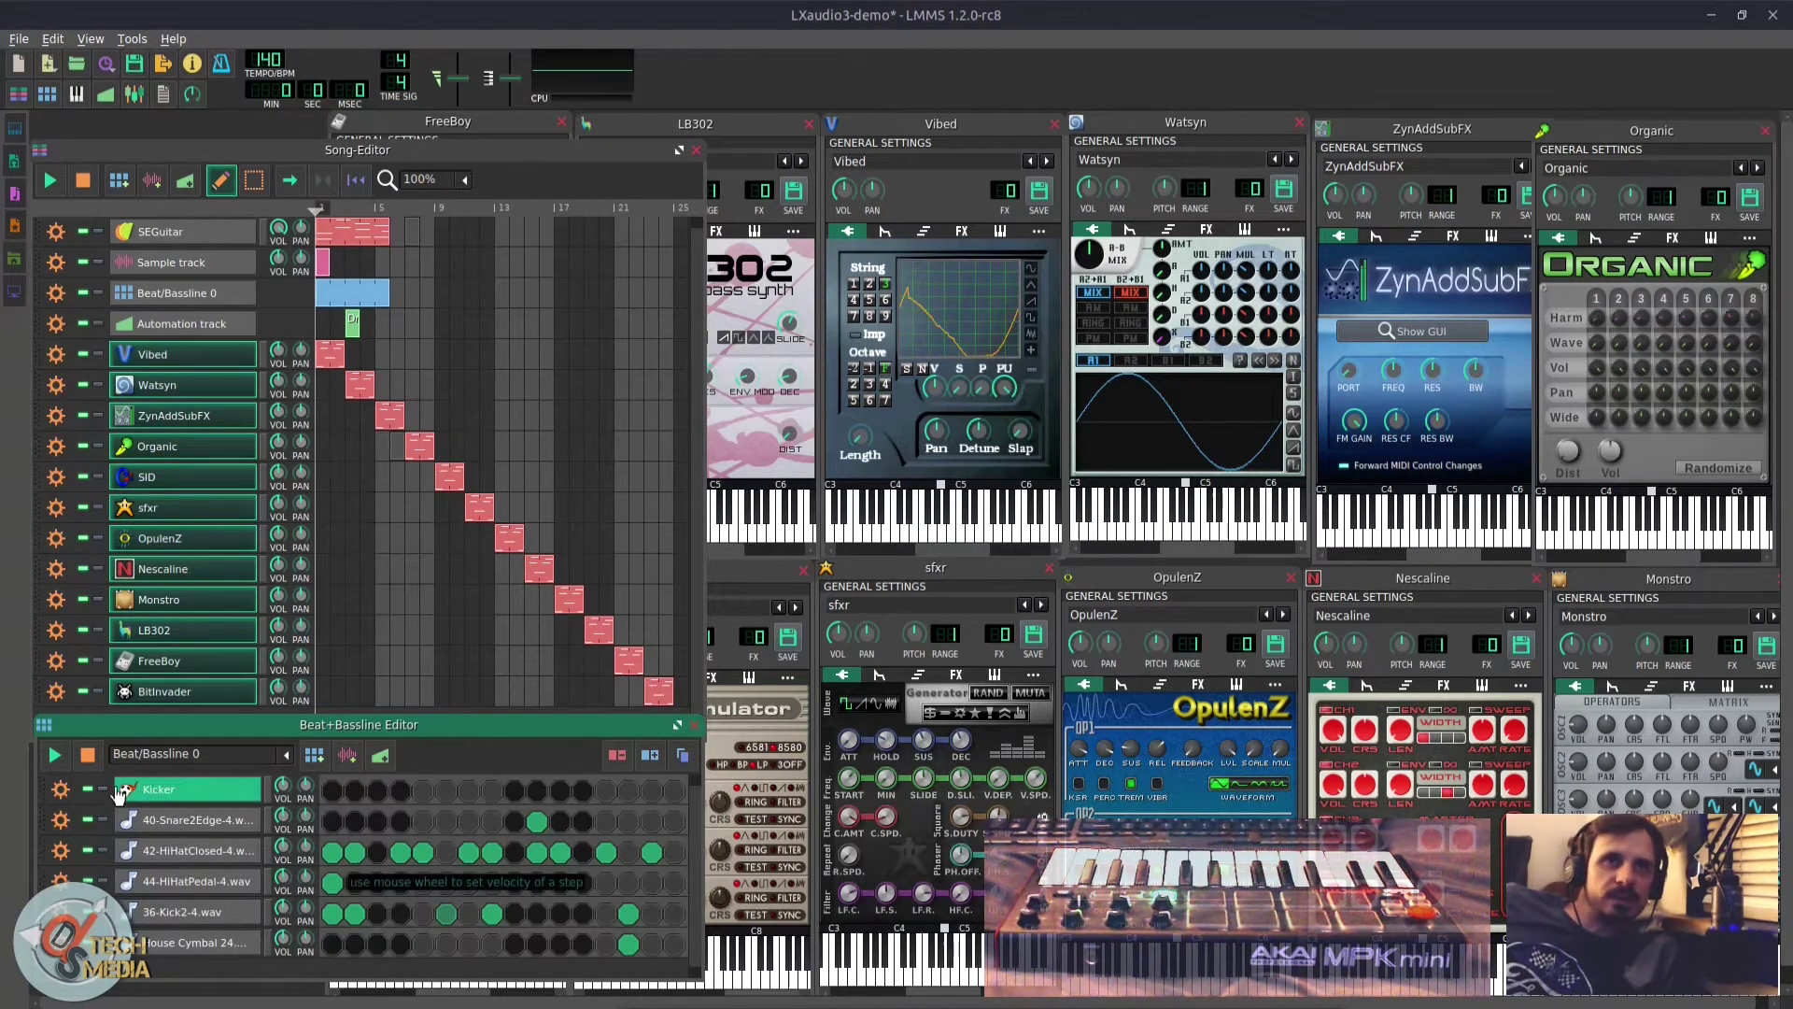
click(56, 754)
click(87, 754)
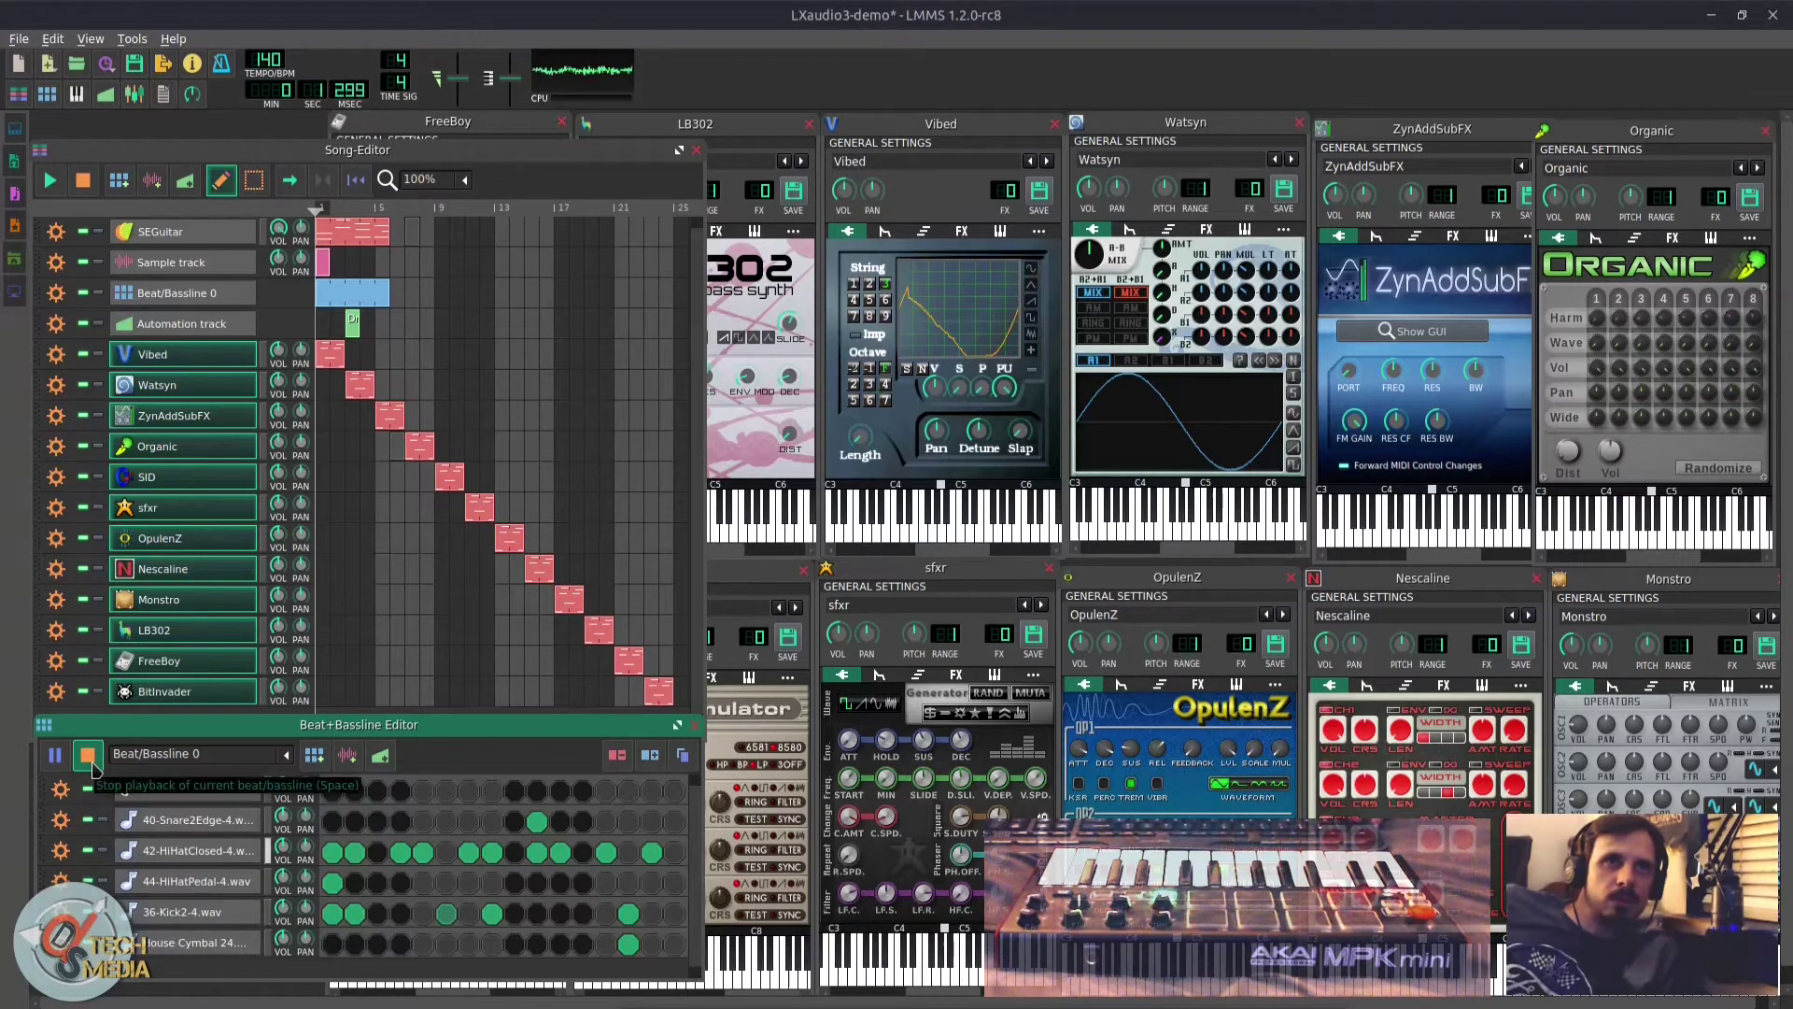
click(491, 852)
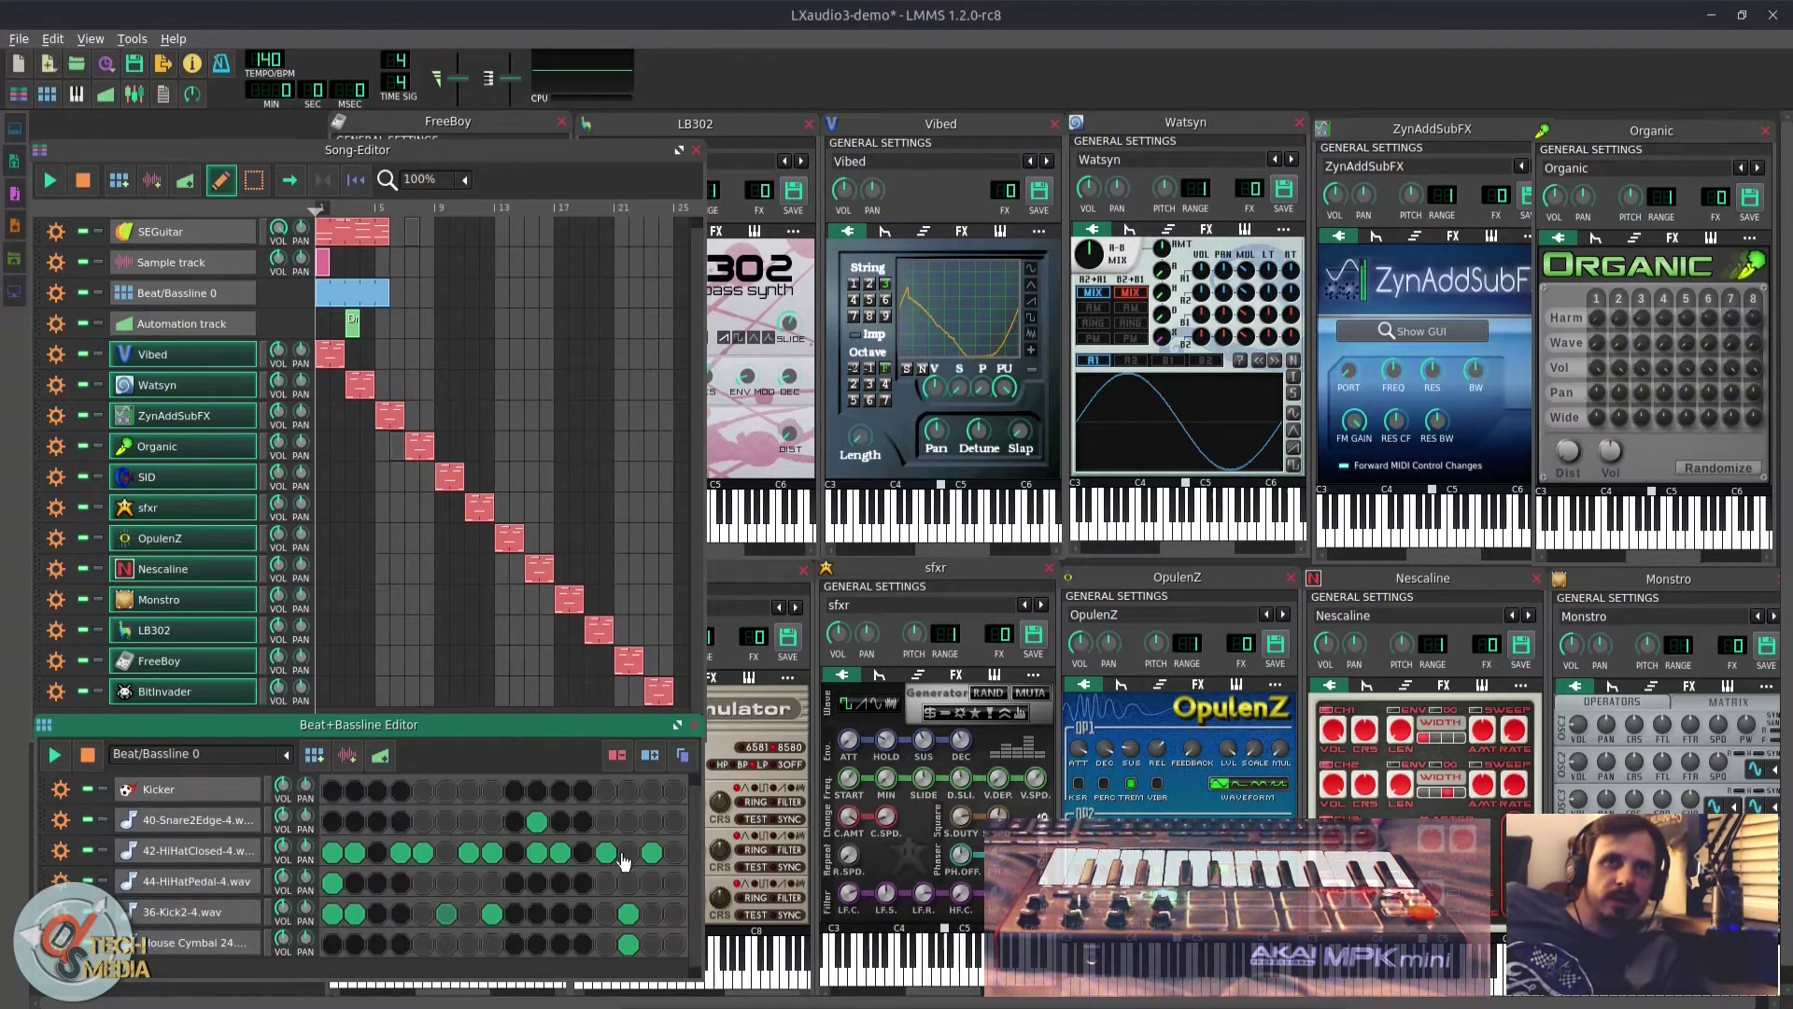
Step: Try adding and removing extra steps, first on all beat tracks and then only on the 42-HiHatClosed-4 track
click(657, 770)
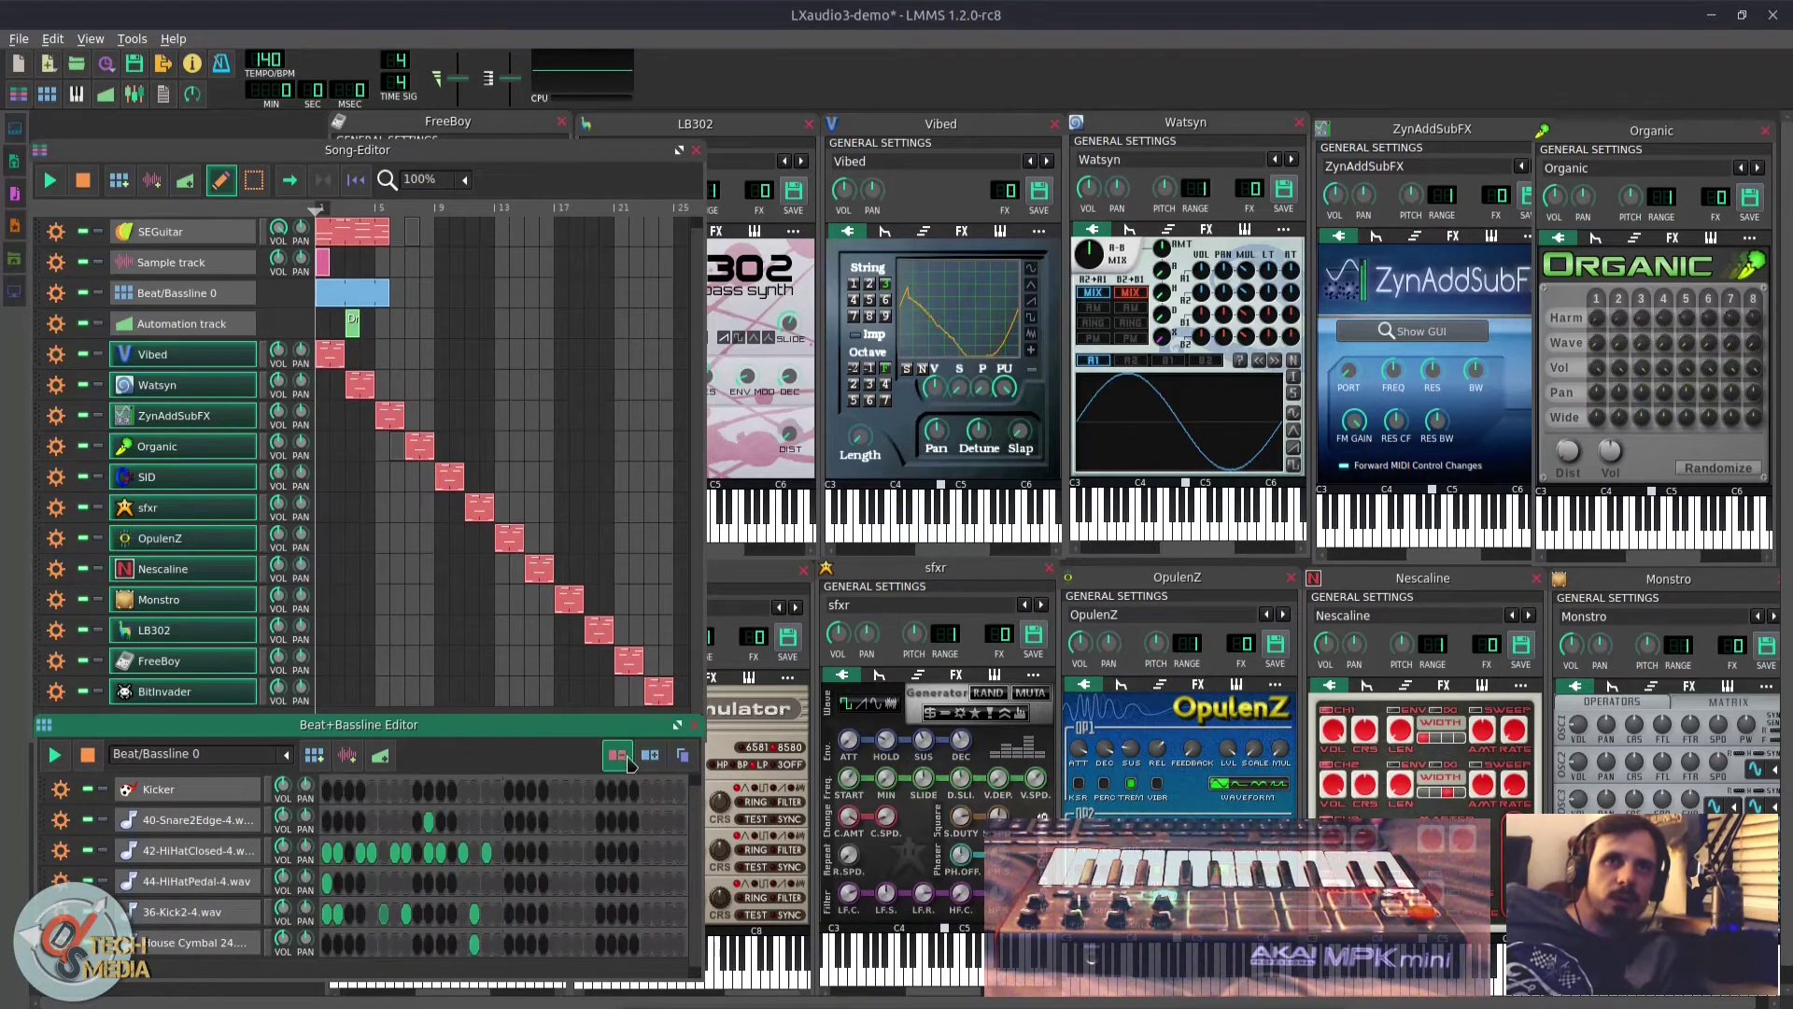
click(618, 764)
right_click(678, 852)
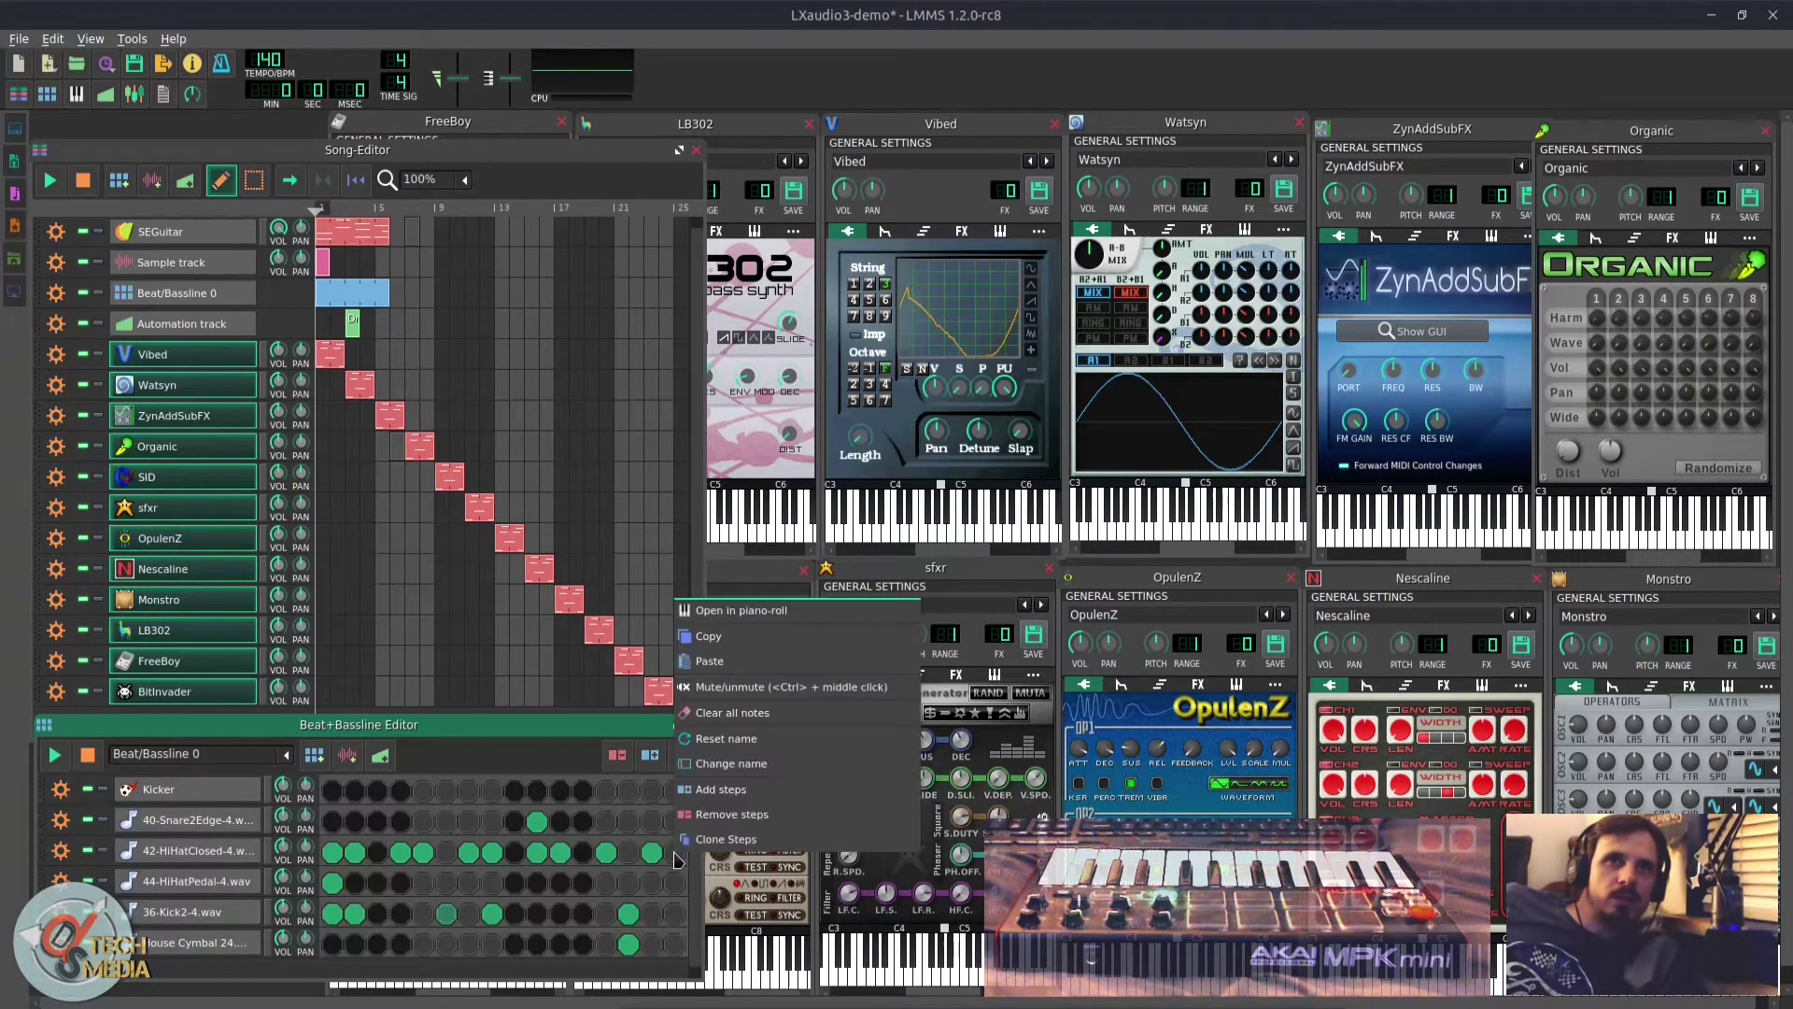
click(750, 795)
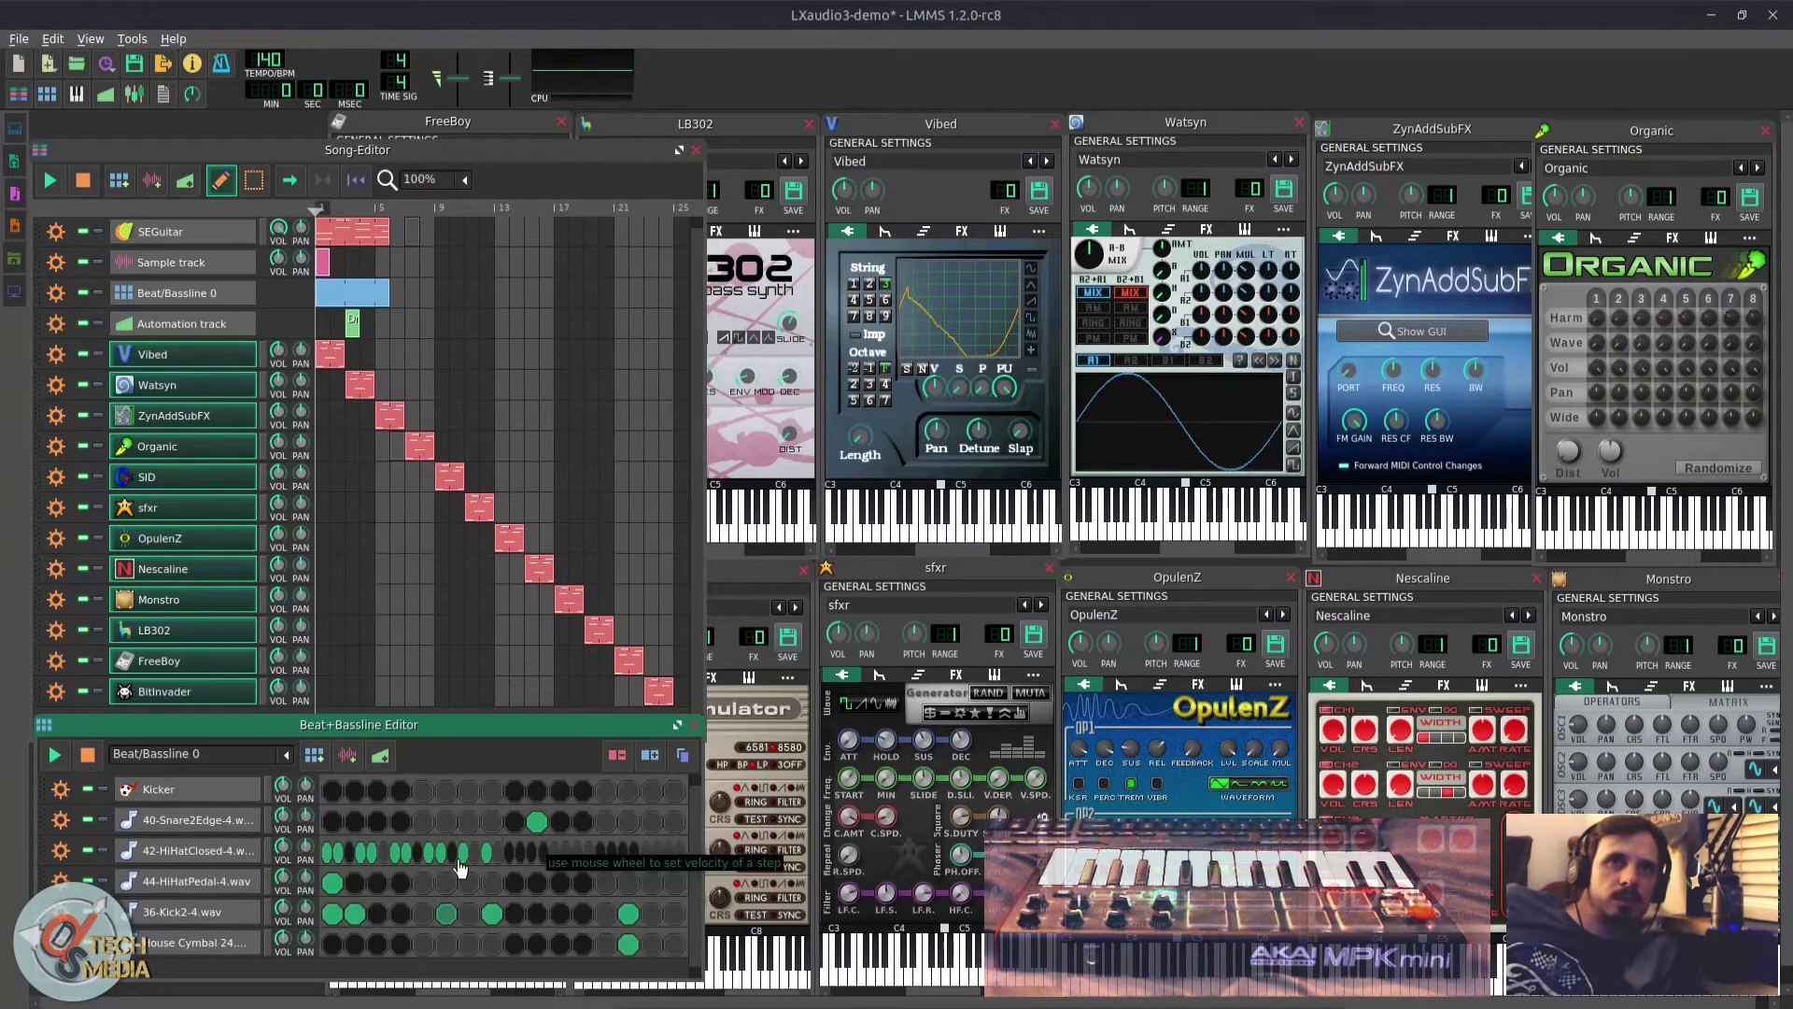
right_click(614, 860)
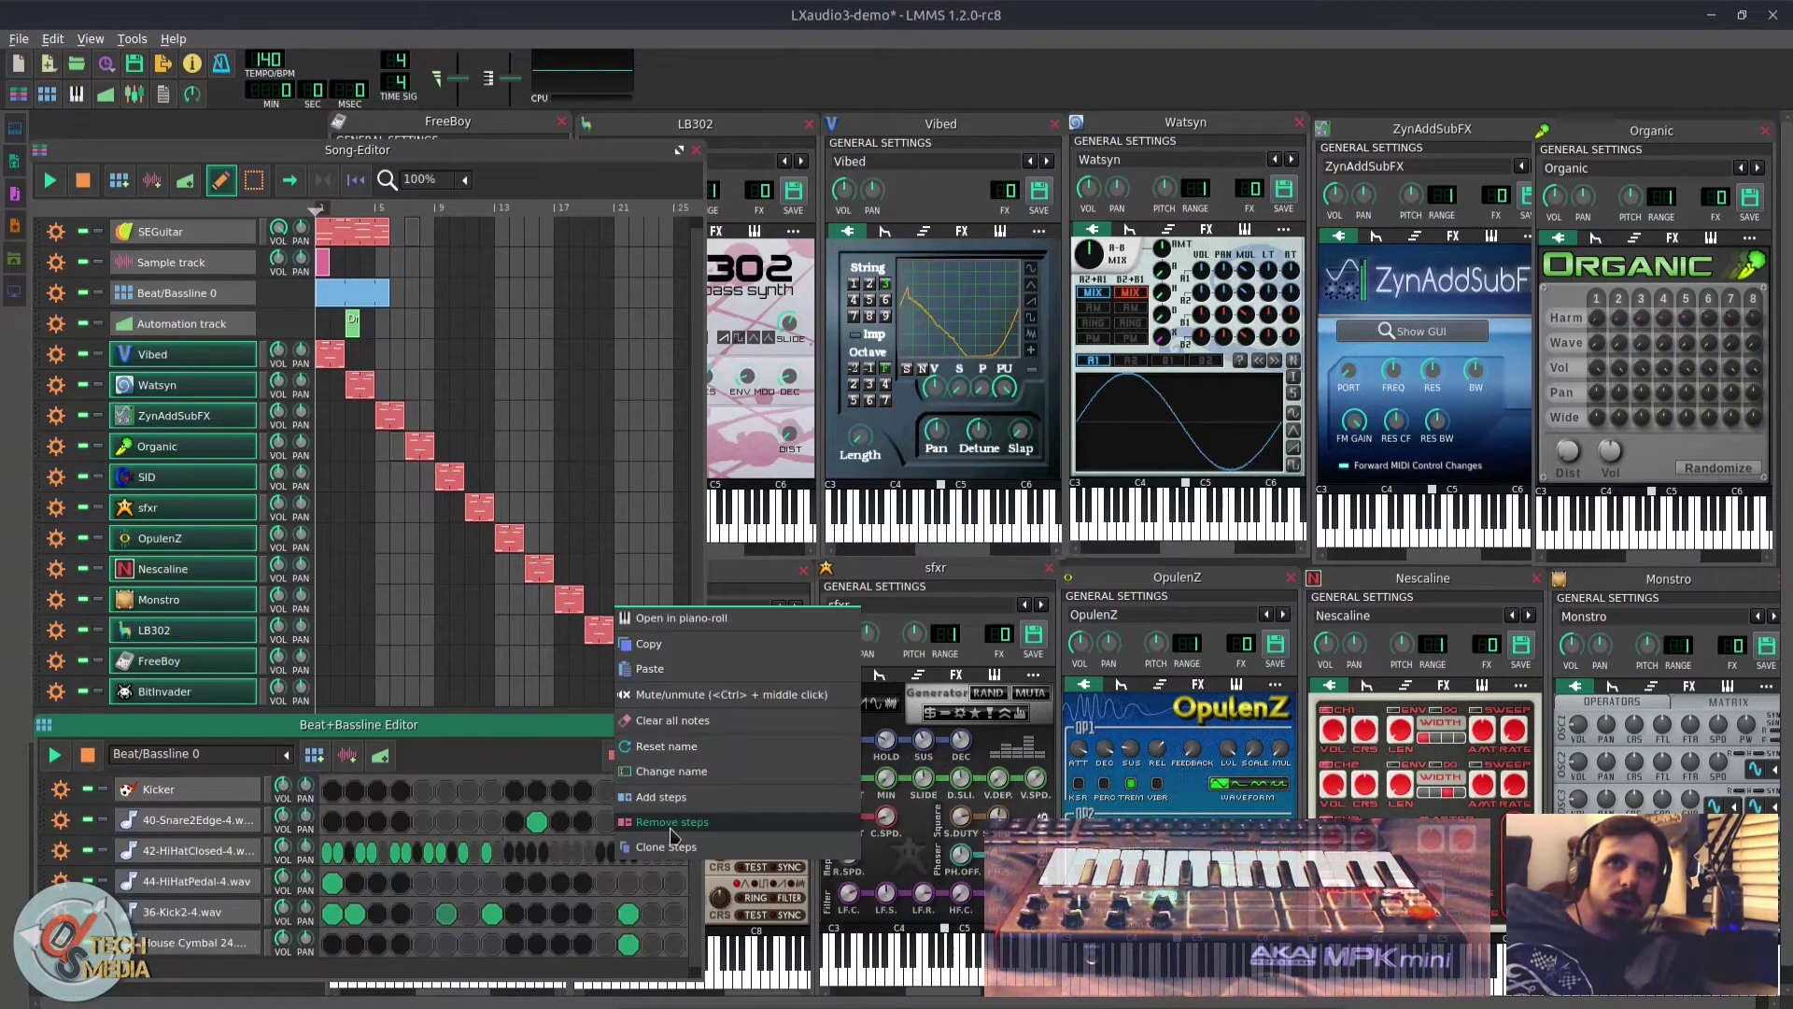
click(672, 822)
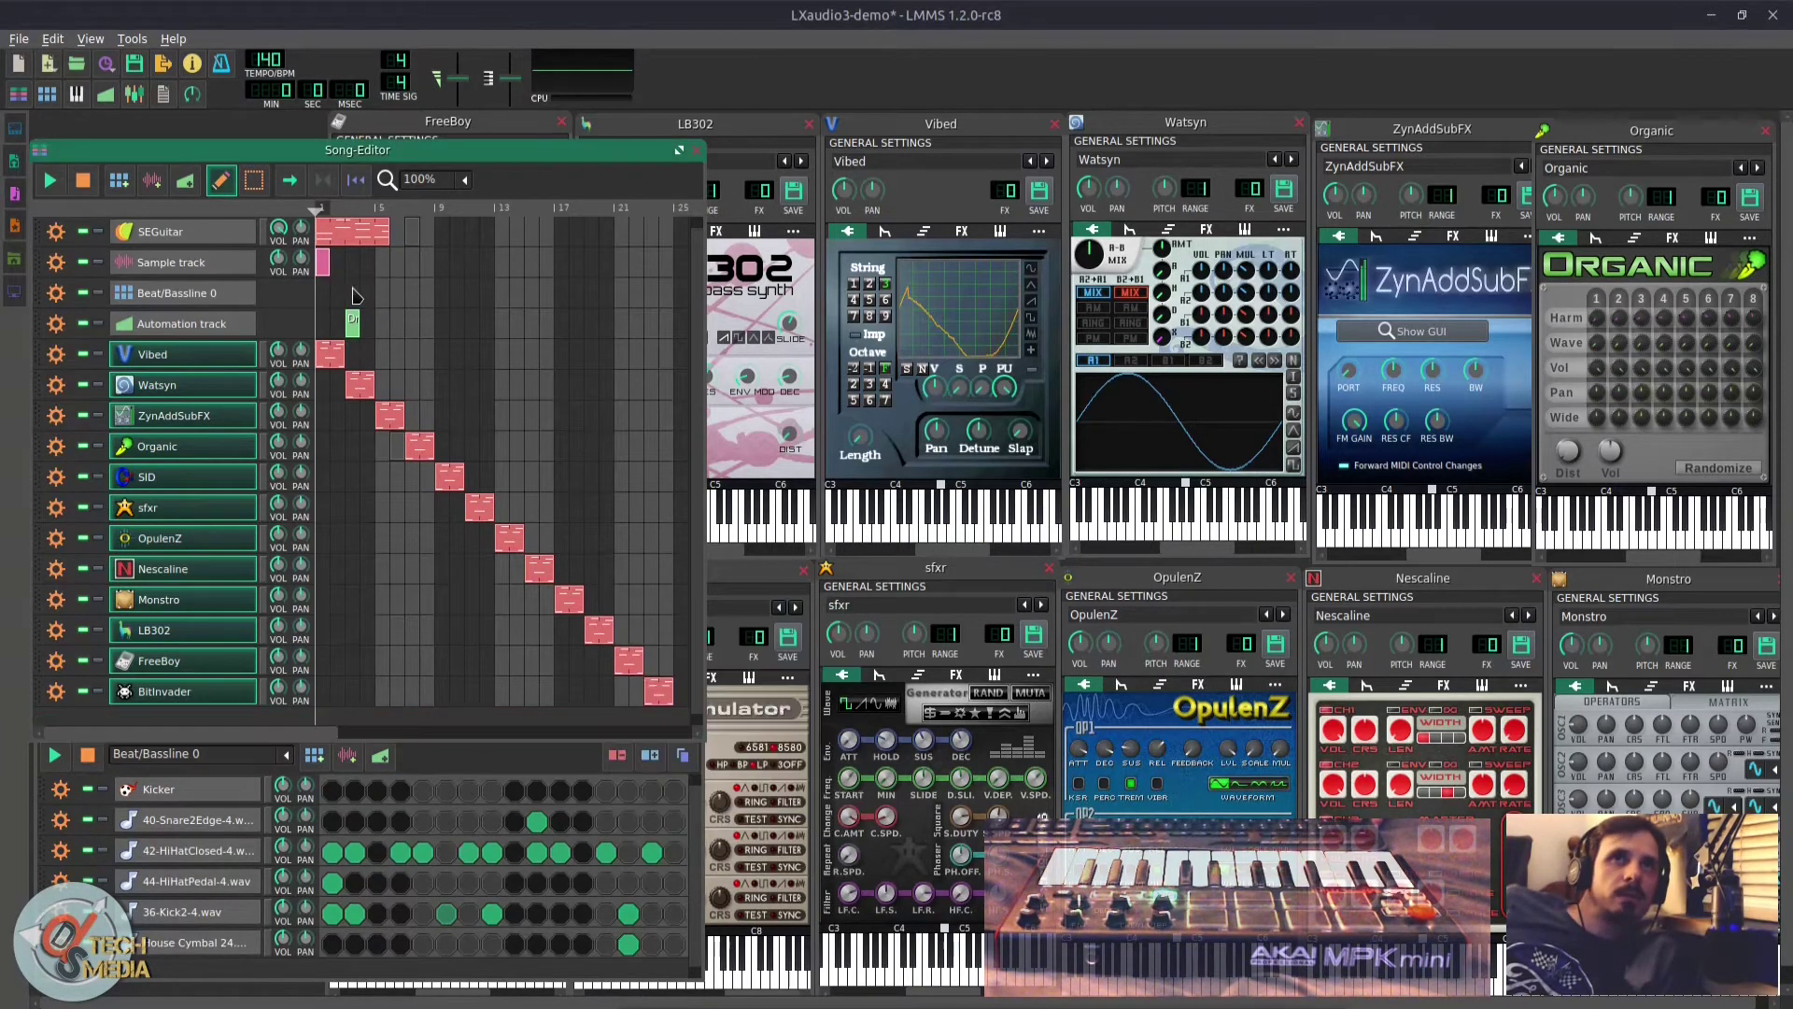
Step: Place a Beat/Bassline 0 clip at bar 1 in the Song-Editor and stretch it to four bars
drag(334, 301, 343, 301)
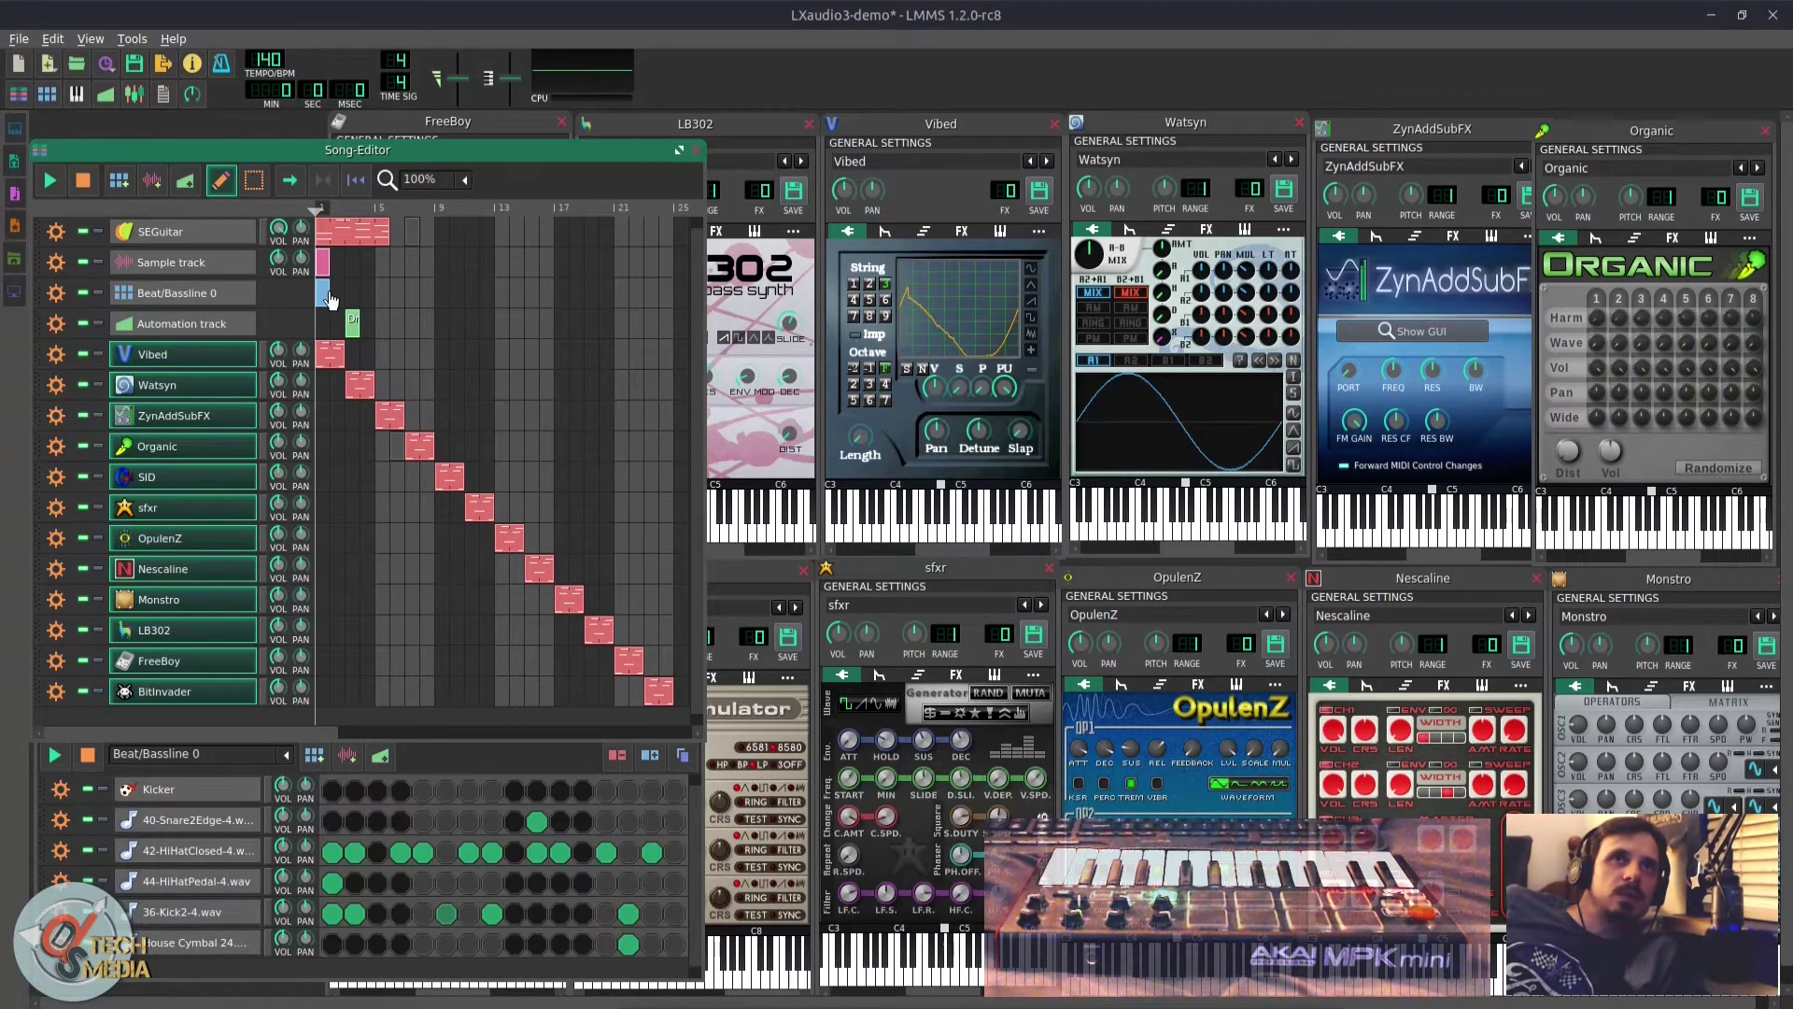
drag(330, 298, 375, 297)
Step: Add a second beat/bassline track to the Song-Editor and move it directly below Beat/Bassline 0
click(56, 293)
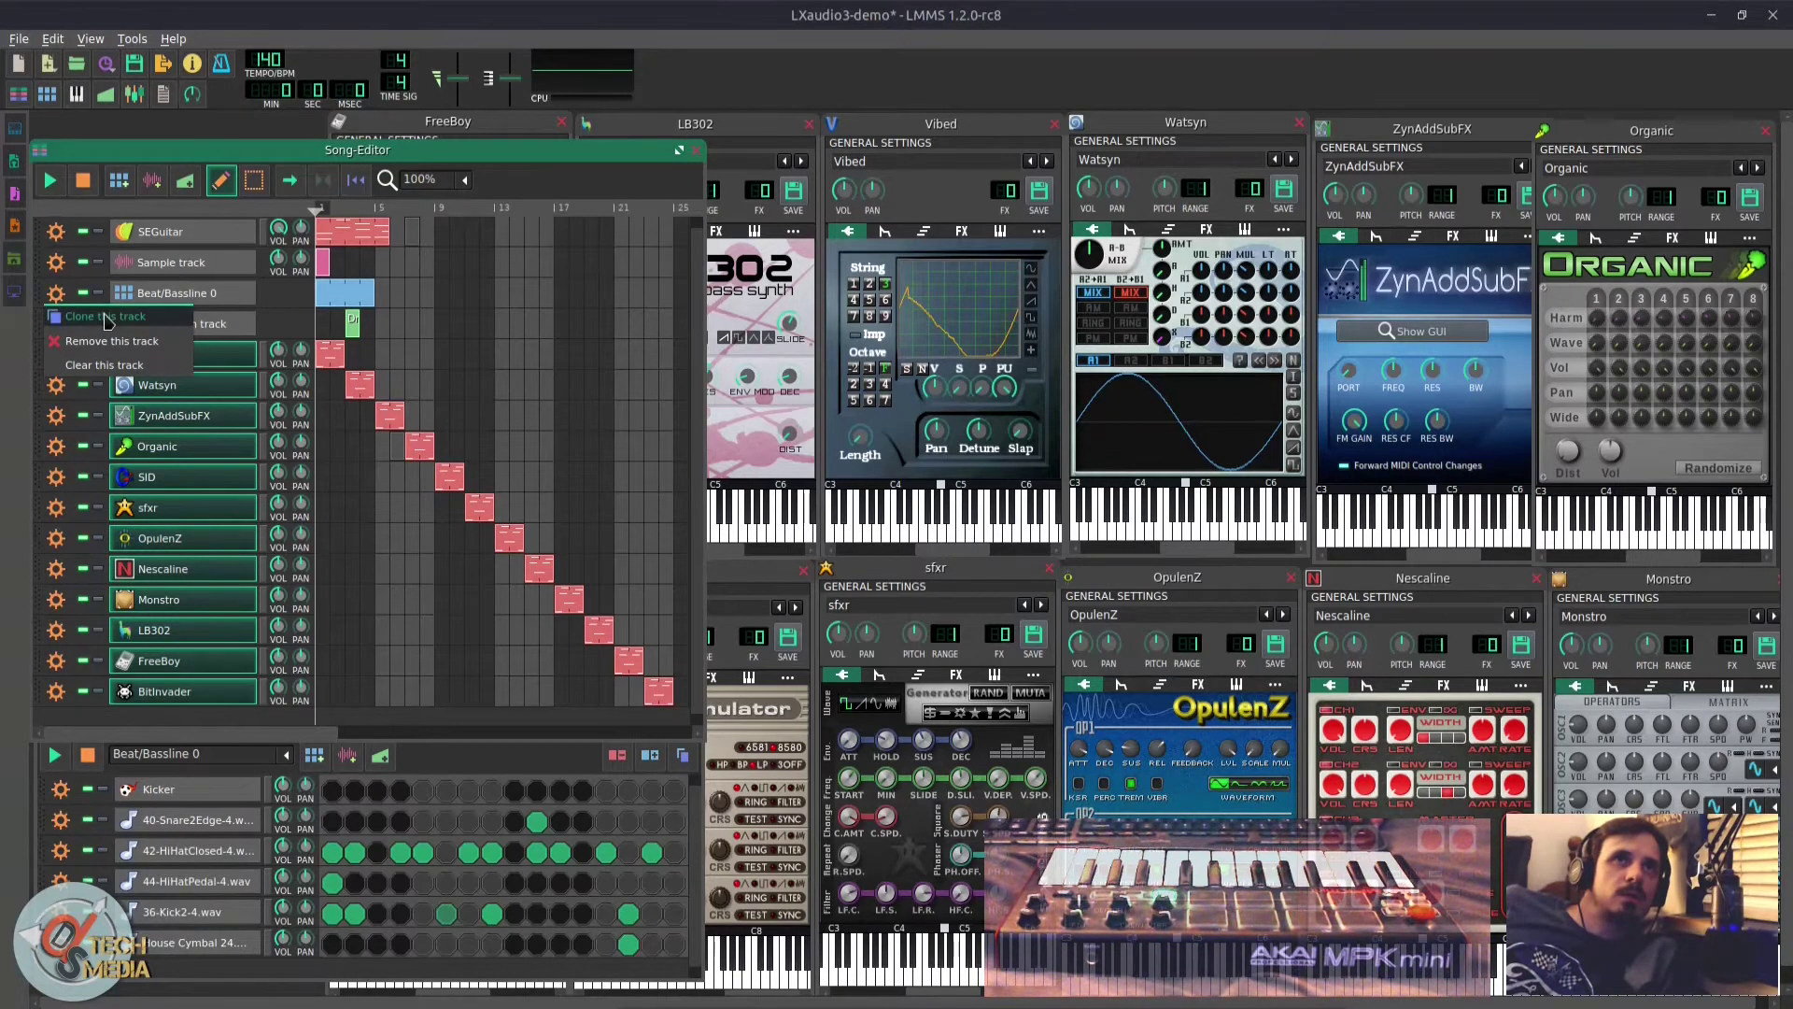
click(127, 185)
click(129, 187)
scroll(161, 683, down, 3)
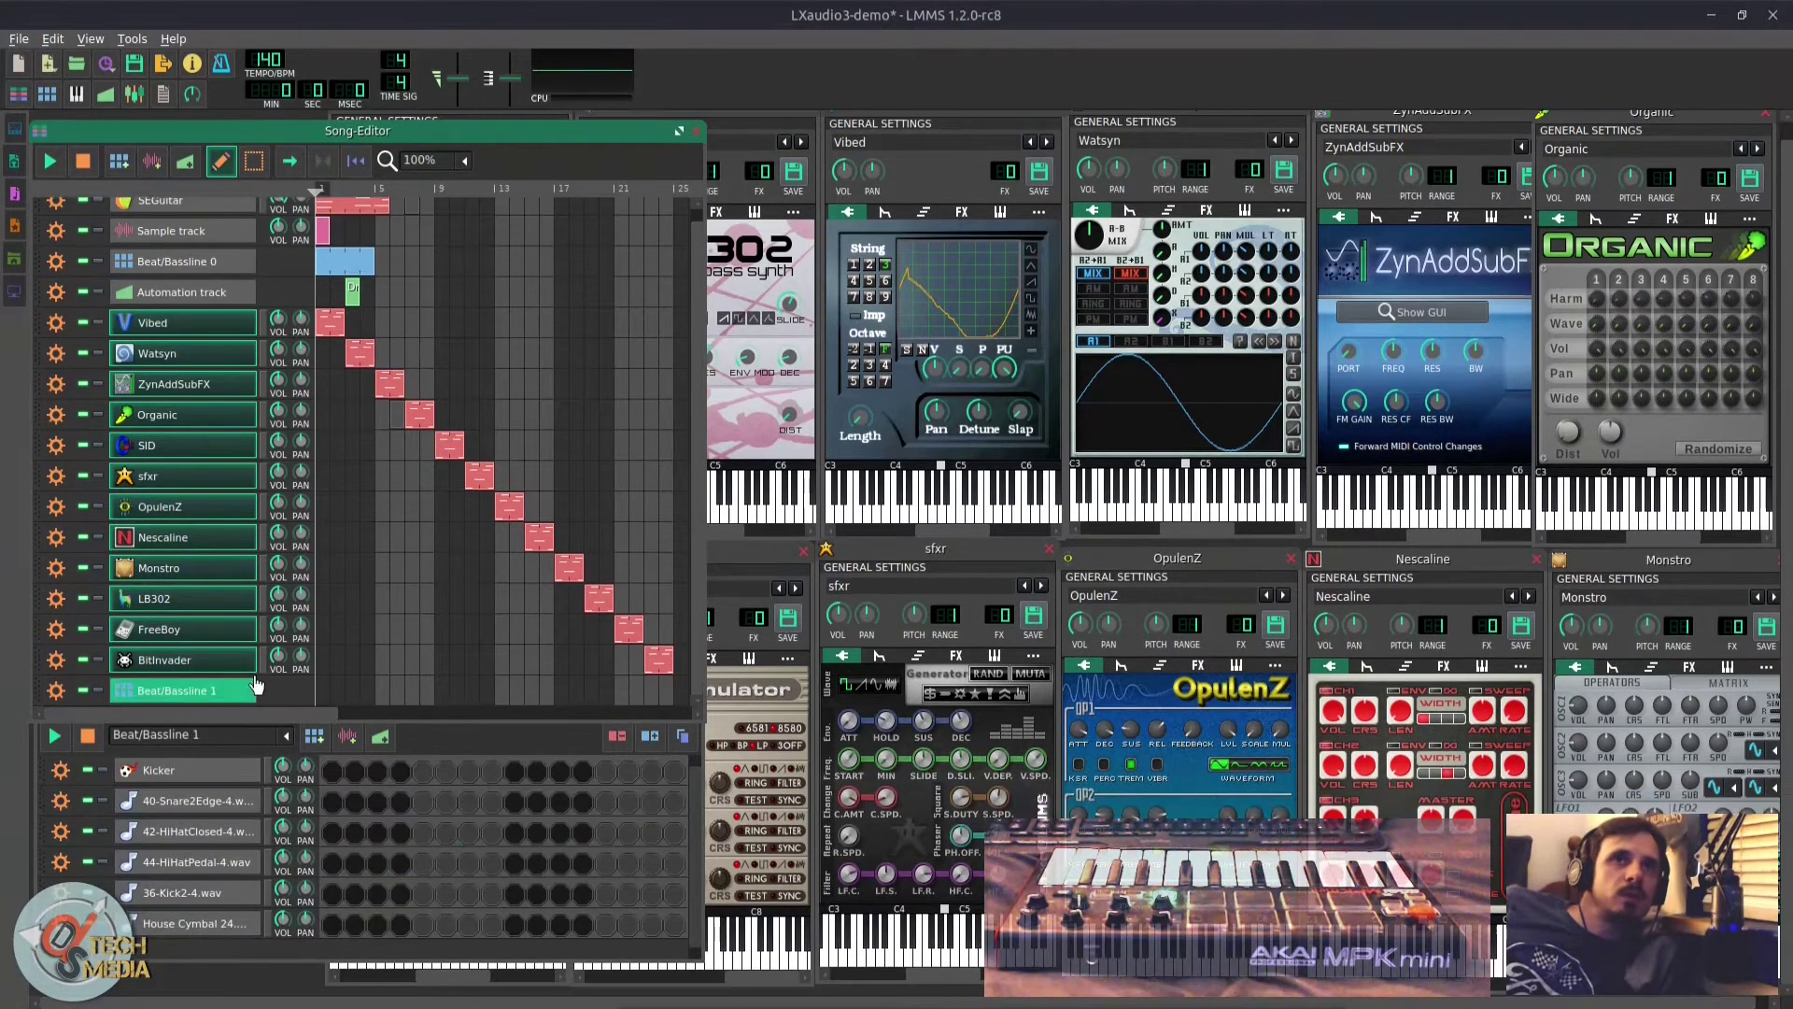
drag(52, 689, 88, 299)
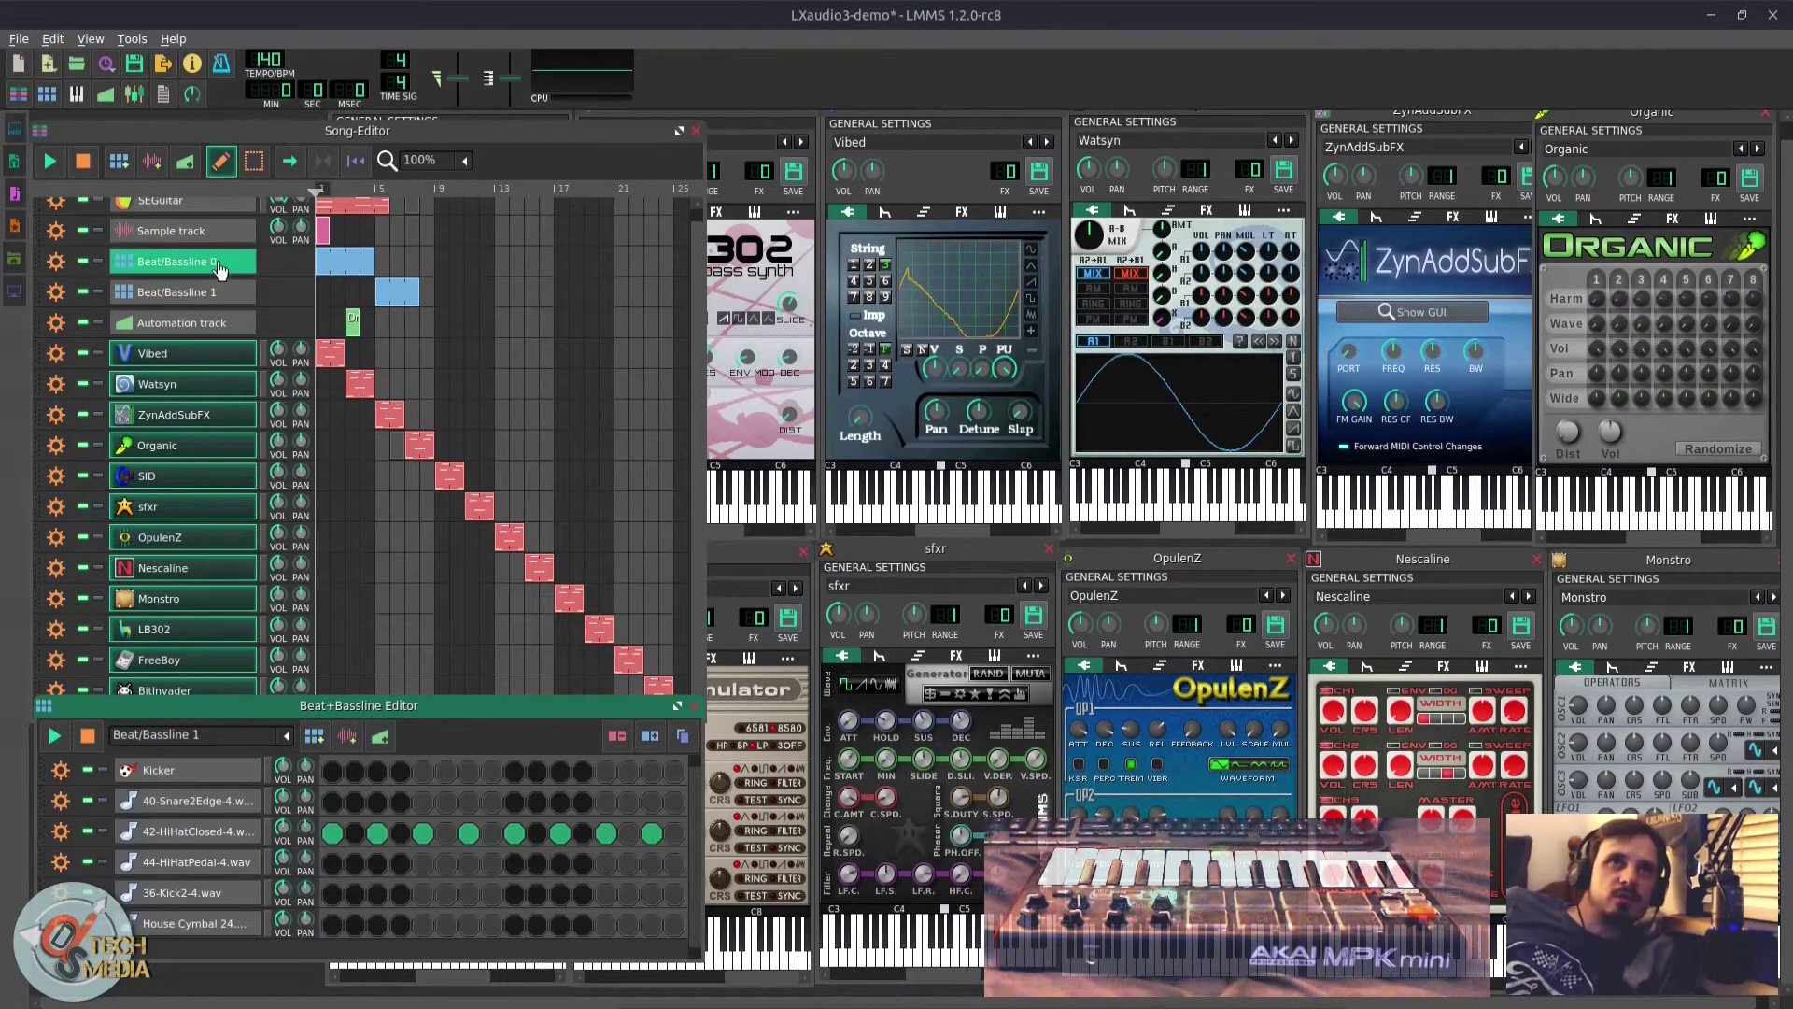
Step: Solo the Beat/Bassline 1 track in the Song-Editor and open its 42-HiHatClosed-4 pattern in the Piano-Roll
click(98, 292)
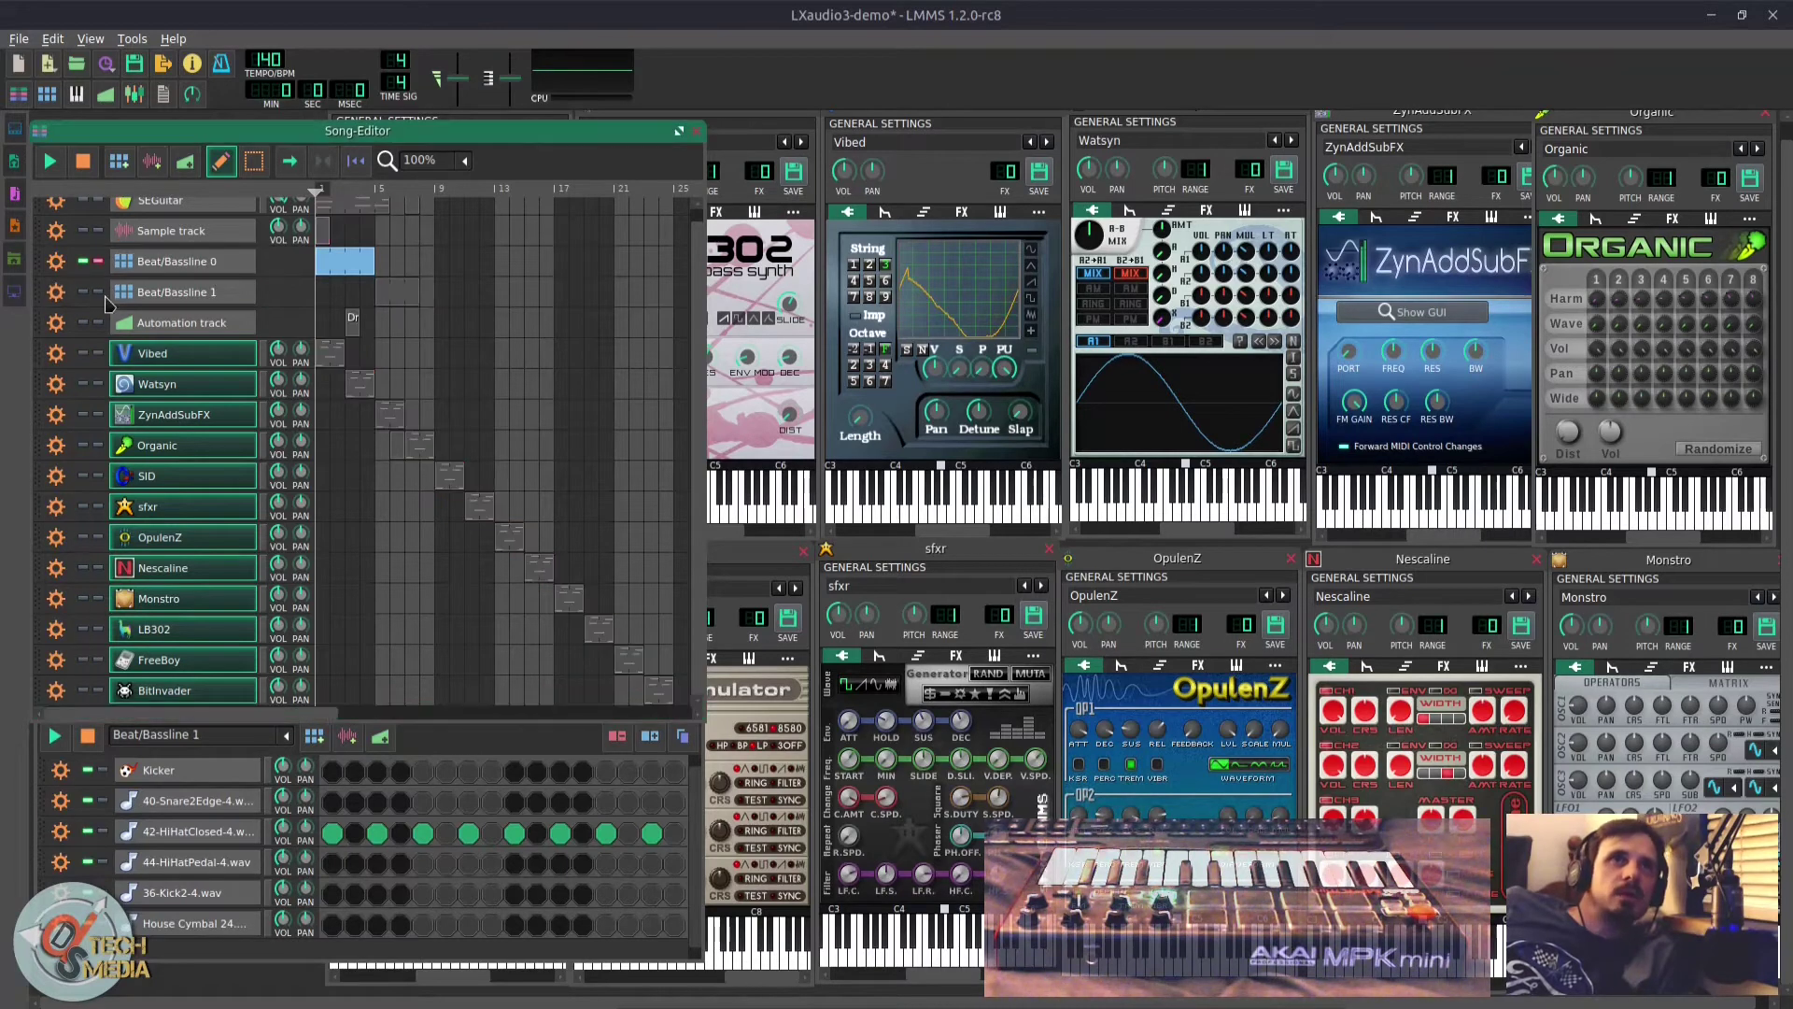
key(space)
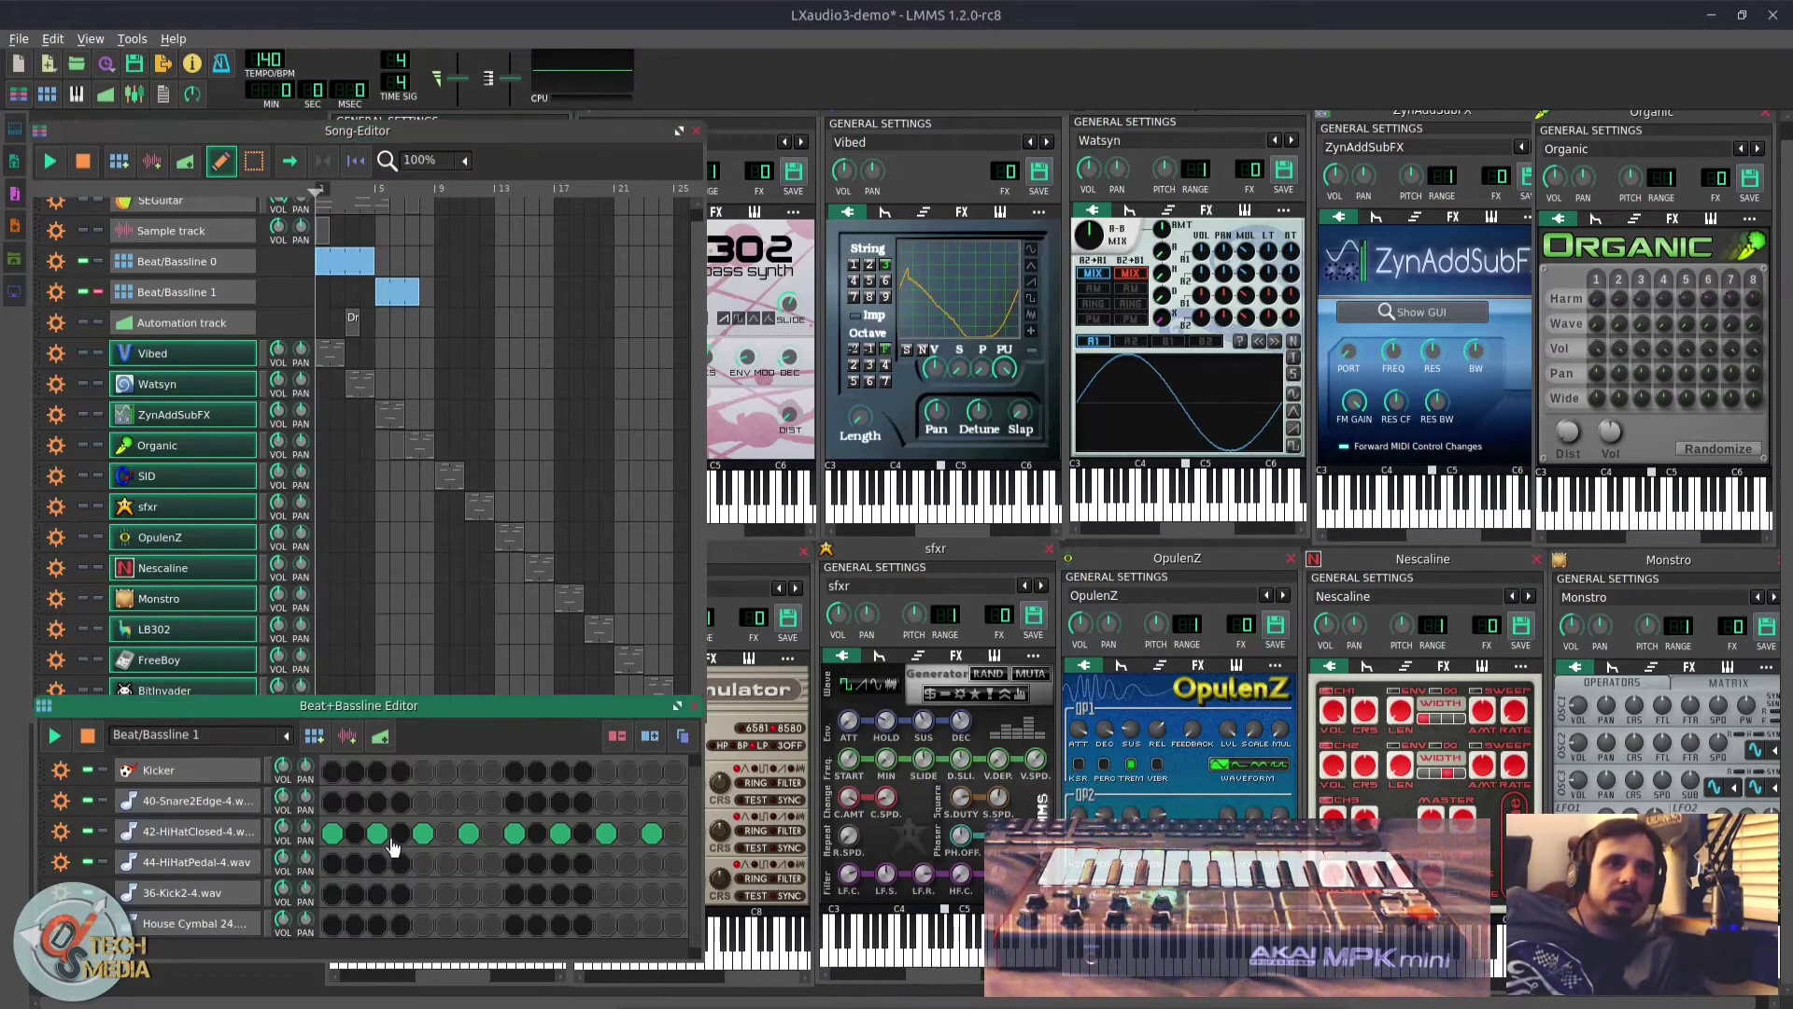
right_click(378, 836)
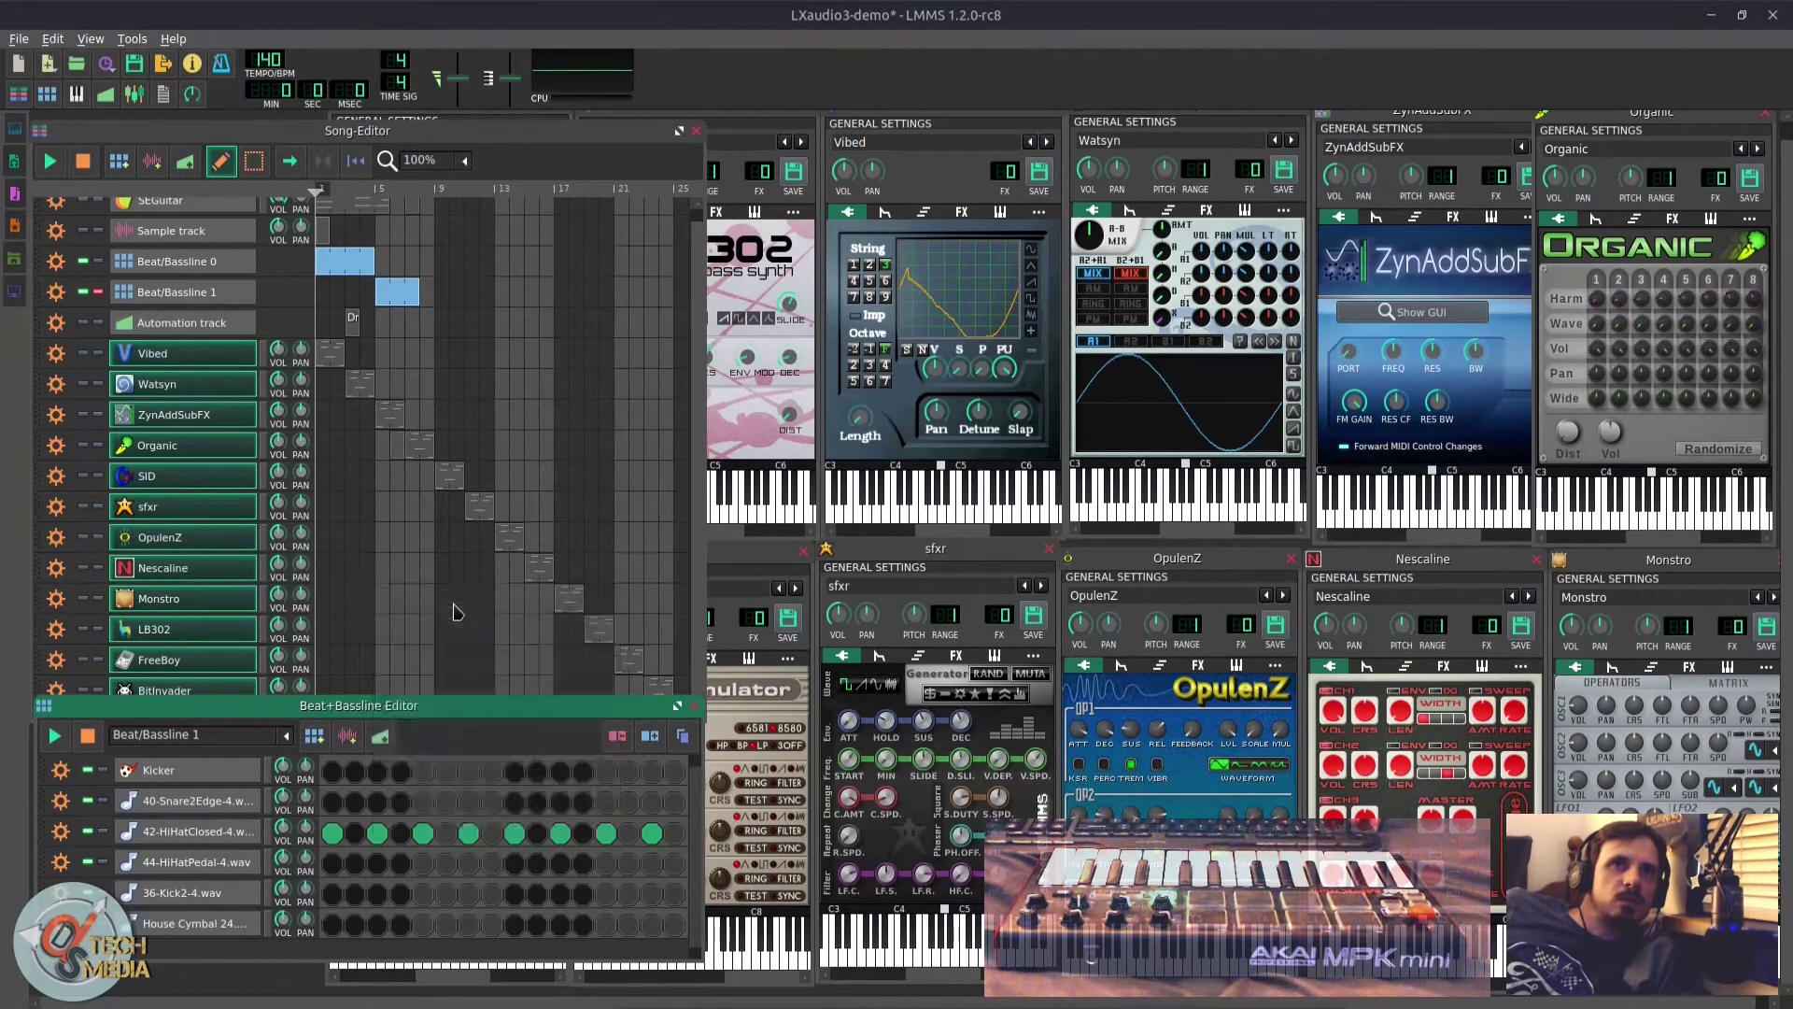
click(401, 592)
Step: Add hi-hat notes at E5, D5 and F#5 between the A4 notes and play the pattern
scroll(465, 674, up, 3)
drag(450, 673, 687, 614)
click(599, 581)
key(space)
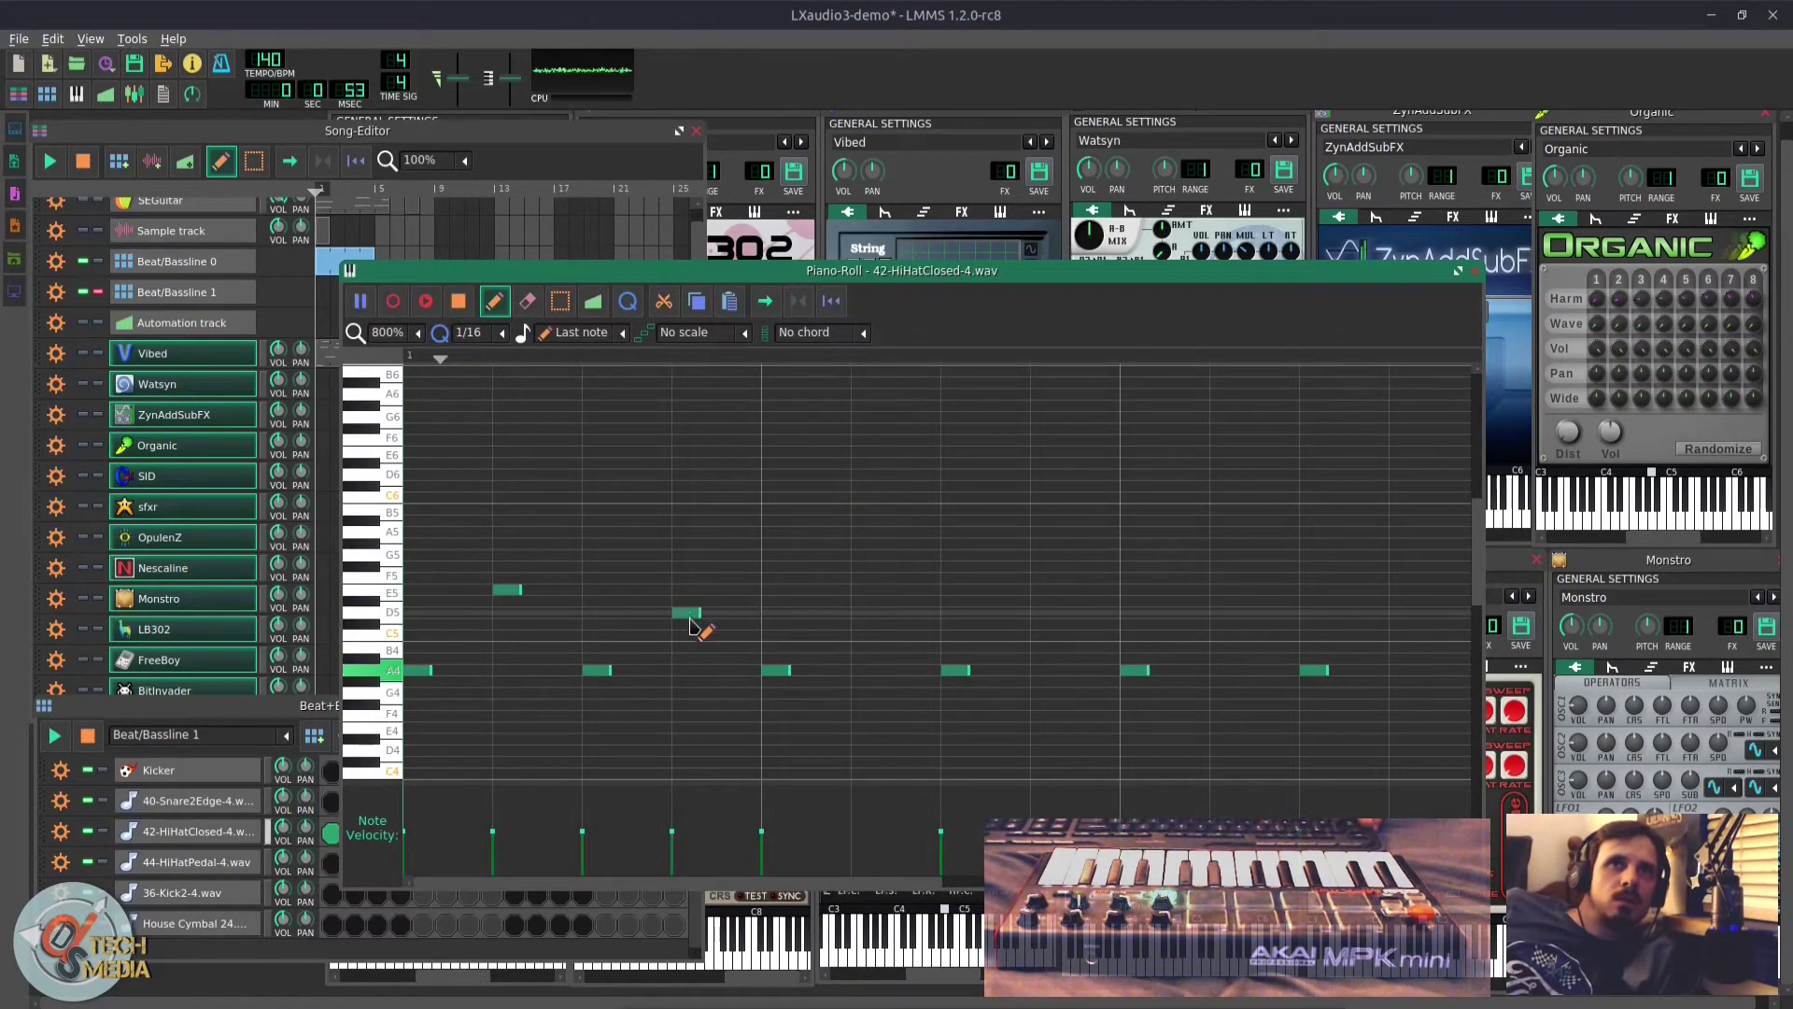
click(1042, 567)
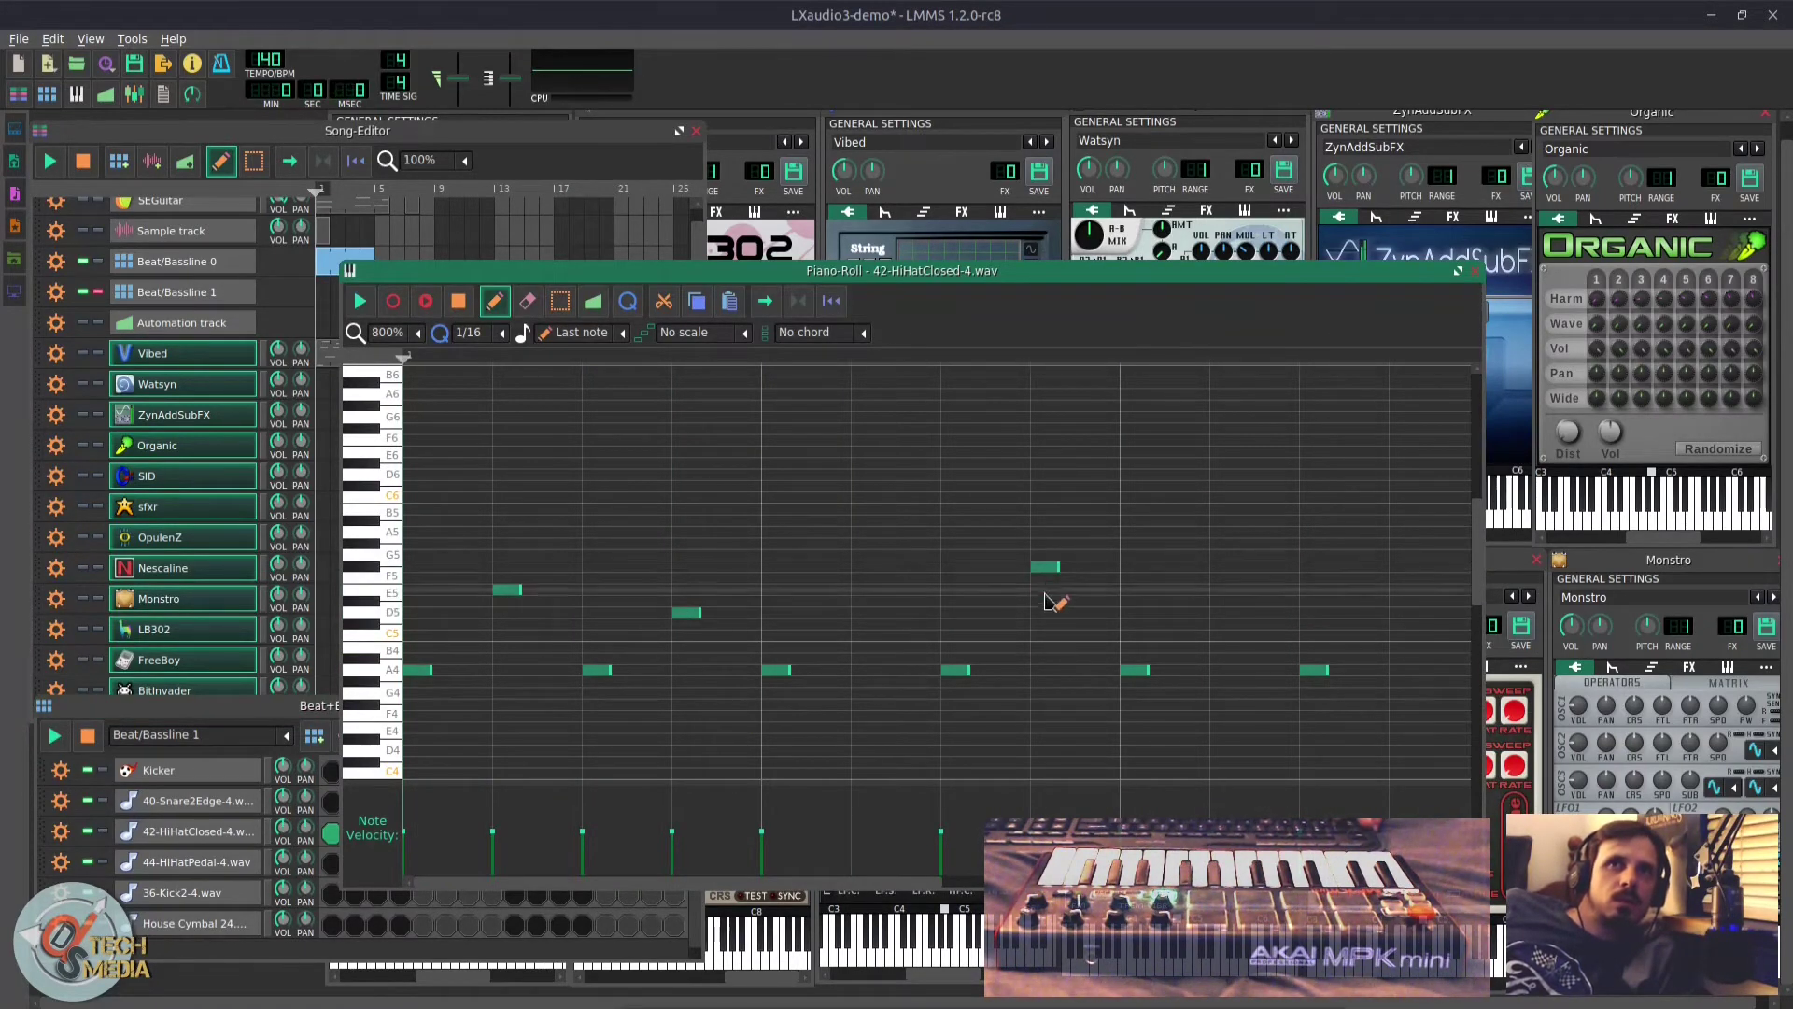
key(space)
Step: Set quantization to 1/64, shift the E5 and second A4 notes earlier, and add notes at E5 and G#4
scroll(463, 333, down, 2)
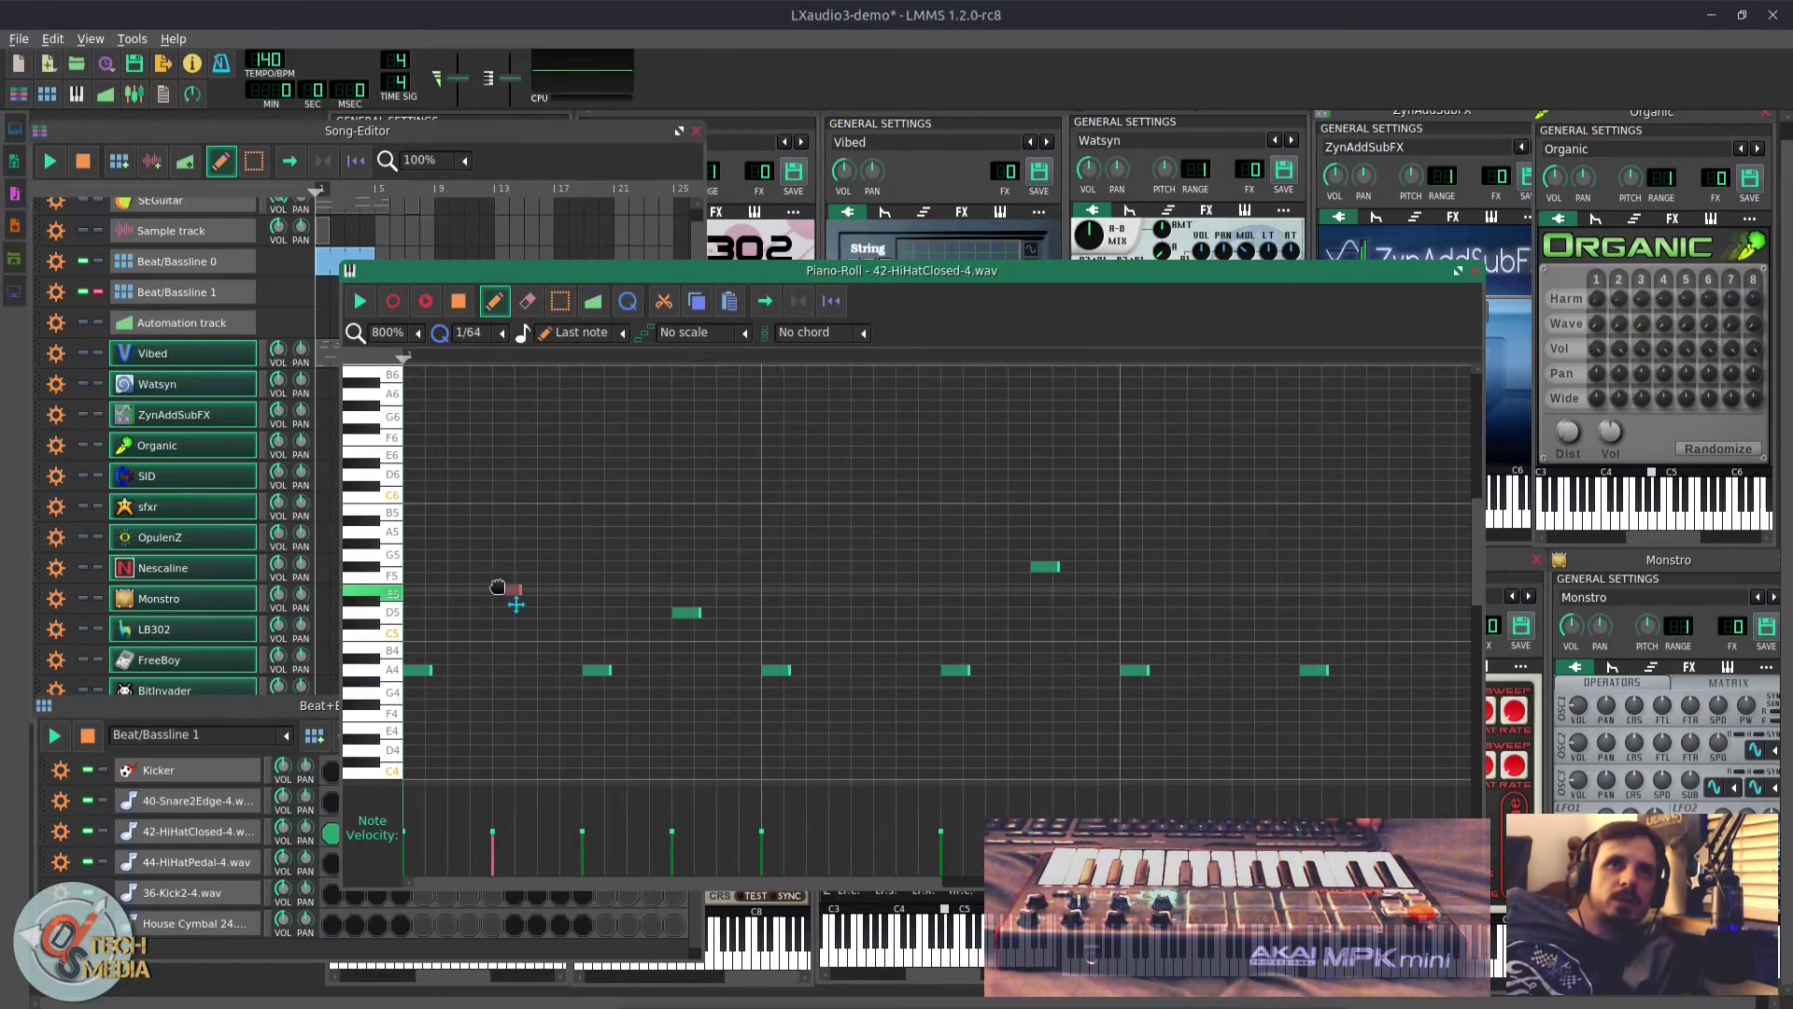
drag(598, 670, 509, 670)
click(544, 590)
click(586, 683)
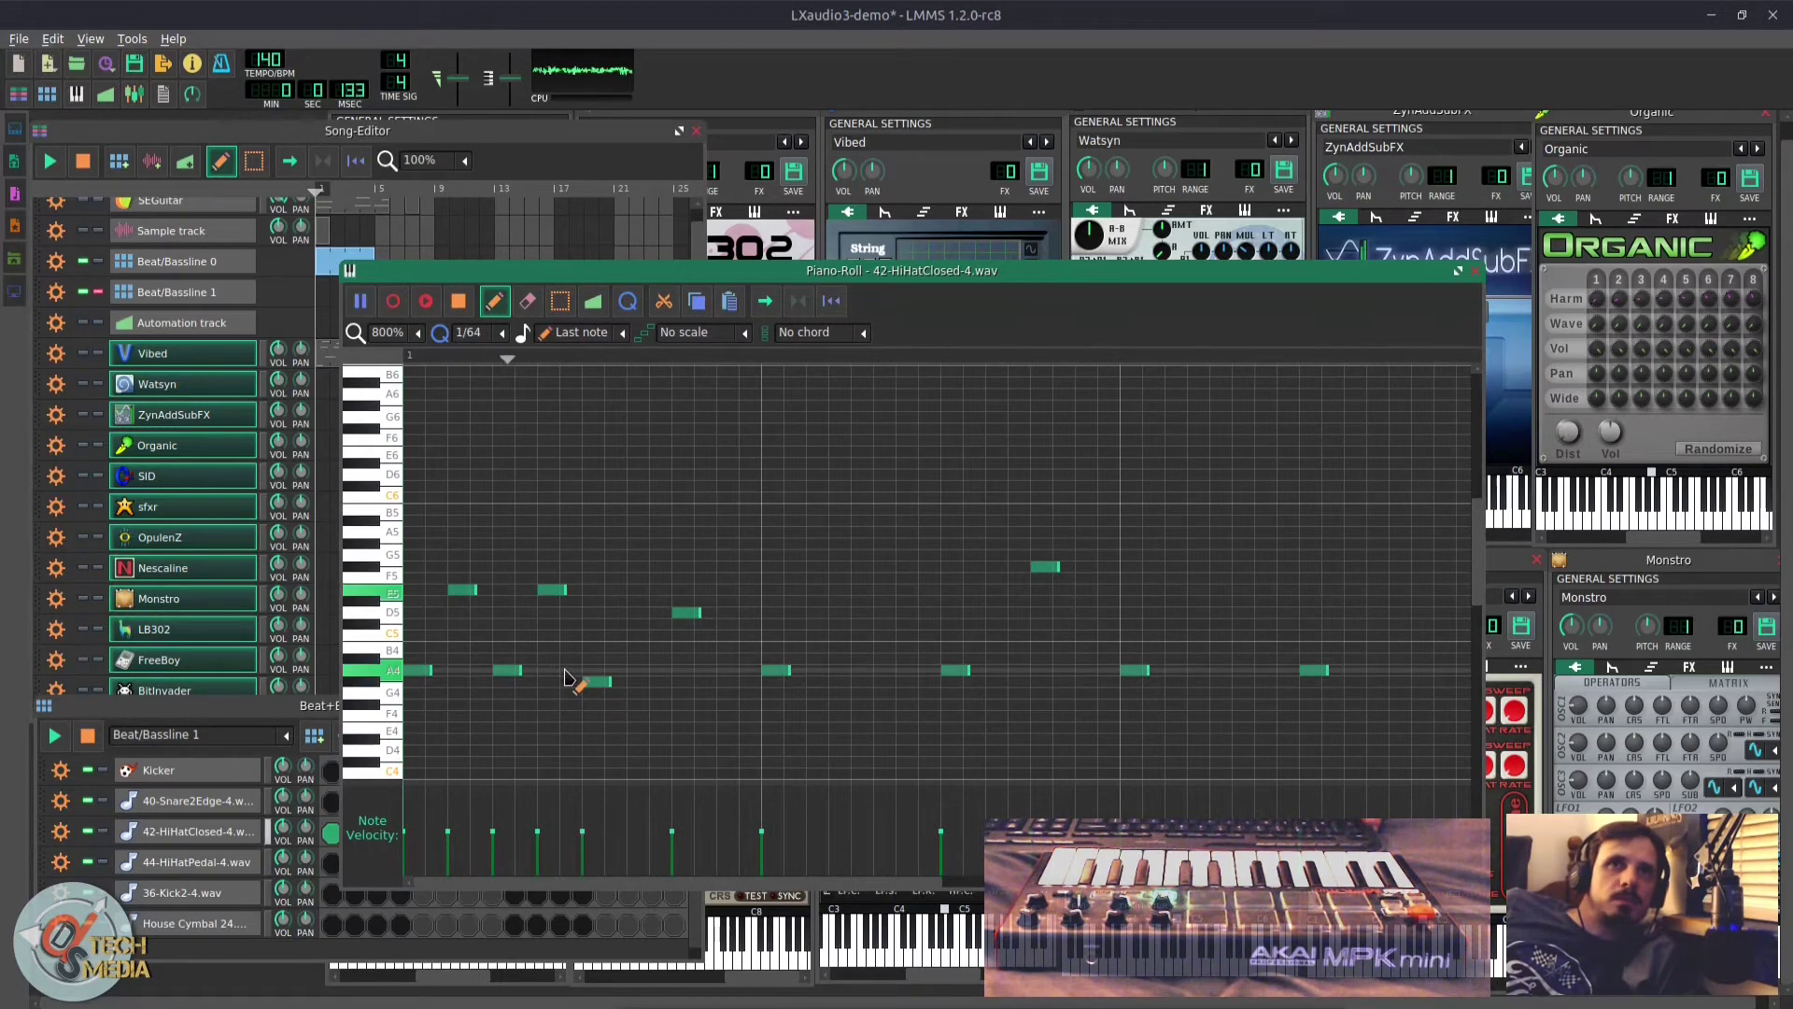
Step: Place a G5 note above the third regular A4 beat, add an E5 note after it, and play the hi-hat pattern
click(727, 554)
drag(727, 555, 795, 555)
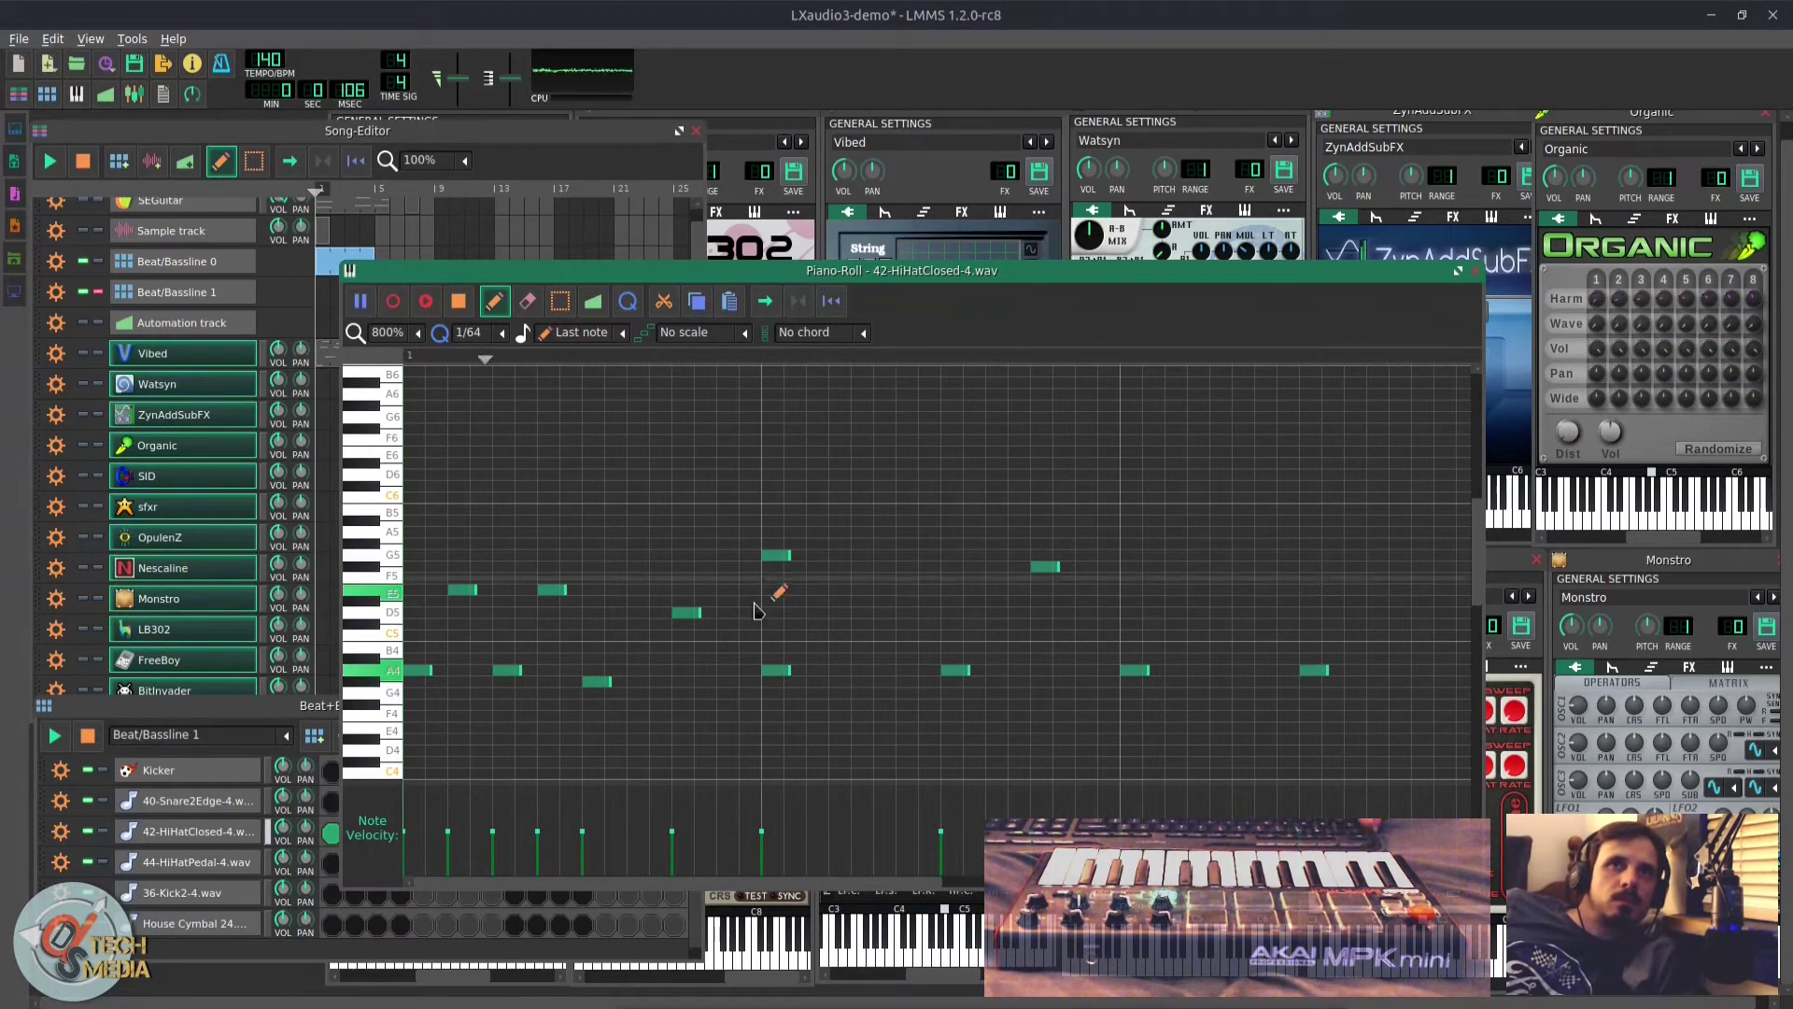
click(866, 589)
key(space)
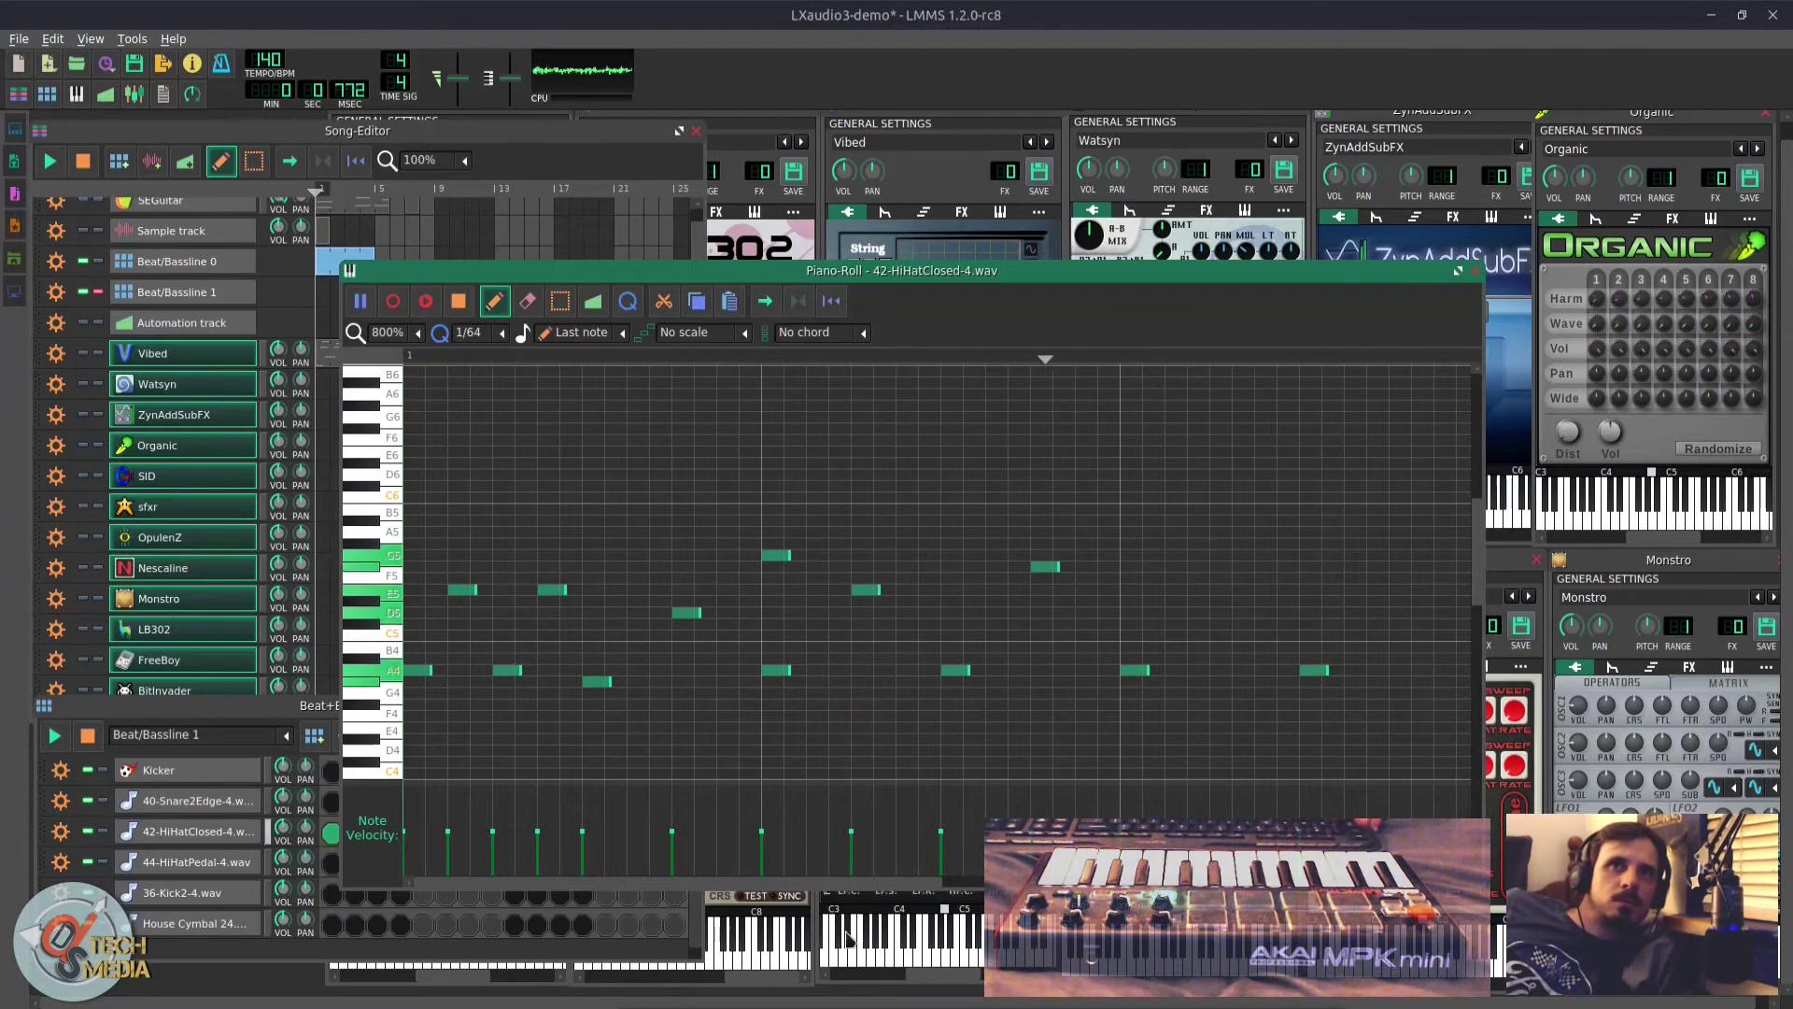
key(space)
Step: Try moving most of the hi-hat notes as a selected group, undo the move, and browse the available scales
ctrl+drag(448, 389, 1286, 747)
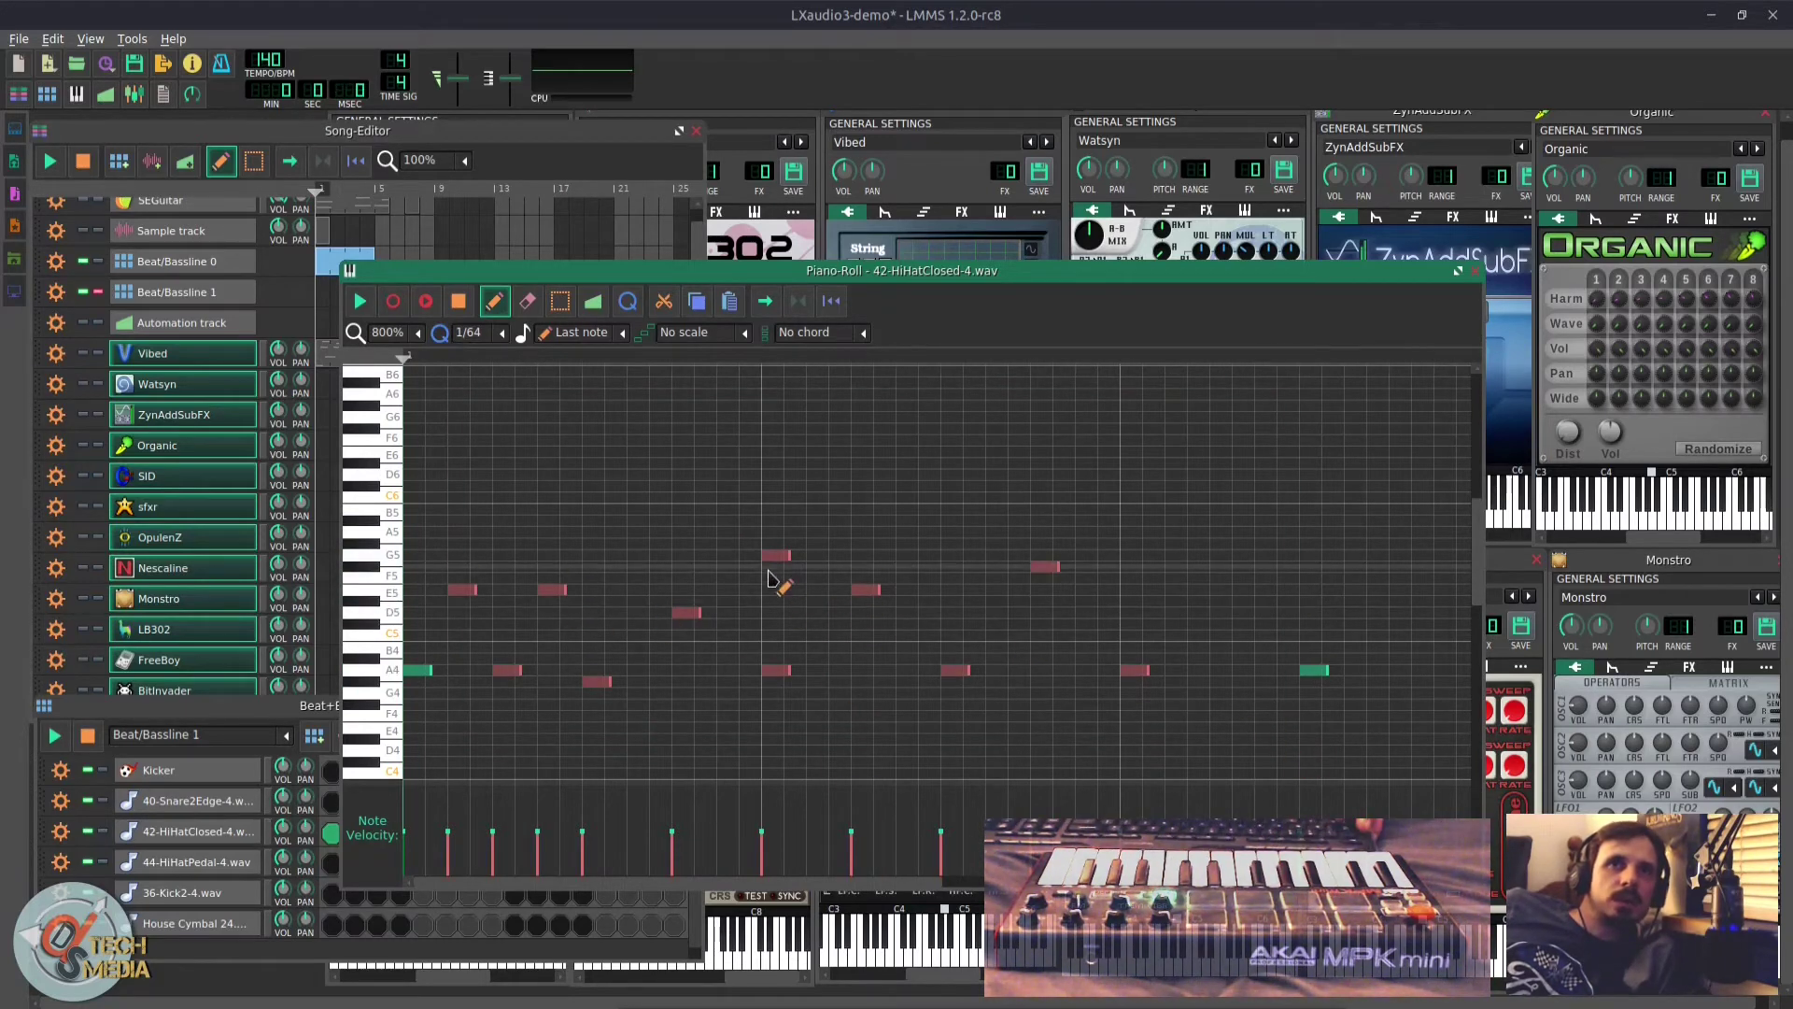
mouse_move(784, 558)
mouse_down()
mouse_move(965, 501)
mouse_move(1036, 533)
mouse_move(933, 589)
mouse_move(767, 588)
mouse_up()
key(ctrl+z)
click(699, 333)
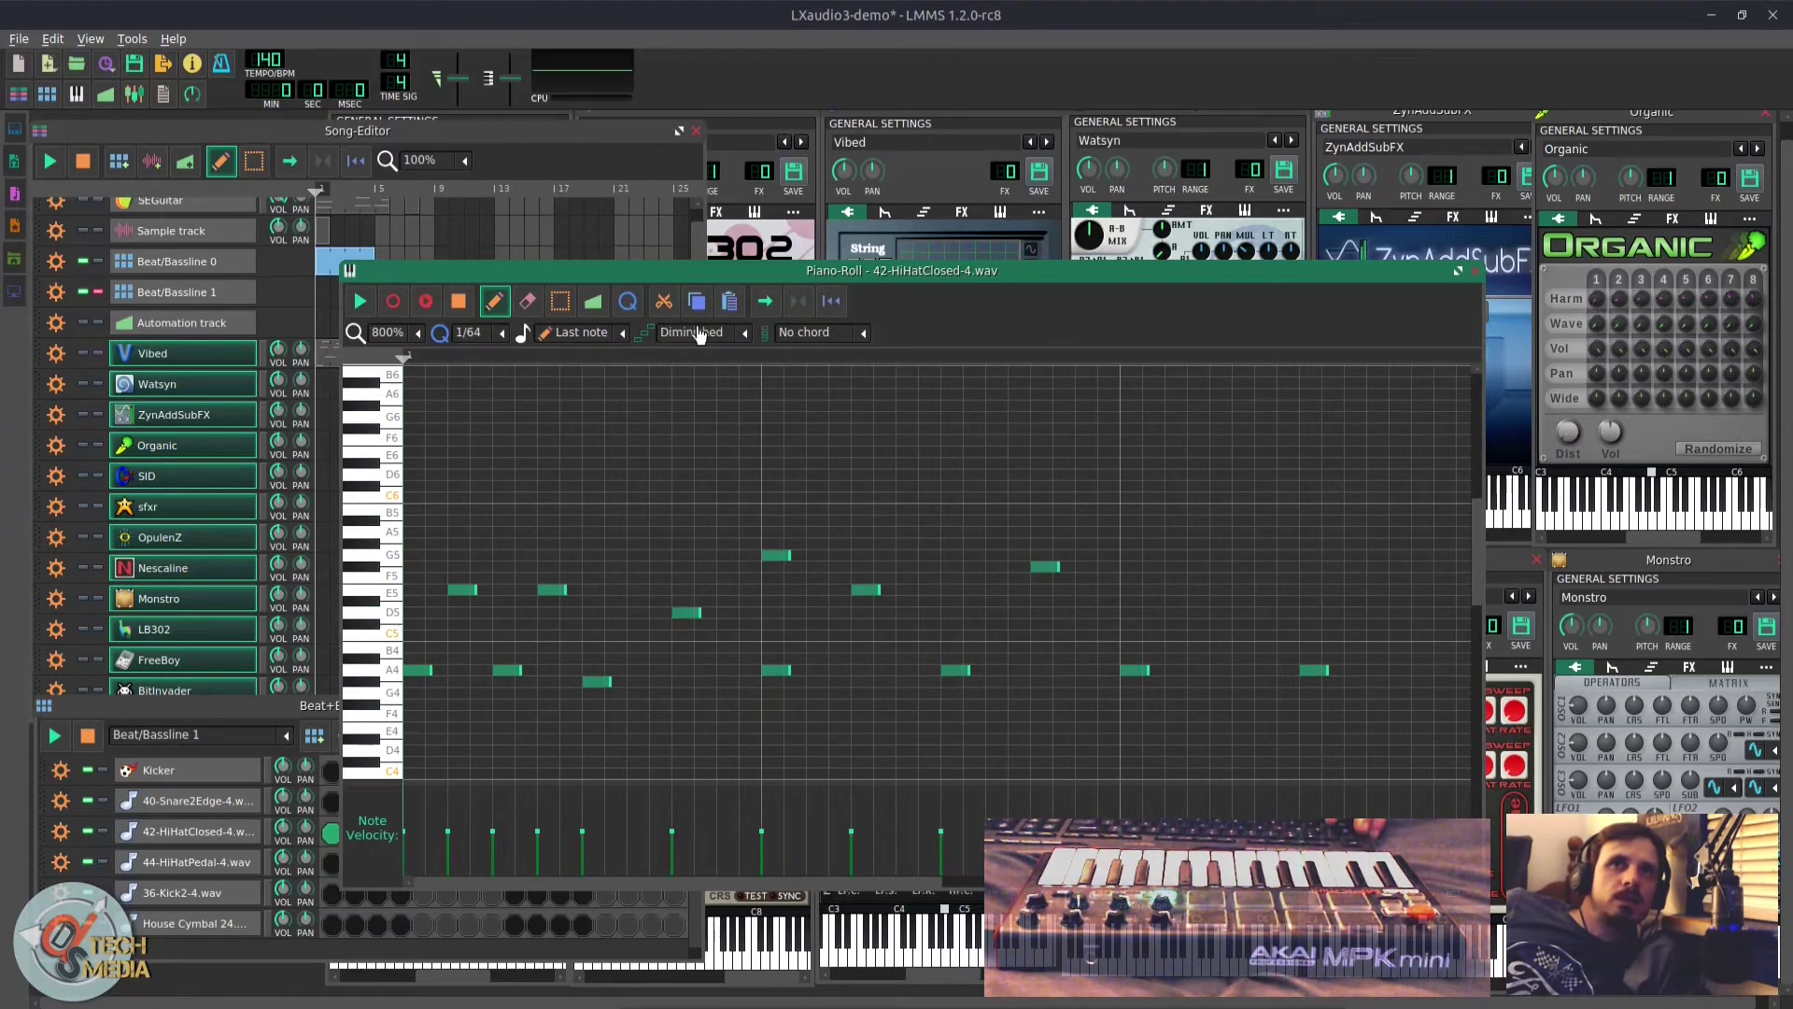
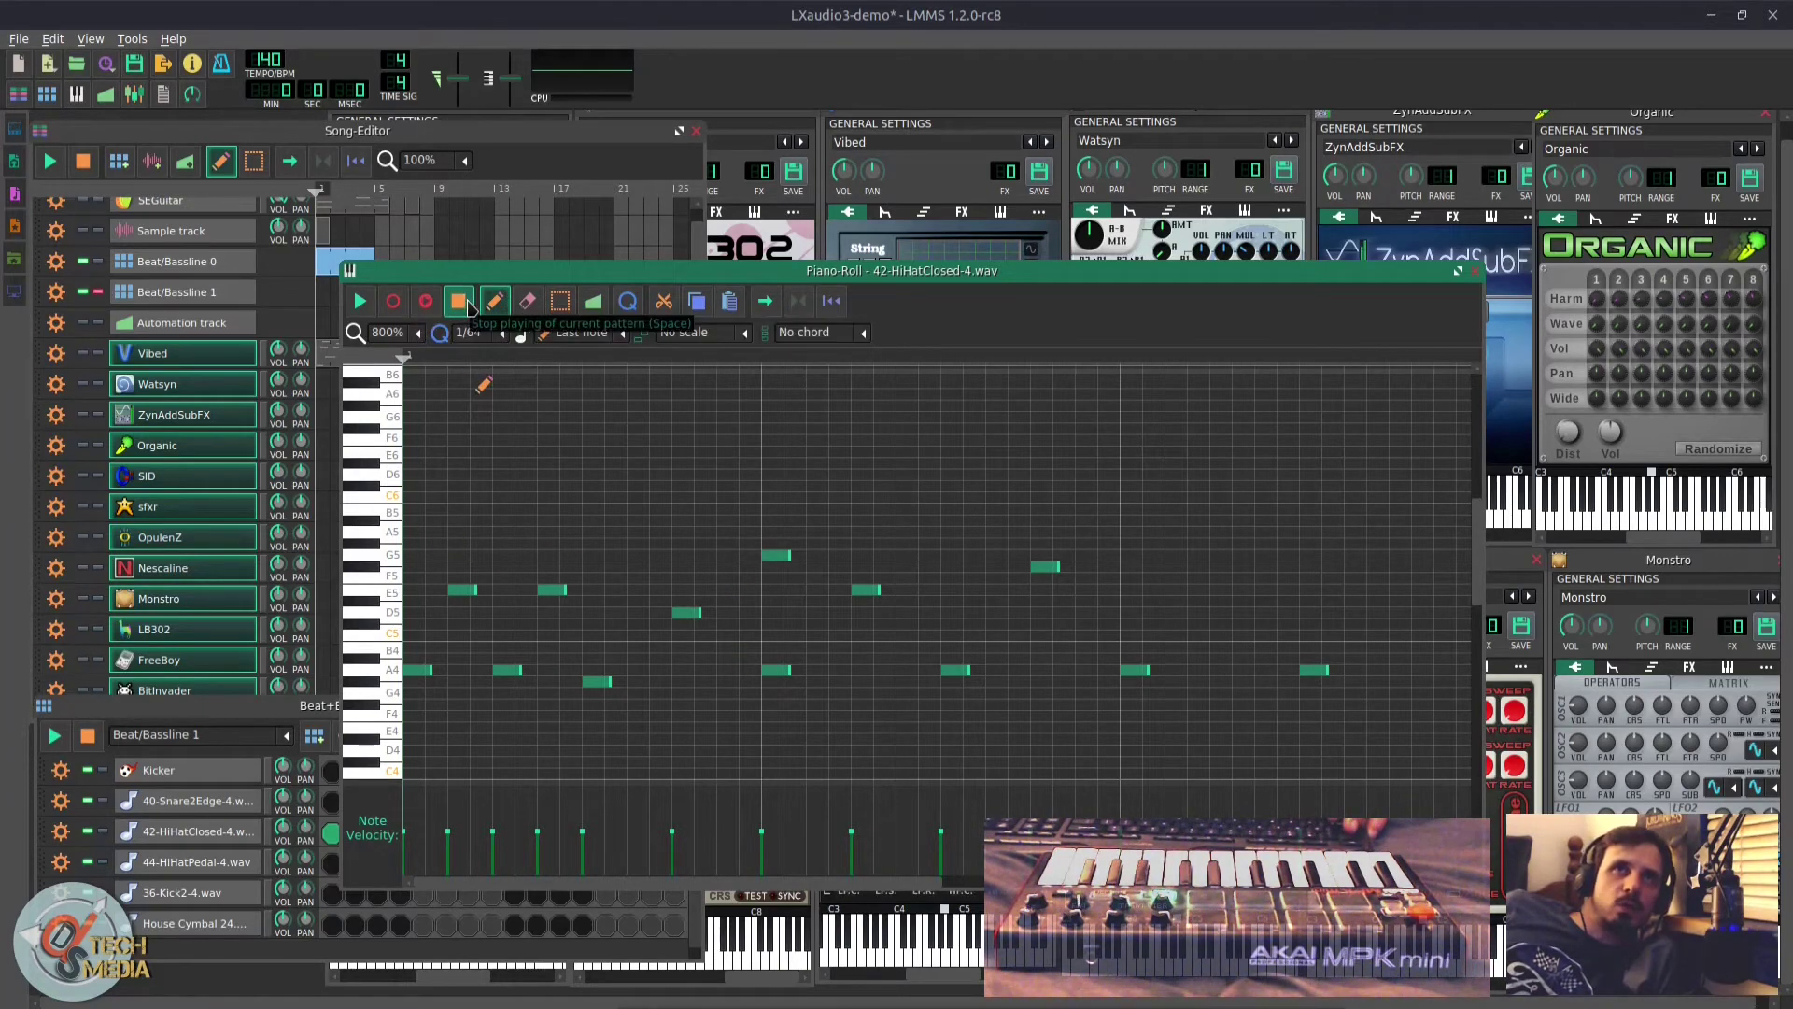
Step: Switch the Piano-Roll to Pitch Bend mode and try the metronome during pattern and song playback
click(593, 301)
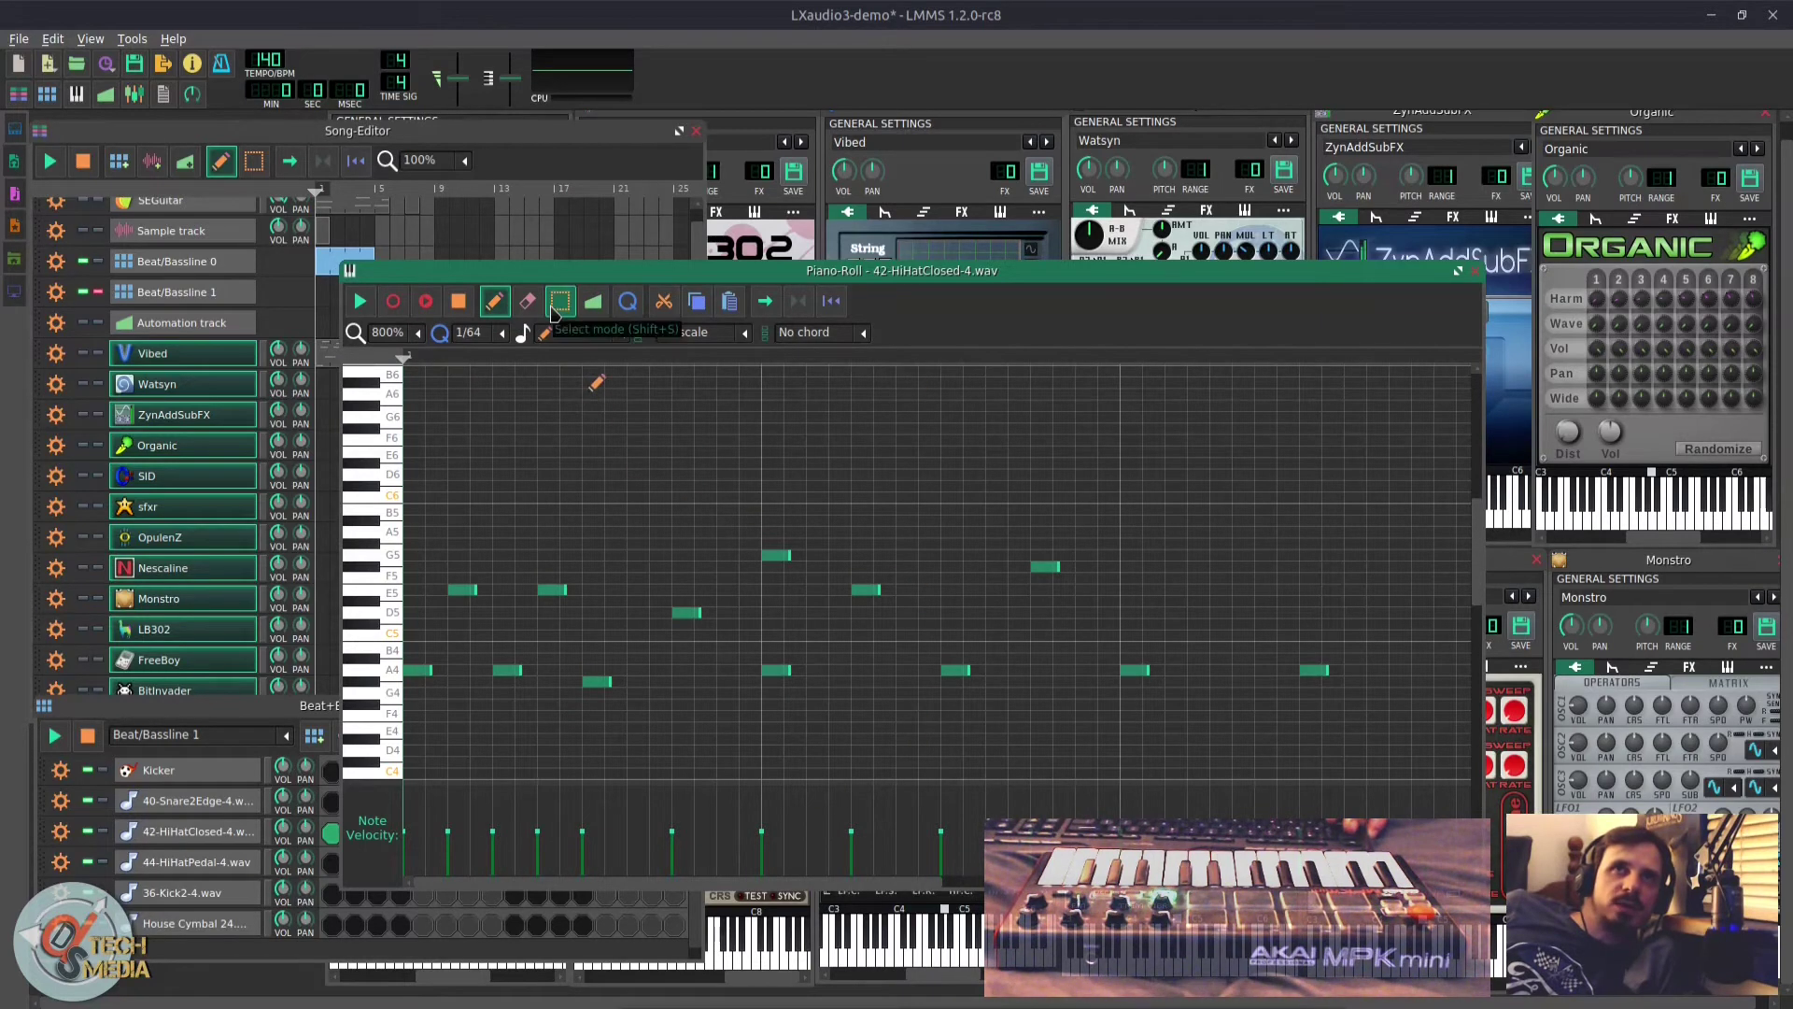
click(221, 65)
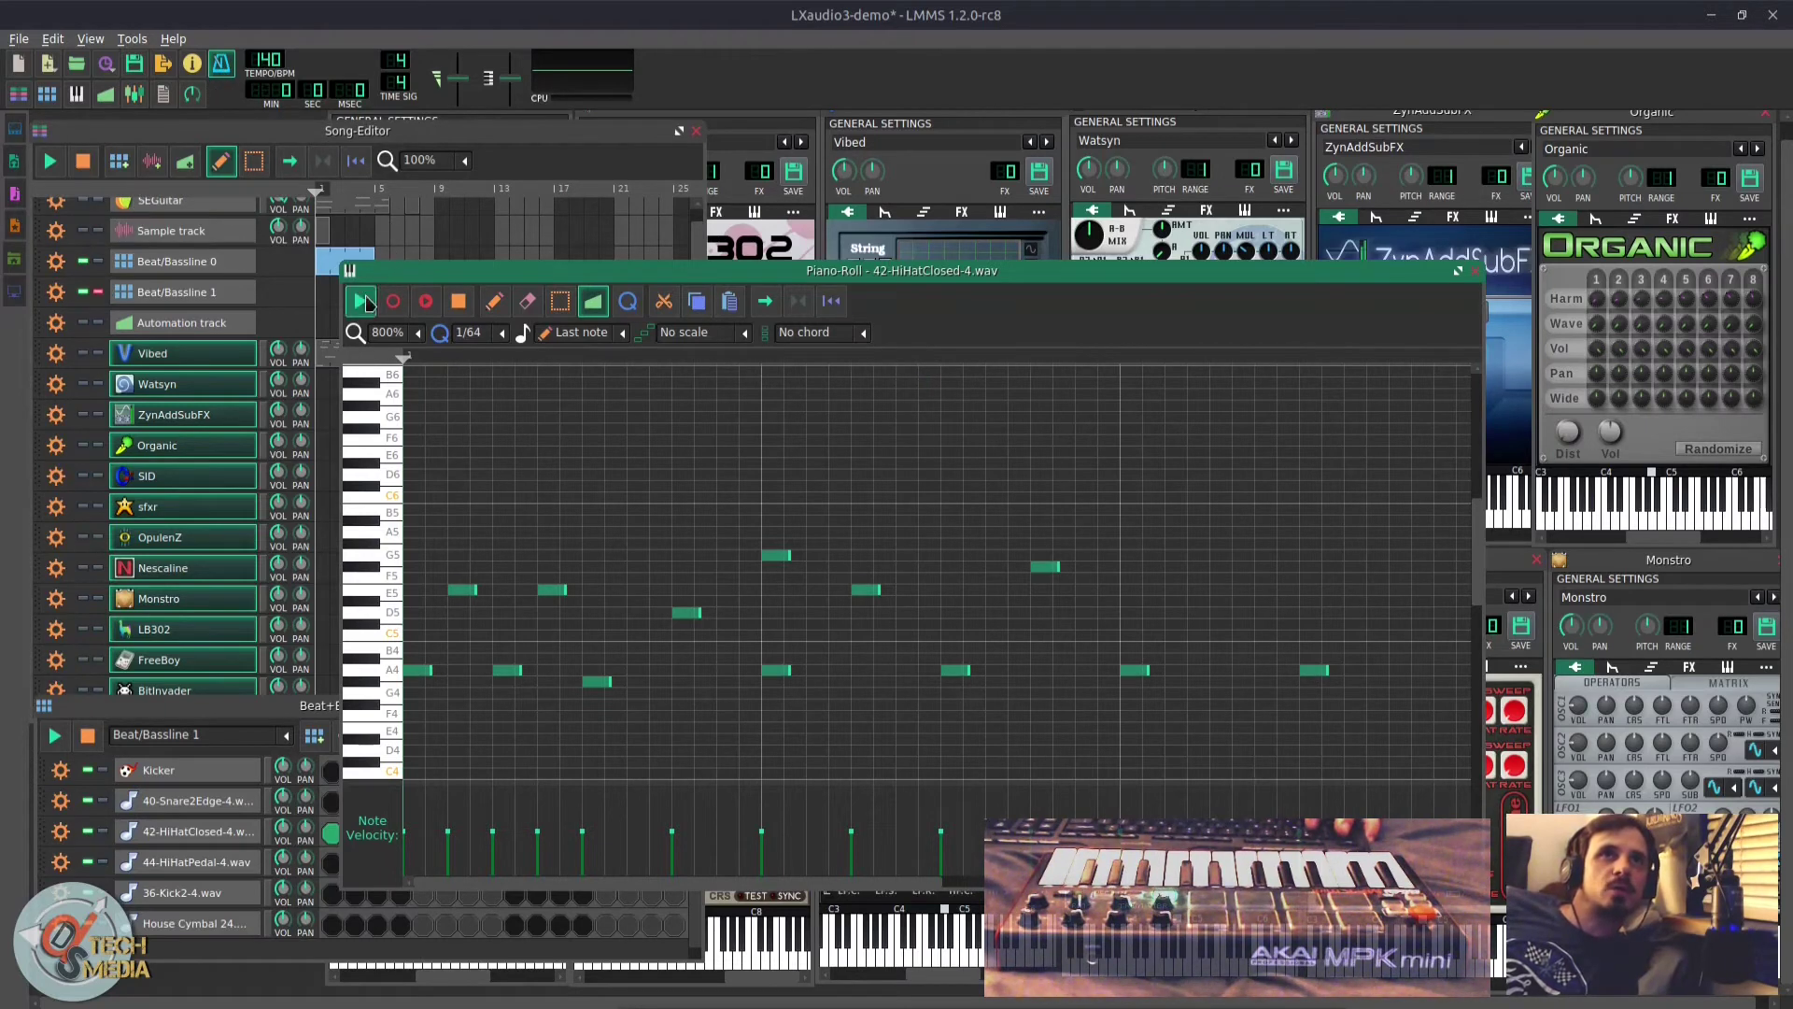
click(366, 303)
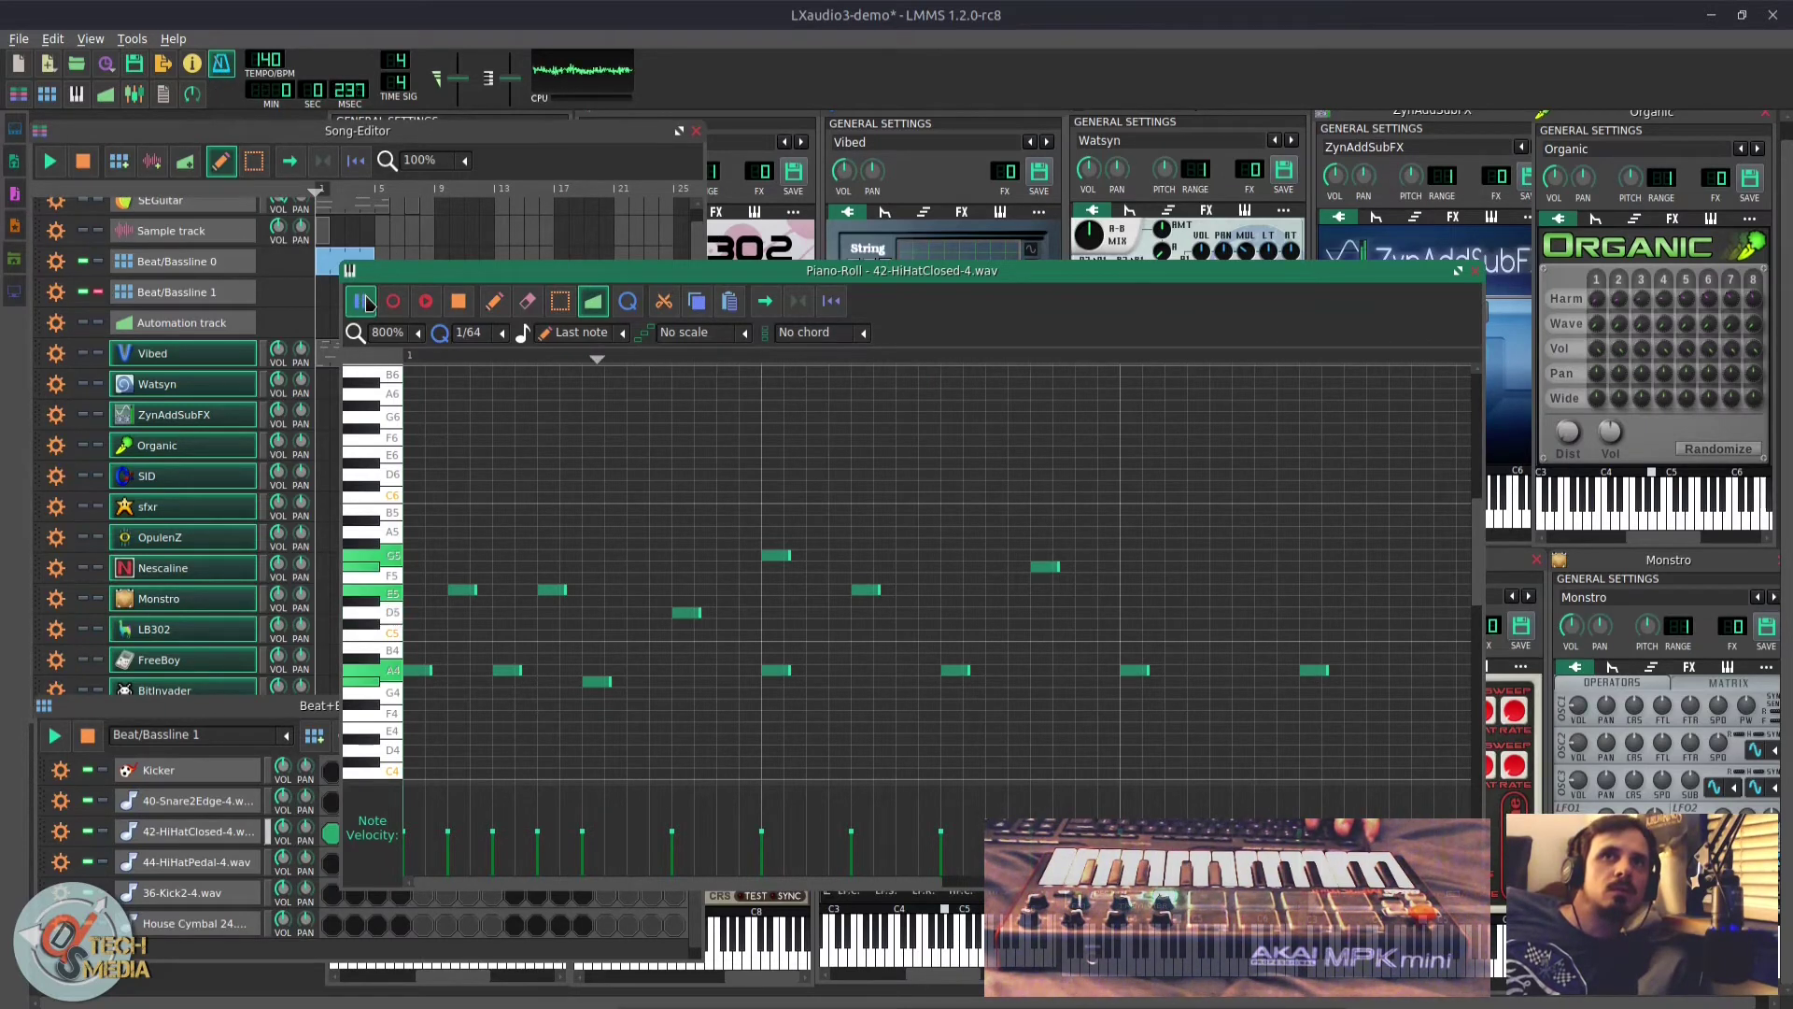
click(50, 163)
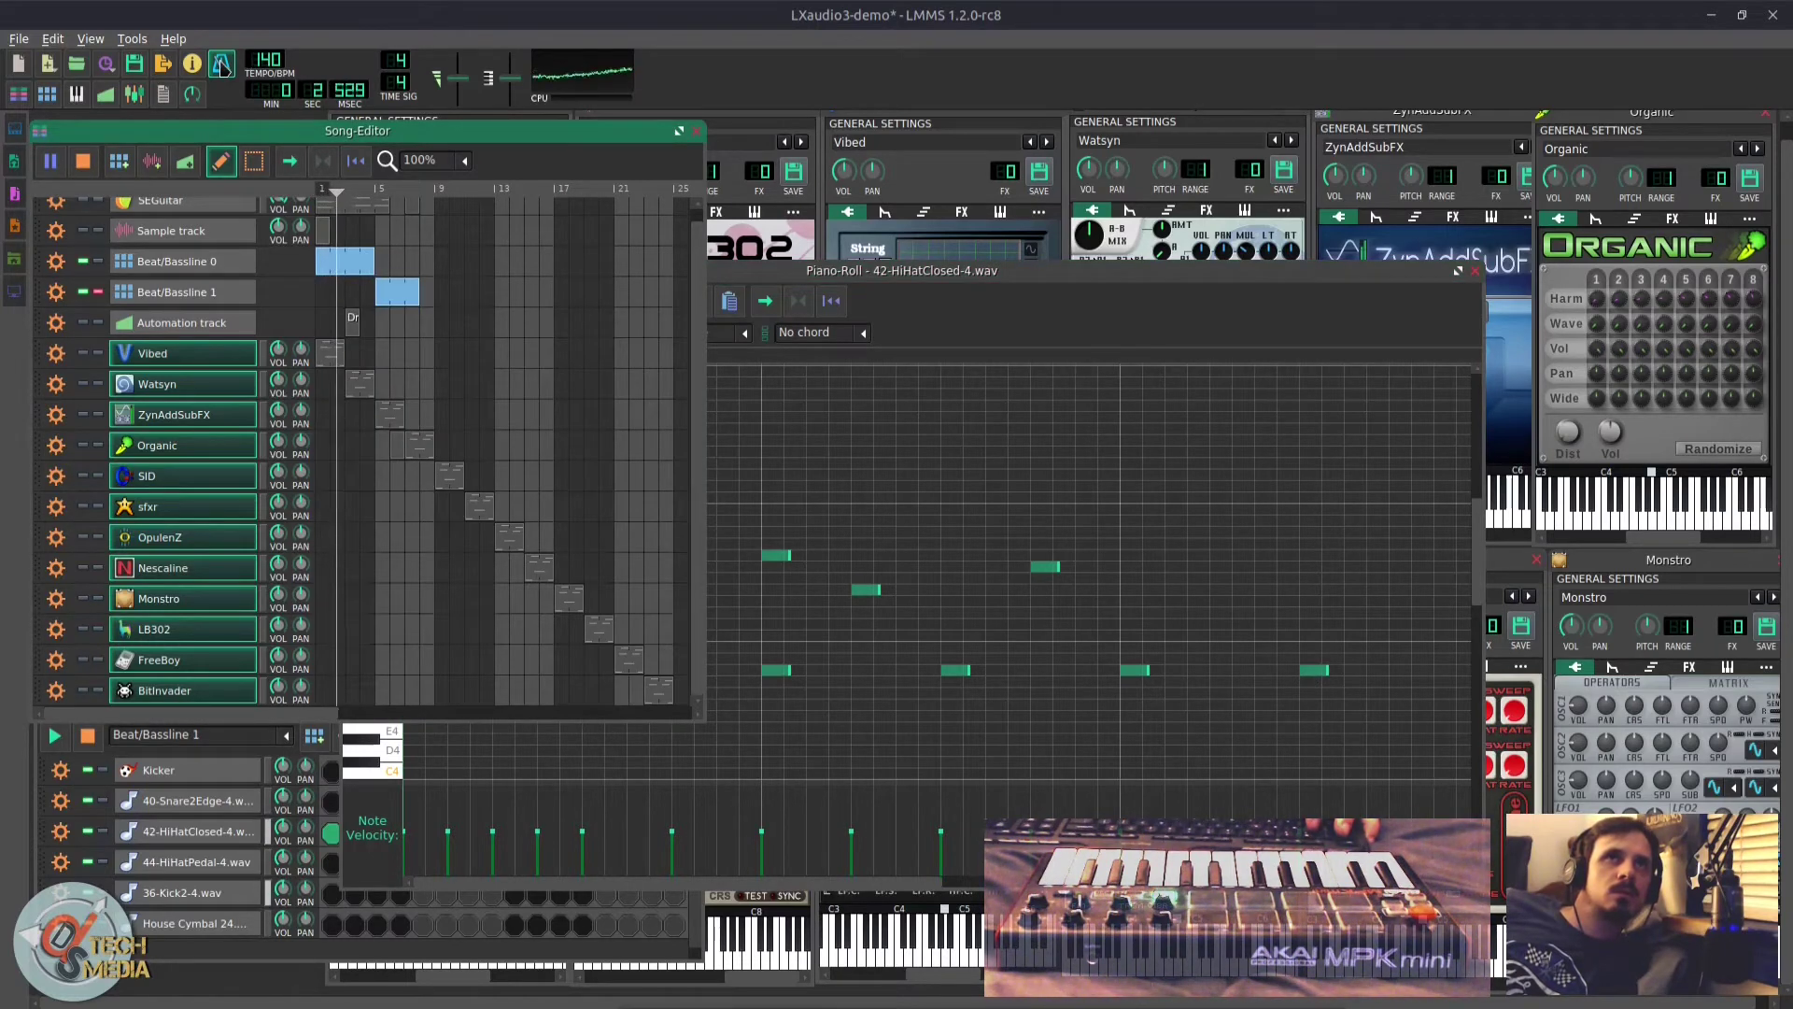
key(space)
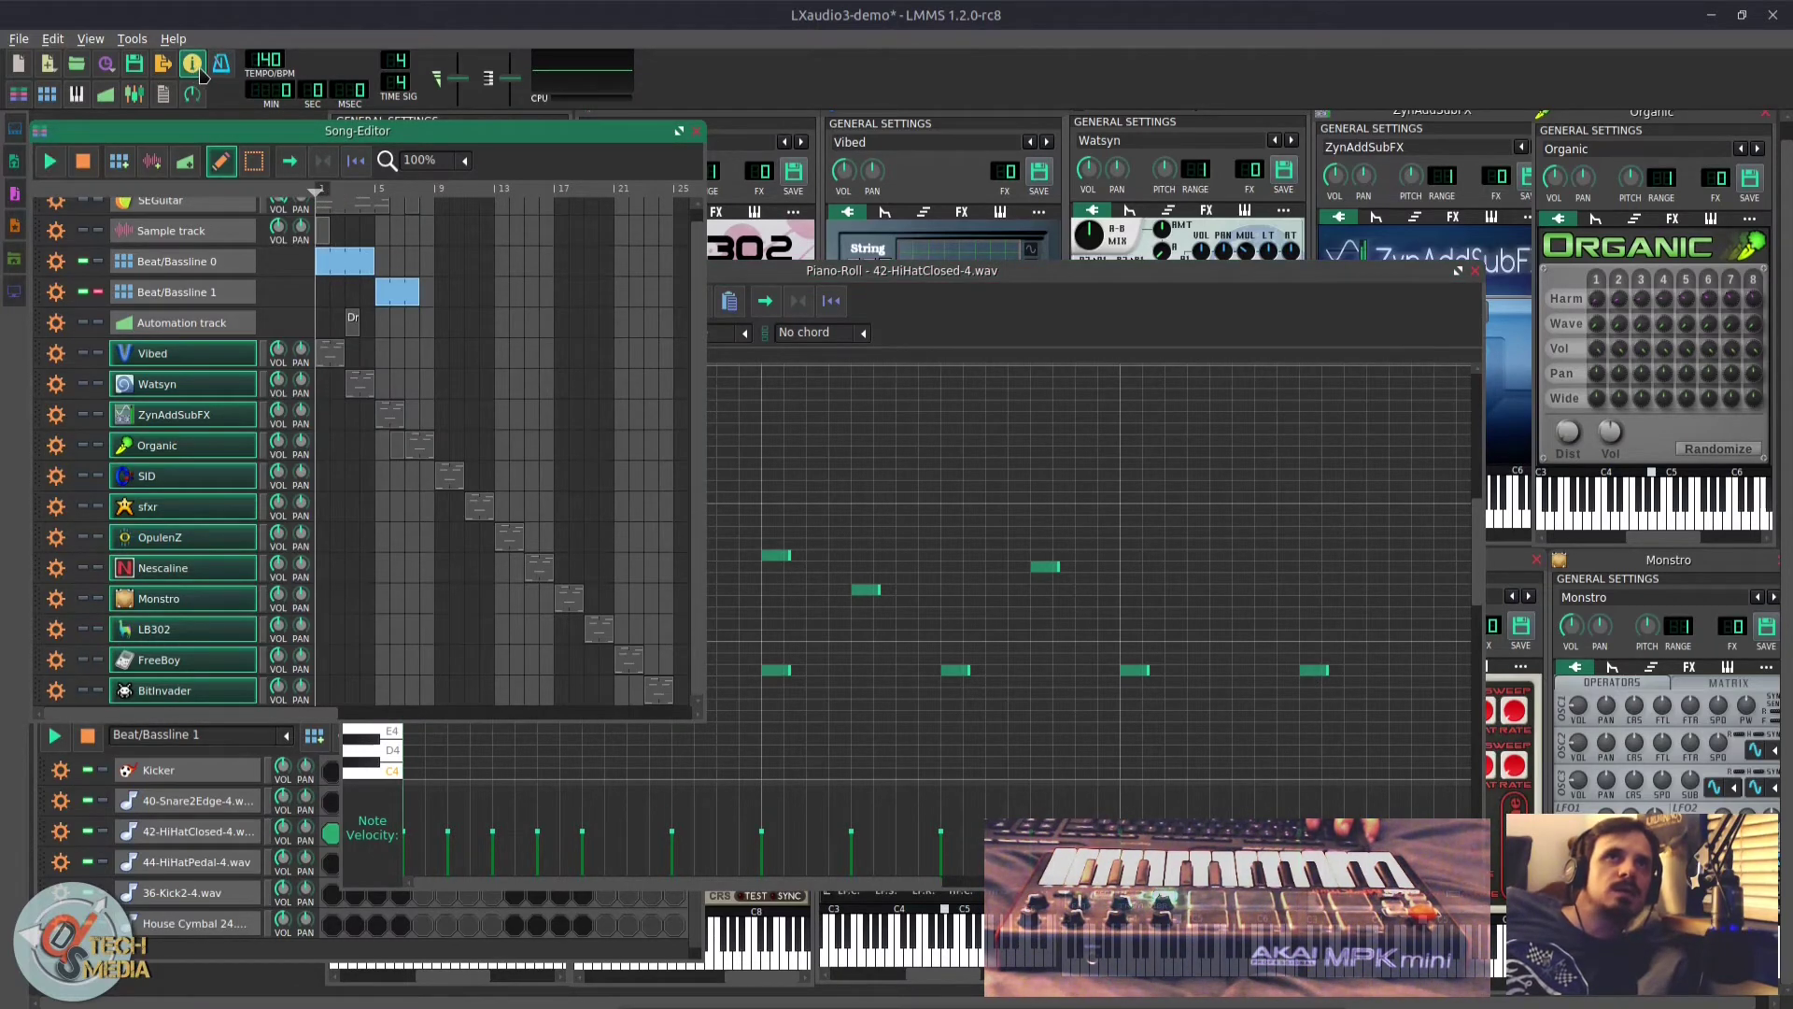
Step: Bring the Piano-Roll to the front and read the What's This help for its Pitch Bend mode
click(196, 71)
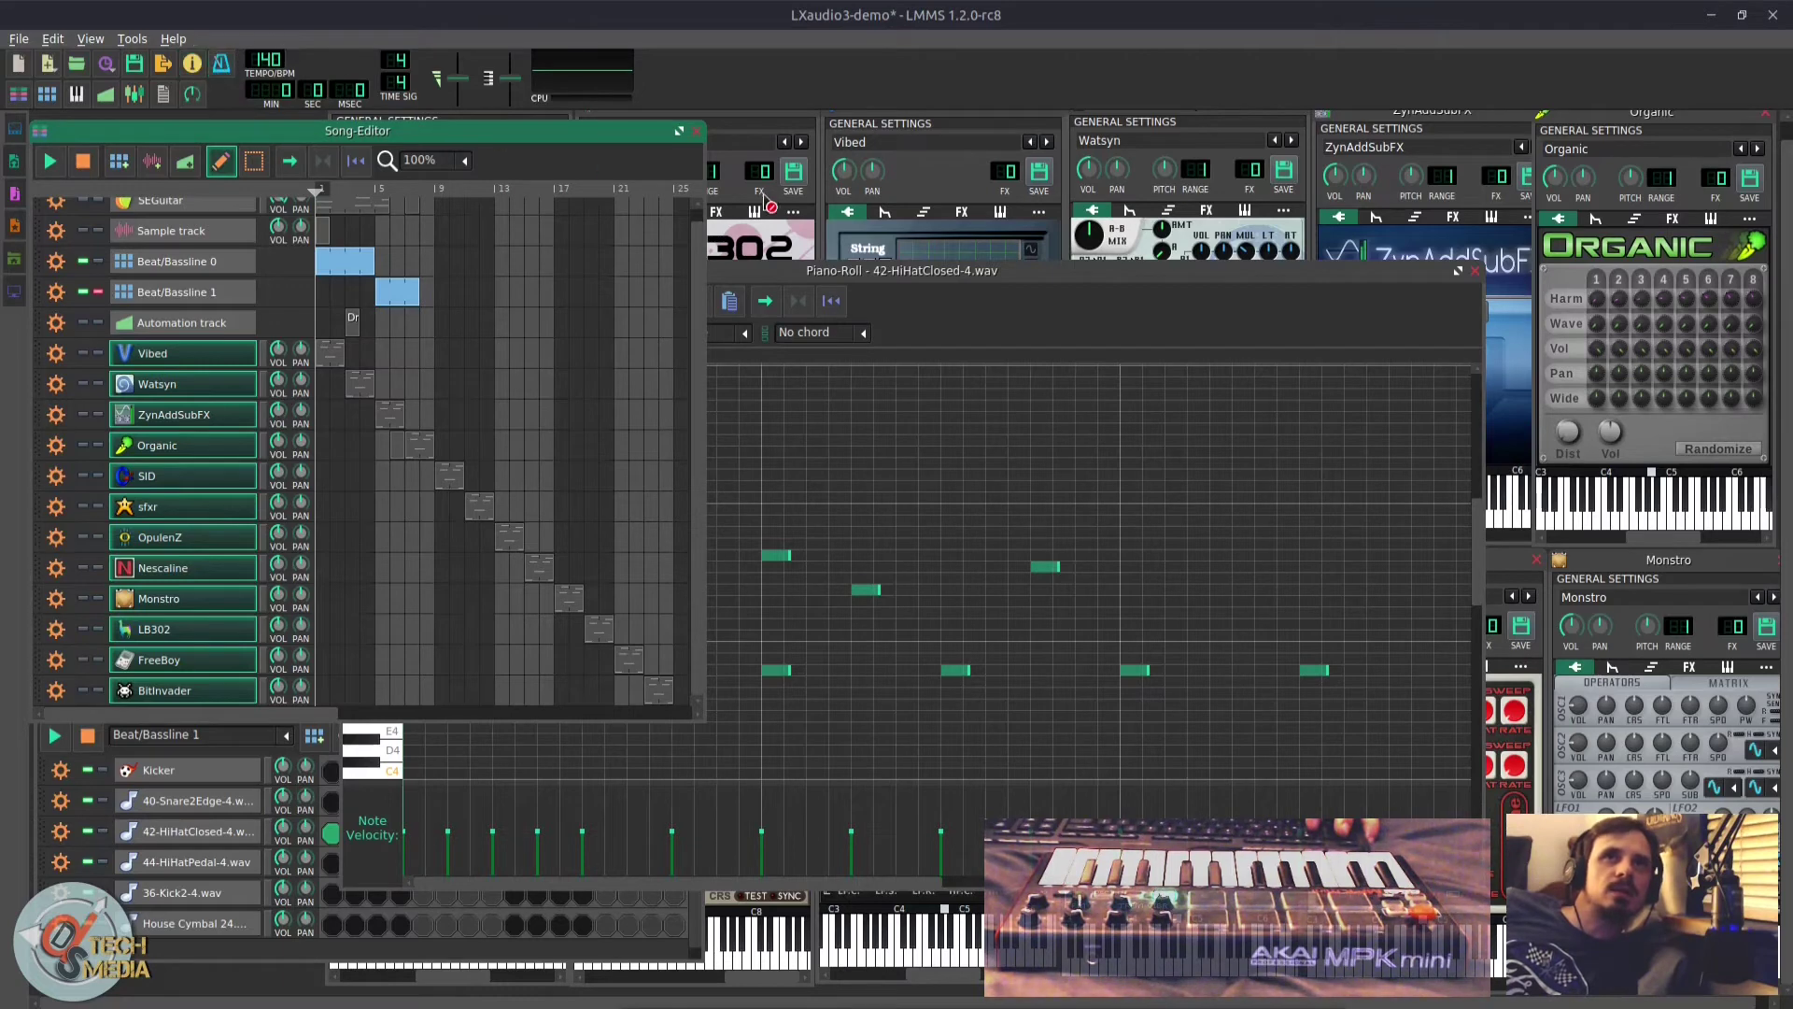
right_click(869, 272)
click(849, 266)
click(193, 63)
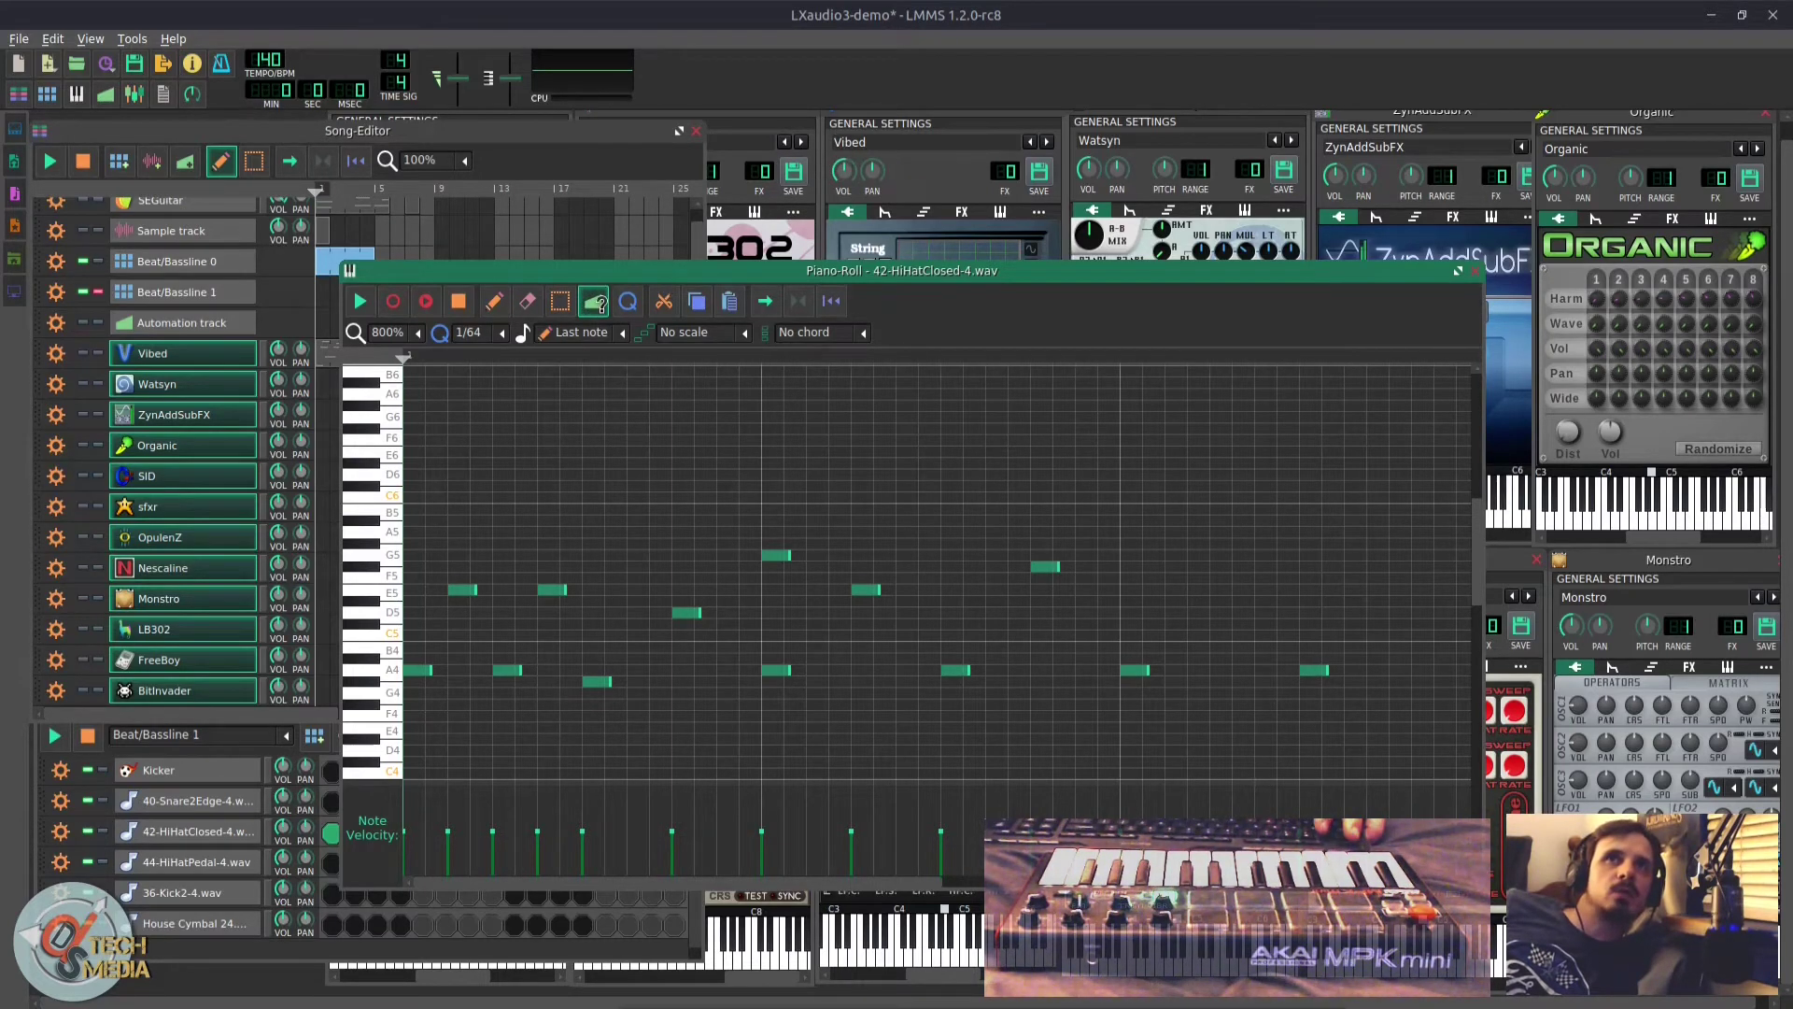
click(593, 300)
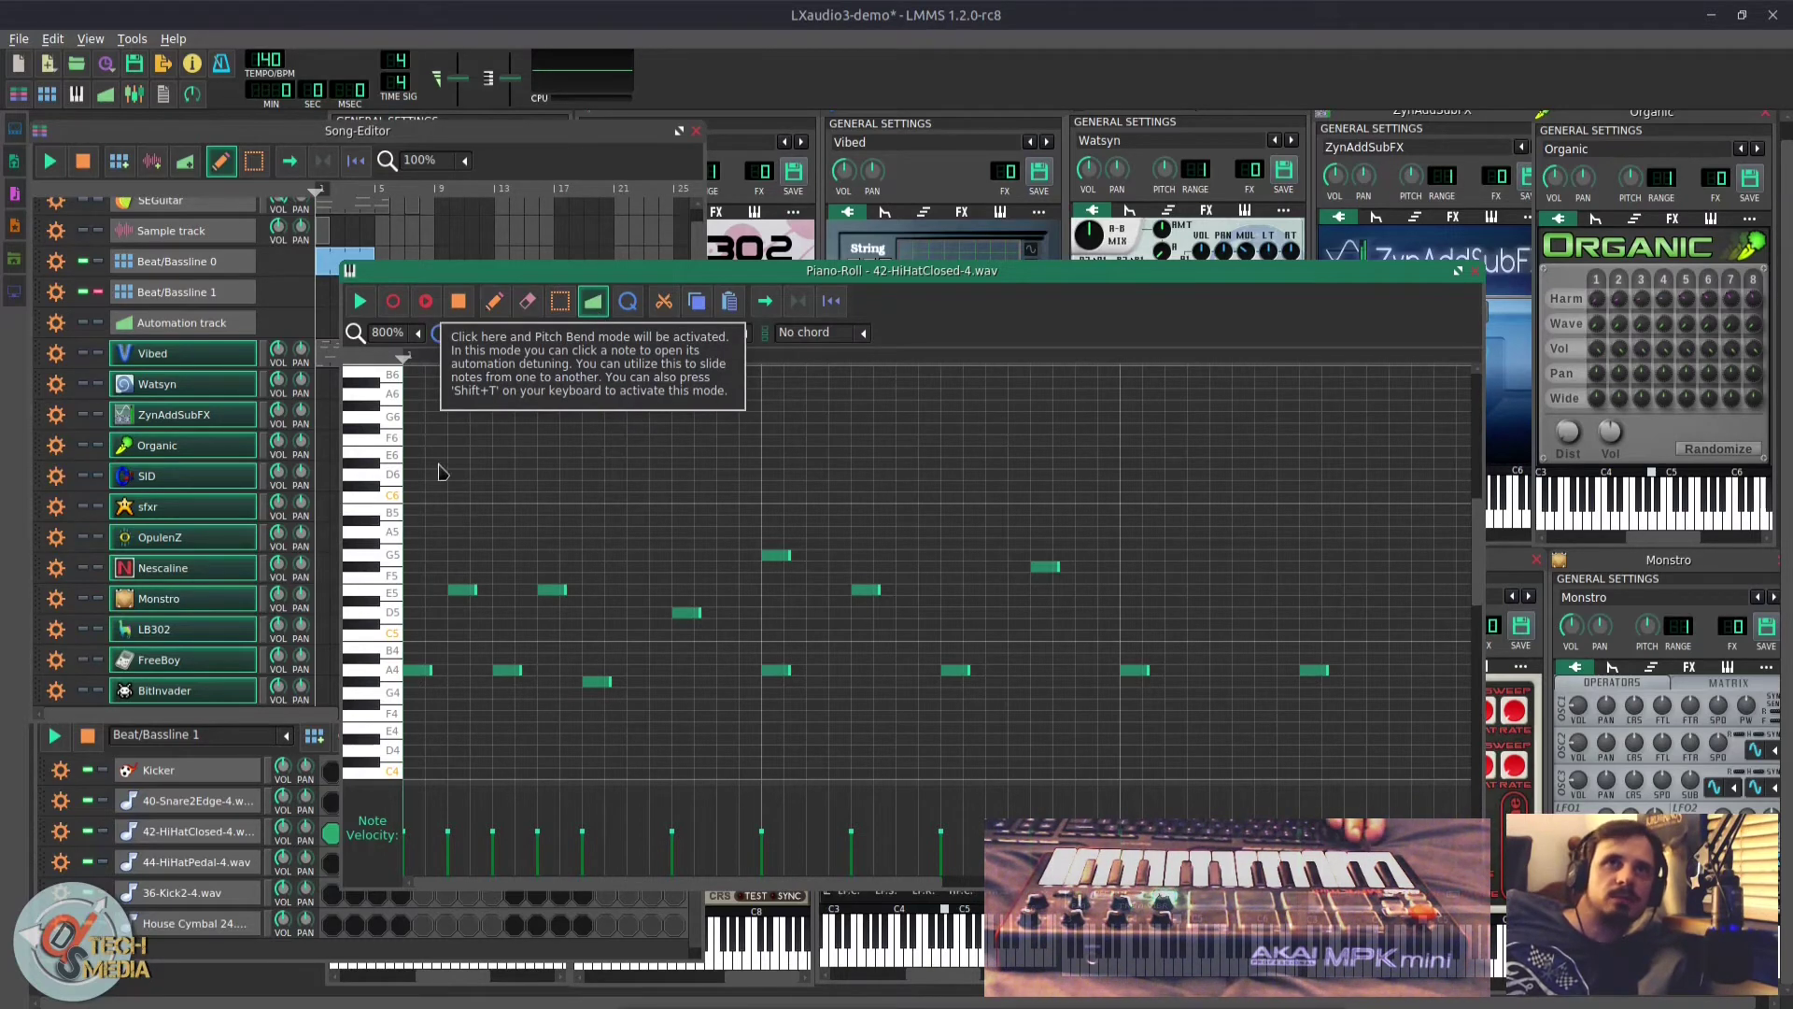
click(475, 375)
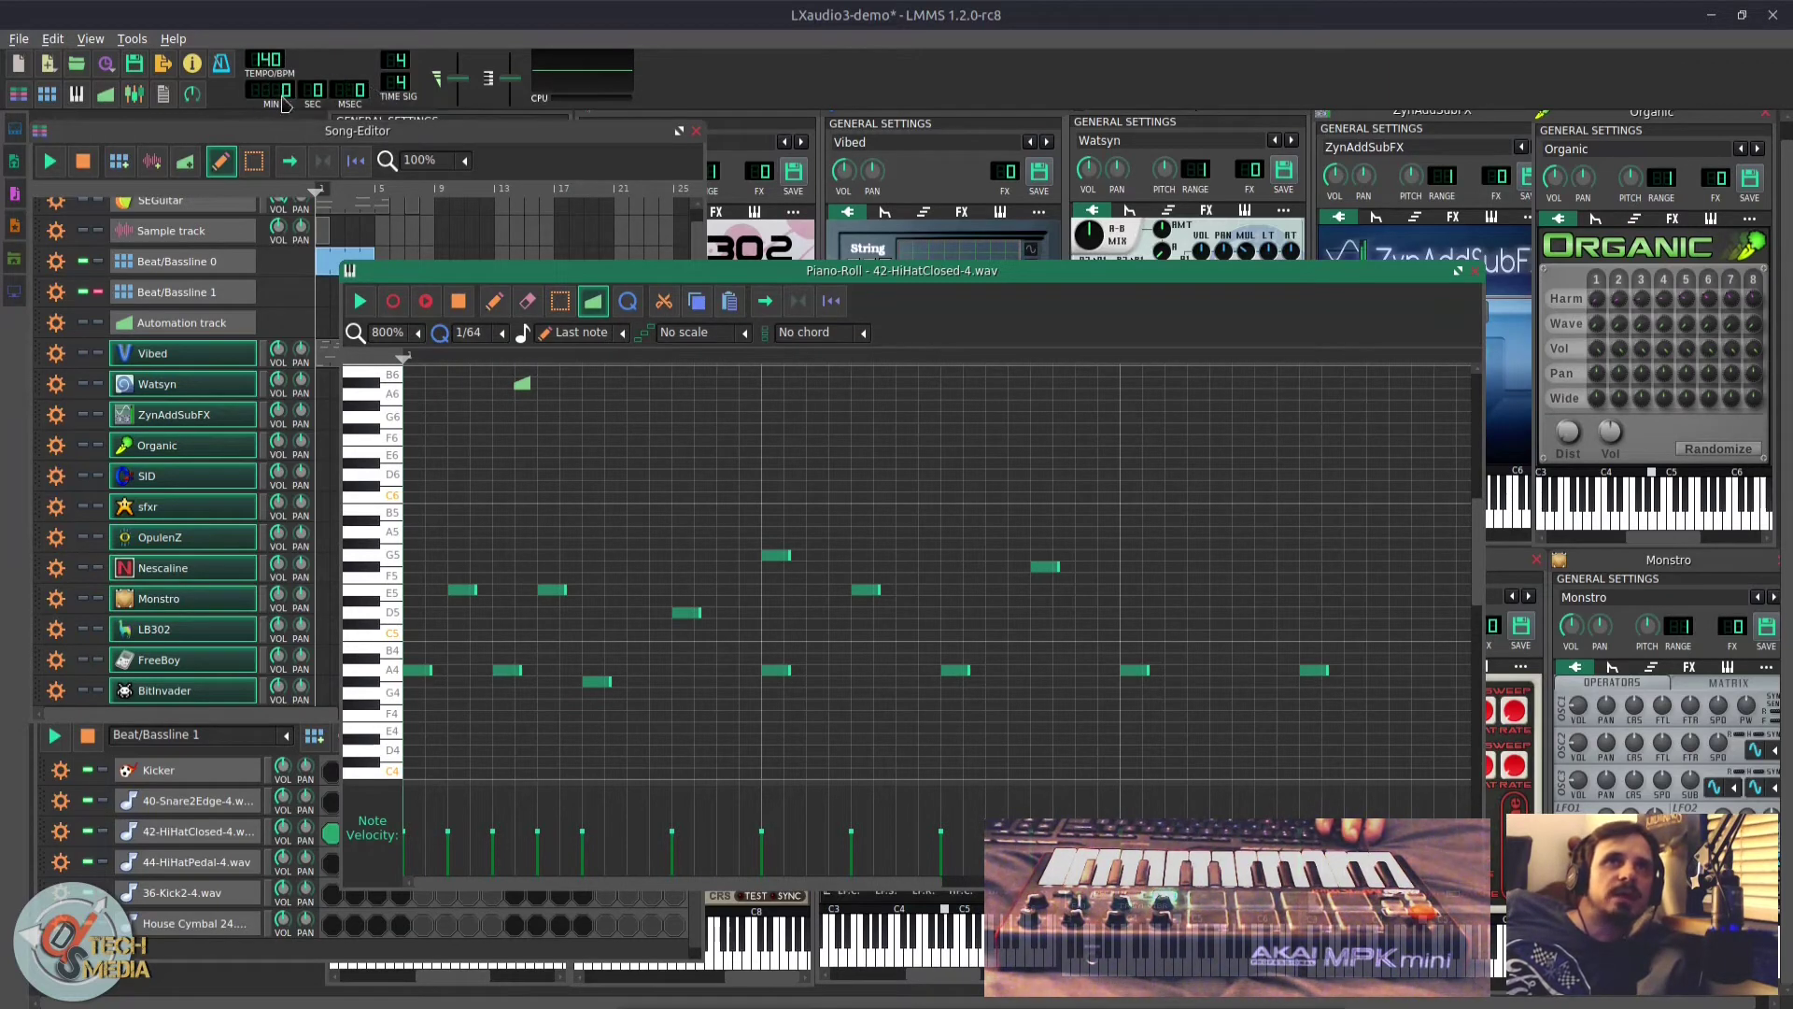
Step: Try a 3/4 time signature for the project and restore it to 4/4
scroll(408, 68, down, 3)
scroll(407, 68, up, 3)
scroll(409, 70, down, 1)
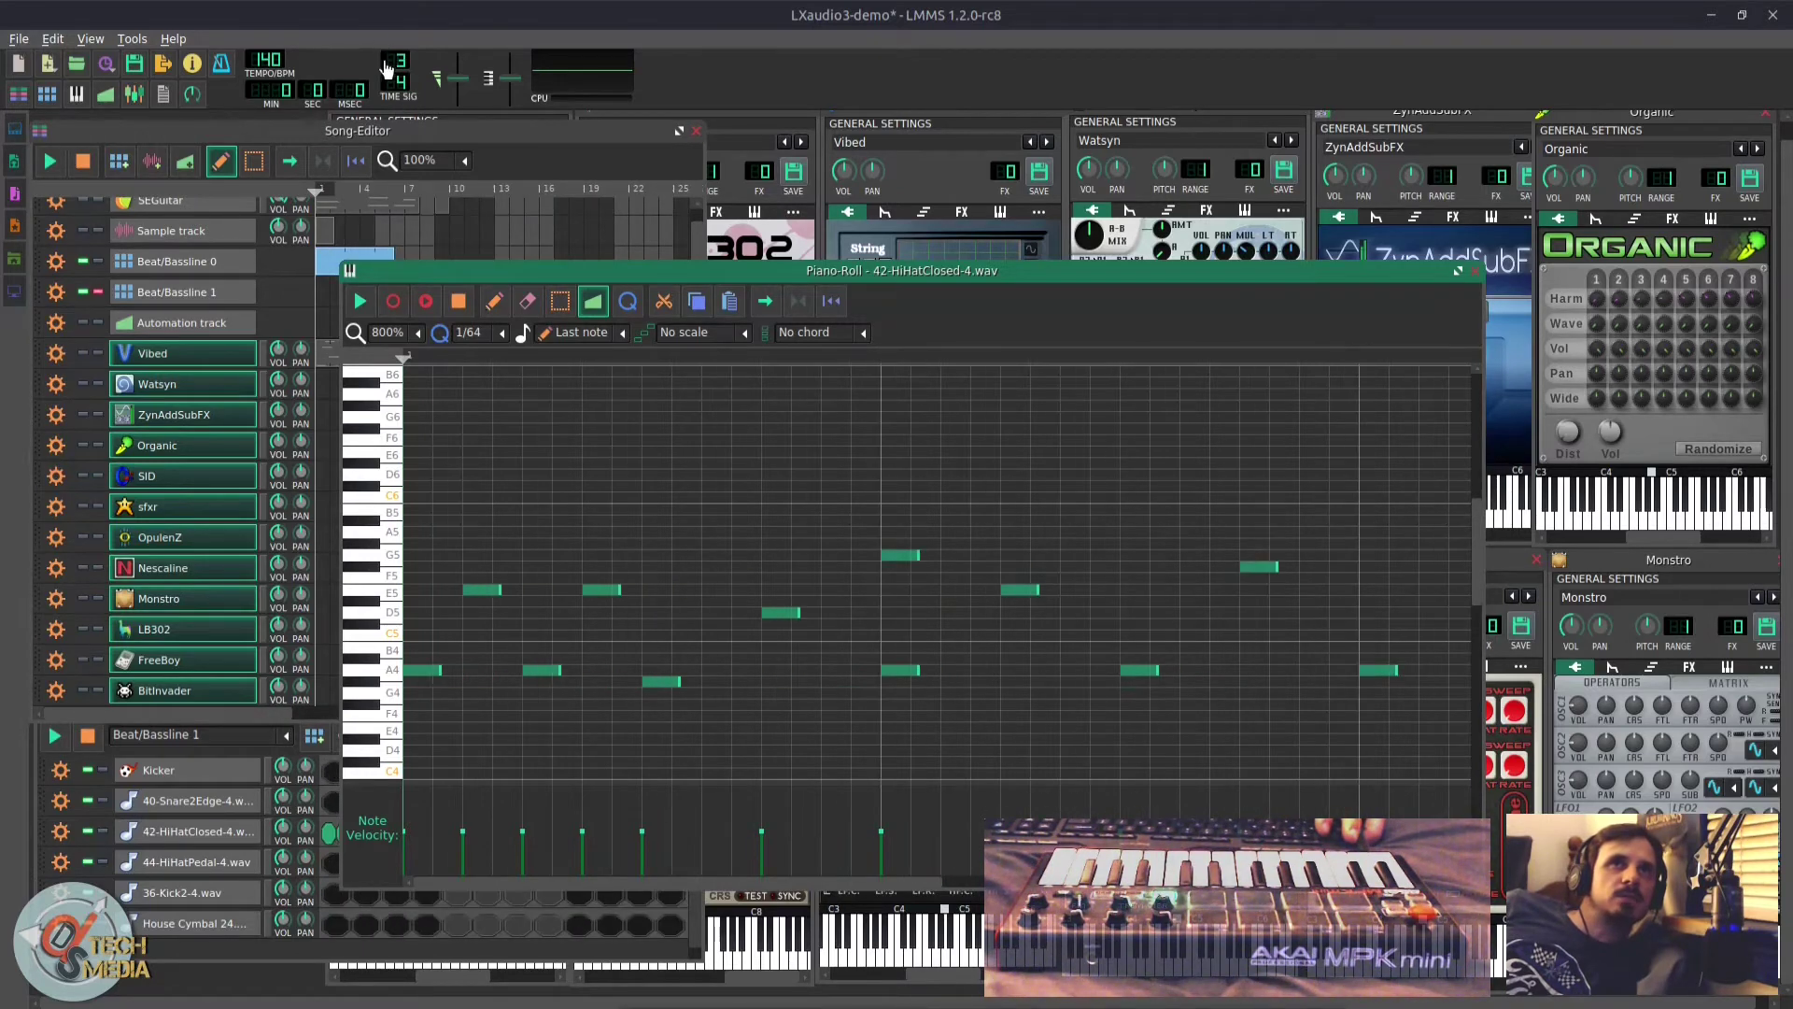
scroll(386, 68, up, 1)
Step: Play the hi-hat pattern while trying out the master pitch slider
key(space)
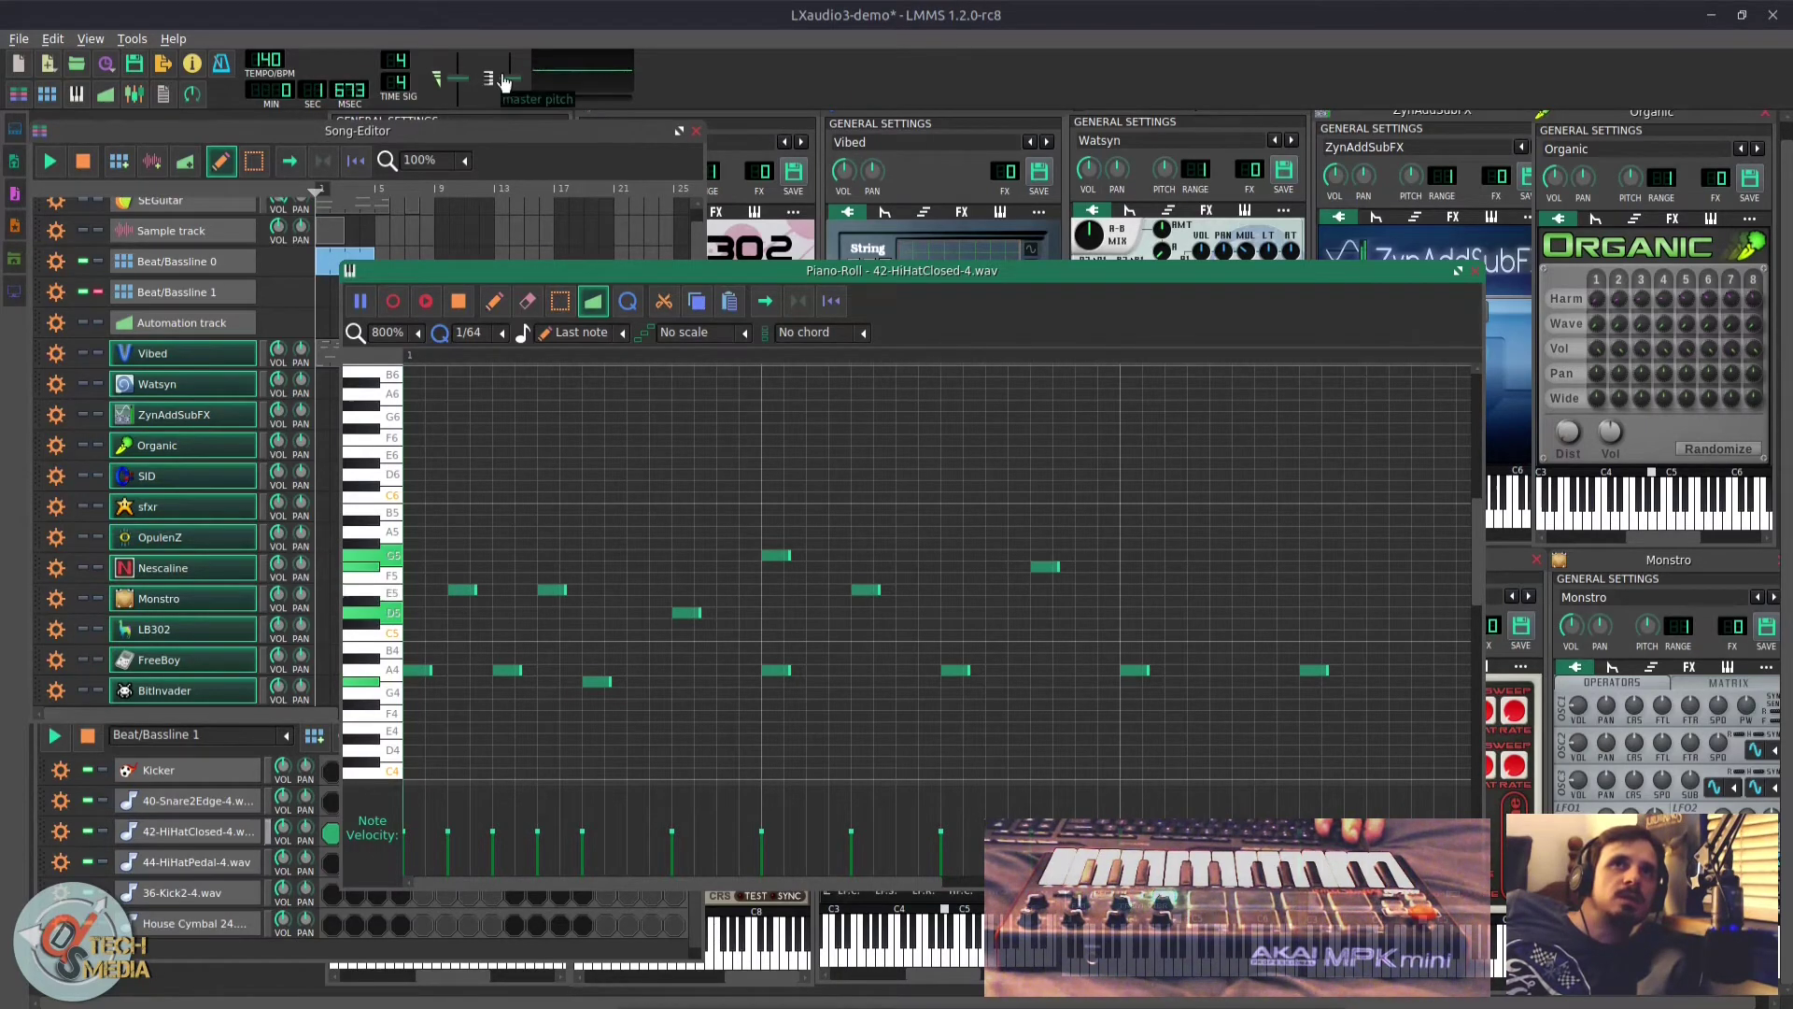
mouse_move(504, 82)
mouse_down()
mouse_move(510, 99)
mouse_move(516, 68)
mouse_move(516, 84)
mouse_up()
key(space)
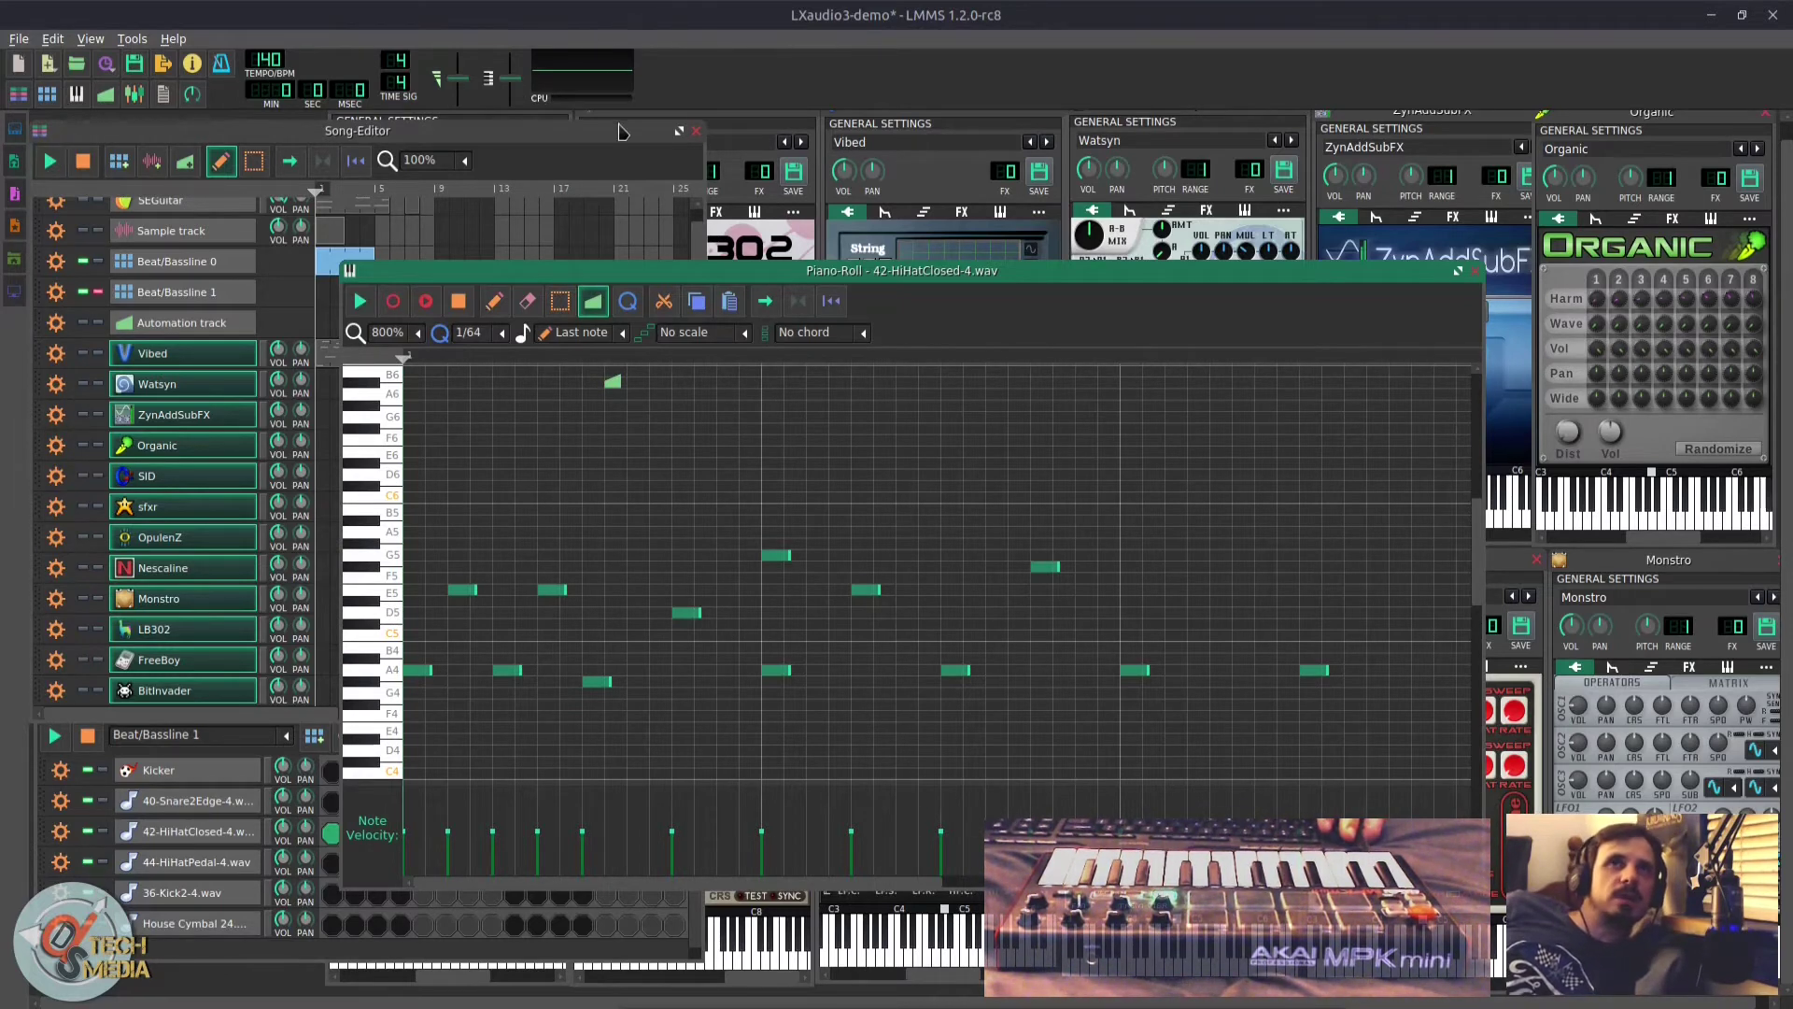
key(space)
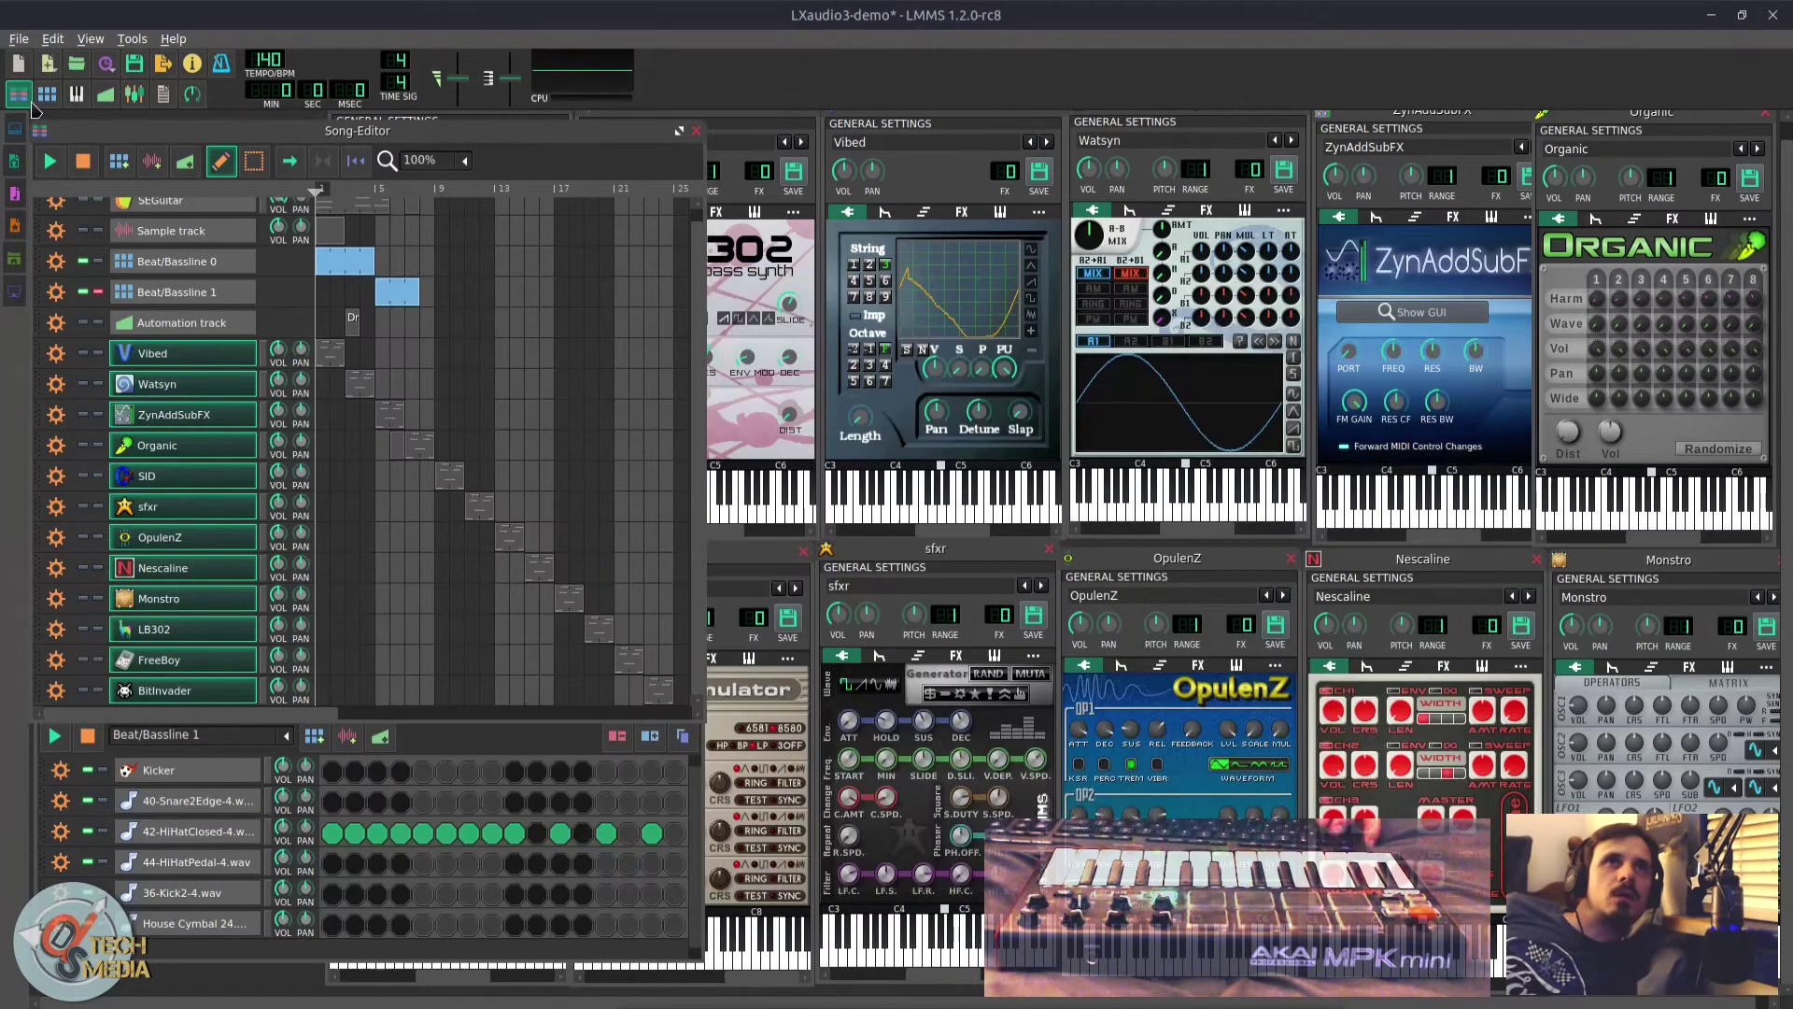
Step: Toggle the Song-Editor and Beat+Bassline Editor windows and leave both hidden
click(23, 98)
click(44, 98)
click(23, 98)
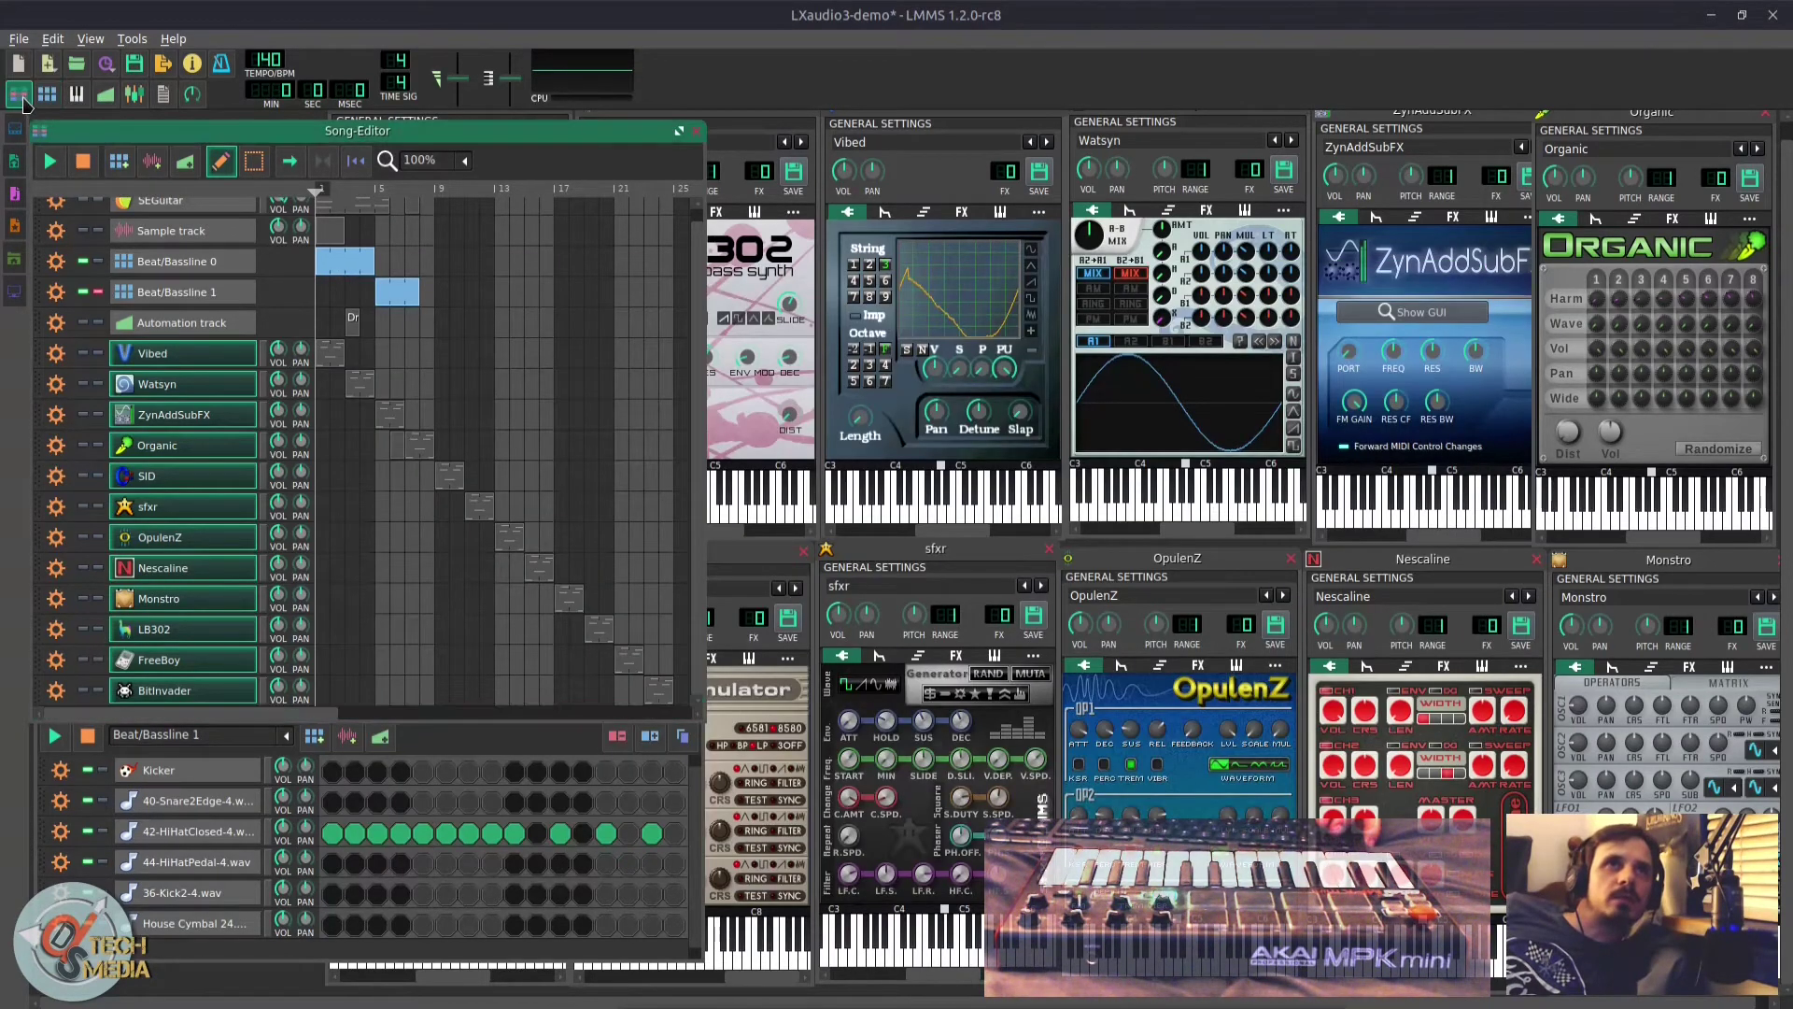
click(21, 96)
click(46, 96)
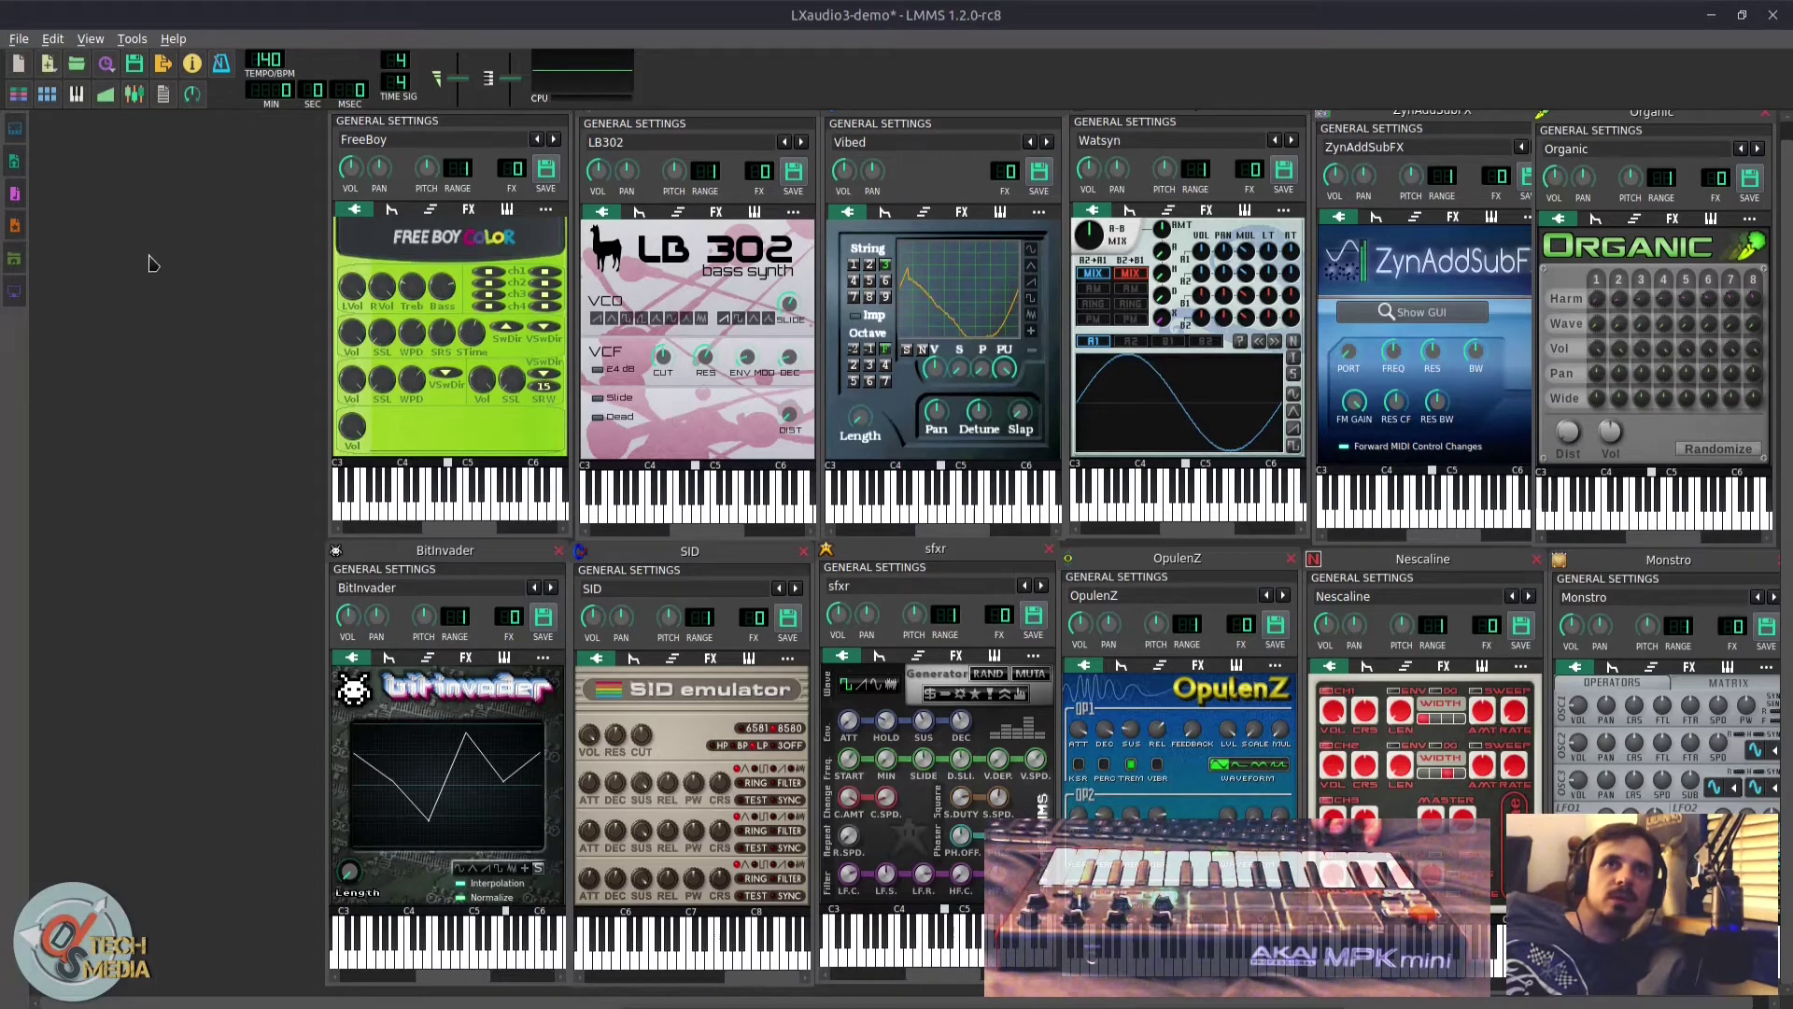
Step: Set FreeBoy's filter type to BandPass csg in its envelope settings and view its stacking and arpeggio settings
click(400, 227)
click(392, 210)
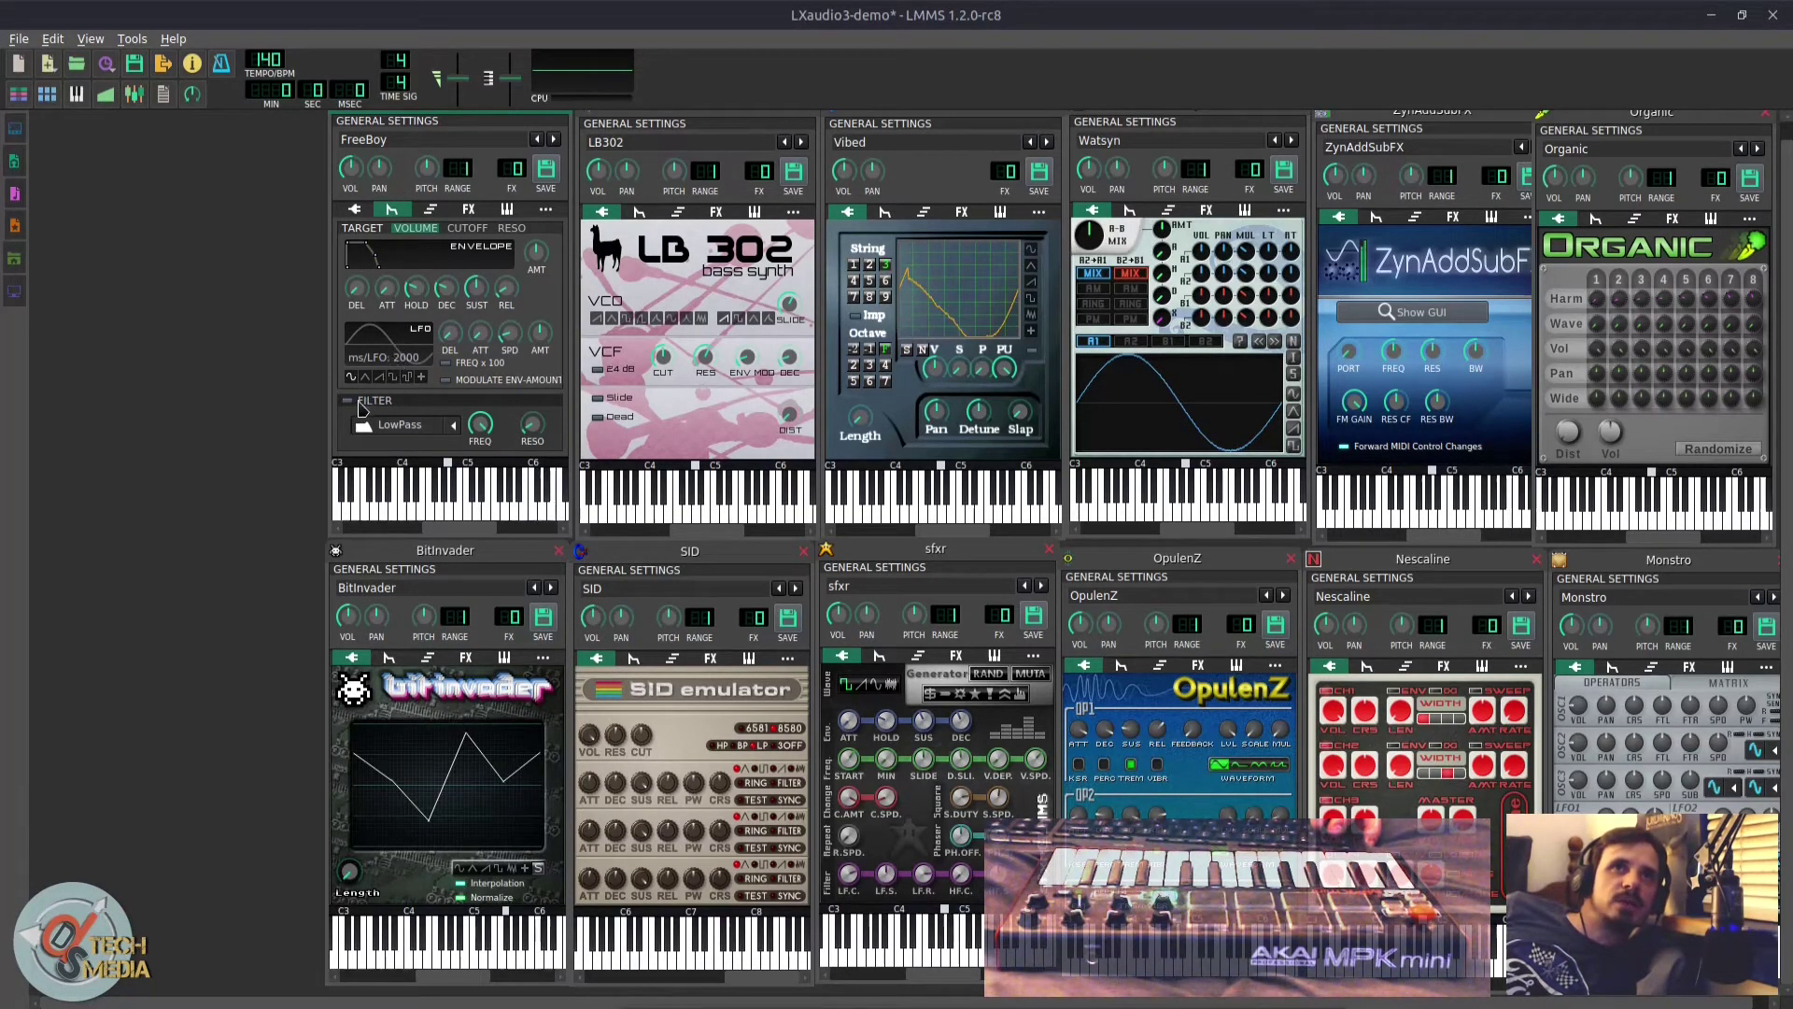
scroll(433, 431, down, 1)
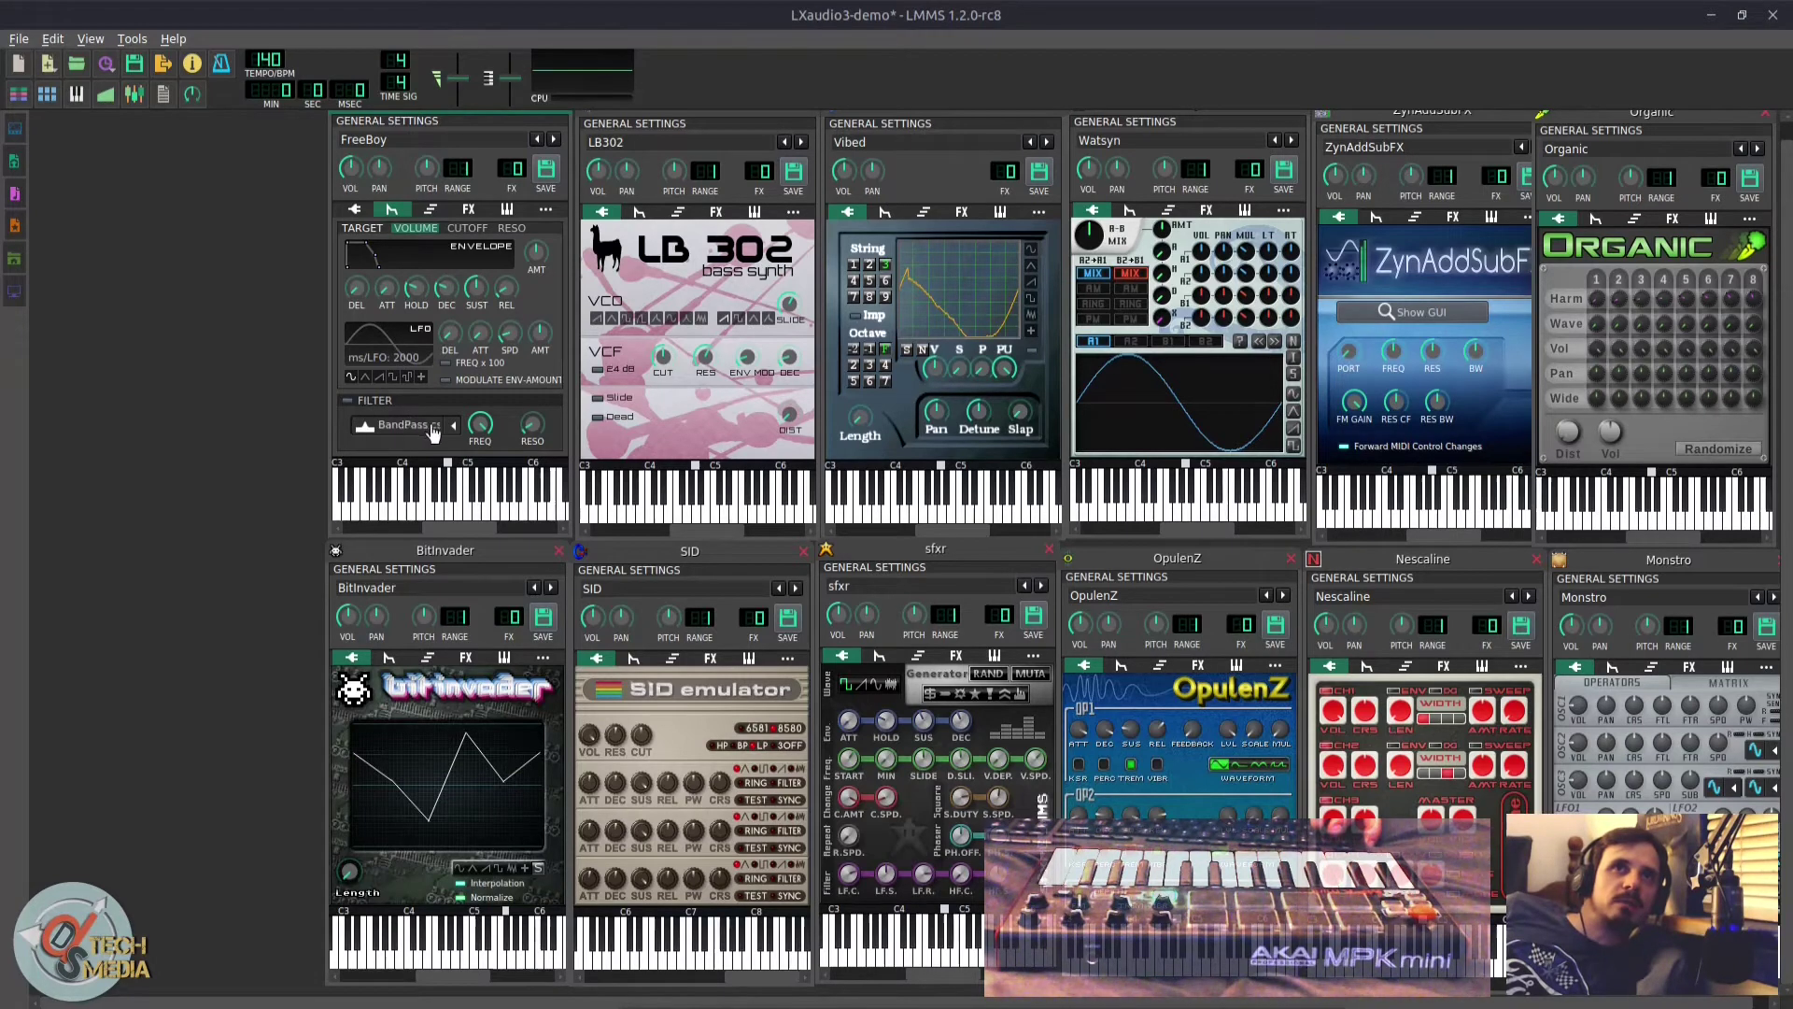
click(451, 430)
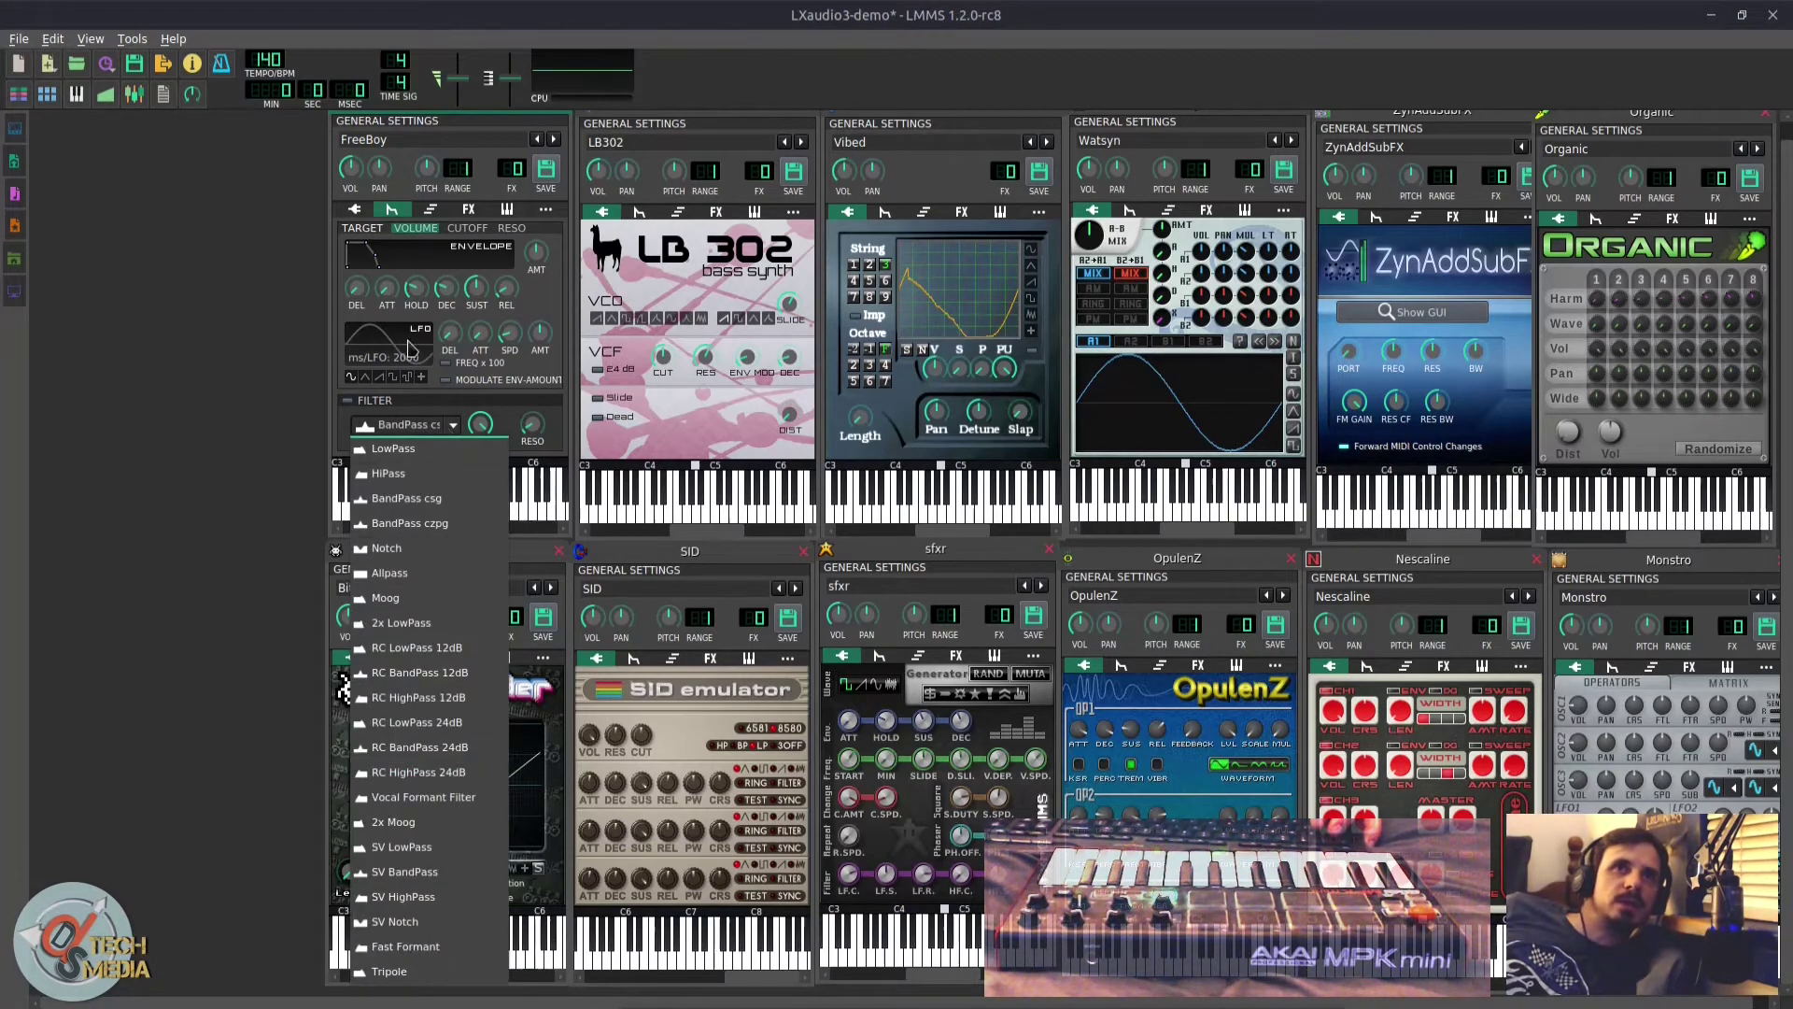
click(431, 210)
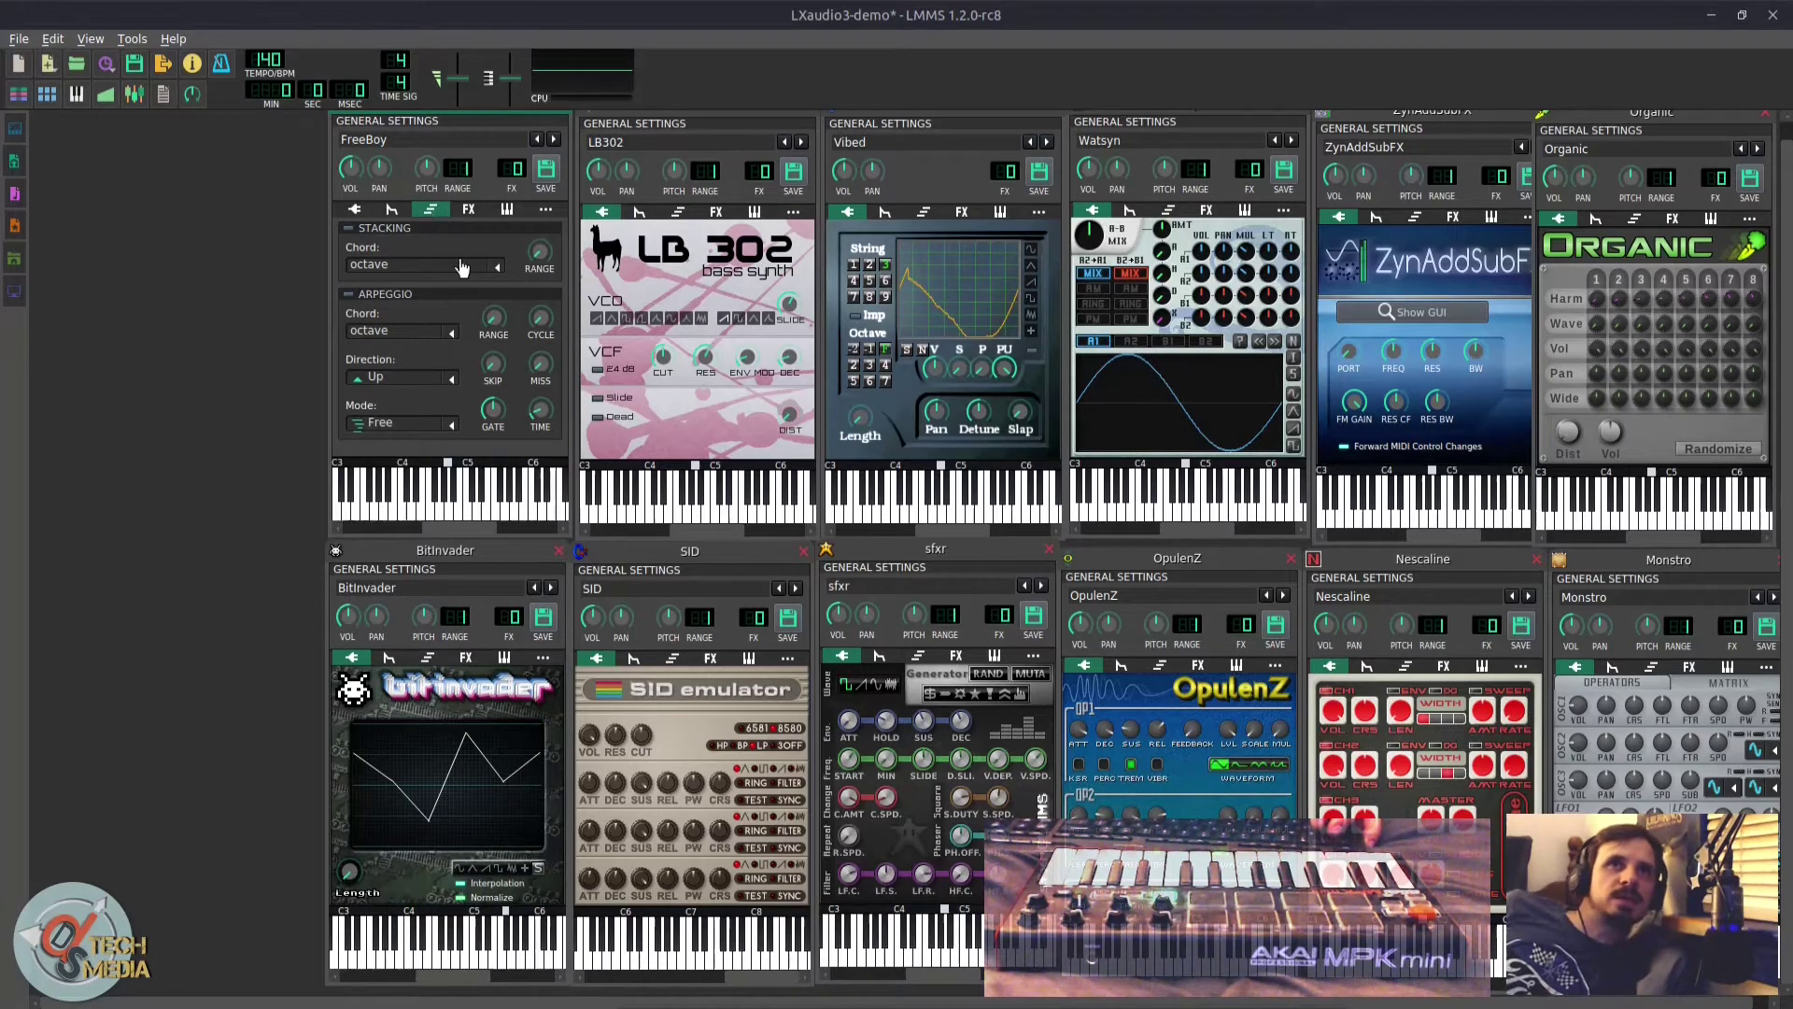
Step: Browse the effects available for FreeBoy sorted by type without adding one, and view its MIDI and master pitch settings
click(468, 210)
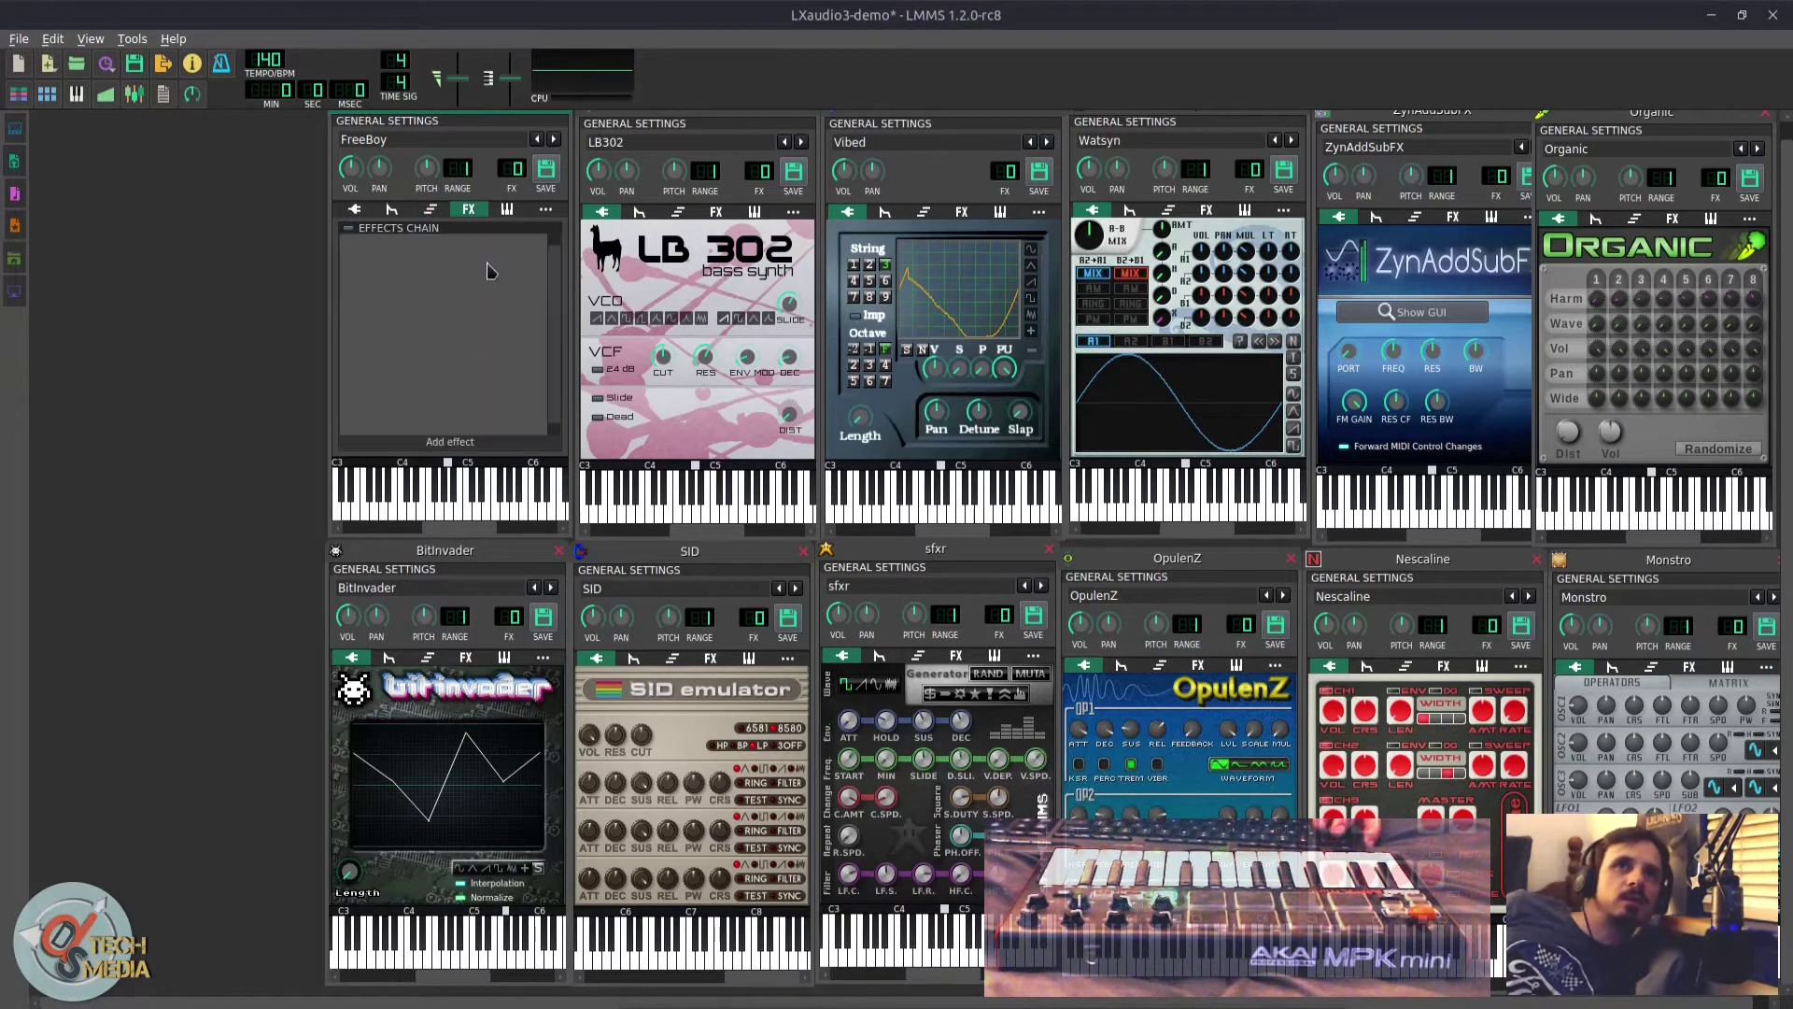
click(450, 442)
click(736, 356)
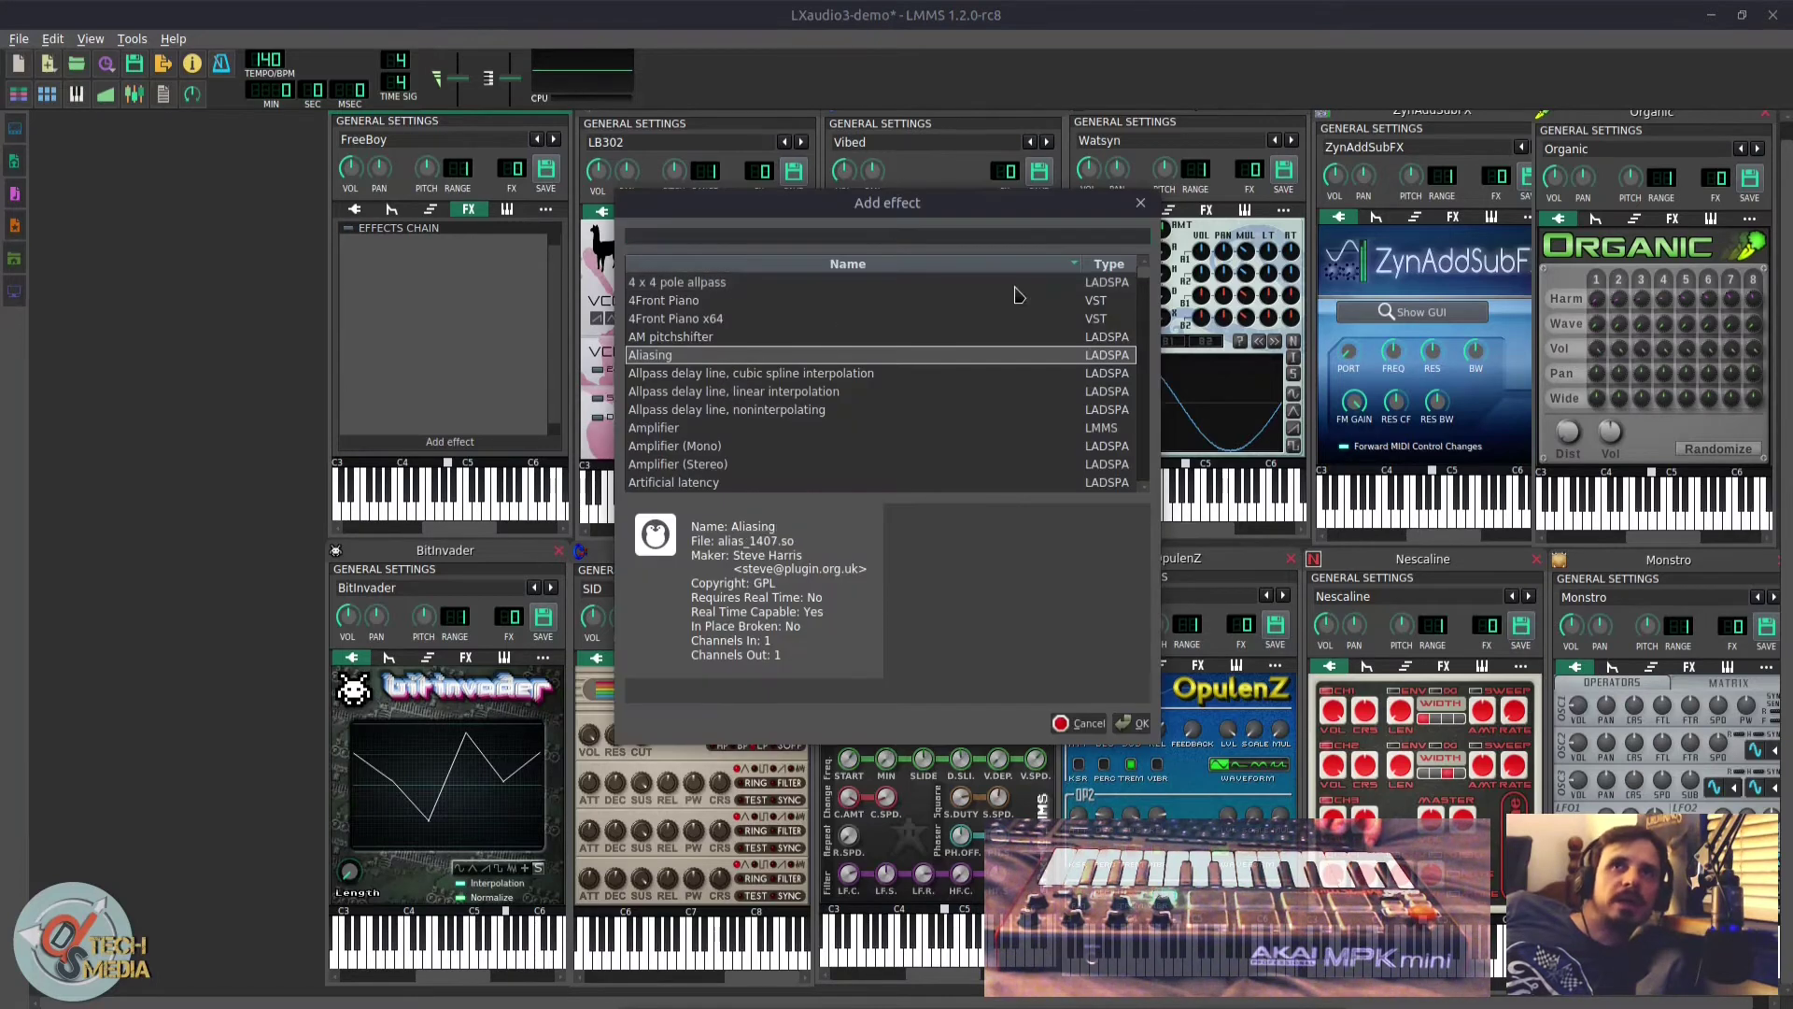
click(1114, 266)
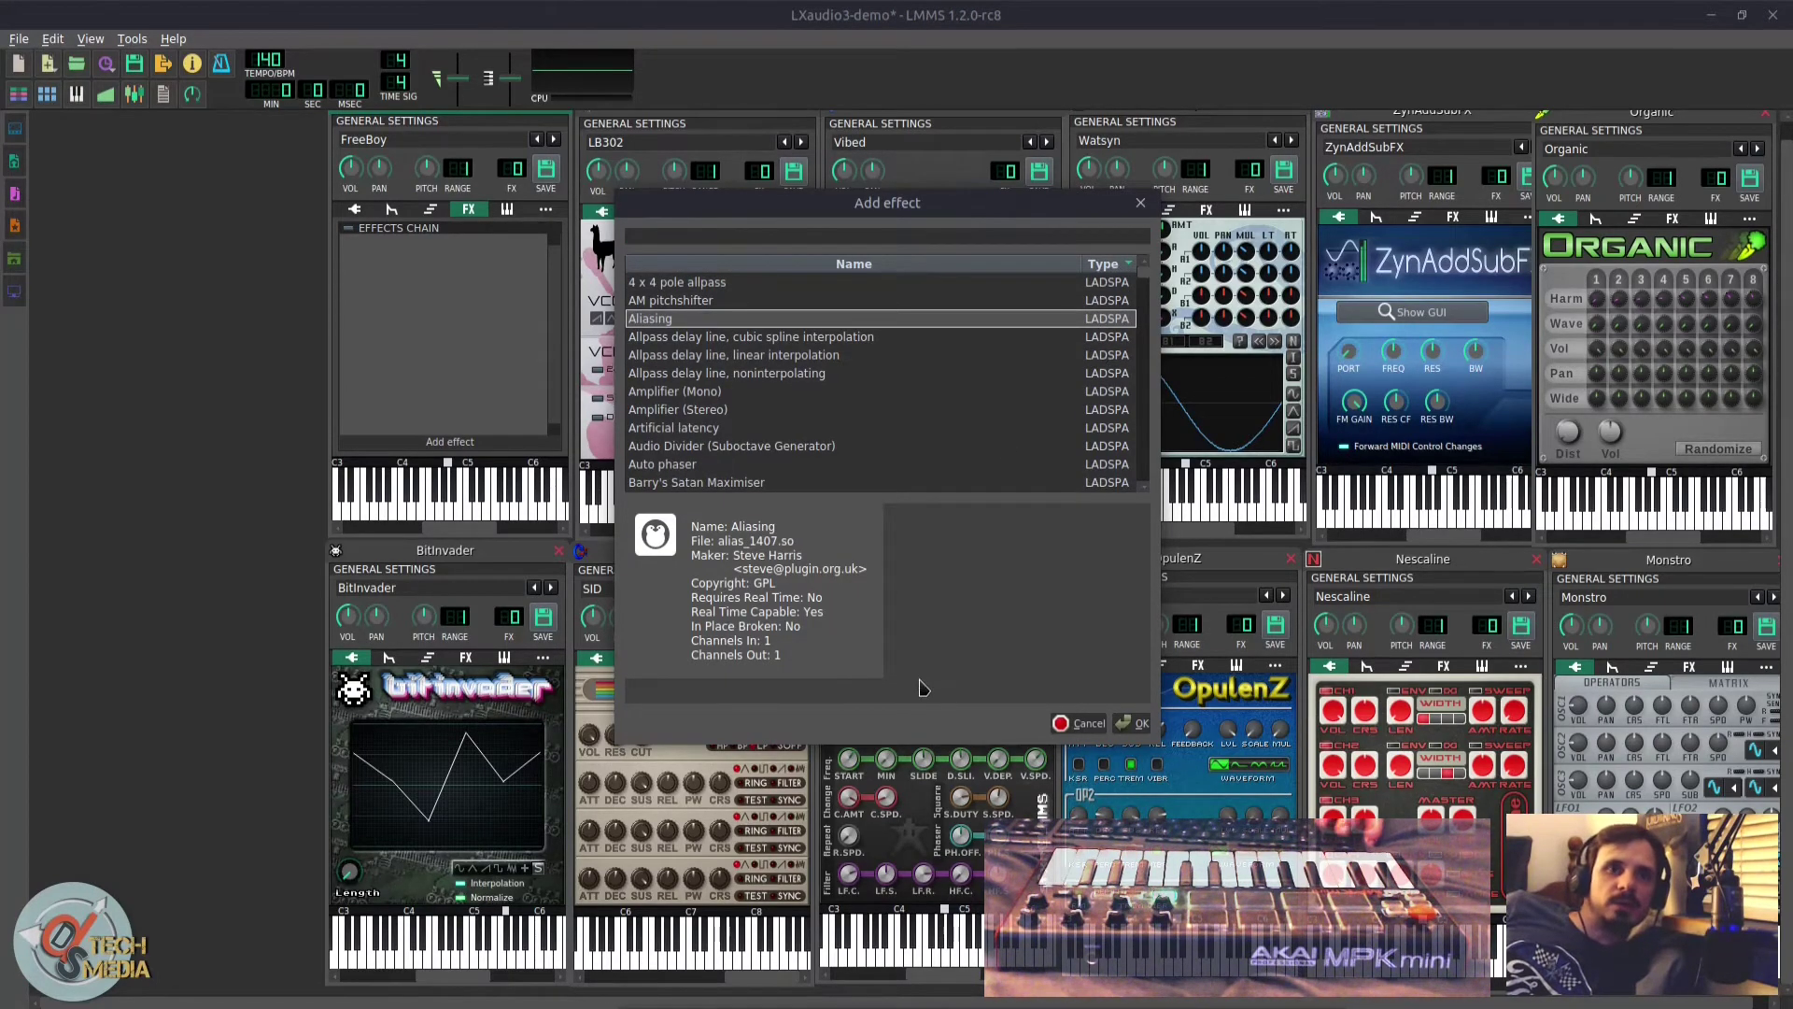
drag(1158, 433, 1160, 423)
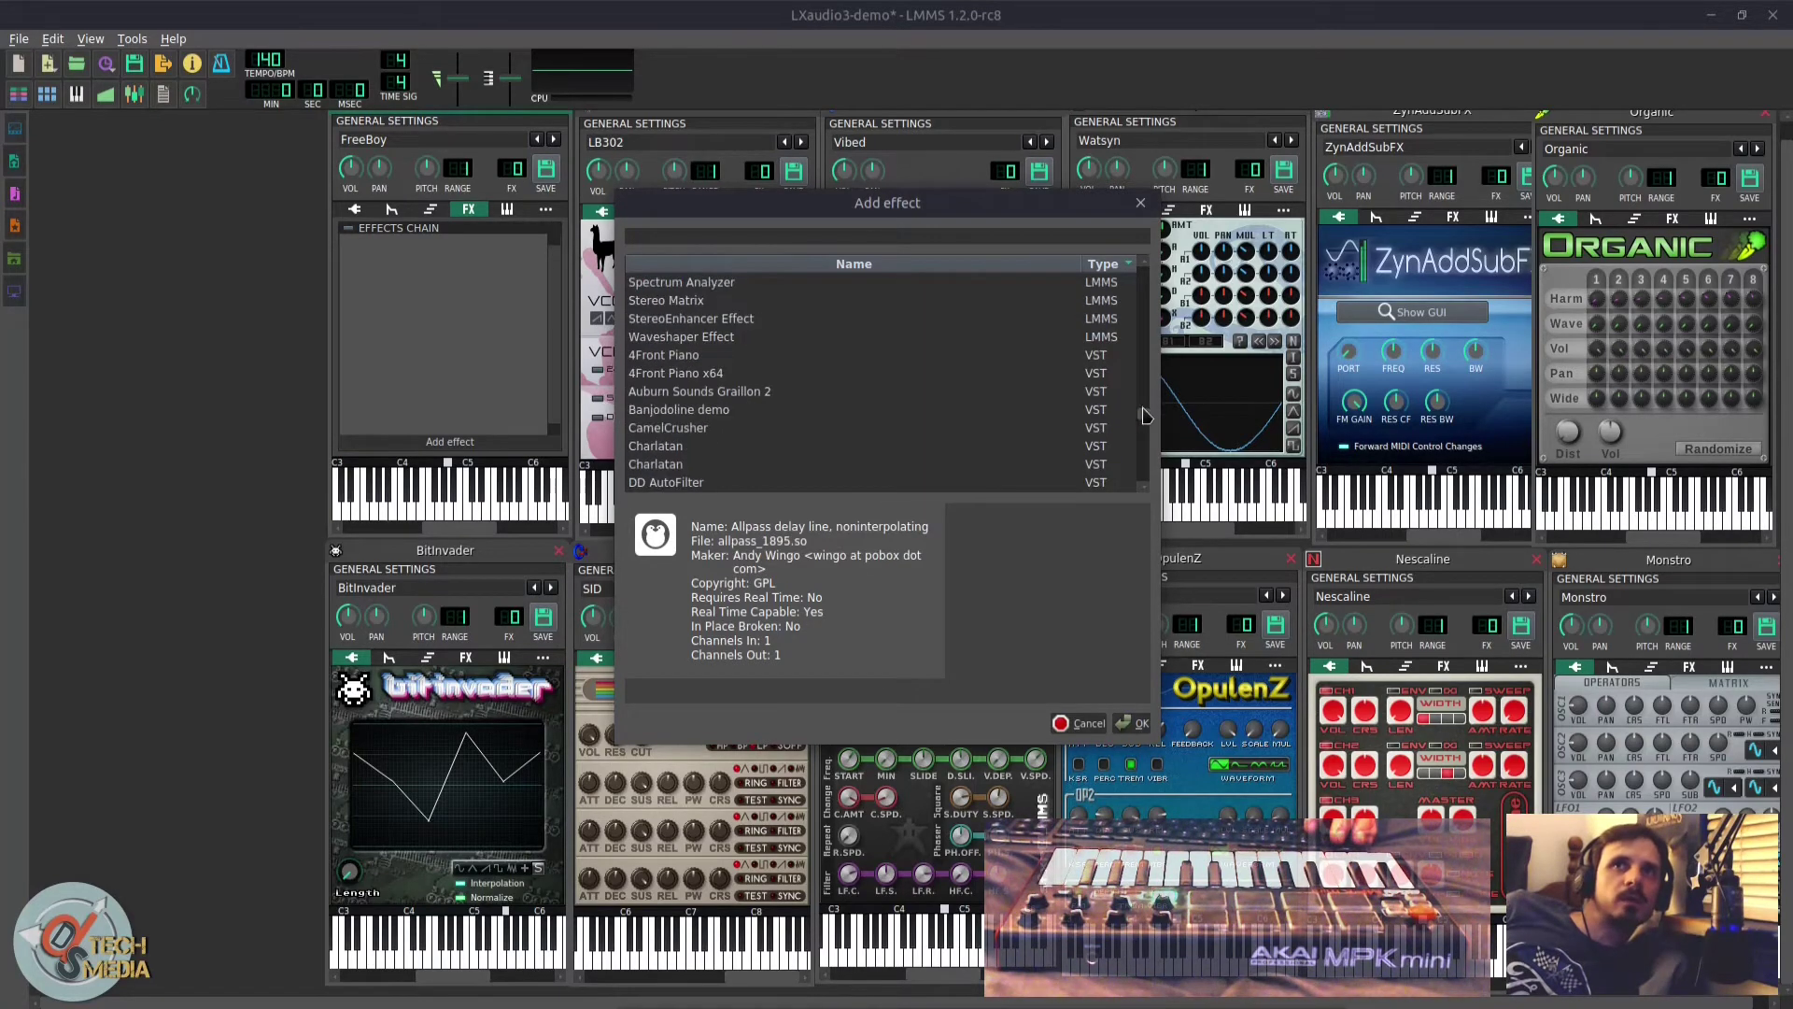
click(1118, 374)
click(1113, 358)
scroll(1053, 352, down, 12)
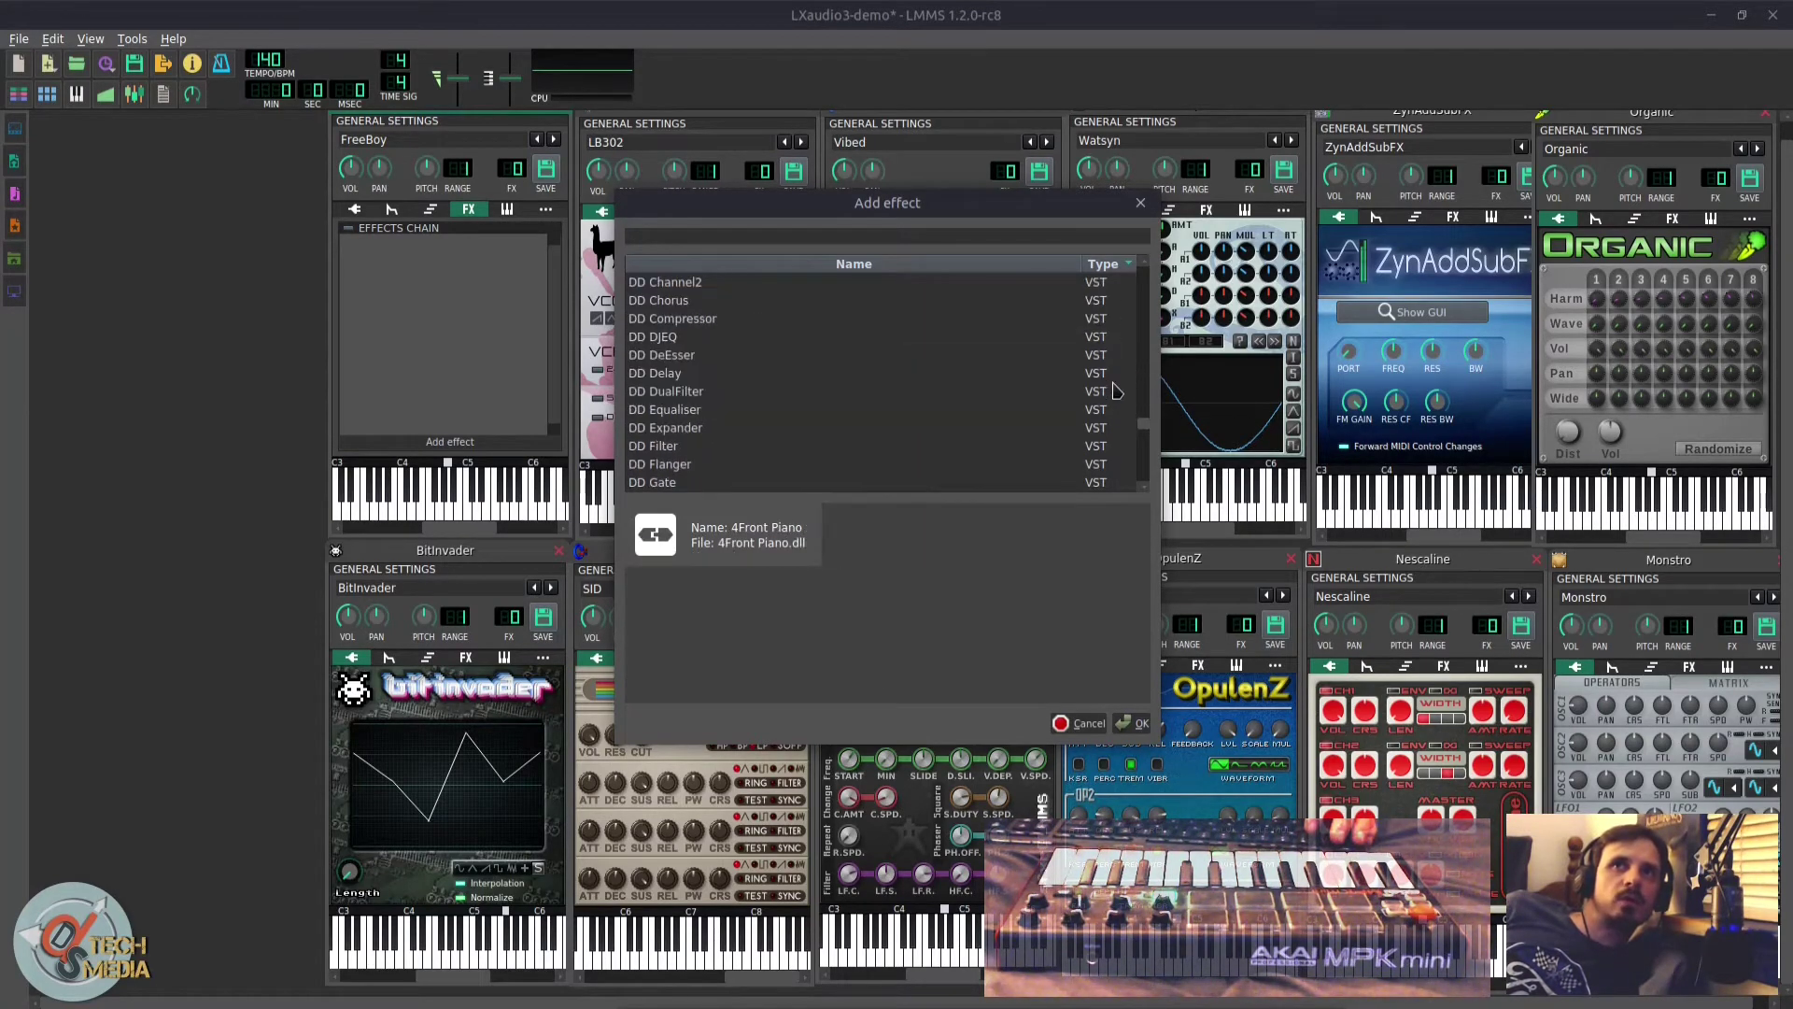
scroll(913, 457, down, 15)
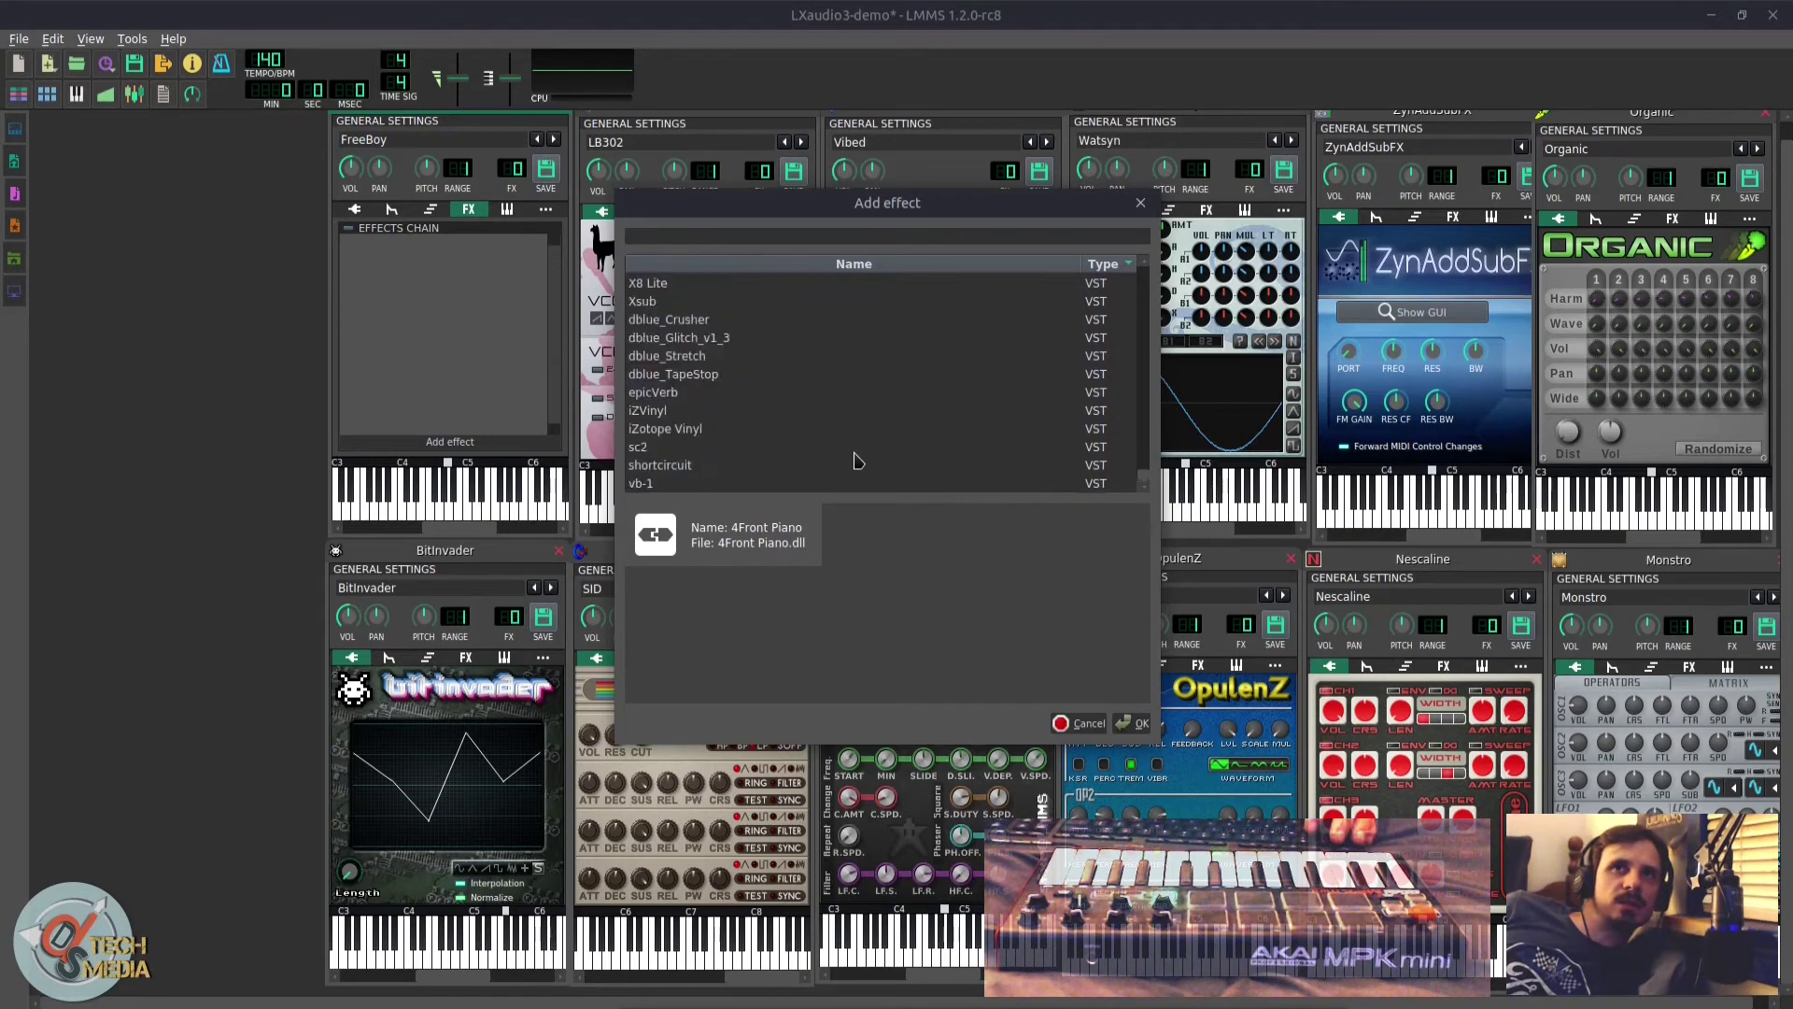
scroll(799, 434, up, 10)
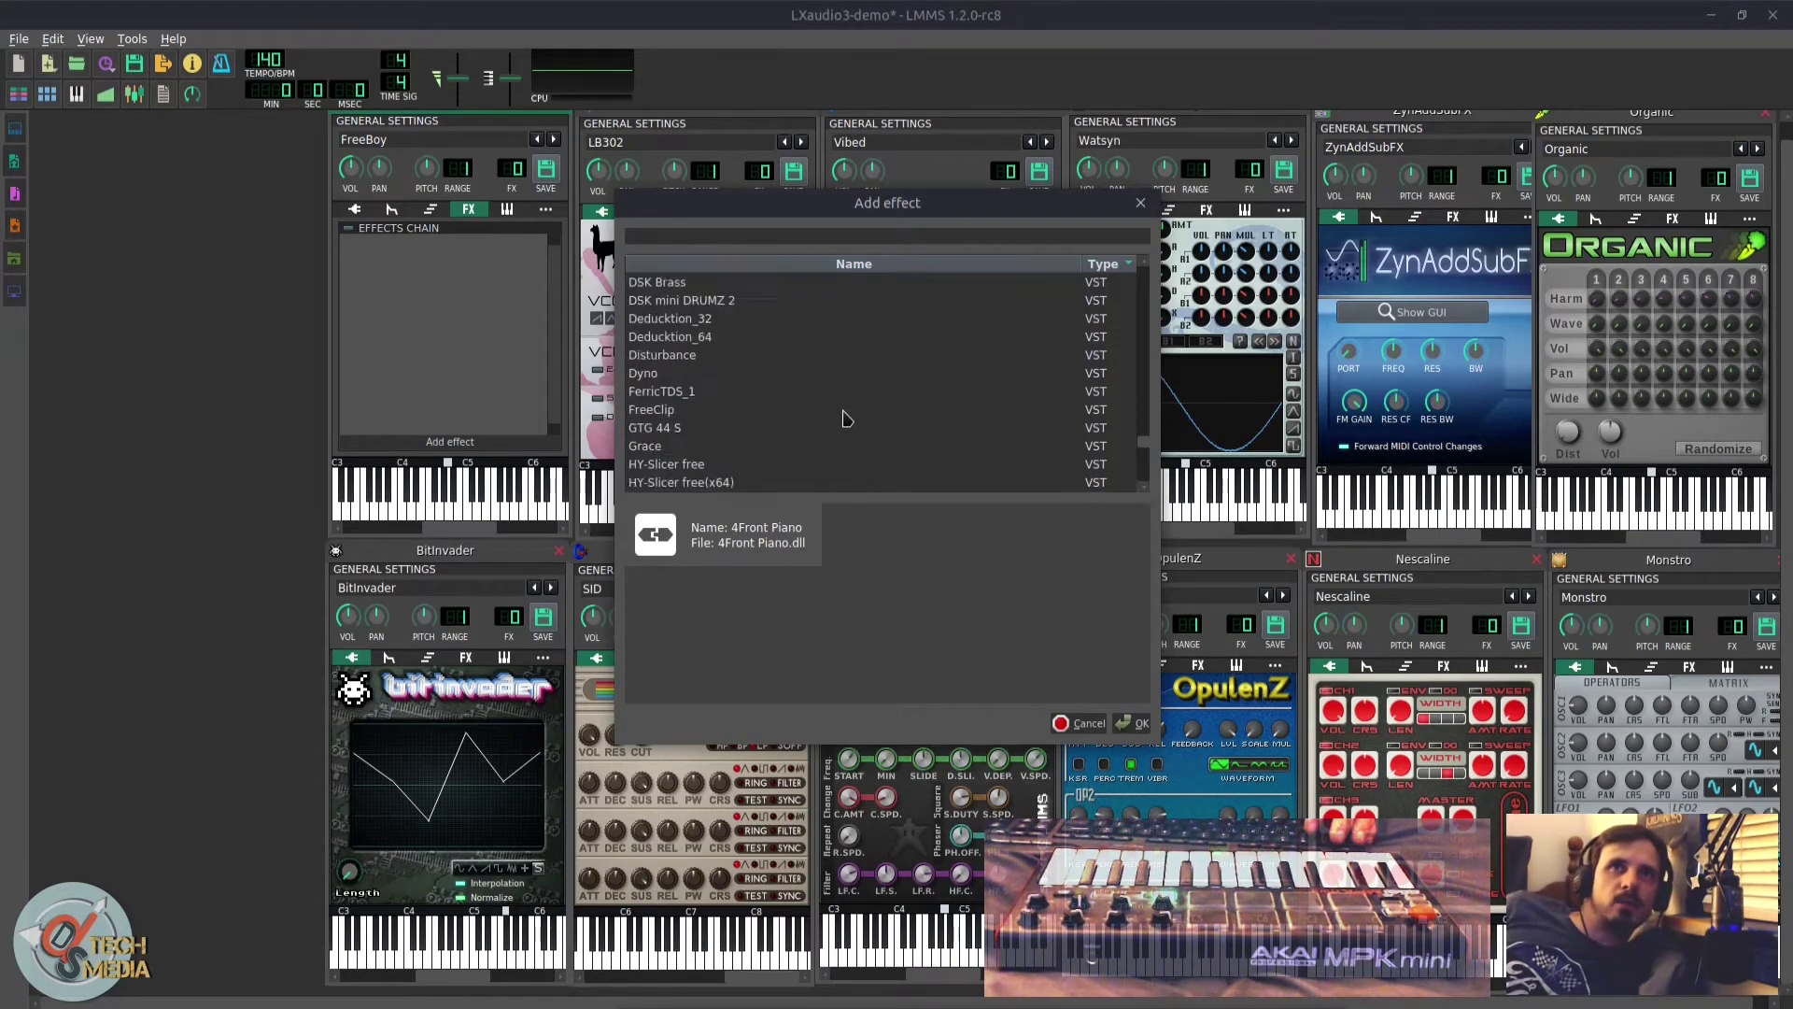
scroll(850, 413, up, 4)
click(1079, 723)
click(507, 210)
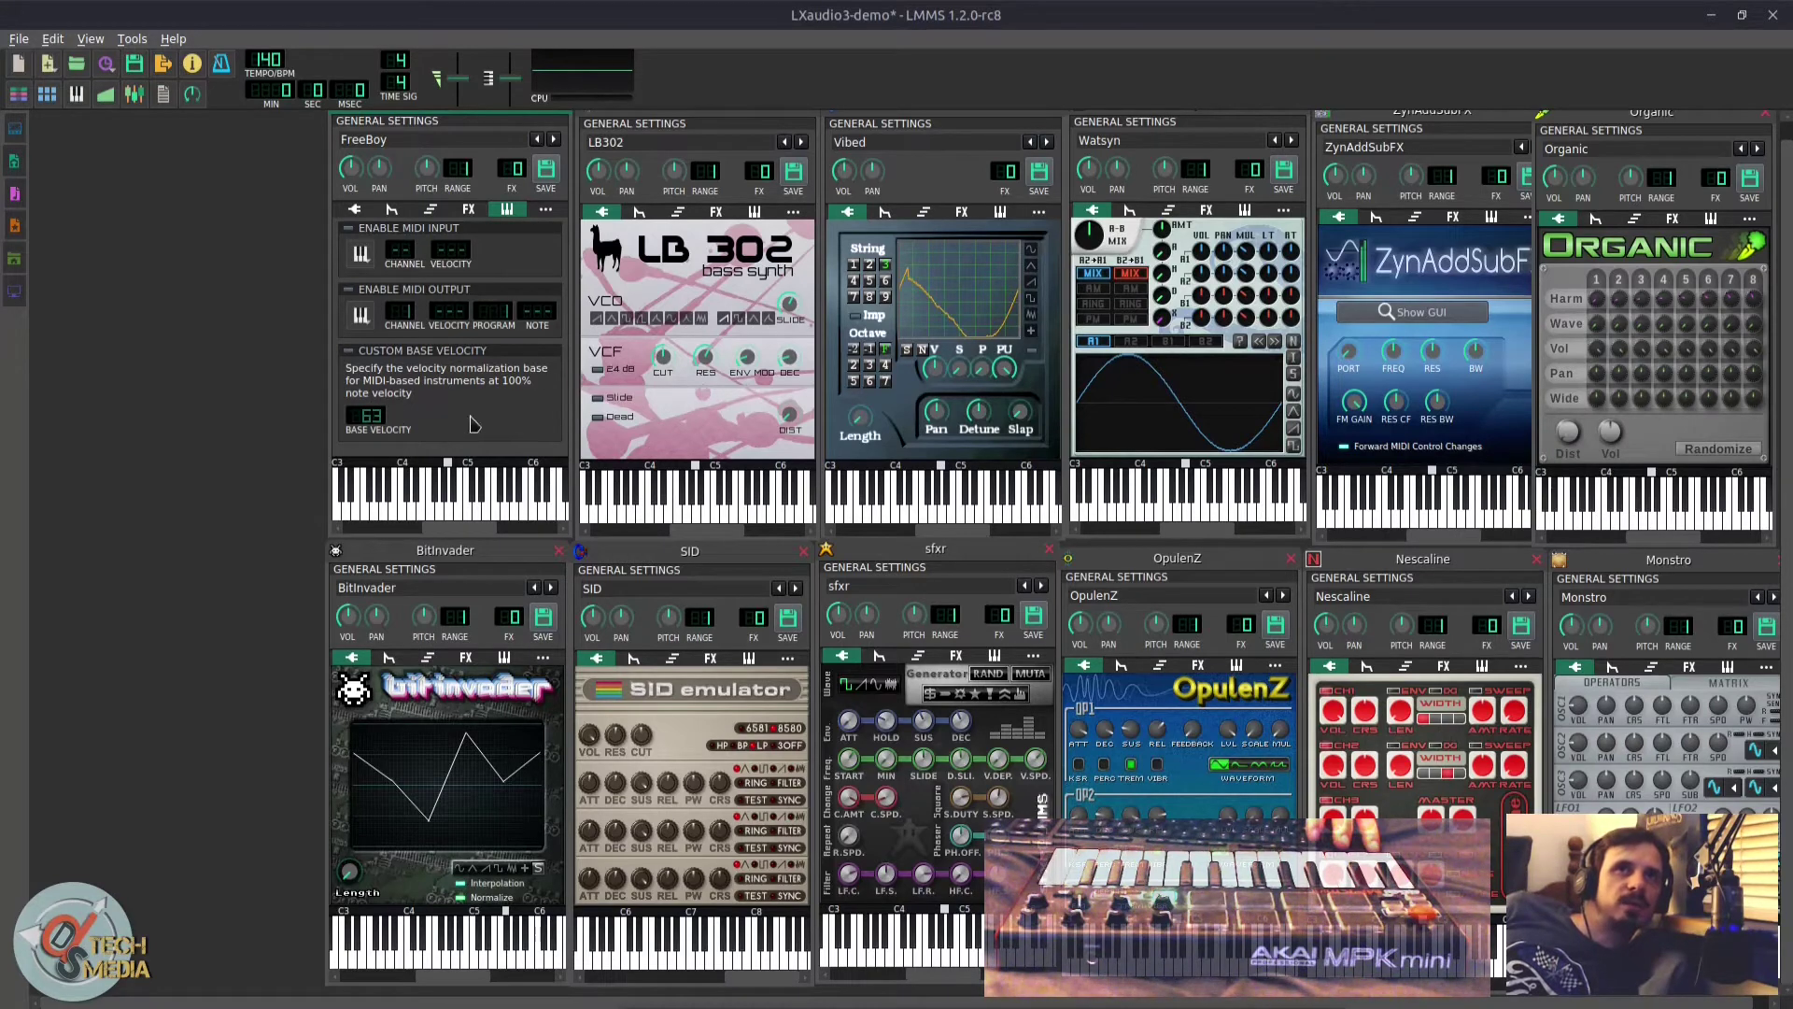
click(546, 209)
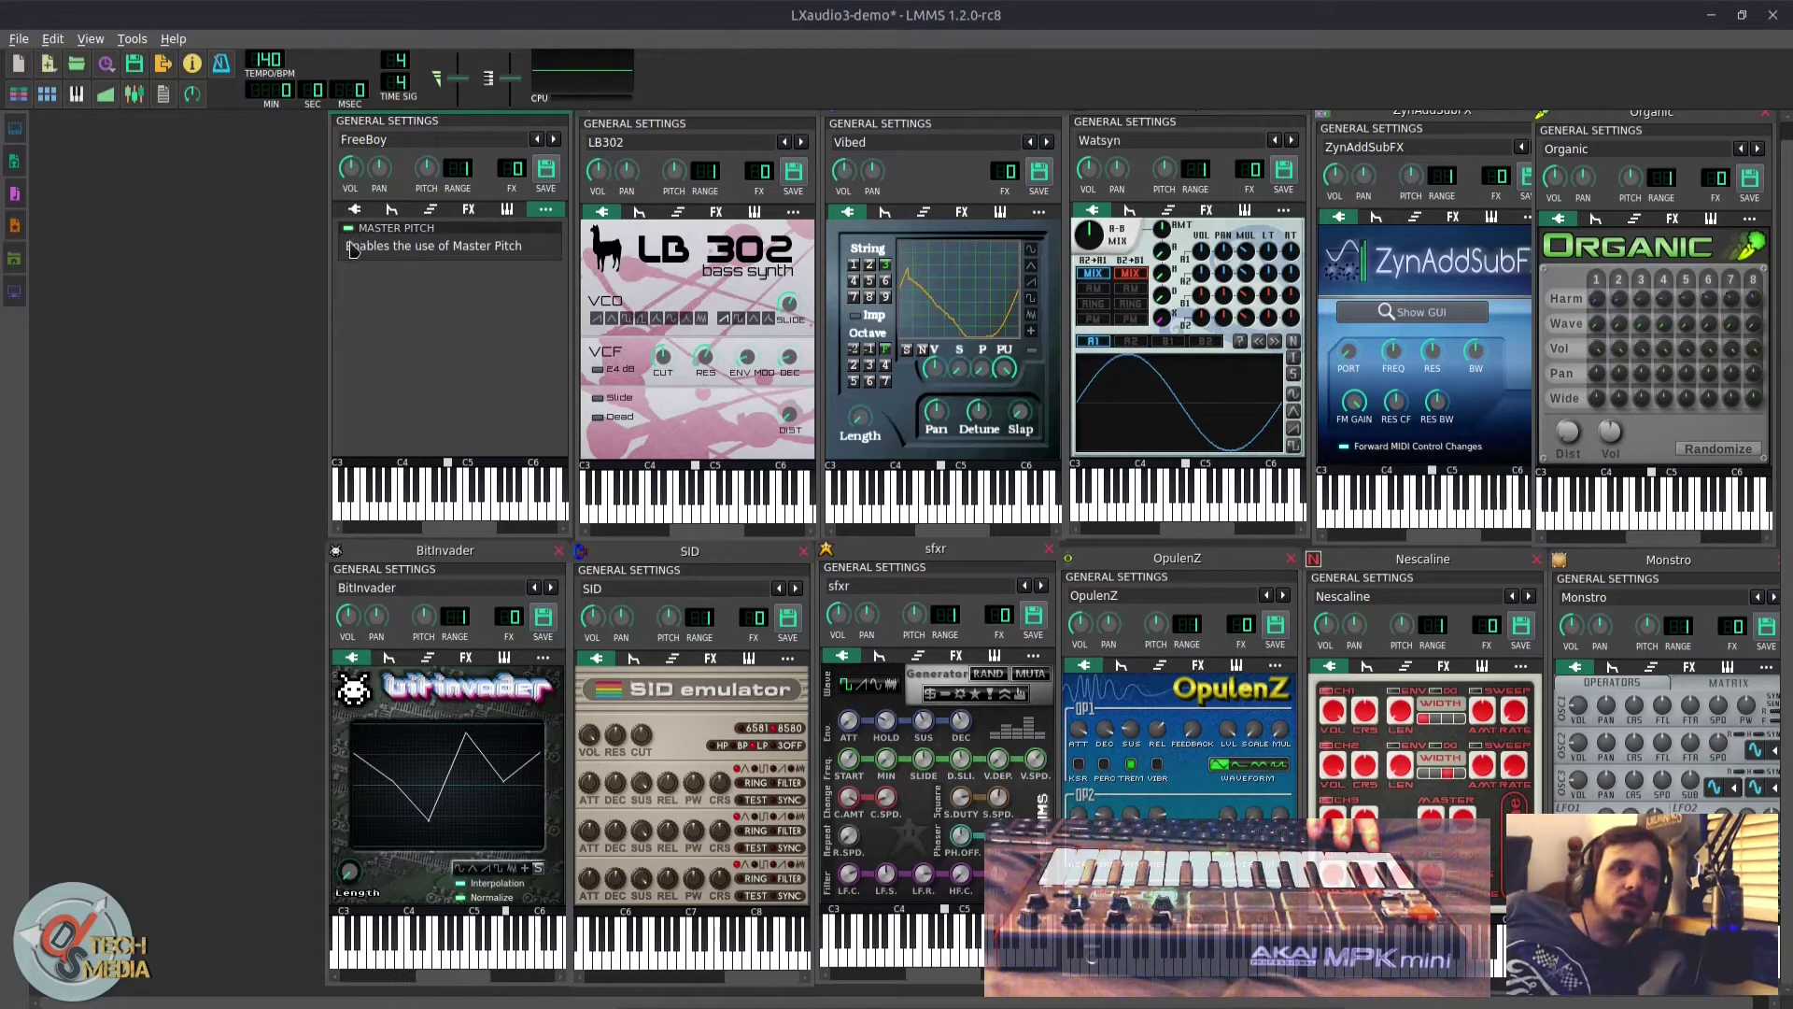
Step: Show the Song-Editor and Beat+Bassline Editor, and place the 40-Snare2Edge-4.wav and 42-HiHatClosed-4.wav instrument windows side by side
click(19, 94)
click(47, 93)
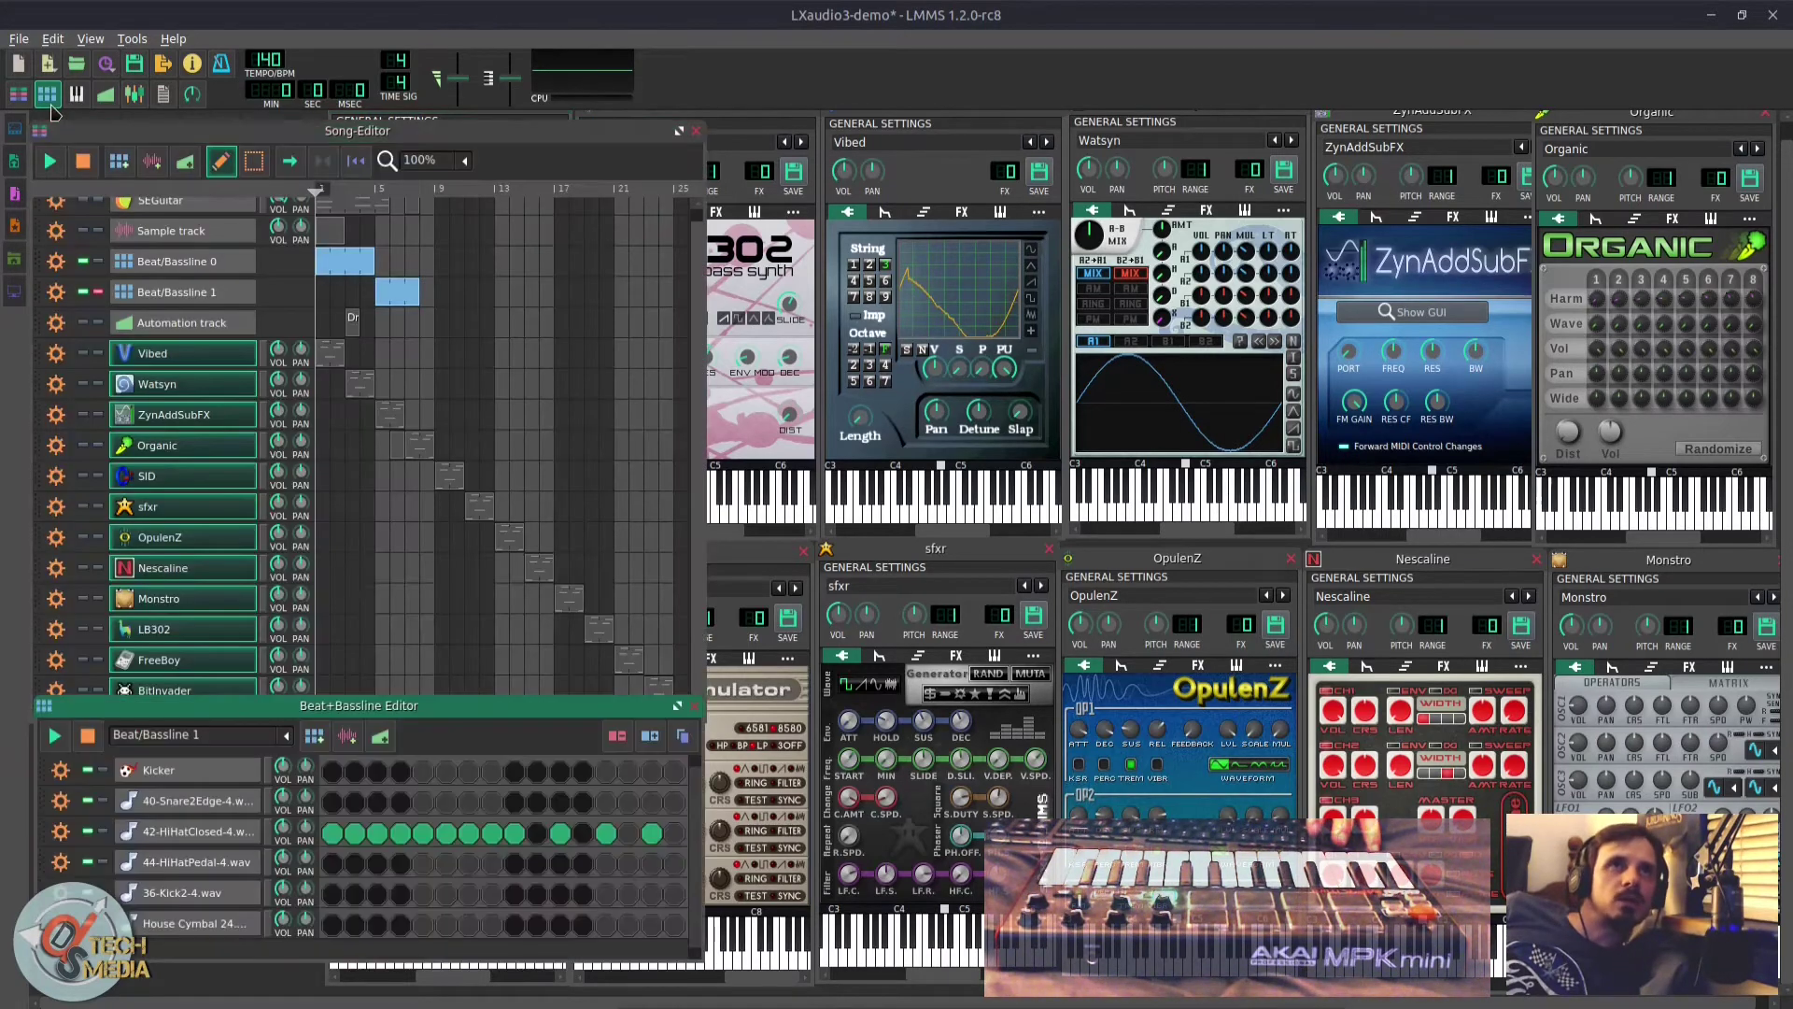
click(138, 808)
click(187, 831)
drag(878, 653, 560, 307)
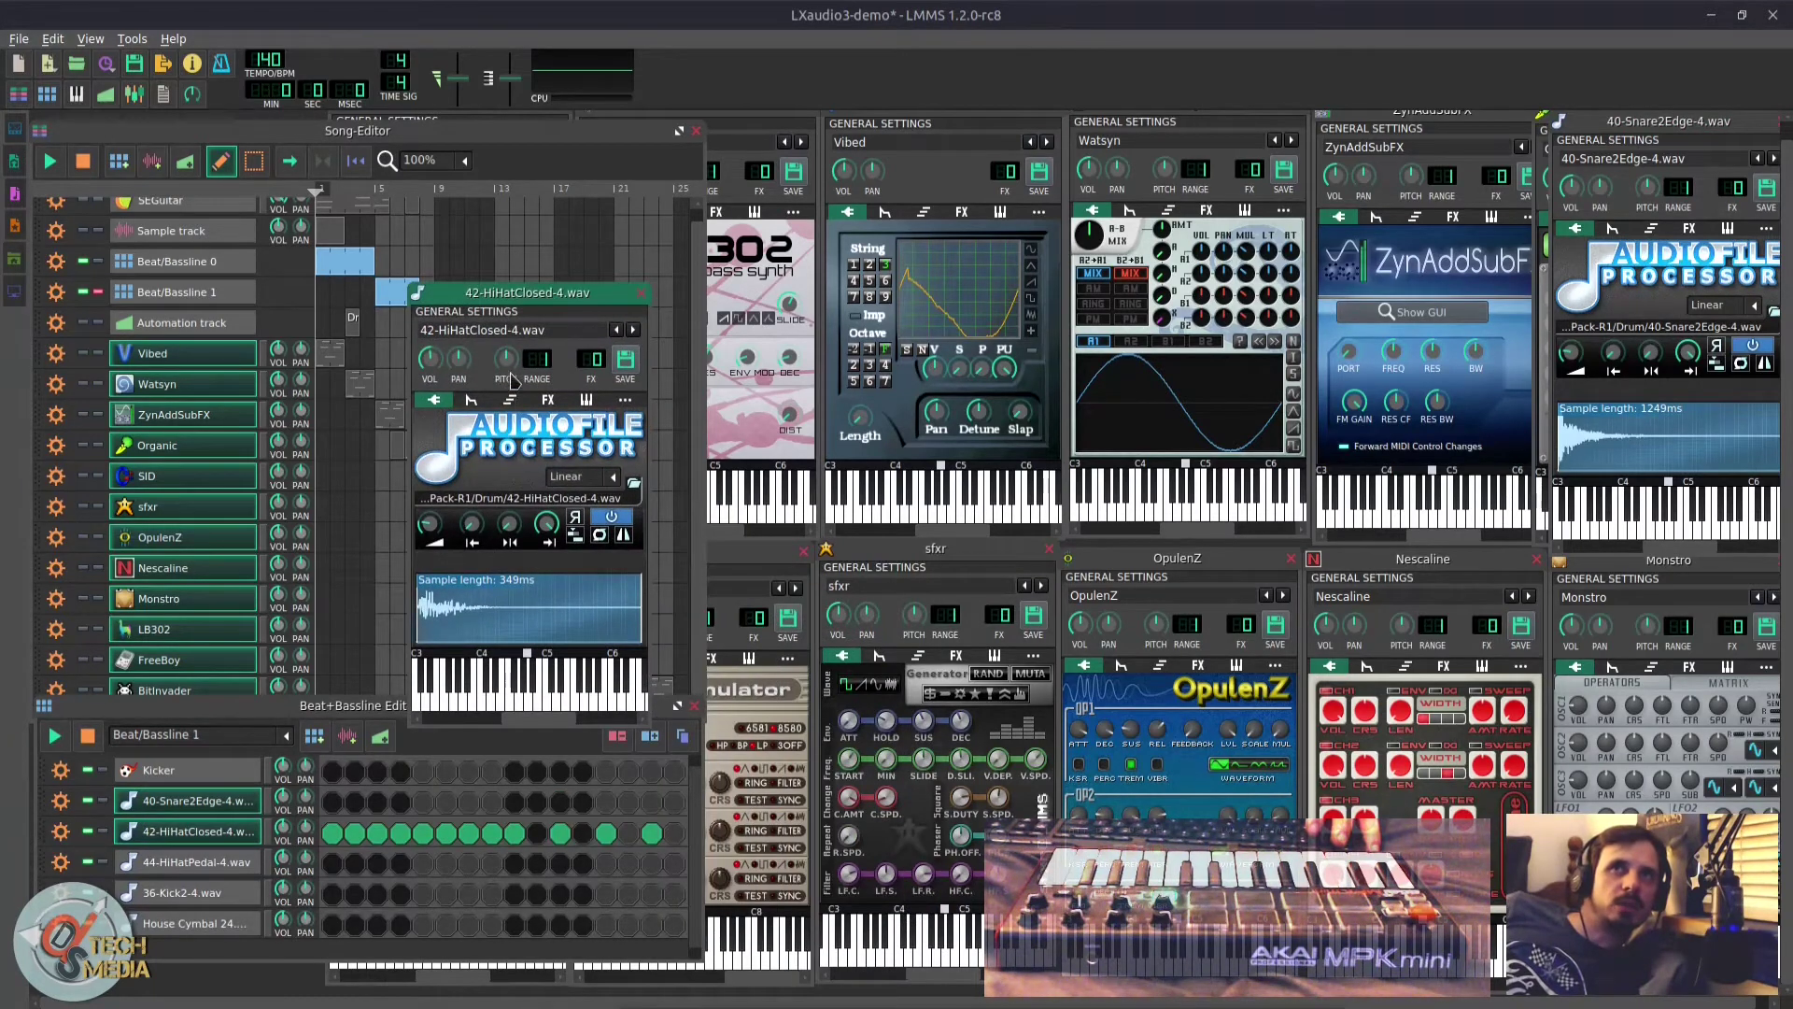
drag(1605, 122, 196, 303)
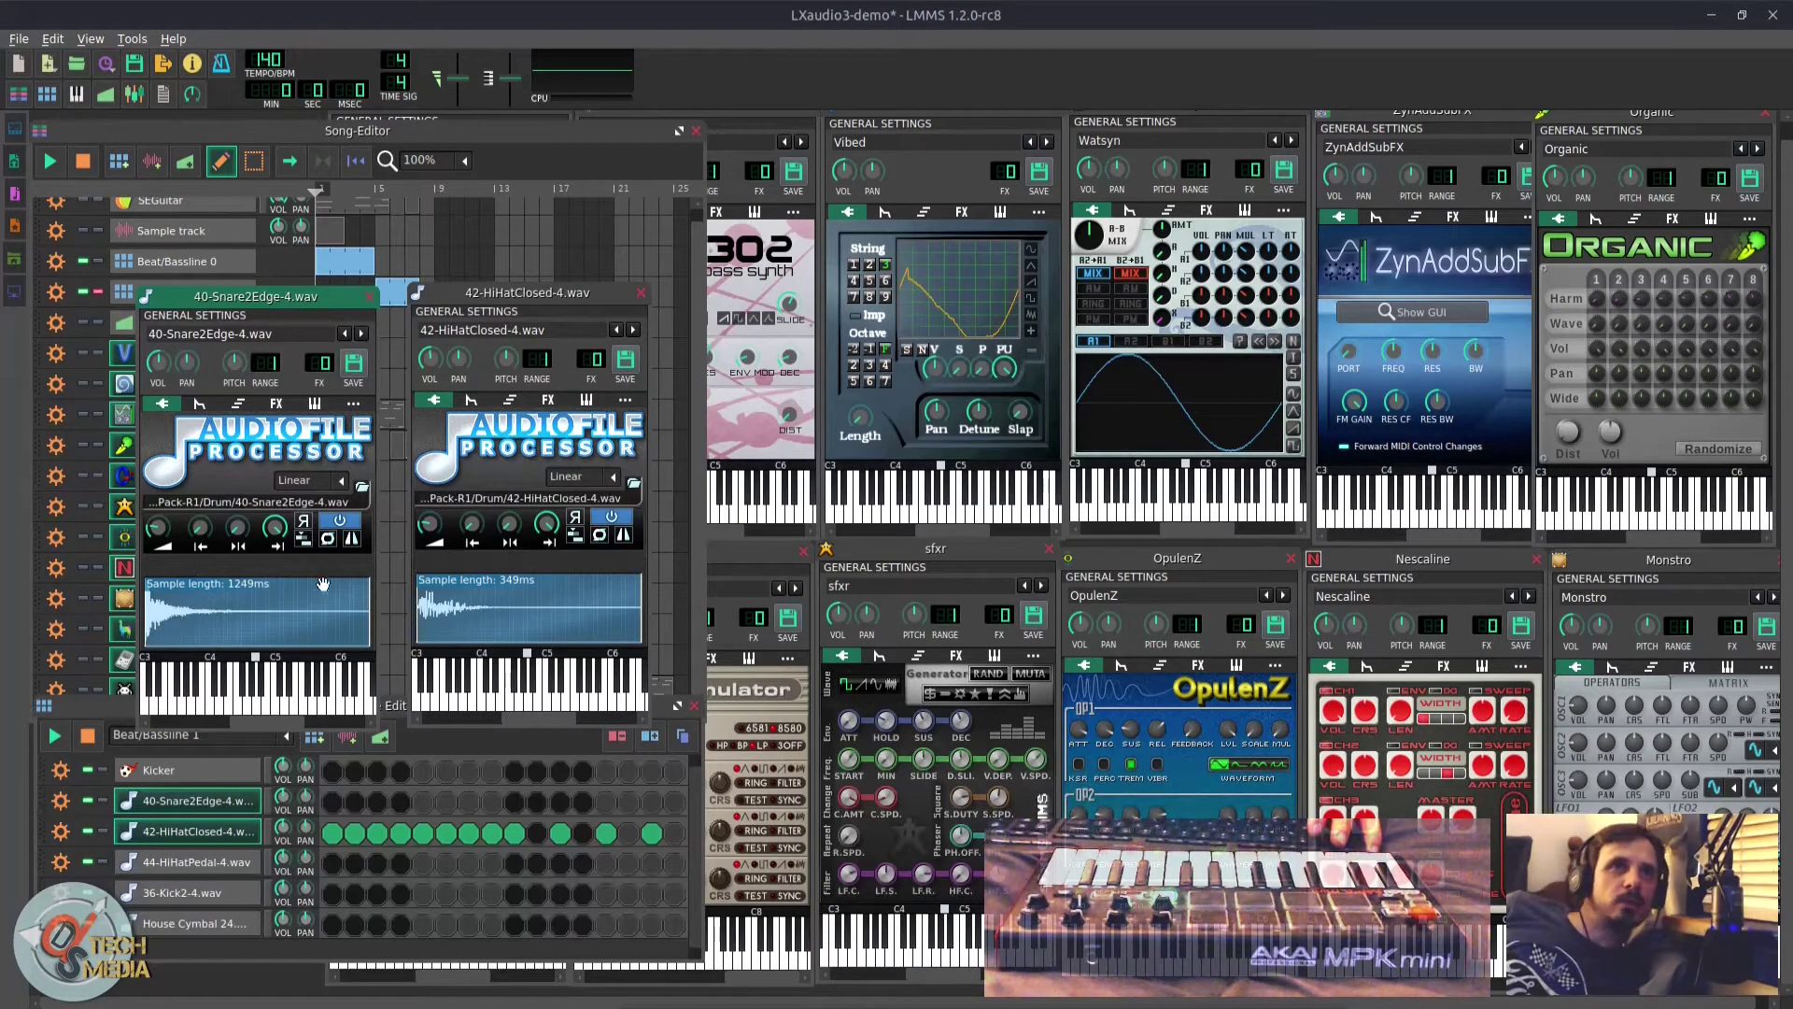
Step: Raise the snare sample's amplification and shorten it to about 689 ms while auditioning it at different pitches
drag(159, 530, 158, 512)
click(210, 707)
click(236, 708)
click(268, 709)
click(300, 707)
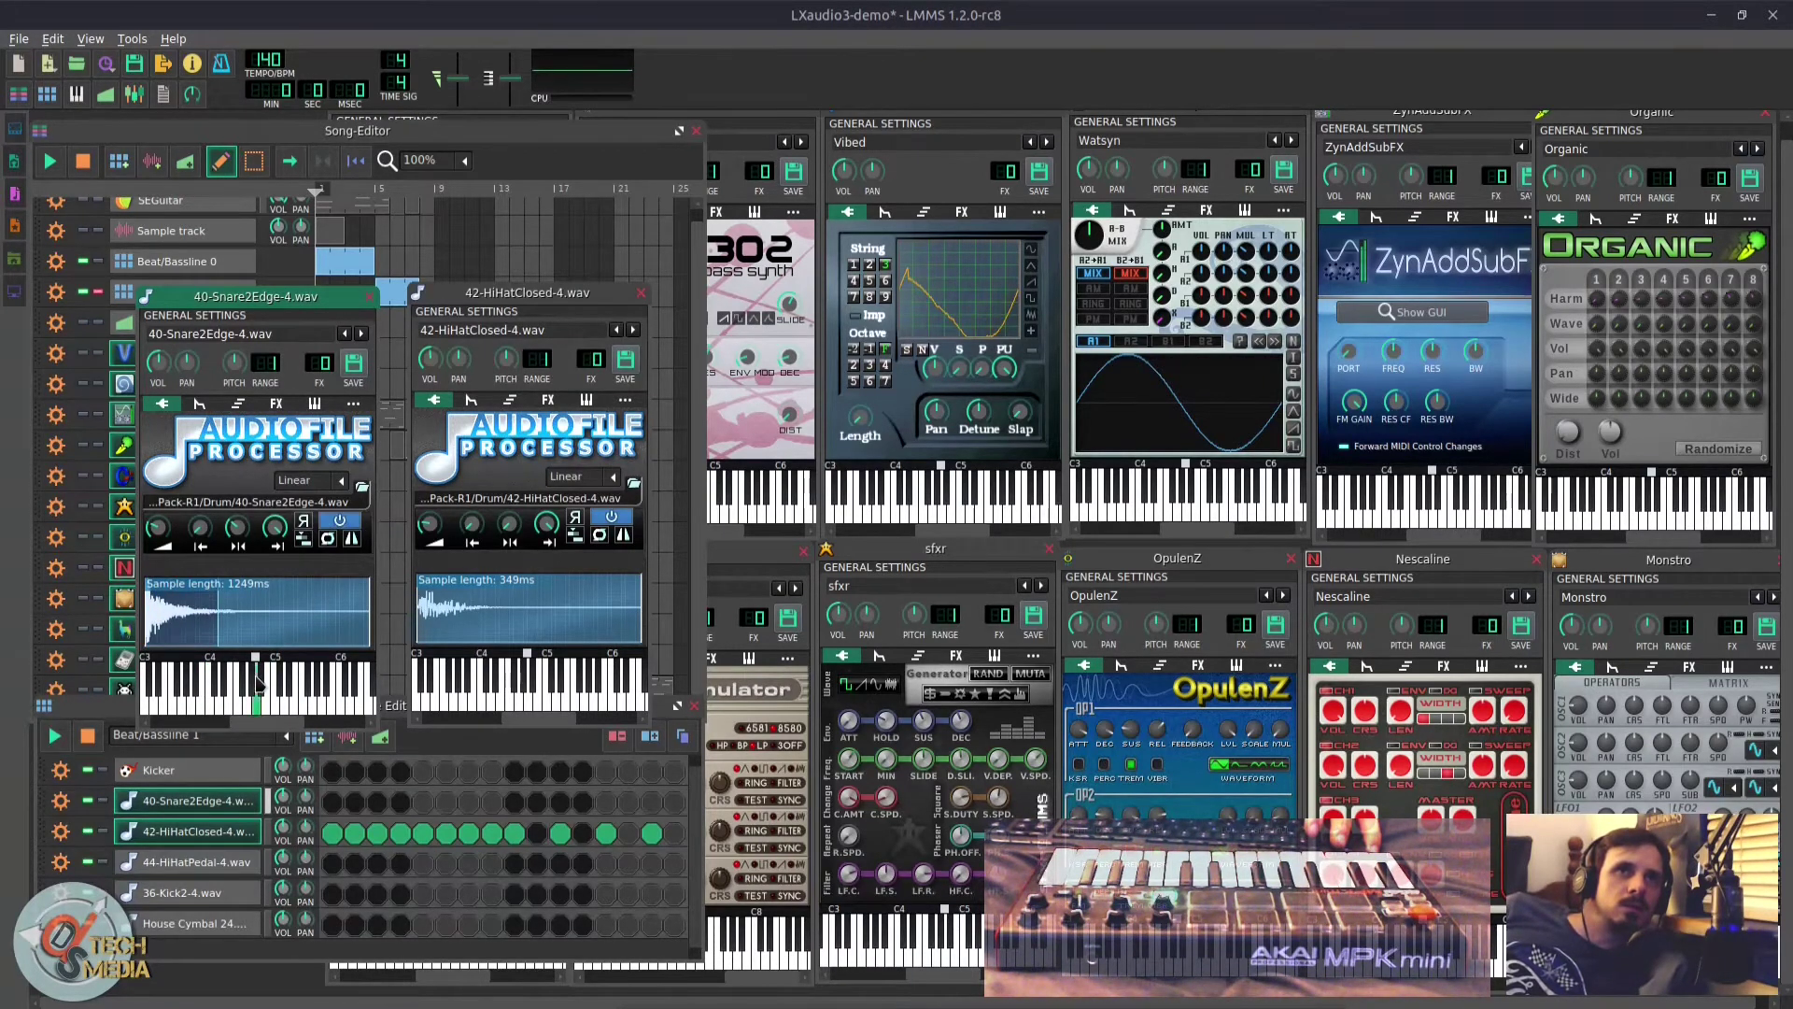
click(192, 712)
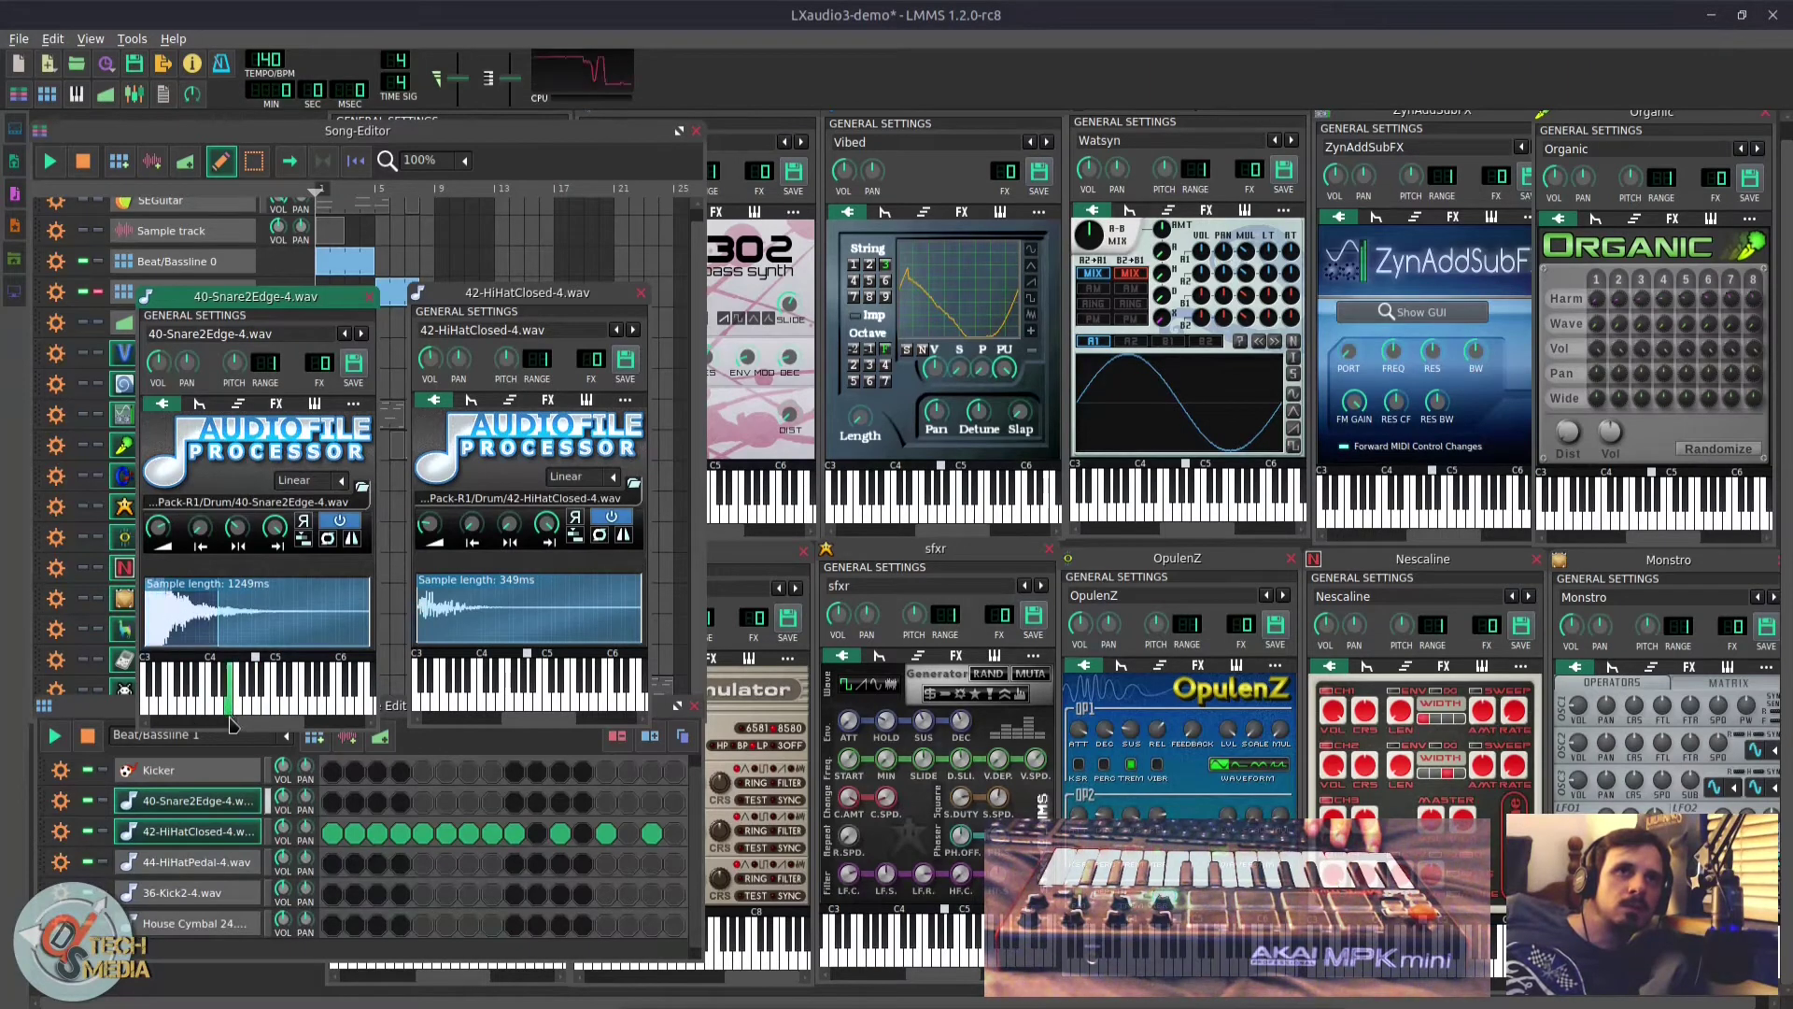
click(238, 713)
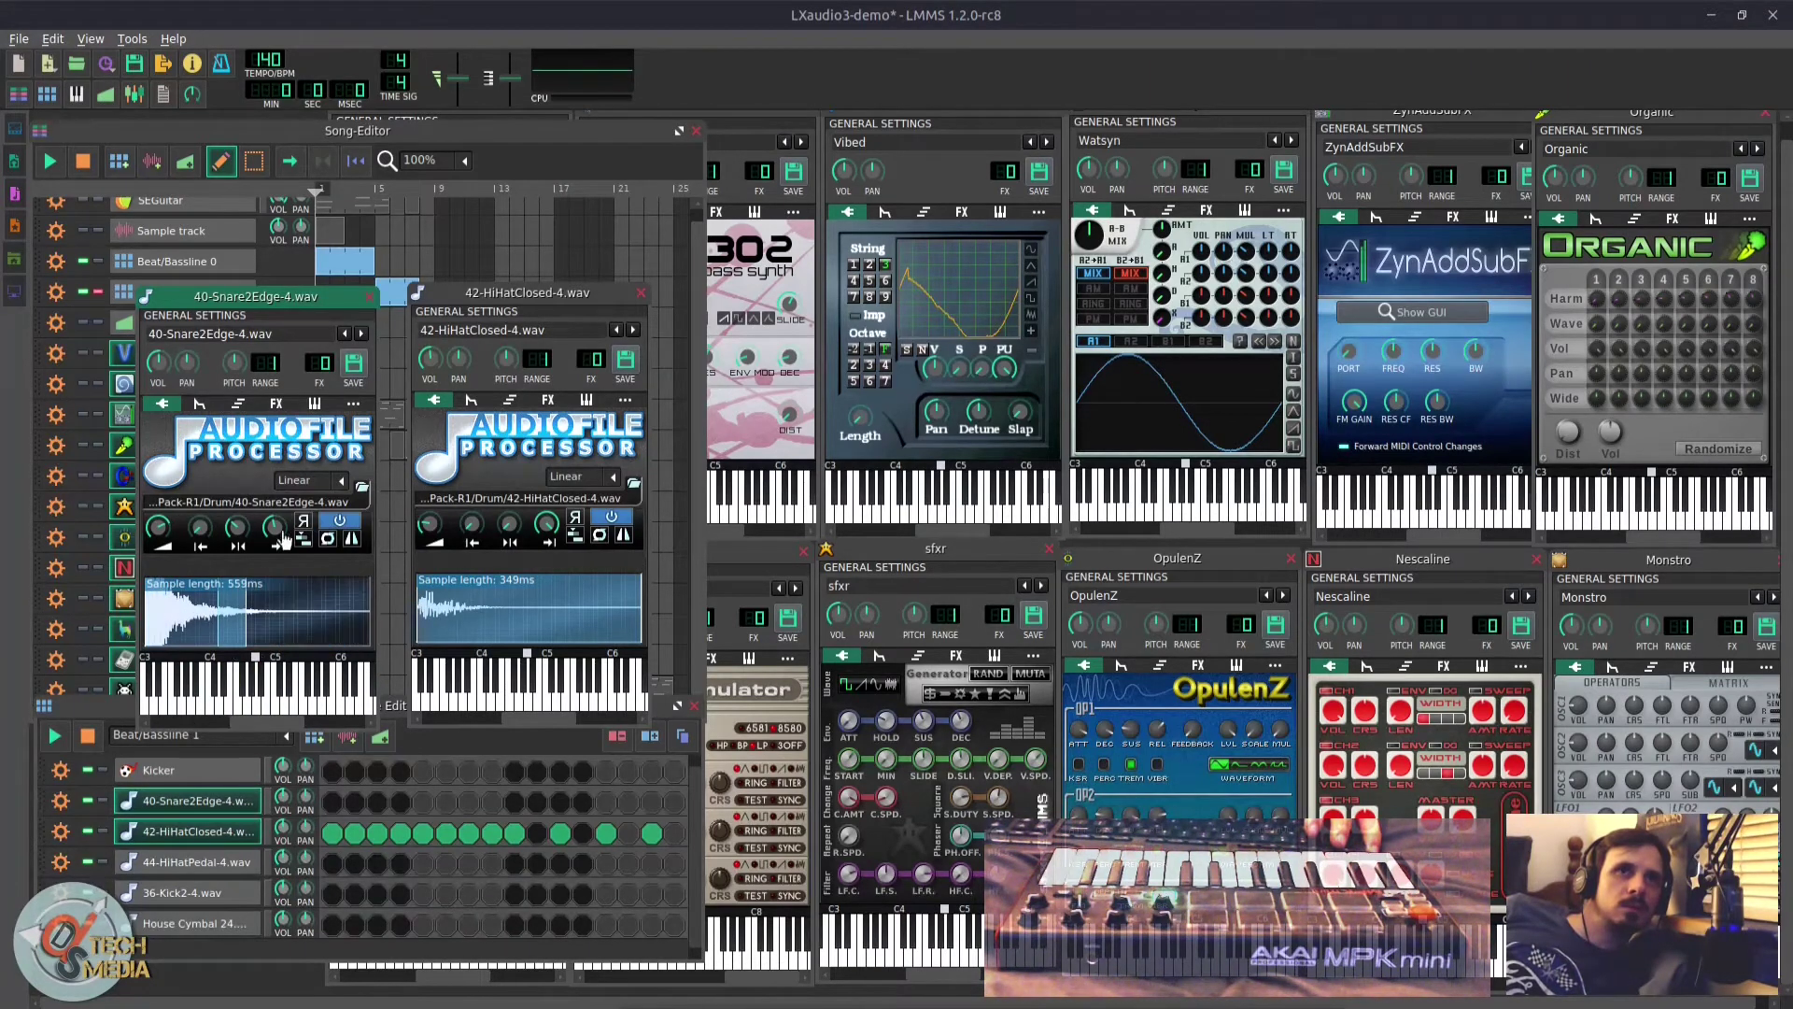
click(244, 710)
click(249, 706)
click(248, 710)
click(248, 711)
Step: Reverse the snare sample and audition it at two different pitches
click(305, 526)
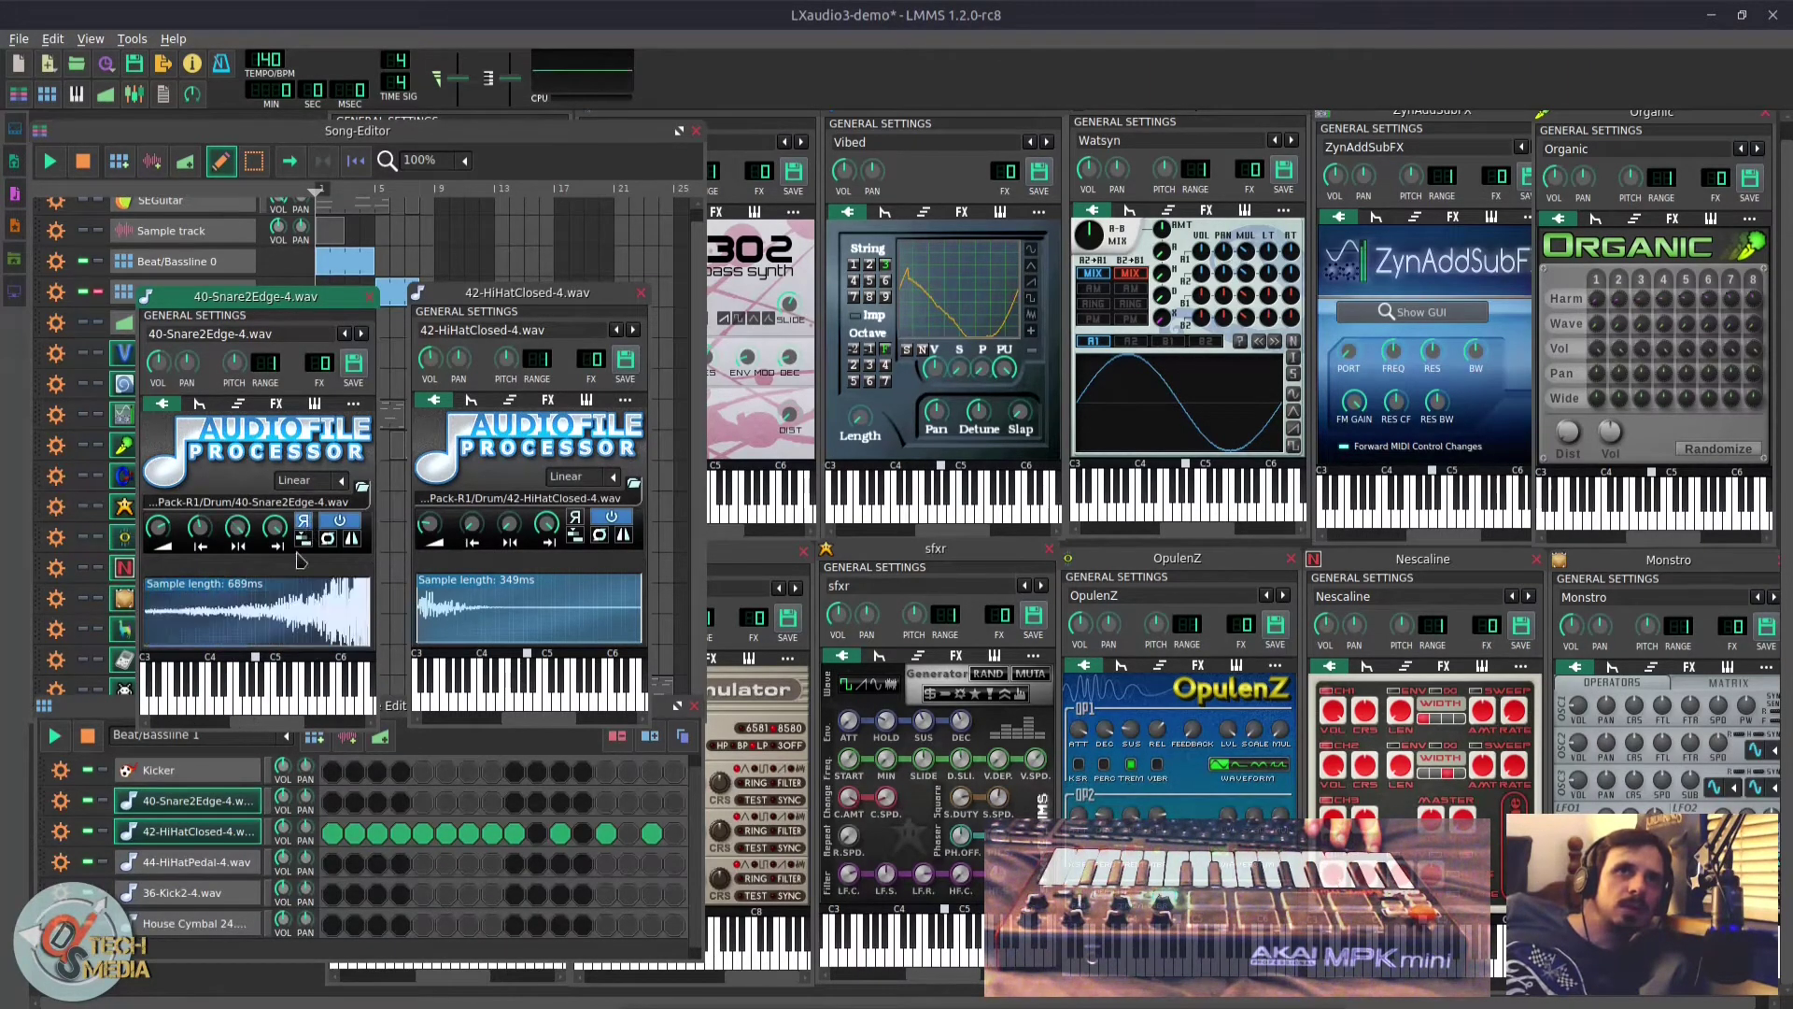
click(214, 710)
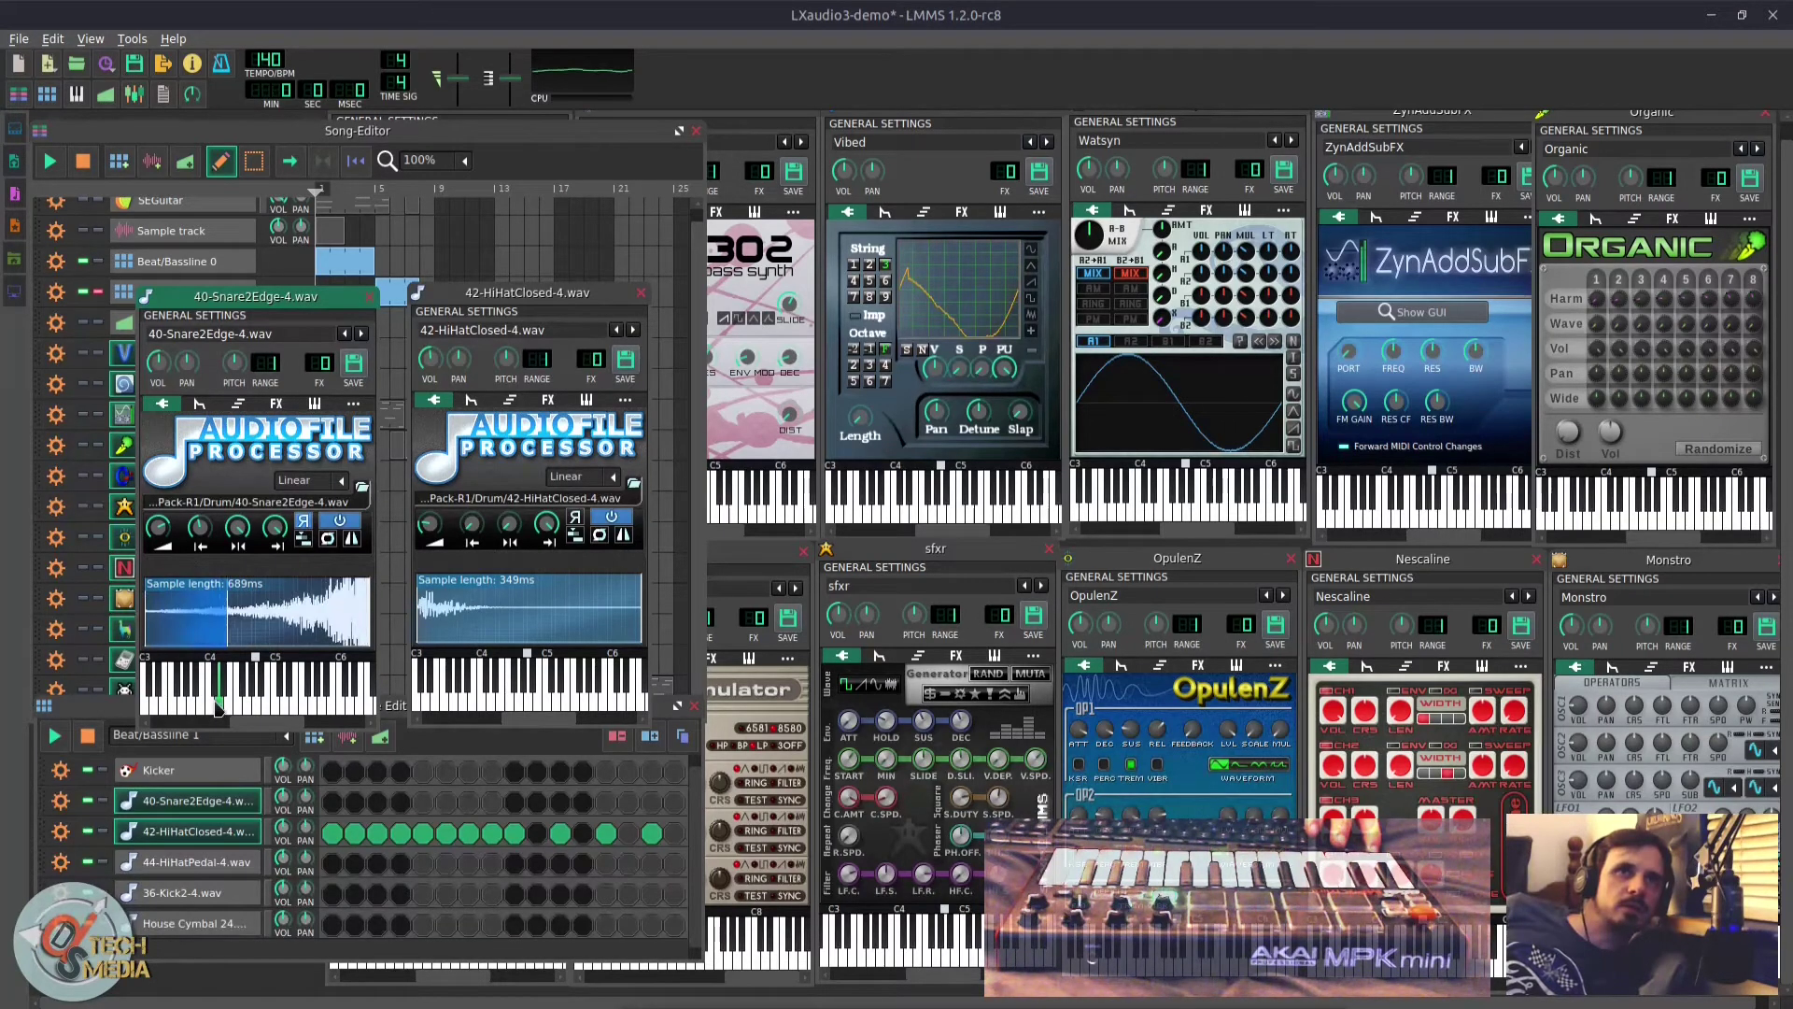
click(287, 713)
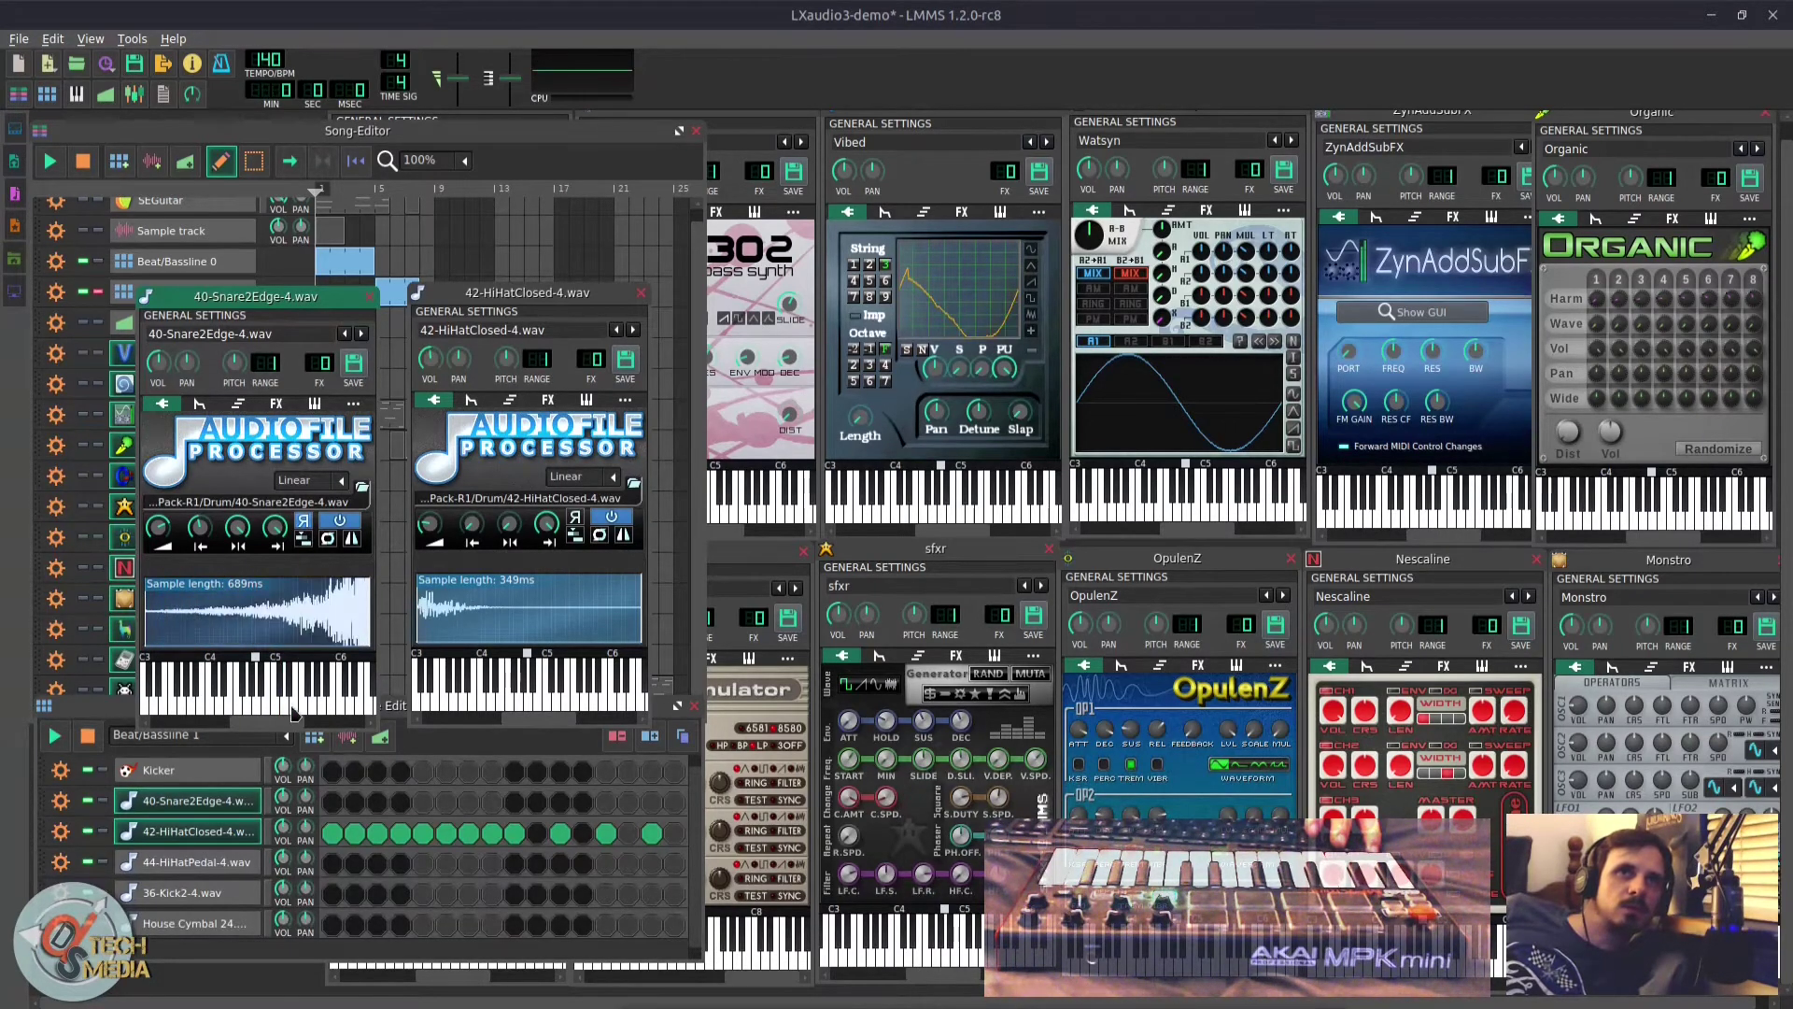
Step: View the snare instrument's arpeggio, effects, MIDI and miscellaneous settings, and close its window
click(238, 404)
click(277, 403)
click(314, 404)
click(353, 405)
click(369, 297)
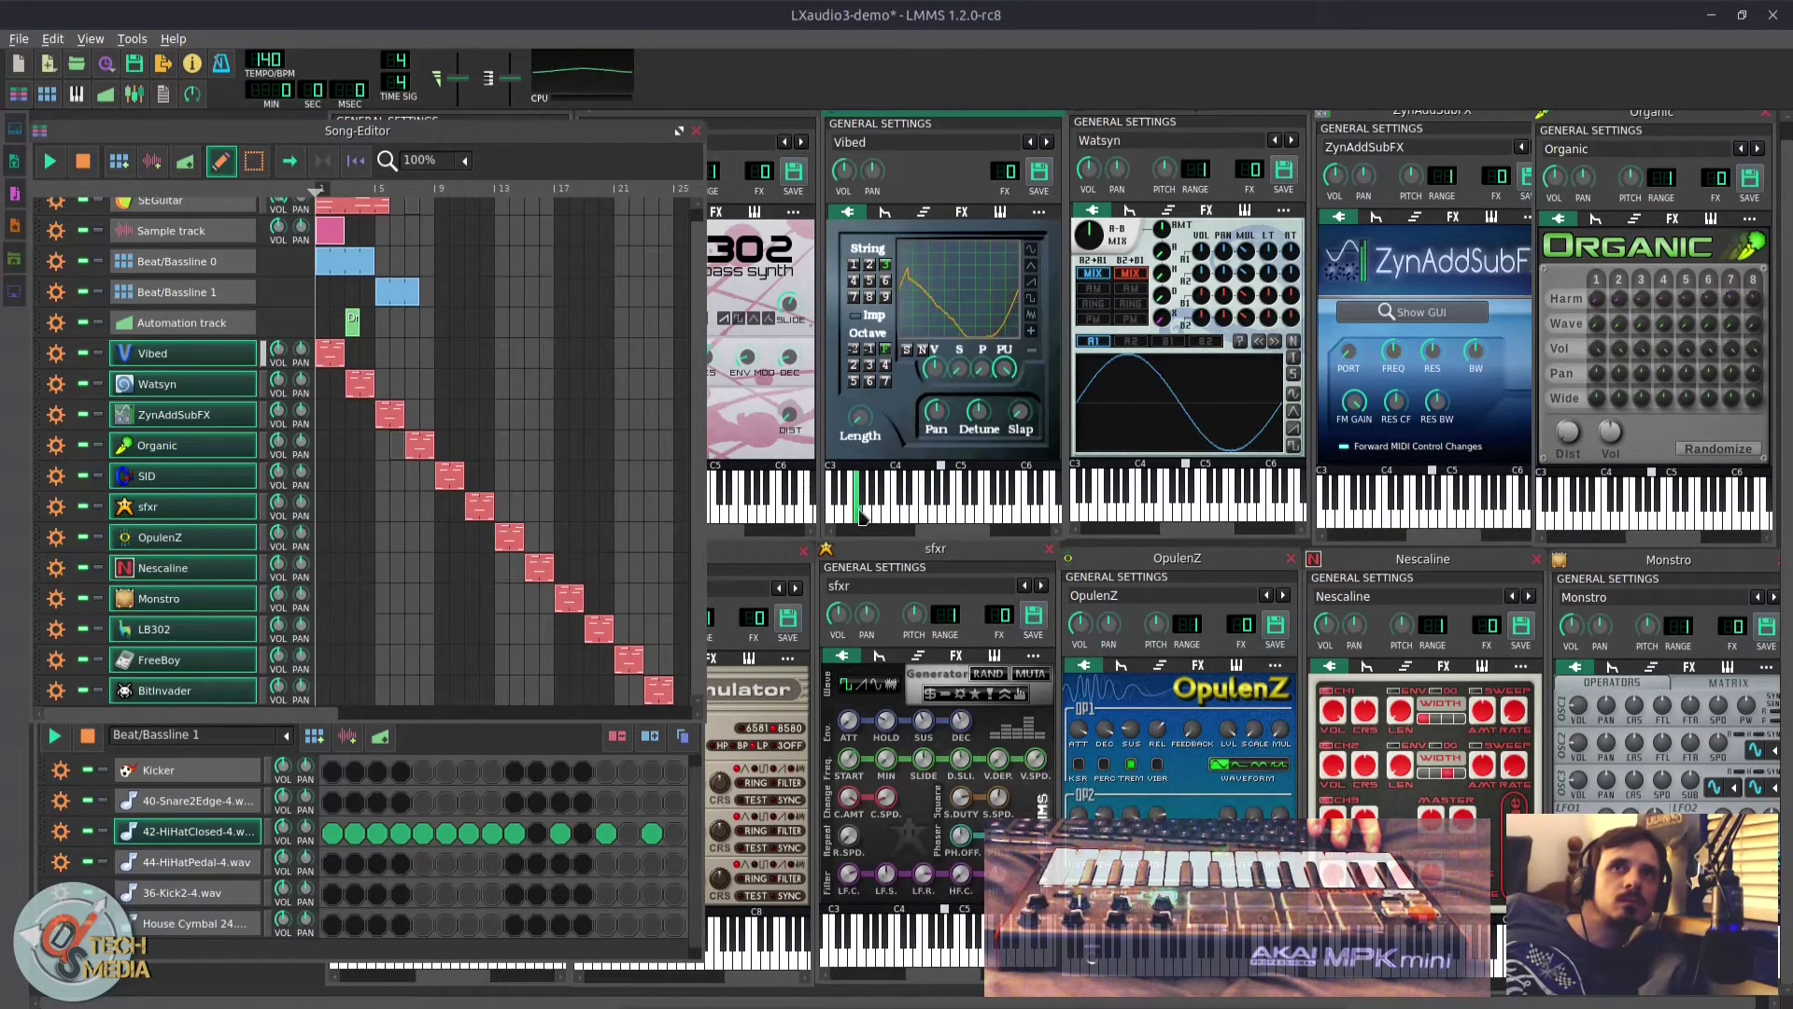
Step: Check LB302's FX channel, the FX 1 channel in the FX-Mixer, and the LFO Controller in the Controller Rack
click(1186, 498)
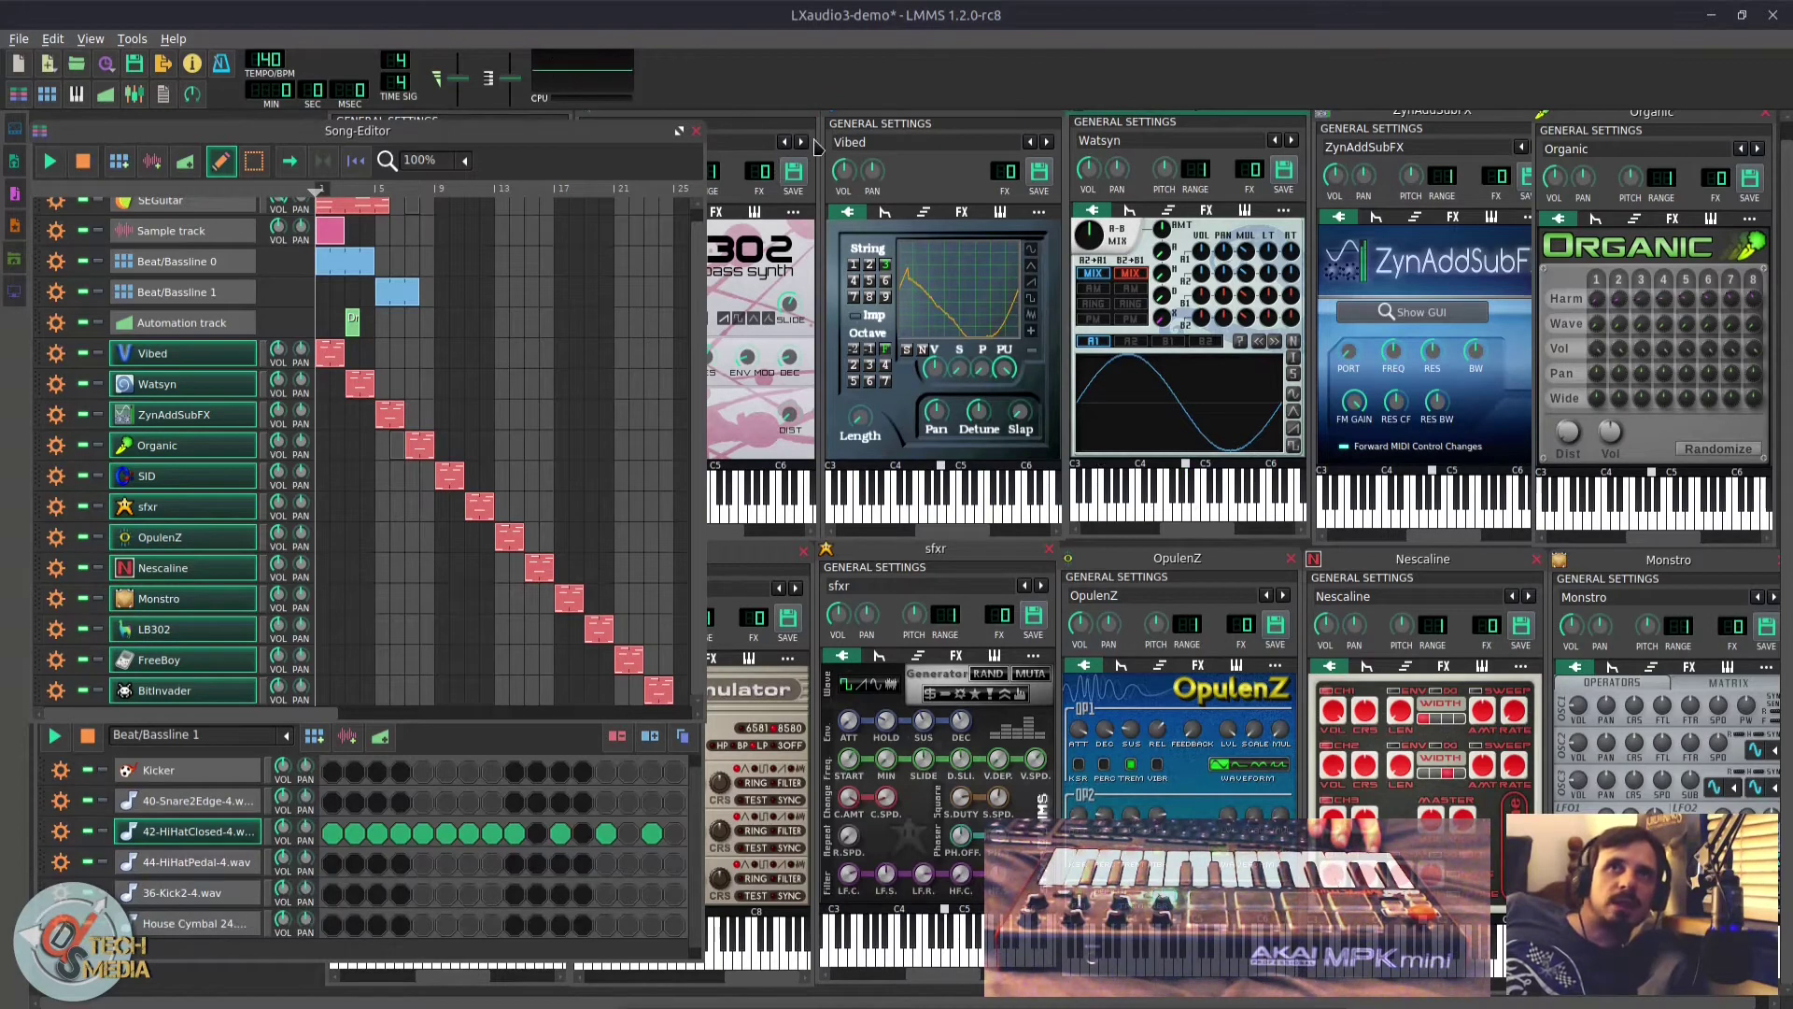
click(776, 136)
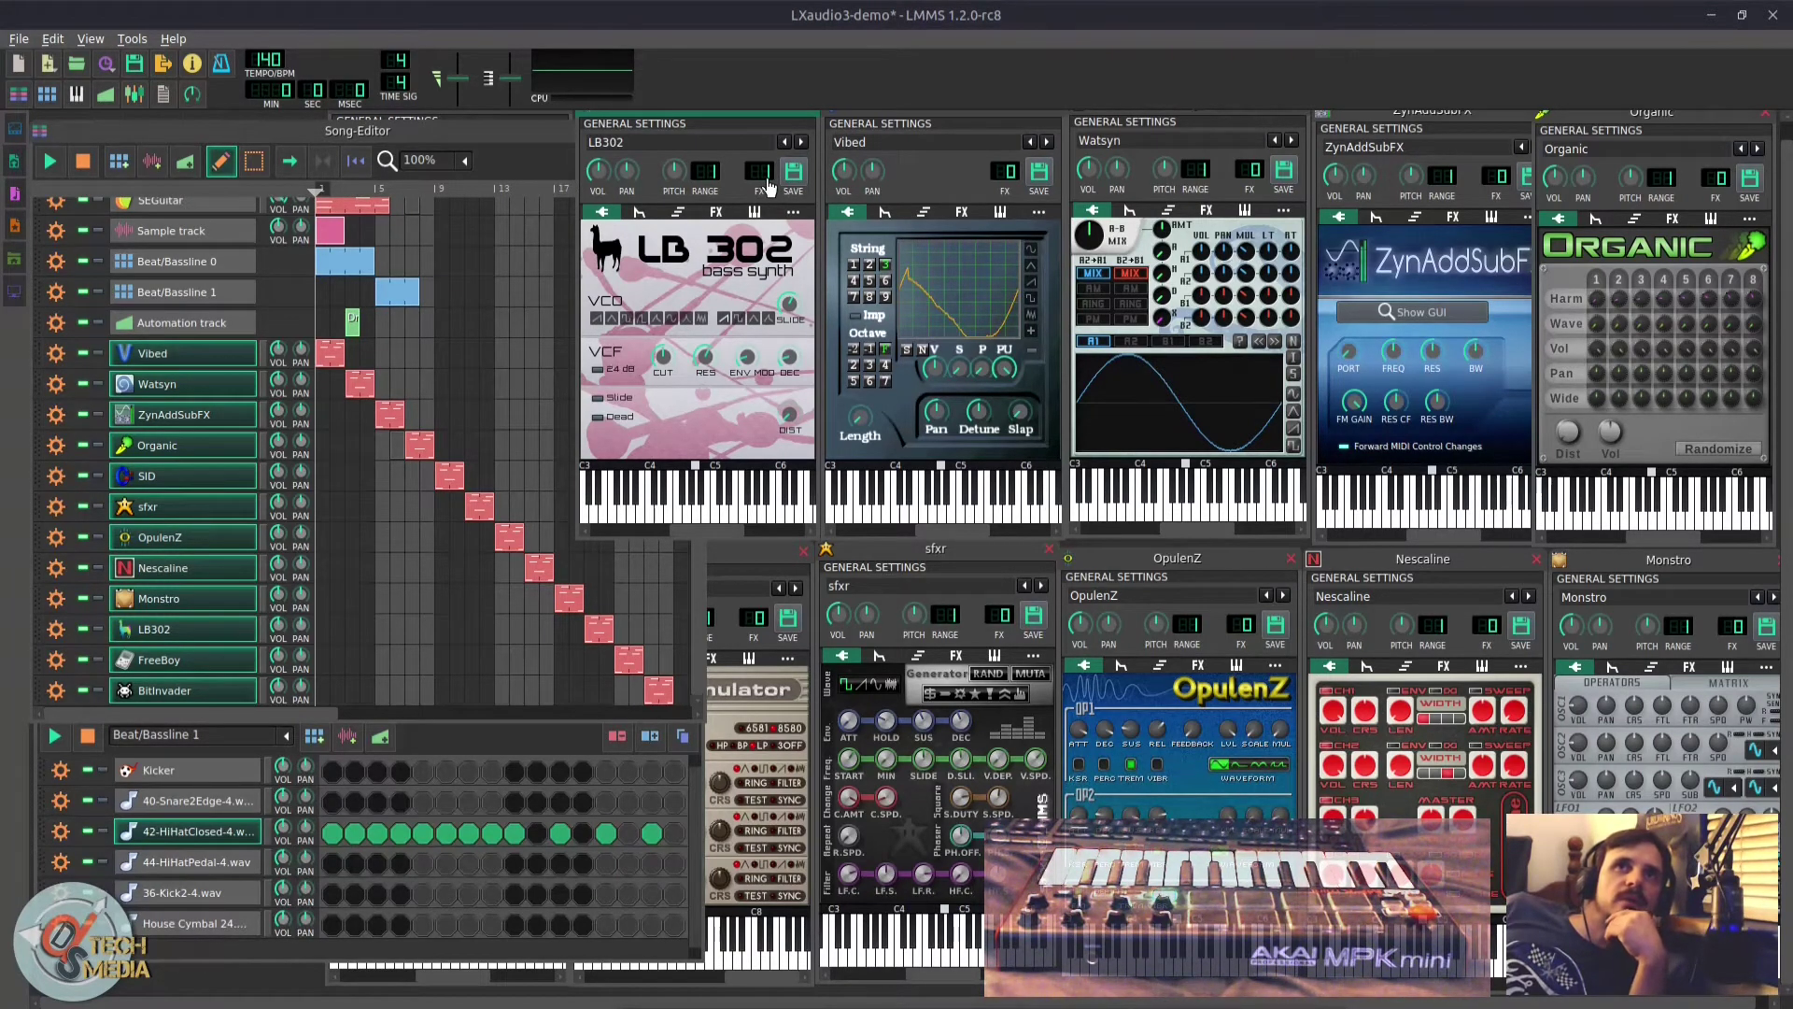
double_click(767, 181)
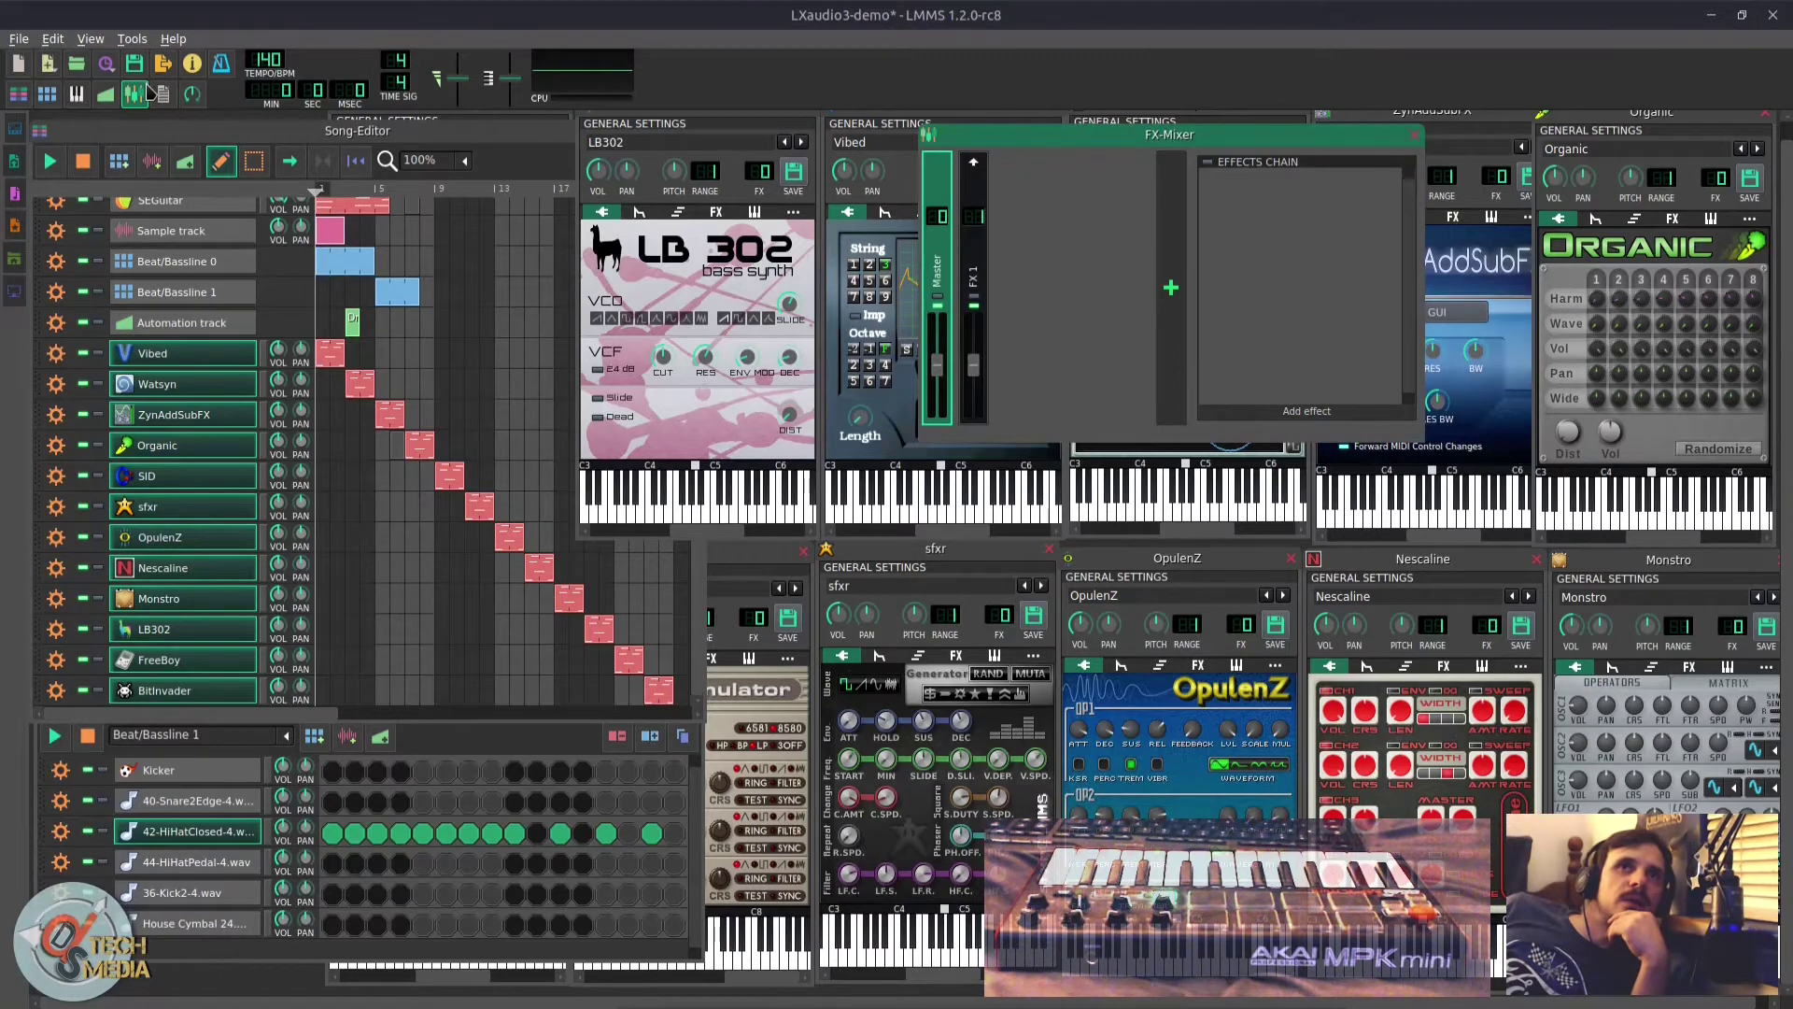
click(971, 266)
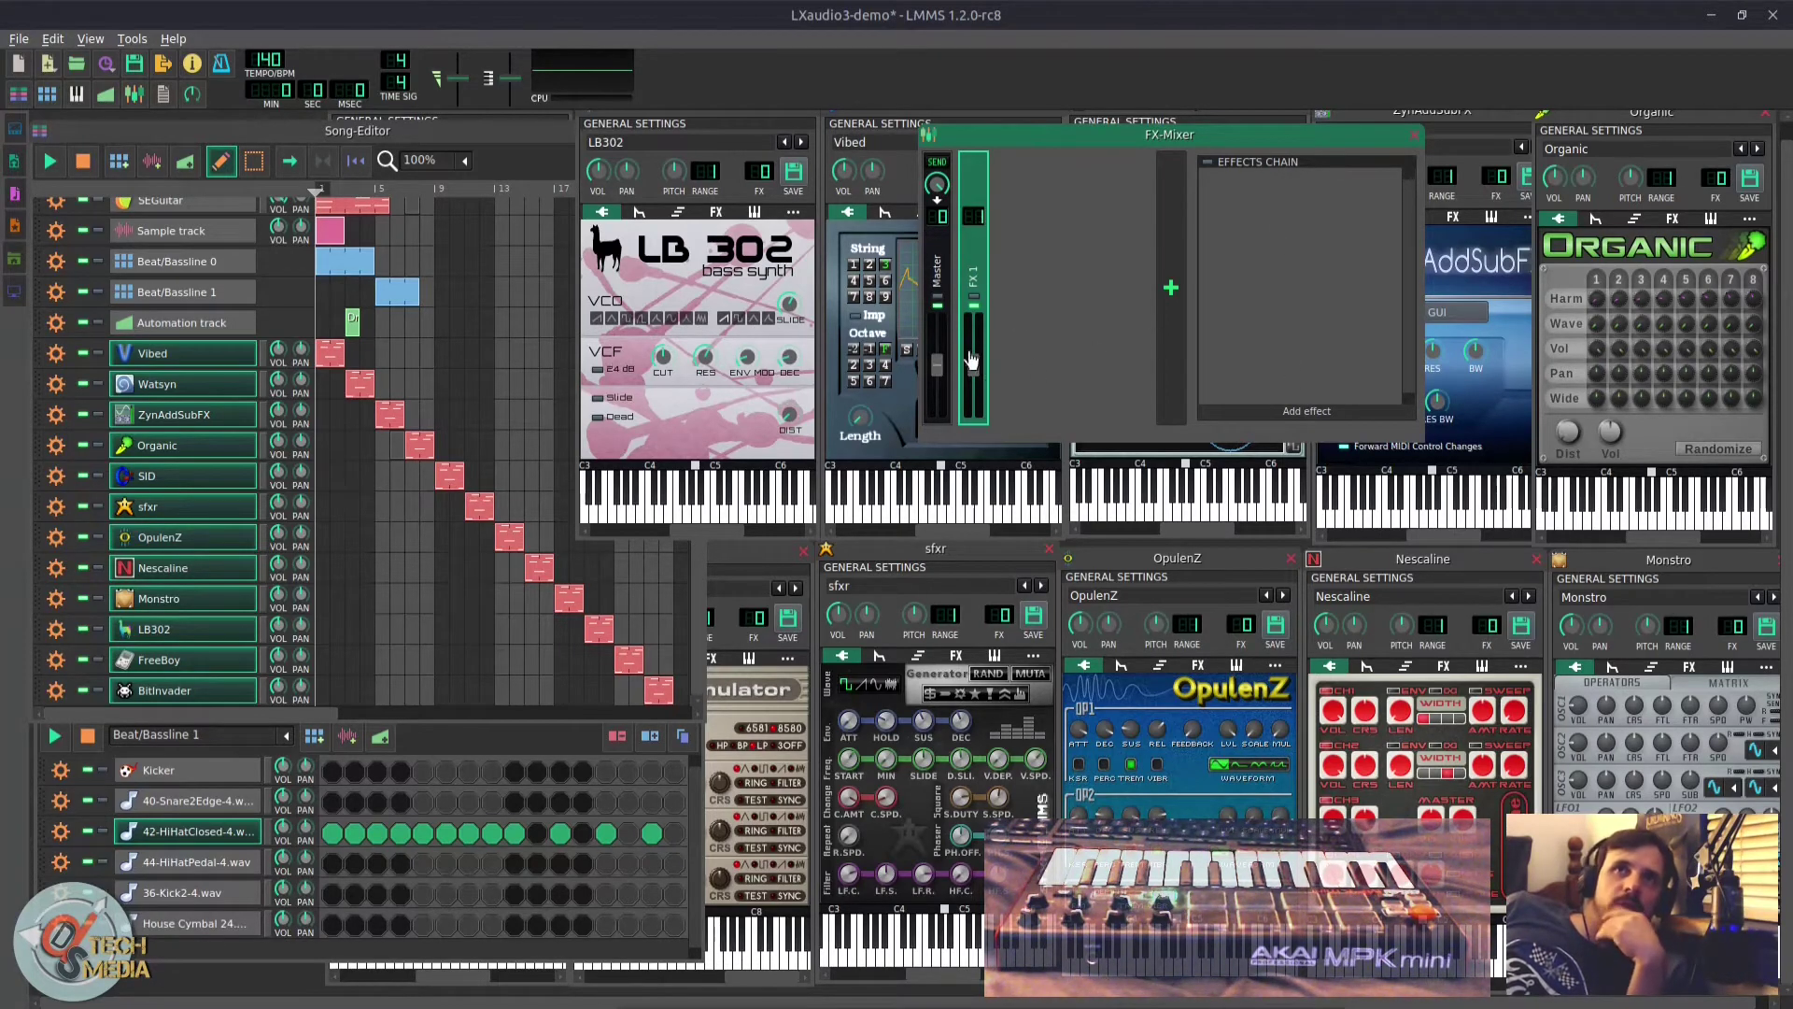
click(1414, 136)
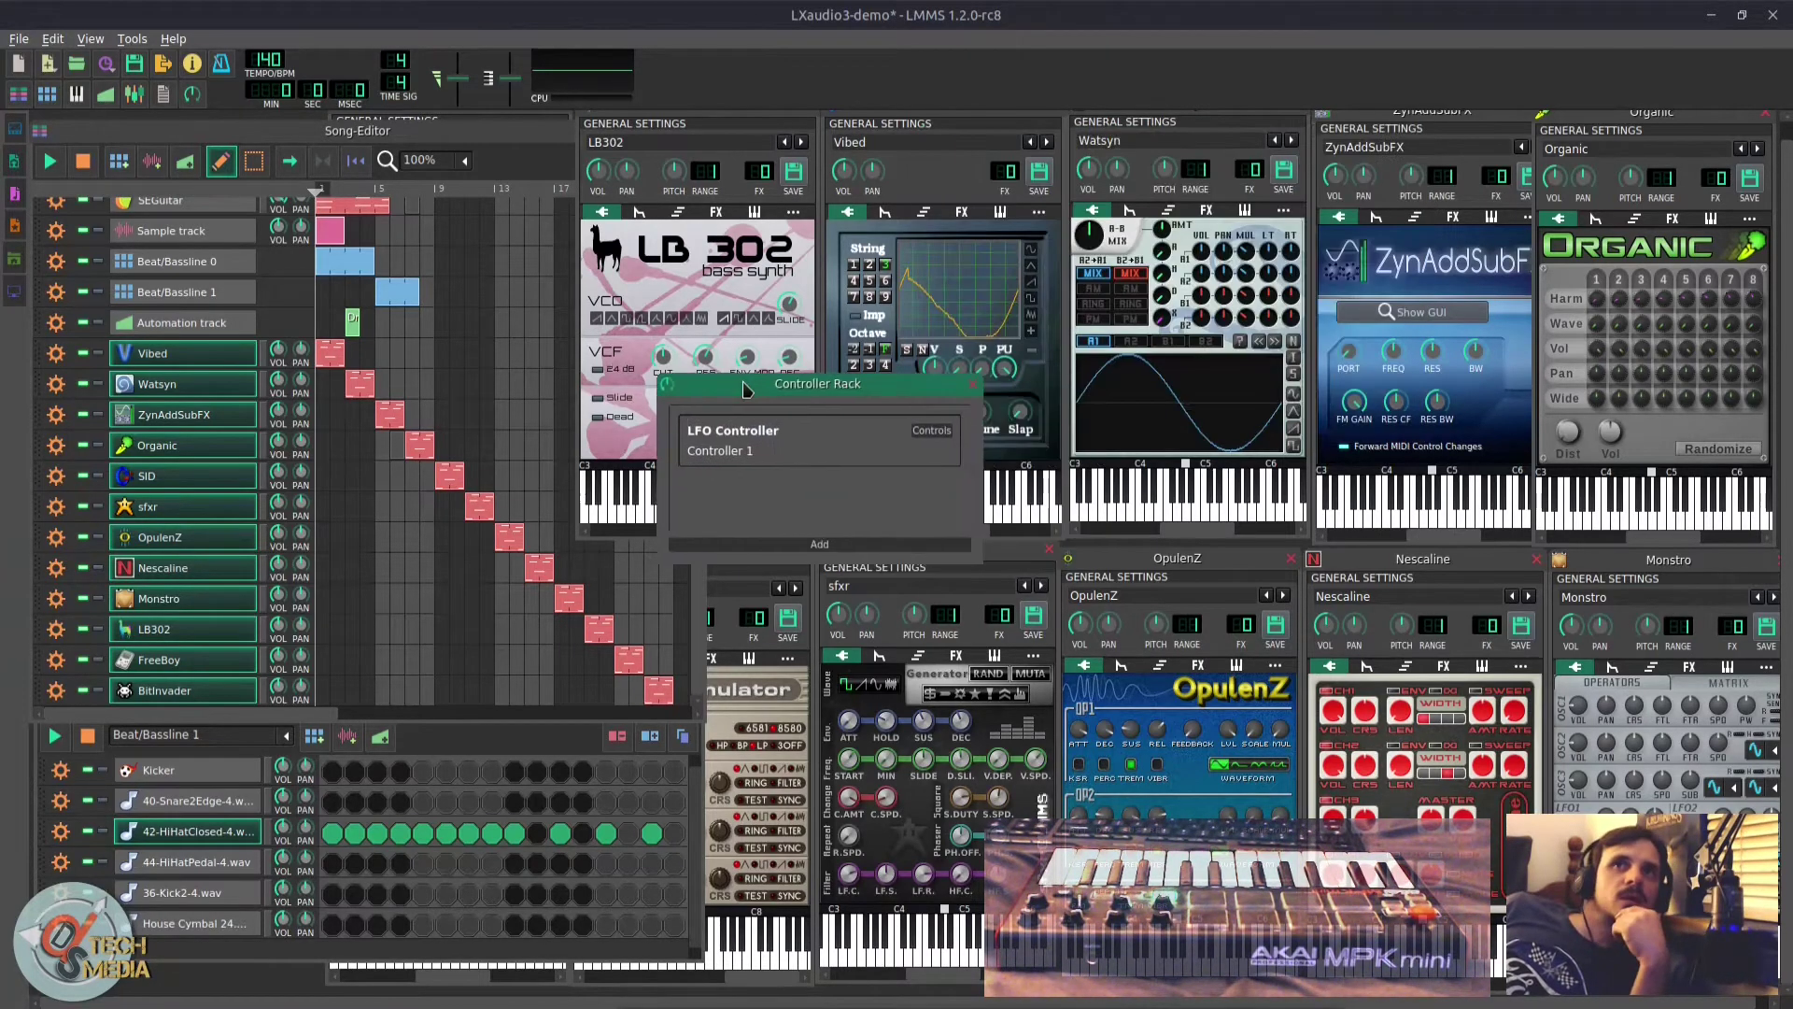
click(928, 431)
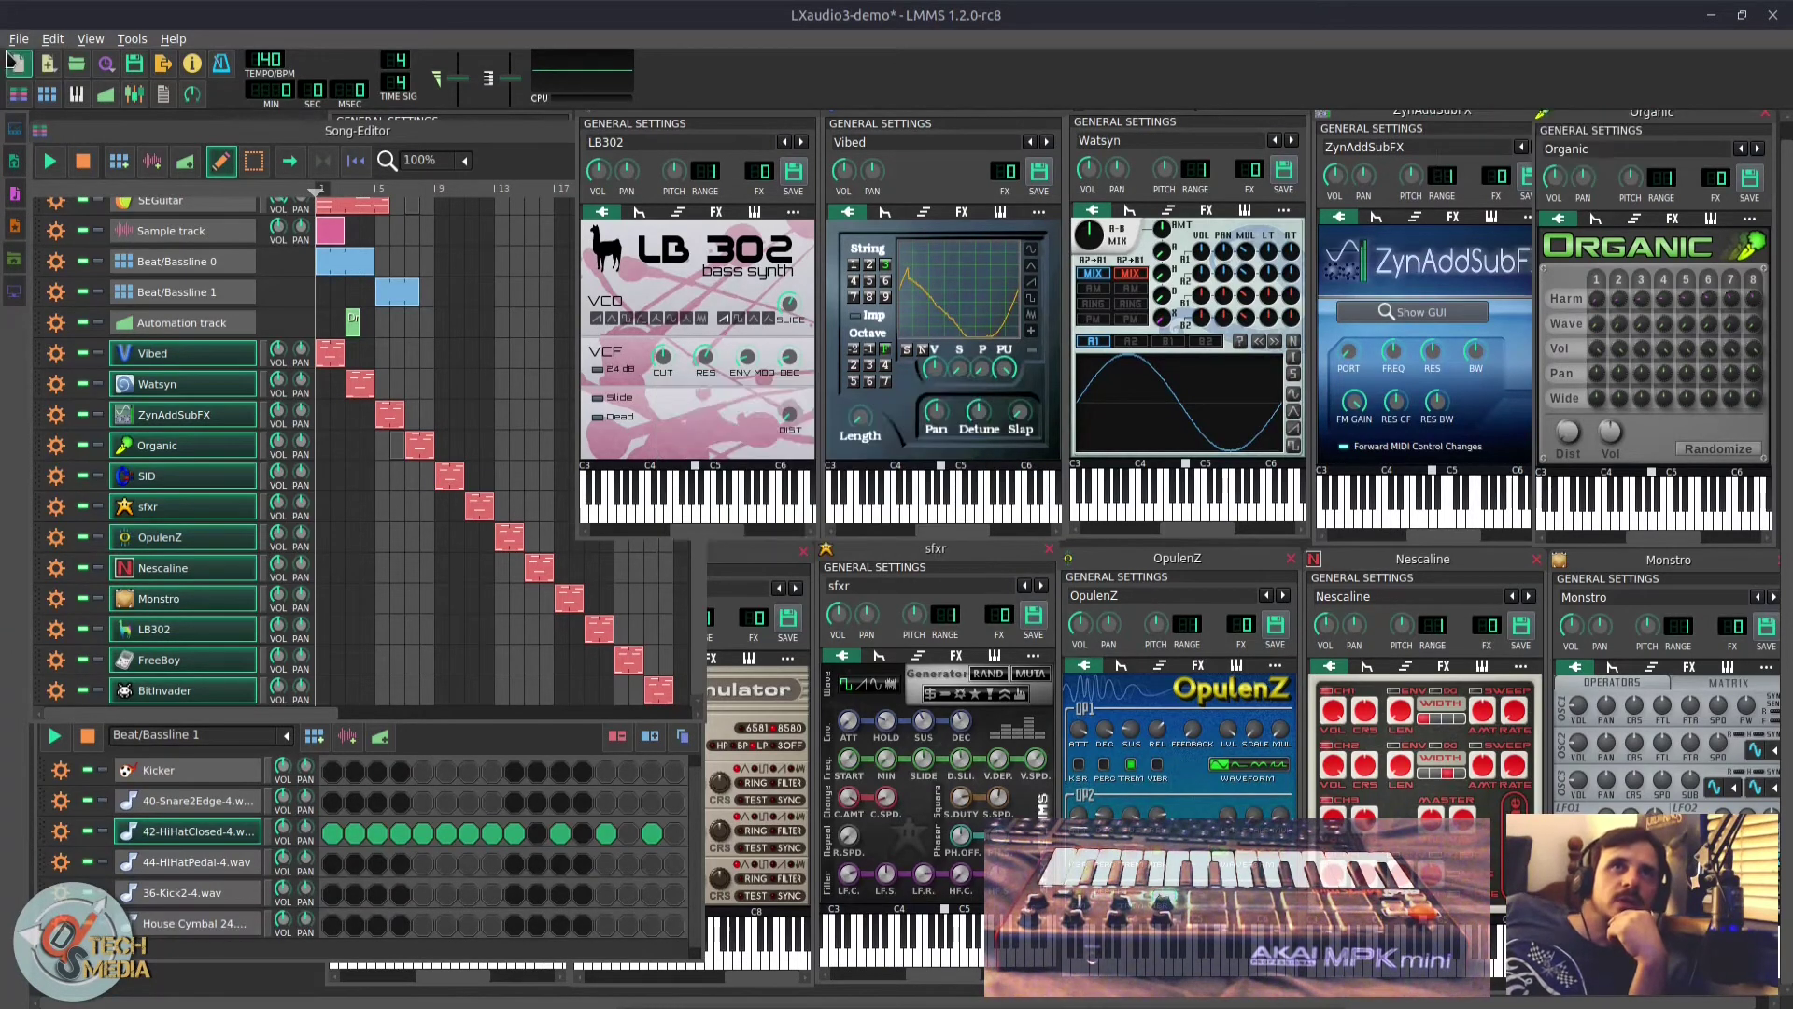
Step: Open the recently used project LXaudio3-demo2
click(18, 39)
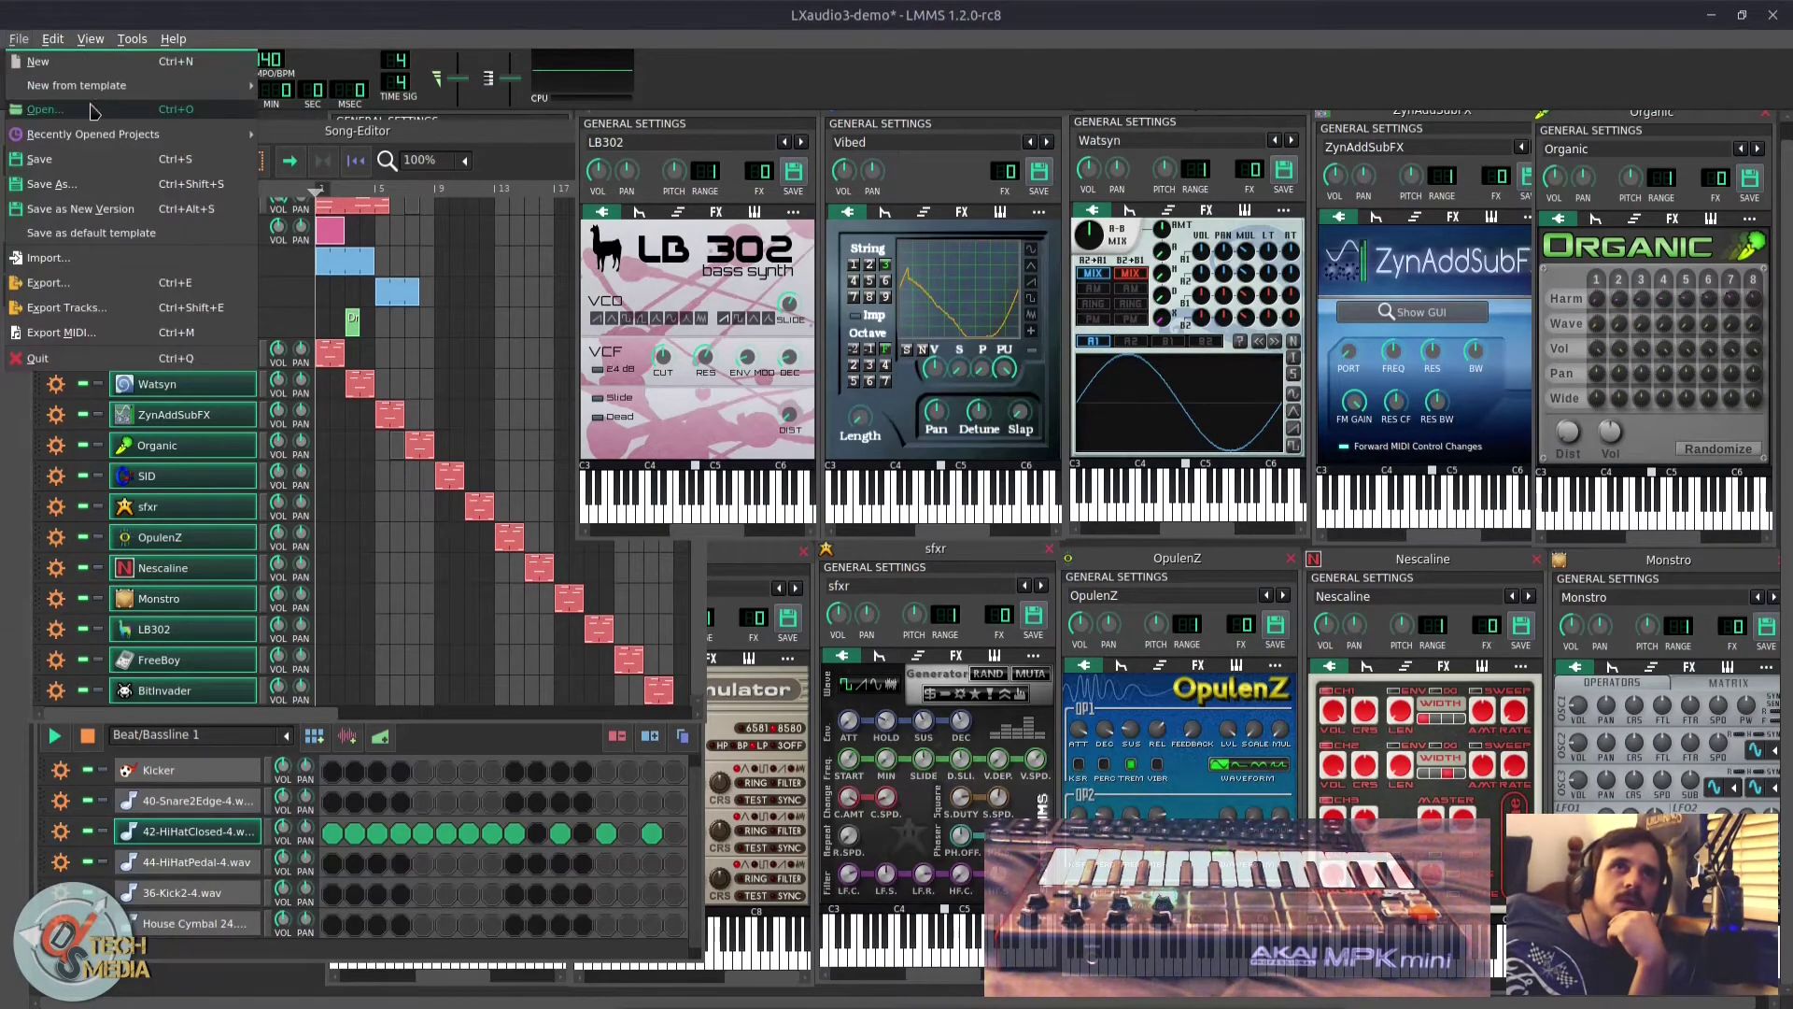
mouse_move(160, 135)
click(341, 157)
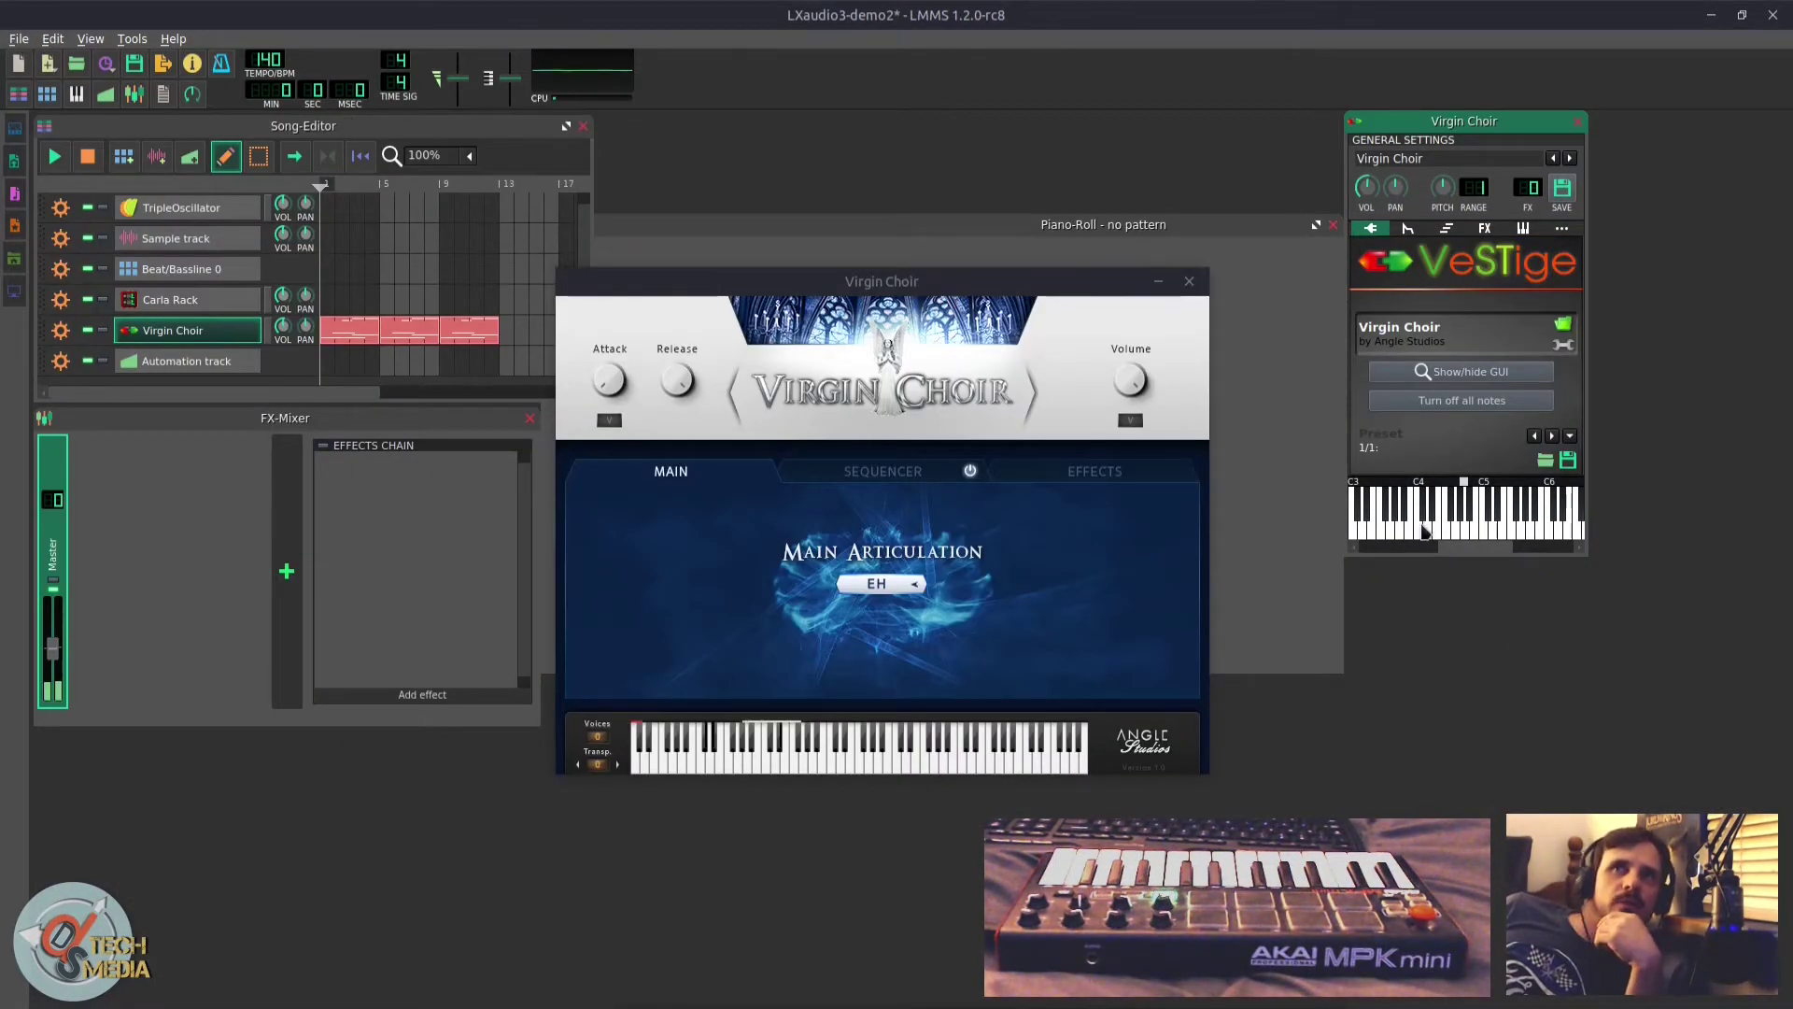
Step: View Virgin Choir's stacking and arpeggio settings, return to its plugin view and play a few notes
click(1446, 229)
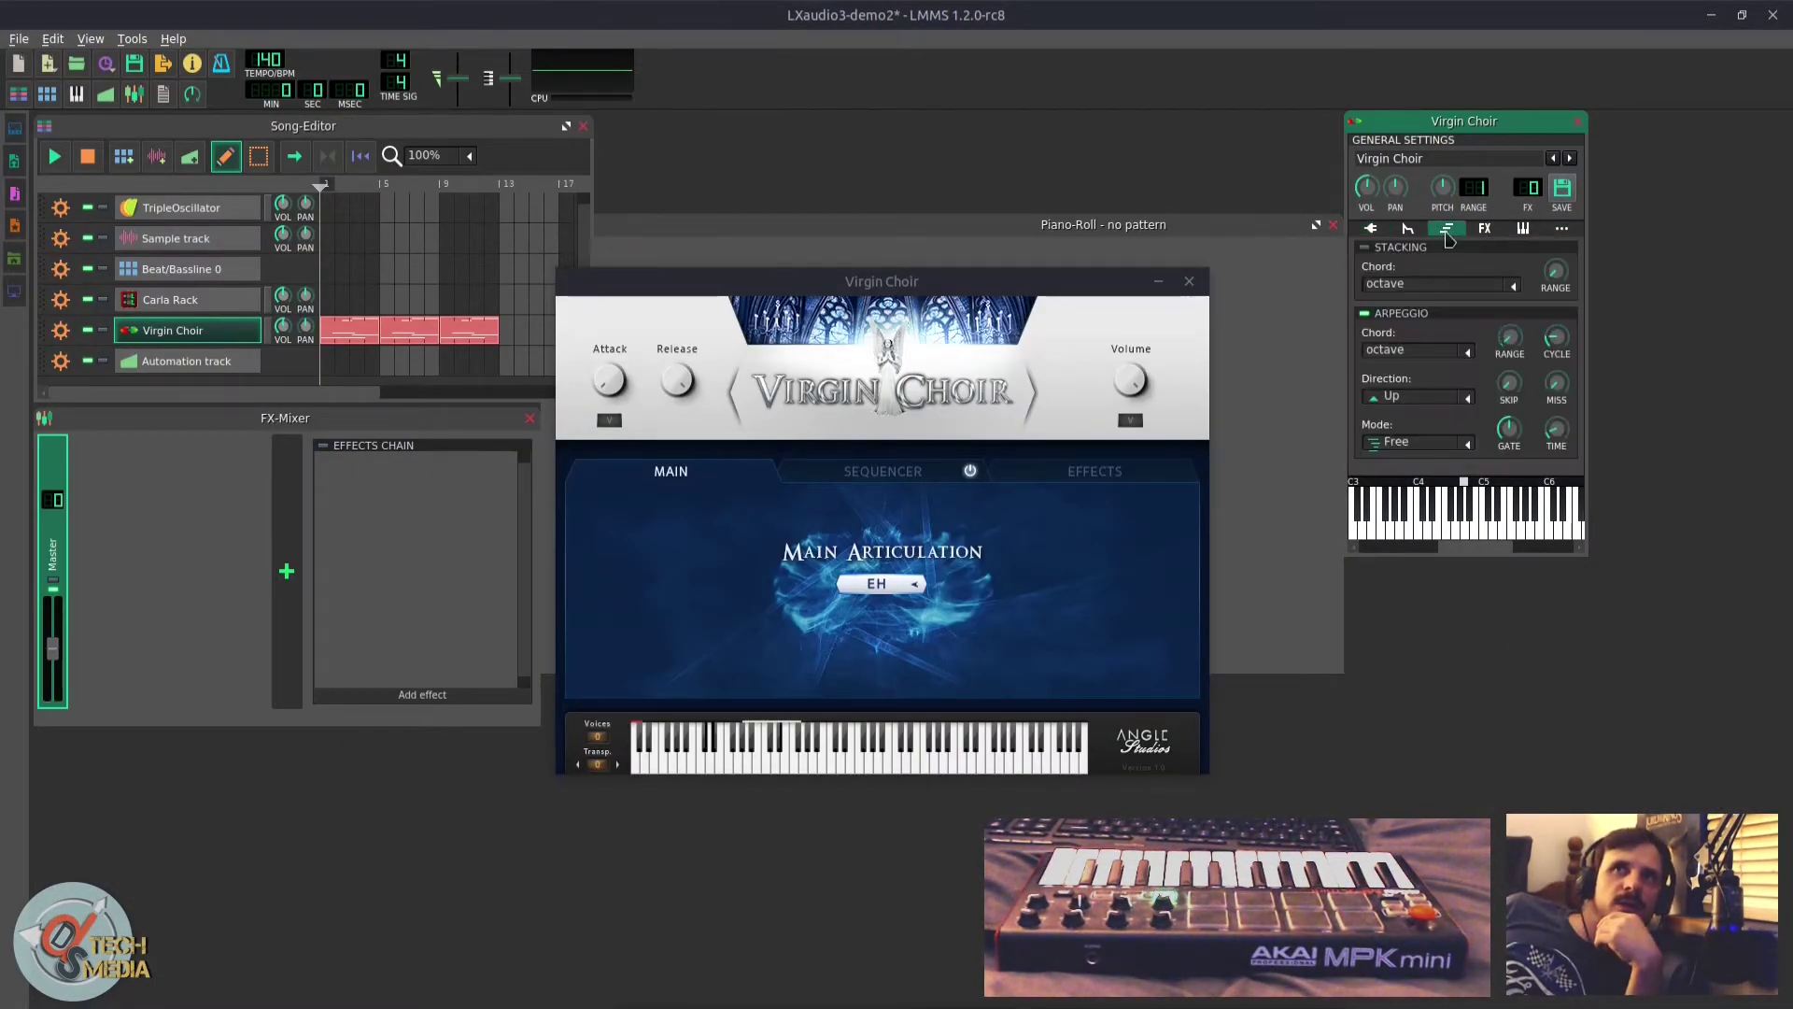
click(1370, 229)
click(1429, 532)
click(1455, 533)
click(1502, 530)
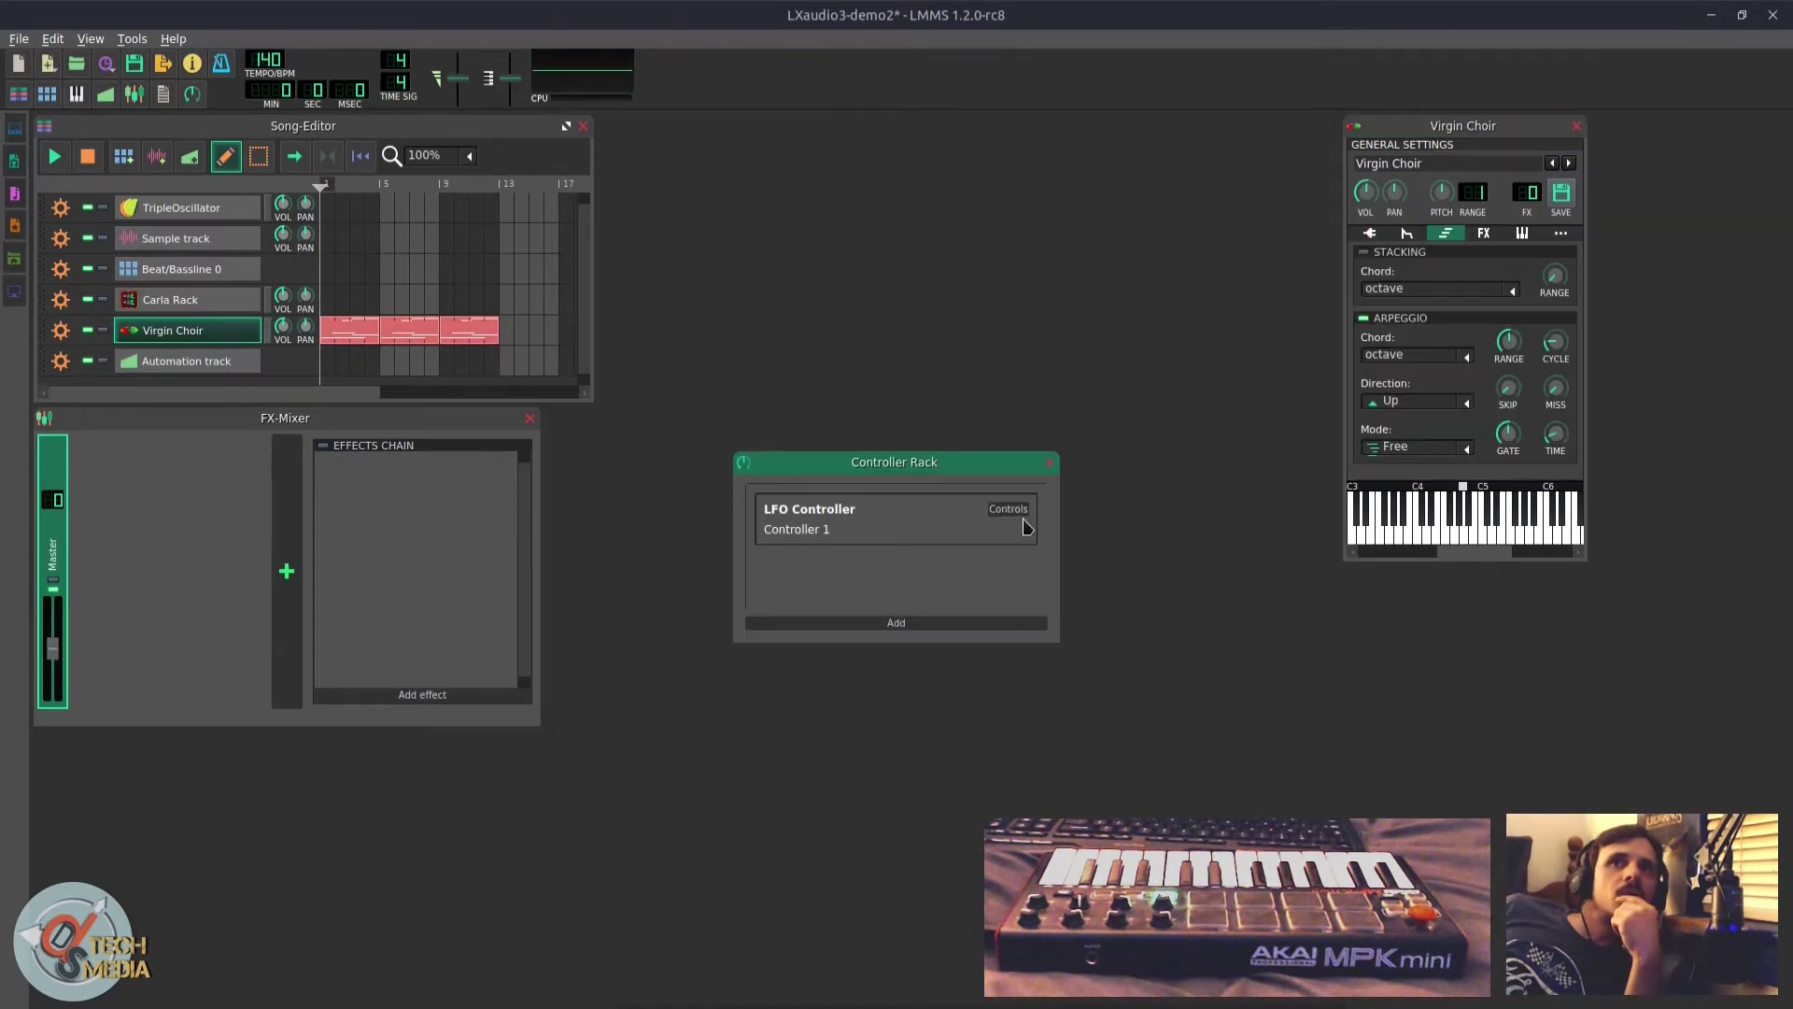
Step: Display the LFO Controller's controls, and connect Virgin Choir's arpeggio cycle setting to MIDI channel 1, controller 2, with Auto Detect
click(1008, 509)
drag(706, 125, 892, 345)
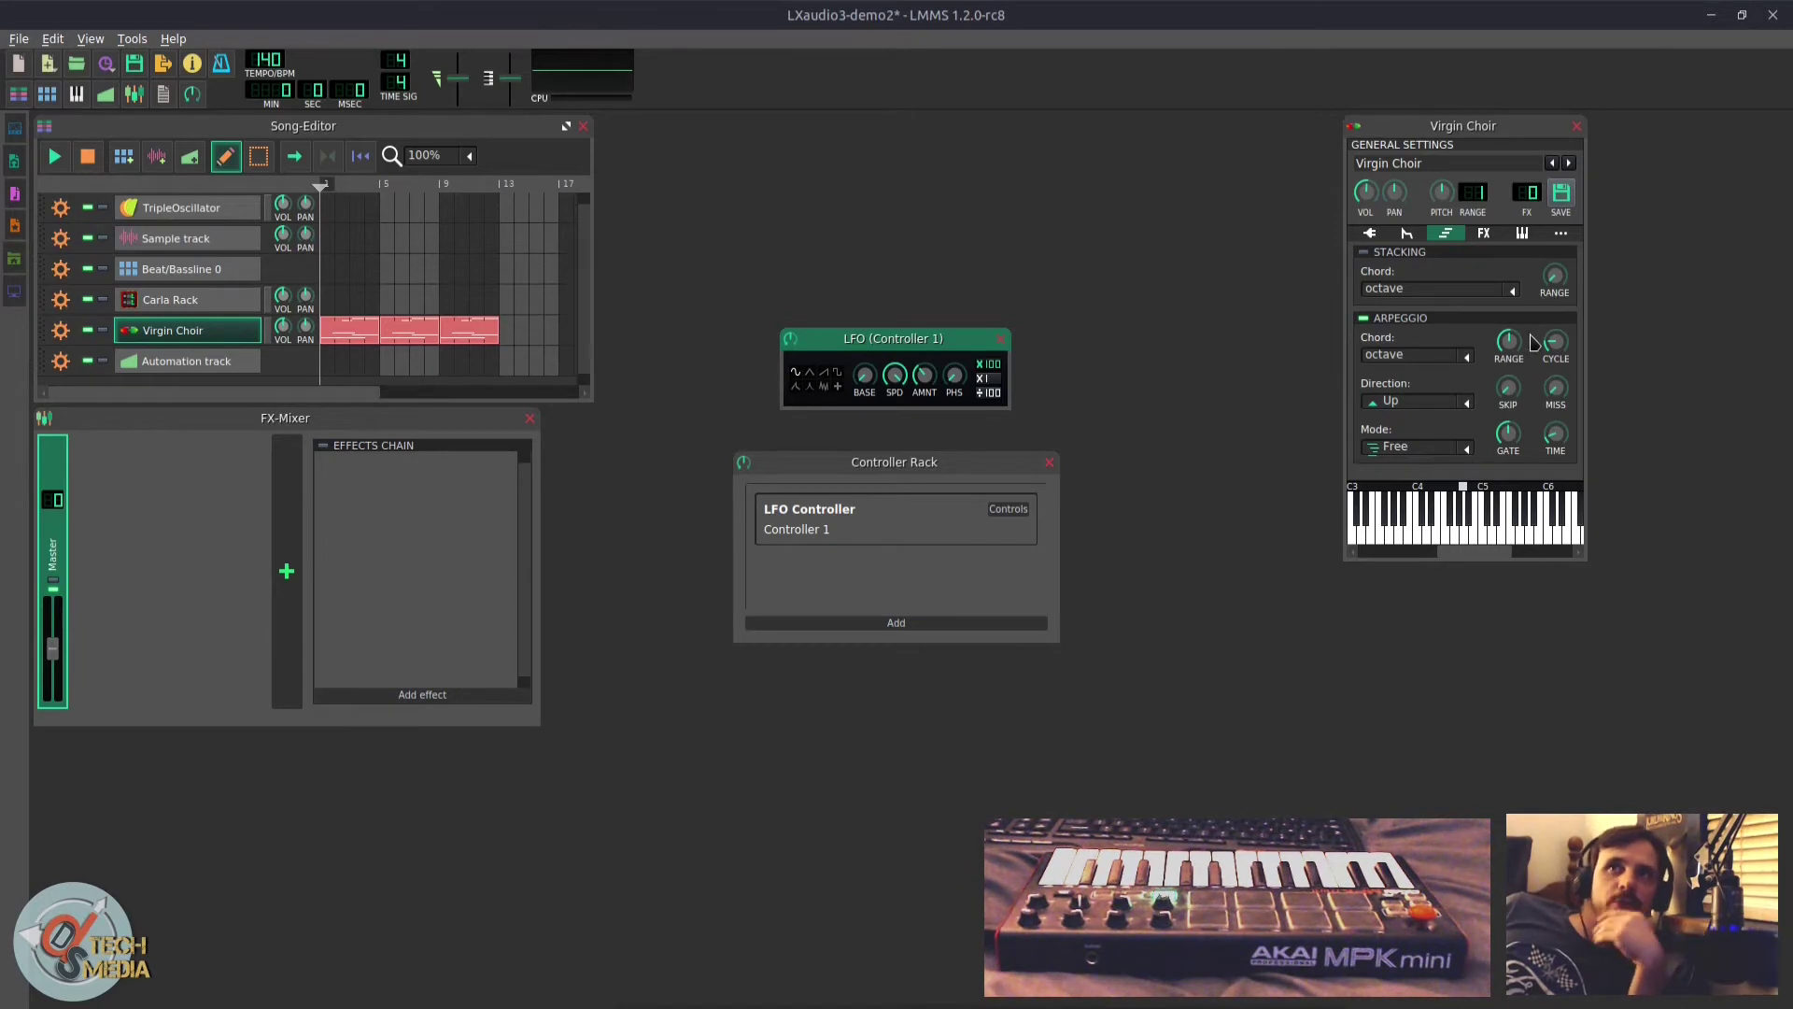
click(1565, 409)
right_click(1510, 349)
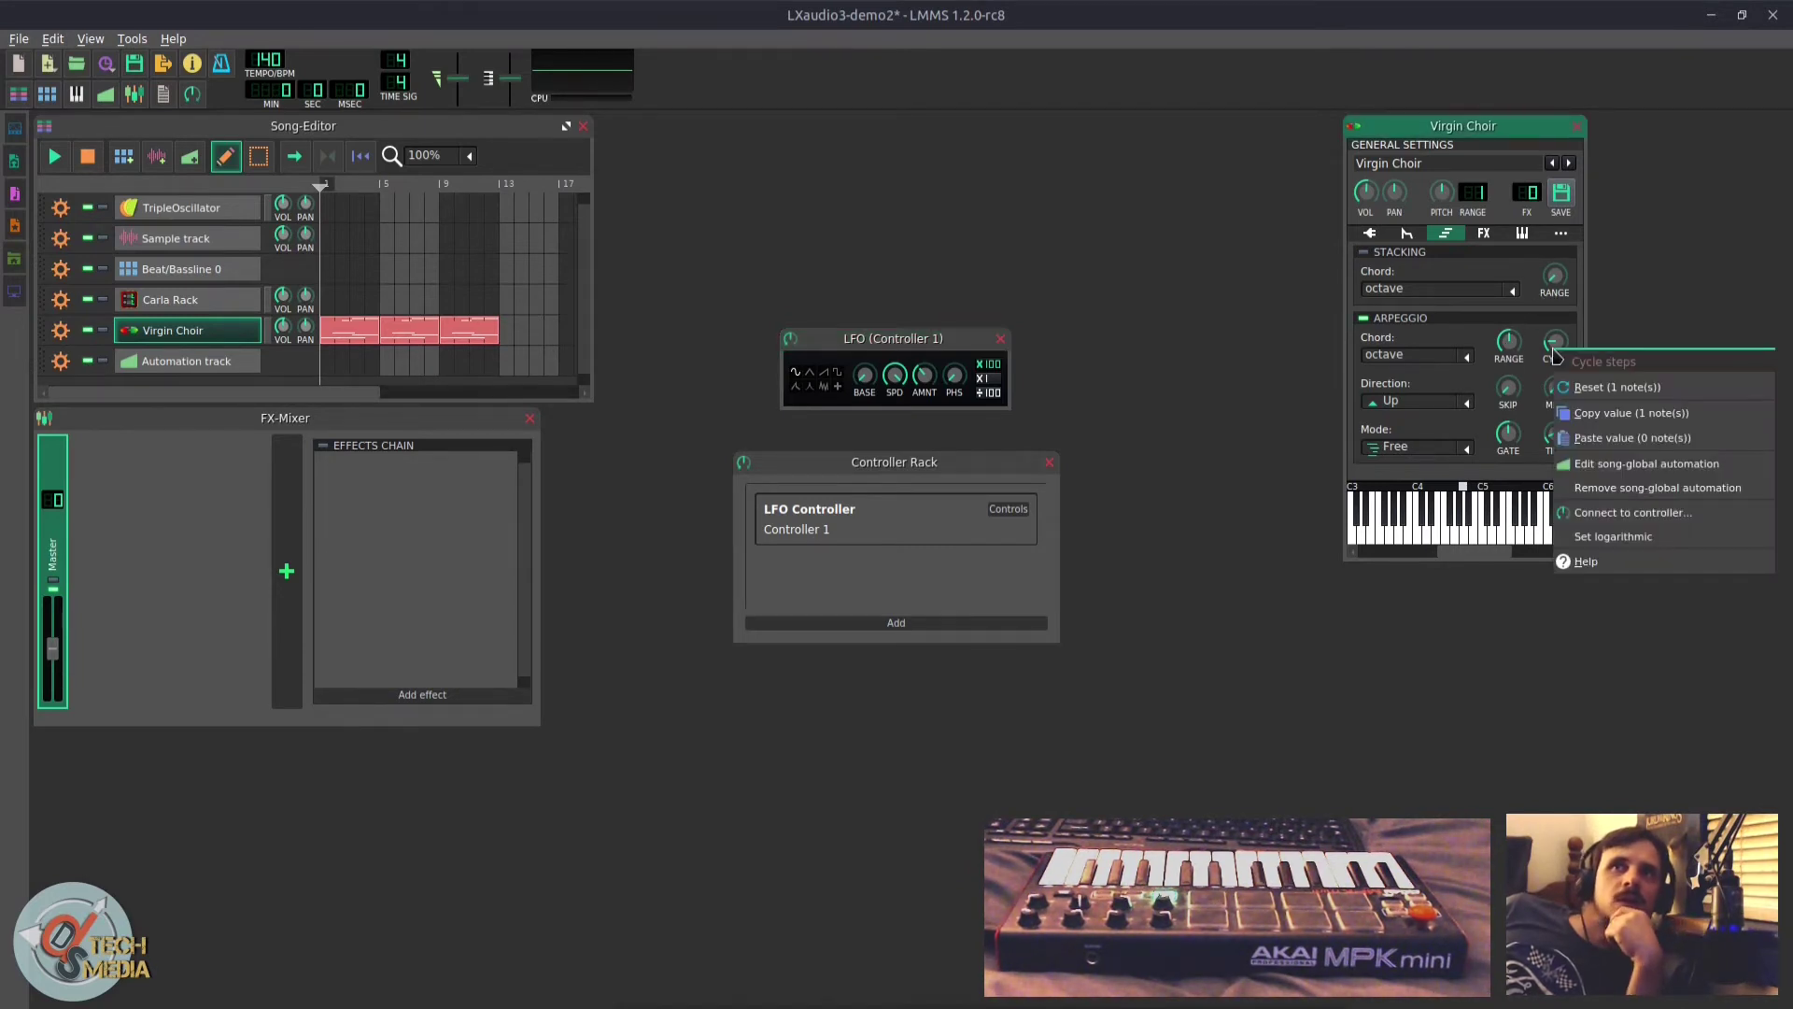
click(1619, 507)
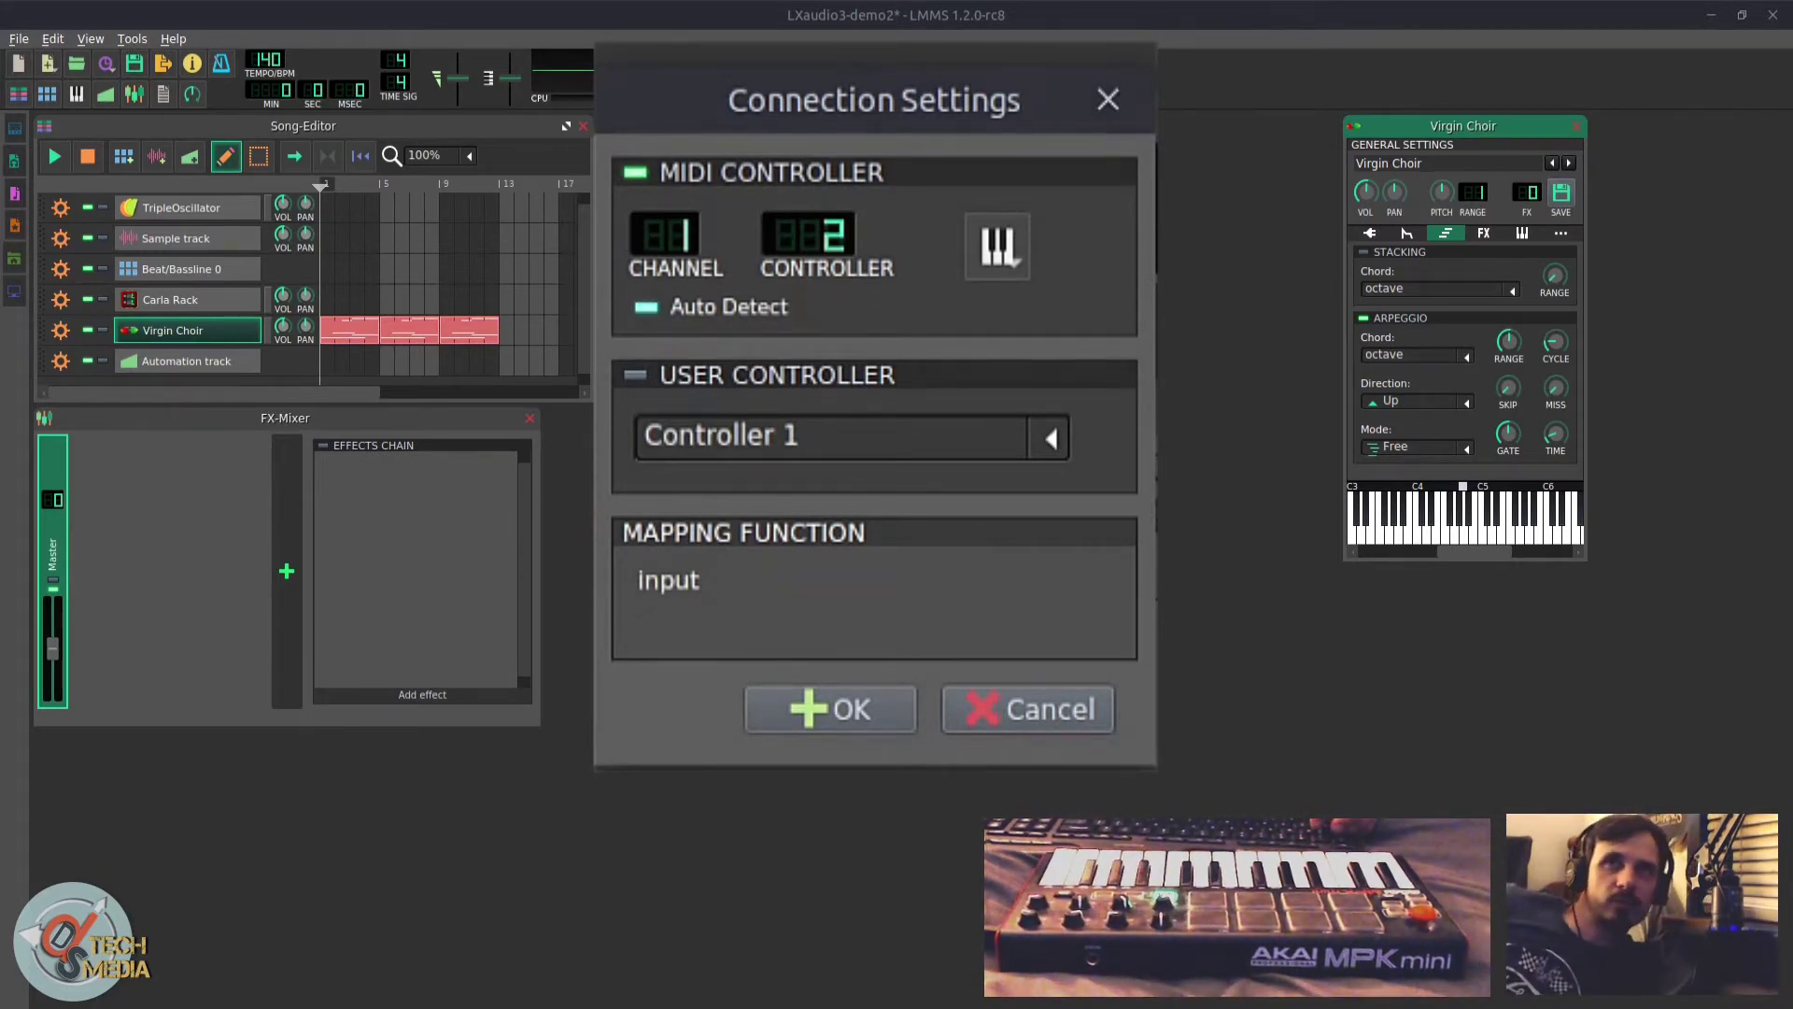
click(900, 713)
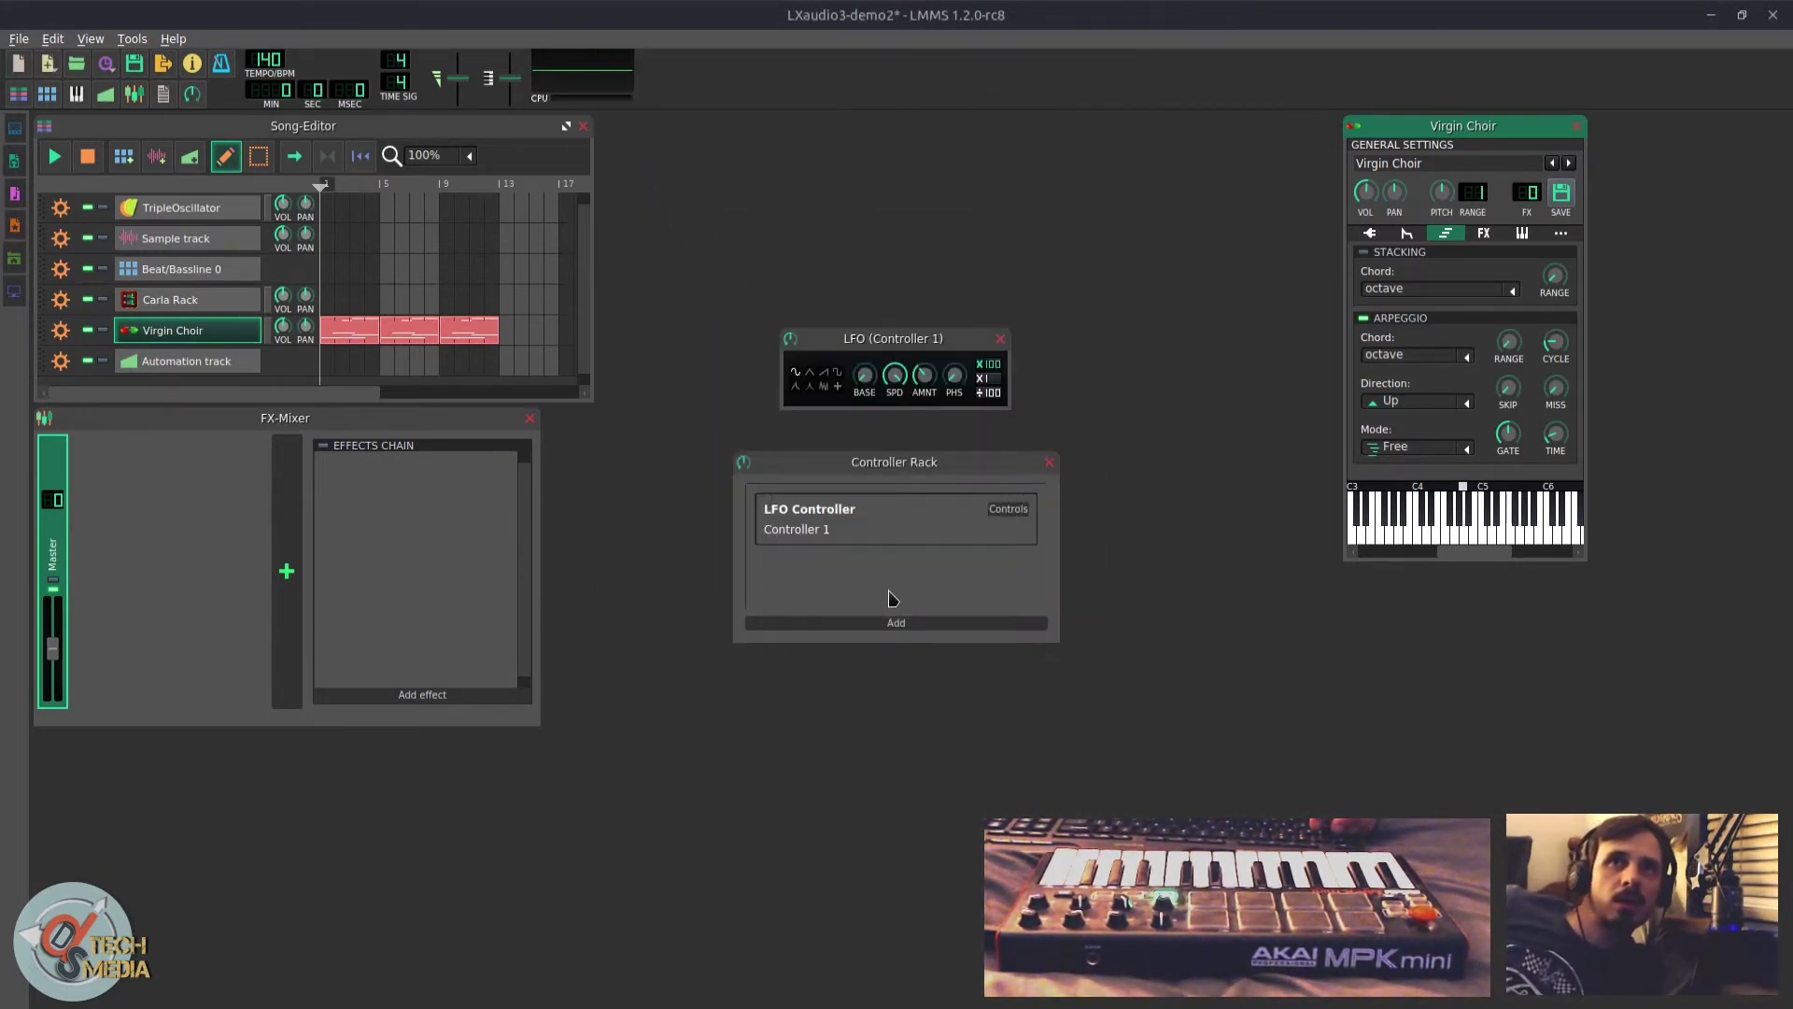
Step: Move the Virgin Choir window closer to the Controller Rack, and play the song to hear the arpeggio before stopping playback
drag(1491, 129, 1389, 154)
drag(1389, 154, 1169, 261)
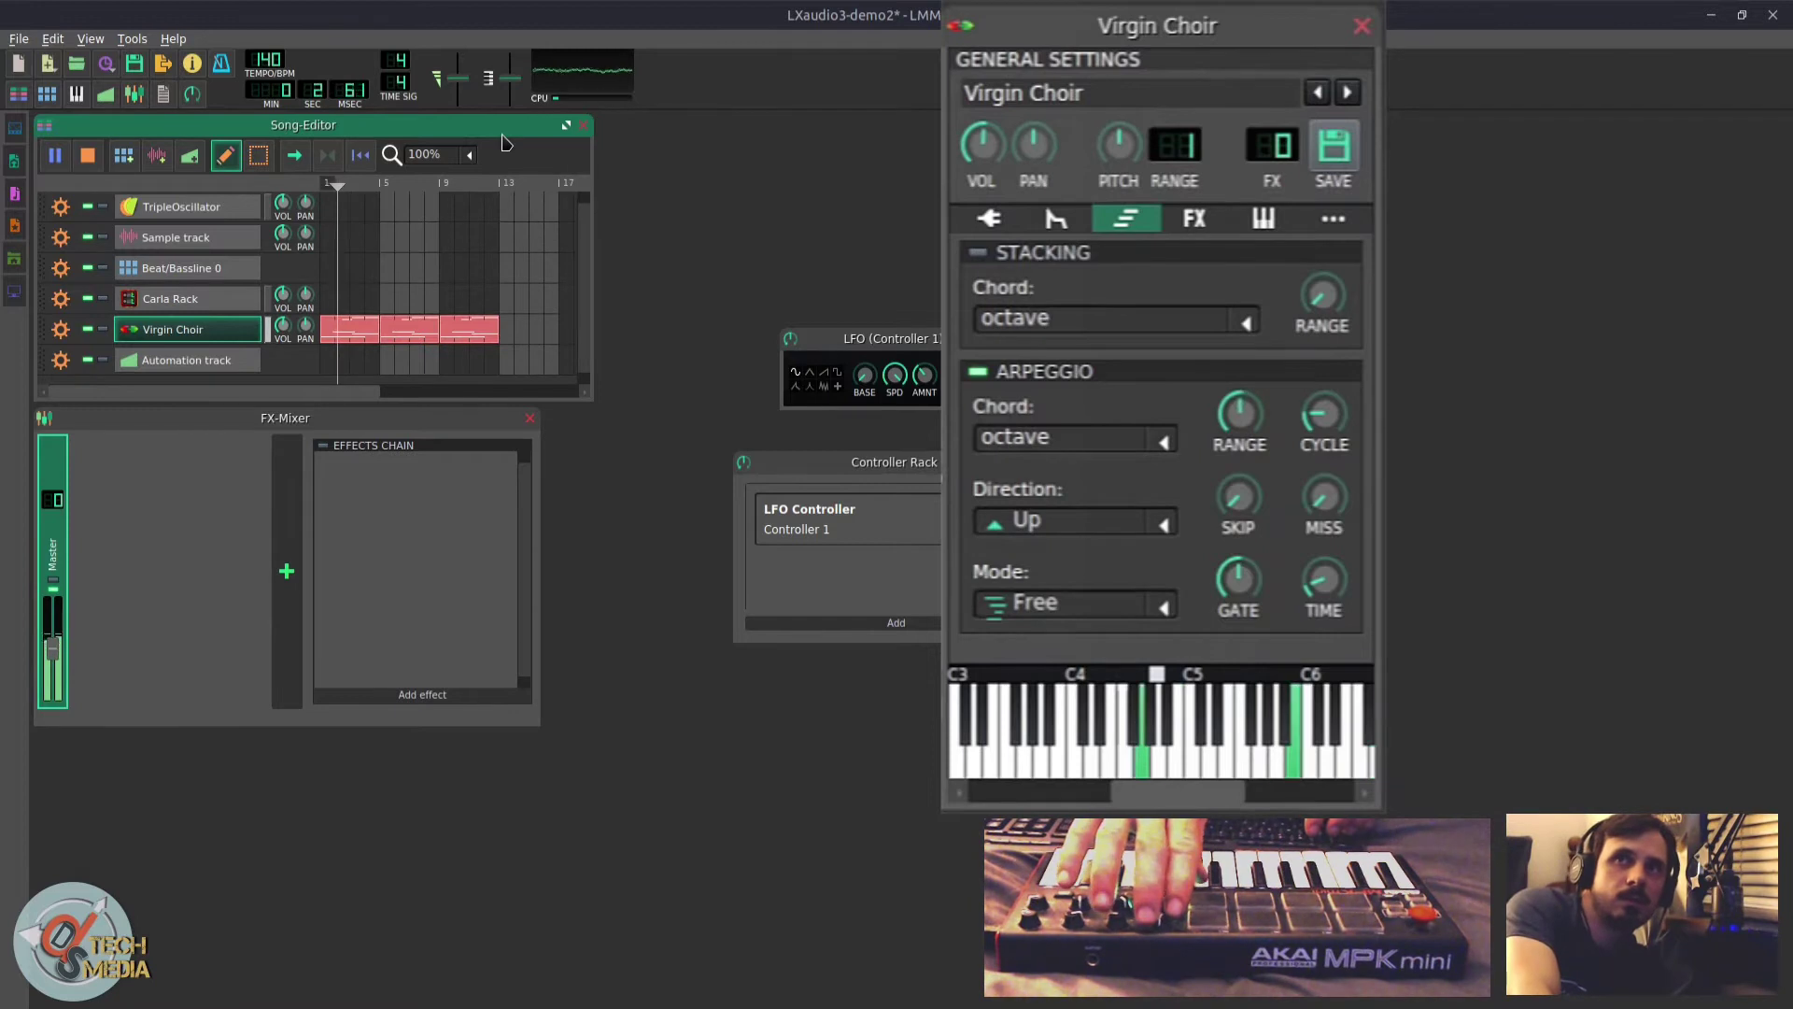
key(space)
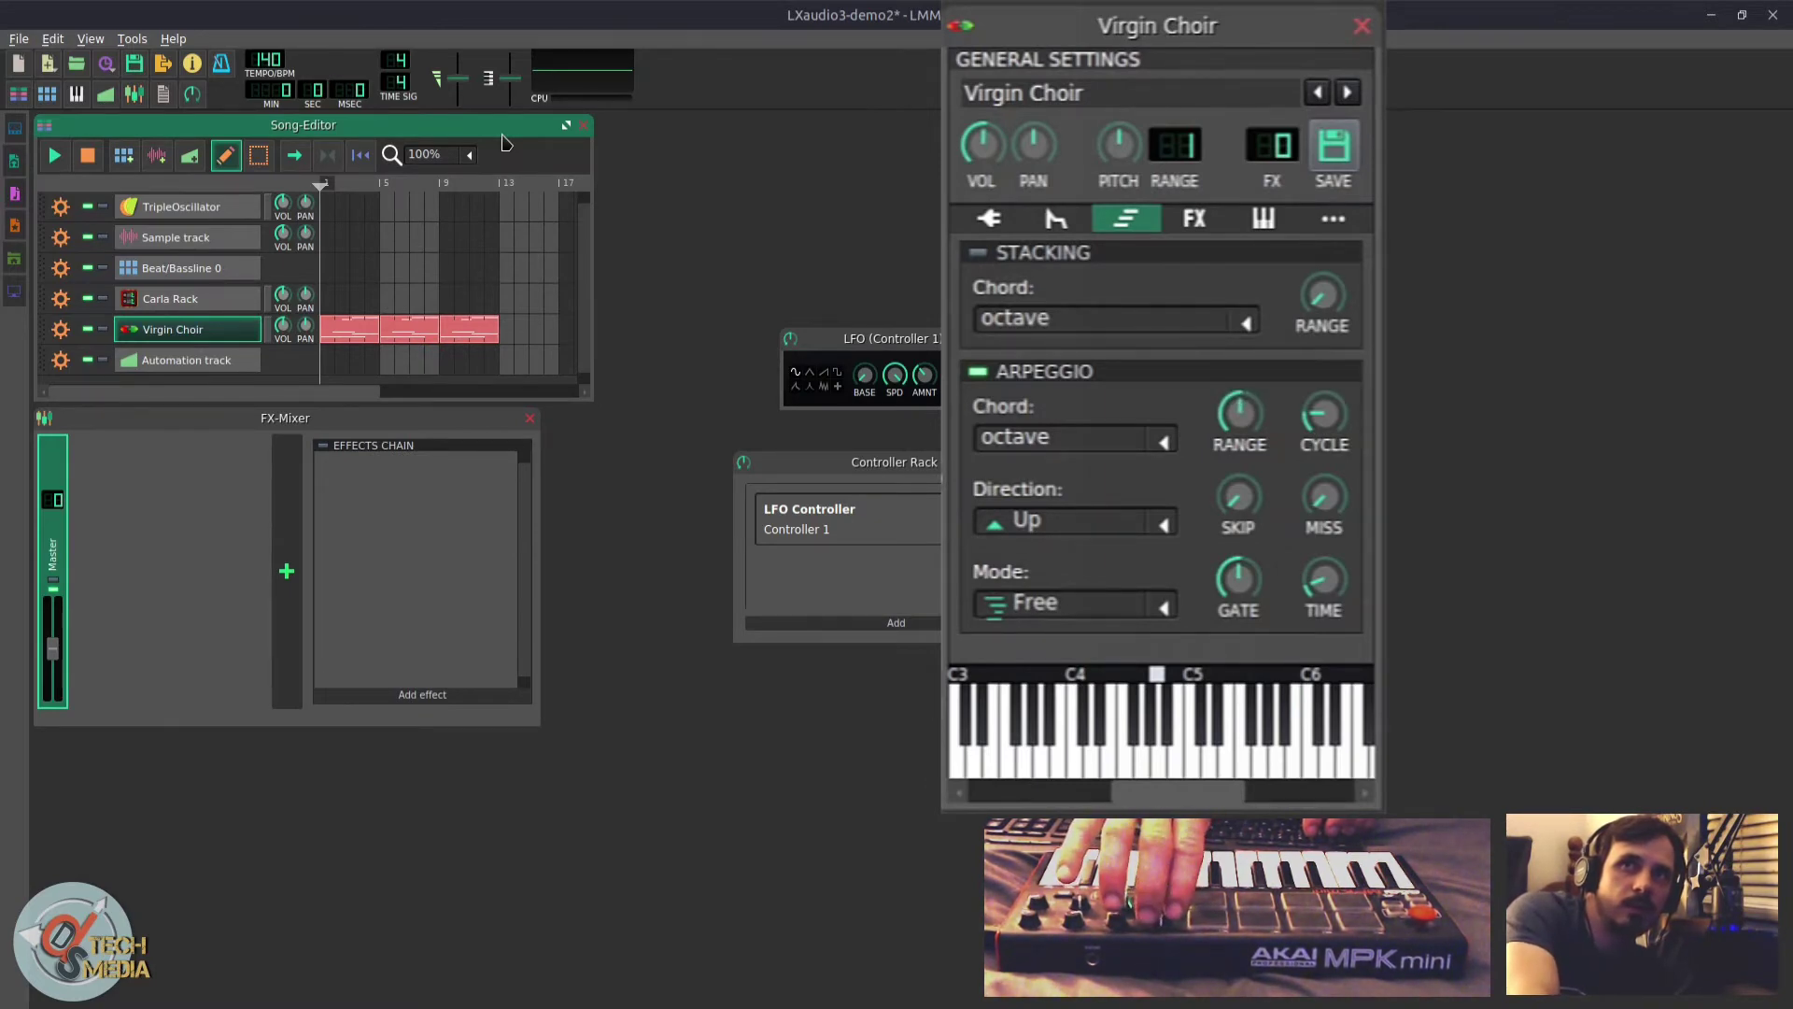
Step: Connect Virgin Choir's arpeggio range to the user controller Controller 1, moving the Connection Settings dialog off the LFO window
right_click(1185, 474)
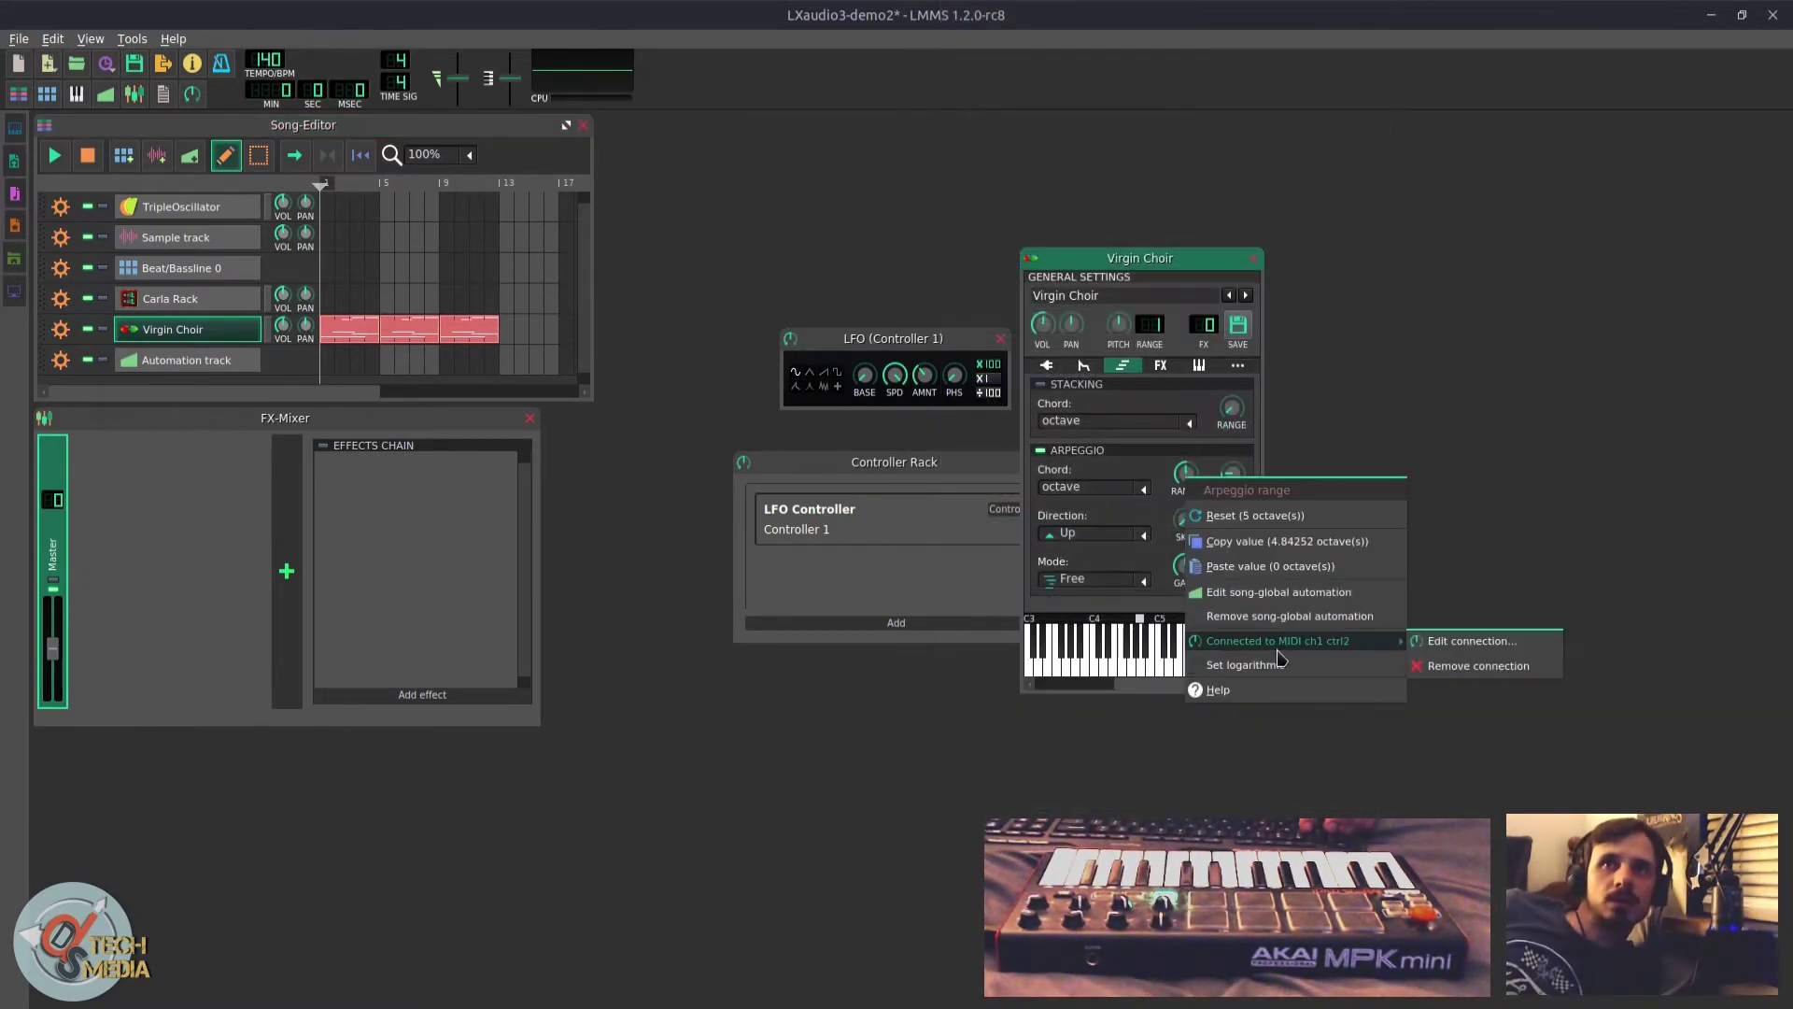
mouse_move(1277, 652)
click(1459, 643)
click(815, 385)
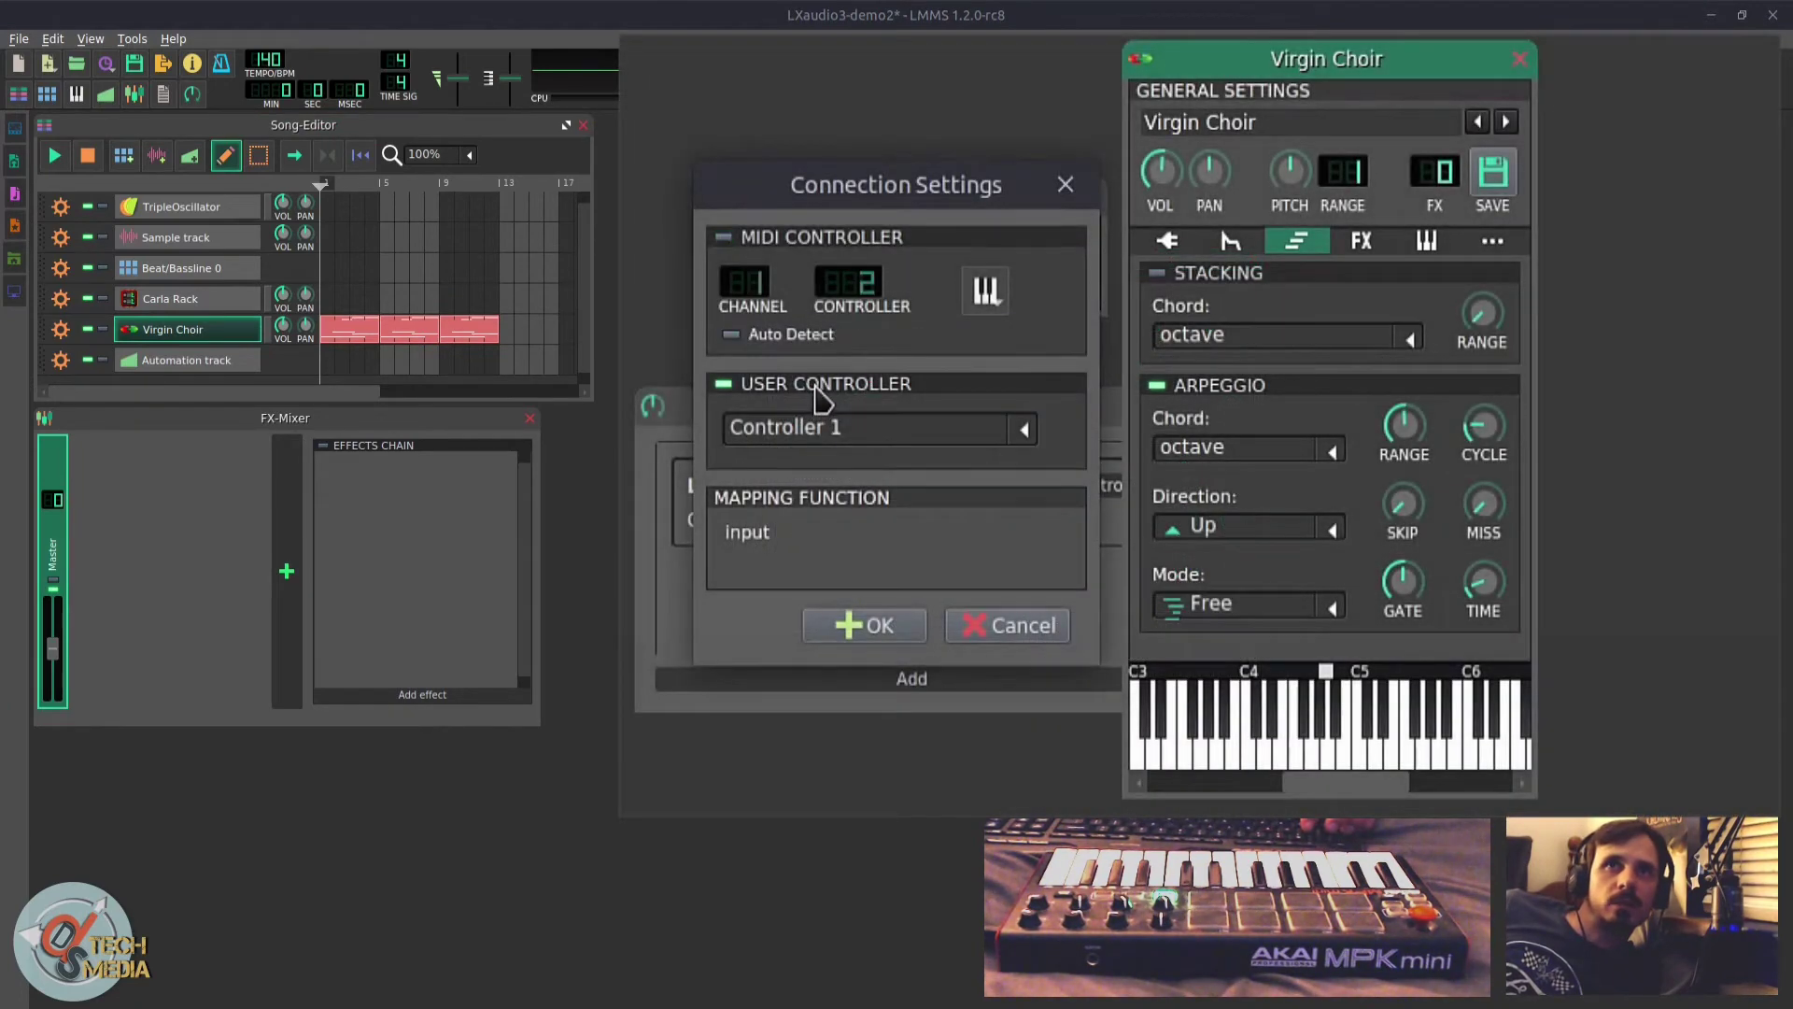
drag(861, 196, 1325, 258)
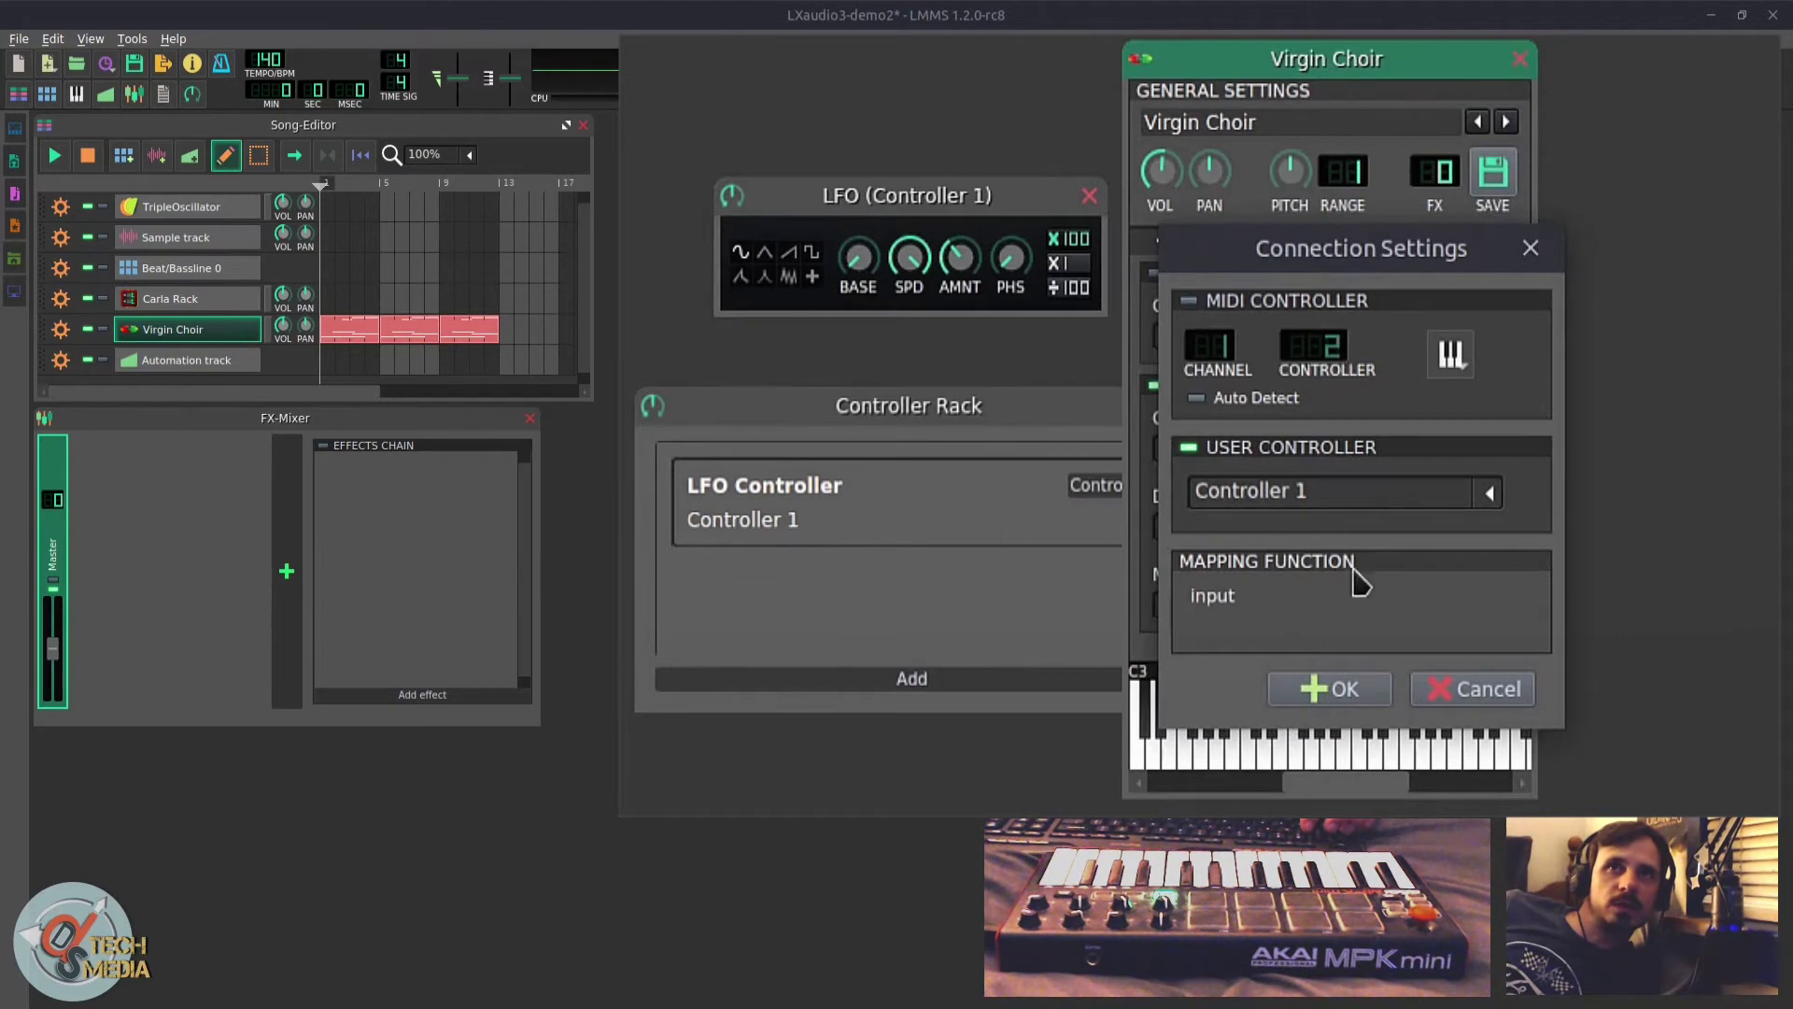
click(1363, 677)
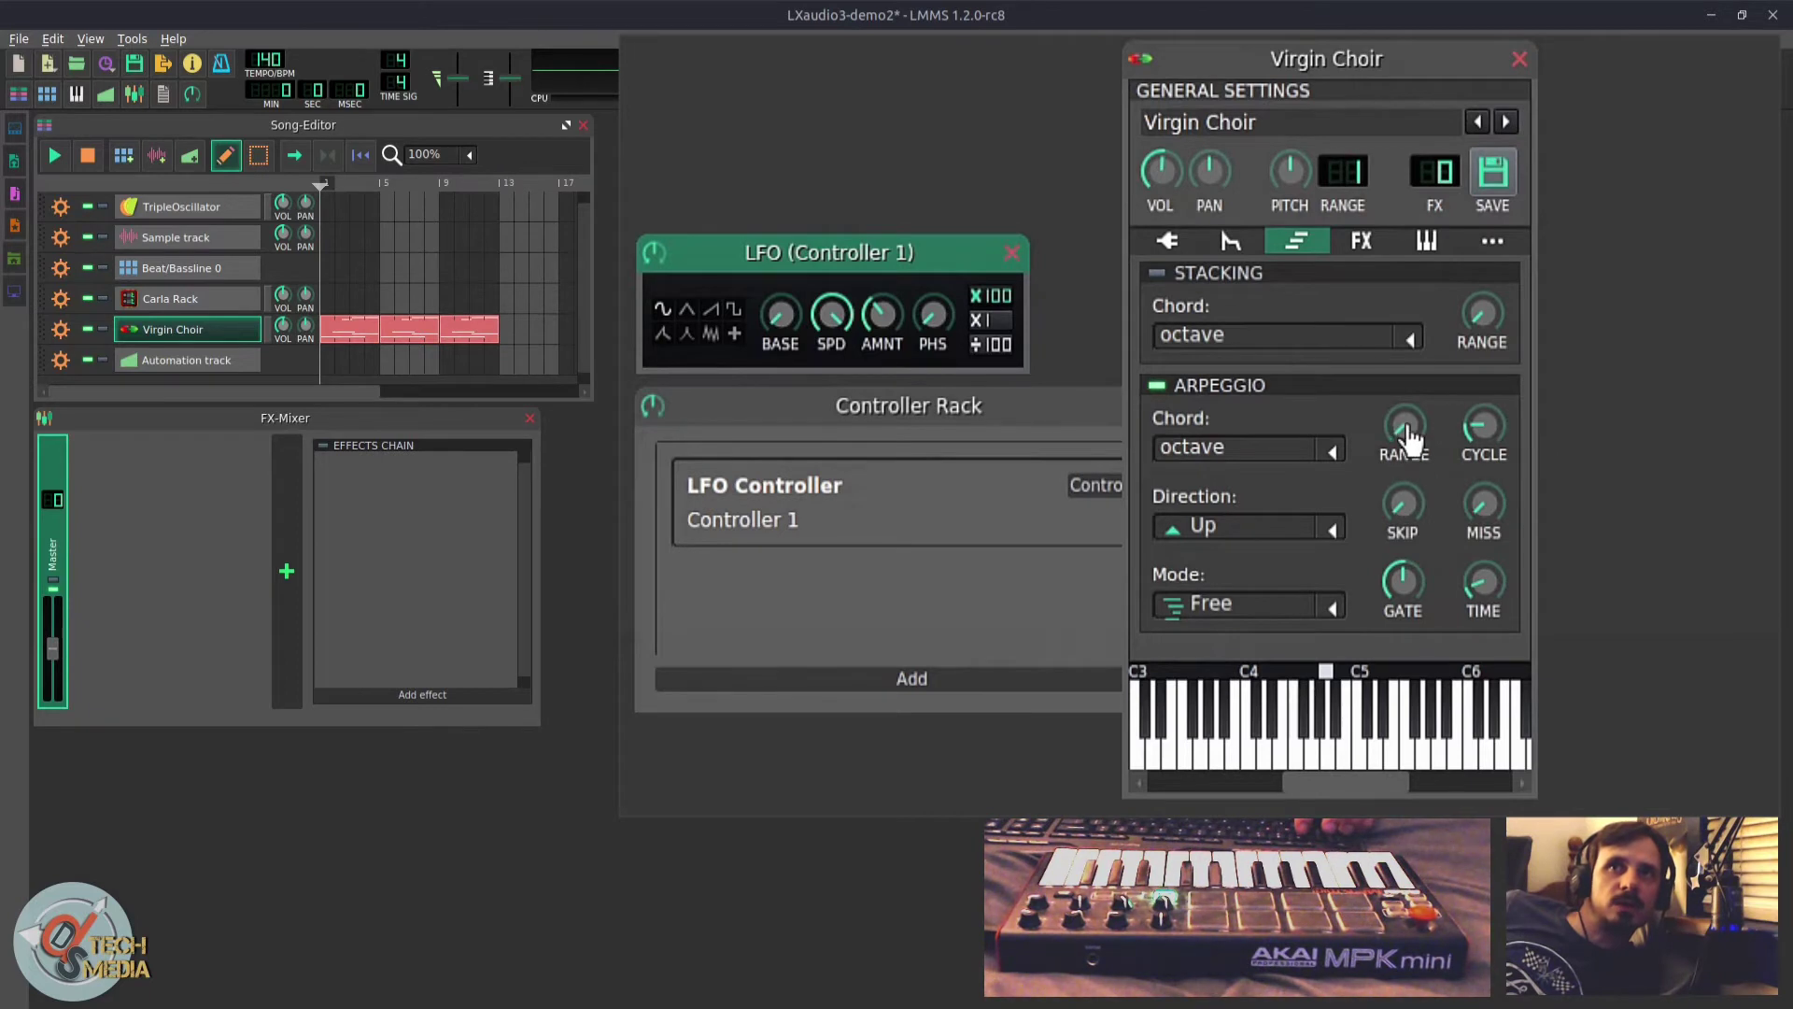
Step: Play the song while trying the LFO Controller's X1, X100 and ÷100 multipliers, and raise its base amount to about 0.697
click(996, 310)
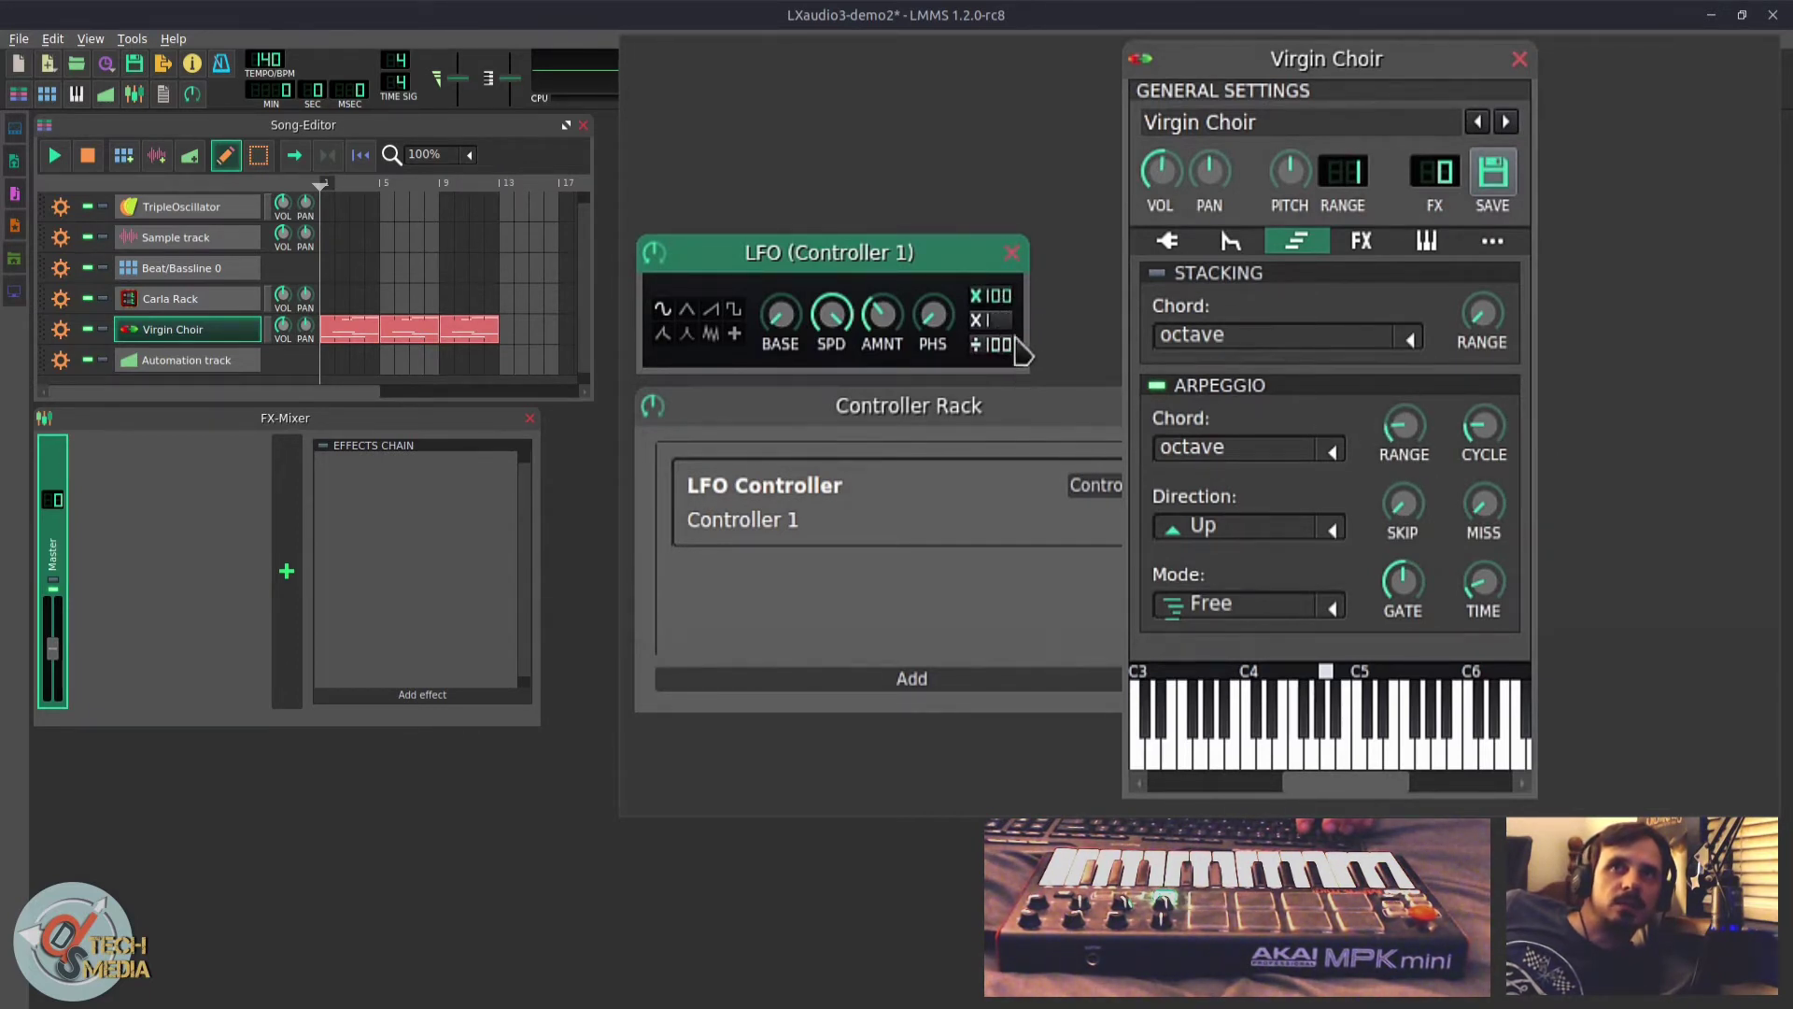
click(997, 321)
key(space)
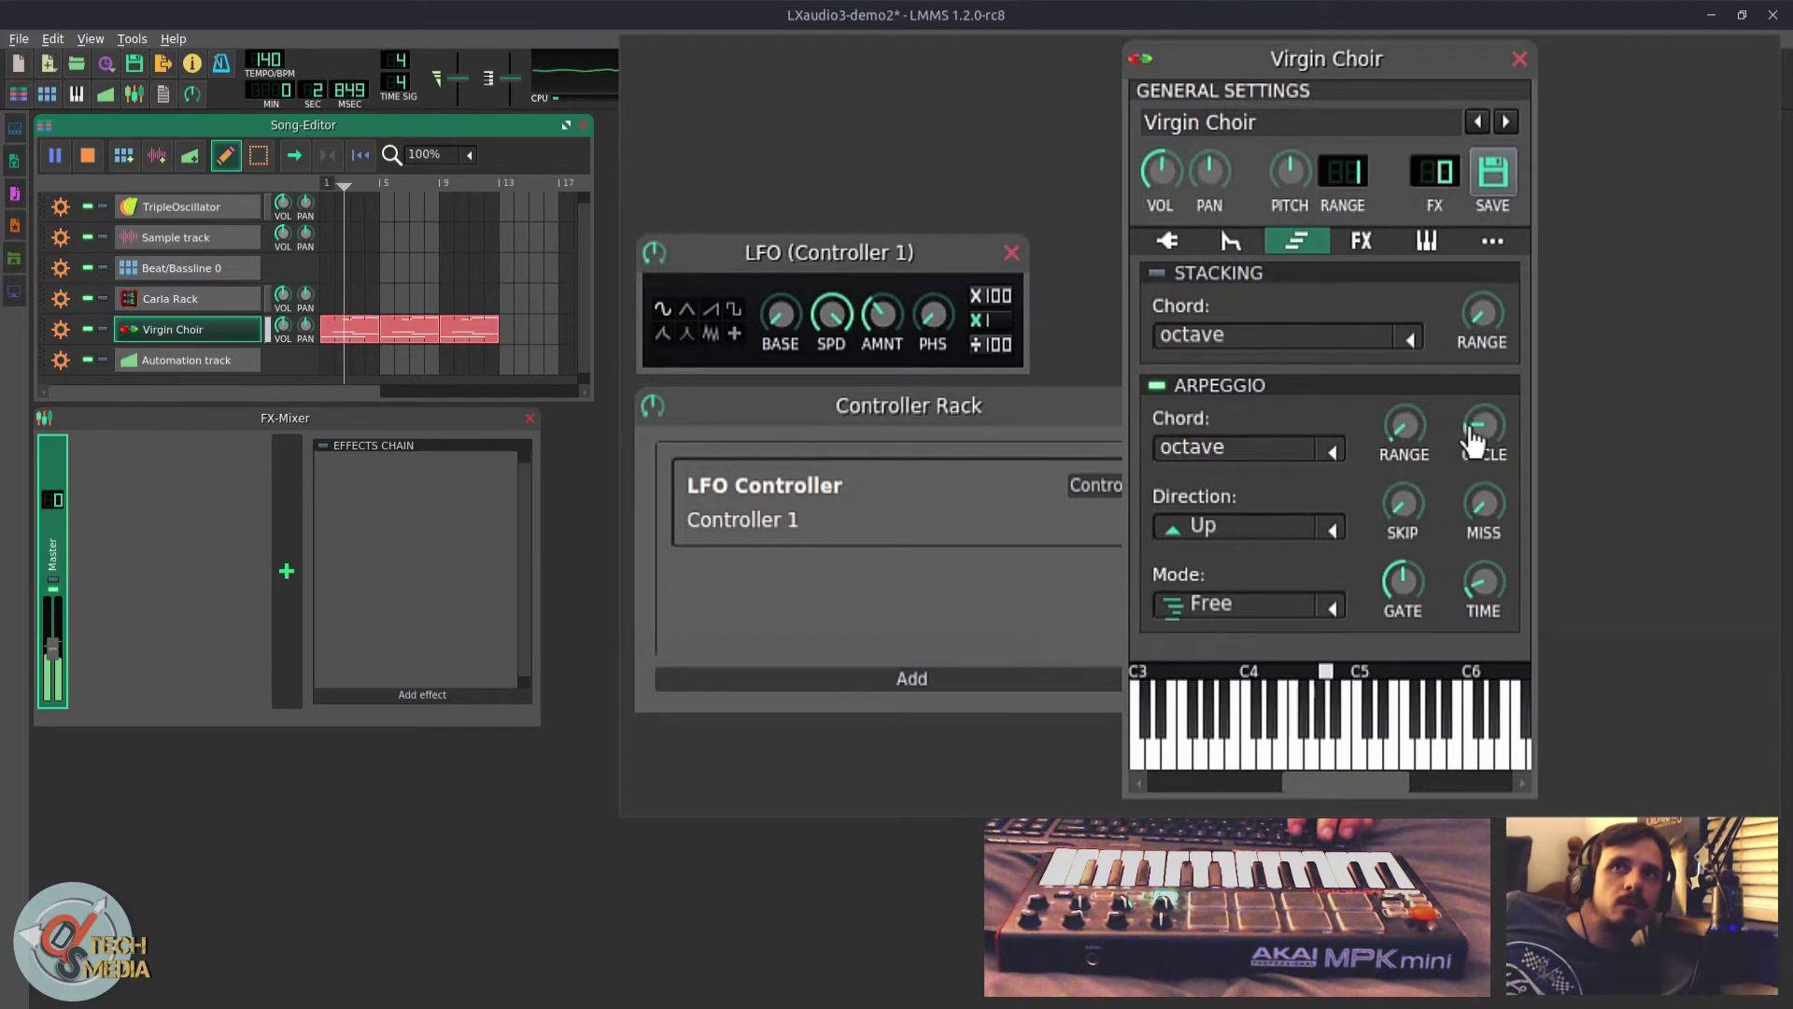
click(984, 296)
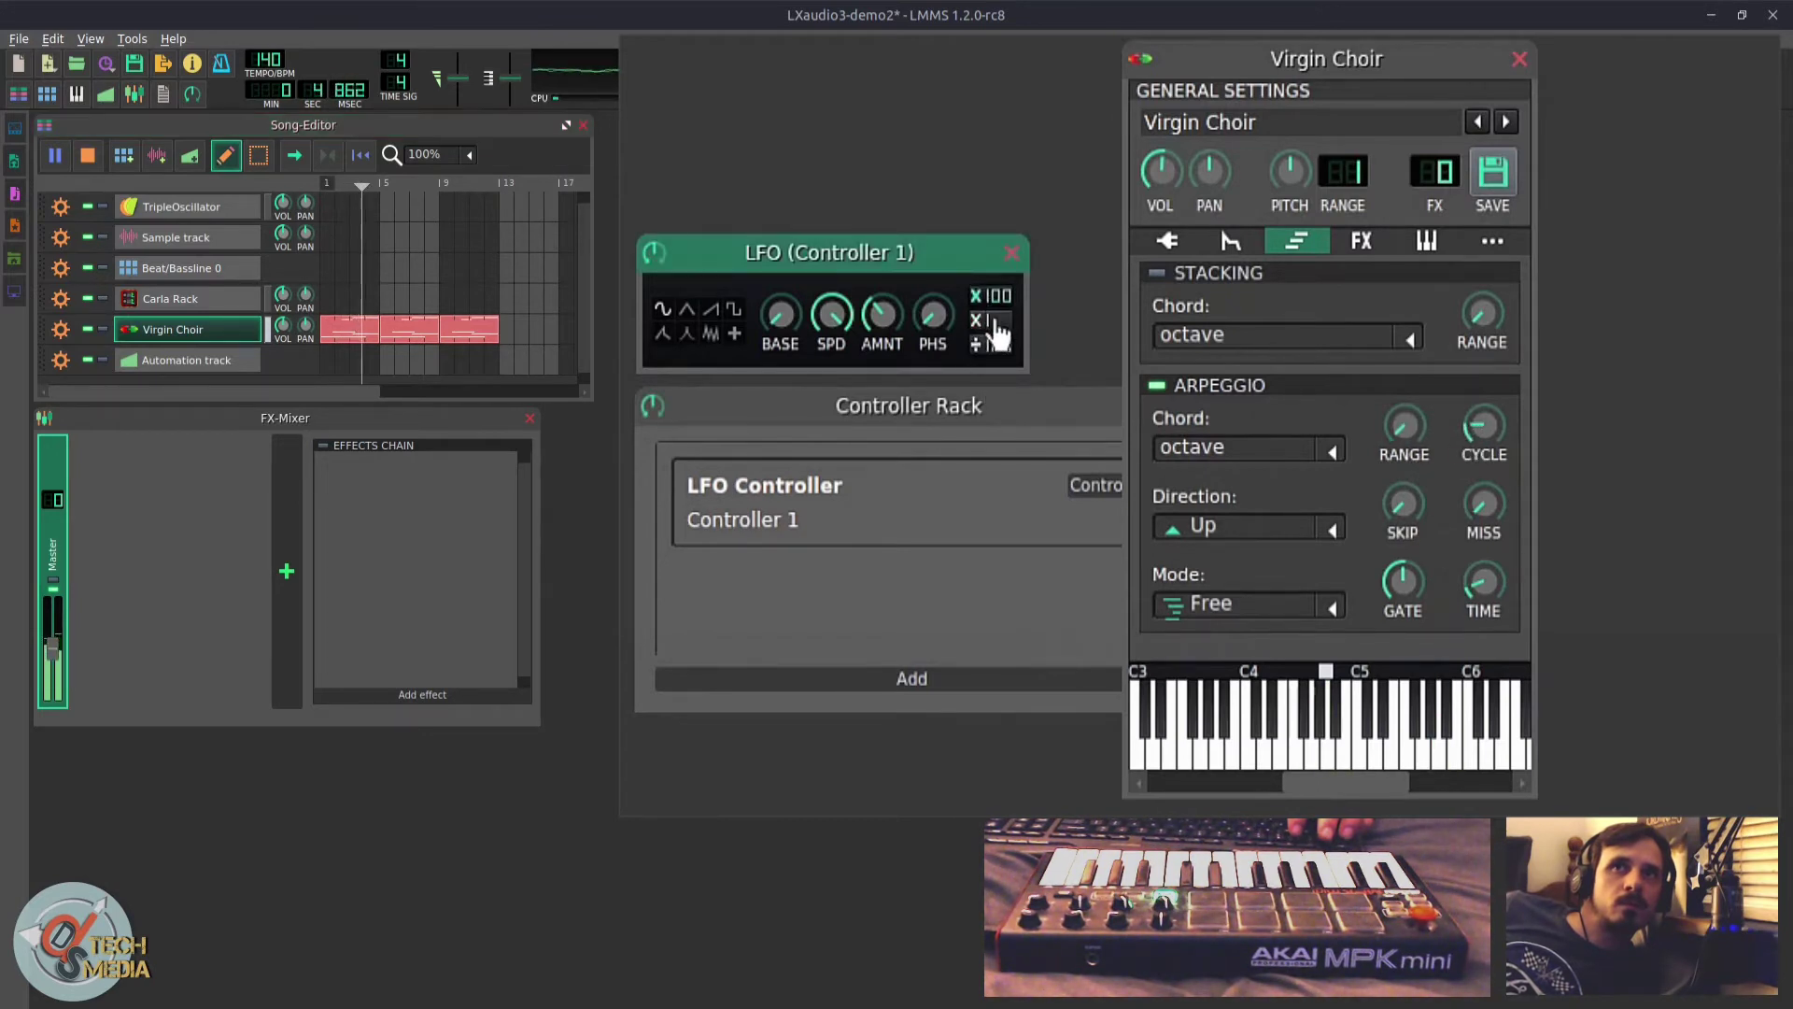
drag(788, 313, 787, 280)
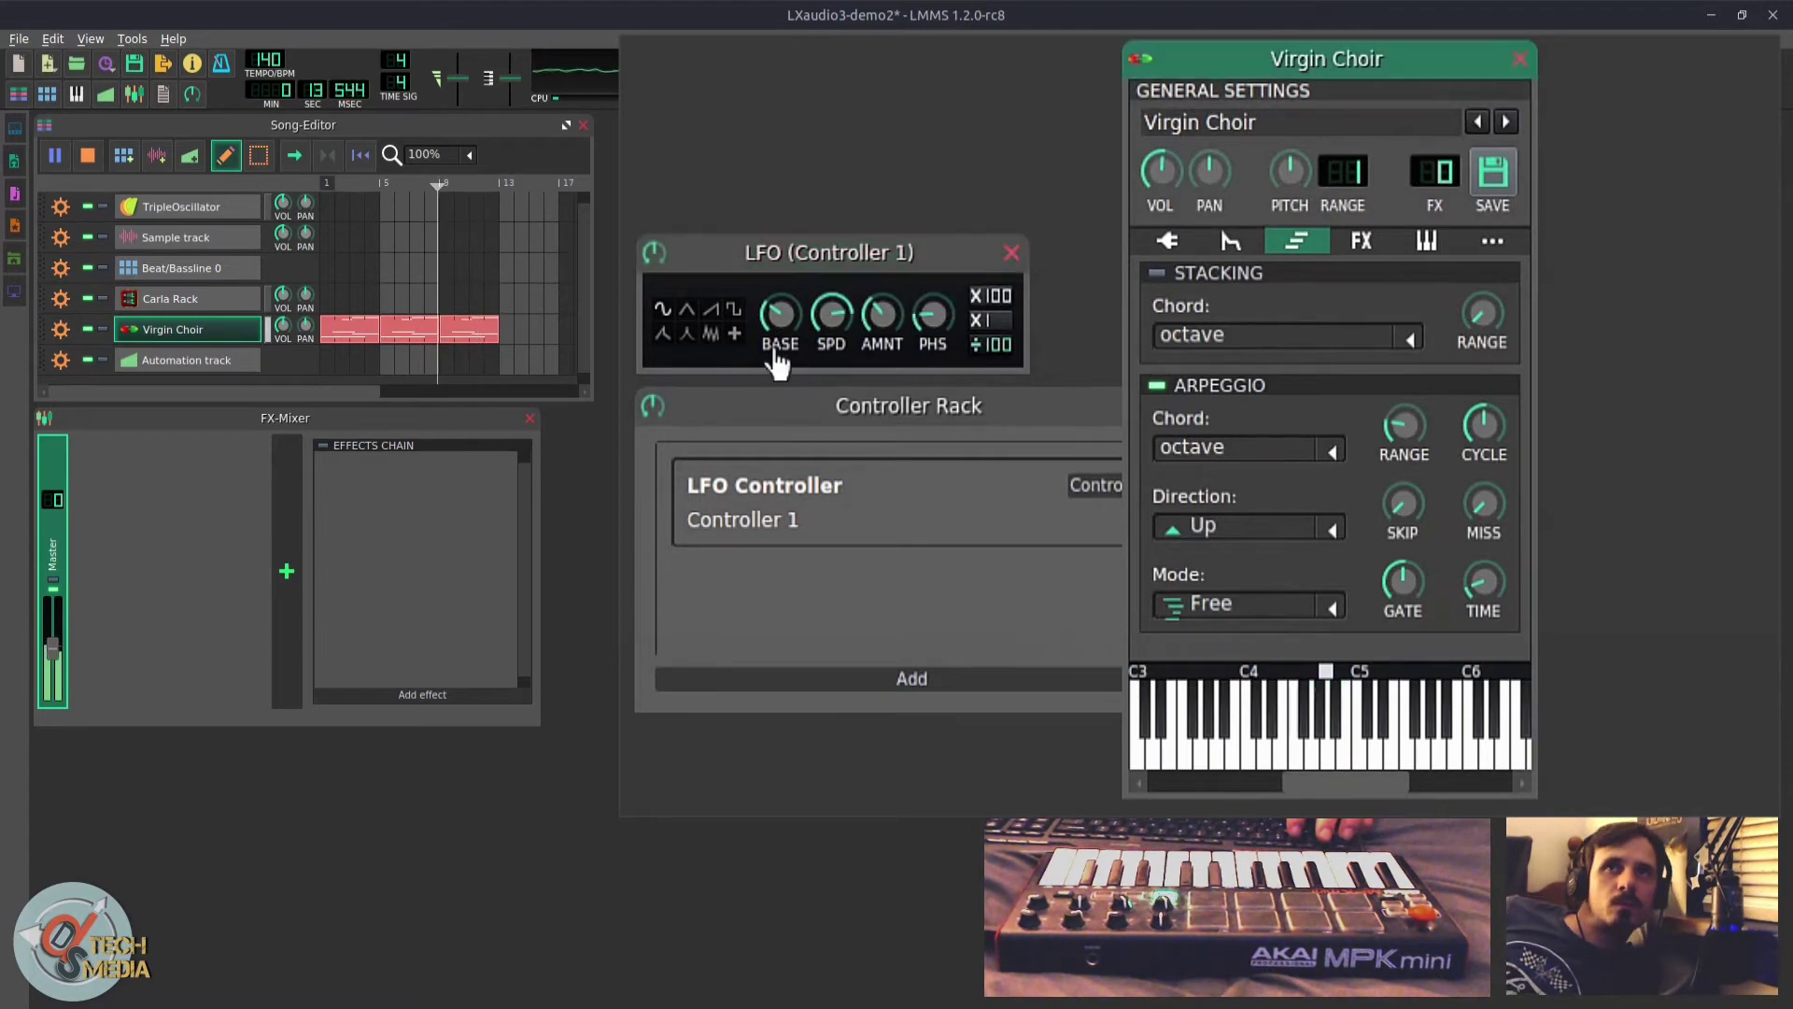
drag(782, 318, 783, 271)
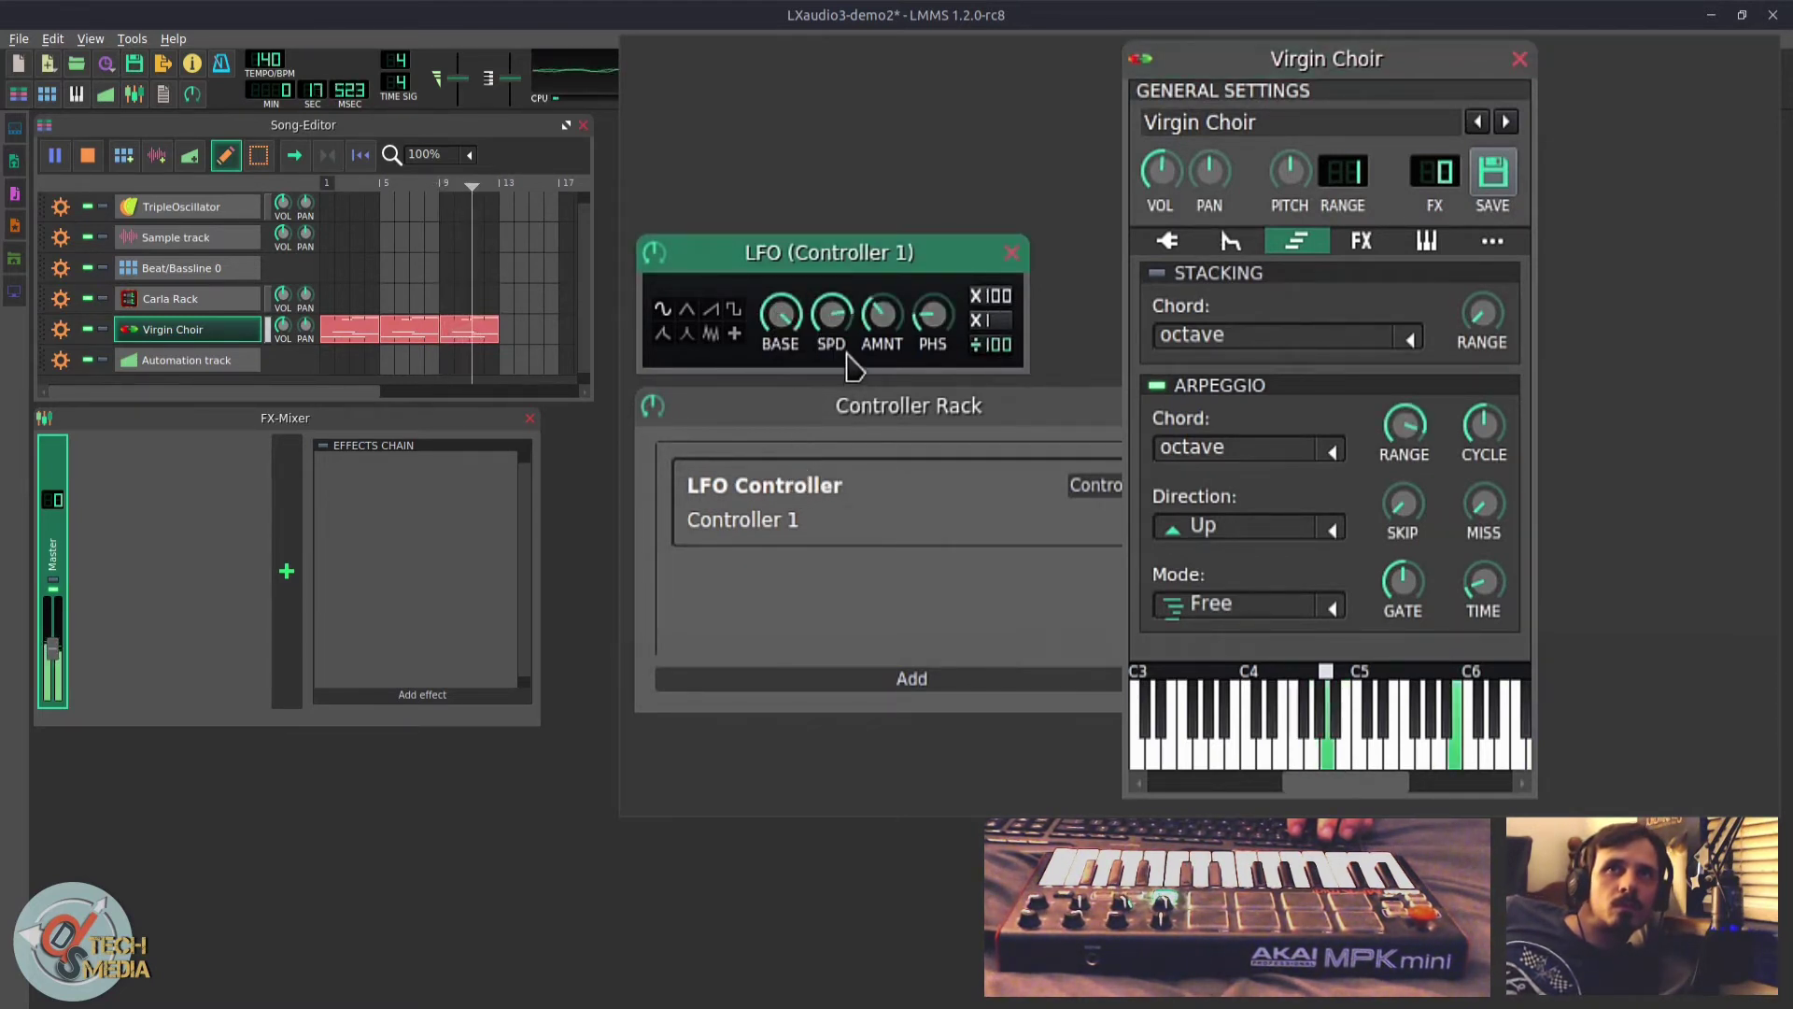
mouse_move(880, 315)
mouse_down()
mouse_move(881, 280)
mouse_move(880, 341)
mouse_move(883, 315)
mouse_up()
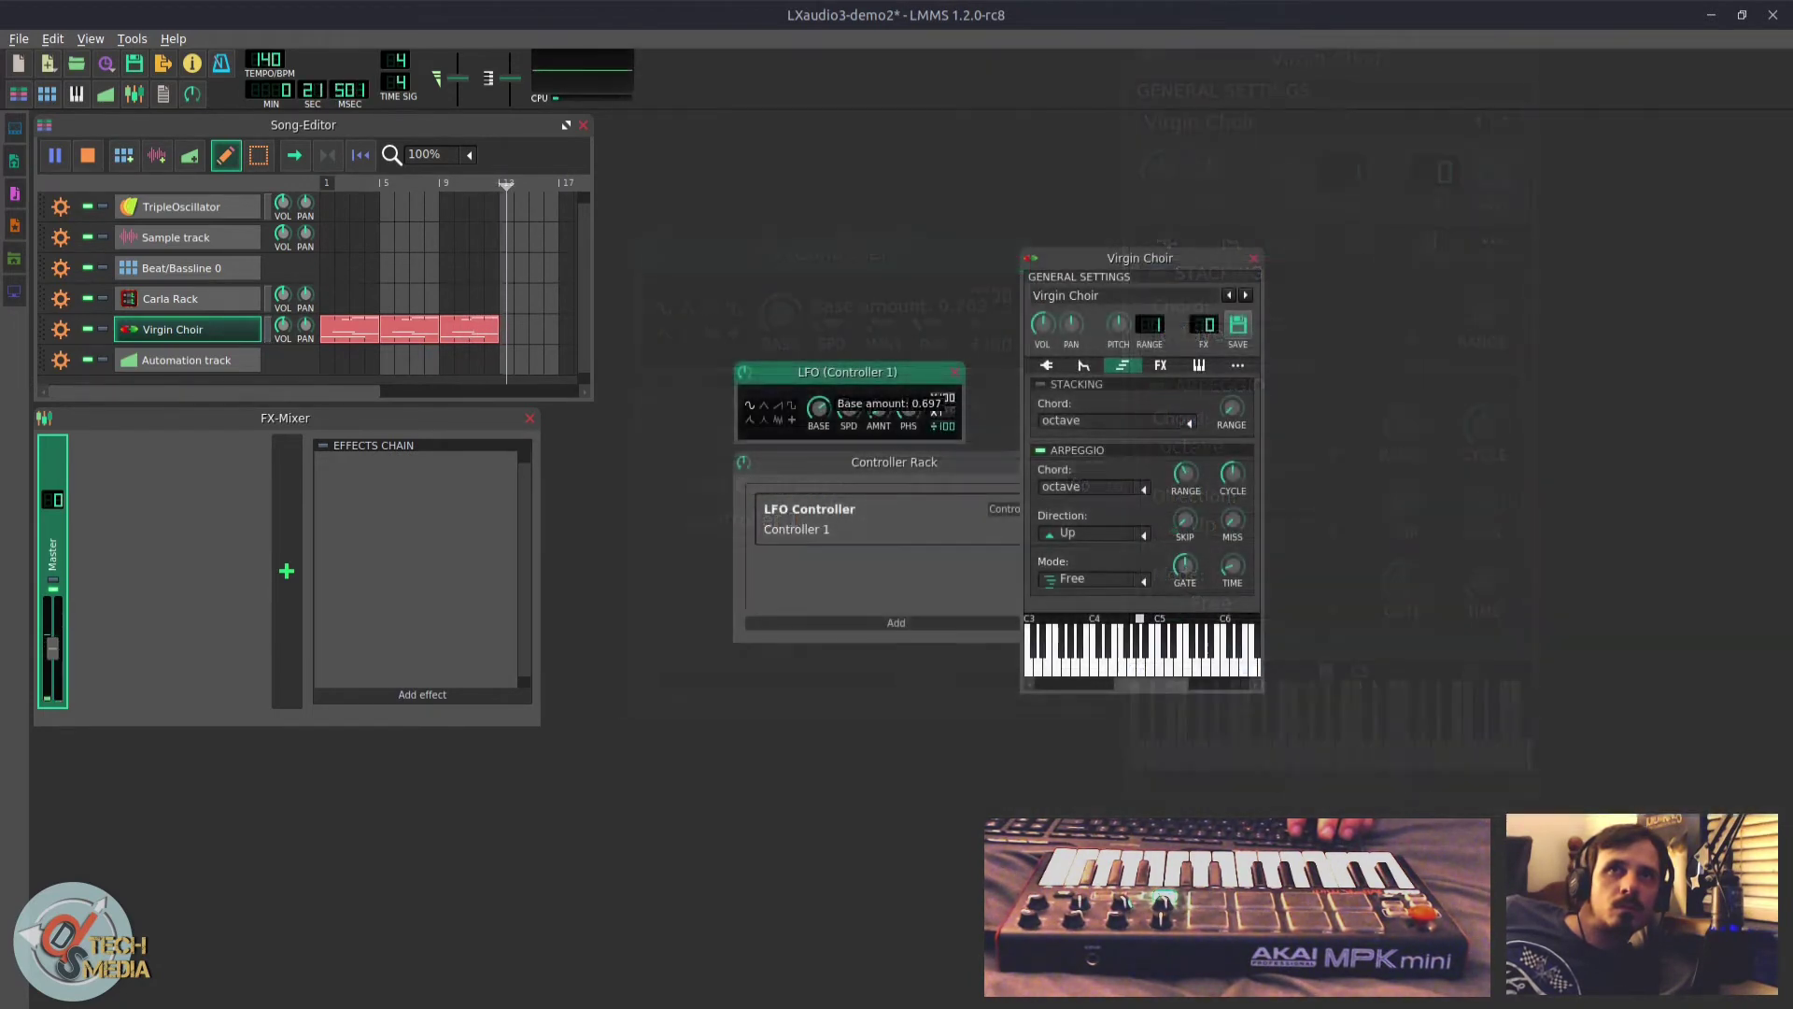
Step: Add an automation clip at bar 5 of the Automation track and assign Virgin Choir's stacking switch to it
click(388, 358)
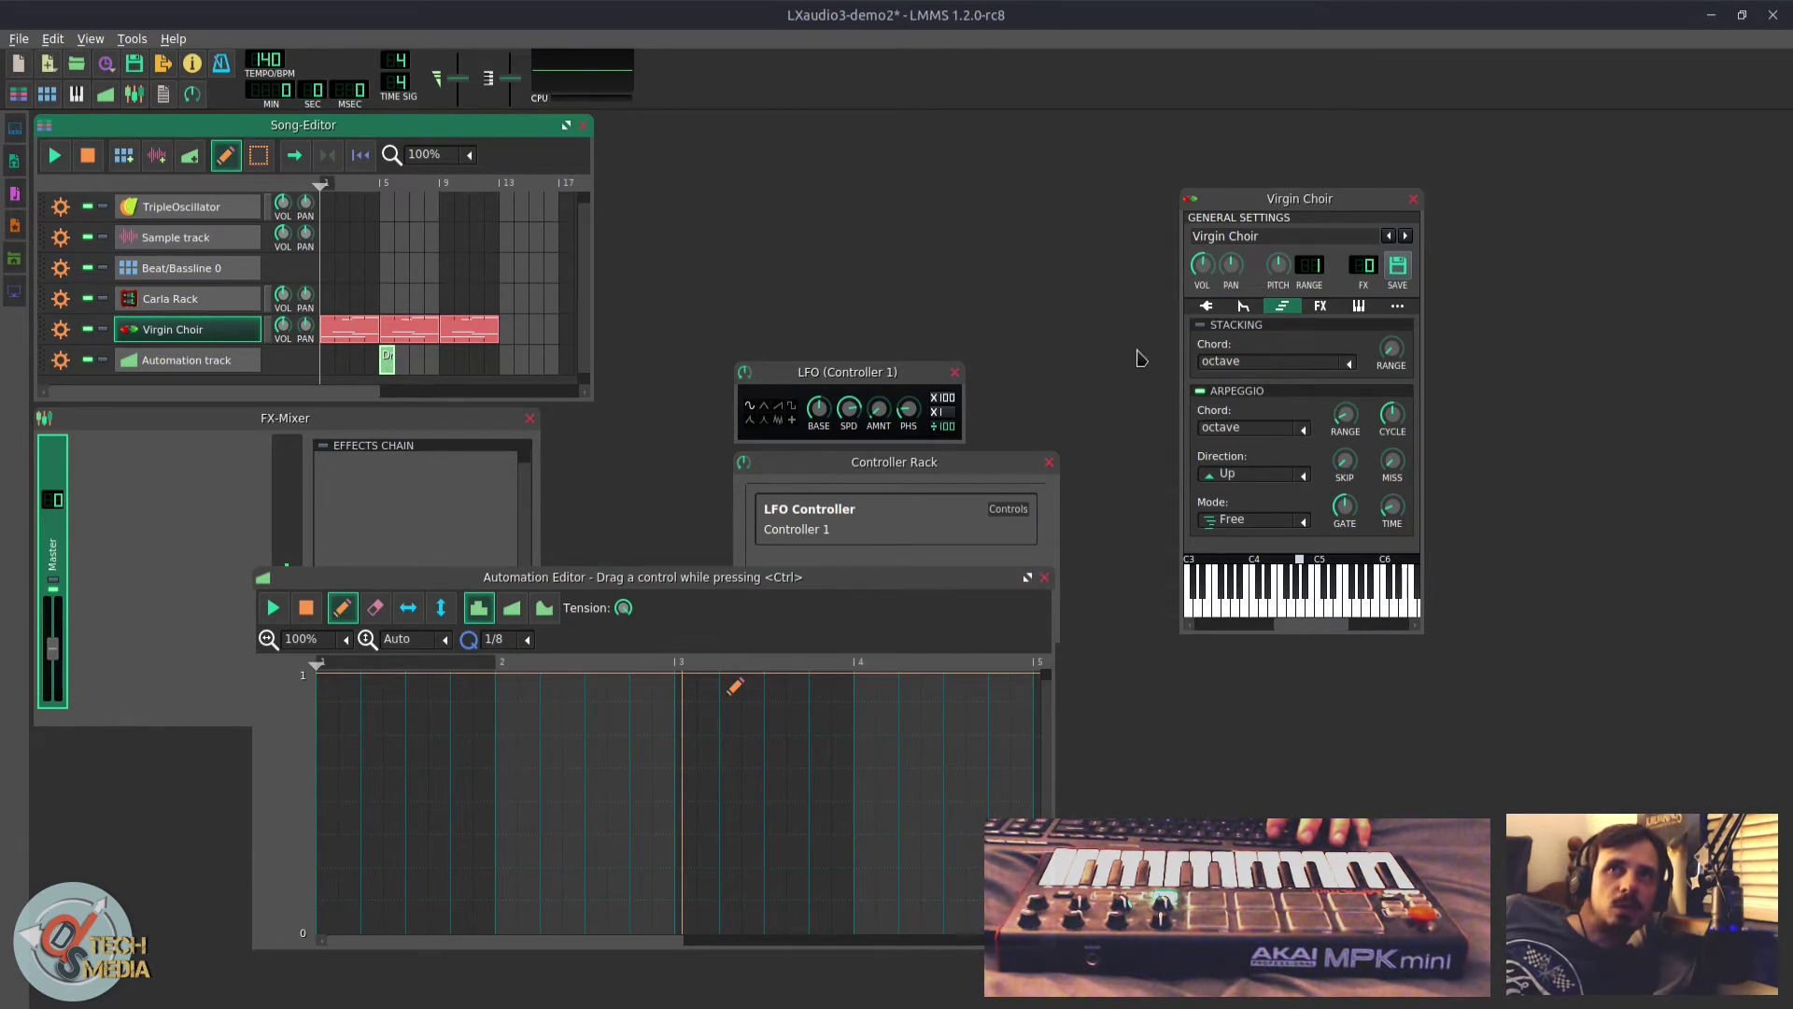
click(1204, 346)
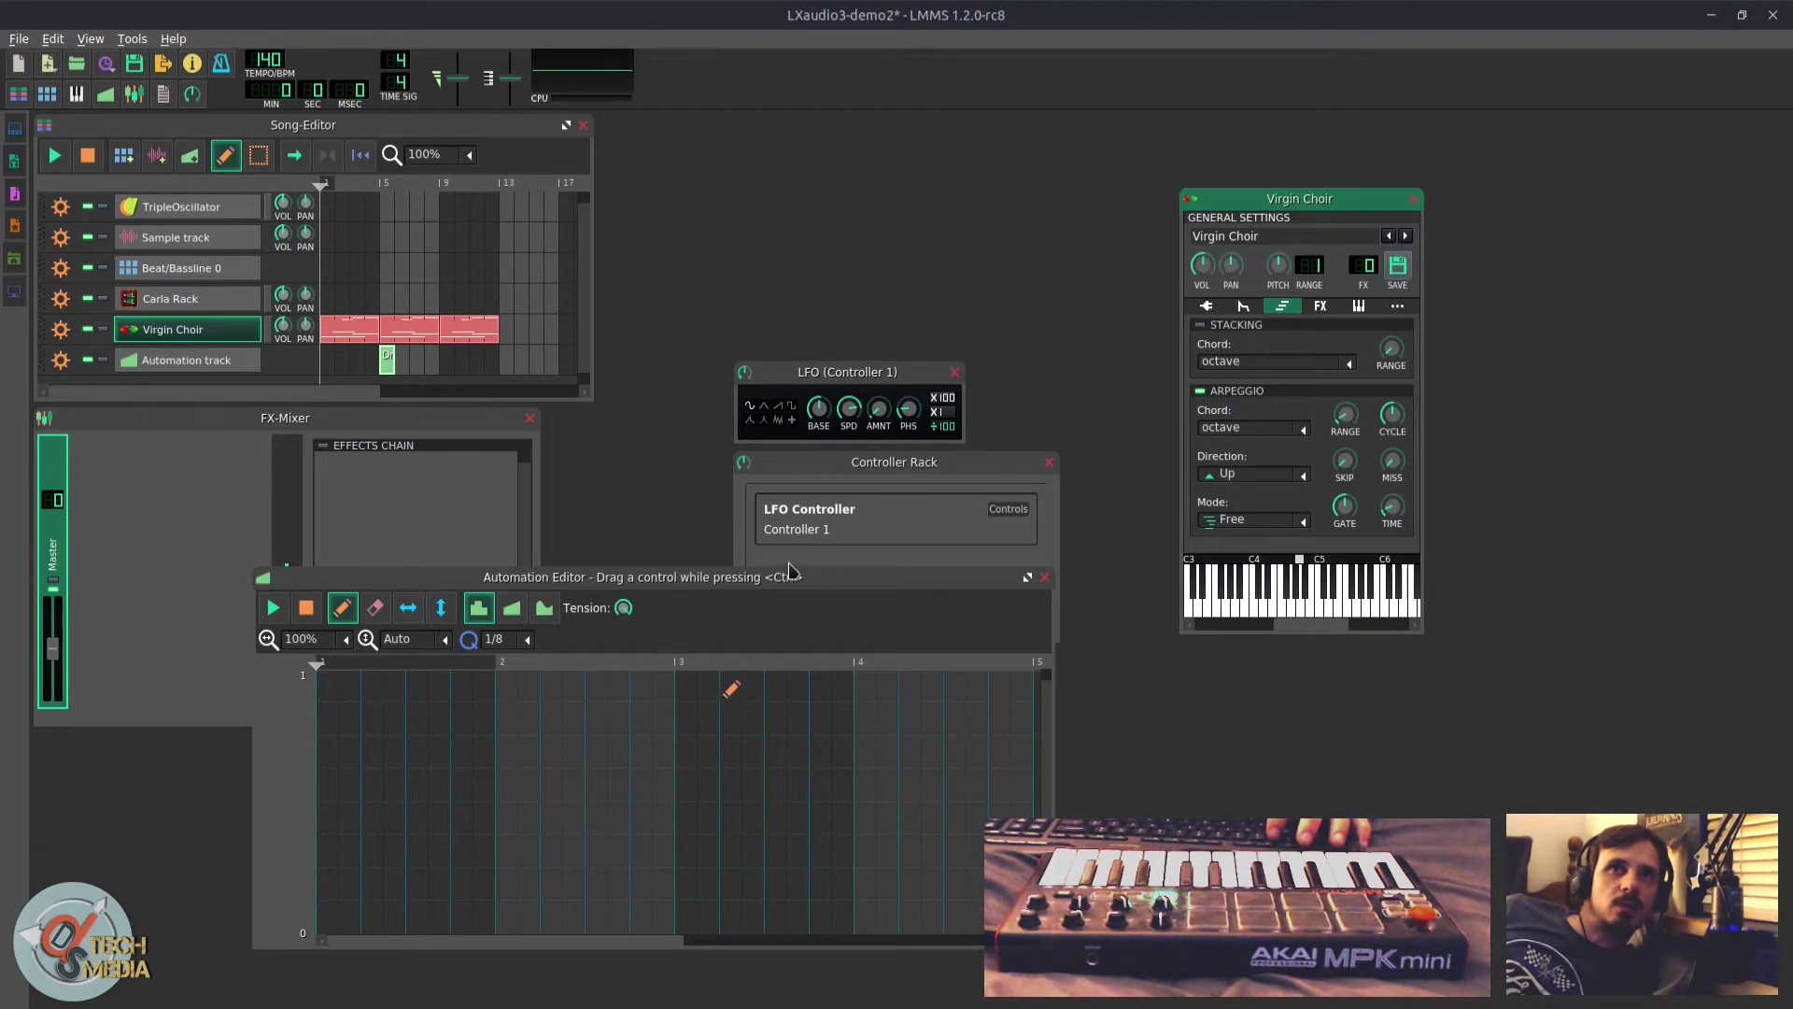
drag(1201, 326, 465, 758)
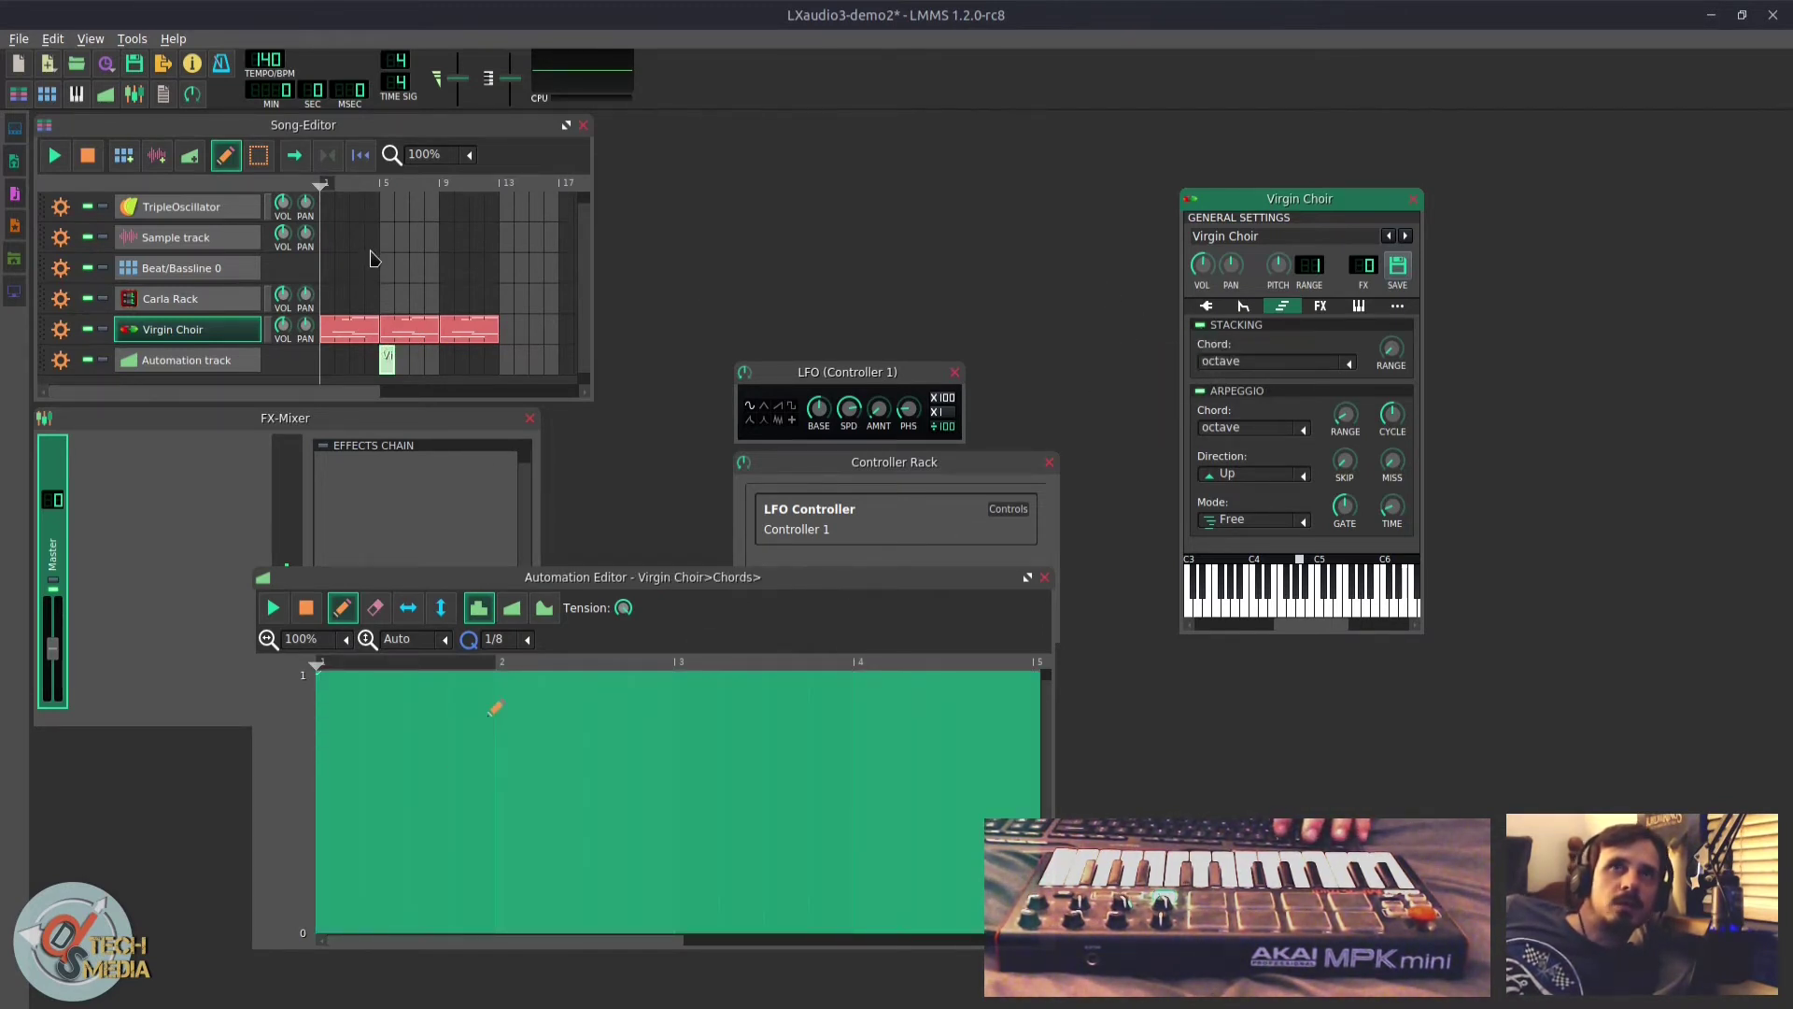
Step: Play Virgin Choir's notes to watch the automated stacking in the maximized Piano-Roll, stop playback and restore the window's size
click(368, 184)
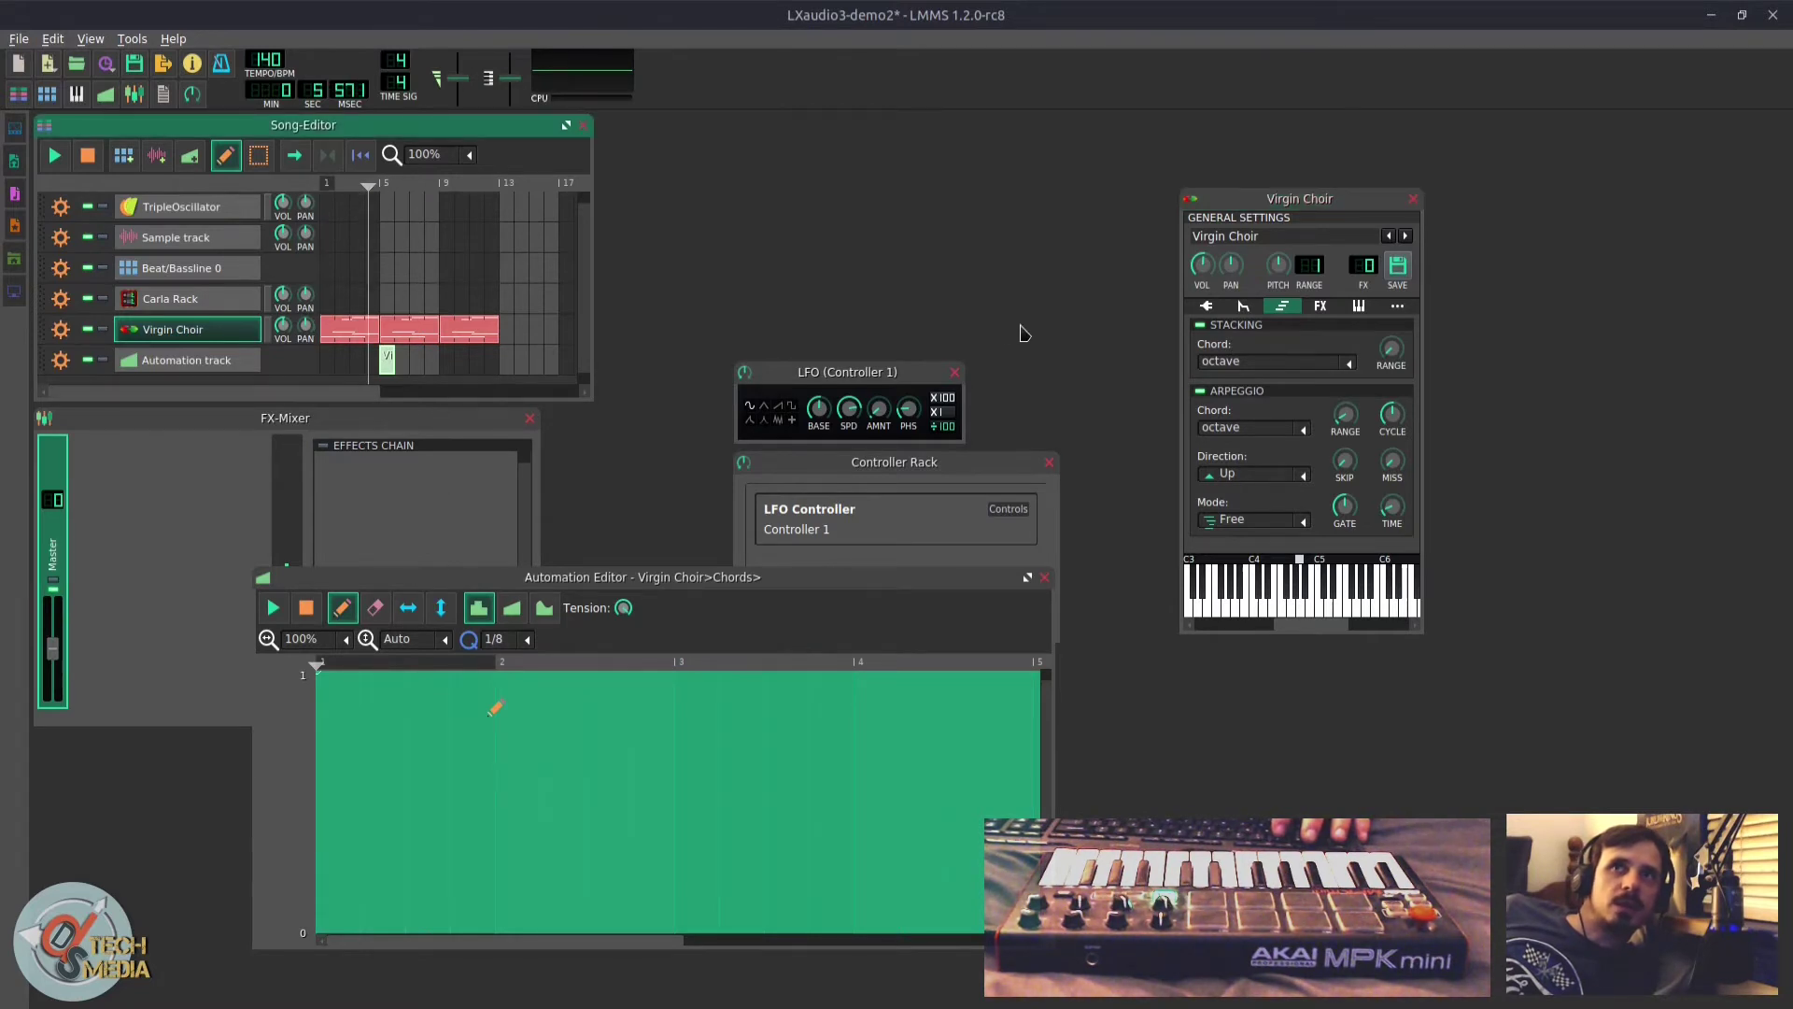
key(Home)
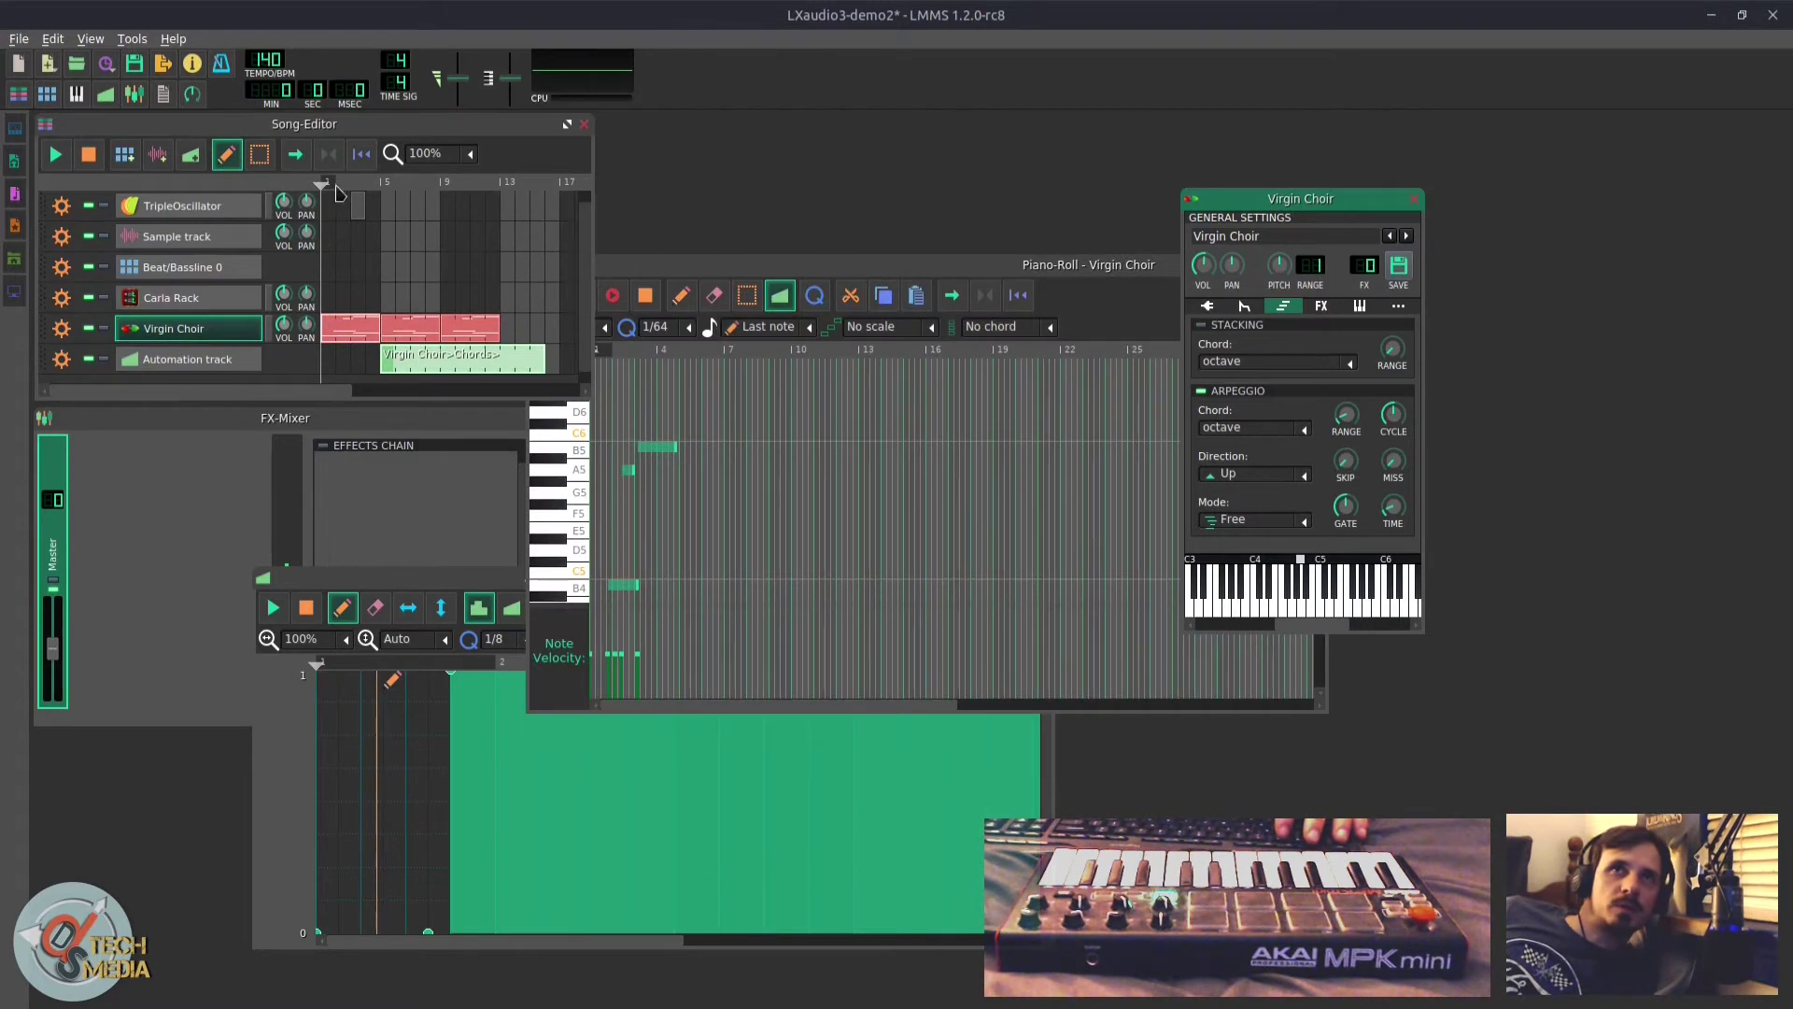
drag(377, 180, 353, 182)
key(space)
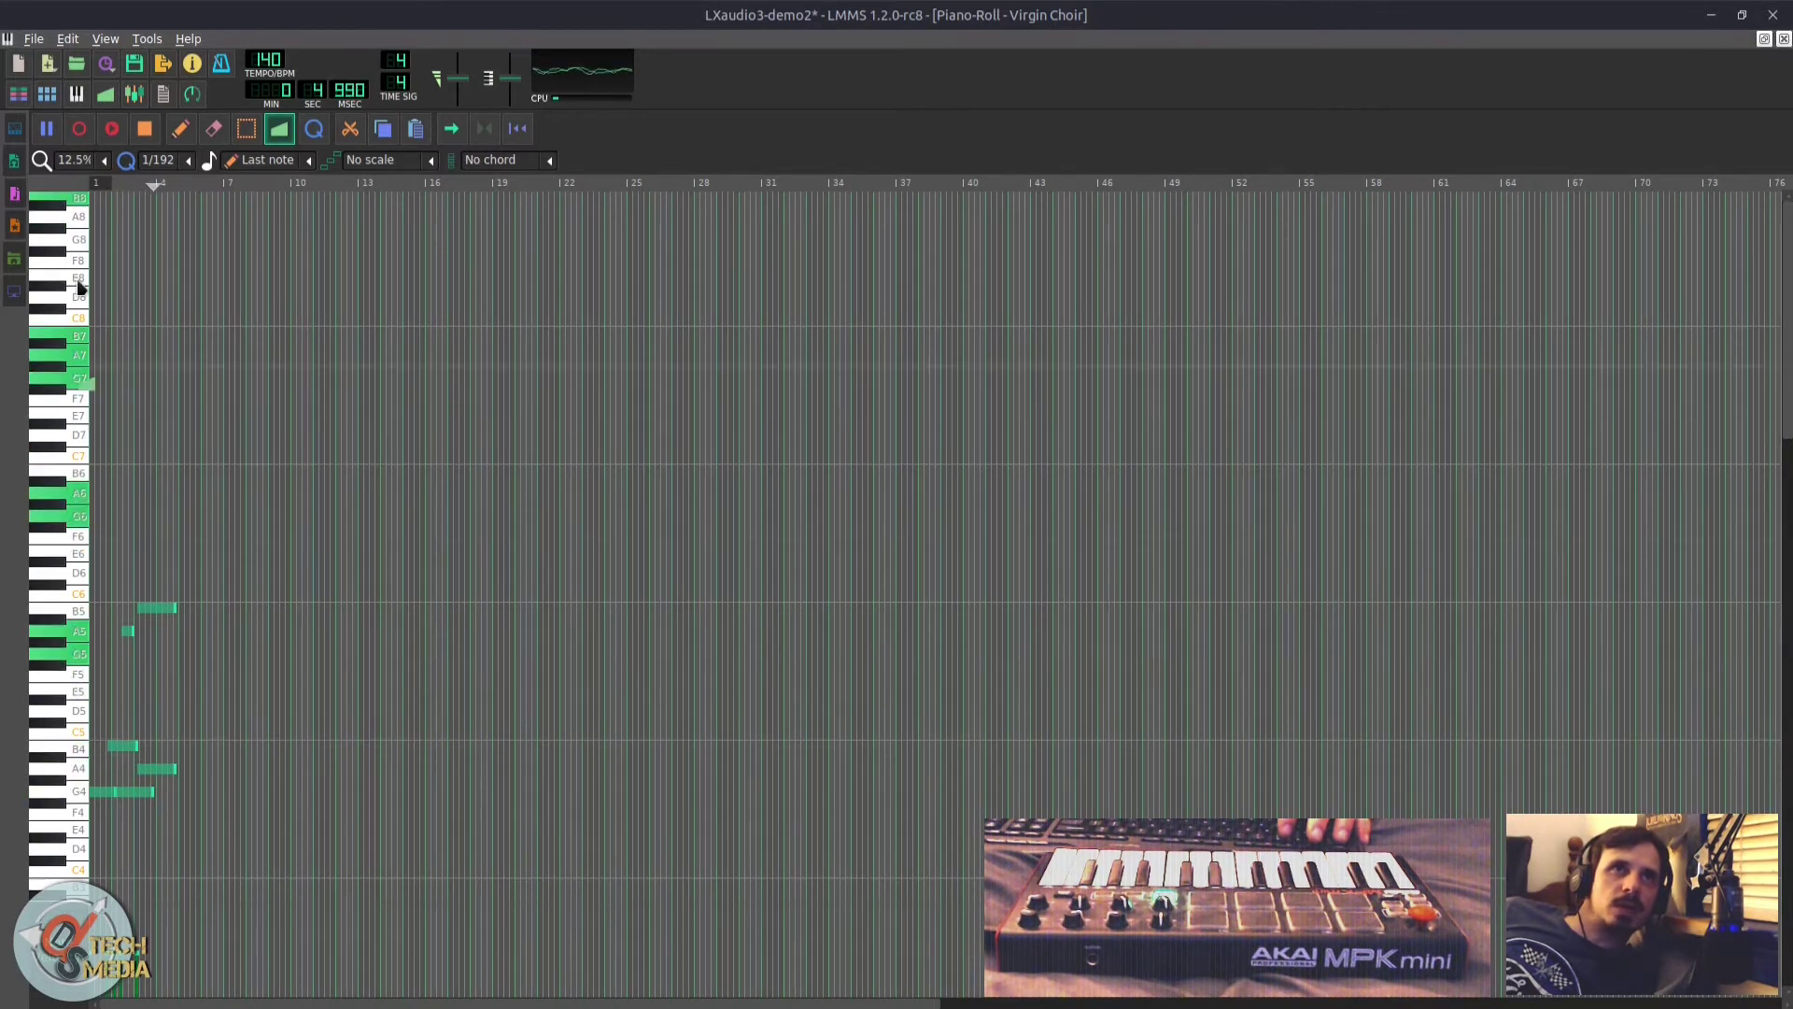
key(space)
click(1764, 38)
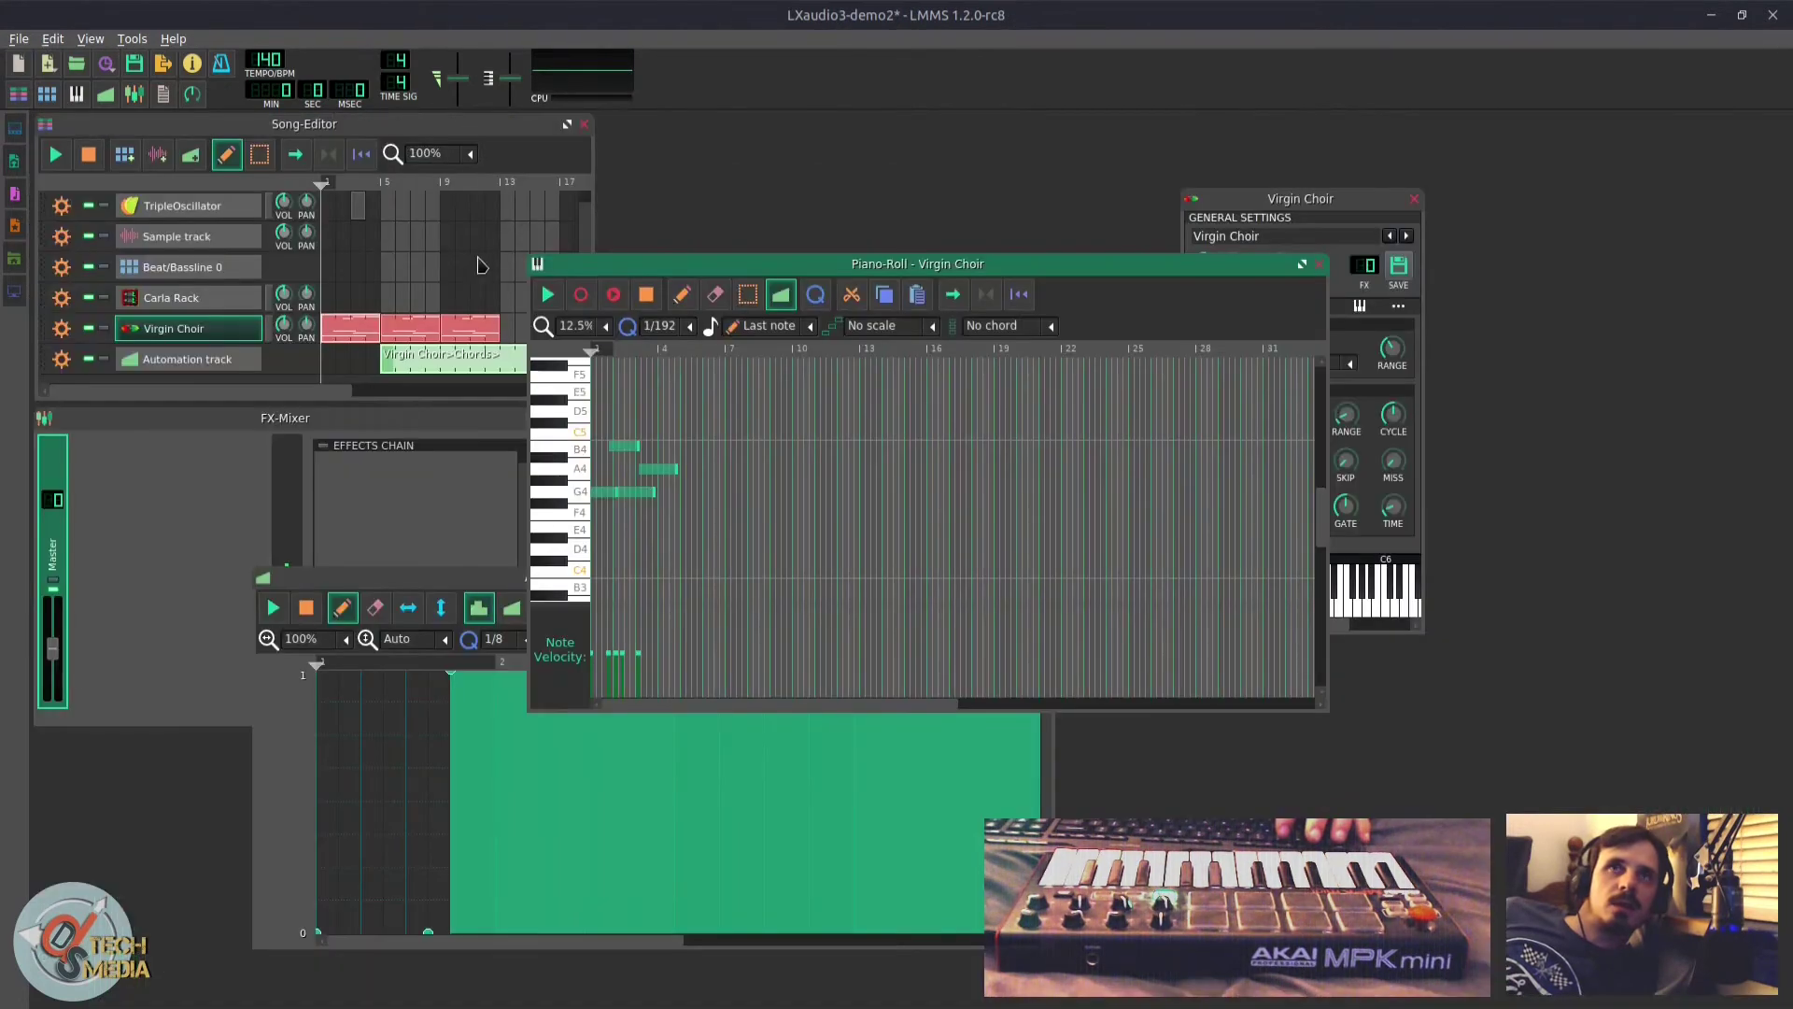
Step: Zoom the Song-Editor to 800% and open the Virgin Choir chords automation clip for editing
click(480, 137)
scroll(402, 349, up, 3)
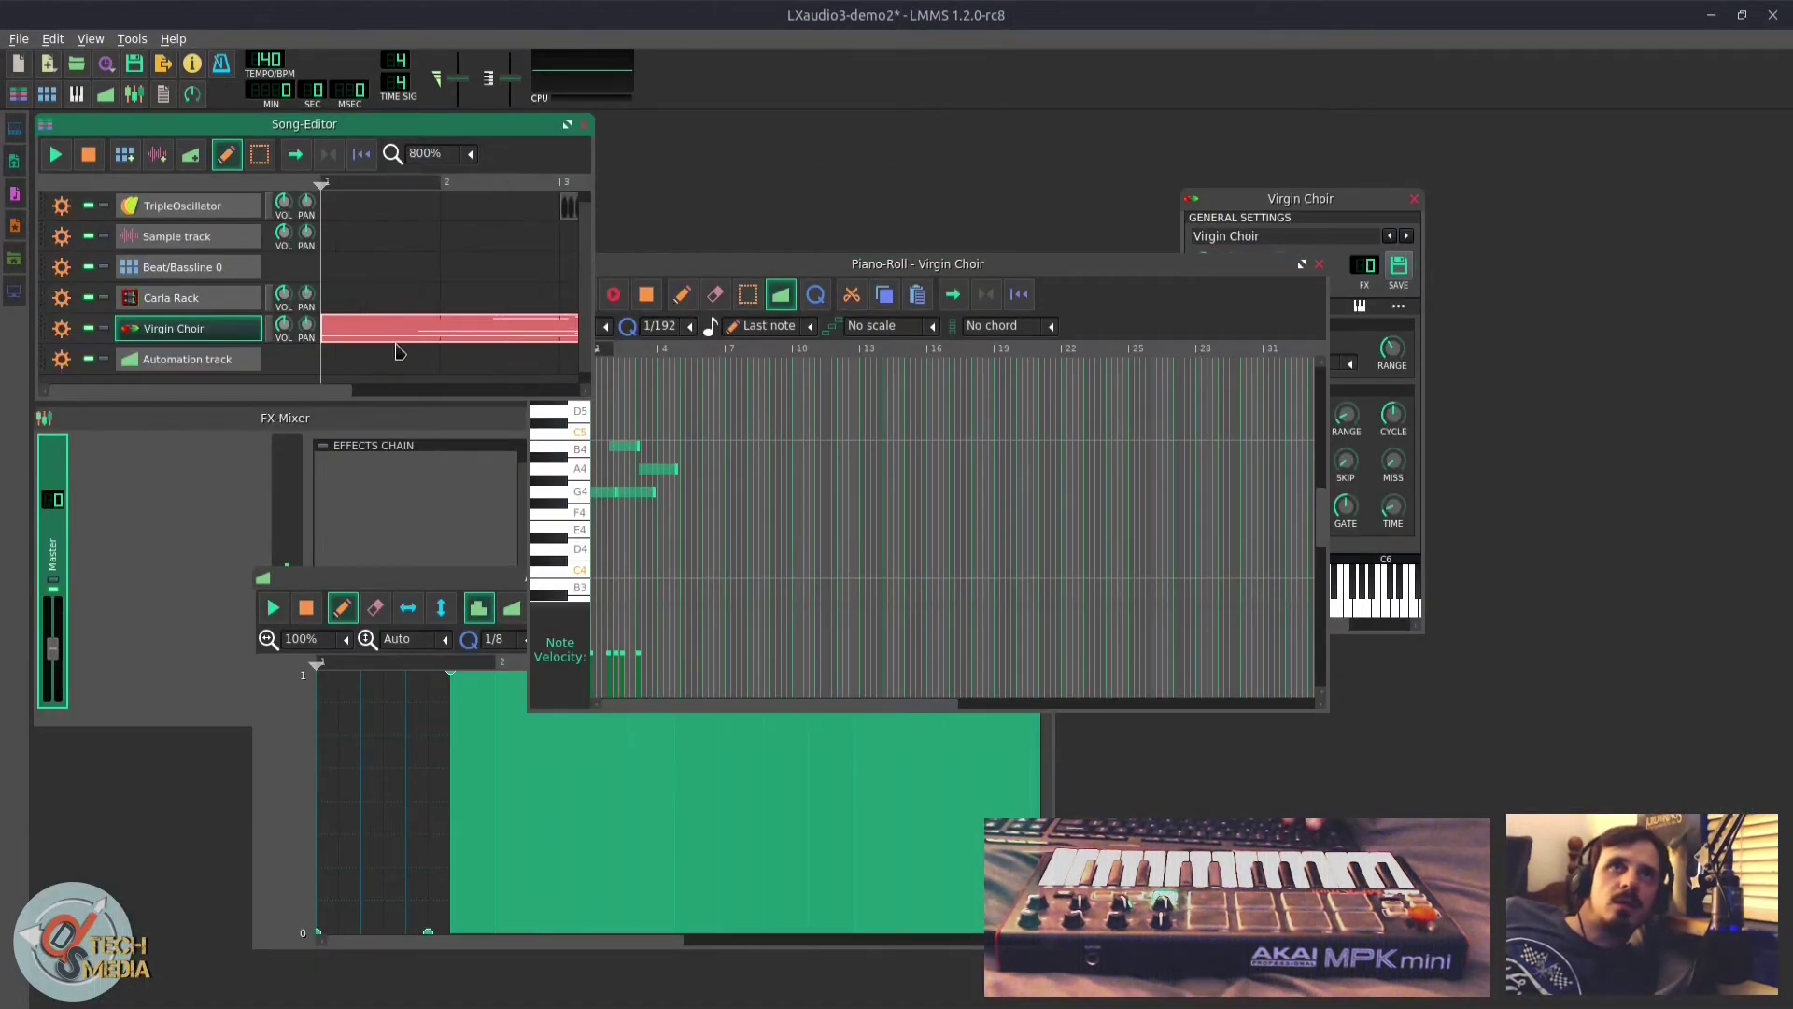
drag(357, 392, 404, 392)
double_click(407, 360)
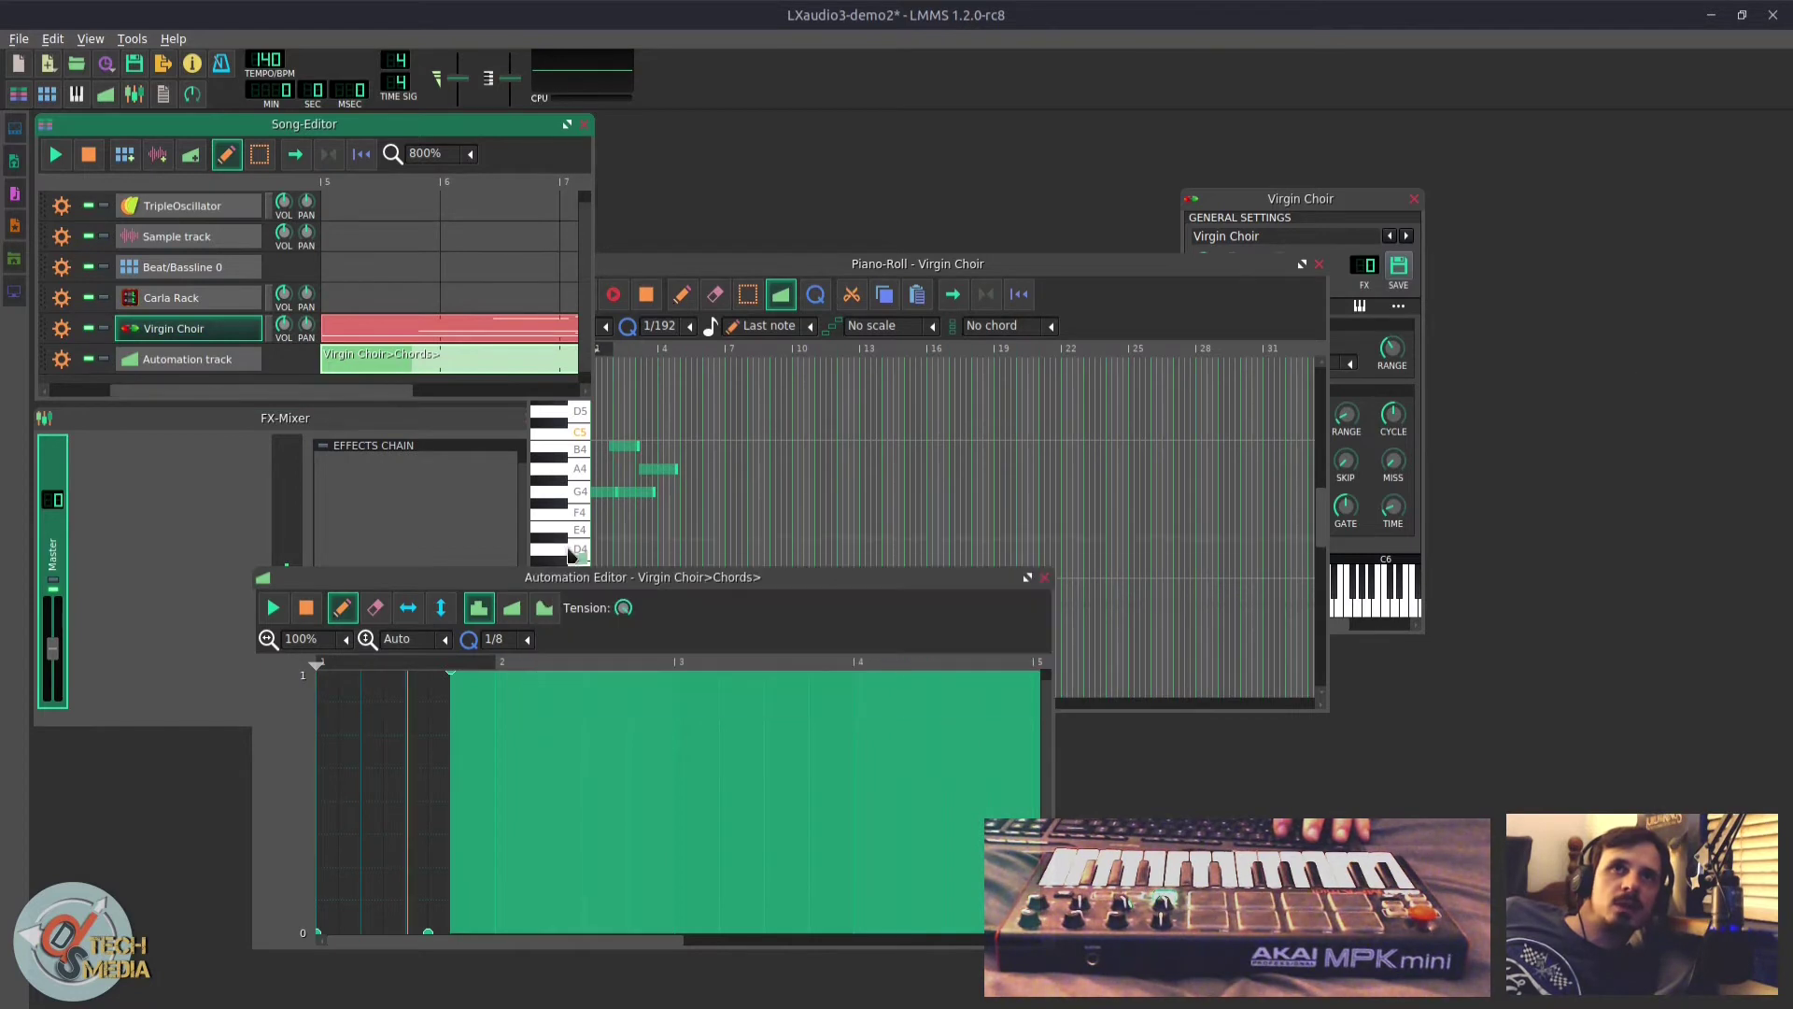
Step: Switch the automation curve to linear and then smooth progression, and move the start of its fall half a bar earlier, to bar 2.5
click(522, 611)
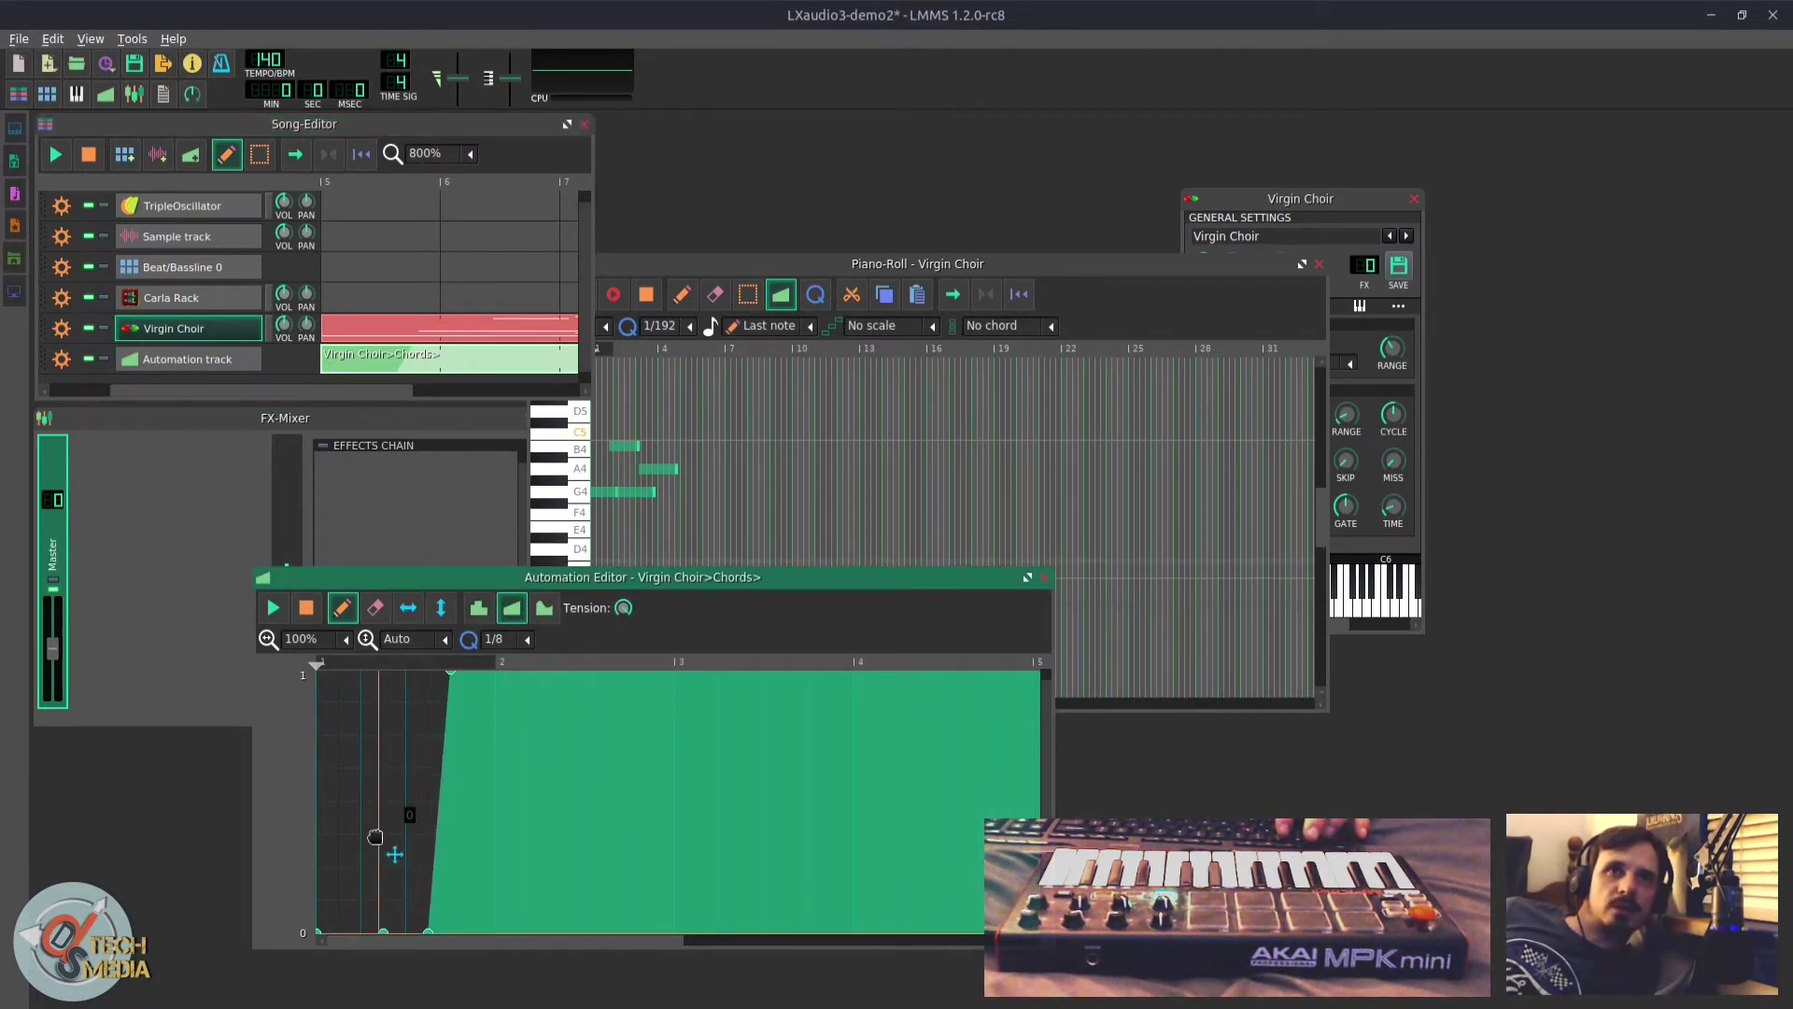
click(496, 710)
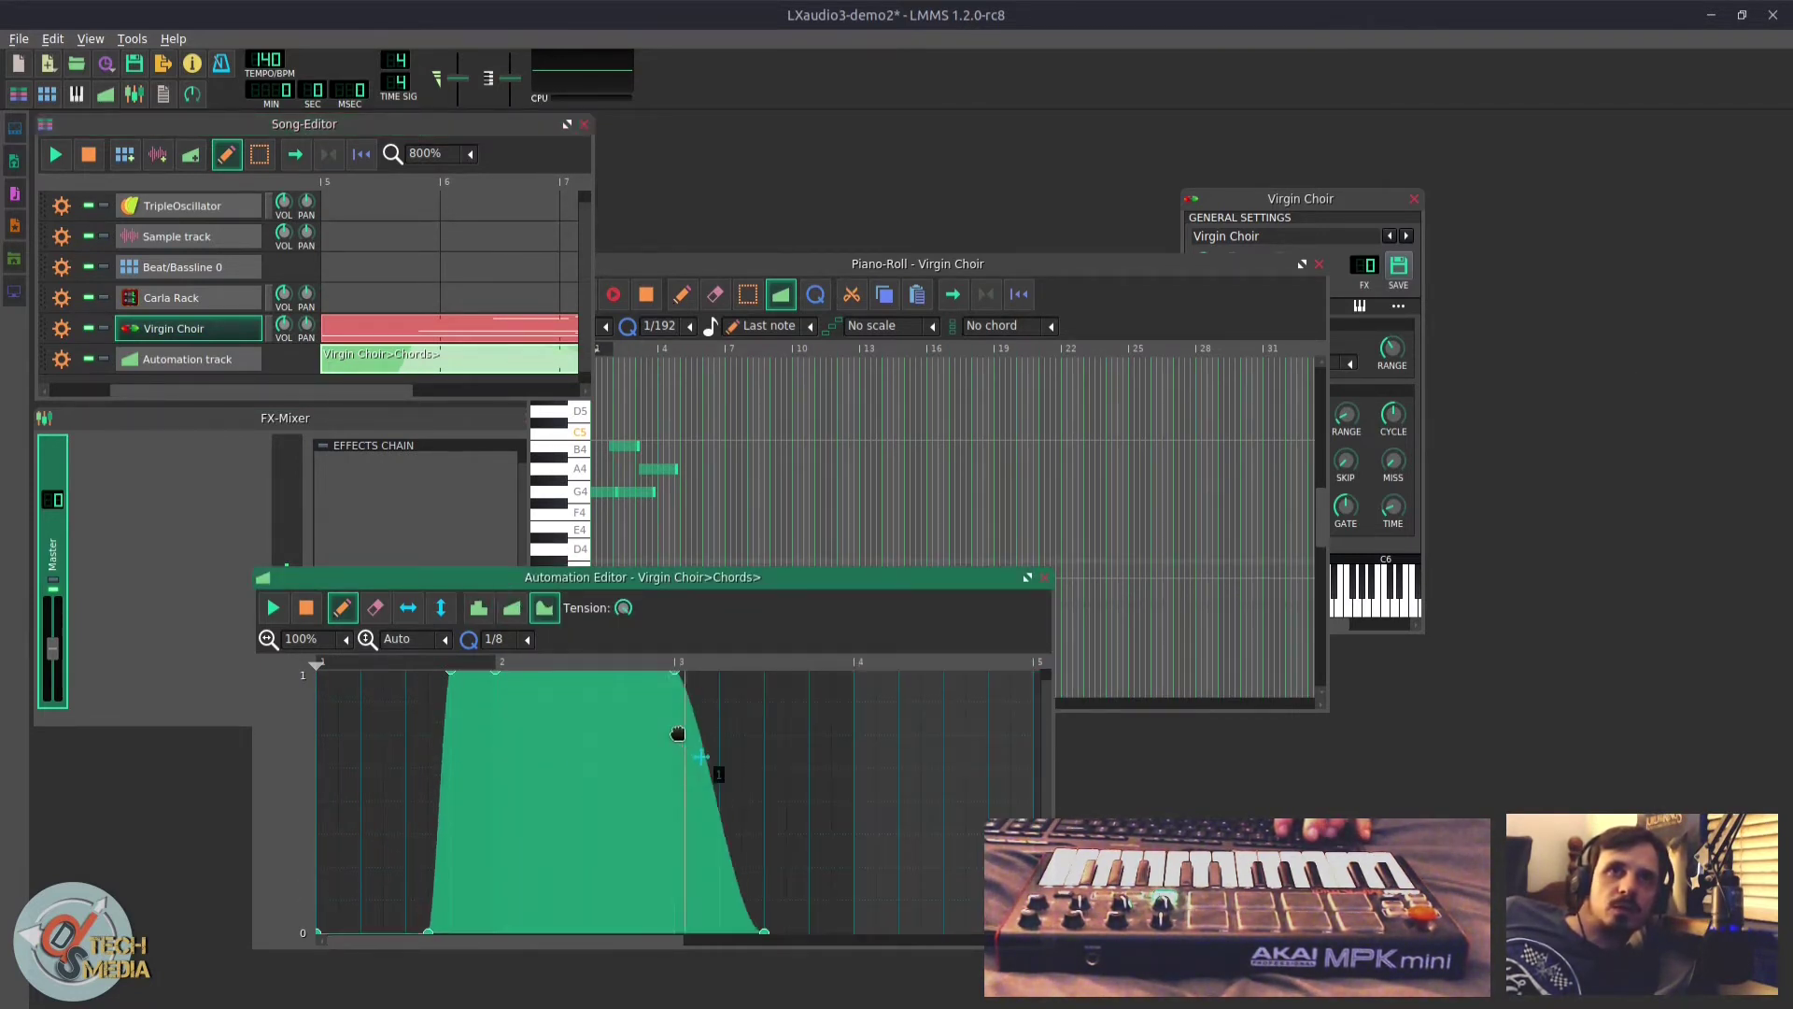
drag(681, 734, 586, 793)
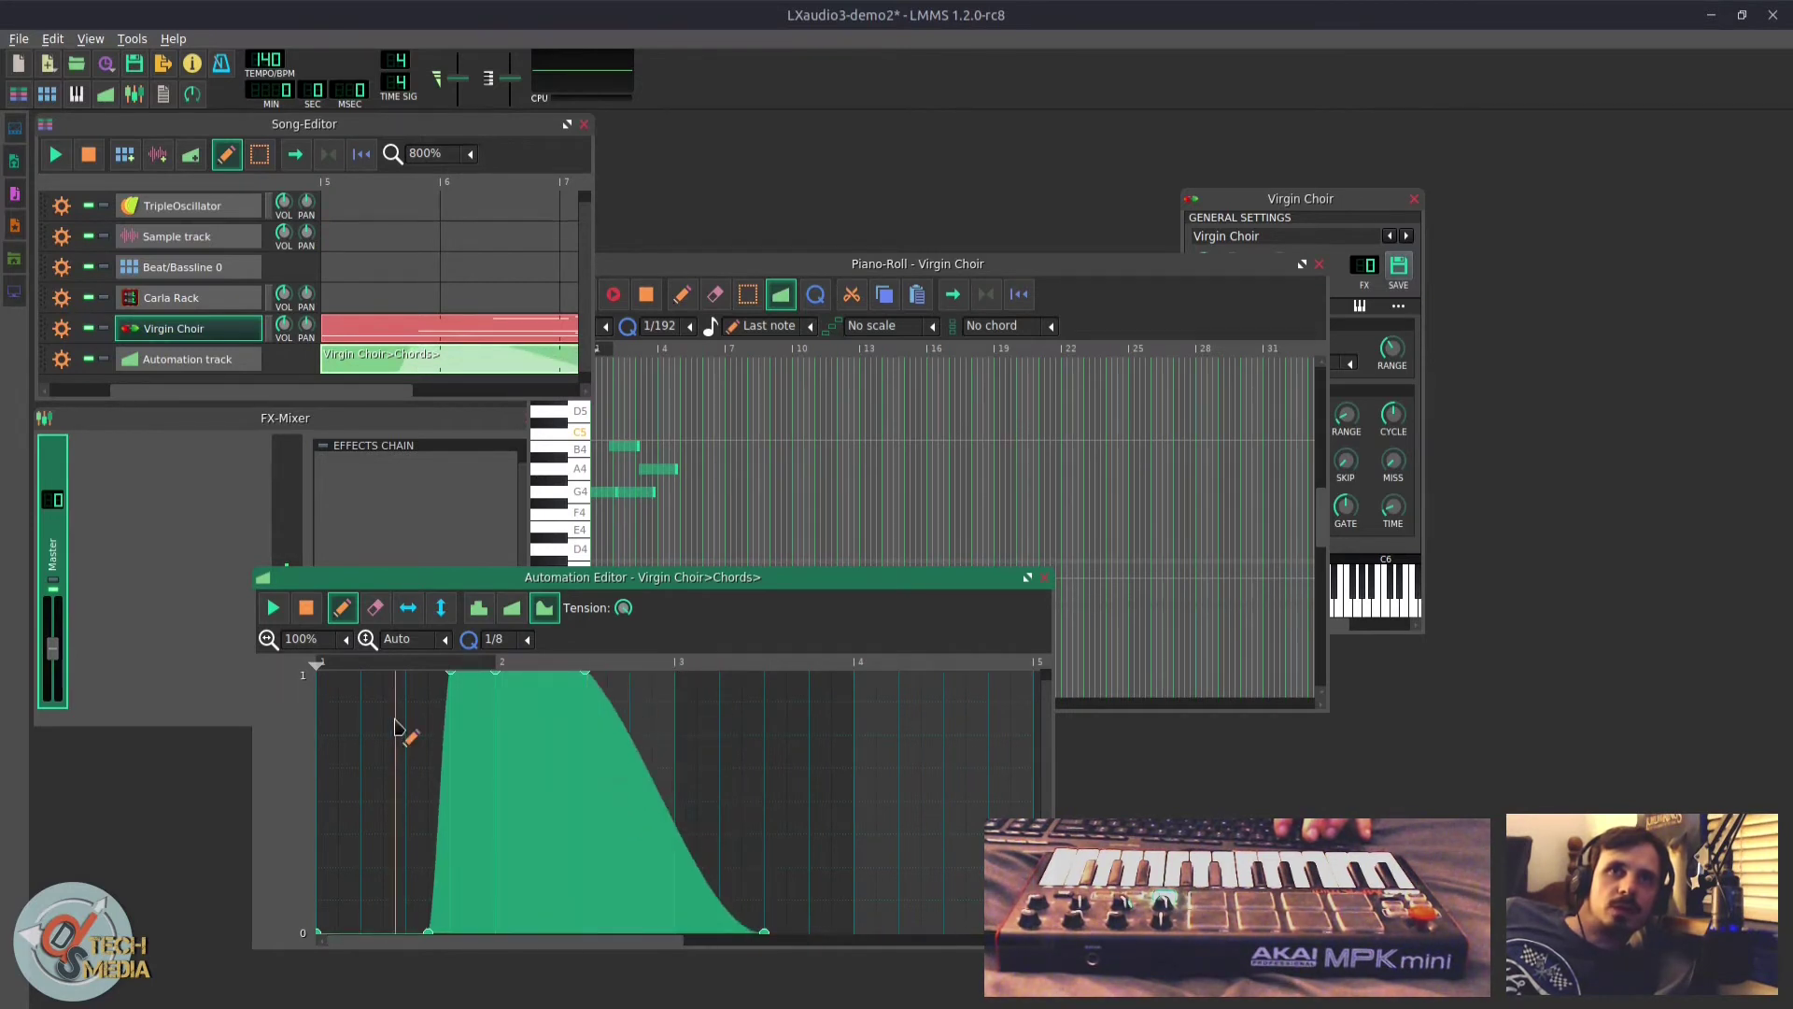
Step: Browse the VST plugin files available to Virgin Choir's VeSTige instrument, selecting TX16Wx.dll and LABS (32 Bit).dll, and cancel without loading one
click(329, 133)
click(227, 158)
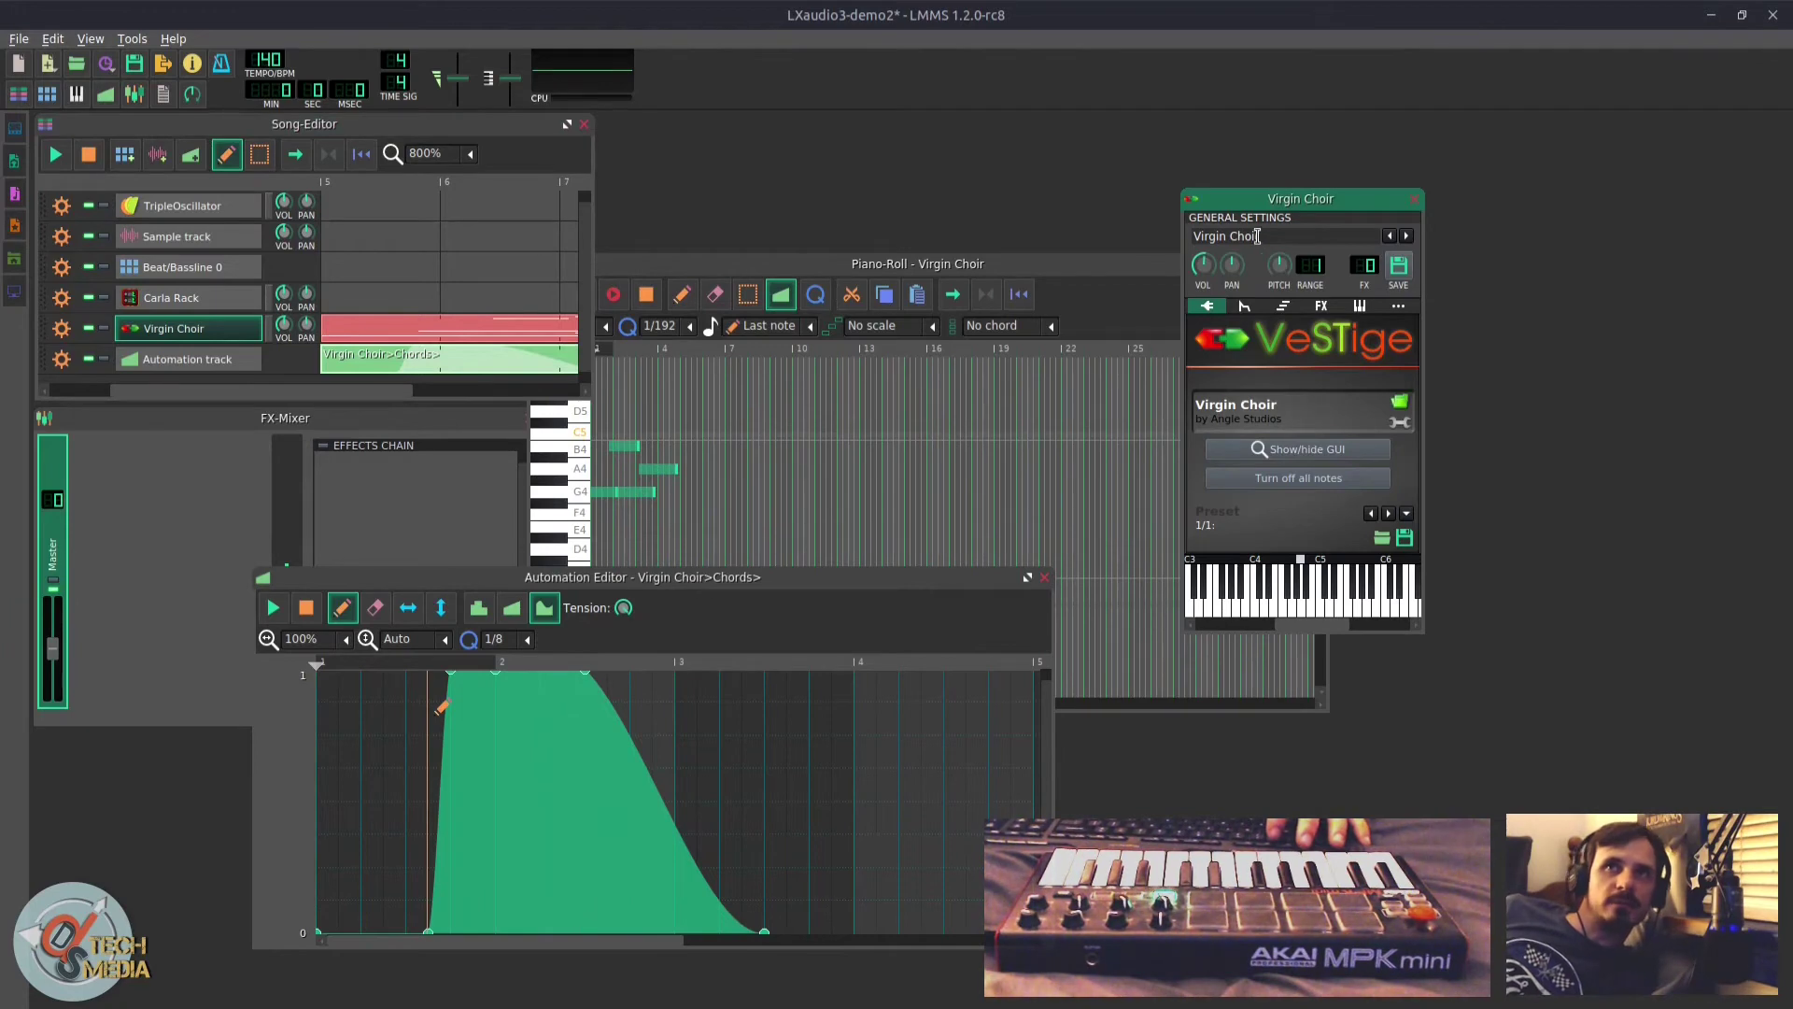
click(1399, 401)
scroll(868, 425, down, 10)
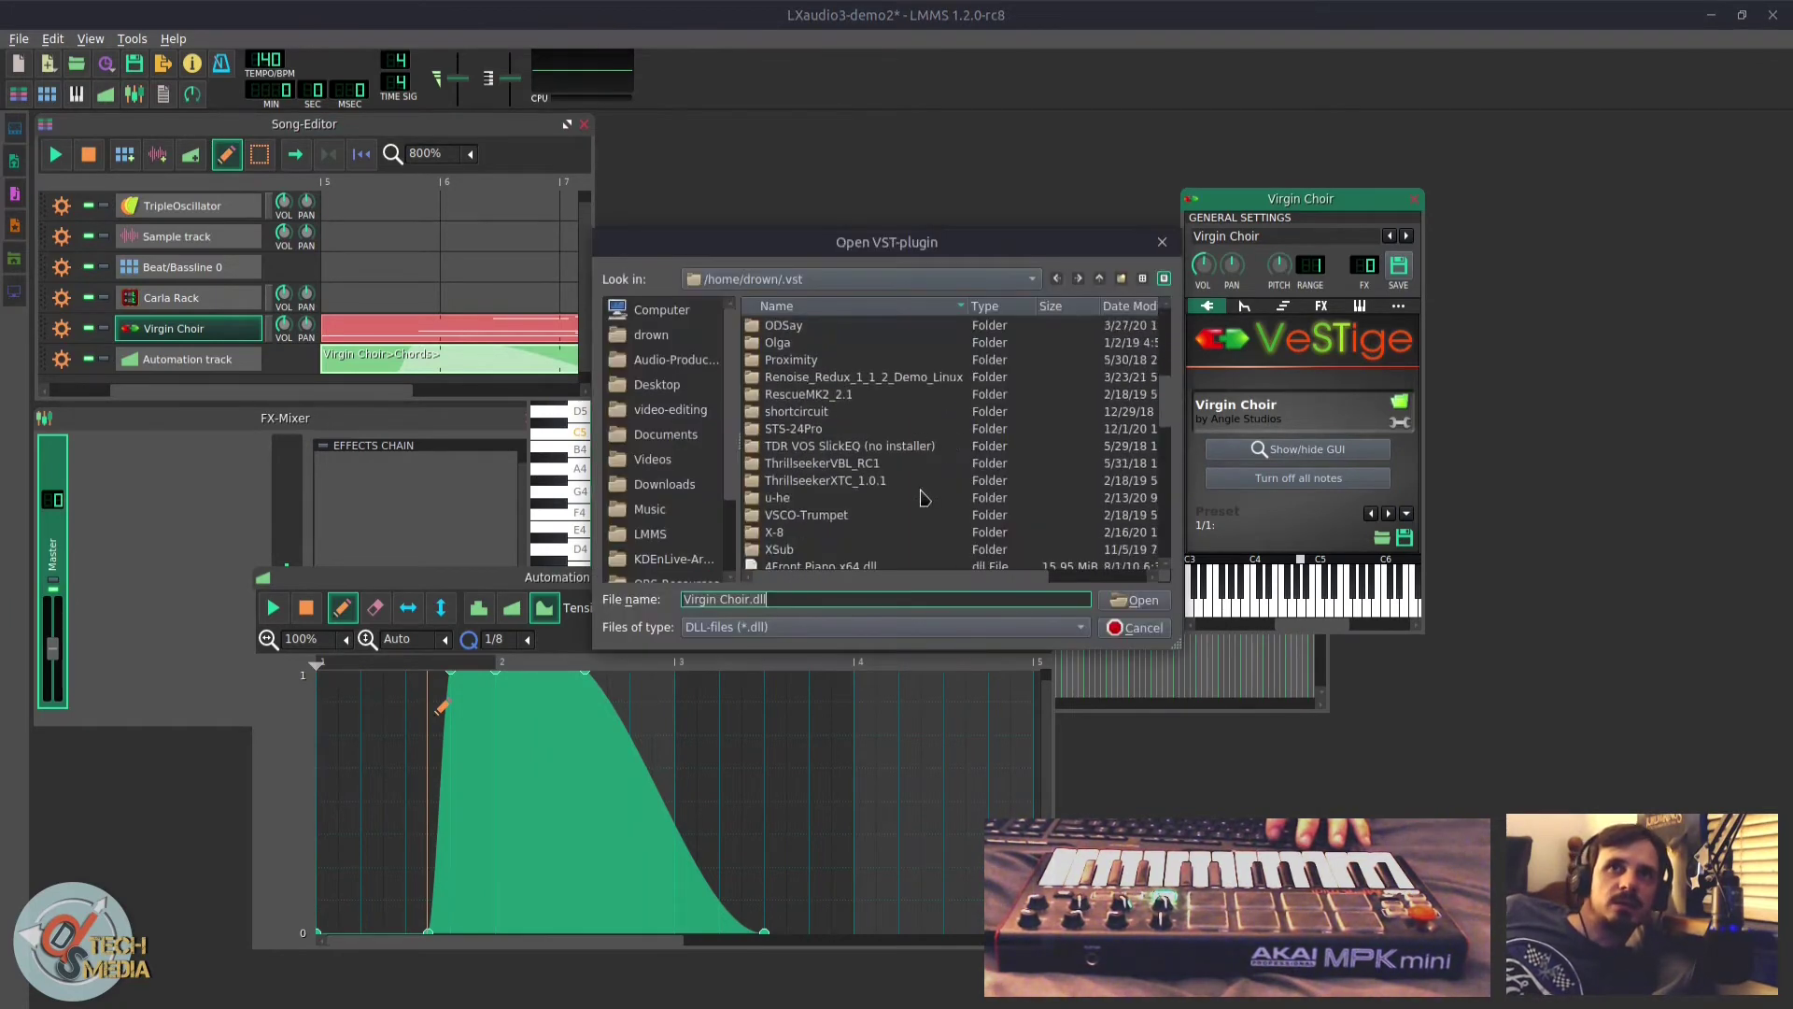
scroll(866, 428, up, 1)
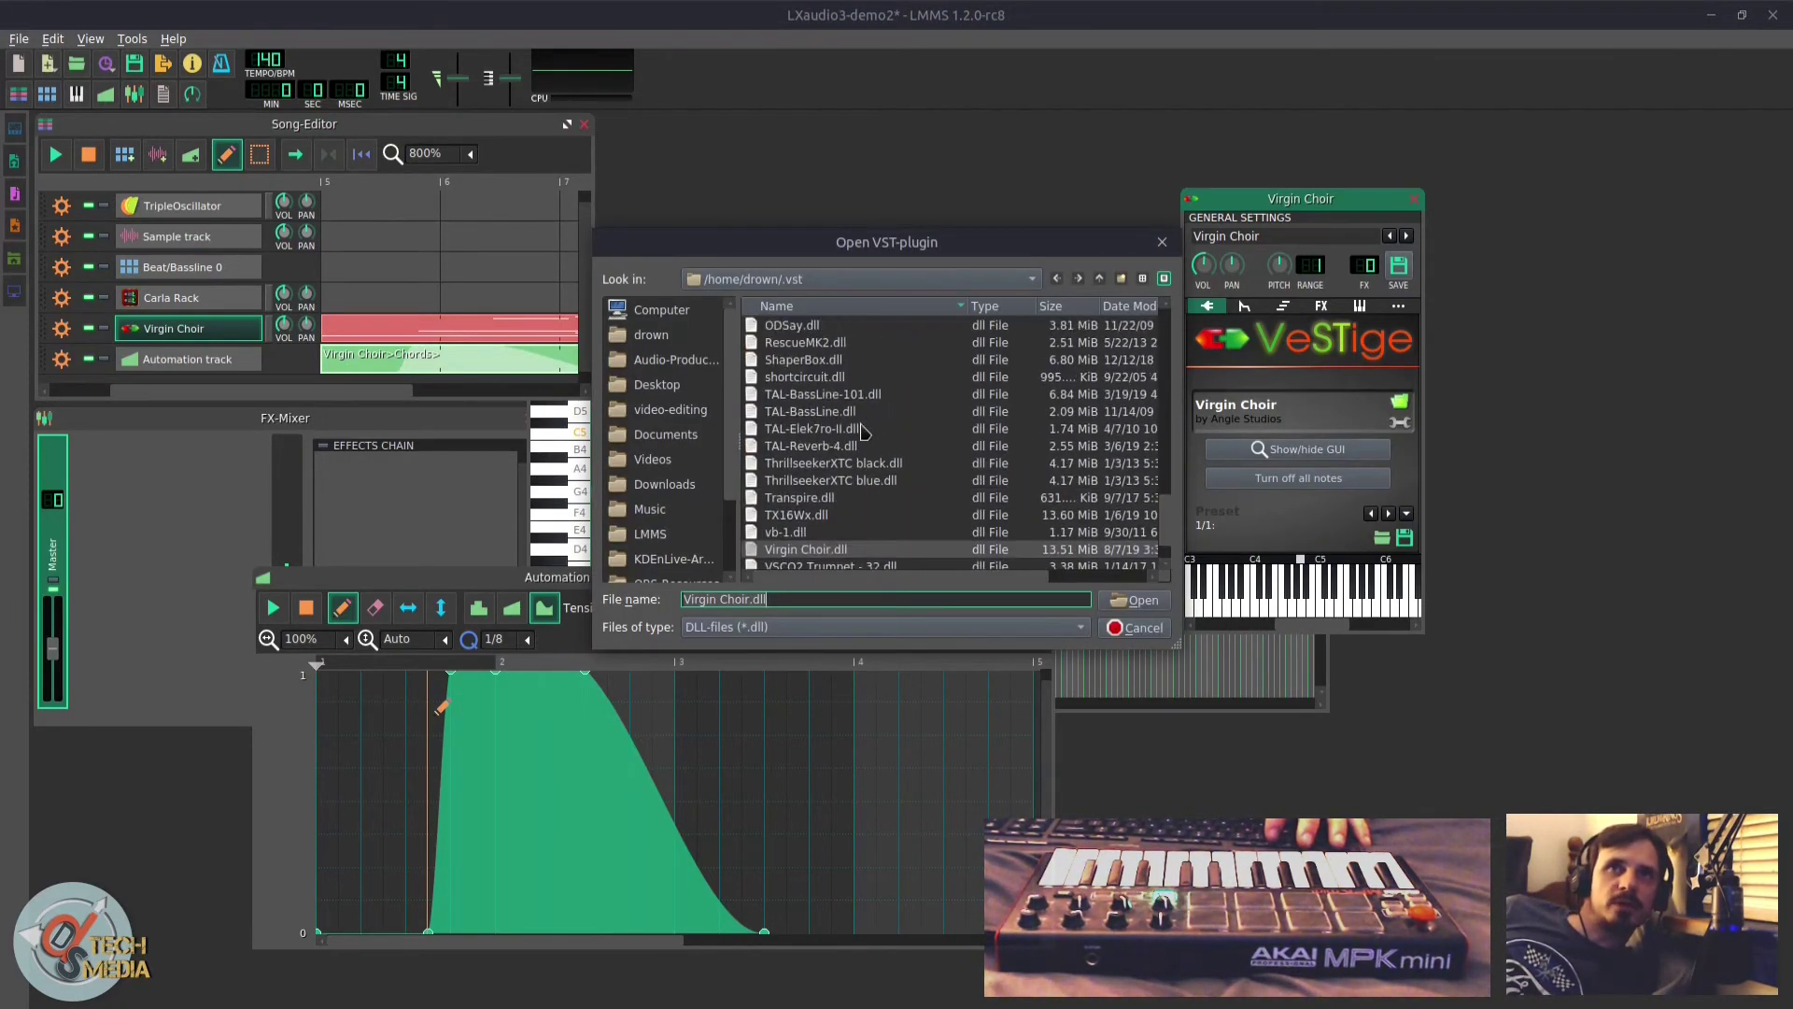
click(829, 467)
click(834, 514)
scroll(840, 509, up, 4)
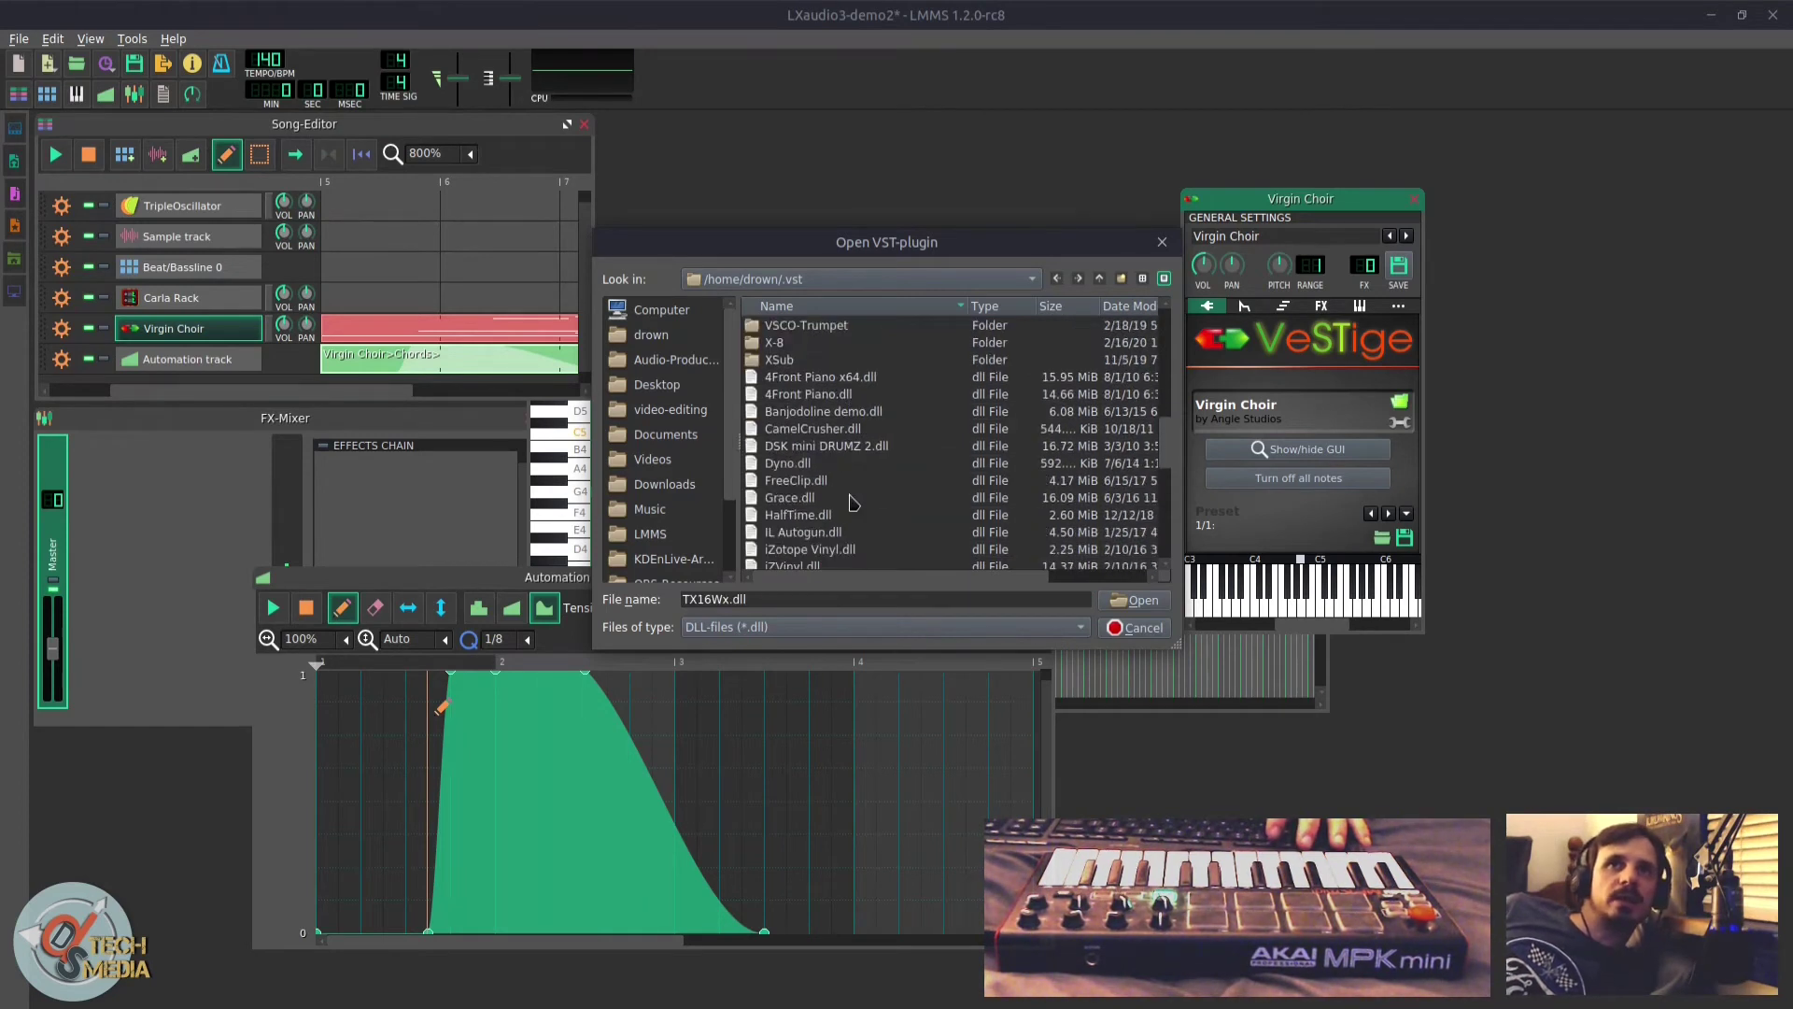
click(831, 429)
scroll(834, 433, up, 5)
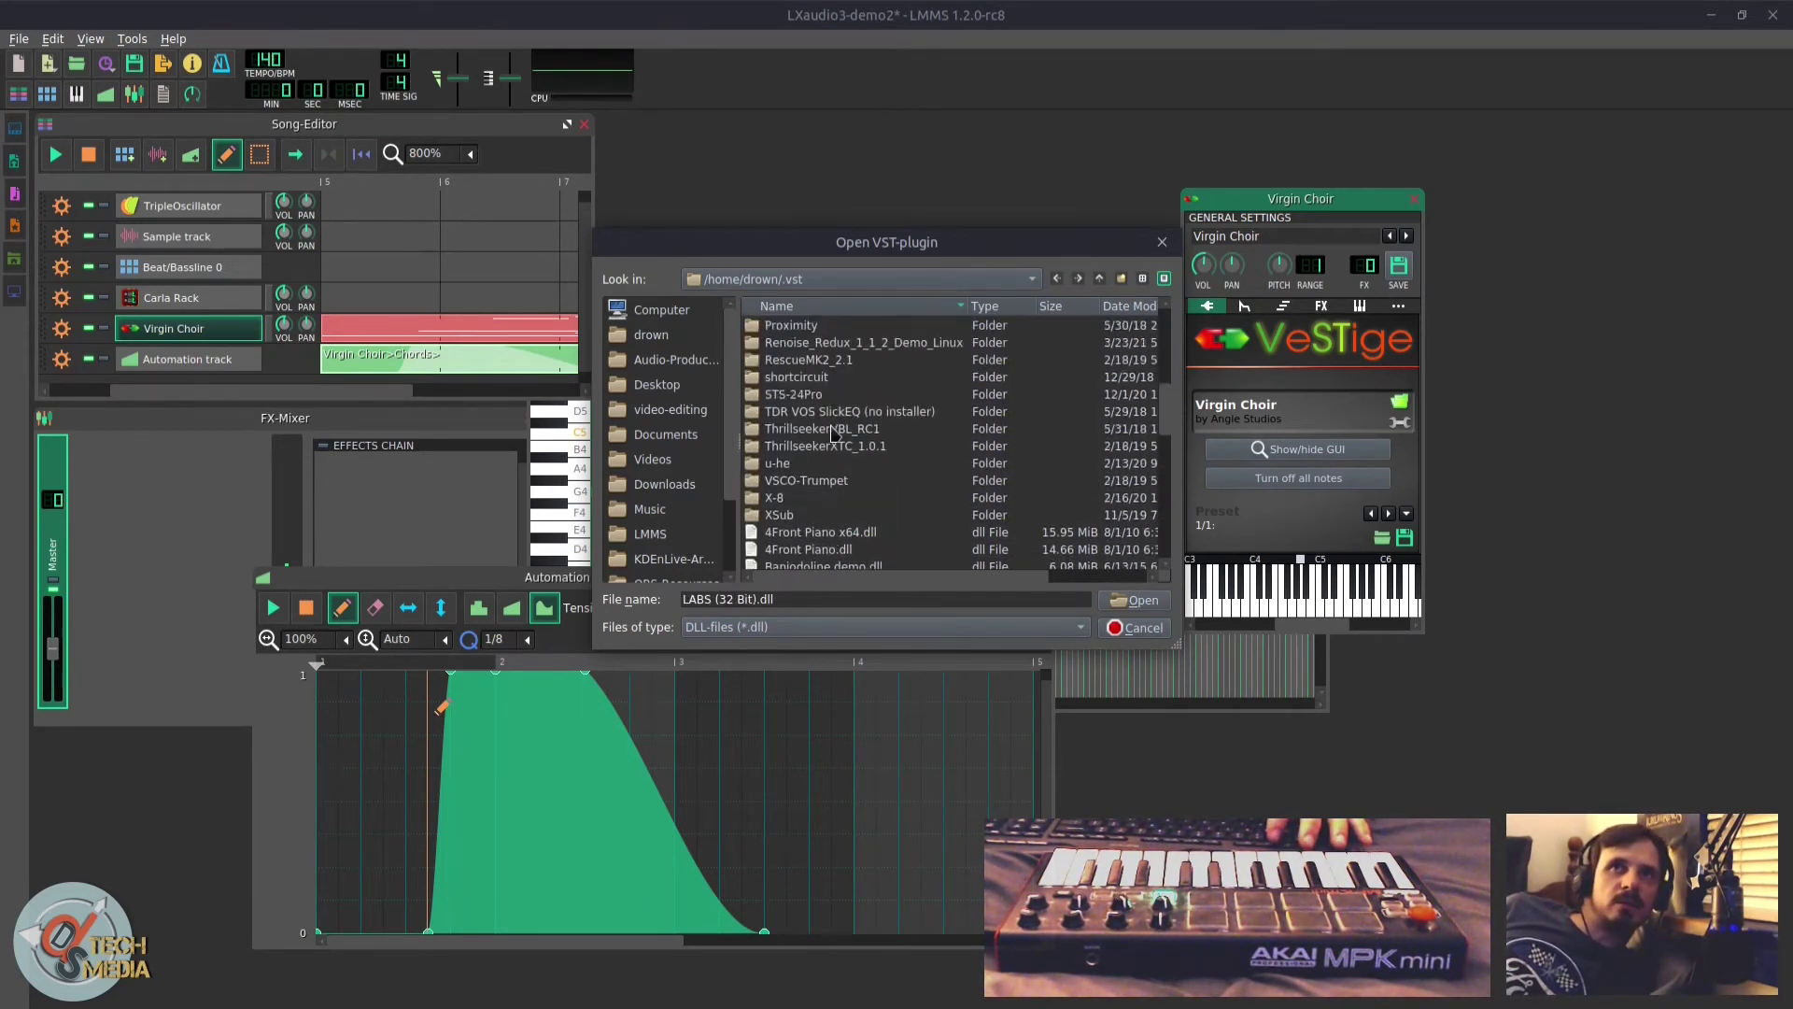
scroll(834, 433, down, 4)
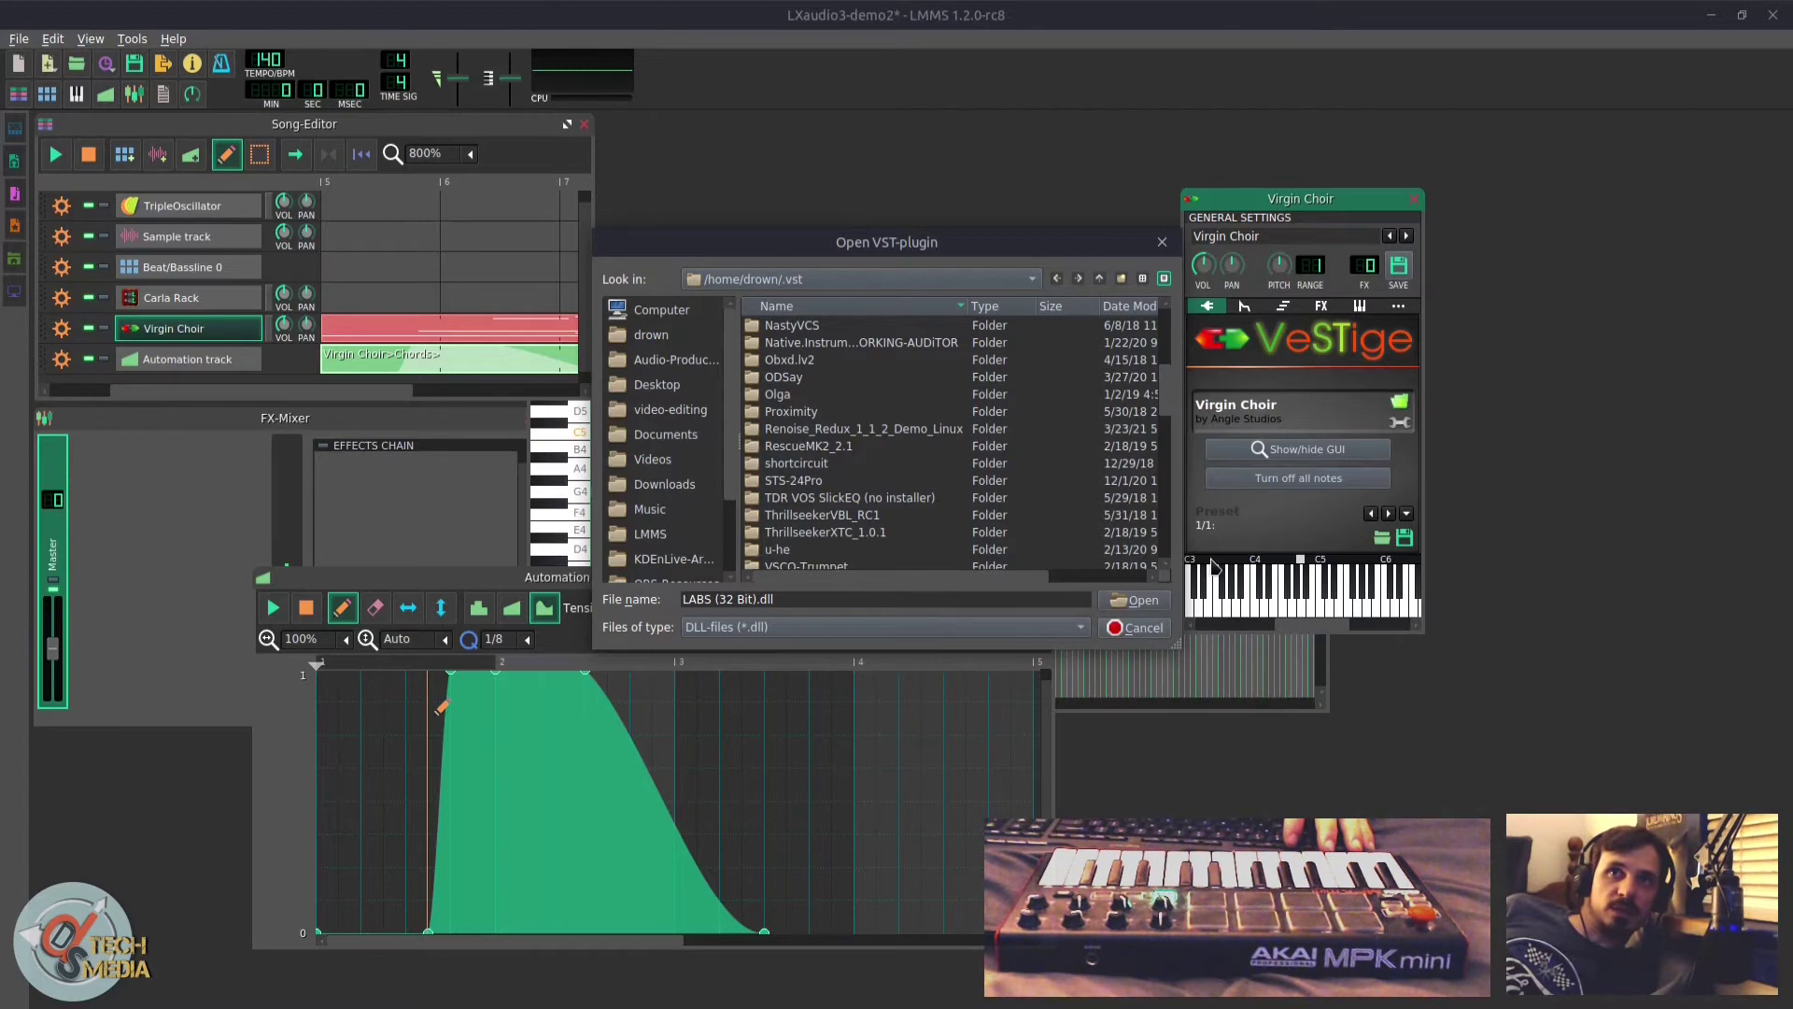
click(1136, 627)
click(14, 128)
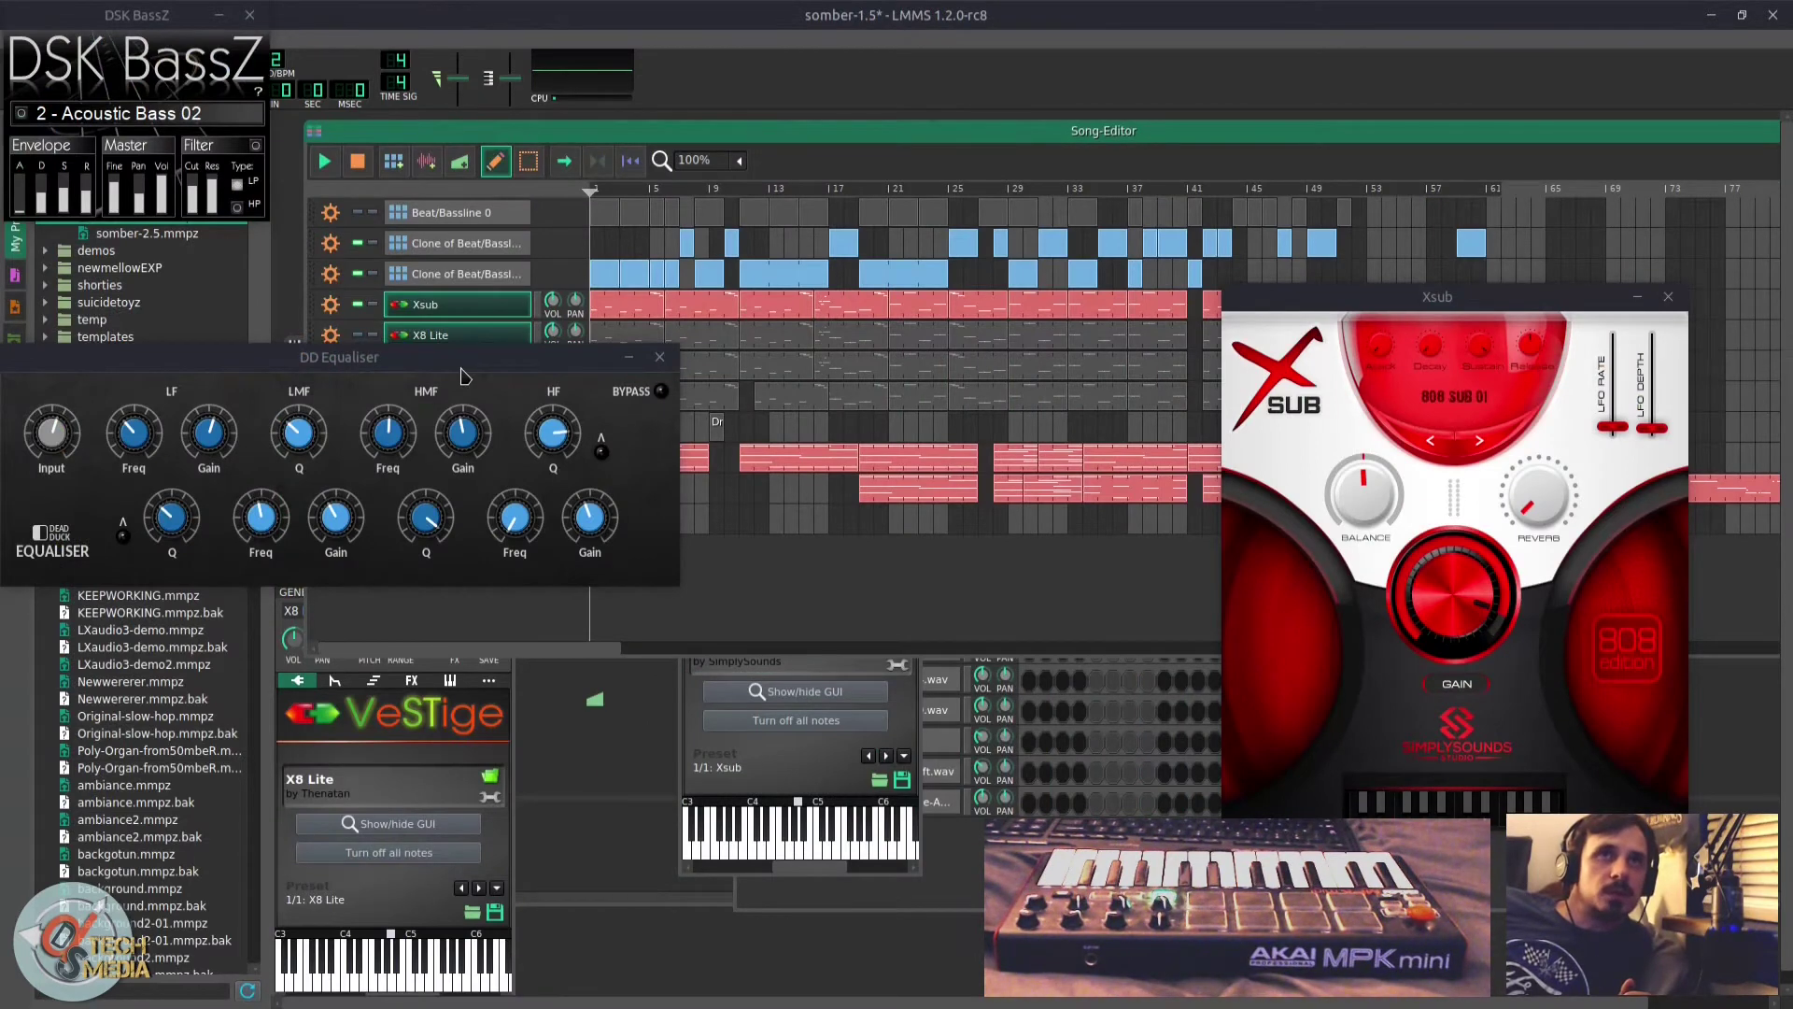
Step: Move the DD Equaliser window away from the project browser in the somber-1.5 project
drag(461, 369, 983, 550)
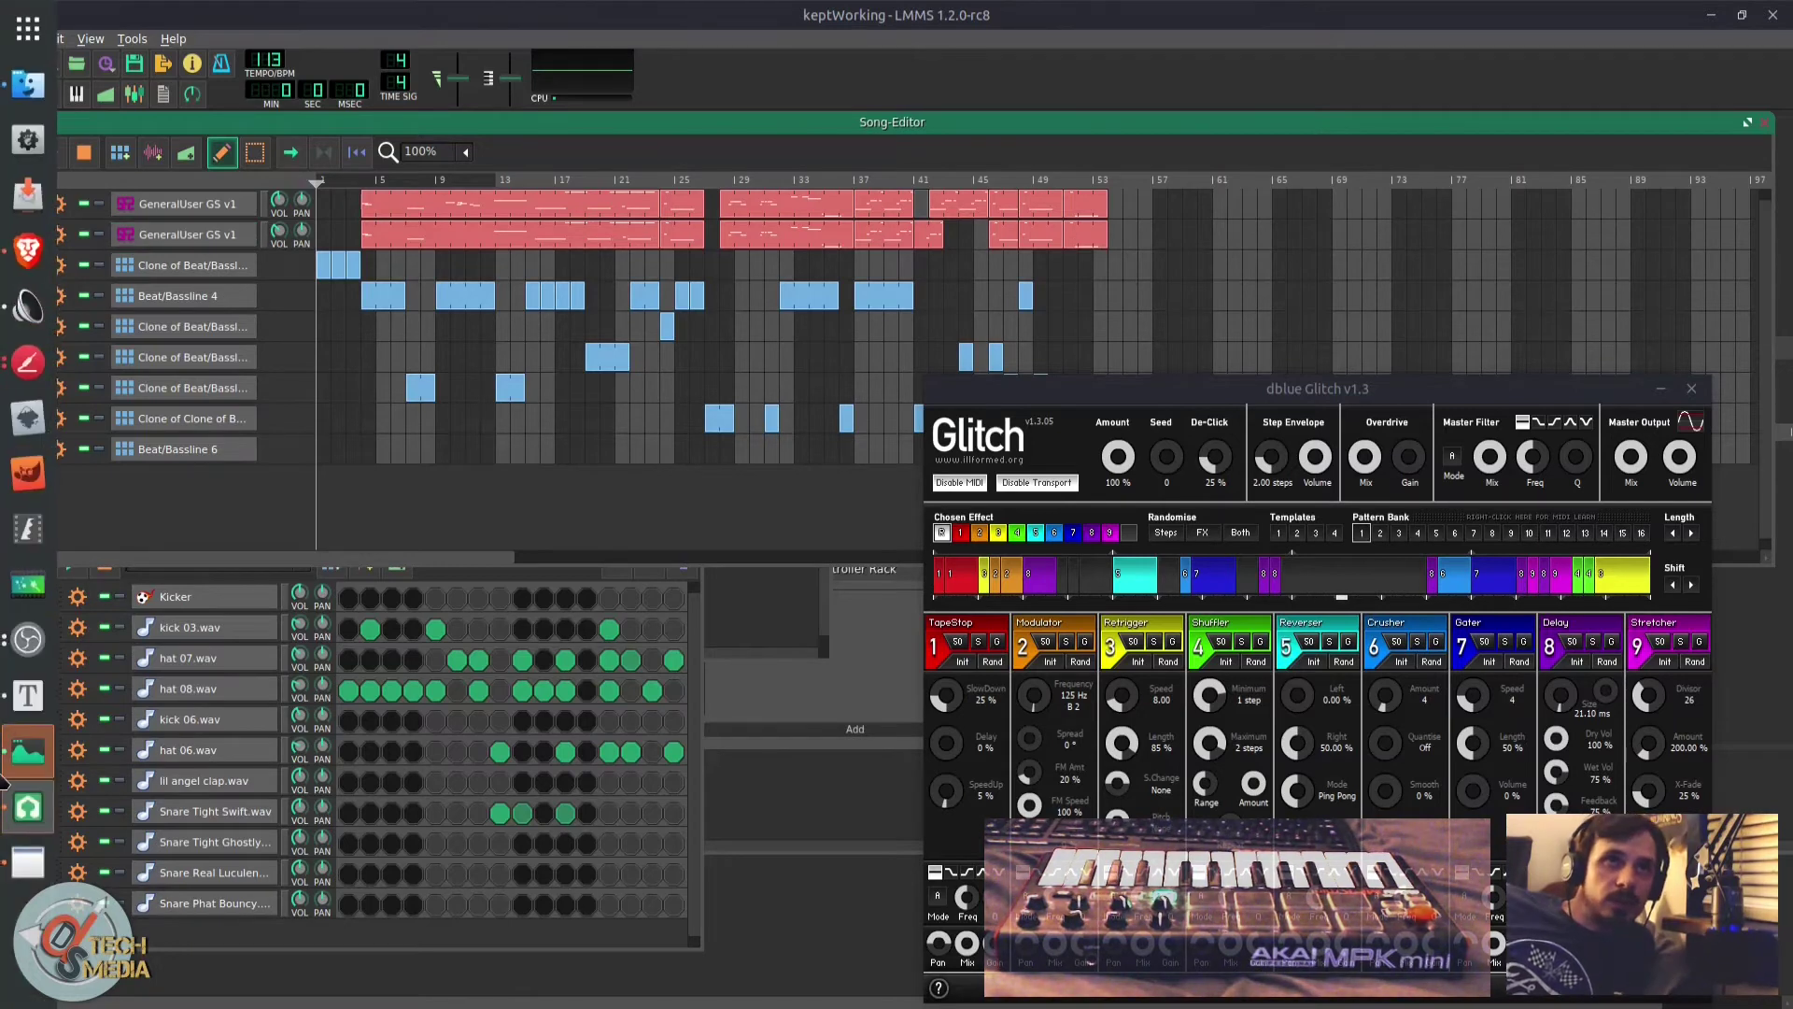
click(439, 529)
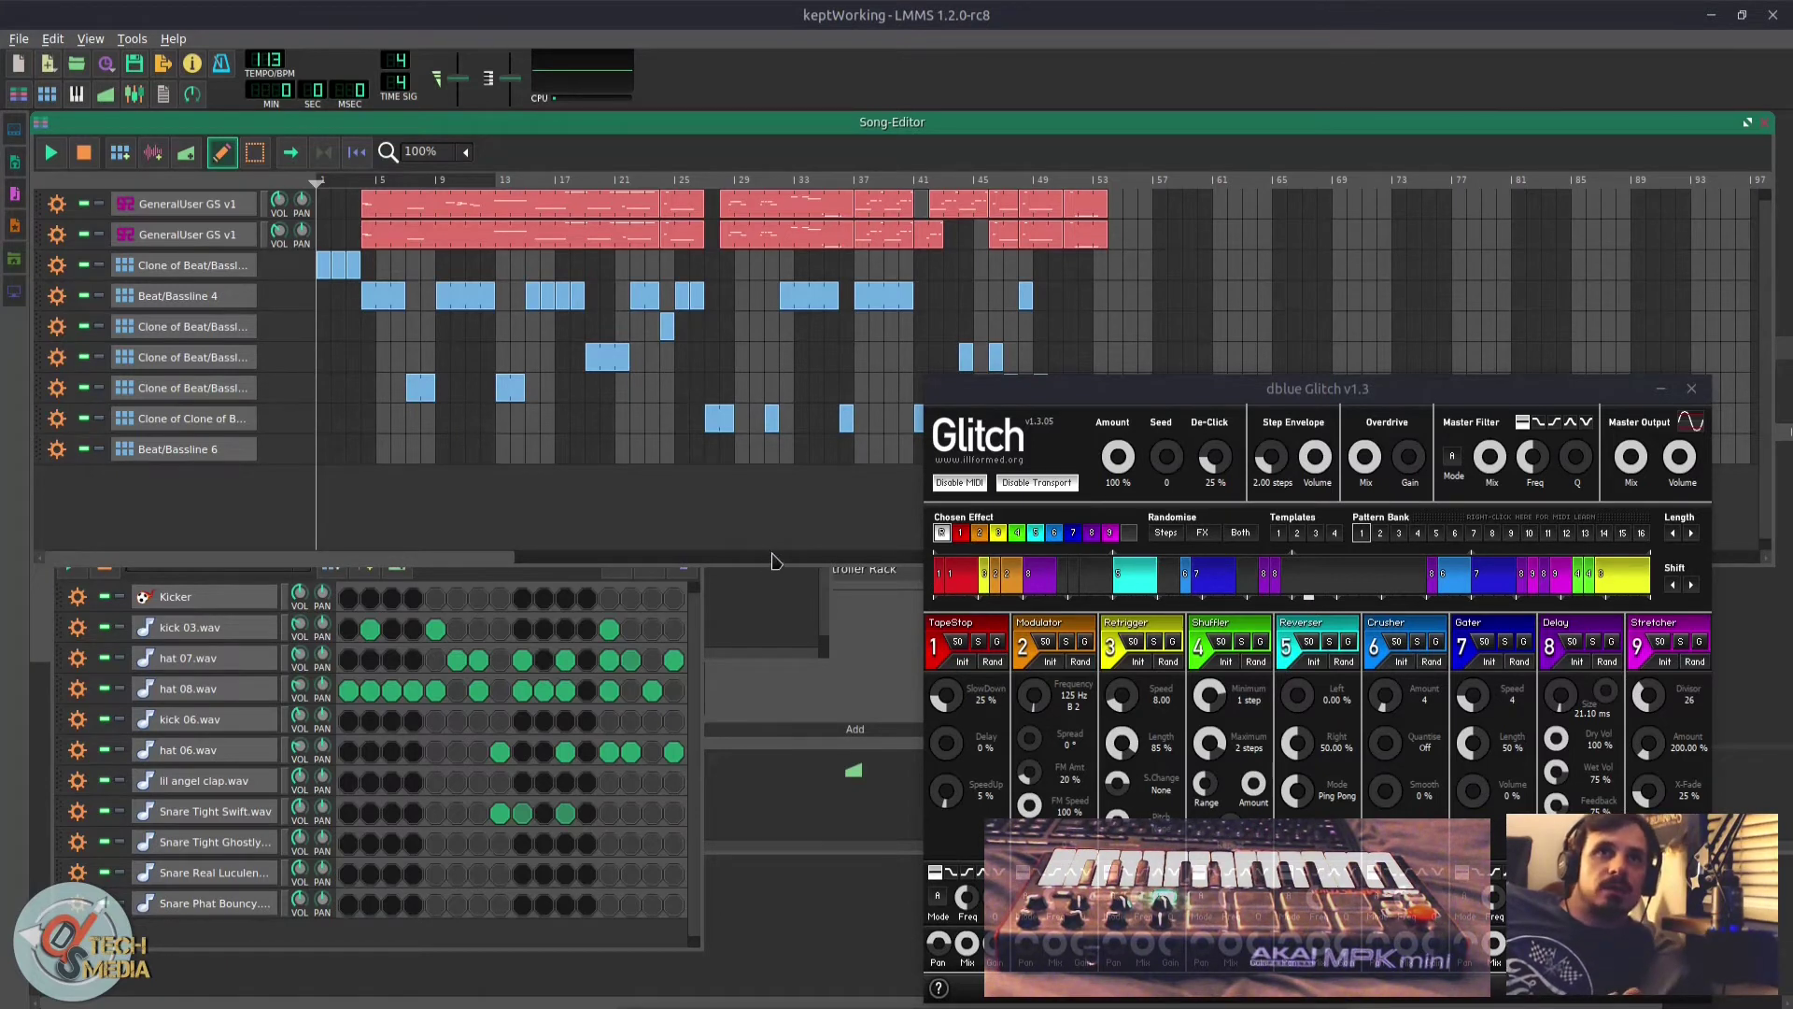
click(693, 932)
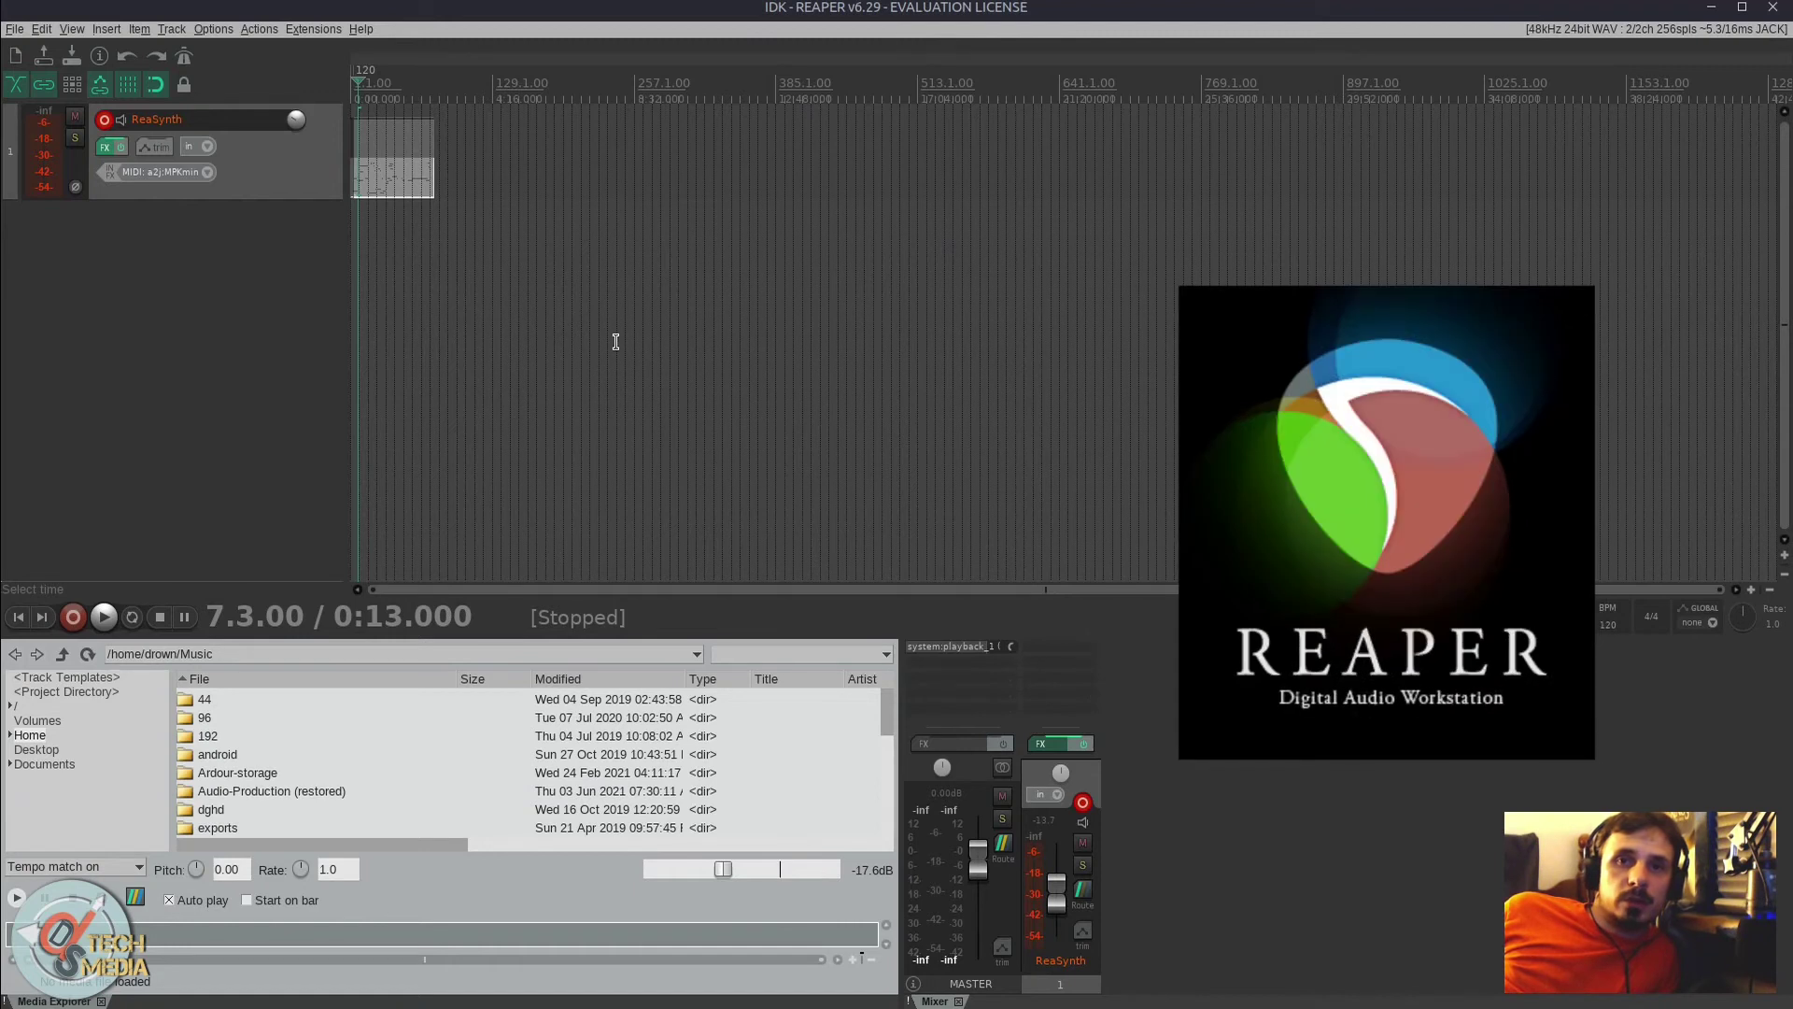
Step: In REAPER, narrow the track control panel and reduce the height of the docked Media Explorer and Mixer
drag(350, 394, 319, 394)
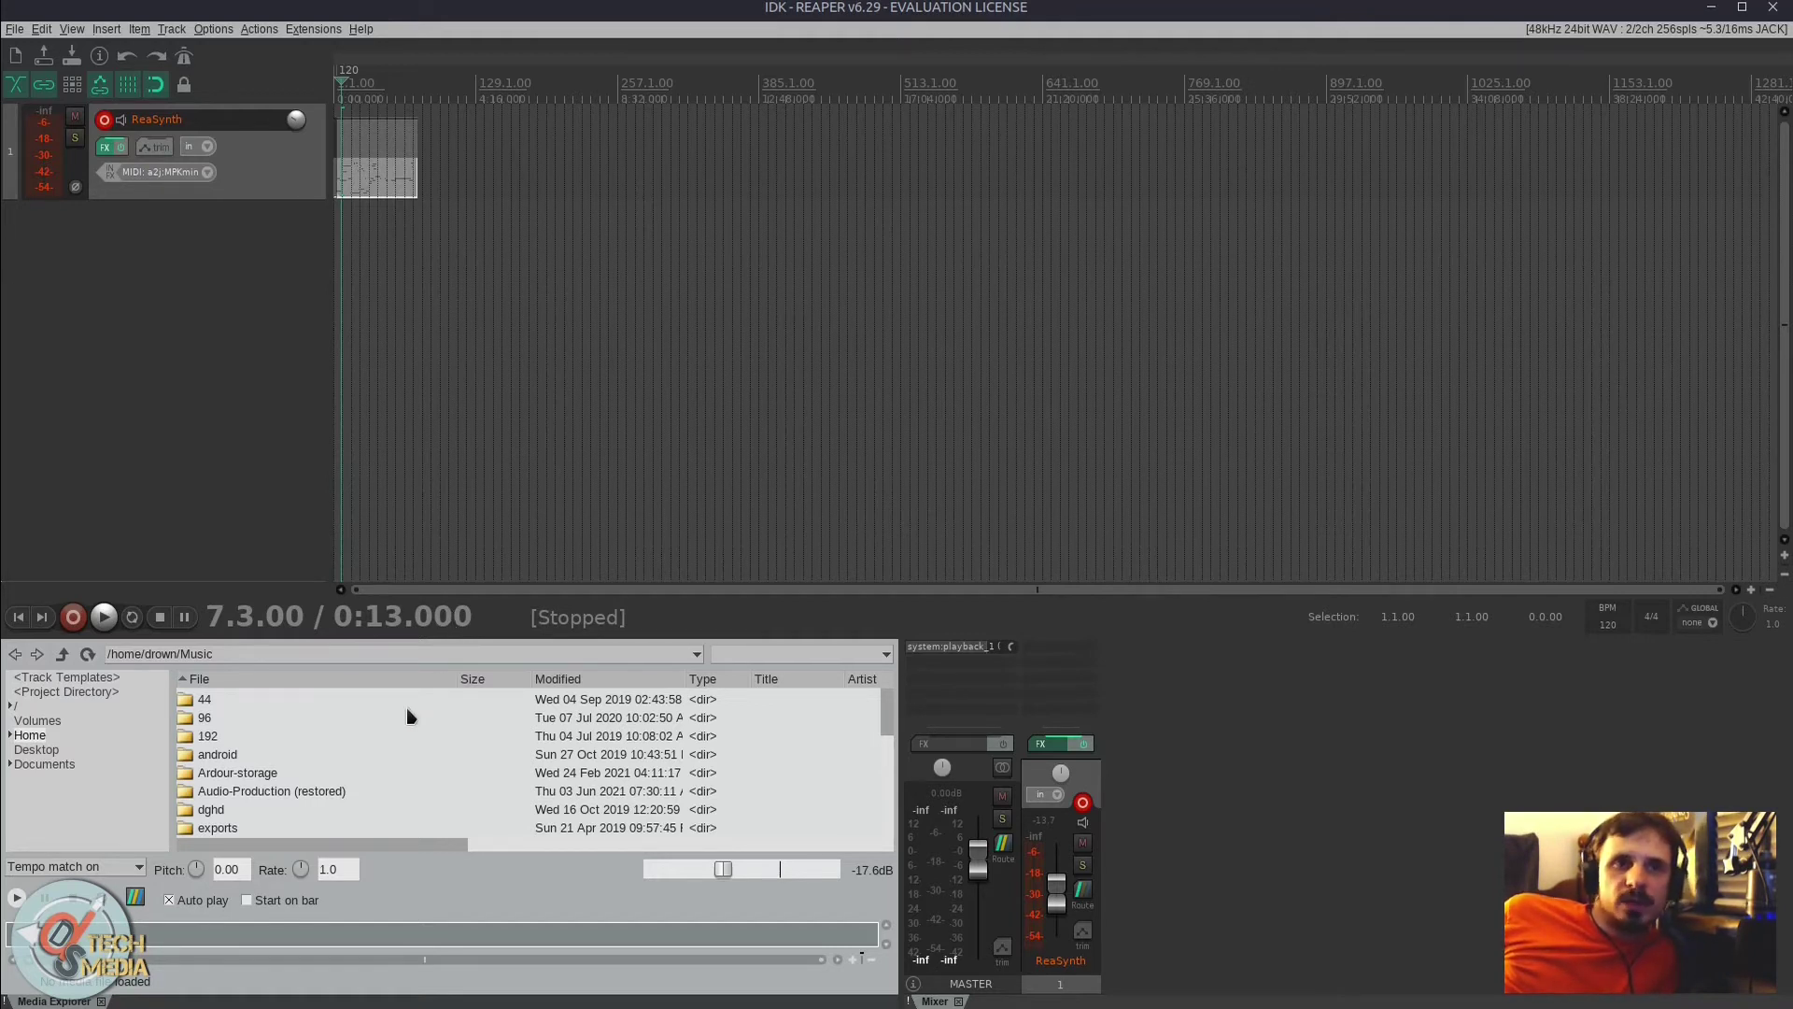
drag(450, 638, 447, 734)
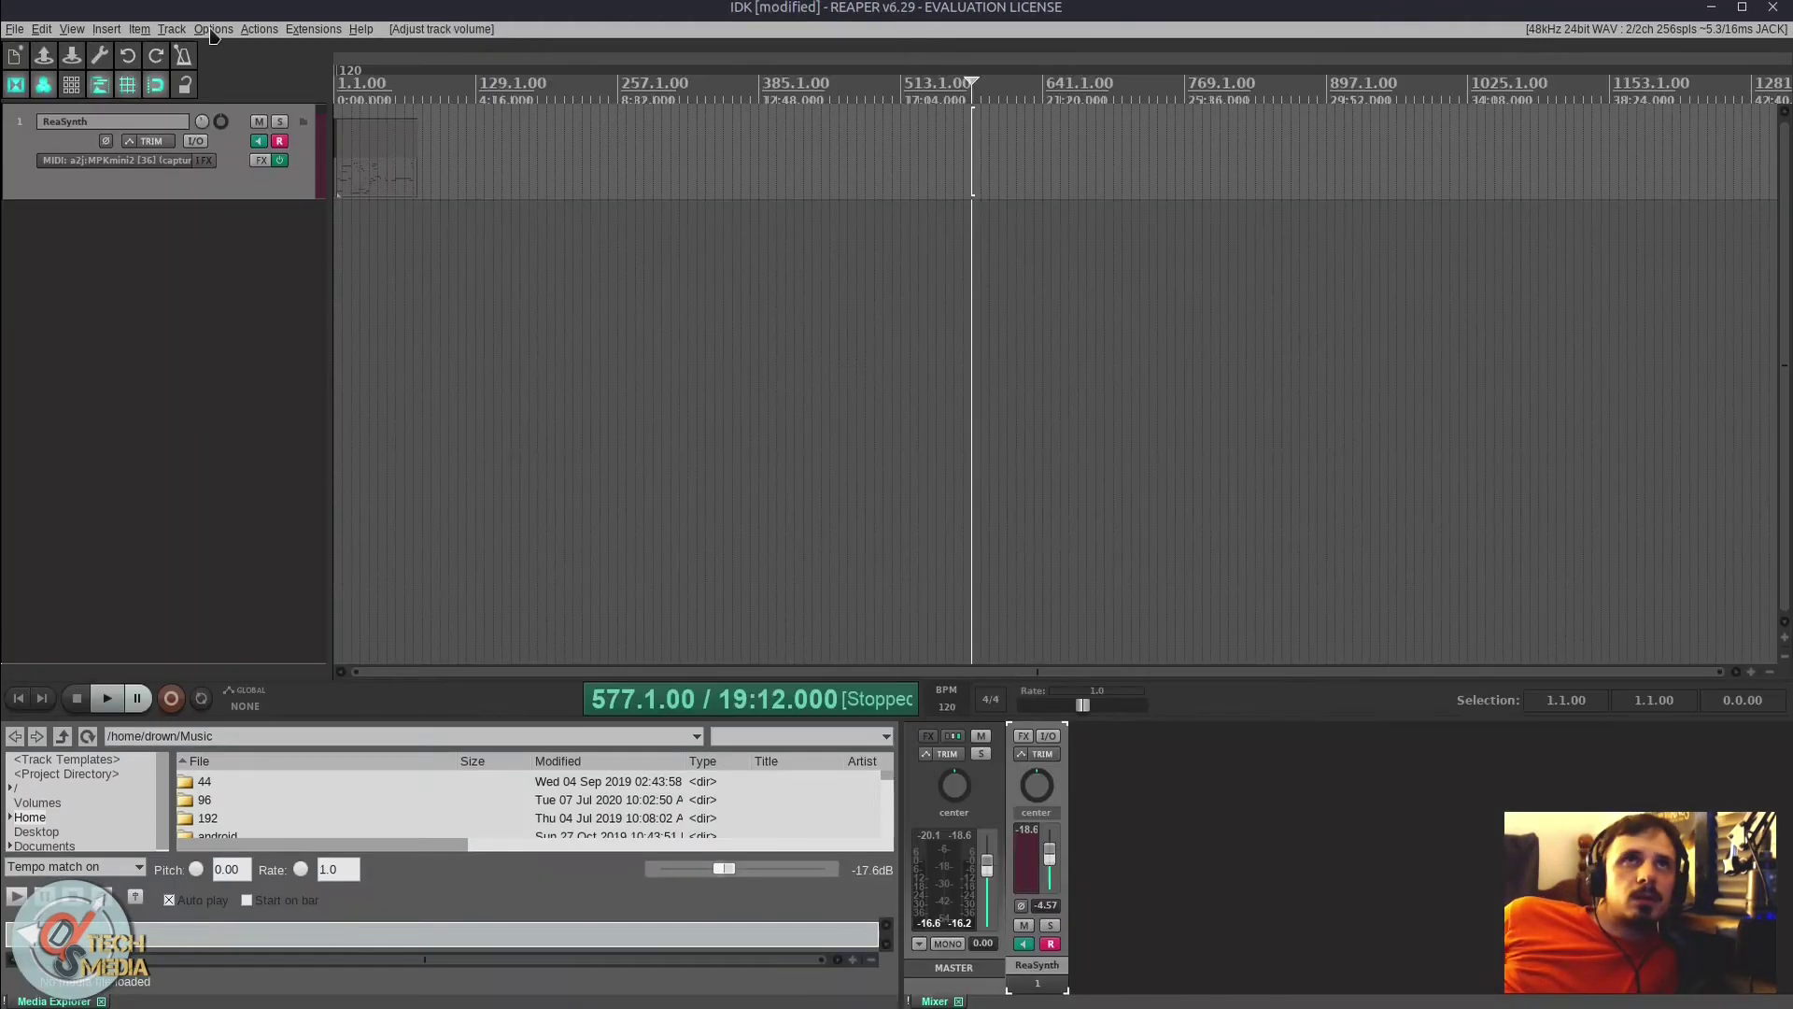
Step: Look through the installed REAPER themes without choosing one
click(213, 29)
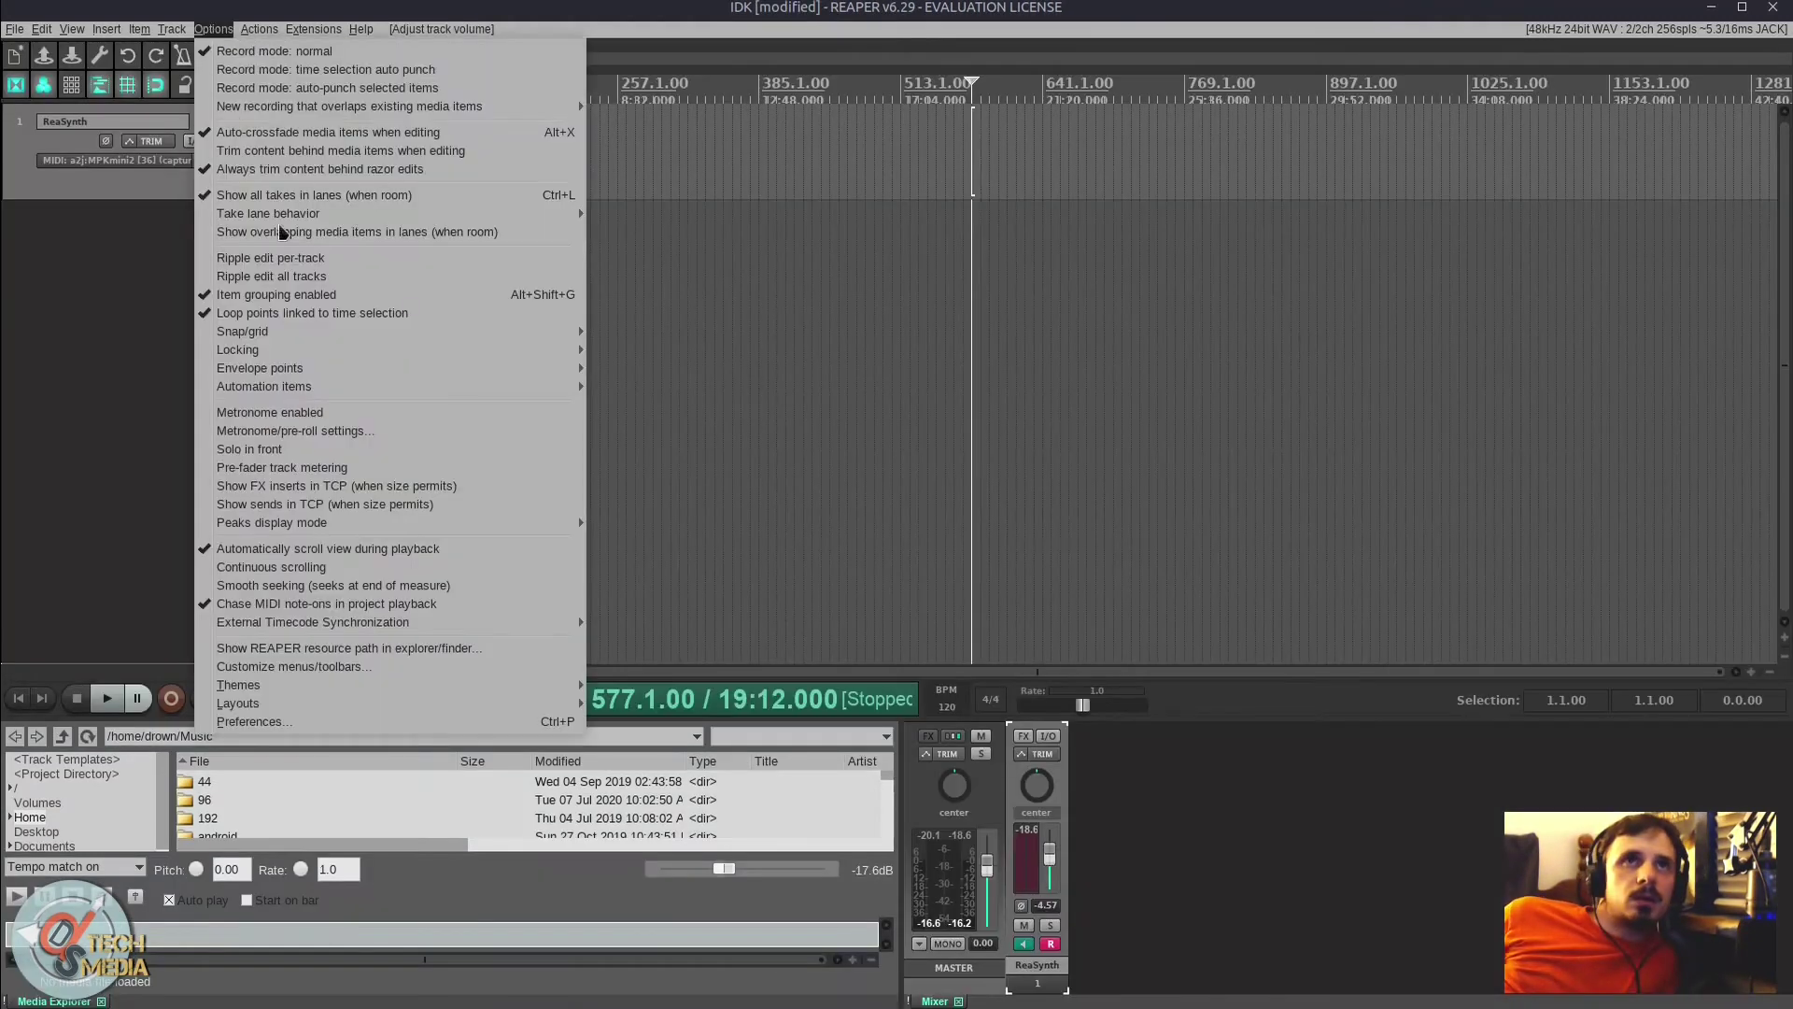
mouse_move(433, 689)
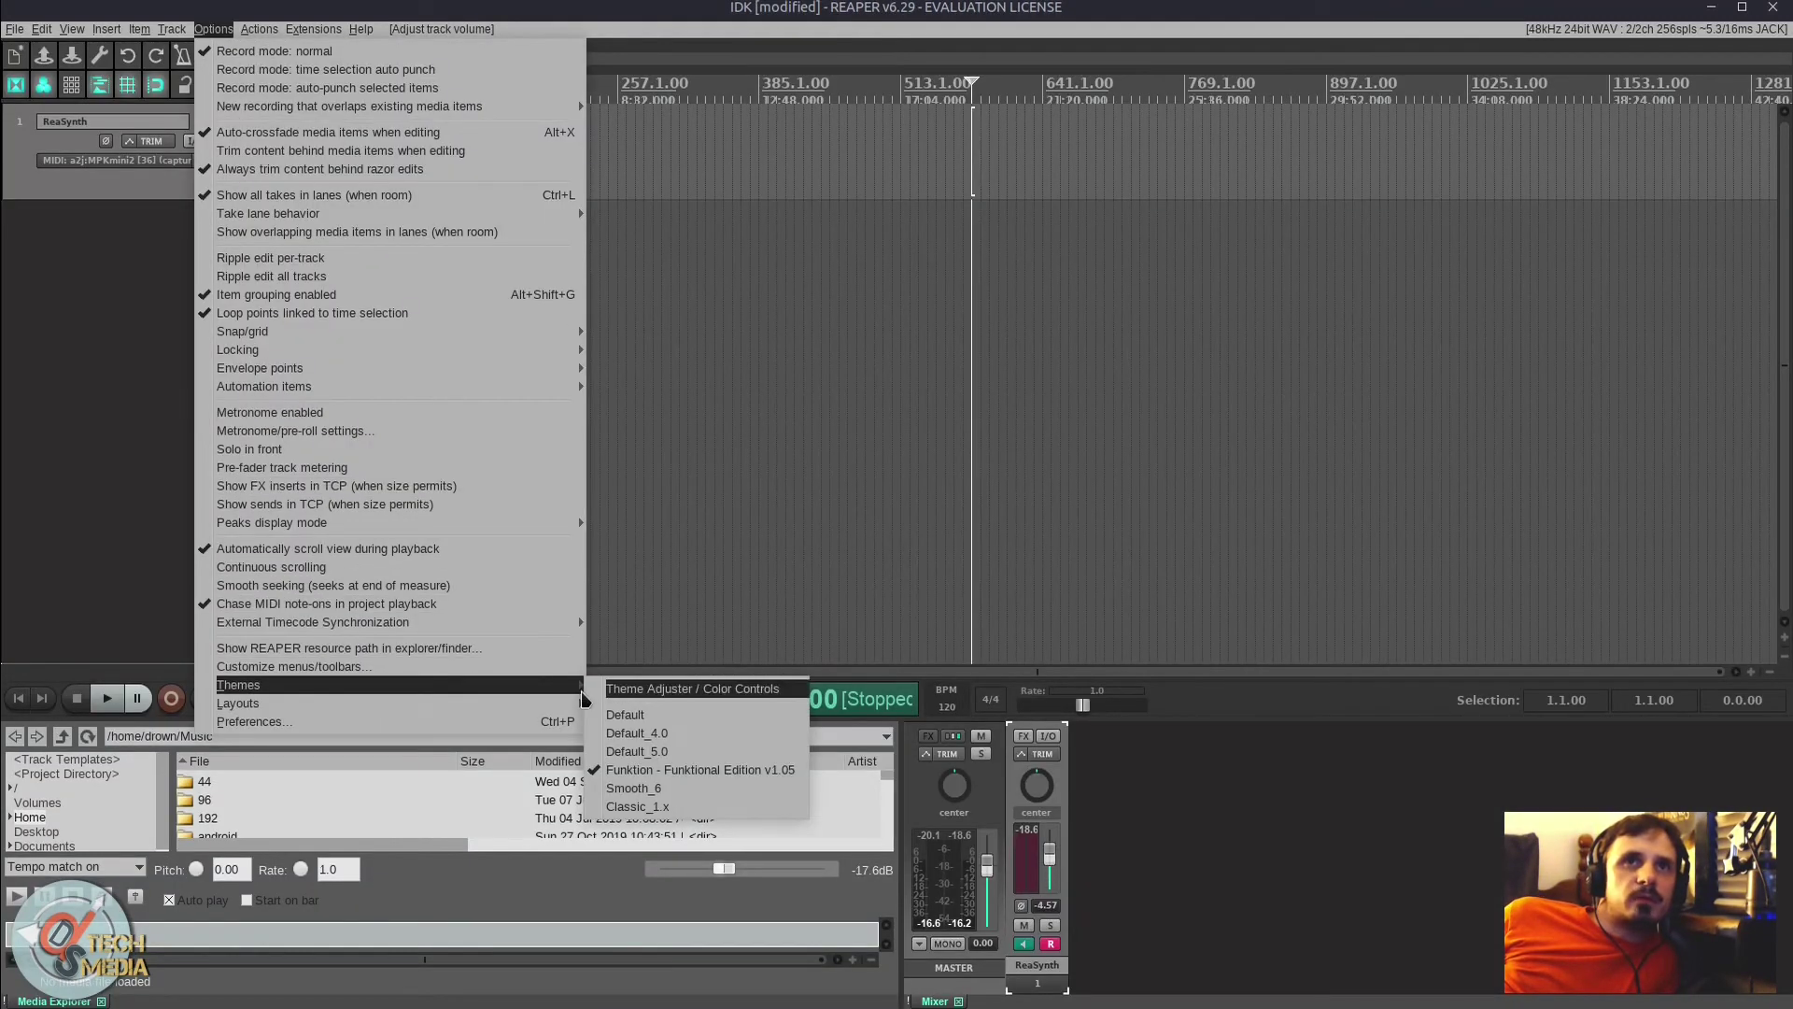
click(715, 552)
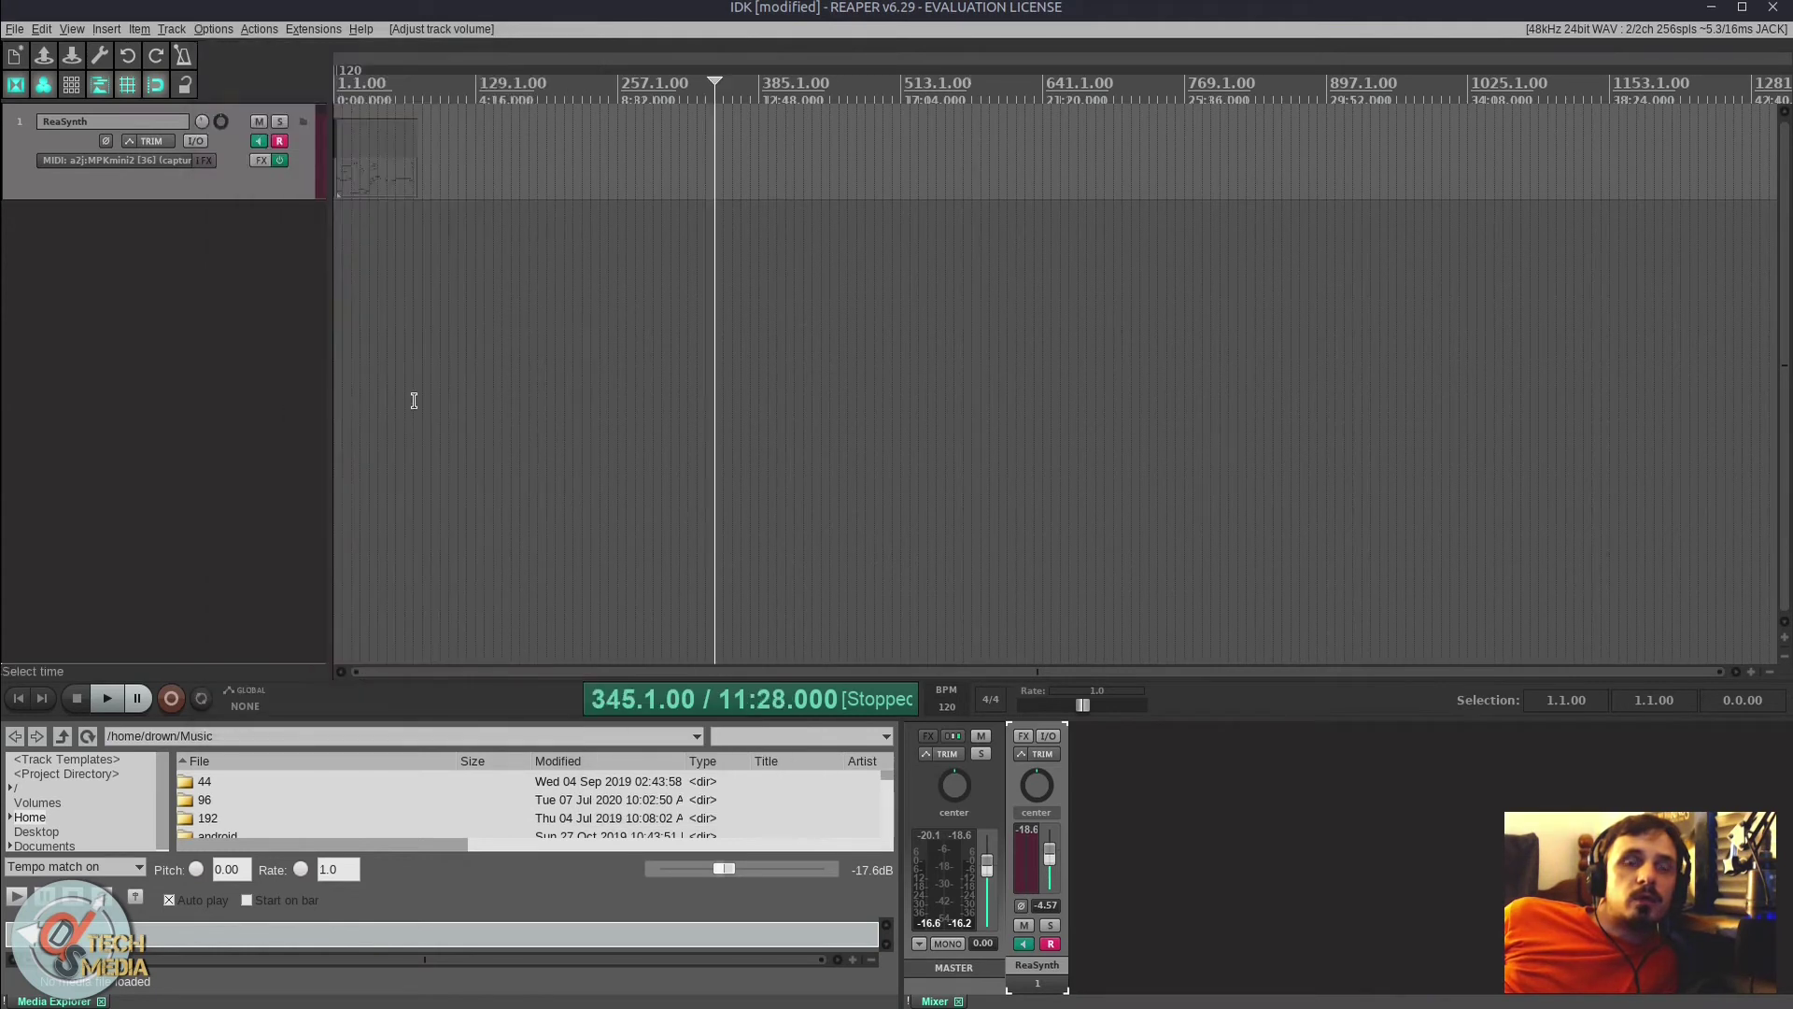
Step: Switch to the Brave browser, examine the latest themes and upload categories on the REAPER Resources page, and return to REAPER
mouse_move(7, 411)
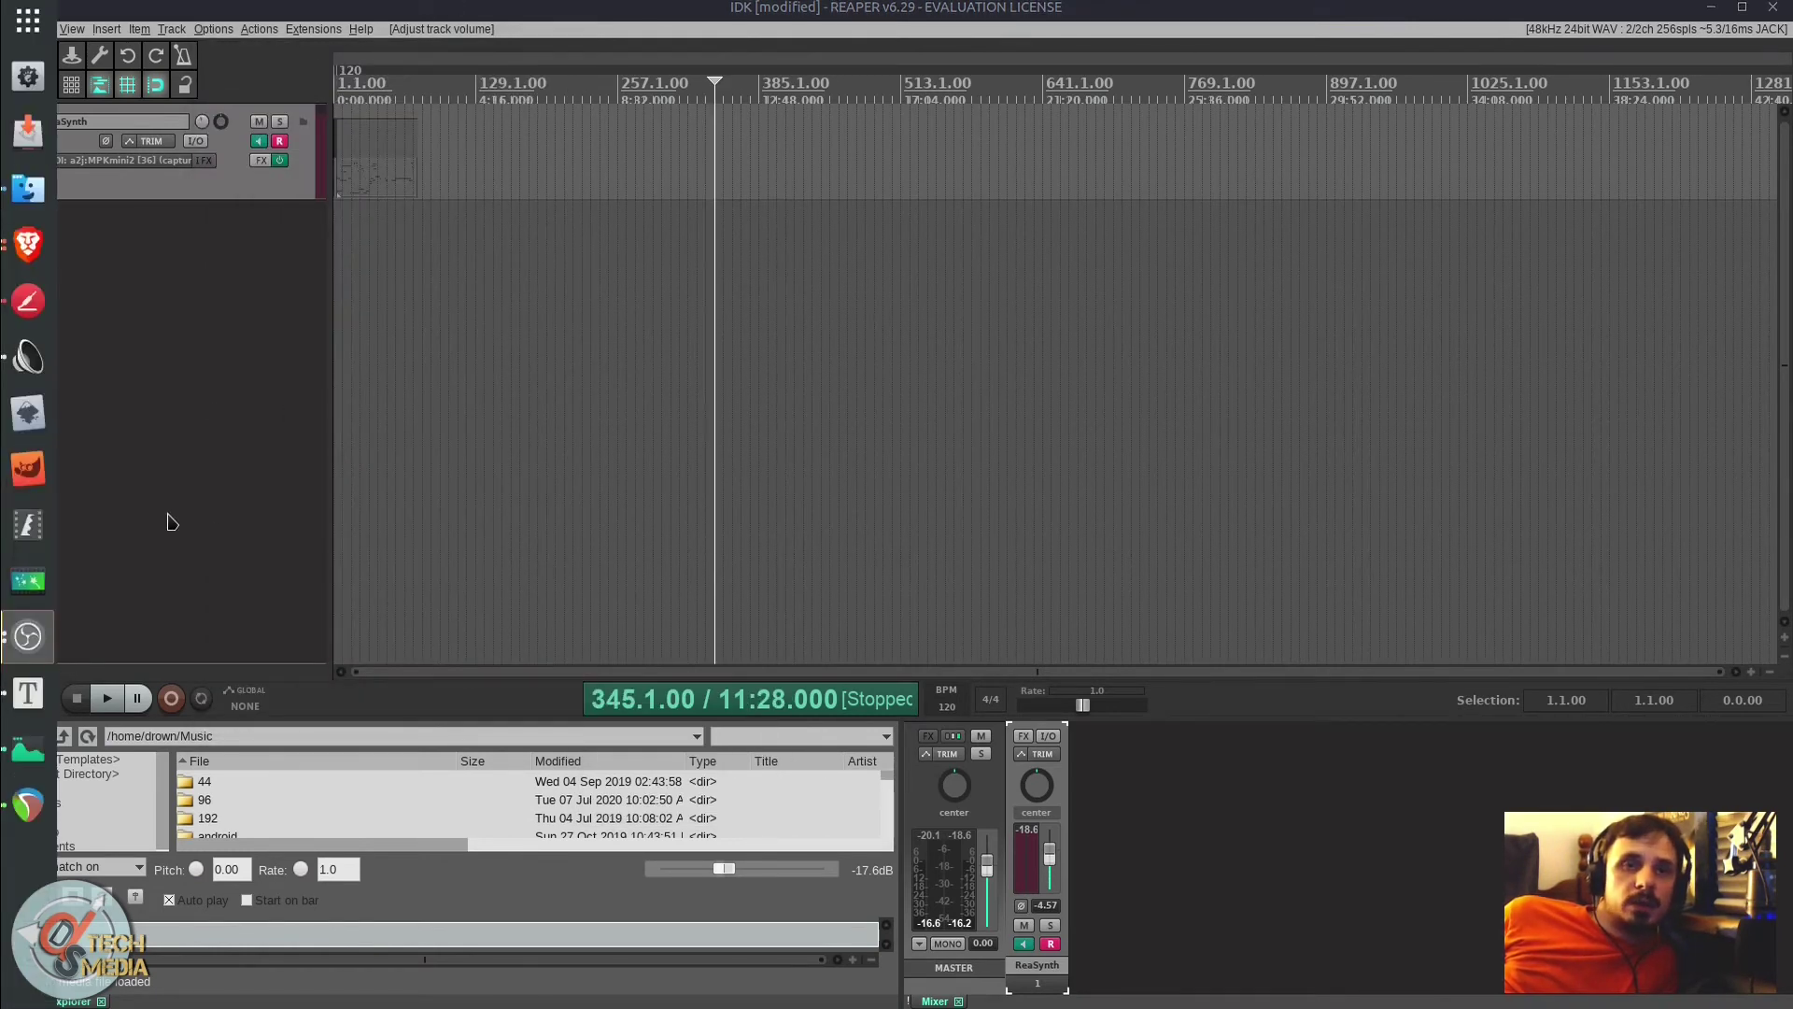
click(26, 269)
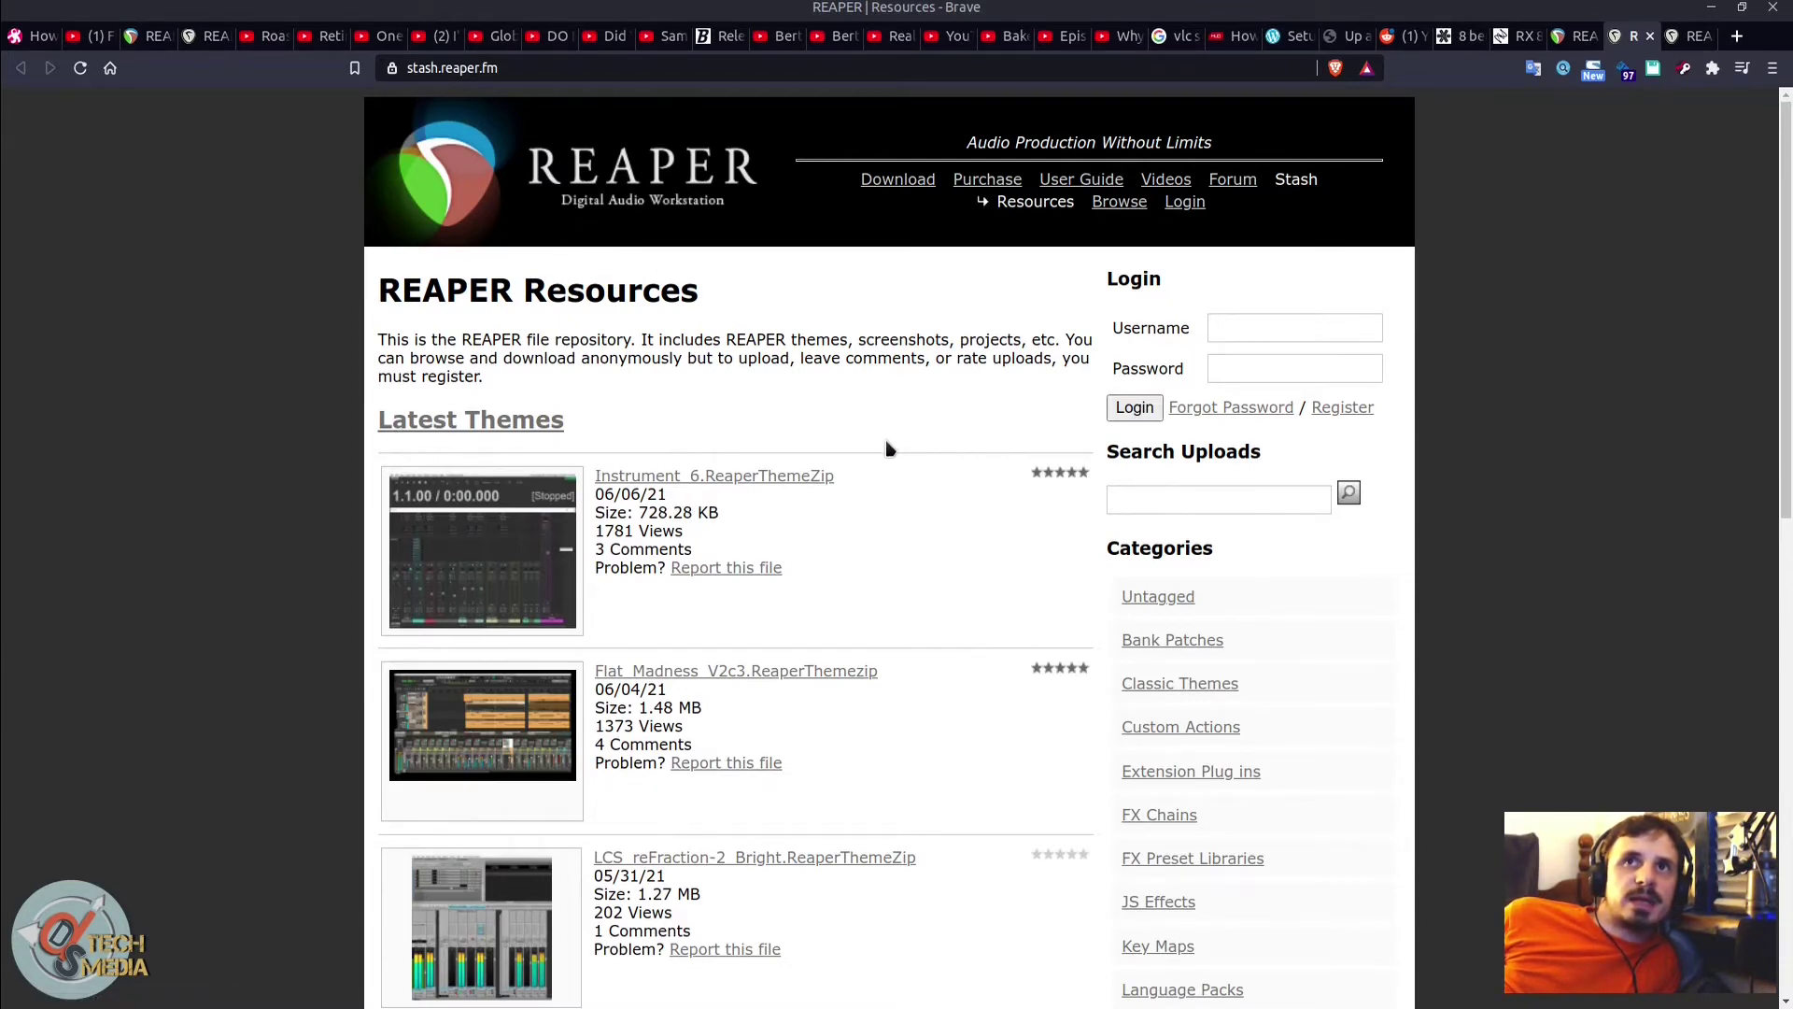
scroll(972, 425, down, 2)
scroll(1001, 412, up, 2)
scroll(1177, 585, down, 3)
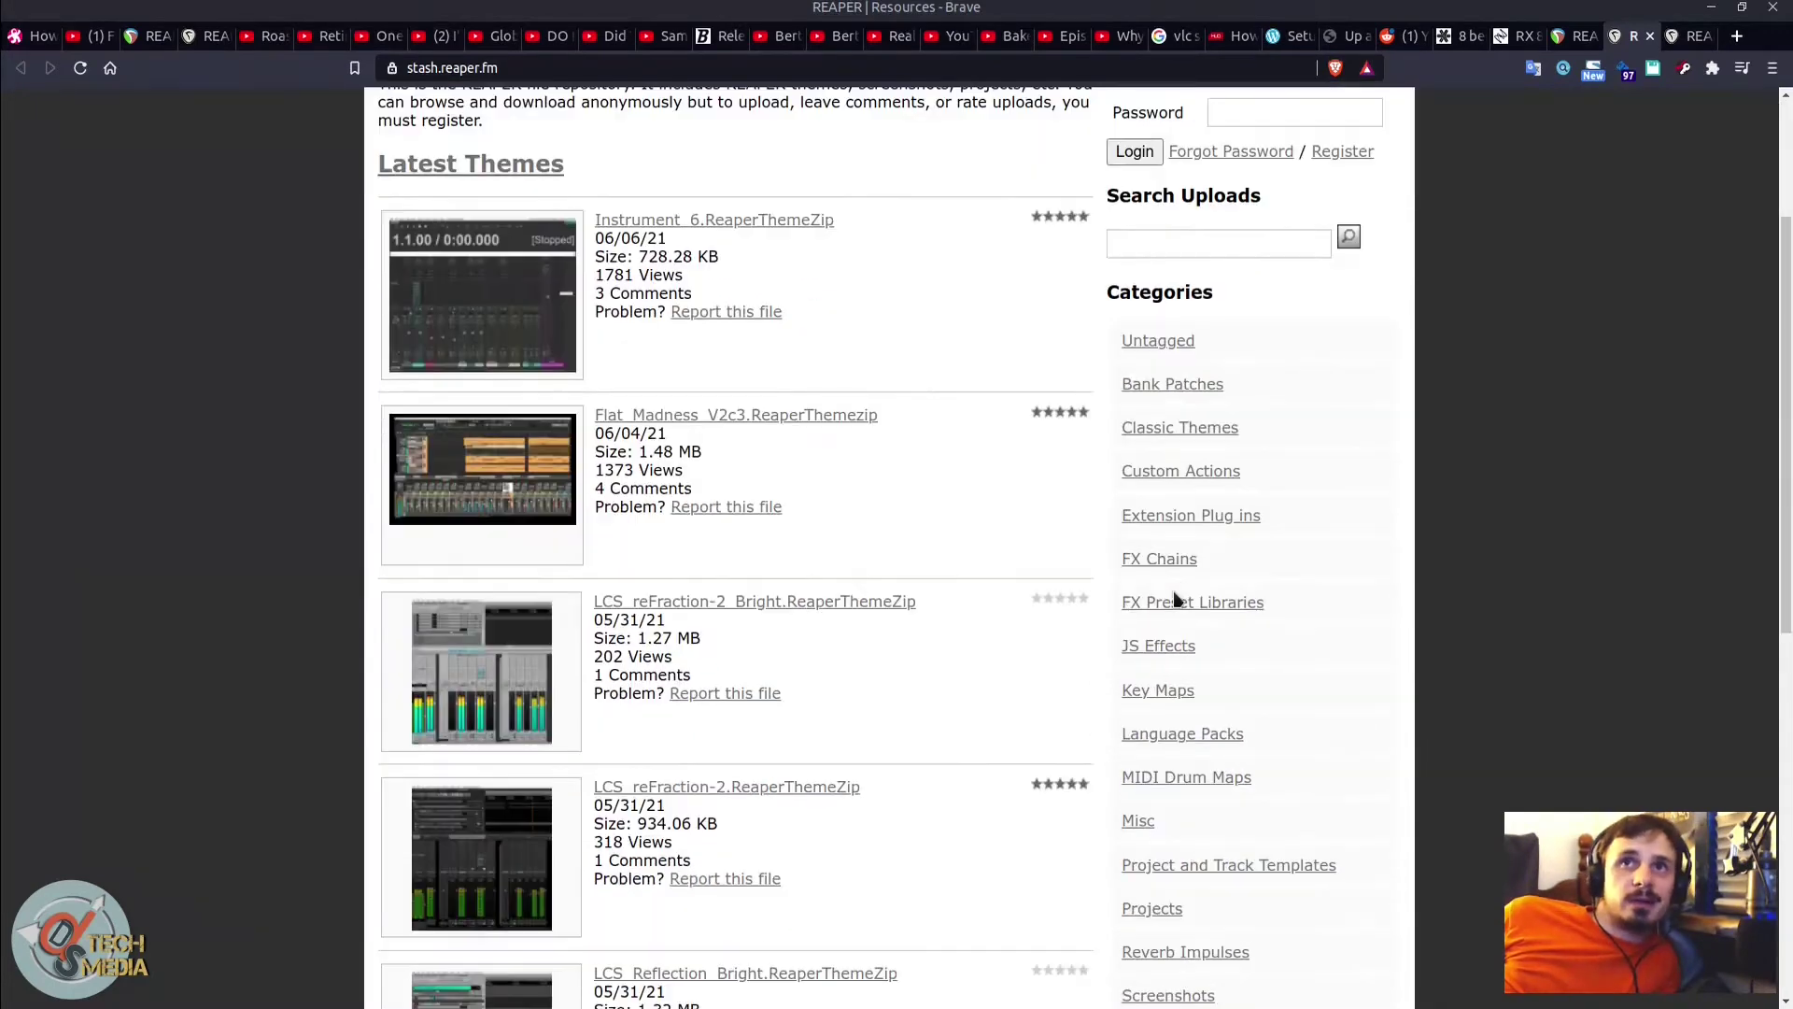
scroll(1194, 653, up, 2)
scroll(1194, 654, down, 1)
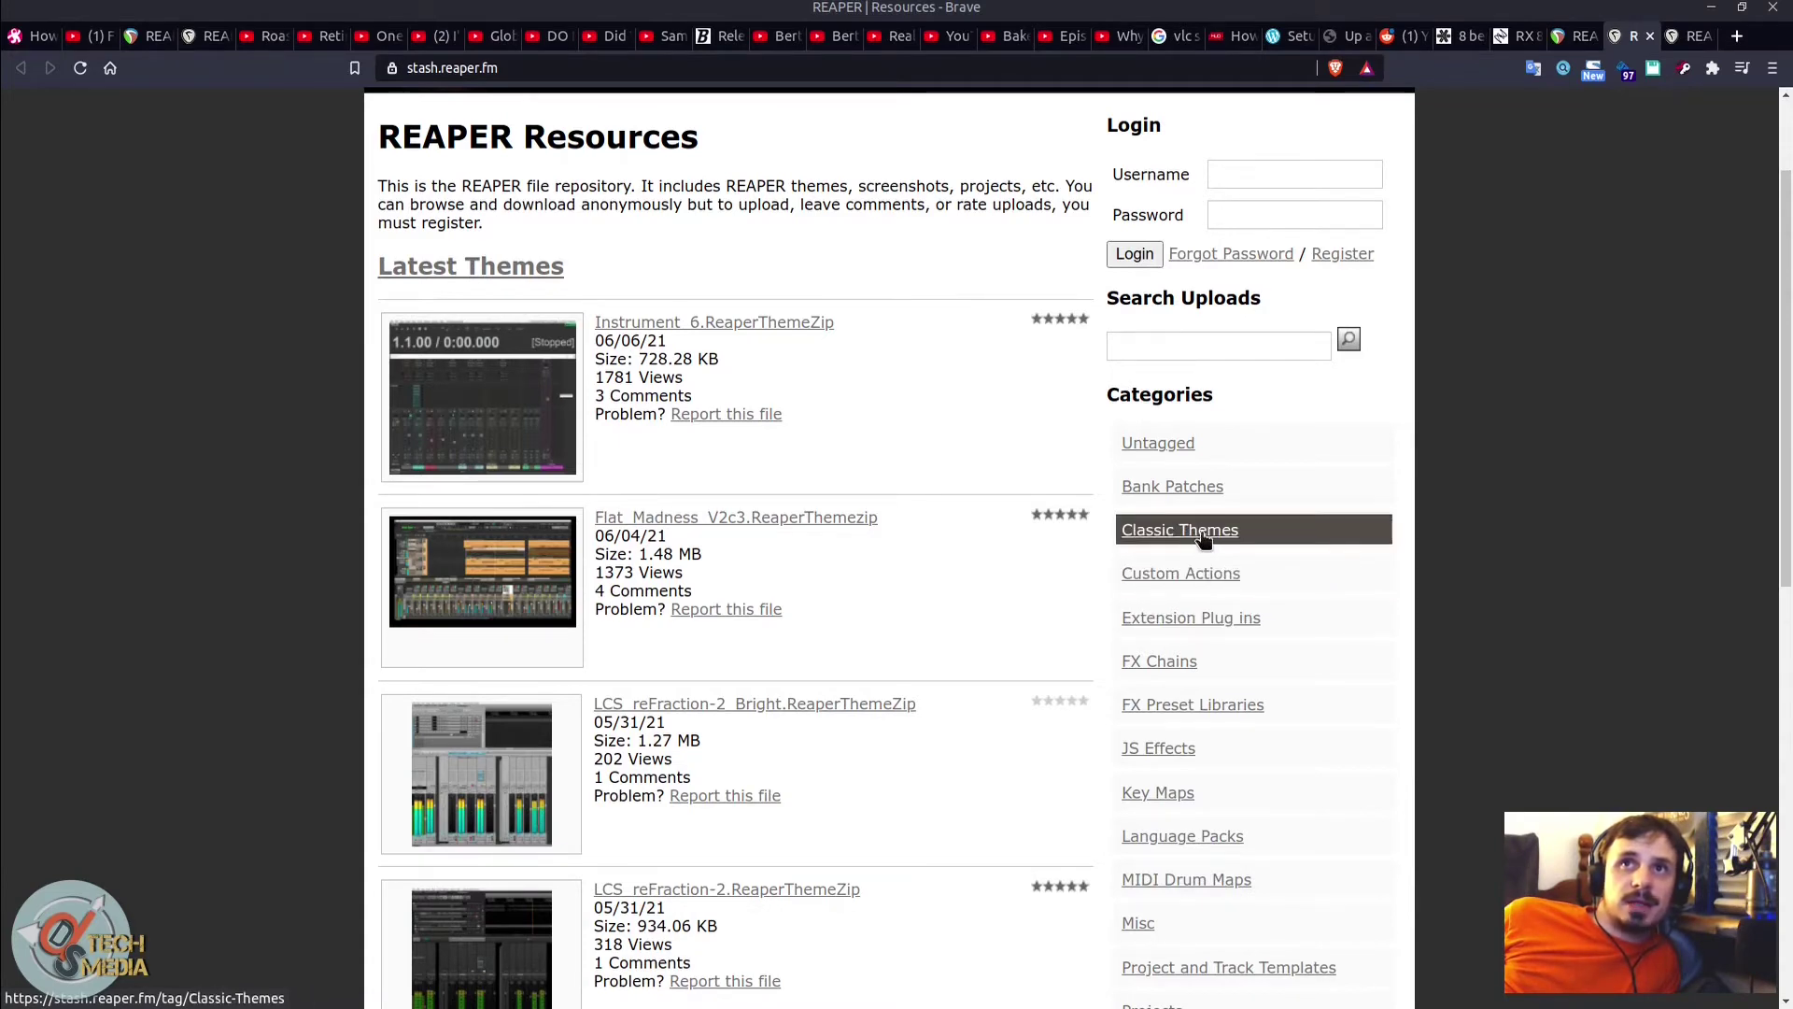
scroll(1205, 511, down, 3)
scroll(1204, 511, down, 4)
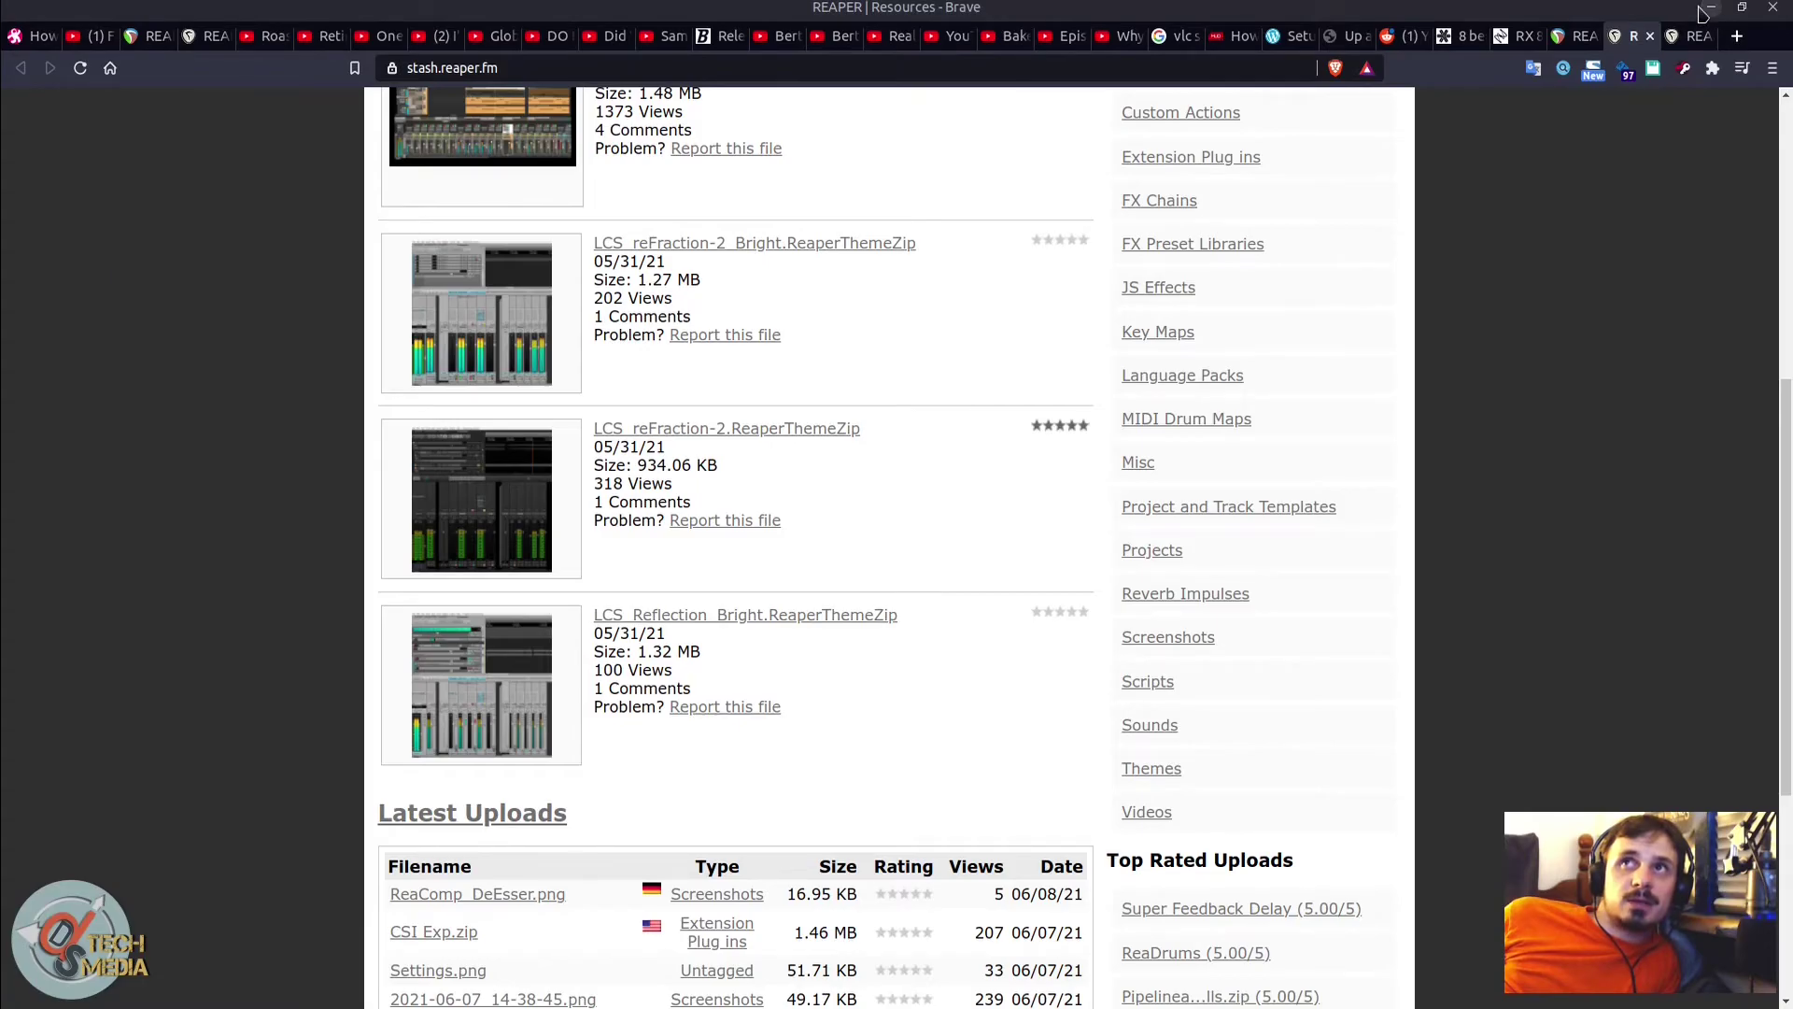
click(1702, 13)
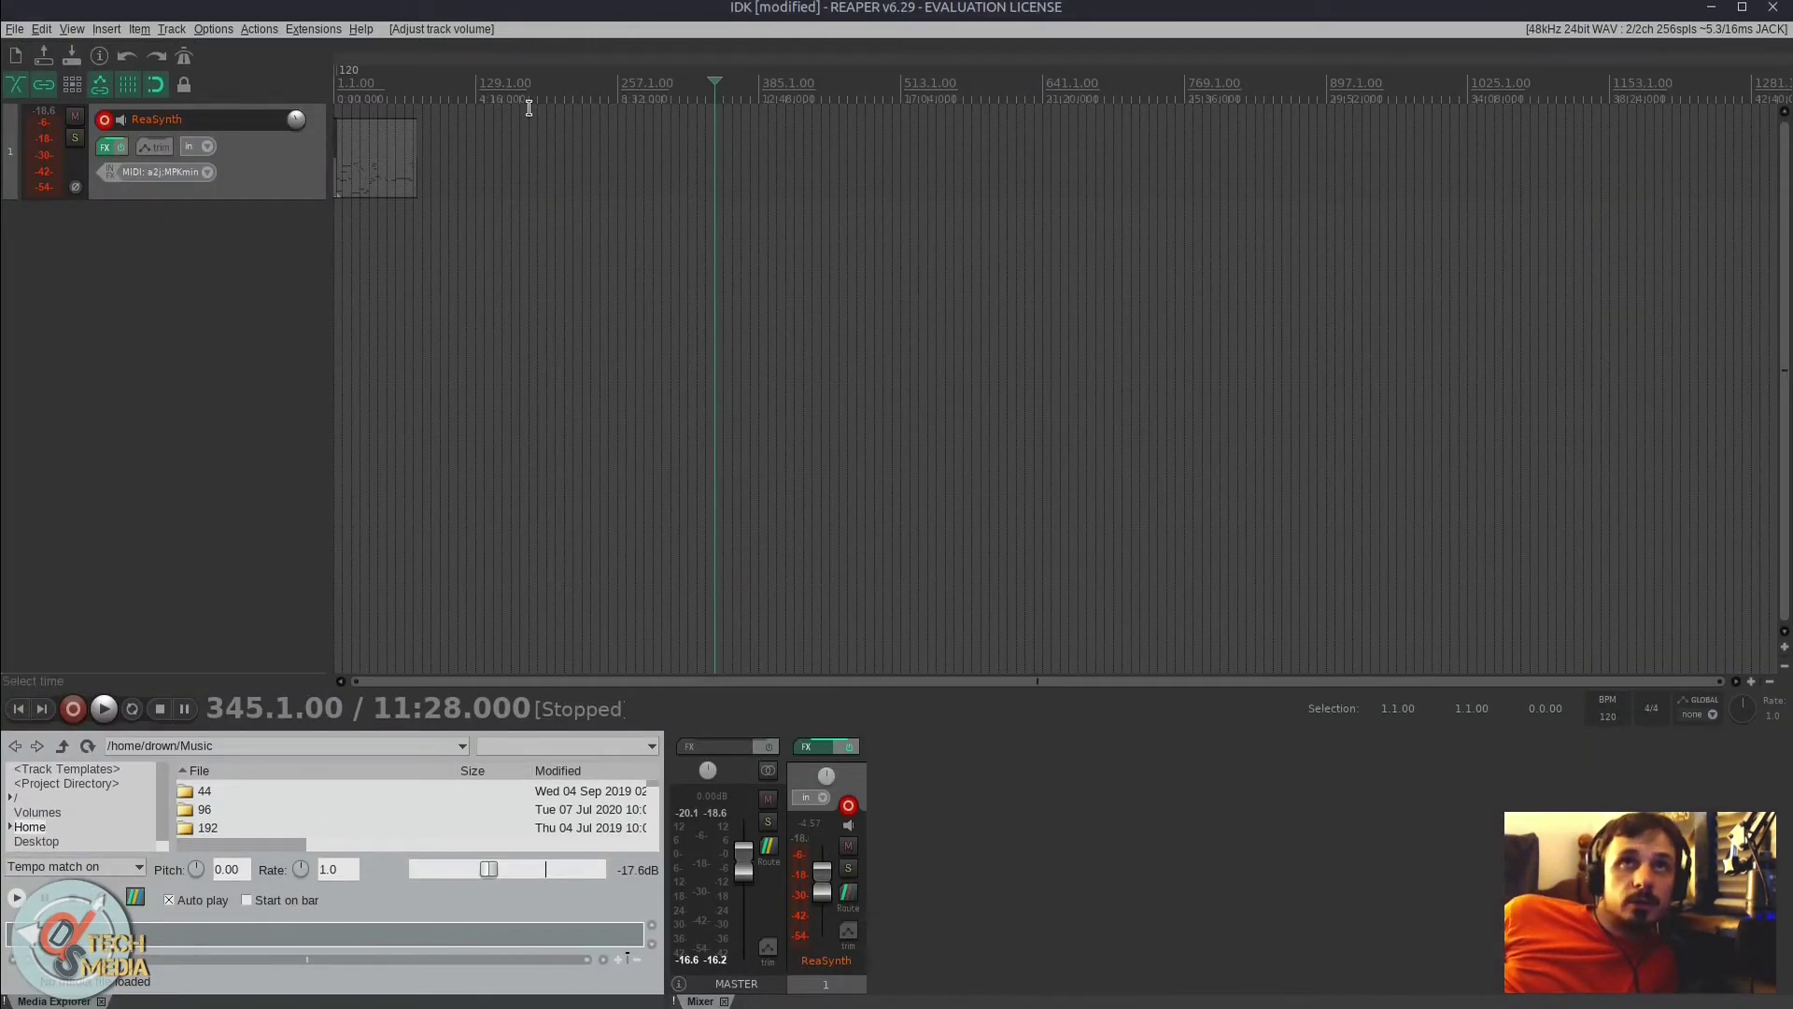
click(359, 29)
click(430, 8)
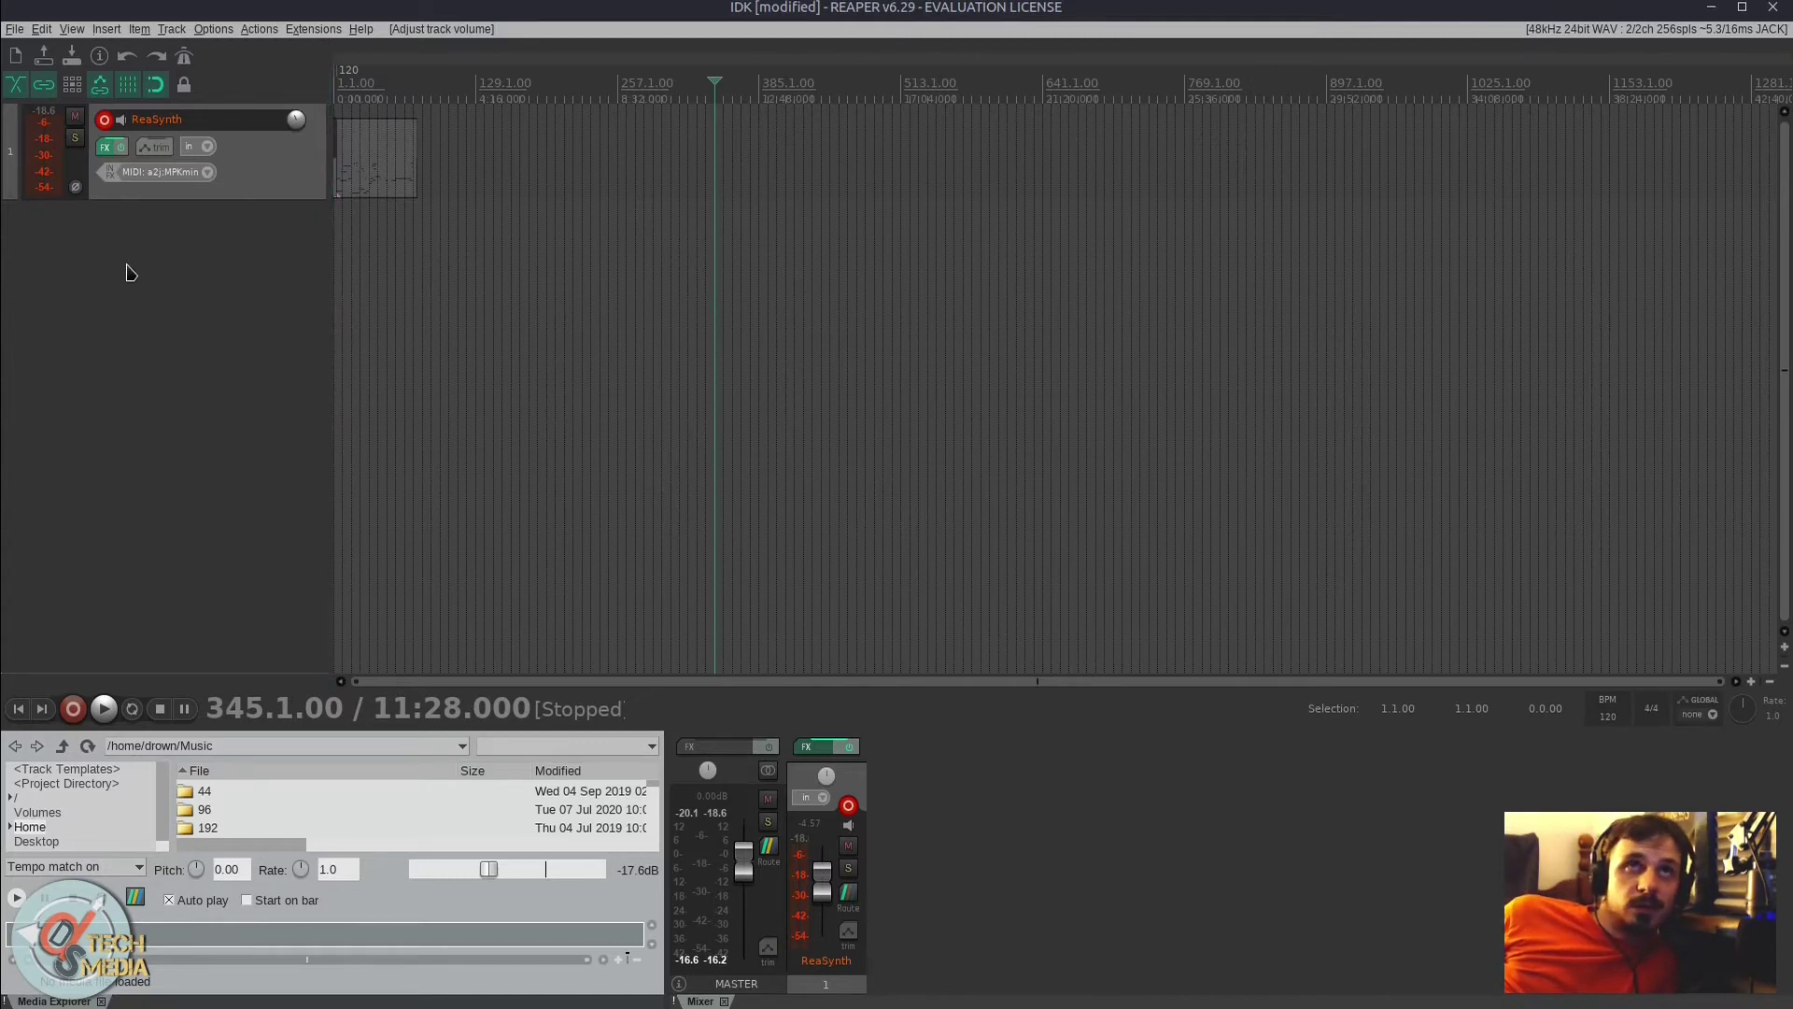
click(260, 29)
click(265, 31)
click(268, 31)
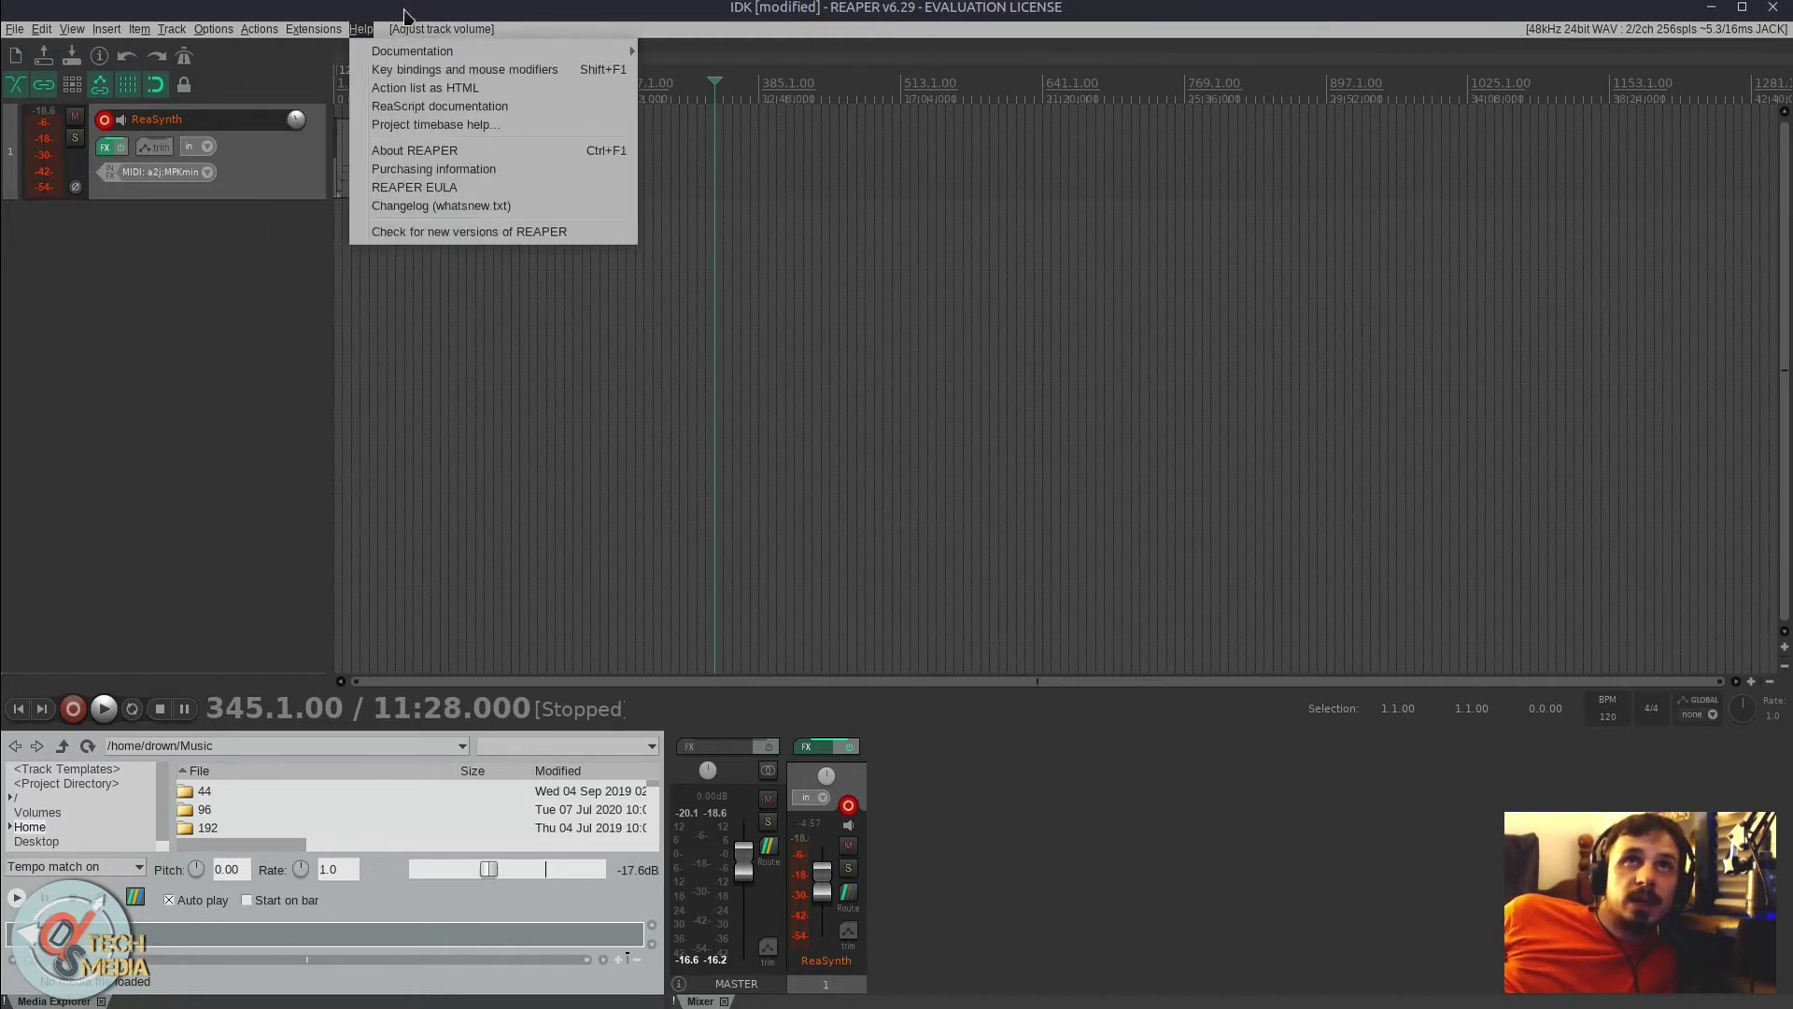
click(327, 9)
click(361, 34)
Step: Open the theme adjuster and adjust the gamma to about 1.02 in its global color controls
mouse_move(224, 26)
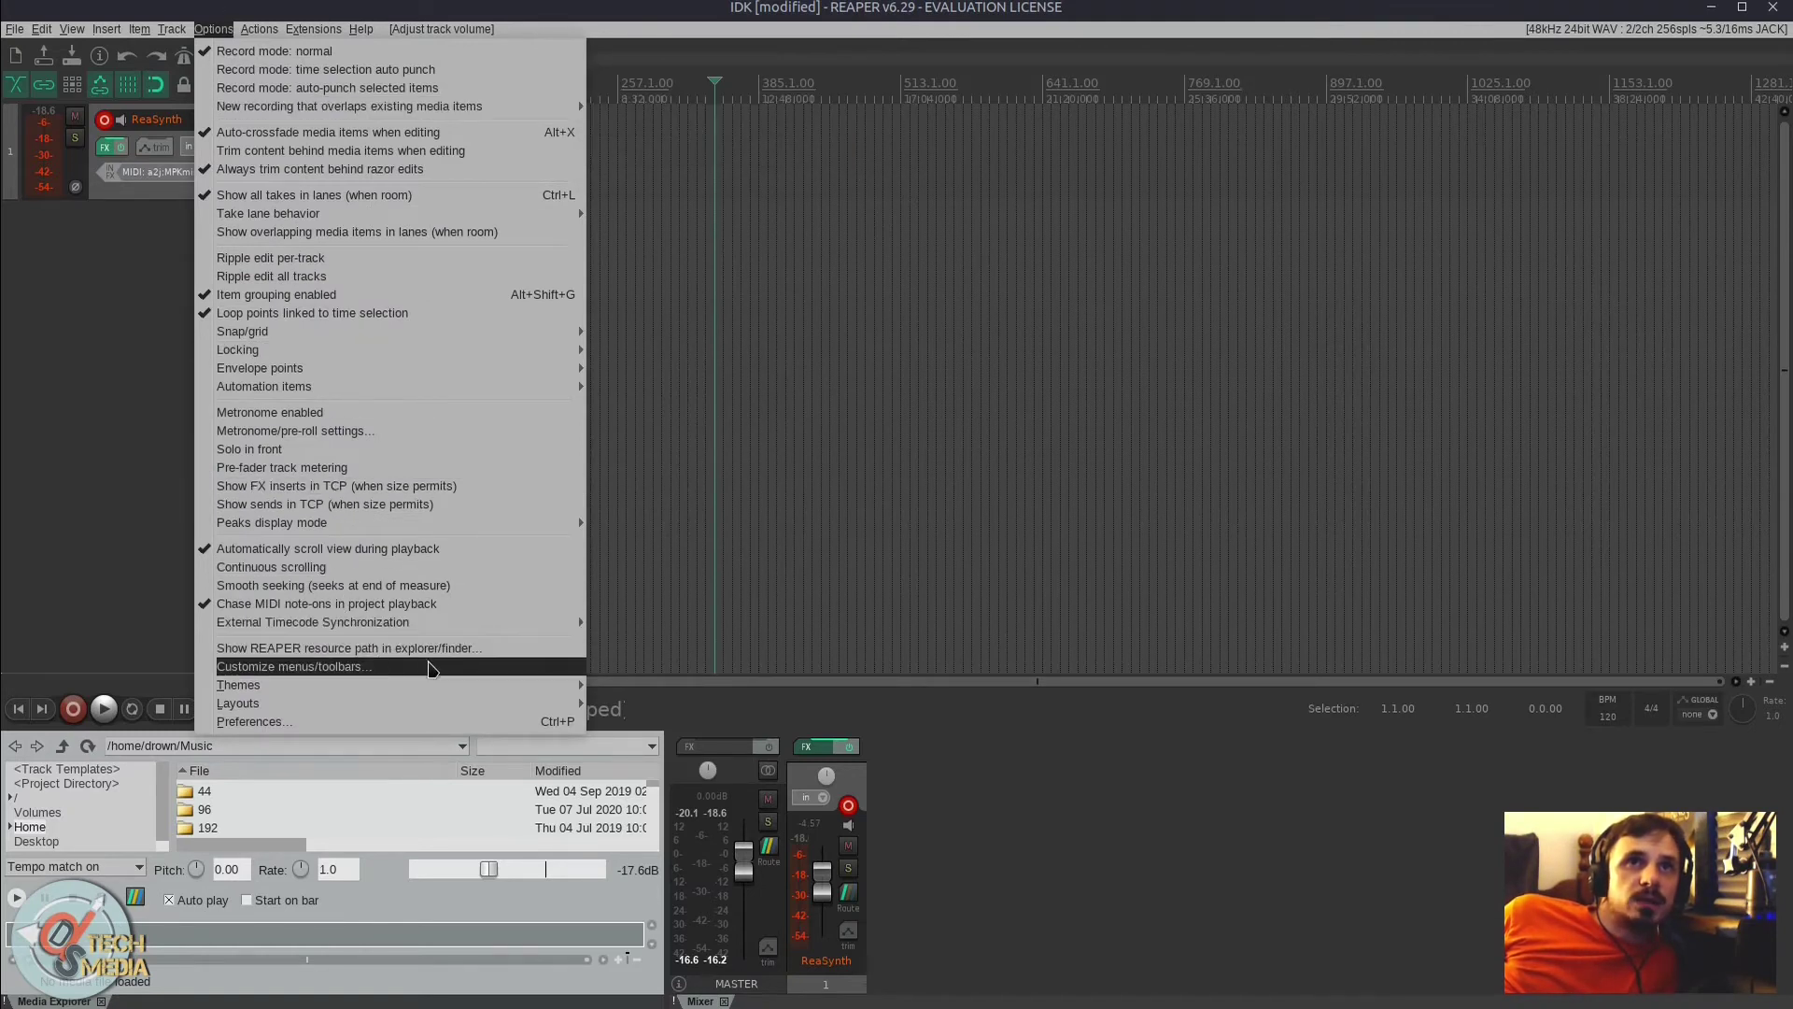
click(623, 687)
drag(1271, 105, 737, 141)
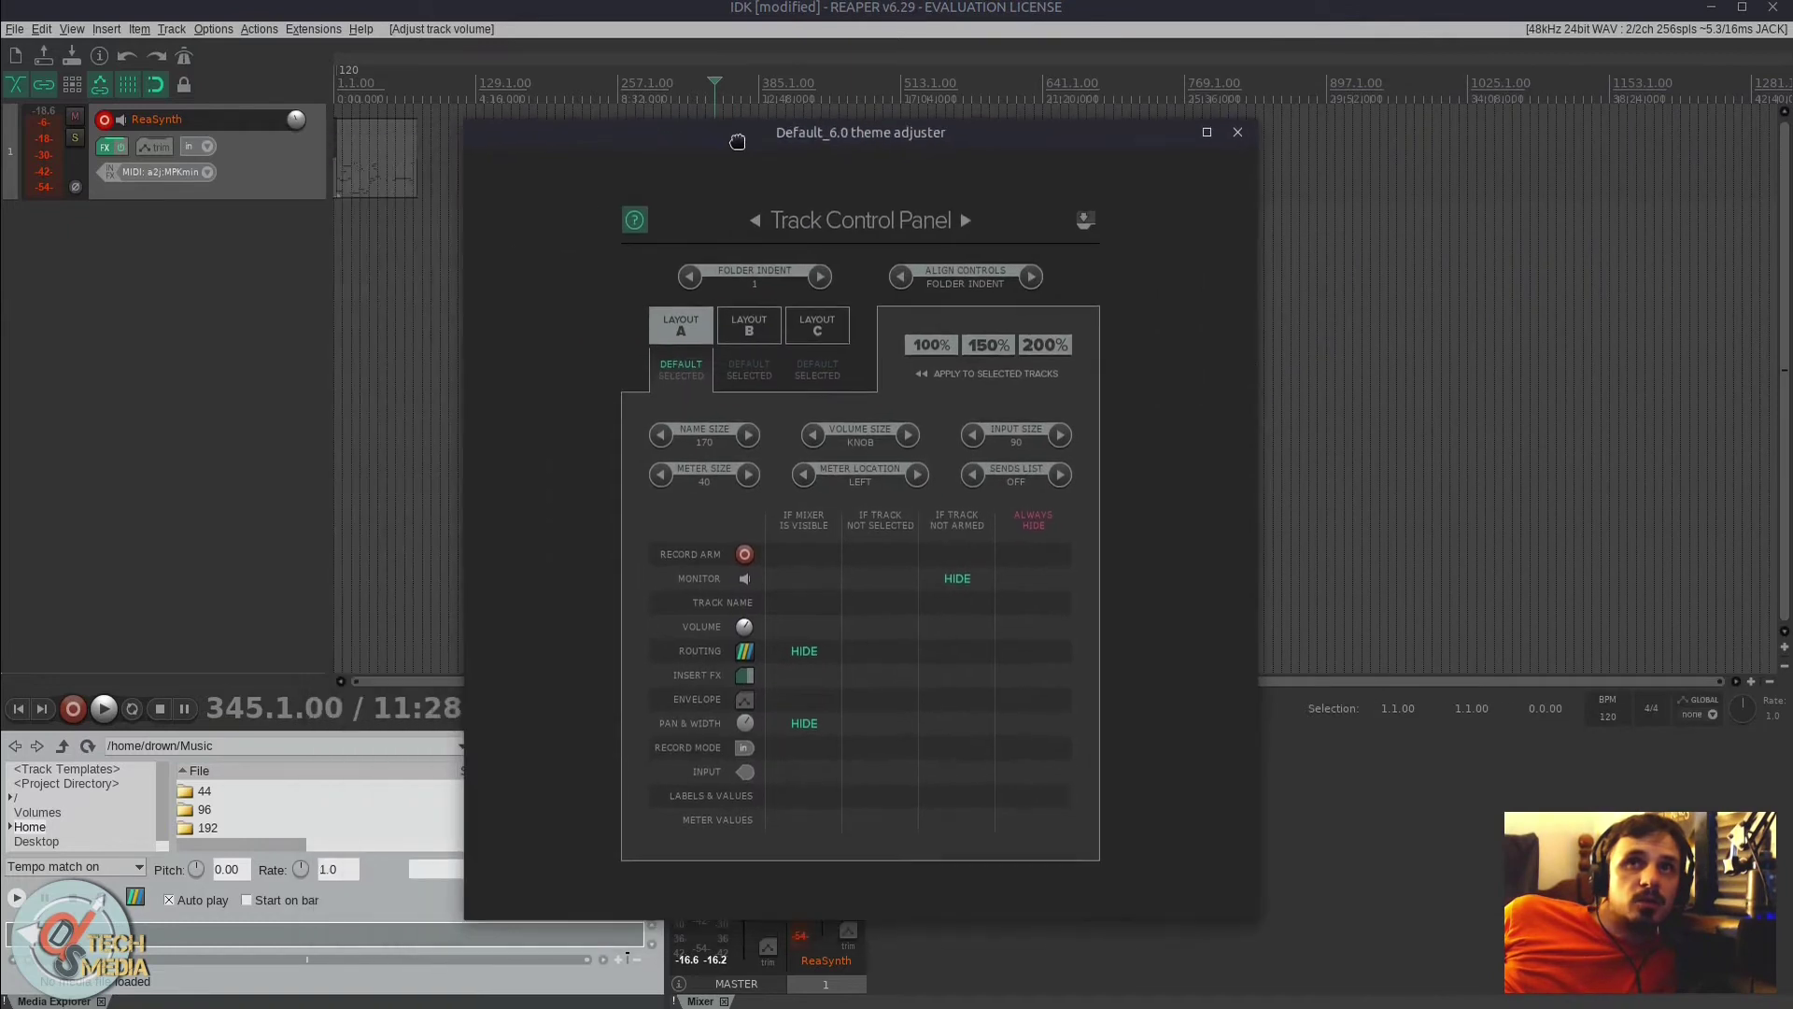
click(738, 226)
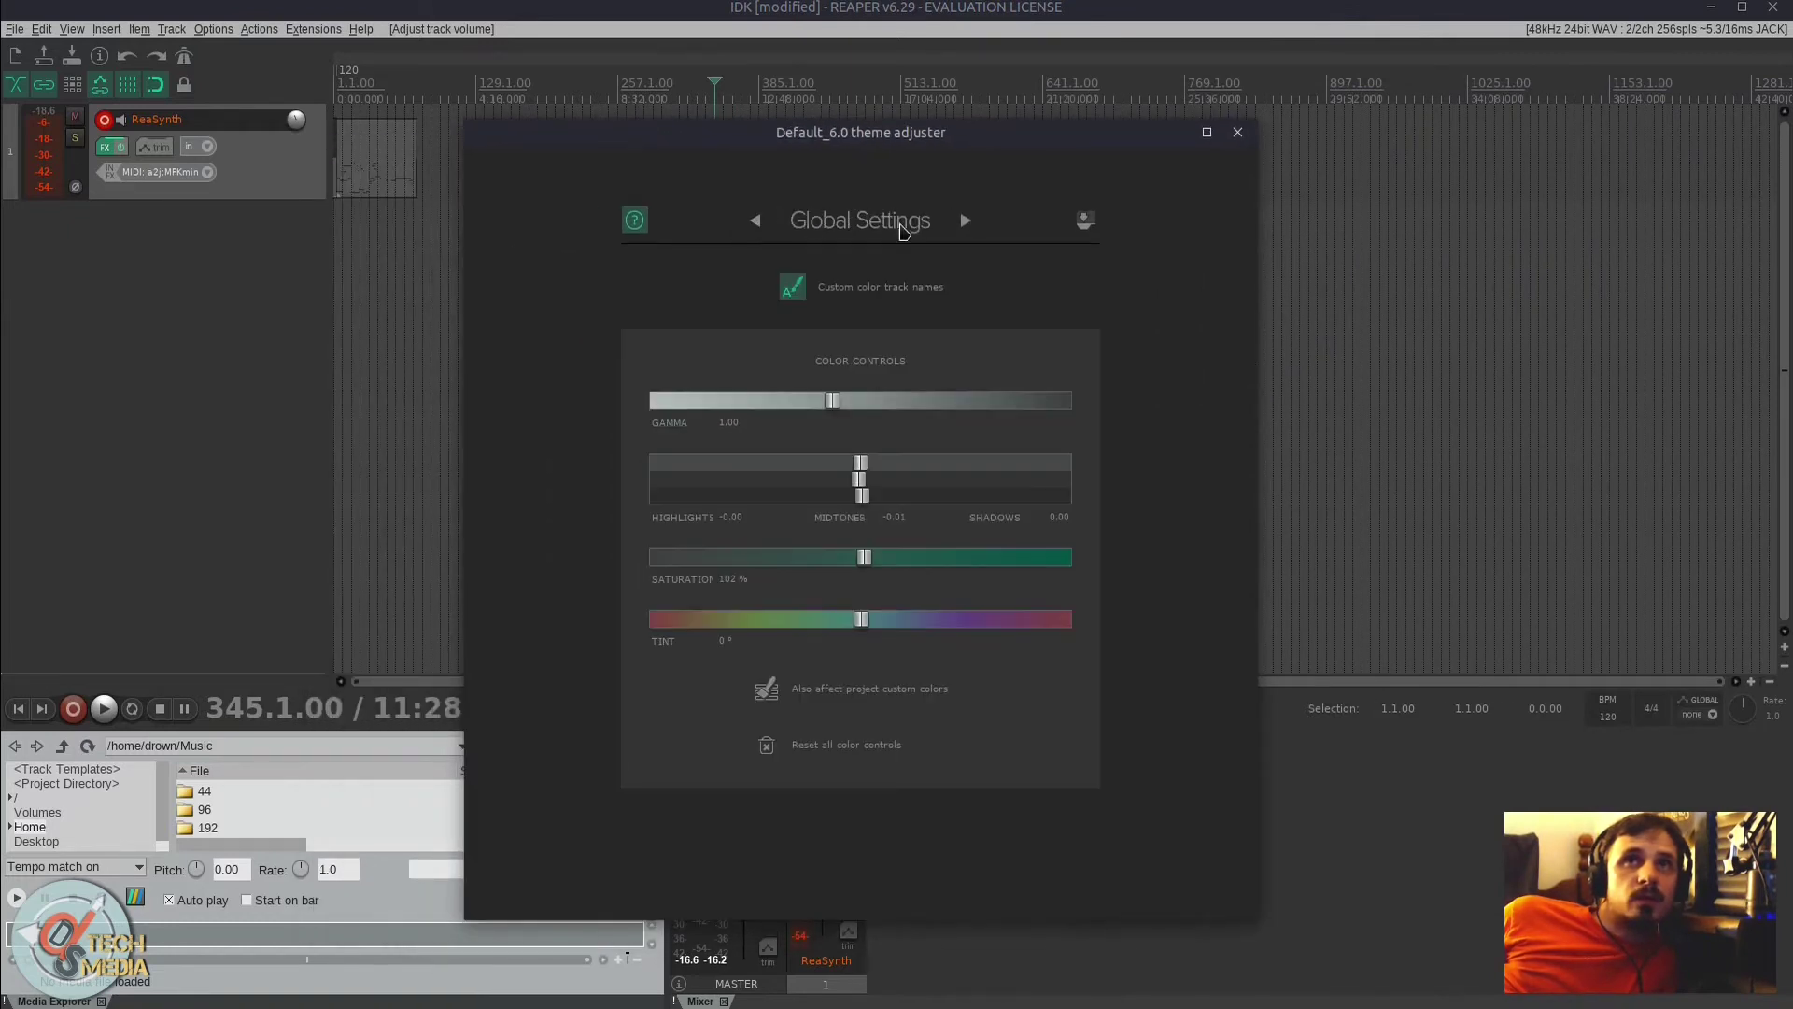
drag(741, 397, 829, 401)
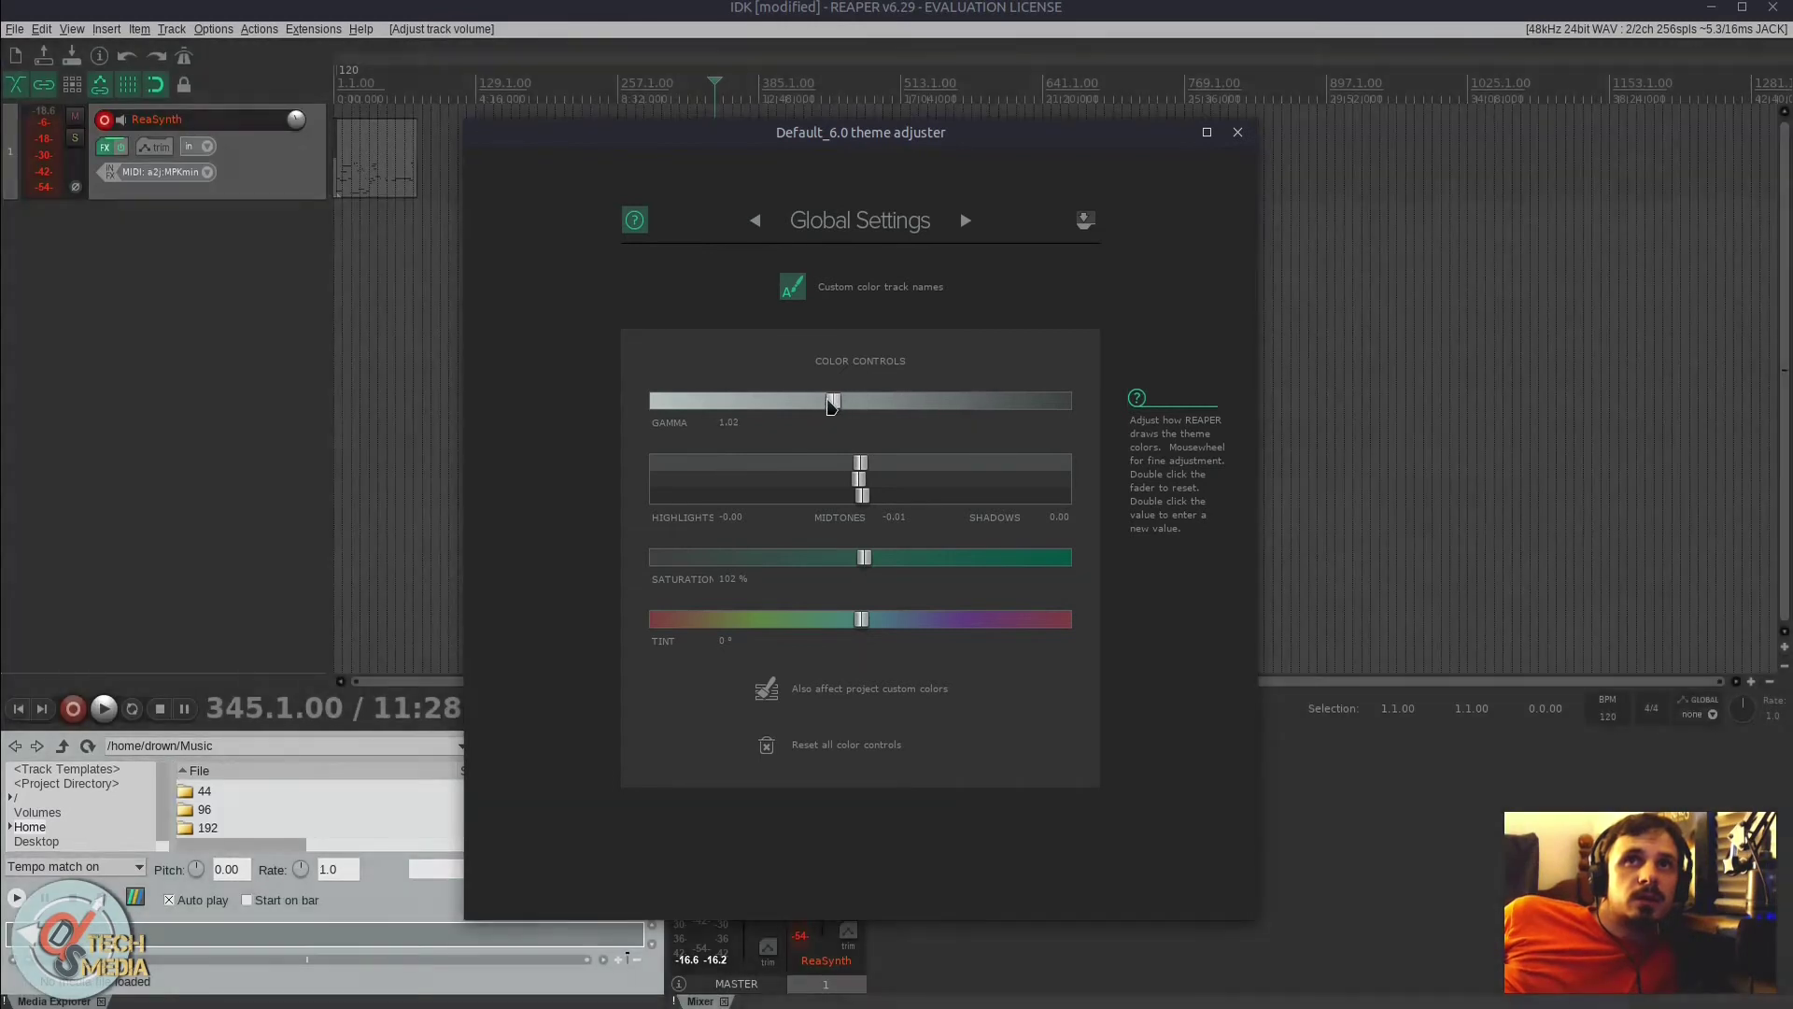
drag(860, 462, 862, 511)
Step: Go past the adjuster's track and mixer control panel settings and recolor the project with the Warm custom color palette
click(966, 221)
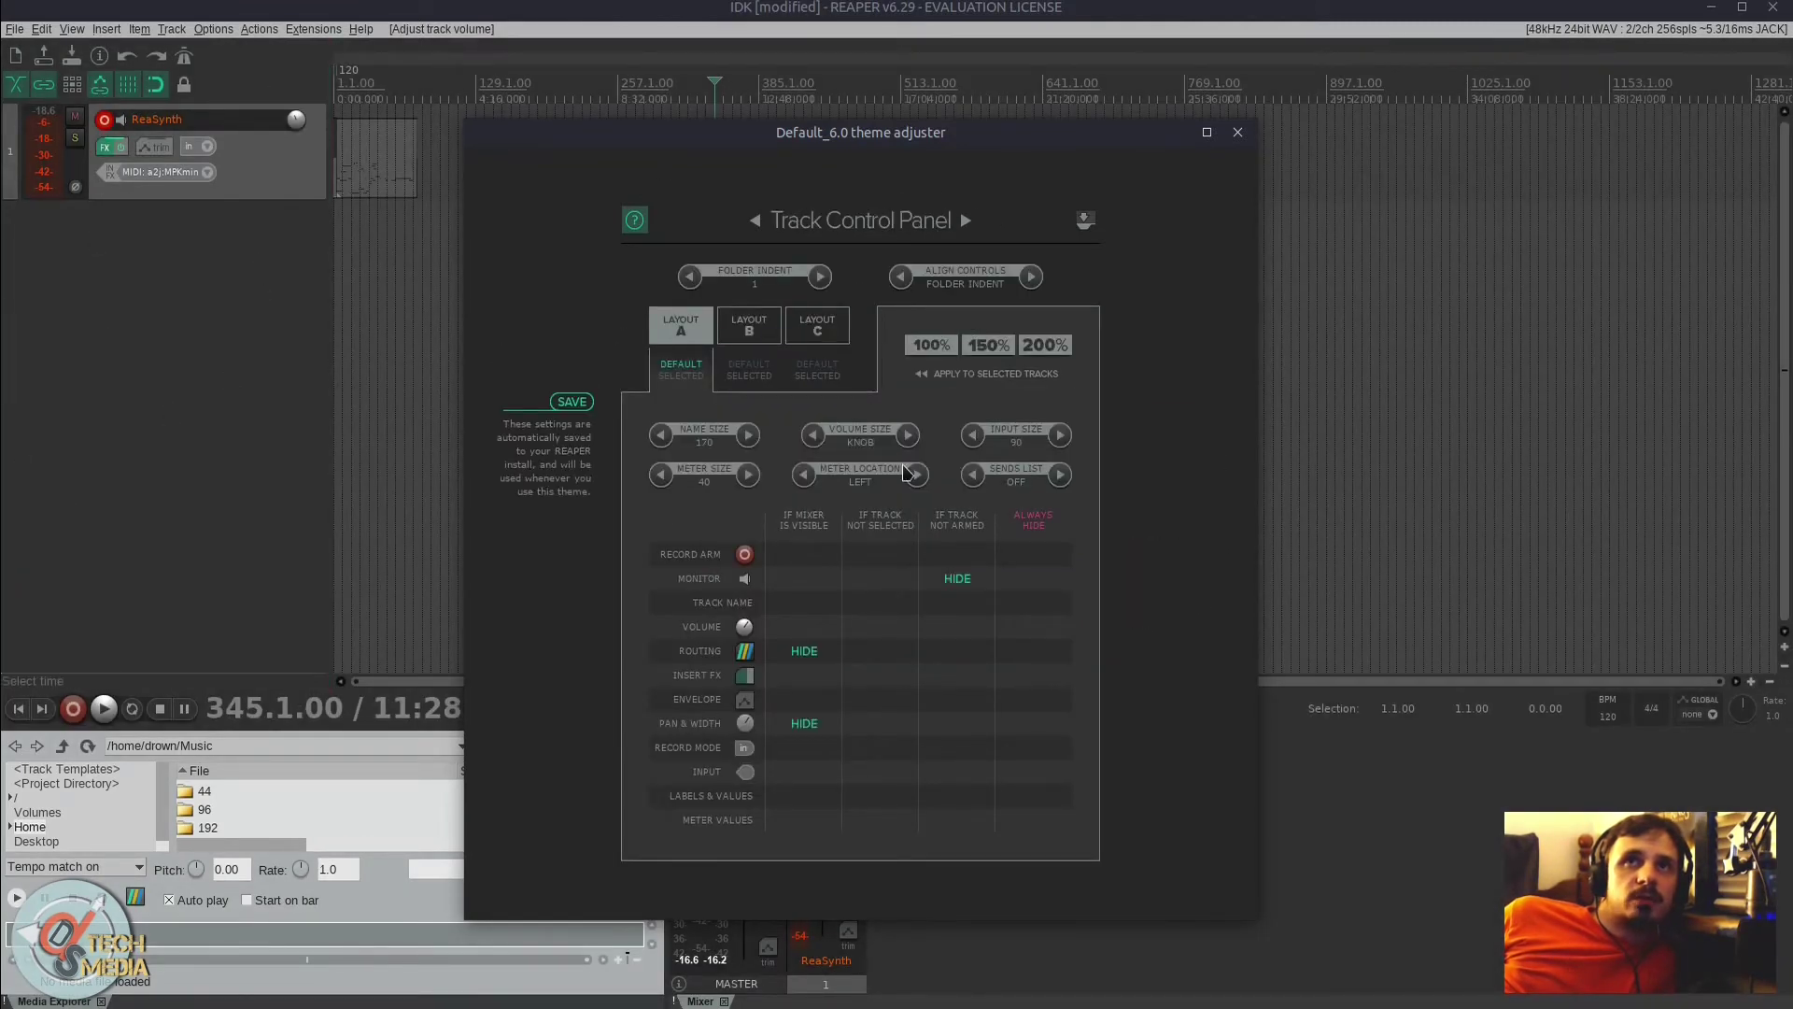
click(967, 222)
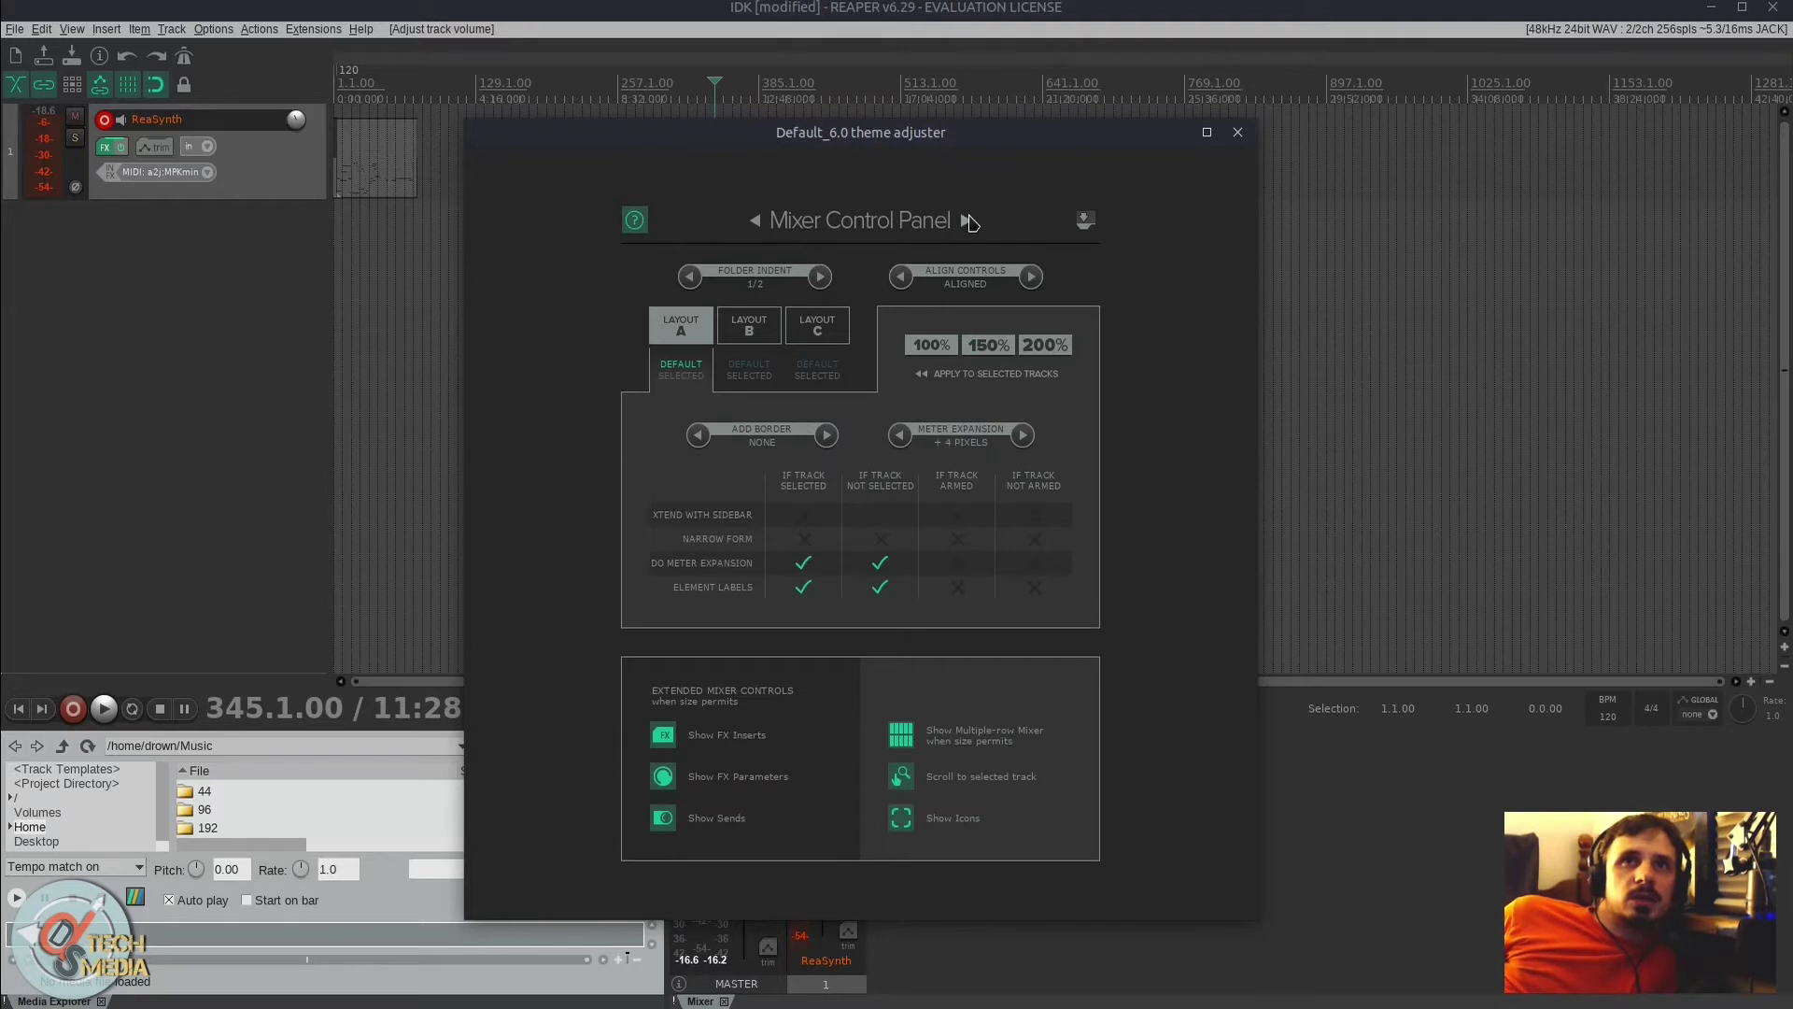
click(968, 221)
click(739, 583)
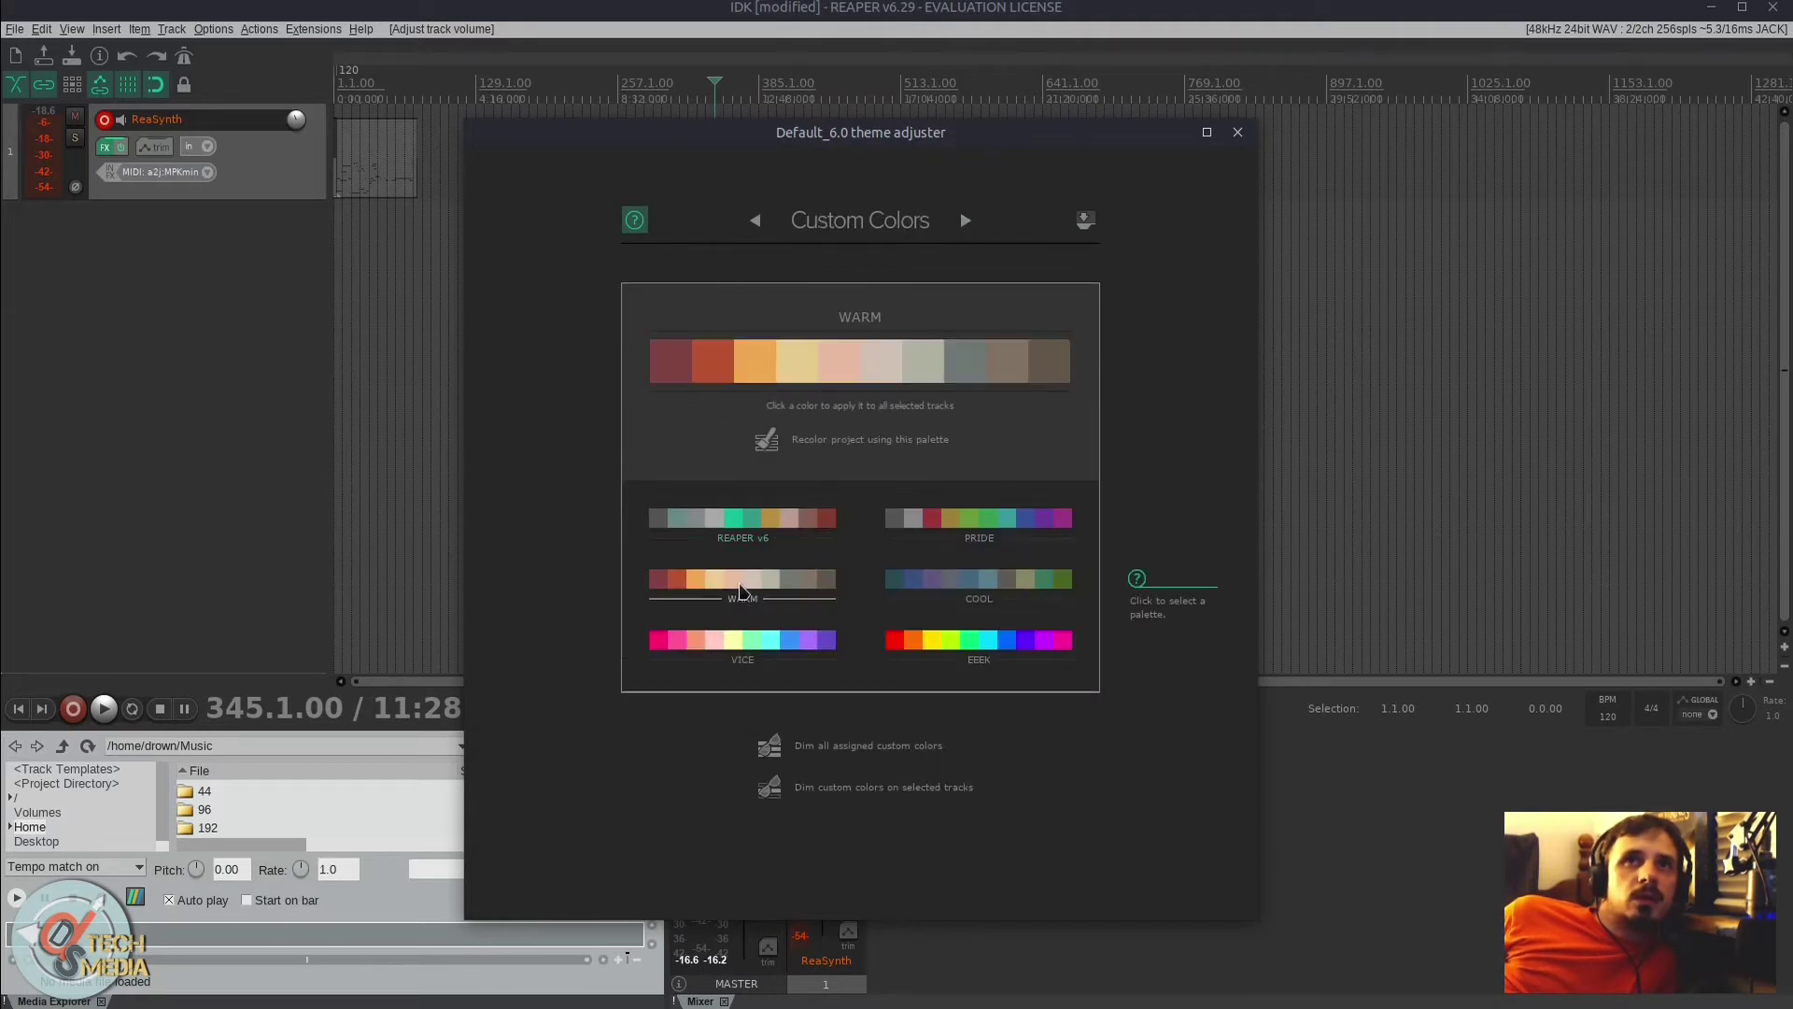
click(740, 591)
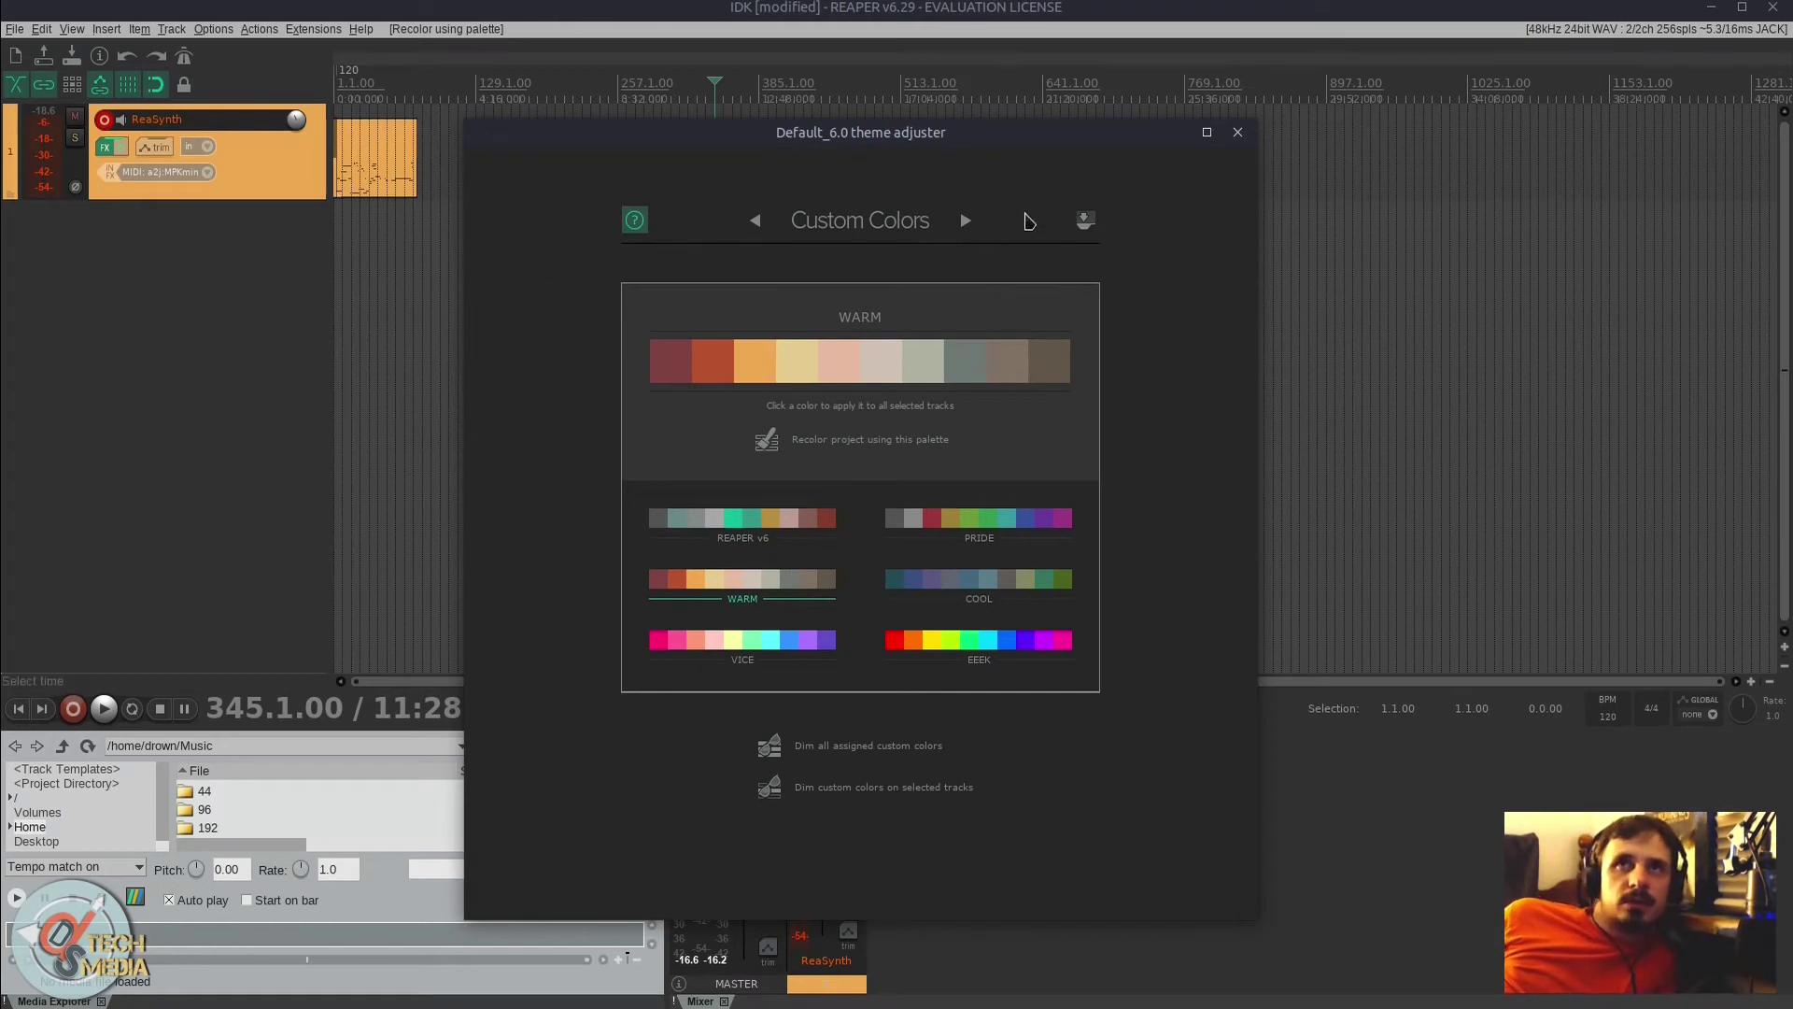
Step: View the theme adjuster's Envelopes and Transport settings and close the adjuster
click(966, 221)
click(967, 221)
click(968, 222)
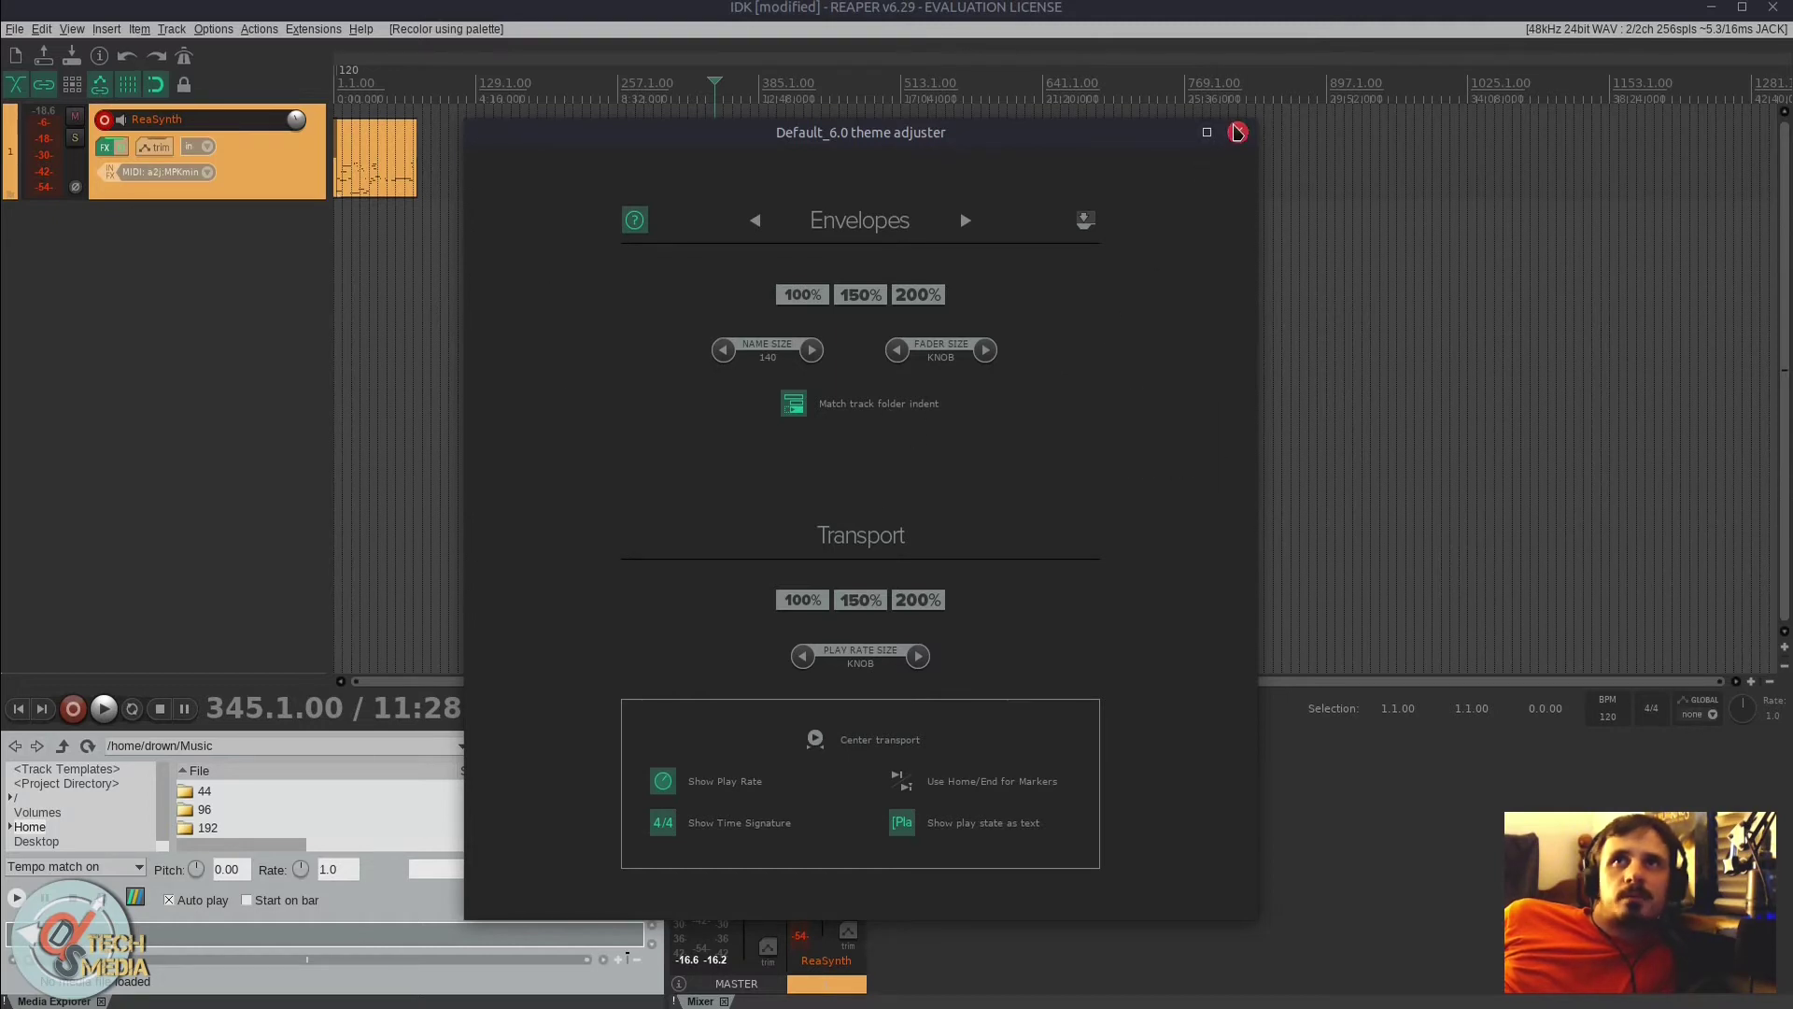
click(1238, 132)
Step: Open the audio device preferences and view the available audio systems, leaving JACK selected
click(213, 29)
mouse_move(363, 709)
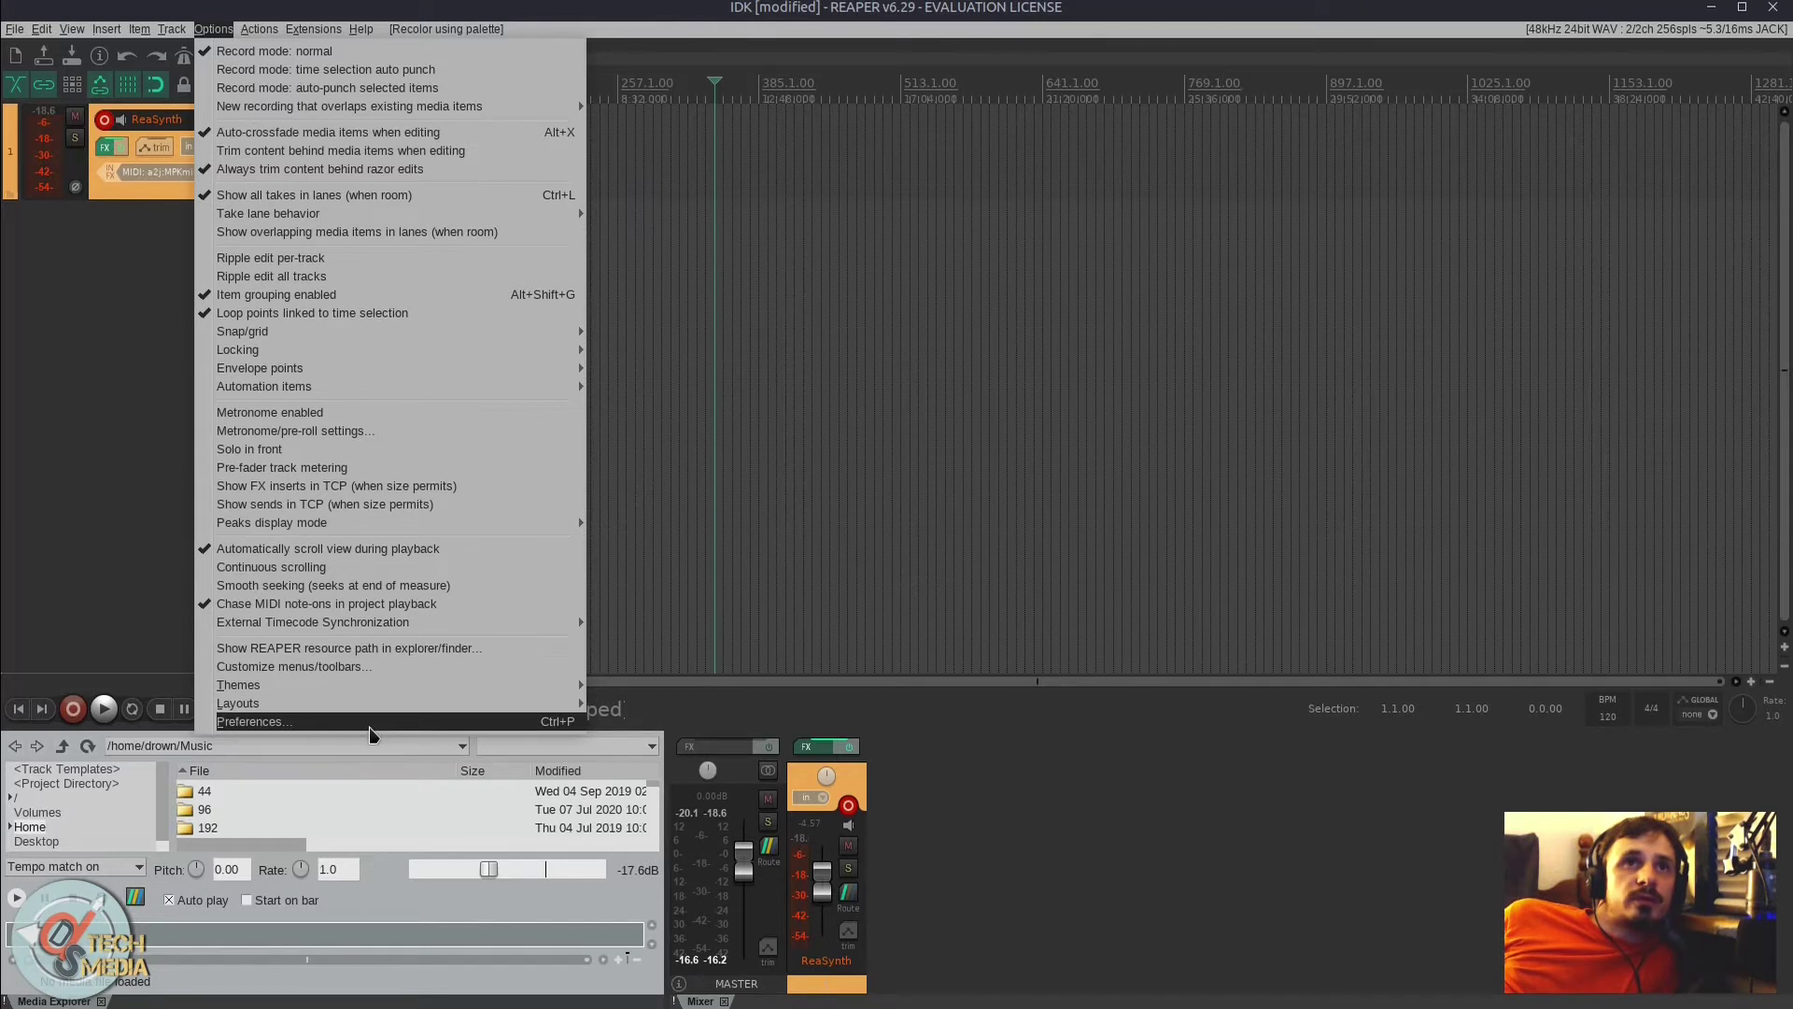
click(368, 725)
click(508, 432)
click(839, 357)
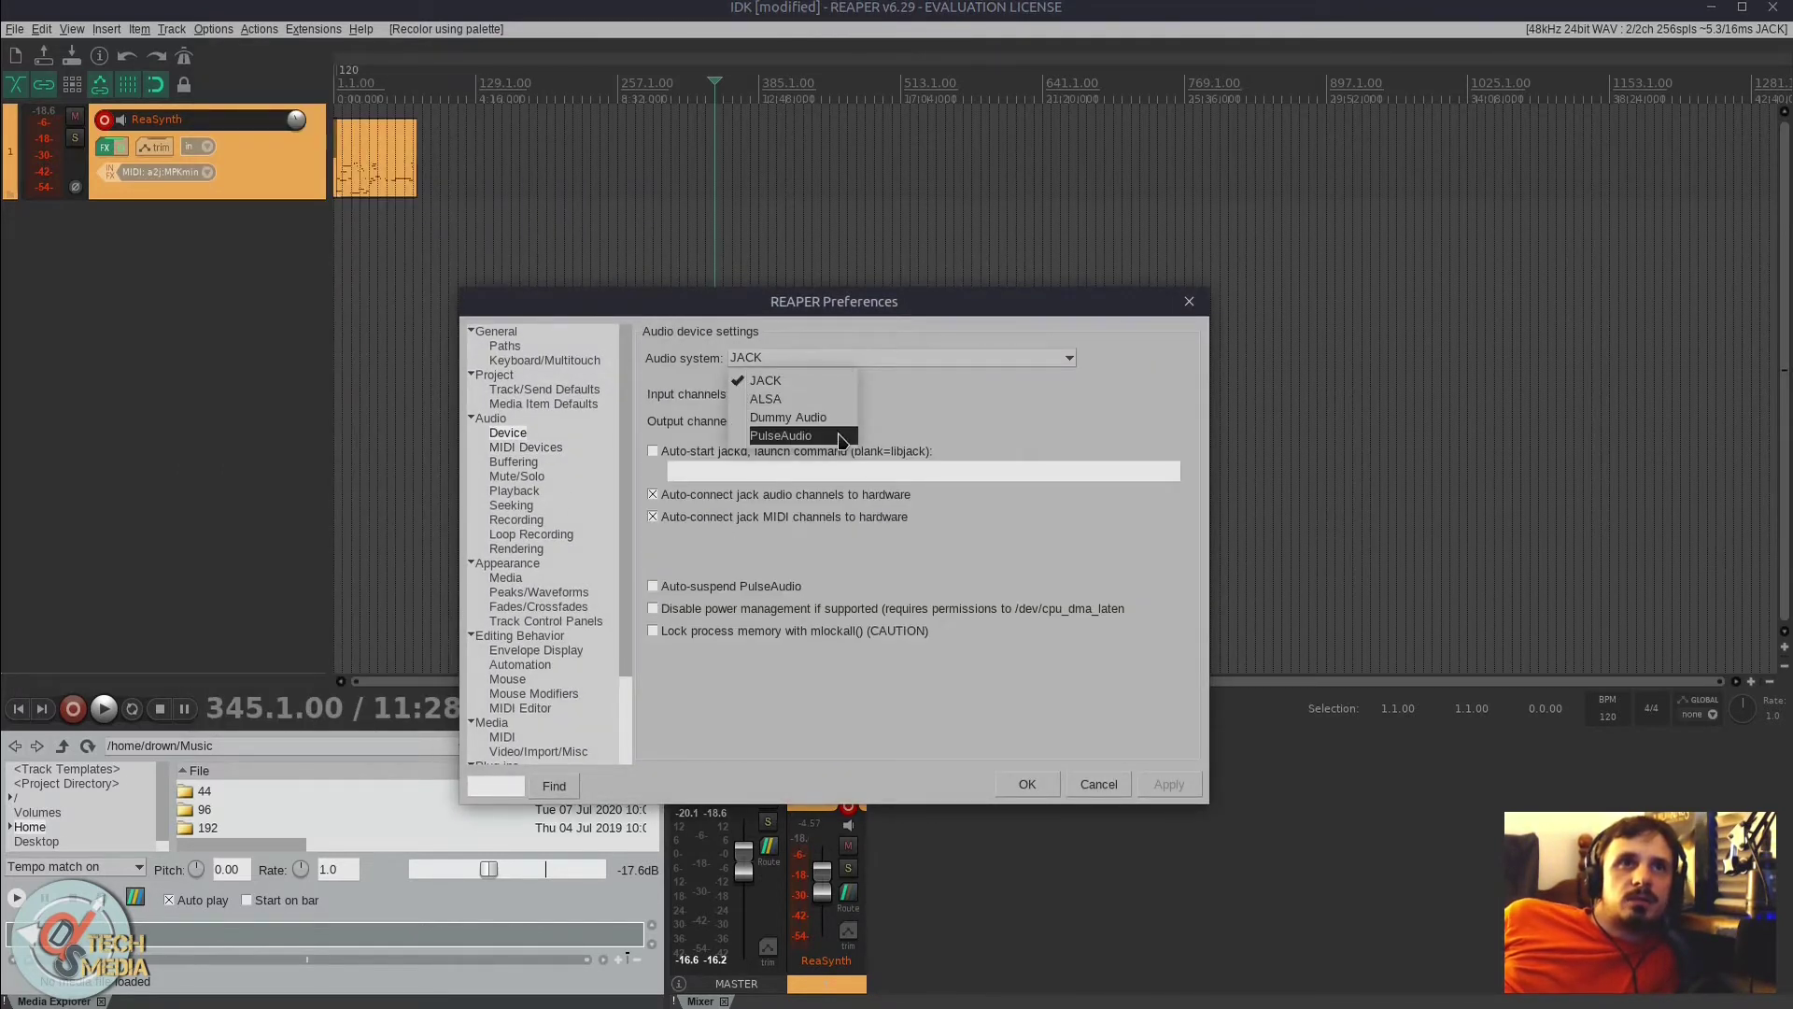
click(1077, 594)
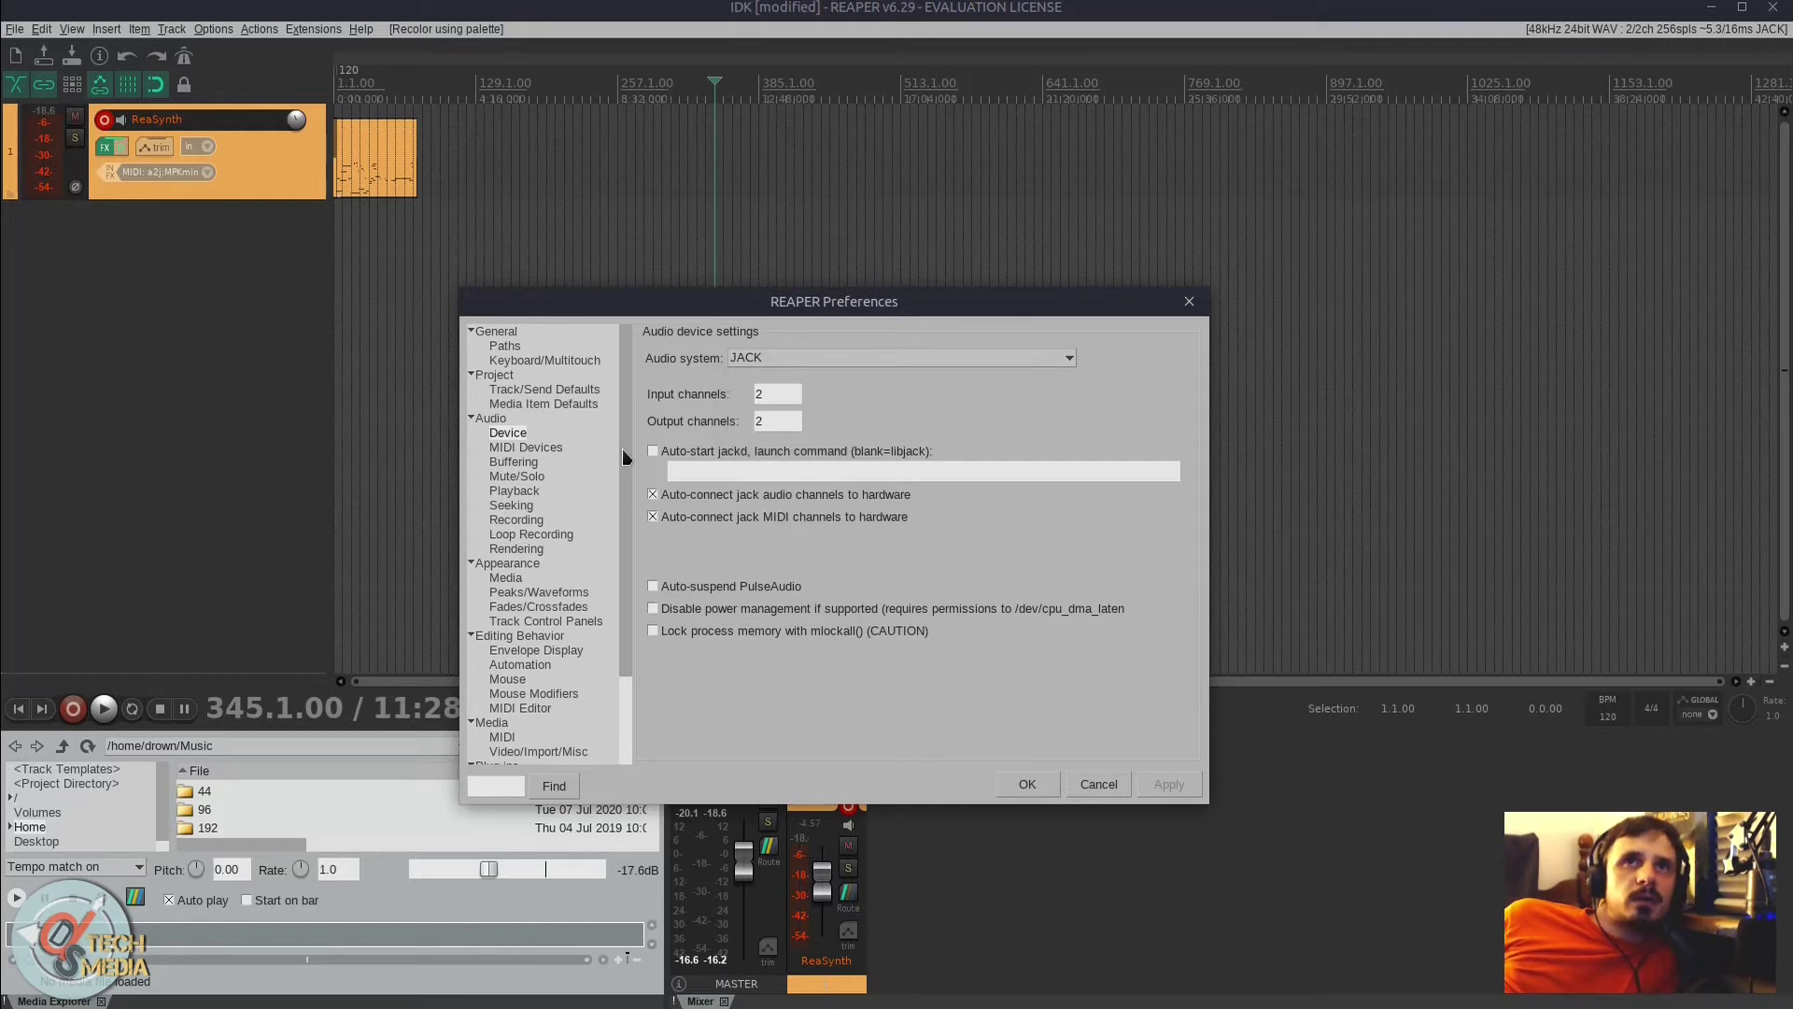
Step: Look through the preference pages for editing behavior, automation, appearance and Control/OSC/web
drag(622, 449, 638, 558)
click(551, 566)
click(551, 554)
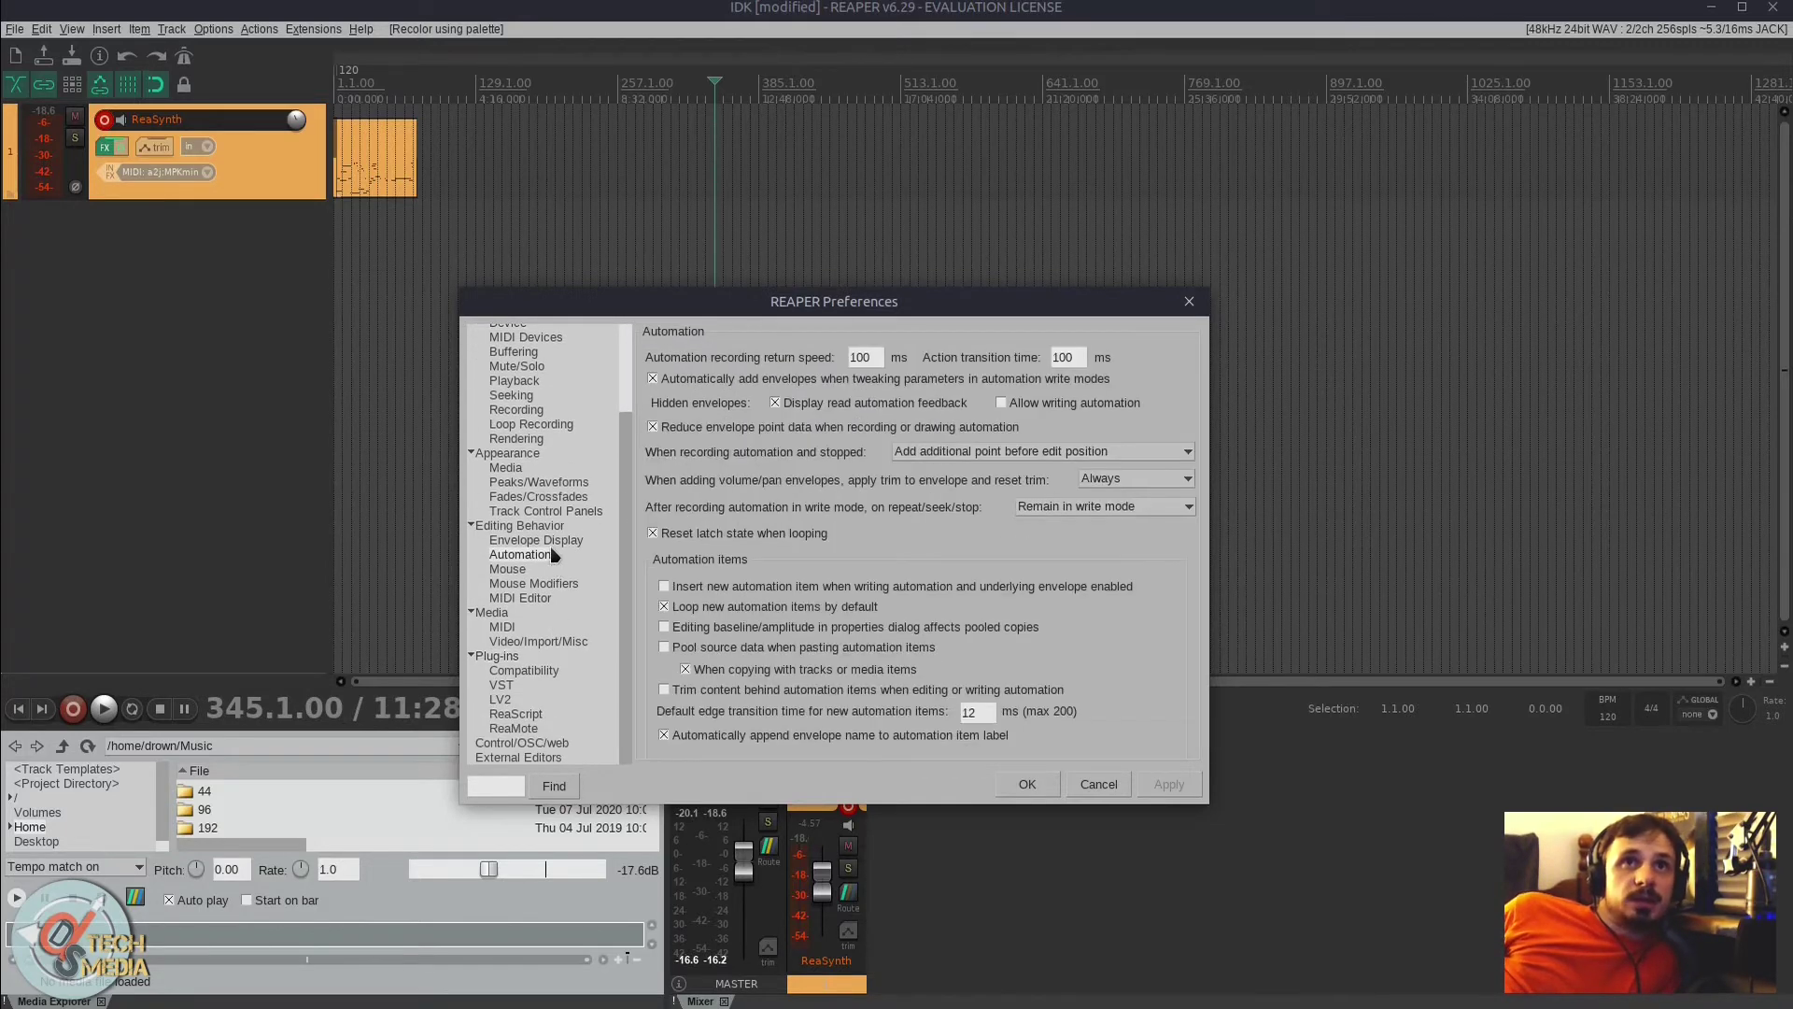
click(549, 529)
click(536, 453)
scroll(537, 456, up, 3)
scroll(537, 462, down, 3)
click(528, 742)
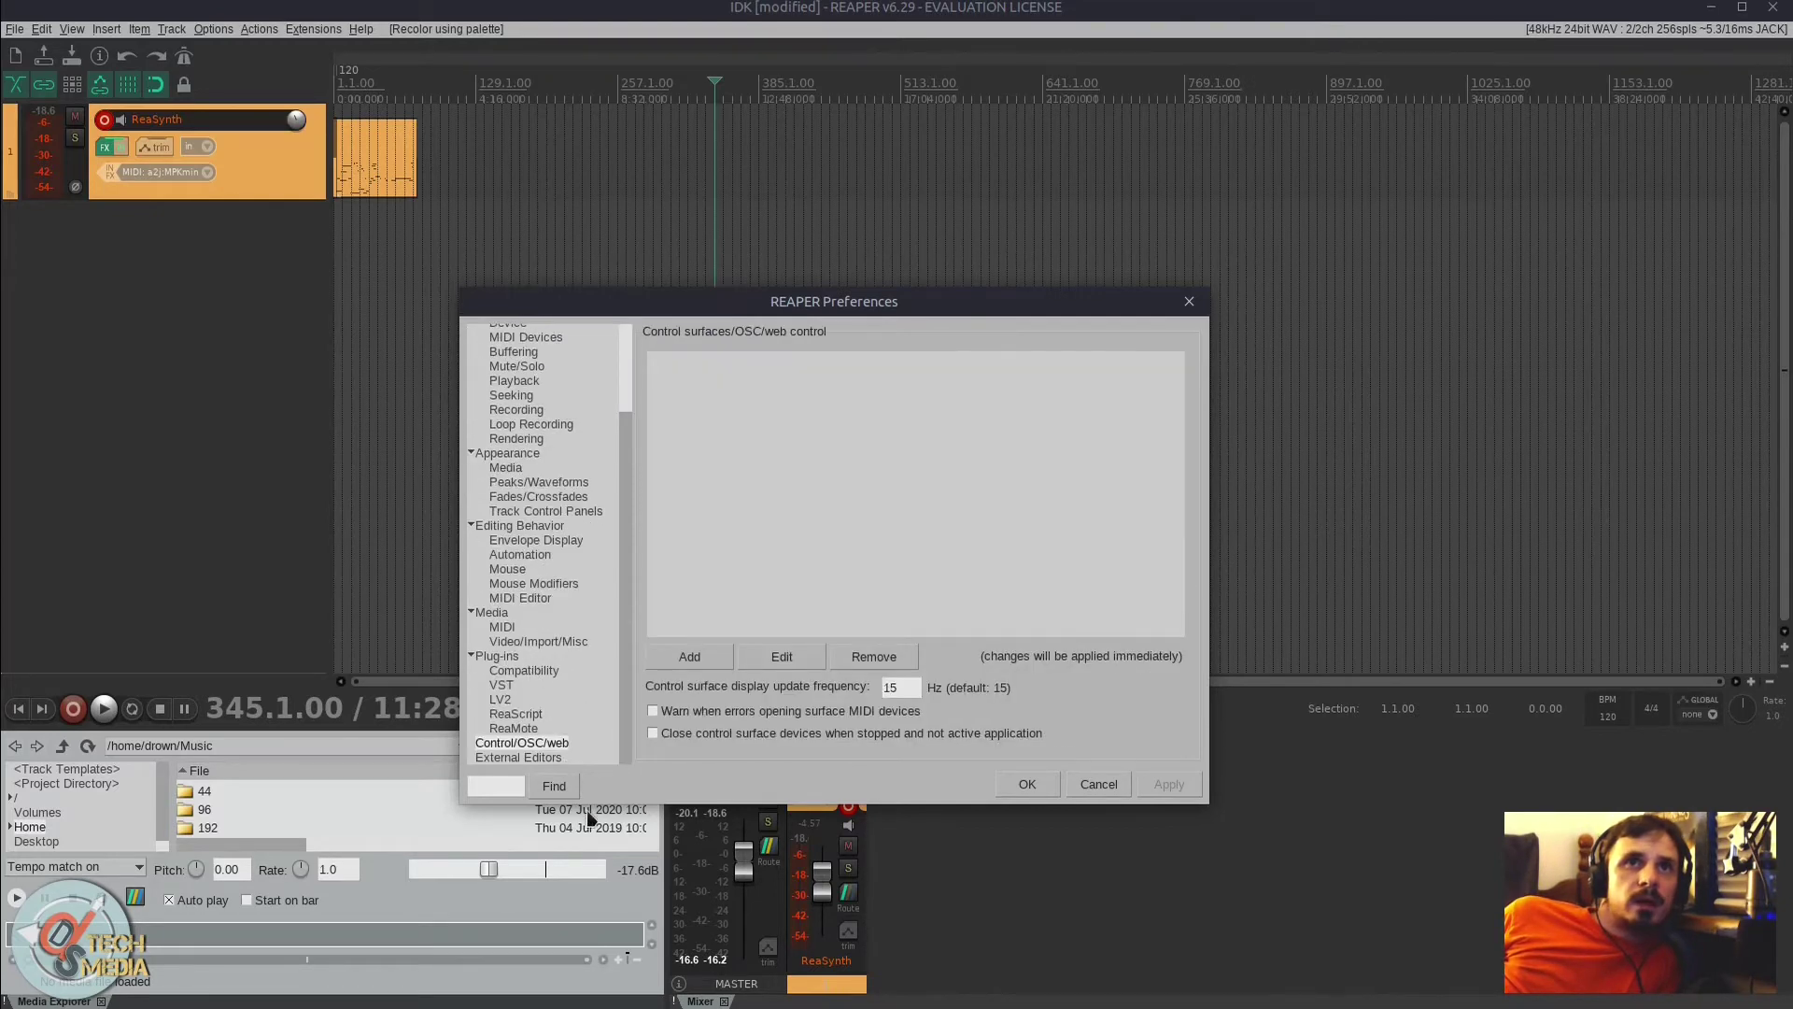
Step: Show the ReaMote configuration in the preferences and cancel the dialog without changes
click(531, 729)
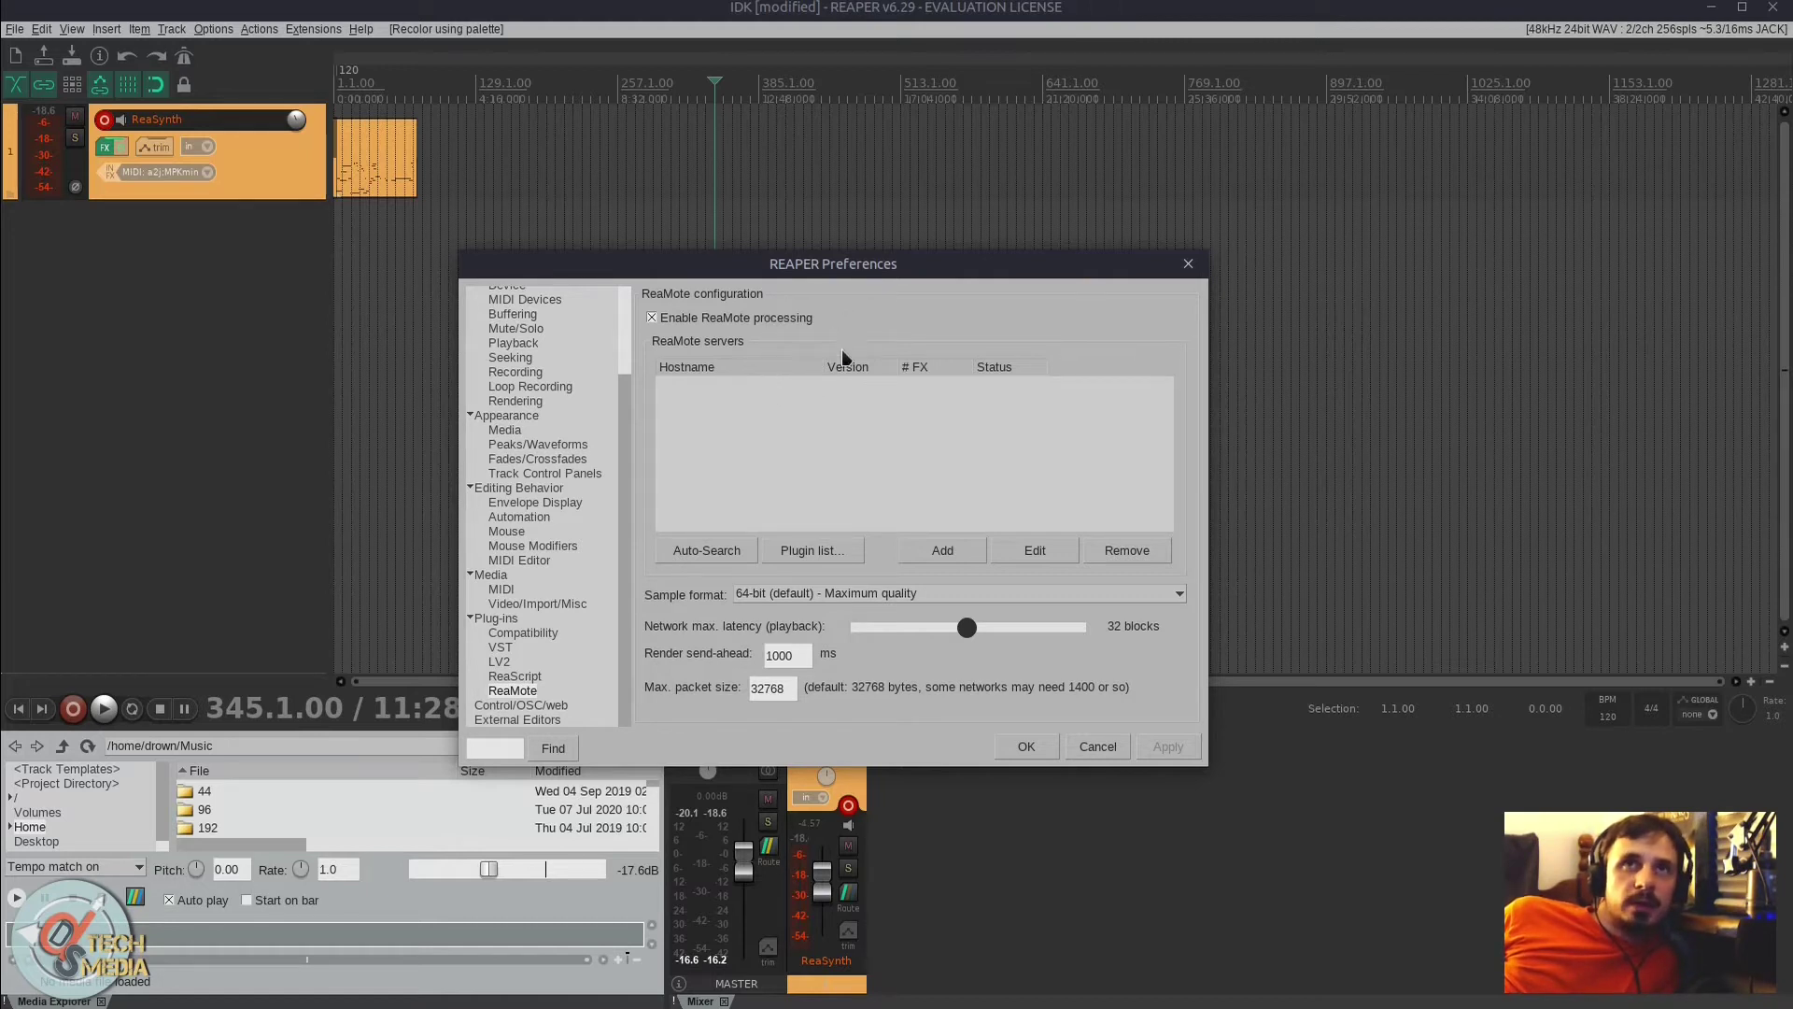
drag(844, 267, 861, 214)
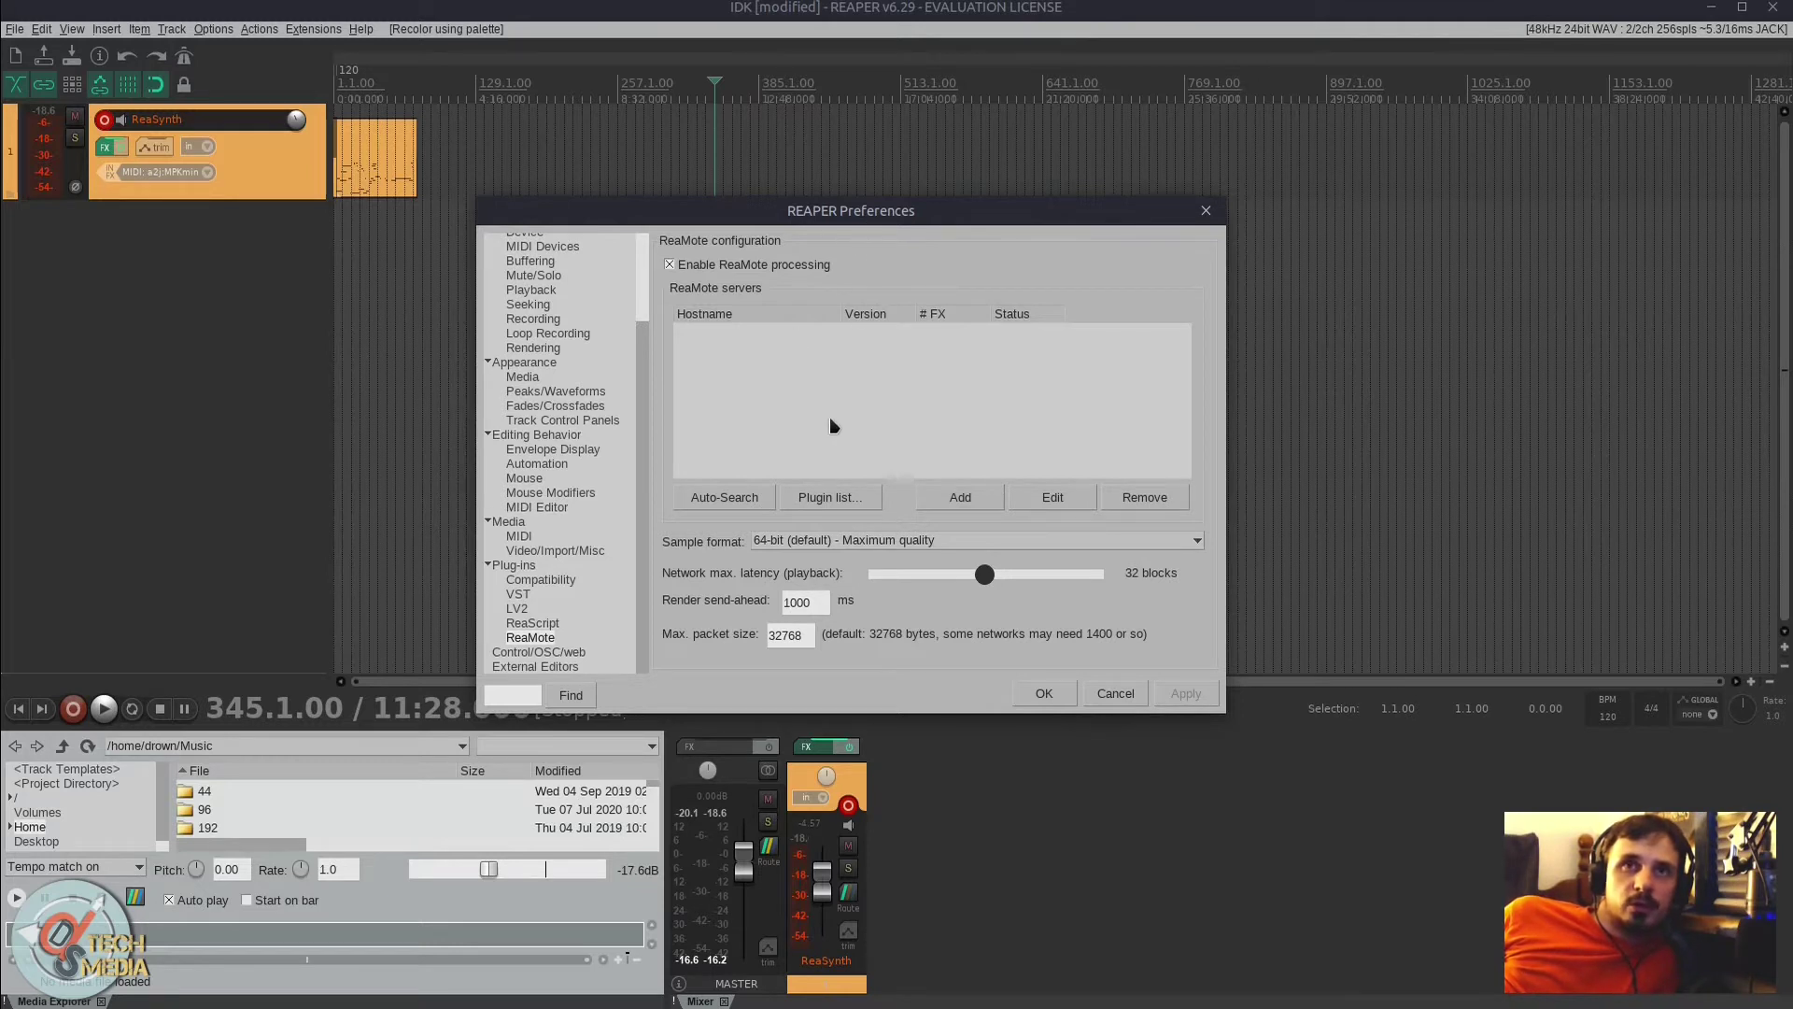
click(1112, 692)
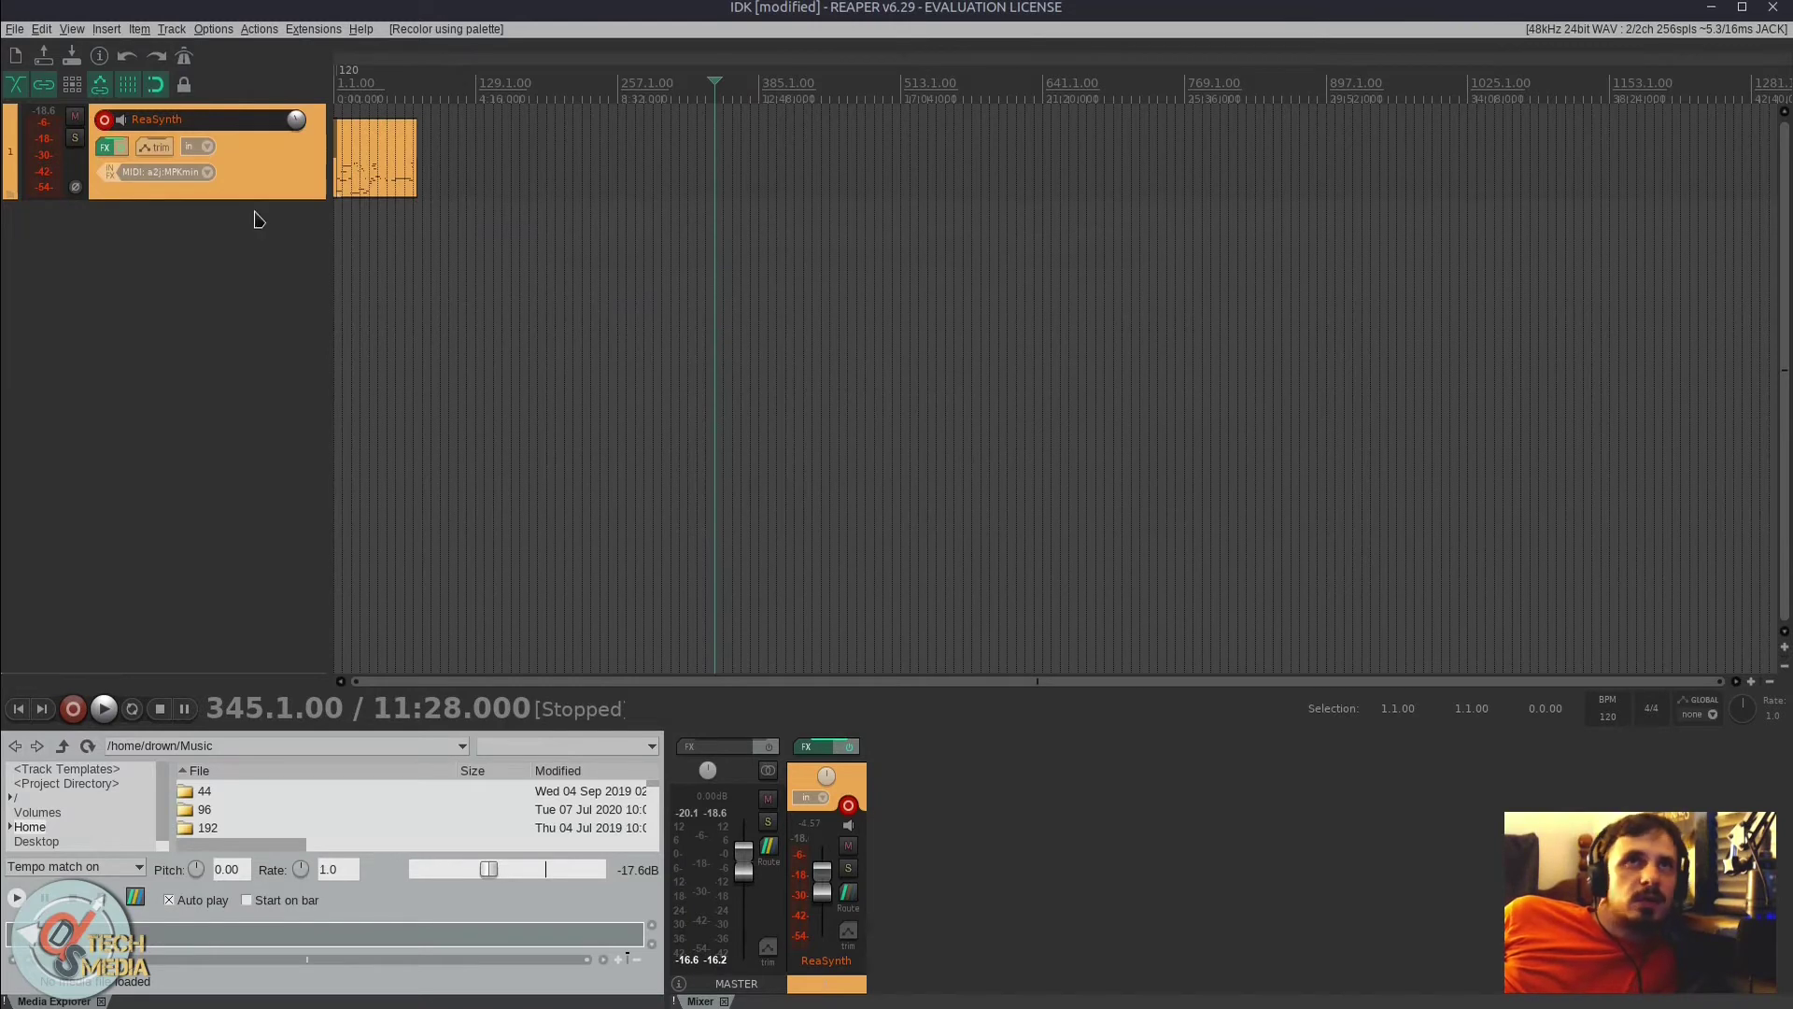
Step: Add three new tracks below the ReaSynth track
scroll(380, 233, up, 3)
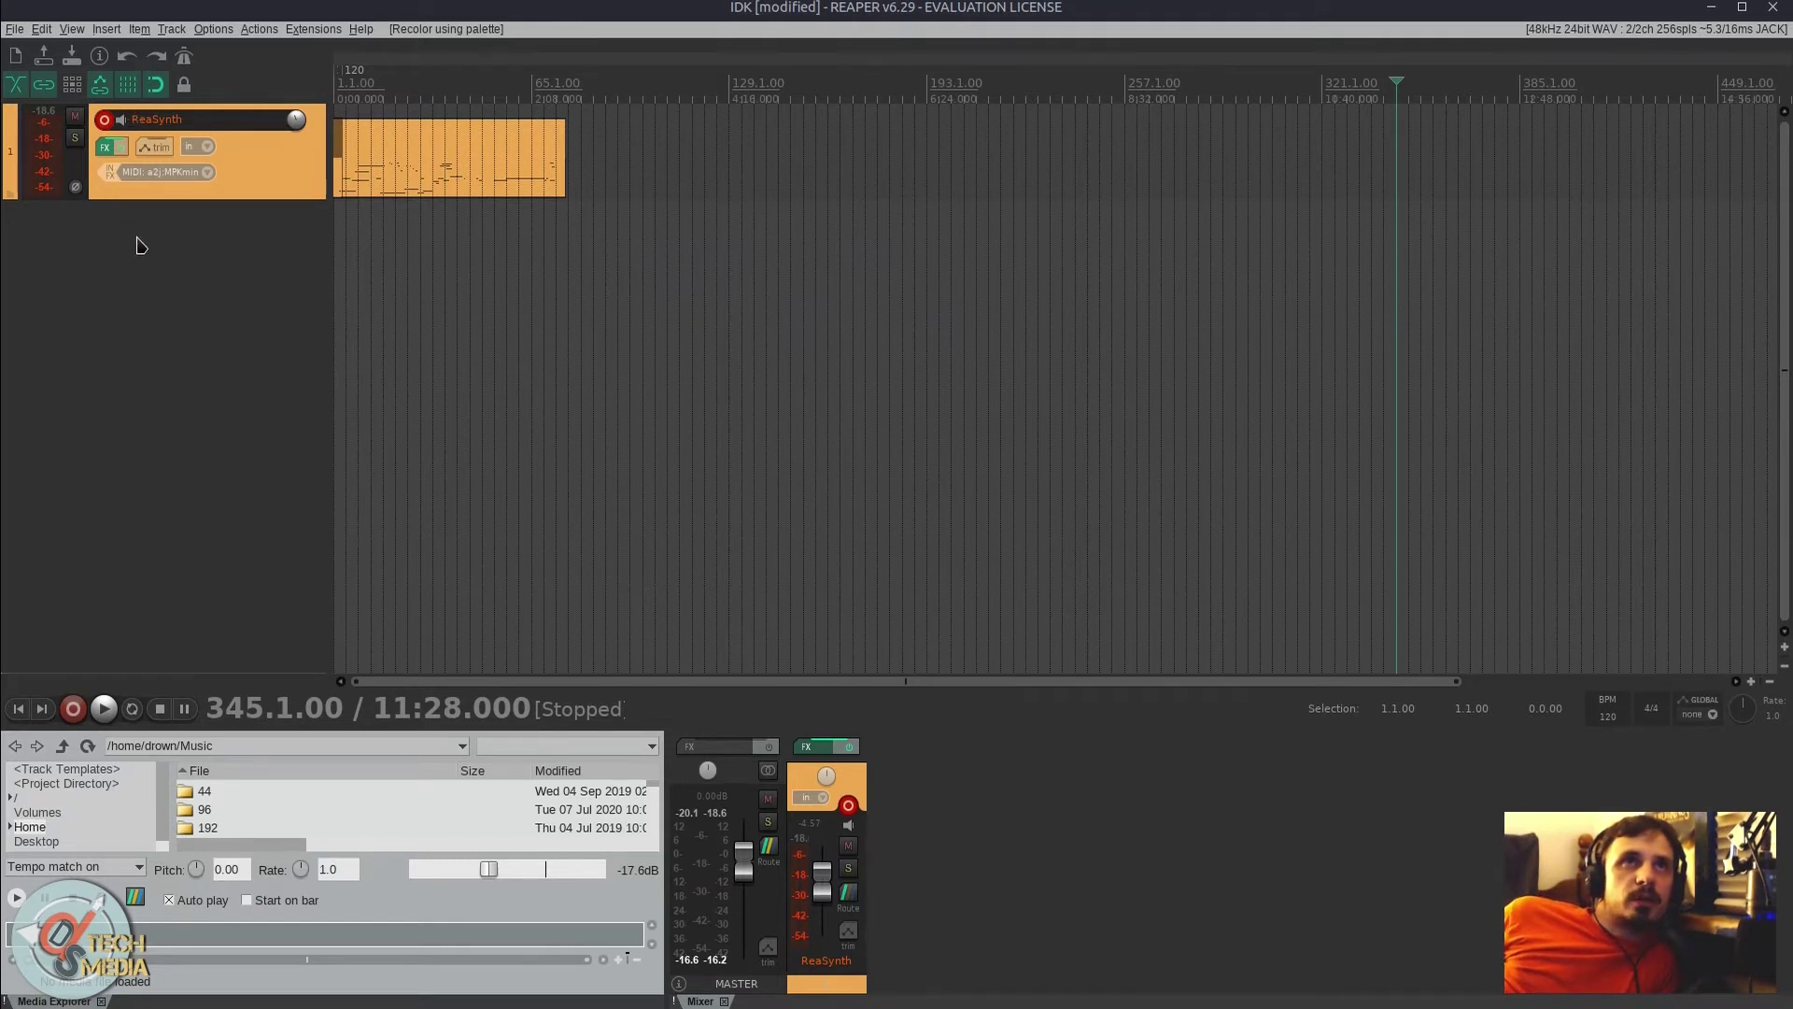
key(ctrl+t)
key(ctrl+t)
key(ctrl+t)
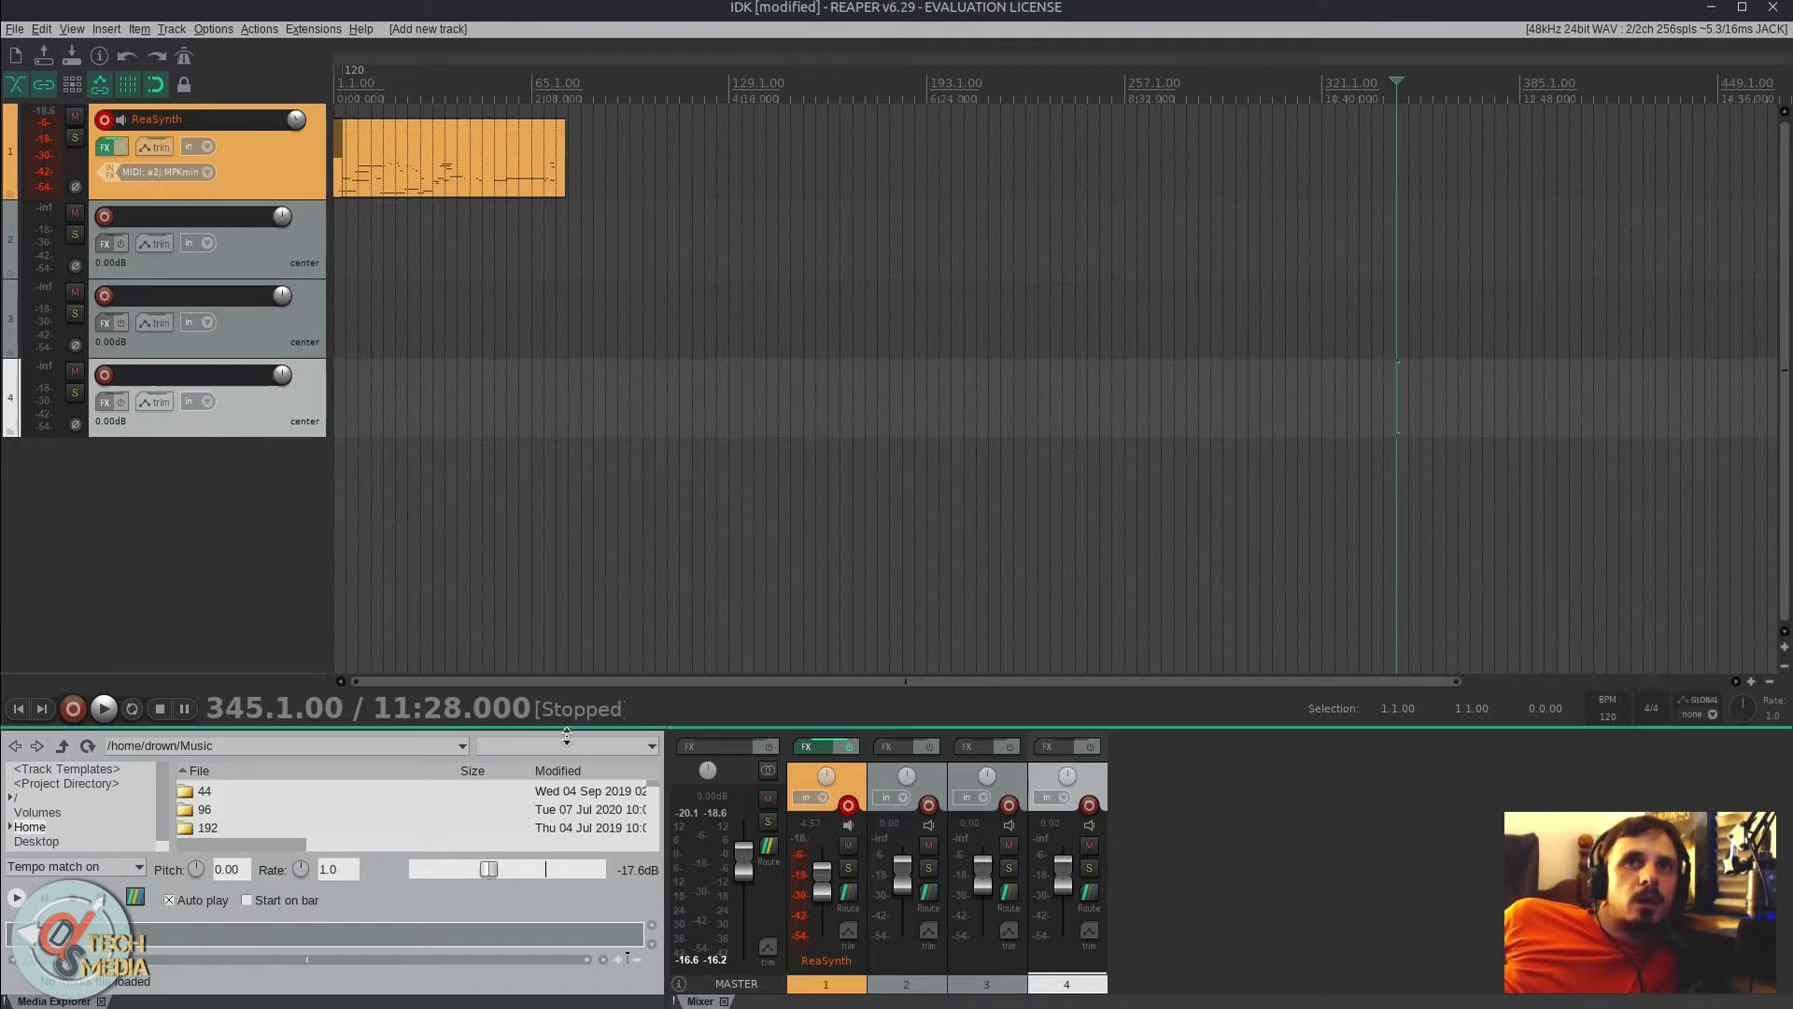
Step: Increase the height of the docked Media Explorer and Mixer
drag(567, 735, 569, 666)
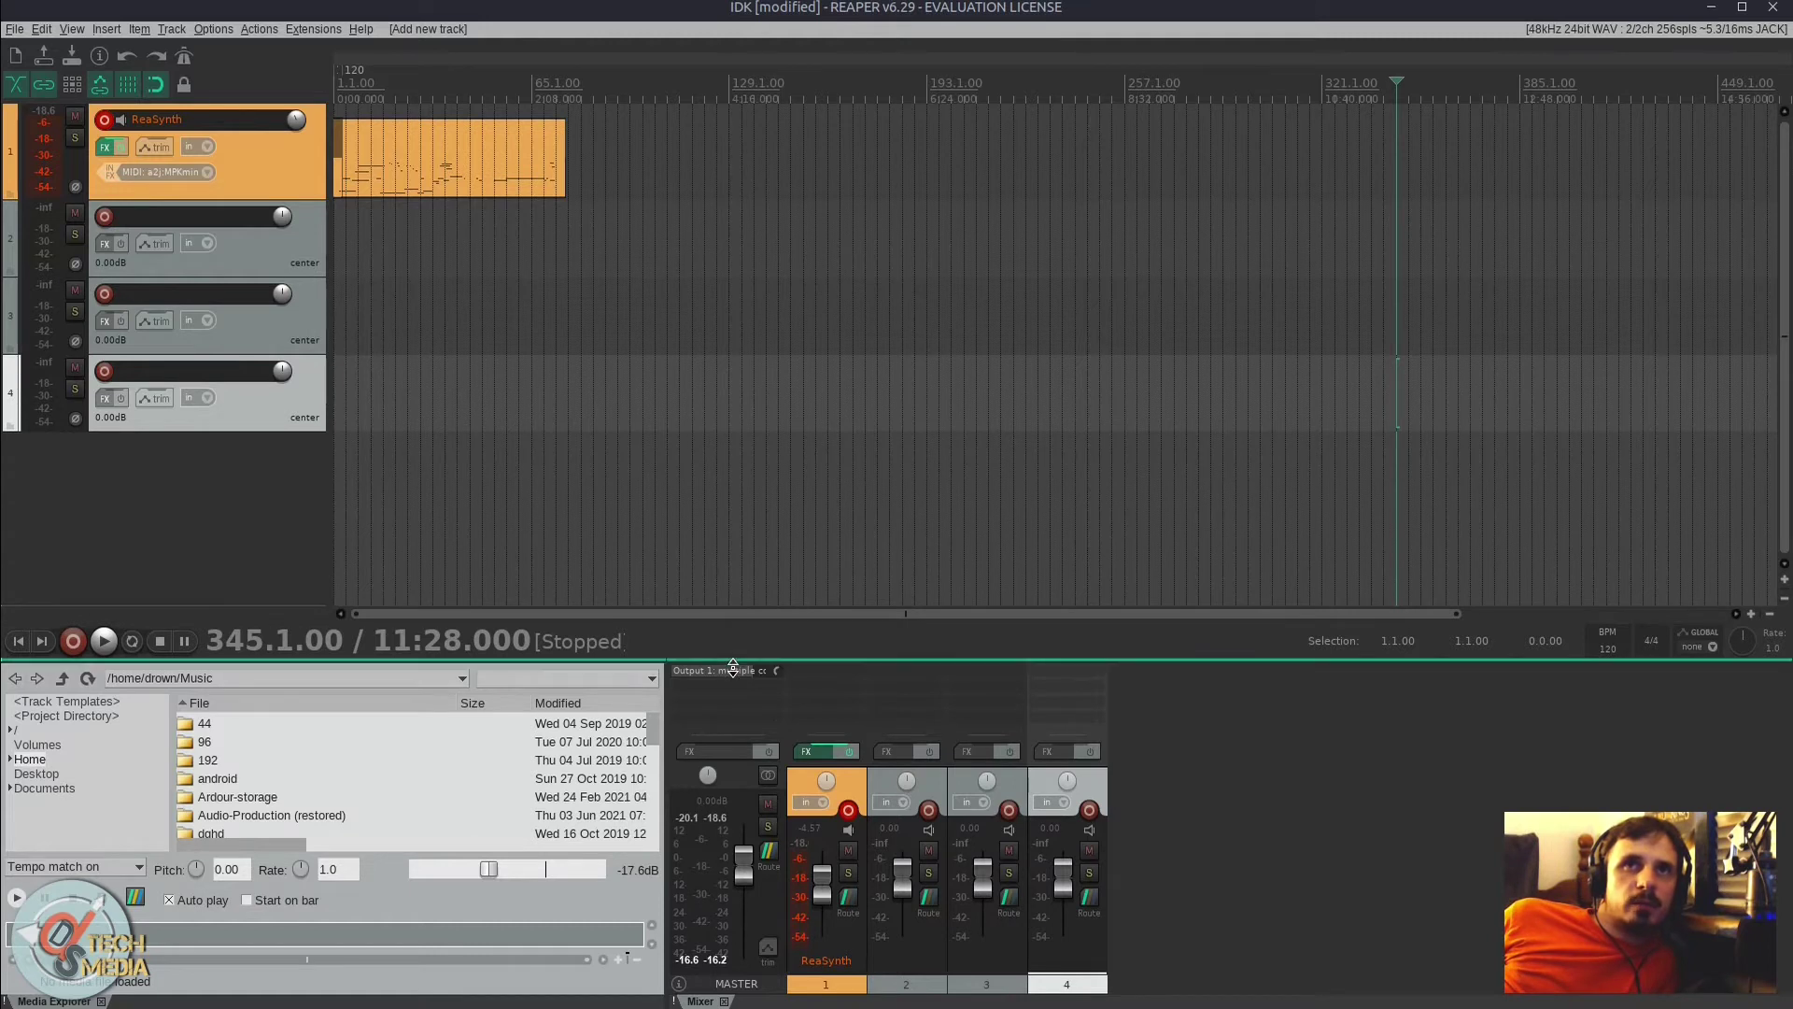
drag(733, 668, 733, 599)
Step: Preview 05 Briana.wav in the Media Explorer and turn tempo matching on
scroll(389, 732, down, 5)
scroll(245, 759, up, 1)
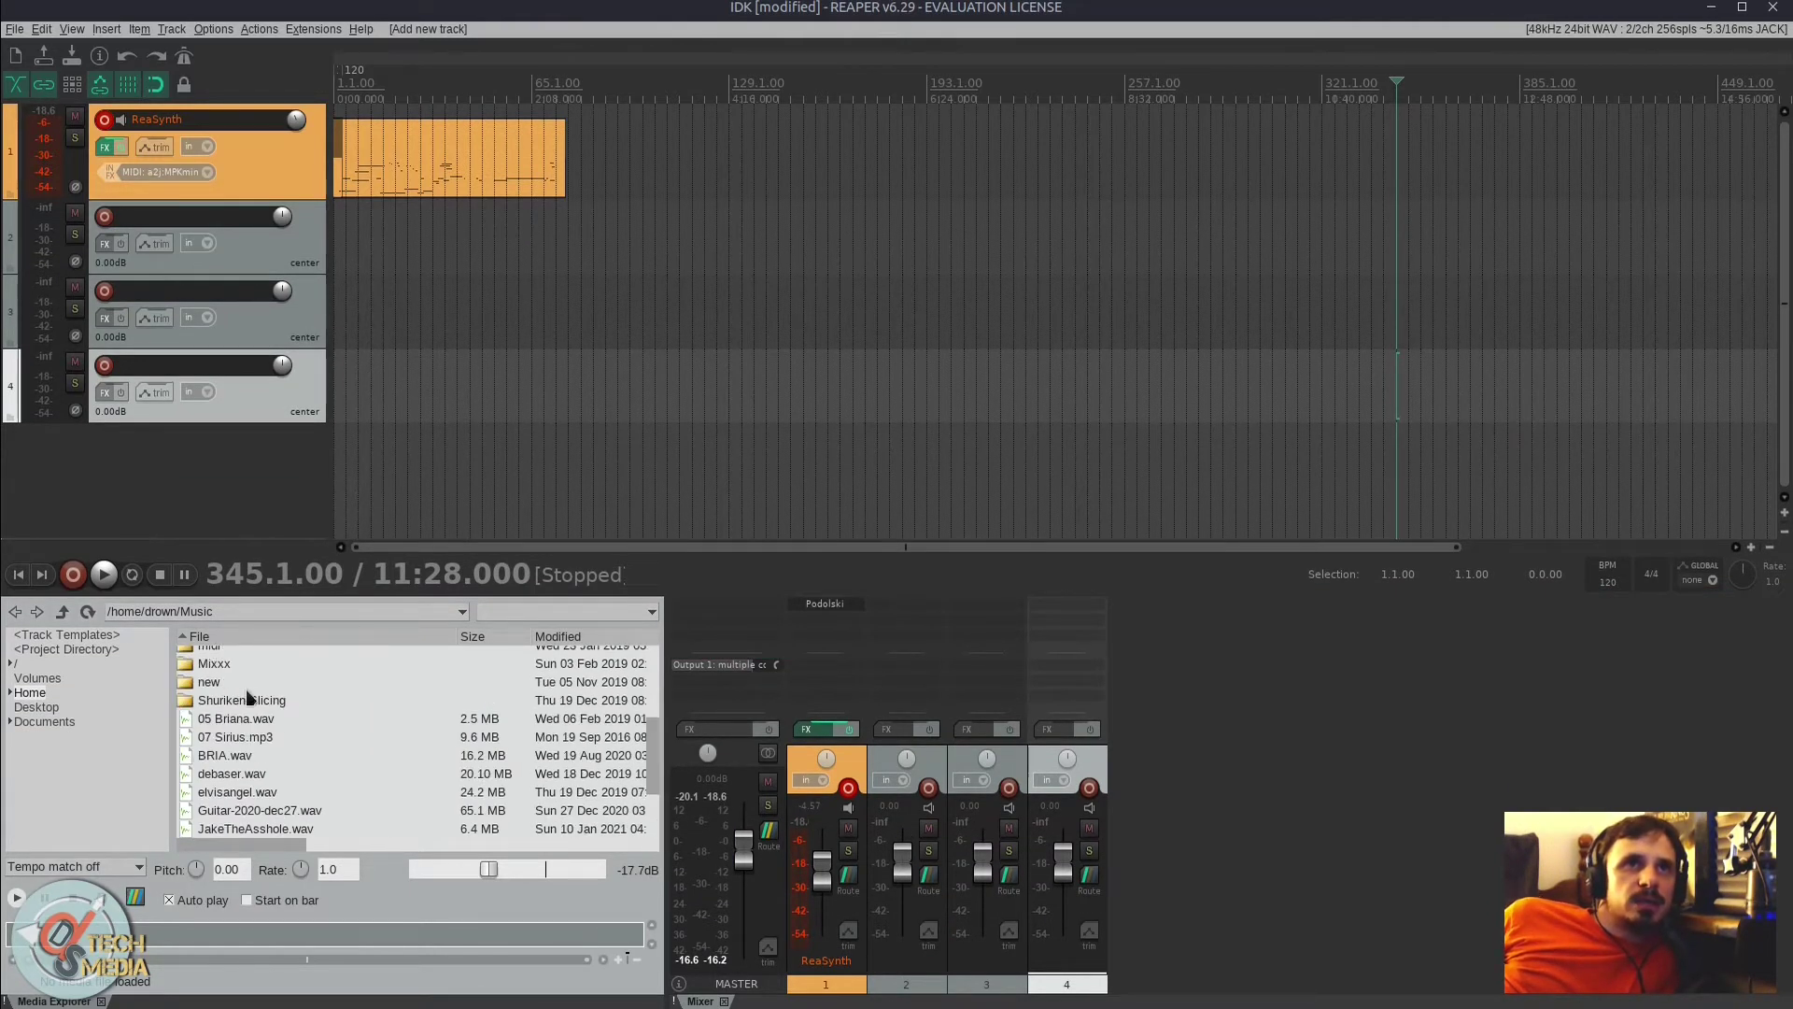
click(265, 719)
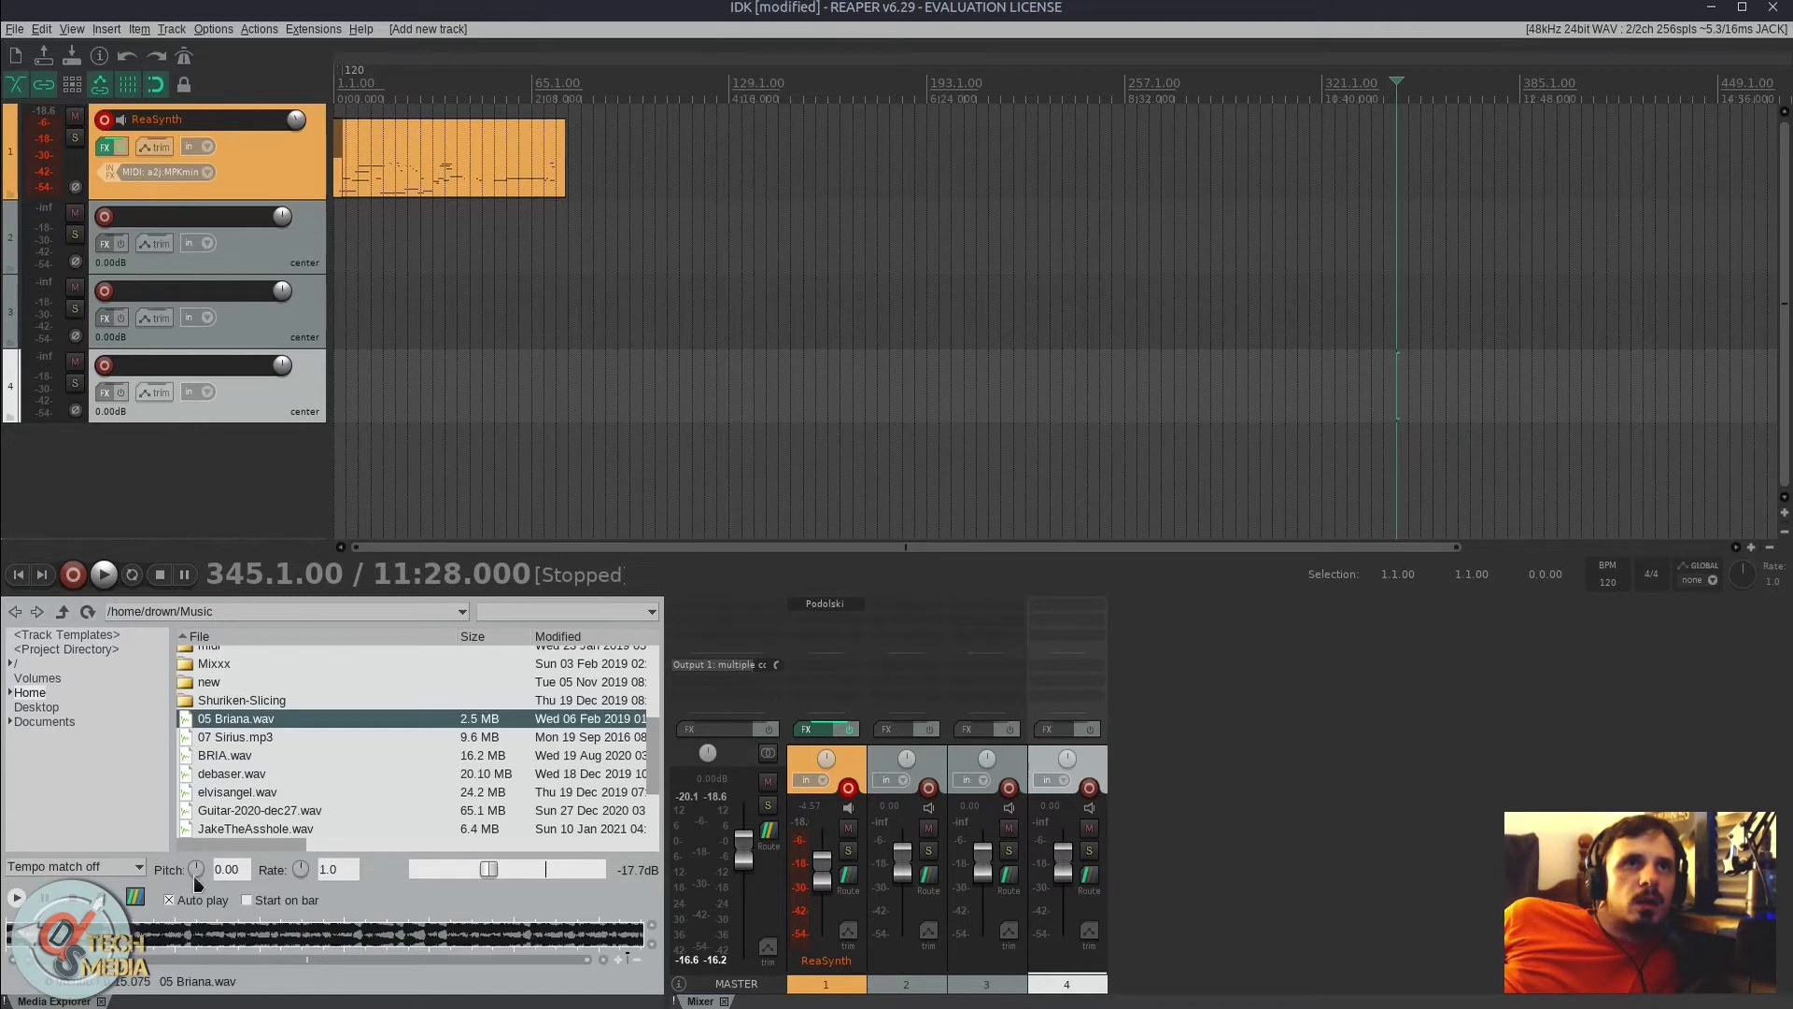
click(119, 863)
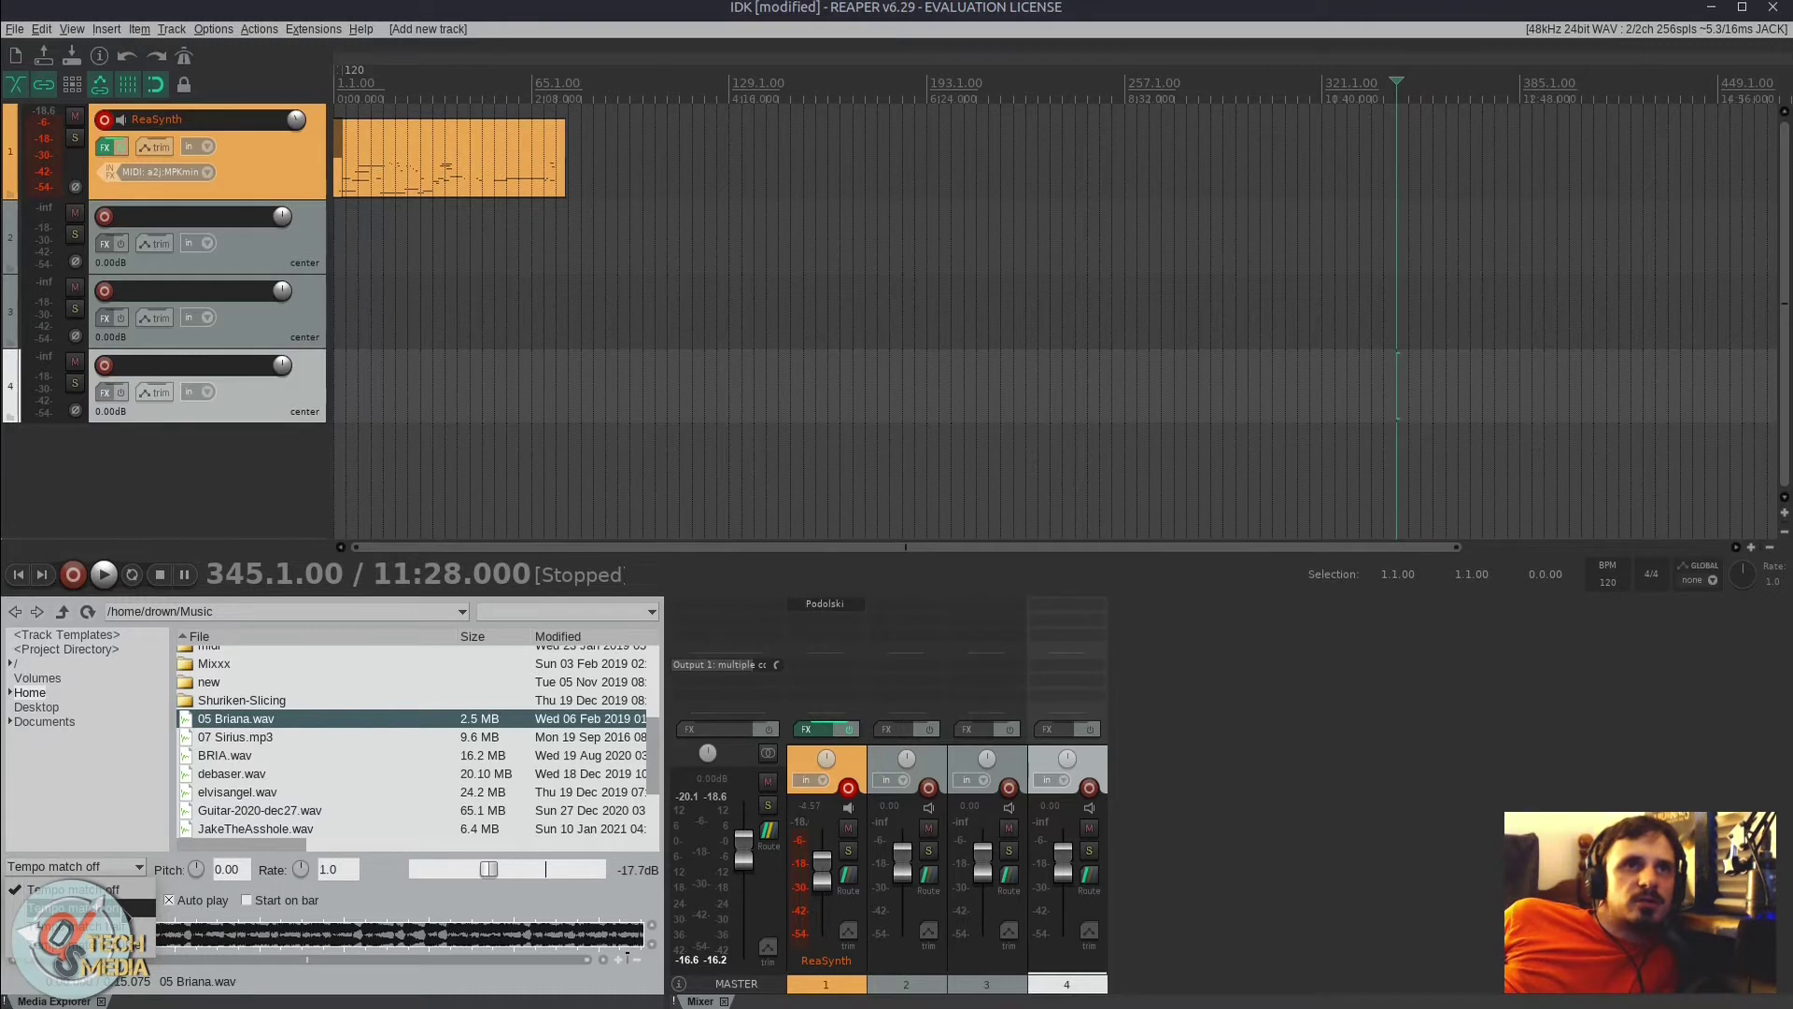
click(73, 908)
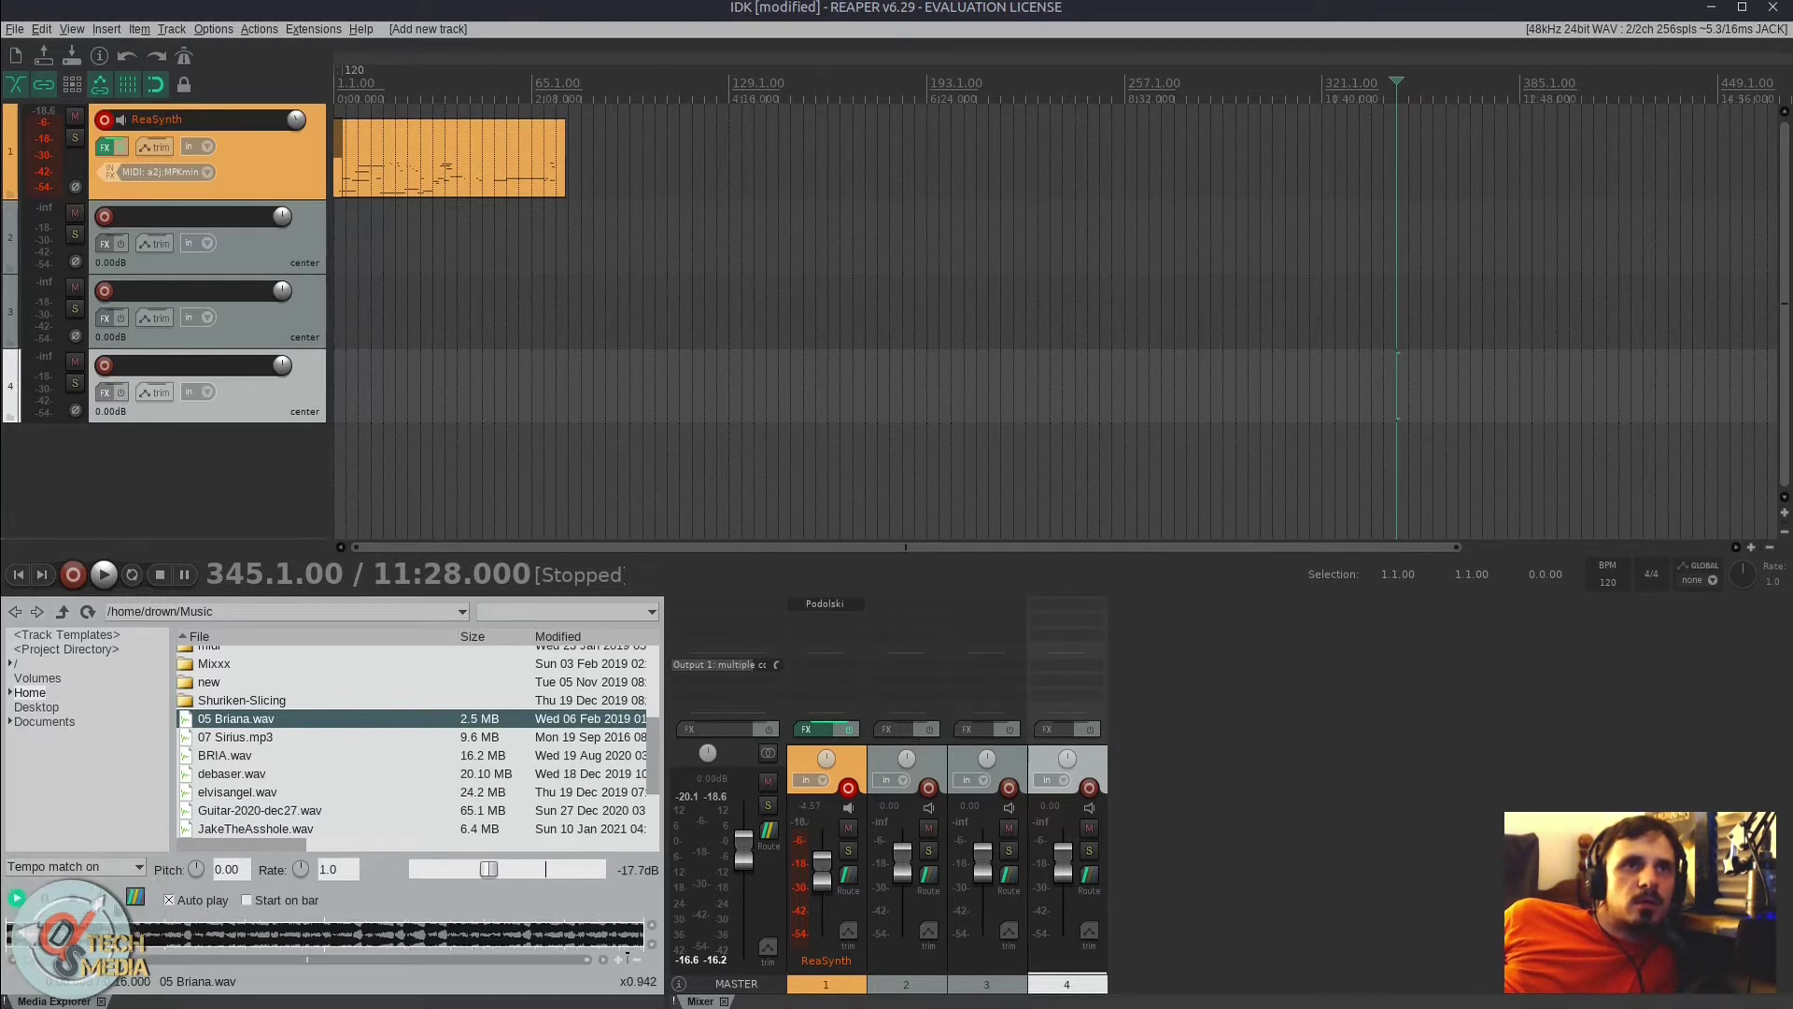
Step: Preview 07 Sirius.mp3 in the Media Explorer, trying tempo match half before settling on tempo match double
click(281, 739)
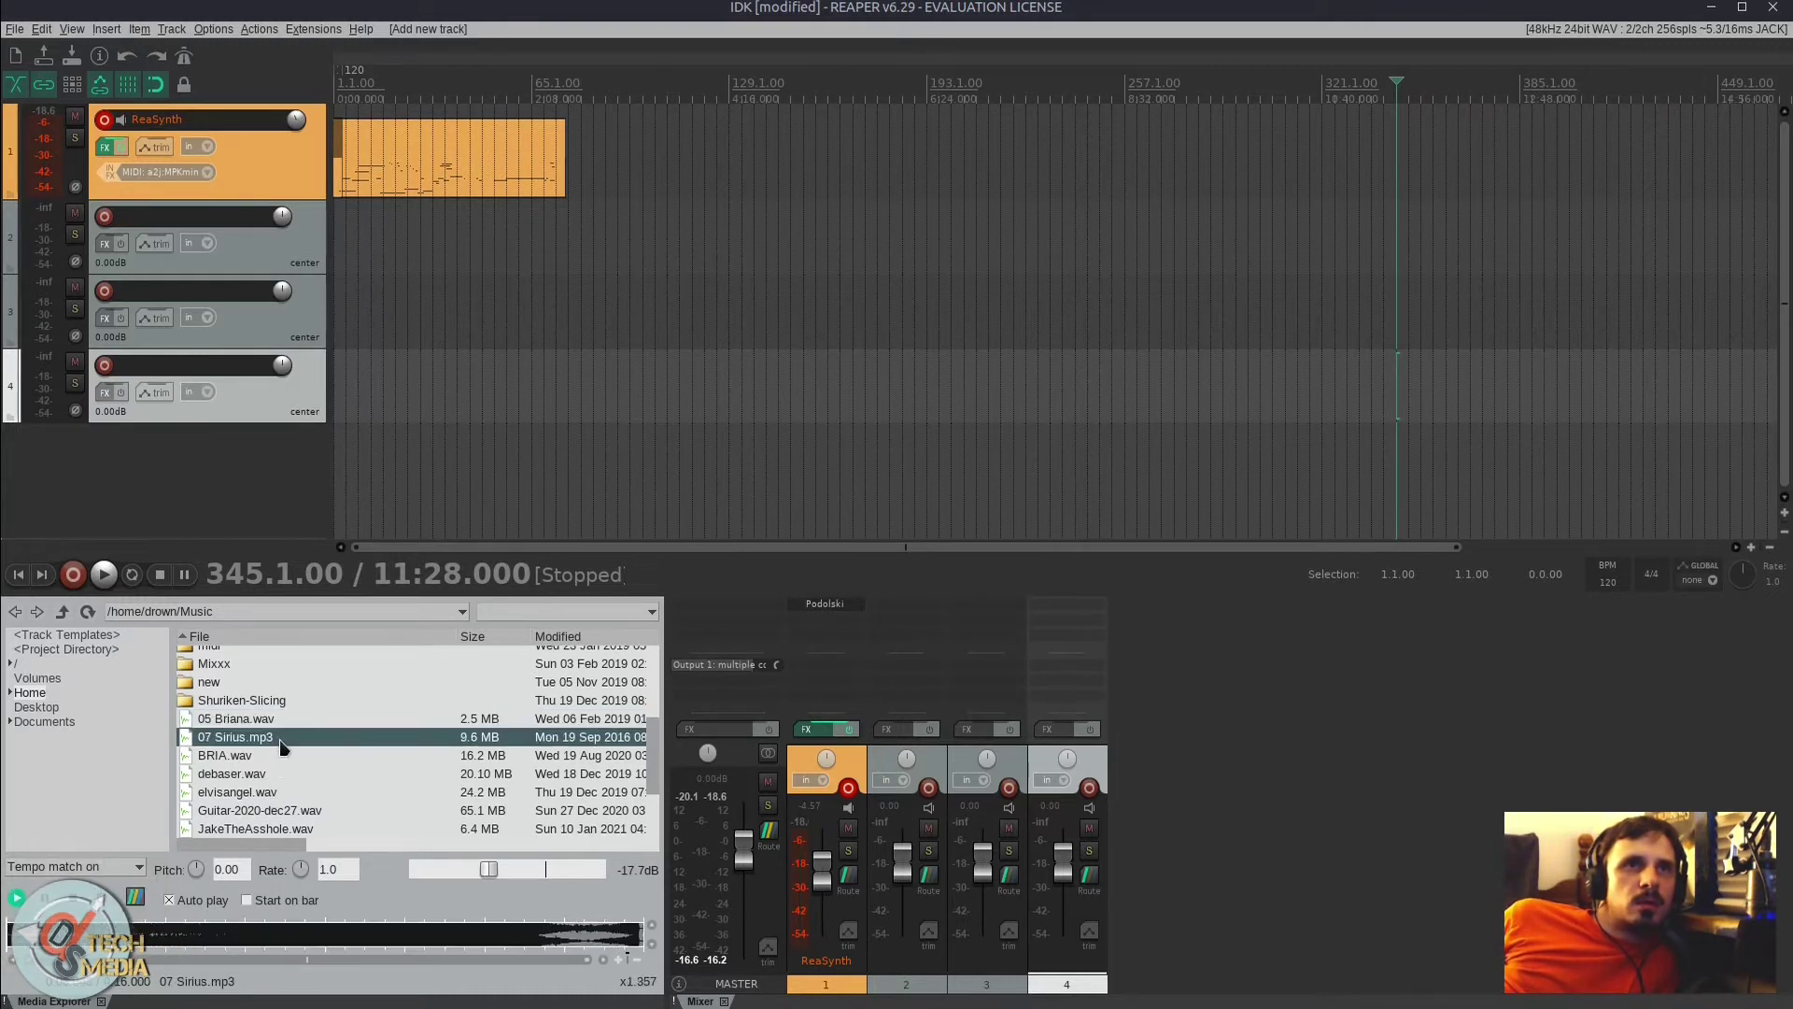
click(125, 864)
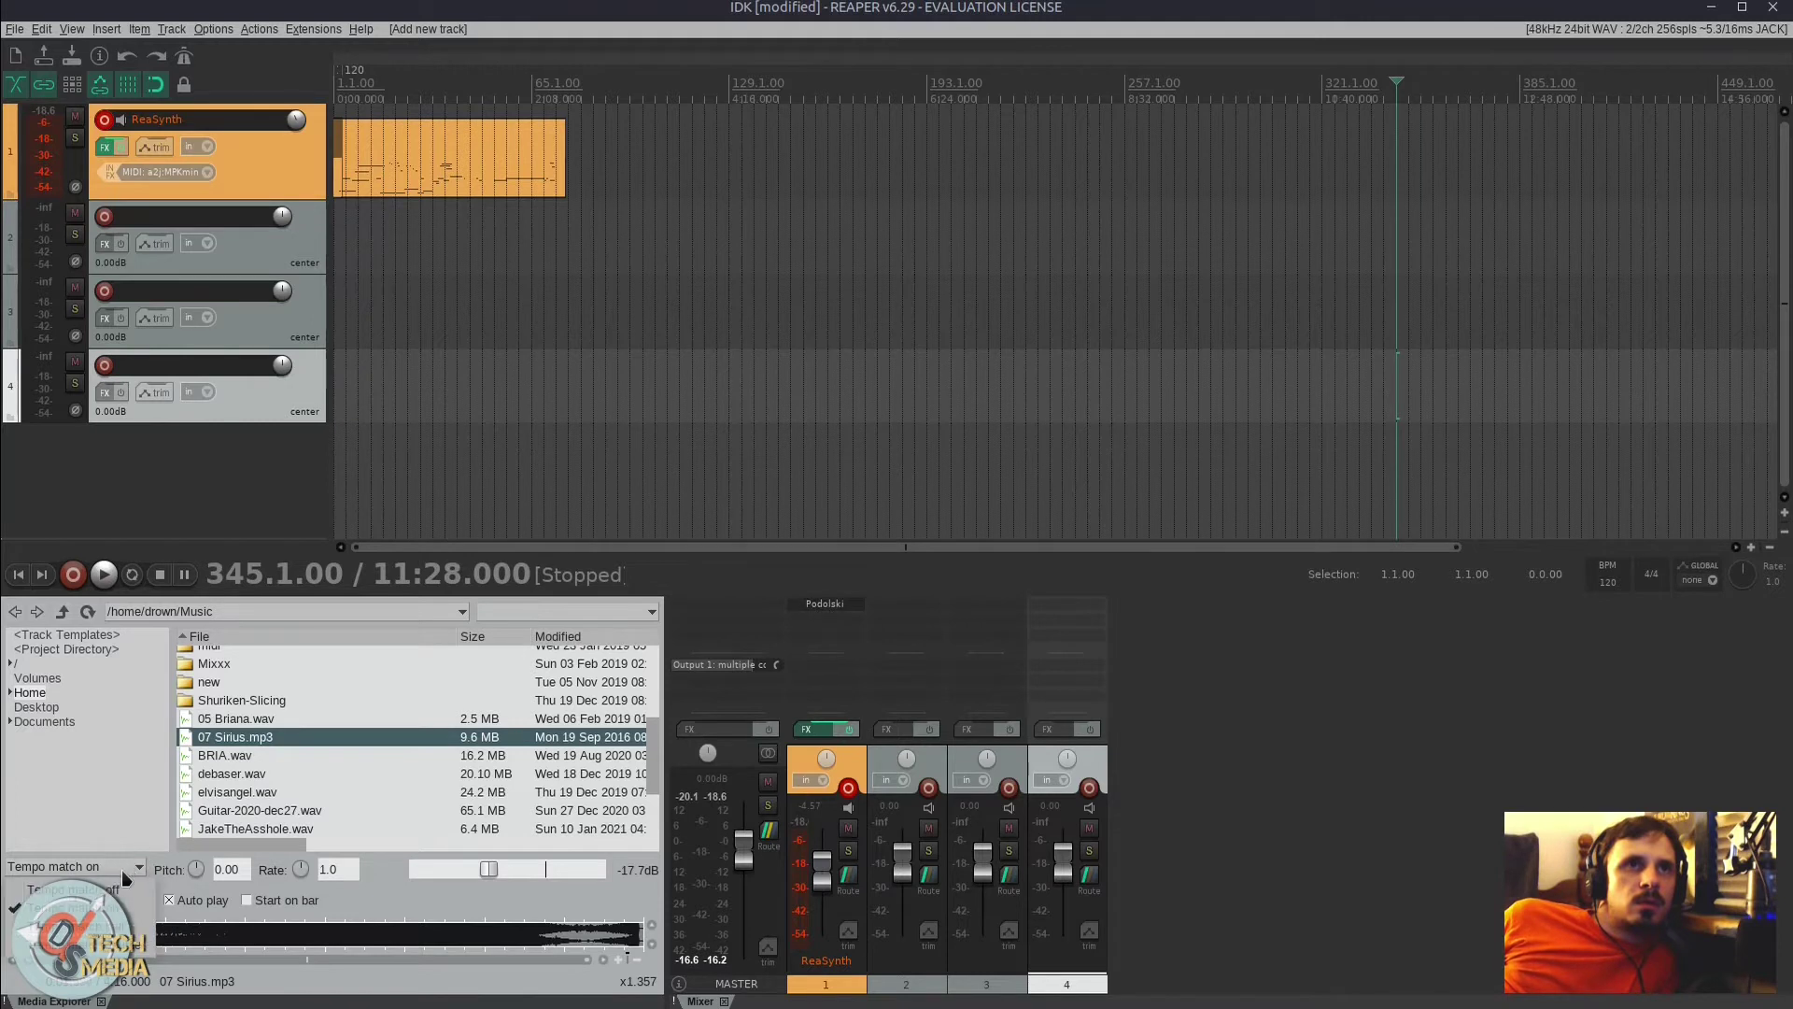
click(118, 890)
click(123, 927)
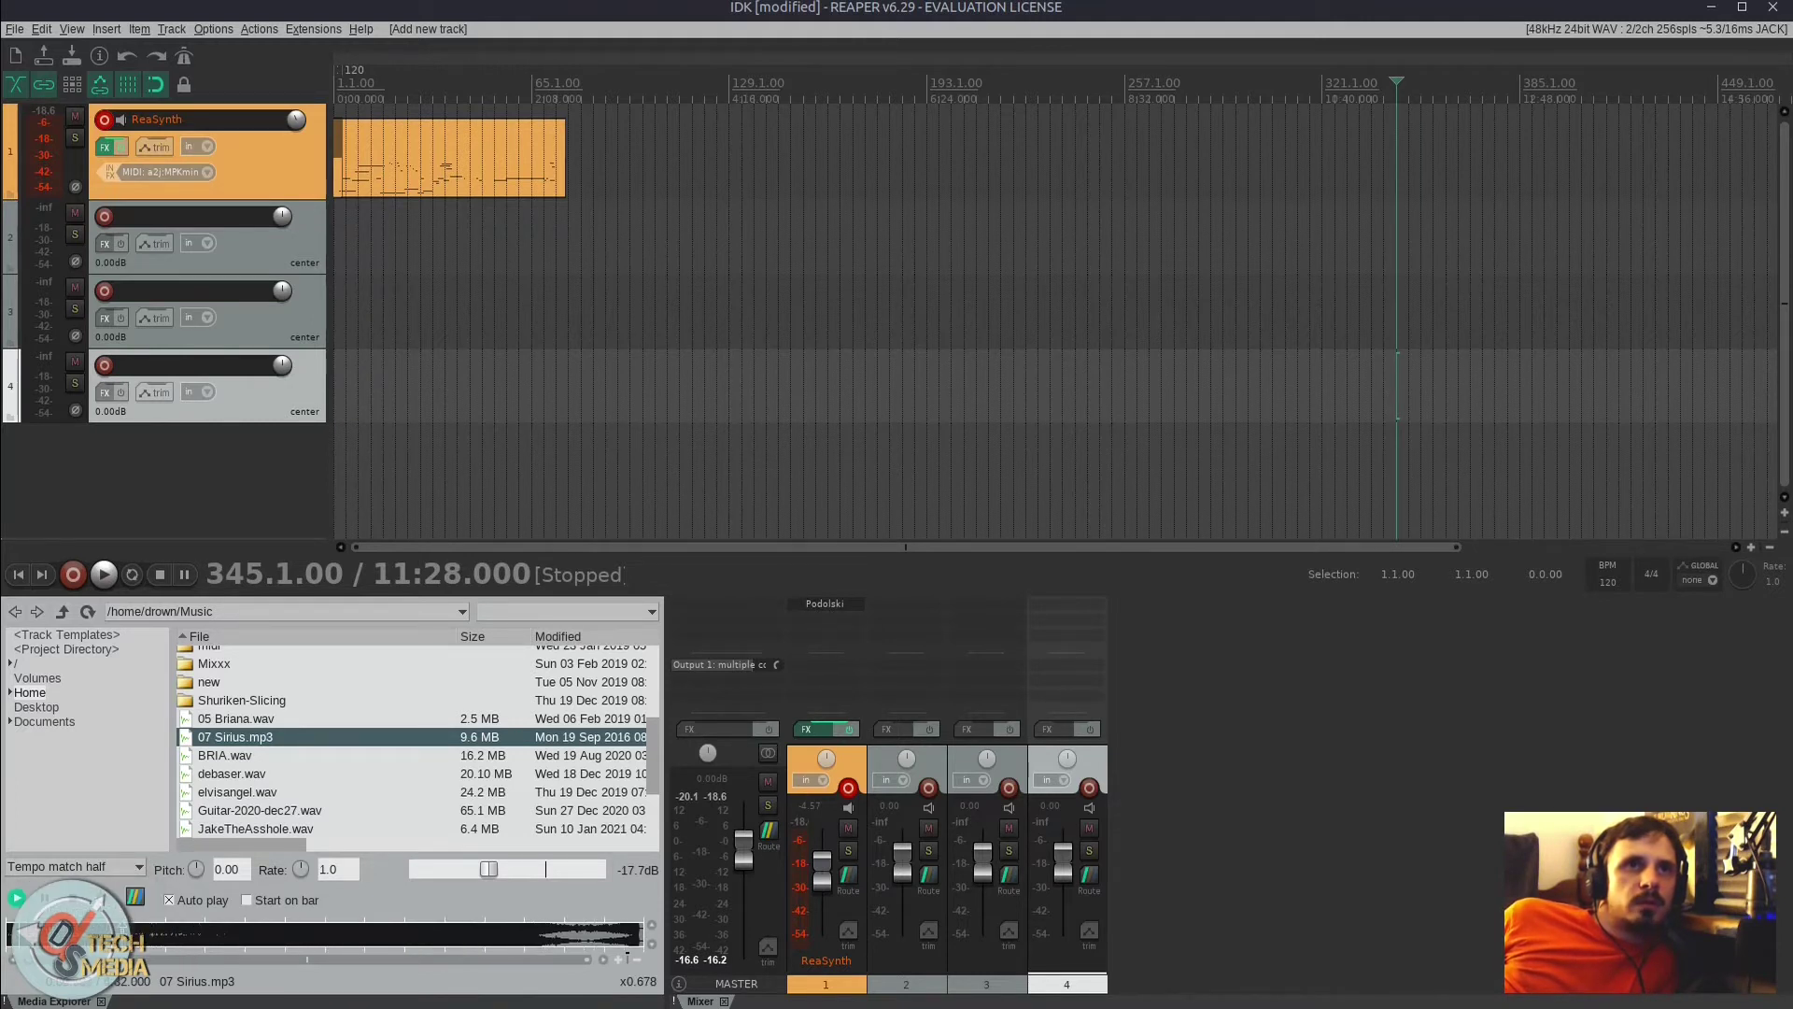
click(122, 868)
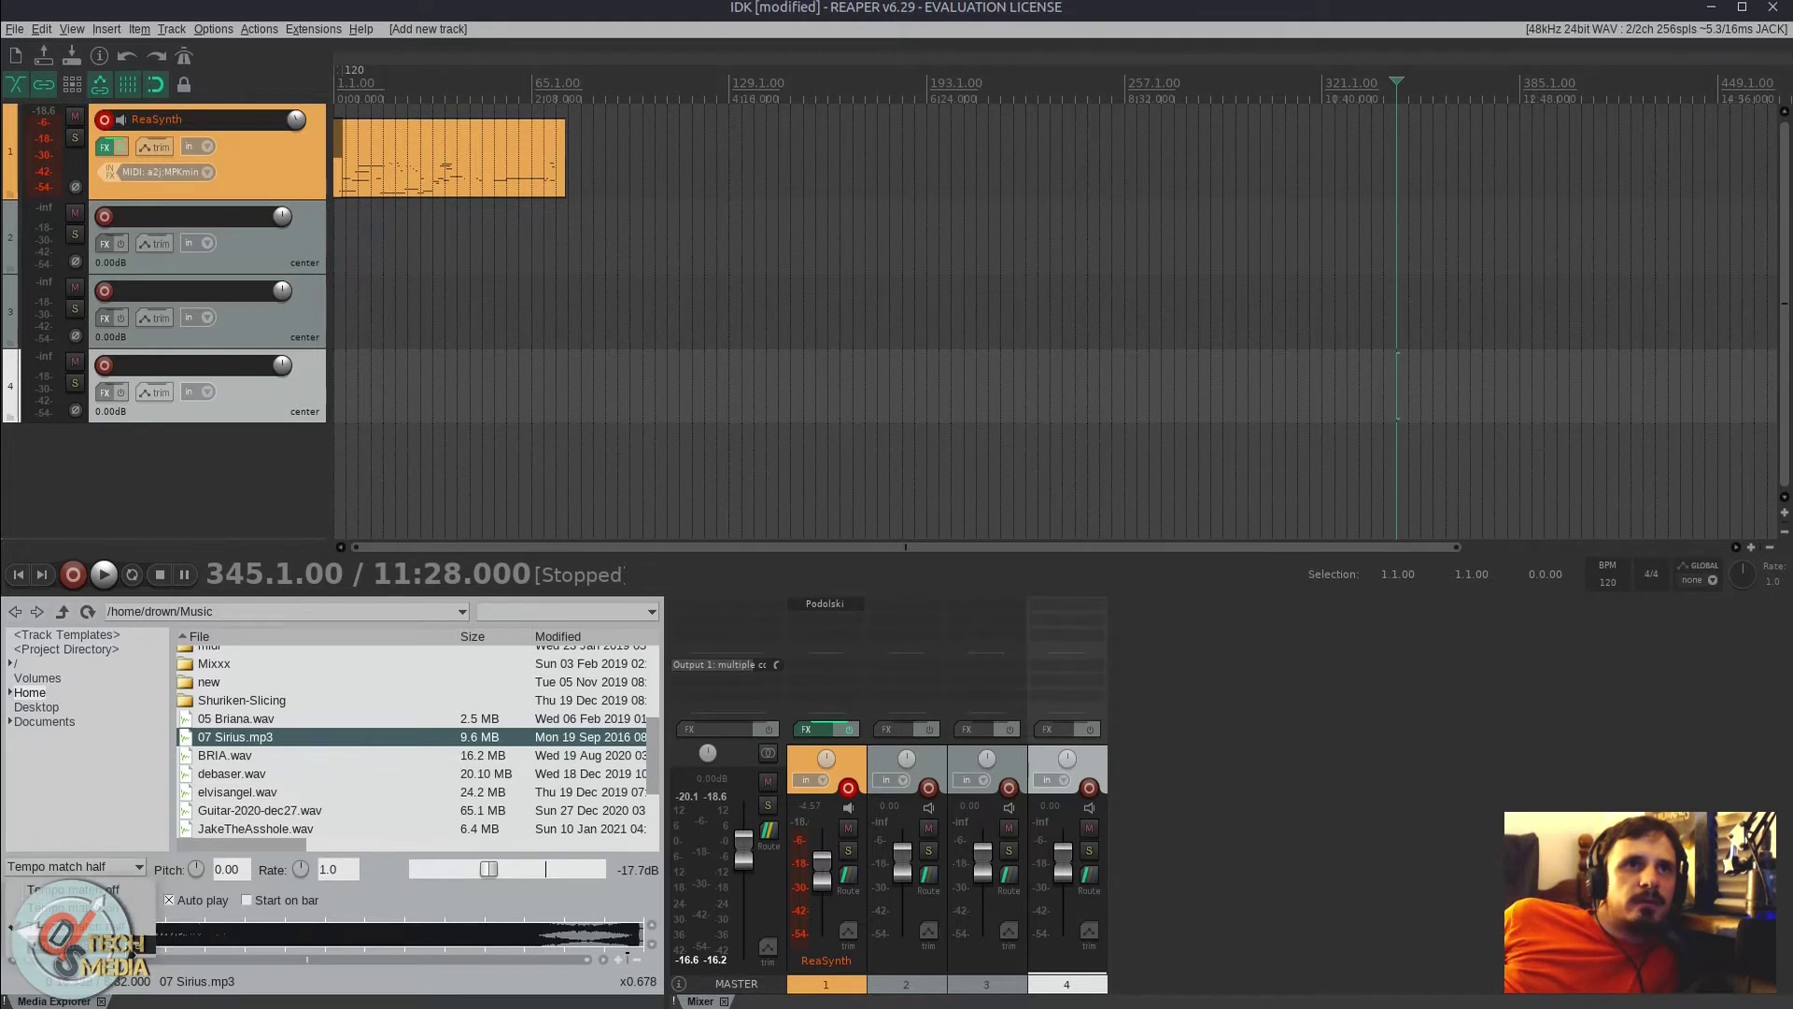
click(128, 946)
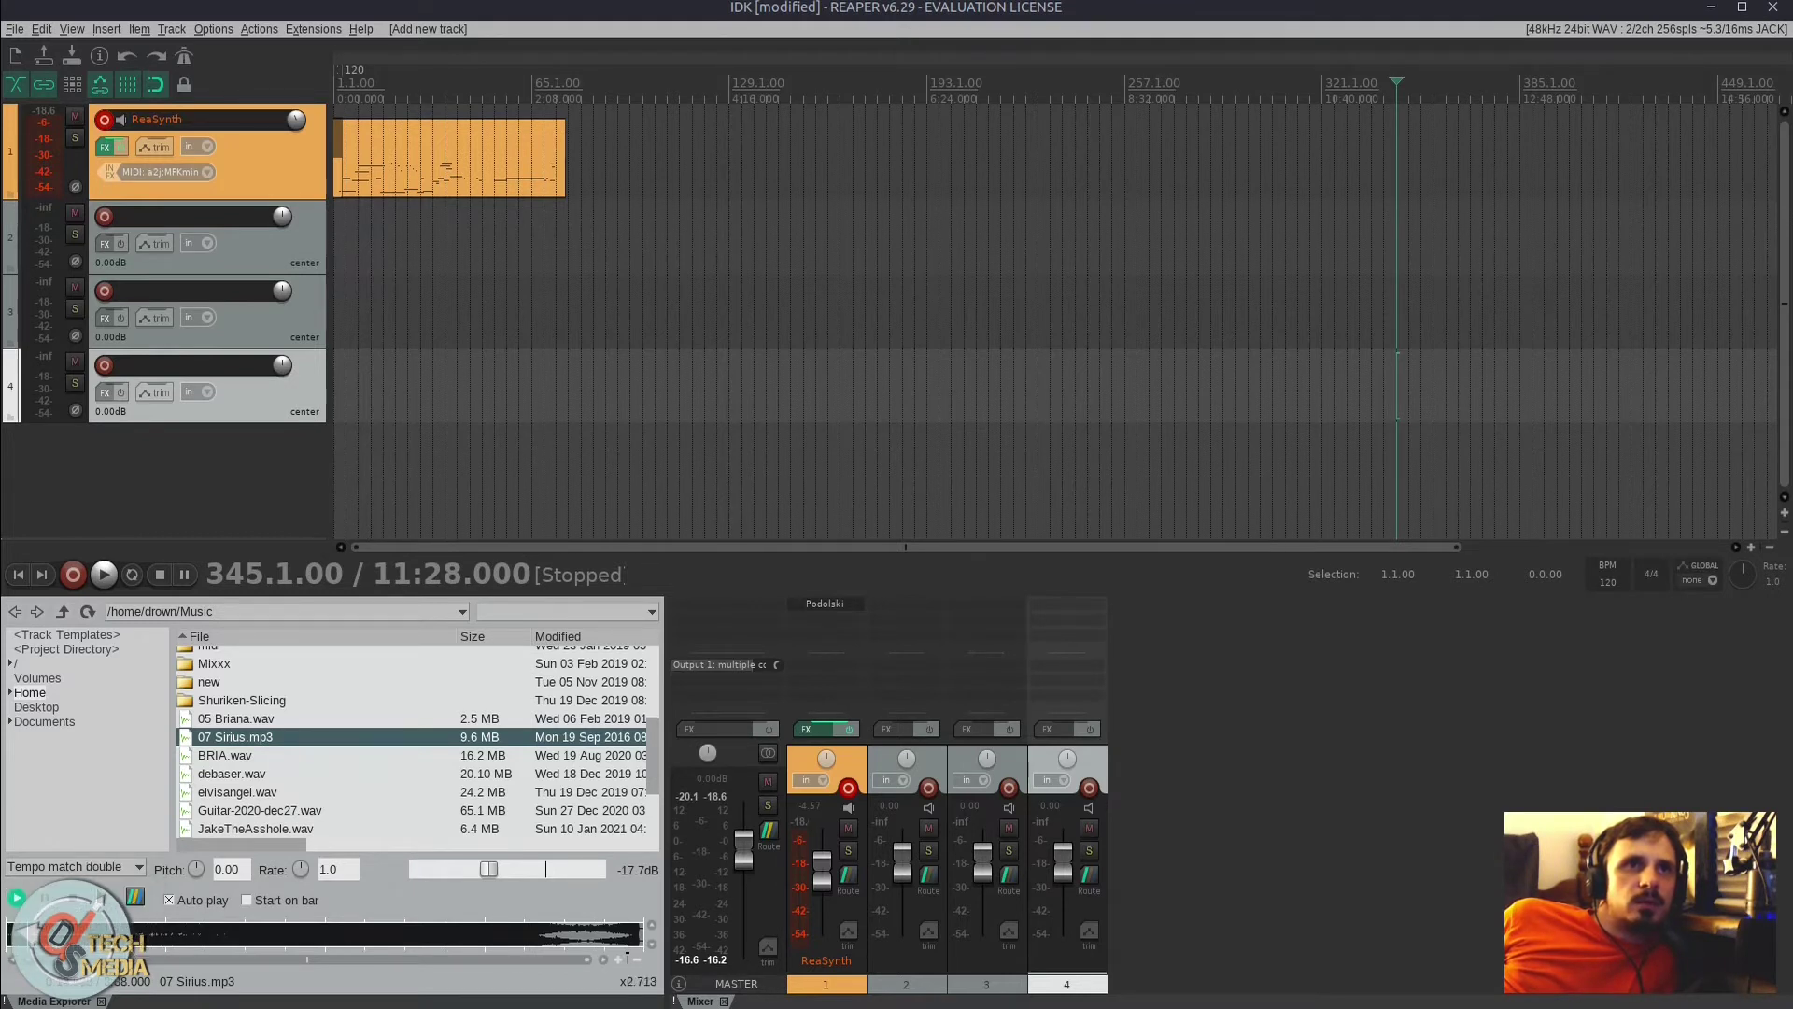
Step: Stop the file preview and view the output routing options for Media Explorer previews
click(75, 901)
click(132, 902)
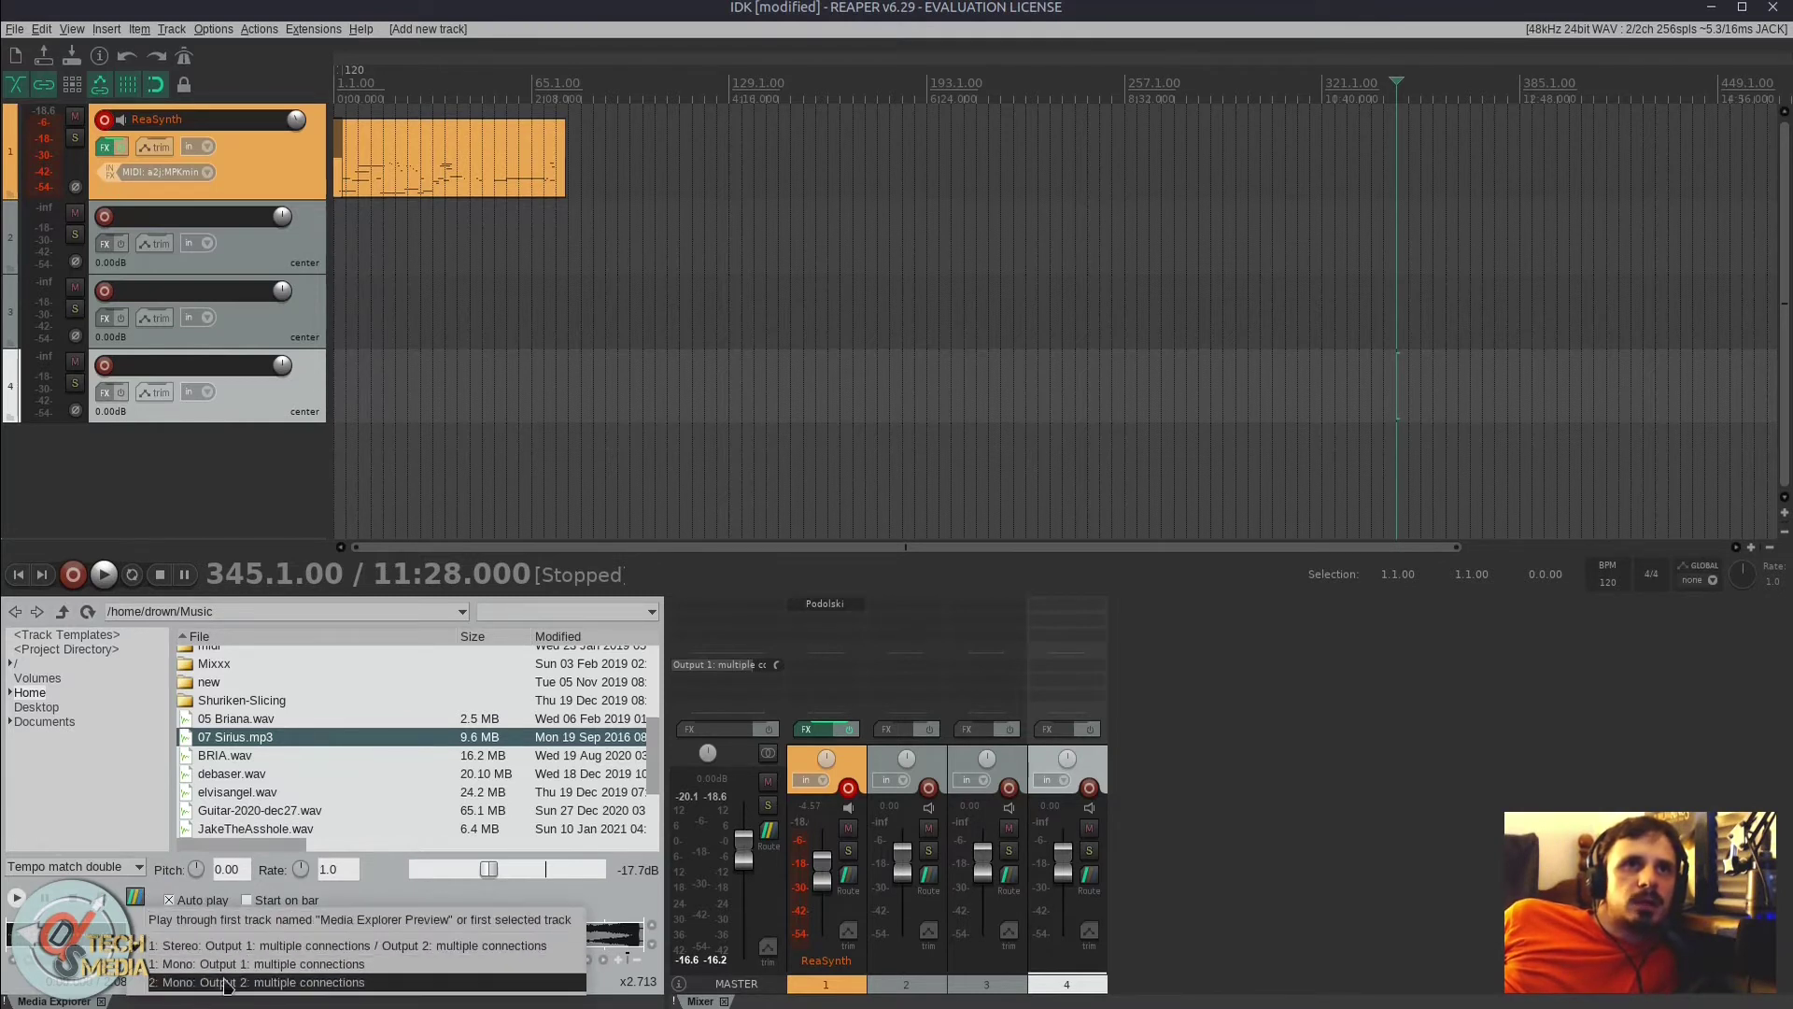
click(92, 777)
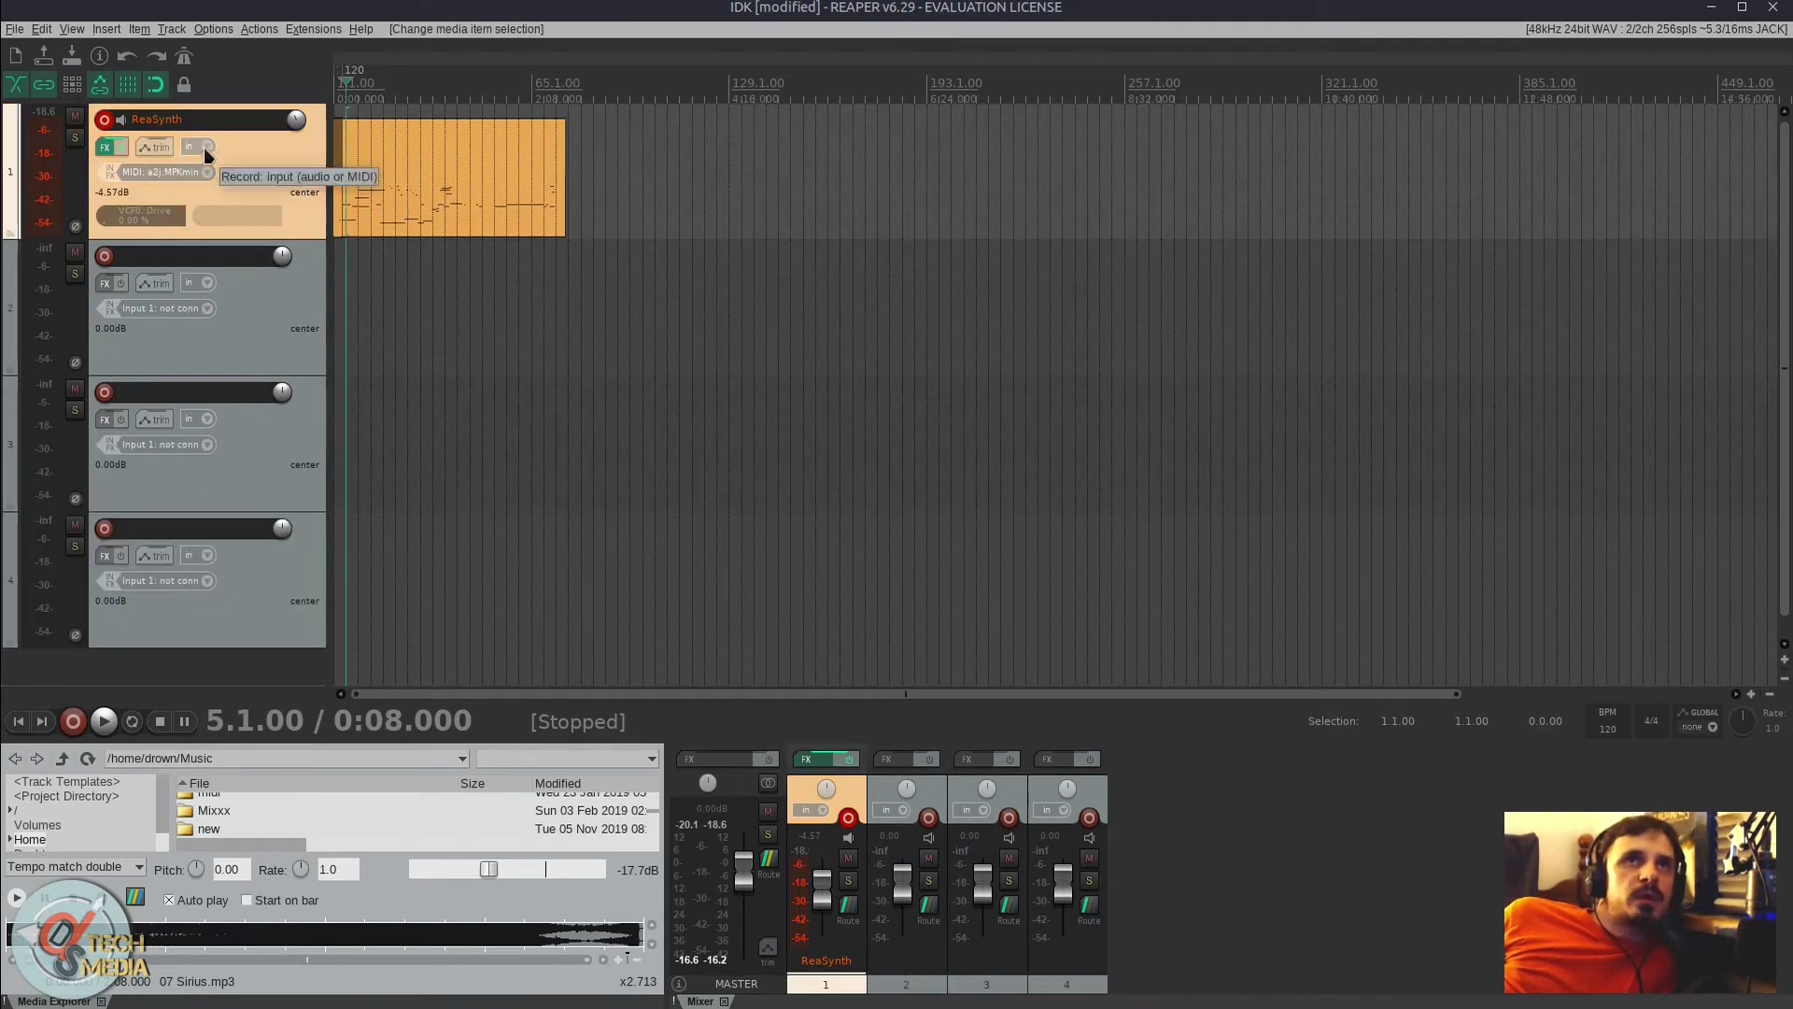
Step: Open the FX chain of the ReaSynth track and check its processing location setting
click(122, 149)
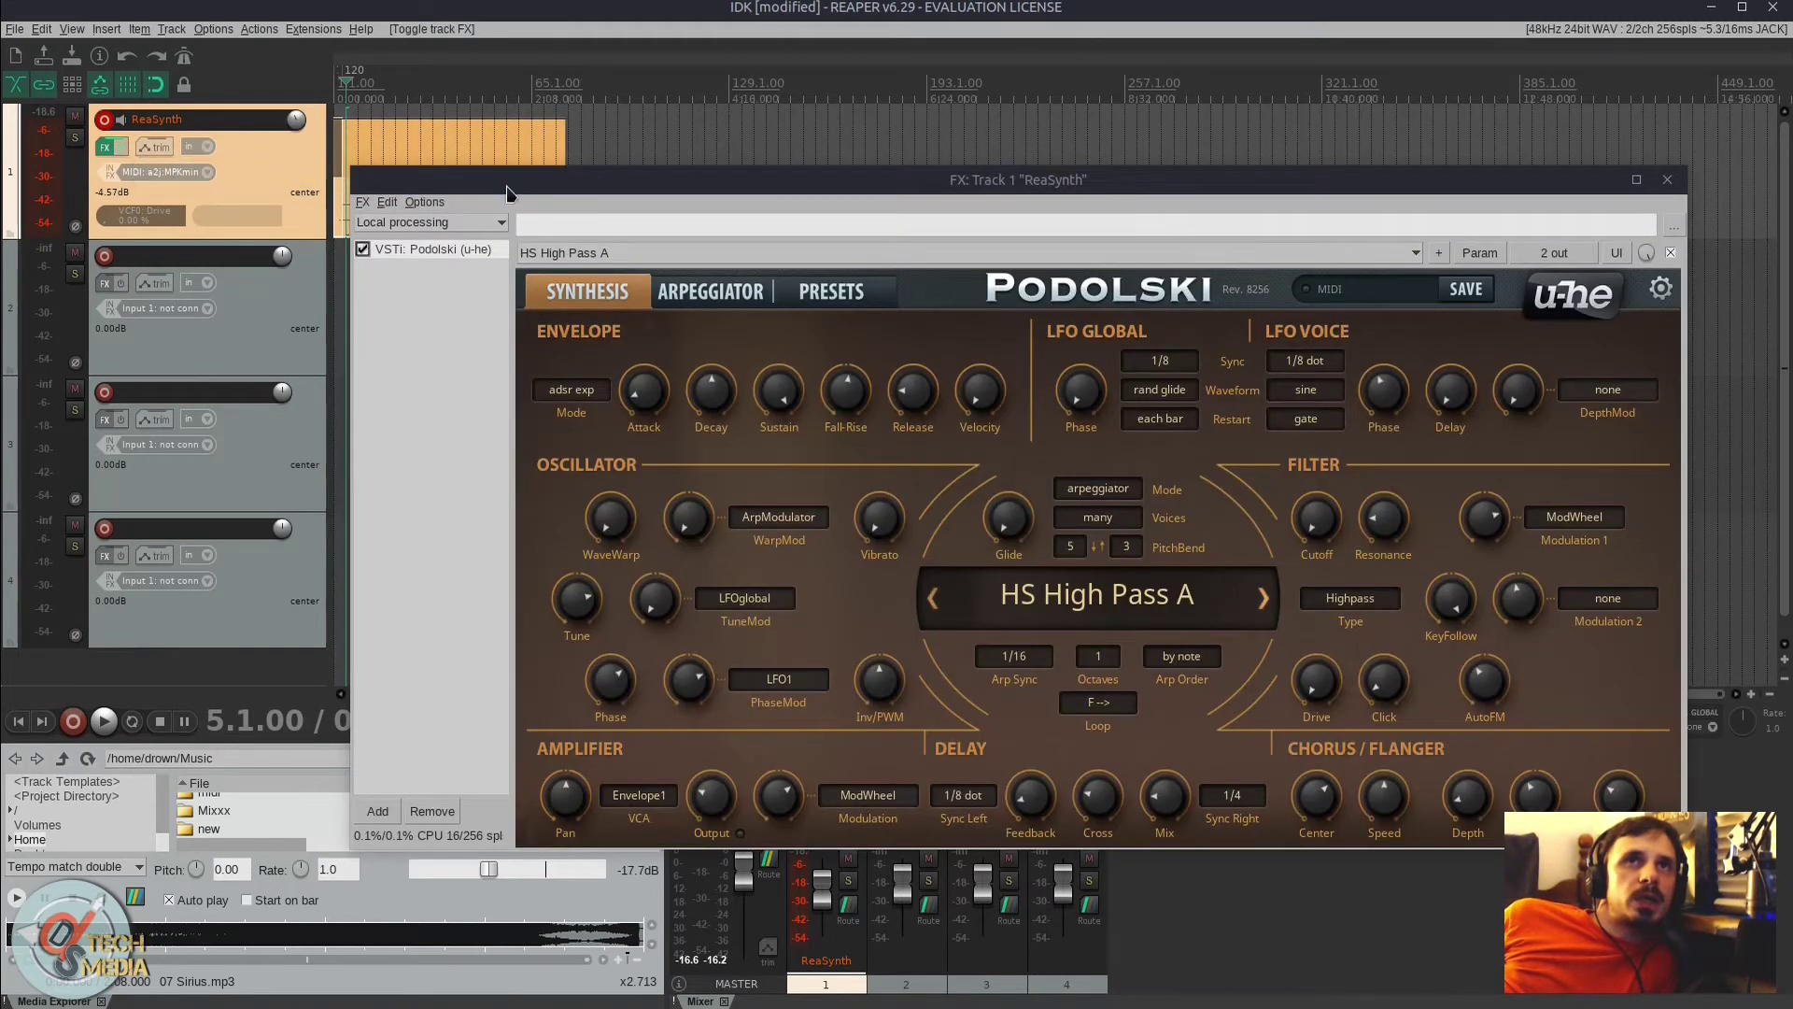
drag(520, 182, 397, 128)
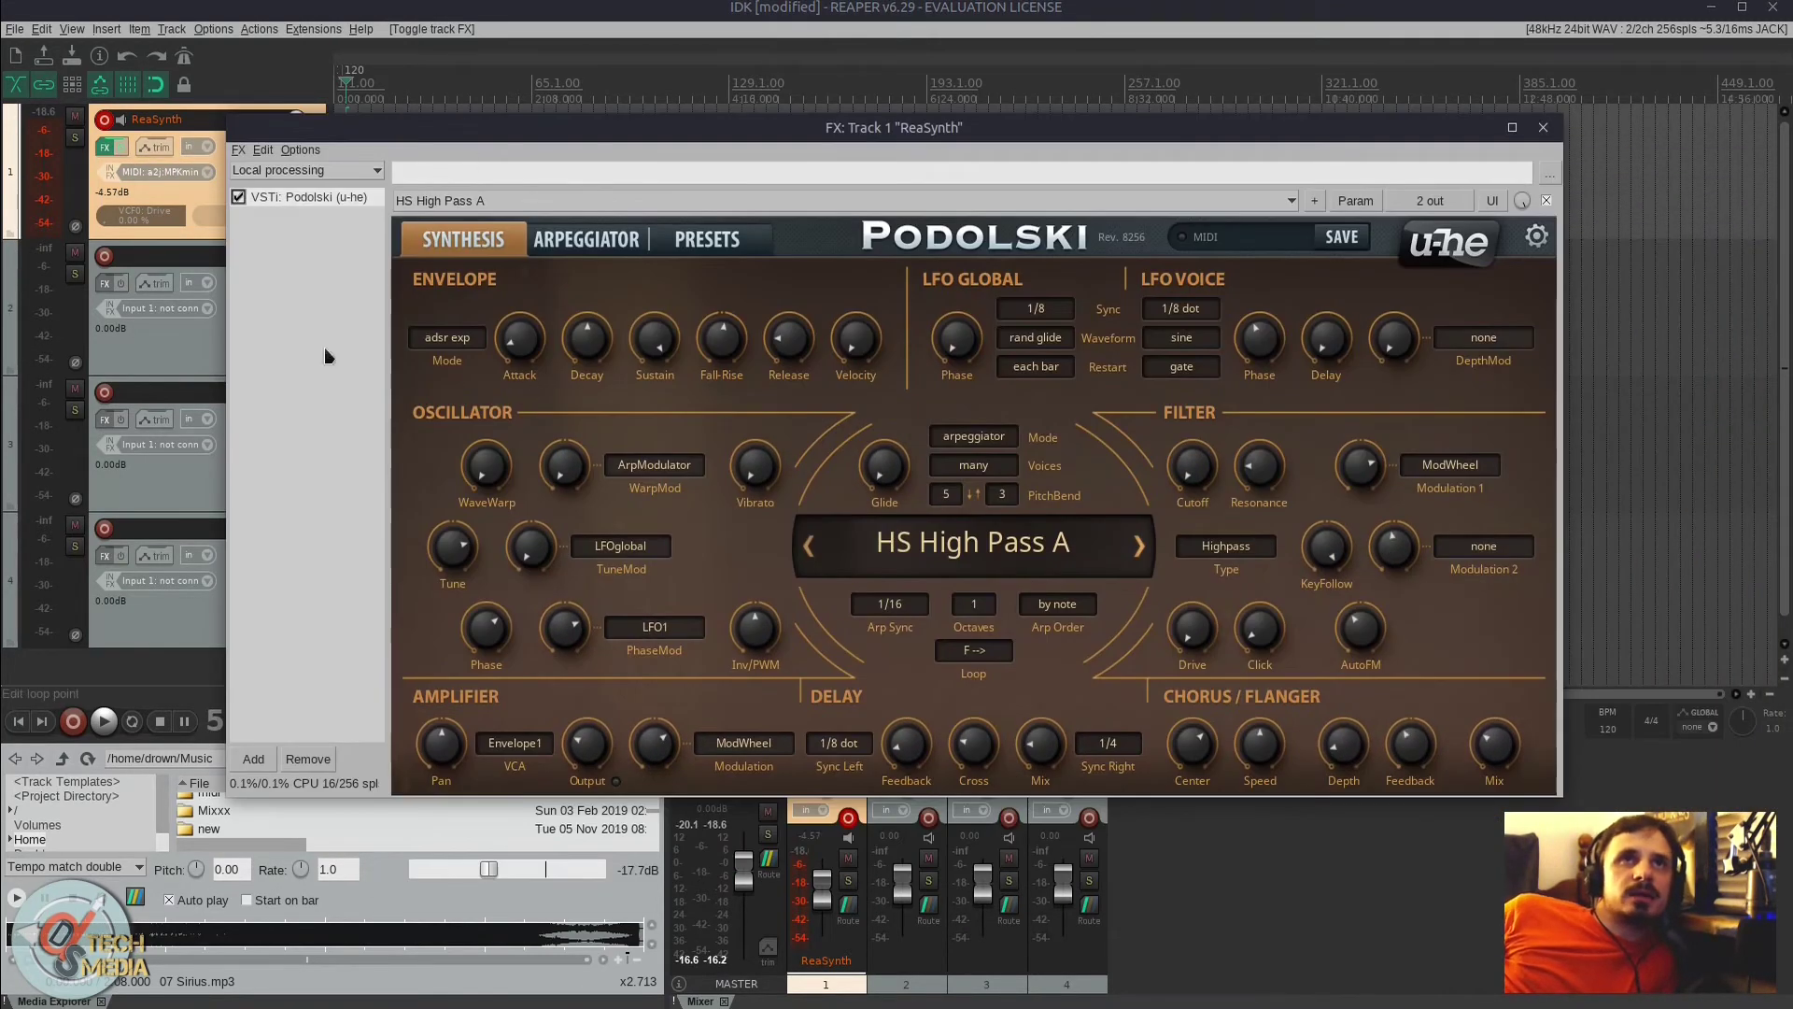
drag(683, 121, 786, 136)
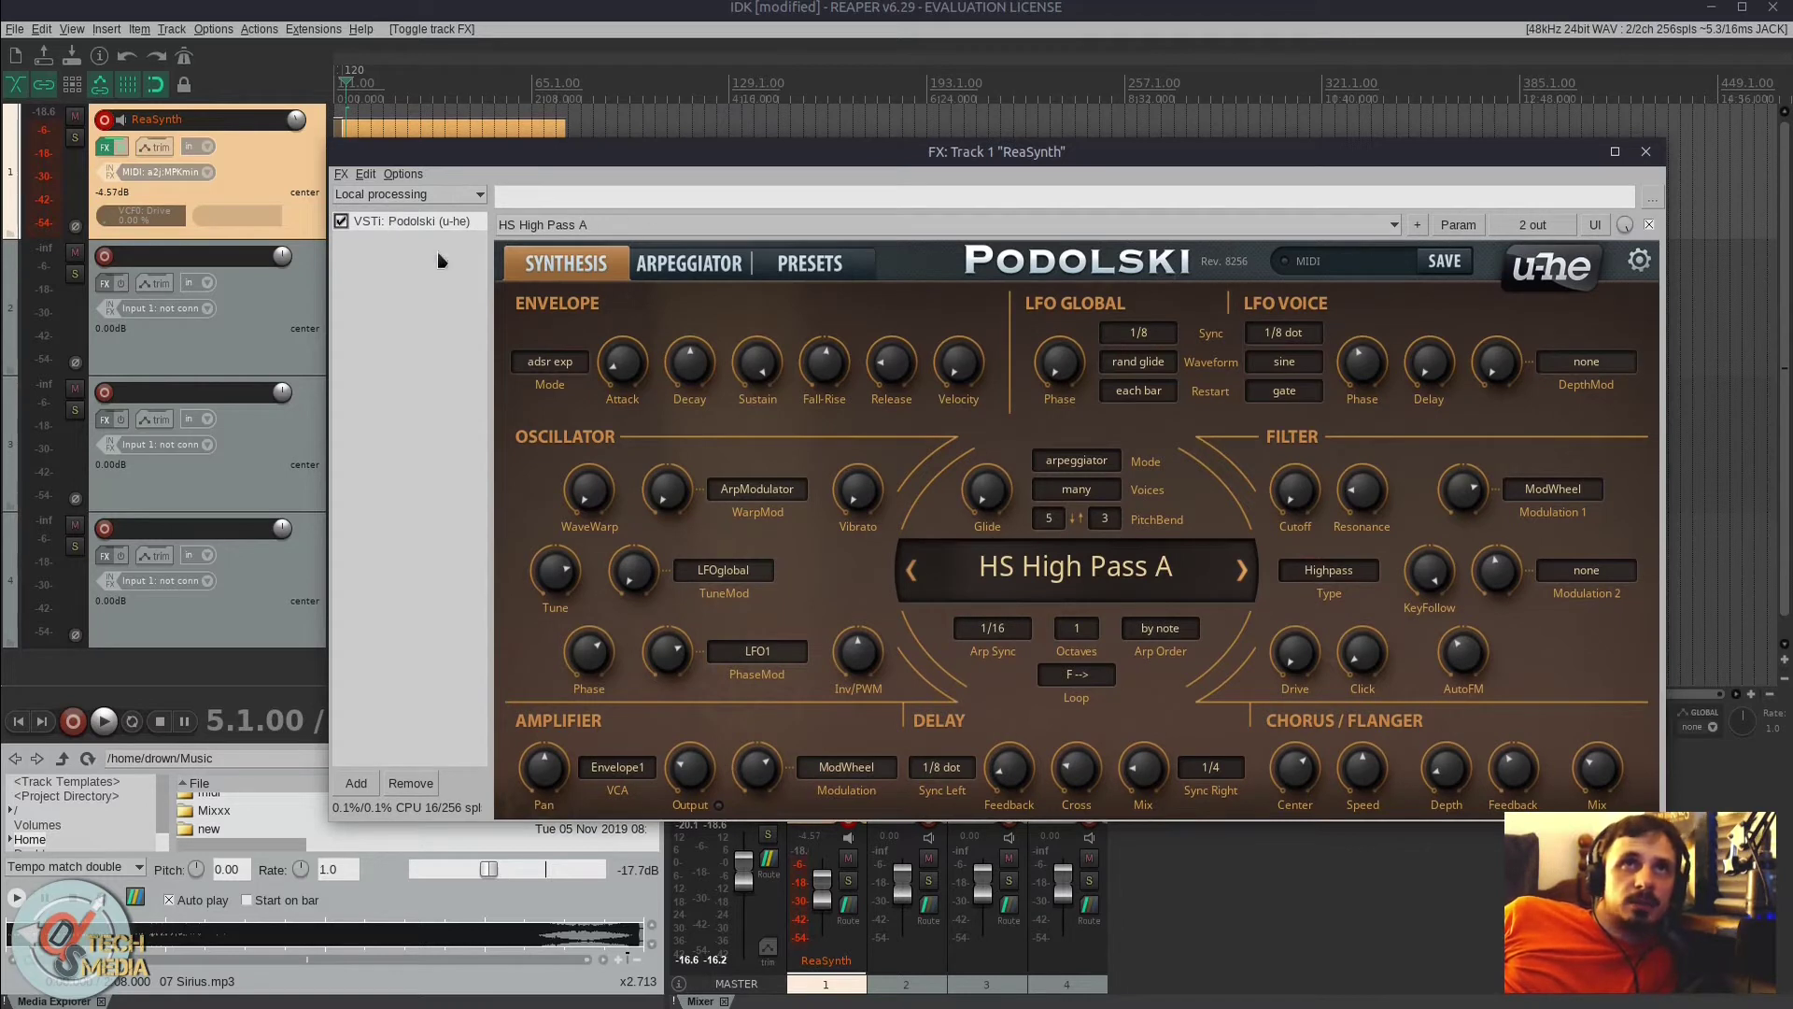
click(383, 194)
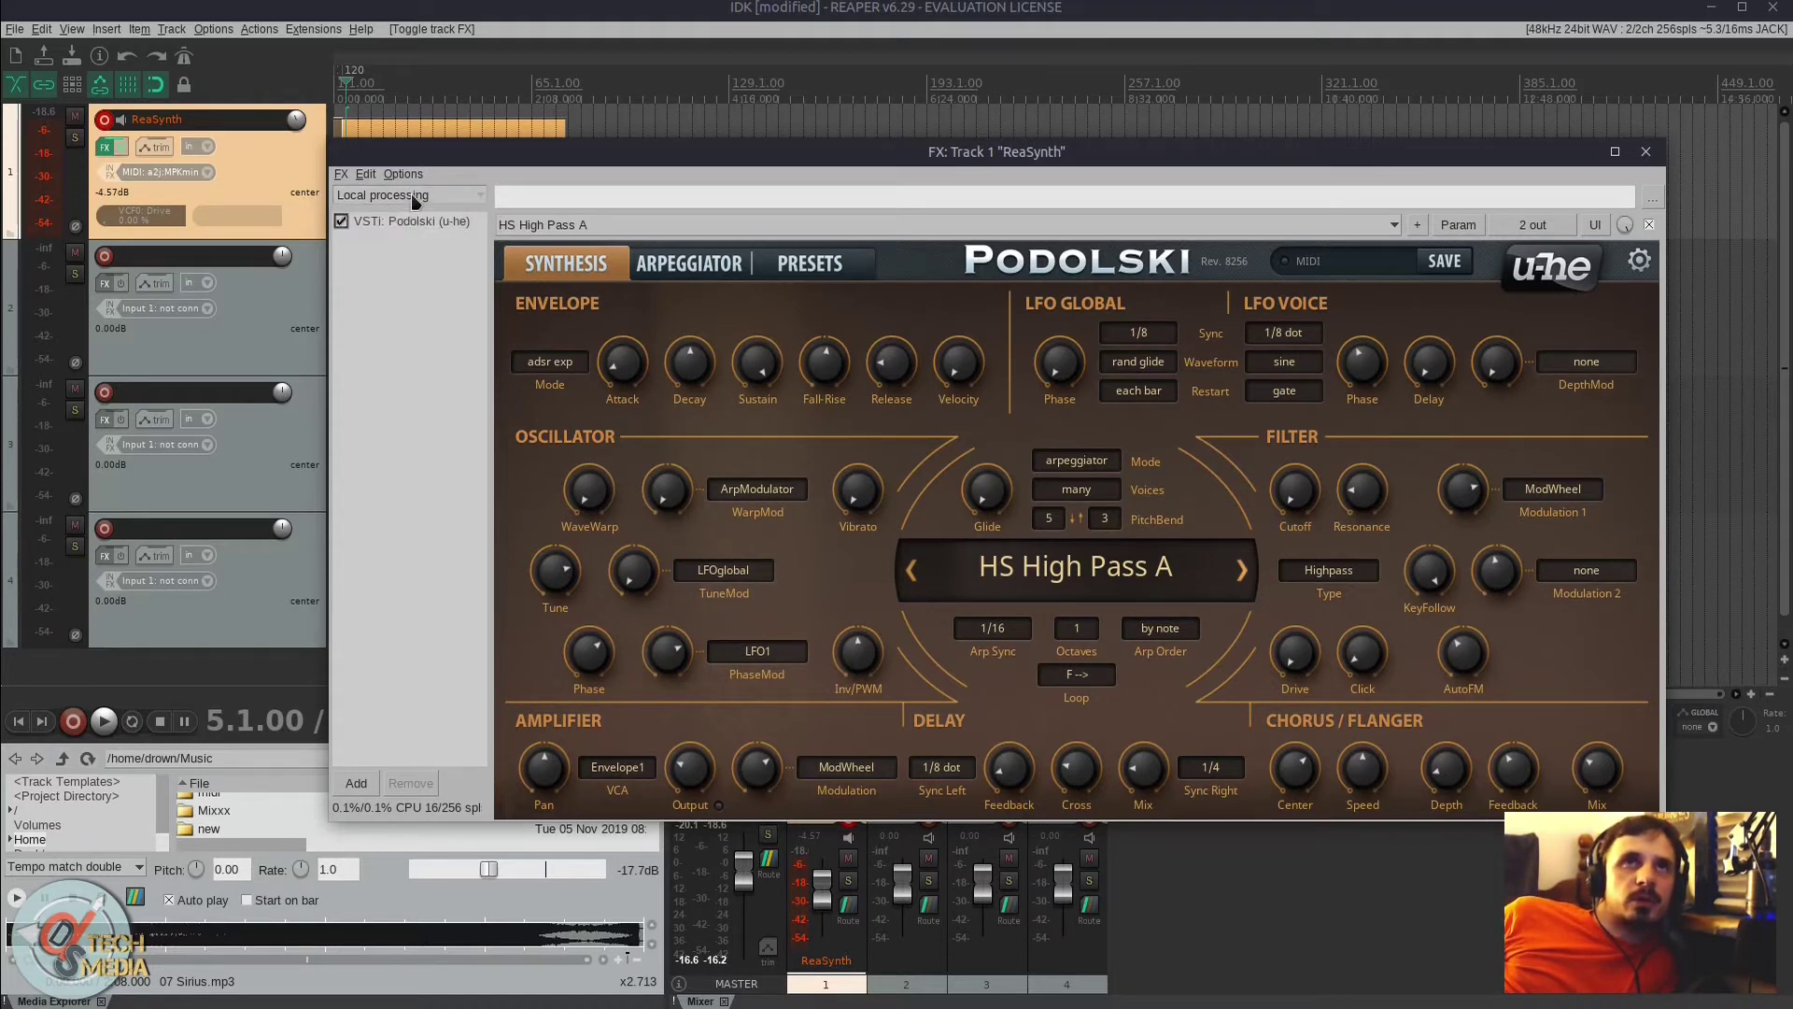
click(396, 308)
Step: Open the Add FX browser for the ReaSynth track and browse the plug-in groups from VST through LV2i and JS to Cockos
click(360, 784)
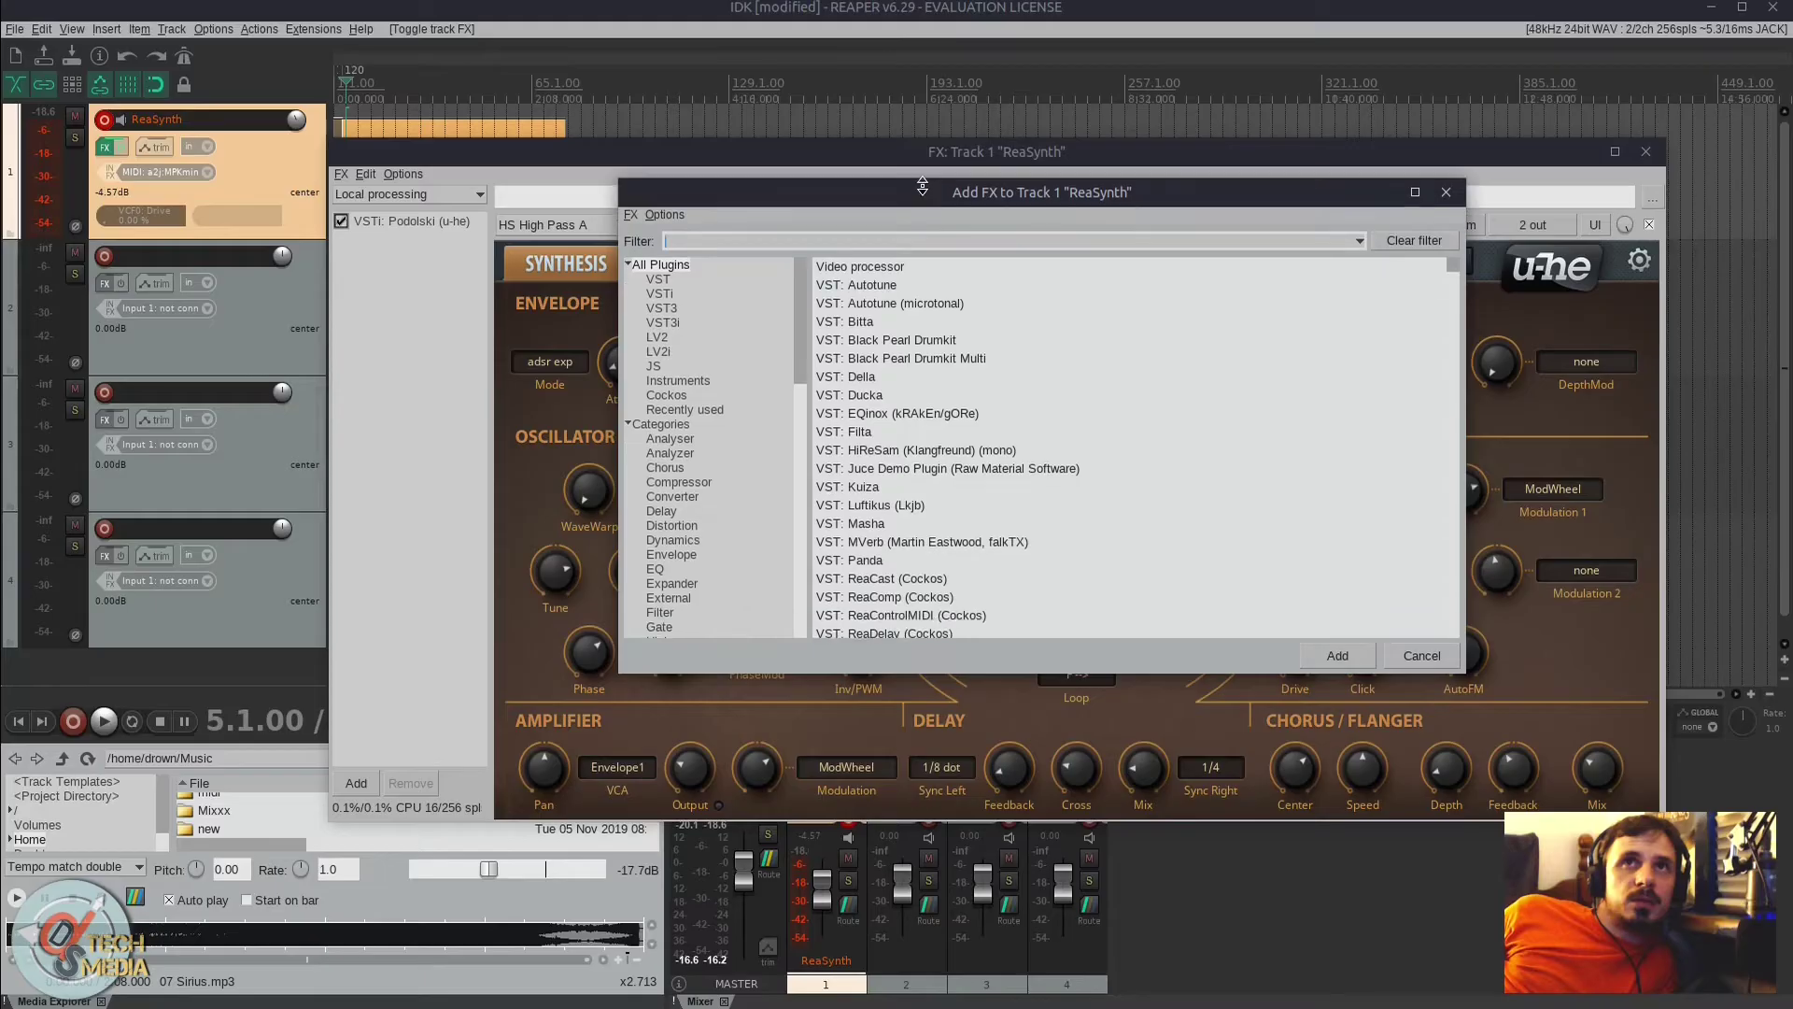
drag(923, 185, 923, 188)
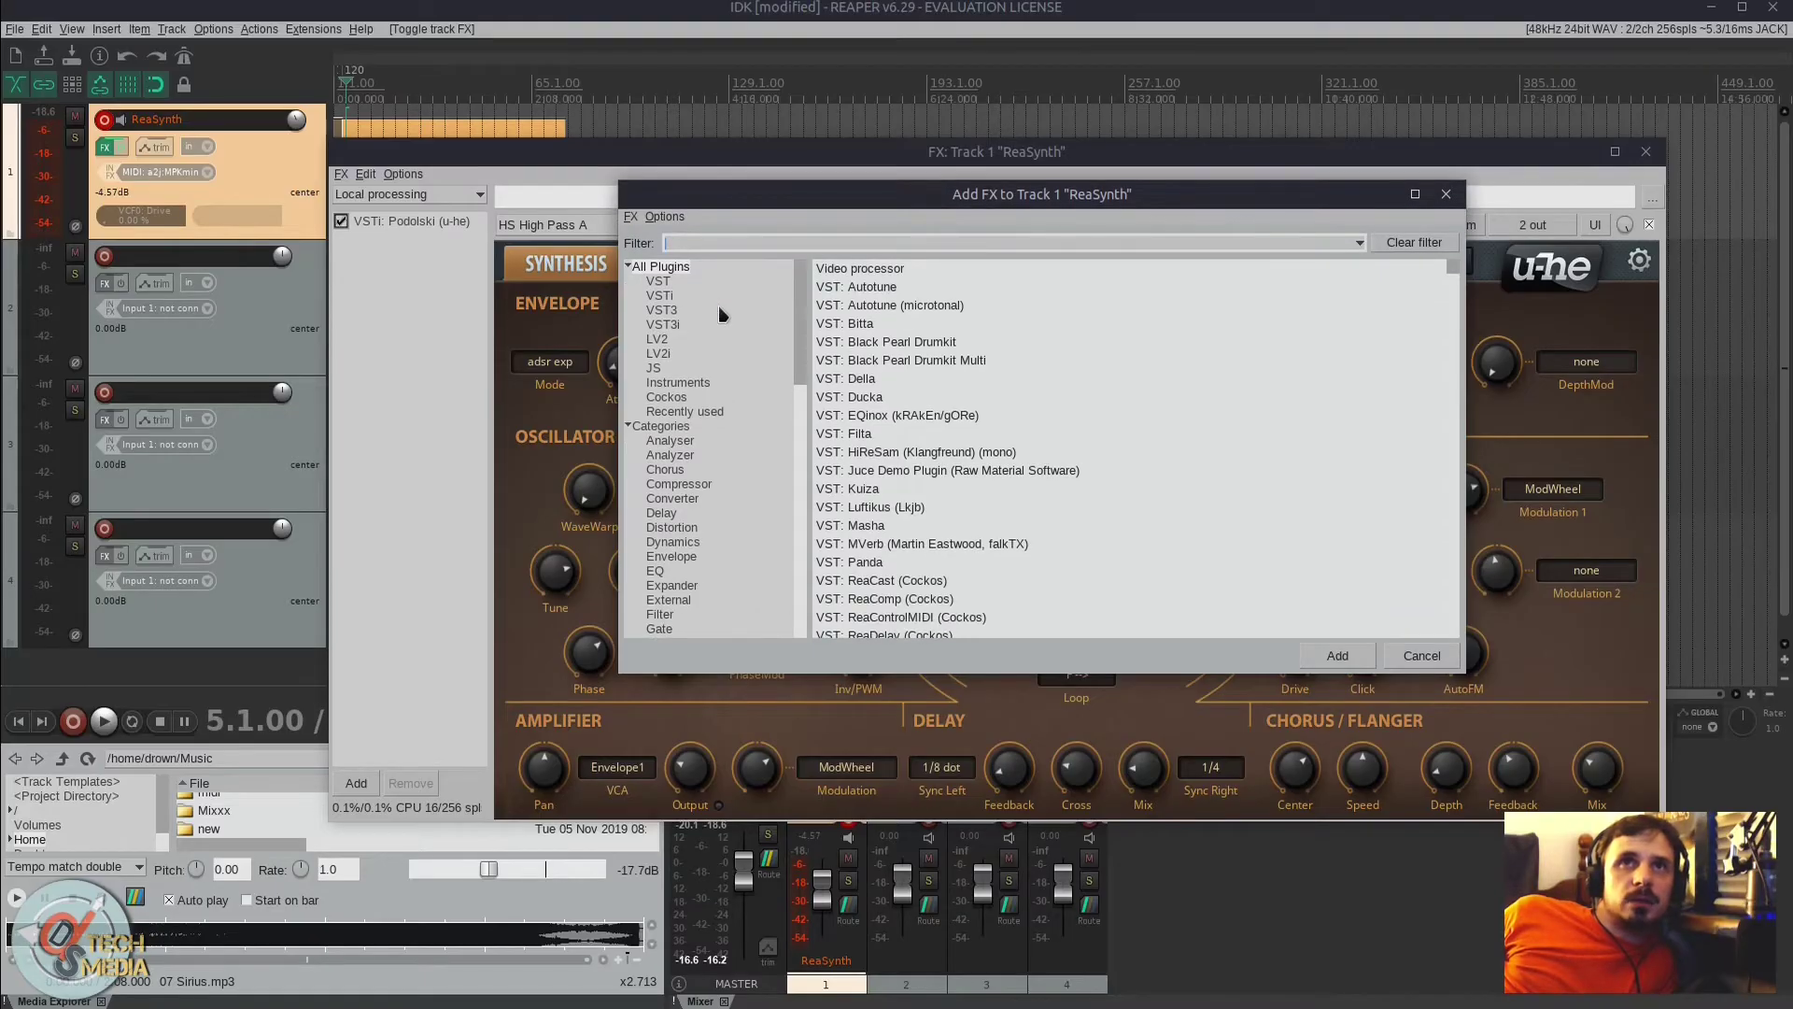
click(697, 425)
click(670, 280)
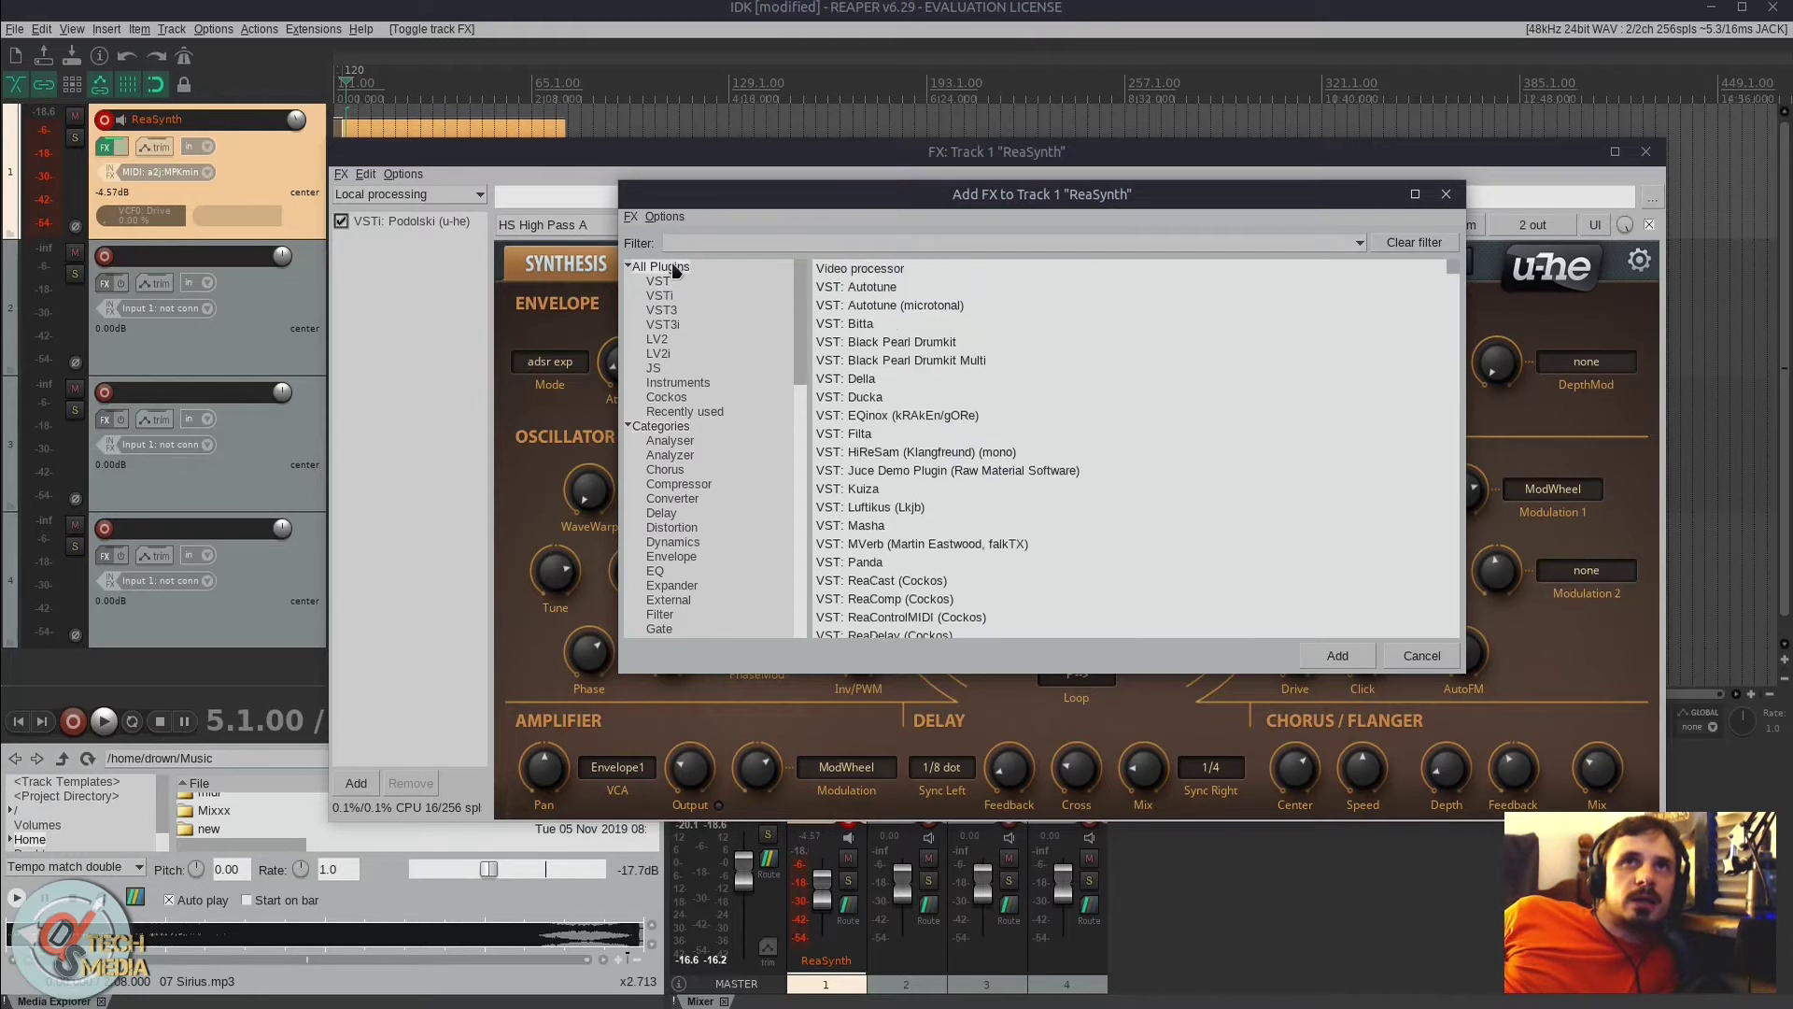
click(665, 295)
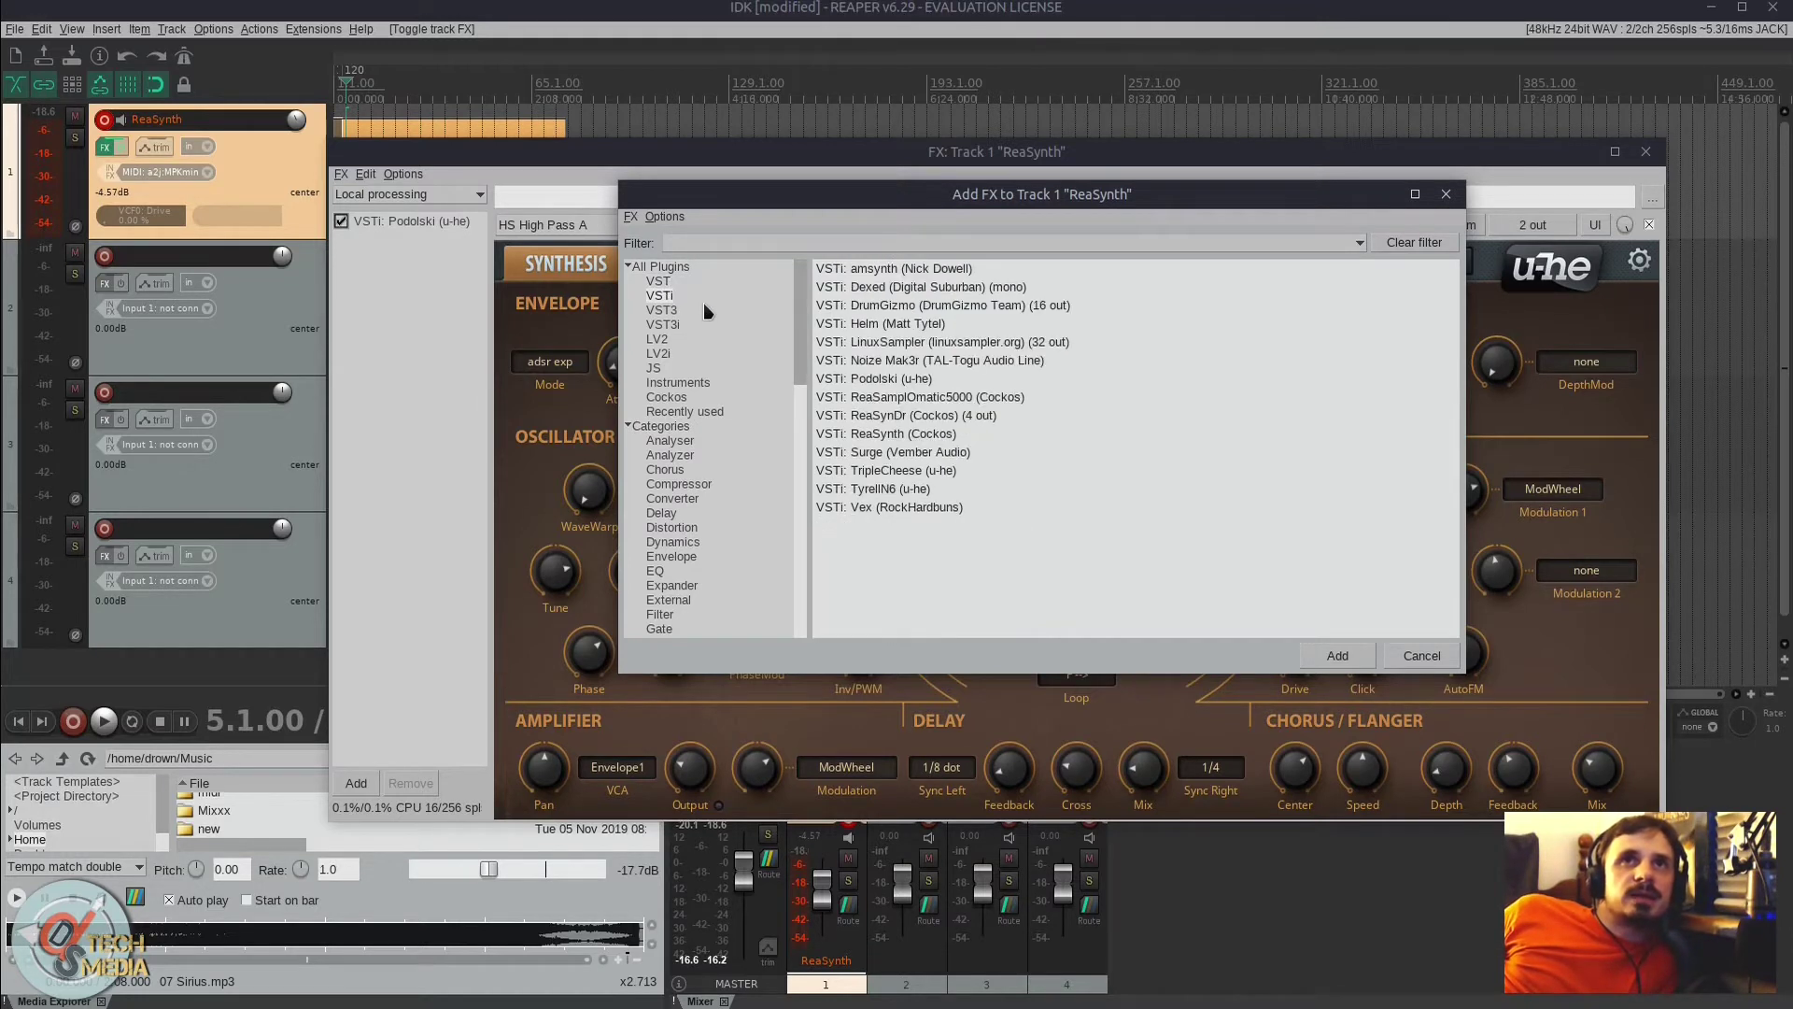
click(675, 310)
click(691, 324)
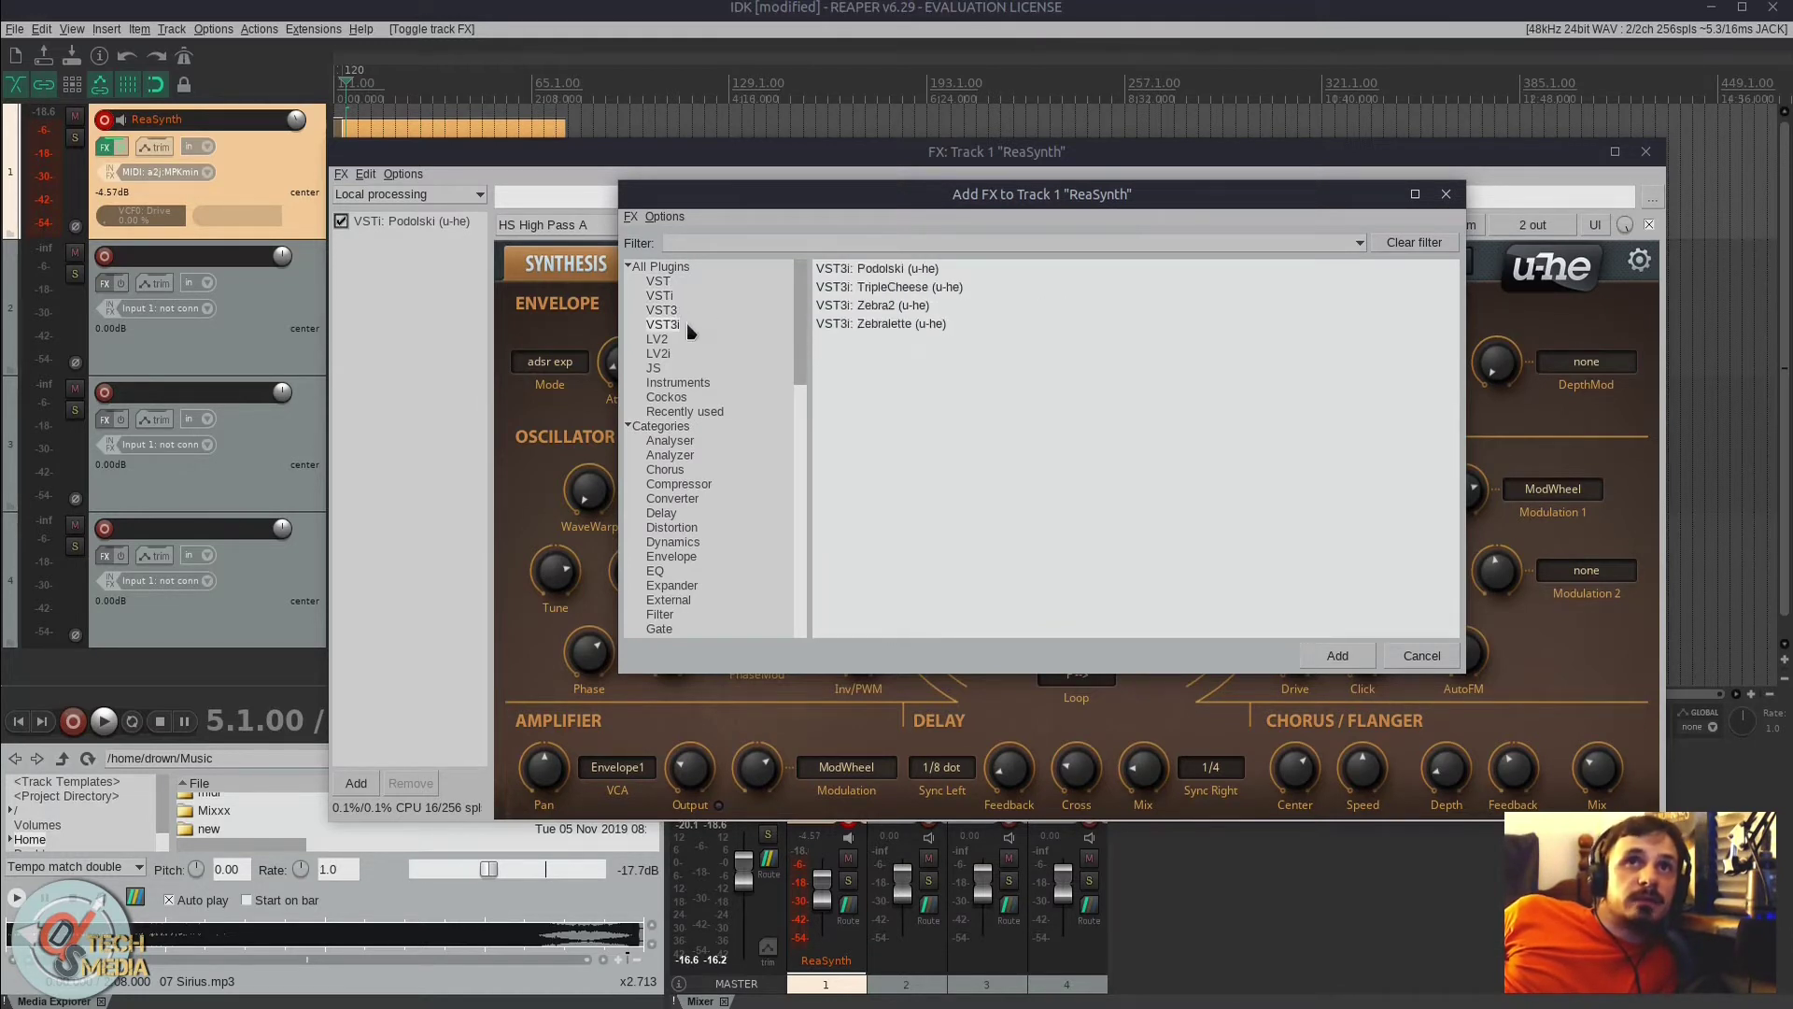
click(671, 338)
click(680, 352)
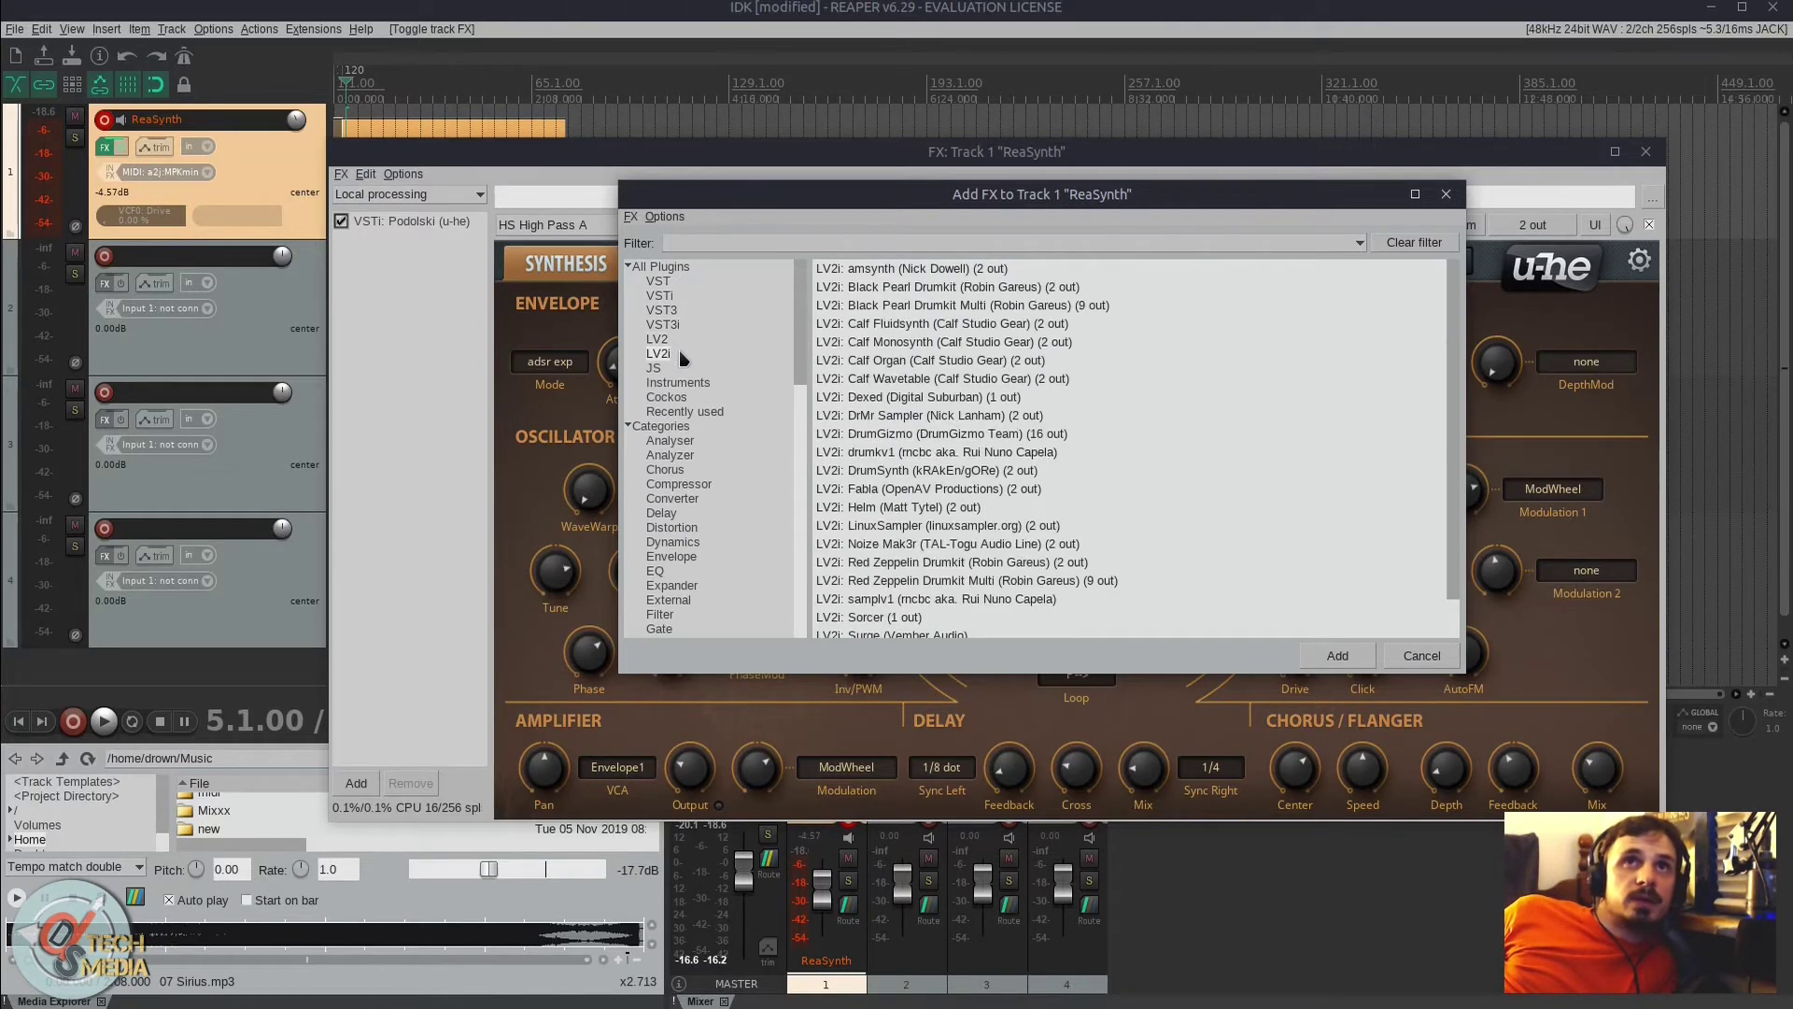
click(672, 371)
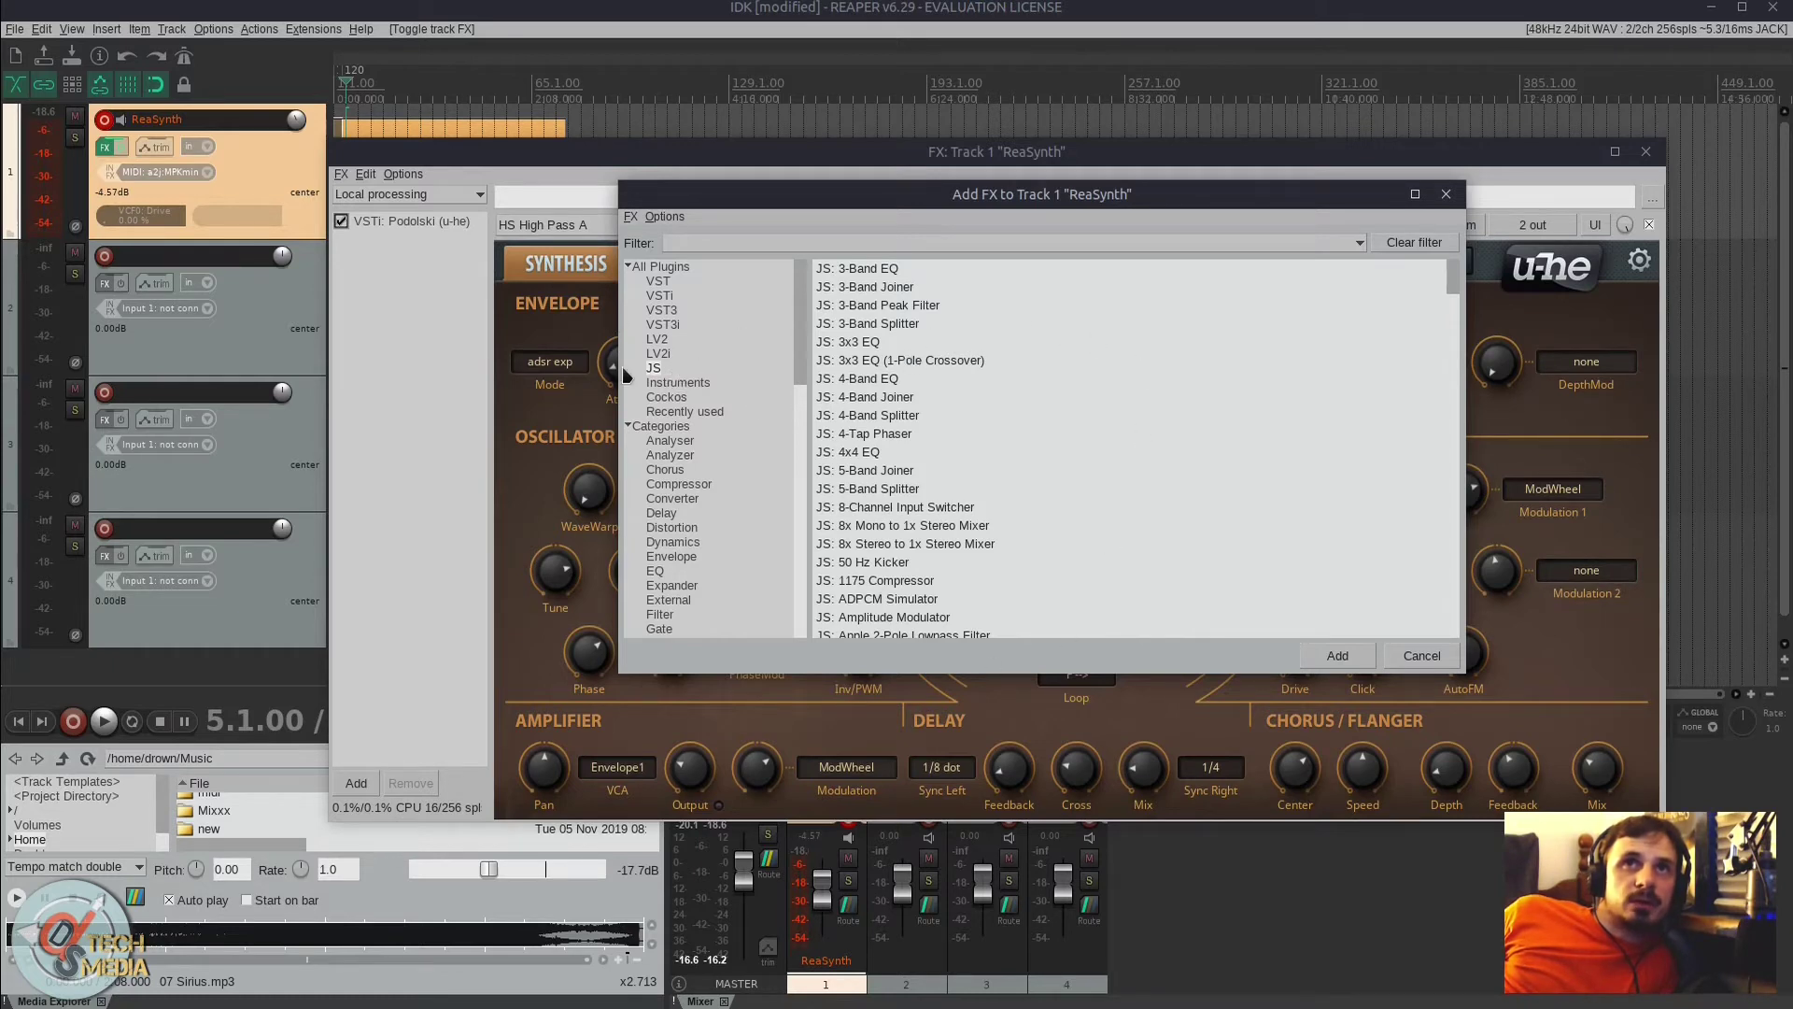
click(689, 383)
click(691, 398)
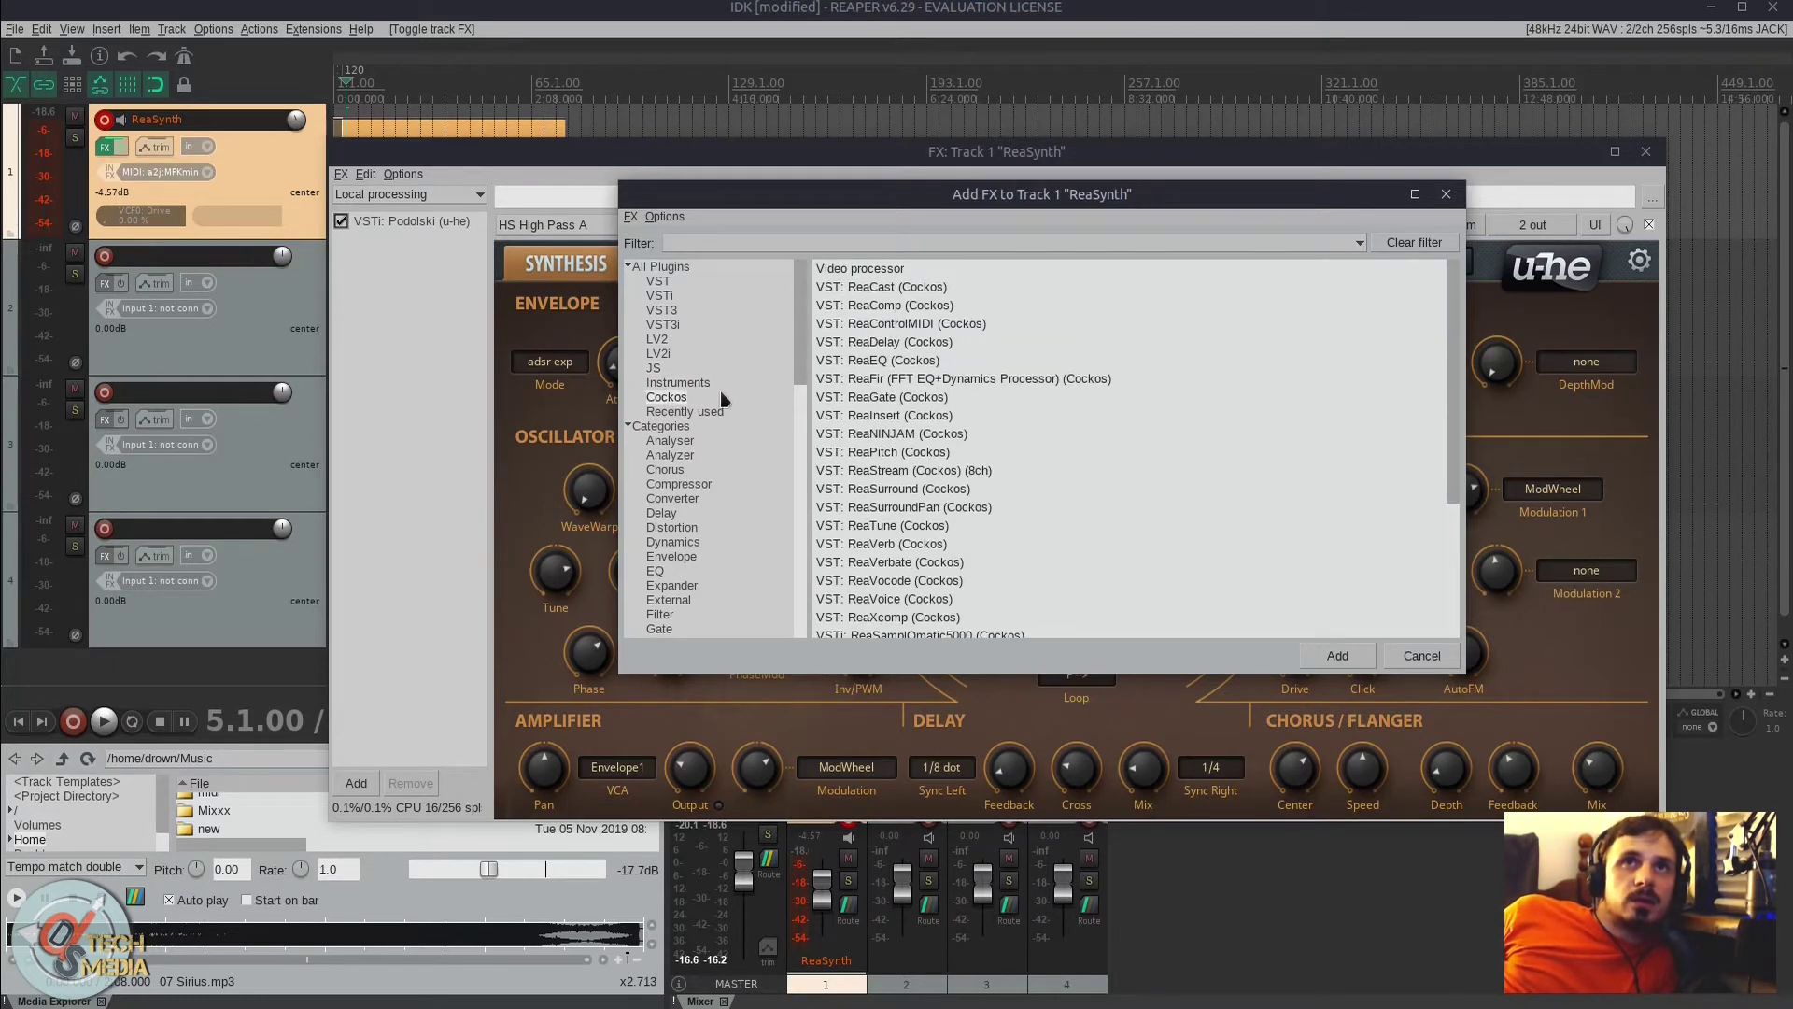
Step: Look through the Cockos VST effects, including ReaGate, Video processor, ReaCast, ReaVerb, ReaTune, ReaSurroundPan and ReaStream
click(944, 401)
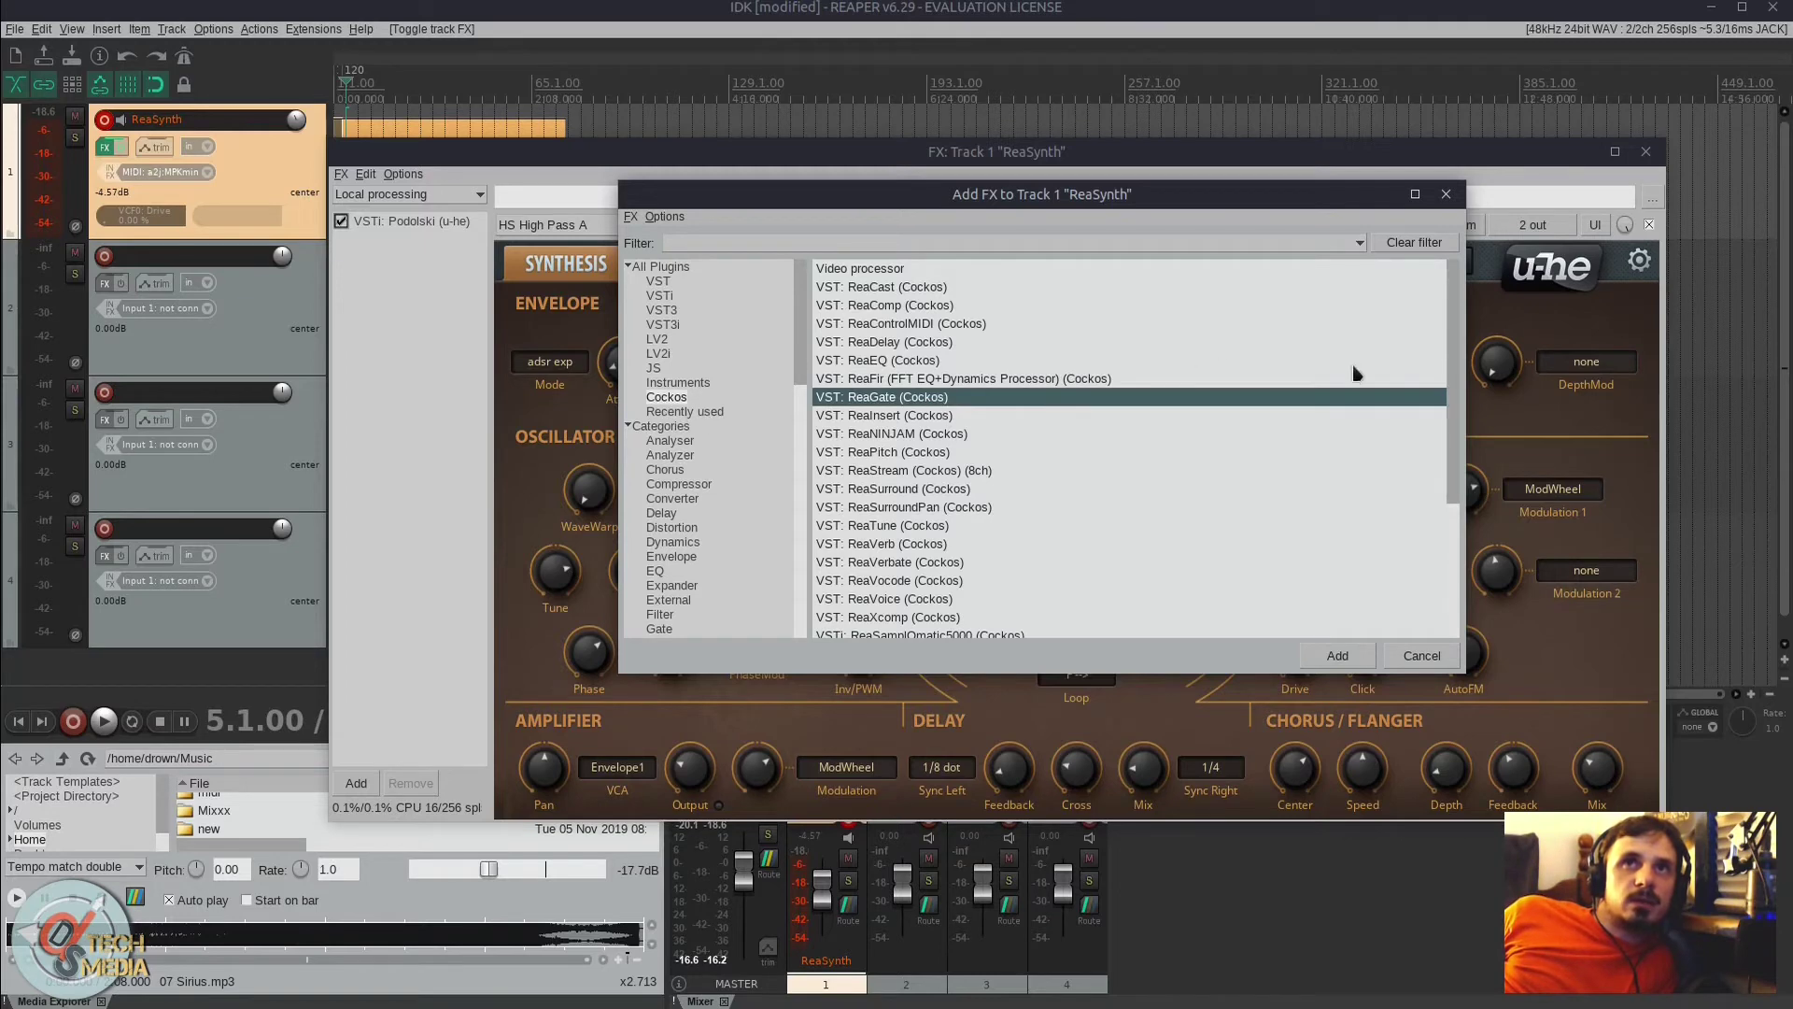
key(Home)
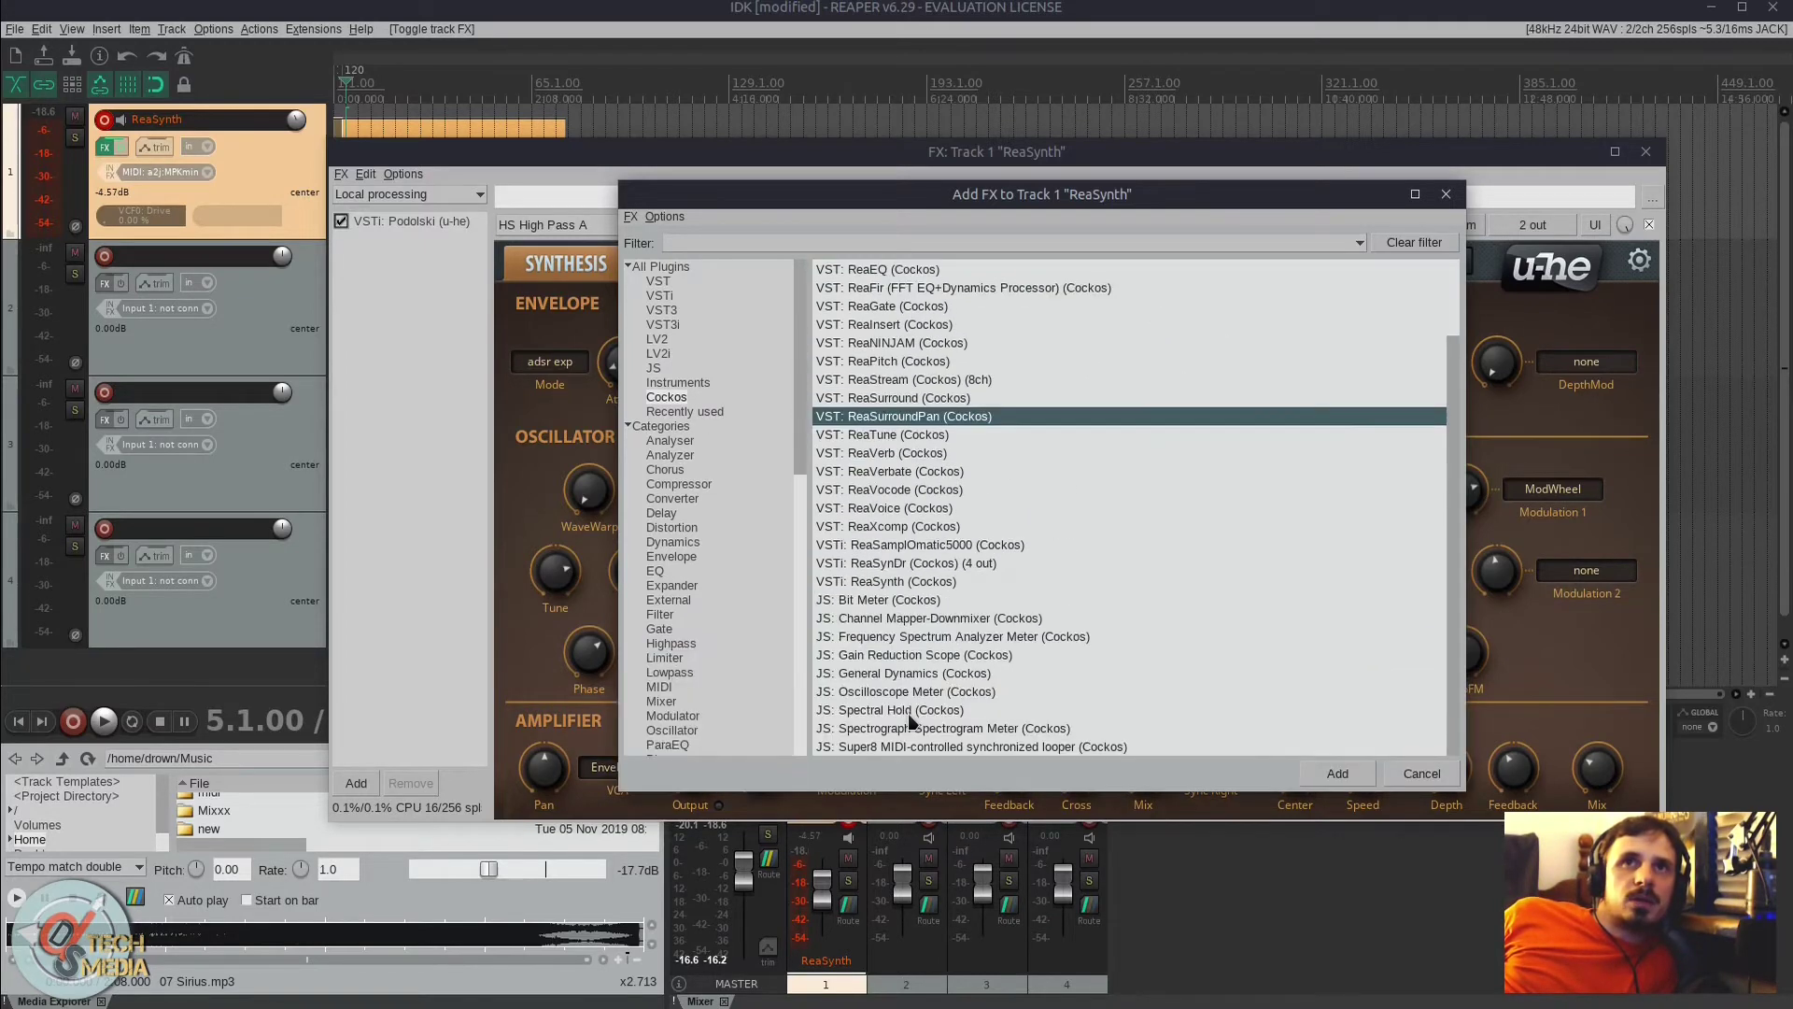
scroll(918, 654, up, 2)
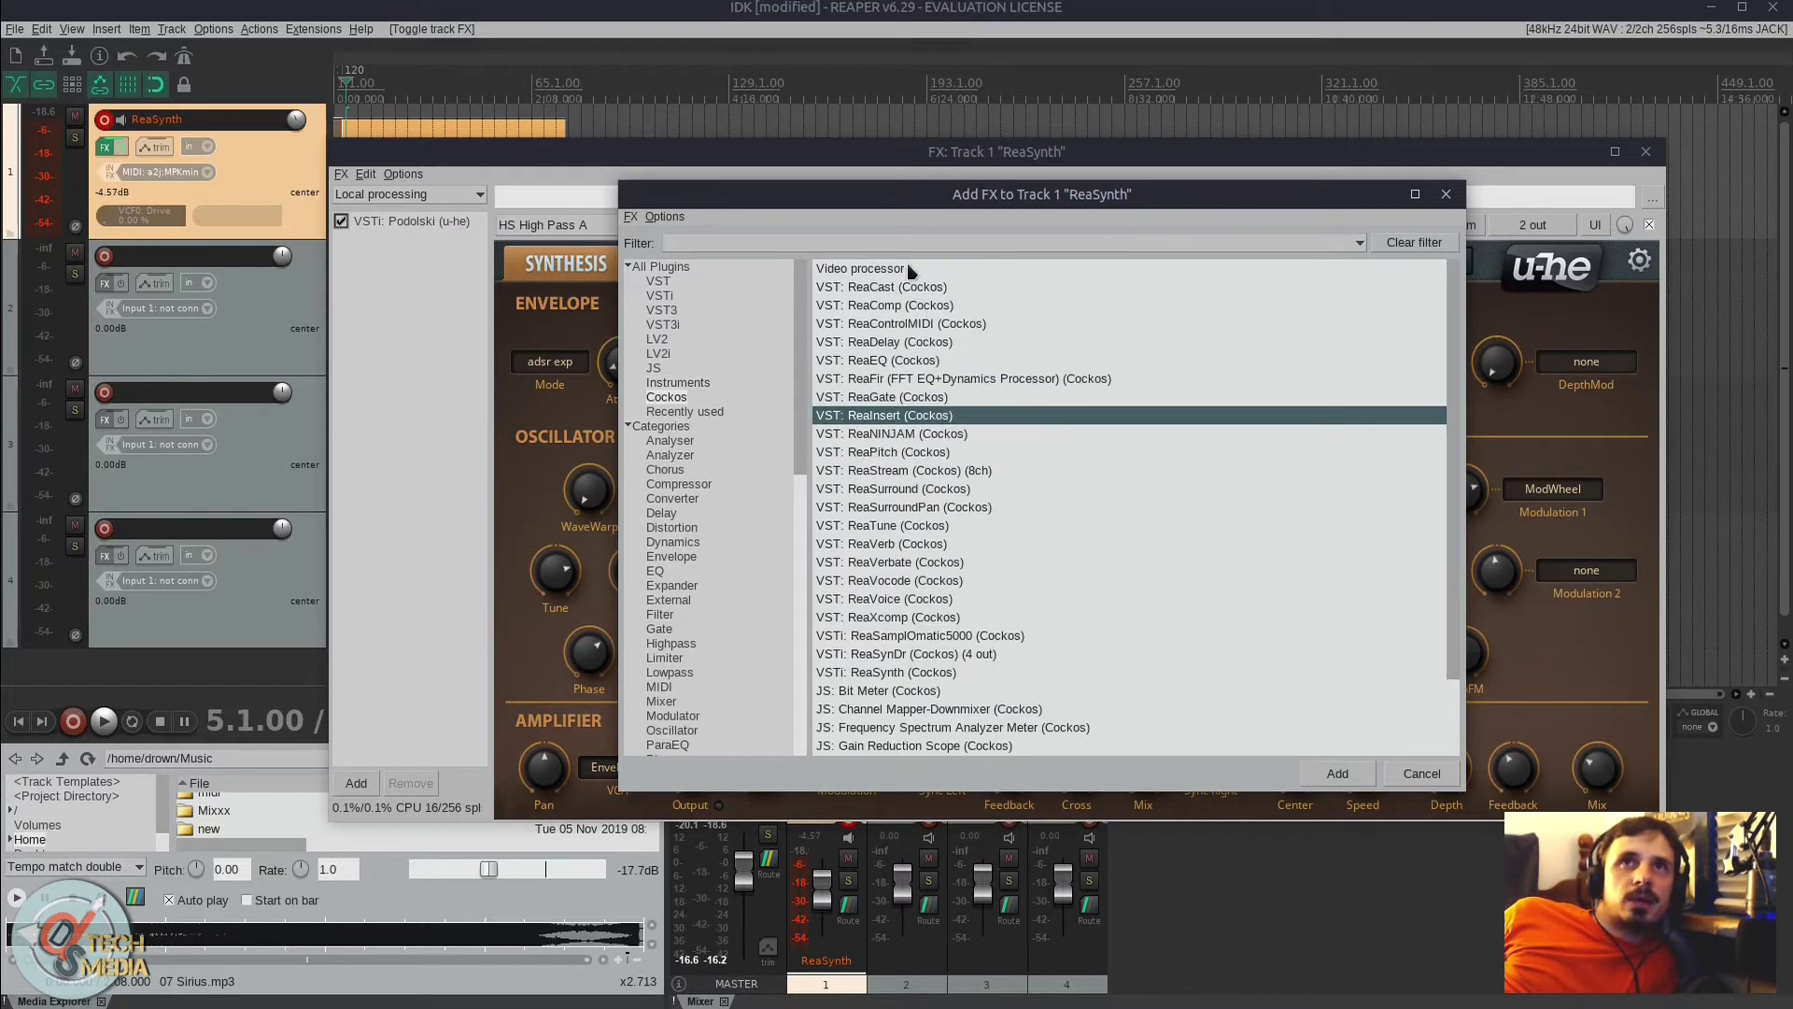
click(910, 270)
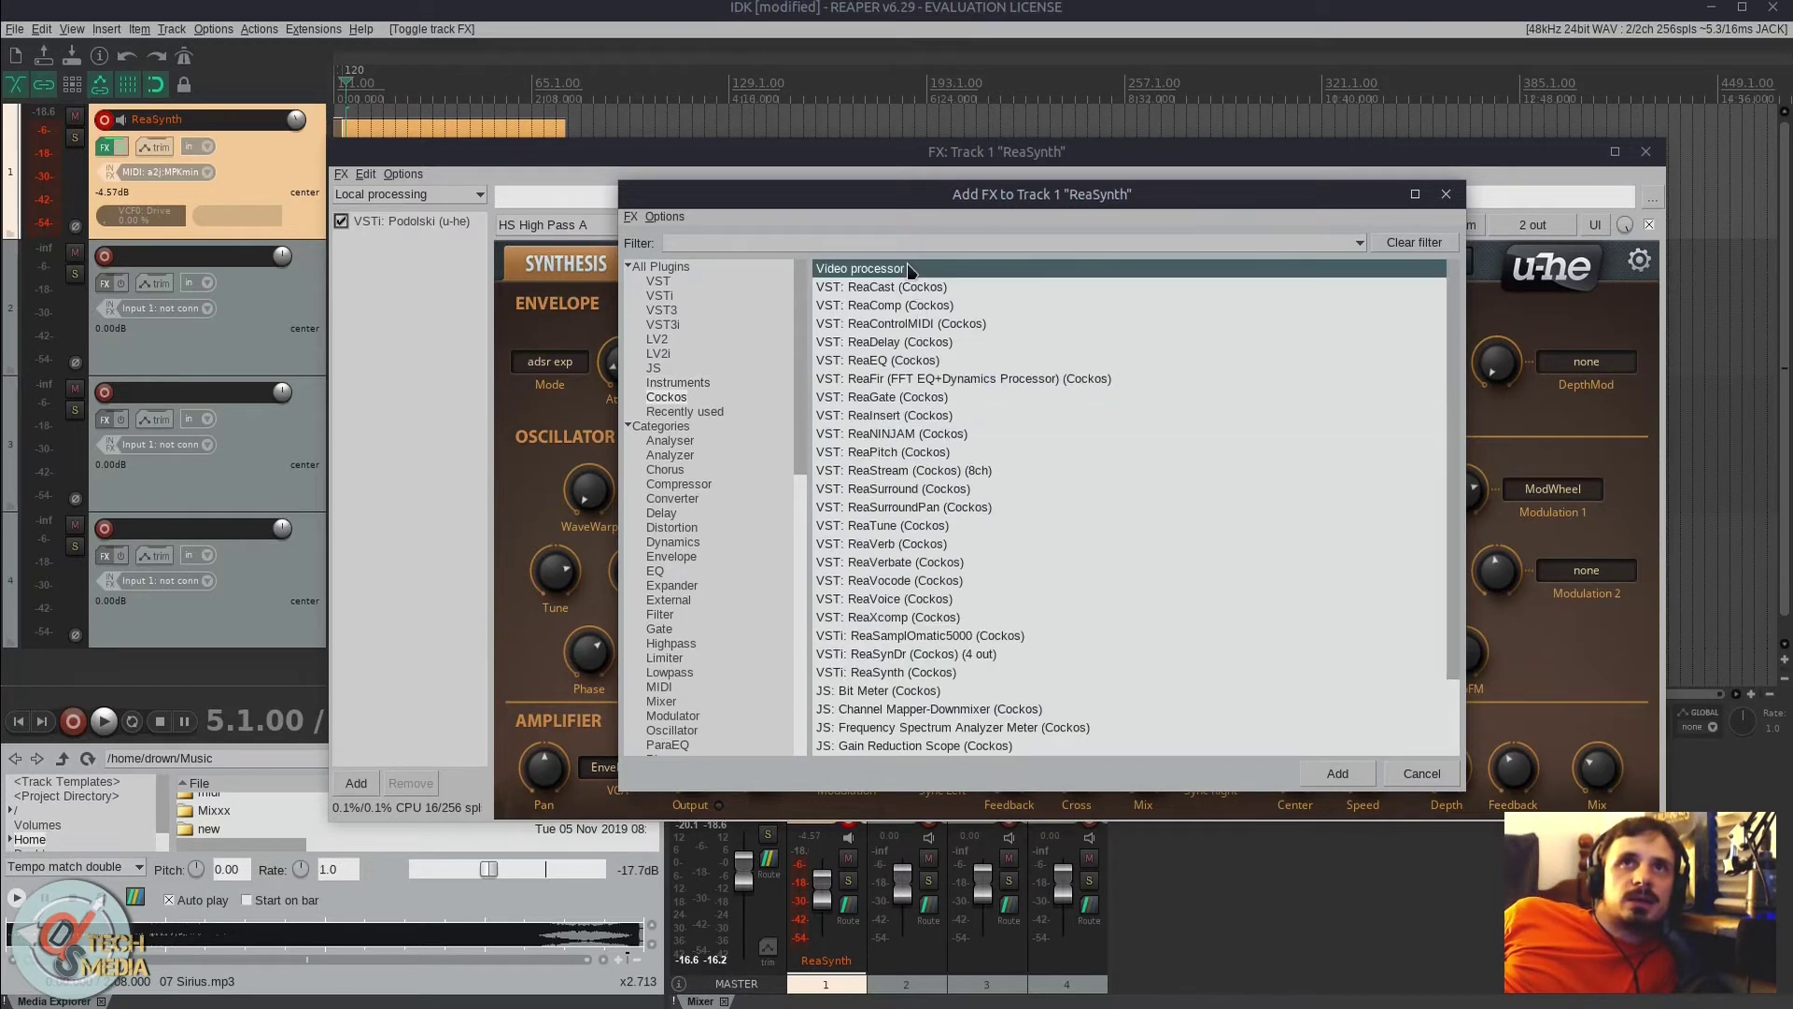
click(913, 290)
click(937, 561)
click(934, 580)
click(937, 564)
click(934, 544)
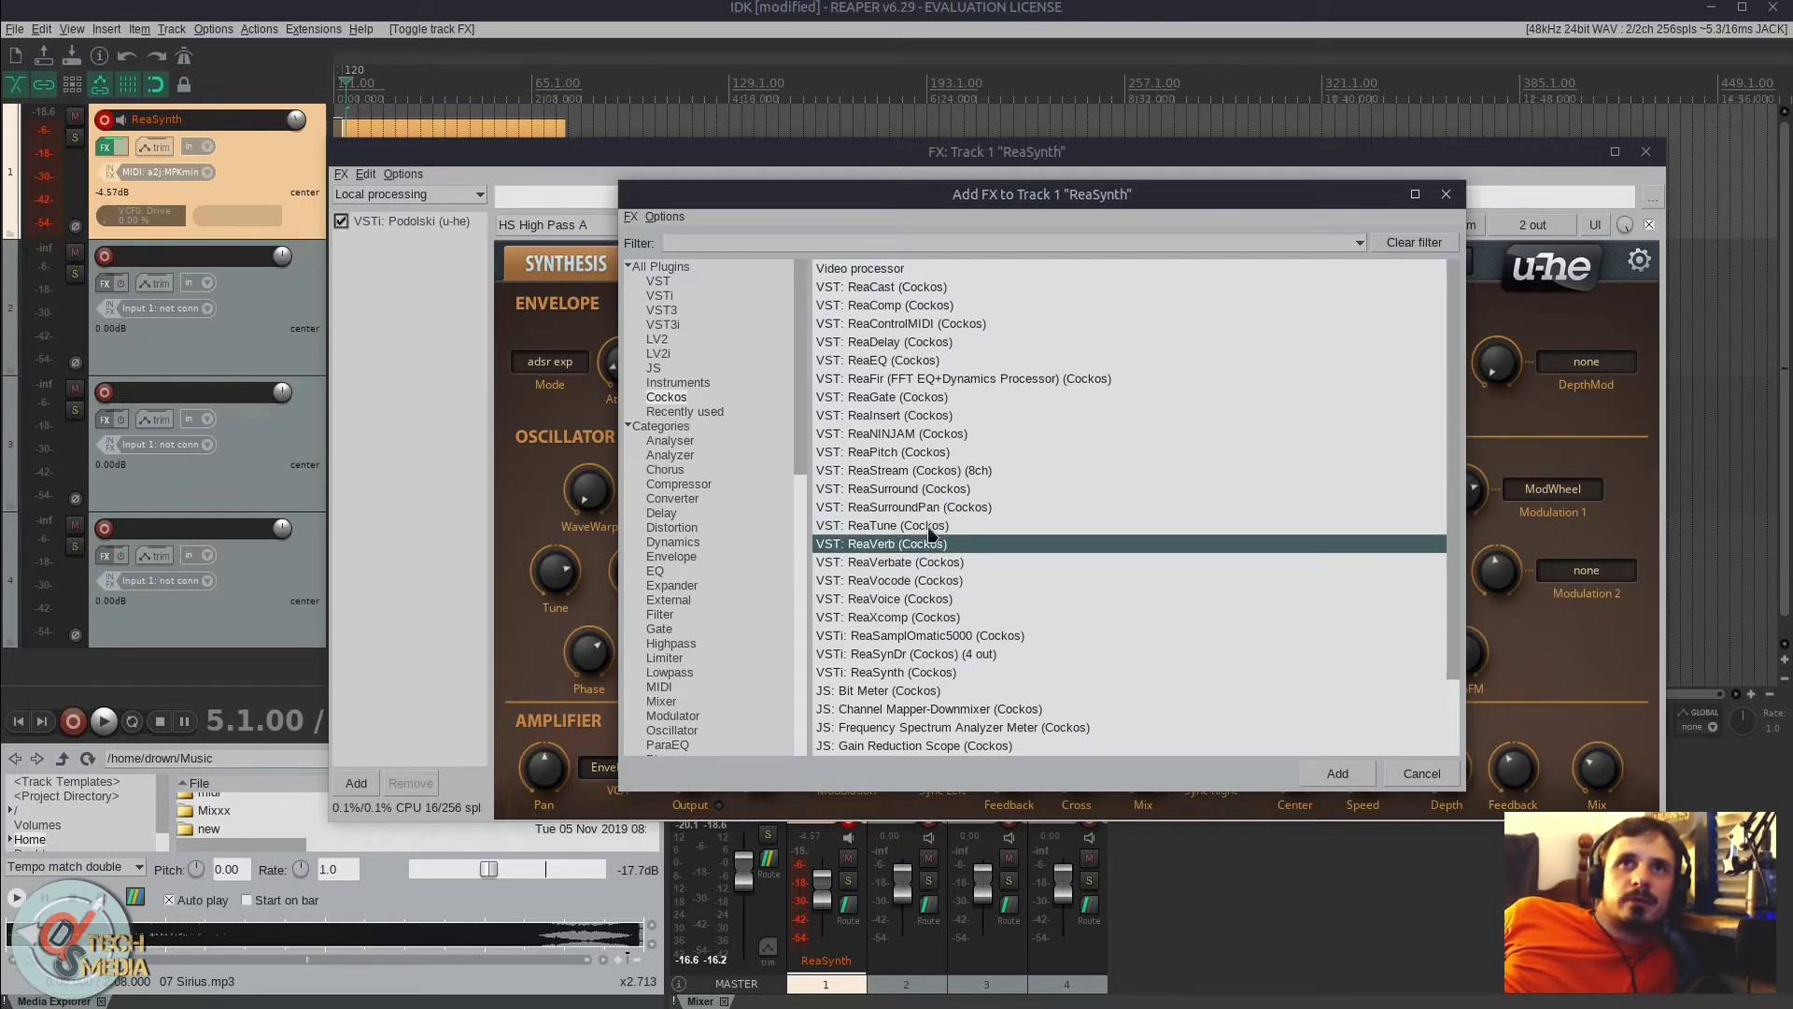
click(931, 527)
click(927, 512)
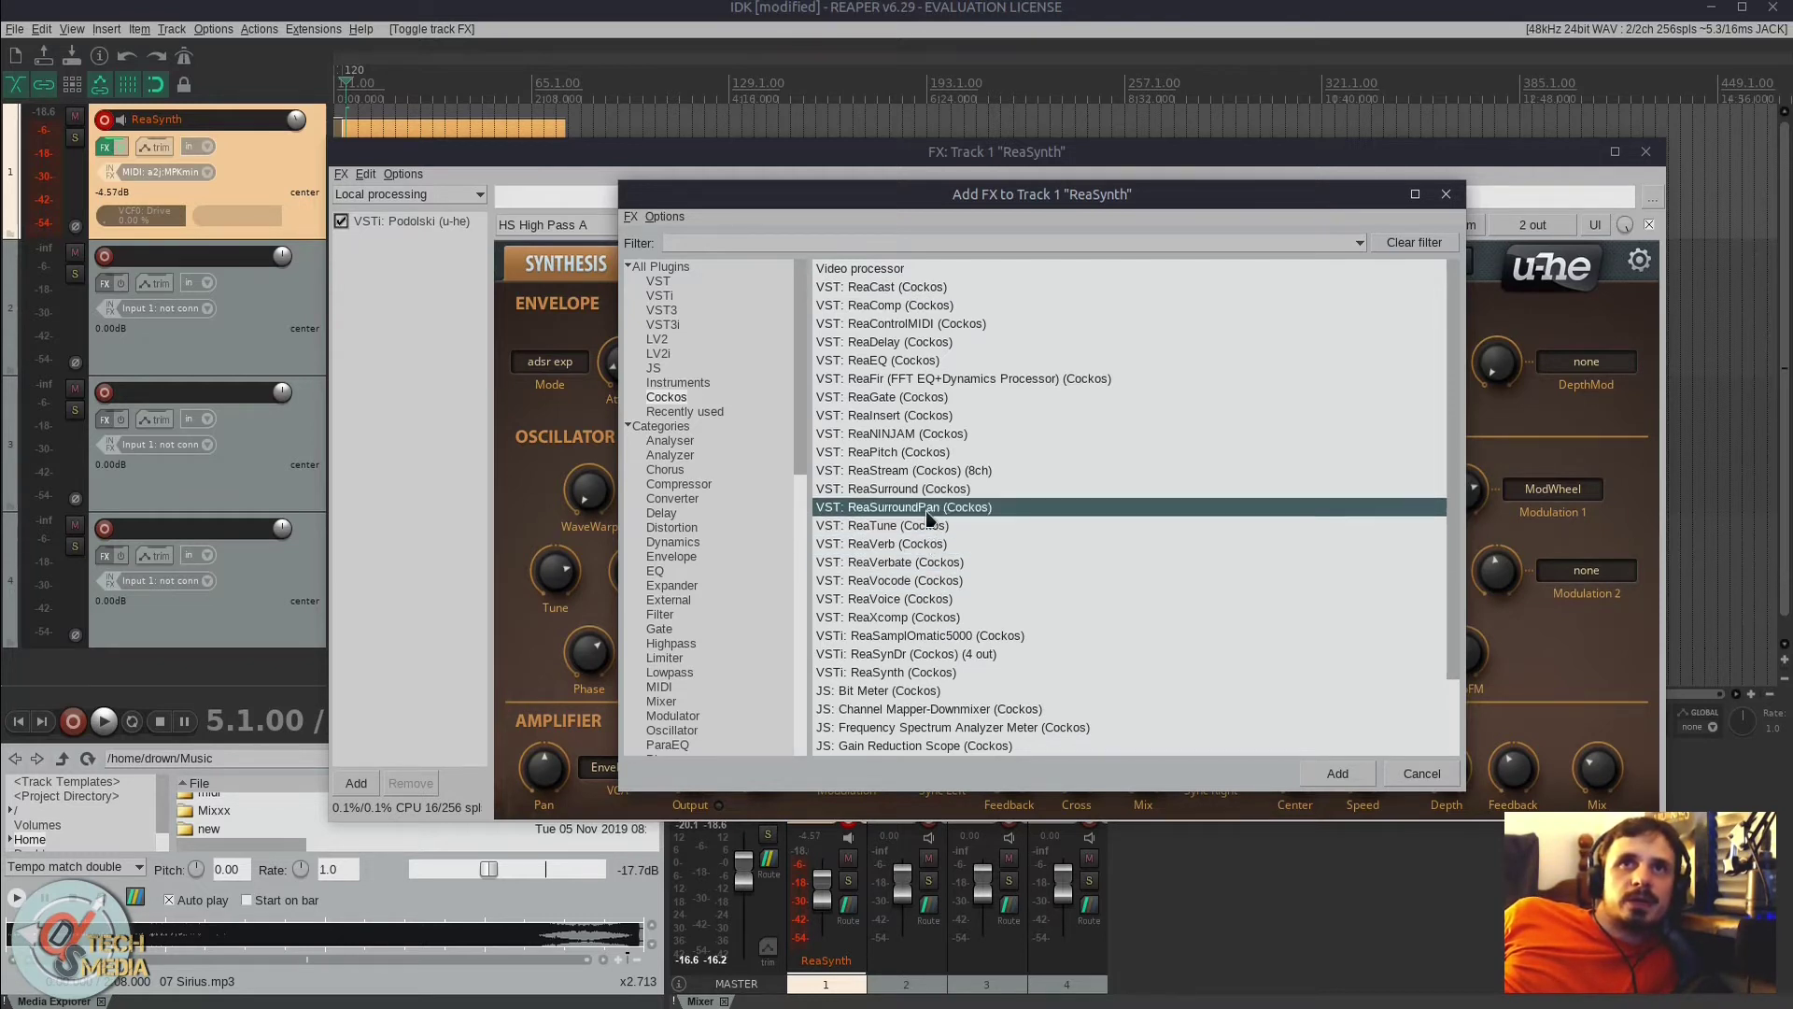
click(976, 489)
click(976, 472)
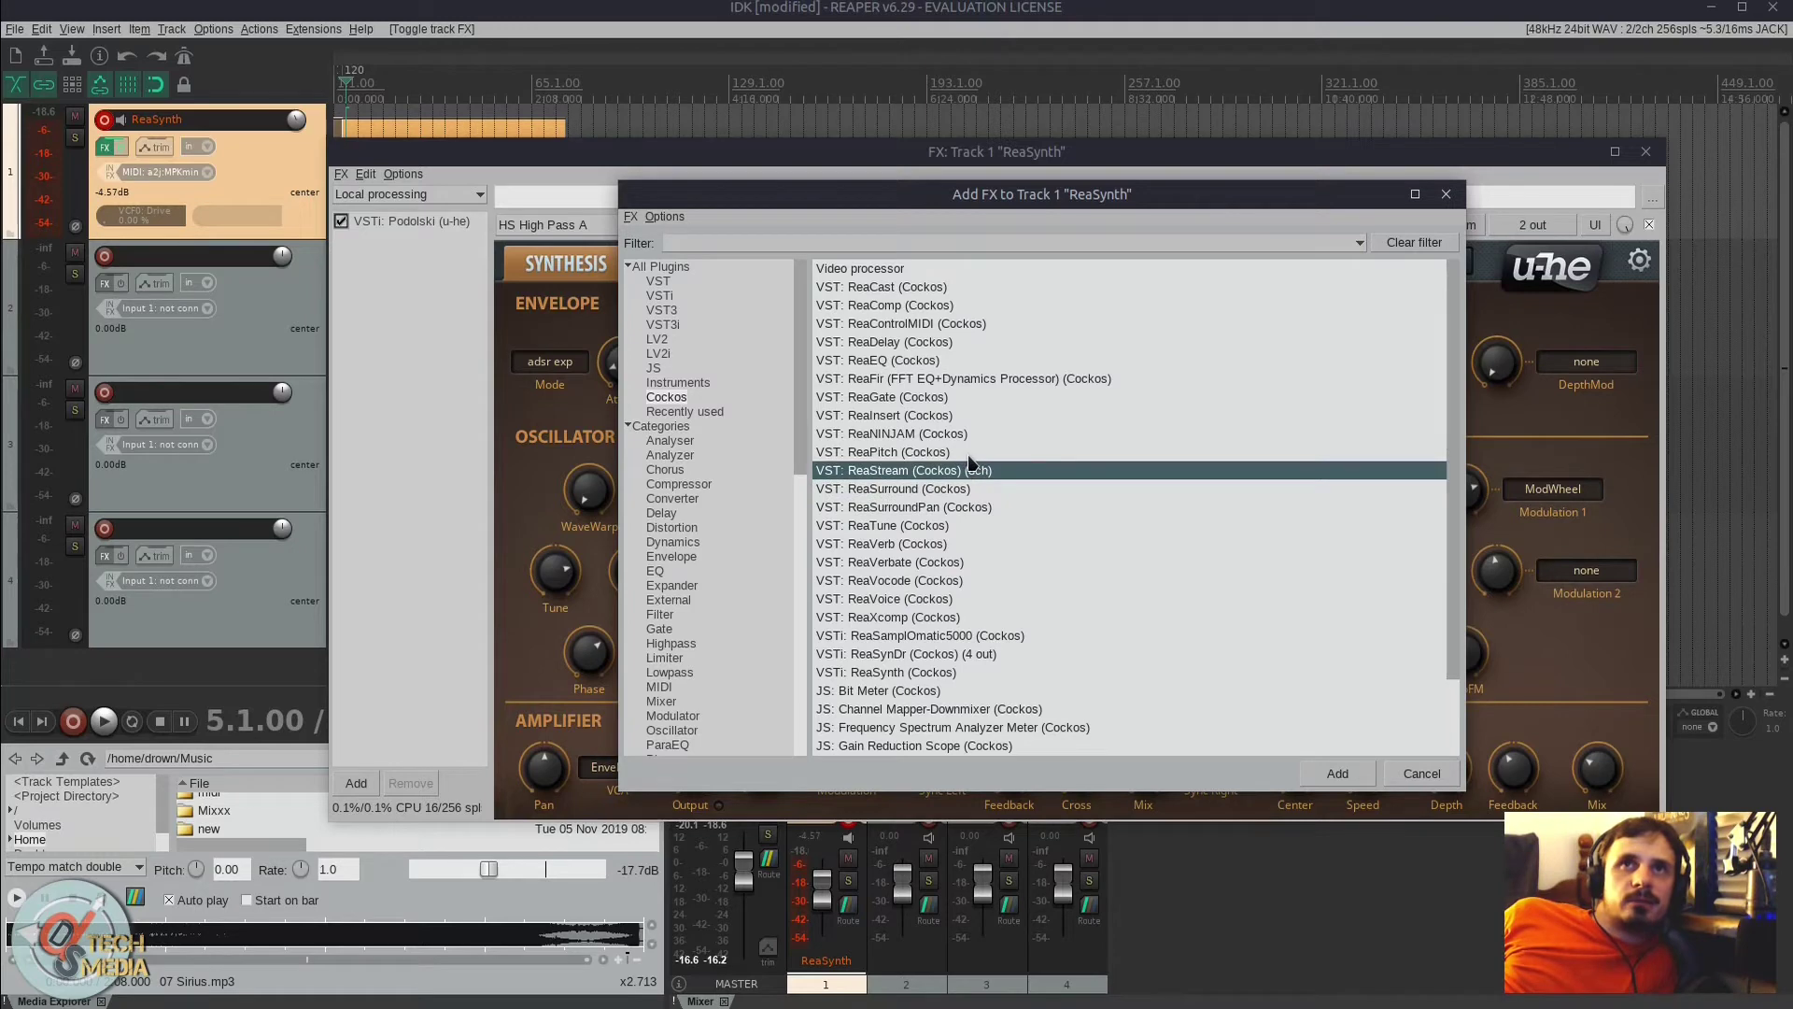
click(968, 452)
click(893, 419)
Step: Look through the Cockos JS plug-ins, including Frequency Spectrum Analyzer Meter, General Dynamics, Oscilloscope Meter and Spectral Hold
scroll(934, 560, down, 2)
click(971, 636)
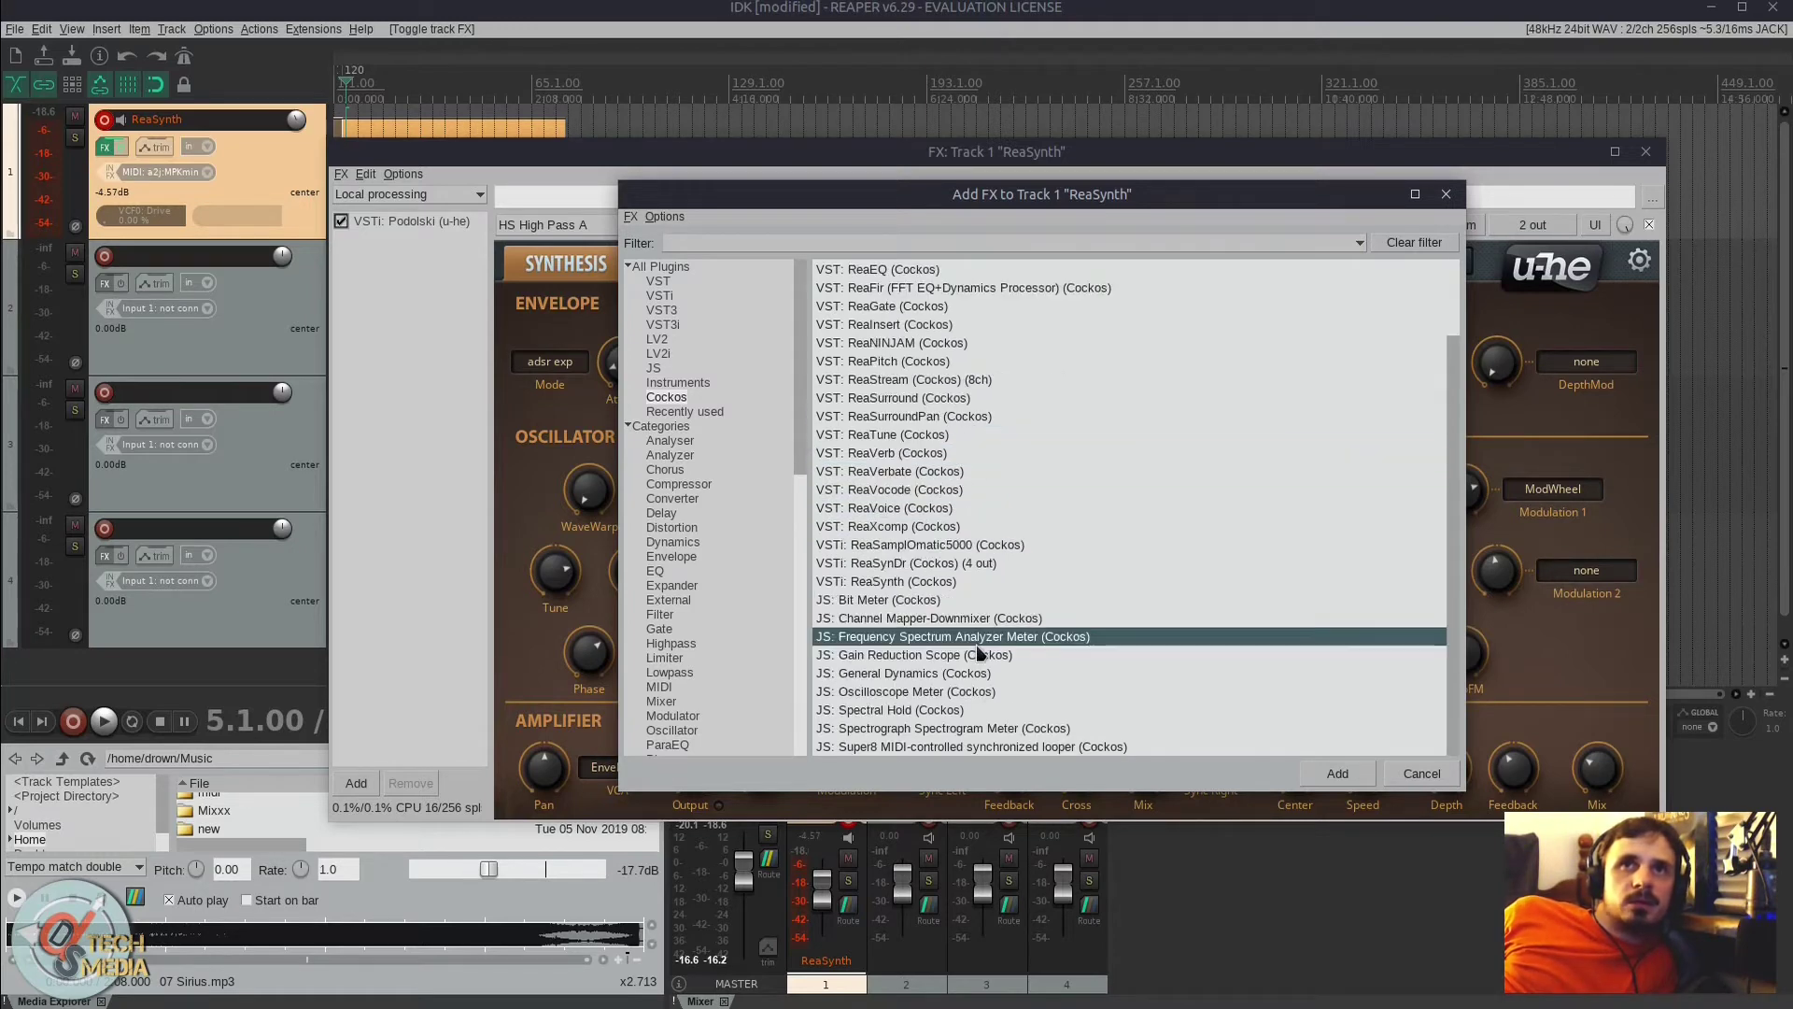
click(978, 673)
click(923, 692)
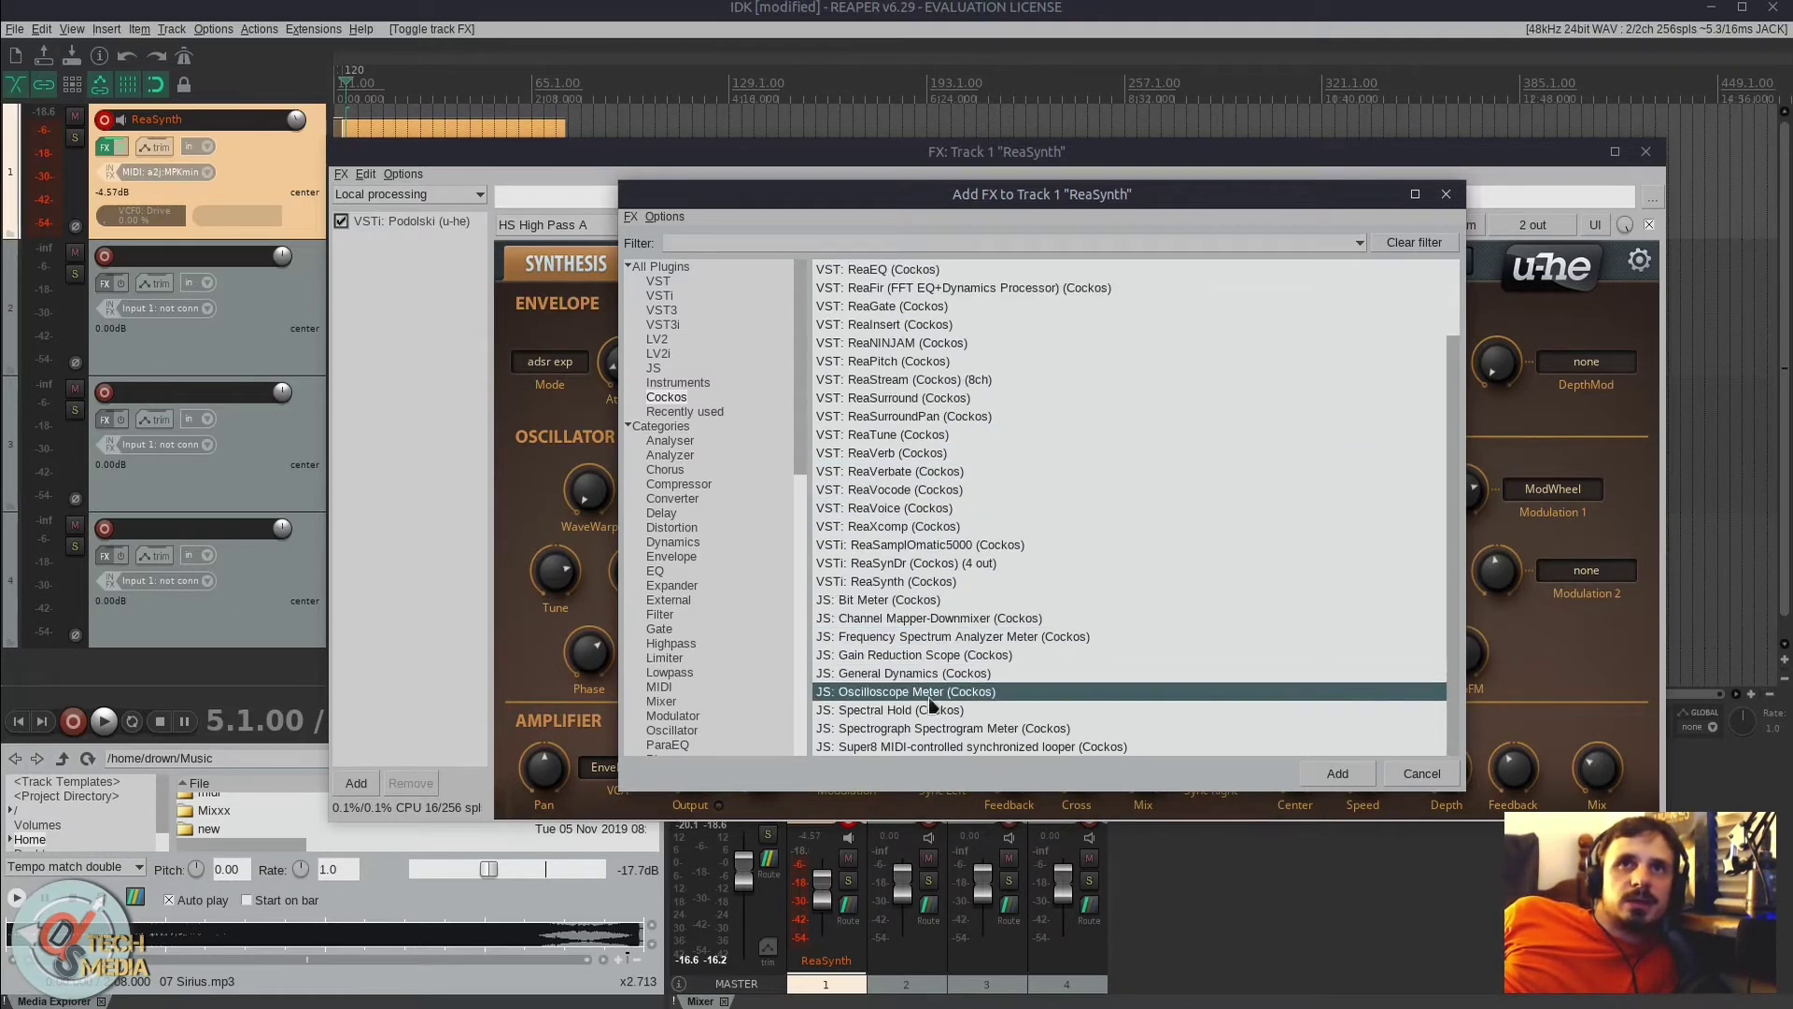
click(930, 711)
scroll(933, 714, up, 2)
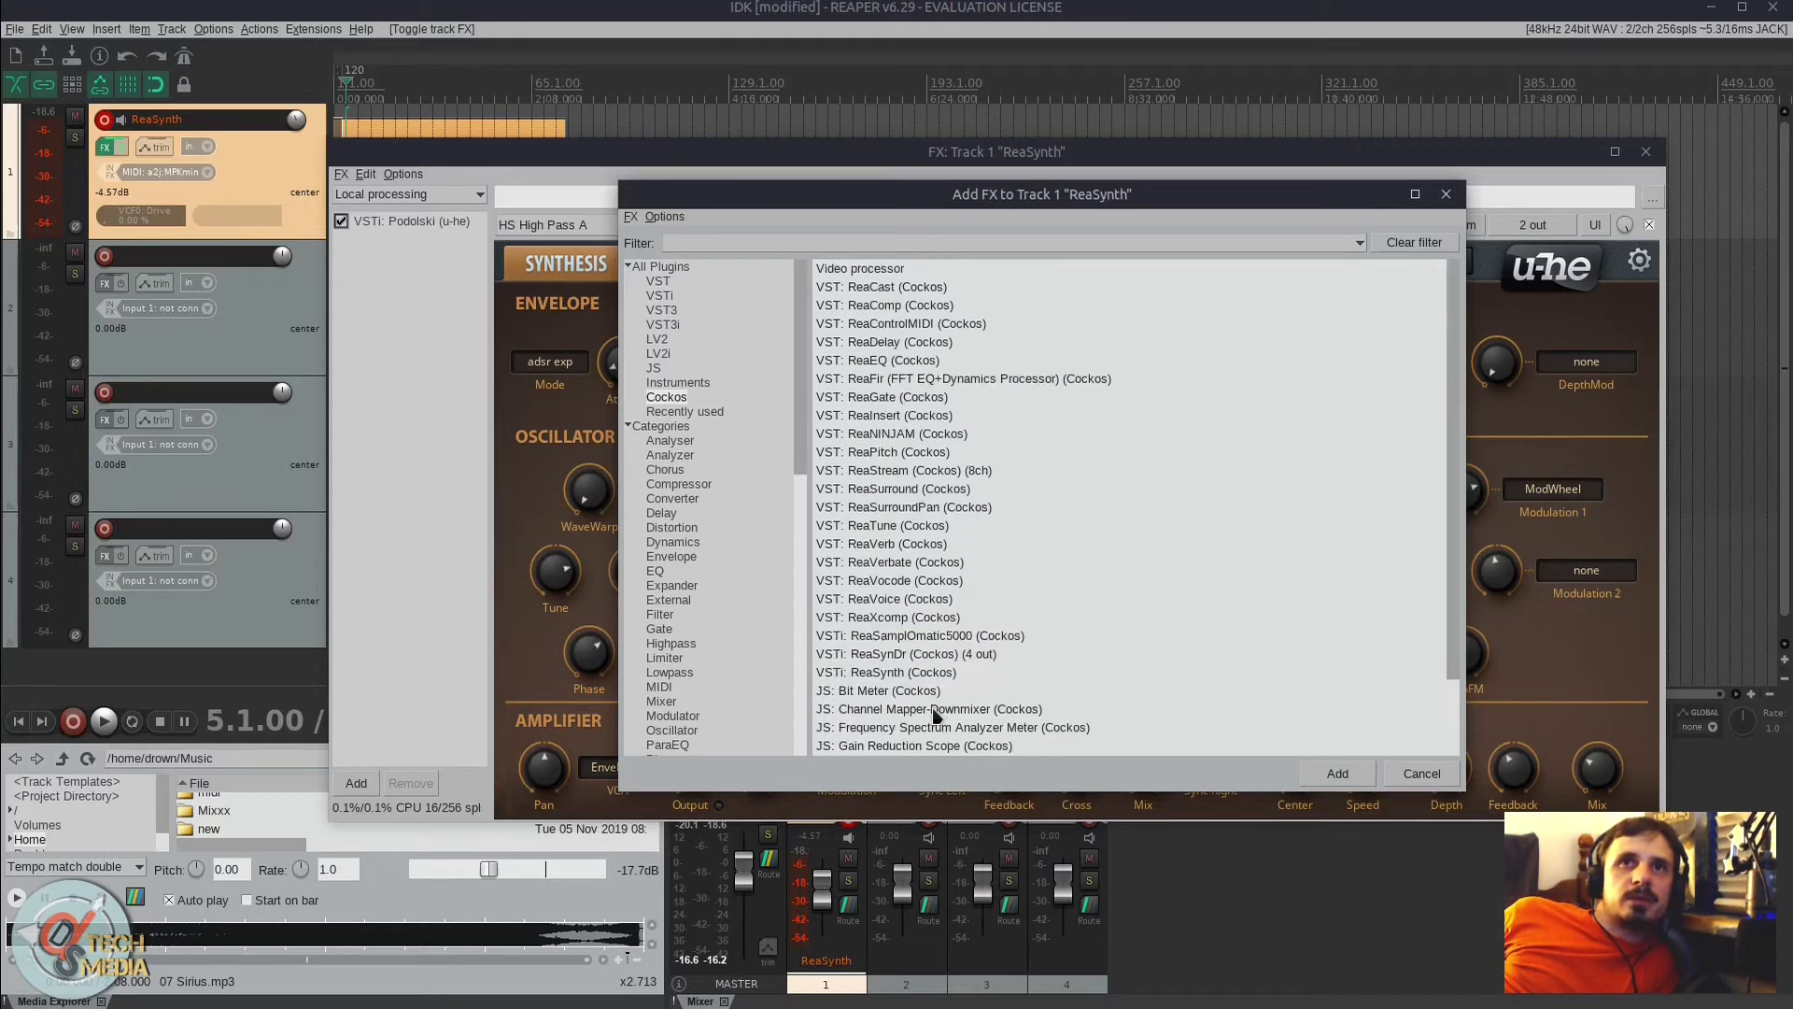
click(910, 290)
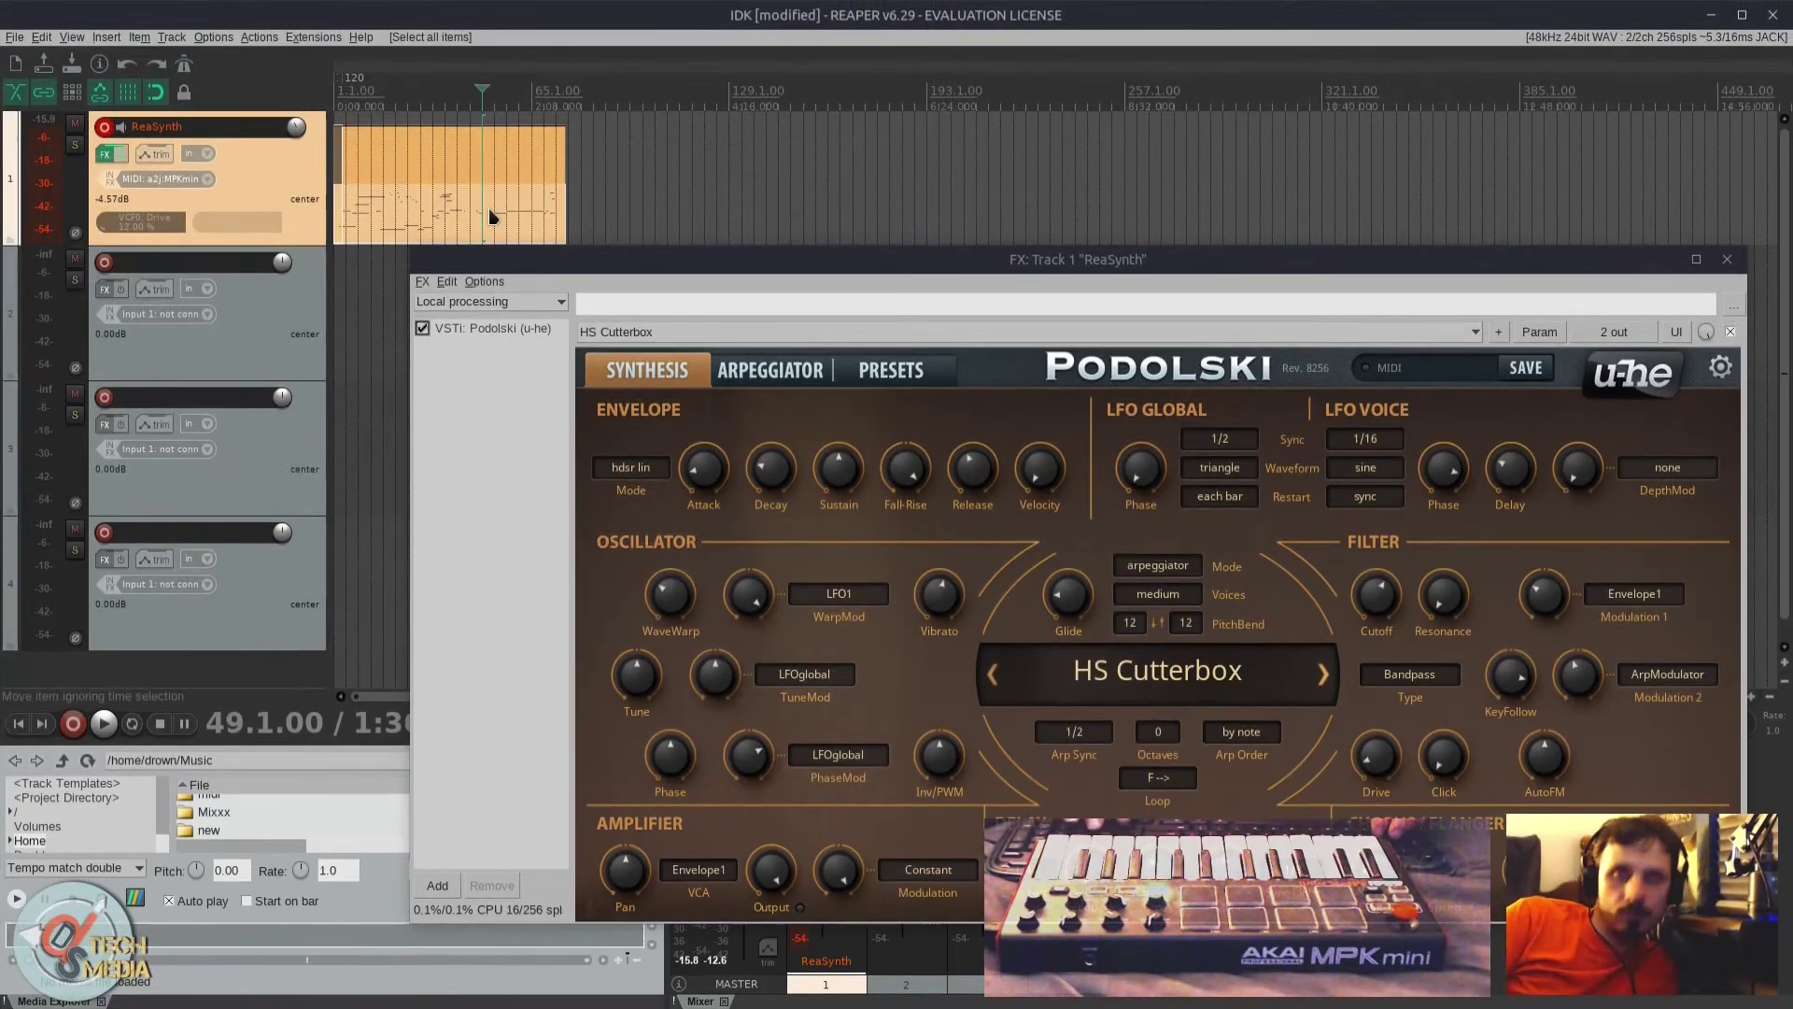
Step: Delete the MIDI item on the ReaSynth track, start recording a new take from bar 13 and move the FX window clear of the track
key(Delete)
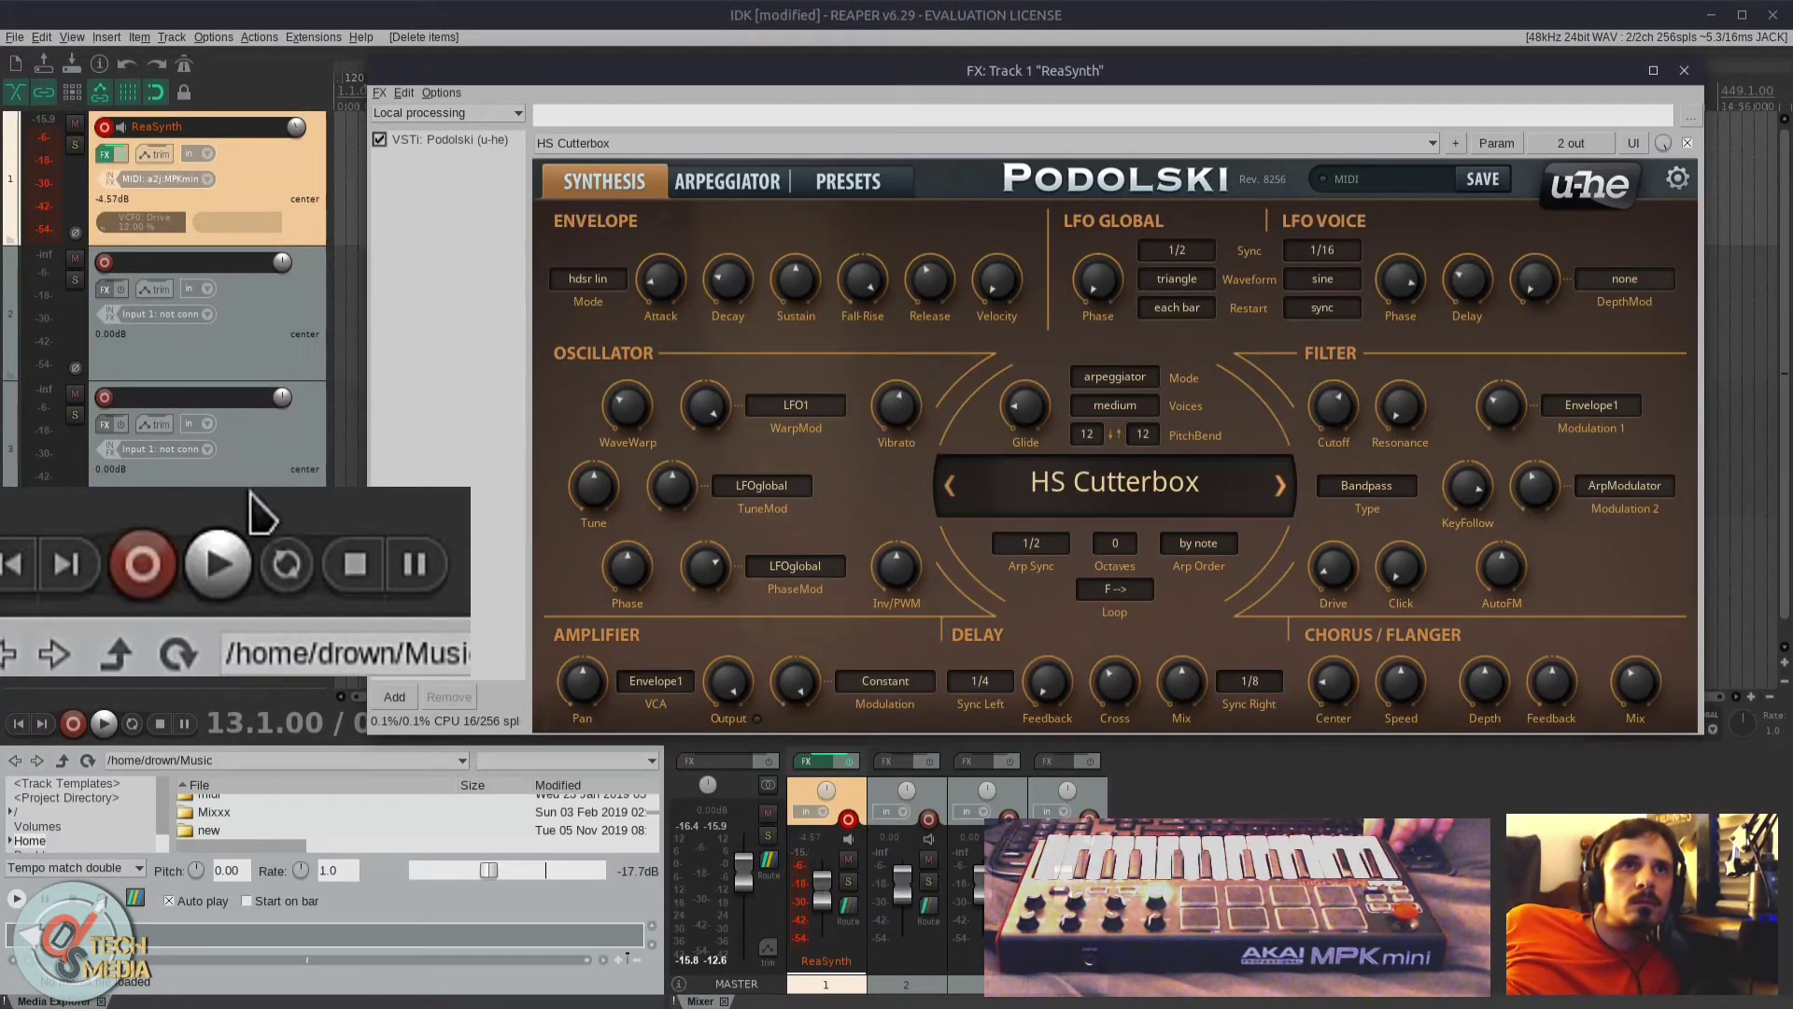
click(103, 722)
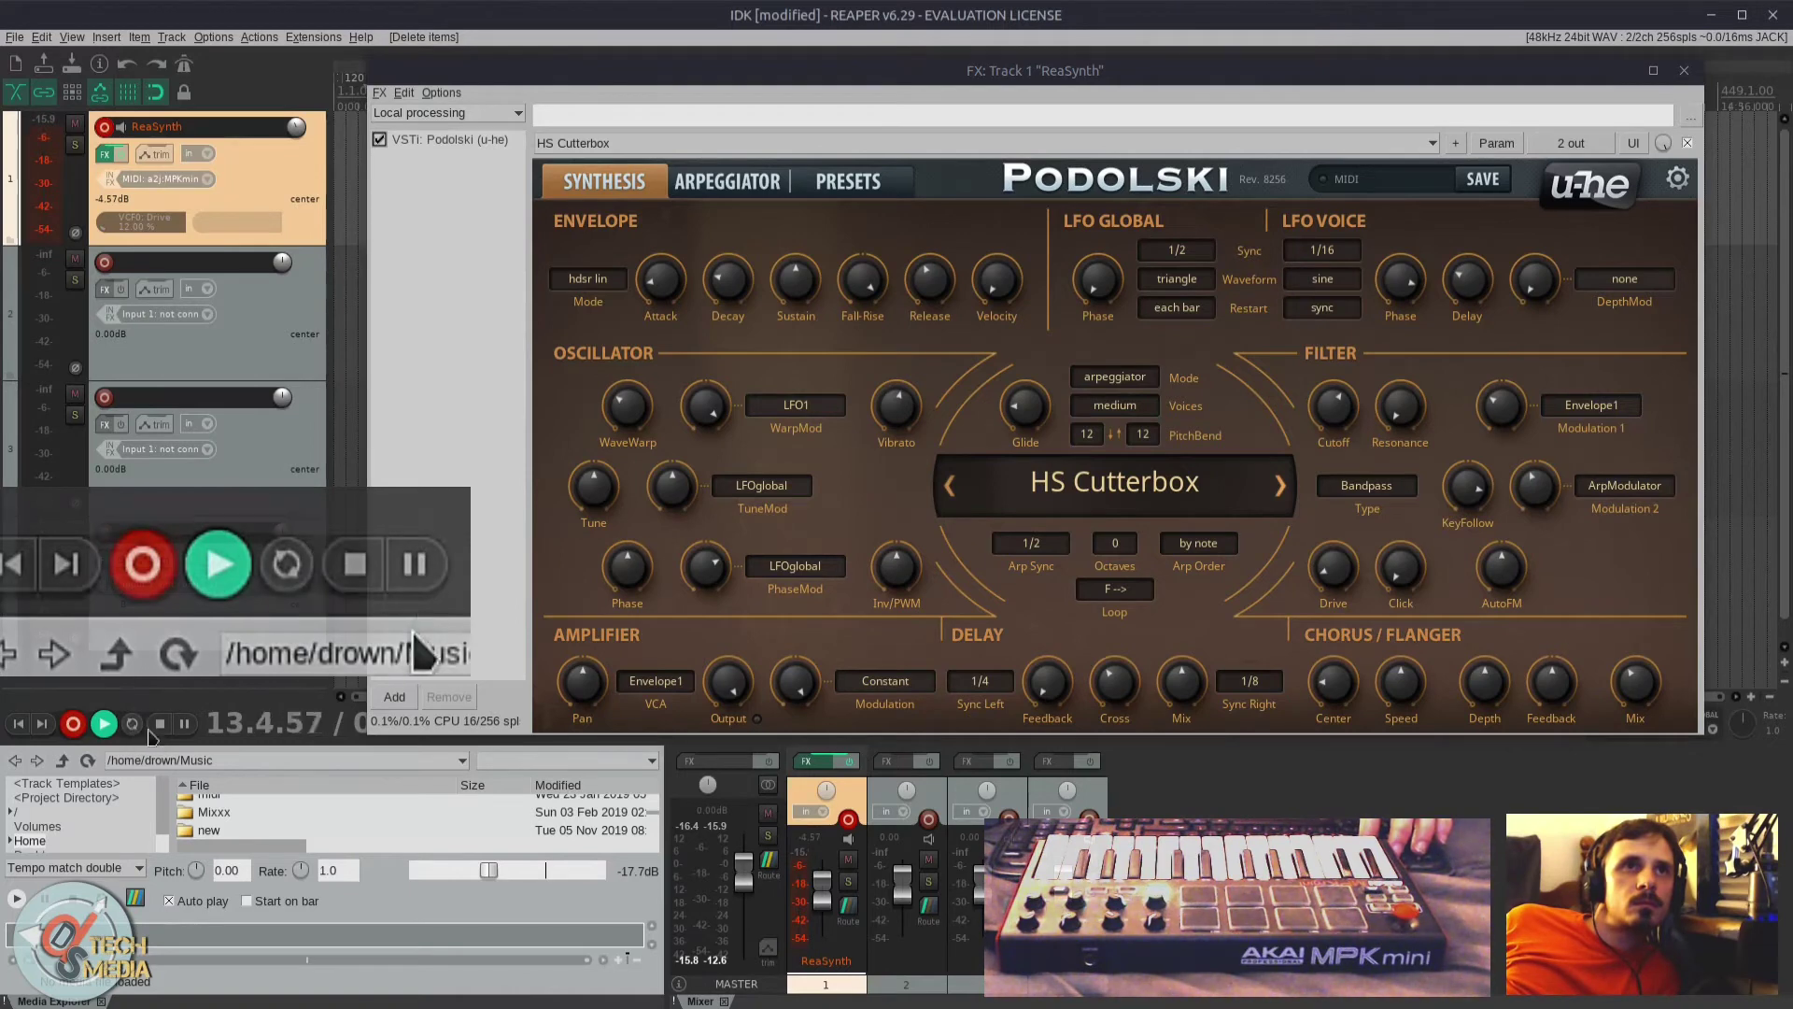
drag(1567, 71, 1500, 479)
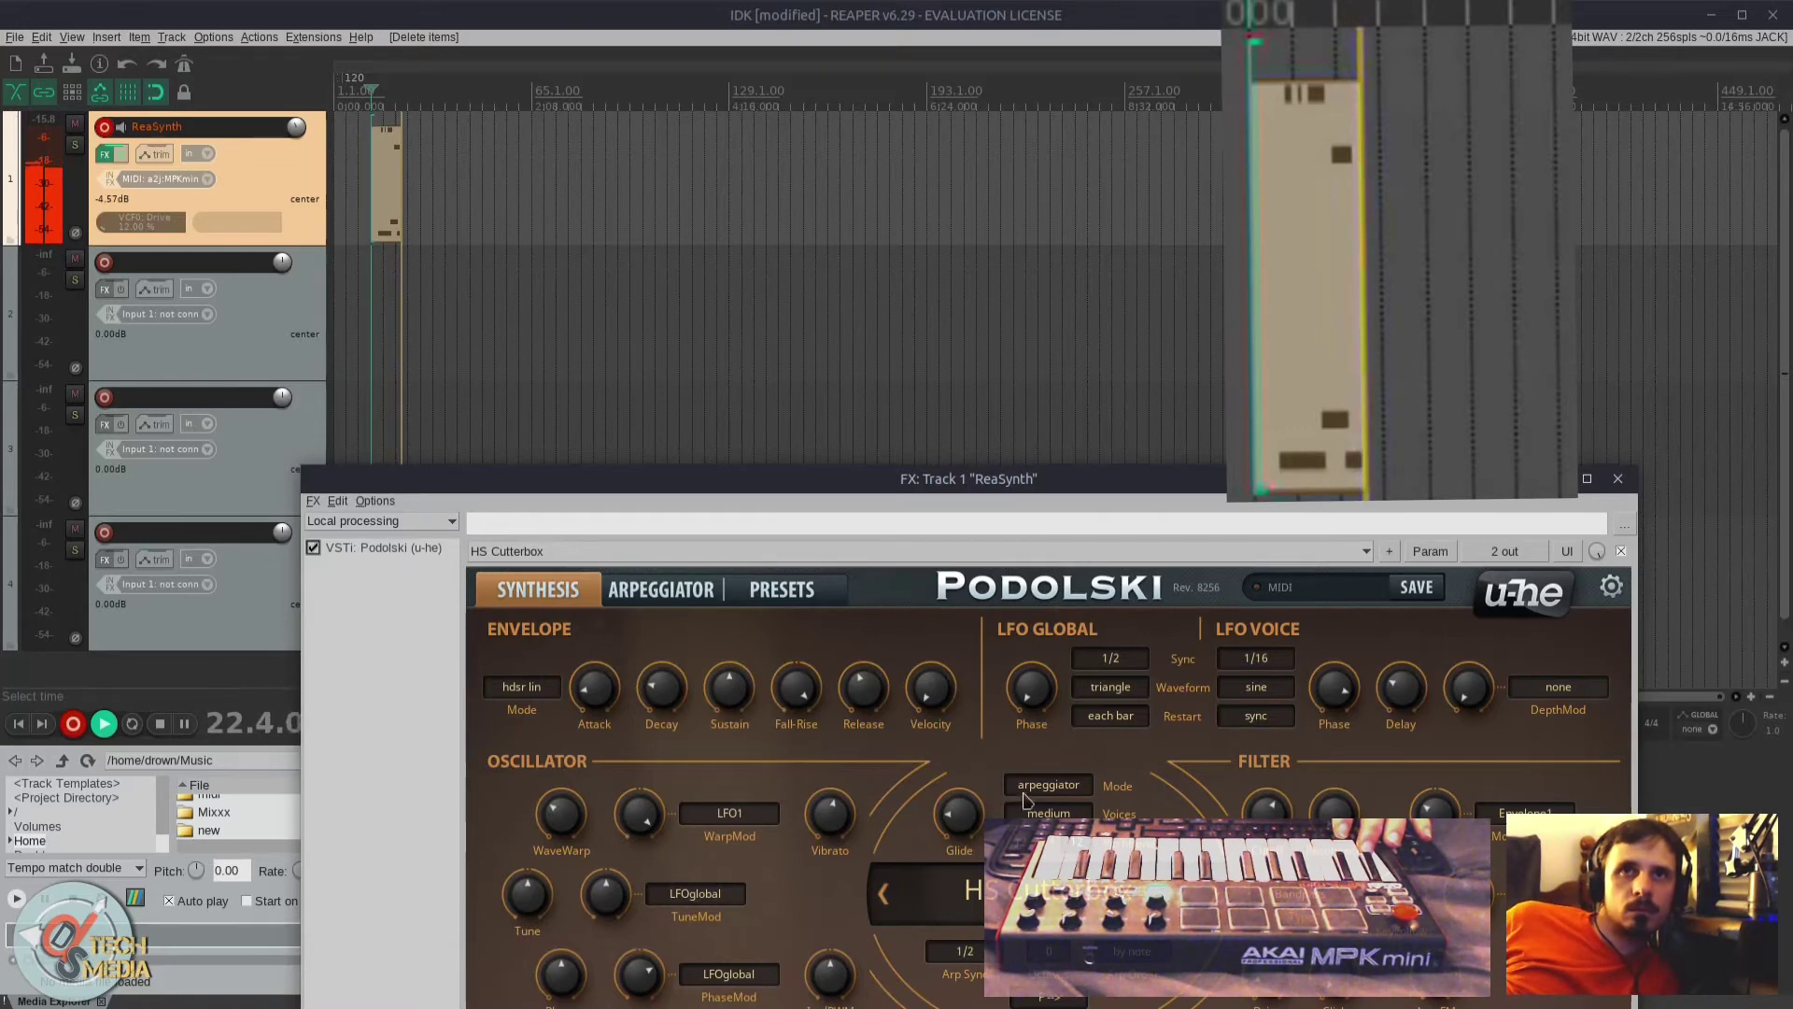
Step: Step back through the Podolski presets from HS Cutterbox via HS Cold Harbour, HS Christmas 2012 and HS Bright Ziolins to HS Boggle Beat - smooth
click(890, 898)
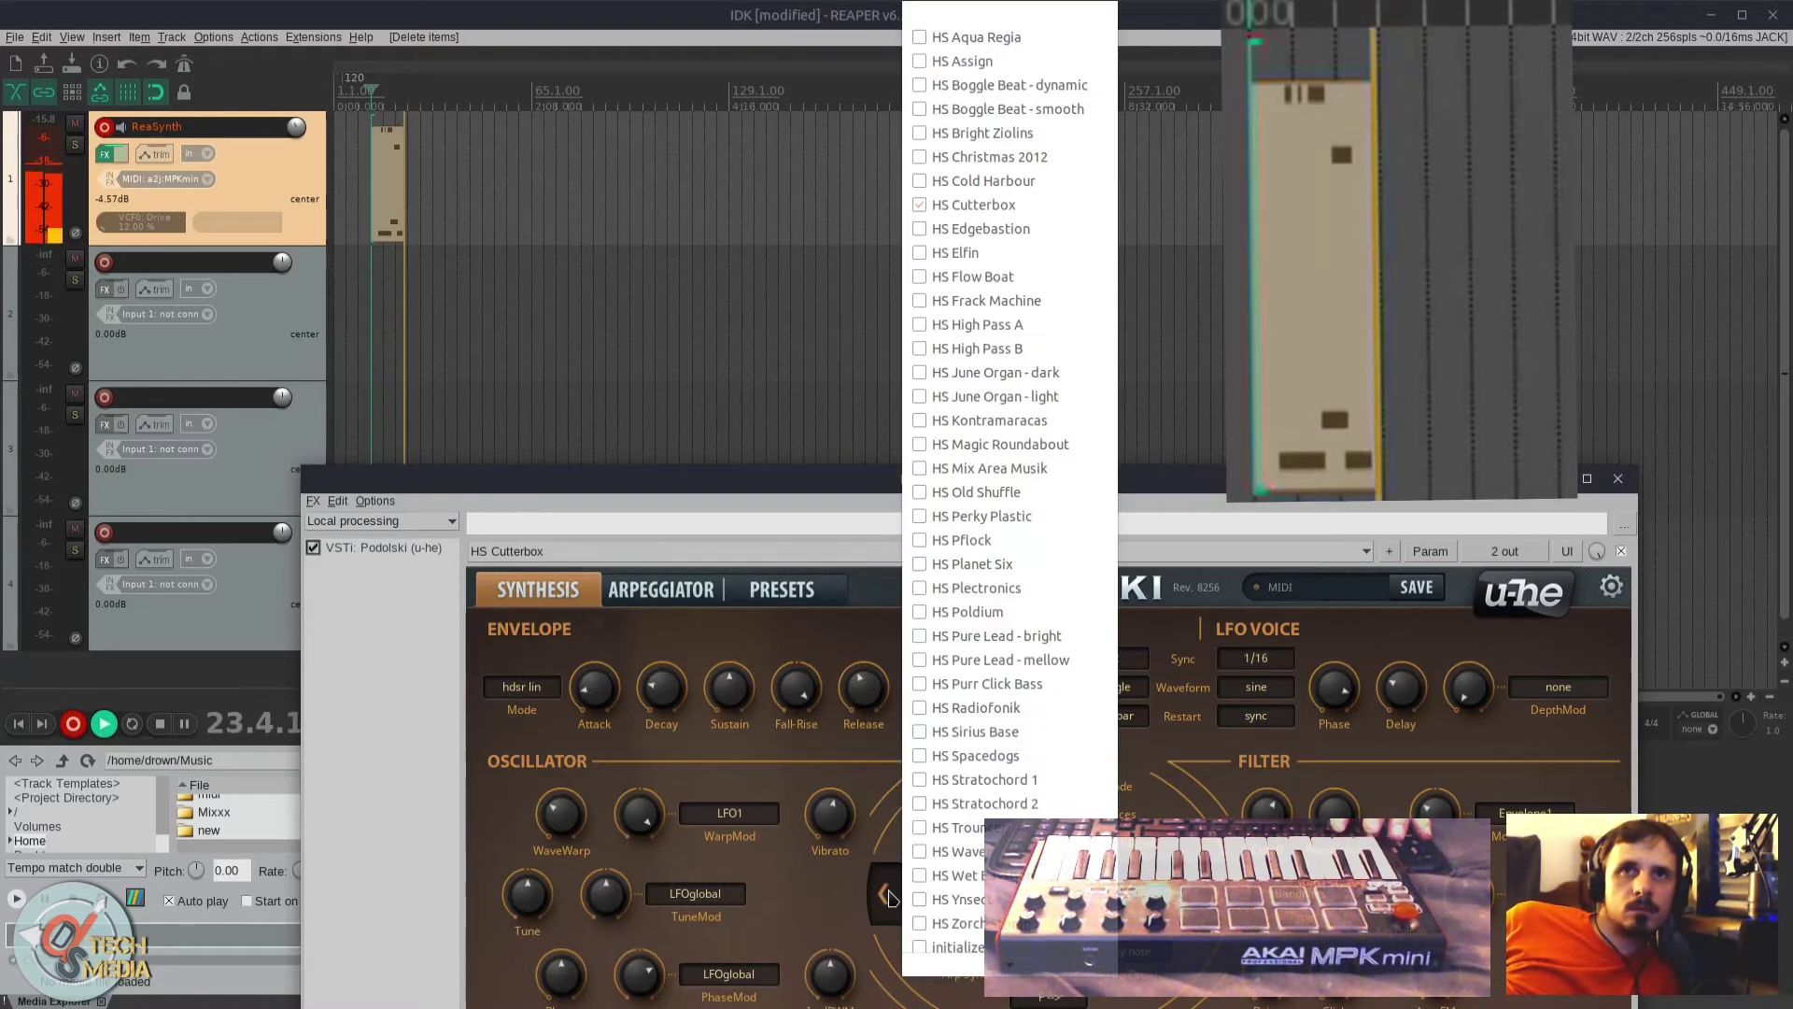
click(892, 900)
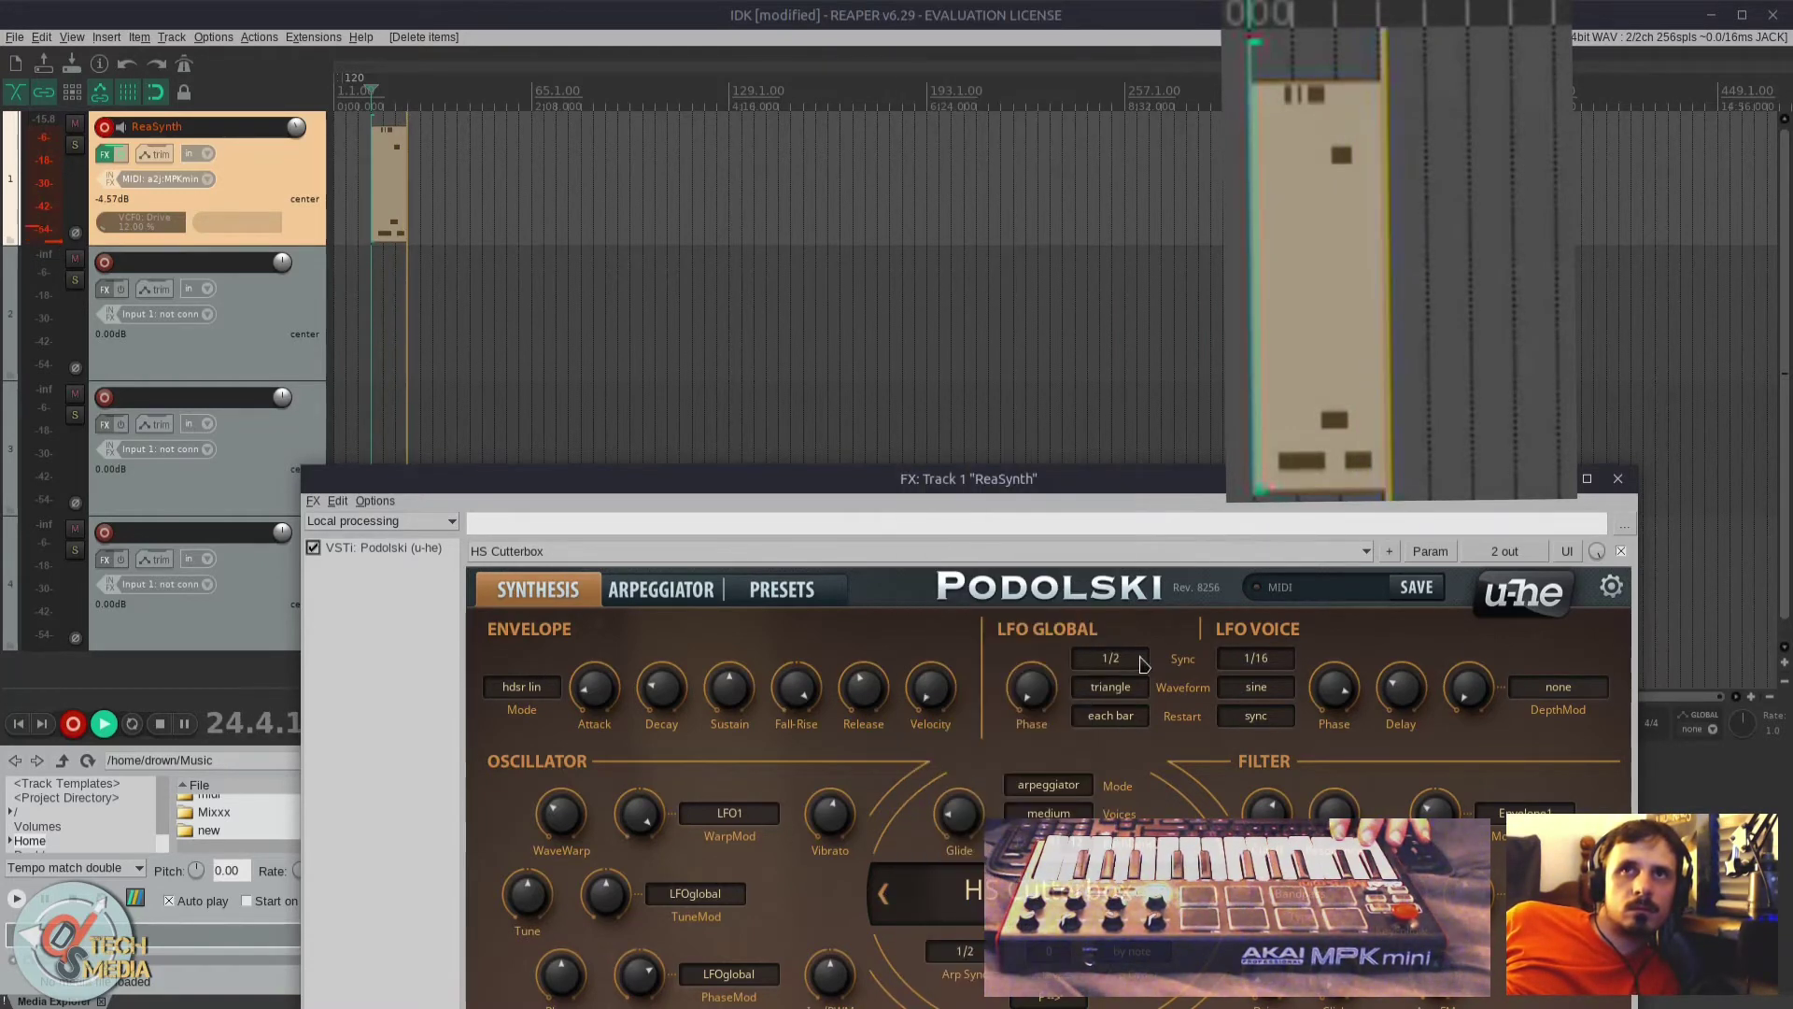
click(886, 894)
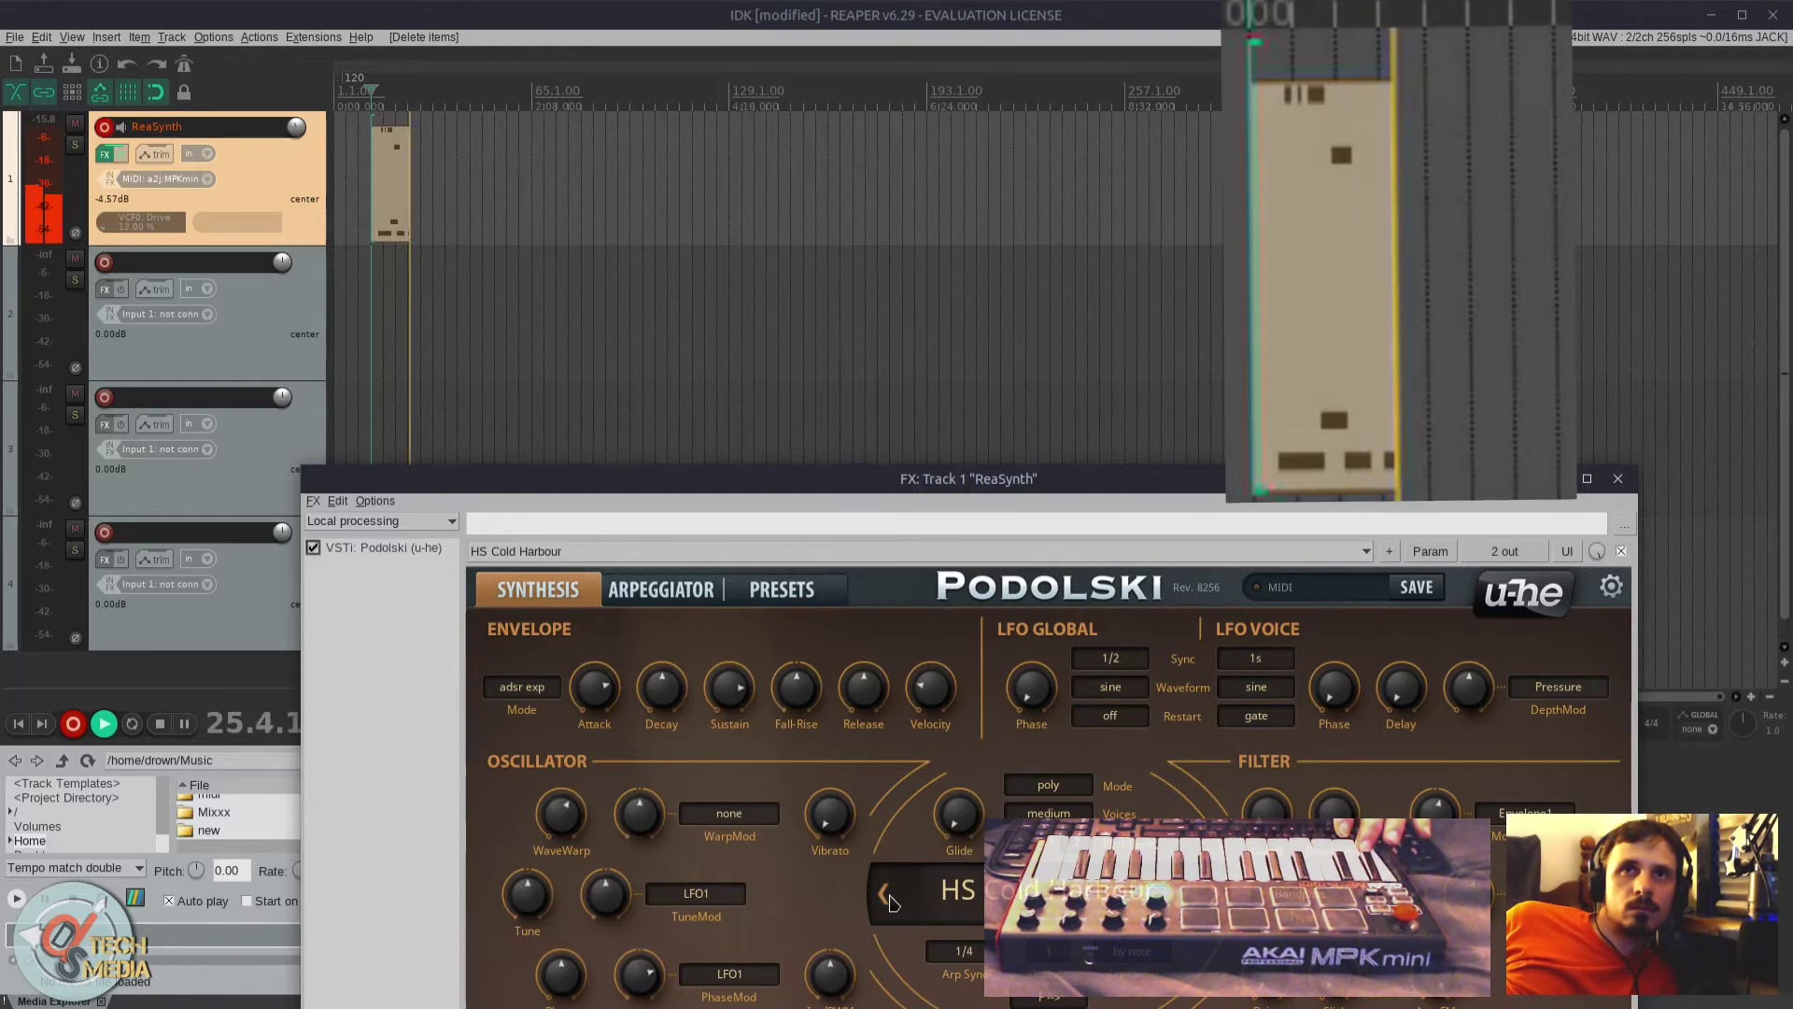
click(888, 897)
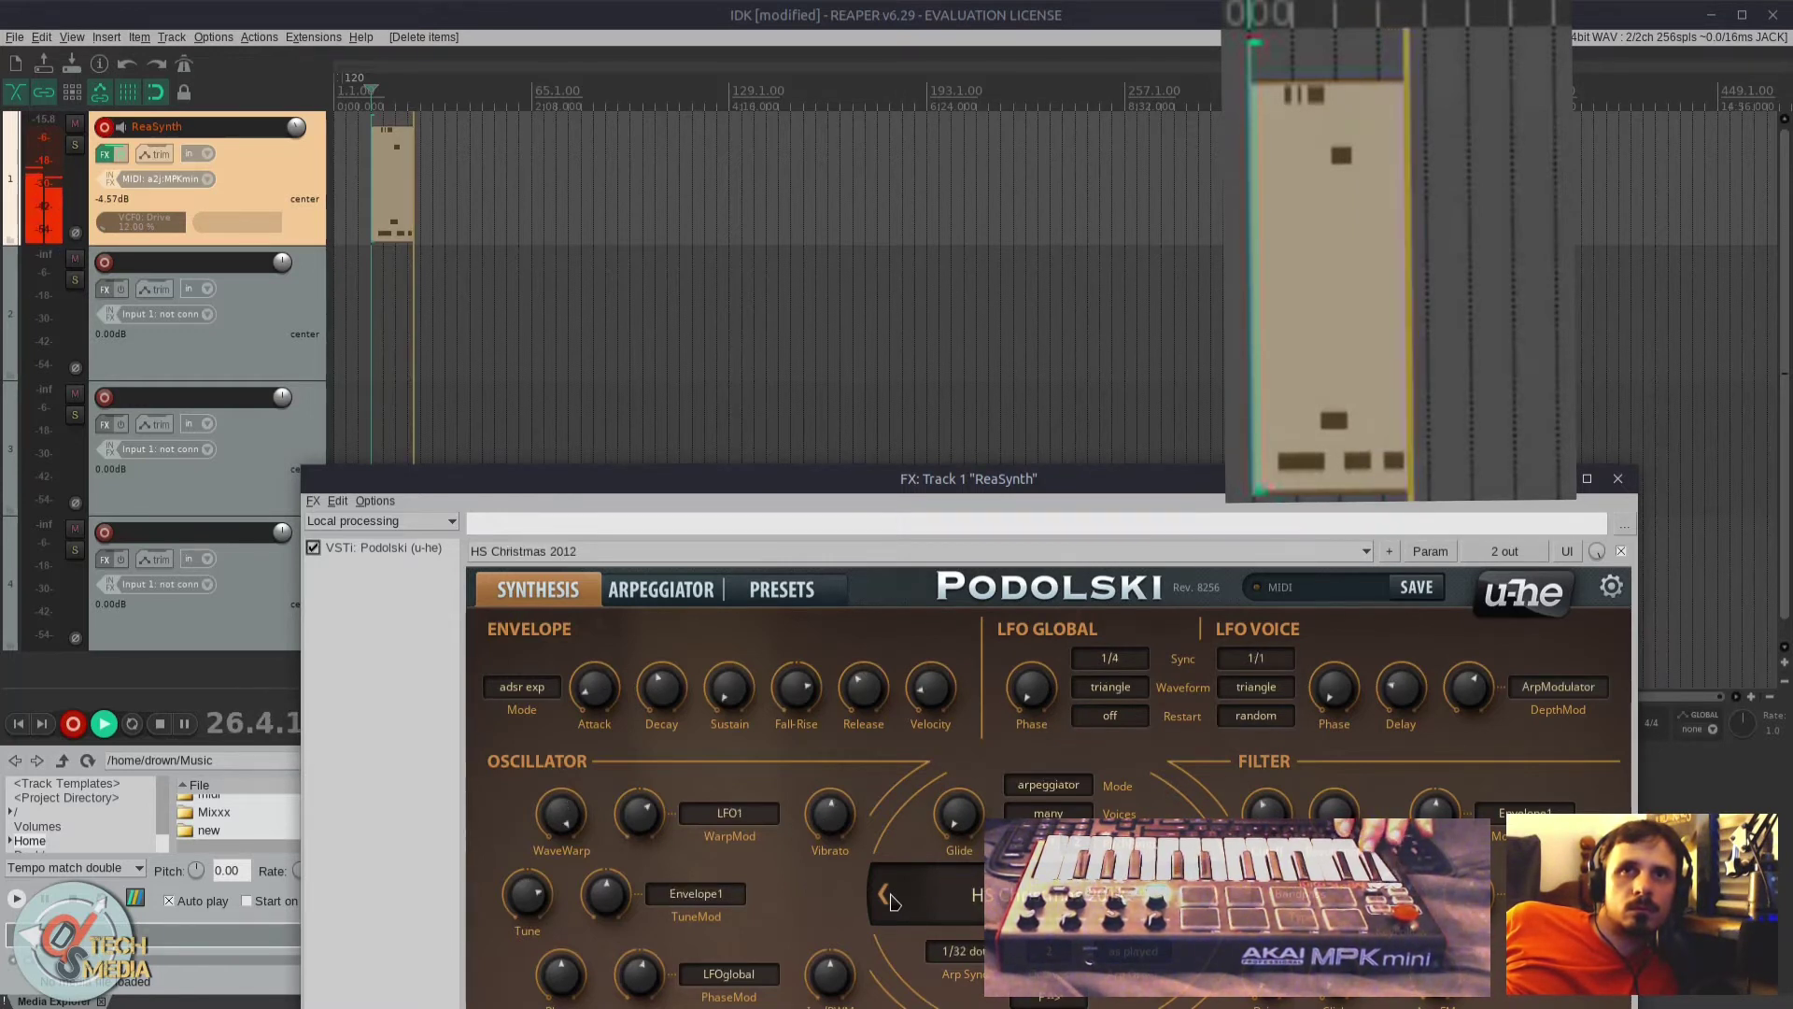
click(886, 896)
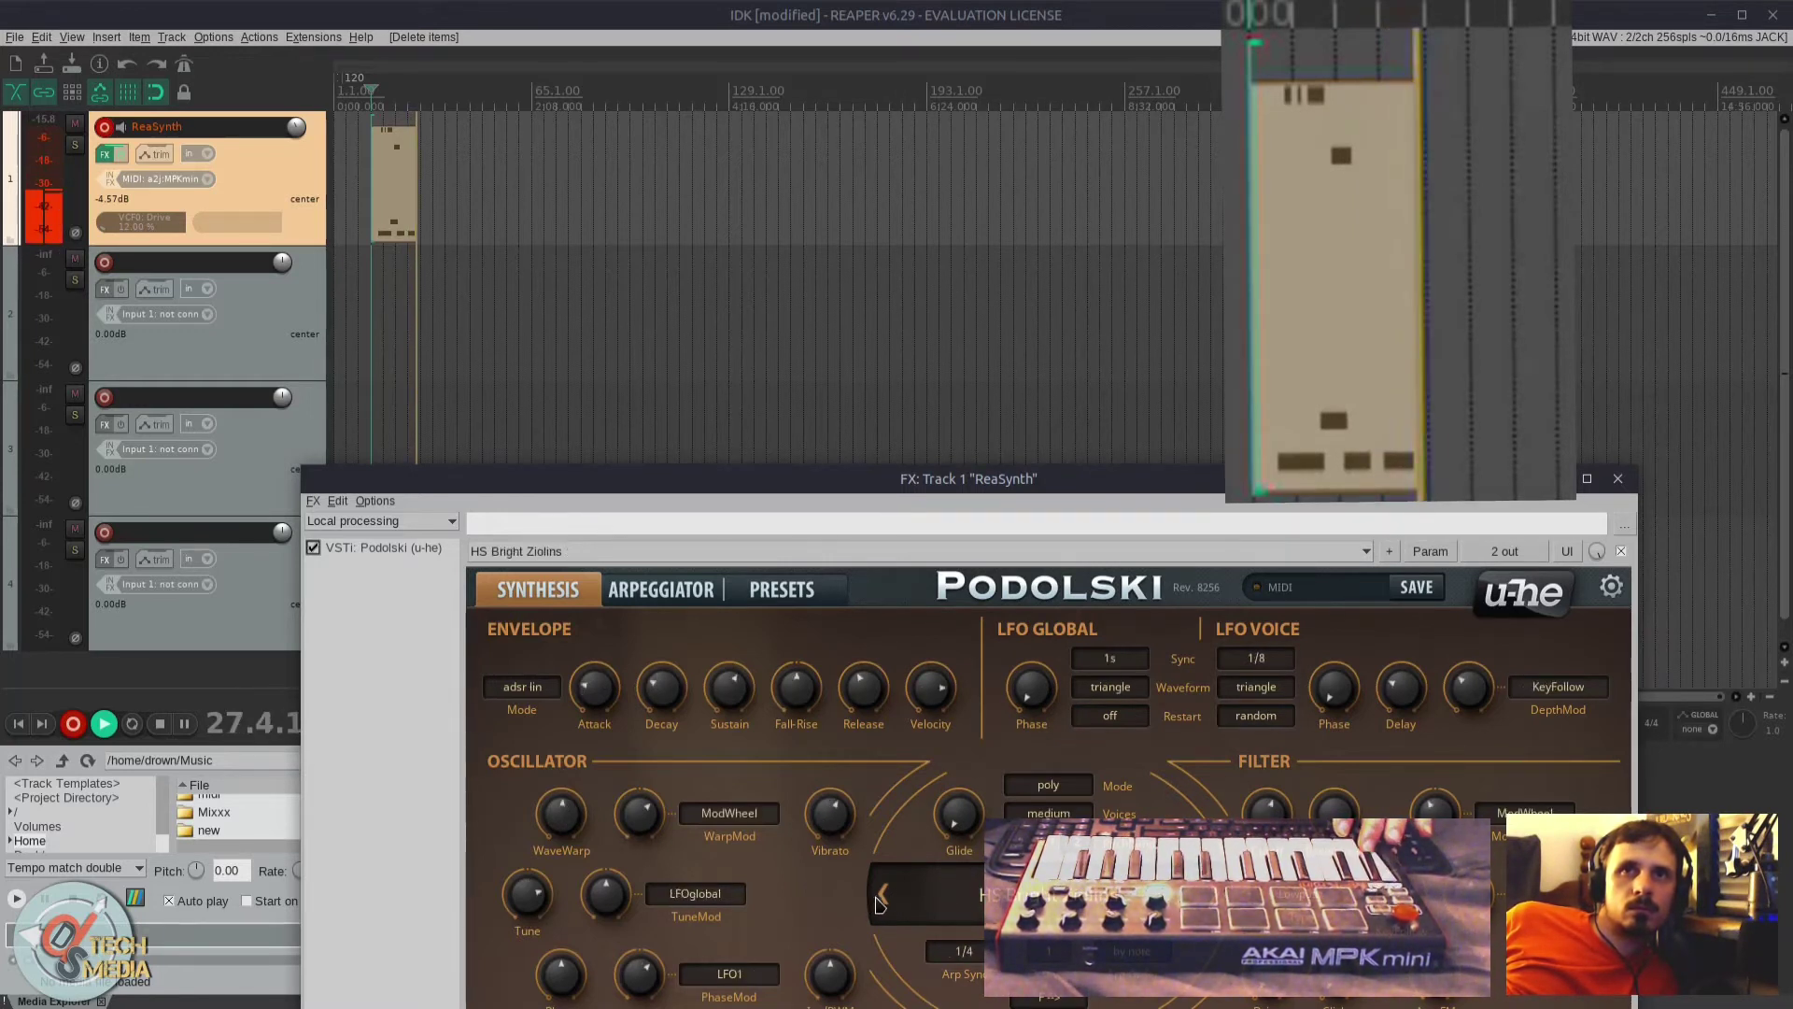
click(885, 896)
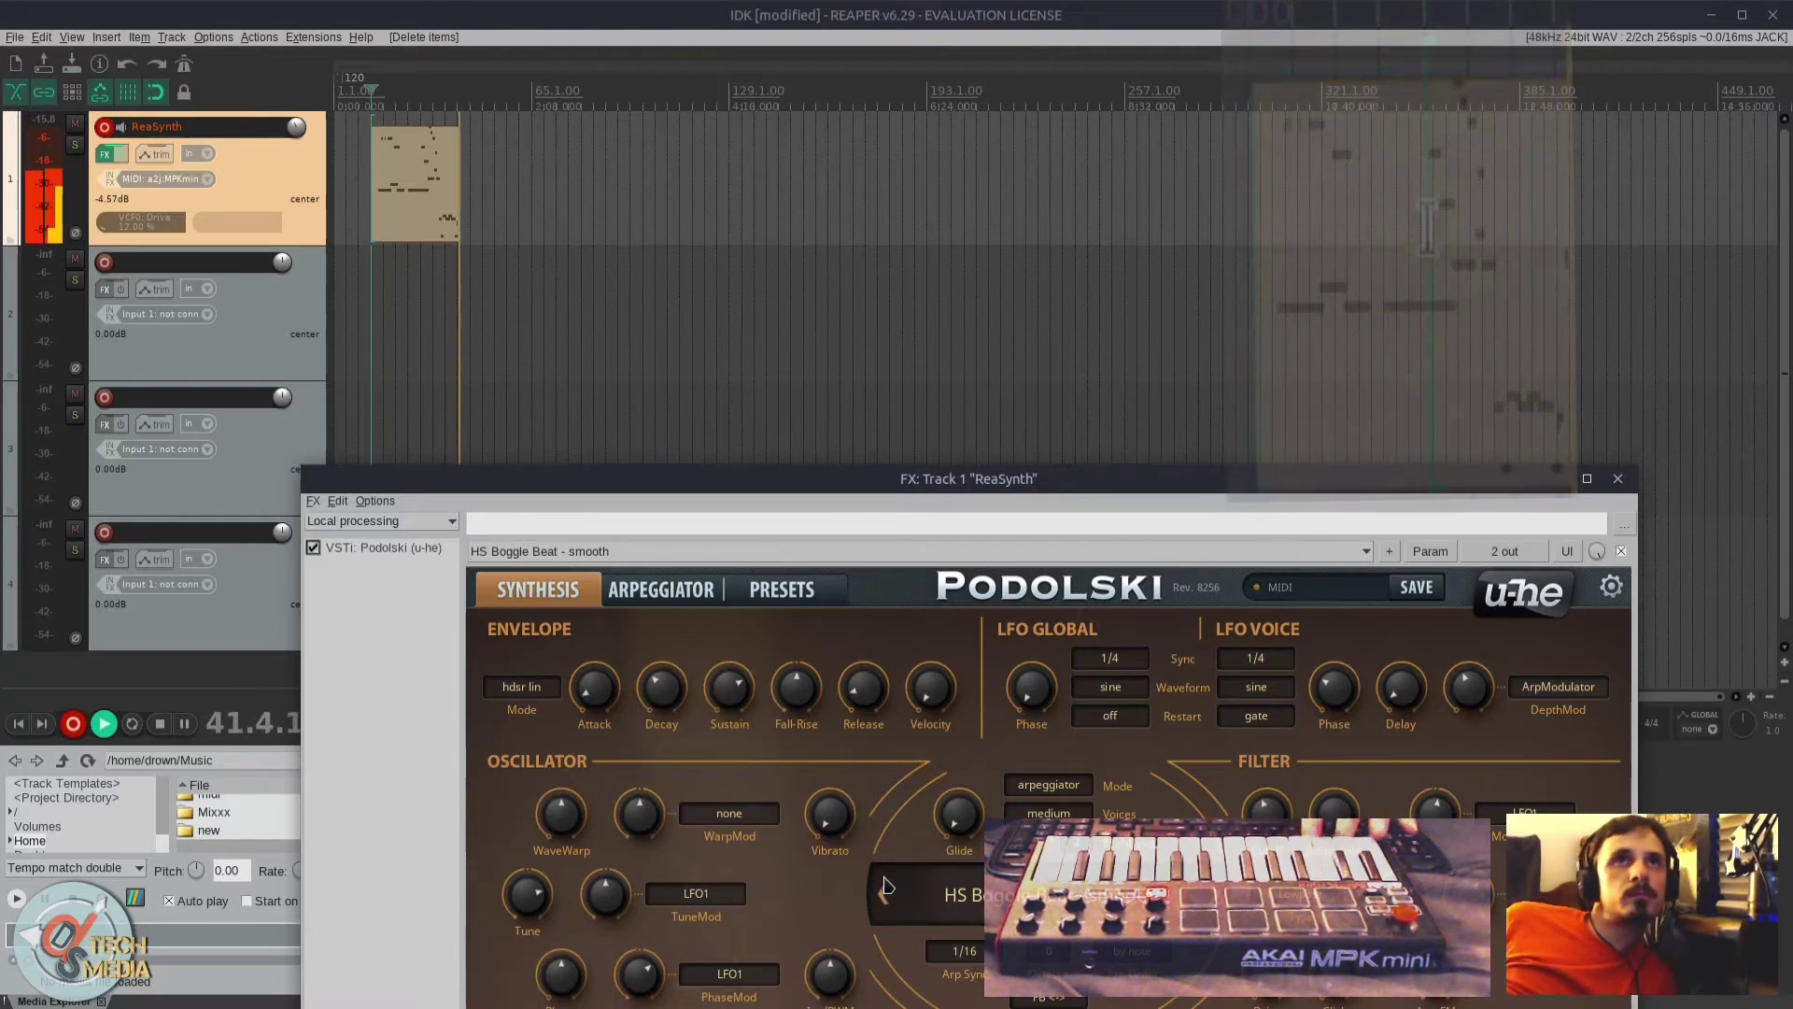
Step: Select the newly recorded MIDI item on the ReaSynth track and open it in the MIDI editor
click(559, 280)
scroll(558, 280, up, 5)
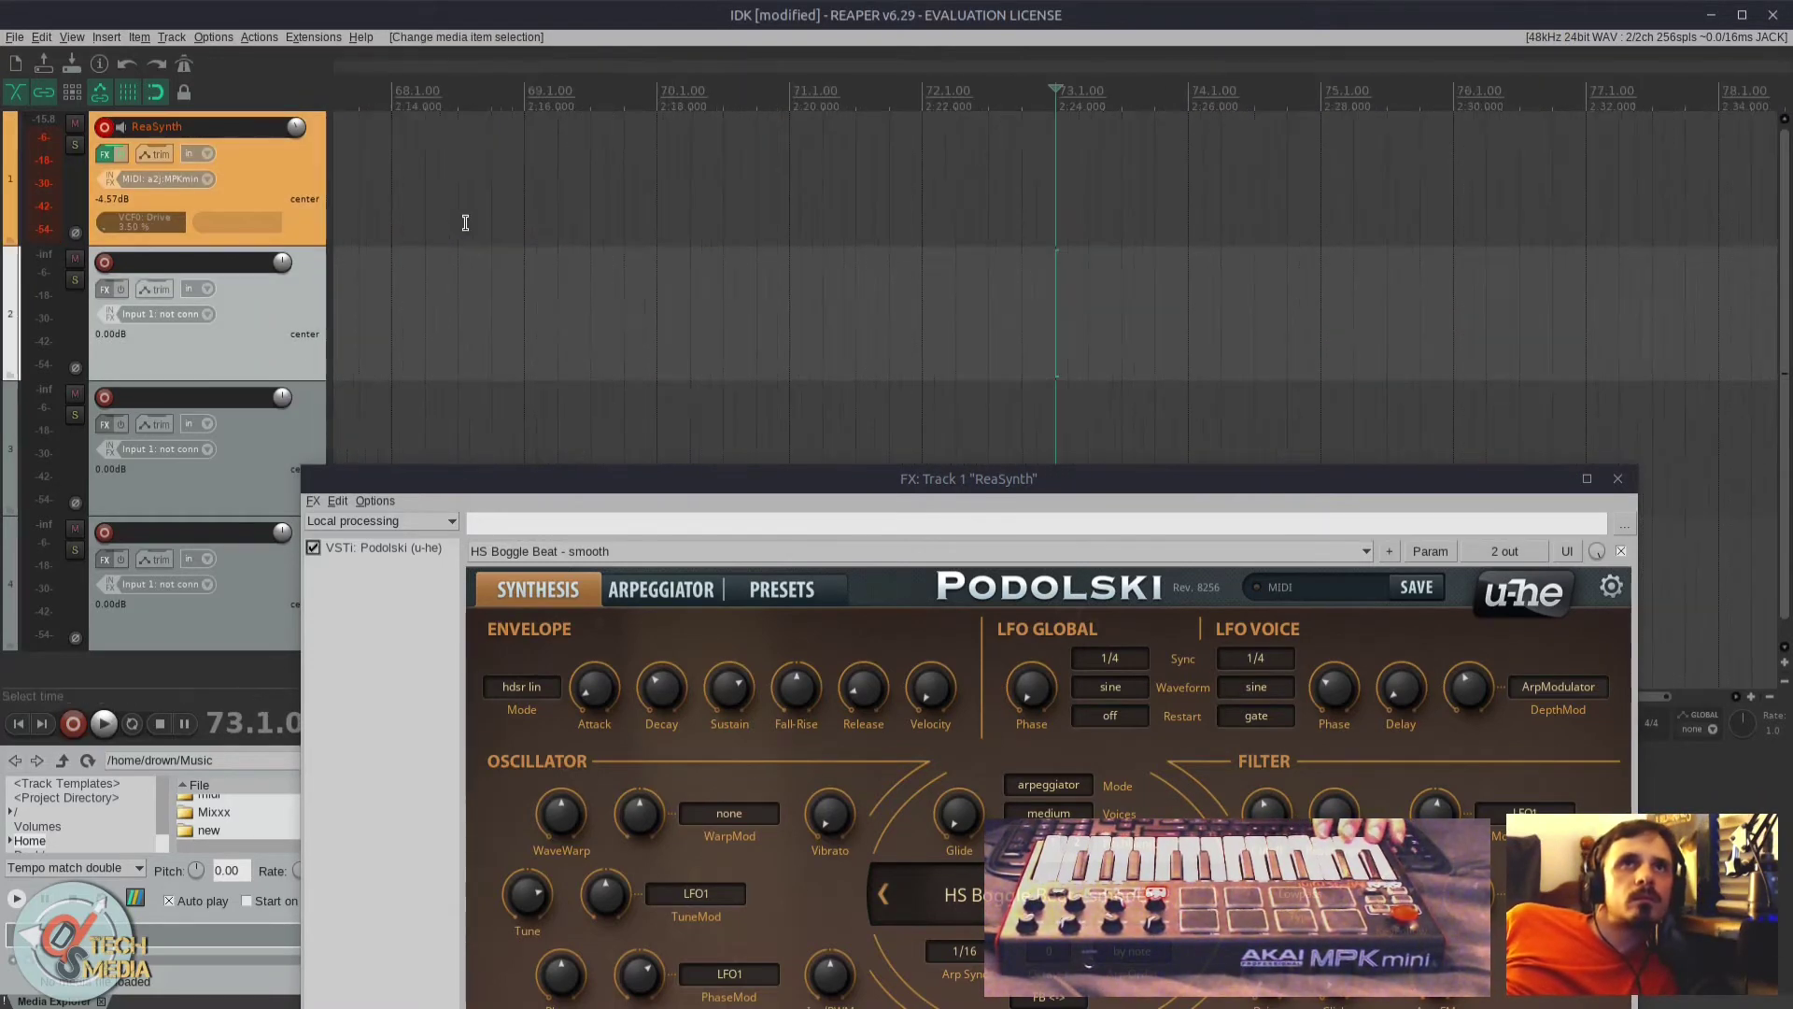
click(429, 222)
scroll(430, 222, up, 1)
click(663, 172)
scroll(691, 171, down, 3)
scroll(693, 172, up, 5)
click(968, 145)
click(772, 168)
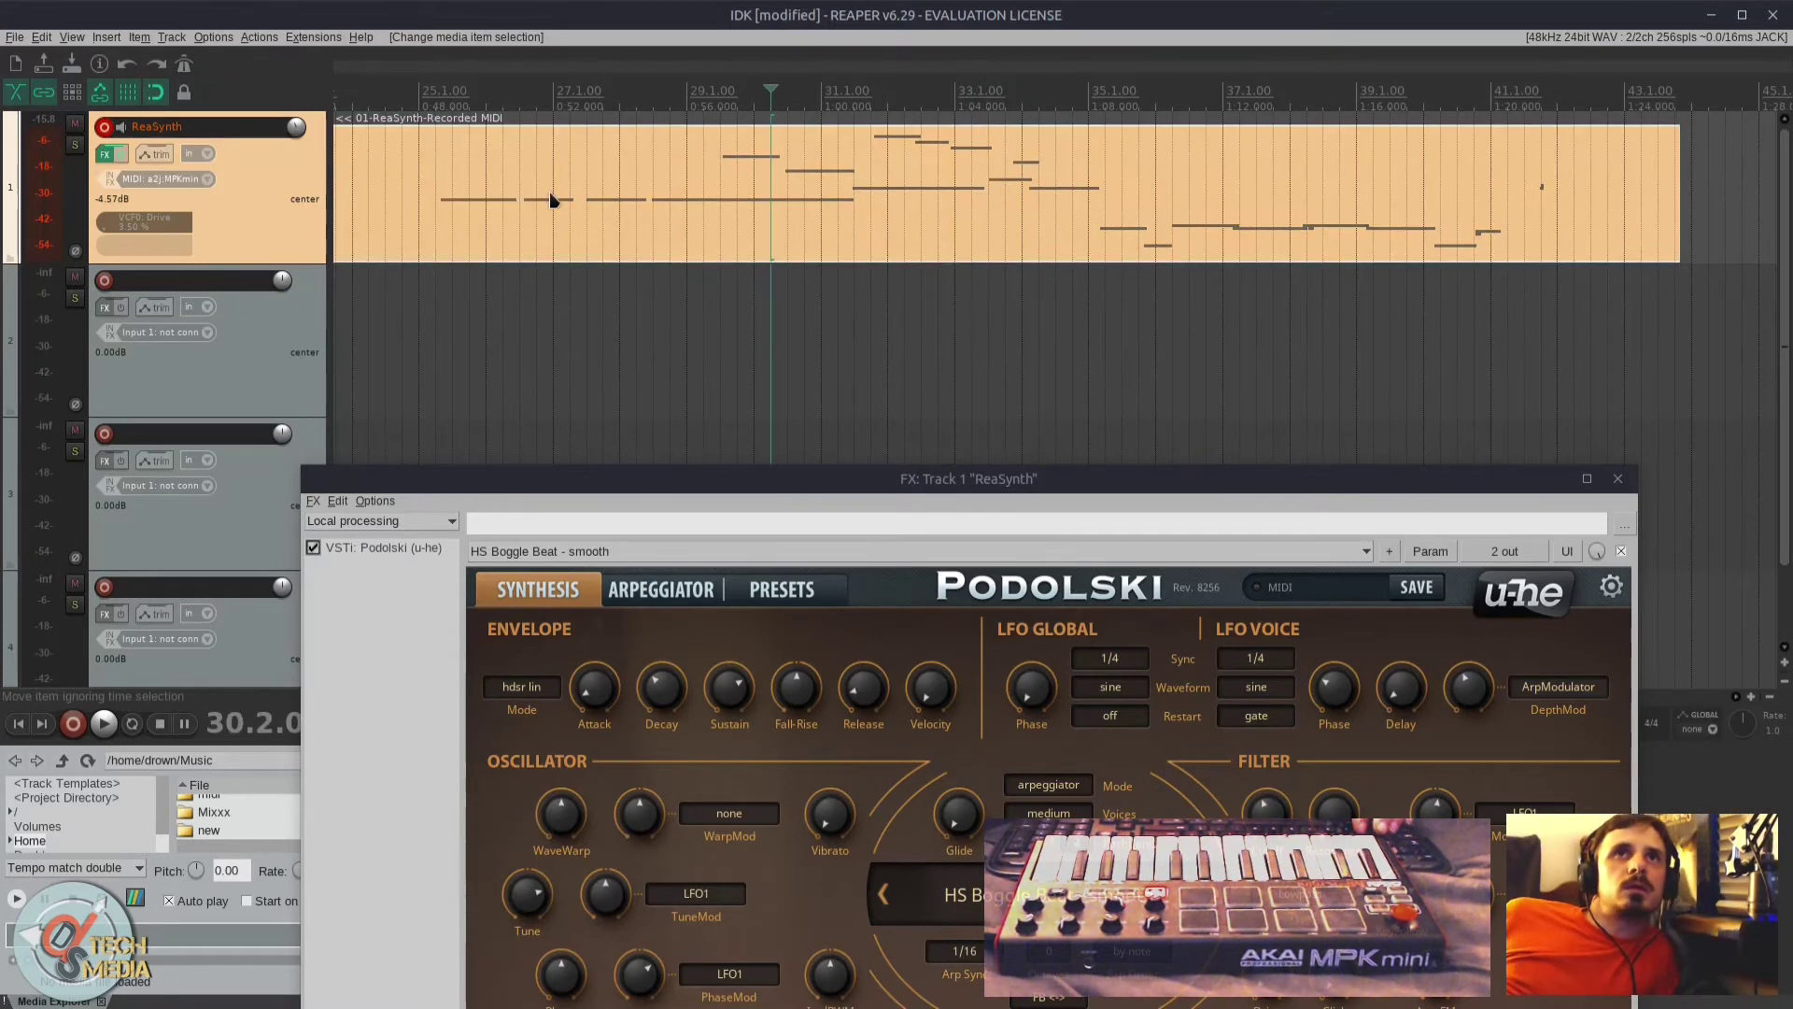
double_click(649, 219)
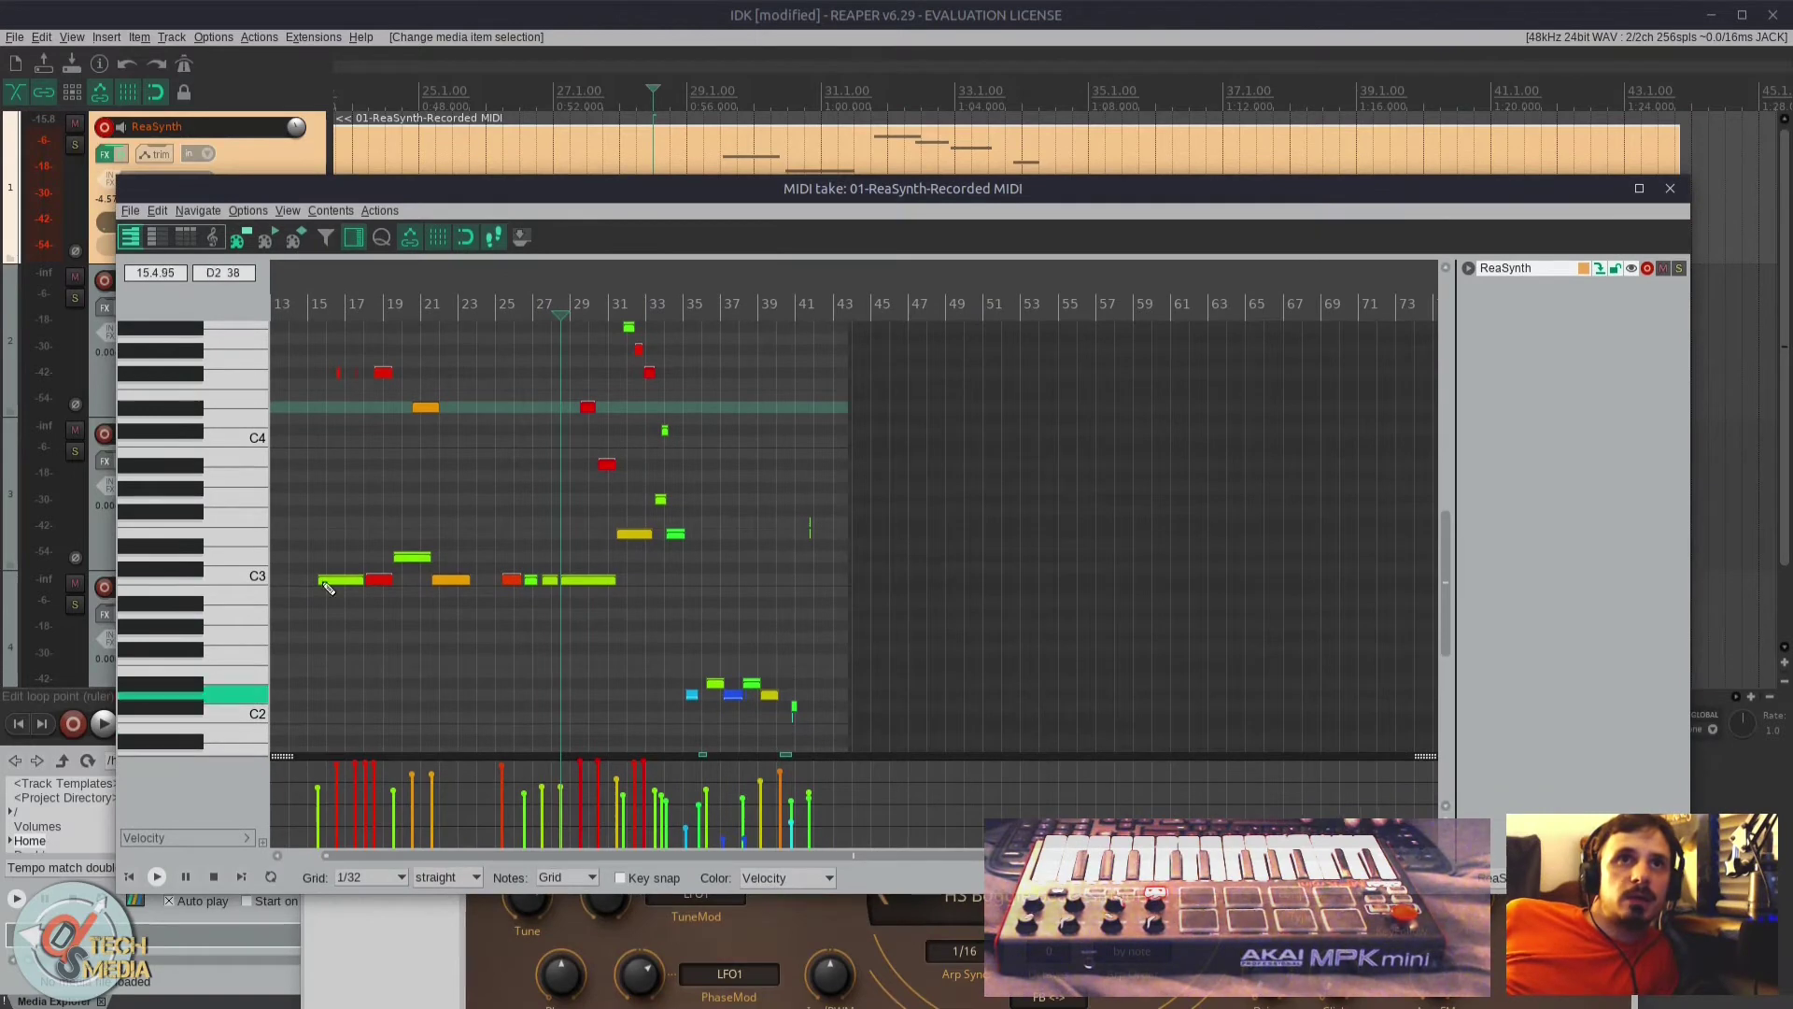
Step: Examine the recorded take in event list and musical notation views, and return to the piano roll with all notes in view
key(alt+3)
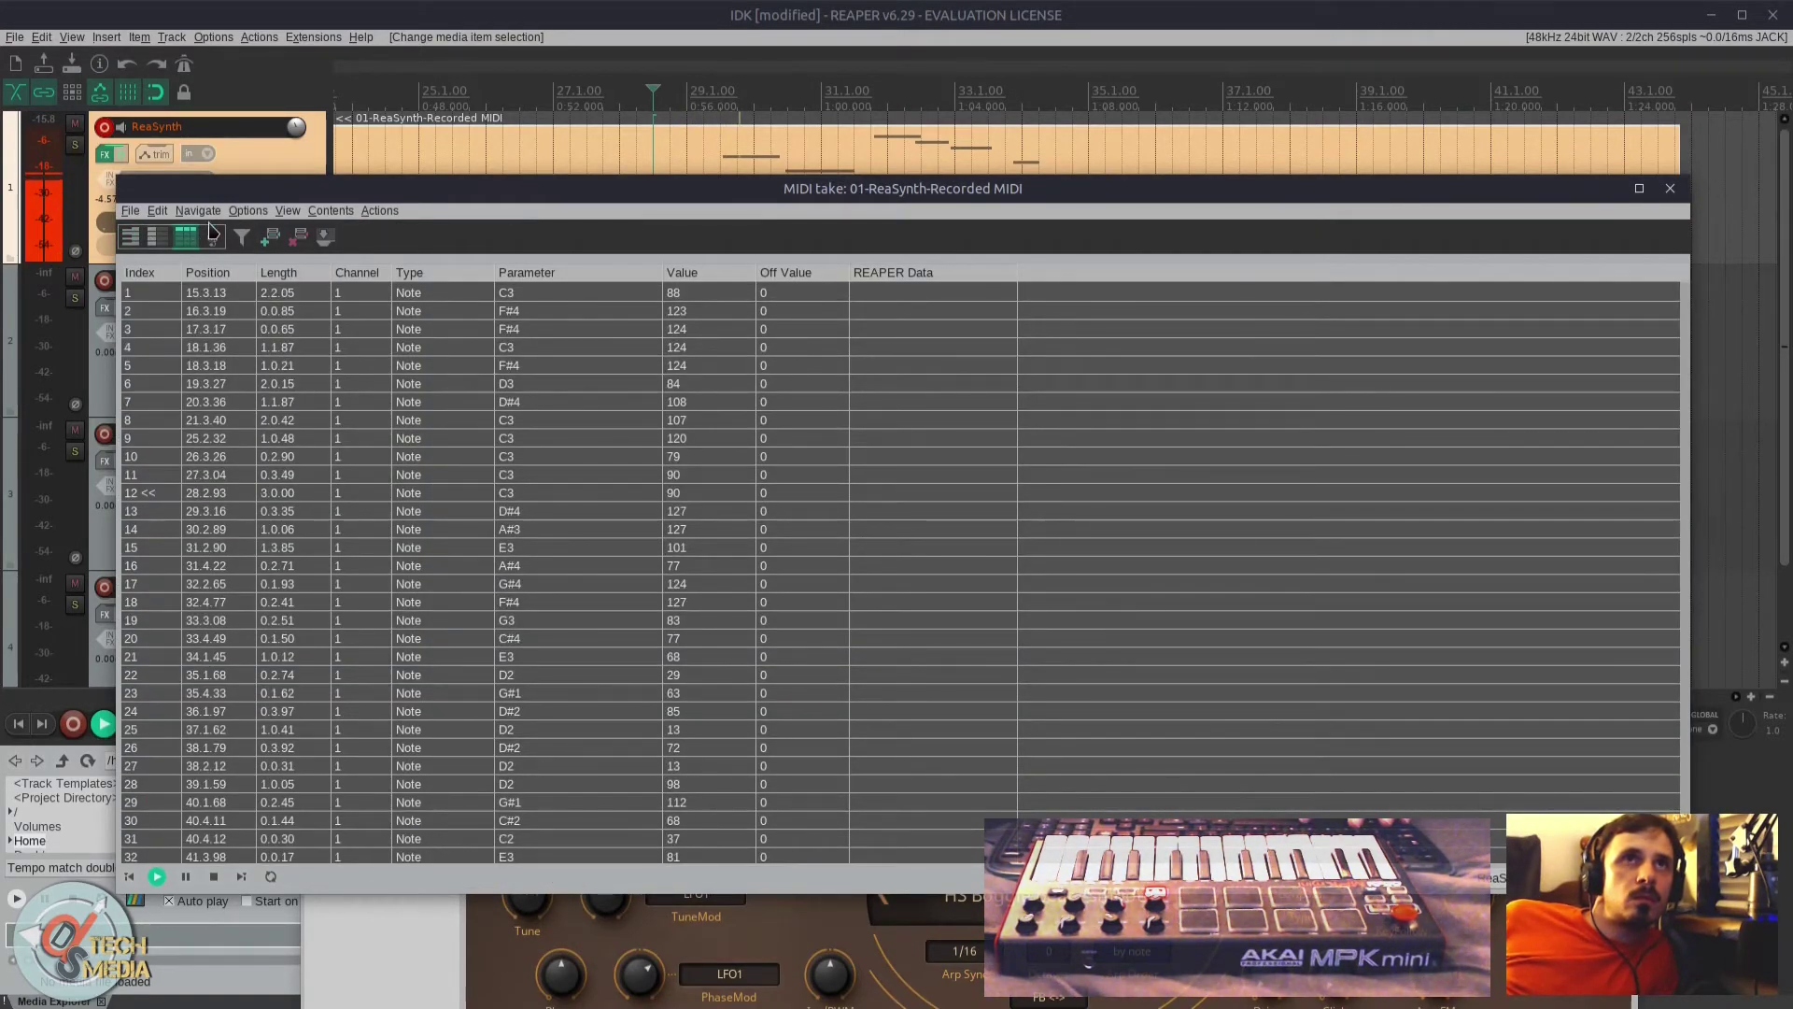
click(211, 236)
scroll(309, 505, down, 3)
scroll(309, 504, up, 3)
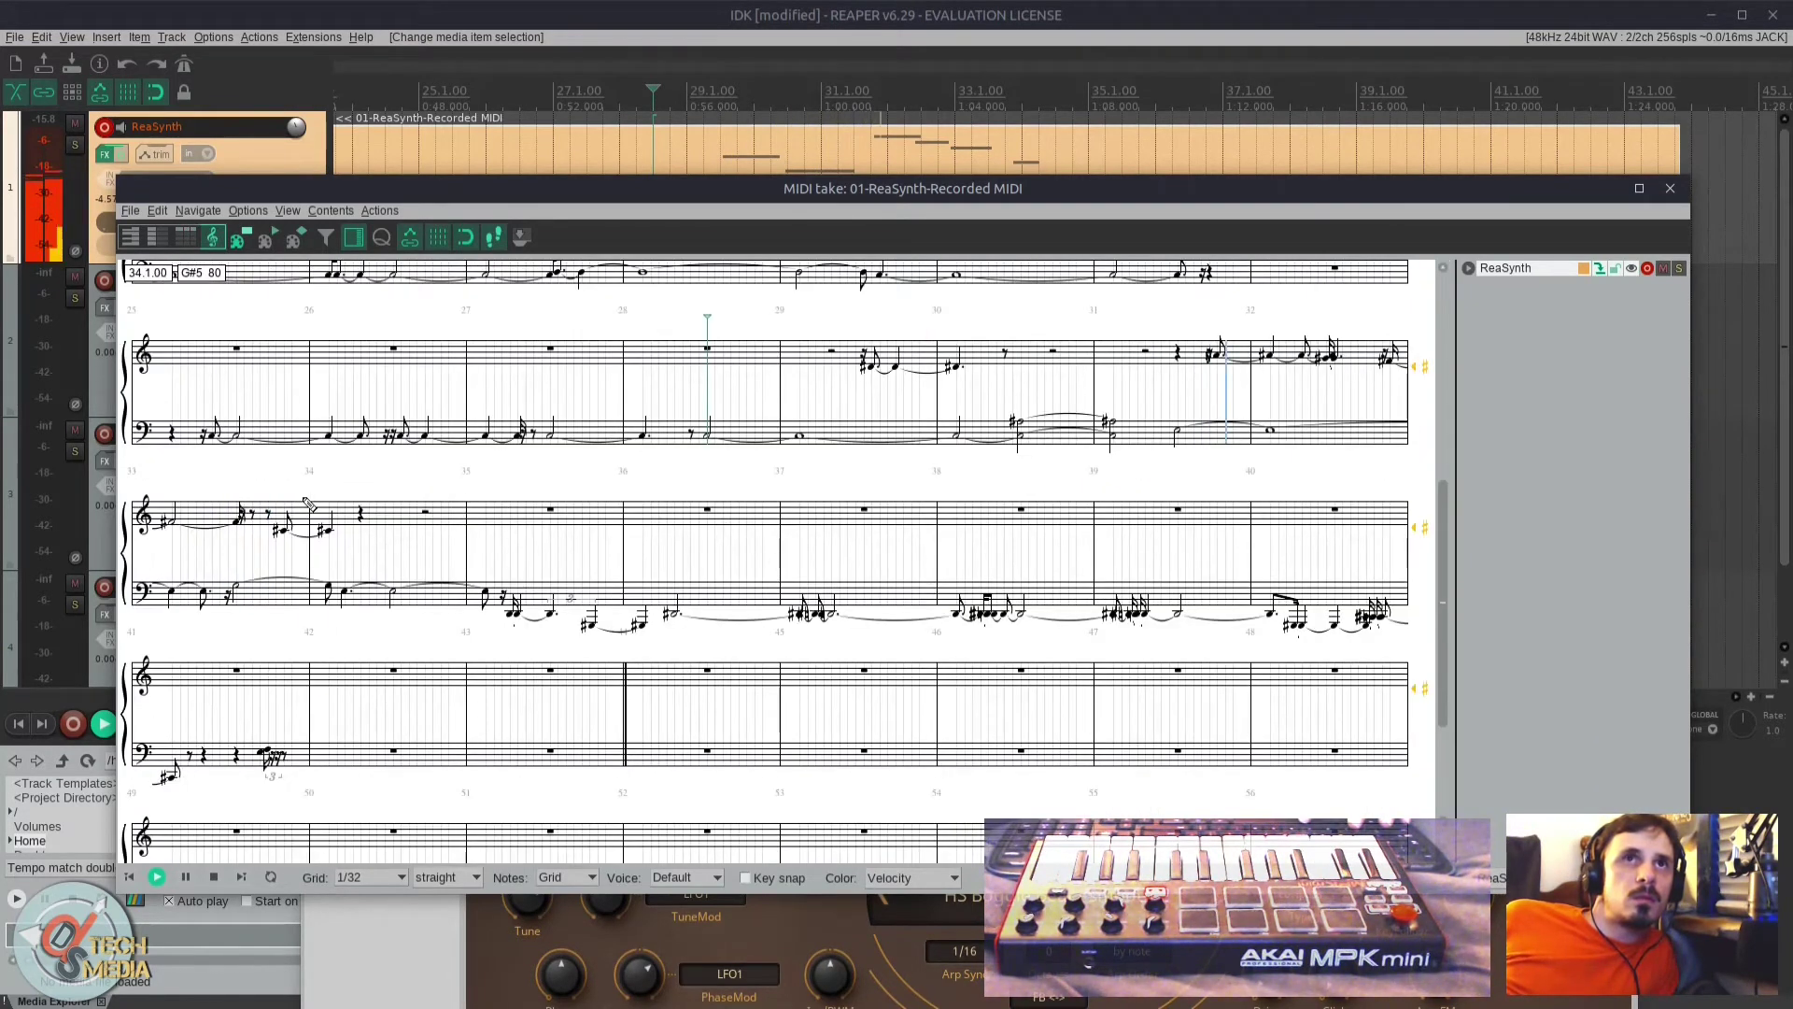
scroll(310, 504, up, 1)
scroll(310, 504, up, 1)
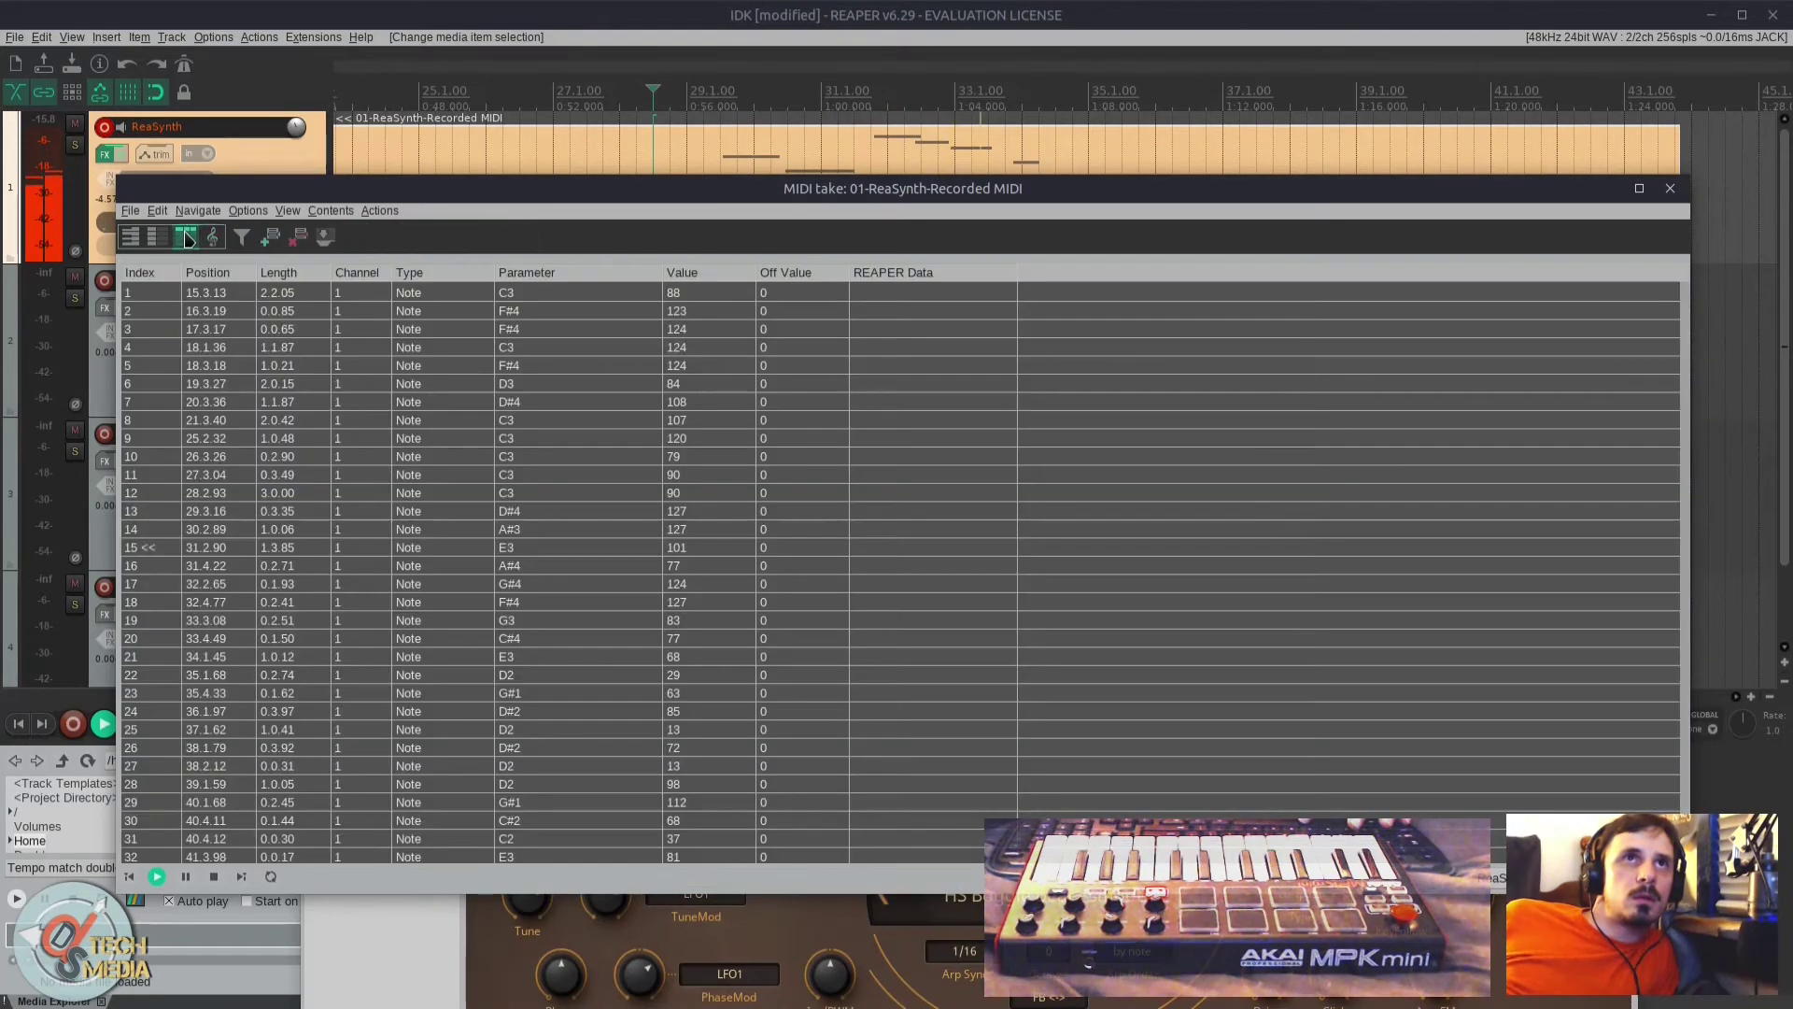
click(179, 238)
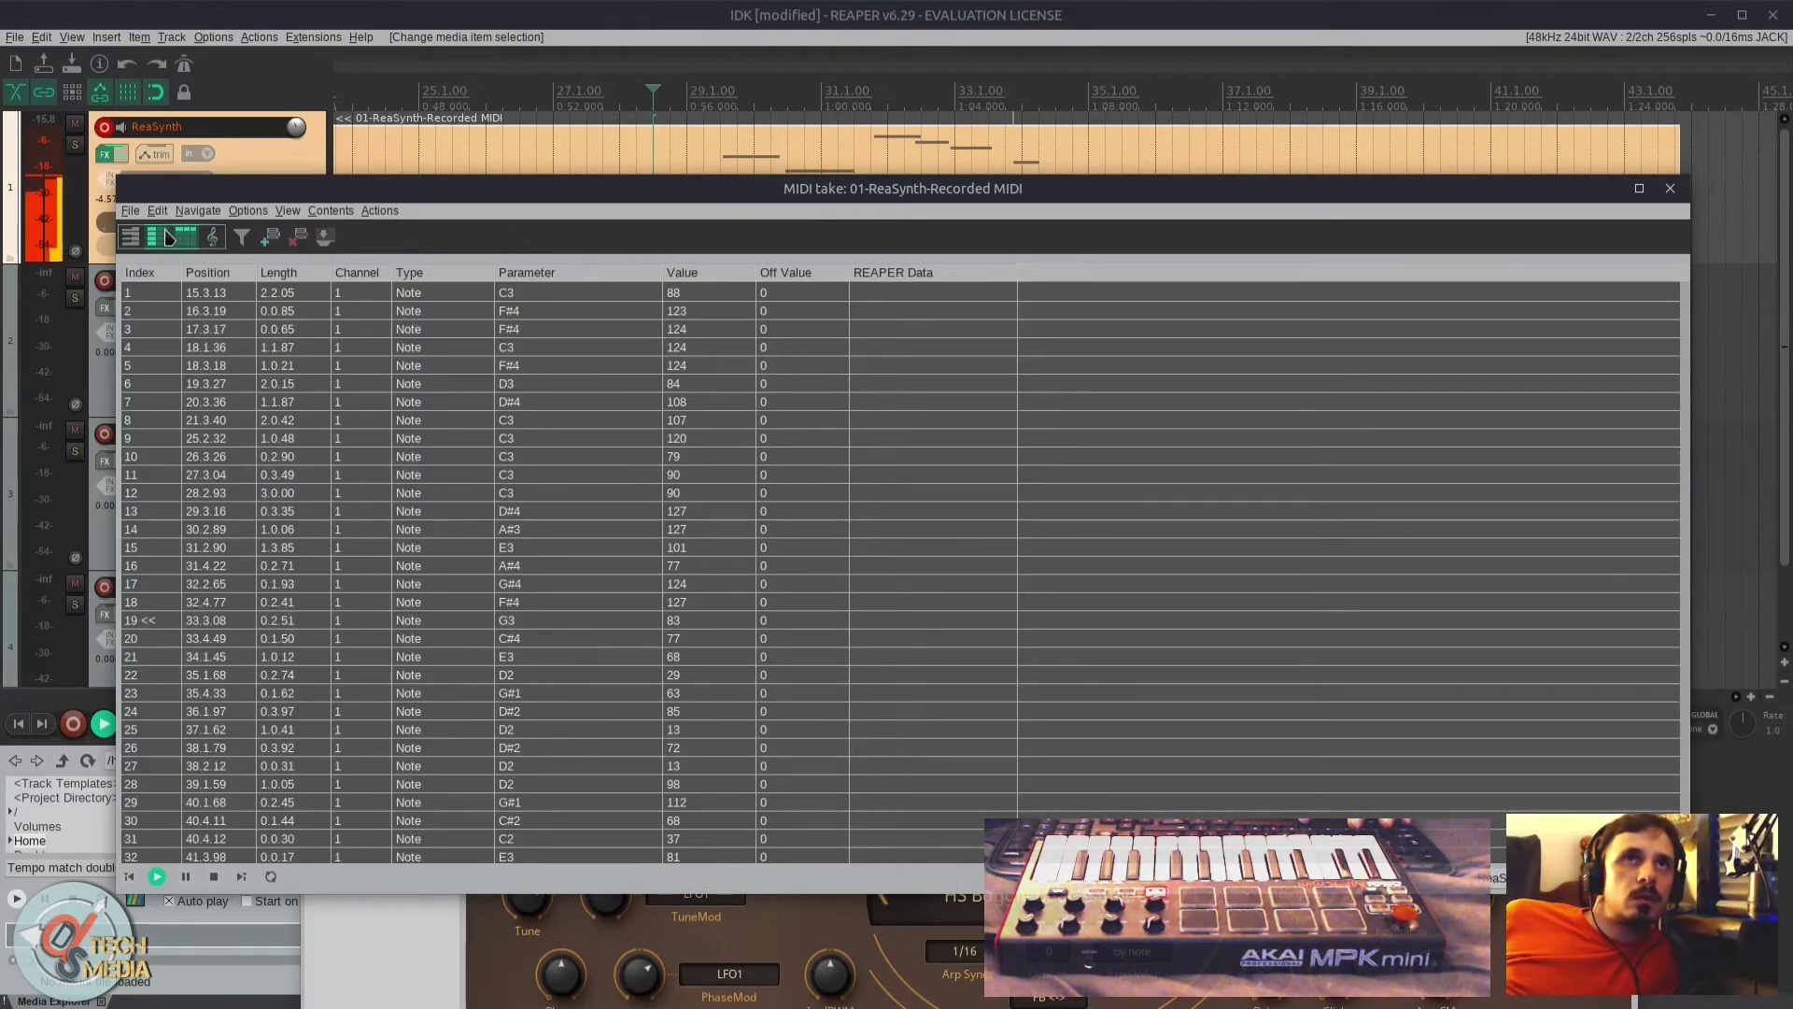
click(131, 238)
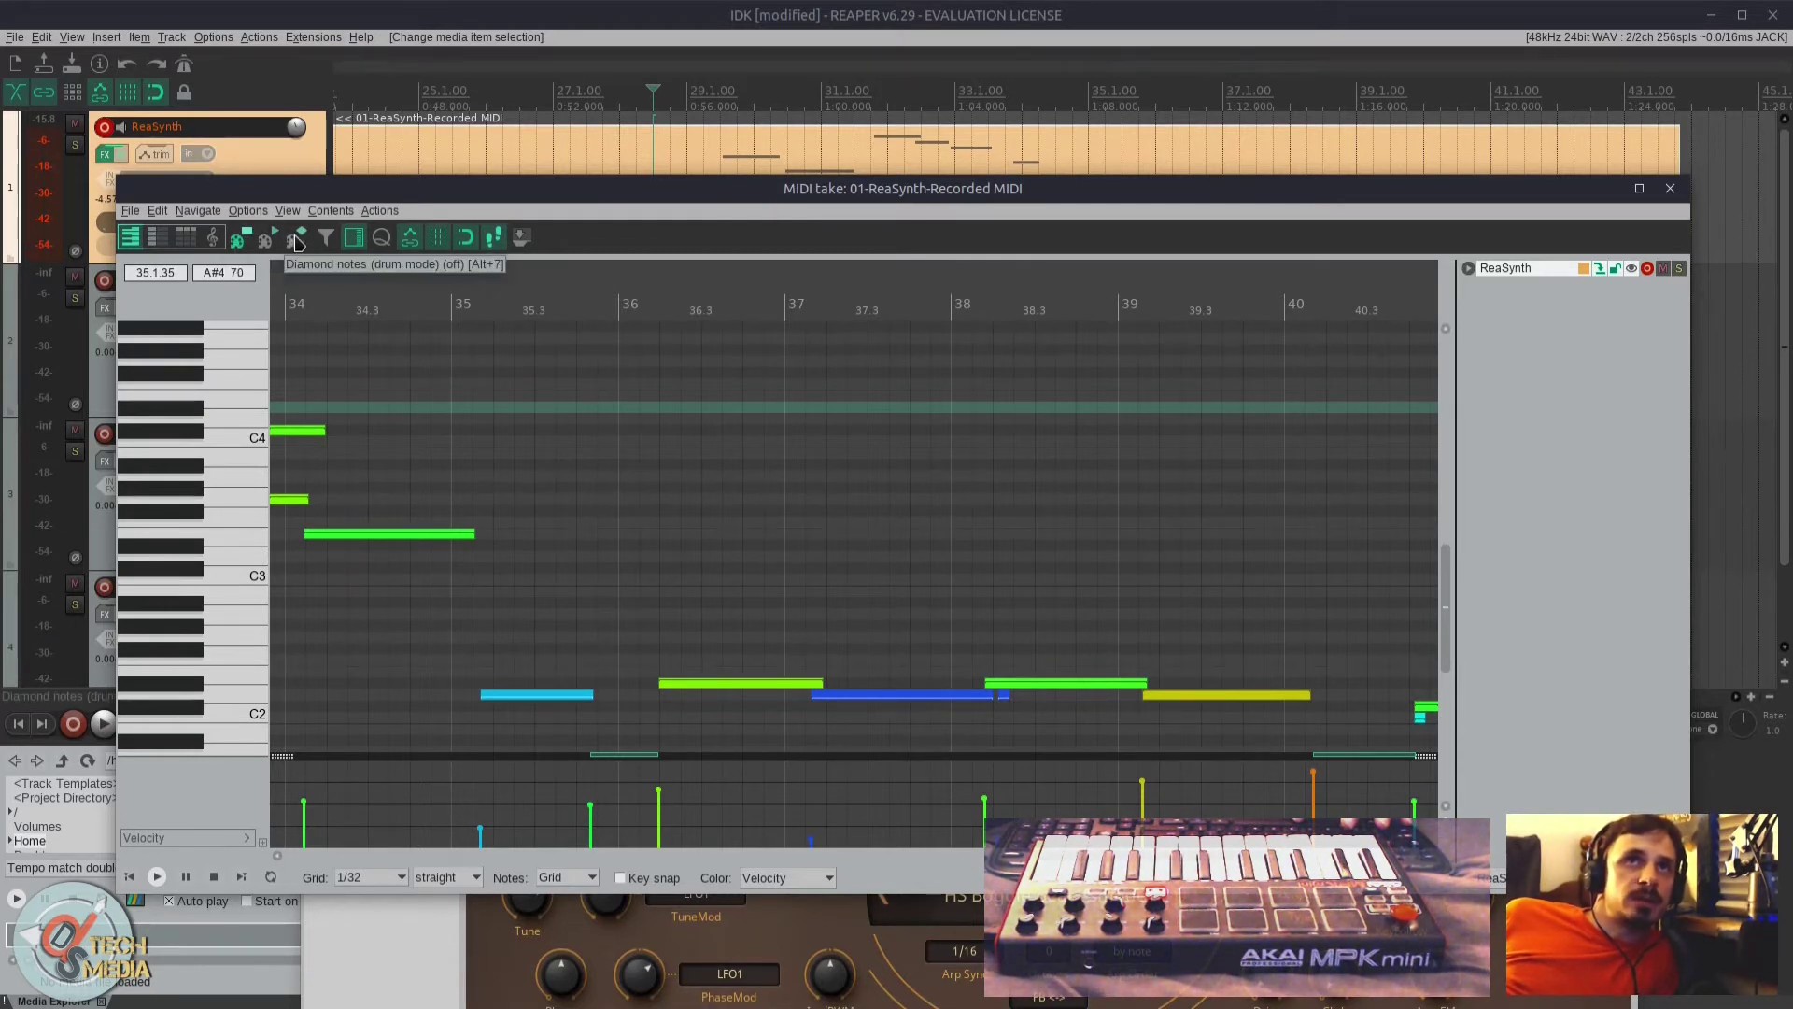
scroll(564, 700, down, 4)
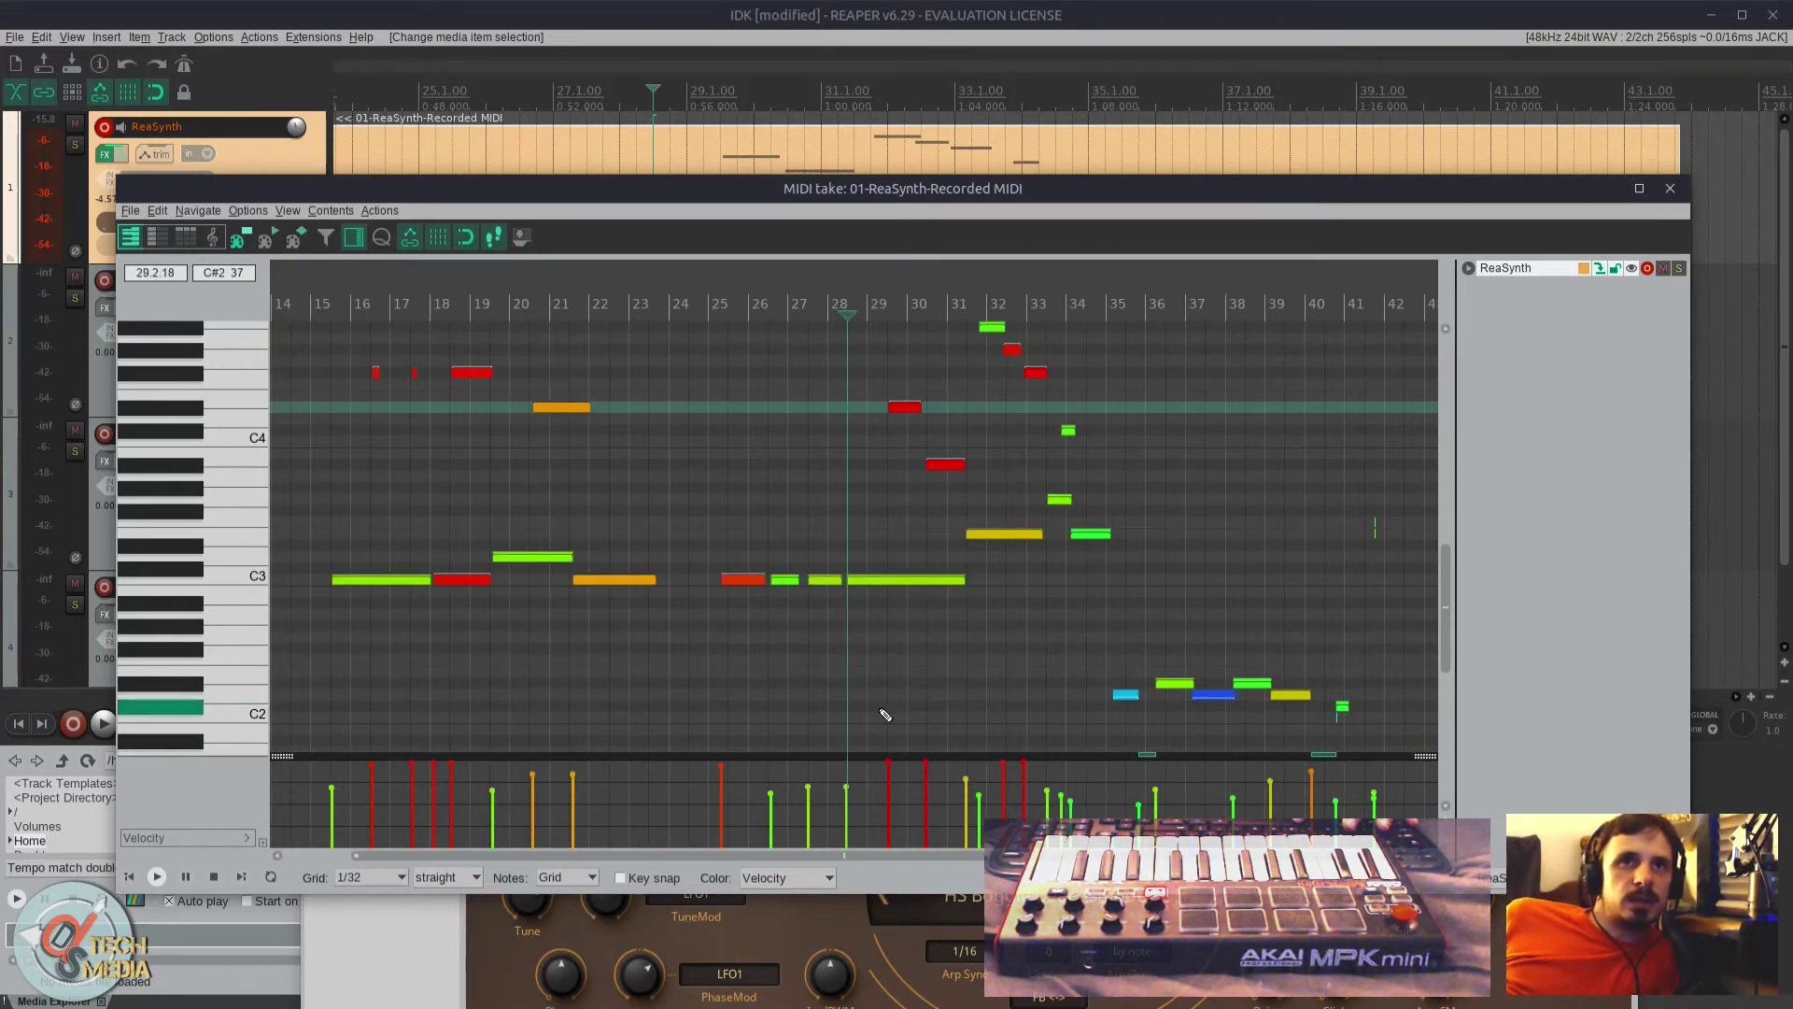
Step: Switch the MIDI editor's CC lane to Channel Pressure and look through the additional CC and 14-bit lane types
click(250, 838)
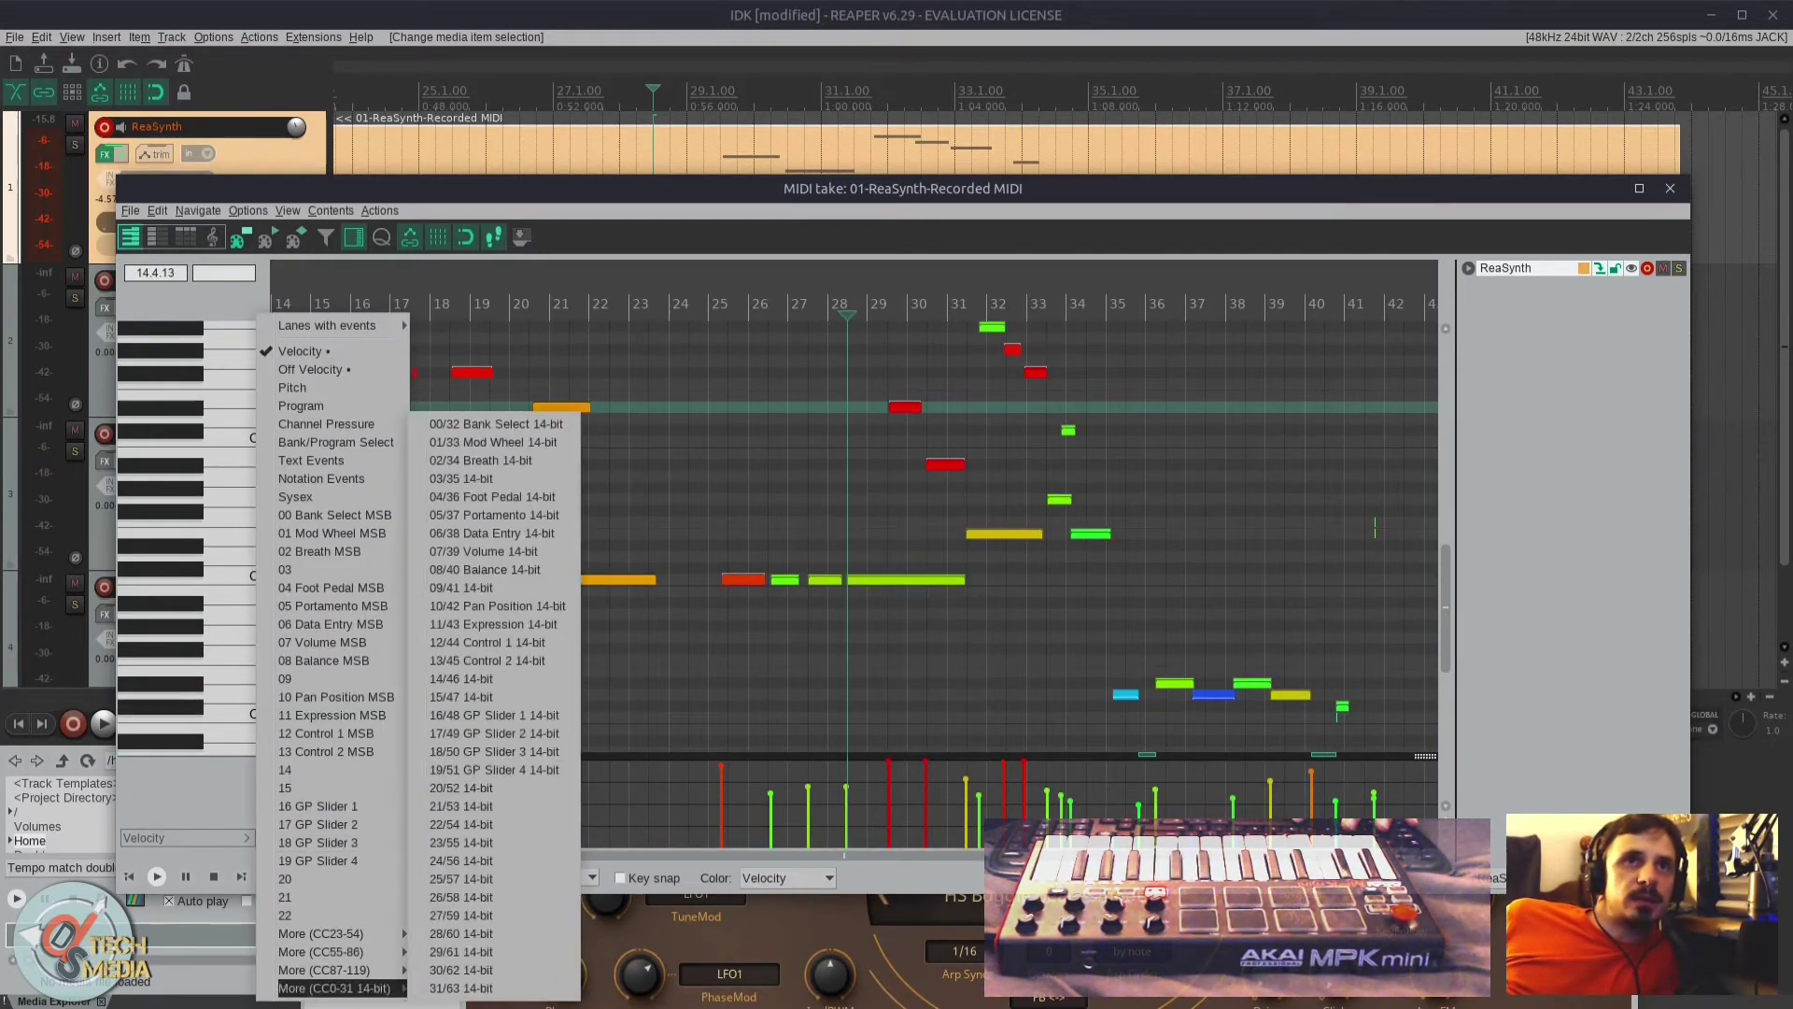
mouse_move(338, 952)
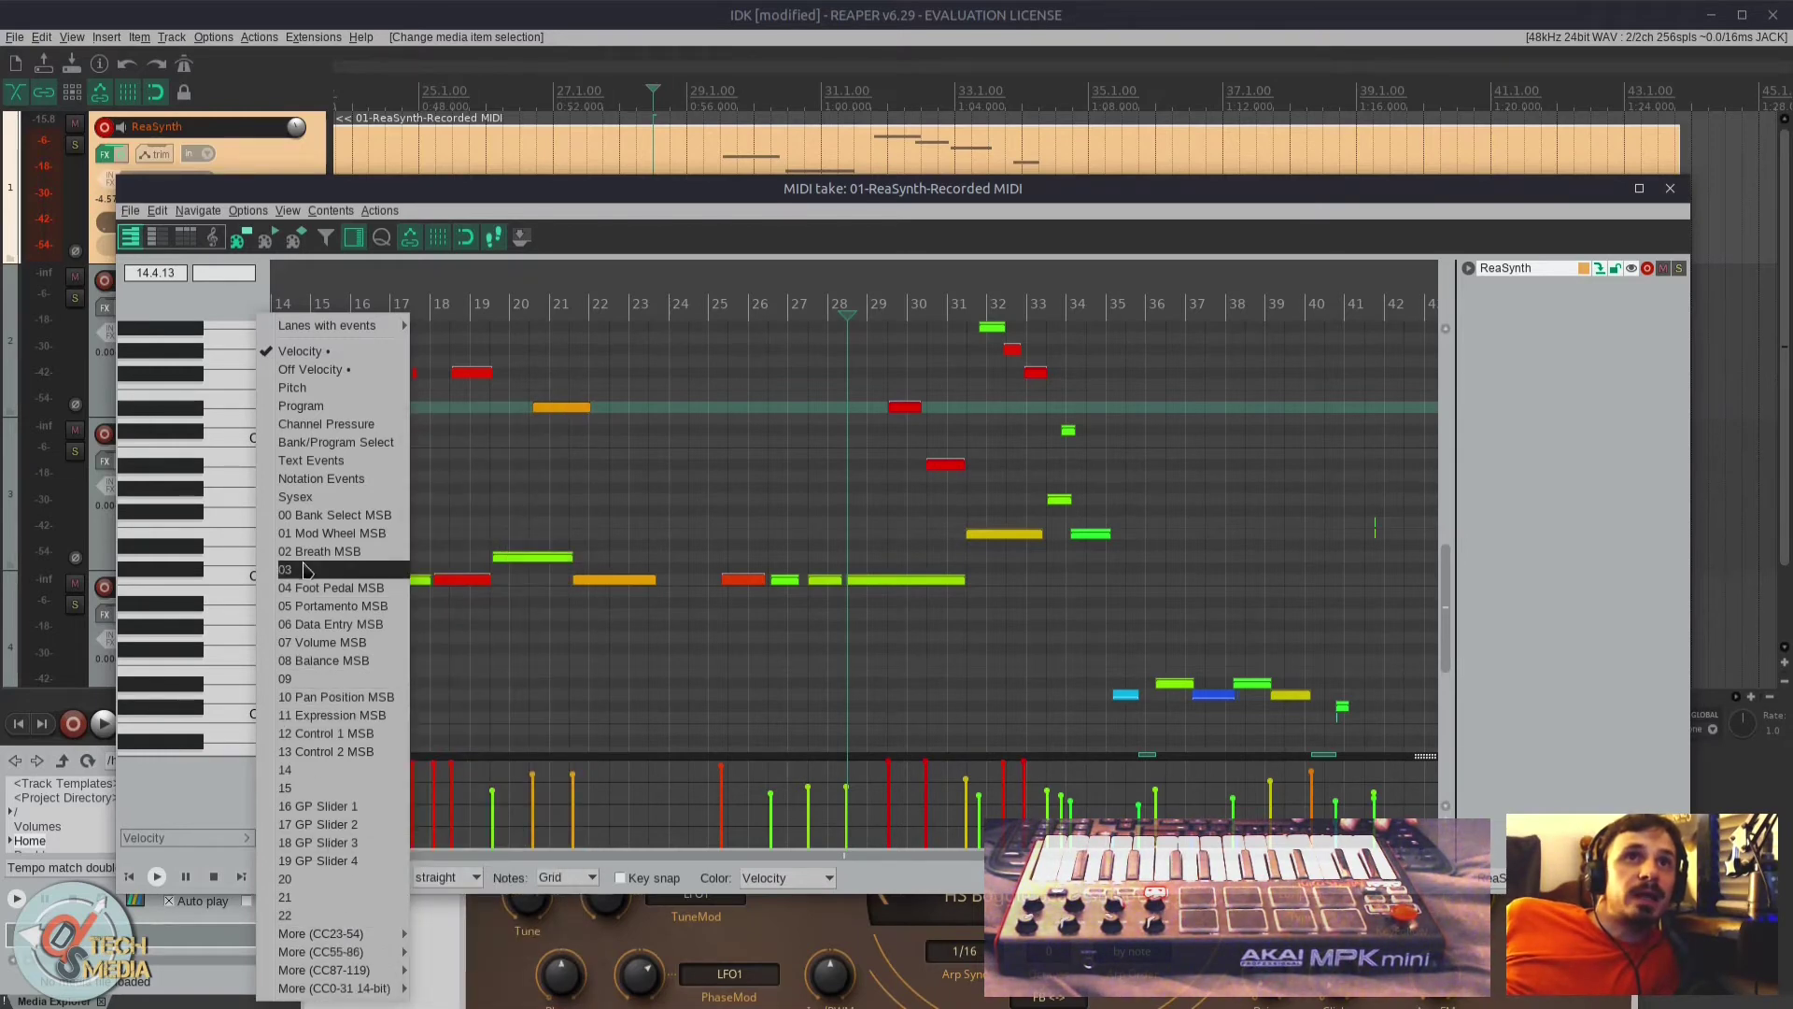
click(362, 424)
click(202, 839)
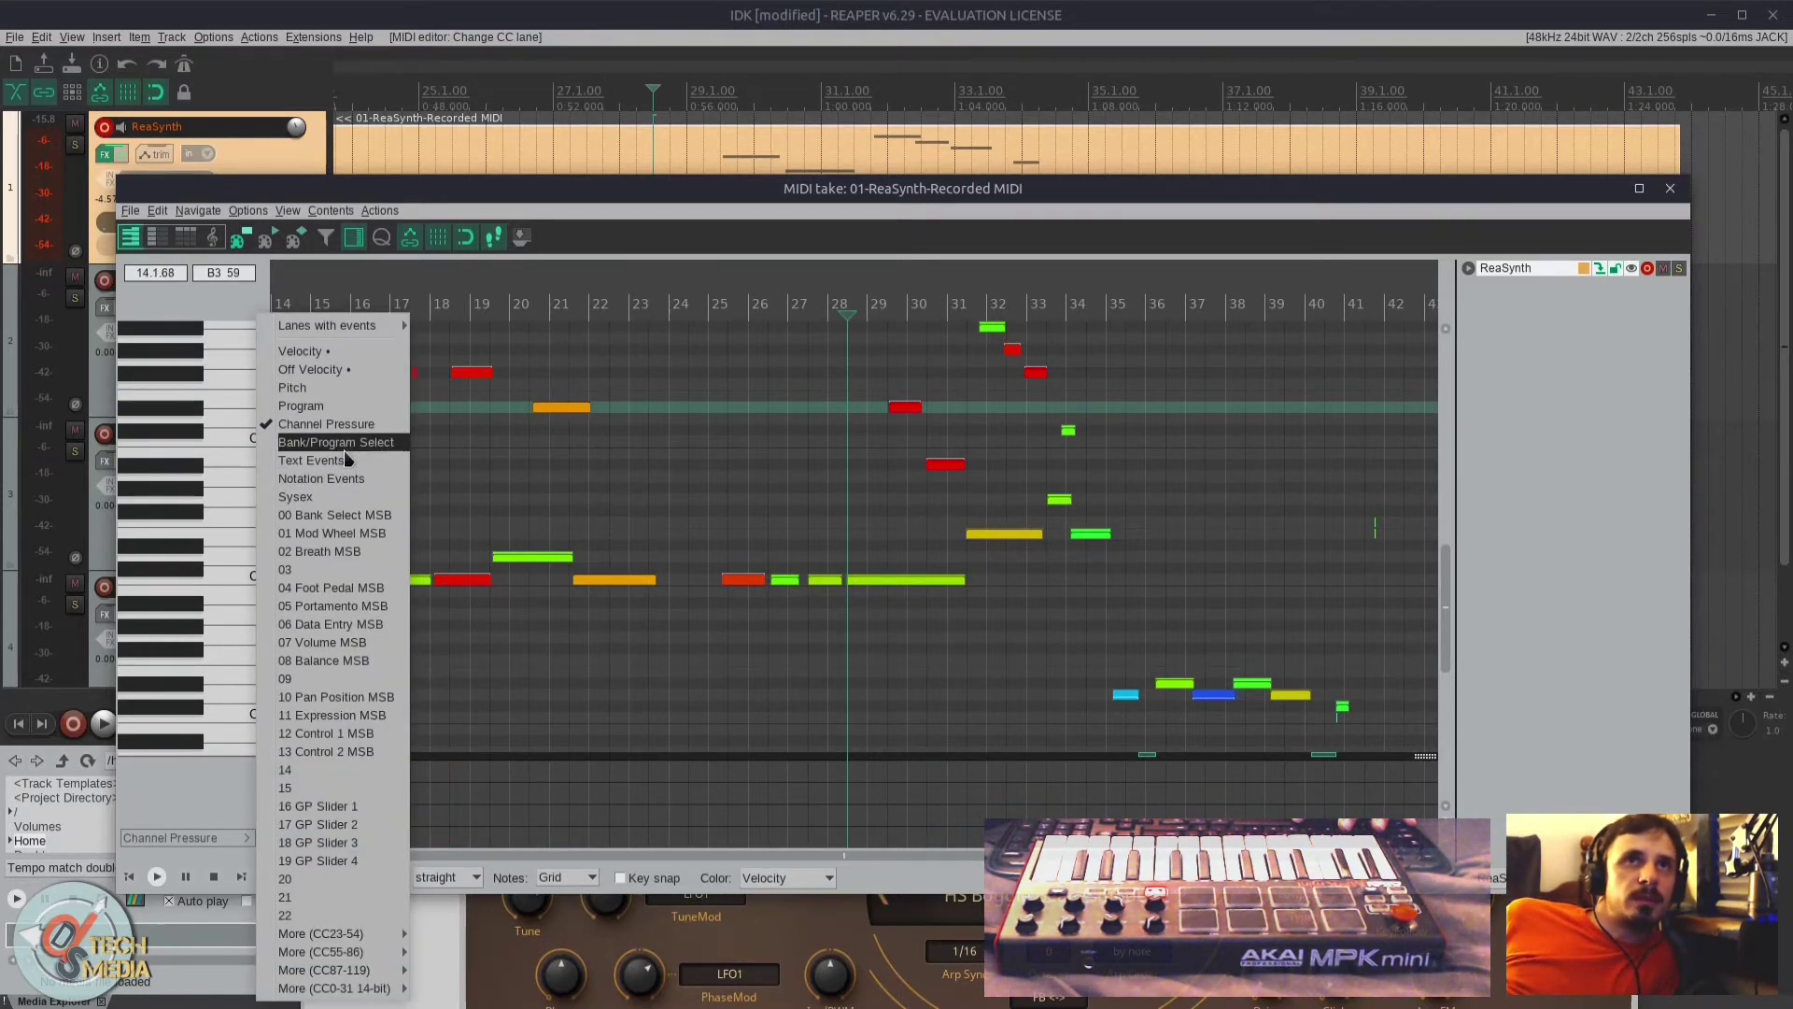
mouse_move(360, 954)
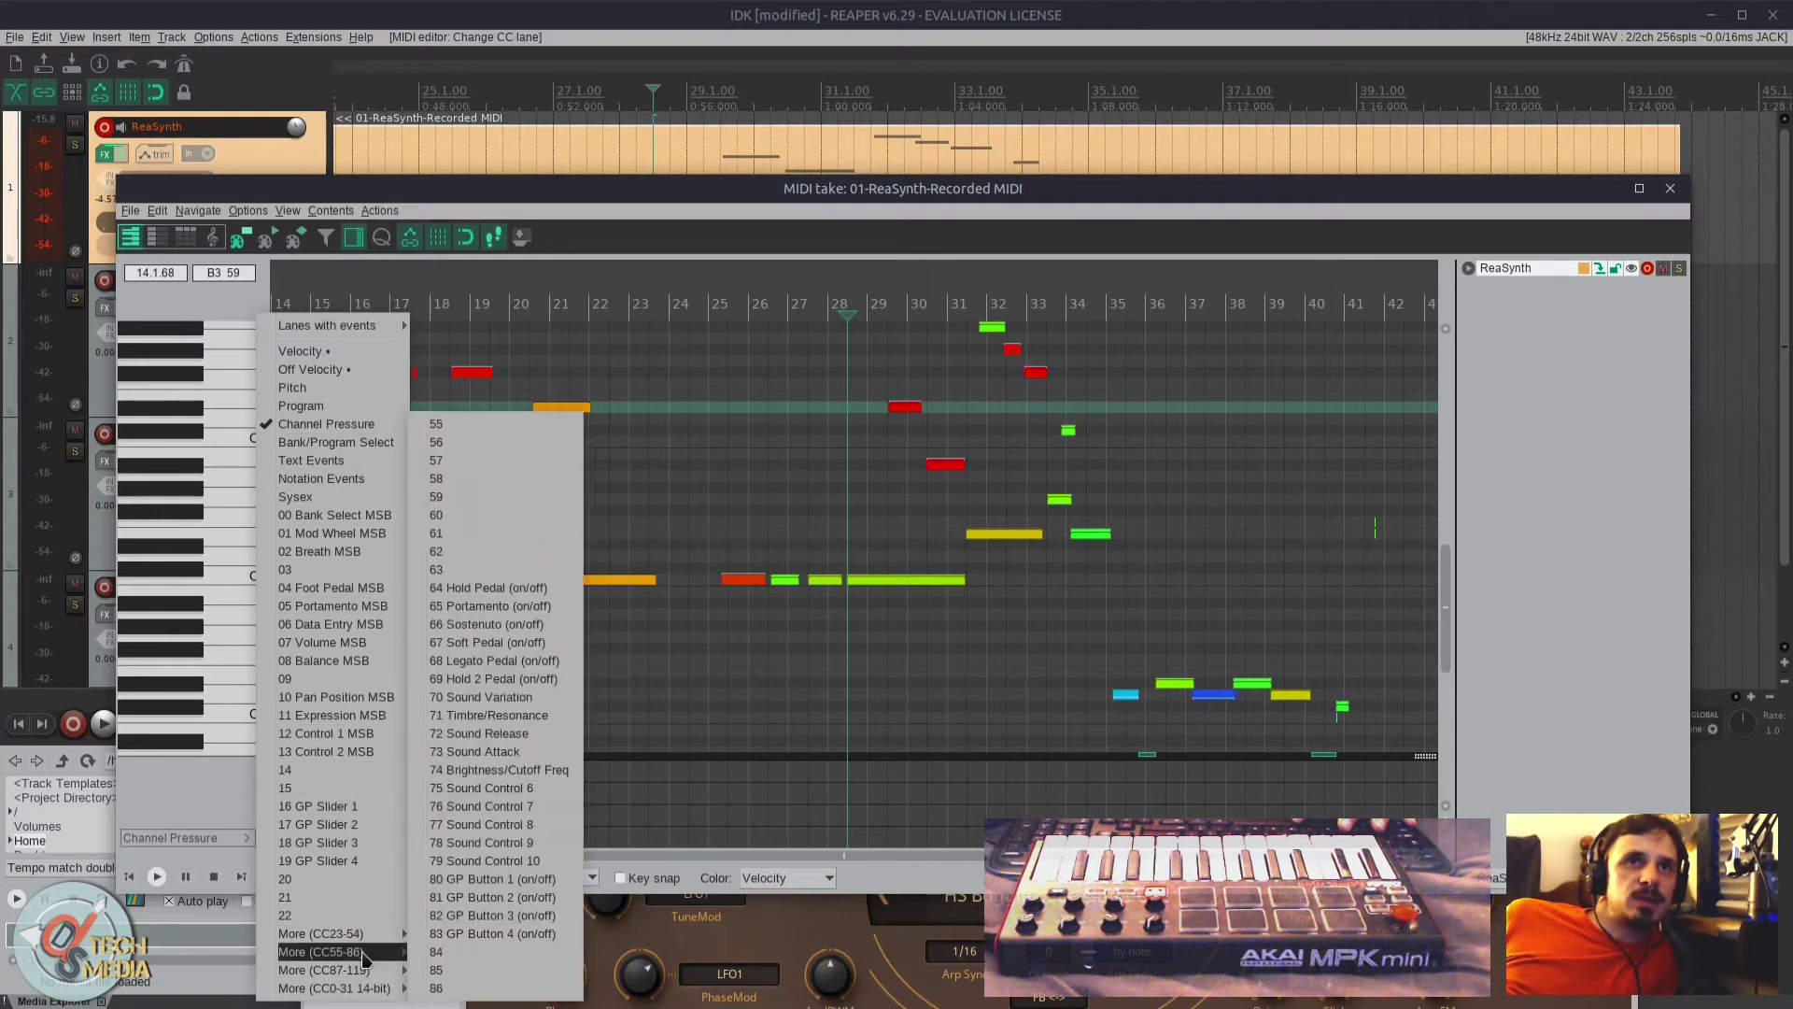
mouse_move(384, 996)
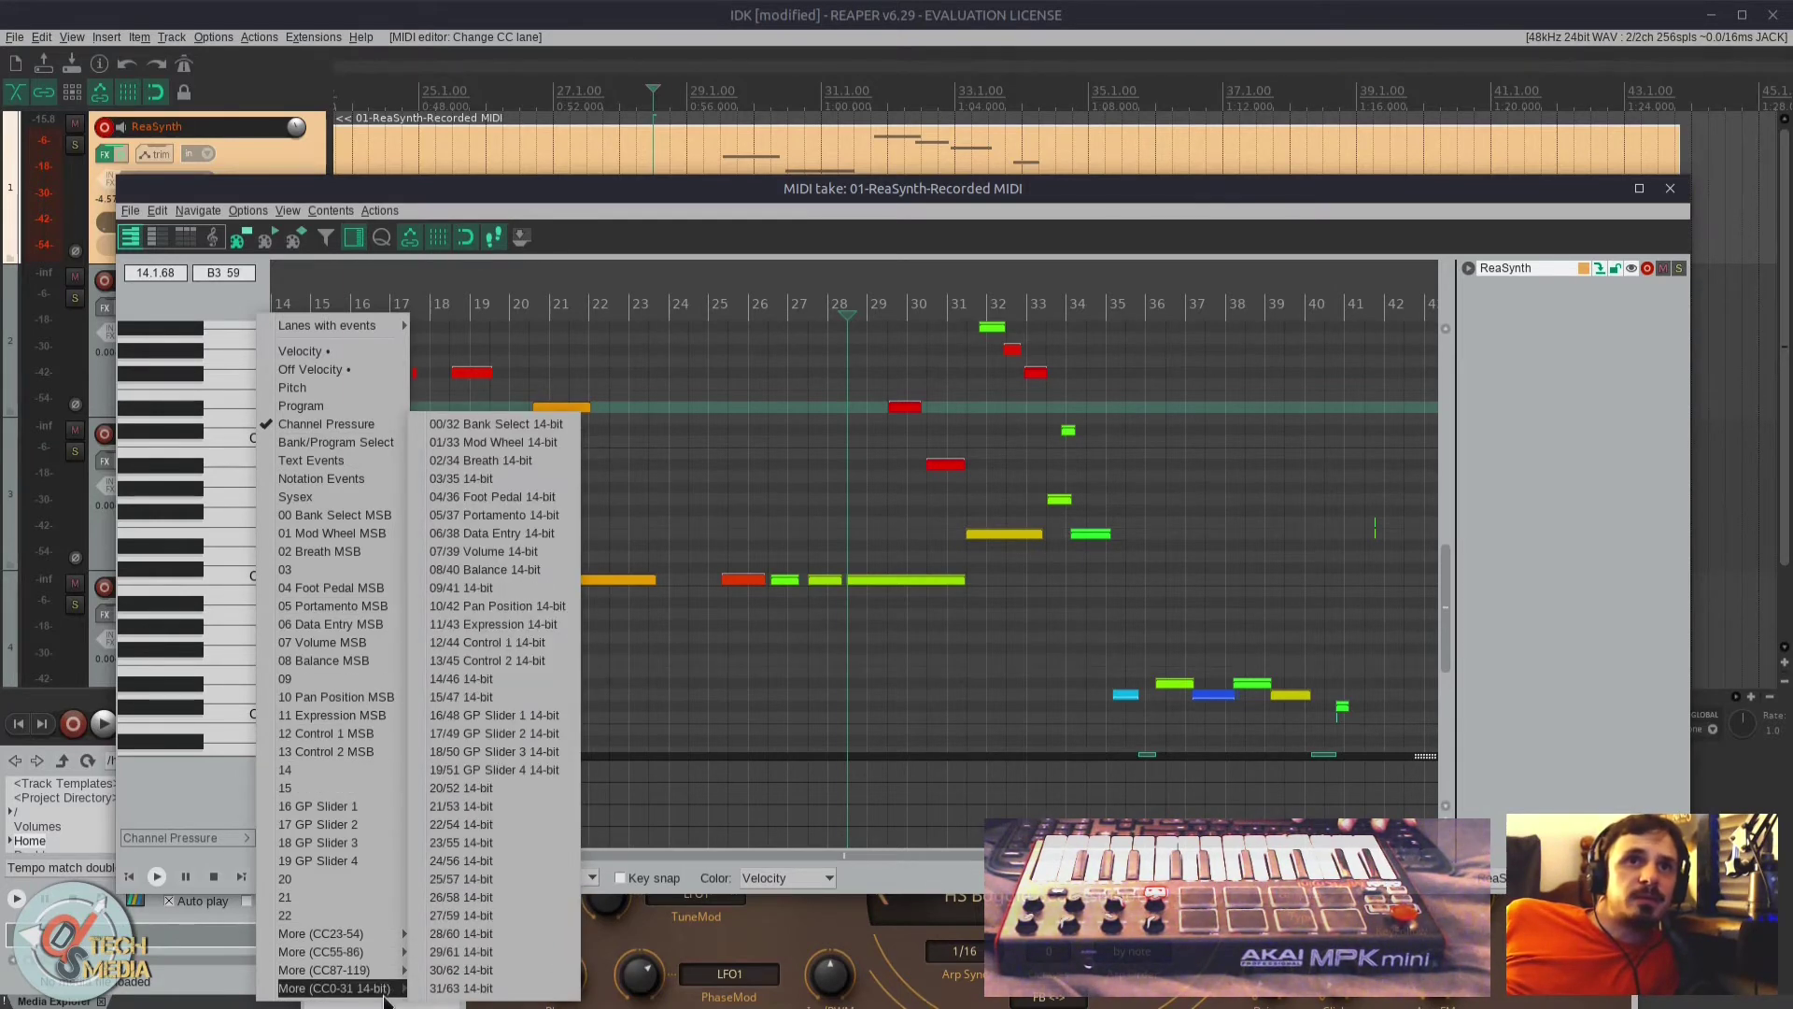
click(198, 827)
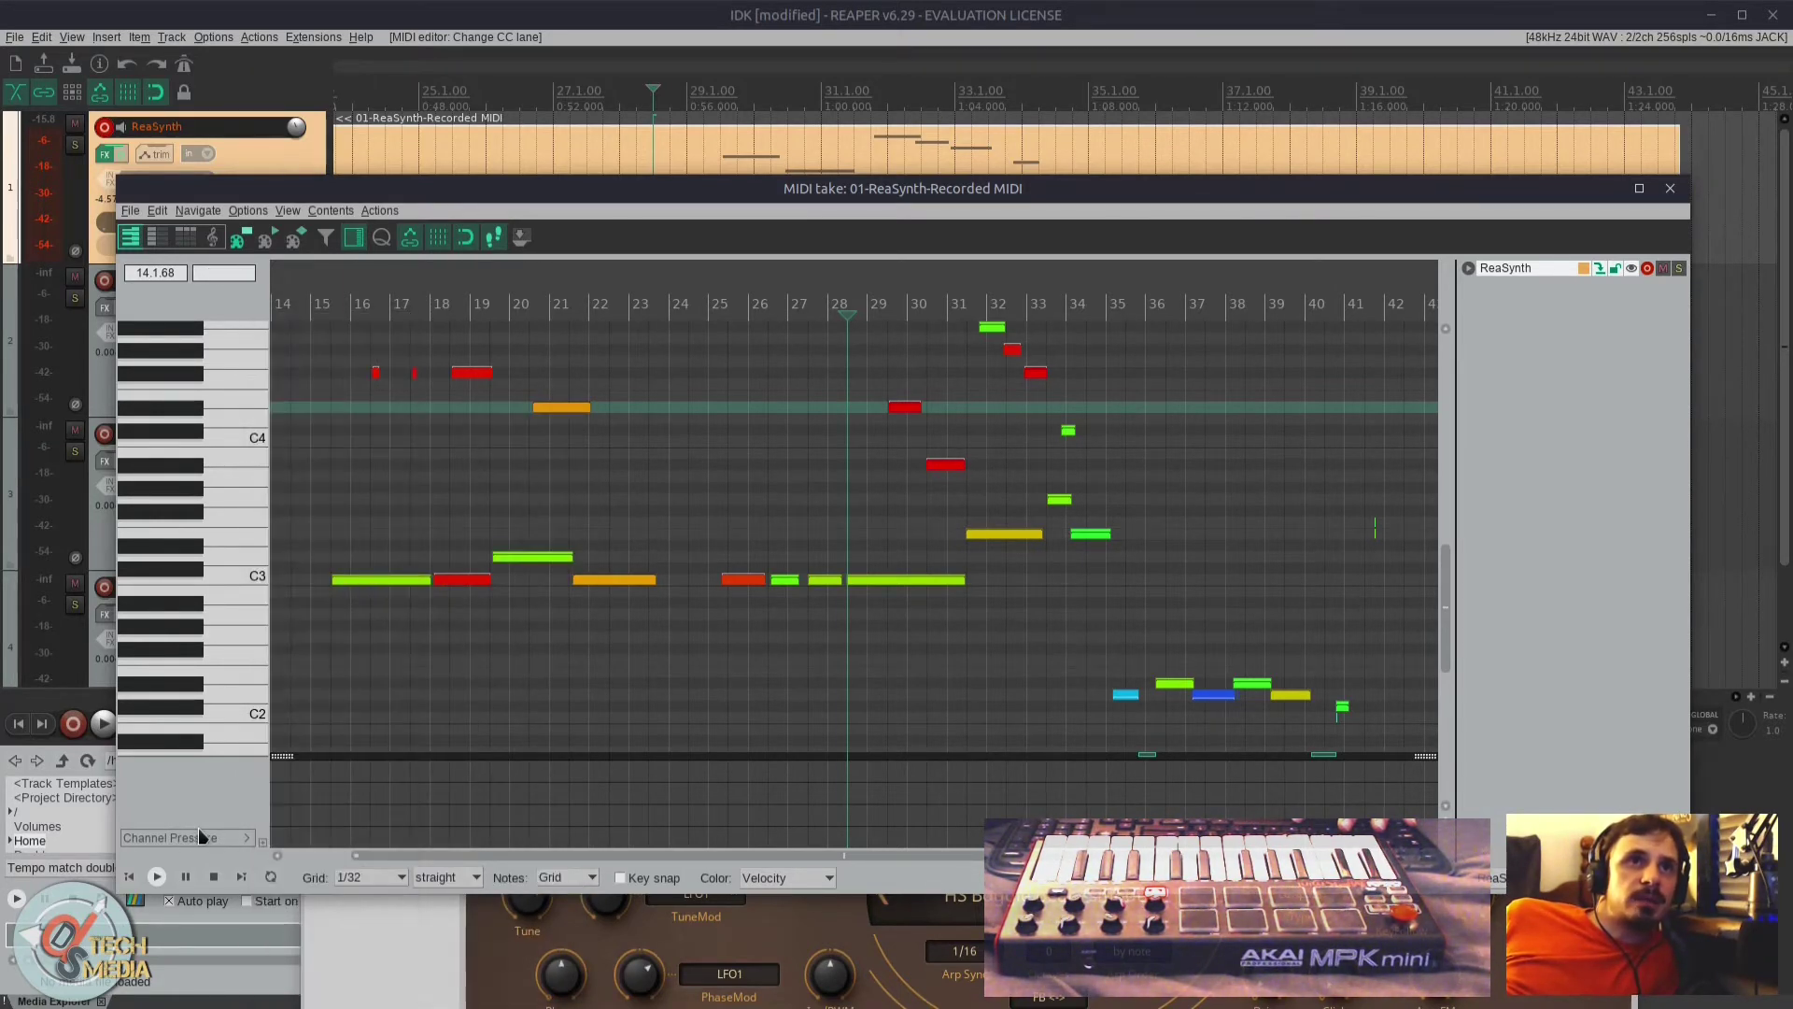
Step: Add a Velocity lane above the Channel Pressure lane, and draw and play back a wavy channel pressure curve from about bar 14
click(260, 843)
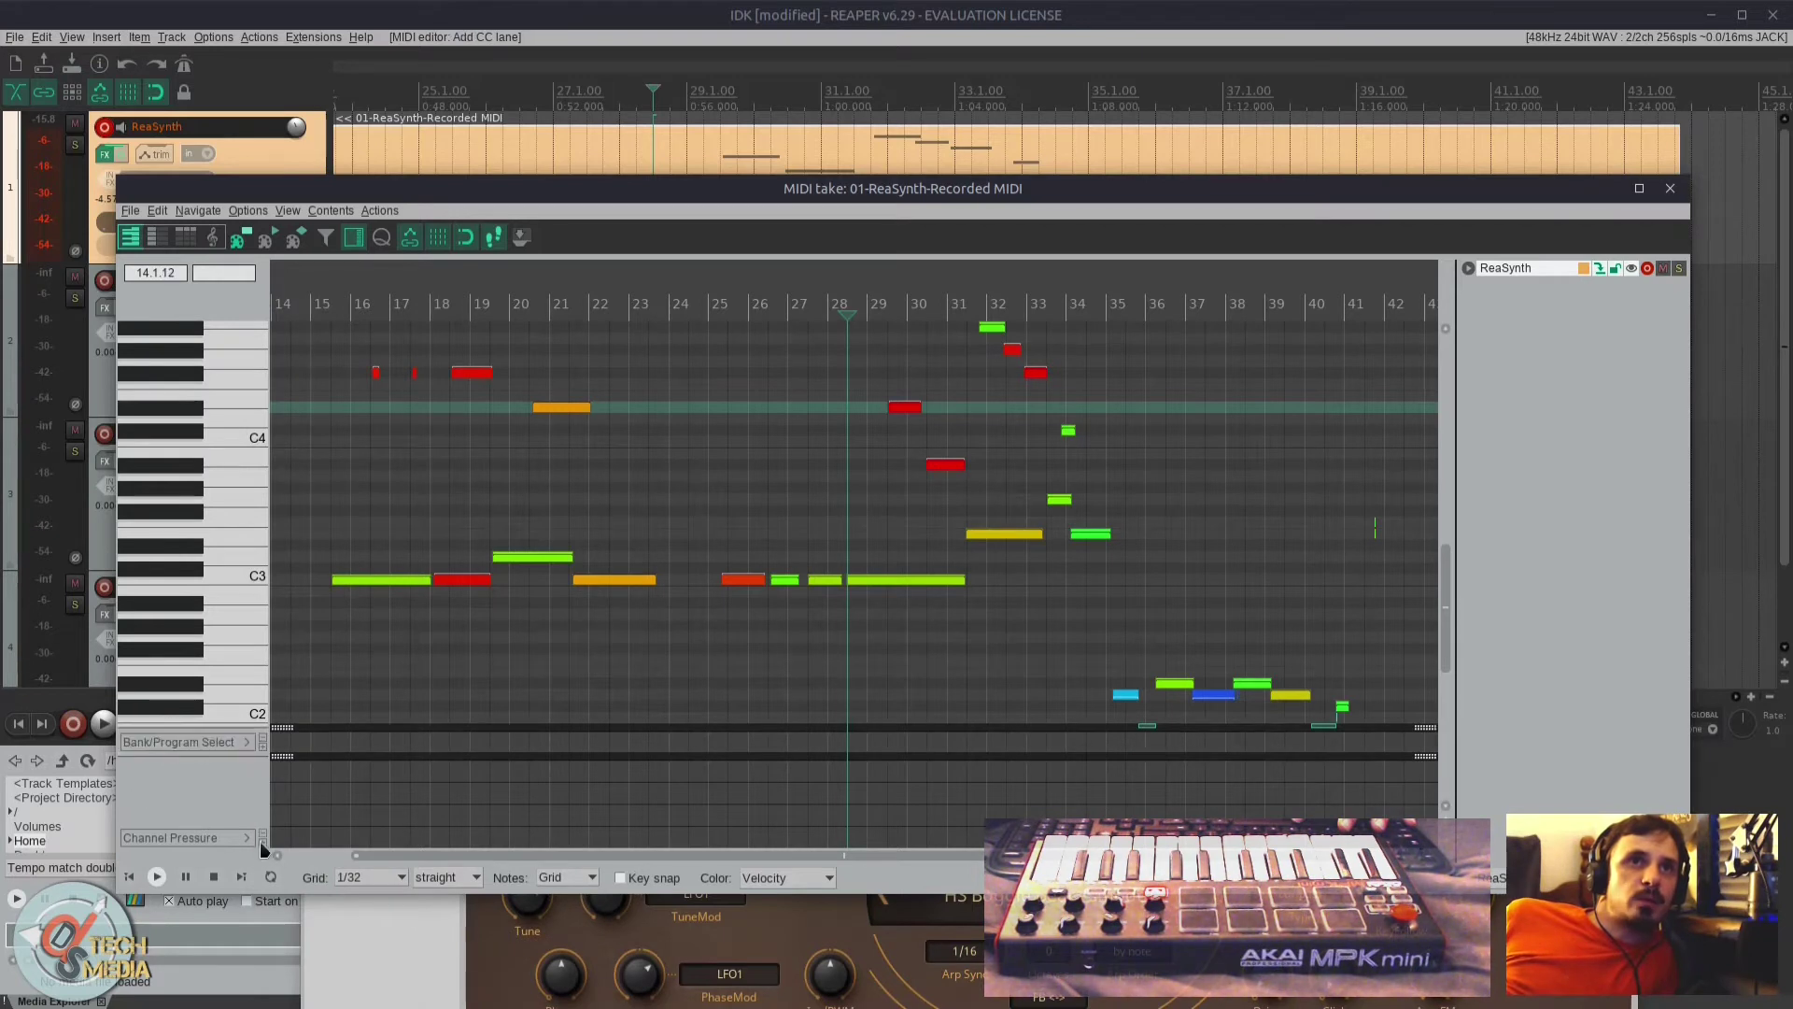
click(176, 743)
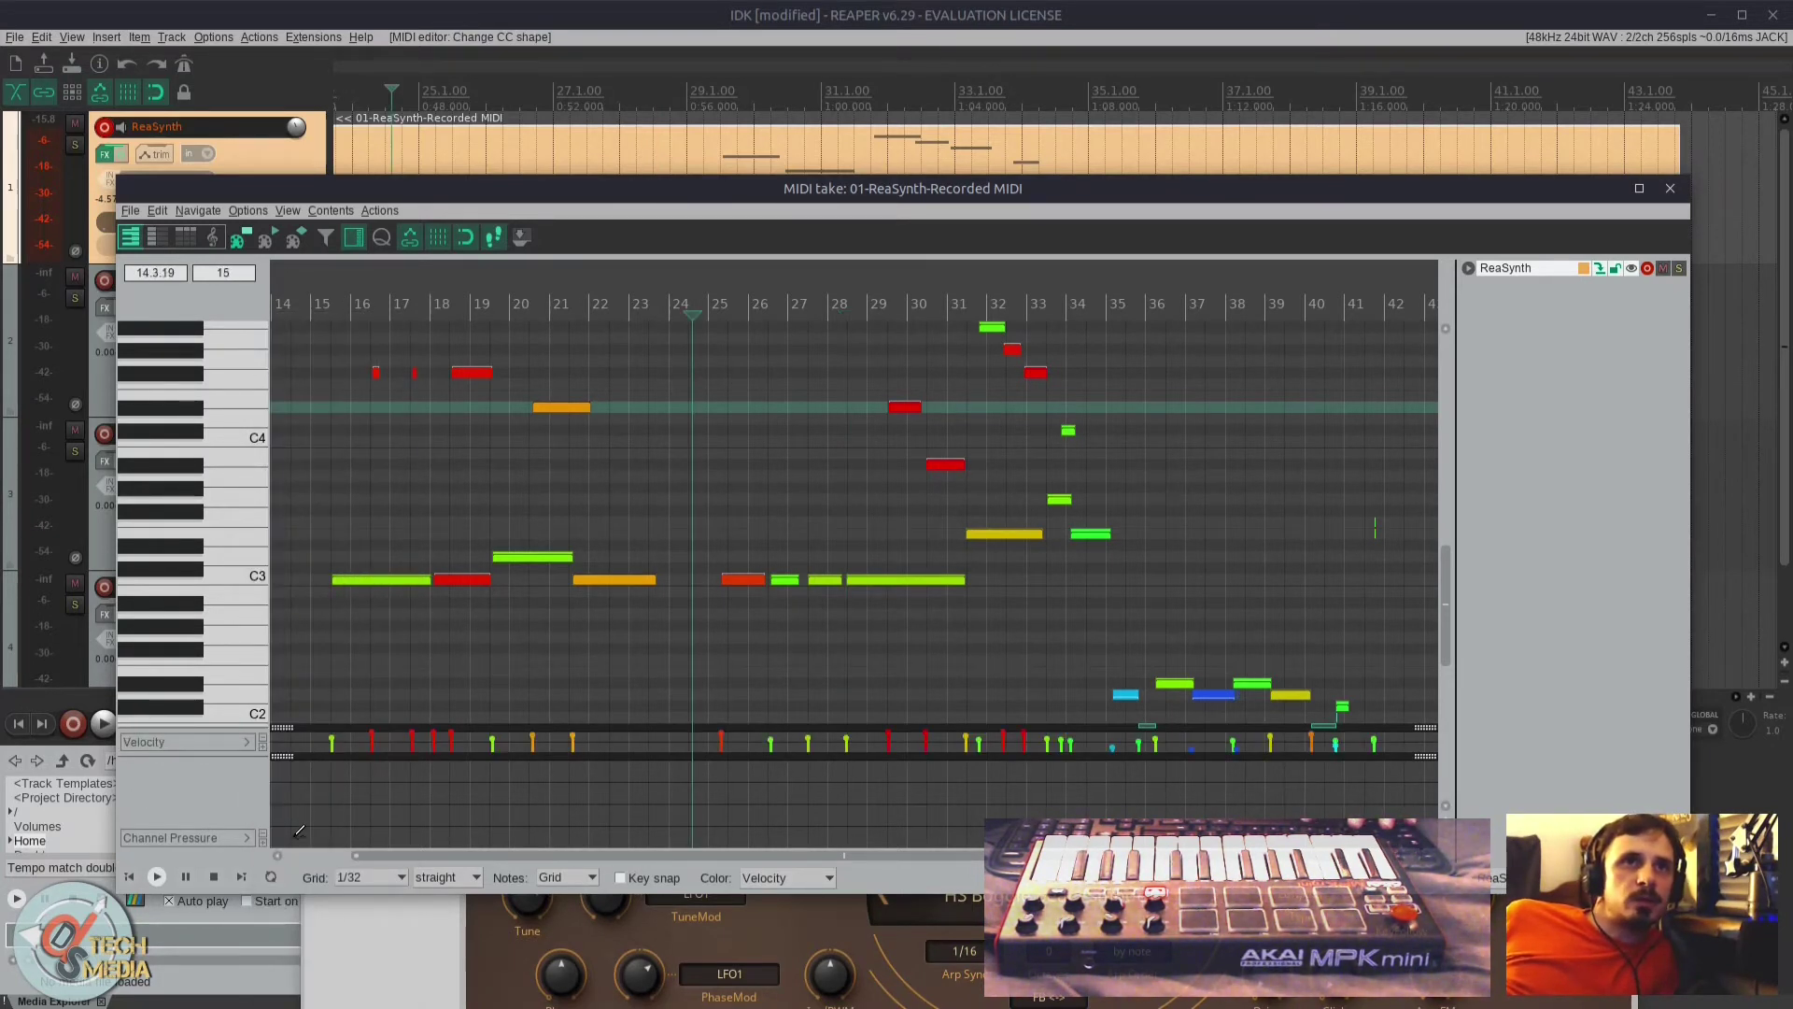
mouse_move(299, 830)
mouse_down()
mouse_move(338, 770)
mouse_move(1048, 819)
mouse_move(1084, 792)
mouse_up()
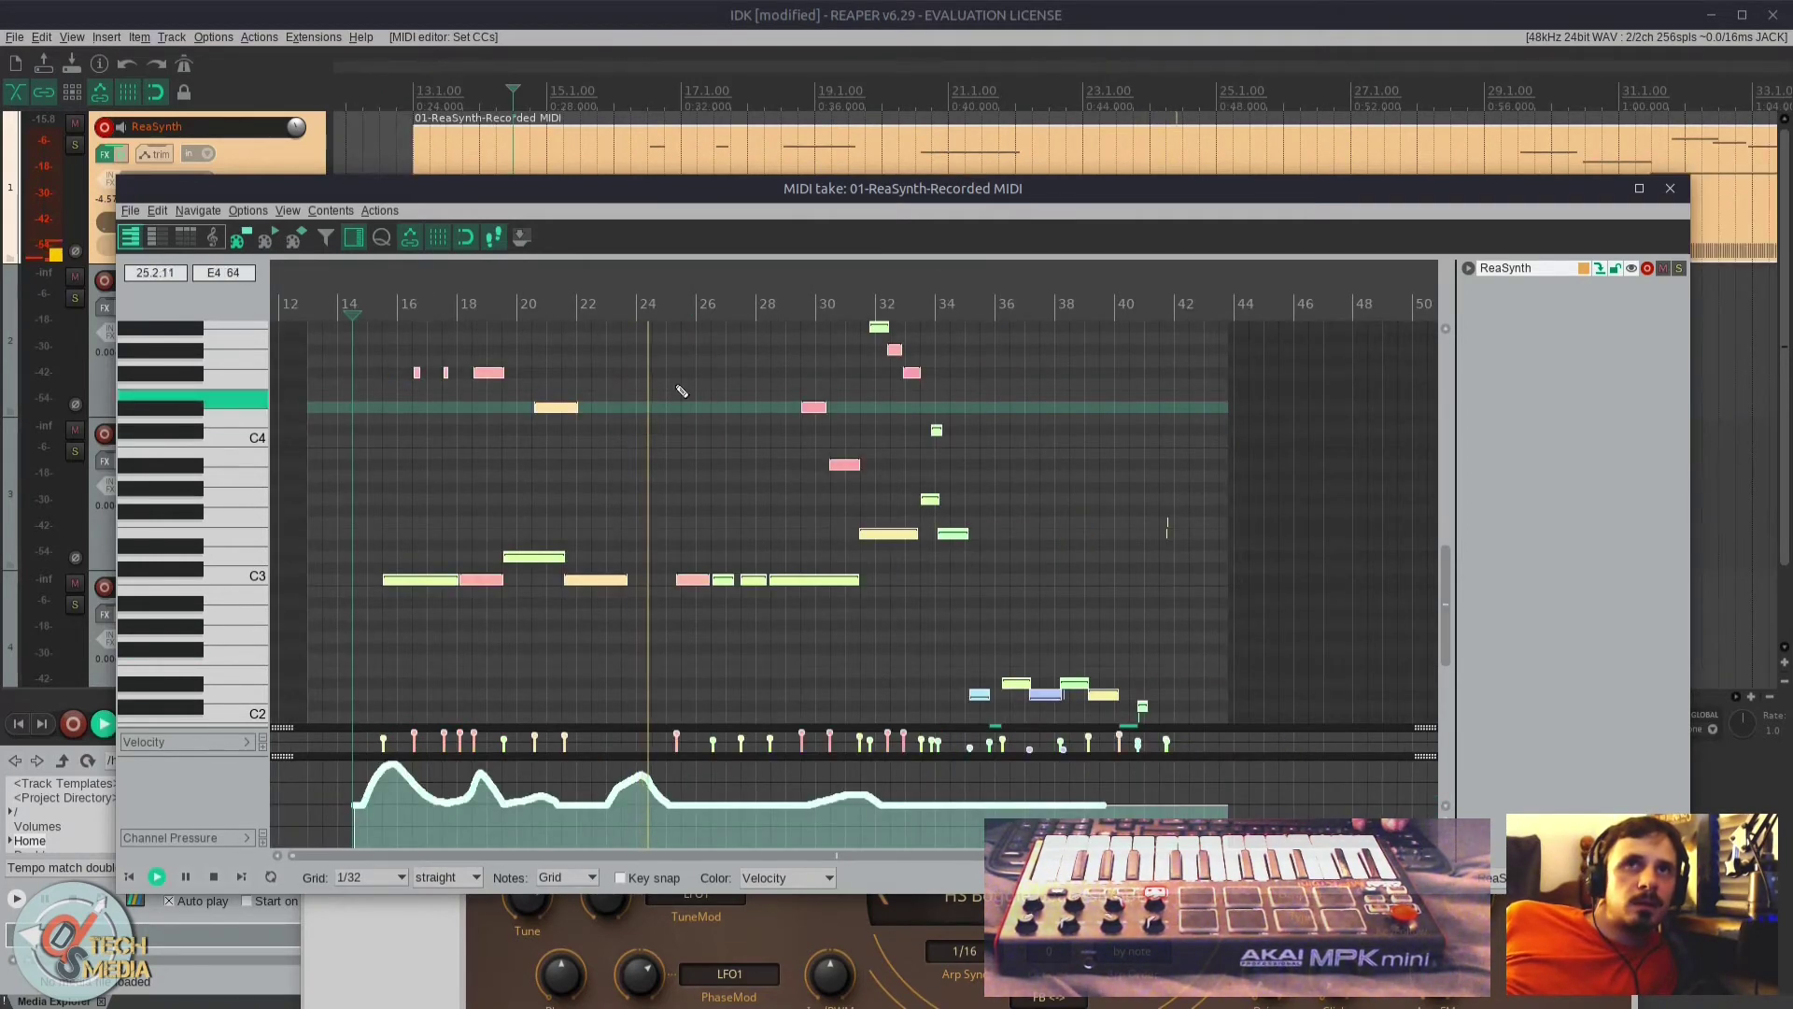
click(675, 311)
mouse_move(690, 803)
mouse_down()
mouse_move(732, 822)
mouse_move(687, 801)
mouse_up()
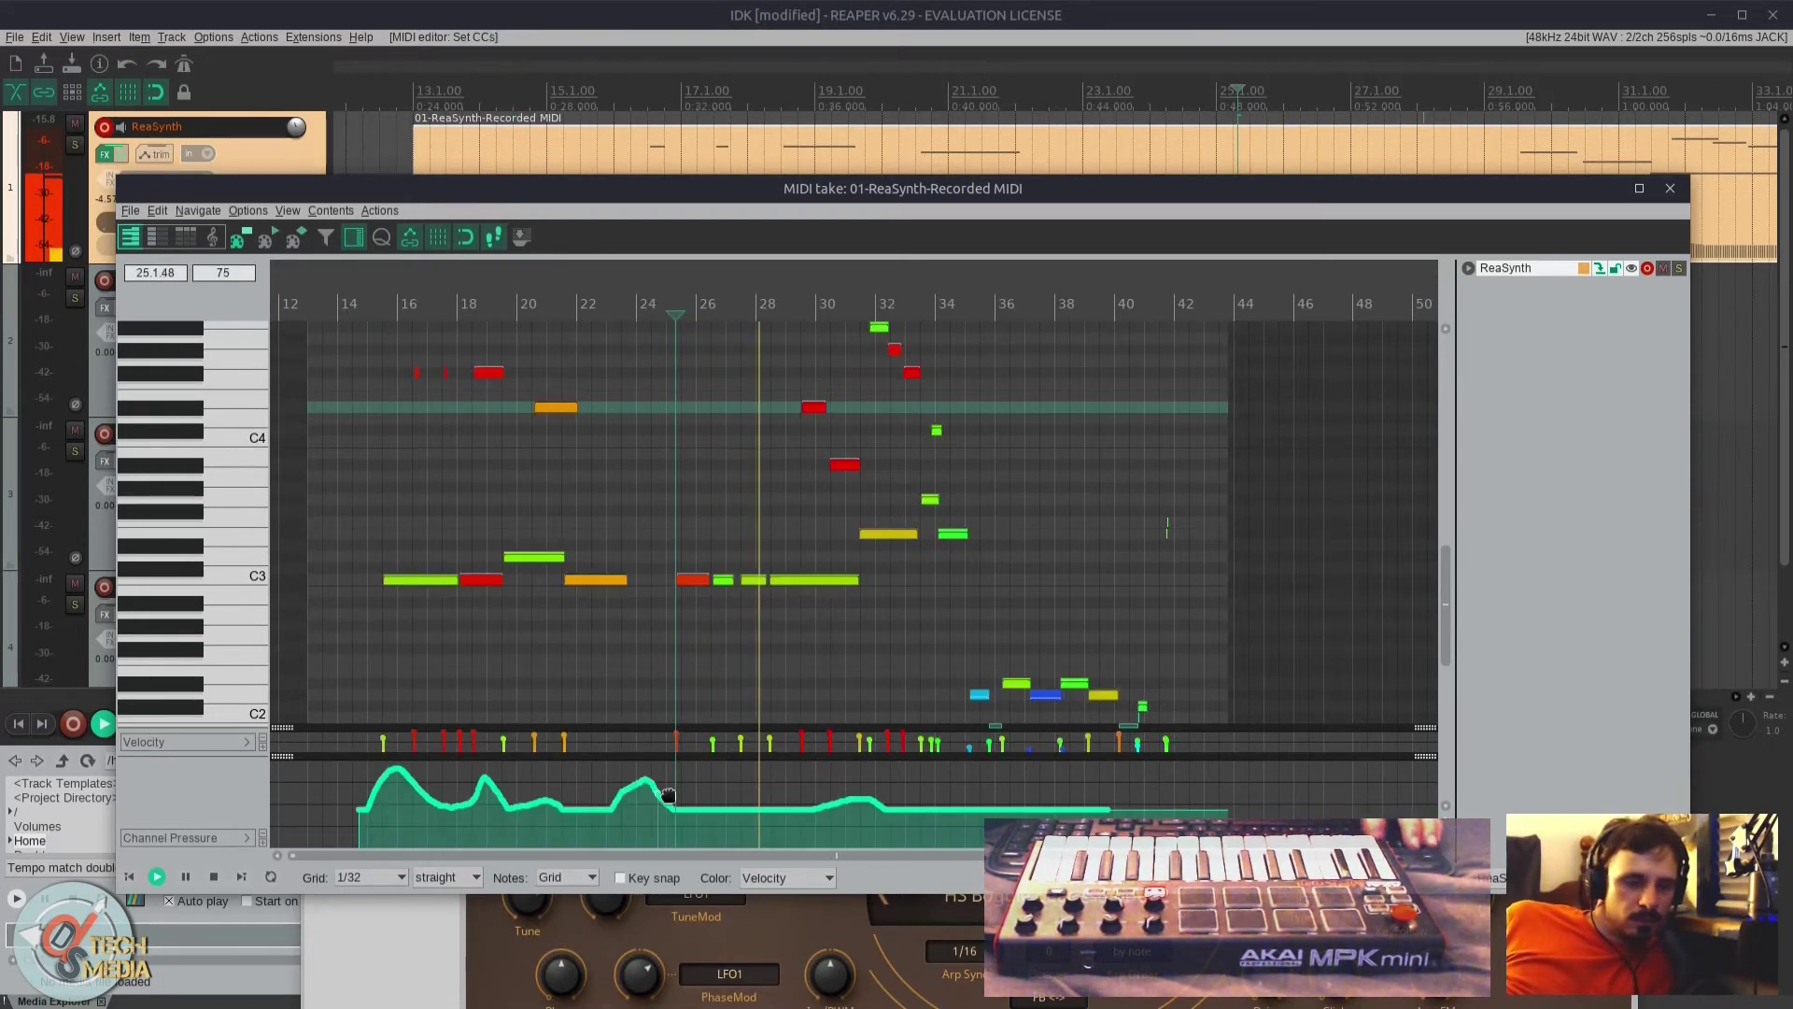
Step: Close the MIDI editor to view the recorded item in the arrangement, and reopen it in the editor with all events selected
click(1670, 188)
click(749, 218)
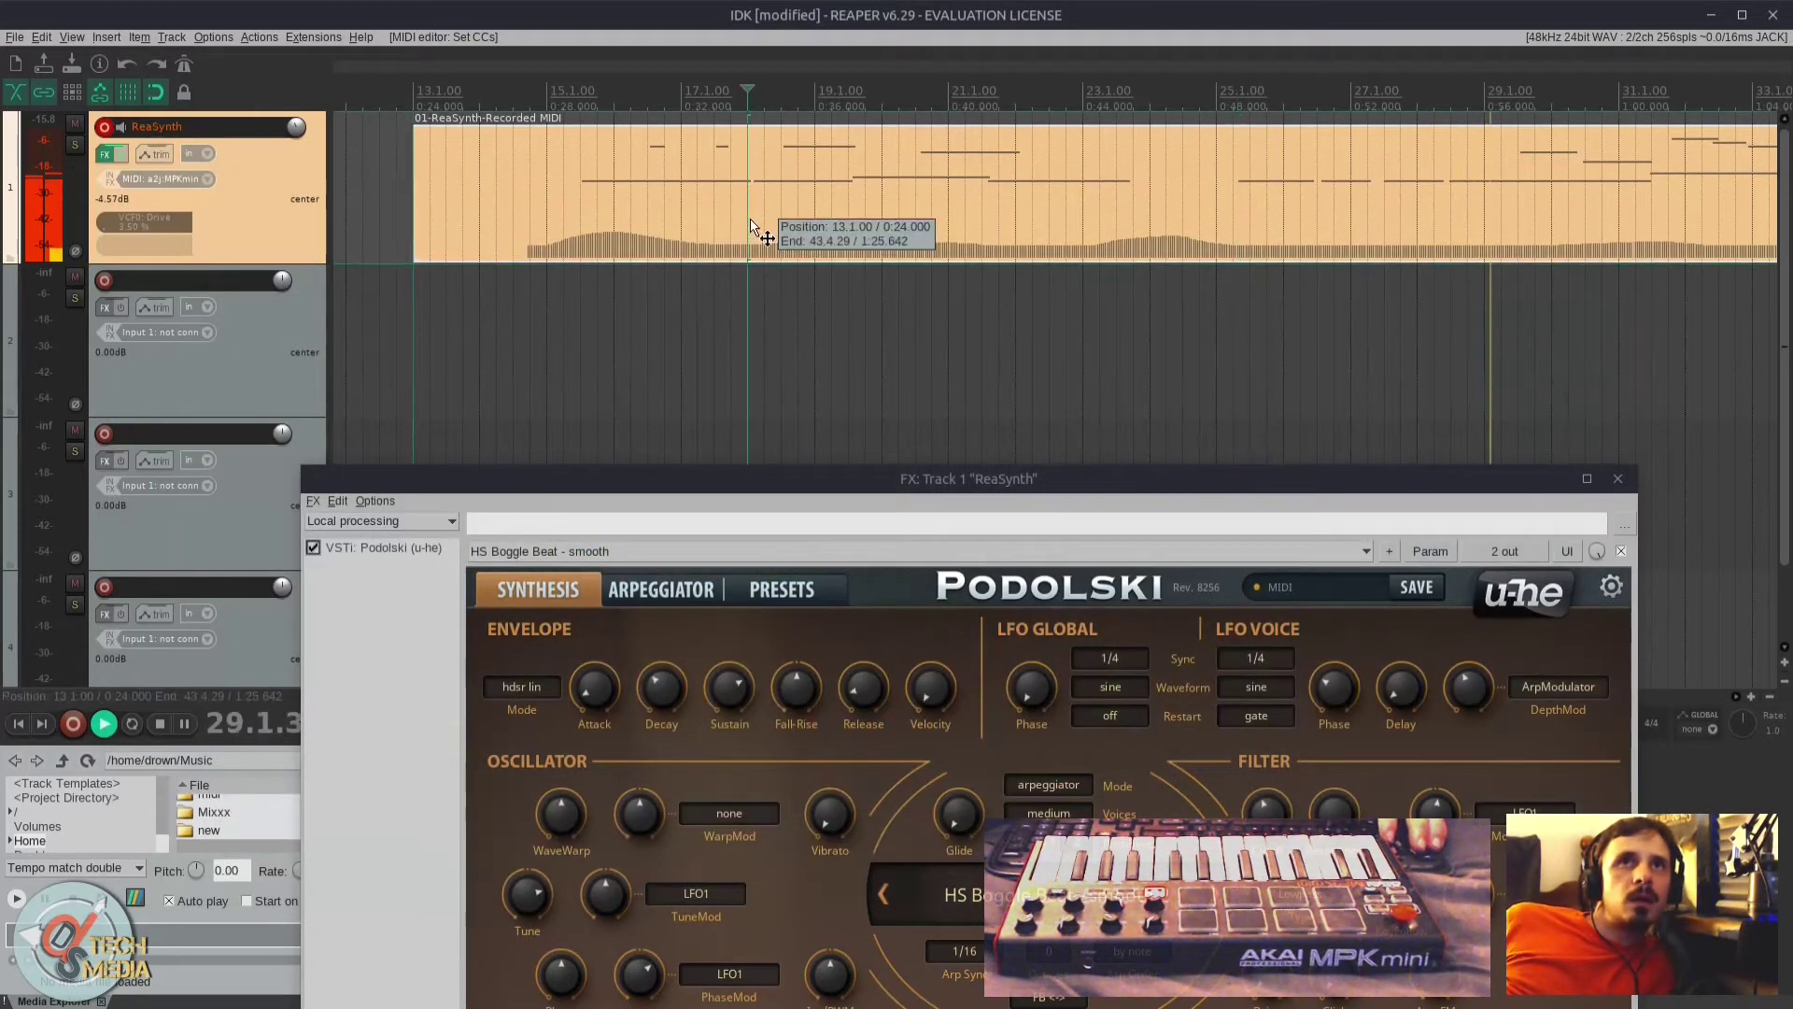
double_click(749, 218)
click(806, 800)
key(Escape)
click(781, 249)
double_click(781, 248)
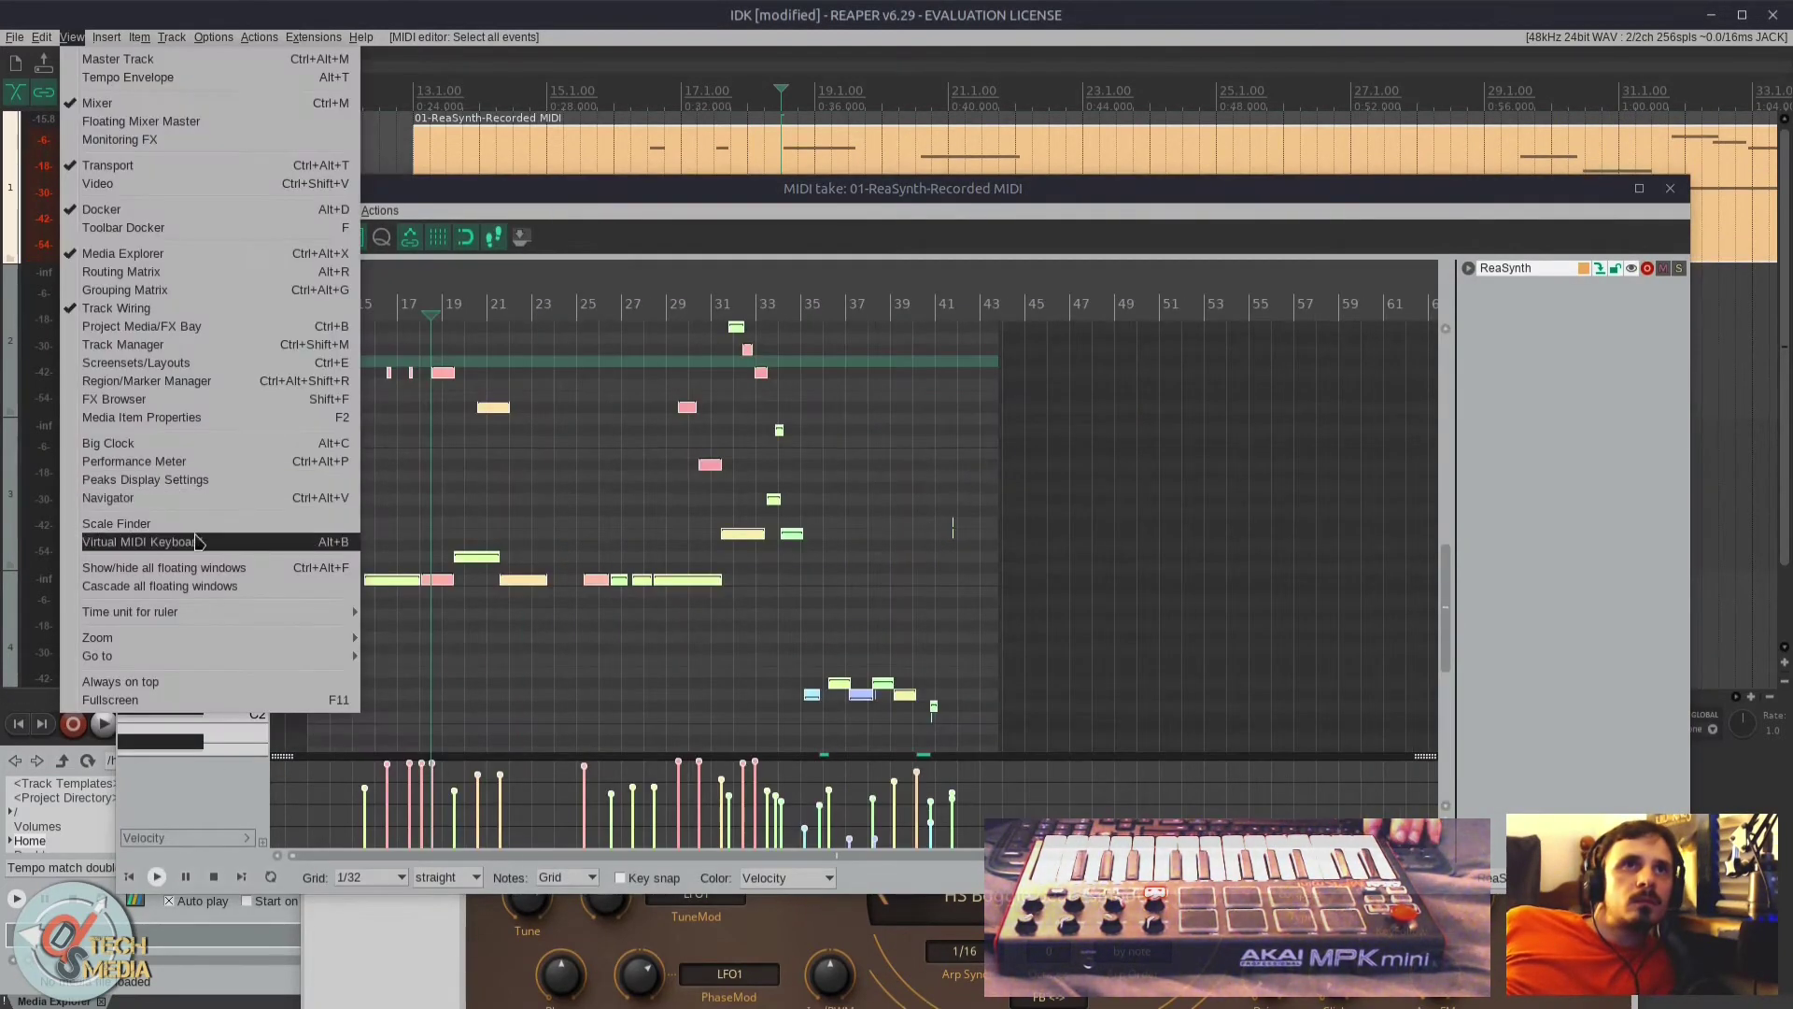
Step: Open the Virtual MIDI keyboard, try its C5 key, reduce its height and close it
click(196, 542)
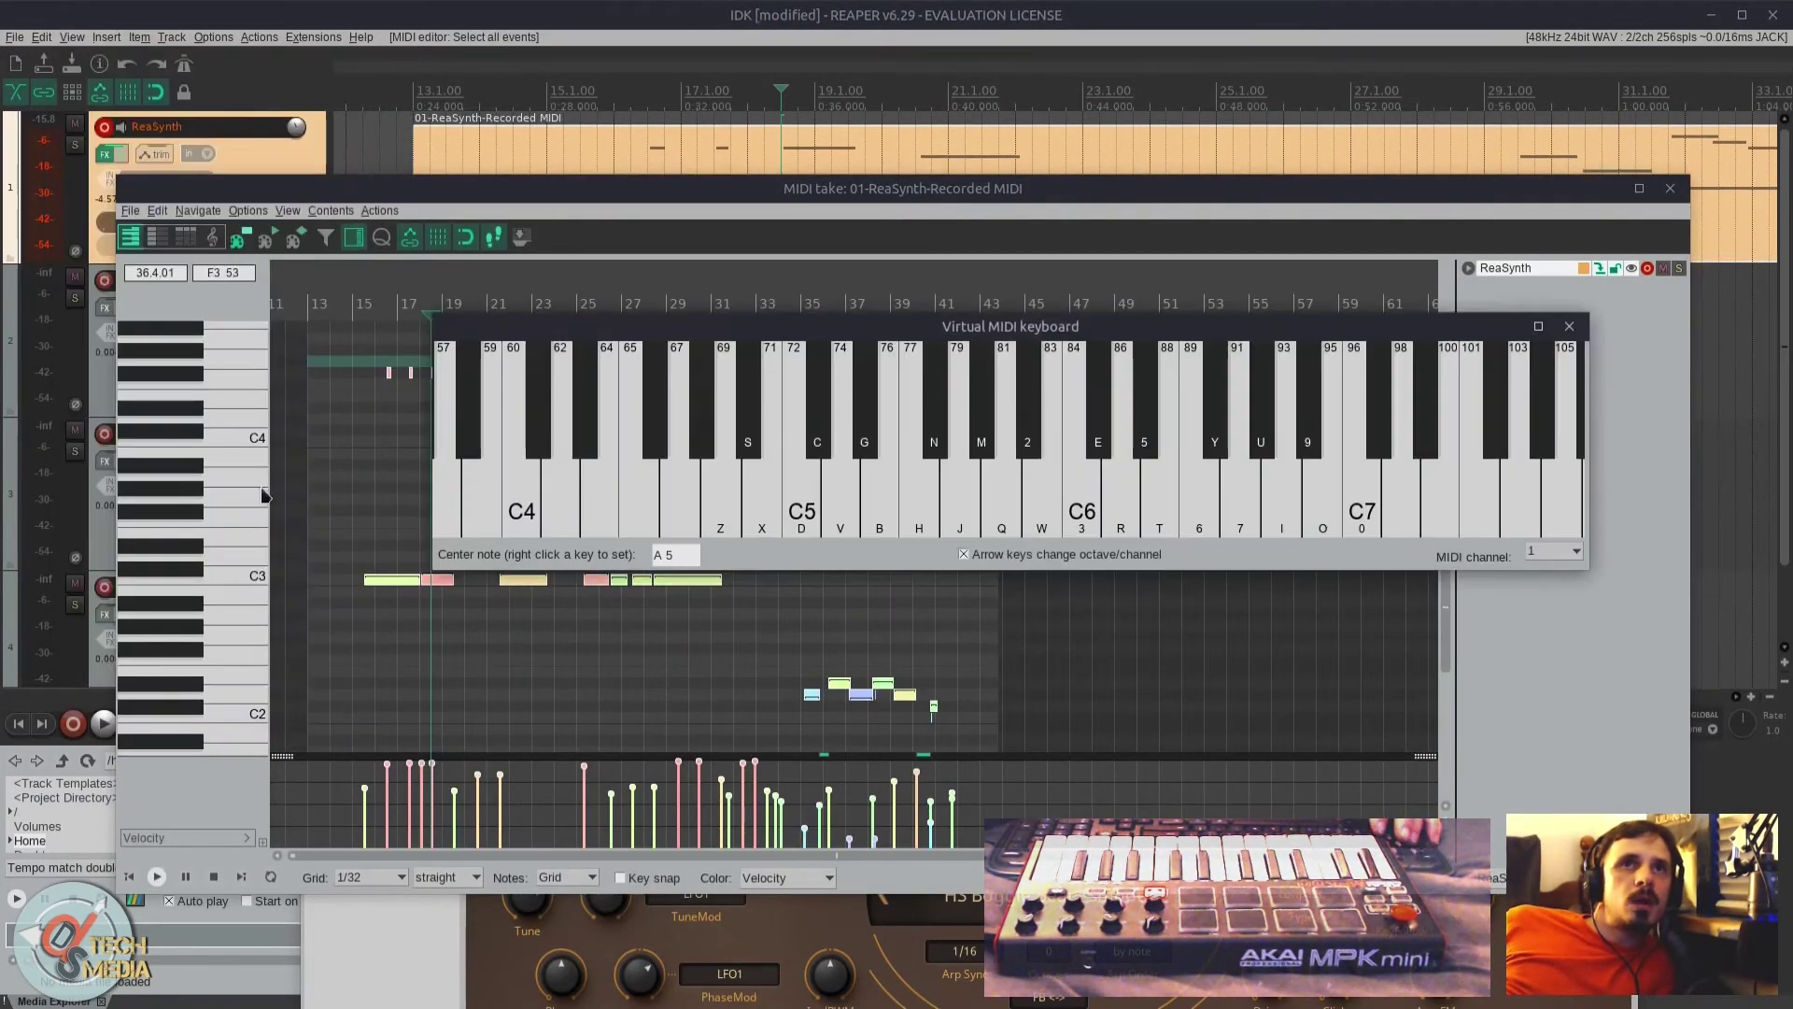
click(801, 477)
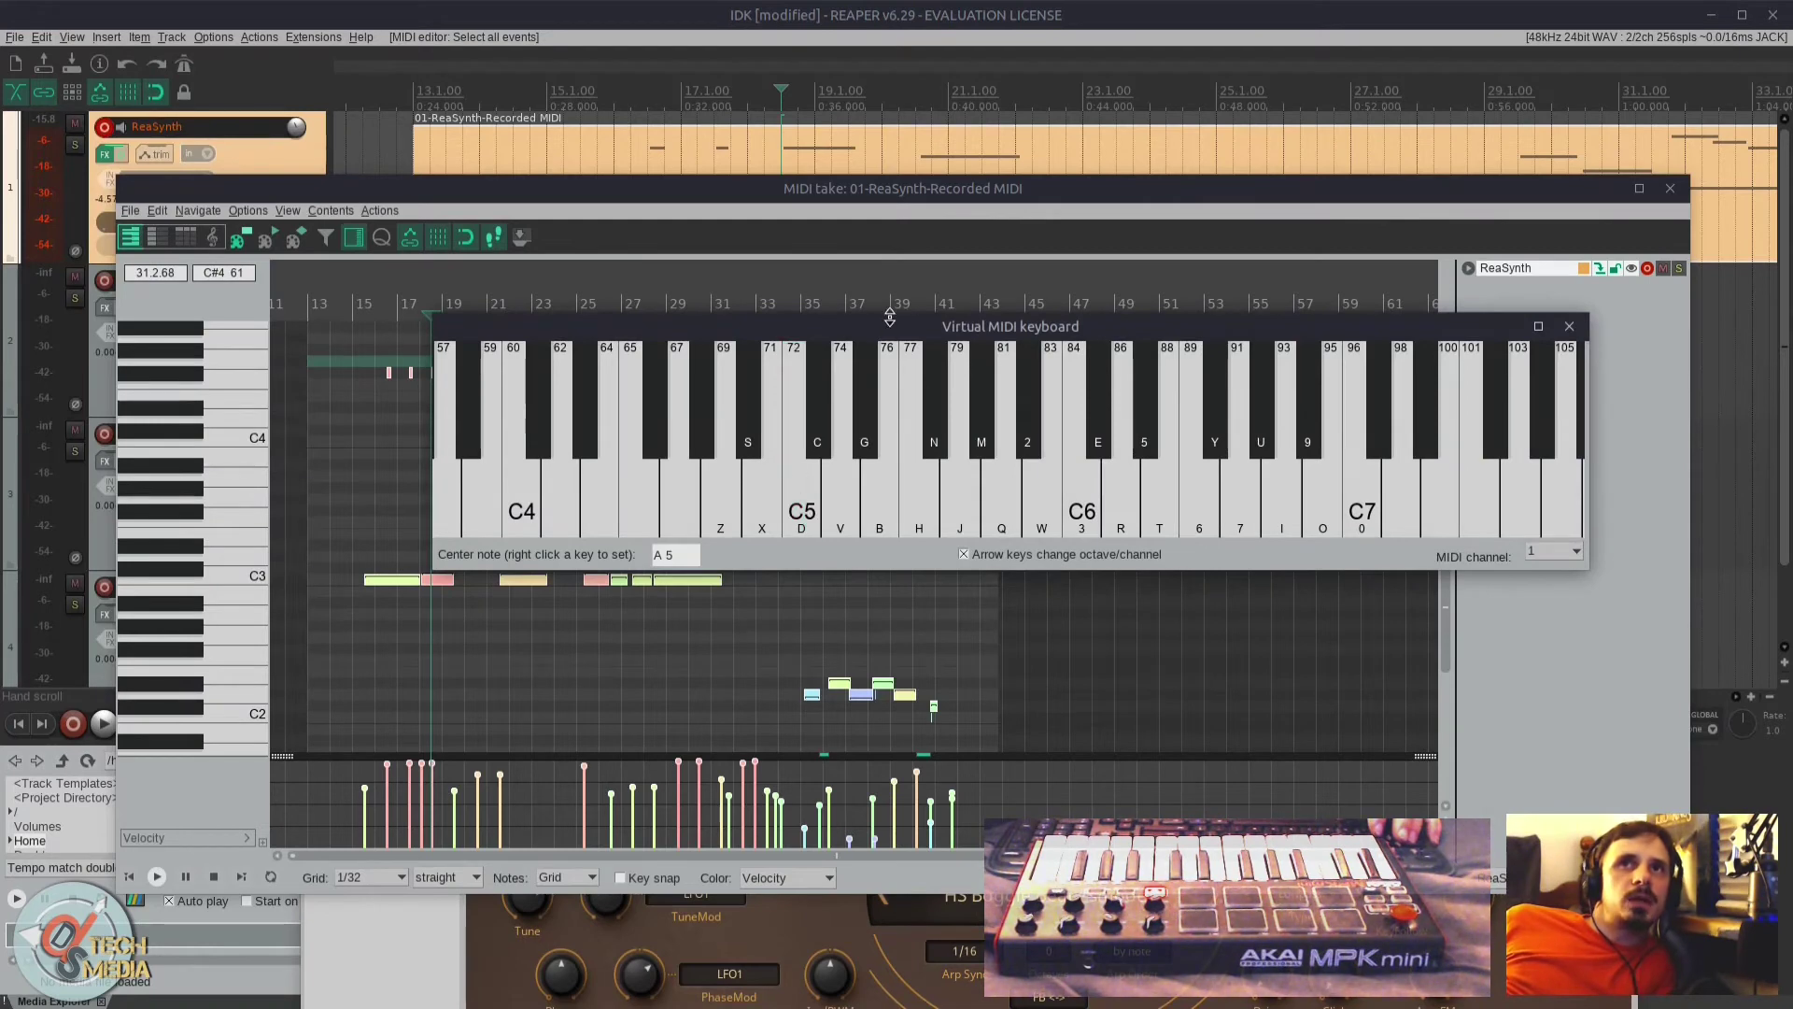
drag(889, 318, 889, 359)
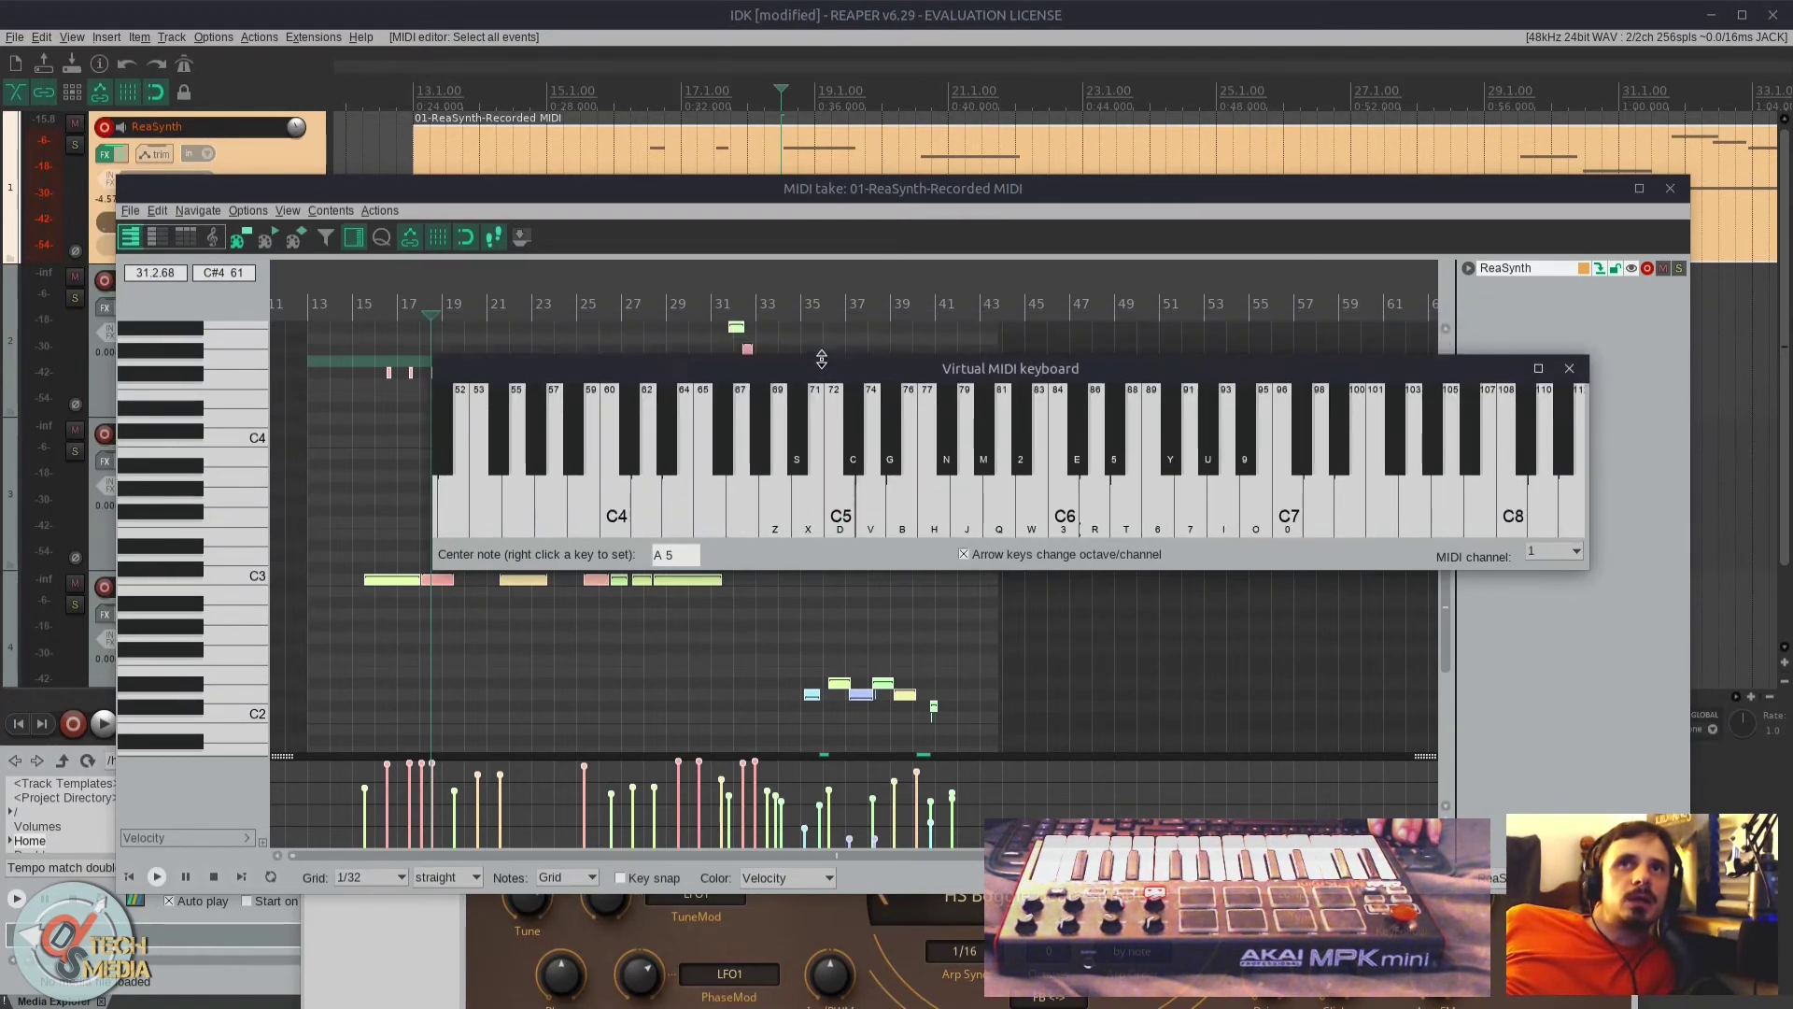
click(1569, 368)
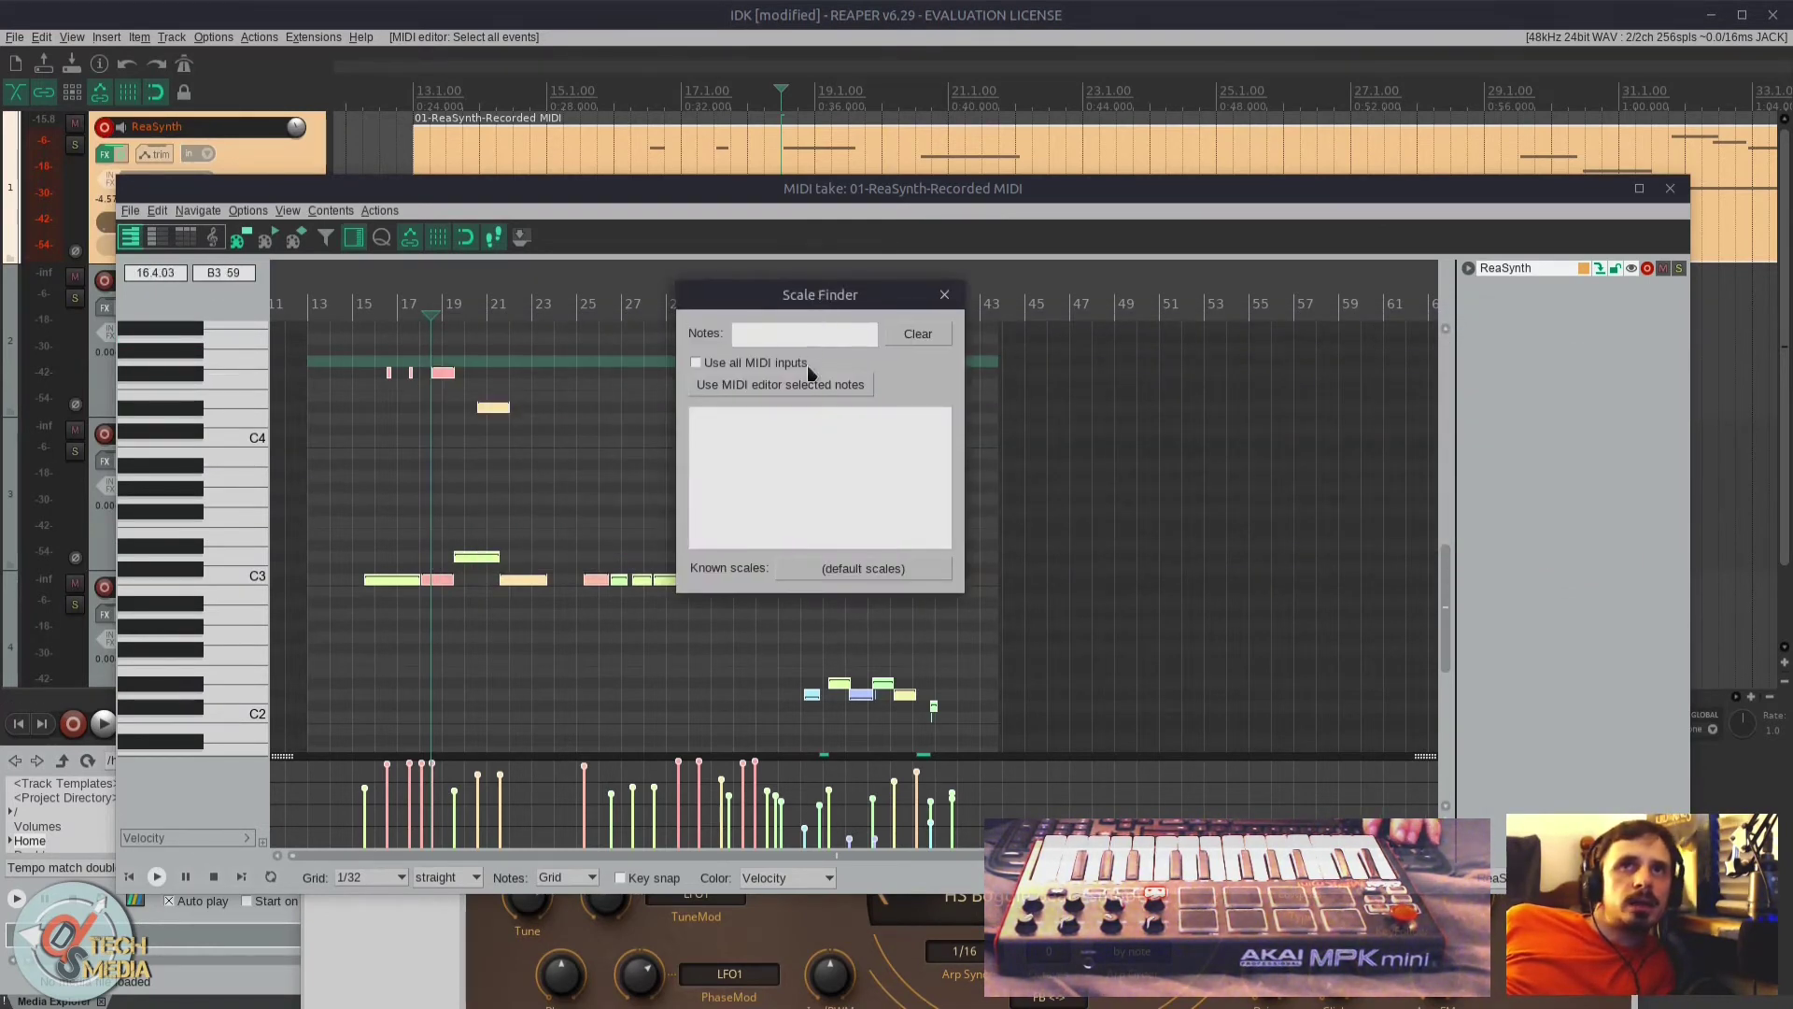
Step: Open the Scale Finder and load the notes selected in the MIDI editor into it
click(807, 384)
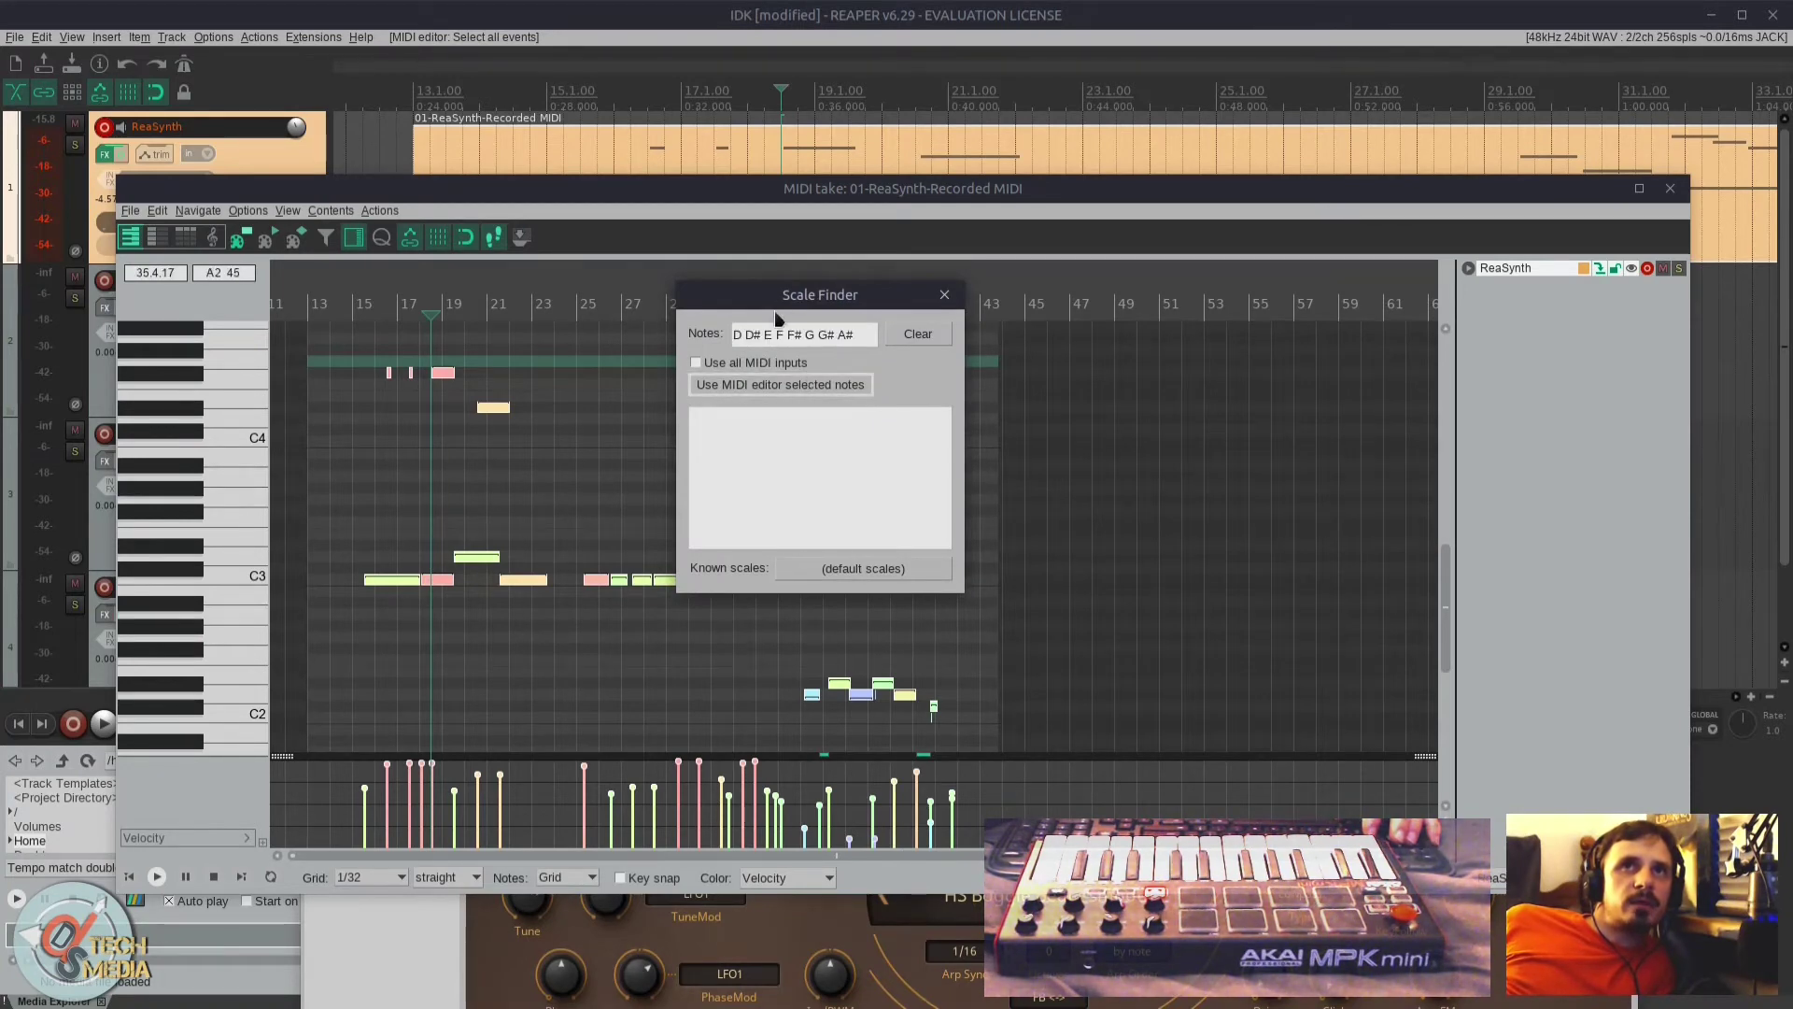
Step: Open the Routing Matrix and check which other matrix views it offers
click(72, 37)
click(172, 265)
click(115, 48)
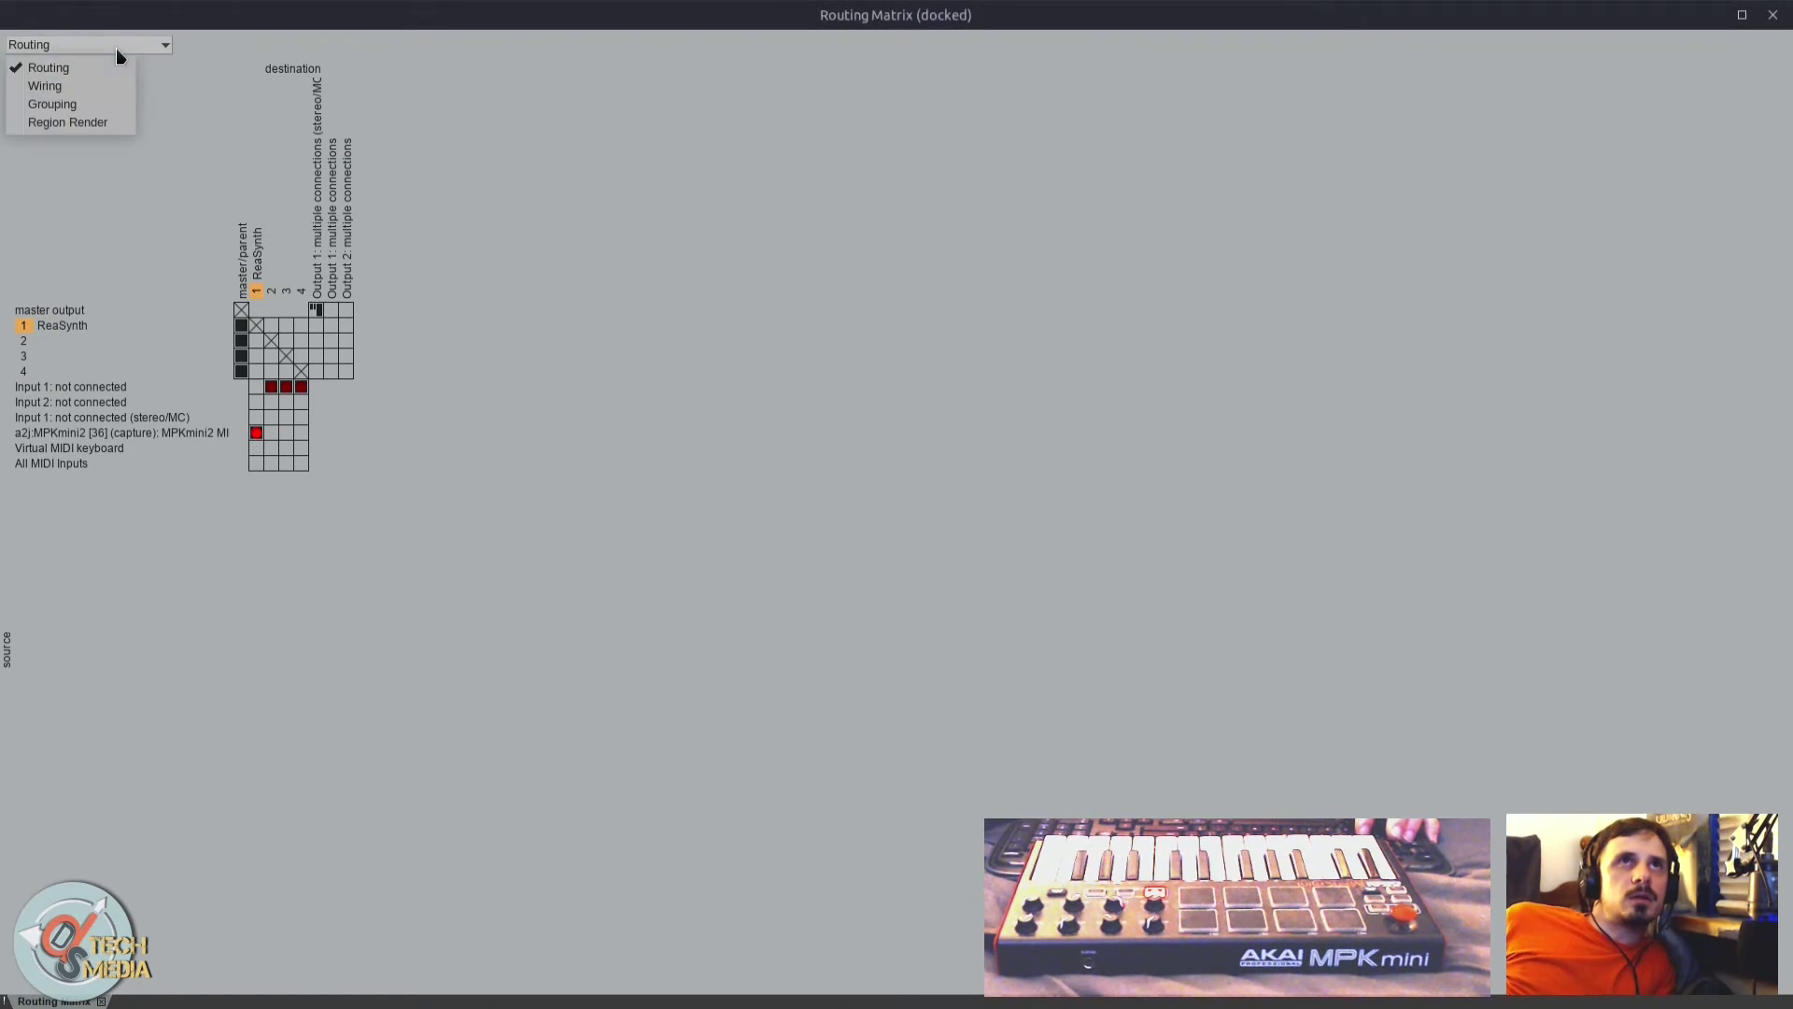
click(116, 48)
click(116, 48)
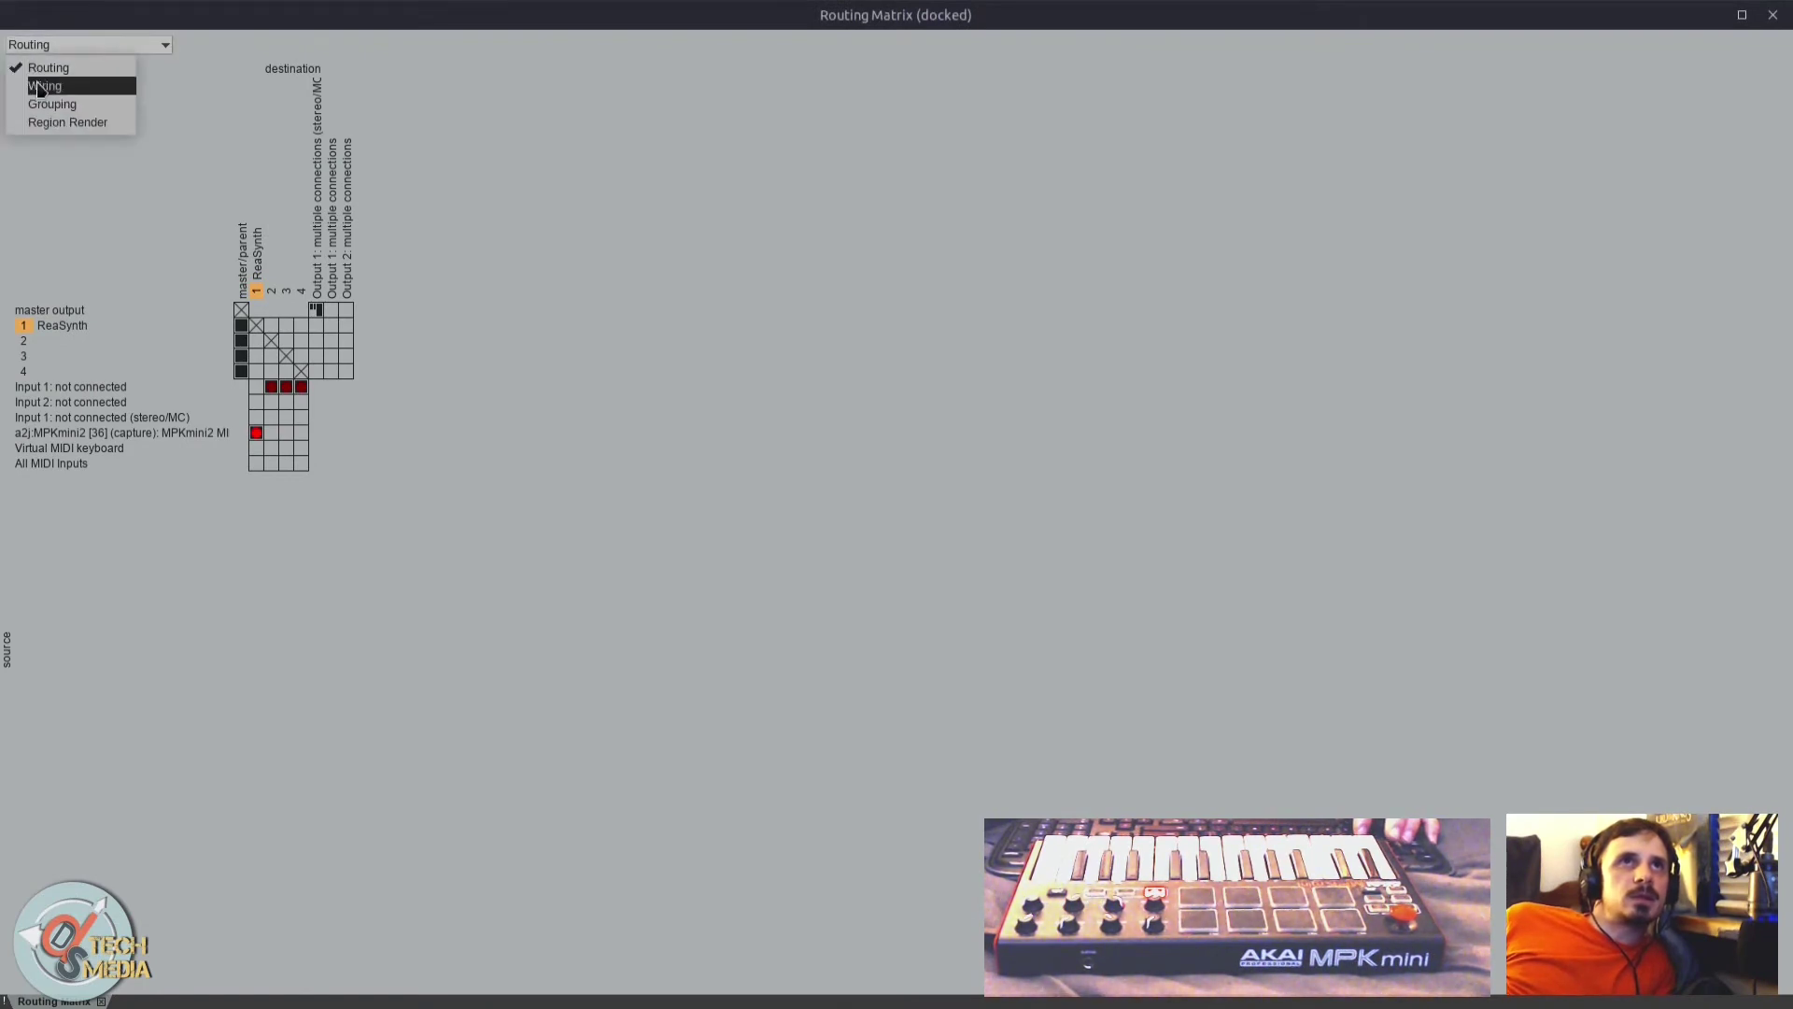
Step: Show the Track Wiring Diagram and switch on to the Region Render view
click(42, 85)
click(54, 47)
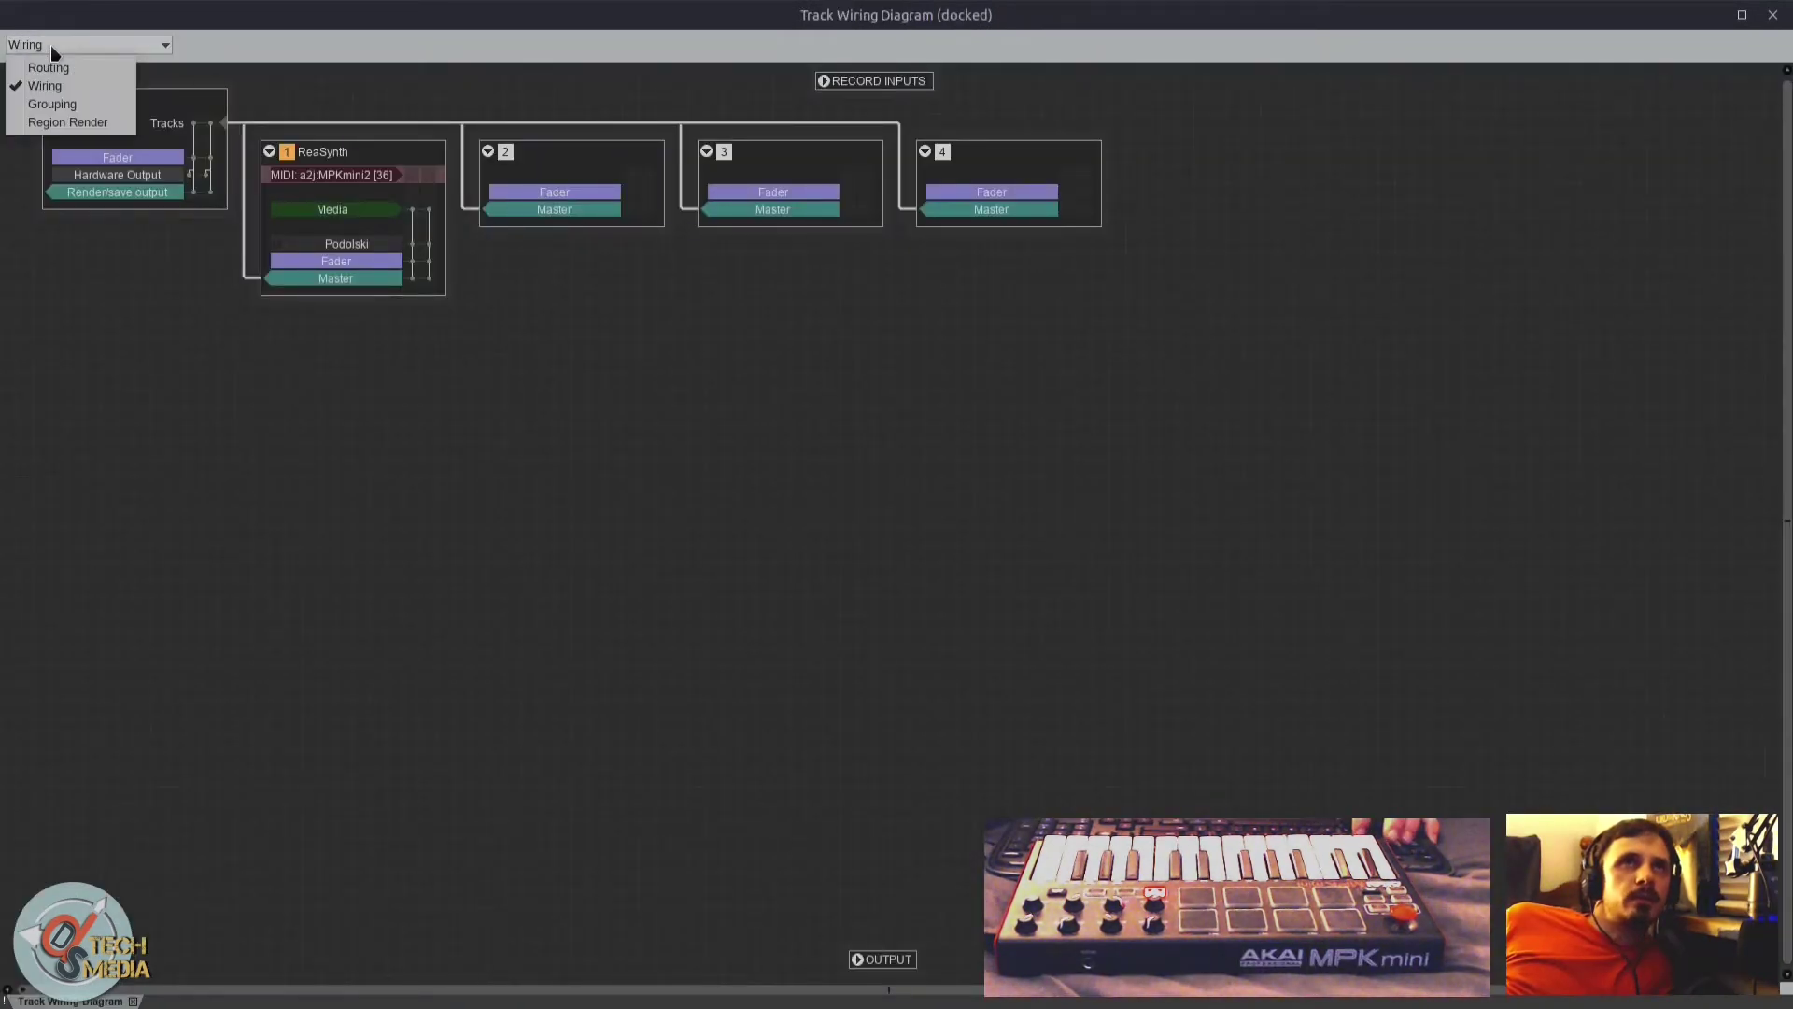
click(21, 78)
click(91, 47)
click(103, 121)
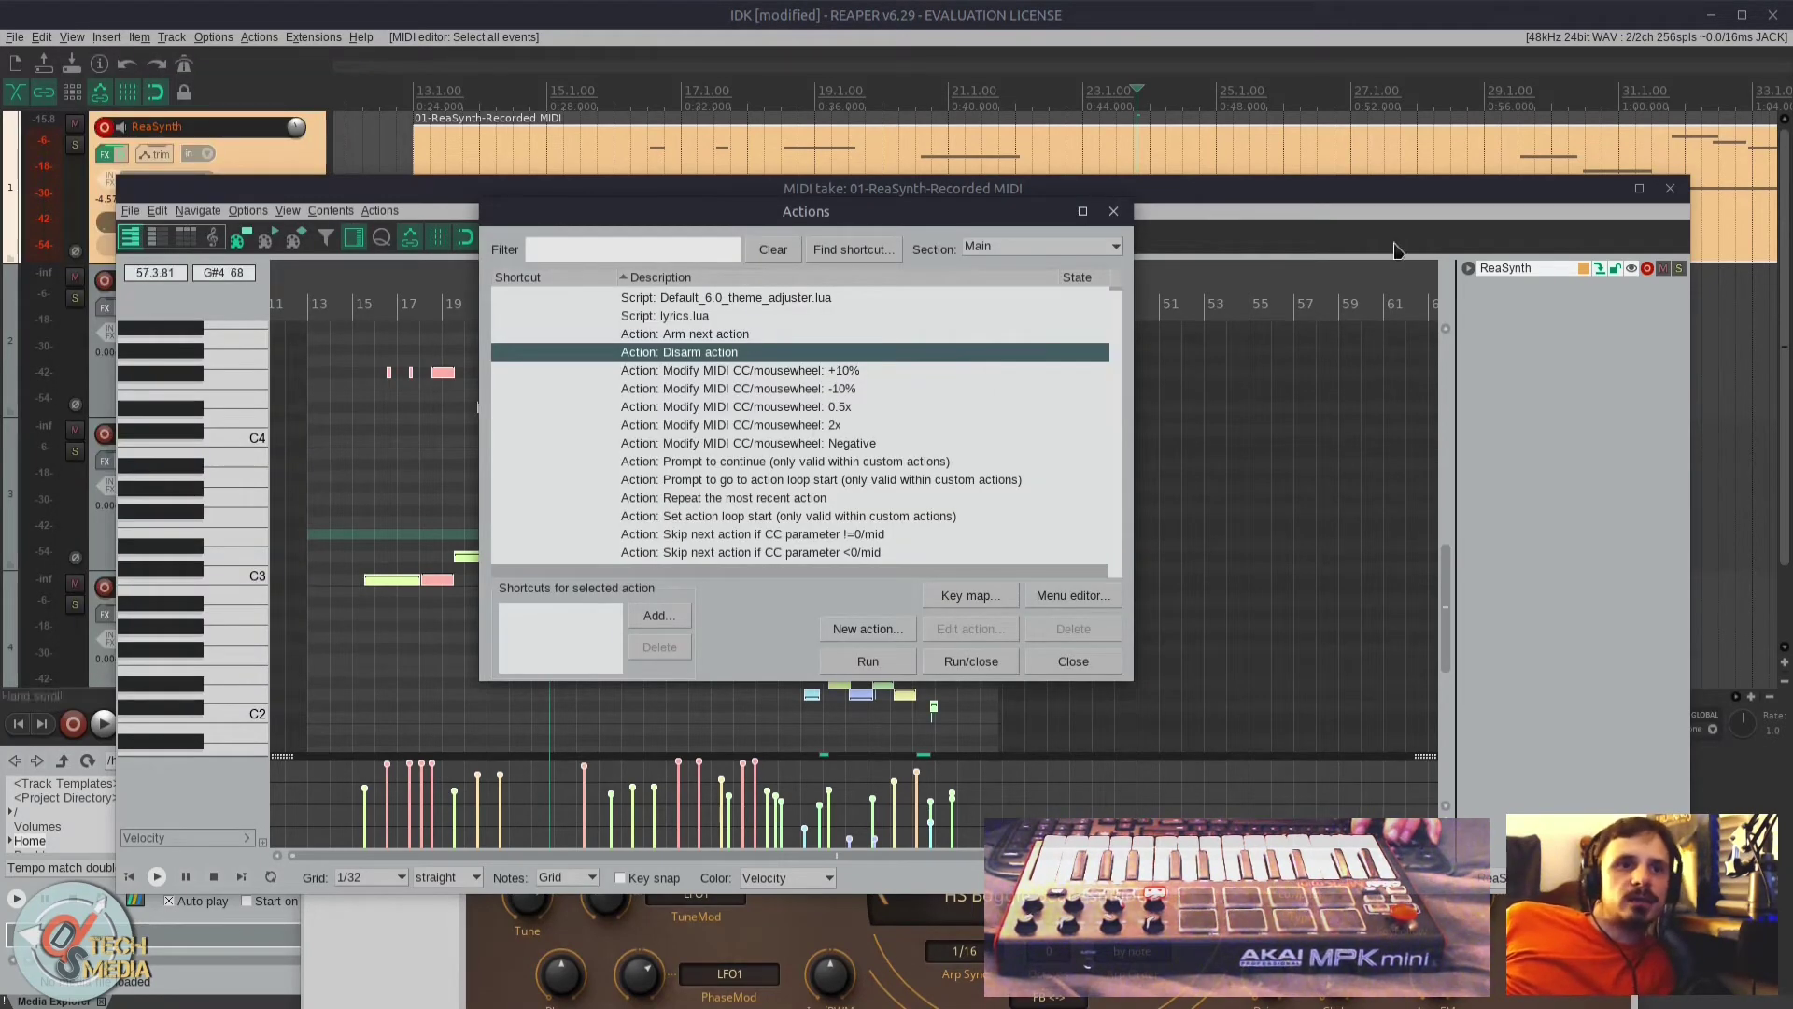
Step: Browse the main section of the Actions list, select "Modify MIDI CC/mousewheel: Negative" and close the list
scroll(1017, 308, down, 6)
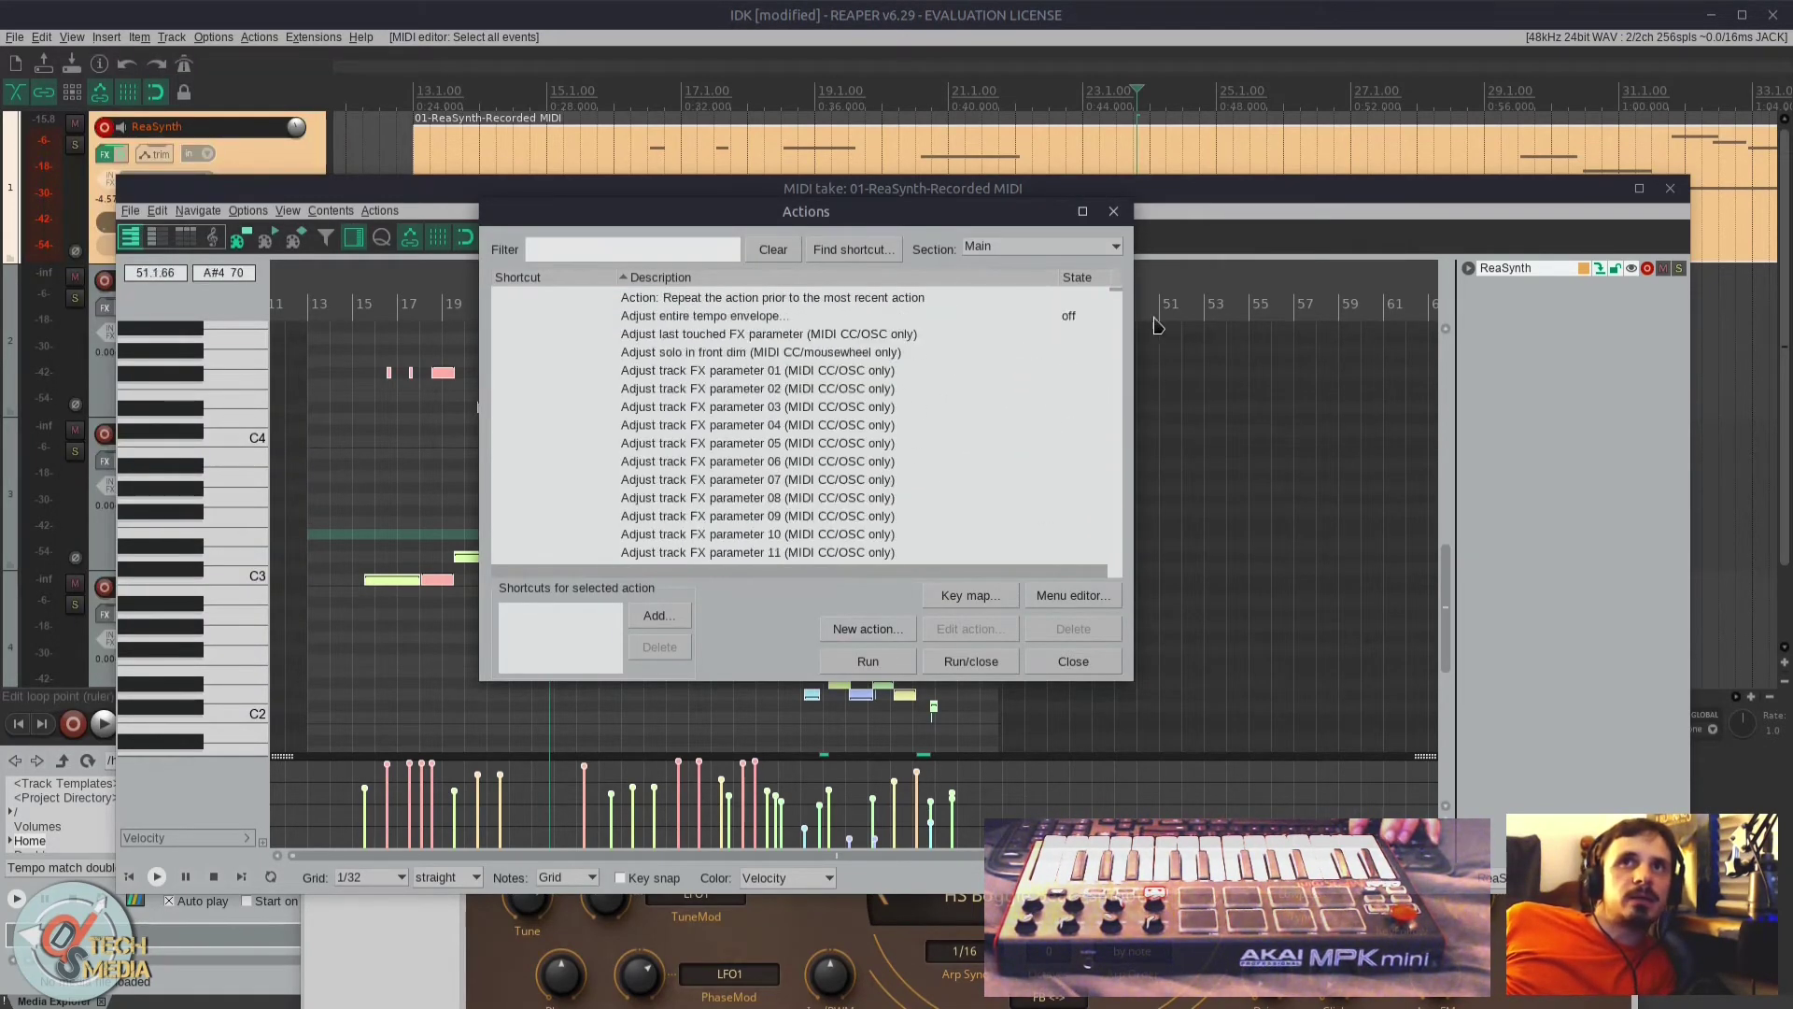
drag(1116, 292, 1122, 299)
drag(1122, 301, 1102, 217)
click(864, 445)
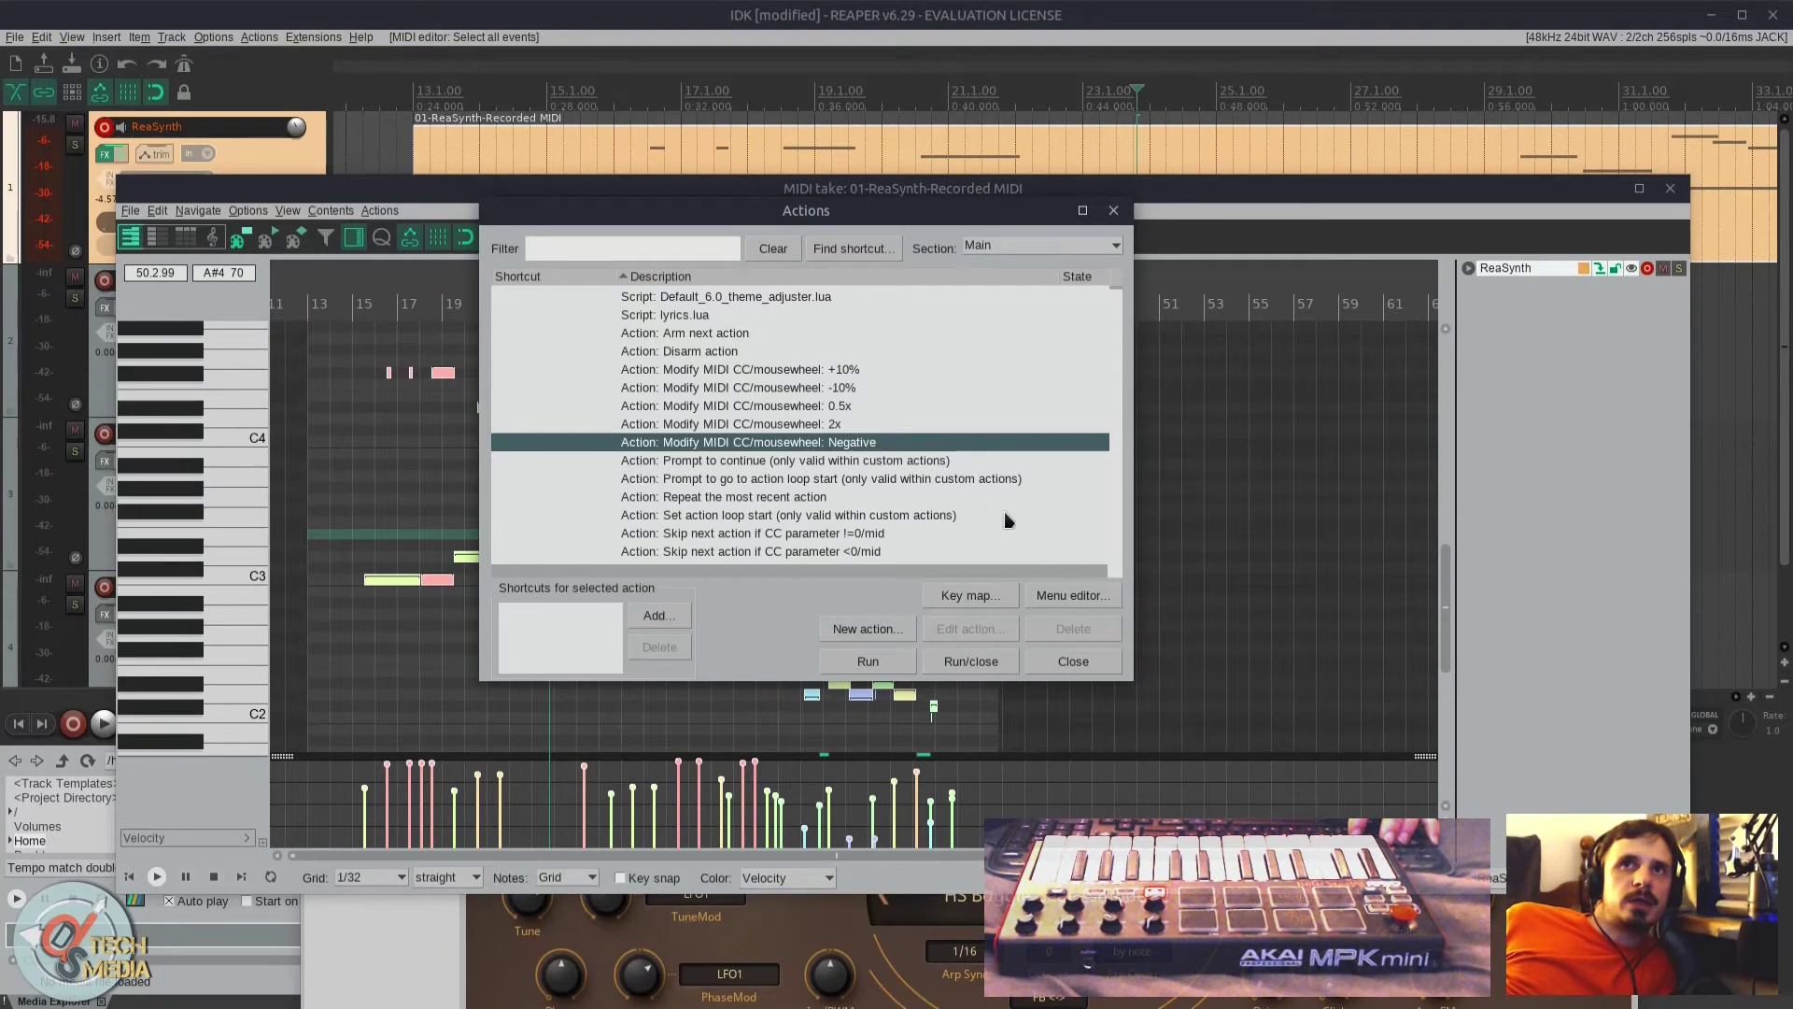
click(1114, 210)
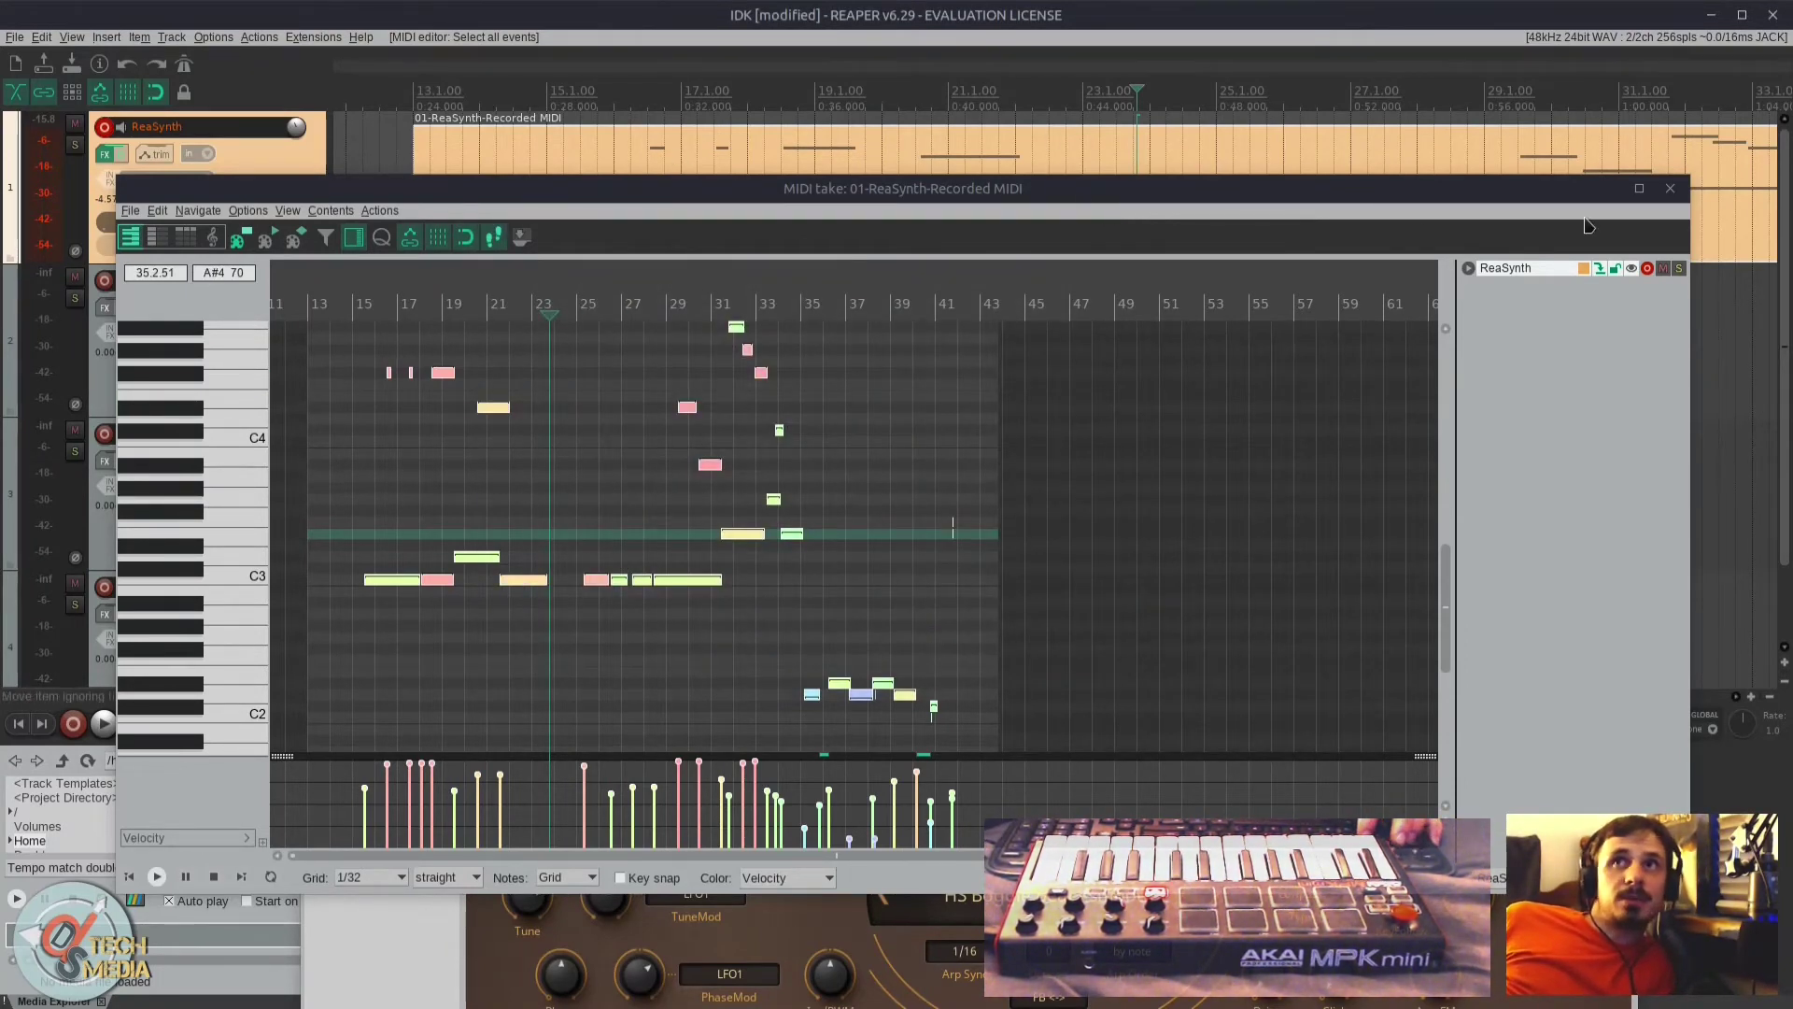
Step: View the available envelopes for the ReaSynth track and close the envelope window
click(143, 154)
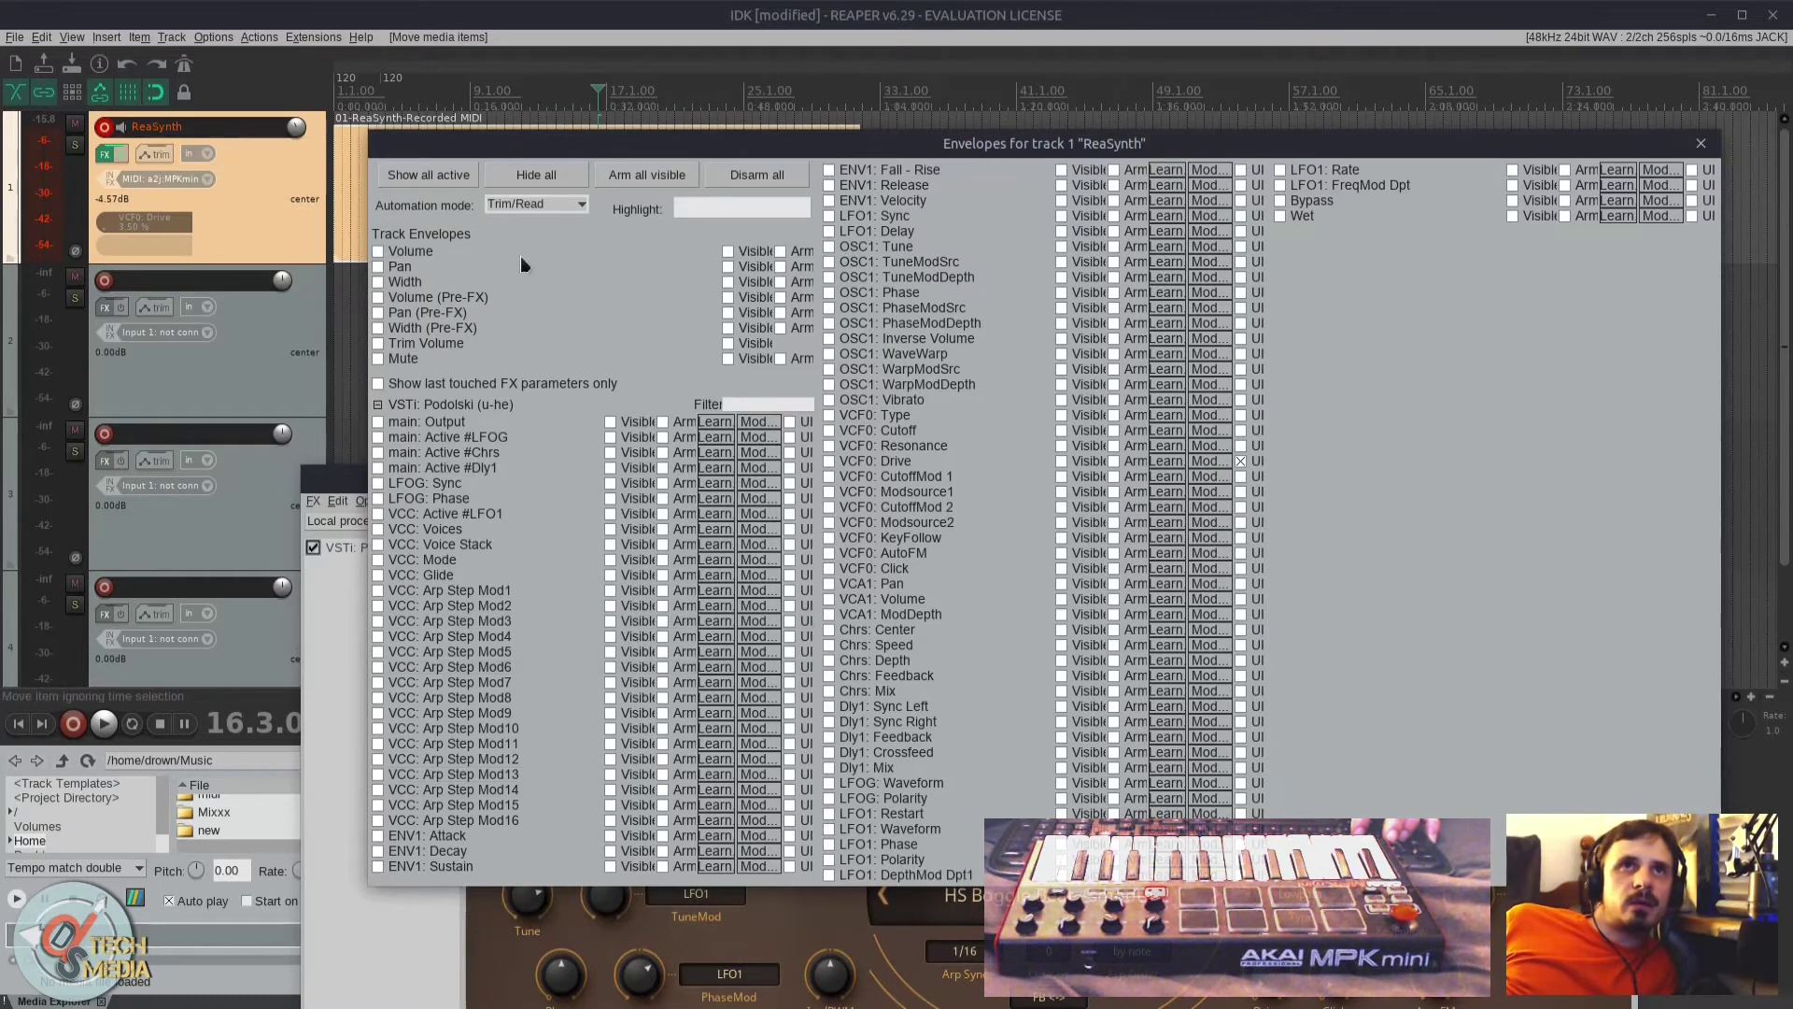
click(1701, 144)
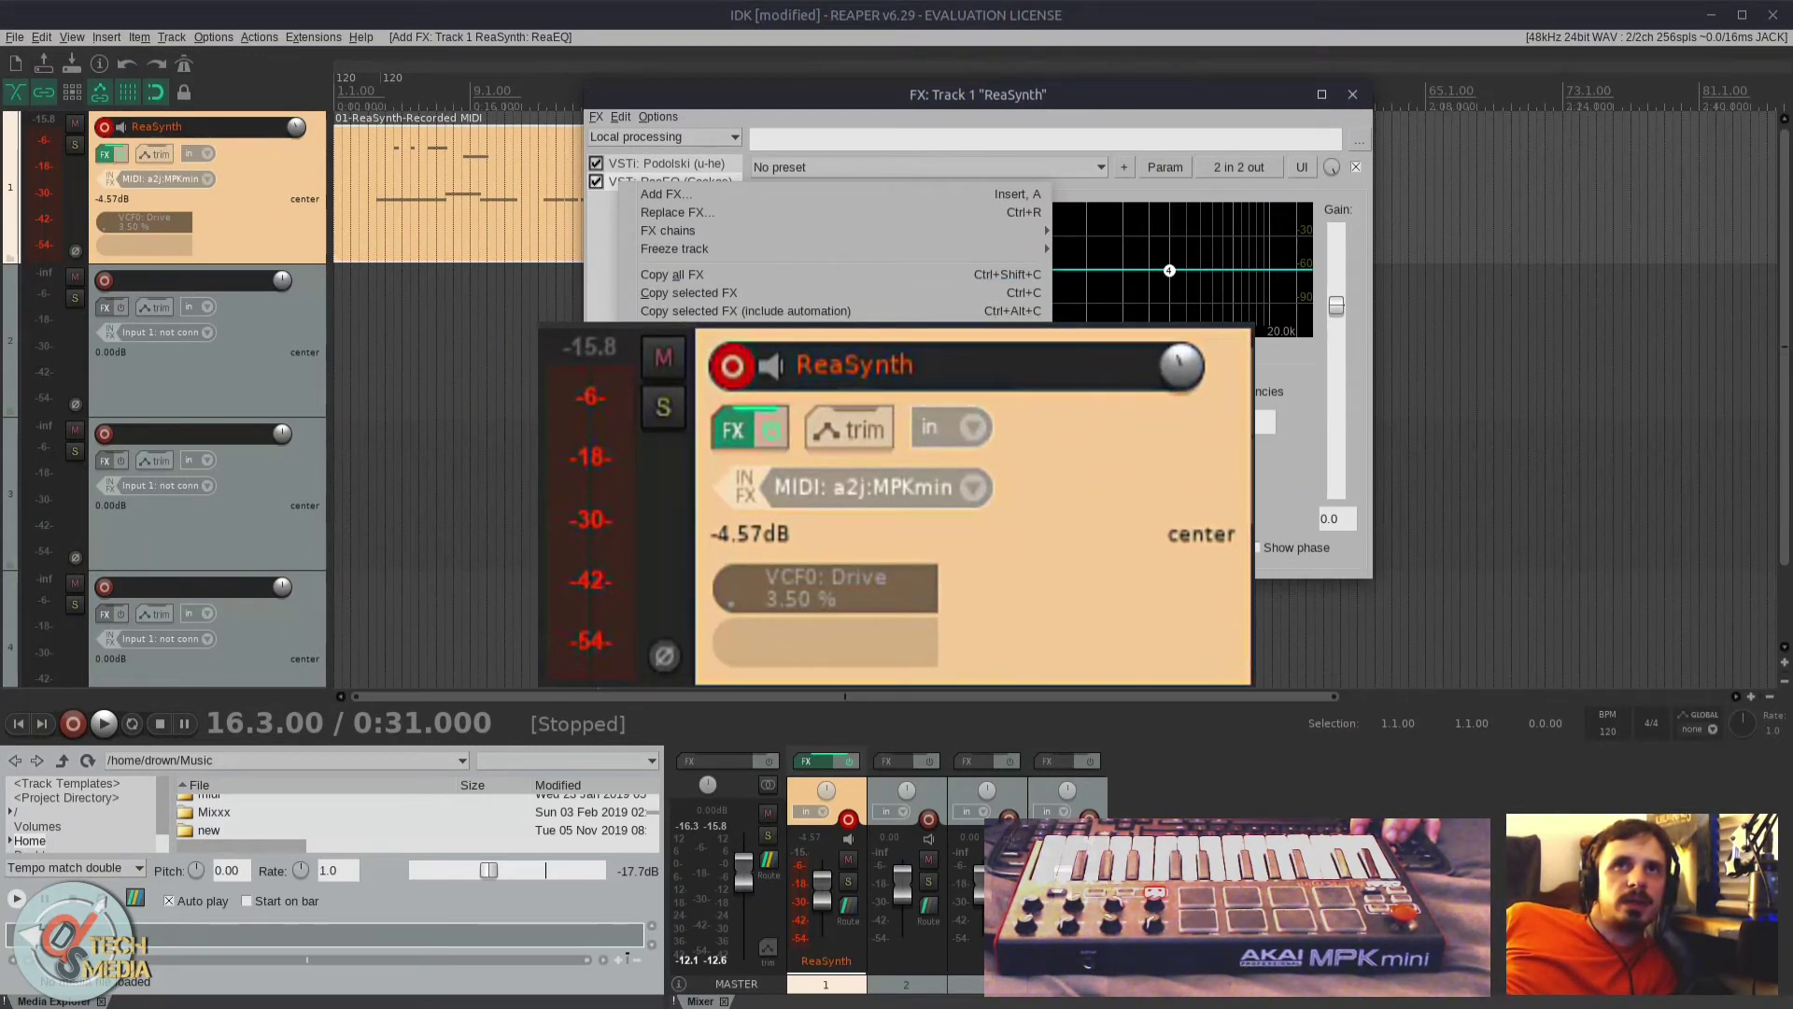
Step: Embed ReaEQ in the ReaSynth track's control panel, add the General Dynamics effect and embed it there too
click(719, 570)
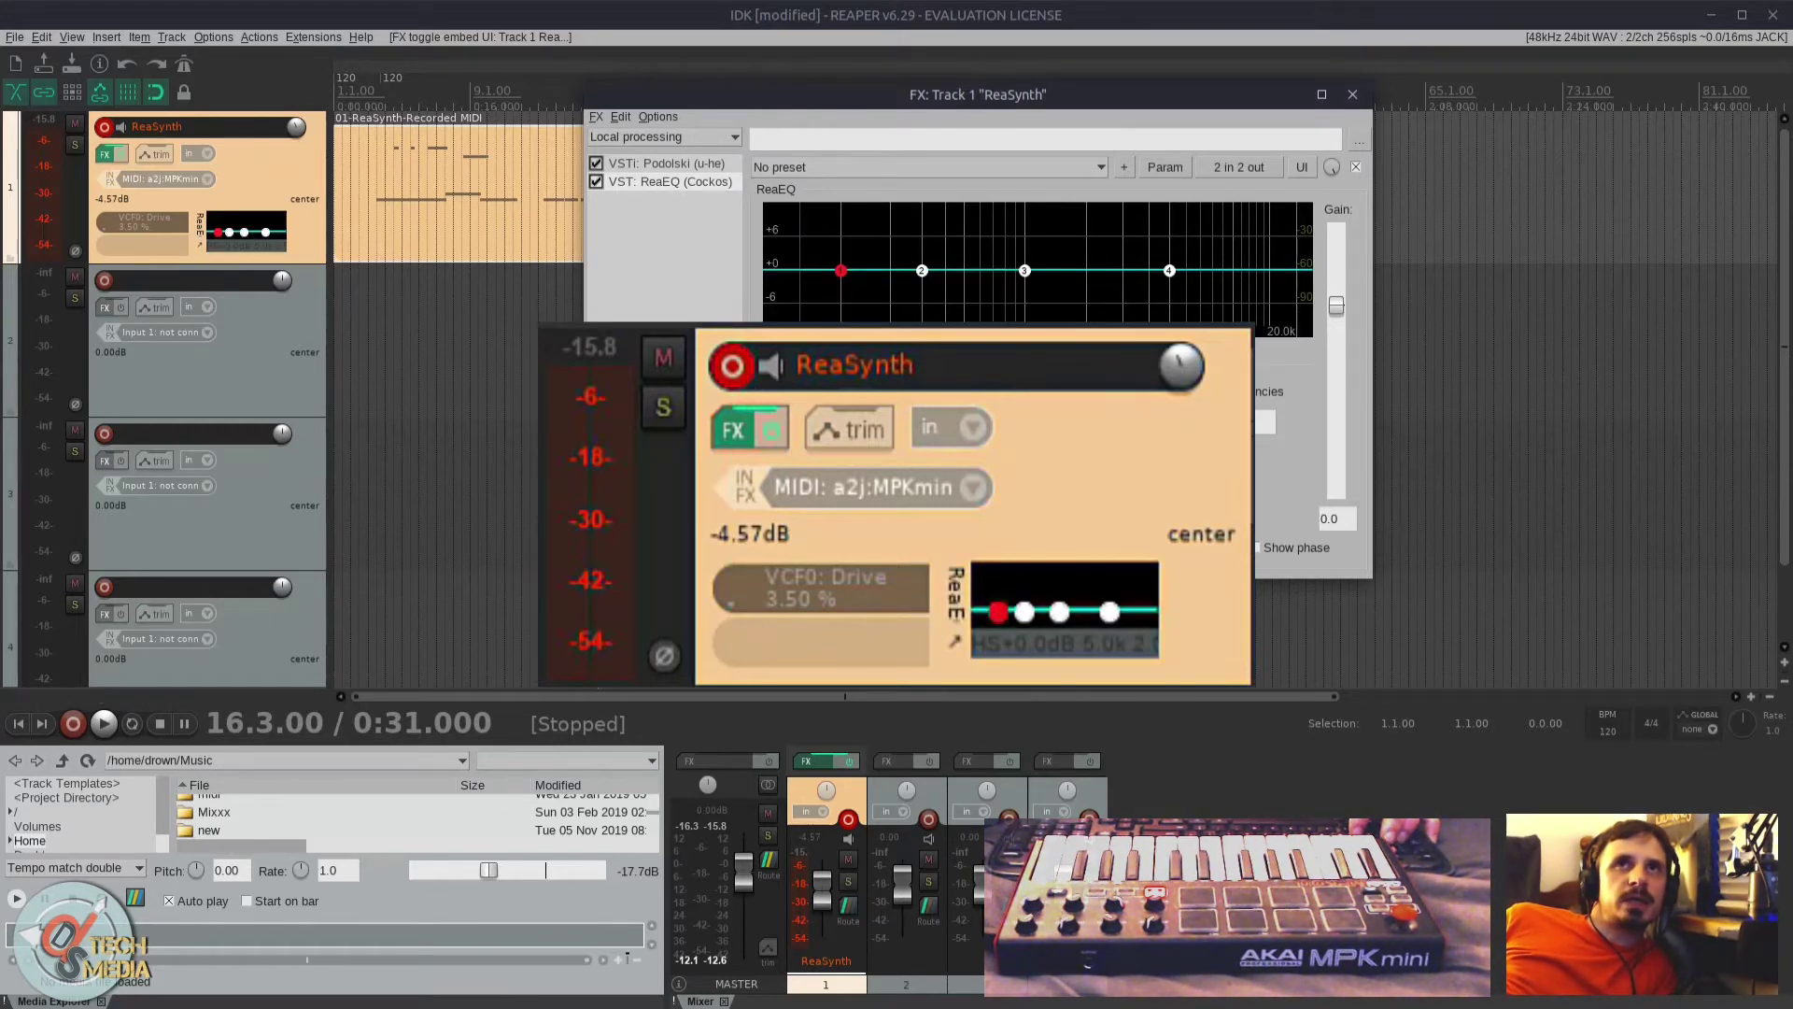
click(1005, 693)
double_click(1007, 708)
right_click(667, 198)
click(823, 520)
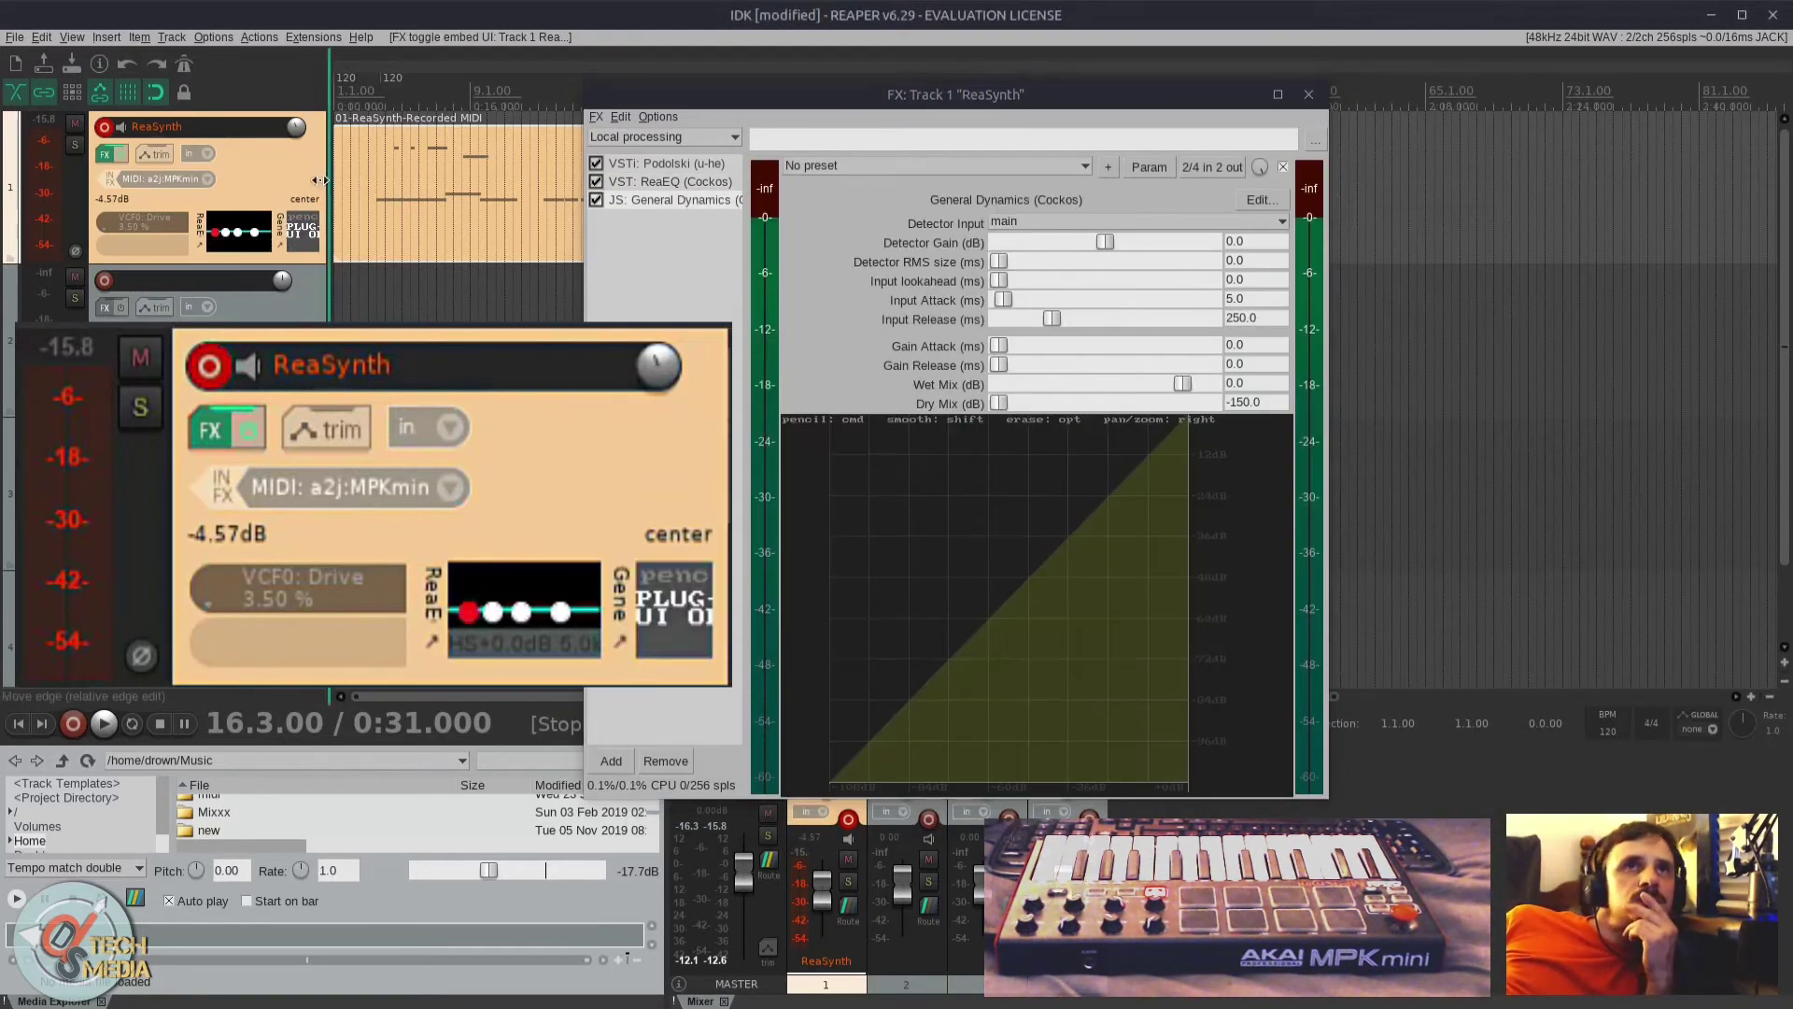
Step: Widen the track control panels, draw two dips in the General Dynamics curve and close the FX window
drag(320, 181, 445, 181)
drag(938, 730, 1143, 673)
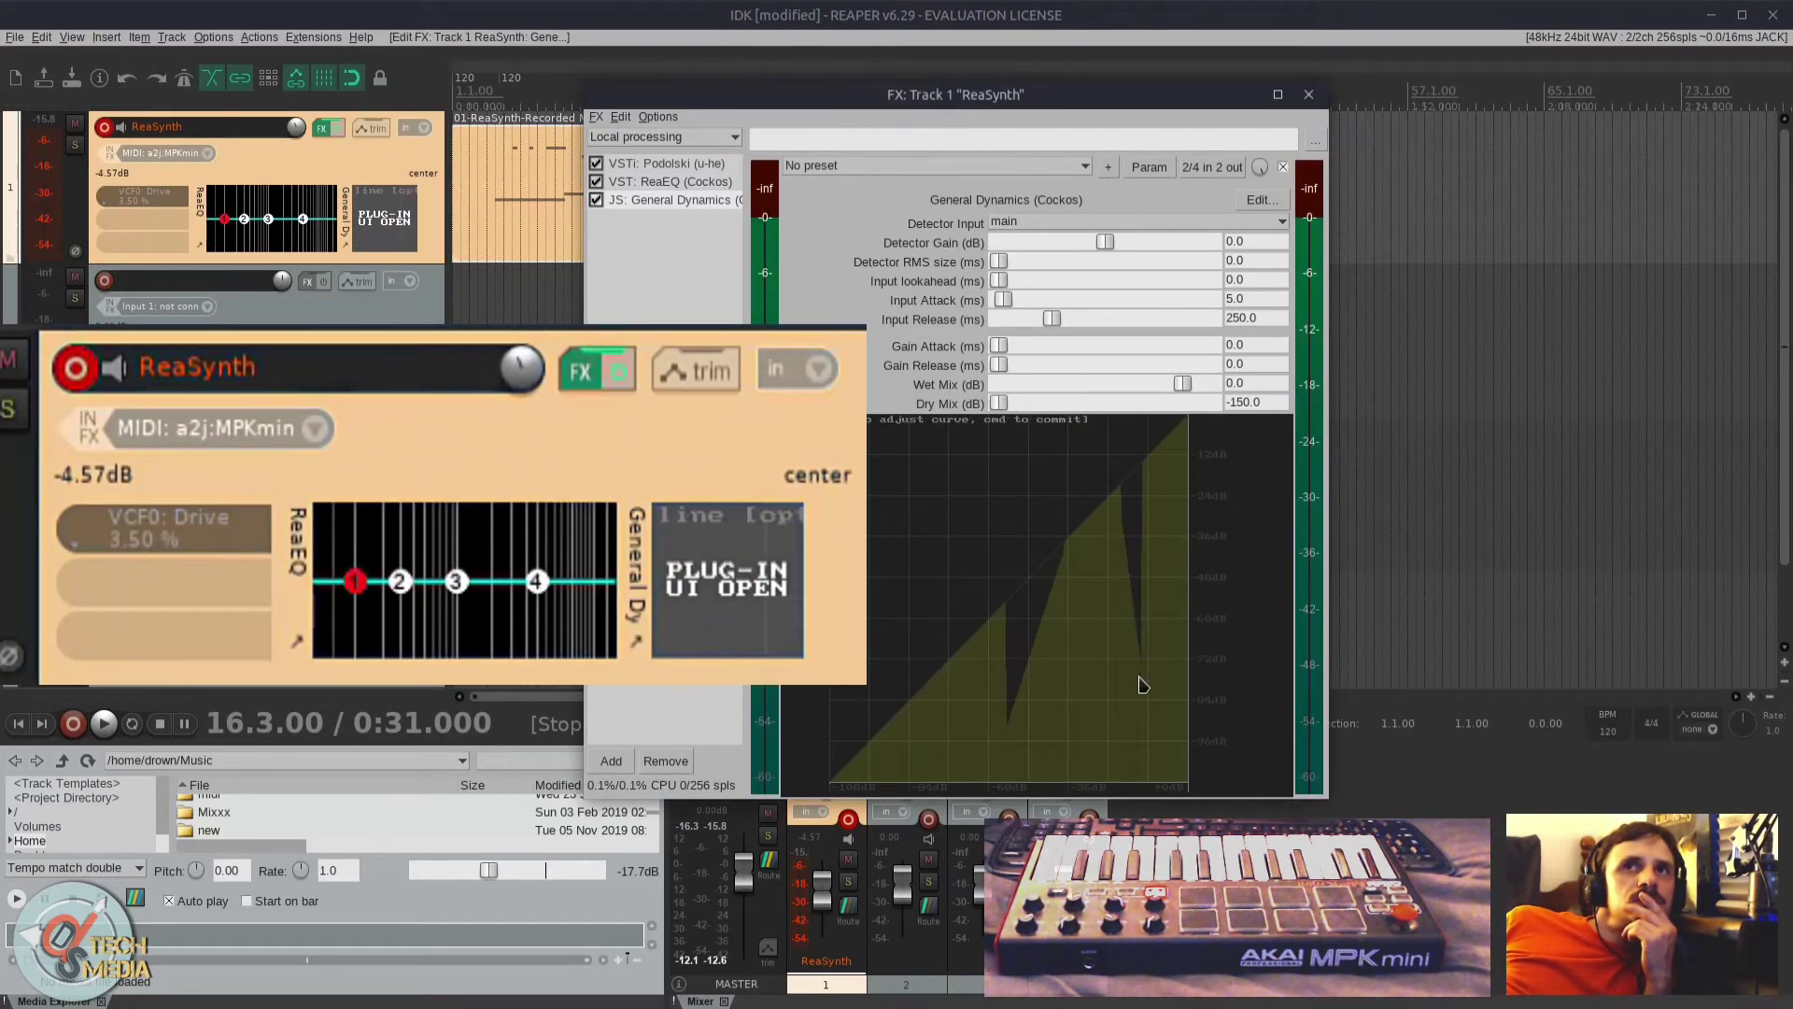
click(1308, 94)
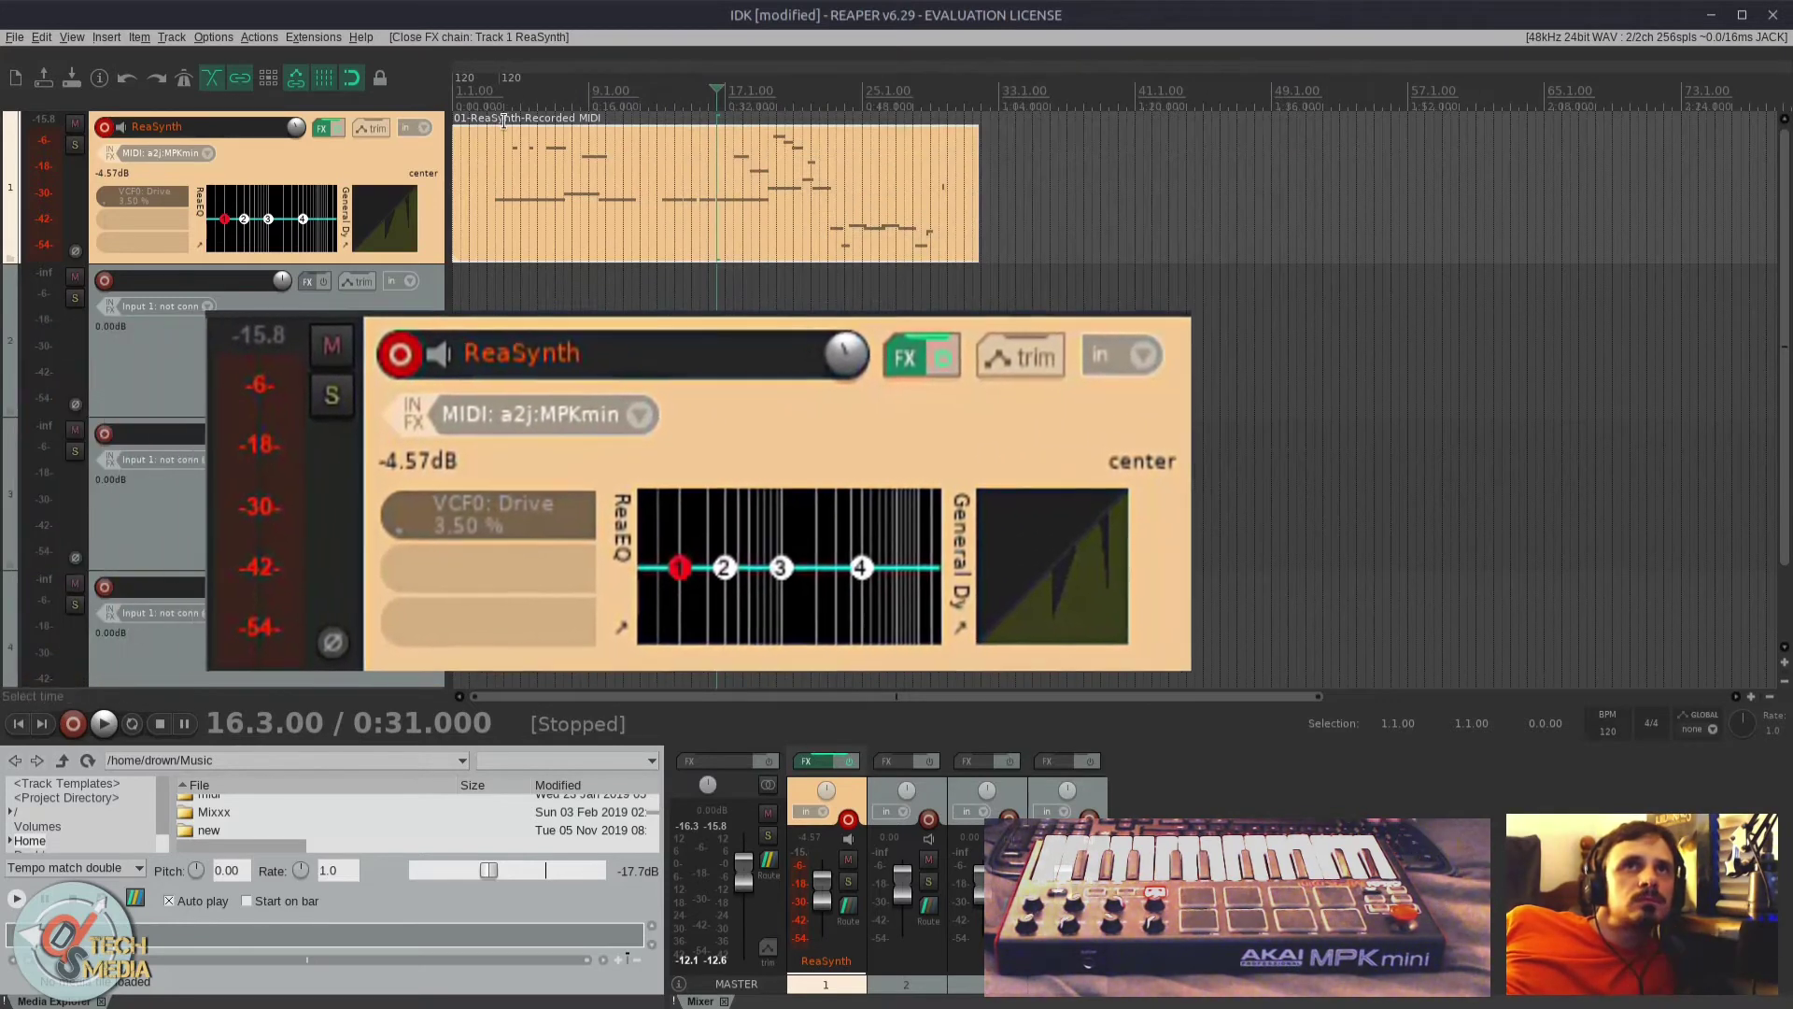
Step: Play the recorded item from bar 4 and reshape the General Dynamics curve in its embedded display
click(504, 121)
key(space)
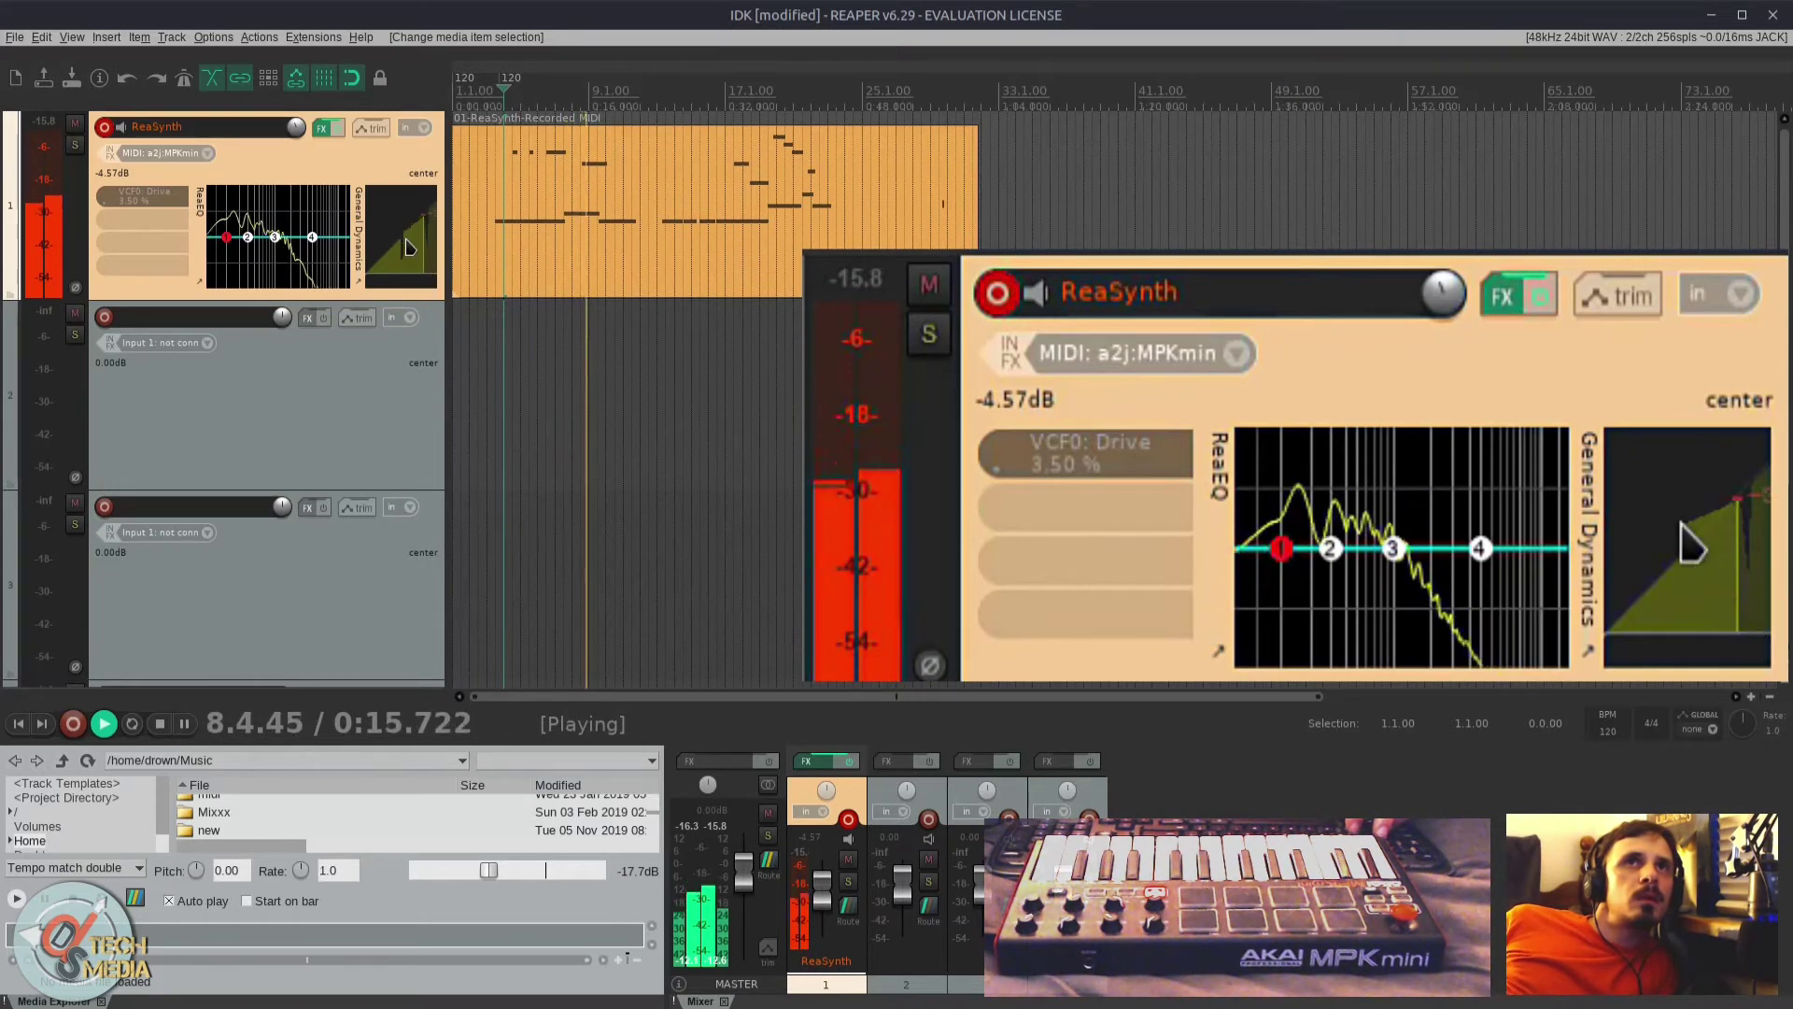
click(416, 254)
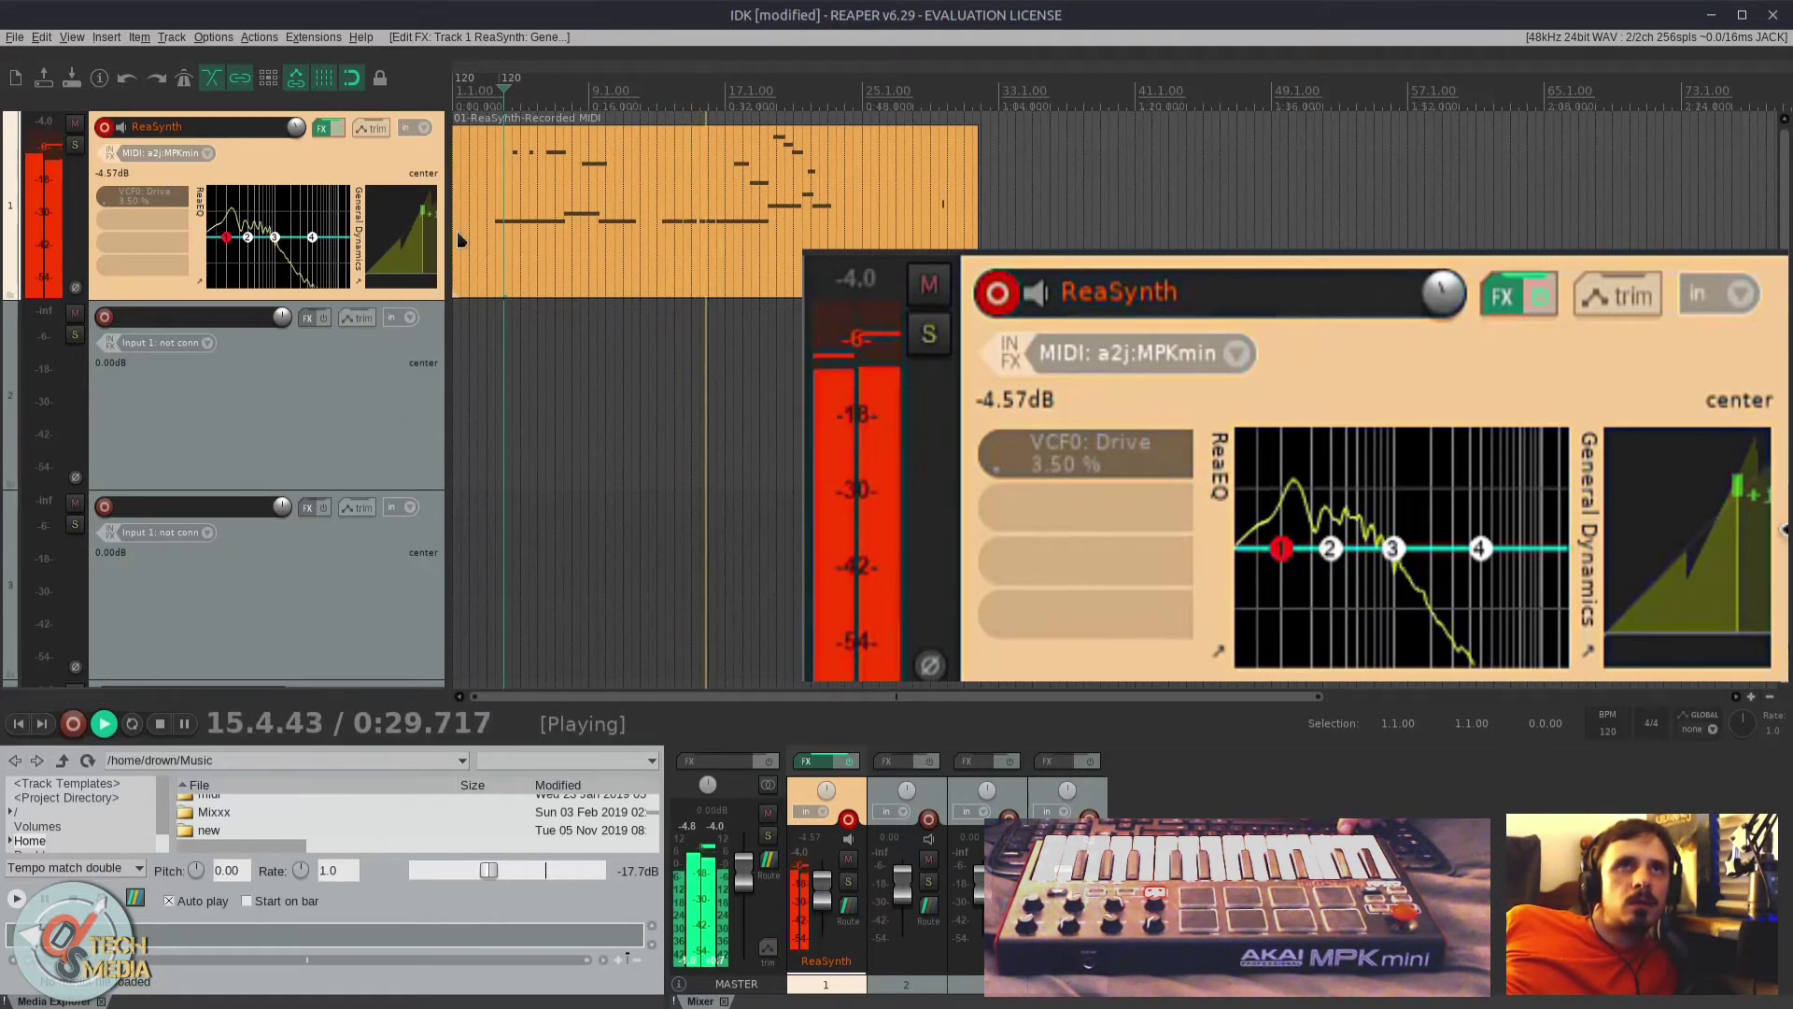
Step: Lower the four ReaEQ bands in the embedded display during playback and adjust the track height
drag(1281, 549, 1274, 647)
drag(1391, 548, 1427, 584)
drag(312, 239, 248, 270)
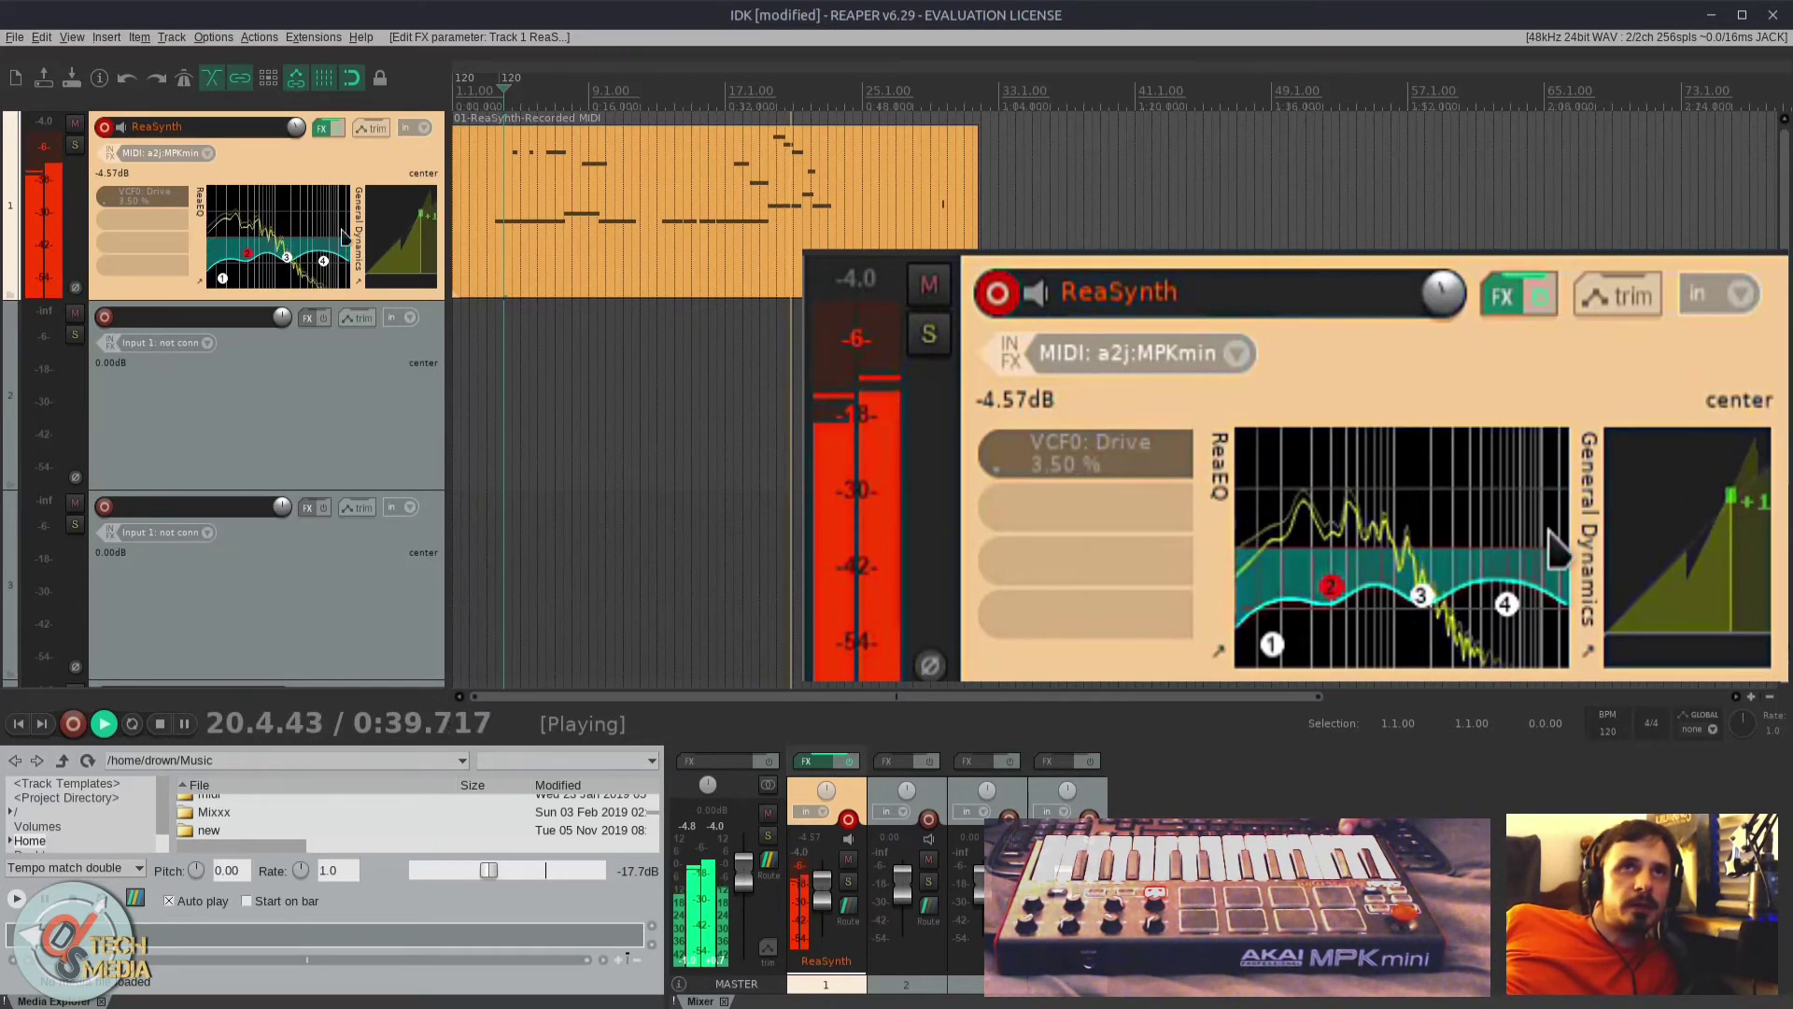
scroll(346, 241, down, 4)
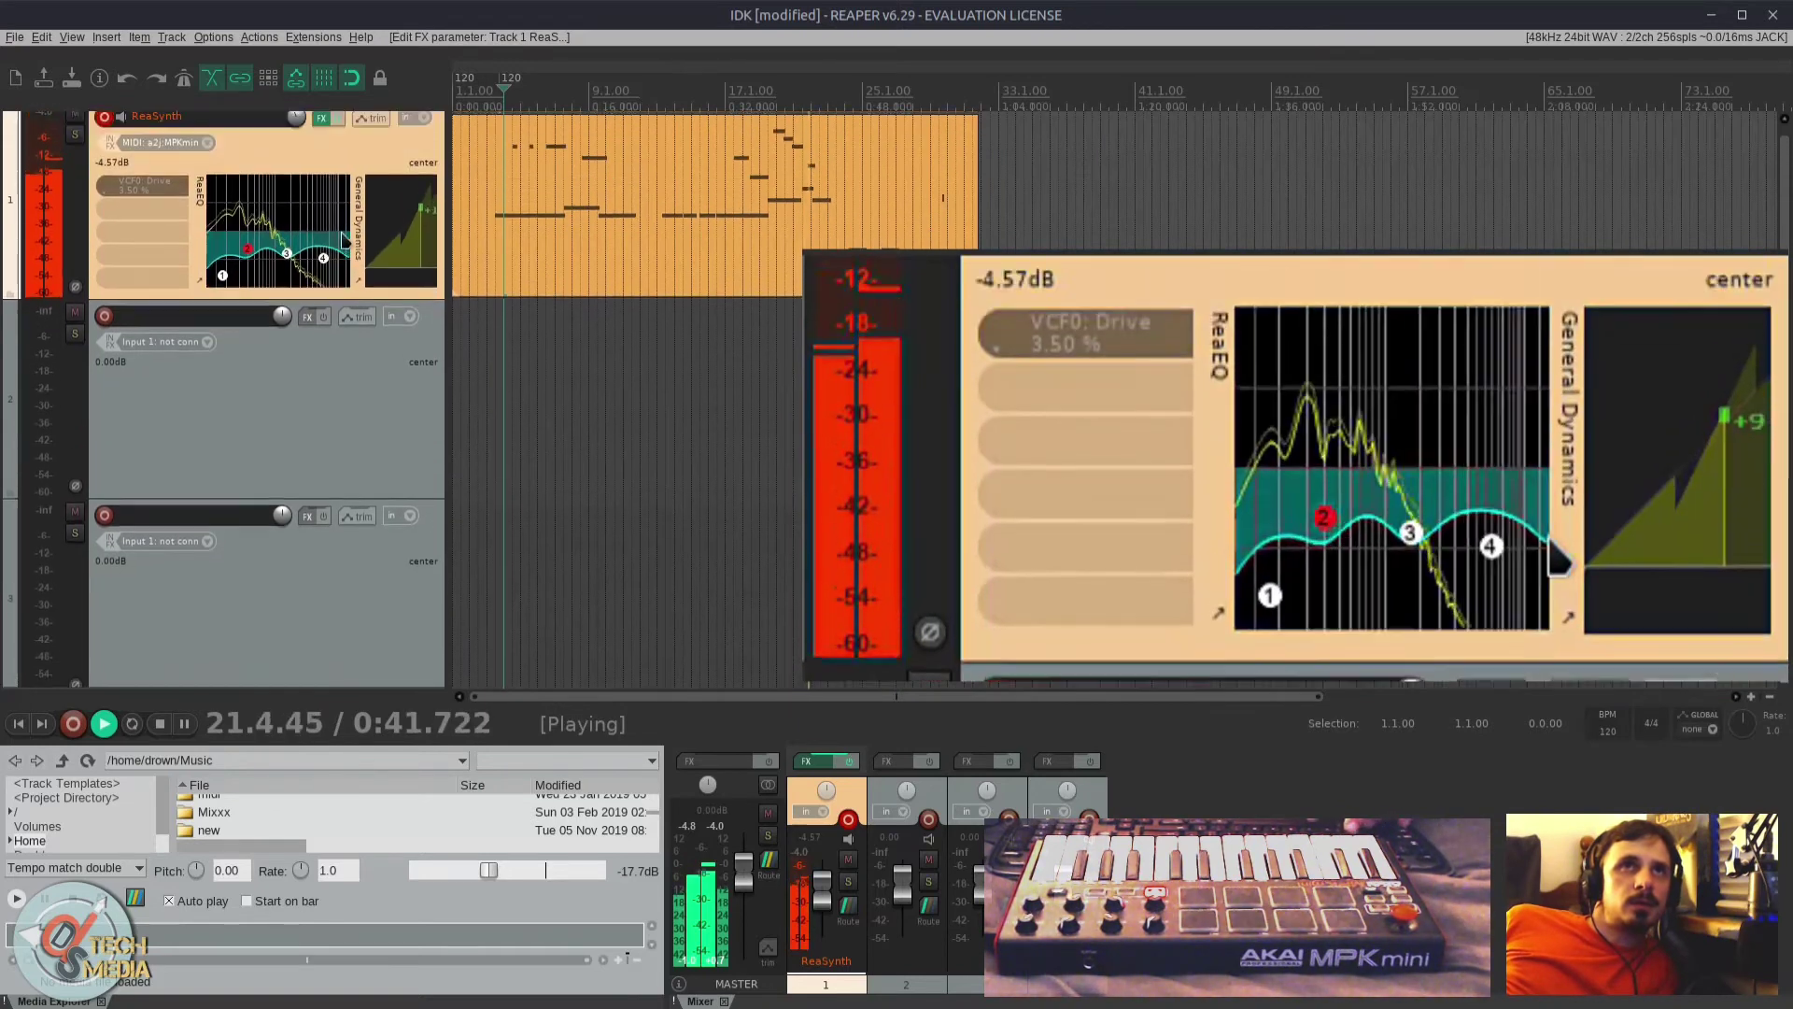
scroll(344, 232, up, 4)
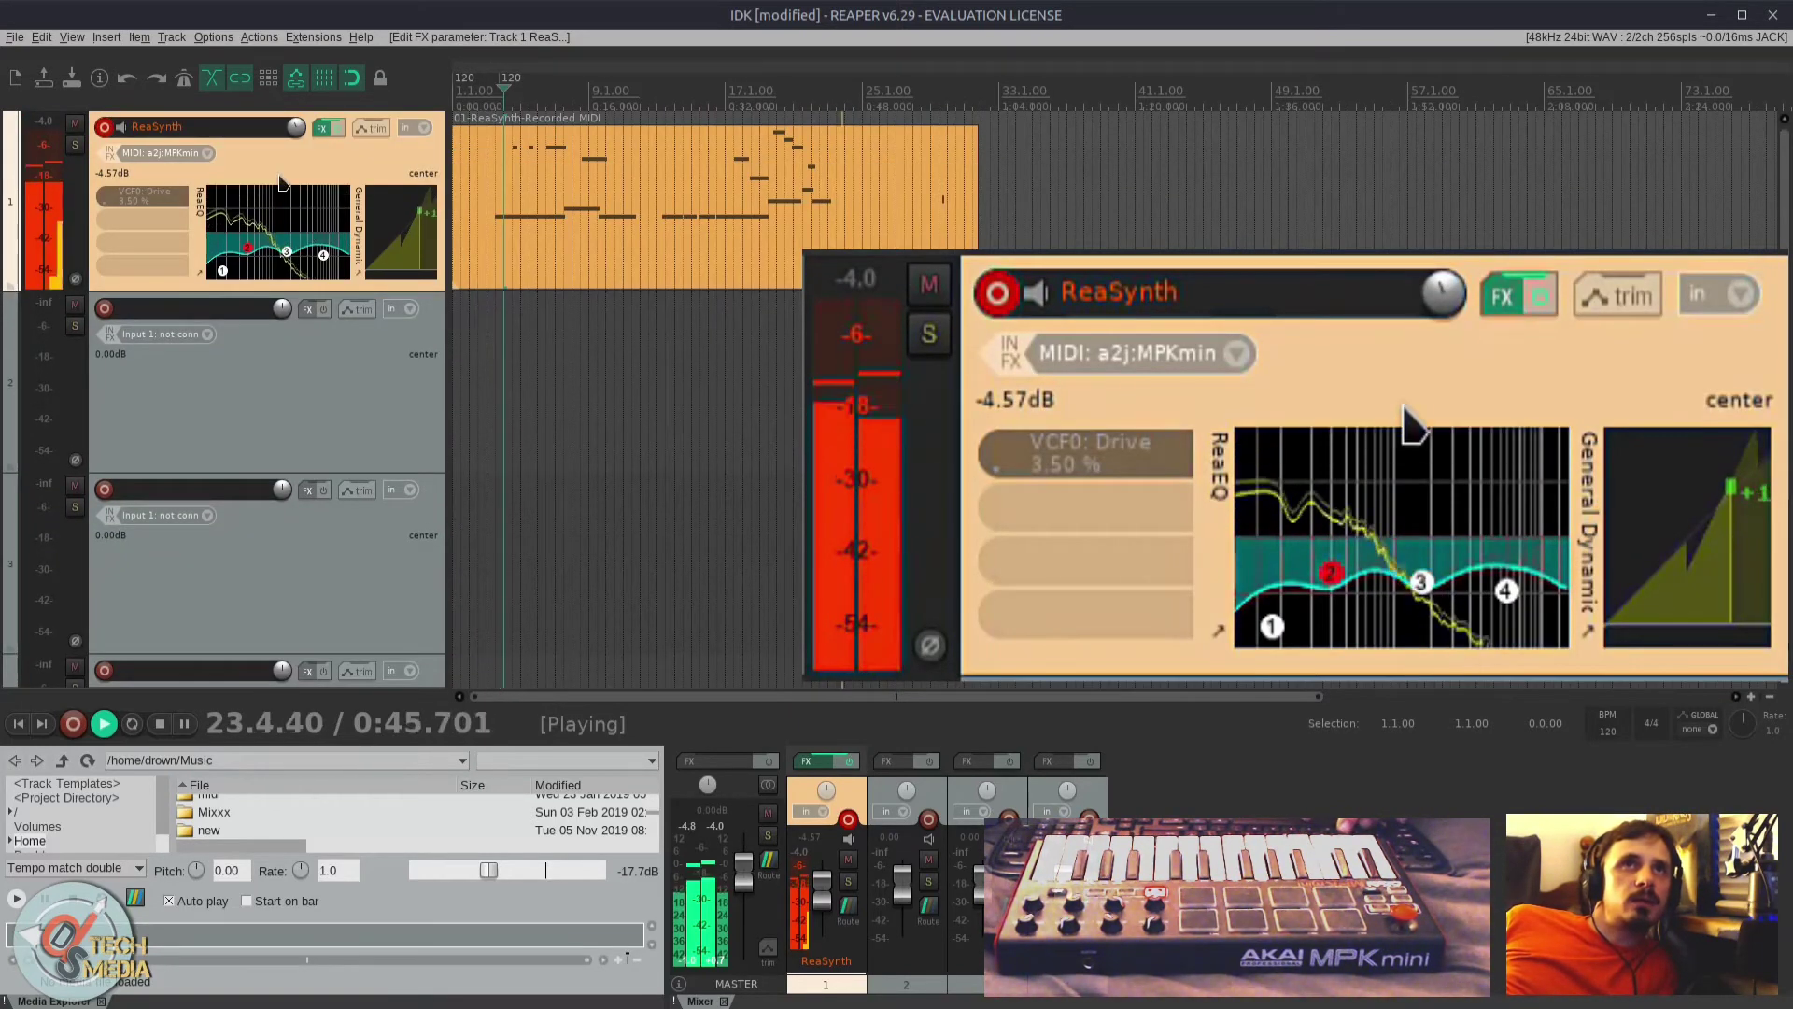
Step: Add a fifth band between bands 2 and 3 in the embedded ReaEQ display
mouse_move(282, 239)
mouse_down()
mouse_move(263, 258)
mouse_move(261, 243)
mouse_up()
right_click(271, 219)
click(267, 181)
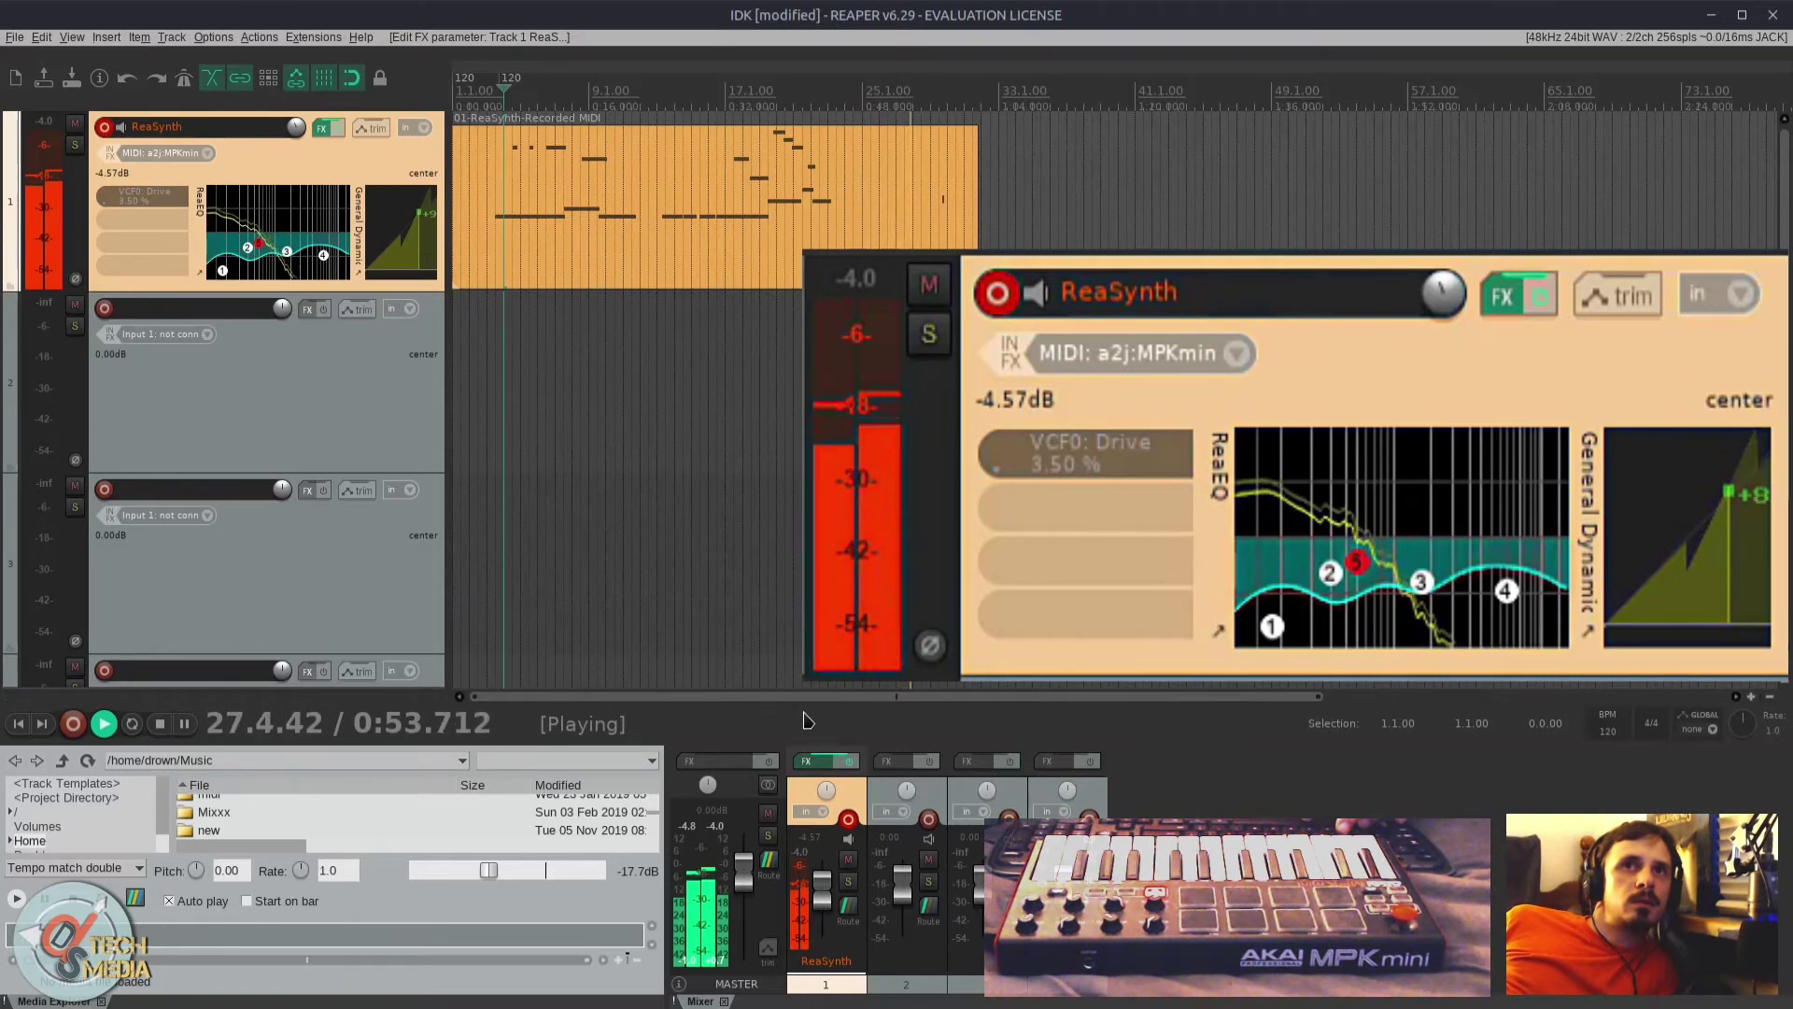
Step: Open the ReaSynth track's routing window, stop playback, check the MIDI hardware output and receive options, and close it
click(848, 910)
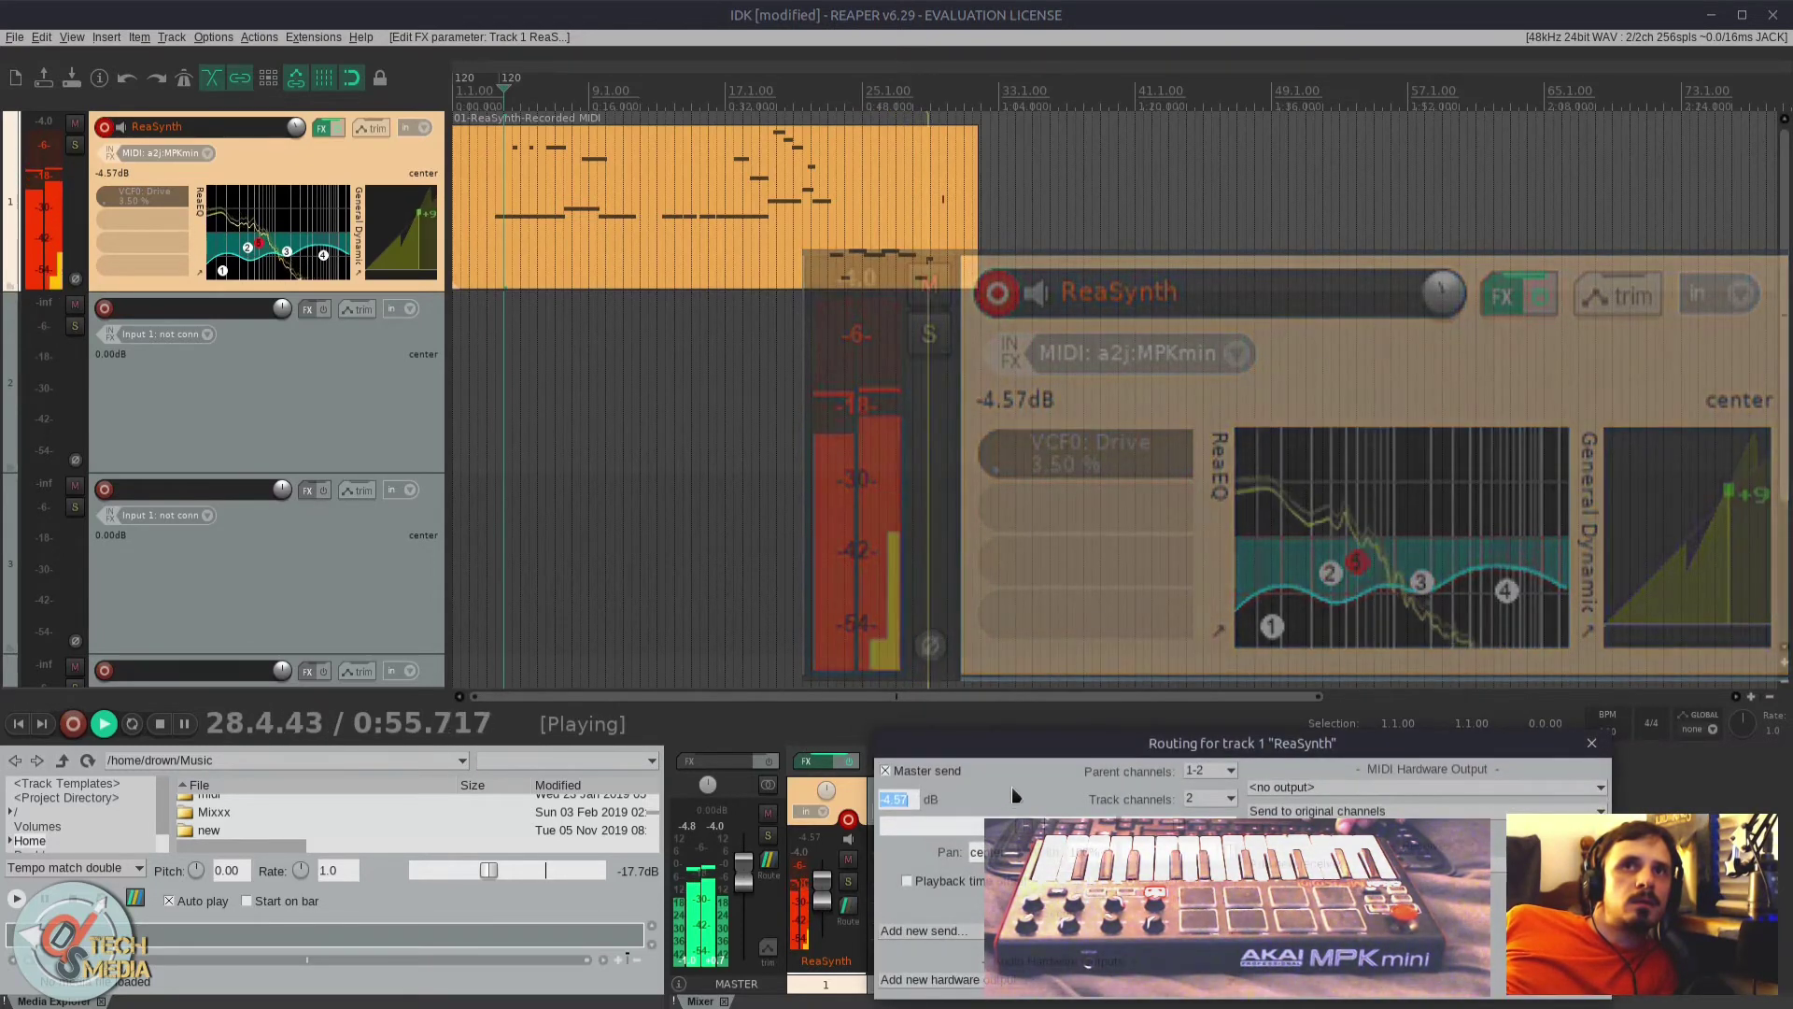
drag(1060, 742, 686, 399)
key(space)
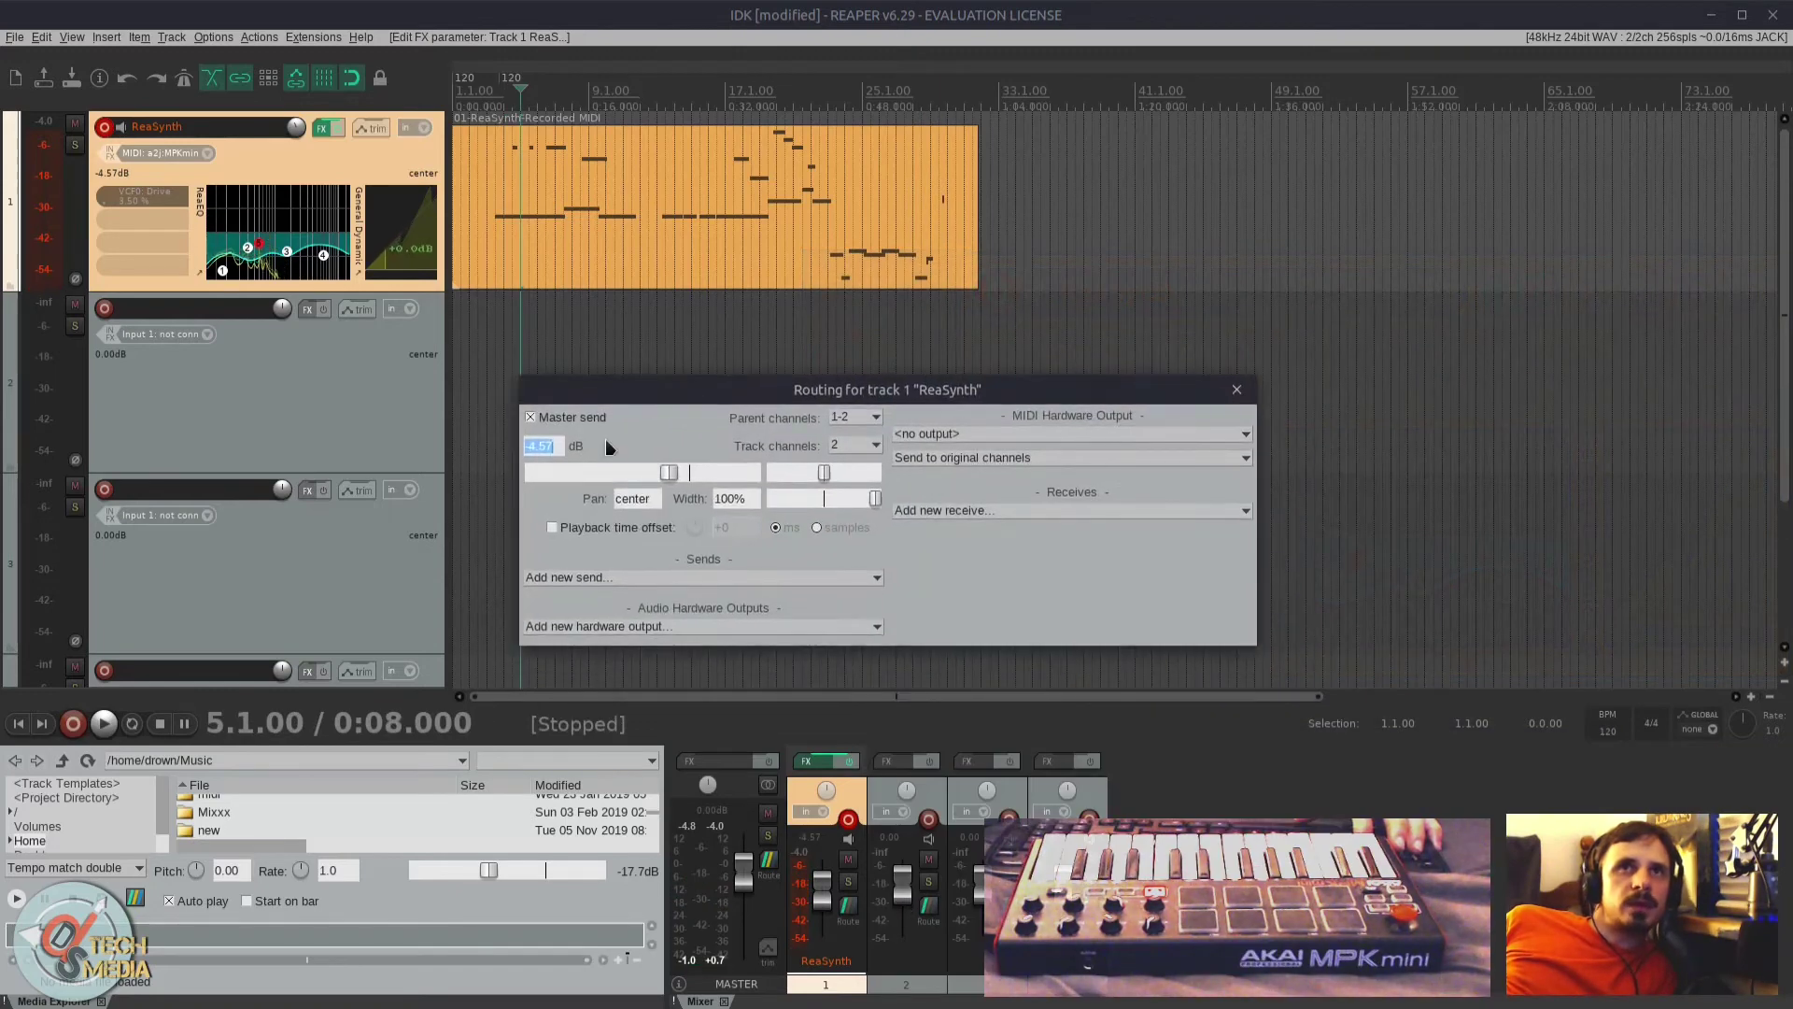
click(1048, 436)
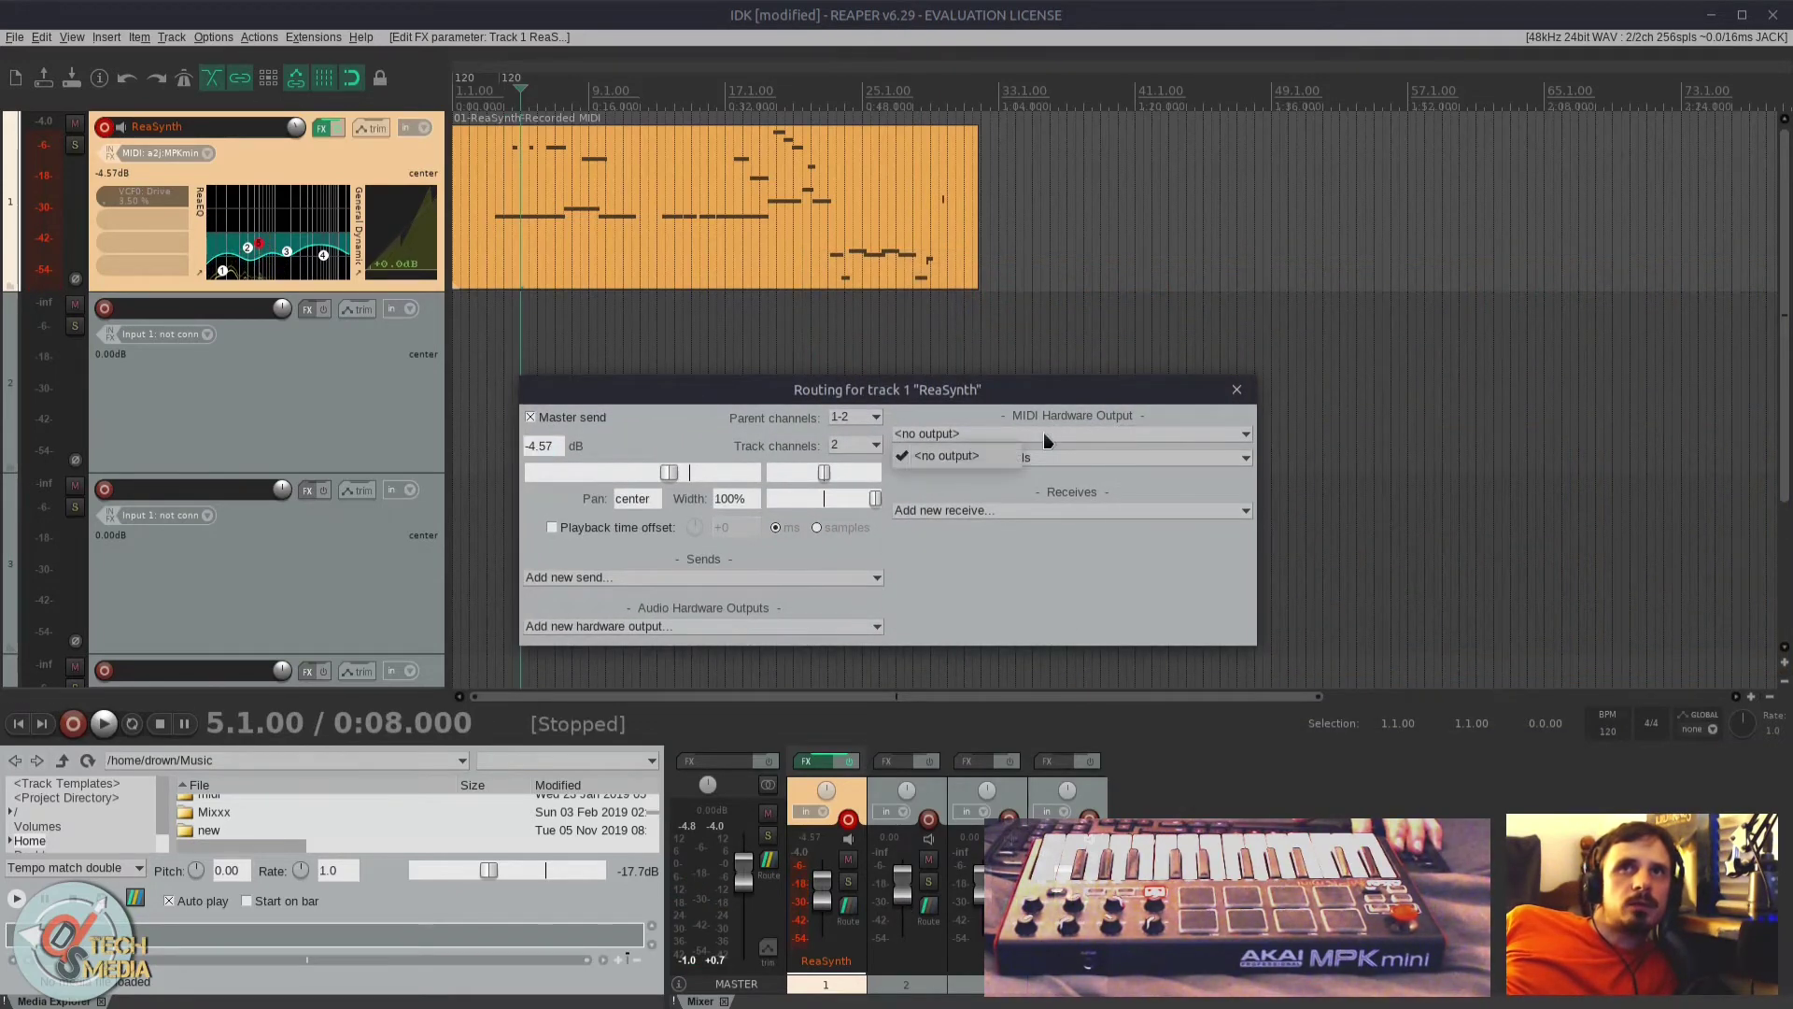
click(1051, 442)
click(1205, 512)
click(1186, 555)
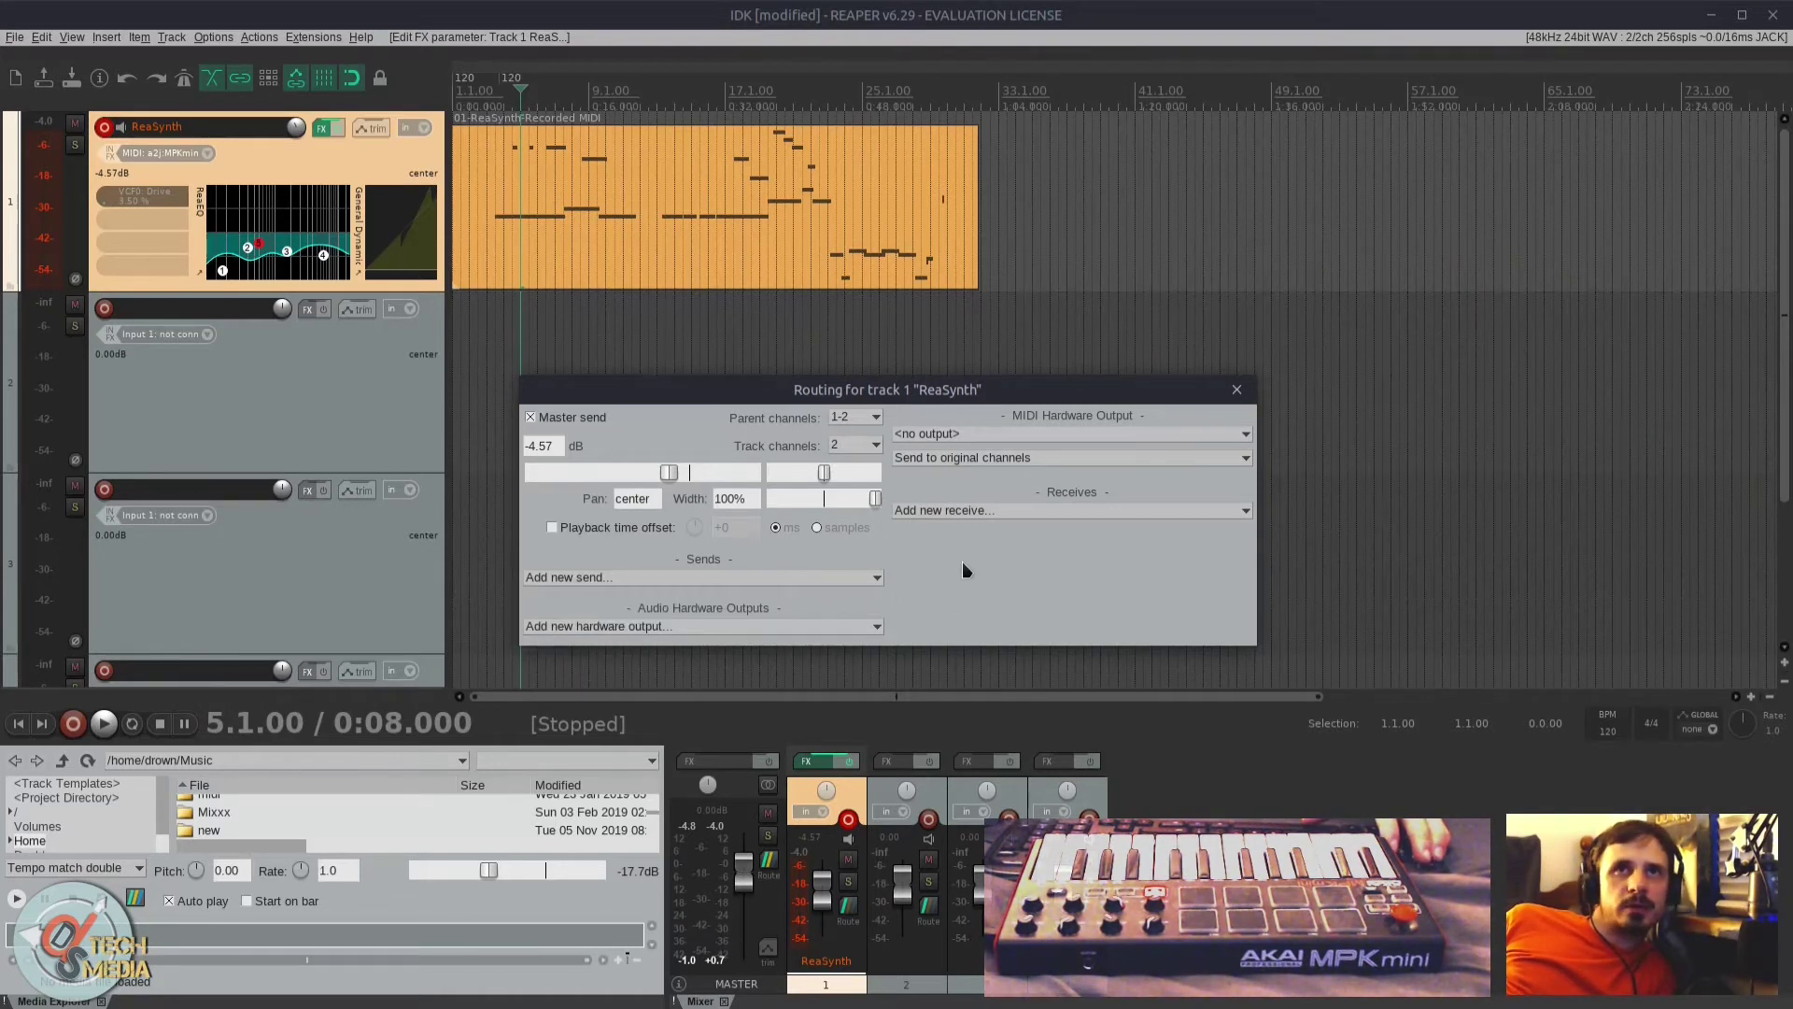
click(1238, 392)
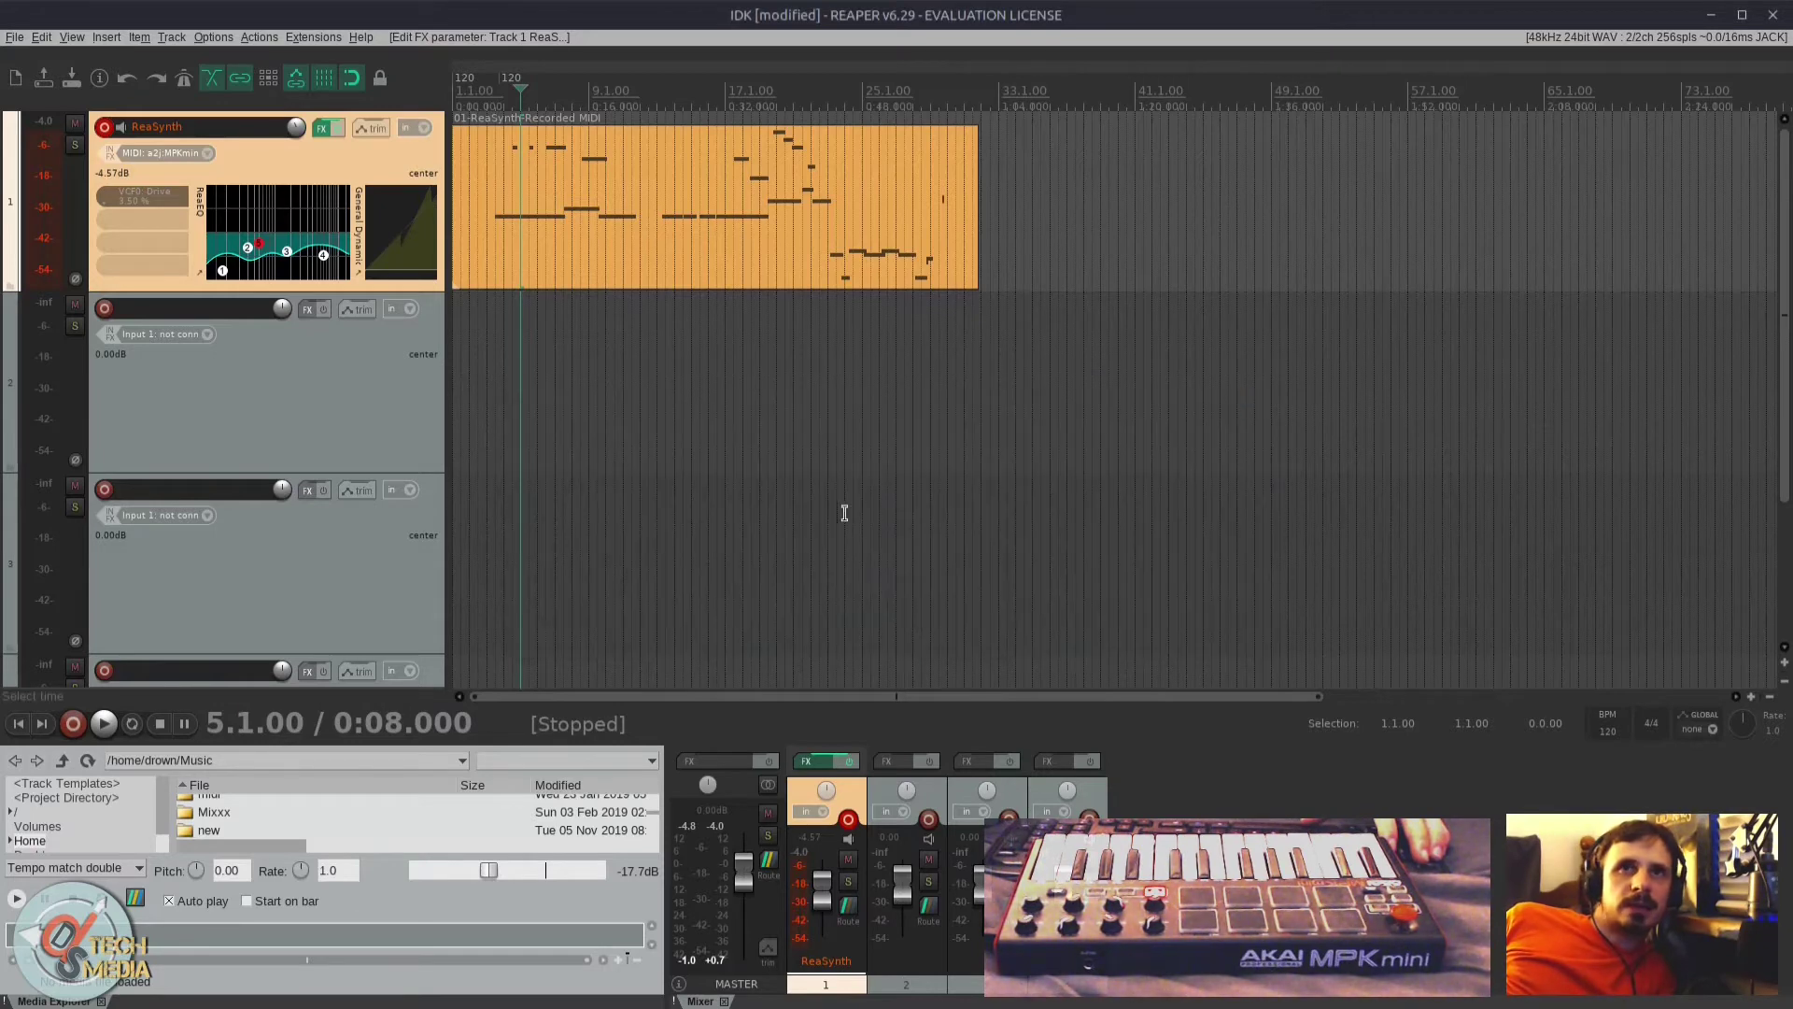
Step: Save the IDK project and open the project firsttry.RPP
click(936, 797)
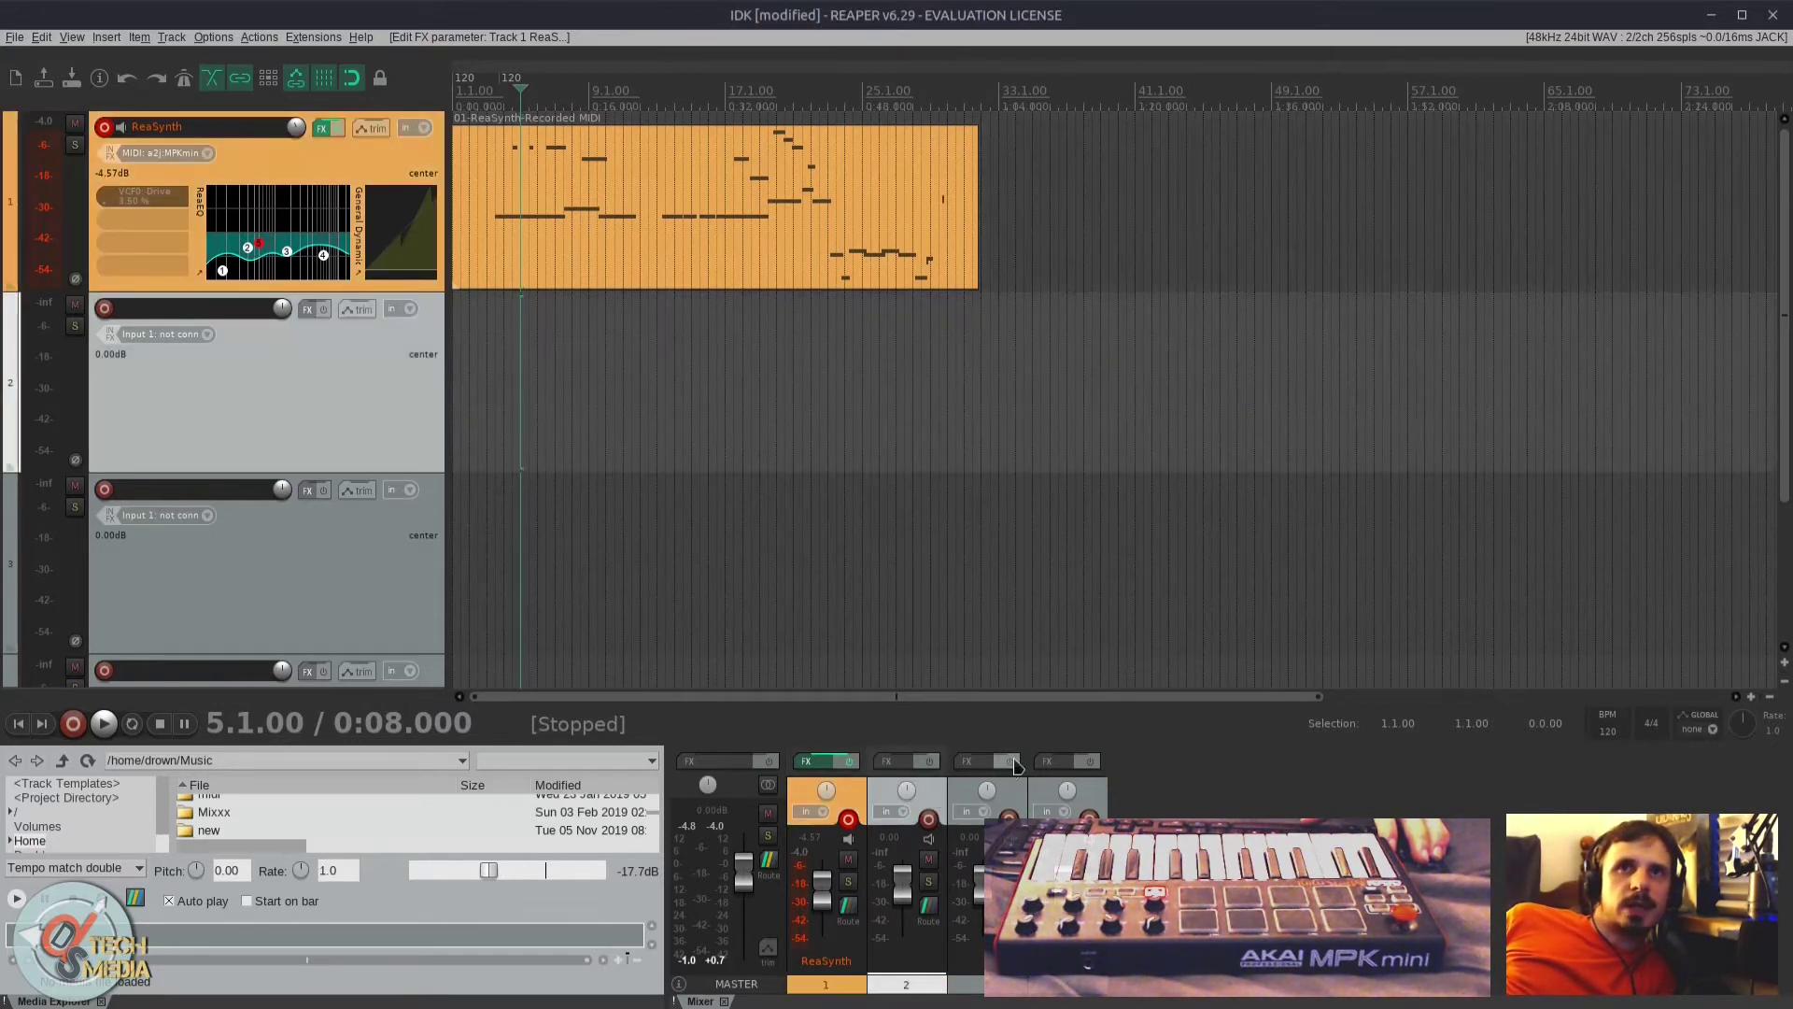
click(763, 647)
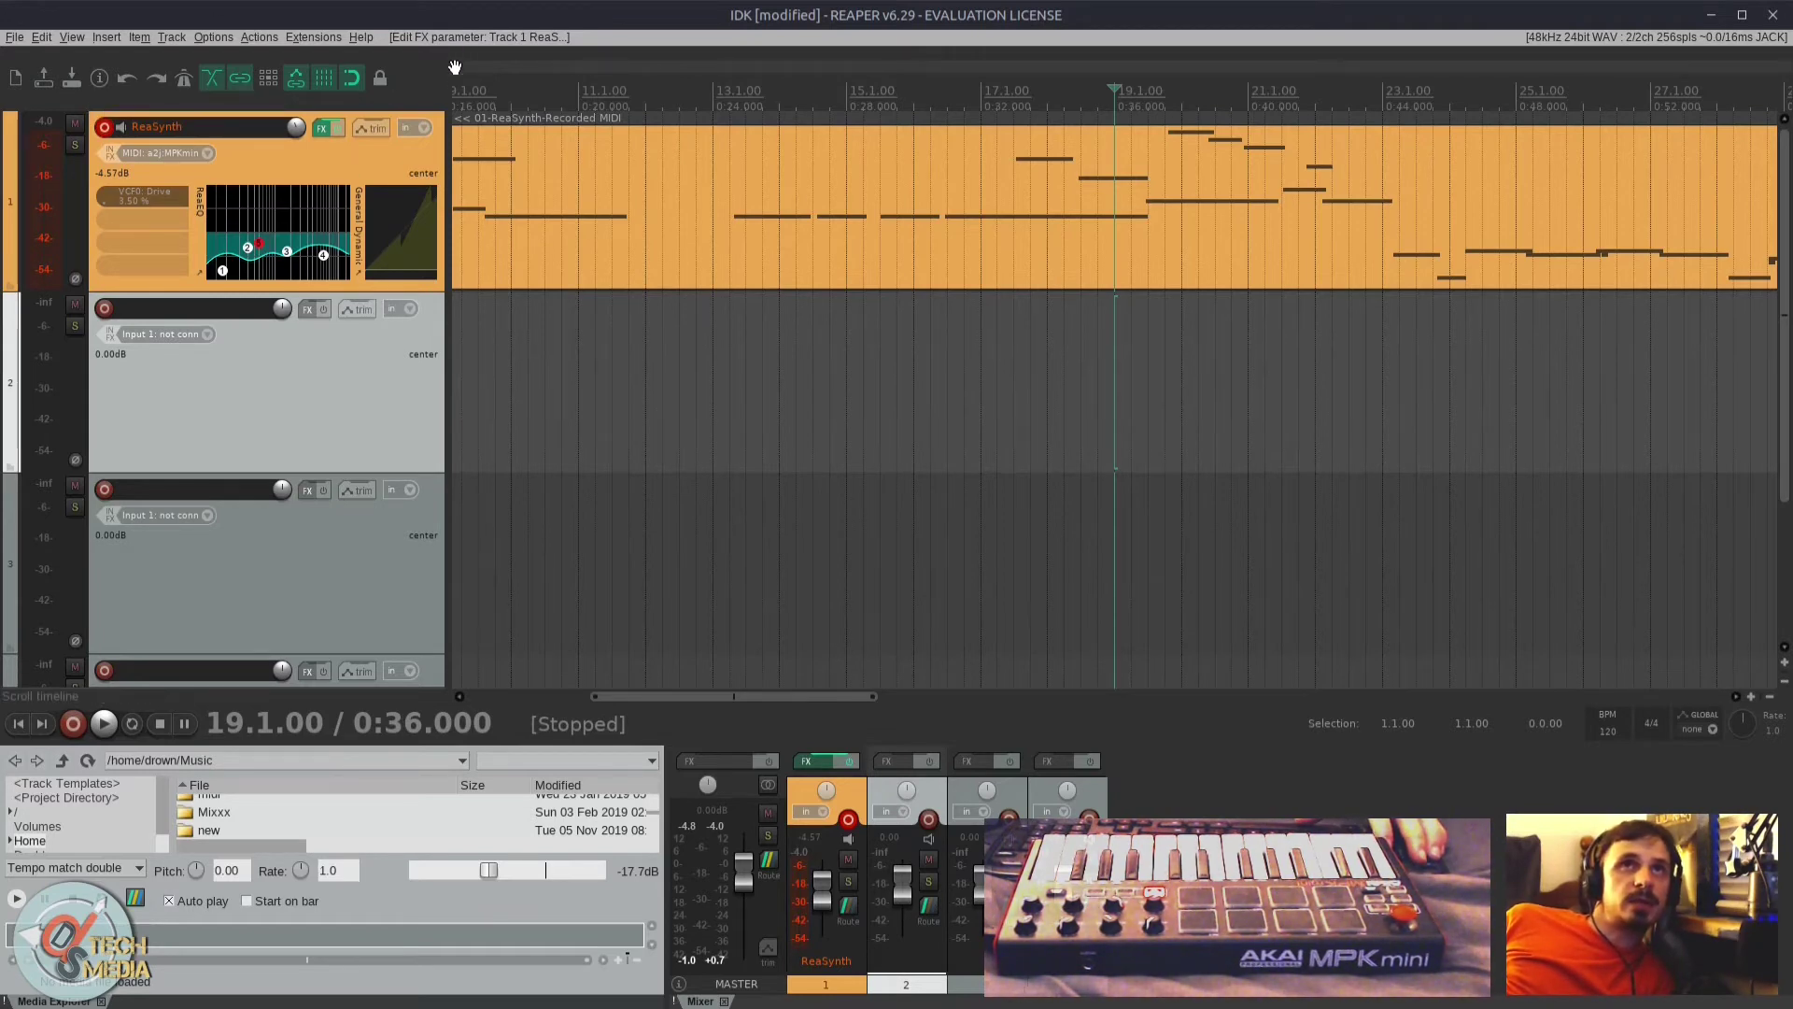
click(14, 37)
click(80, 94)
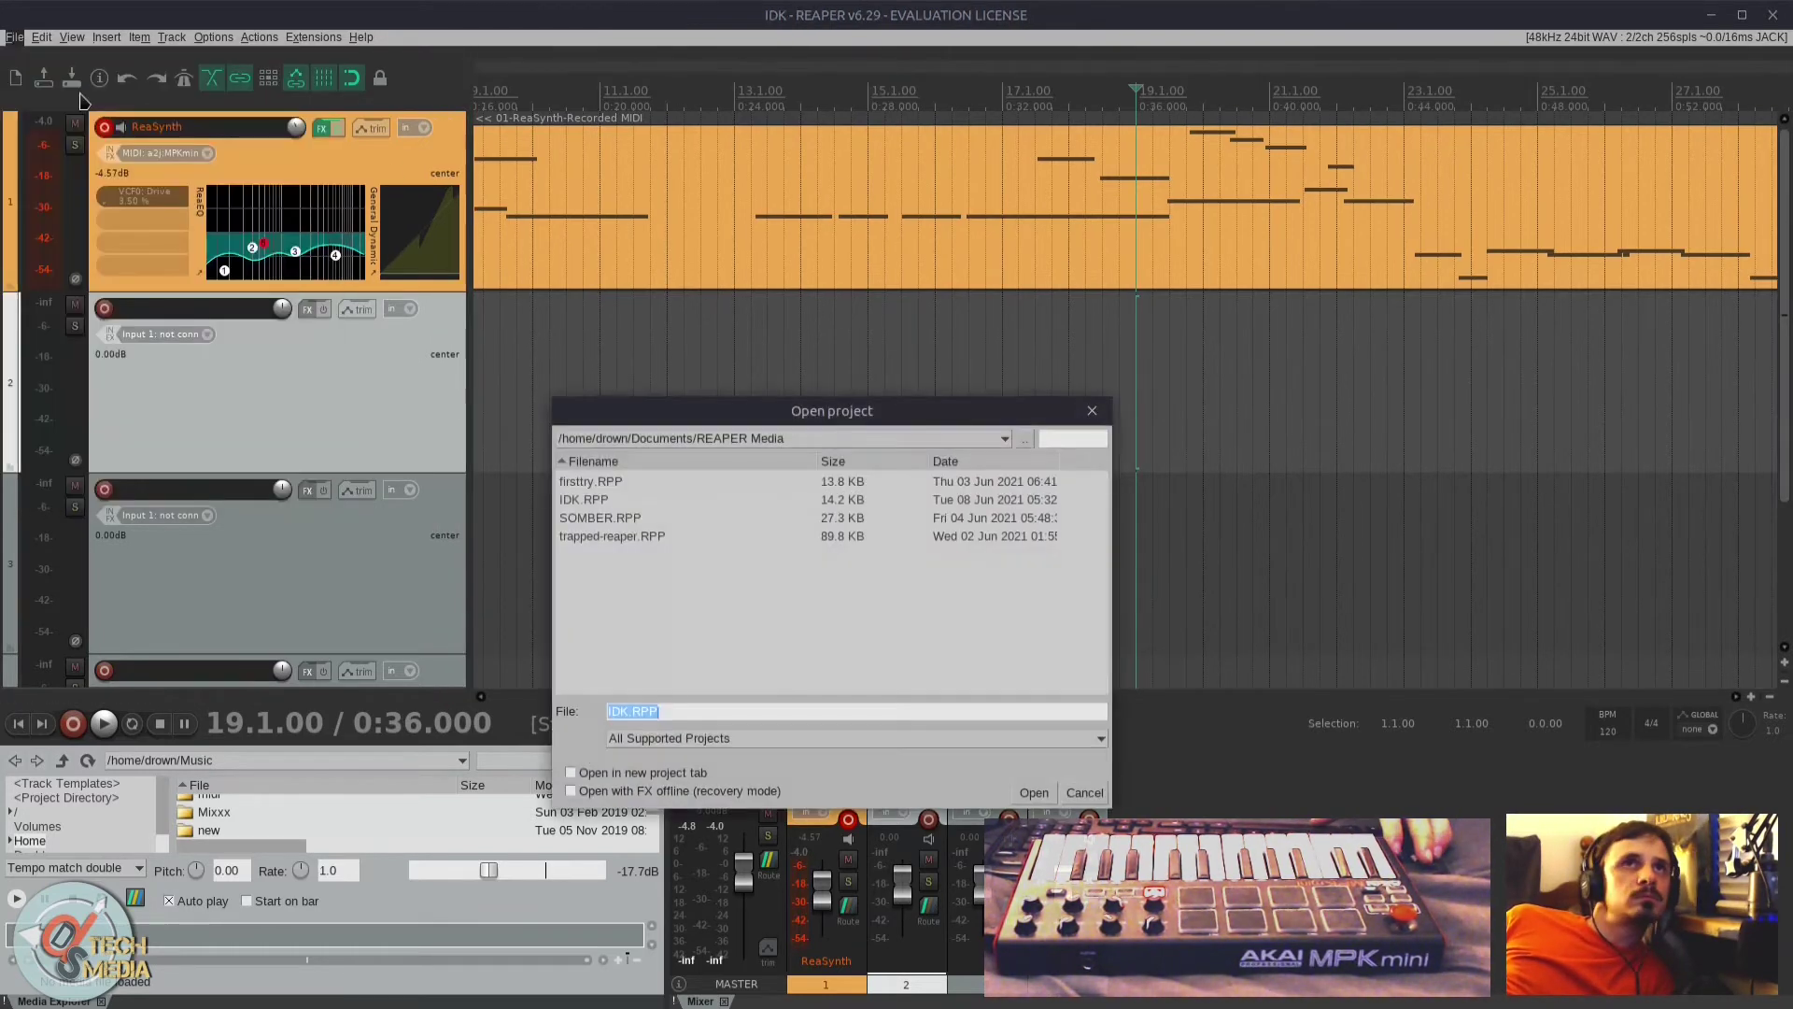
click(643, 495)
click(643, 482)
click(643, 496)
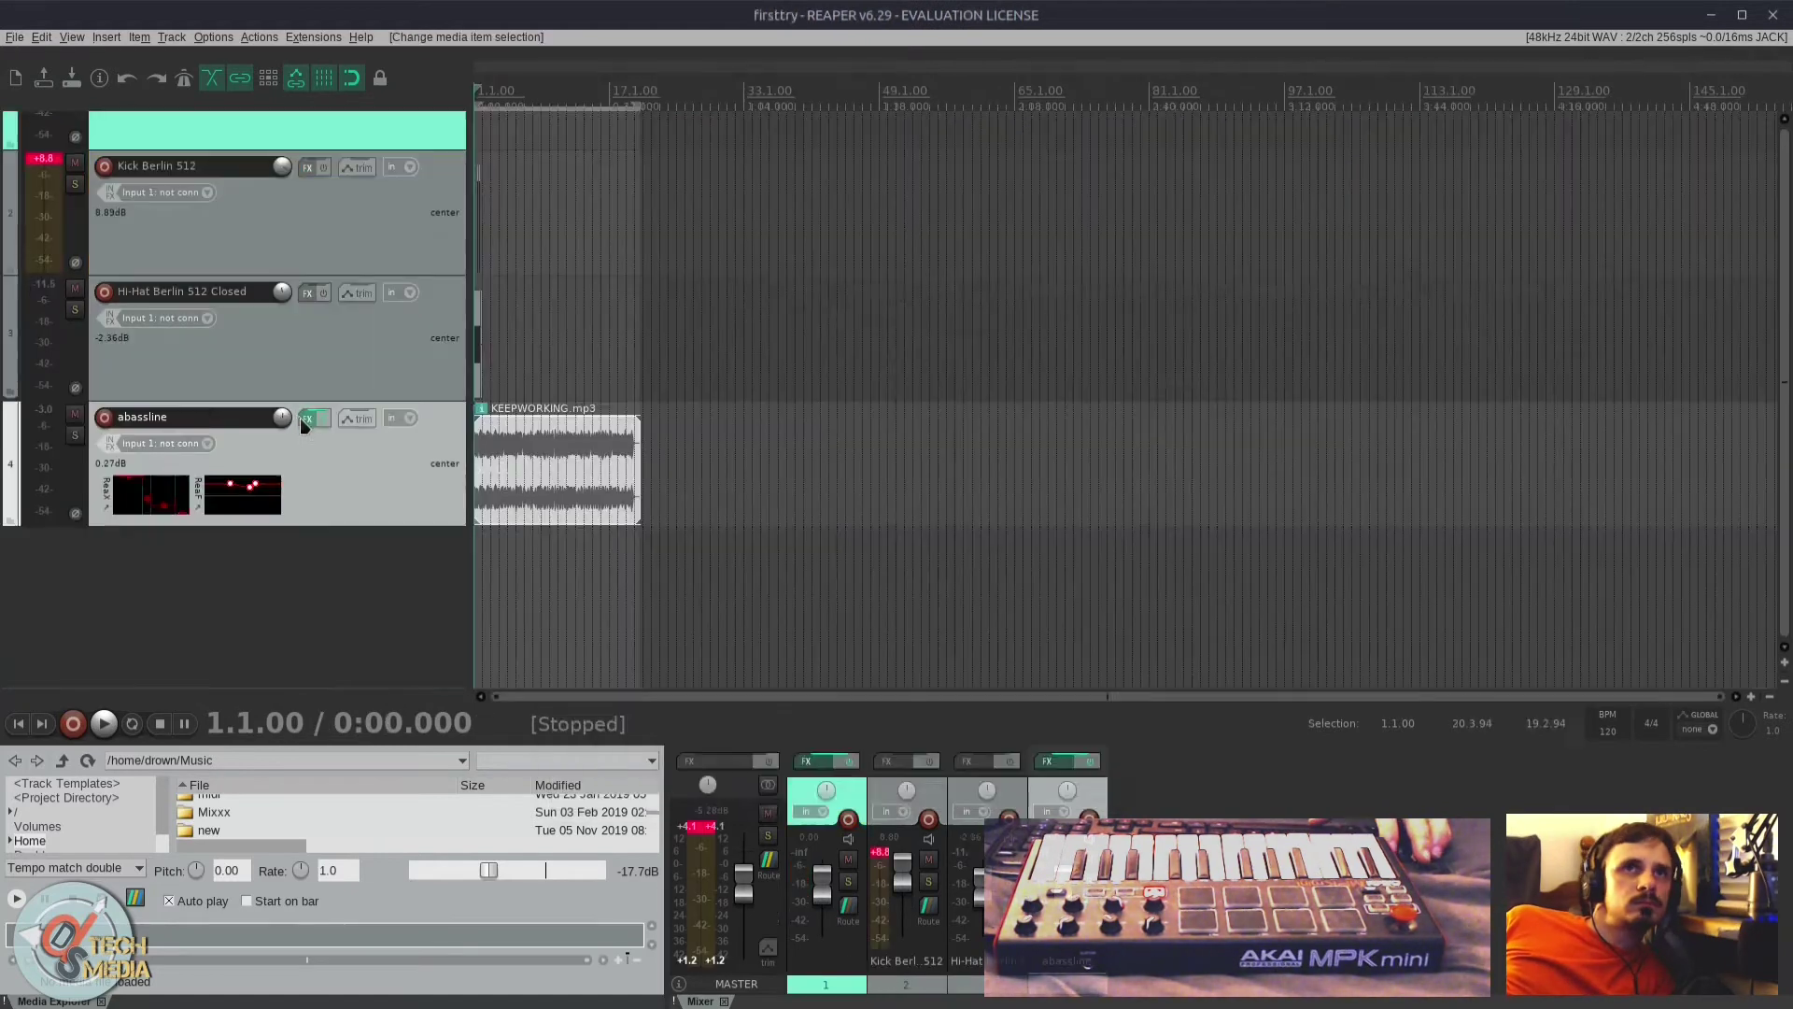
Step: Play the project with the abassline track's ReaXcomp open, setting band 1's threshold to -30.2 dB and band 3's to -28.2 dB
click(305, 420)
key(space)
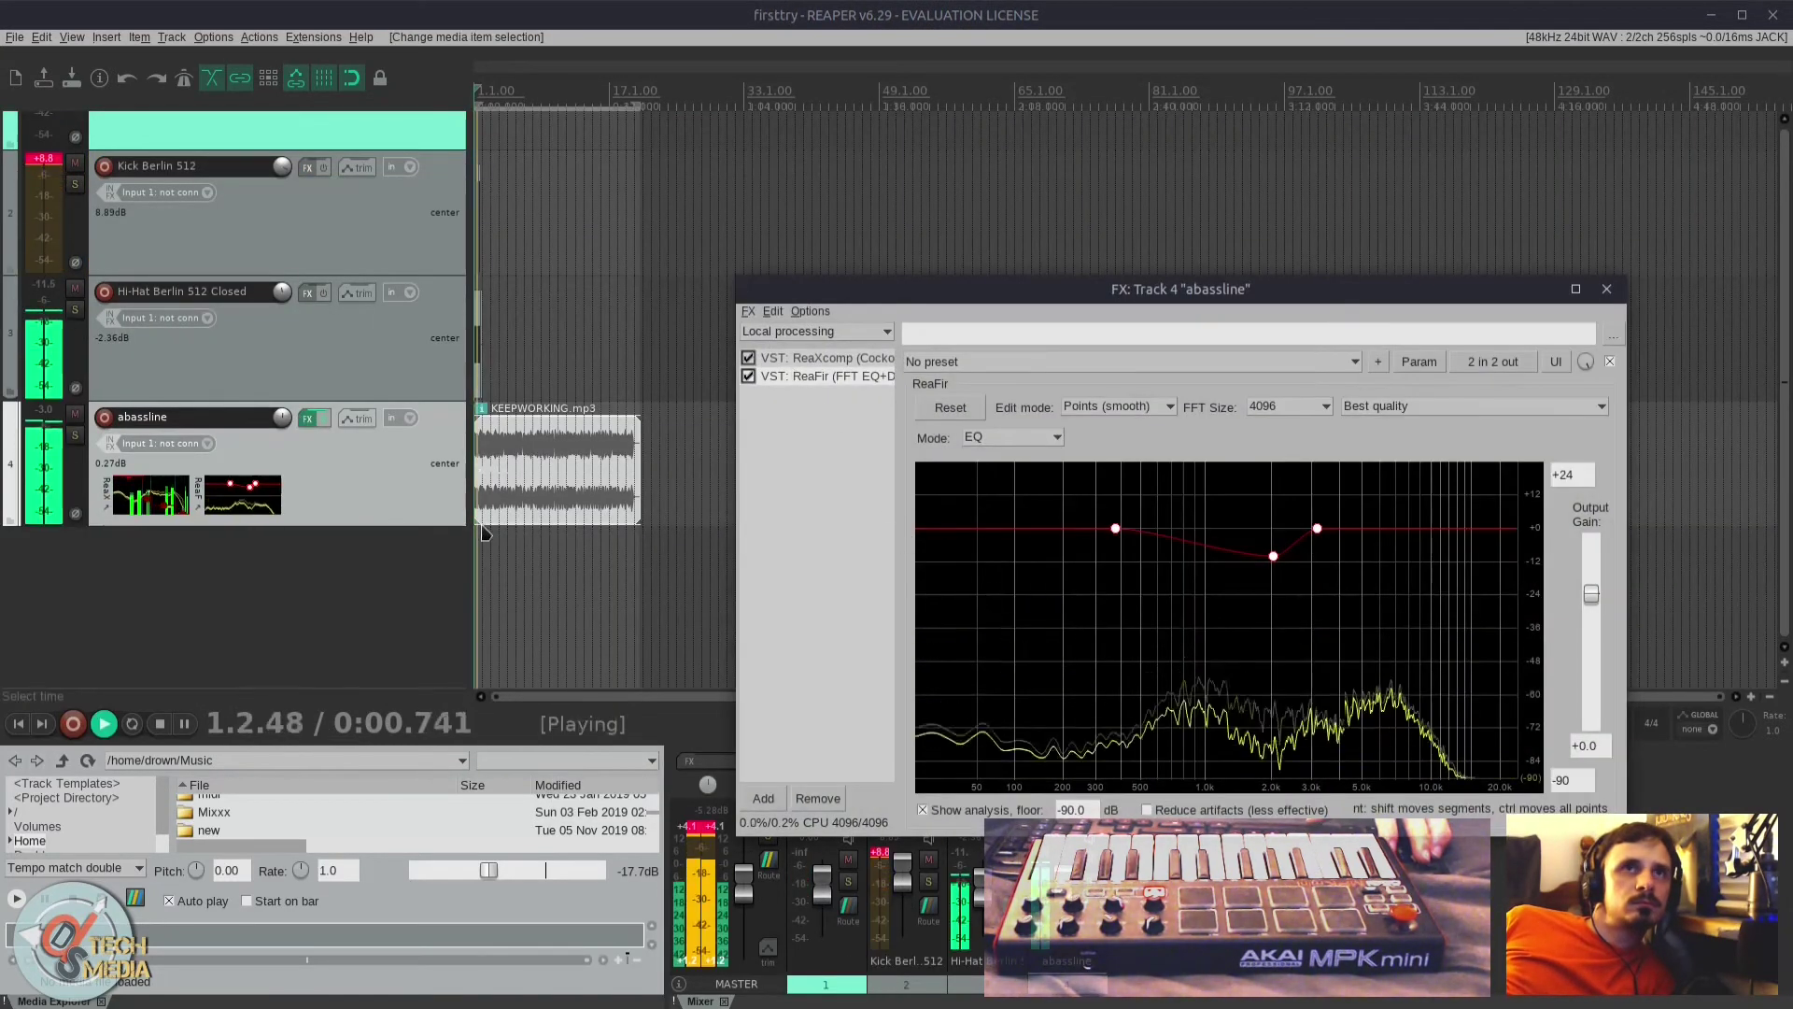
click(827, 361)
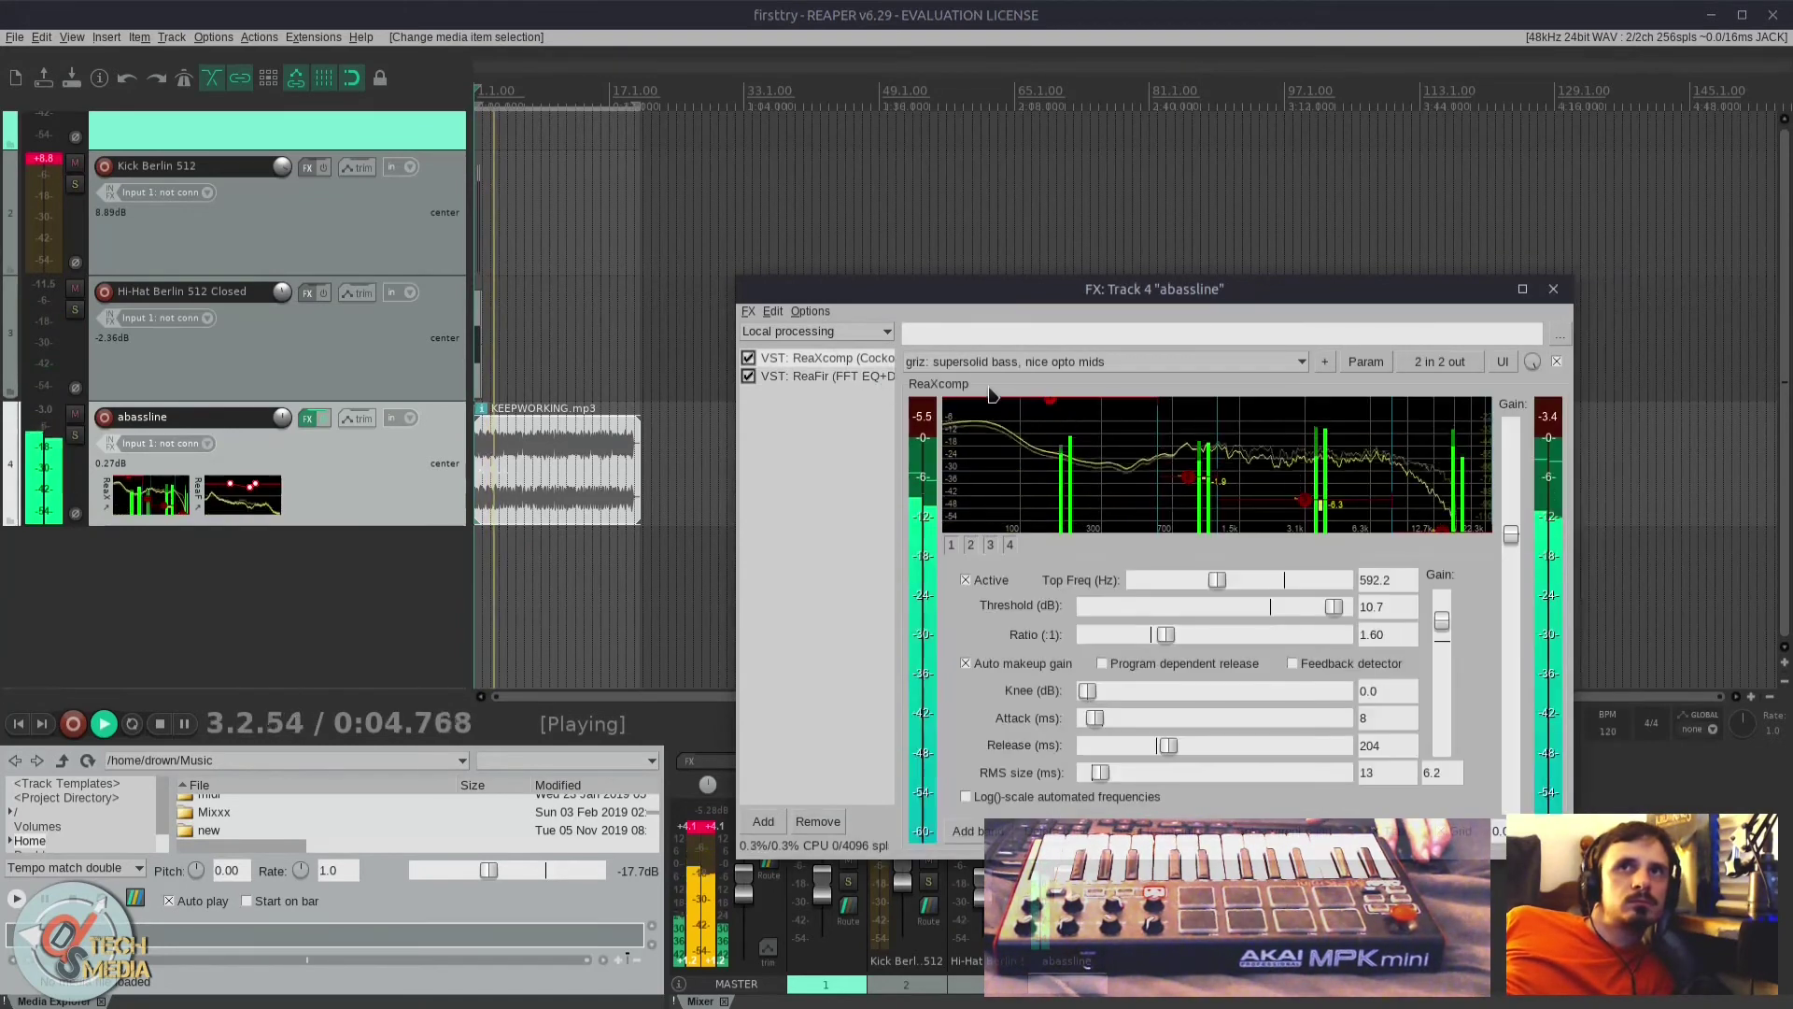
drag(1063, 416, 1064, 481)
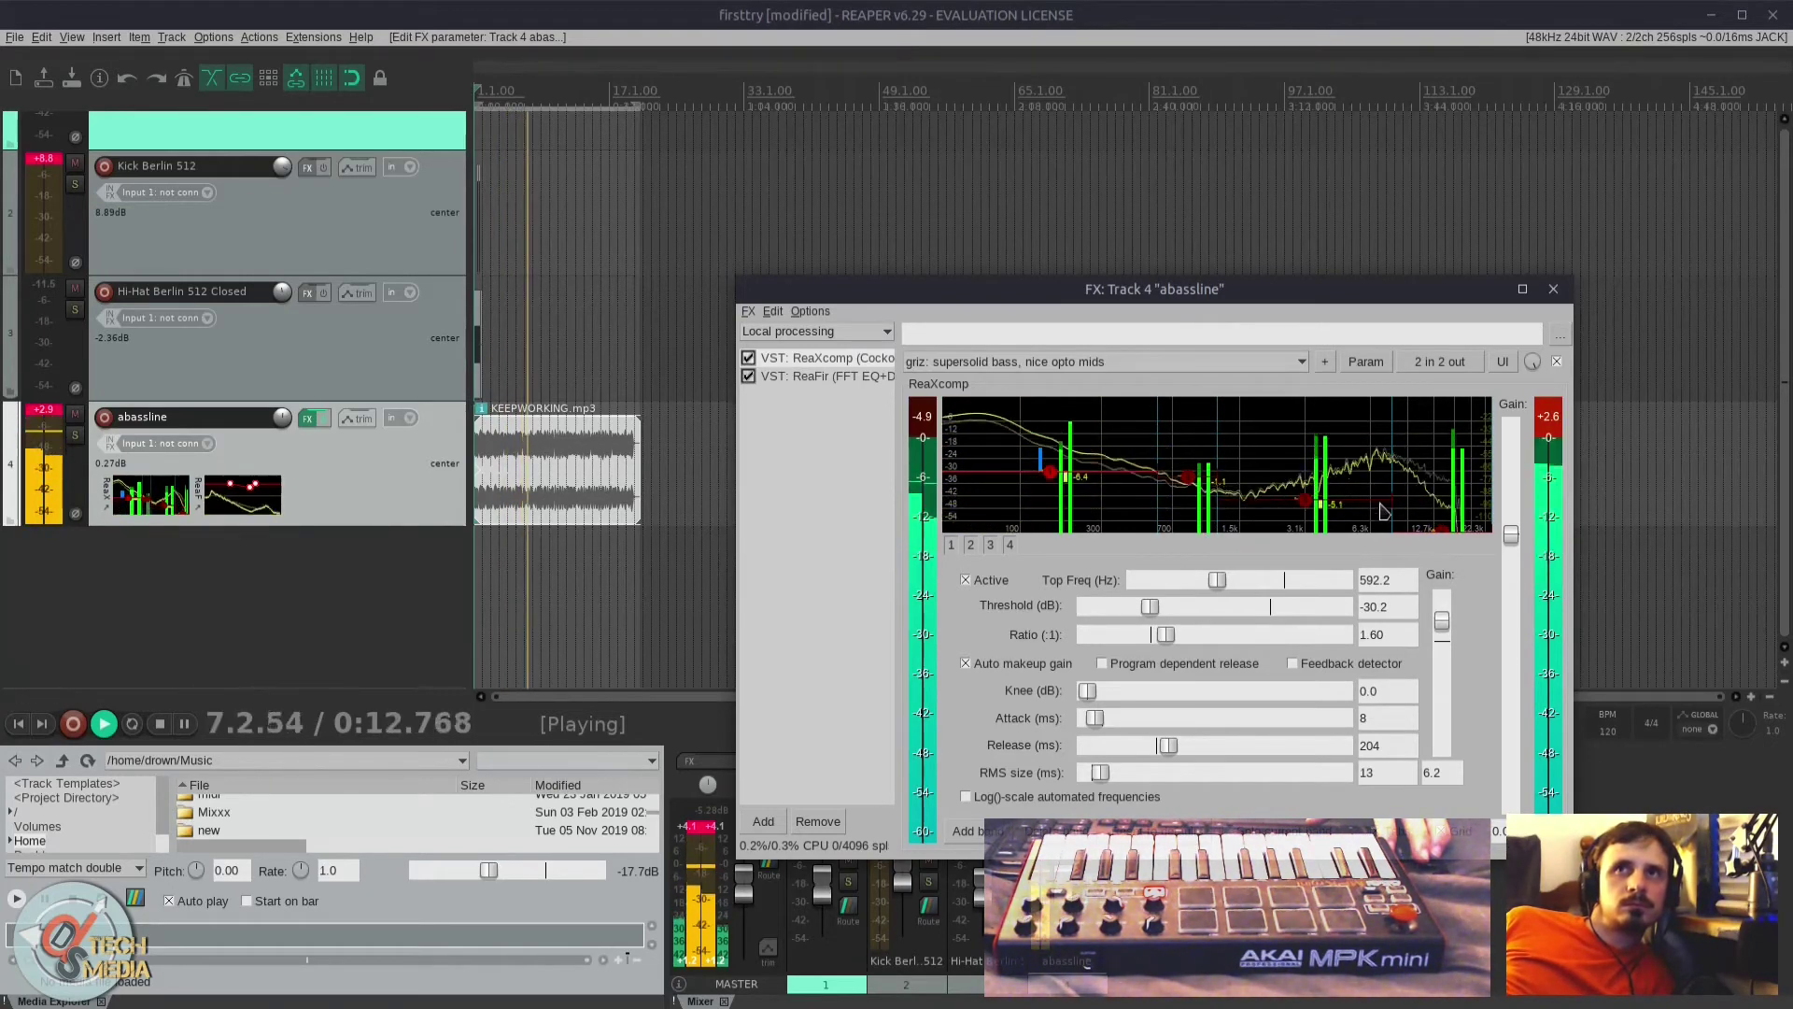
drag(1310, 507, 1307, 466)
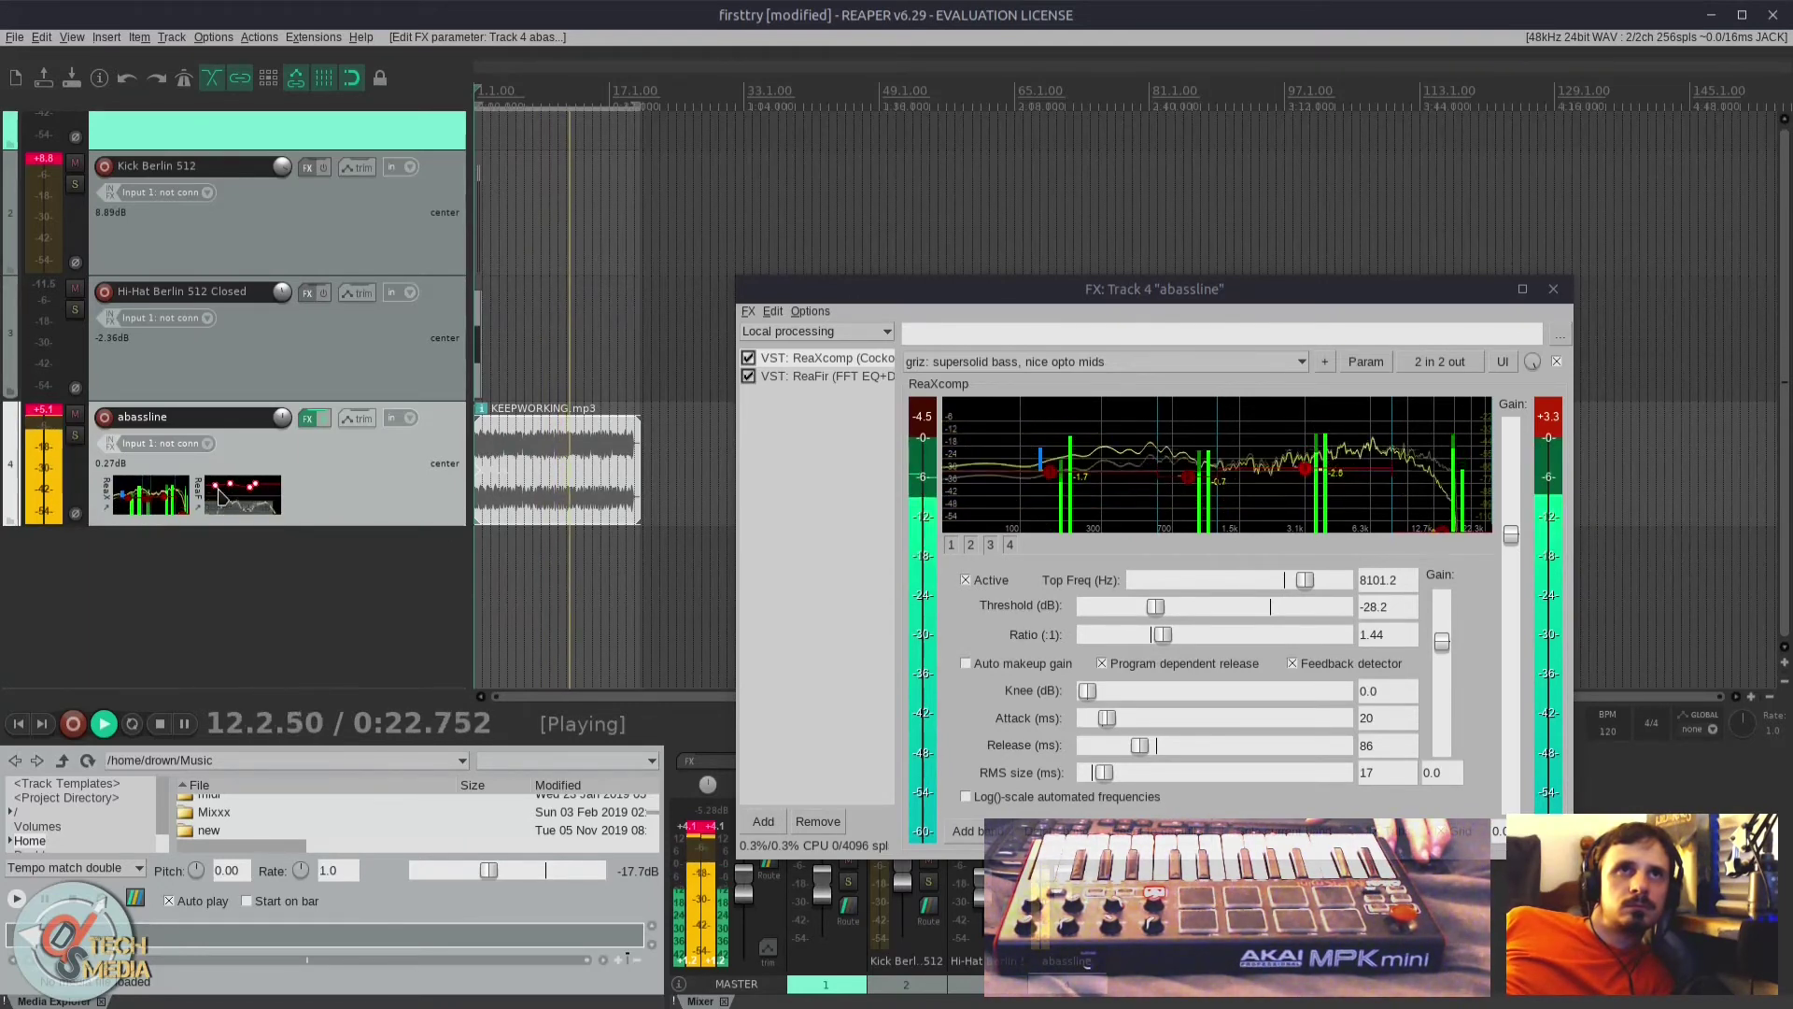
Step: Set ReaFir on the abassline track to Gate mode with Precise editing, draw a gradually rising gate curve and stop playback
click(830, 375)
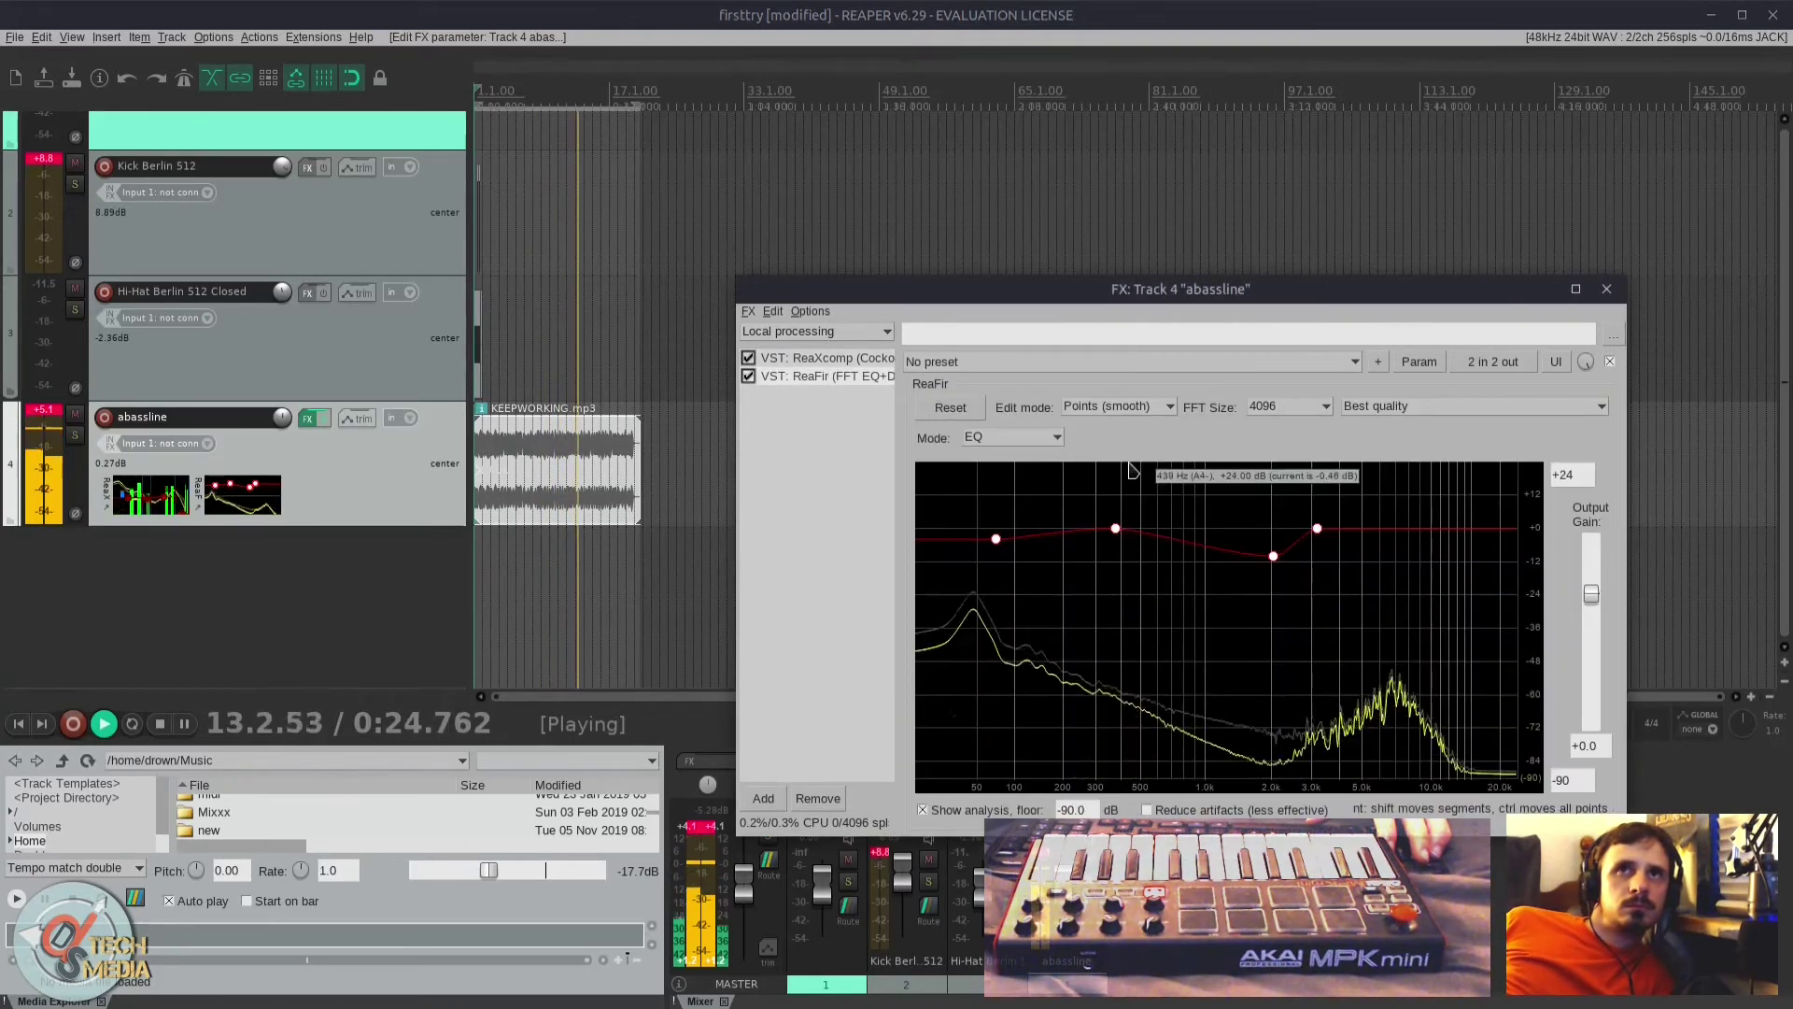
click(1003, 559)
drag(1002, 562, 1102, 661)
mouse_move(1348, 685)
mouse_down()
mouse_move(1576, 609)
mouse_move(1359, 655)
mouse_up()
drag(1443, 558, 1454, 547)
click(1515, 564)
click(1487, 661)
right_click(1514, 656)
key(Escape)
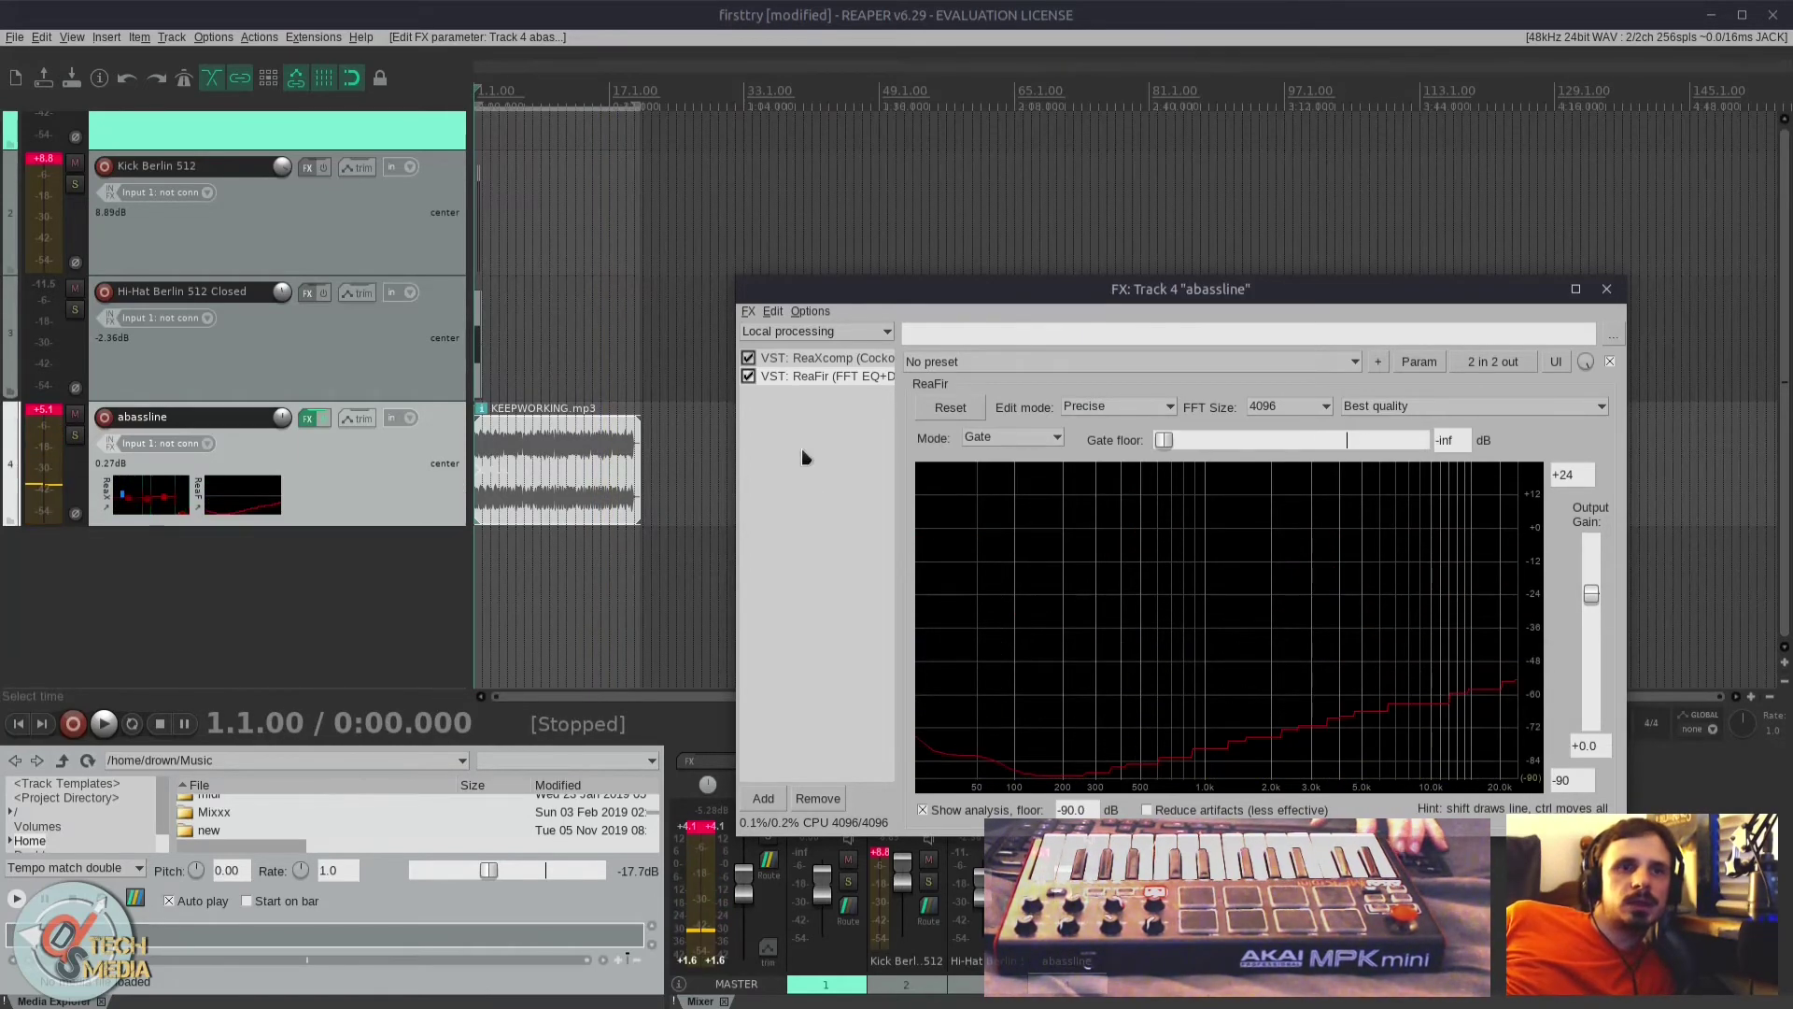
drag(1056, 284, 1055, 138)
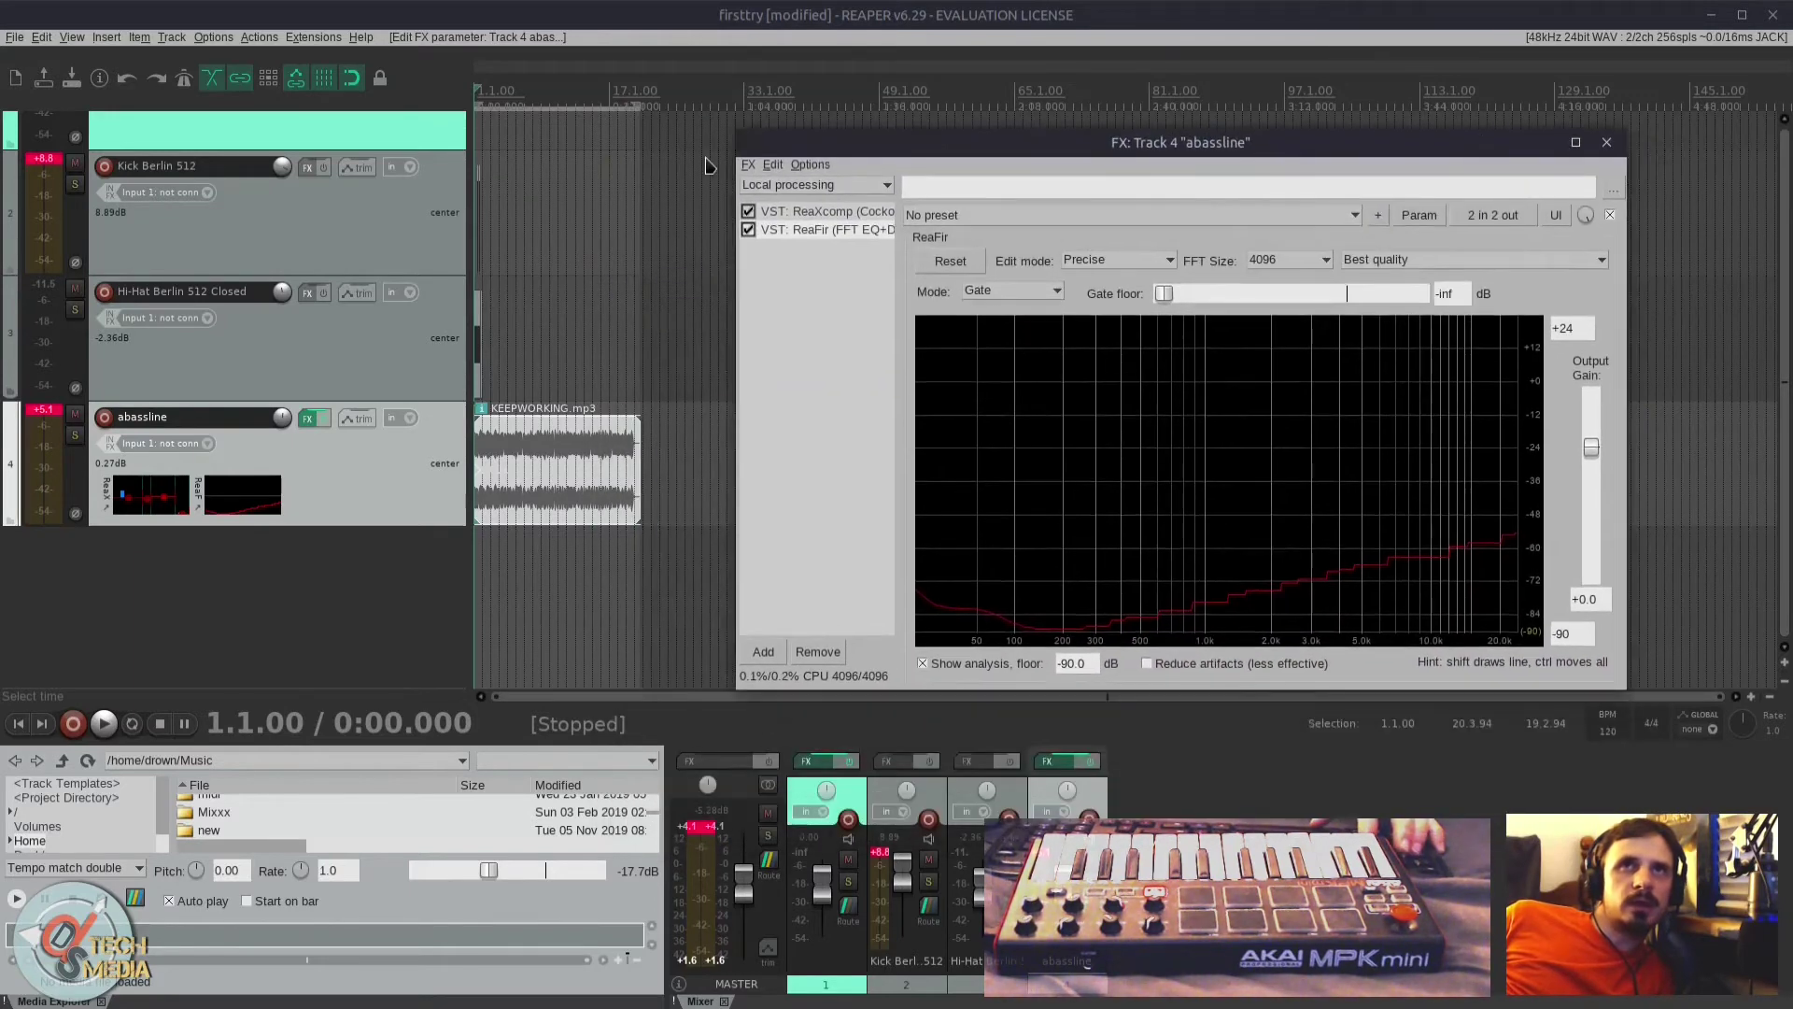
Step: Audition the abassline track through the ReaFir gate from the start and again with the edit cursor at bar 11
key(space)
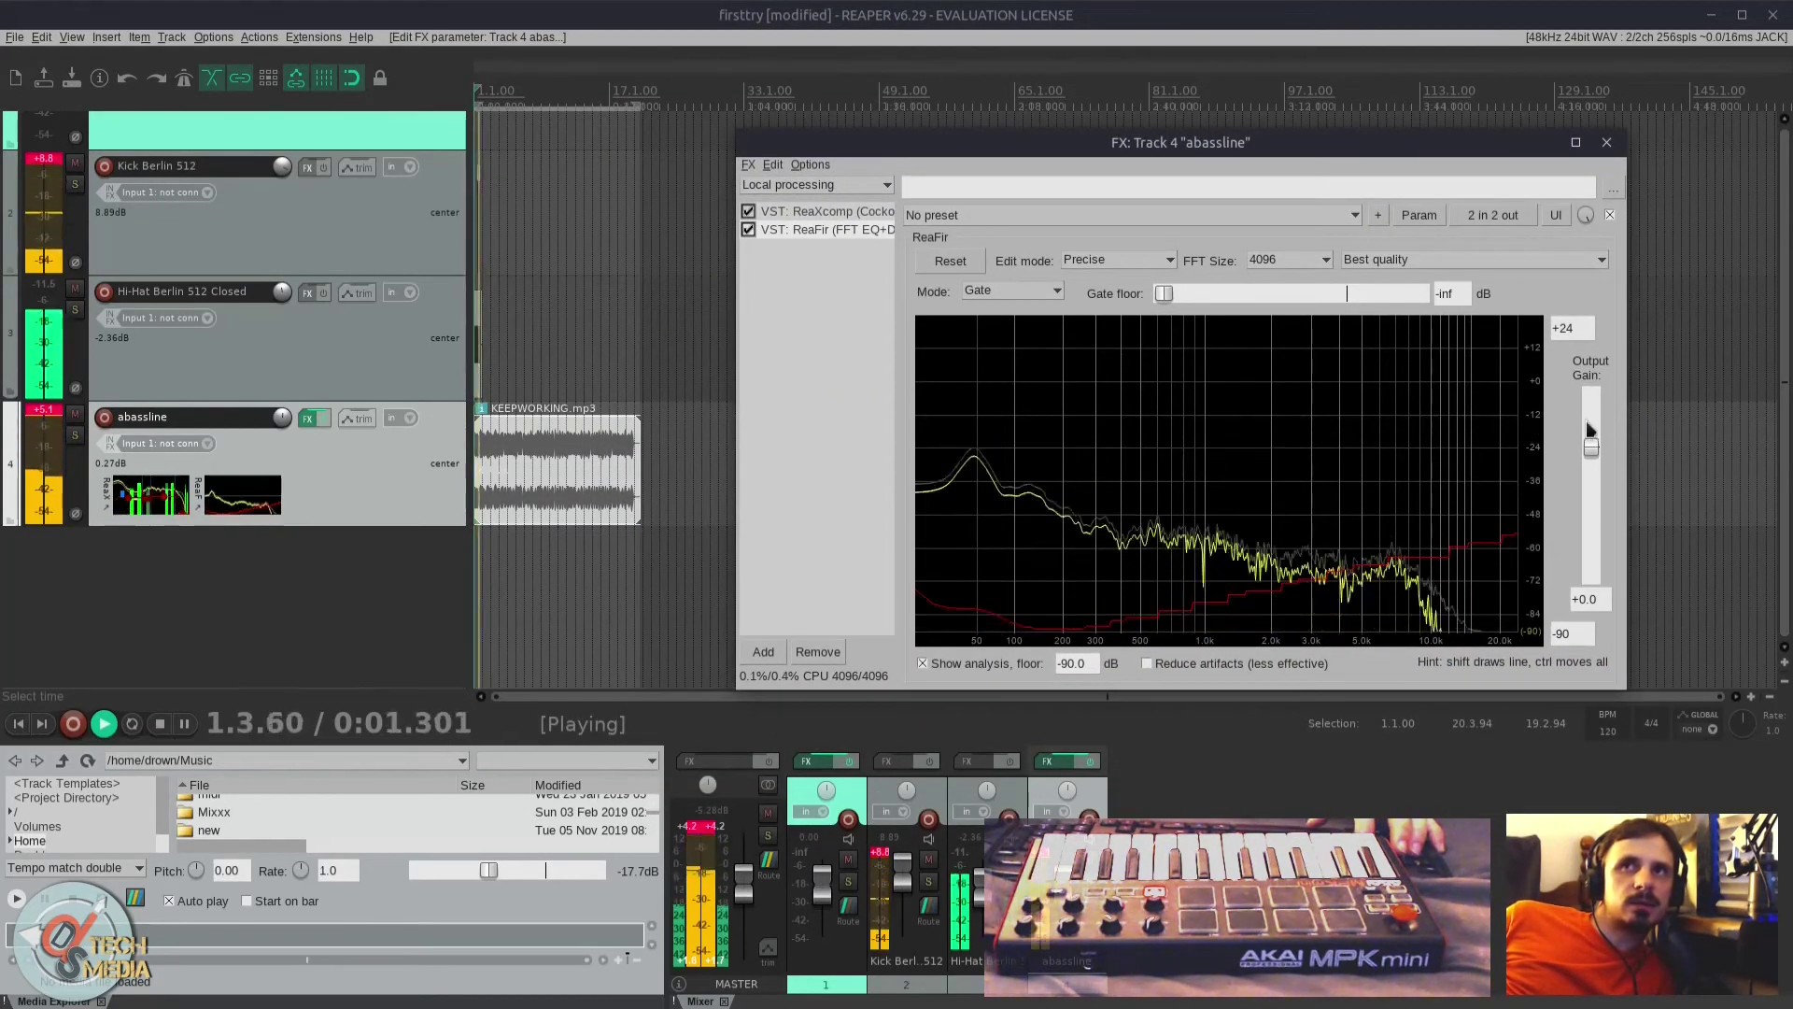
key(space)
click(527, 565)
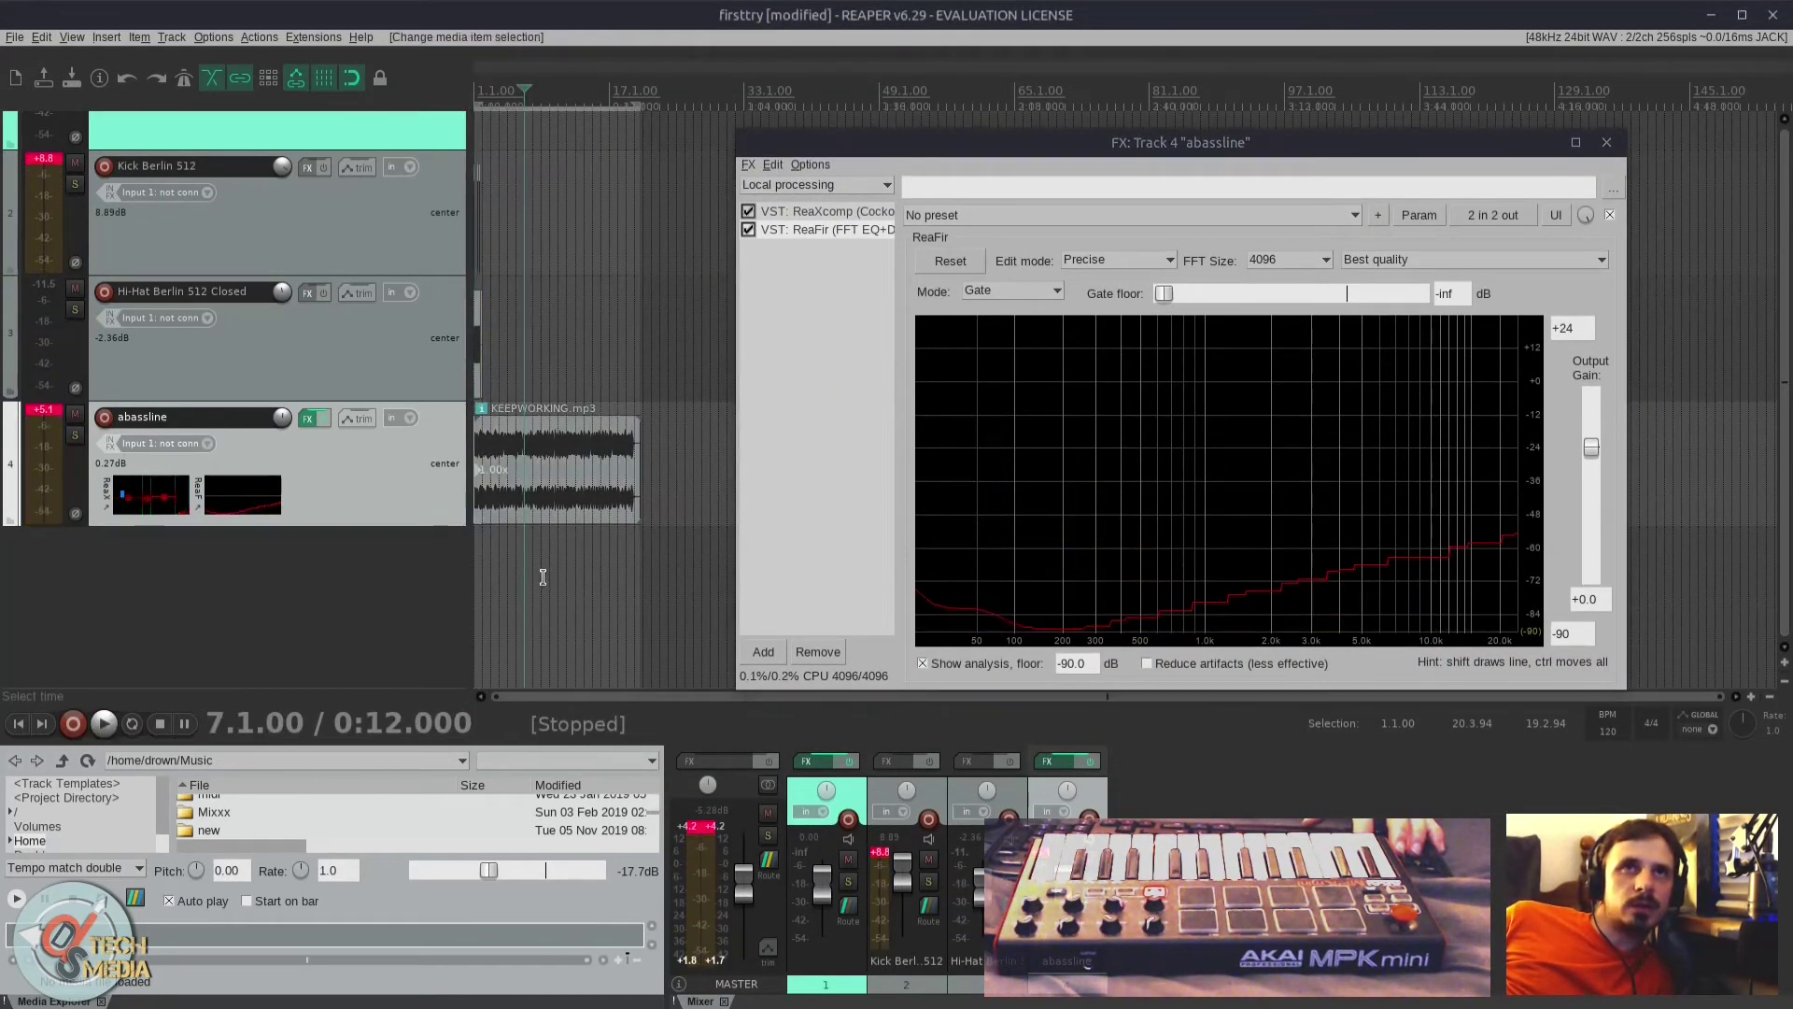
click(560, 575)
key(space)
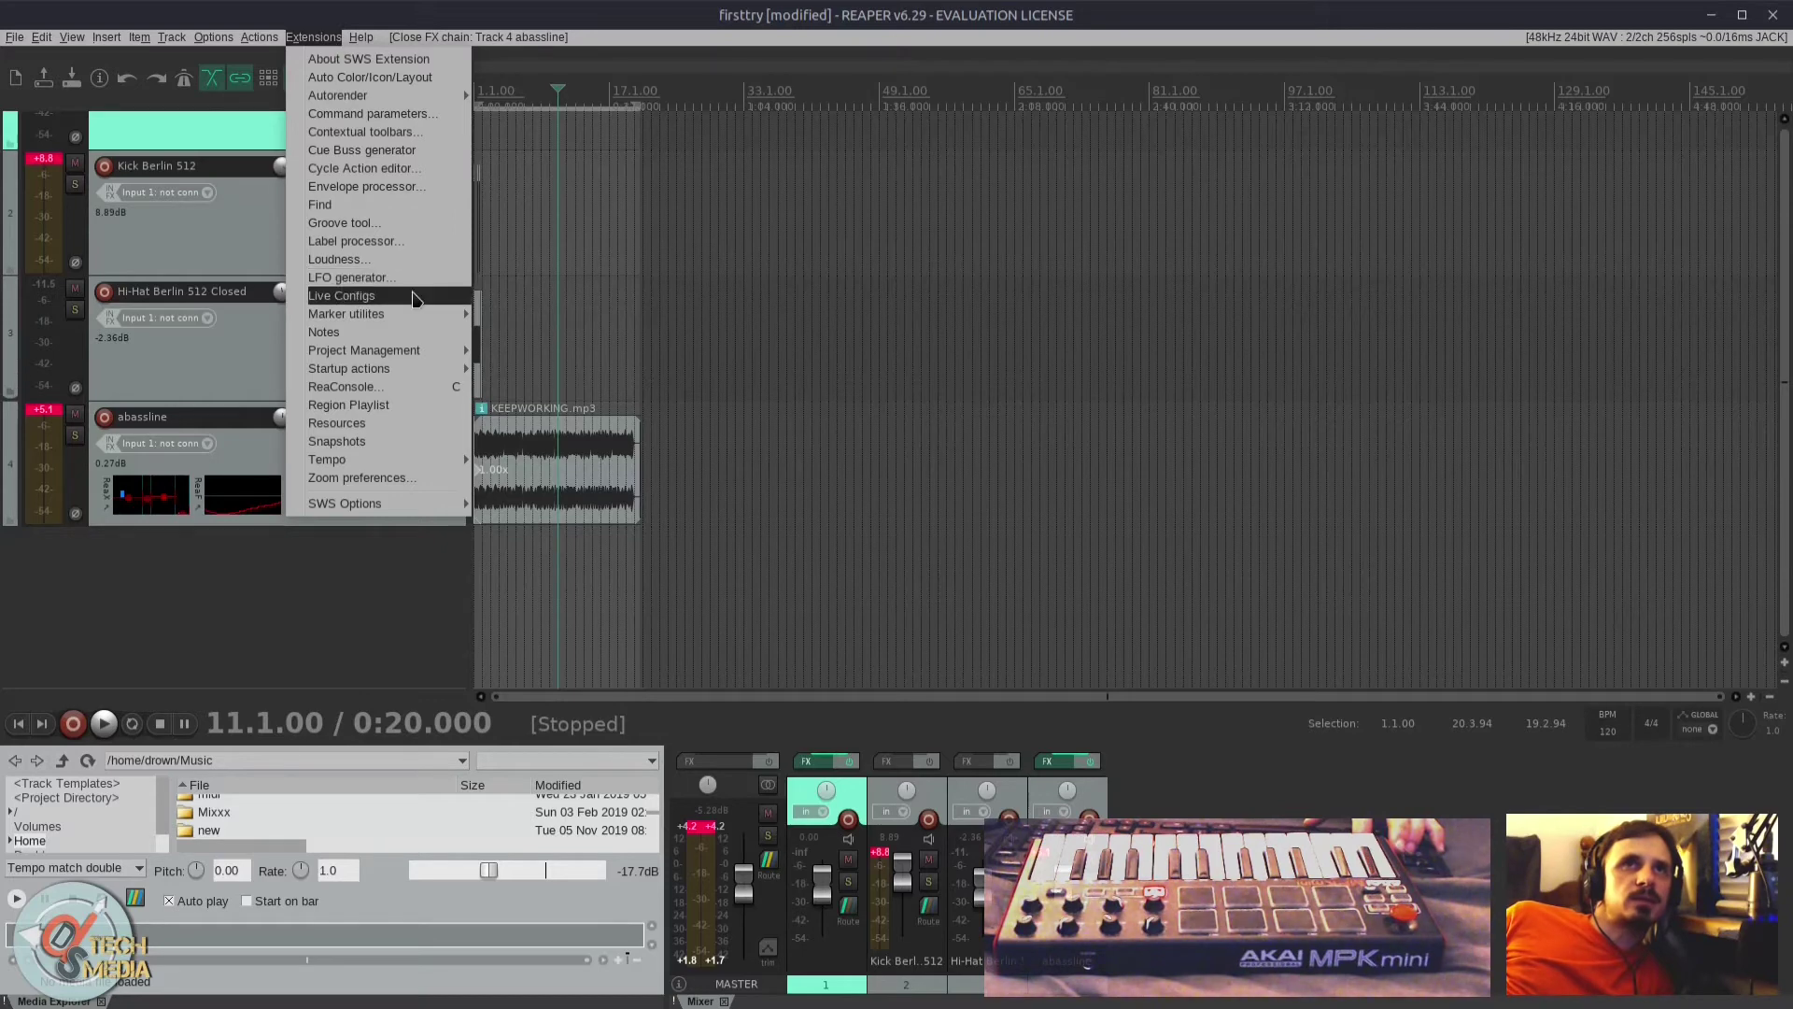
Step: Examine the SWS extension's features, including the Groove tool, Live Configs and the SWS Options
key(Right)
key(Down)
mouse_move(315, 42)
mouse_move(374, 95)
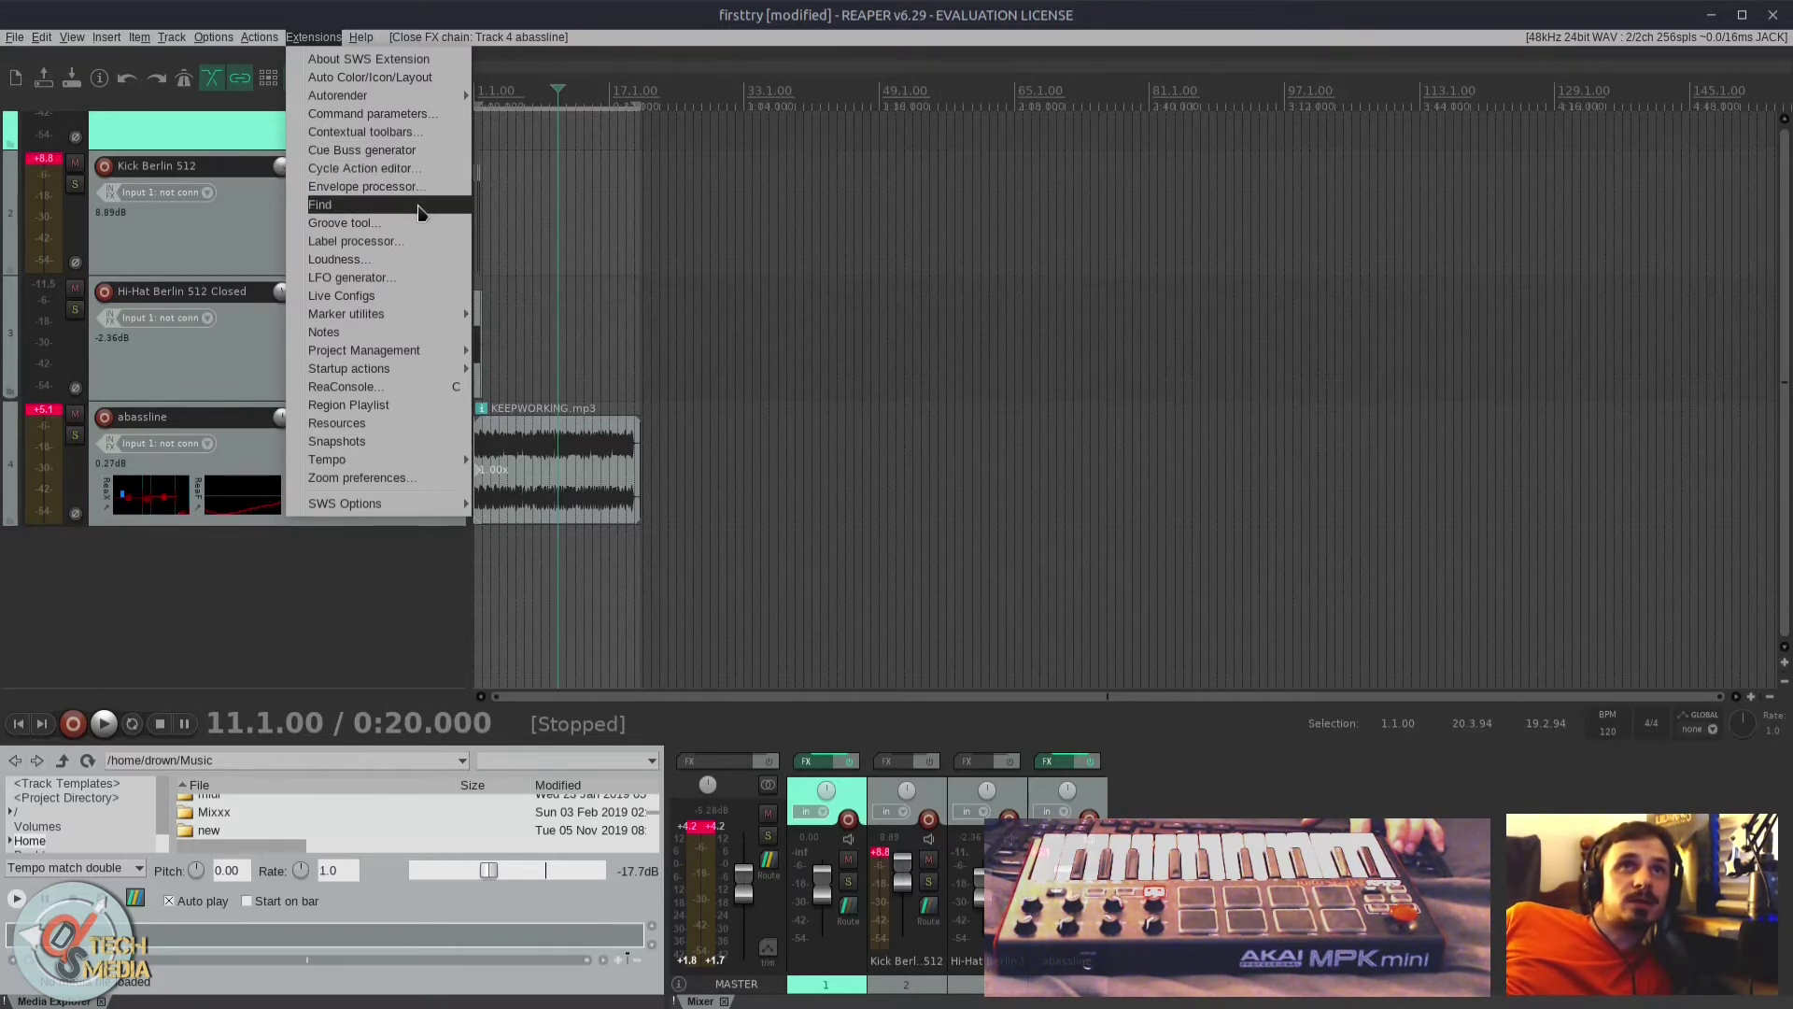
click(403, 225)
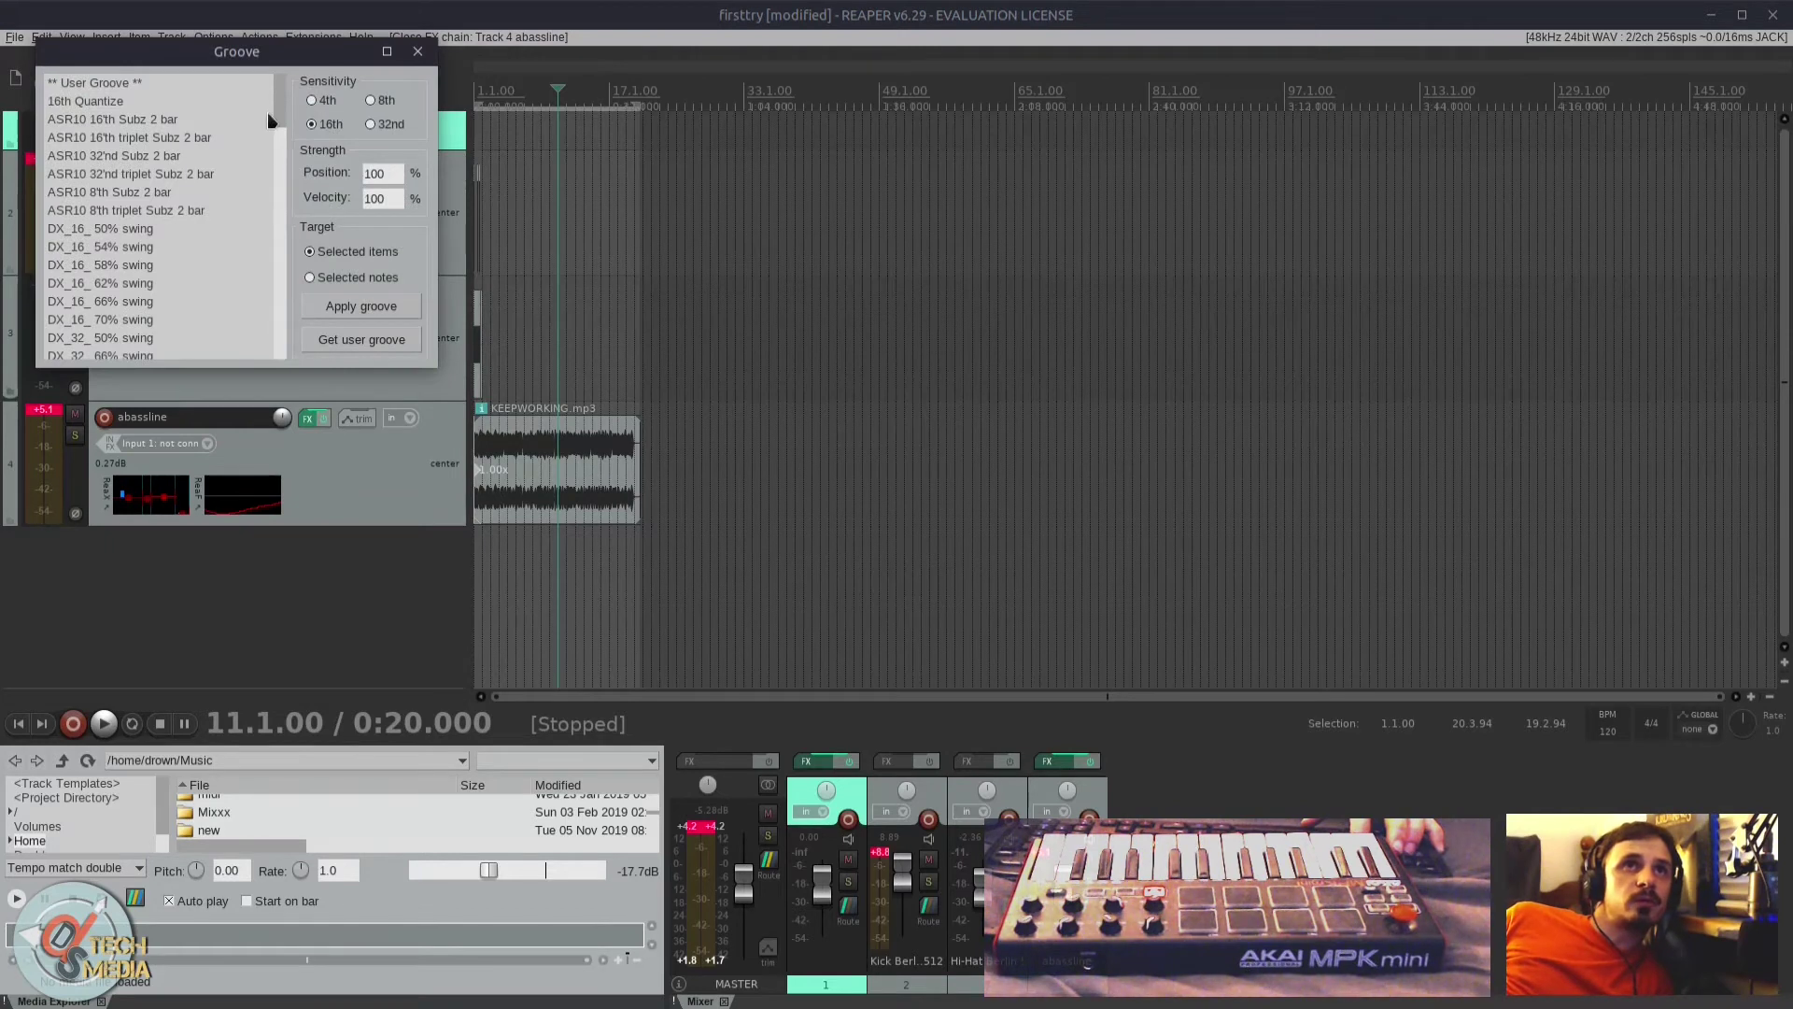
drag(813, 321, 797, 226)
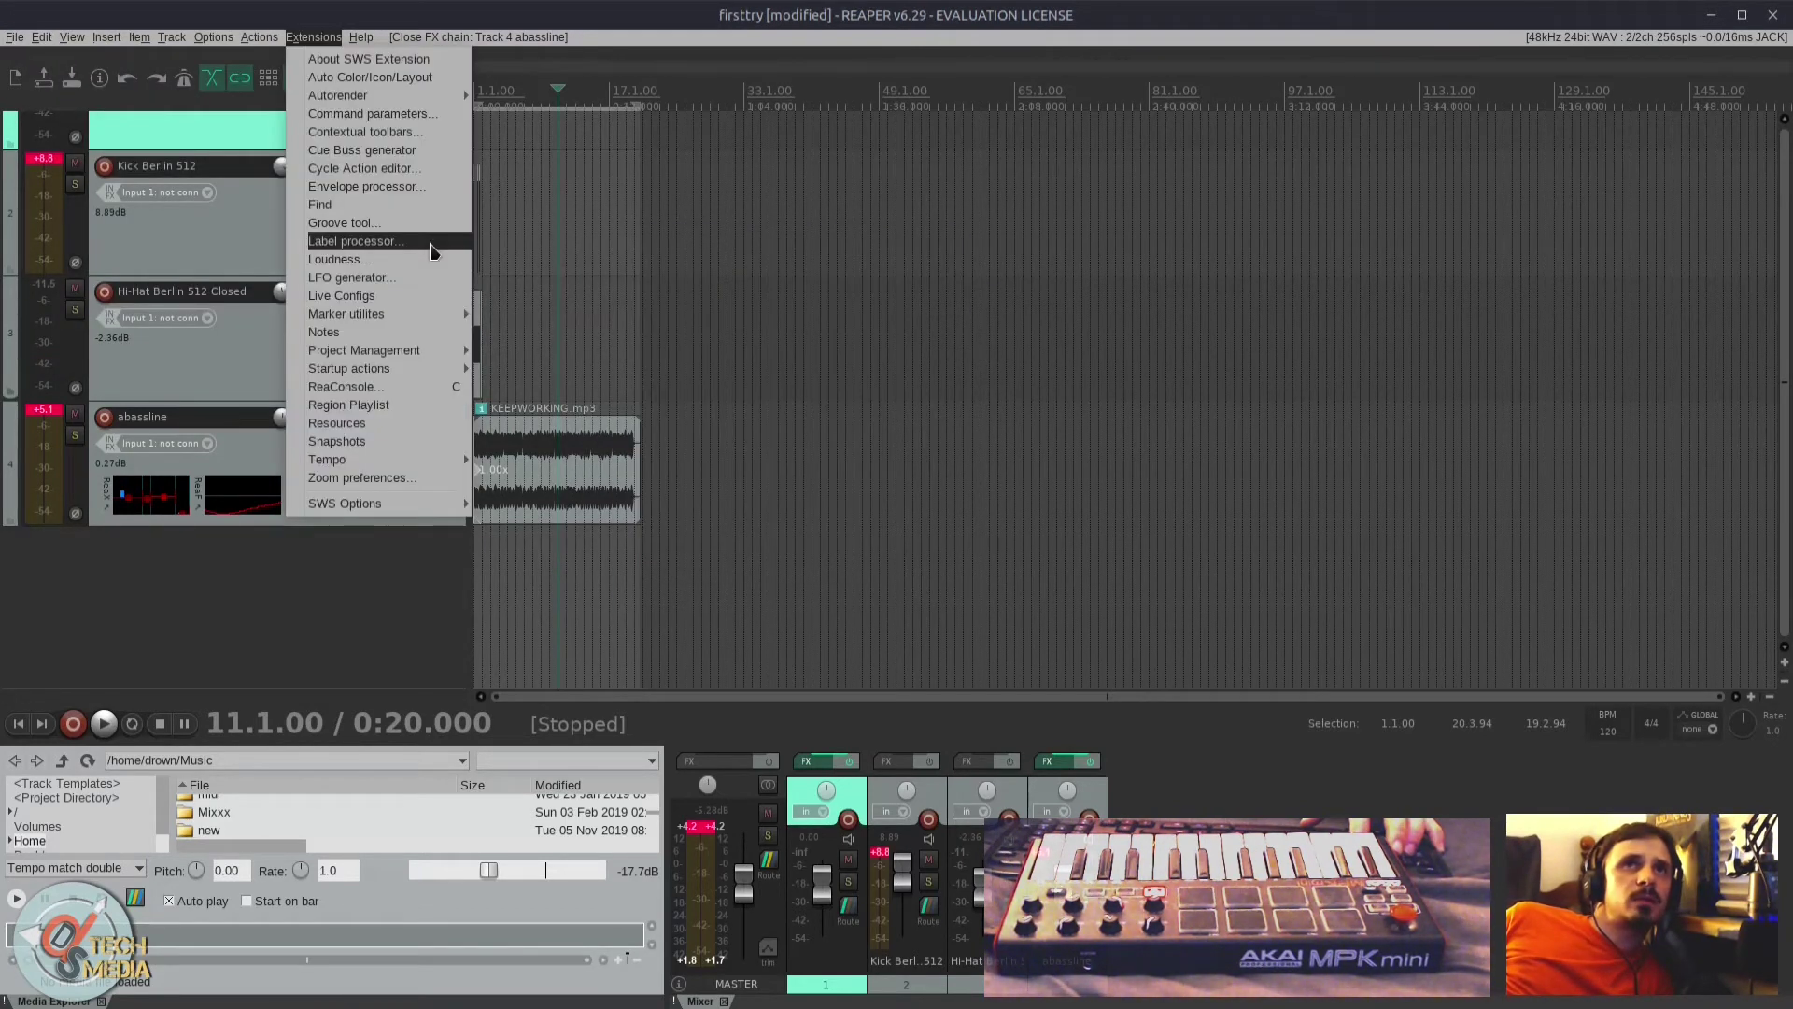
click(420, 297)
click(138, 189)
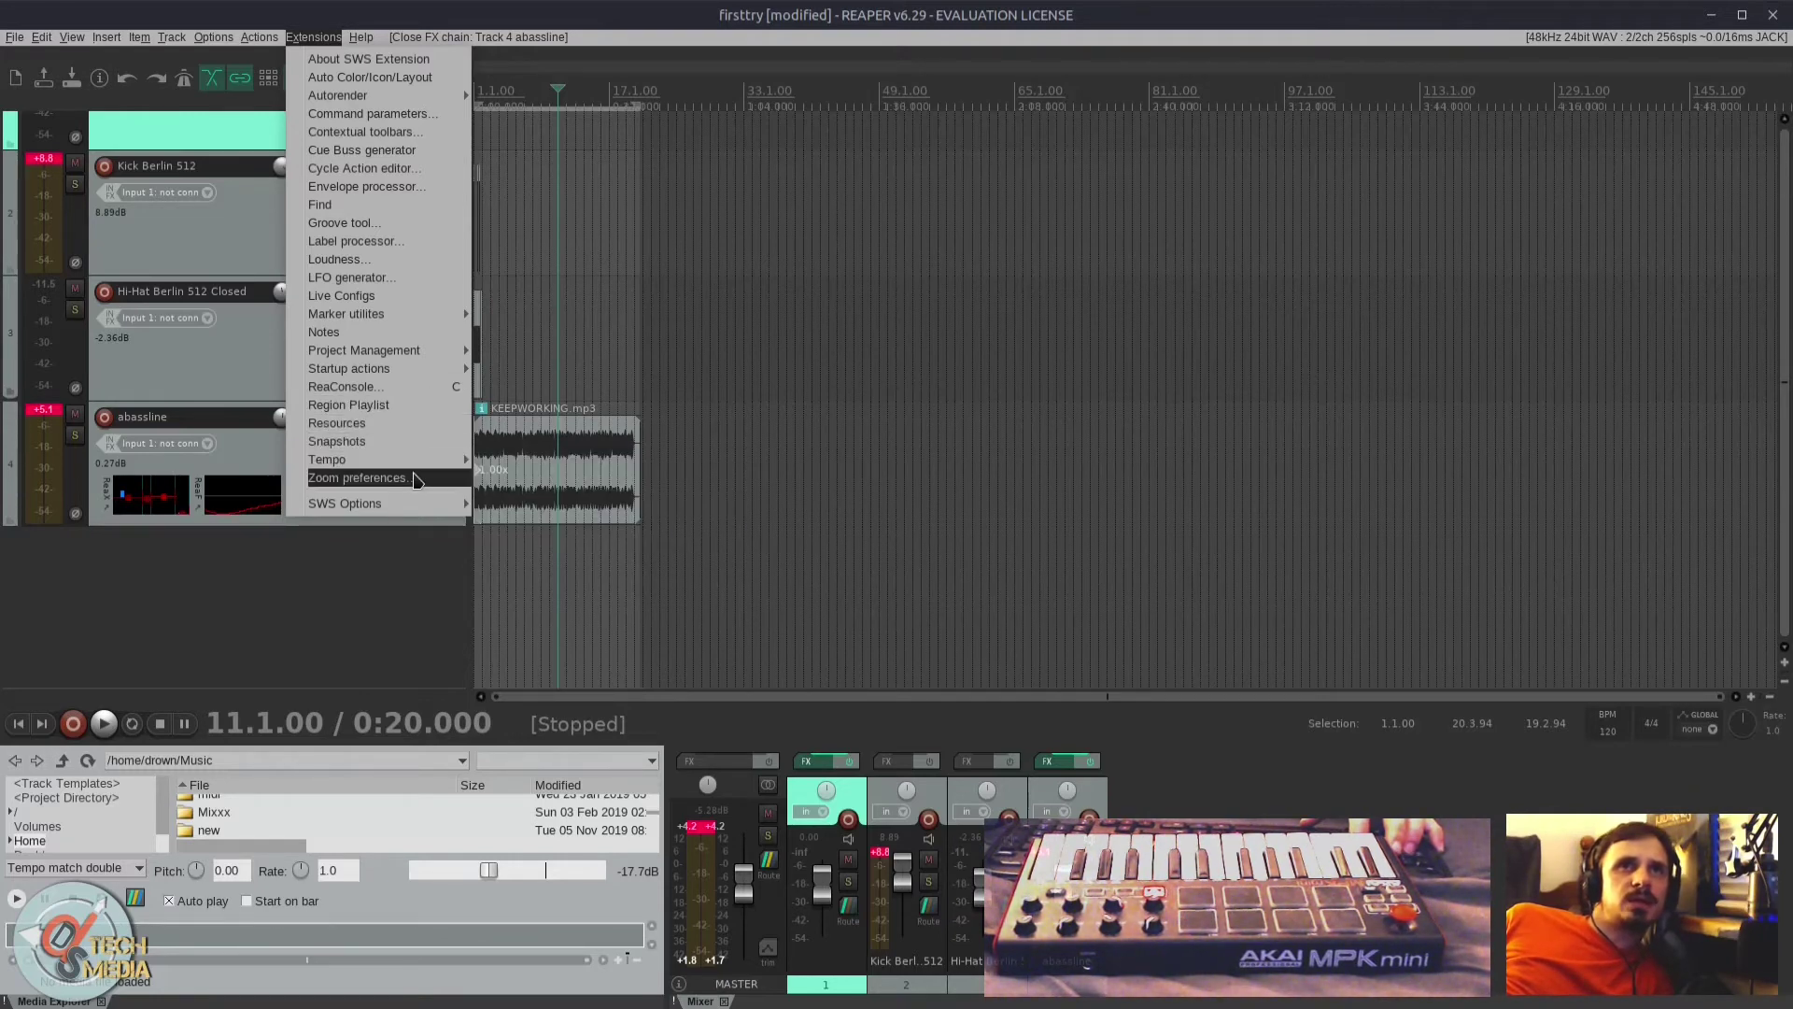
mouse_move(414, 505)
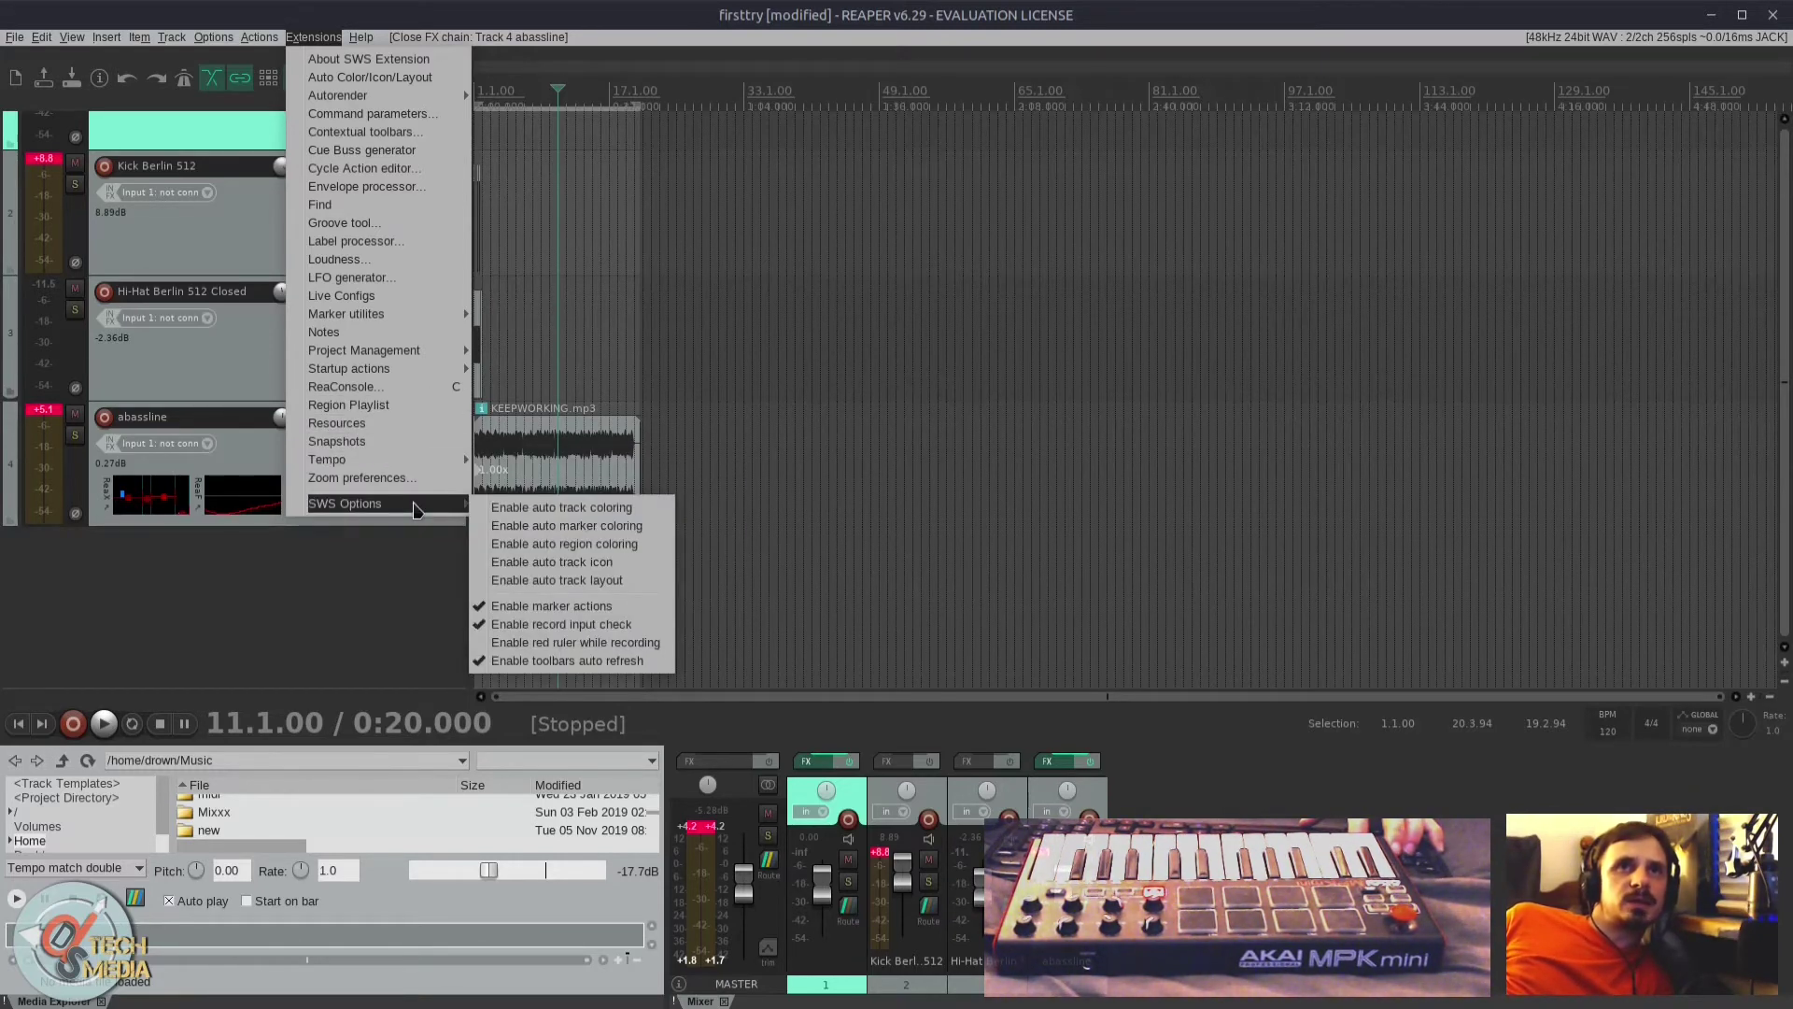
mouse_move(245, 42)
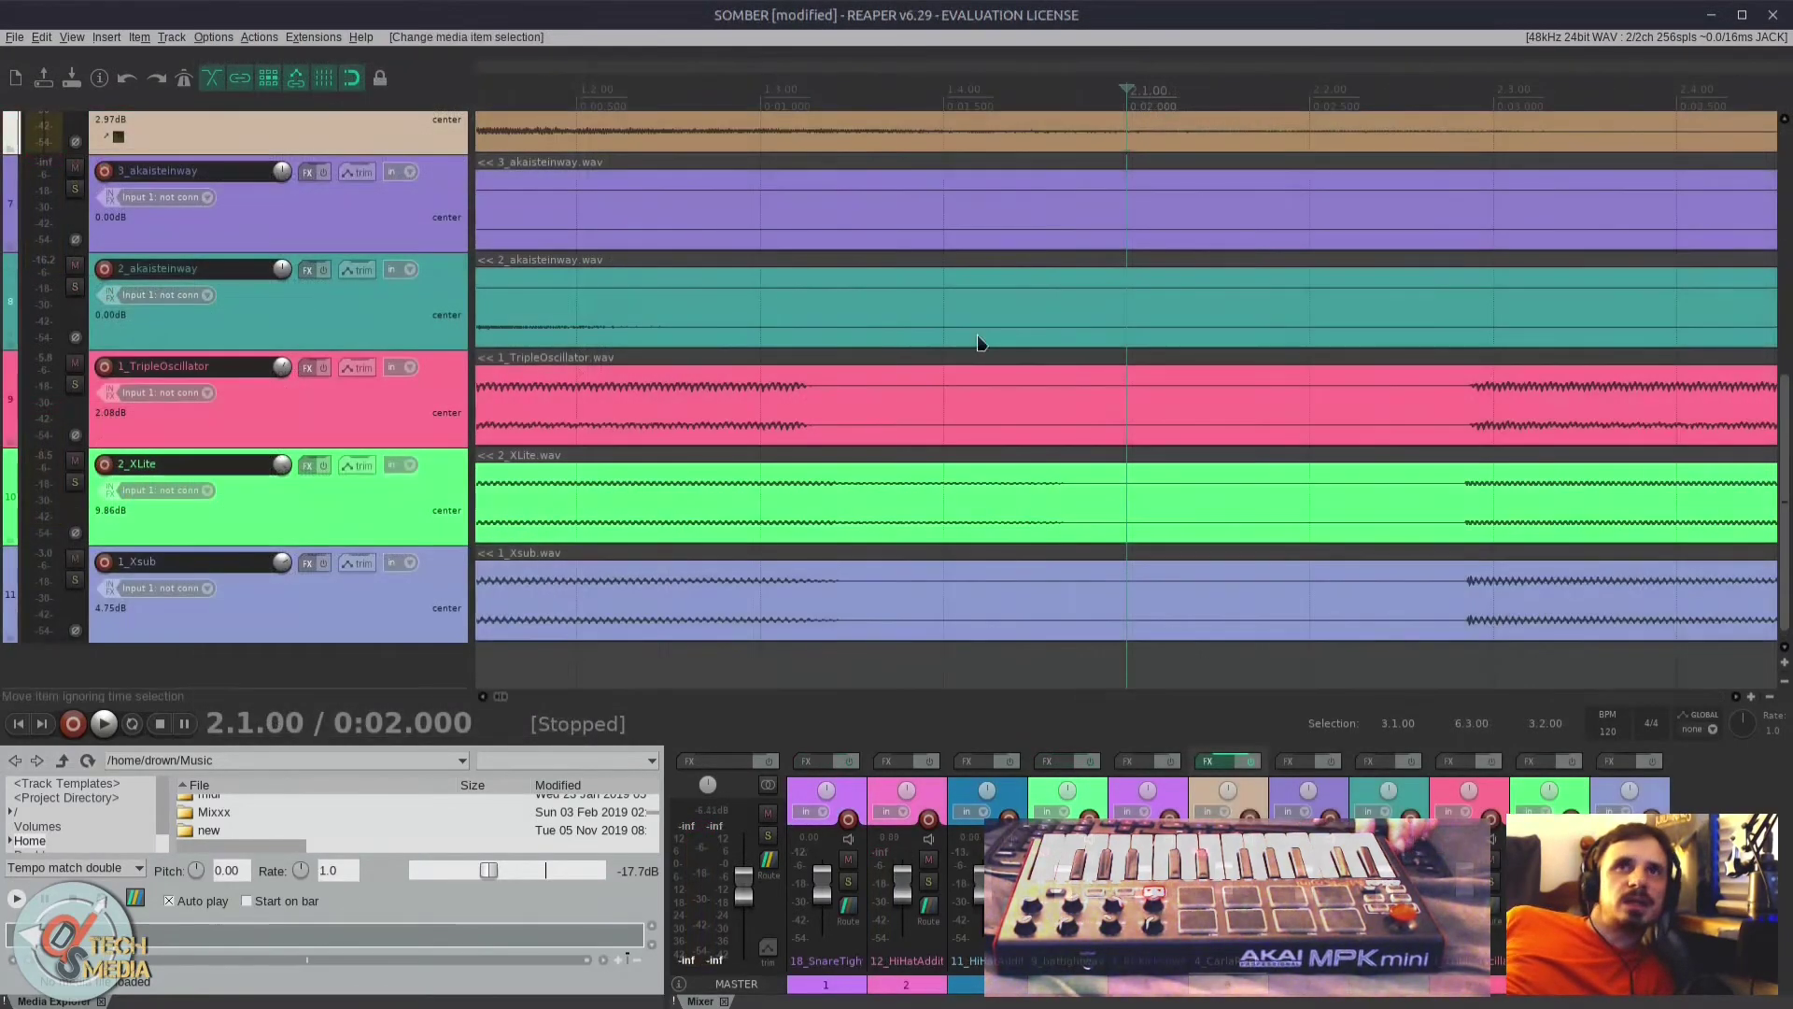
Step: Look over the SOMBER project's tracks at different track heights and undo the last few changes
scroll(428, 426, up, 5)
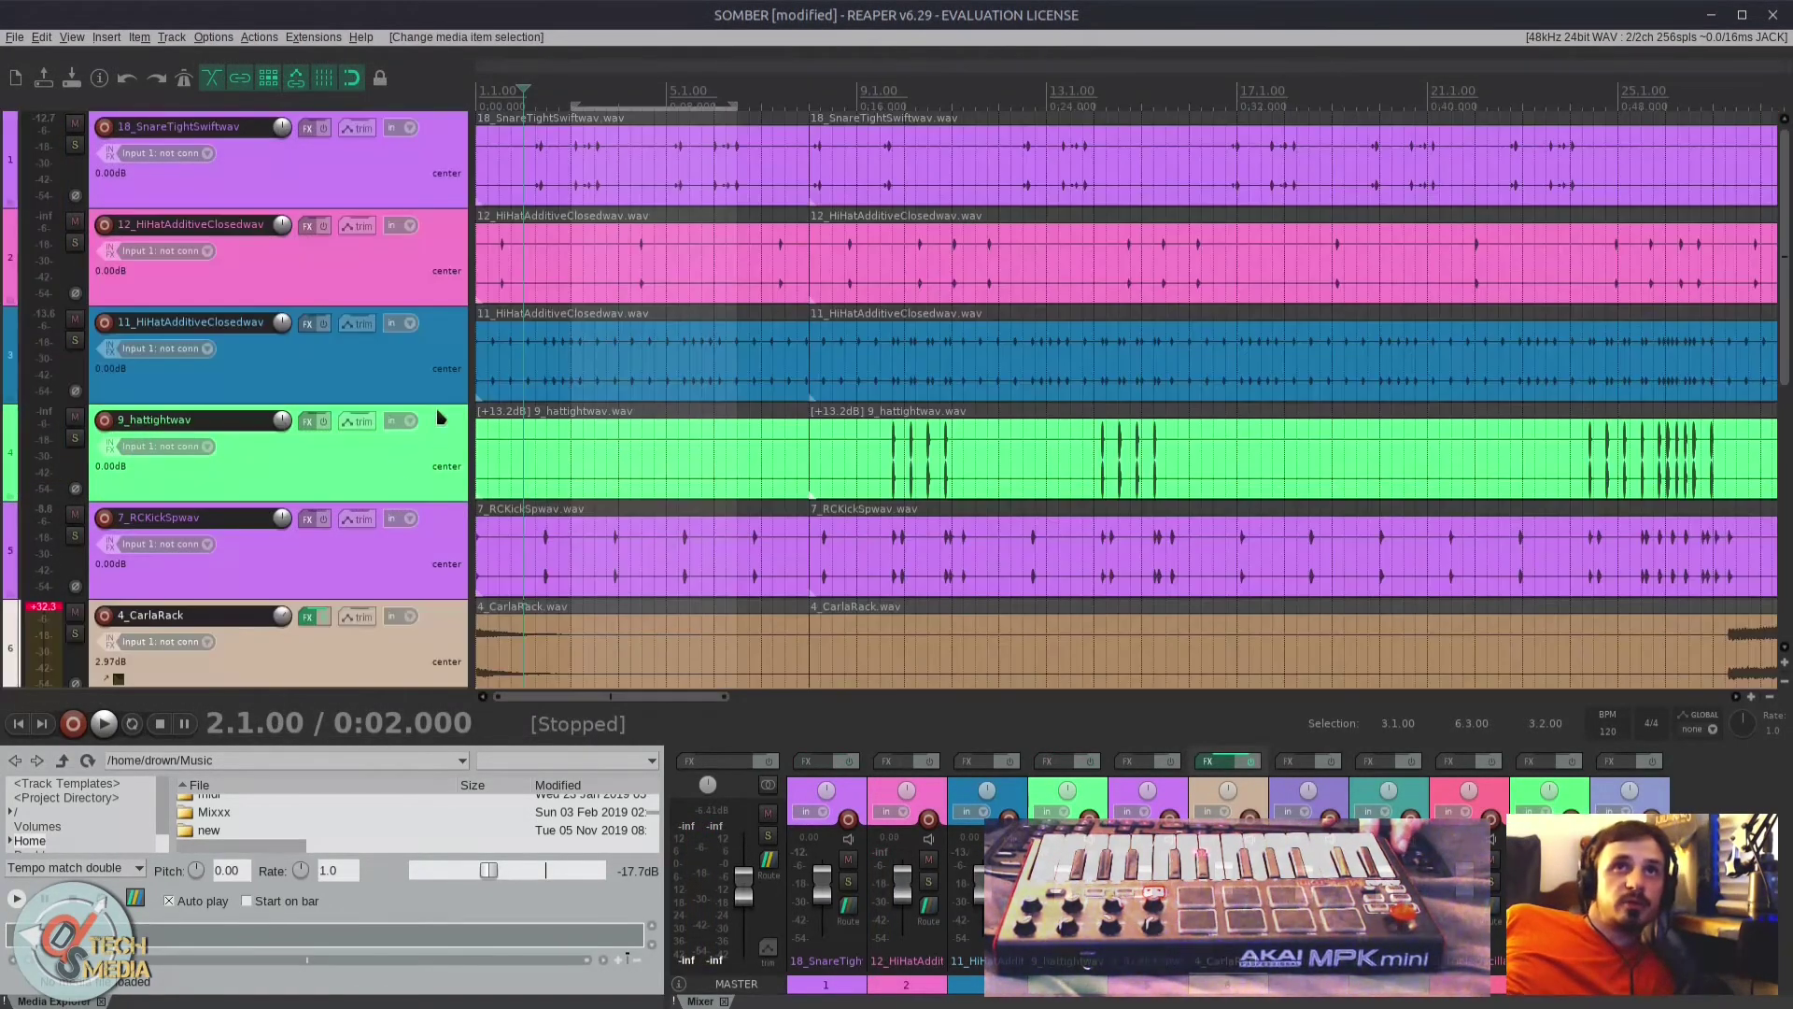
scroll(538, 345, down, 4)
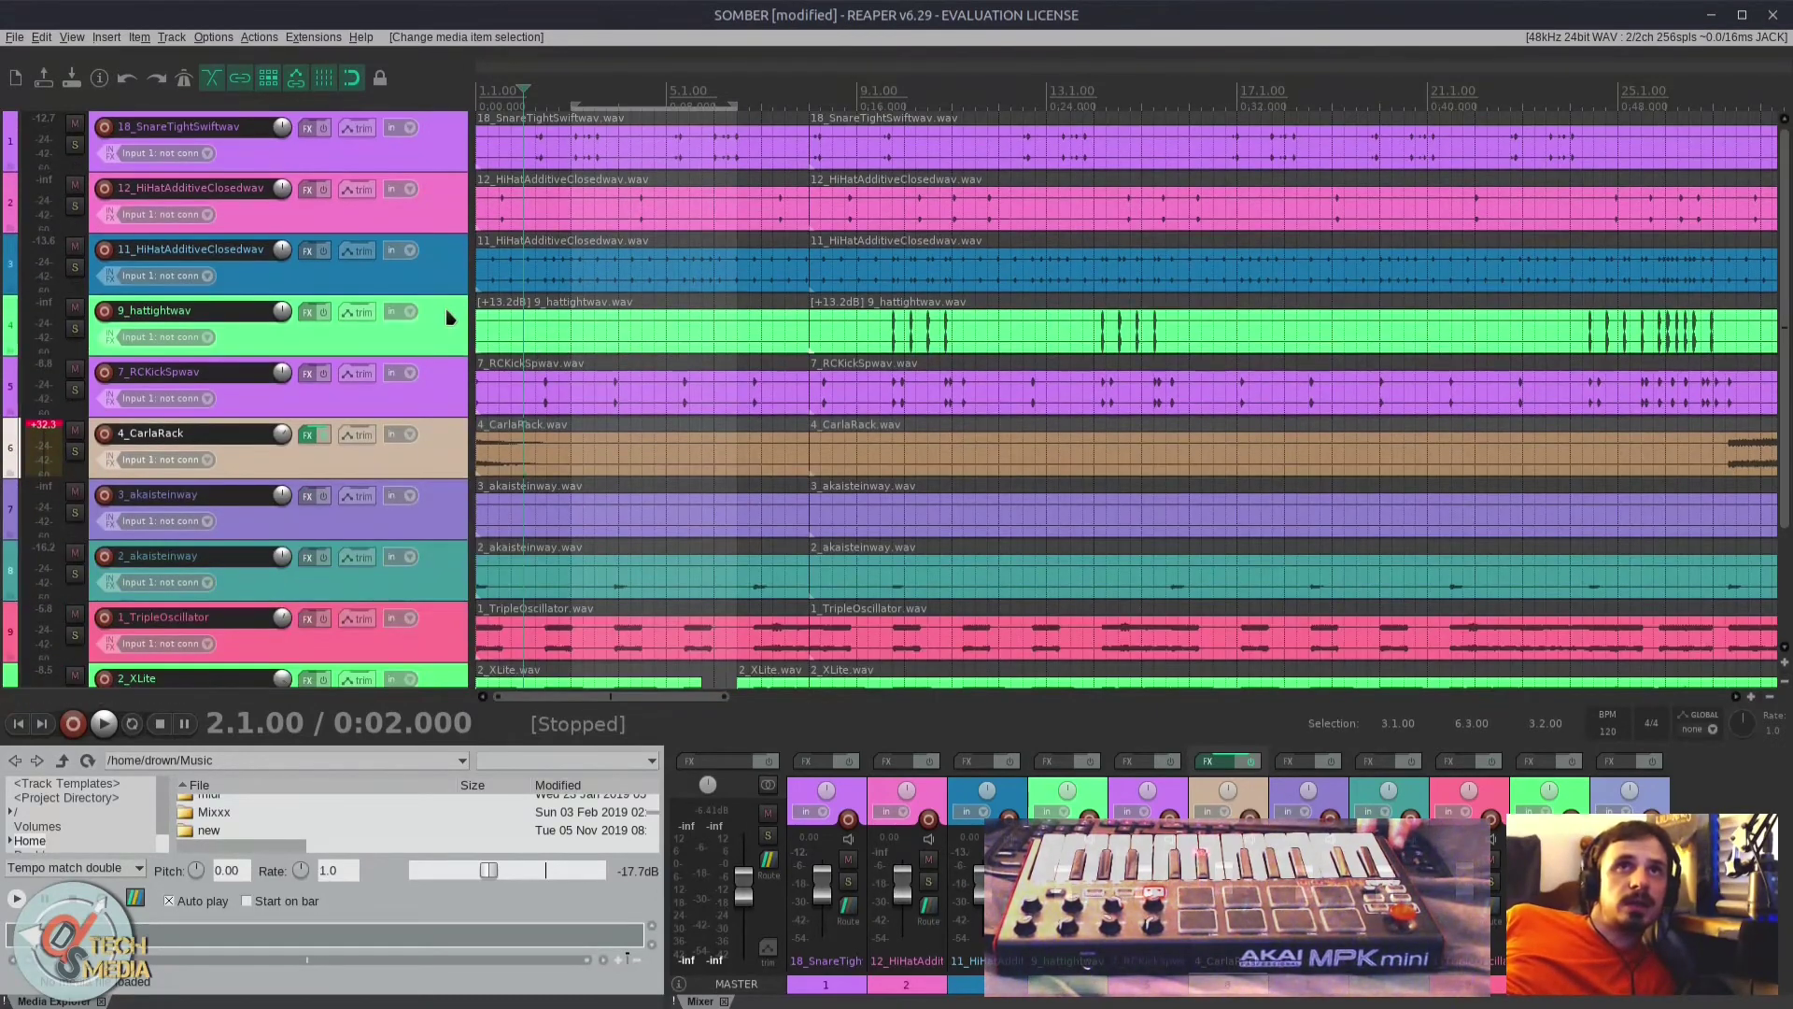
scroll(418, 338, down, 3)
scroll(361, 396, up, 3)
scroll(360, 396, down, 3)
key(ctrl+z)
key(ctrl+z)
key(ctrl+z)
key(ctrl+z)
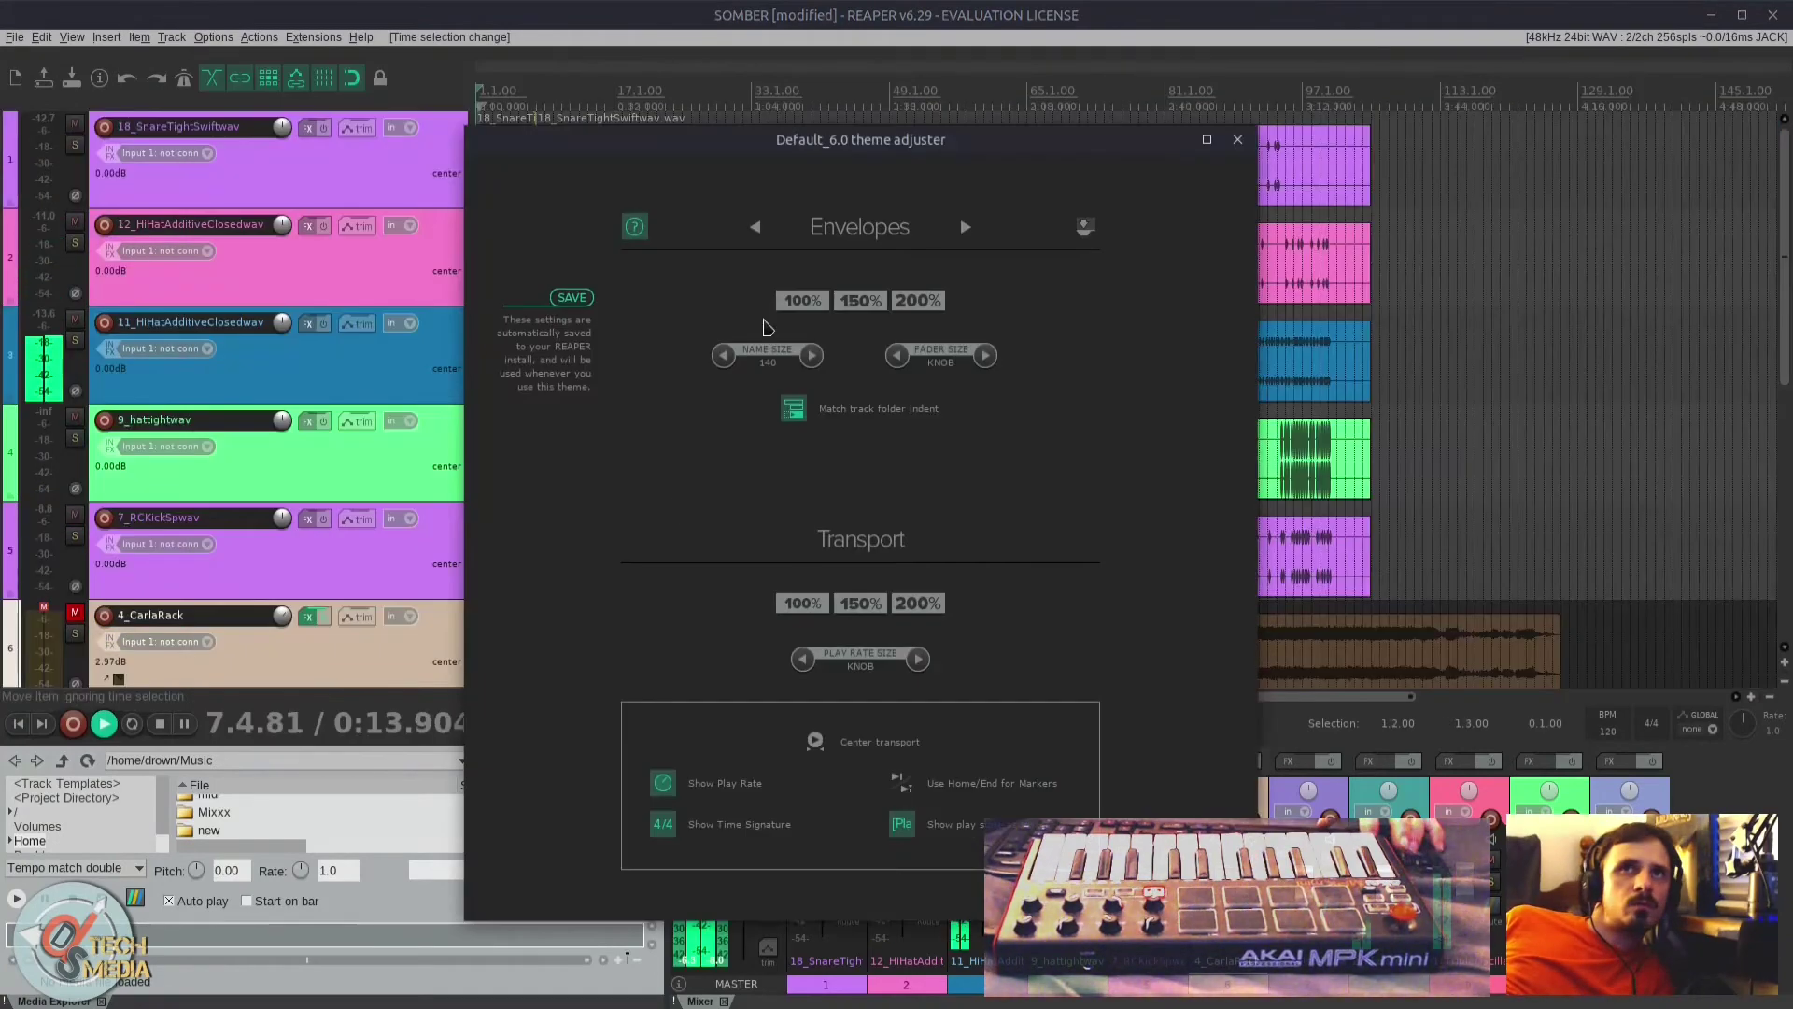
Step: Page back from Envelopes in the Default_6.0 theme adjuster and choose an option there
click(737, 227)
click(770, 449)
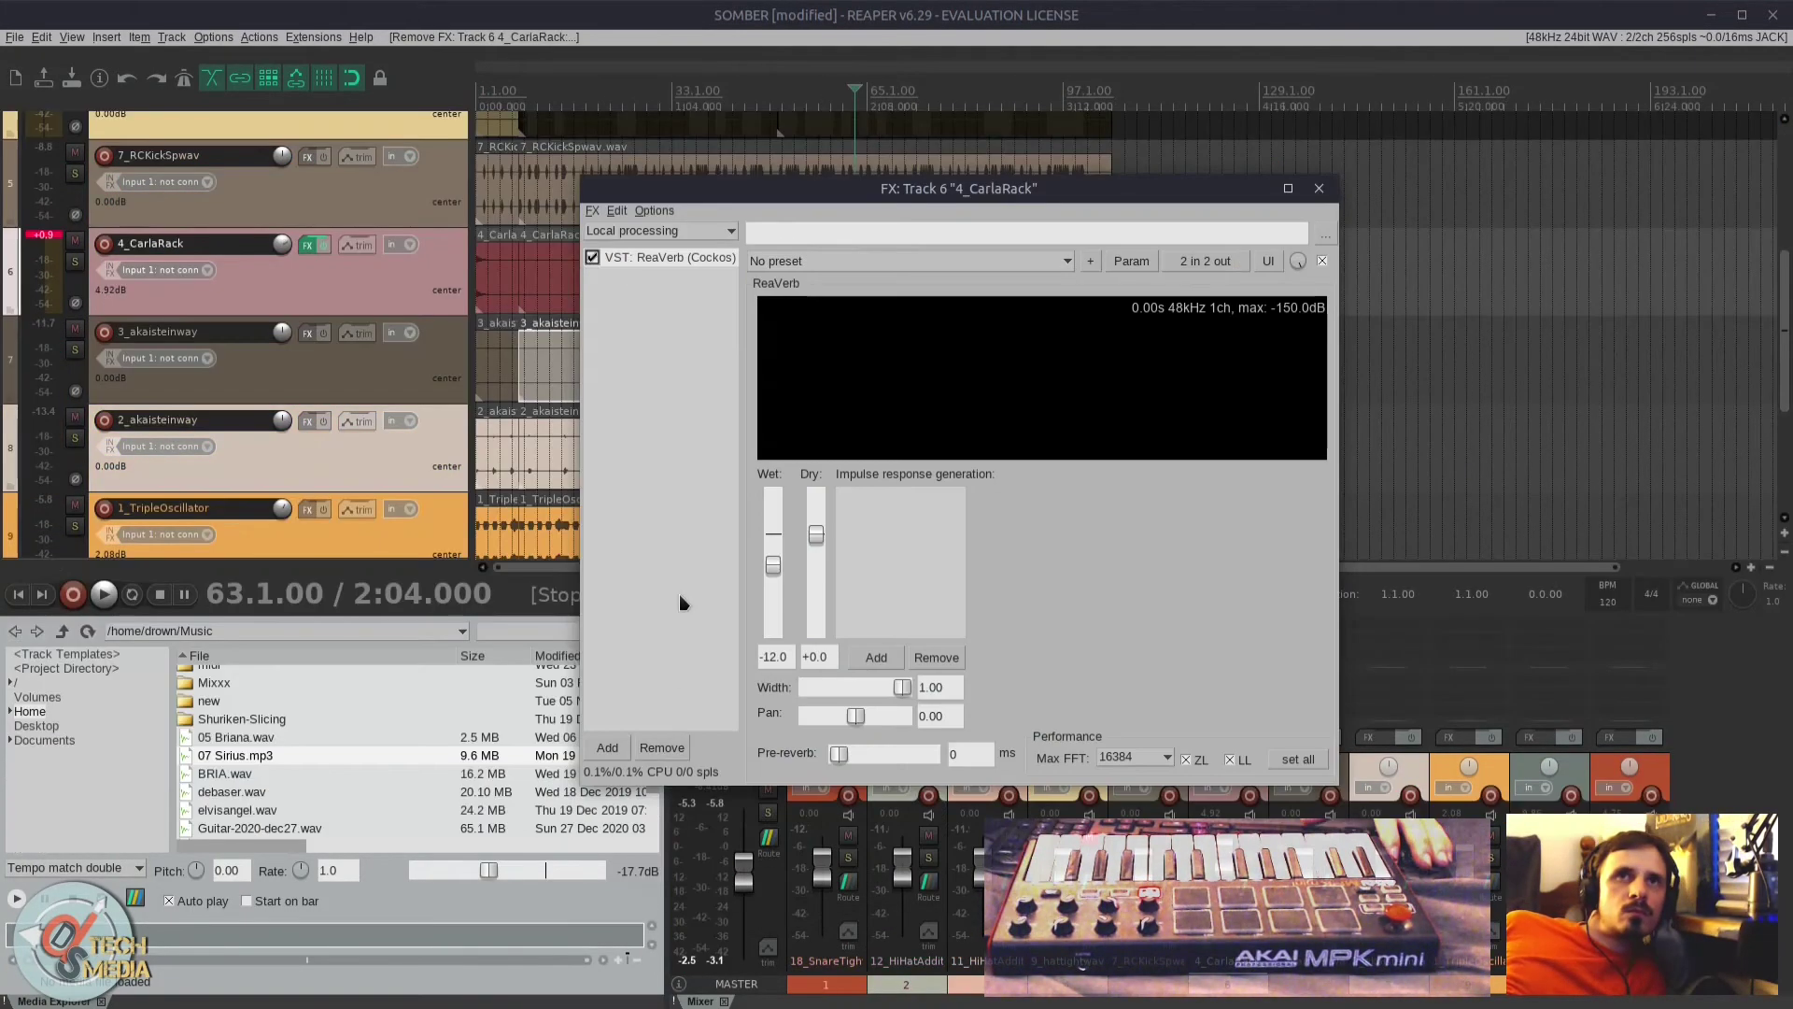
Step: During playback, set the 4_CarlaRack track's ReaVerb pan to -0.14 and pre-reverb to 106 ms, and raise its wet level
key(space)
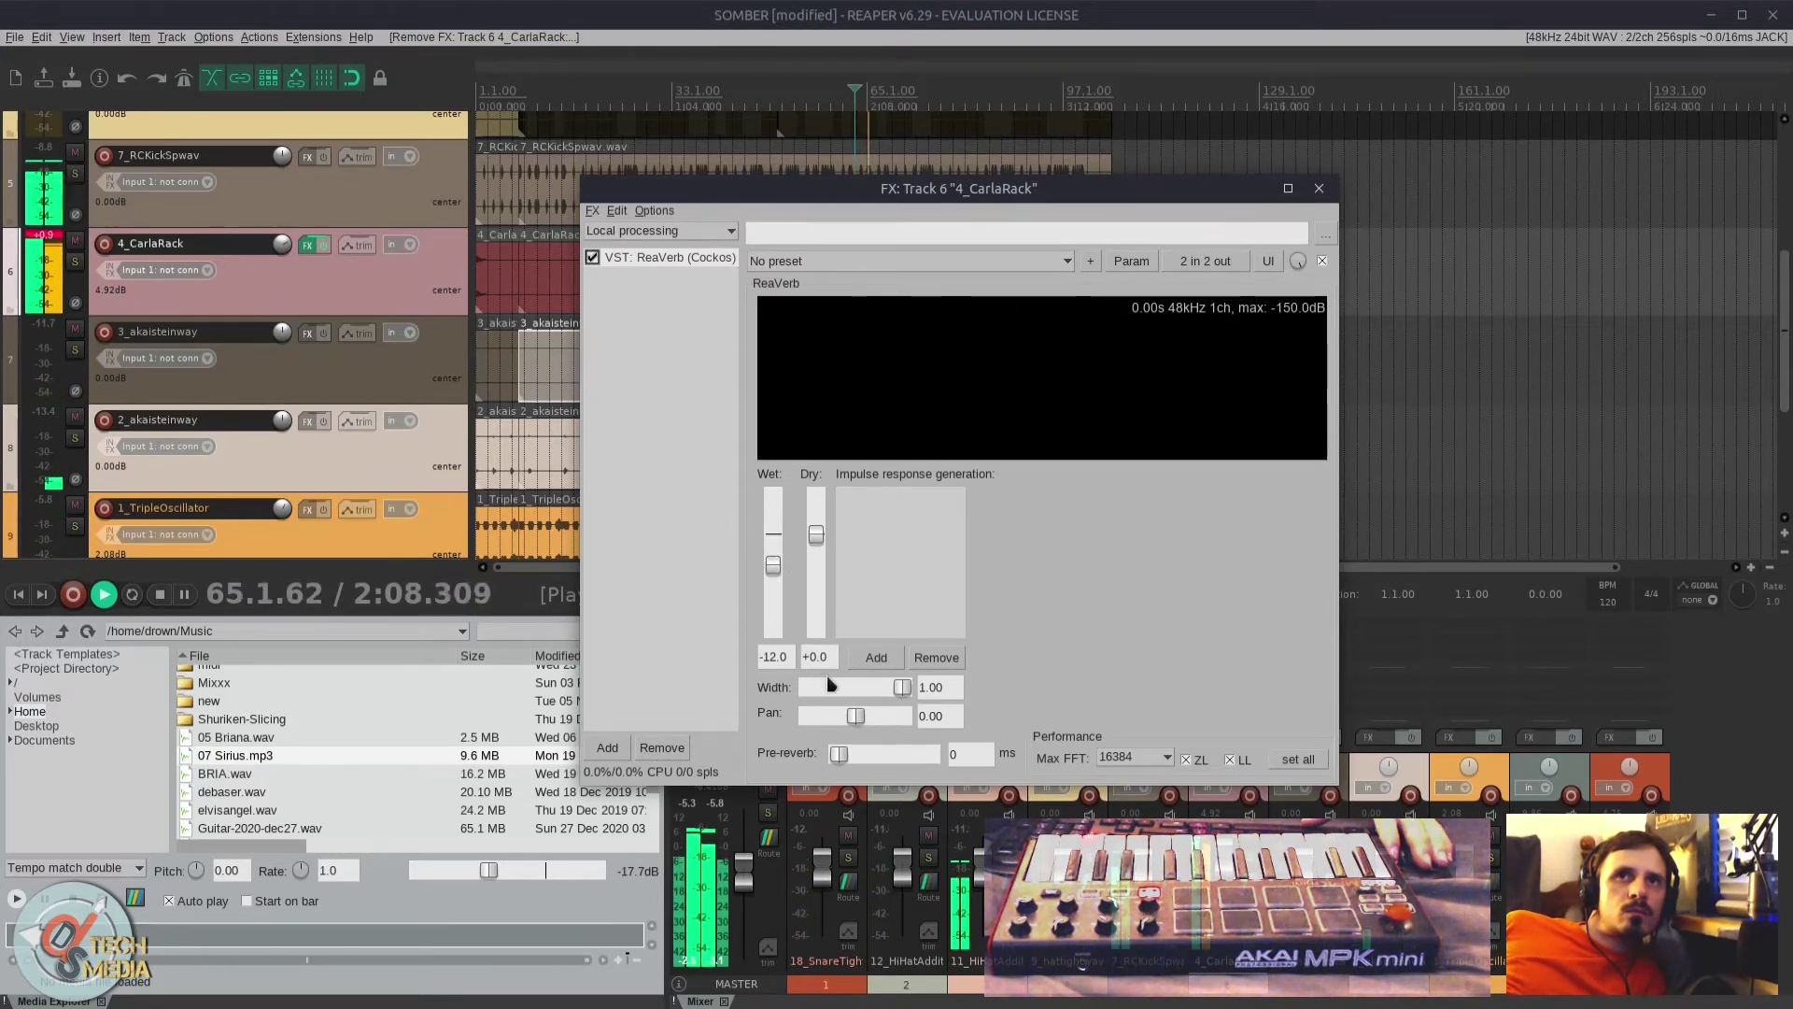
drag(856, 715, 860, 756)
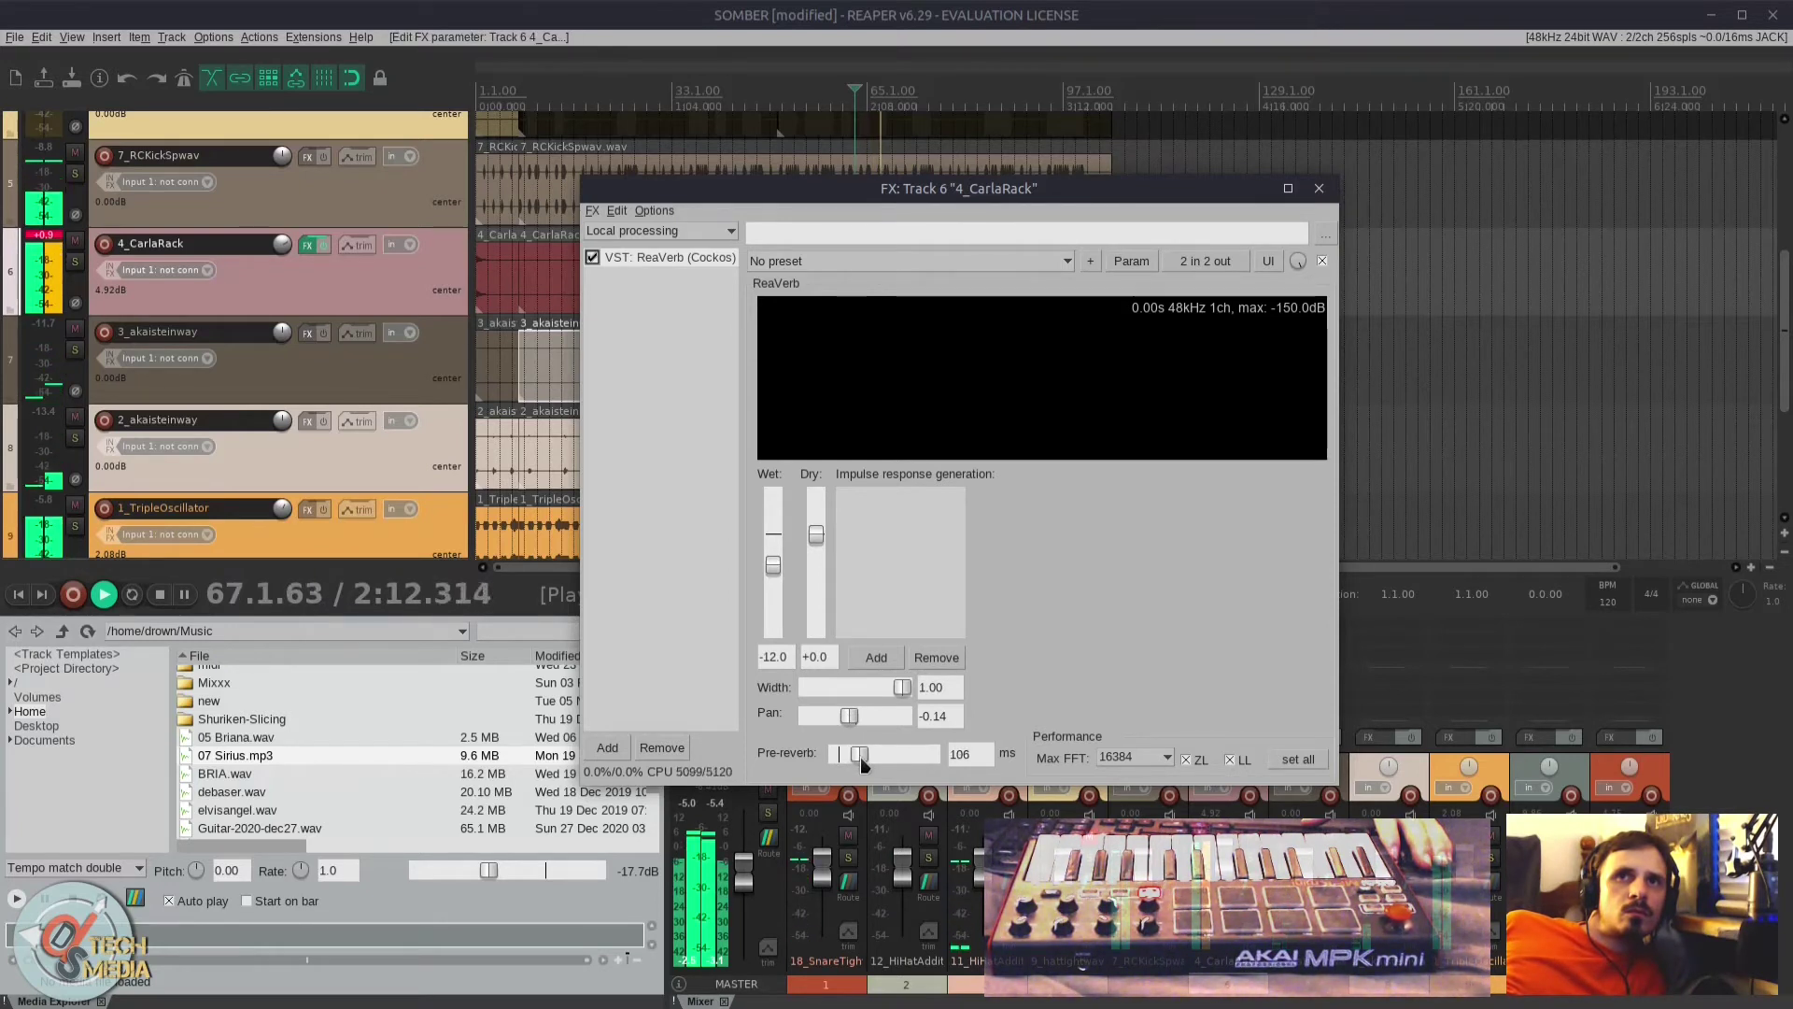
mouse_move(772, 564)
mouse_down()
mouse_move(770, 532)
mouse_move(820, 540)
mouse_move(836, 591)
mouse_move(822, 523)
mouse_move(775, 553)
mouse_up()
drag(1225, 854, 1224, 872)
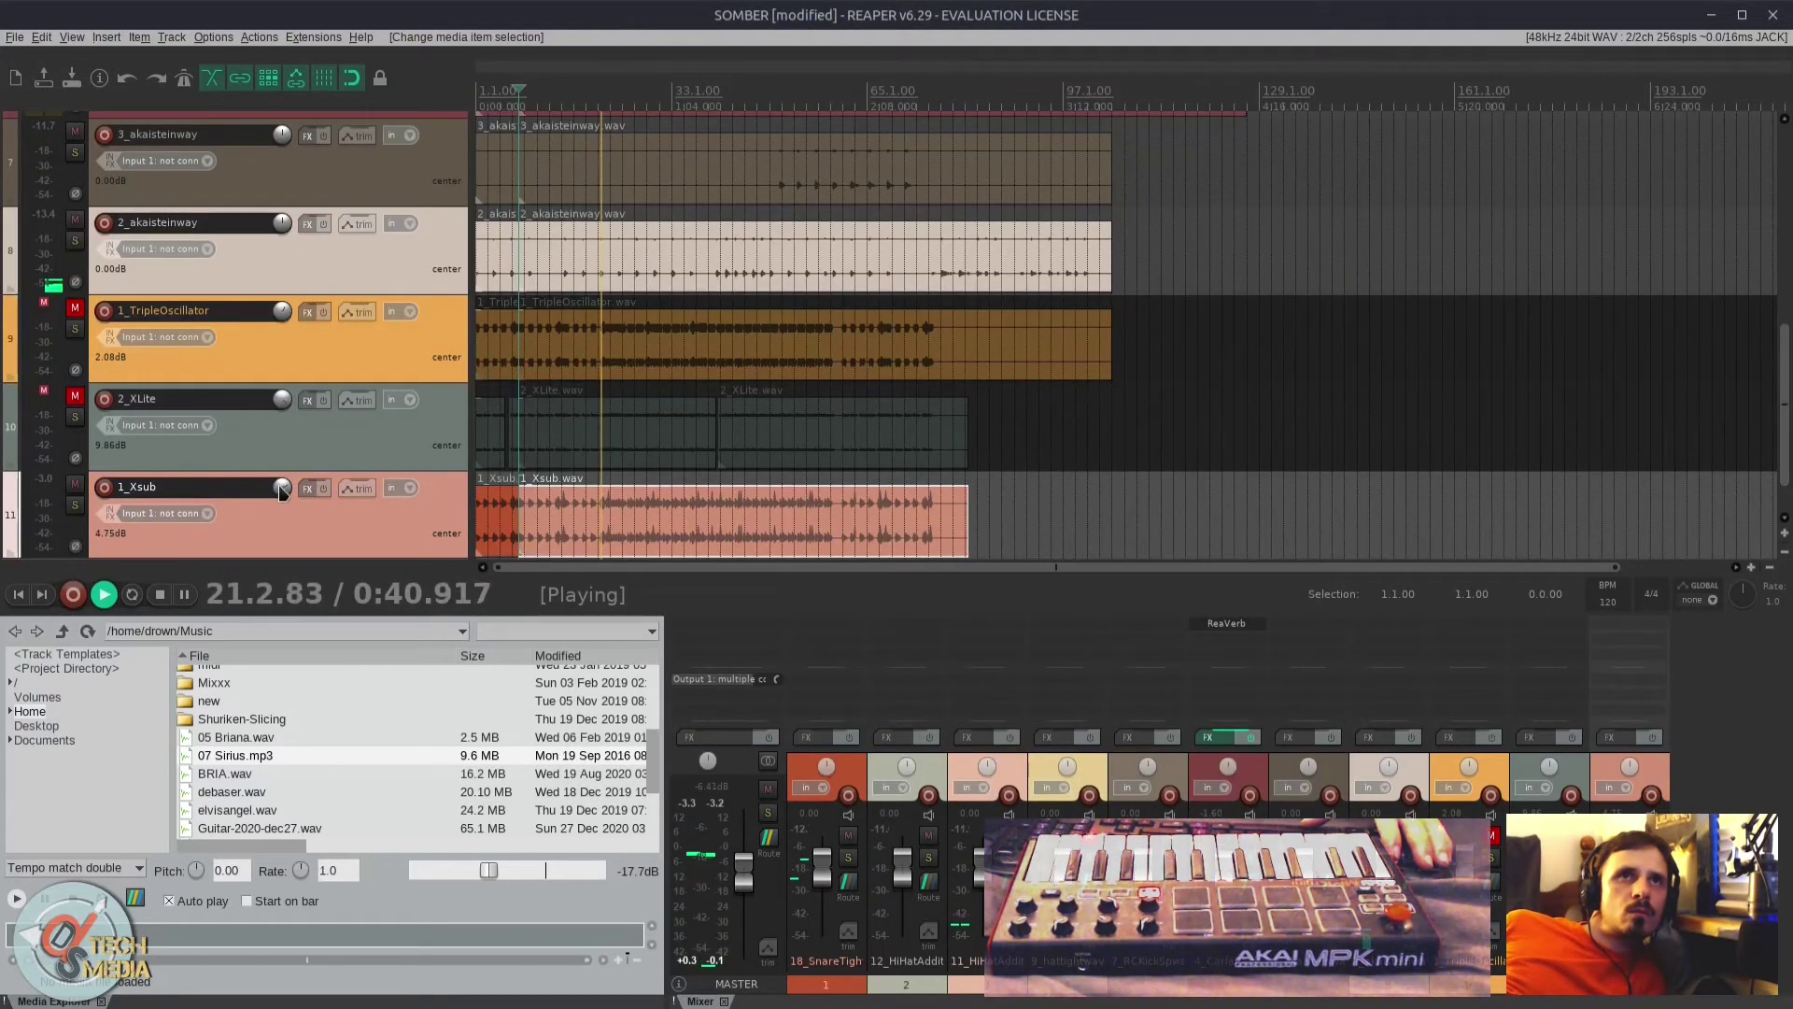
Step: Set the 1_Xsub track's volume to 7.62 dB
mouse_move(280, 487)
scroll(281, 487, up, 3)
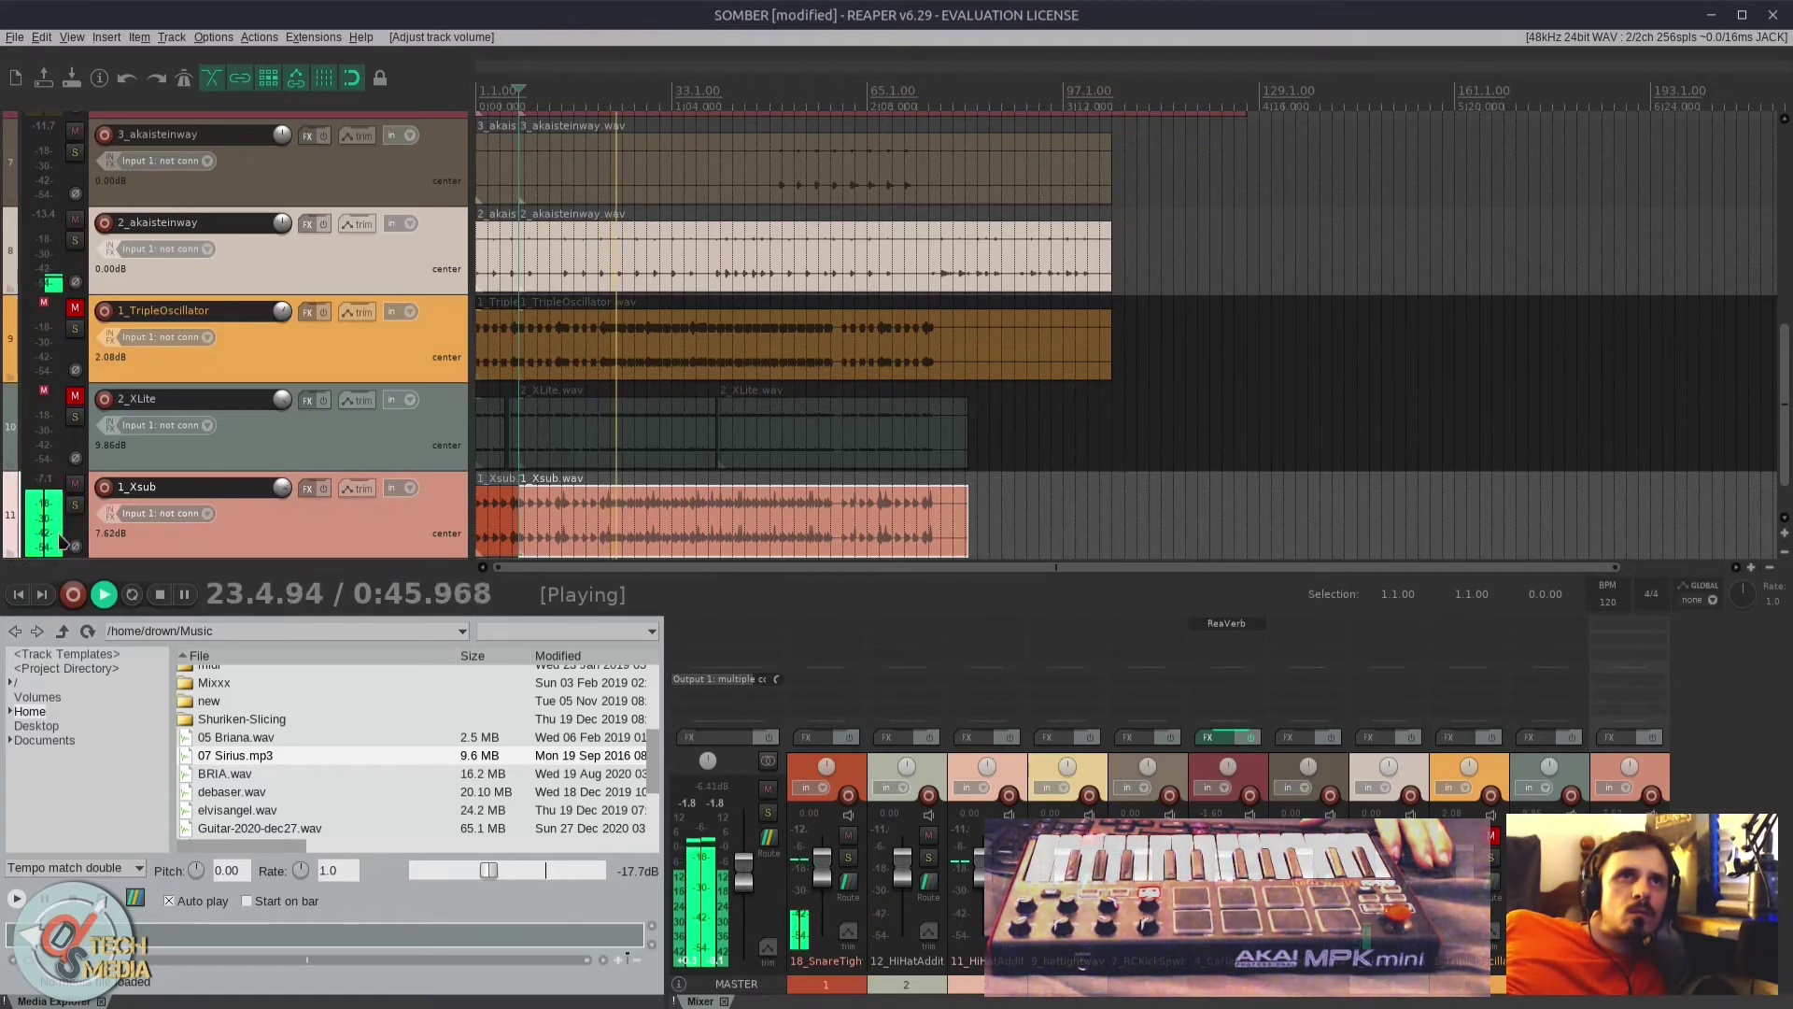
Step: Unmute the 2_XLite track and mute the 1_Xsub track, leaving 2_XLite selected
click(225, 435)
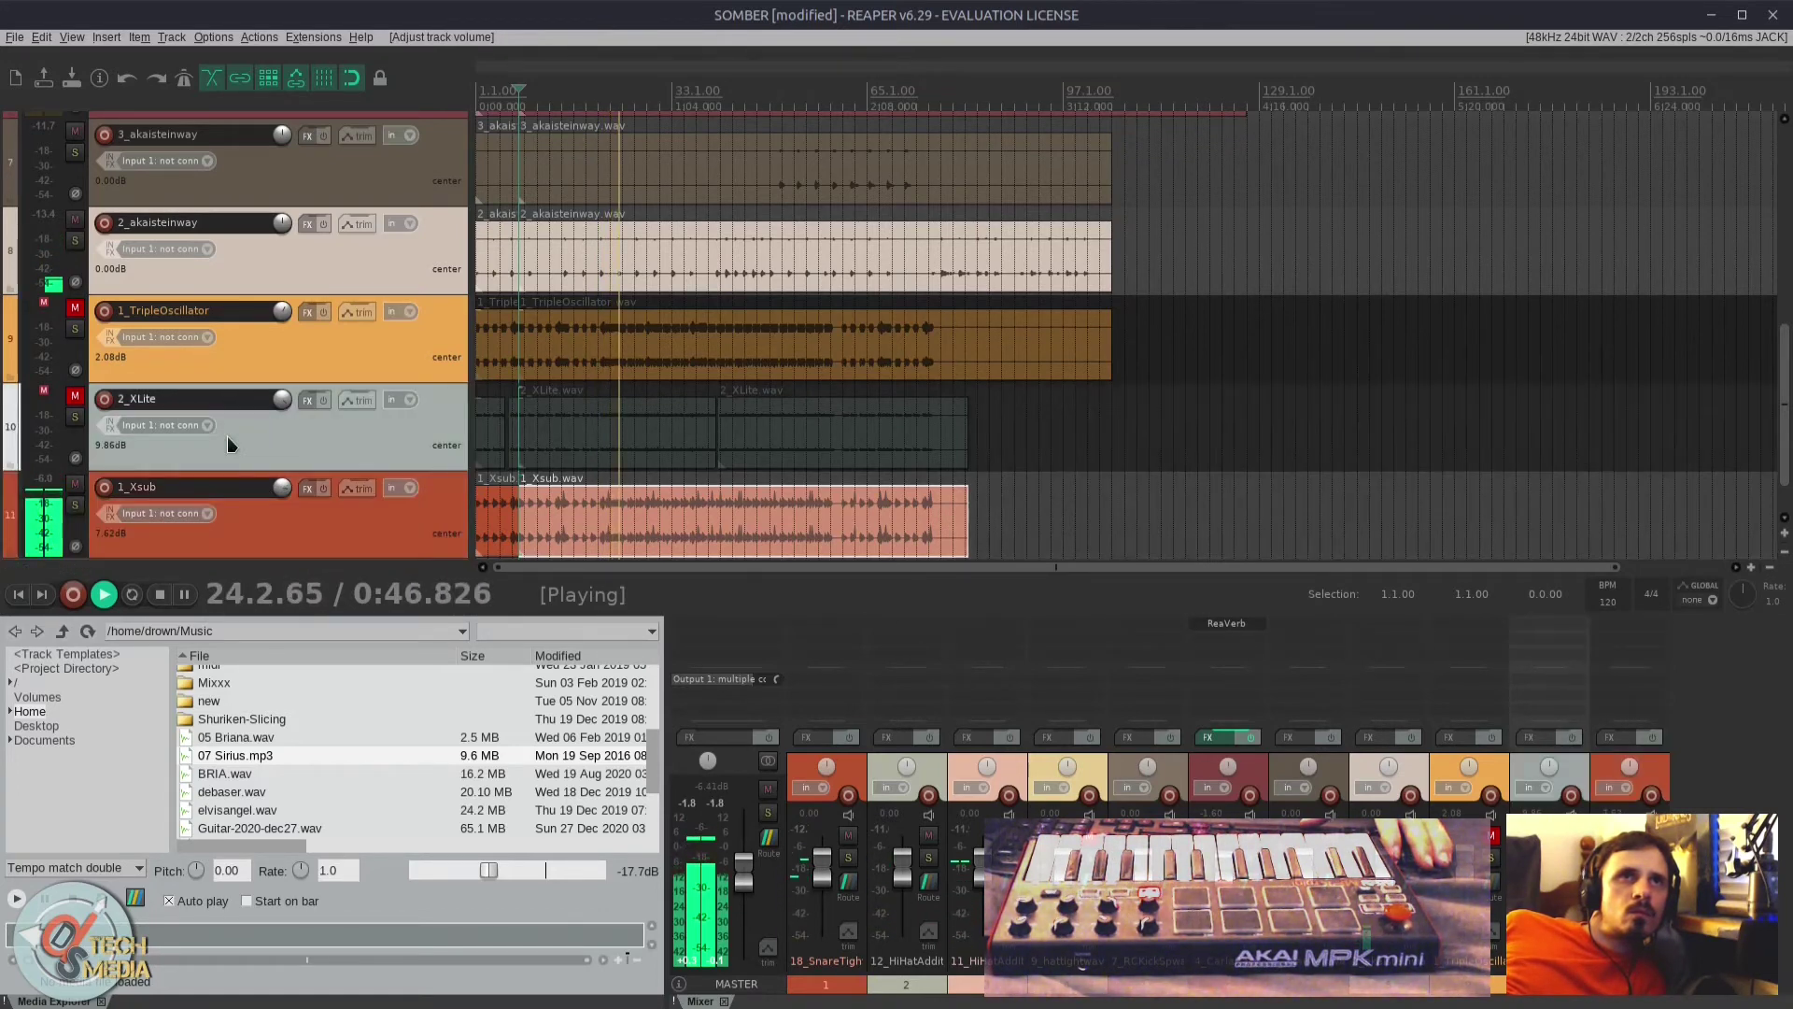
click(75, 396)
click(87, 487)
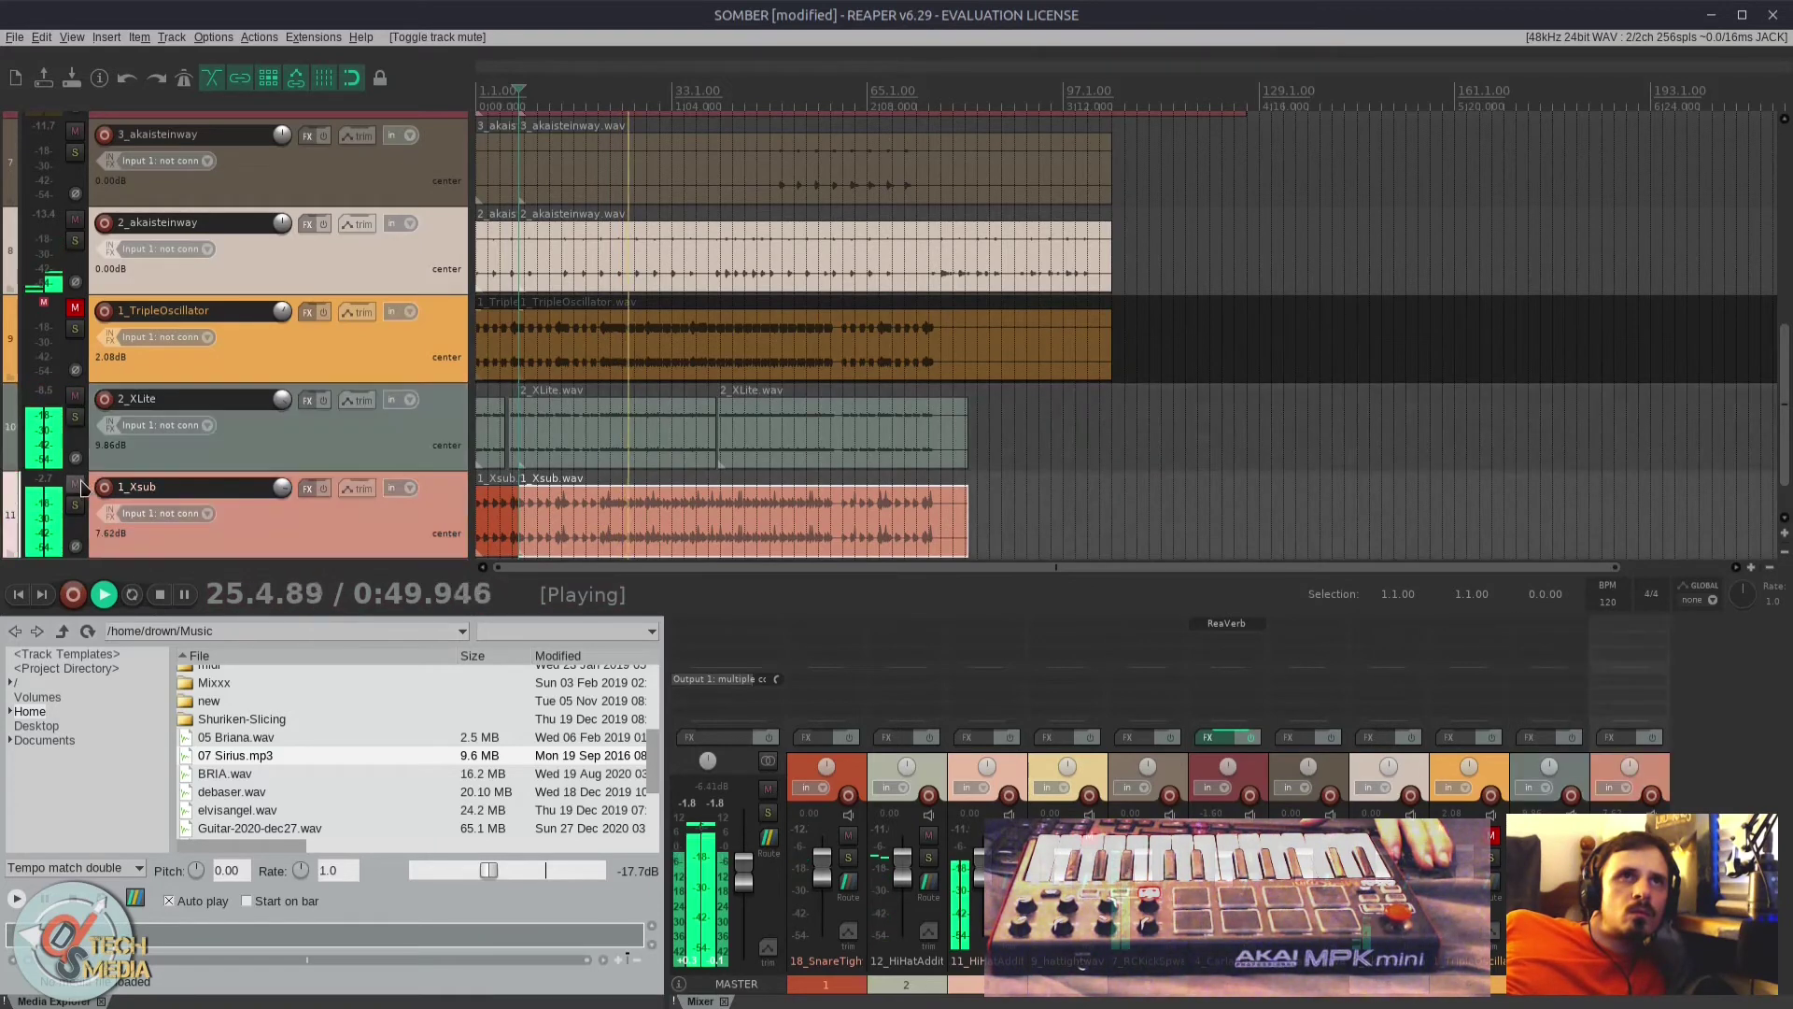
click(75, 484)
click(320, 412)
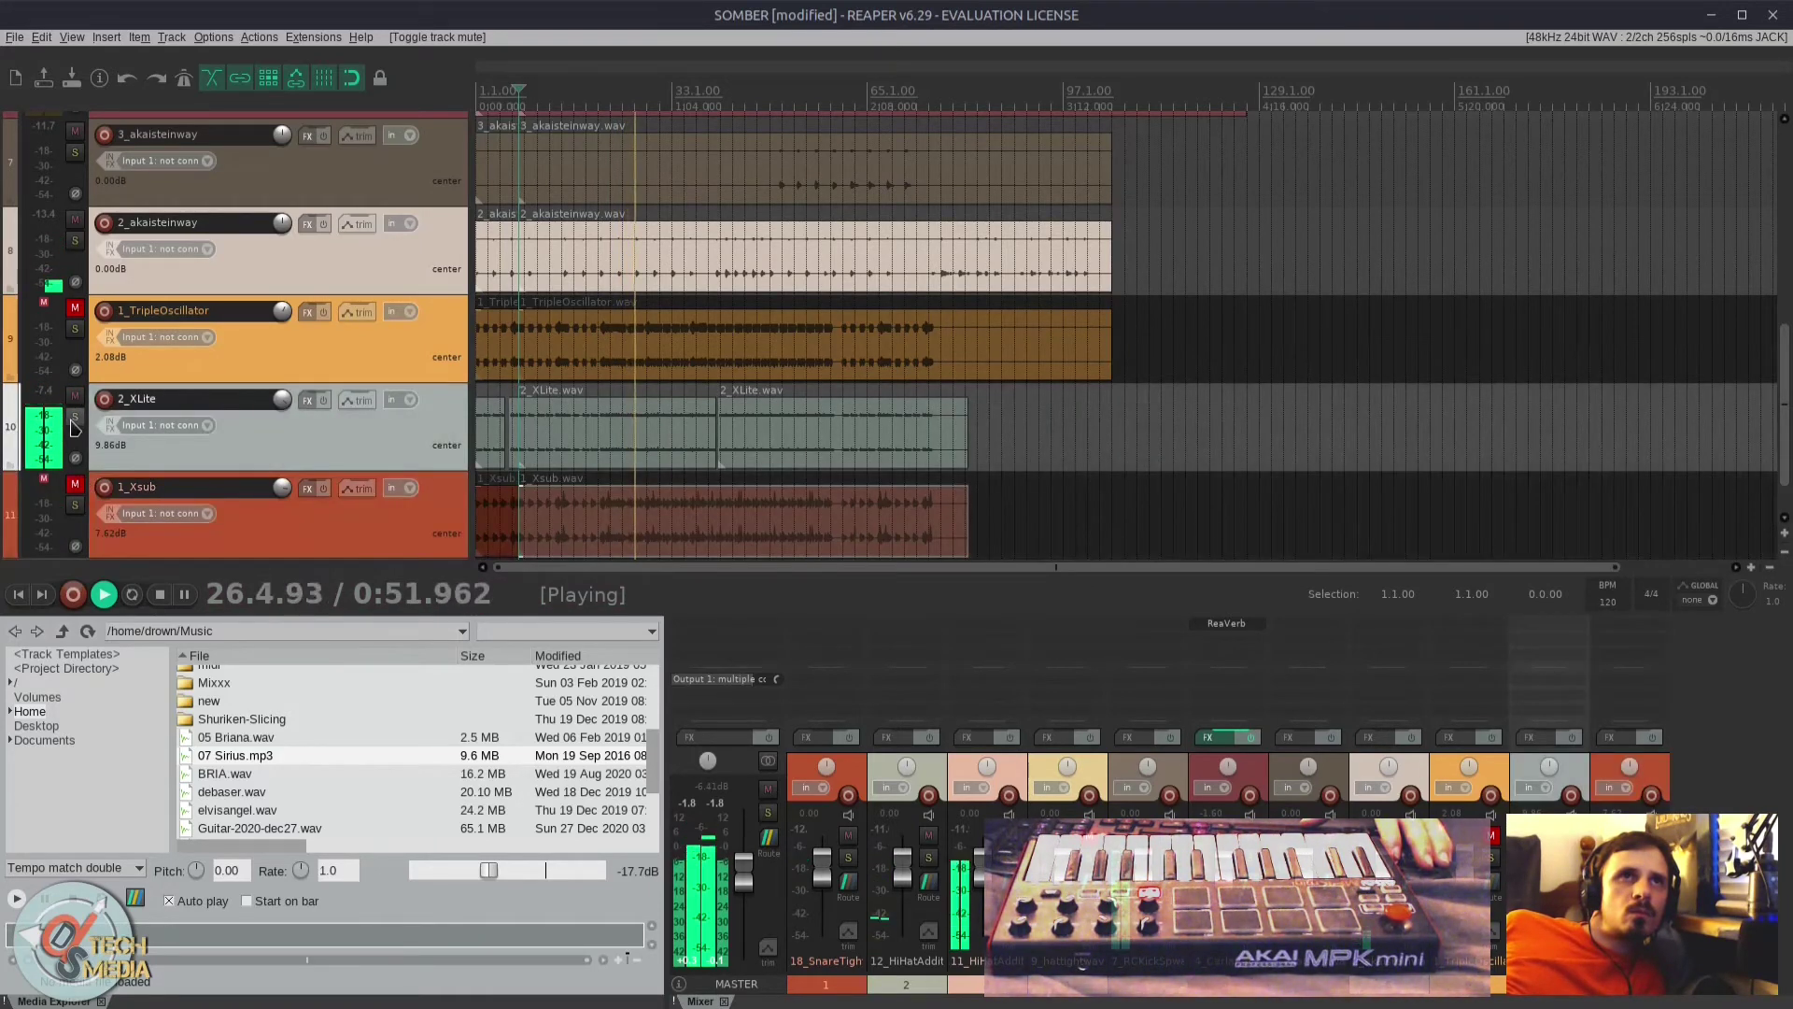
Step: Add the ReaEQ plug-in from the Cockos collection to the 2_XLite track
click(307, 400)
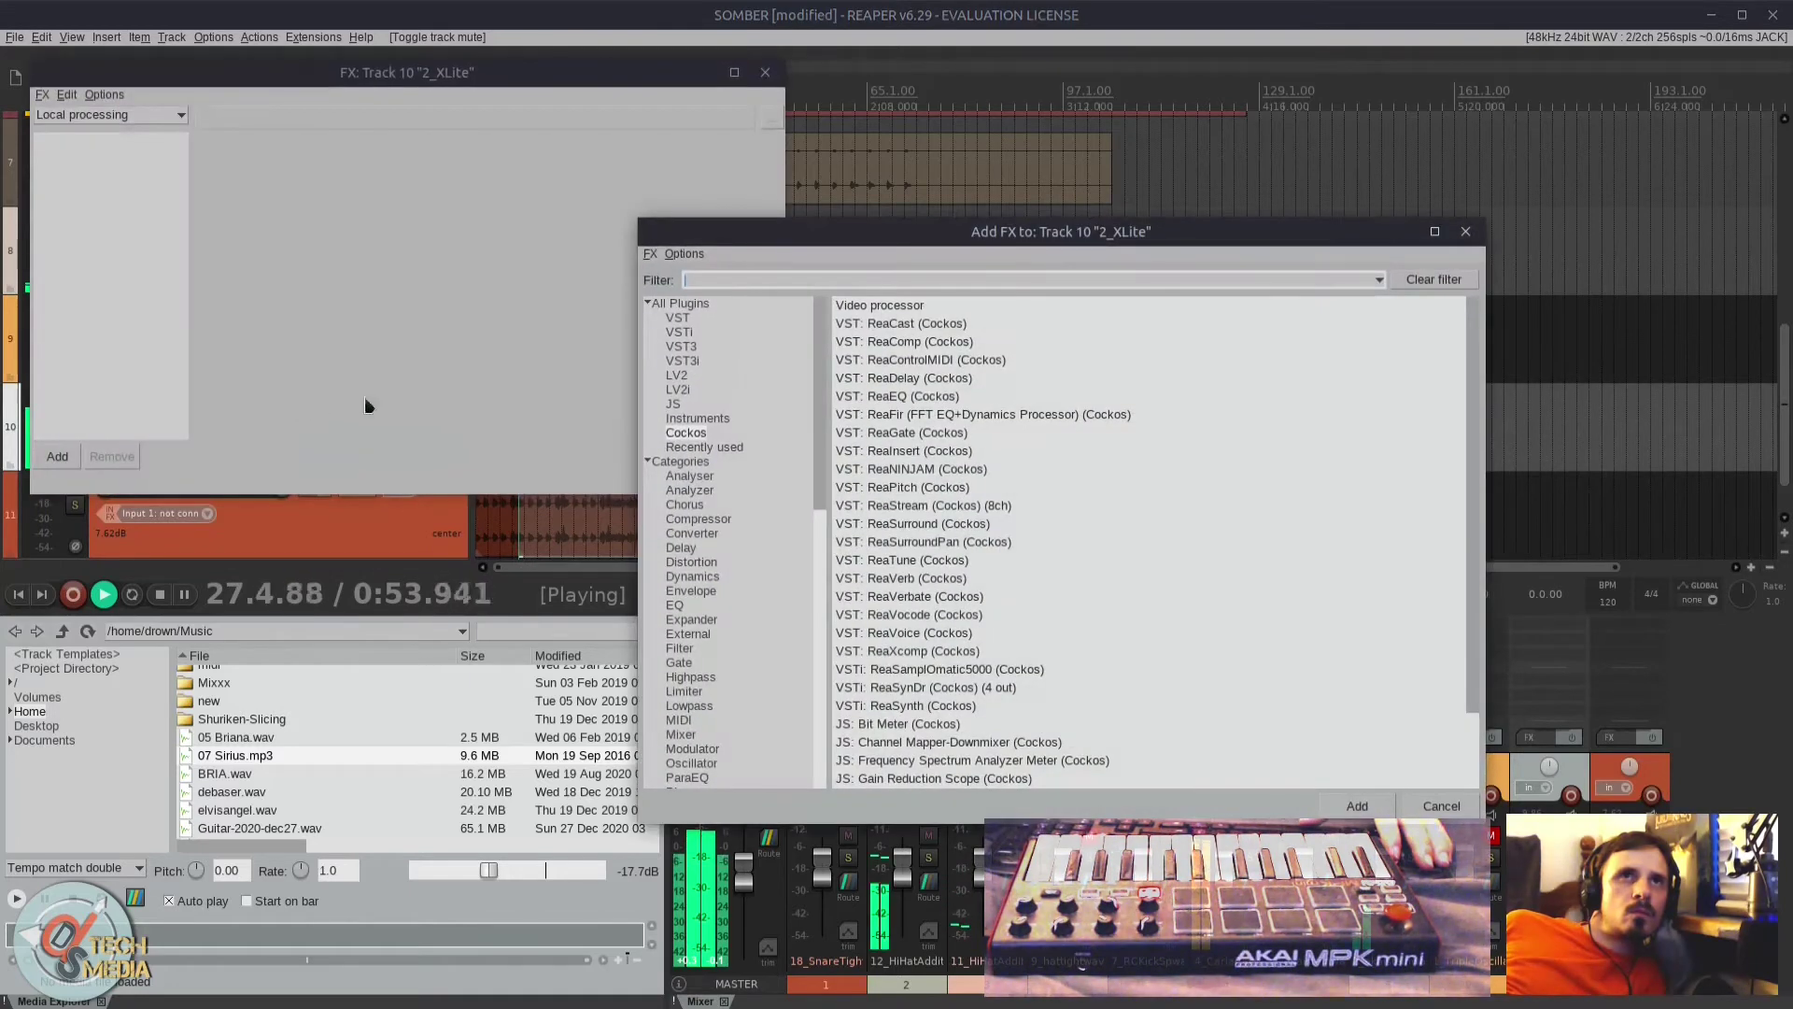
click(897, 487)
click(906, 507)
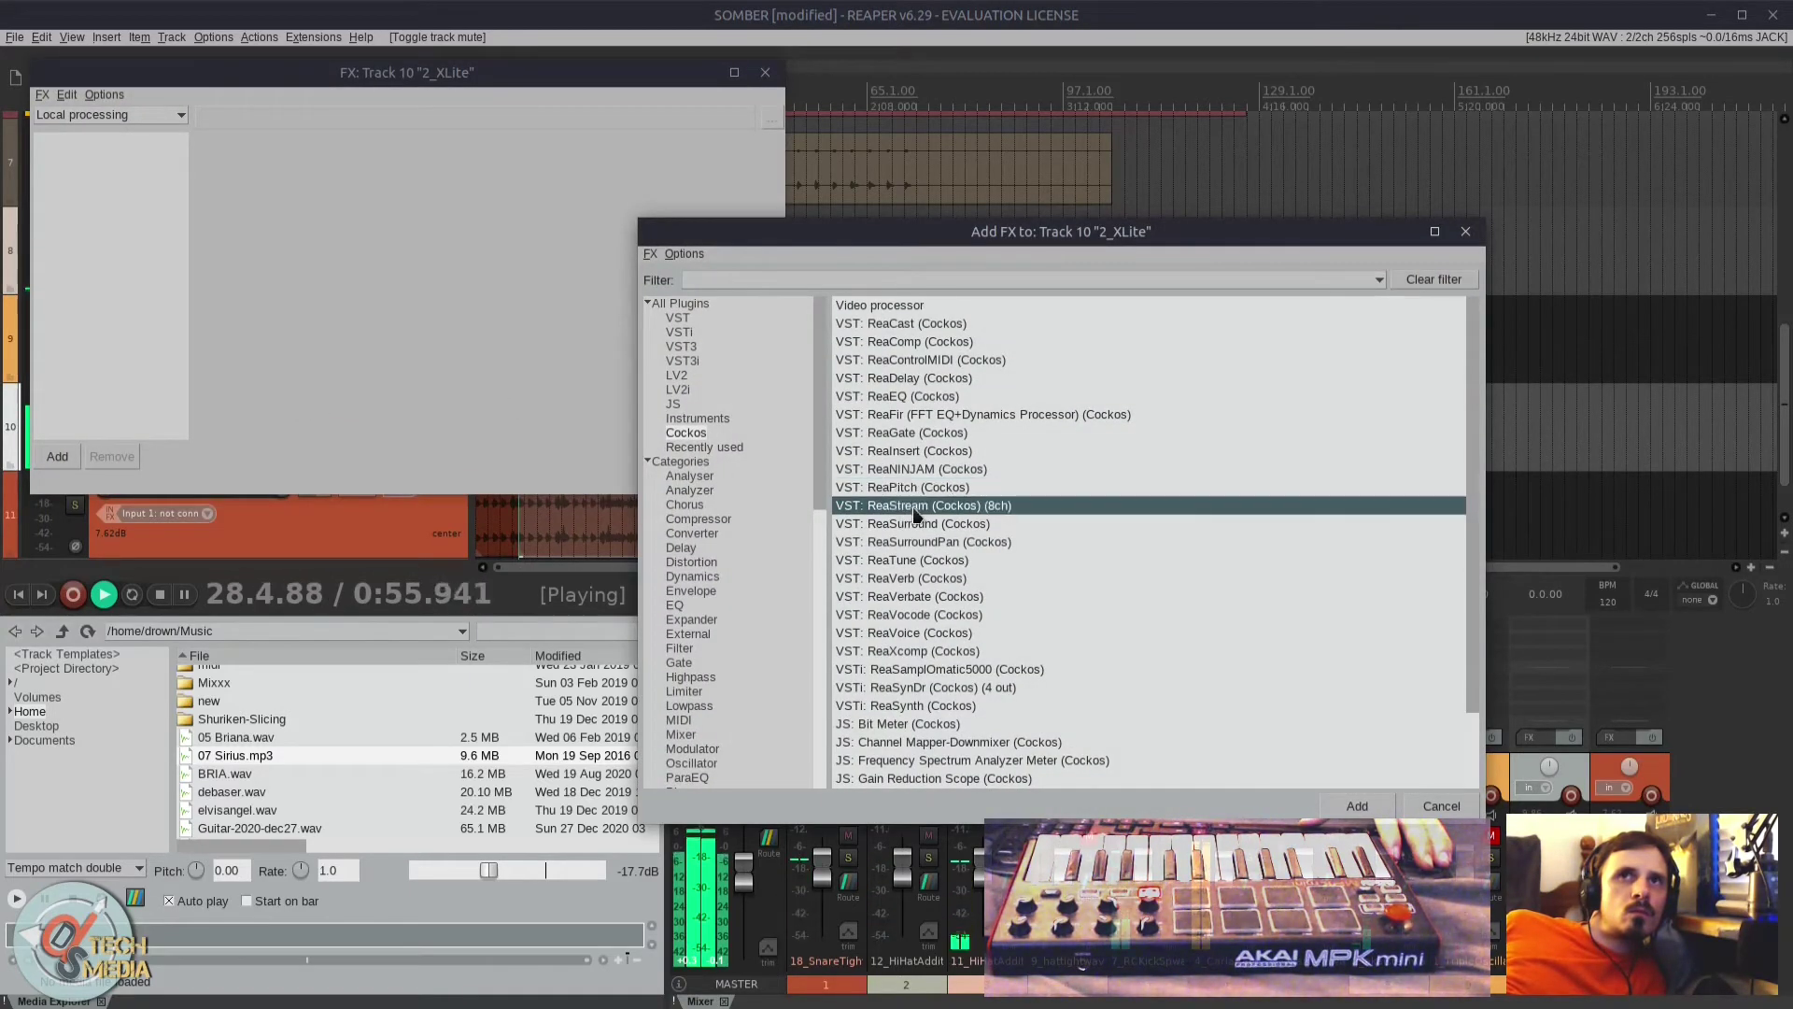
click(945, 450)
click(943, 415)
click(943, 397)
click(945, 378)
click(949, 396)
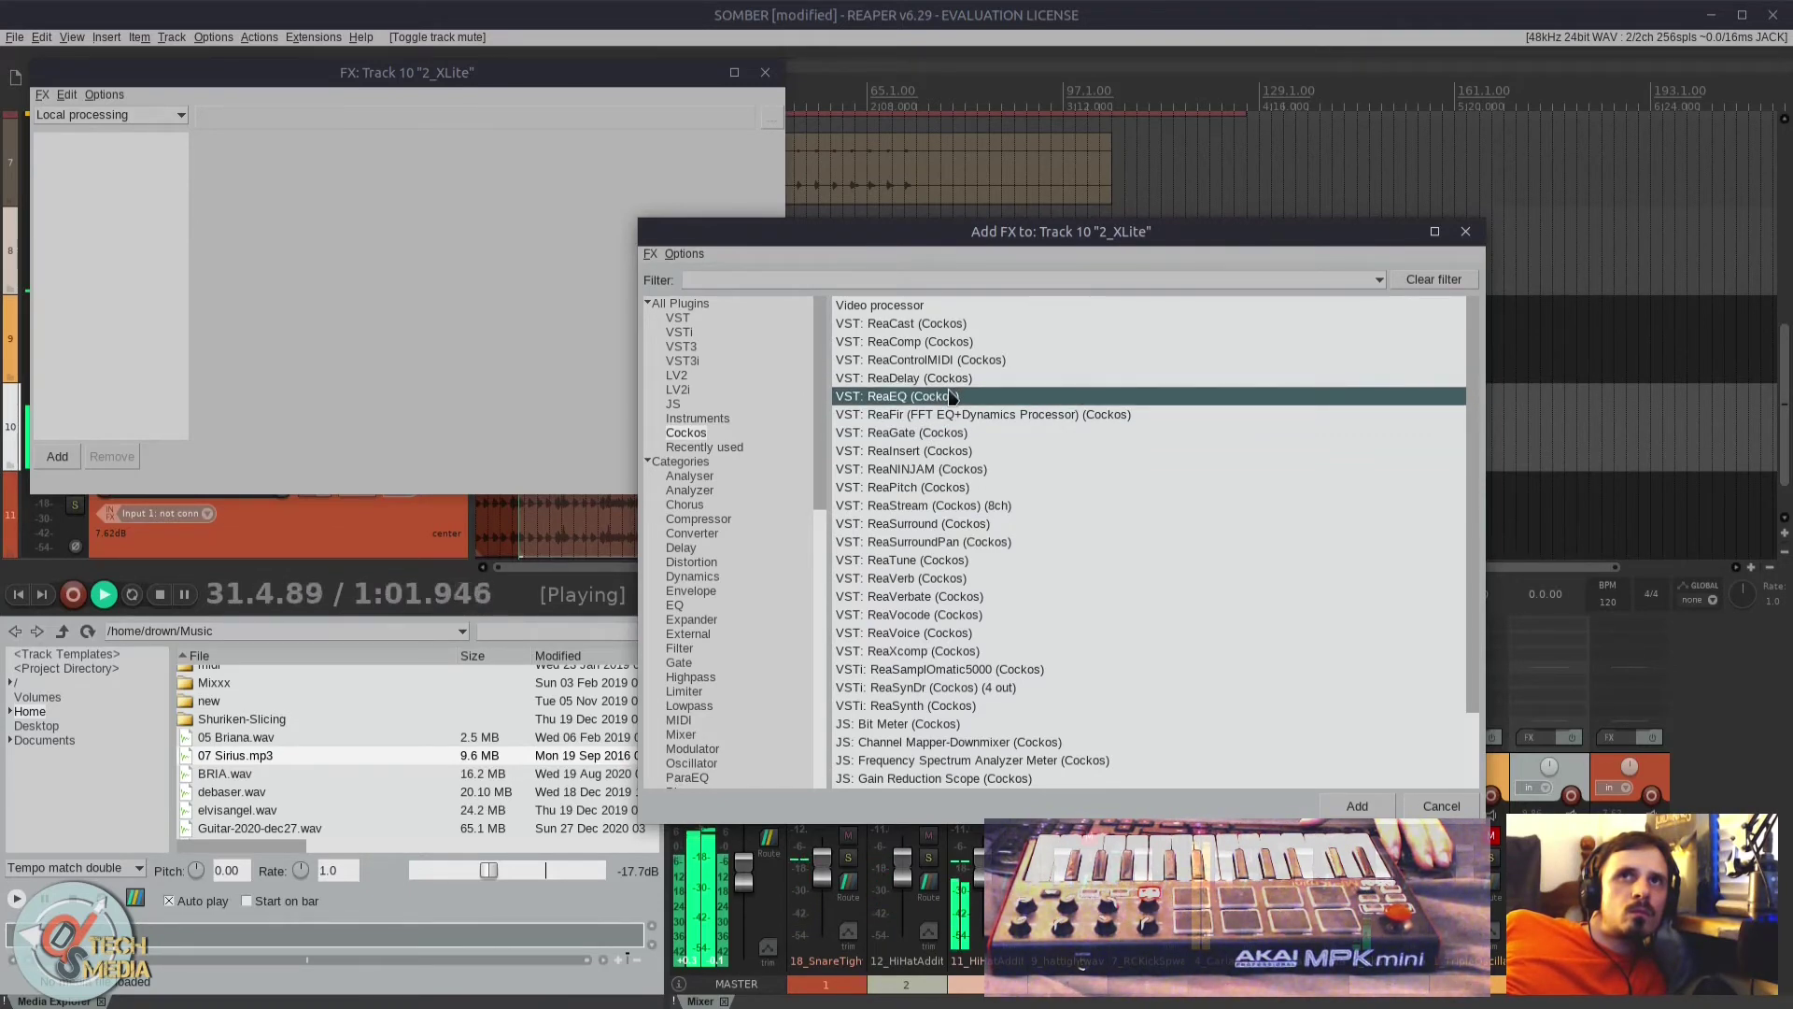
double_click(951, 395)
Step: Boost ReaEQ's low shelf 12.8 dB at 102.7 Hz, band 2 by 5.1 dB at 303.5 Hz and high shelf 6.5 dB at 7303.5 Hz
drag(519, 78, 858, 257)
drag(624, 425, 712, 404)
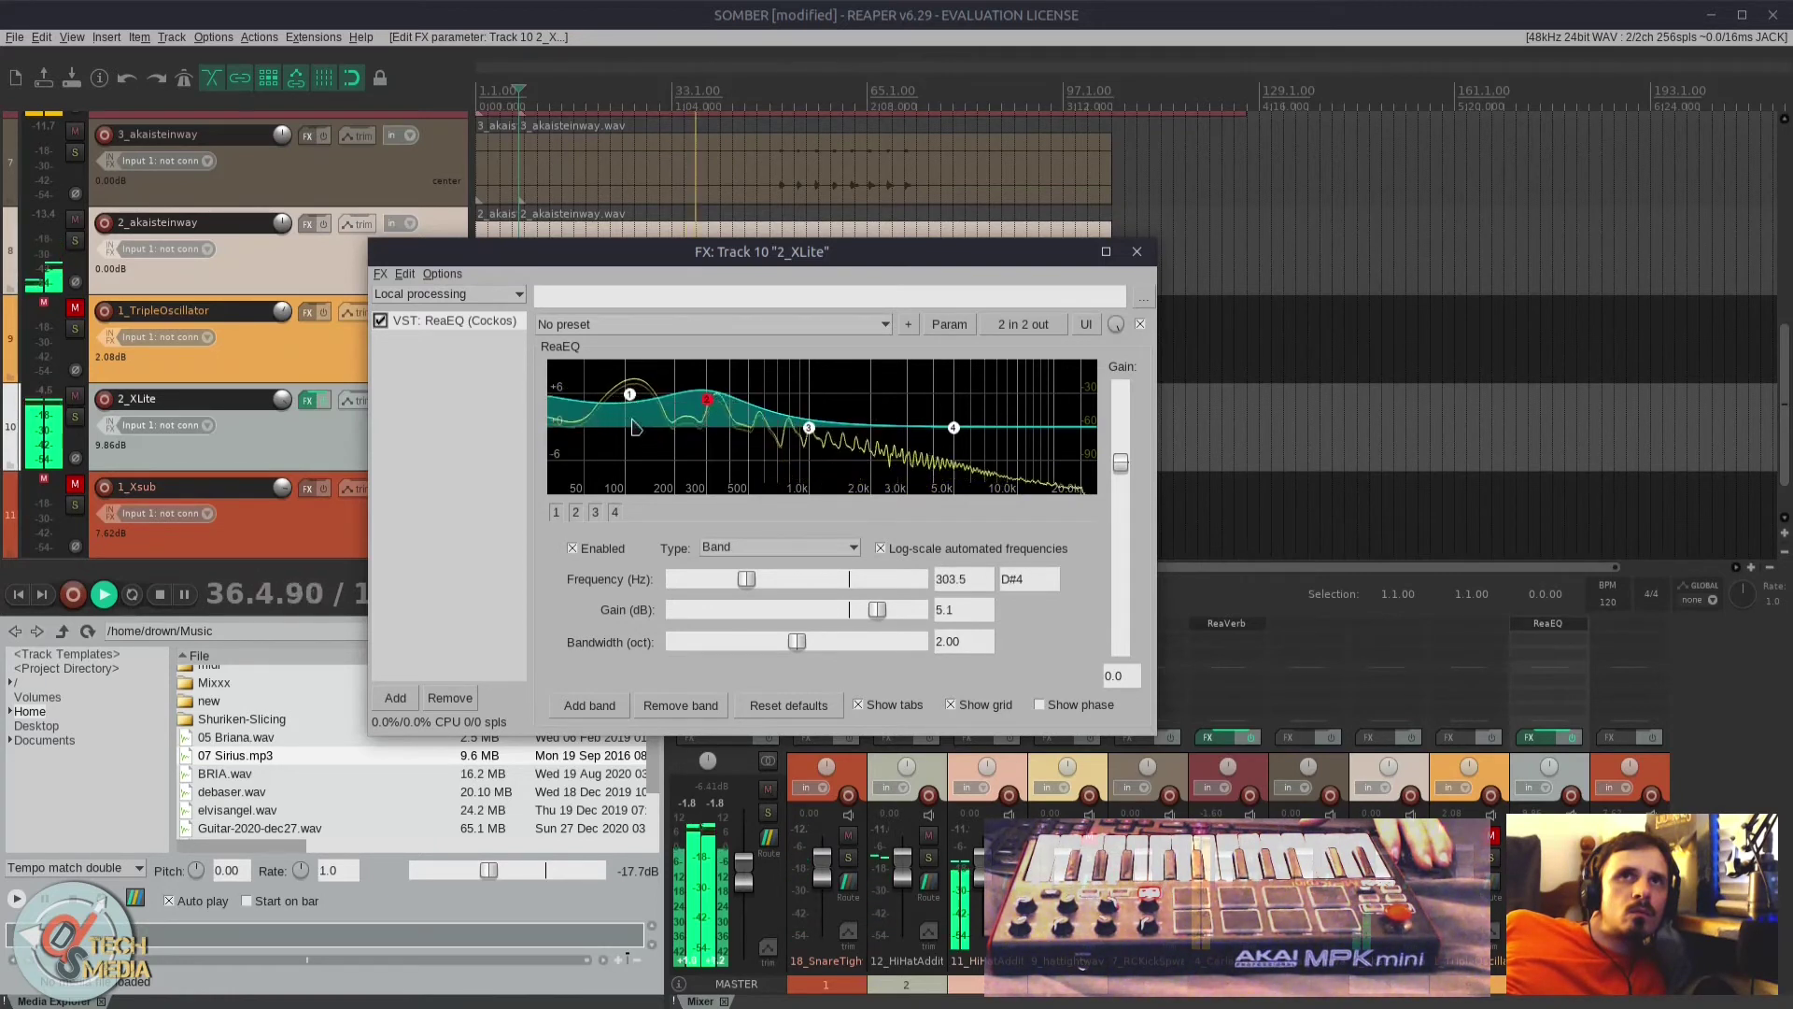
mouse_move(631, 394)
mouse_down()
mouse_move(514, 381)
mouse_move(626, 361)
mouse_up()
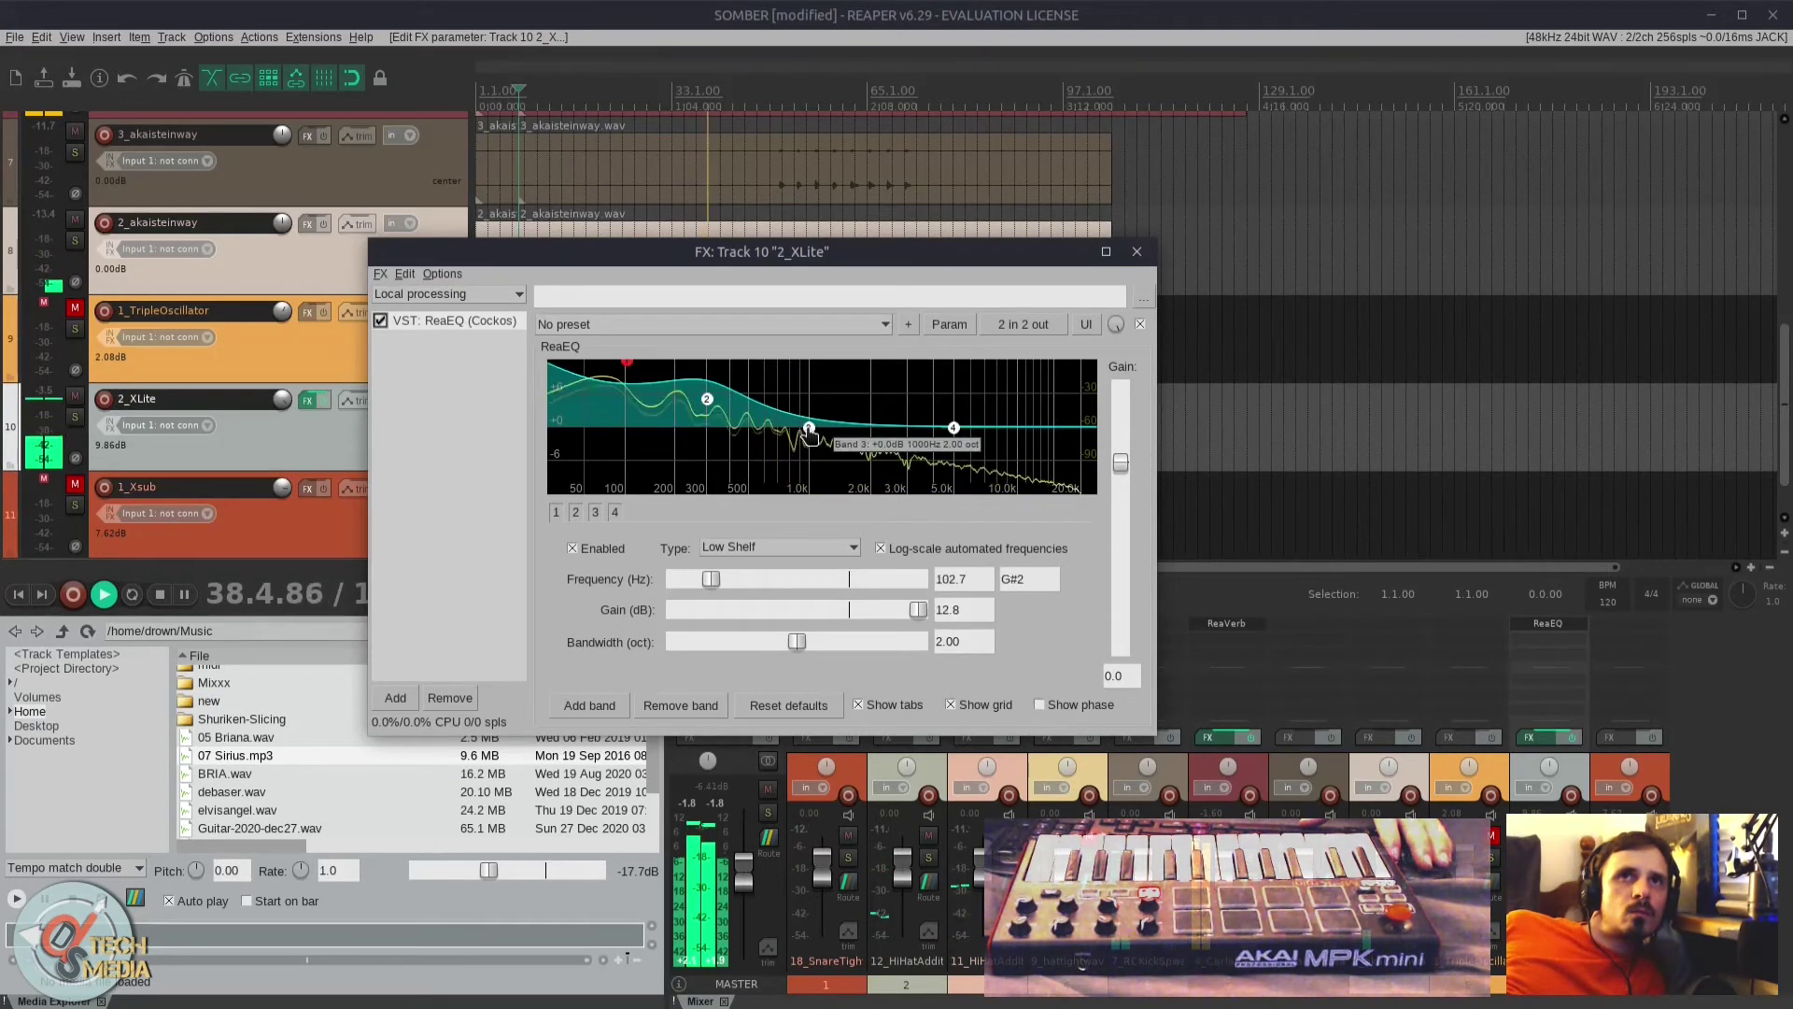
drag(954, 427, 988, 391)
Step: Move the 2_XLite effects window clear of the tracks and lower the master volume
drag(717, 254, 1322, 262)
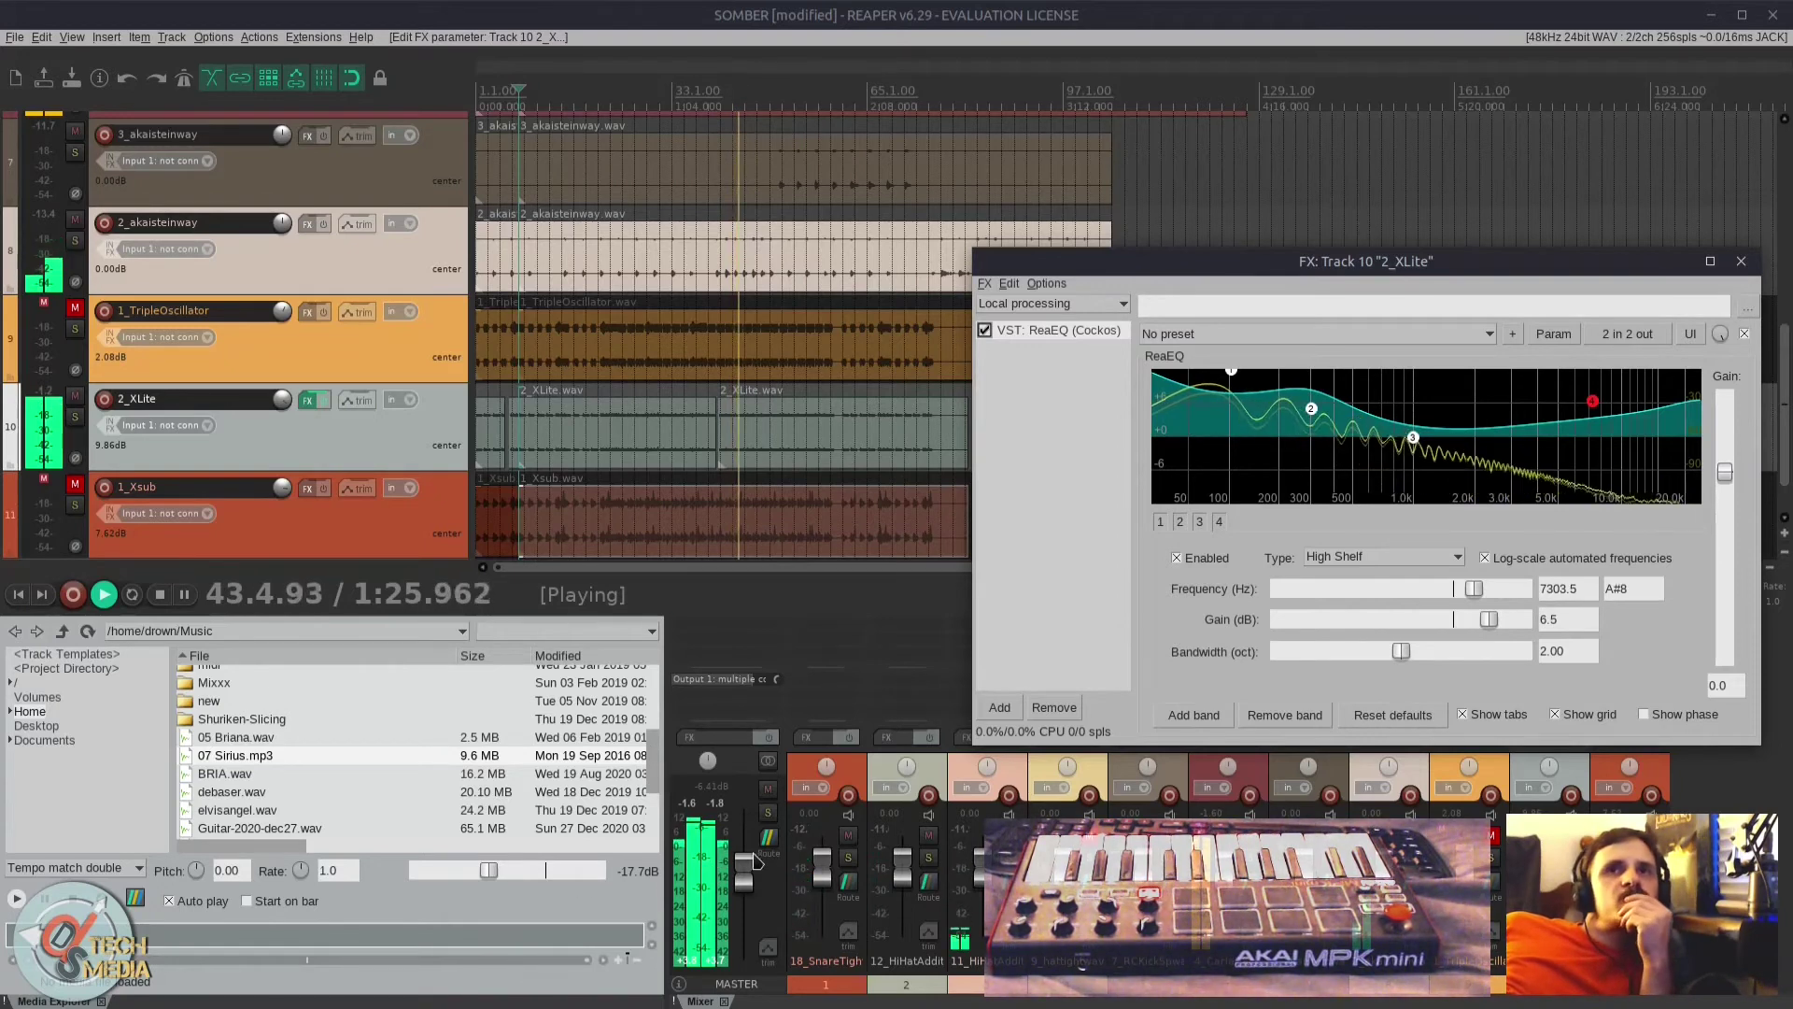
drag(748, 883, 759, 899)
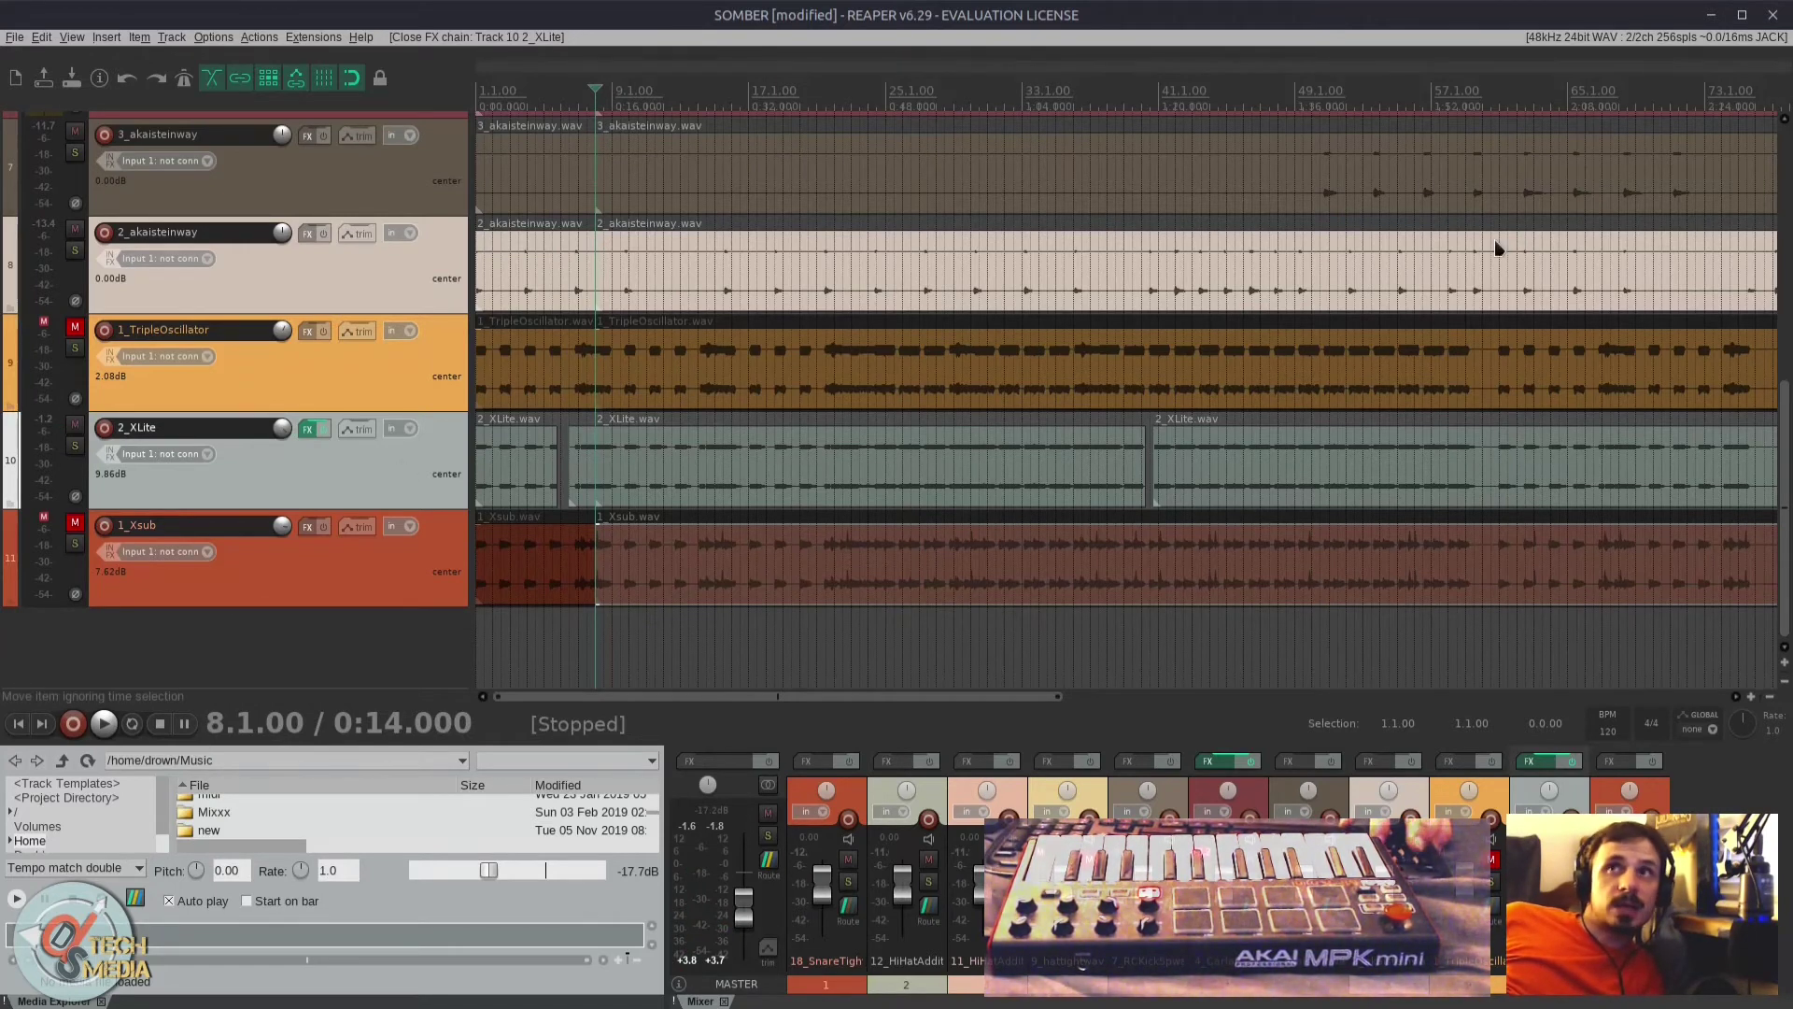
scroll(1499, 248, up, 2)
scroll(865, 273, down, 2)
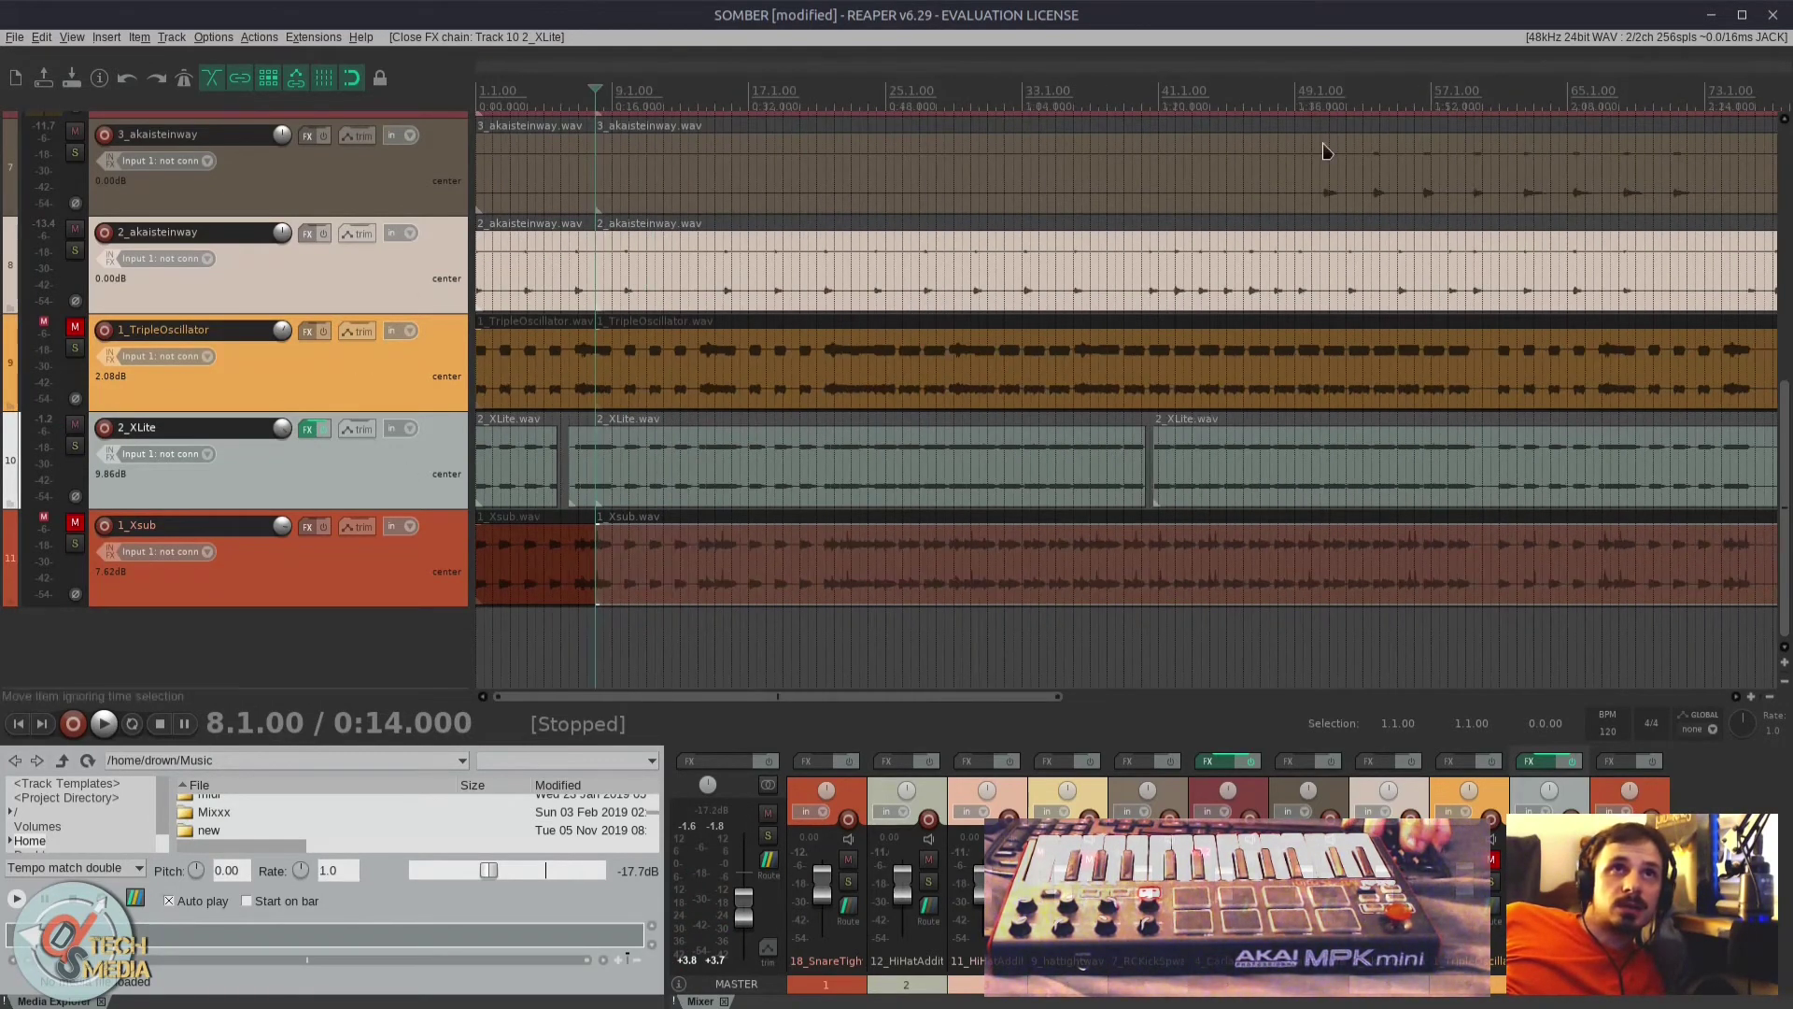
Step: Select the 9_hattightwav item around bar 48 and unmute the 9_hattightwav track
click(1787, 154)
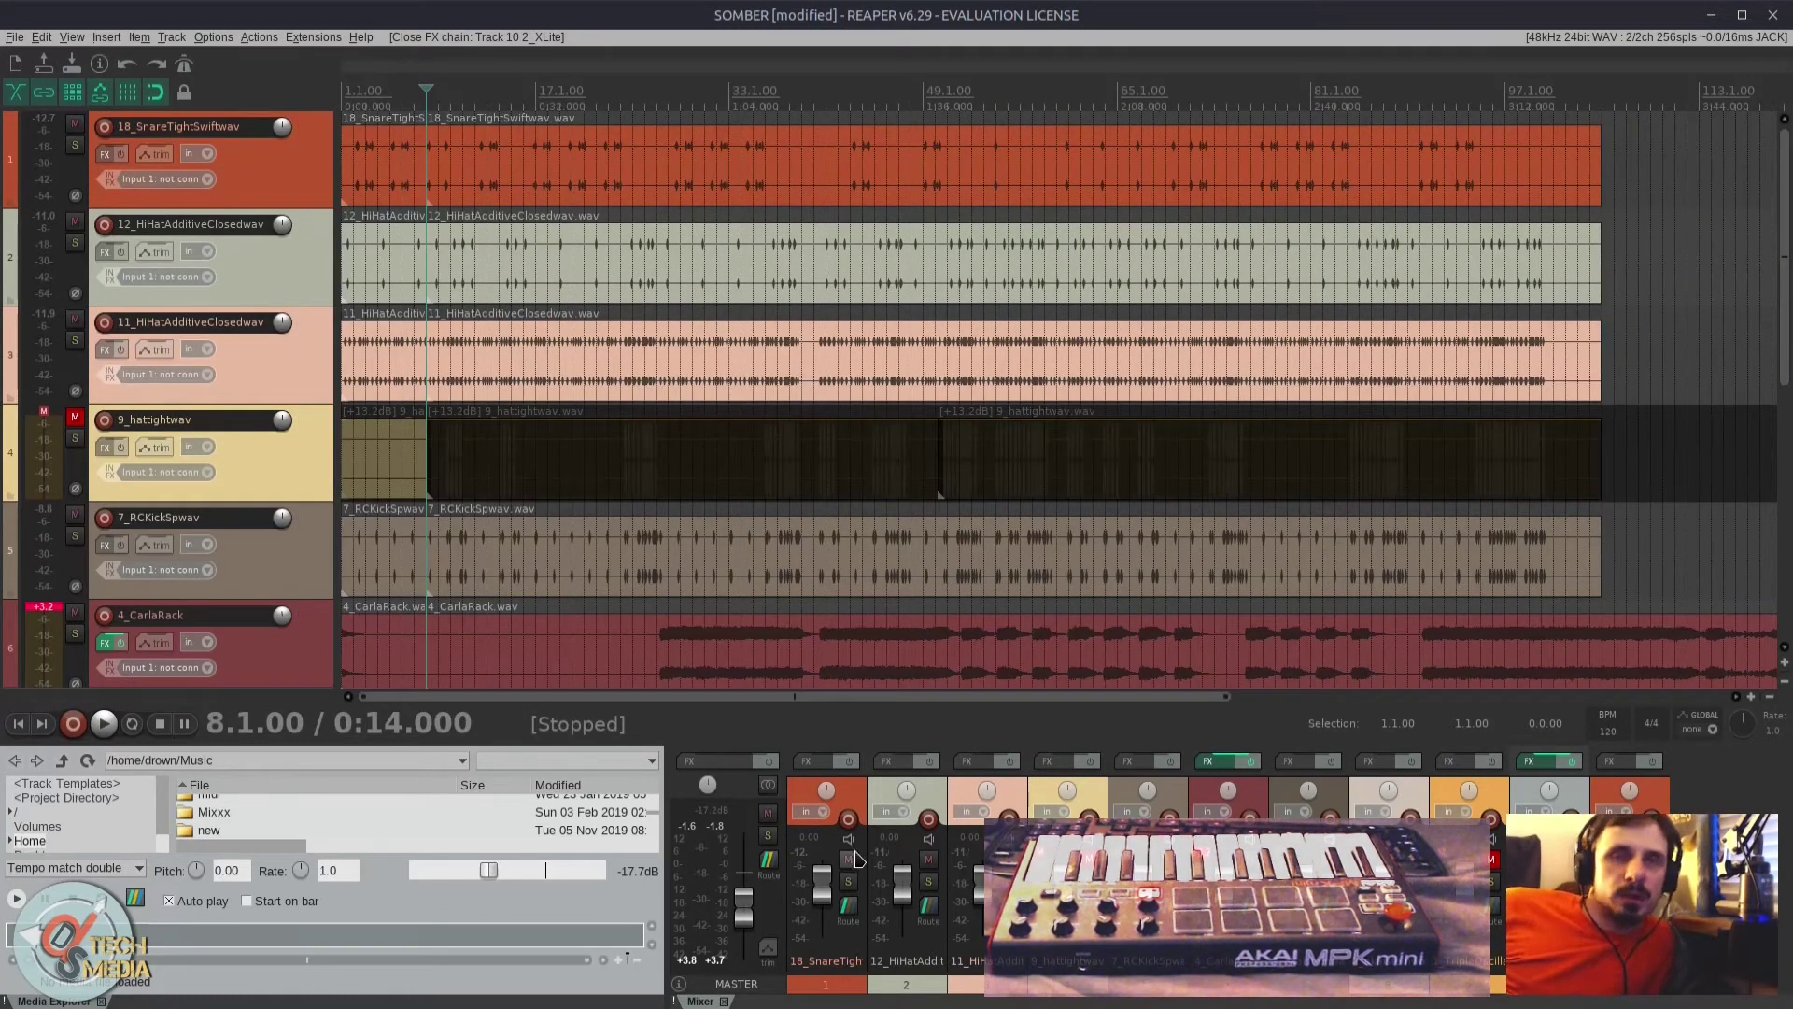
drag(1785, 226, 1779, 149)
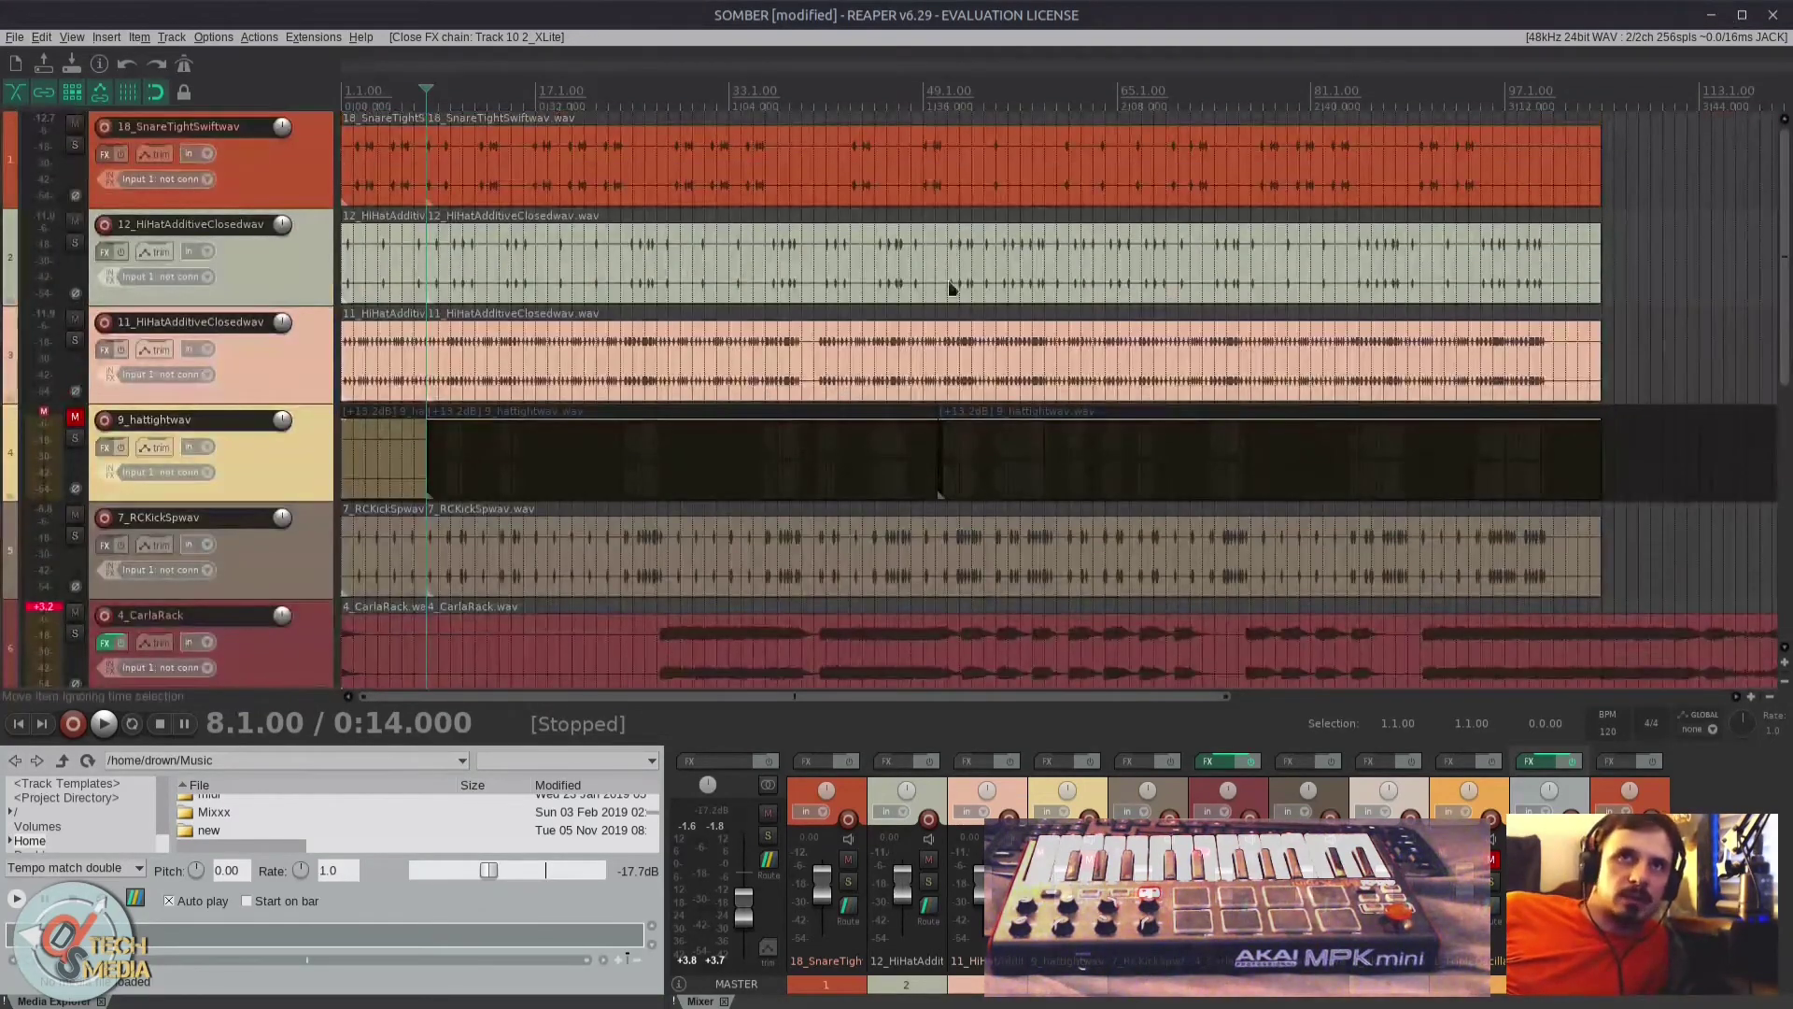
click(937, 359)
click(920, 418)
scroll(827, 461, up, 3)
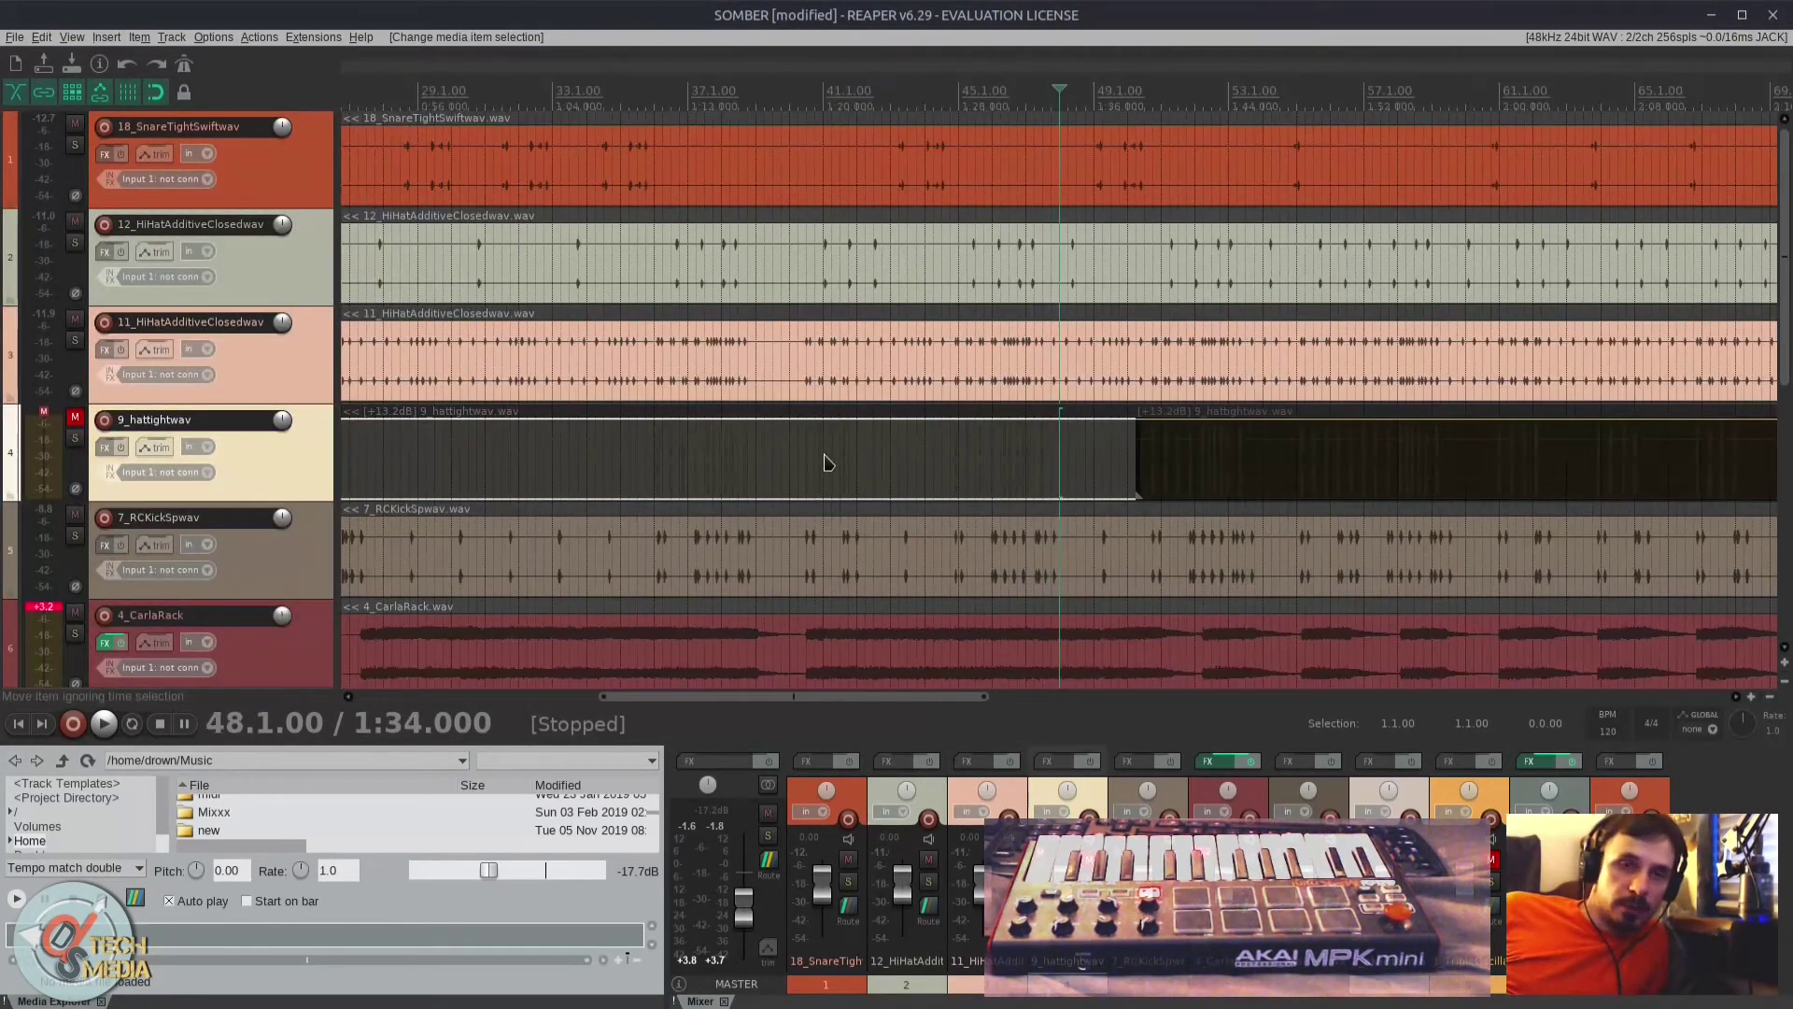
scroll(920, 464, up, 2)
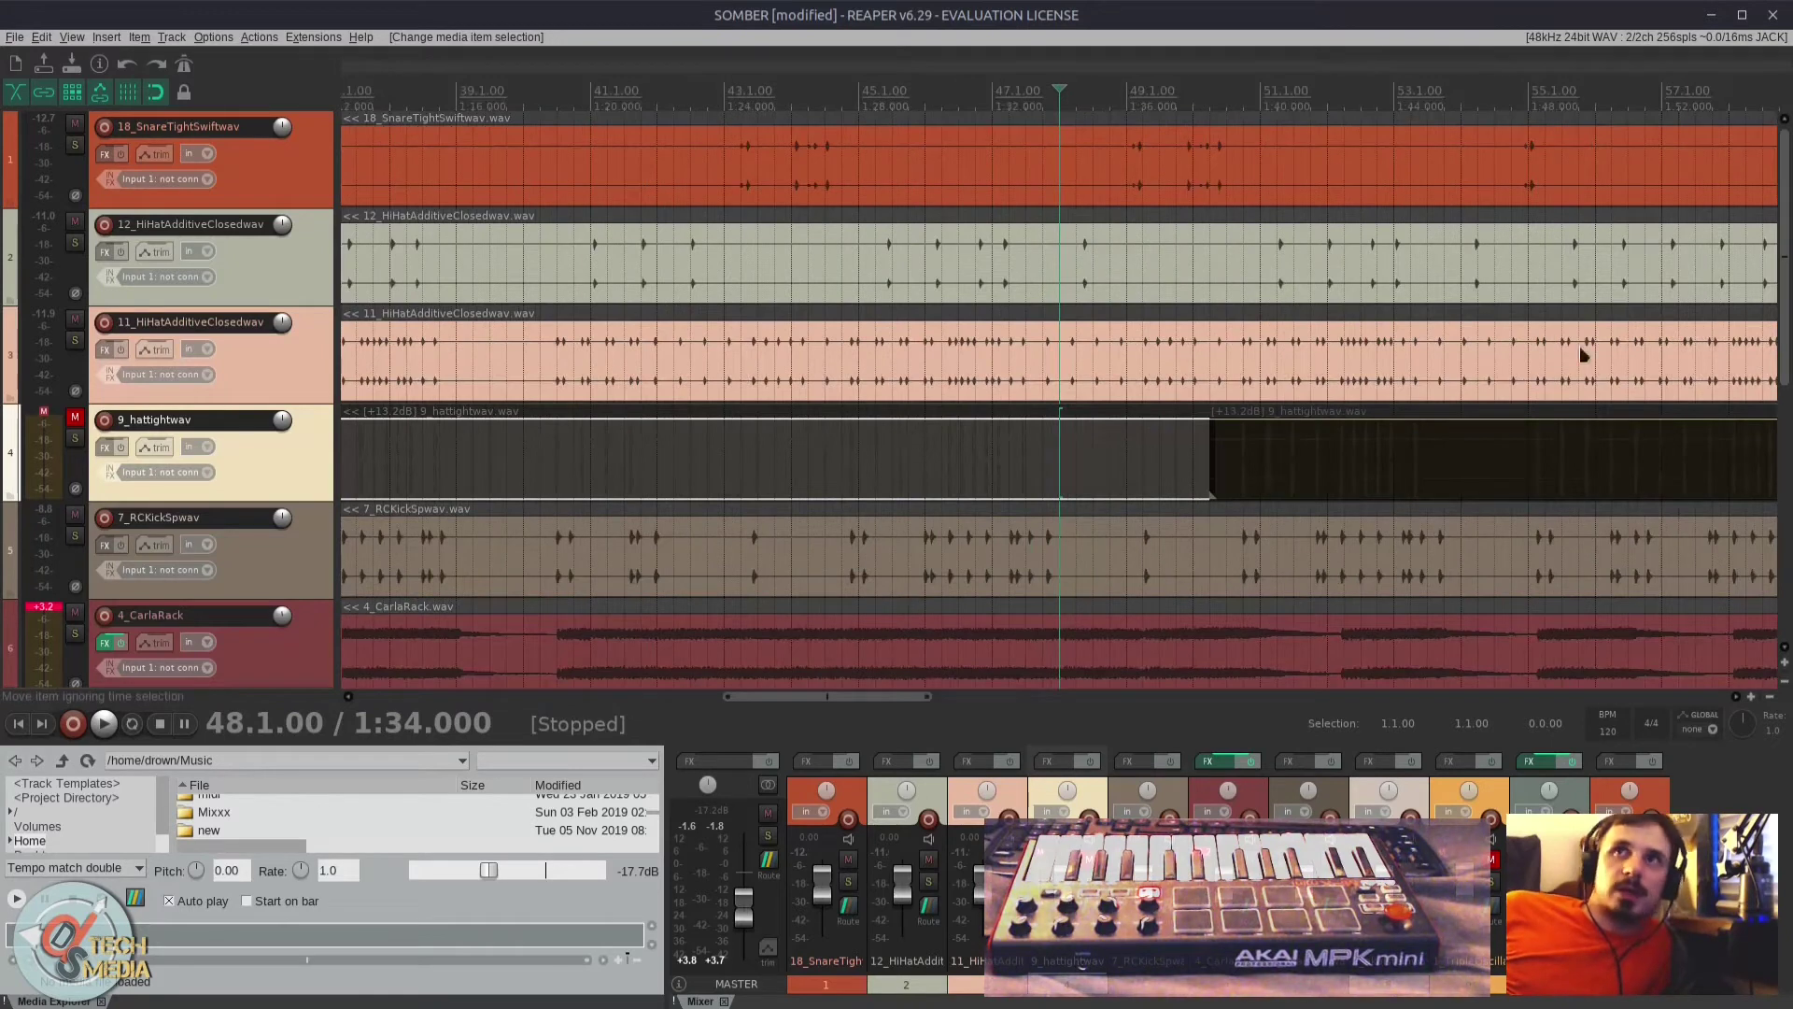
drag(1786, 266, 1715, 190)
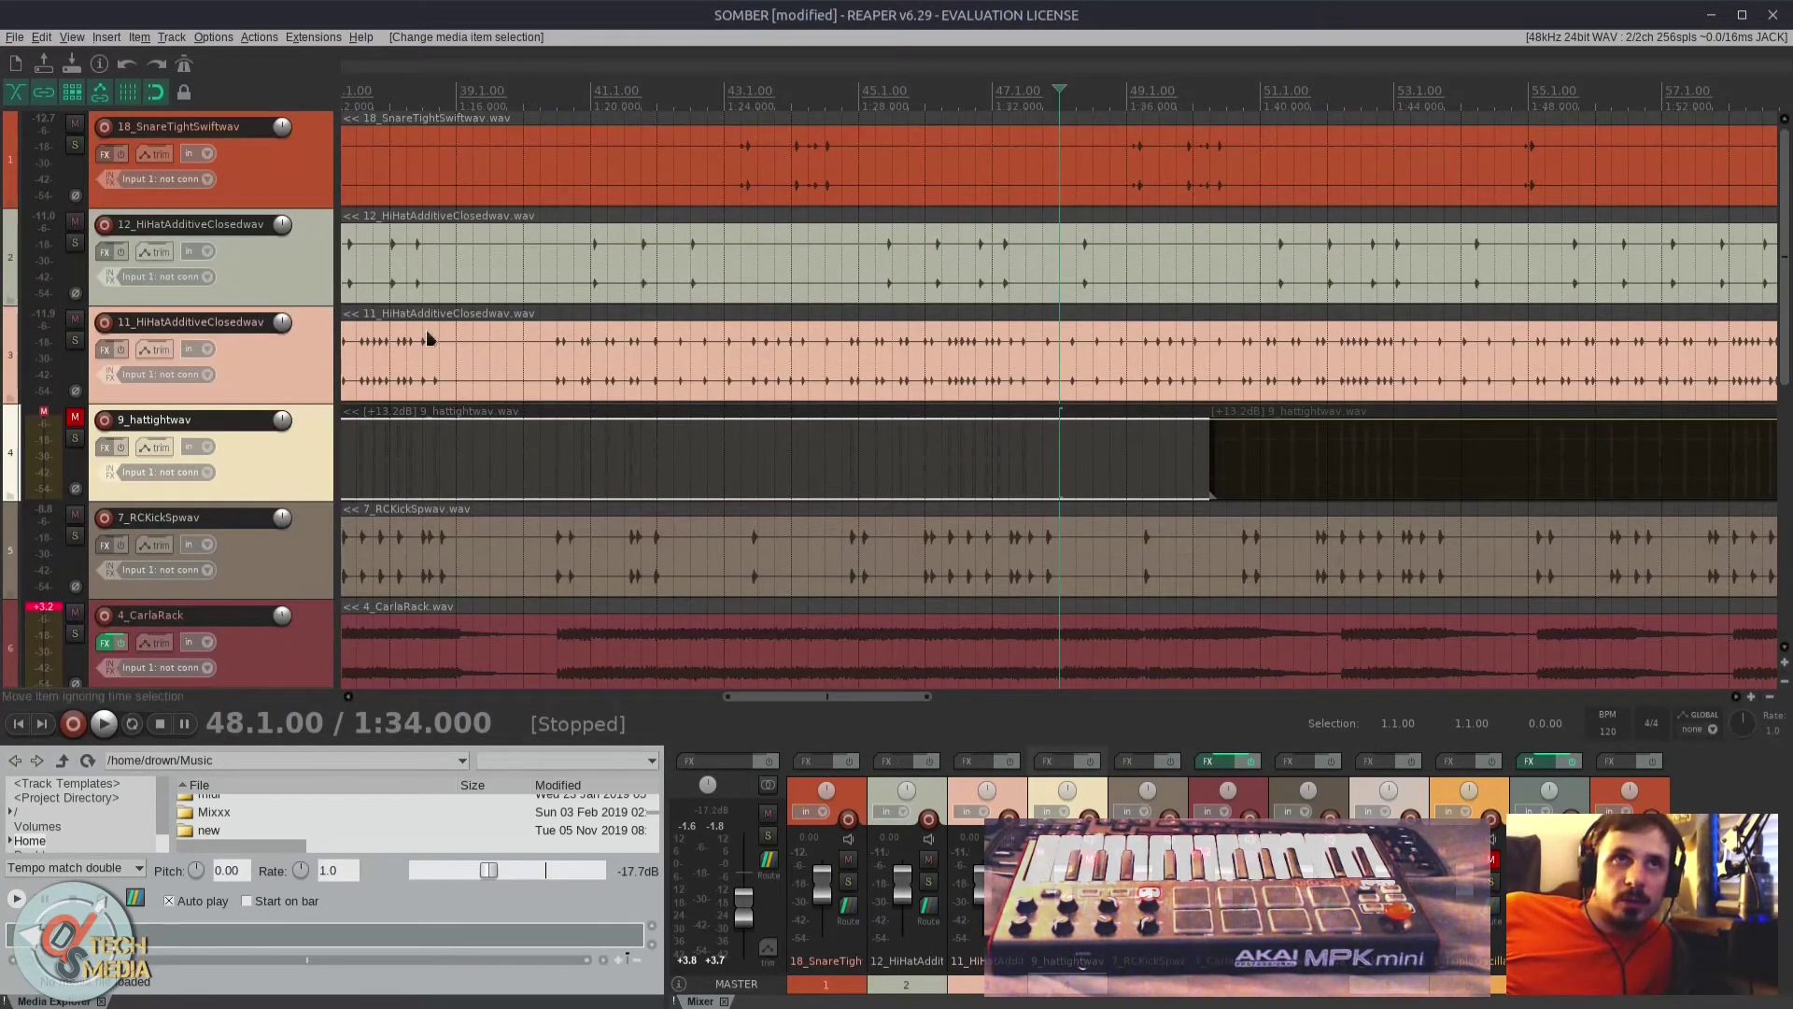
click(75, 422)
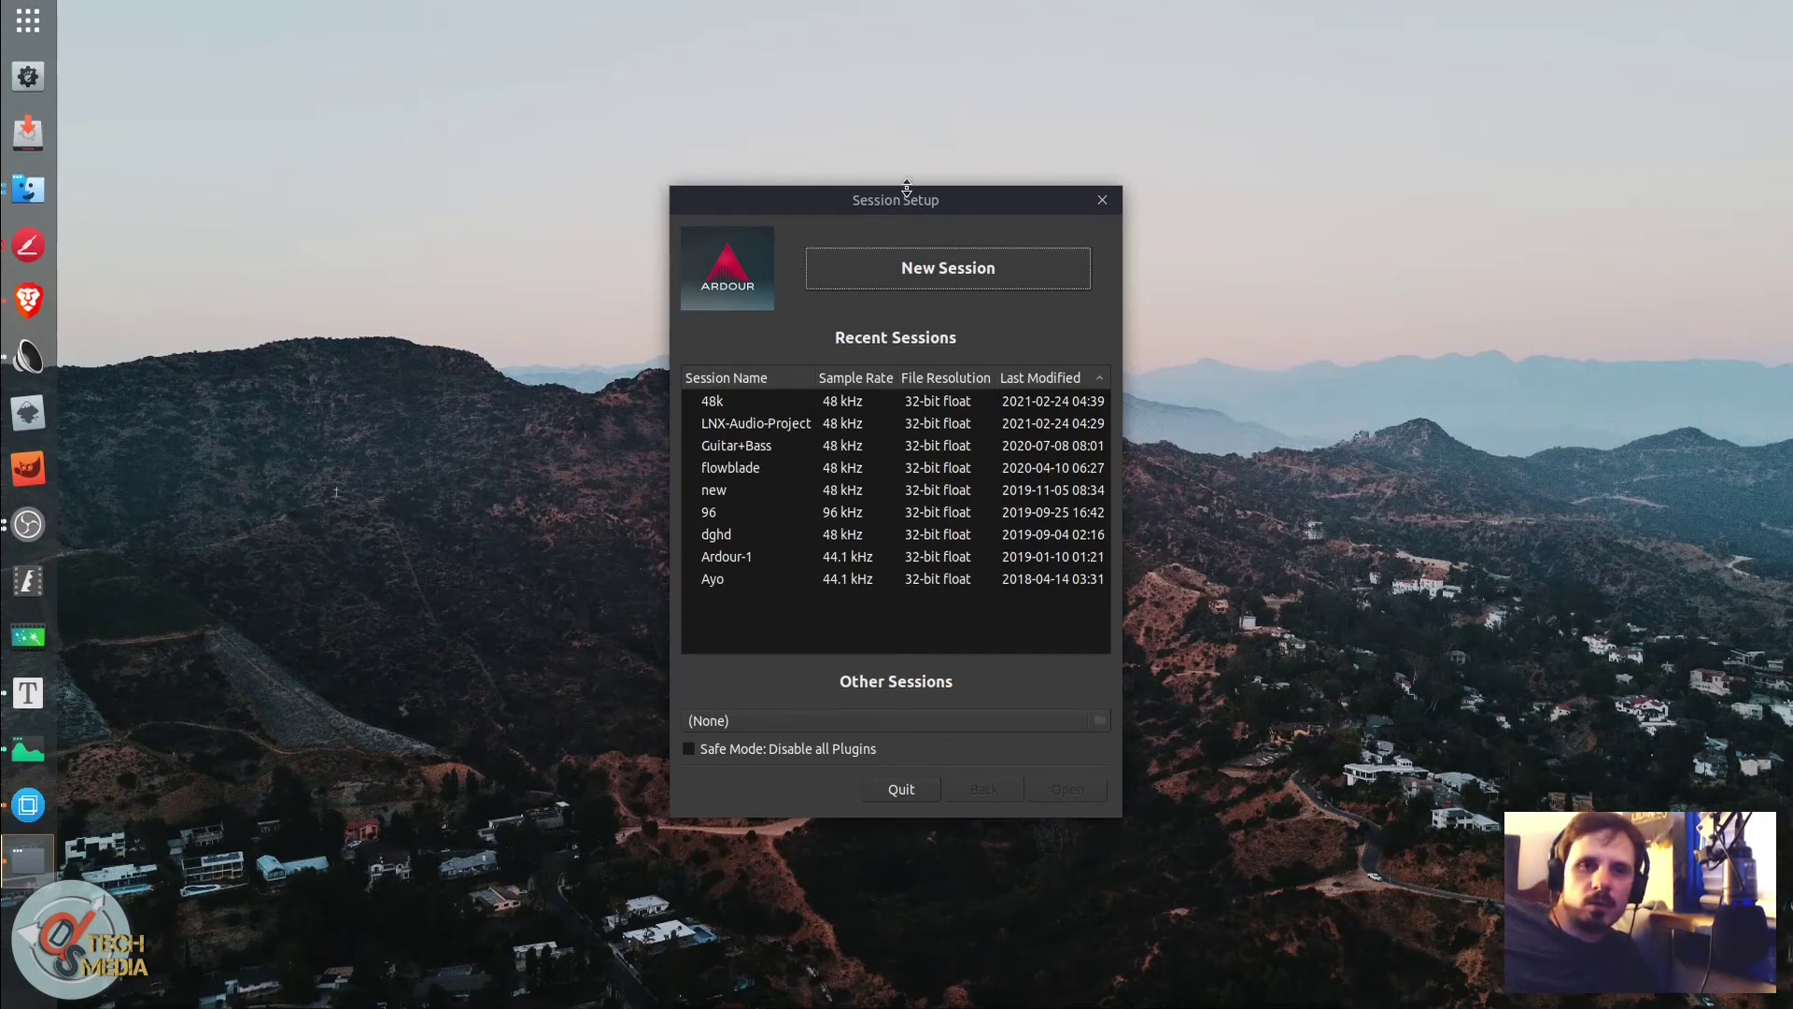
Step: Review the session templates and create a new session named DEMO from the Empty Template in the Music folder
click(913, 277)
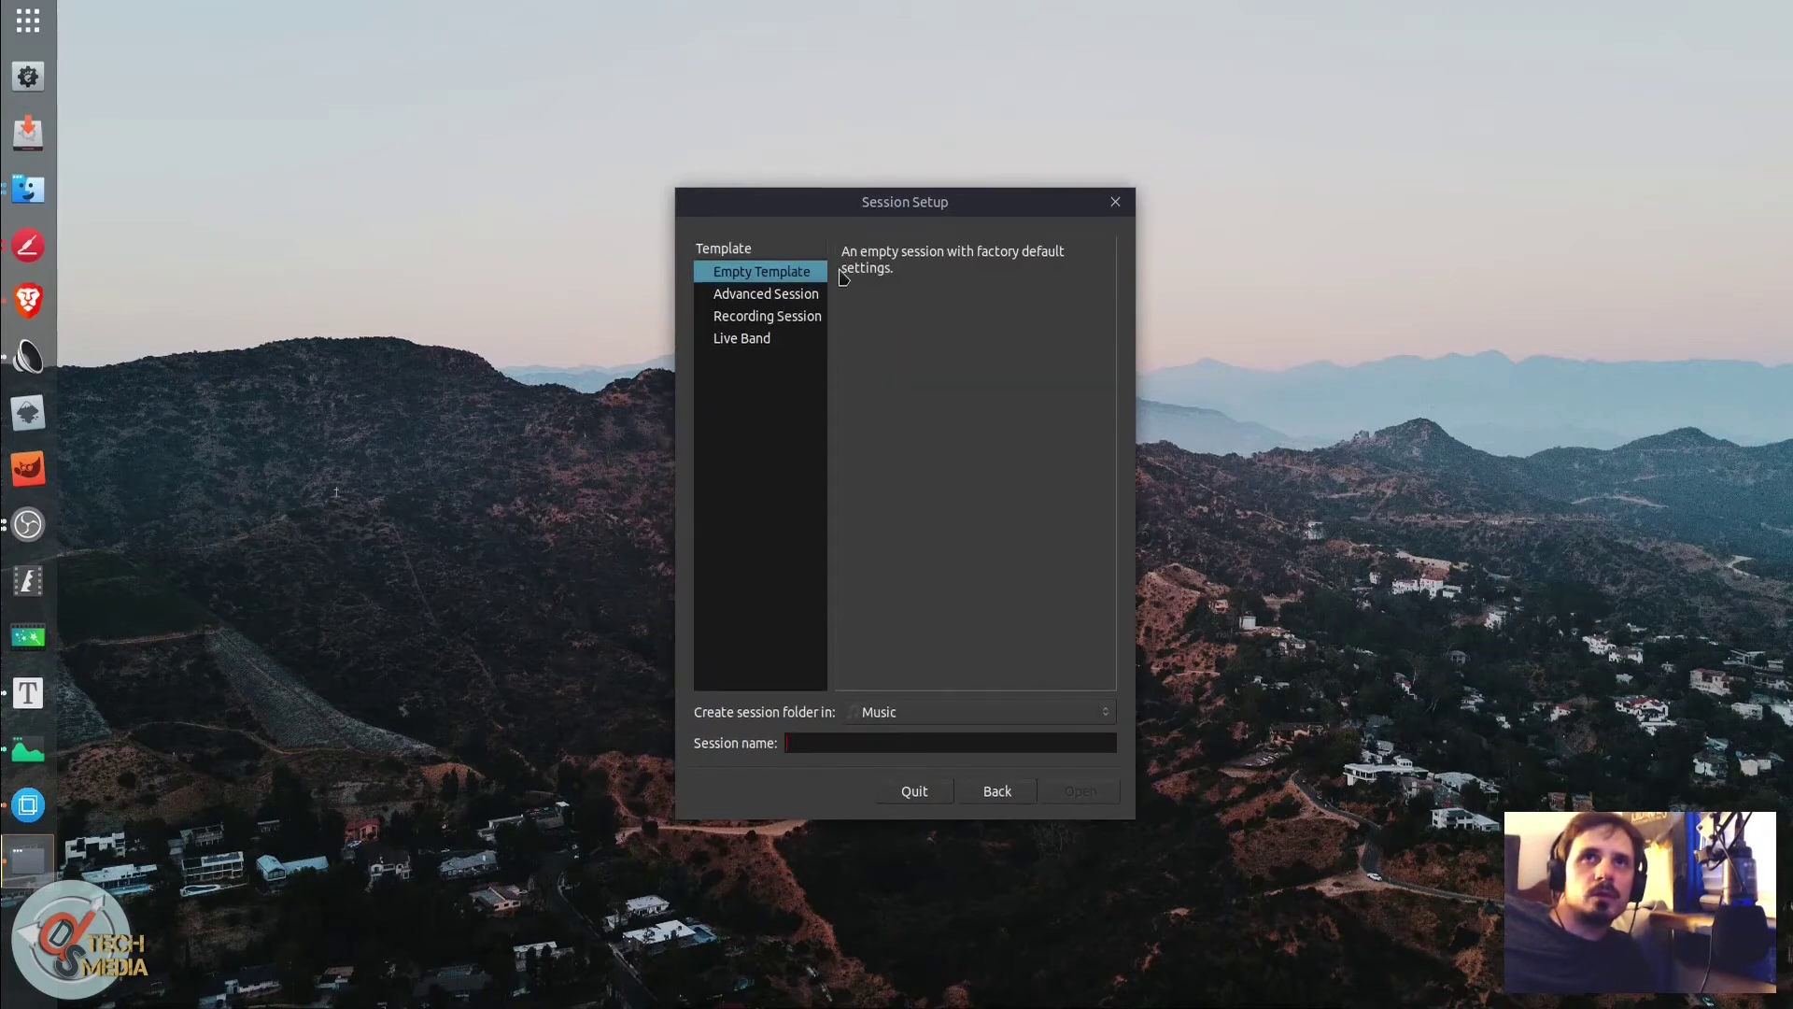
click(781, 293)
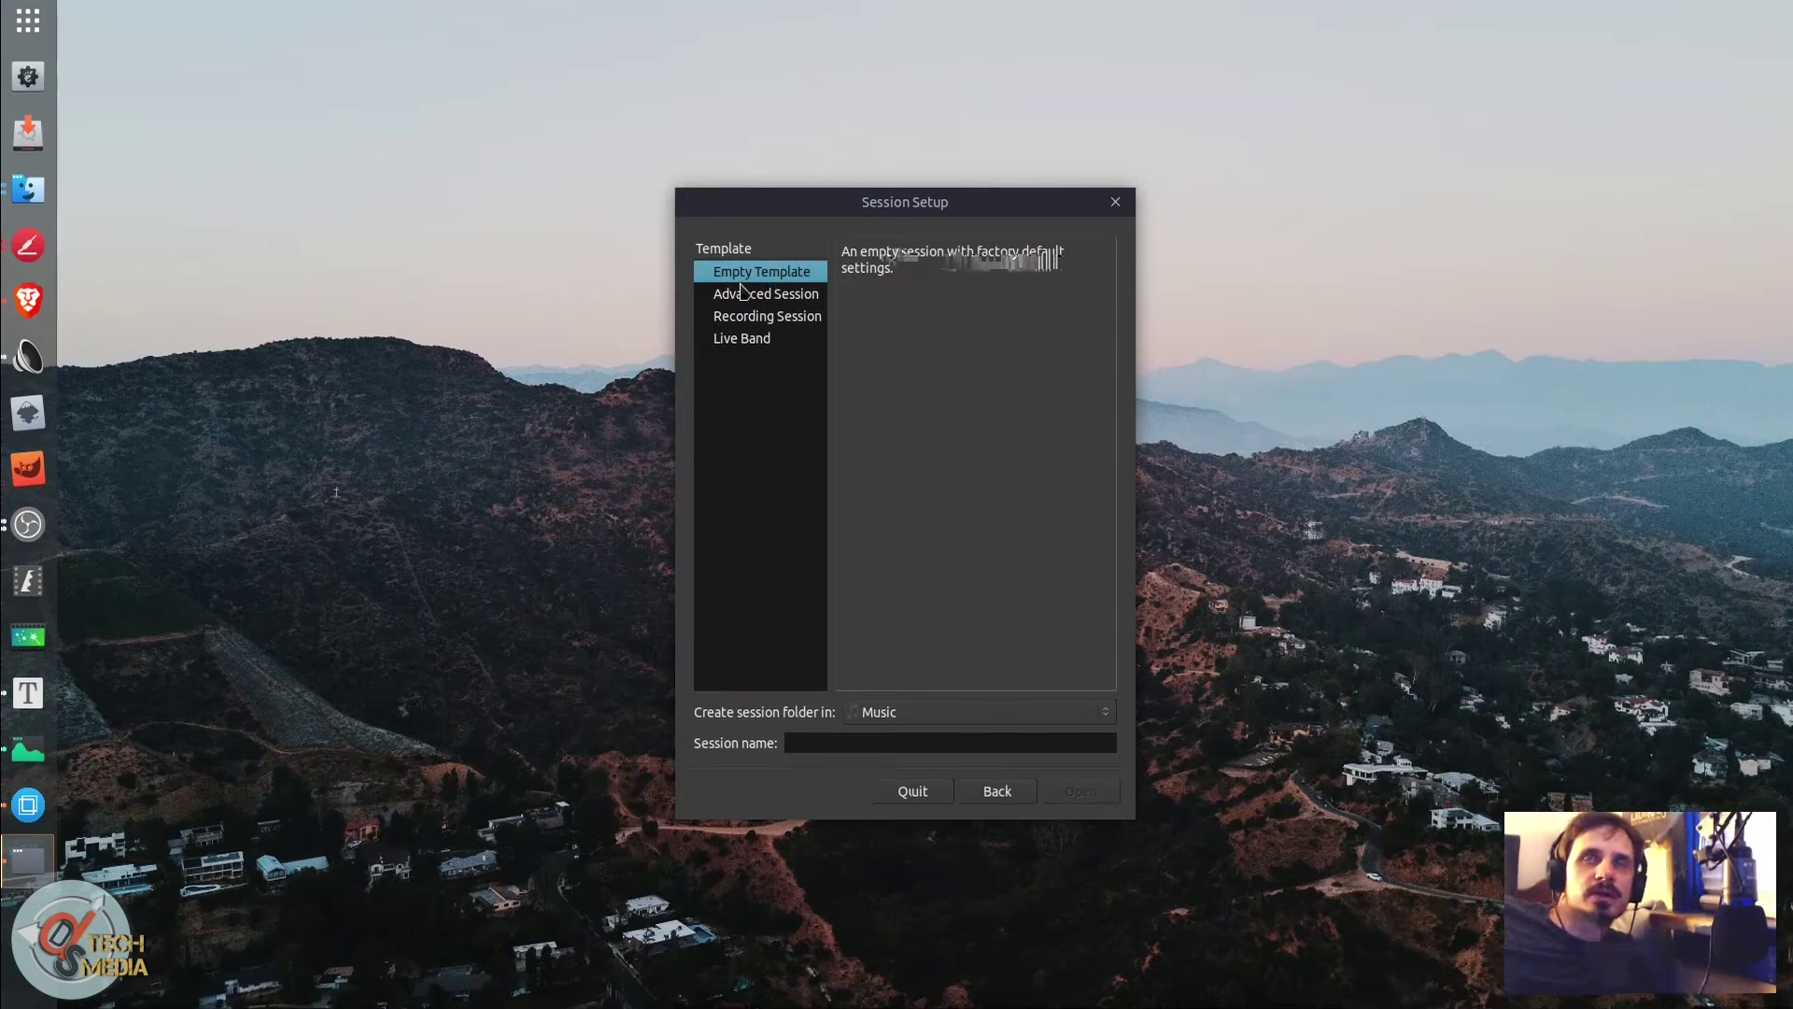
click(758, 295)
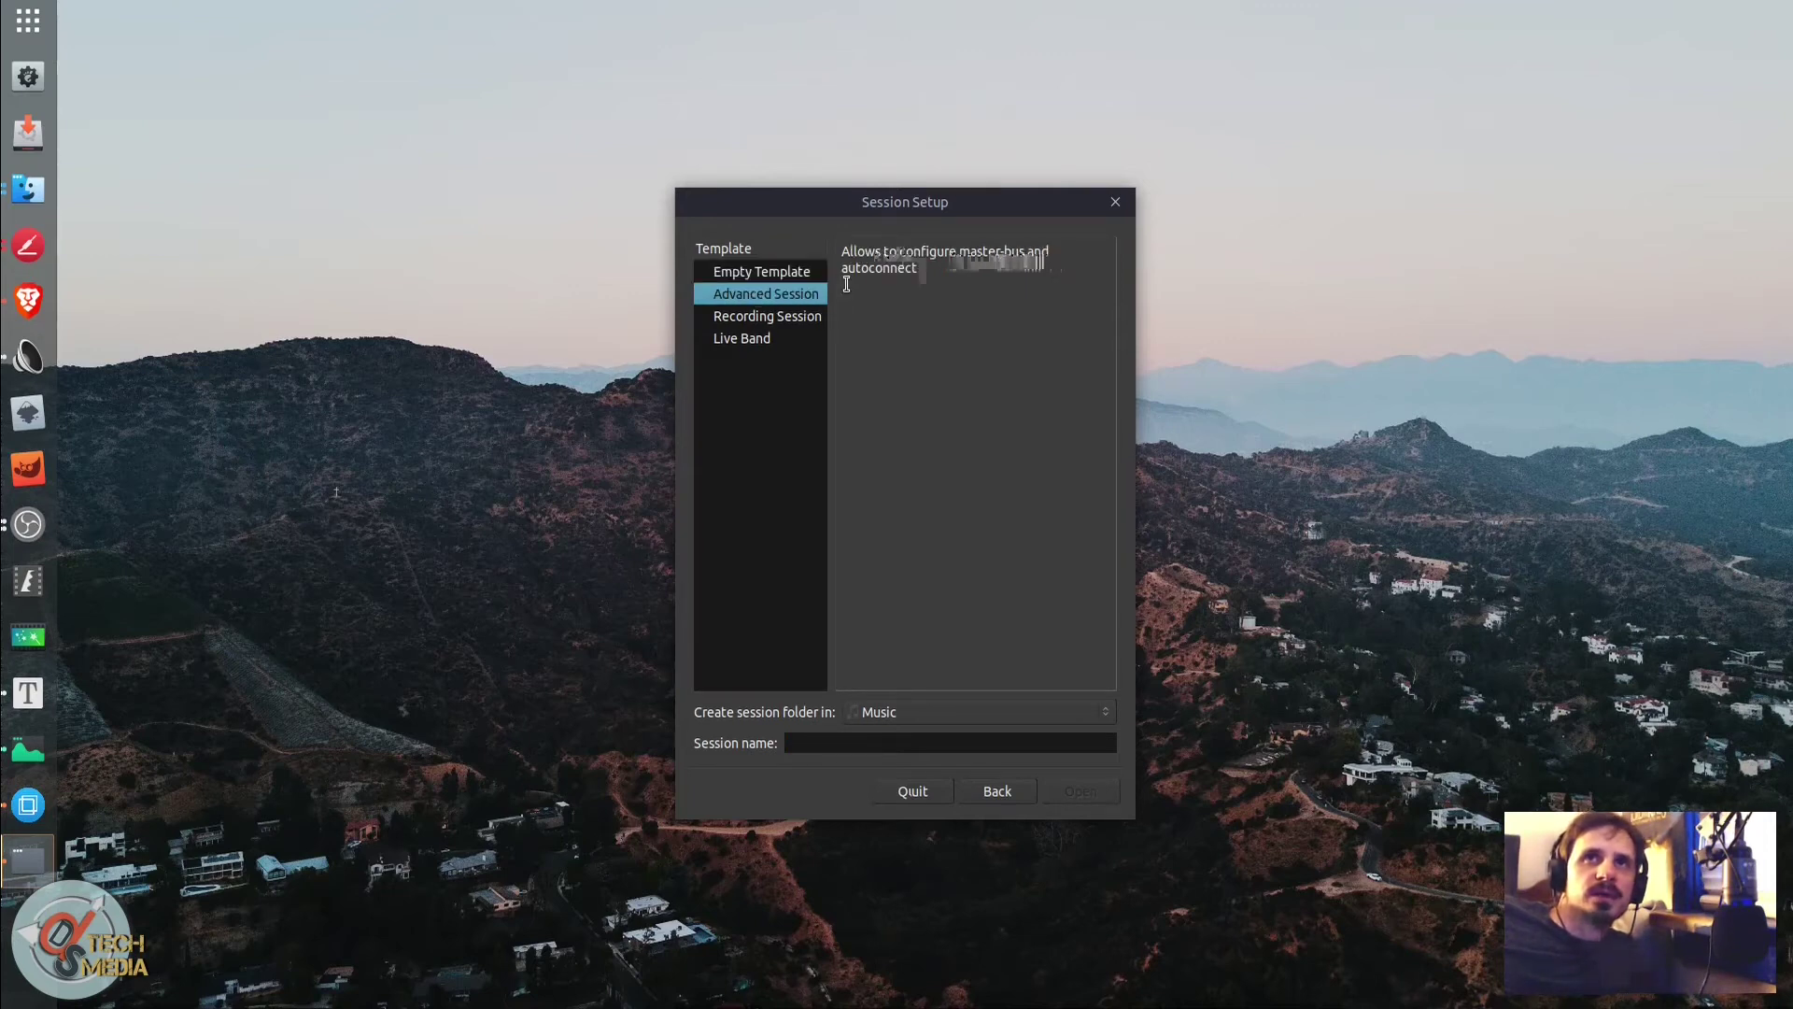
click(780, 316)
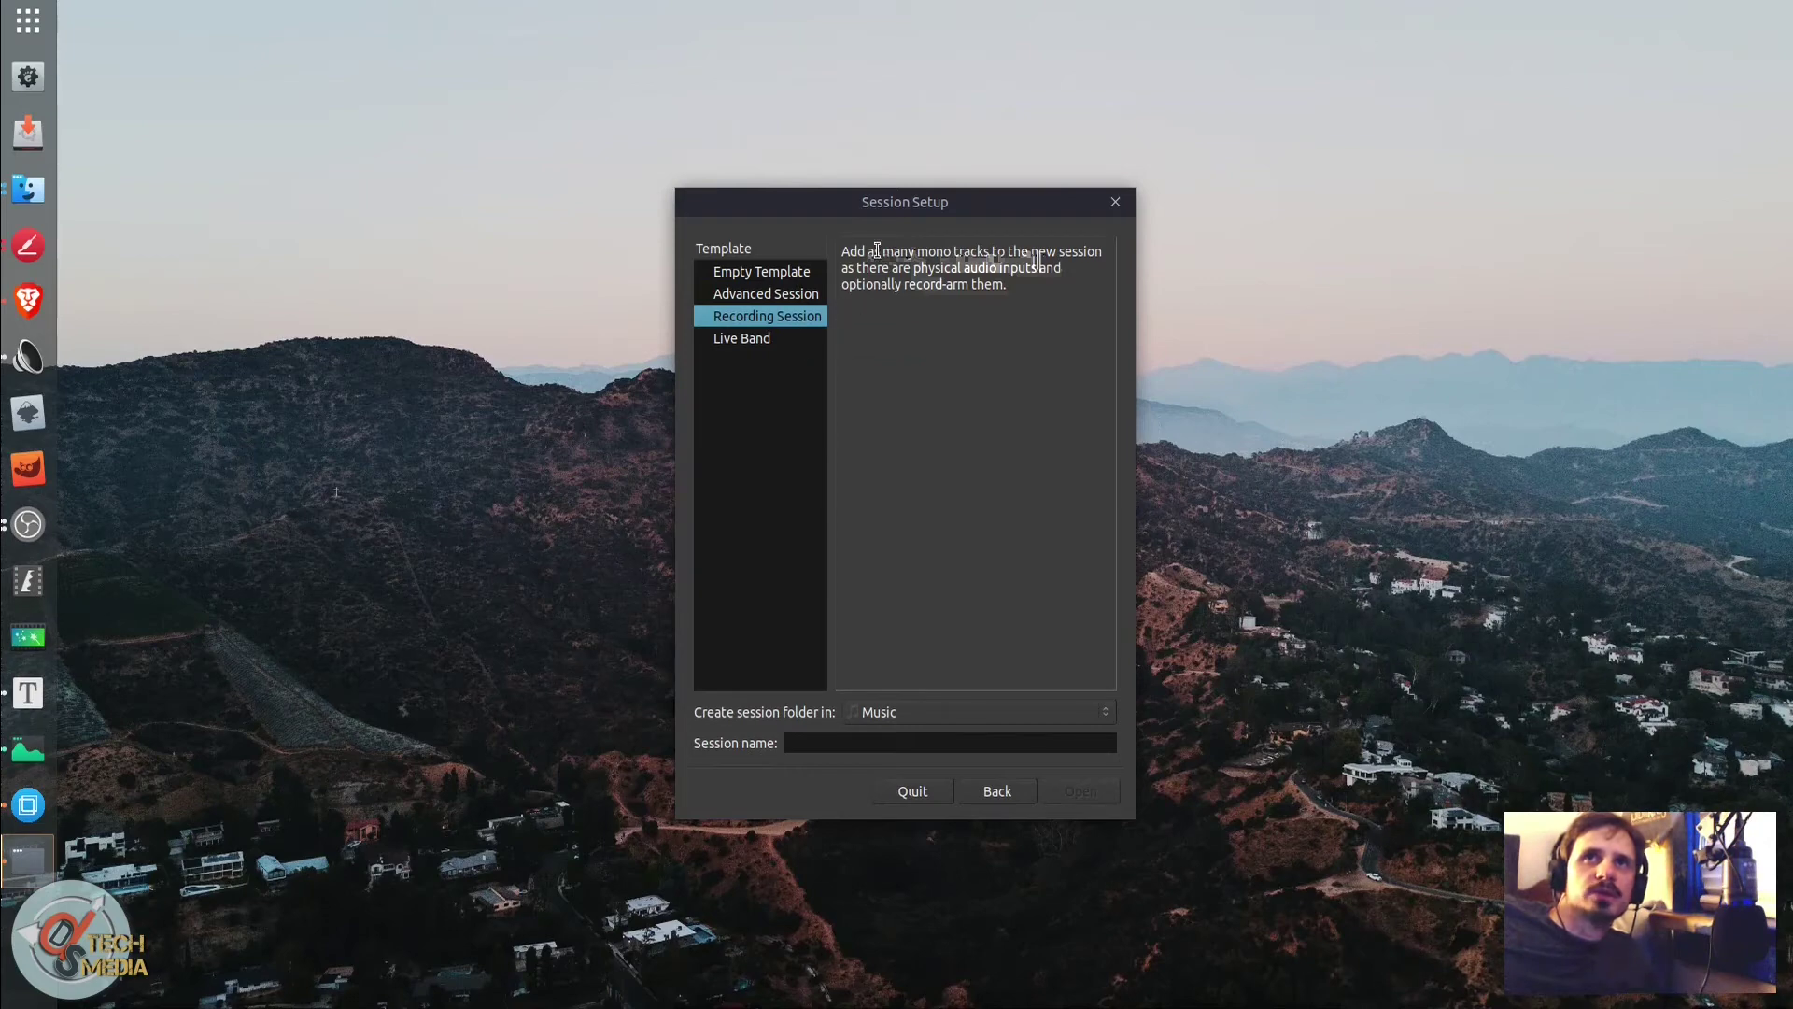
click(784, 342)
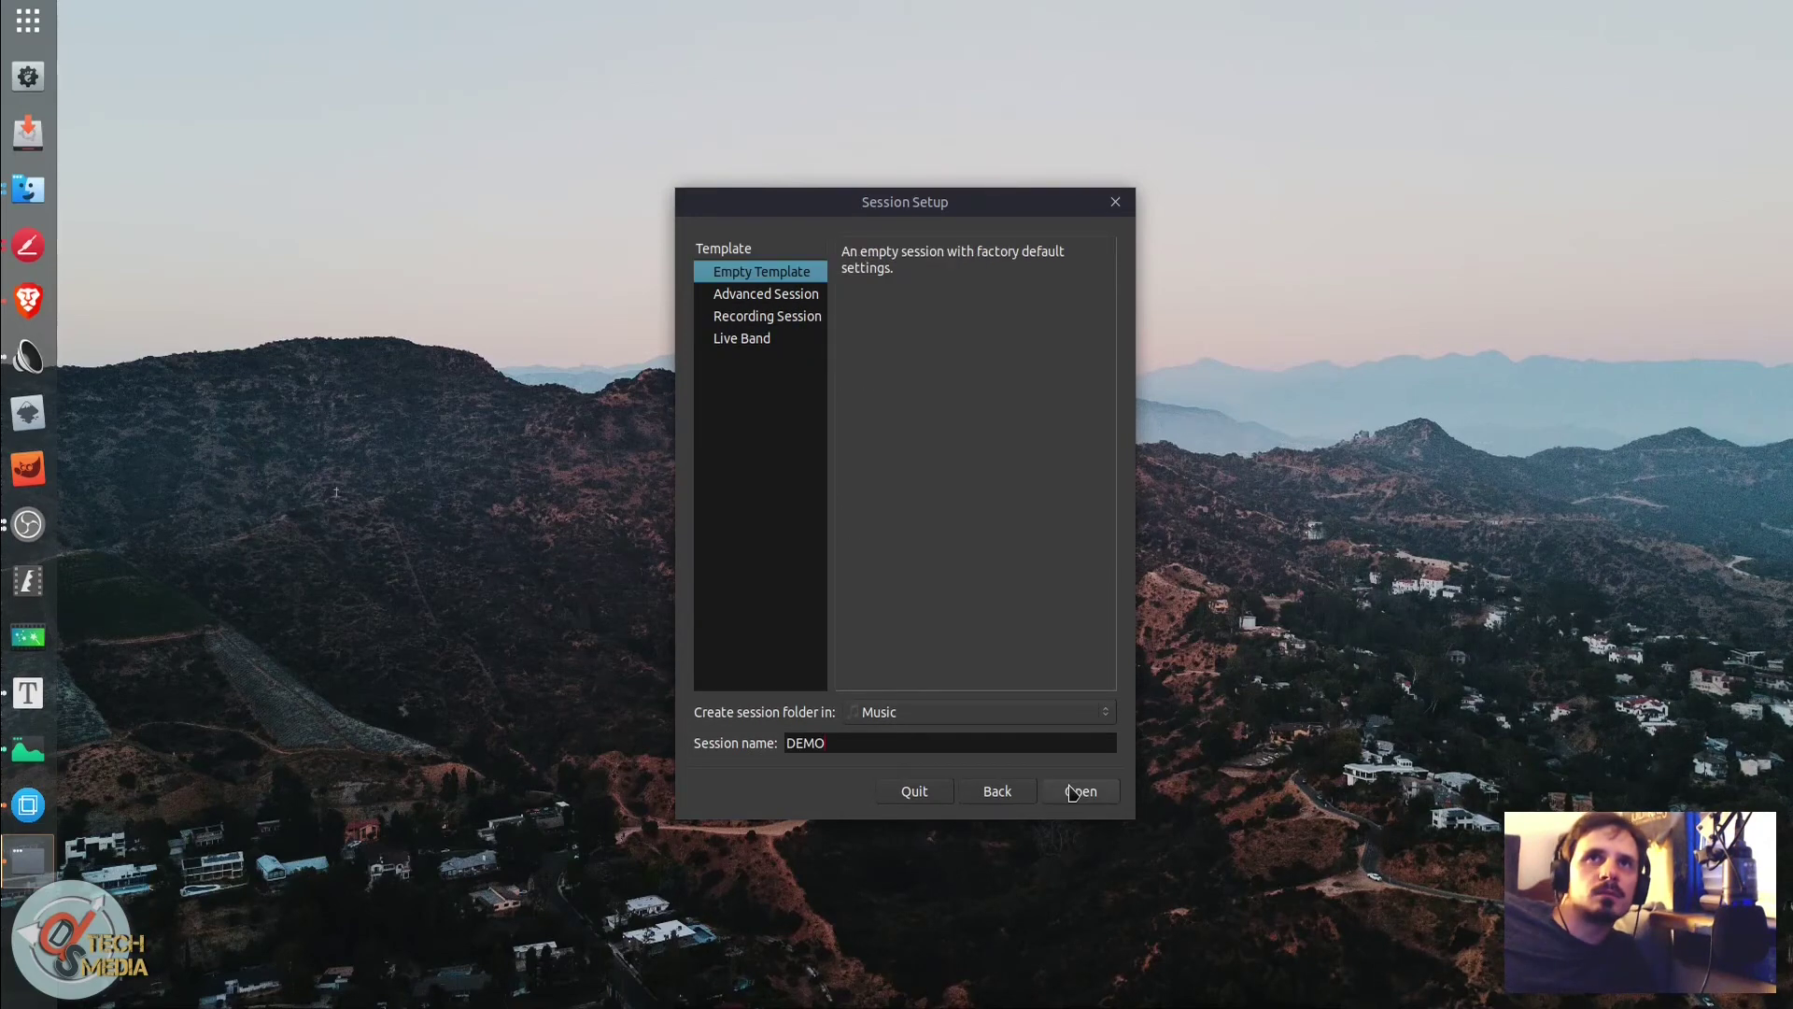
click(1073, 793)
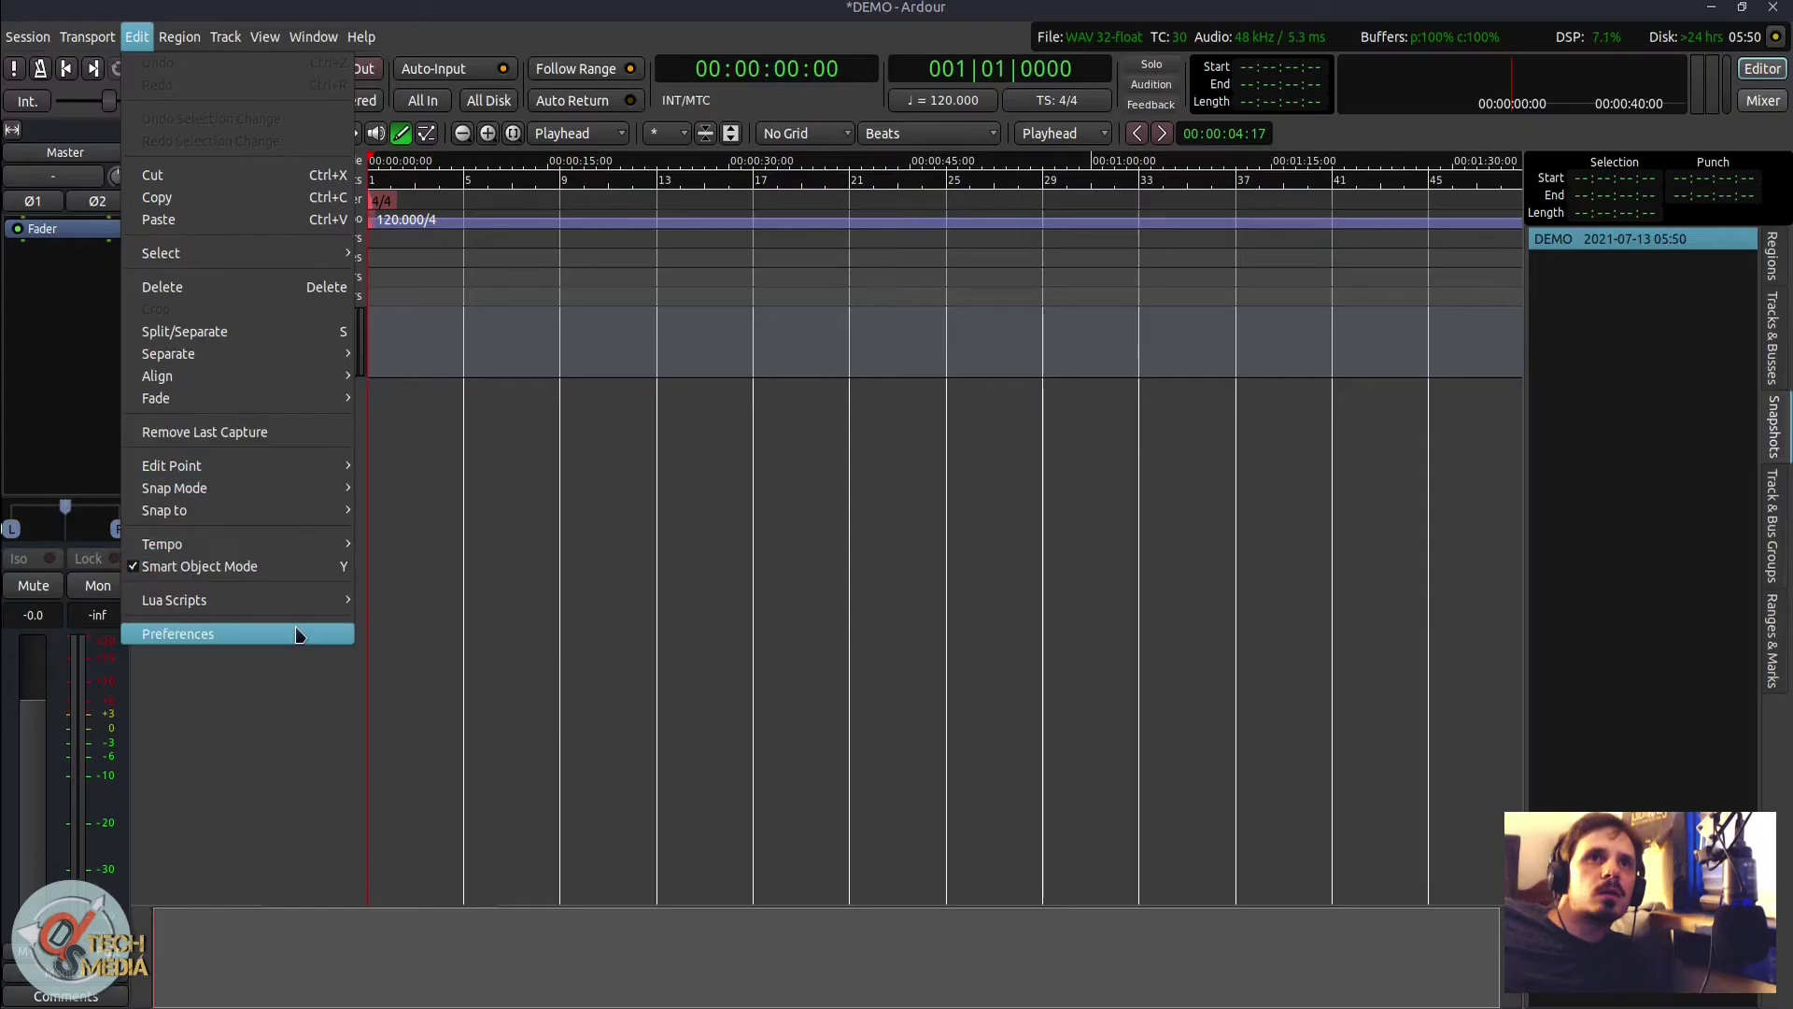
Step: Open the preferences and review the Mixer, Modifiers, Audio and Transport settings
click(300, 629)
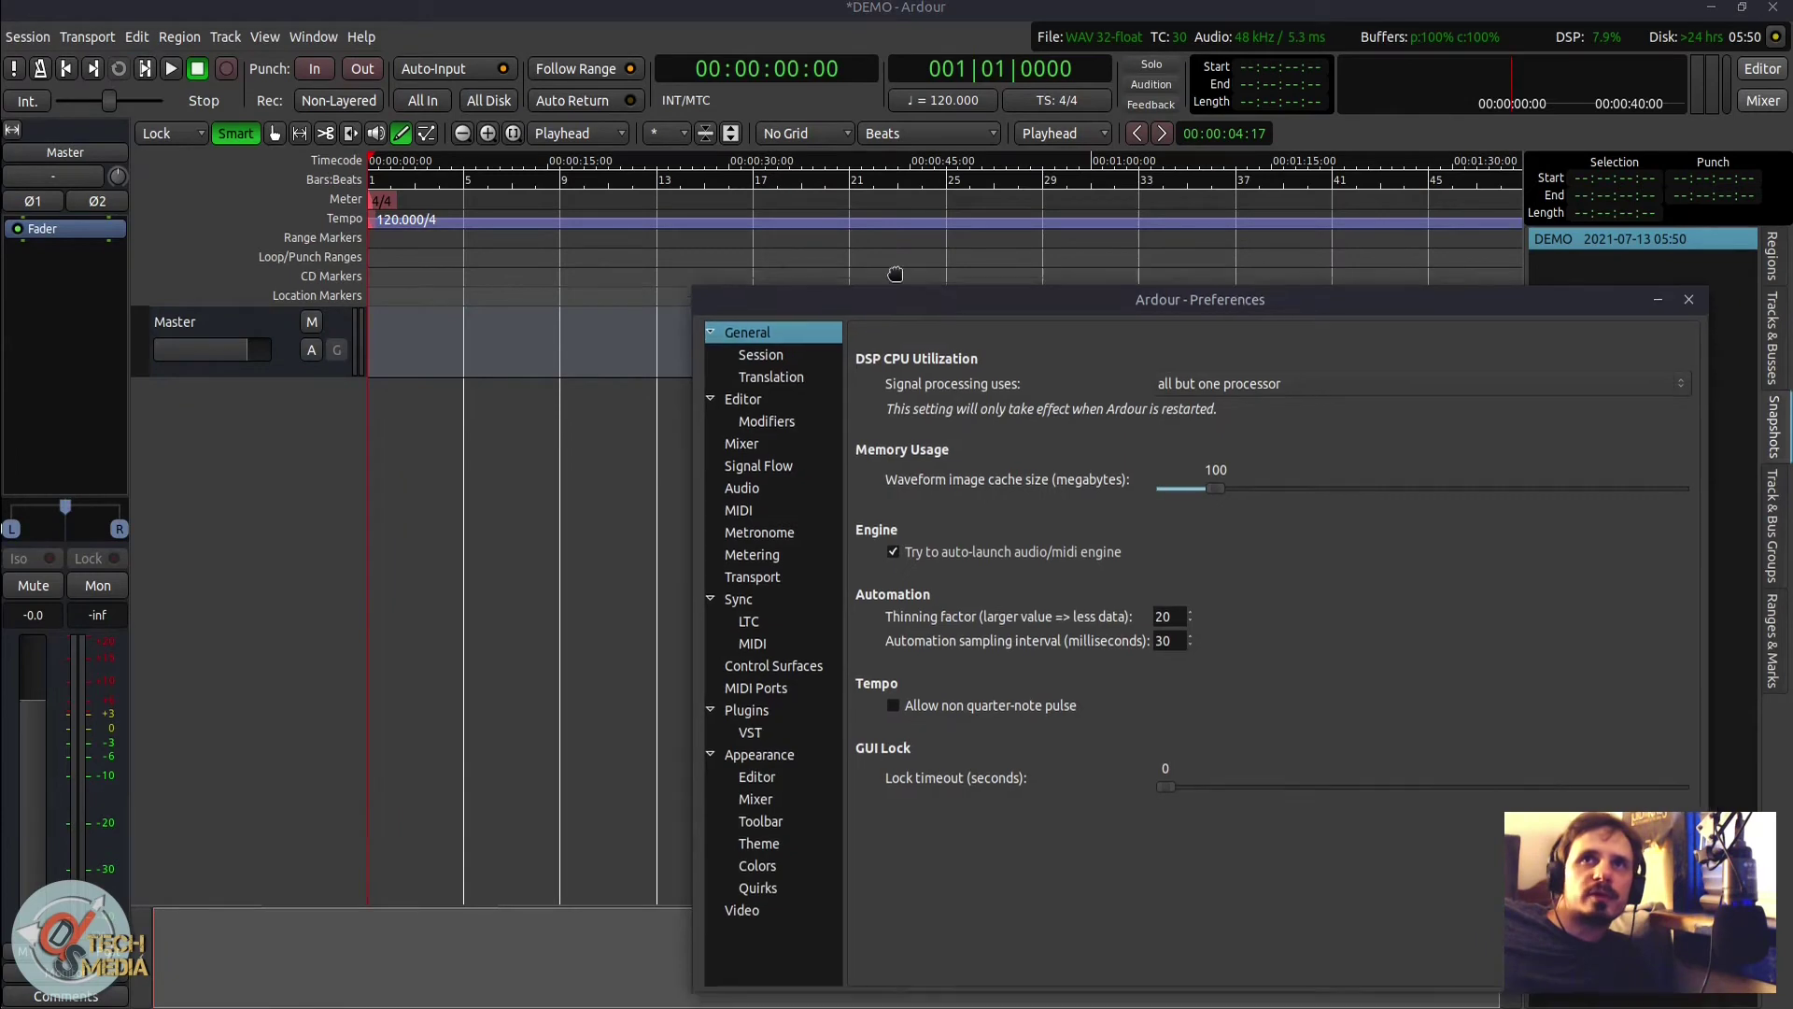
drag(934, 308, 666, 197)
click(483, 341)
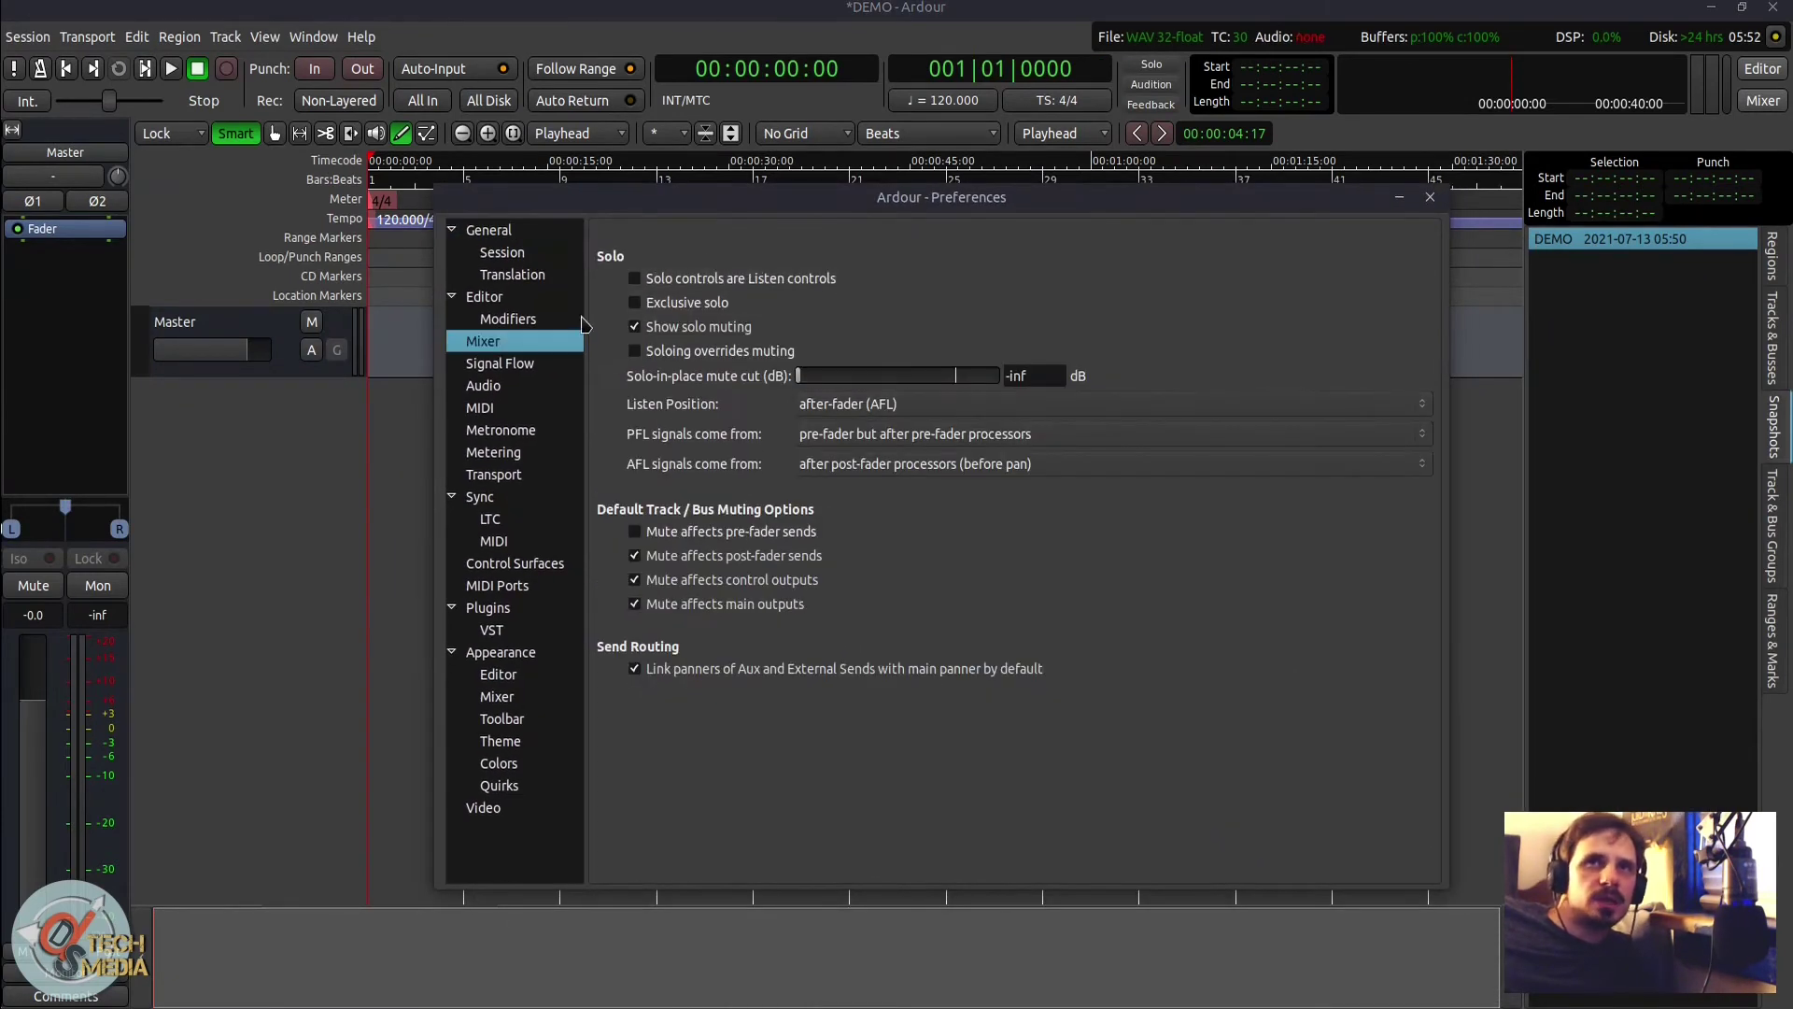
key(Up)
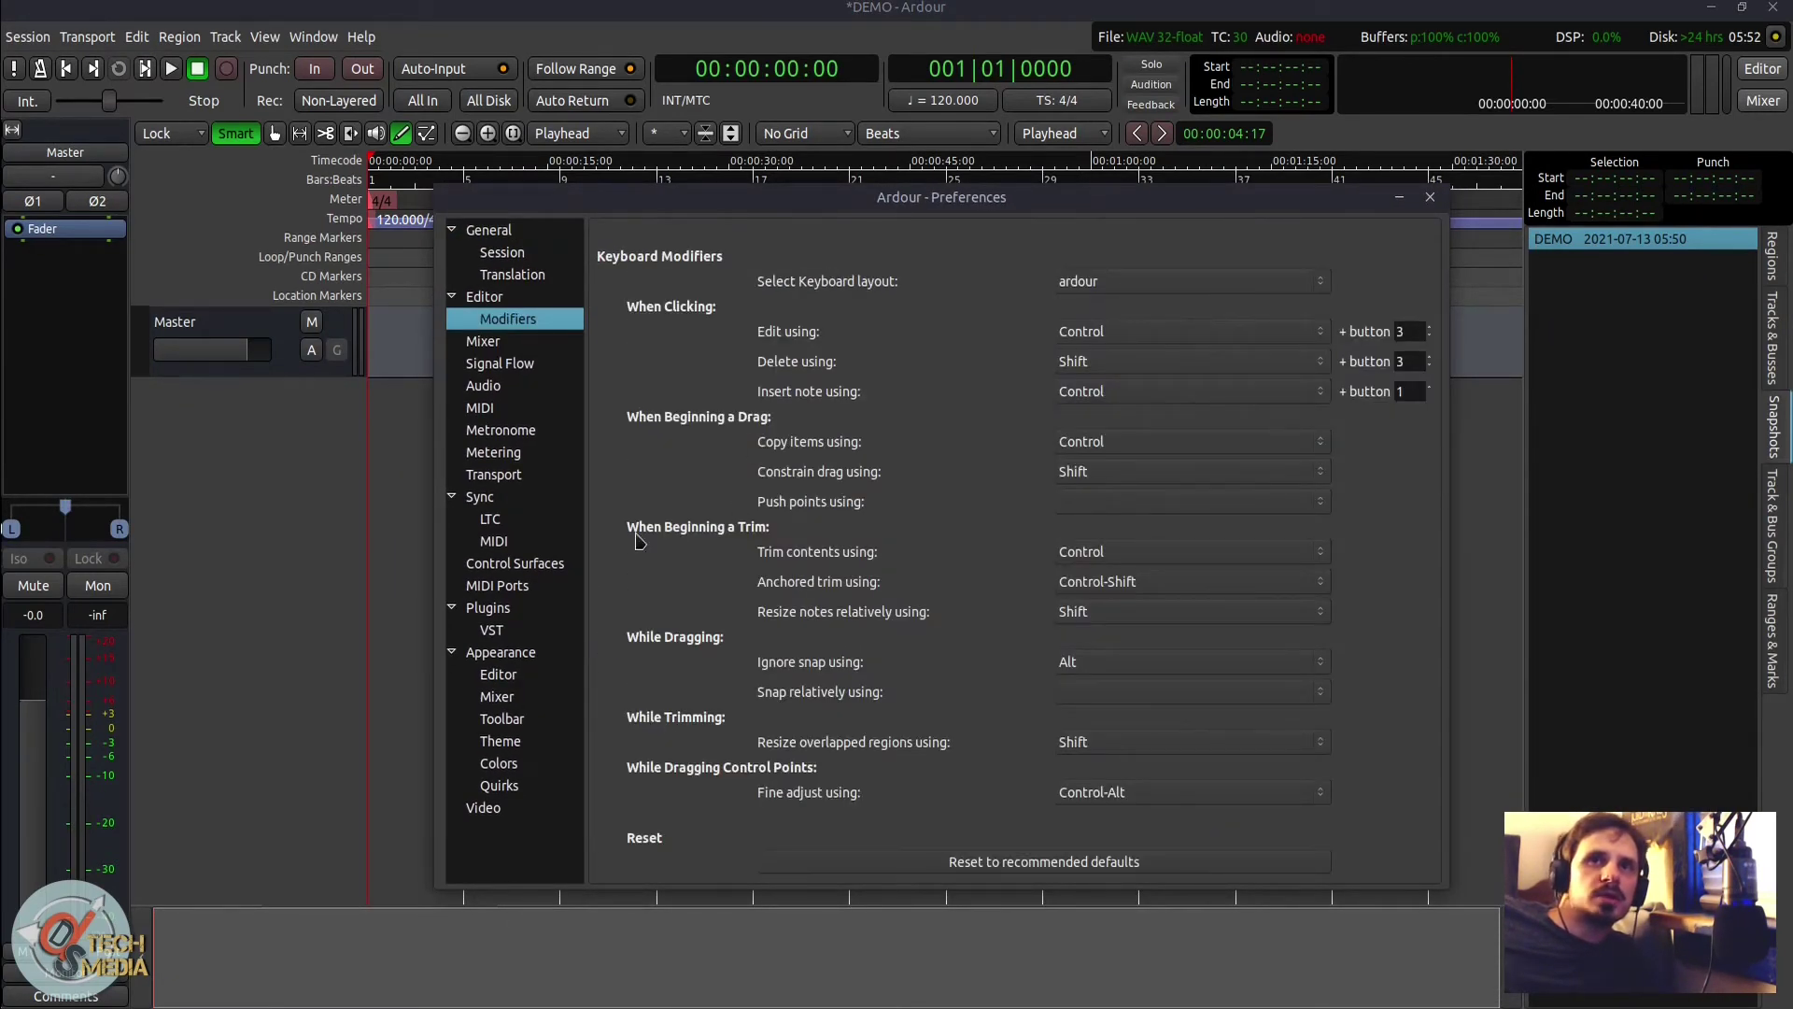
click(513, 386)
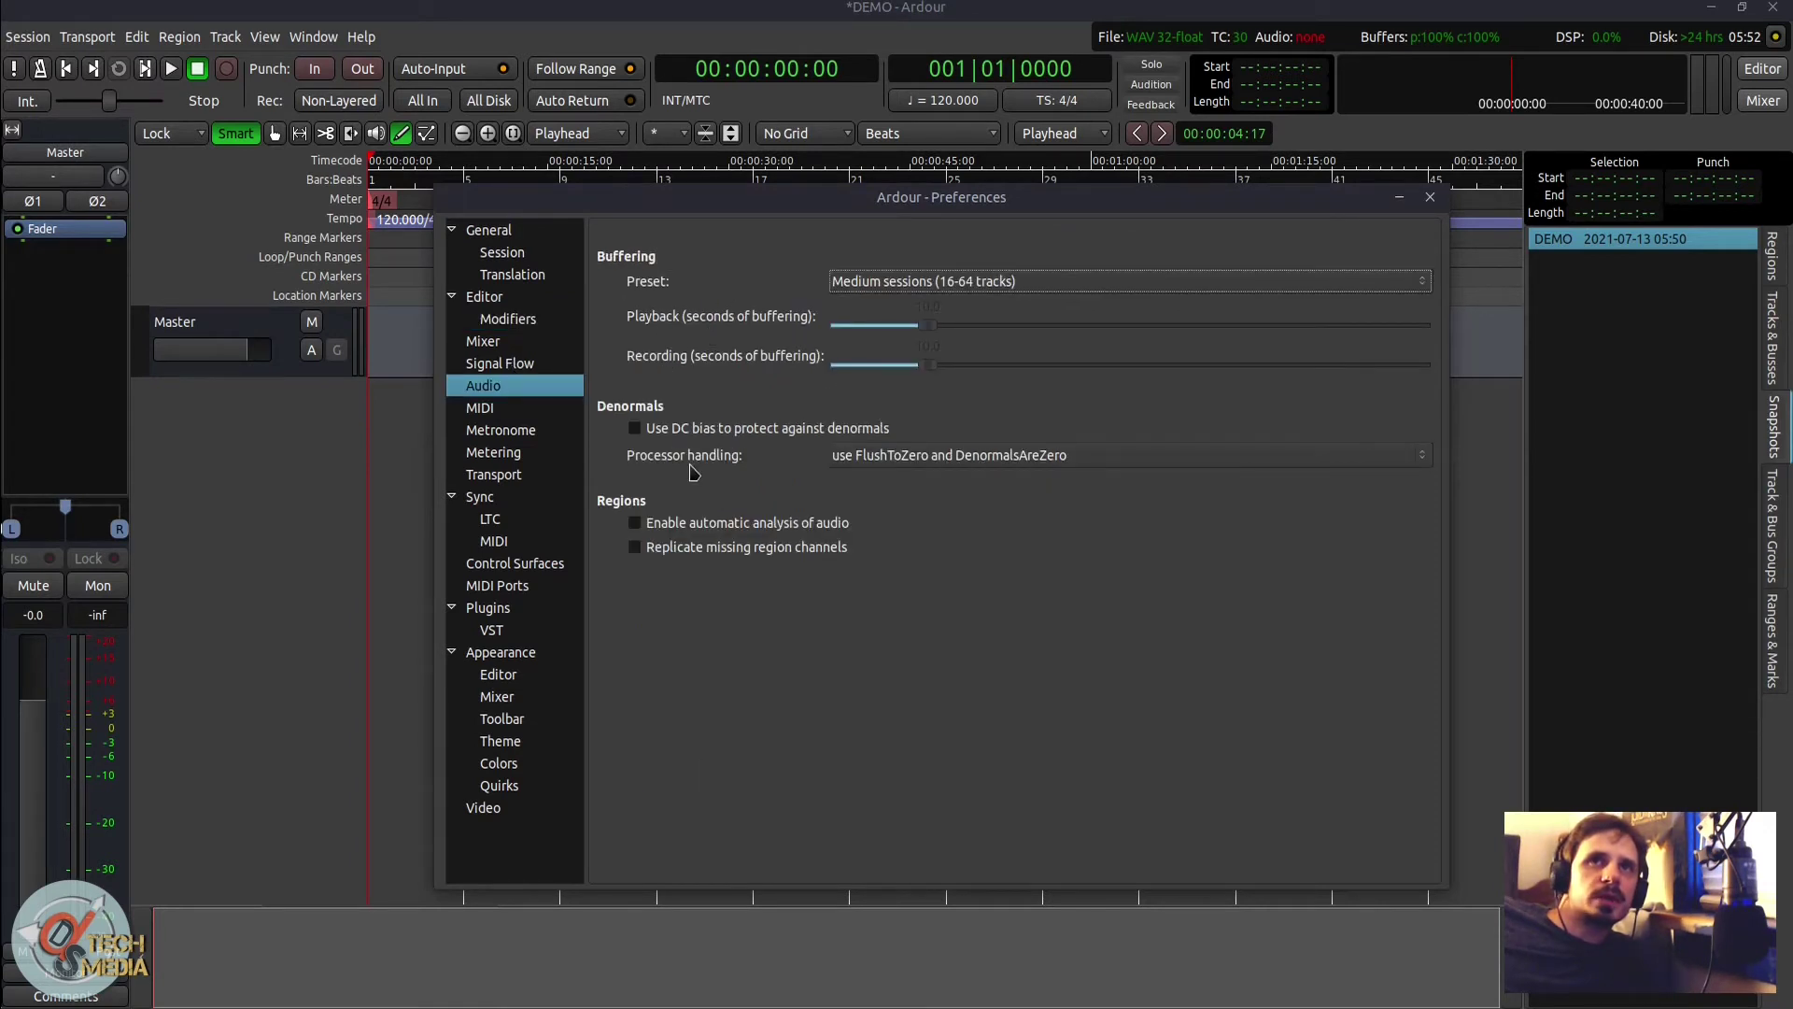
click(497, 474)
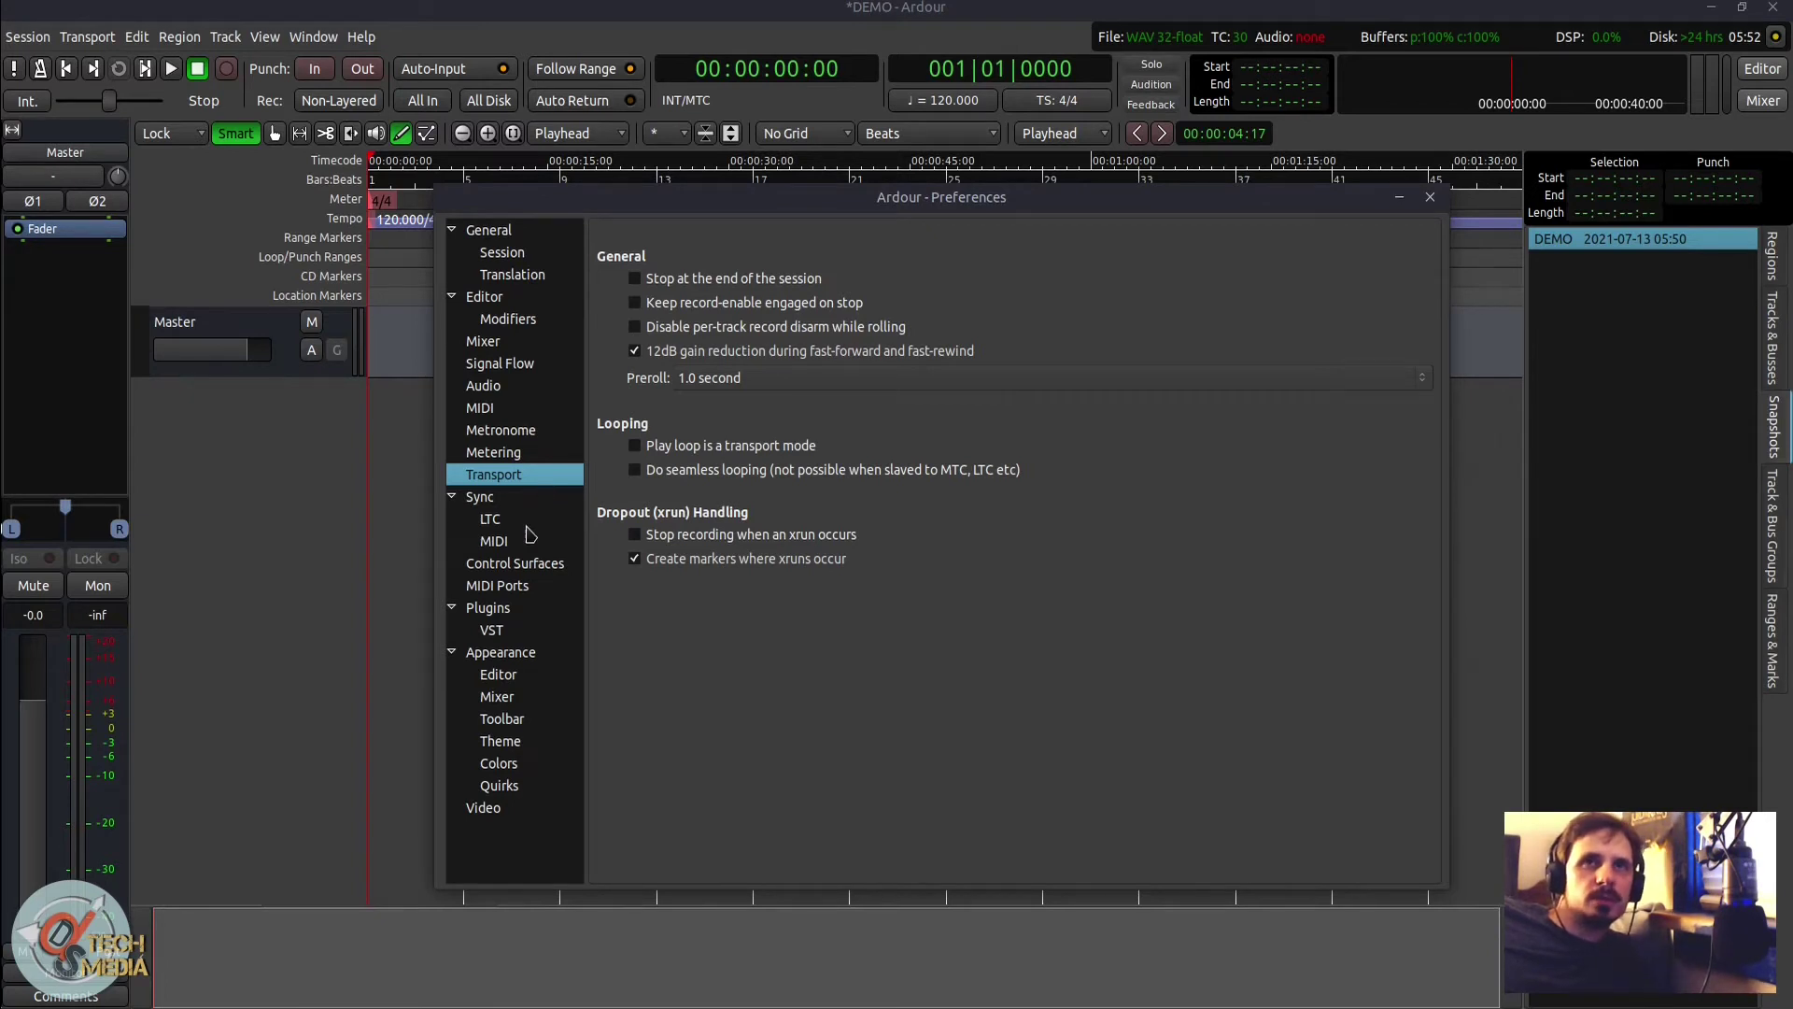
Step: Adjust the GUI and font scaling in the Appearance preferences to slightly enlarge the interface
click(504, 652)
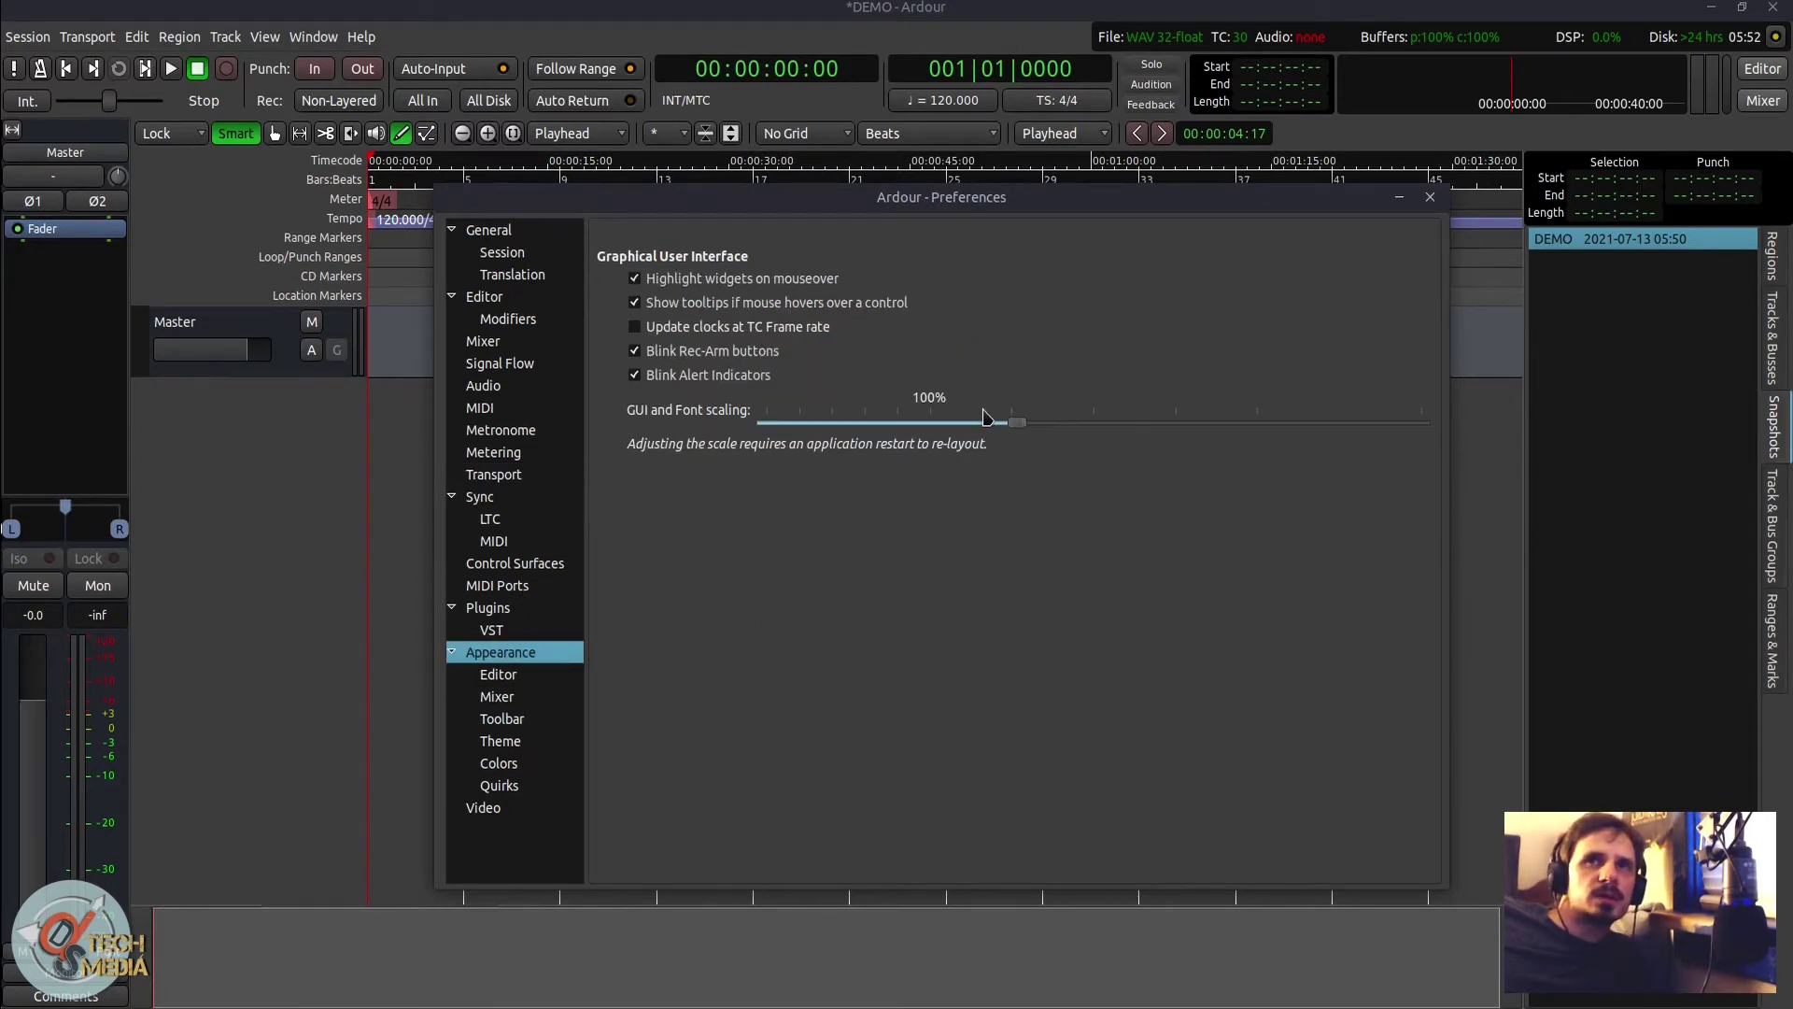
click(1006, 427)
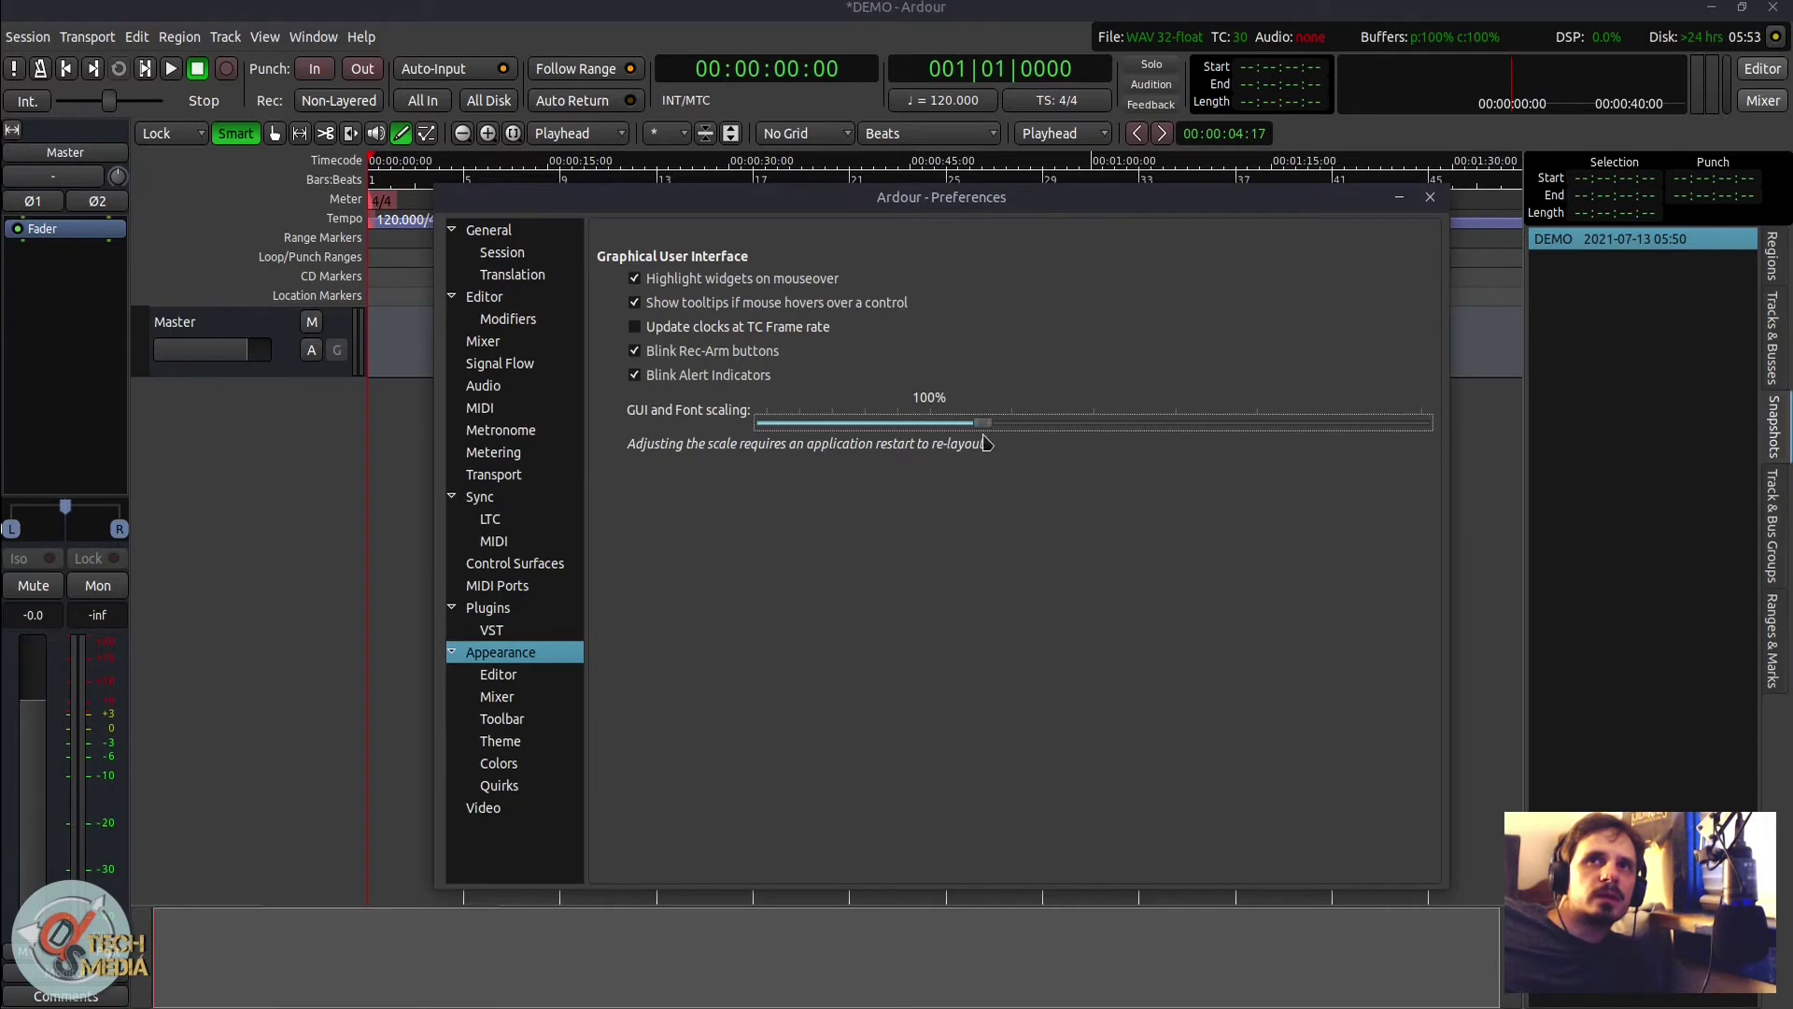
drag(1020, 442, 1023, 420)
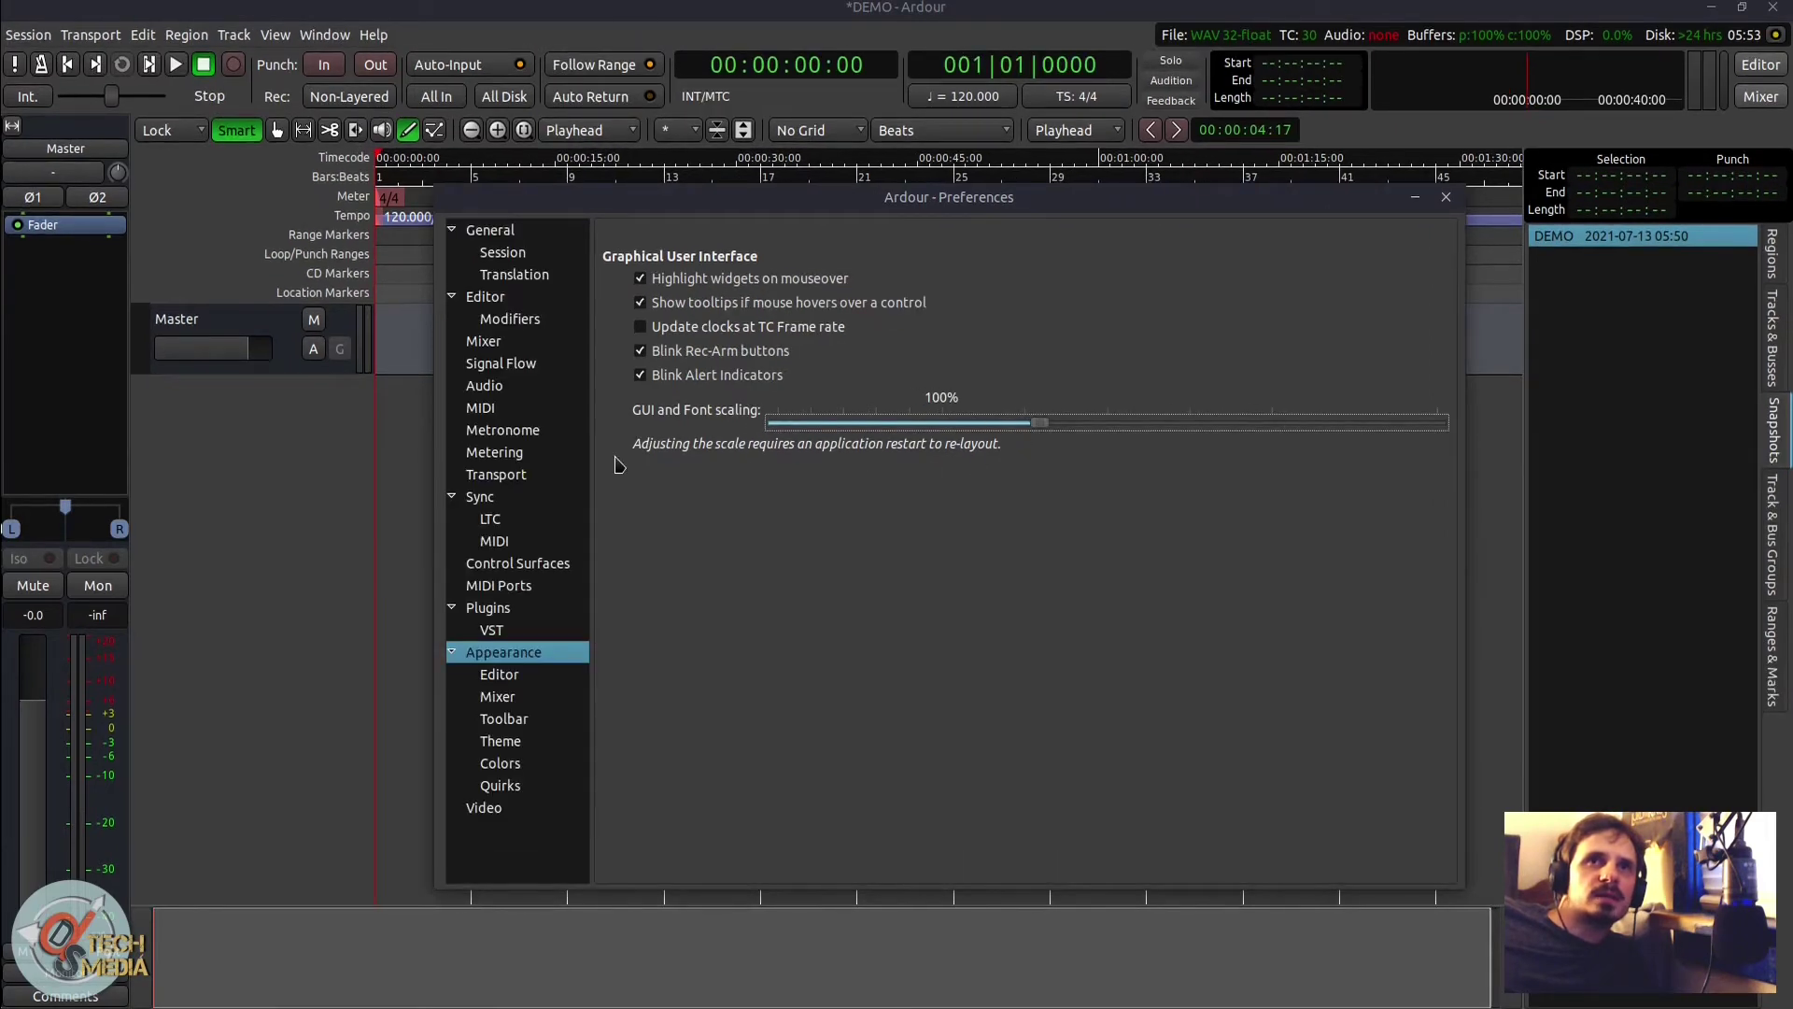
Step: Change the color theme to UnaStudia in the Appearance color preferences
click(501, 763)
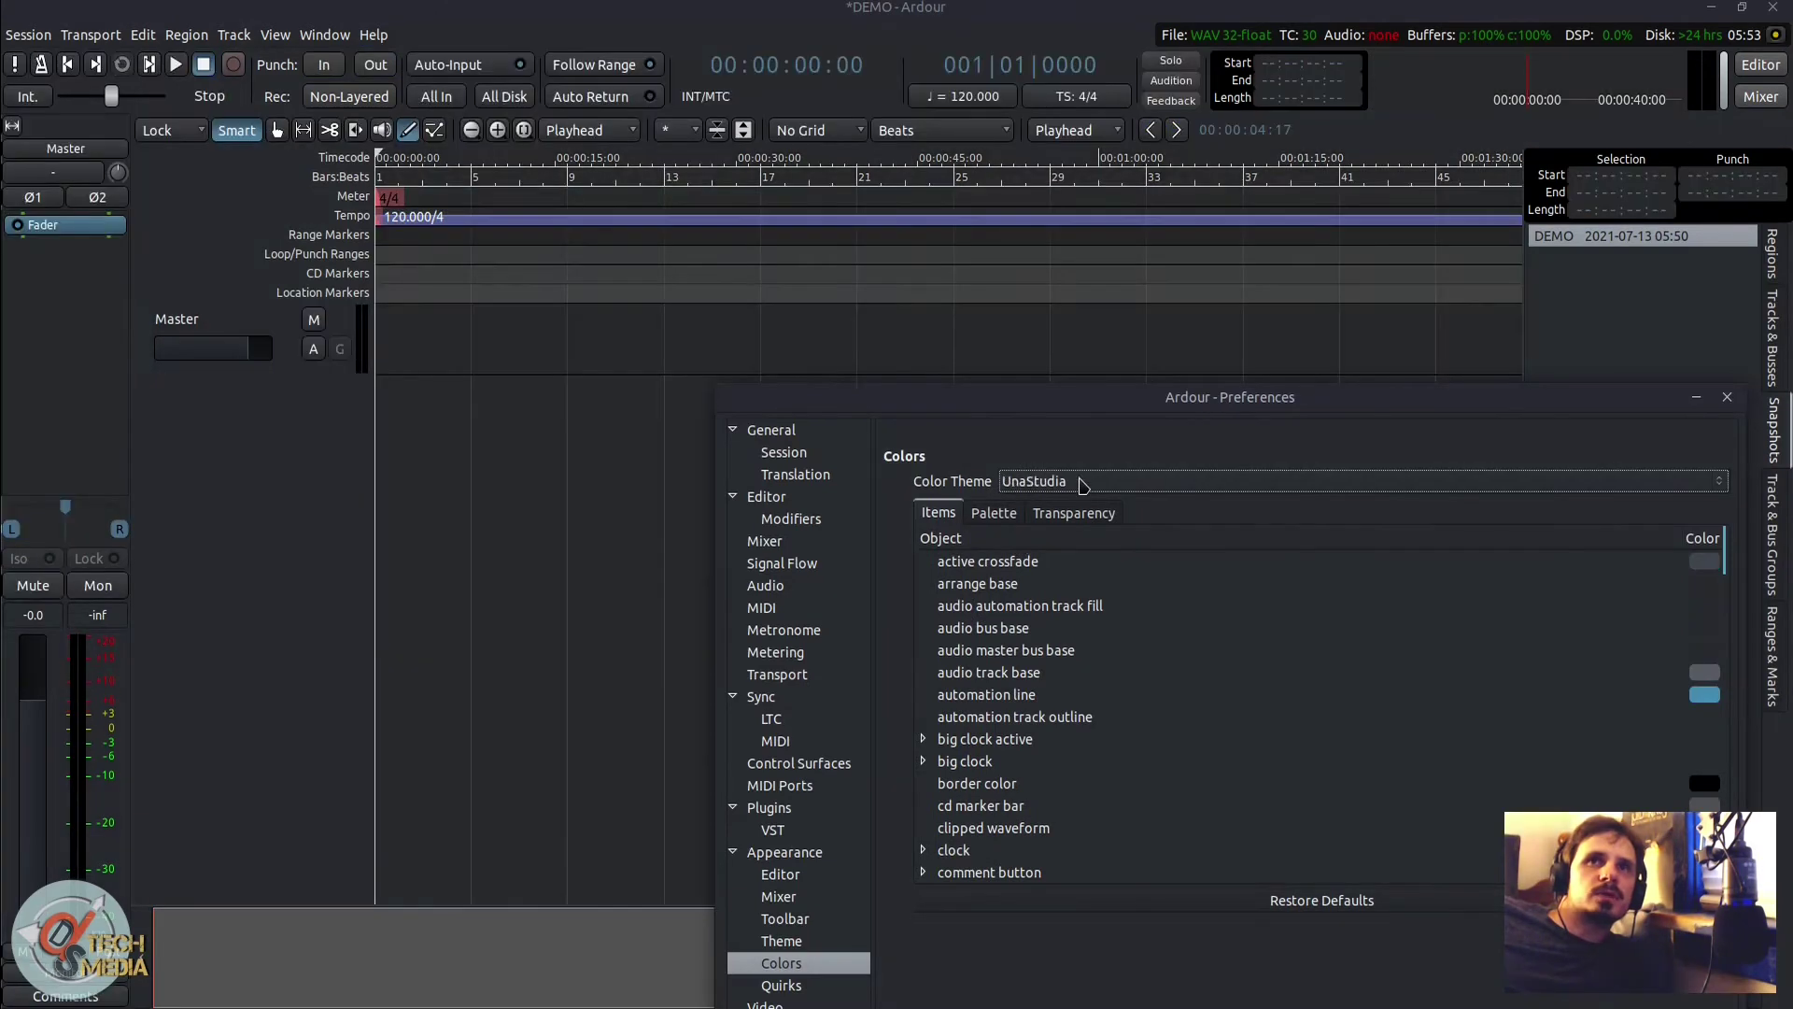
Step: Try out other color themes, including Clear Gray, for the interface and close the preferences
click(1082, 484)
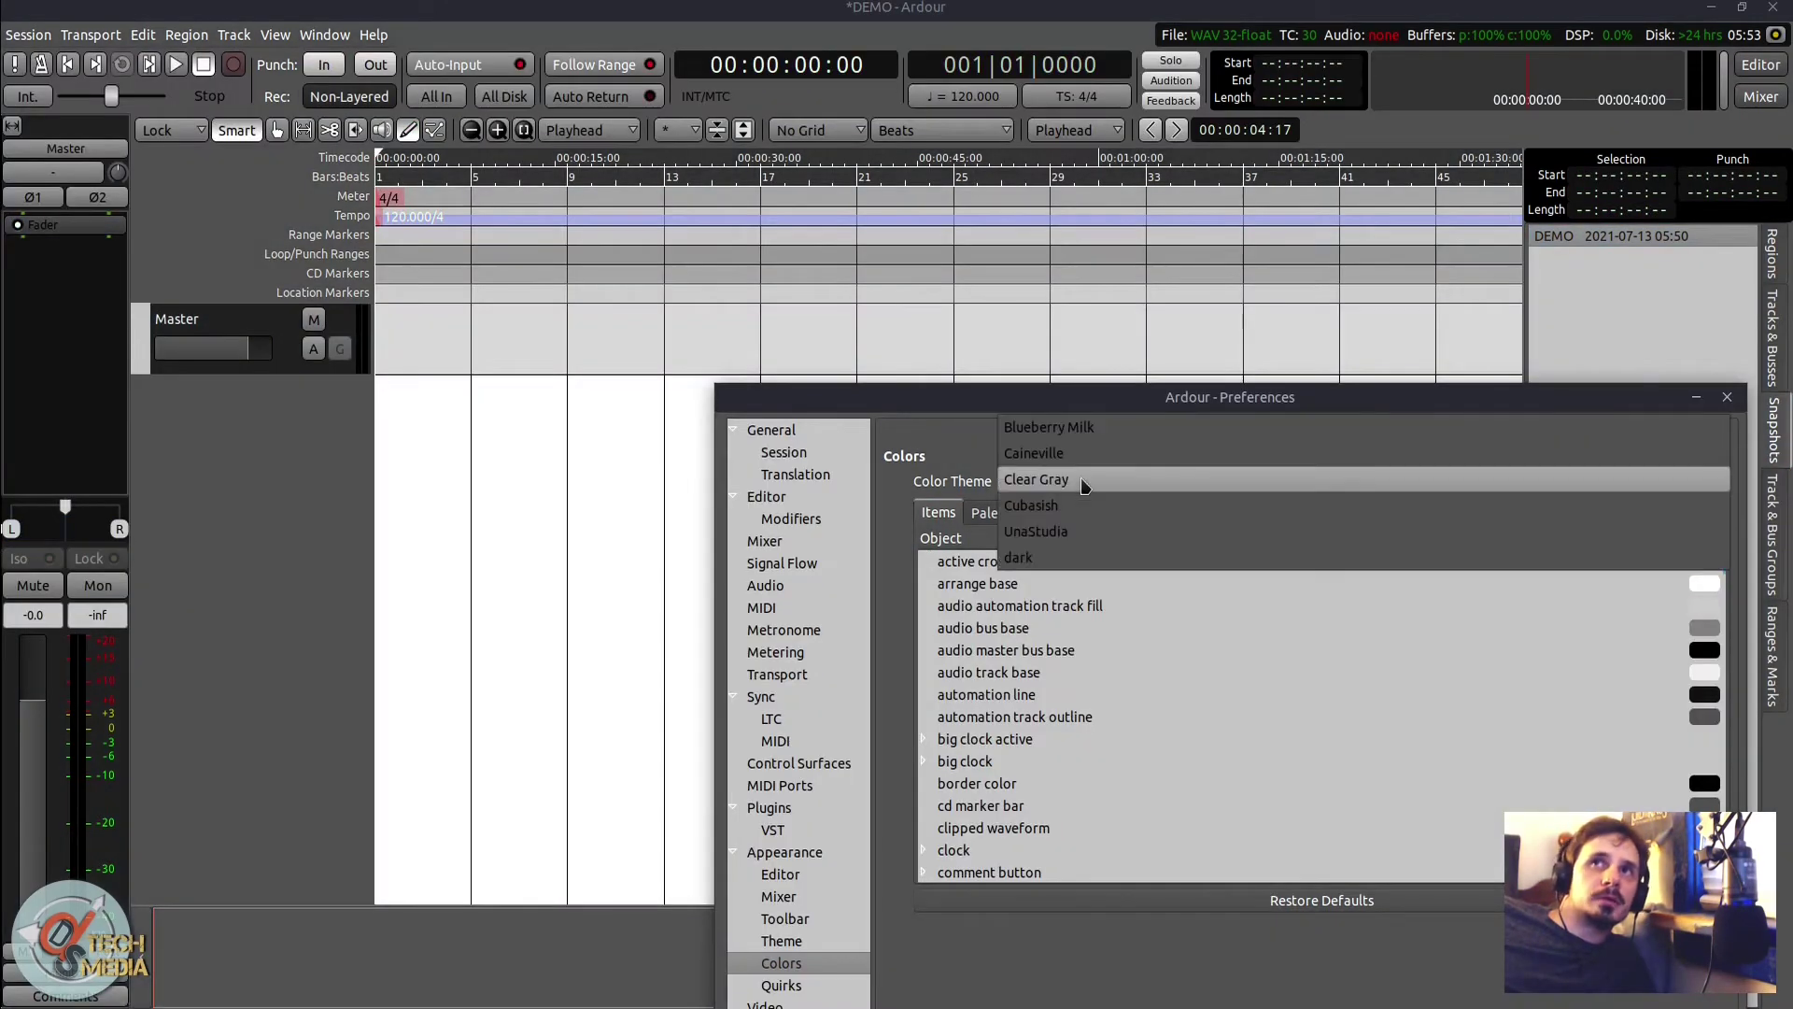
click(1078, 482)
click(1079, 482)
click(1074, 459)
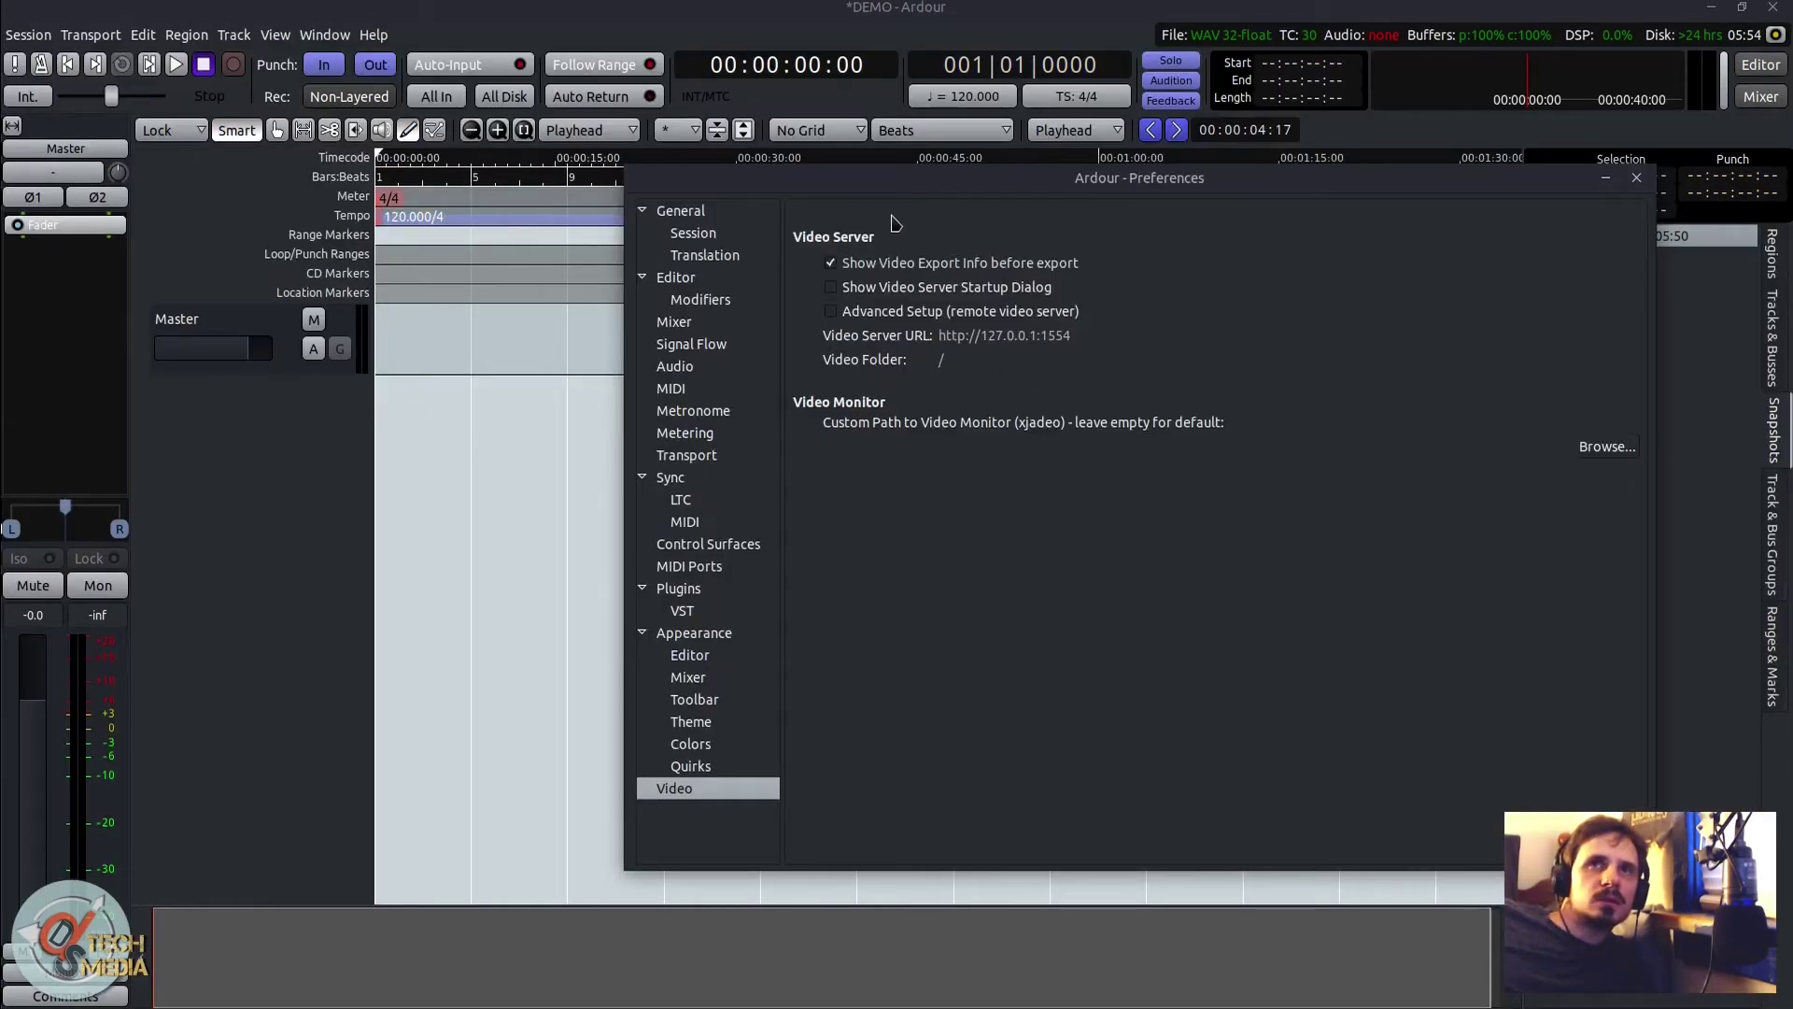
click(1637, 179)
Step: Switch to the Harrison Consoles website in the browser and view the Mixbus and Mixbus32C workstation product pages
double_click(764, 515)
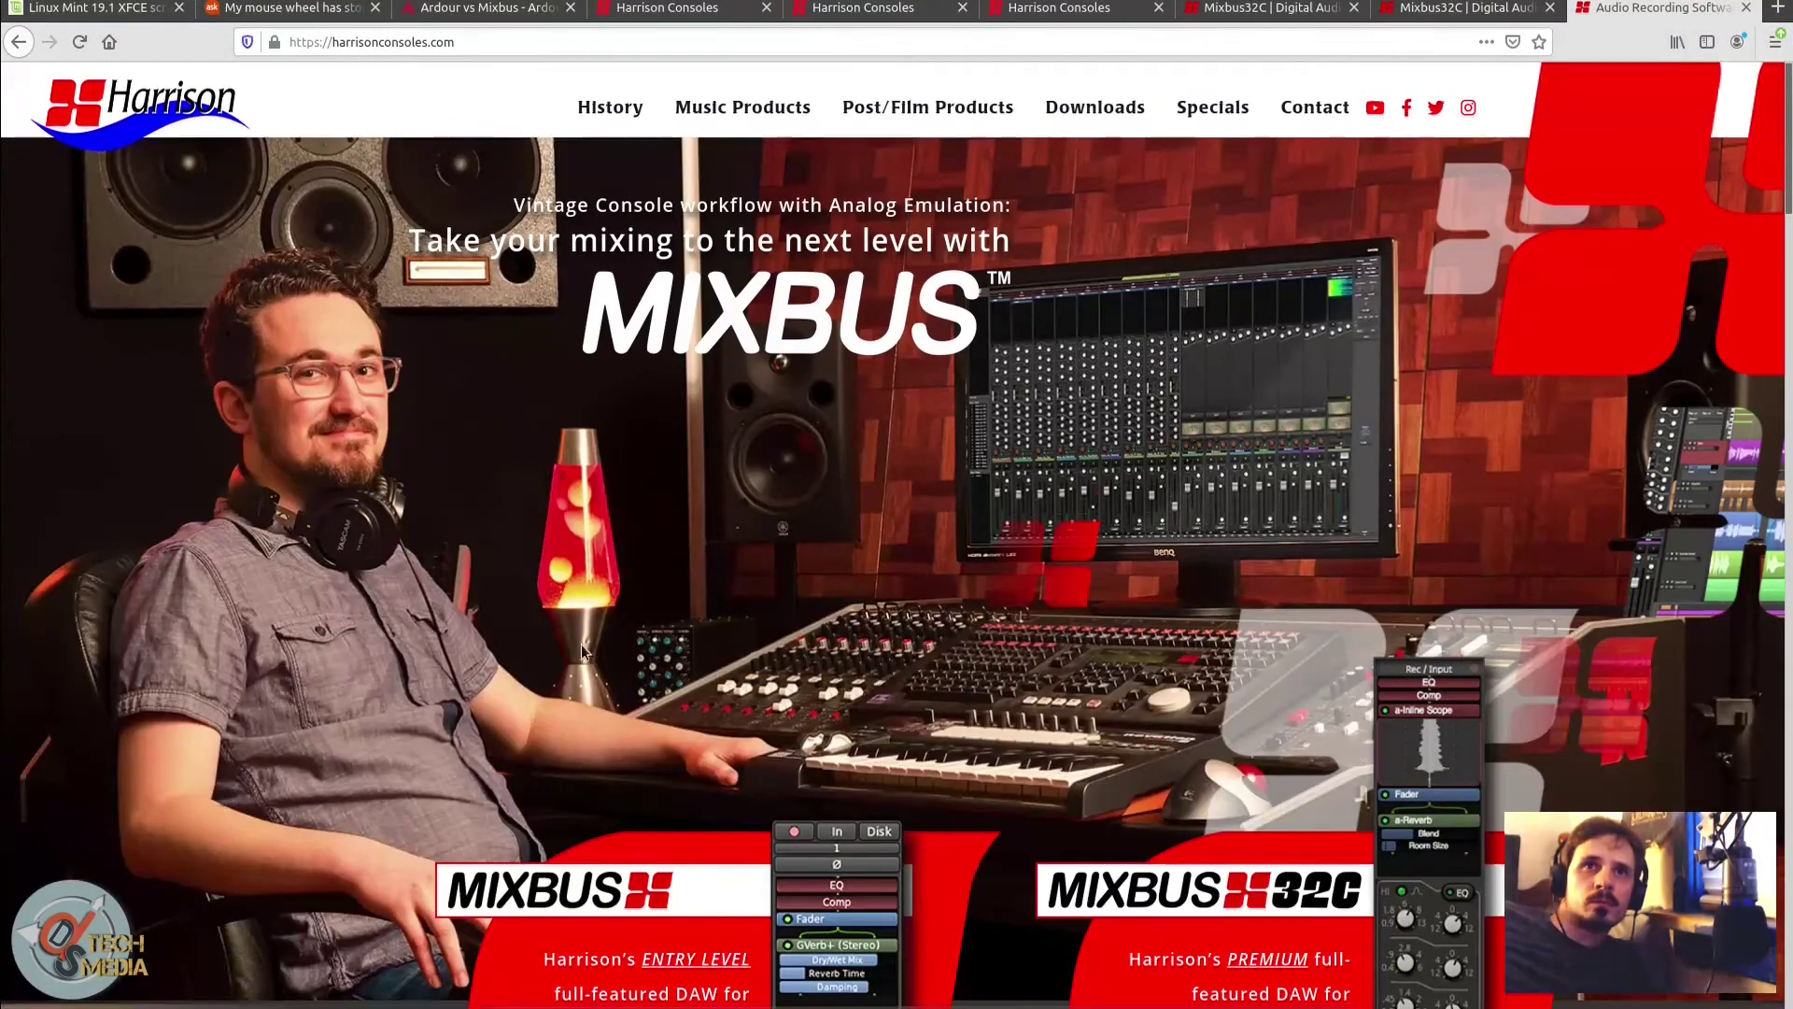
mouse_move(797, 159)
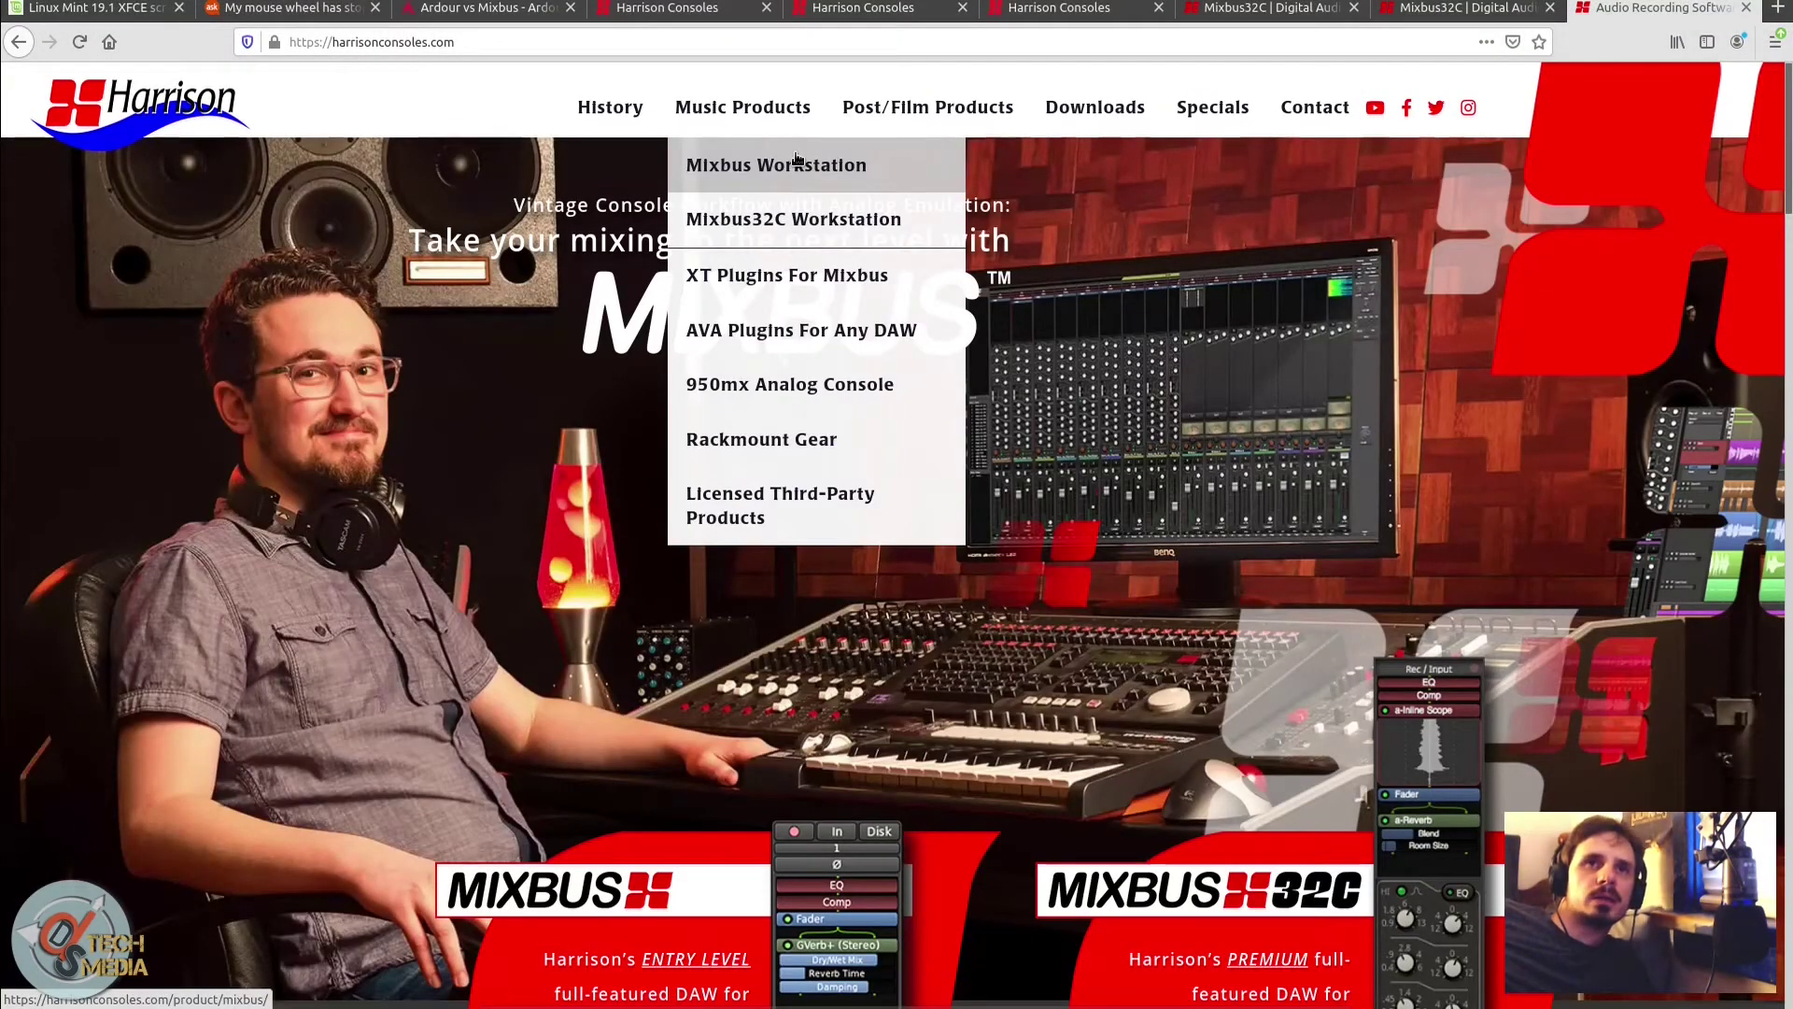
click(796, 161)
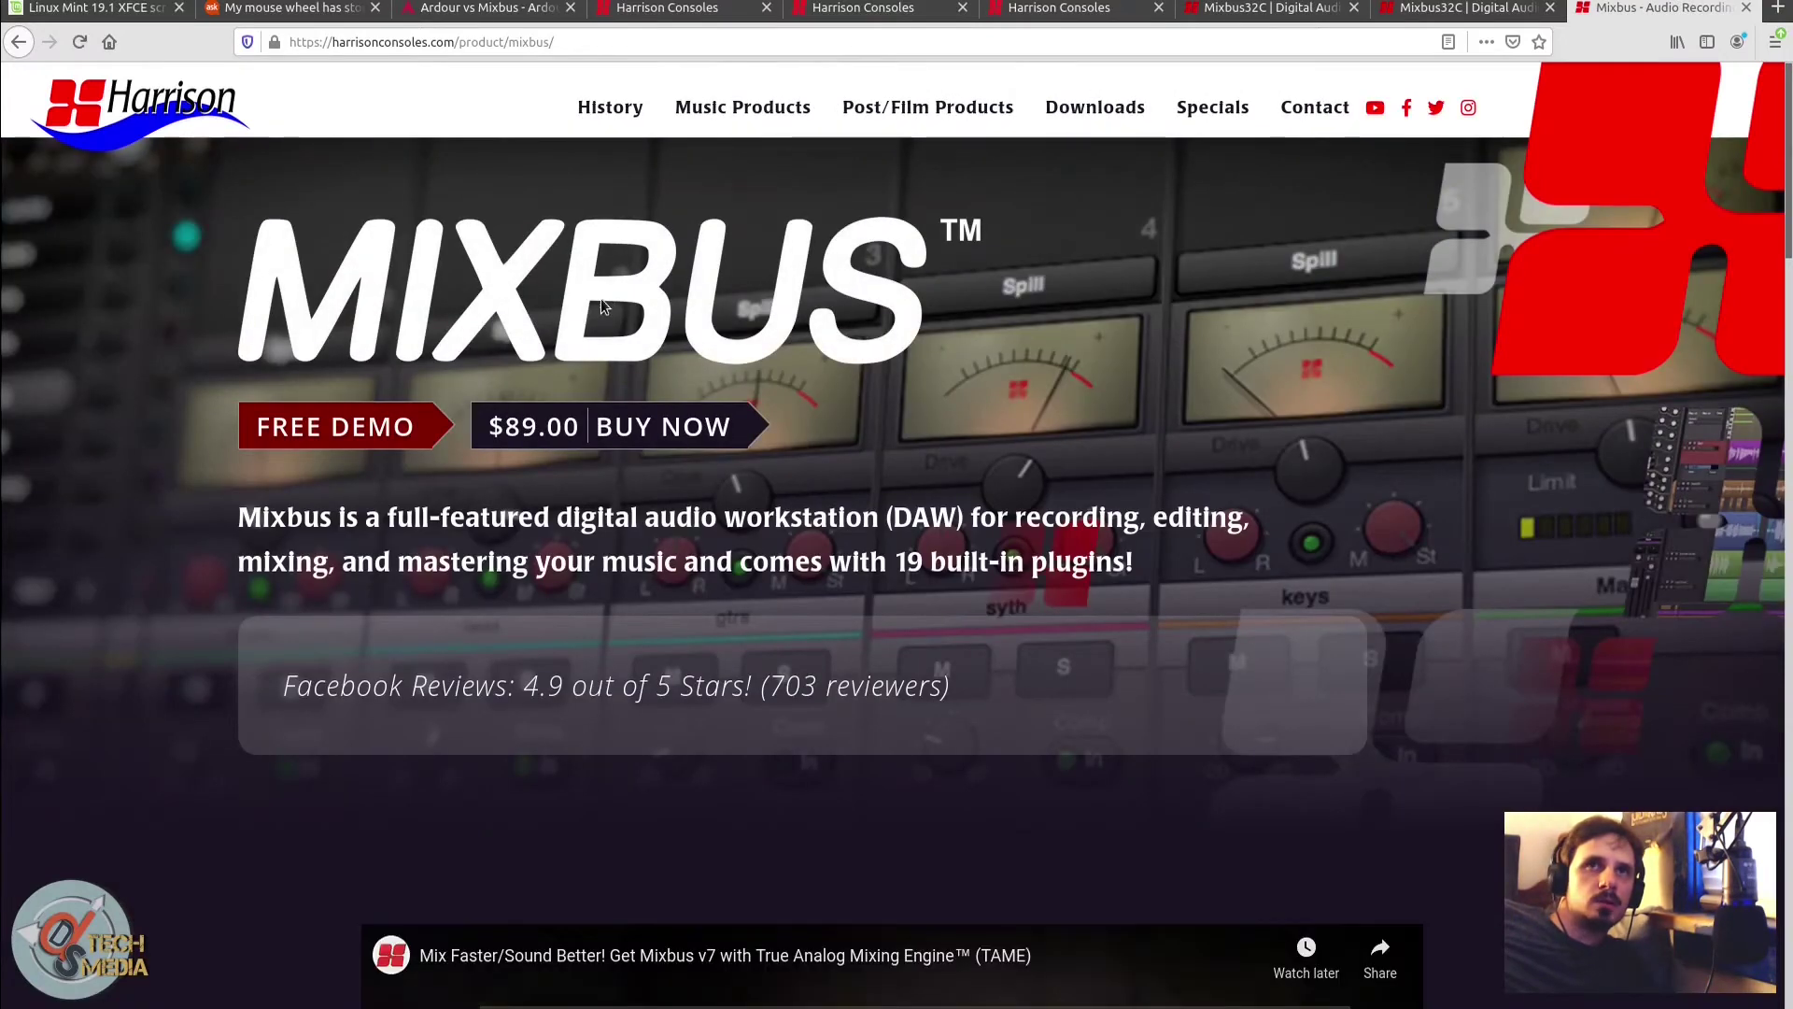
mouse_move(743, 108)
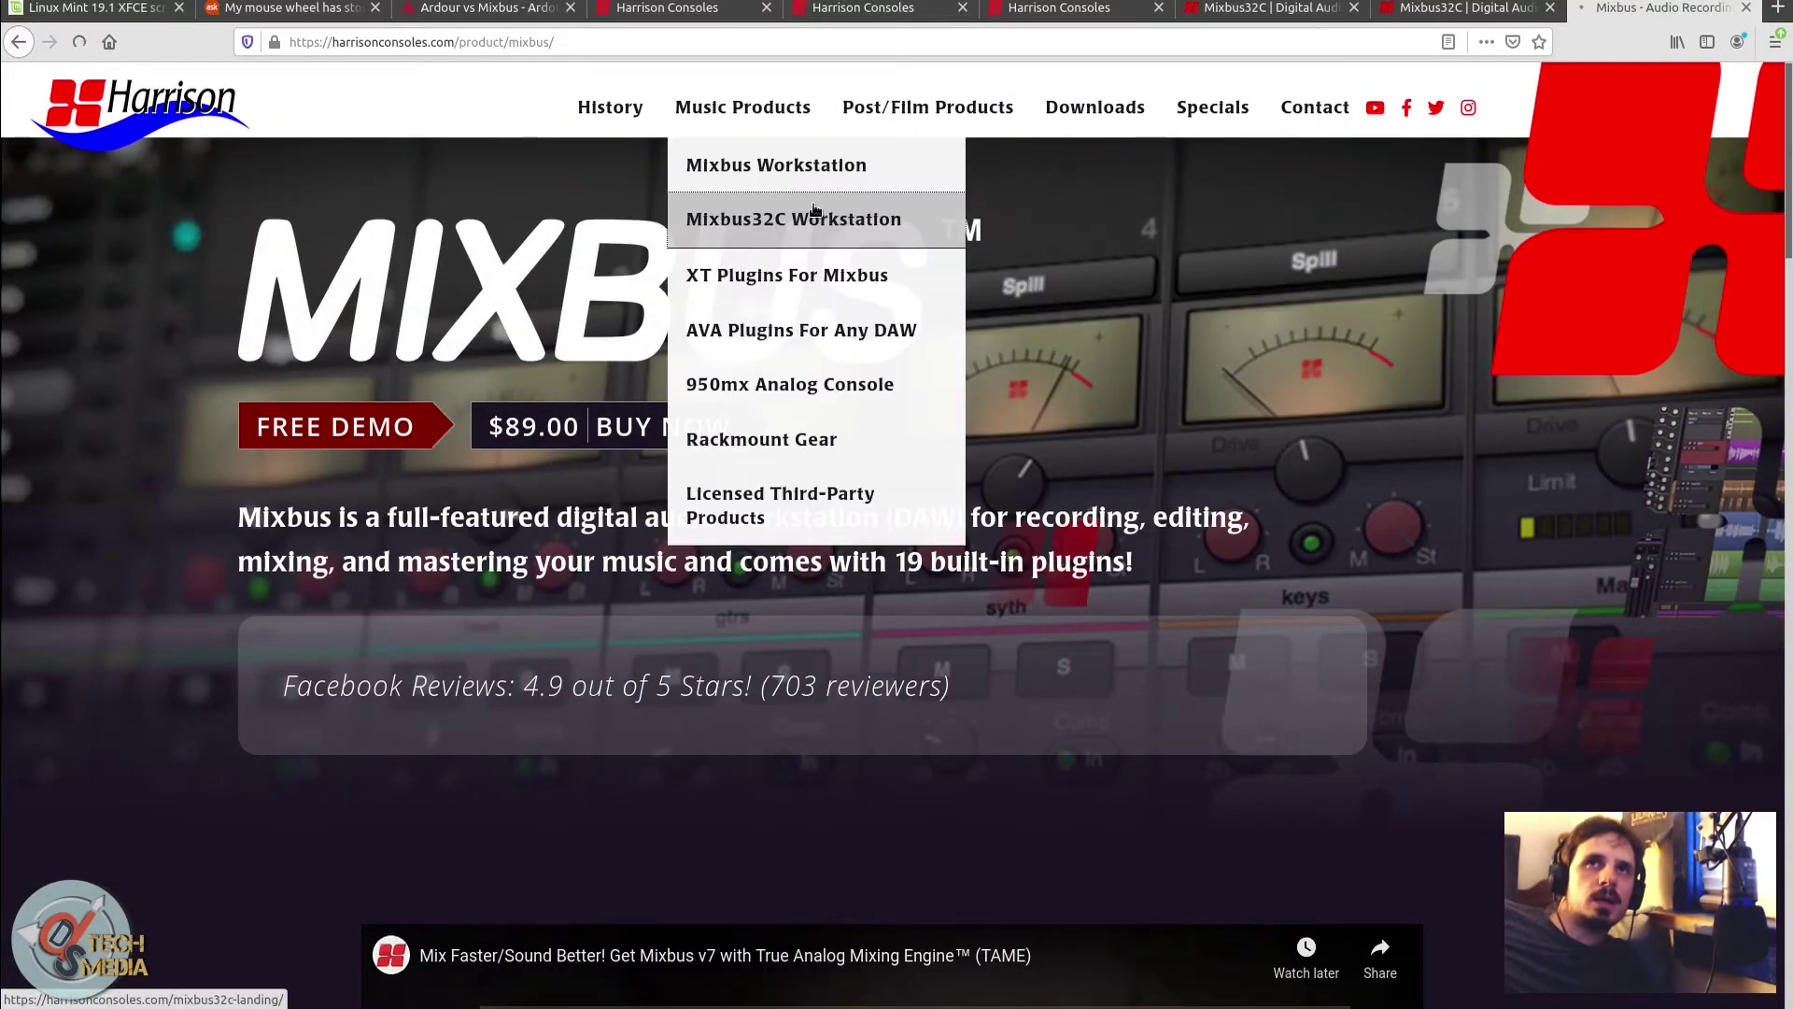
click(813, 215)
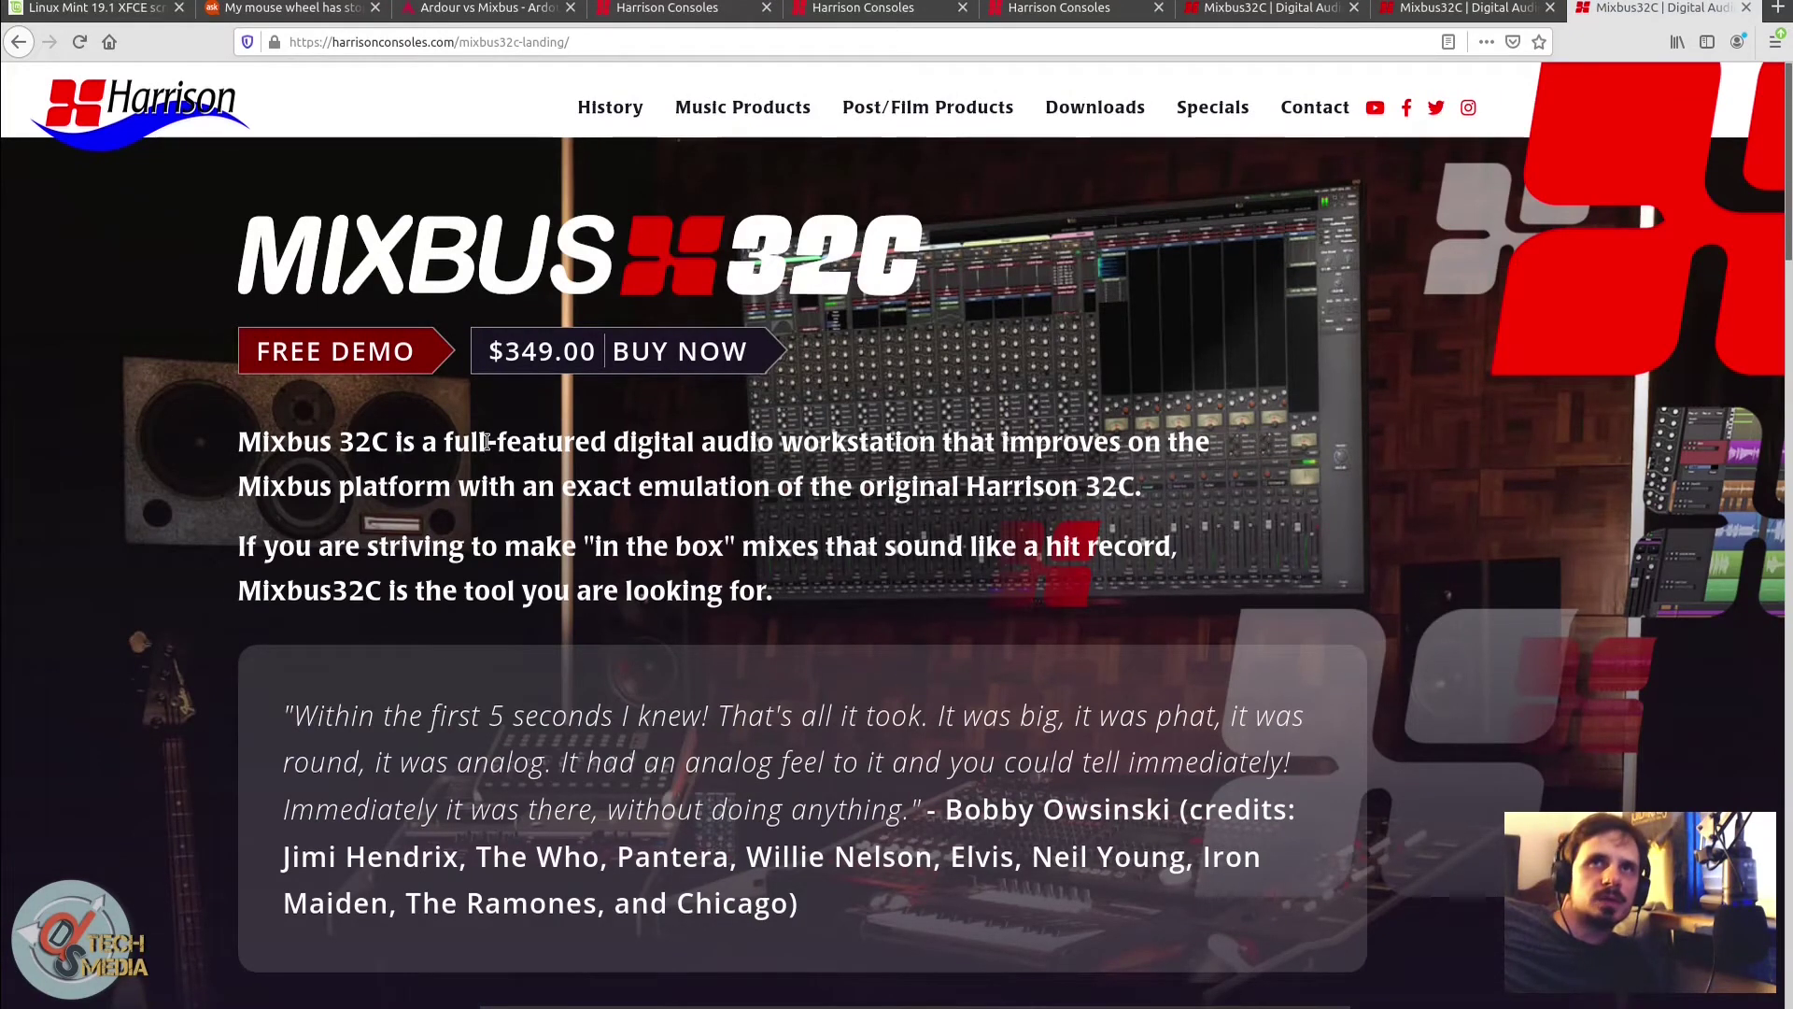
Step: Look over the full-size comparison image in the article on the differences between Mixbus and Mixbus 32C
key(ctrl+Page_Up)
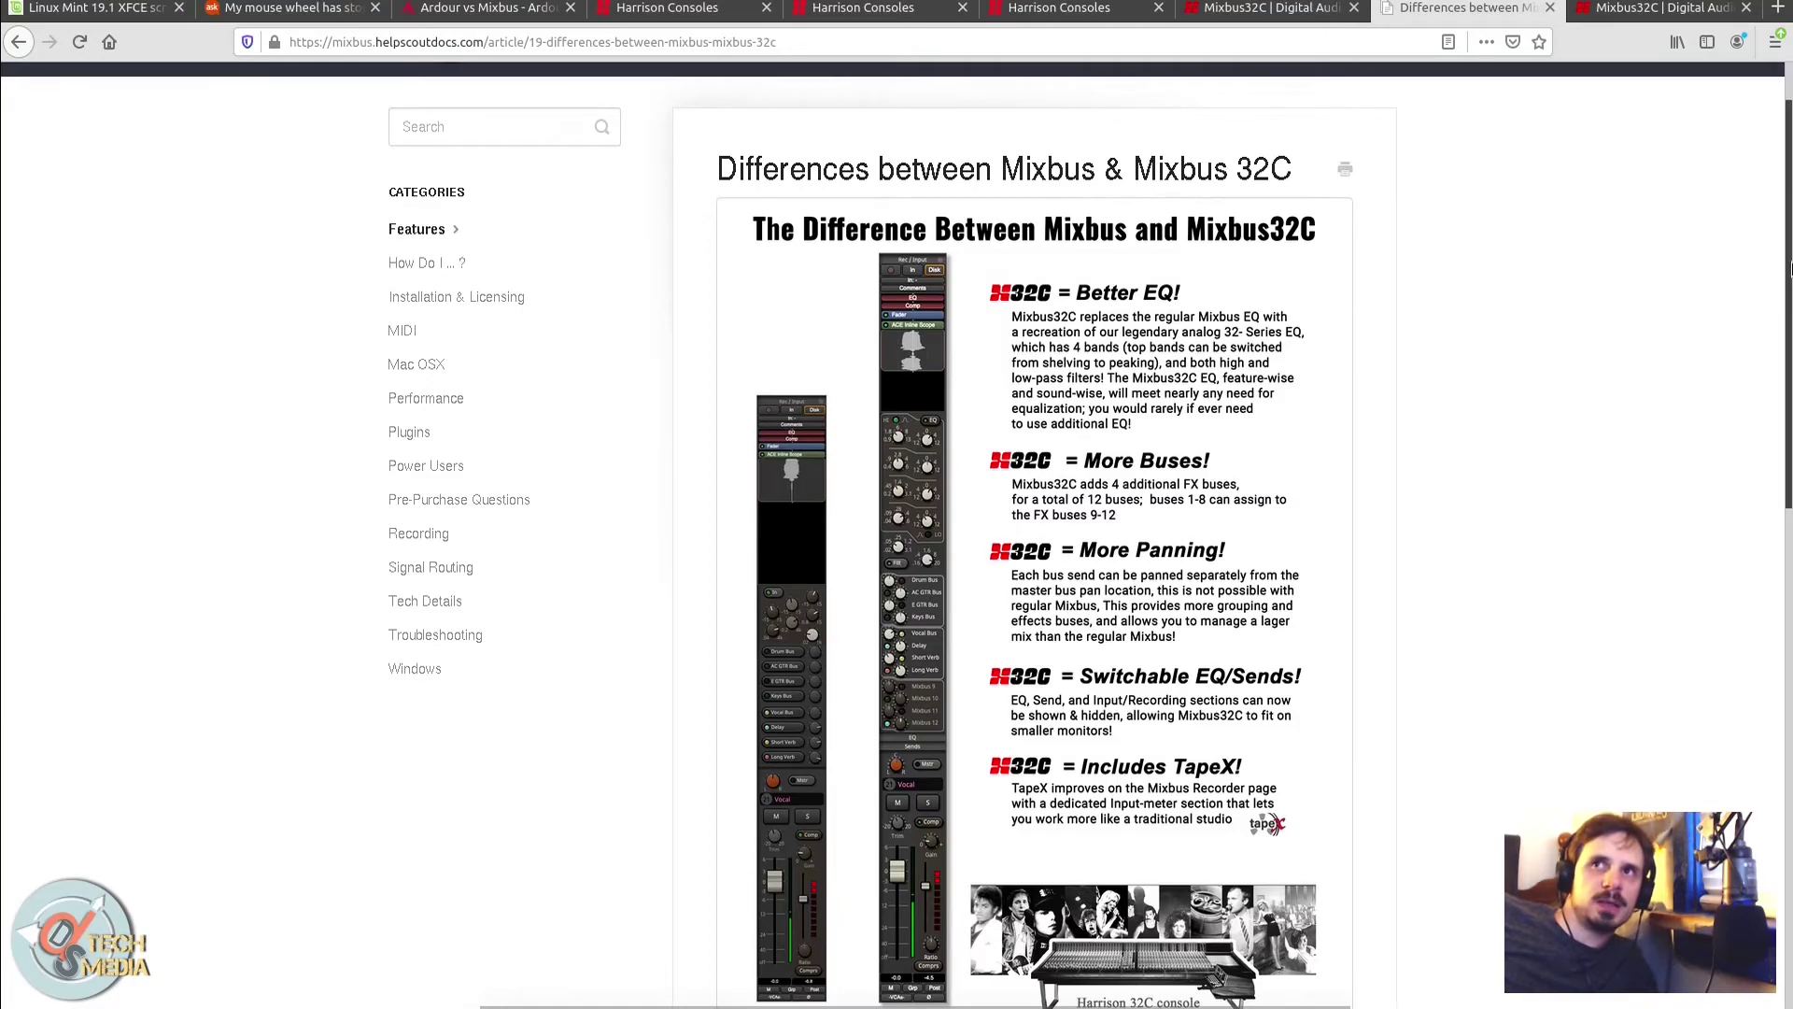
drag(1790, 269, 1792, 278)
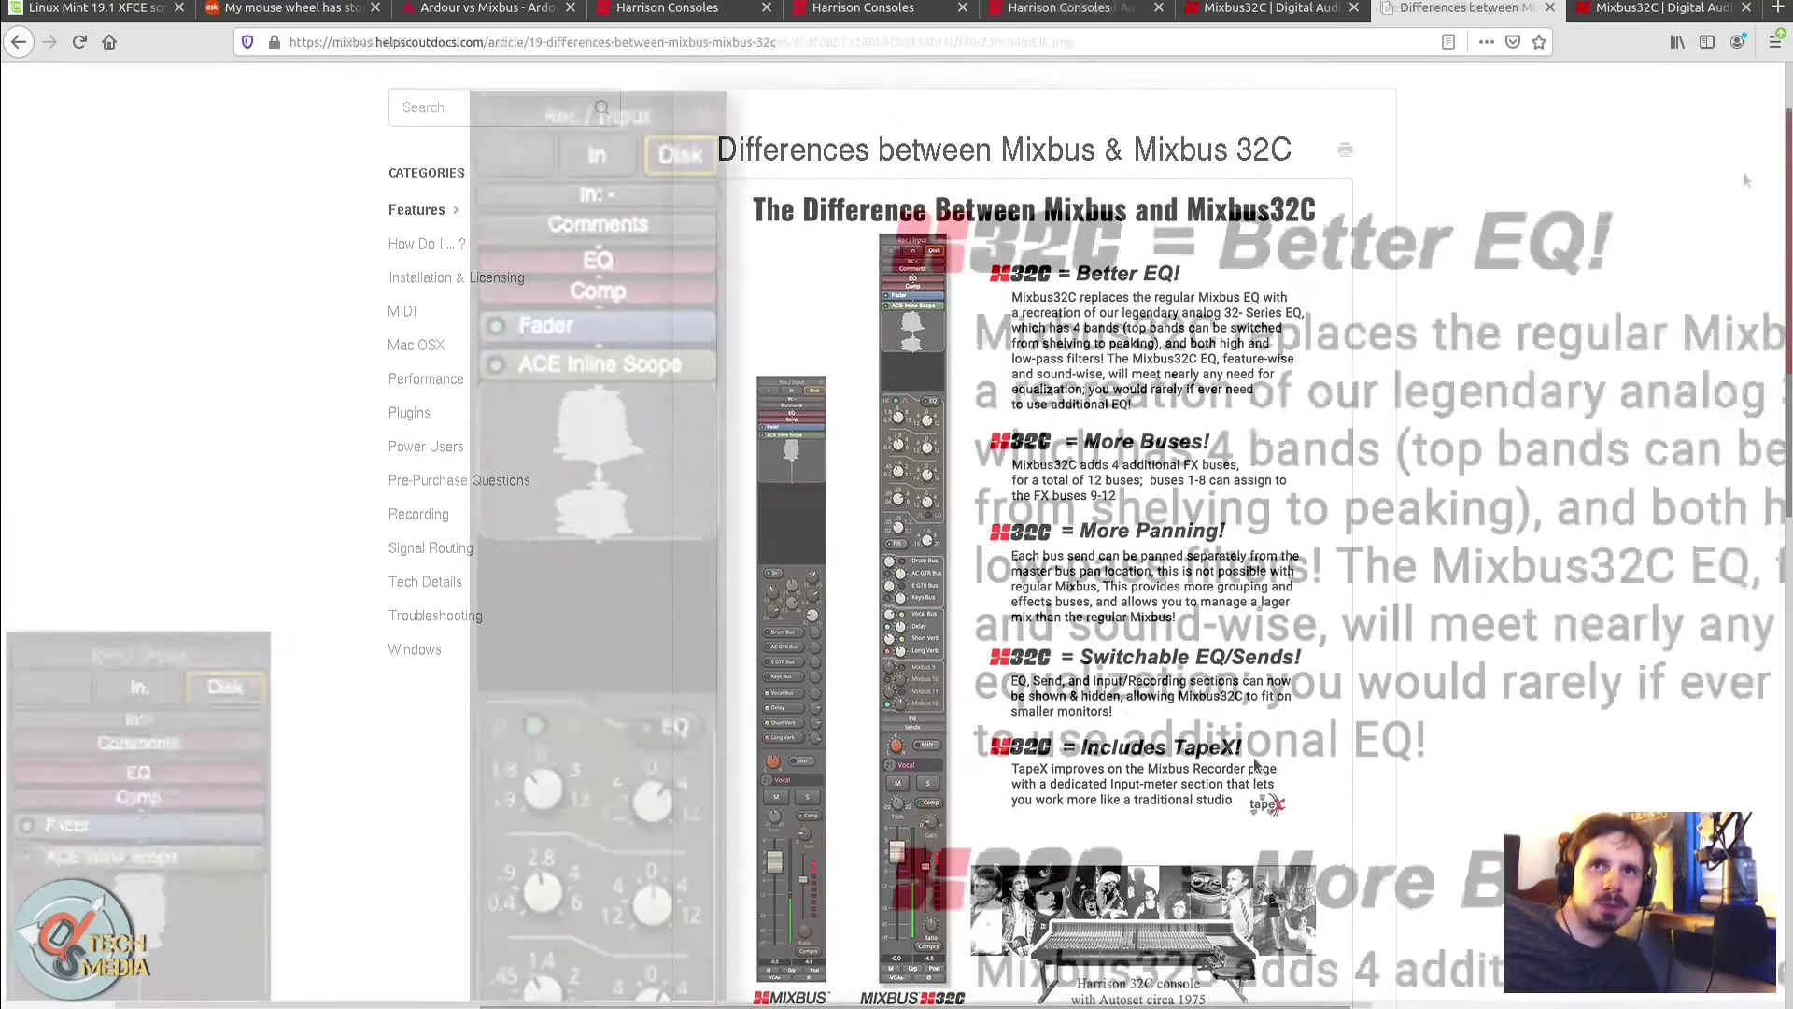
scroll(896, 532, down, 15)
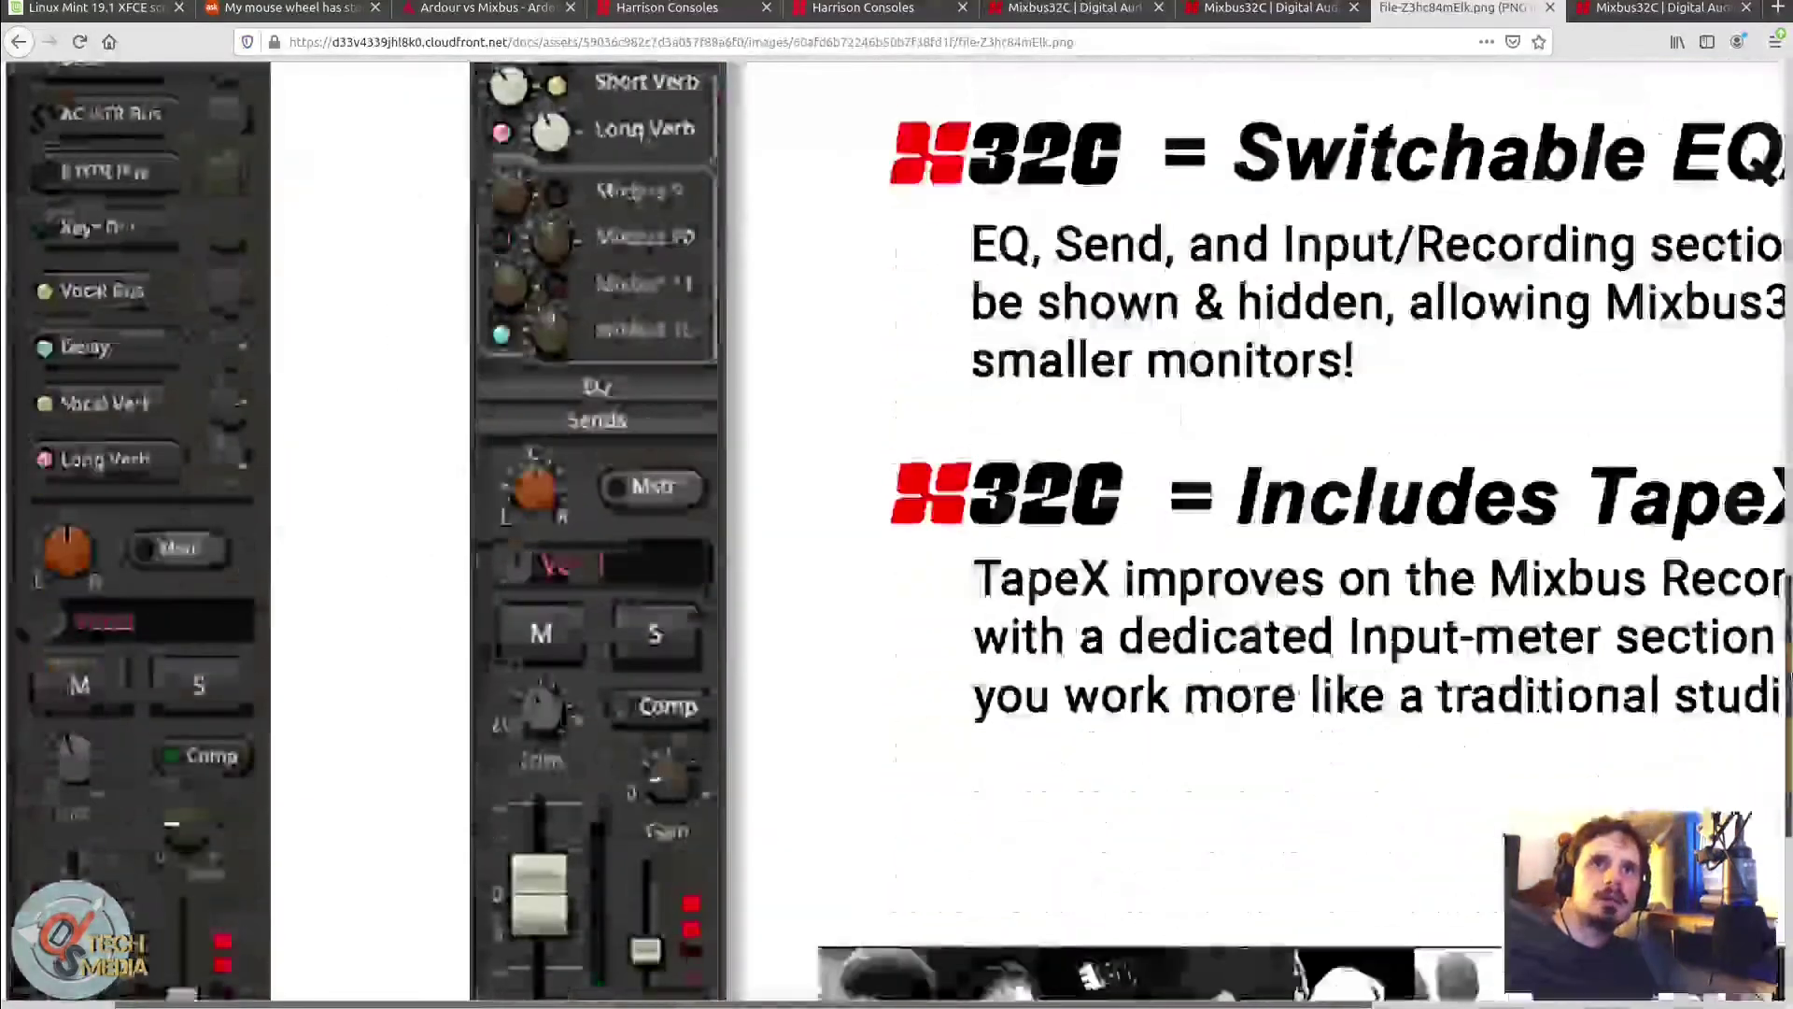
scroll(897, 533, down, 6)
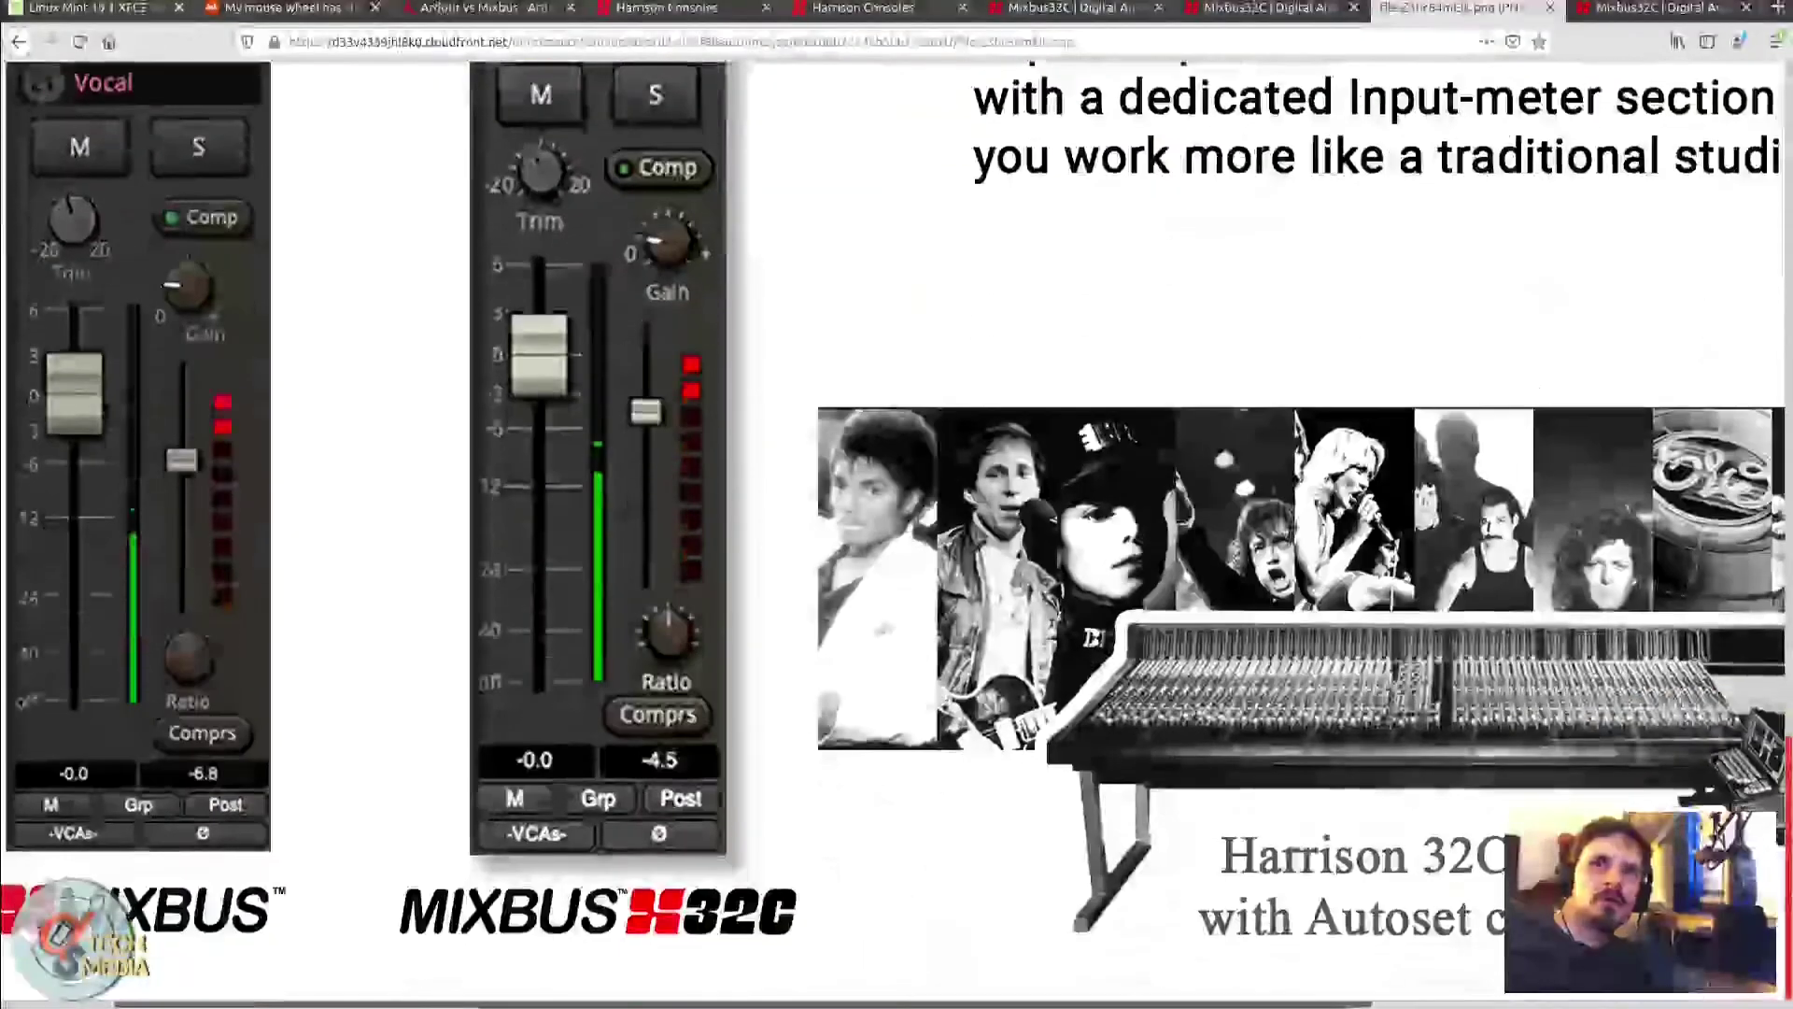
scroll(957, 540, up, 20)
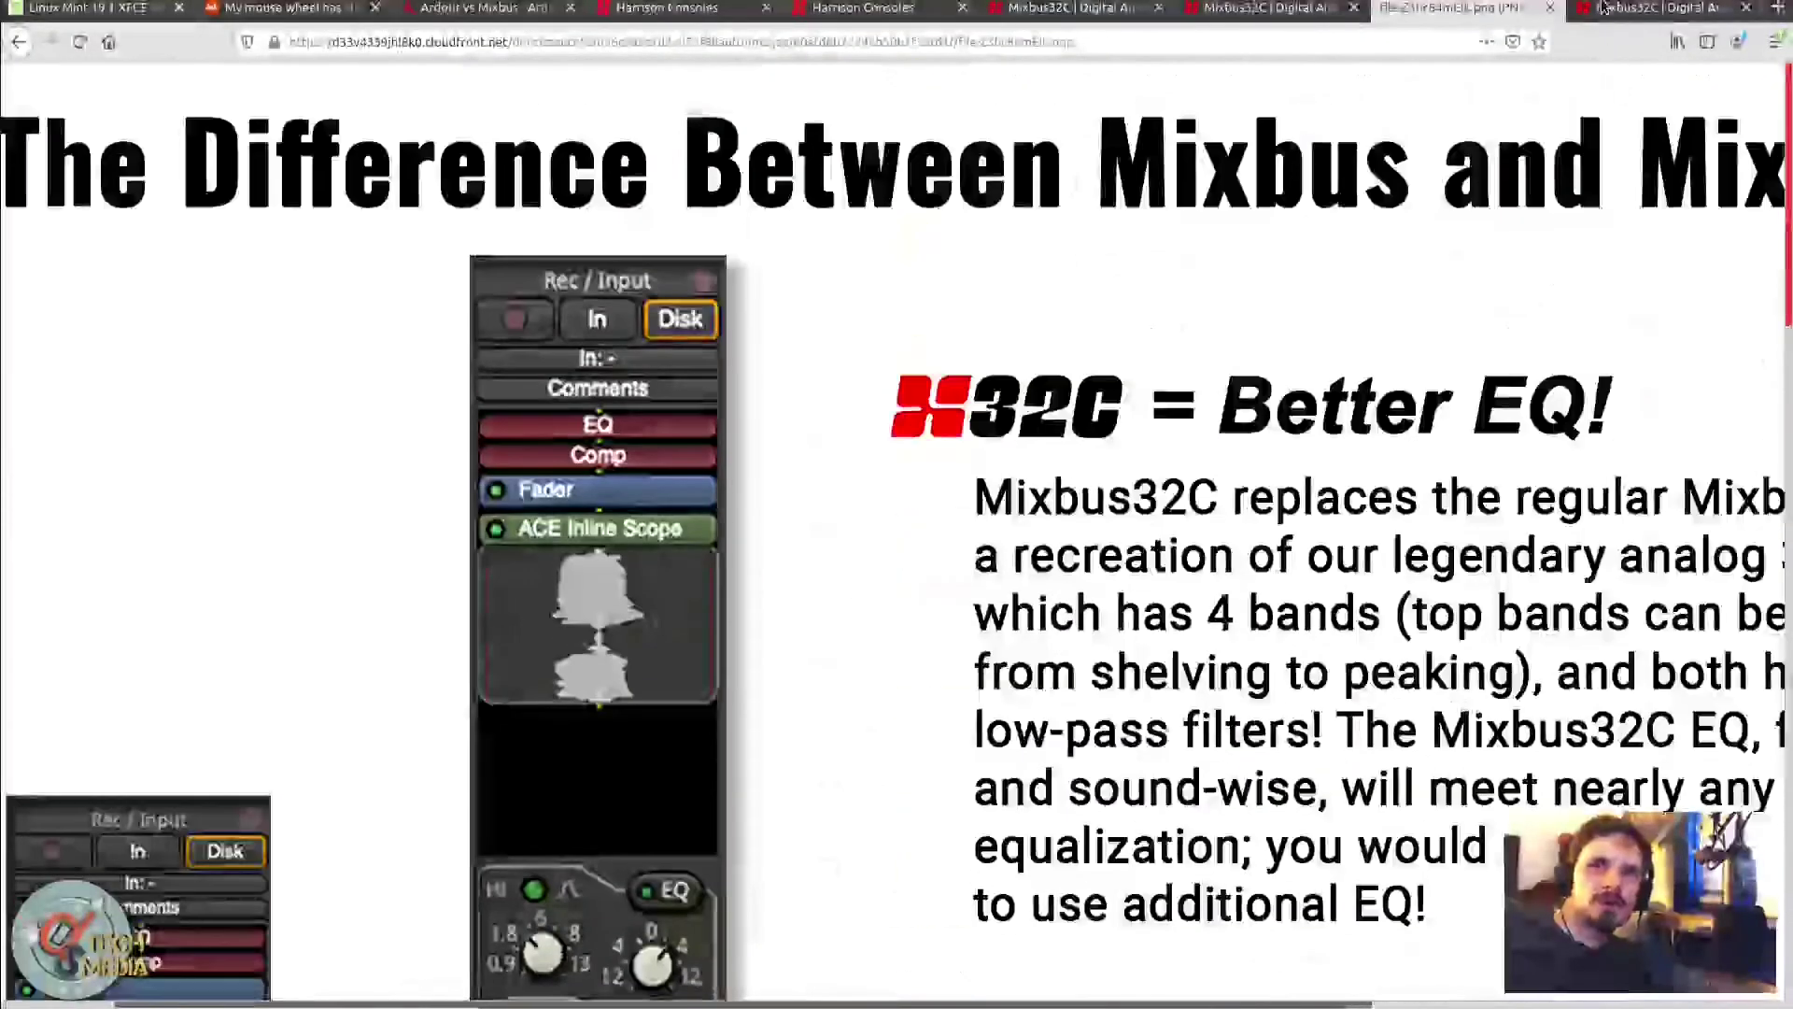
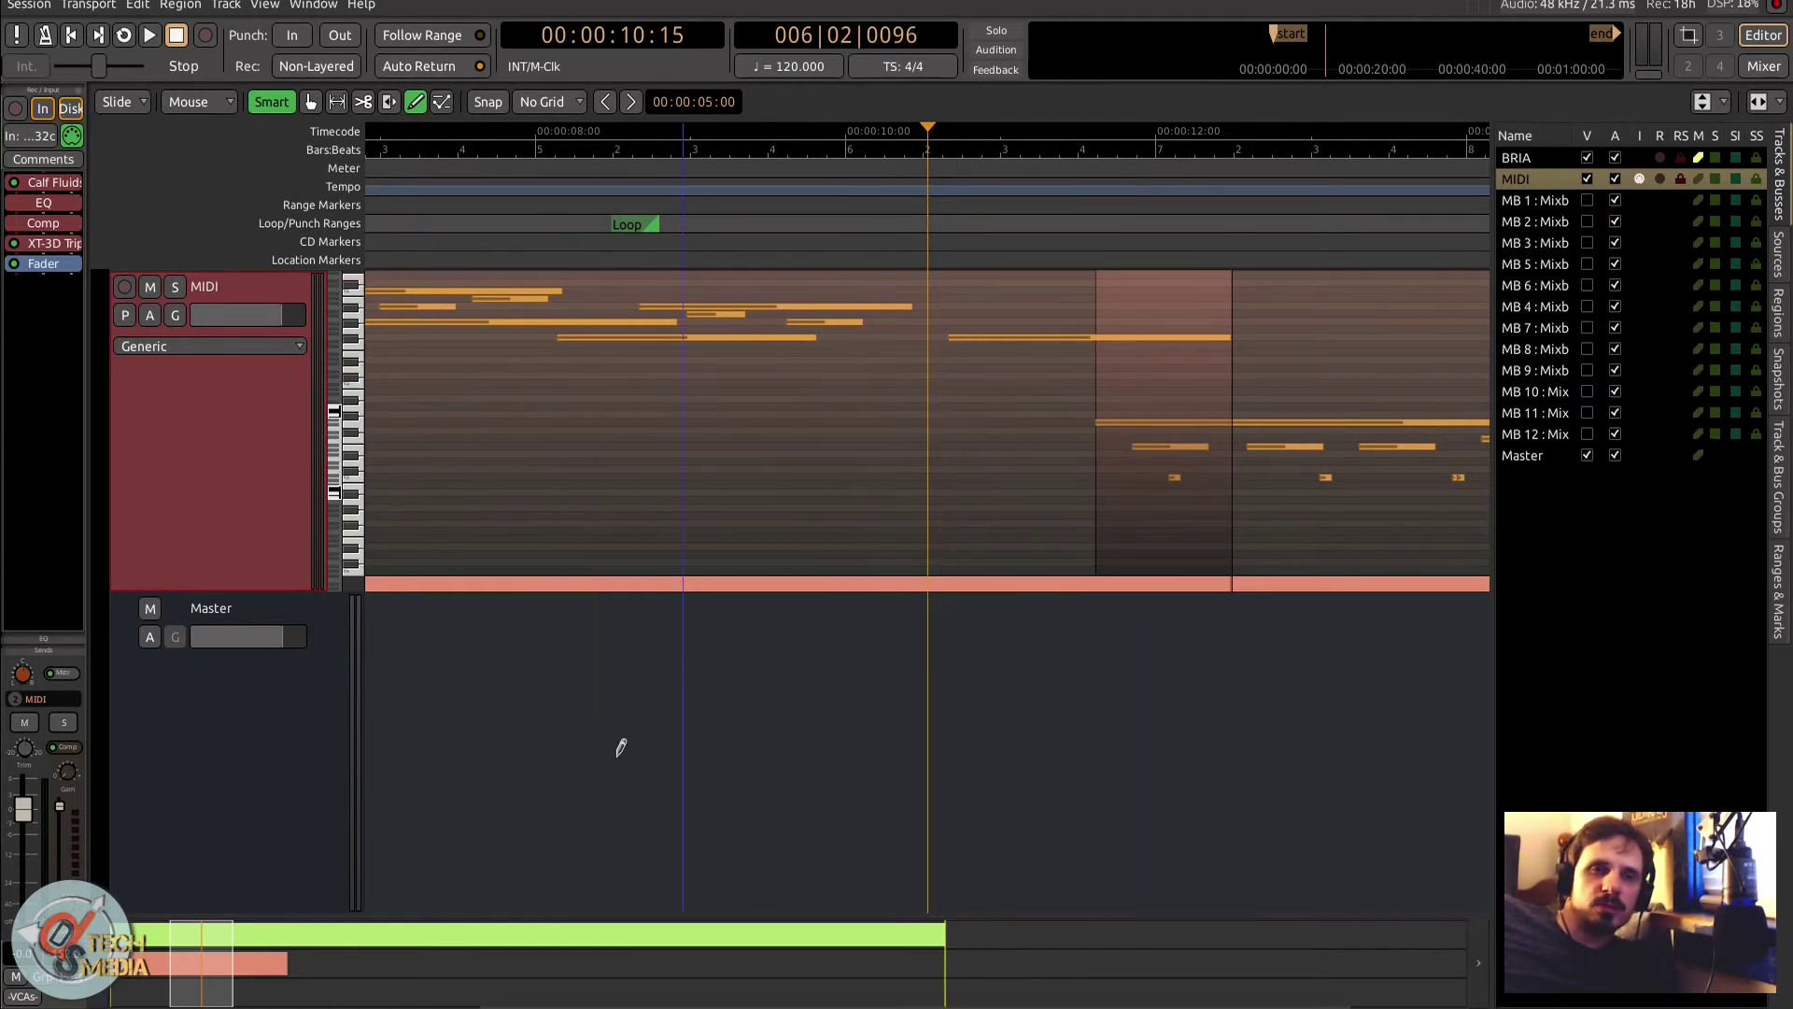
Step: Switch to the mixer view in Mixbus32C and widen the area holding the mix bus and master strips
click(485, 360)
drag(490, 360, 780, 332)
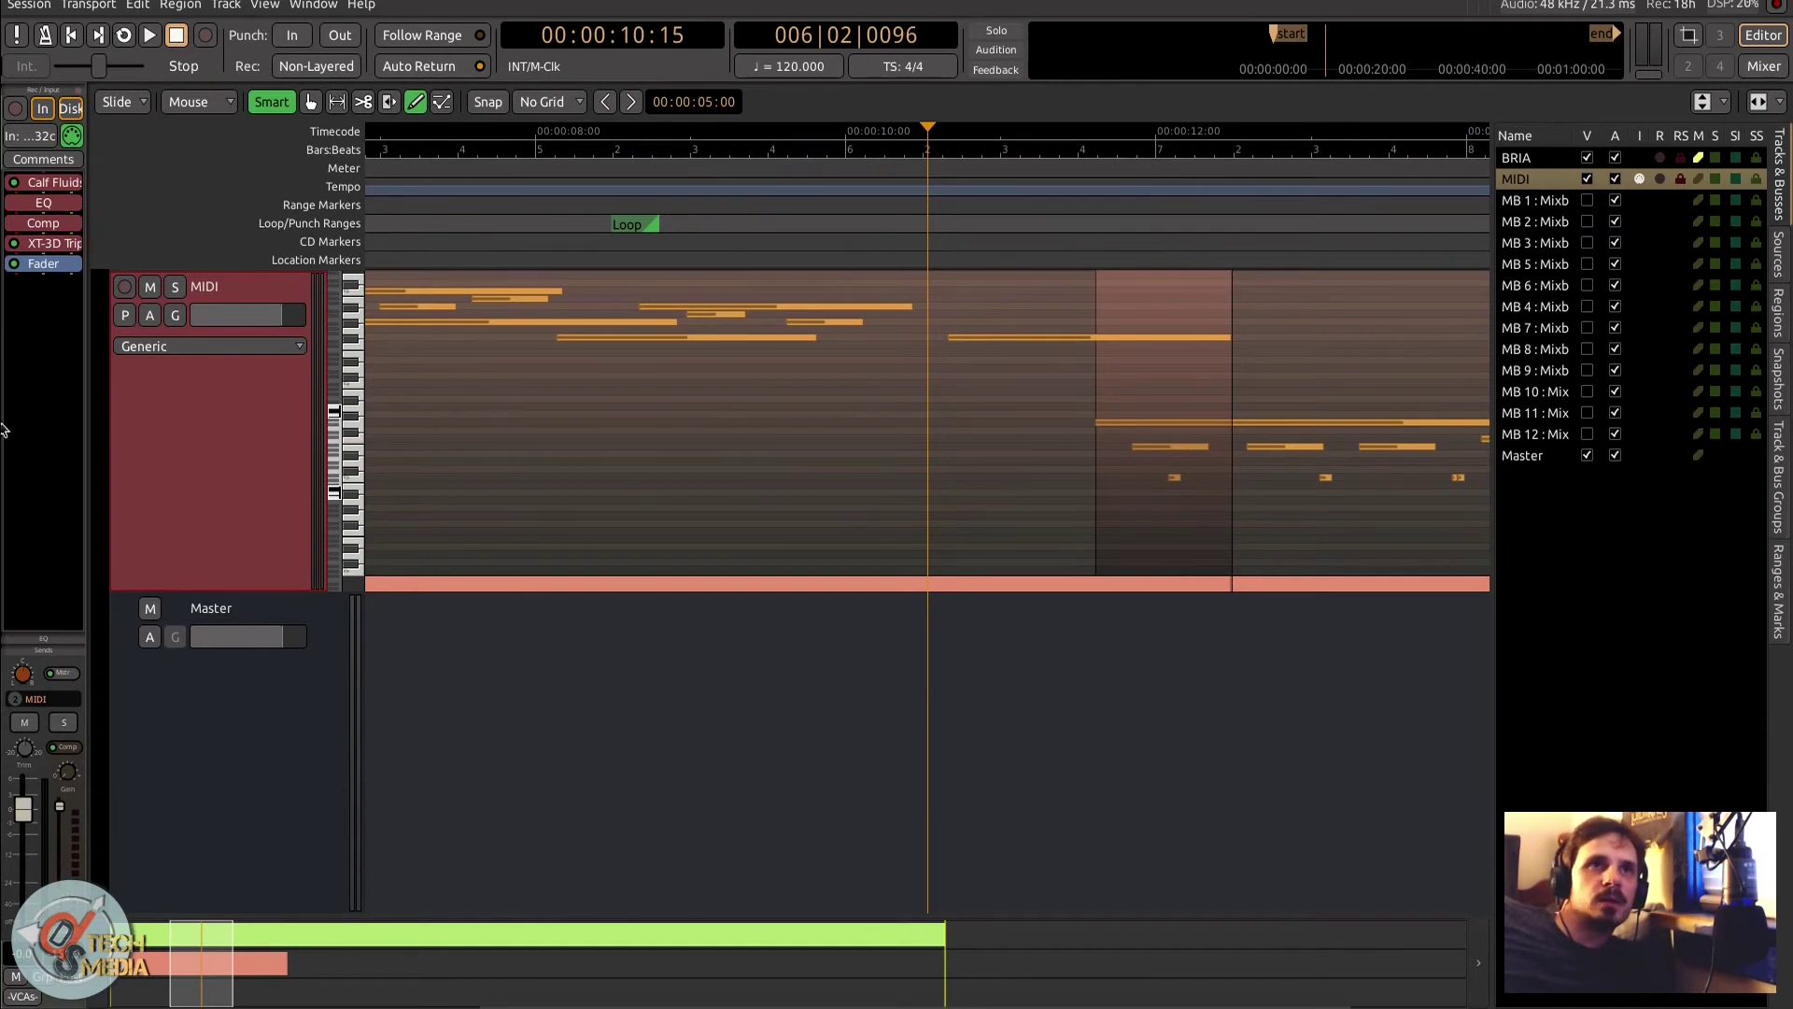
click(1761, 66)
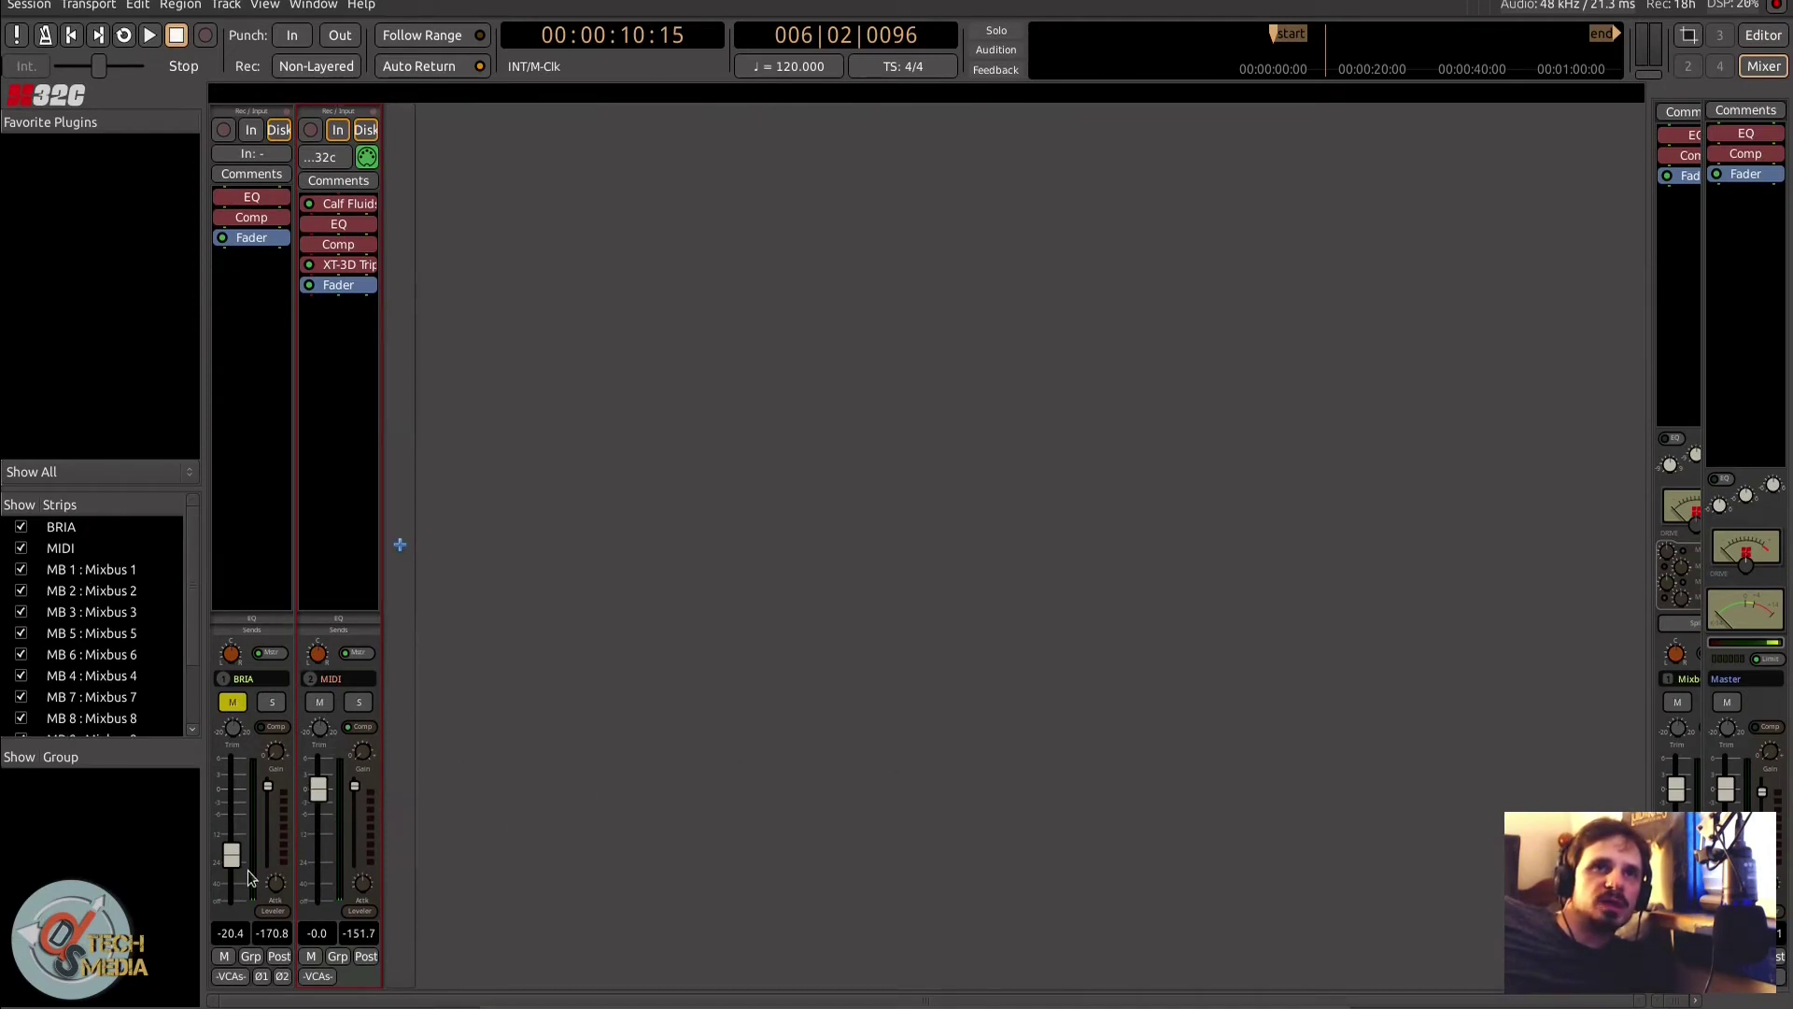
drag(1651, 347, 658, 546)
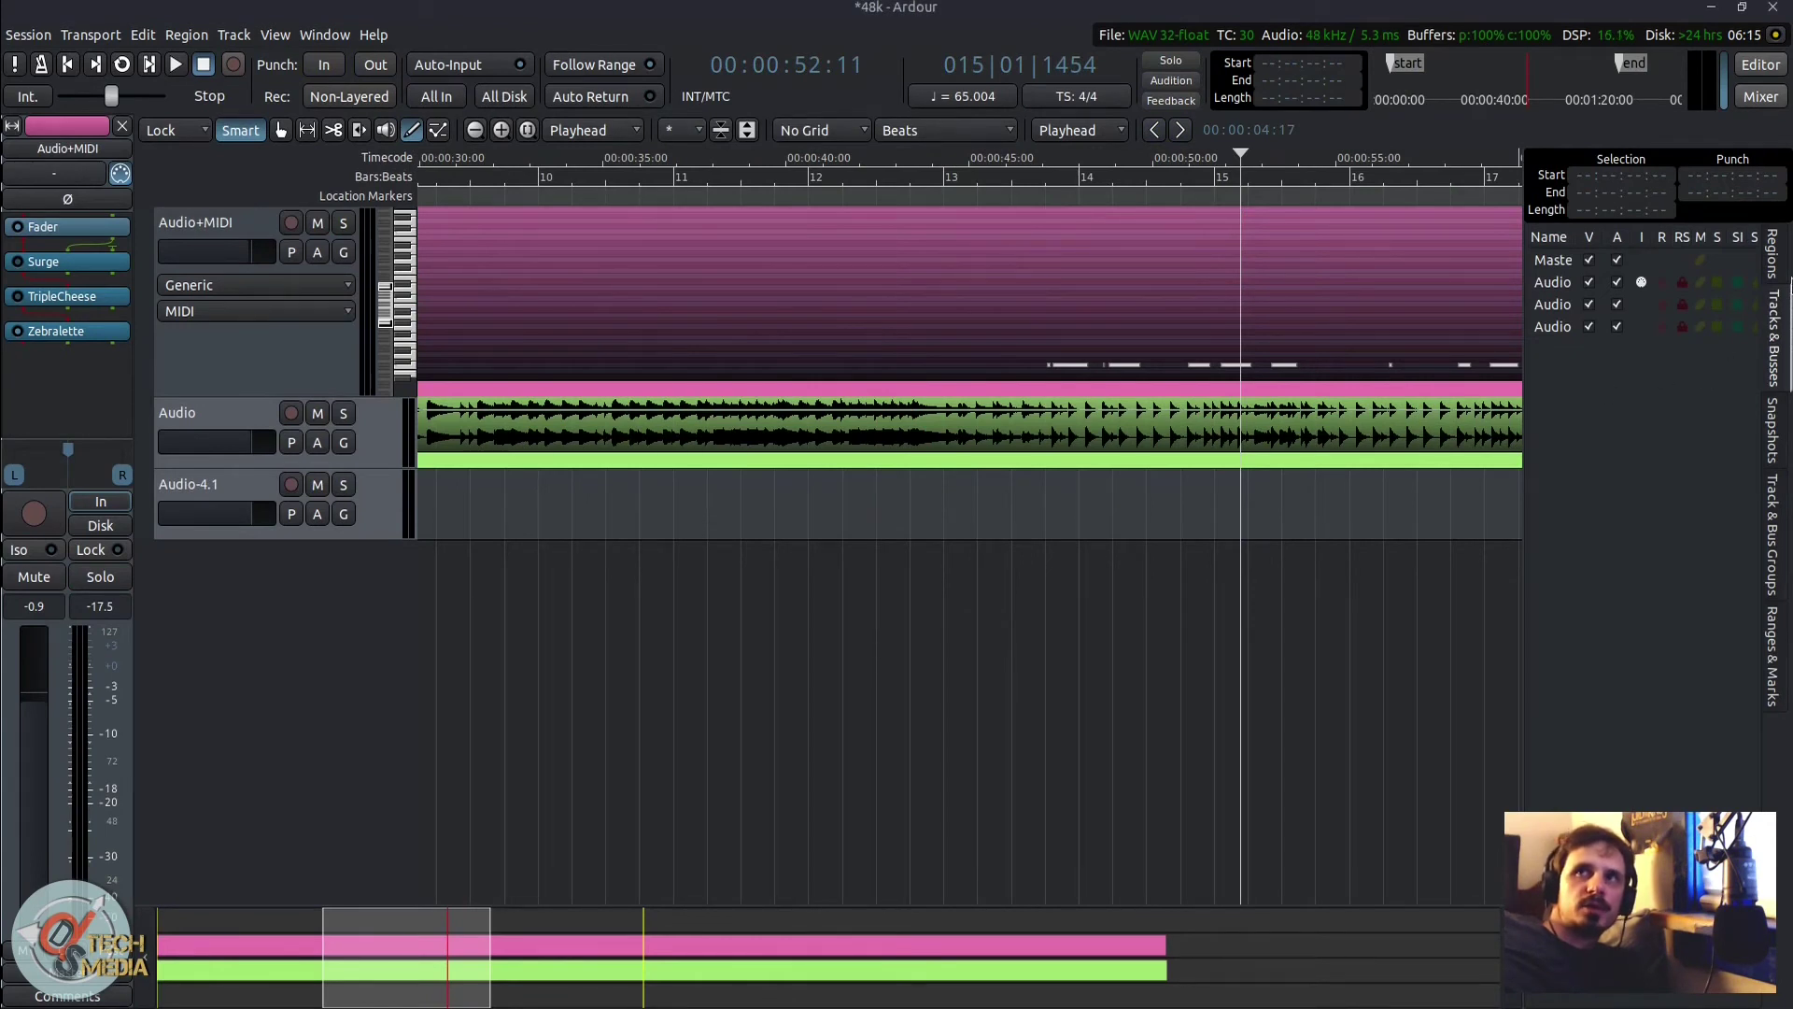
Step: Select the Audio+MIDI, Audio and Audio-4.1 tracks in turn to view their channel strips, ending on the Audio track
click(215, 309)
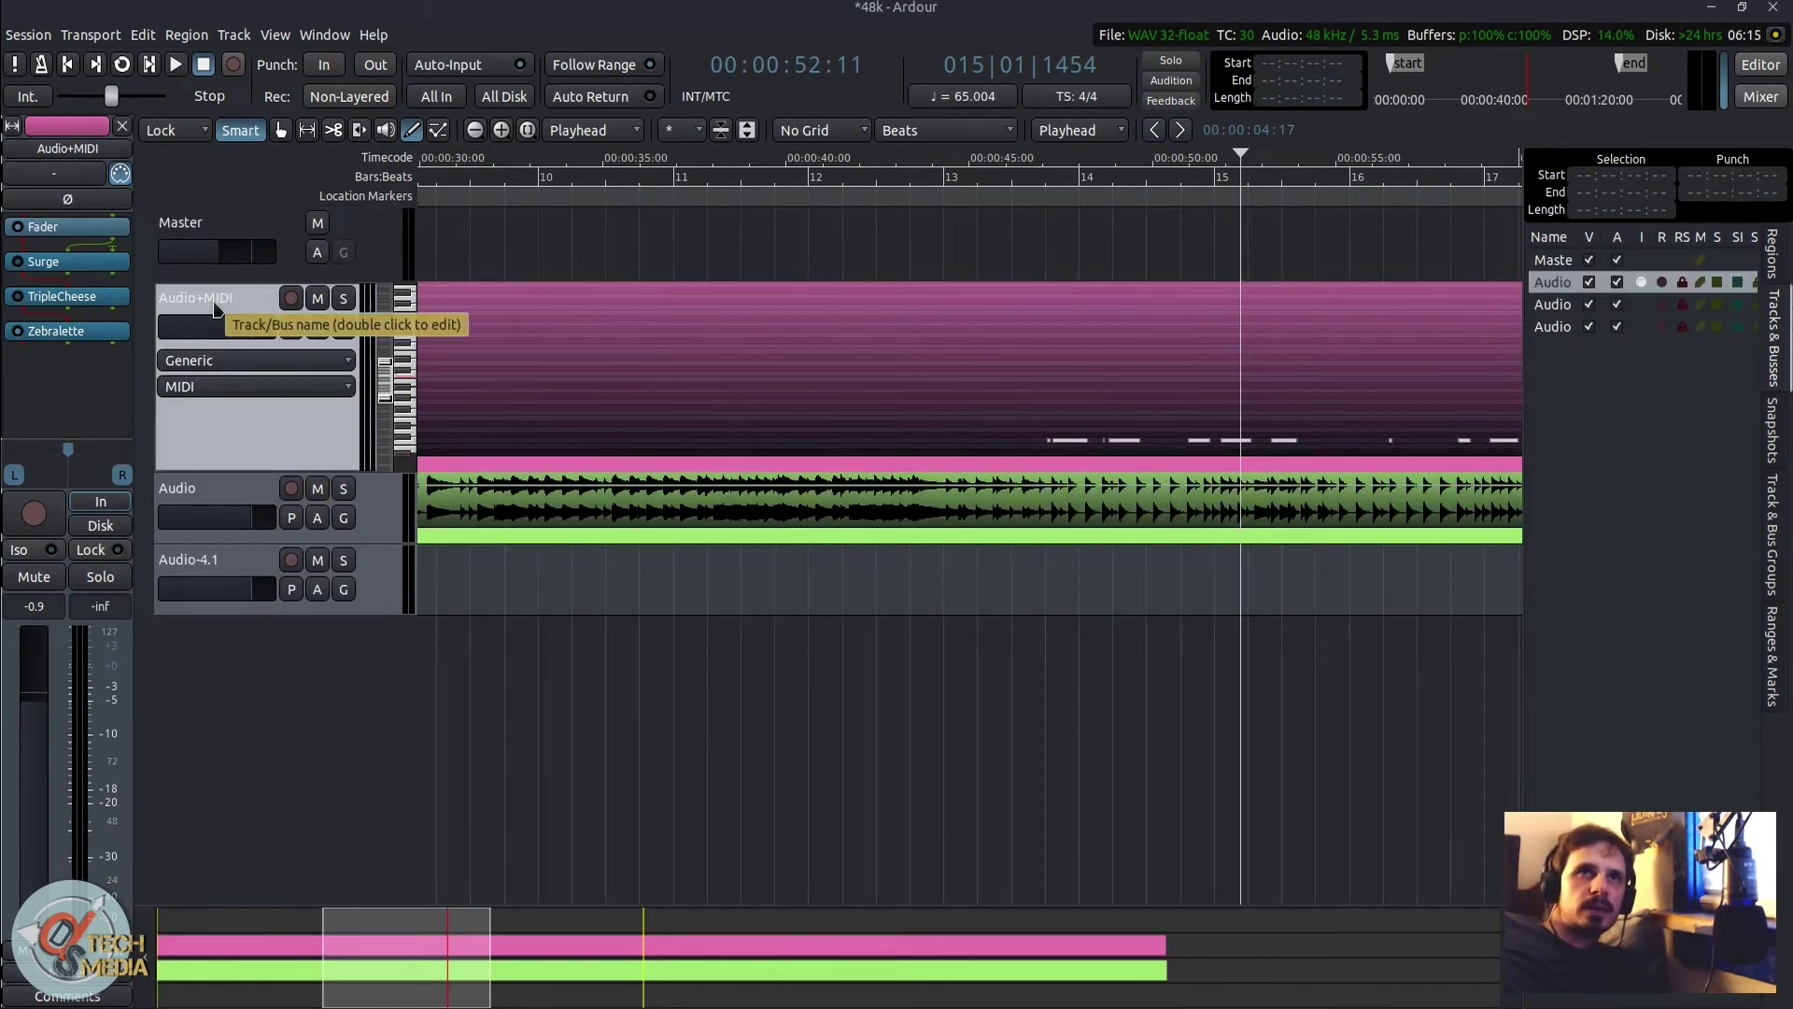
click(209, 495)
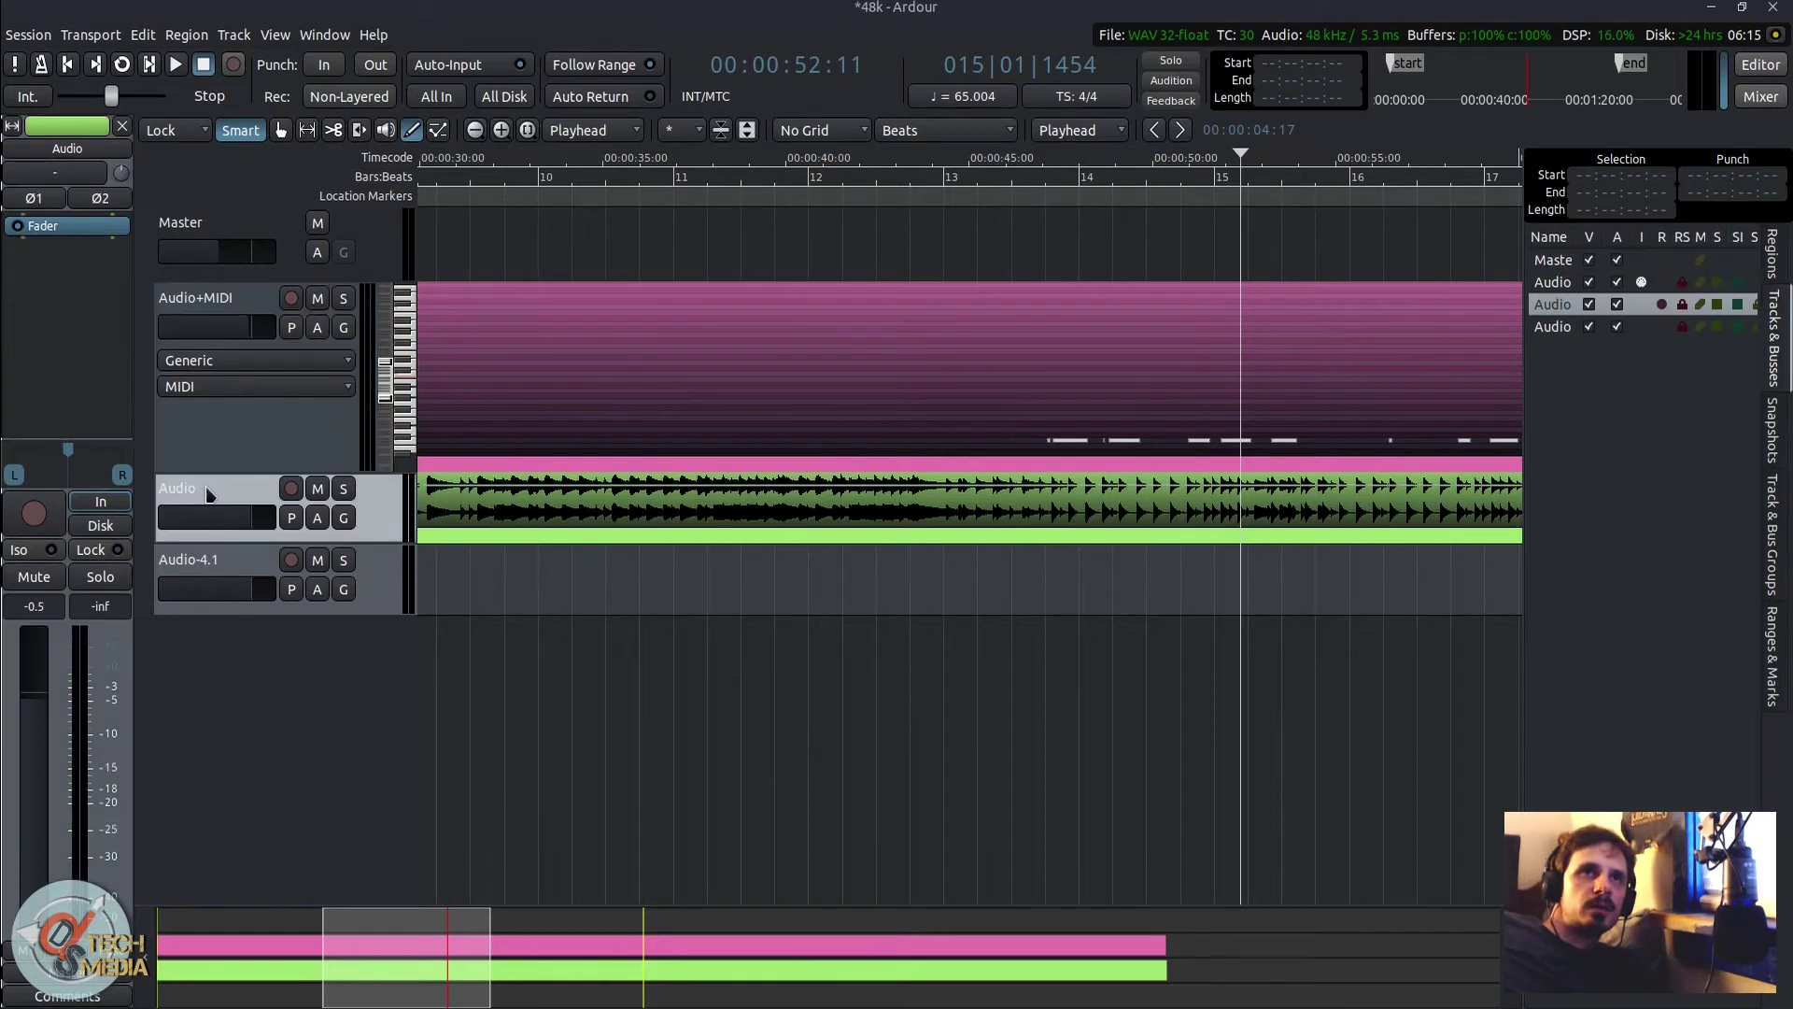
click(237, 565)
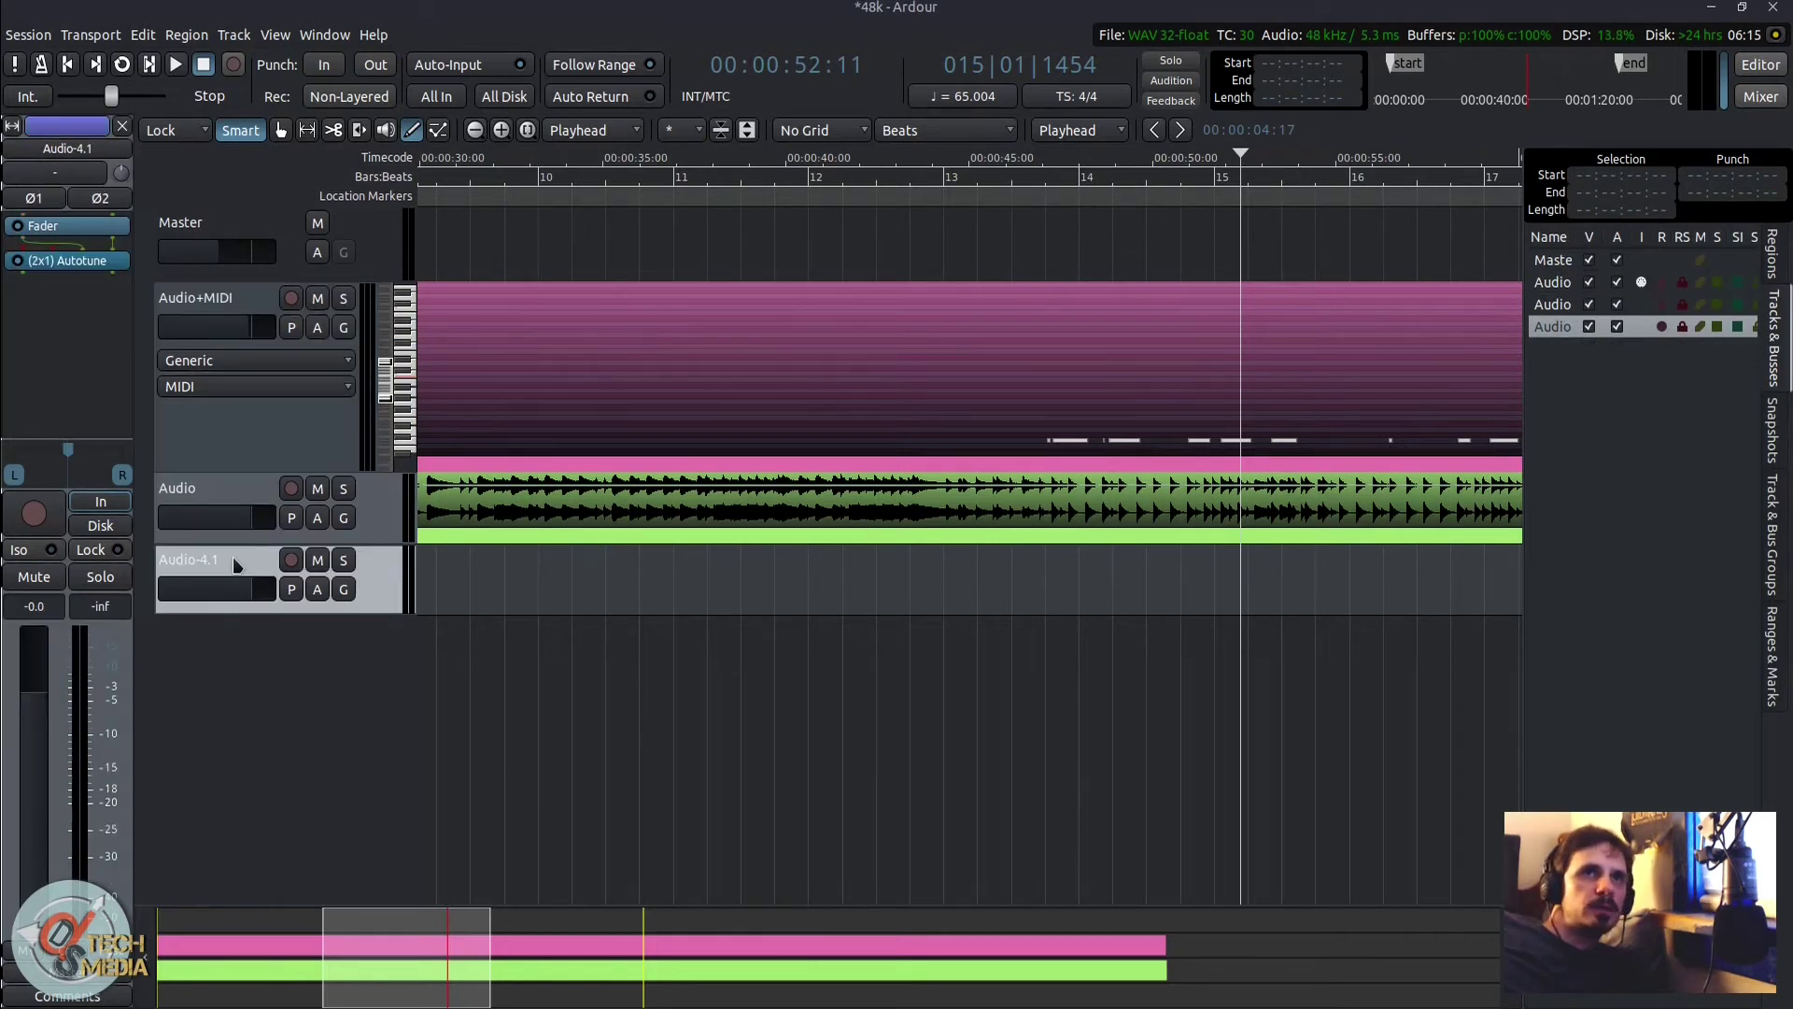
click(237, 525)
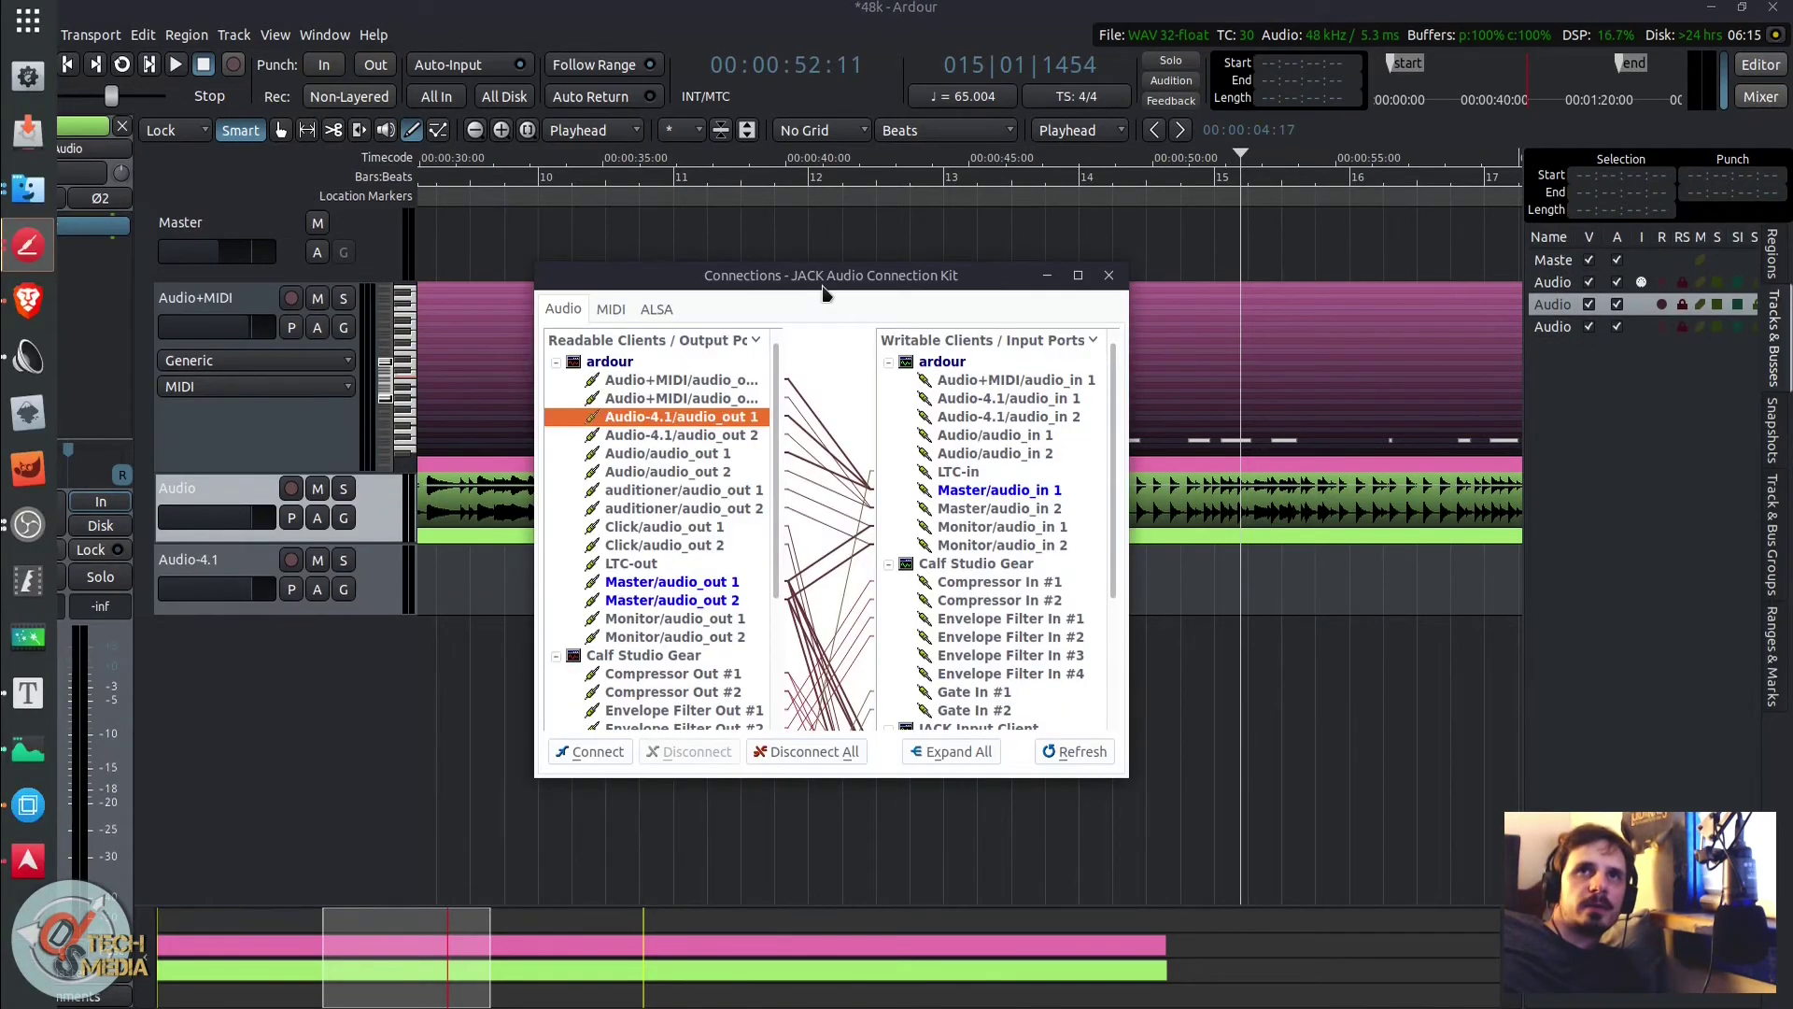
Step: Move and widen the JACK Connections window and inspect where the Master, LTC and Monitor outputs are routed
drag(524, 177, 568, 138)
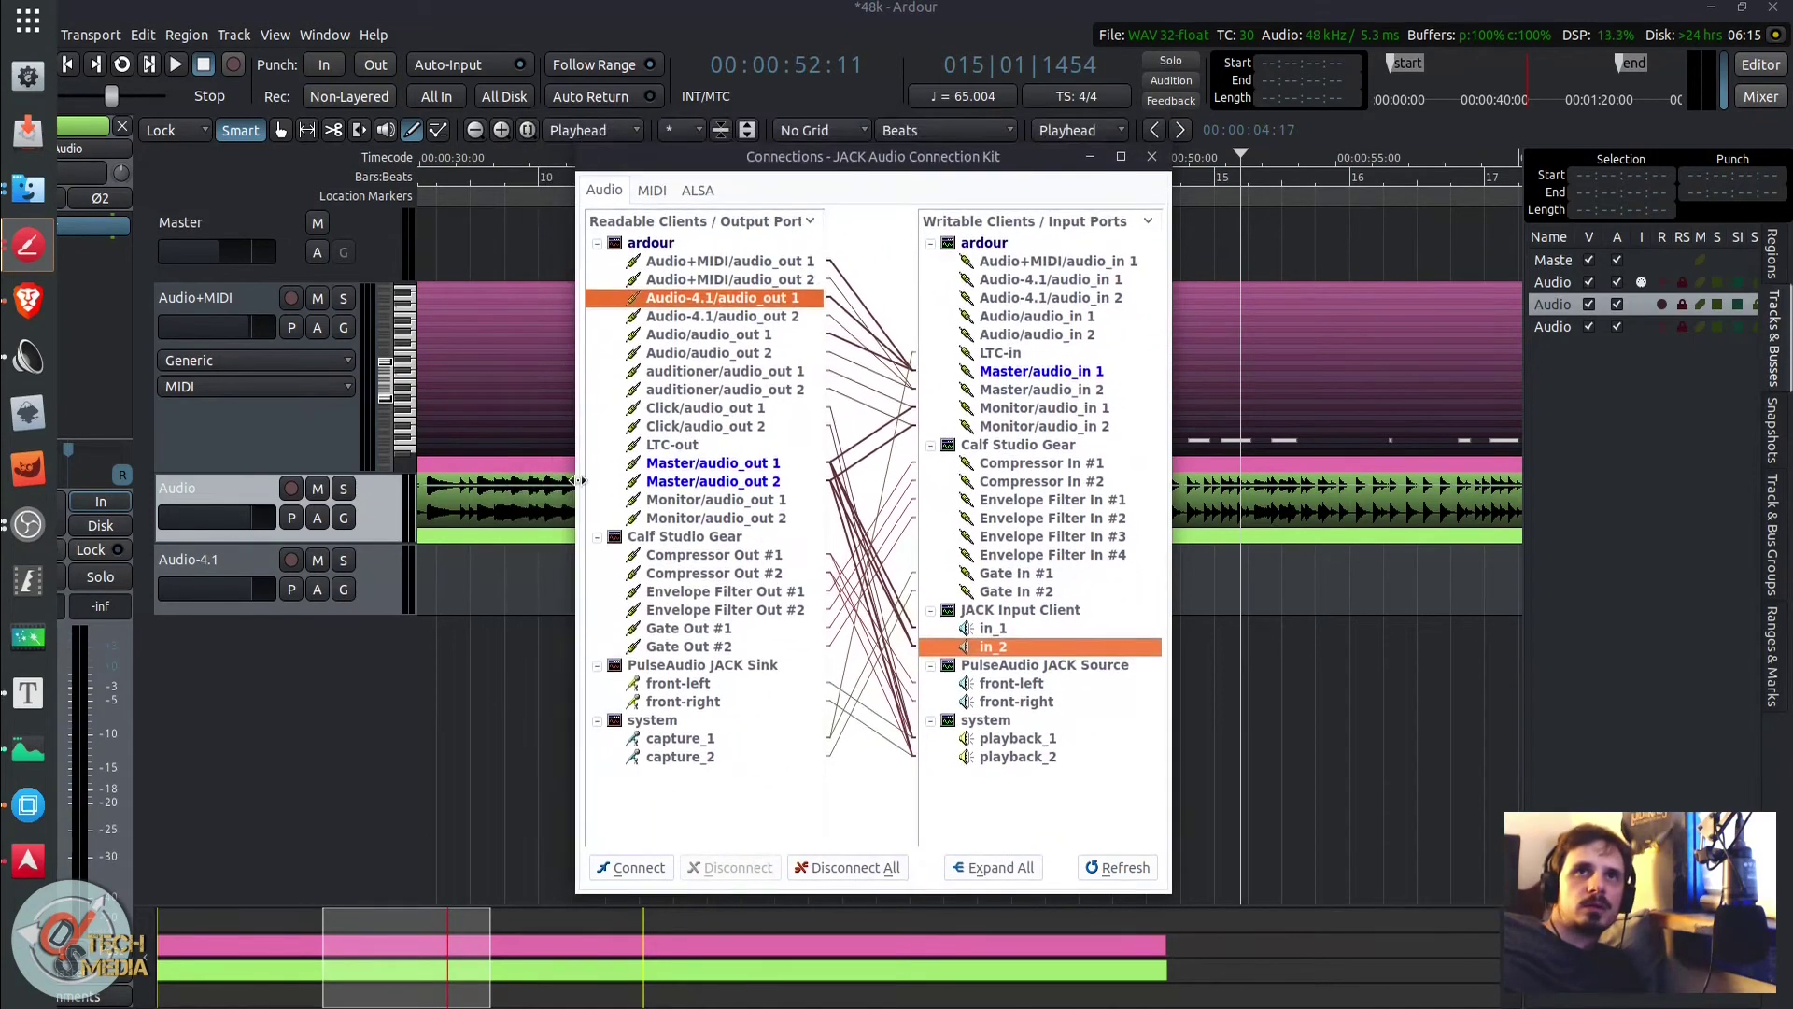
drag(579, 478, 435, 478)
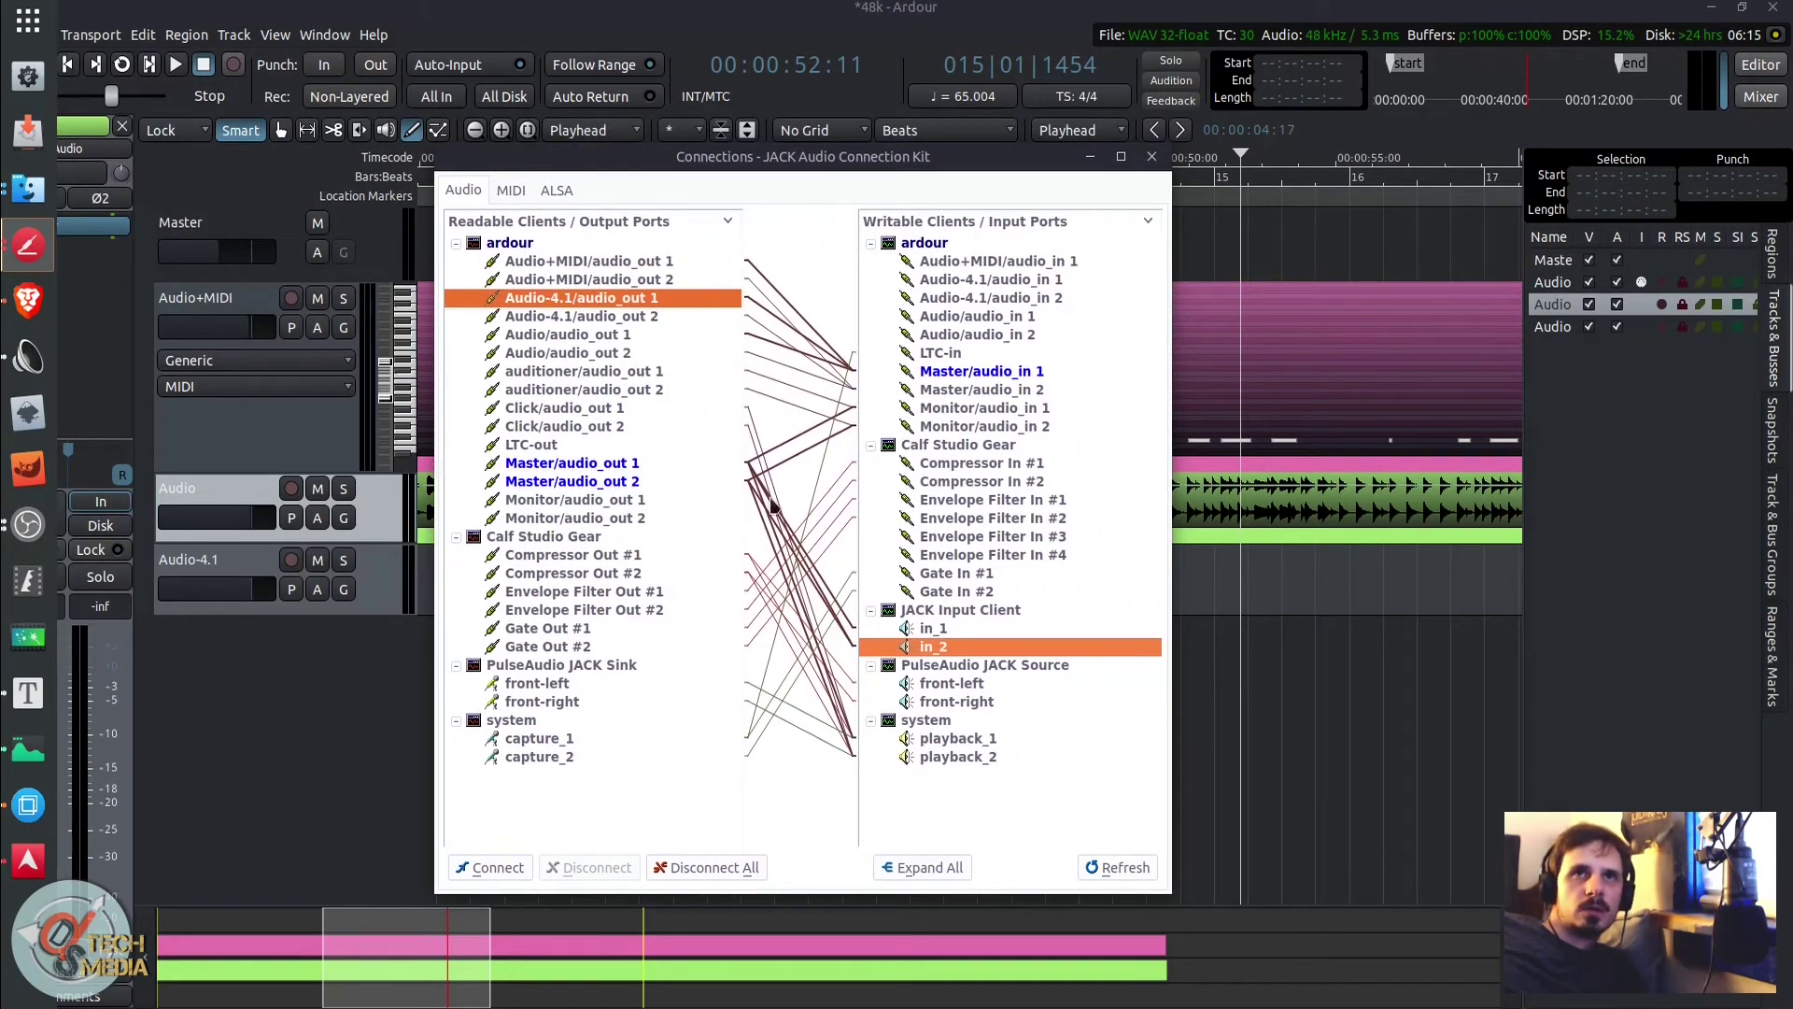
click(646, 478)
click(642, 463)
click(642, 479)
click(644, 458)
click(645, 477)
click(653, 450)
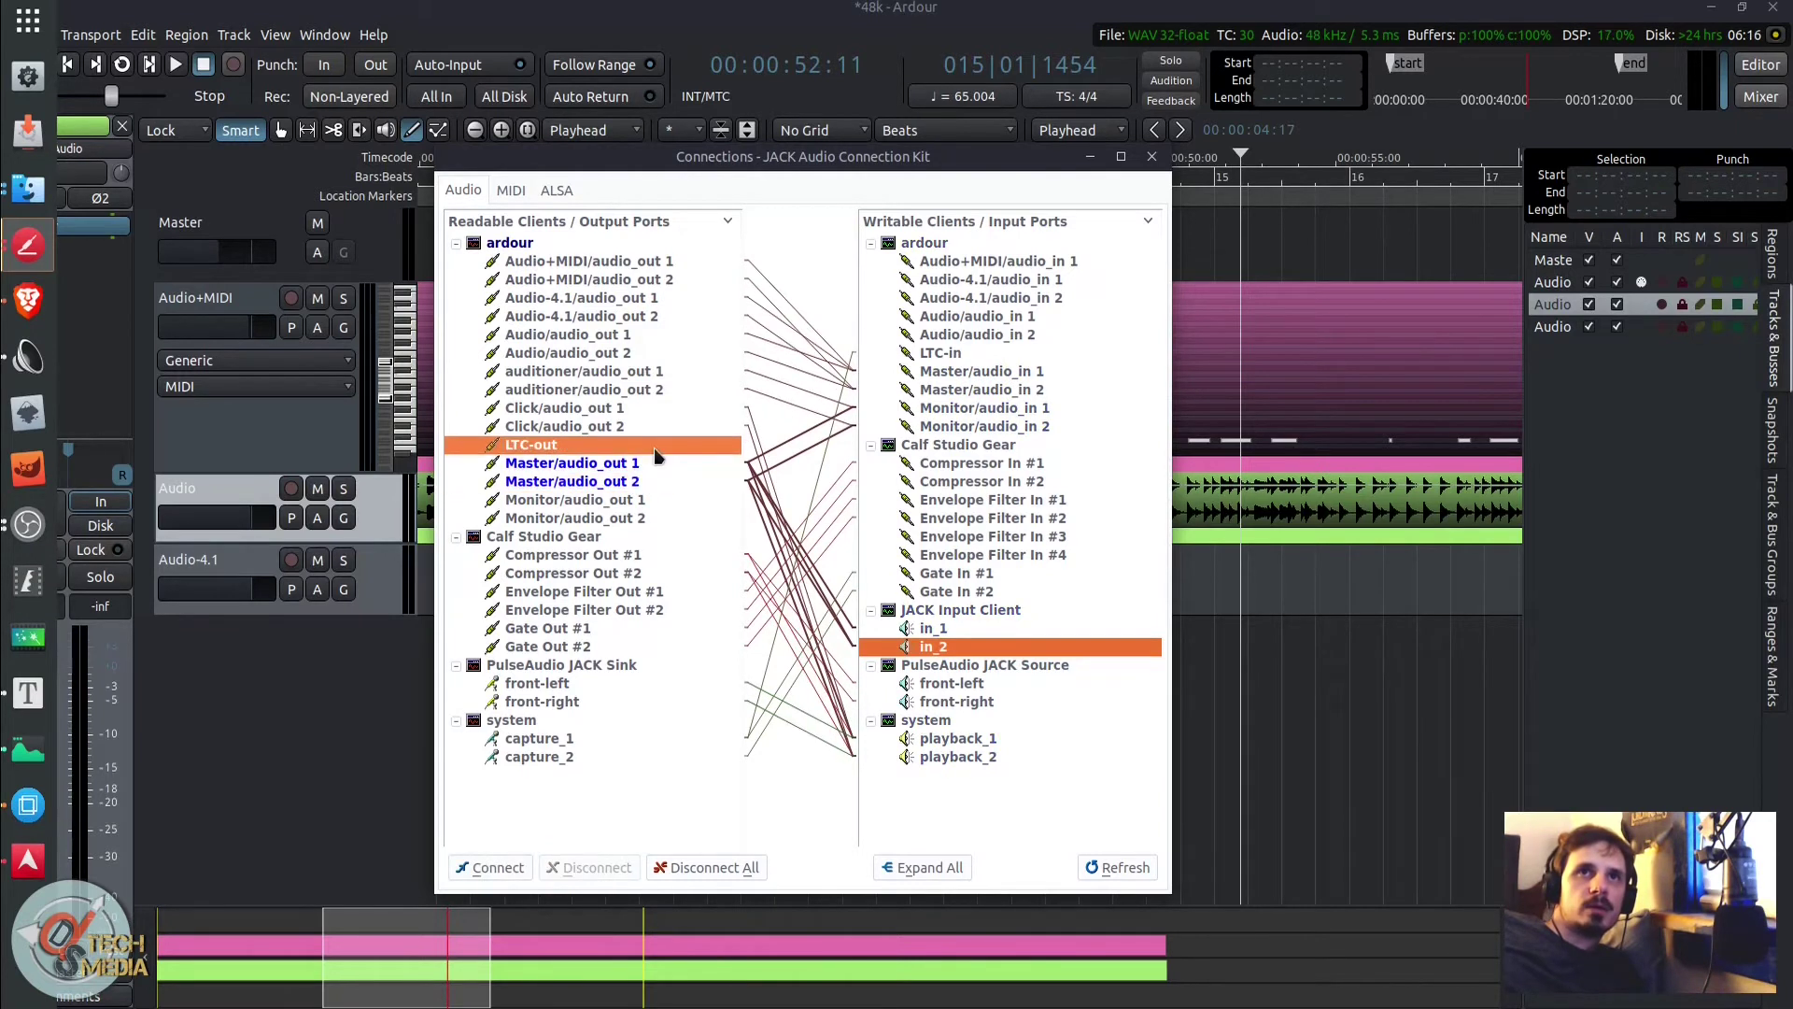
click(648, 500)
click(648, 519)
click(648, 501)
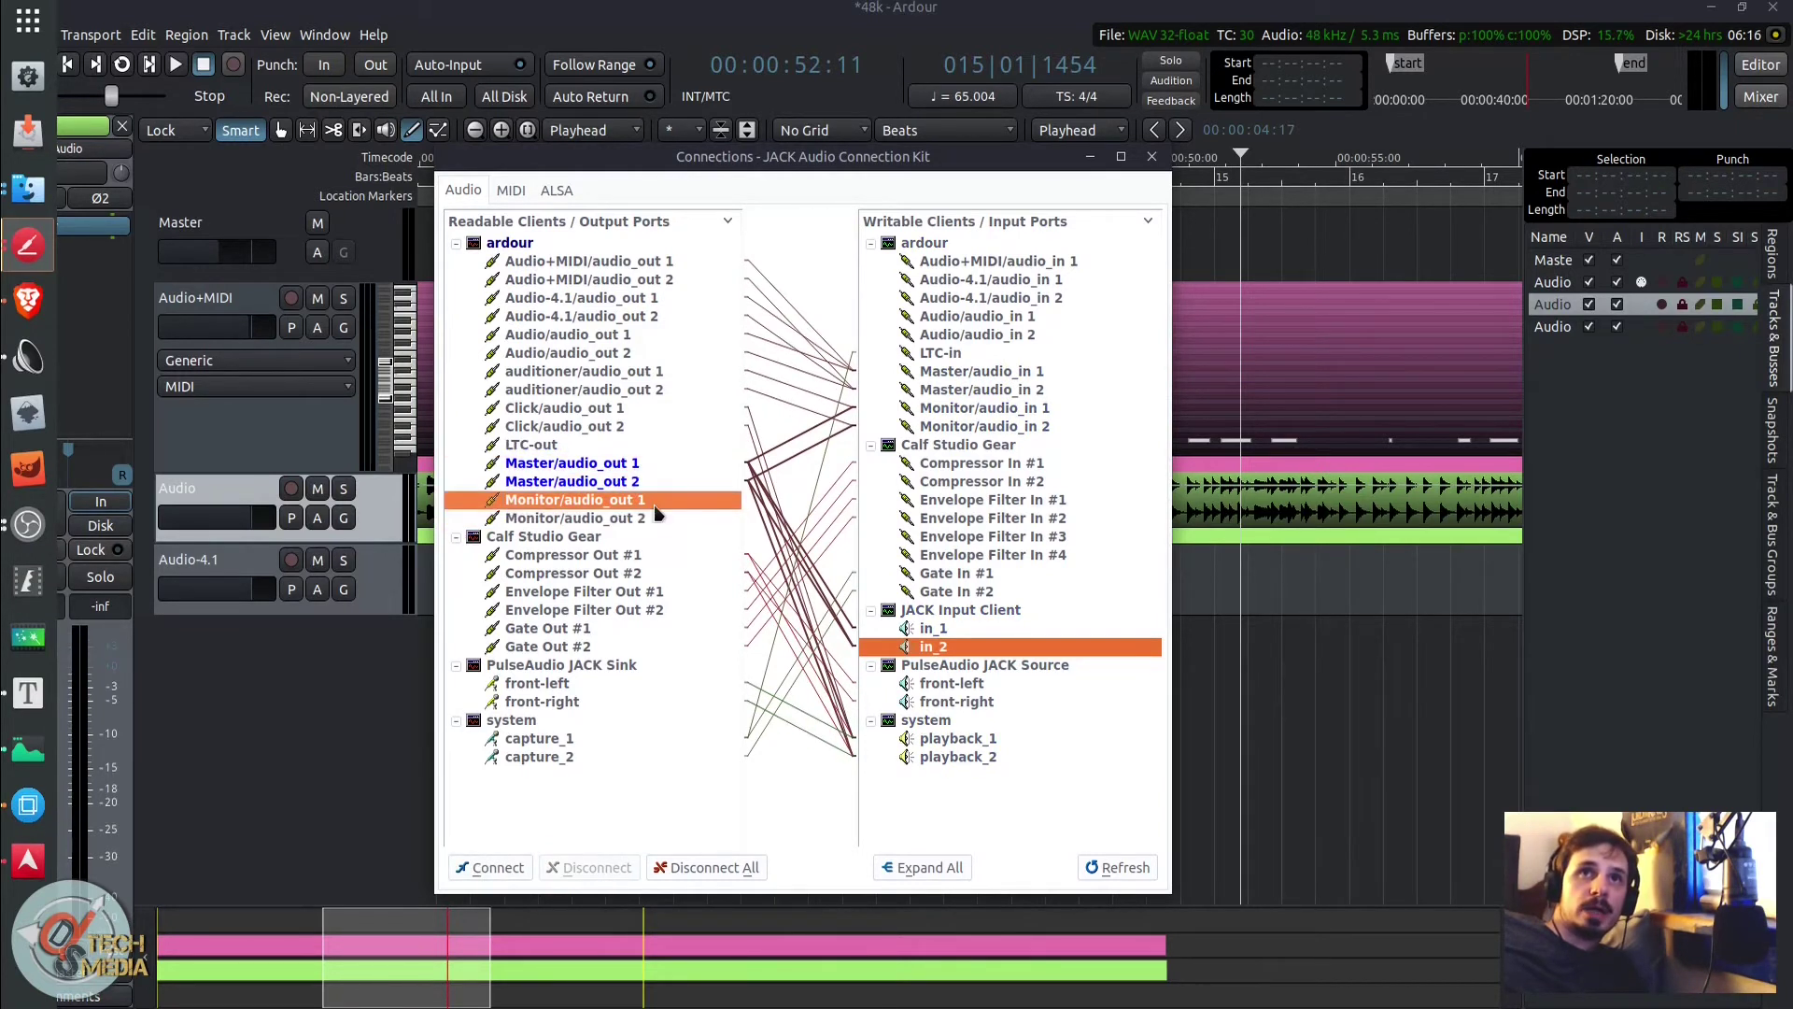
Step: Inspect the routing of the Click and auditioner outputs and the Audio, Audio-4.1 and Audio+MIDI track outputs
click(544, 447)
click(587, 408)
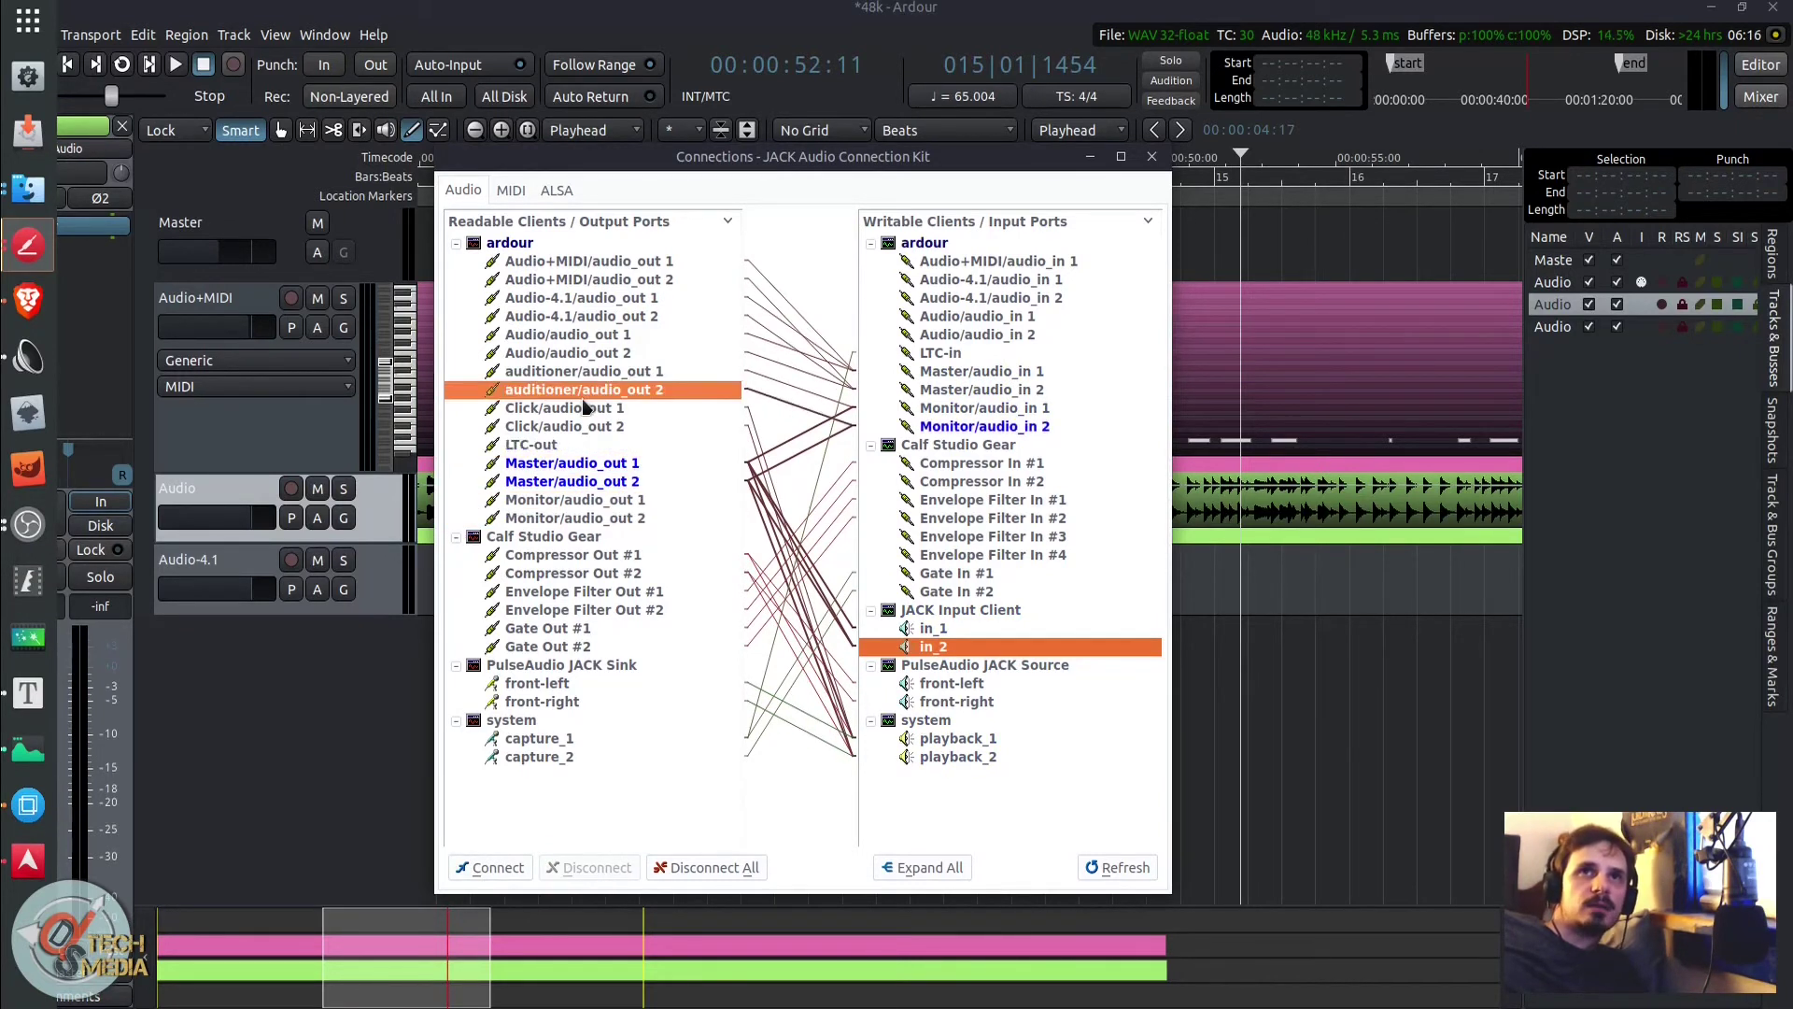
click(626, 429)
click(632, 410)
click(624, 373)
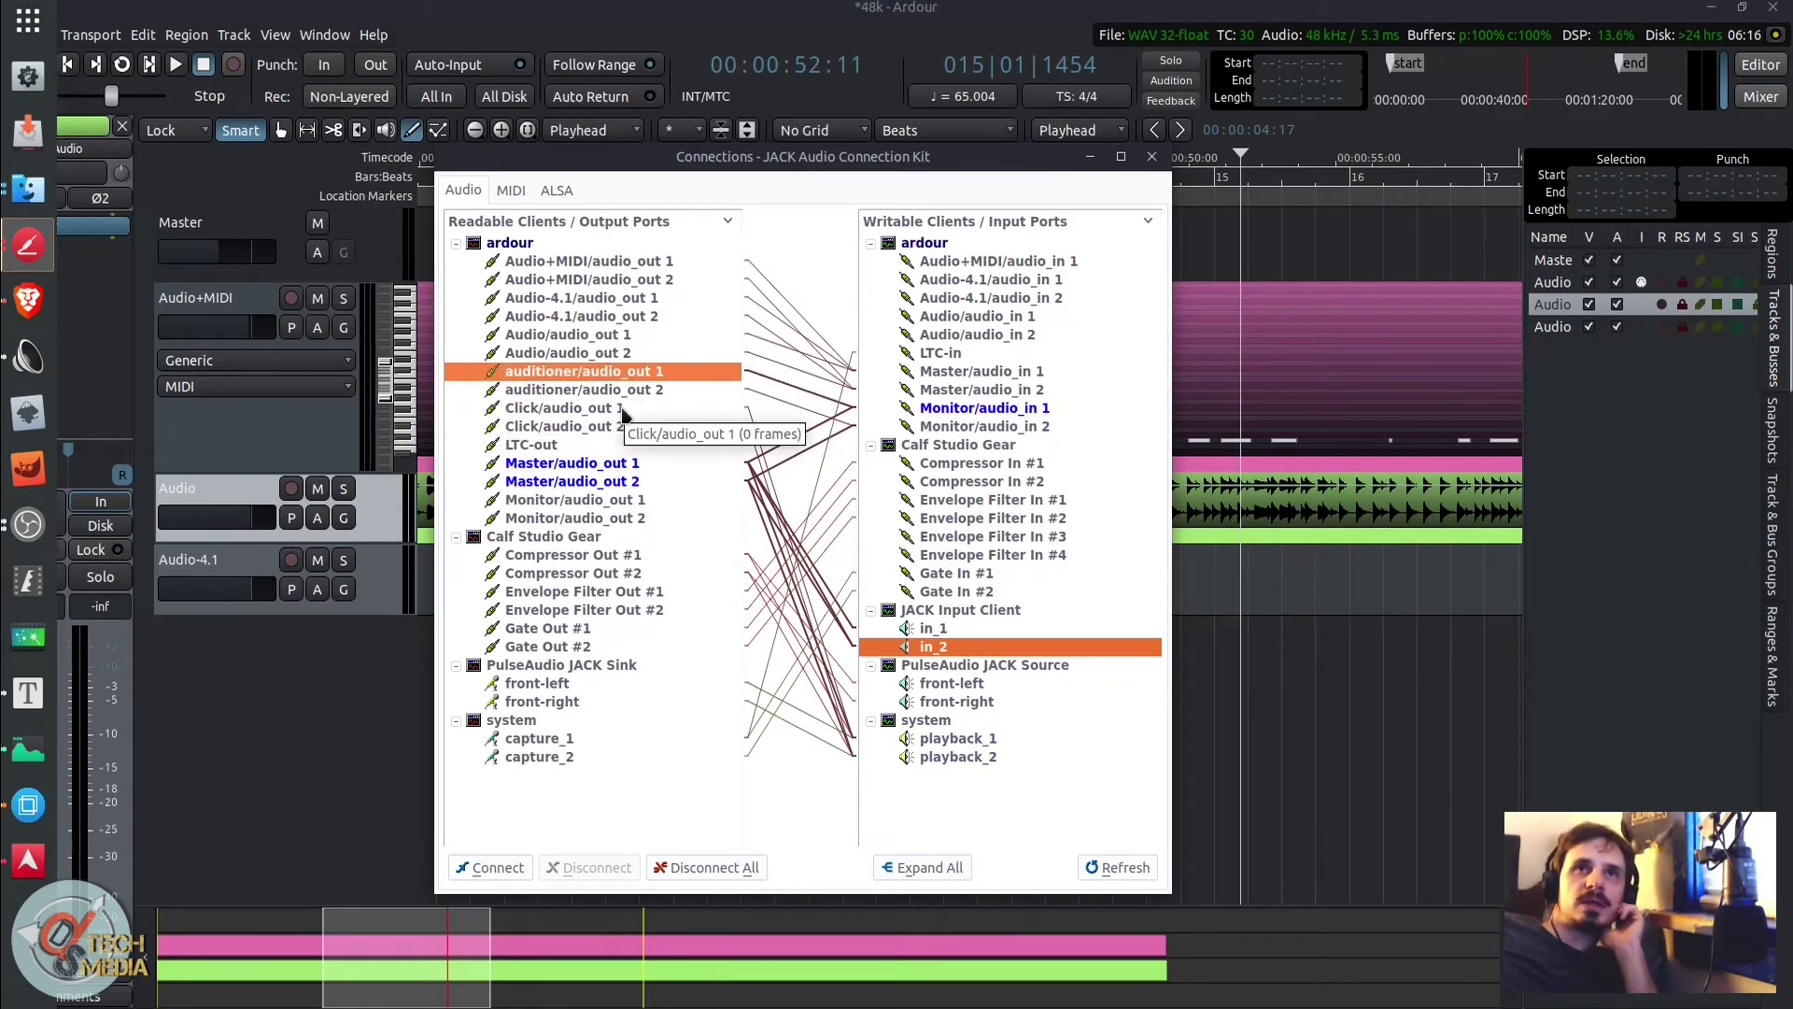
click(628, 391)
click(635, 373)
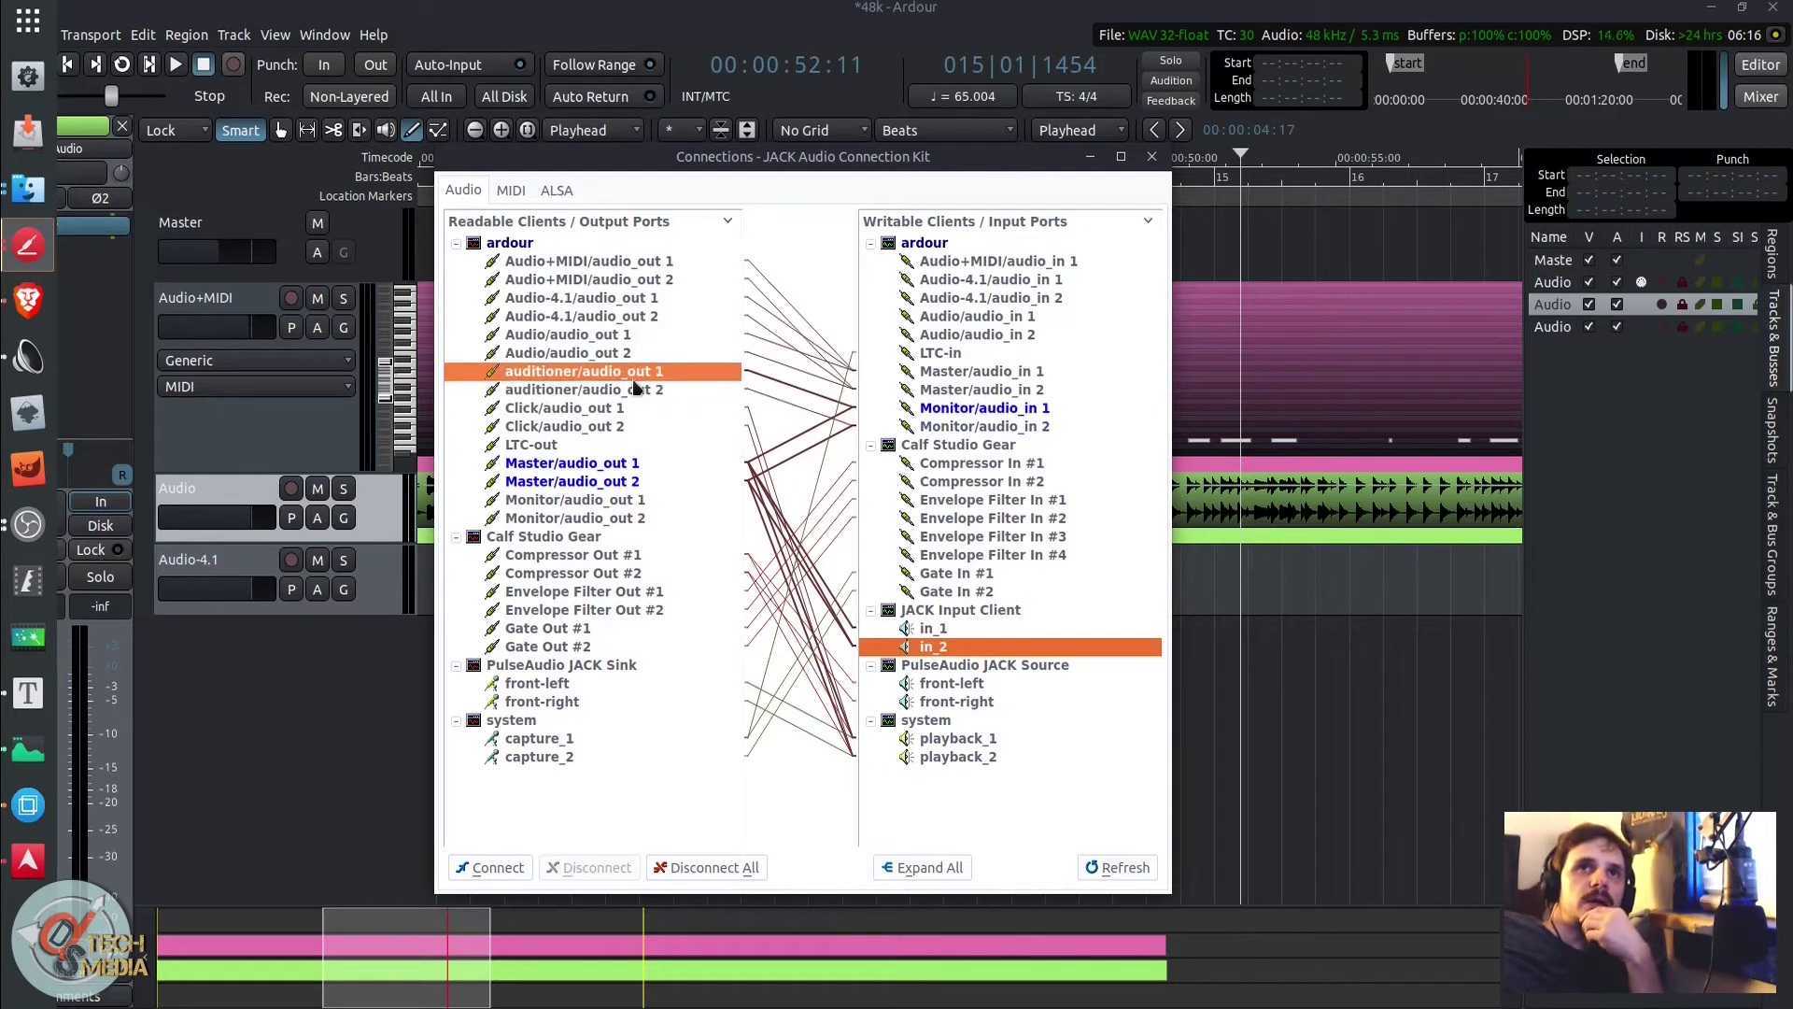
click(635, 390)
click(634, 353)
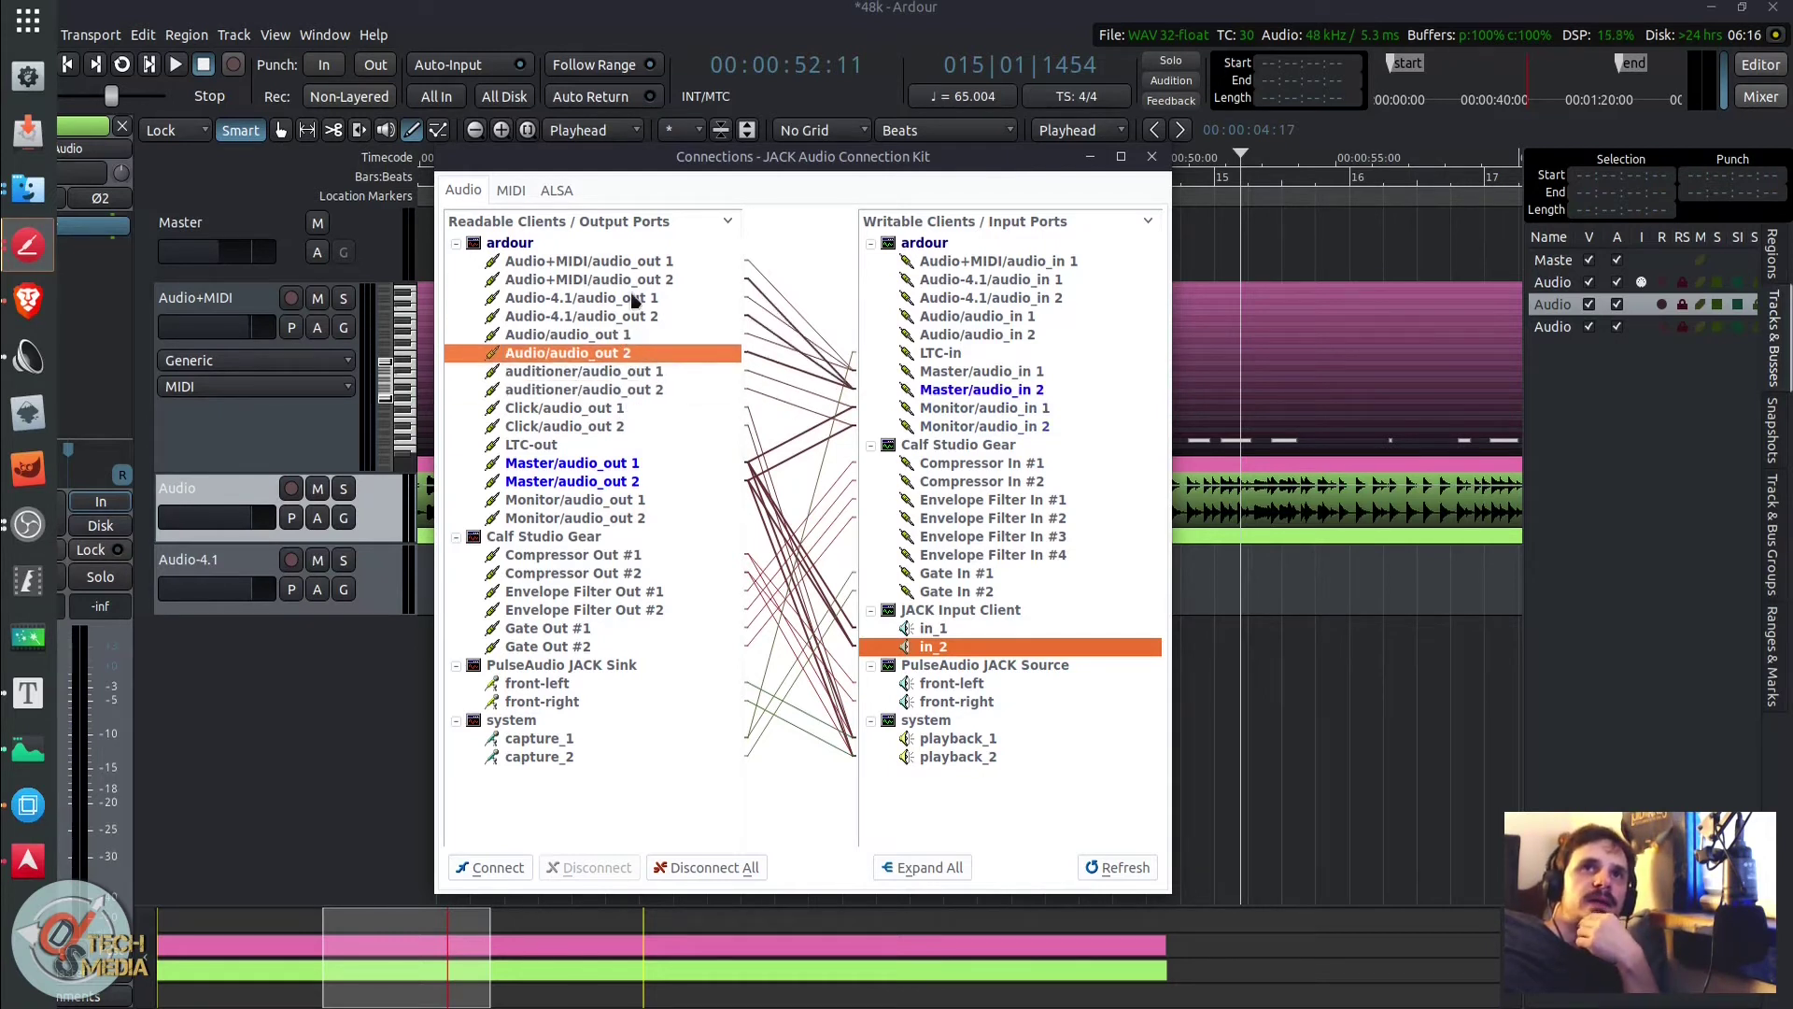
click(632, 298)
click(635, 263)
click(640, 281)
click(642, 351)
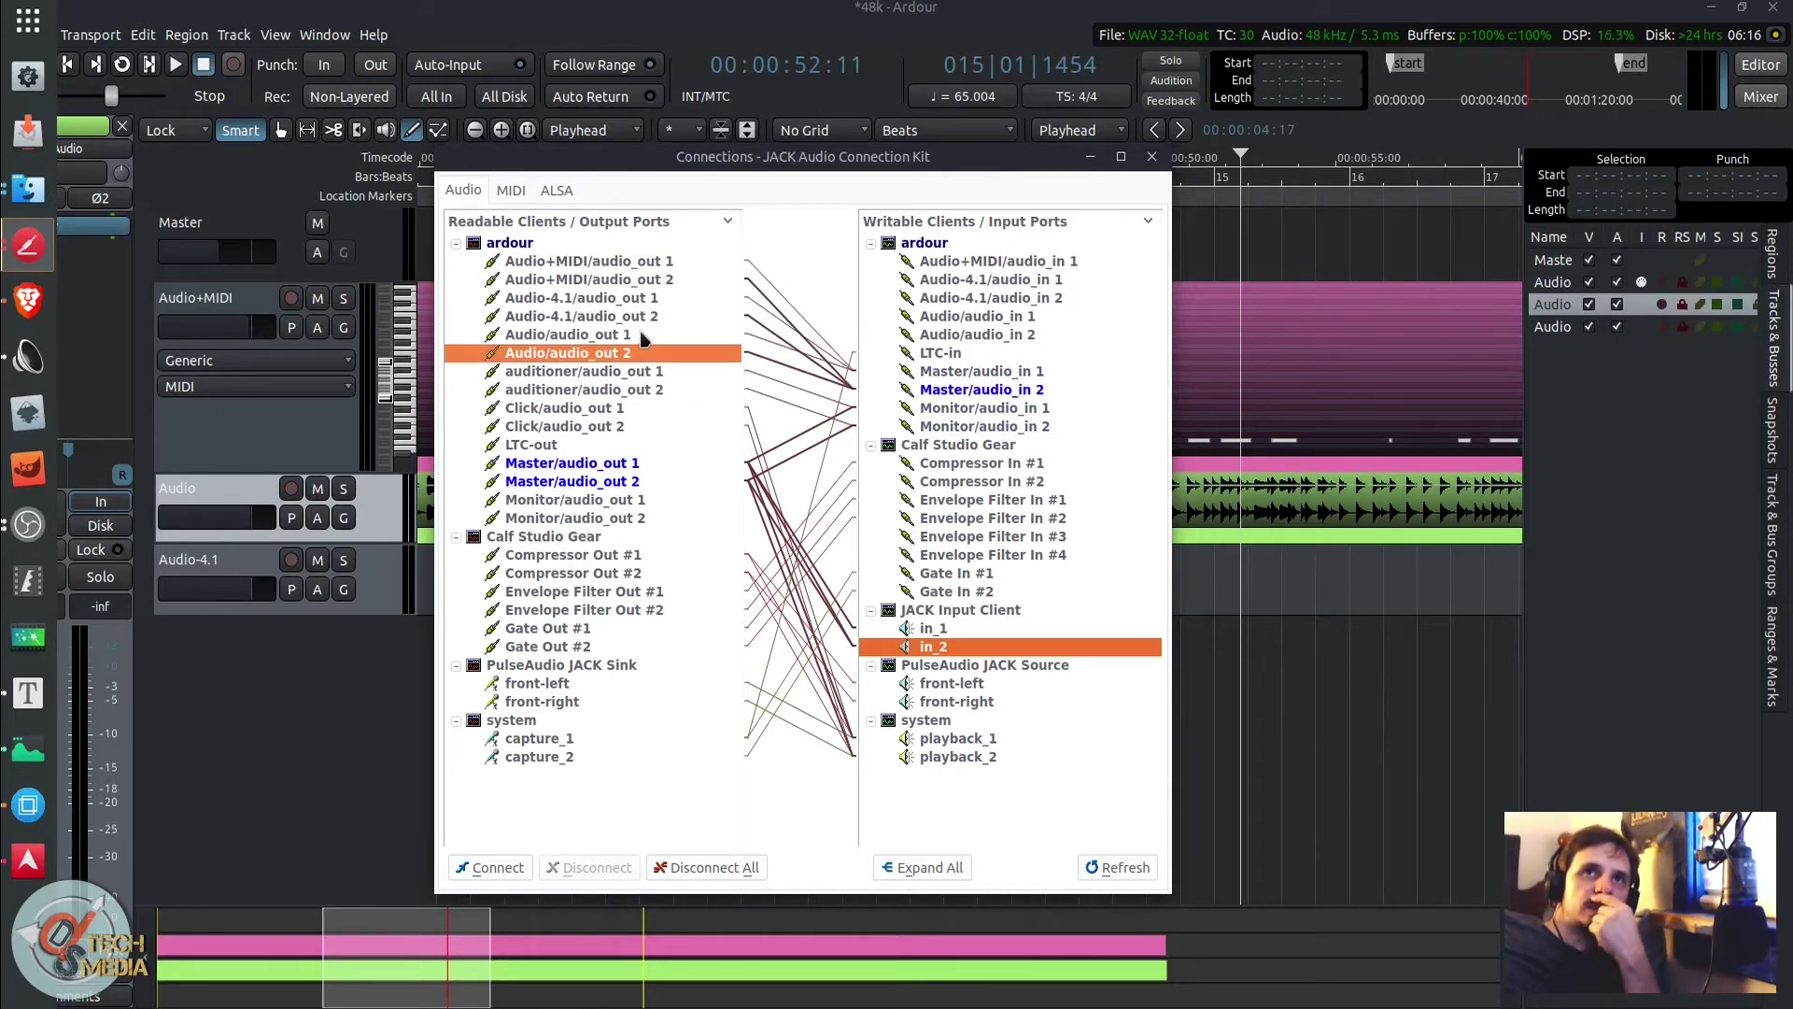
click(640, 334)
Step: Examine which outputs feed ardour's Master, Monitor and track audio inputs
click(1023, 391)
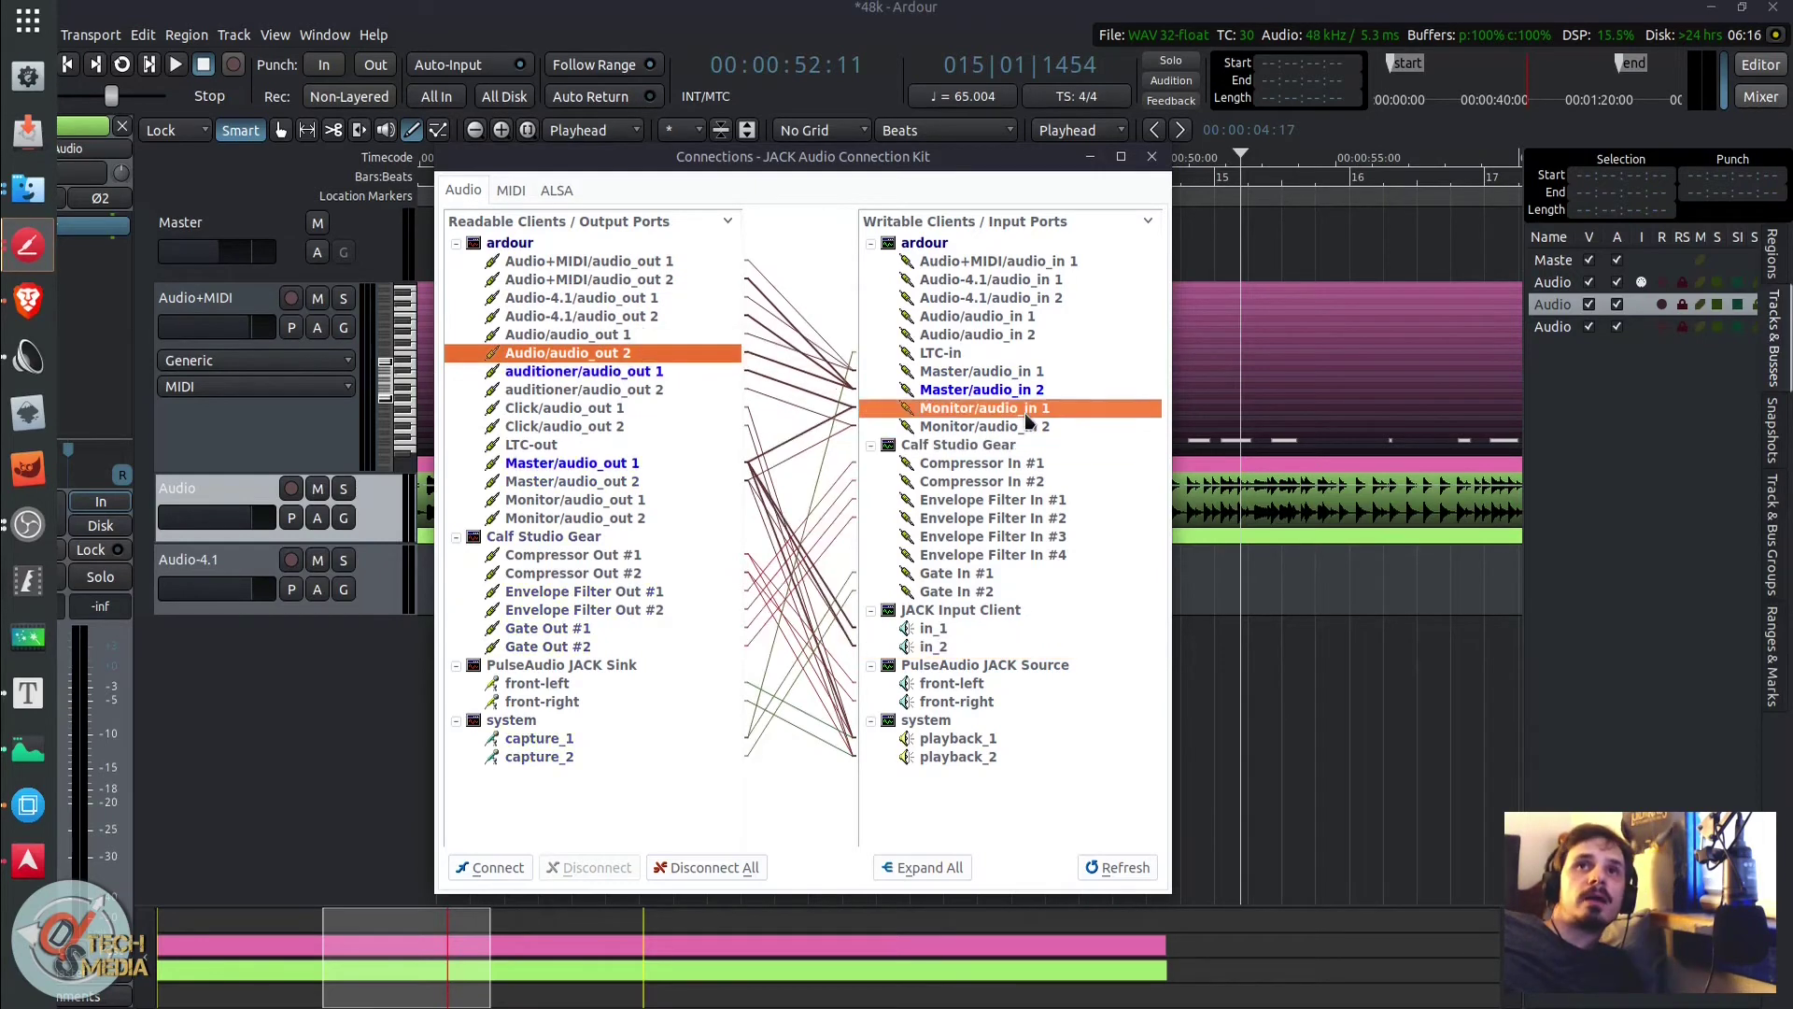
click(1006, 280)
click(993, 387)
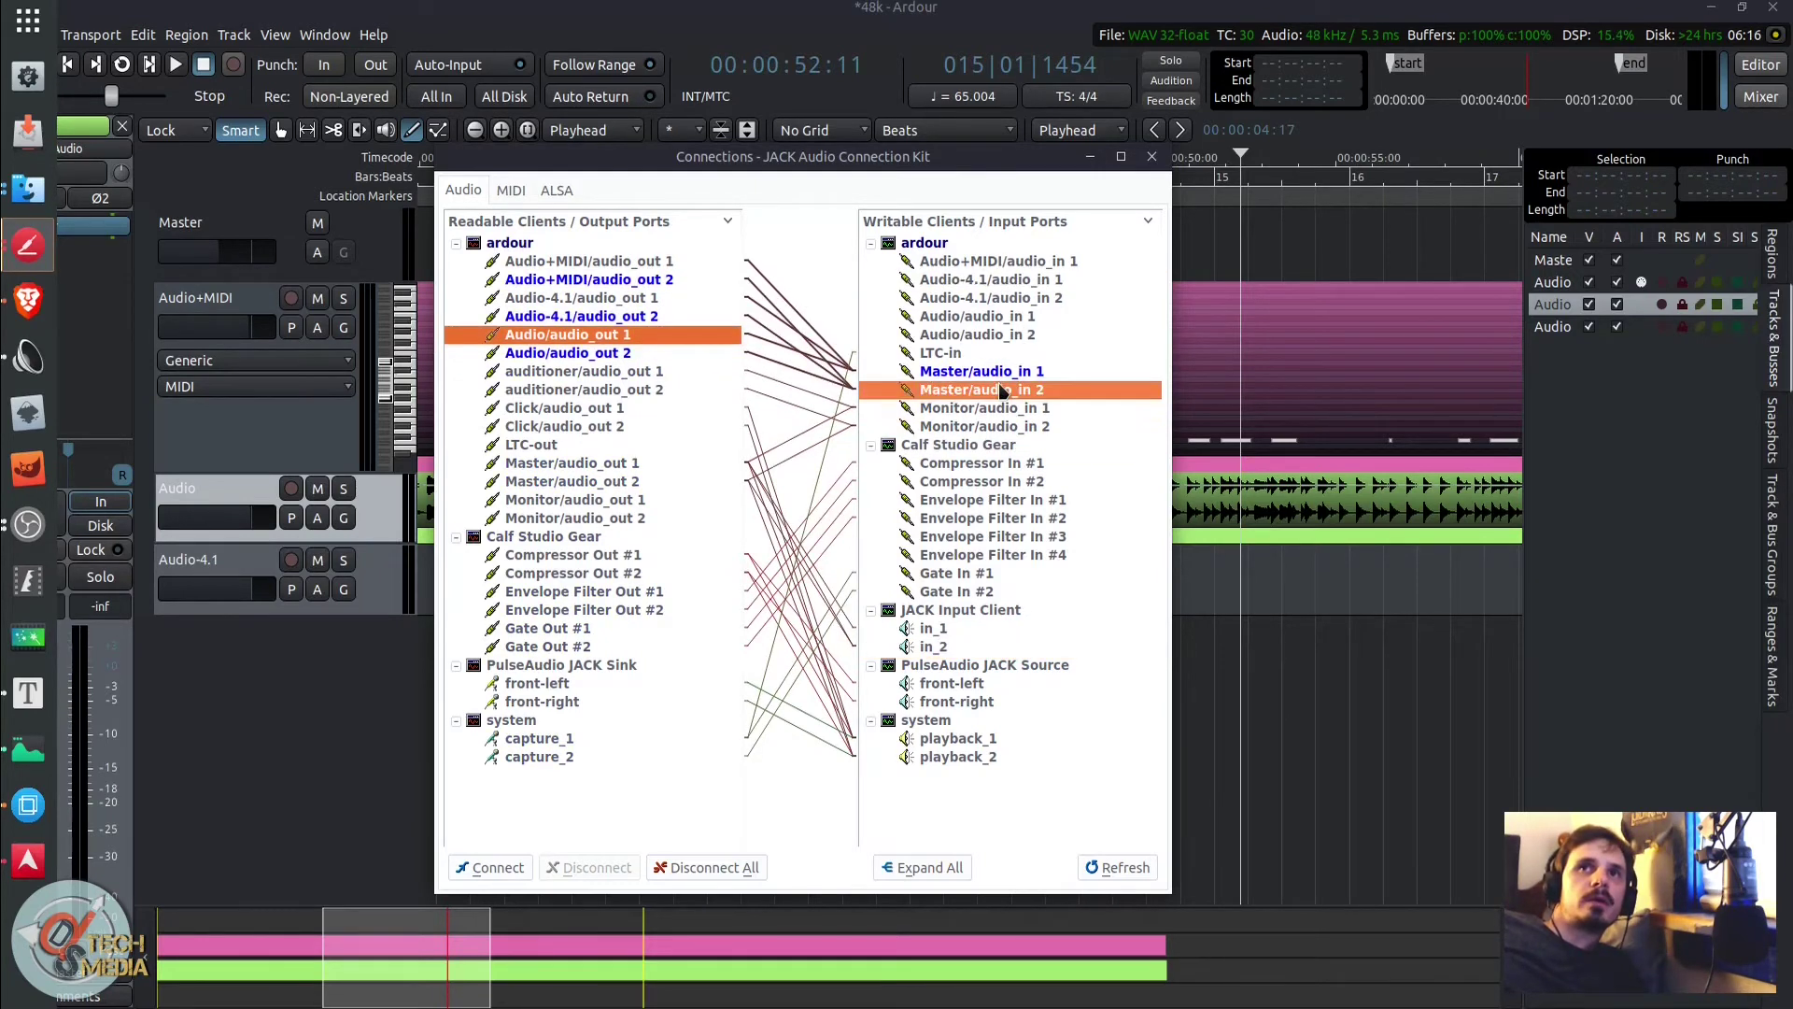
click(978, 316)
click(993, 390)
click(992, 375)
click(996, 391)
click(1003, 414)
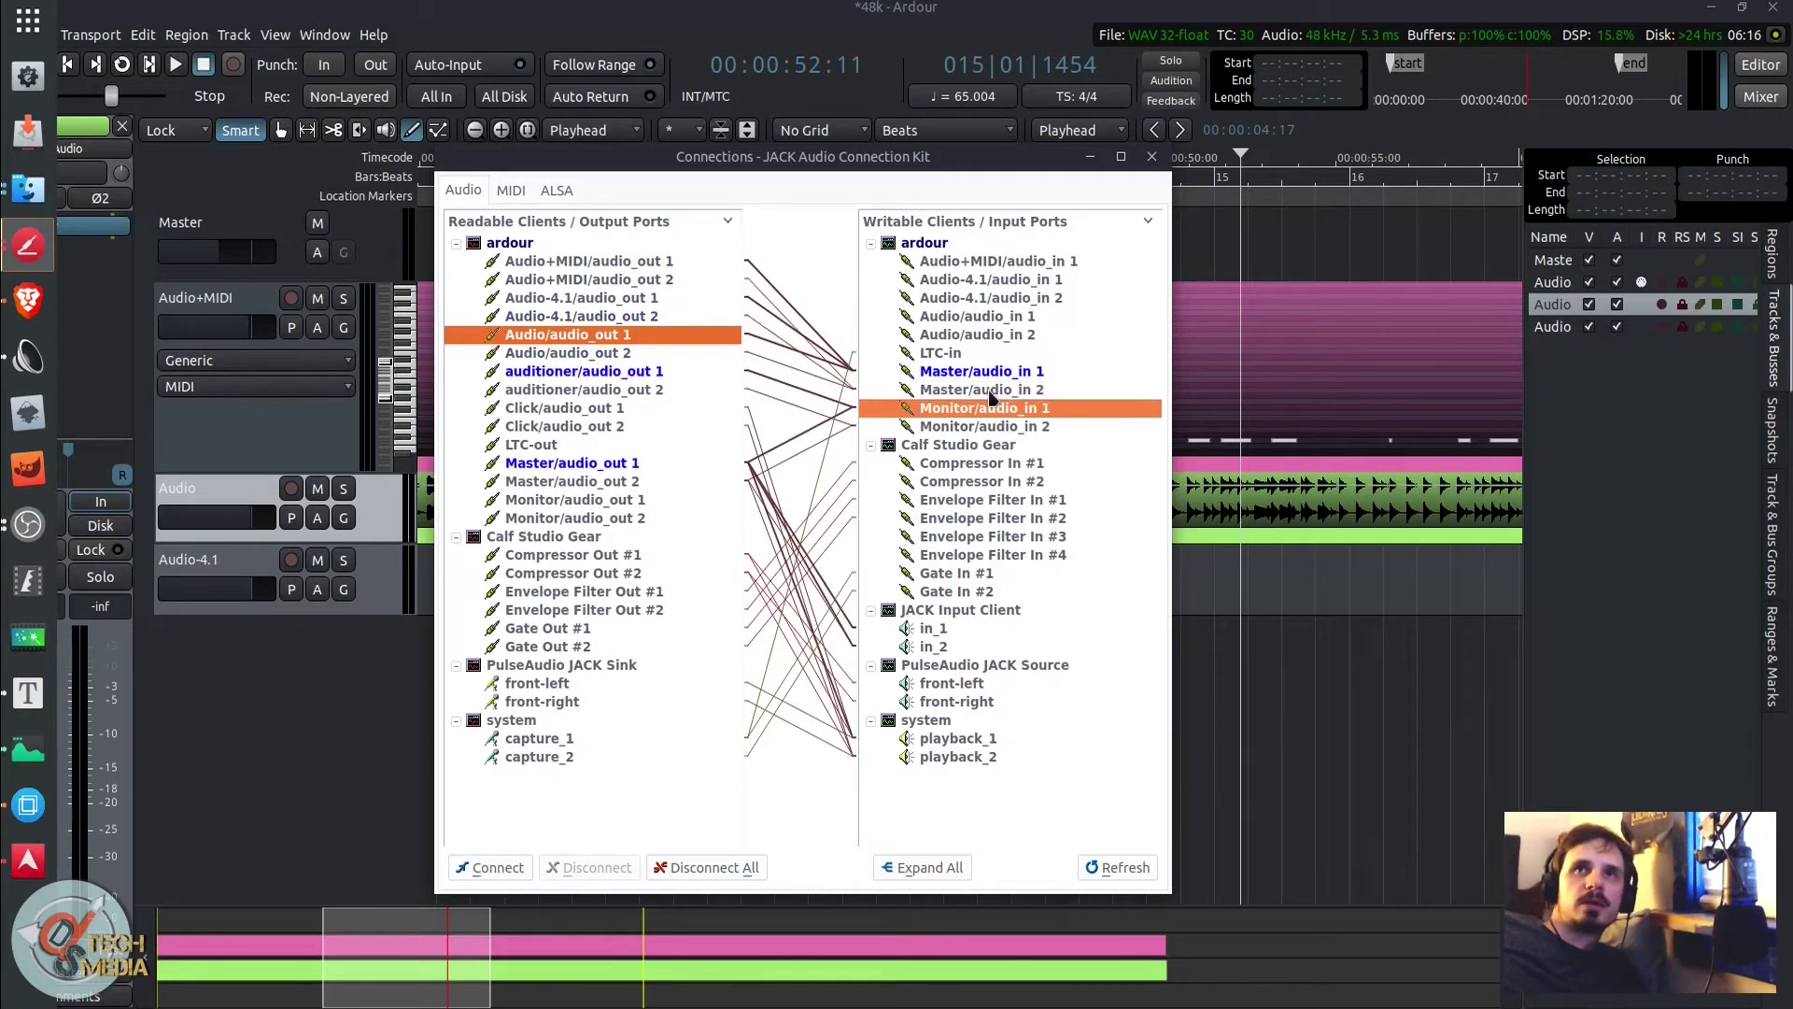
click(995, 353)
click(982, 318)
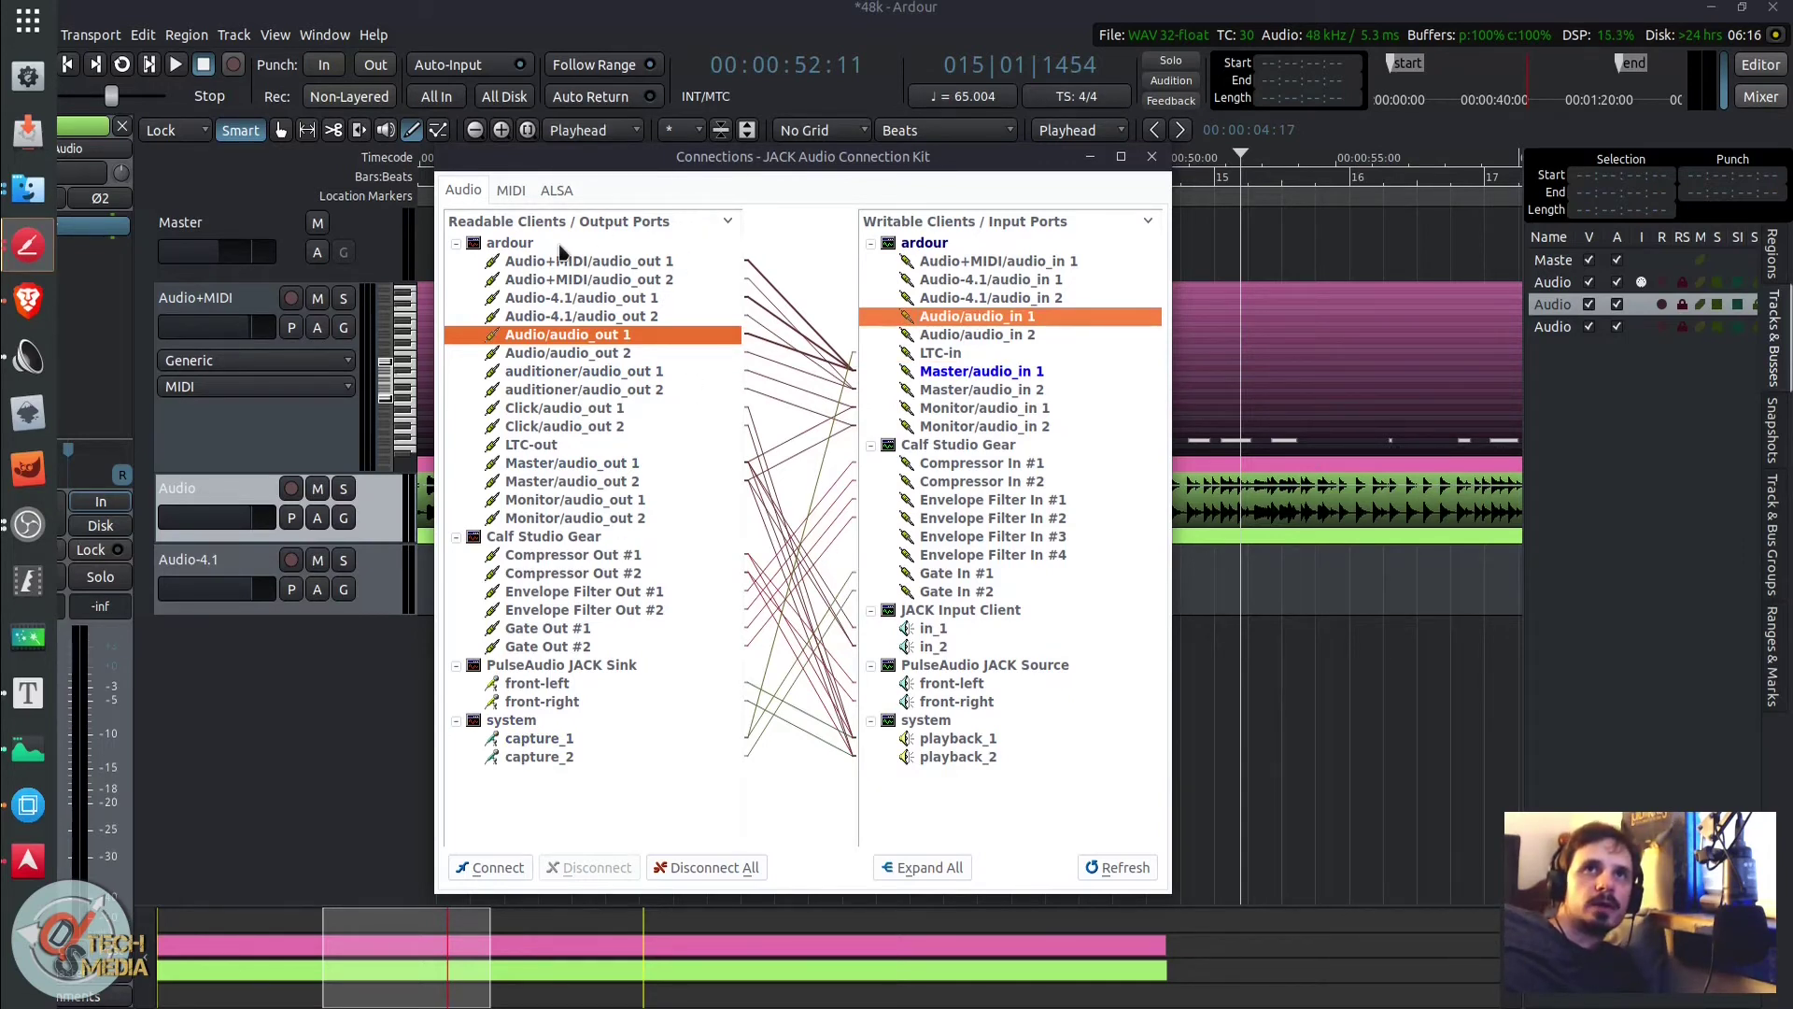
Step: Show the JACK MIDI connections and examine the MPKmini2 capture port against ardour's MIDI inputs
click(512, 190)
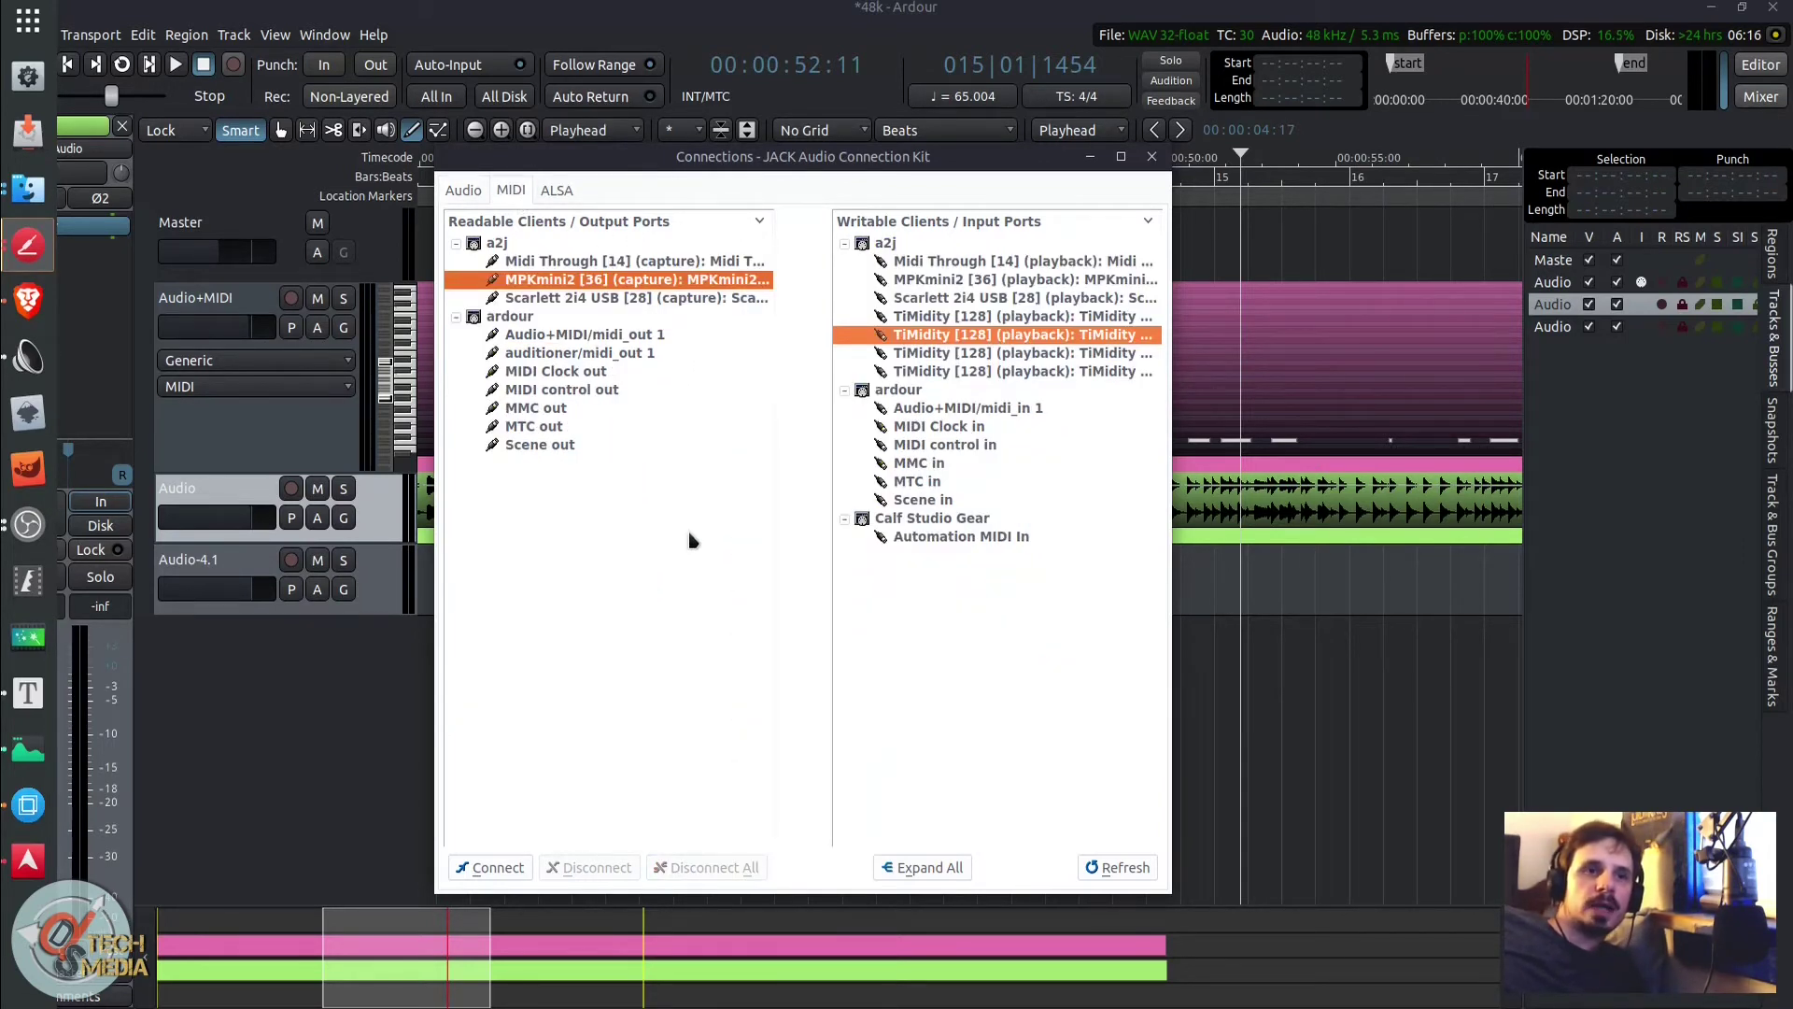
drag(674, 276, 982, 505)
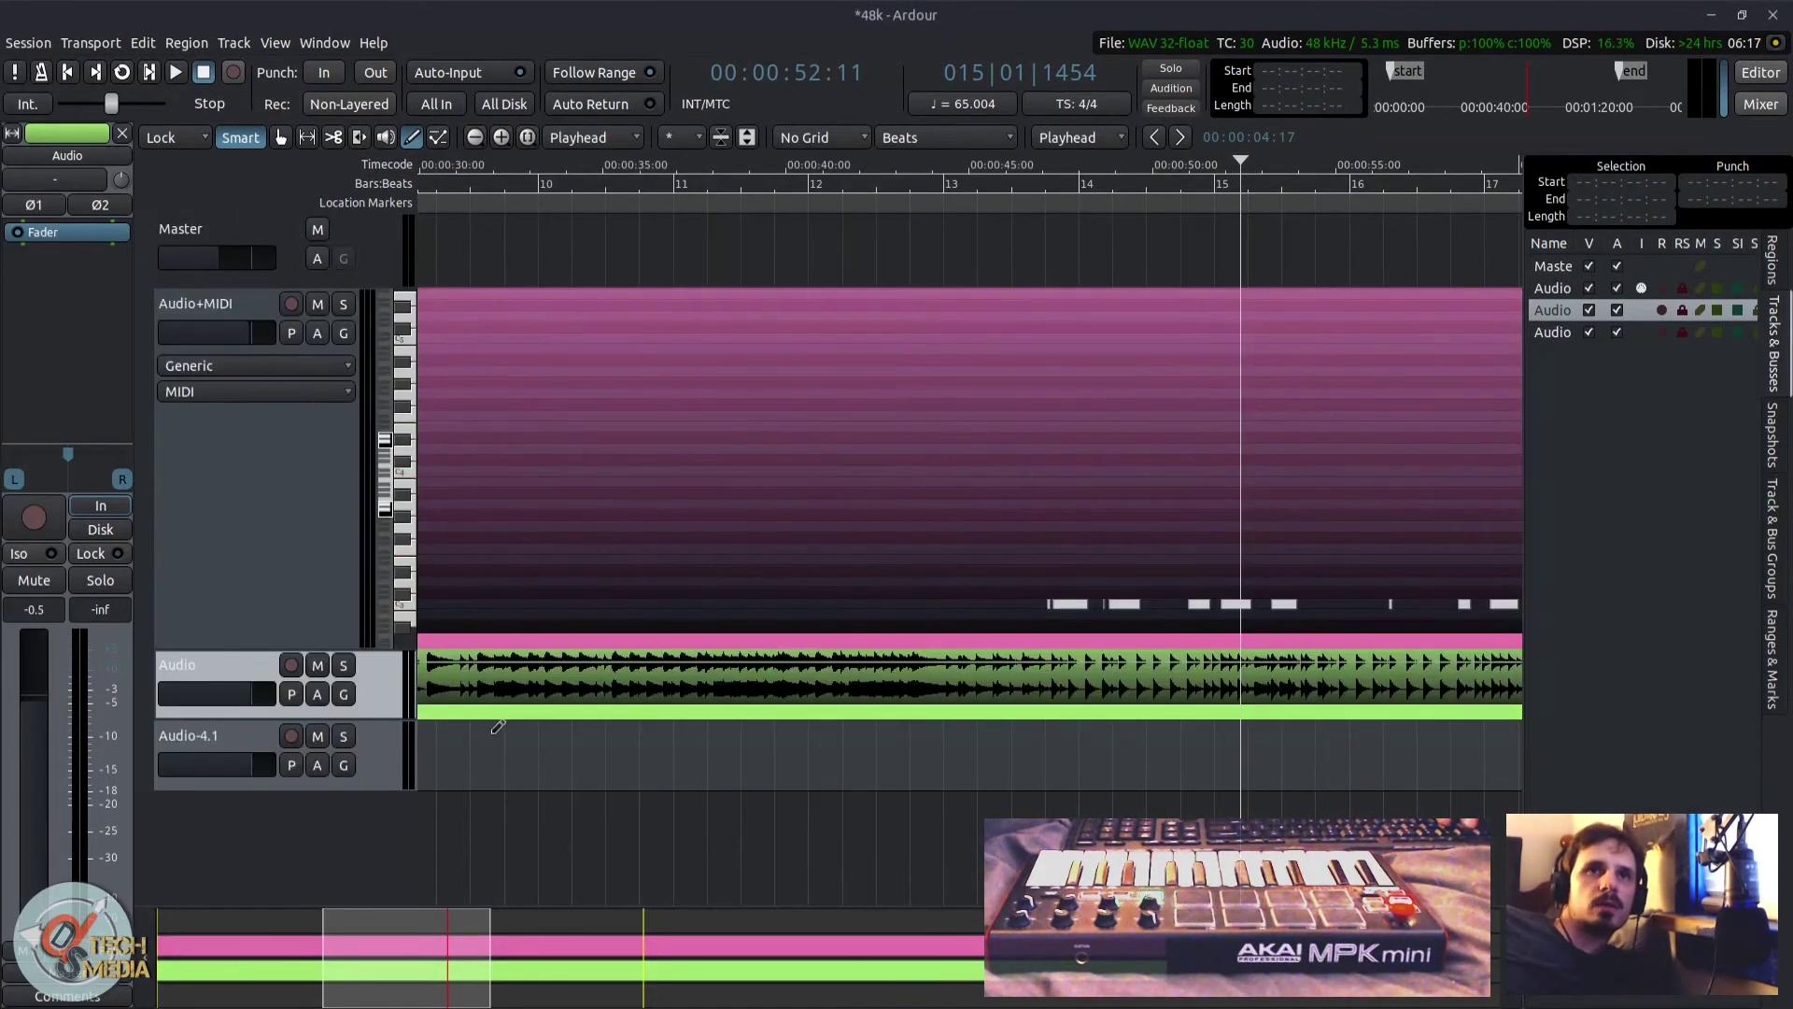
Step: View the session's mixer strips, return to the editor and show the Regions list
click(1780, 107)
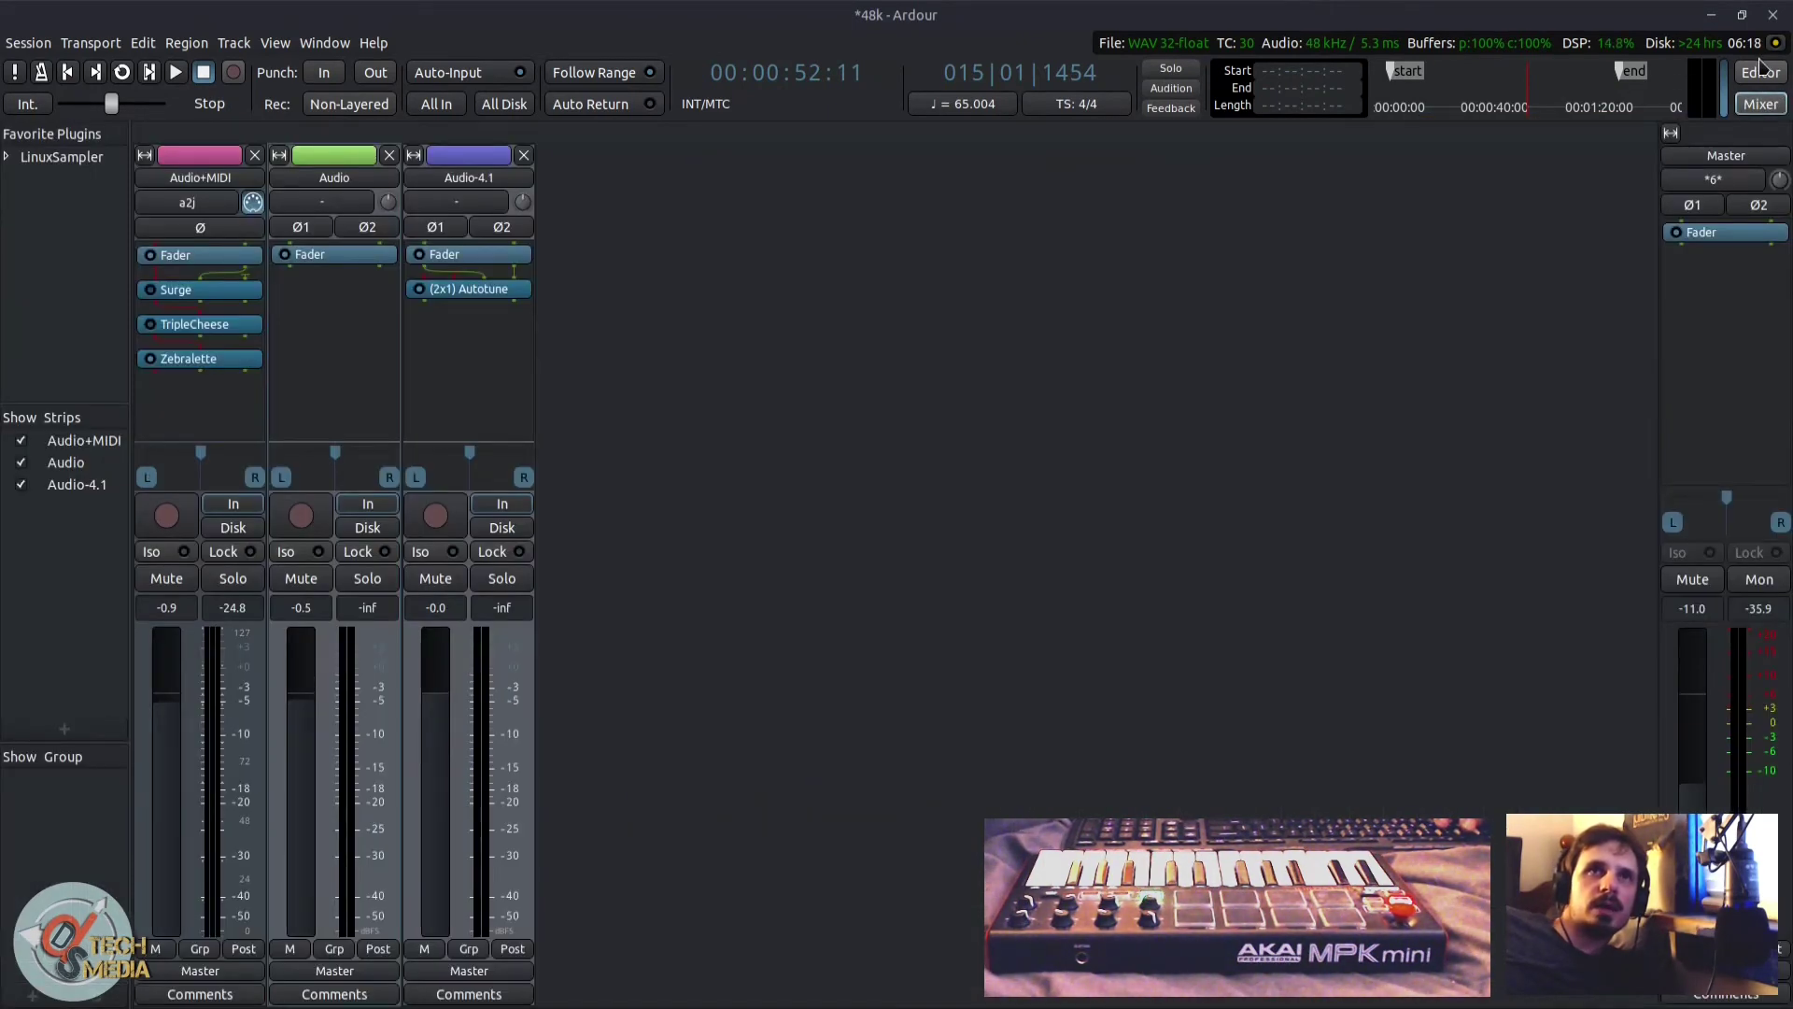
click(1761, 72)
scroll(1764, 268, up, 1)
scroll(1767, 270, down, 1)
scroll(1768, 271, up, 1)
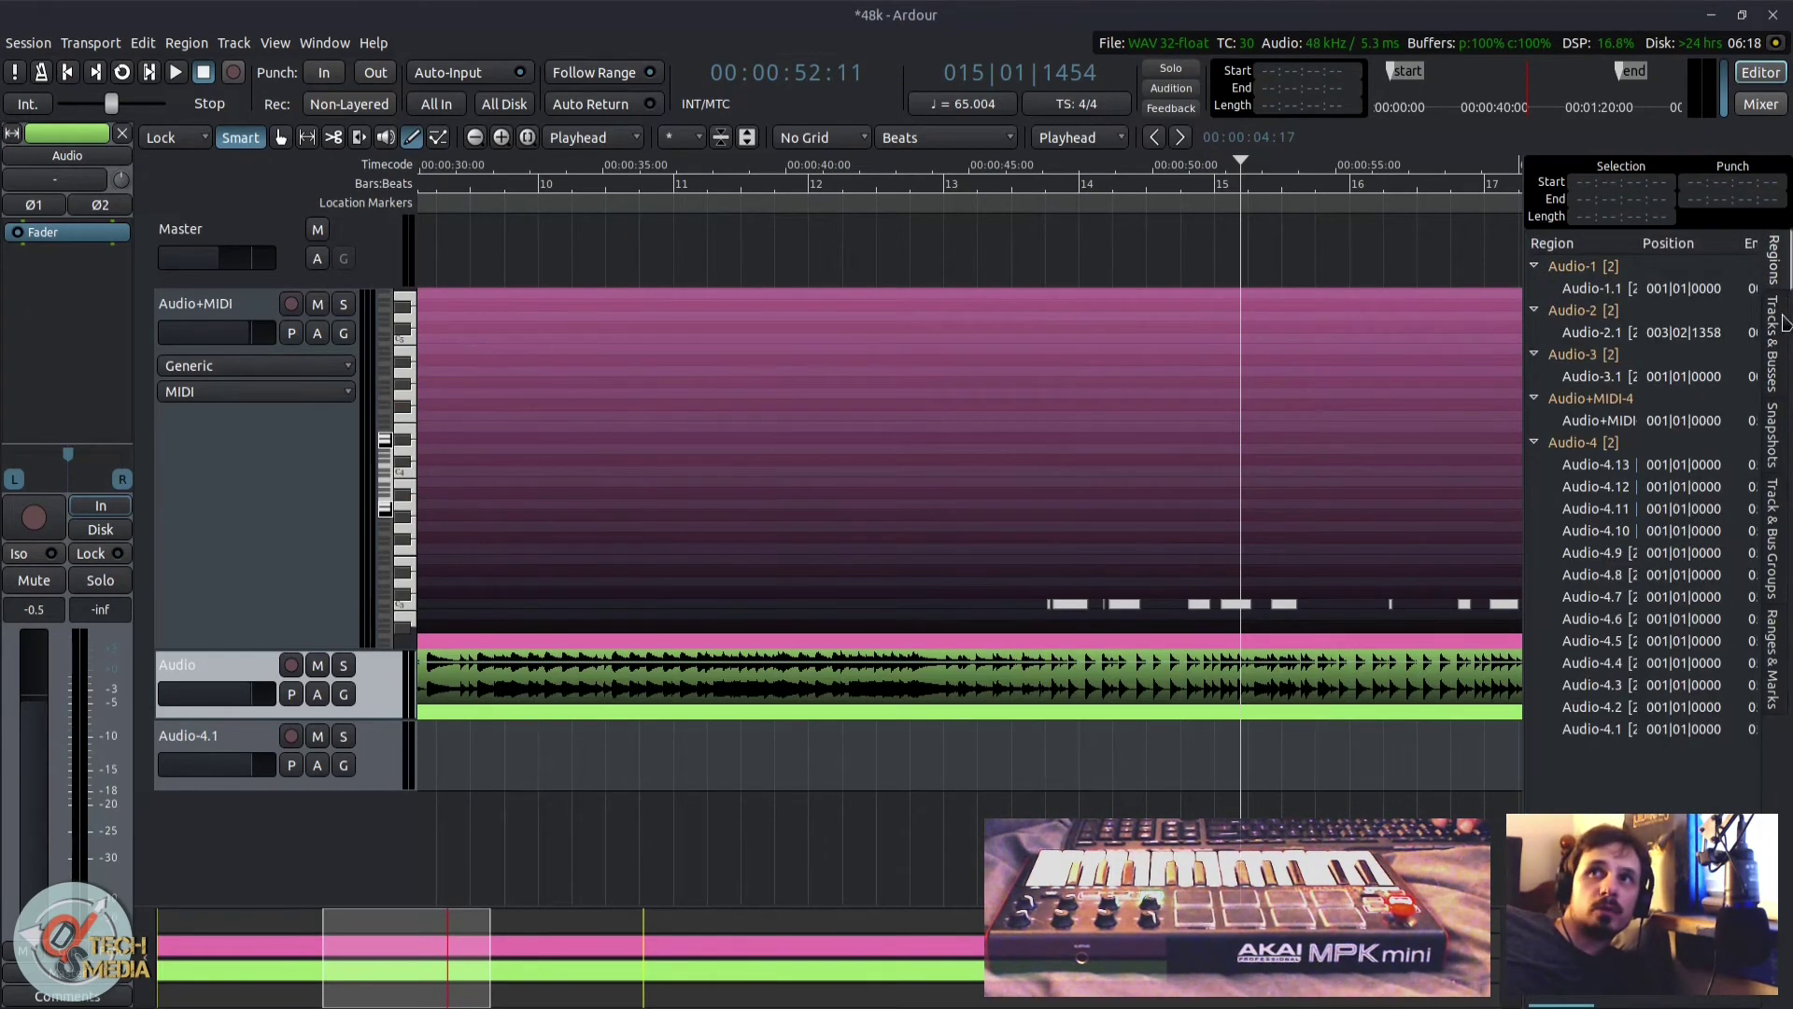
Step: Toggle the visibility of the Master, Audio+MIDI and Audio tracks from the Tracks & Busses list and show them again
click(1786, 309)
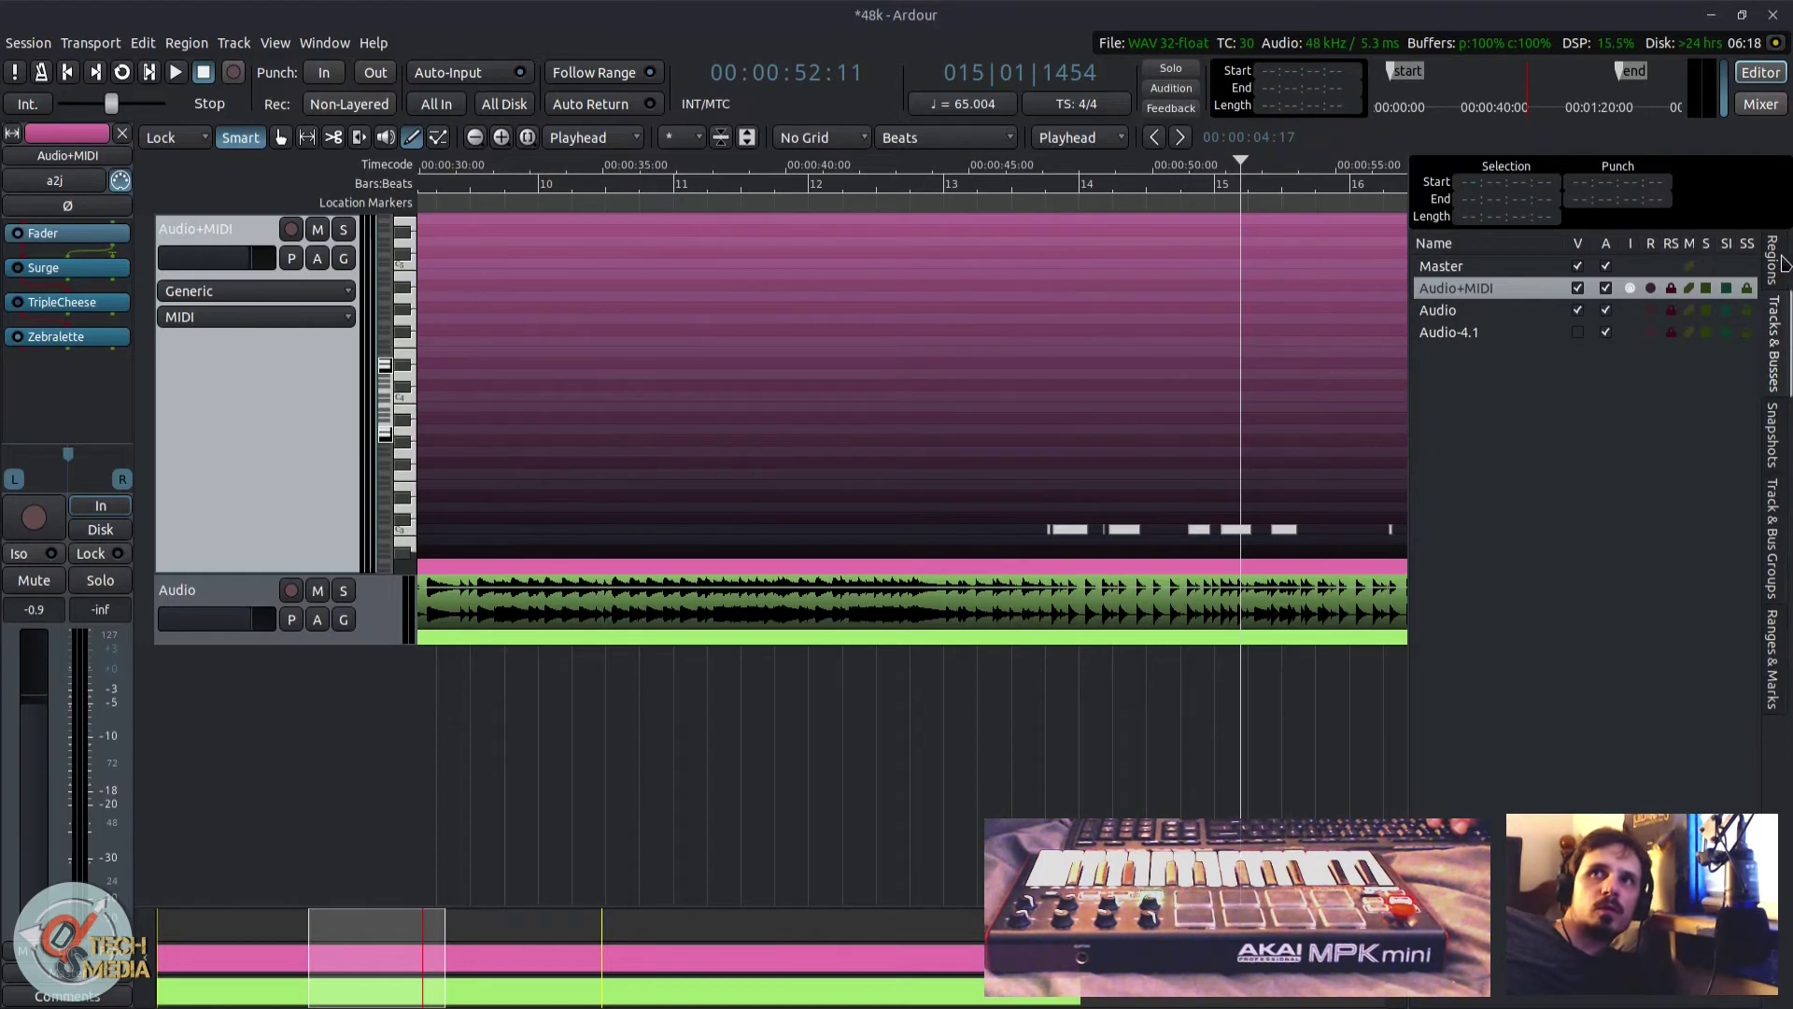
click(1578, 287)
click(1577, 266)
click(1577, 267)
click(1578, 267)
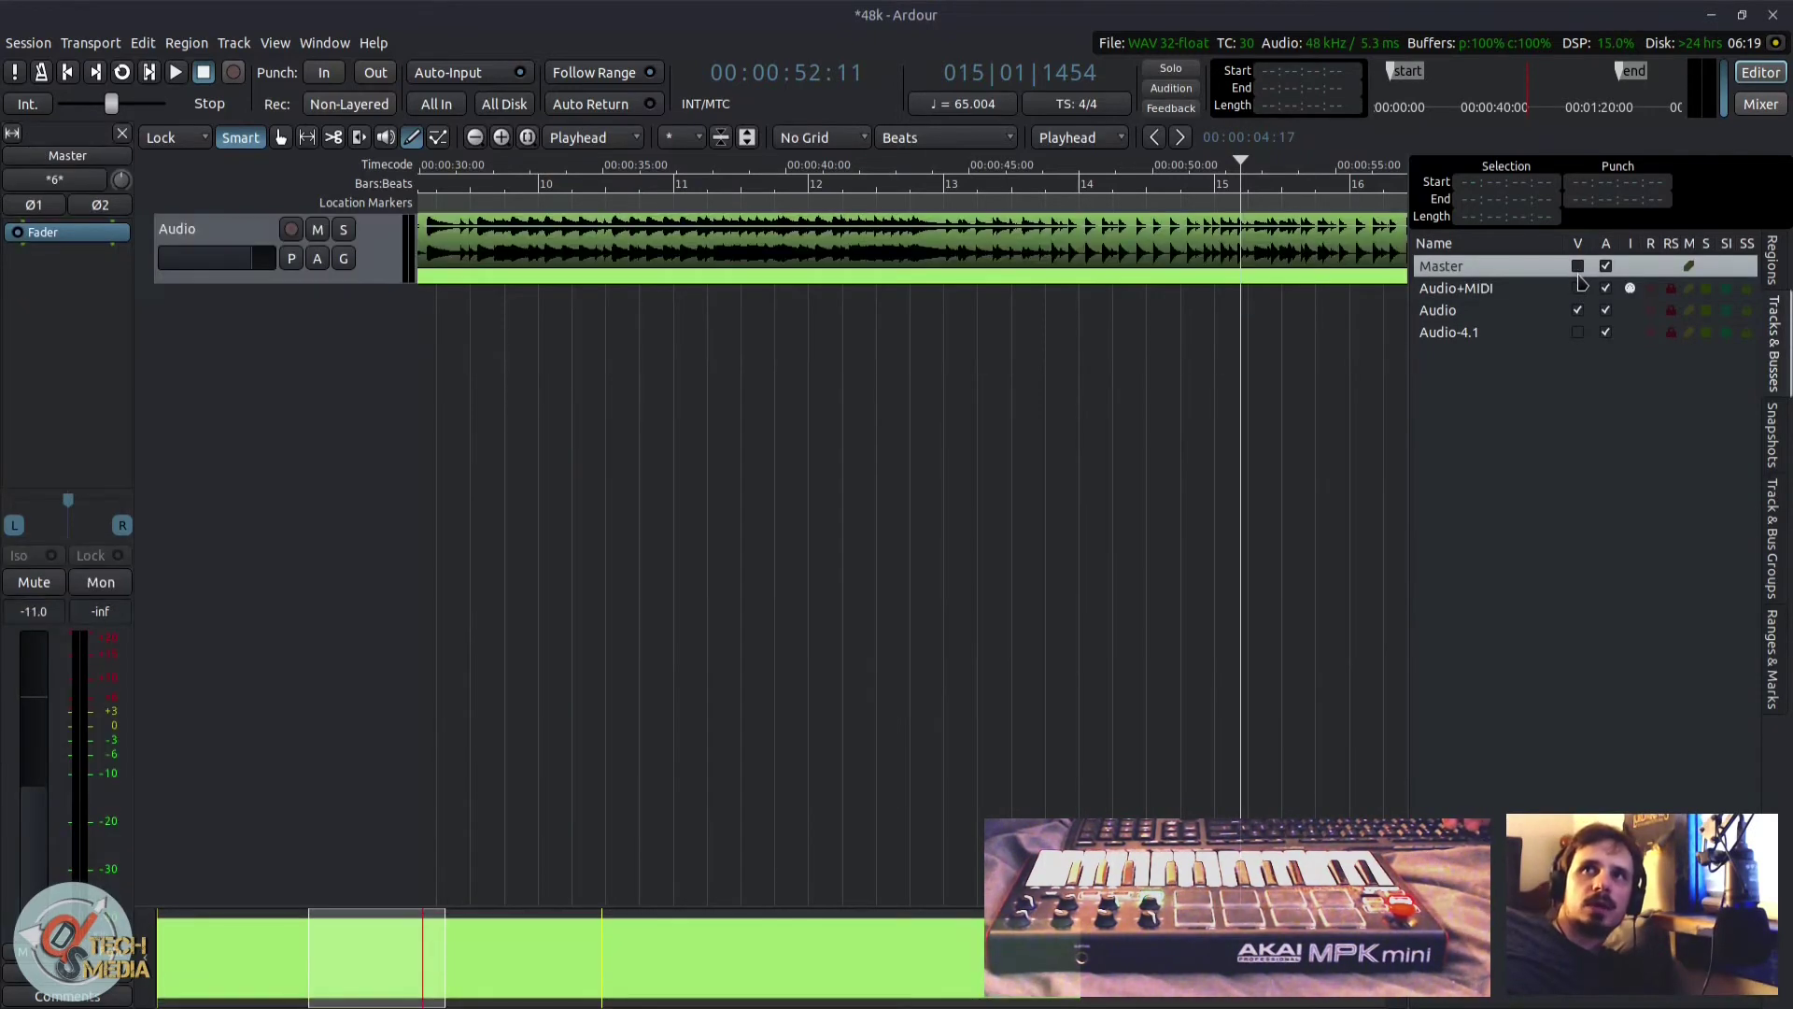
click(1577, 287)
click(1577, 309)
click(1578, 290)
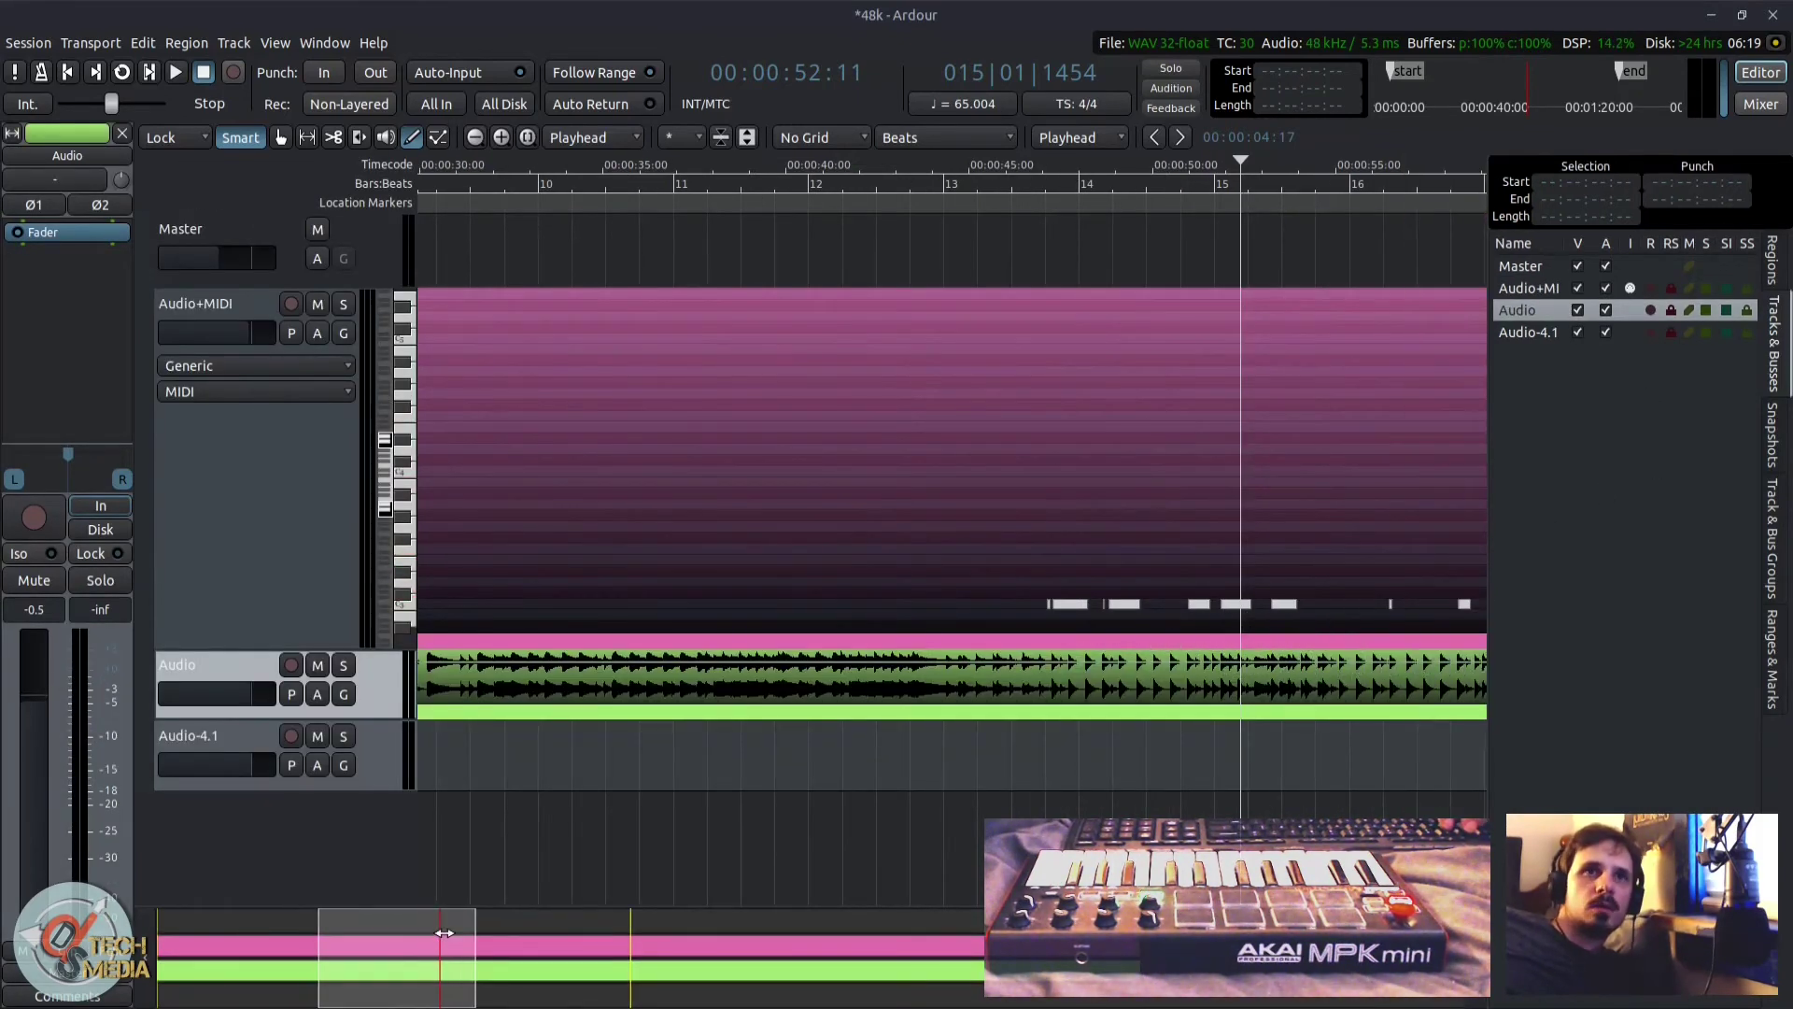
Step: Audition notes on the Audio+MIDI track's piano keyboard with the session start in view, and make the track taller
drag(445, 933, 150, 922)
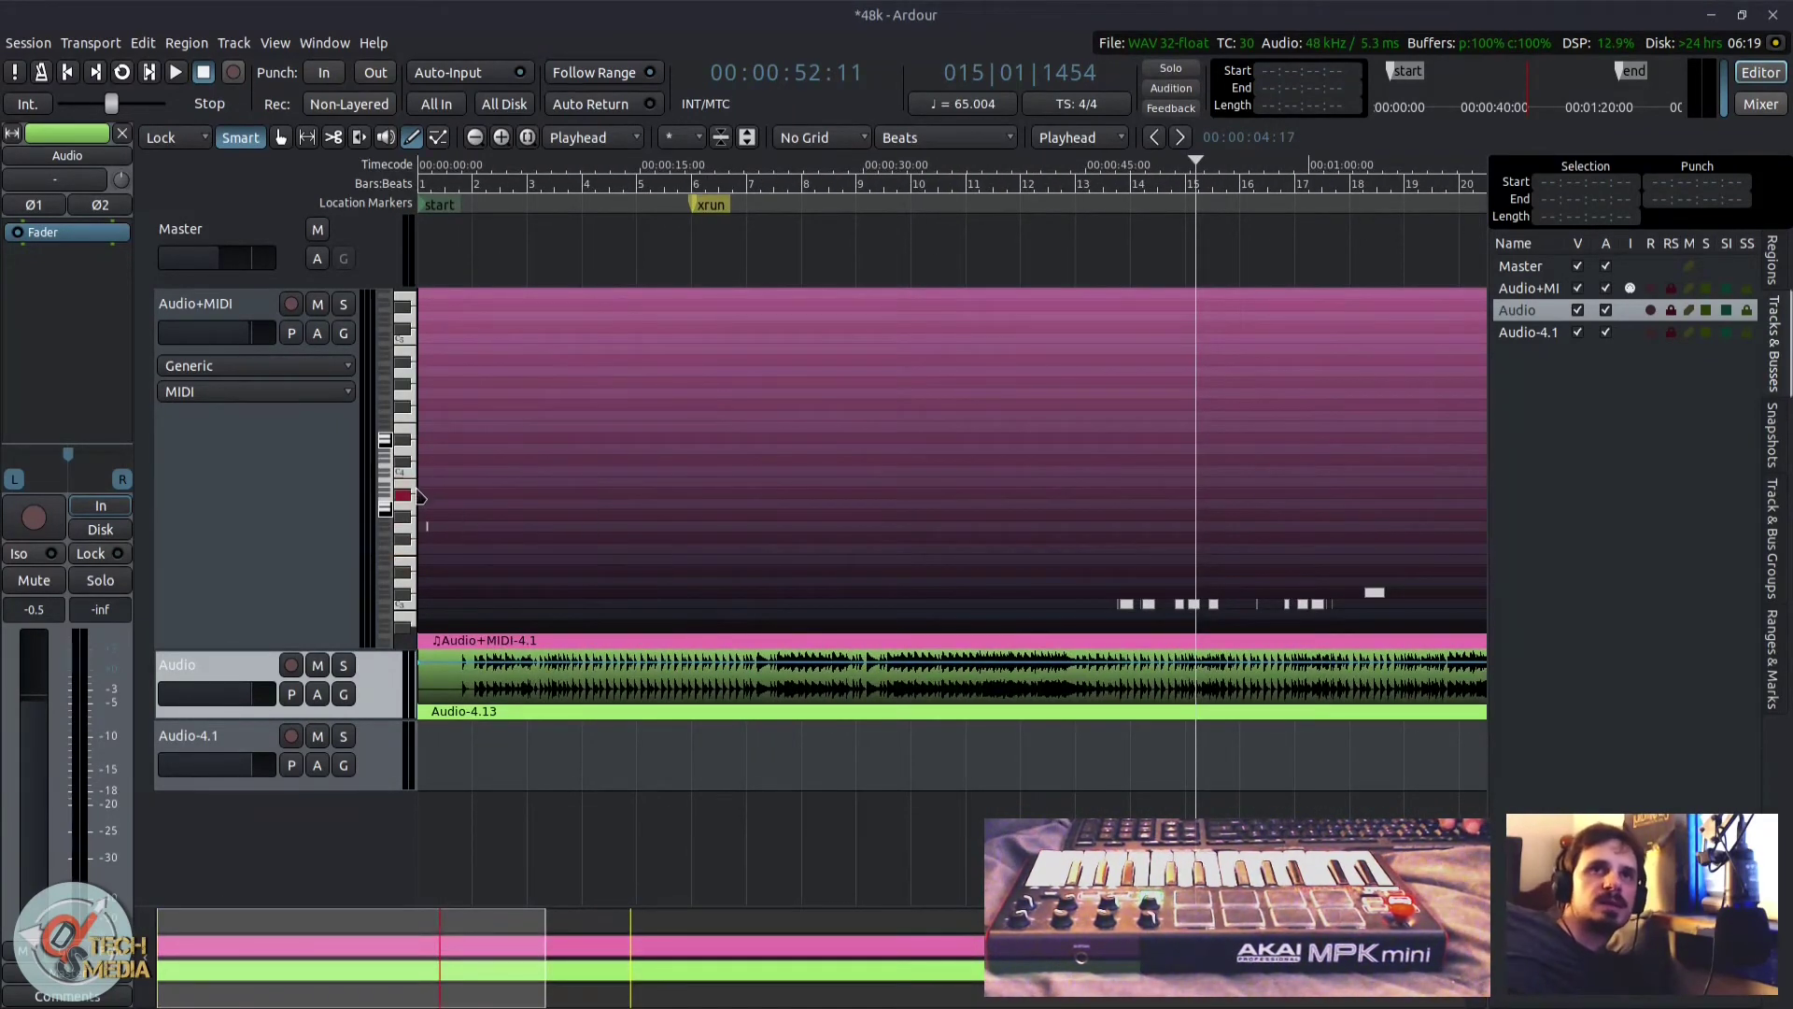
click(405, 454)
drag(405, 452, 416, 343)
click(406, 389)
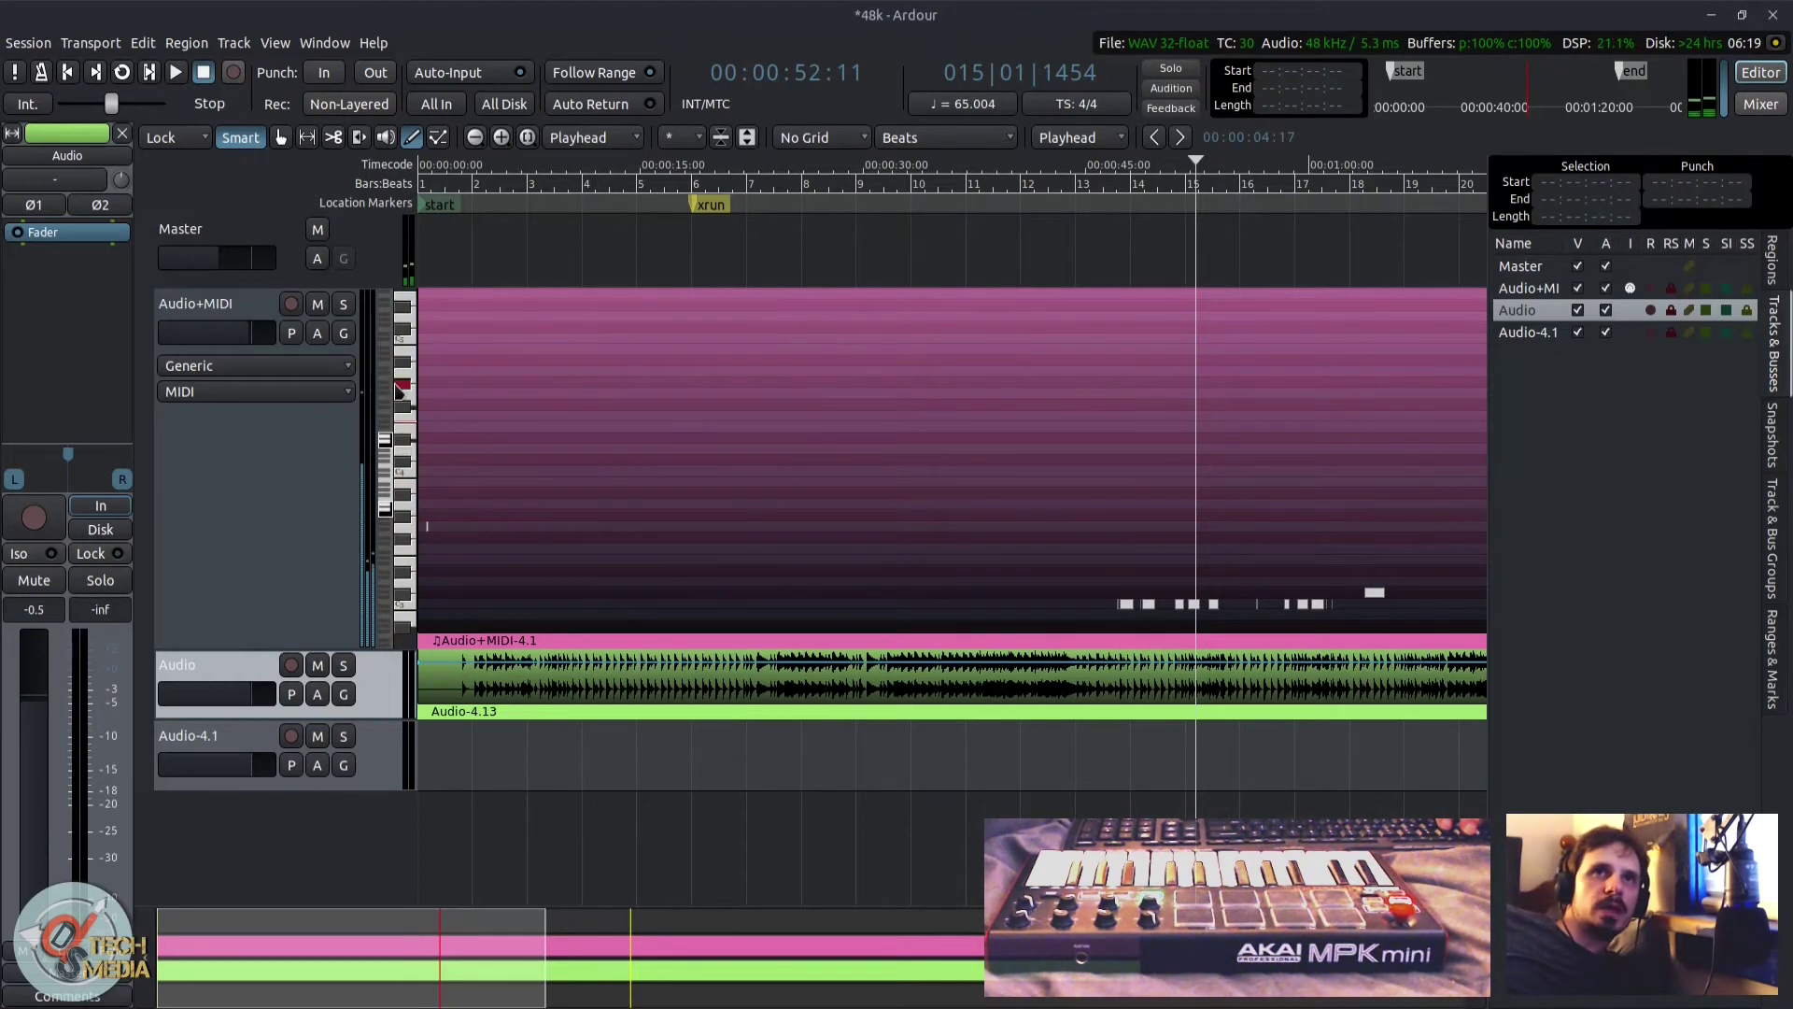
click(408, 338)
click(407, 338)
click(407, 339)
drag(409, 399, 405, 550)
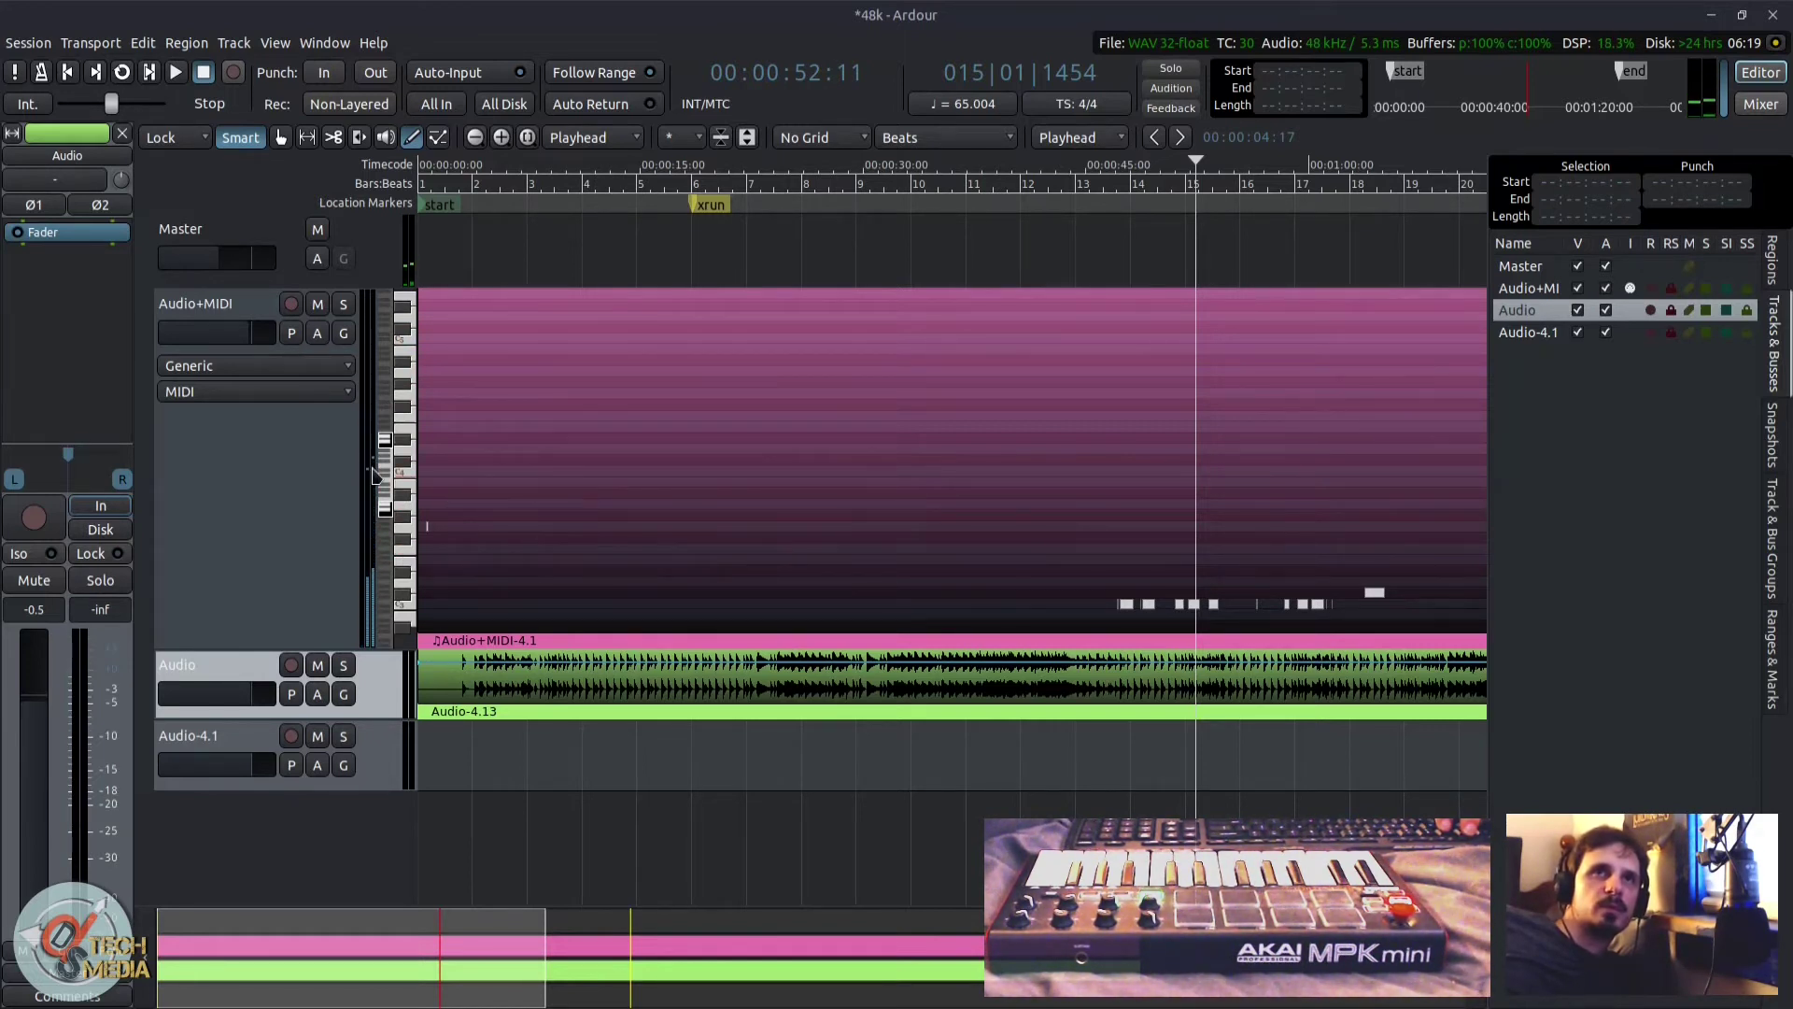
drag(317, 650, 317, 809)
drag(484, 486, 620, 488)
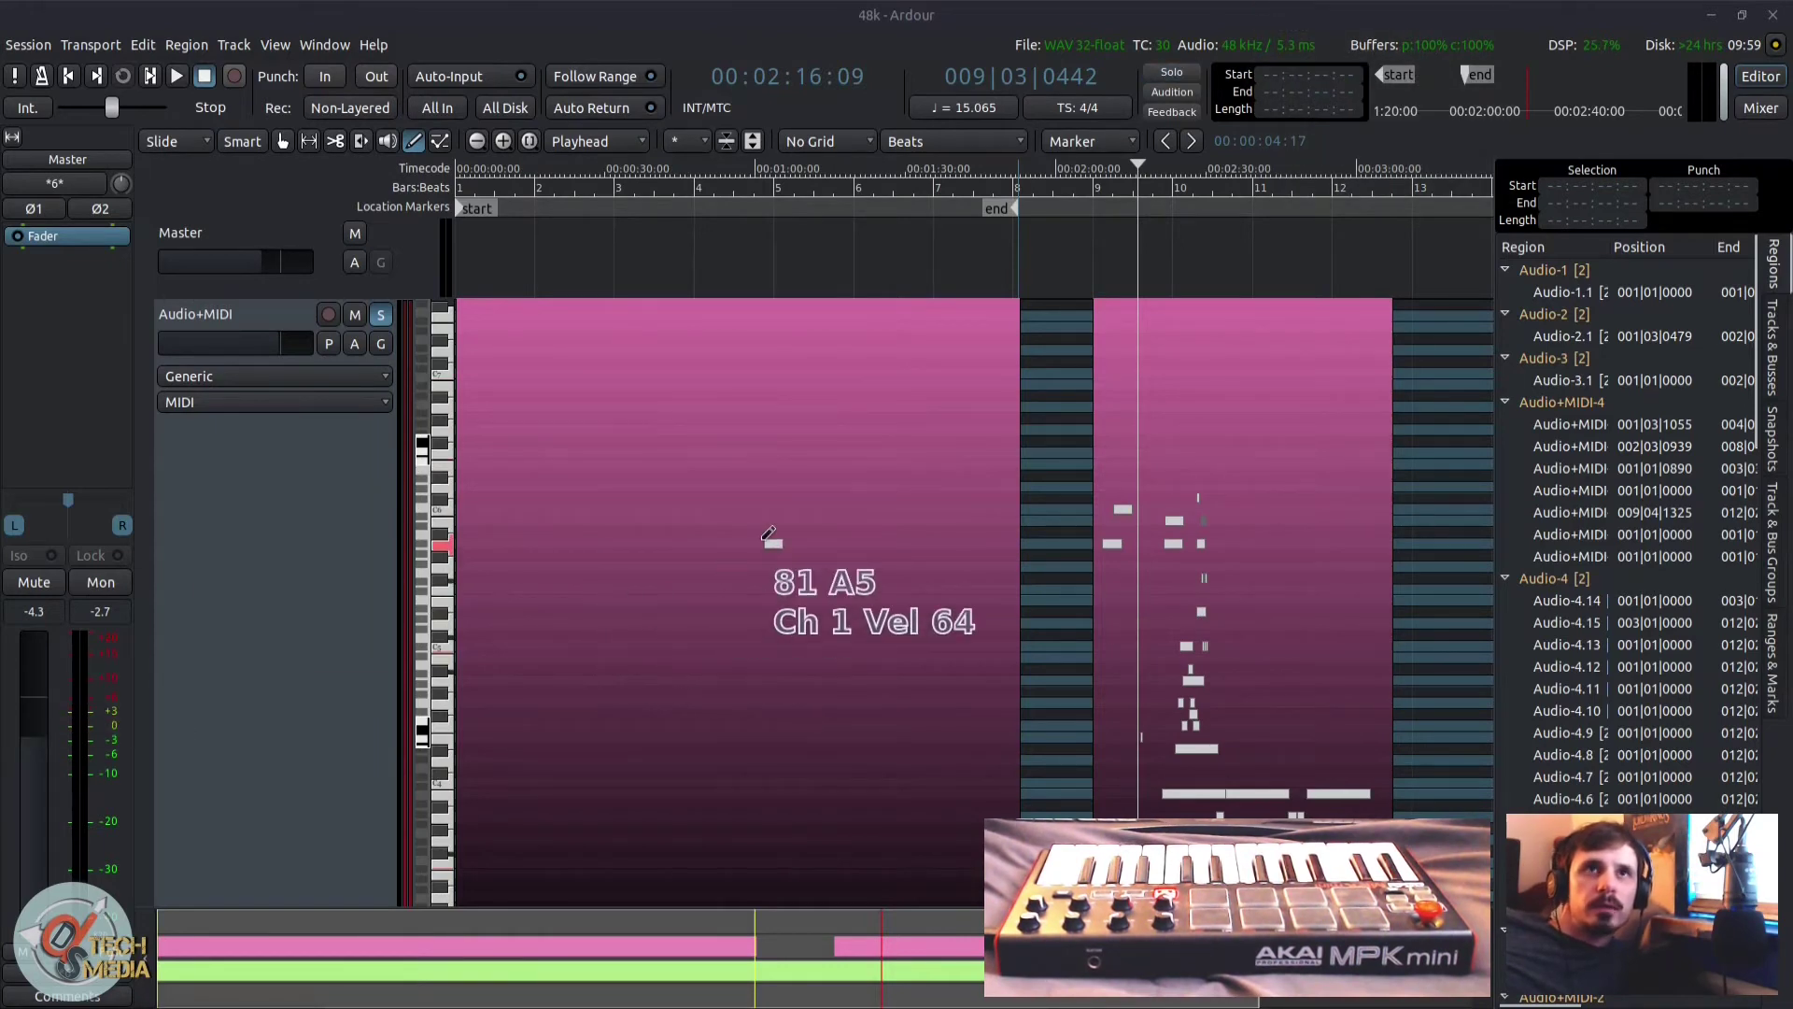
Step: Shrink the Audio+MIDI track's height and hide its Surge FX5 param automation lane
scroll(774, 539, down, 2)
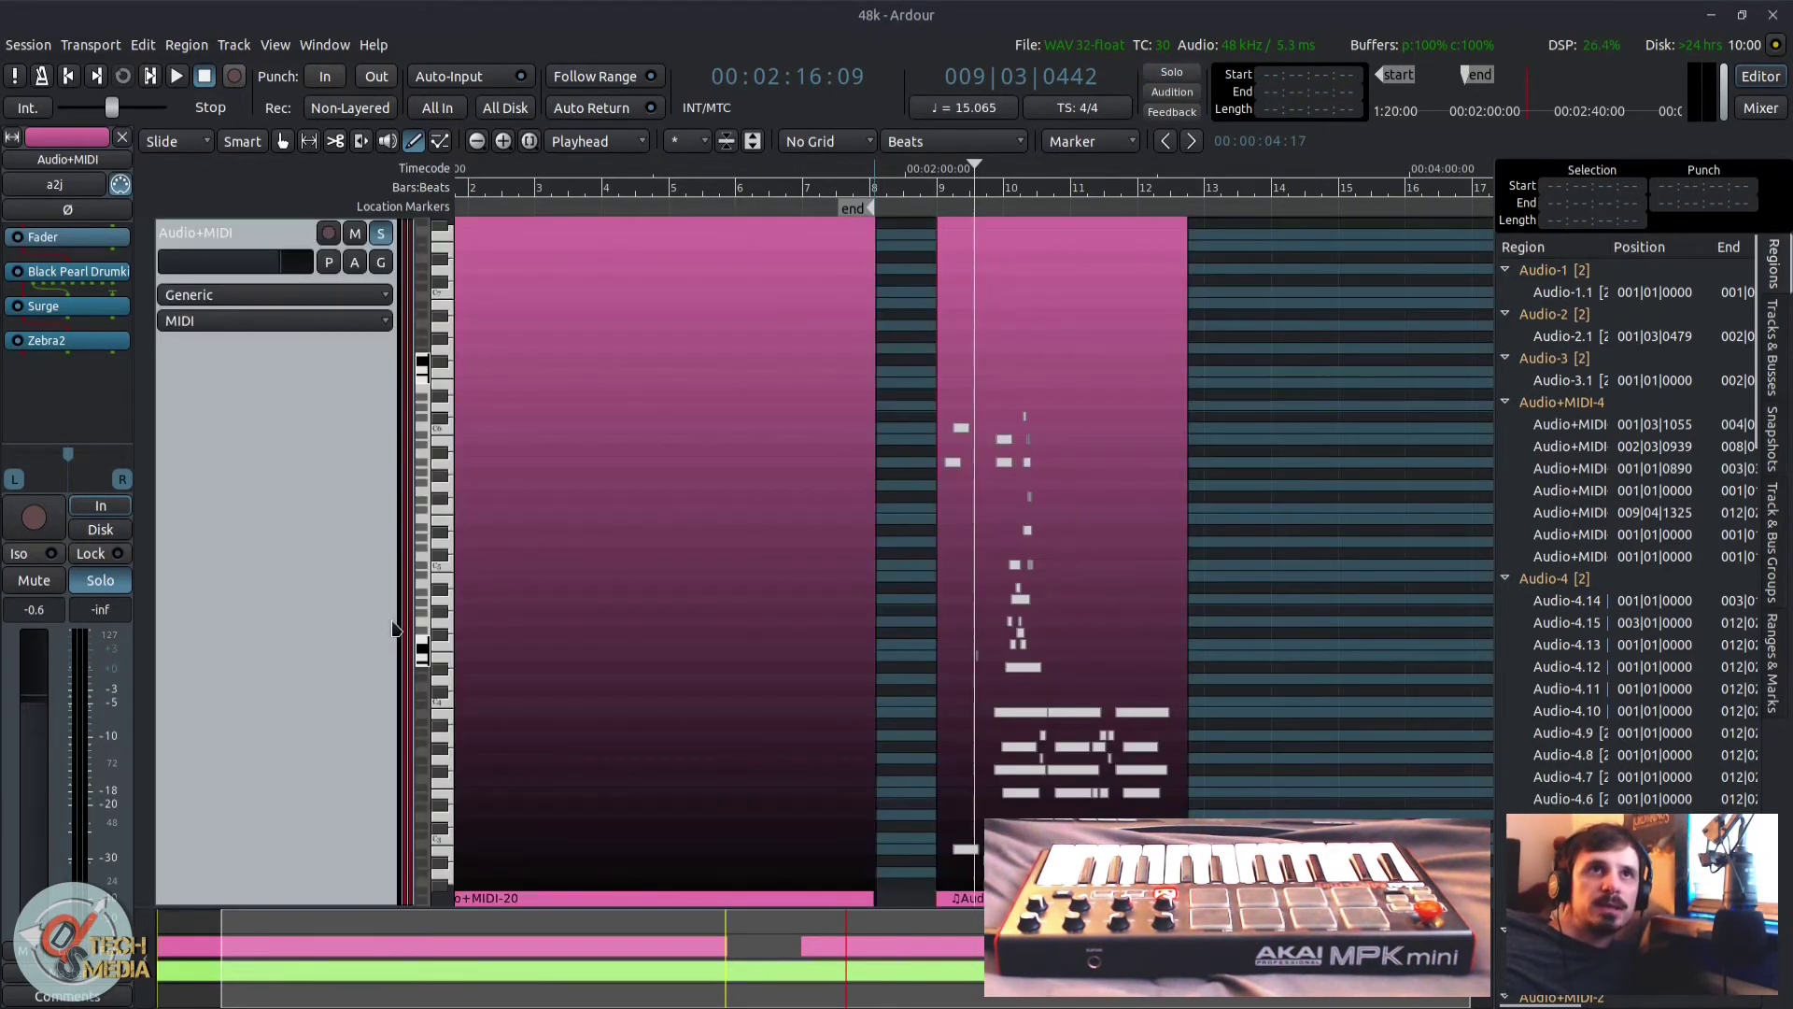
drag(300, 957, 305, 943)
scroll(305, 607, down, 6)
drag(272, 757, 288, 295)
scroll(318, 278, up, 2)
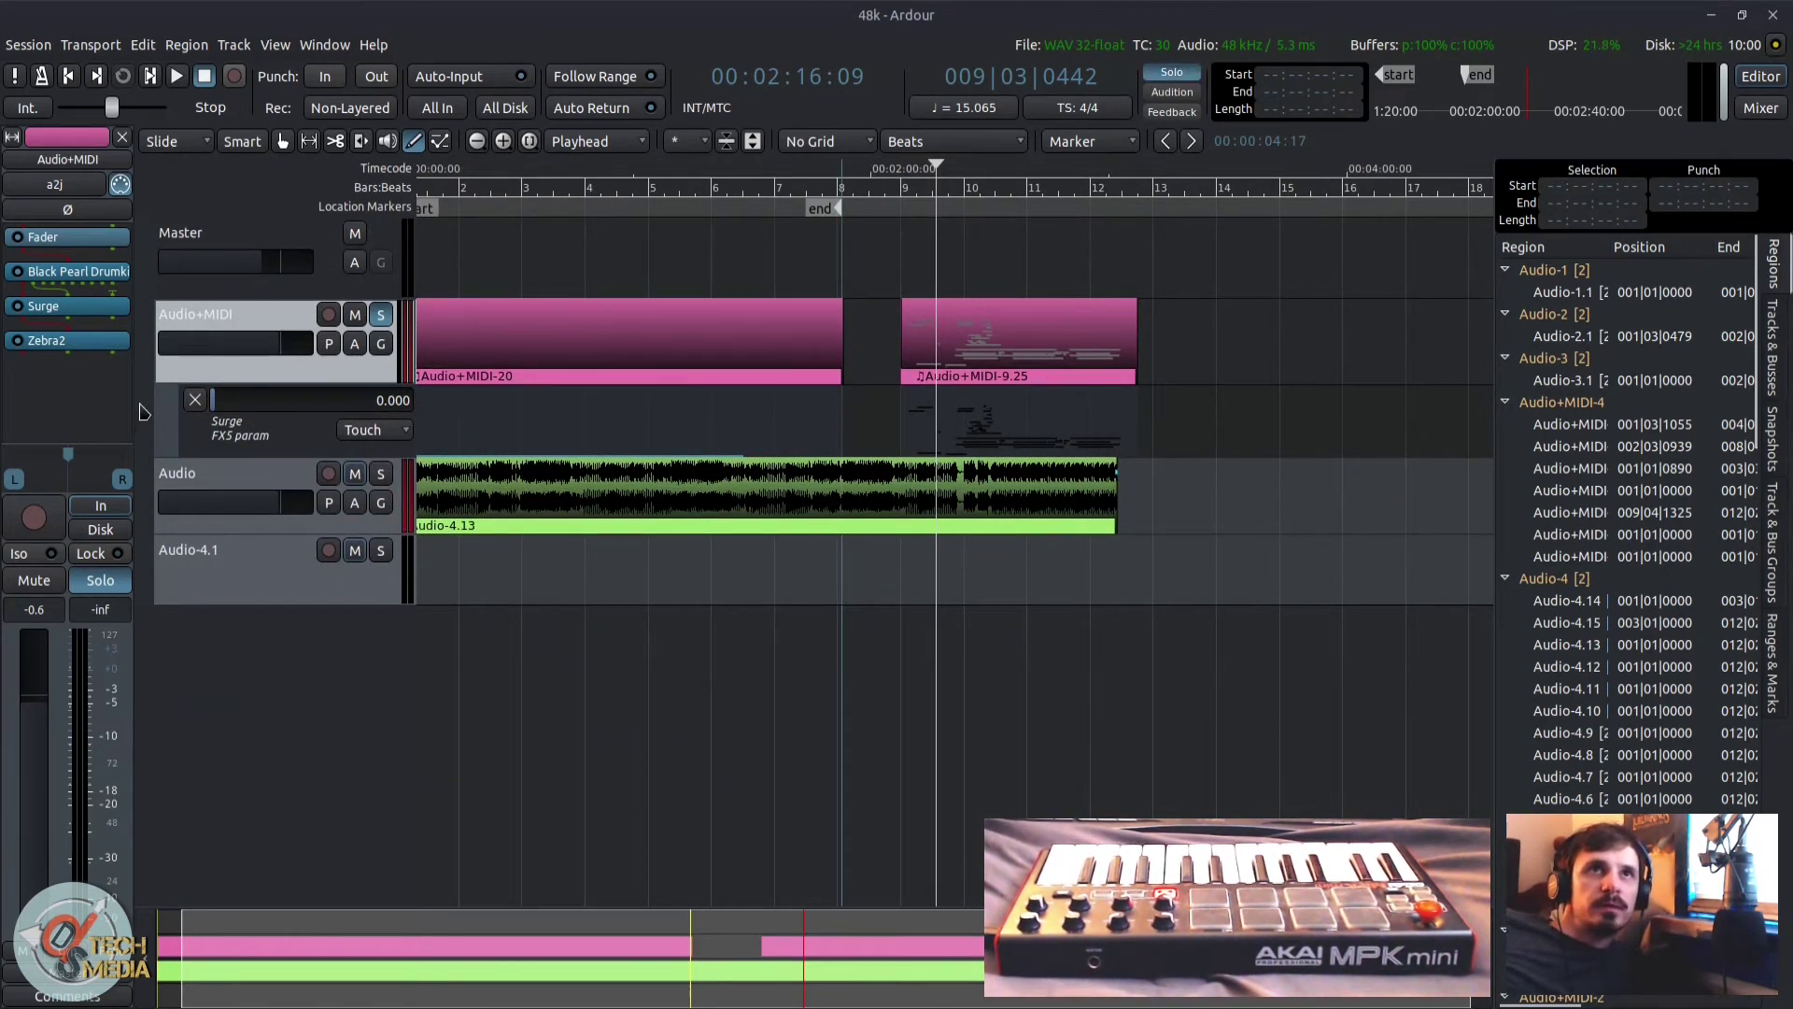
click(196, 400)
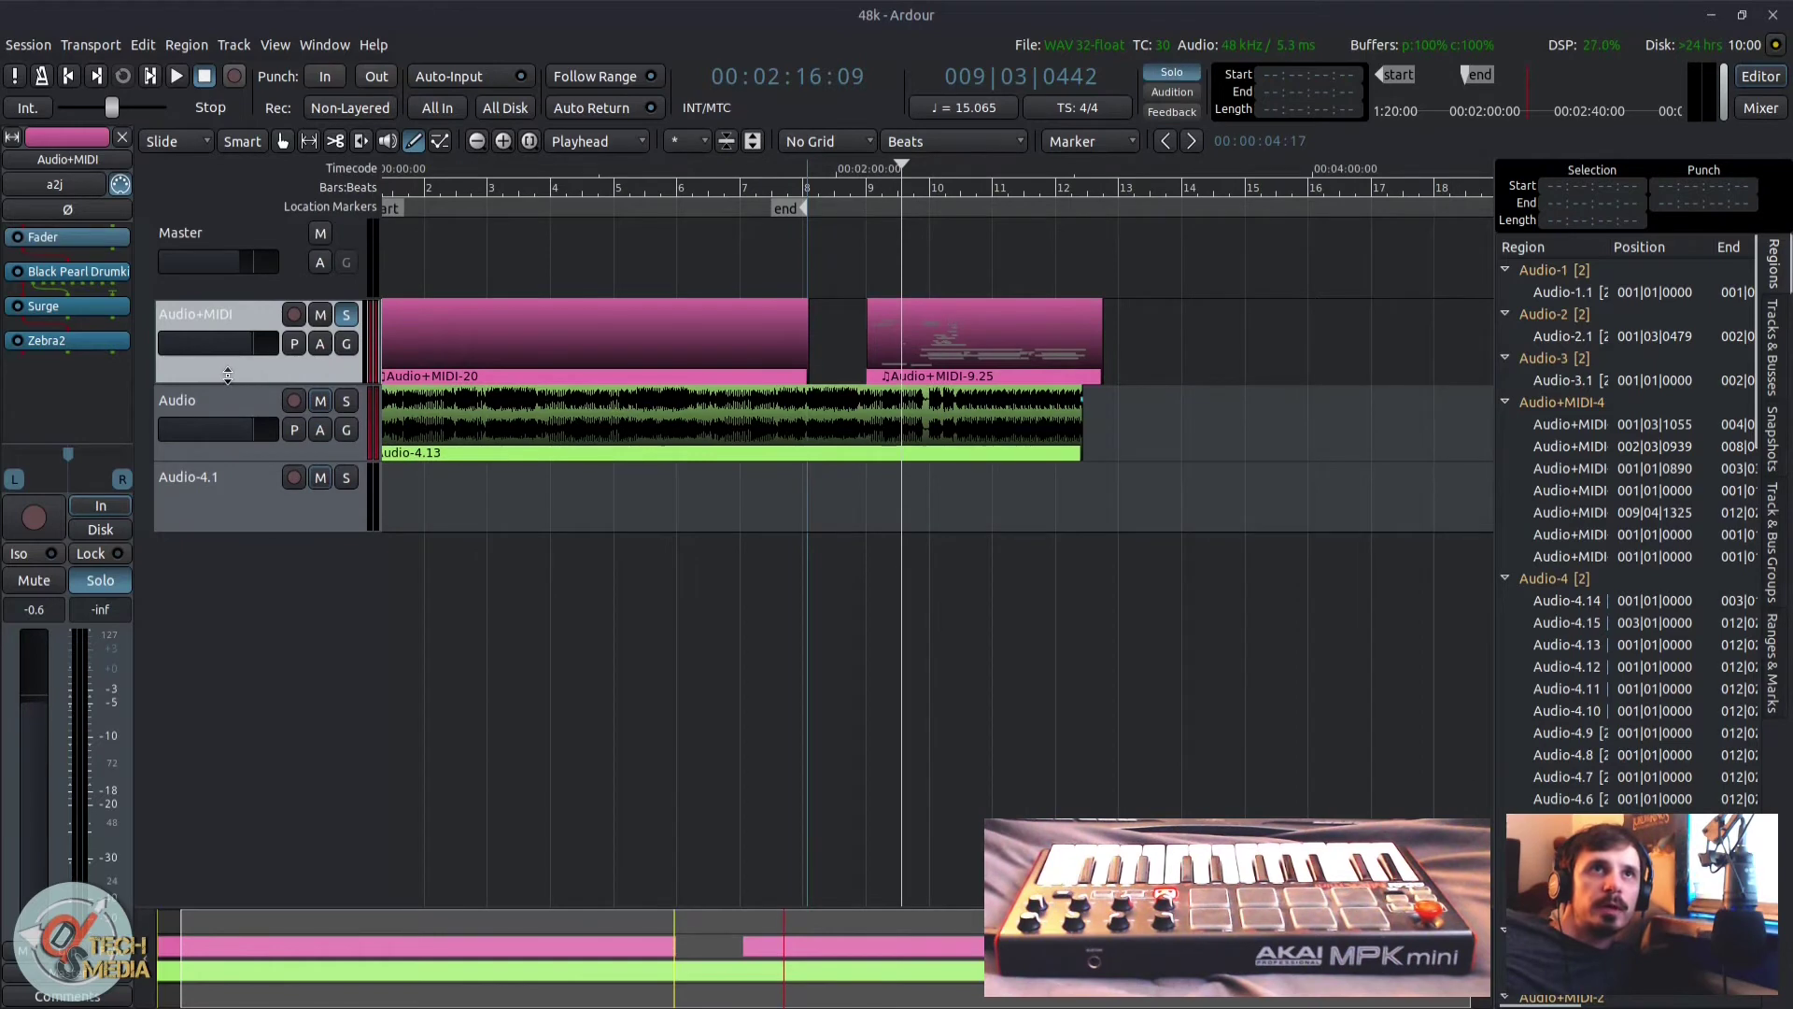
Step: Enlarge the Audio+MIDI track, audition keys on its piano keyboard and extend its visible note range to lower pitches
drag(227, 374, 189, 801)
drag(401, 658, 400, 454)
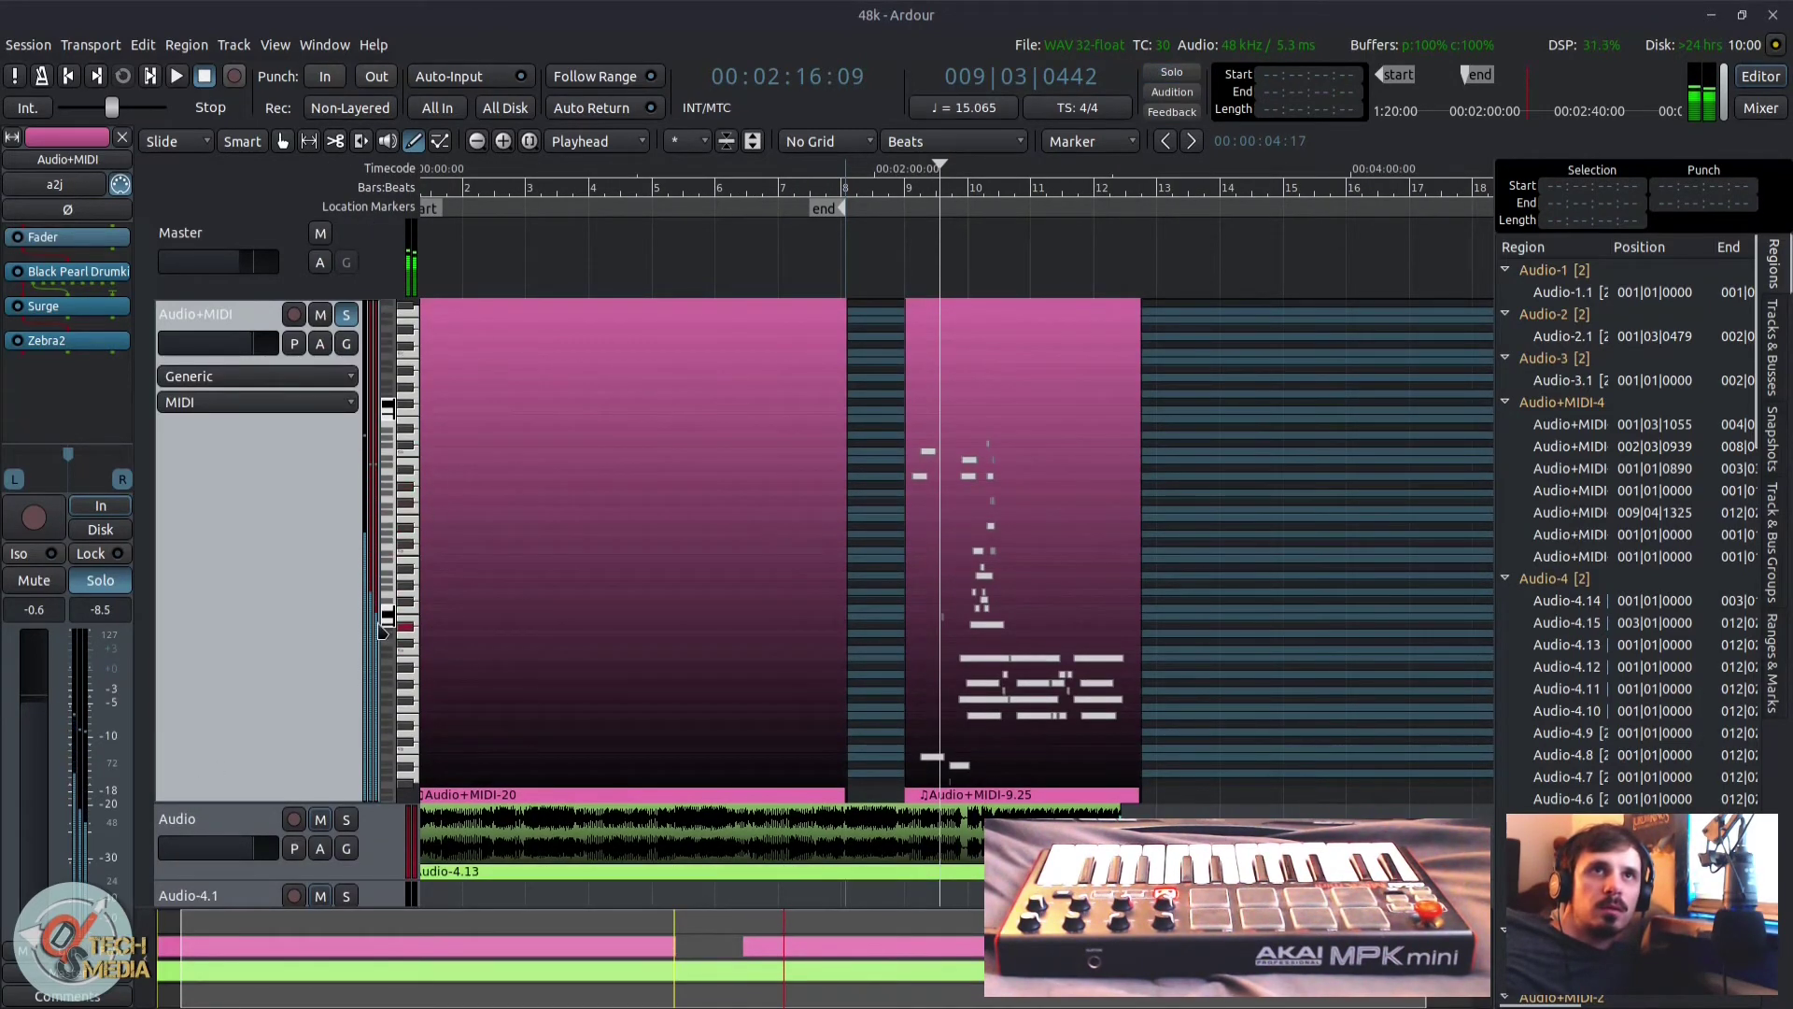
drag(390, 628, 388, 706)
drag(388, 646, 390, 531)
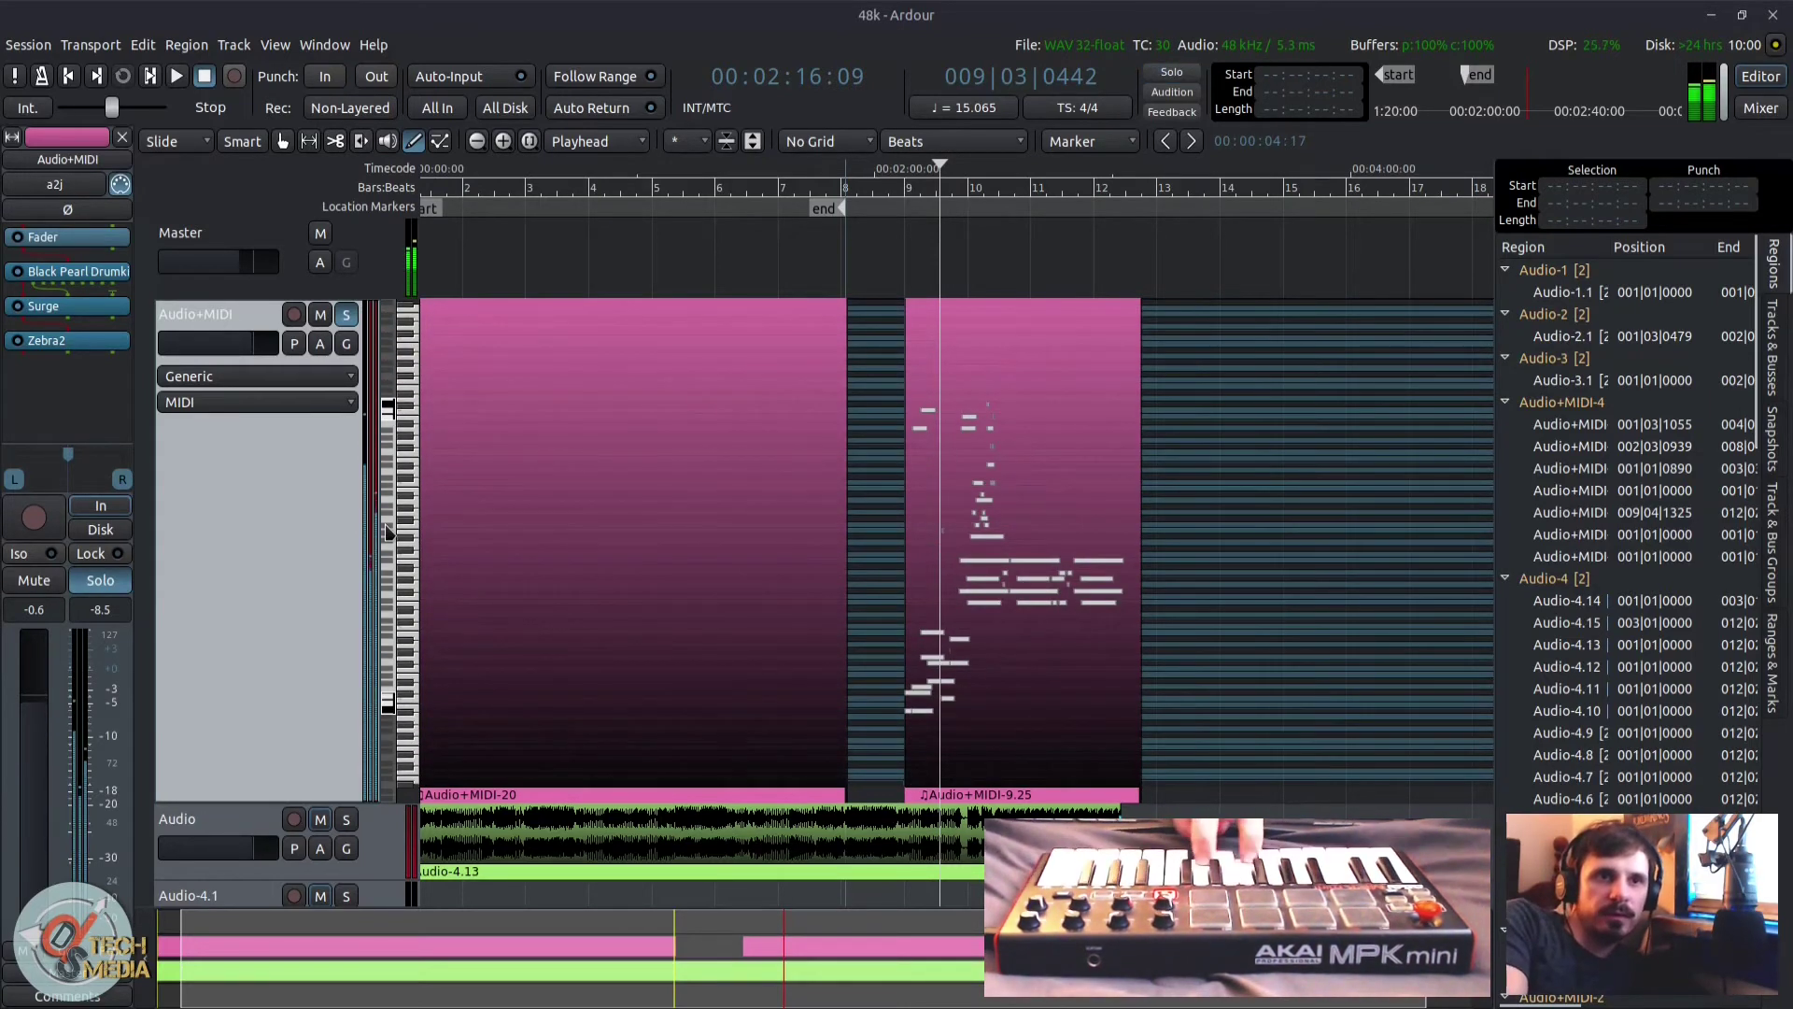
Step: Compare the plugin chains of the Audio, Audio-4.1 and Audio+MIDI tracks by selecting each track
scroll(252, 744, down, 1)
click(252, 745)
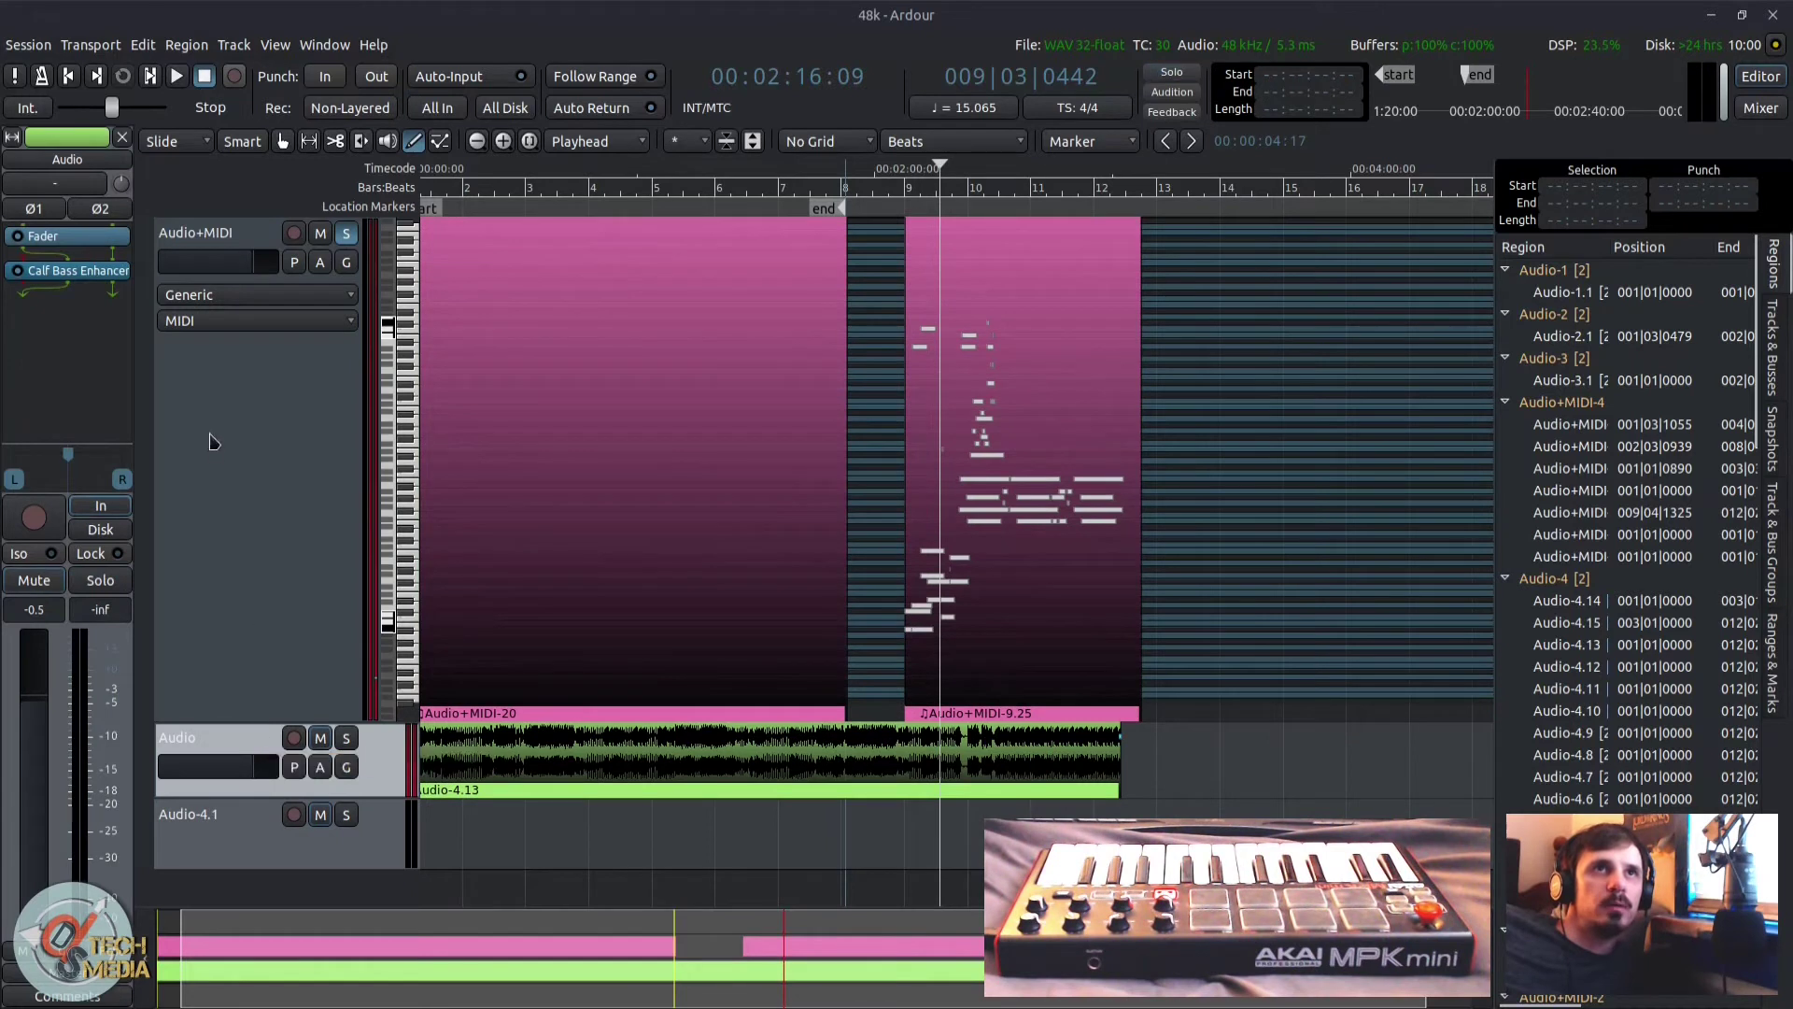
click(234, 822)
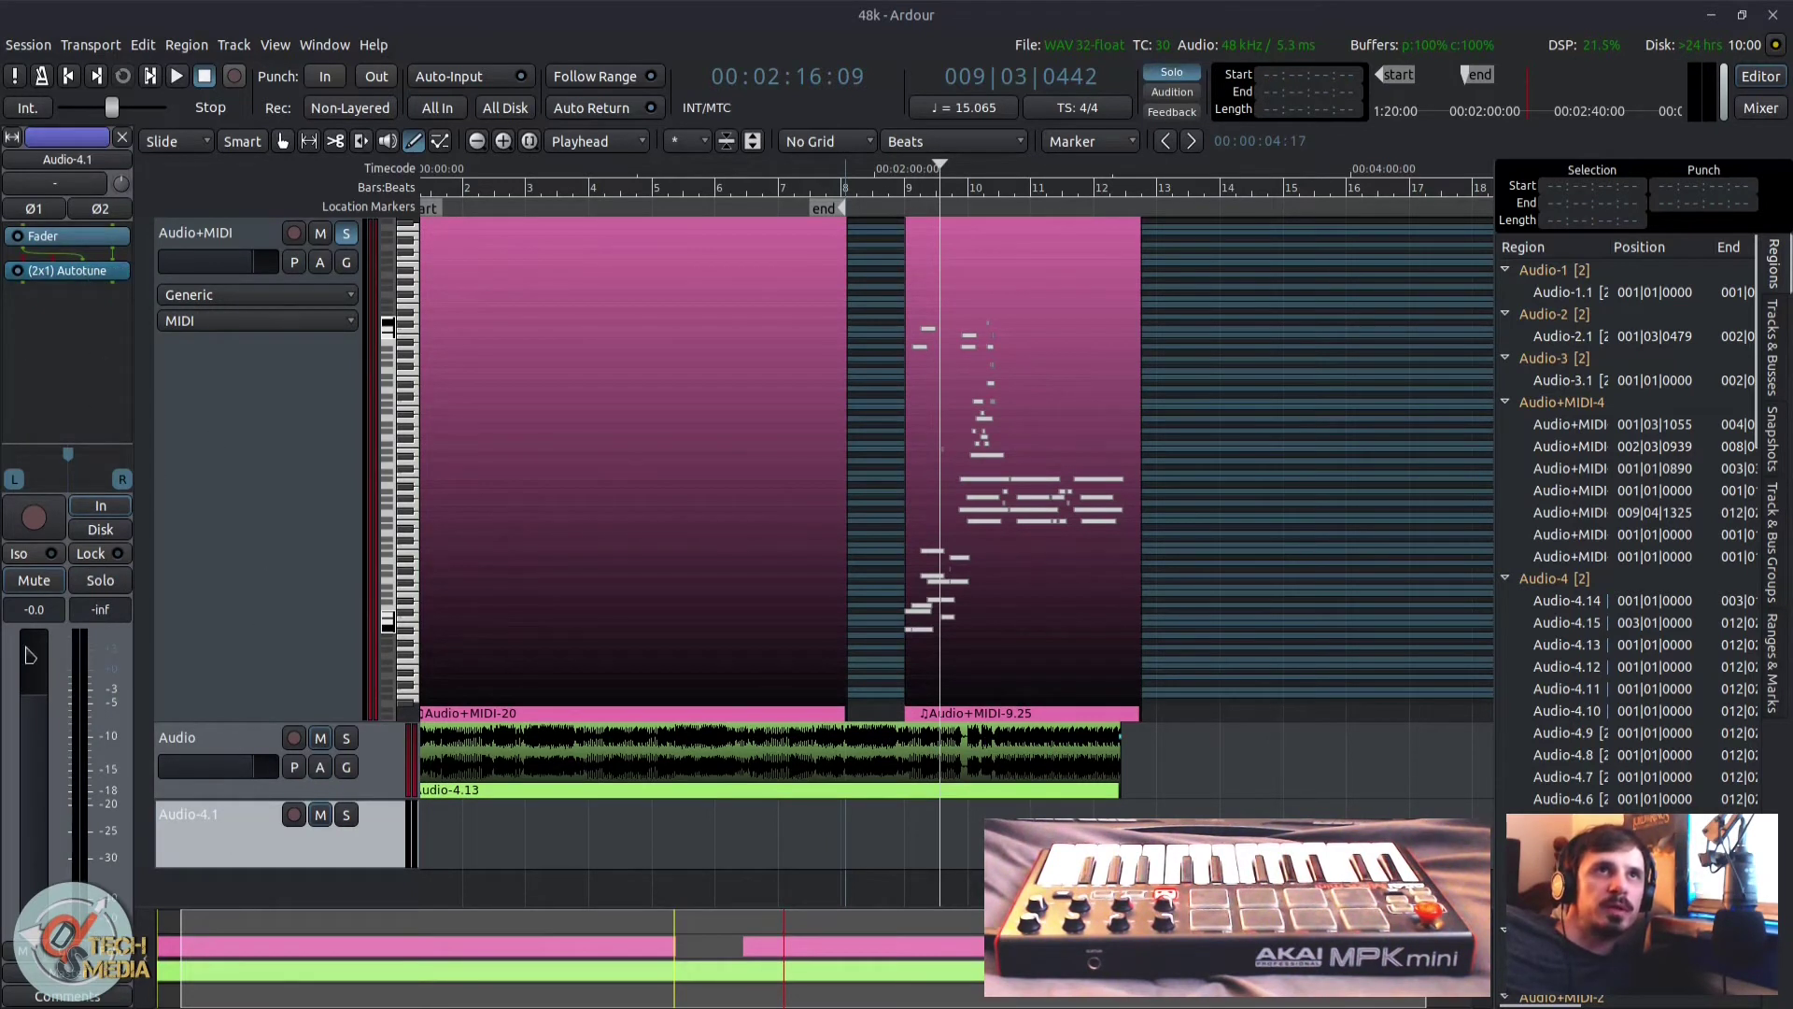
click(233, 551)
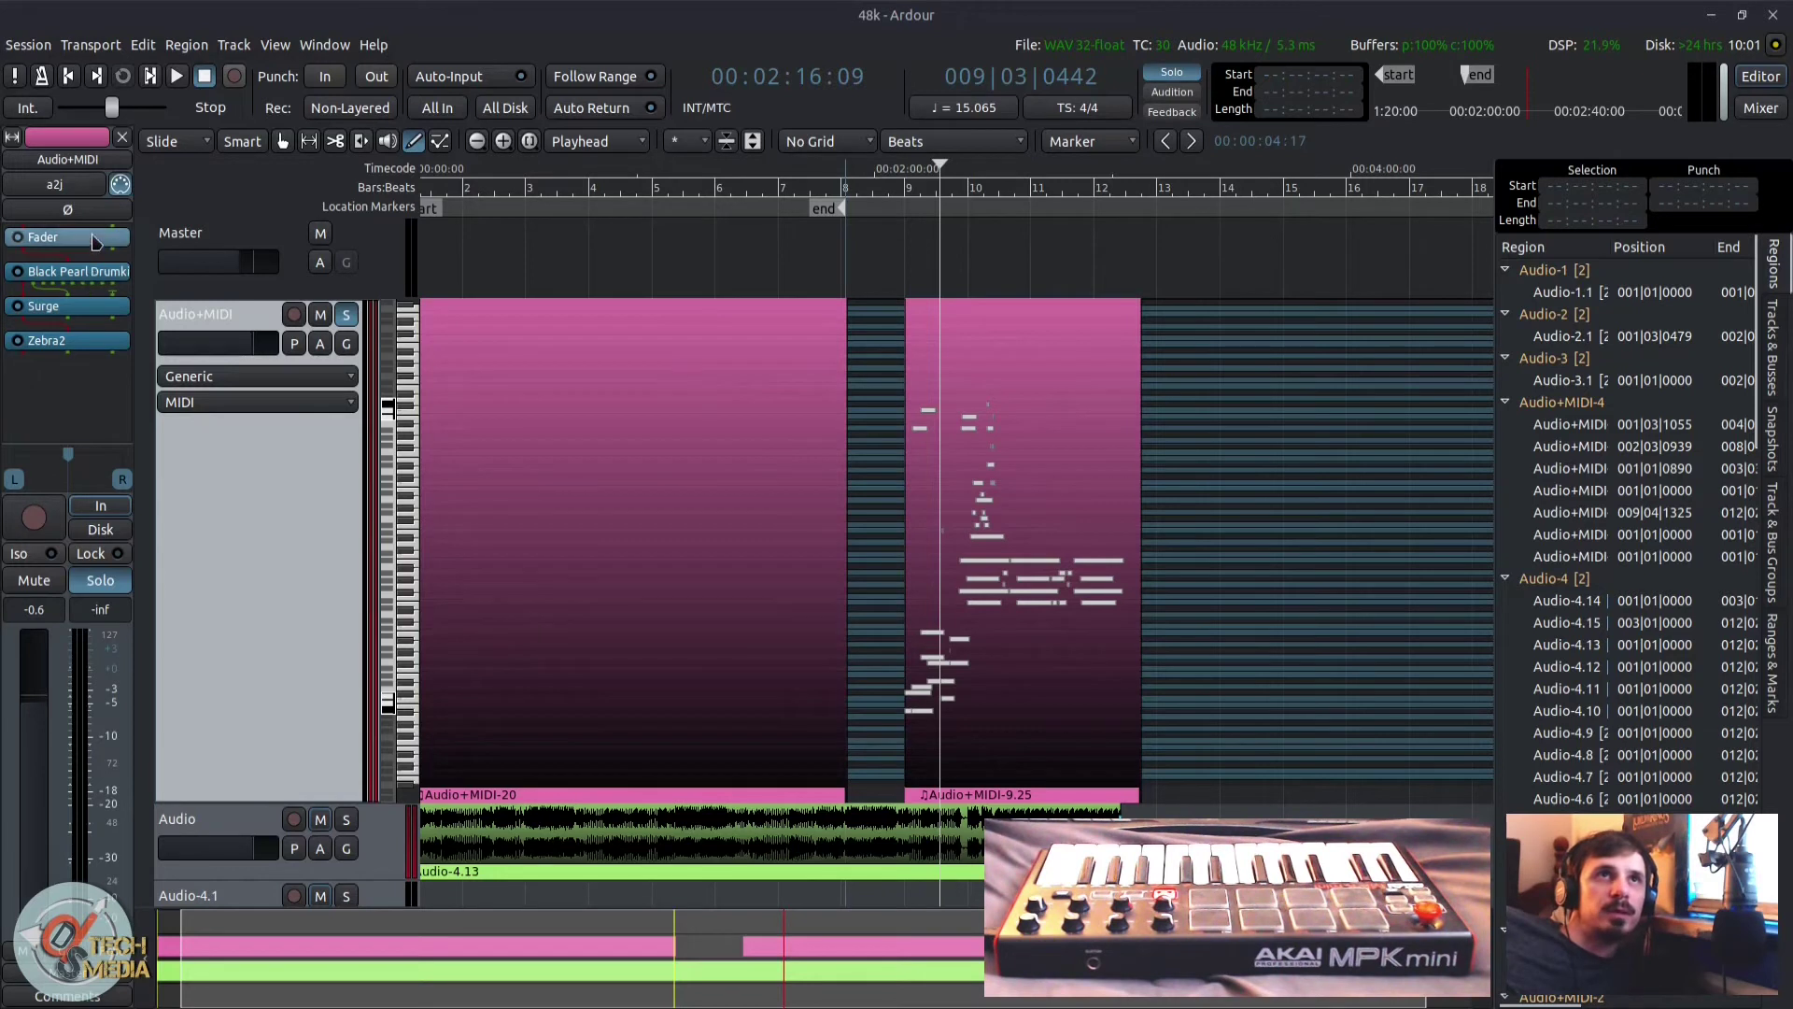
click(207, 825)
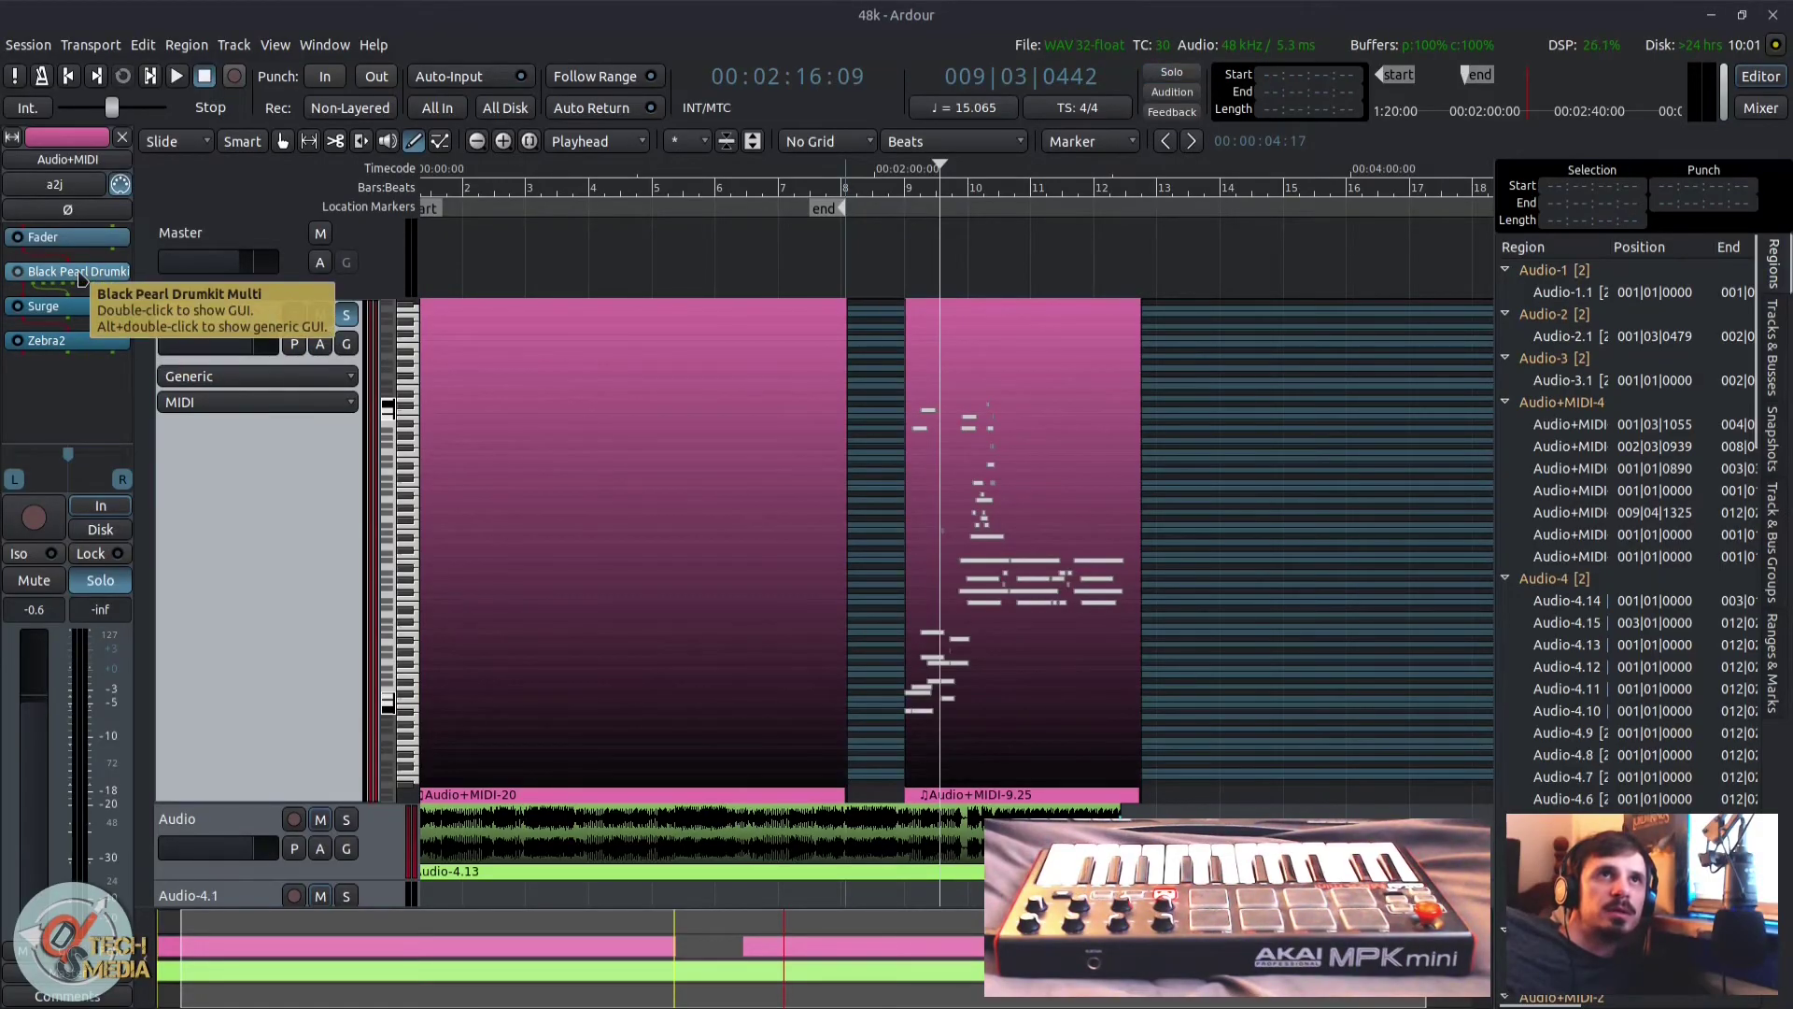
Step: Open Black Pearl Drumkit Multi, move it to the end of the Audio+MIDI plugin chain and audition its drums and cymbals
double_click(81, 278)
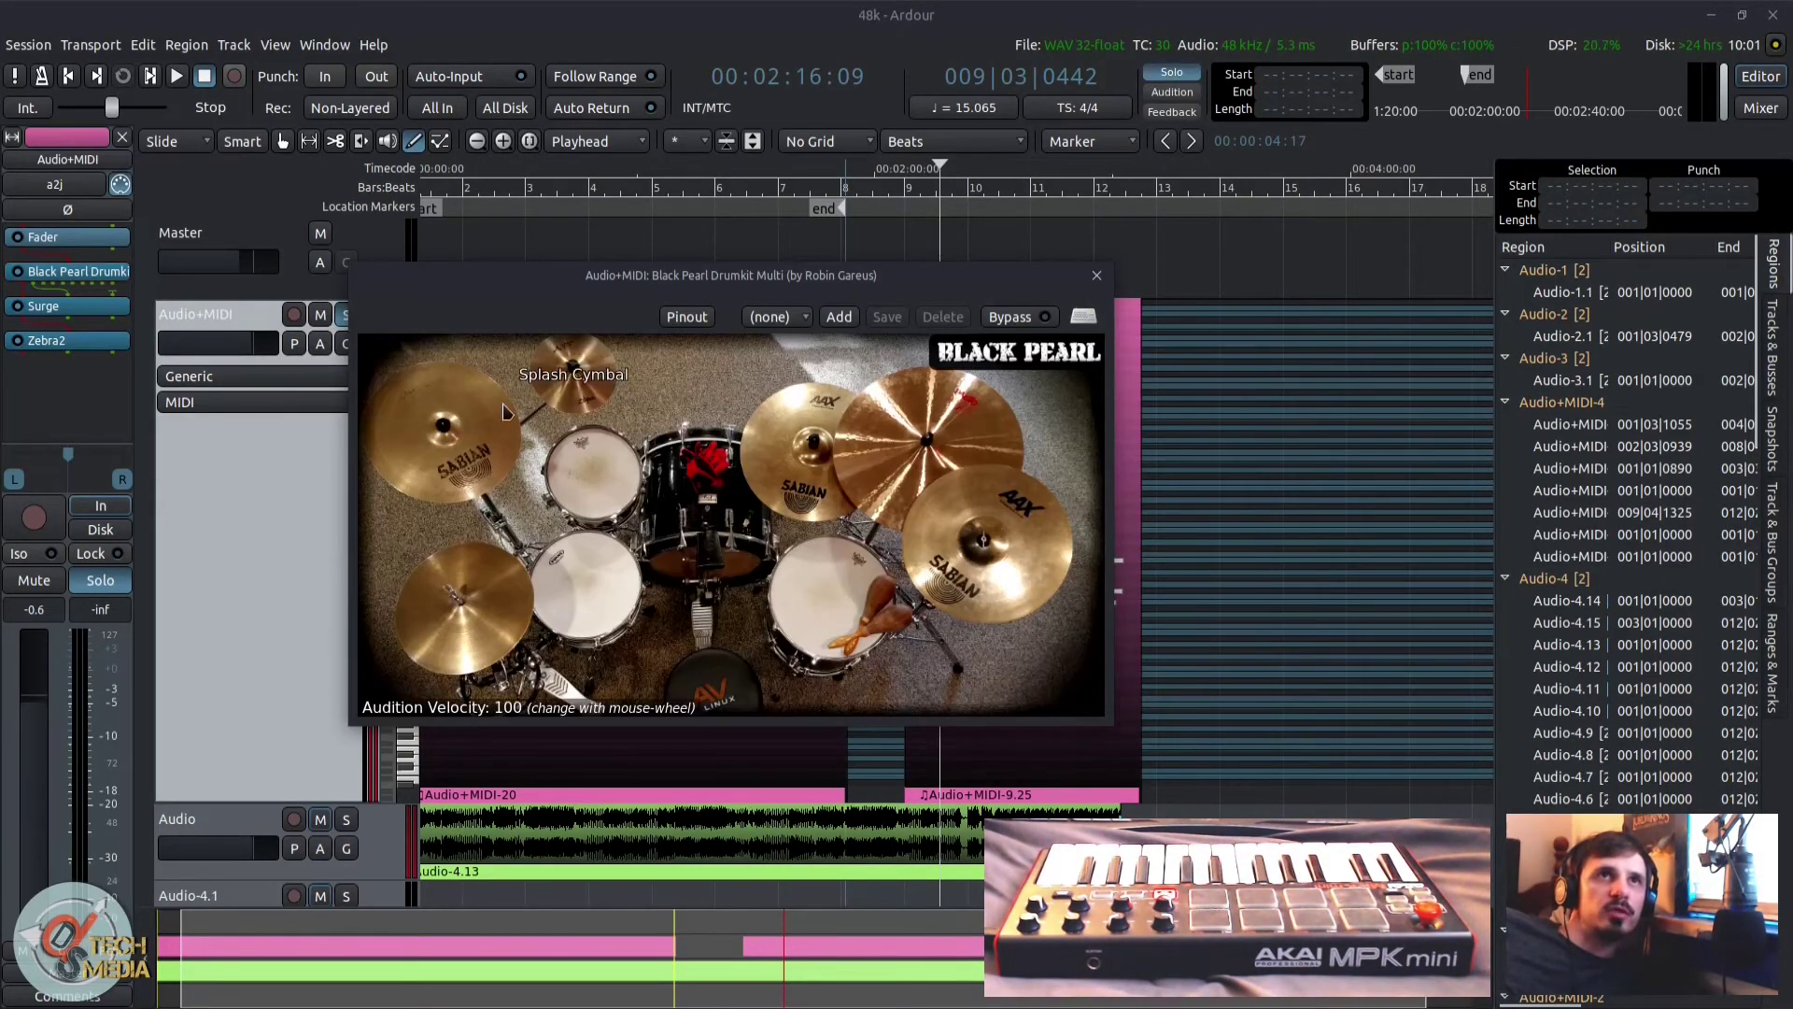
drag(83, 272, 94, 406)
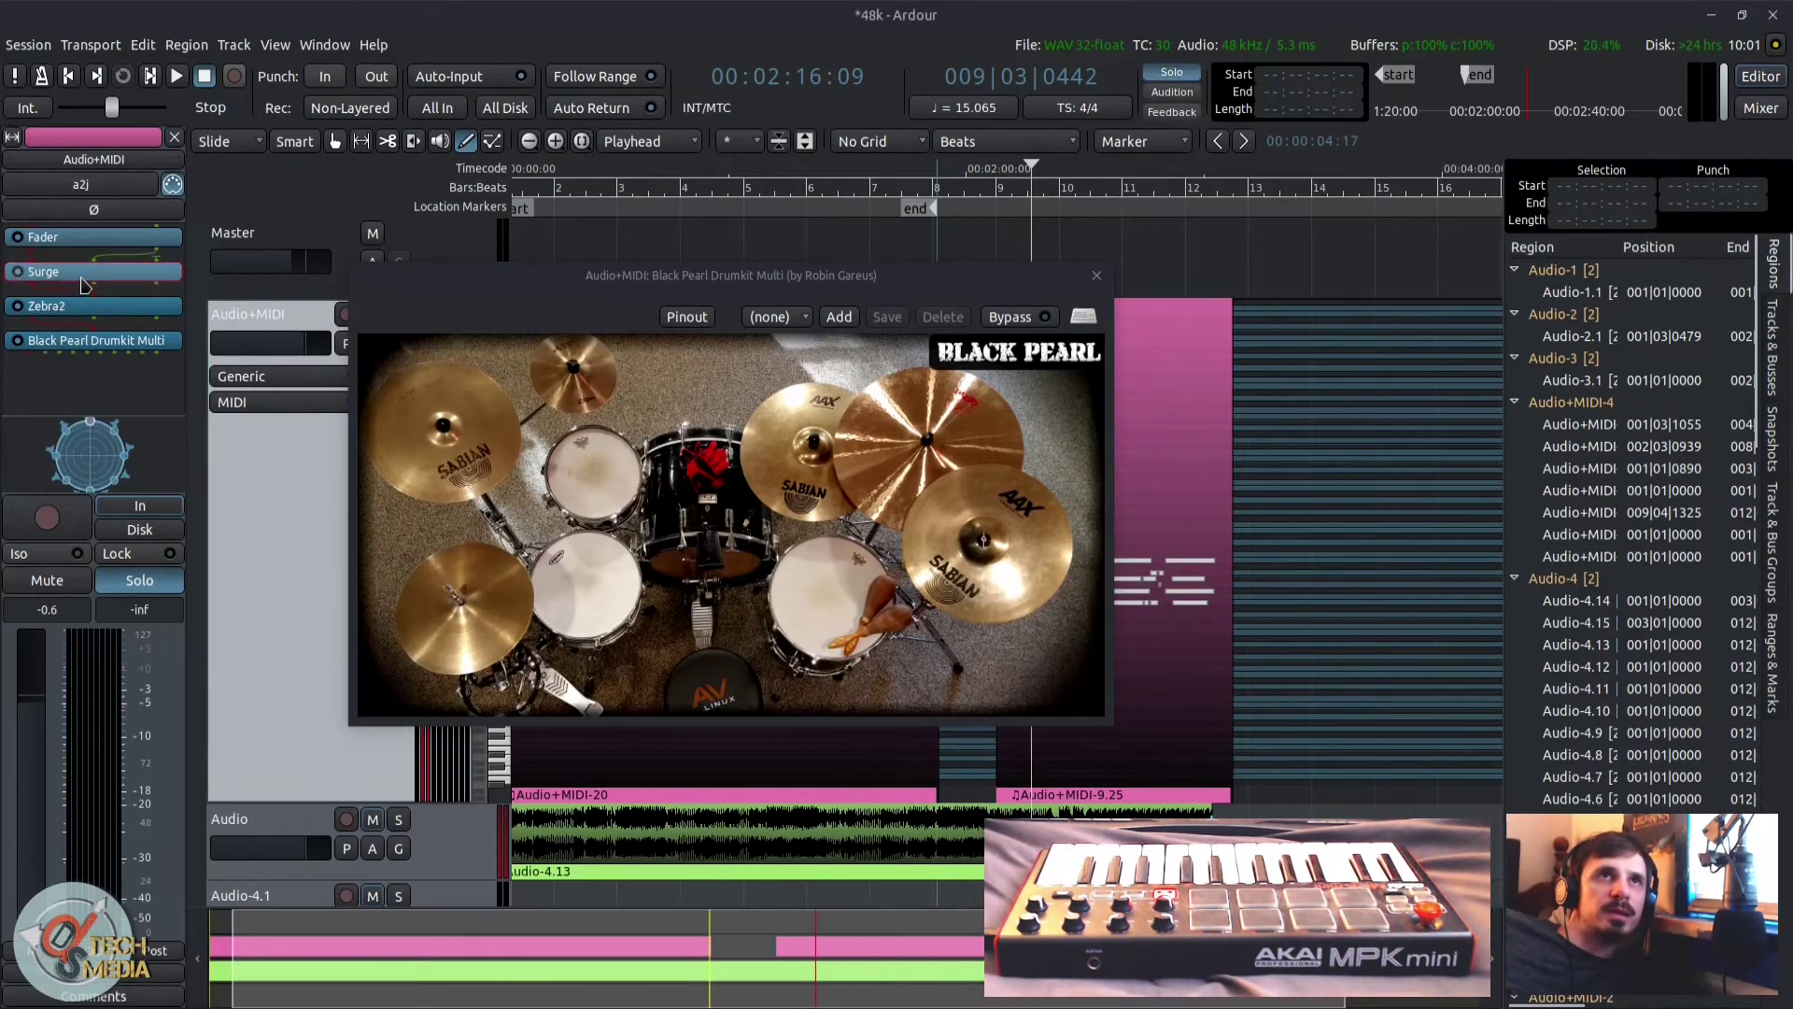
click(443, 430)
click(594, 475)
click(942, 454)
click(986, 542)
click(465, 609)
click(815, 593)
click(592, 473)
click(443, 433)
Step: Move Zebra2 to the end of the Audio+MIDI plugin chain and load its HS Bombasto preset
click(41, 310)
drag(40, 310, 78, 347)
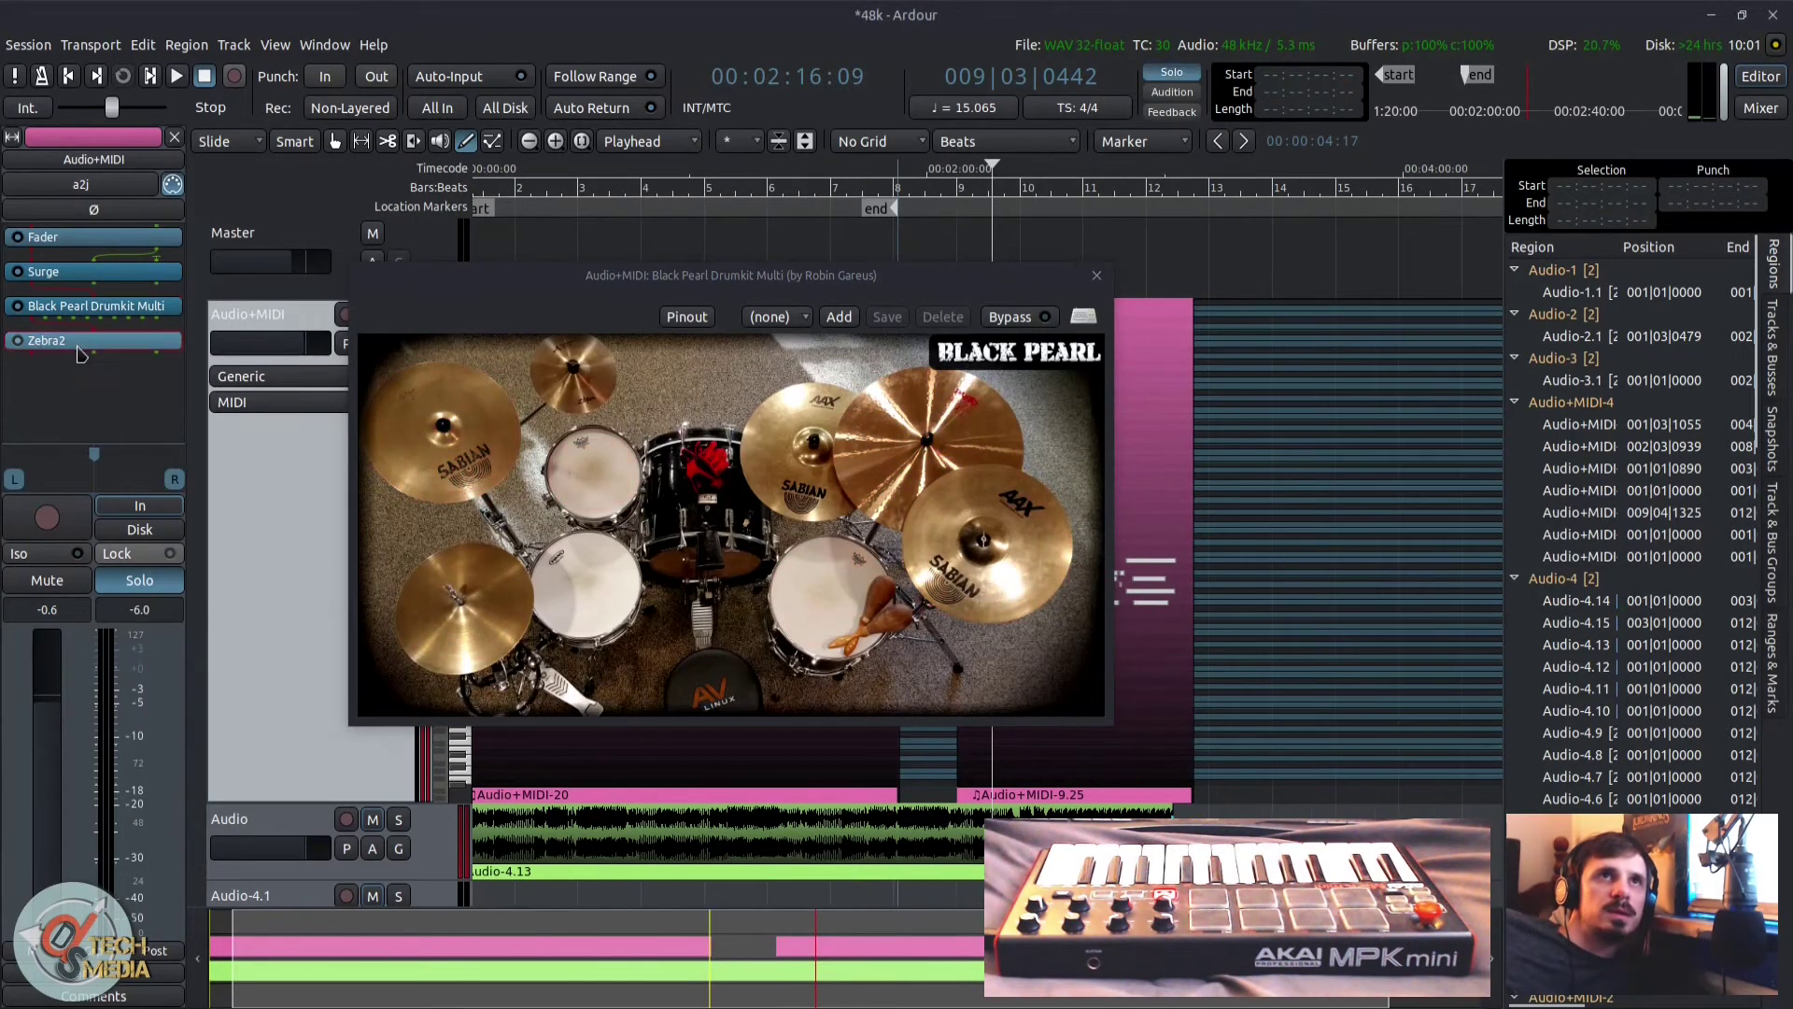
double_click(78, 345)
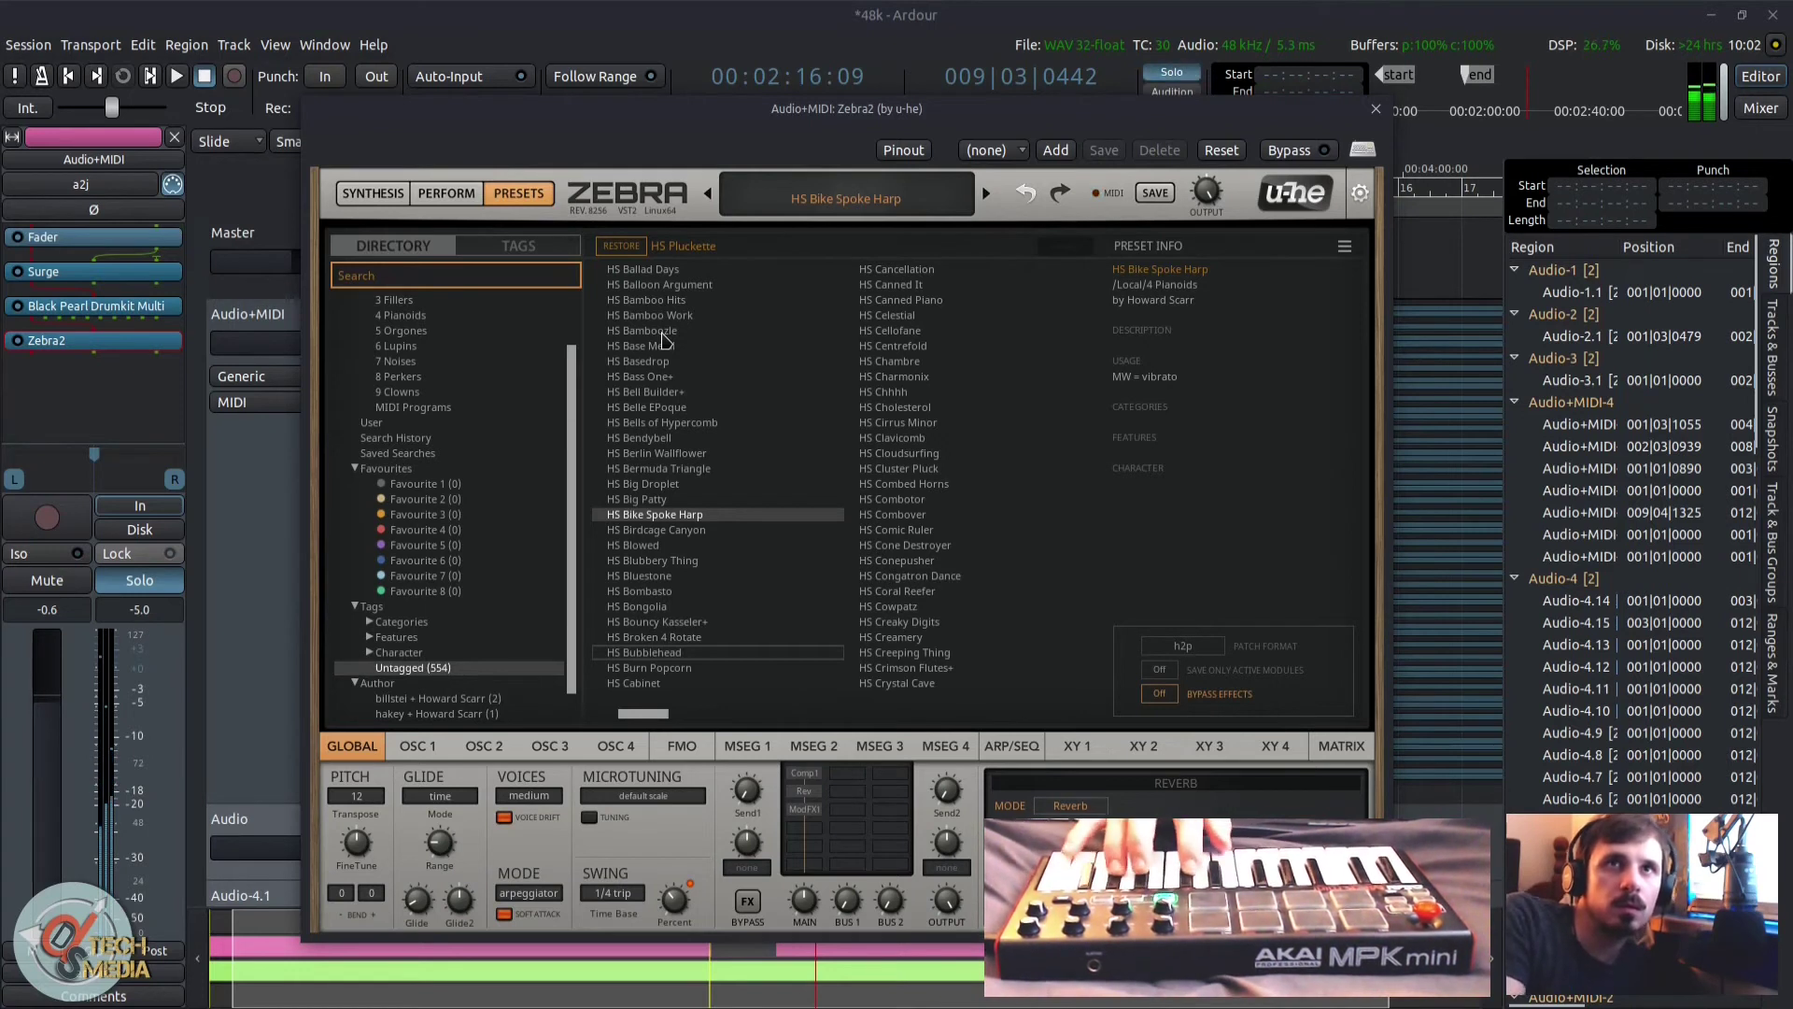
click(648, 591)
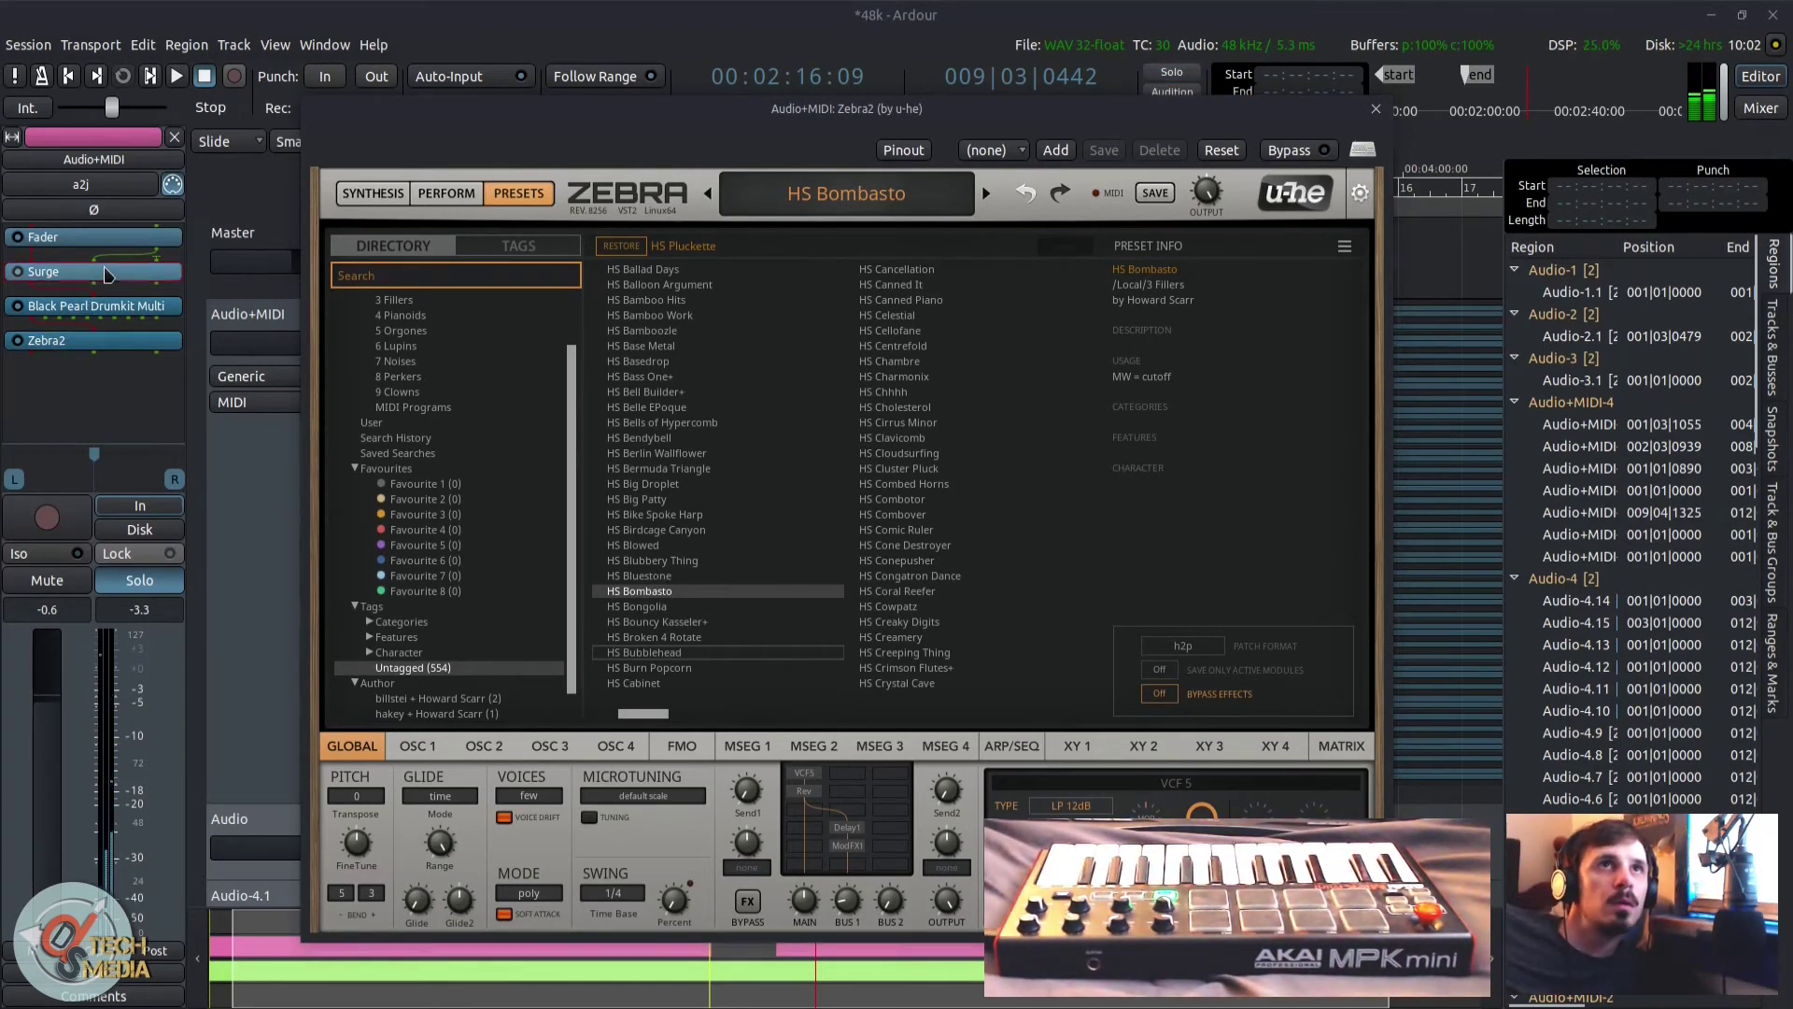
Step: View Surge's interface and reorder the Audio+MIDI plugin chain so Surge follows Black Pearl Drumkit Multi and Zebra2 is last
double_click(43, 271)
drag(854, 236, 761, 248)
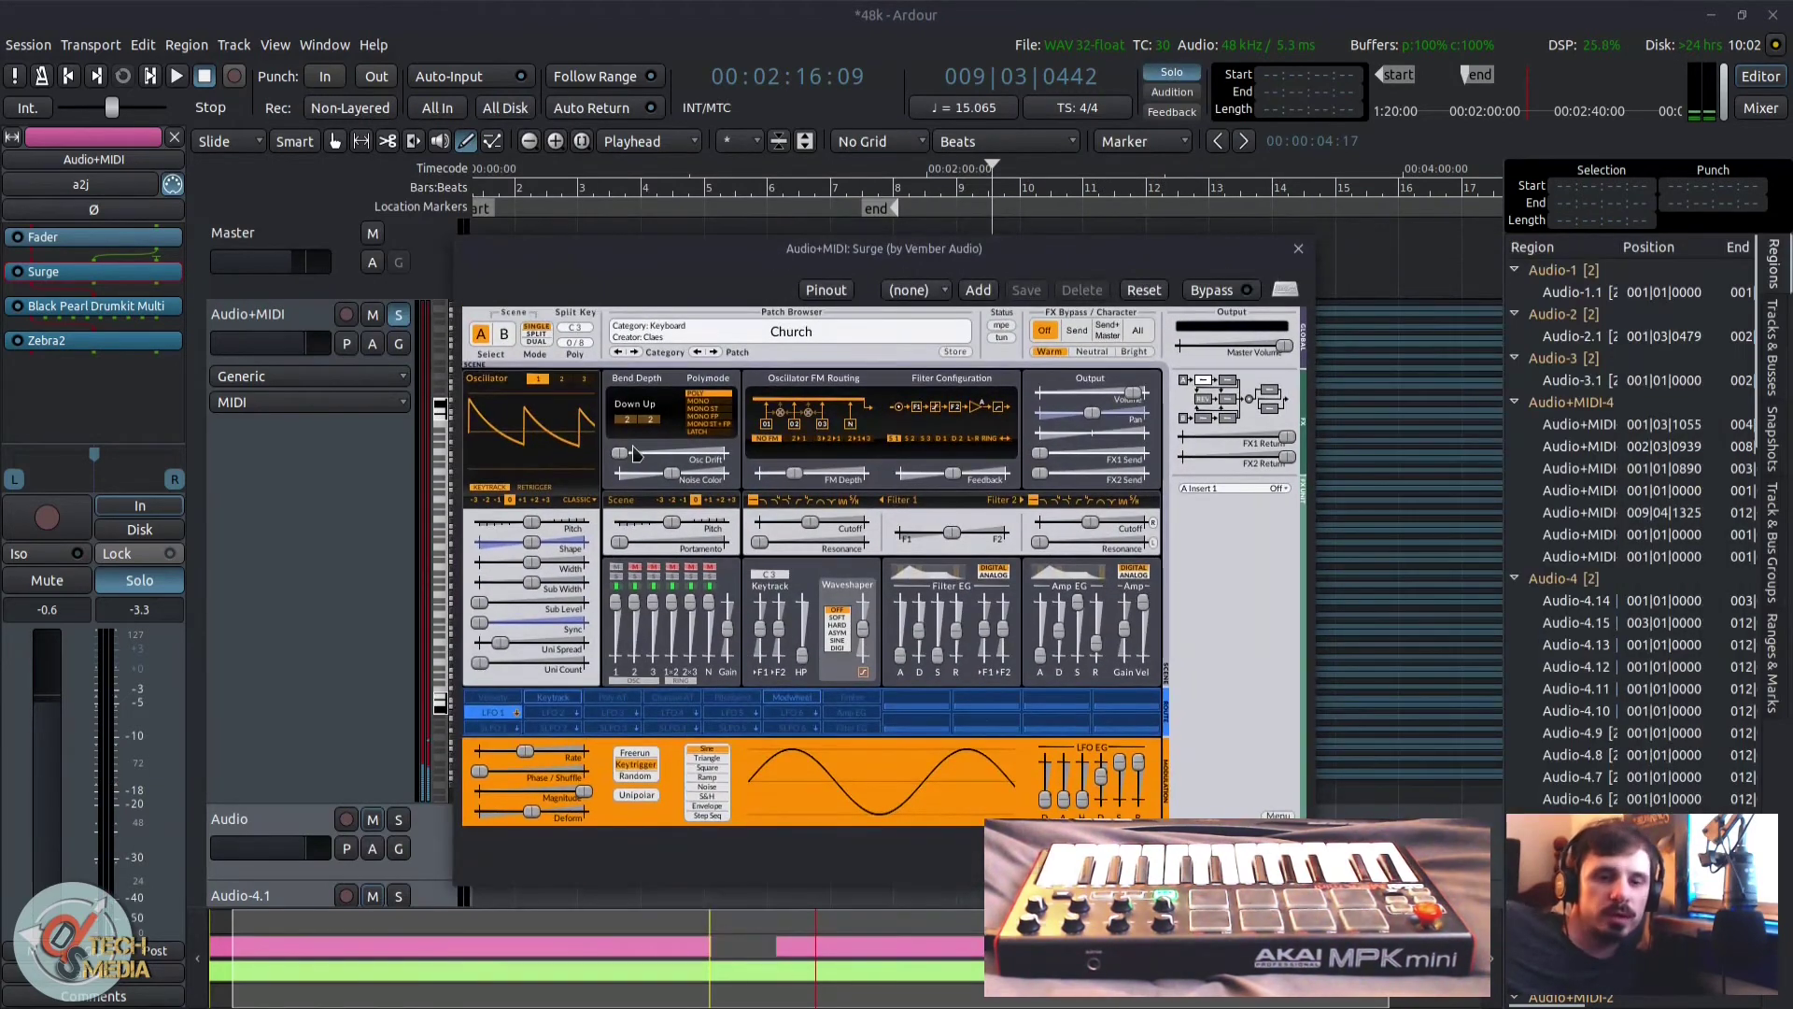
drag(94, 271, 103, 411)
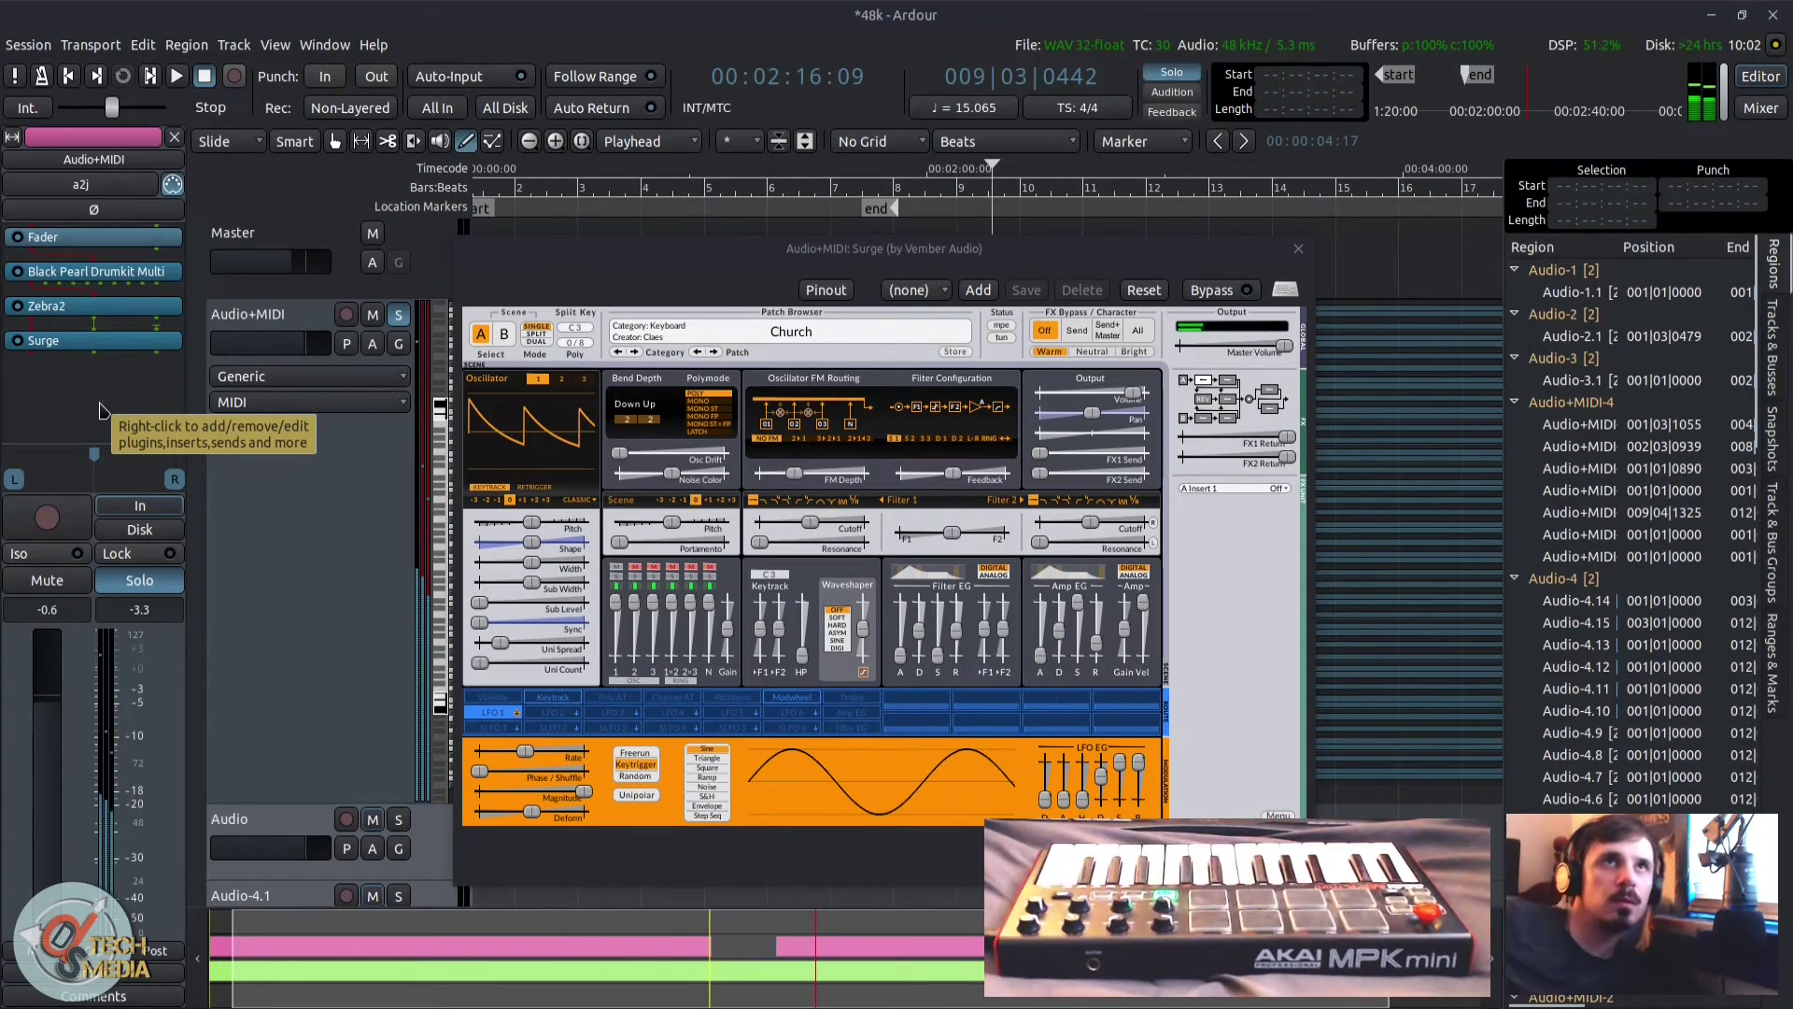
click(1298, 248)
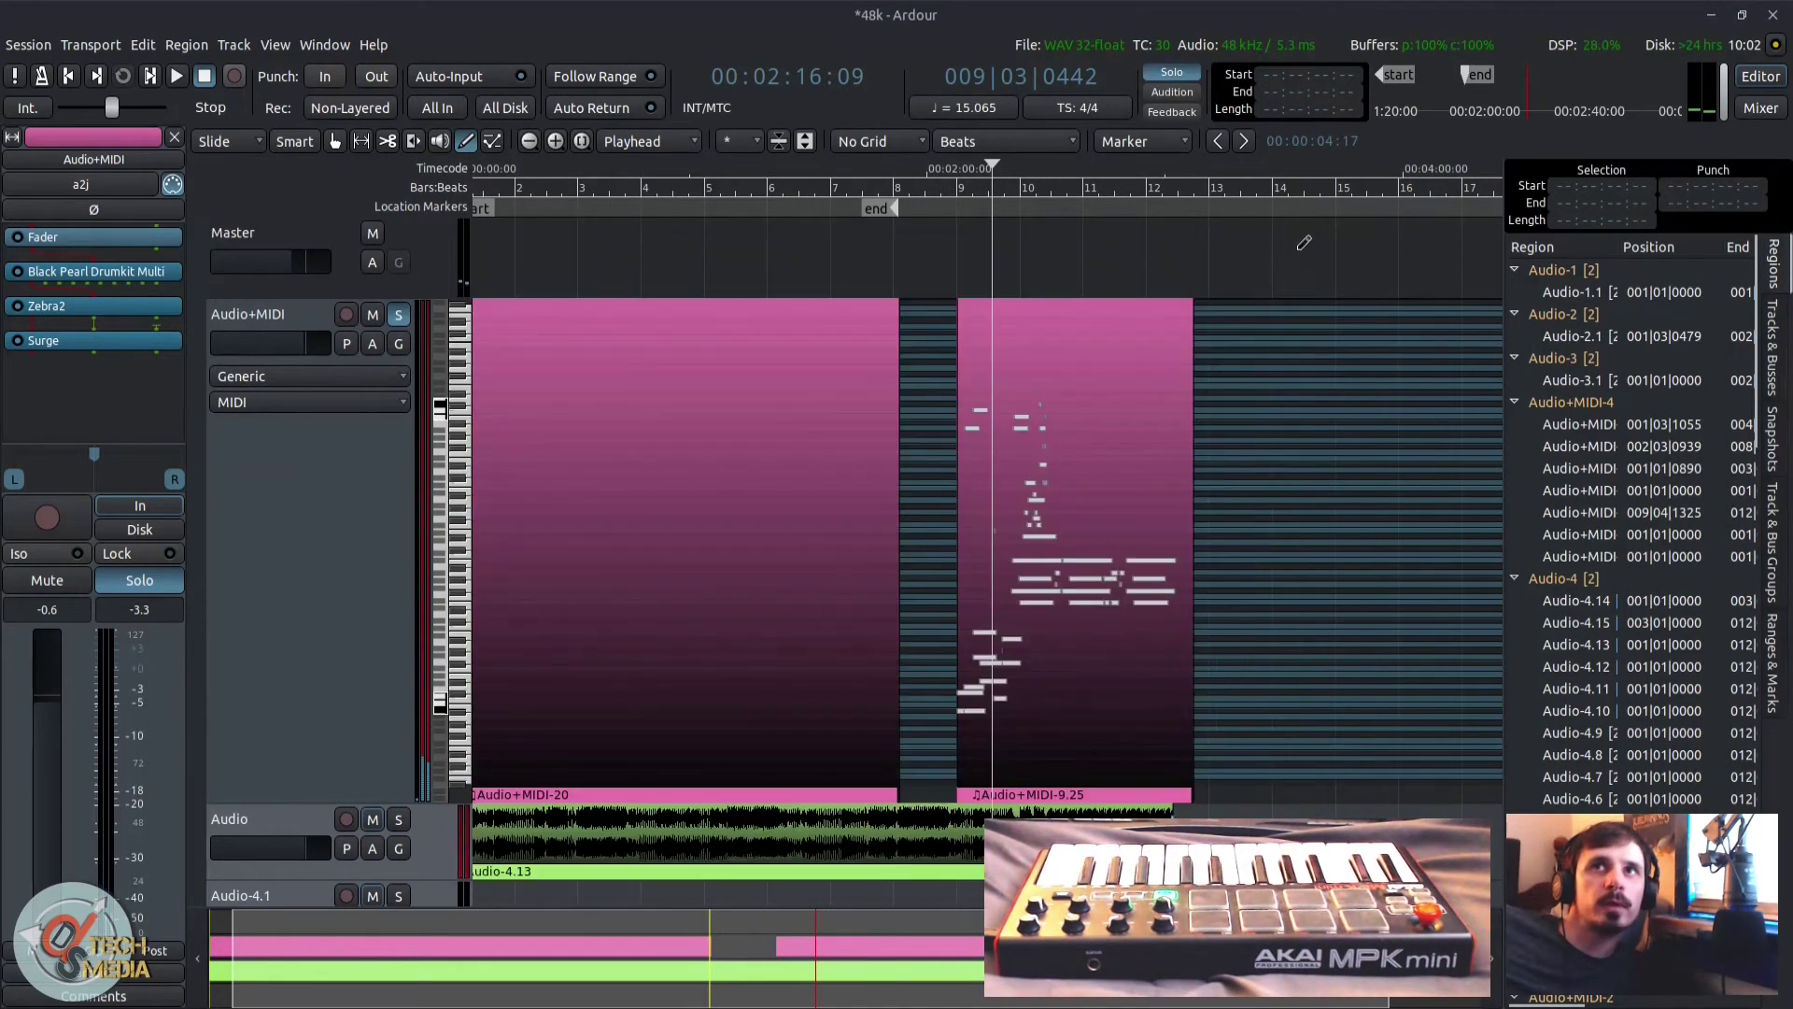
drag(66, 308, 41, 433)
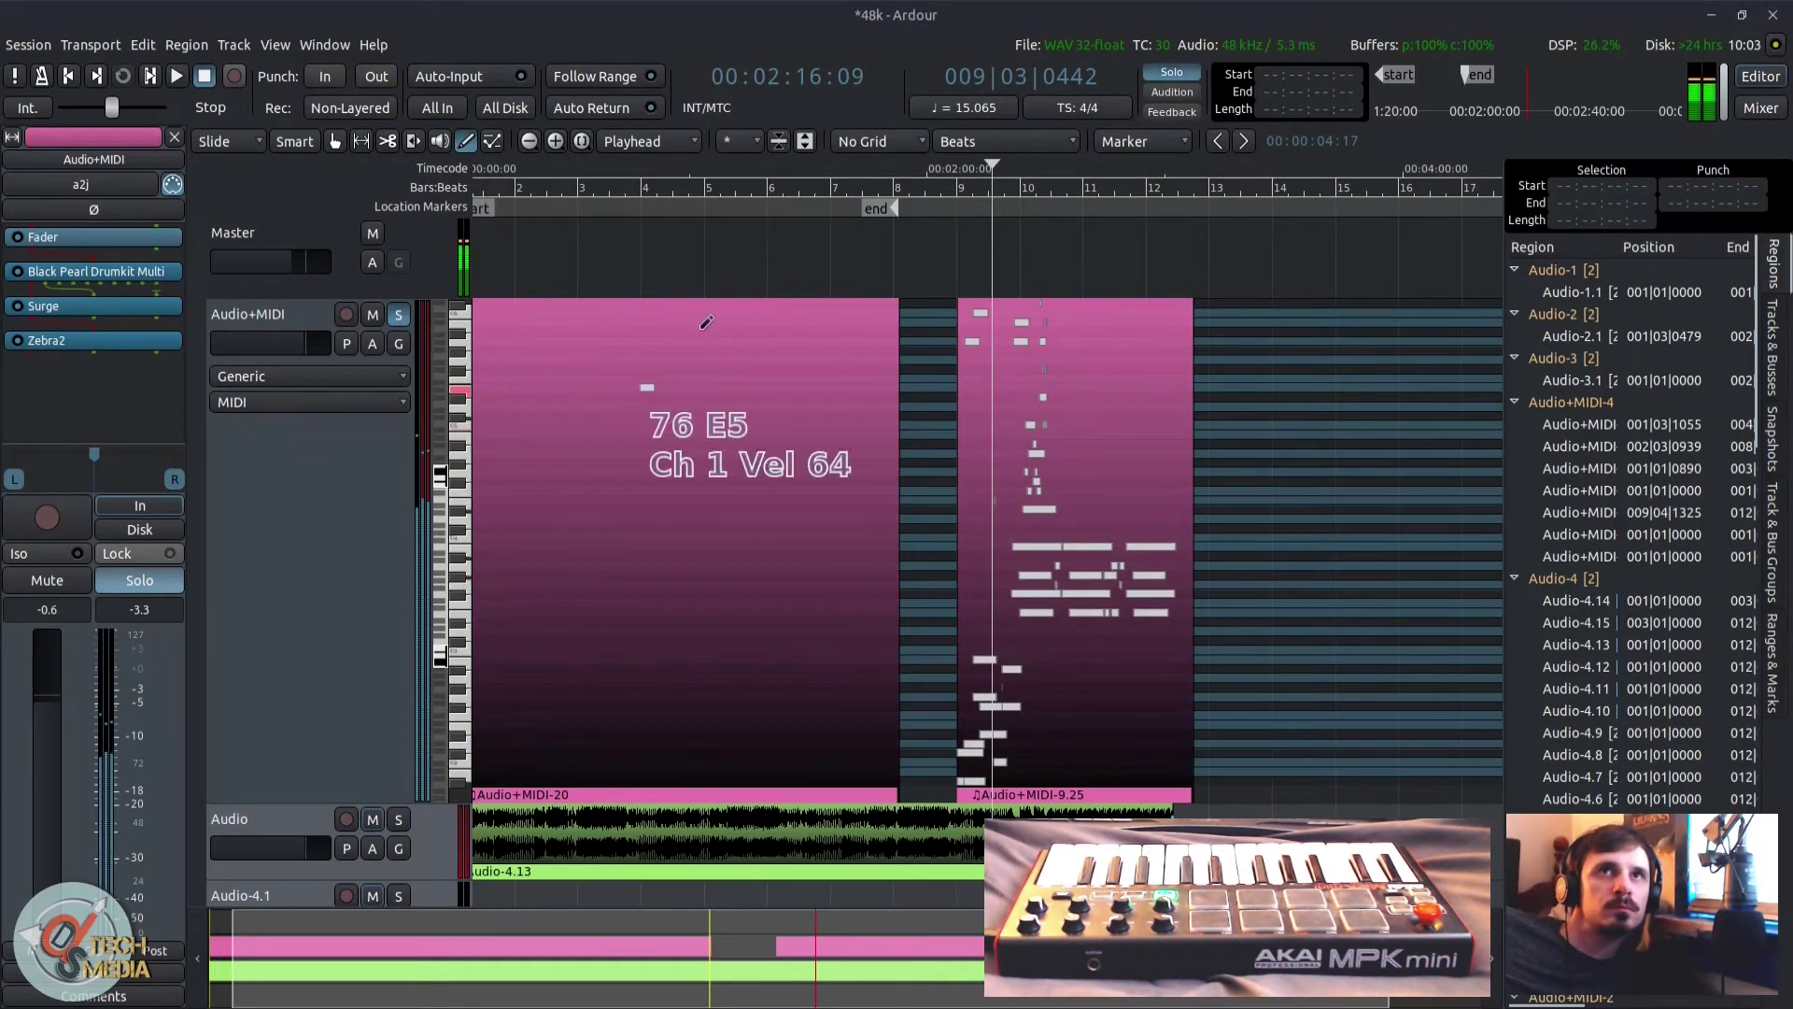
Step: Play back the Audio+MIDI-9.25 region from the start of bar 9 through the reordered plugins
drag(992, 166, 956, 166)
key(space)
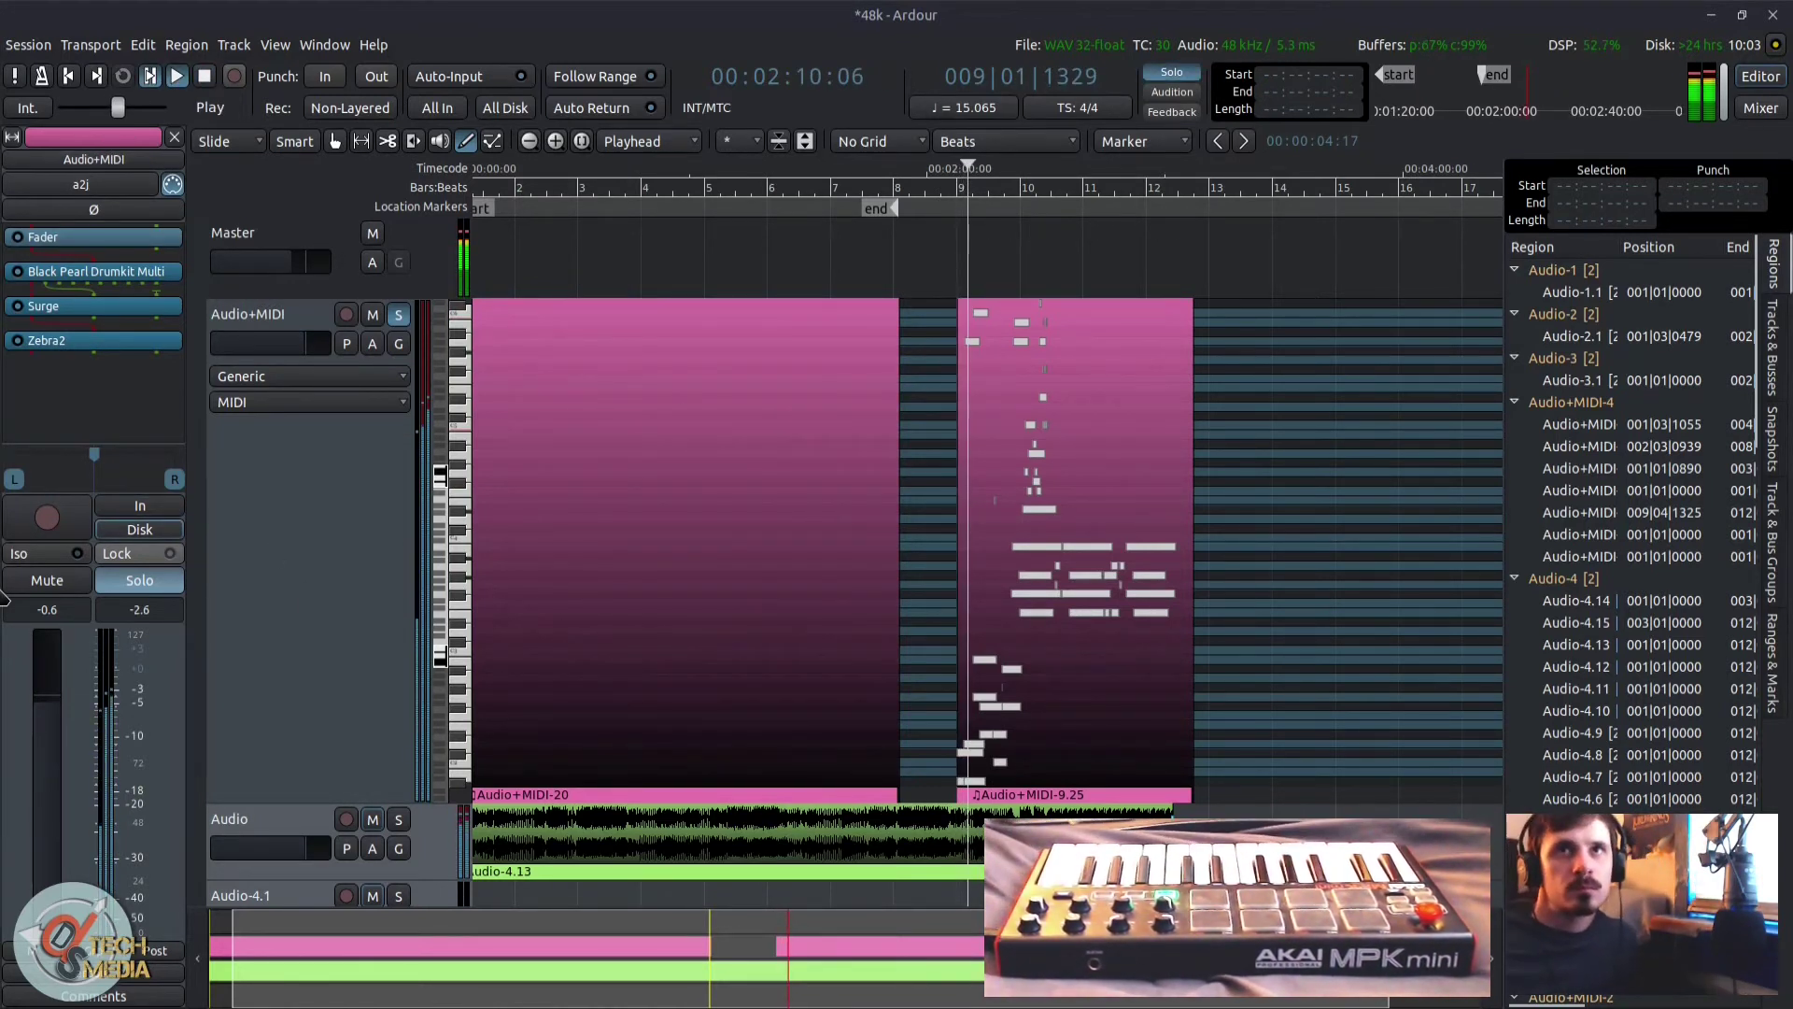
mouse_move(1, 104)
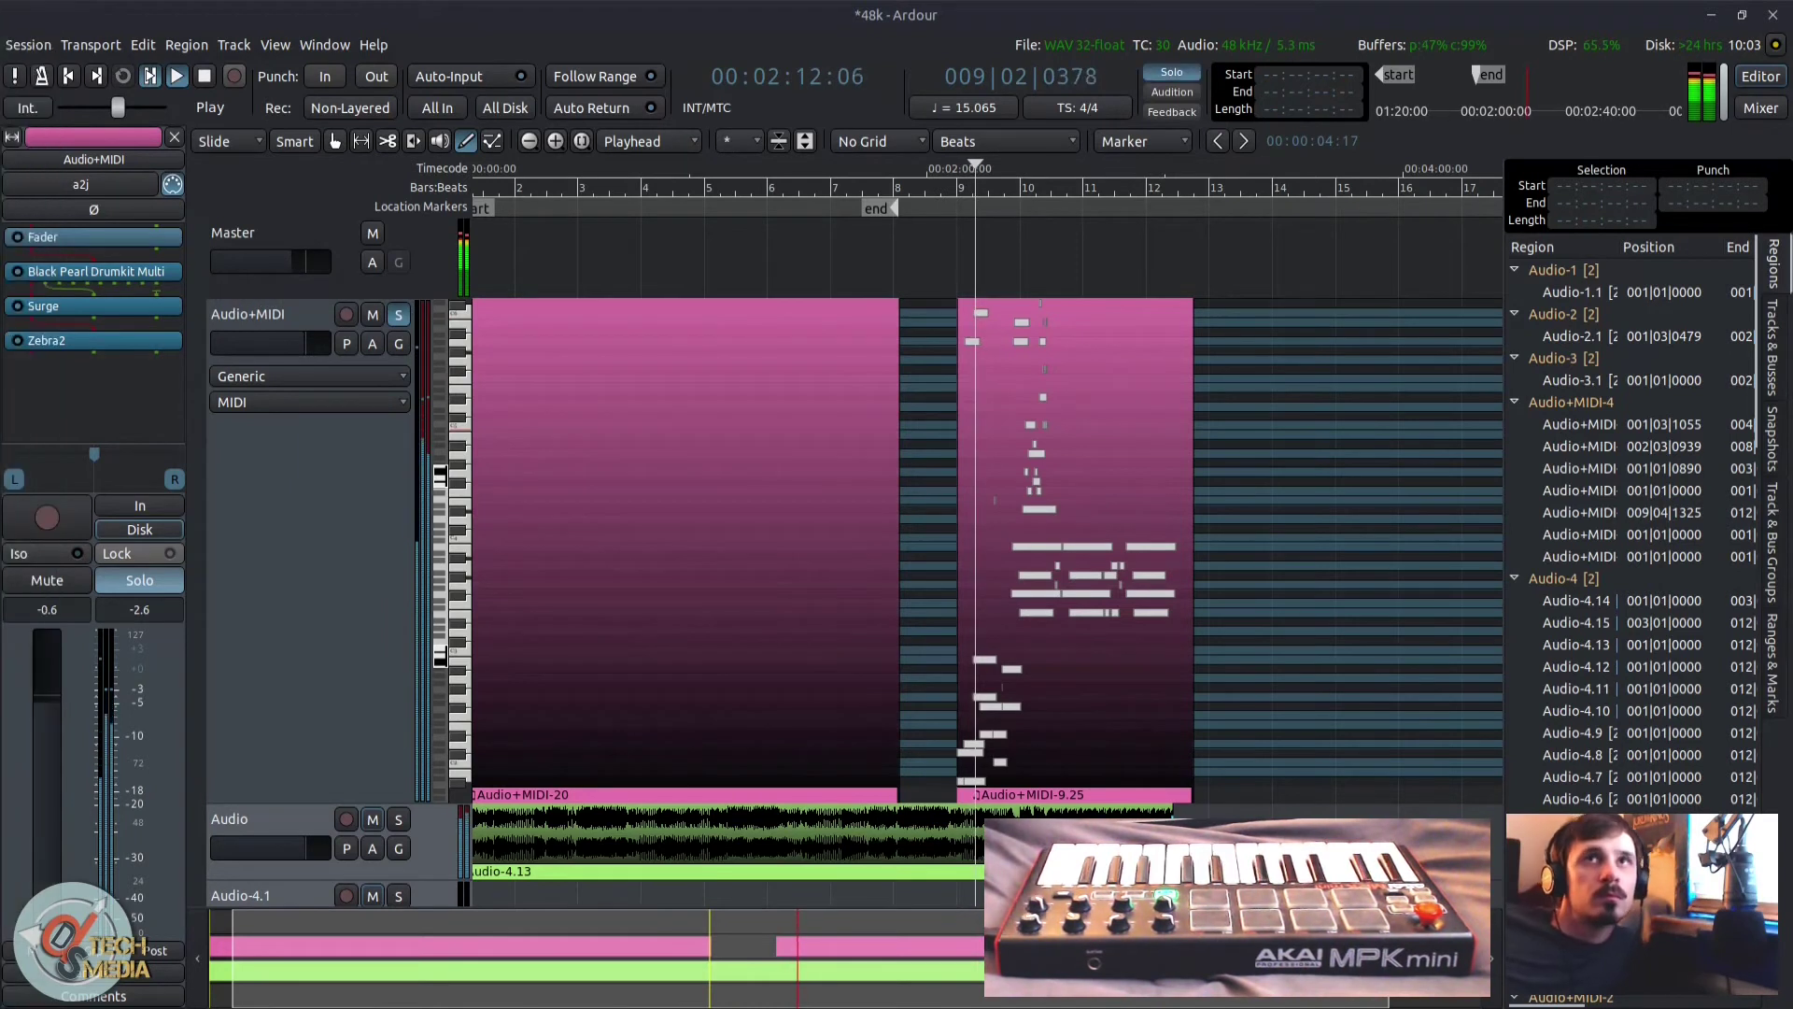
click(1141, 348)
key(ctrl+z)
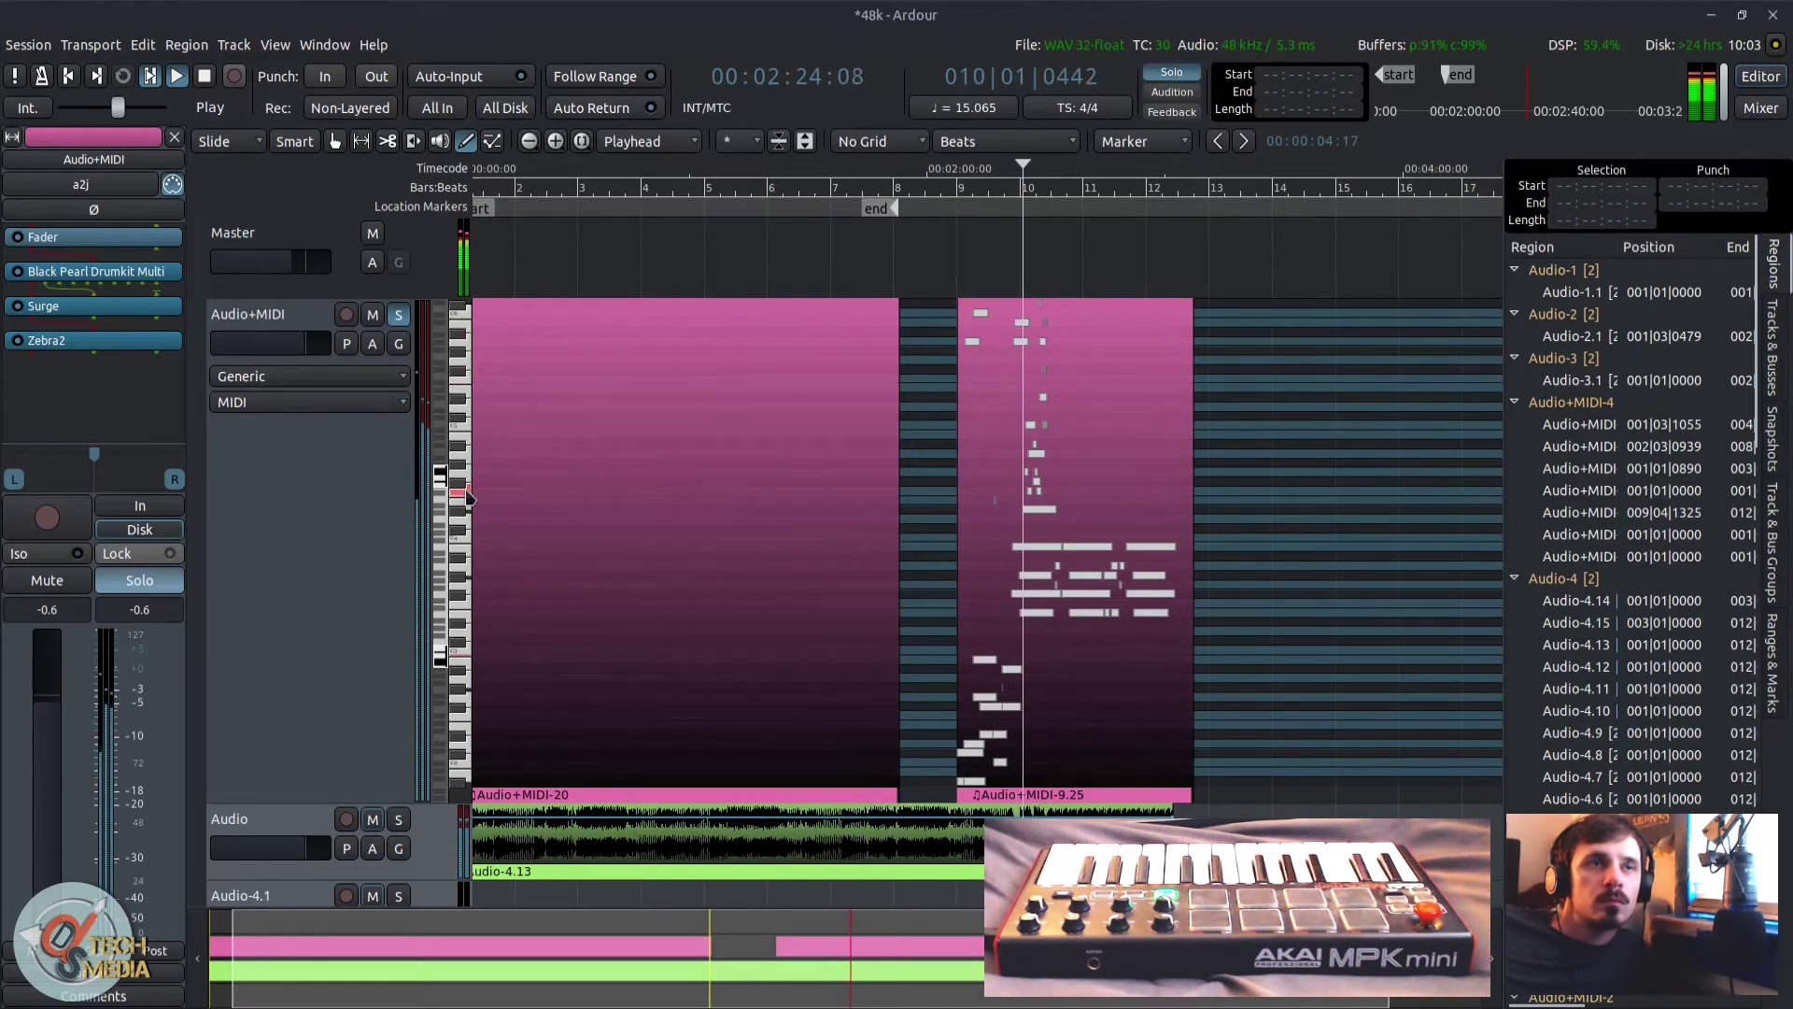
mouse_move(6, 542)
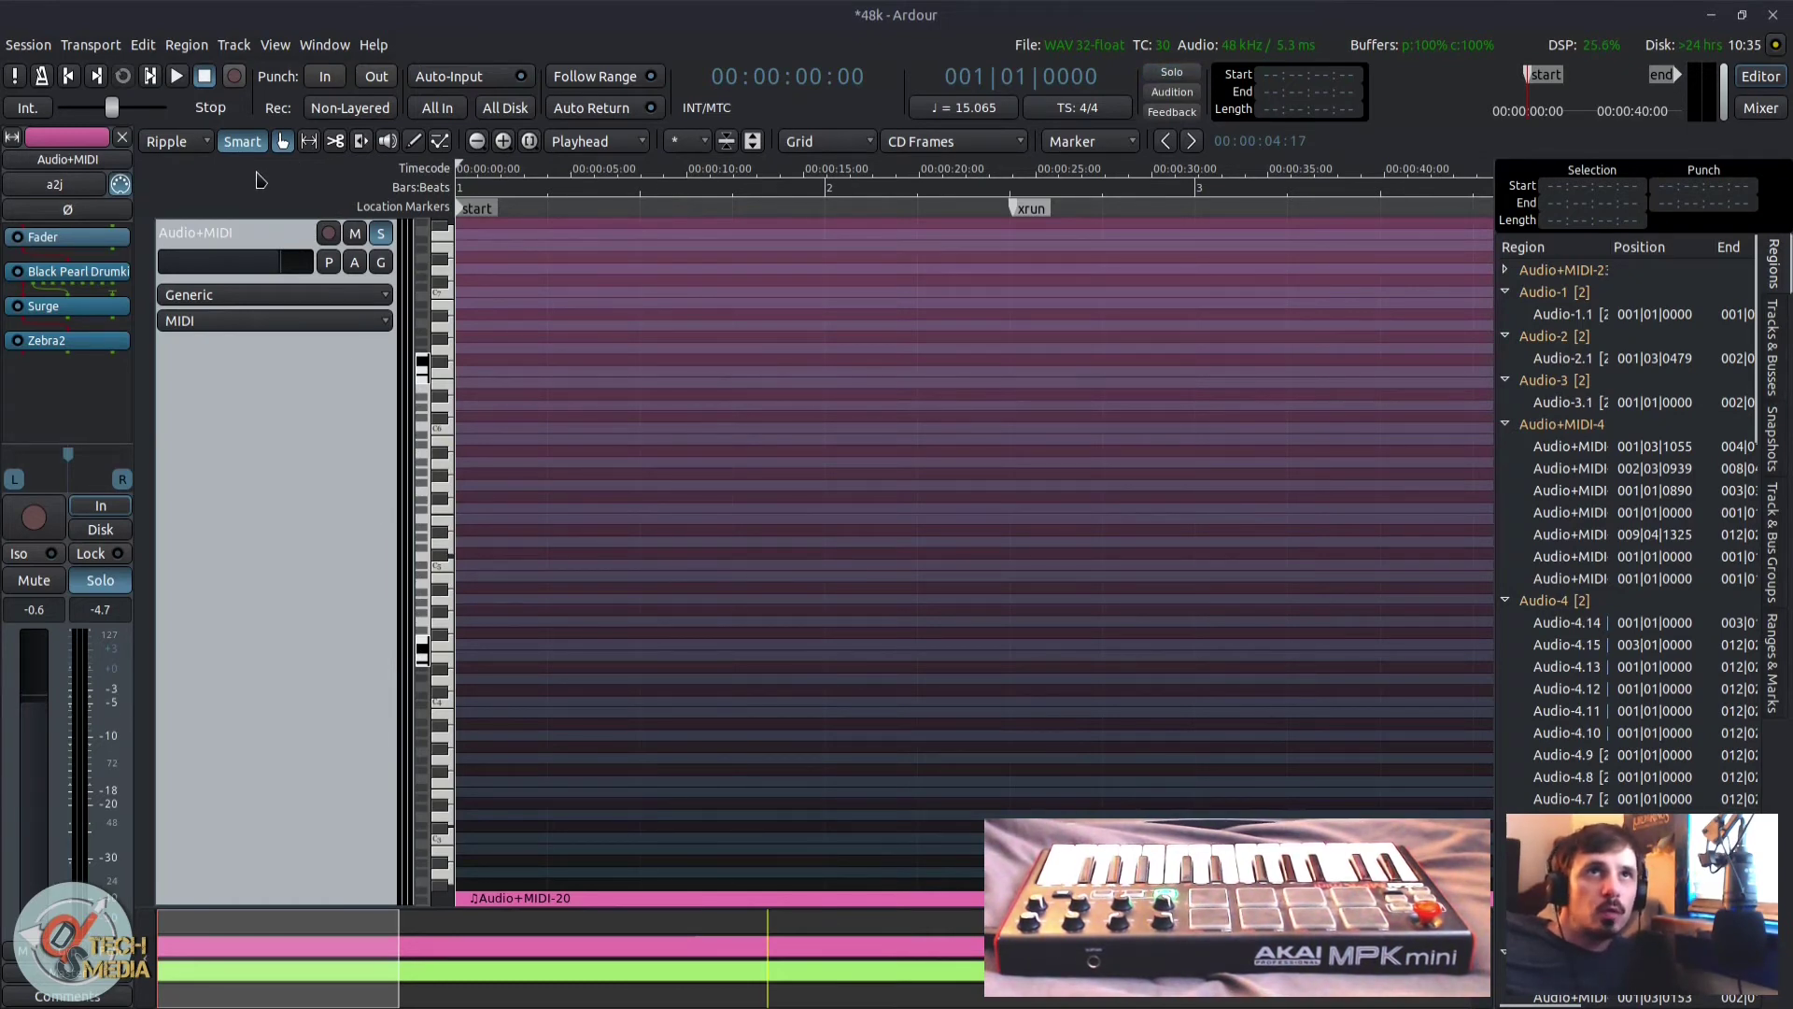
Step: Record a MIDI keyboard performance onto the Audio+MIDI track from the session start and stop the transport
scroll(329, 435, up, 2)
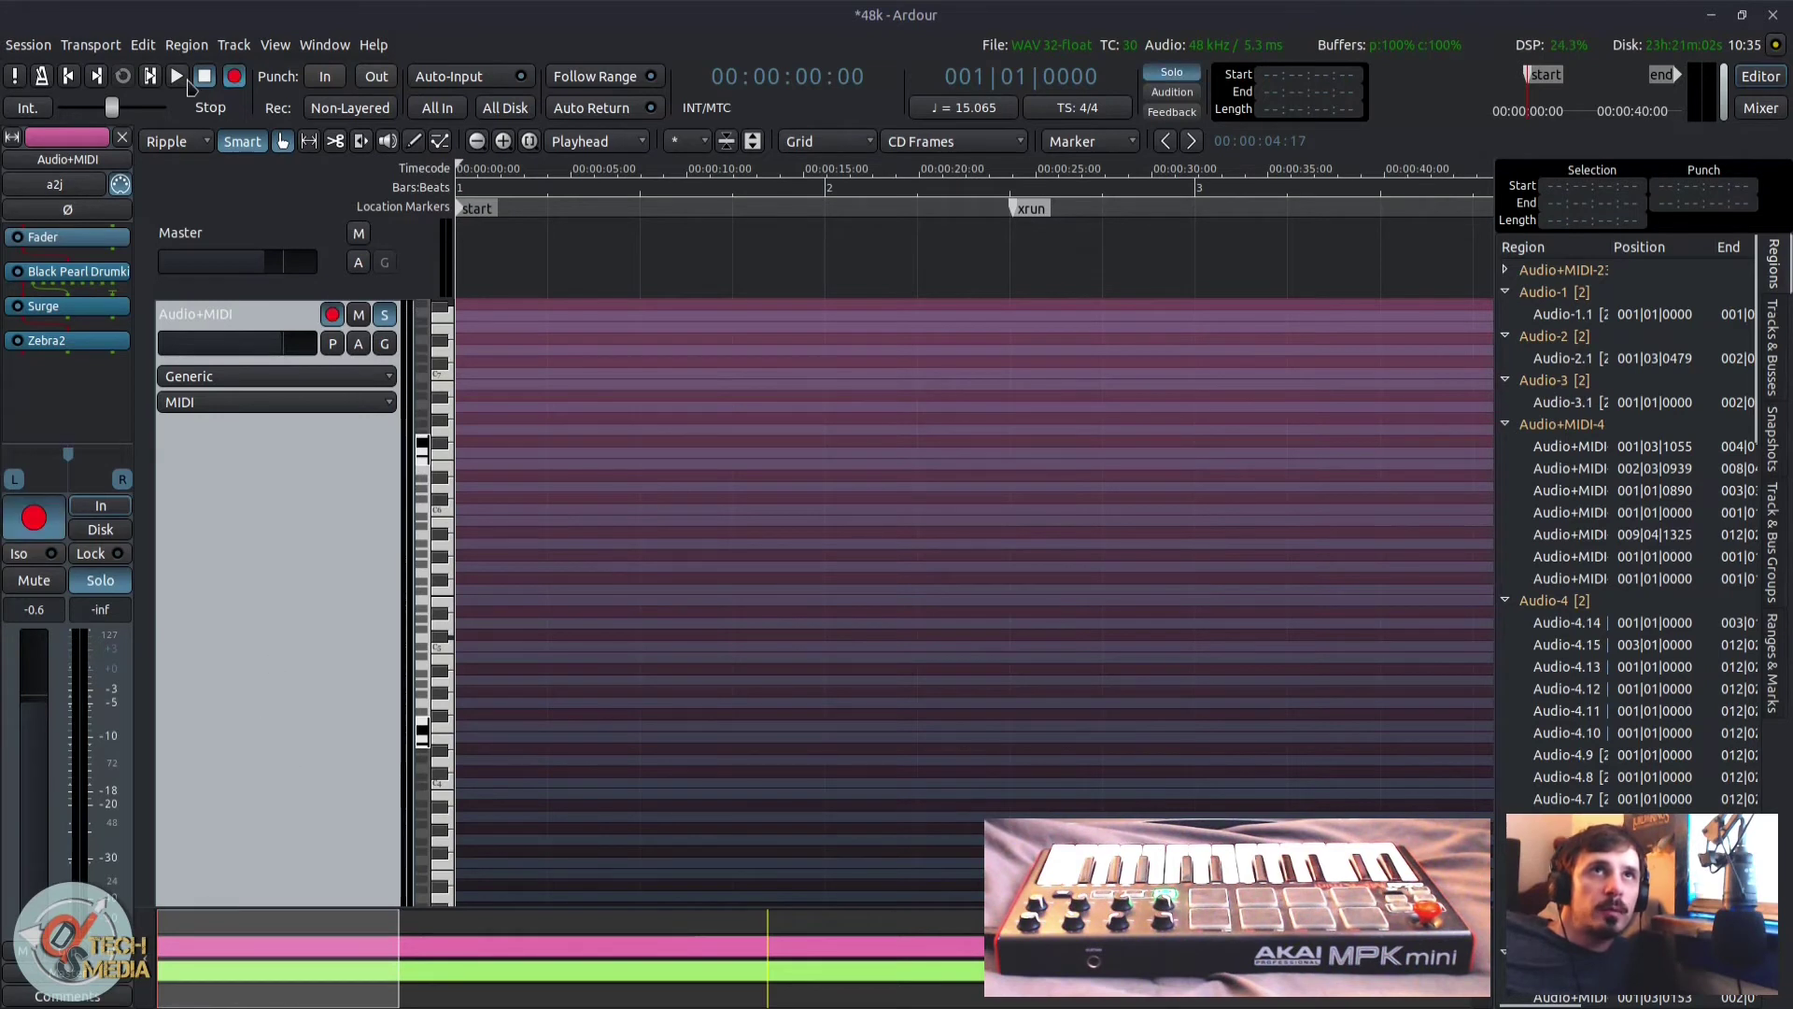
click(177, 77)
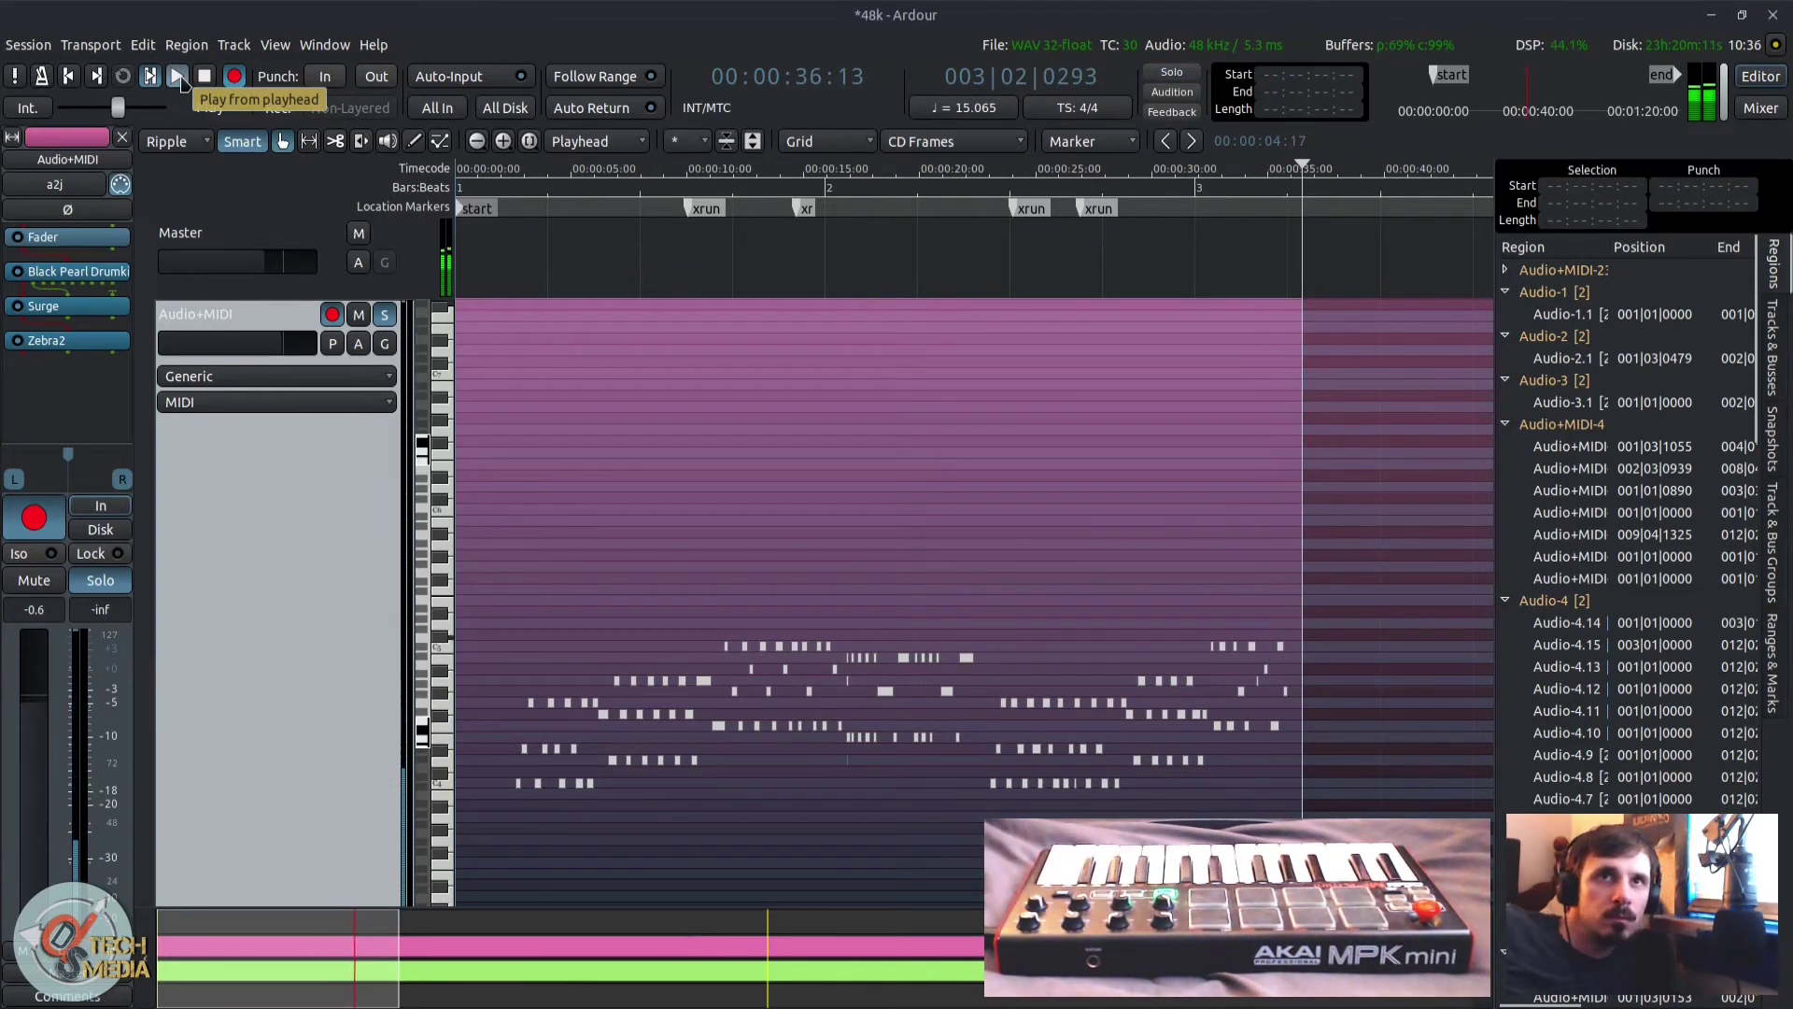
key(space)
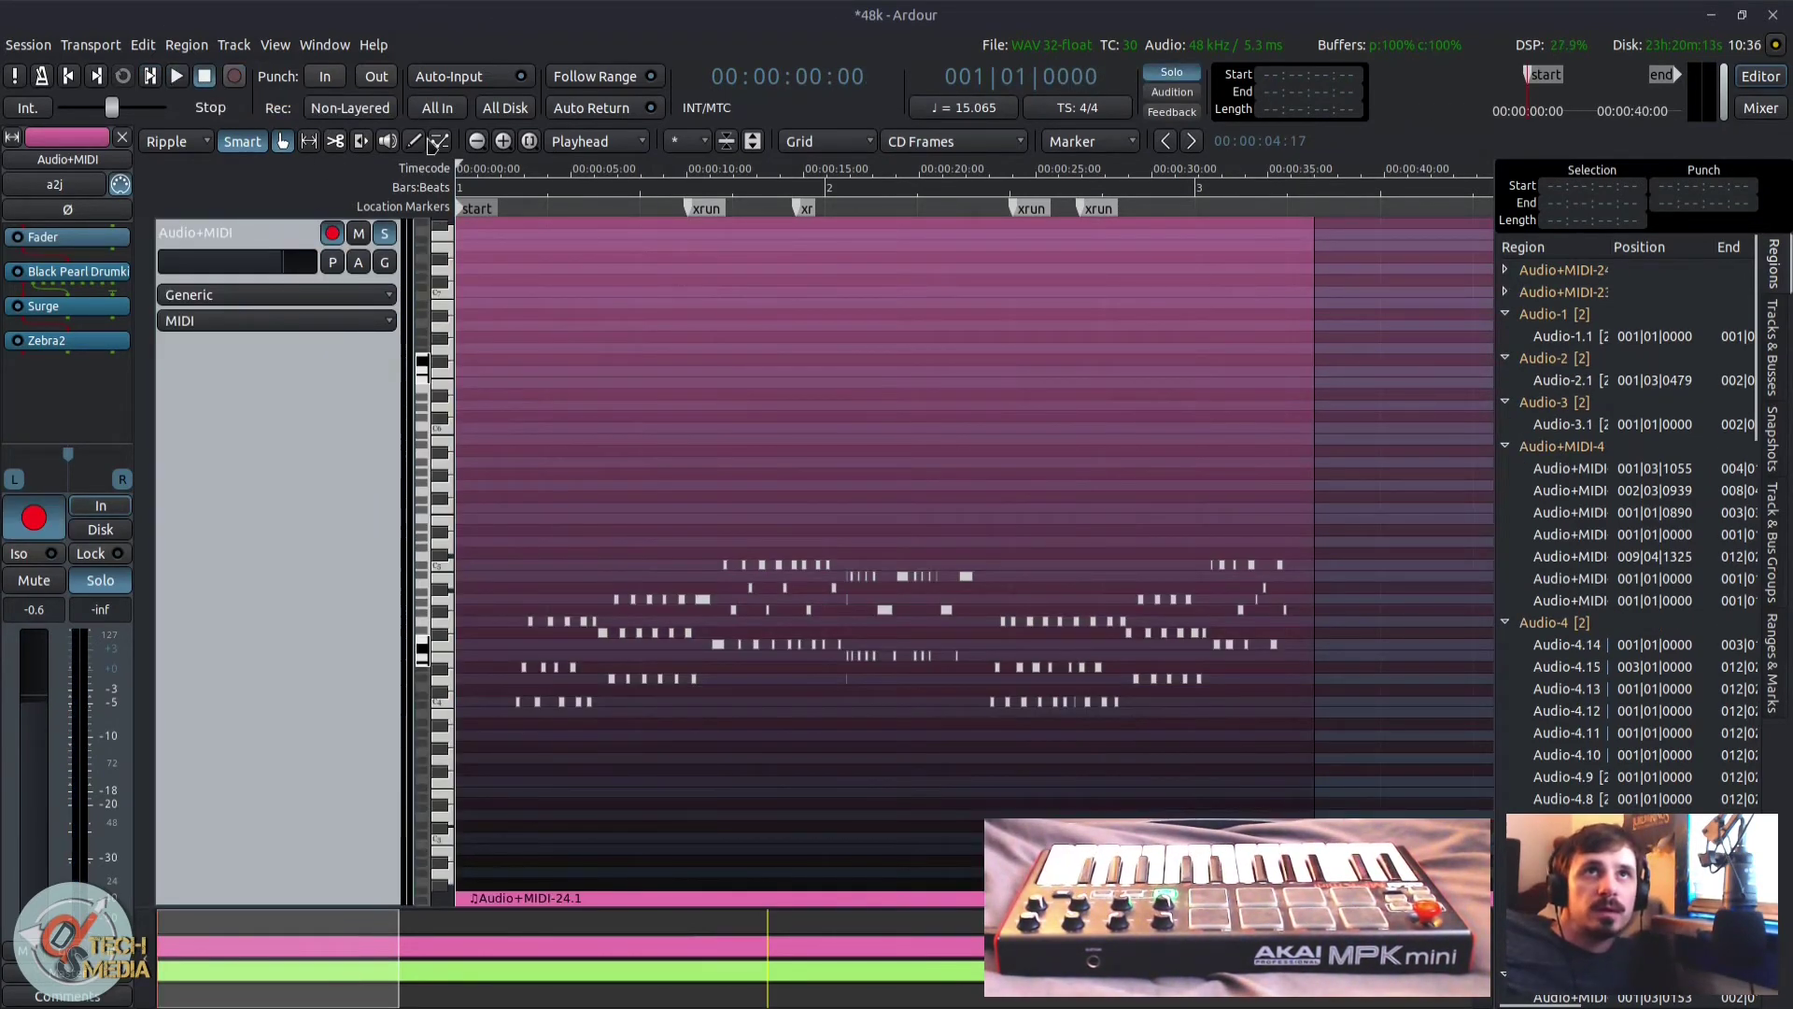
Step: Select the time range of the newly recorded MIDI region on the Audio+MIDI track
scroll(558, 596, down, 1)
scroll(558, 596, up, 2)
click(558, 596)
scroll(558, 595, down, 1)
scroll(558, 596, up, 1)
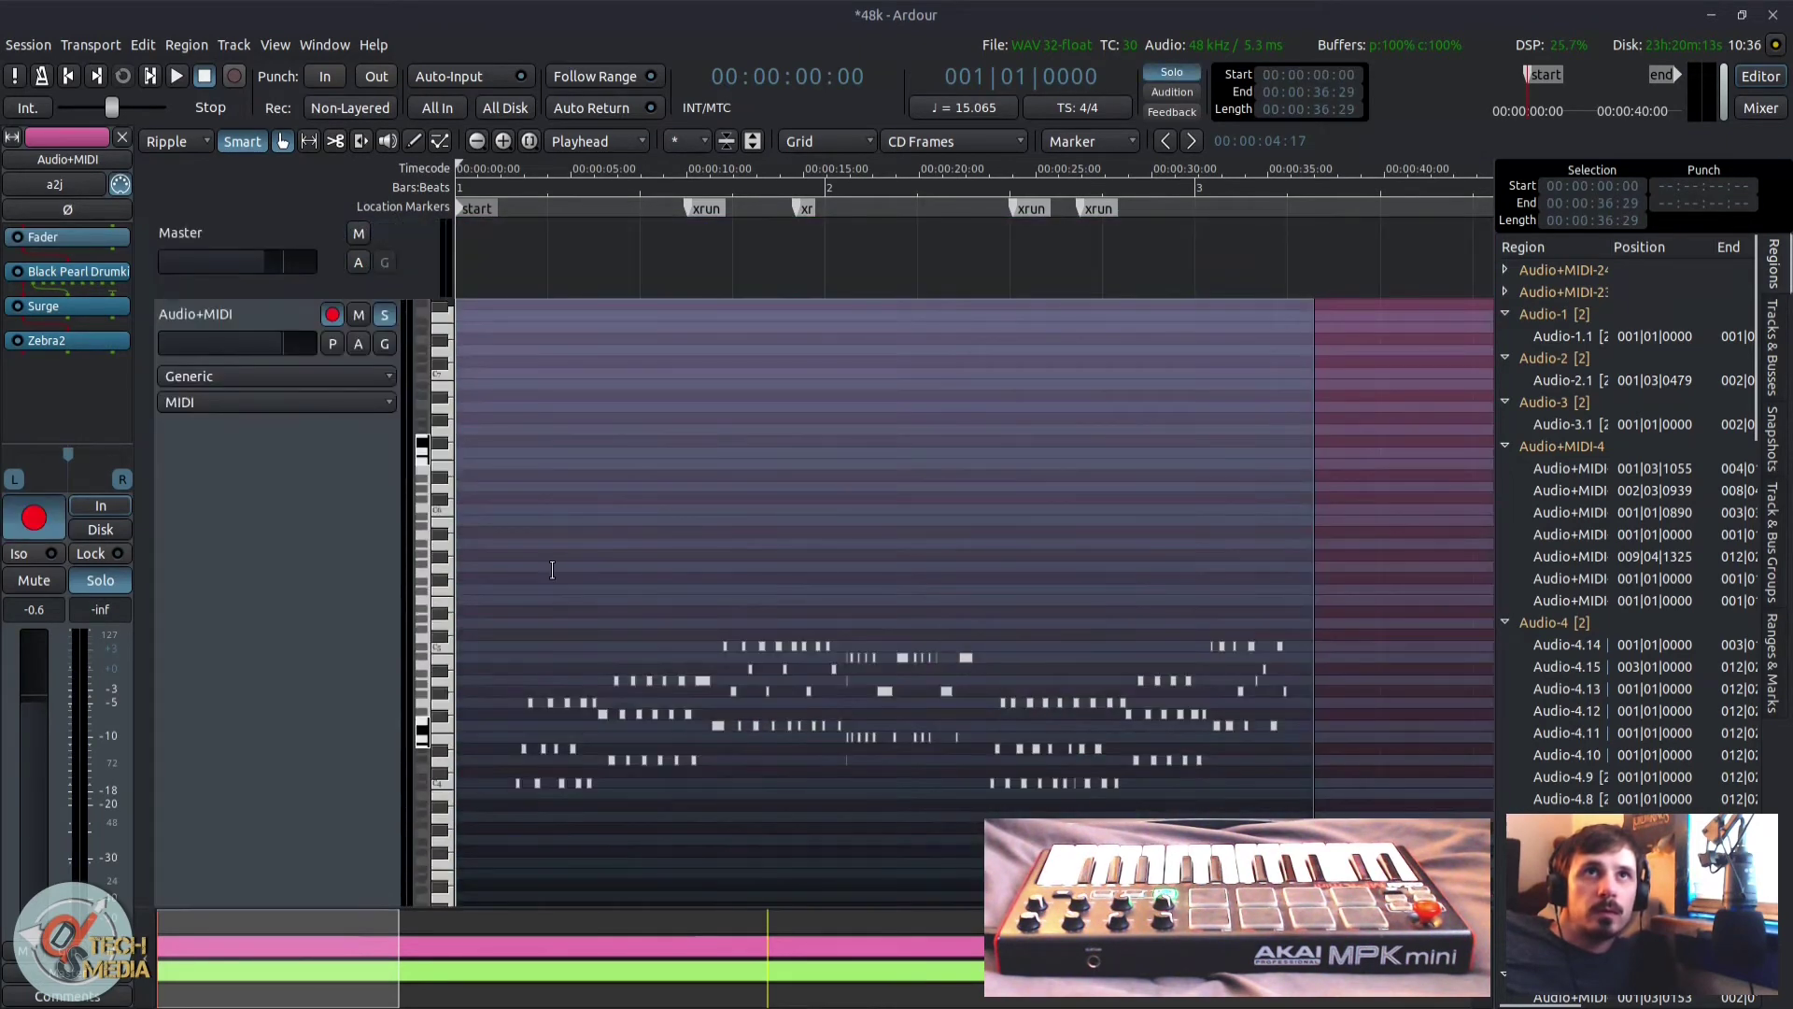
Step: Split the recorded MIDI region with the Cut tool at about 11 and 22.5 seconds
scroll(553, 569, down, 2)
click(557, 532)
key(y)
mouse_move(663, 449)
mouse_down()
mouse_move(851, 381)
mouse_move(824, 420)
mouse_move(679, 437)
mouse_move(698, 439)
mouse_up()
scroll(878, 405, down, 3)
scroll(878, 407, up, 2)
scroll(877, 405, up, 2)
scroll(877, 405, down, 2)
scroll(878, 405, down, 2)
scroll(878, 405, up, 2)
scroll(878, 405, down, 1)
click(335, 141)
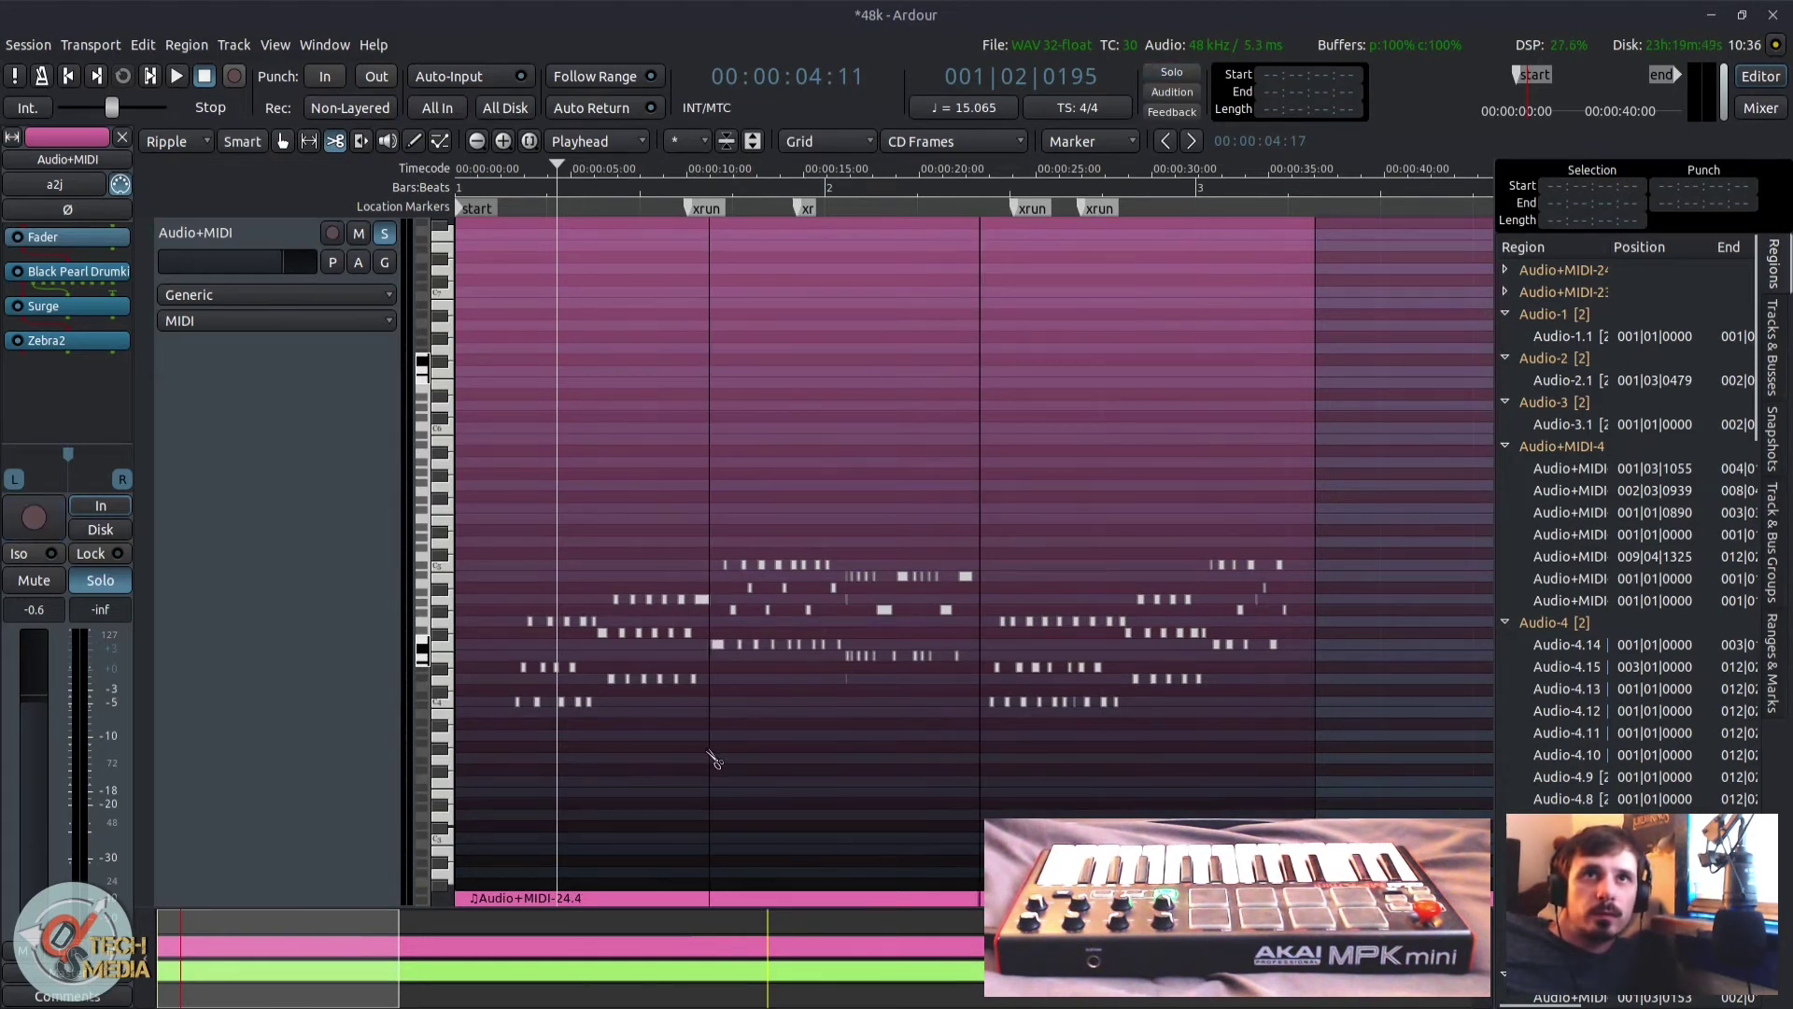
Step: Nudge the middle MIDI region along the timeline with the Grab tool while trying the Slide and Lock edit modes
click(283, 141)
mouse_move(813, 407)
mouse_down()
mouse_move(848, 413)
mouse_move(805, 427)
mouse_move(818, 441)
mouse_up()
click(178, 141)
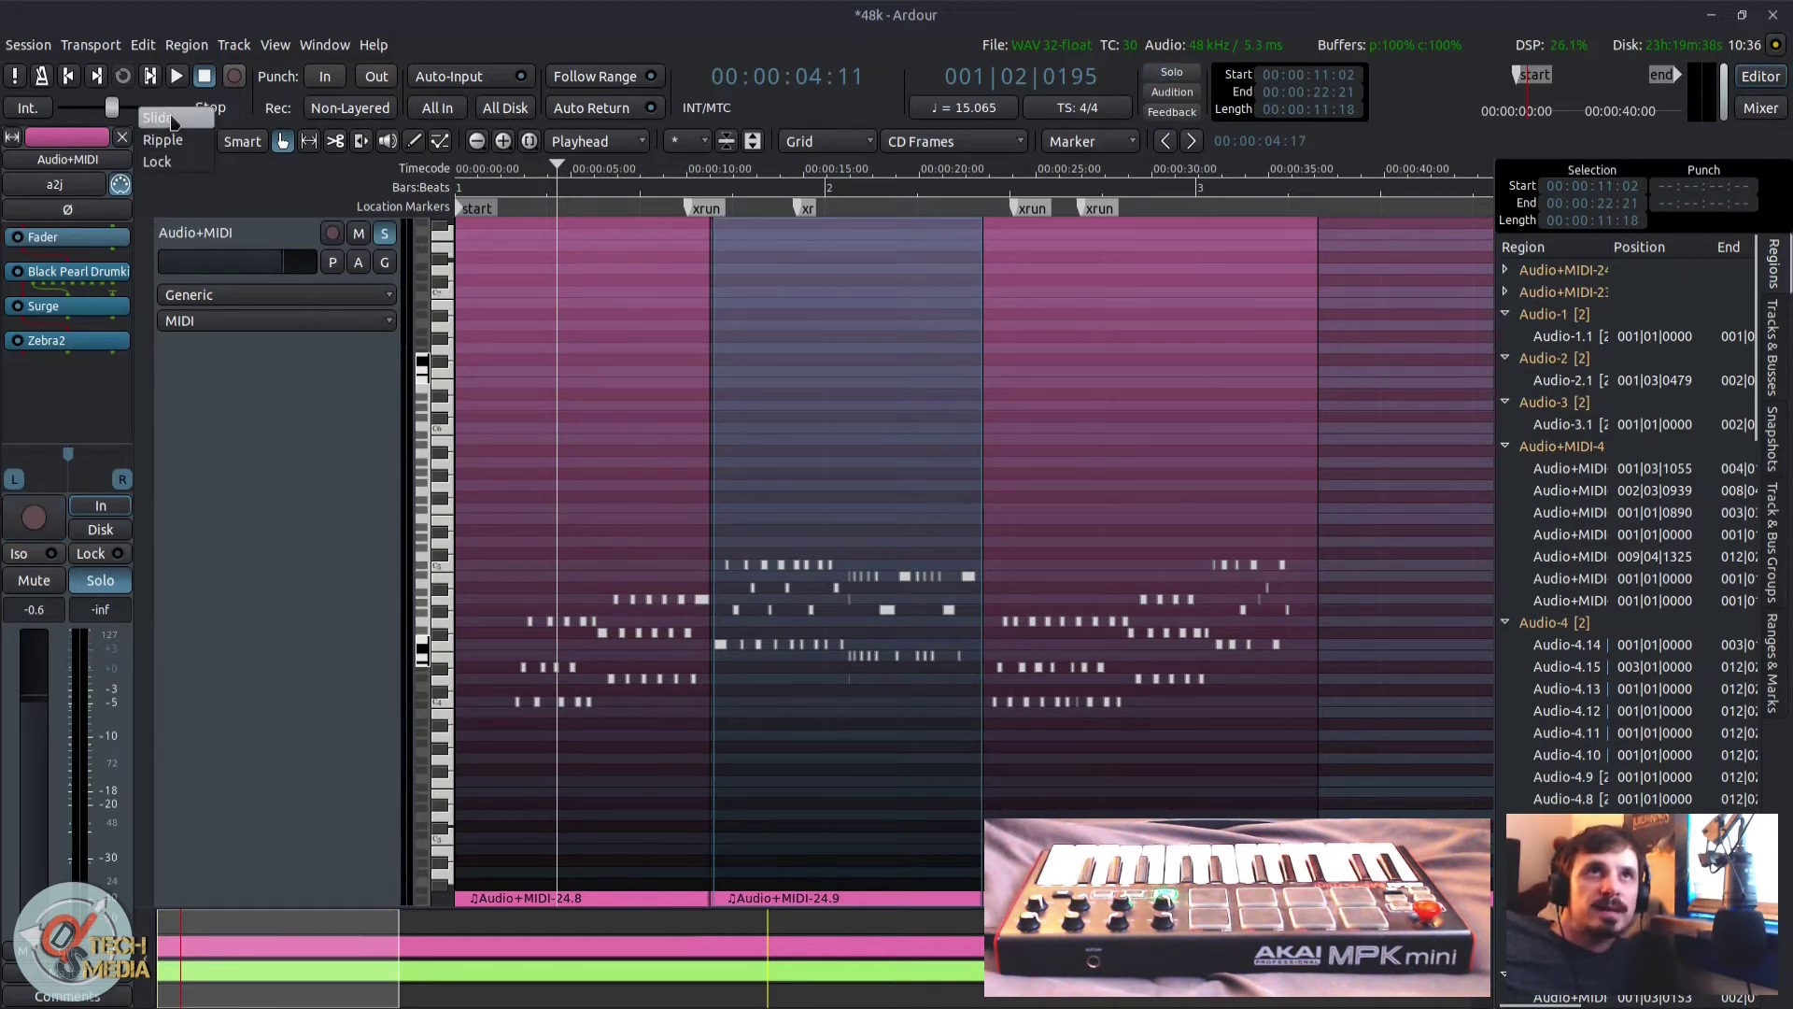
drag(826, 380, 814, 579)
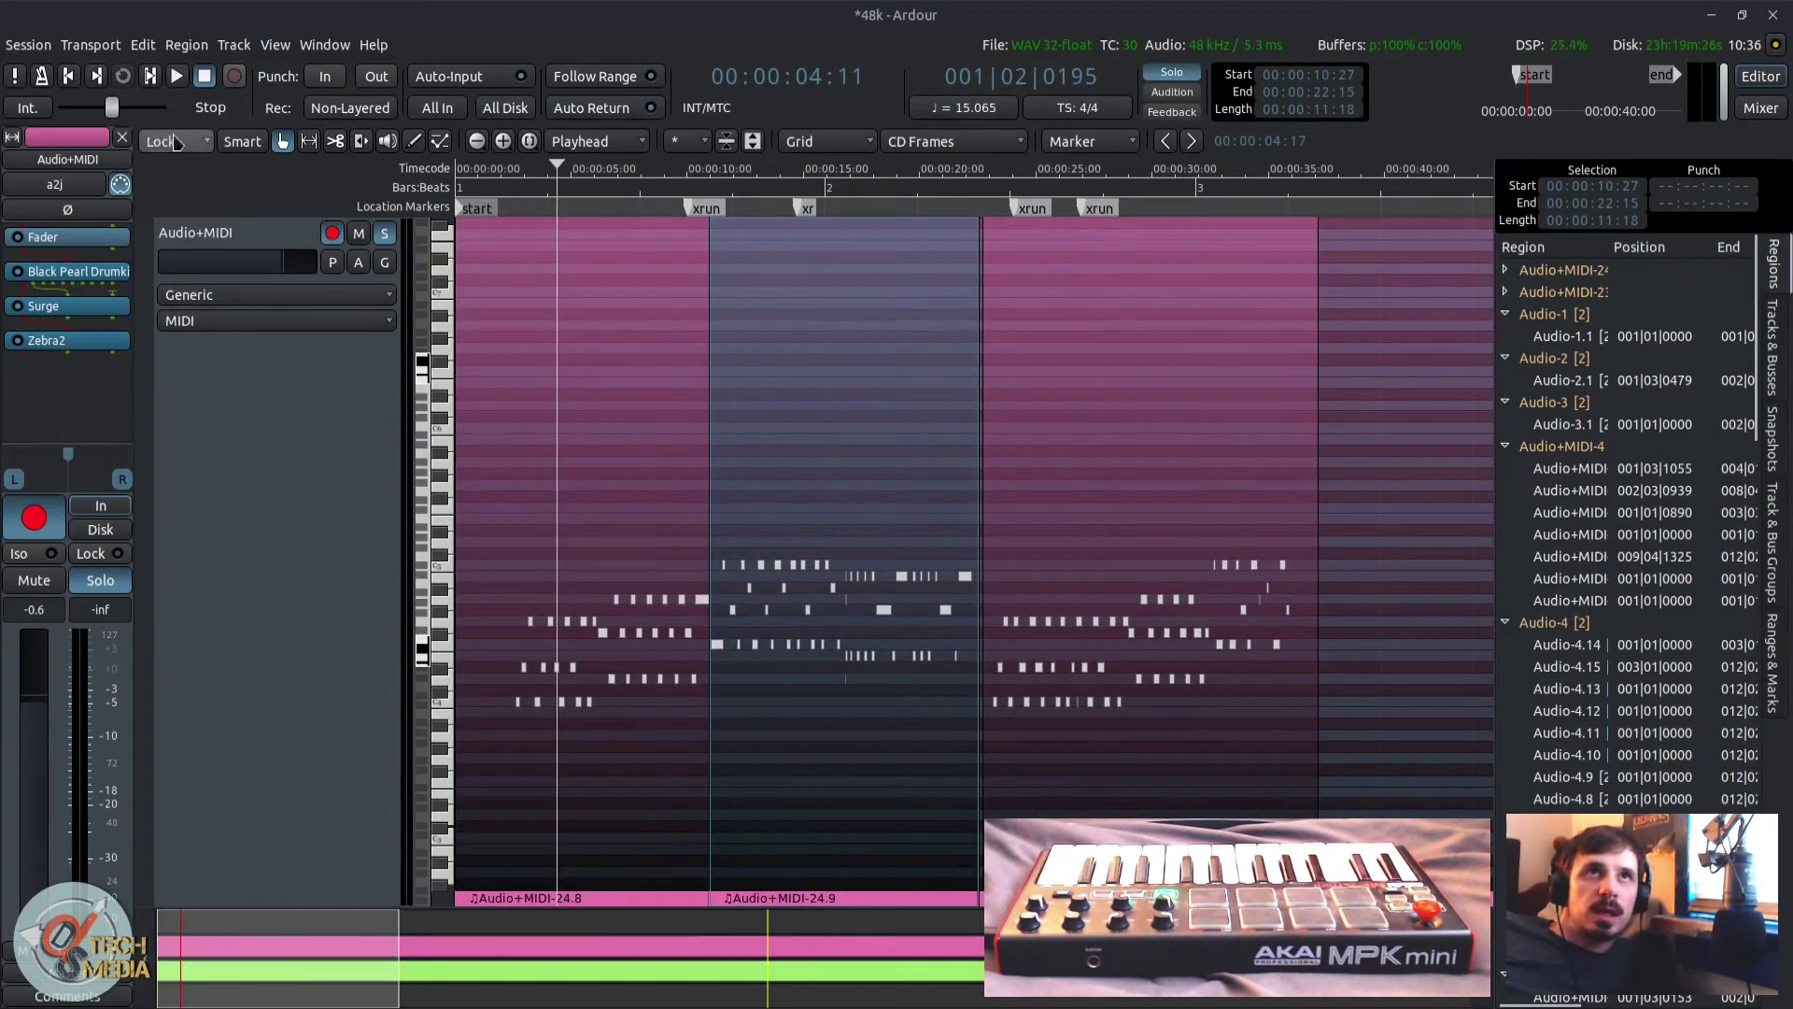
Step: Select the time range from 00:00:07:20 to 00:00:27:14 across the split regions, and clear the selection
click(309, 141)
drag(634, 299, 1093, 386)
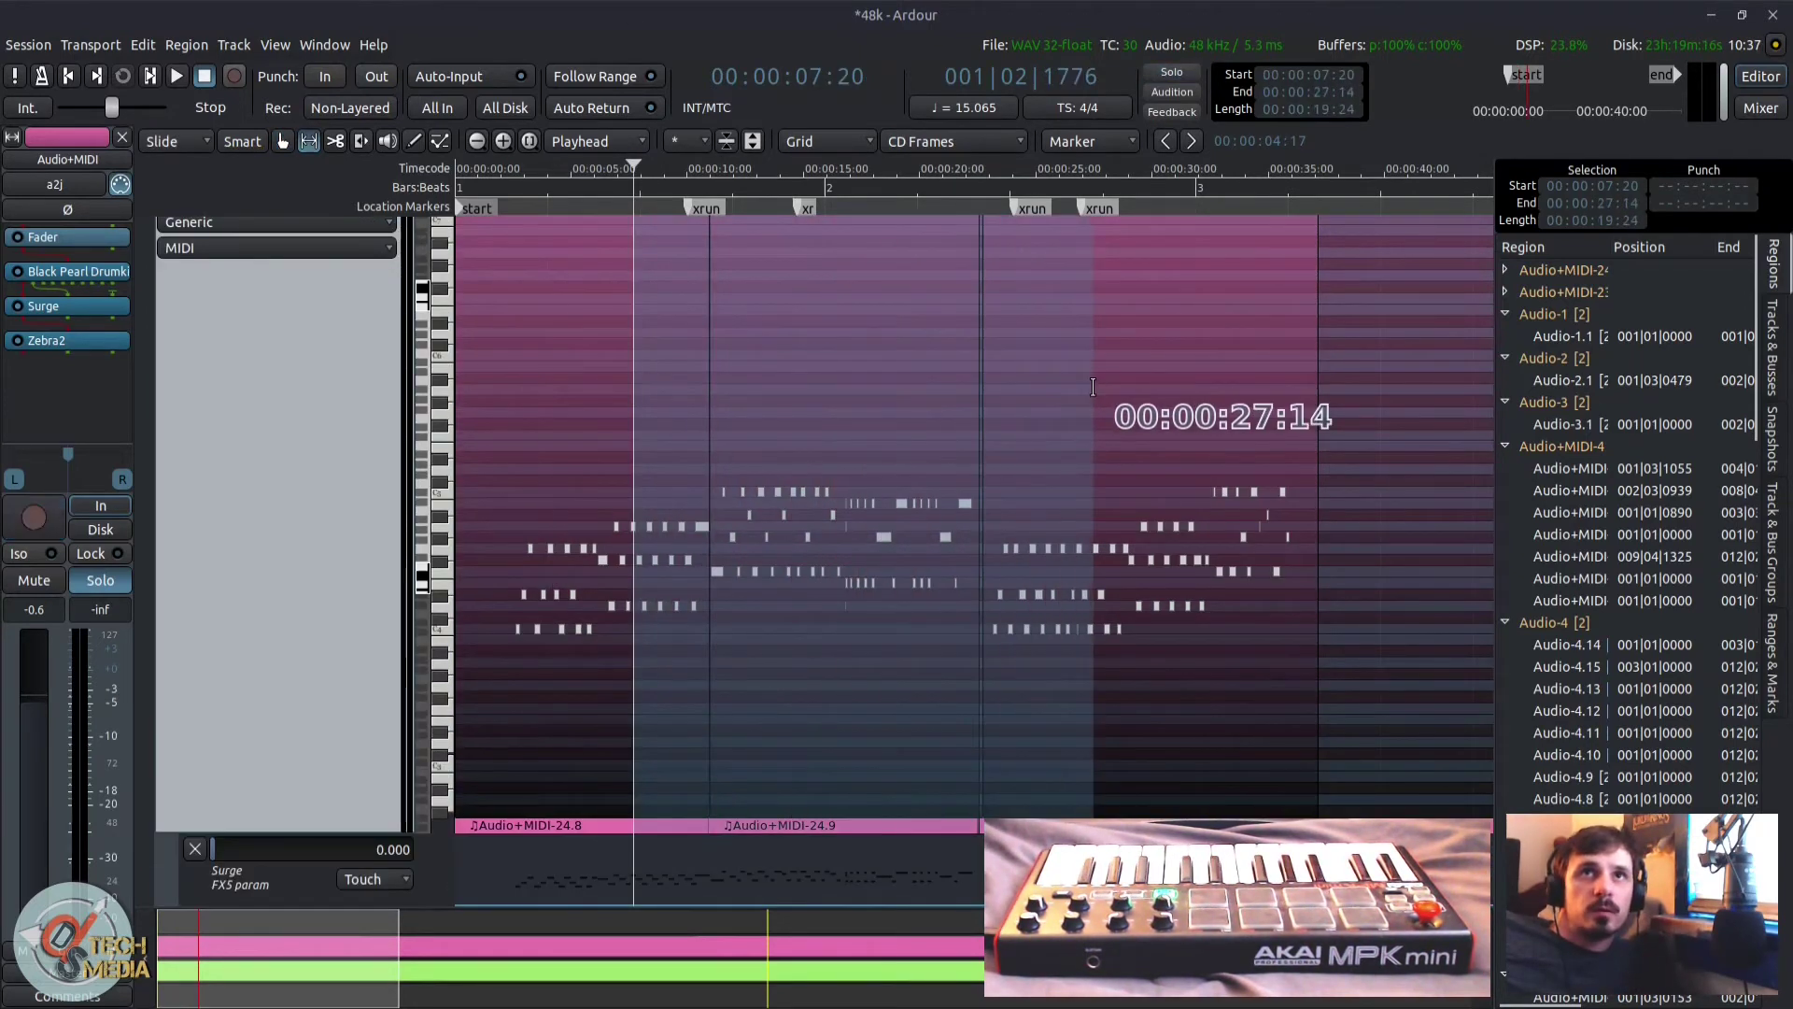
click(811, 310)
Step: Try time-stretching the first and last MIDI regions, and undo each stretch
key(t)
drag(693, 368, 860, 385)
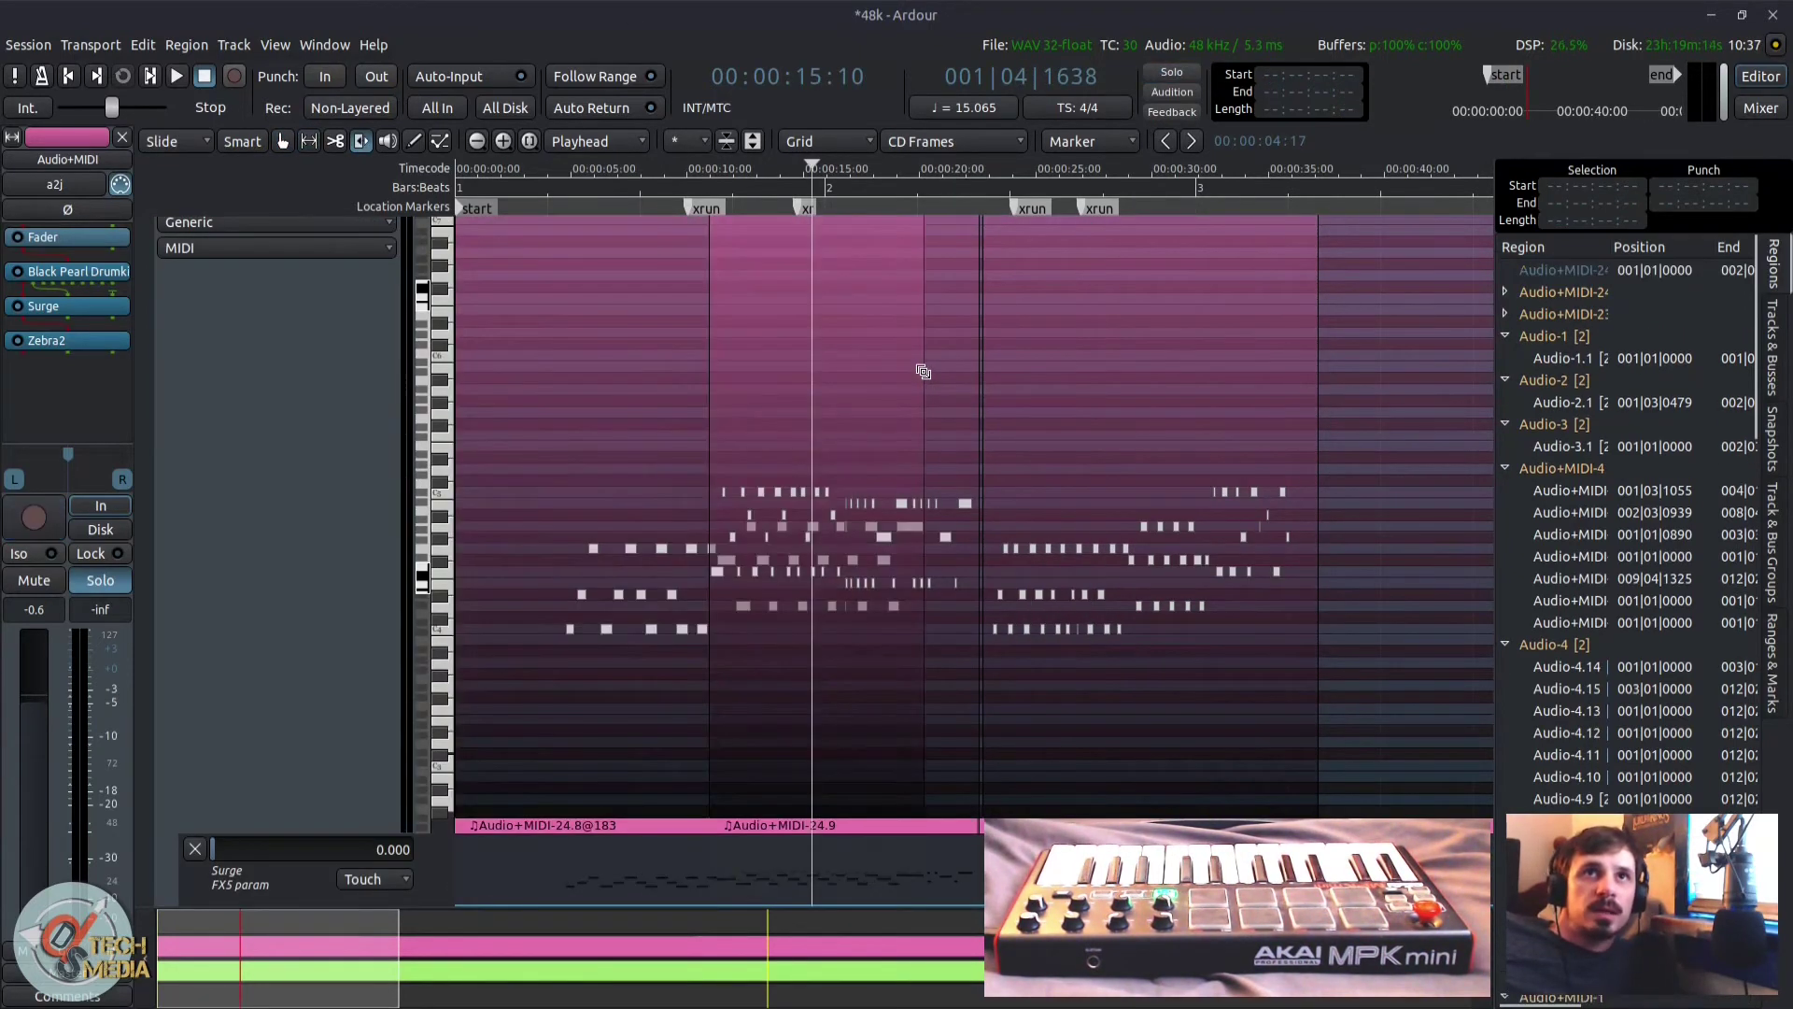
key(ctrl+z)
key(ctrl+z)
key(ctrl+z)
drag(1102, 430, 1037, 409)
key(ctrl+z)
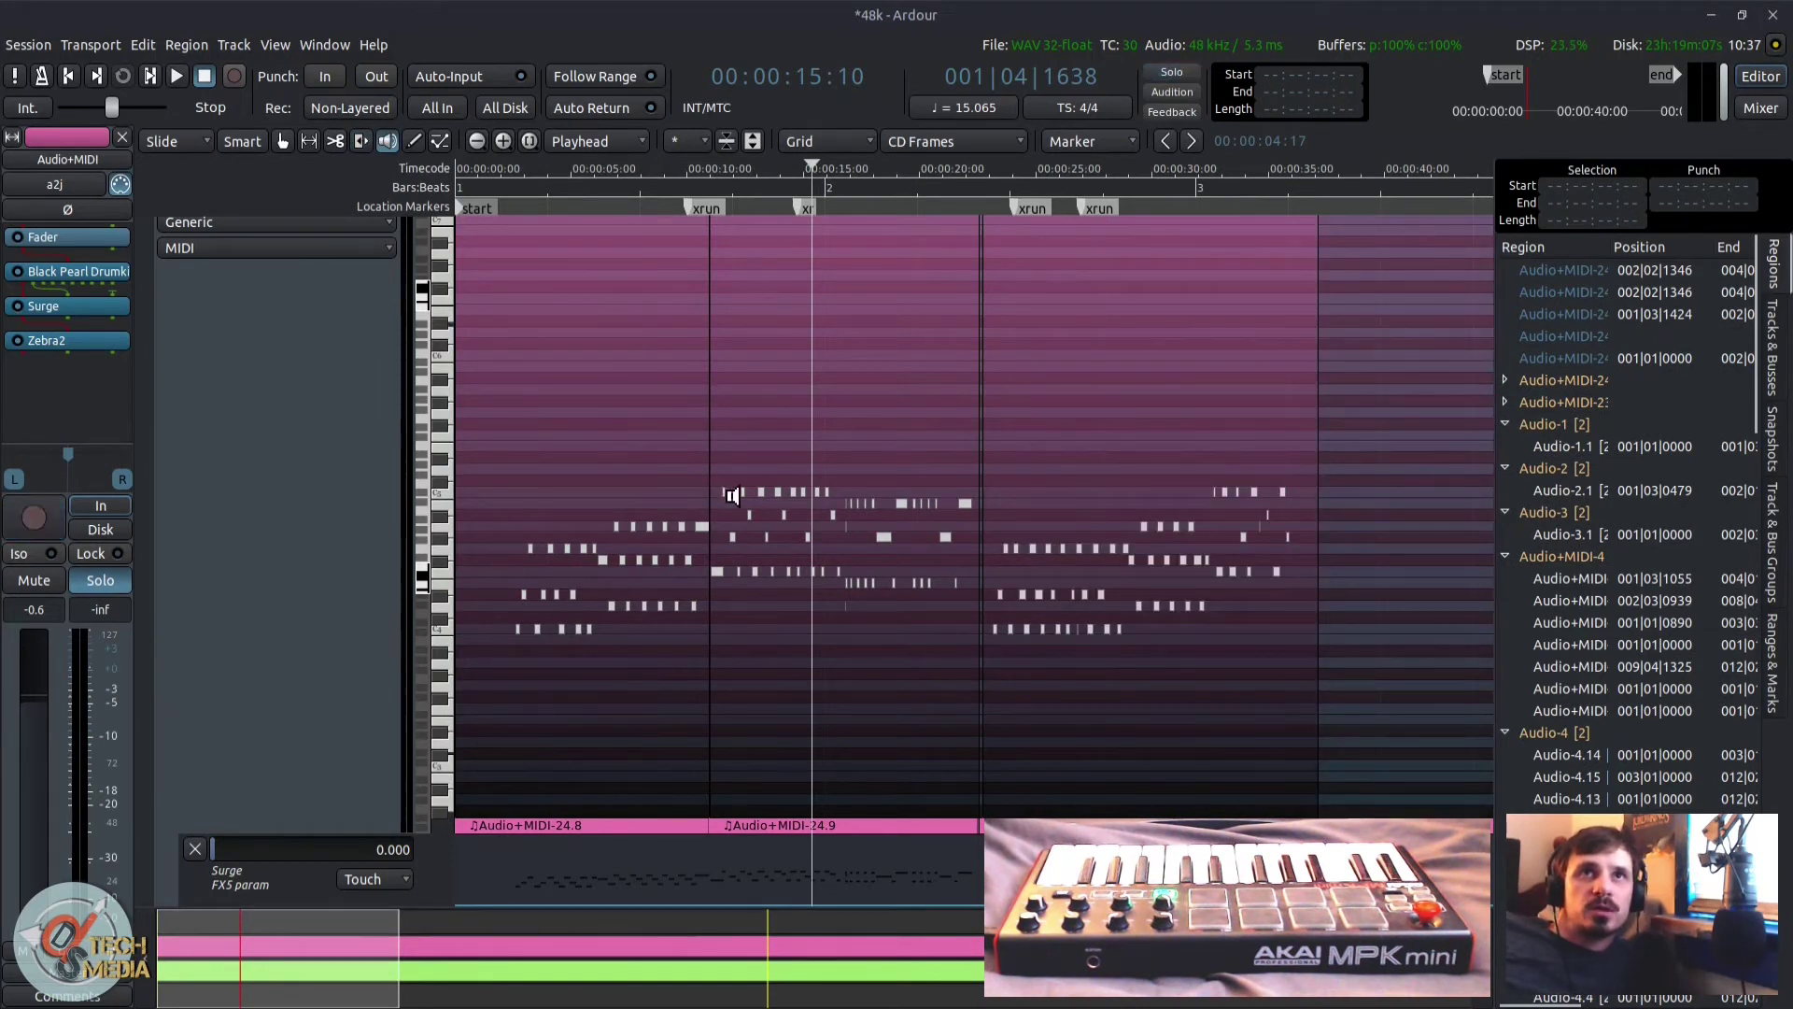
Step: Try the Audition and Draw tools on the middle region's notes
click(880, 481)
drag(880, 483, 957, 593)
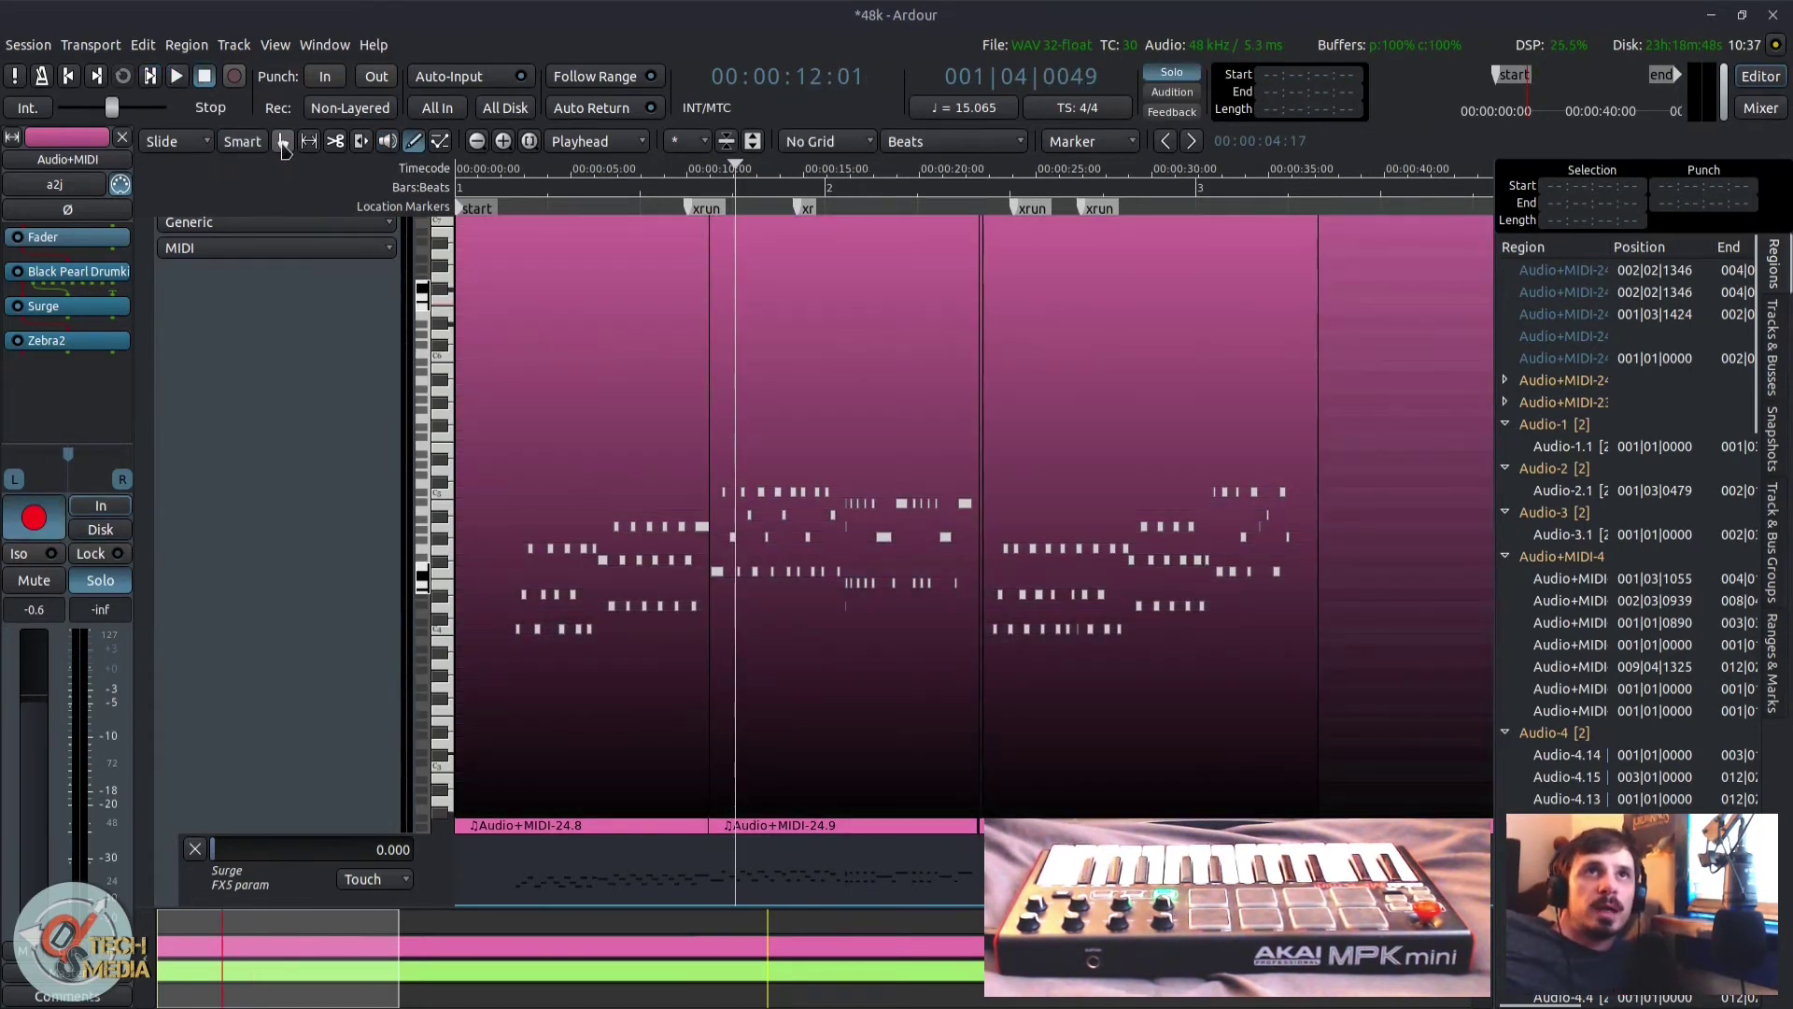
Step: Enable Smart mode and try range selection across the regions, including 00:00:05:09 to 00:00:14:05, and place the playhead at 00:00:14:17
click(282, 142)
drag(577, 313, 783, 395)
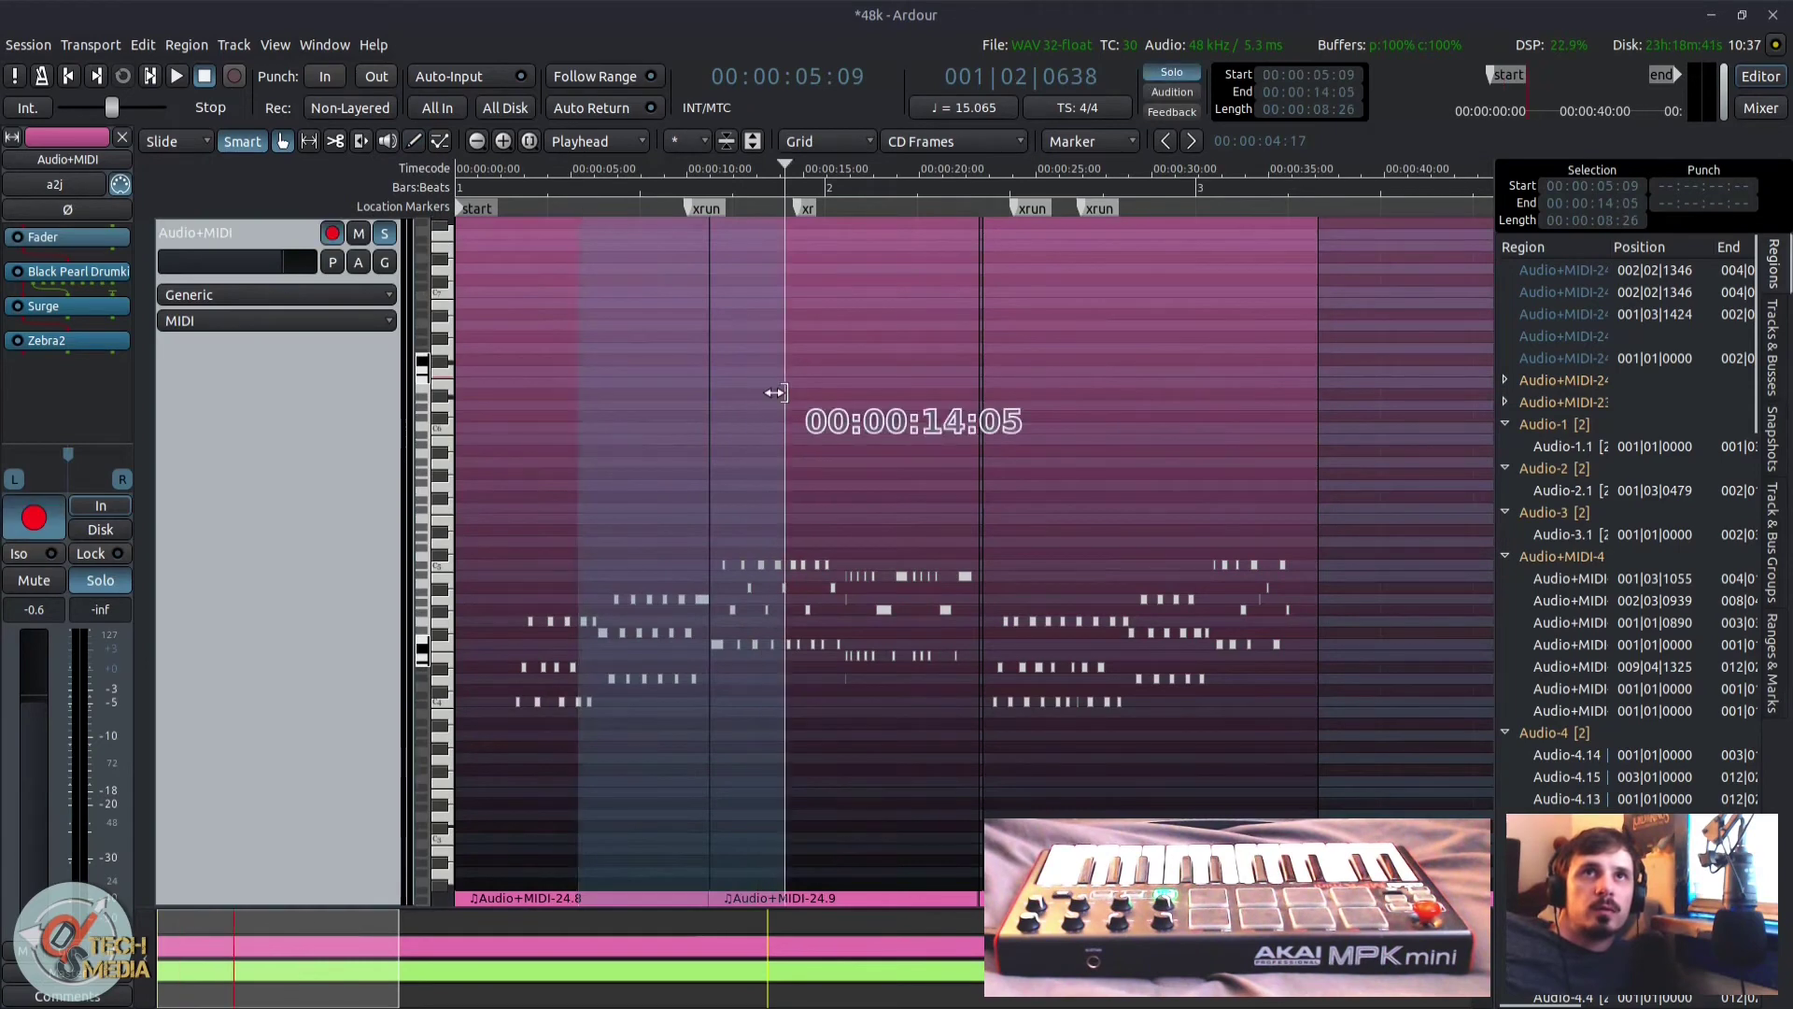
click(844, 476)
drag(845, 476, 792, 476)
drag(894, 454, 556, 452)
click(792, 422)
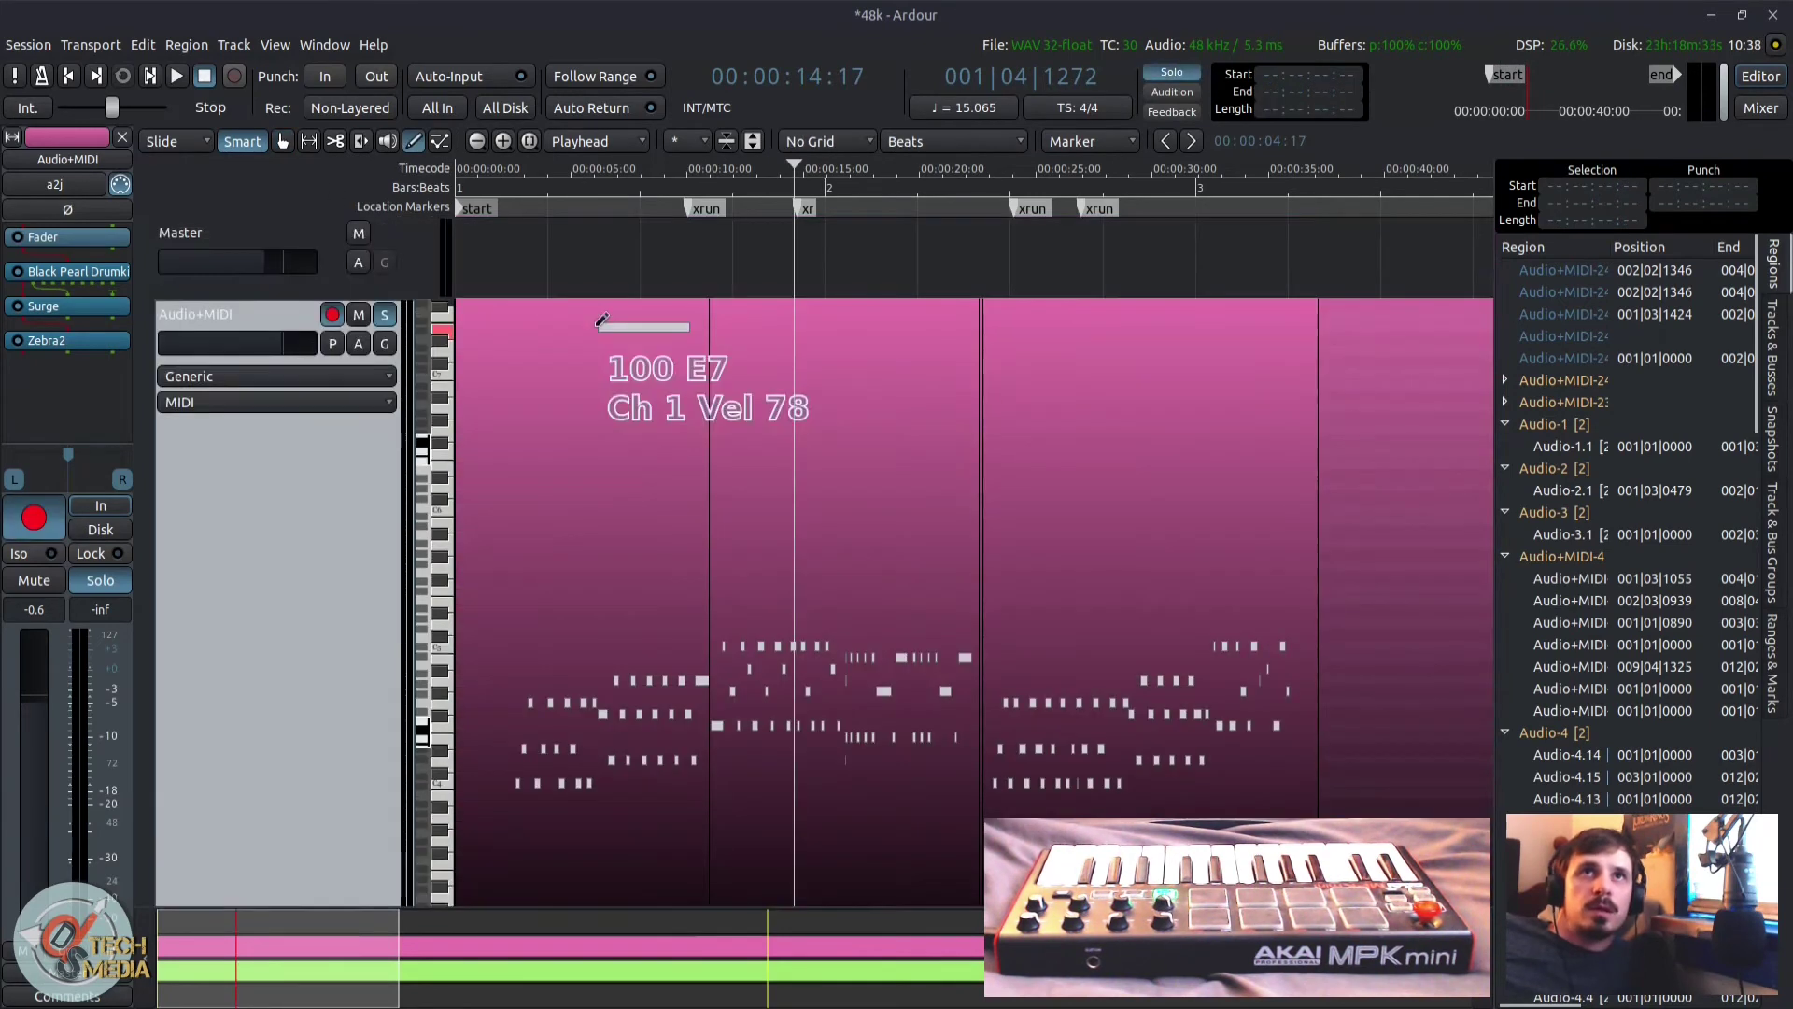
Step: Draw a MIDI note about 2 seconds long above the middle region's notes near 16 seconds and set its velocity to 106
scroll(871, 523, down, 1)
scroll(871, 523, up, 2)
drag(703, 427, 899, 423)
scroll(818, 426, down, 10)
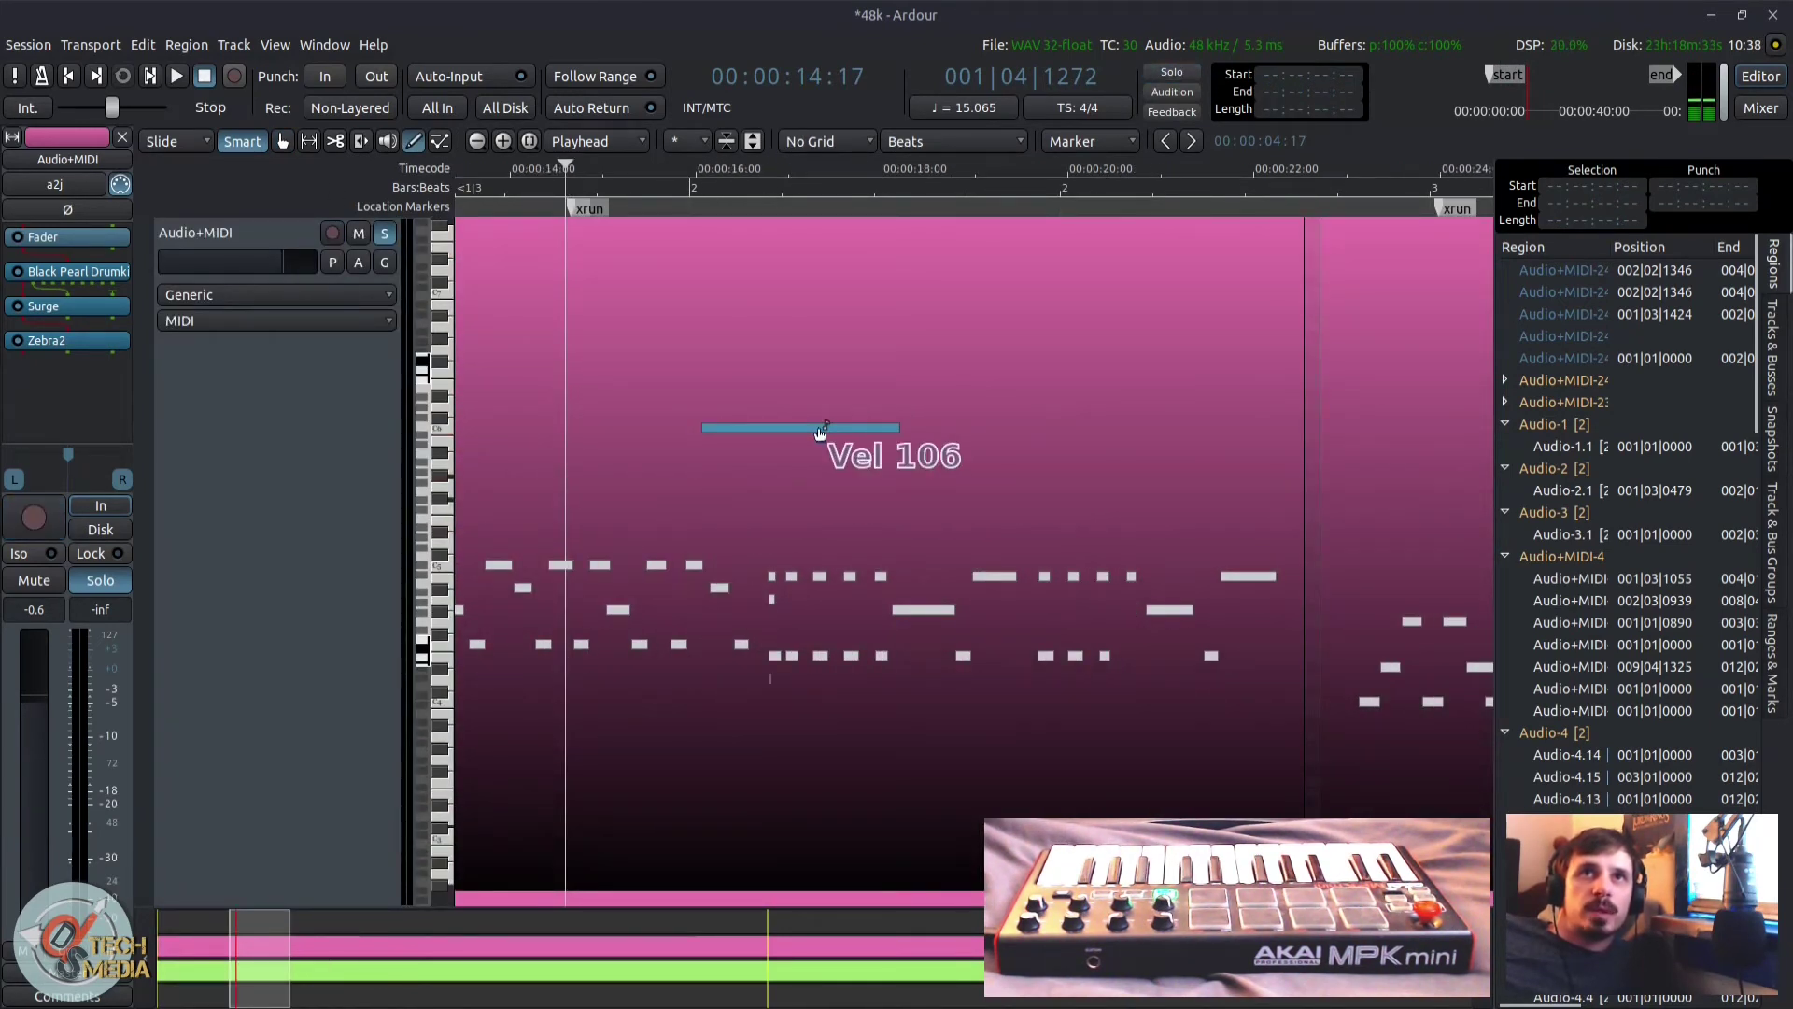
Step: Move the drawn note down to pitch 81 and set its velocity to 119
scroll(818, 426, up, 1)
drag(818, 425, 793, 460)
scroll(794, 460, up, 3)
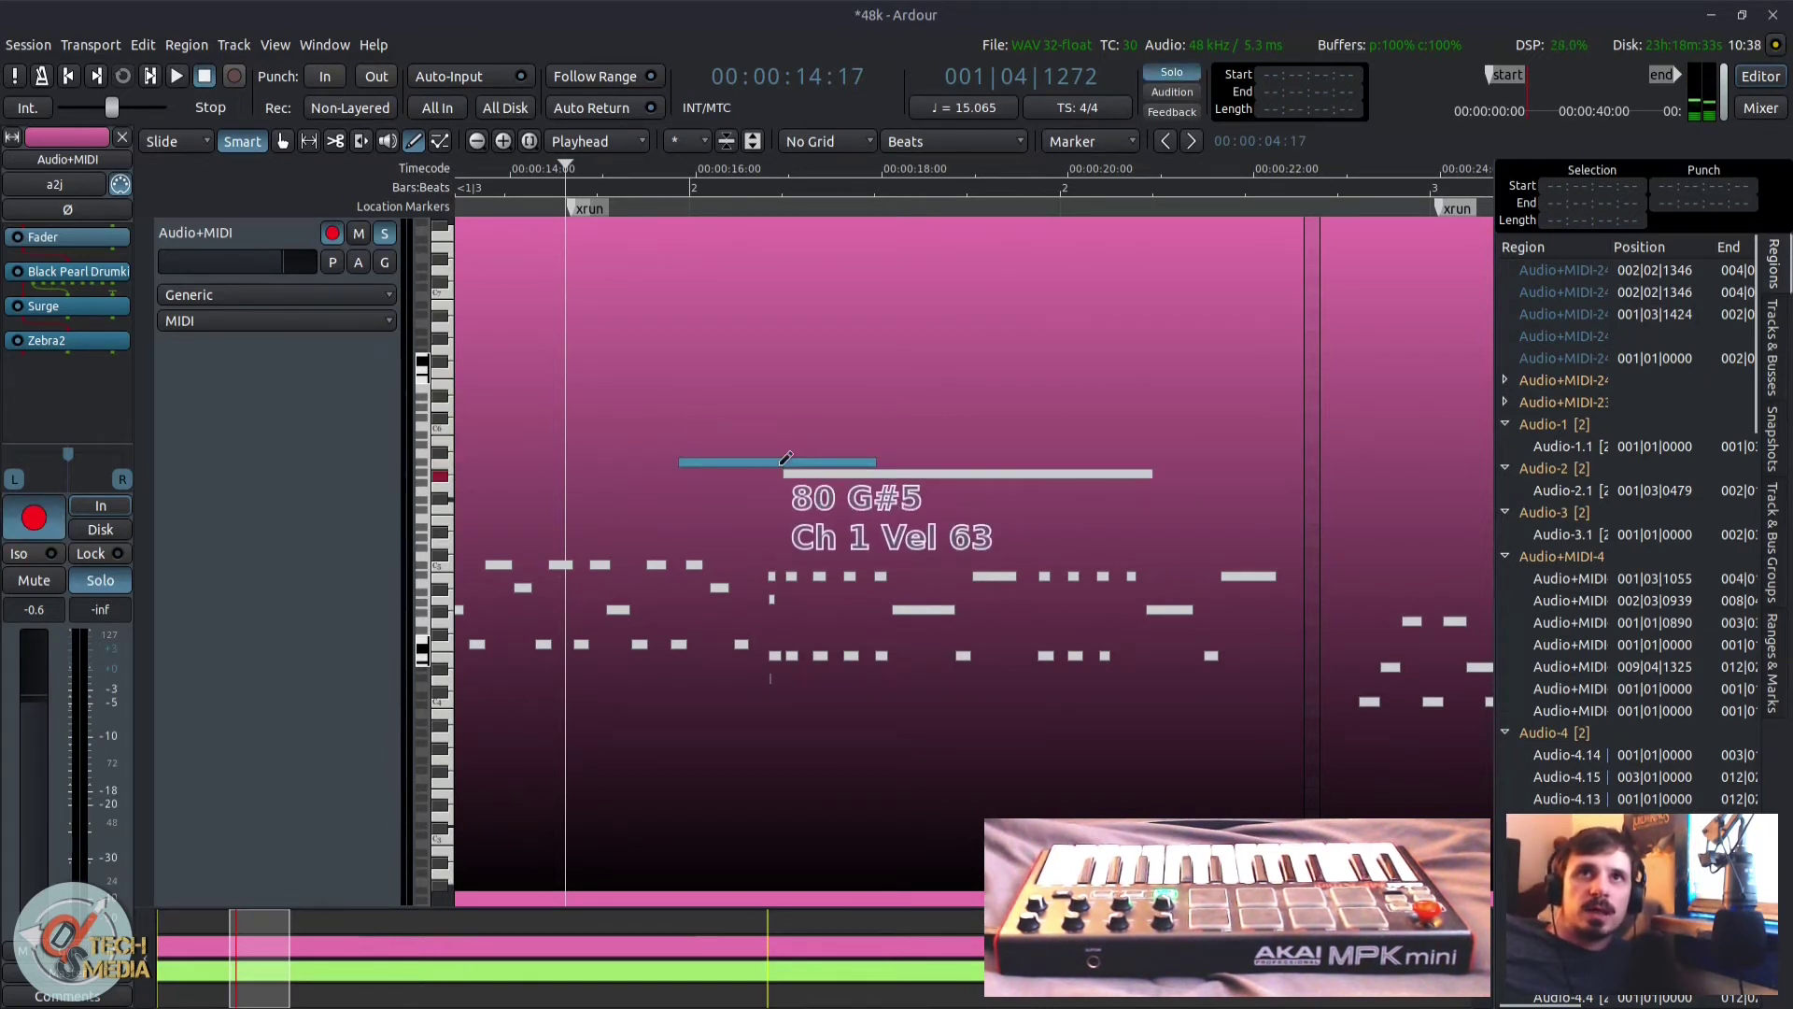
Step: View the drawn note's channel, pitch, velocity, time and length properties, and close them without applying changes
right_click(783, 470)
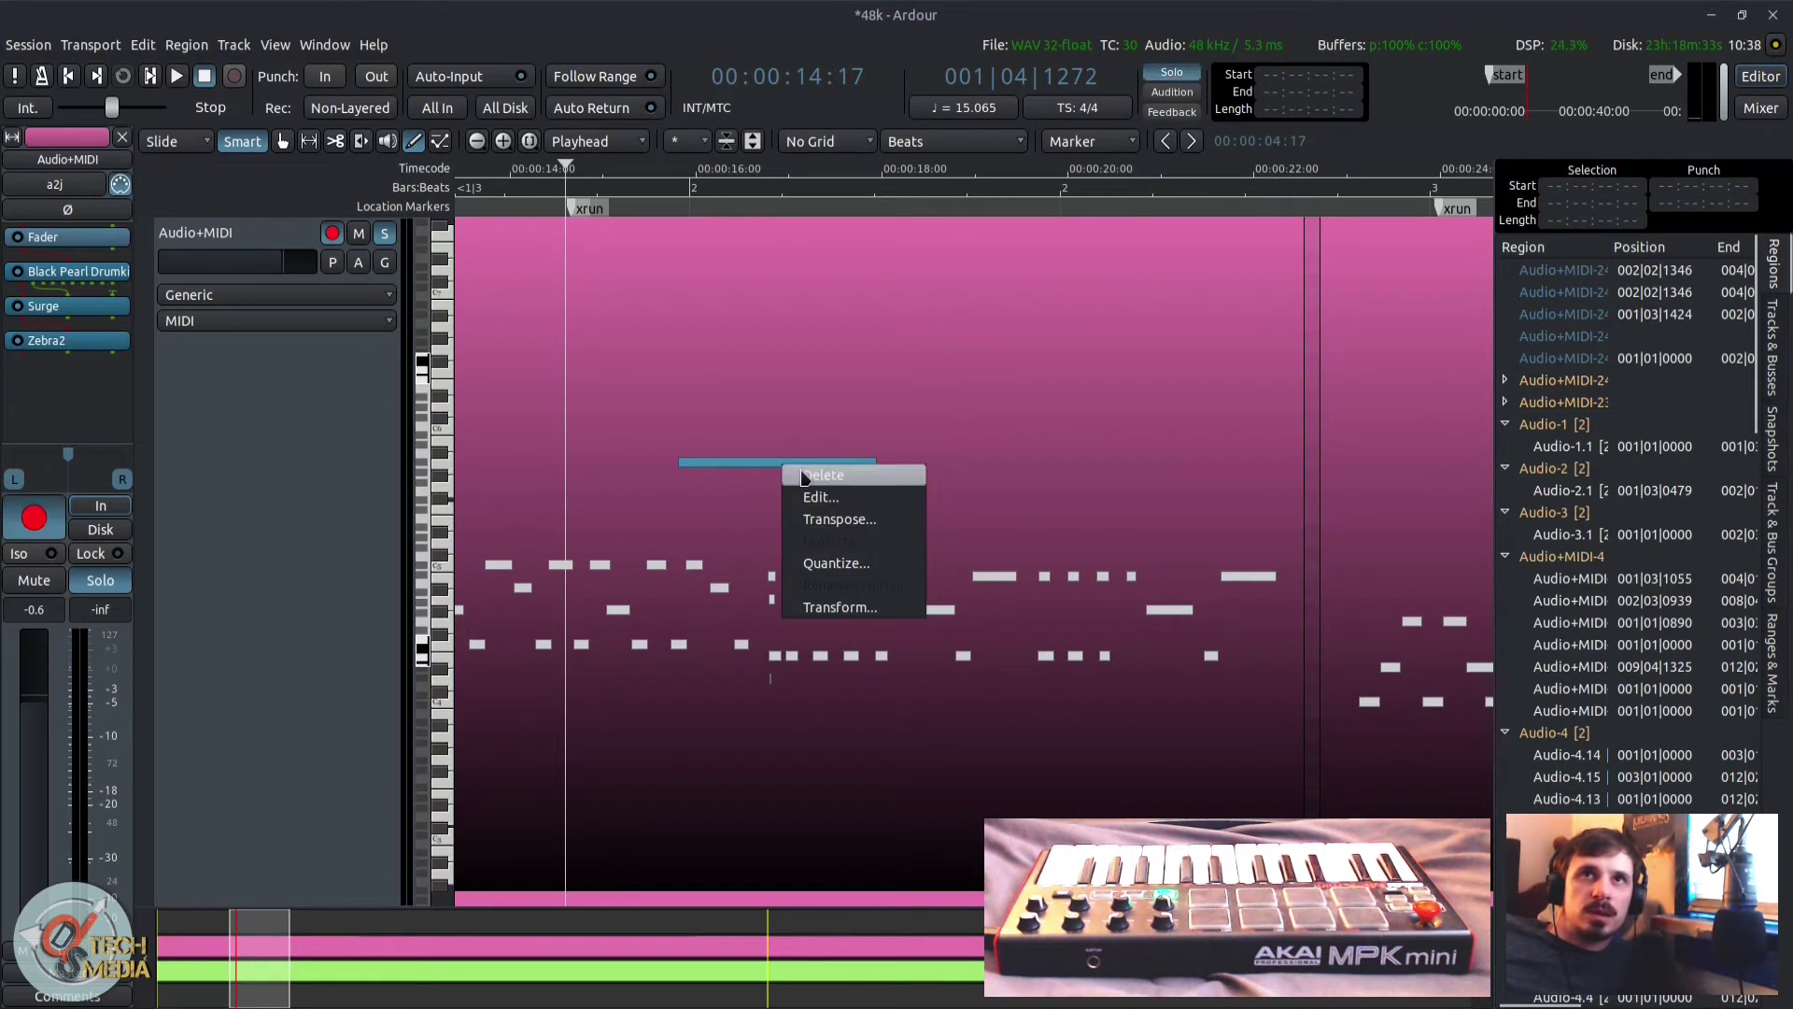
click(861, 500)
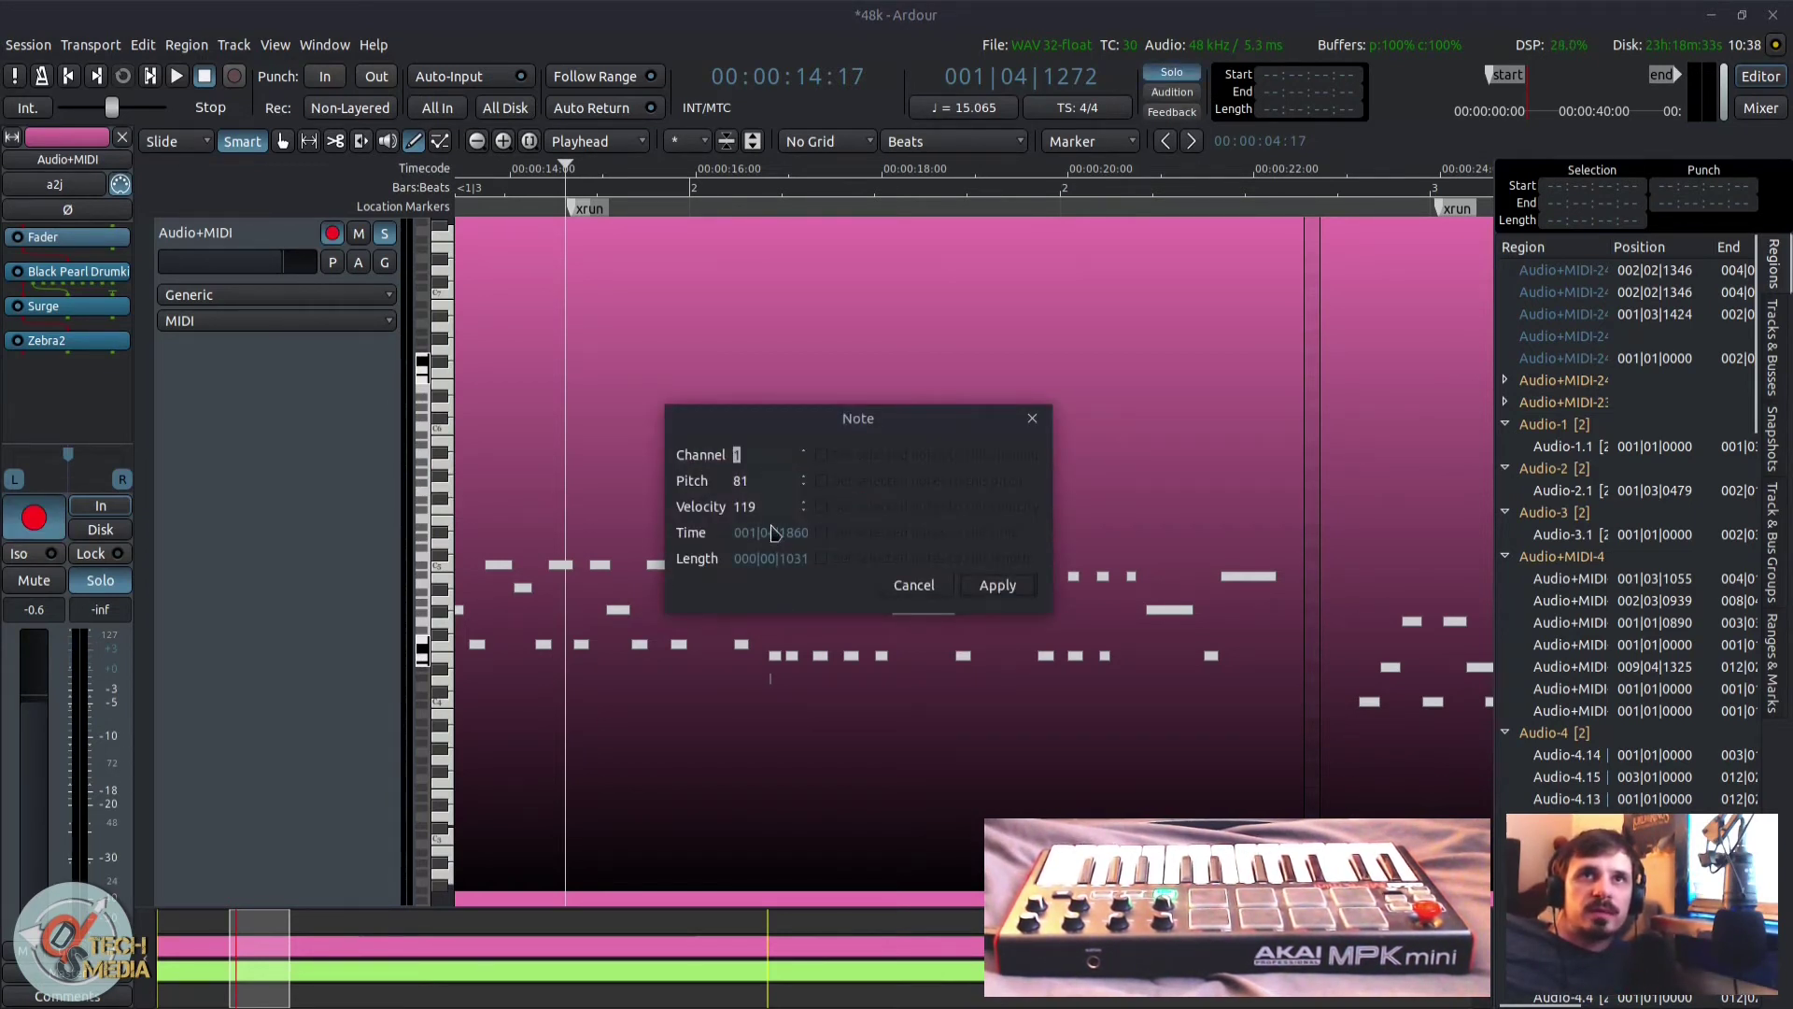
click(911, 585)
Step: Transpose the drawn note upward with the Transpose MIDI command
right_click(816, 462)
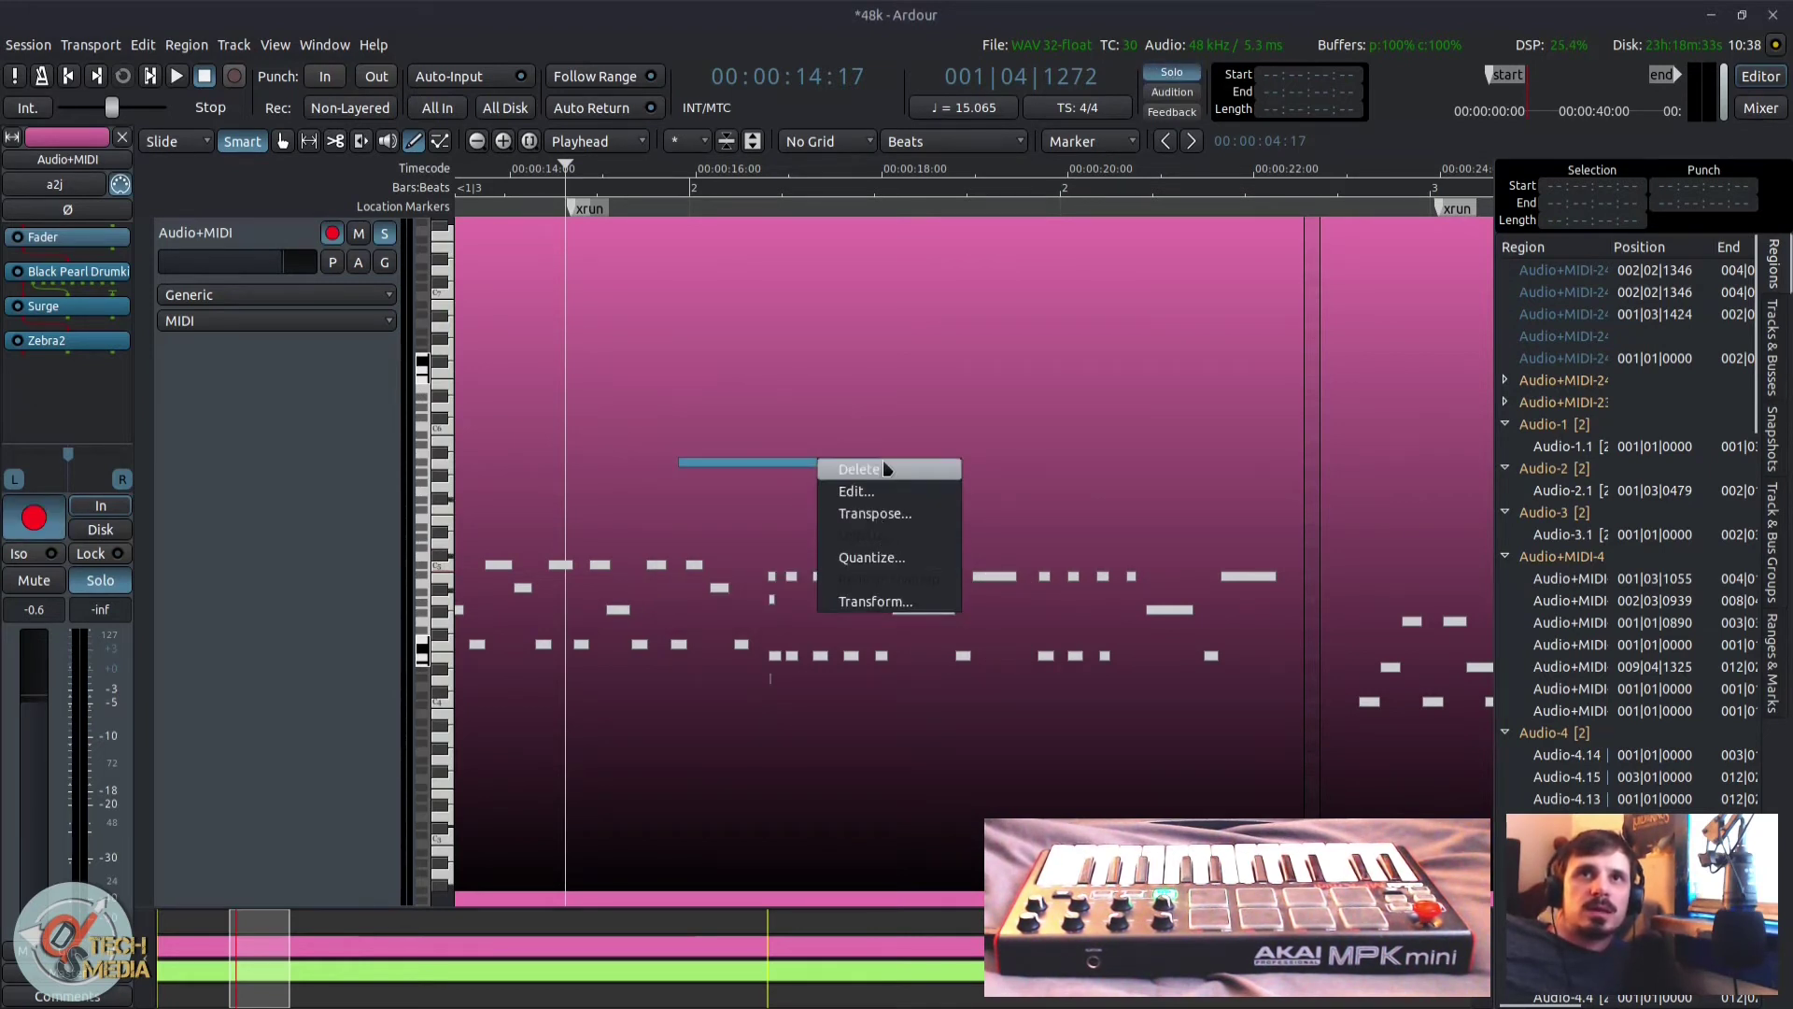
click(885, 512)
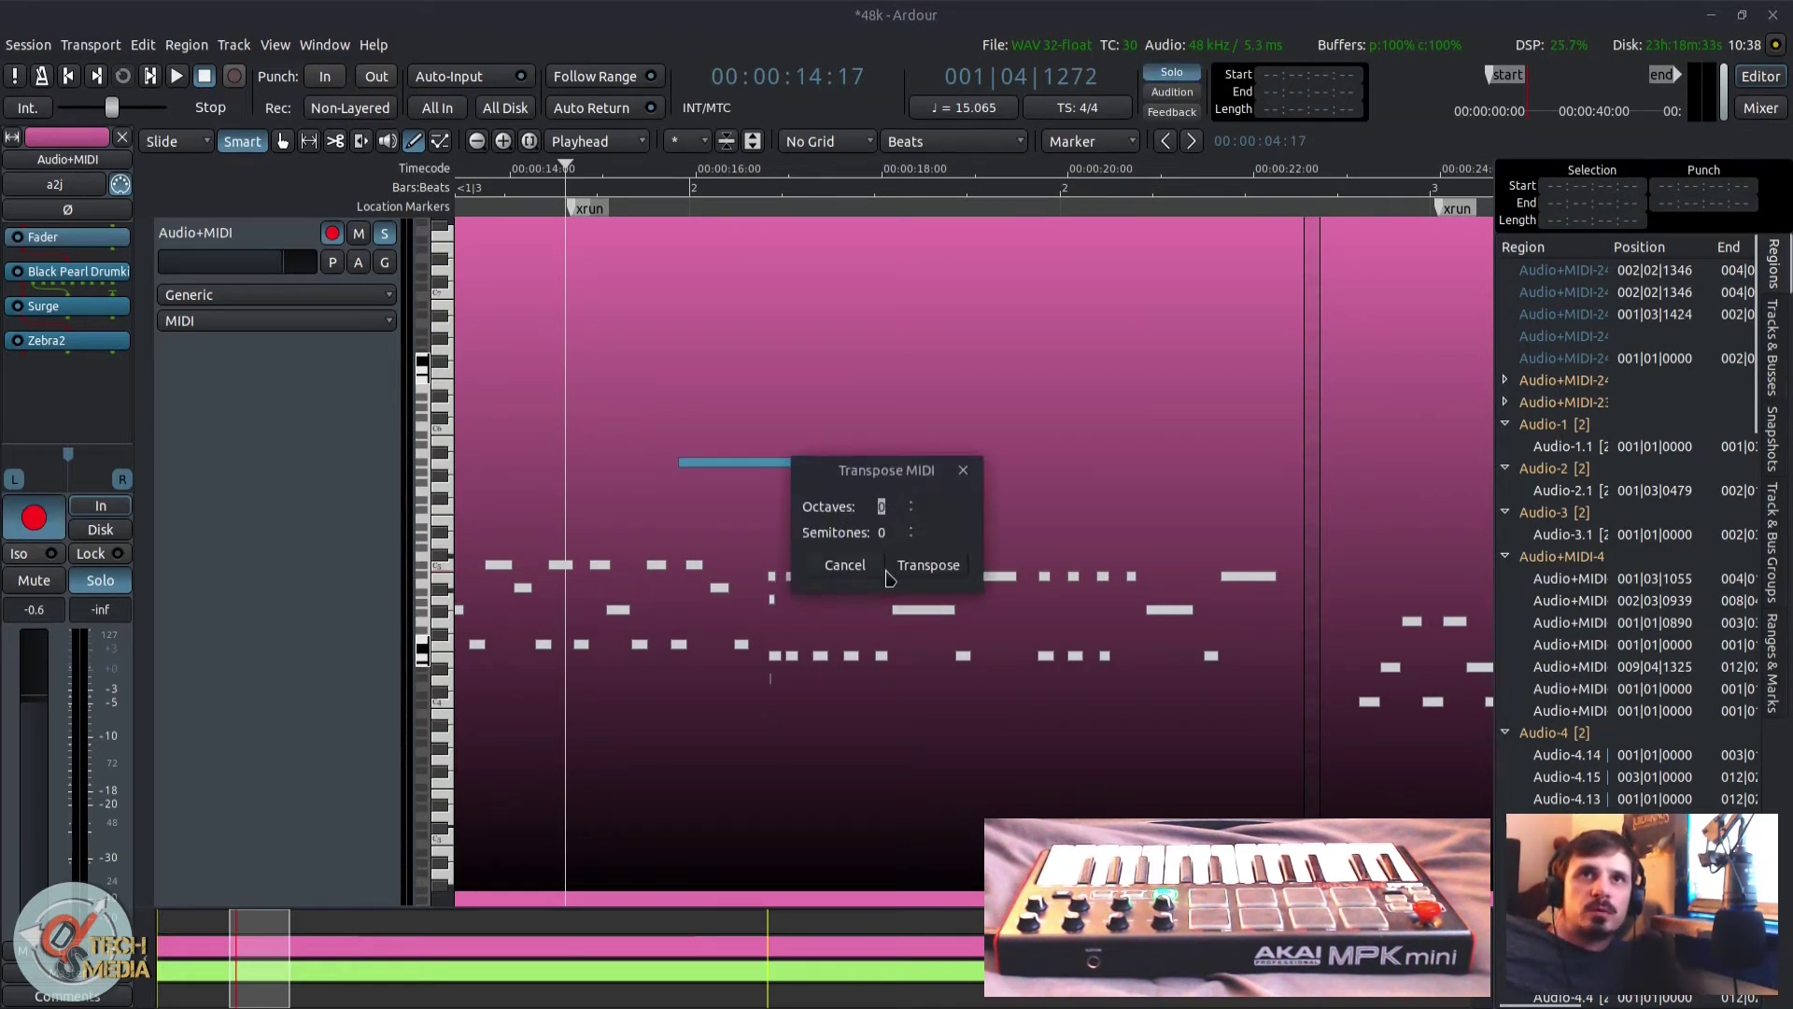
click(918, 563)
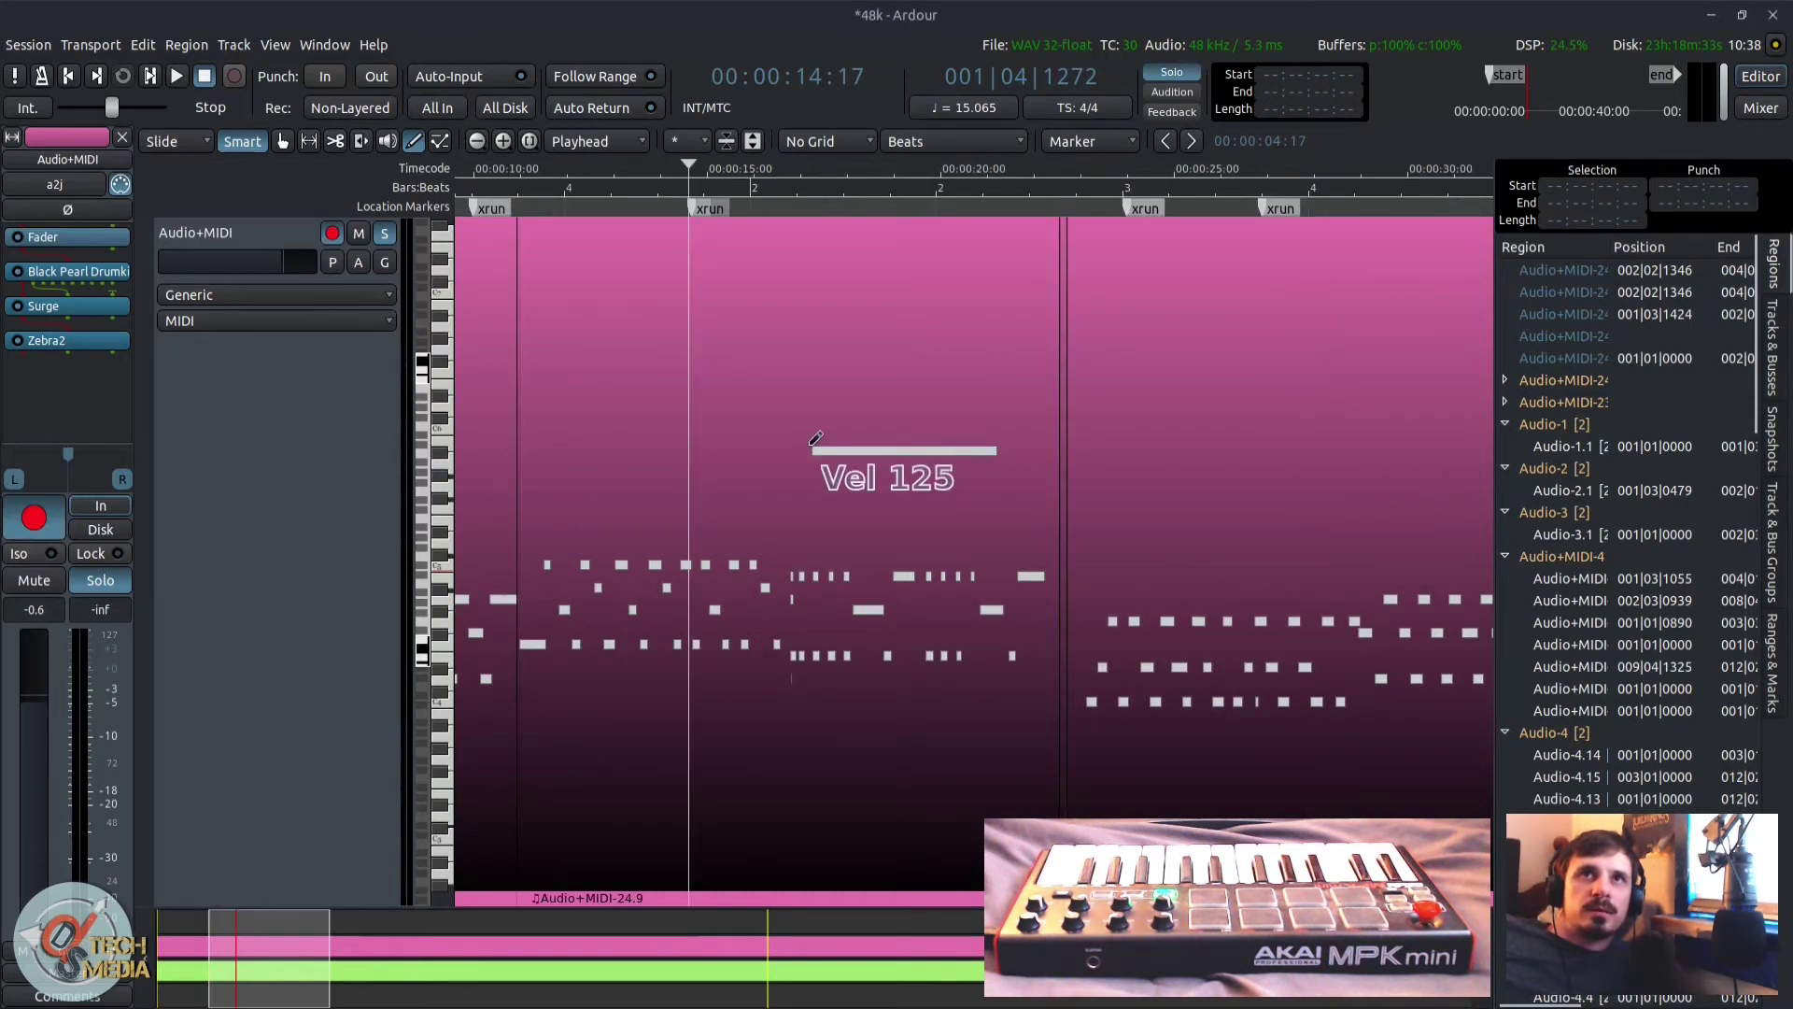
Step: Find the transposed note near the top of the pitch range and move it down
key(minus)
key(minus)
key(minus)
key(minus)
scroll(571, 519, up, 5)
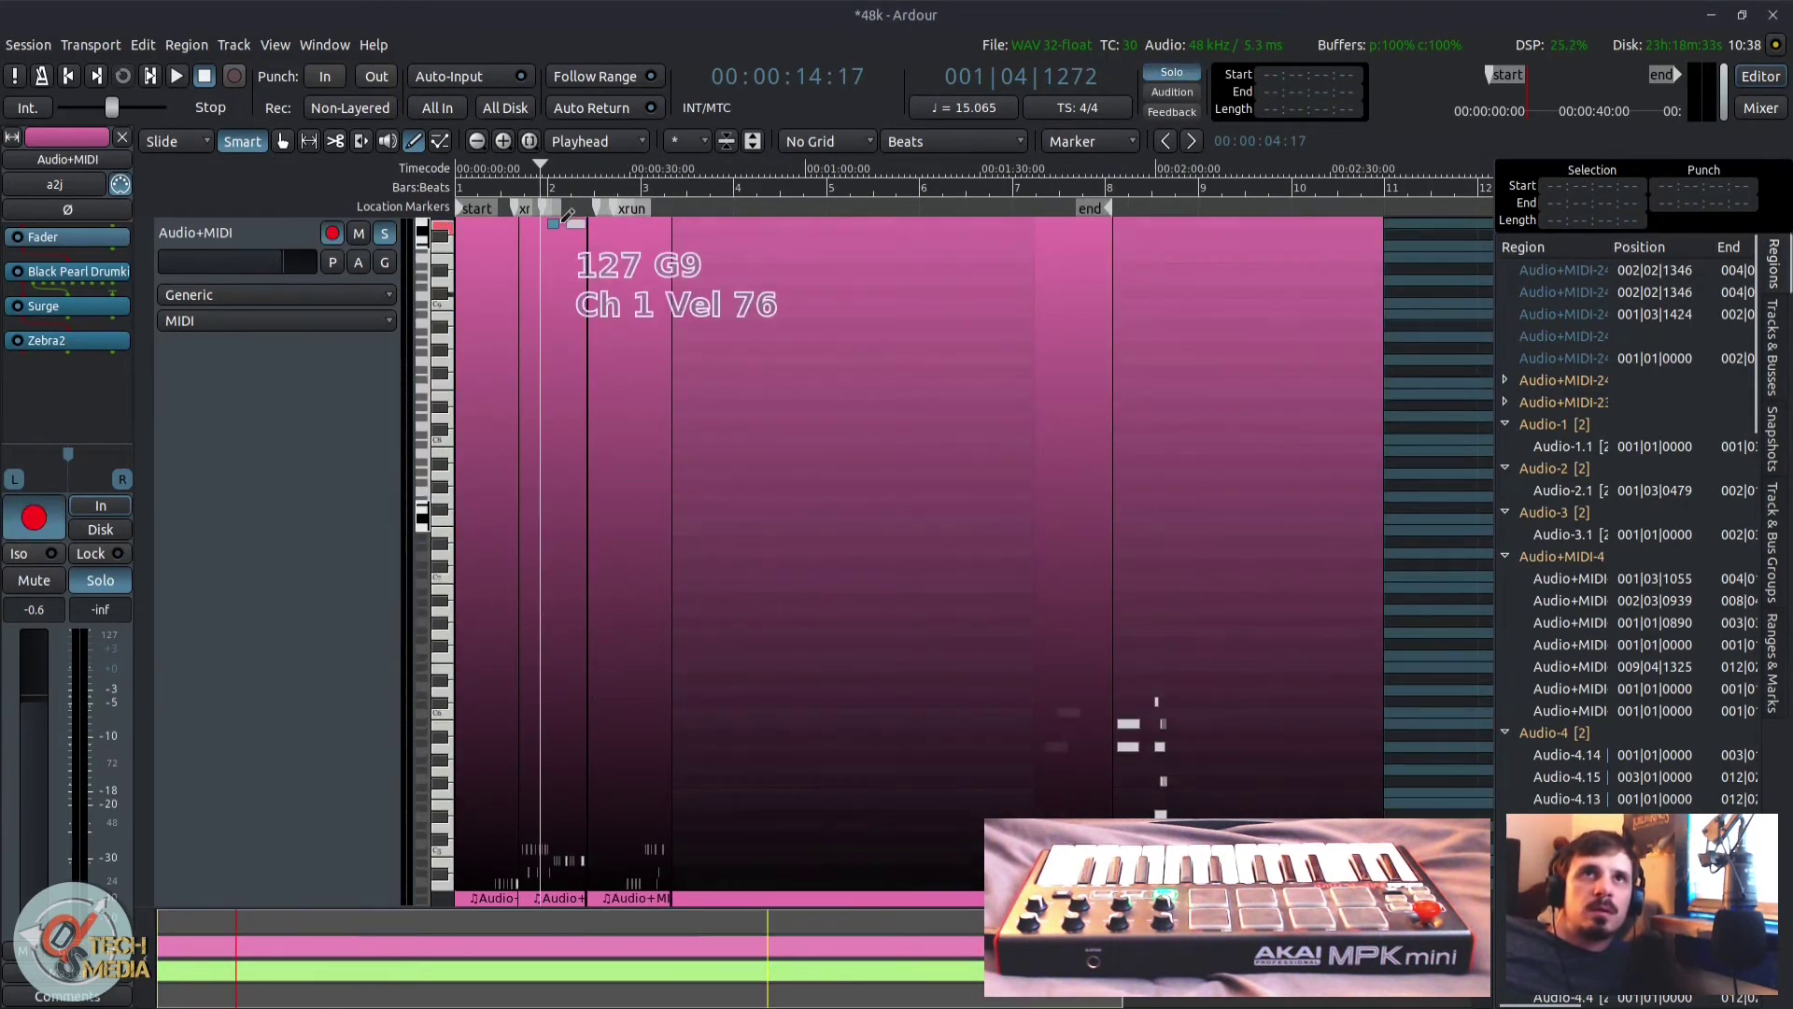
drag(553, 221, 540, 284)
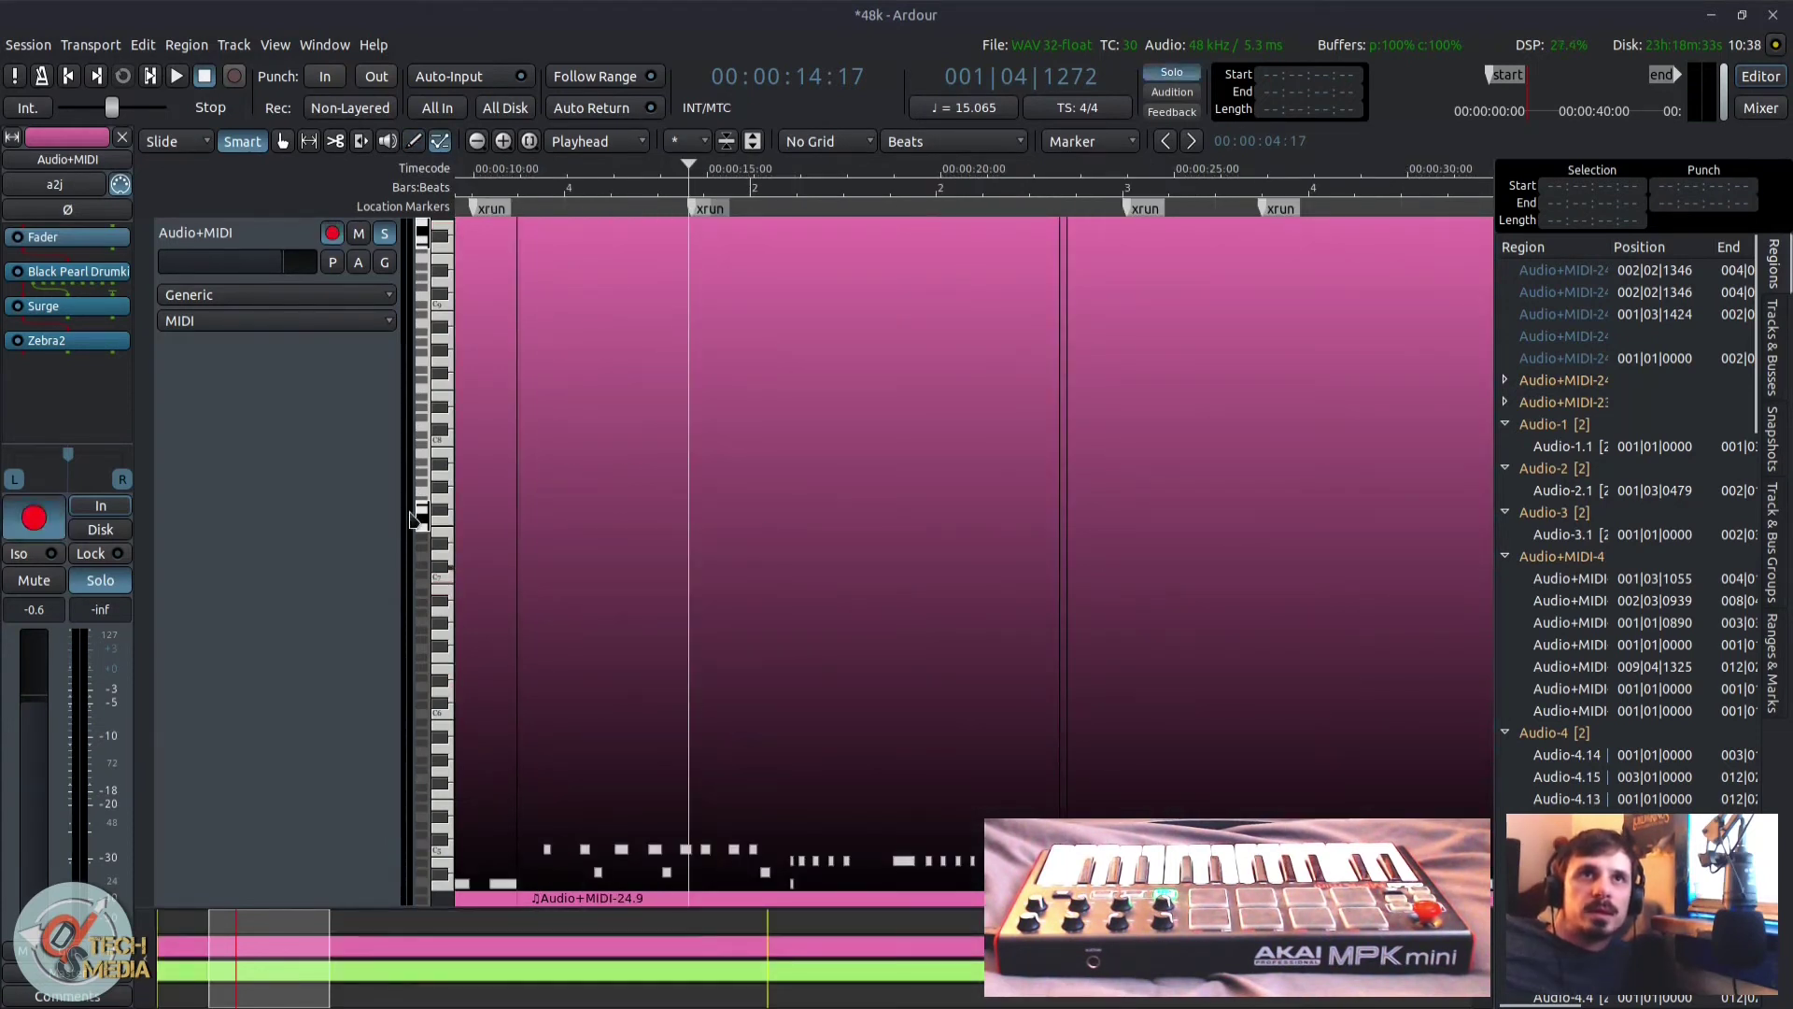
Step: Try moving a group of notes in the middle region up in pitch and forward in time using Edit mode
scroll(560, 410, down, 6)
drag(613, 397, 754, 635)
drag(658, 494, 740, 441)
scroll(769, 383, up, 1)
scroll(771, 259, down, 2)
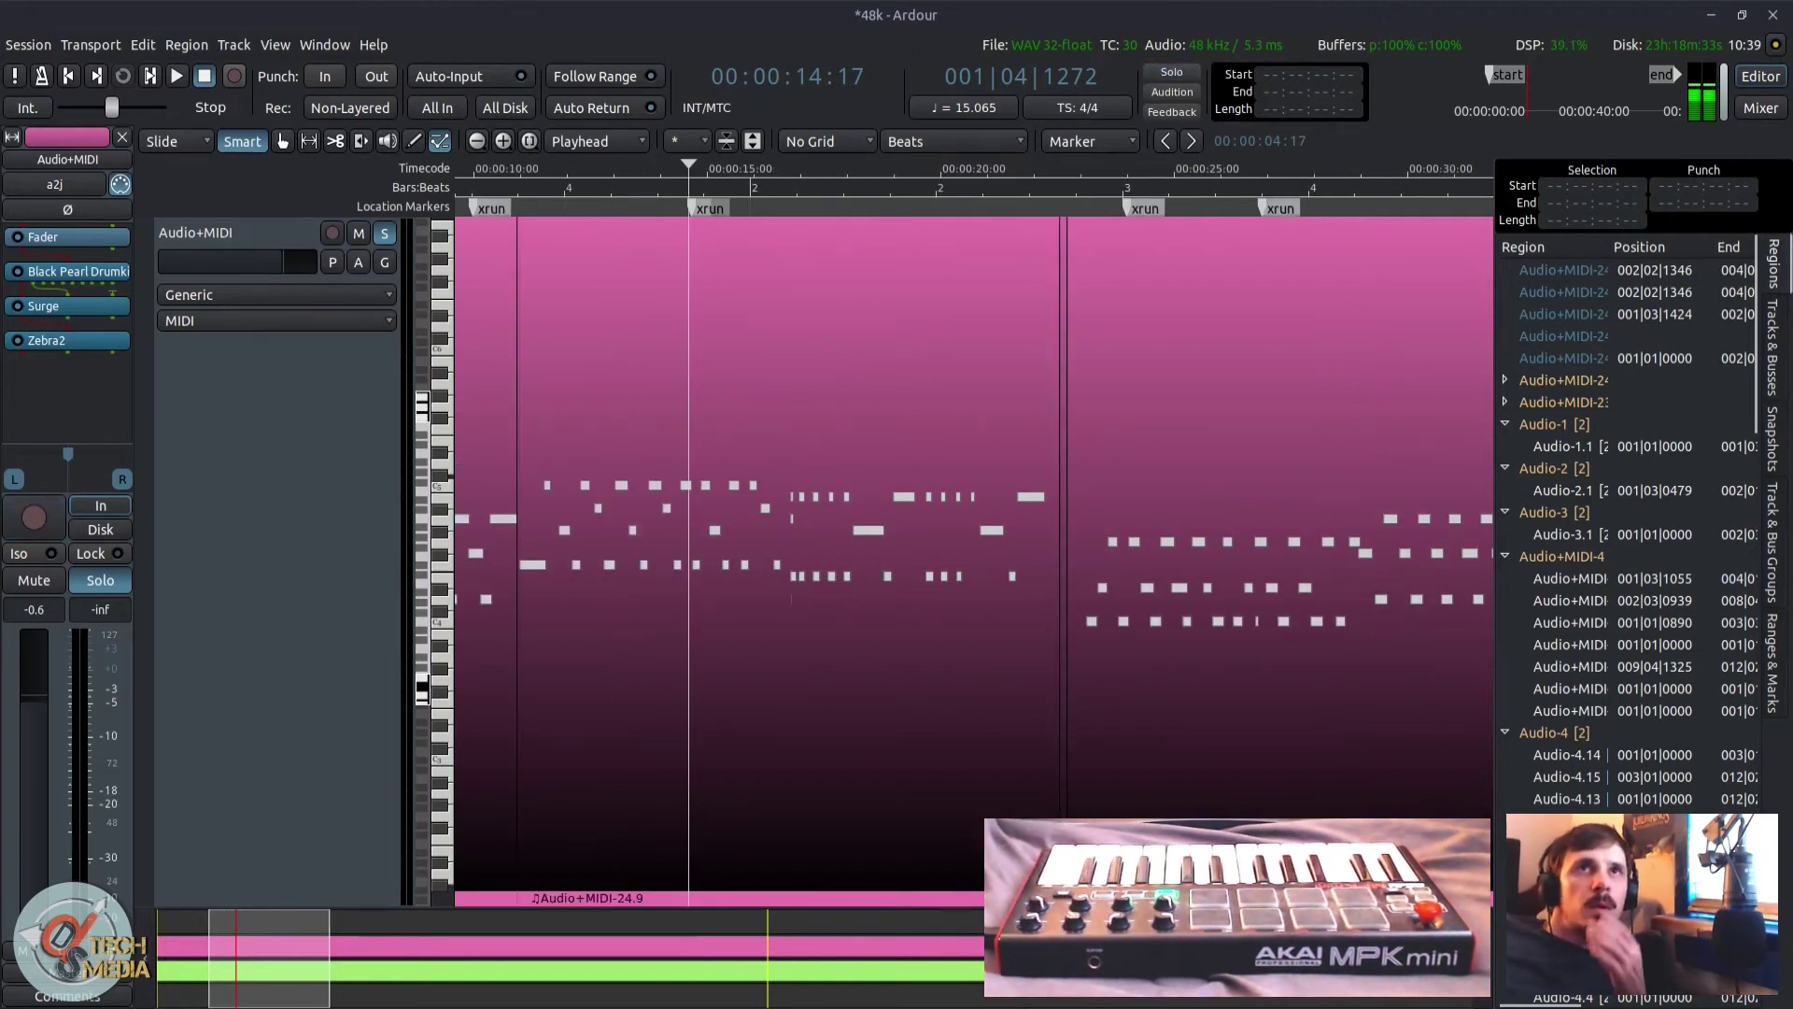
Step: Start and stop playback repeatedly from 00:00:14:17 to compare Auto Return switched on and off
key(space)
key(space)
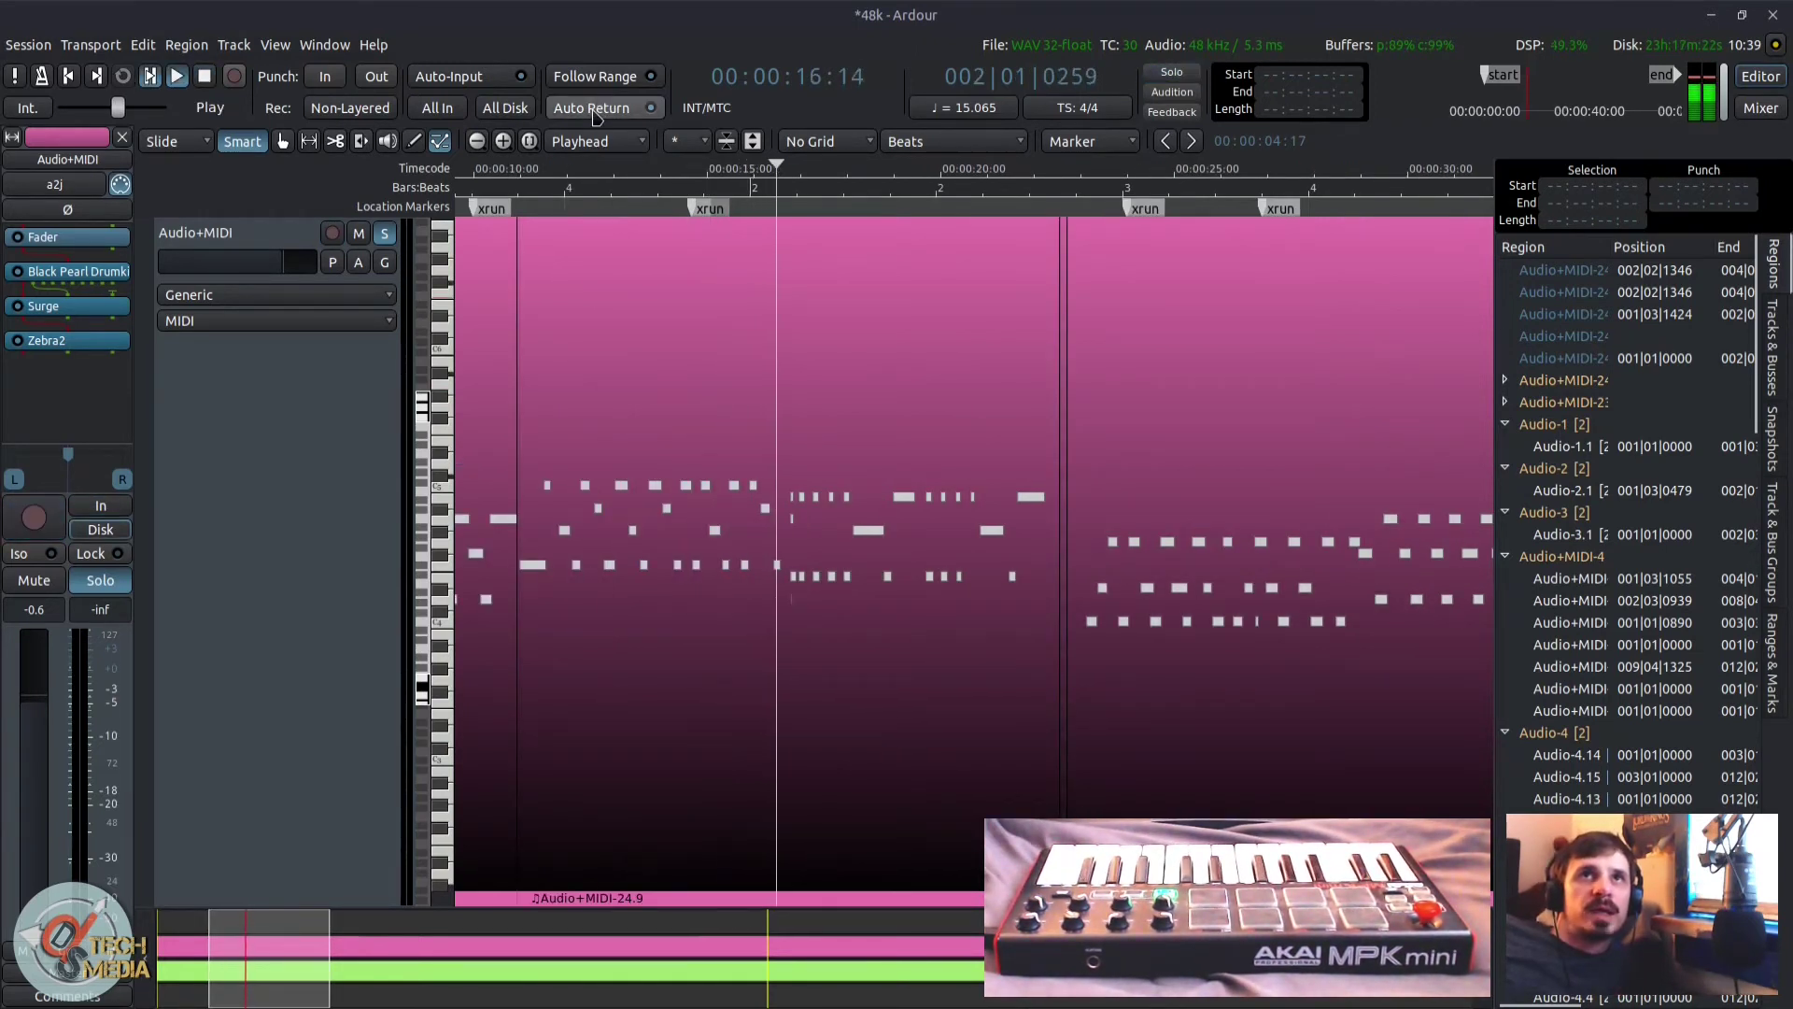
key(space)
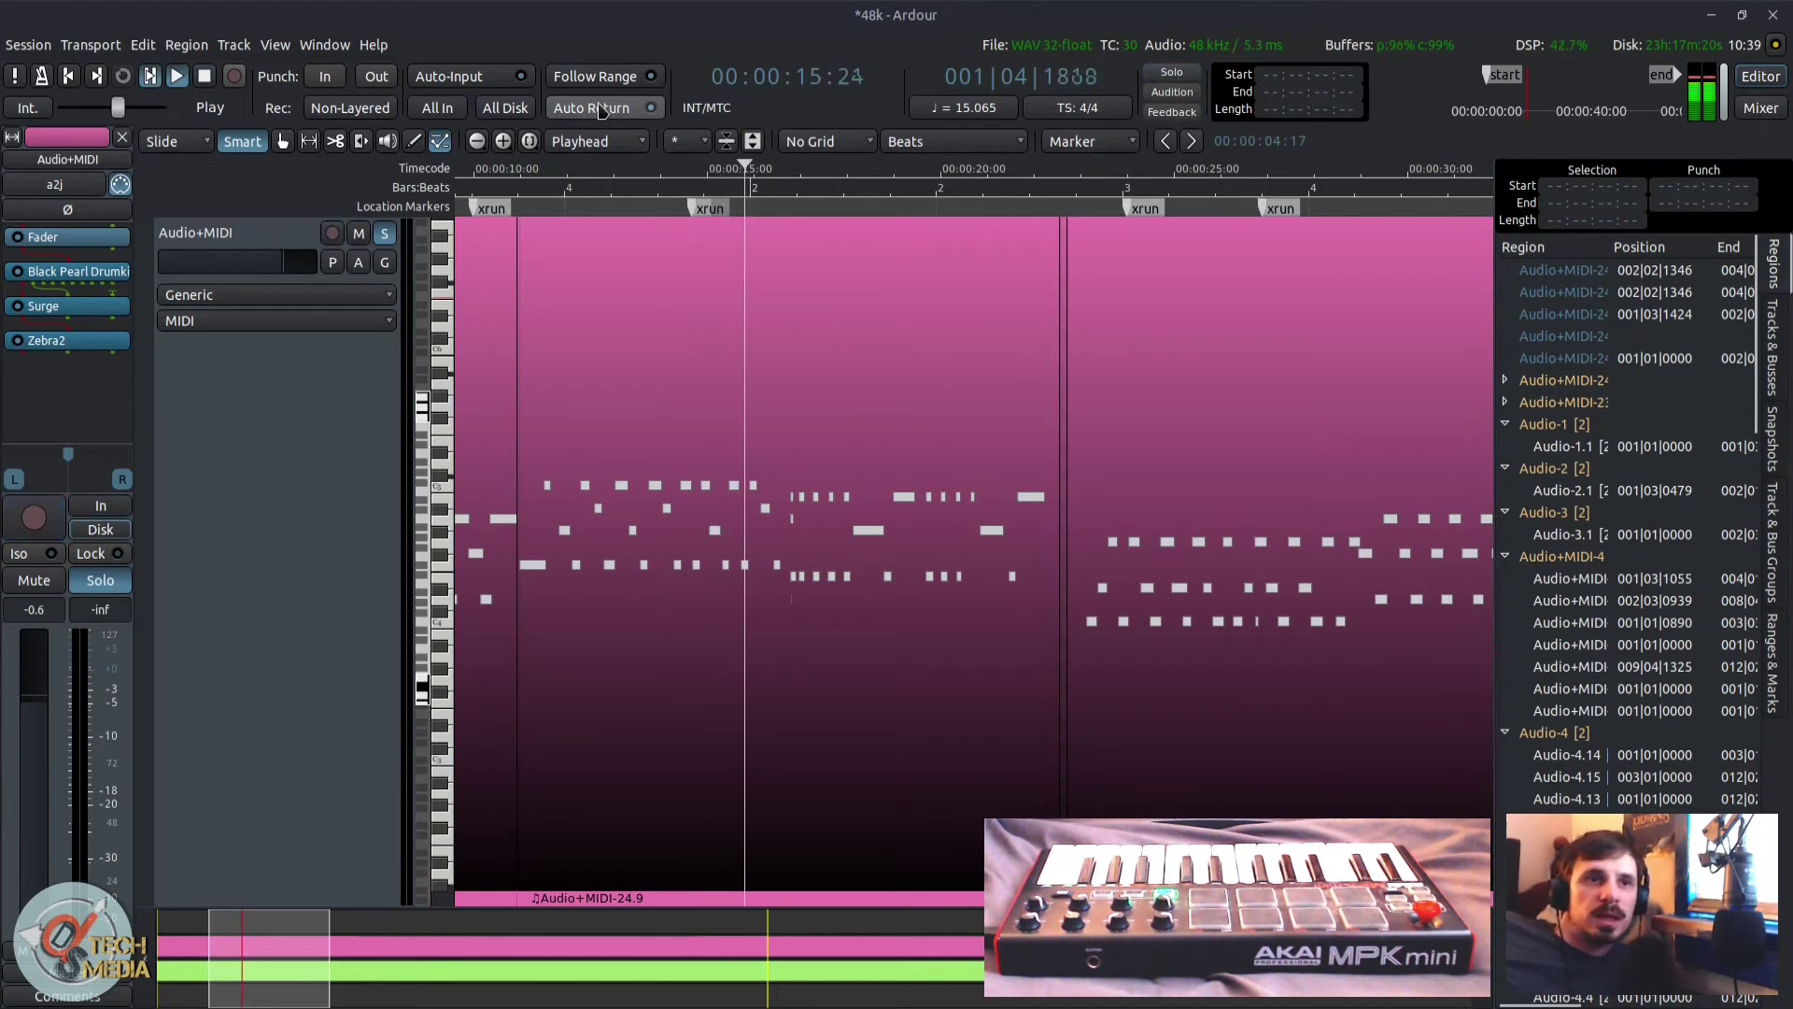
key(space)
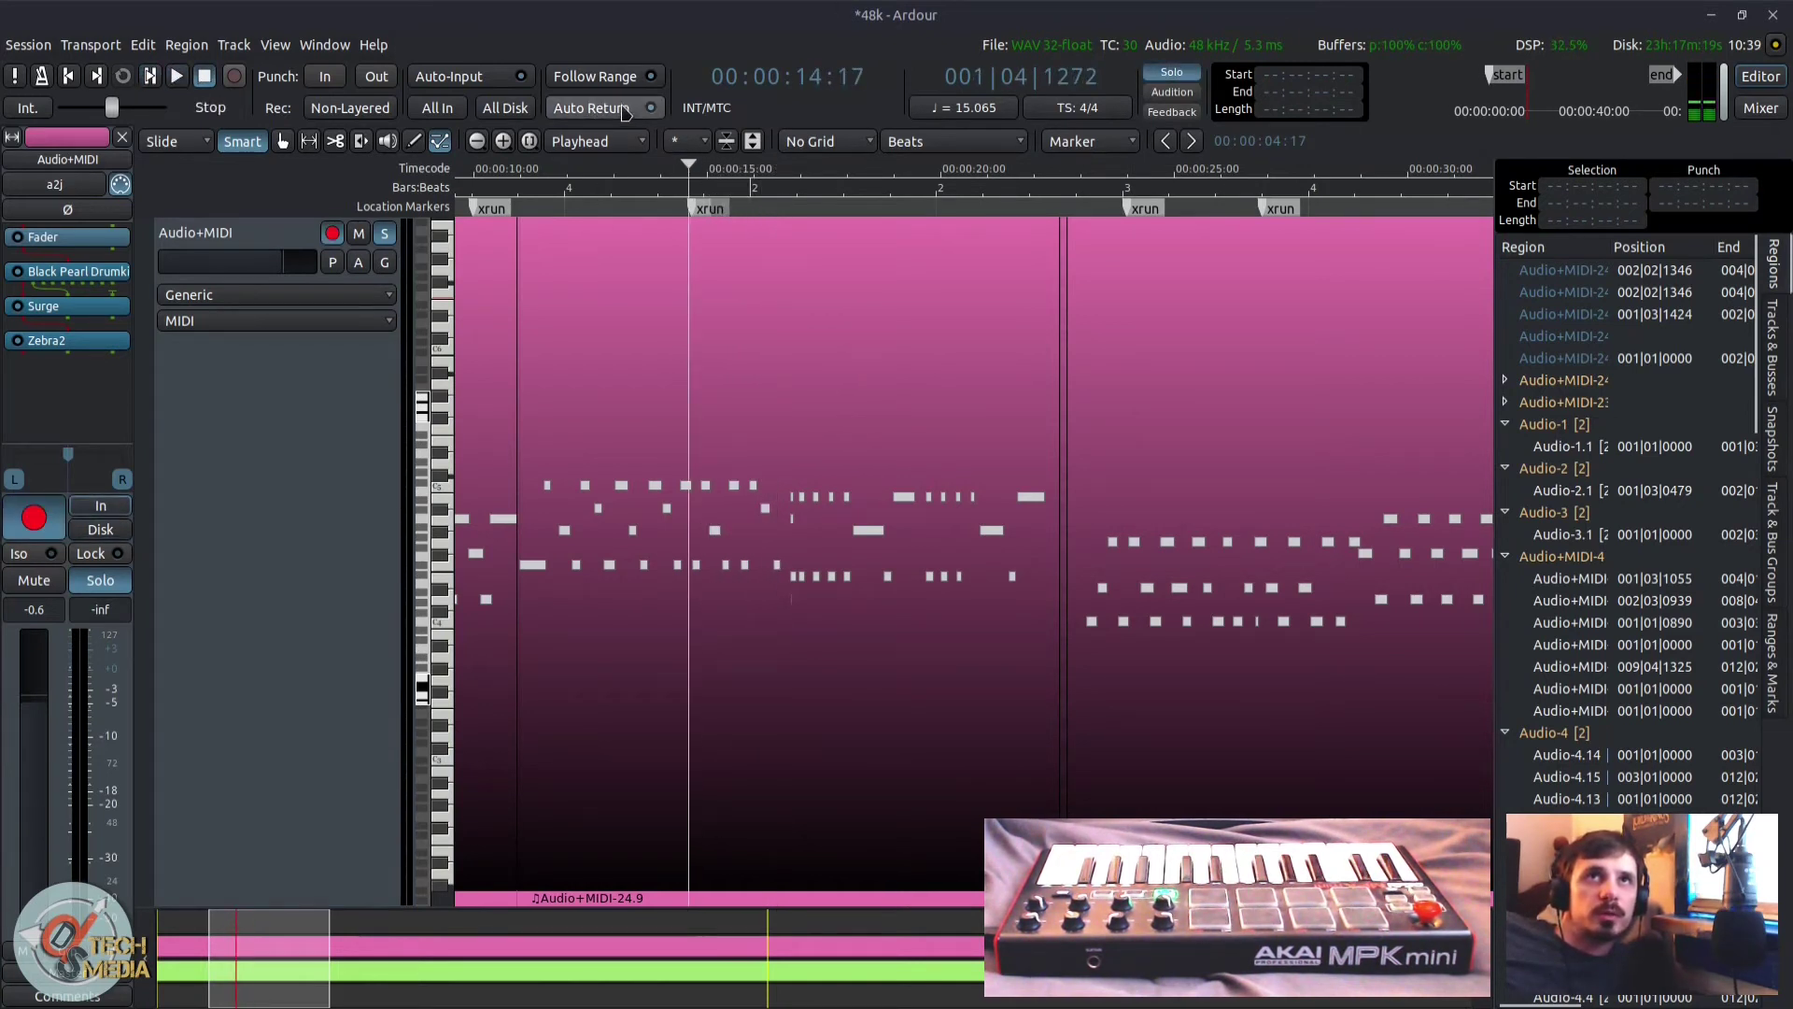
key(space)
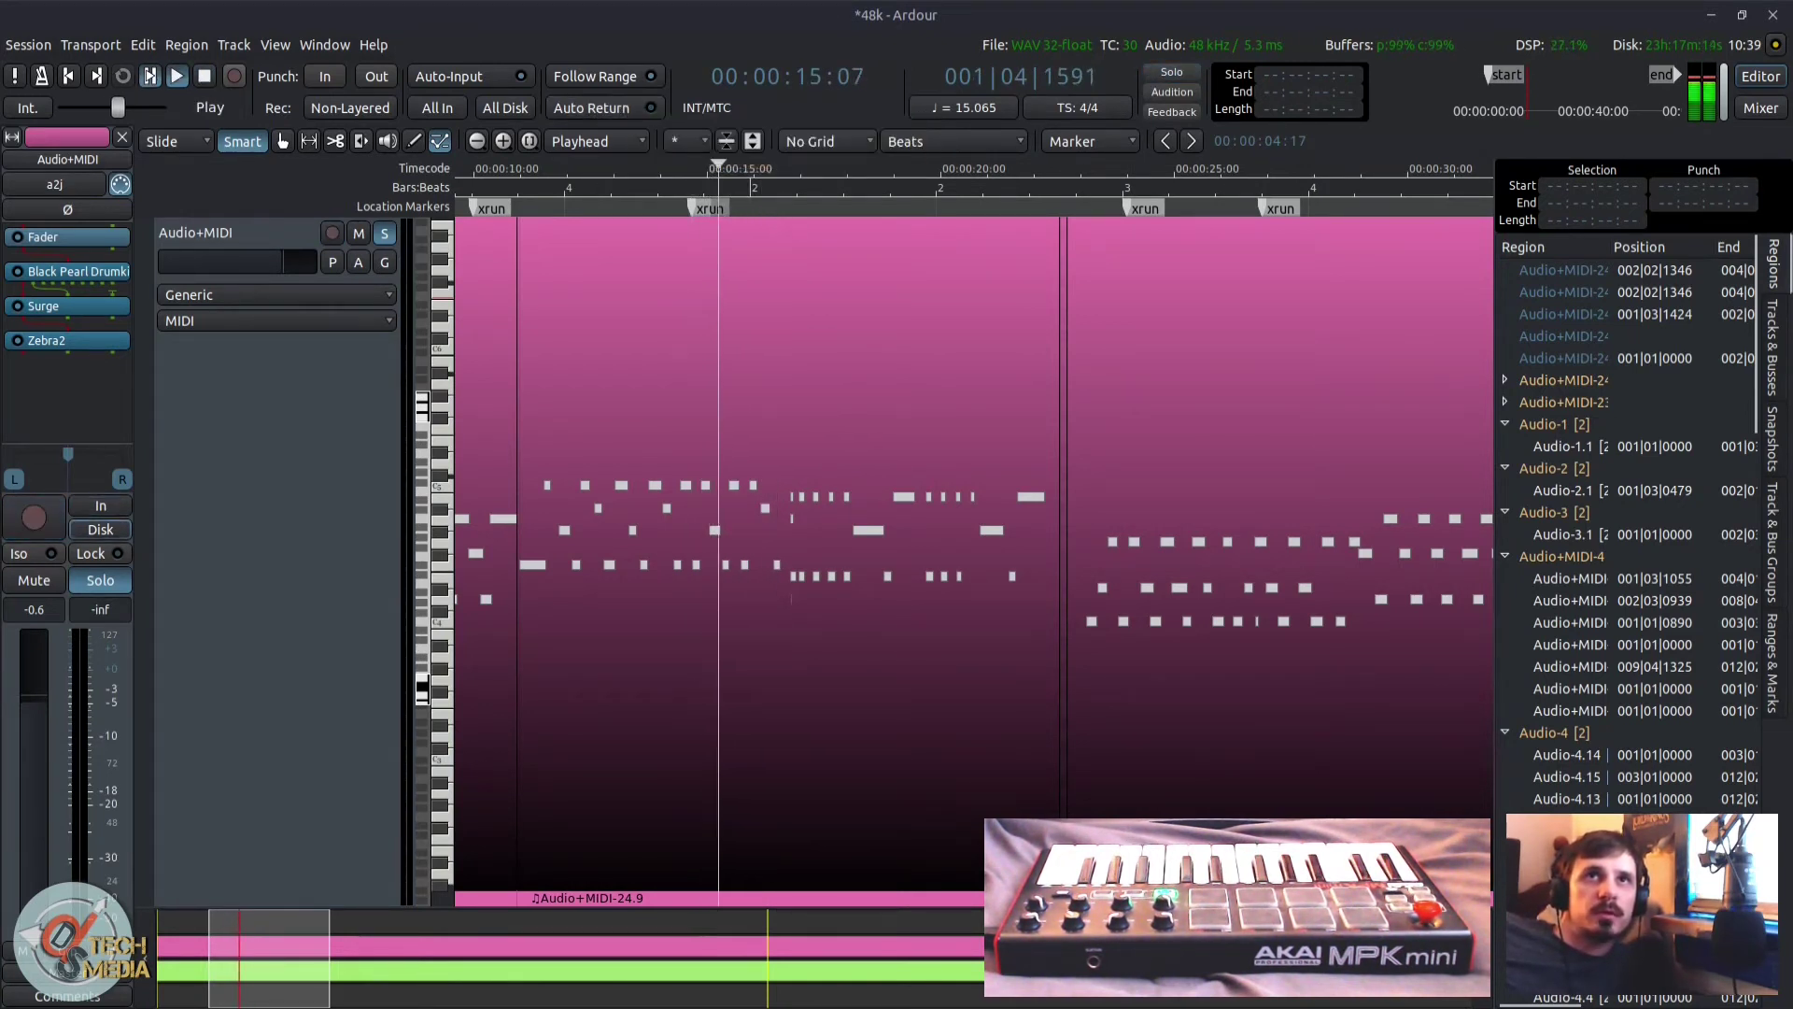
key(space)
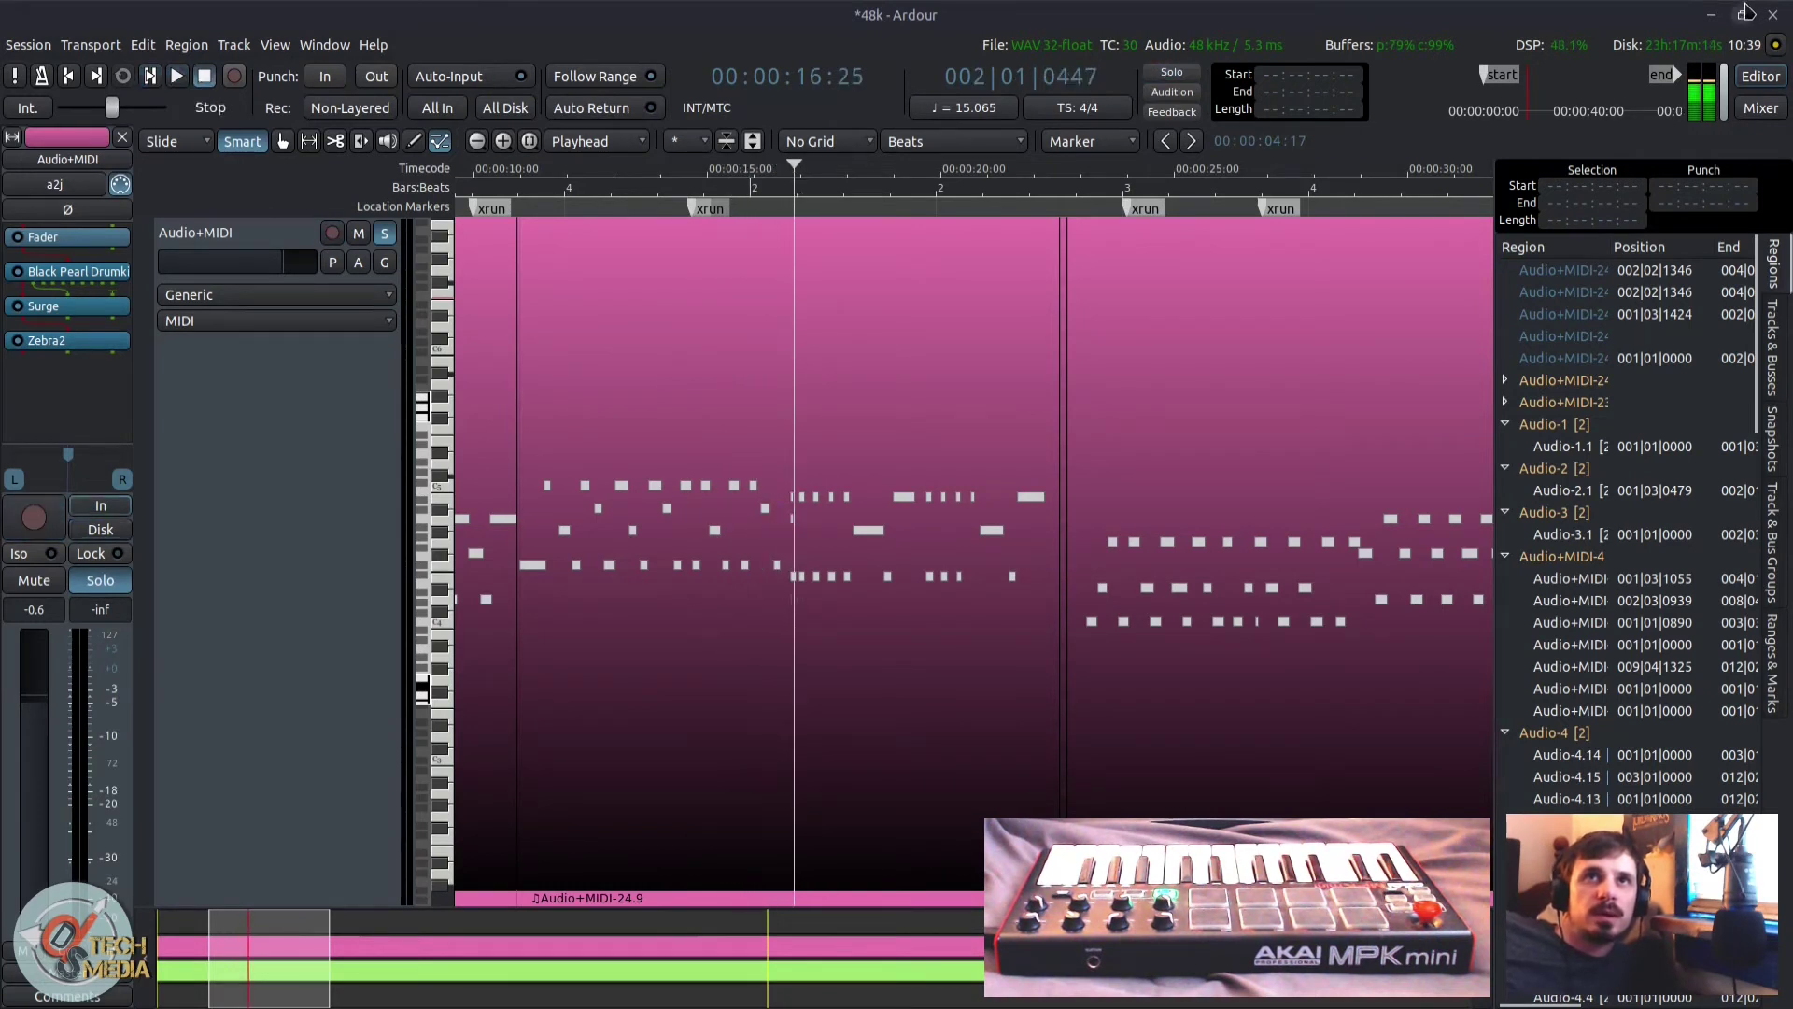
Step: View the available zoom focus options and snap grid units, leaving both settings as they are
click(634, 144)
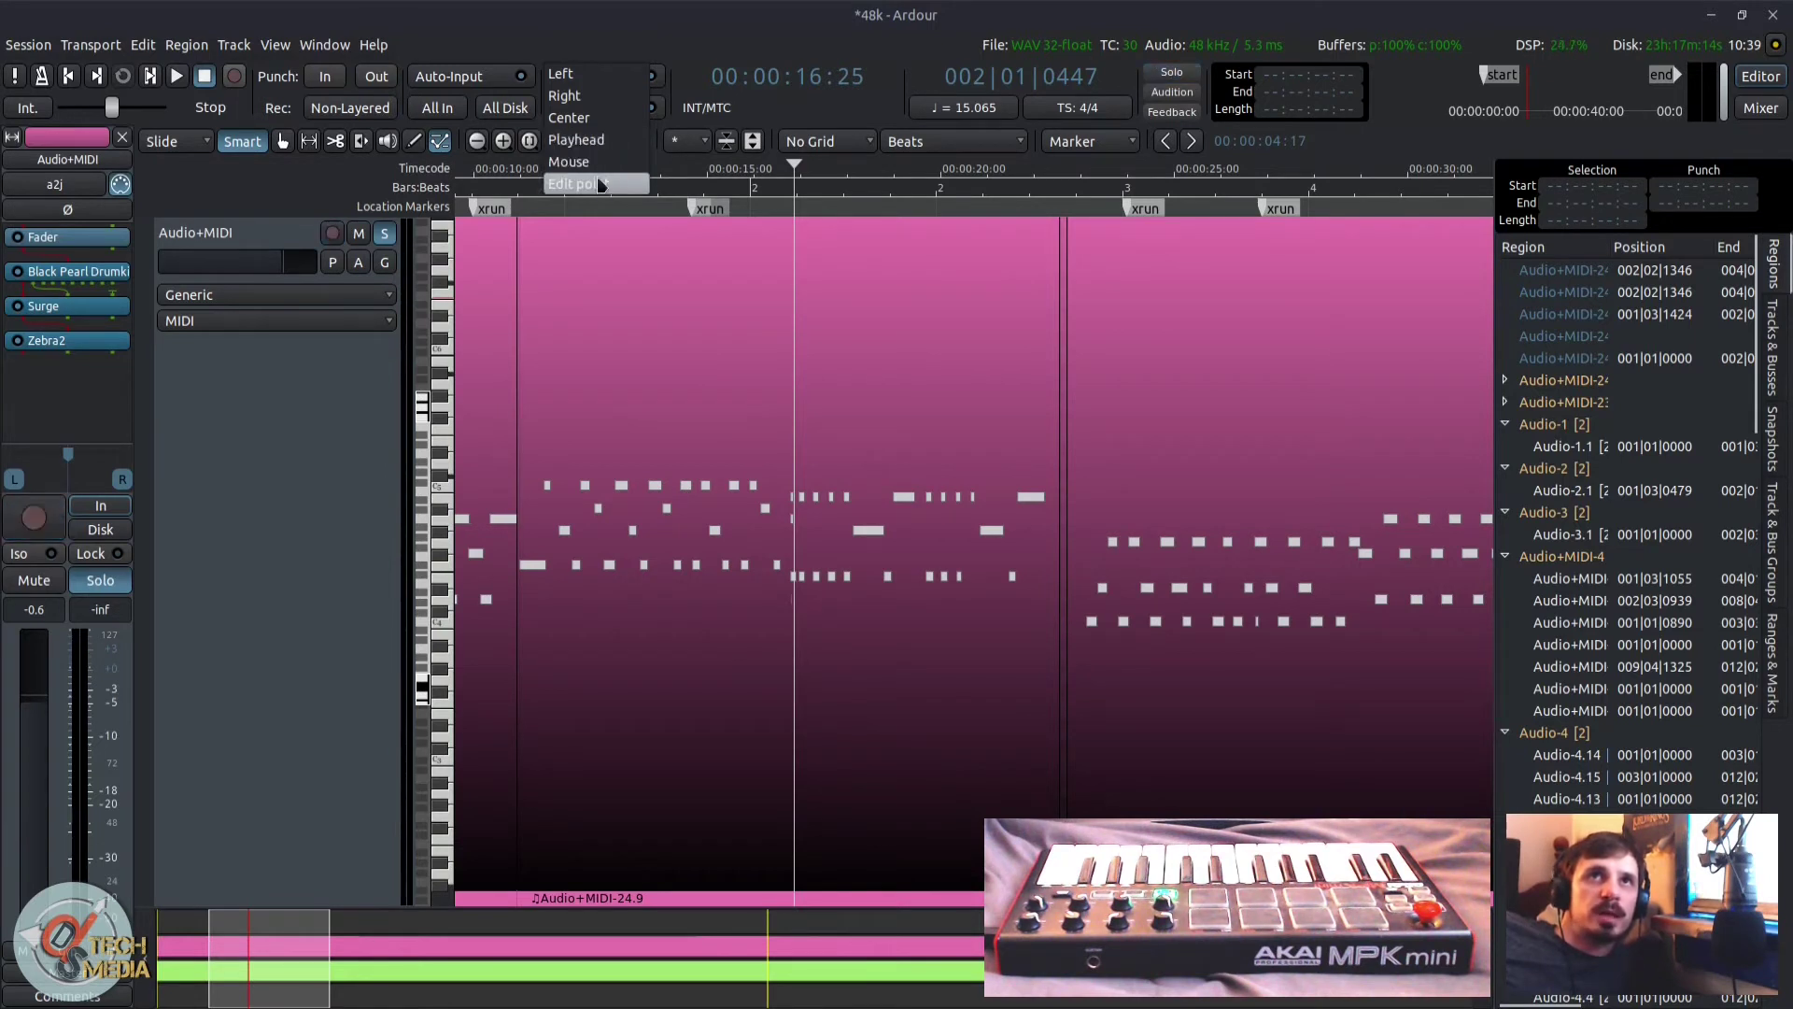
click(774, 22)
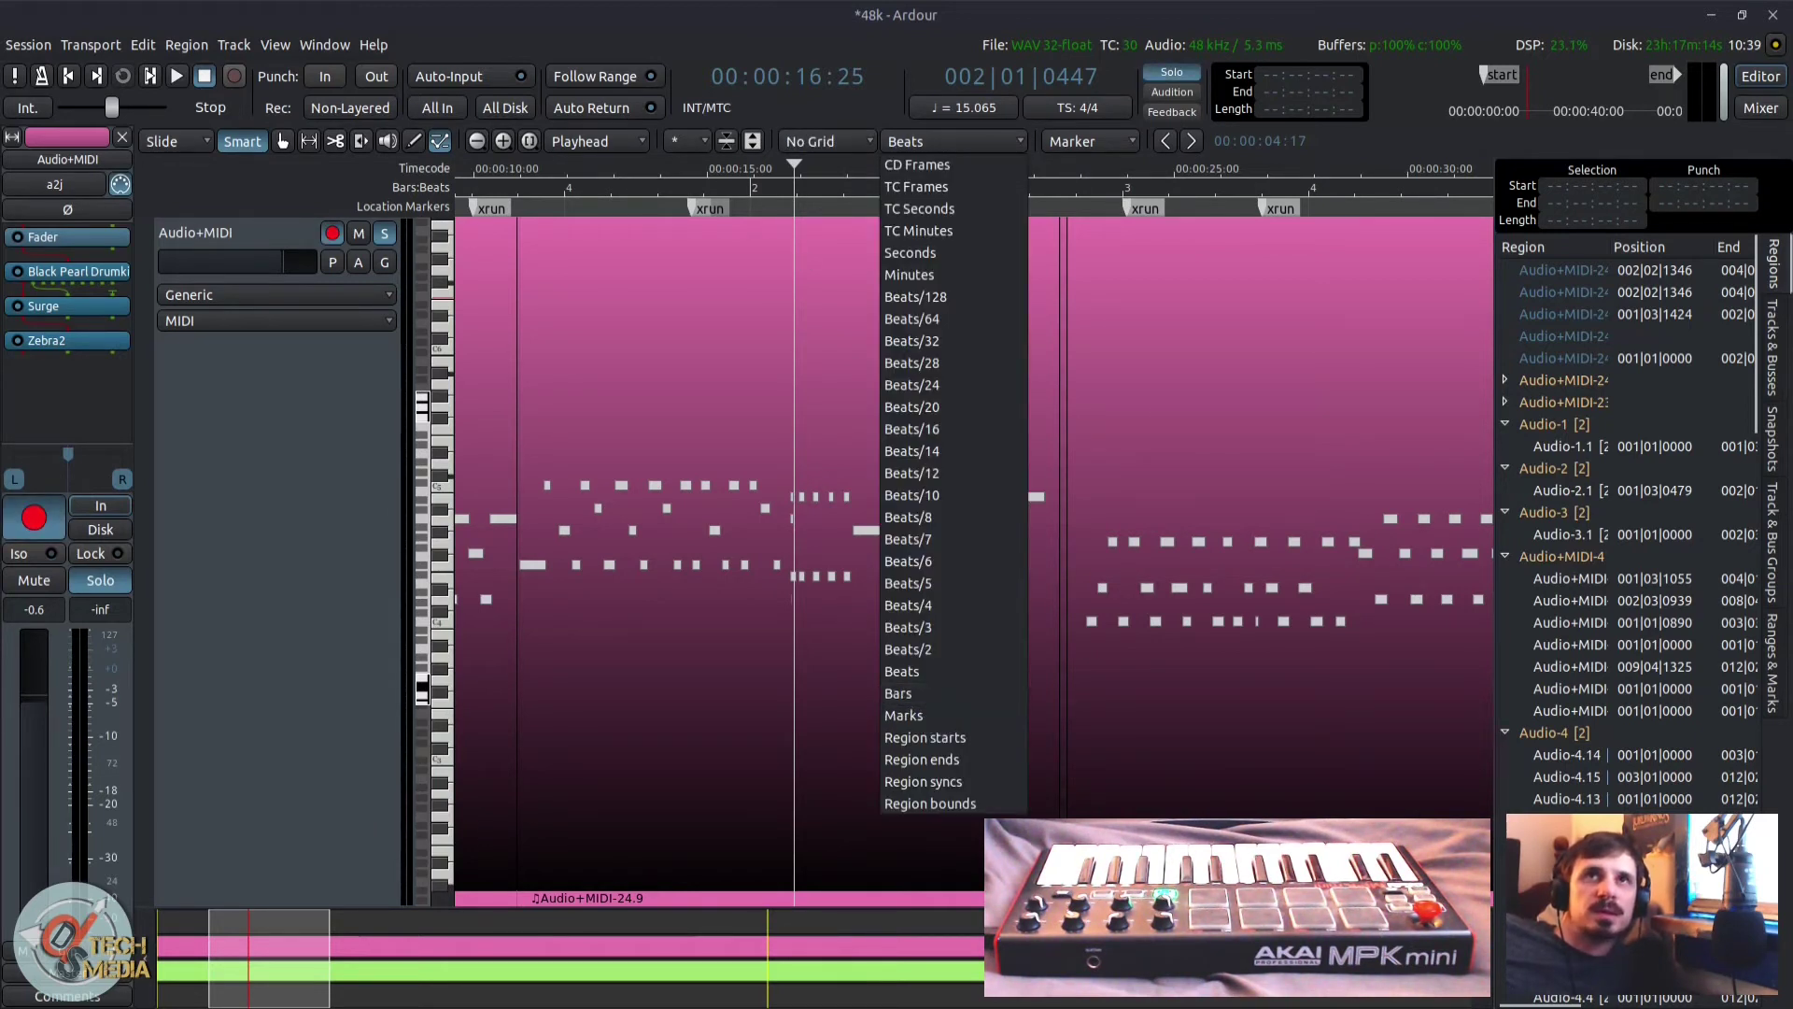
click(696, 14)
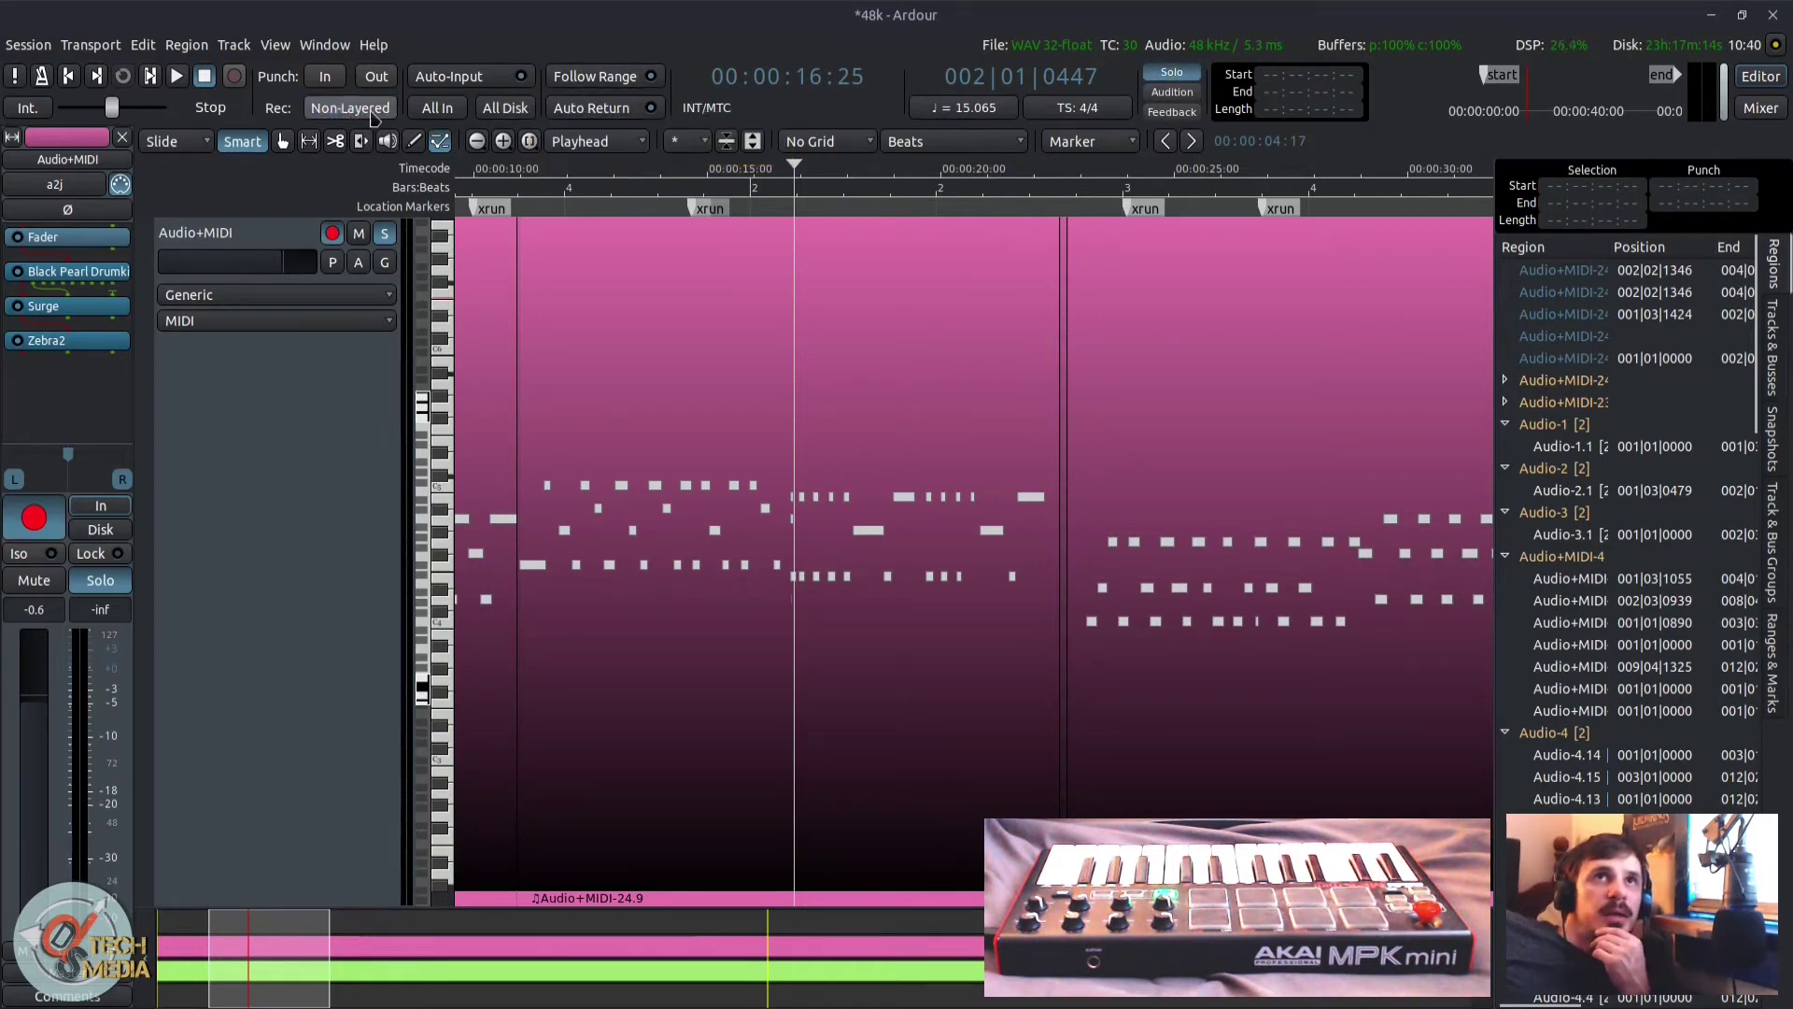
Step: Shrink and expand the track heights, and manually enlarge the Audio+MIDI track to fill most of the editor
click(726, 142)
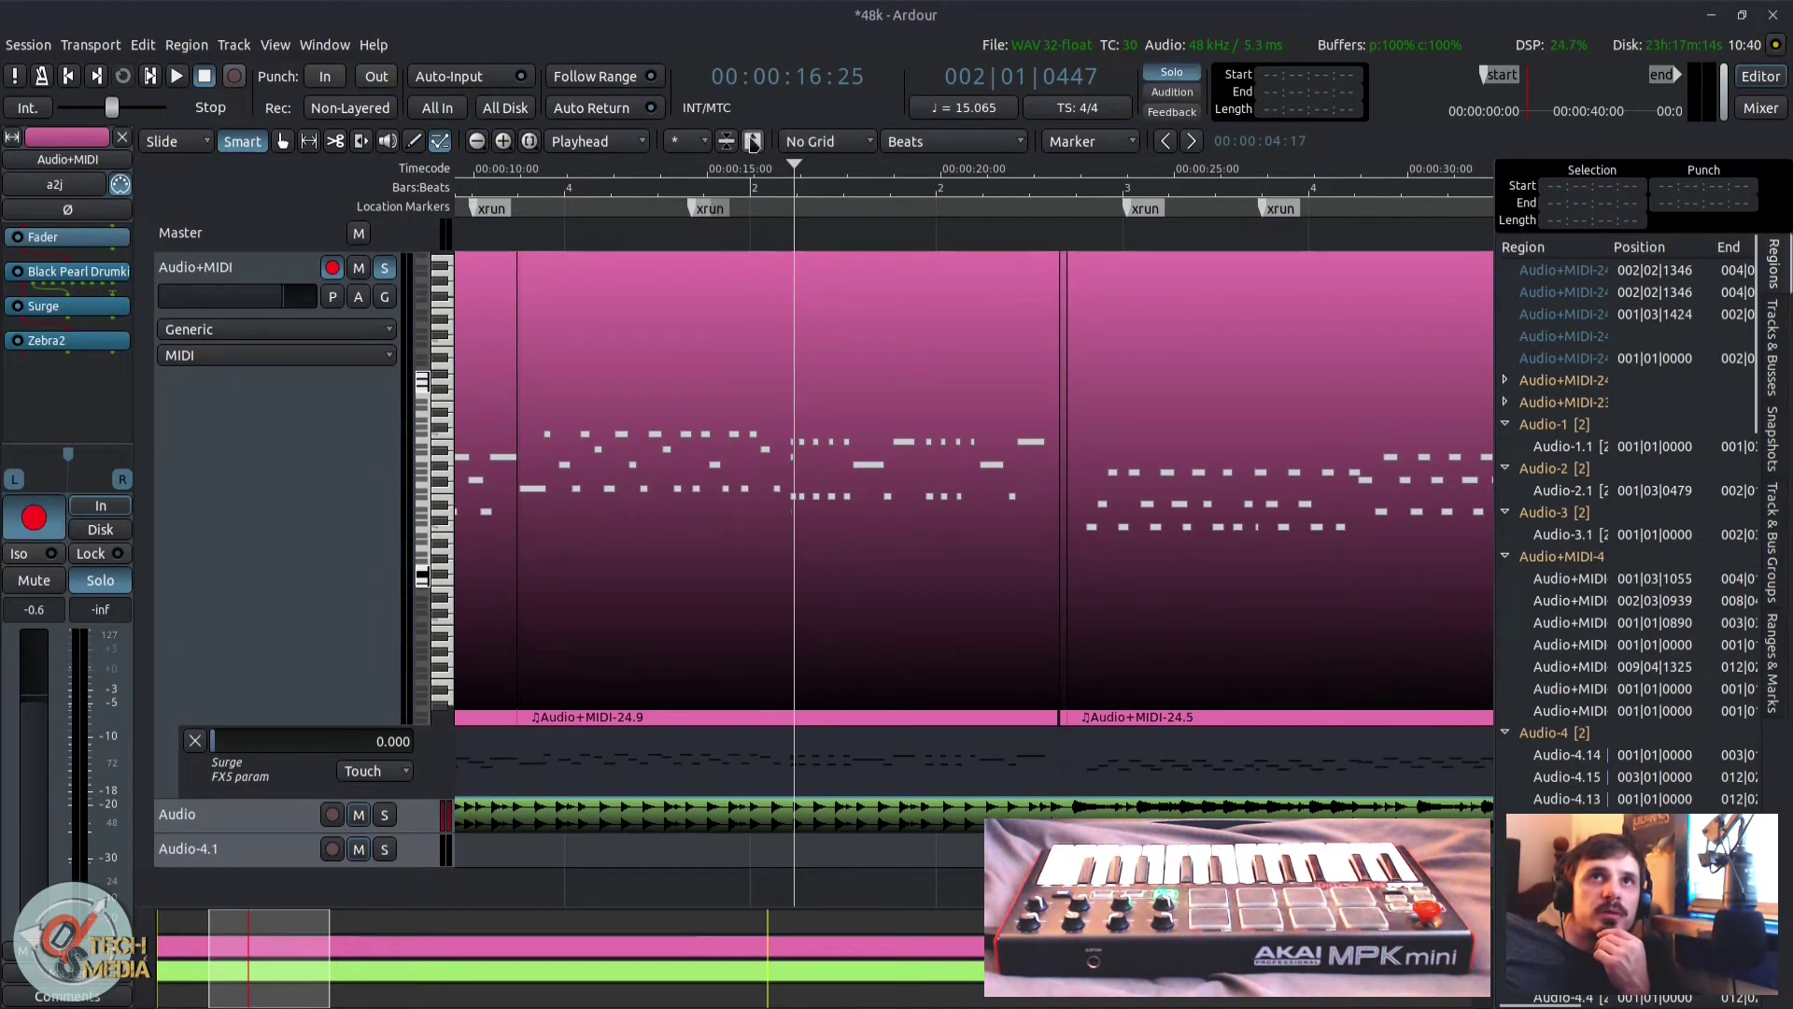
click(753, 141)
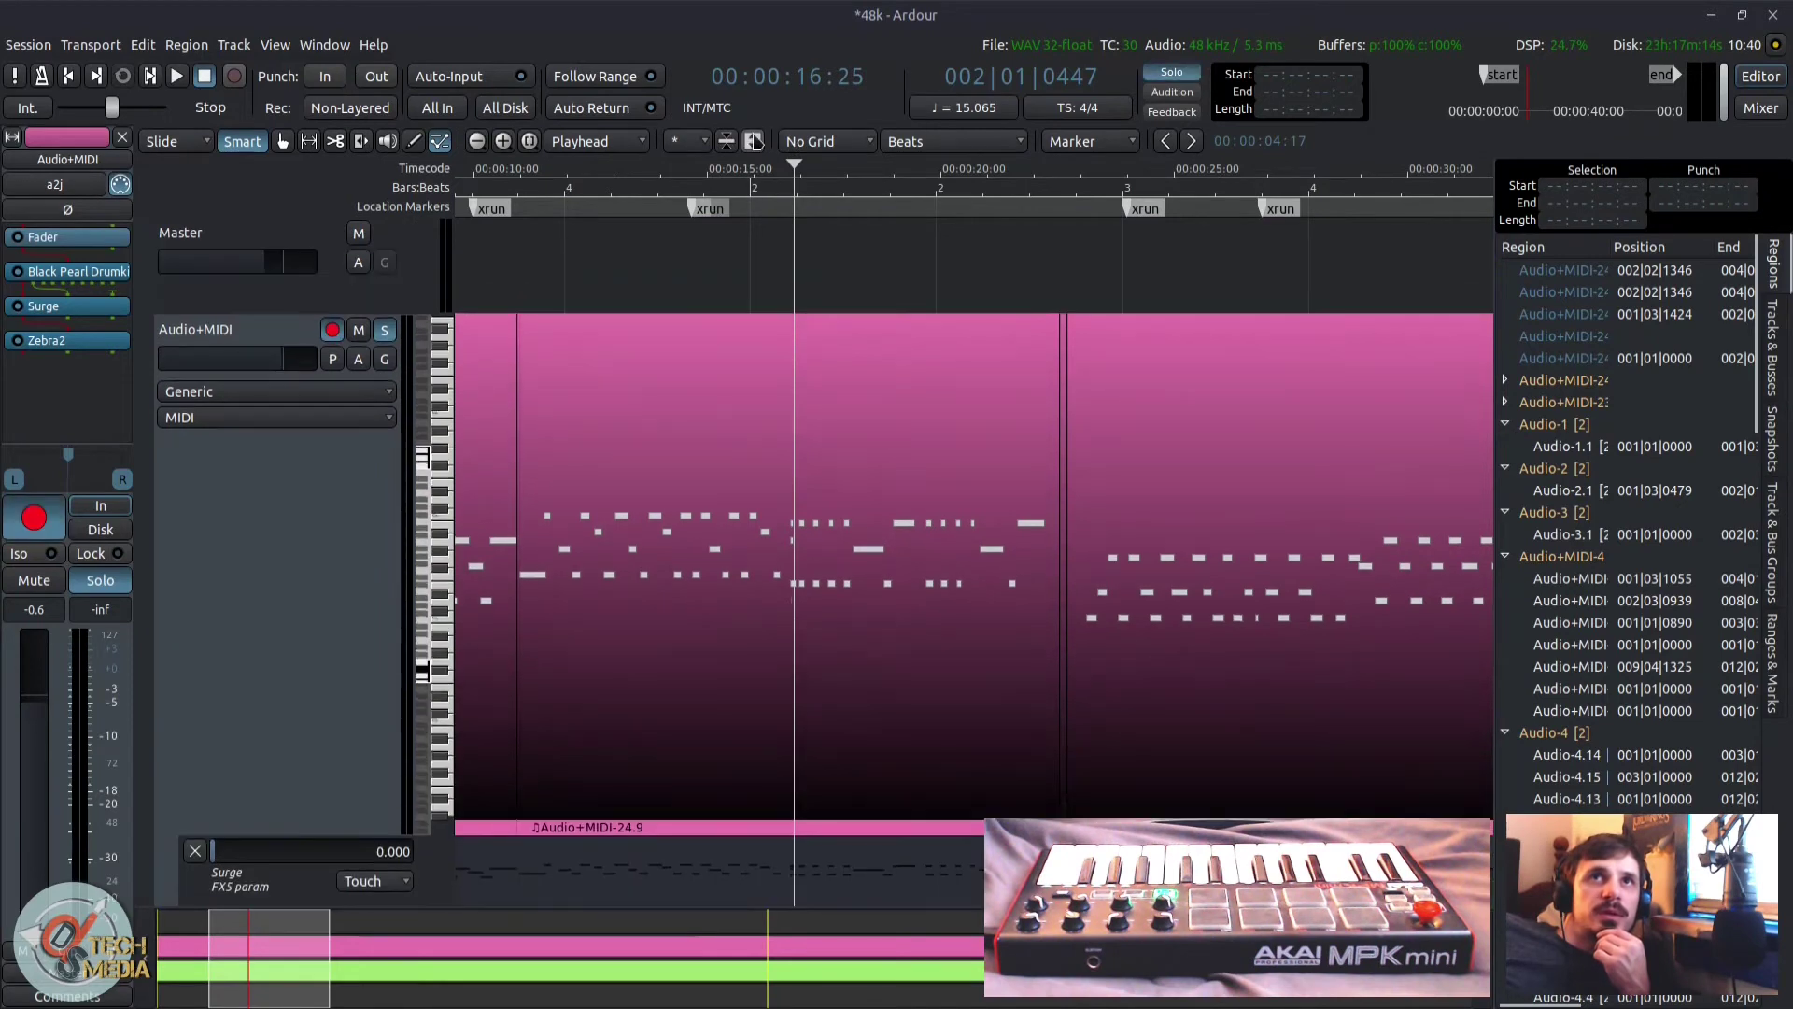
scroll(648, 379, down, 3)
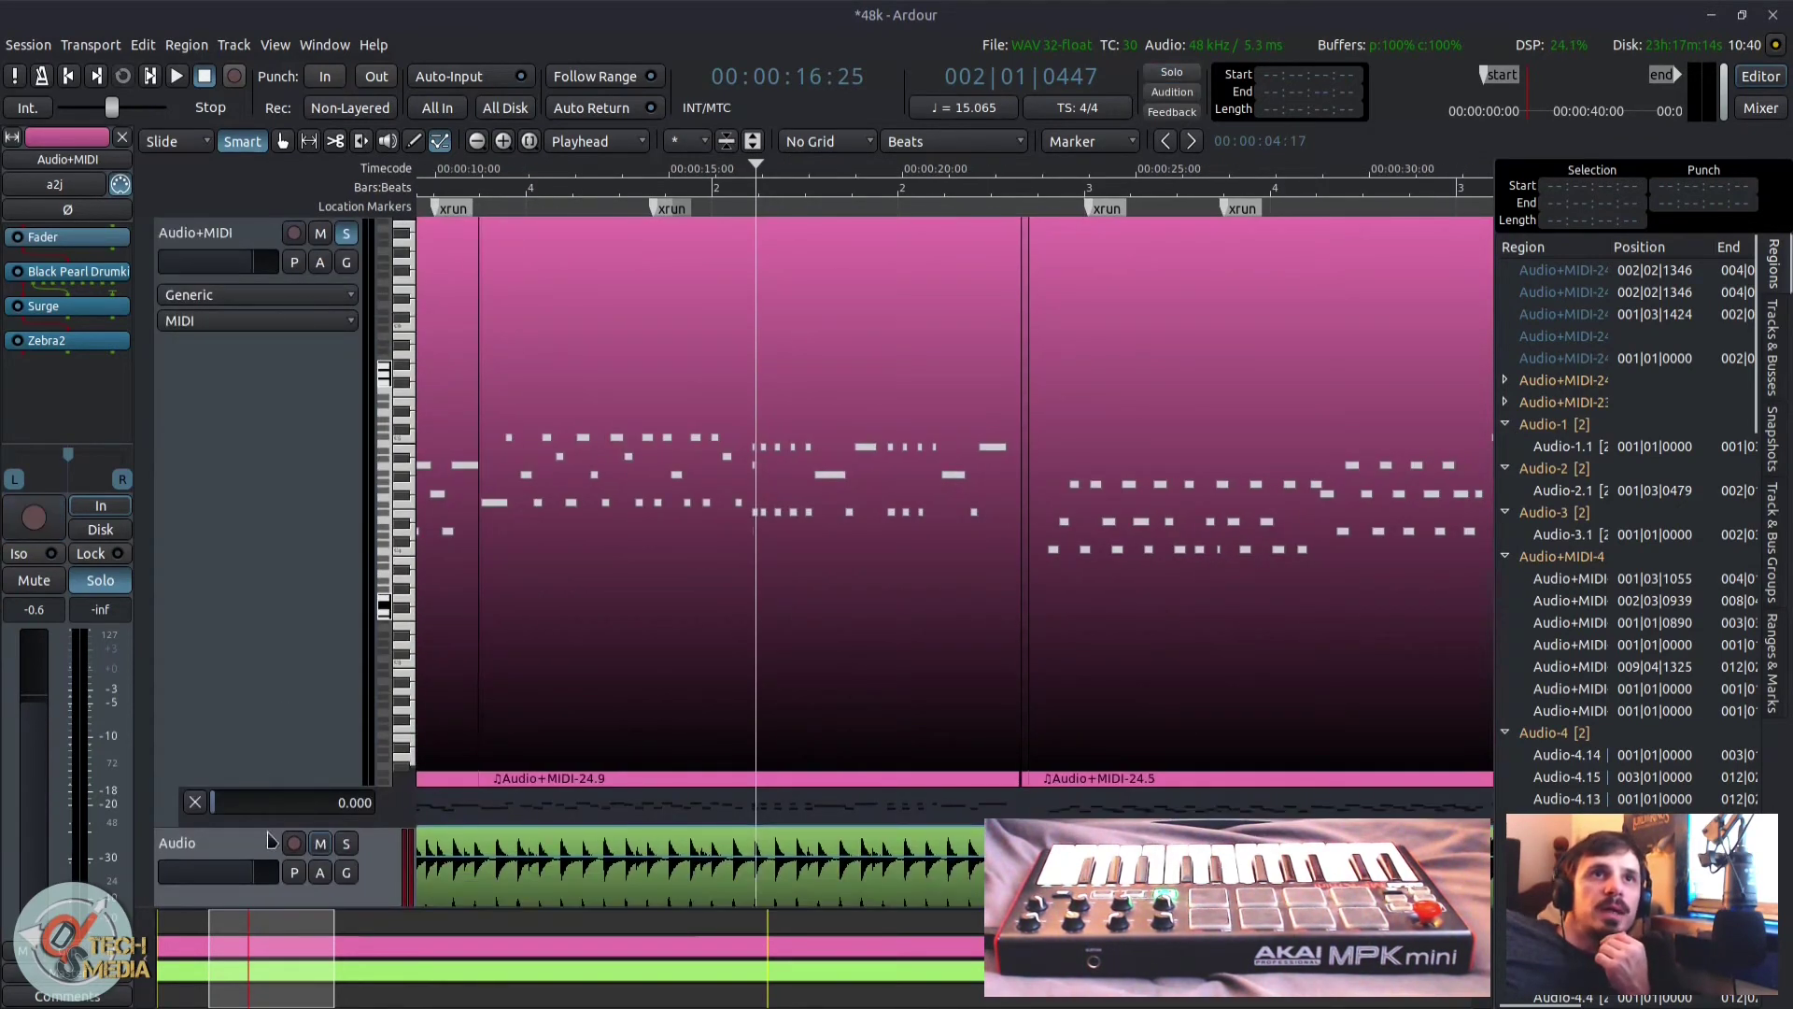
drag(269, 820, 269, 831)
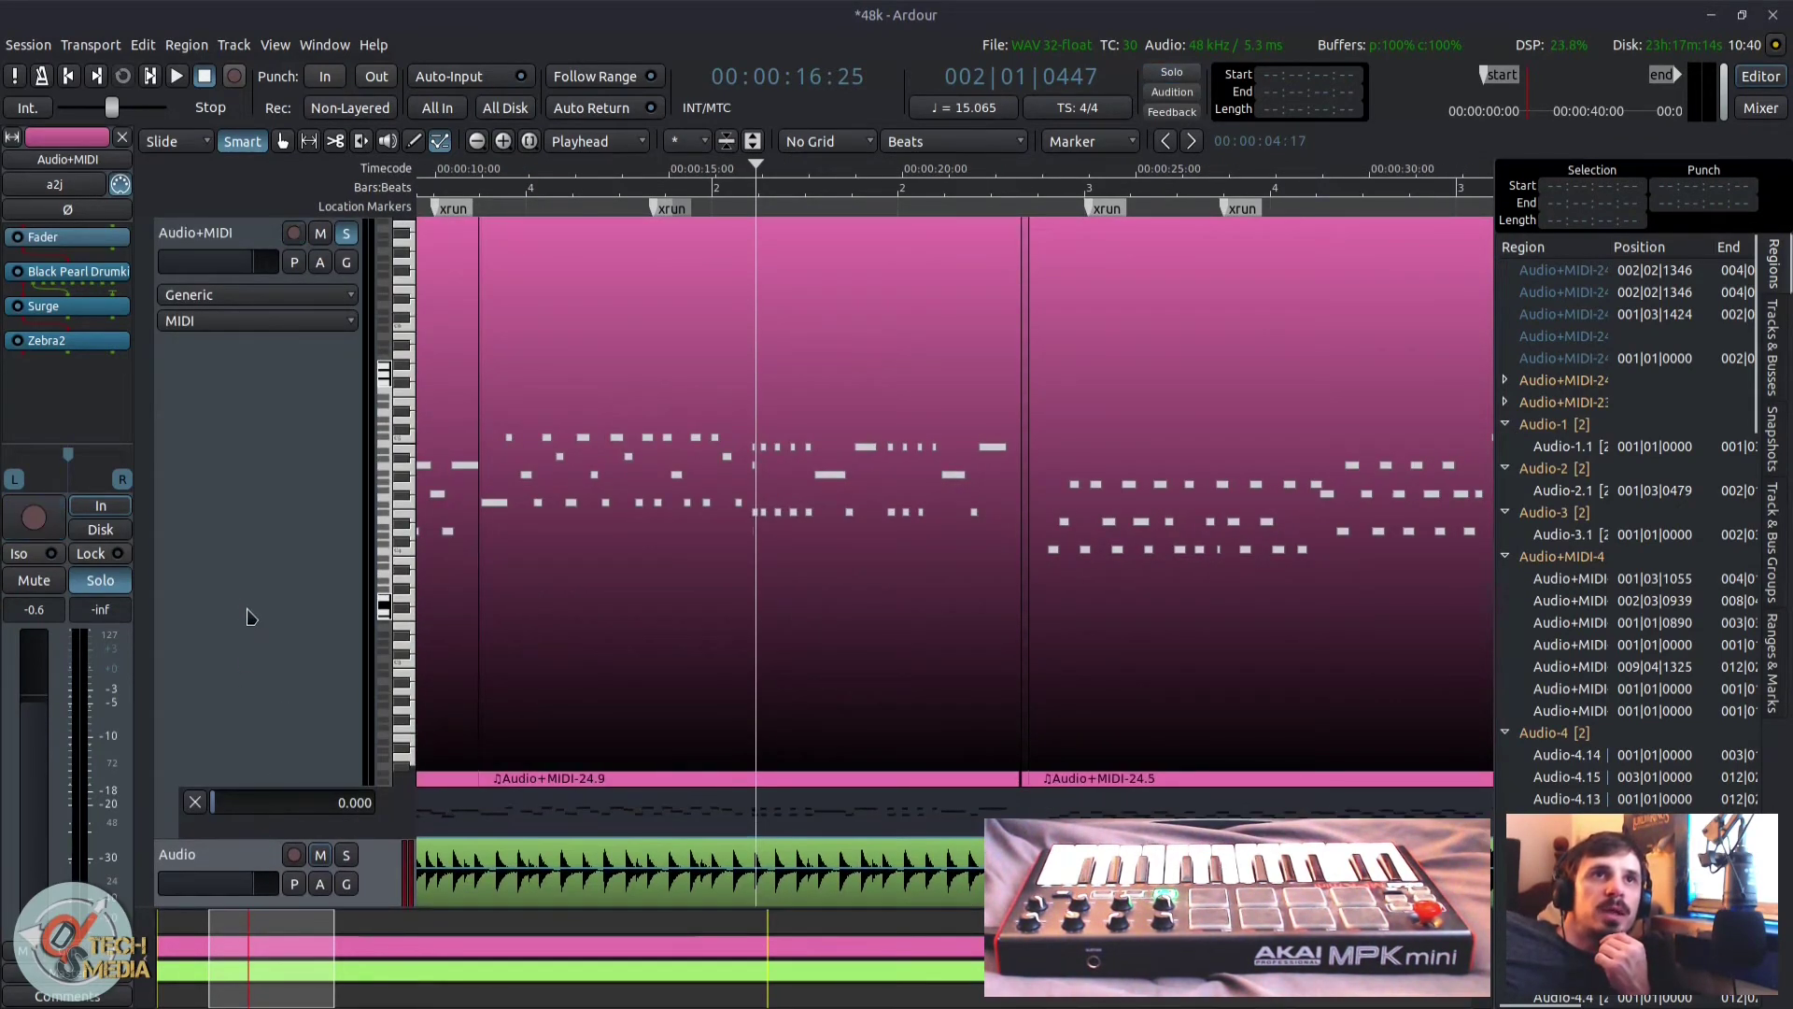
scroll(296, 310, down, 10)
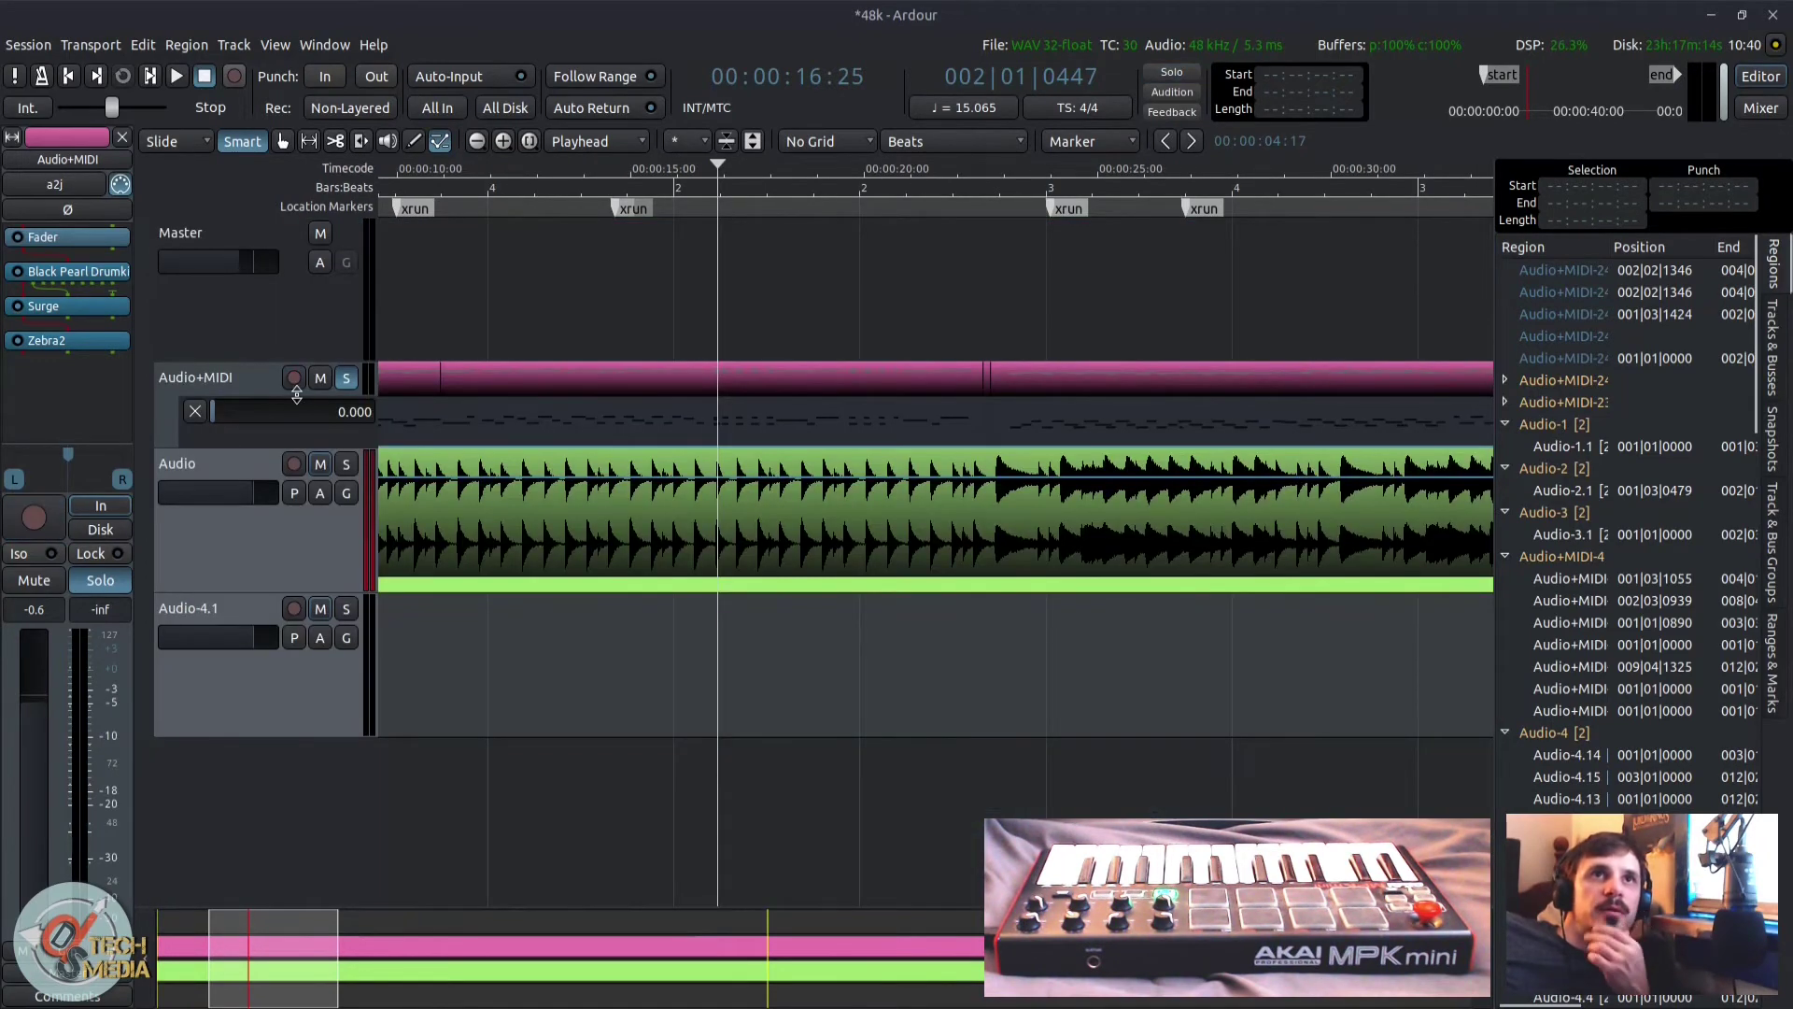
drag(291, 396, 266, 850)
mouse_move(384, 596)
mouse_down()
mouse_move(384, 478)
mouse_move(366, 647)
mouse_move(378, 568)
mouse_move(378, 595)
mouse_up()
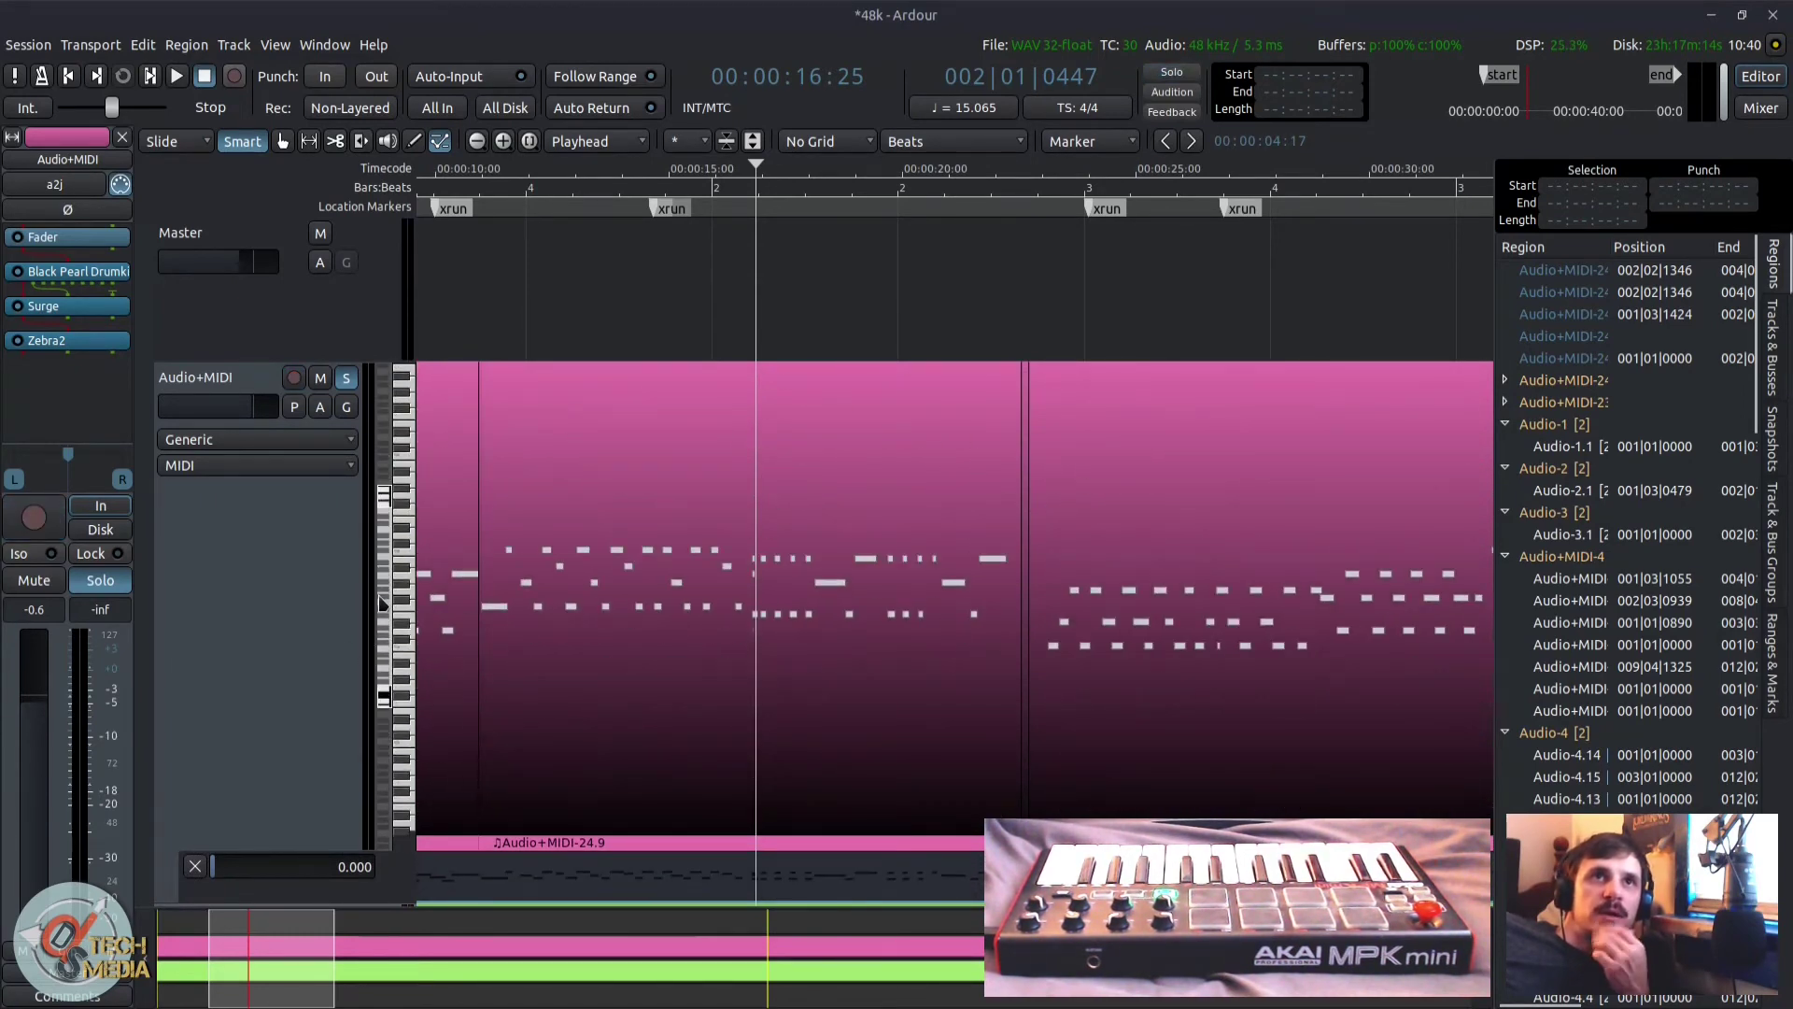
Step: Select the individual xrun location markers on the timeline
scroll(469, 207, up, 2)
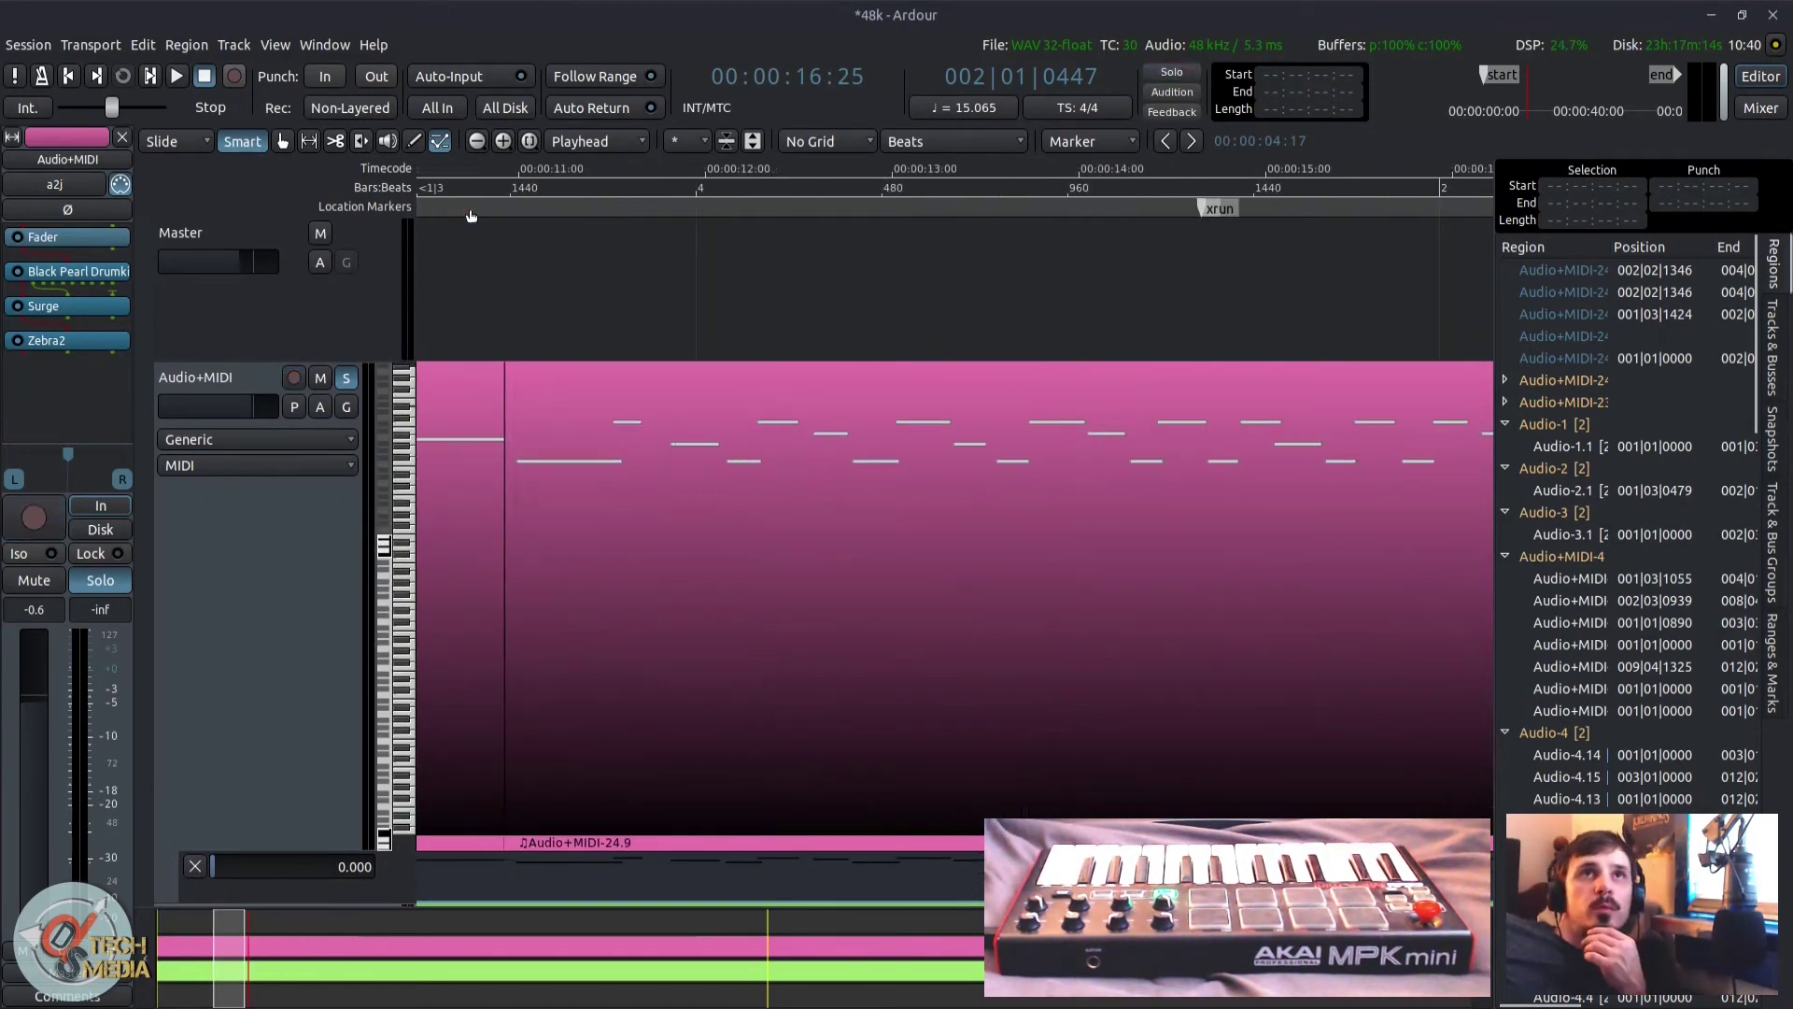
scroll(469, 207, down, 5)
click(476, 209)
click(603, 205)
click(581, 207)
click(489, 211)
click(455, 207)
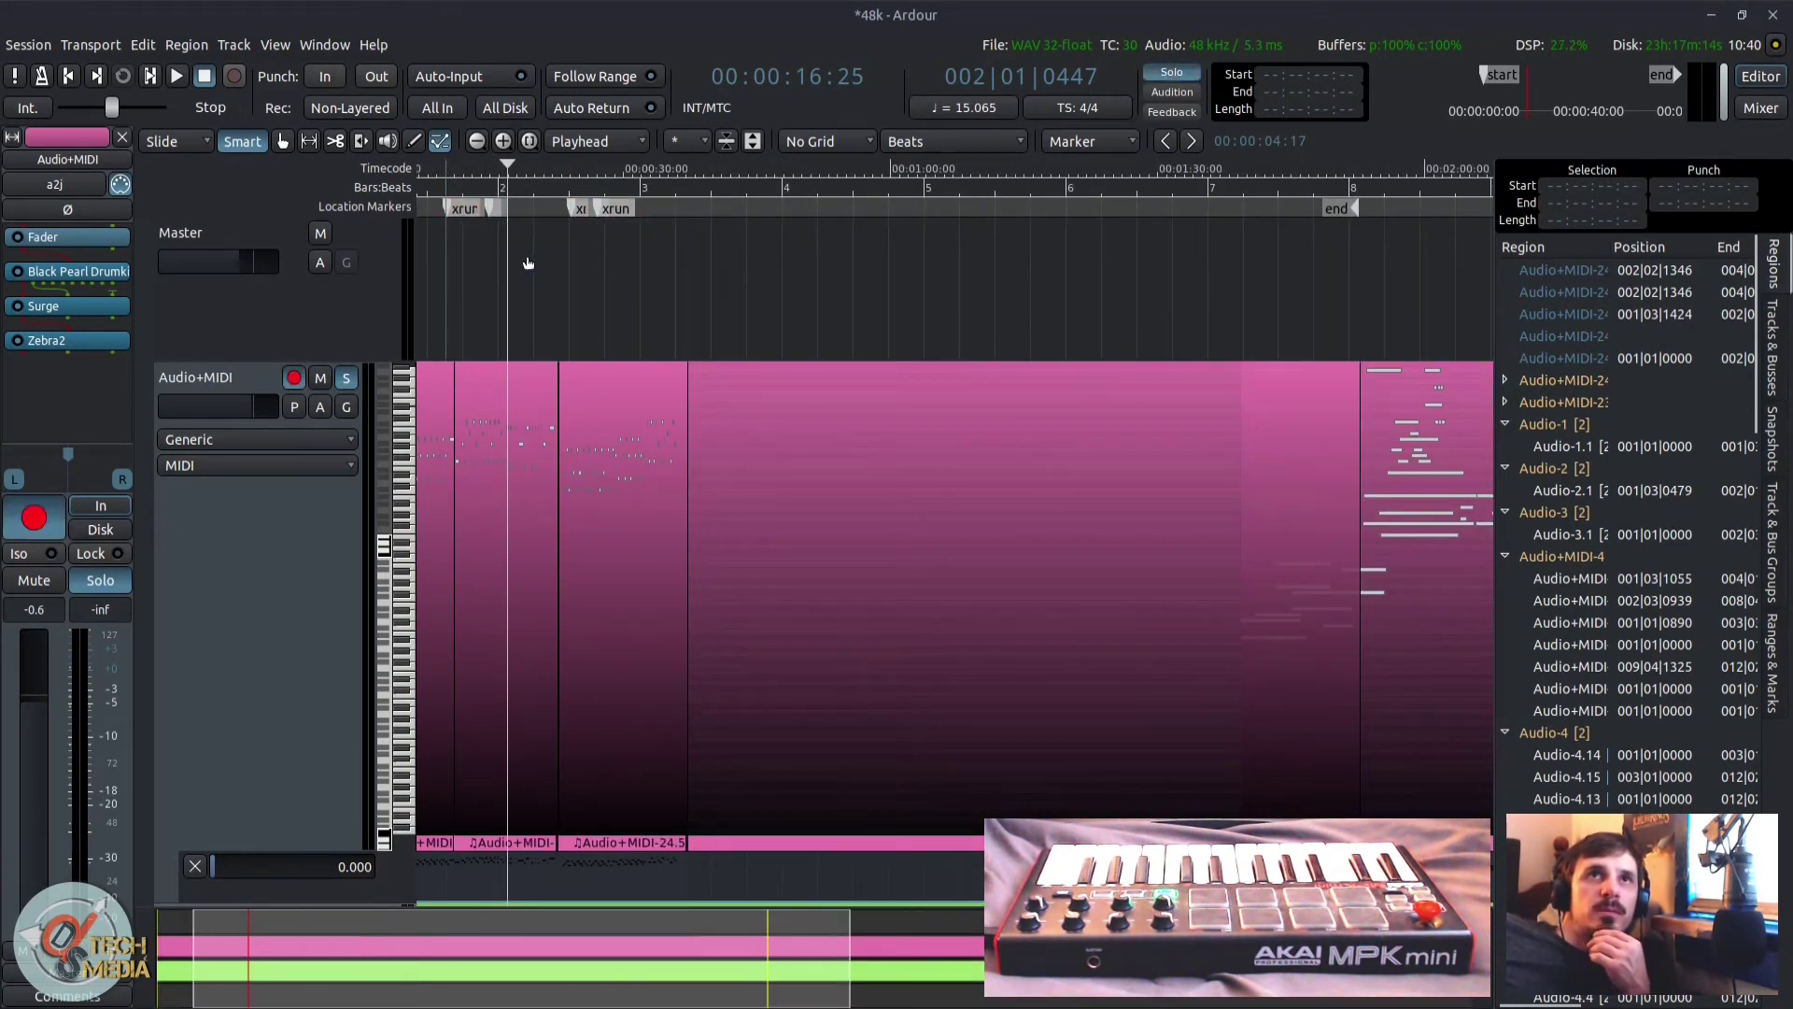
Step: Look through the editor's Regions, Tracks & Busses, Snapshots, Track & Bus Groups and Ranges & Marks lists
scroll(431, 318, up, 3)
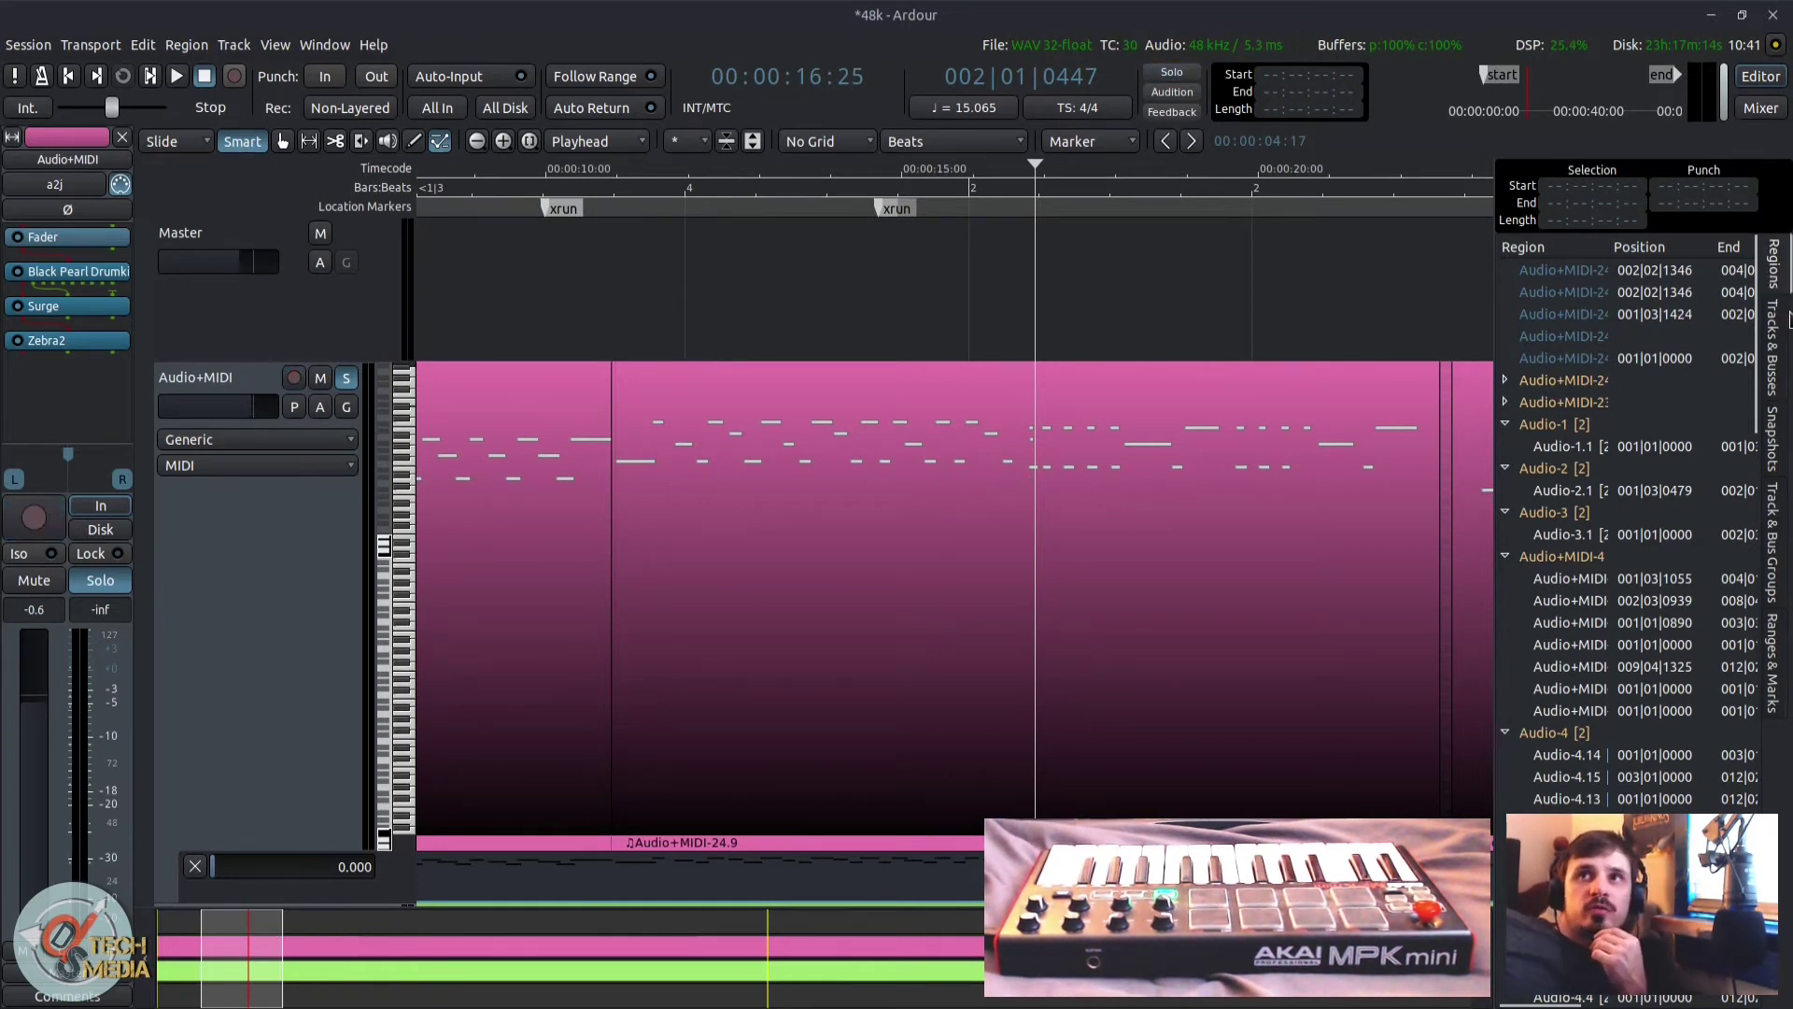
click(1772, 346)
click(1773, 439)
click(1772, 527)
click(1786, 458)
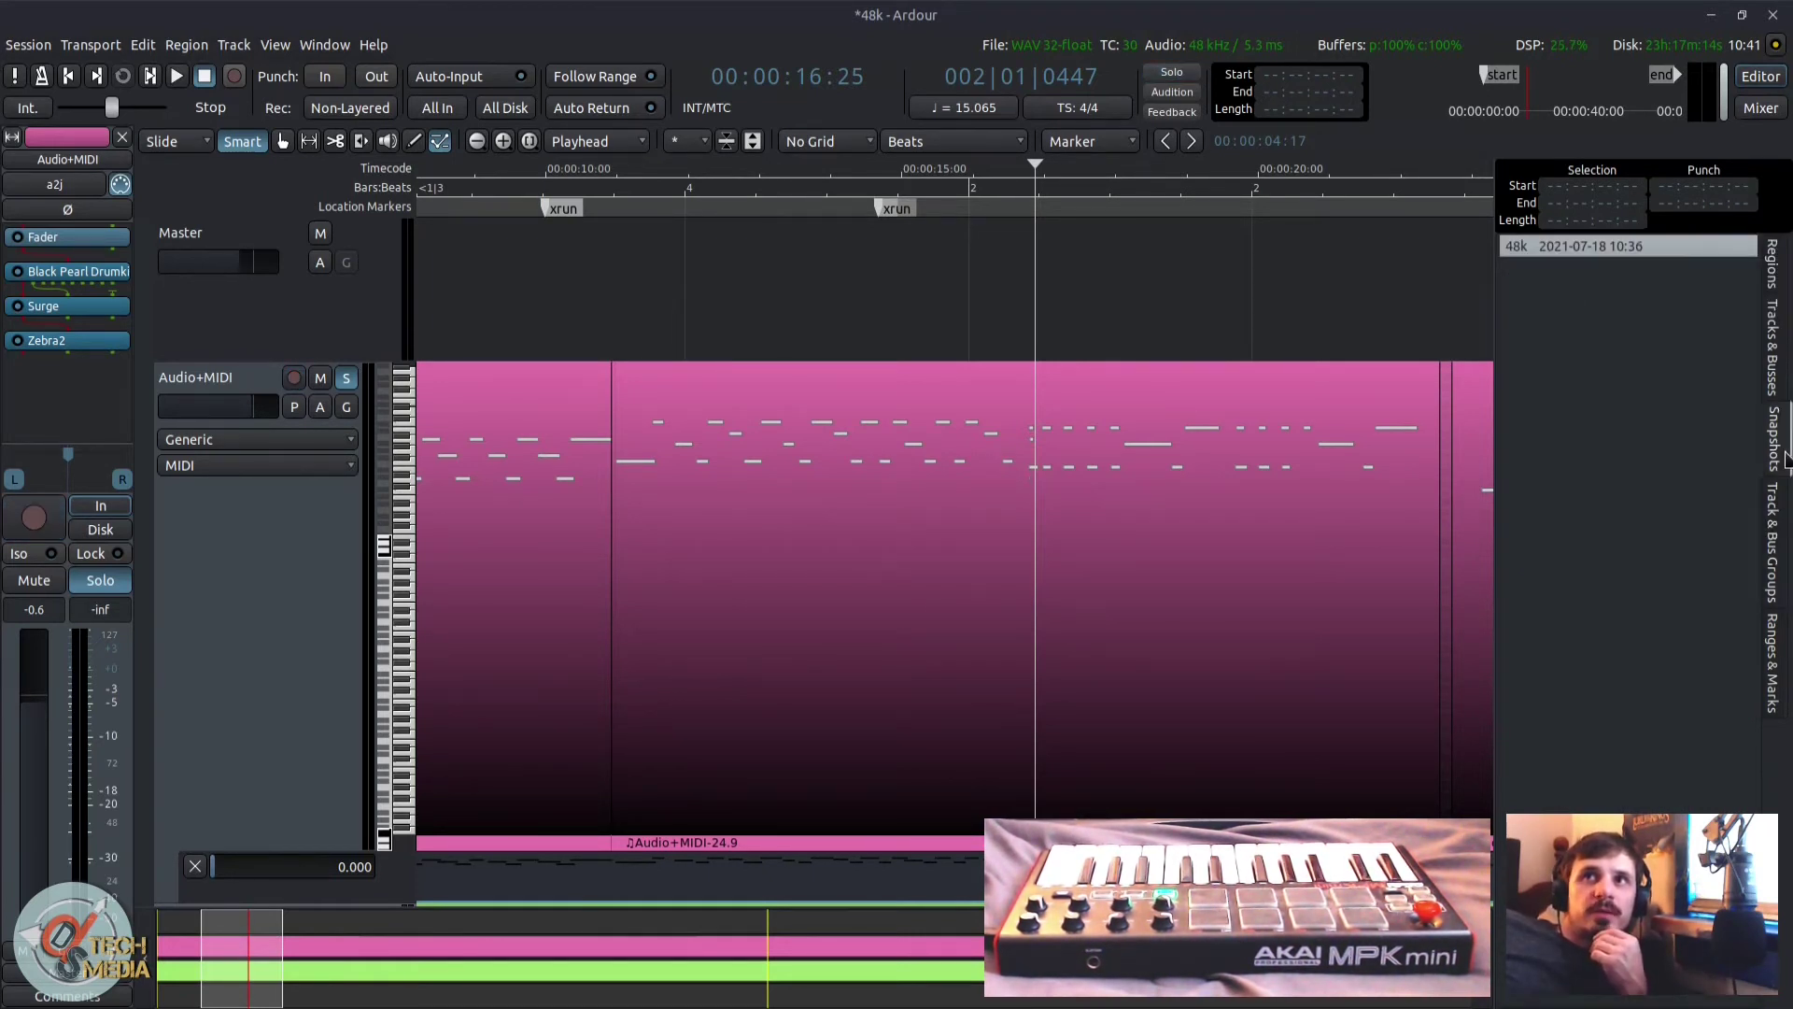
click(1783, 393)
click(1770, 446)
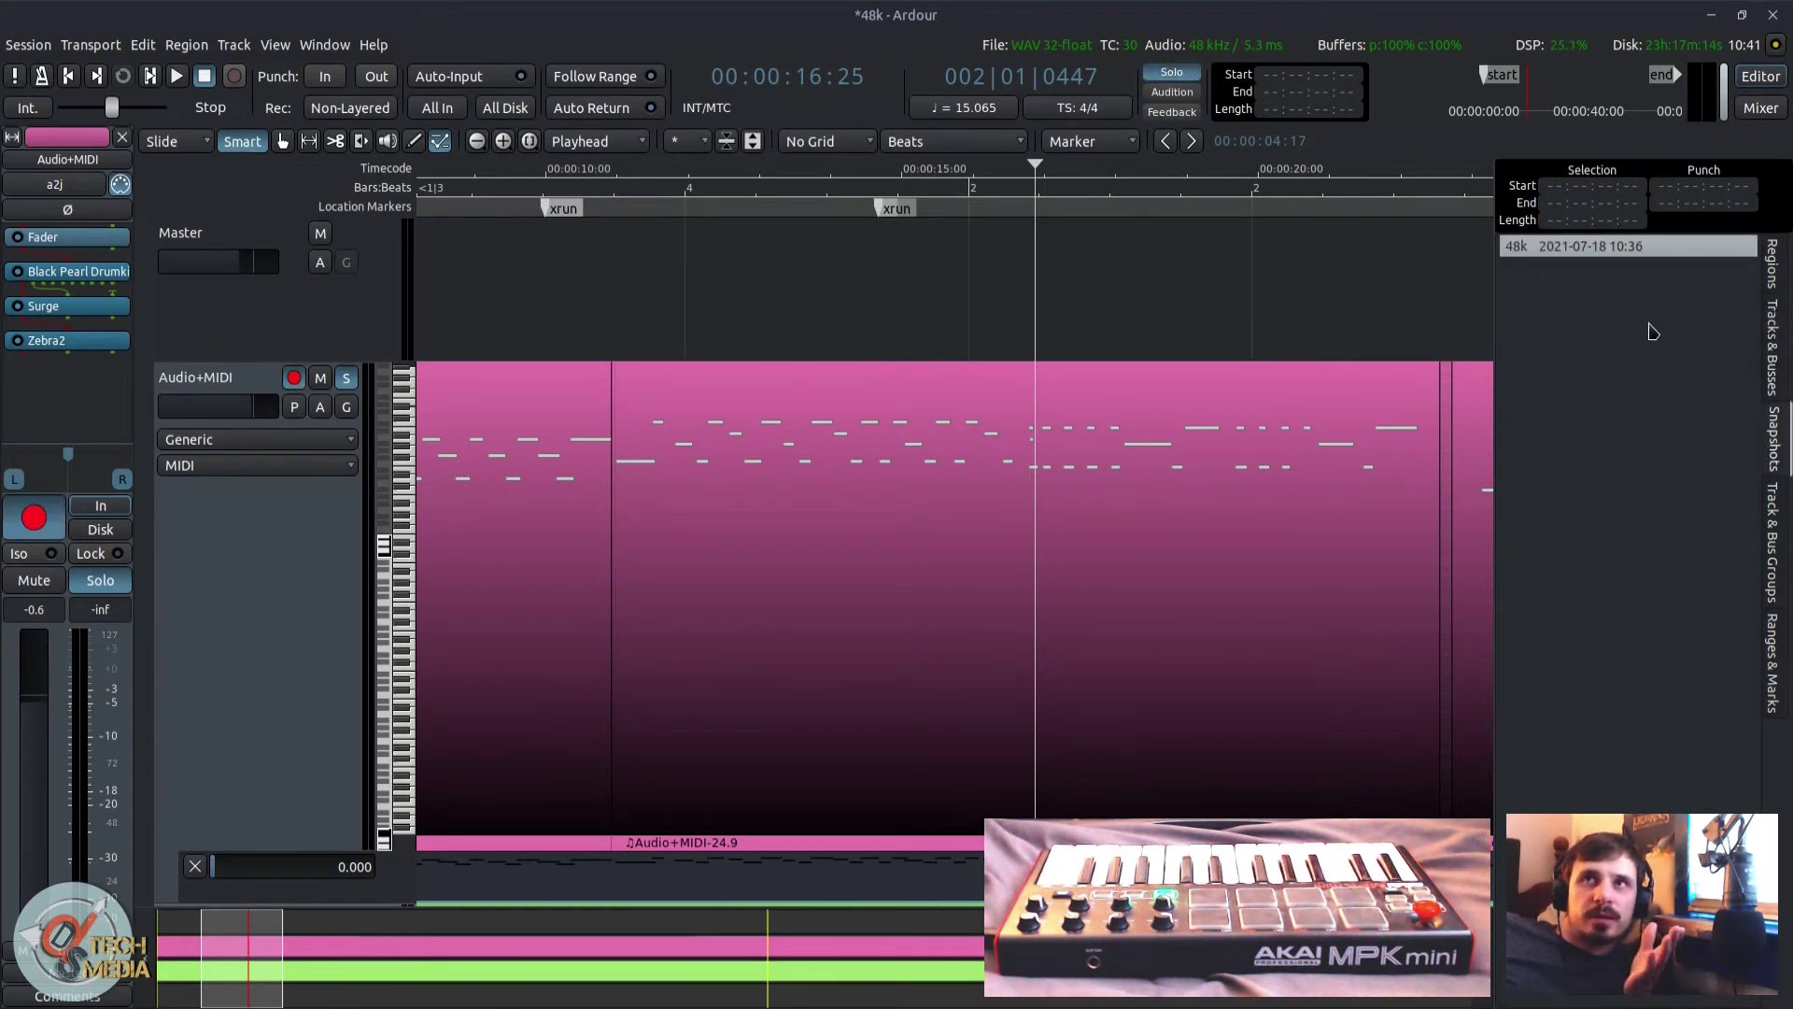
click(1772, 350)
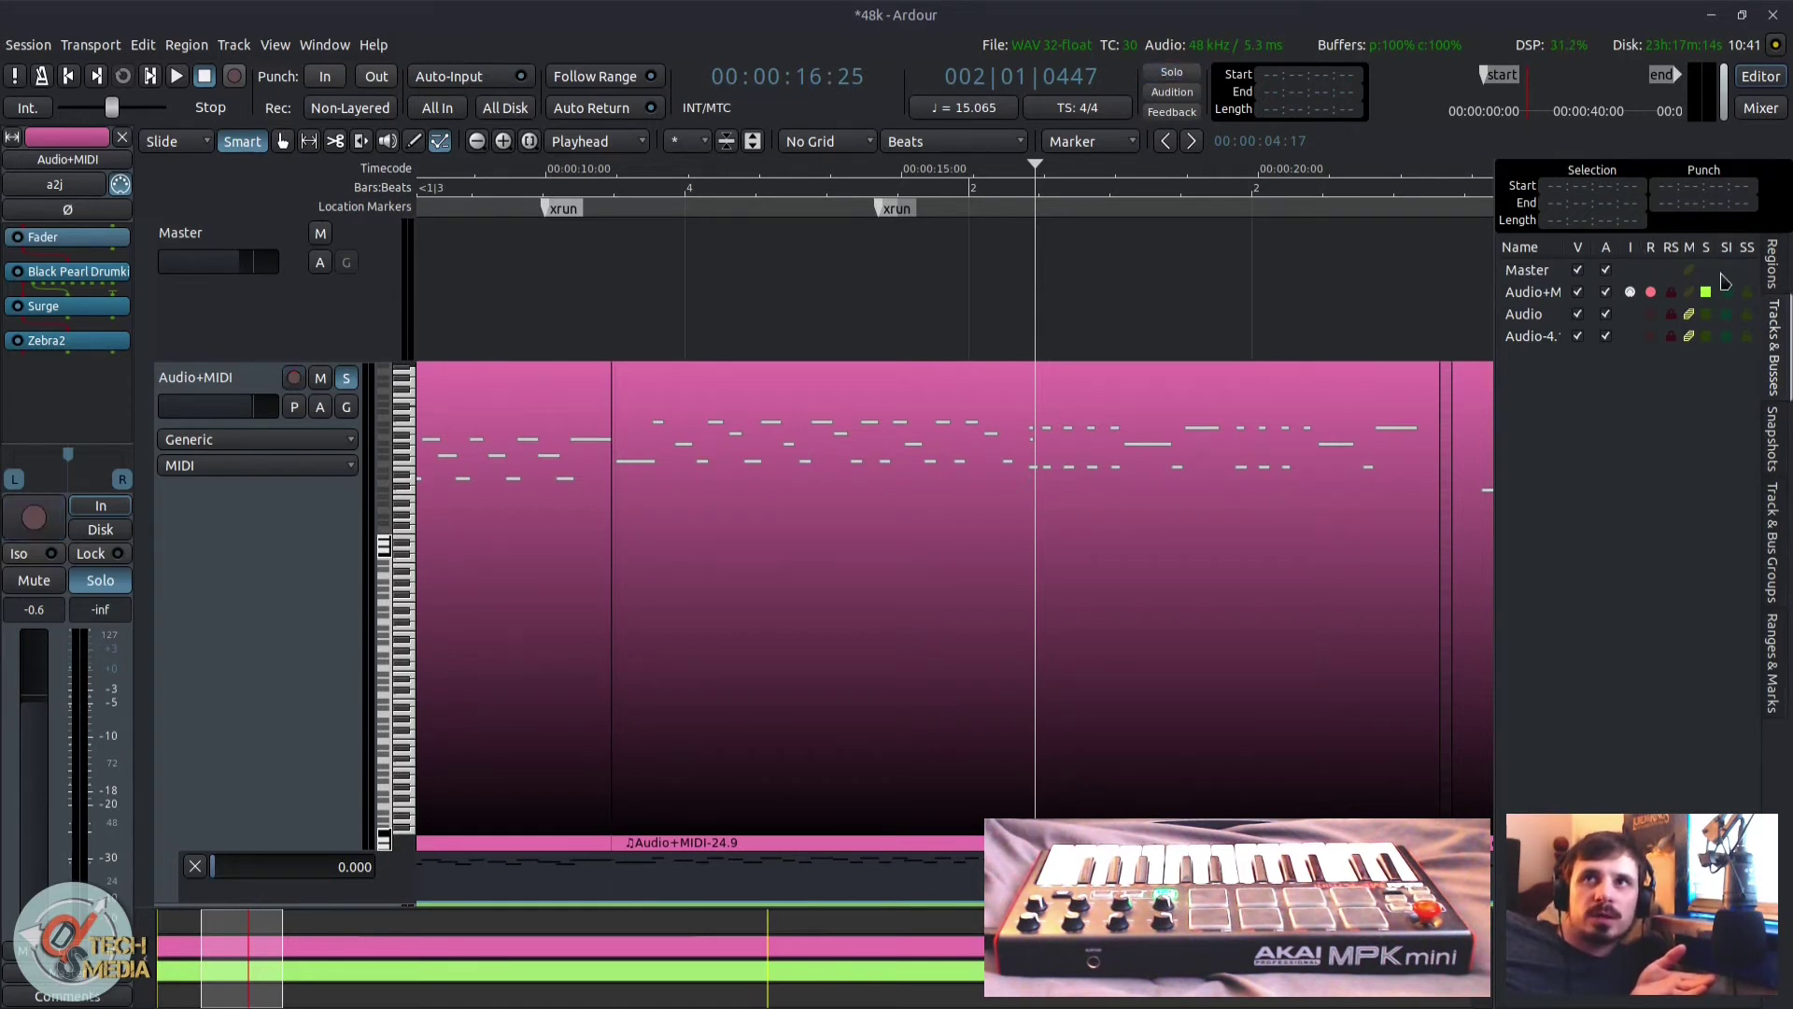
click(1773, 266)
click(1774, 516)
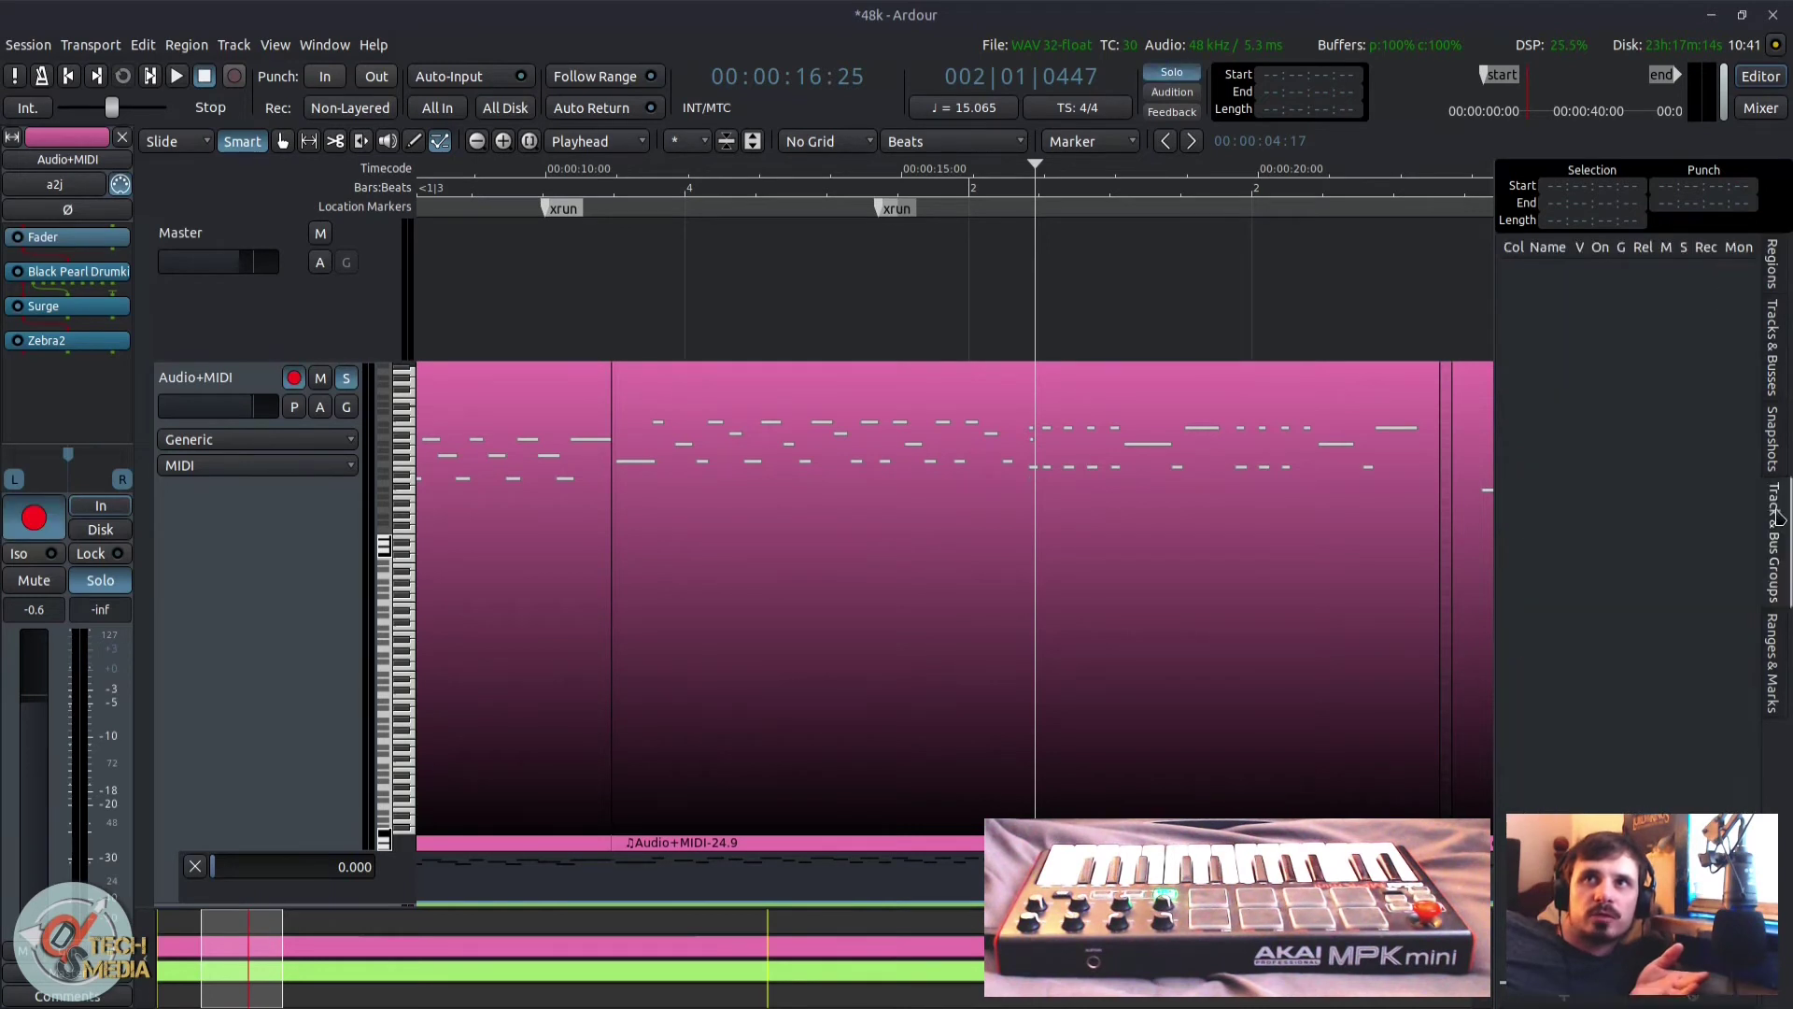
click(1787, 657)
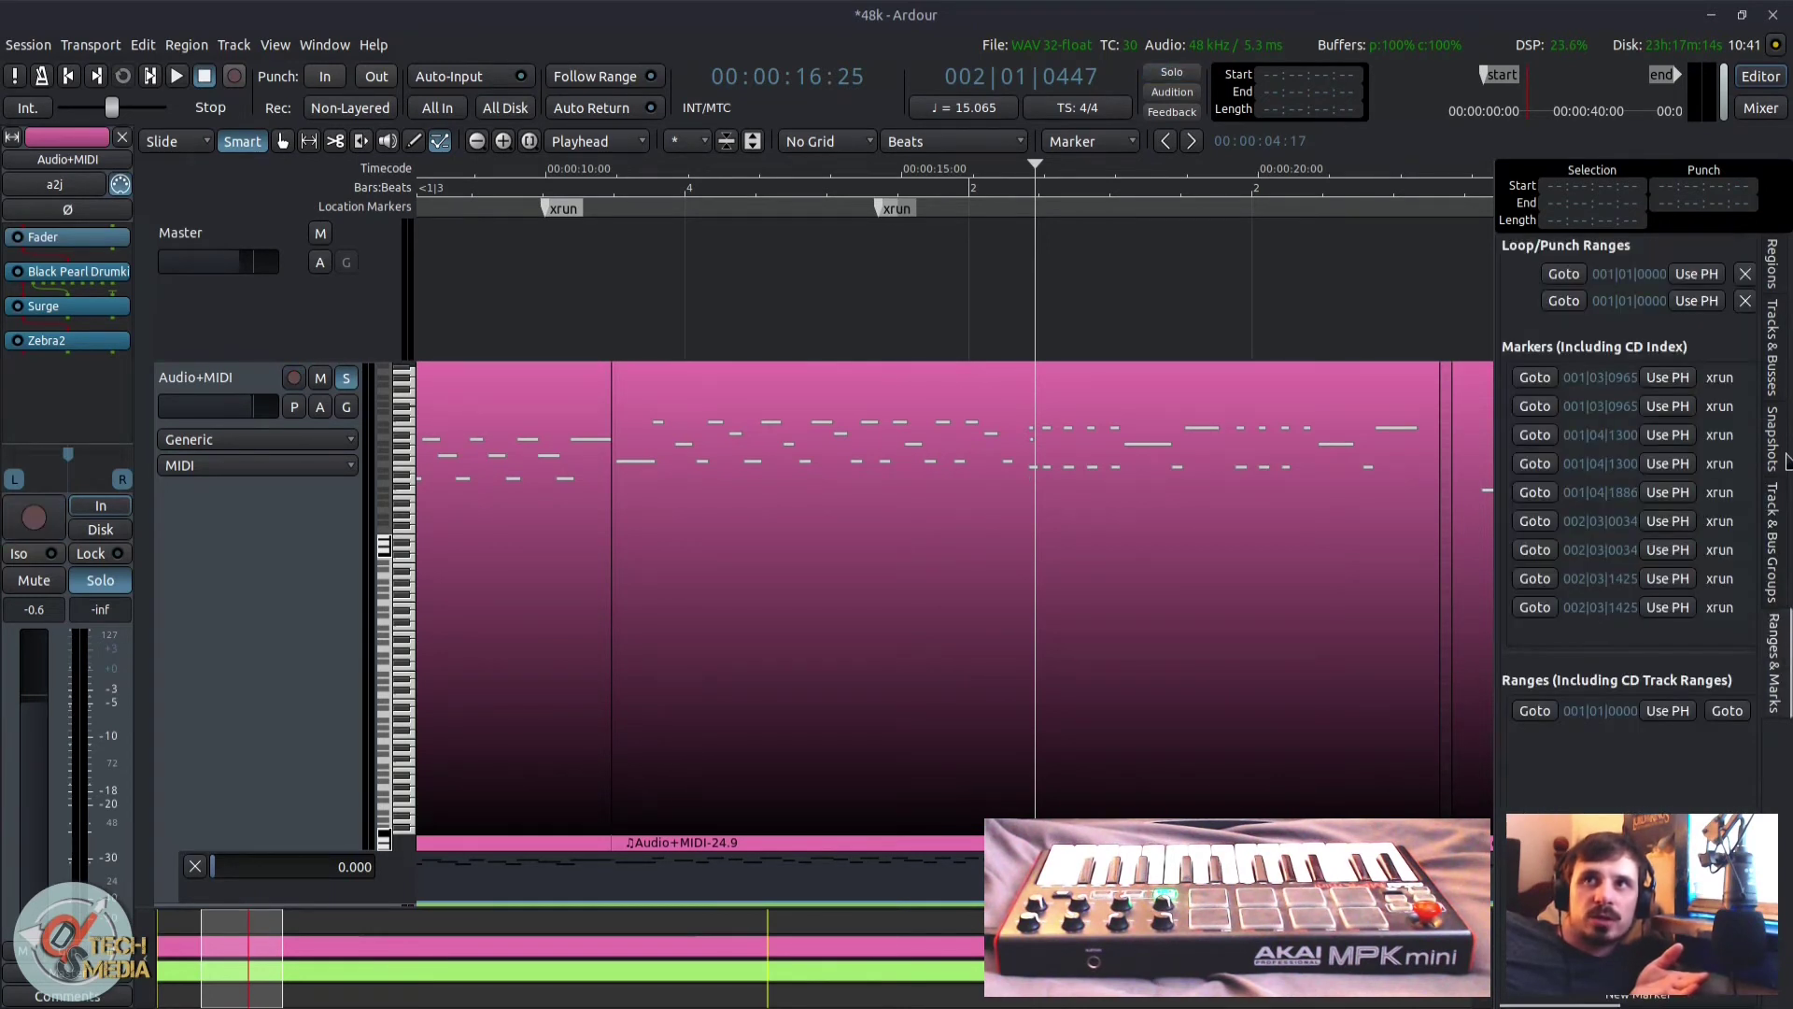
Step: Move the playhead back and forth between the session's start and end markers using the mini timeline
click(1510, 76)
click(1666, 79)
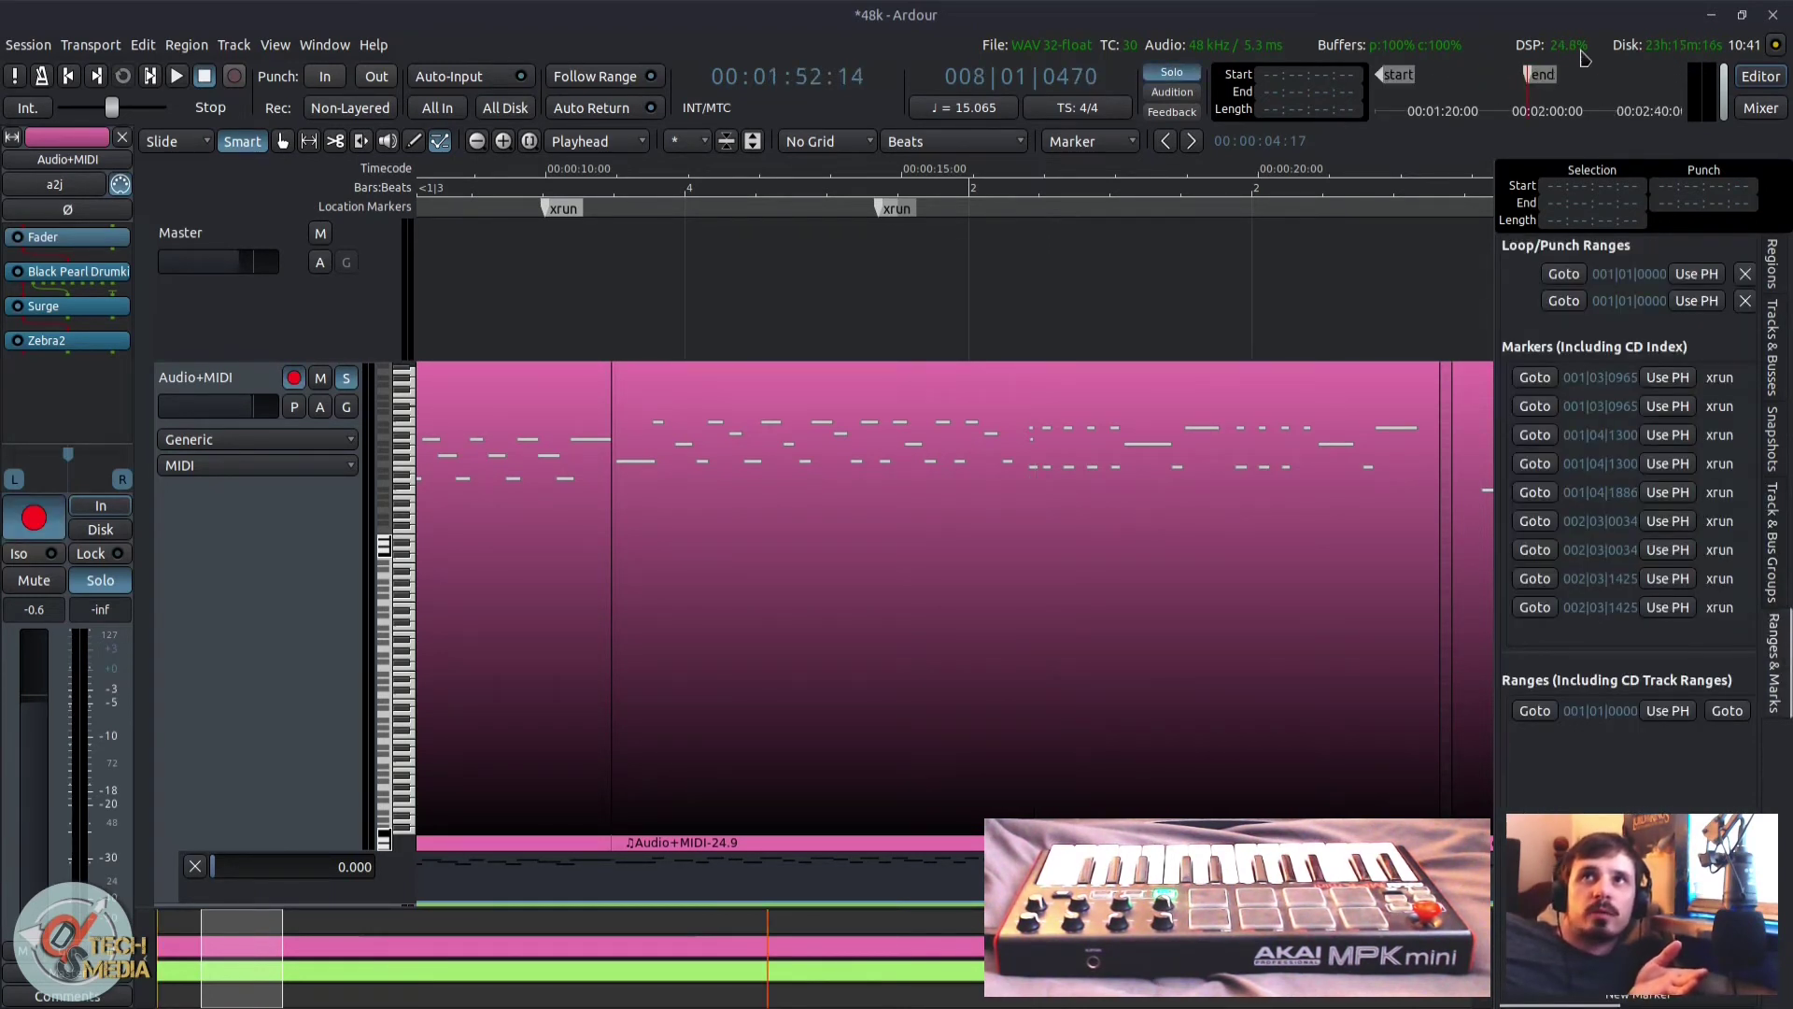
click(1423, 75)
click(1410, 82)
click(1664, 80)
Step: Start playback from the end marker, jump to the start marker while playing, and stop playback
key(space)
scroll(580, 464, down, 3)
scroll(583, 469, up, 3)
scroll(582, 468, down, 4)
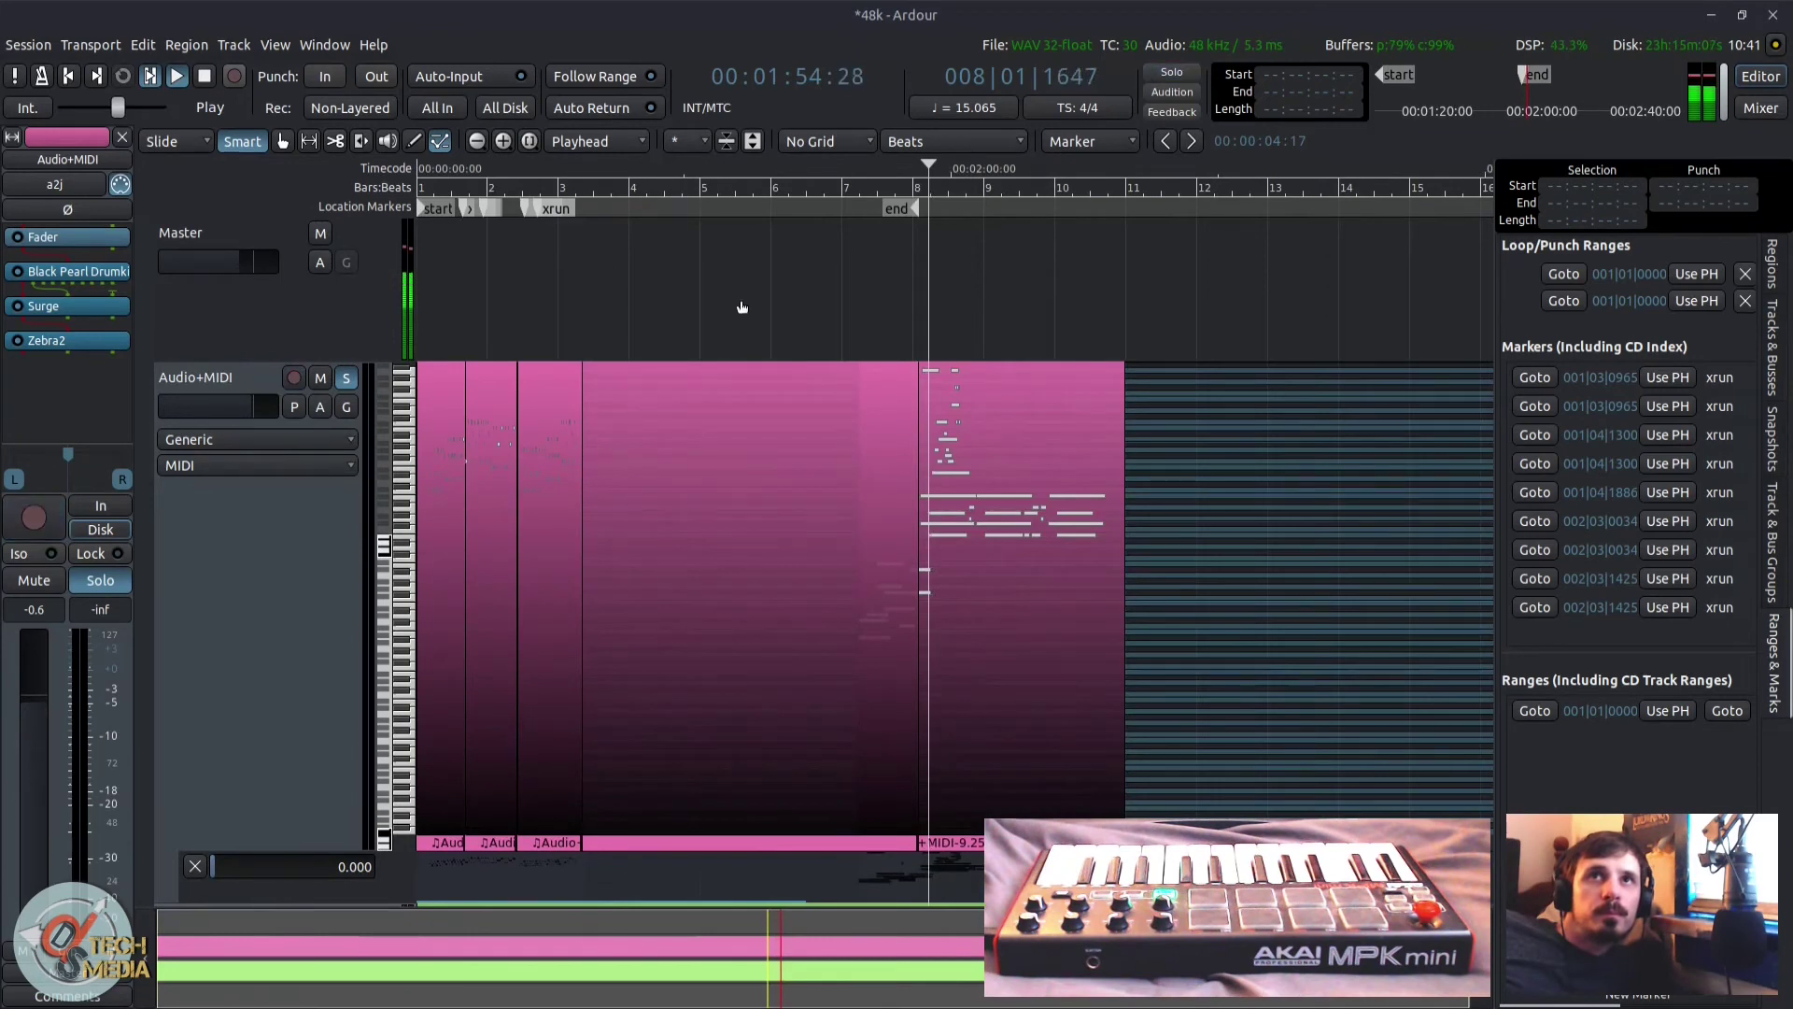
click(1394, 76)
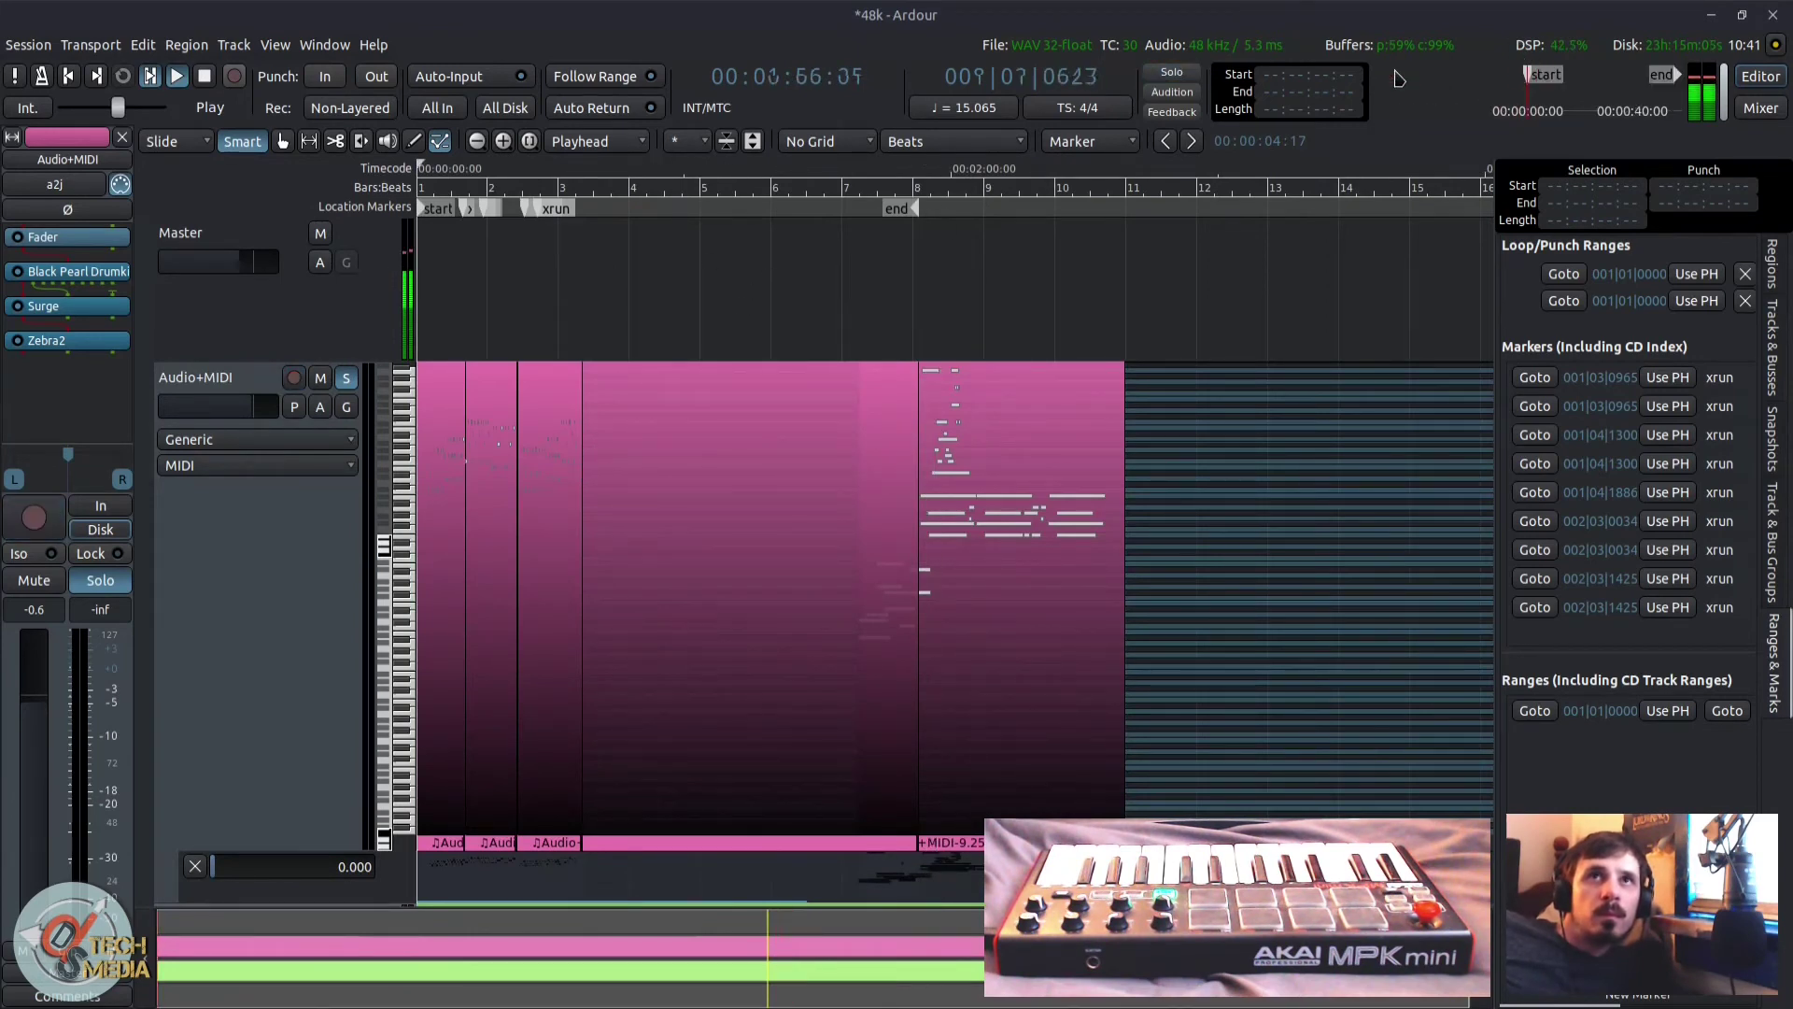
scroll(549, 758, down, 2)
key(space)
Step: Select the range from 00:00:49:27 to 00:00:58:02 on the Audio track with the Grab tool and loop it
click(282, 141)
scroll(592, 771, down, 4)
drag(643, 313, 682, 348)
right_click(666, 297)
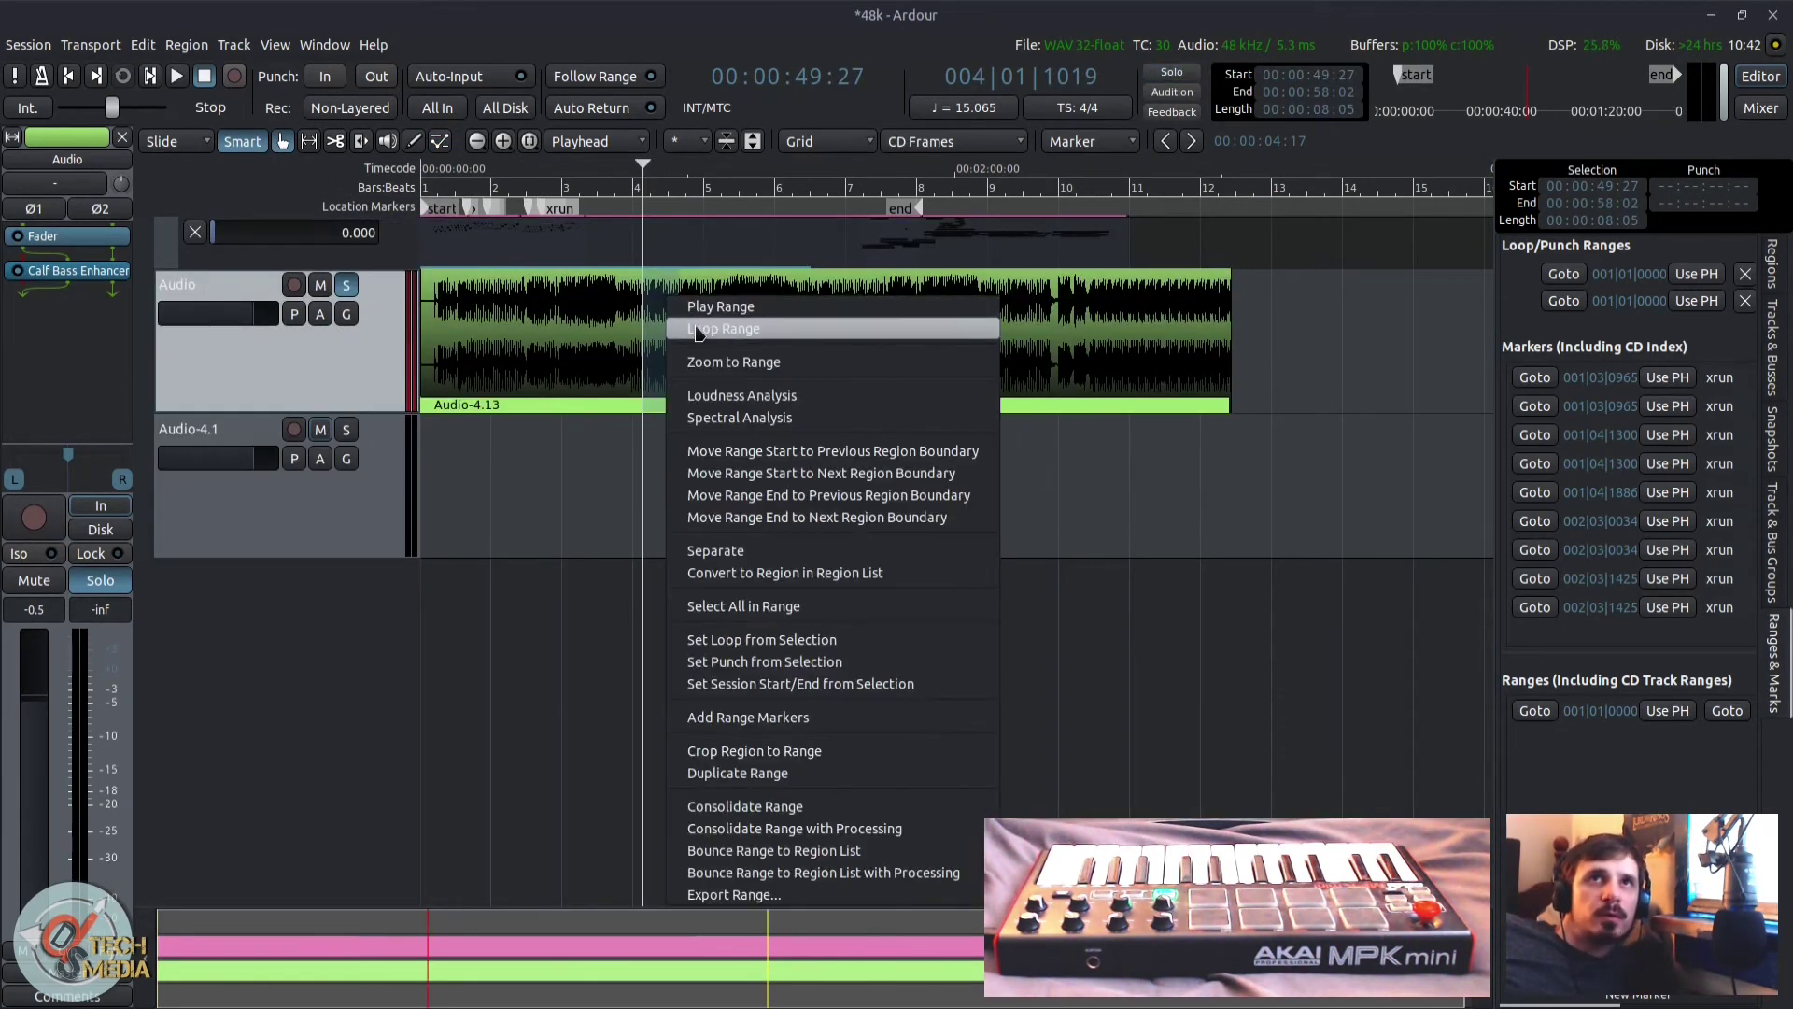
click(697, 328)
Step: Zoom to the selected range on the Audio track and view its loudness analysis
right_click(658, 311)
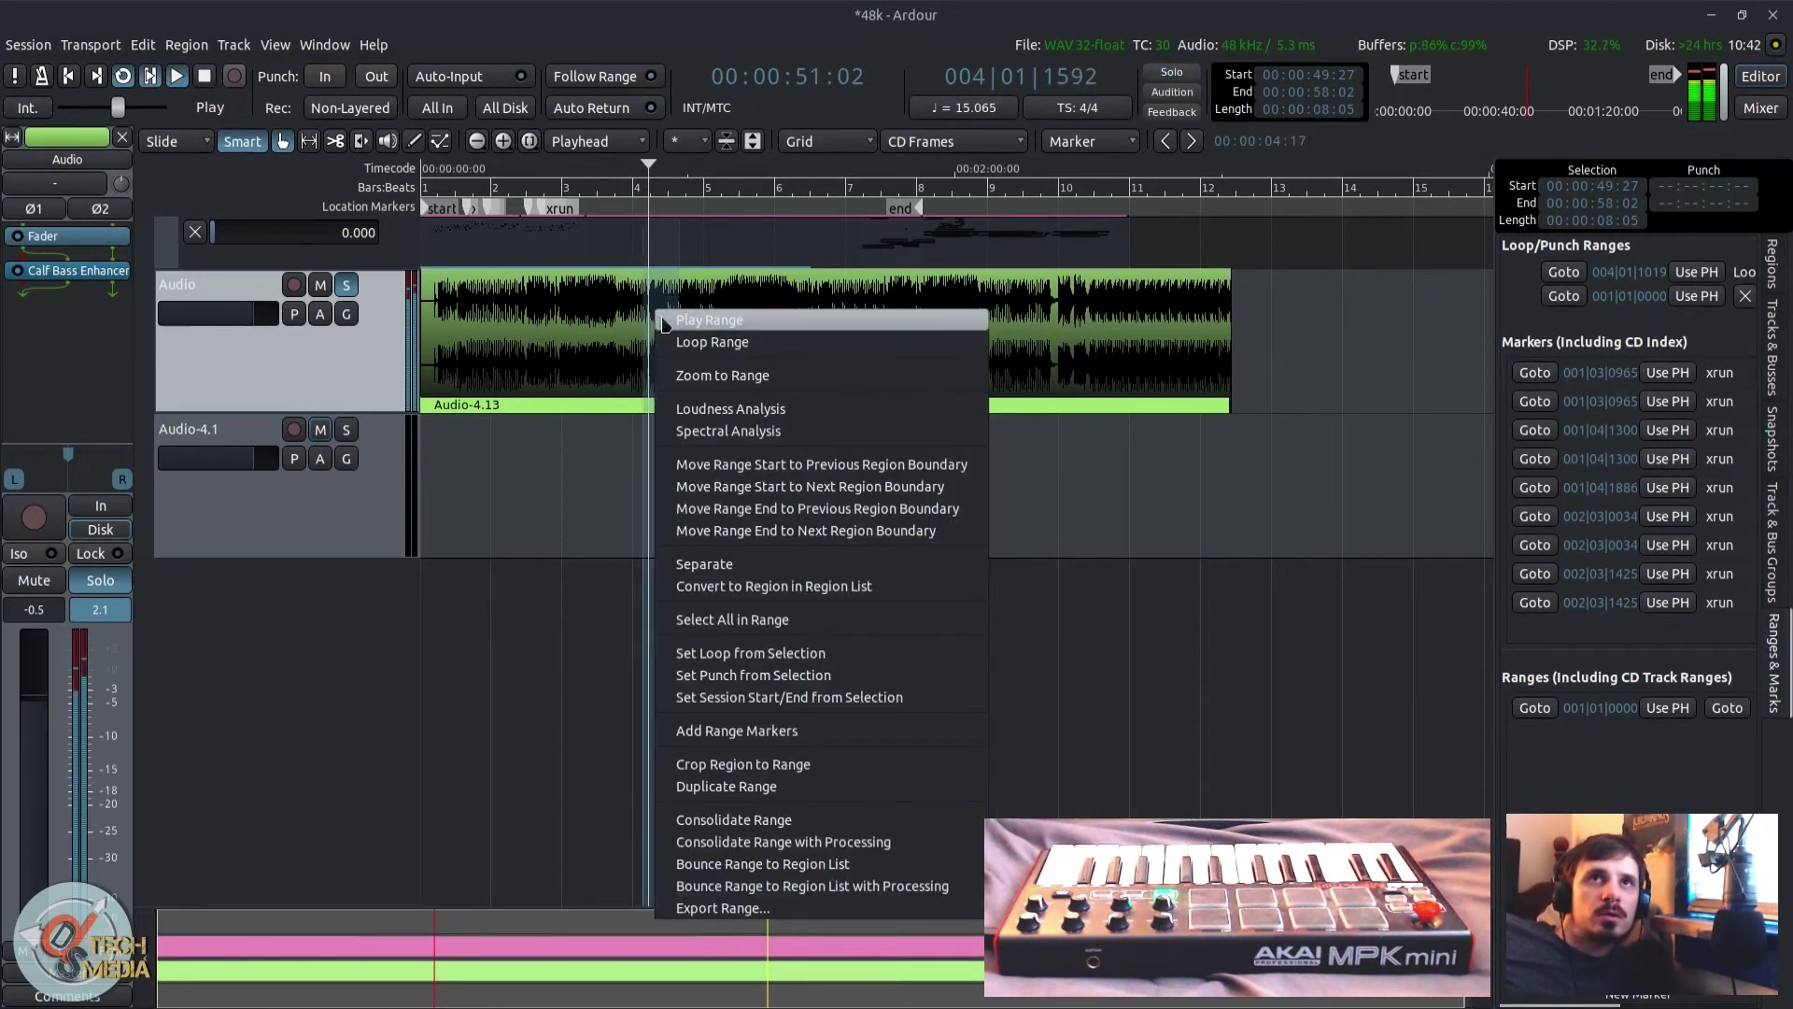
click(699, 374)
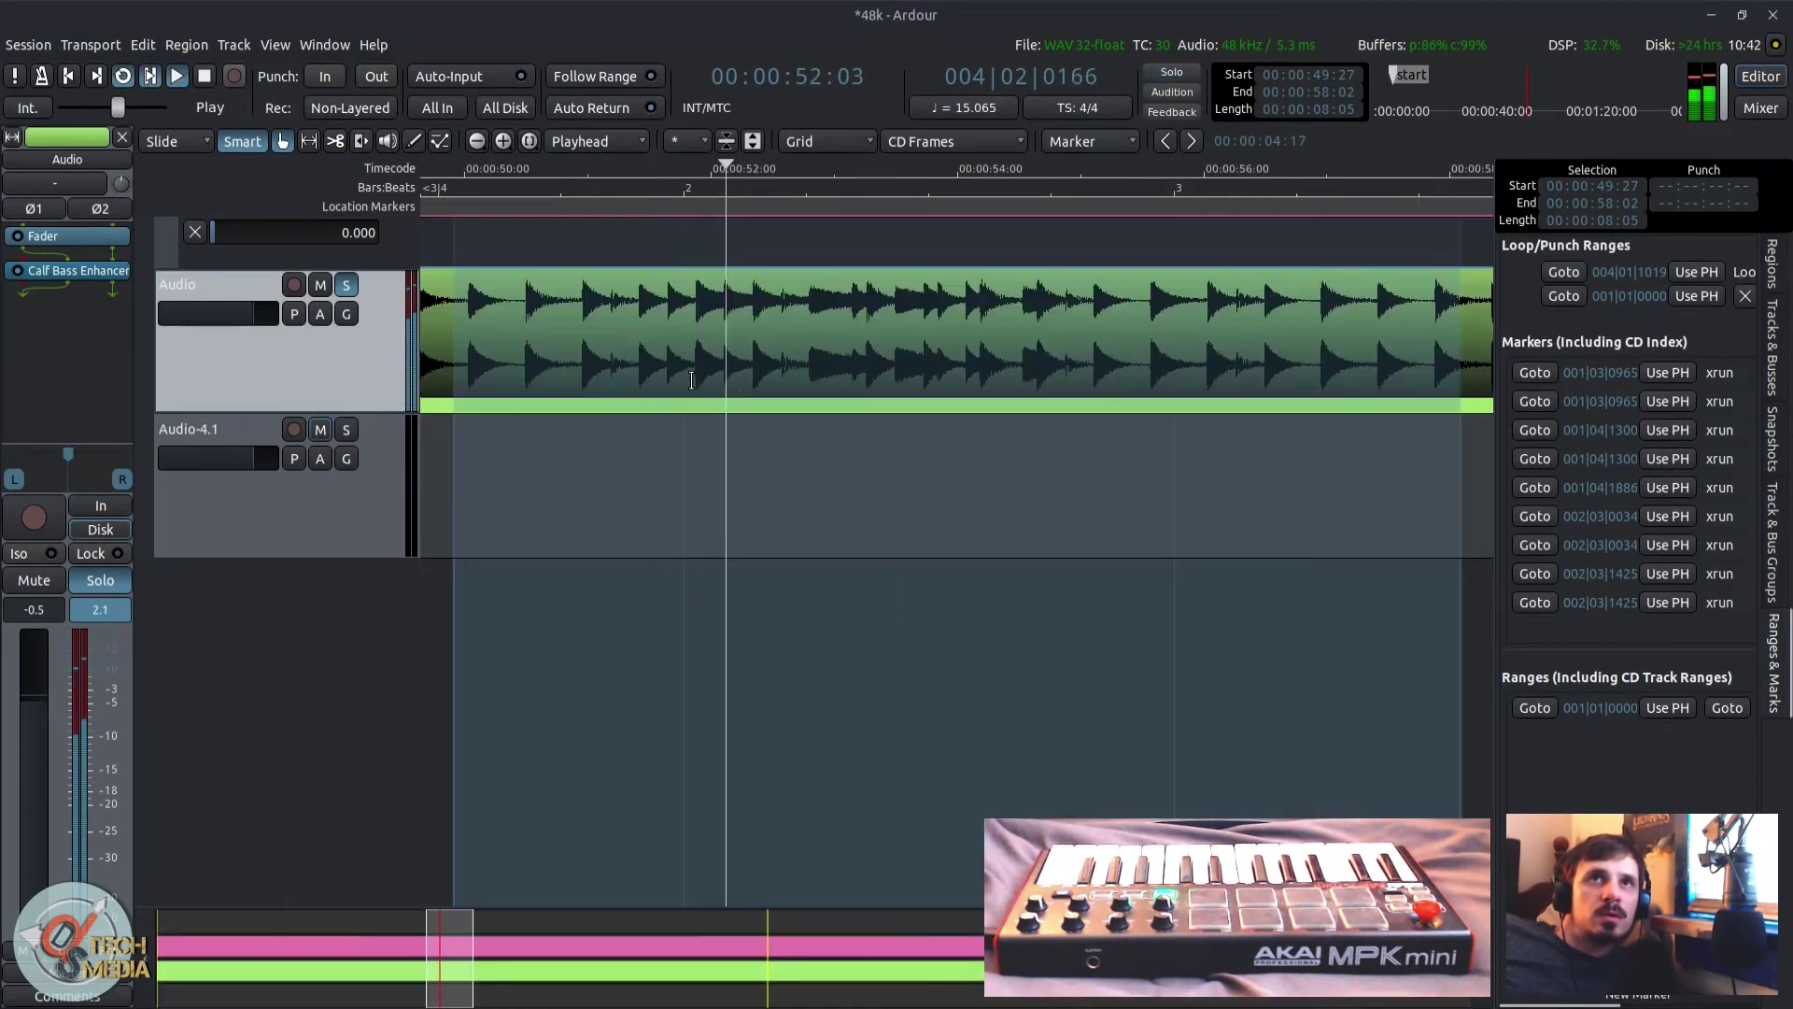
right_click(807, 336)
click(911, 432)
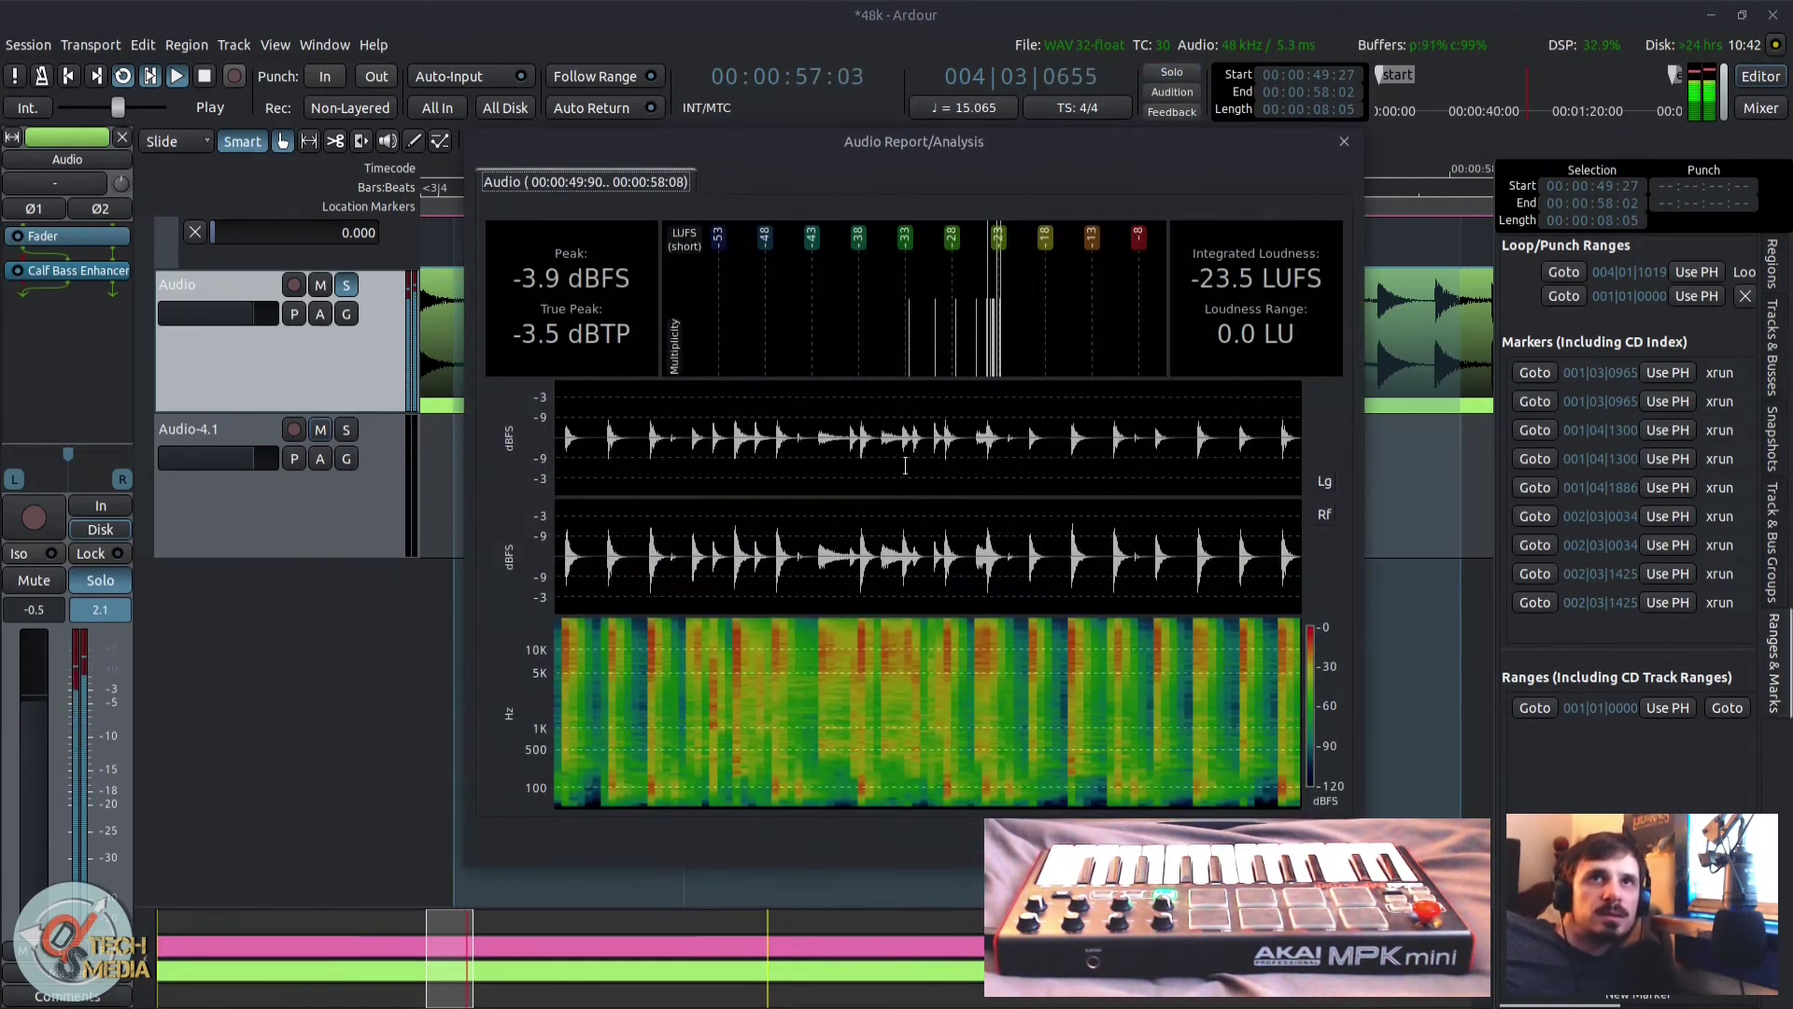
key(Escape)
Step: View the spectral analysis of the selected range on the Audio track, and stop the looped playback
right_click(853, 372)
click(921, 492)
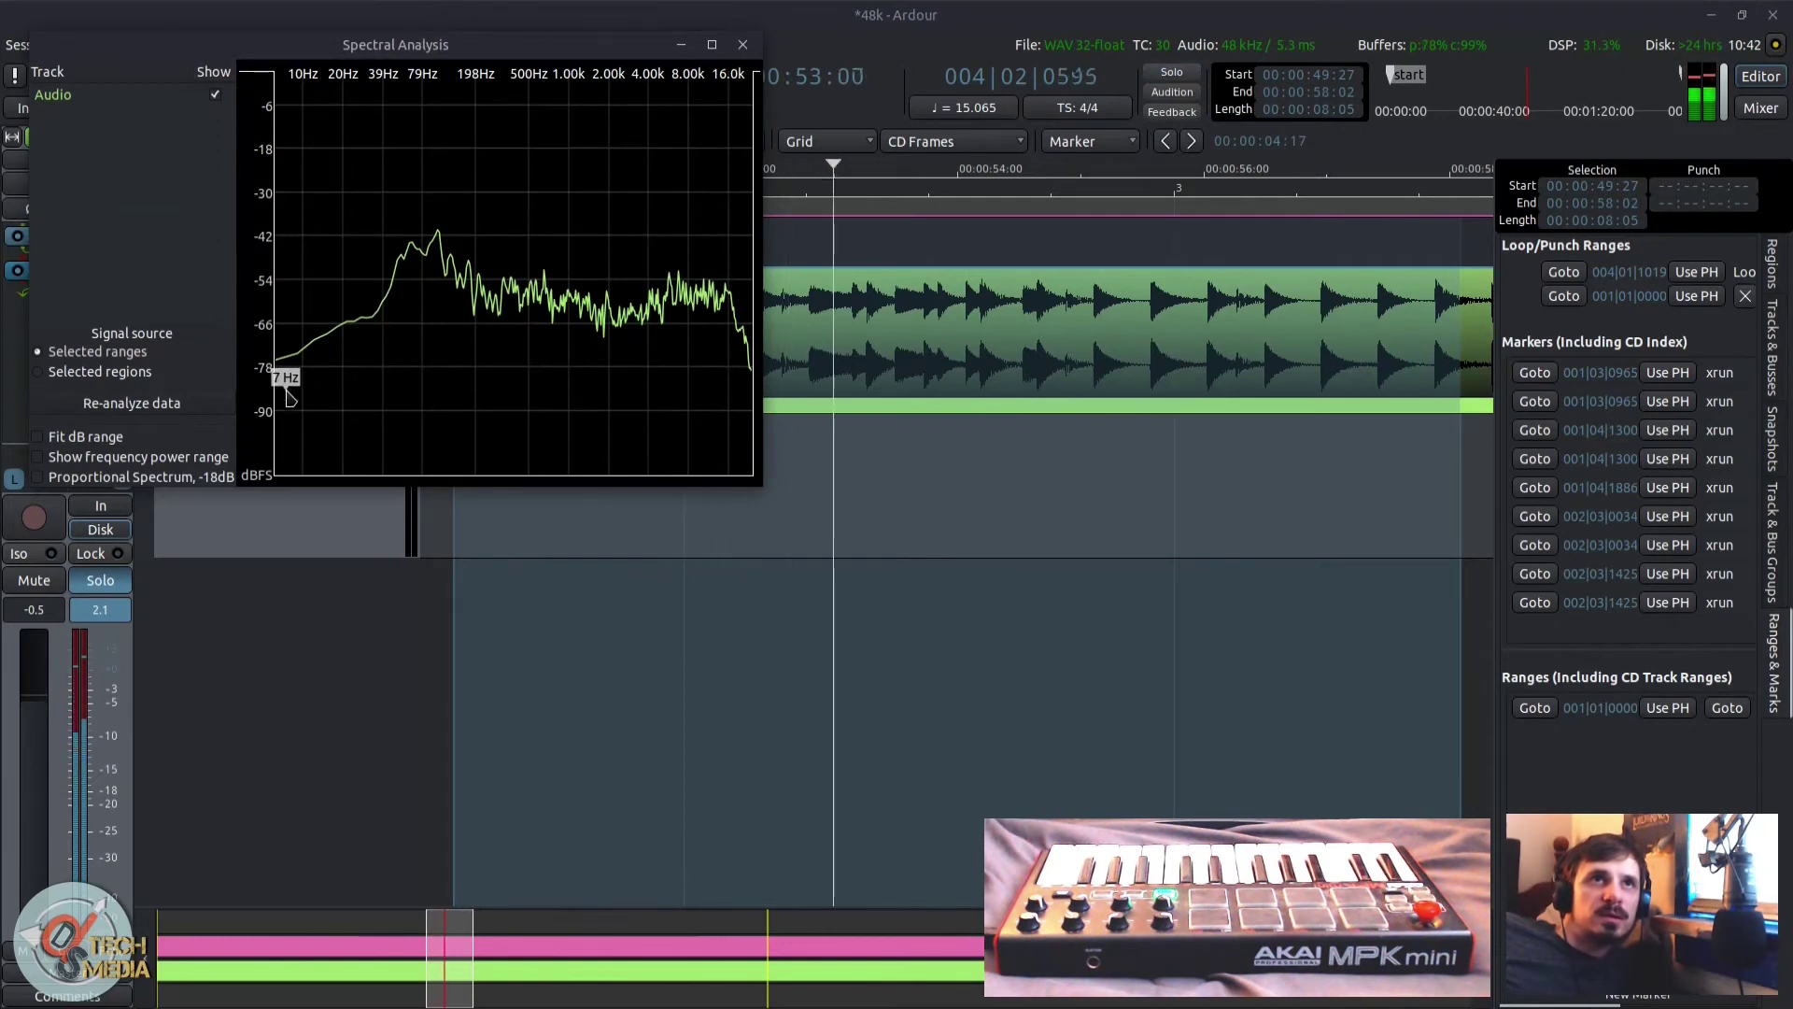
click(742, 44)
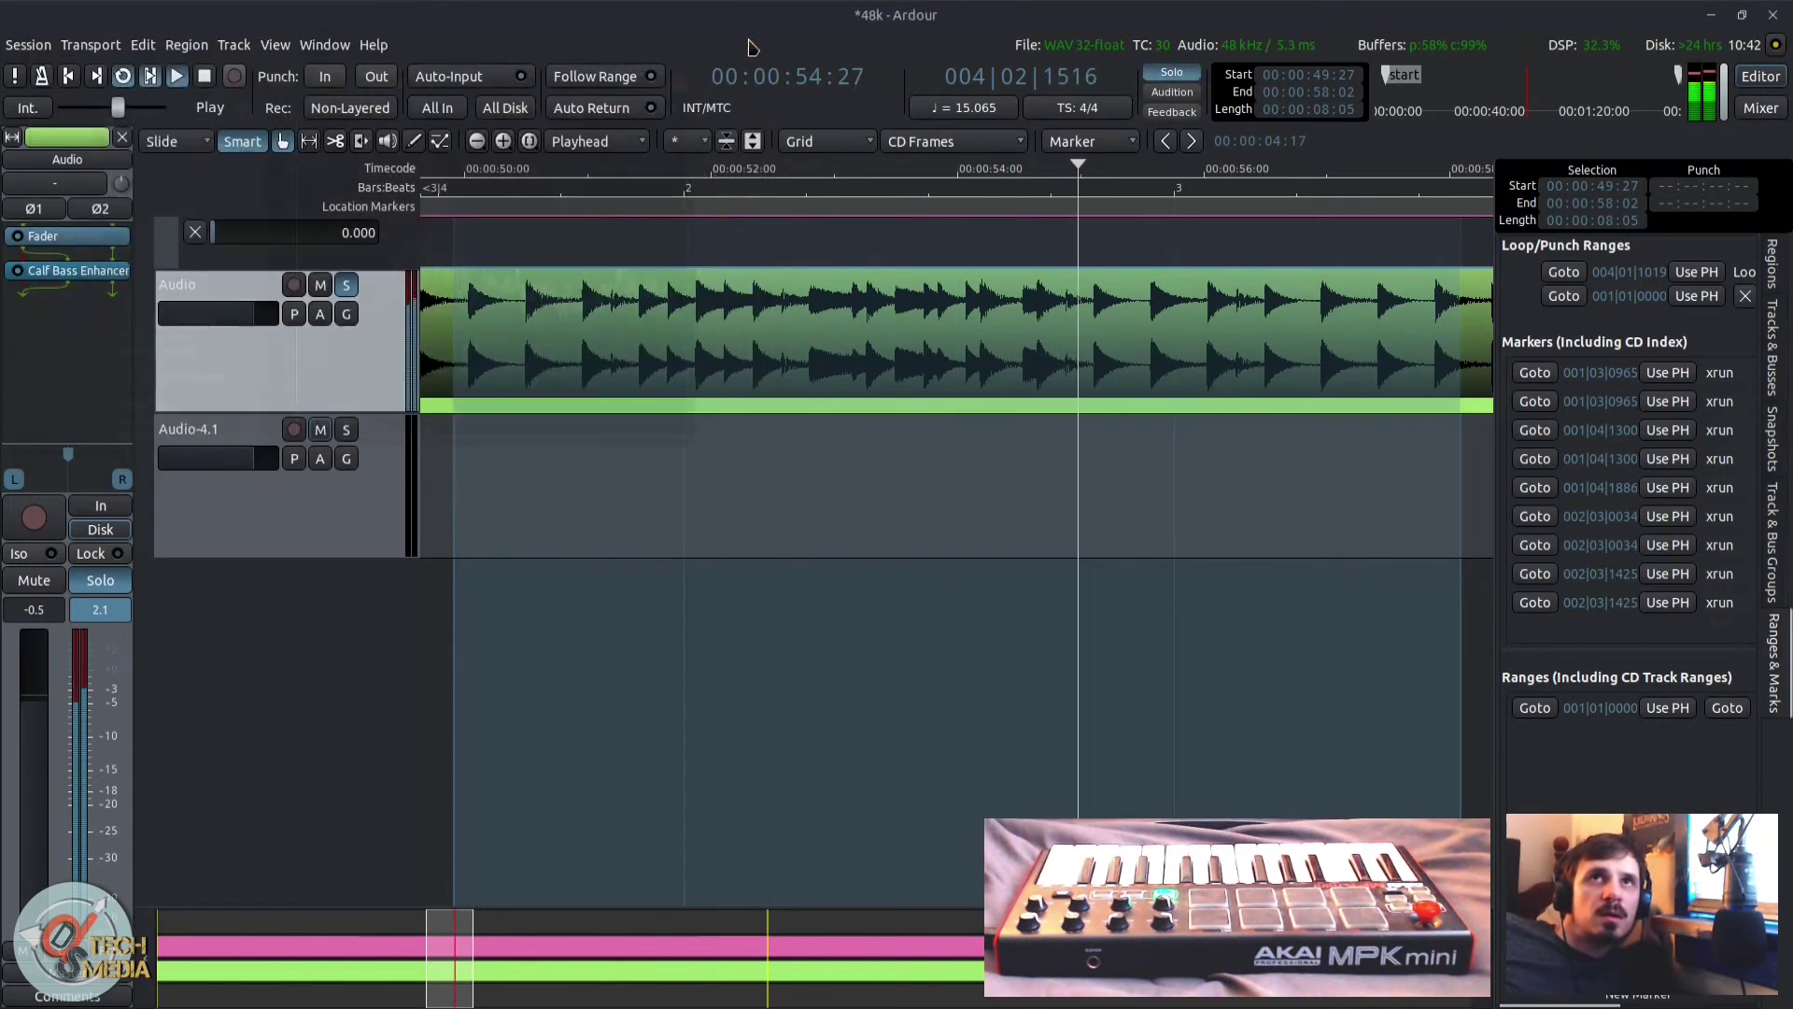
key(space)
Step: View the Audio+MIDI track's automation options and the automation modes available for its Surge FX5 param lane
scroll(560, 467, up, 5)
right_click(297, 576)
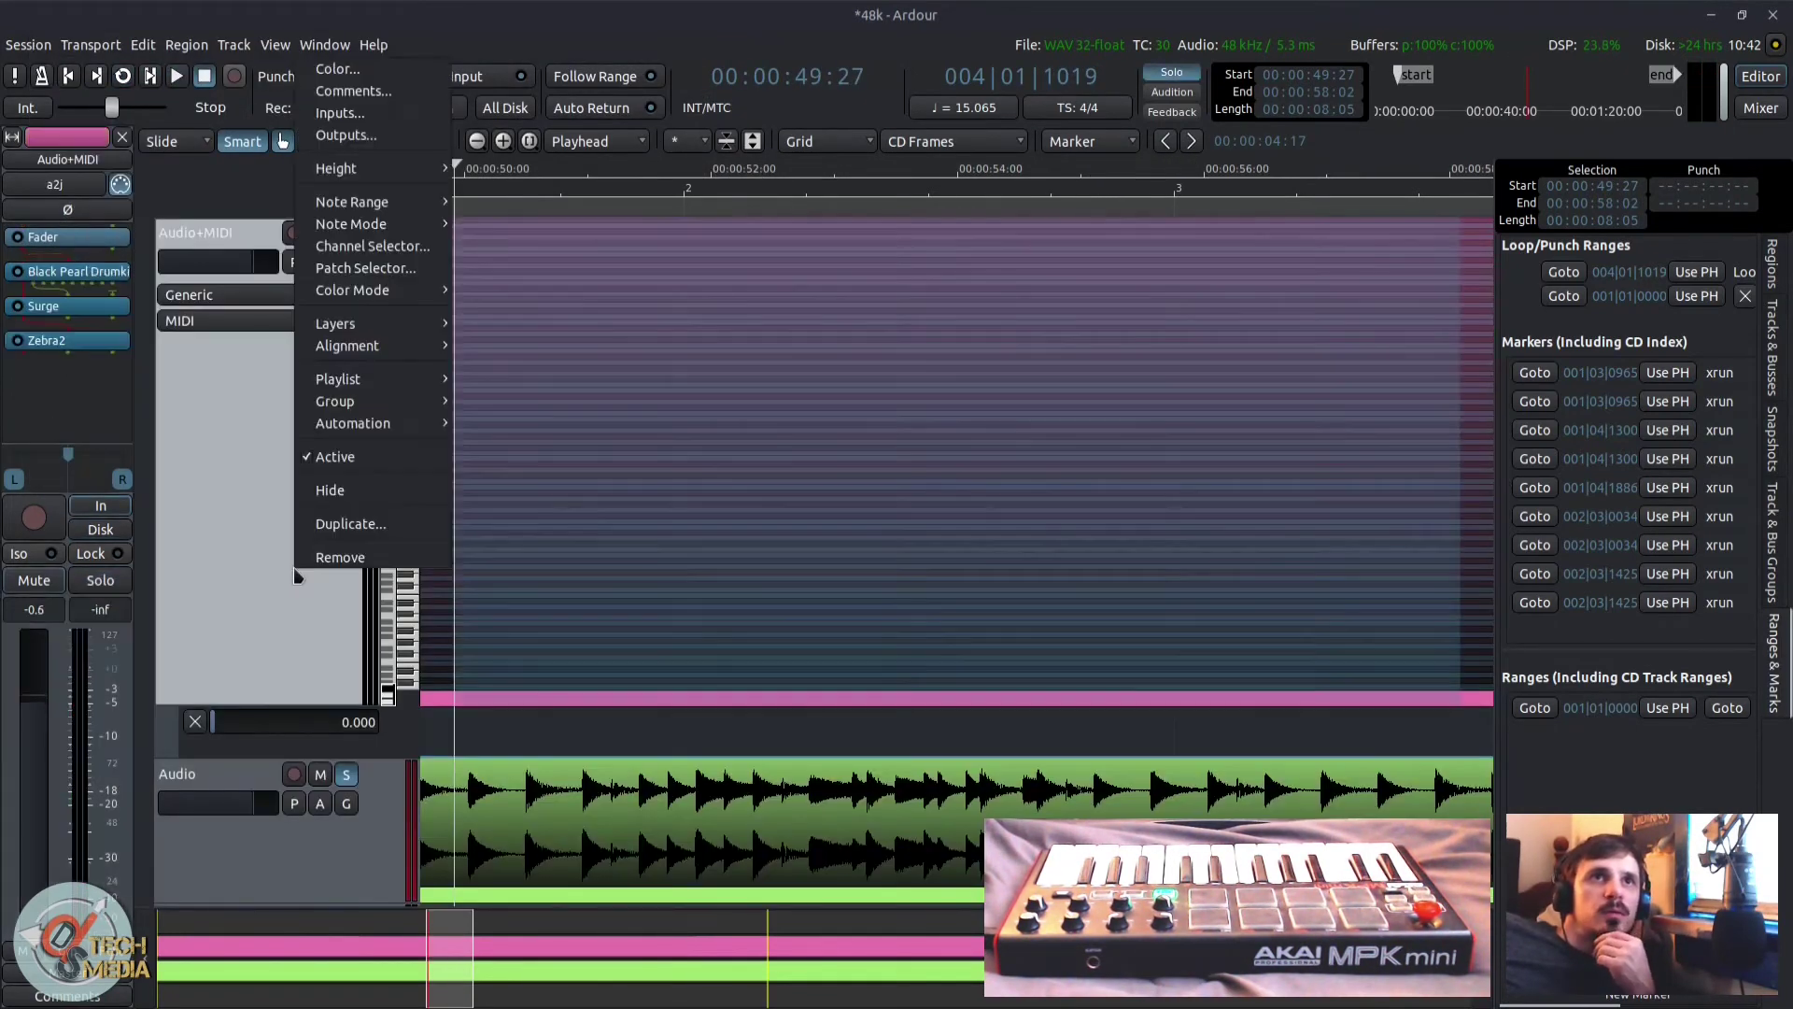
mouse_move(383, 436)
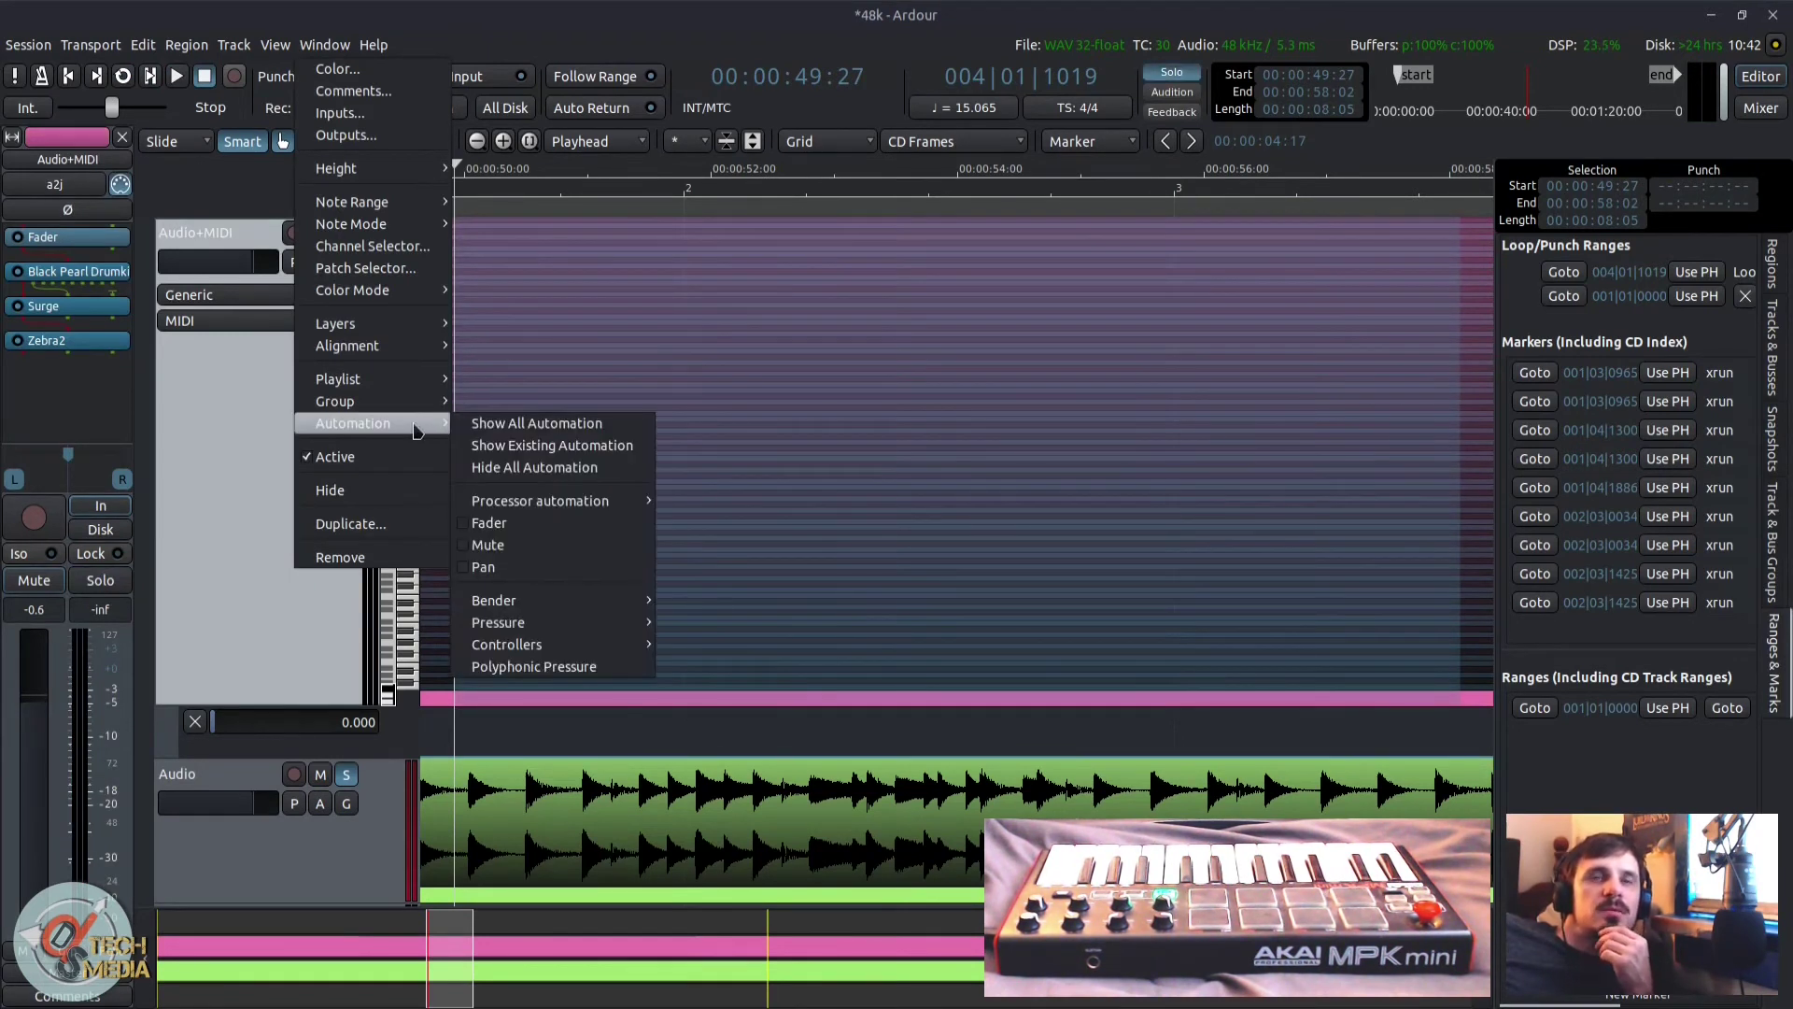
mouse_move(566, 600)
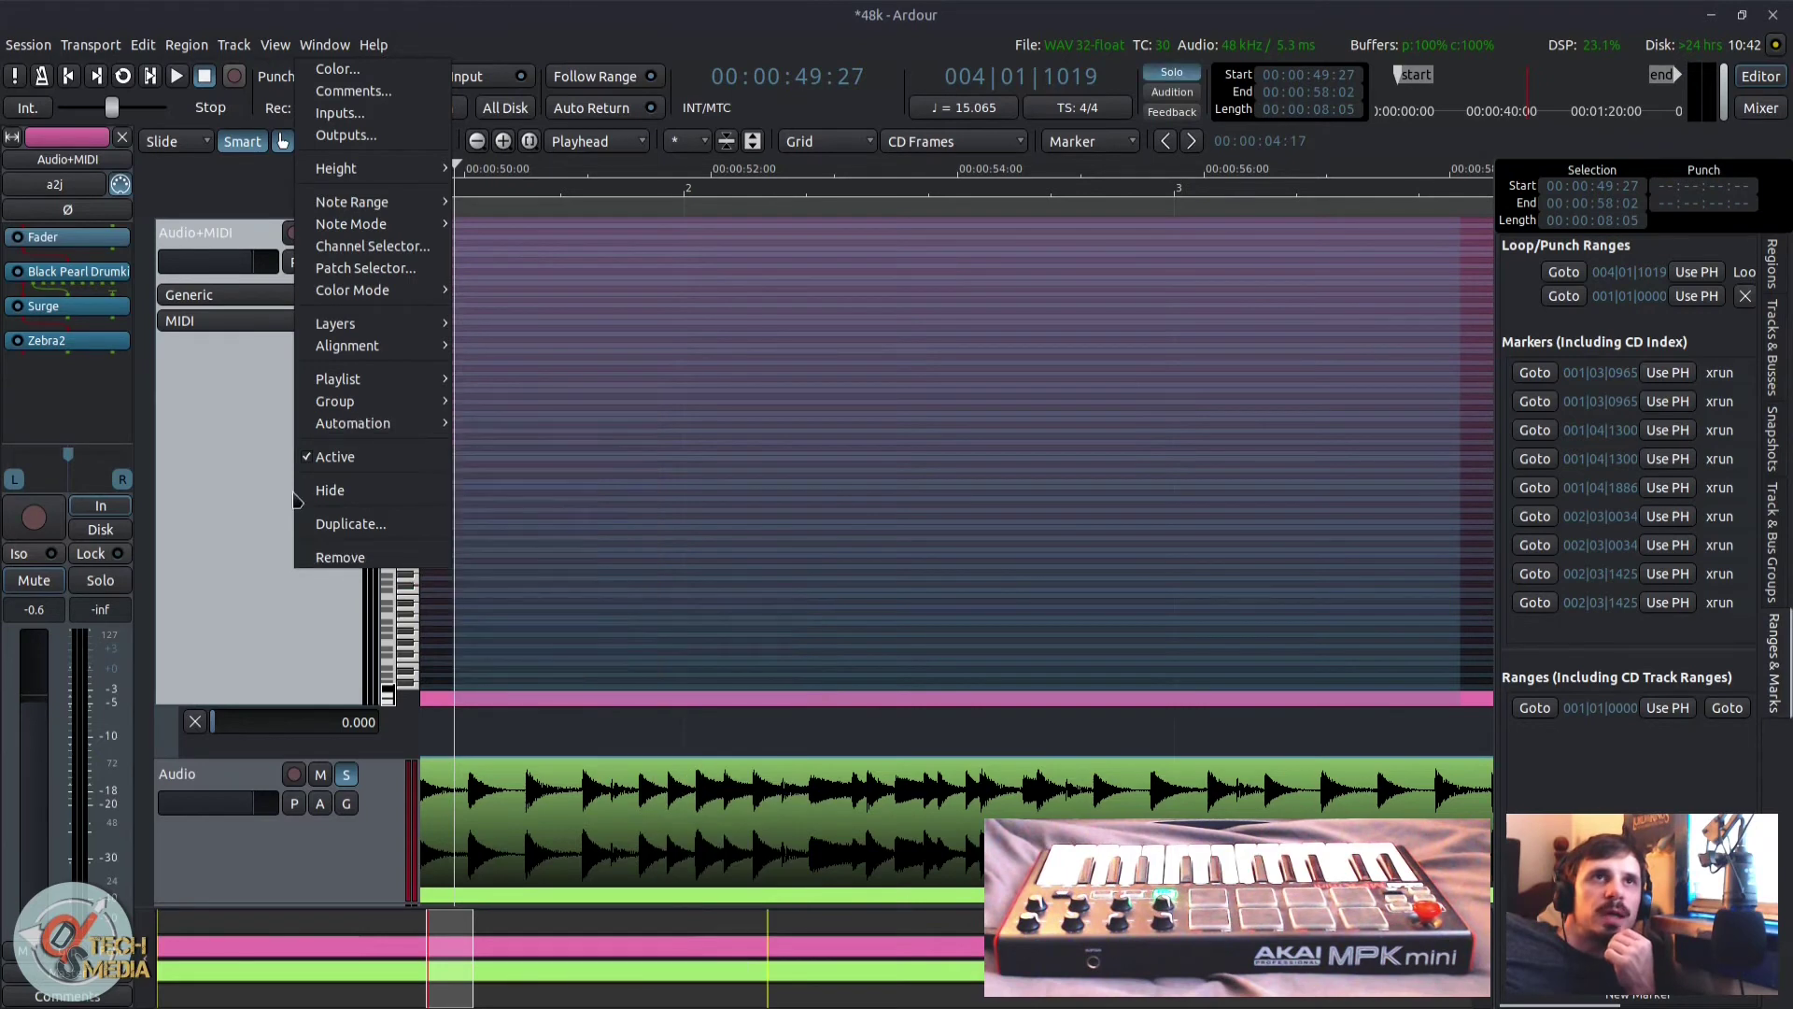
click(231, 464)
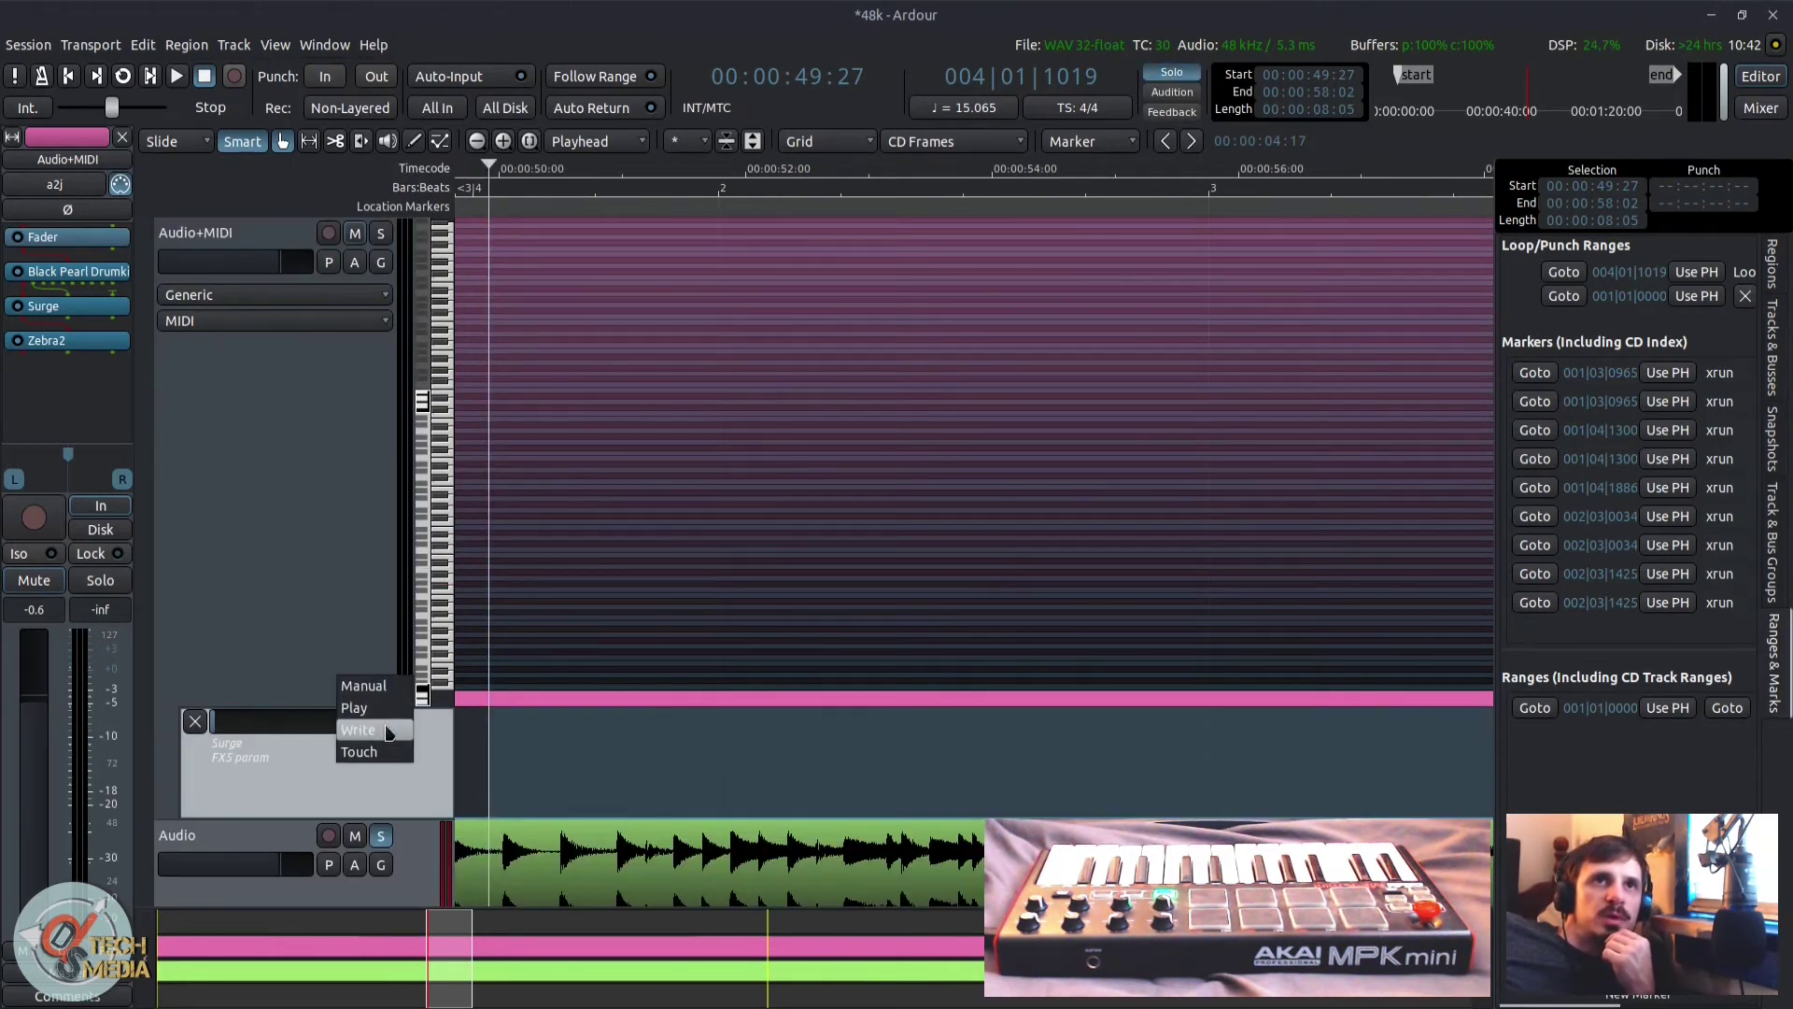
click(295, 589)
click(293, 583)
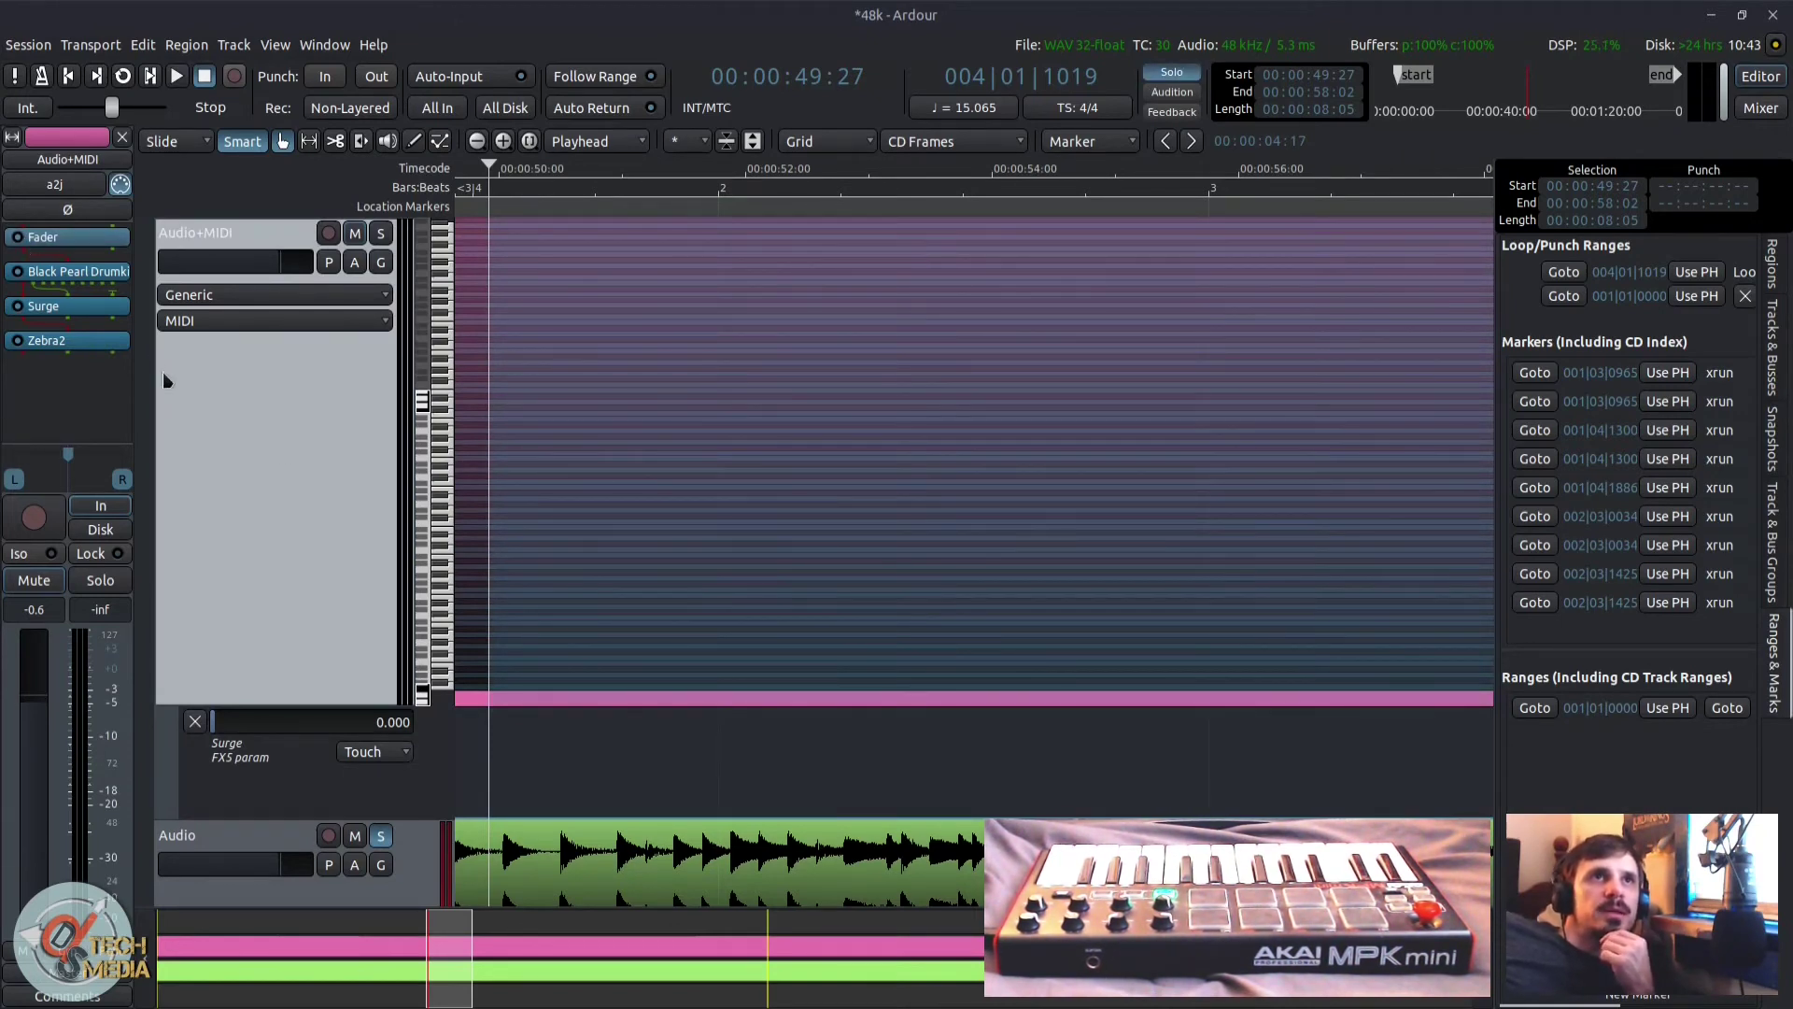
Step: Select the Audio track and the Audio+MIDI track in turn to compare their channel strips
click(227, 878)
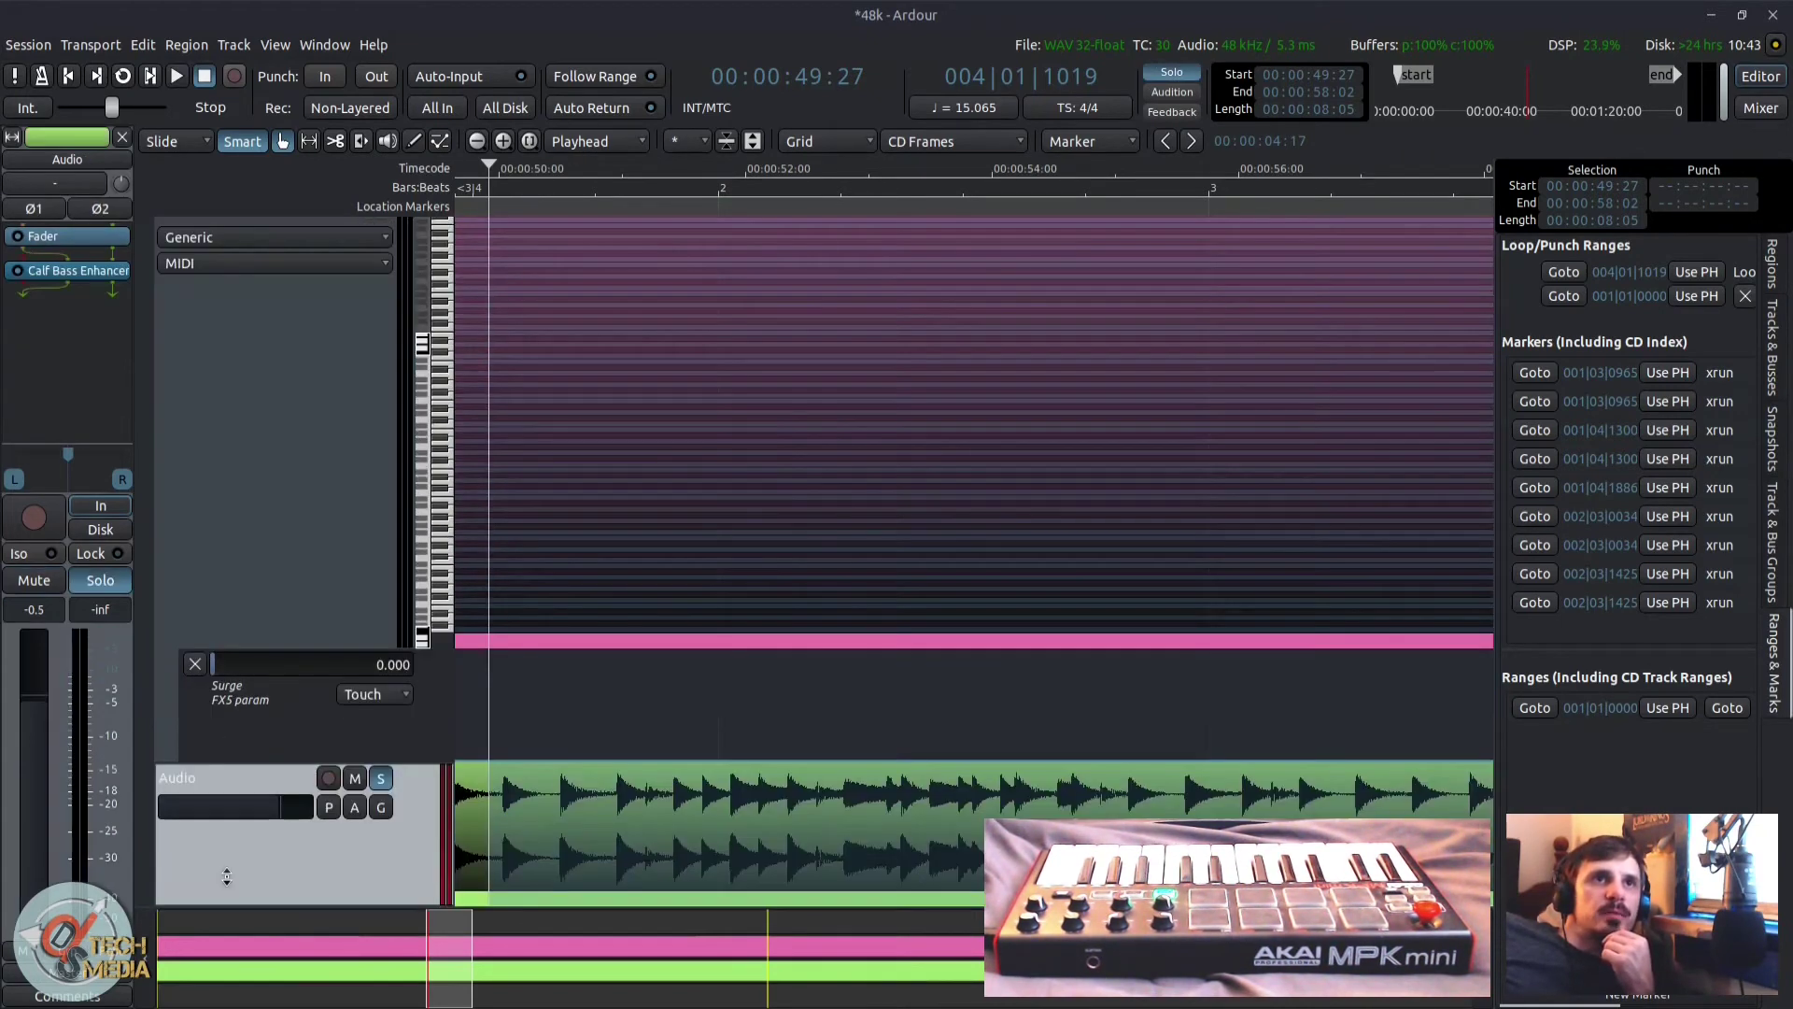
scroll(283, 567, up, 2)
drag(278, 348, 271, 293)
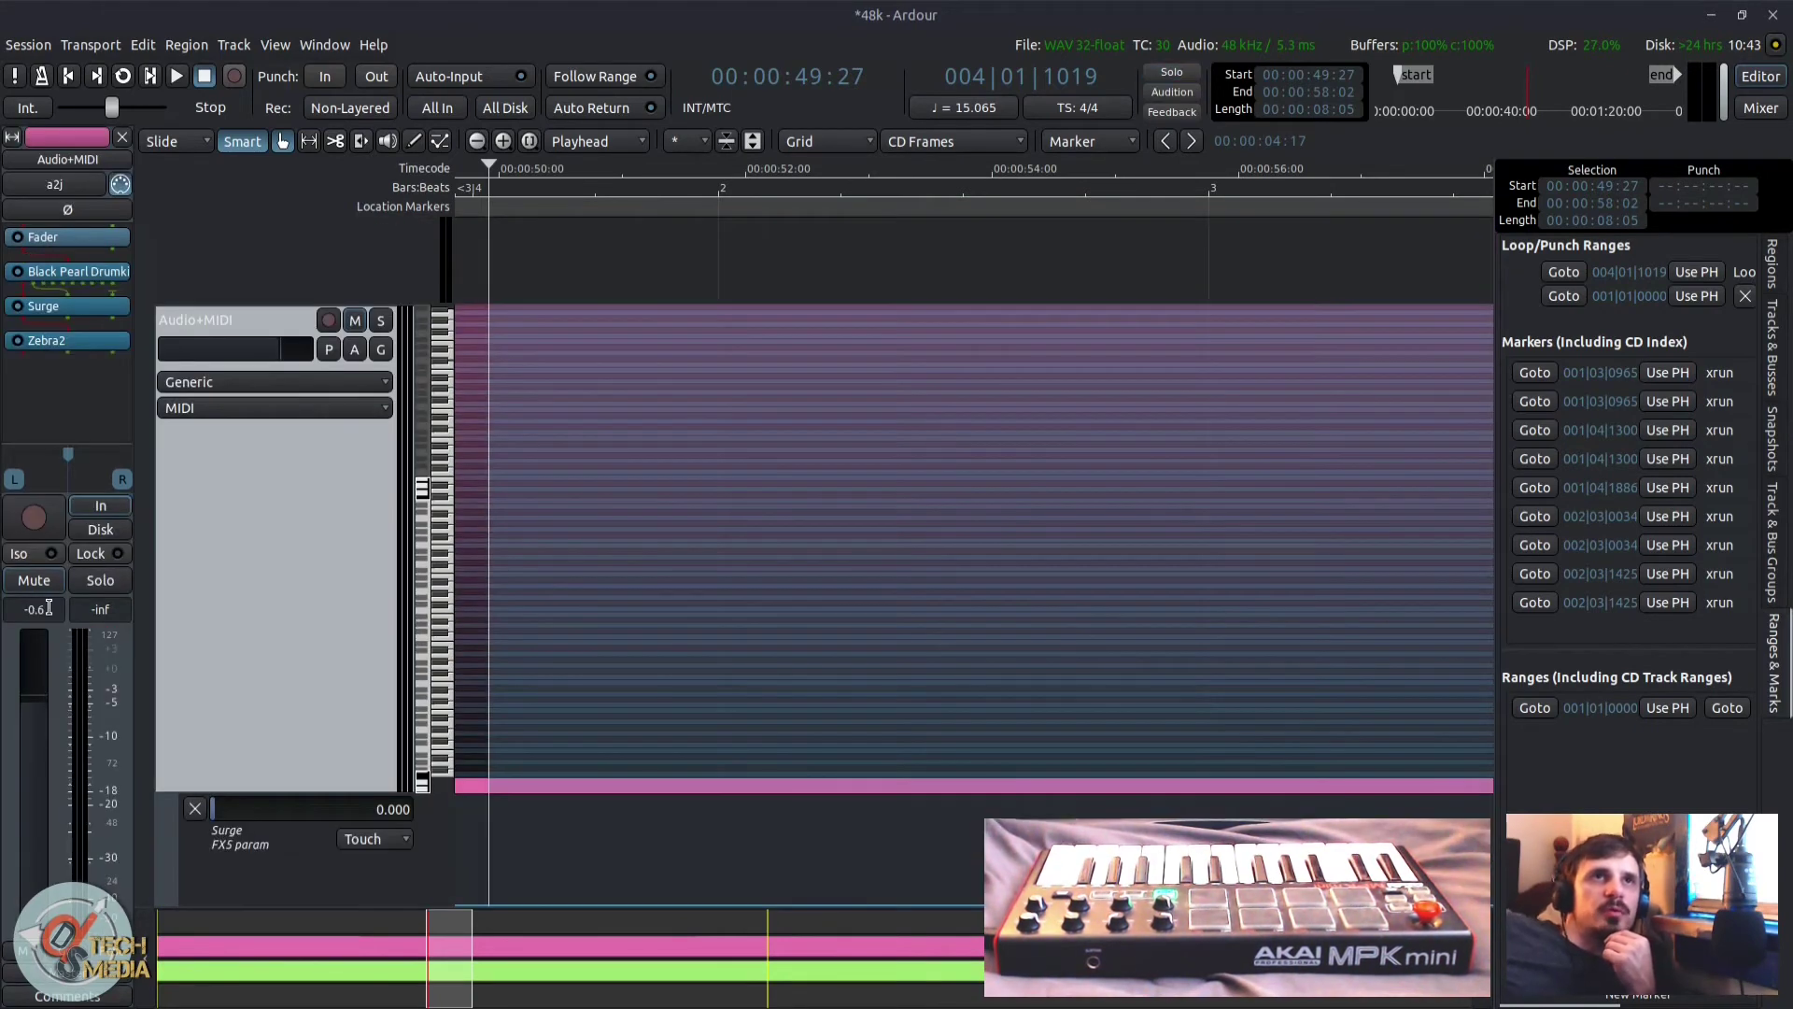
Step: Switch to the mixer and examine the pin configuration of the Surge plugin on the Audio+MIDI strip
click(1760, 107)
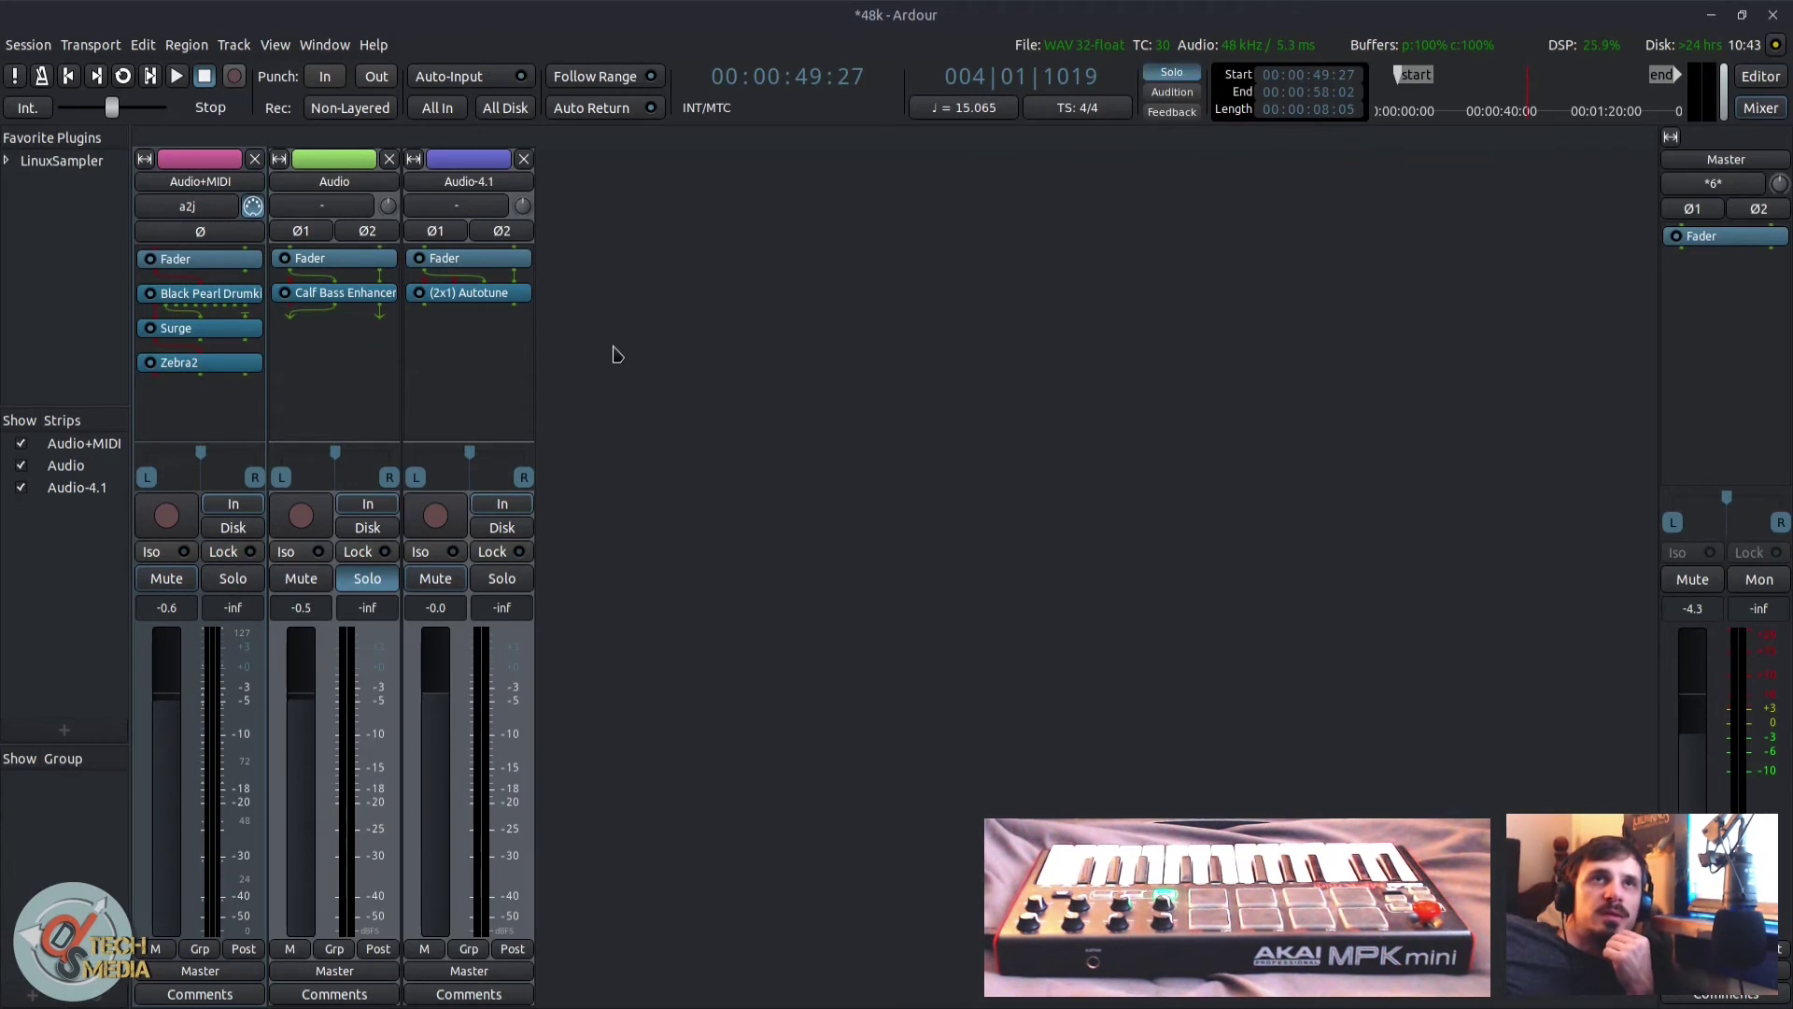
double_click(205, 342)
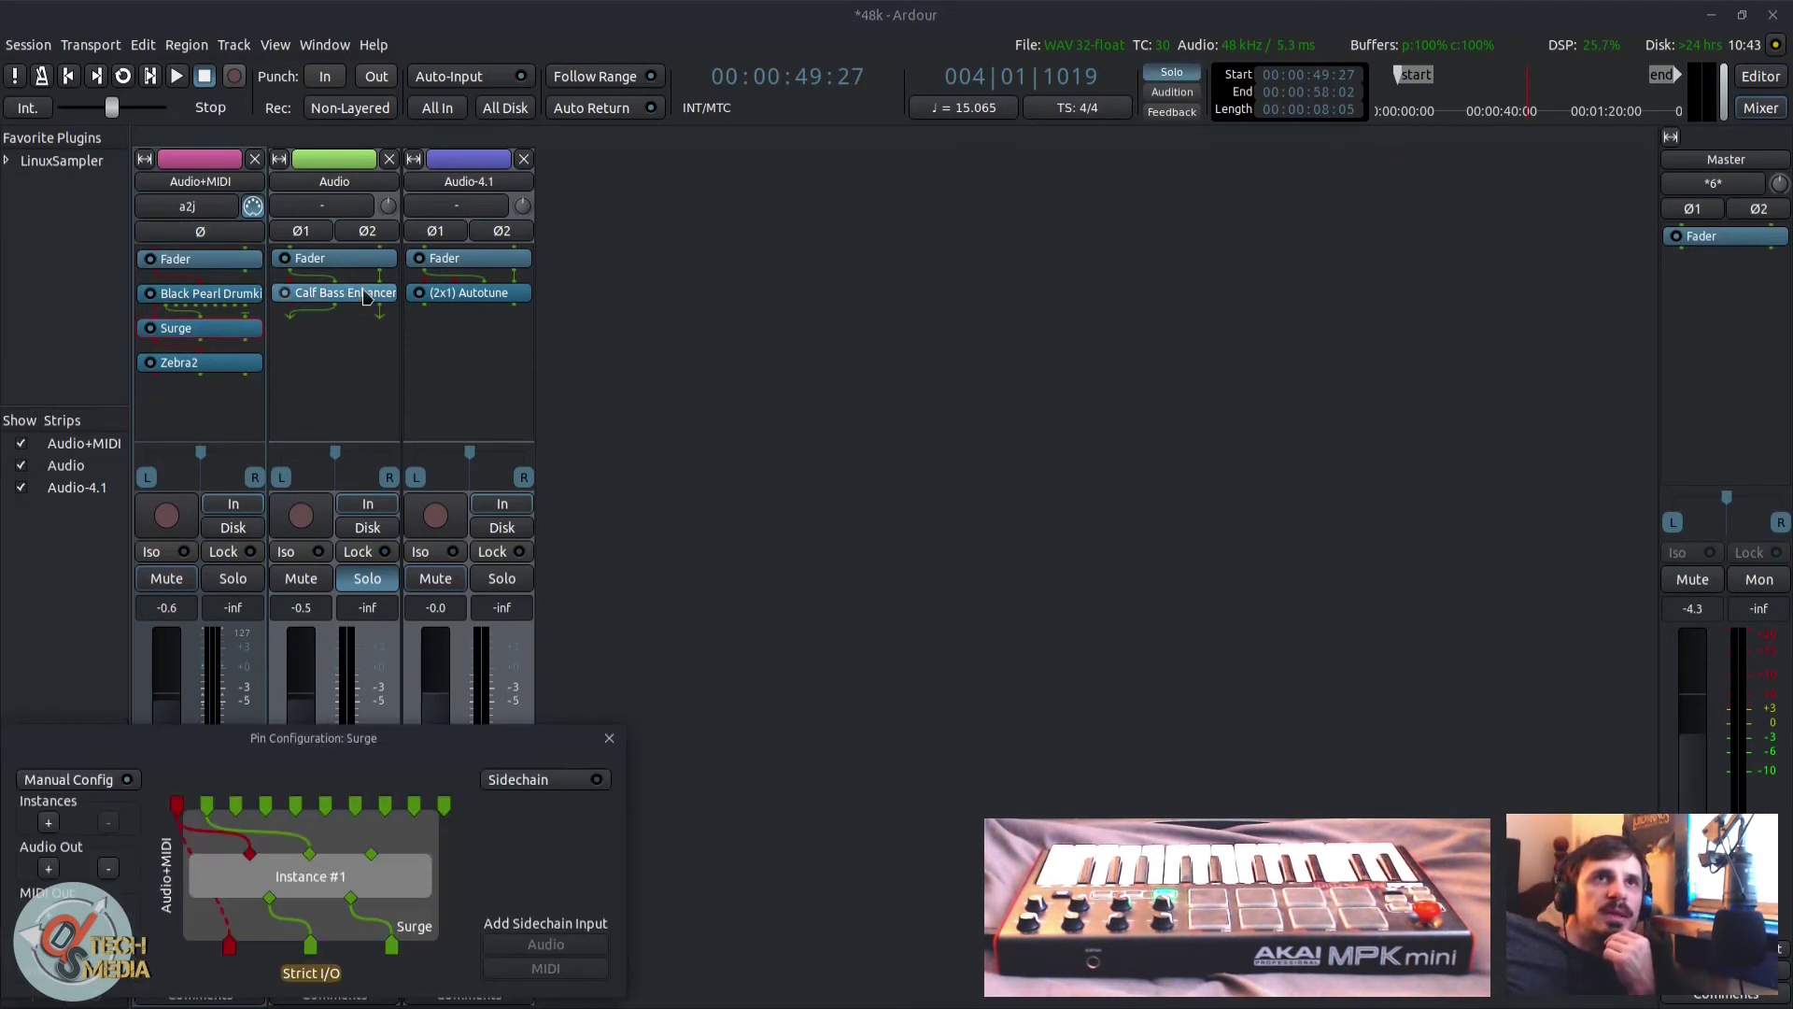
drag(320, 740, 888, 241)
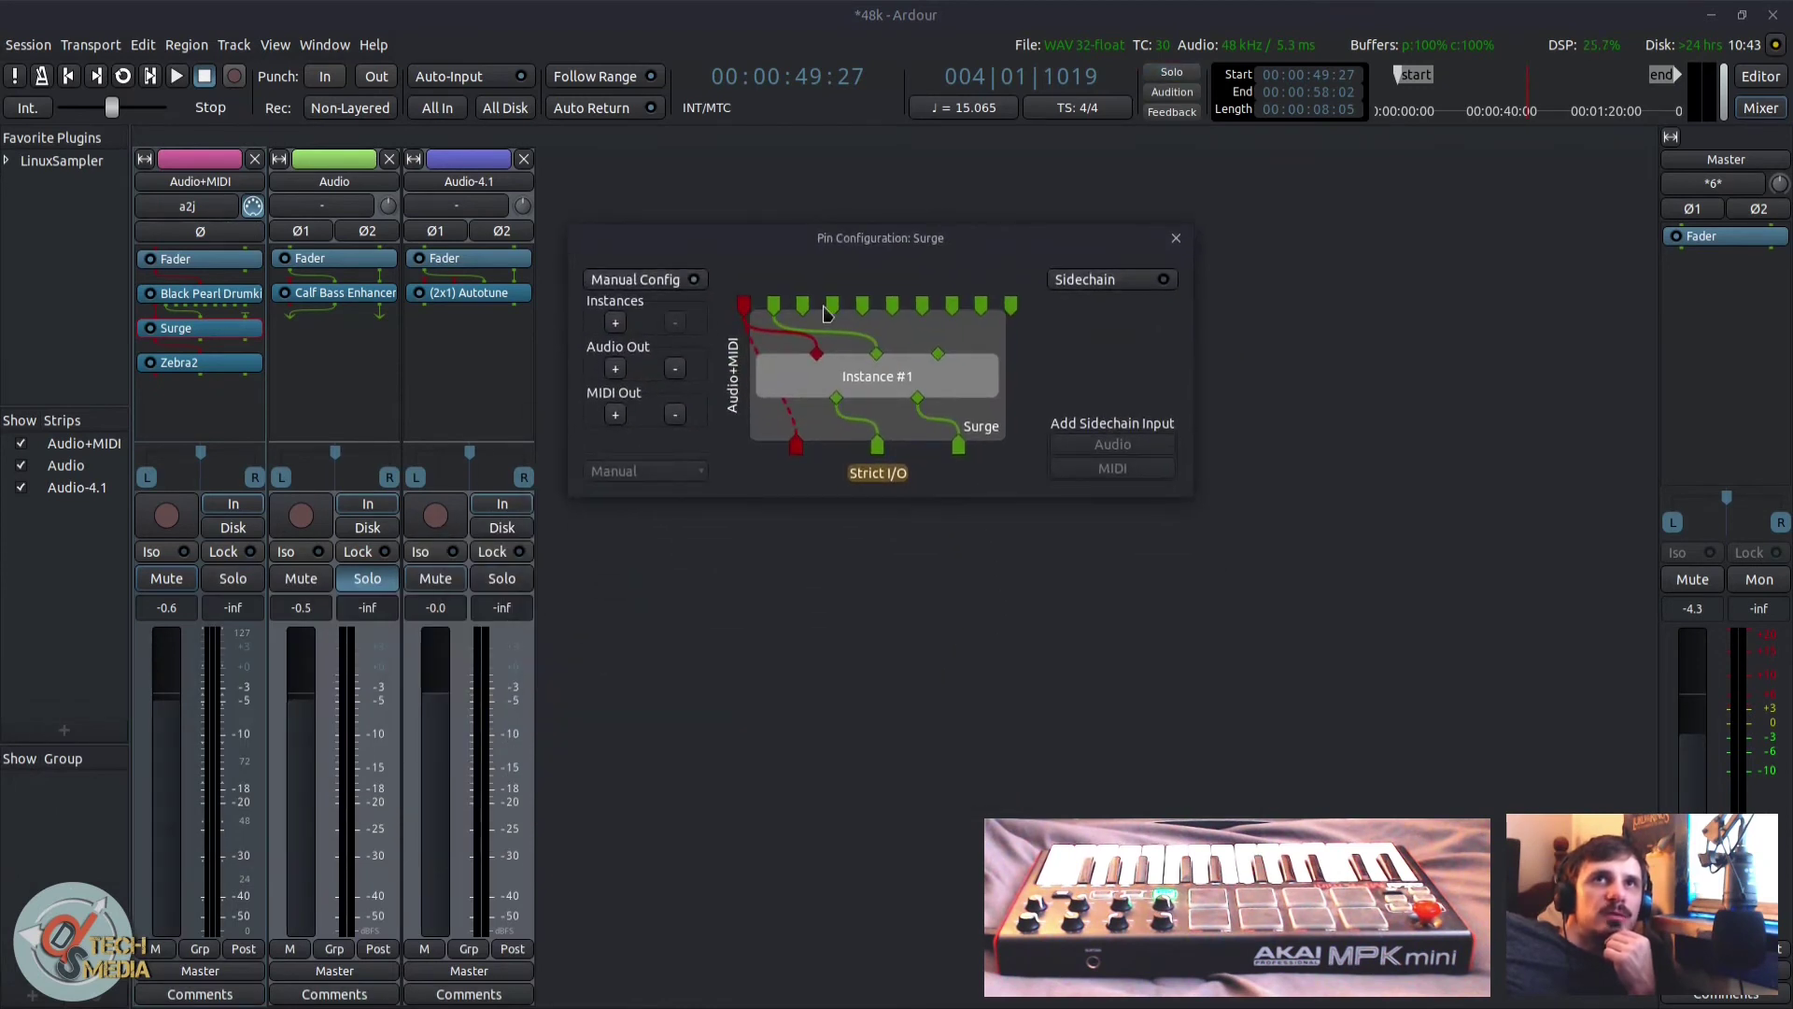
click(1175, 238)
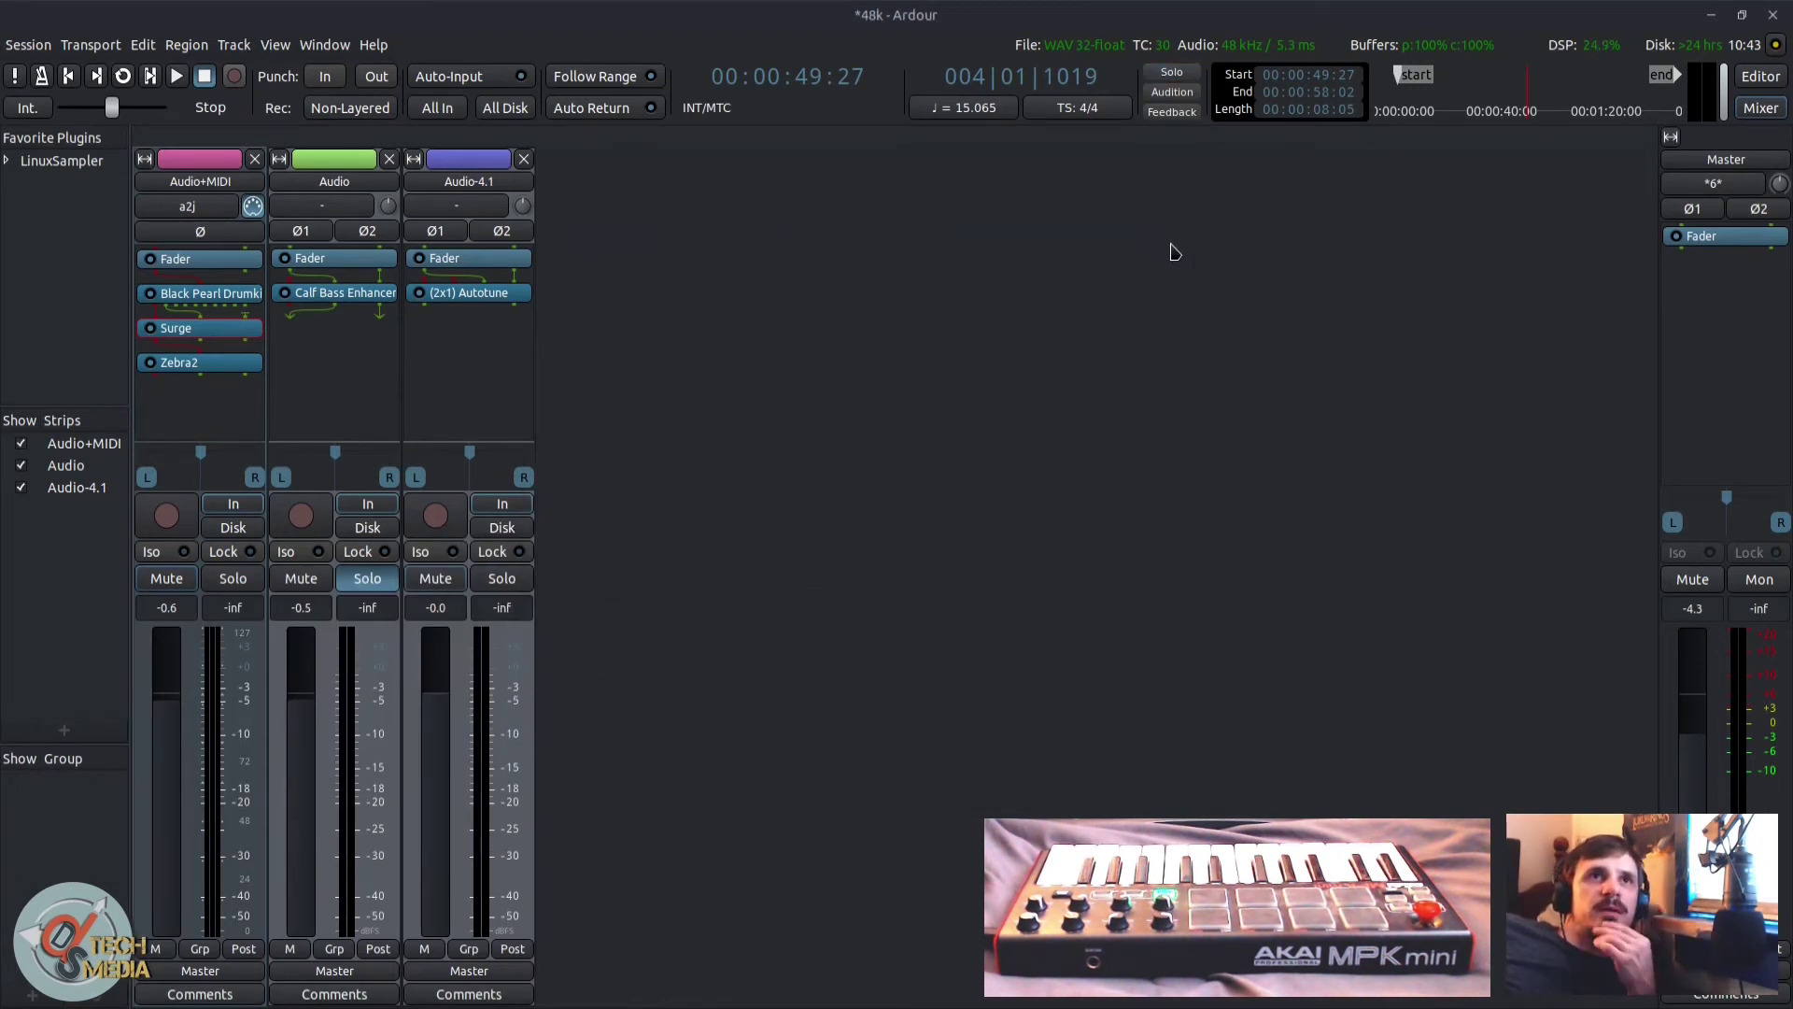
Step: Switch the Audio+MIDI track's monitoring to its input
click(251, 527)
click(245, 505)
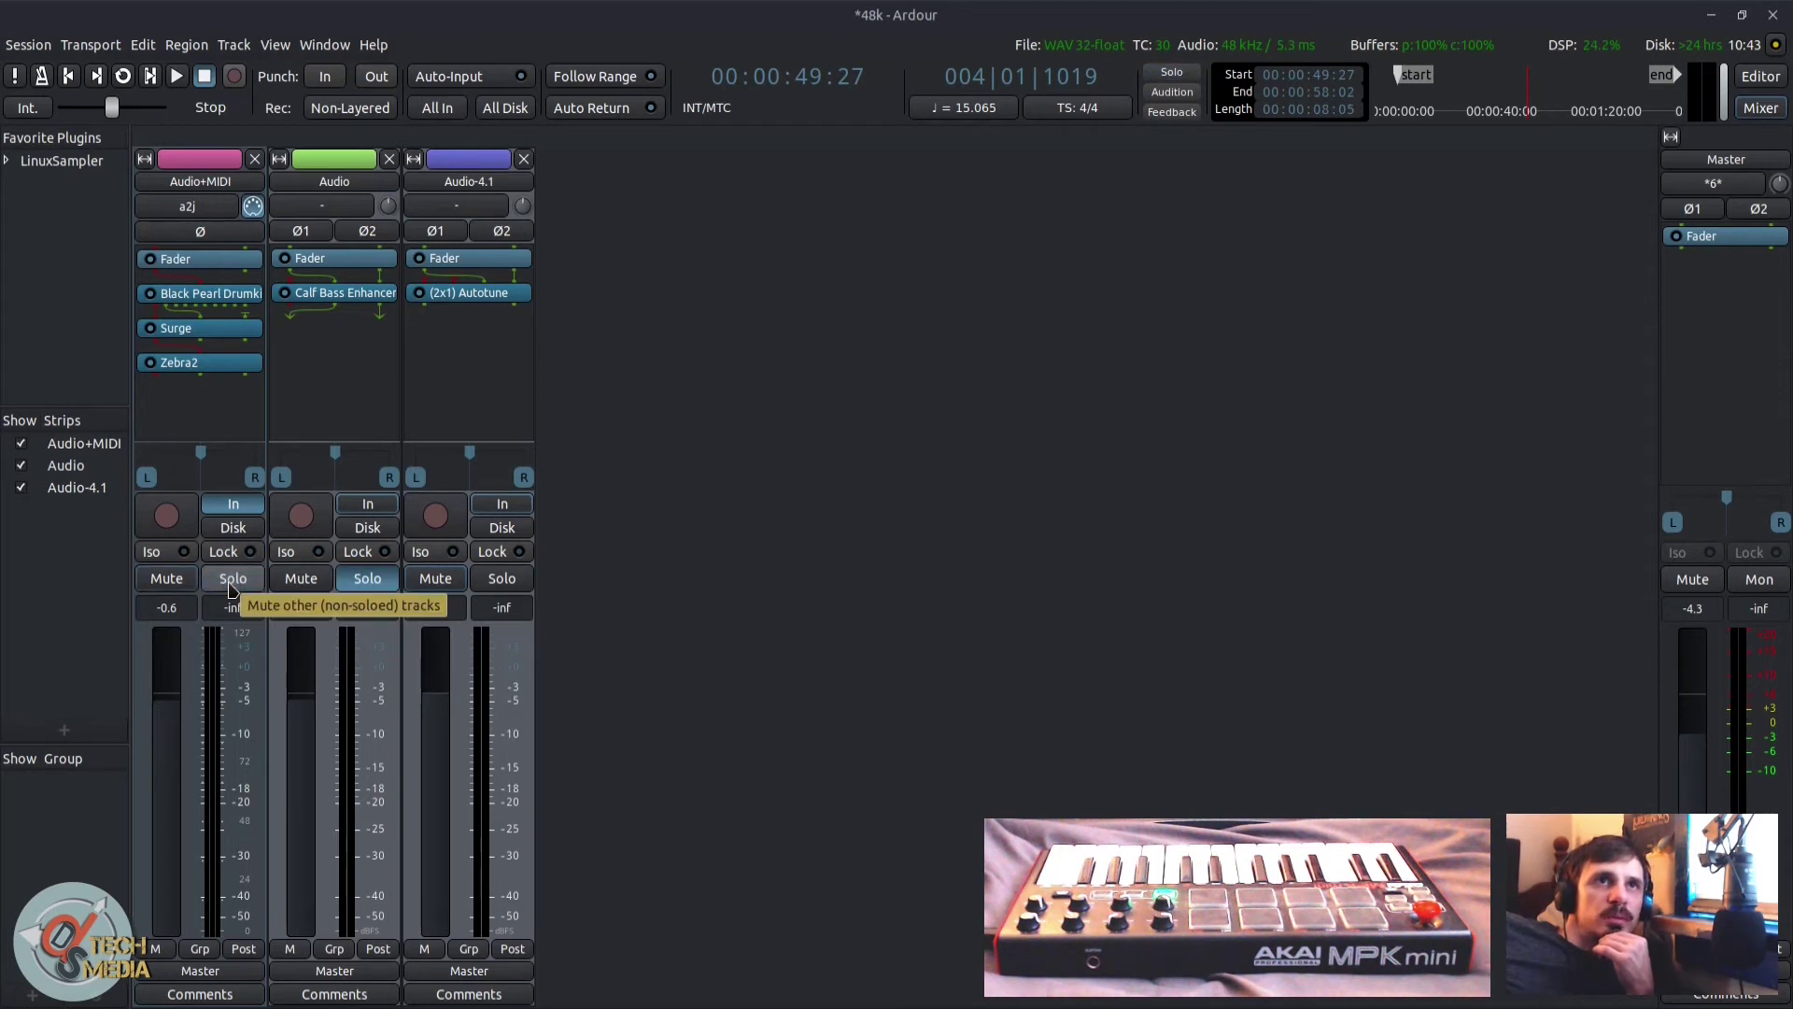
Step: Examine the Audio+MIDI track's output routing grid across the Ardour Busses, Ardour Tracks, Hardware and Other destinations
click(192, 970)
click(207, 950)
click(233, 970)
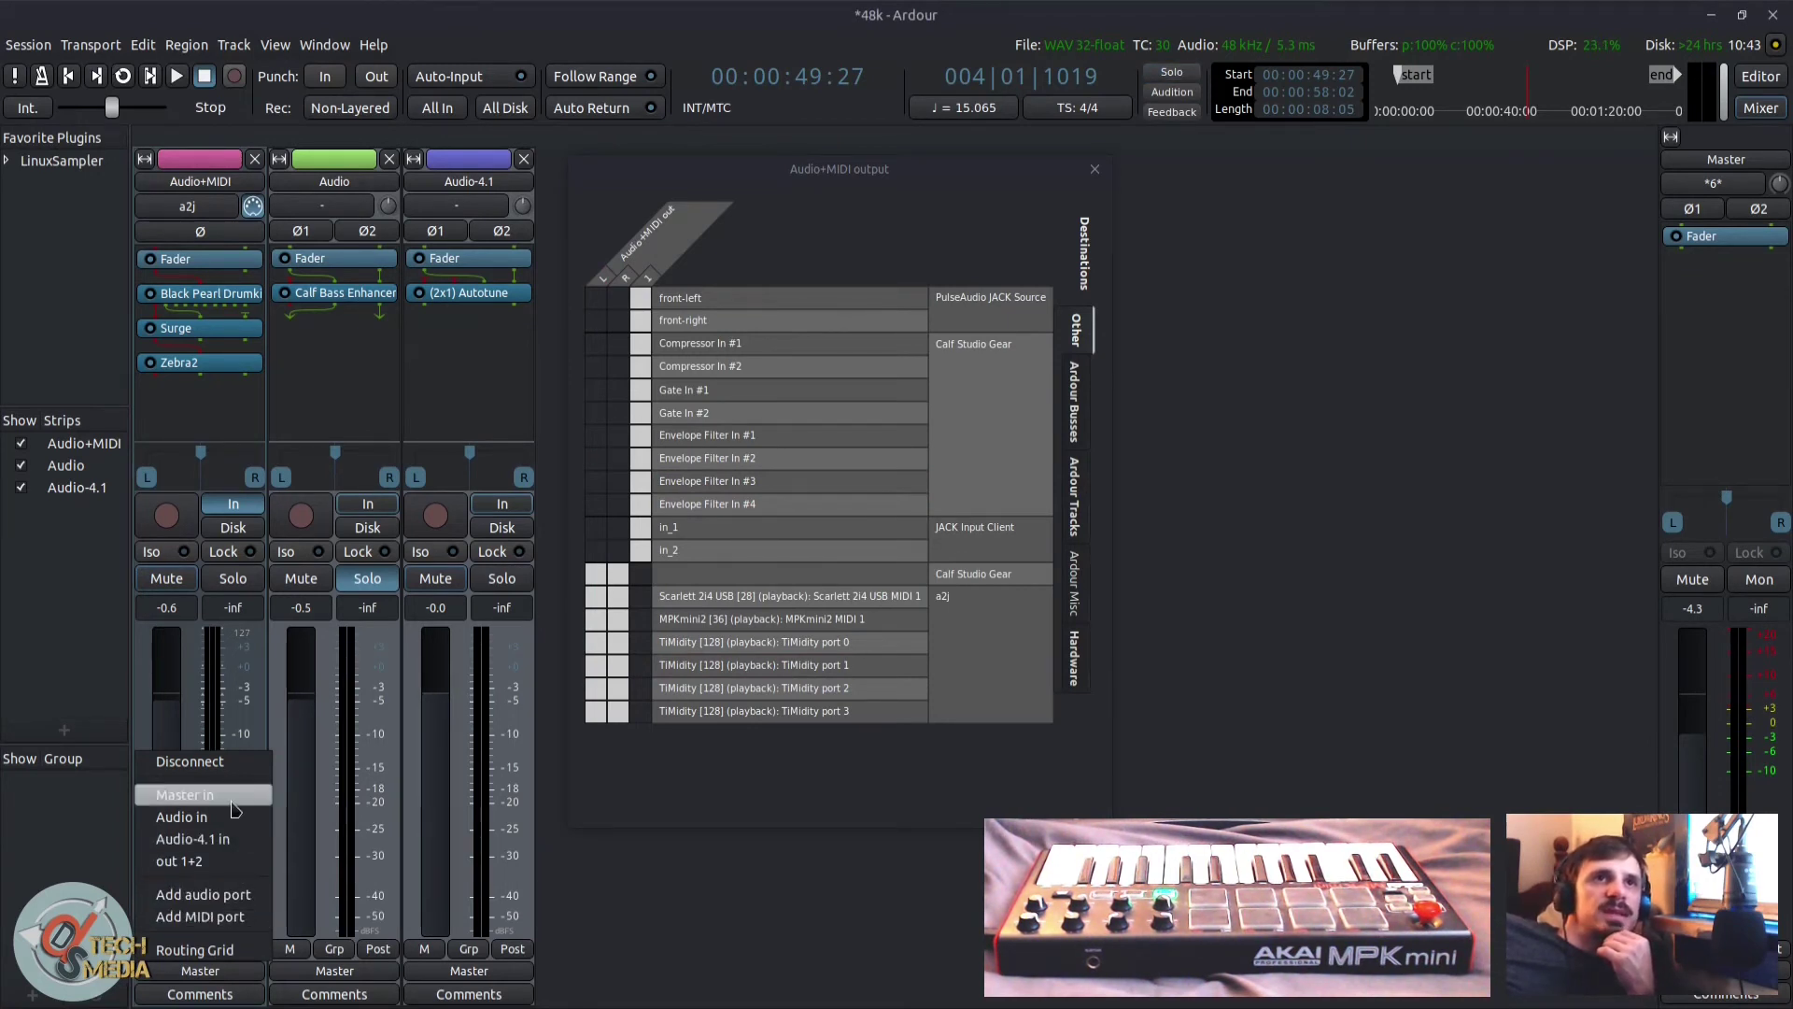
click(230, 959)
click(1002, 490)
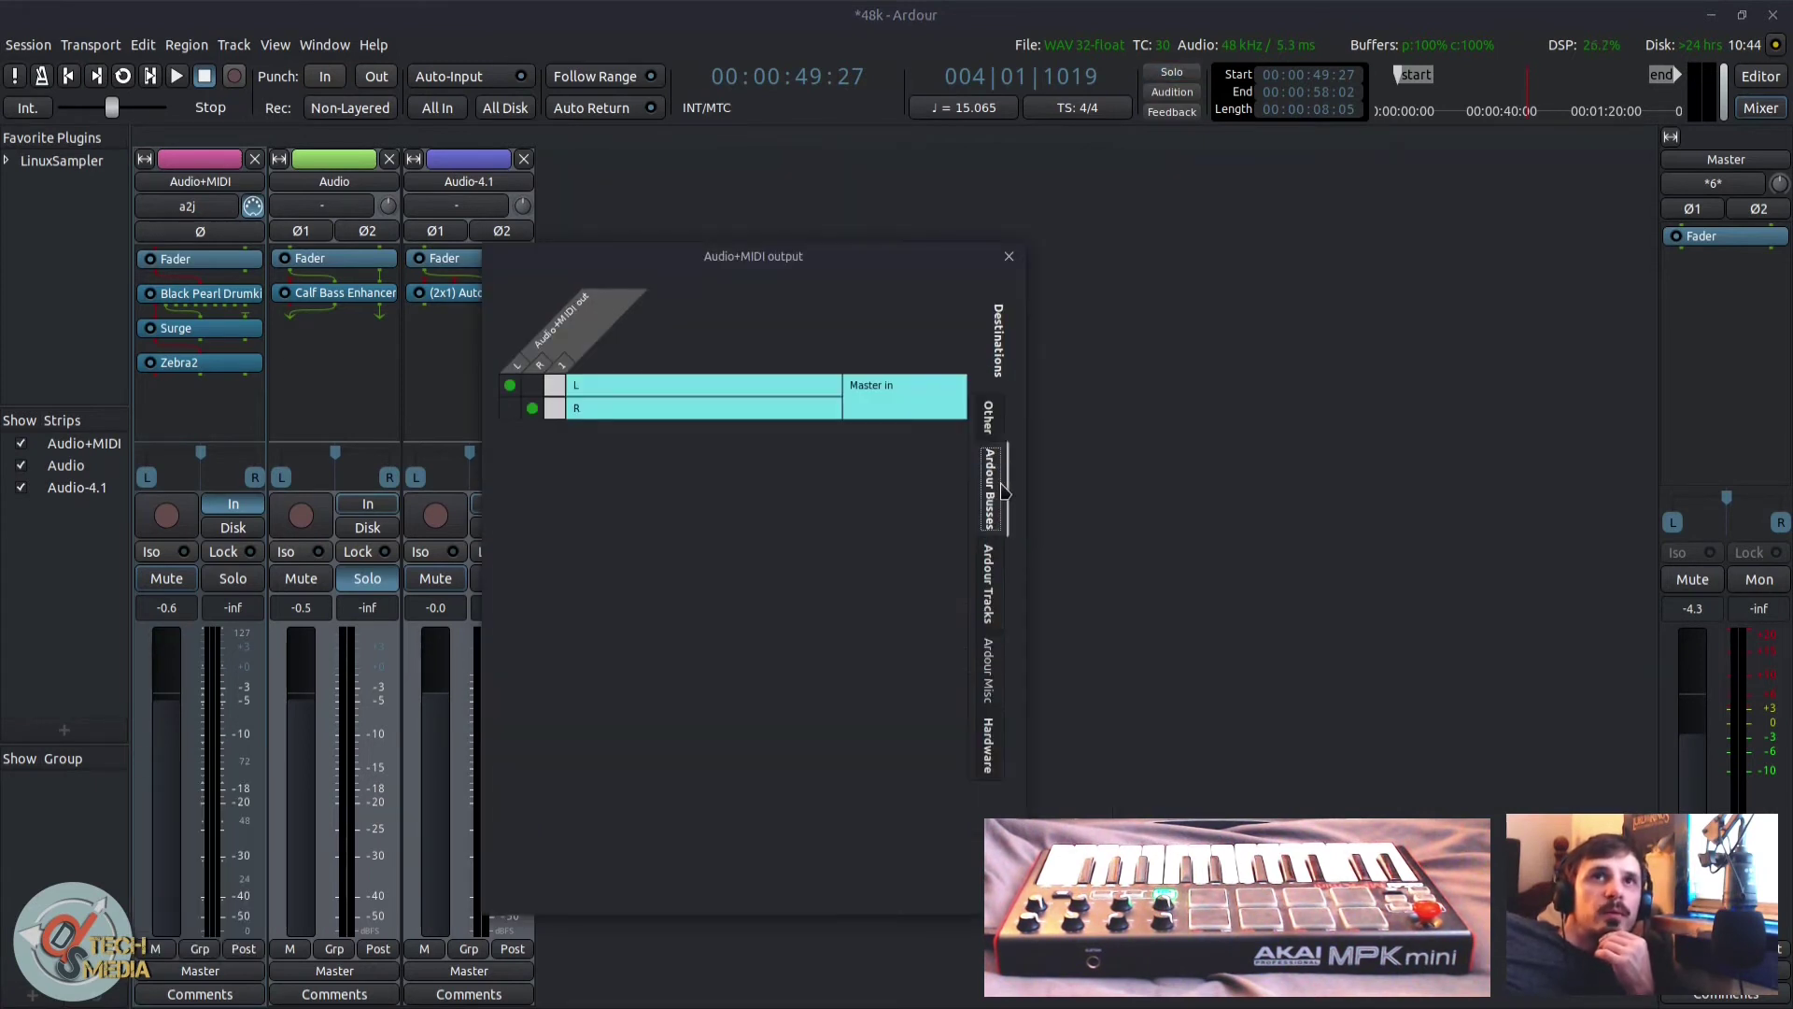
click(990, 583)
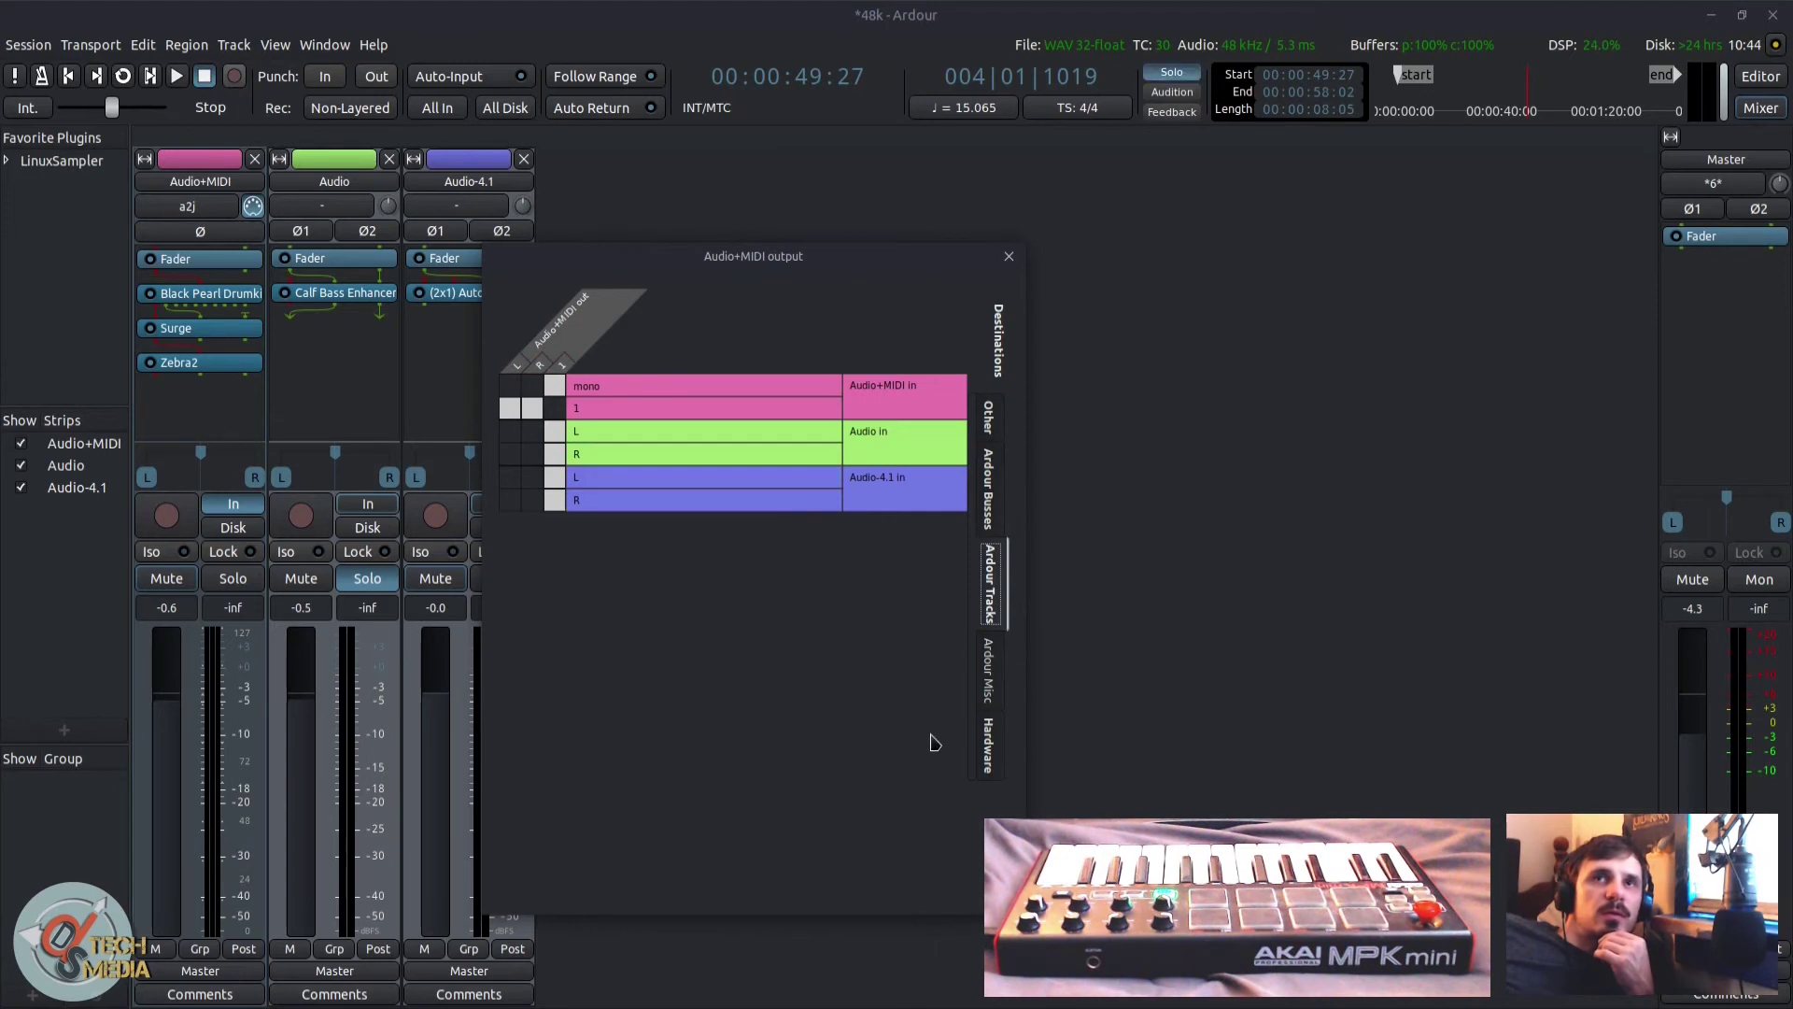
click(995, 677)
click(995, 747)
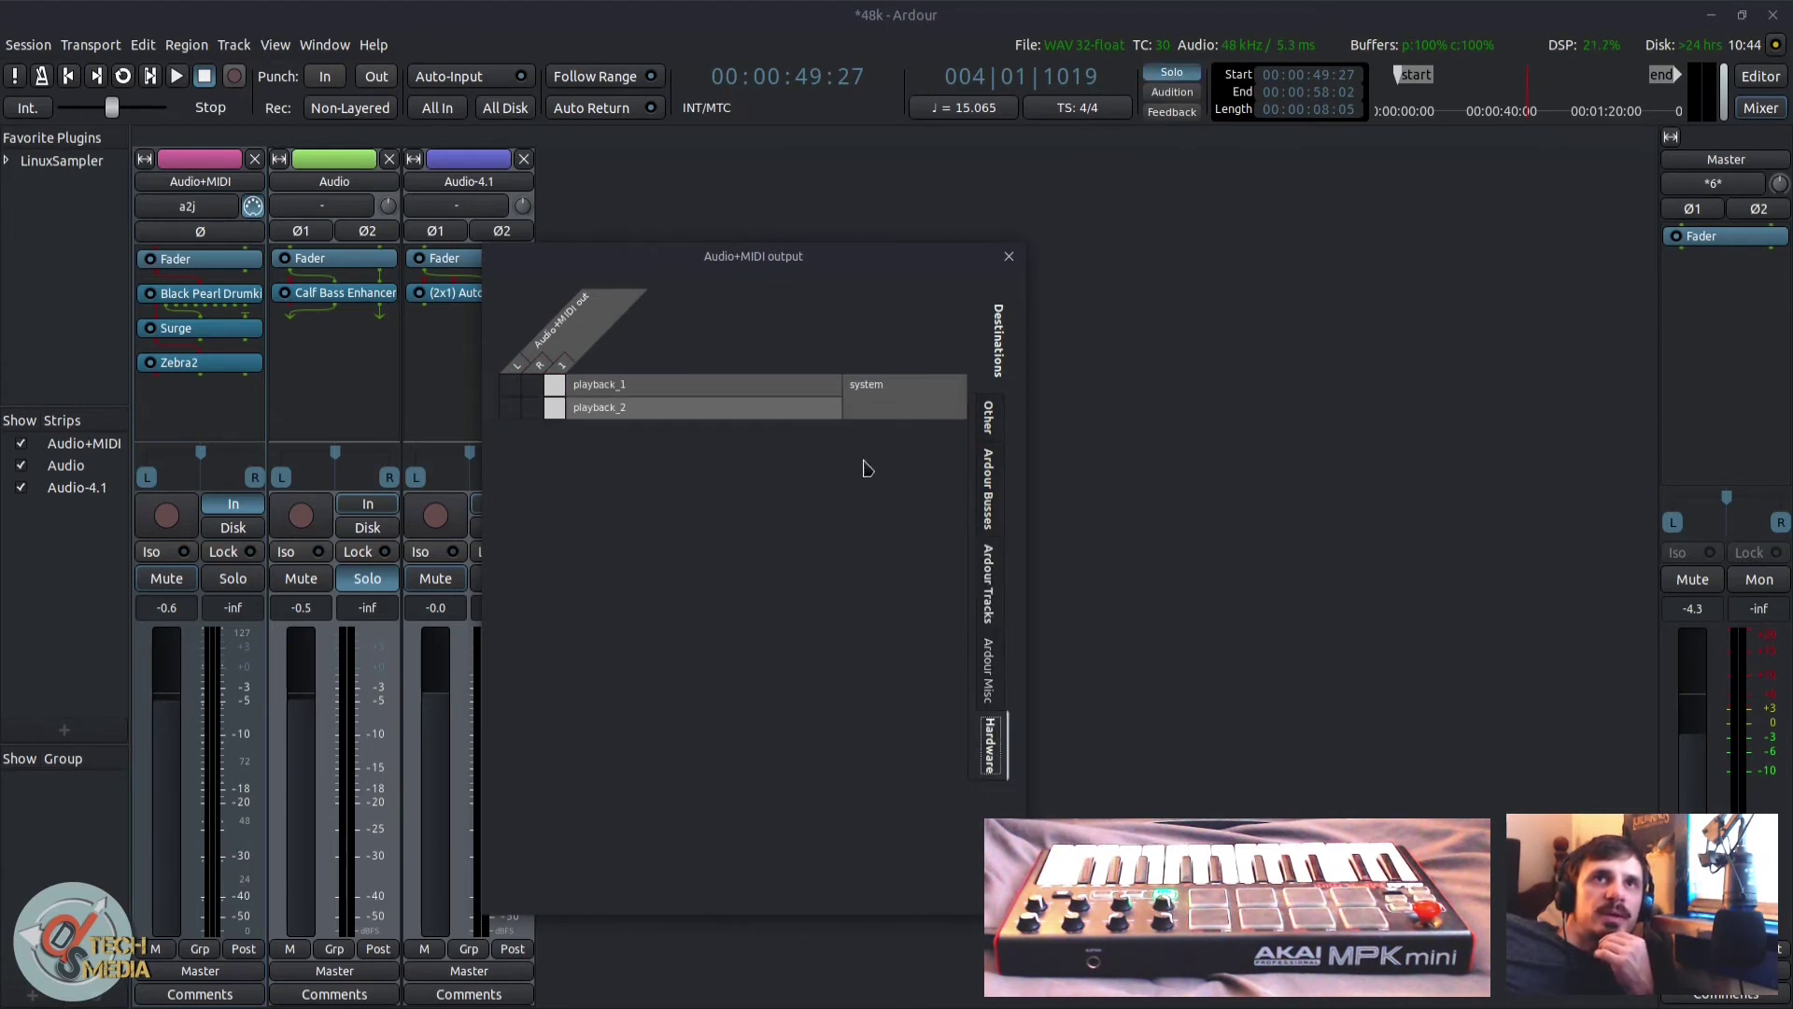
click(988, 422)
key(Escape)
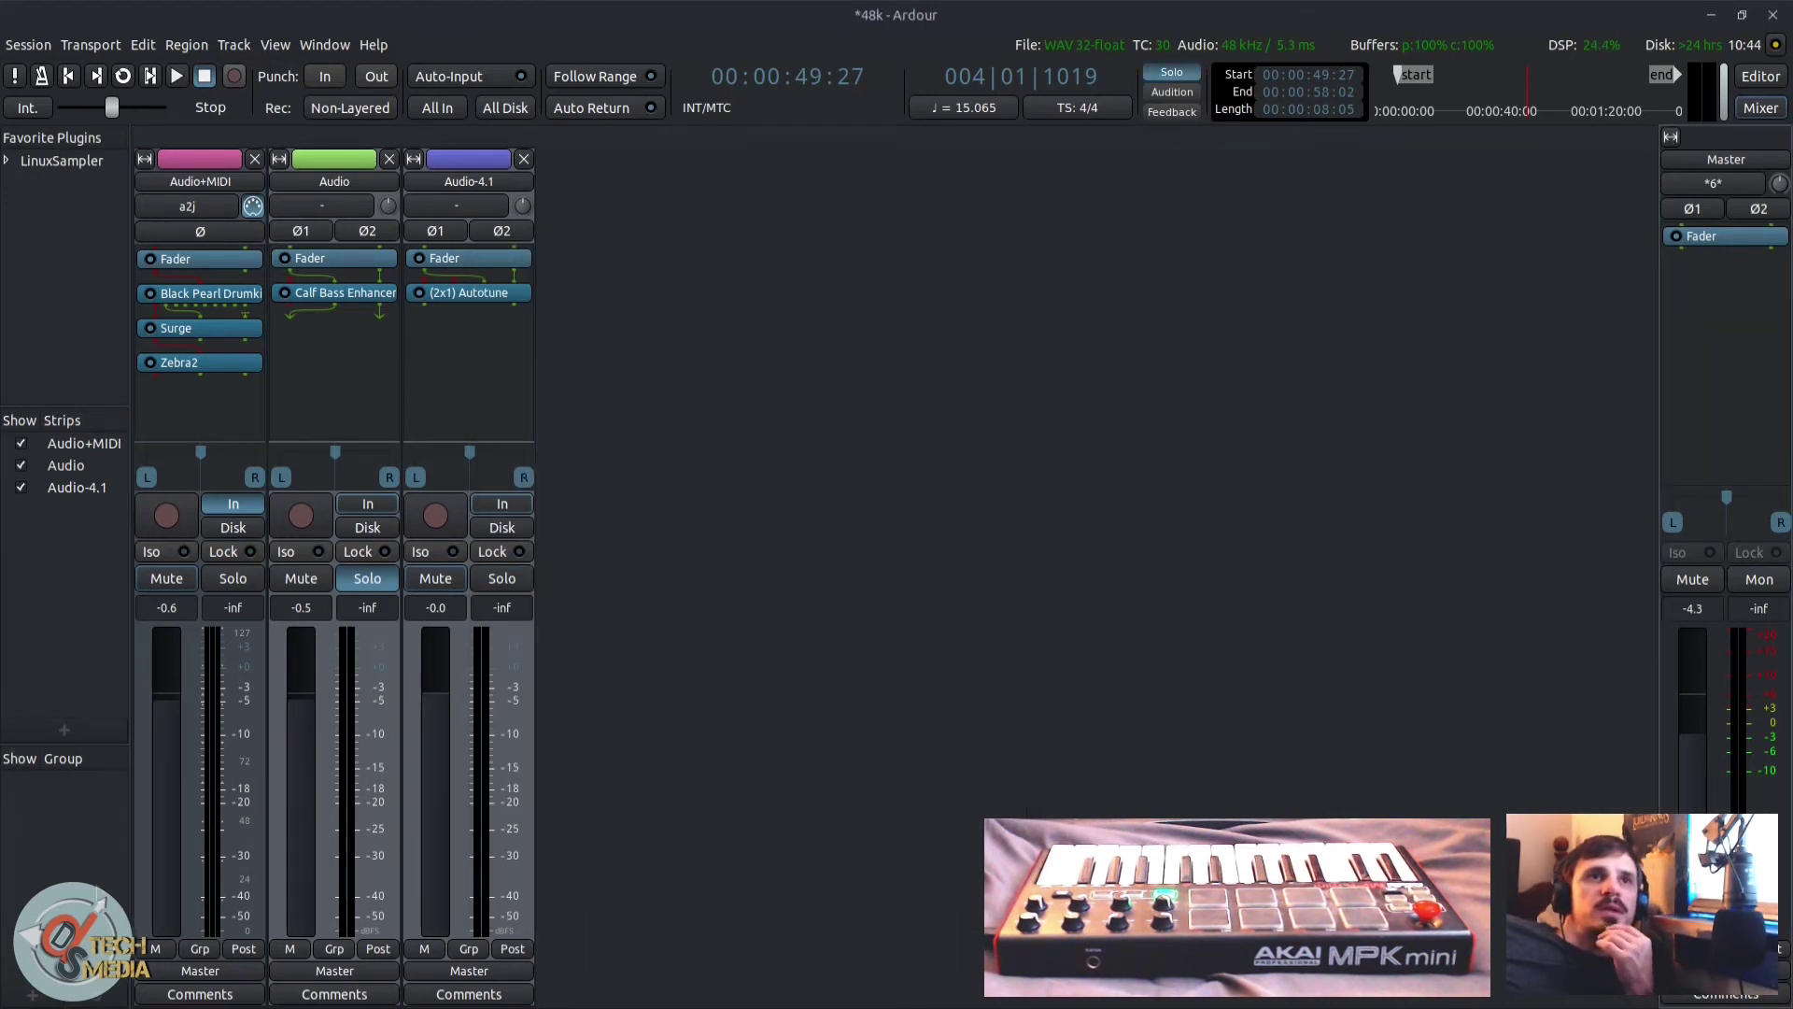
click(33, 997)
click(82, 720)
drag(101, 562, 1037, 242)
key(Escape)
Step: Examine the new-track template types from MIDI Tracks and Audio+MIDI Tracks through the busses and VCA Masters to Live Band
right_click(736, 243)
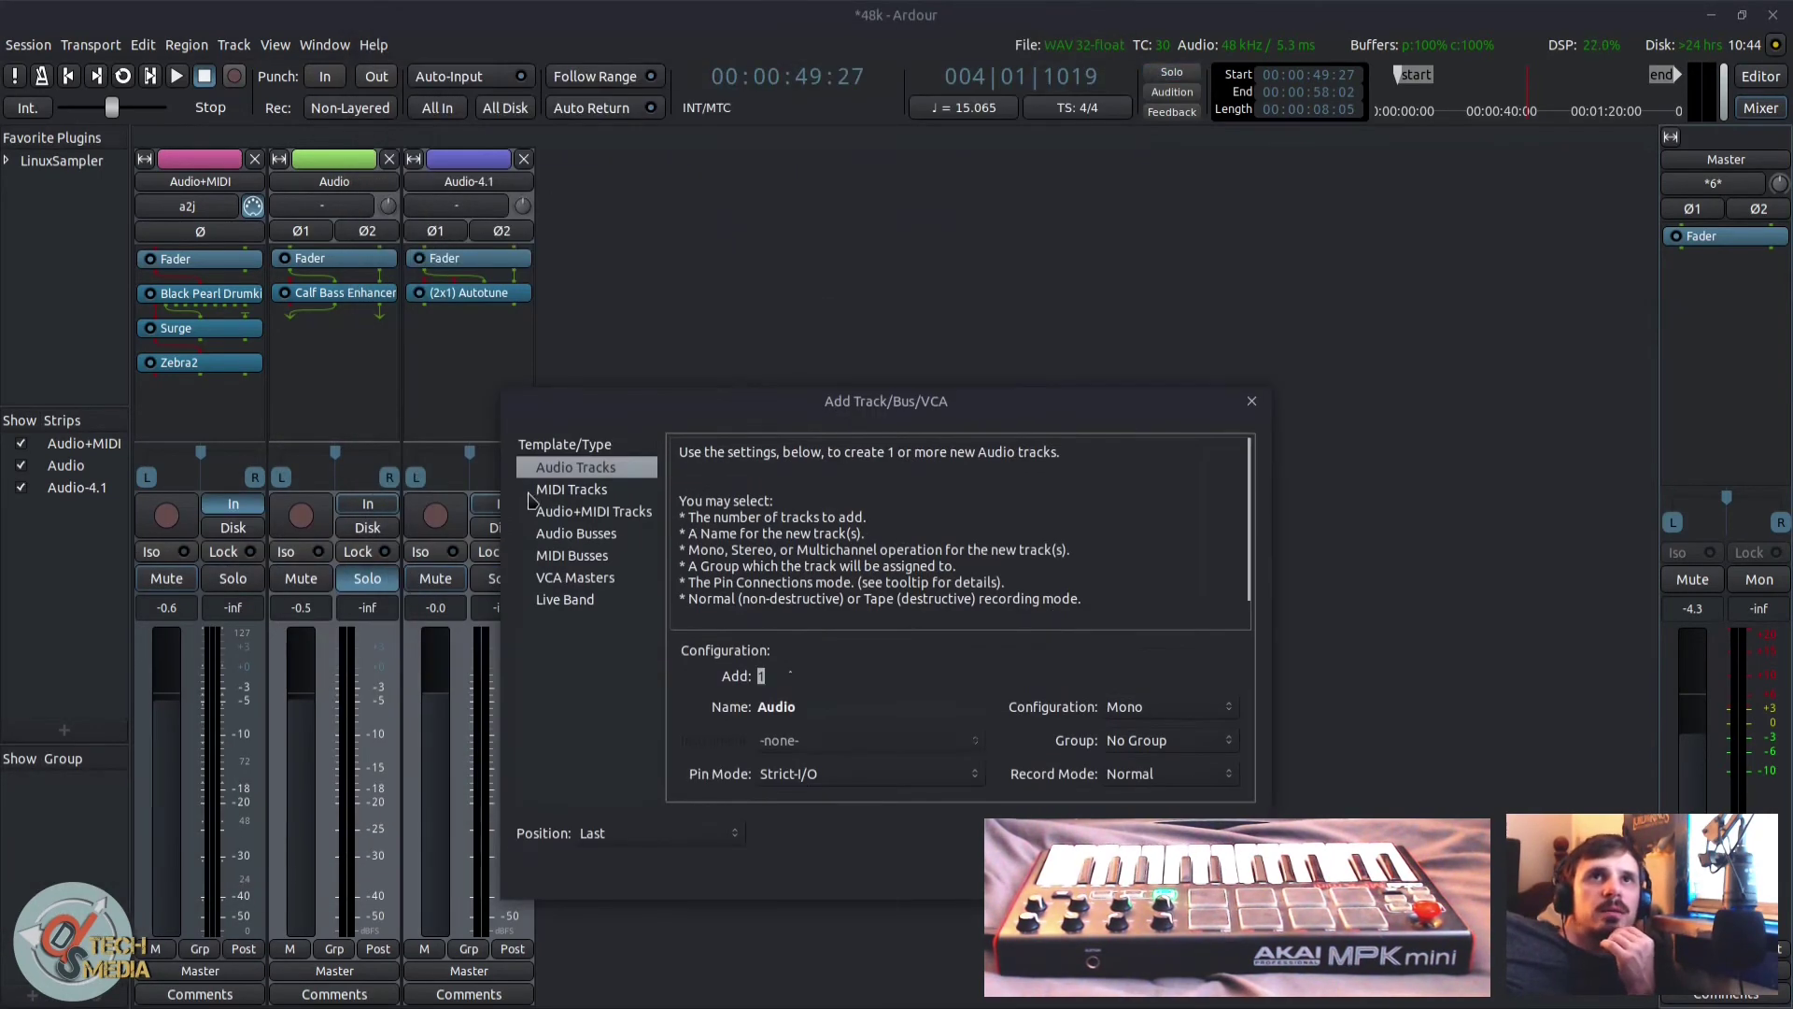
click(610, 498)
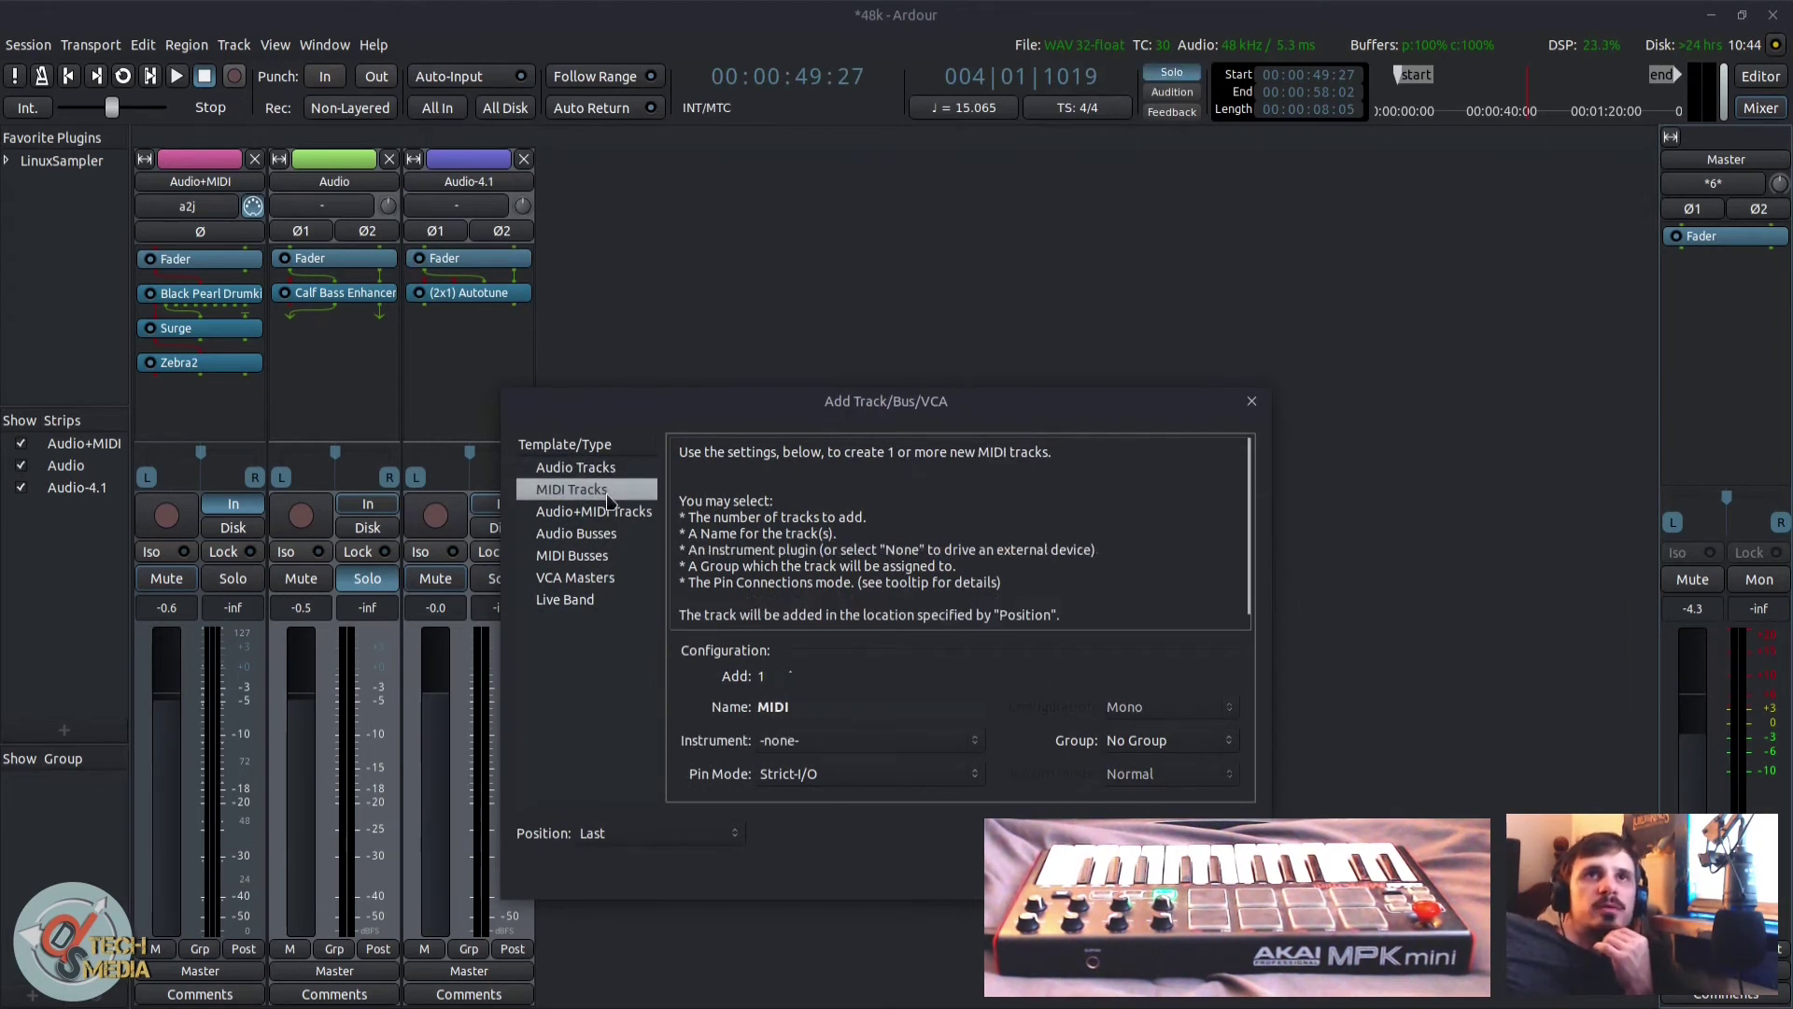
click(603, 509)
click(748, 581)
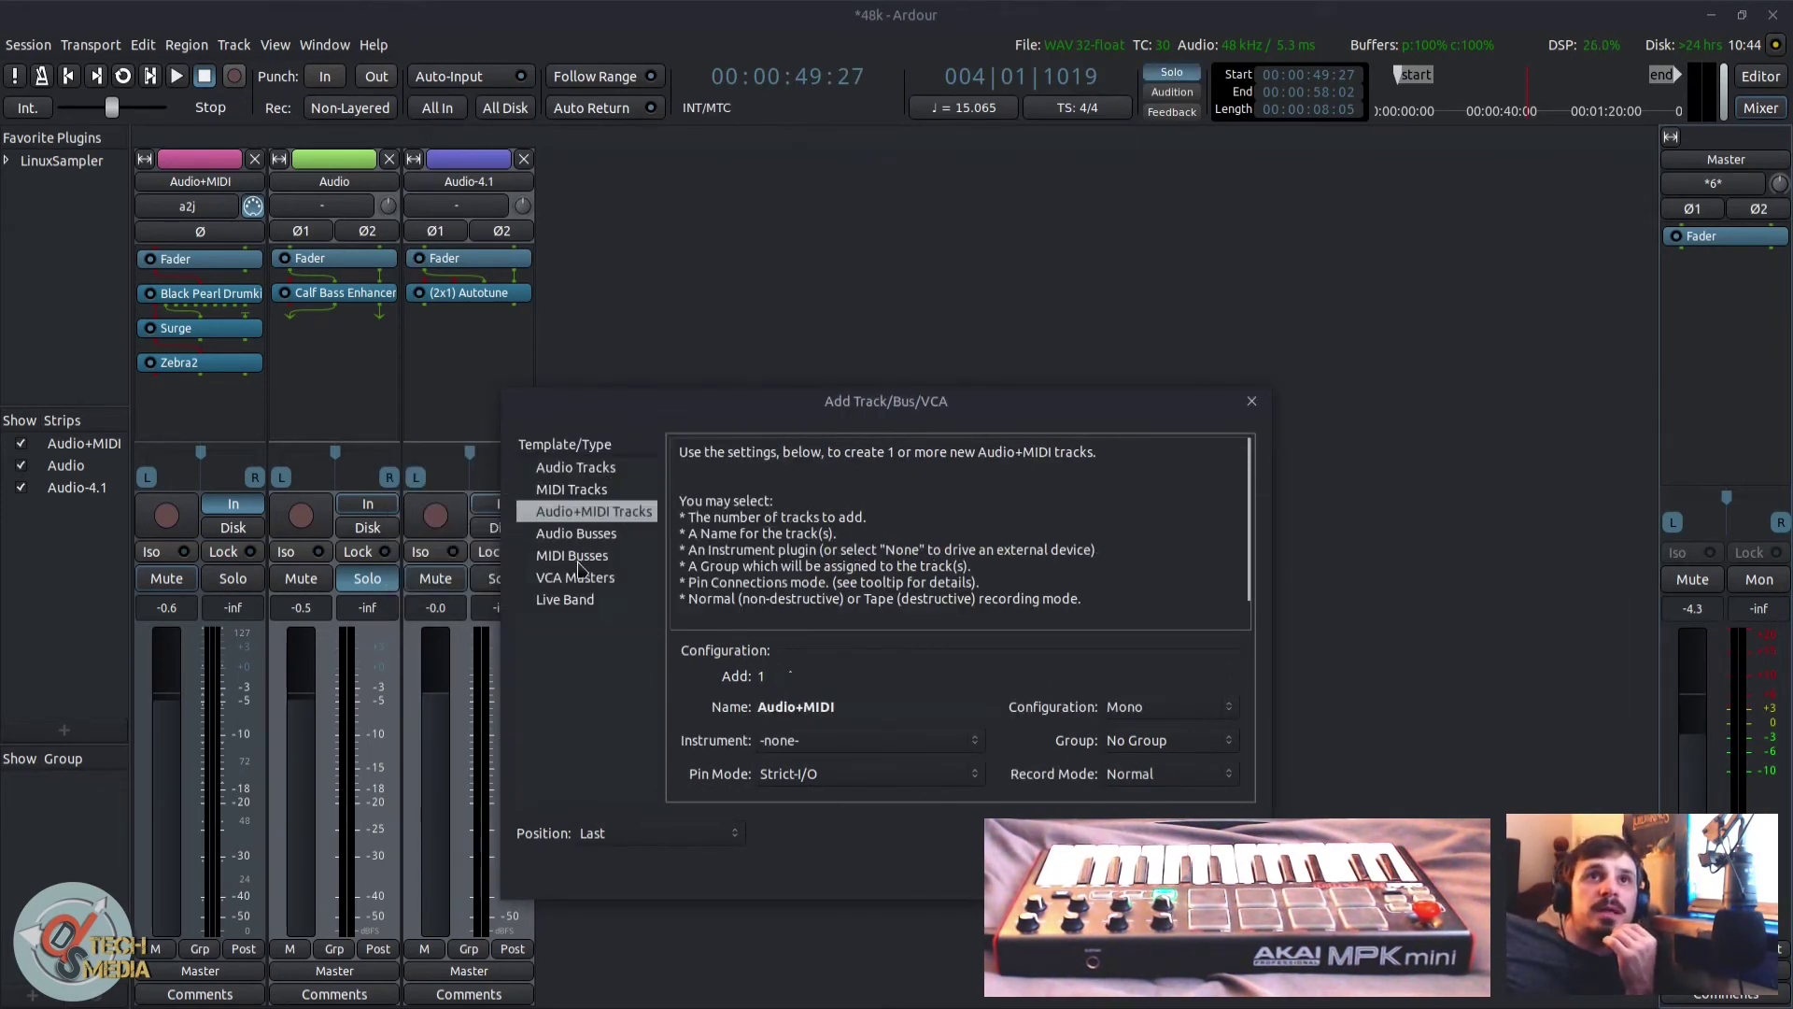
click(579, 534)
click(592, 556)
click(587, 581)
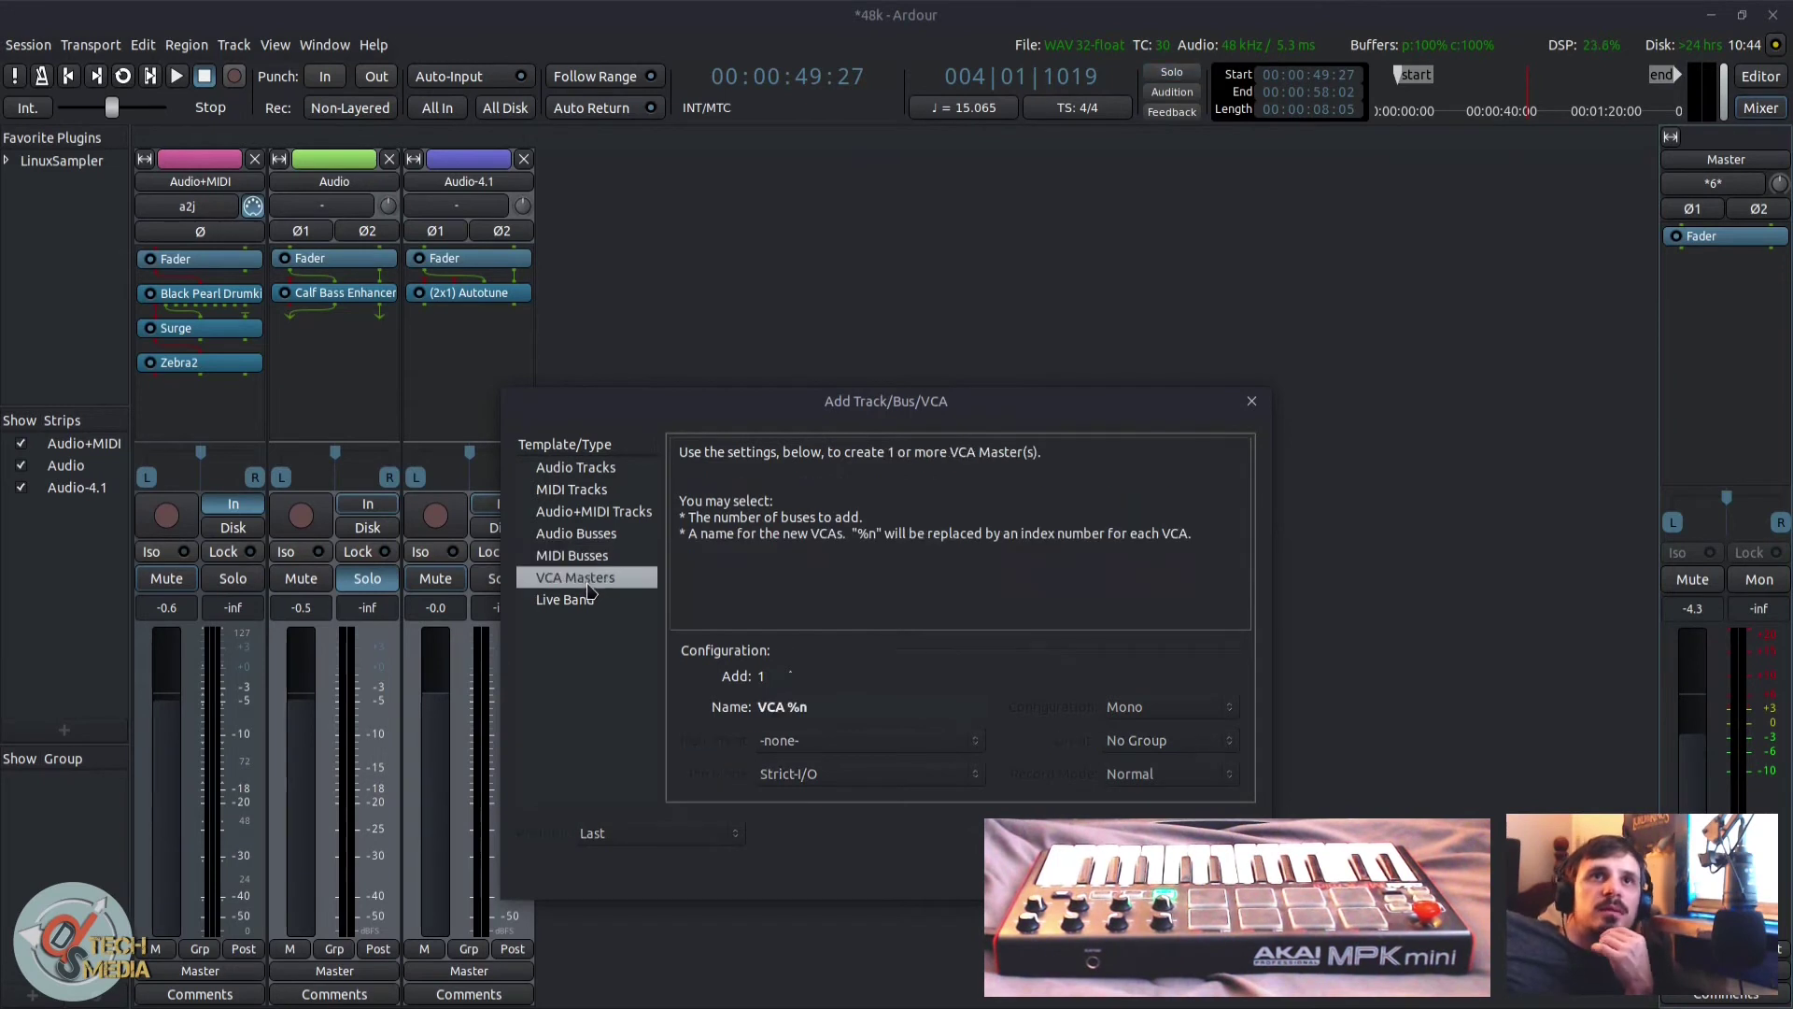
click(596, 600)
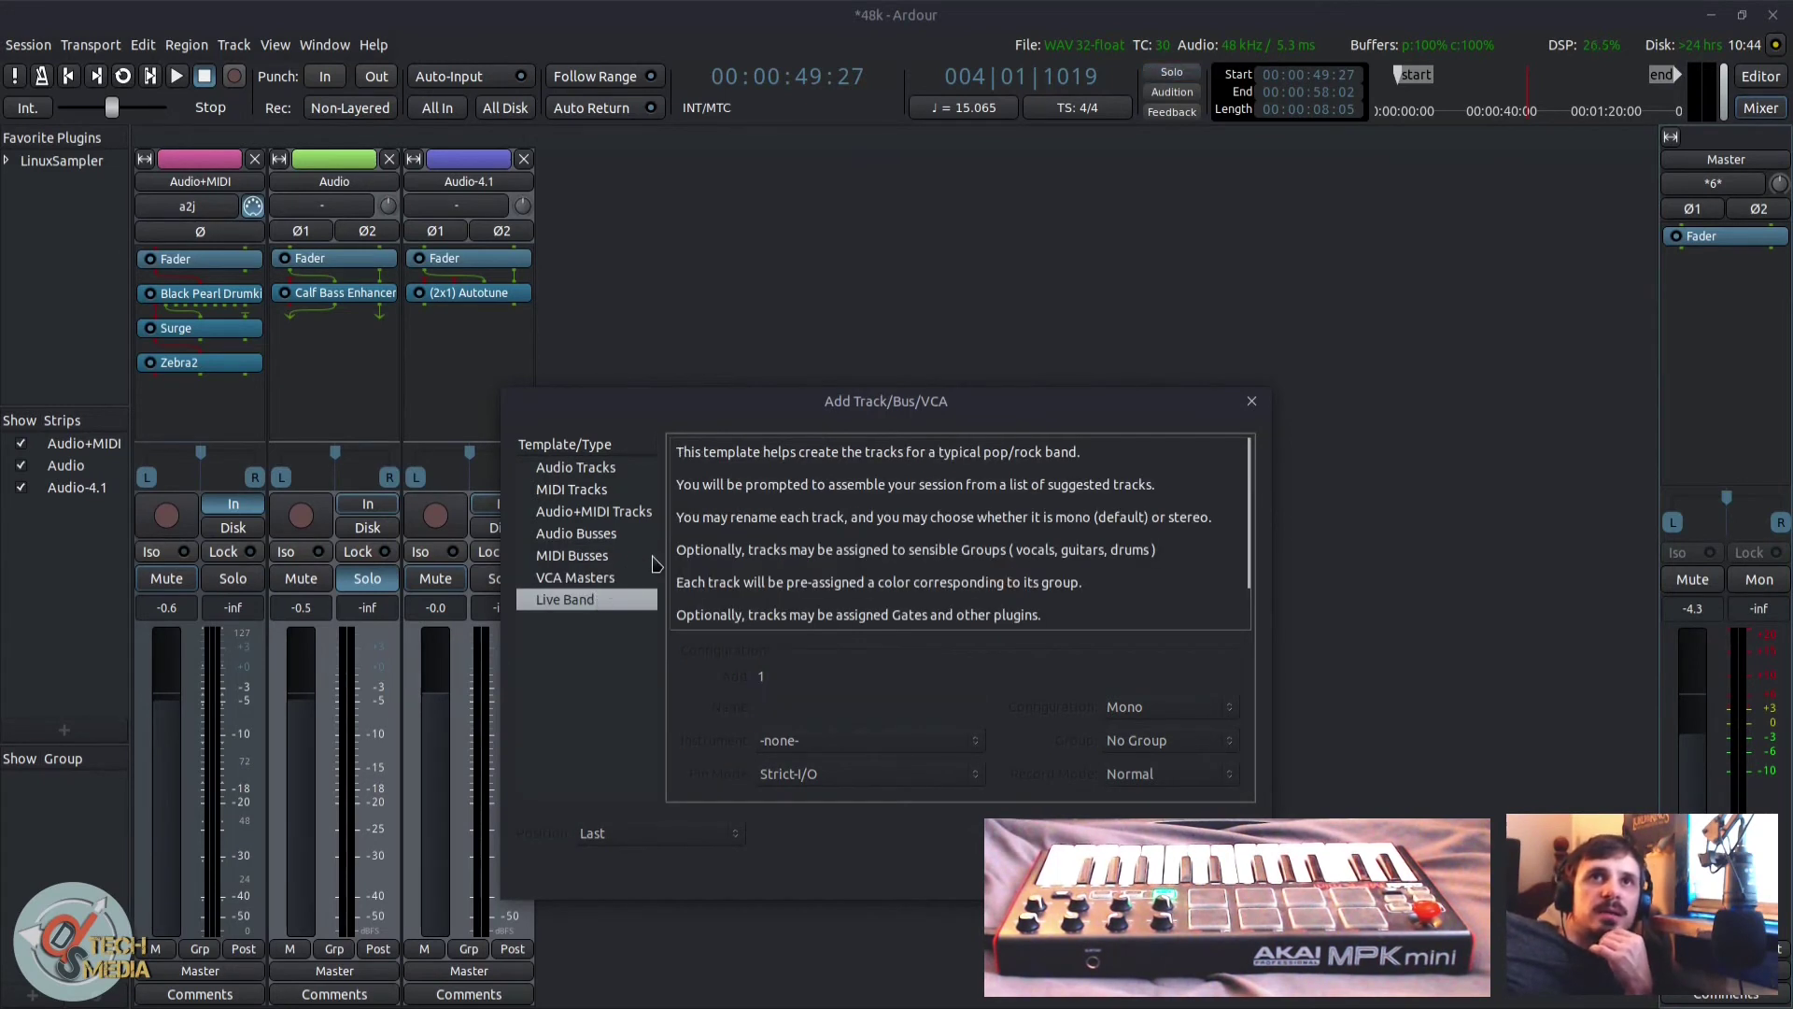
Step: Read the Live Band template's description of groups, colors, plugins and its Lua script, and close the dialog without adding tracks
drag(733, 445, 816, 452)
click(813, 452)
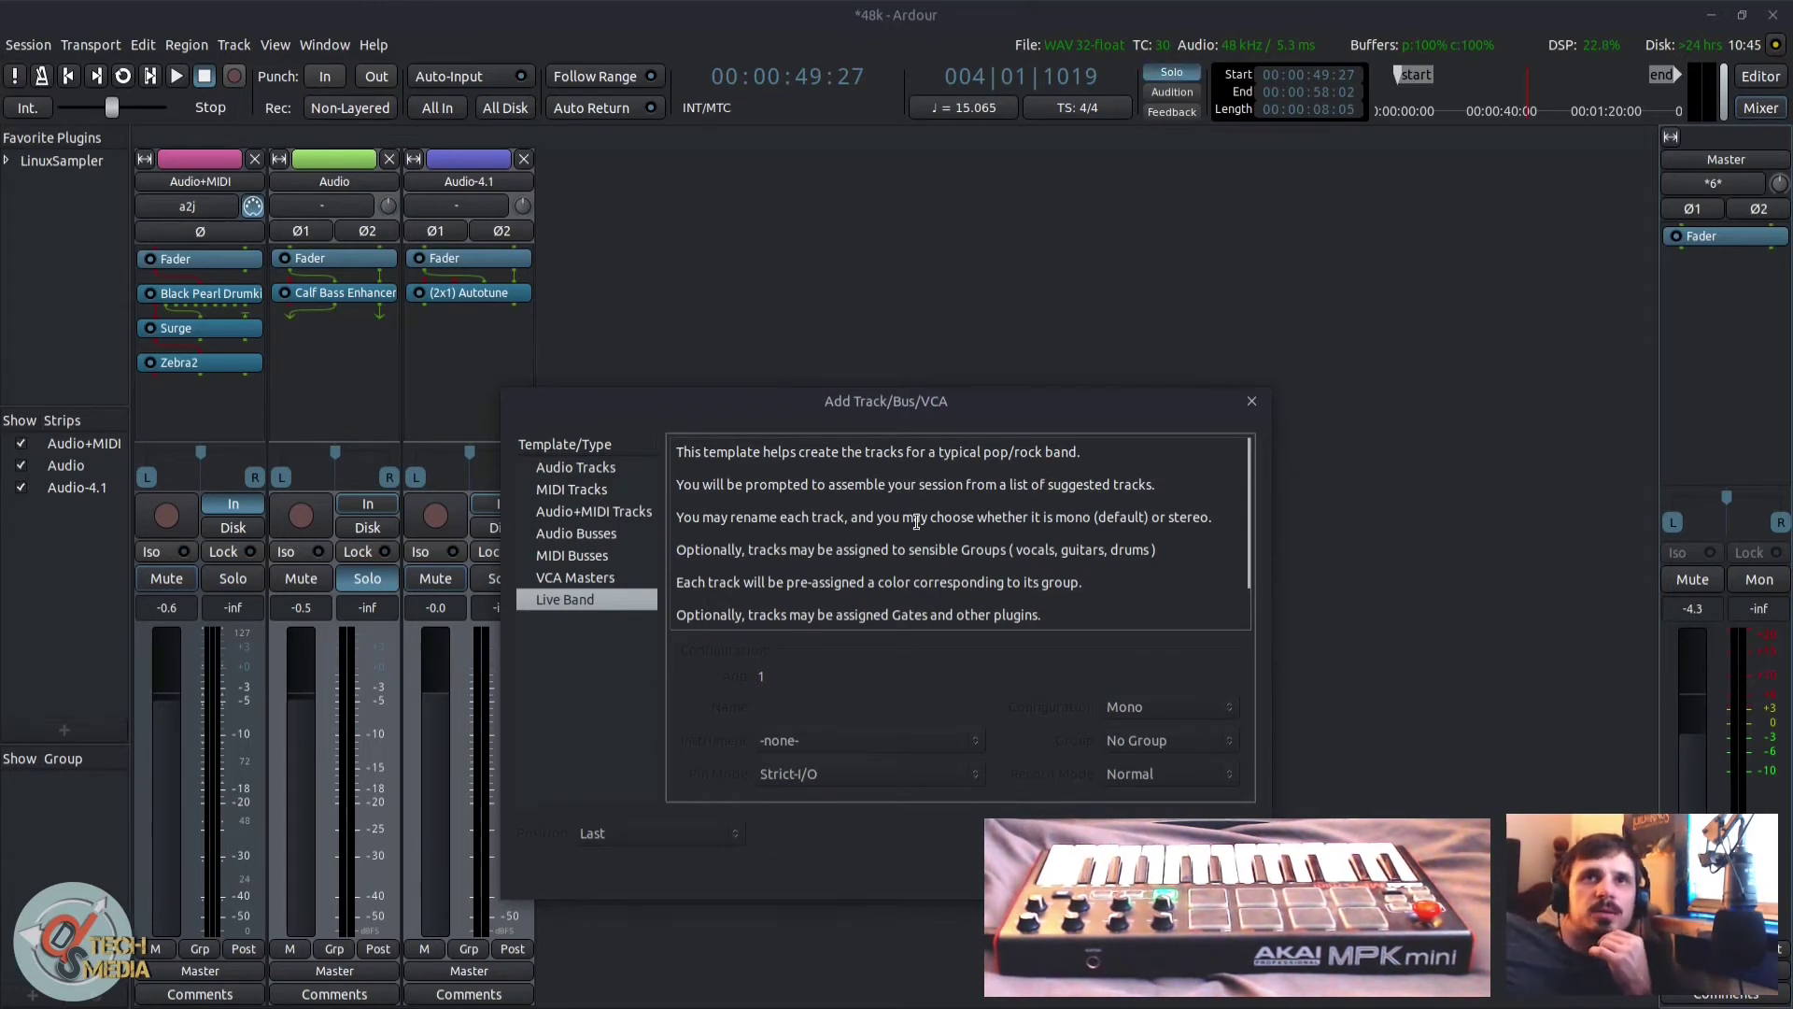
drag(878, 543, 1209, 563)
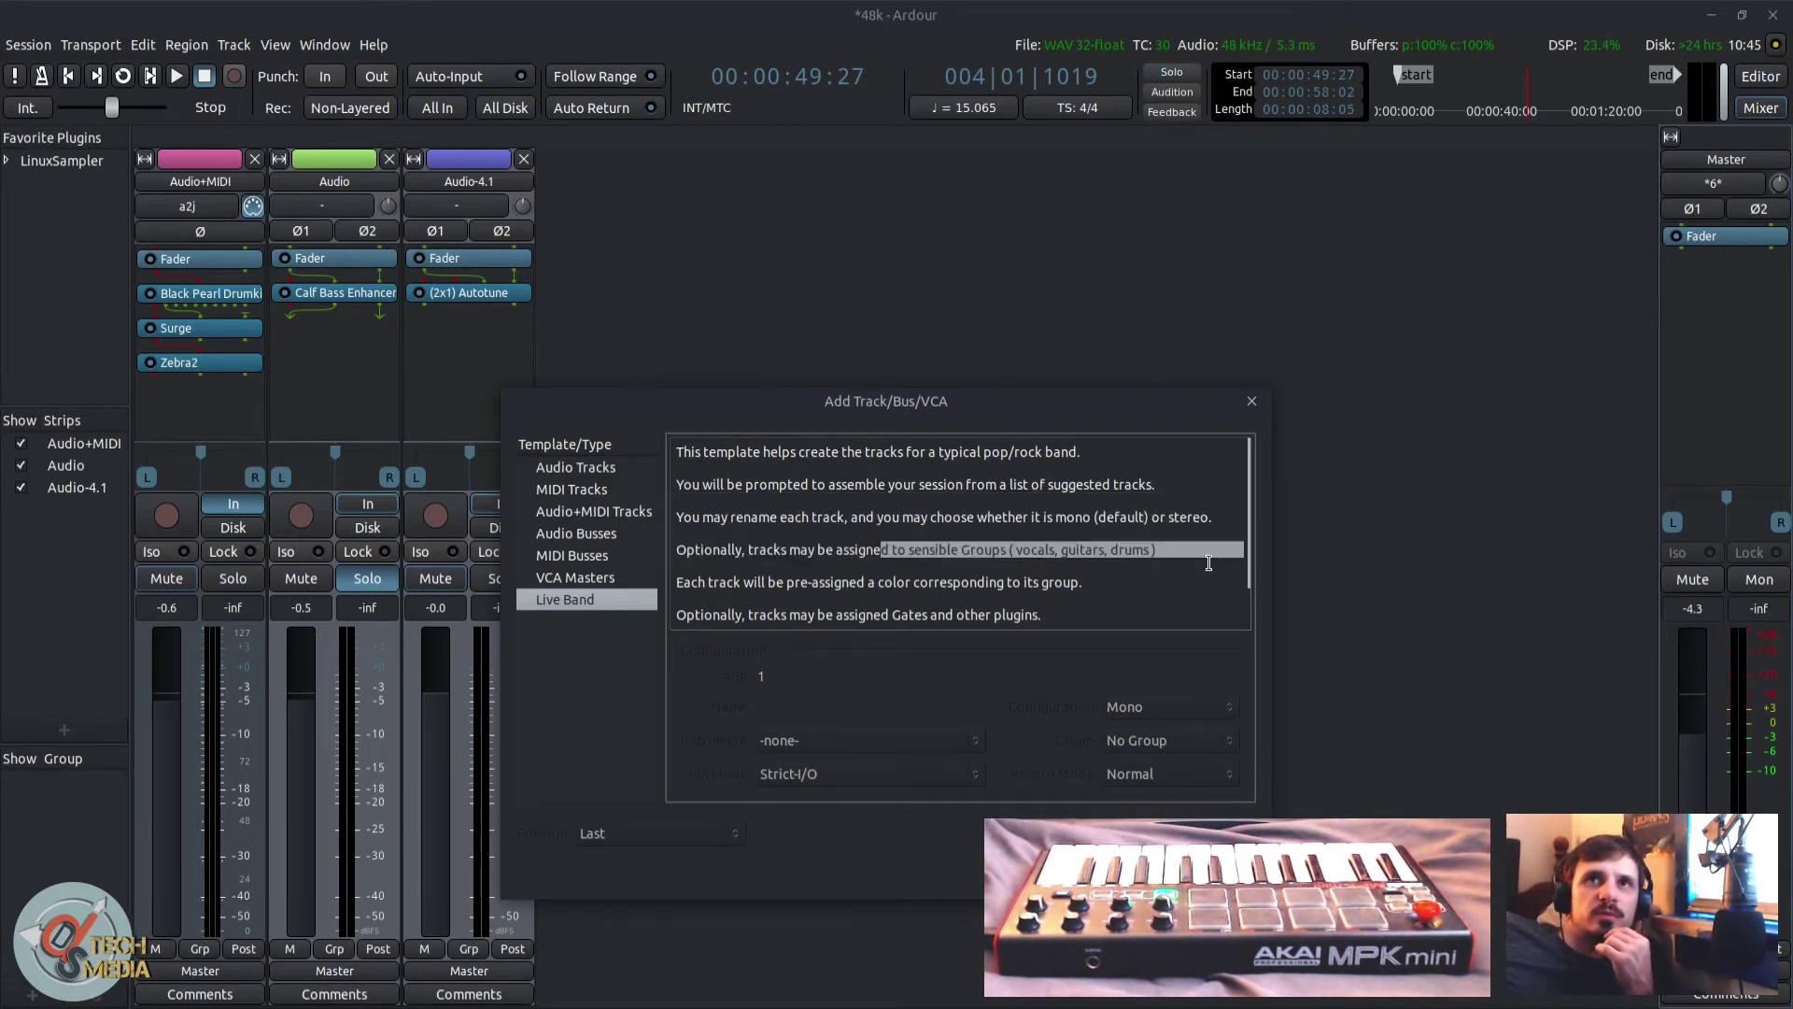
click(809, 540)
drag(714, 564, 1109, 578)
click(1109, 579)
drag(720, 612, 878, 648)
click(878, 594)
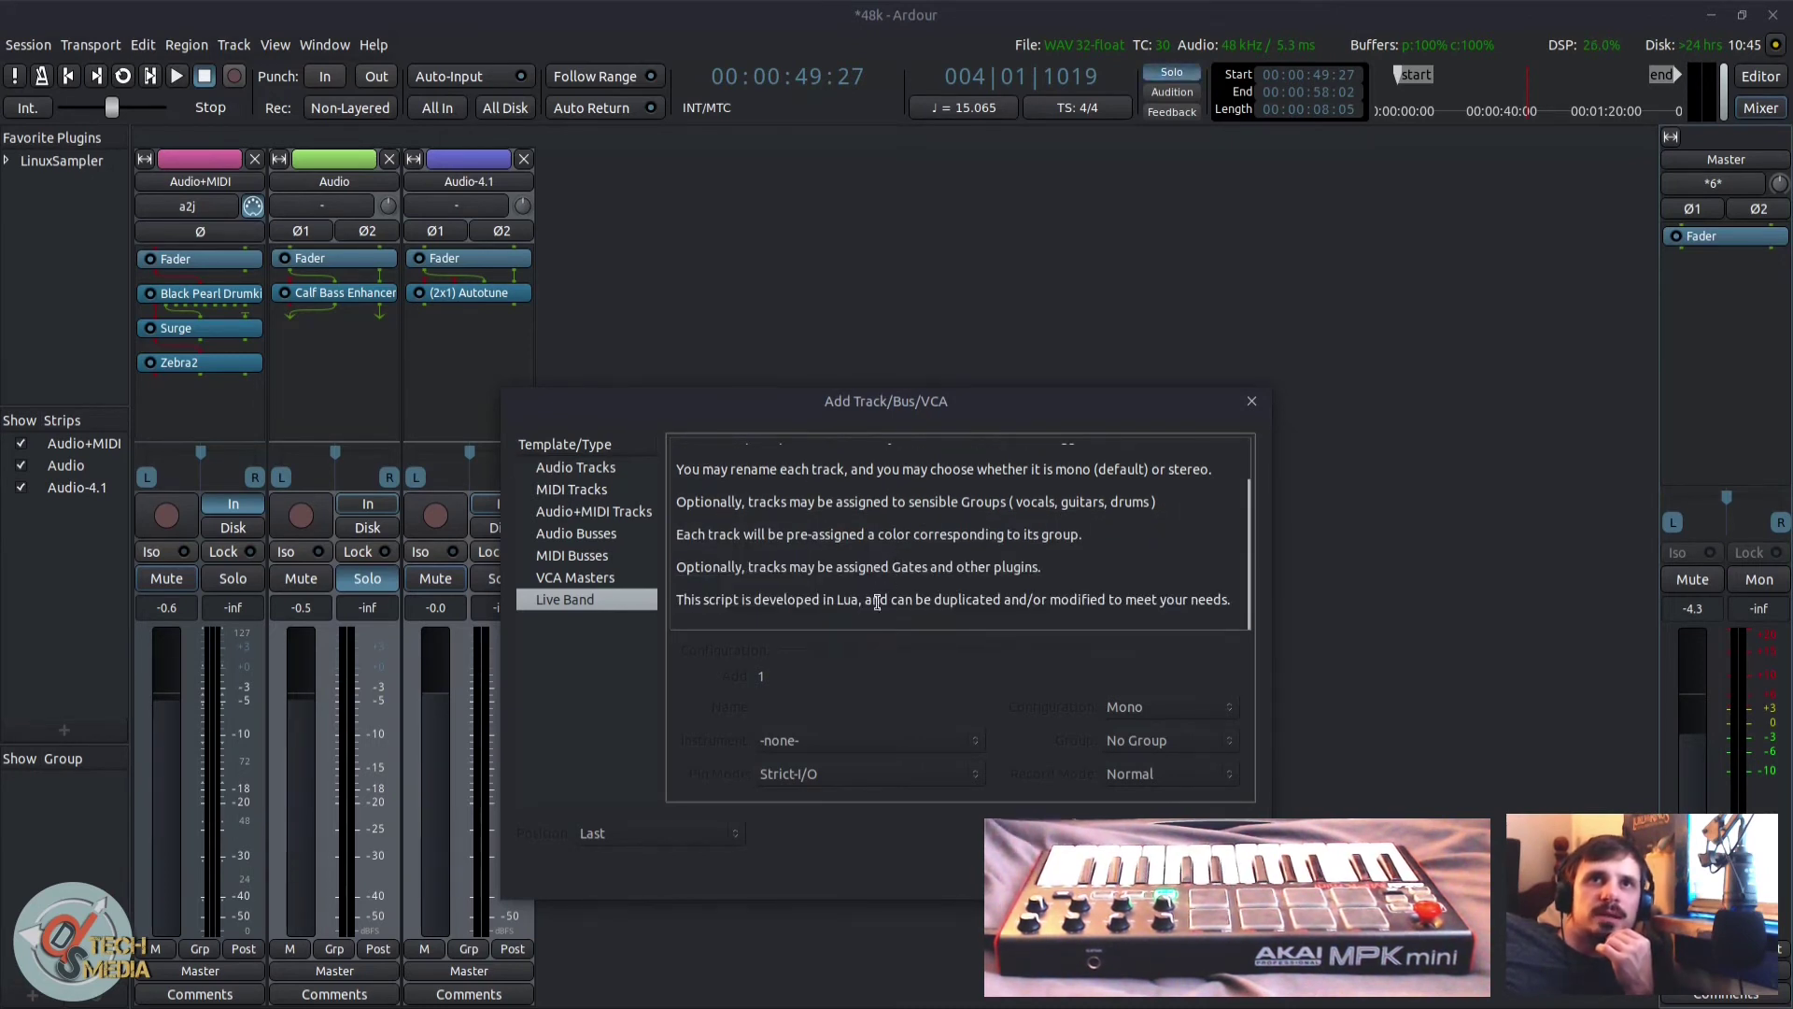
drag(745, 596, 849, 597)
click(860, 594)
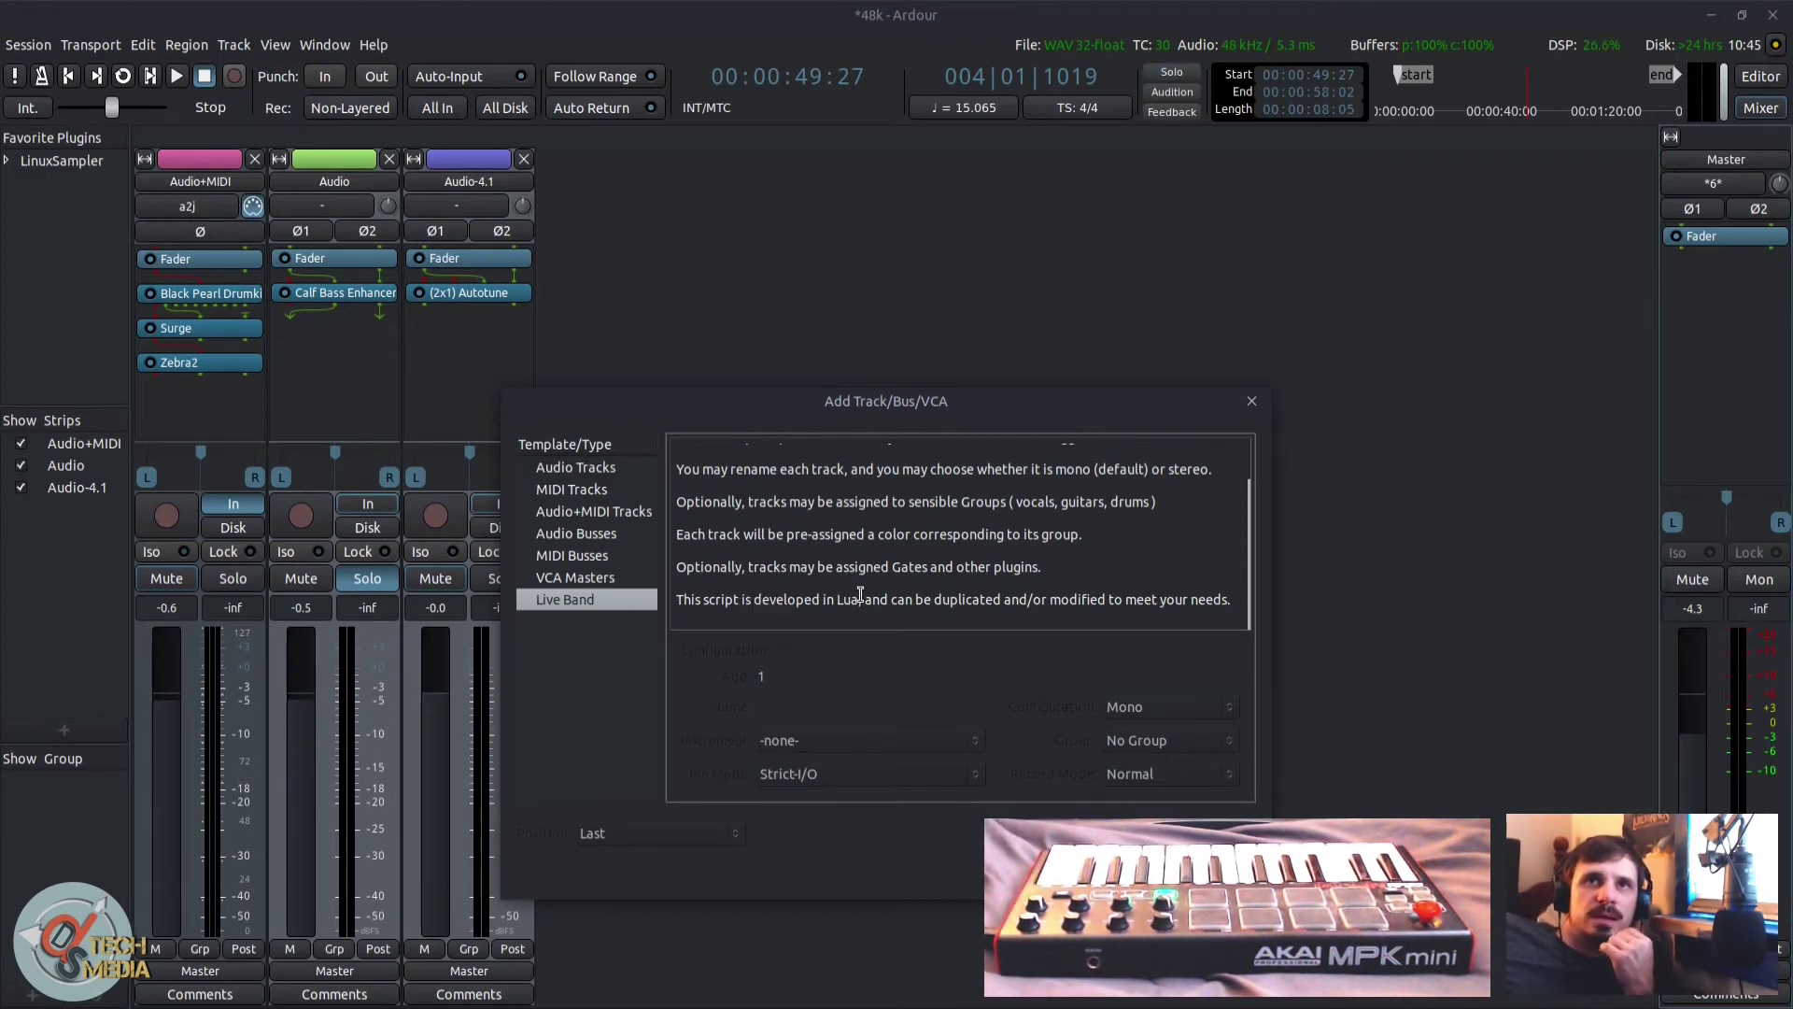
triple_click(1008, 599)
click(1088, 541)
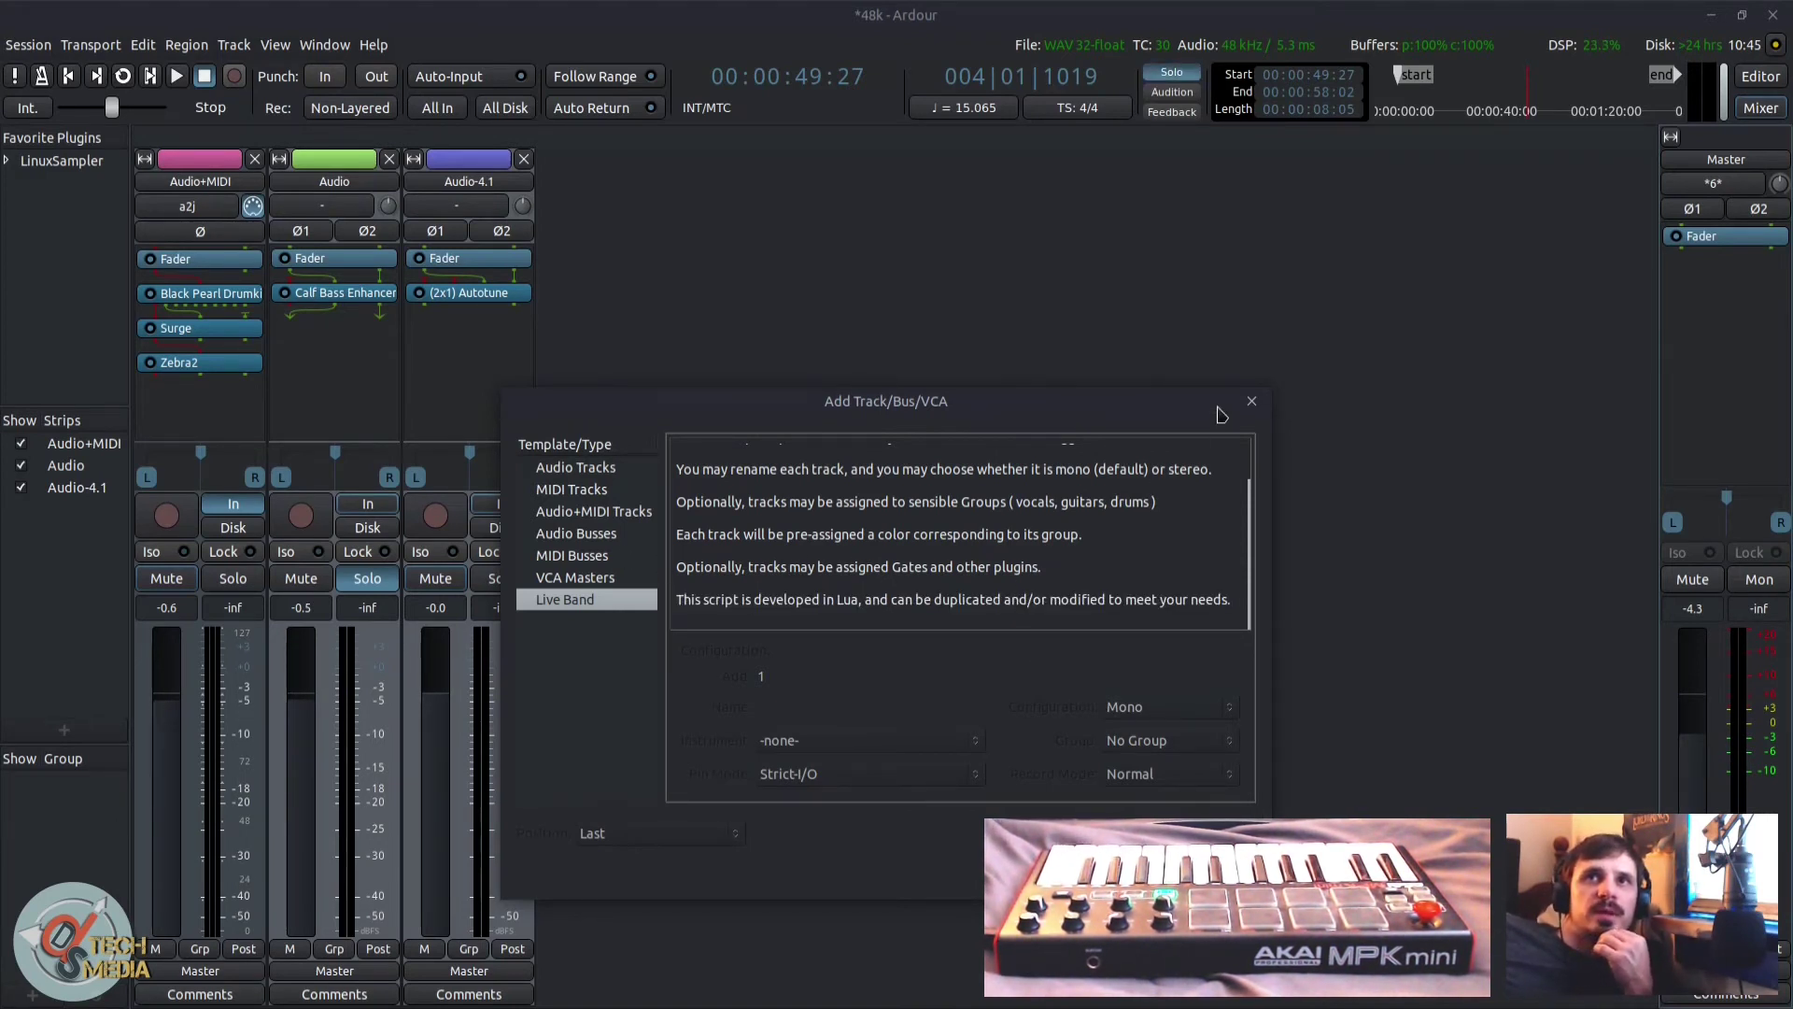
click(1252, 402)
Step: View the Lua scripting window with its scratch buffer and close it
click(324, 45)
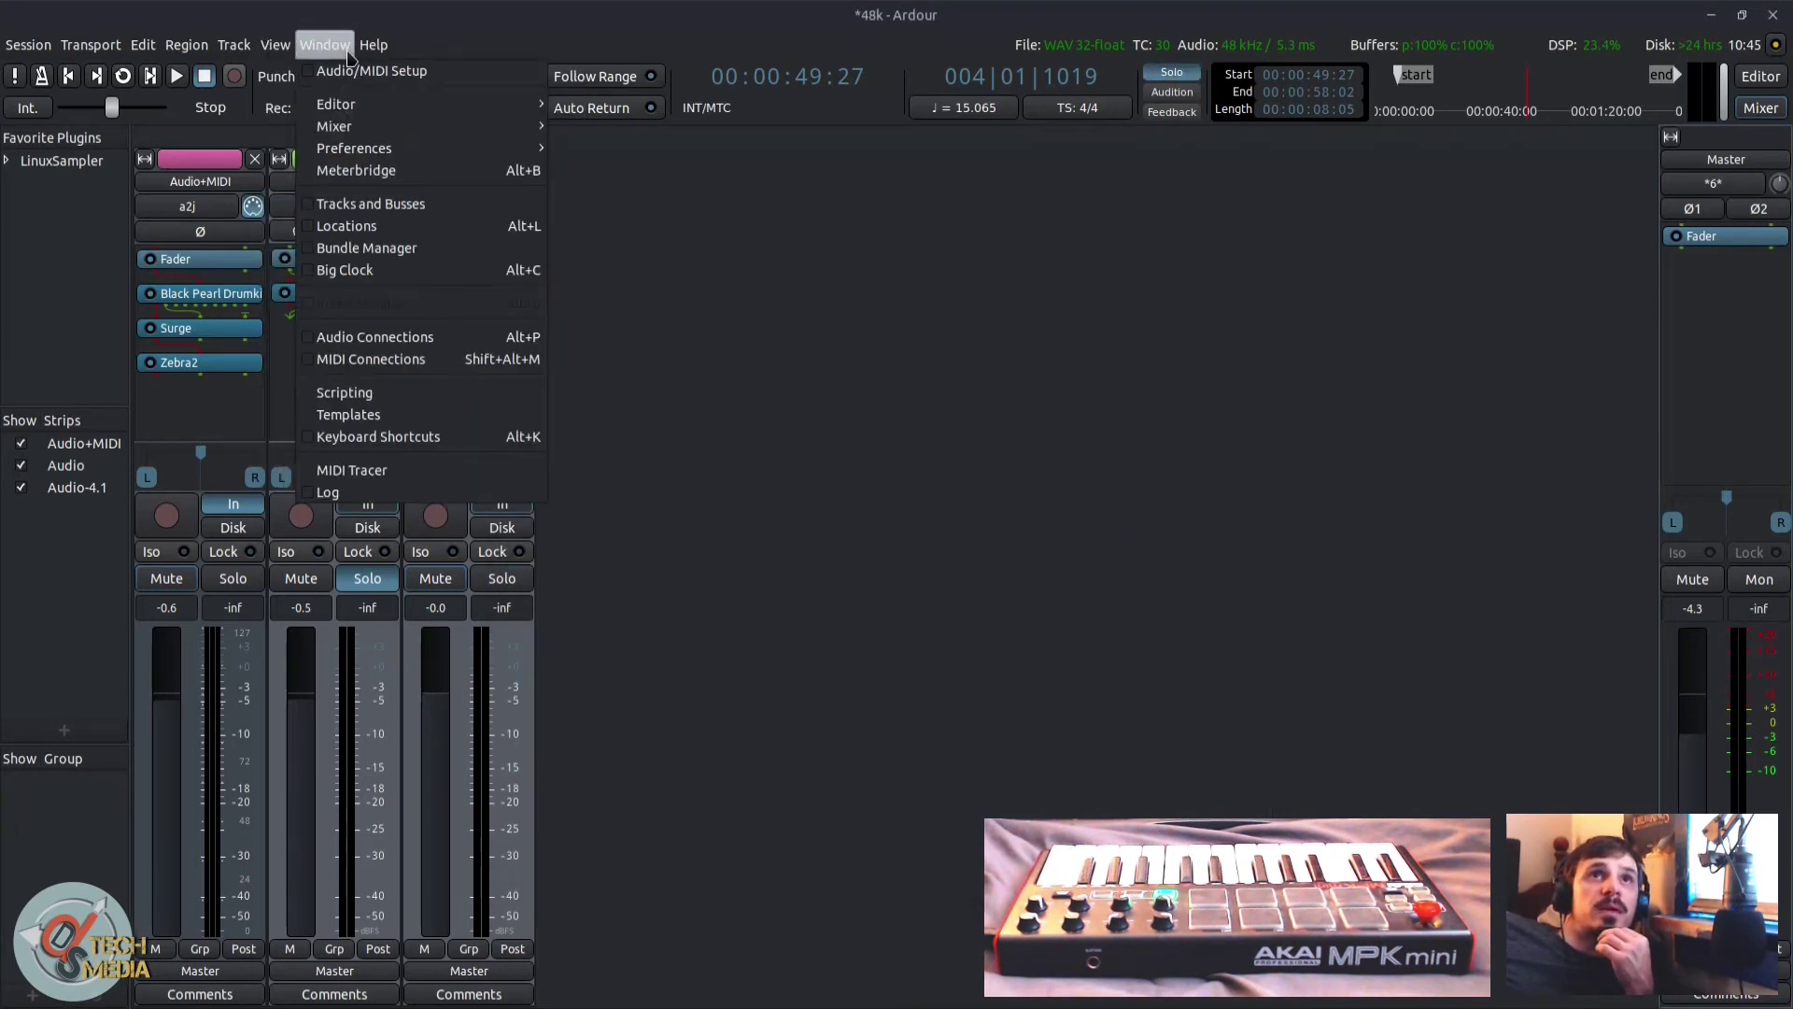
click(388, 378)
drag(330, 32, 913, 404)
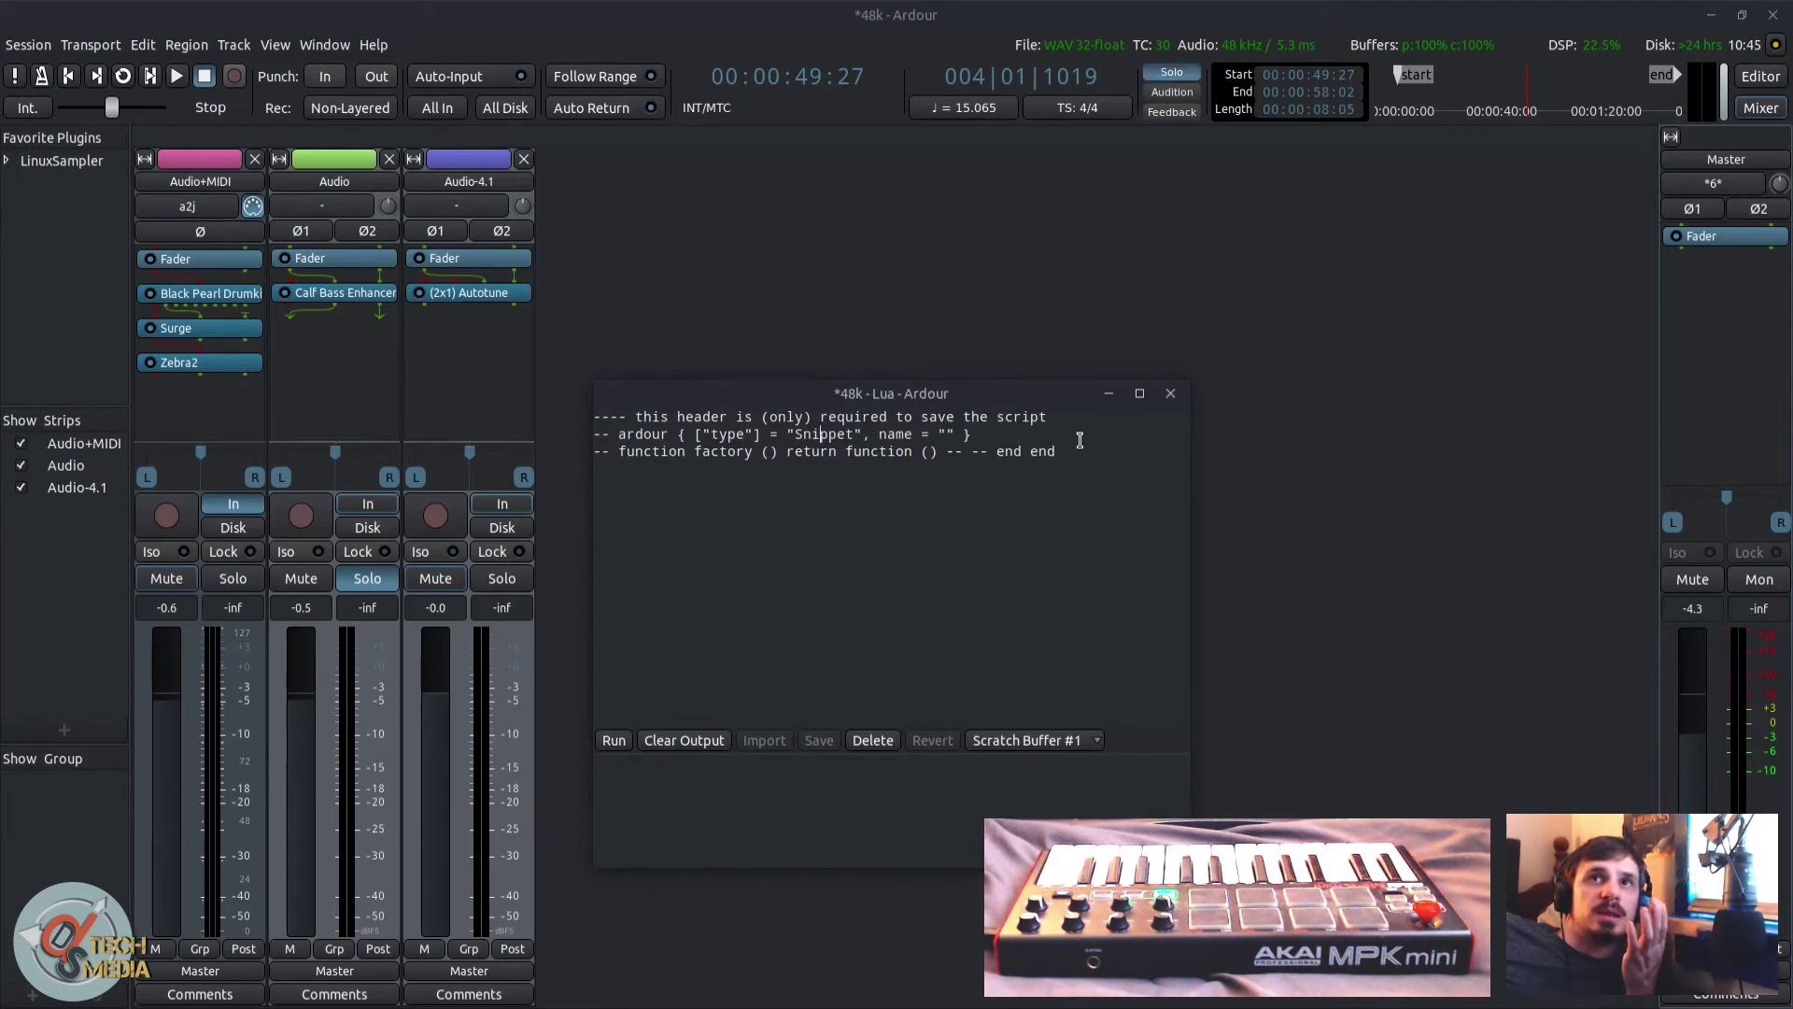
click(1170, 393)
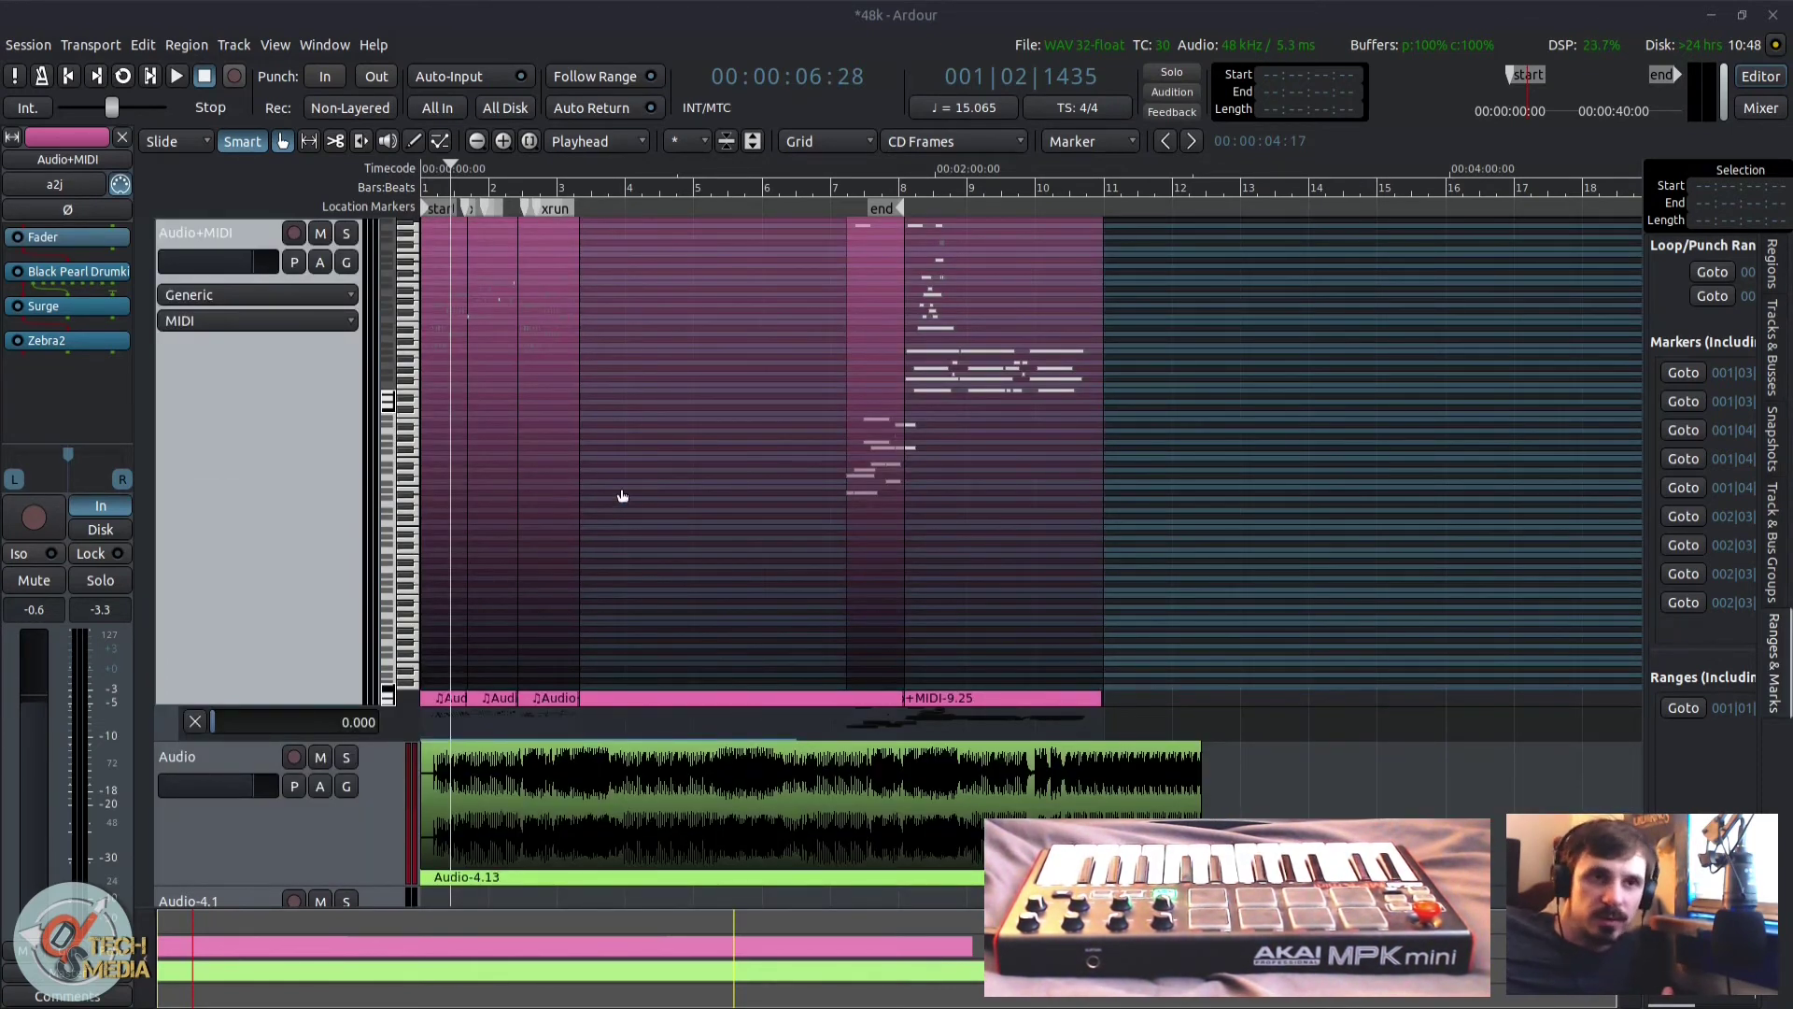
scroll(623, 495, up, 3)
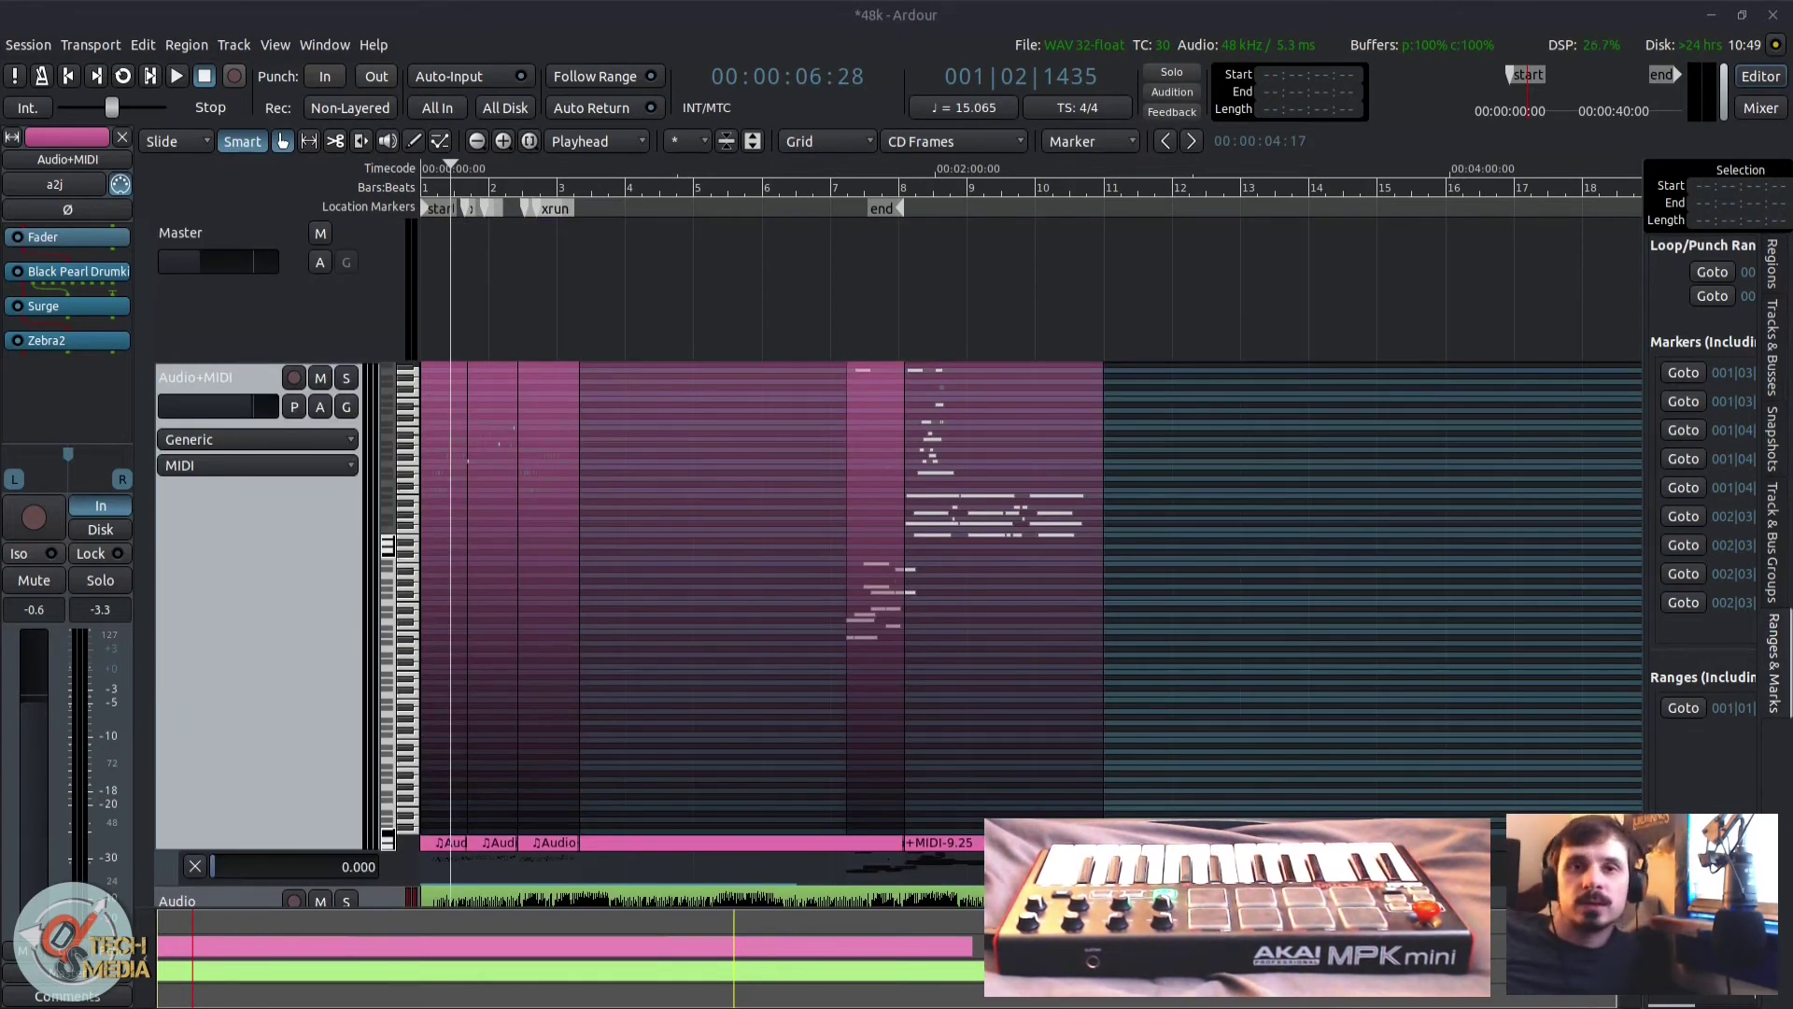
scroll(798, 674, up, 3)
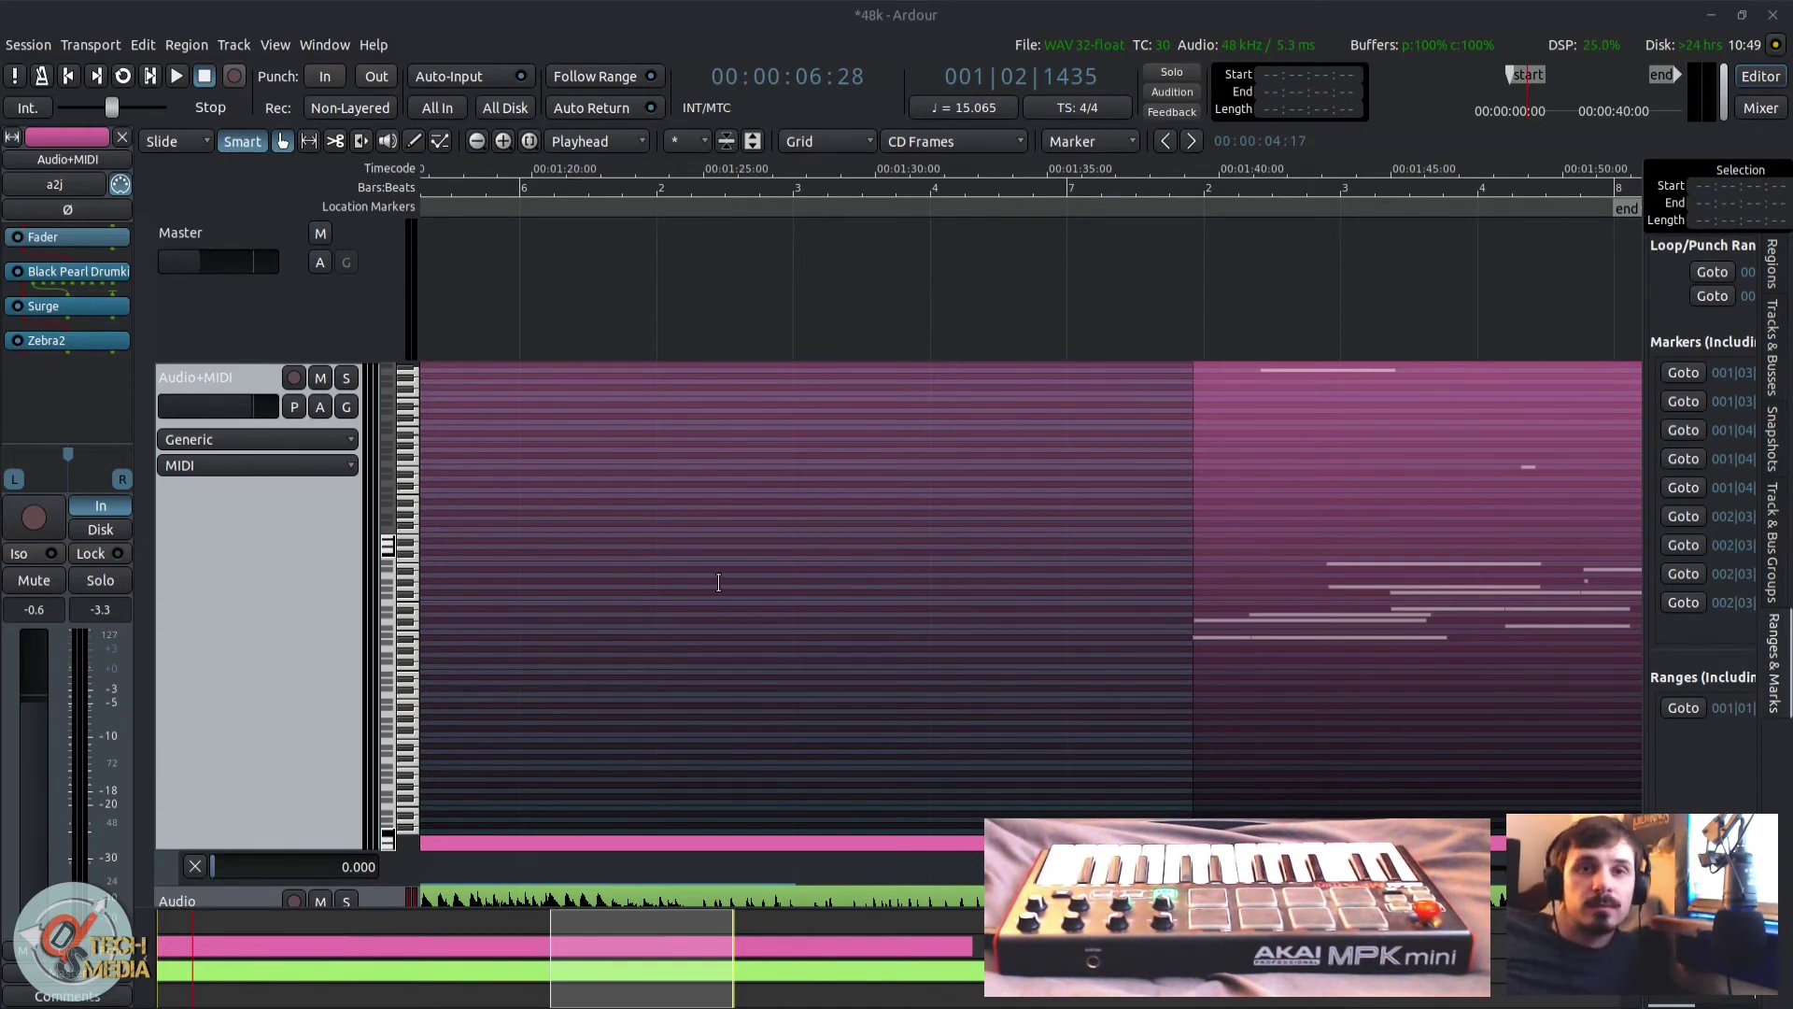
drag(379, 847, 613, 745)
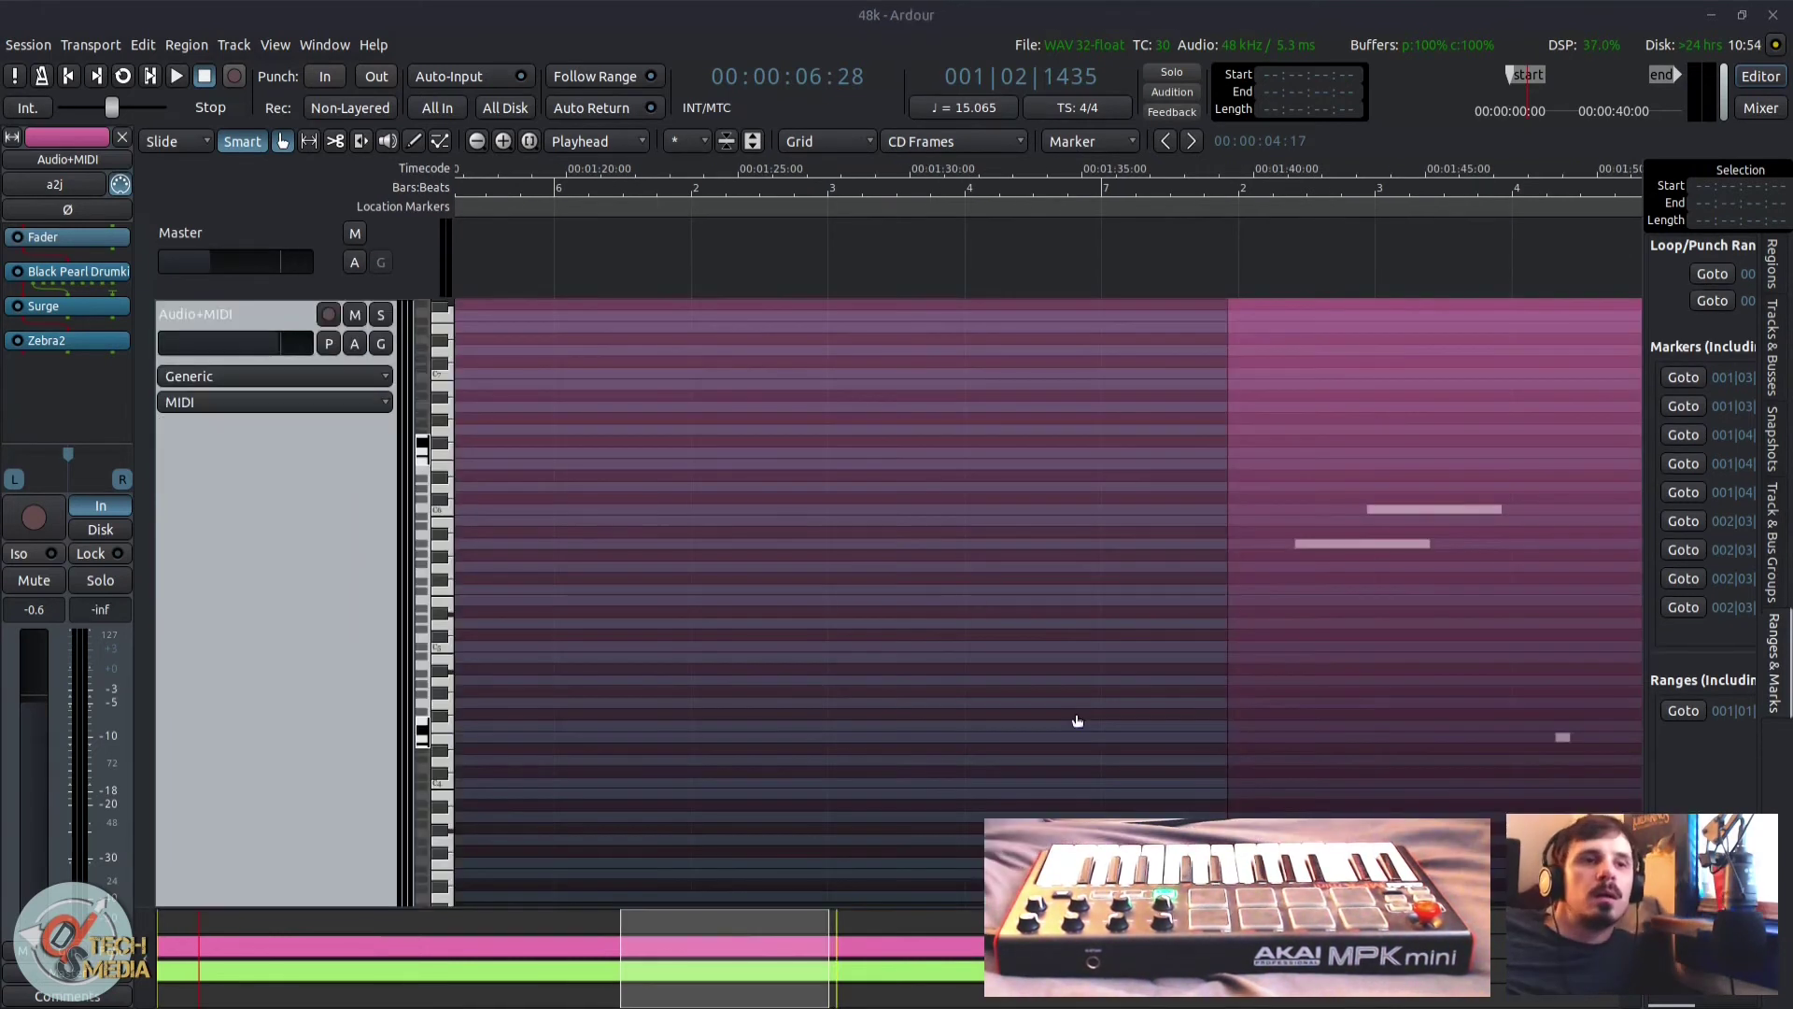
Step: Switch to the Brave browser and look over the Ardour manual's table of contents
mouse_move(5, 612)
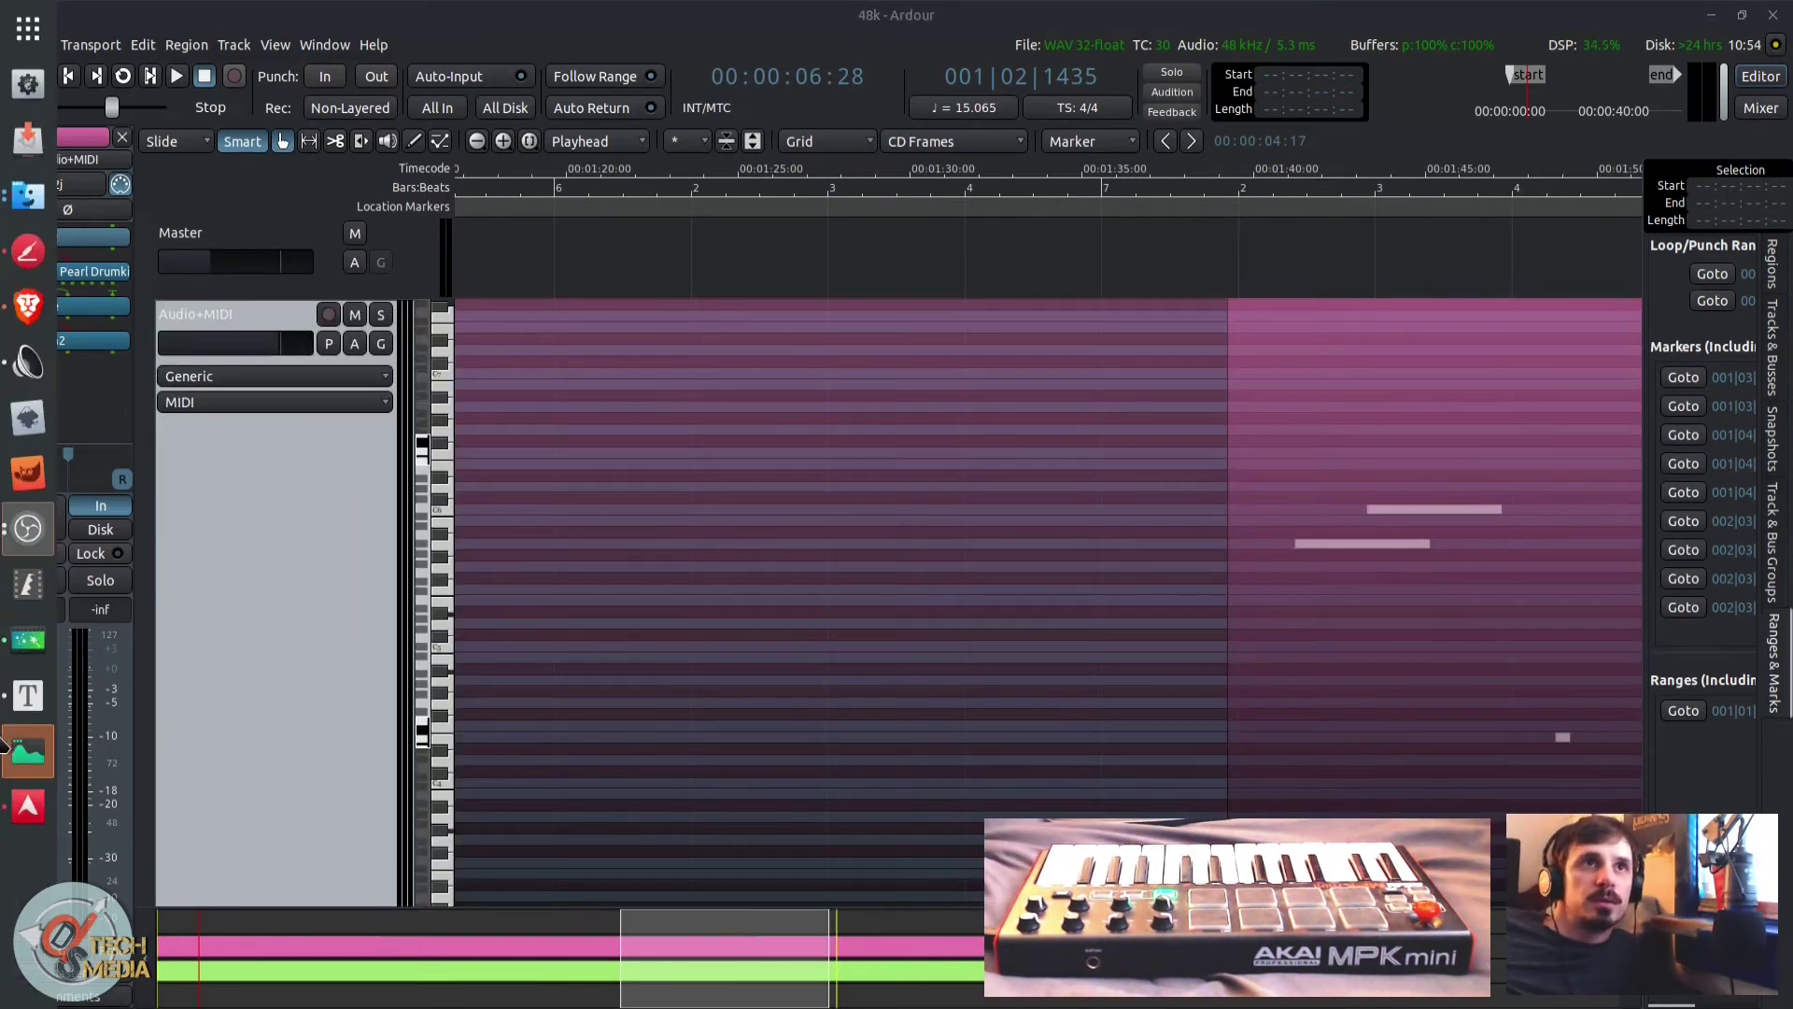
click(11, 316)
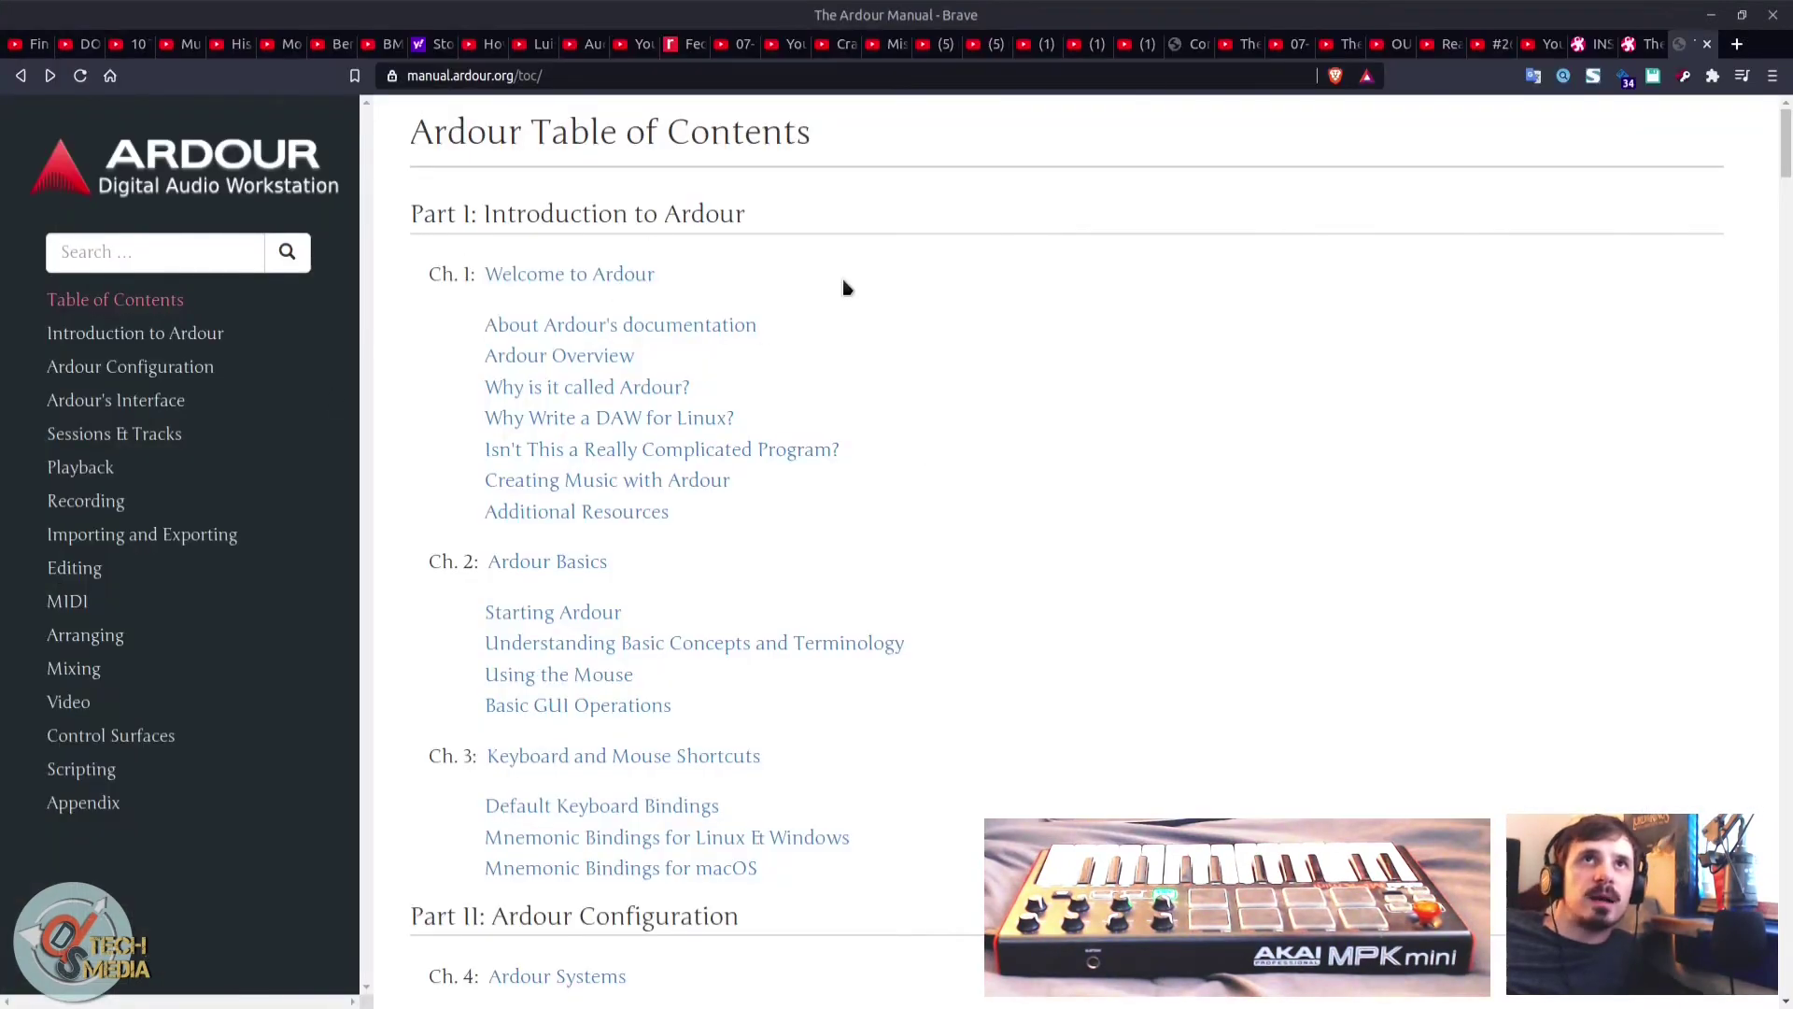
drag(1785, 146, 915, 4)
Step: Open the ardour.org website in the browser
click(459, 76)
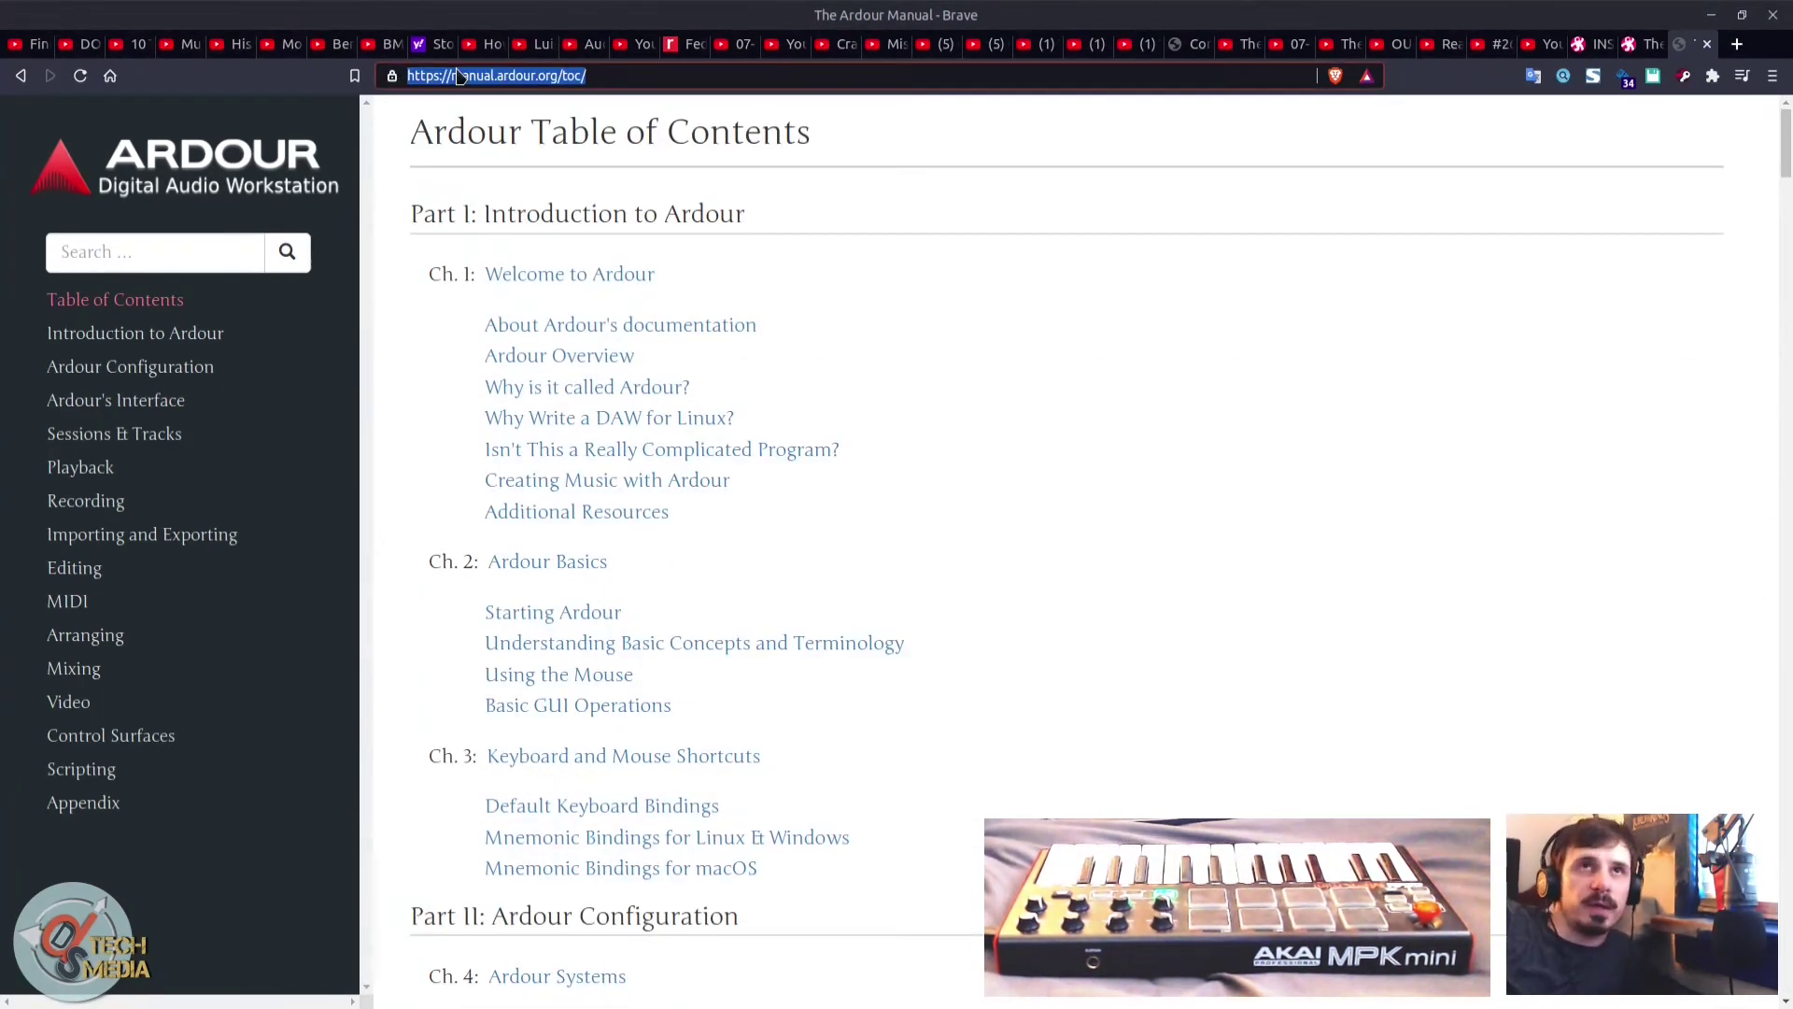
text(ardour.org)
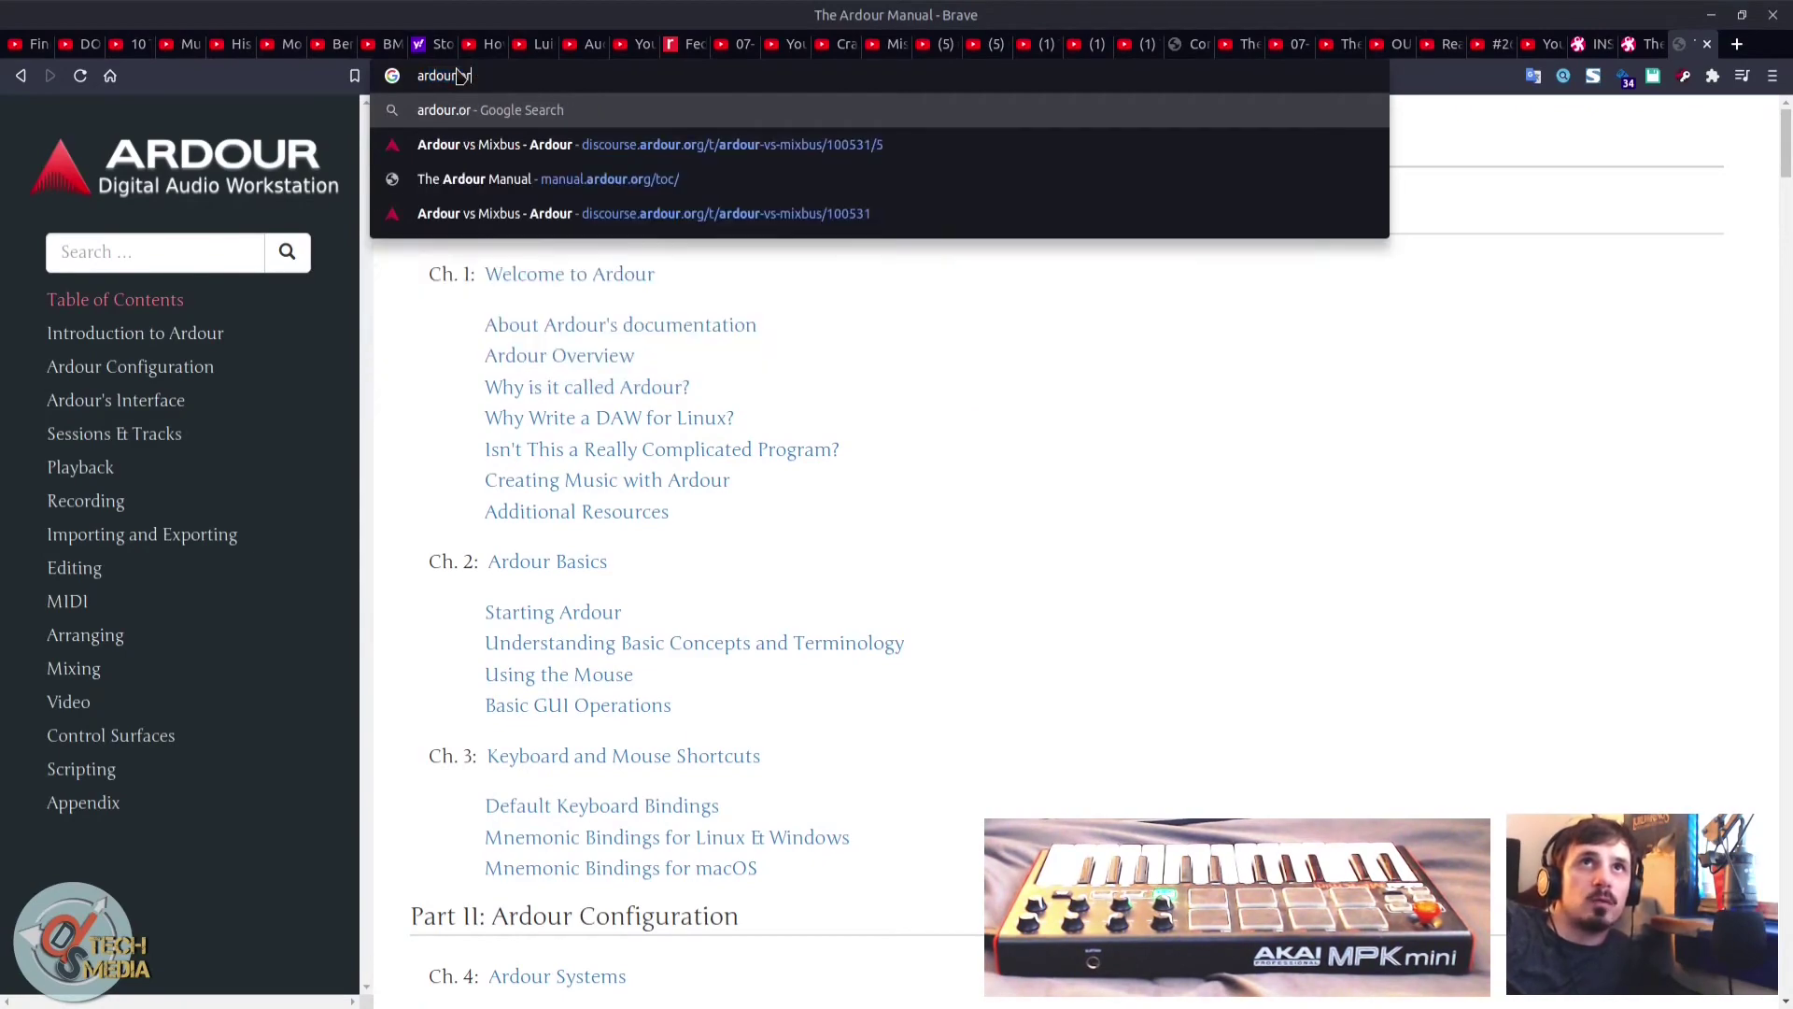
key(Return)
Step: Search the application launcher for "bit" and start Bitwig Studio
text(bit)
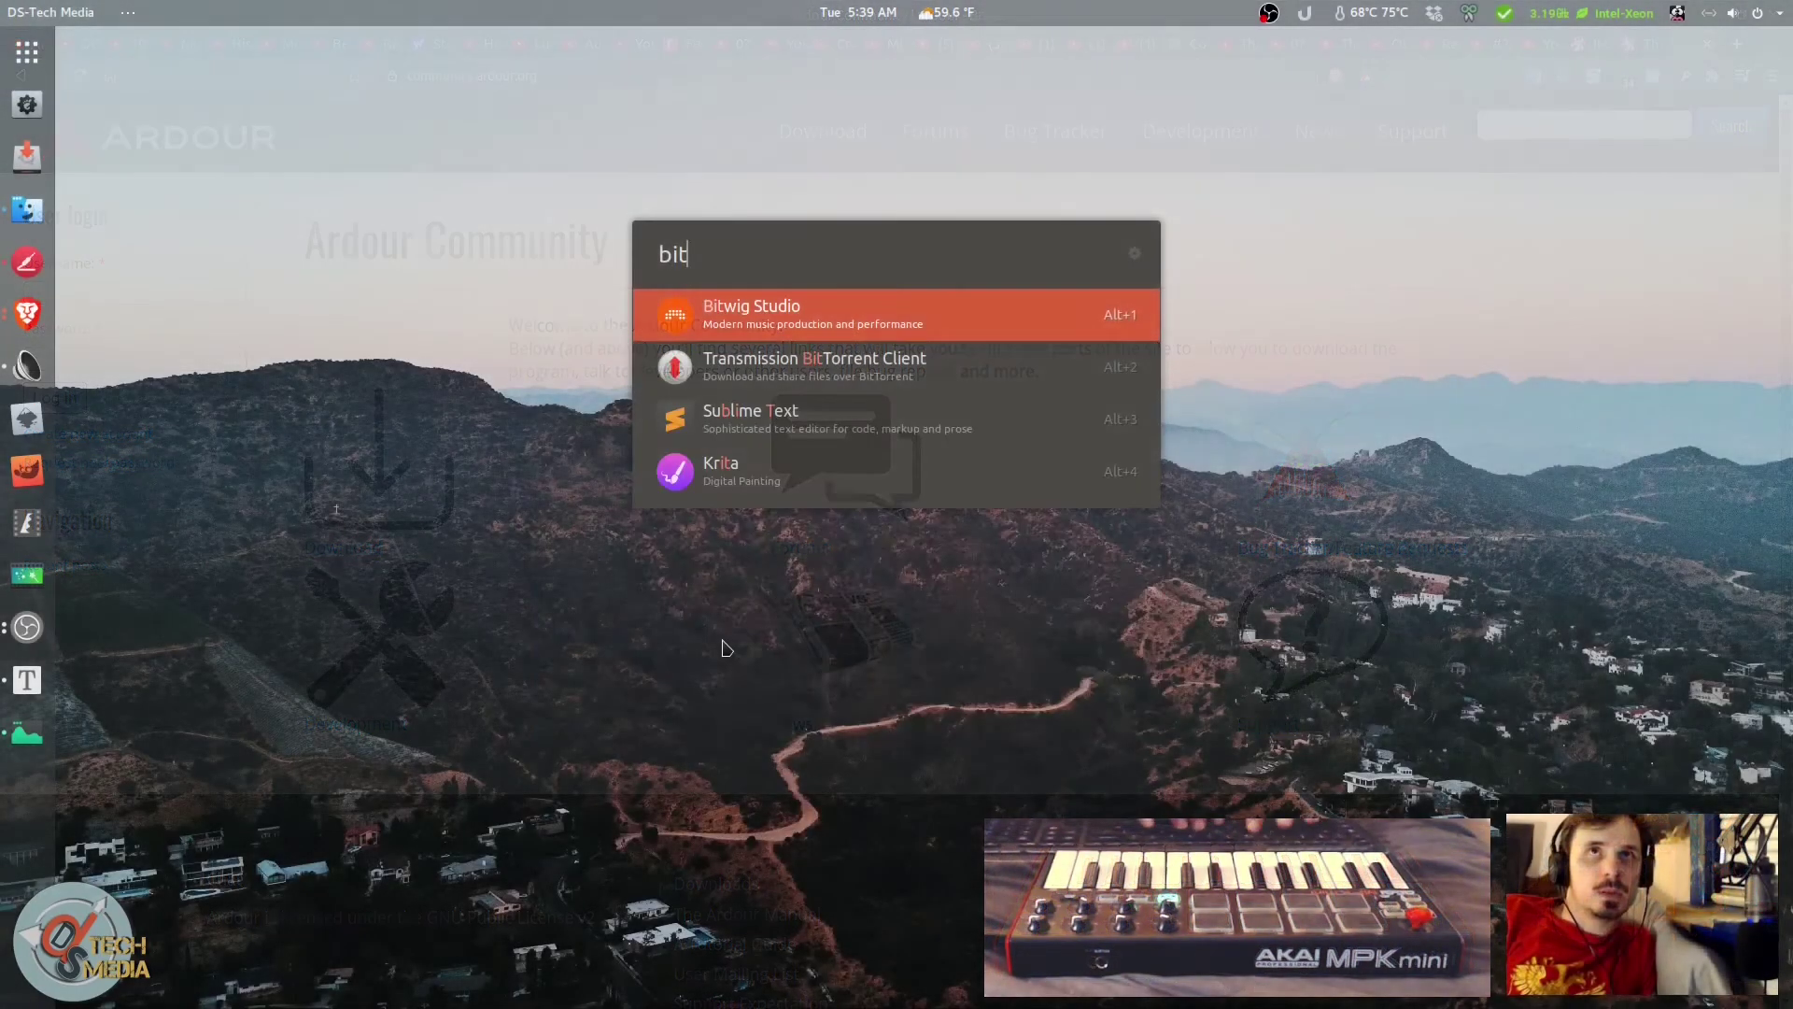
key(Return)
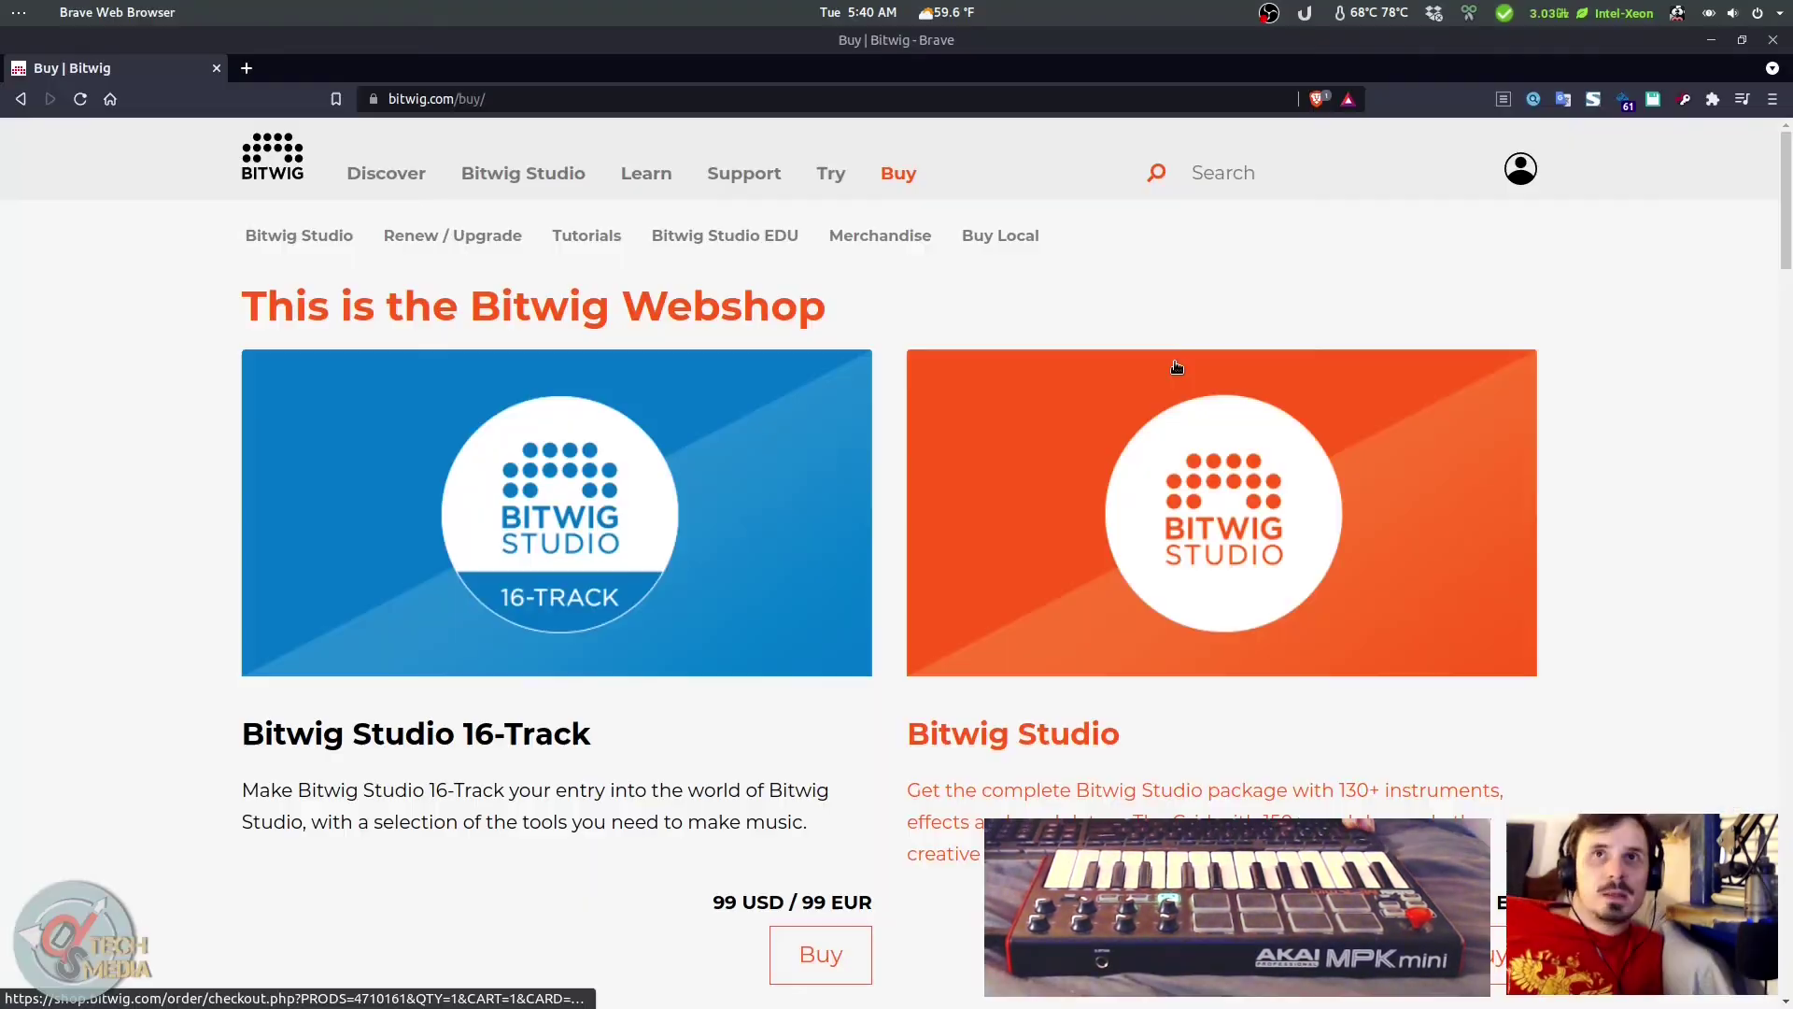
Step: Compare the Bitwig Studio 16-Track and Bitwig Studio offers and prices in the Bitwig webshop
scroll(841, 486, down, 2)
scroll(832, 542, up, 2)
scroll(448, 607, down, 1)
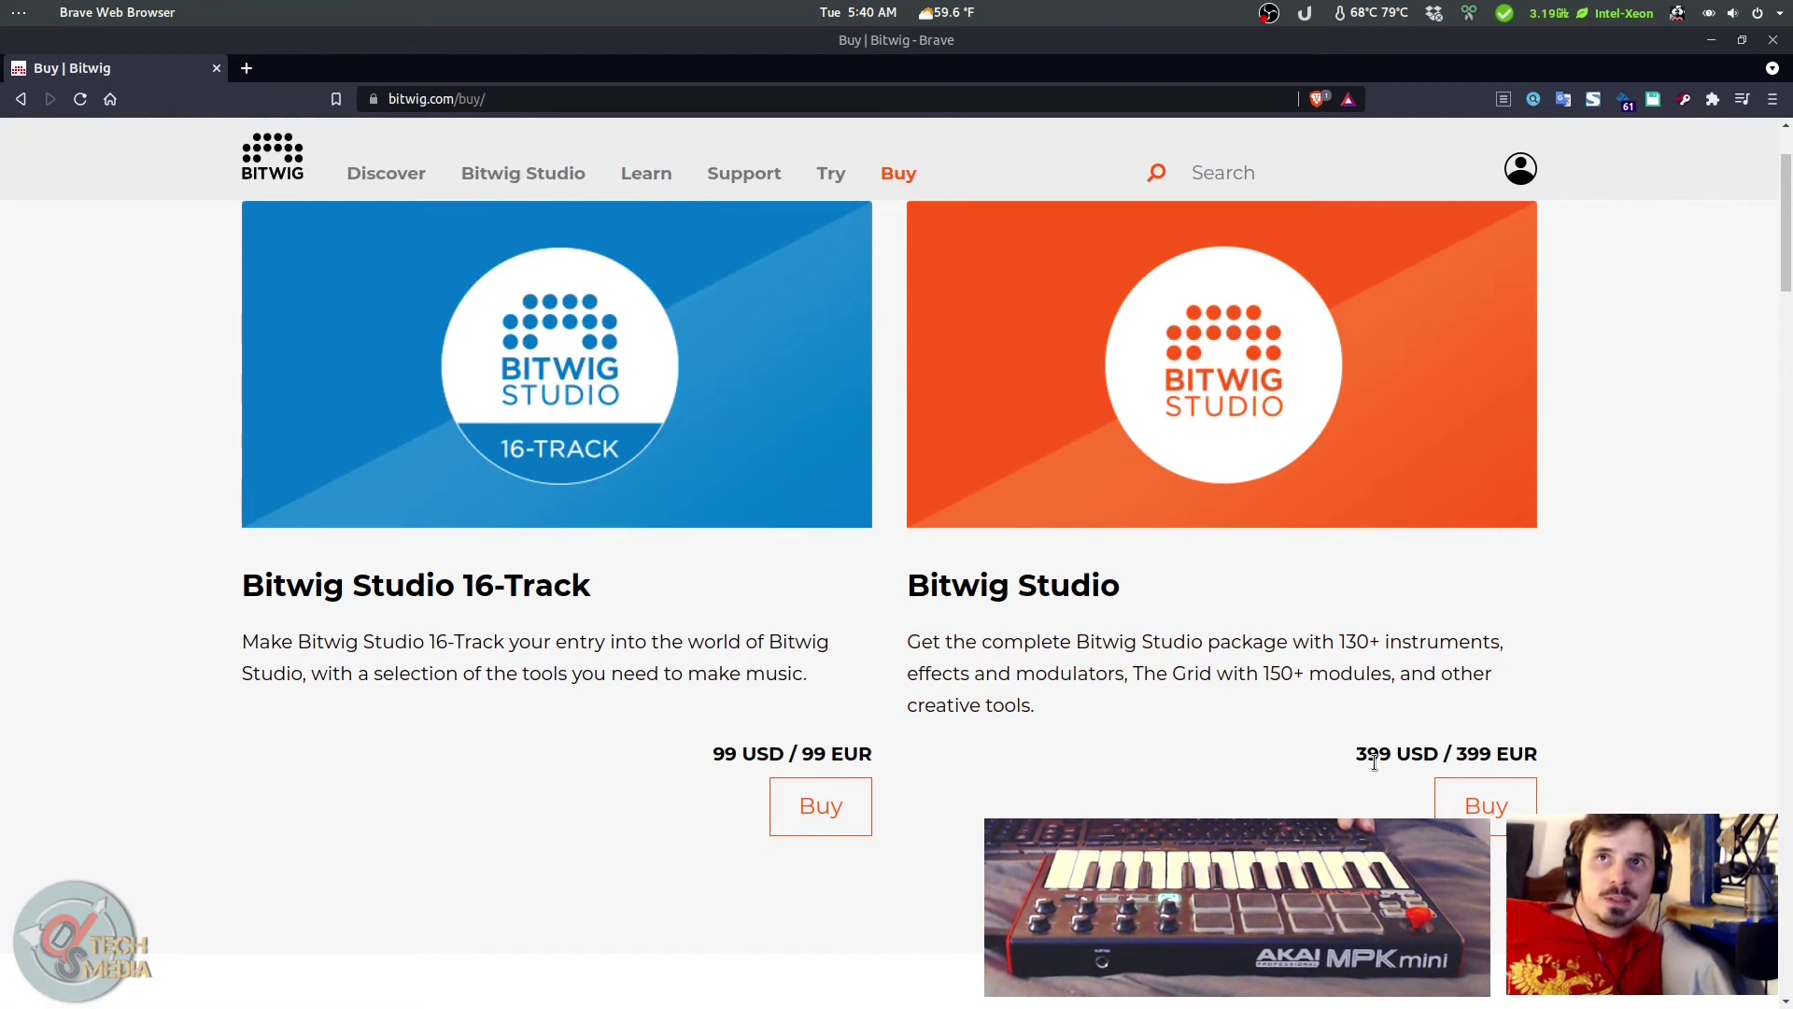
scroll(1092, 708, down, 3)
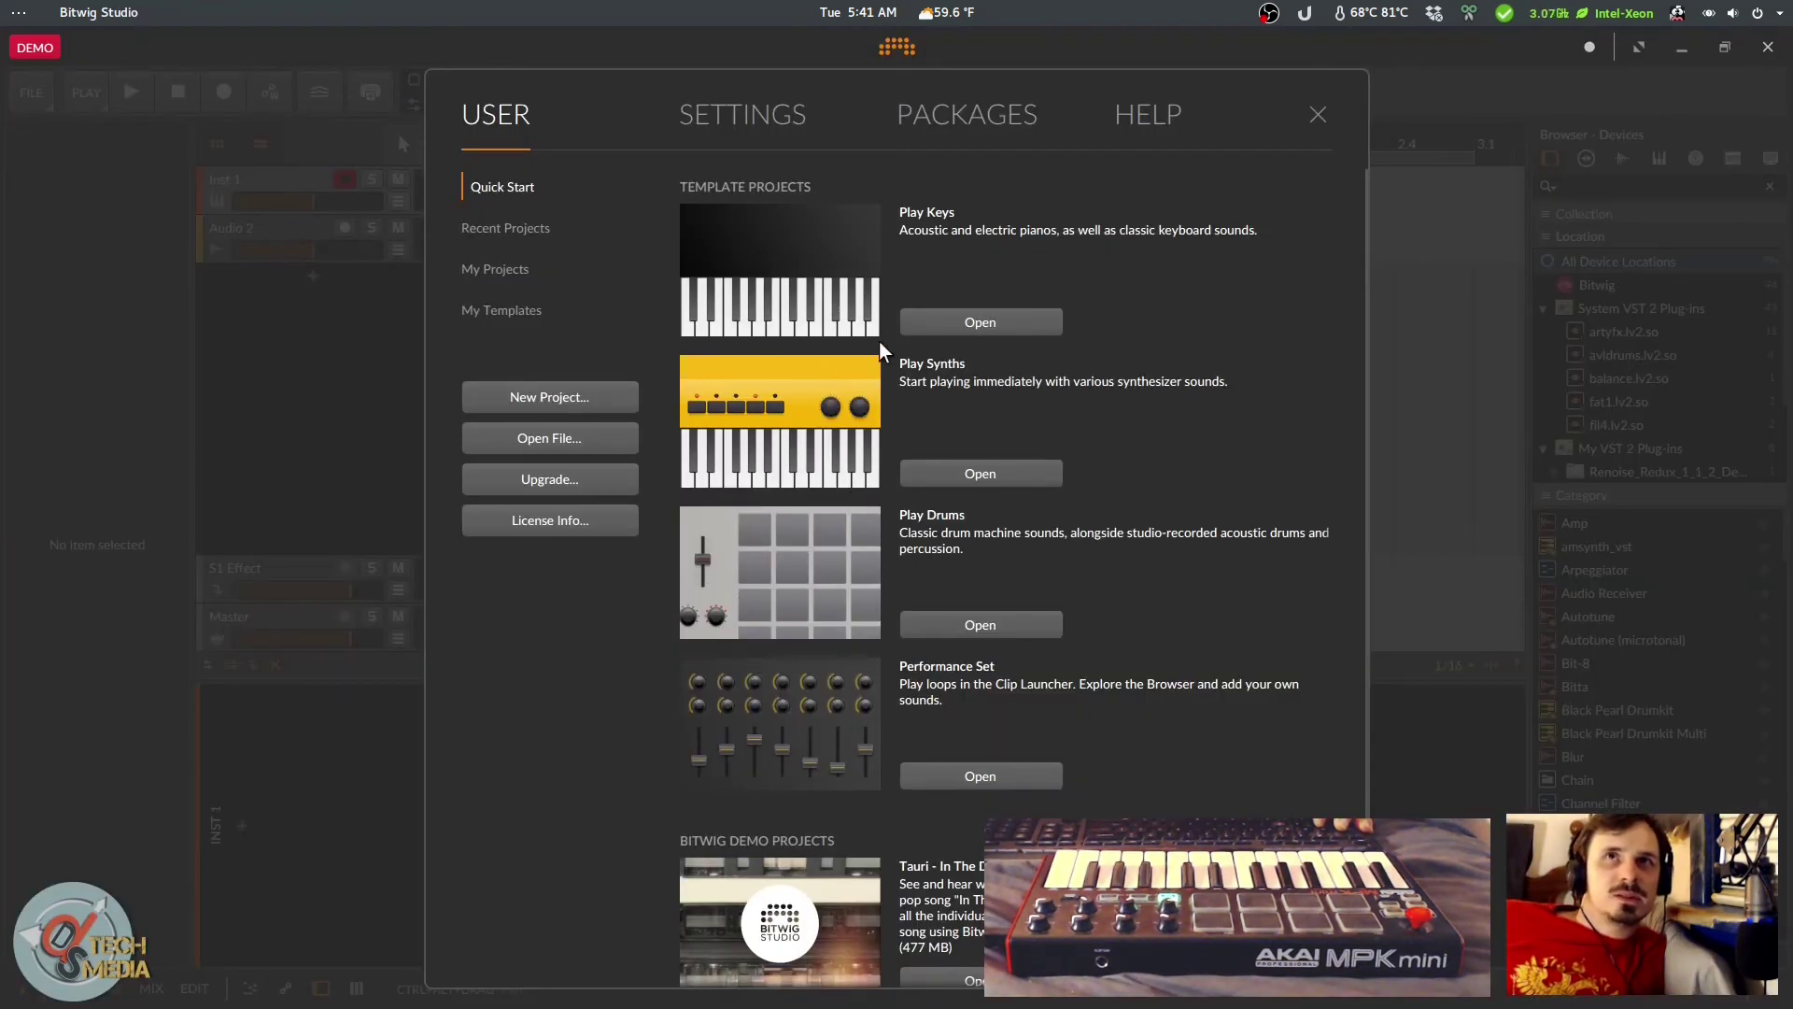
Step: Look through the dashboard's template and demo projects, and examine the driver model options in the audio settings
scroll(814, 213, down, 3)
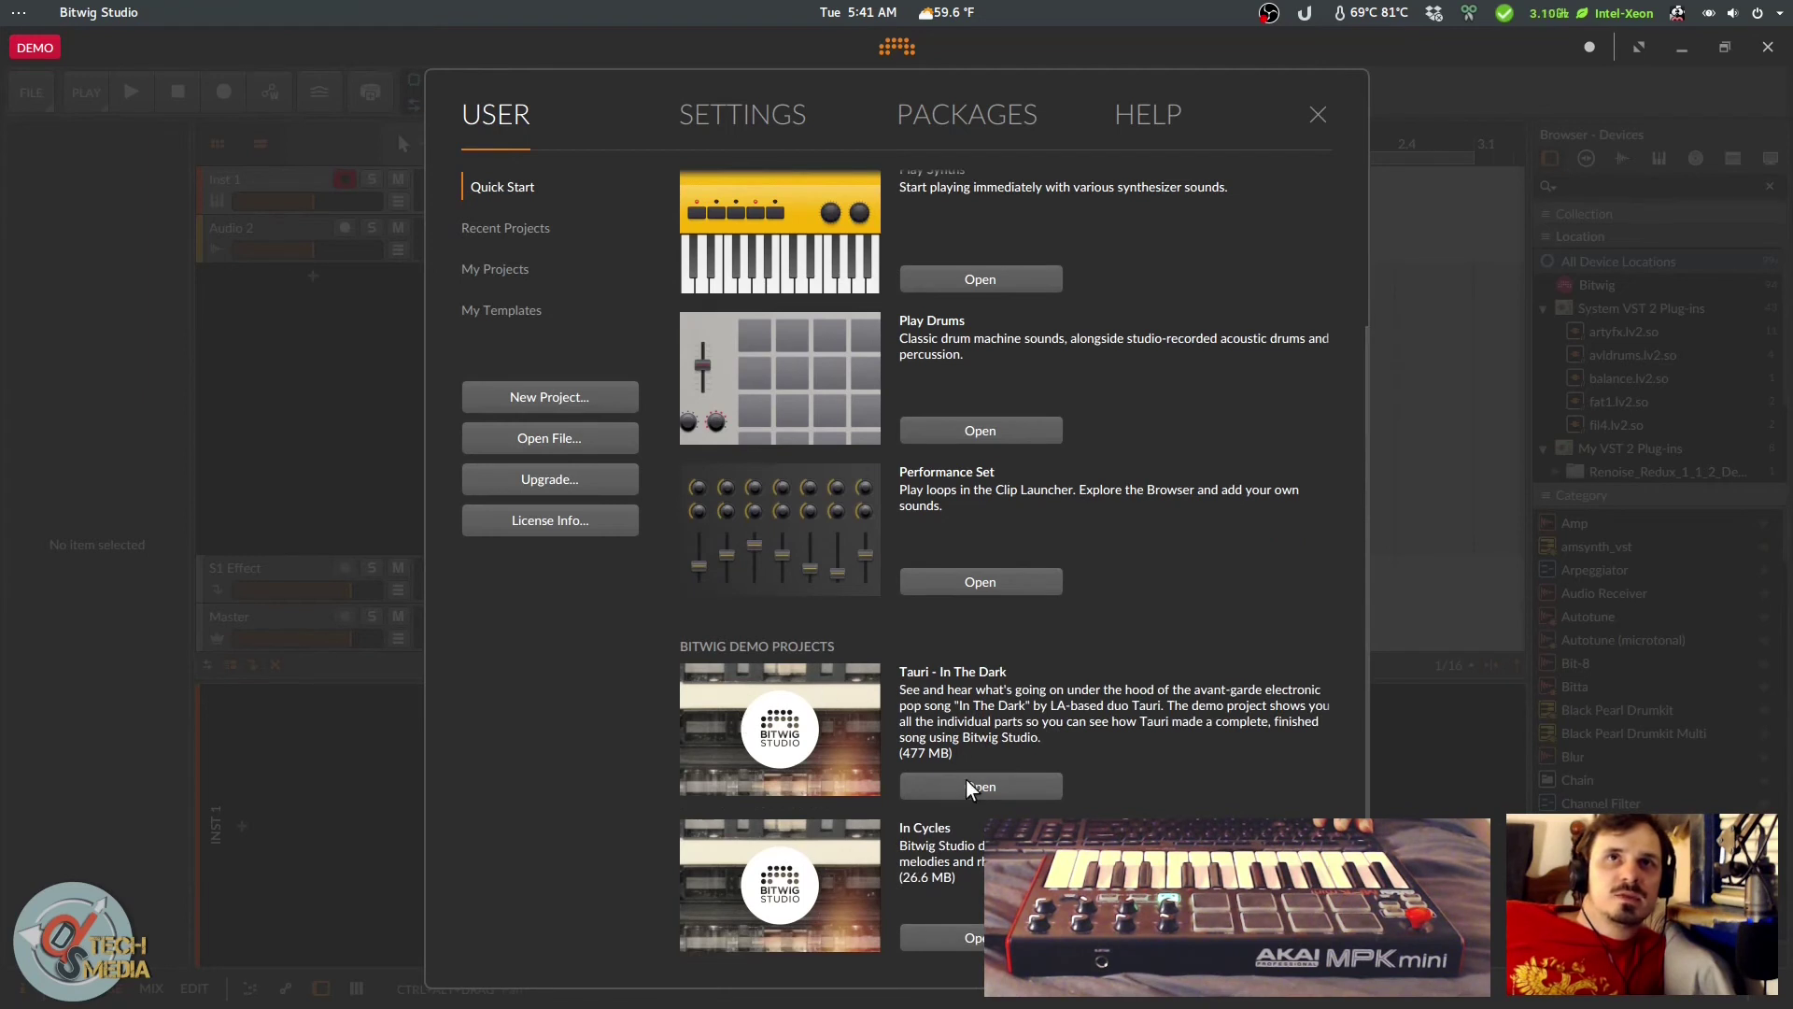
click(783, 112)
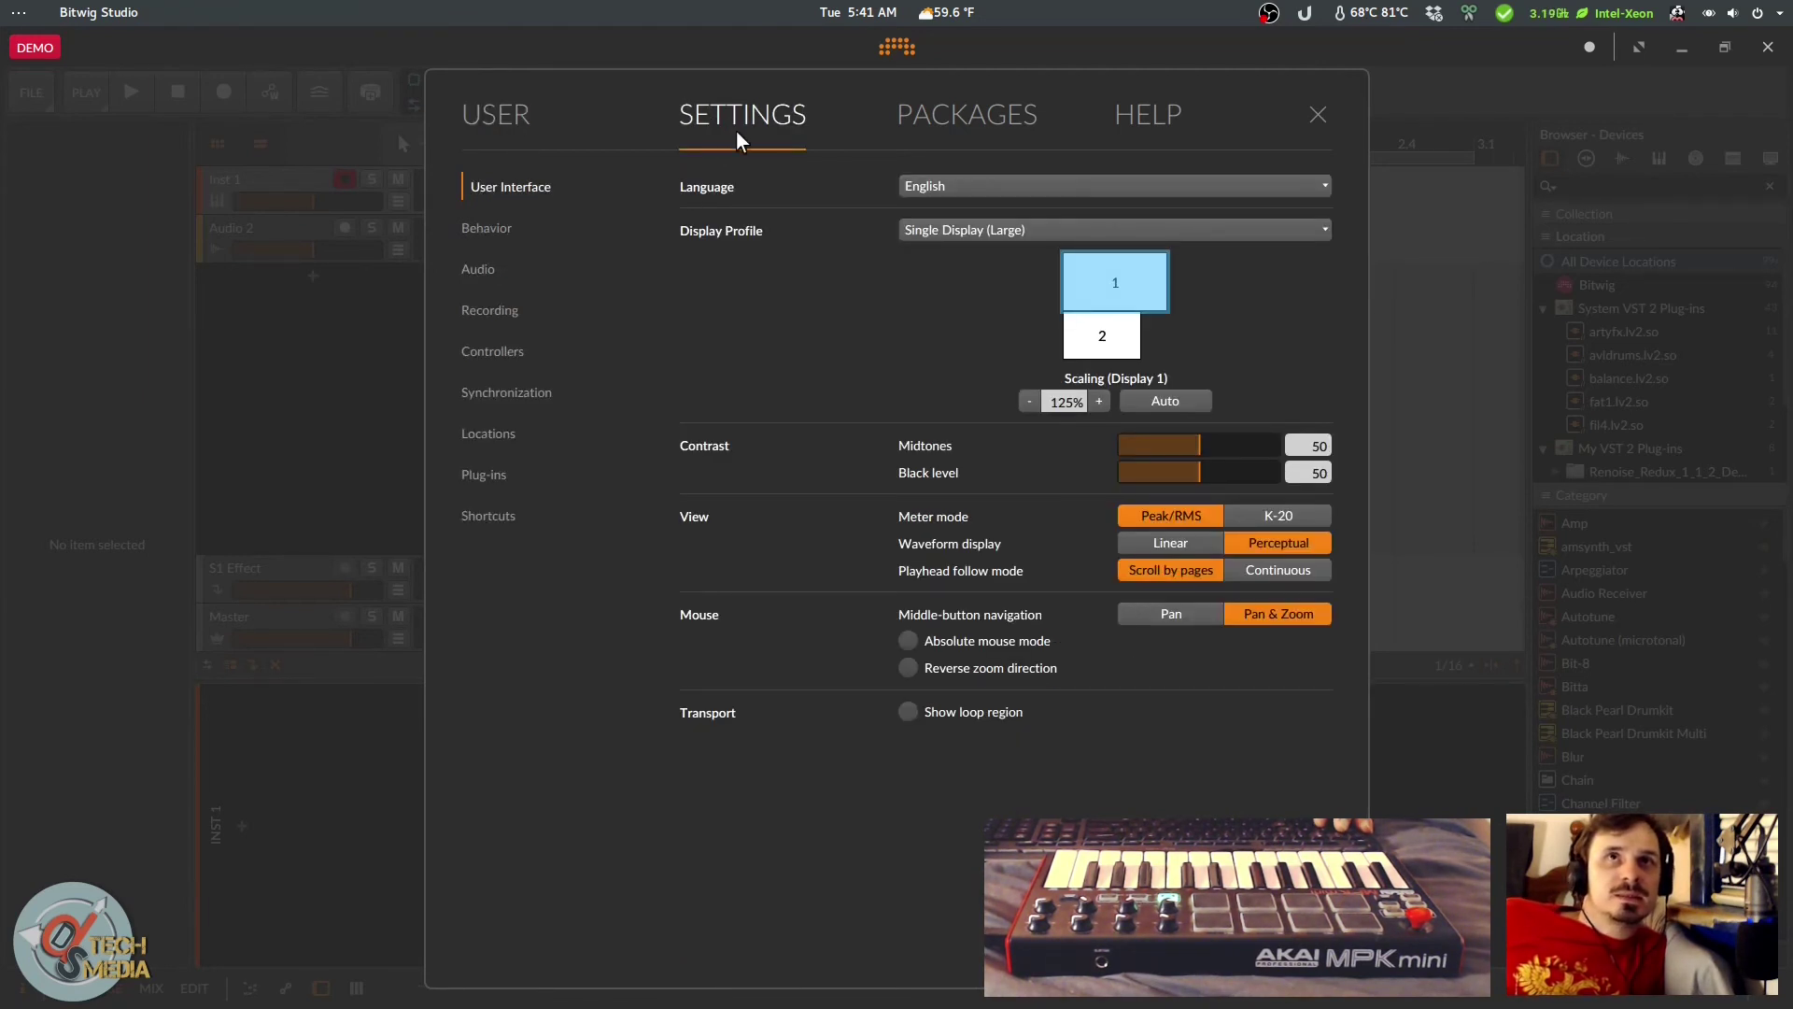
click(478, 269)
click(990, 215)
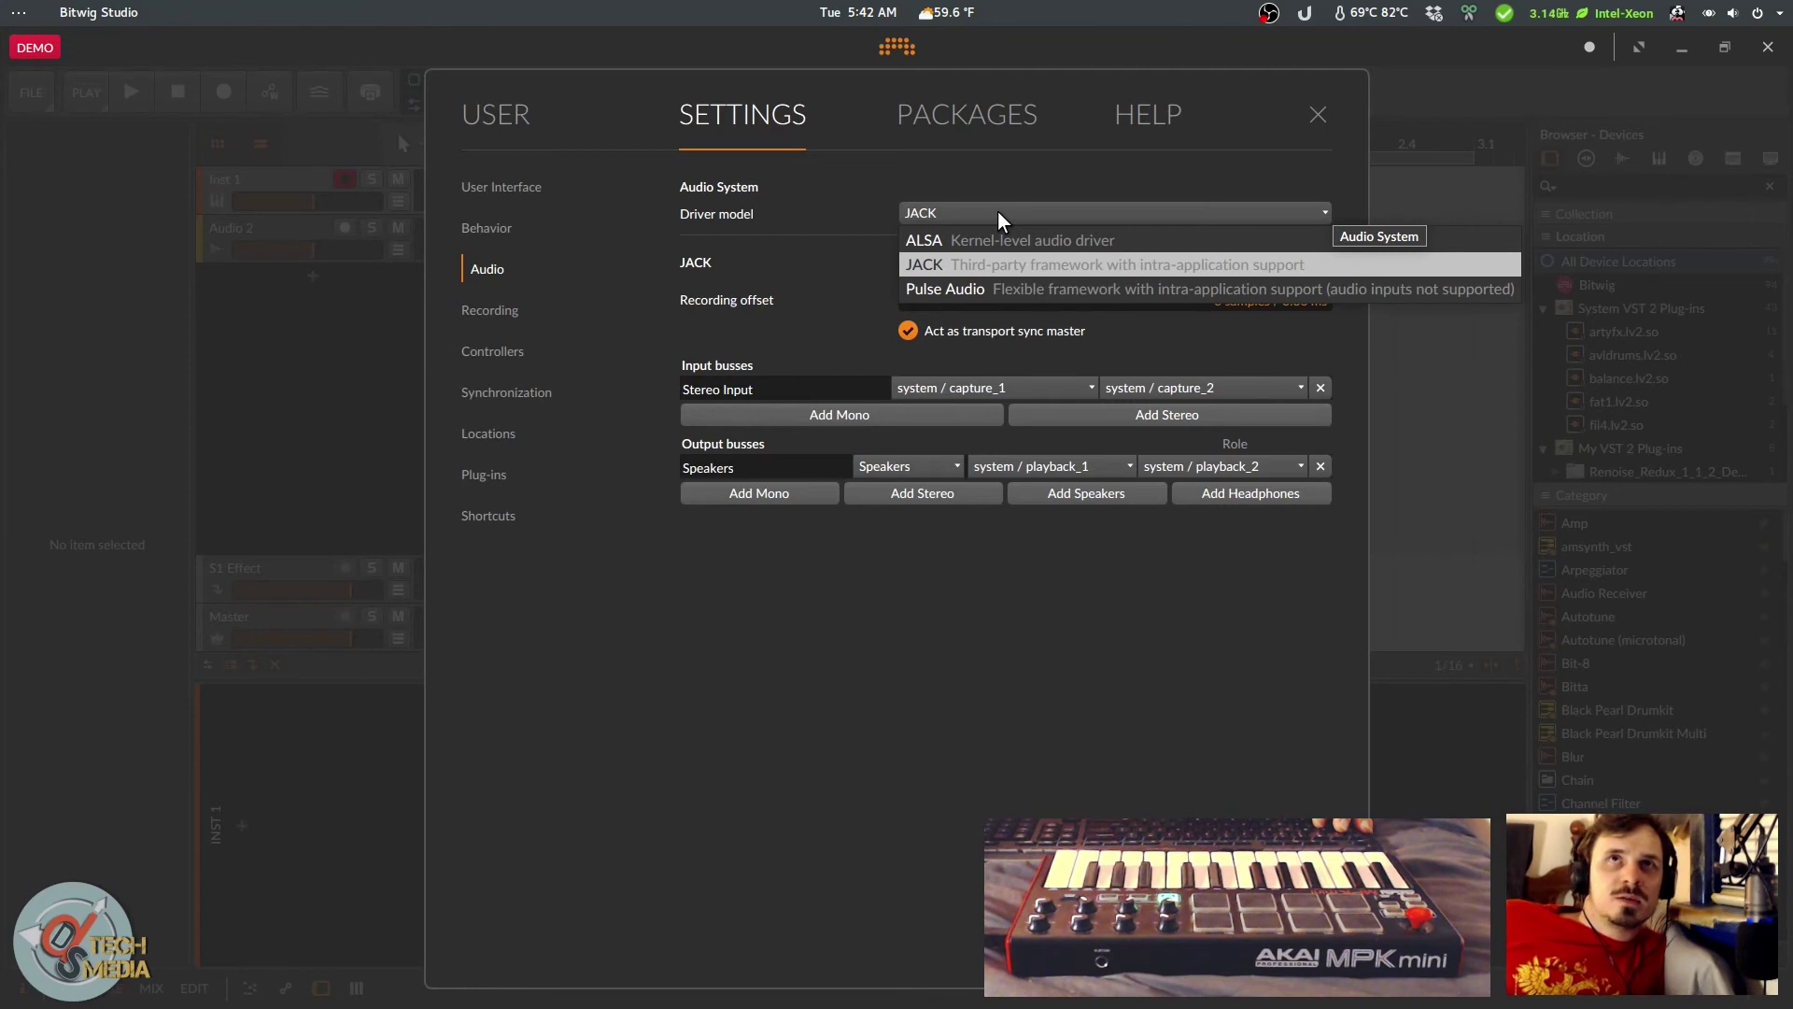
click(997, 211)
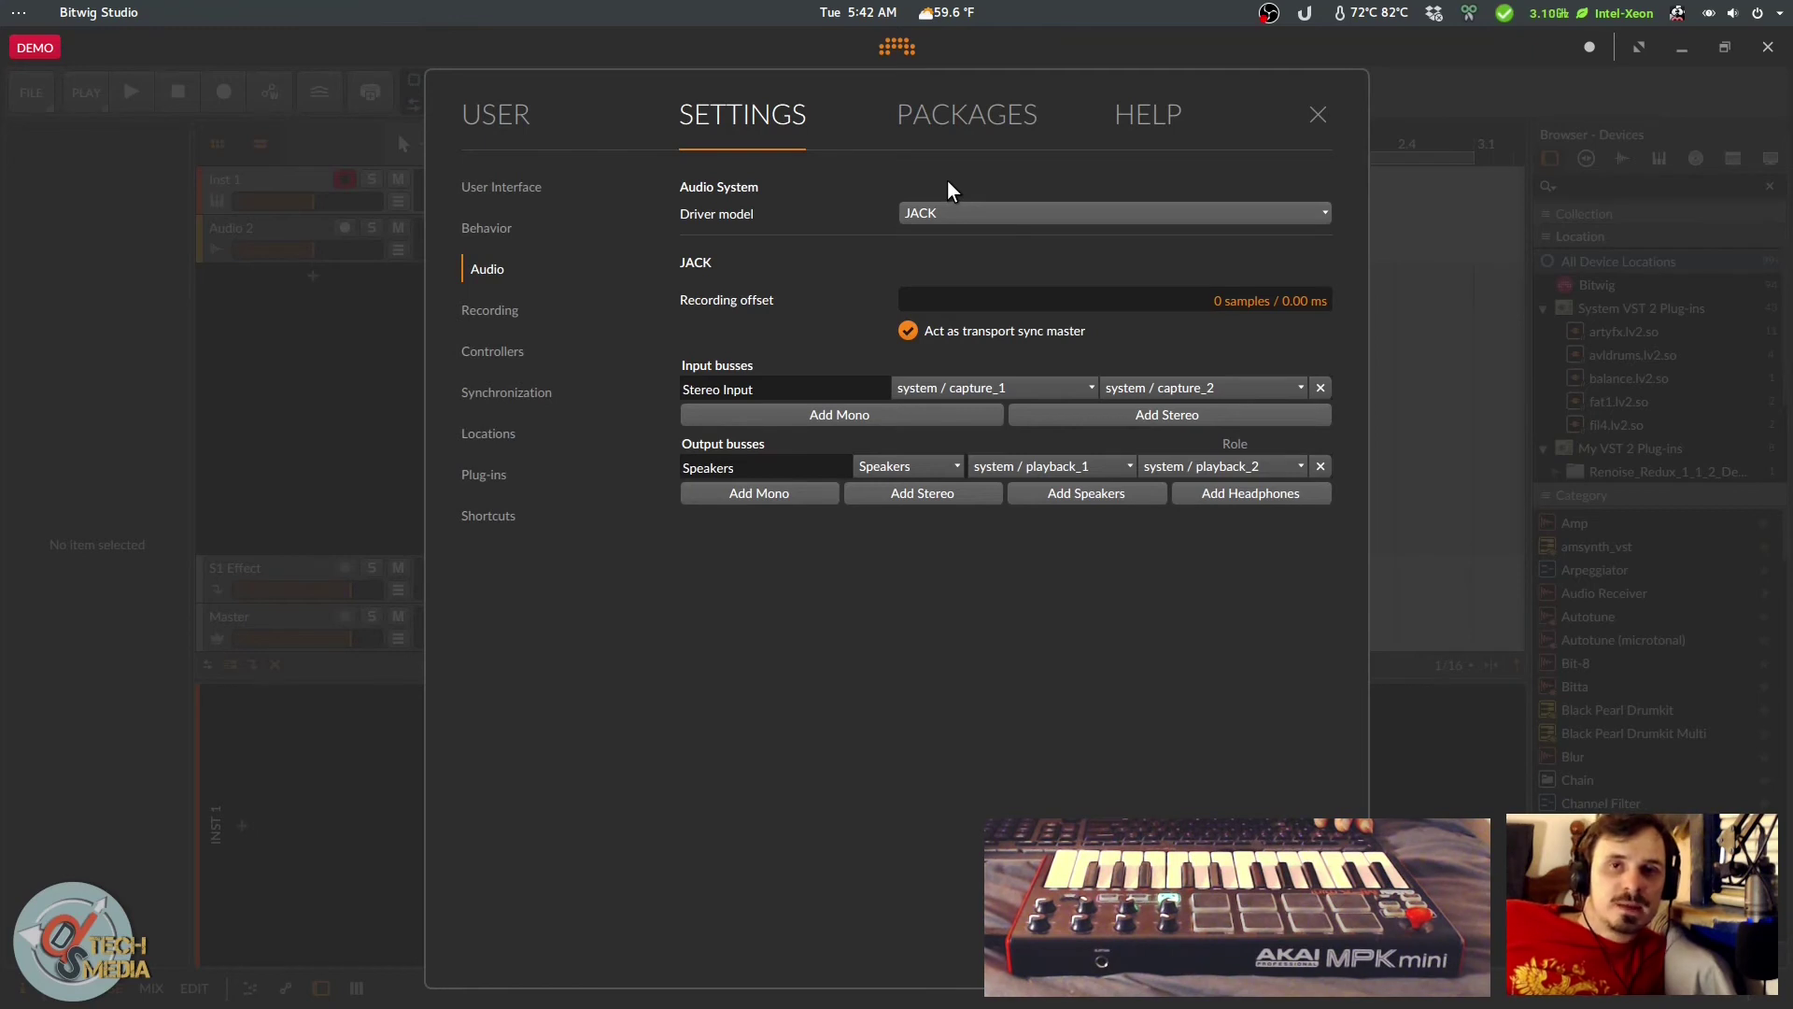
click(992, 211)
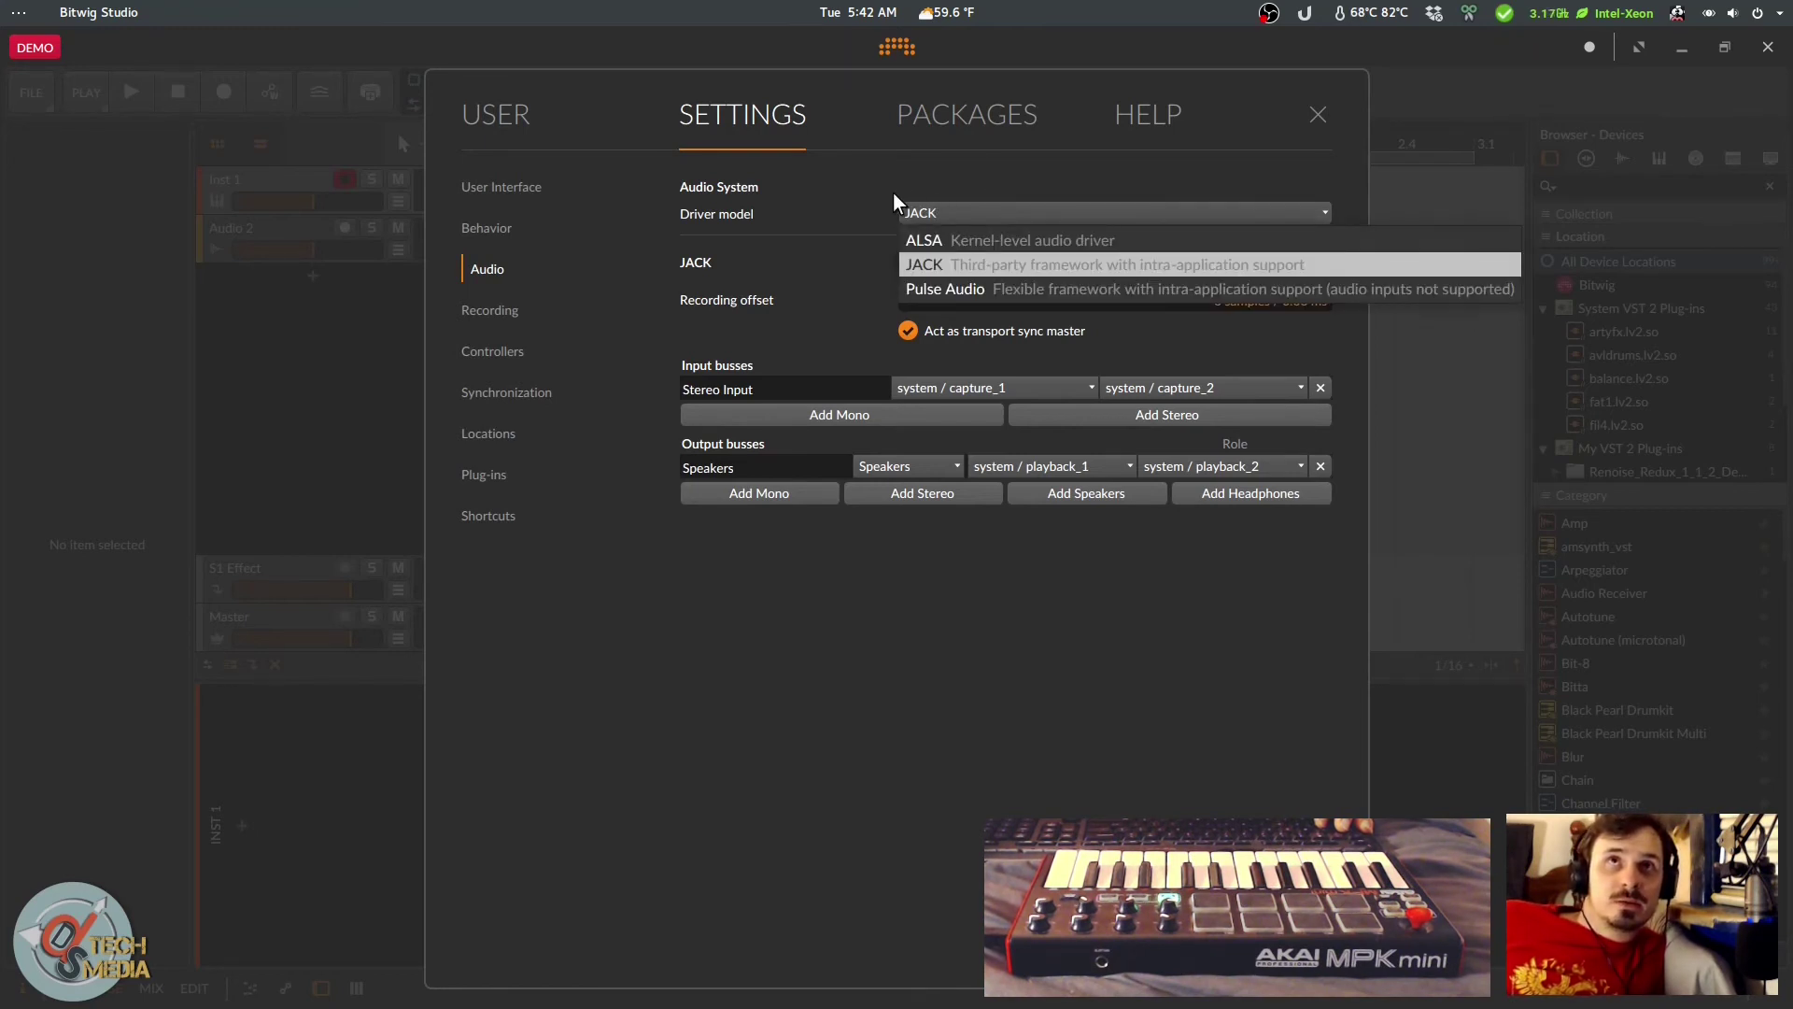
click(849, 229)
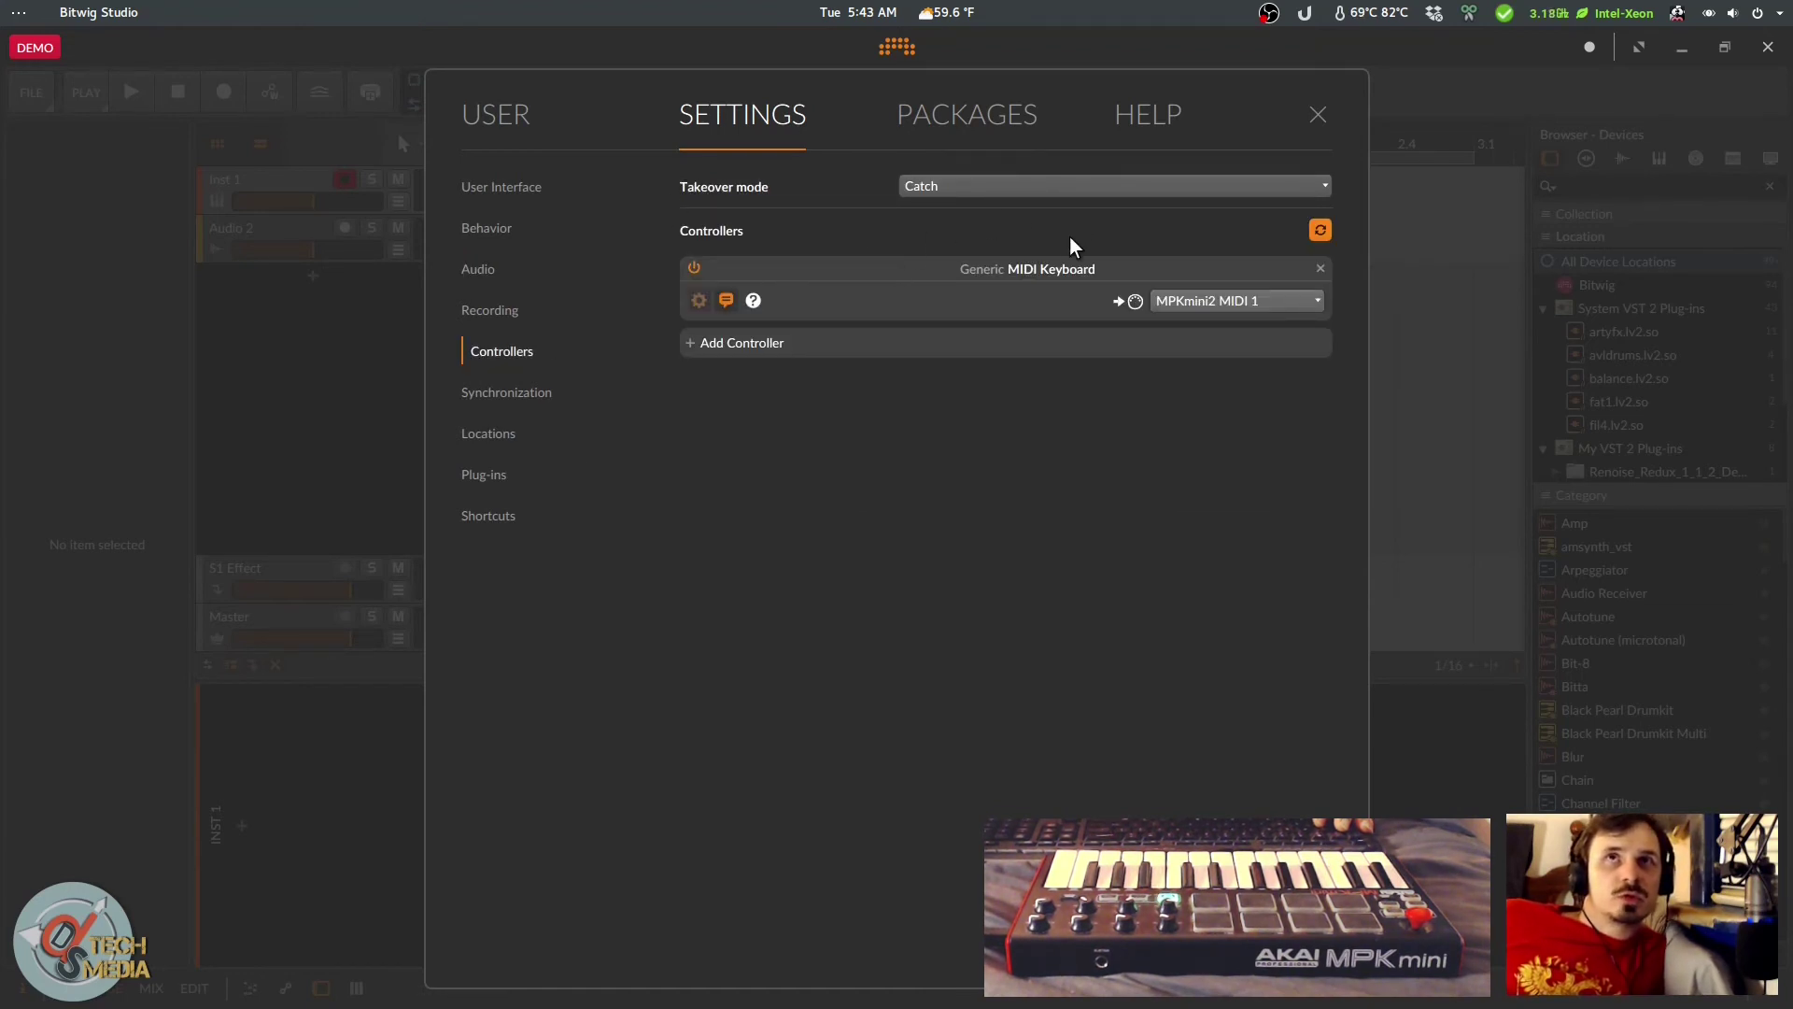
Step: Examine the MIDI input choices of the generic MIDI Keyboard in the controller settings
click(1245, 297)
click(1246, 297)
click(1246, 297)
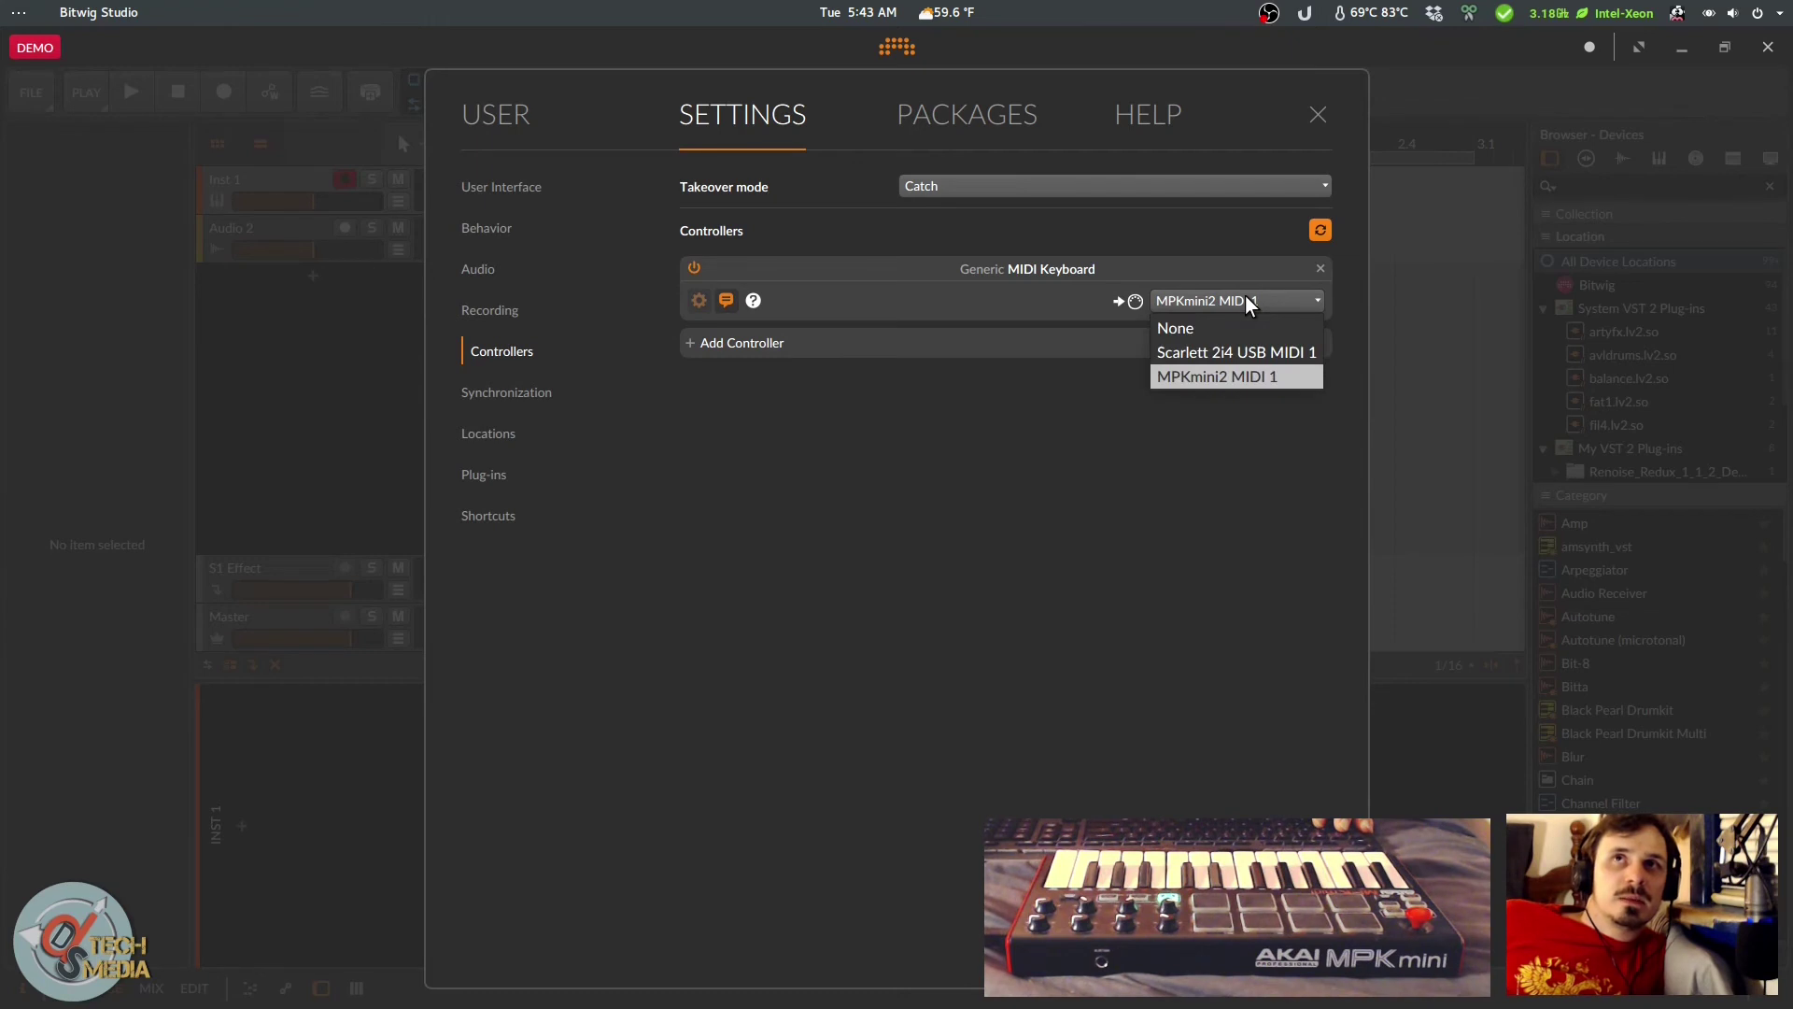
click(1201, 306)
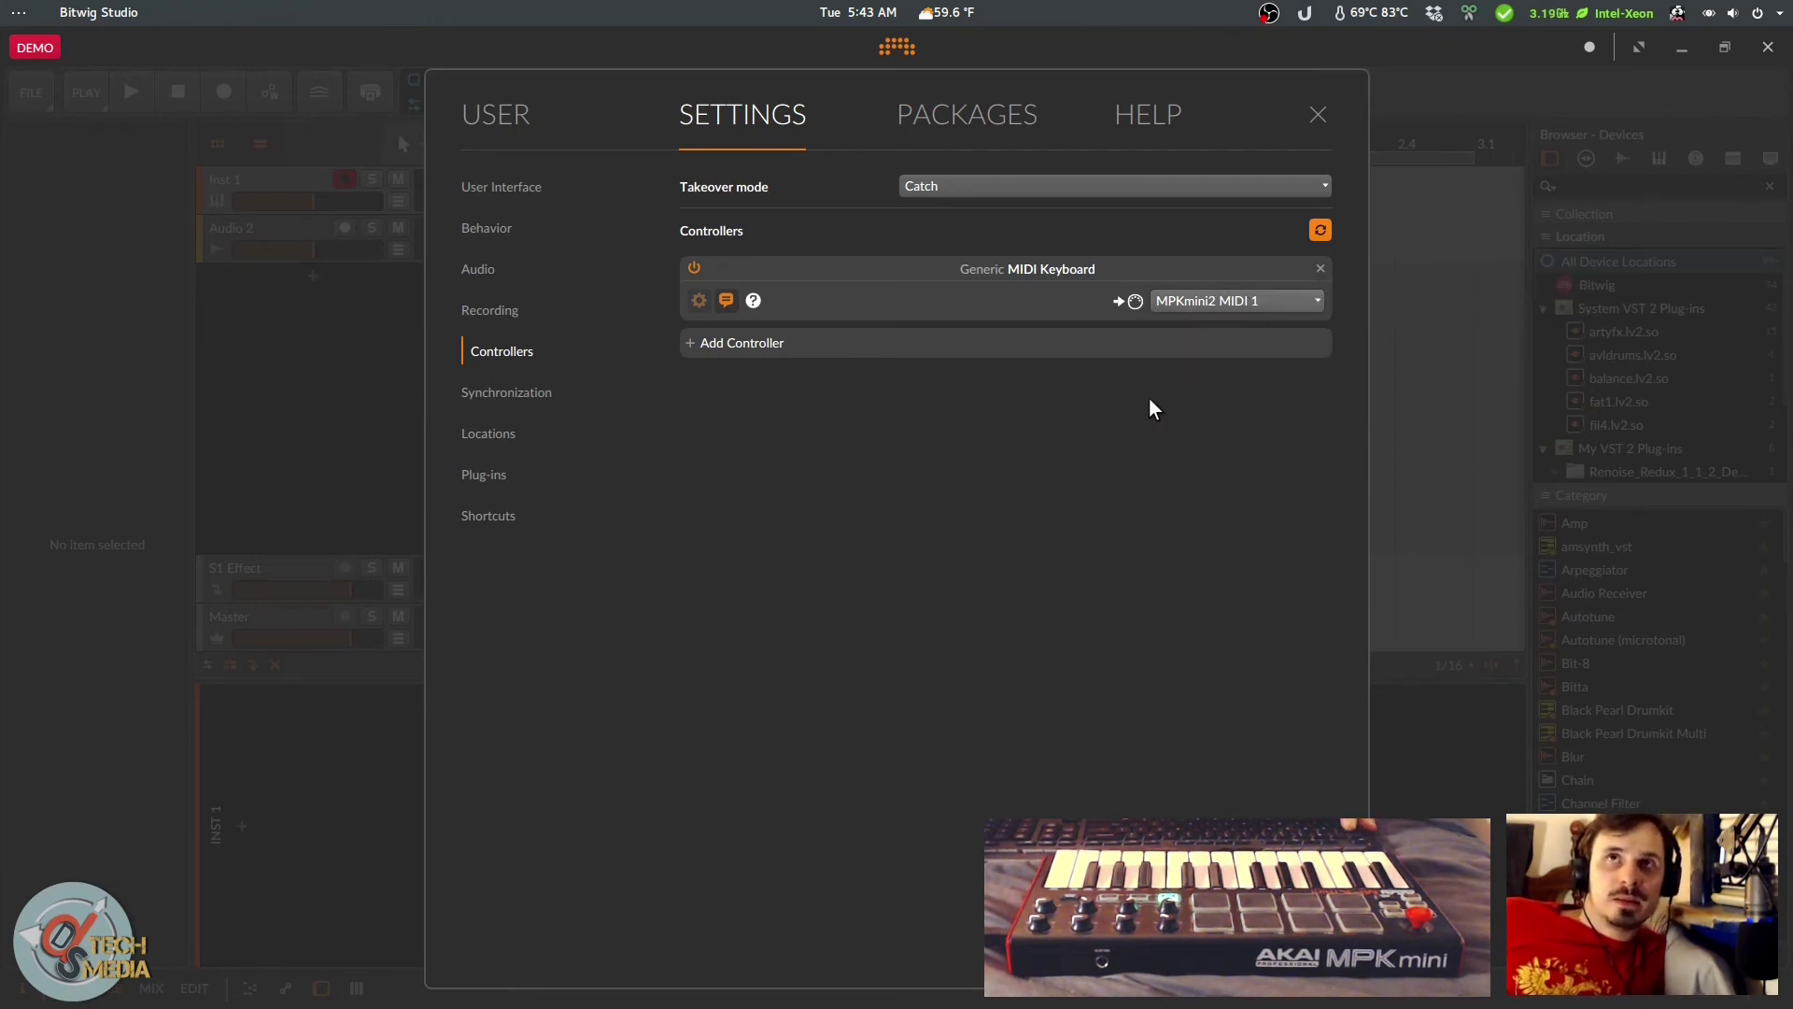
Step: Review the synchronization, locations and plug-ins settings, including the hosting modes and per-plug-in overrides
click(493, 393)
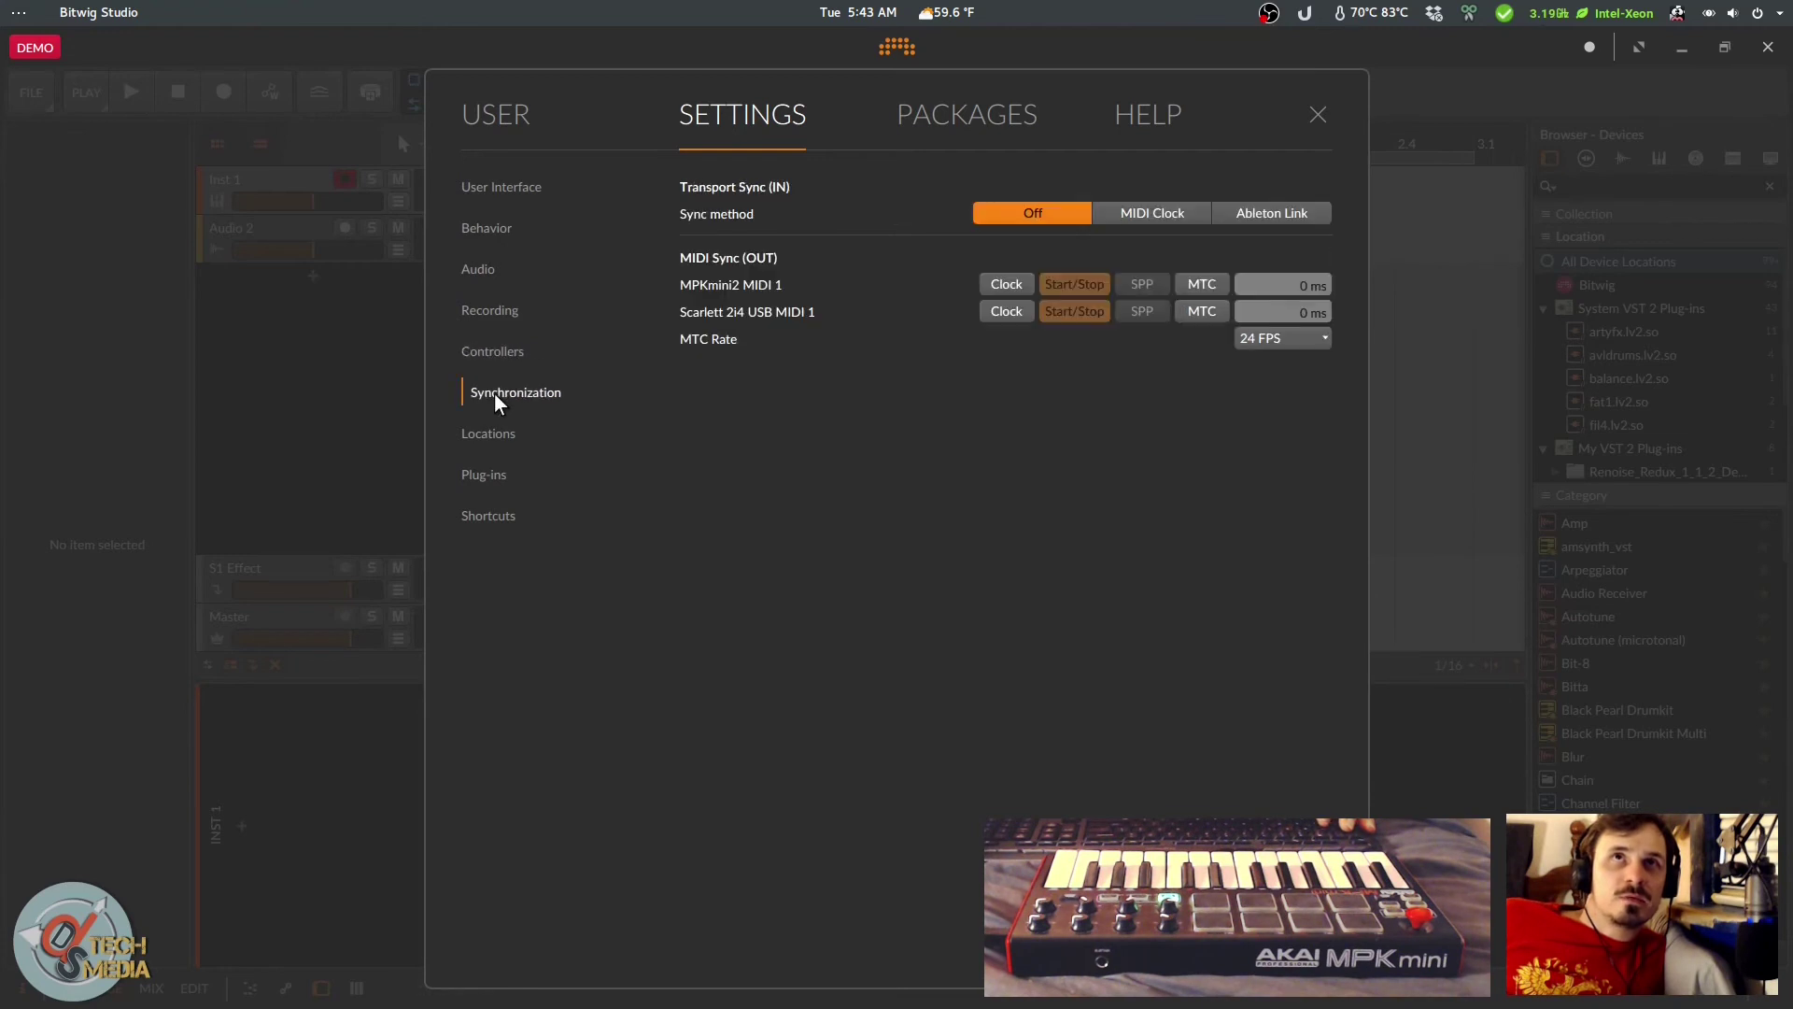
click(489, 434)
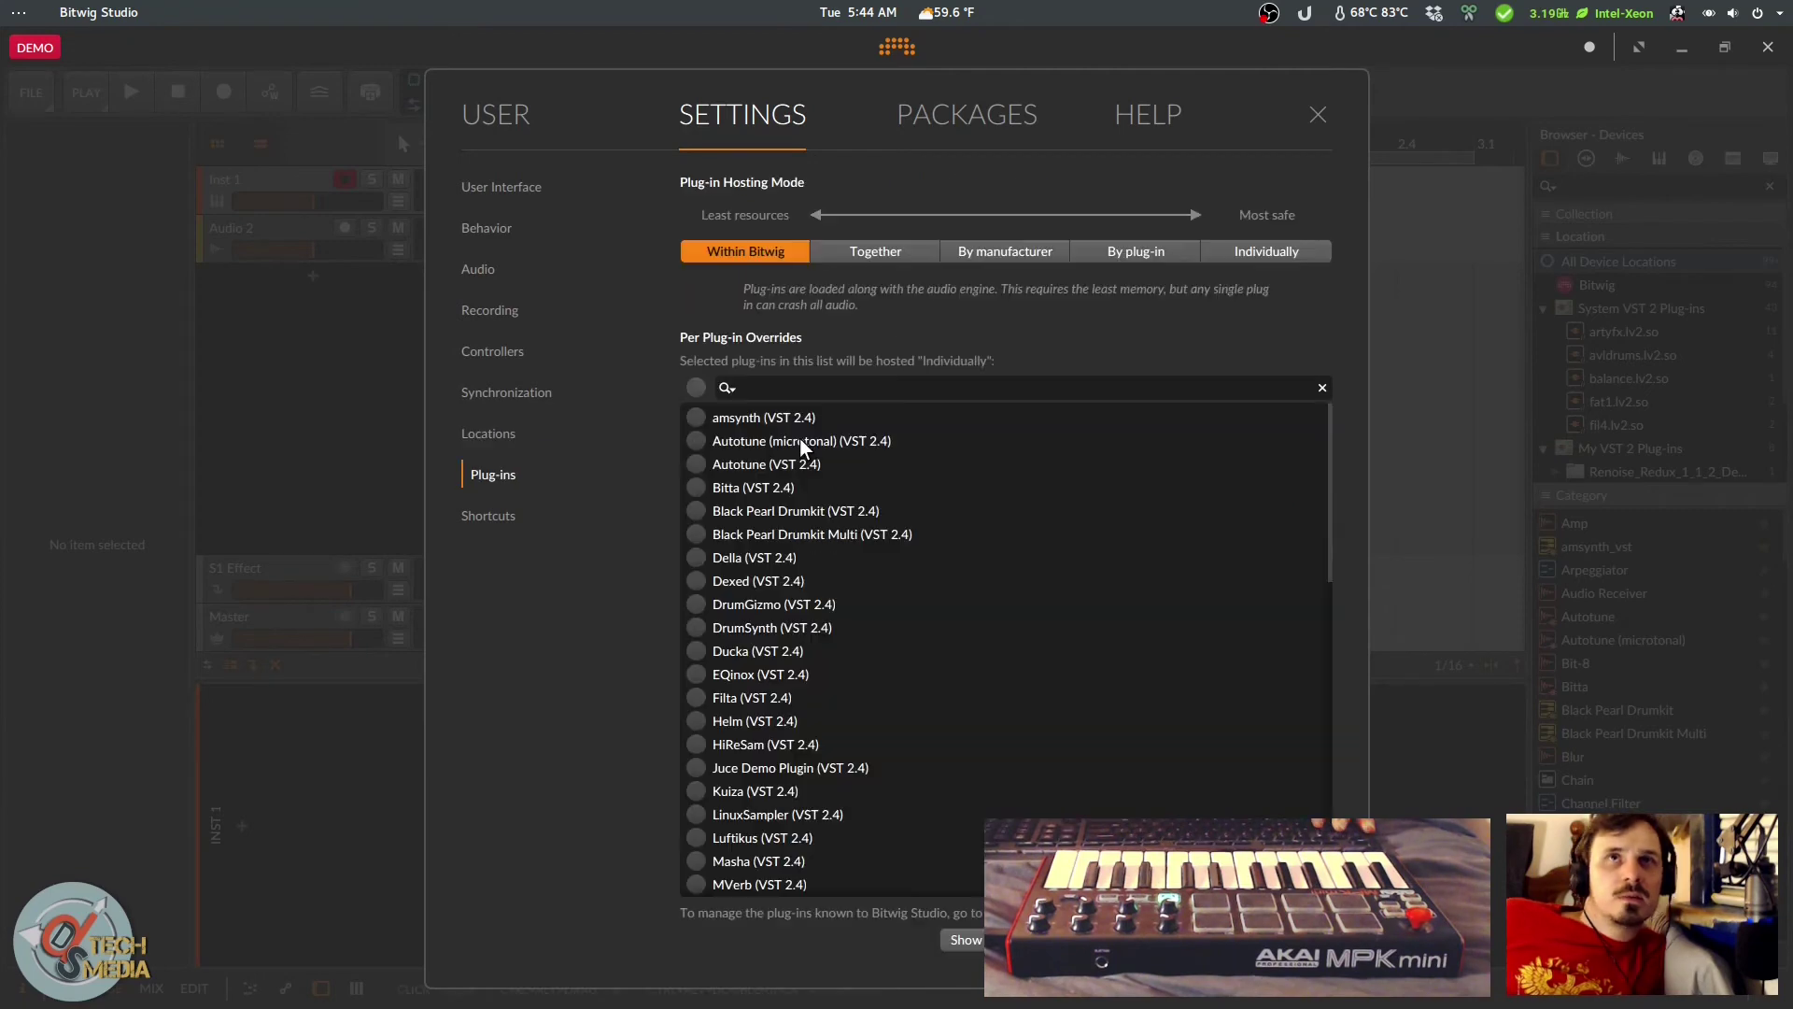
drag(1326, 416, 1359, 383)
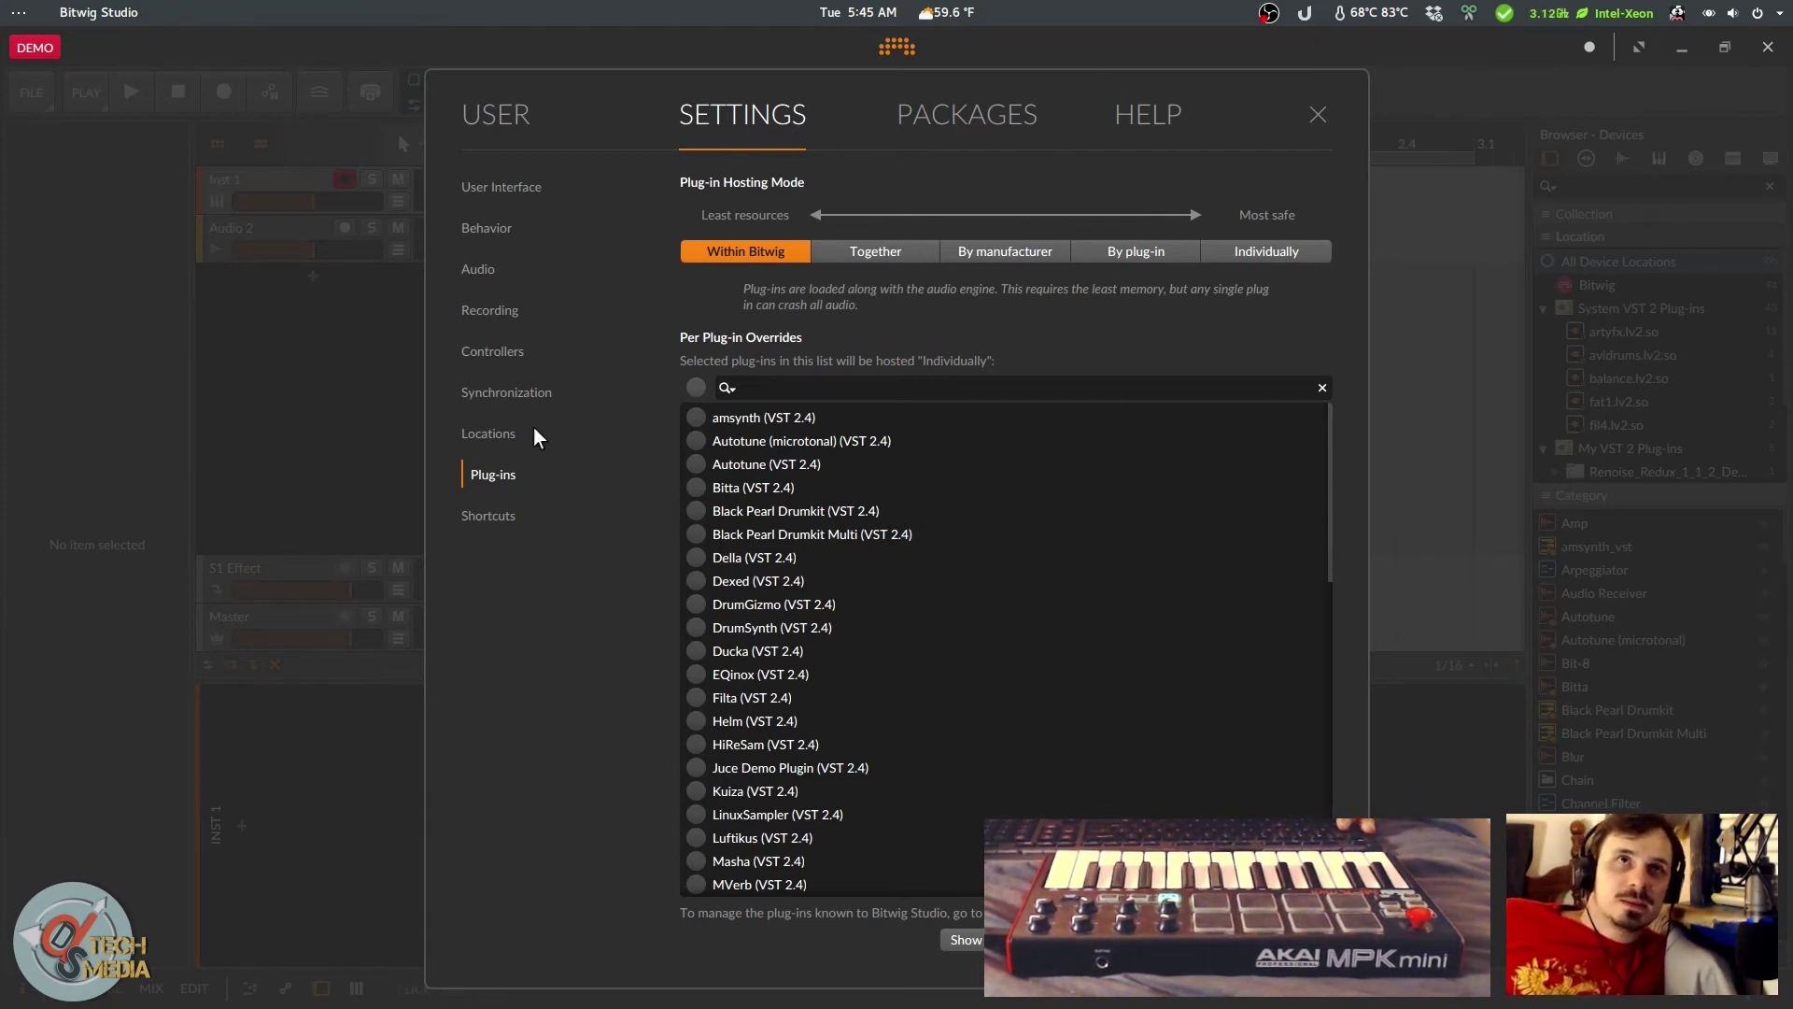
Step: Open the Performance Set quick-start project and launch the Poly Synth track's Synth clip in Scene 4
click(496, 115)
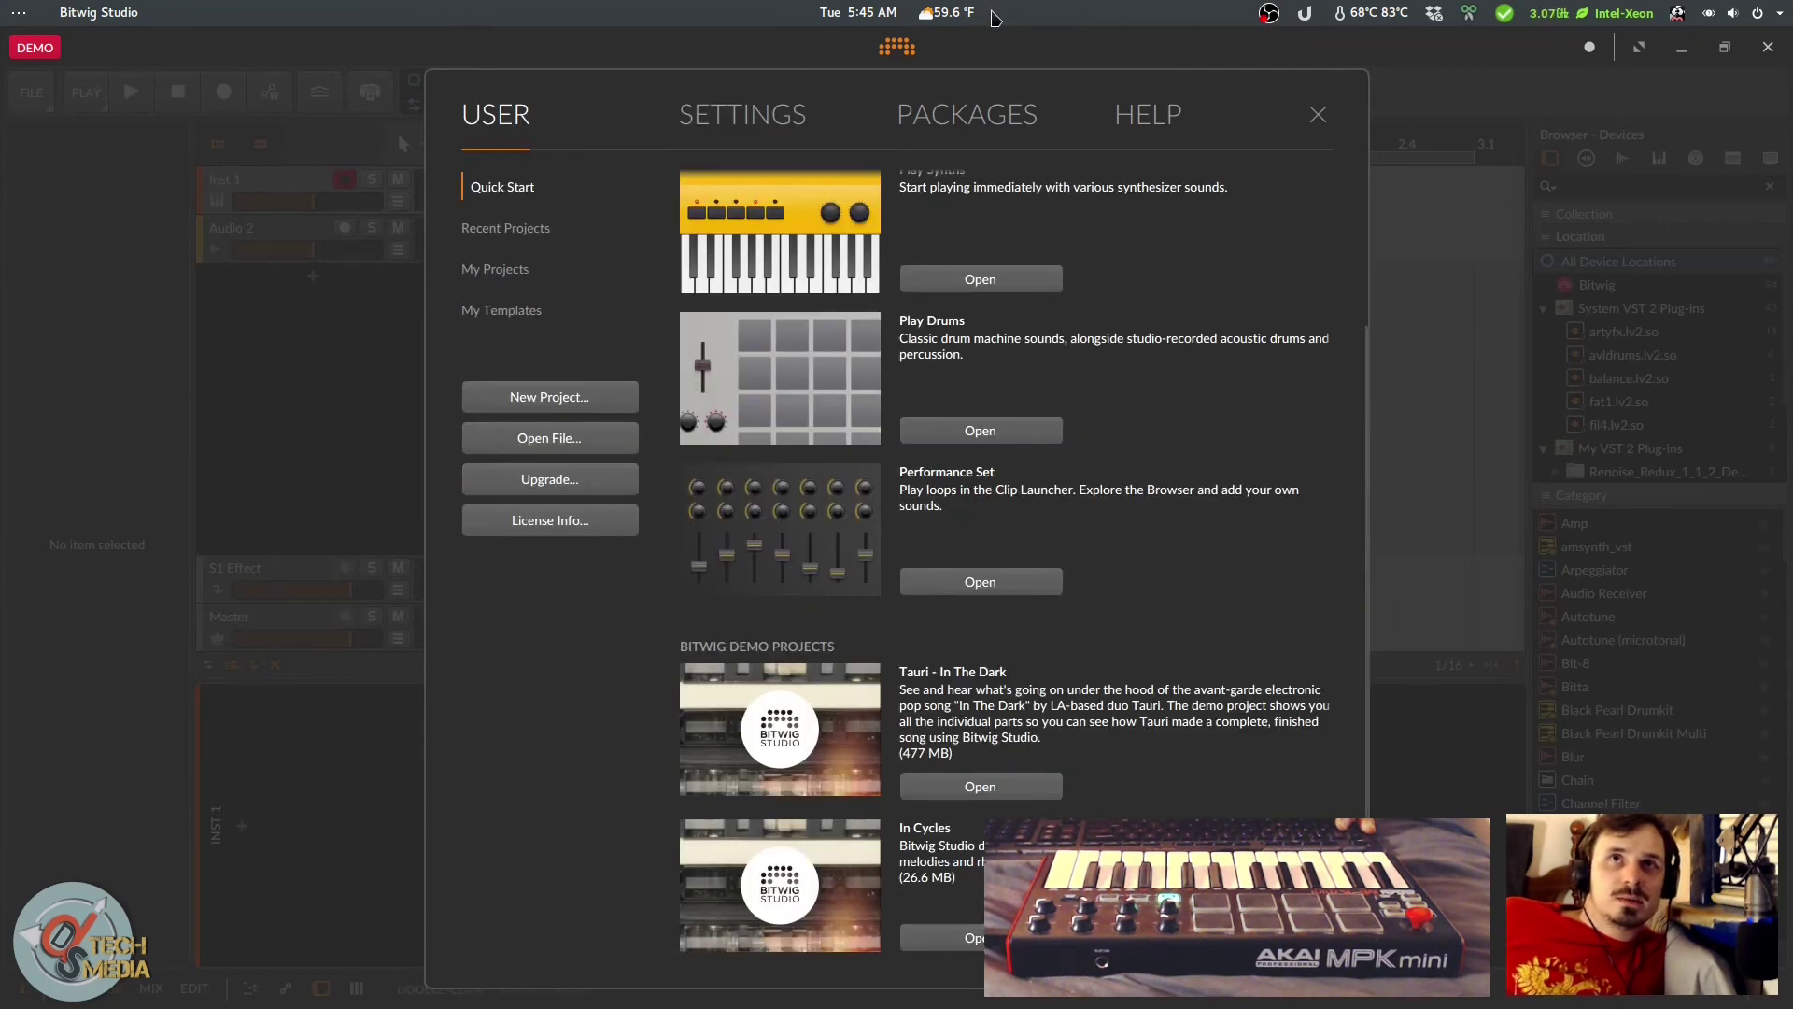
click(971, 581)
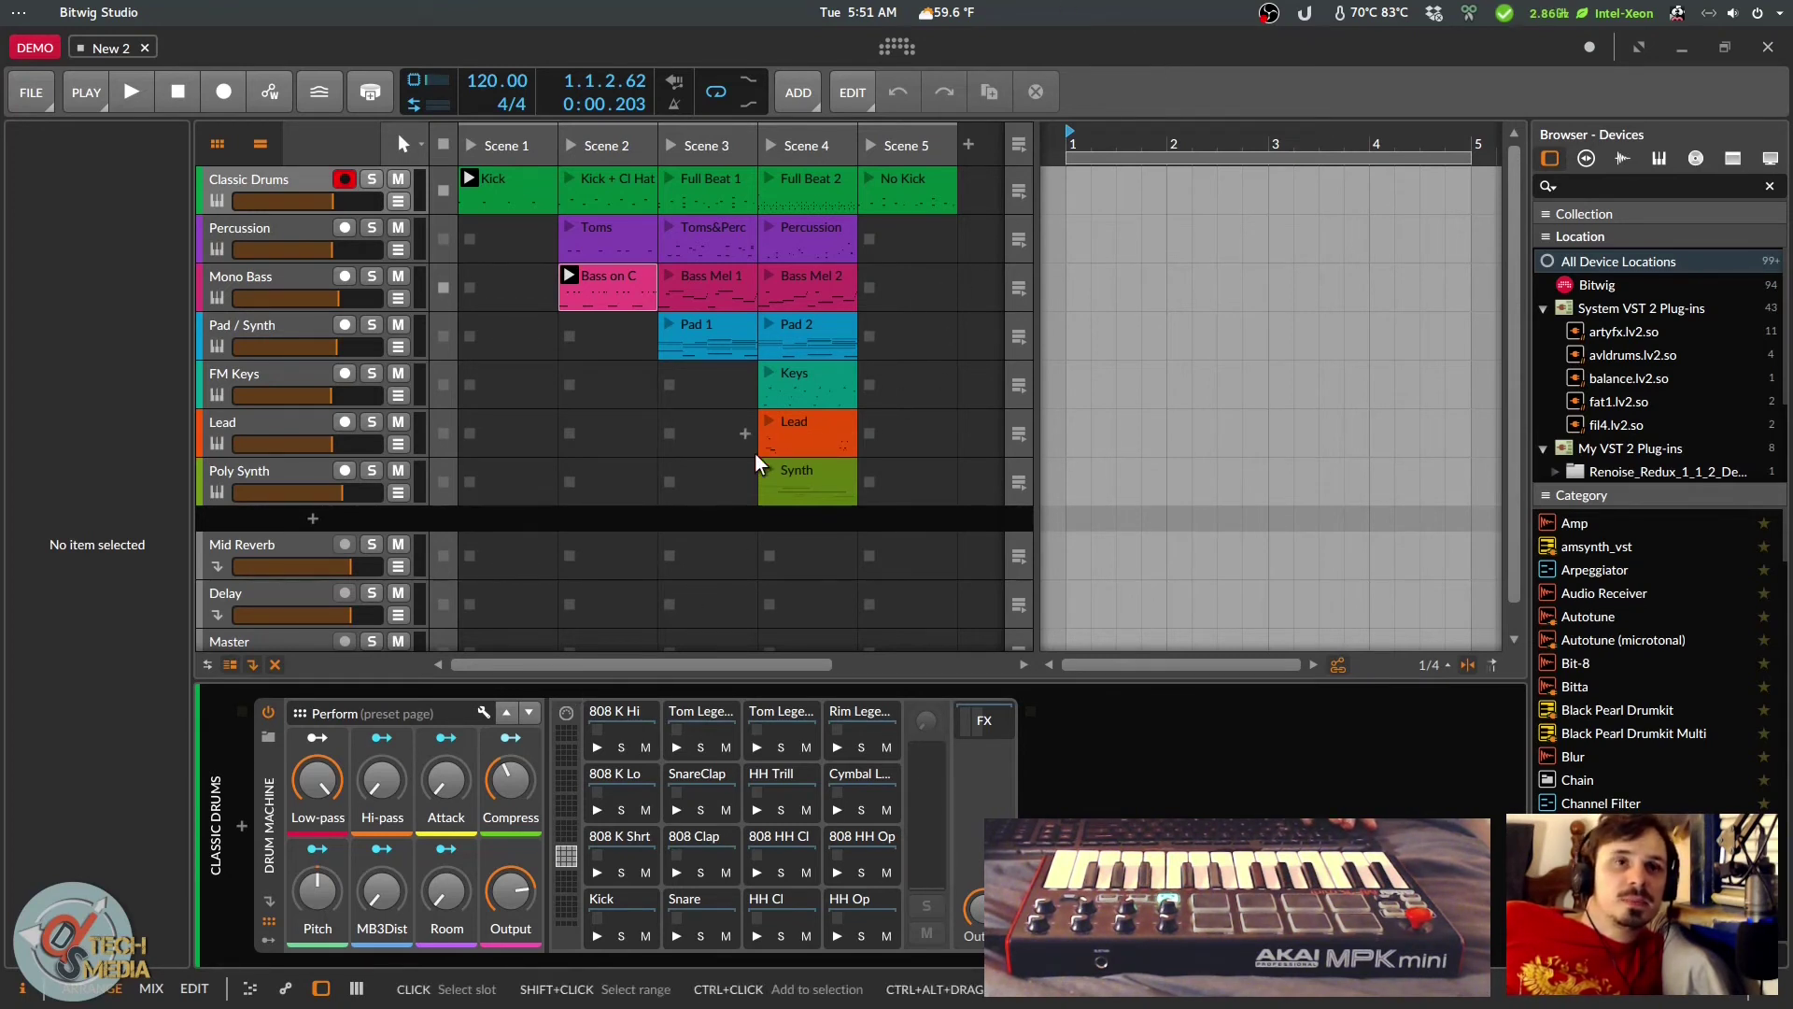
scroll(1651, 467, down, 1)
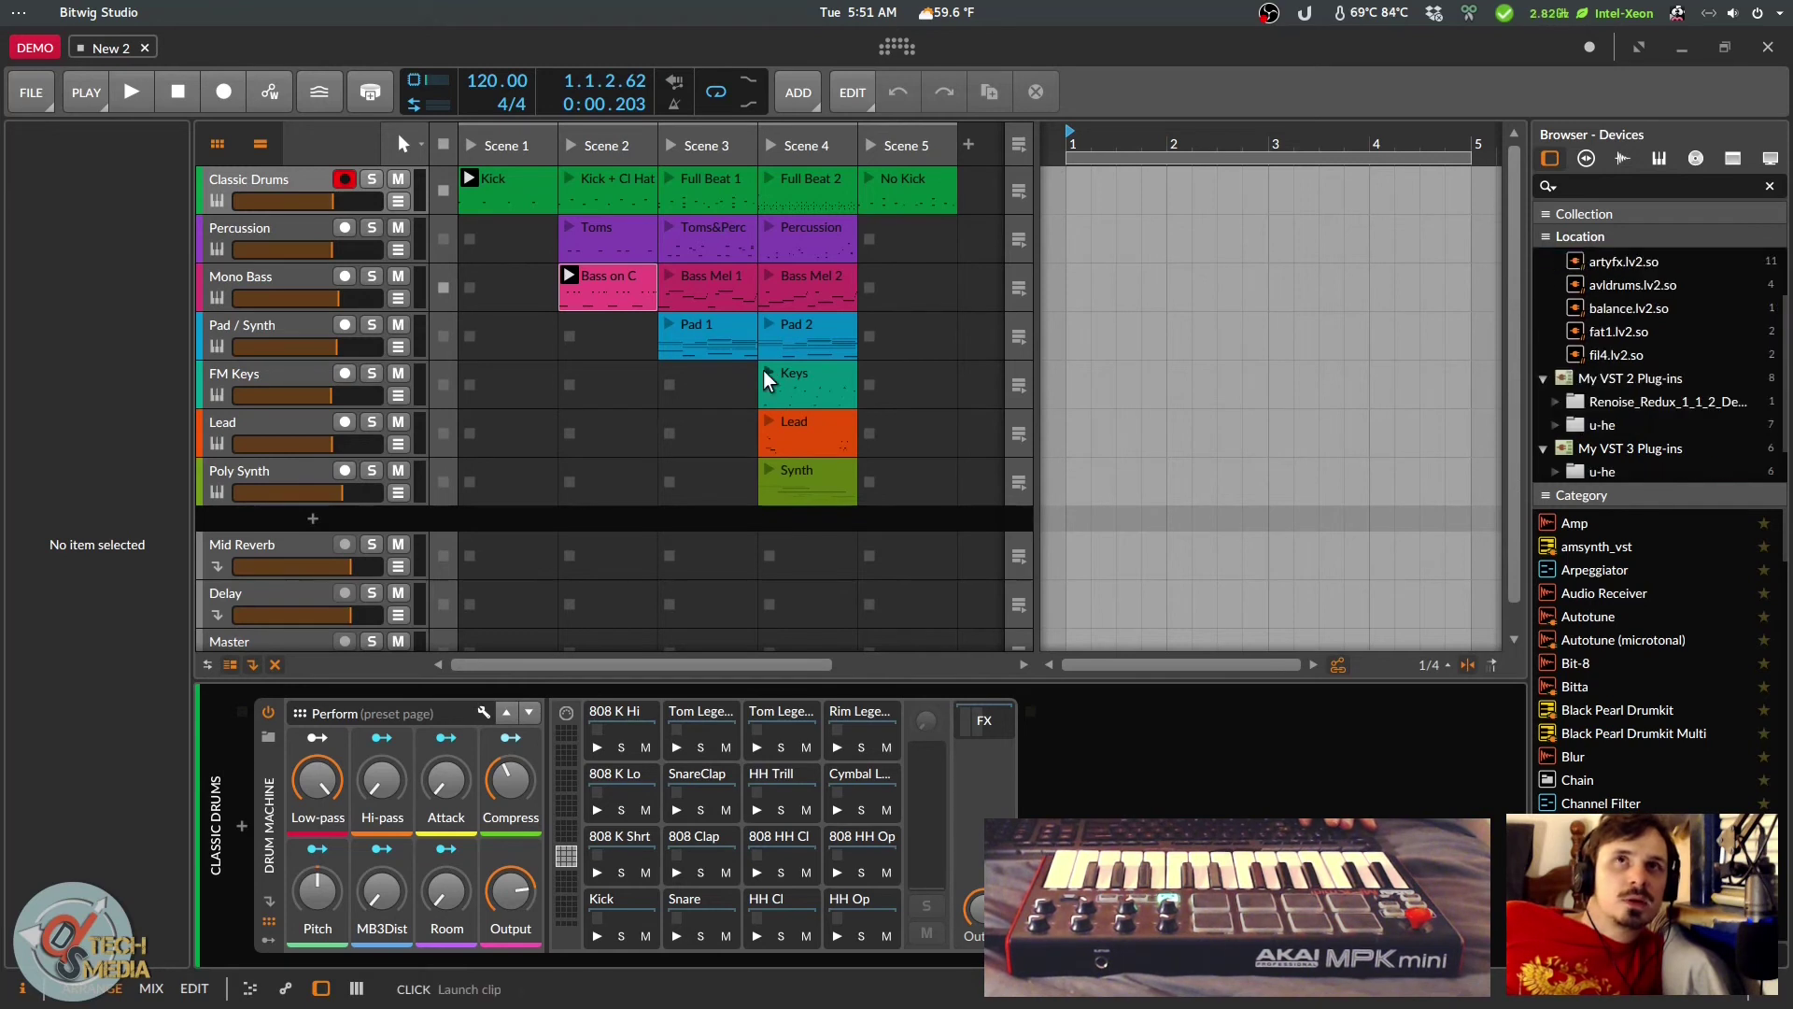
click(769, 471)
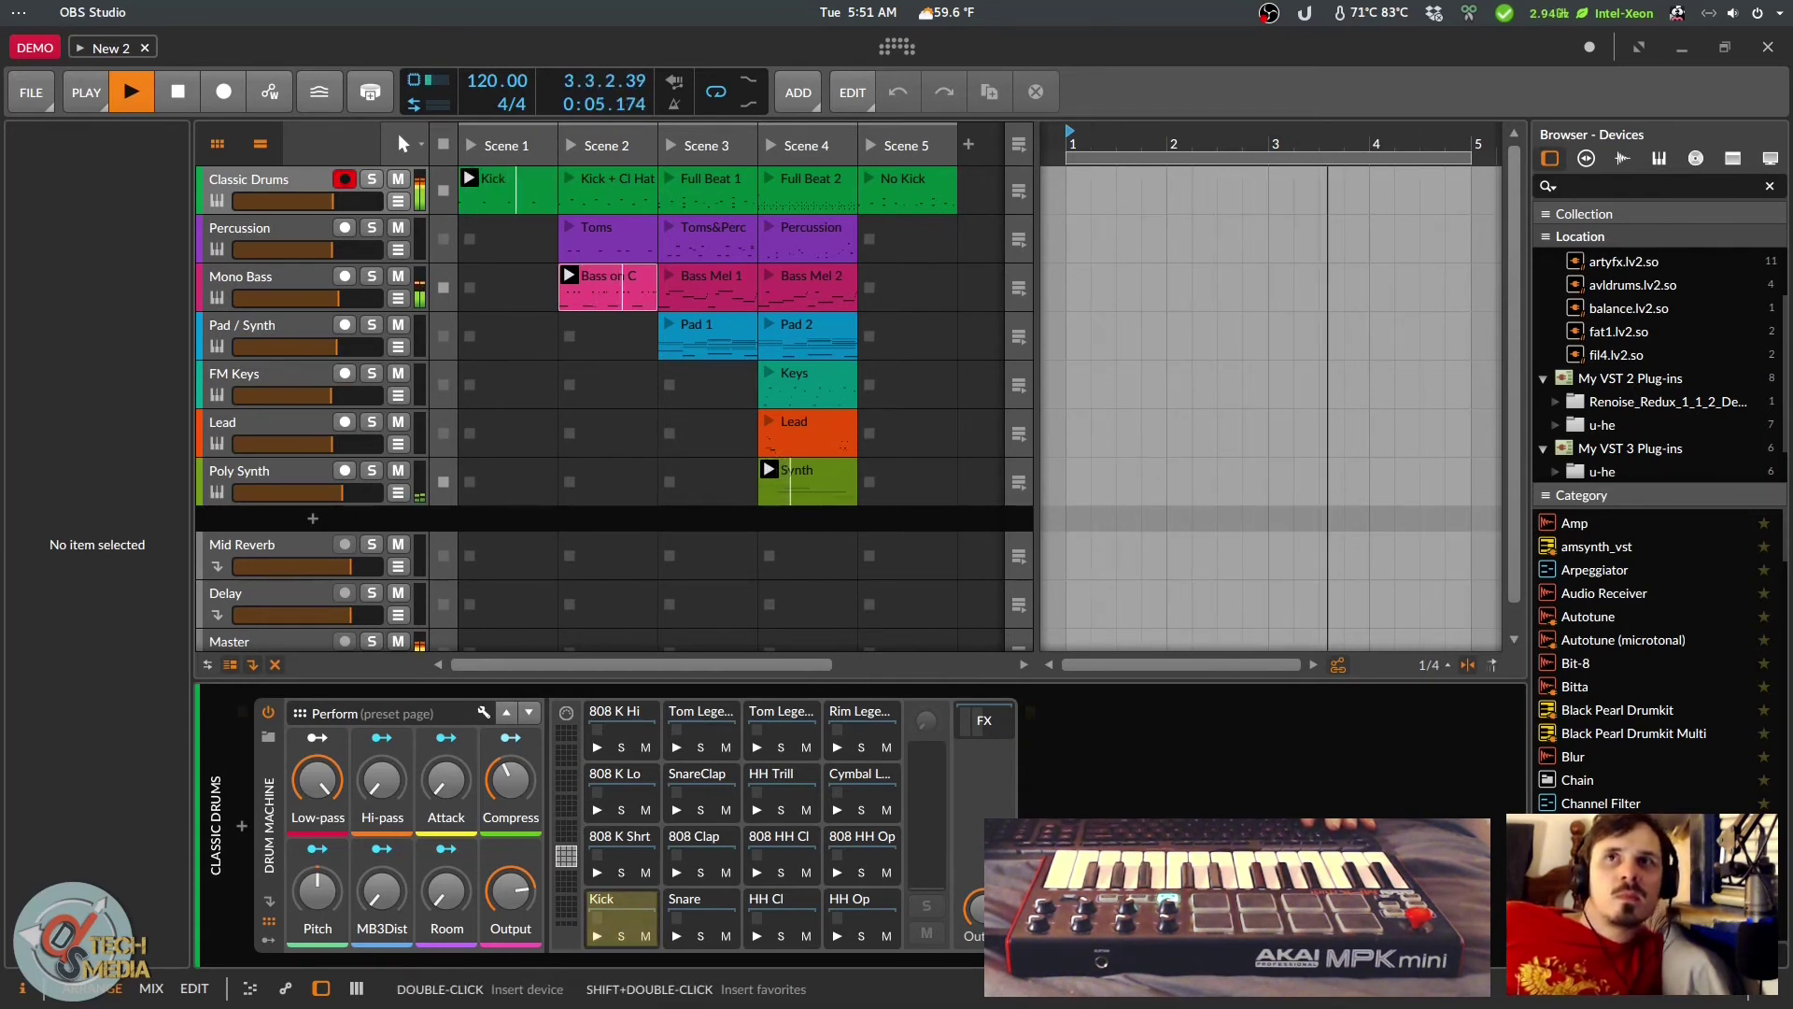
click(1307, 770)
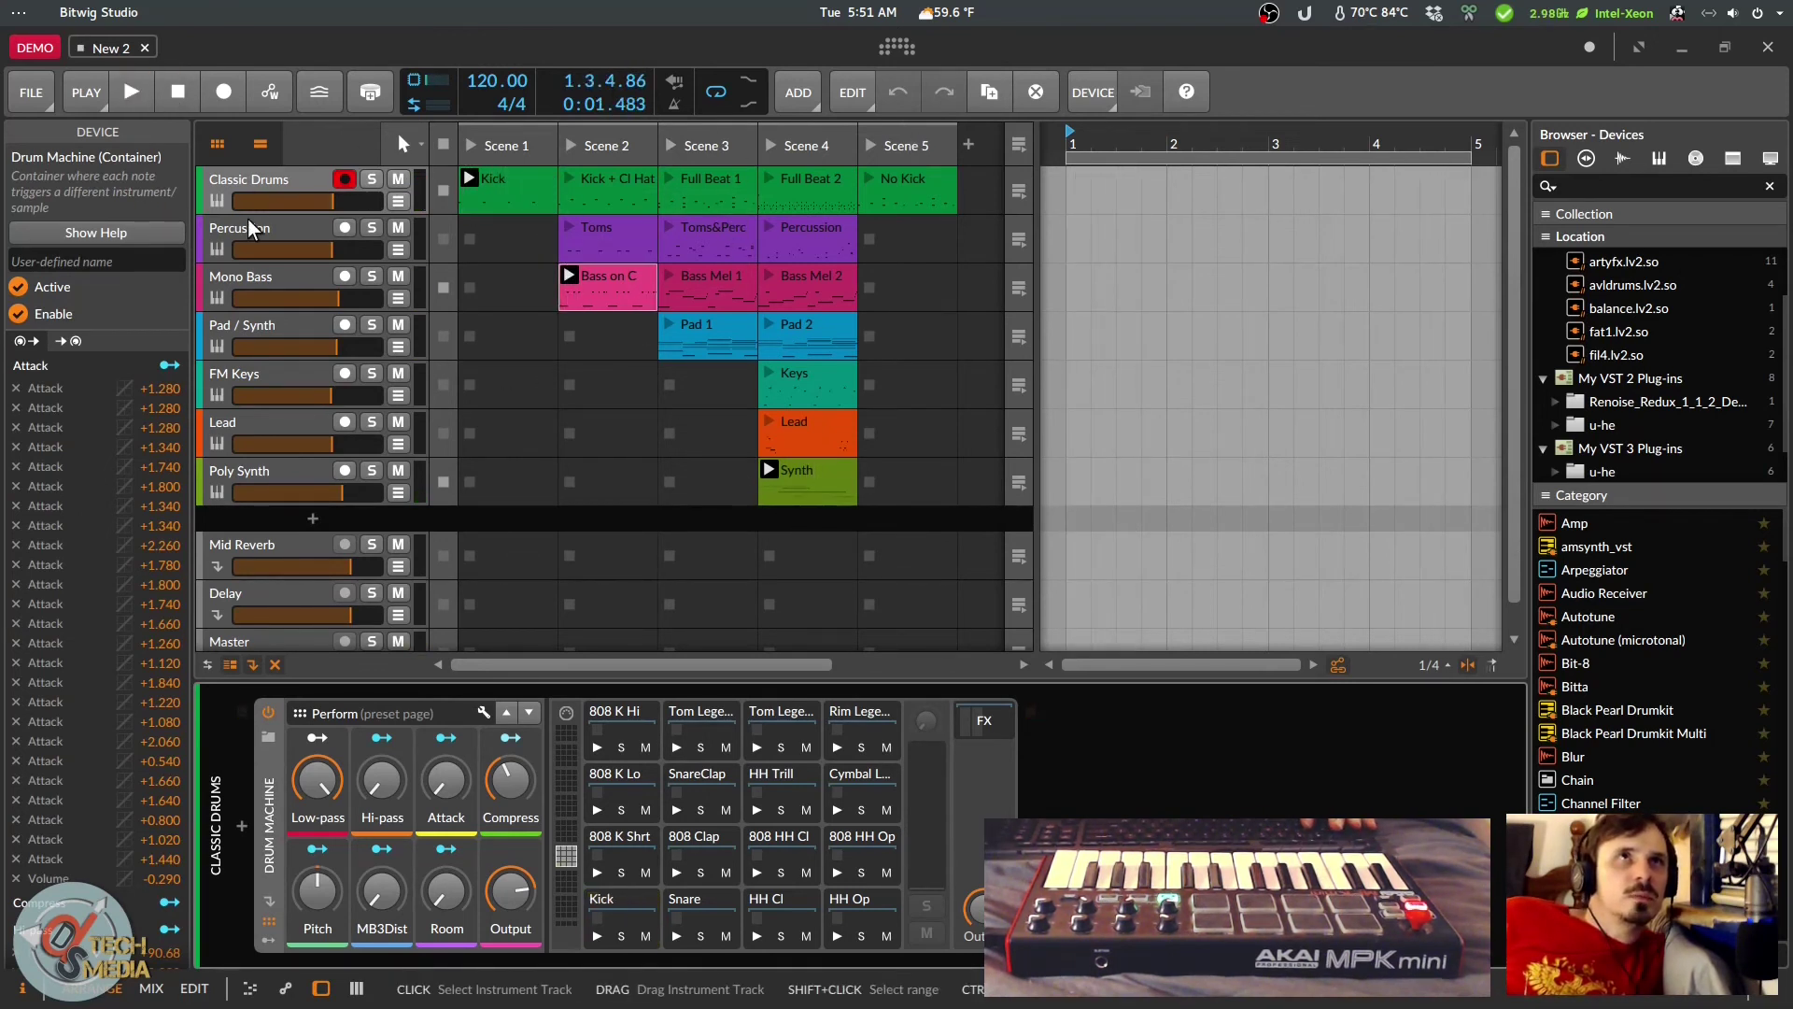
Step: Select each instrument track in turn, from Classic Drums to Poly Synth, and audition its sound with the MIDI keyboard
click(278, 224)
click(289, 178)
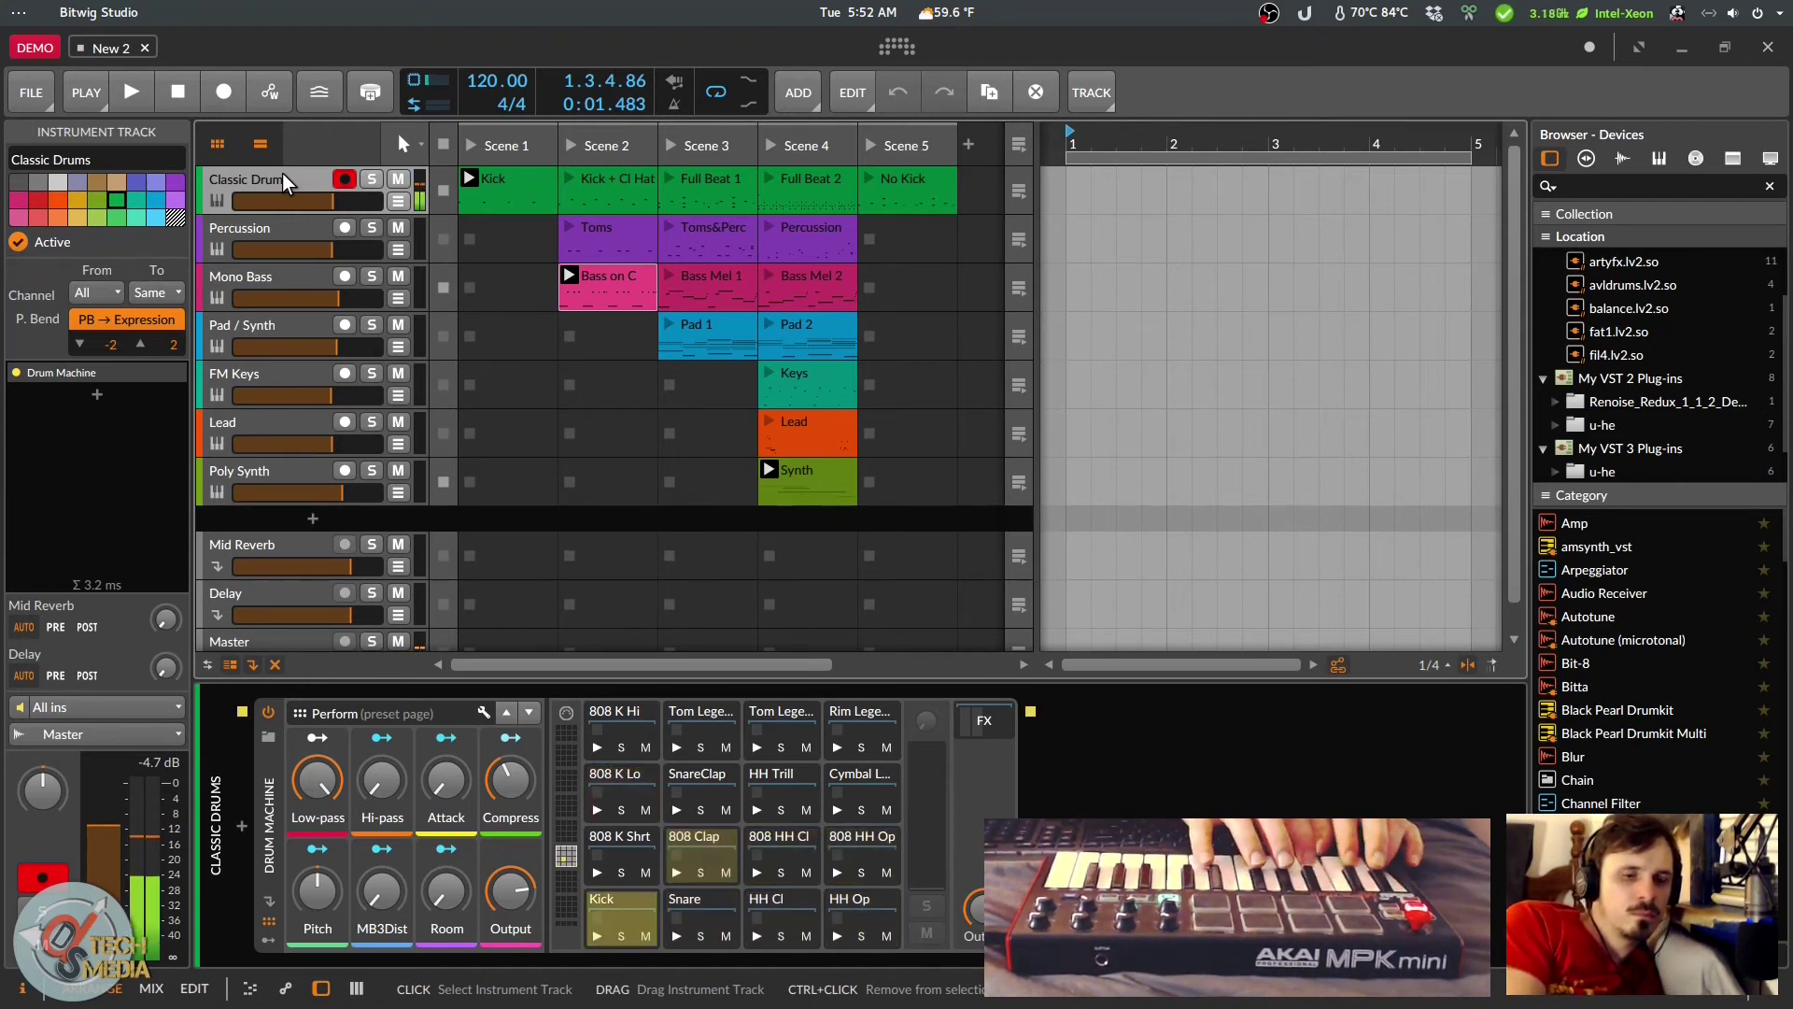
click(295, 220)
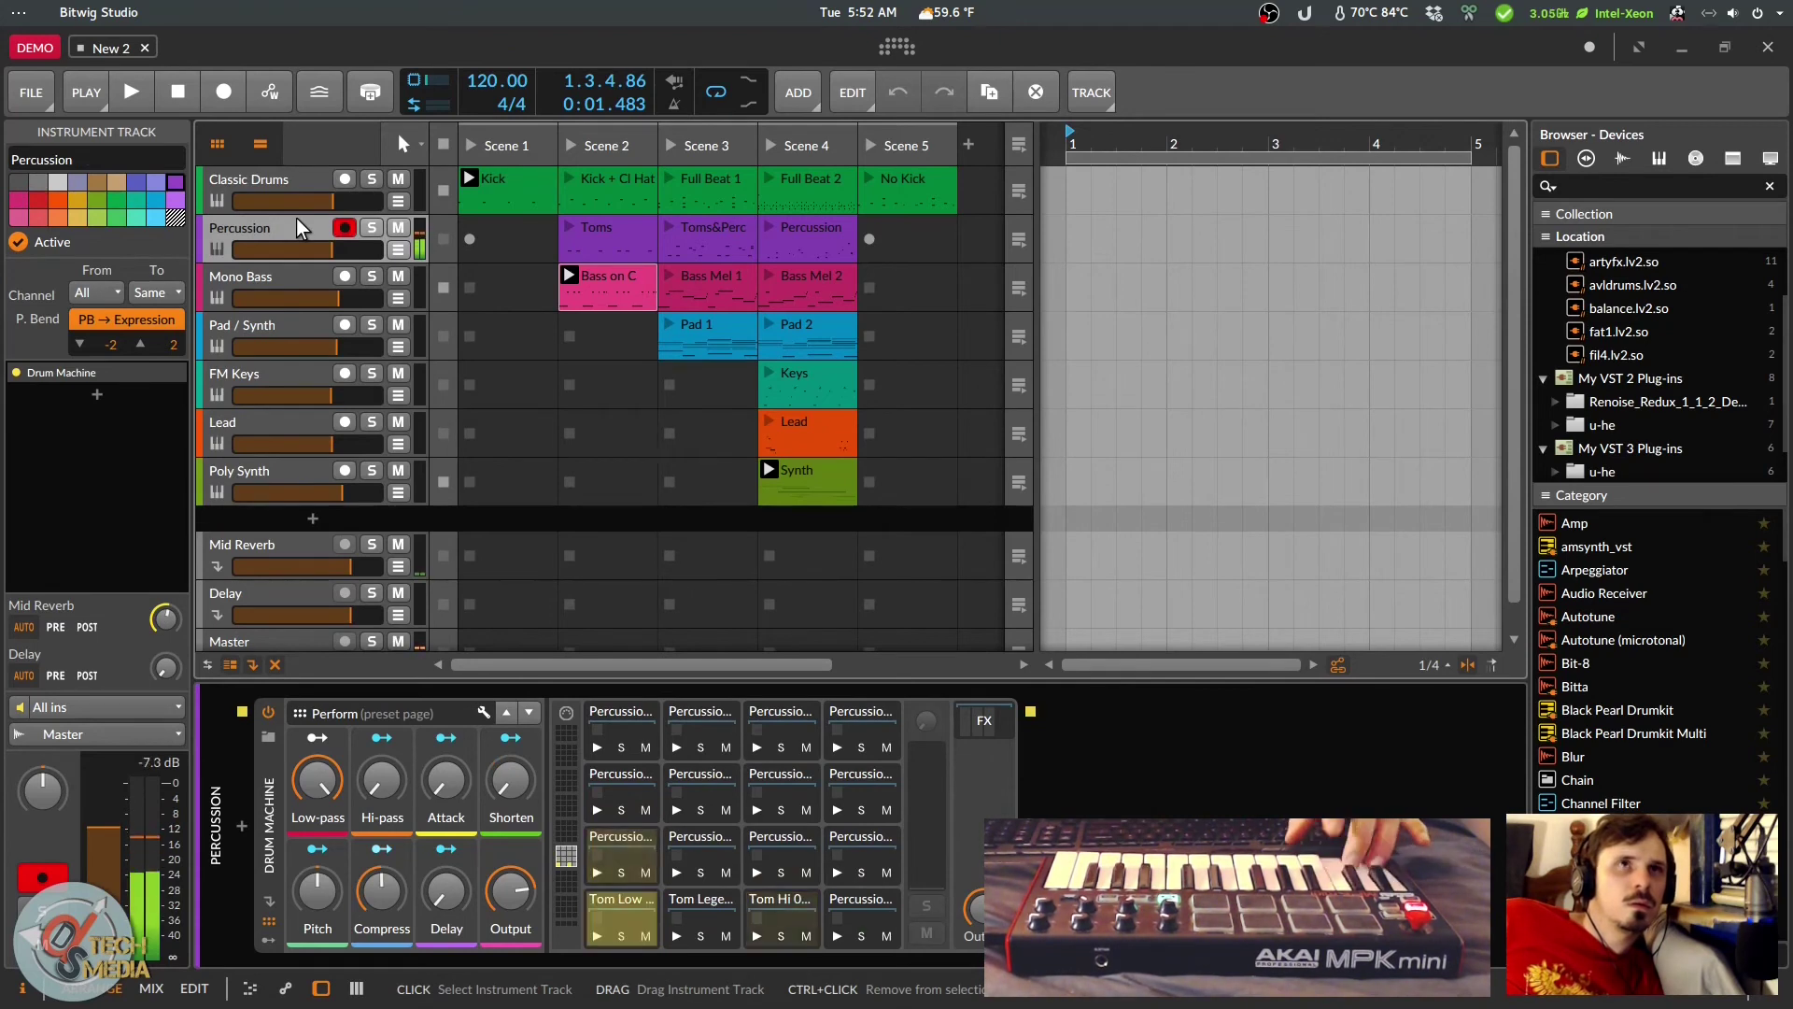
click(304, 282)
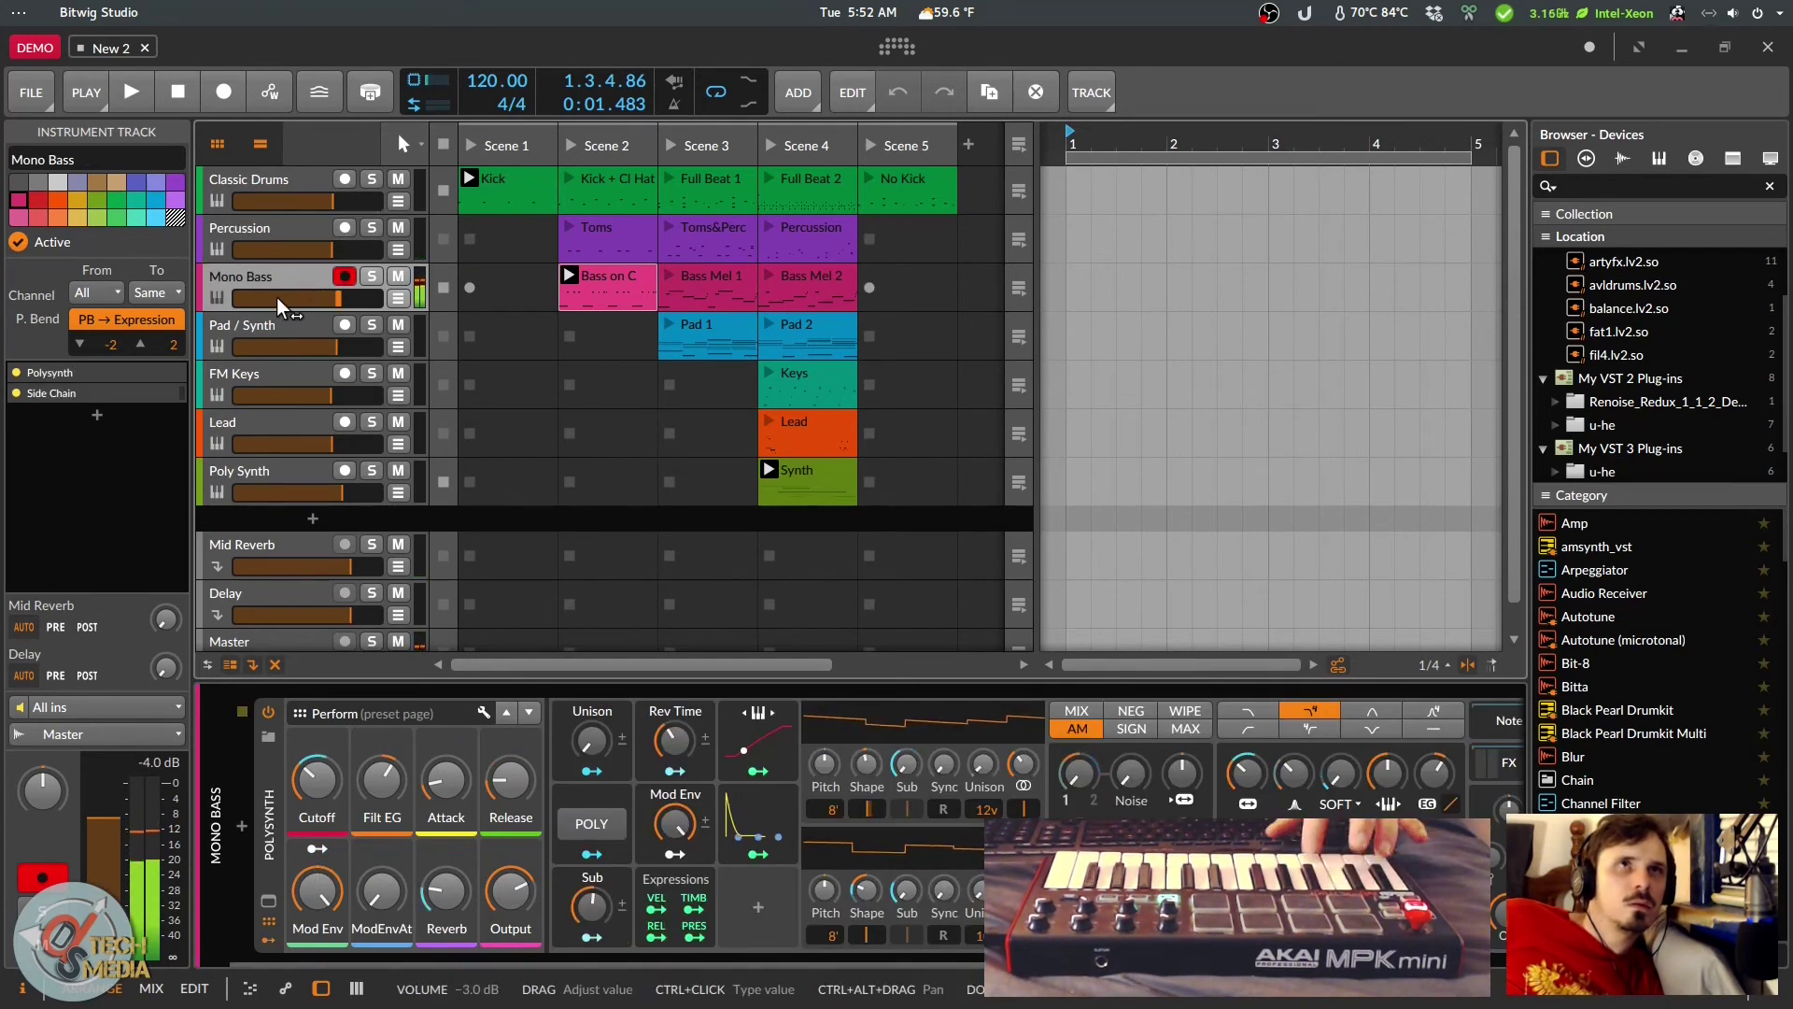
click(267, 330)
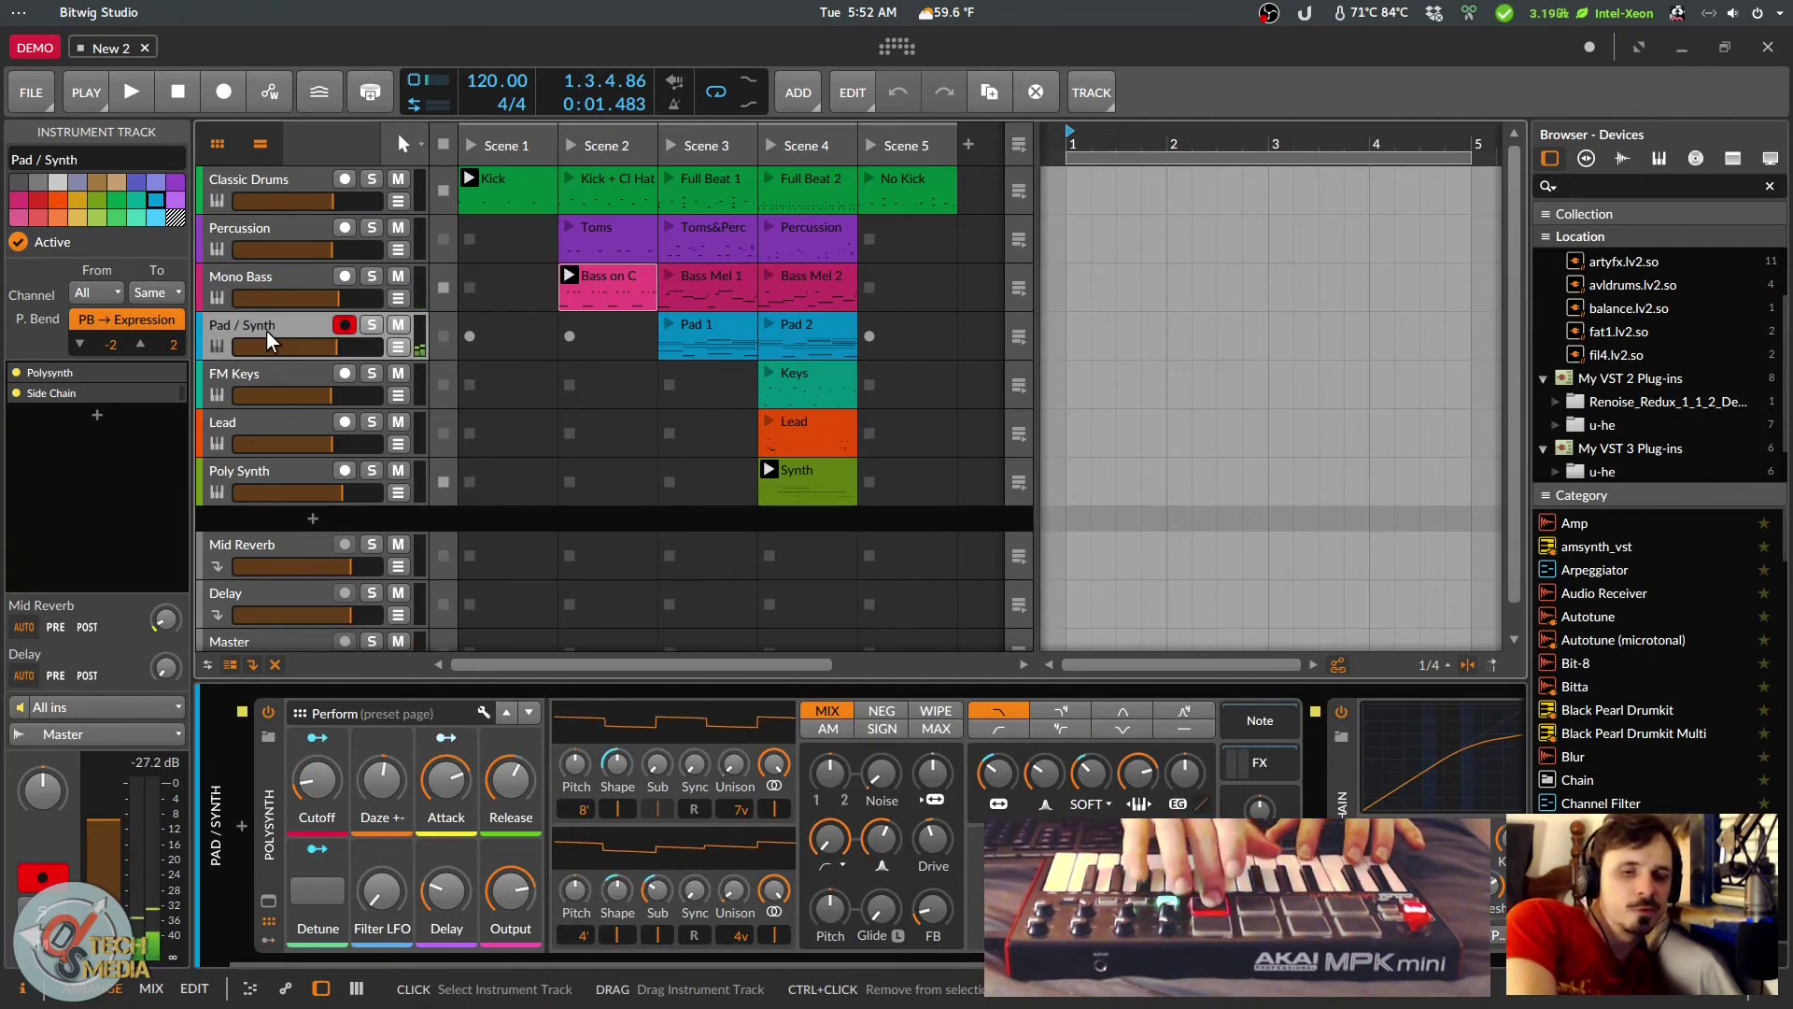
click(287, 377)
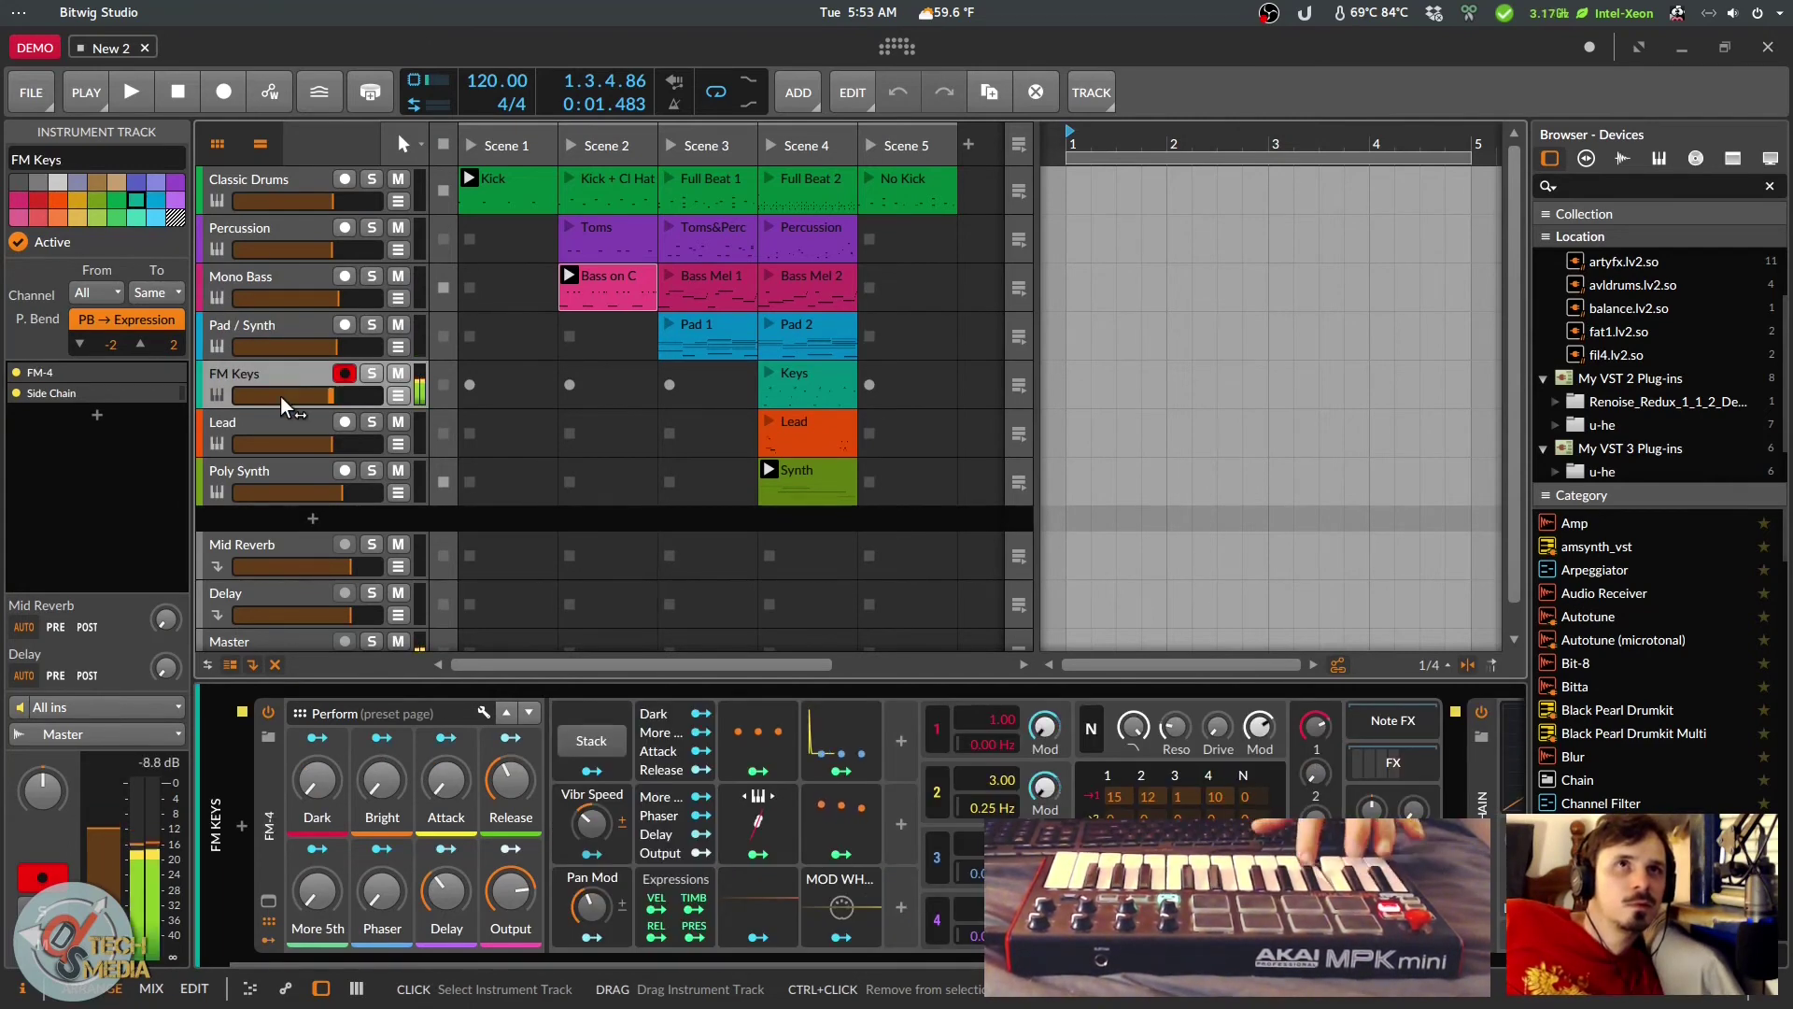
click(279, 417)
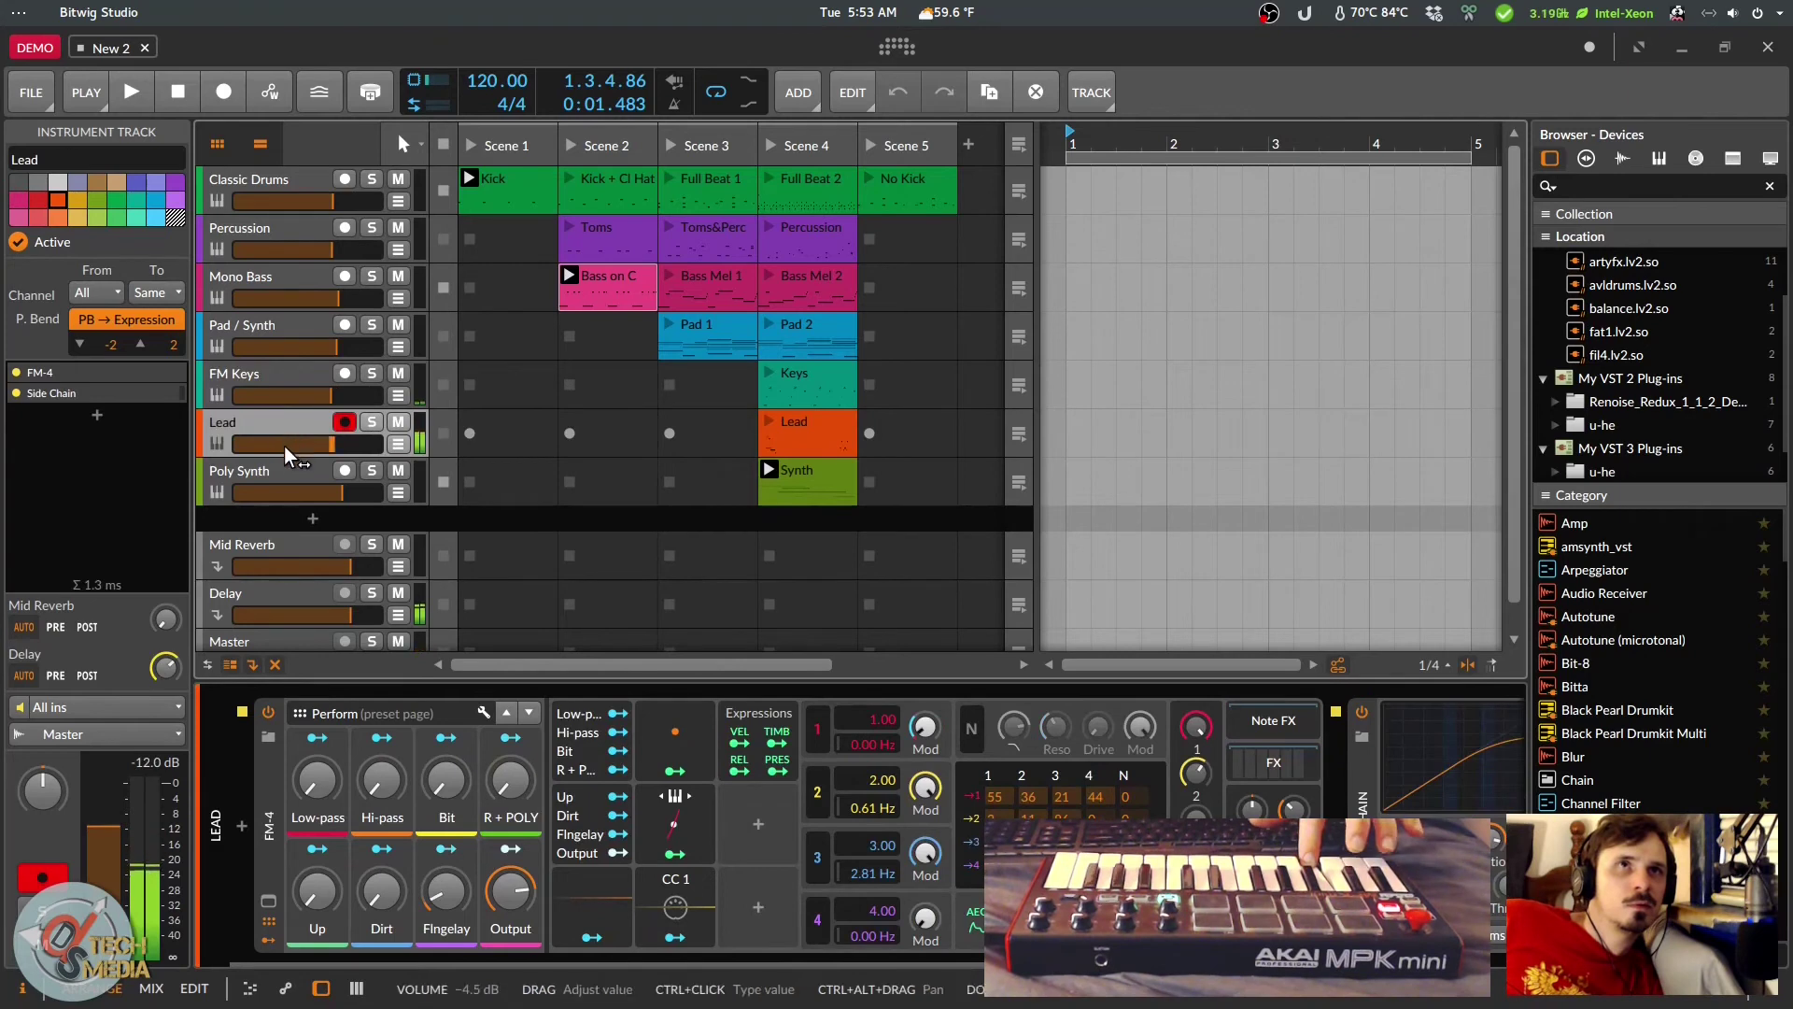
click(284, 463)
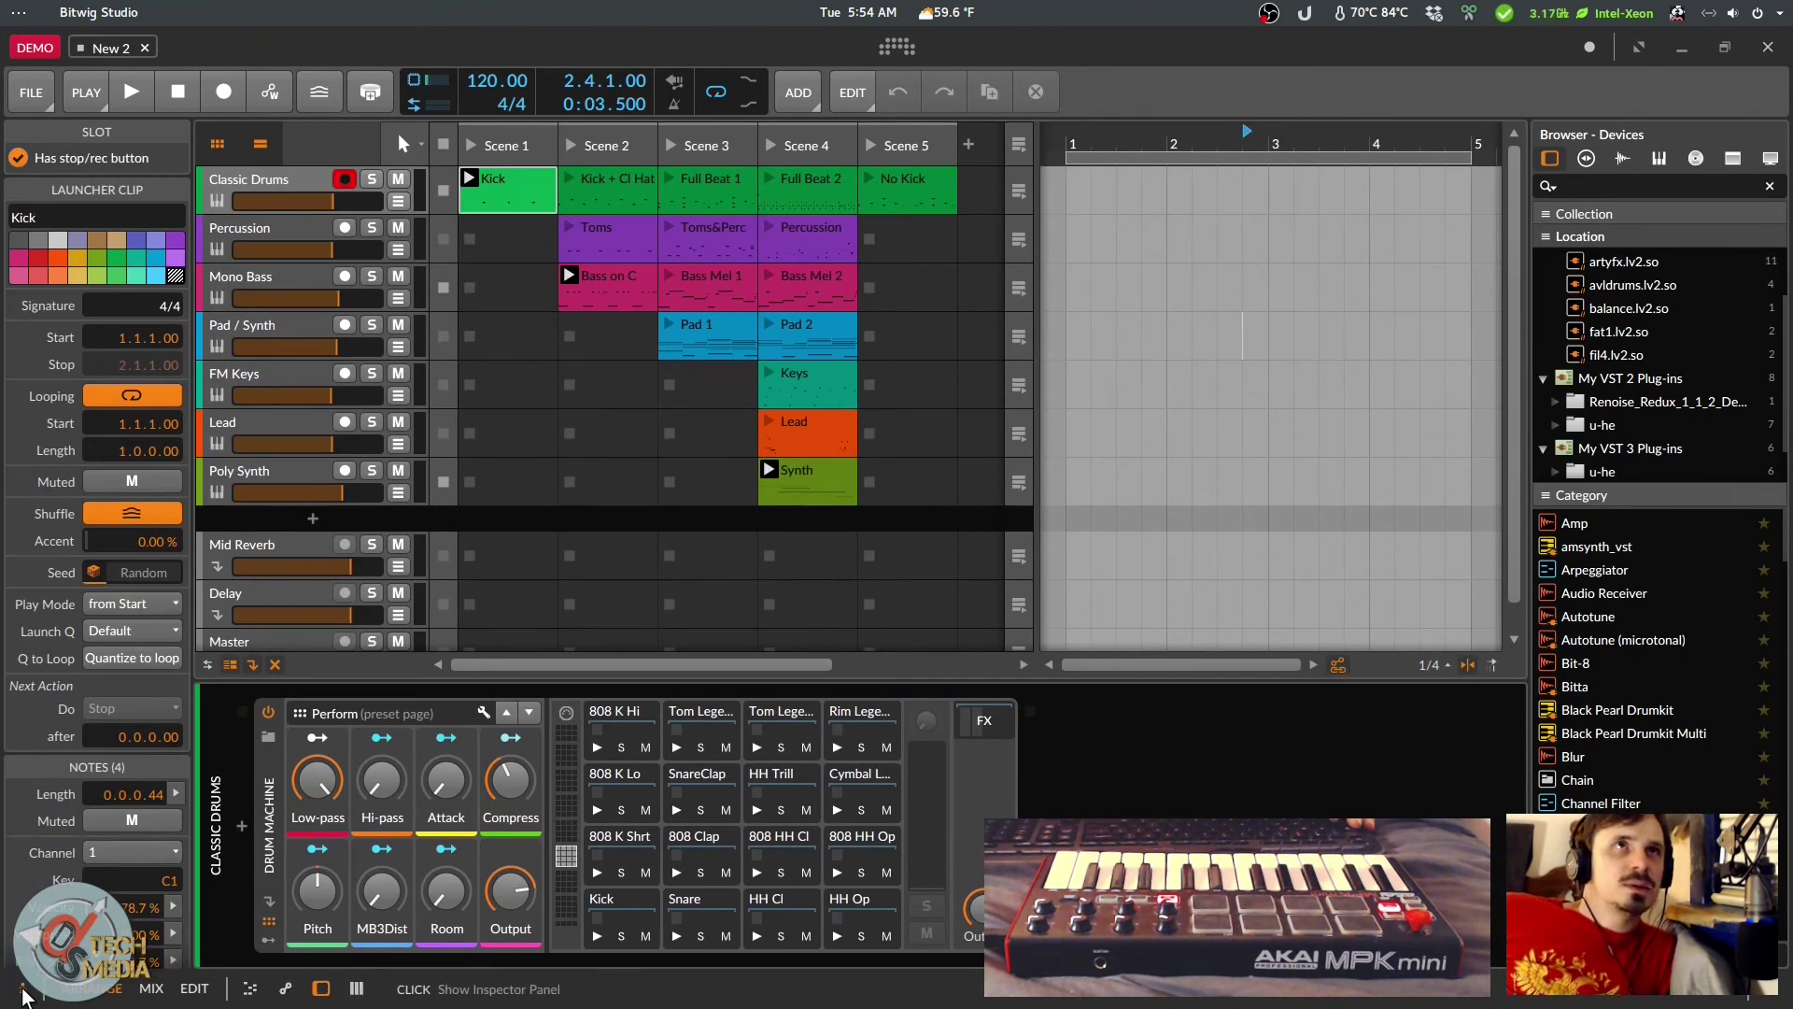
Step: Examine the inspector settings of the Kick clip and of the Polysynth device on the Poly Synth track
scroll(119, 580, down, 4)
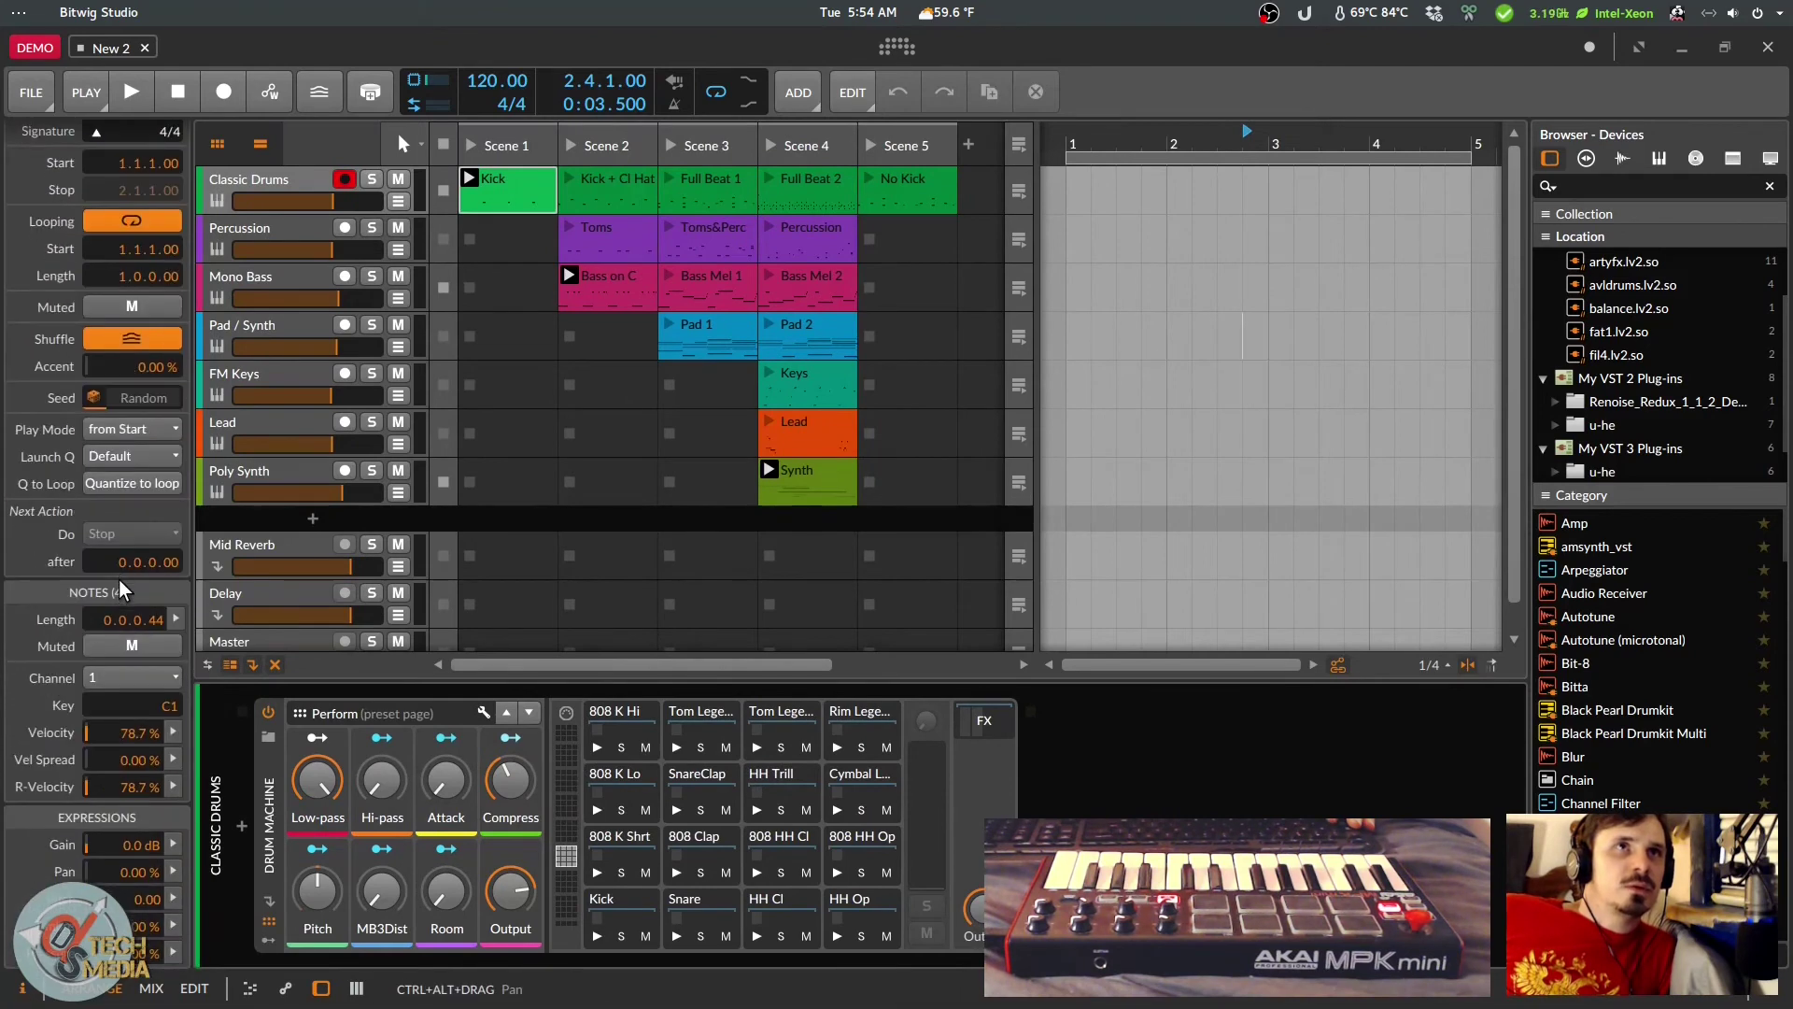
click(309, 481)
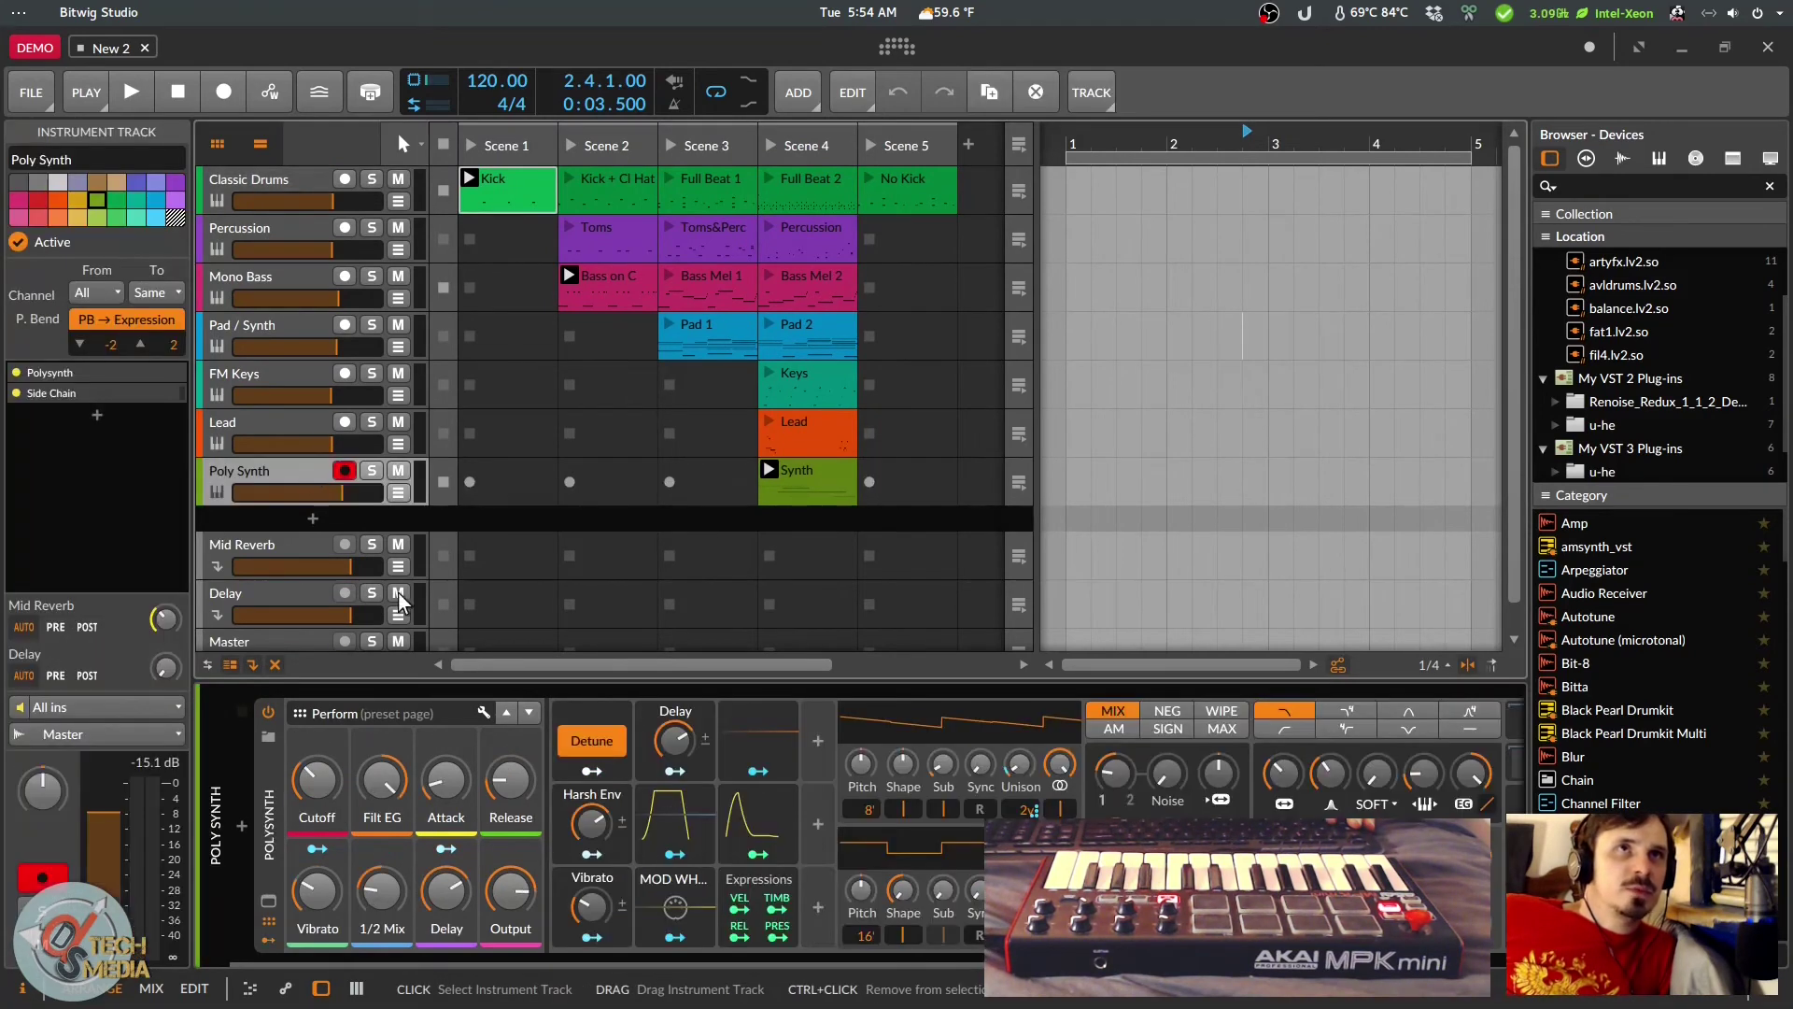
scroll(93, 668, up, 1)
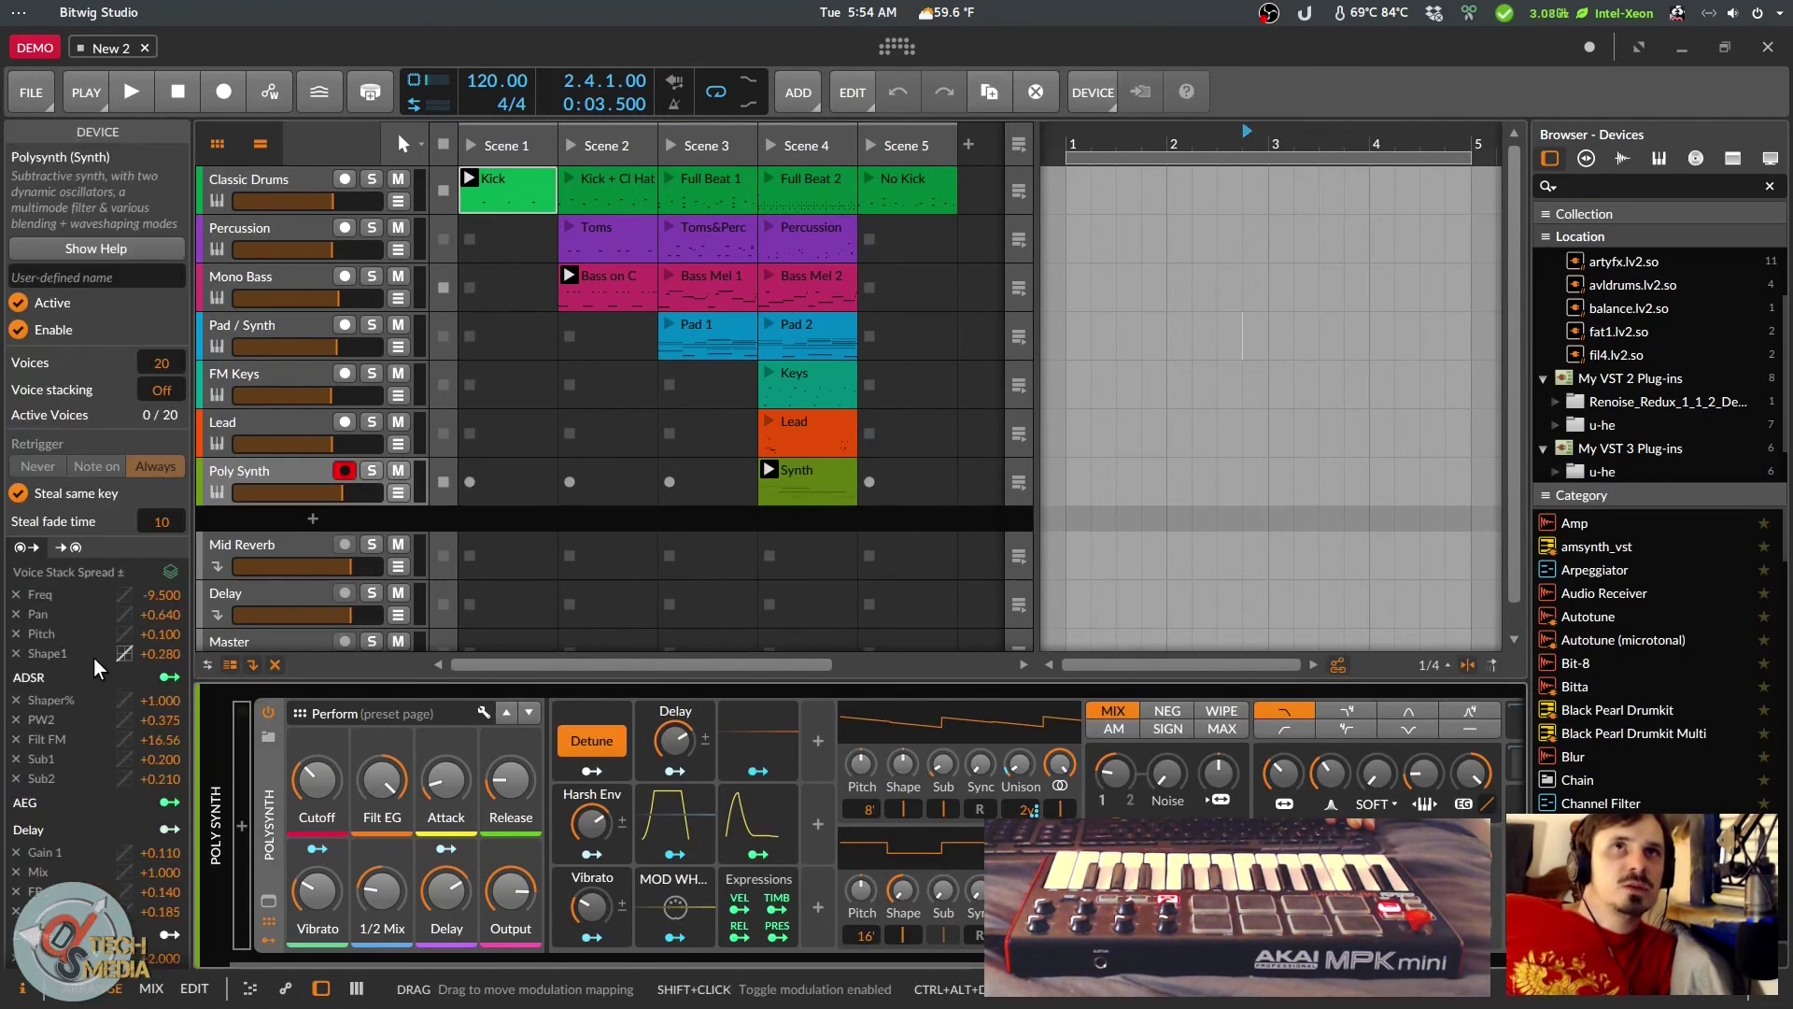
click(395, 719)
click(404, 741)
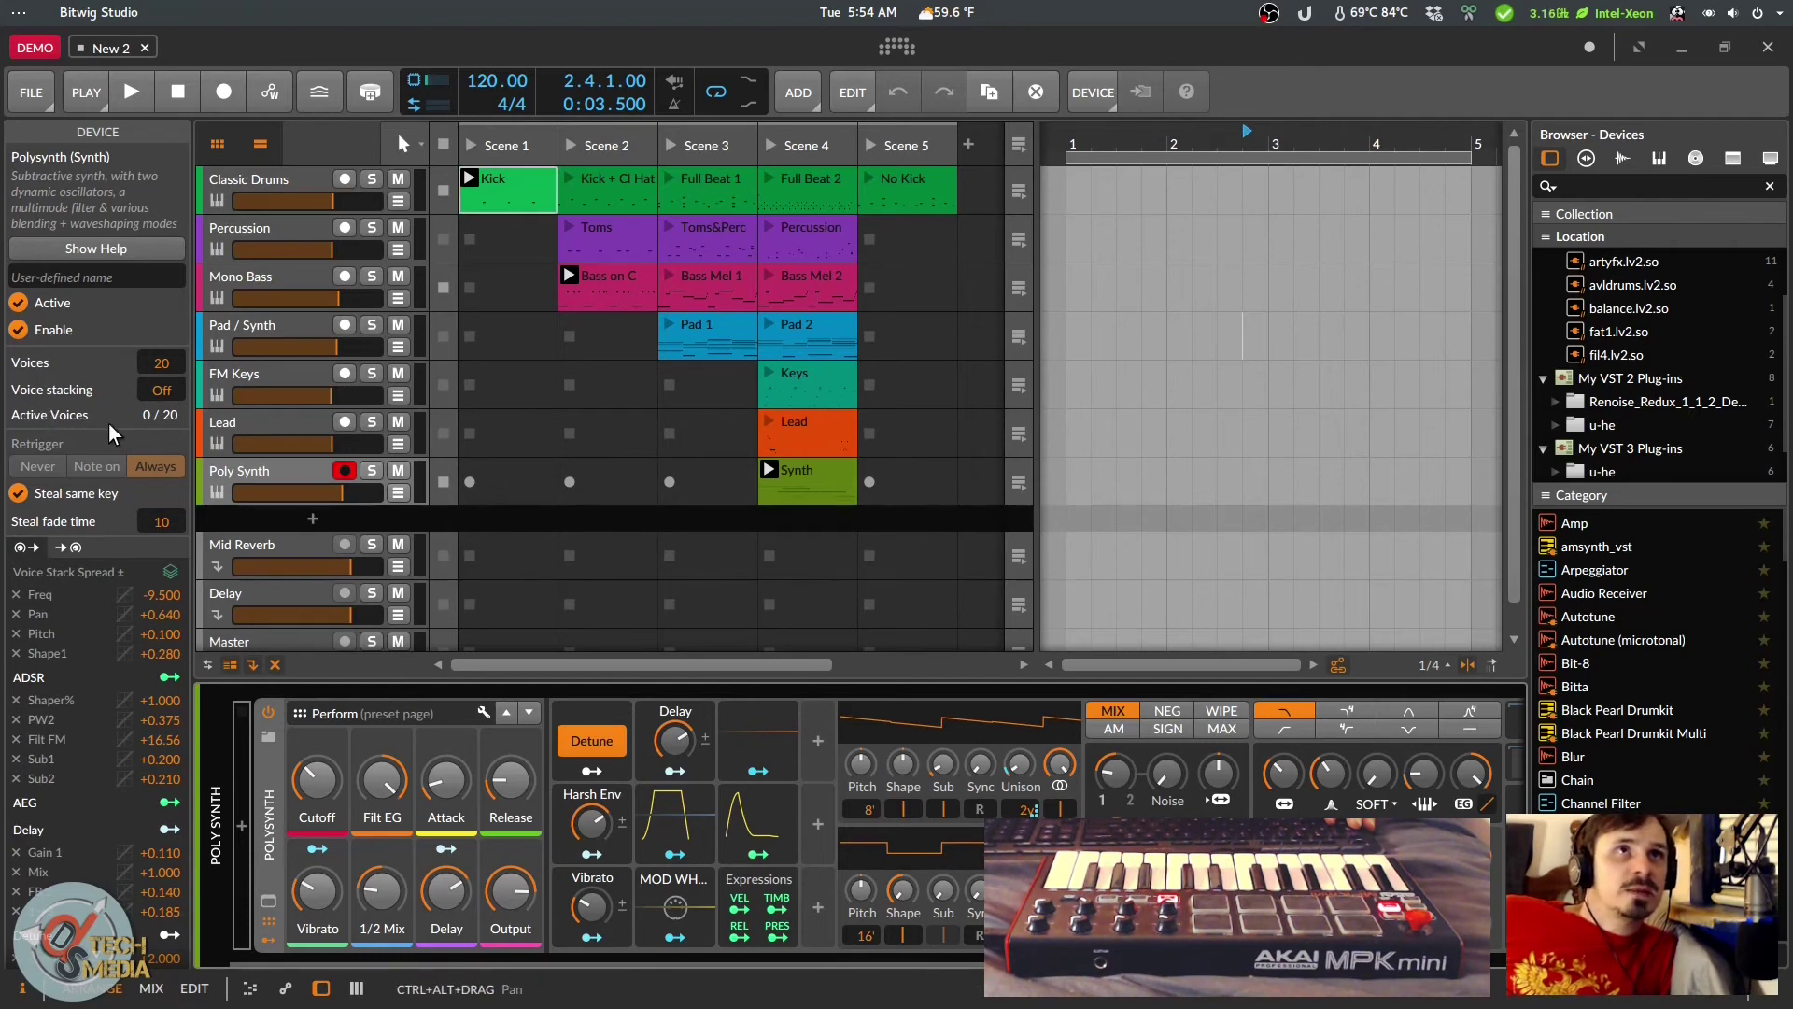
scroll(56, 537, down, 5)
scroll(56, 528, up, 1)
scroll(56, 526, up, 5)
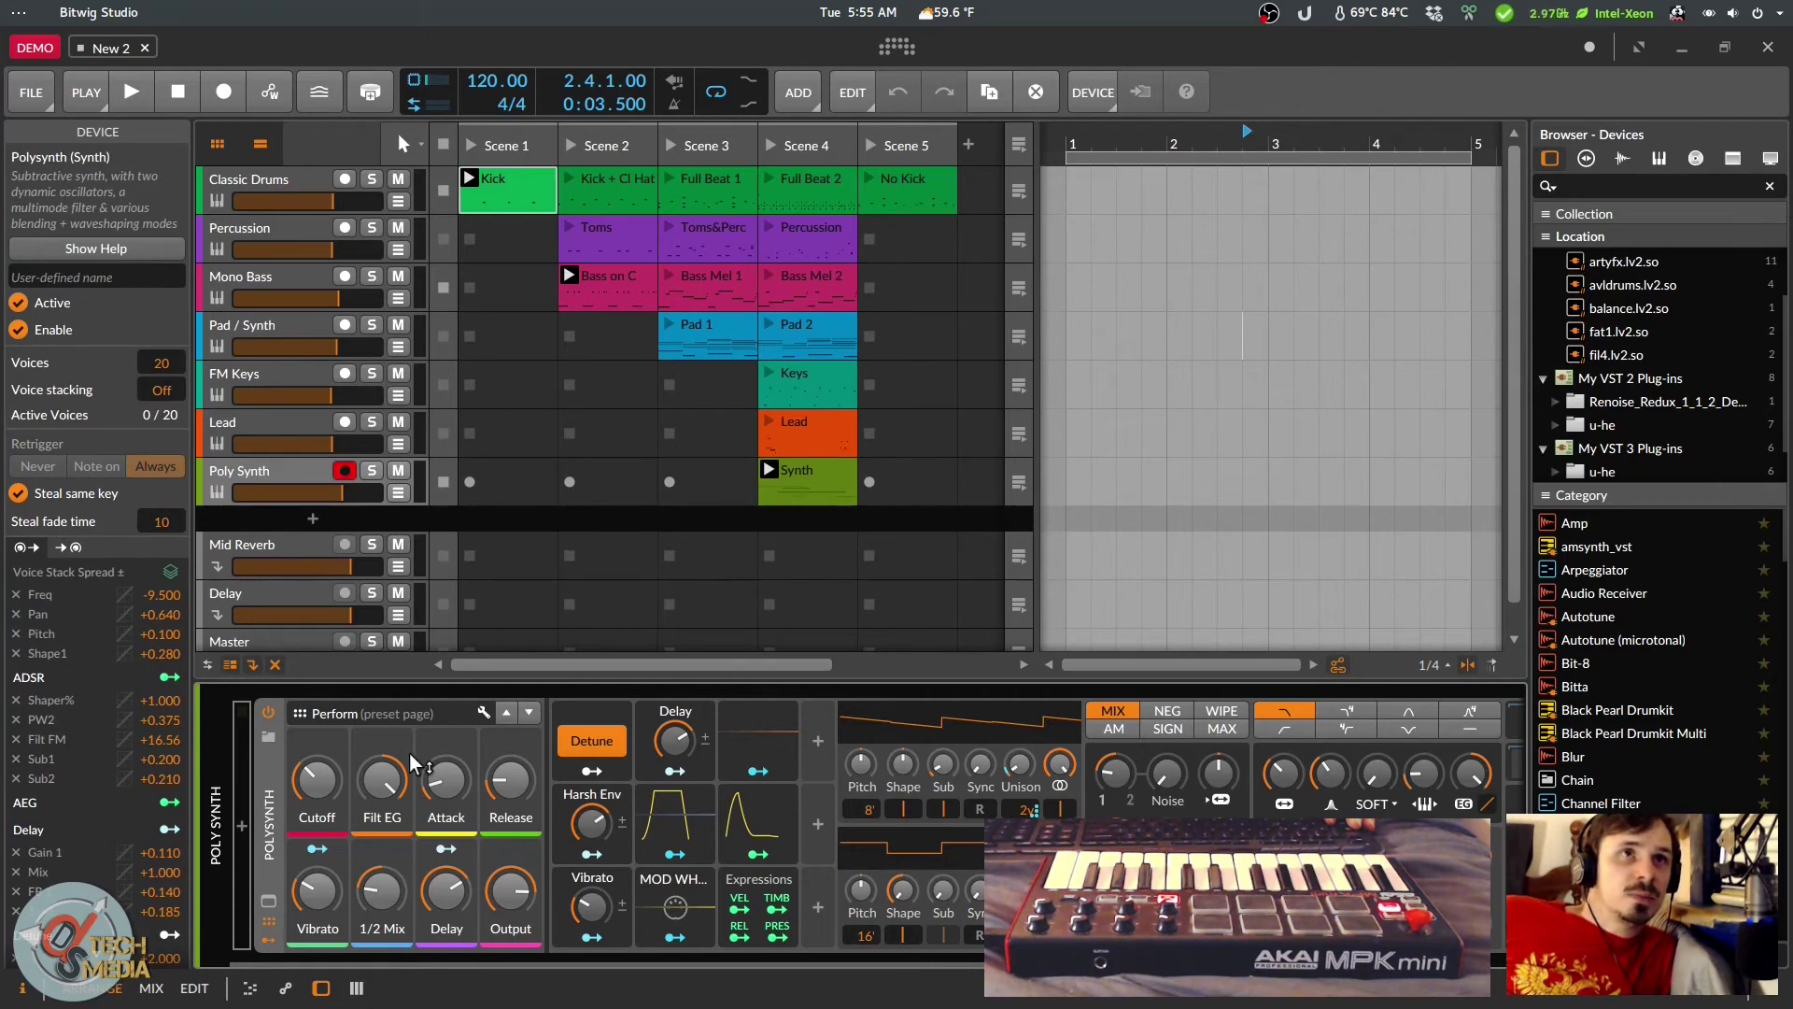
Step: Select the Bass Mel 1 clip in Scene 3 and examine its clip, note and expression properties
click(669, 271)
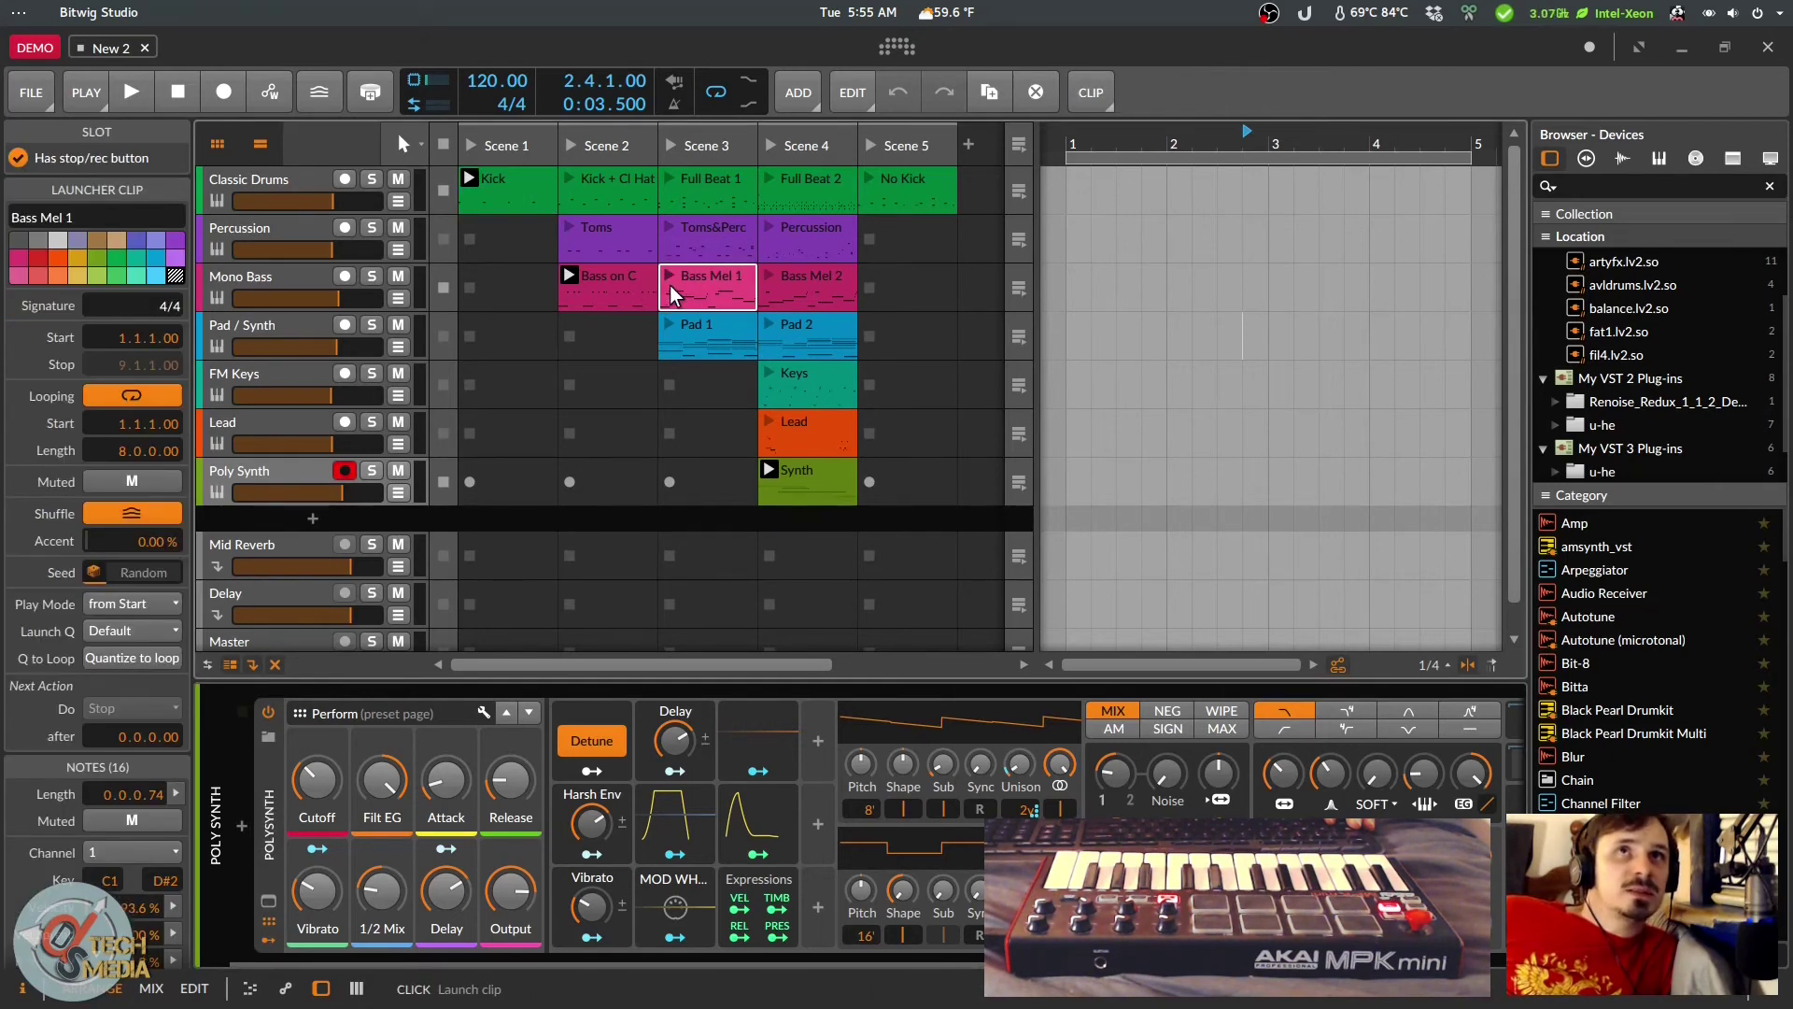
scroll(20, 519, down, 3)
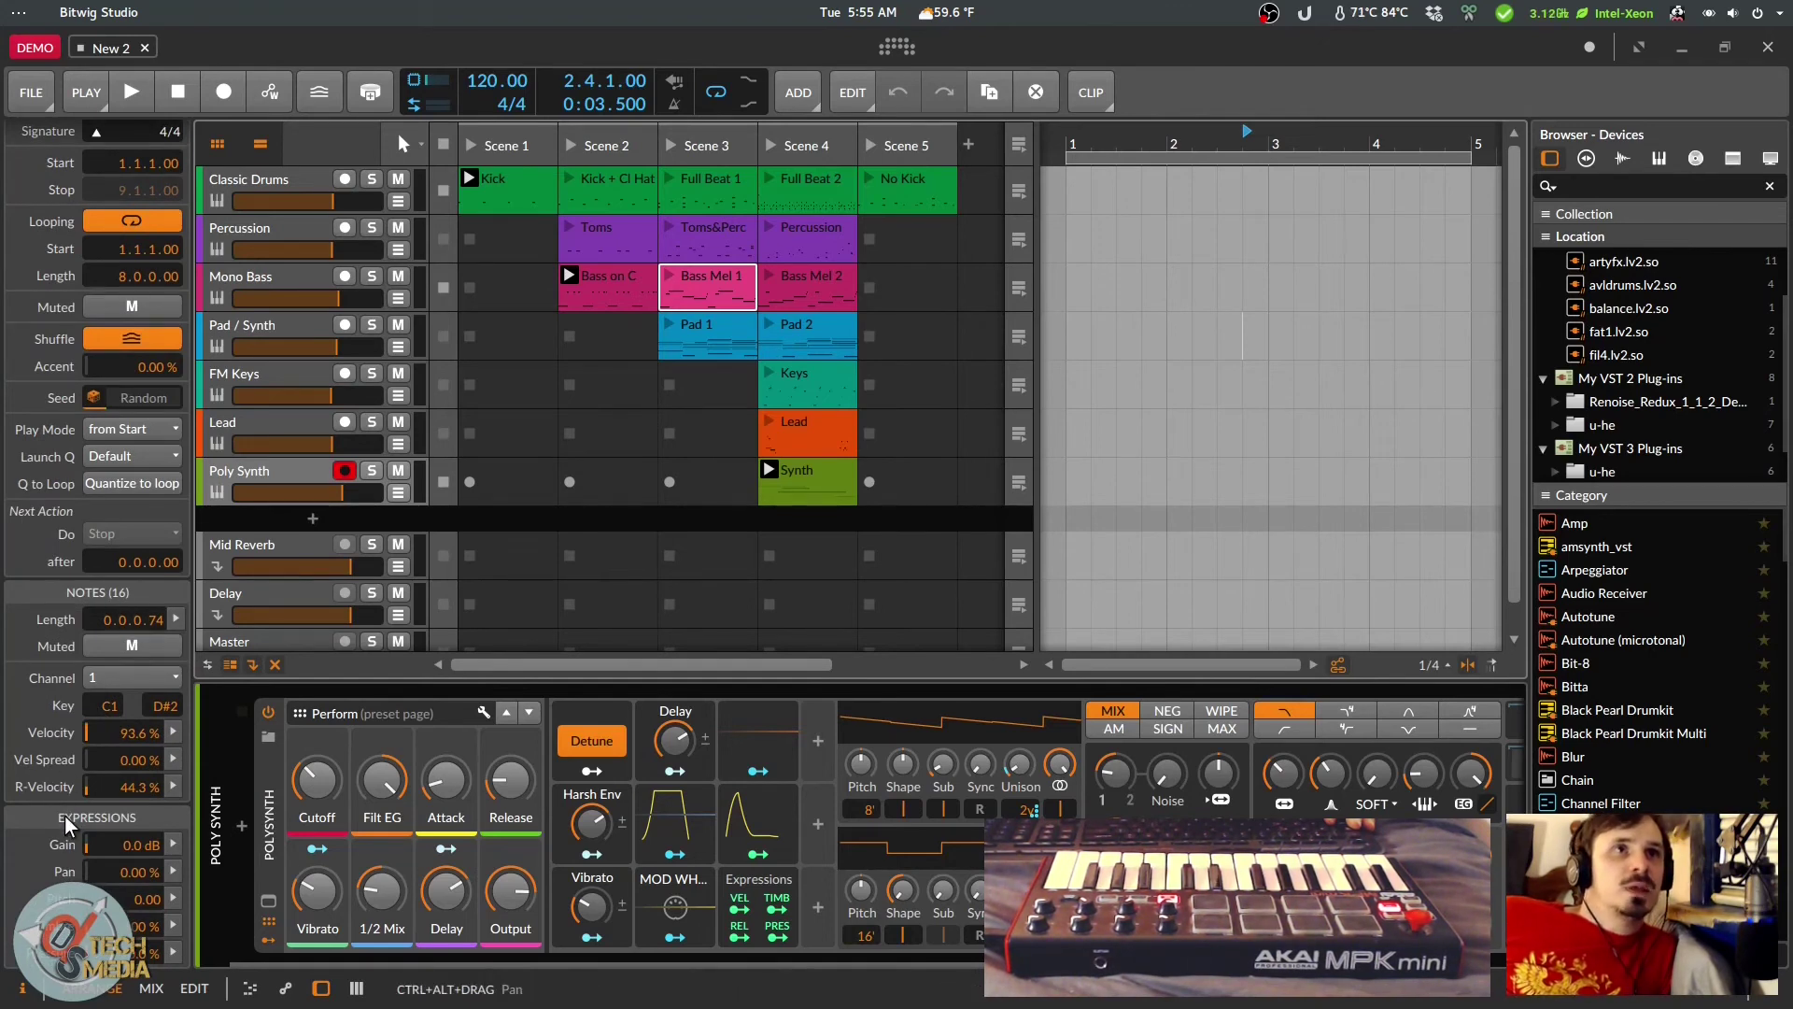
scroll(47, 551, up, 3)
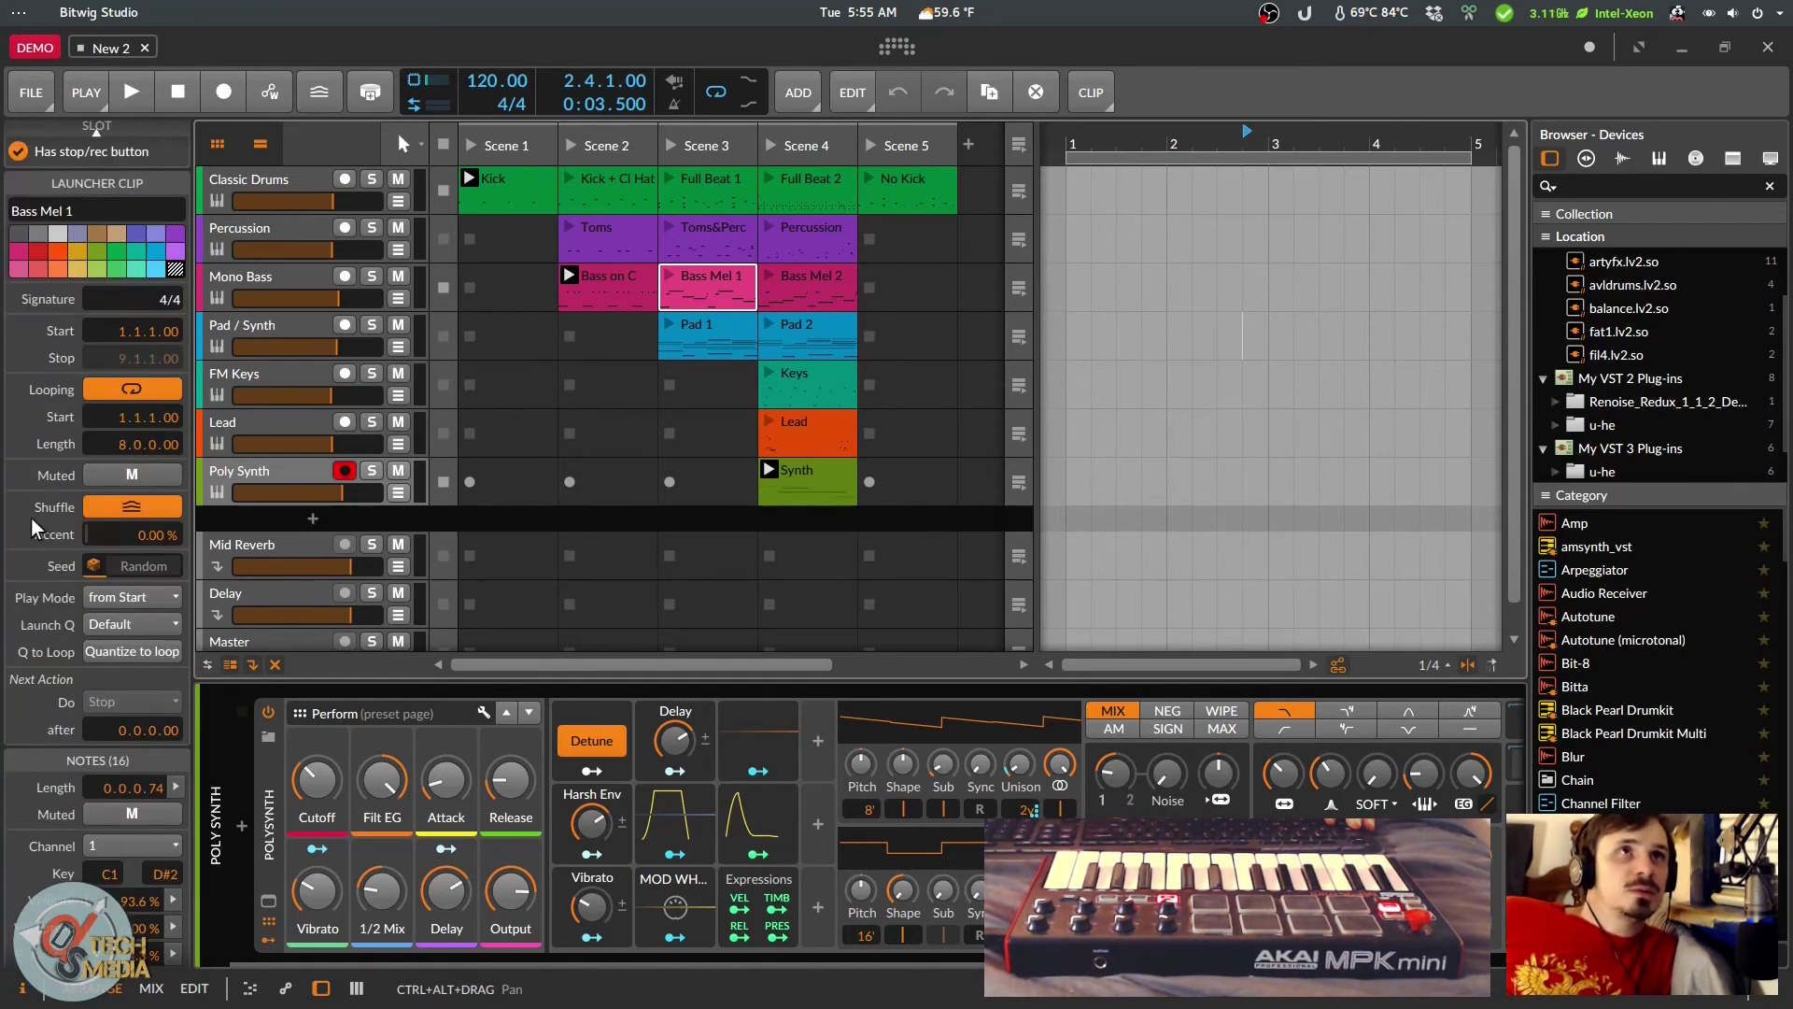
Step: Launch Scene 3, and open the Bass Mel 1 clip's notes for editing and look over its available clip operations
click(693, 144)
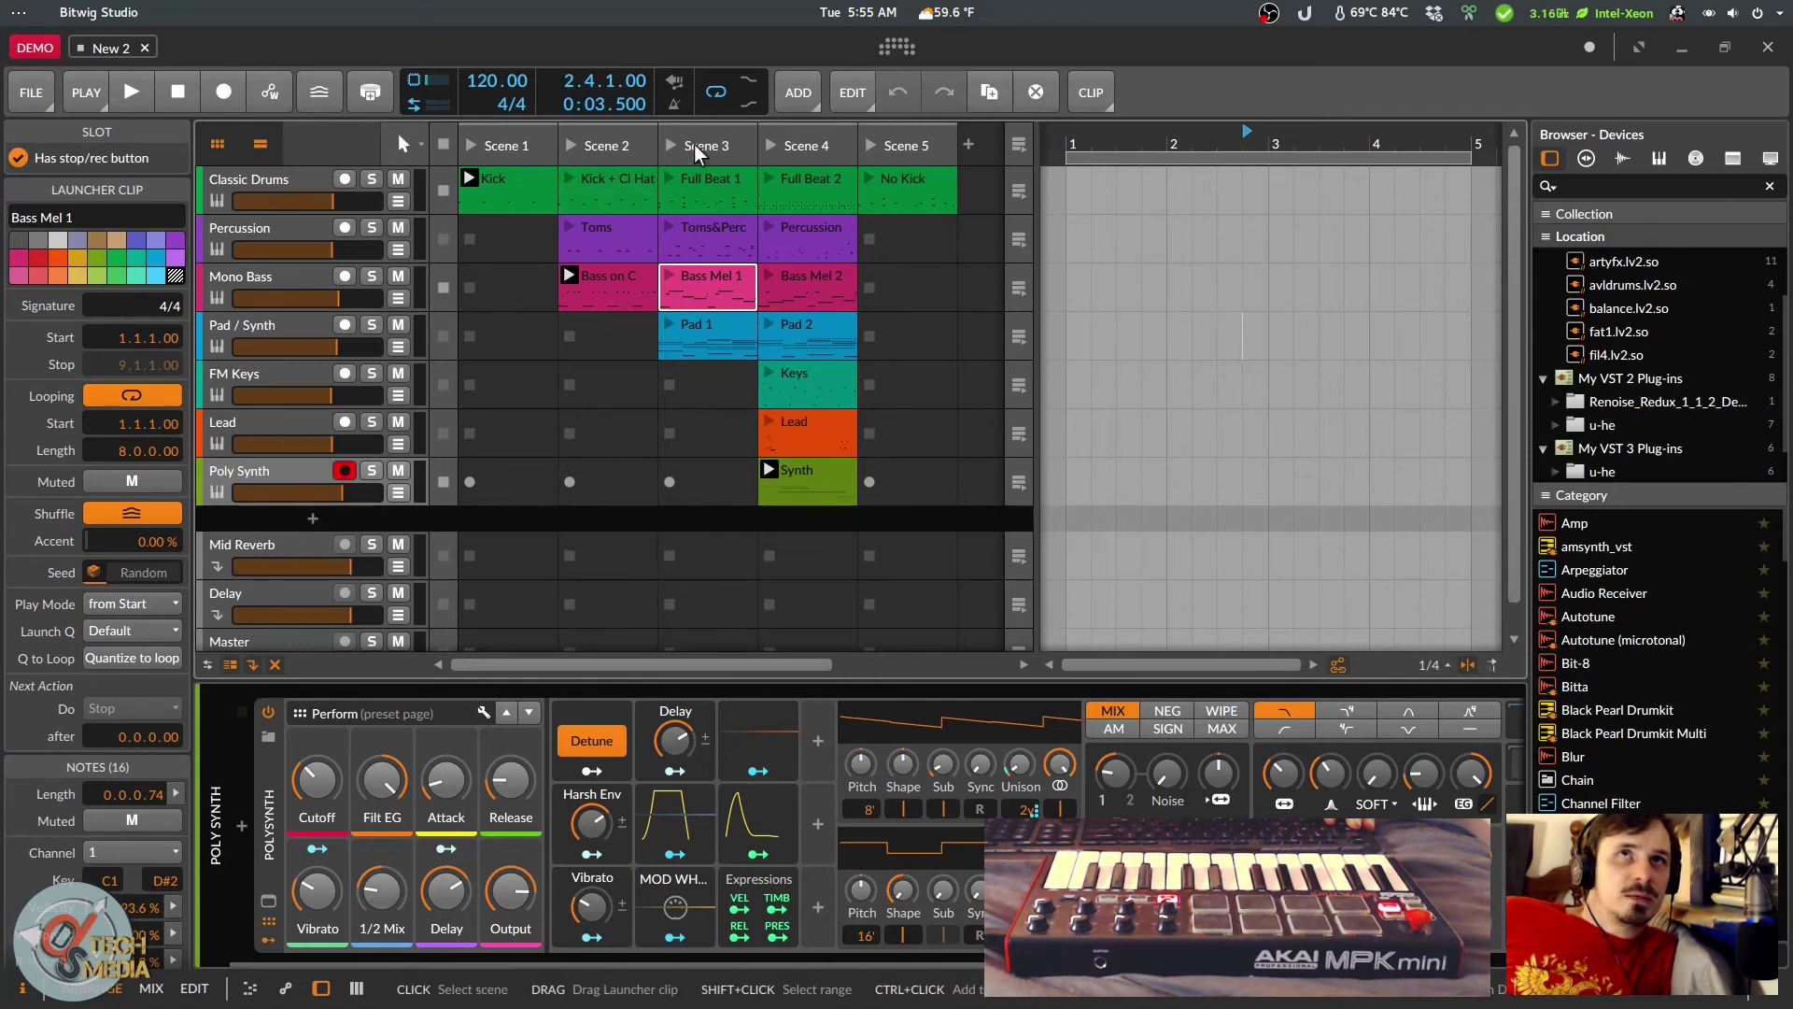
double_click(695, 277)
right_click(698, 295)
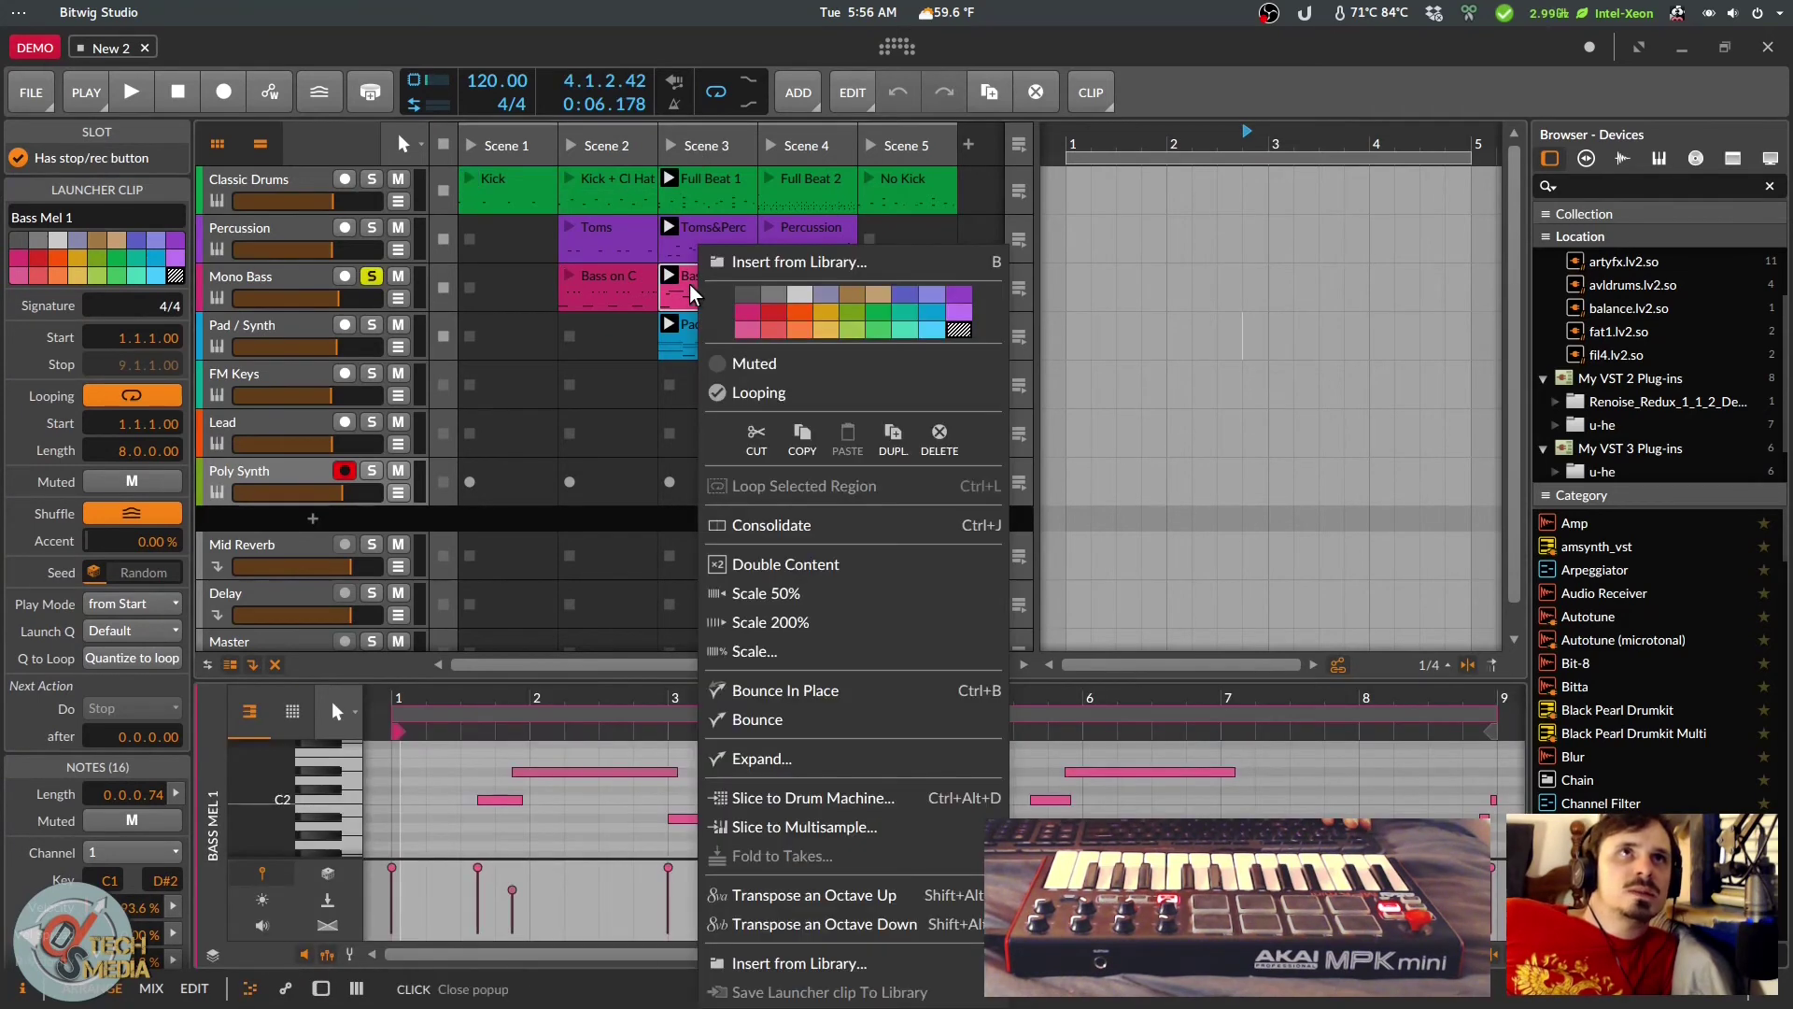
click(687, 291)
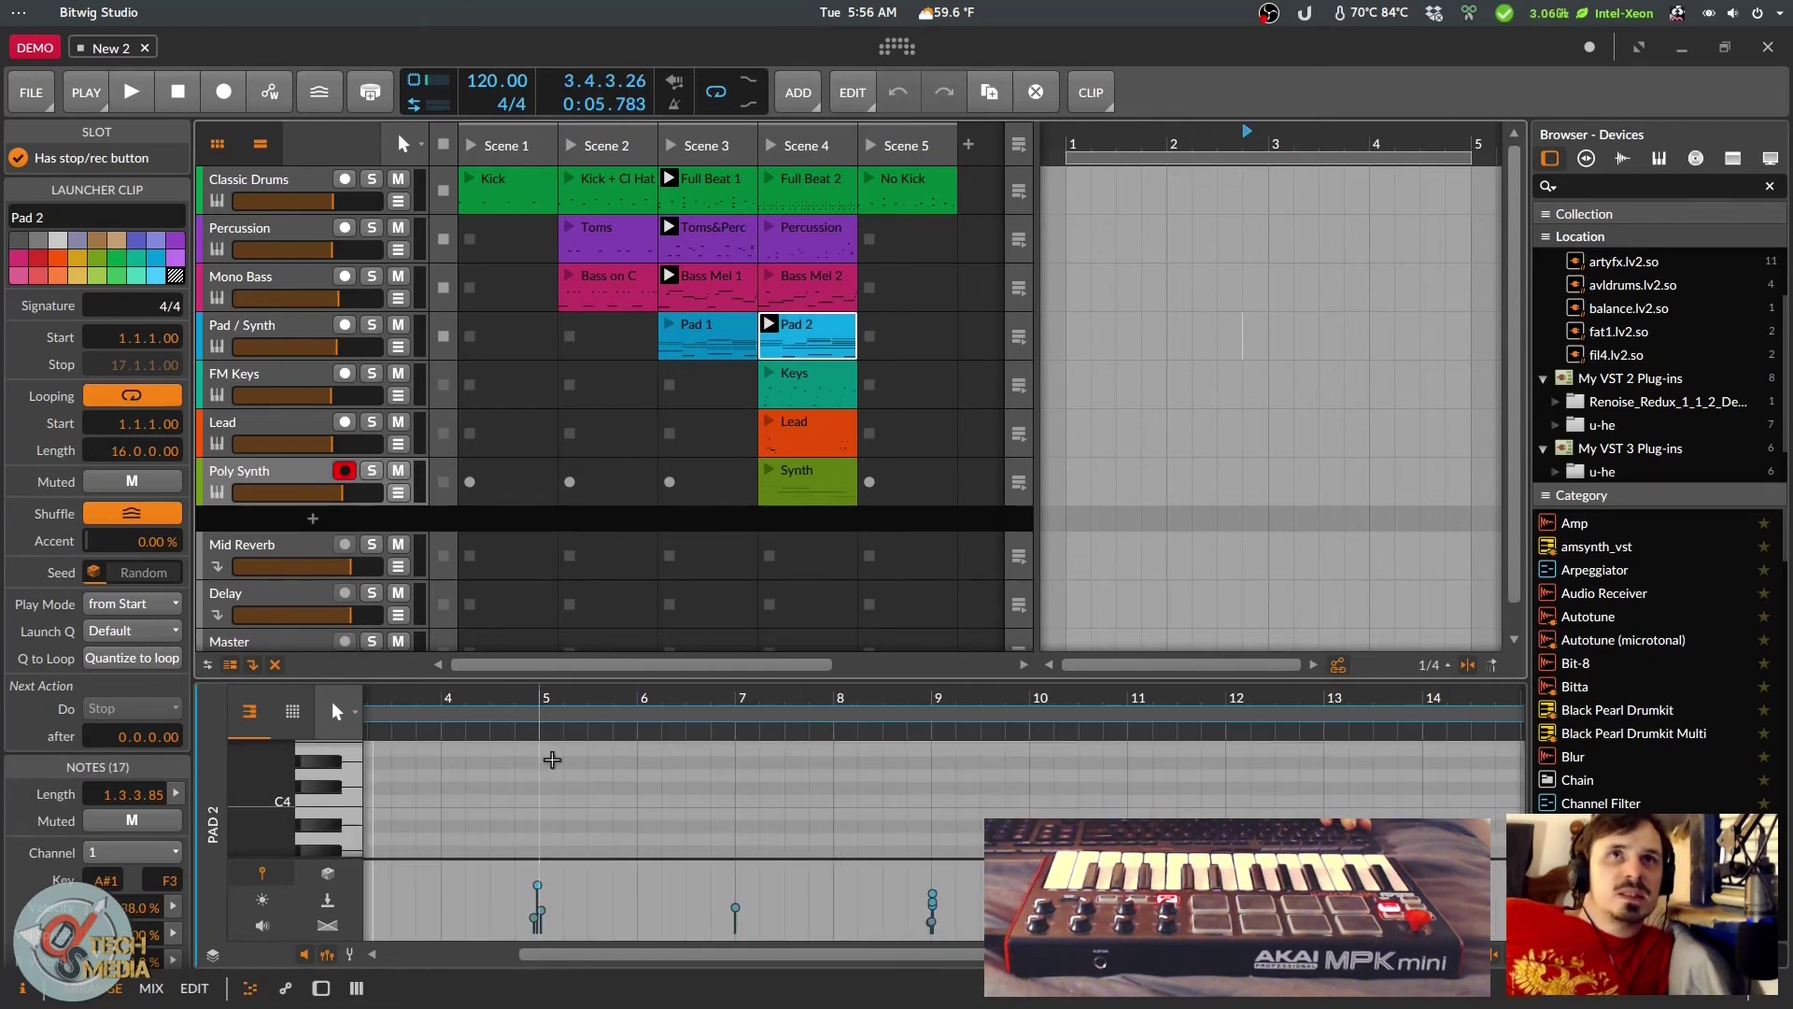
Step: Switch to the mix layout and play the launched clips briefly, slightly widening the device browser
key(alt+2)
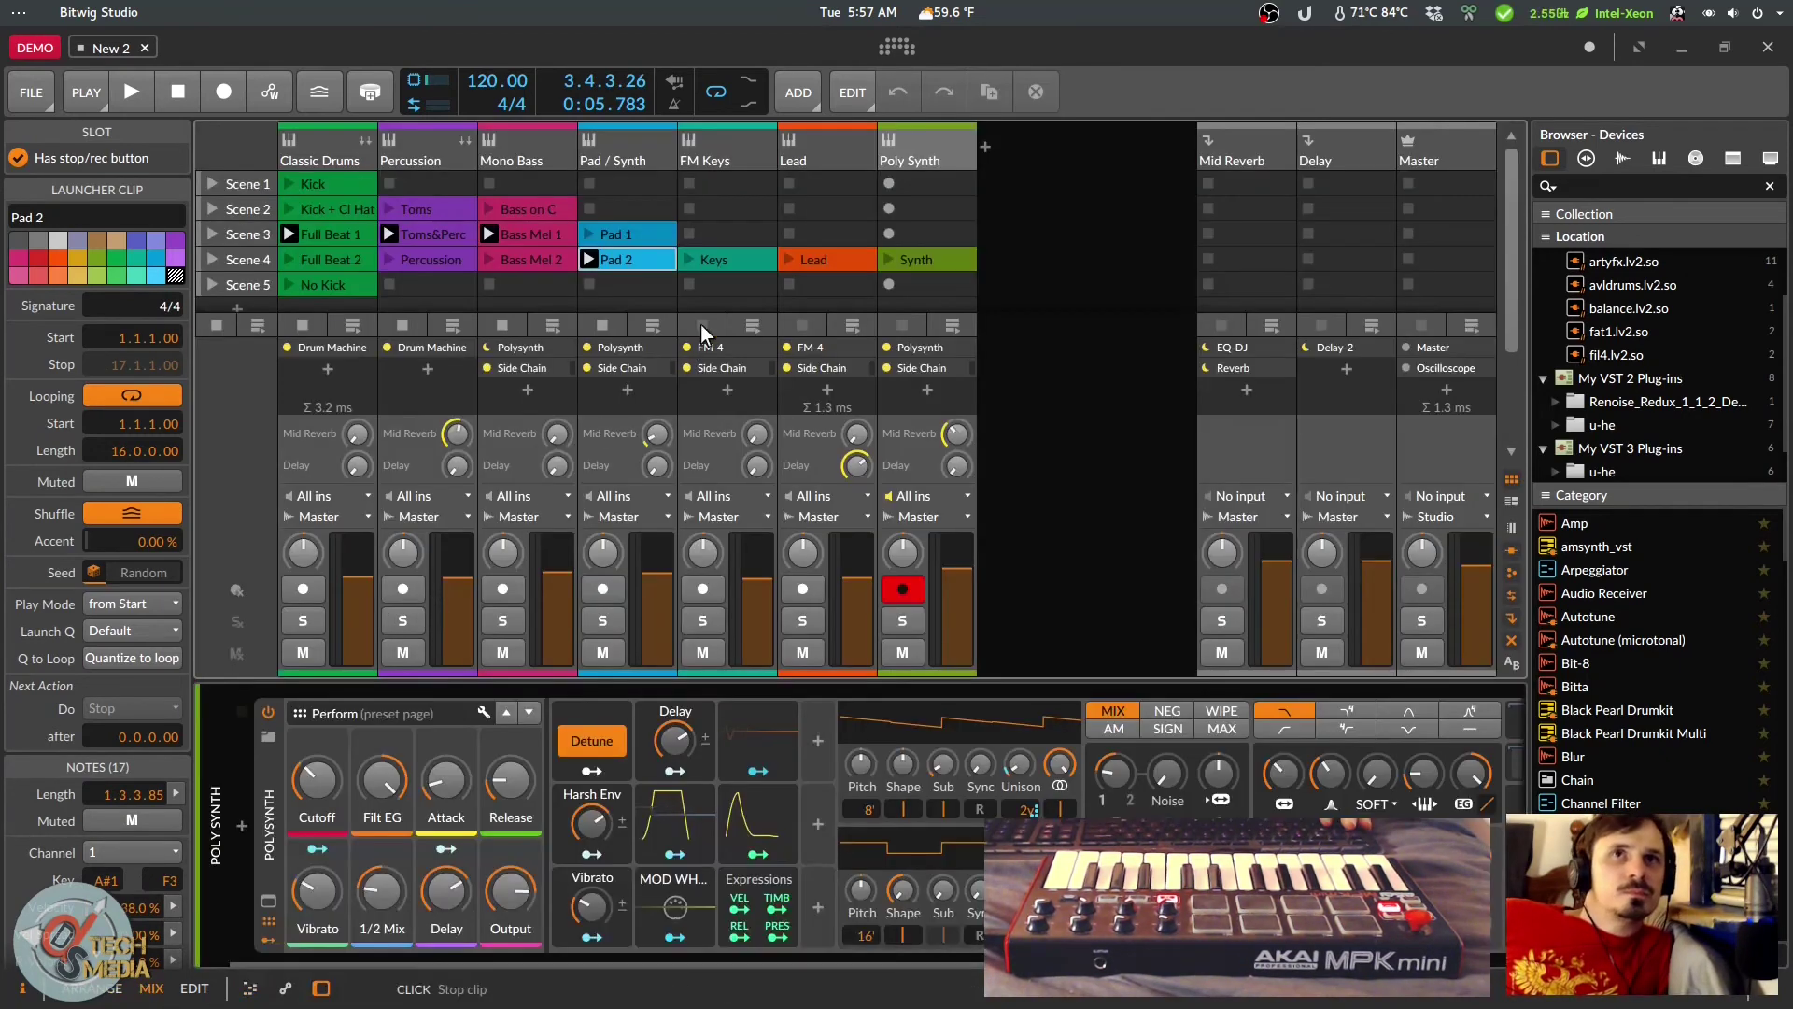
key(space)
scroll(1476, 290, down, 2)
drag(1528, 345, 1456, 426)
Step: Compare the edit and arrange layouts, and return to the mix layout with the device chain hidden
click(193, 988)
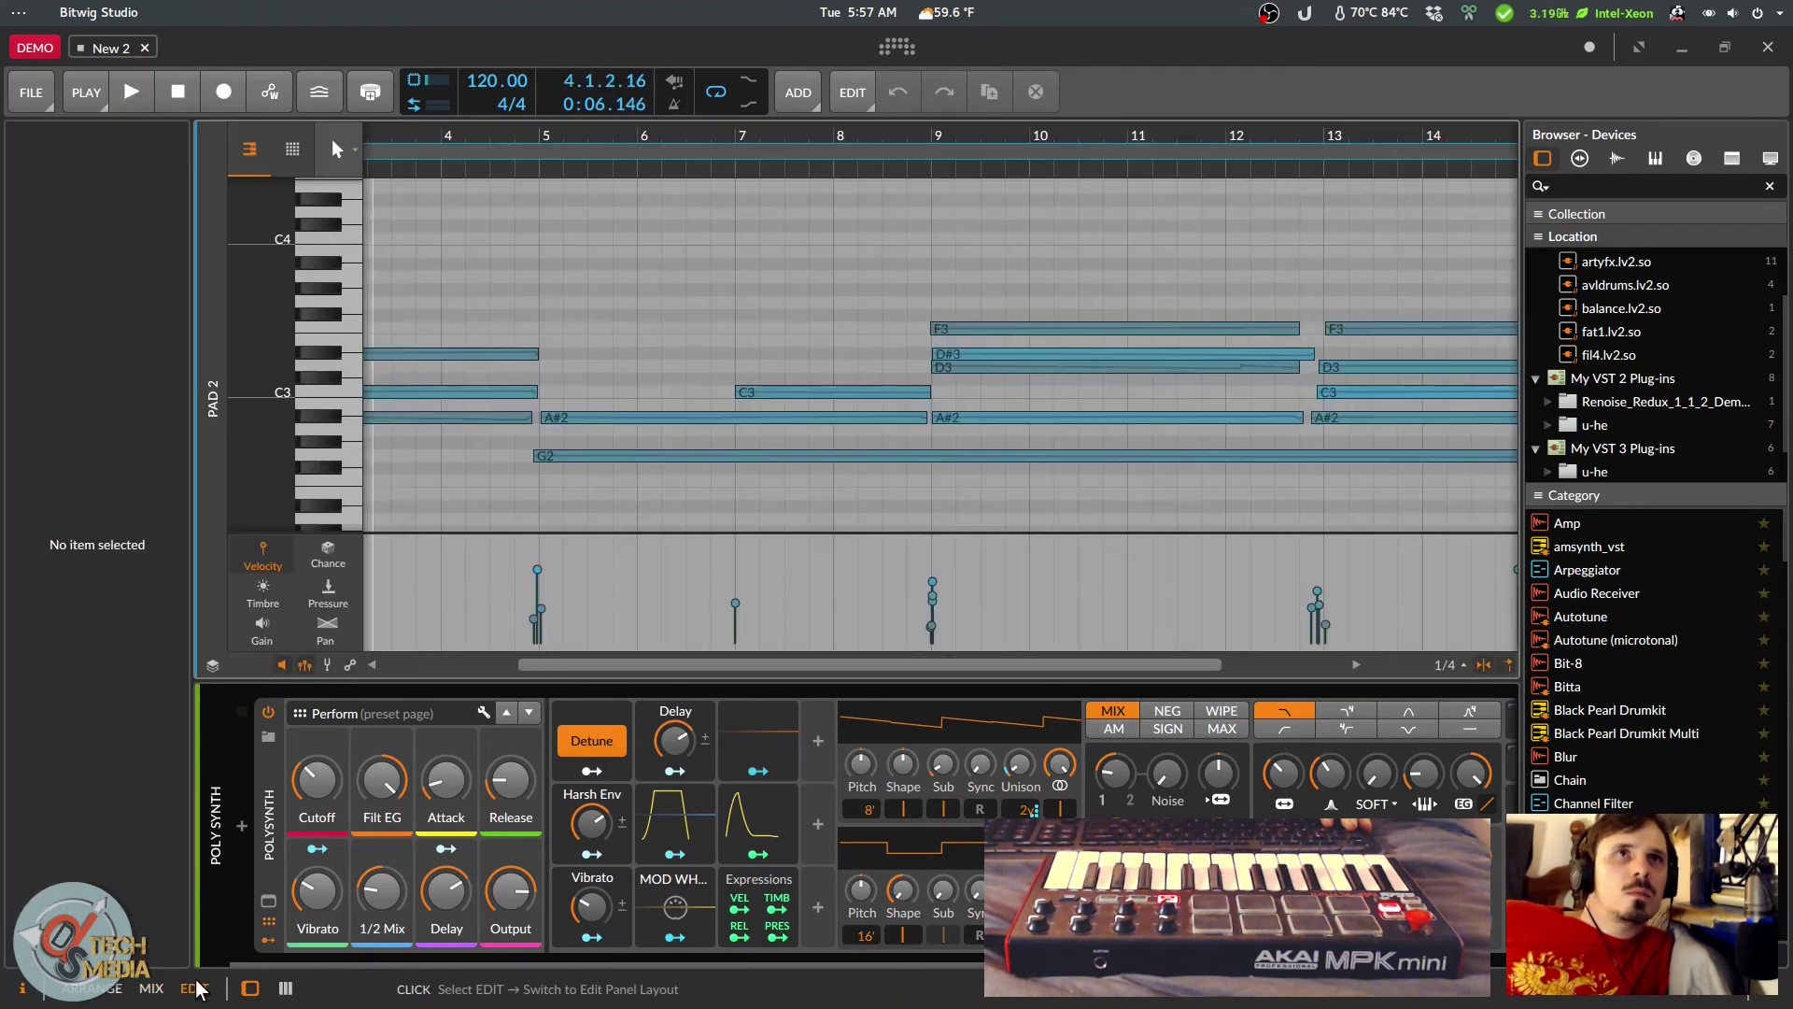
click(150, 988)
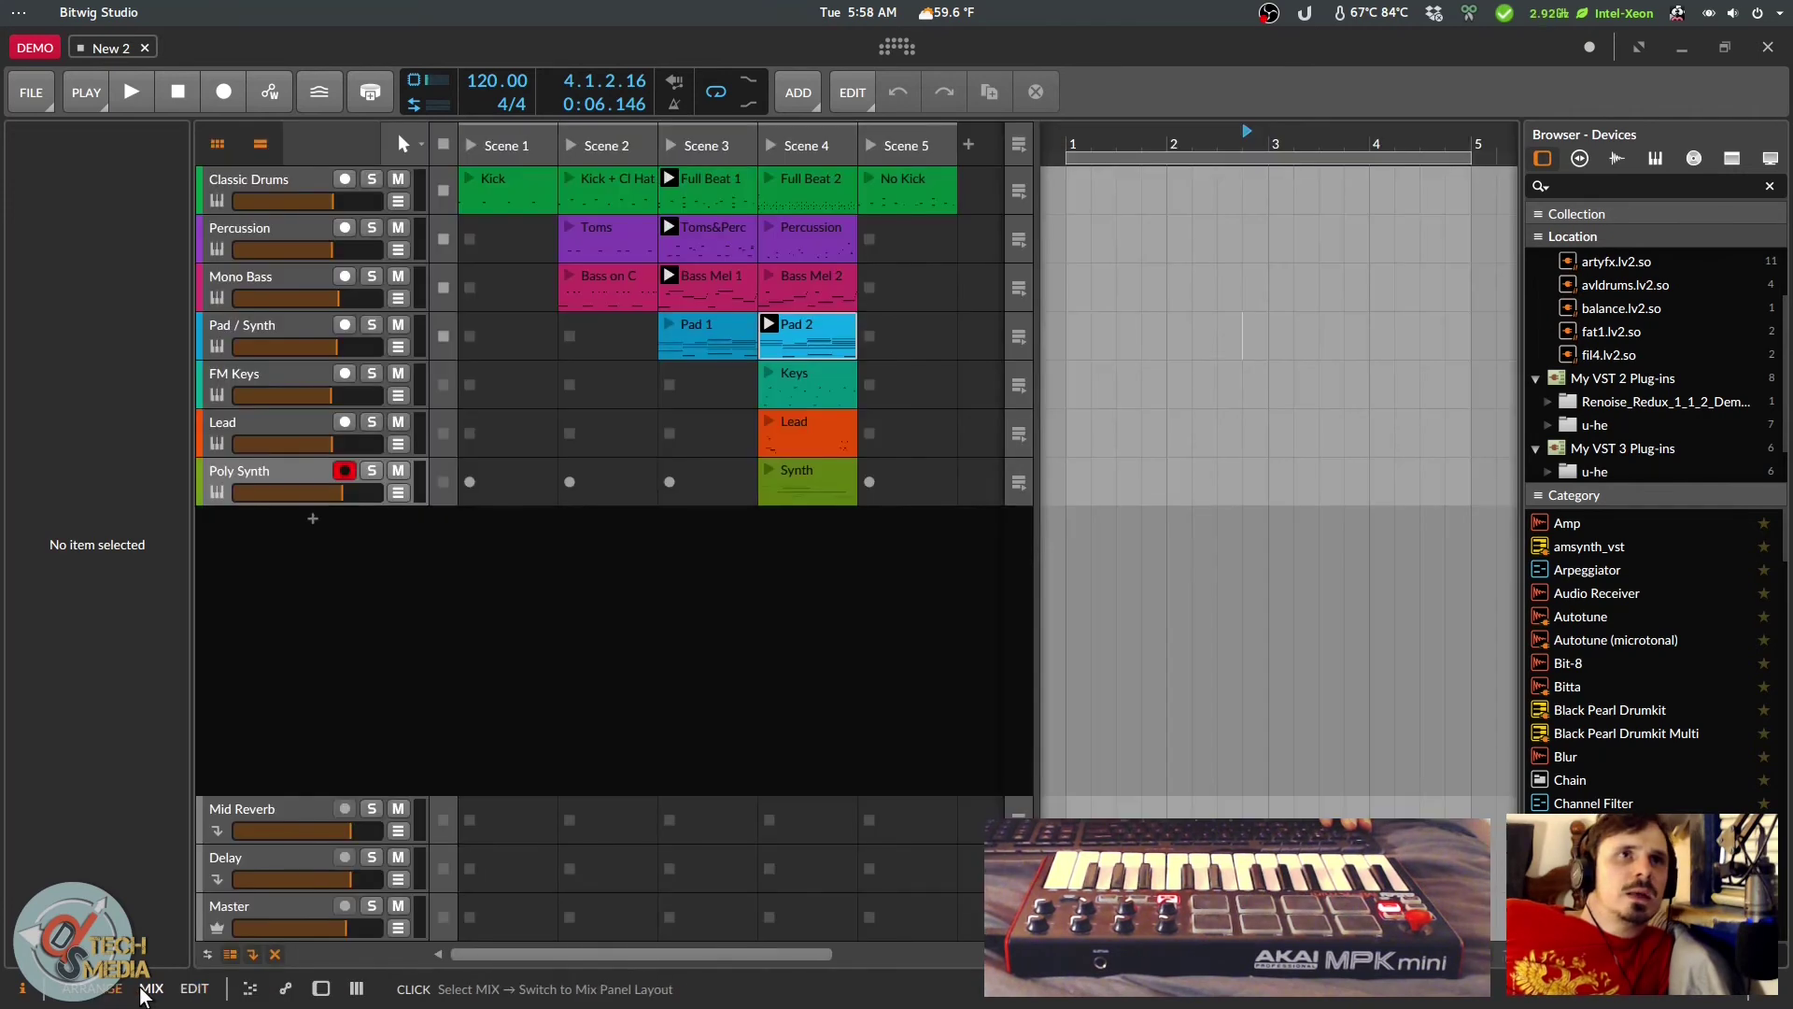
click(184, 987)
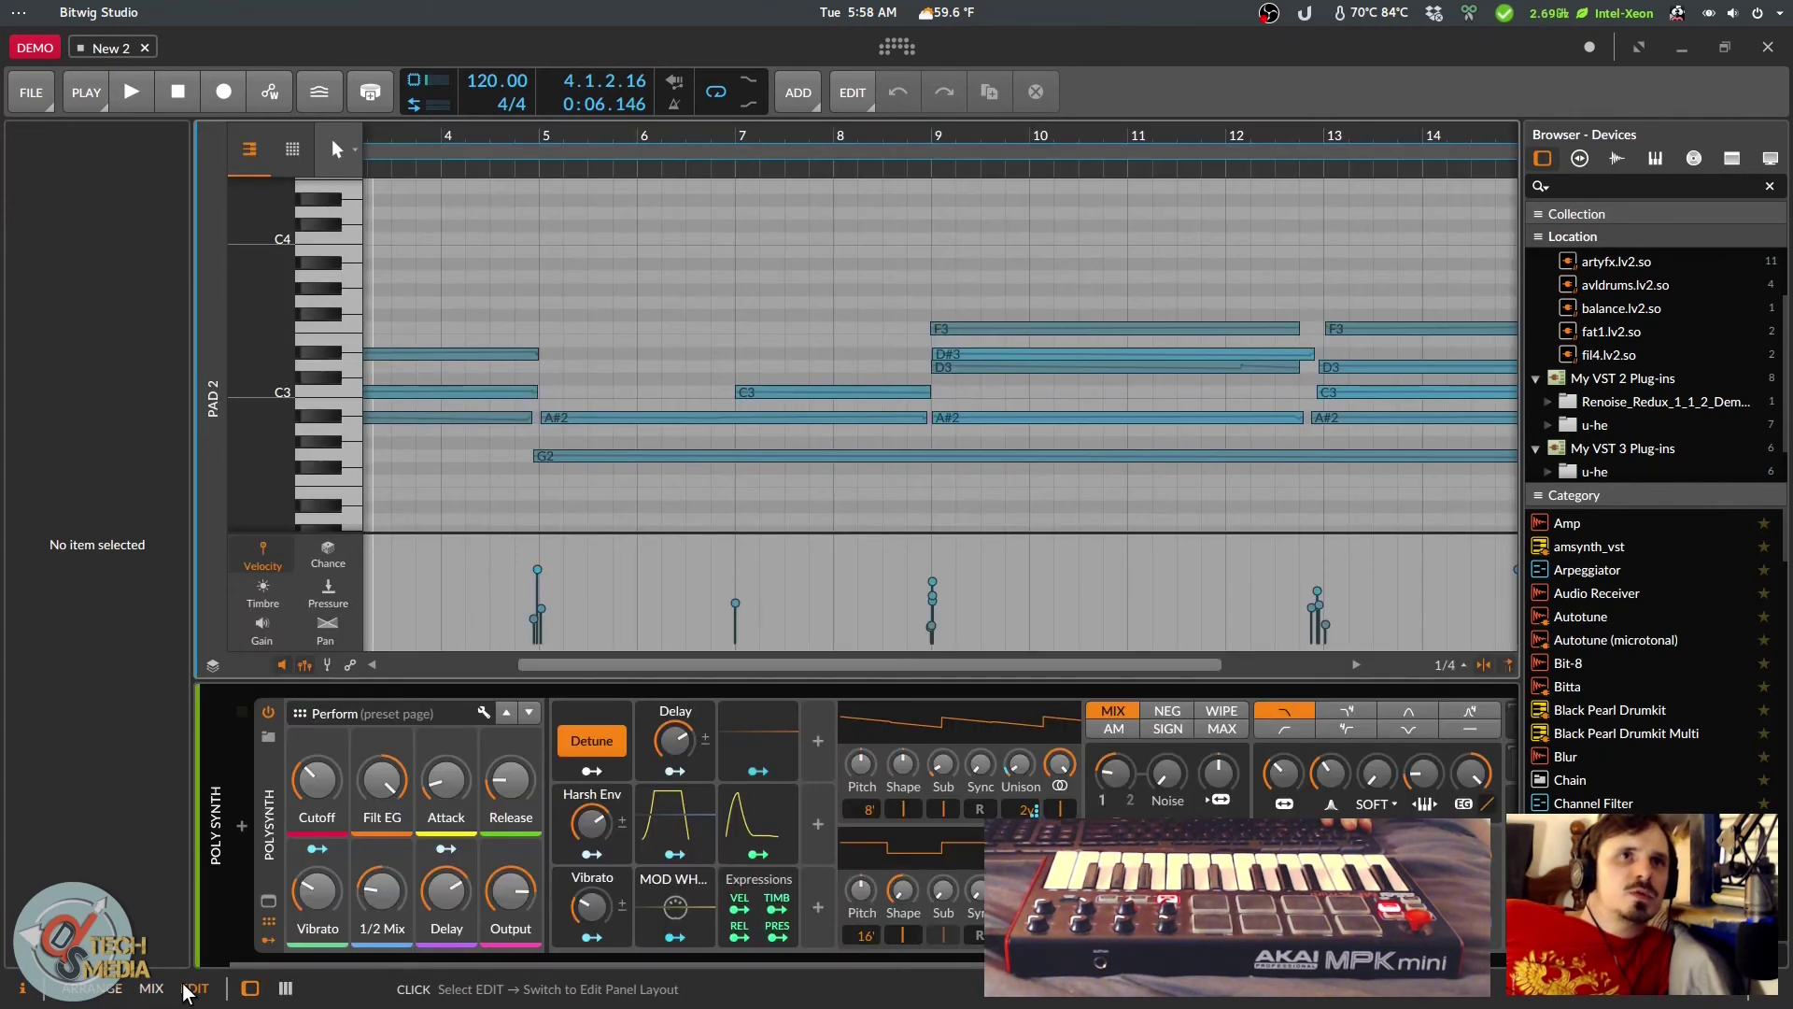
click(271, 988)
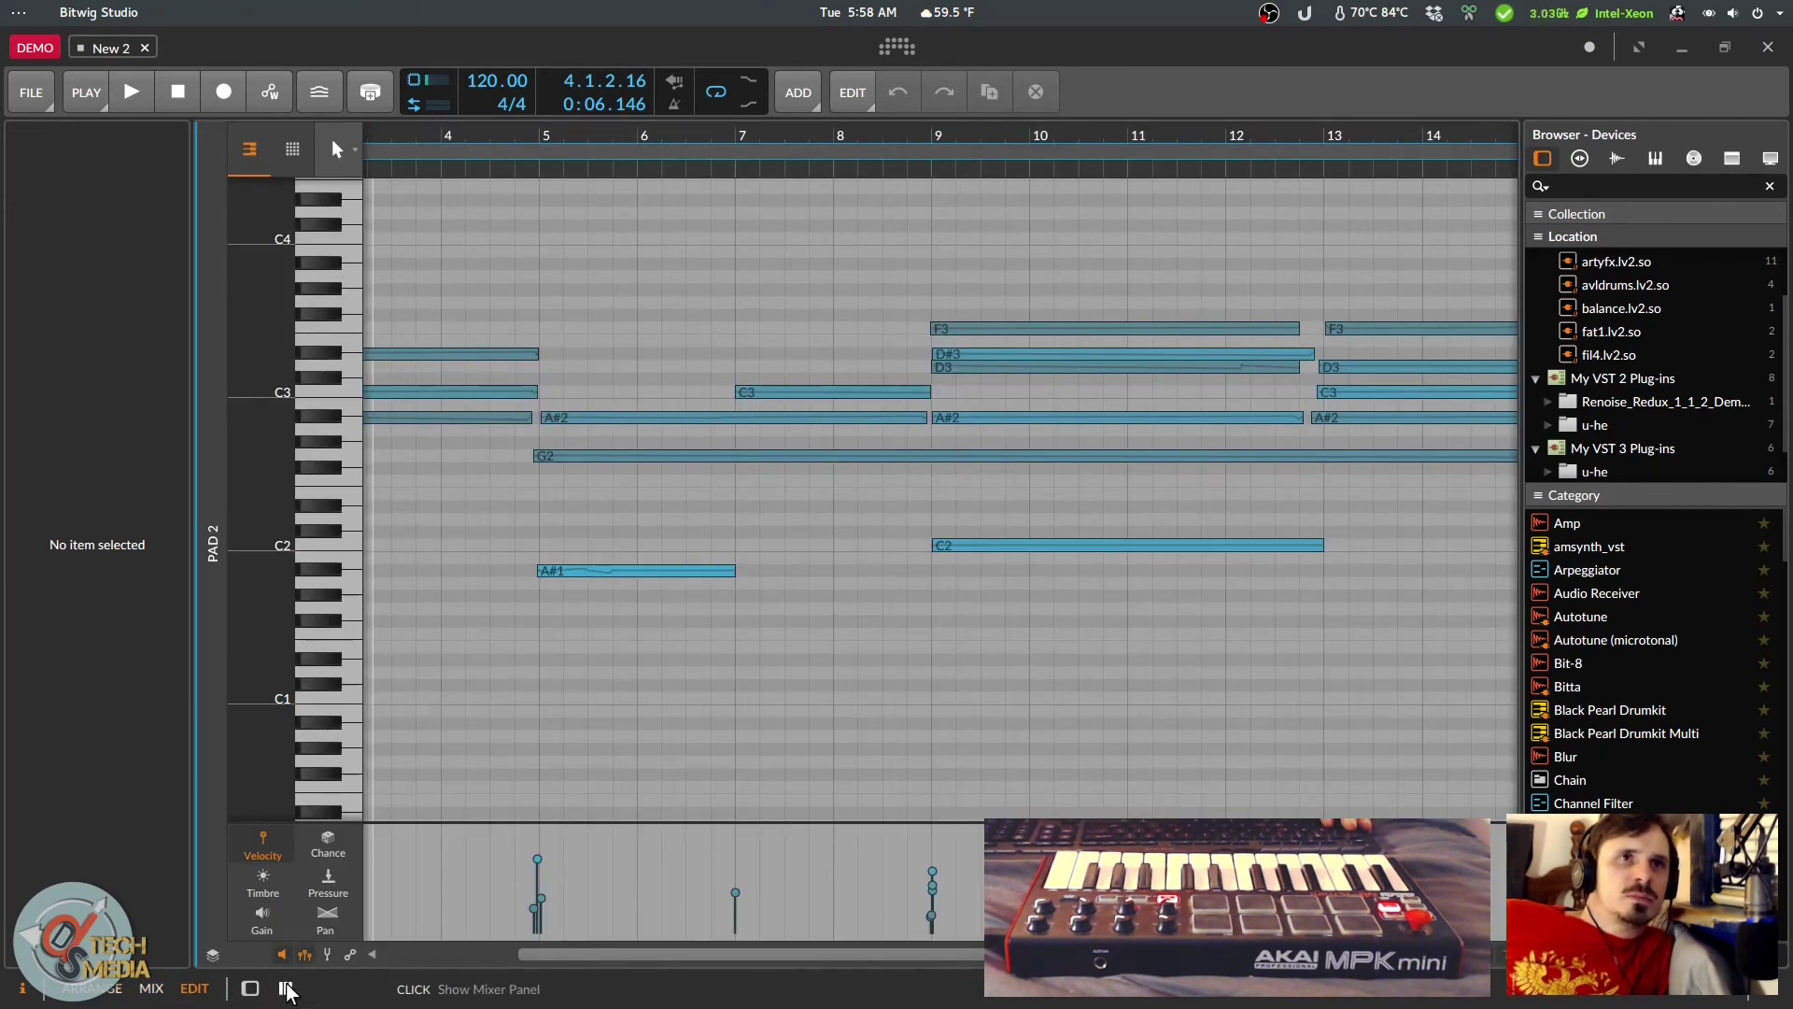
click(152, 988)
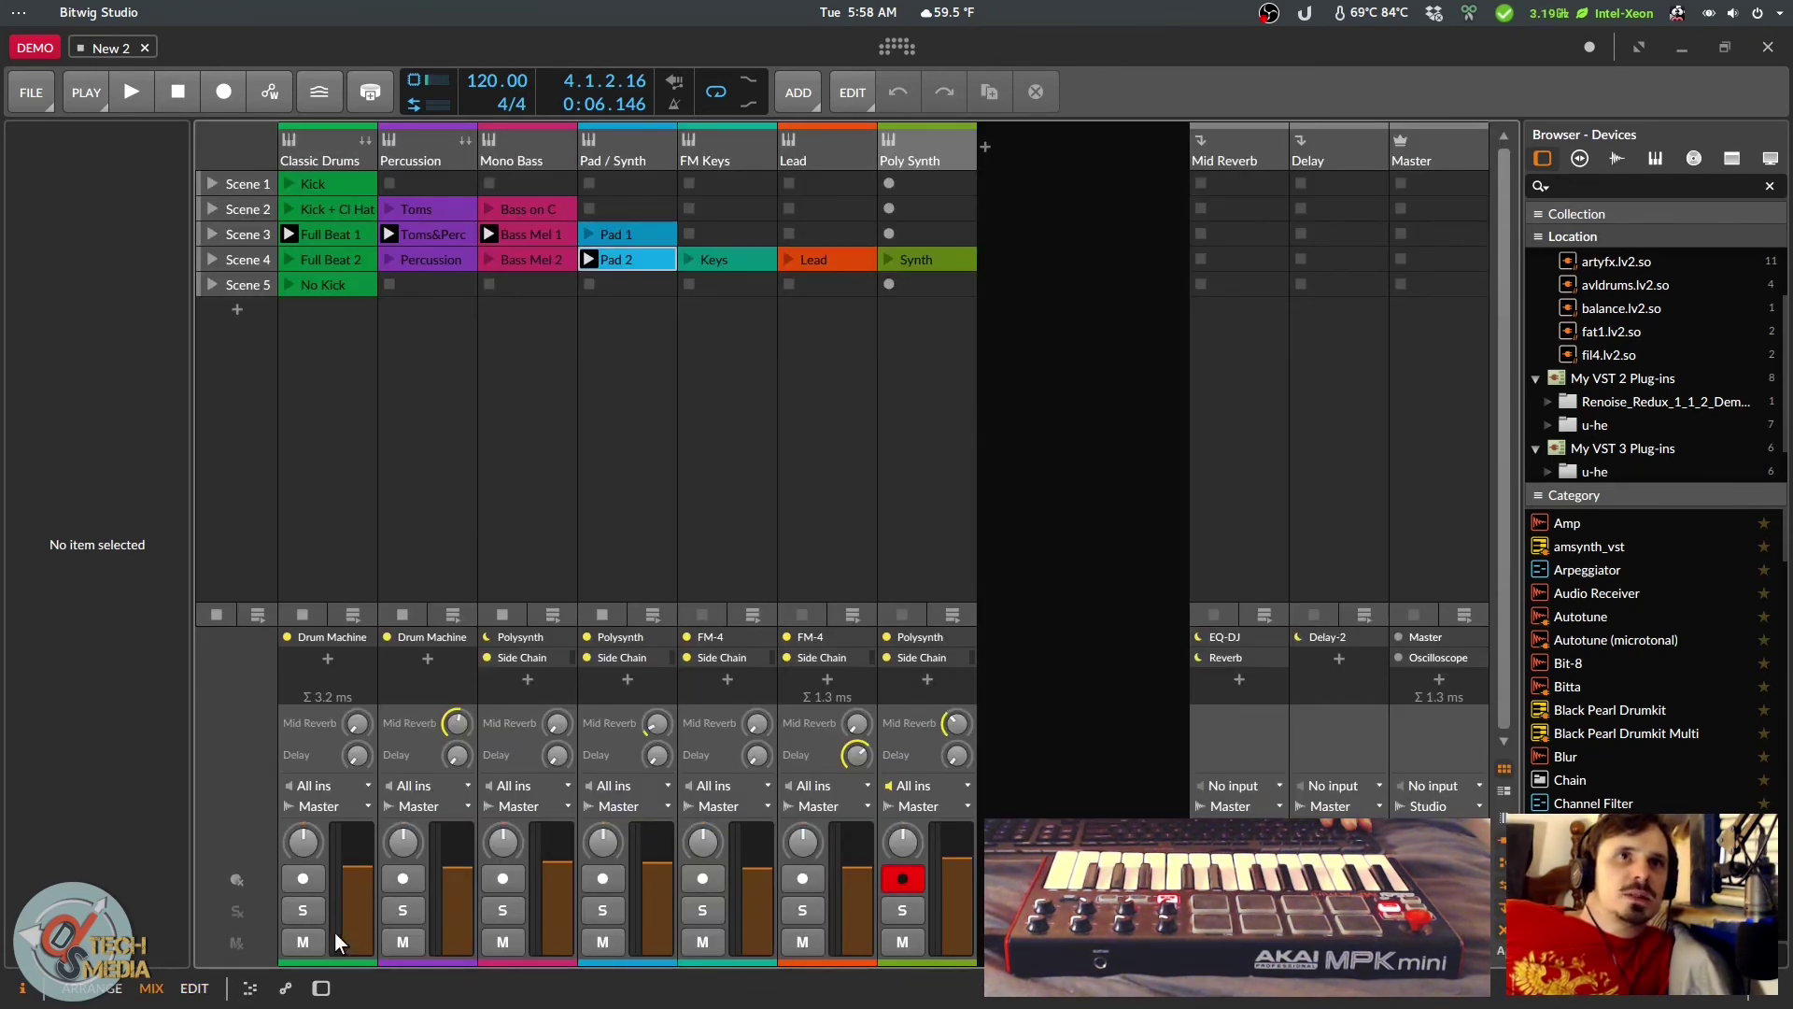
Step: Show the detail editor, automation editor and device chain in turn beneath the mixer, and return to the arrange layout
click(250, 988)
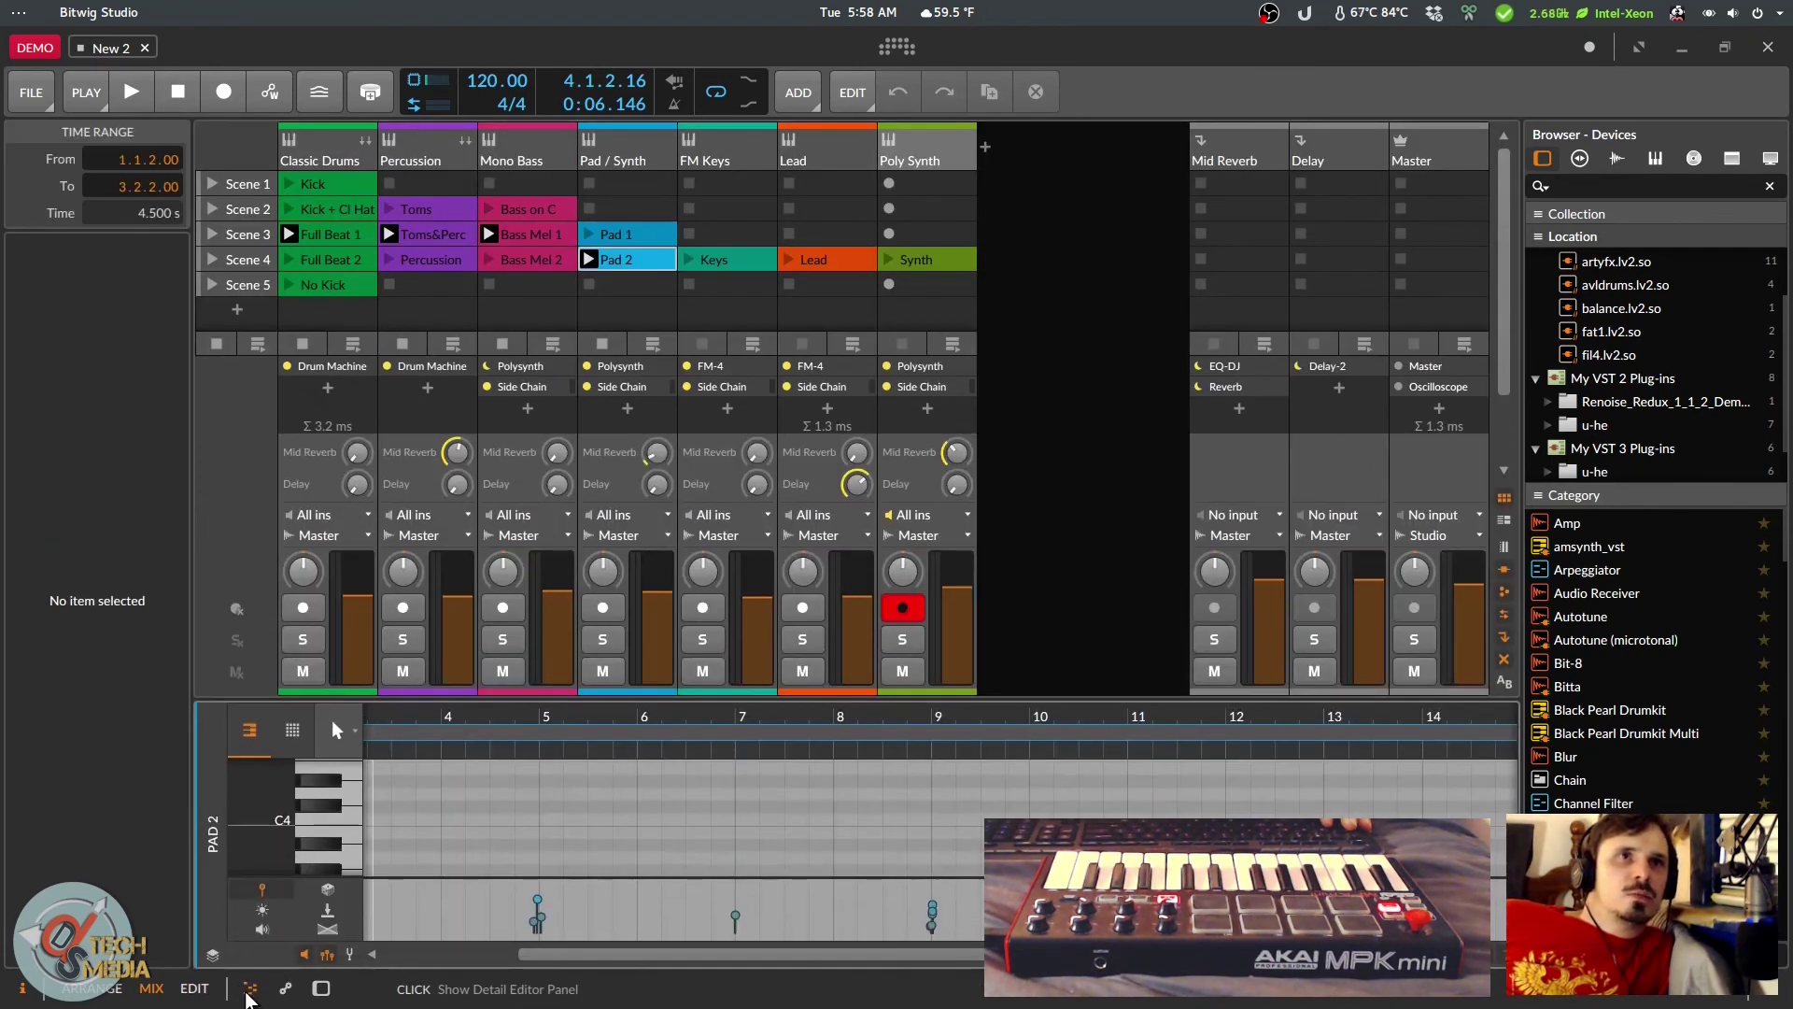
scroll(707, 834, down, 3)
key(a)
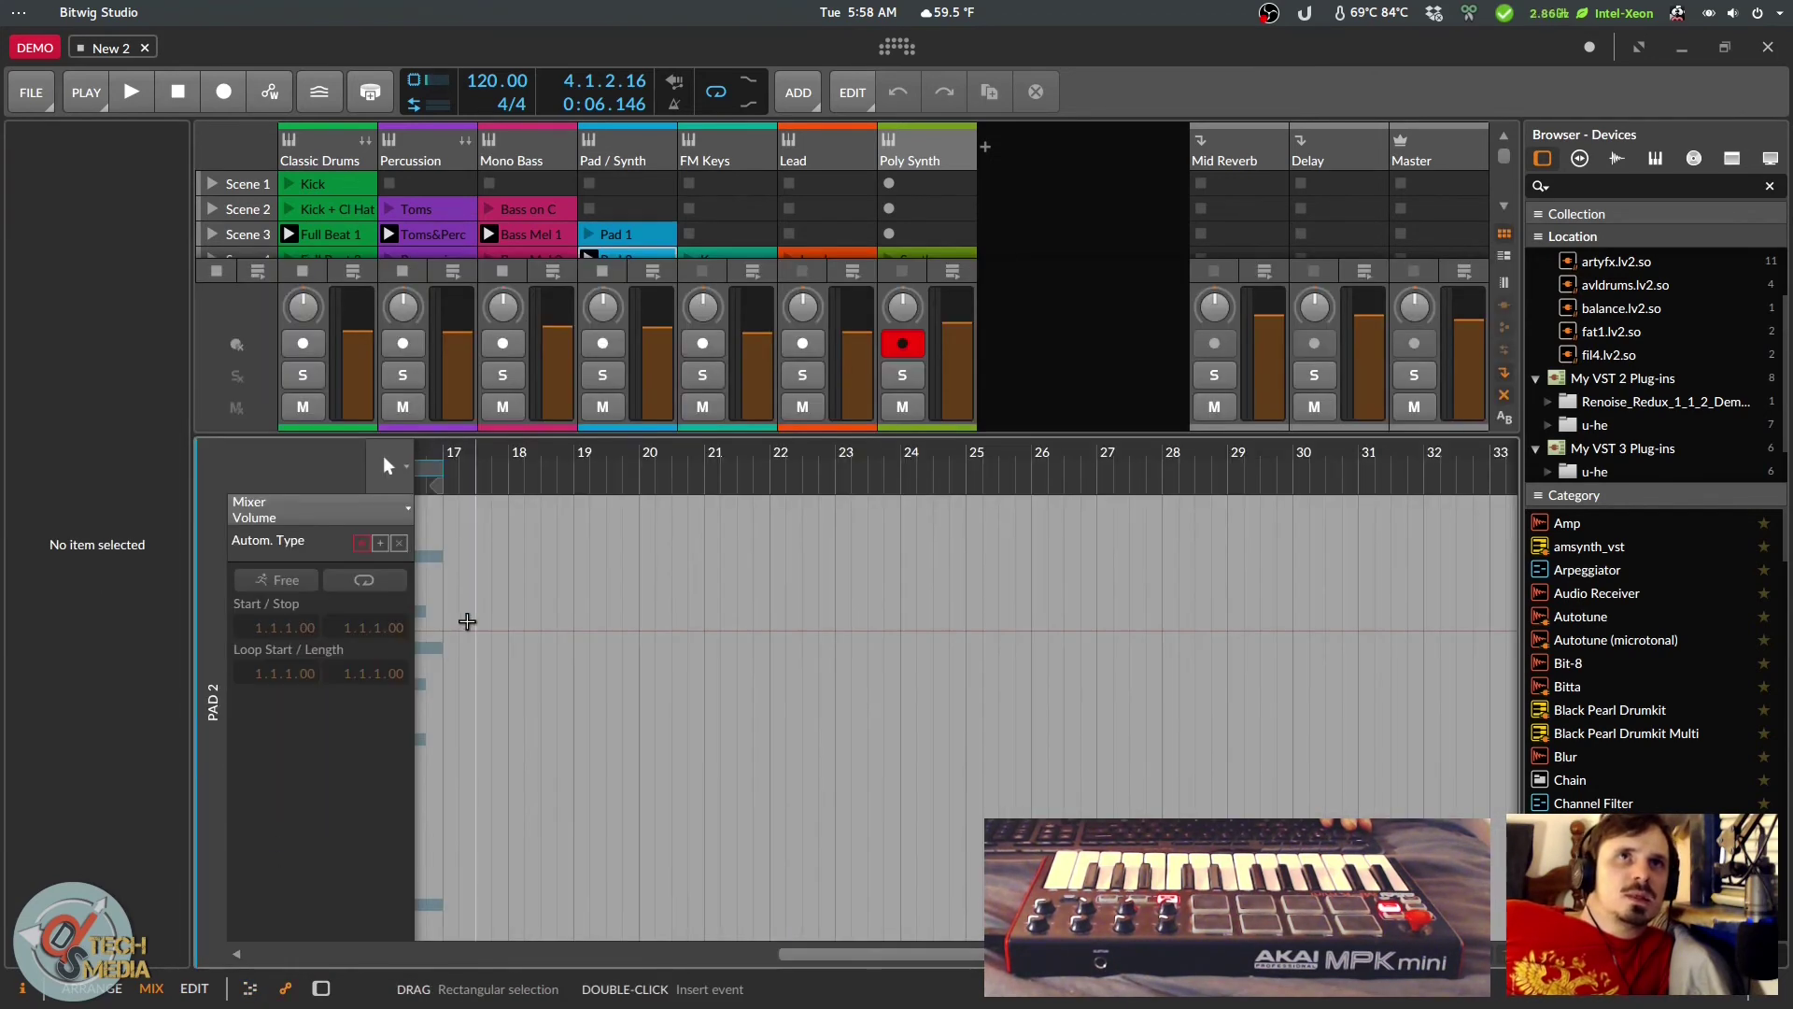
key(d)
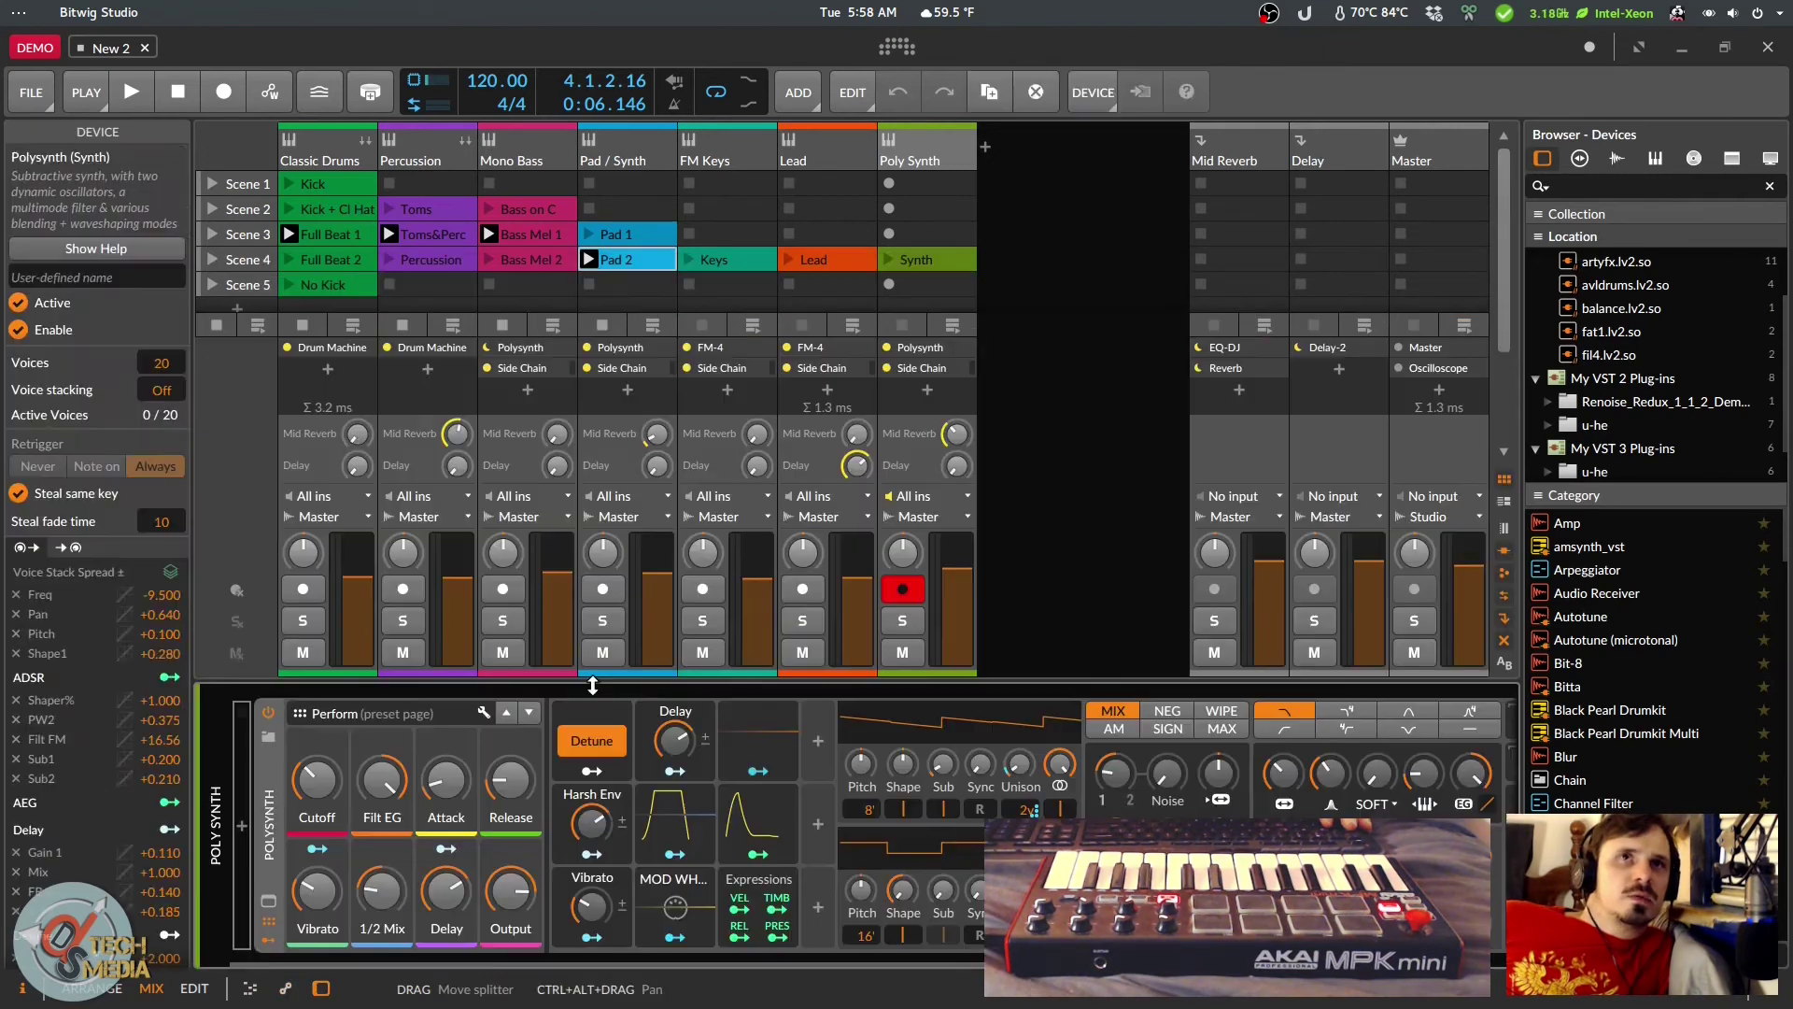
click(592, 686)
drag(390, 960, 910, 938)
click(94, 988)
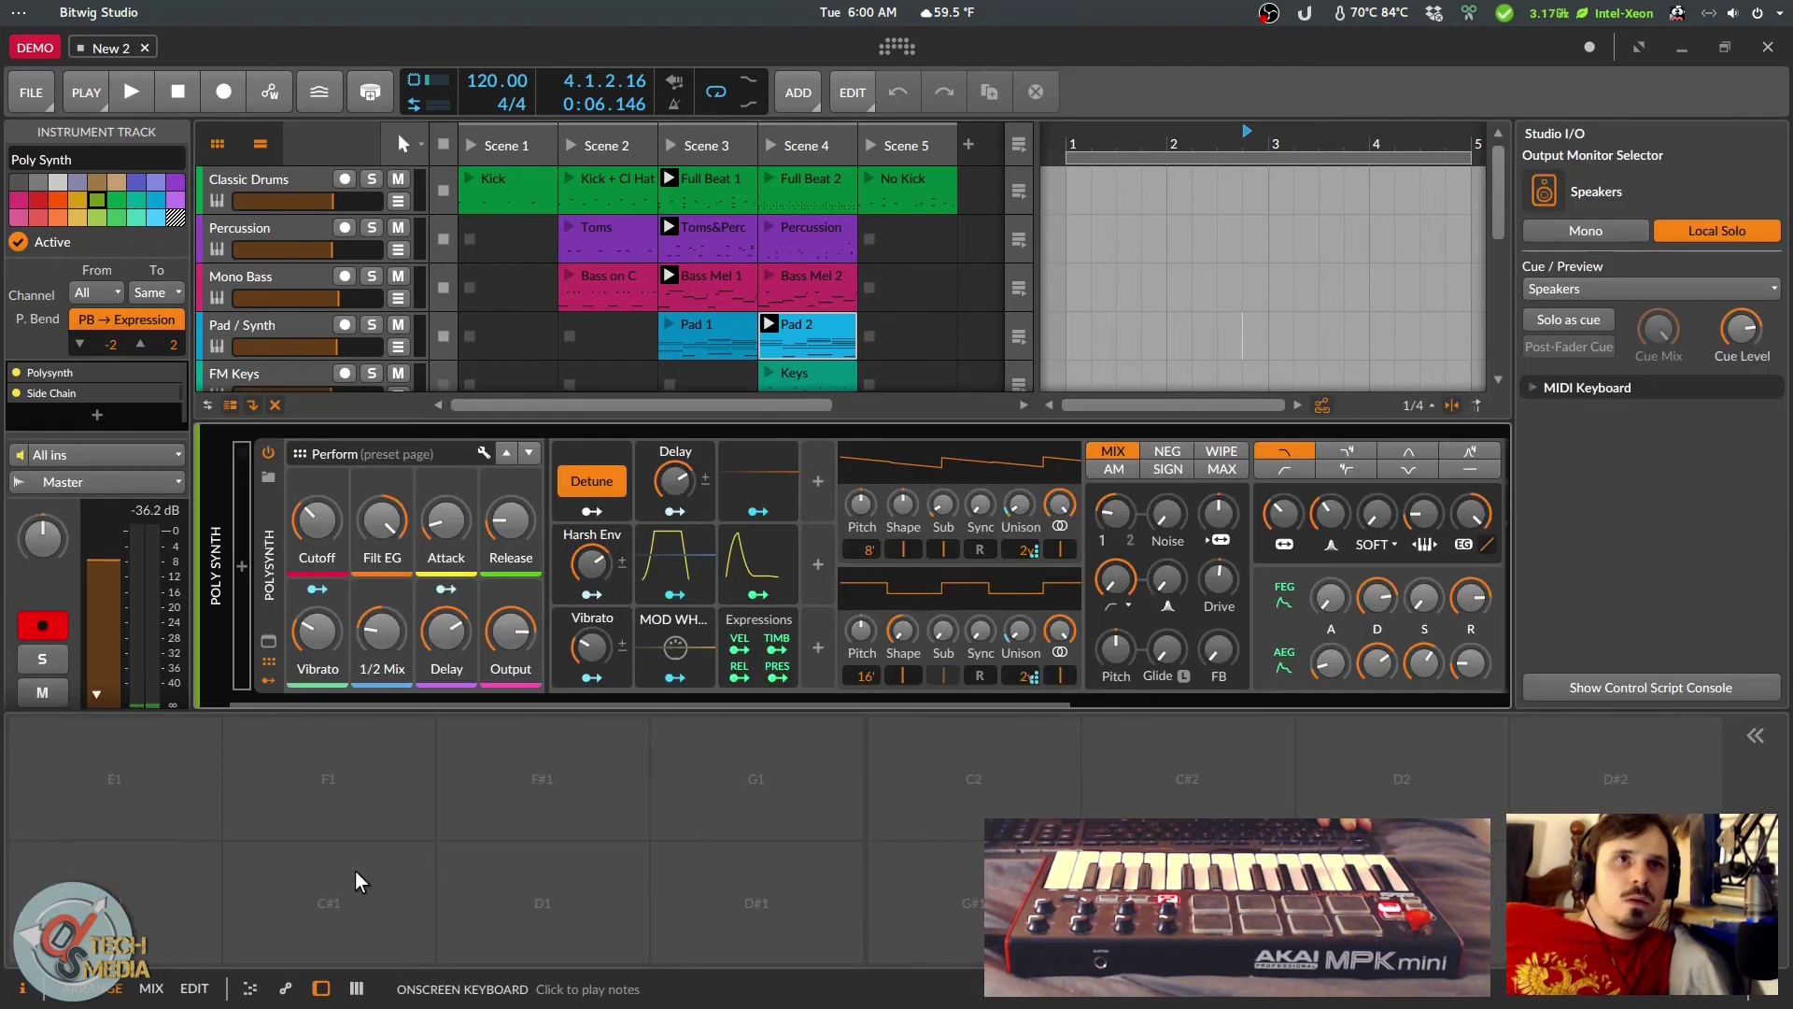
Step: Expand the onscreen keyboard's settings, play notes on its large pads, and switch the keyboard layout to the note grid
click(1756, 737)
drag(864, 776, 1253, 627)
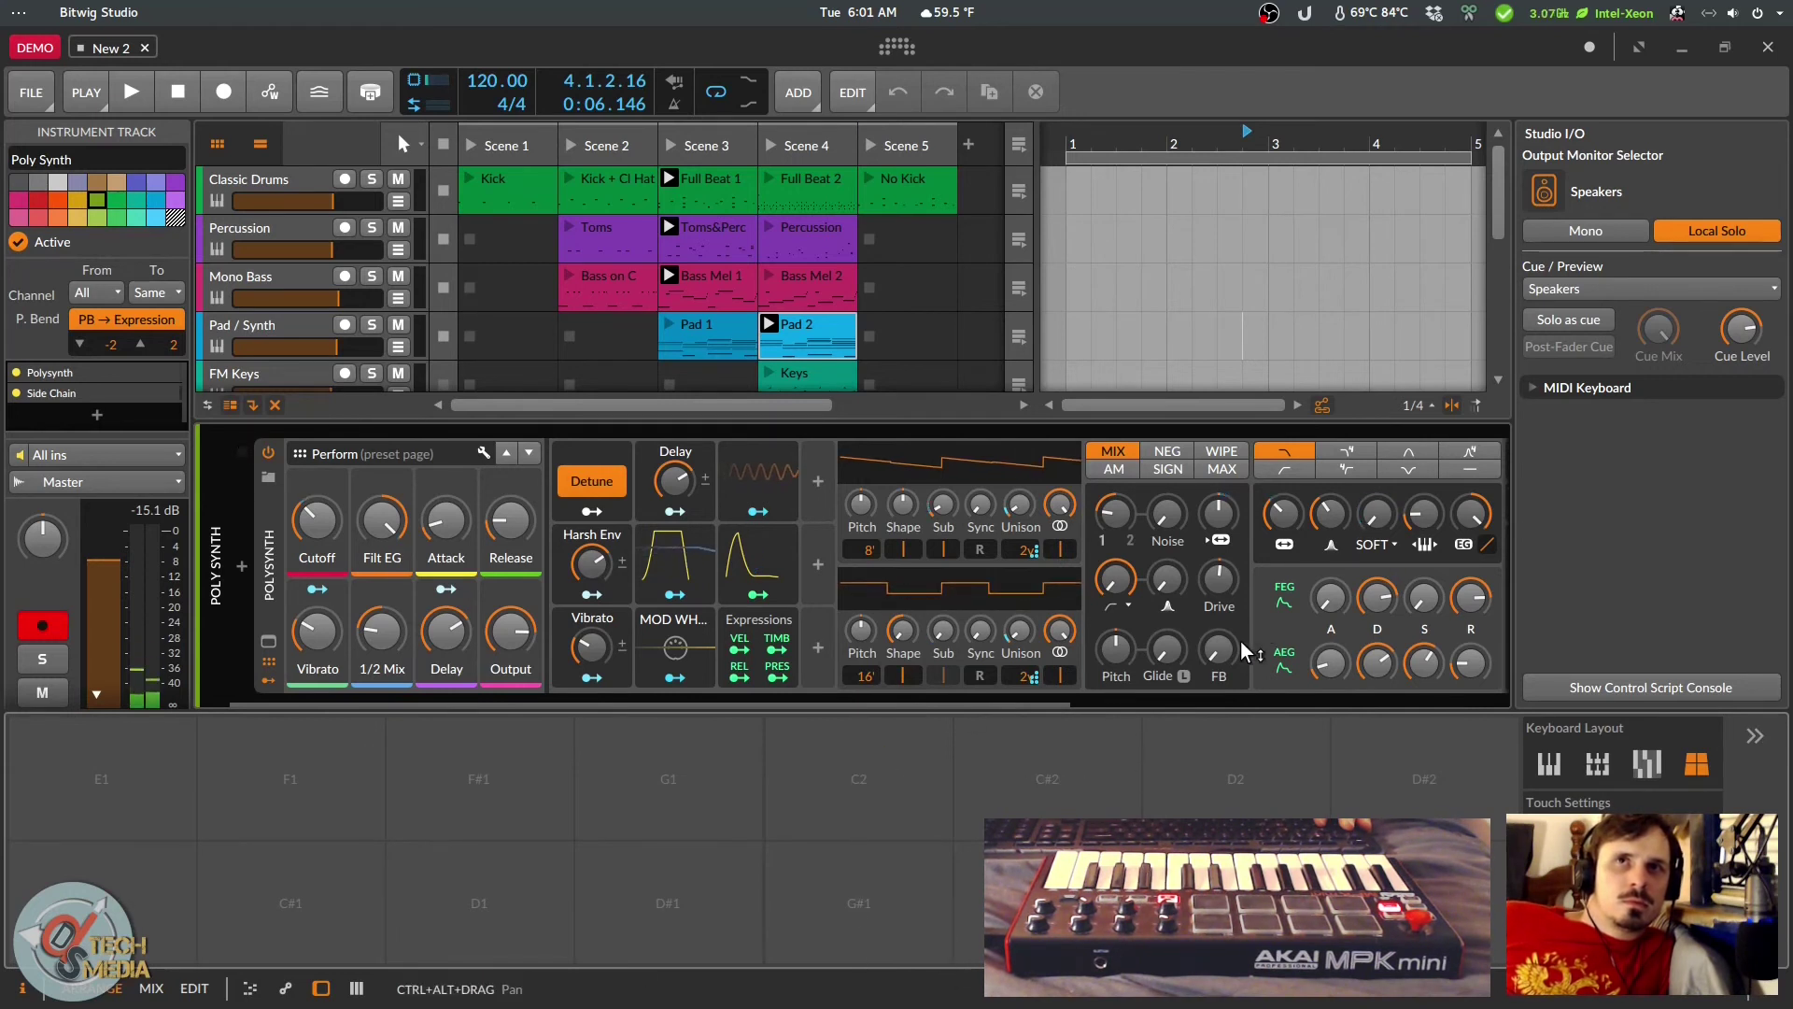
click(1080, 776)
click(1079, 775)
click(1641, 764)
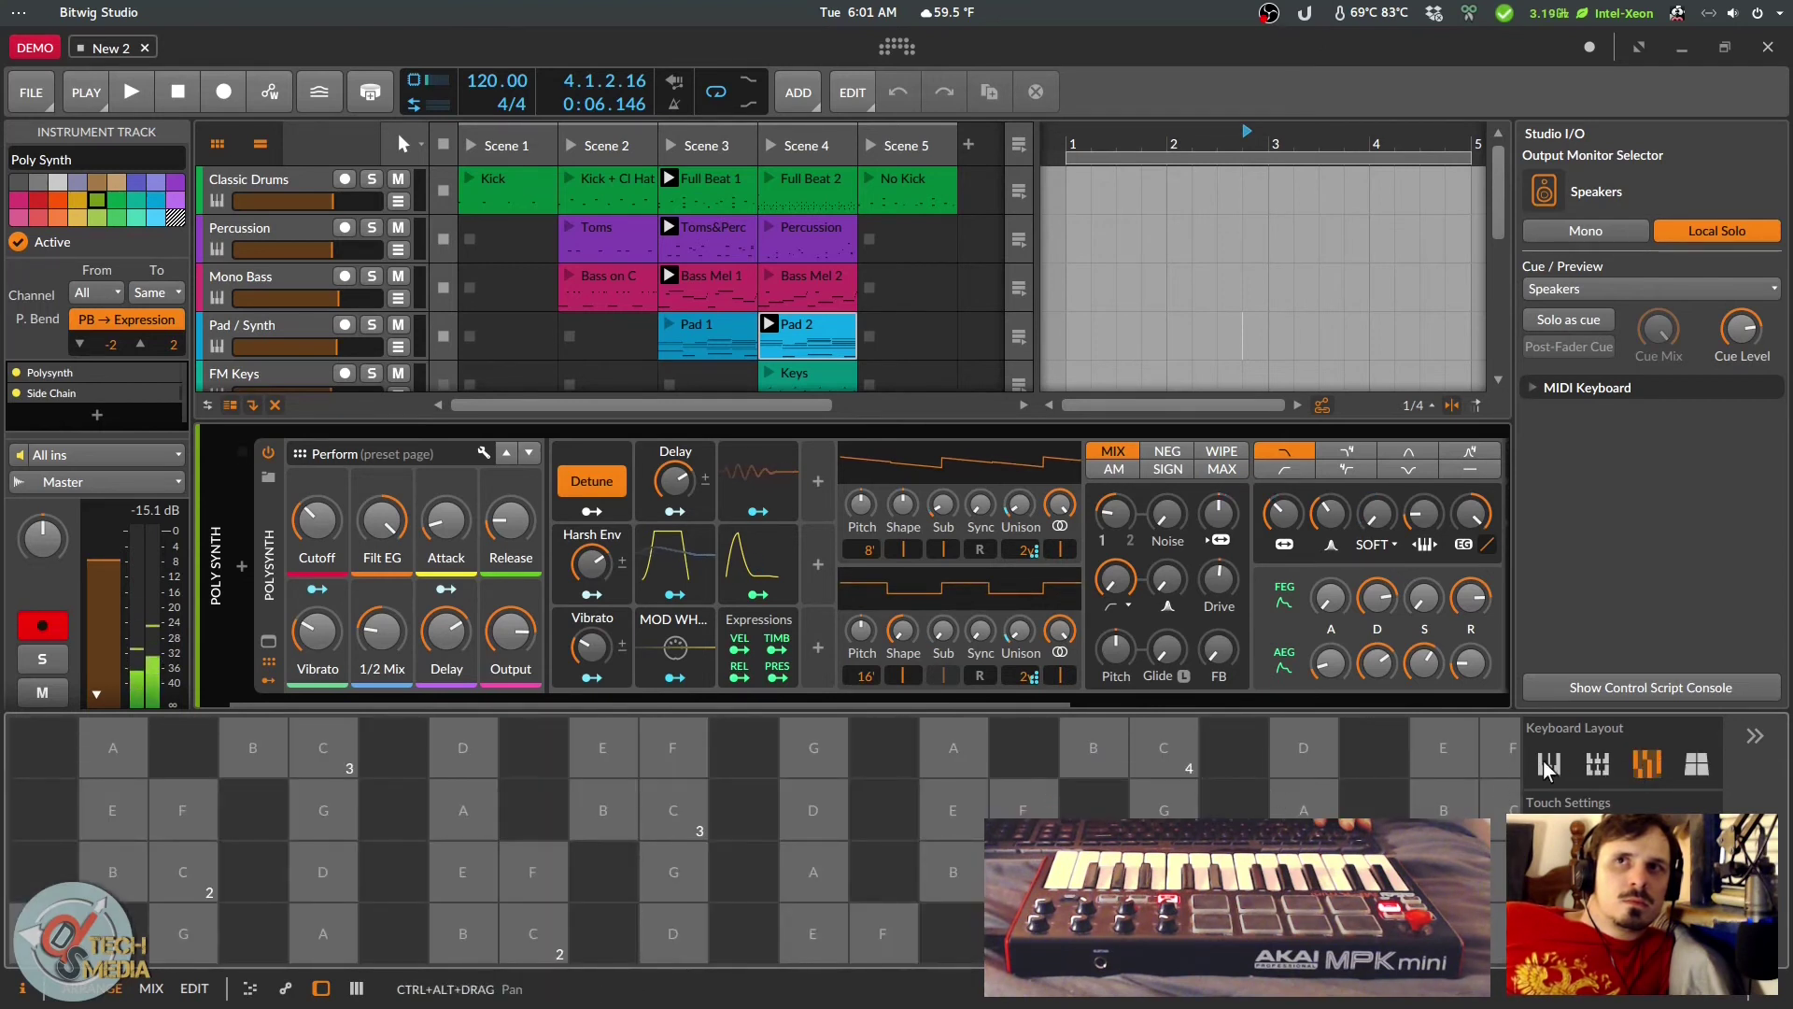
Step: Play several notes on the onscreen note grid, and glide across the keys in the second piano-style layout
click(101, 747)
click(104, 801)
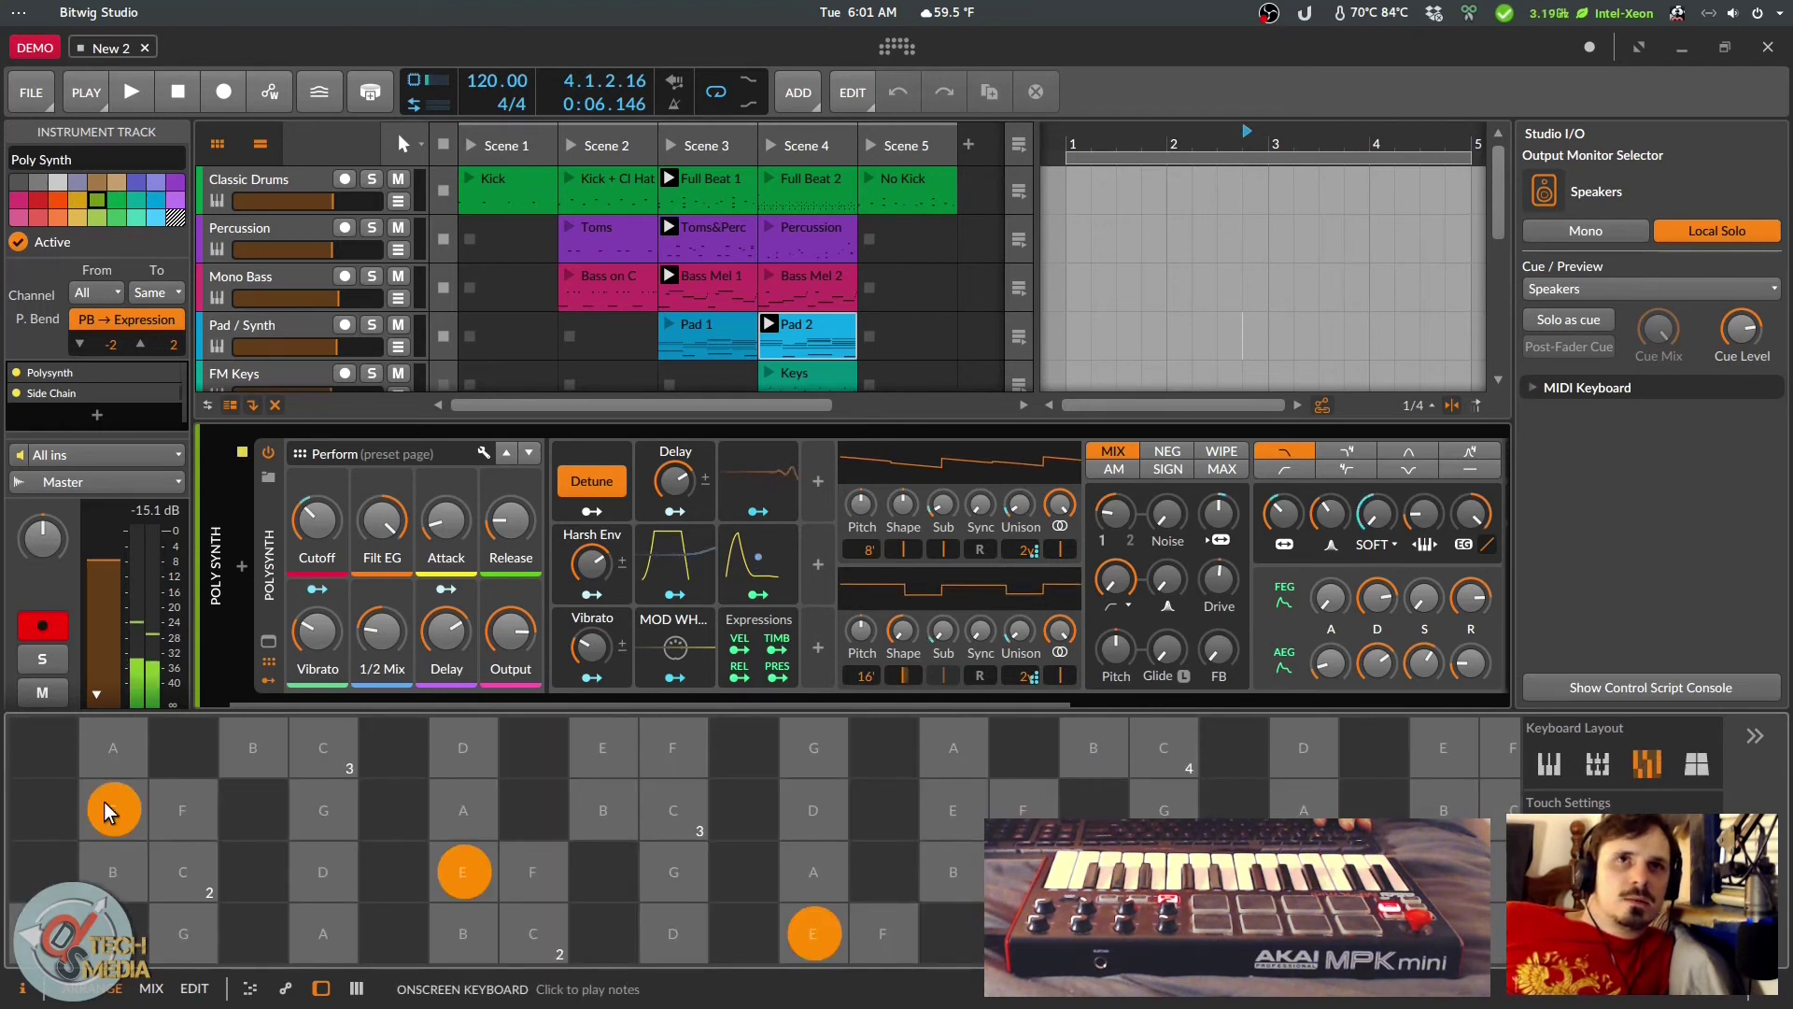
click(480, 790)
click(999, 765)
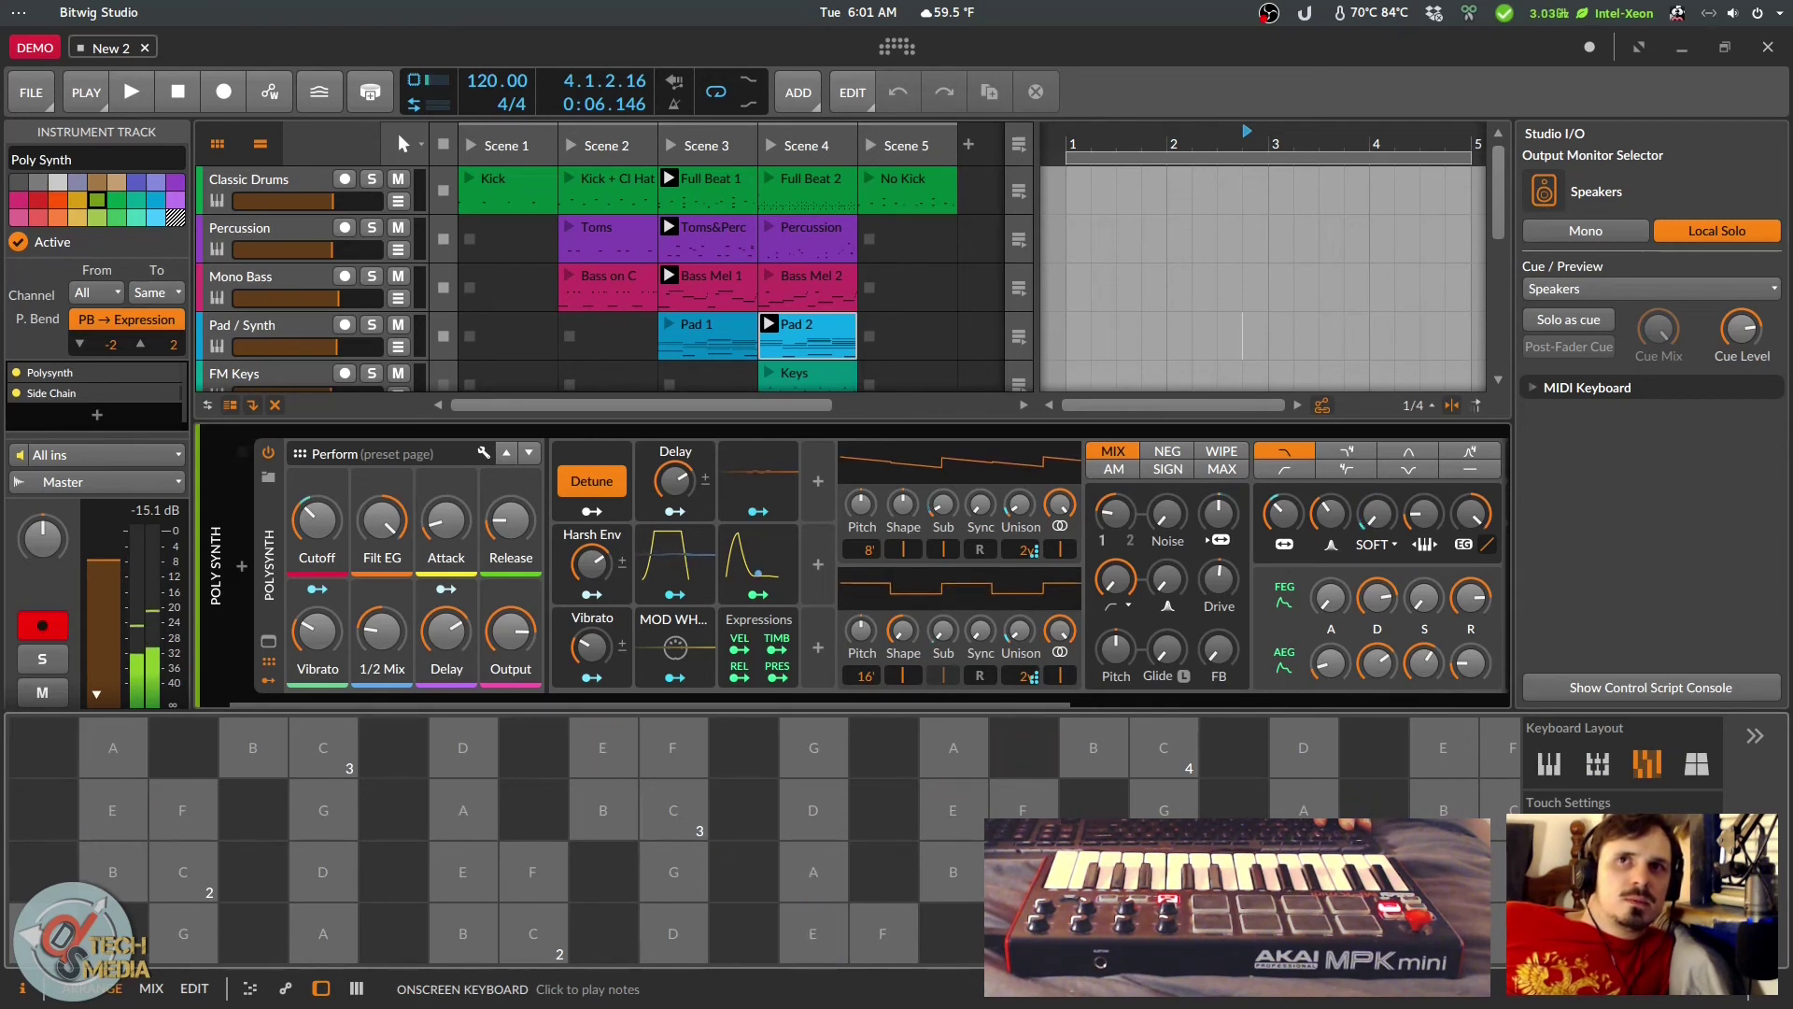
click(1598, 763)
mouse_move(674, 809)
mouse_down()
mouse_move(717, 906)
mouse_move(1279, 906)
mouse_move(1448, 934)
mouse_move(420, 809)
mouse_move(28, 551)
mouse_move(449, 747)
mouse_move(841, 811)
mouse_move(1158, 810)
mouse_move(981, 811)
mouse_up()
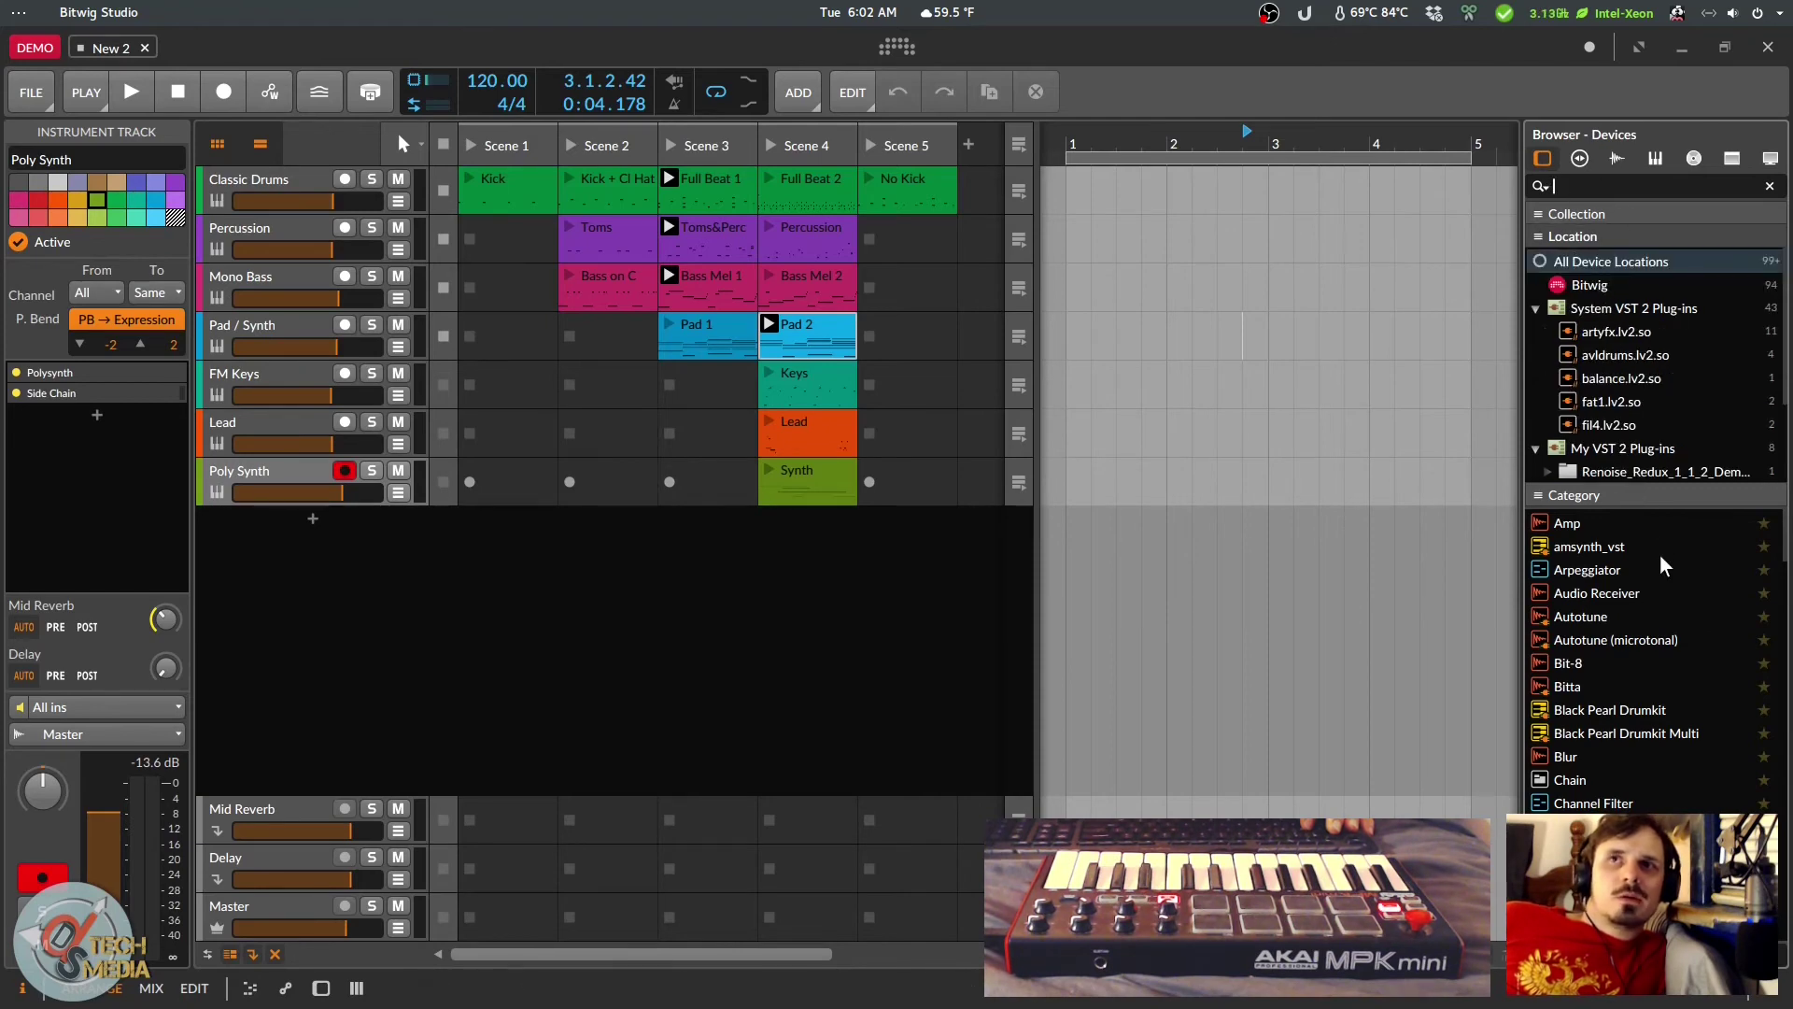
Step: Browse the full device list in the browser, and look through the presets collection
scroll(1619, 607, down, 7)
scroll(1616, 599, down, 5)
scroll(1599, 741, up, 14)
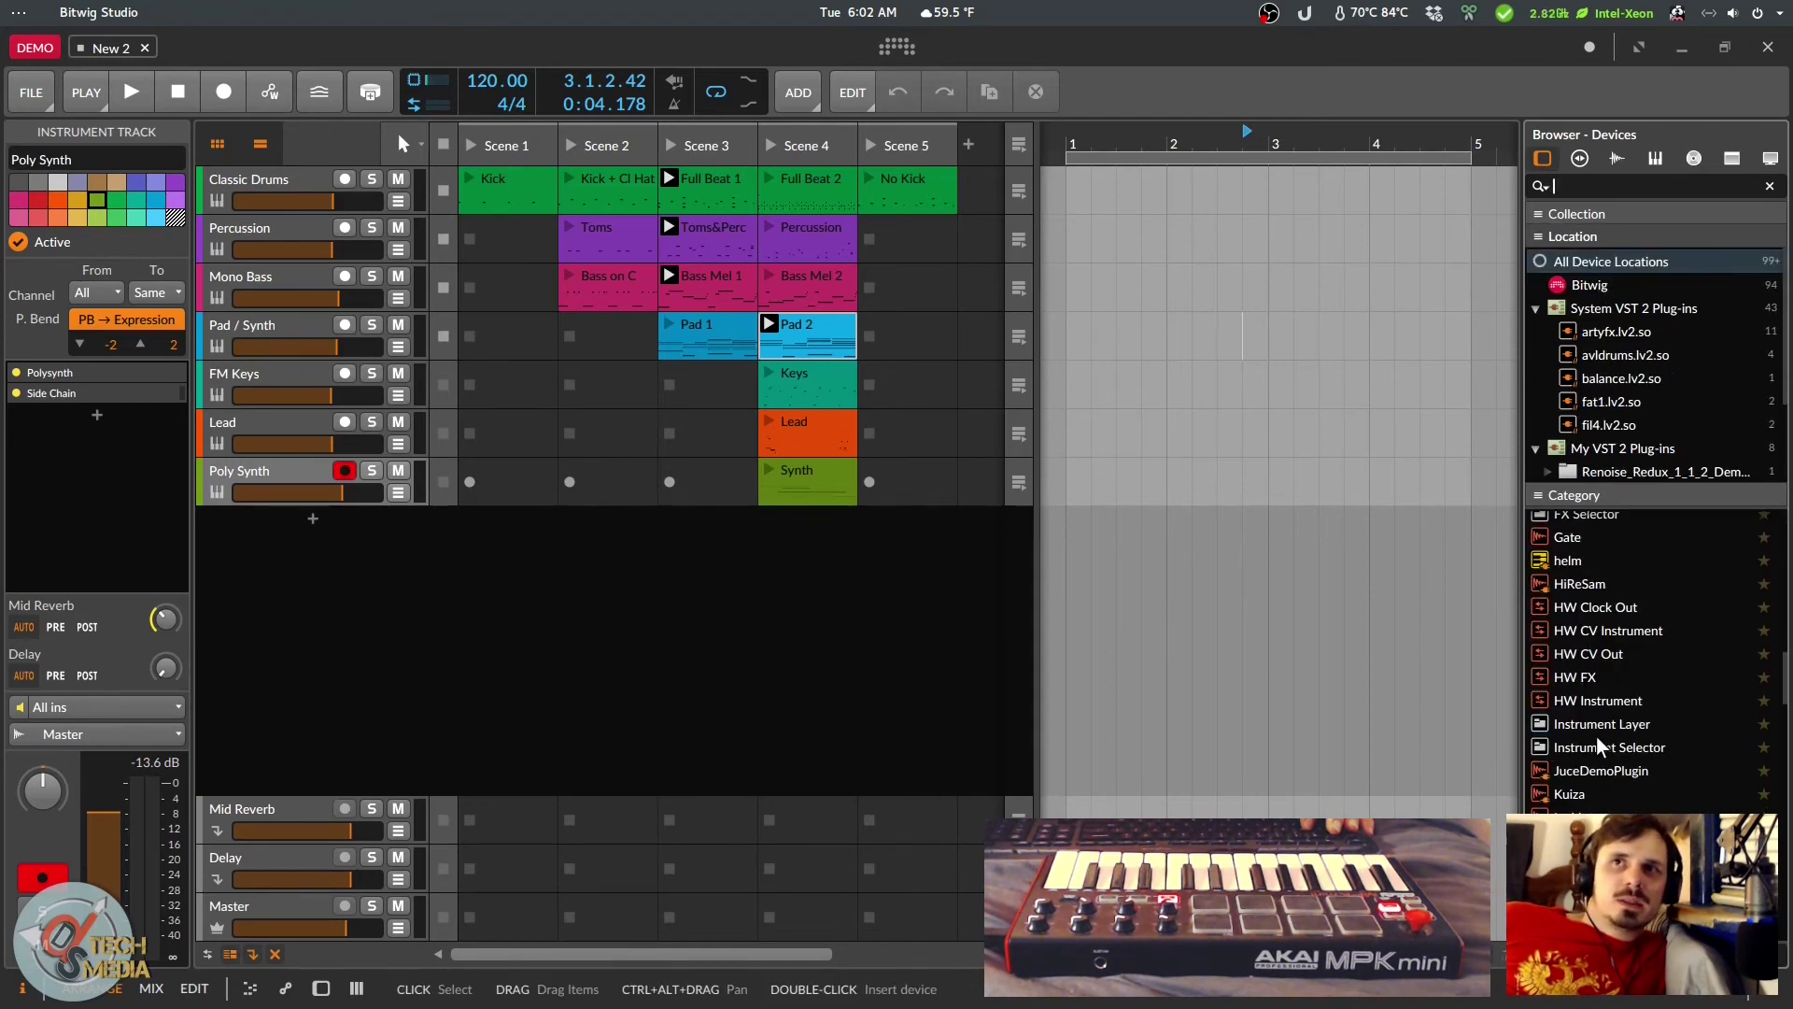
click(1580, 159)
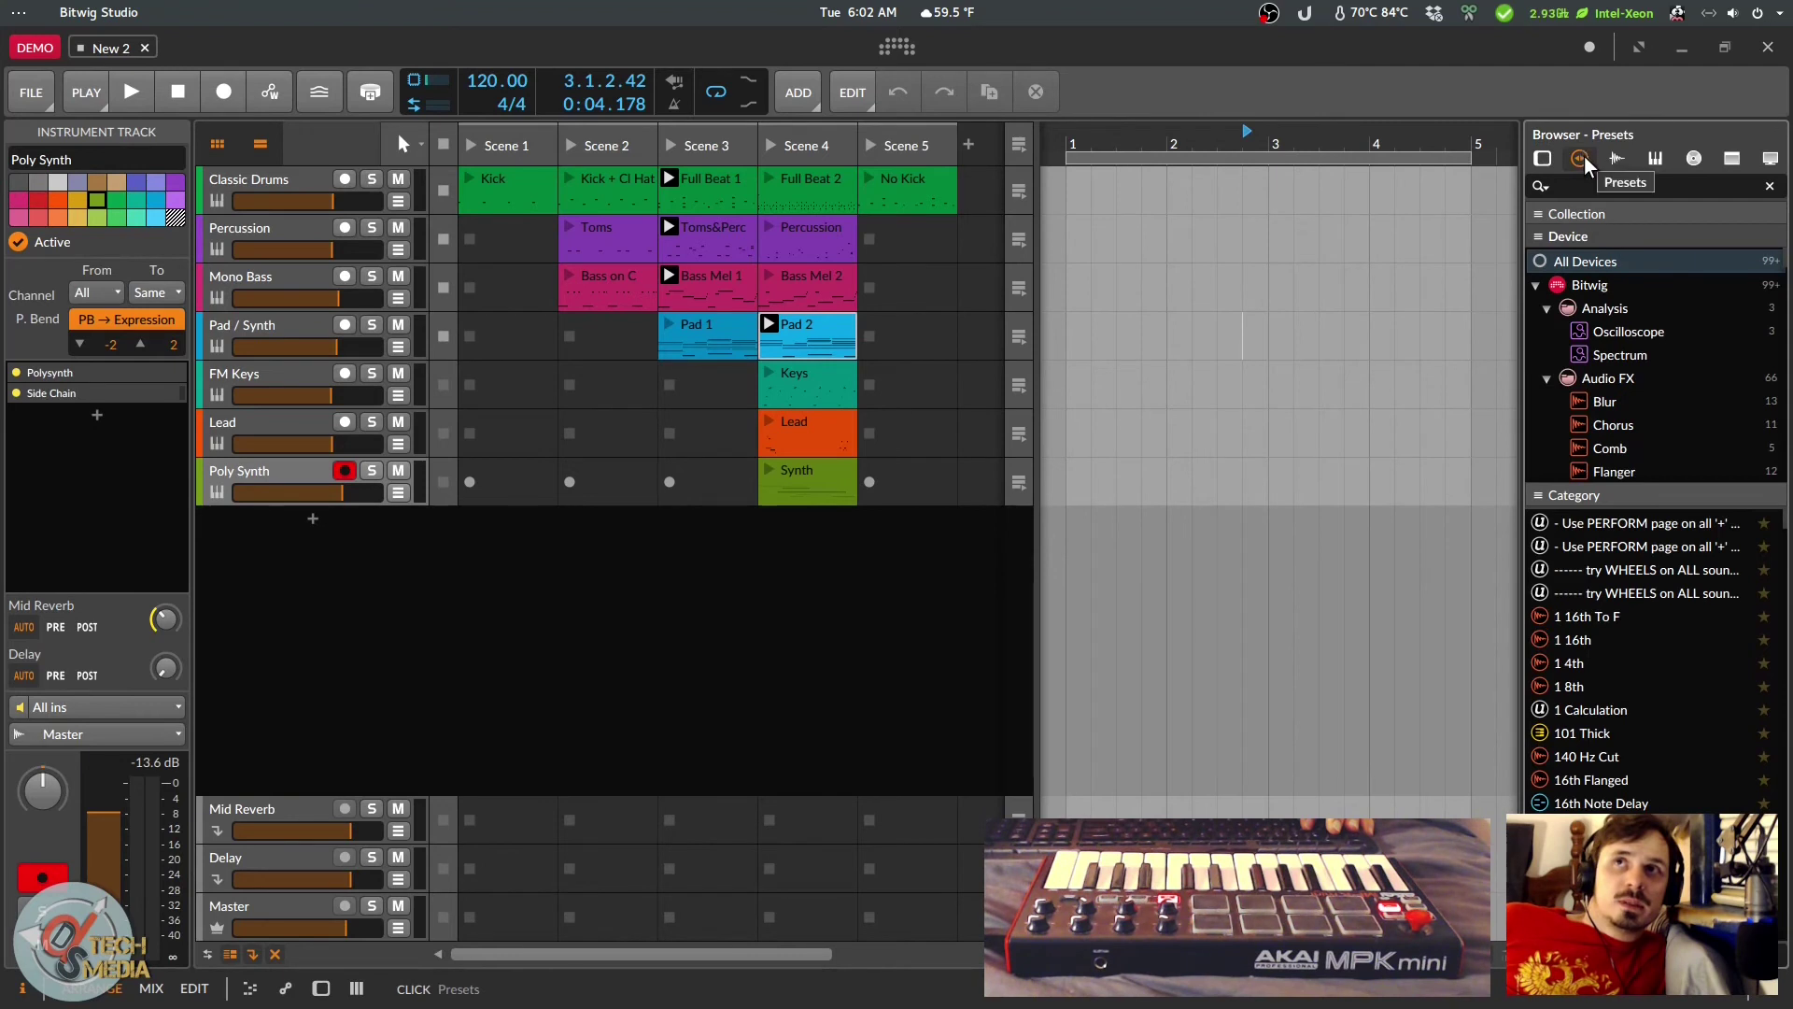
scroll(1644, 364, down, 5)
scroll(1622, 455, down, 10)
Step: Add the Bright Minds preset from the Bell category as new instrument tracks below Poly Synth, and step back and forth through the undo history
drag(1591, 687, 505, 576)
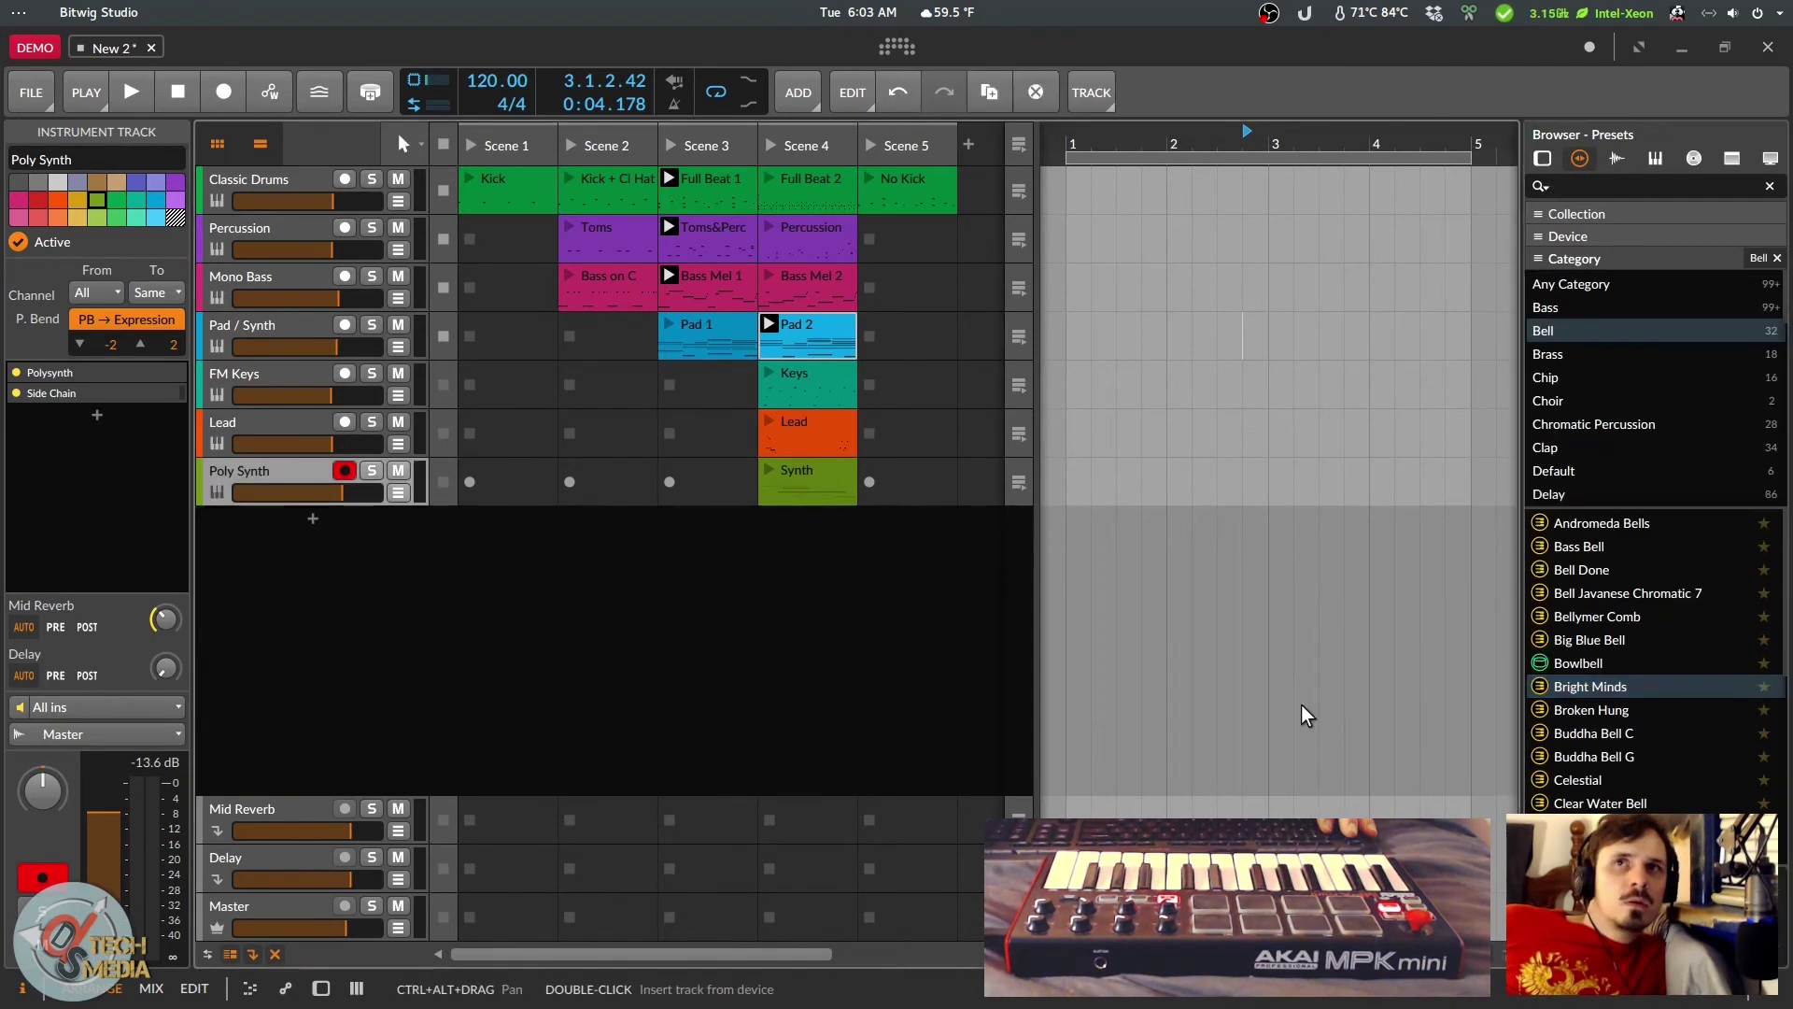
drag(1607, 687, 598, 635)
double_click(243, 574)
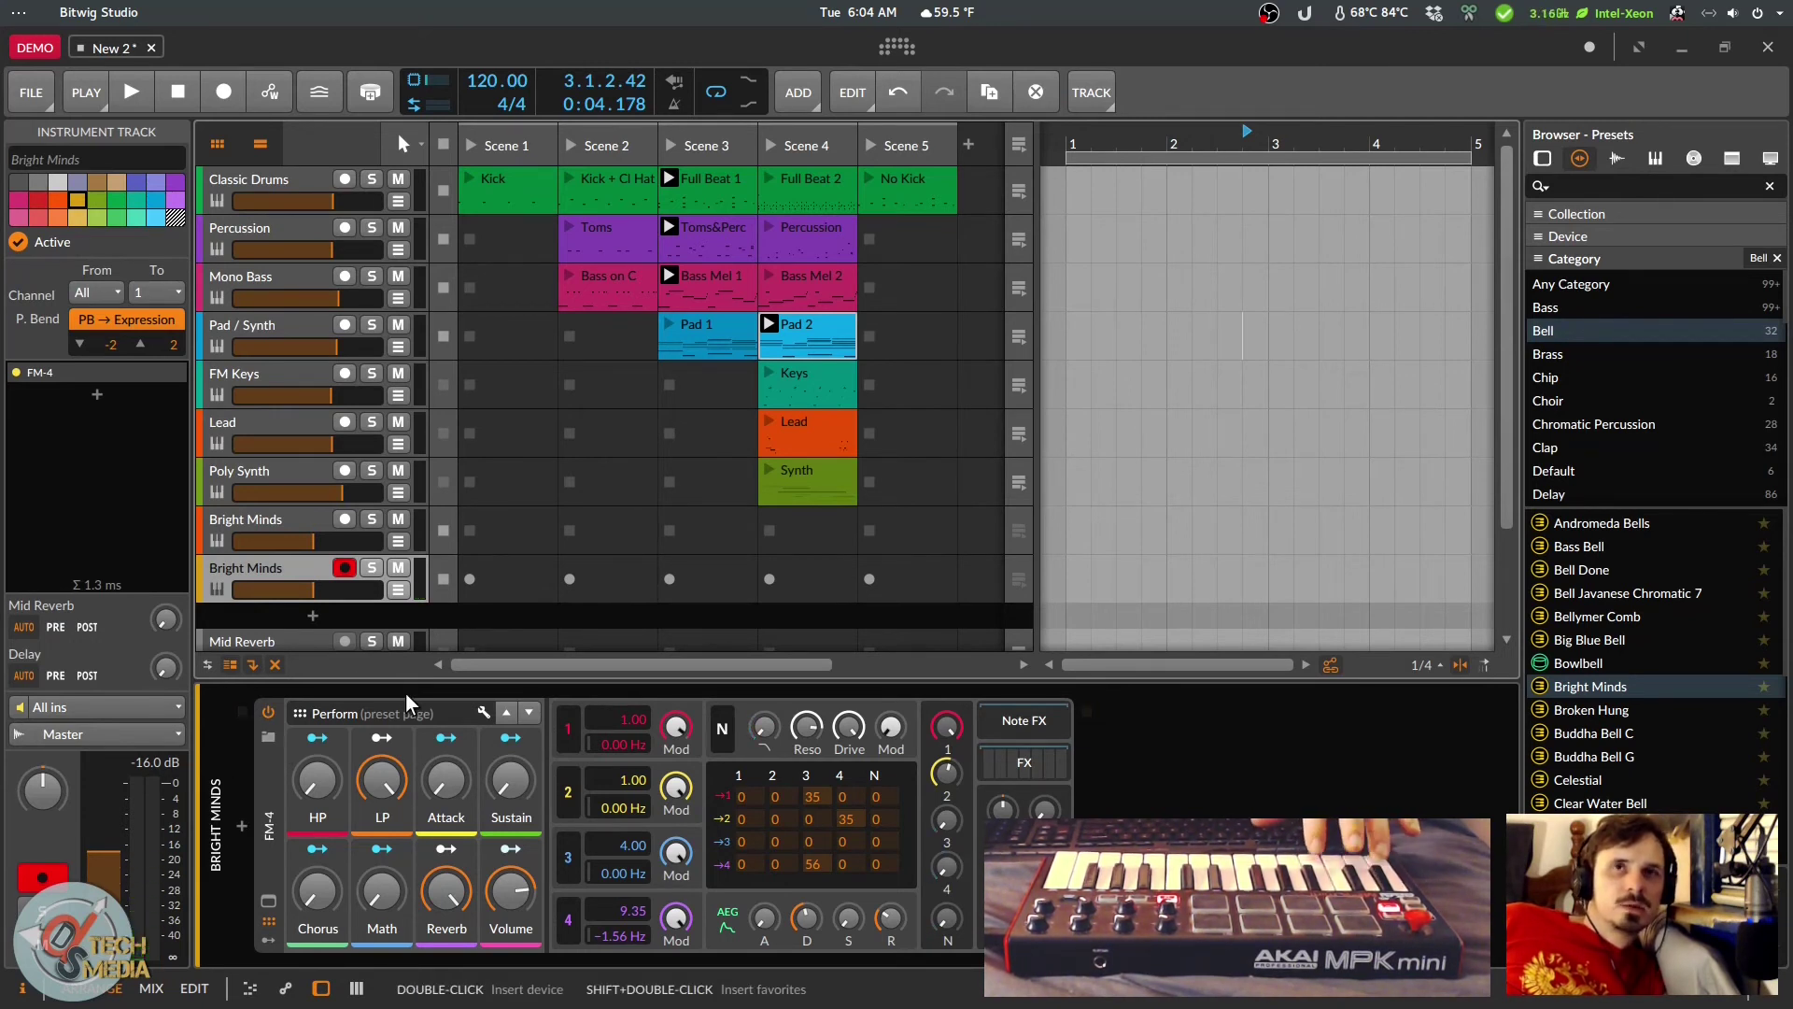
key(ctrl+z)
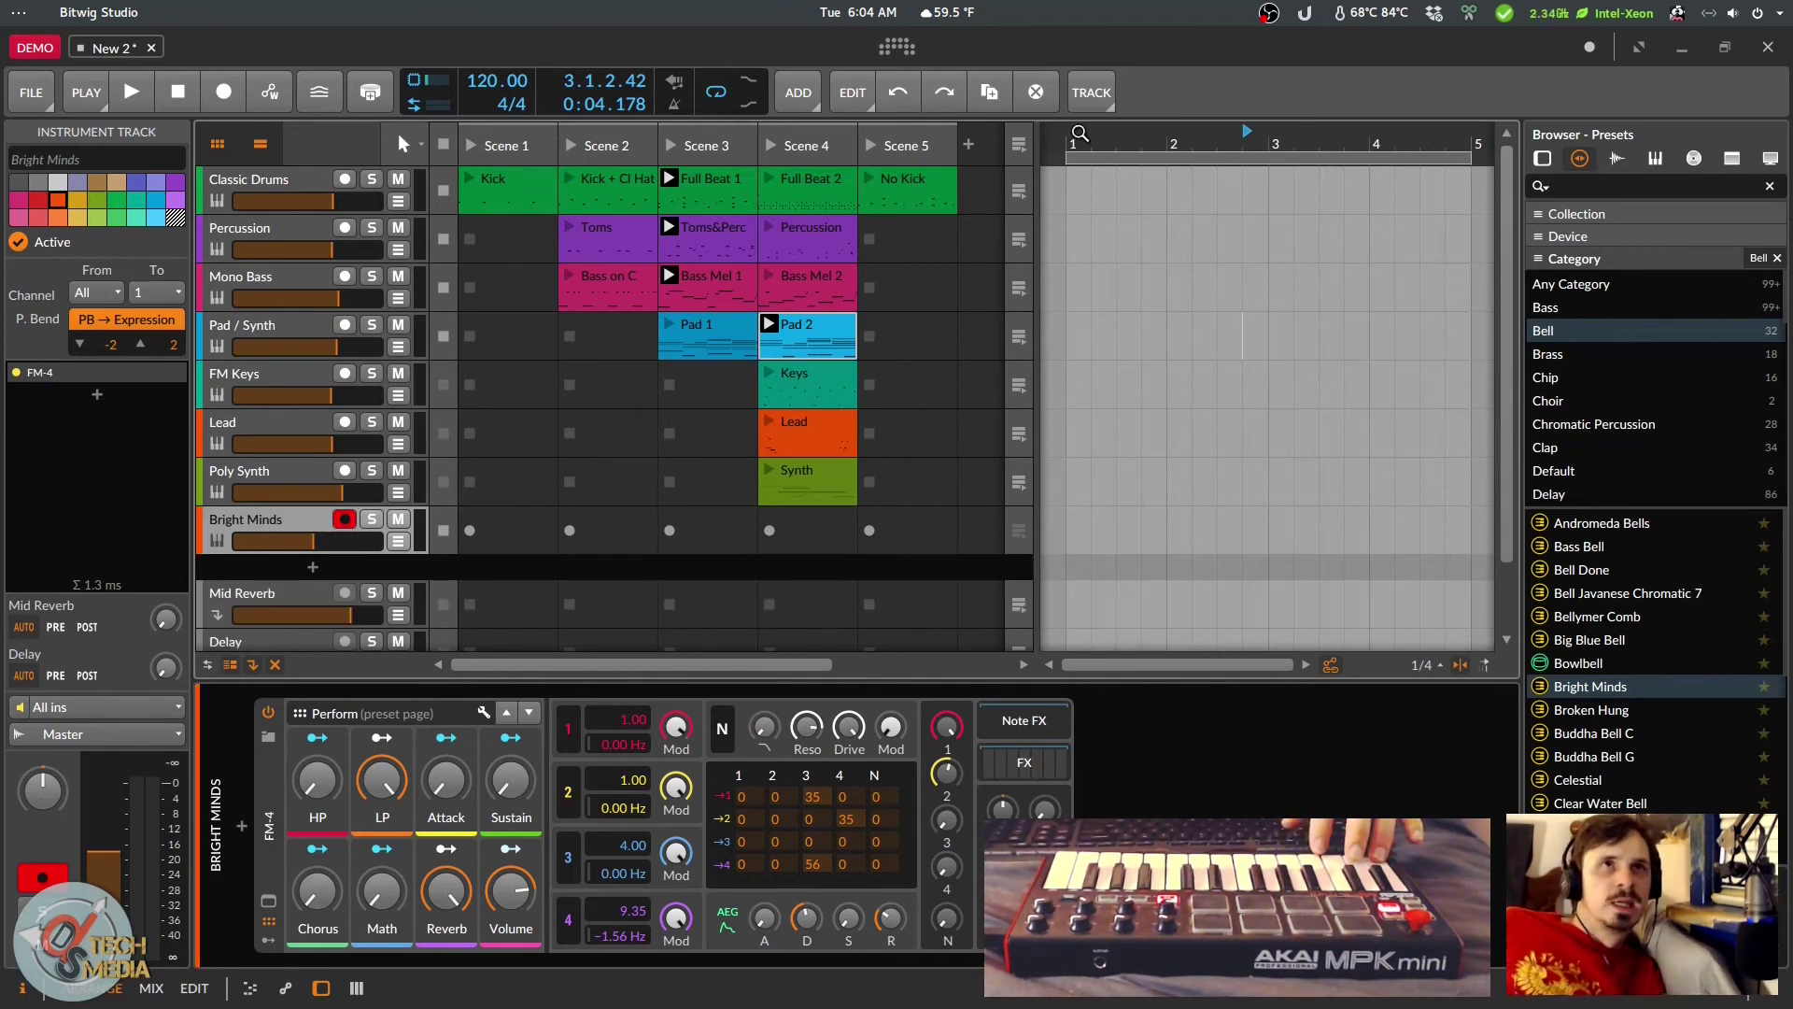
key(ctrl+shift+z)
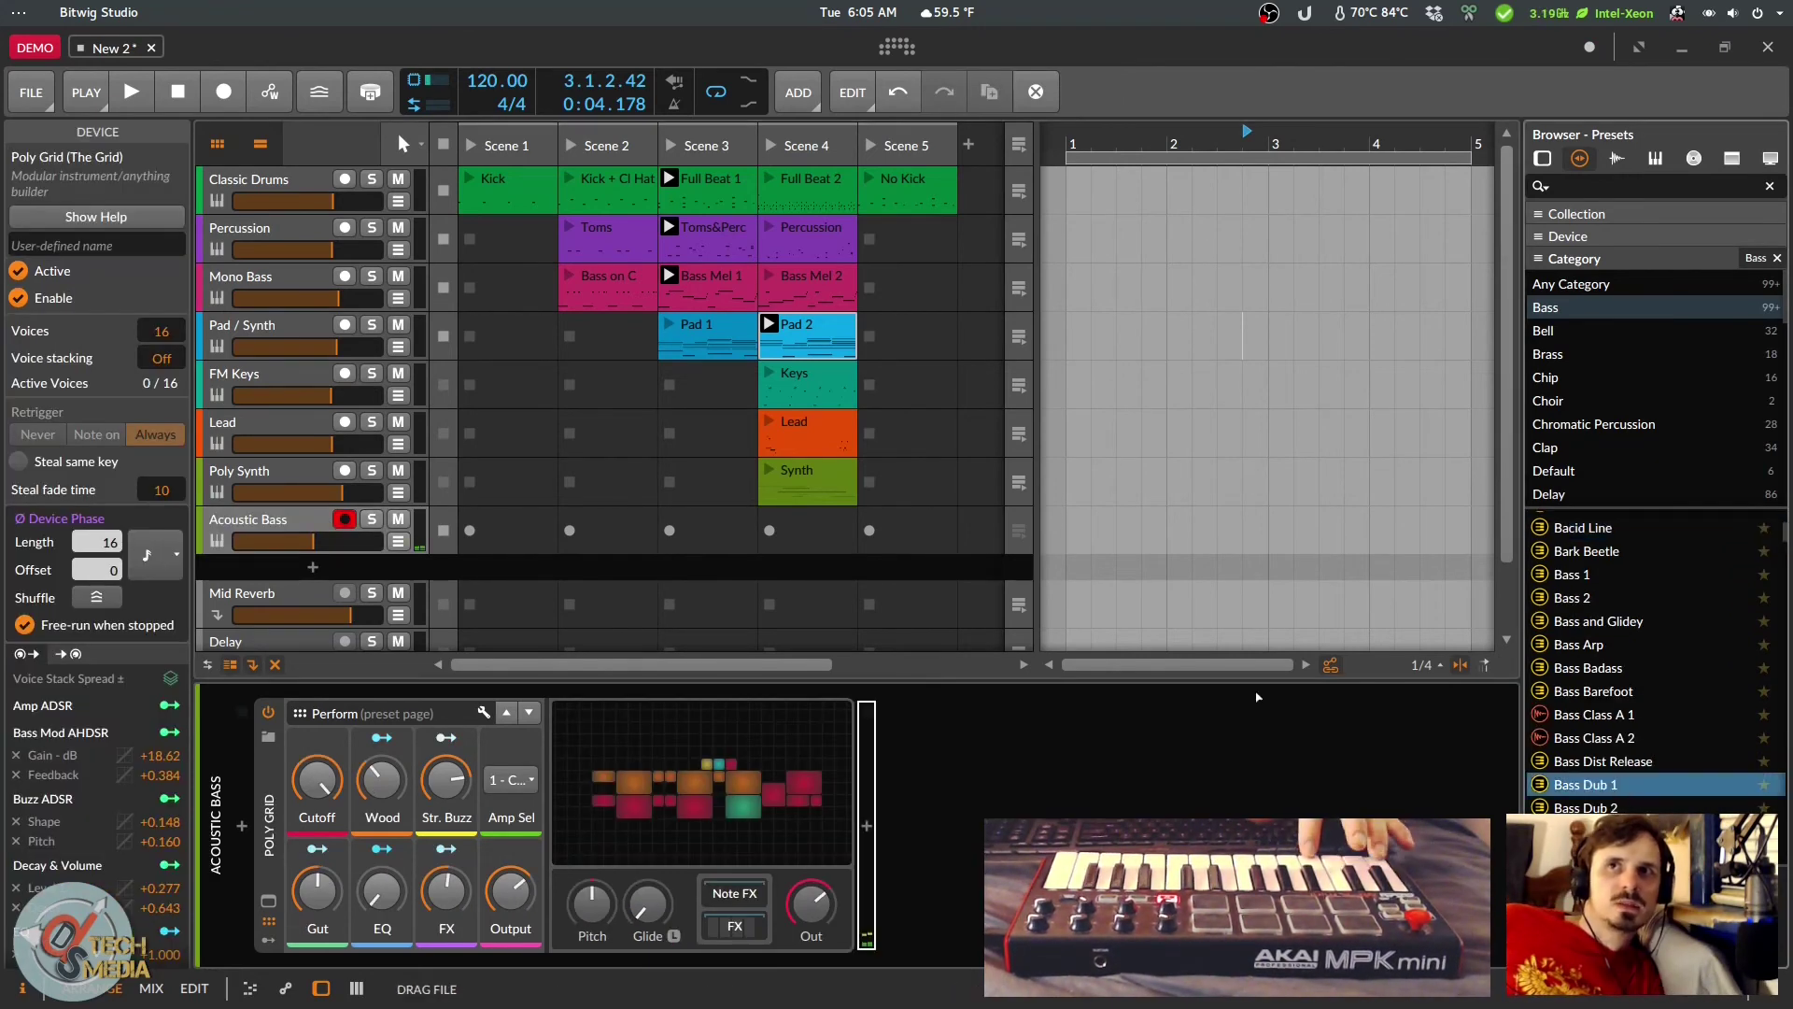
Step: Load the Bass Dub 1 preset in place of the Acoustic Bass track and adjust its Polysynth's Lo-Pass knob
drag(1256, 695, 239, 483)
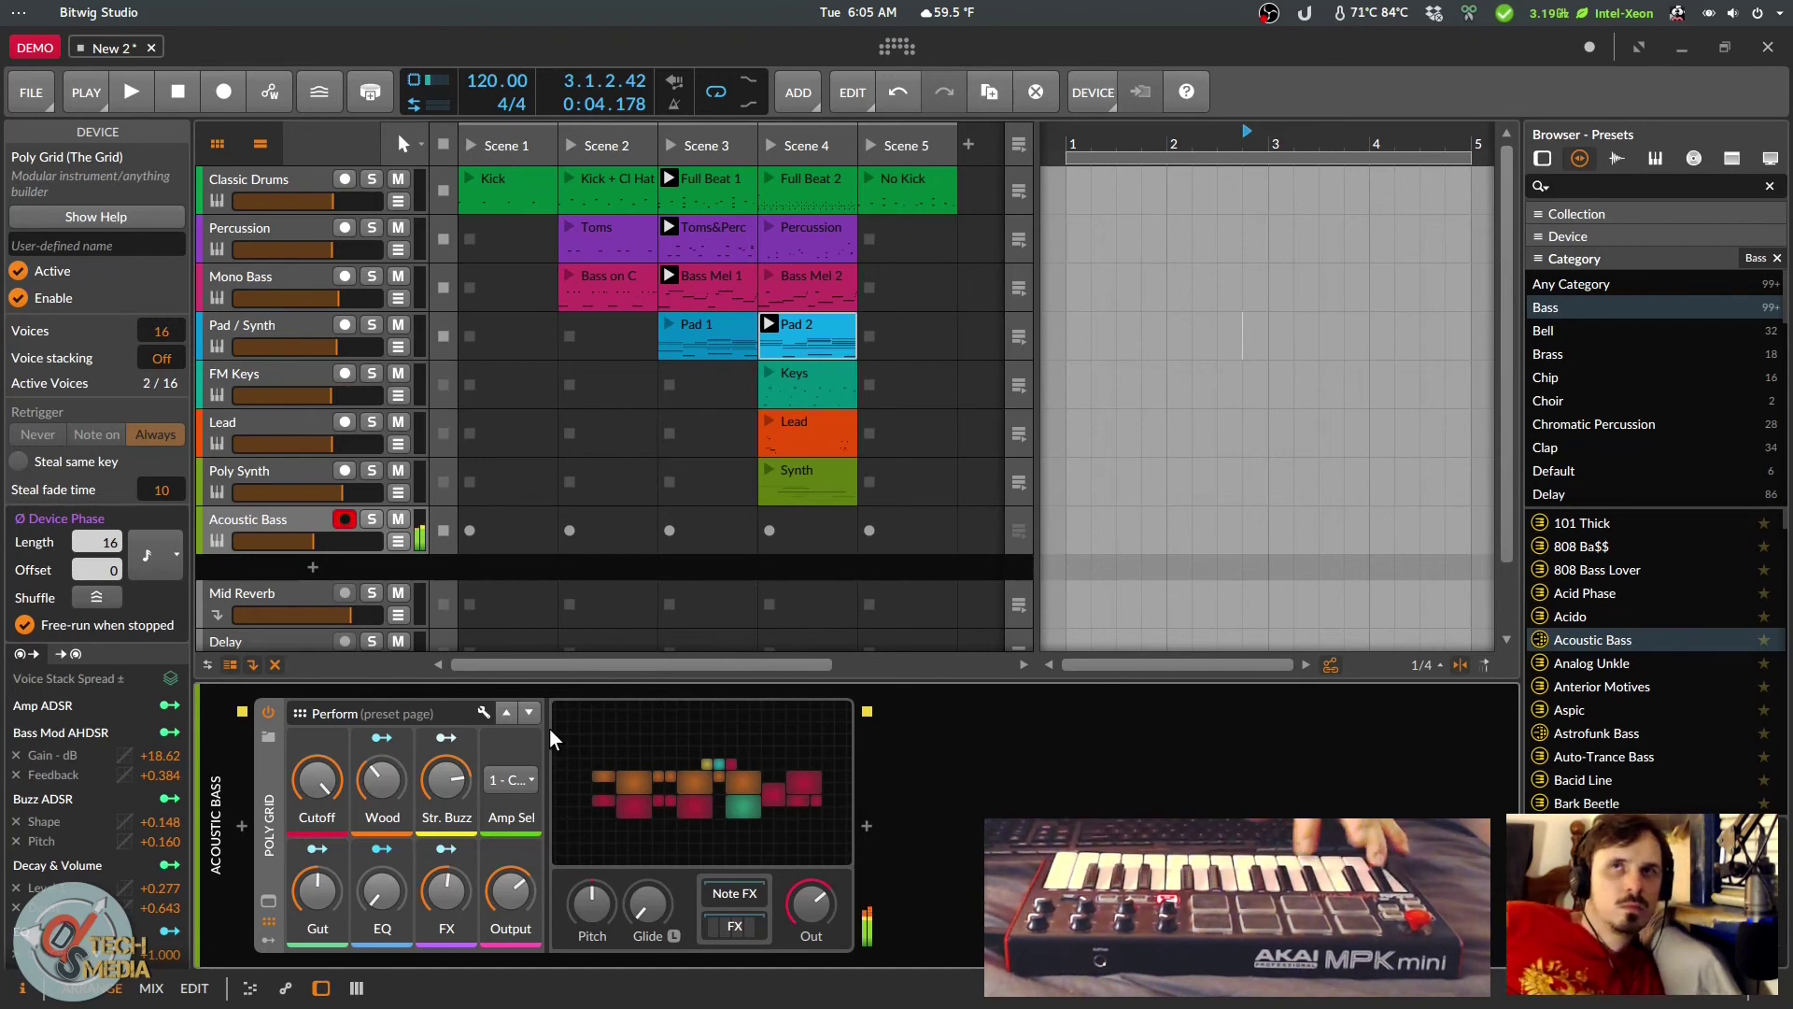
click(1661, 760)
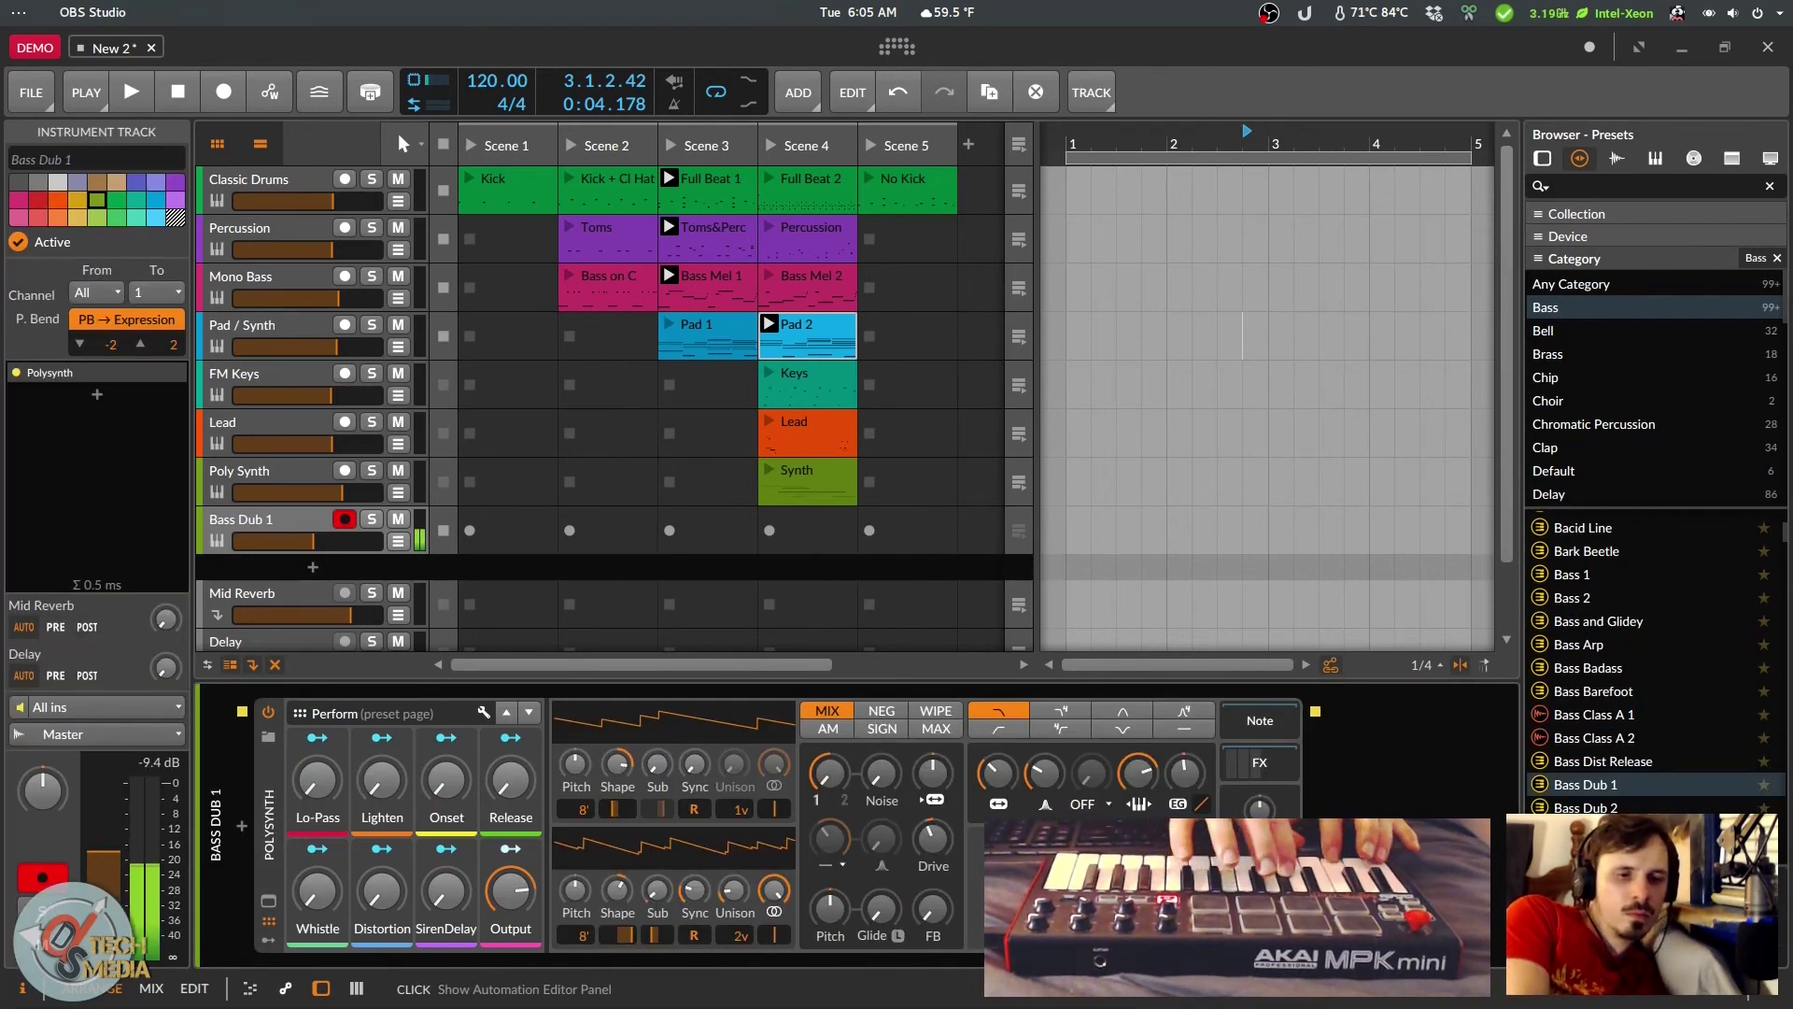
click(288, 878)
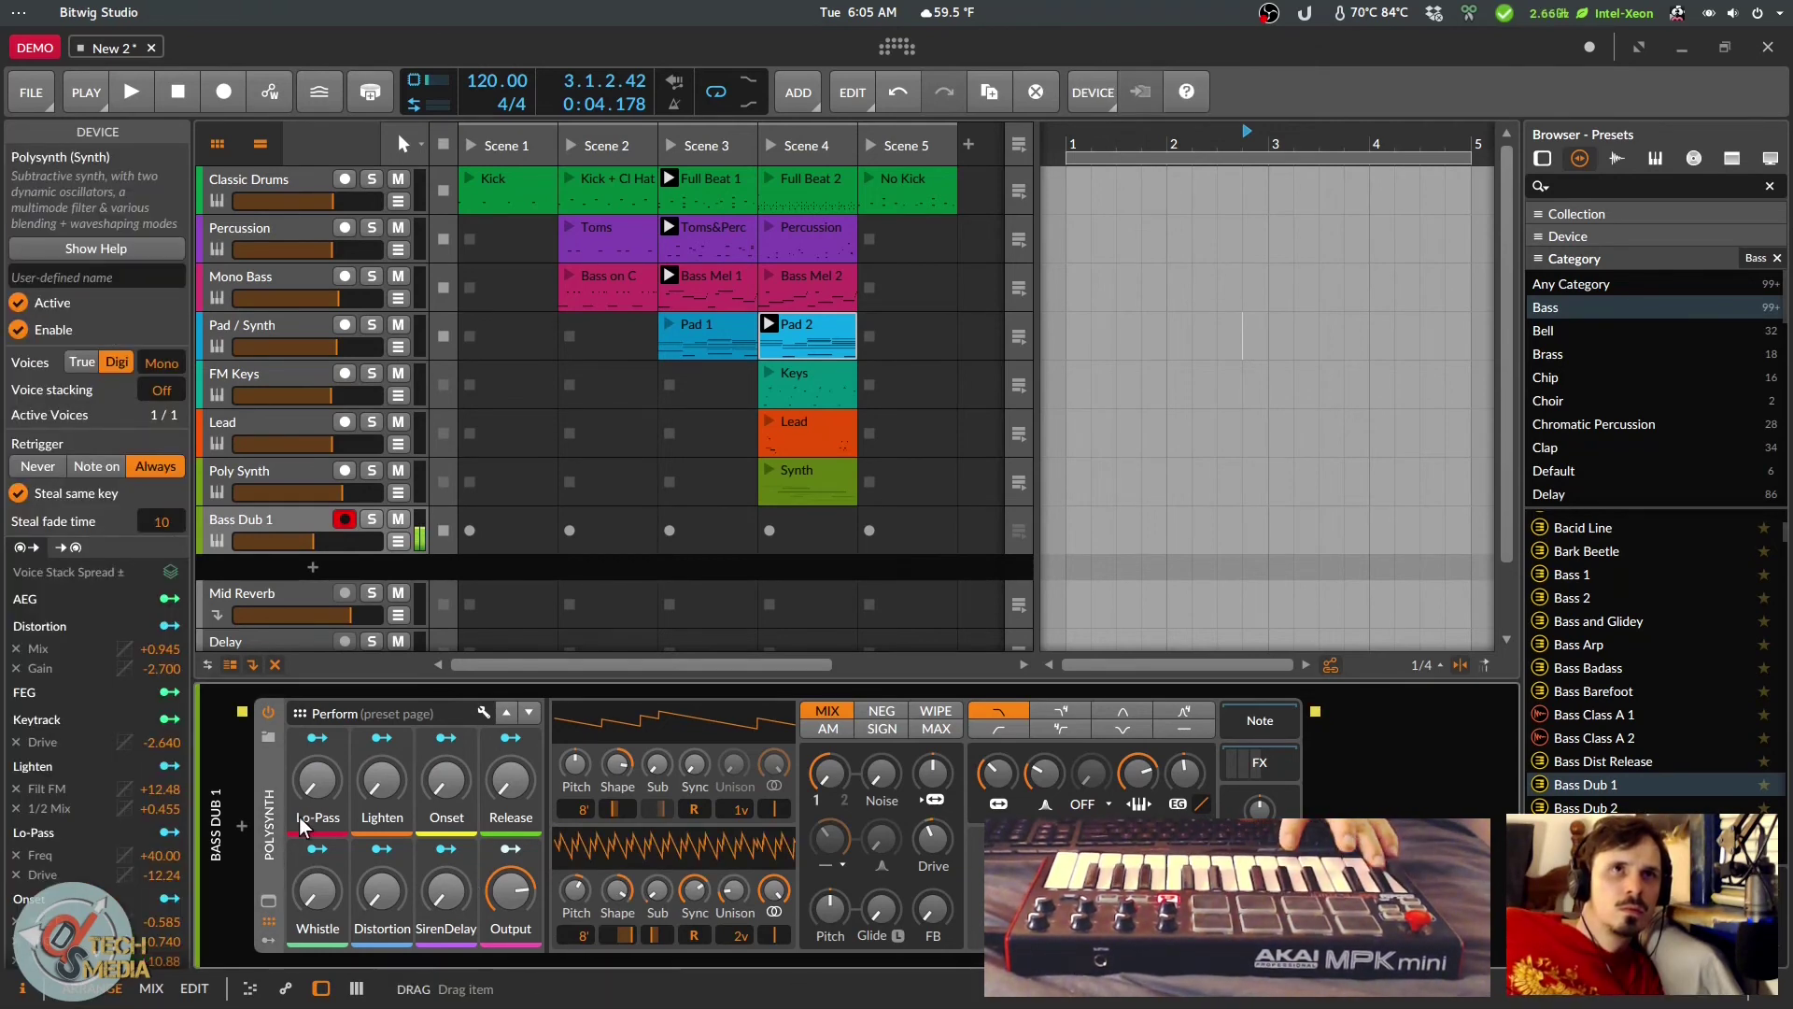
drag(316, 785, 316, 700)
drag(318, 778, 312, 792)
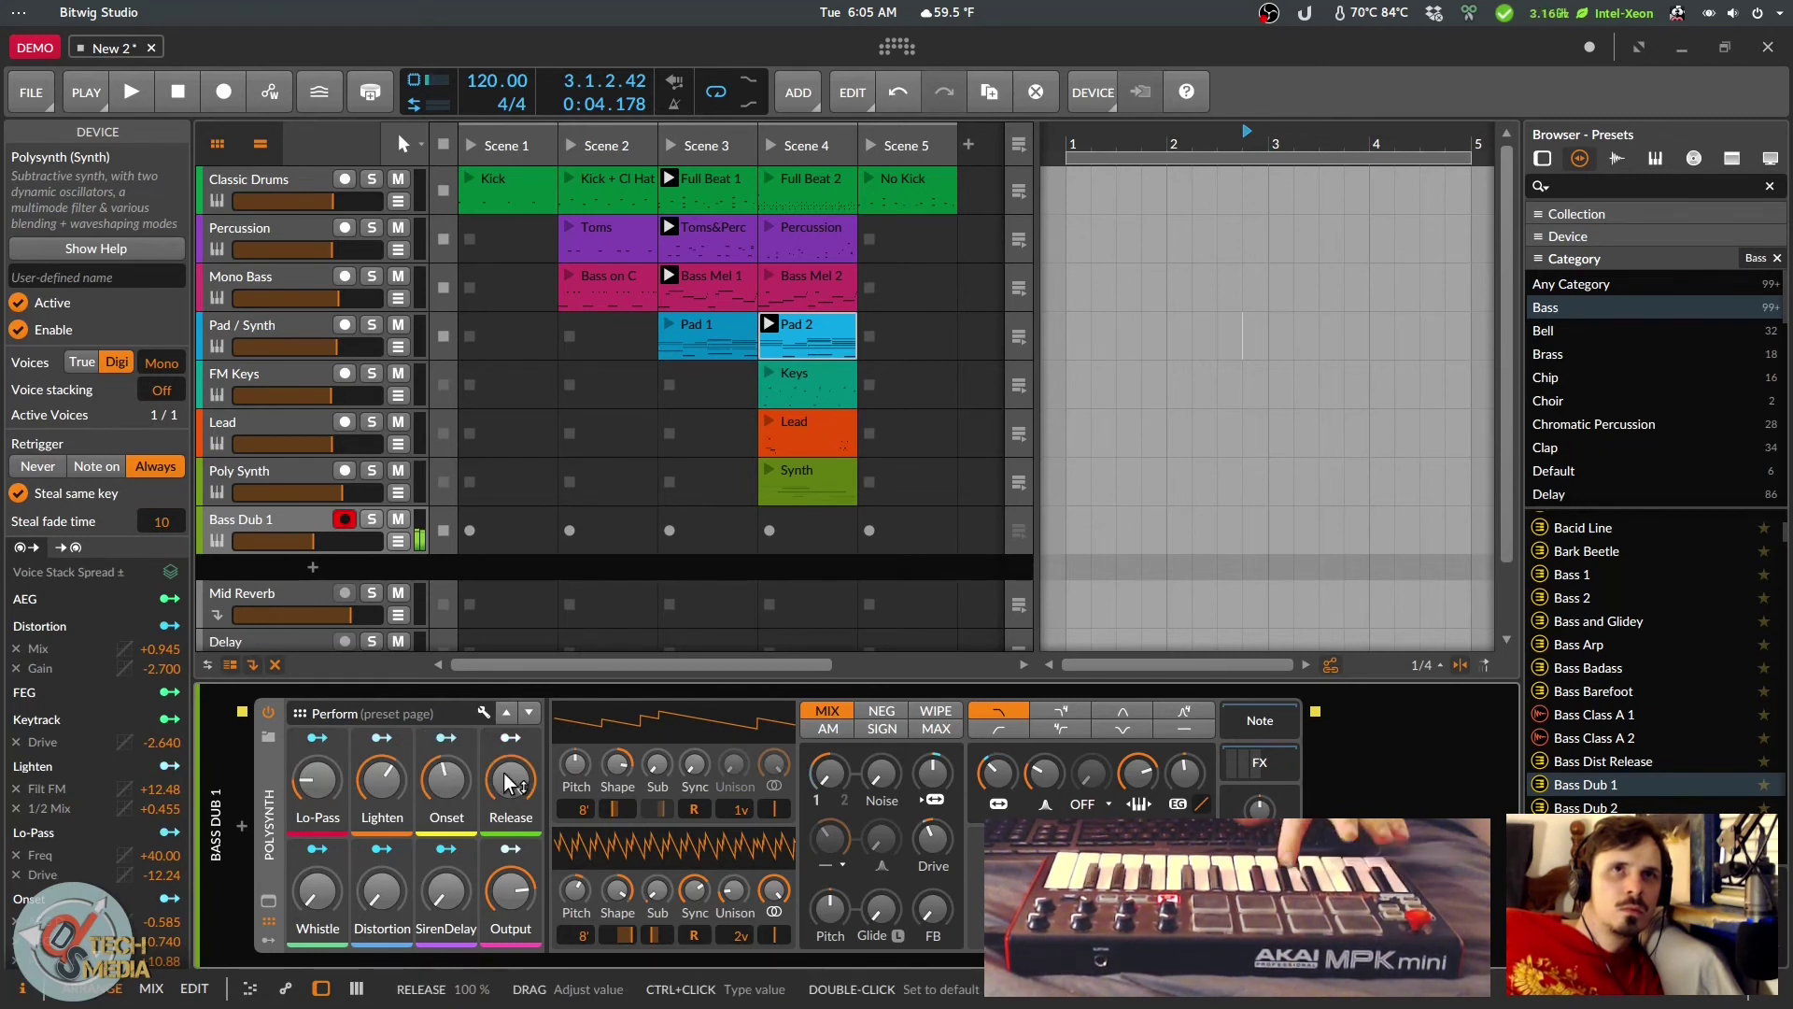
Step: Try Polysynth's MAX oscillator blend and Band-pass (2-pole) filter, and remove the Bass Dub 1 track
click(880, 726)
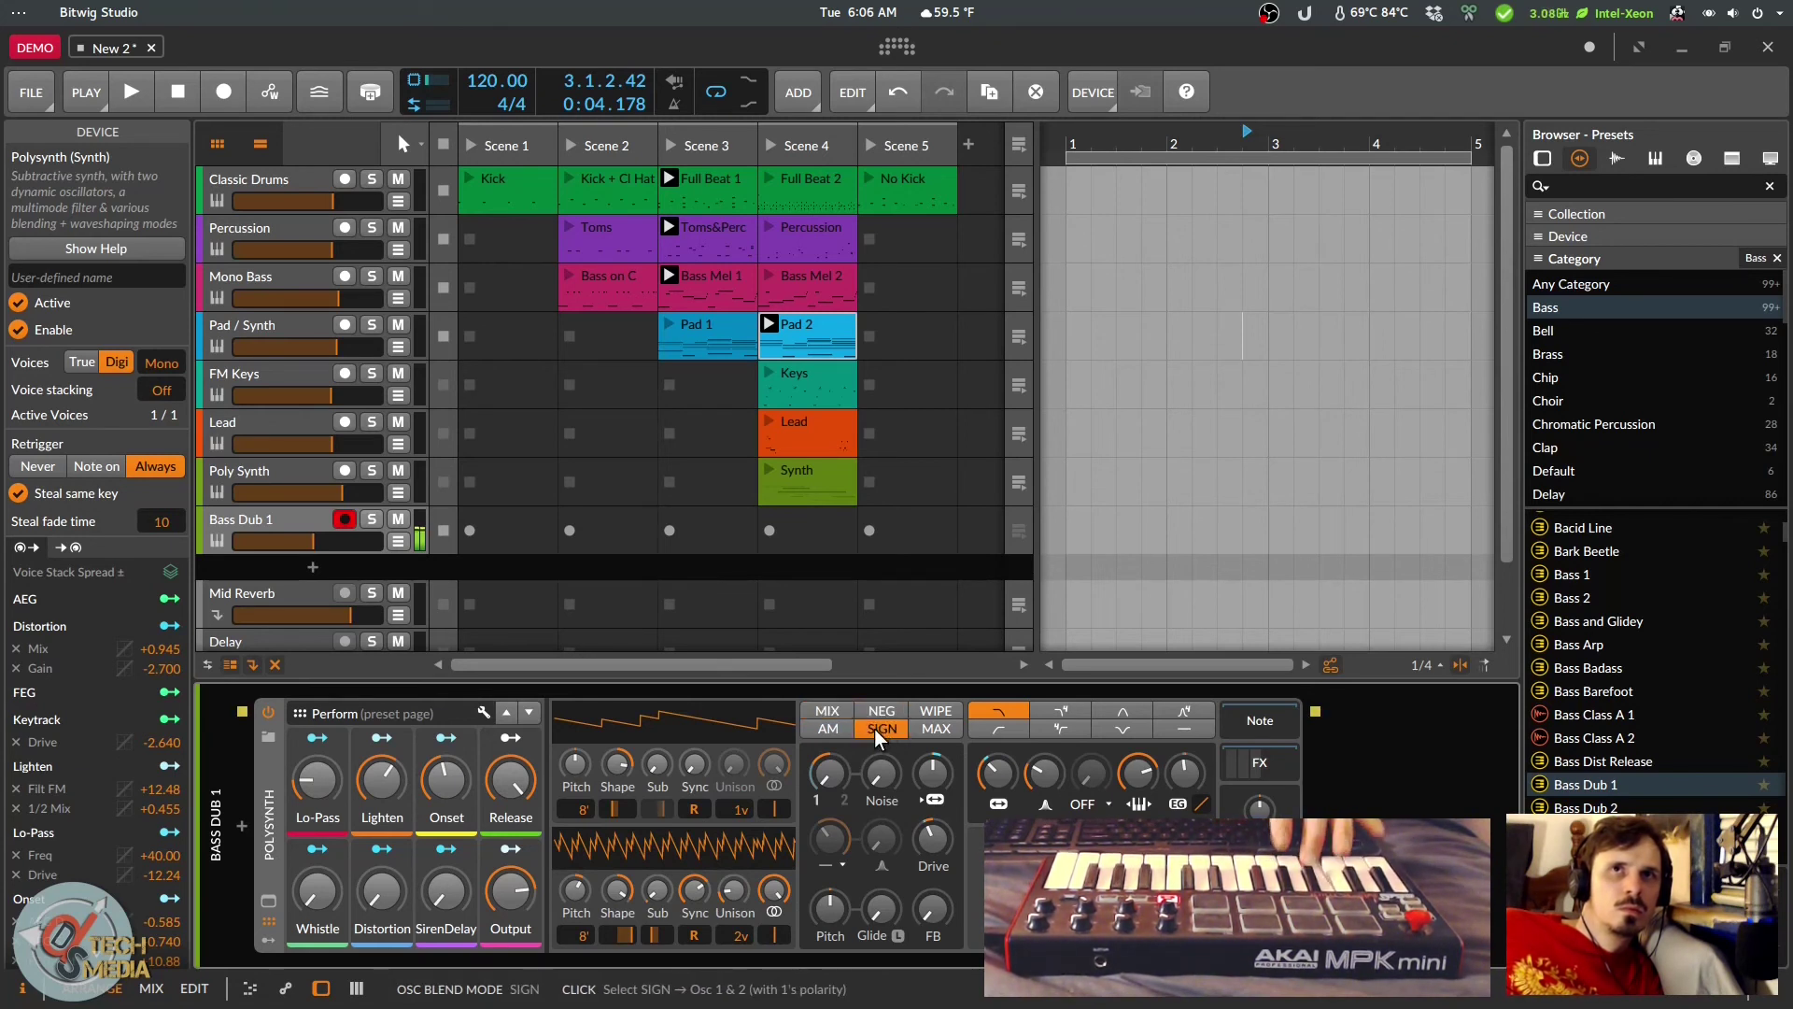
click(929, 731)
click(1107, 728)
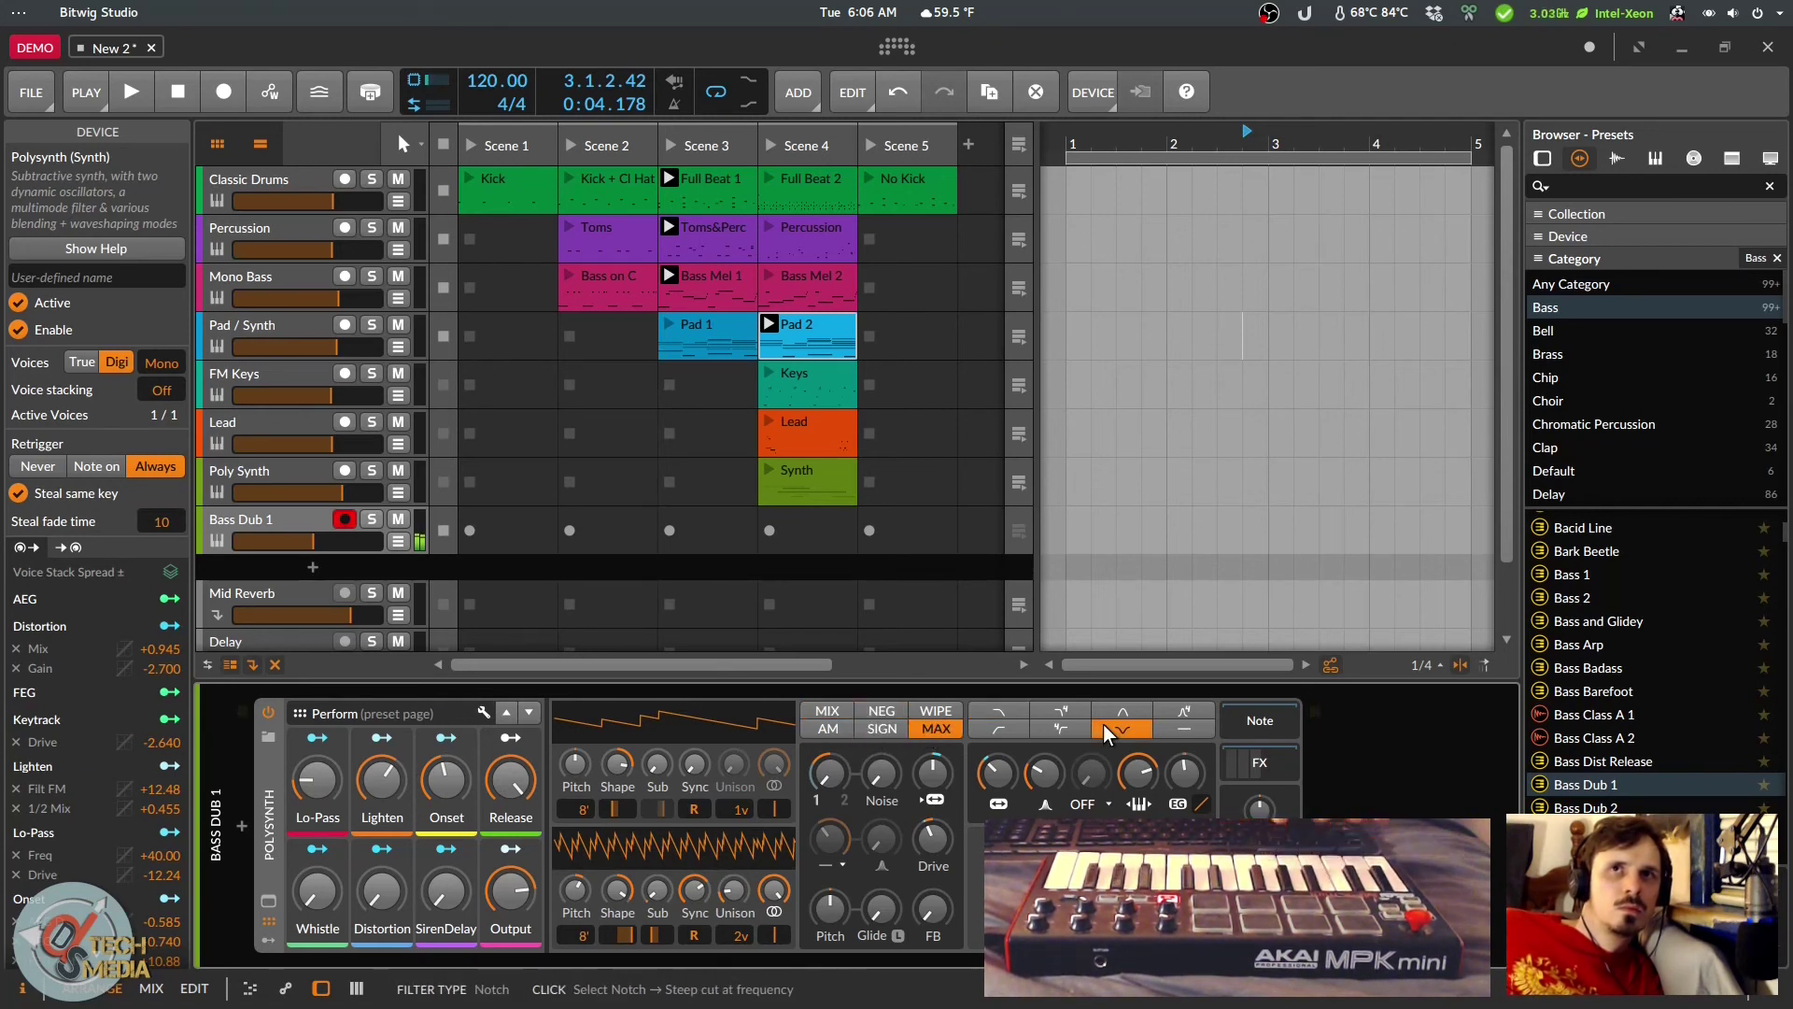
click(1121, 711)
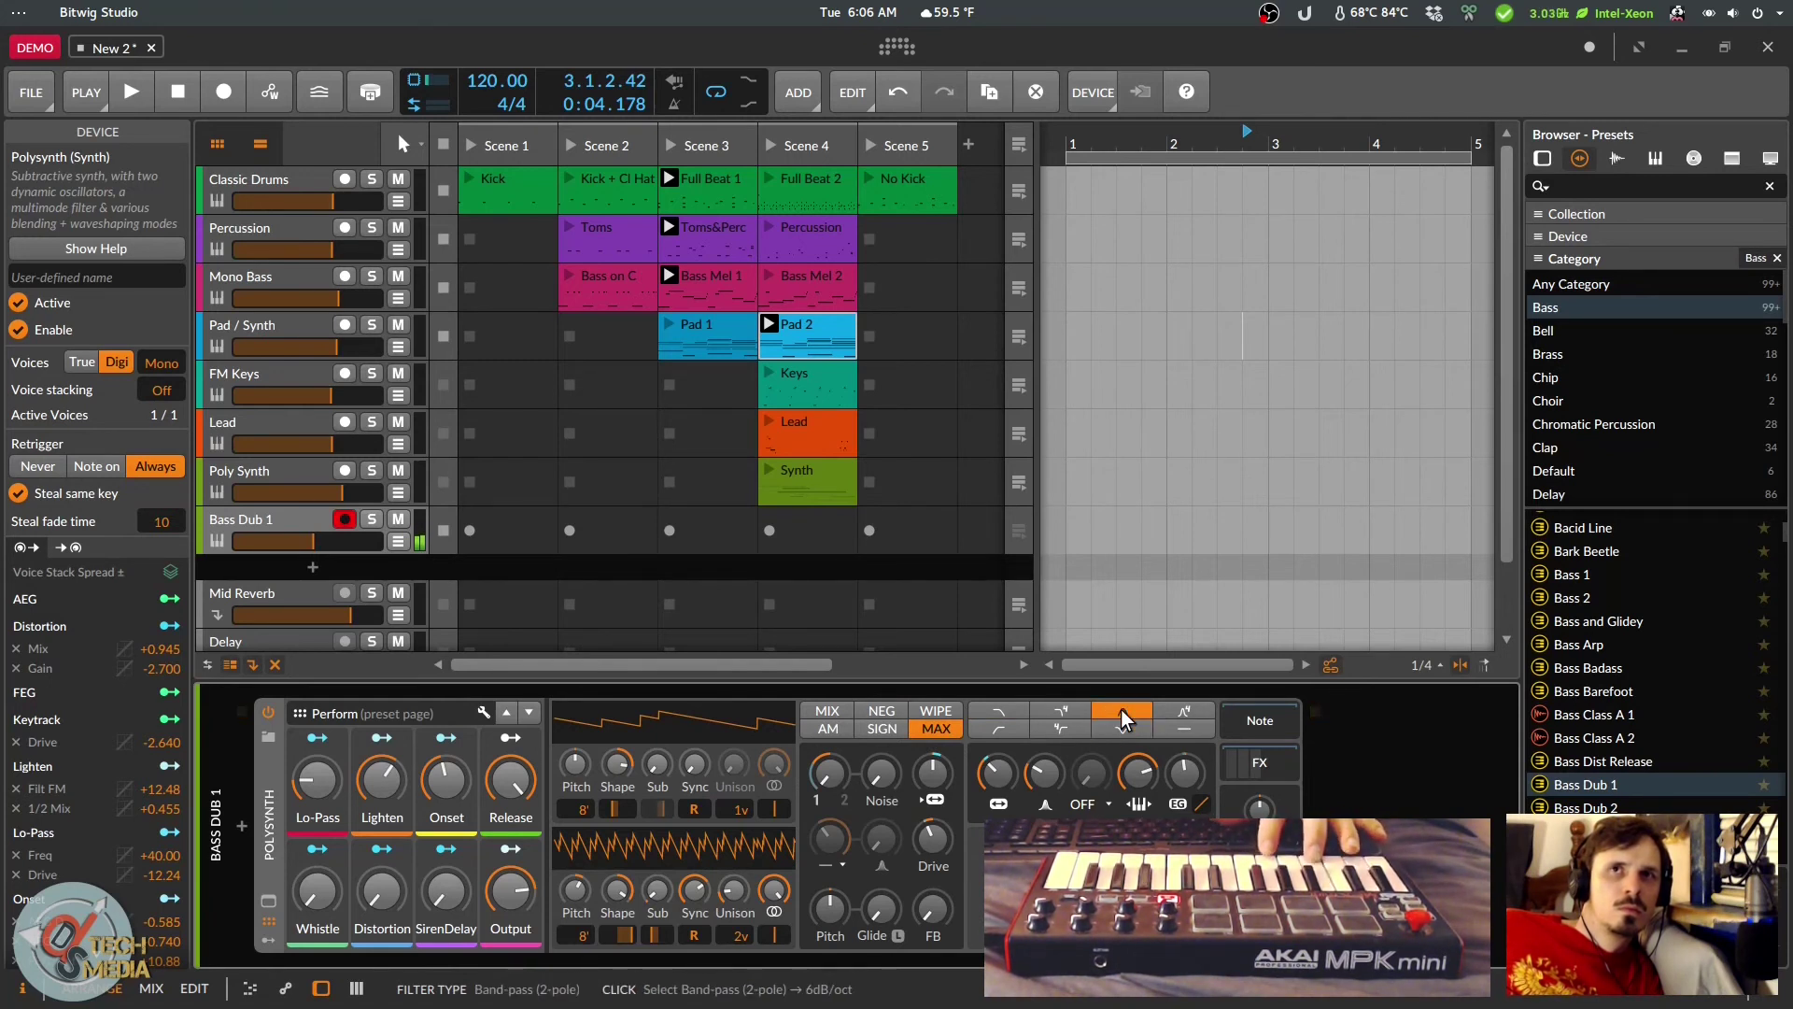
drag(1135, 775, 1131, 786)
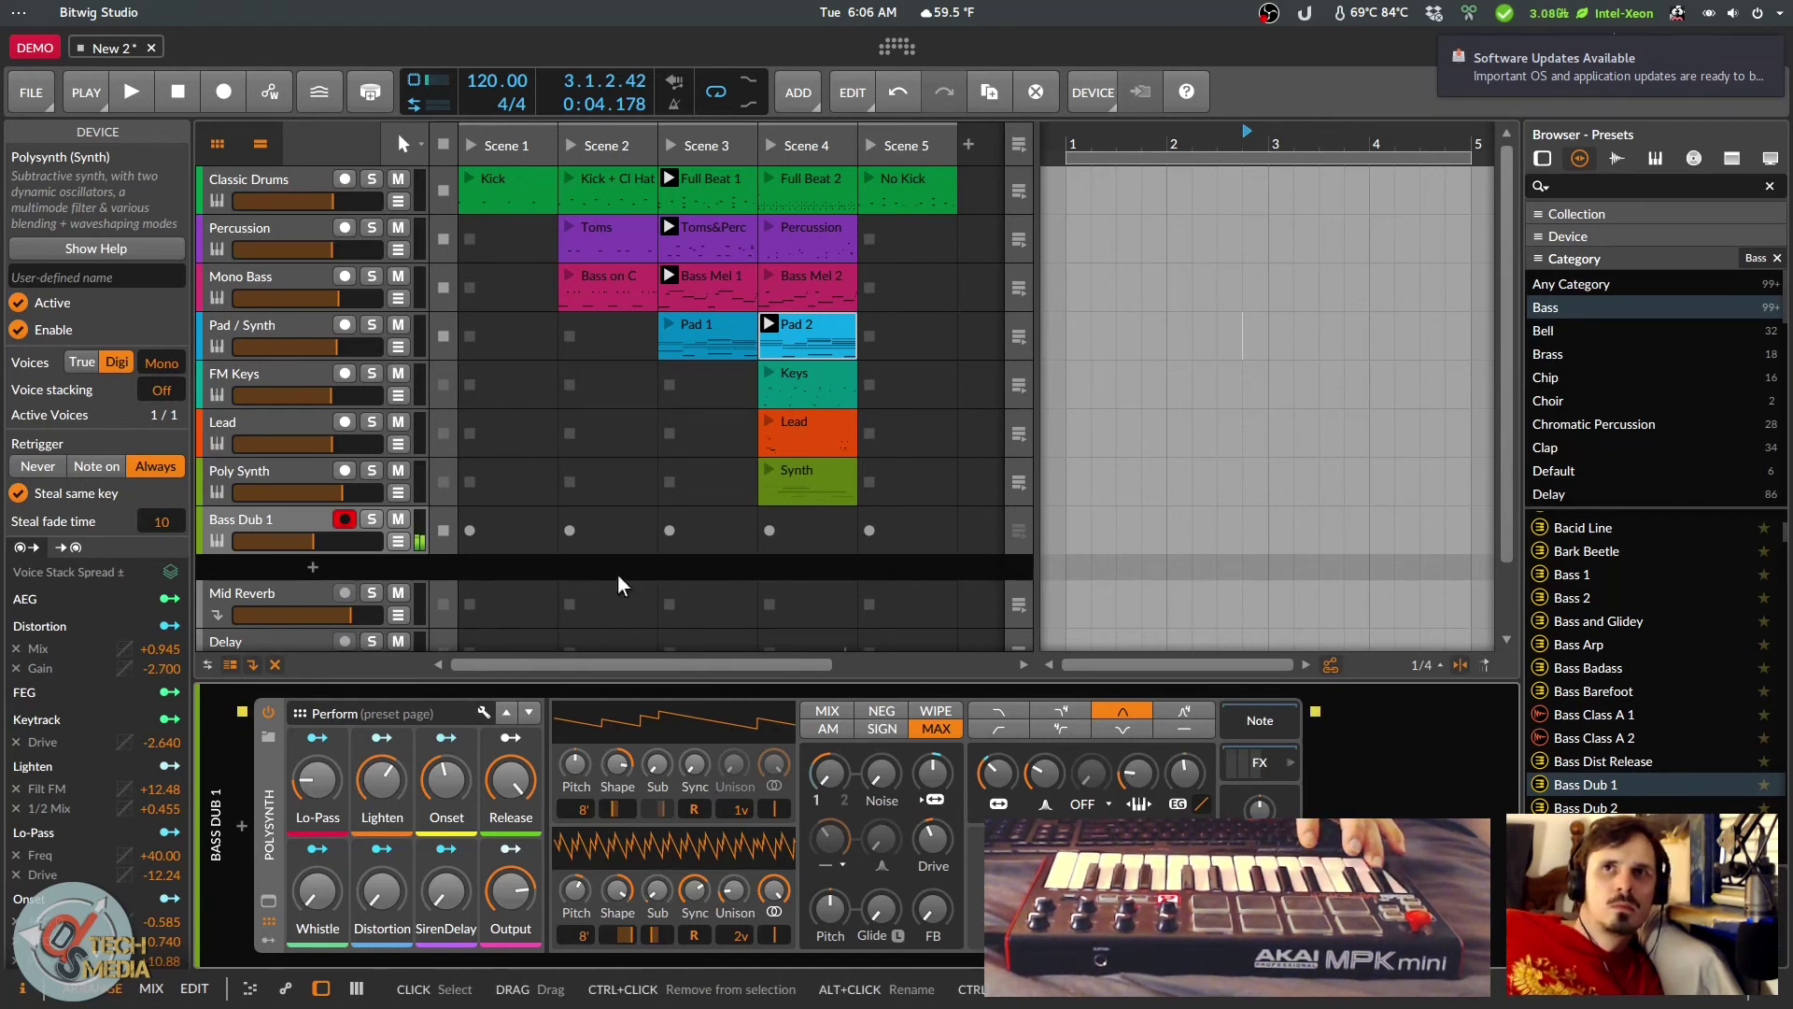
right_click(297, 523)
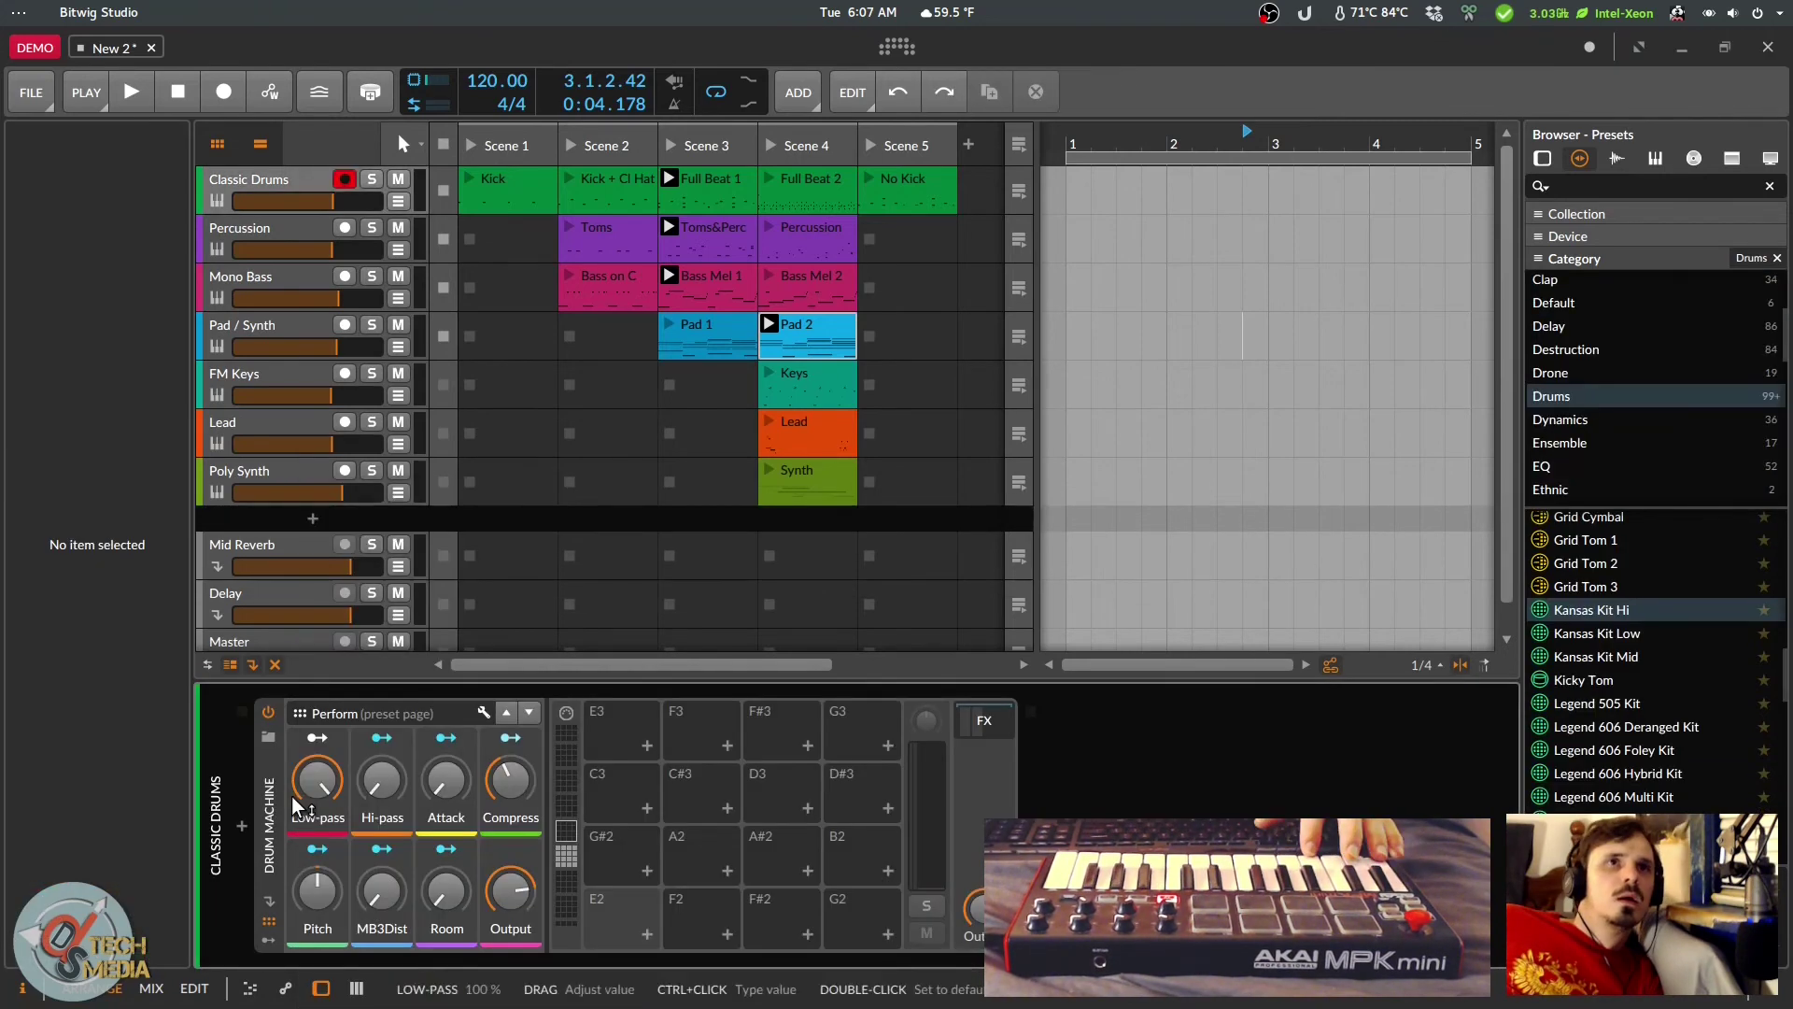
Step: Select the Drum Machine on Classic Drums, show its loaded drum pads and open the 808 K Shrt chain
click(262, 799)
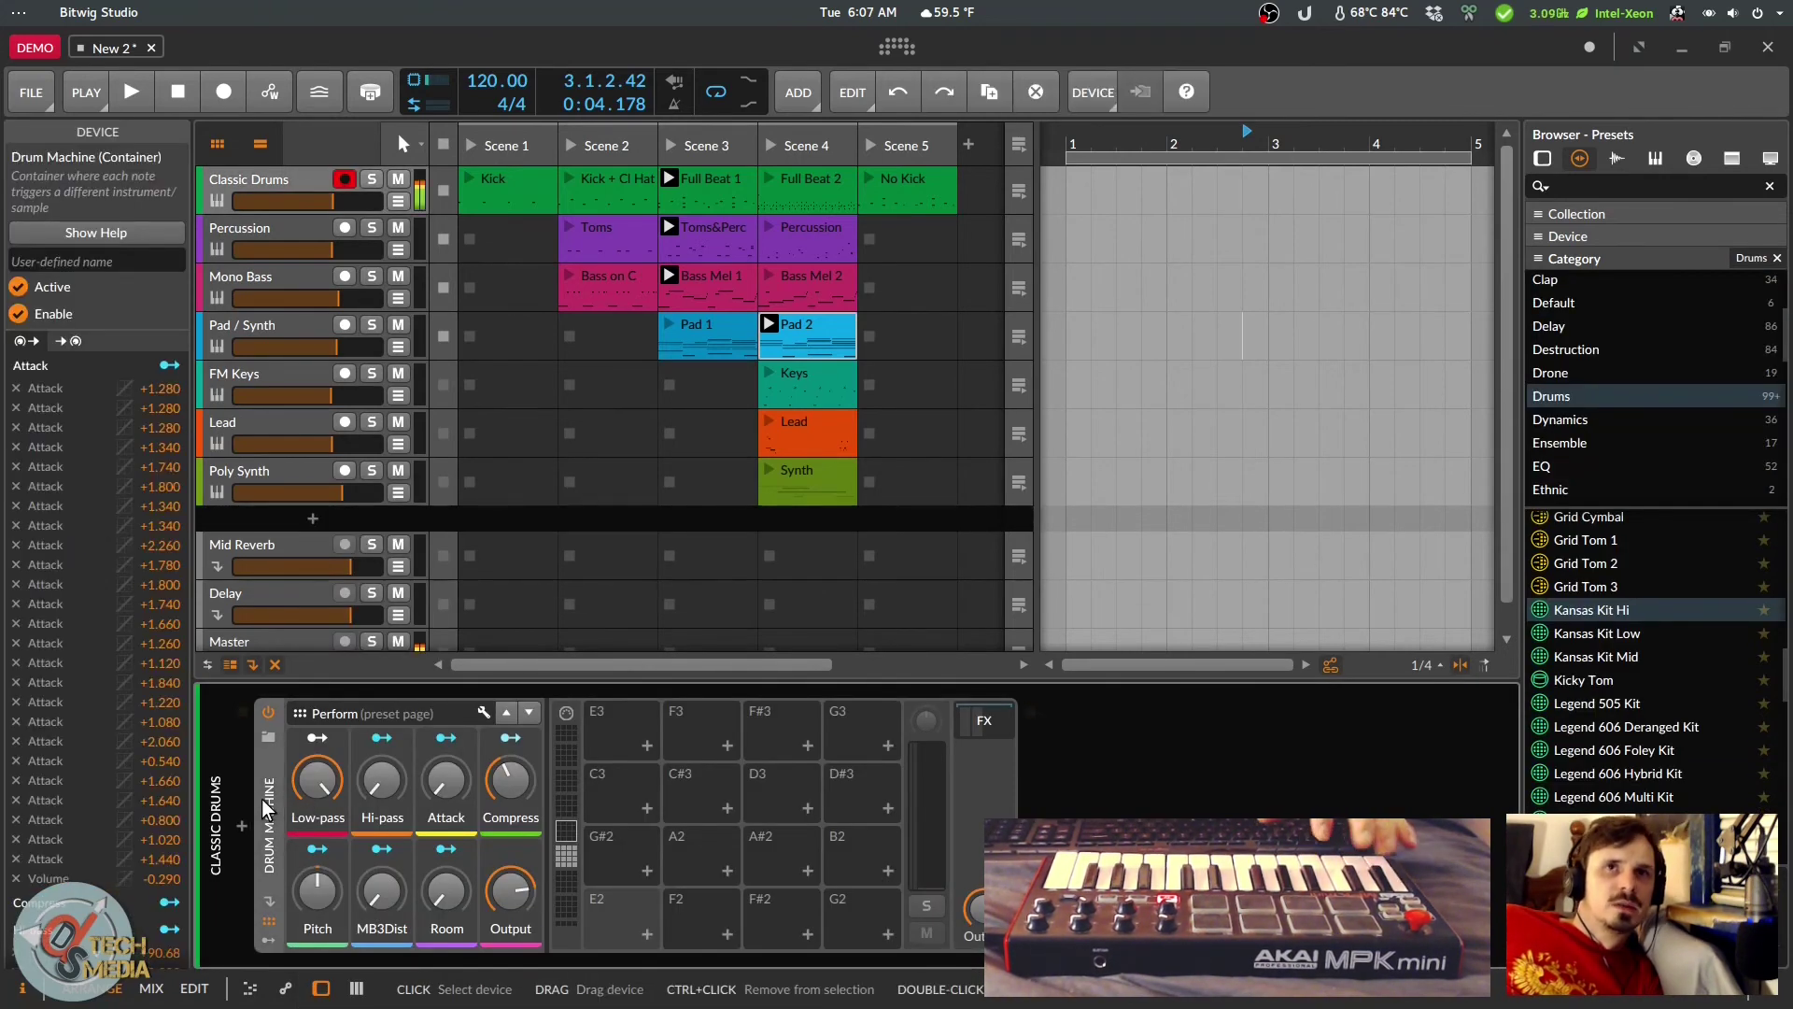
click(567, 857)
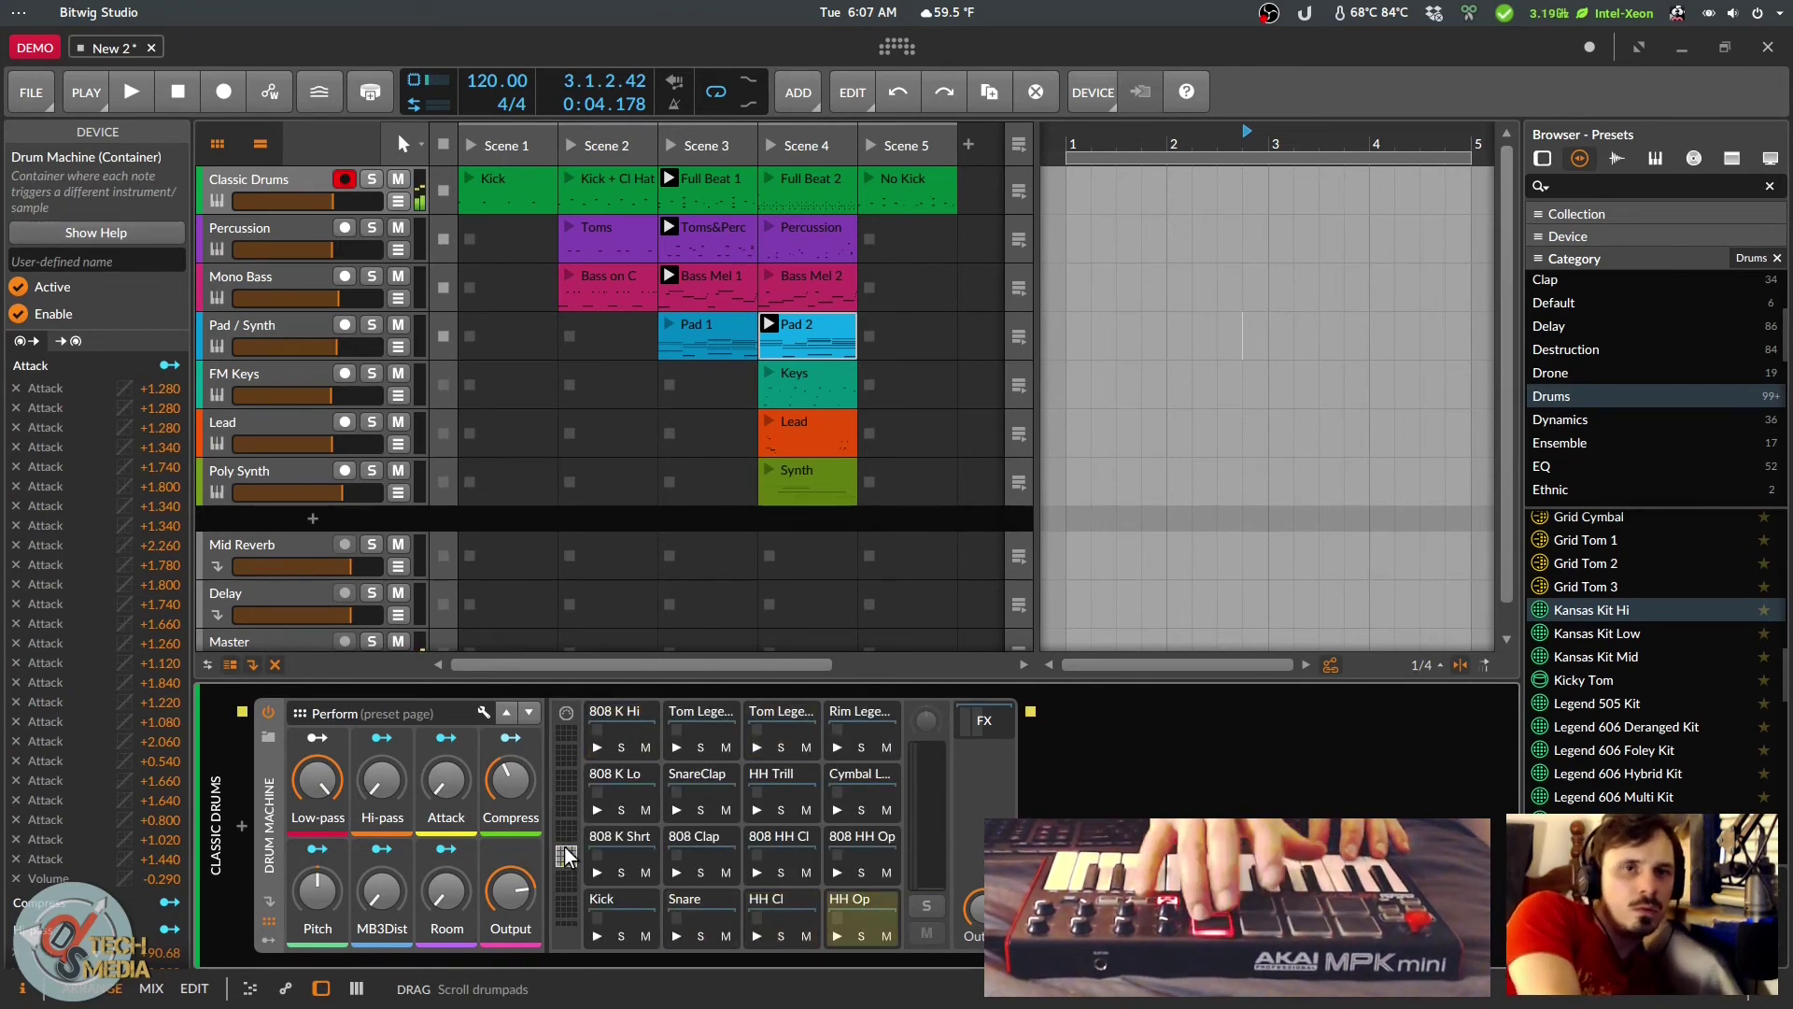
click(618, 845)
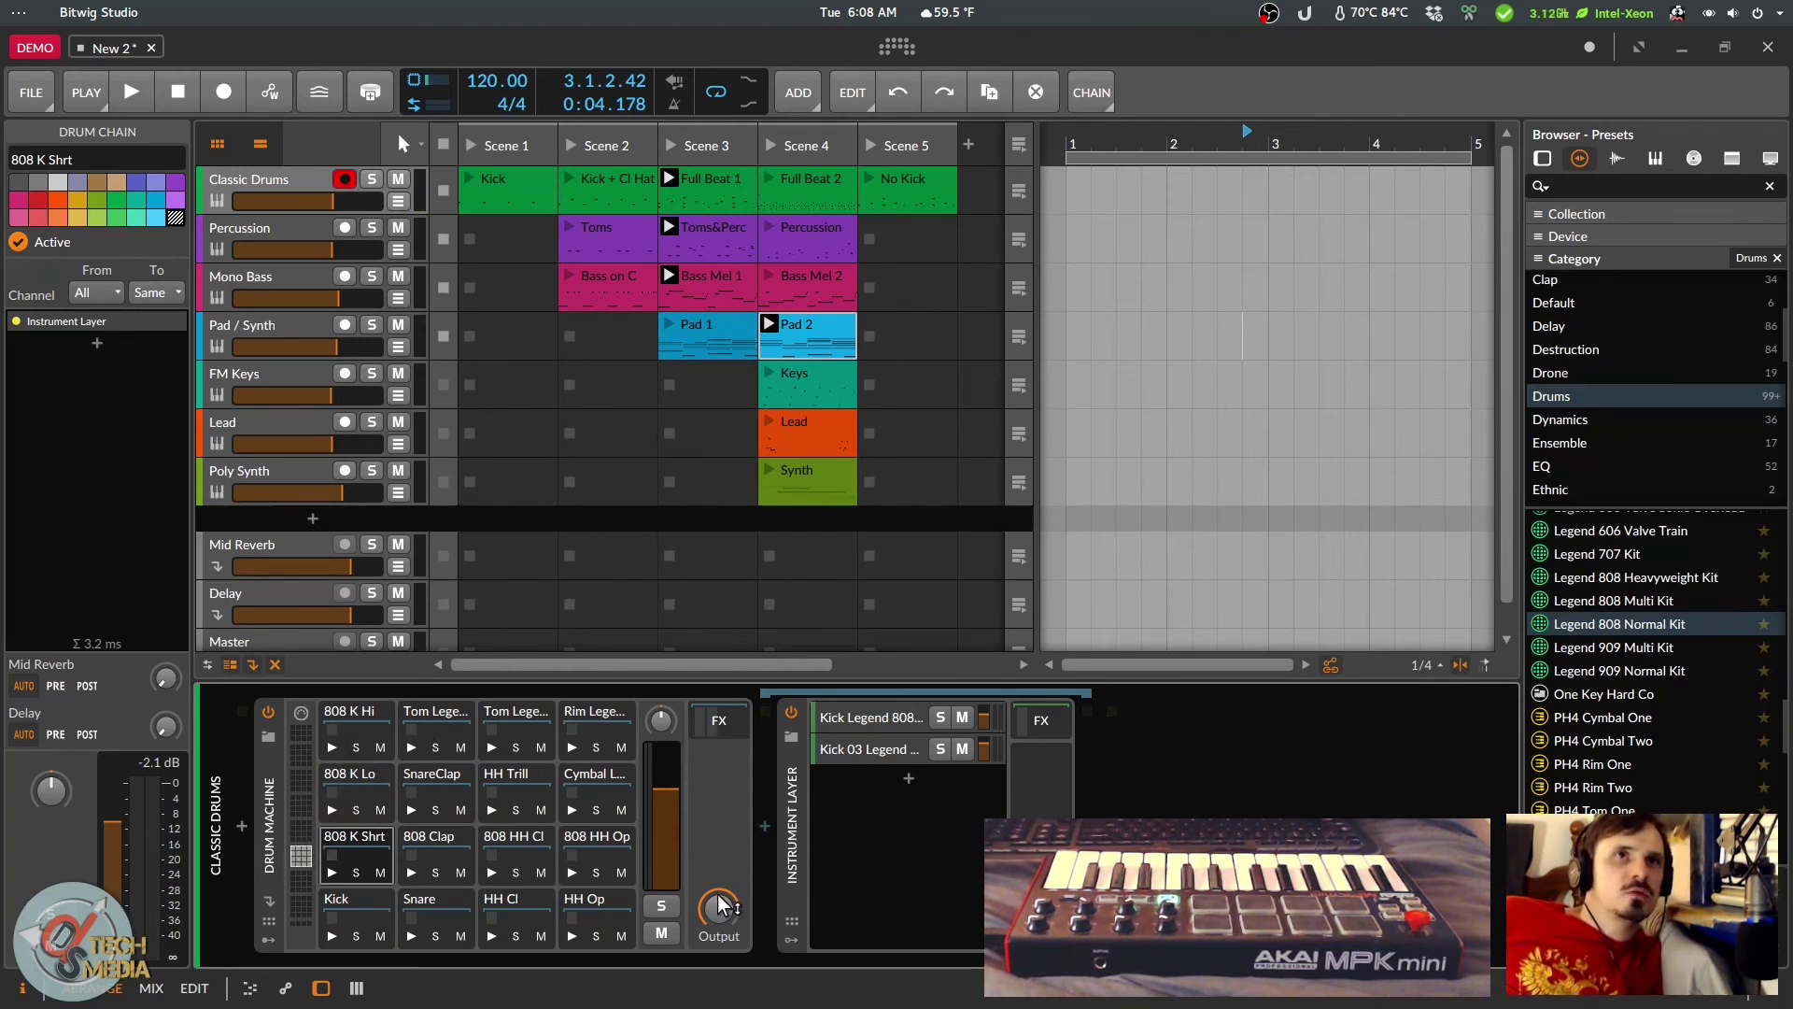
Step: Load the PH4 Cymbal One, PH4 Rim One and Toy Ride presets onto the empty drum pads G#0, A0 and A#0
click(301, 880)
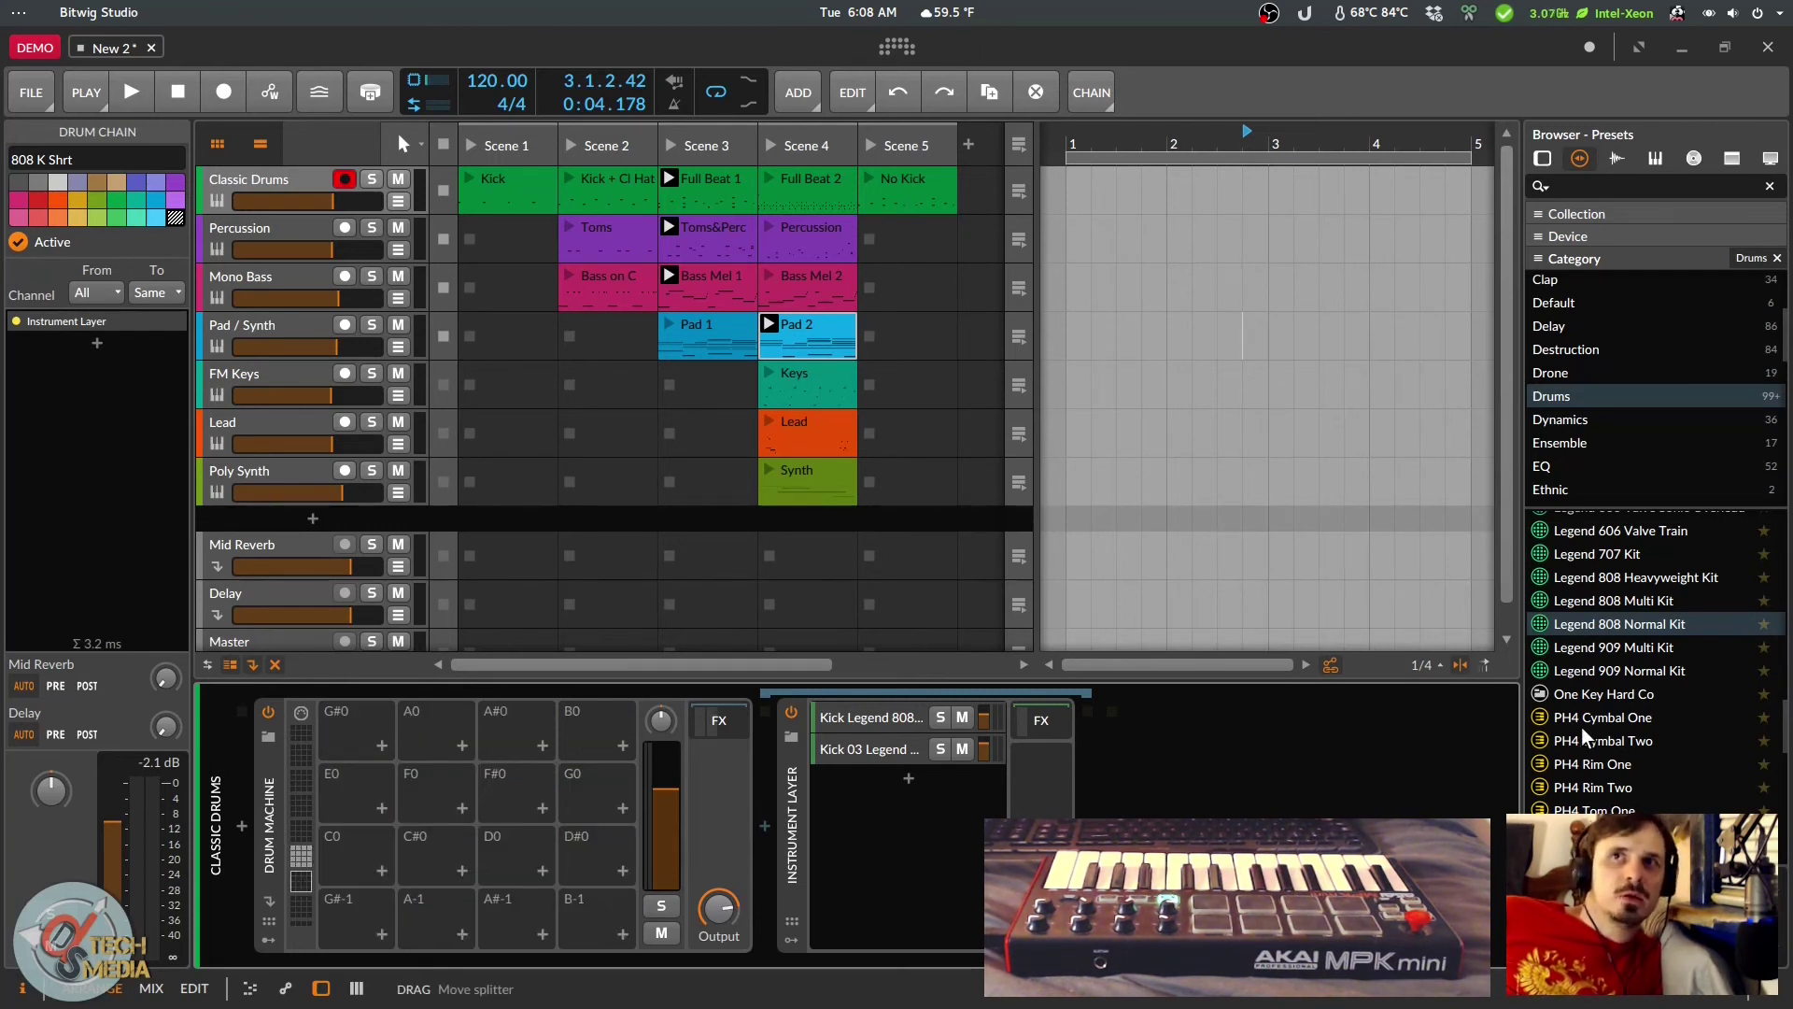
scroll(1582, 734, down, 3)
click(1593, 637)
drag(1591, 636, 357, 731)
click(1601, 682)
drag(1601, 682, 436, 731)
scroll(1670, 725, down, 4)
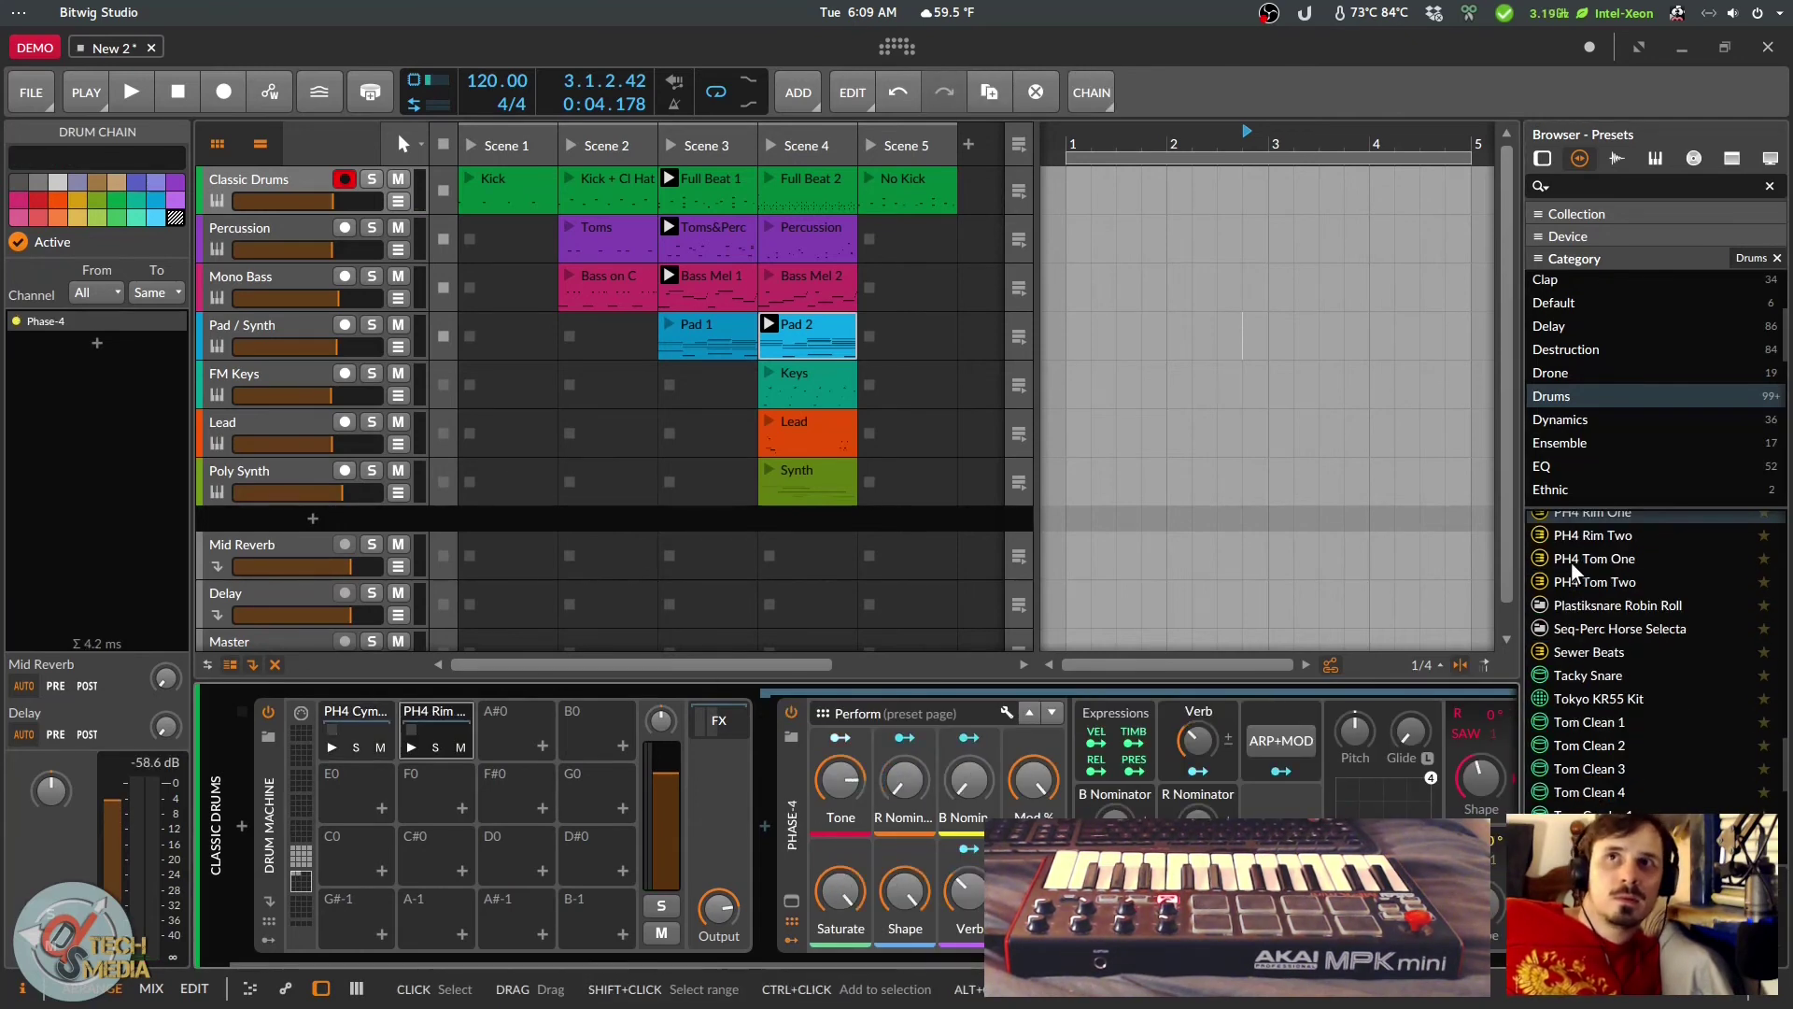
key(ctrl+z)
click(331, 747)
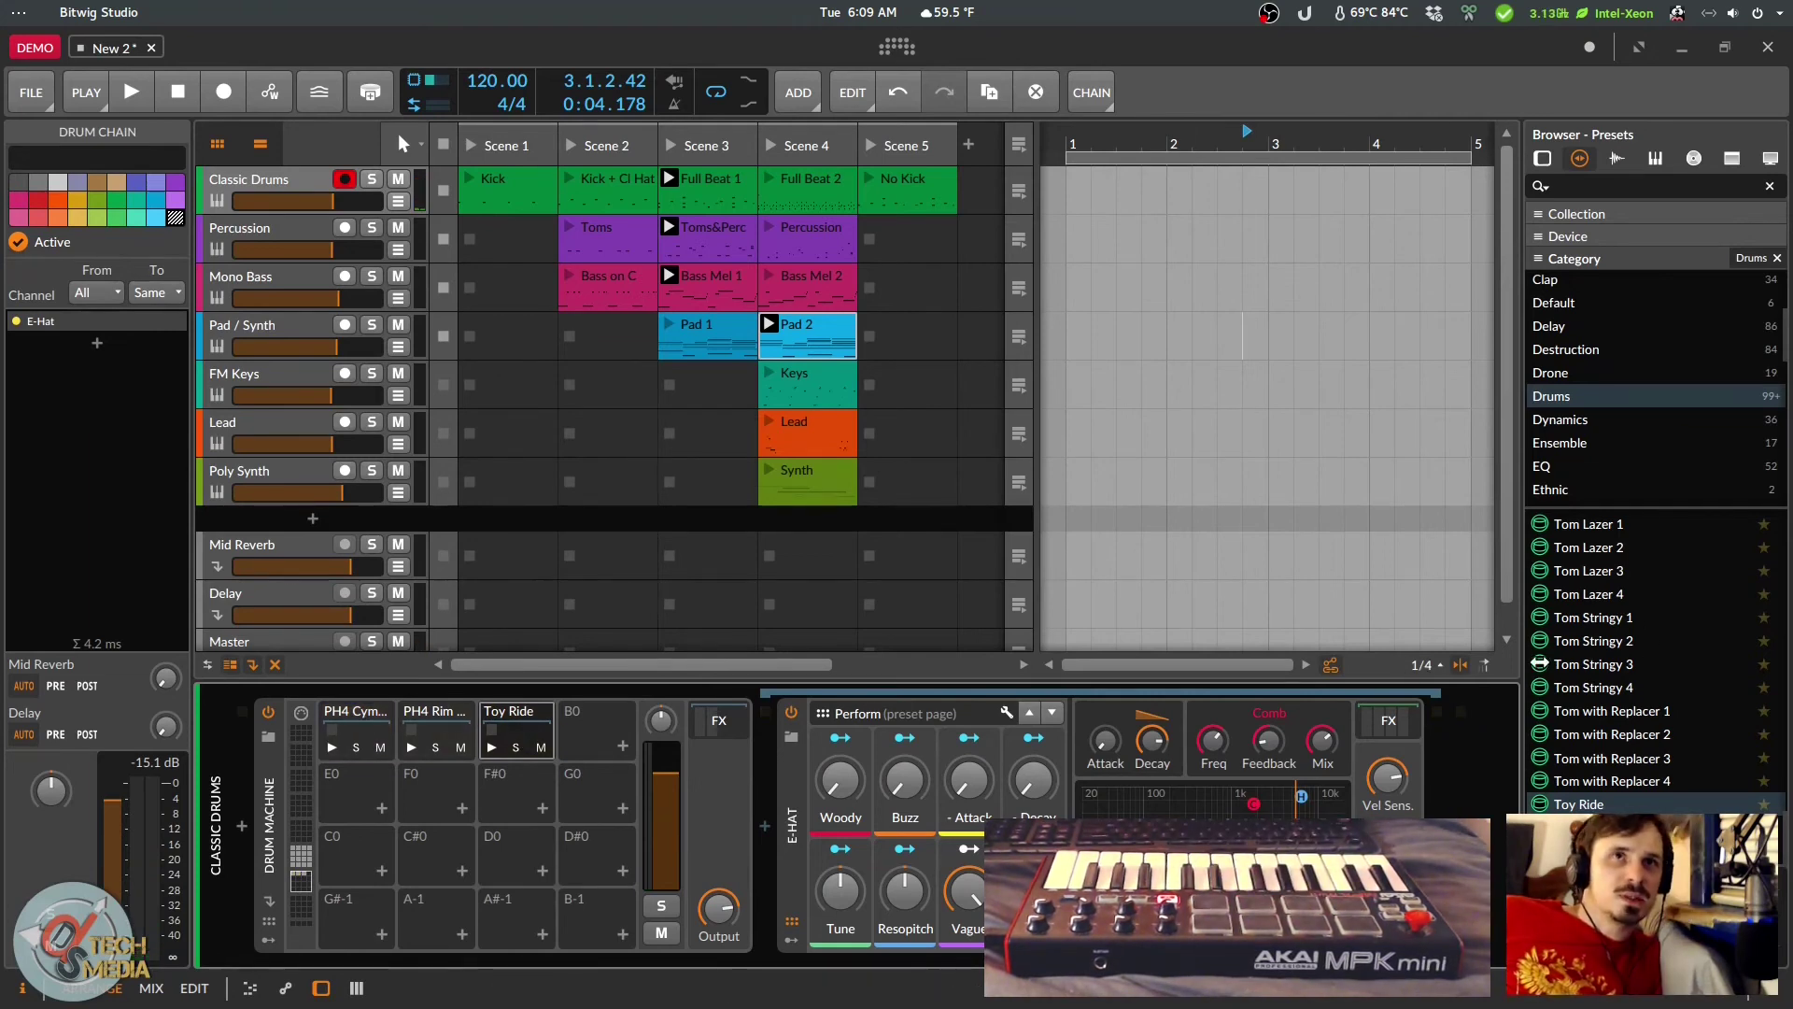
Step: Undo the three presets loaded onto the Drum Machine's empty pads
scroll(1681, 608, up, 4)
key(ctrl+z)
key(ctrl+z)
key(ctrl+z)
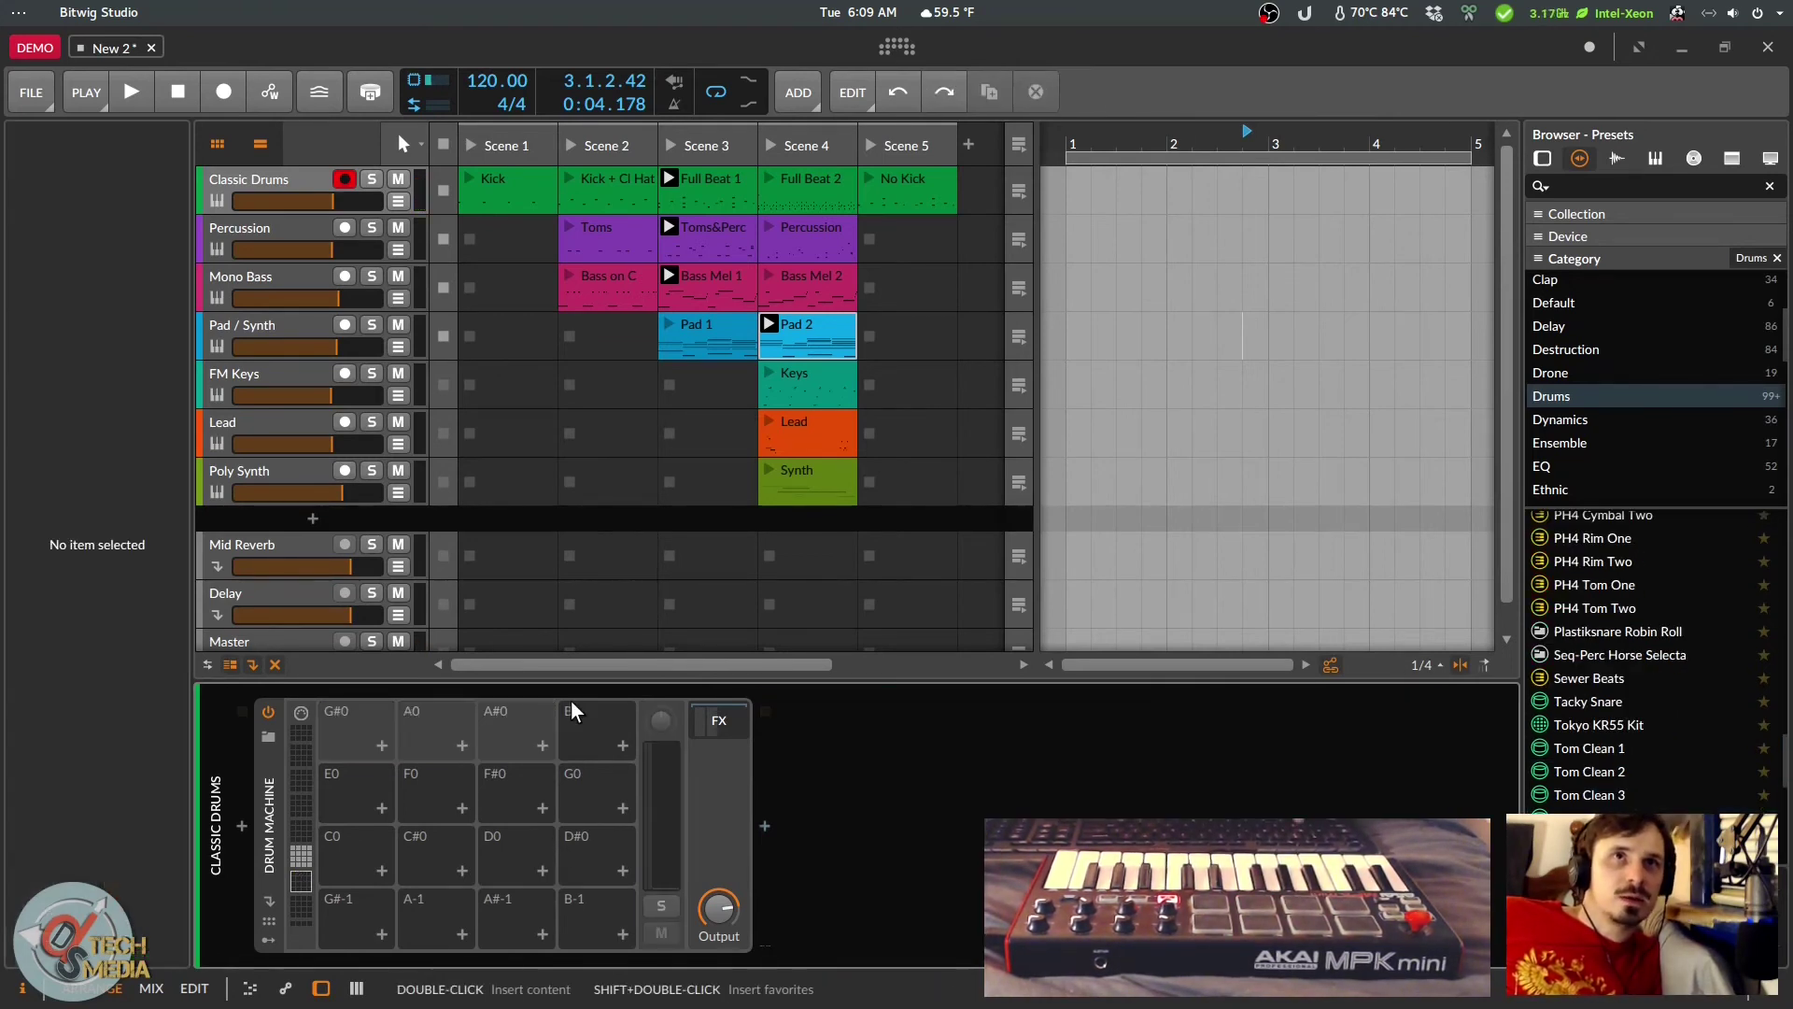
Step: Enlarge the lower editing area to show the Bass Mel 1 clip's notes, and launch the clip briefly
drag(579, 682, 622, 388)
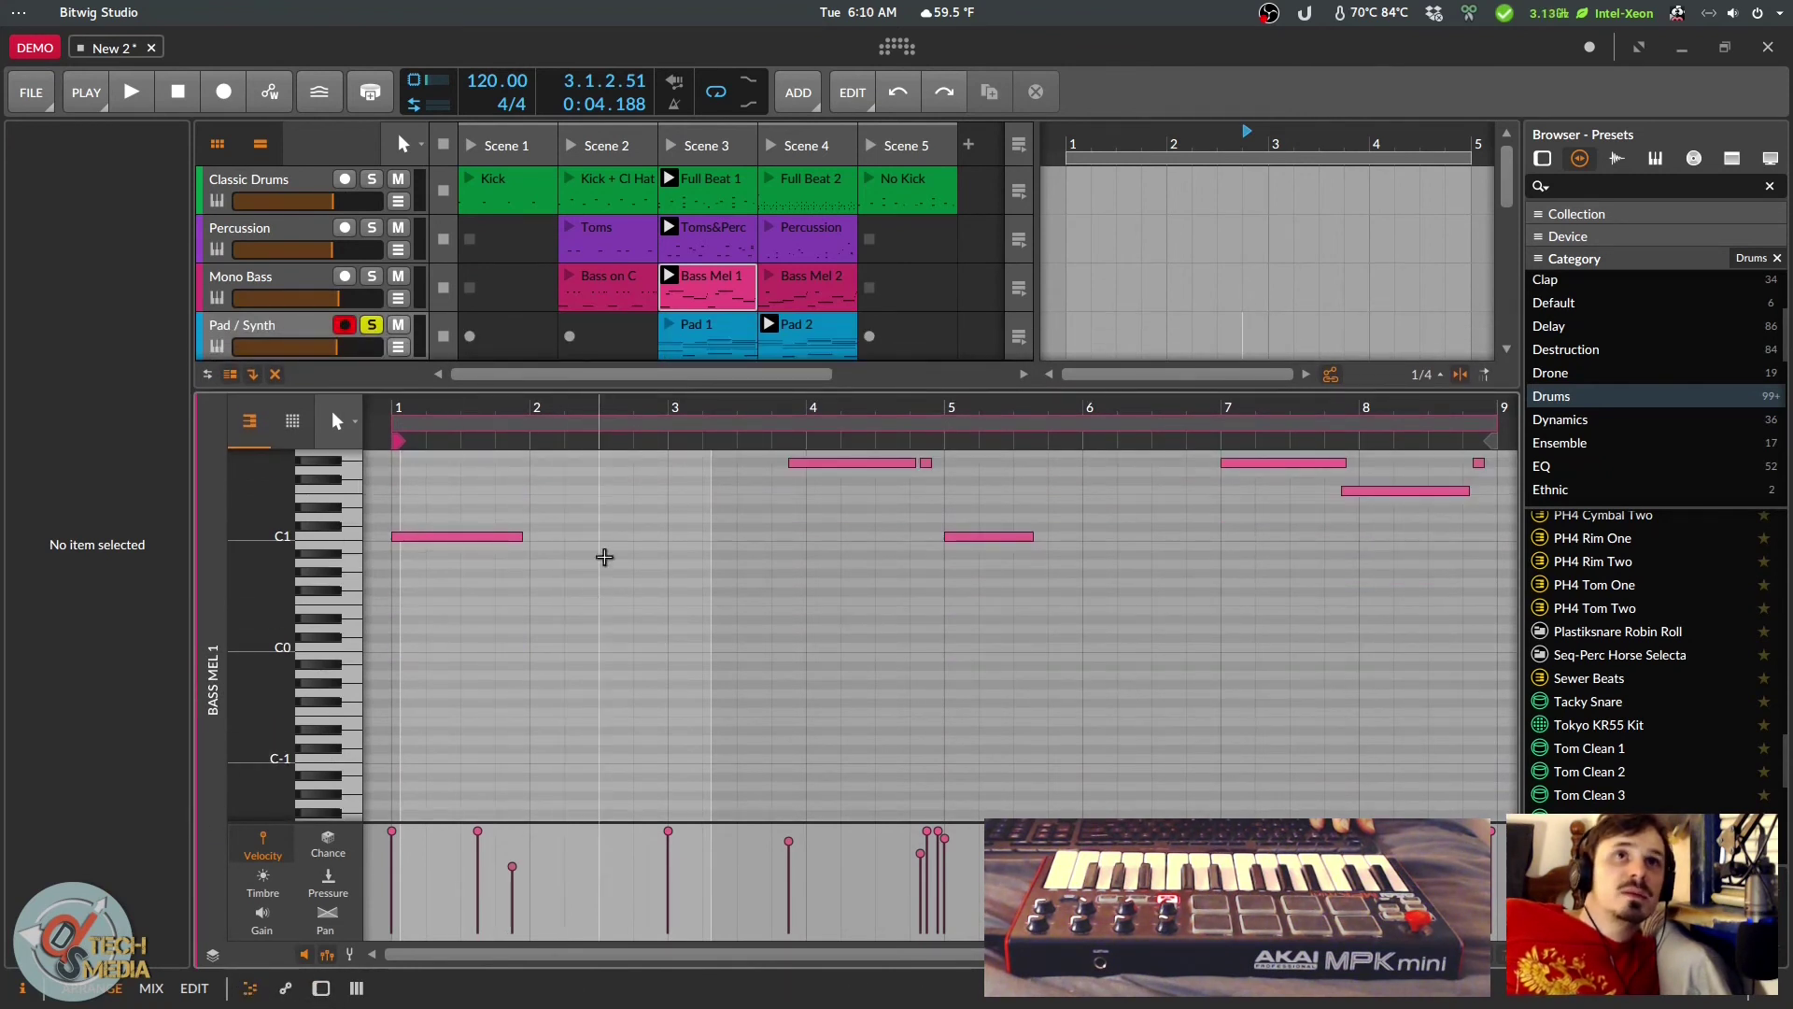
scroll(590, 607, up, 3)
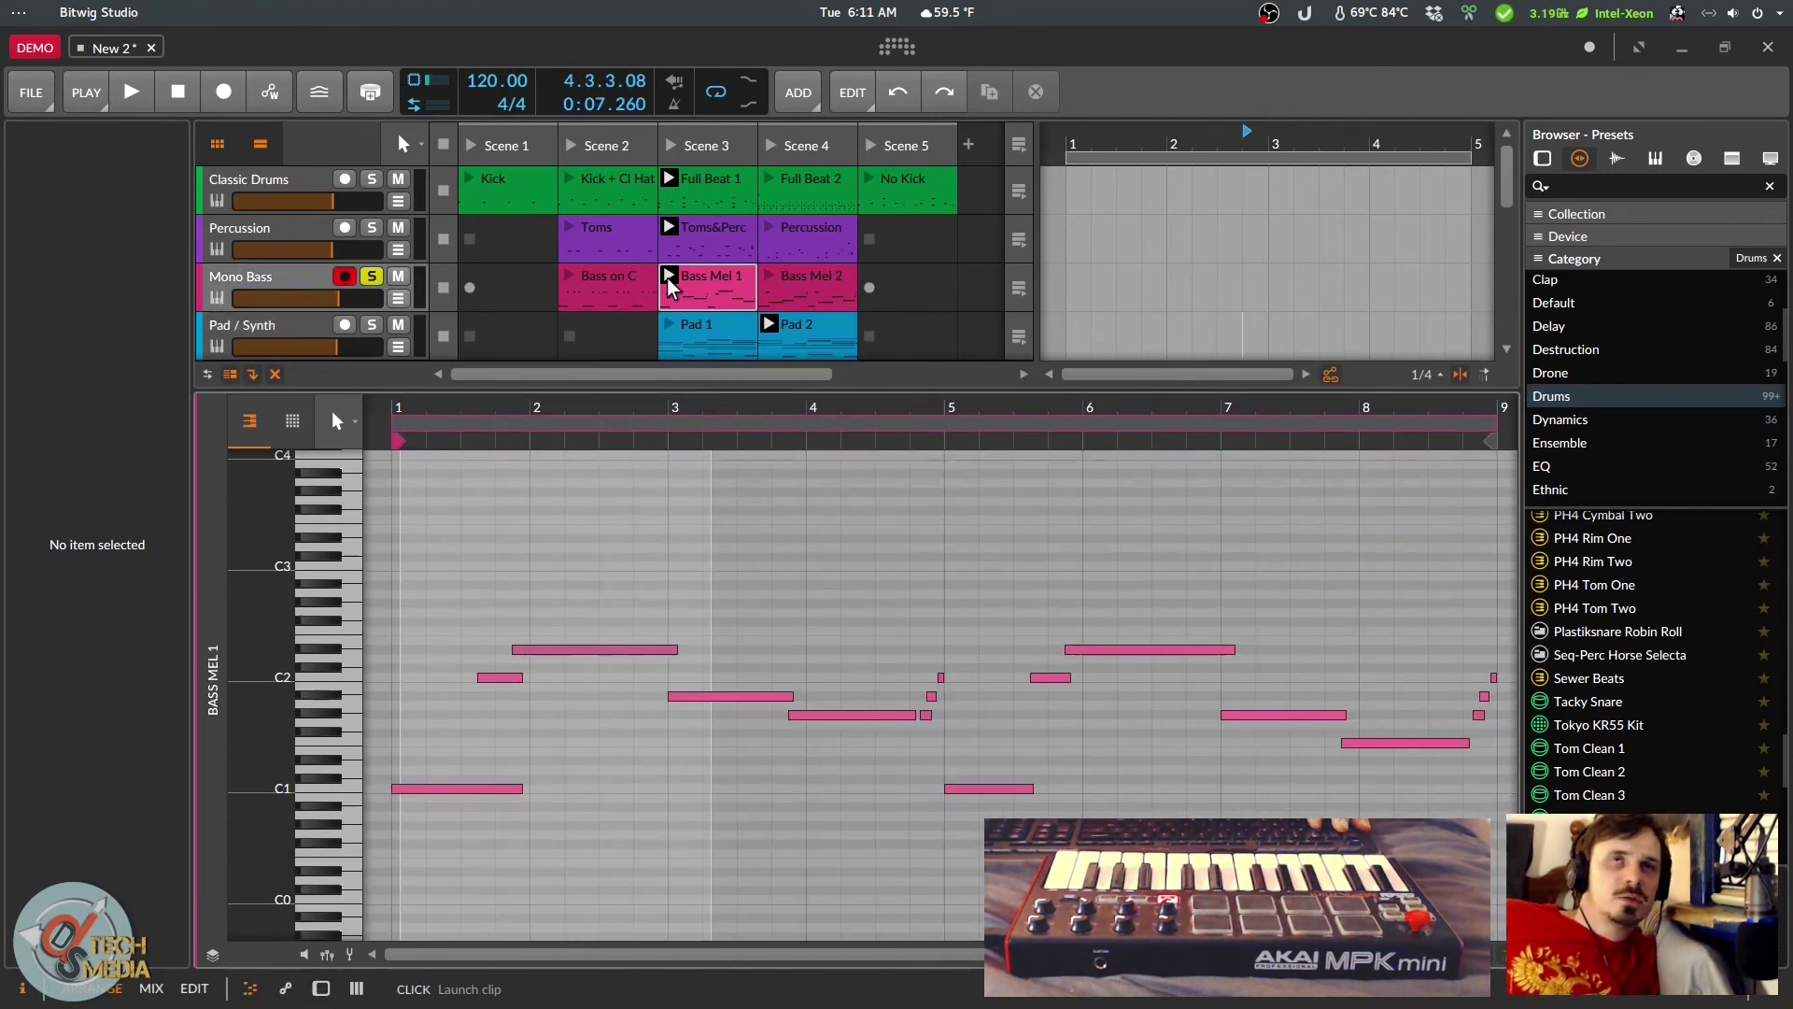
click(669, 279)
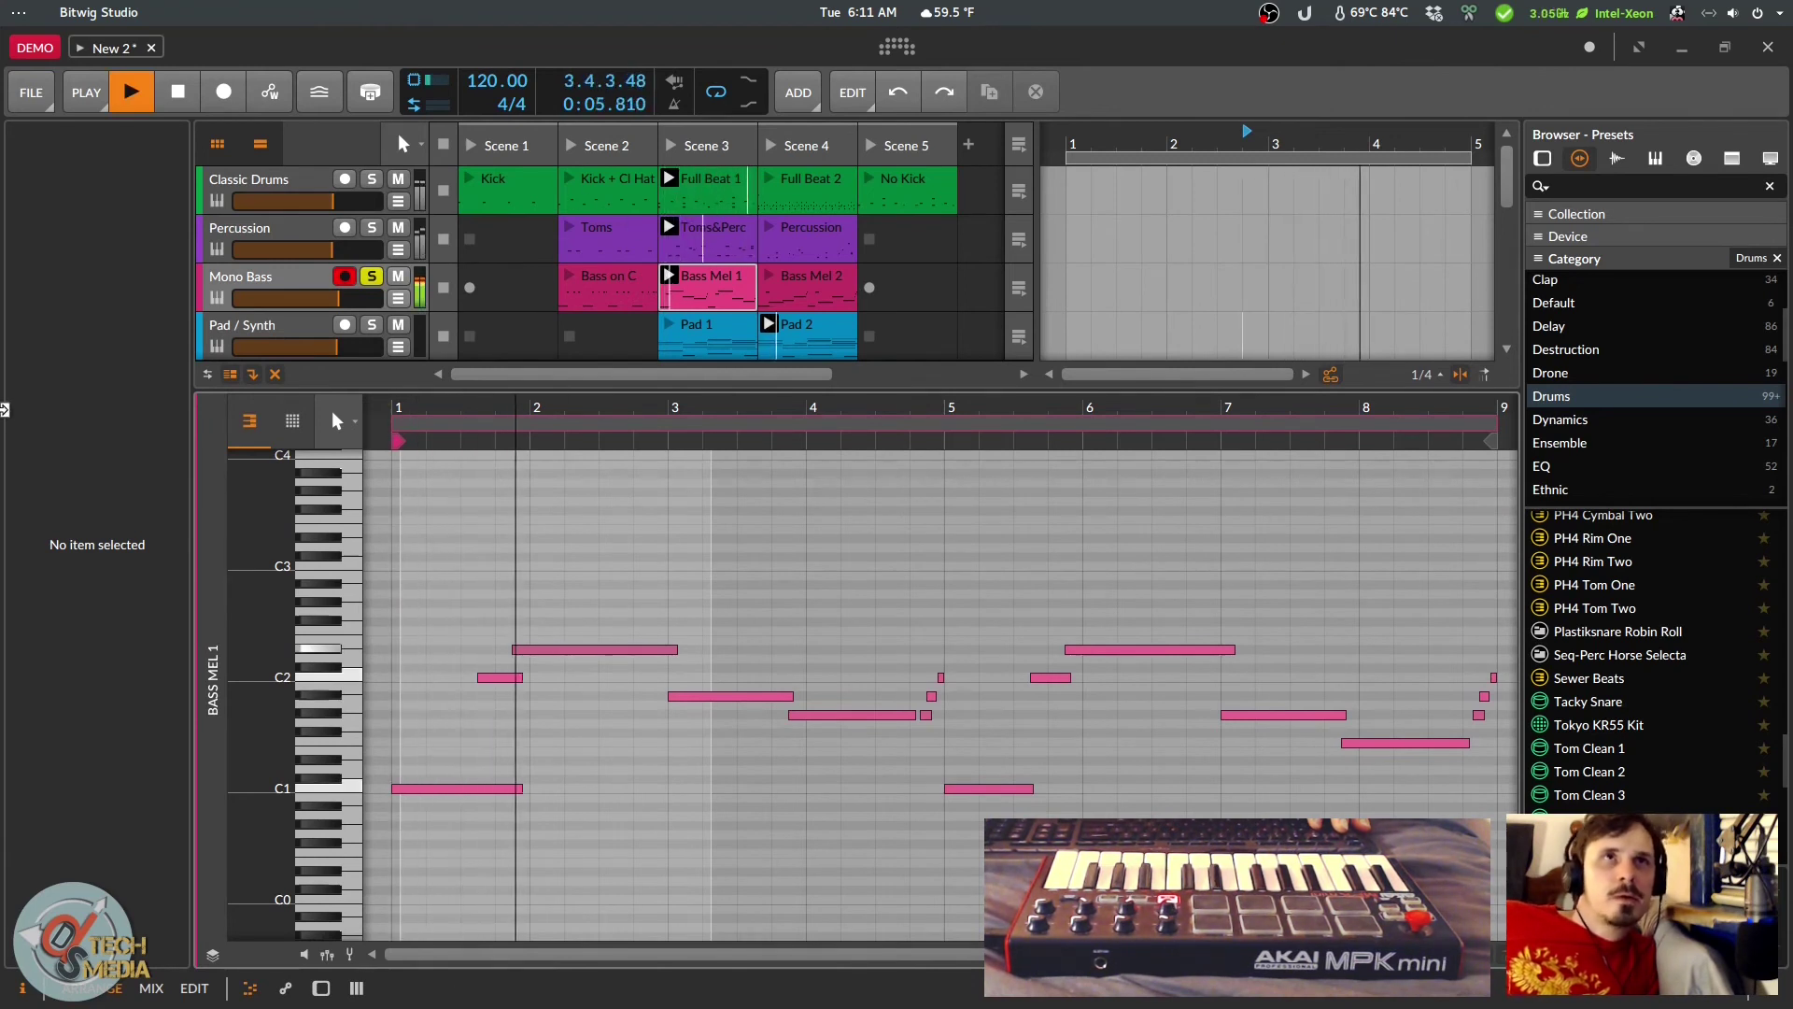
key(space)
Step: Show Bass Mel 1 in the drum editor view, select all its notes, and play it briefly
click(291, 422)
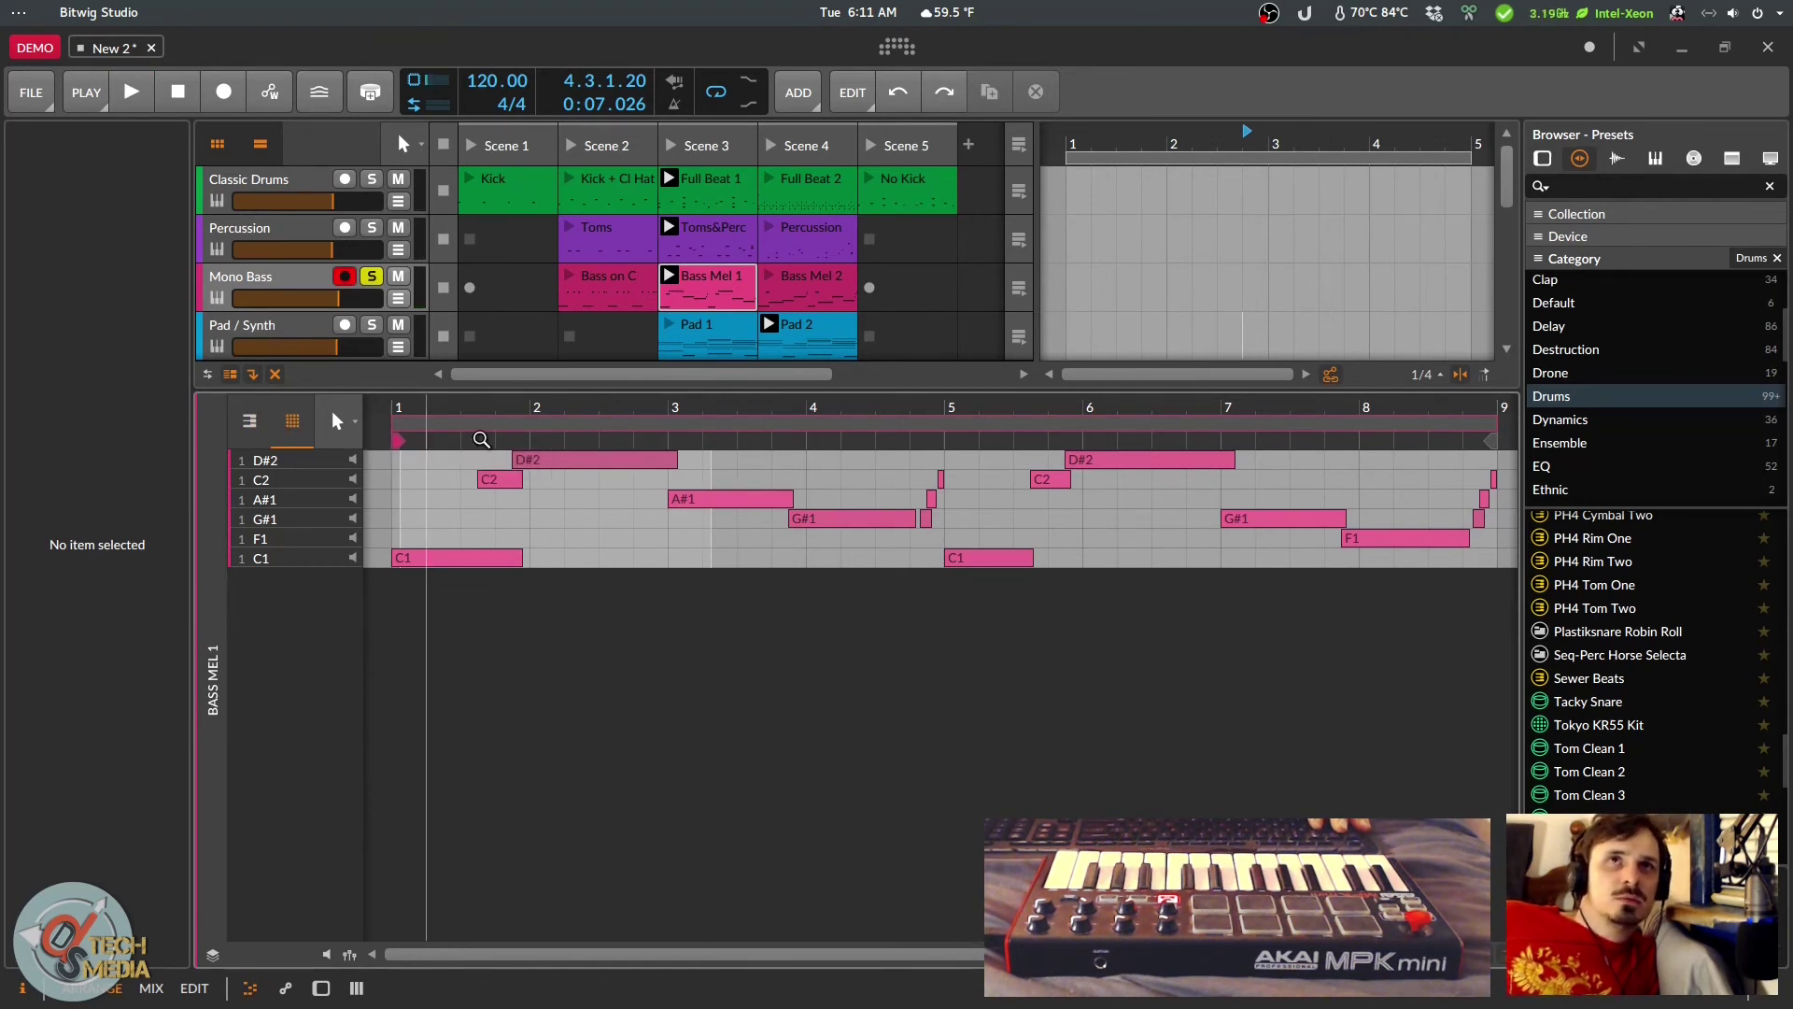
key(ctrl+a)
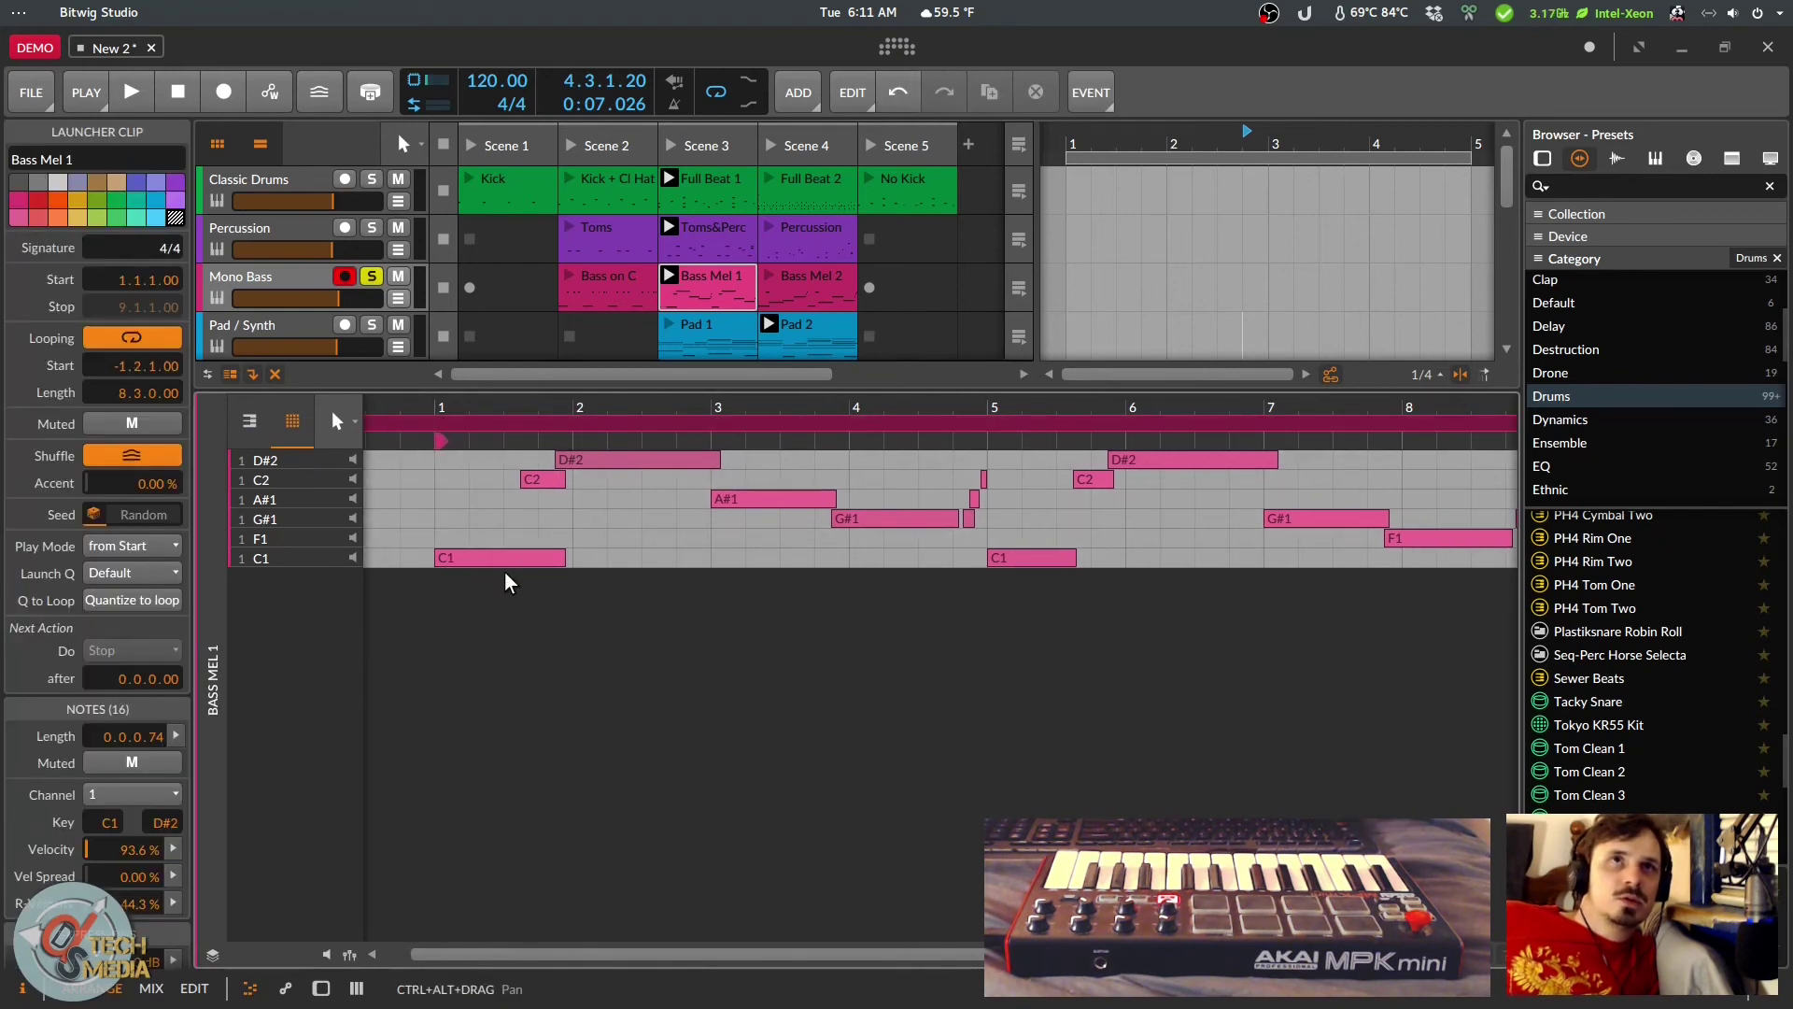
key(space)
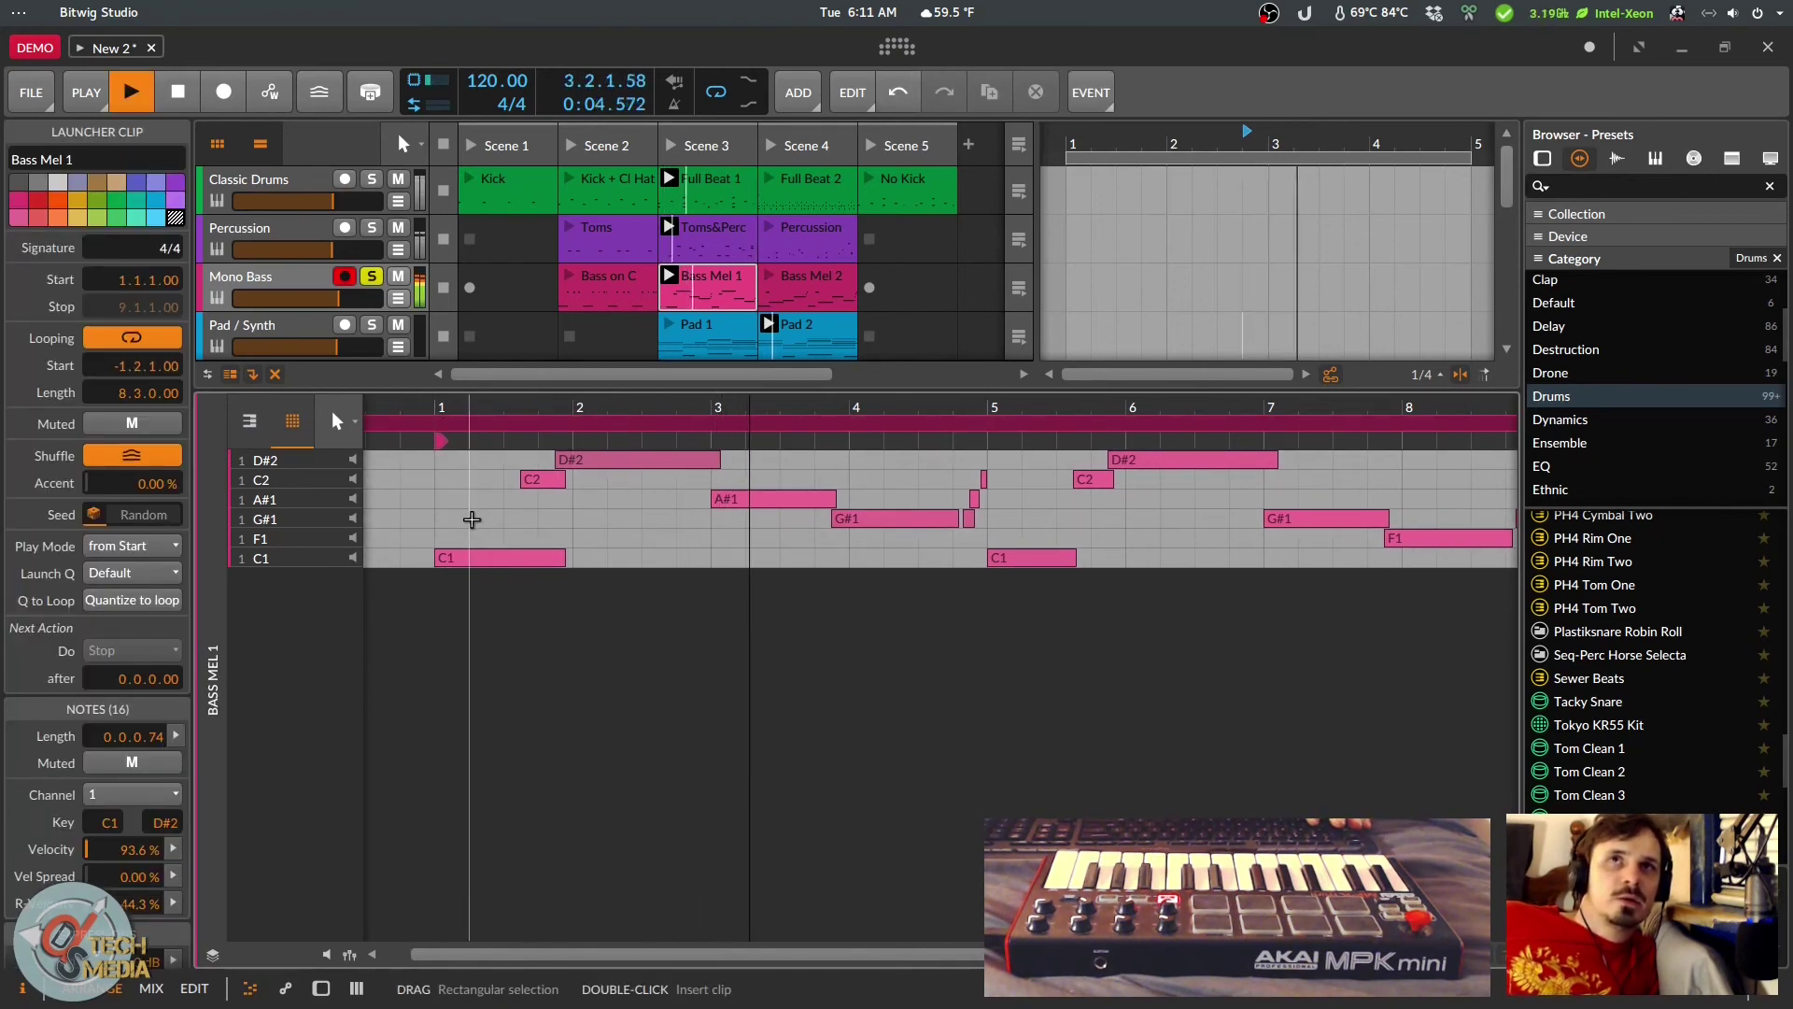
key(space)
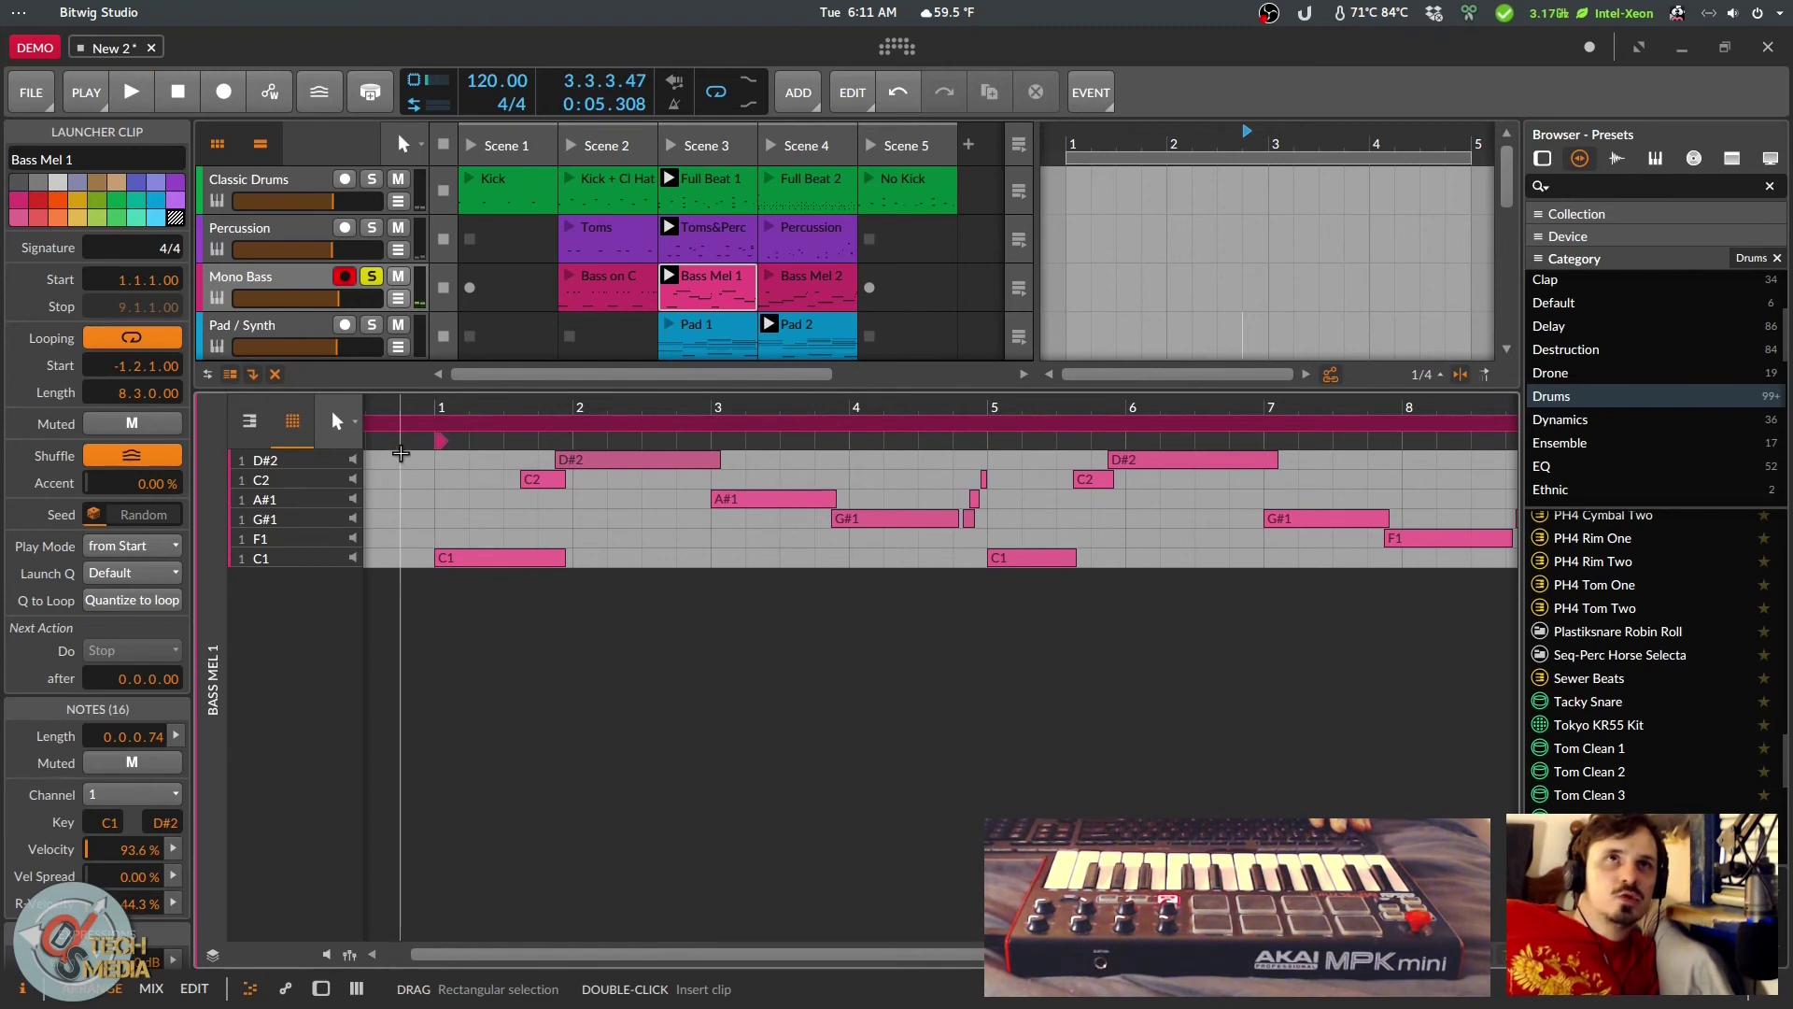
Step: Return Bass Mel 1 to the piano roll view and play the clip briefly
click(259, 416)
scroll(695, 625, down, 4)
scroll(692, 655, up, 2)
scroll(690, 660, up, 3)
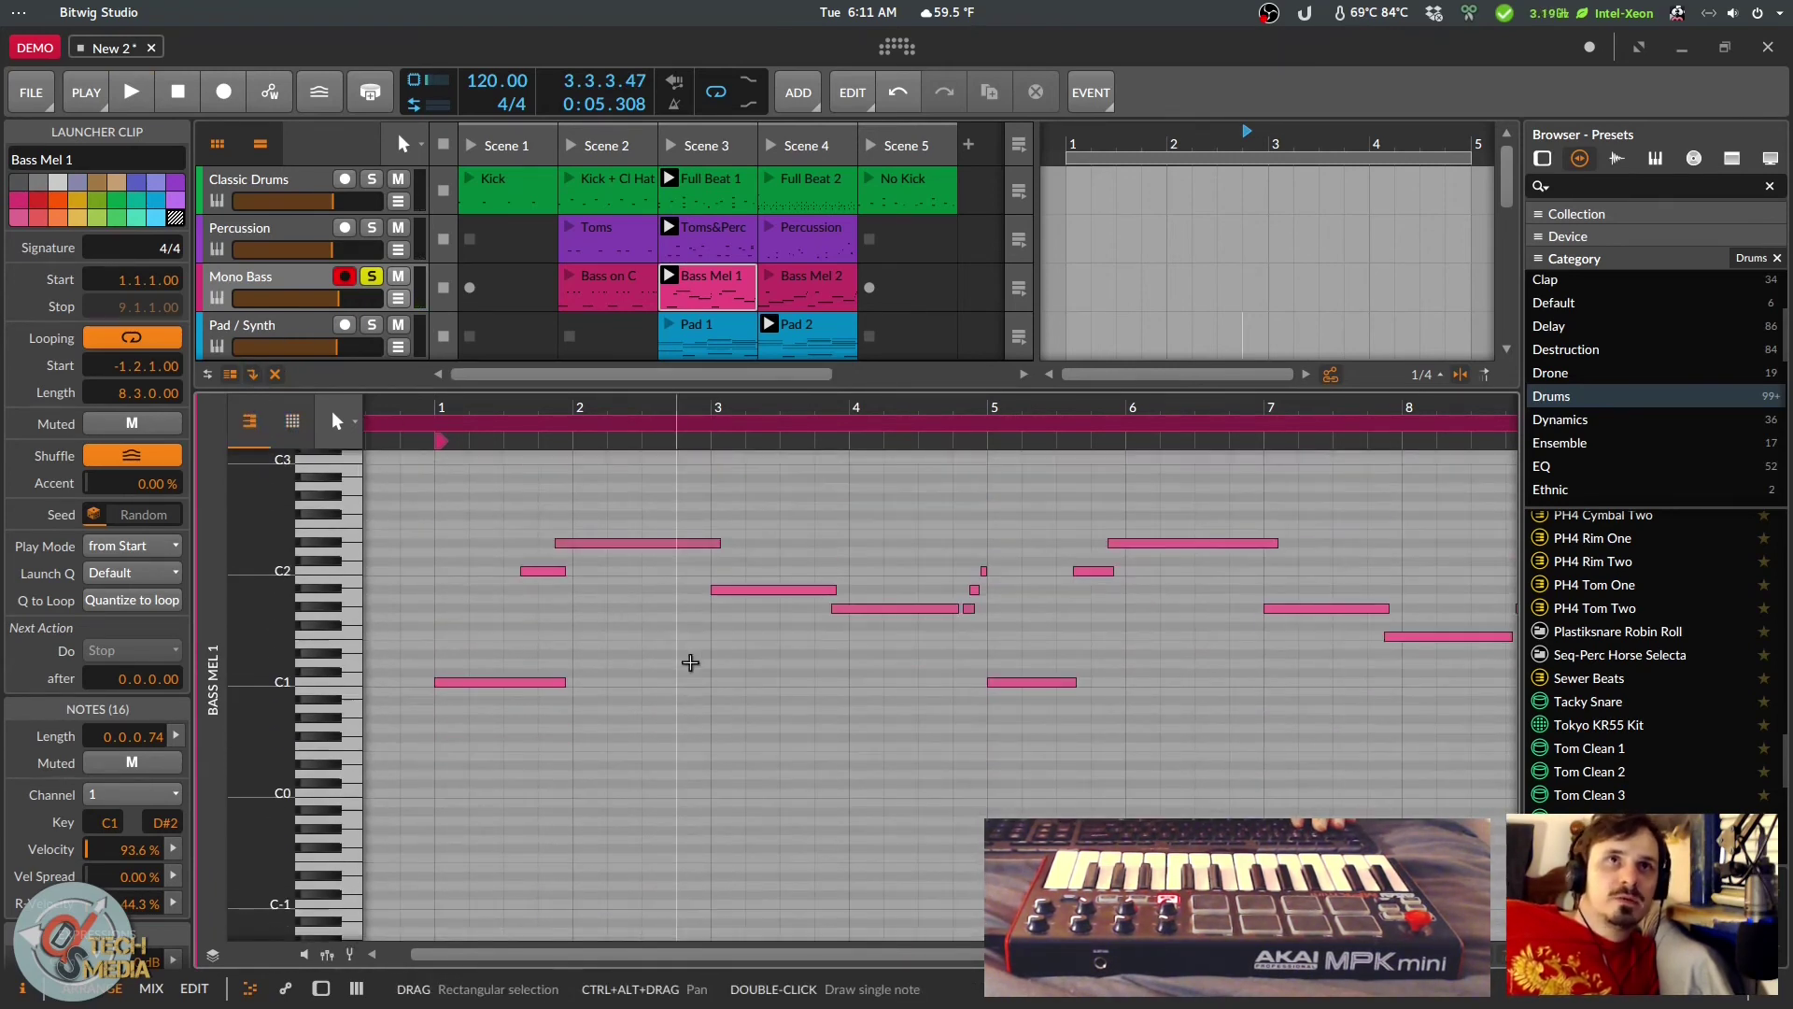
key(space)
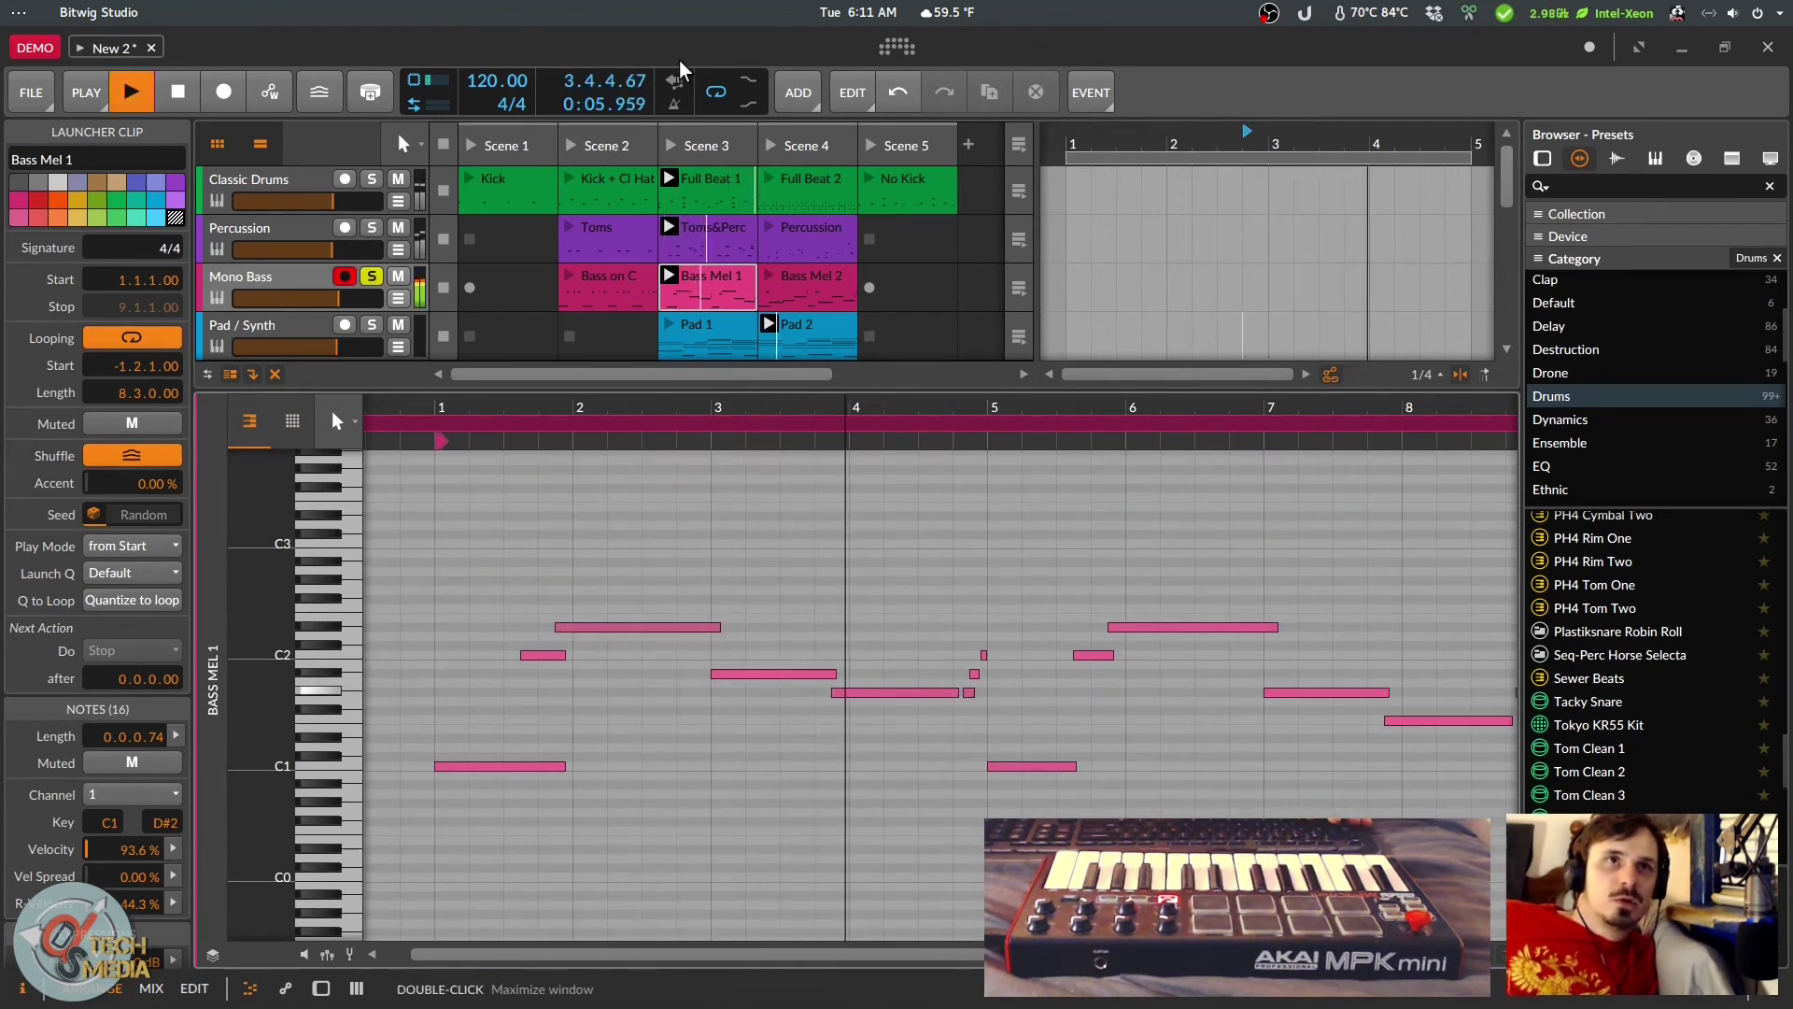
key(space)
Step: Check the note editor's list of editing tools, draw trial notes in Bass Mel 1 around bar 3, and undo them
click(348, 421)
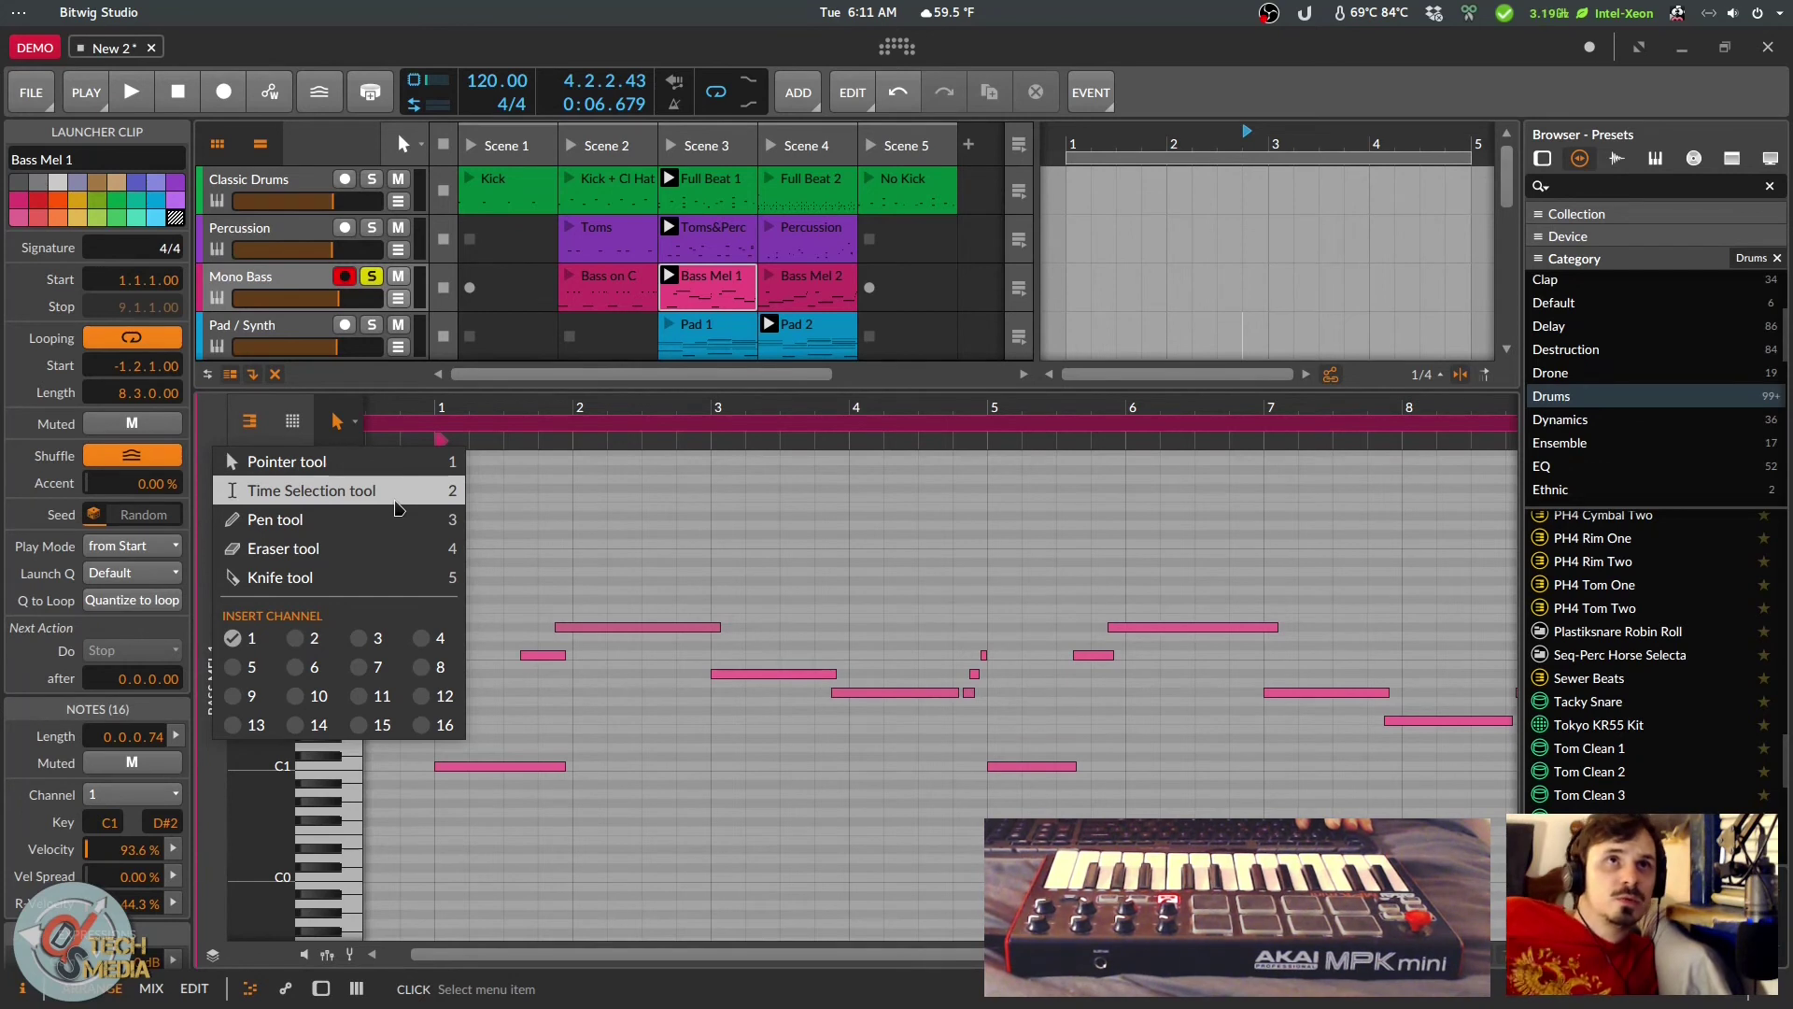
click(574, 710)
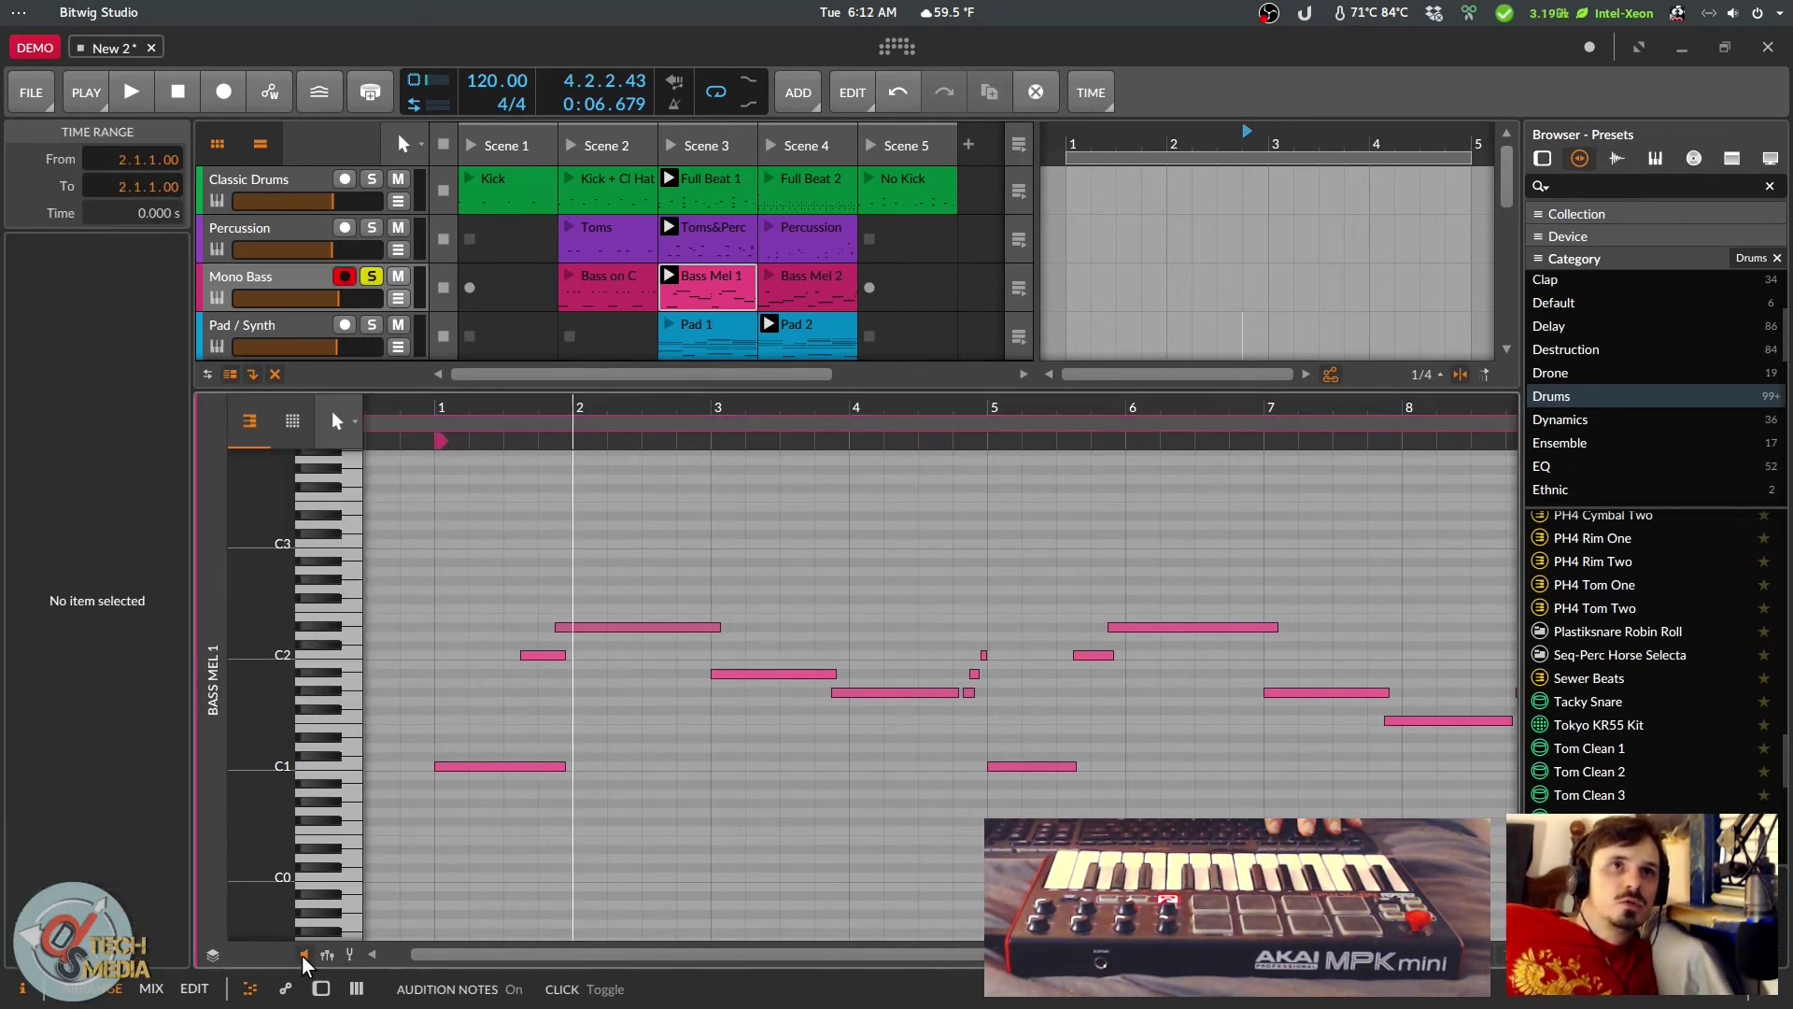
double_click(714, 554)
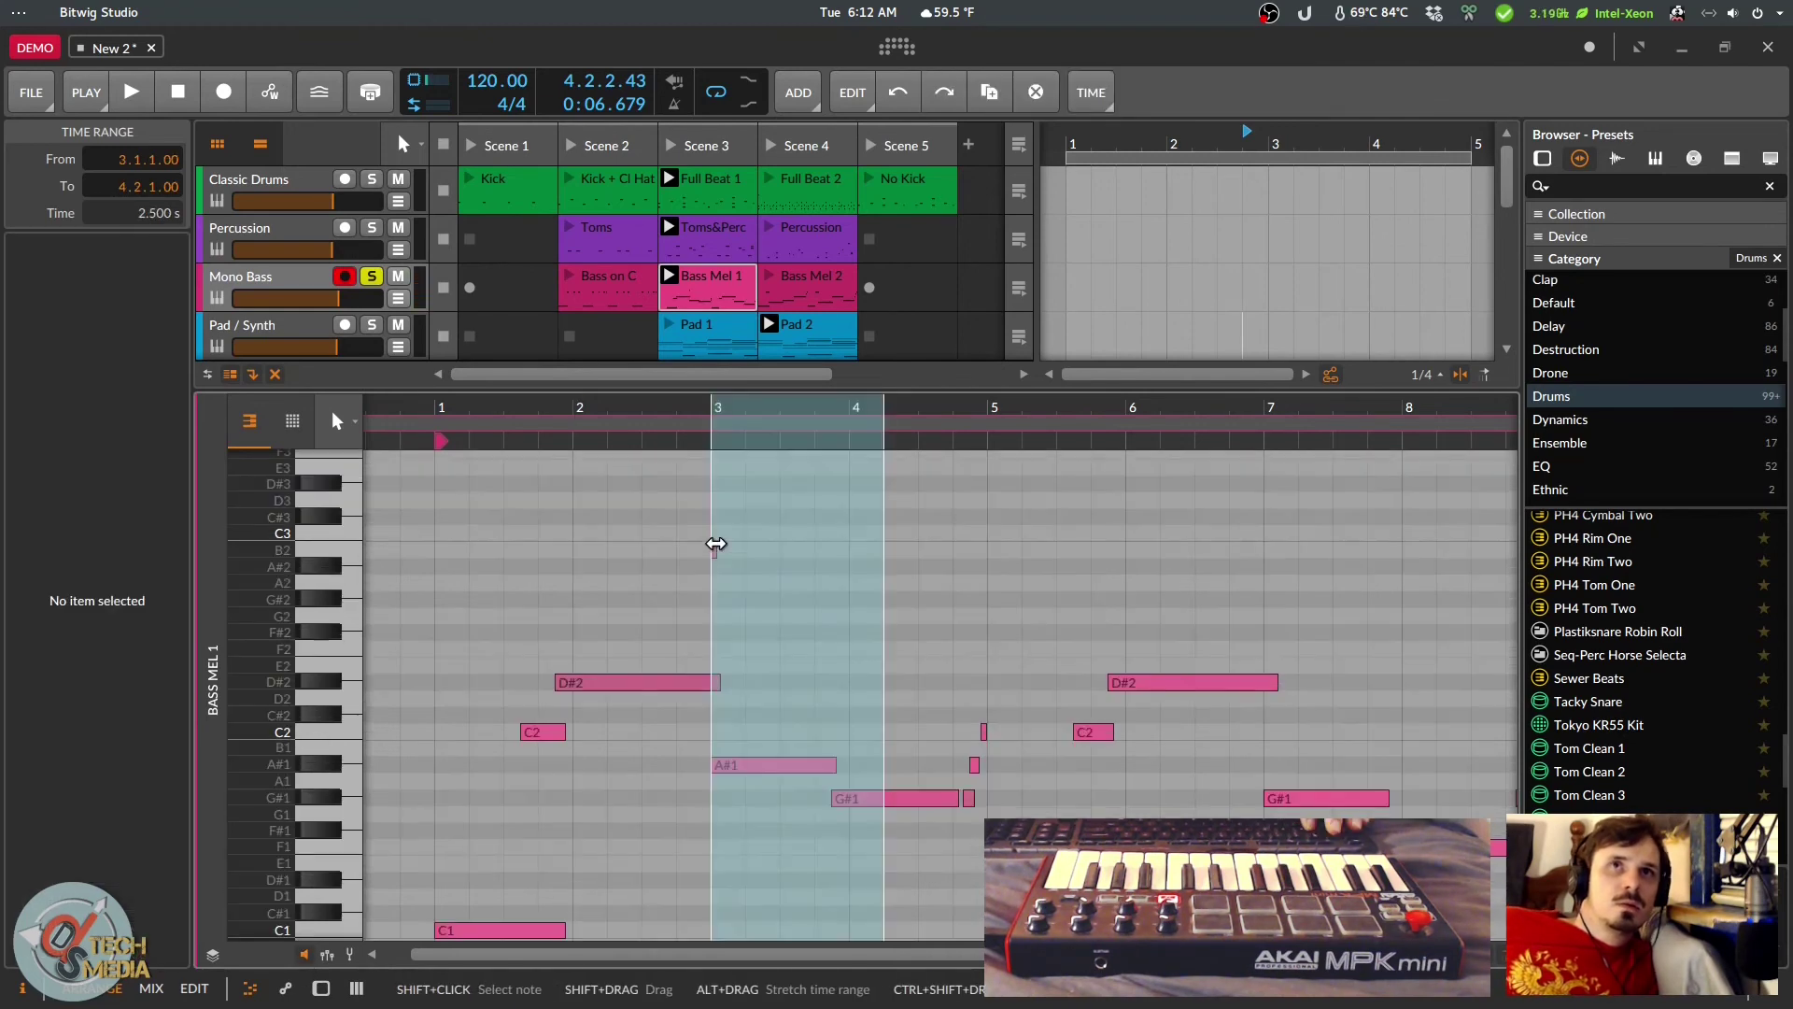
double_click(717, 546)
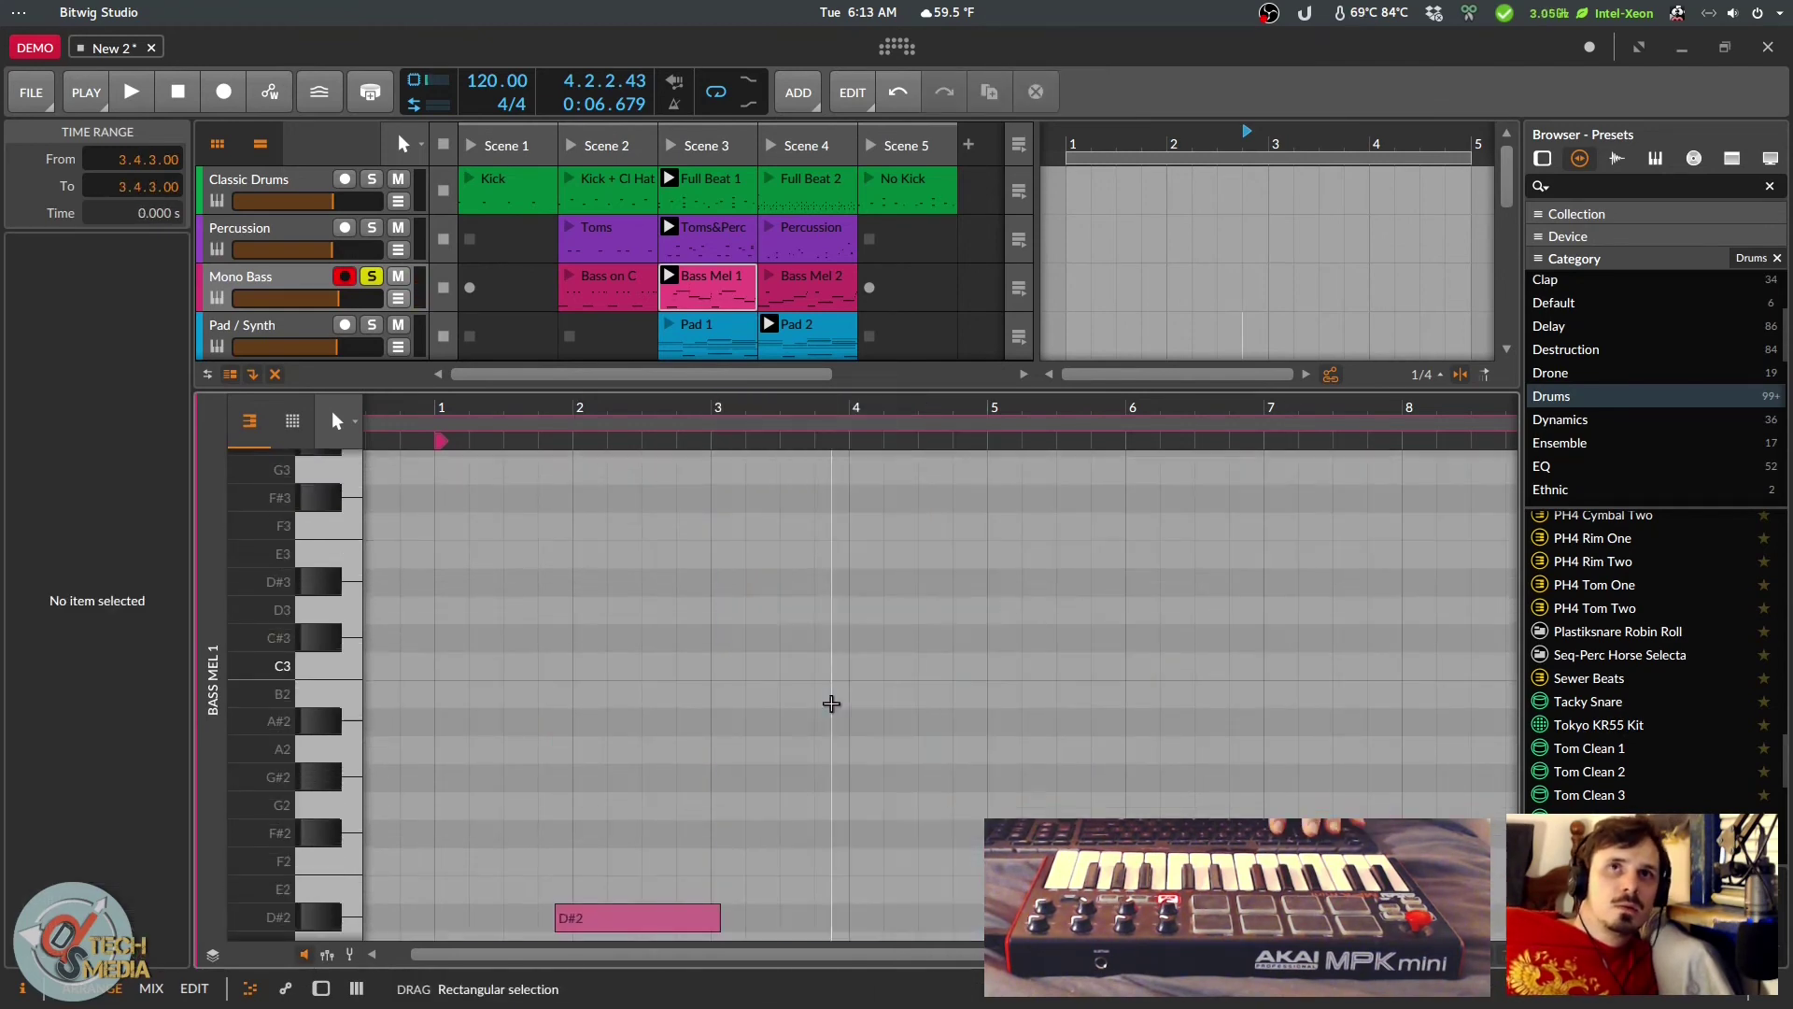
double_click(831, 703)
key(ctrl+z)
Step: Draw a new note above the existing melody in Bass Mel 1 and move it to other pitches and times
click(650, 923)
double_click(748, 728)
drag(771, 738, 529, 710)
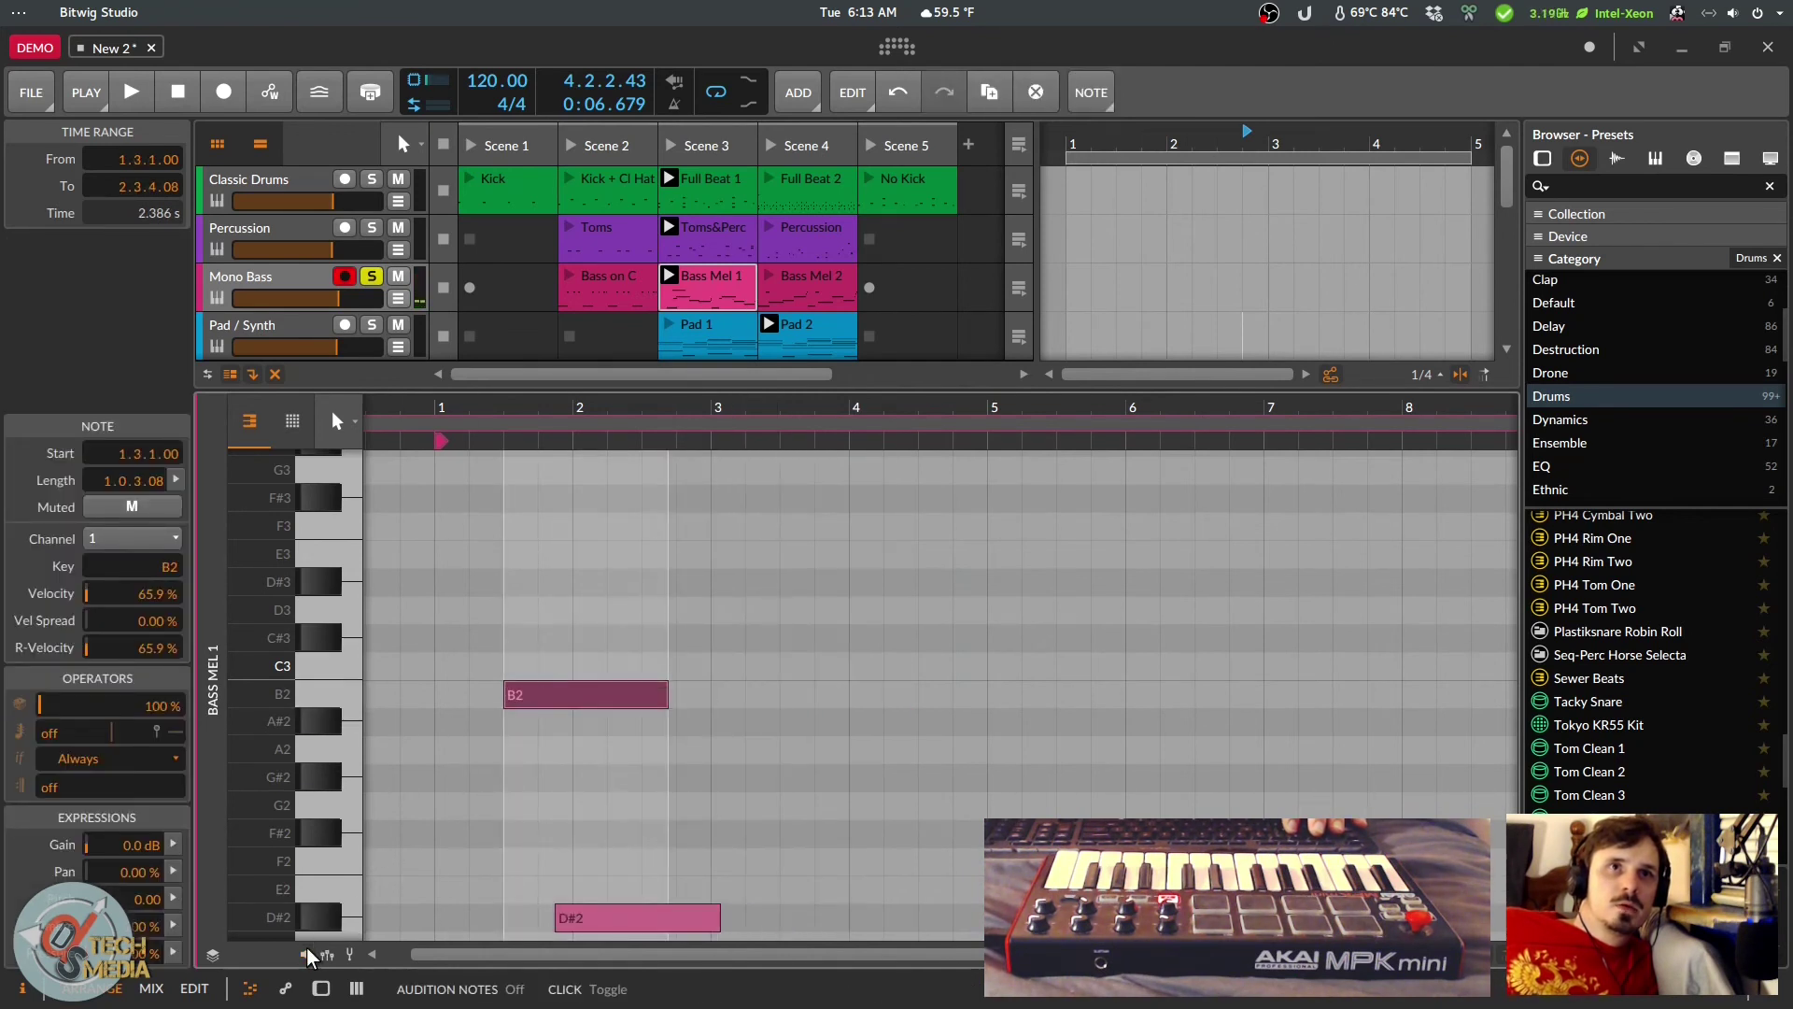
drag(568, 709, 596, 799)
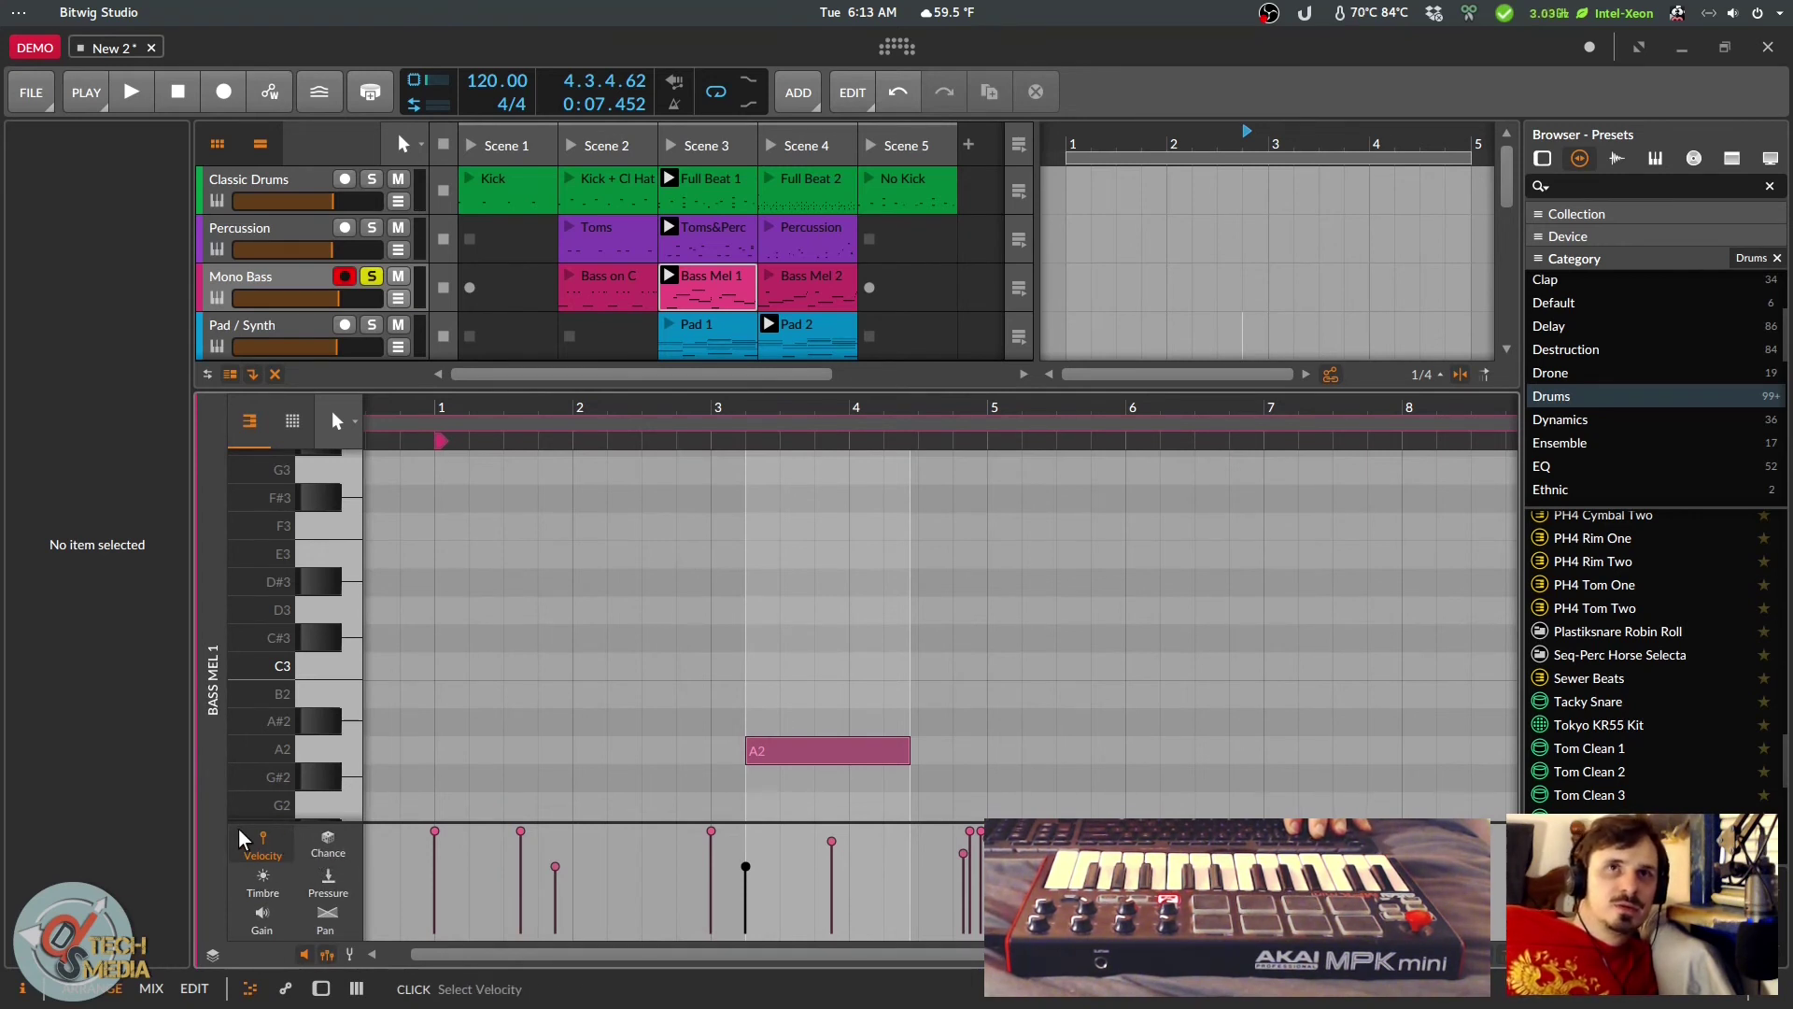
Step: Show the notes' pressure expression, lower the A#1 note's pressure point to 23.2 %, and play the clip briefly
click(329, 881)
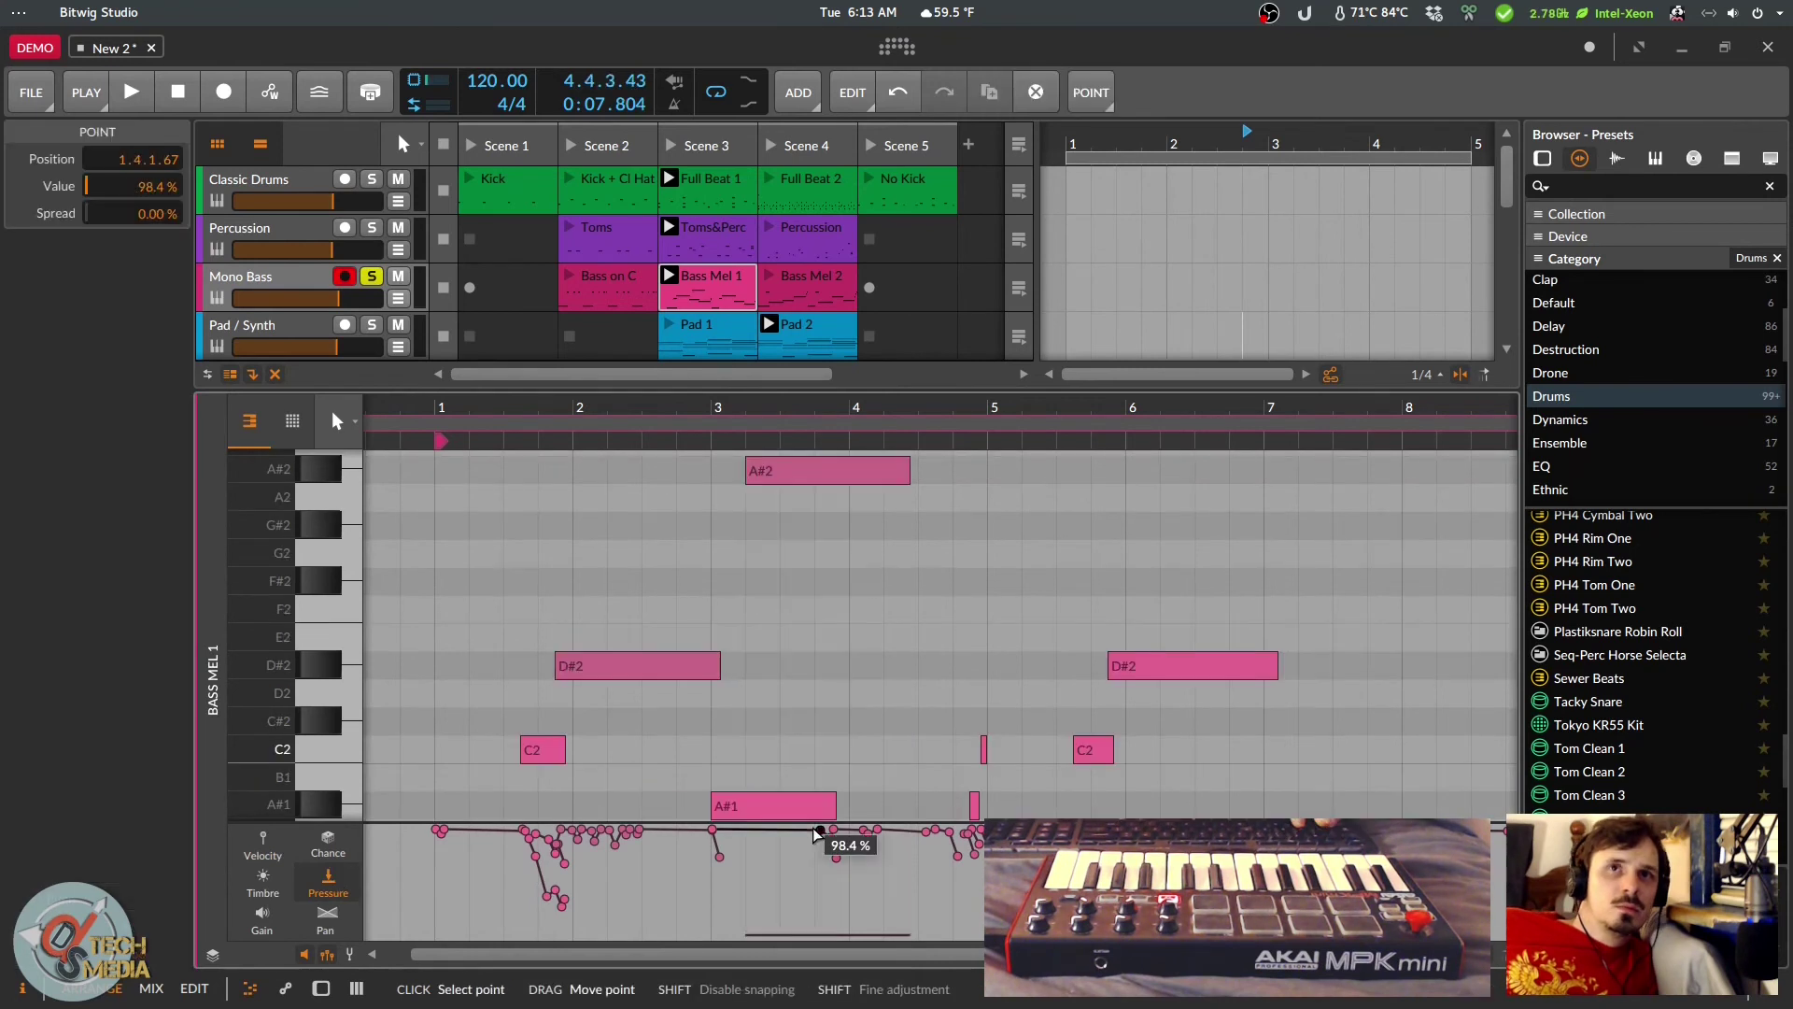
drag(820, 830, 780, 910)
key(space)
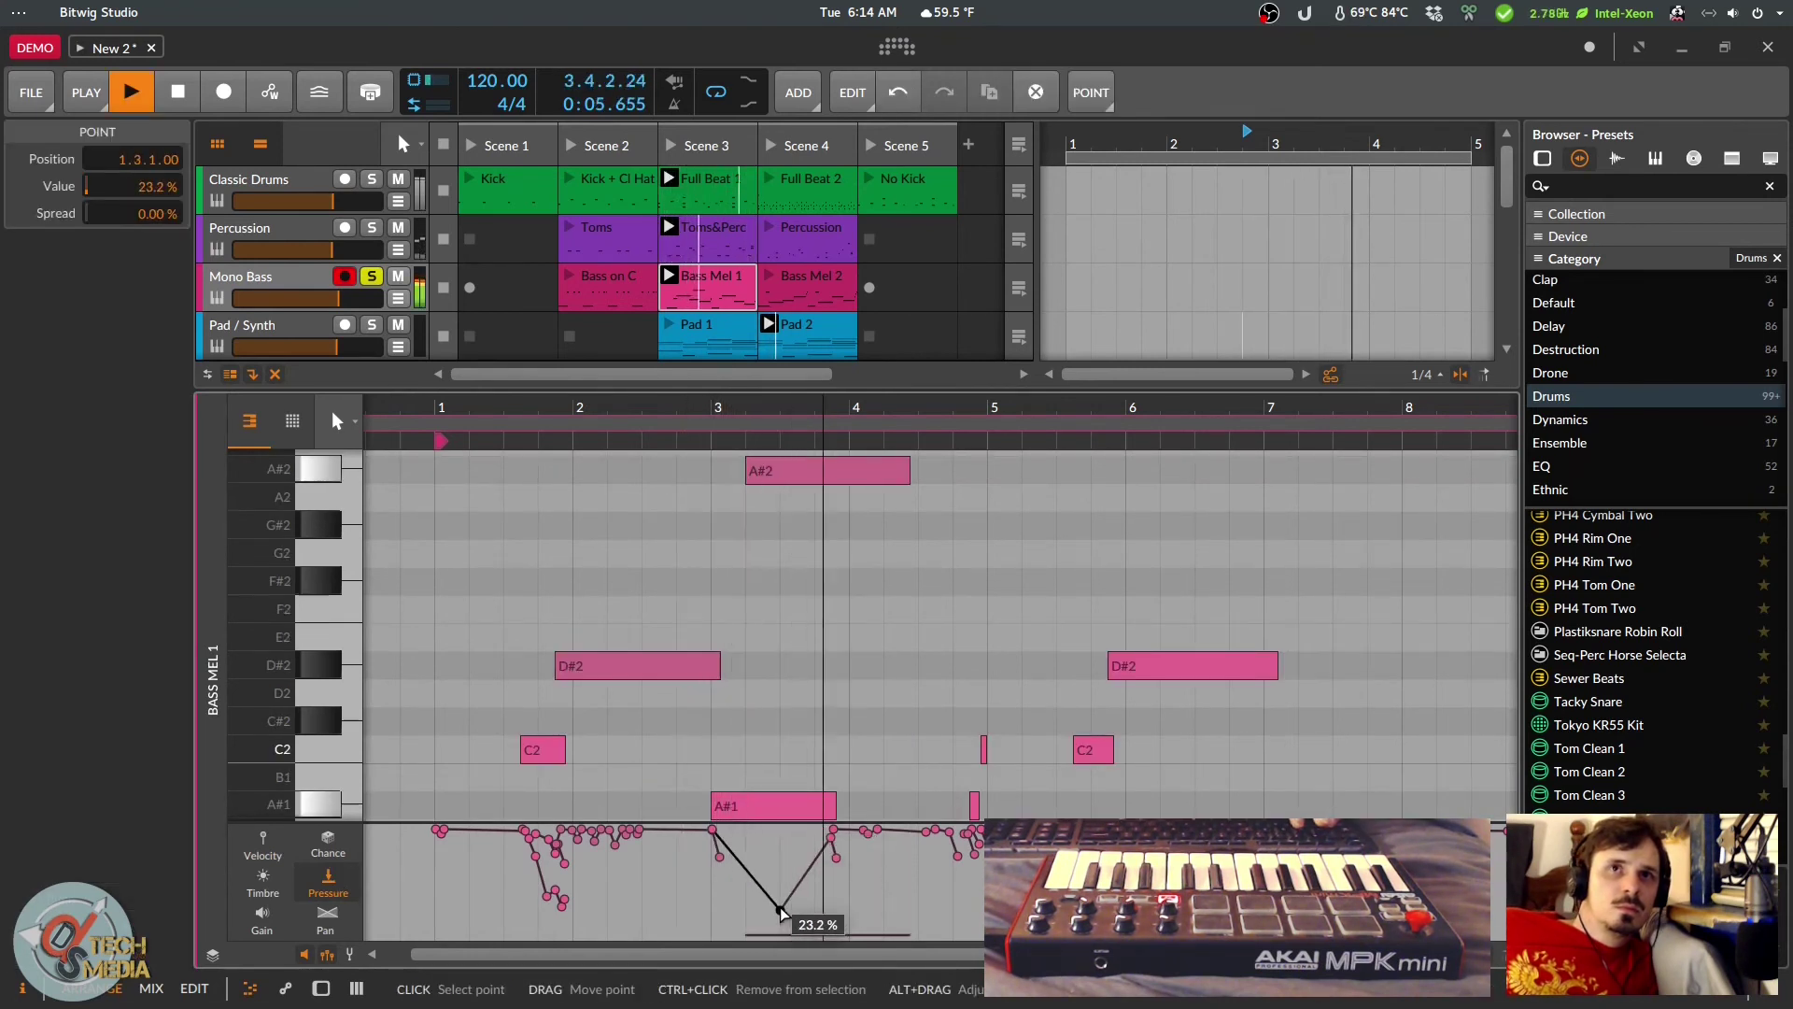
key(space)
Step: View the pan, gain and timbre expressions in turn, and select the A#2 note
click(332, 929)
click(265, 917)
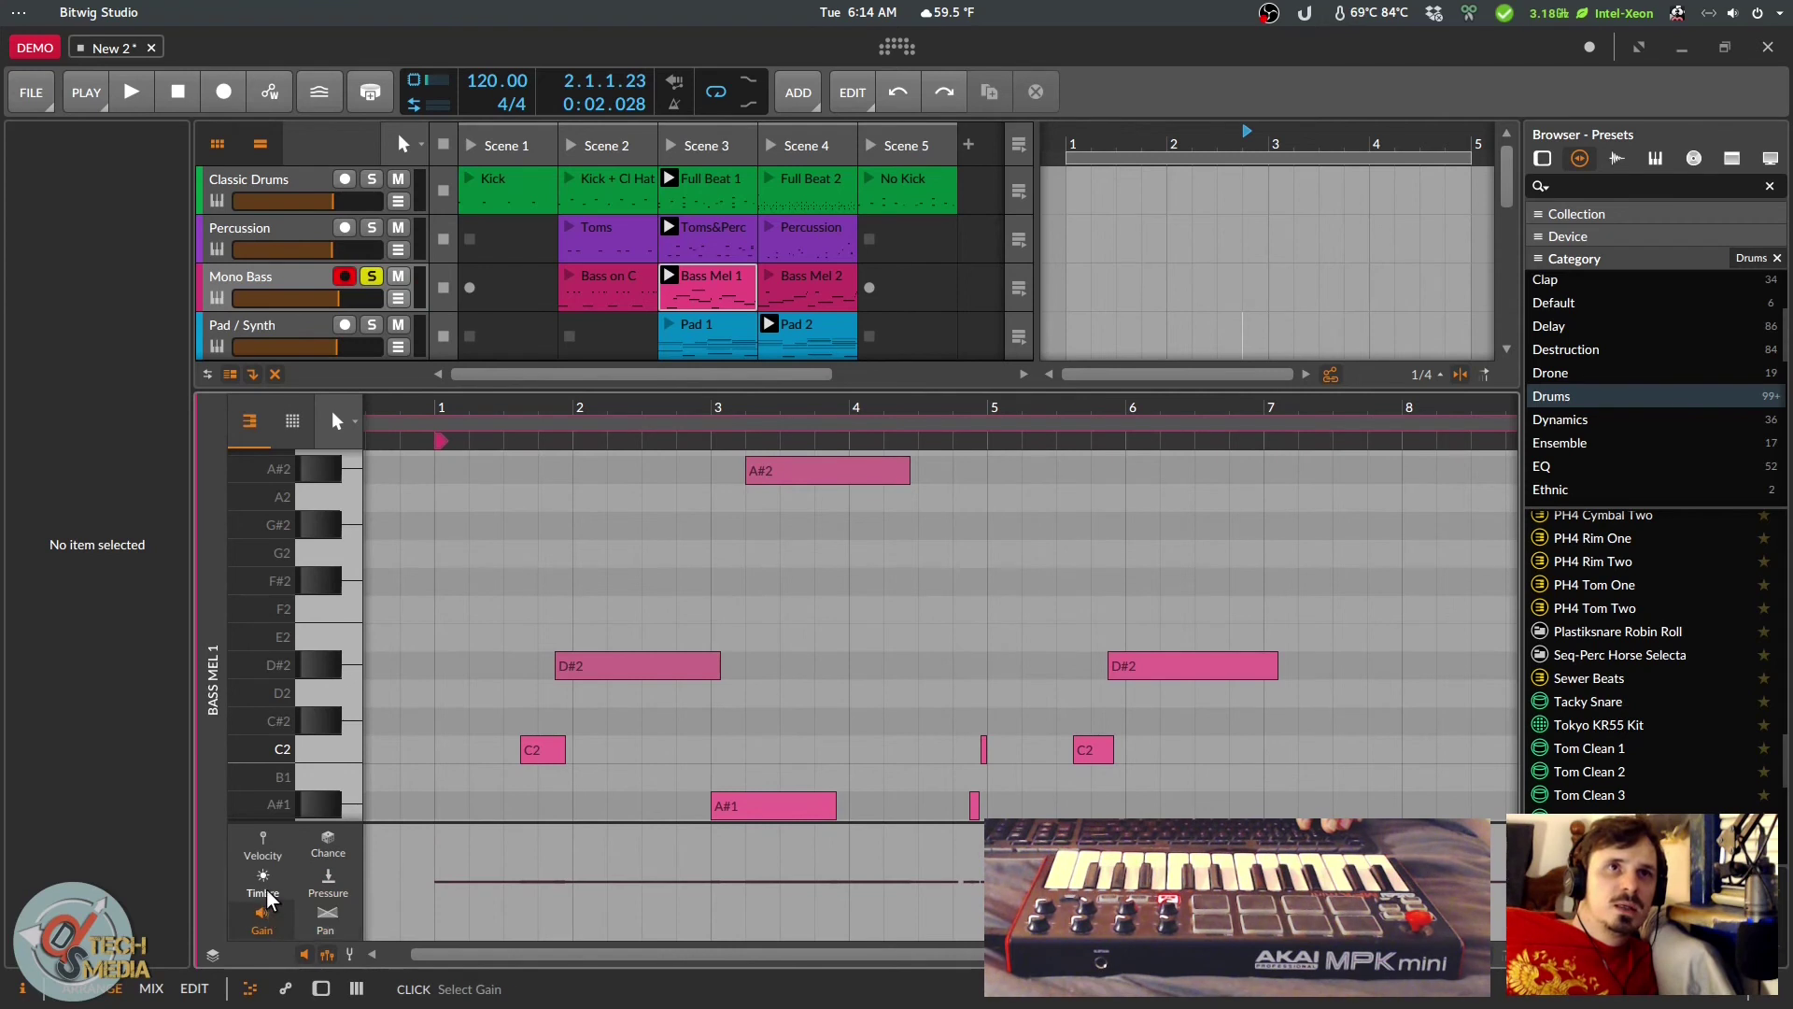
click(263, 881)
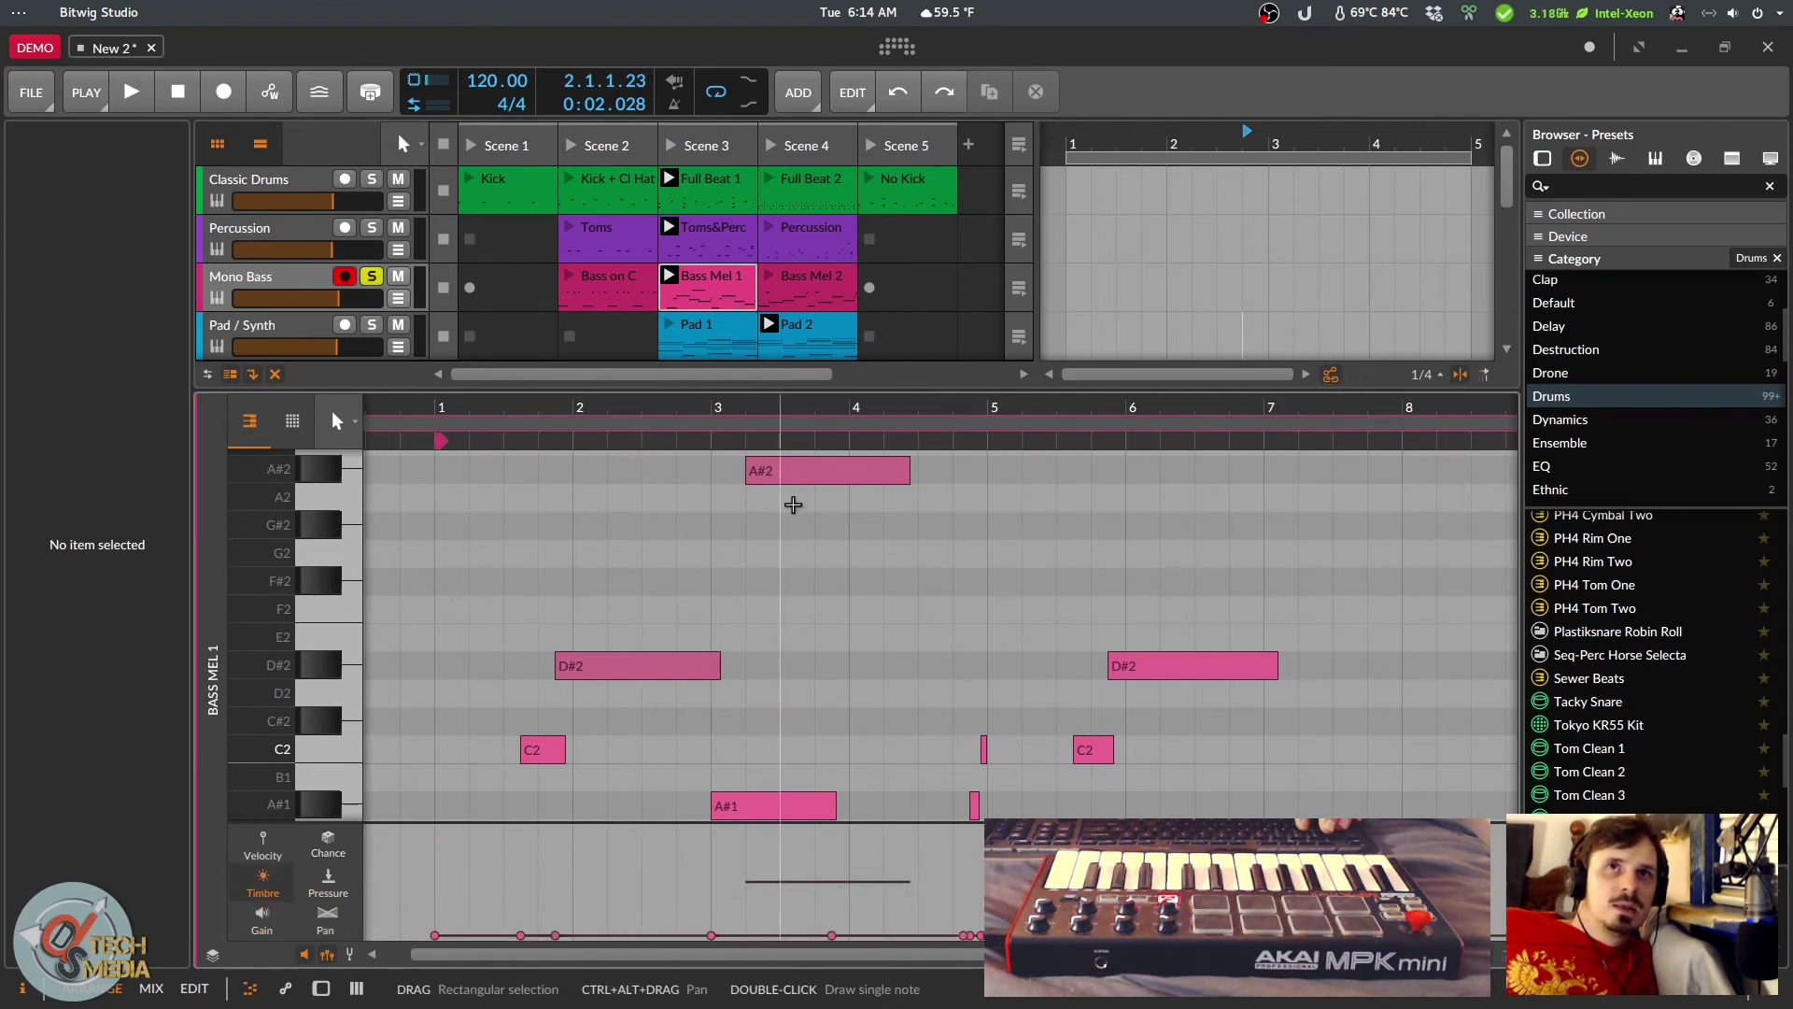
click(808, 470)
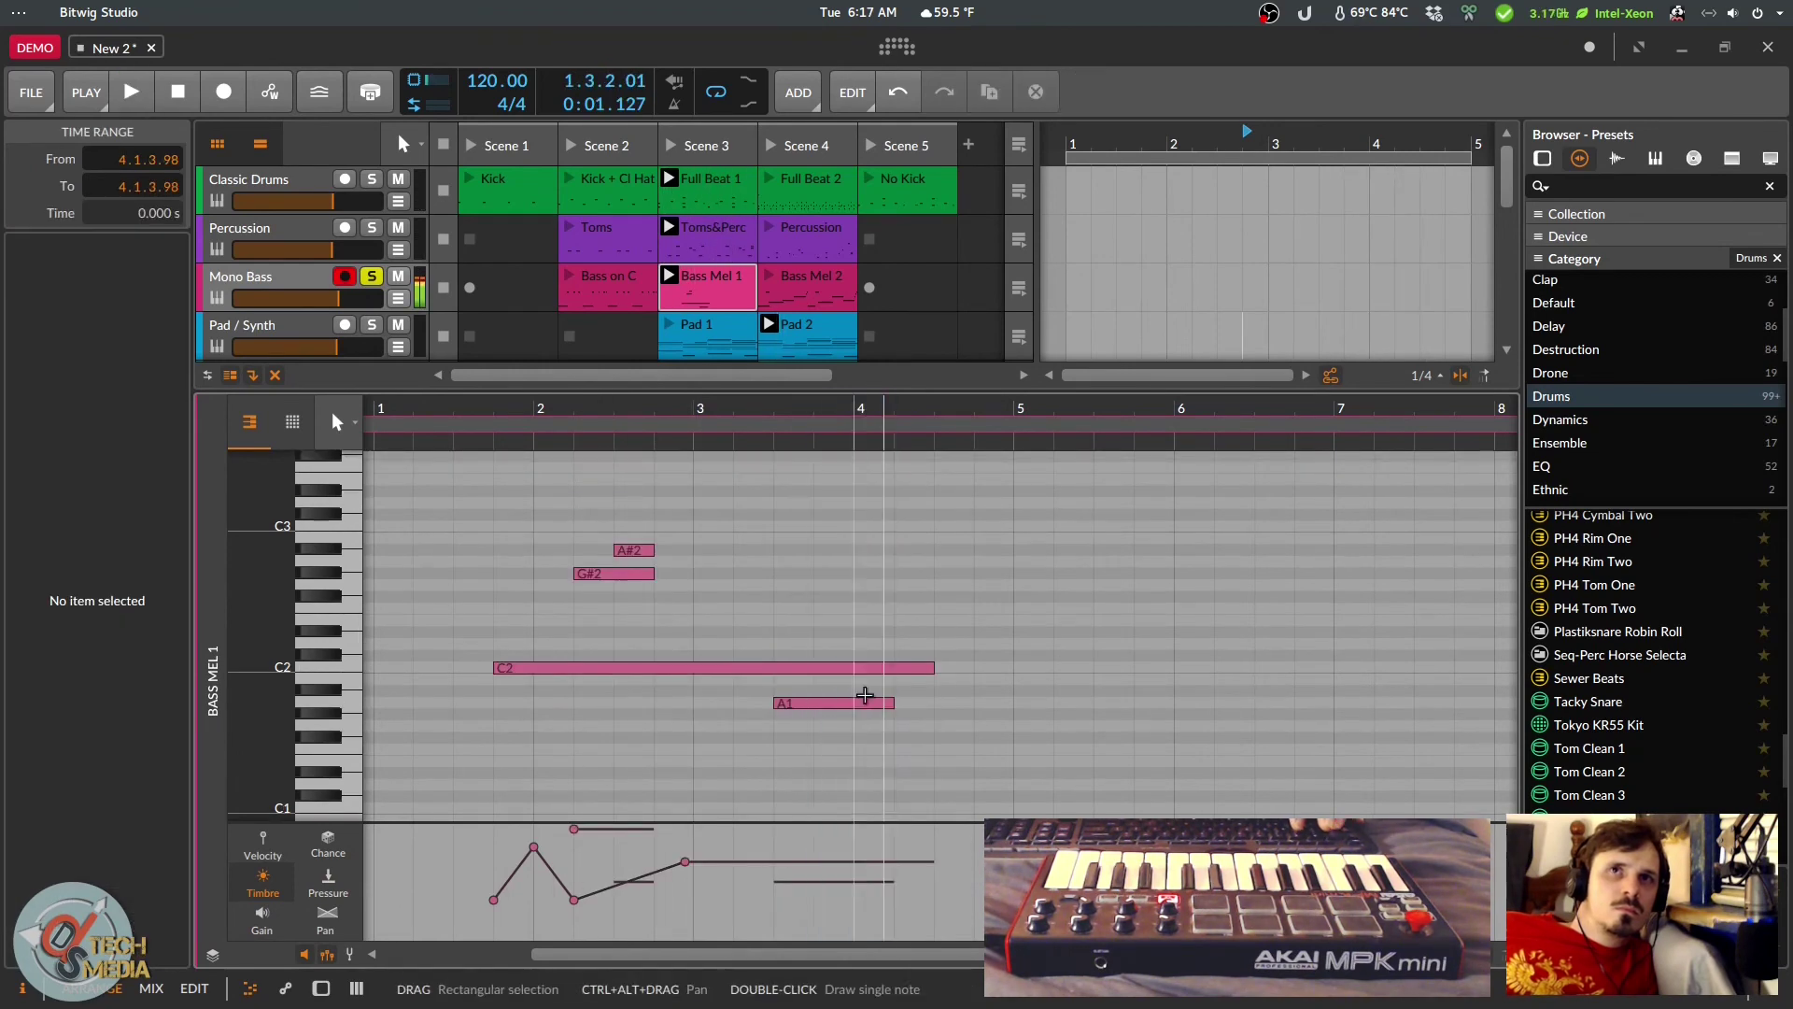
Step: Shorten the A1 note, extend the long C2 note to a length of 3.3.0.00, and play the clip briefly
drag(872, 704, 819, 709)
drag(937, 666, 1095, 667)
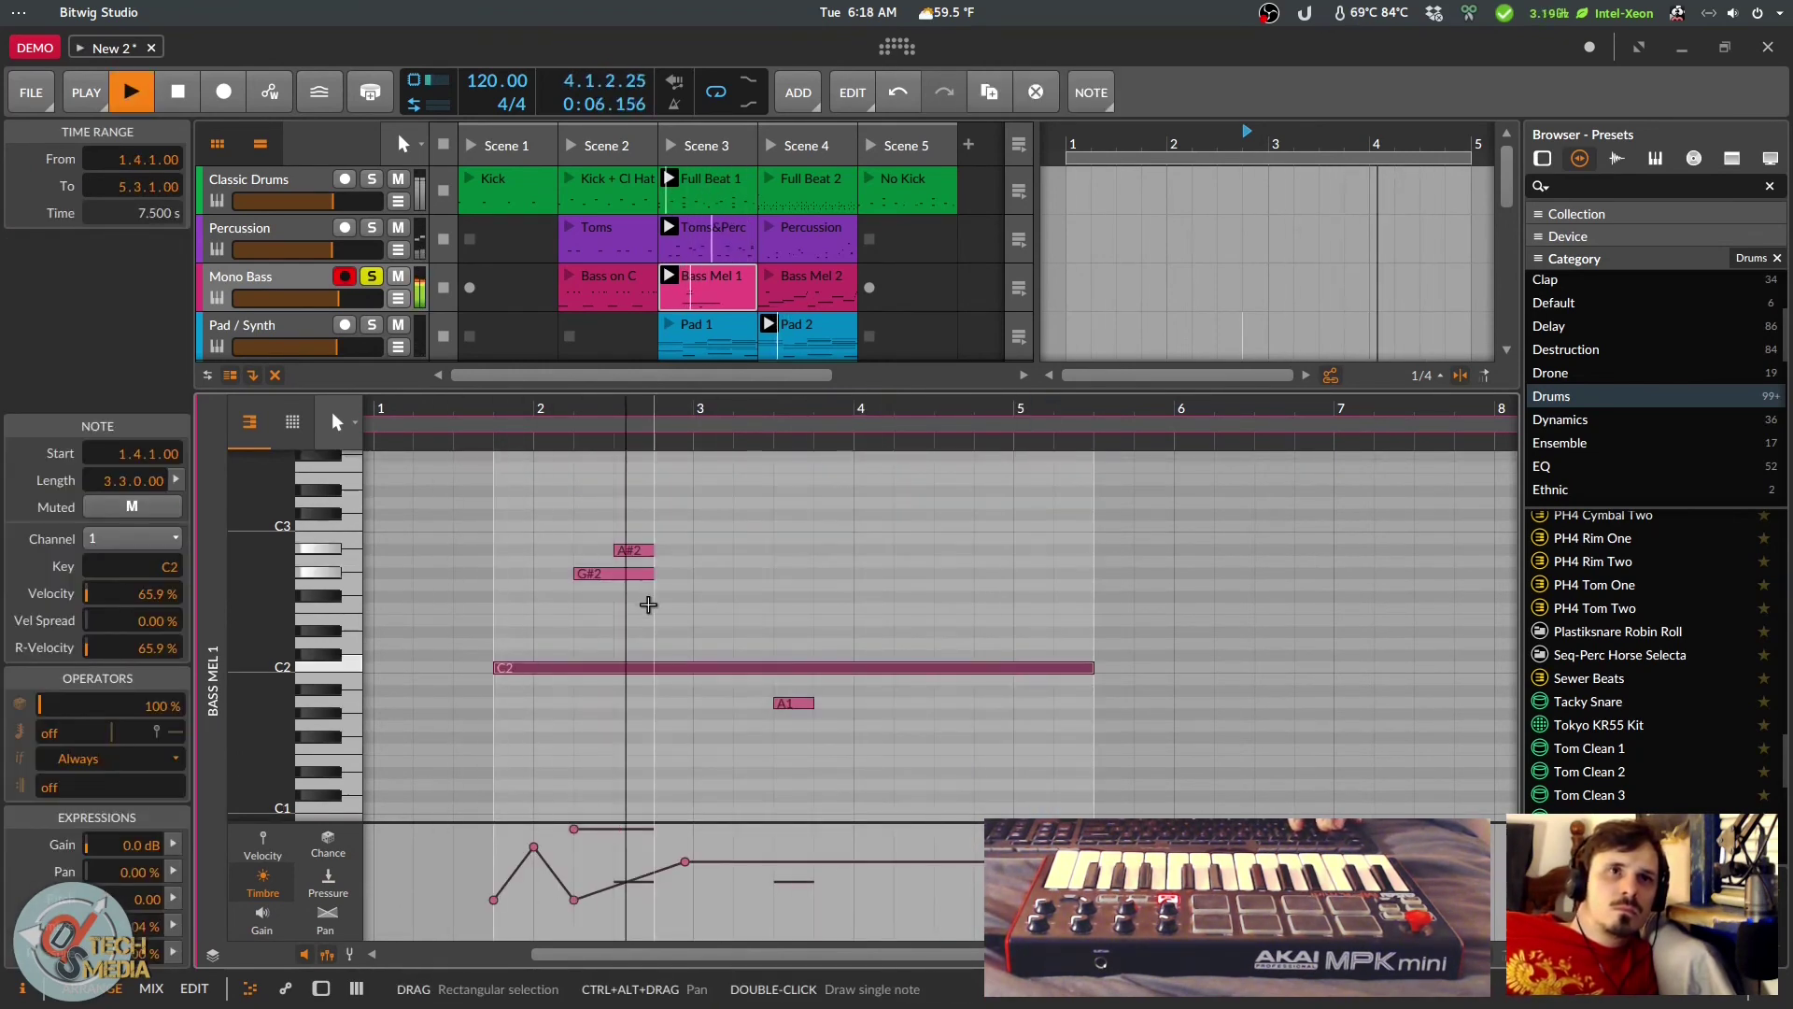
key(space)
click(574, 850)
click(574, 864)
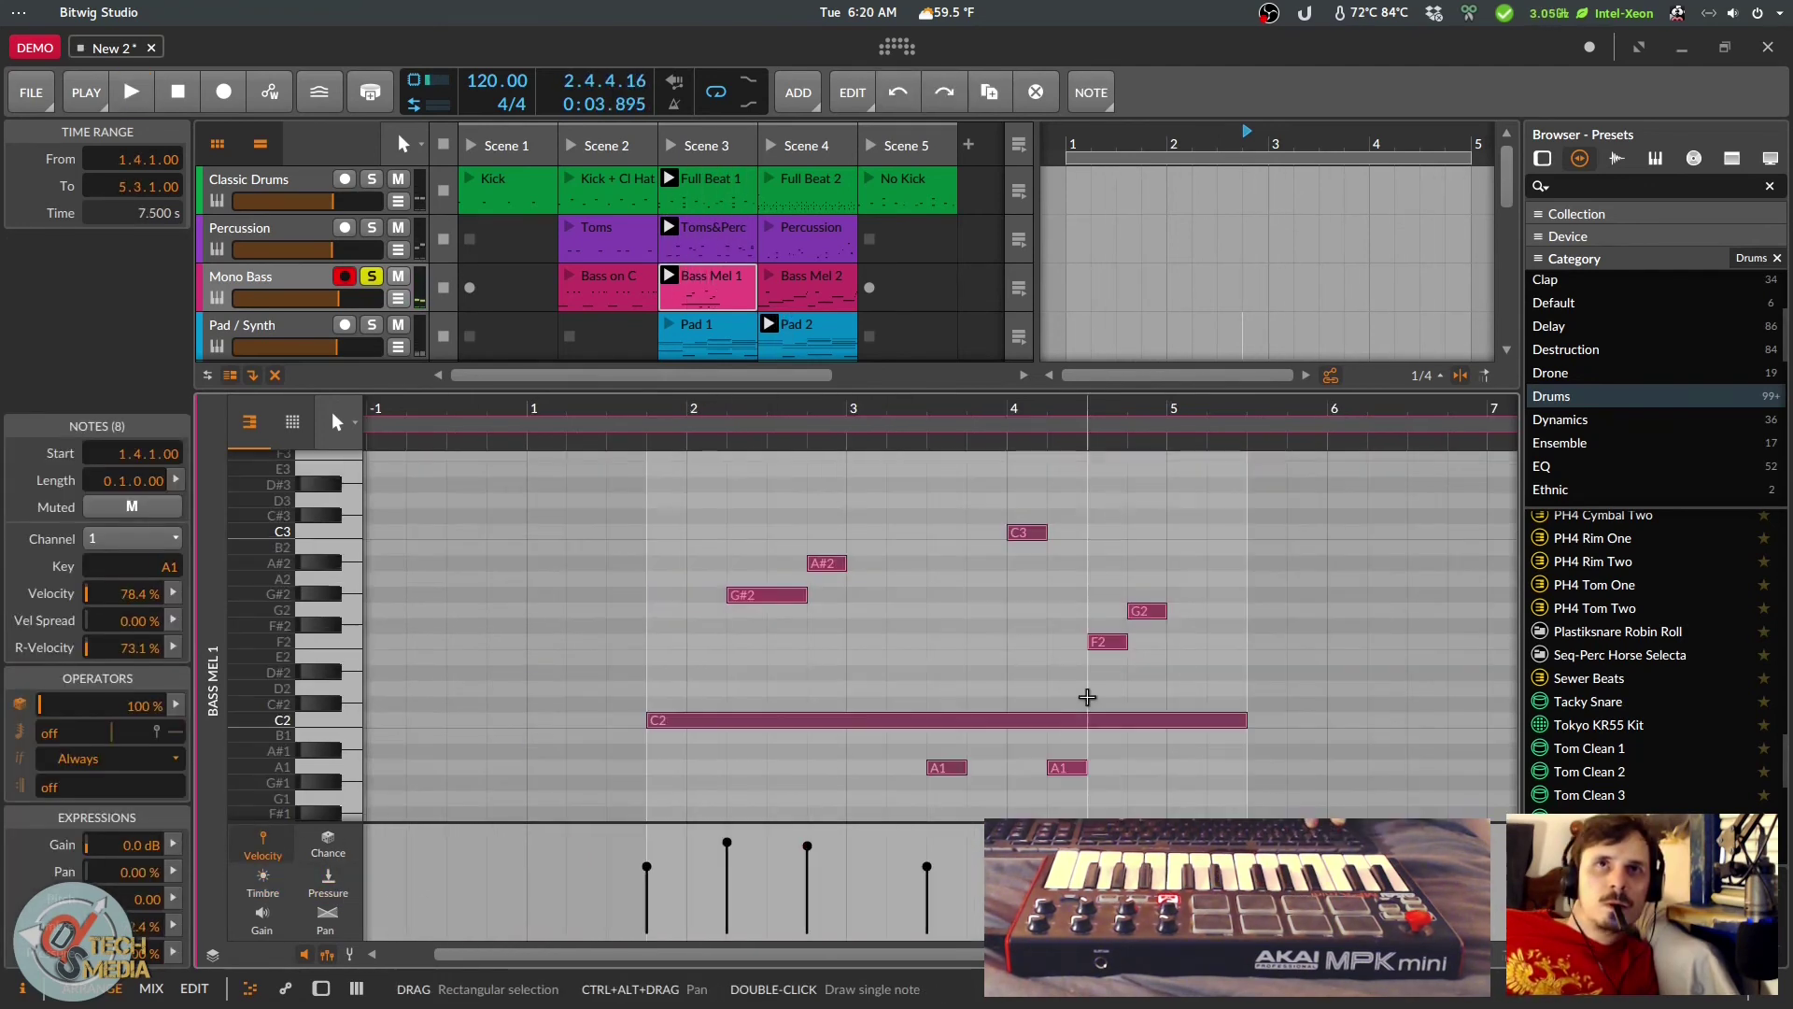
Step: Play Bass Mel 1 and look over its notes through bar 9
scroll(1087, 696, down, 2)
scroll(1090, 697, up, 2)
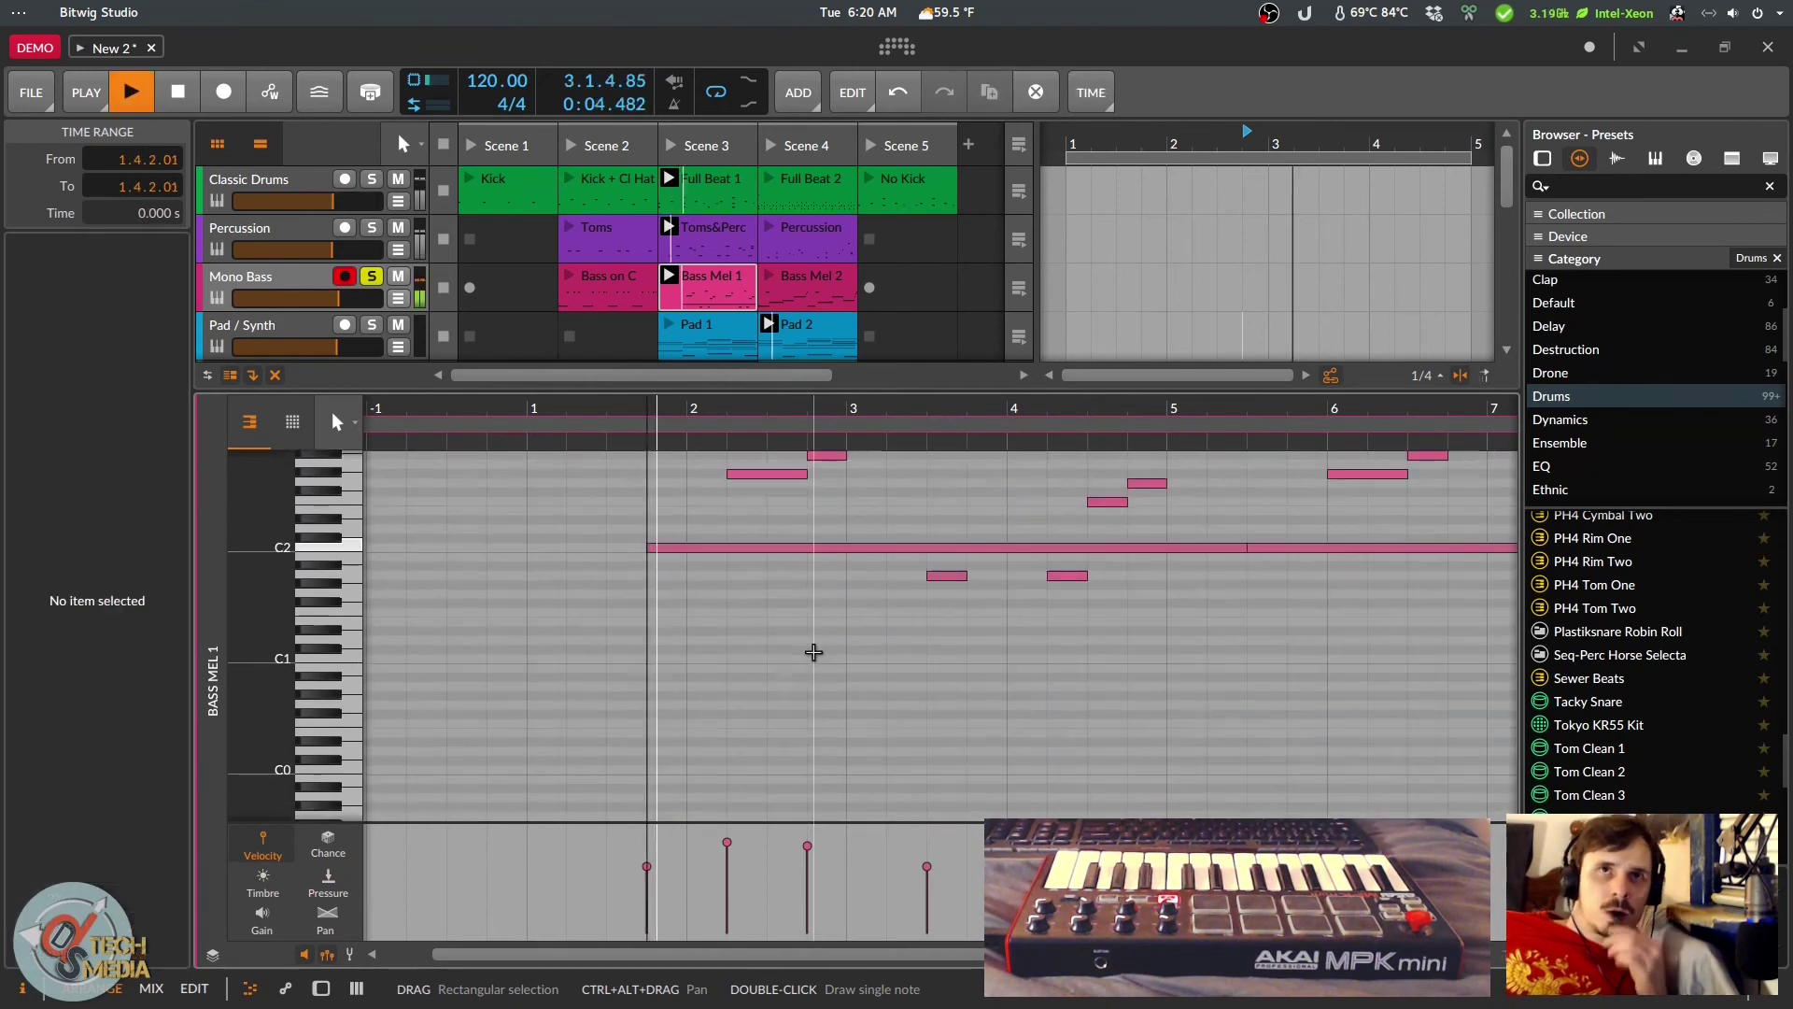
scroll(829, 642, up, 1)
scroll(1063, 803, right, 2)
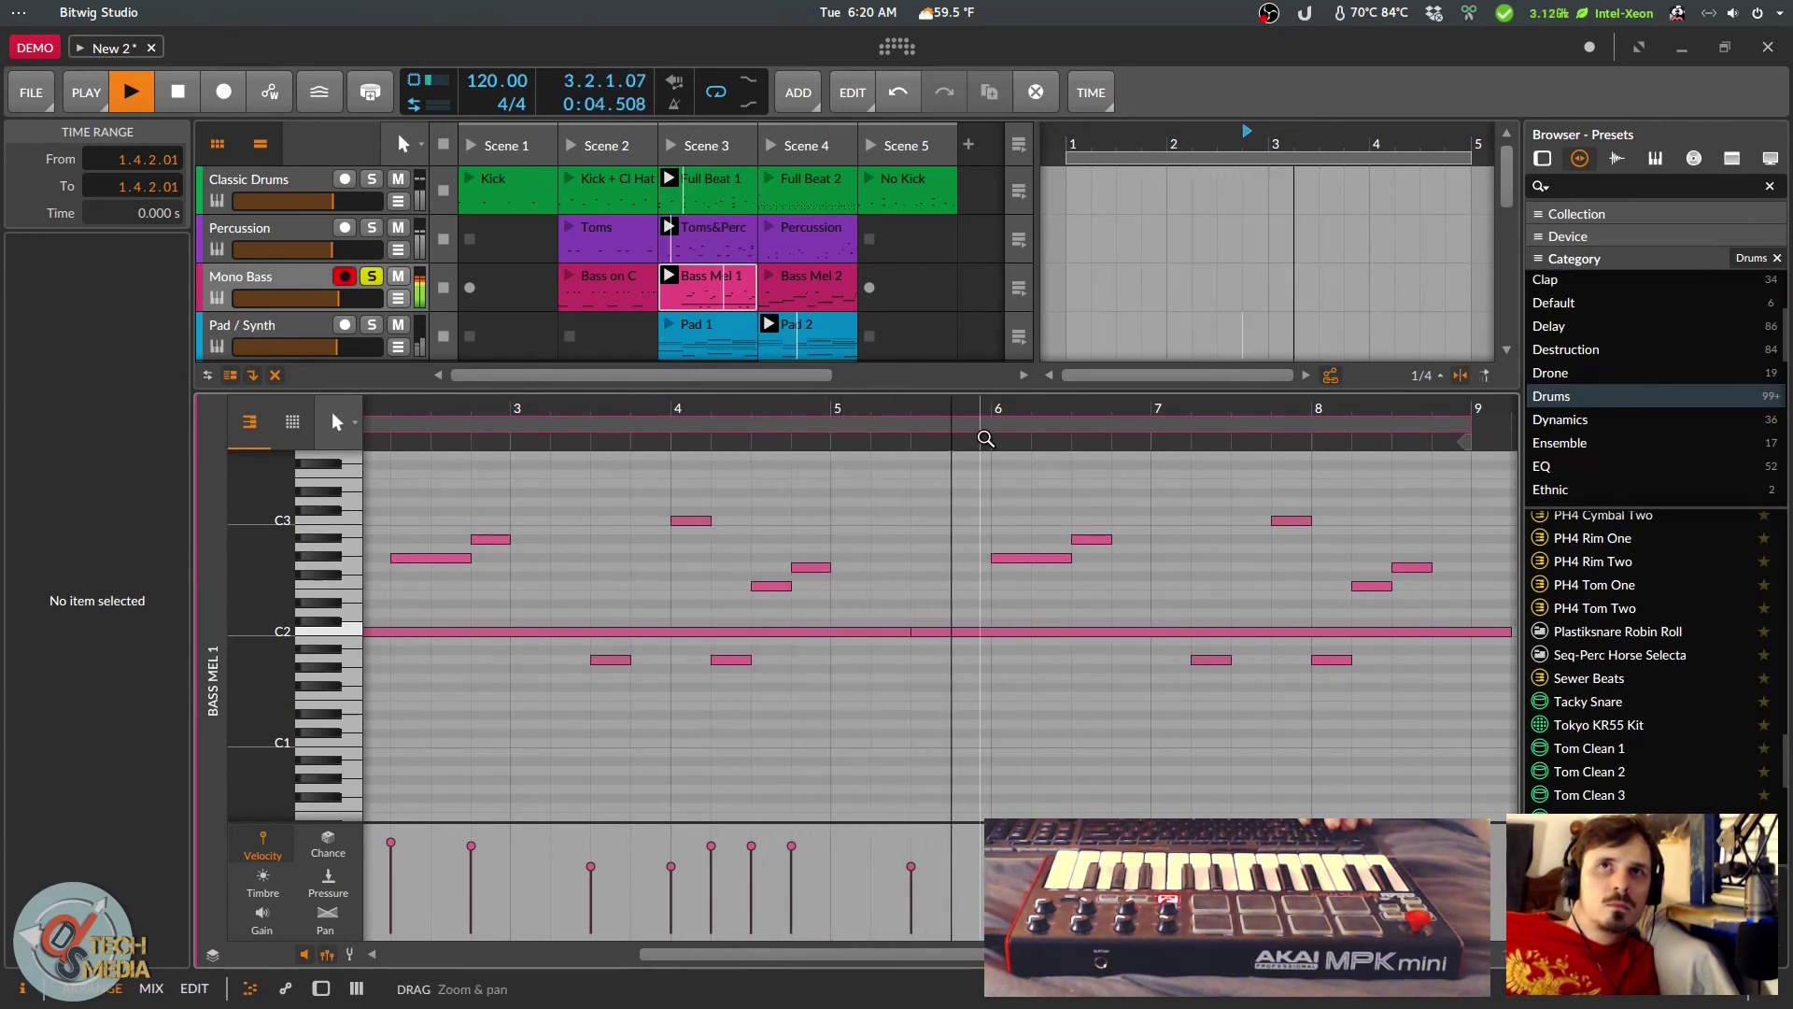
key(space)
Step: Turn on micro-pitch expression editing and bend the first G#2 note, raising one pitch point to 2.00
click(350, 953)
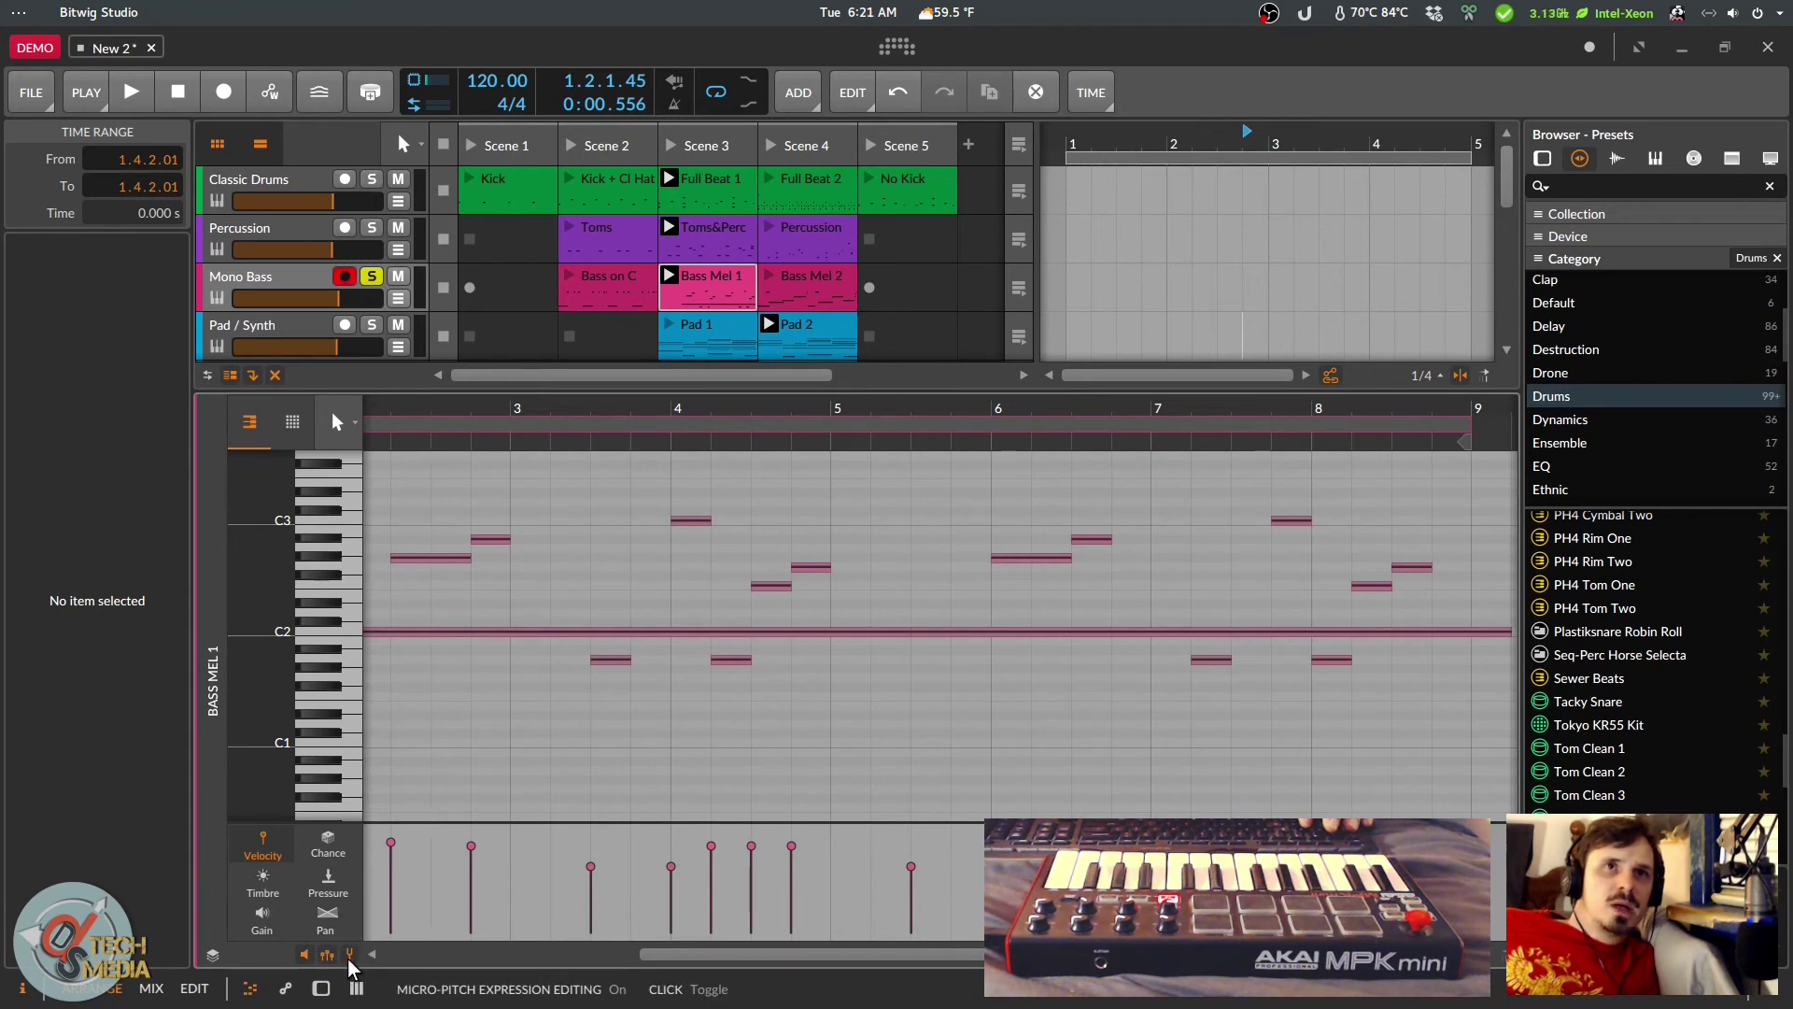
scroll(518, 670, up, 2)
scroll(485, 710, down, 1)
key(space)
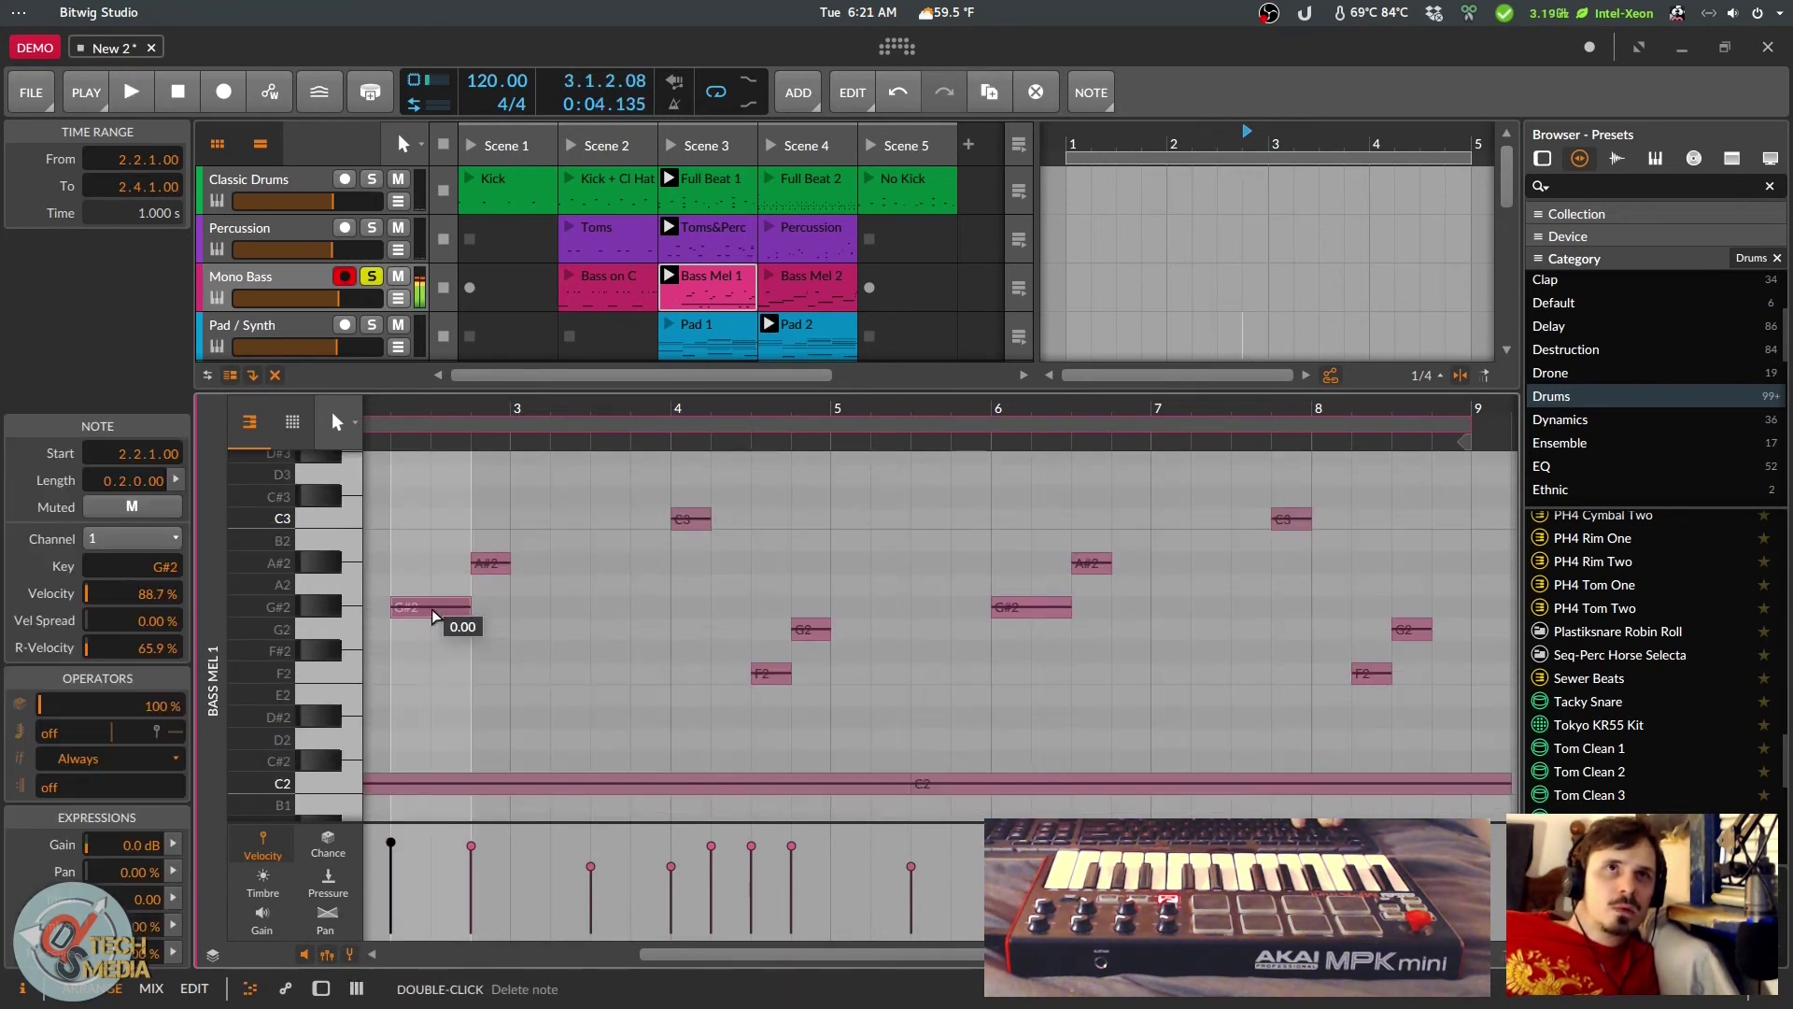
scroll(432, 610, up, 1)
double_click(431, 608)
drag(430, 608, 408, 552)
double_click(458, 611)
Step: Adjust the pitch bend on the A#2 note just before bar 3 and play the clip
scroll(401, 722, down, 3)
scroll(416, 757, down, 3)
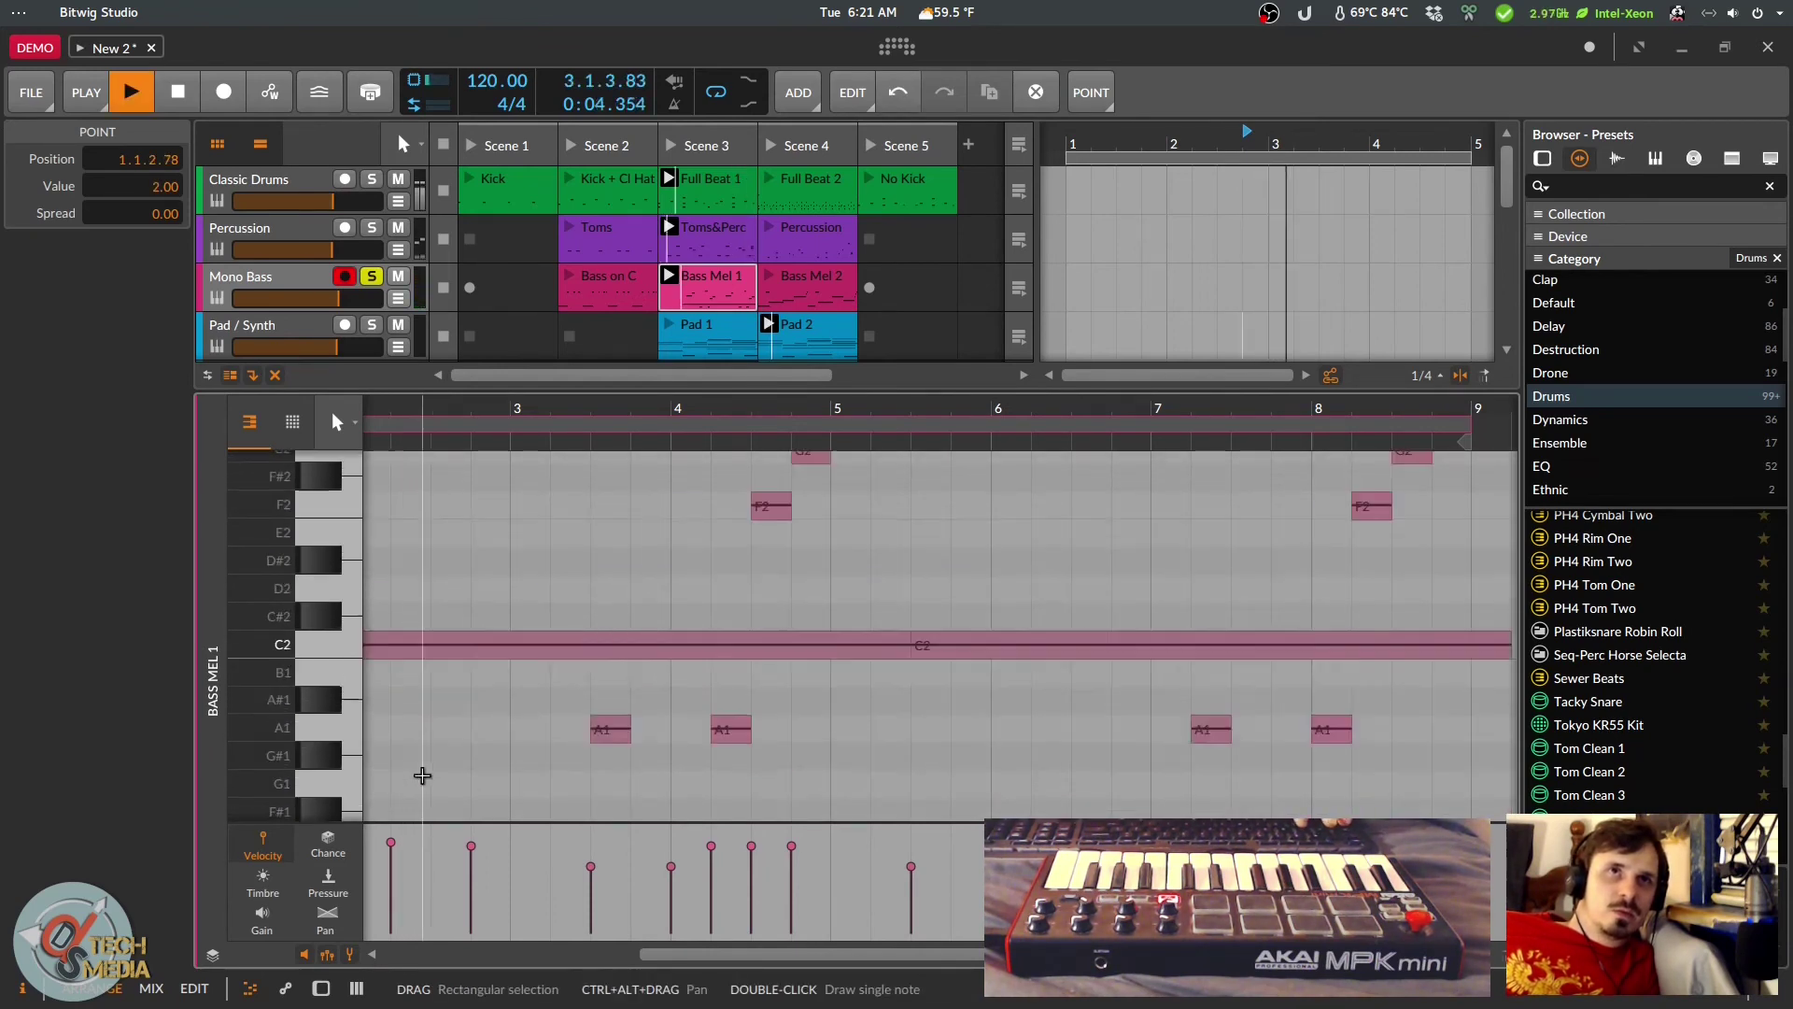
mouse_move(490, 535)
mouse_down()
mouse_move(475, 561)
mouse_move(506, 535)
mouse_up()
key(space)
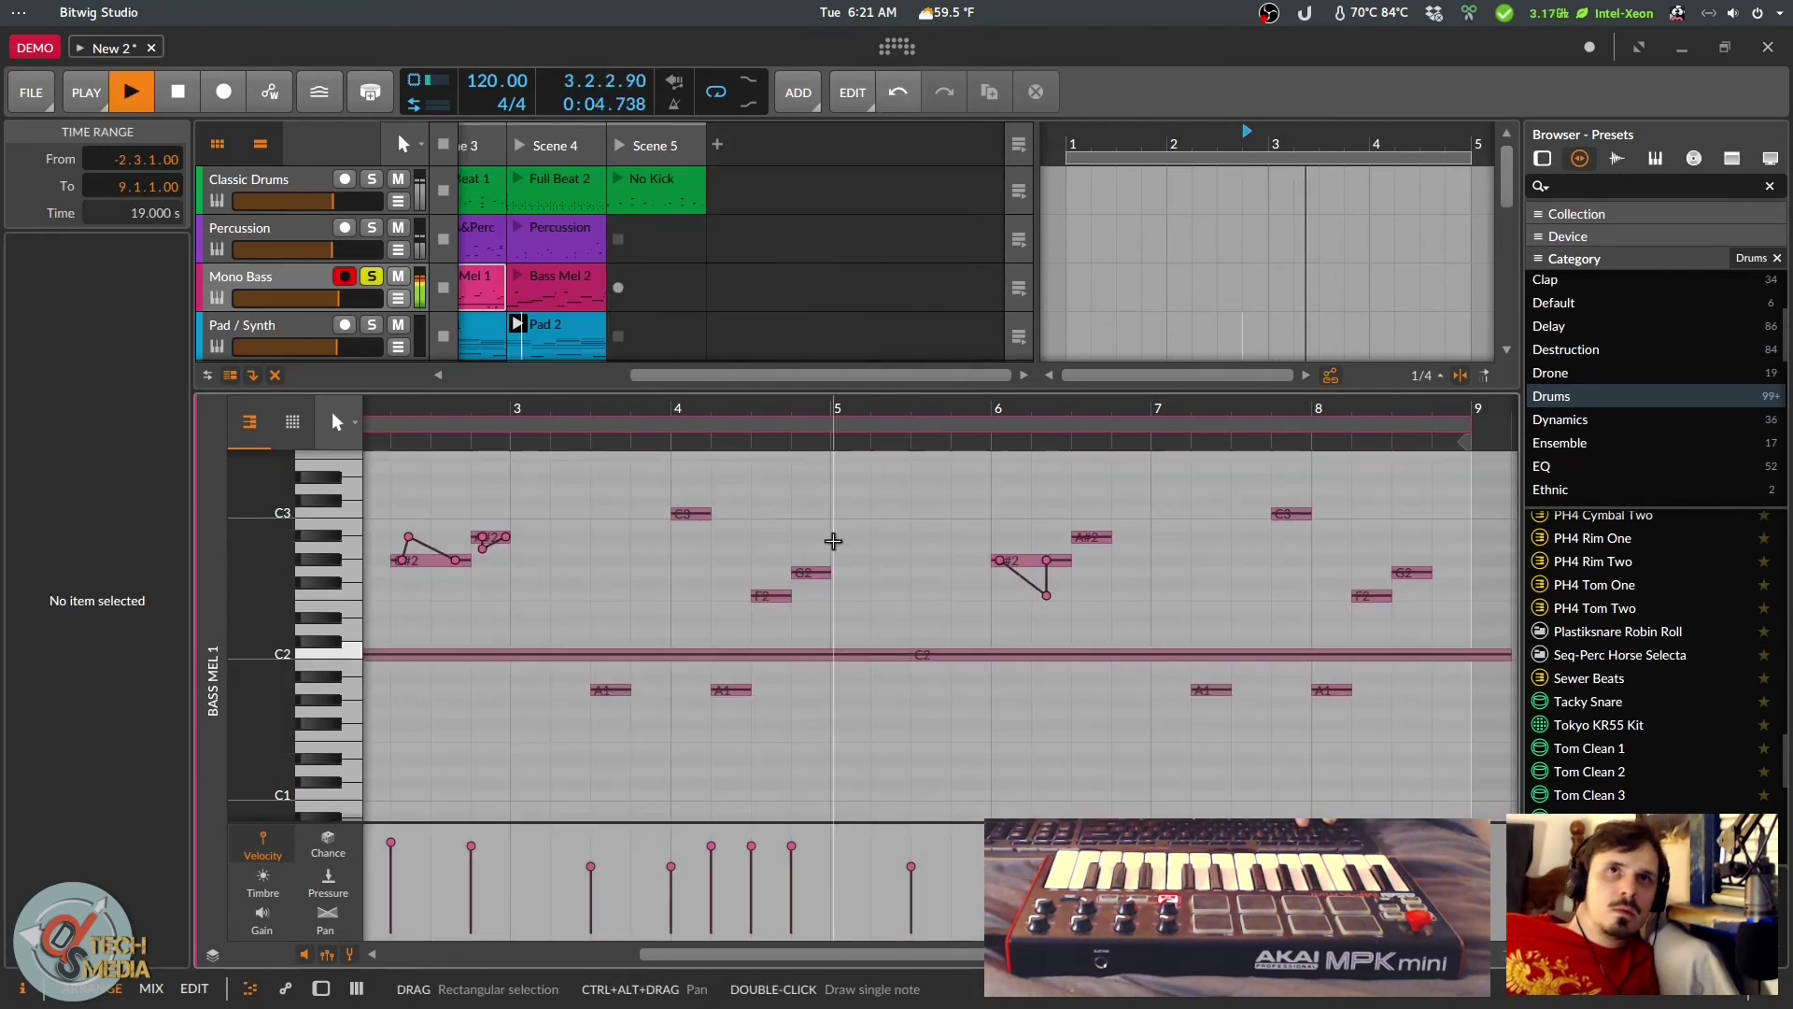
Step: Examine the pitch-bend curves drawn on the Bass Mel 1 notes during and after playback
scroll(834, 540, up, 3)
scroll(833, 540, down, 1)
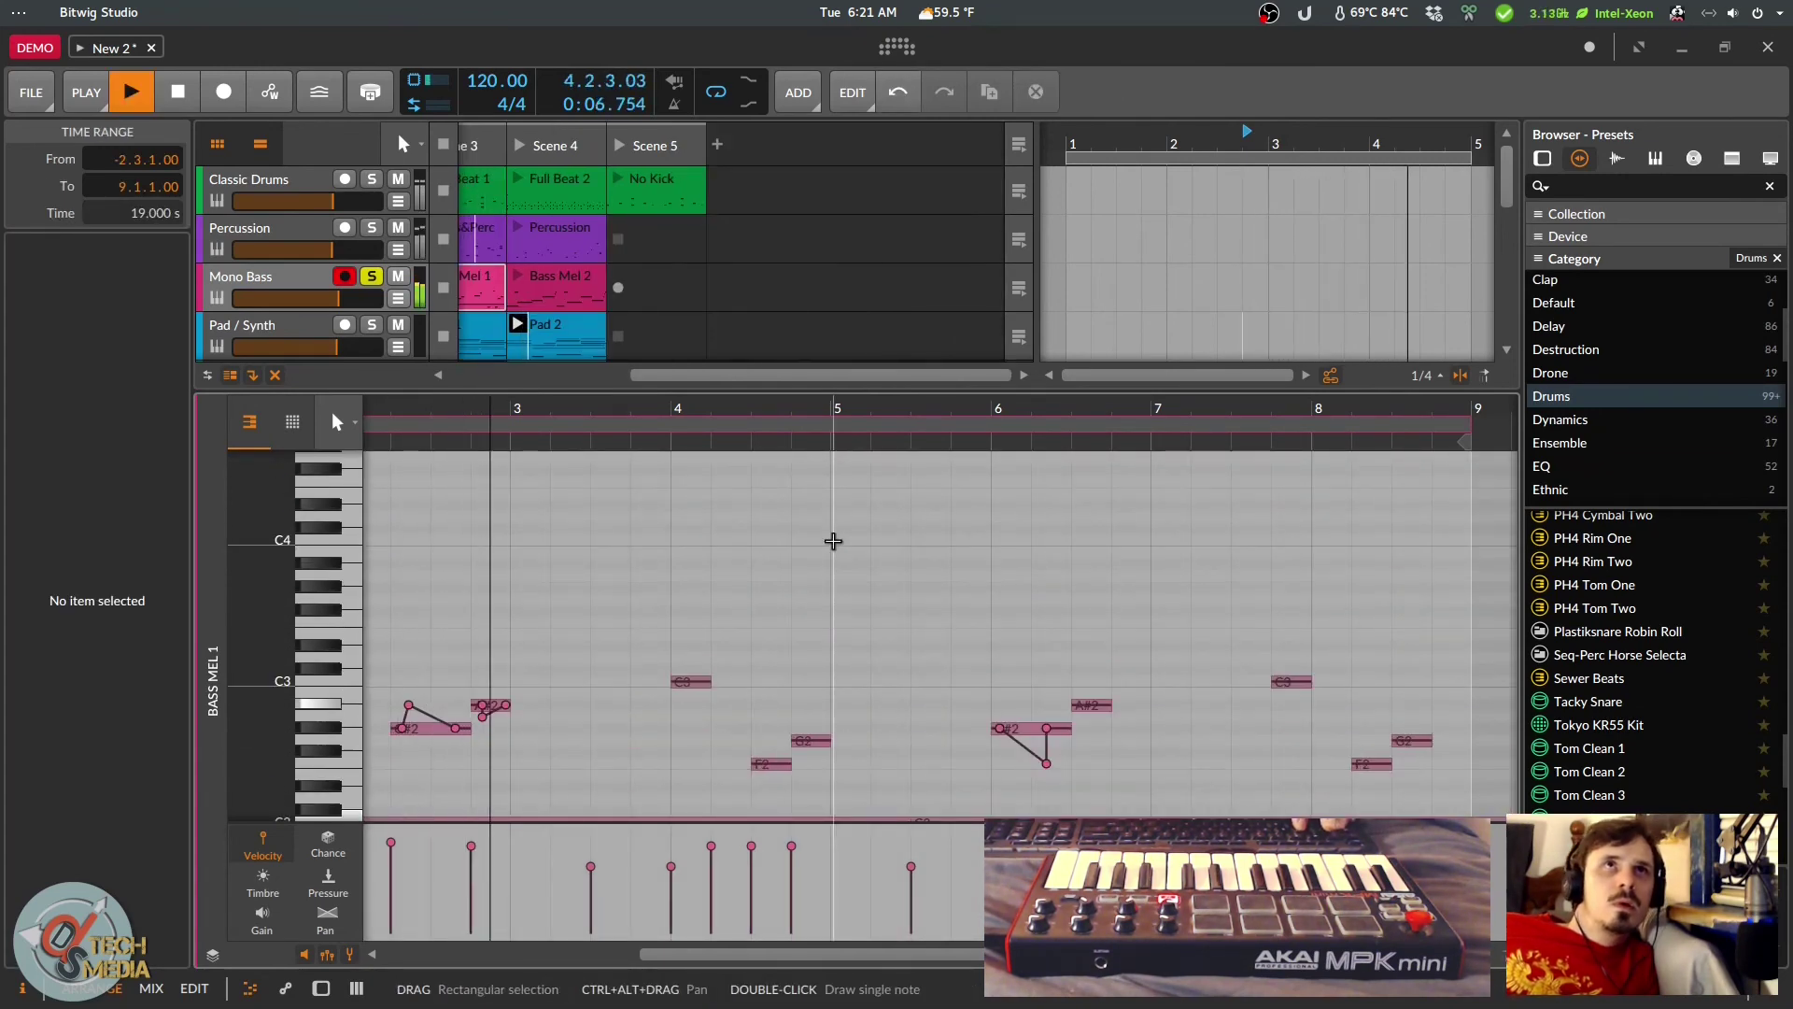
scroll(763, 550, down, 3)
scroll(1033, 573, up, 2)
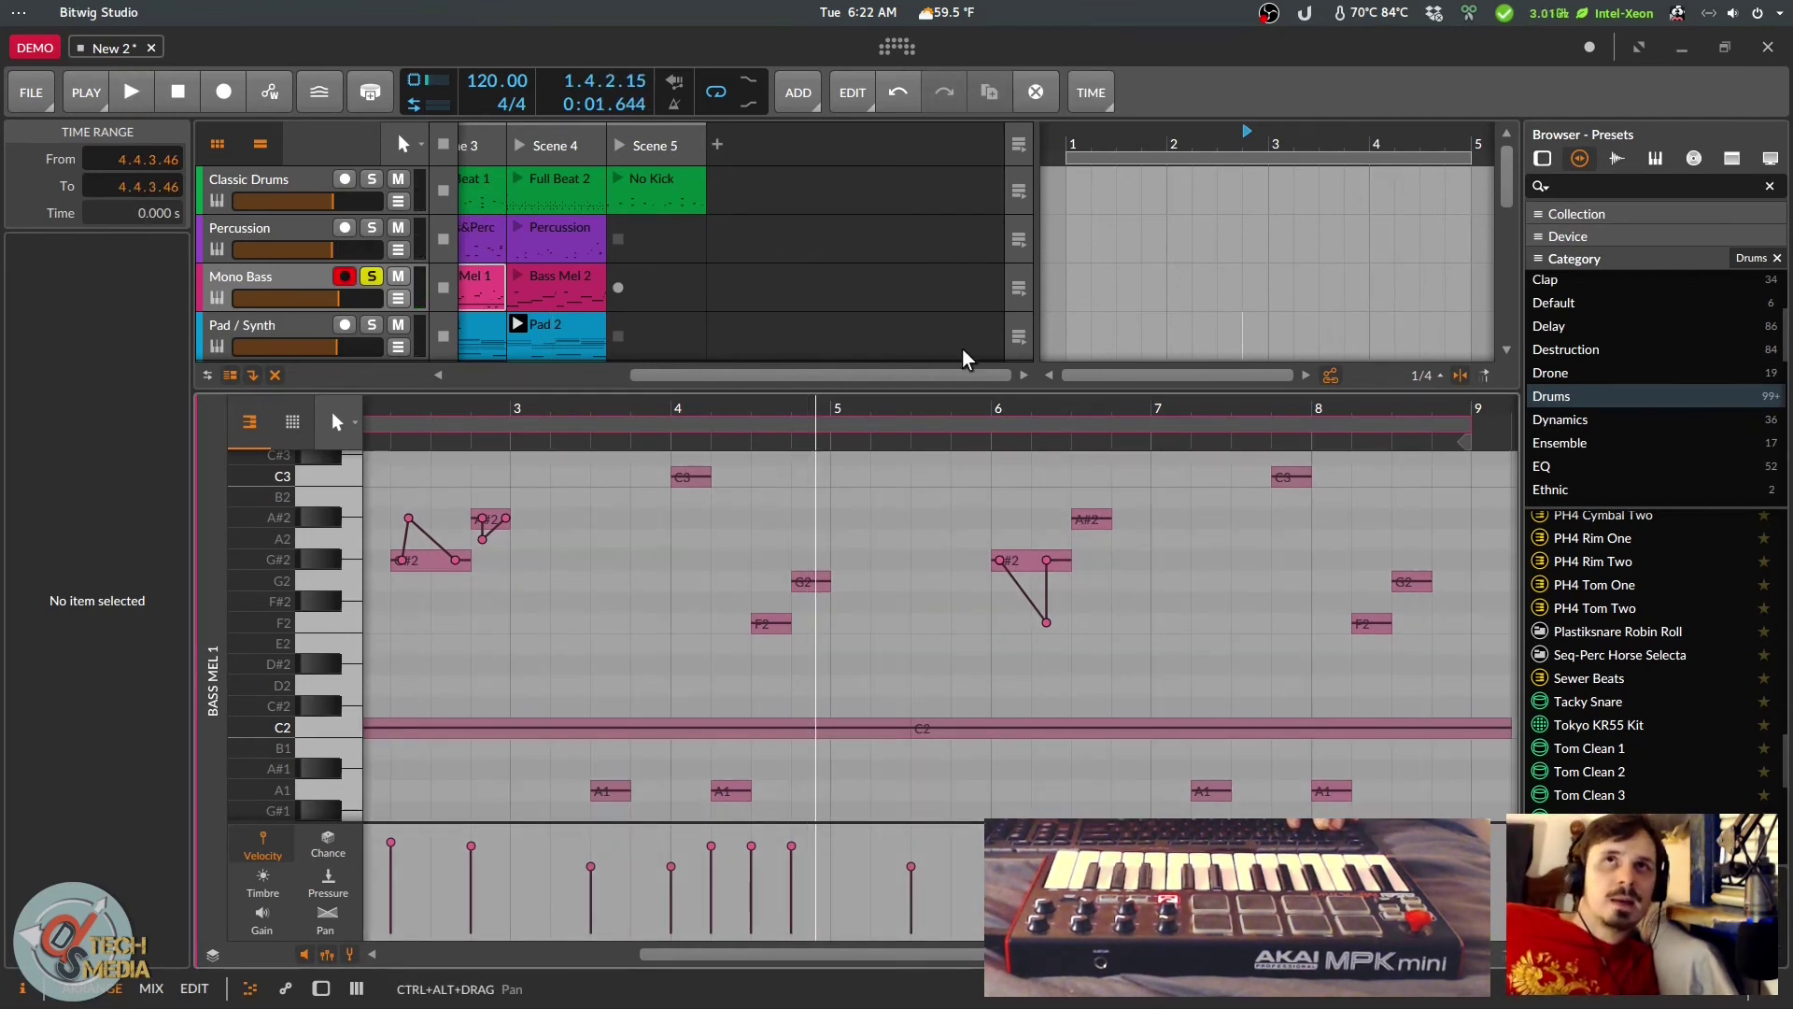
scroll(689, 709, up, 2)
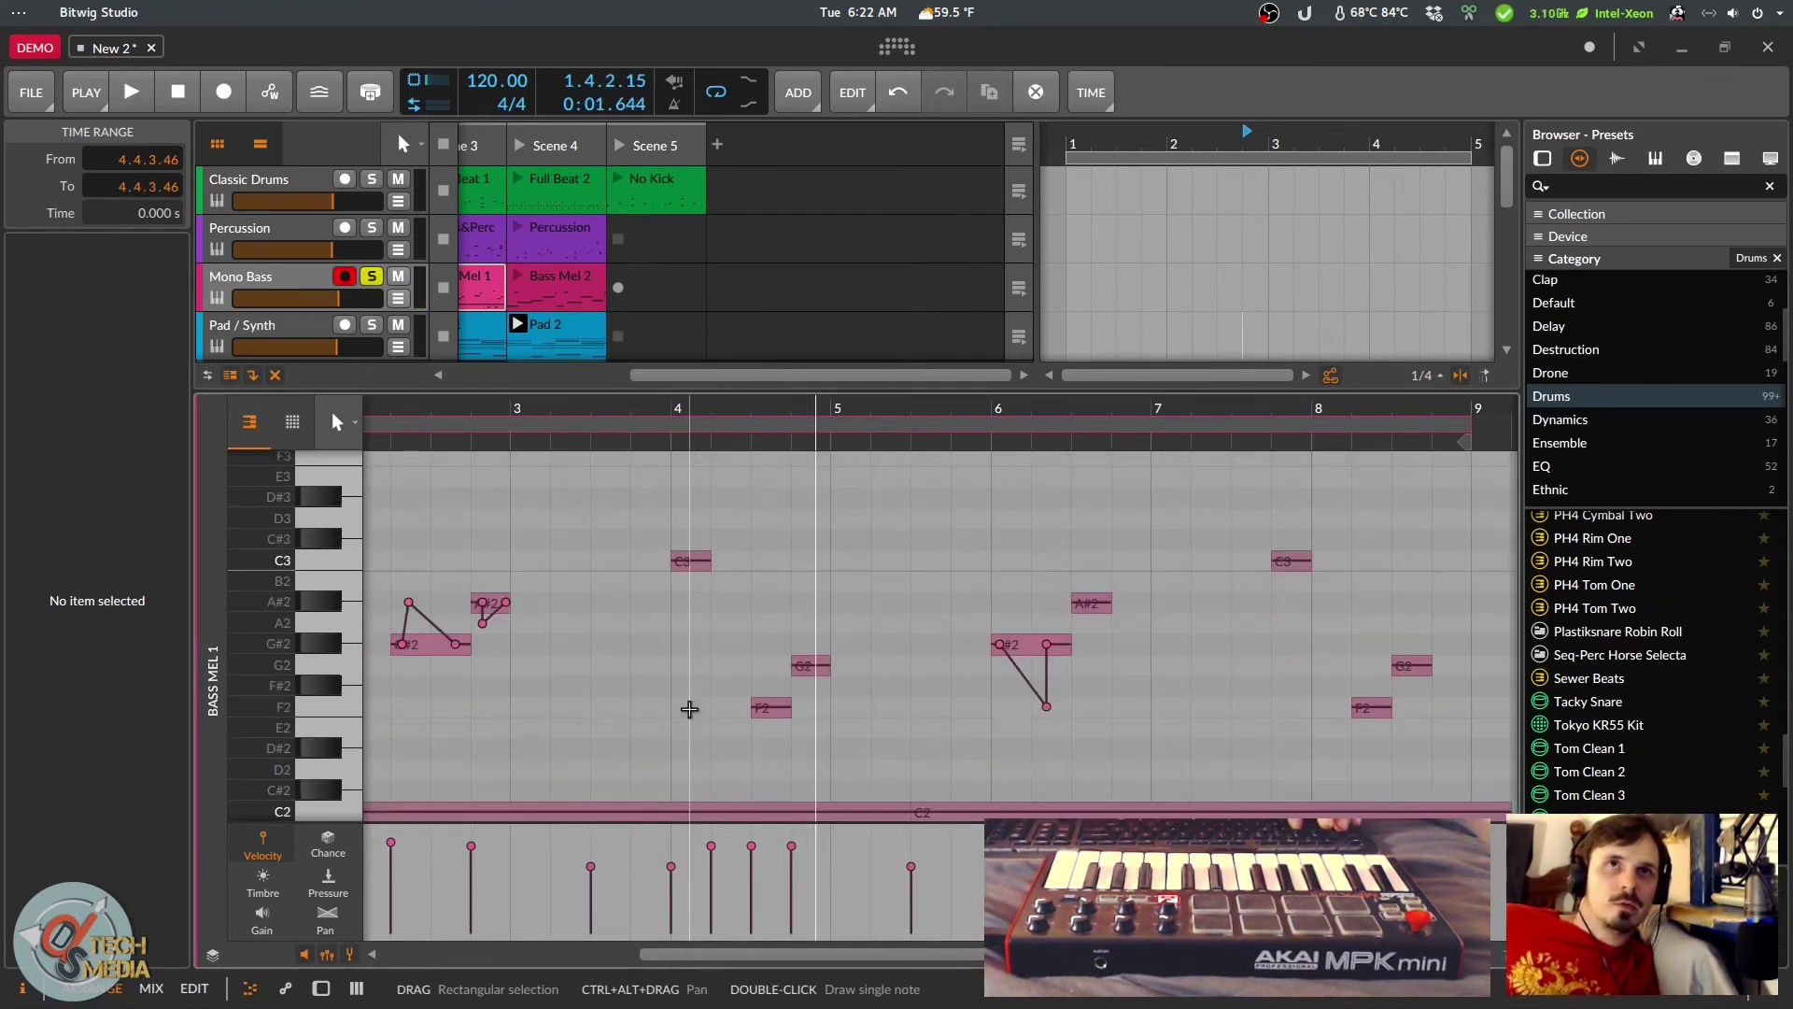
scroll(643, 623, up, 3)
scroll(641, 623, left, 3)
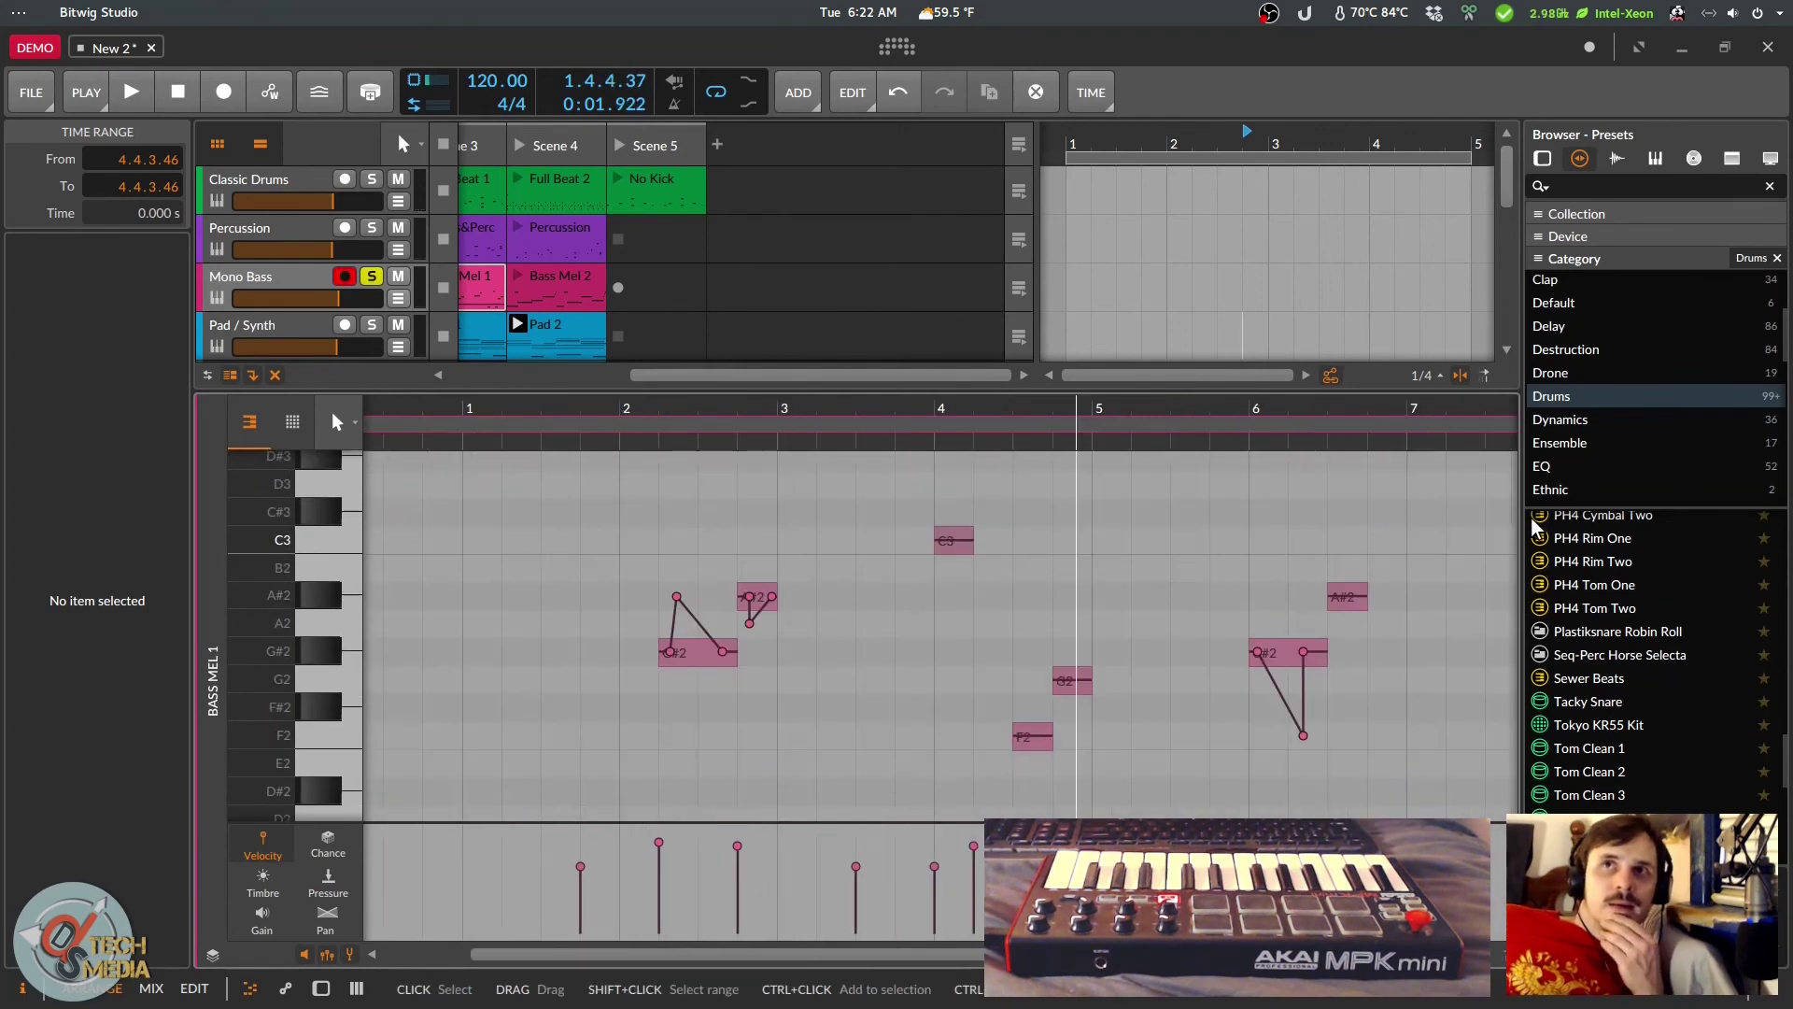
Step: Select the sample 100bpm Dmin PopFunk 1.wav in the browser, then shrink the note editor and narrow the browser to show more tracks
click(1617, 157)
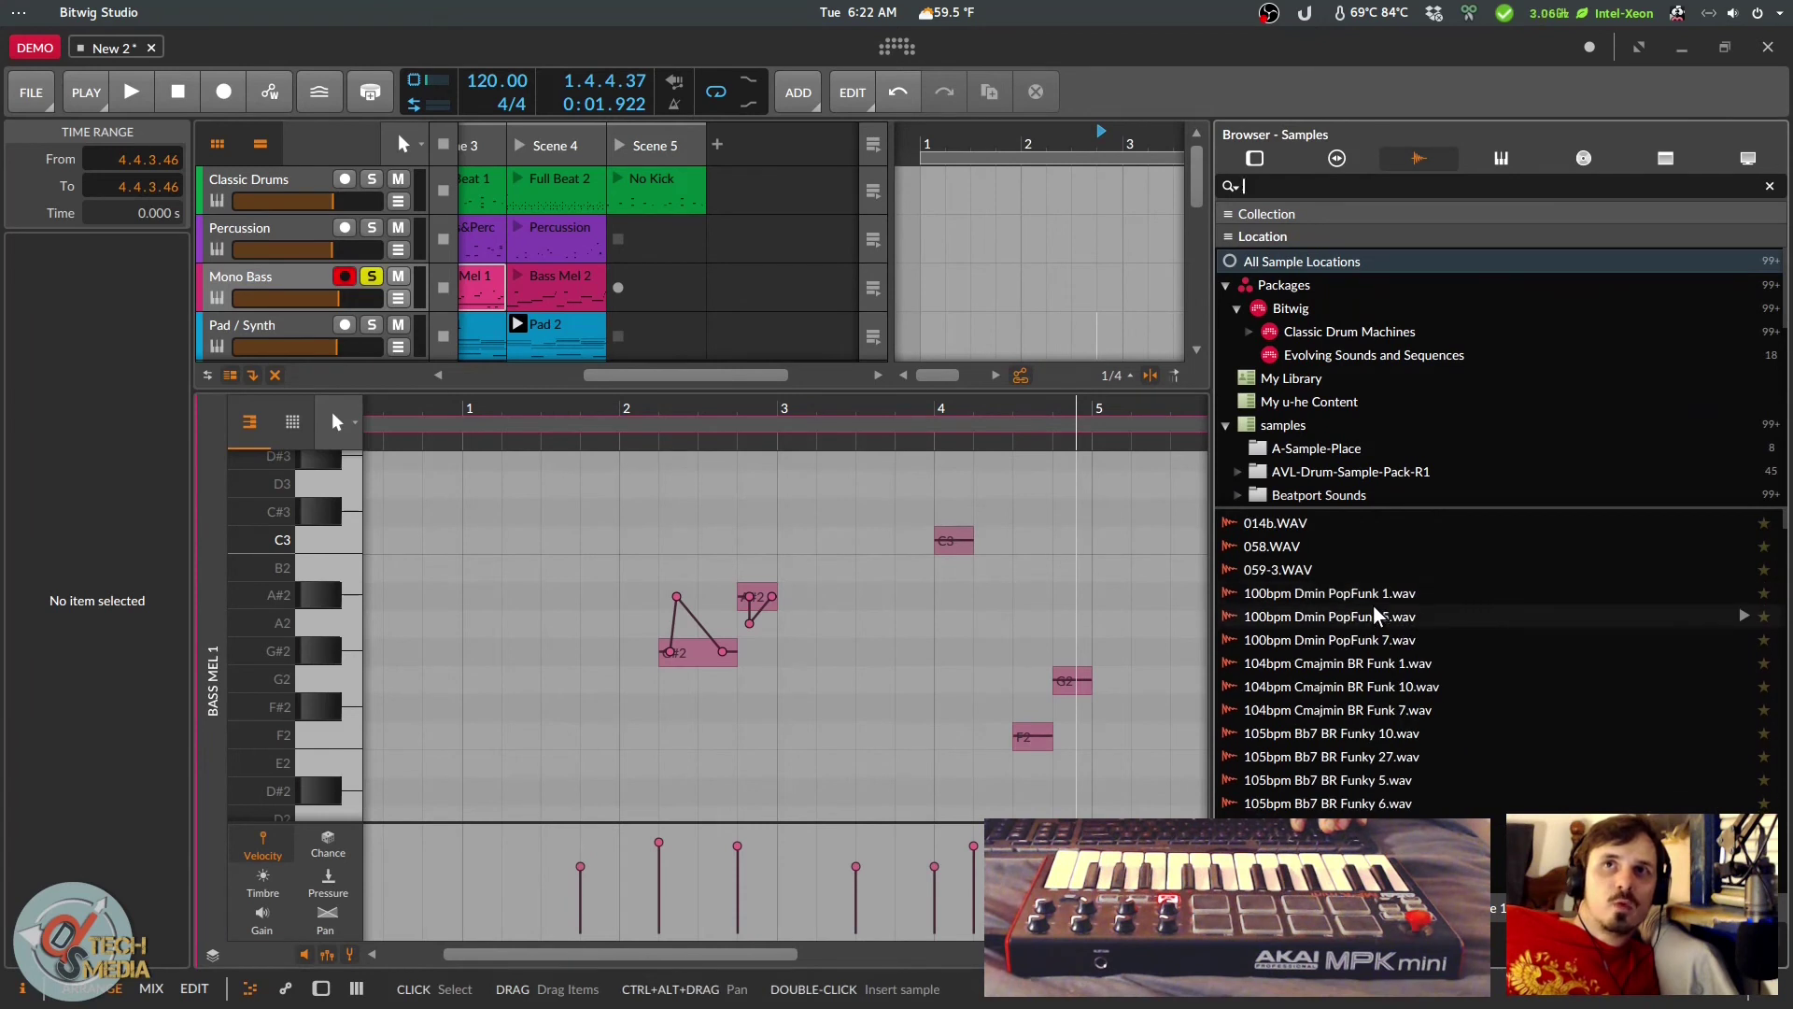
click(1373, 595)
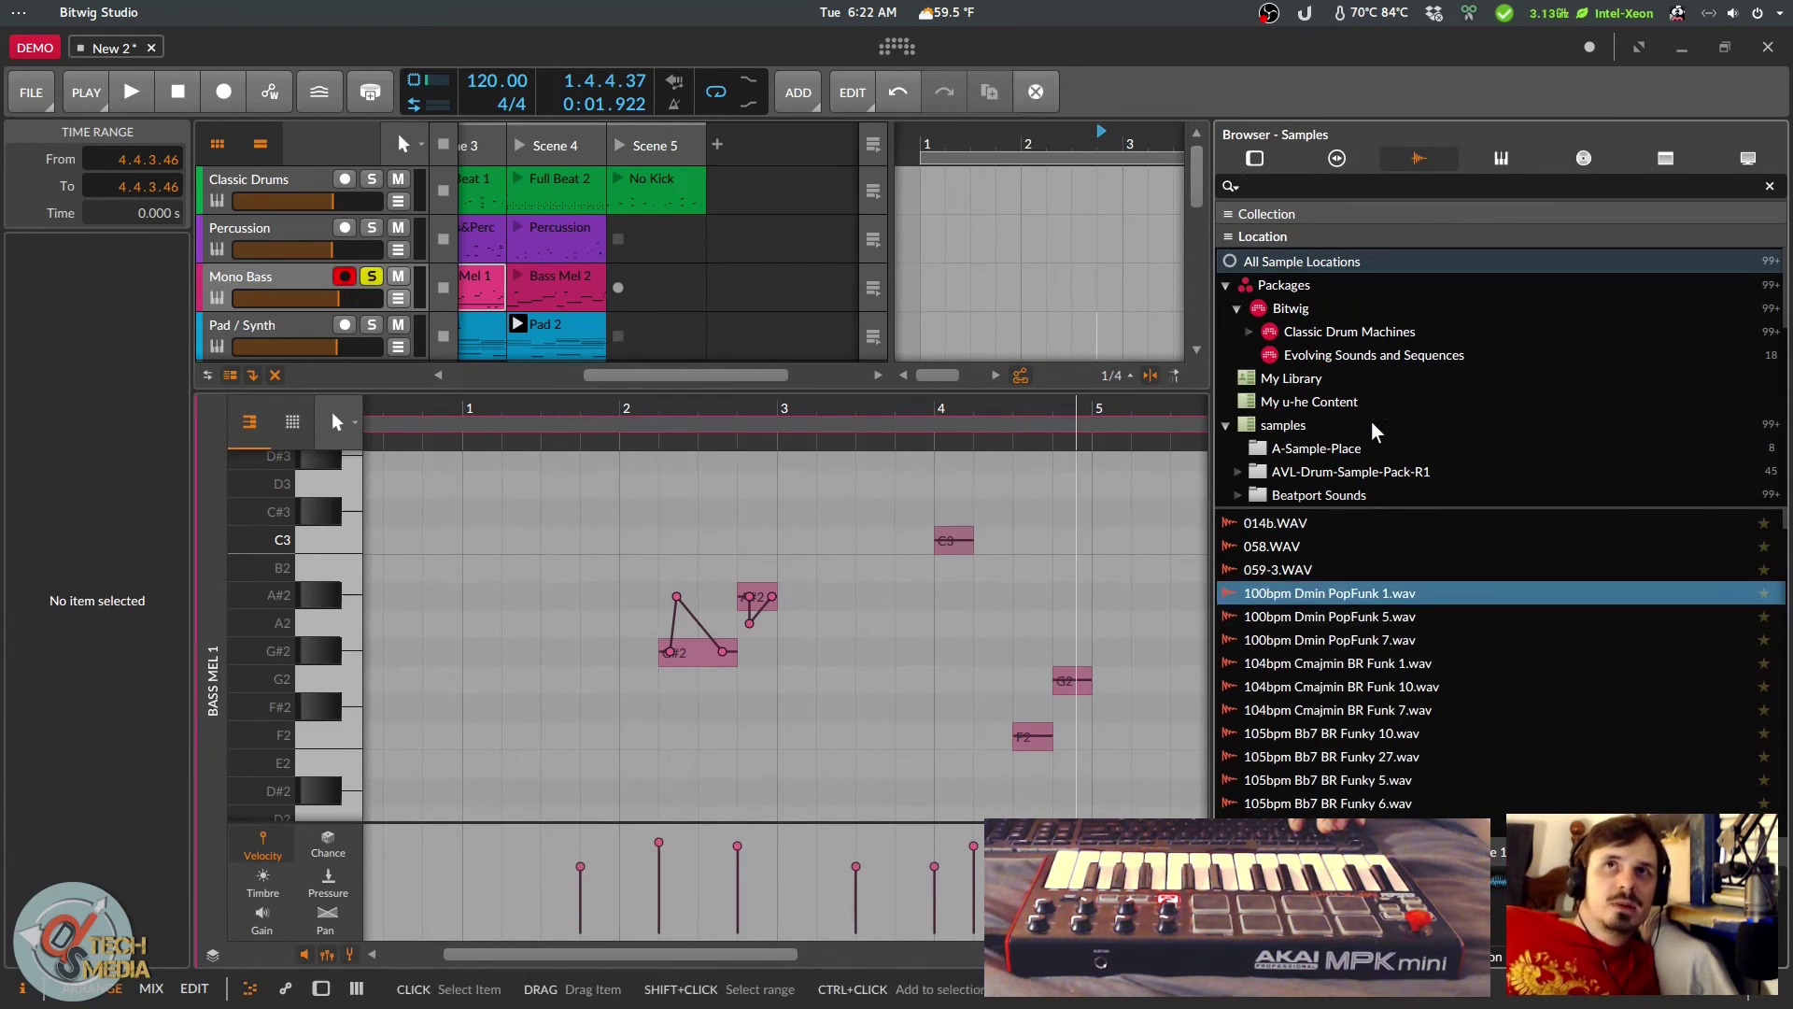
drag(664, 393, 679, 560)
drag(1212, 586, 1338, 579)
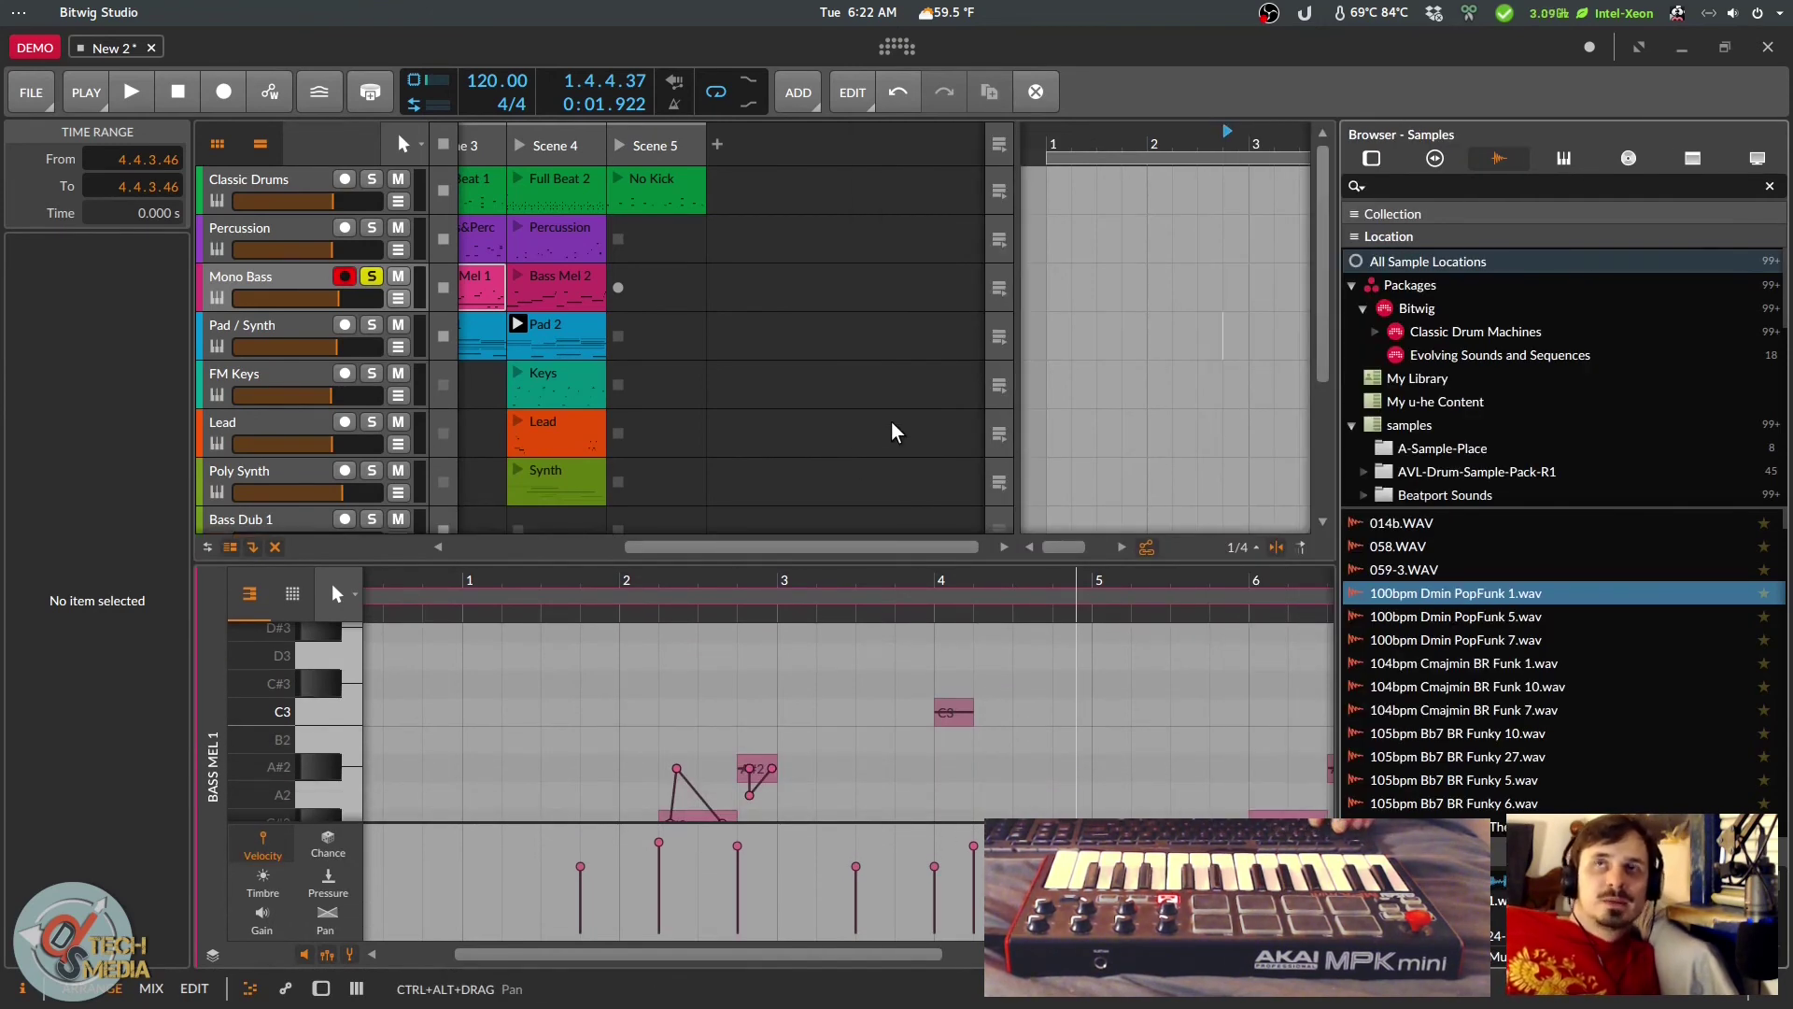
key(super)
text(carl)
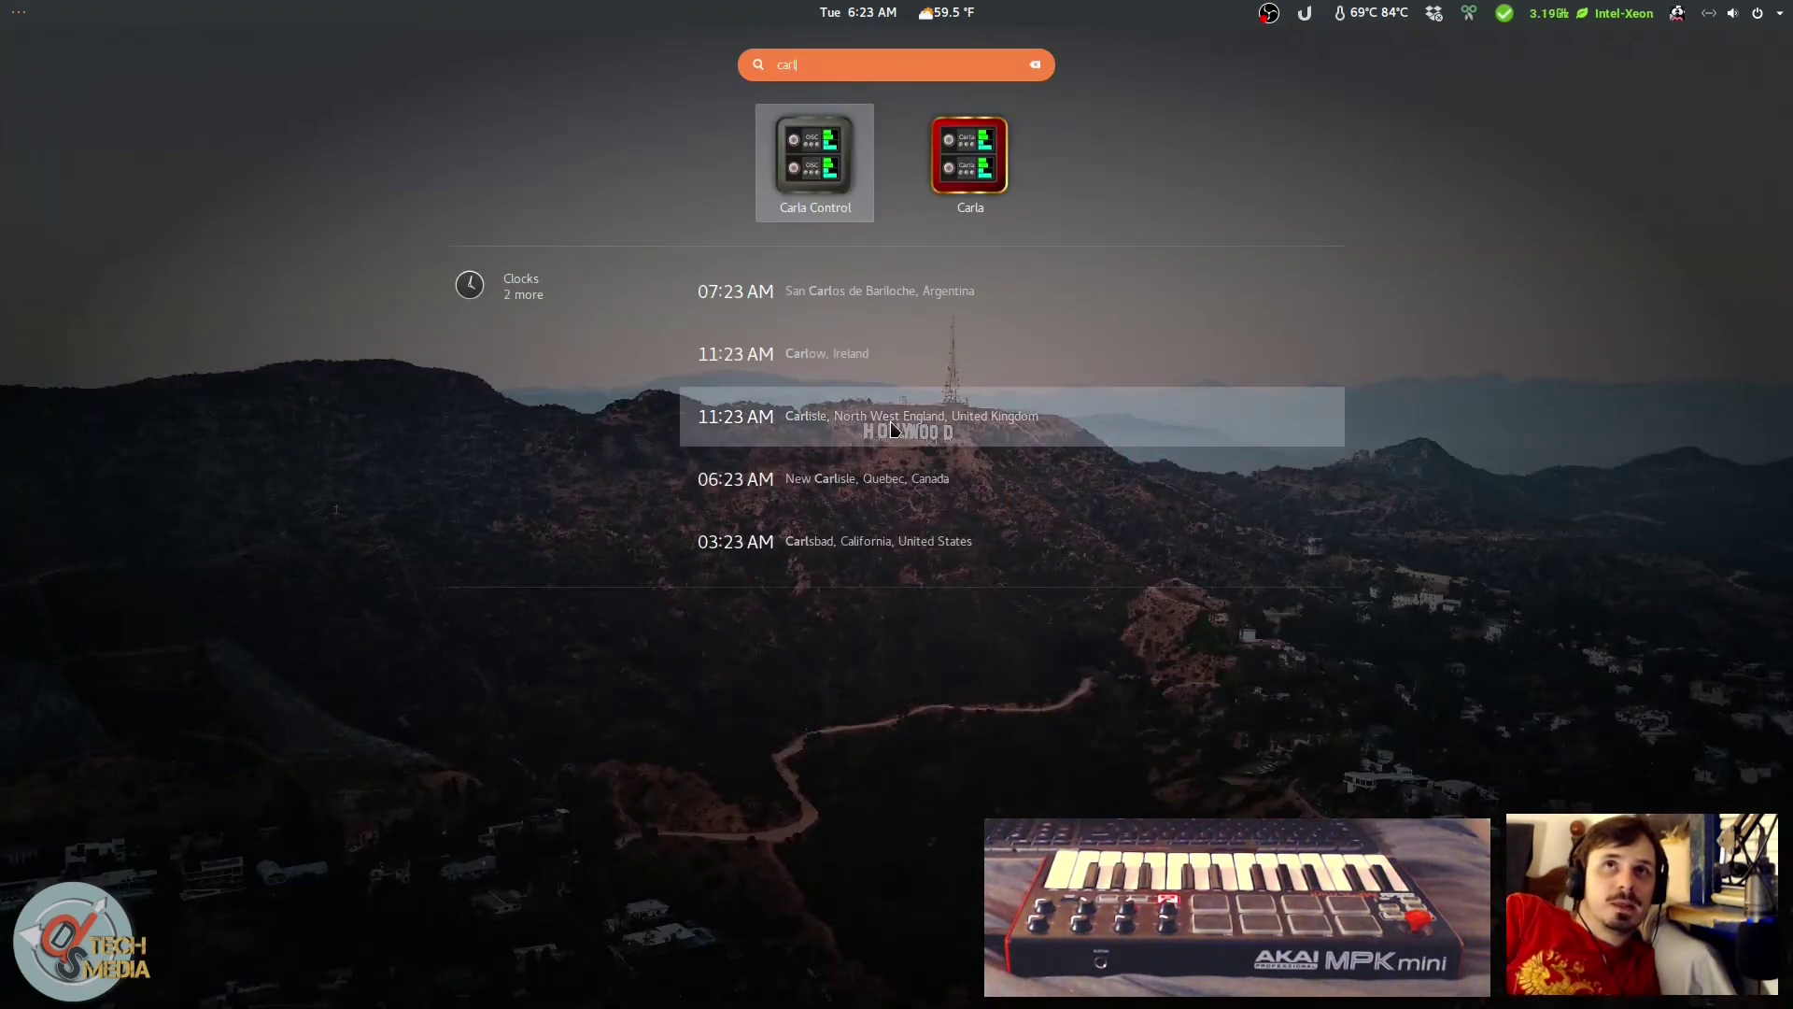
key(Right)
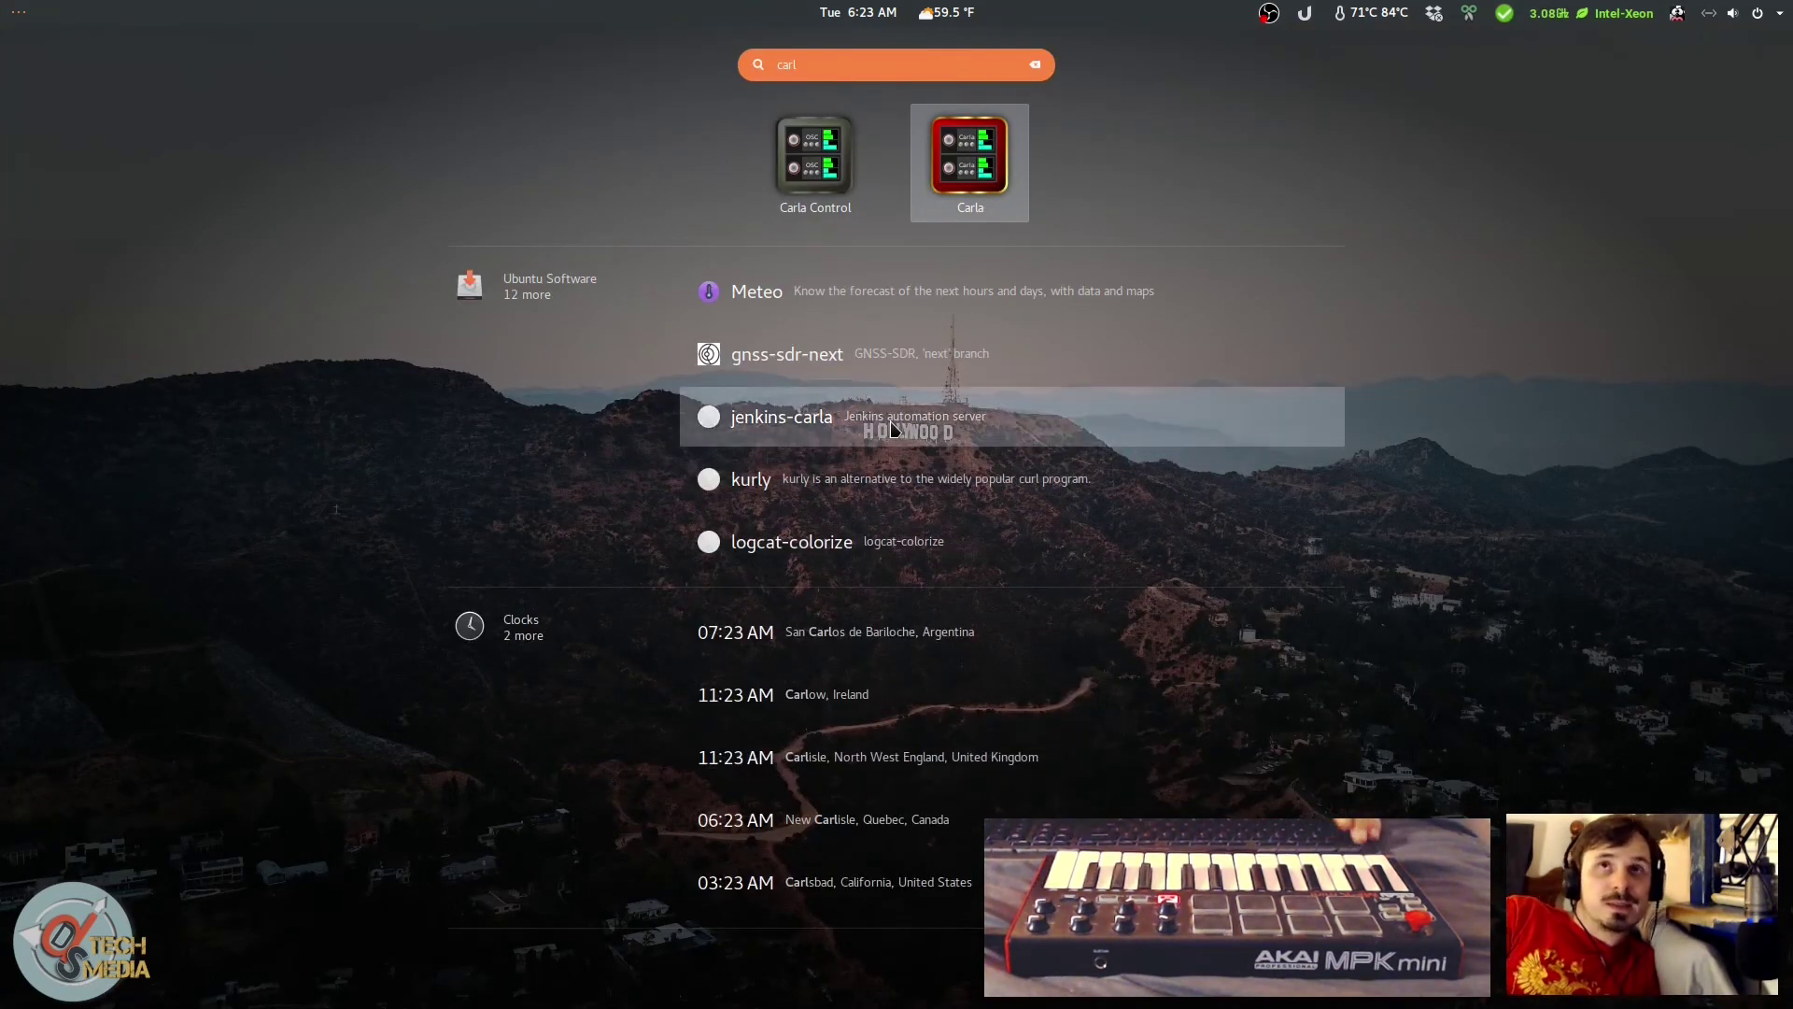
key(Escape)
key(Escape)
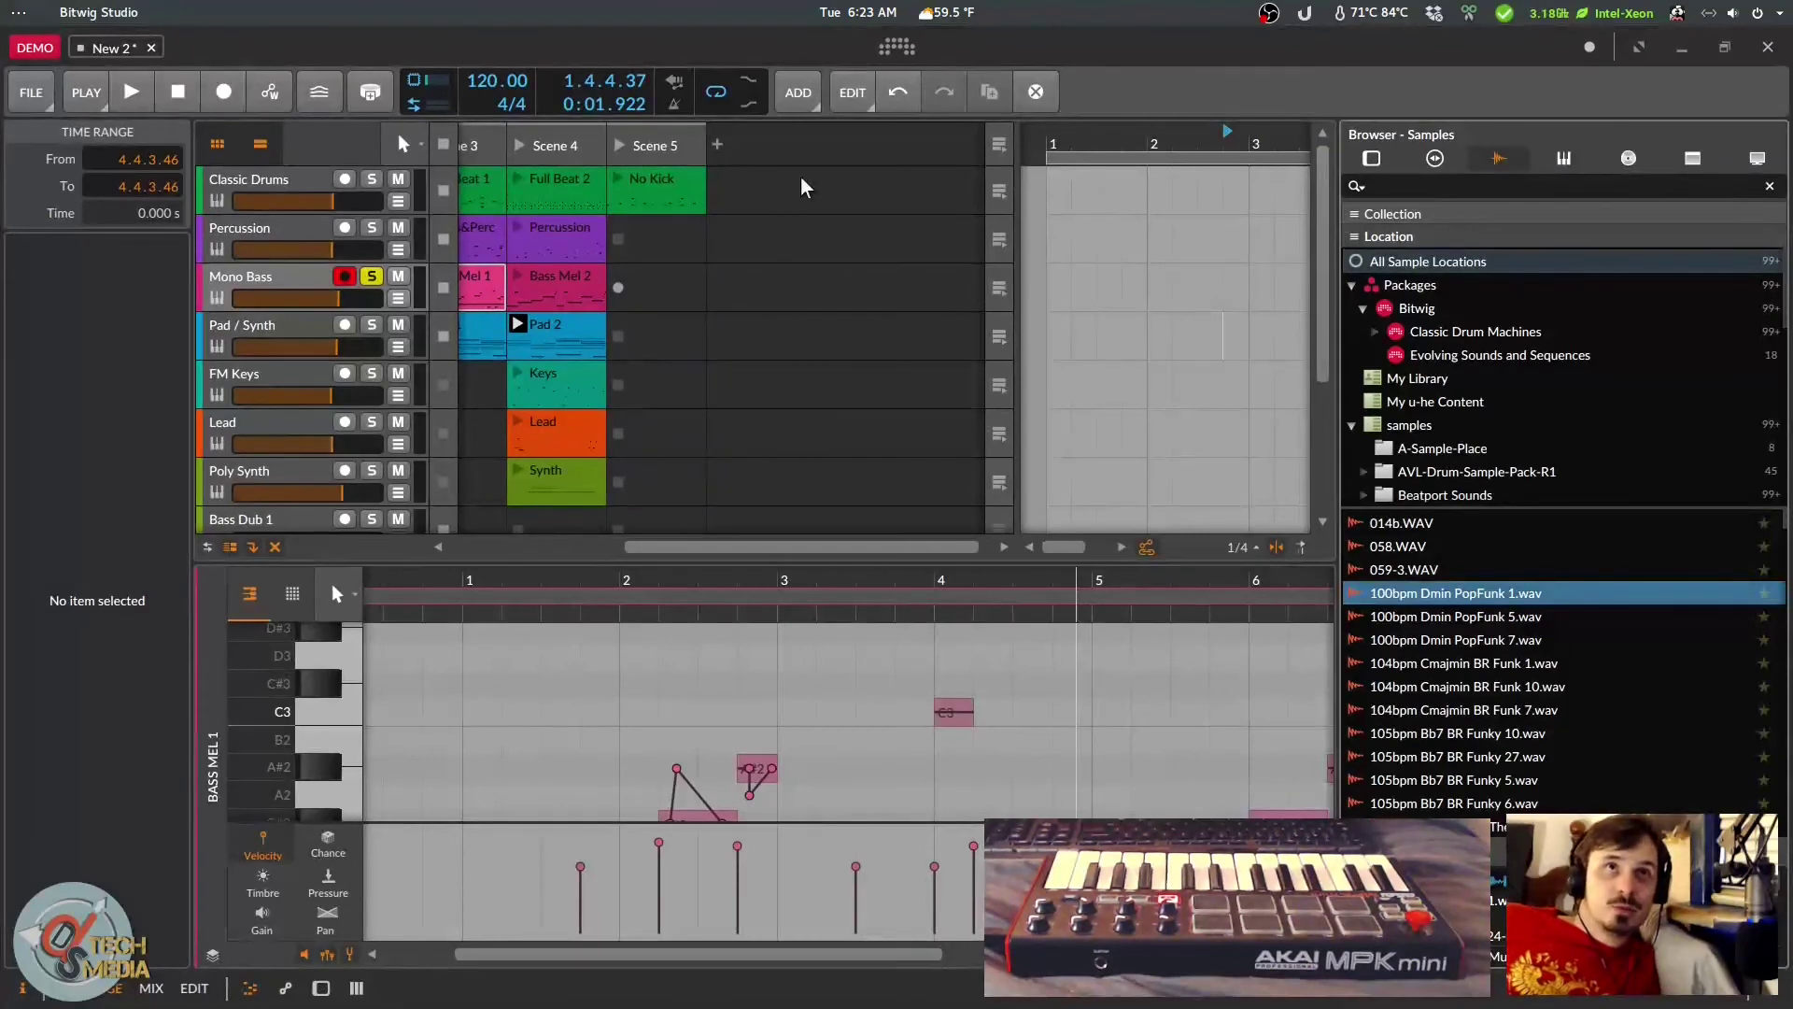
Step: Look through the available sample files and sample locations in the browser
scroll(1396, 659, down, 3)
scroll(1397, 660, up, 3)
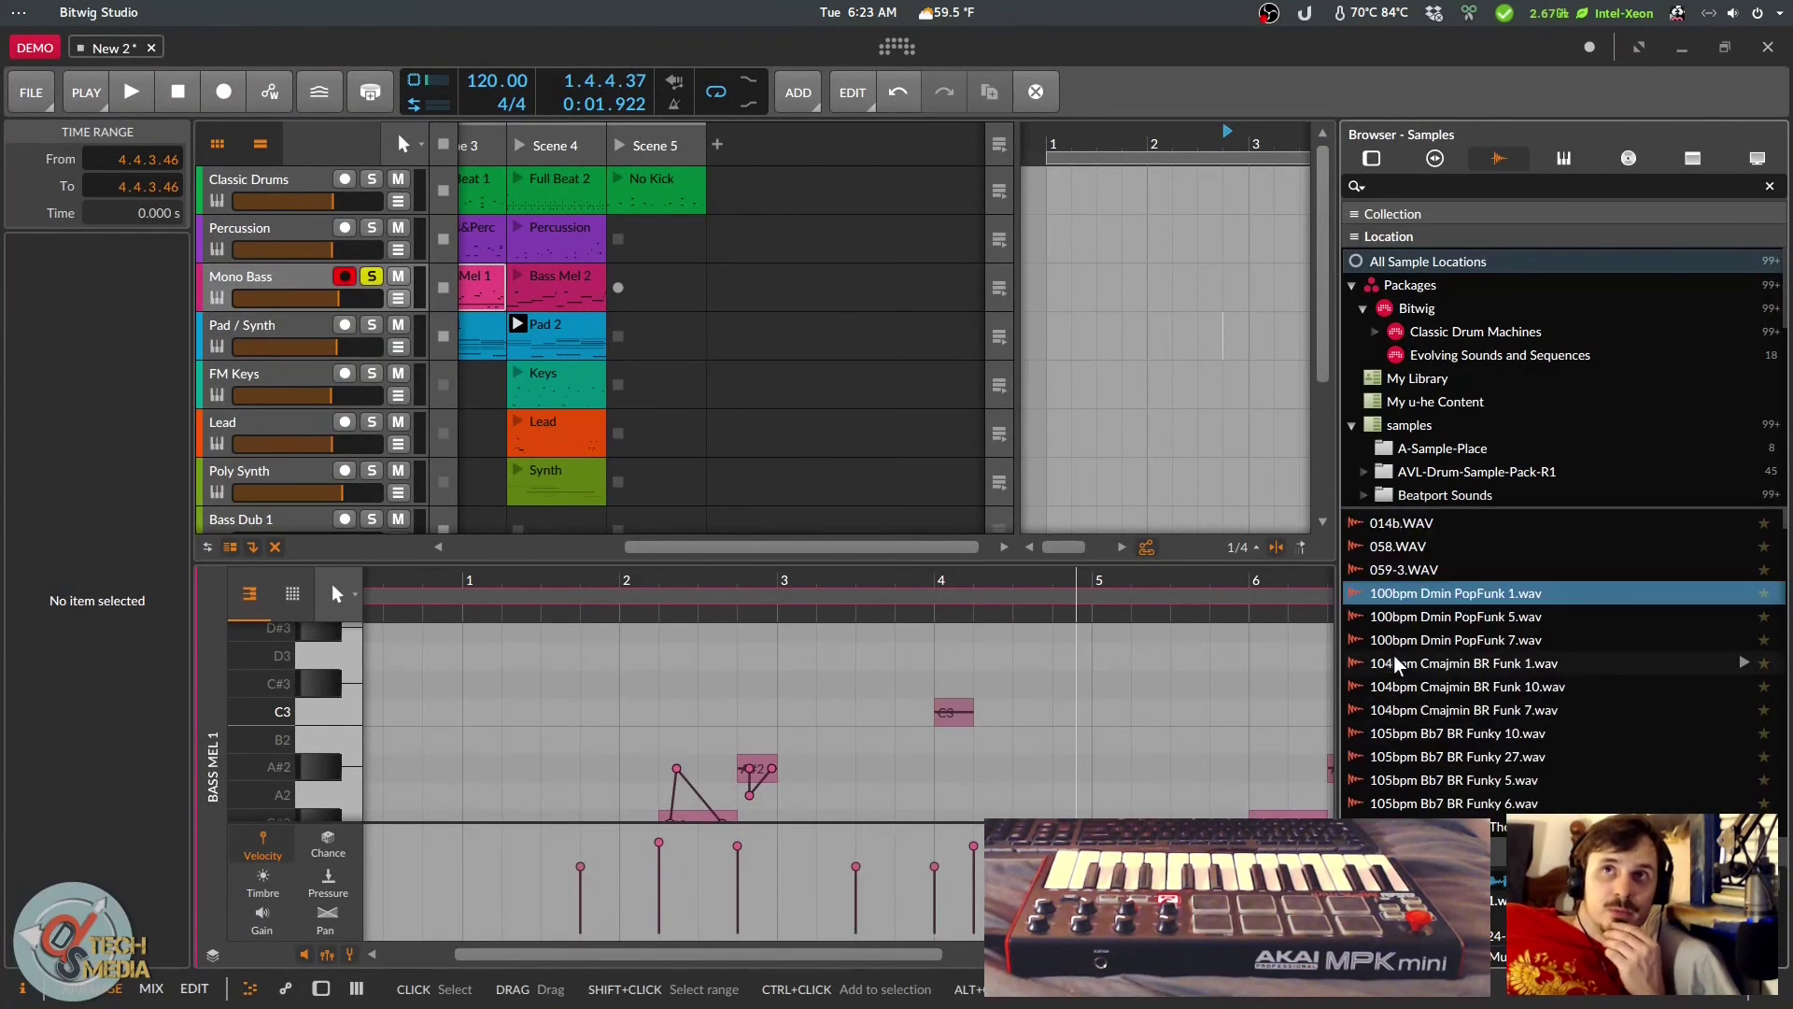
scroll(1424, 467, down, 1)
scroll(1429, 687, down, 15)
scroll(1429, 691, up, 3)
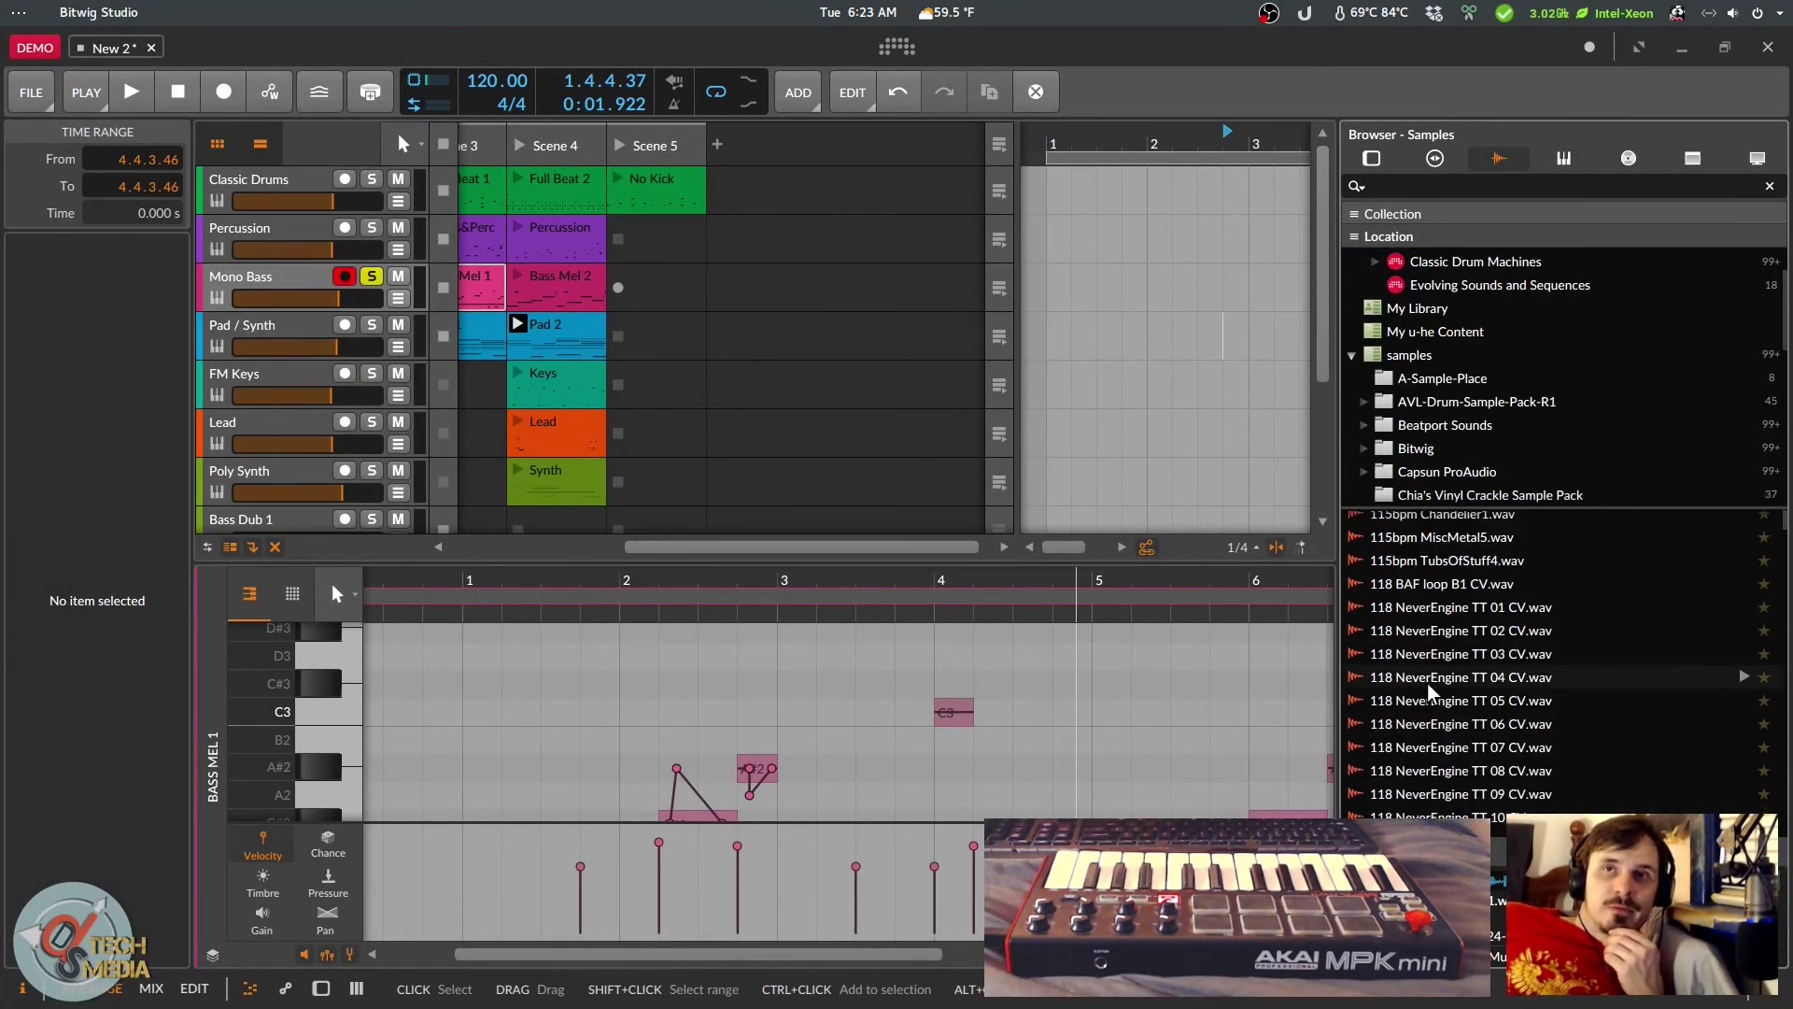
scroll(1429, 687, up, 6)
scroll(1424, 402, up, 2)
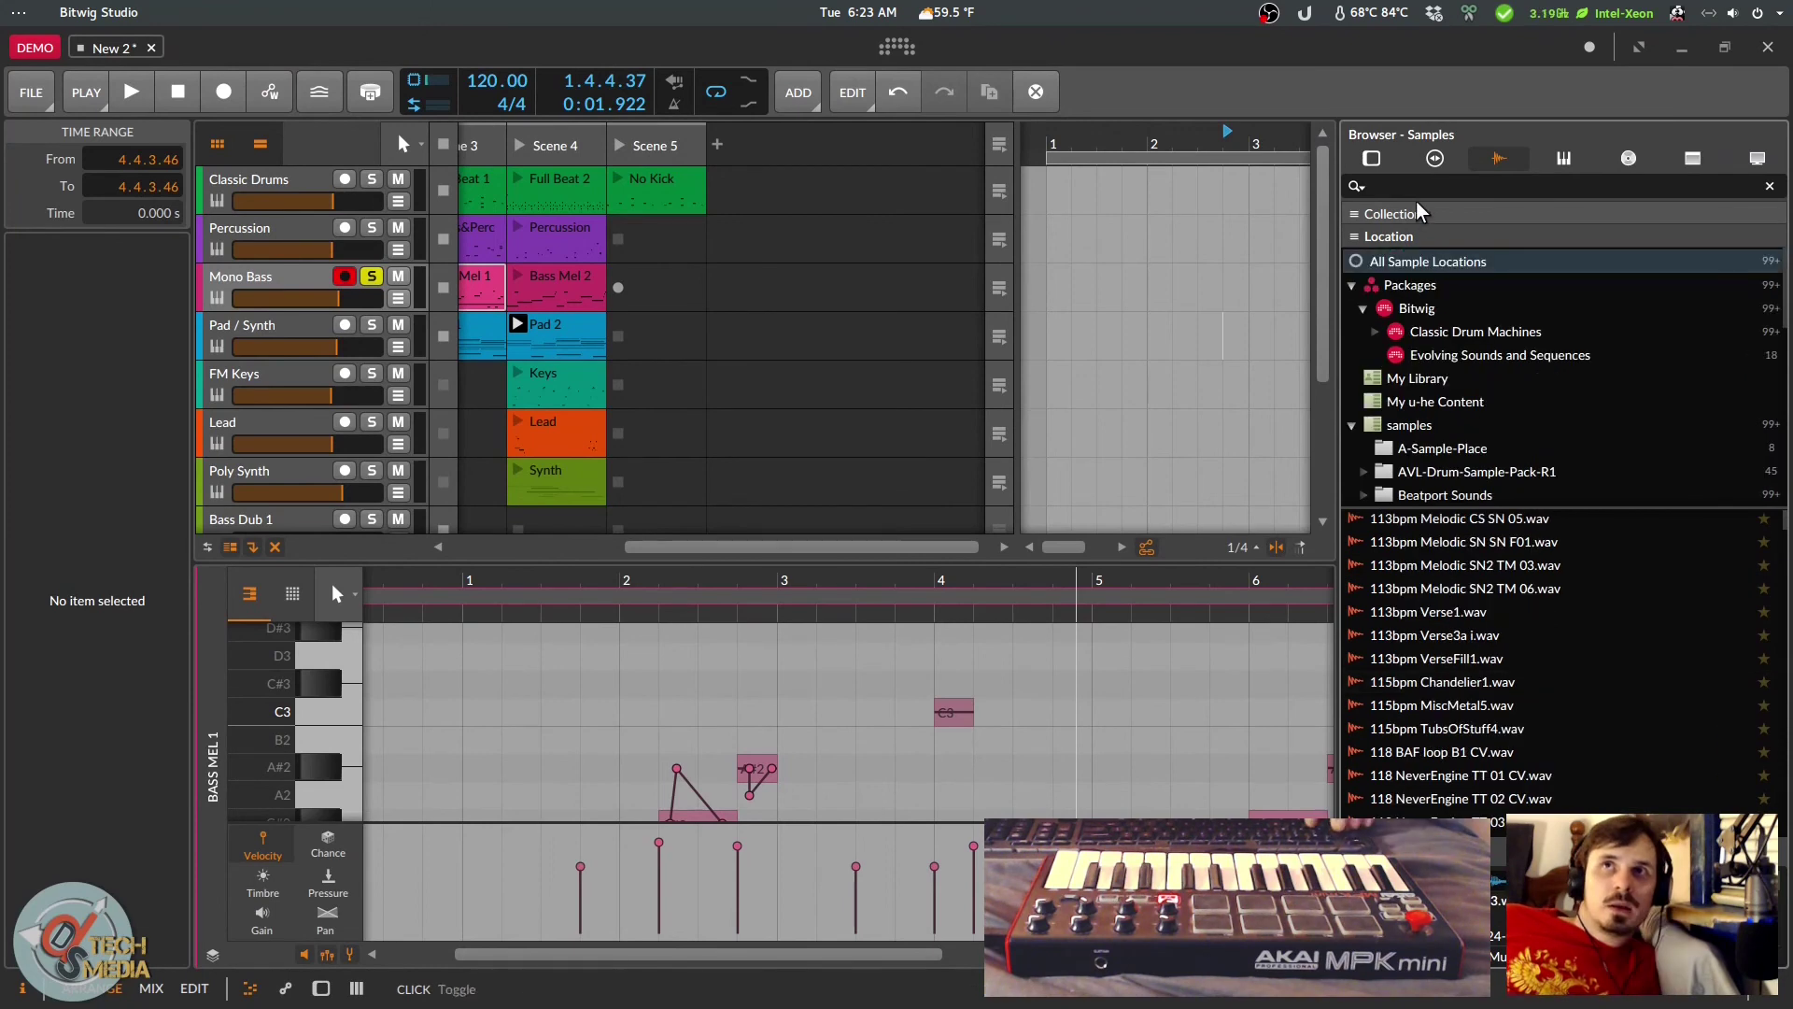
Step: Switch the browser to devices, narrow it, and select Bitta from the artyfx.lv2.so plug-ins
click(1371, 157)
drag(1341, 182, 1487, 181)
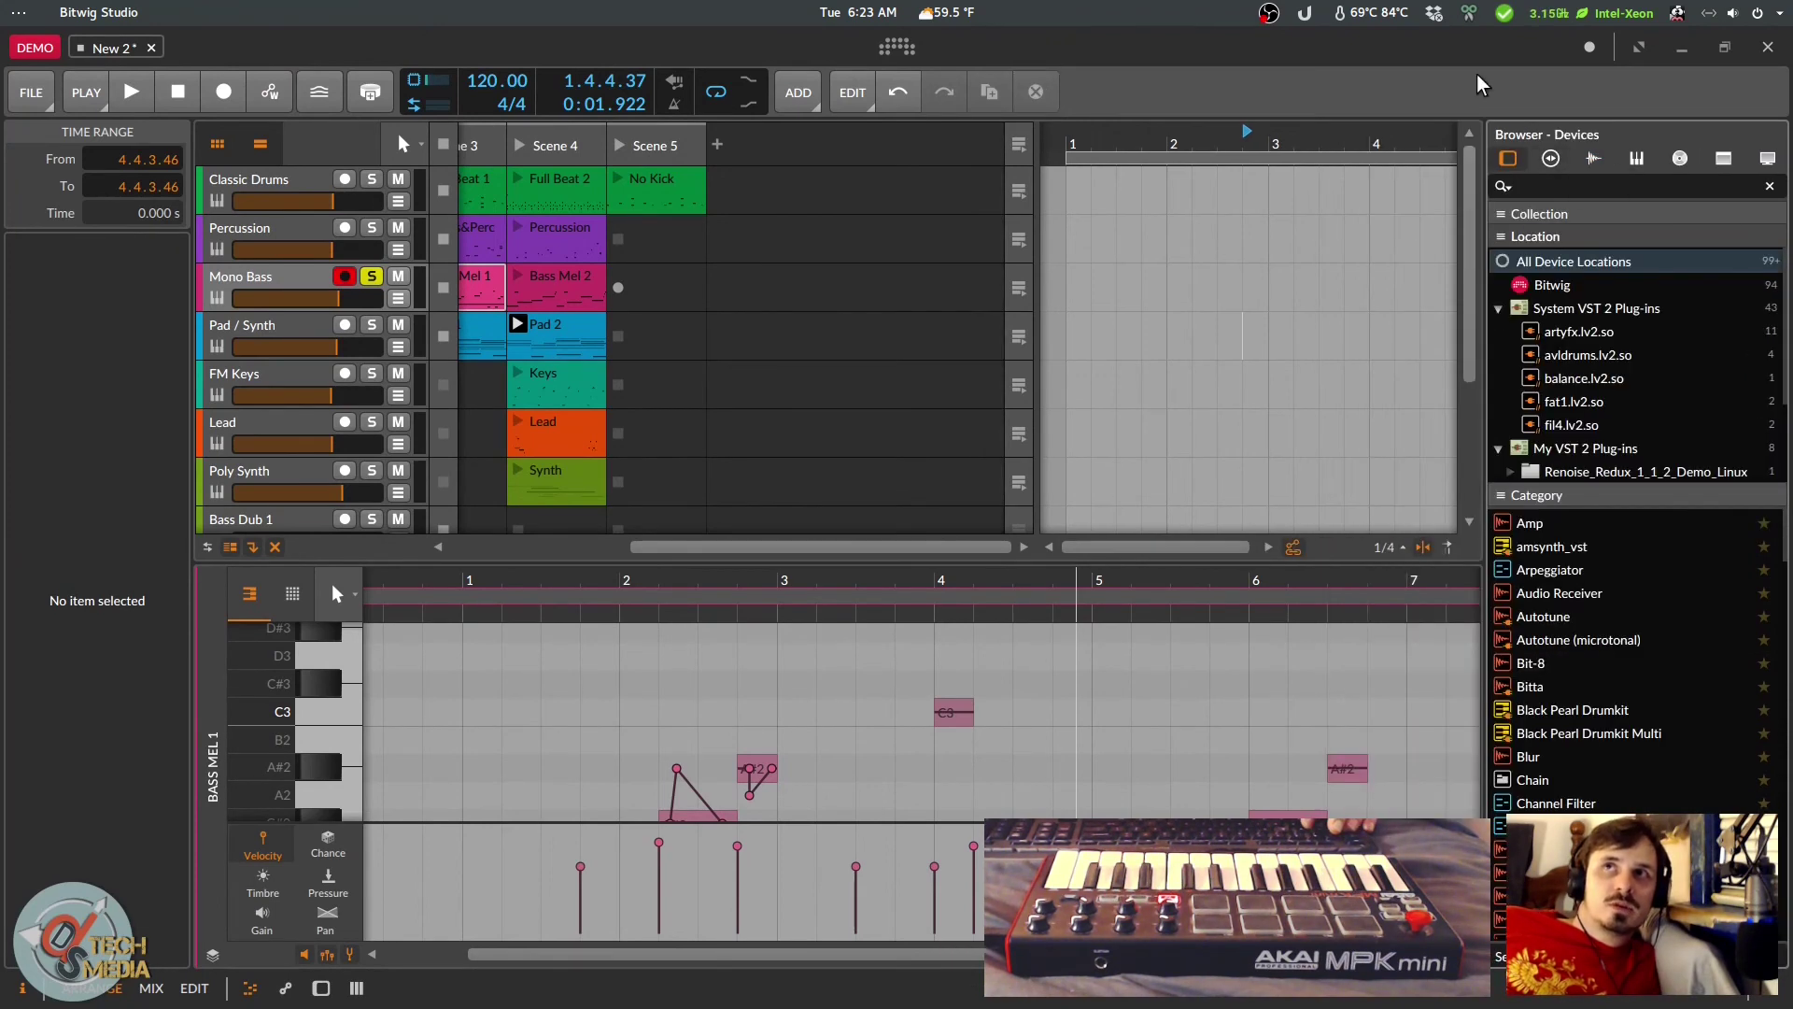
click(301, 135)
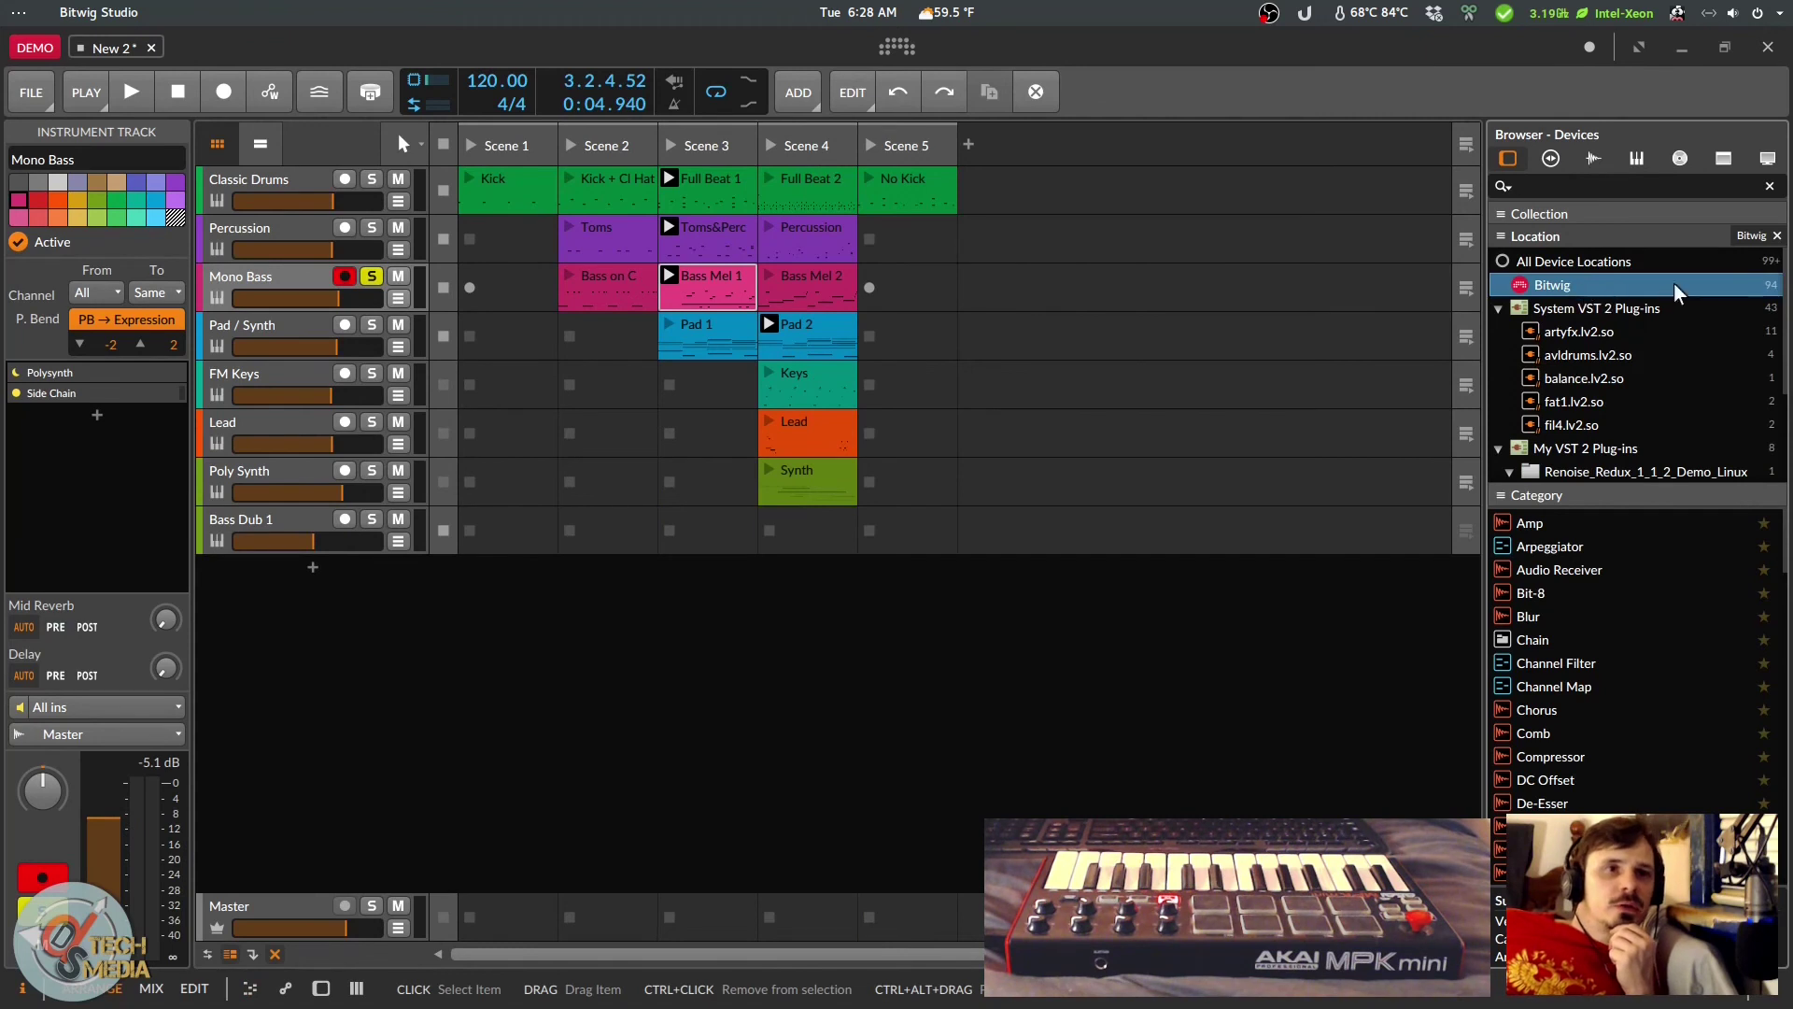
click(1578, 334)
click(1550, 523)
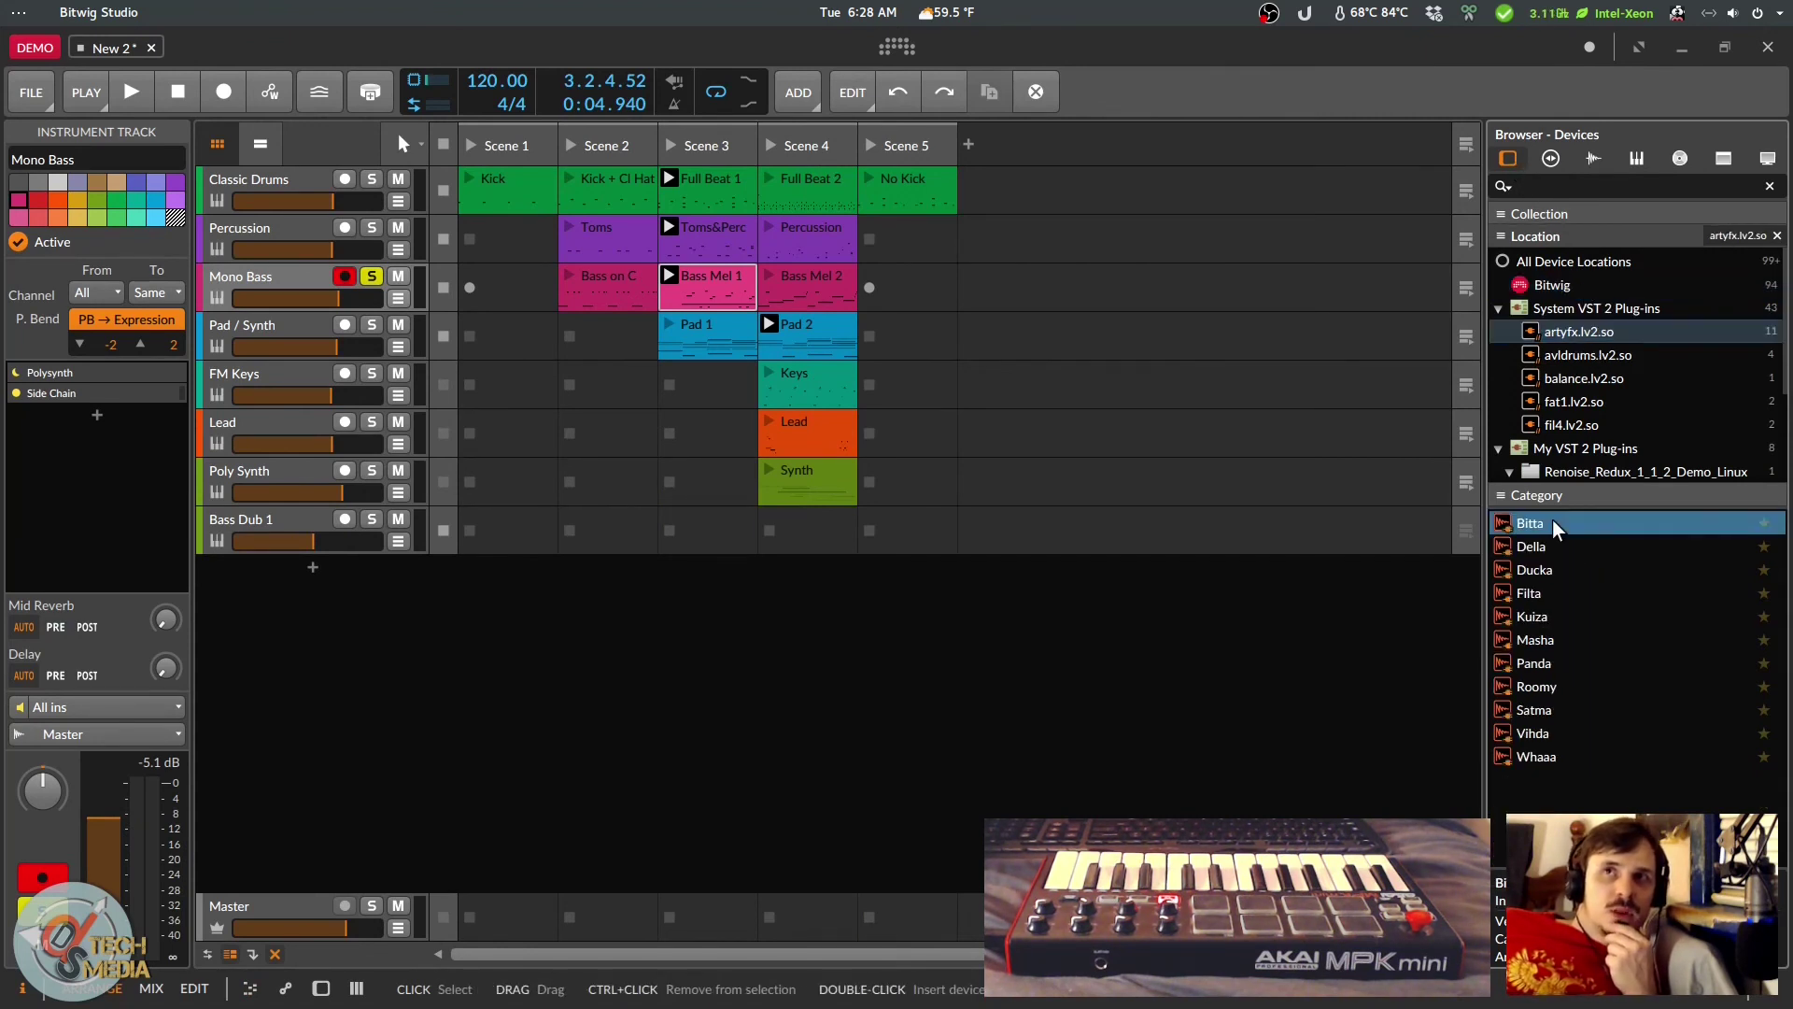
Step: Look through the System VST 2 plug-ins, including those in artyfx.lv2.so and avldrums.lv2.so
click(1572, 311)
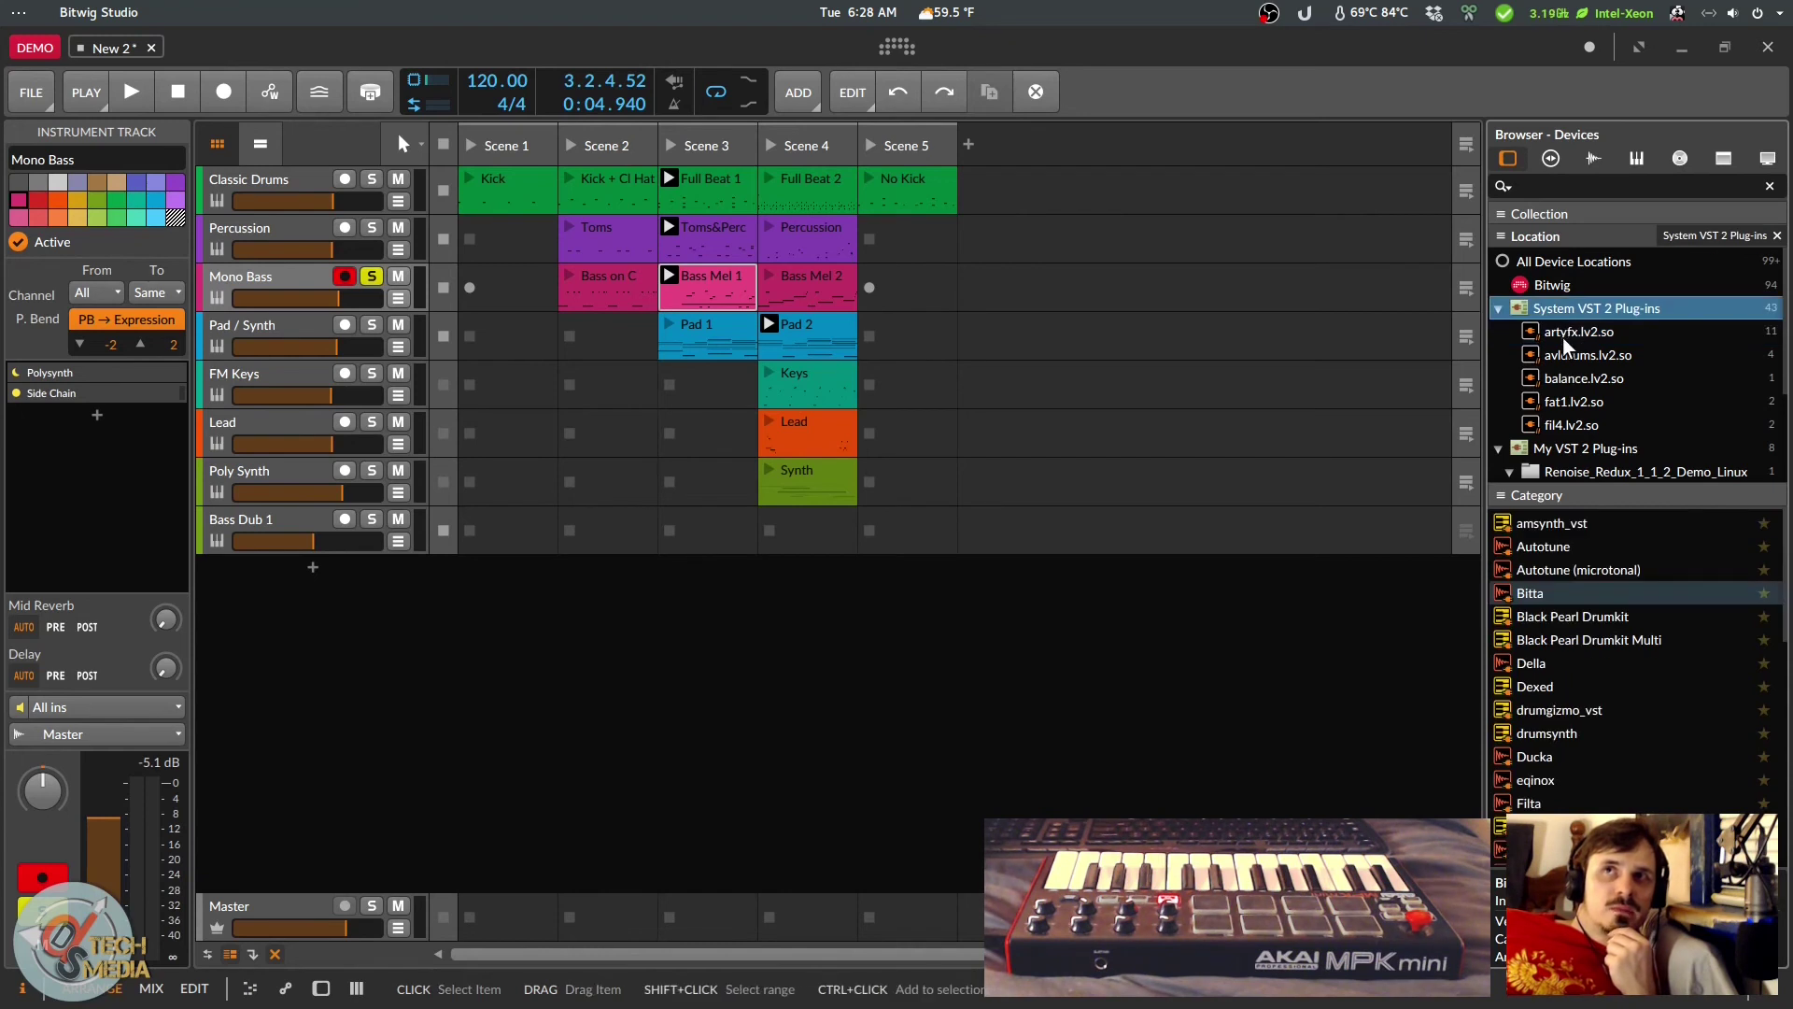
click(1566, 336)
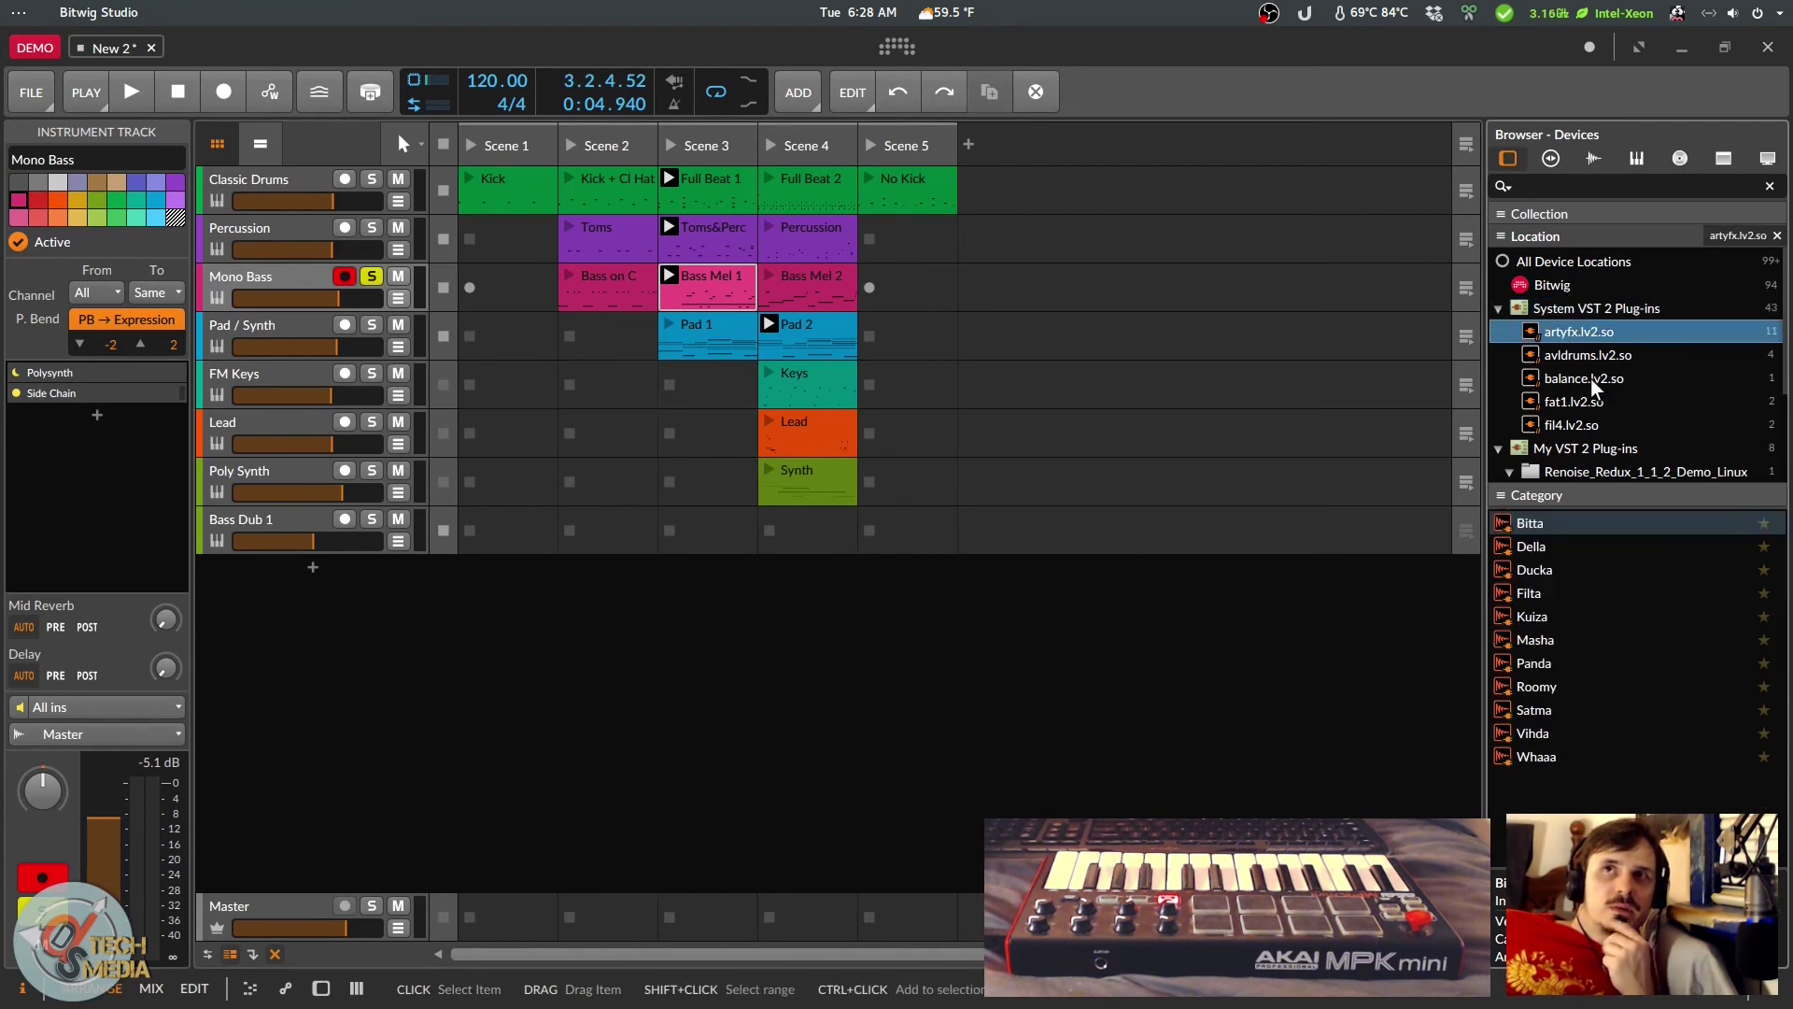
click(1588, 356)
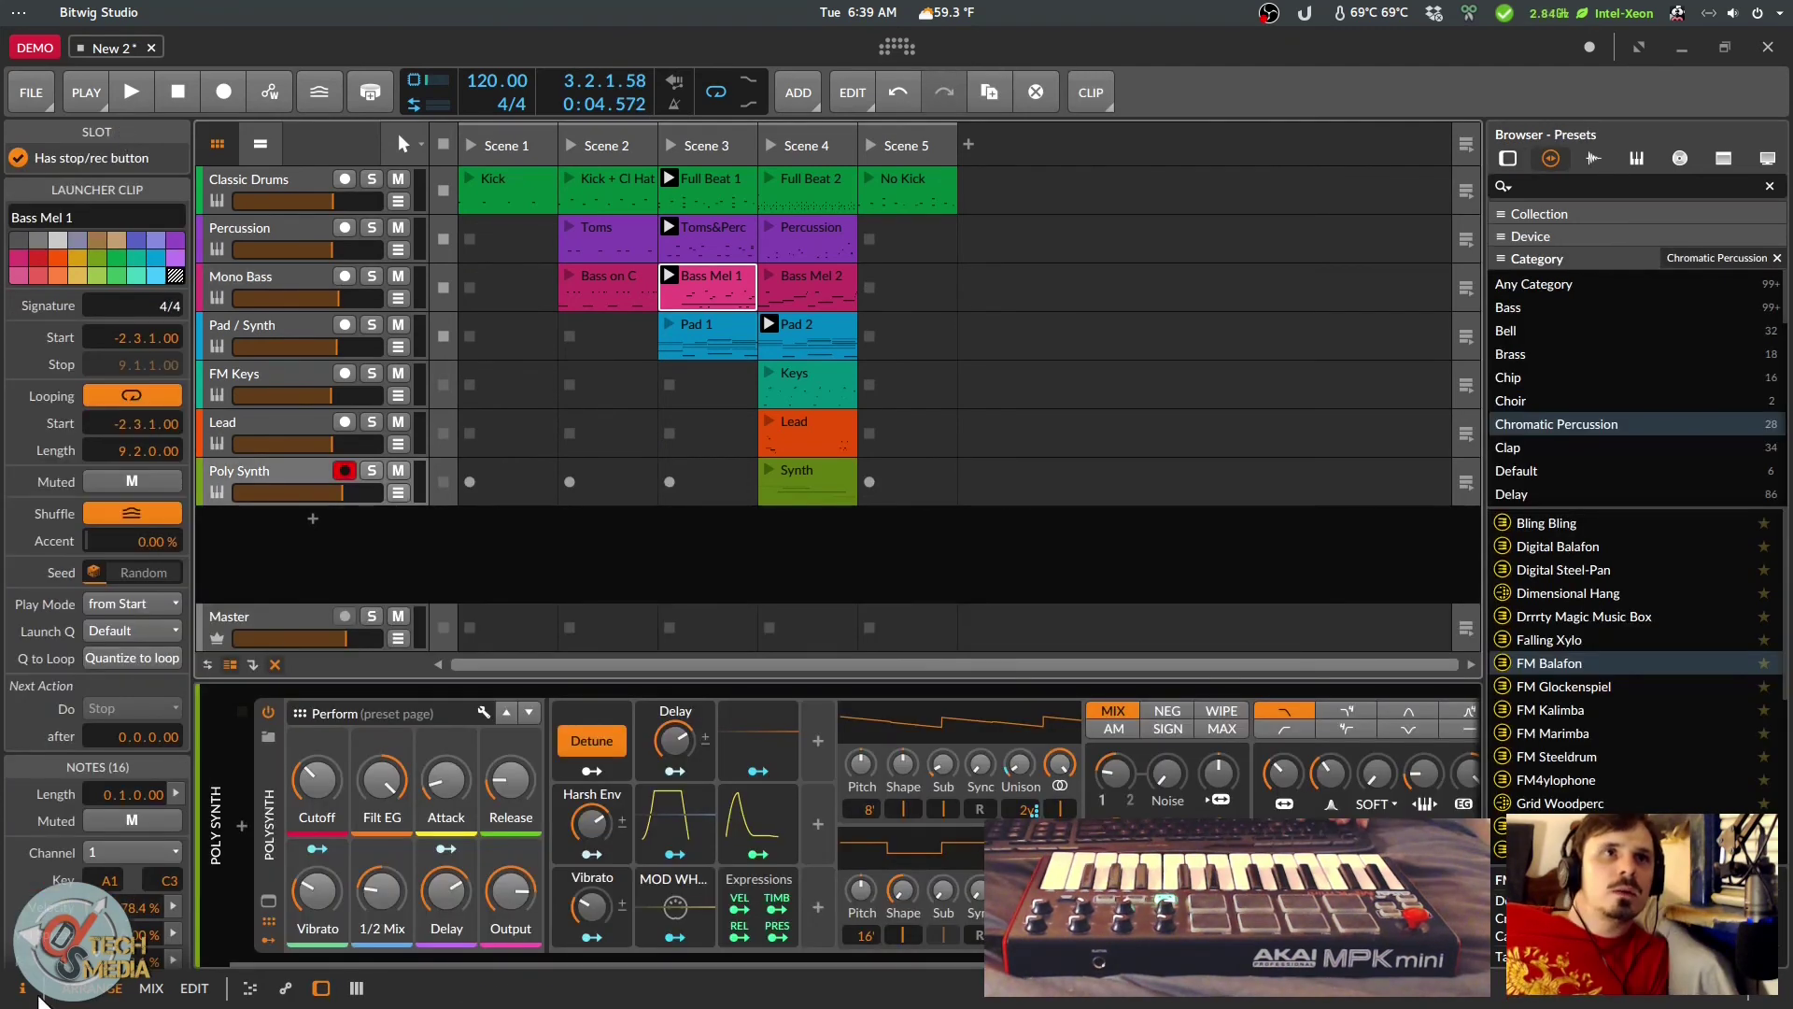
Step: Hide the inspector and toggle Polysynth's Detune off and back on while playing
click(35, 994)
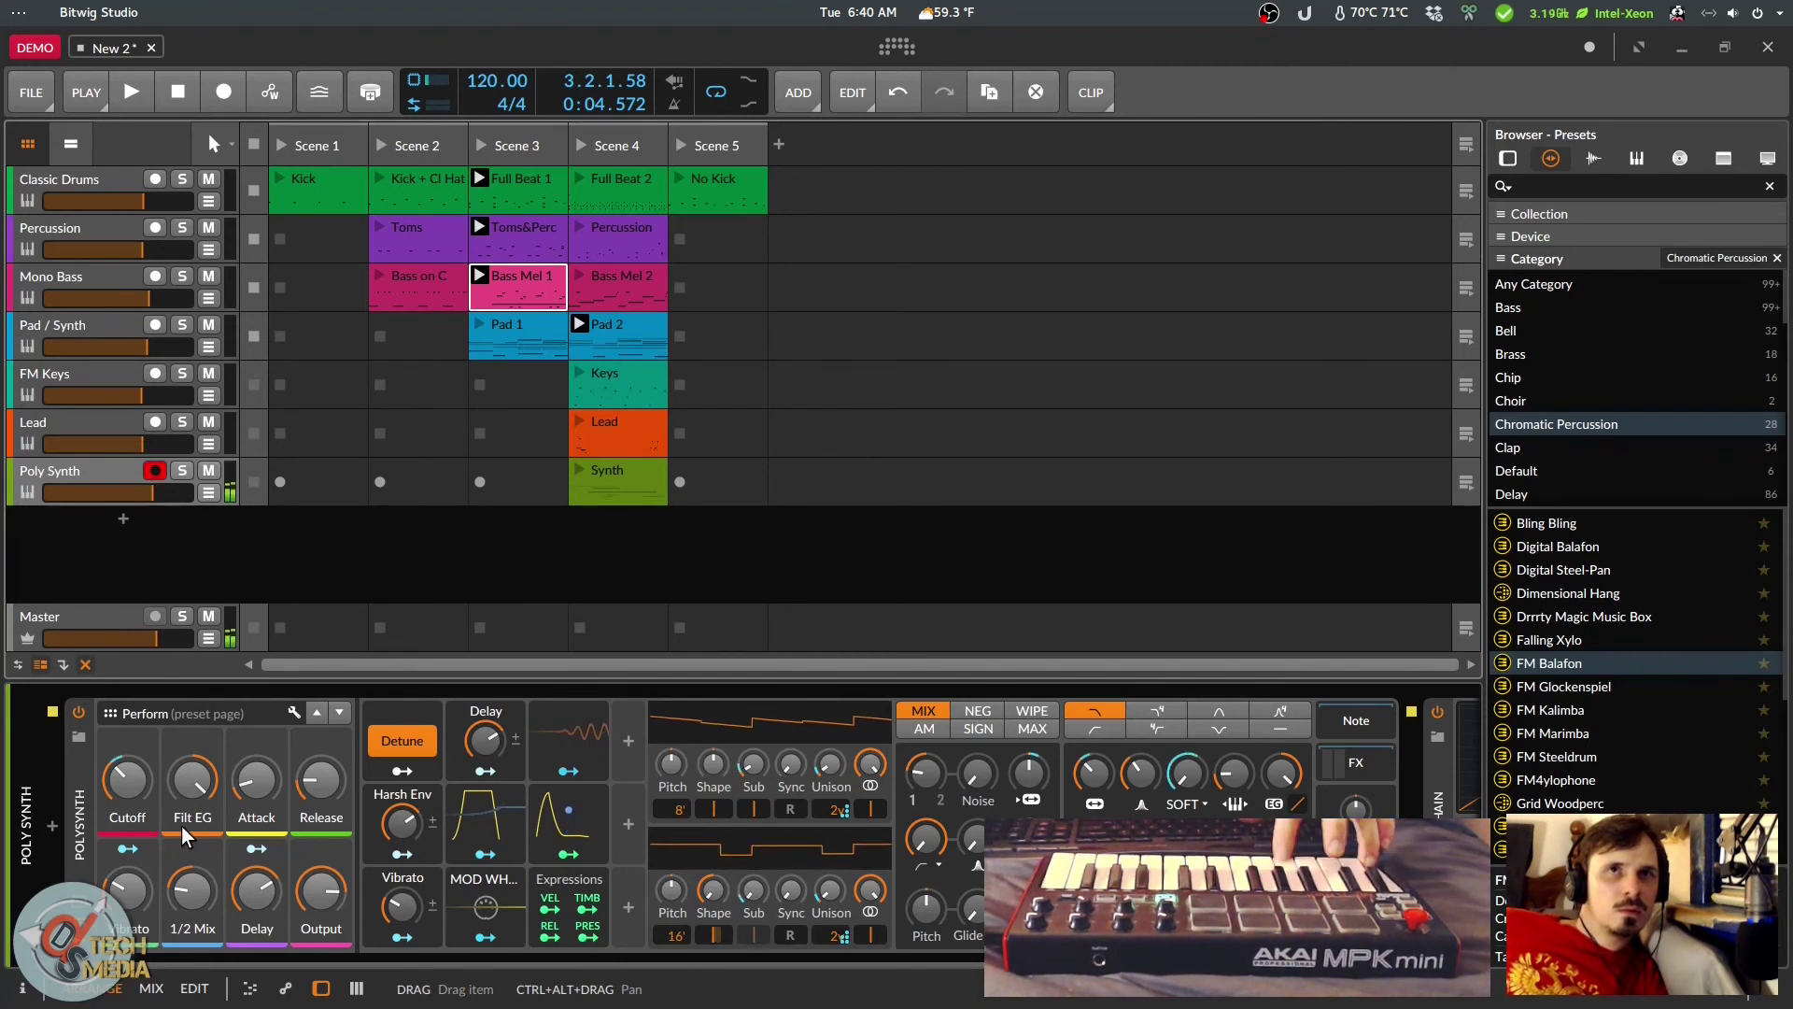
click(411, 745)
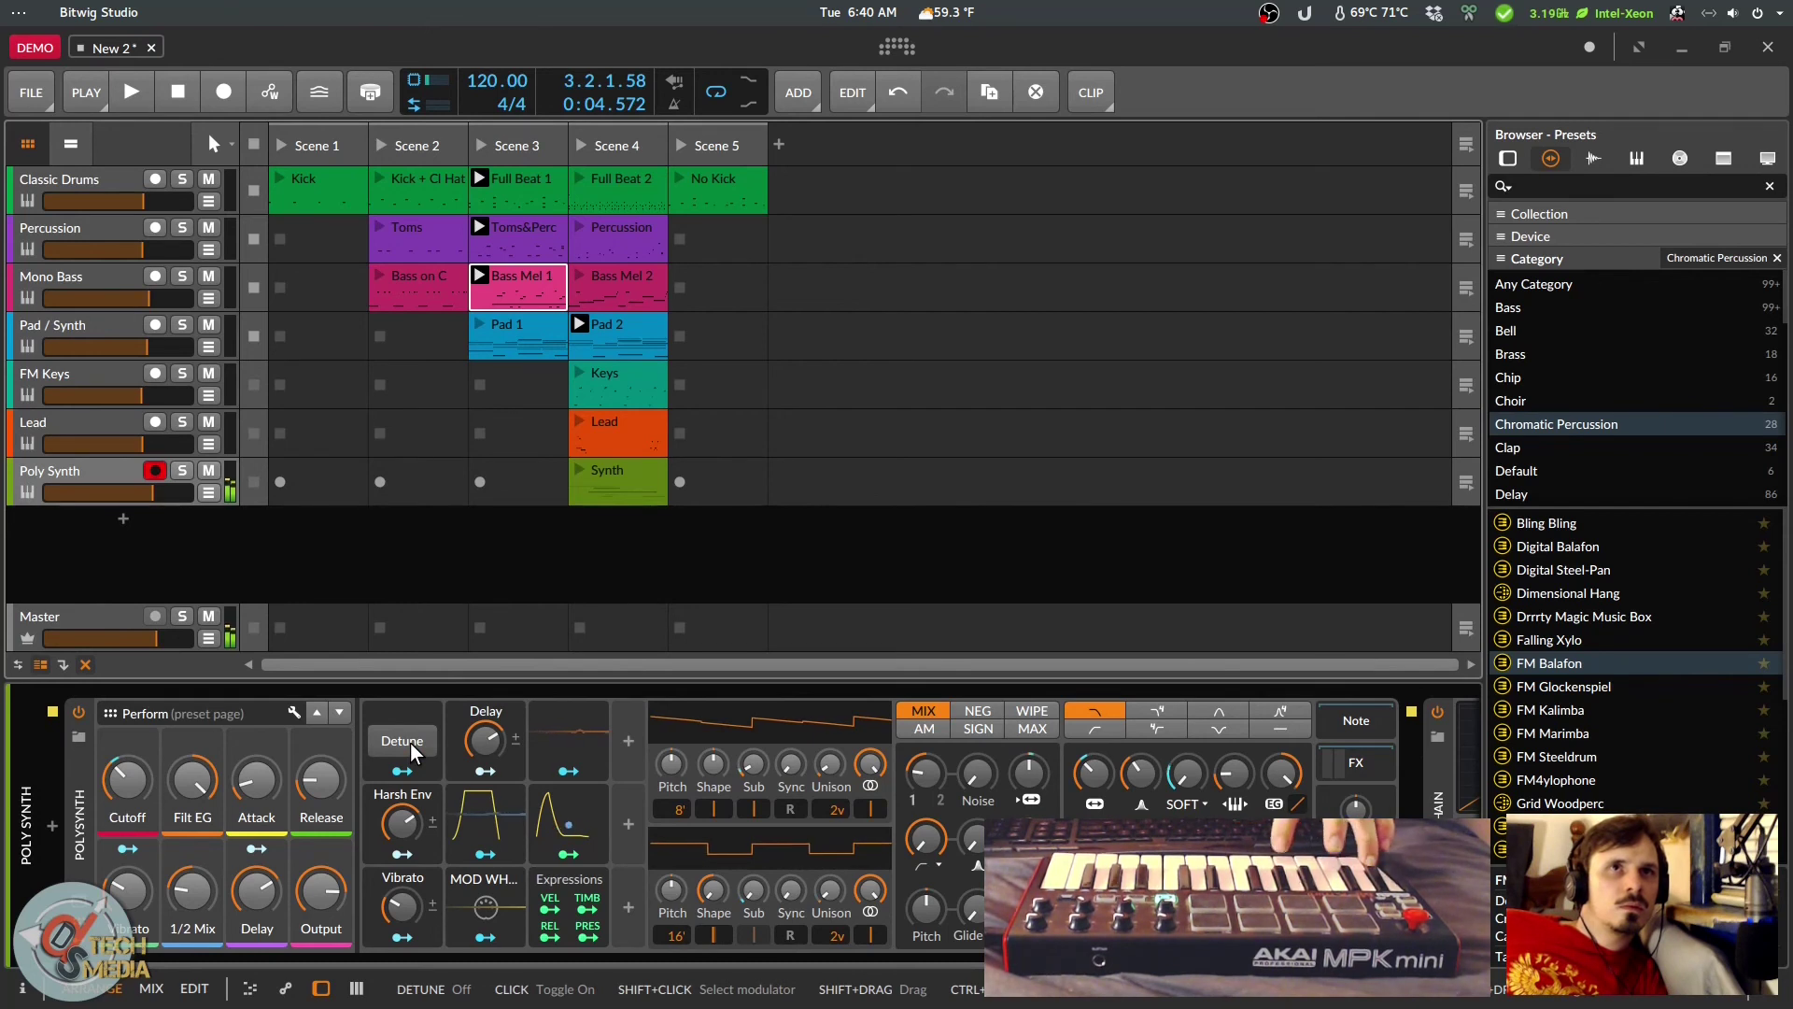
click(412, 745)
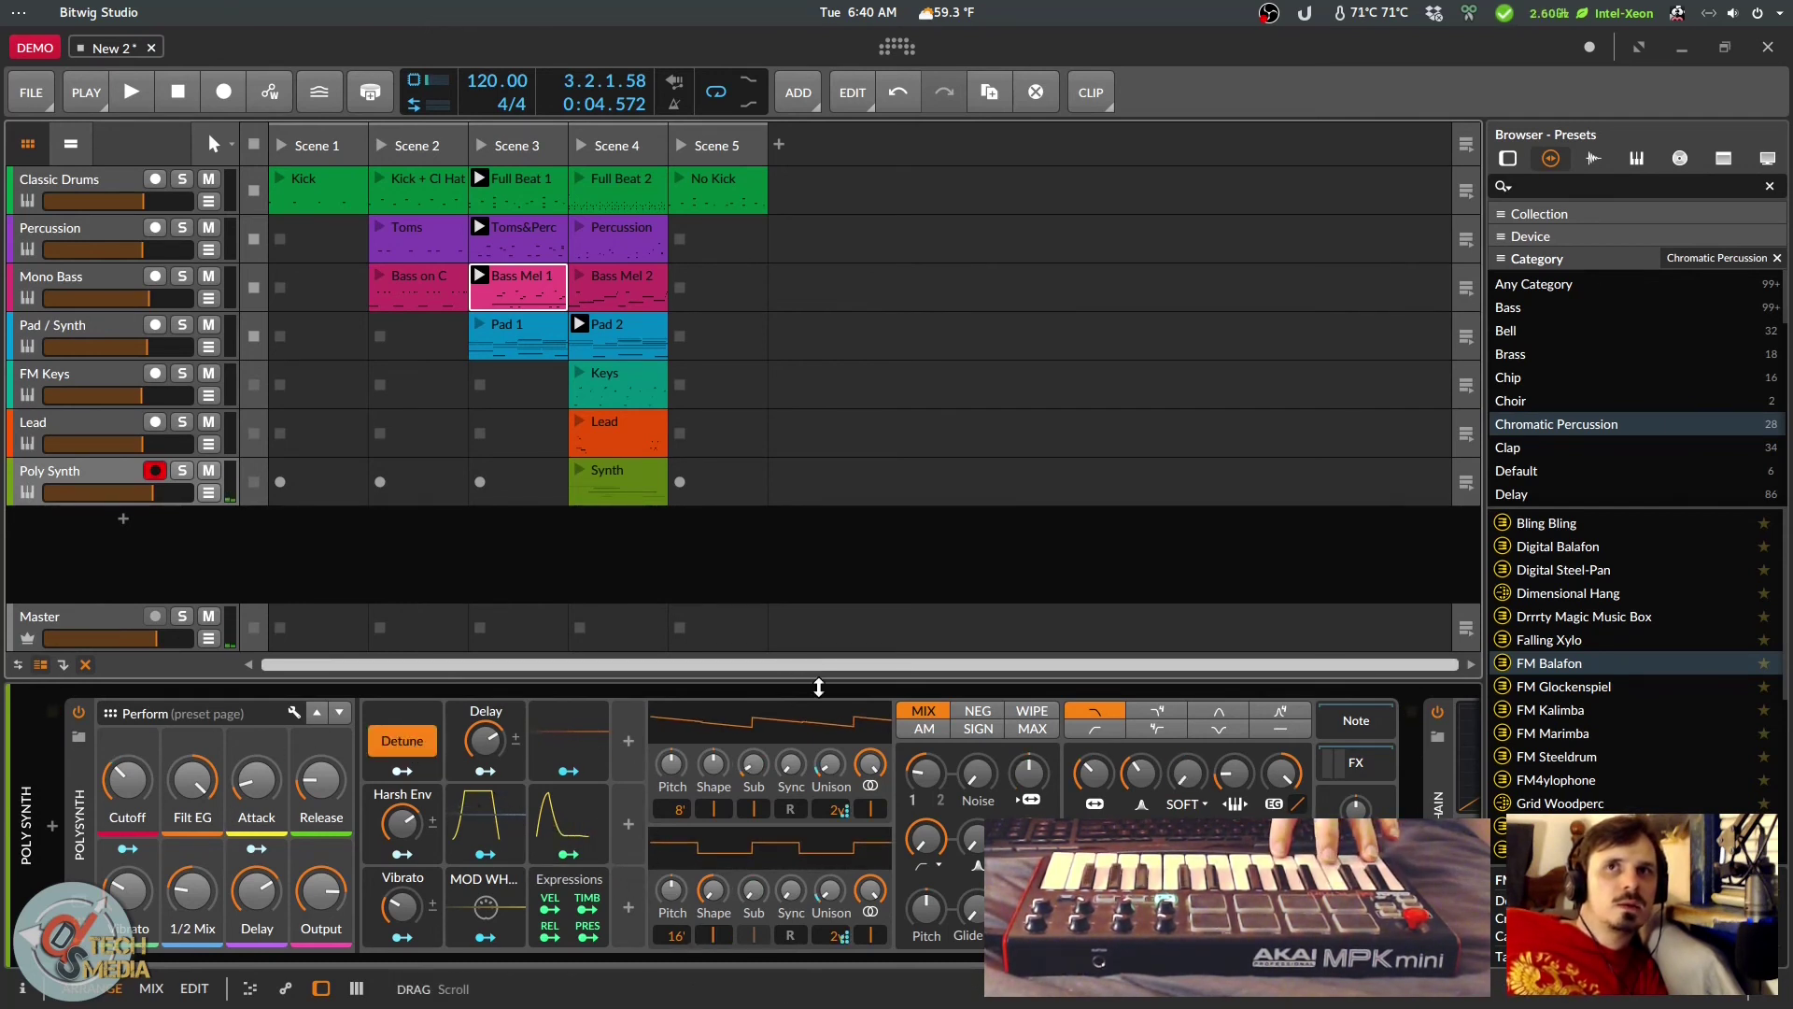
Step: Look at the settings of Polysynth's ADSR, Vibrato and mod wheel modulators
click(577, 832)
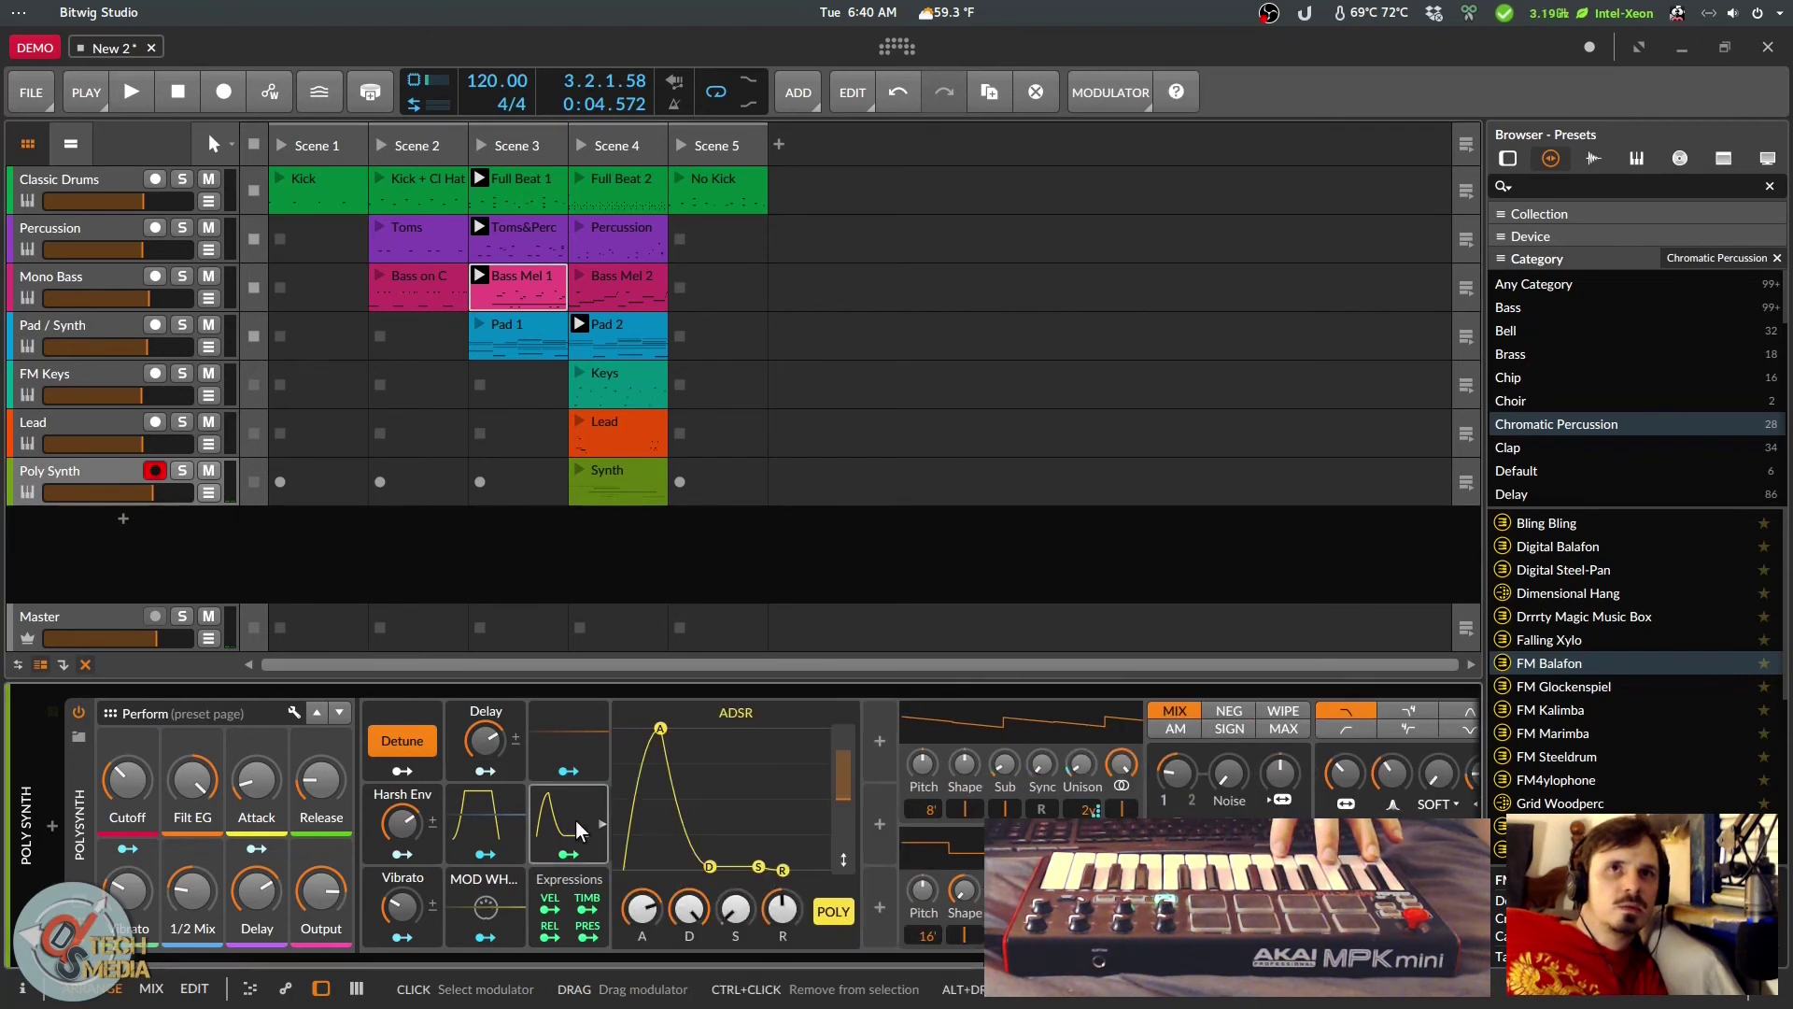
click(584, 758)
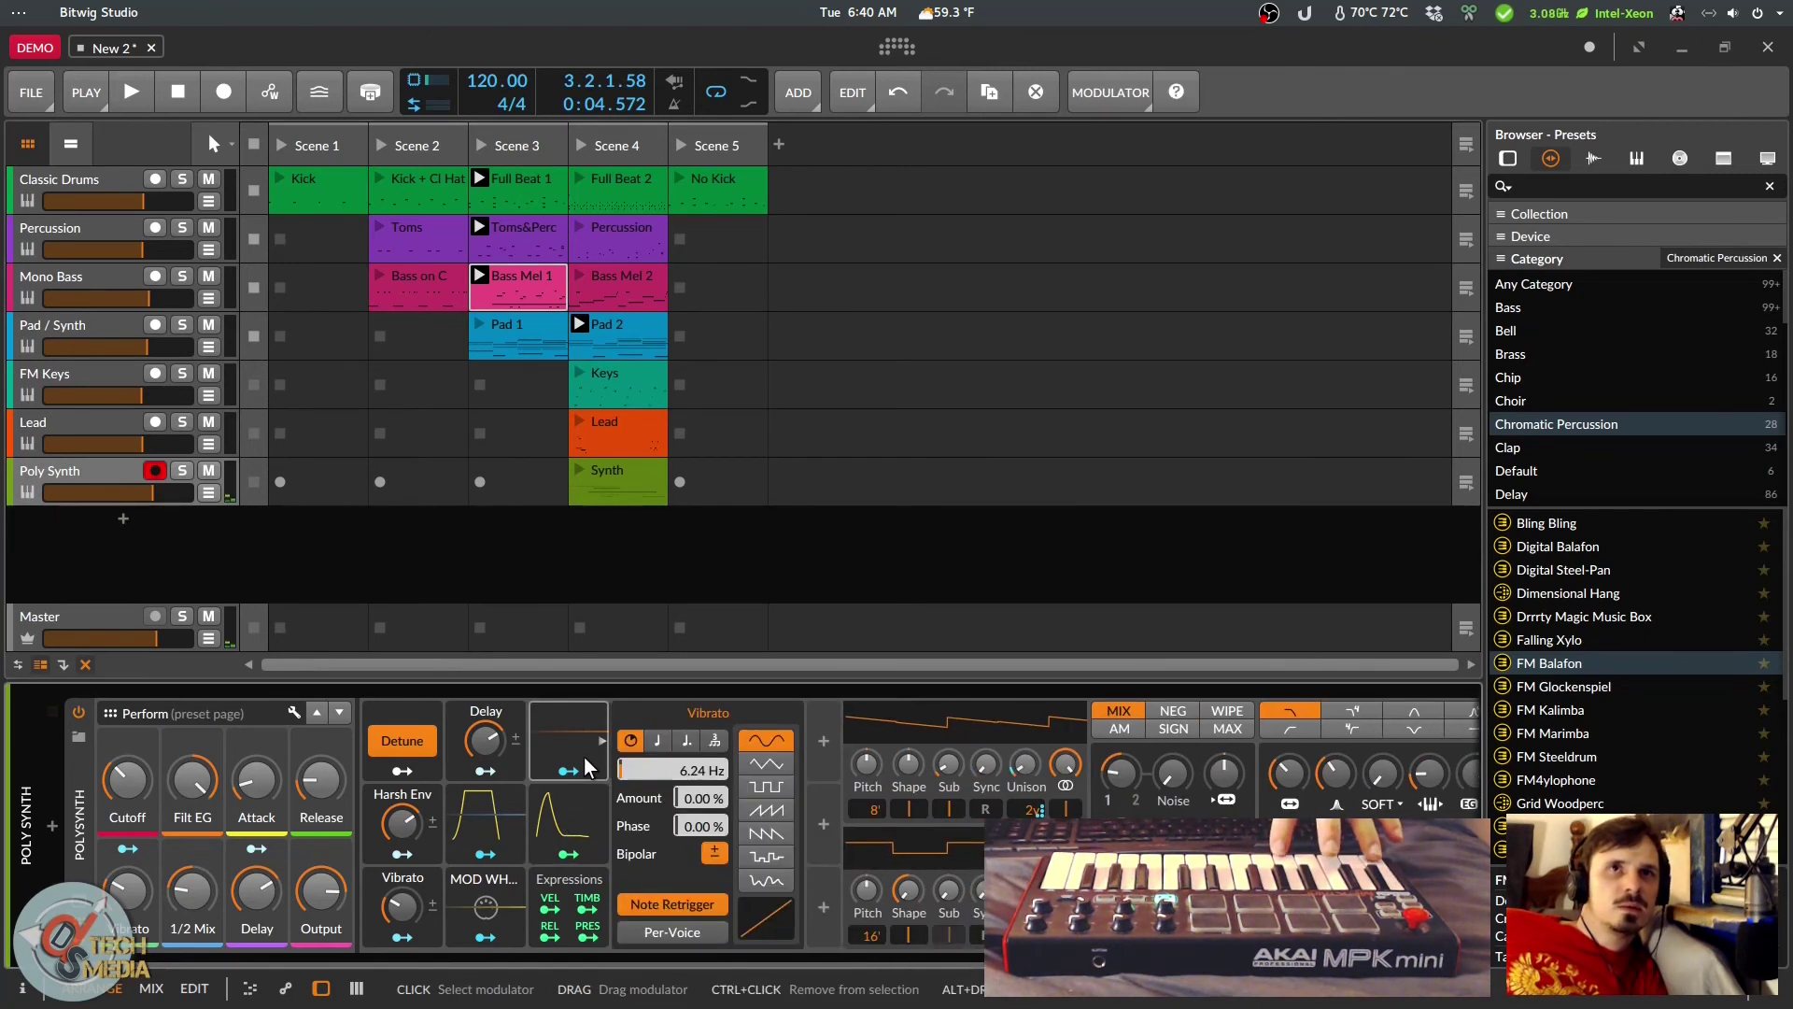
click(598, 815)
click(478, 887)
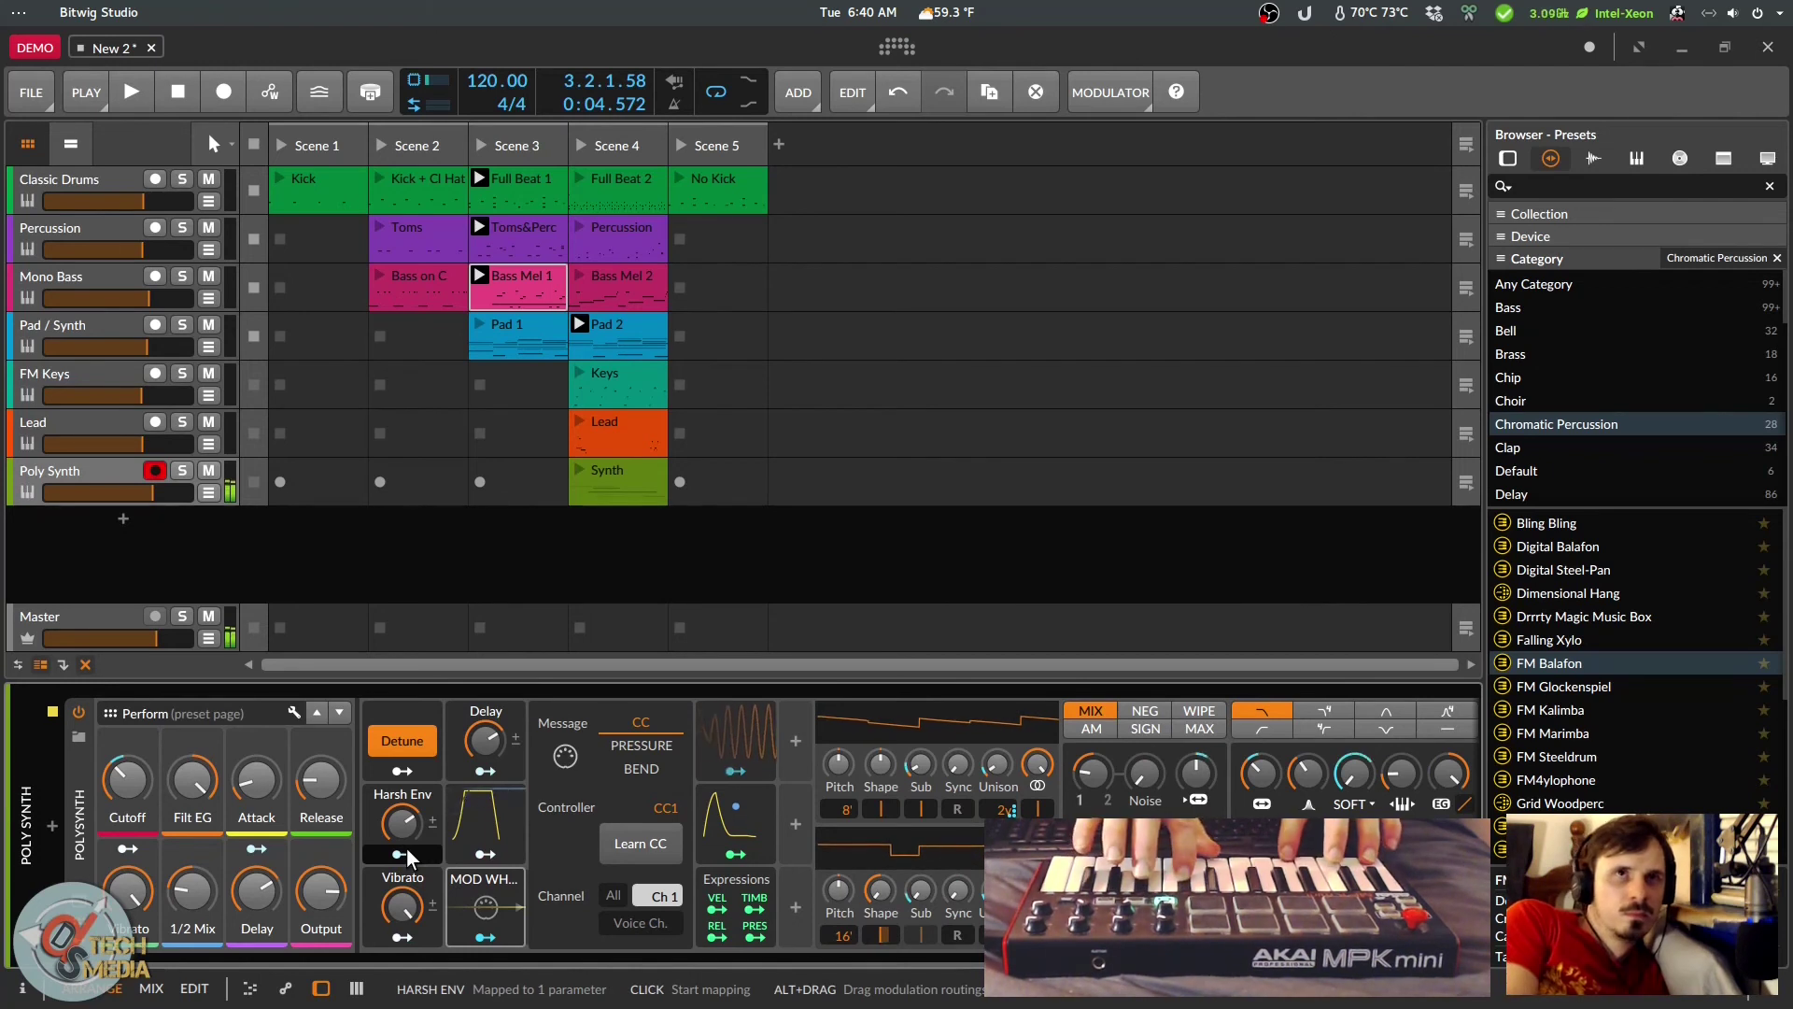
Step: Reshape the Vibrato Delay envelope to a 10.0 s attack and 78.1 % sustain
click(458, 831)
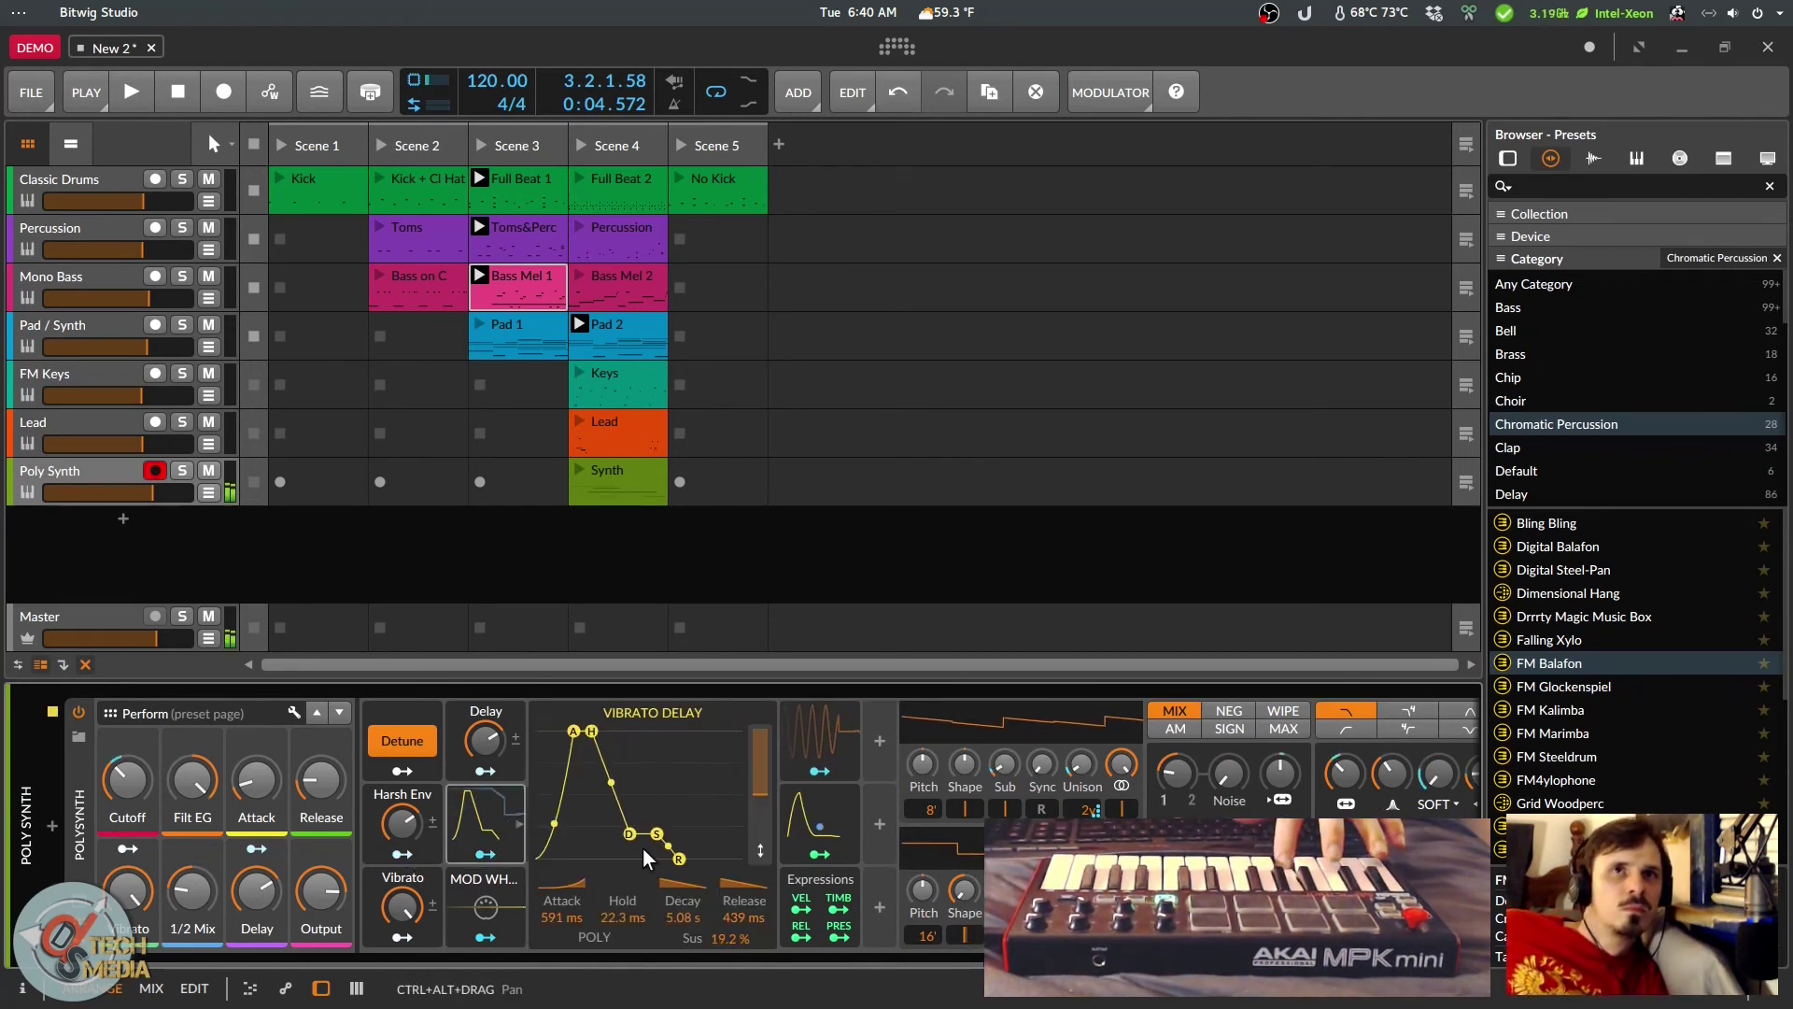
drag(659, 834, 535, 732)
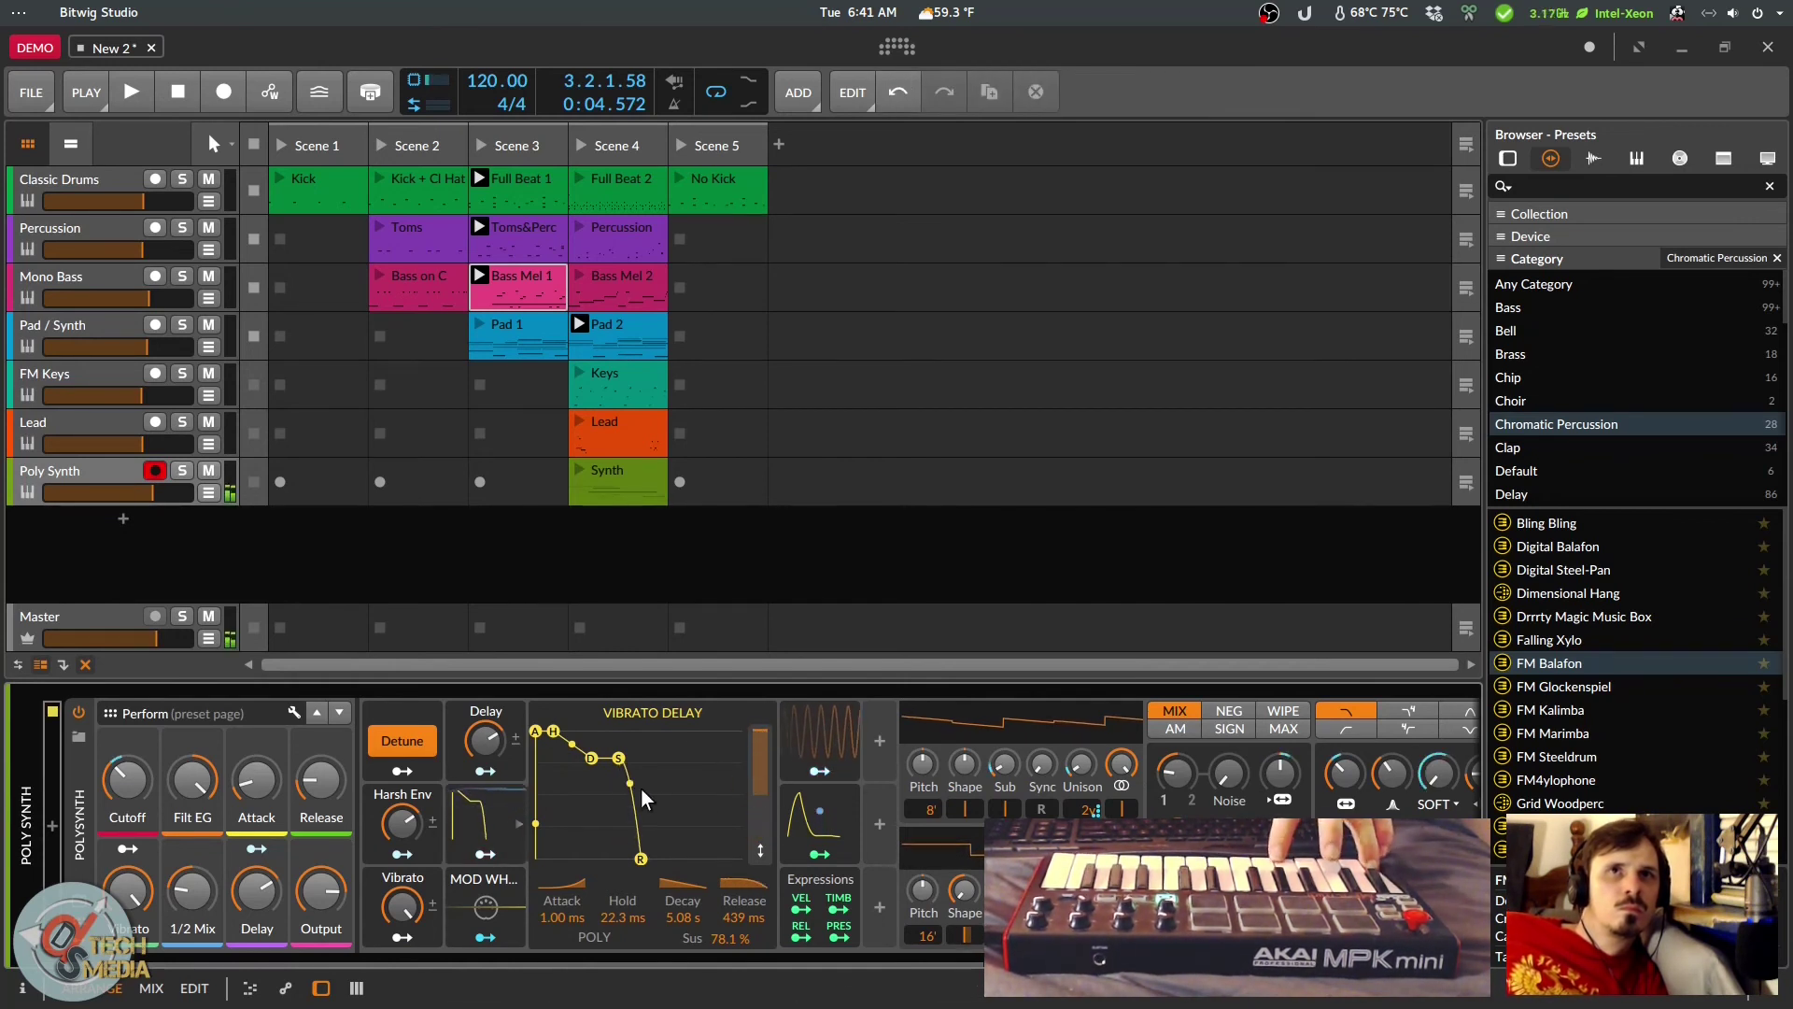
drag(537, 738, 621, 788)
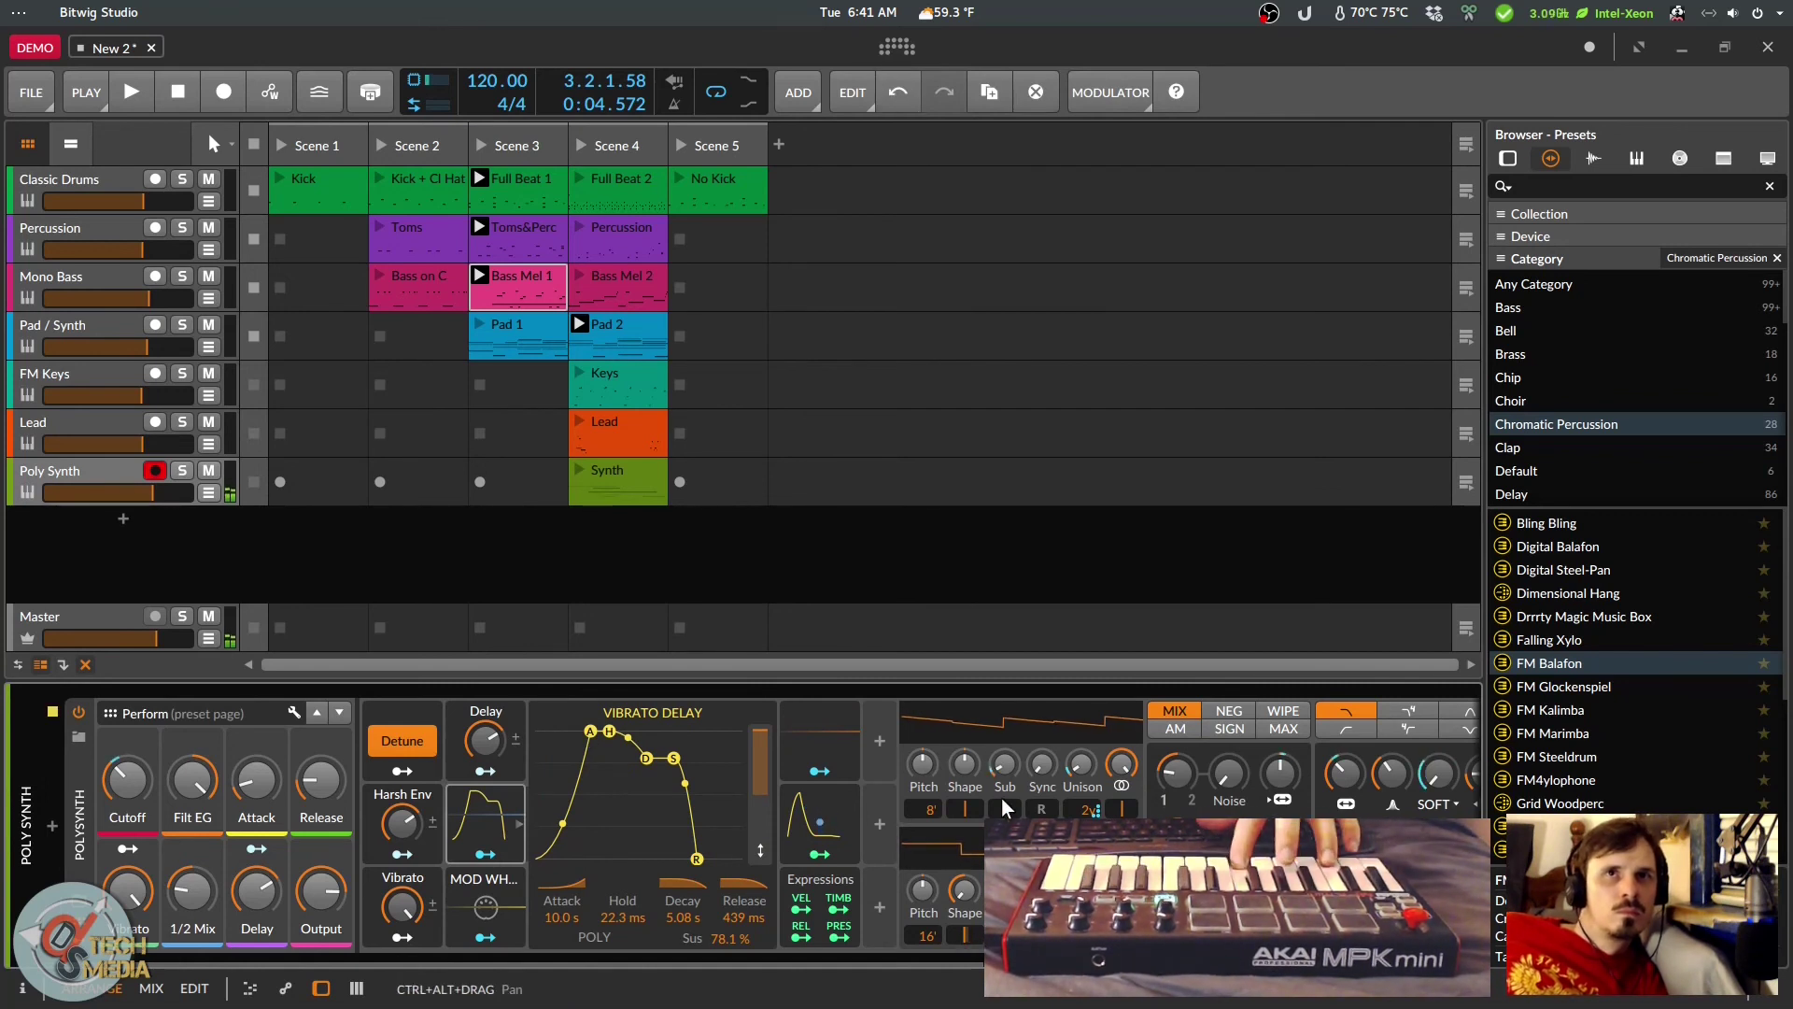
Step: Start and stop mapping the Timbre expression, and collapse the Vibrato Delay modulator's details
click(845, 911)
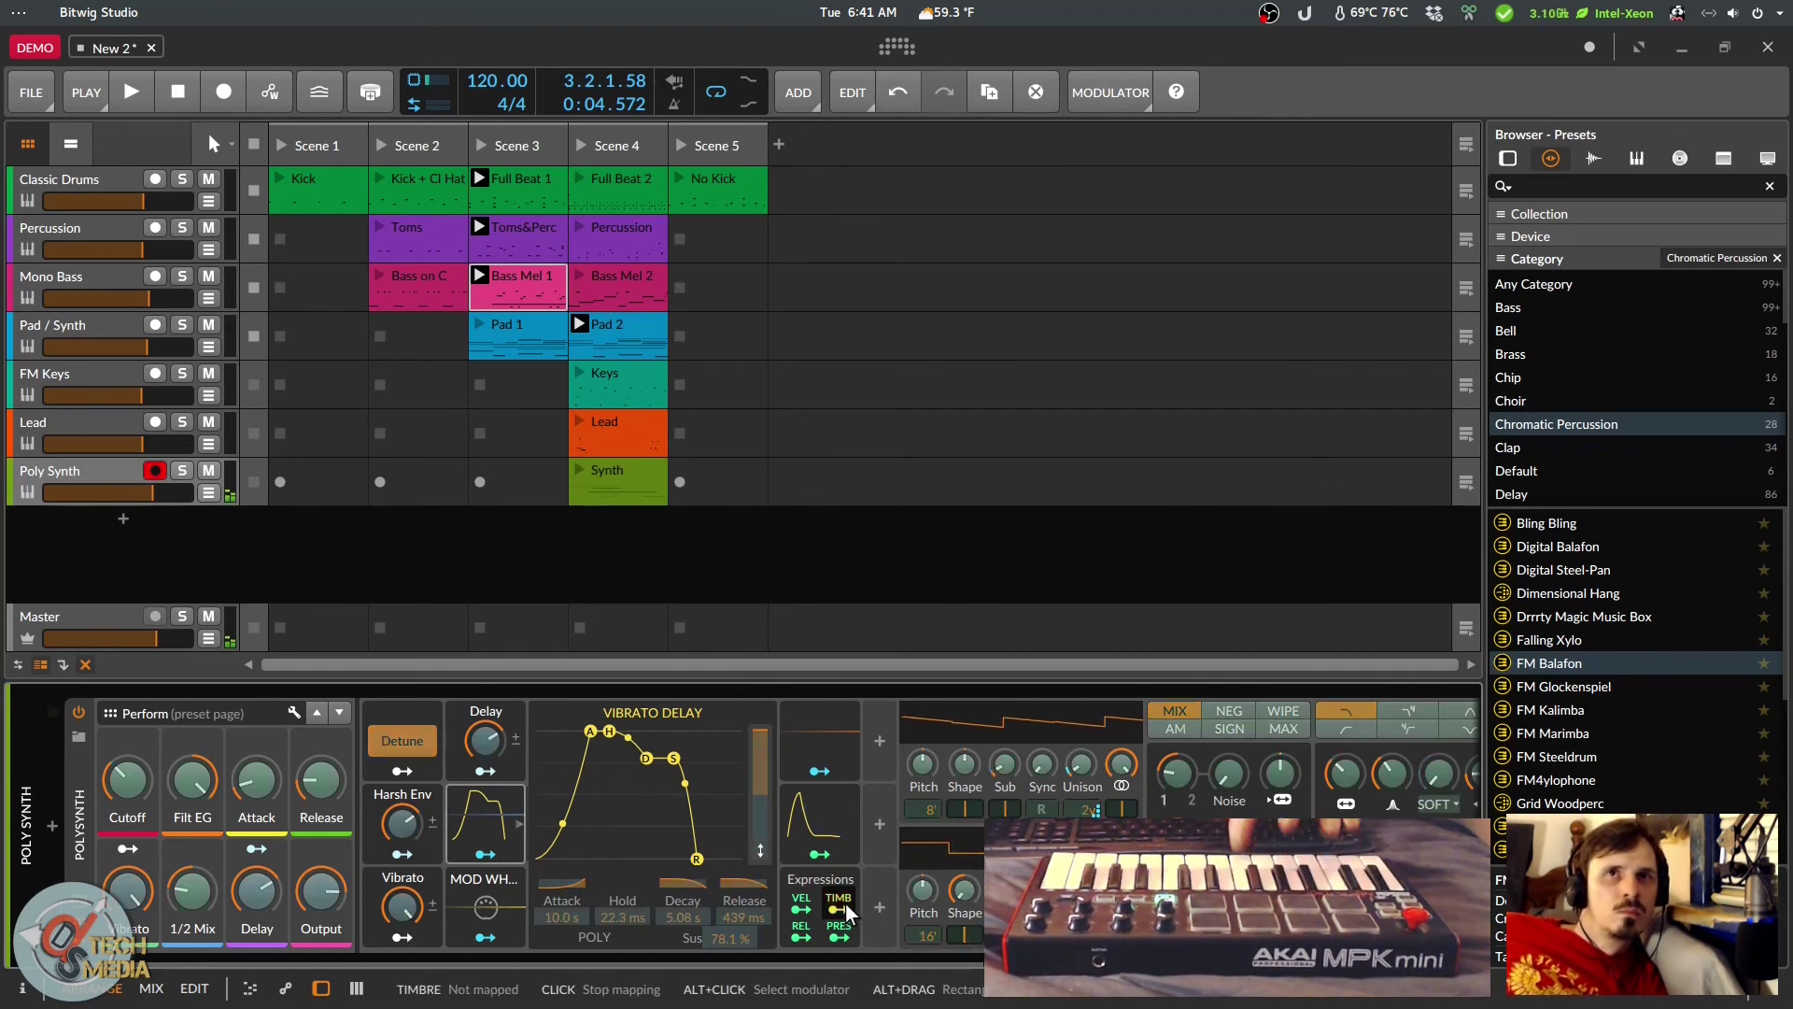
click(846, 907)
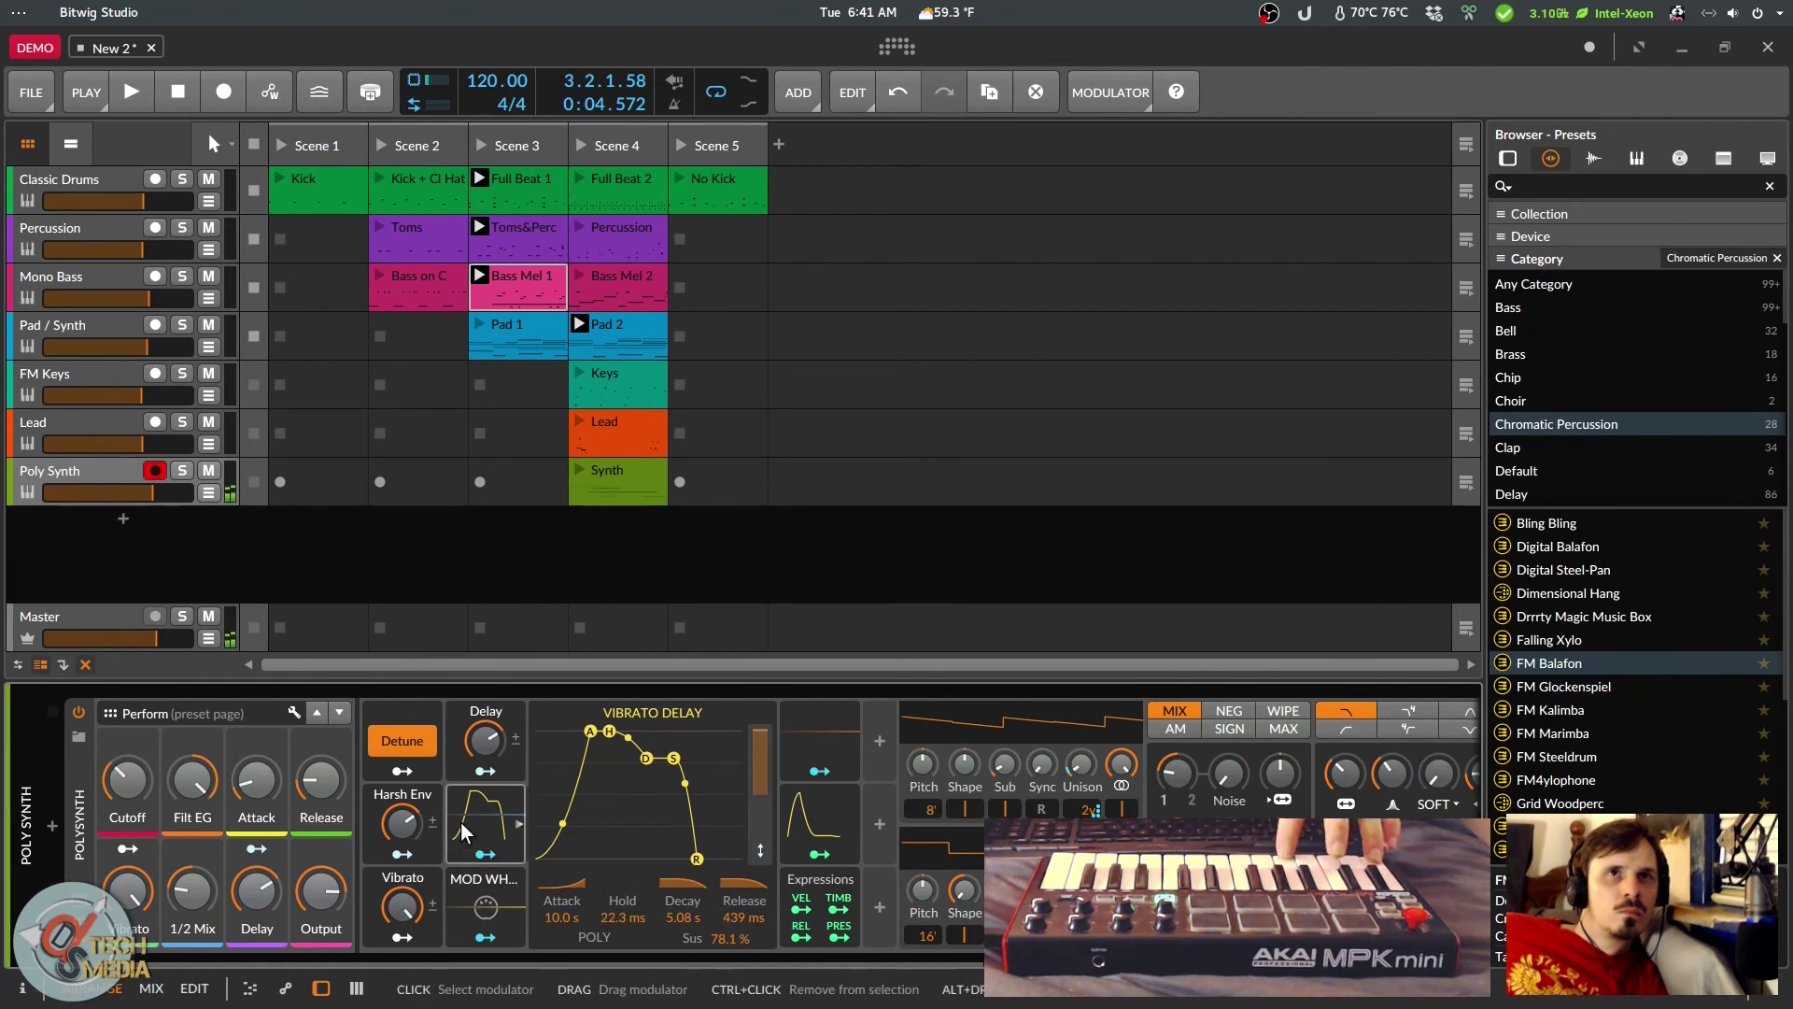
click(520, 825)
click(481, 892)
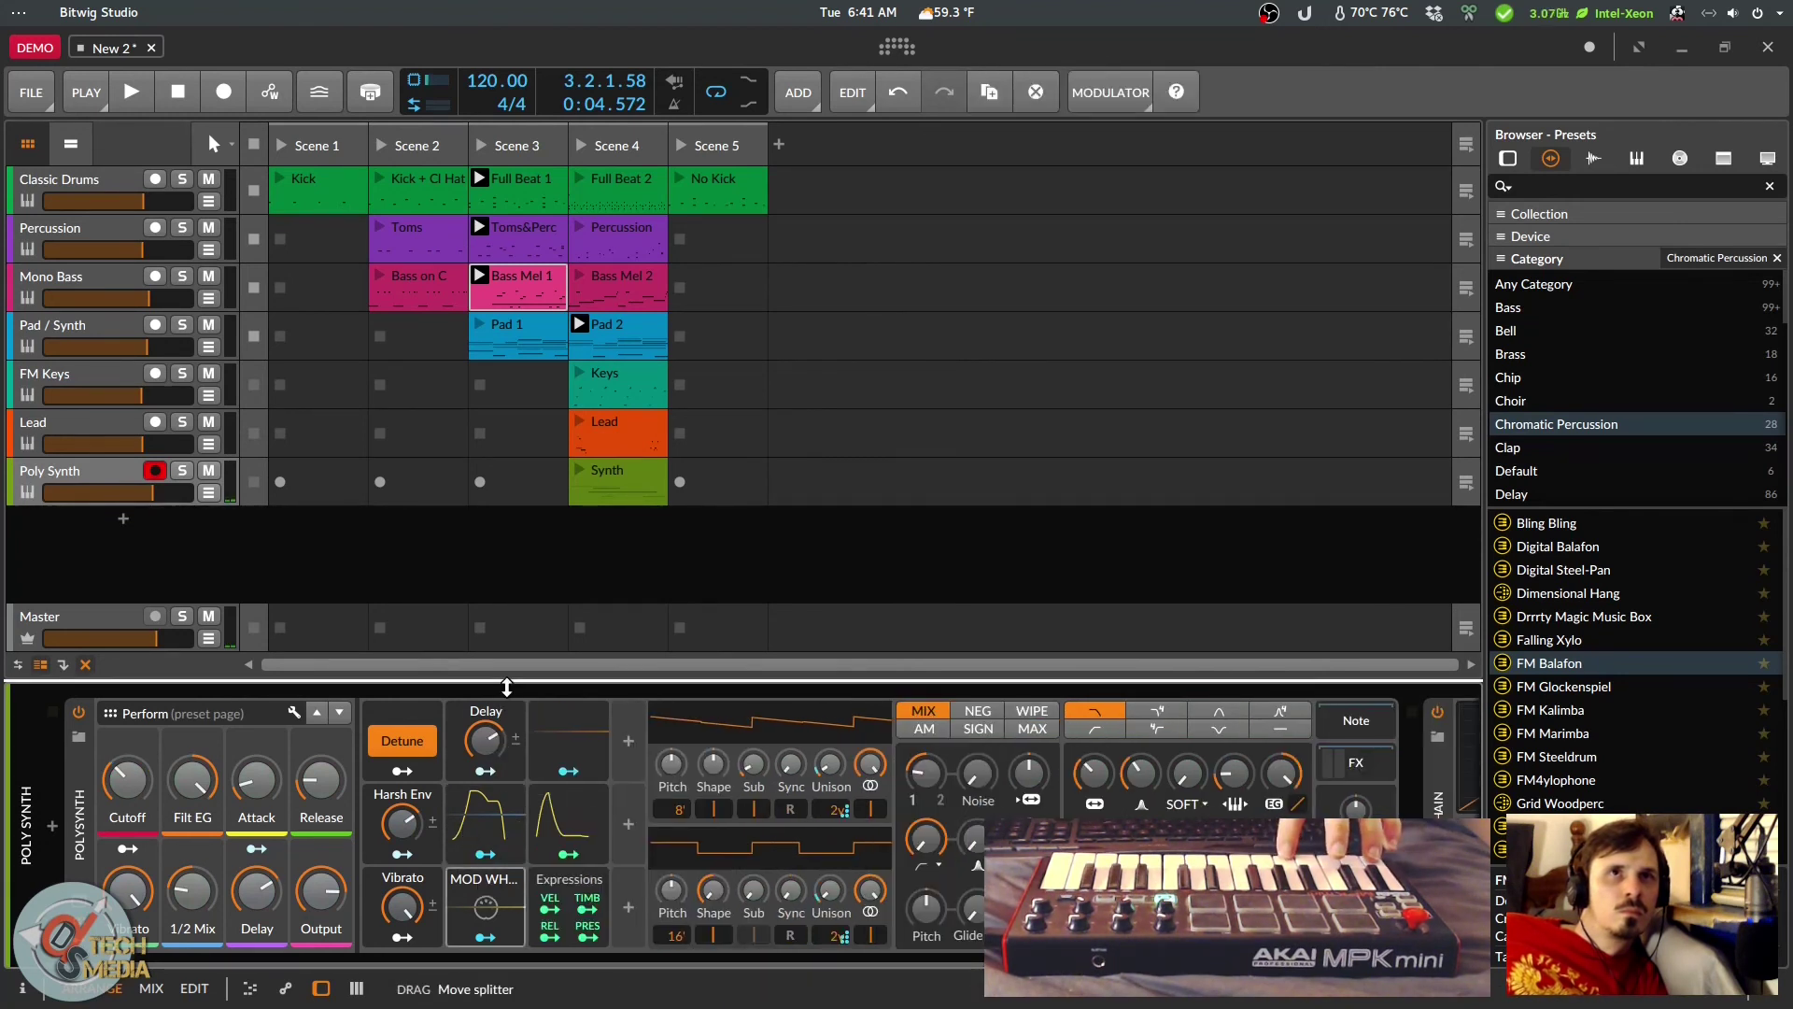
Step: Set the Vibrato LFO to a square wave at dotted 1/4 beats, with 100 % amount and 78.0 % phase
click(568, 747)
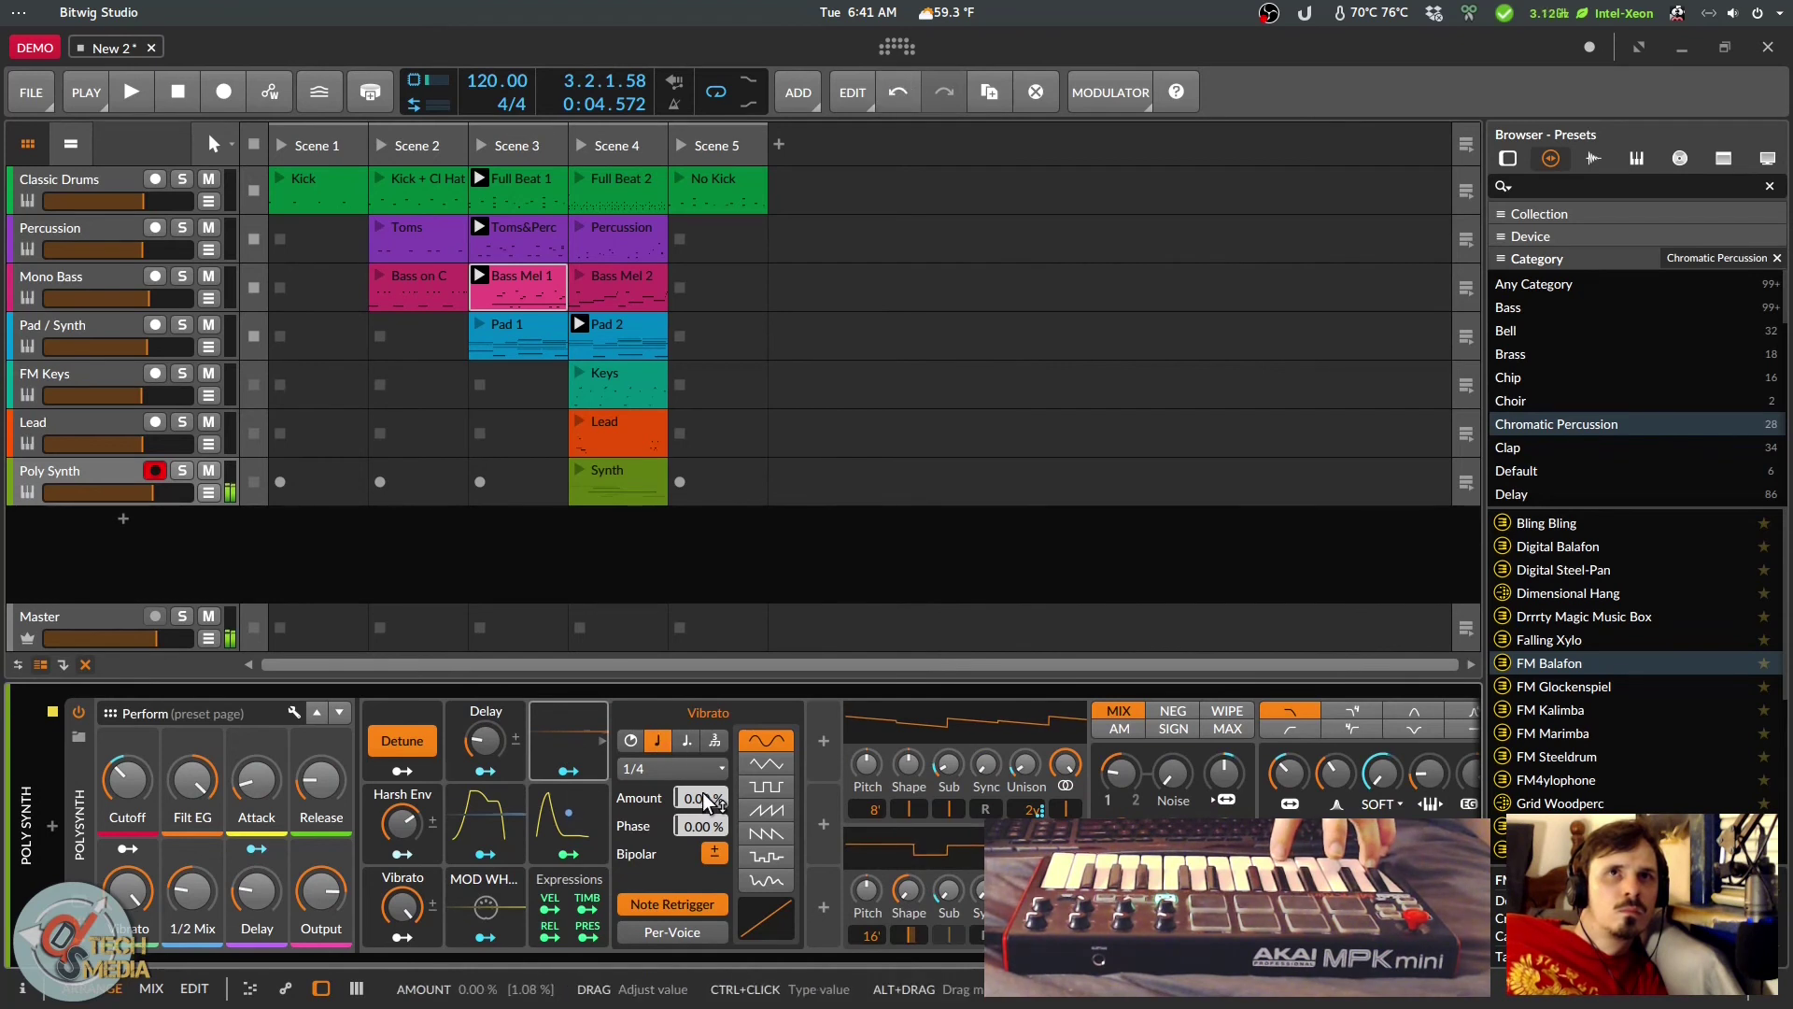
click(766, 766)
click(766, 787)
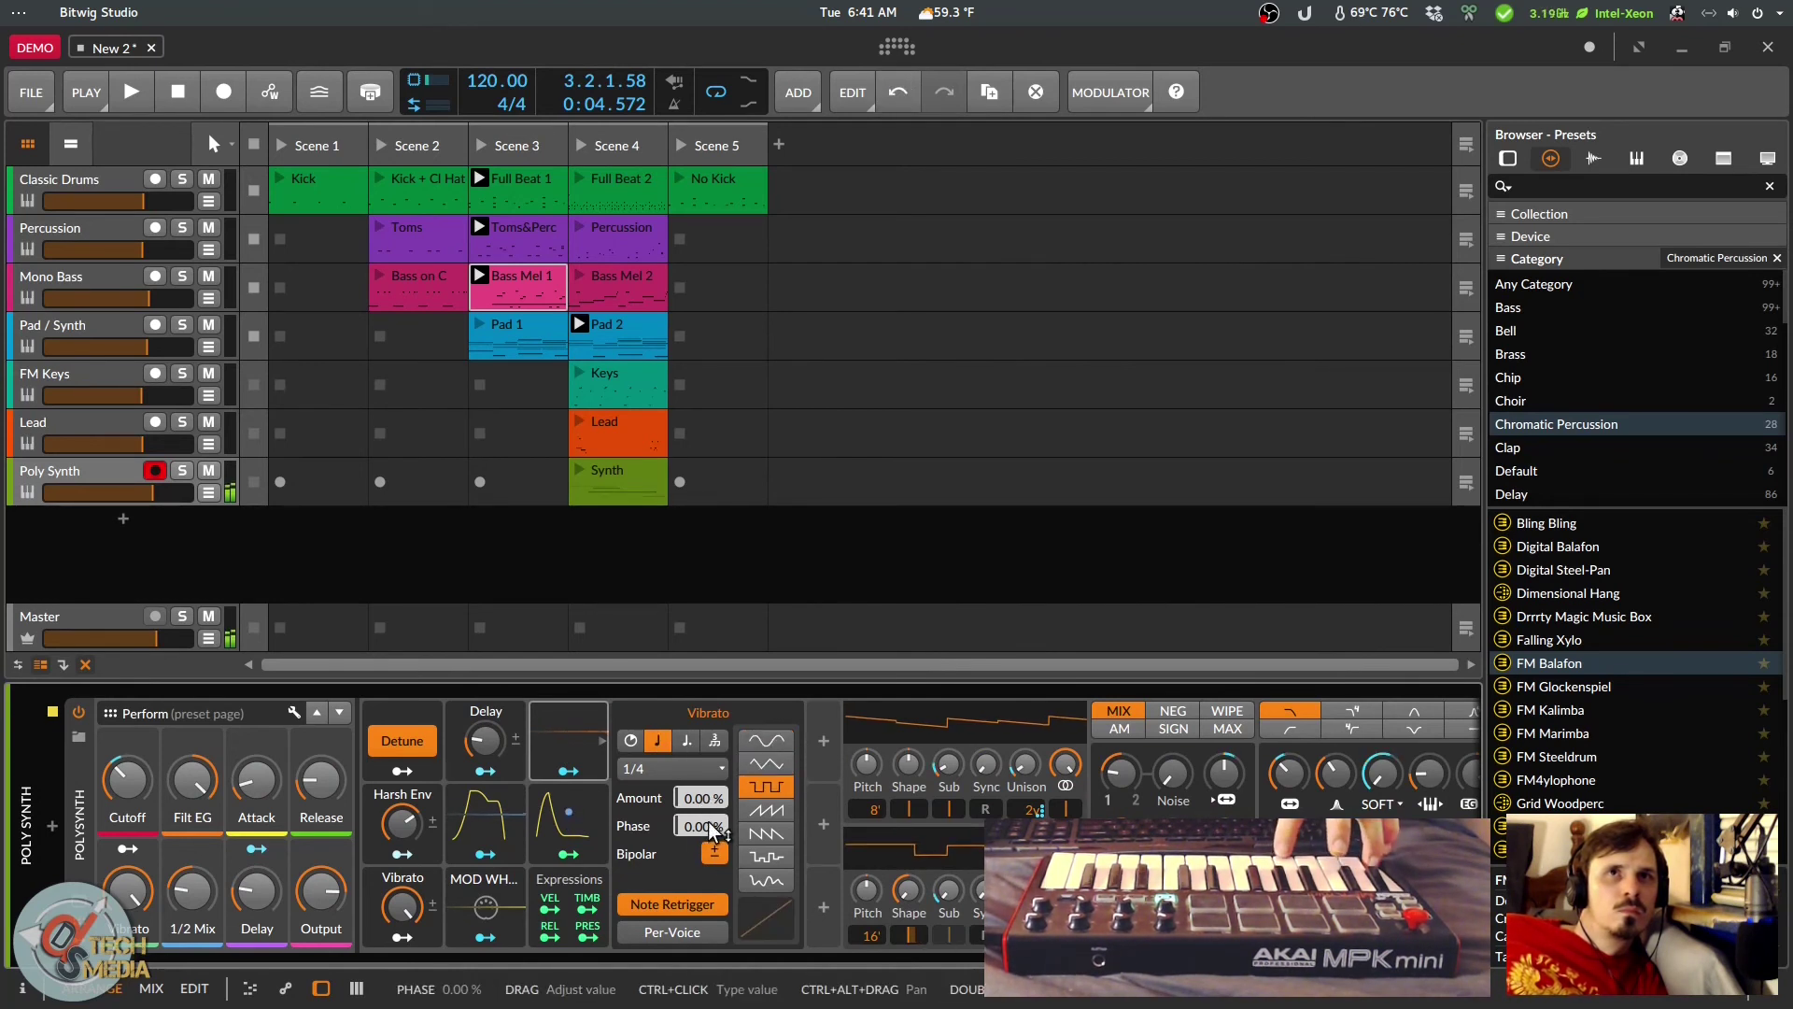
drag(686, 802, 687, 667)
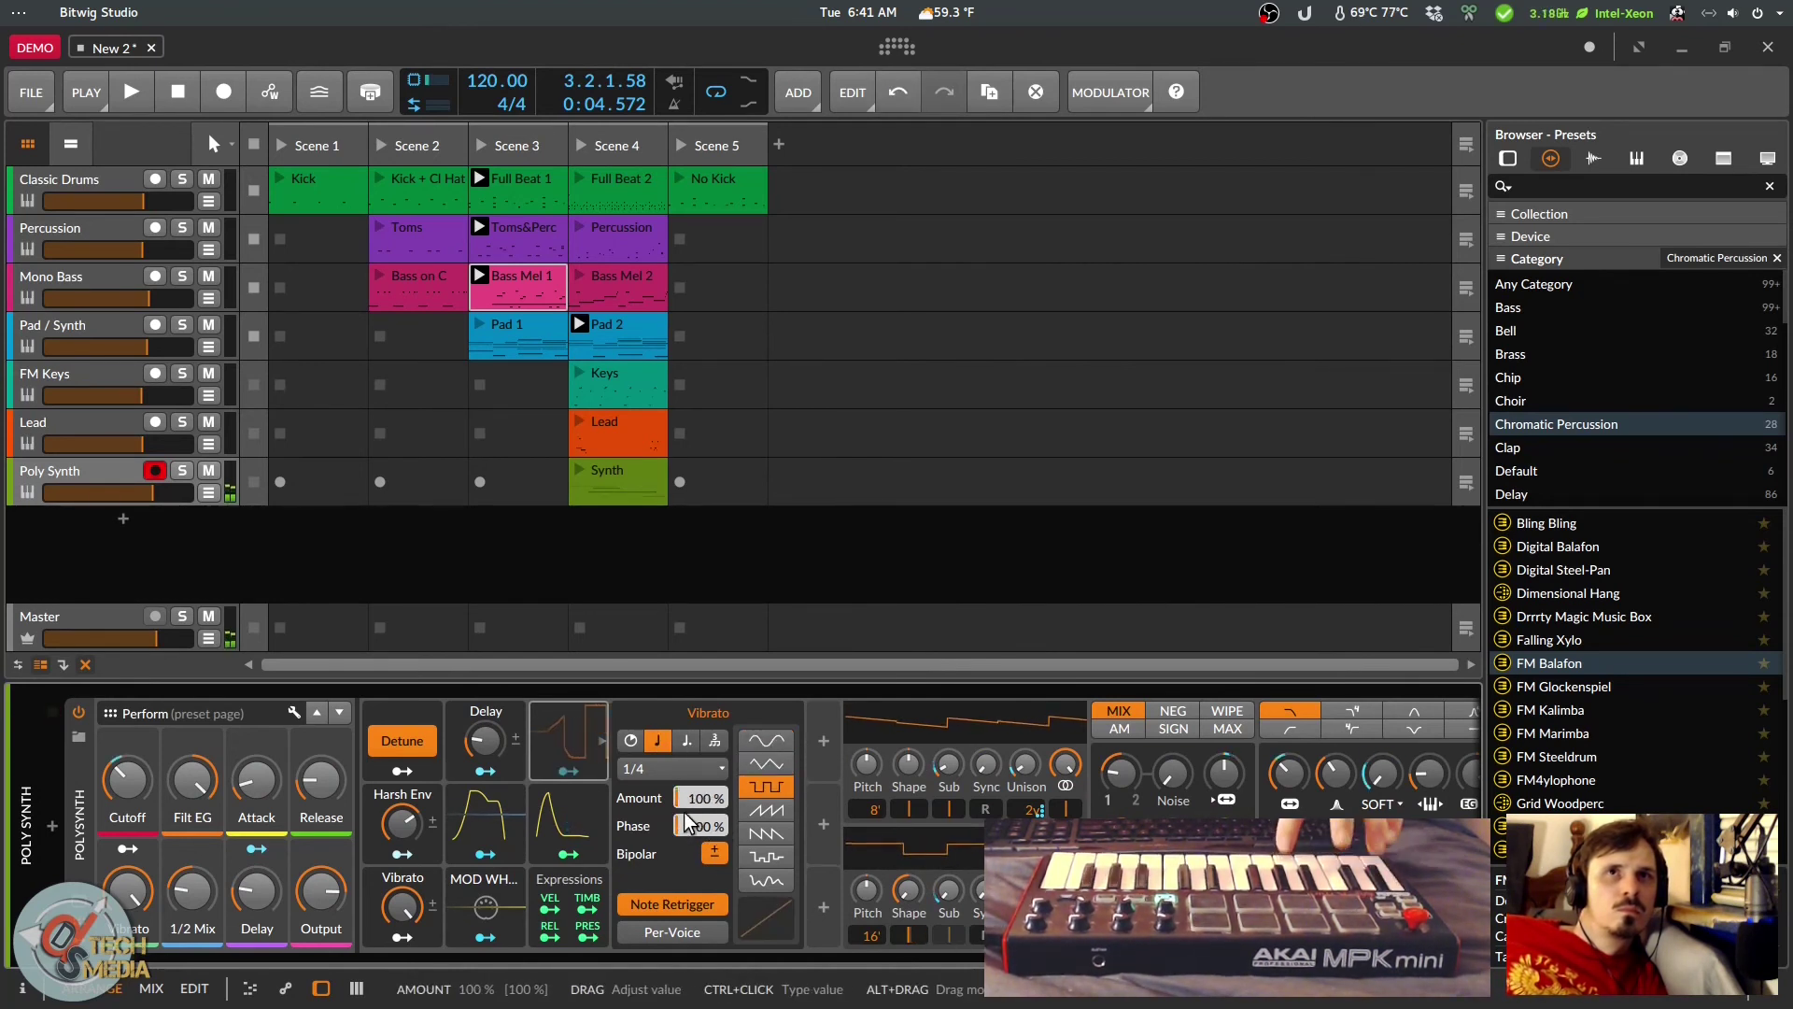
drag(693, 826, 693, 833)
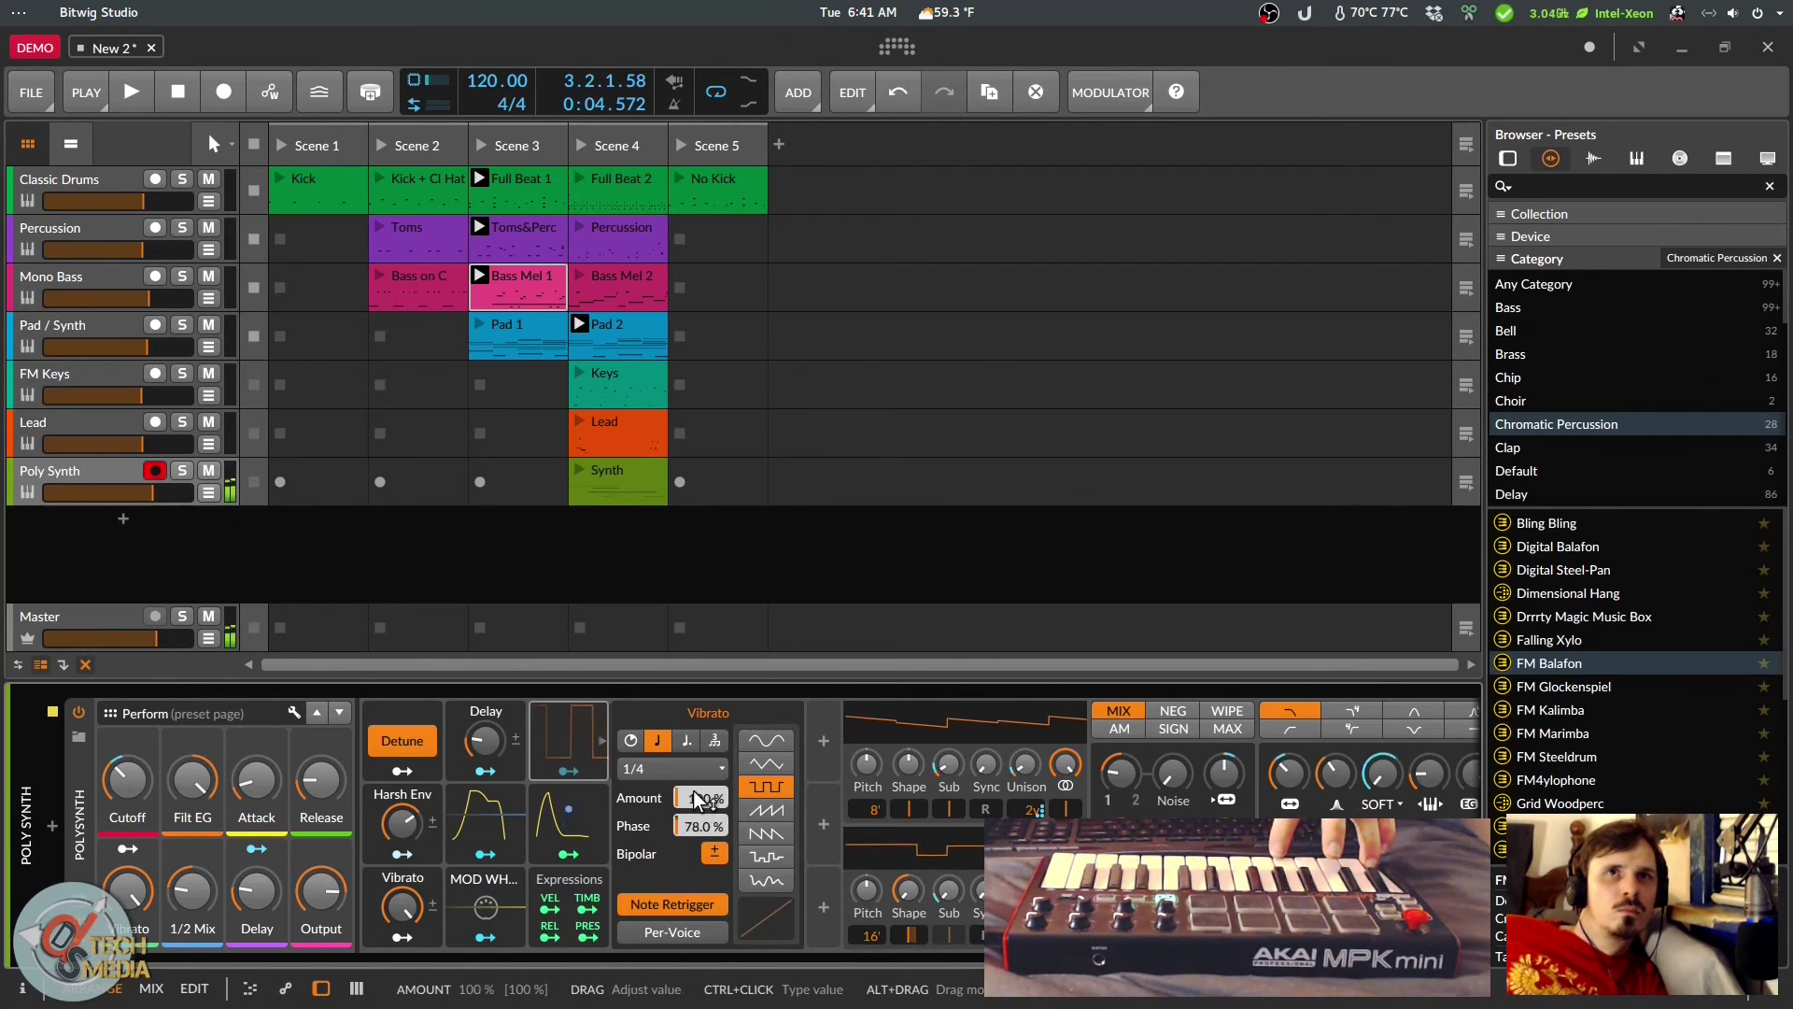
click(716, 741)
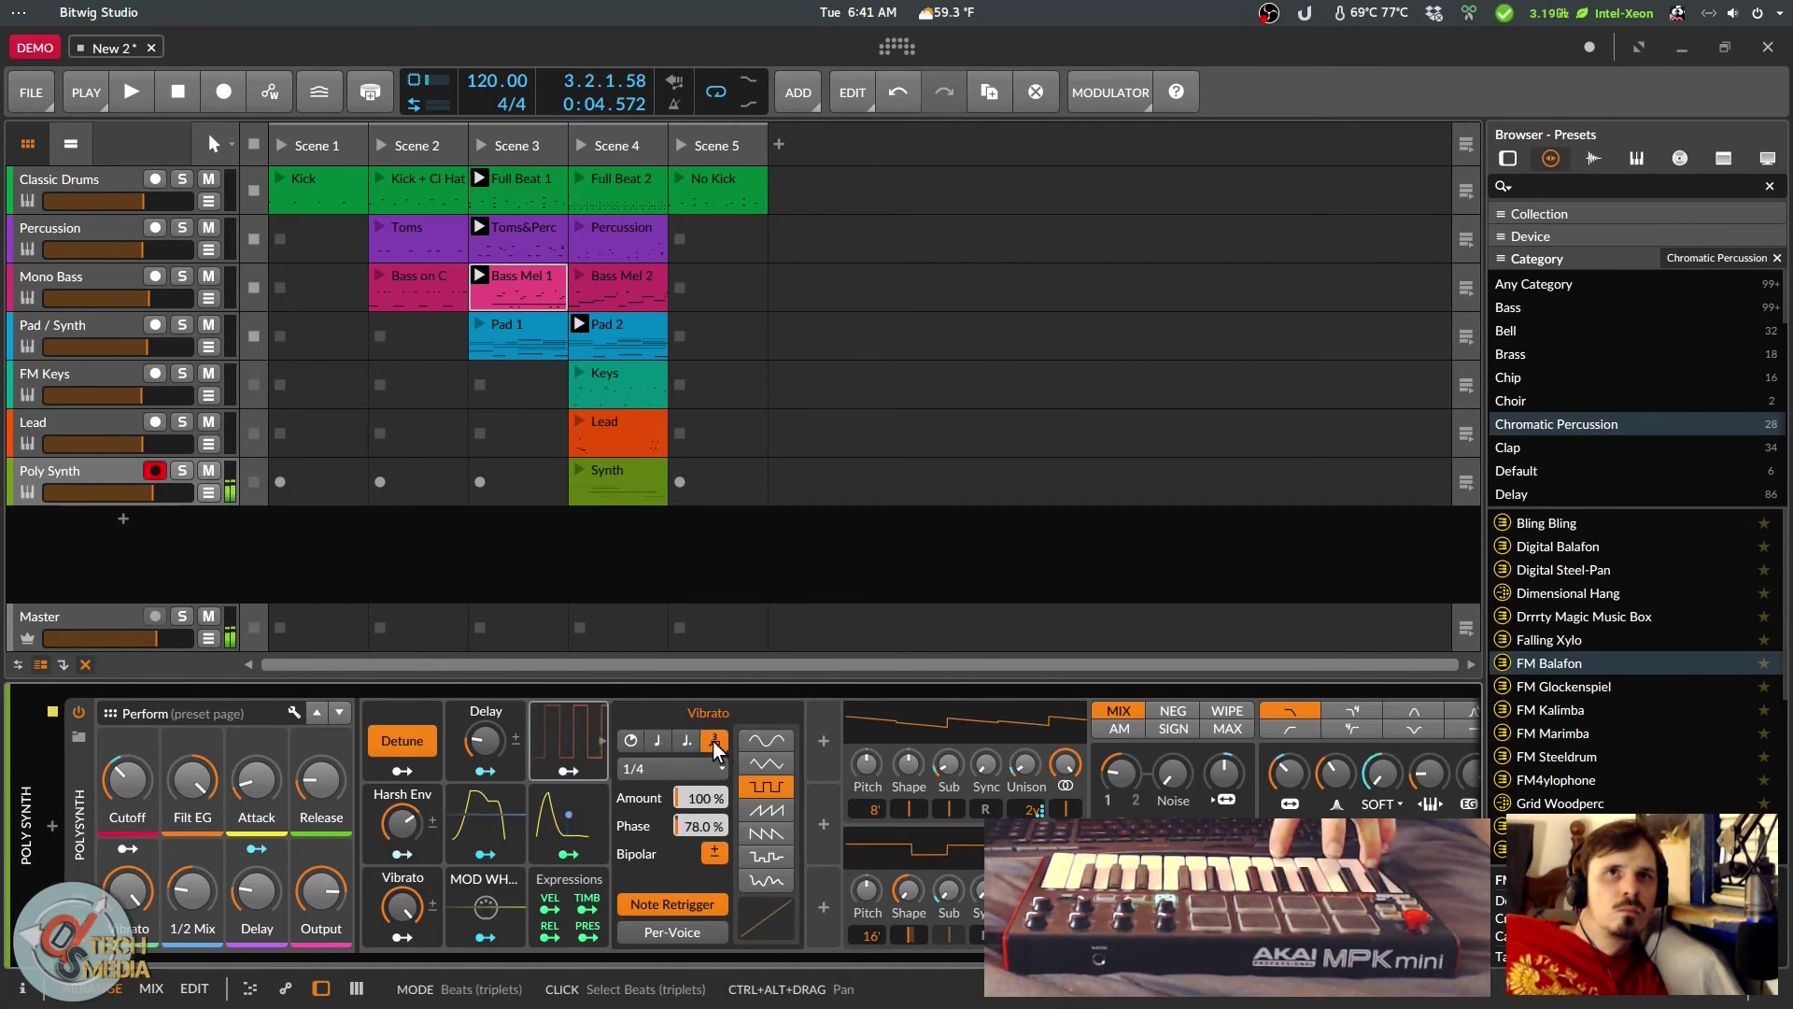
click(689, 743)
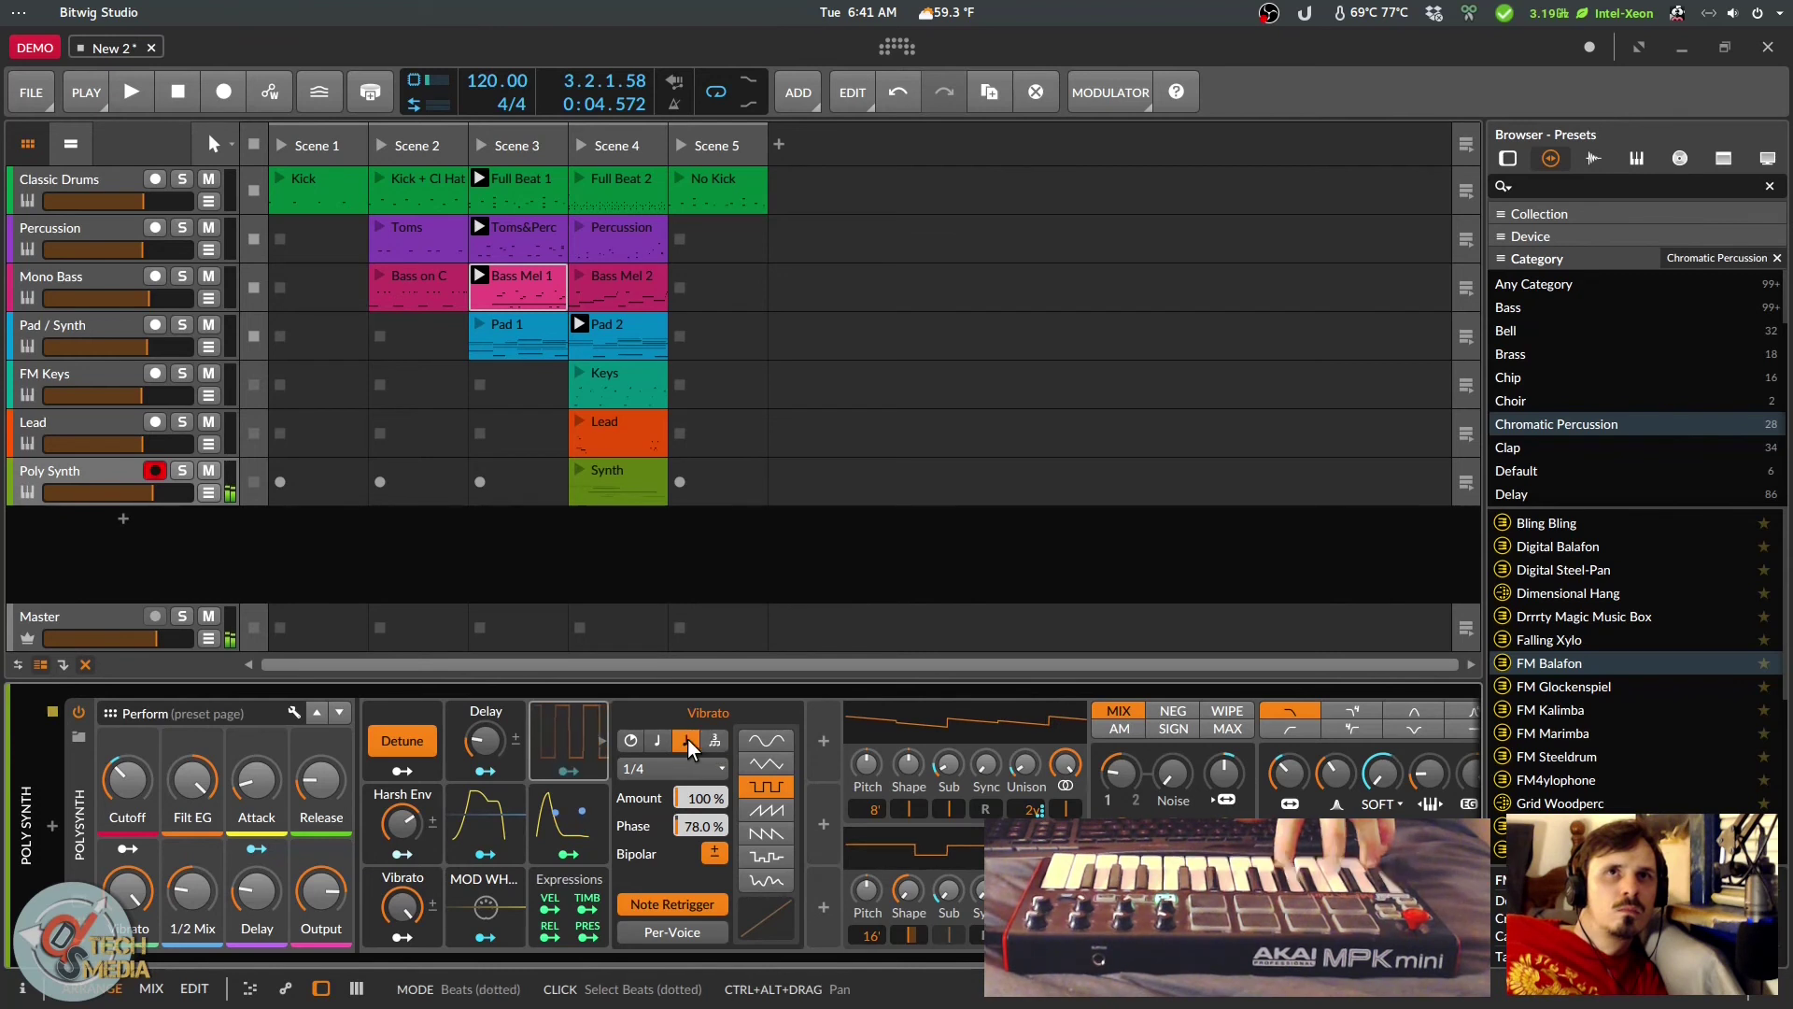
Step: Try several Vibrato LFO waveforms, bend its curve to about -66.4 %, and settle on the stepped random waveform with Per-Voice on
click(763, 745)
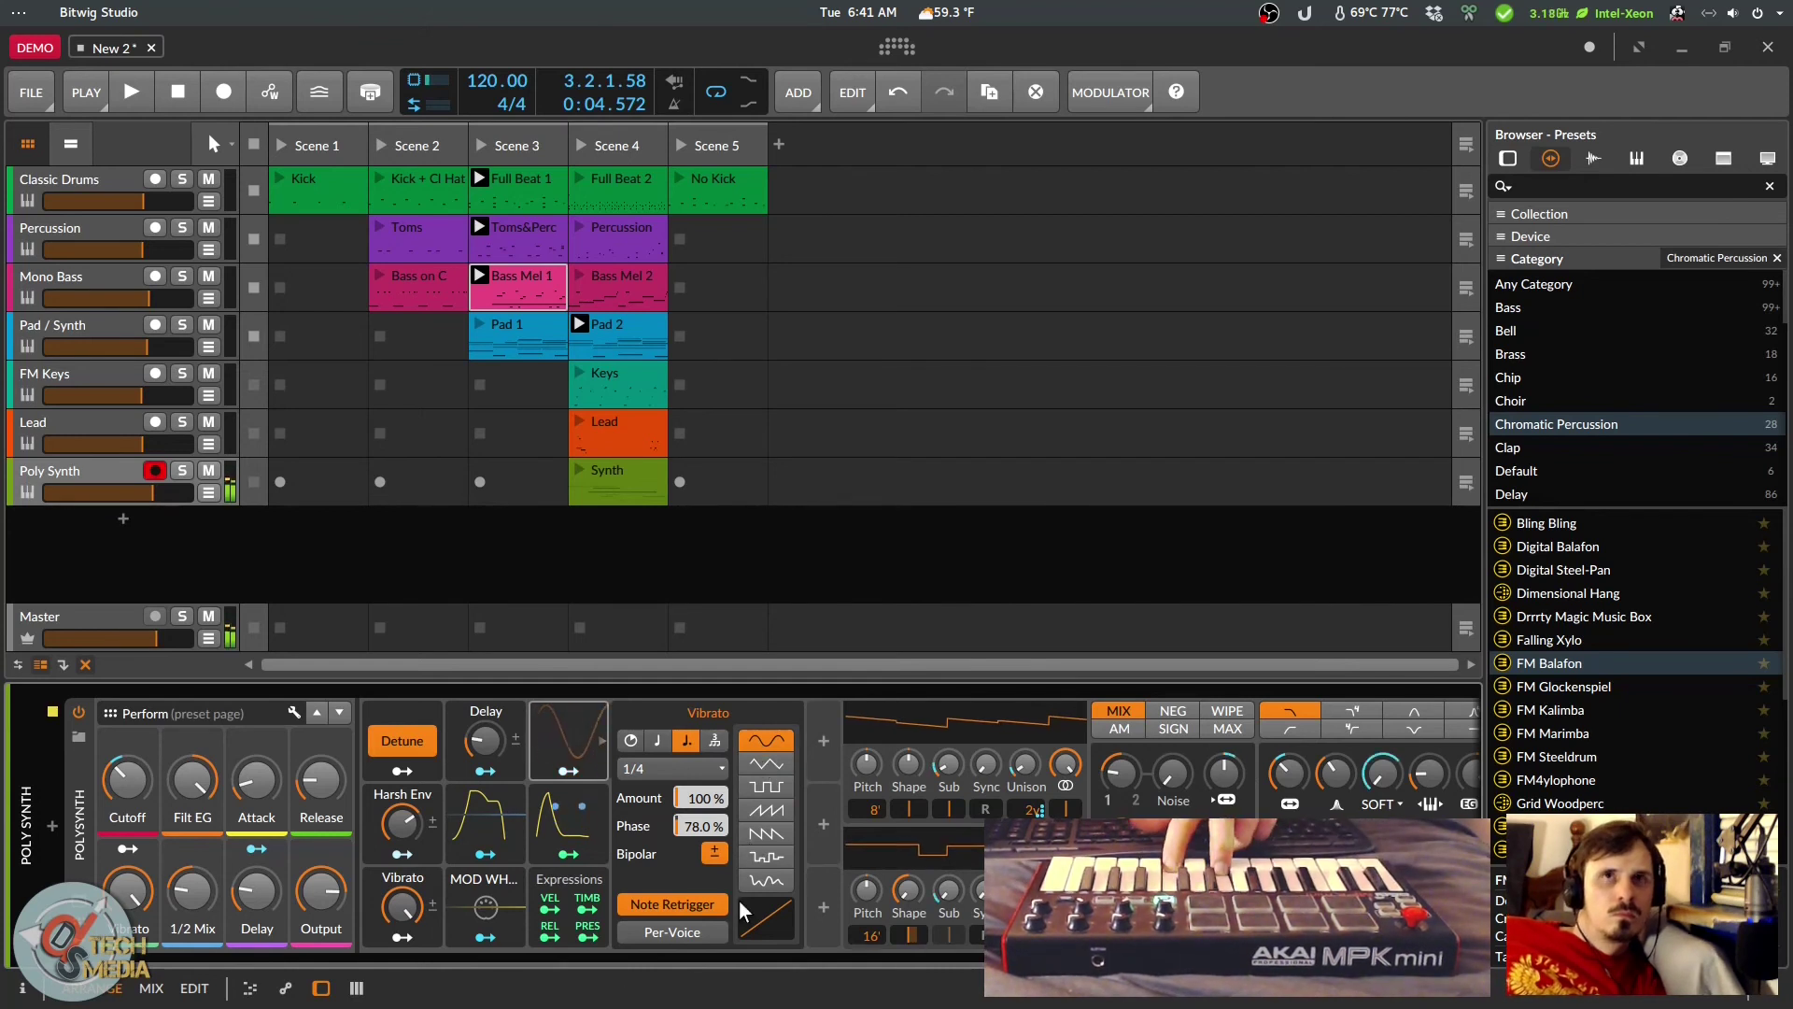
click(767, 786)
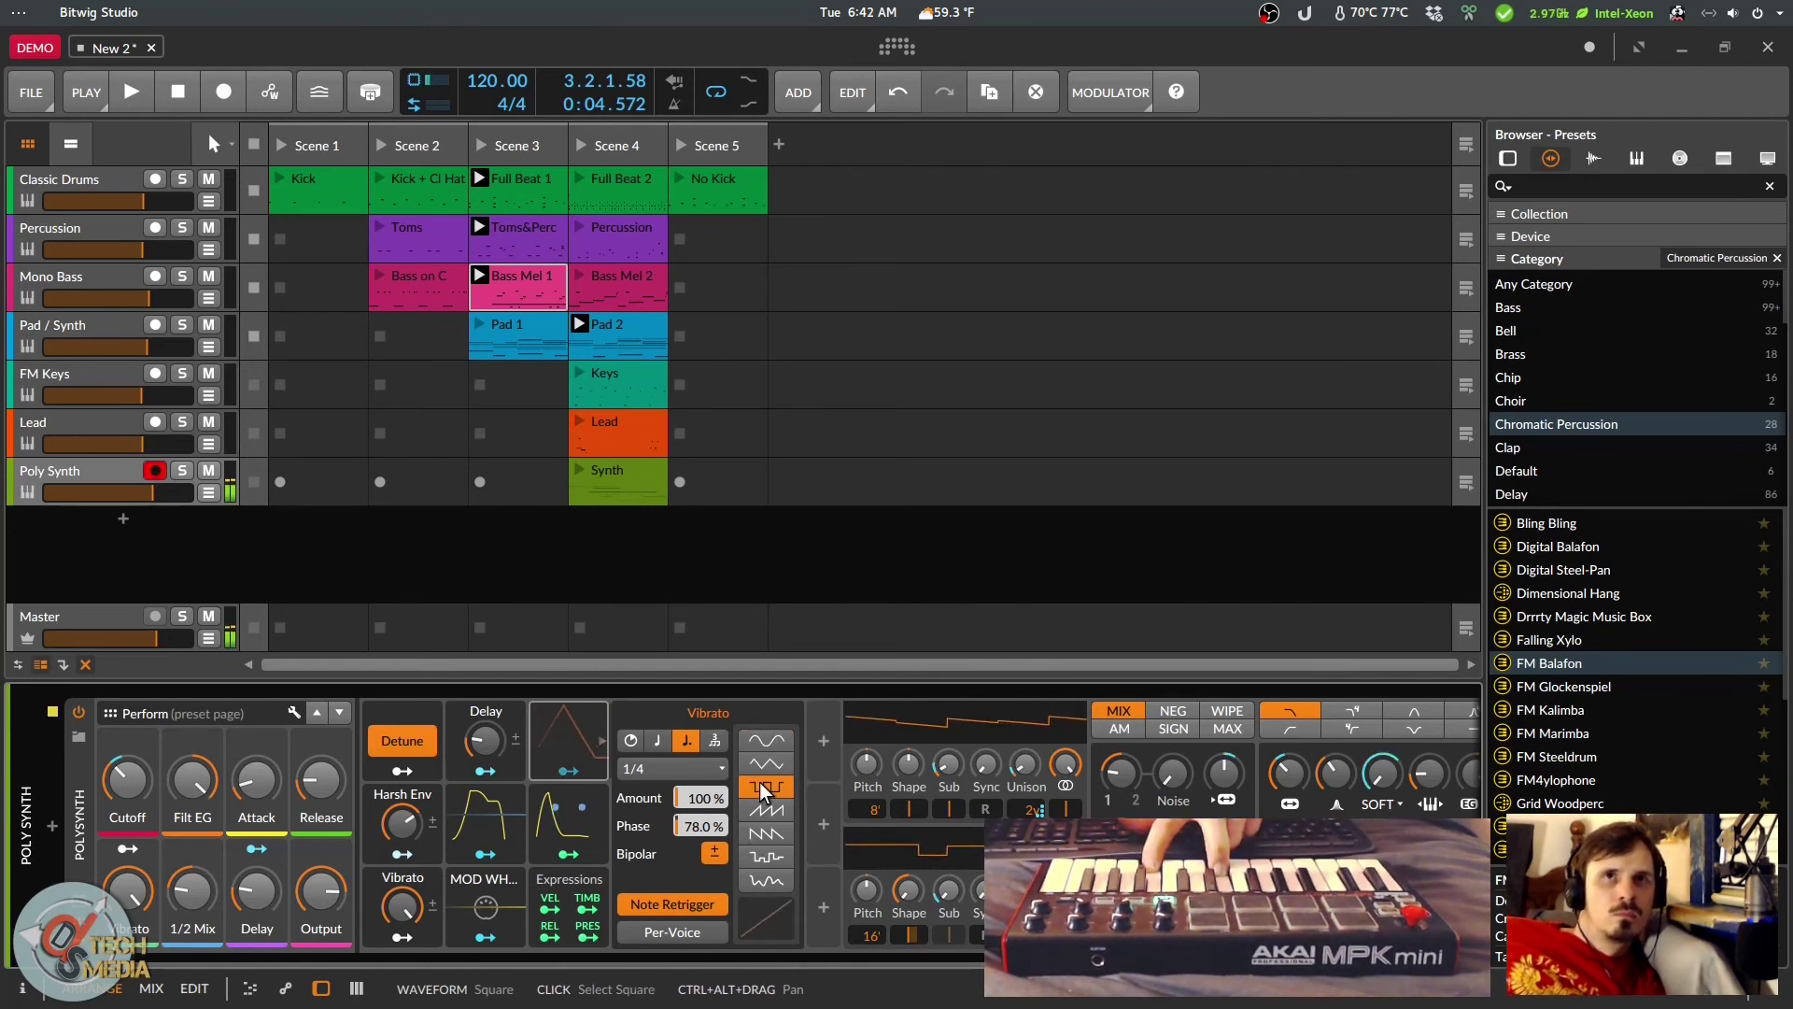
click(763, 812)
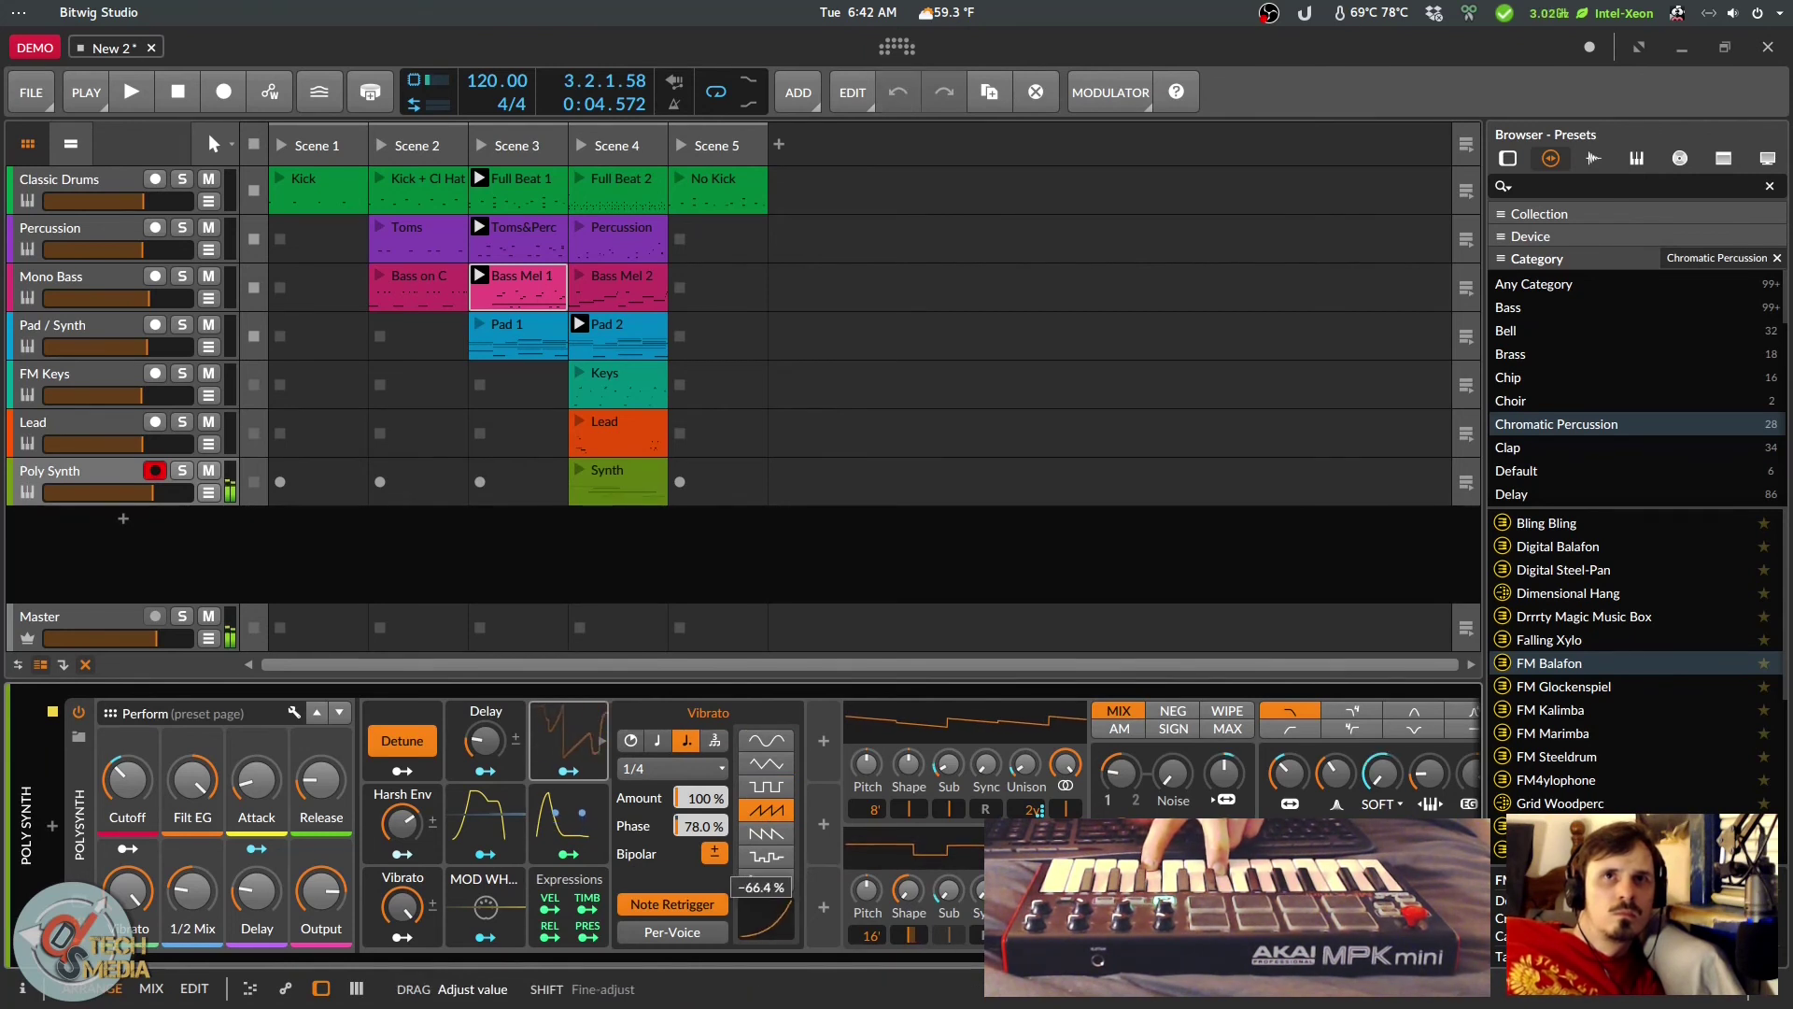
drag(777, 913, 777, 921)
click(784, 879)
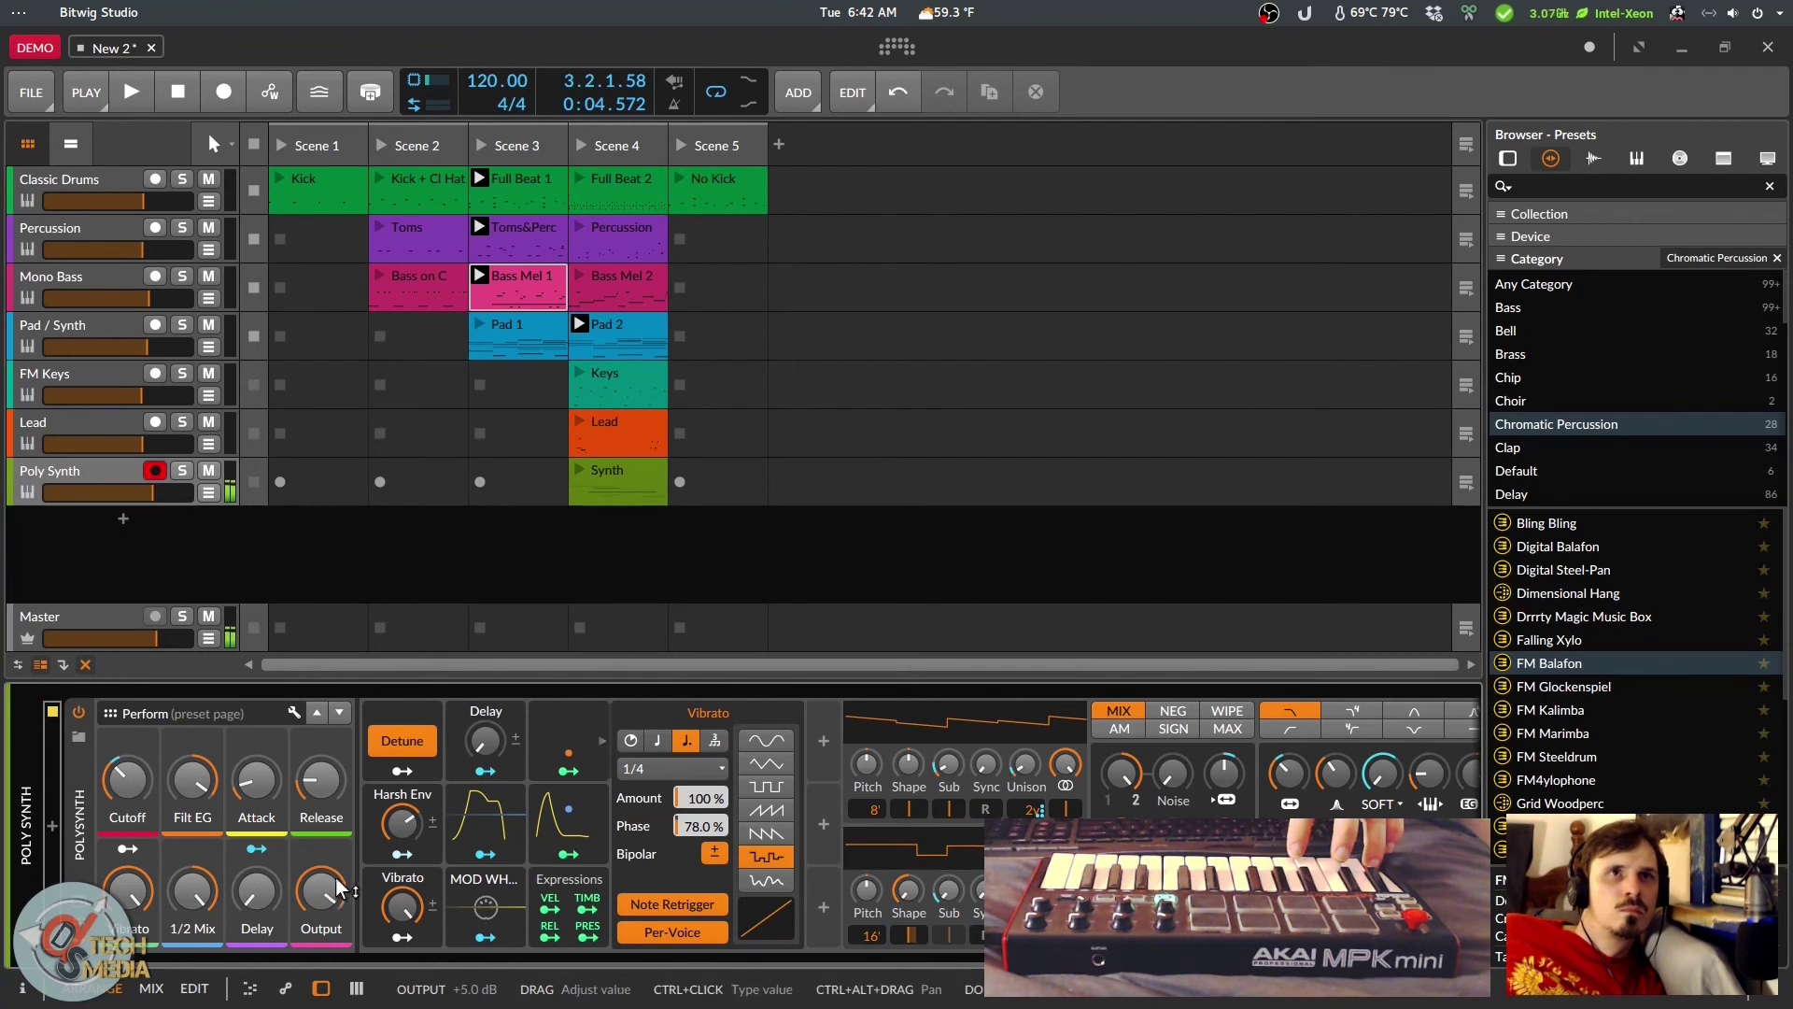
Step: Sweep Polysynth's Cutoff and Filt EG macros while playing, raise Attack, and set Delay to 100 %
drag(128, 780, 128, 691)
mouse_move(128, 780)
mouse_down()
mouse_move(128, 920)
mouse_move(138, 792)
mouse_up()
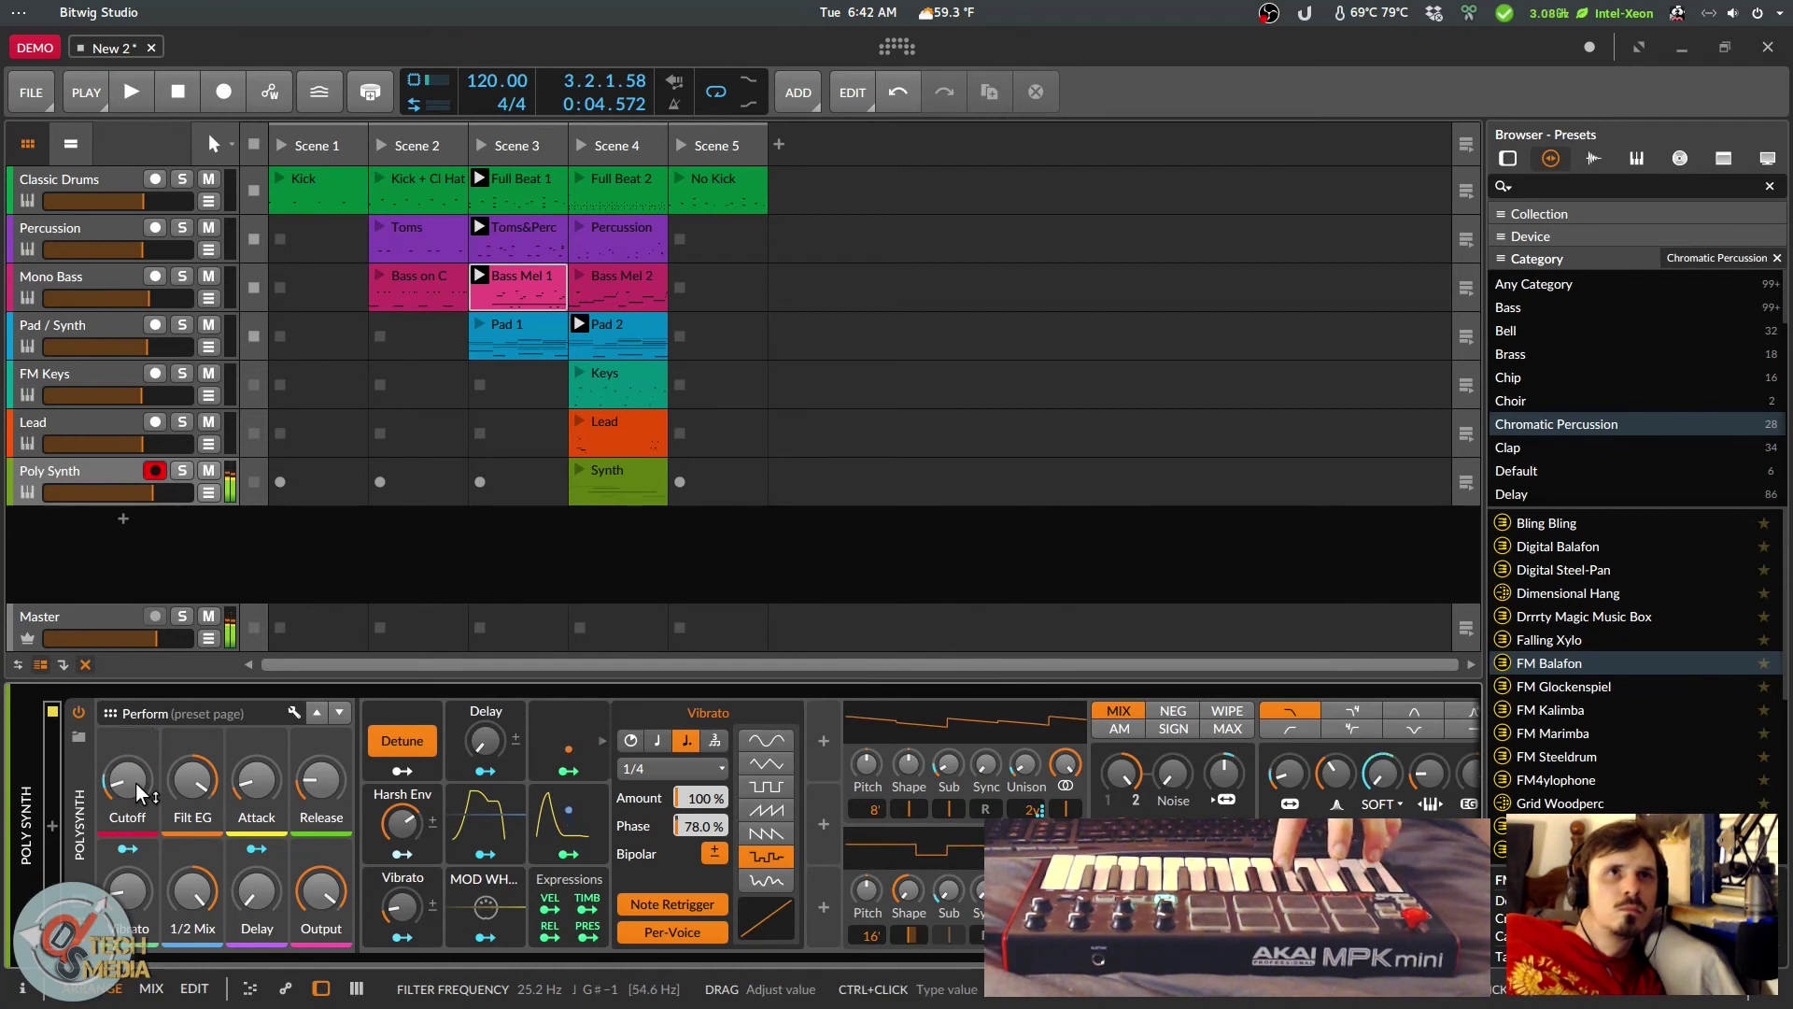
scroll(139, 792, up, 2)
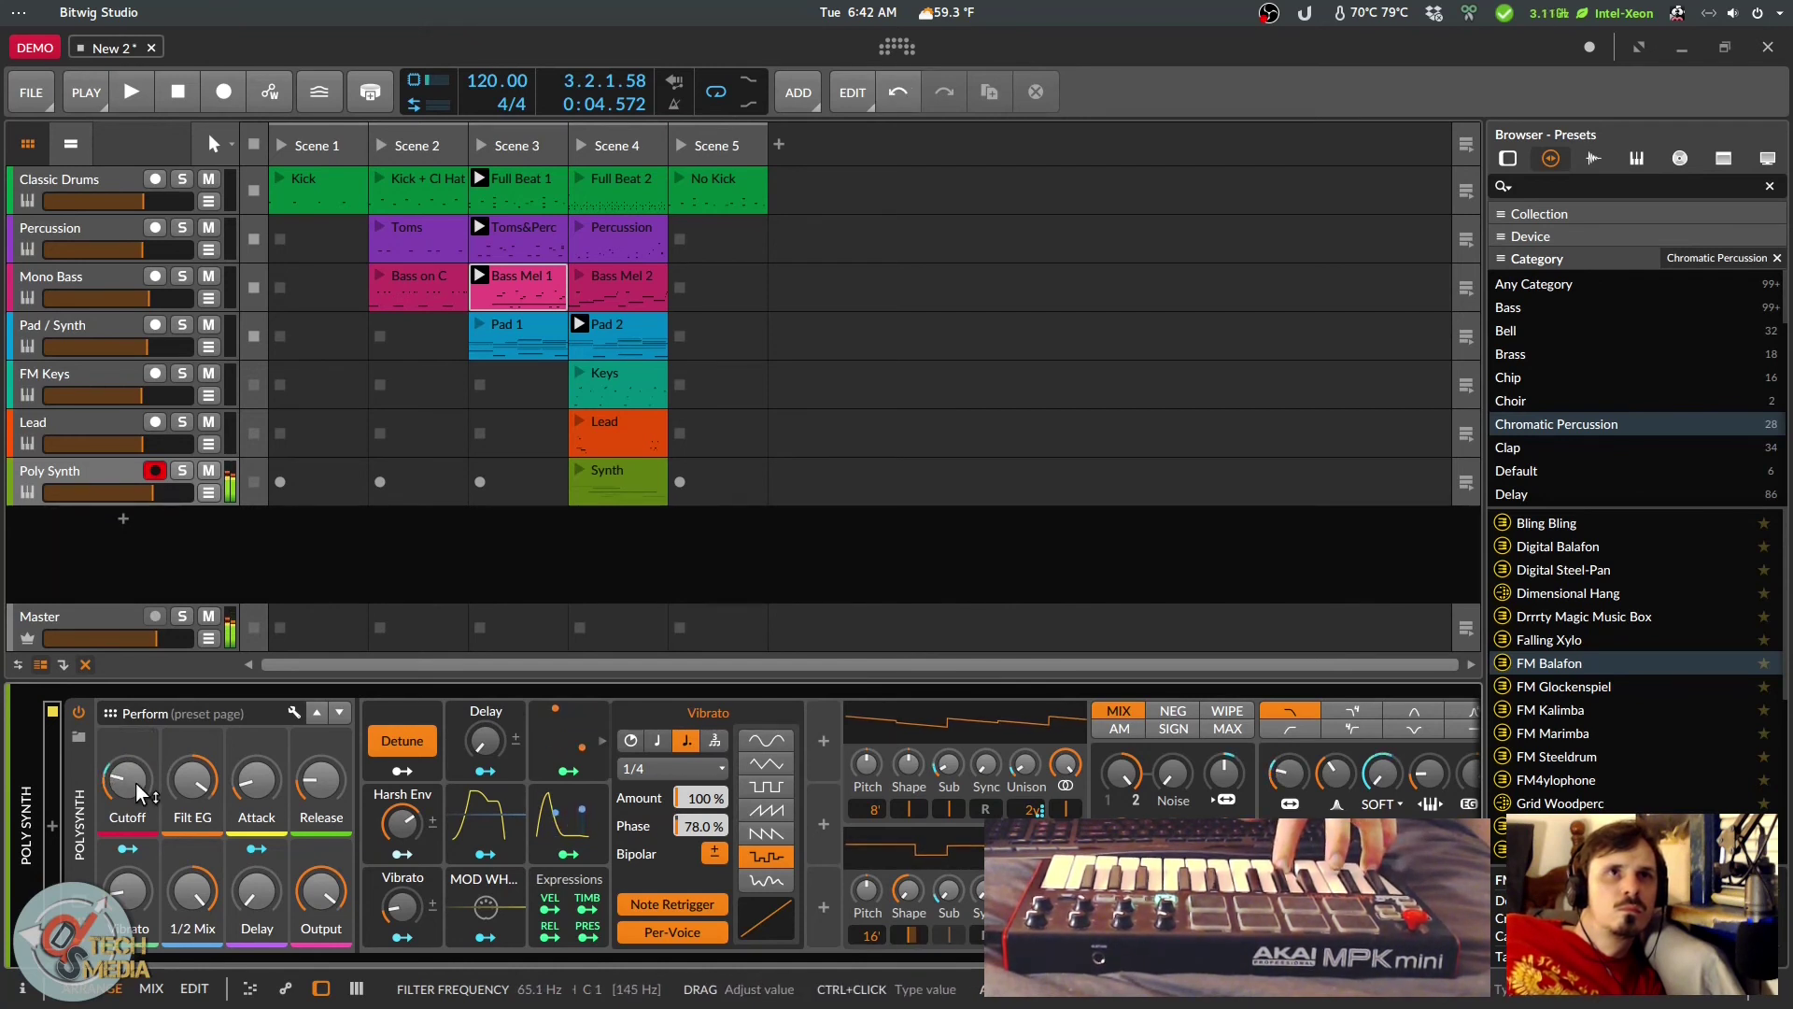
drag(181, 779, 181, 934)
drag(187, 781, 235, 654)
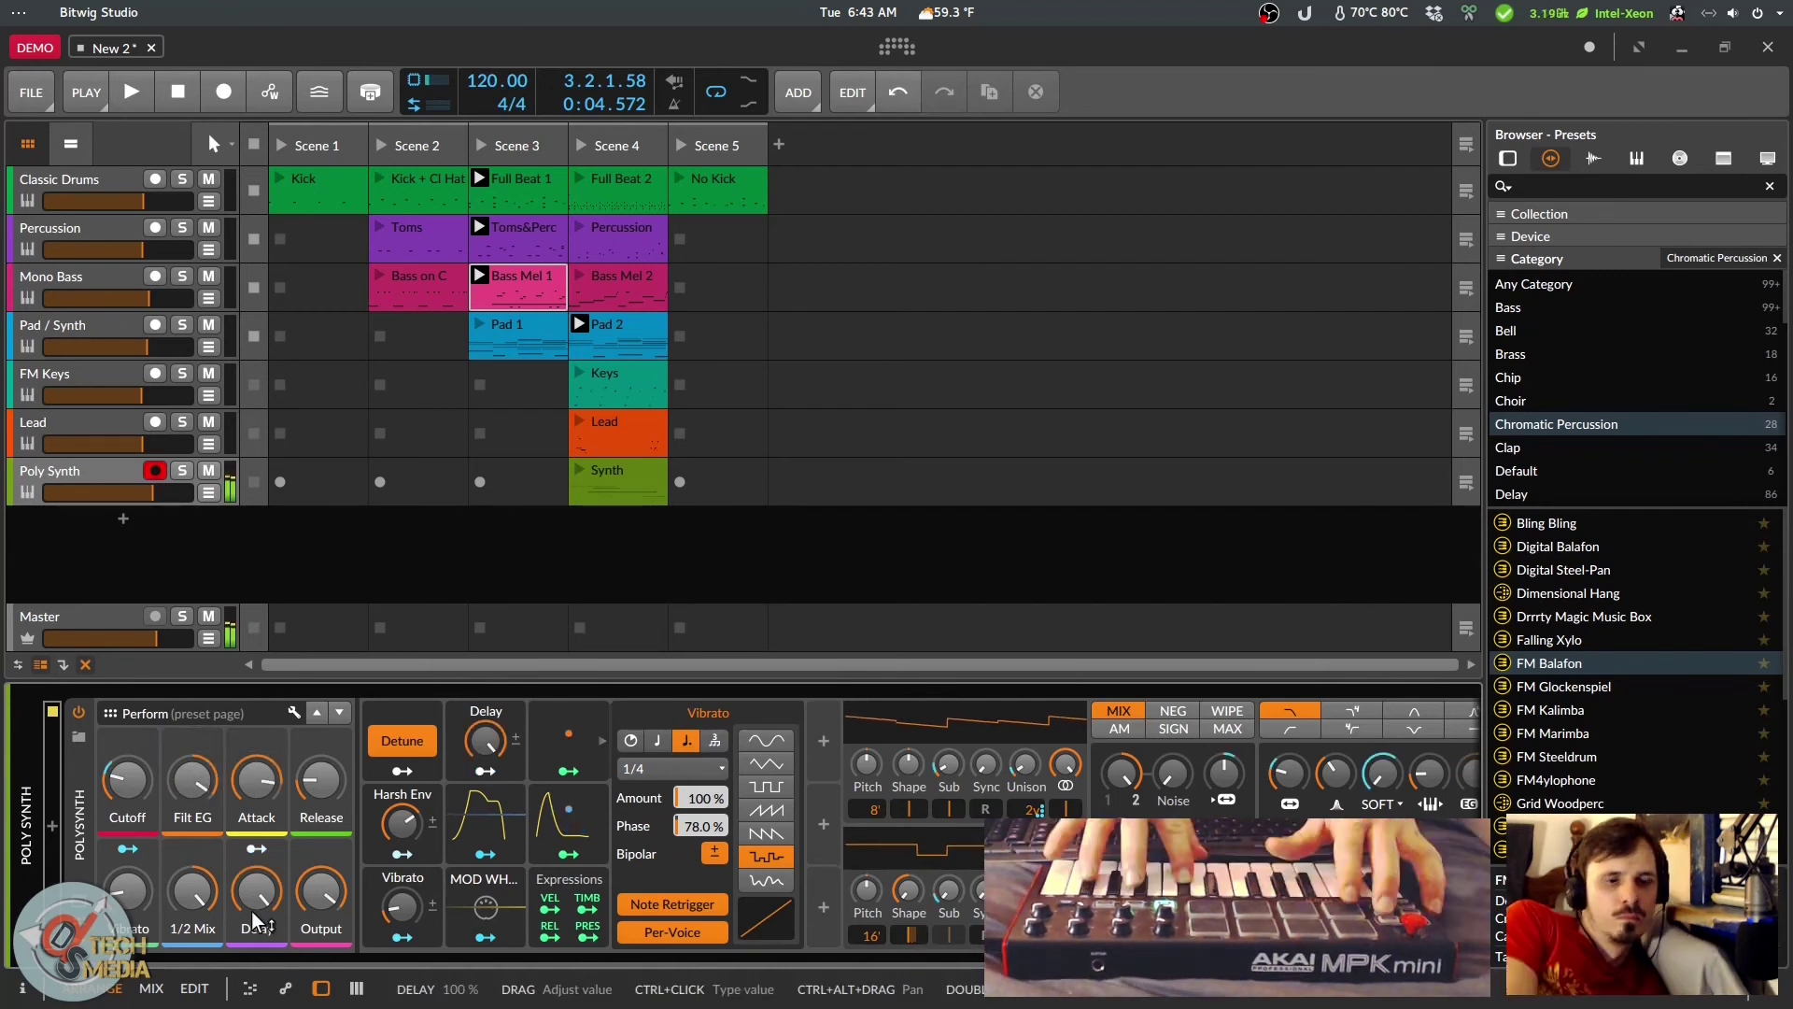
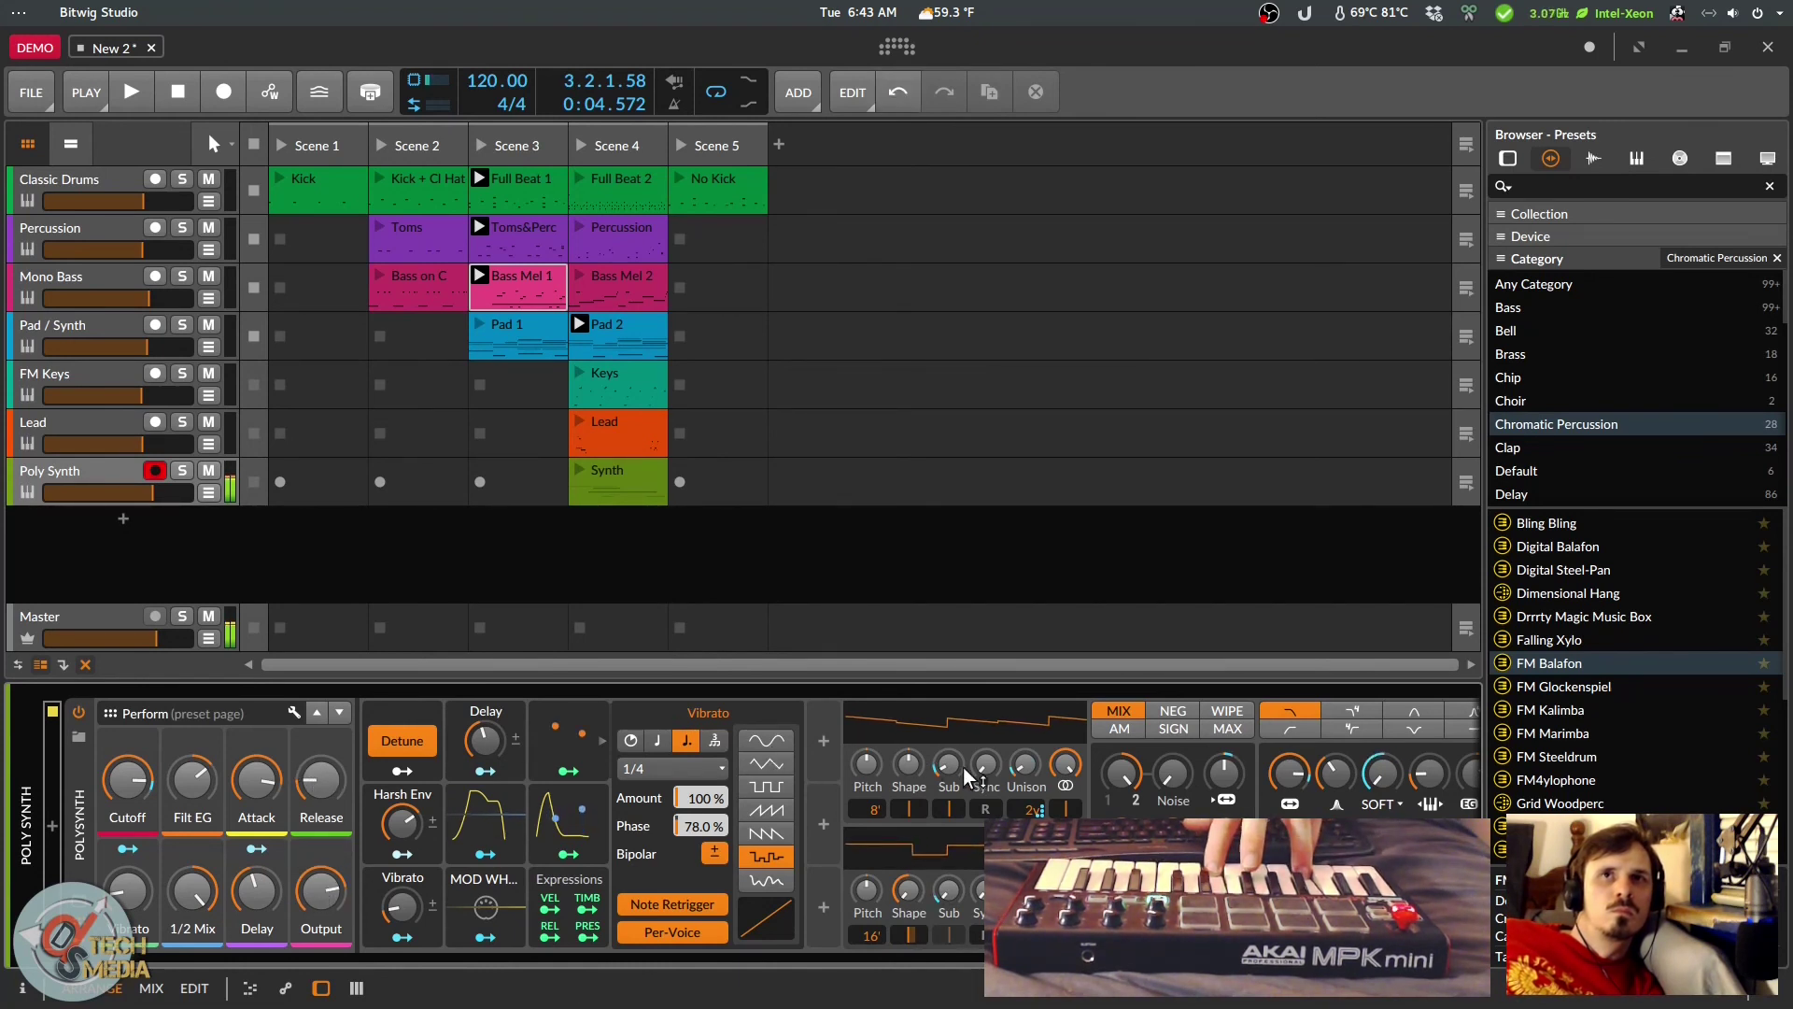
Step: Adjust oscillator 1's pitch and shape, set its sync to about 40.08, and change oscillator 2's sync and shape
drag(866, 764, 909, 844)
mouse_move(948, 764)
mouse_down()
mouse_move(986, 747)
mouse_move(983, 761)
mouse_up()
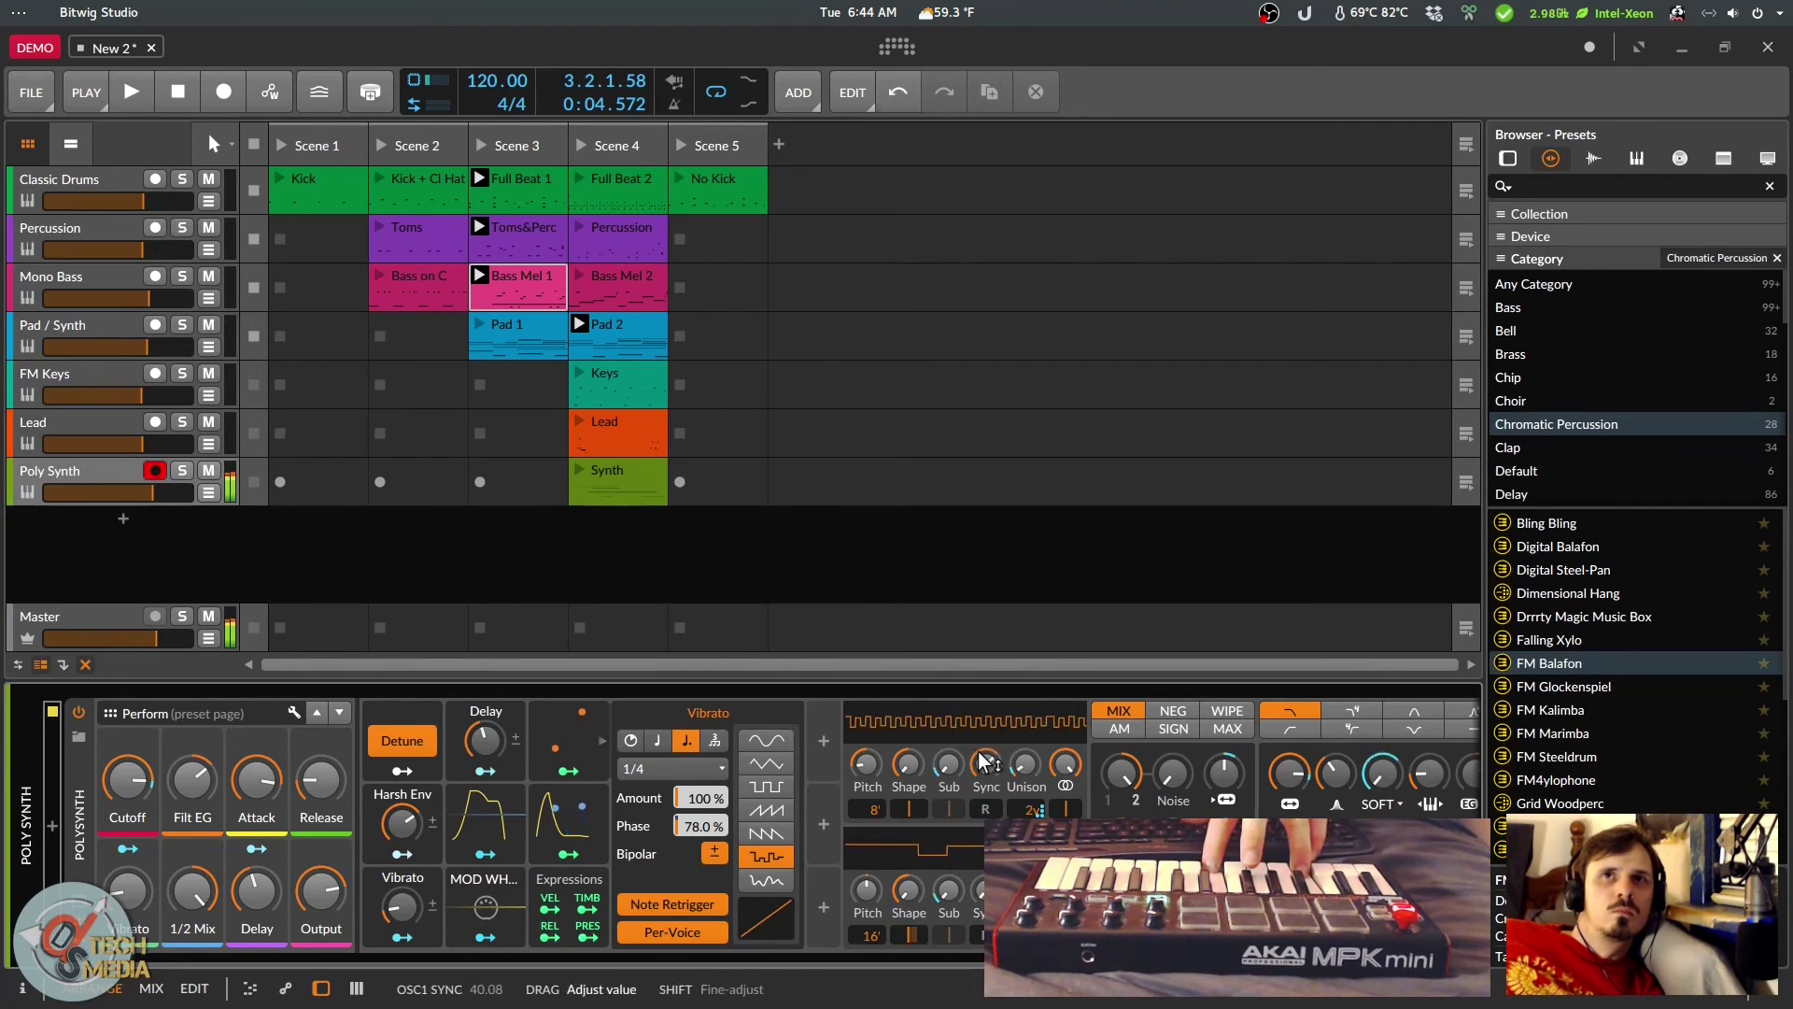
drag(972, 902, 948, 896)
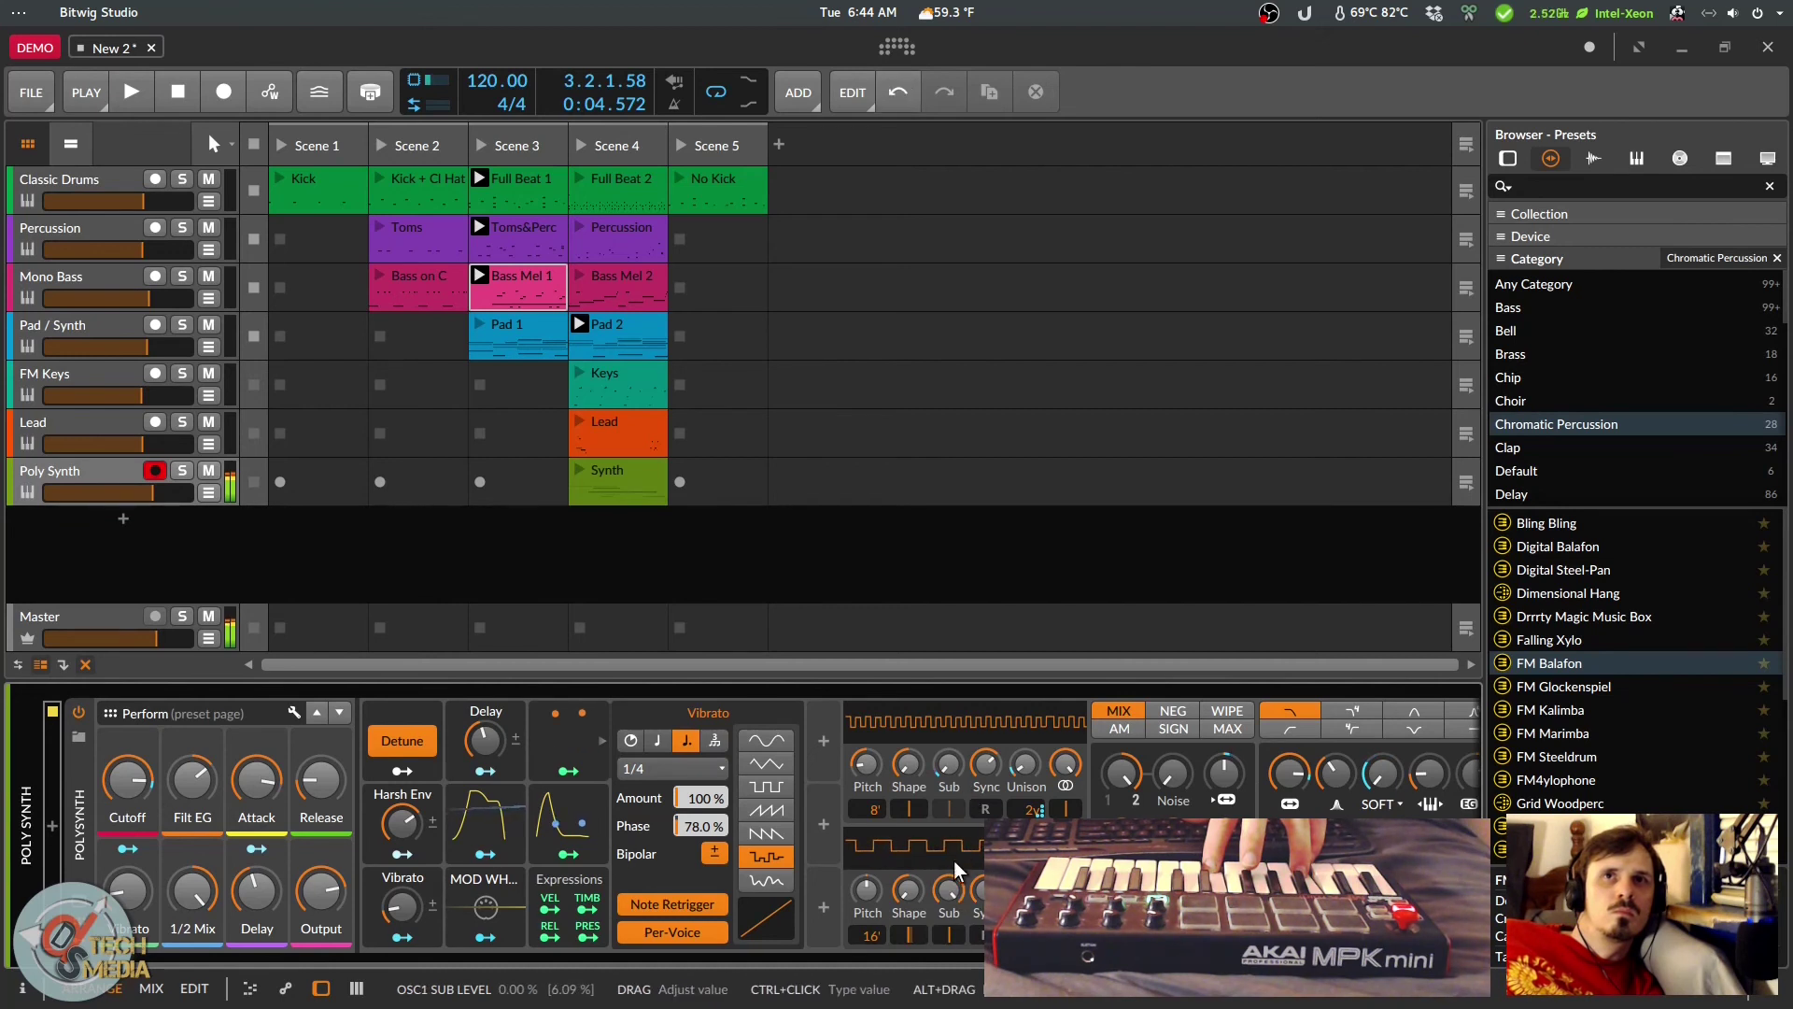
drag(907, 890, 907, 897)
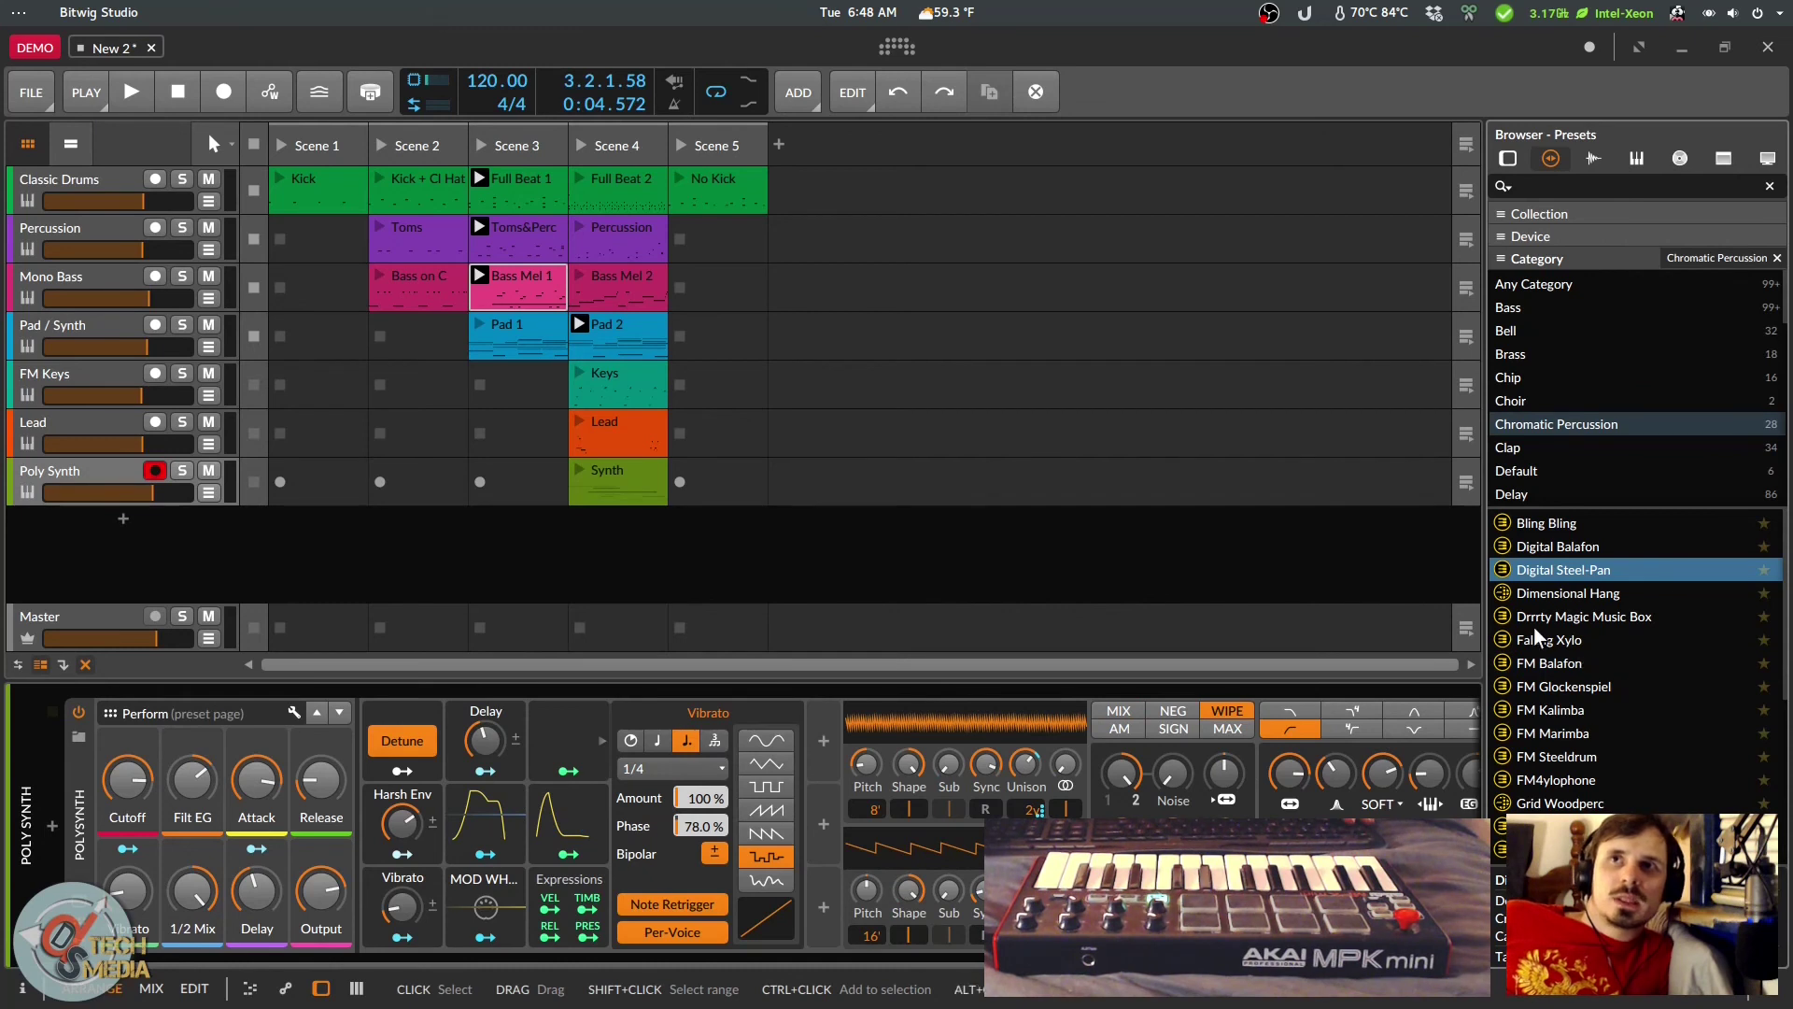
Step: Browse the Chromatic Percussion presets and place Dimensional Hang in the empty area below the Poly Synth track
click(1588, 754)
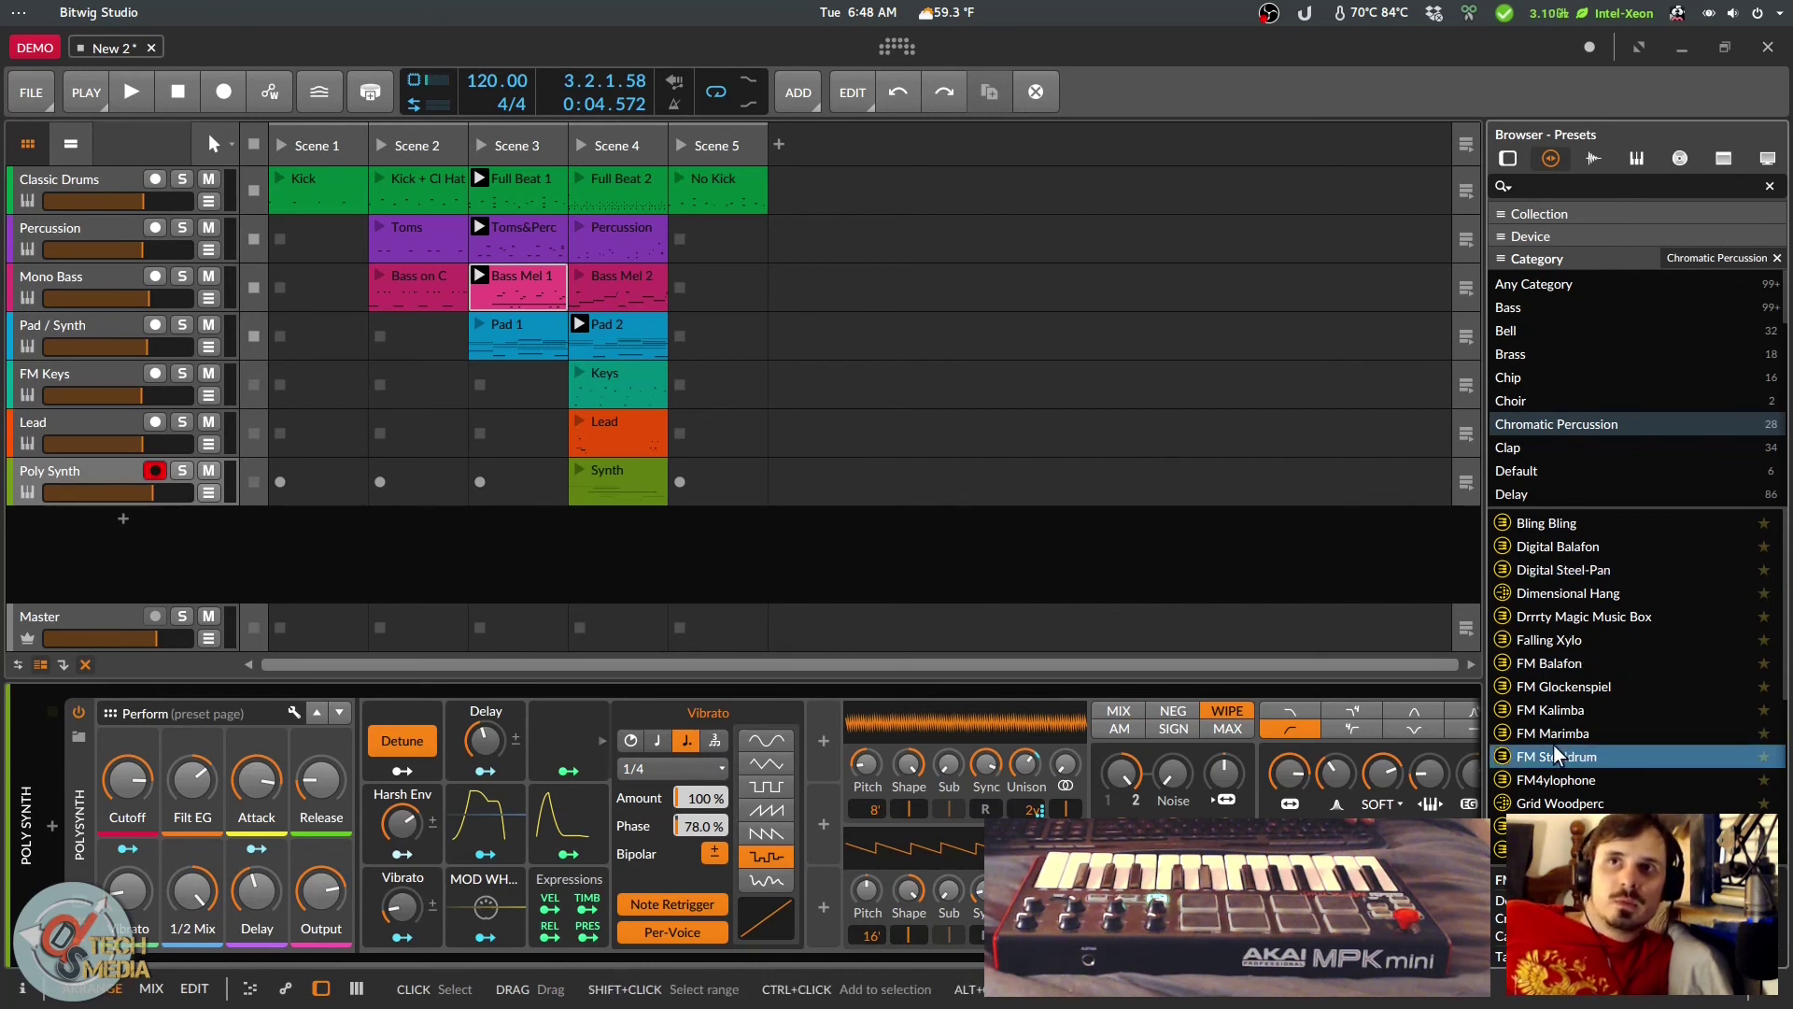
click(1547, 526)
scroll(1547, 541, down, 2)
click(1582, 741)
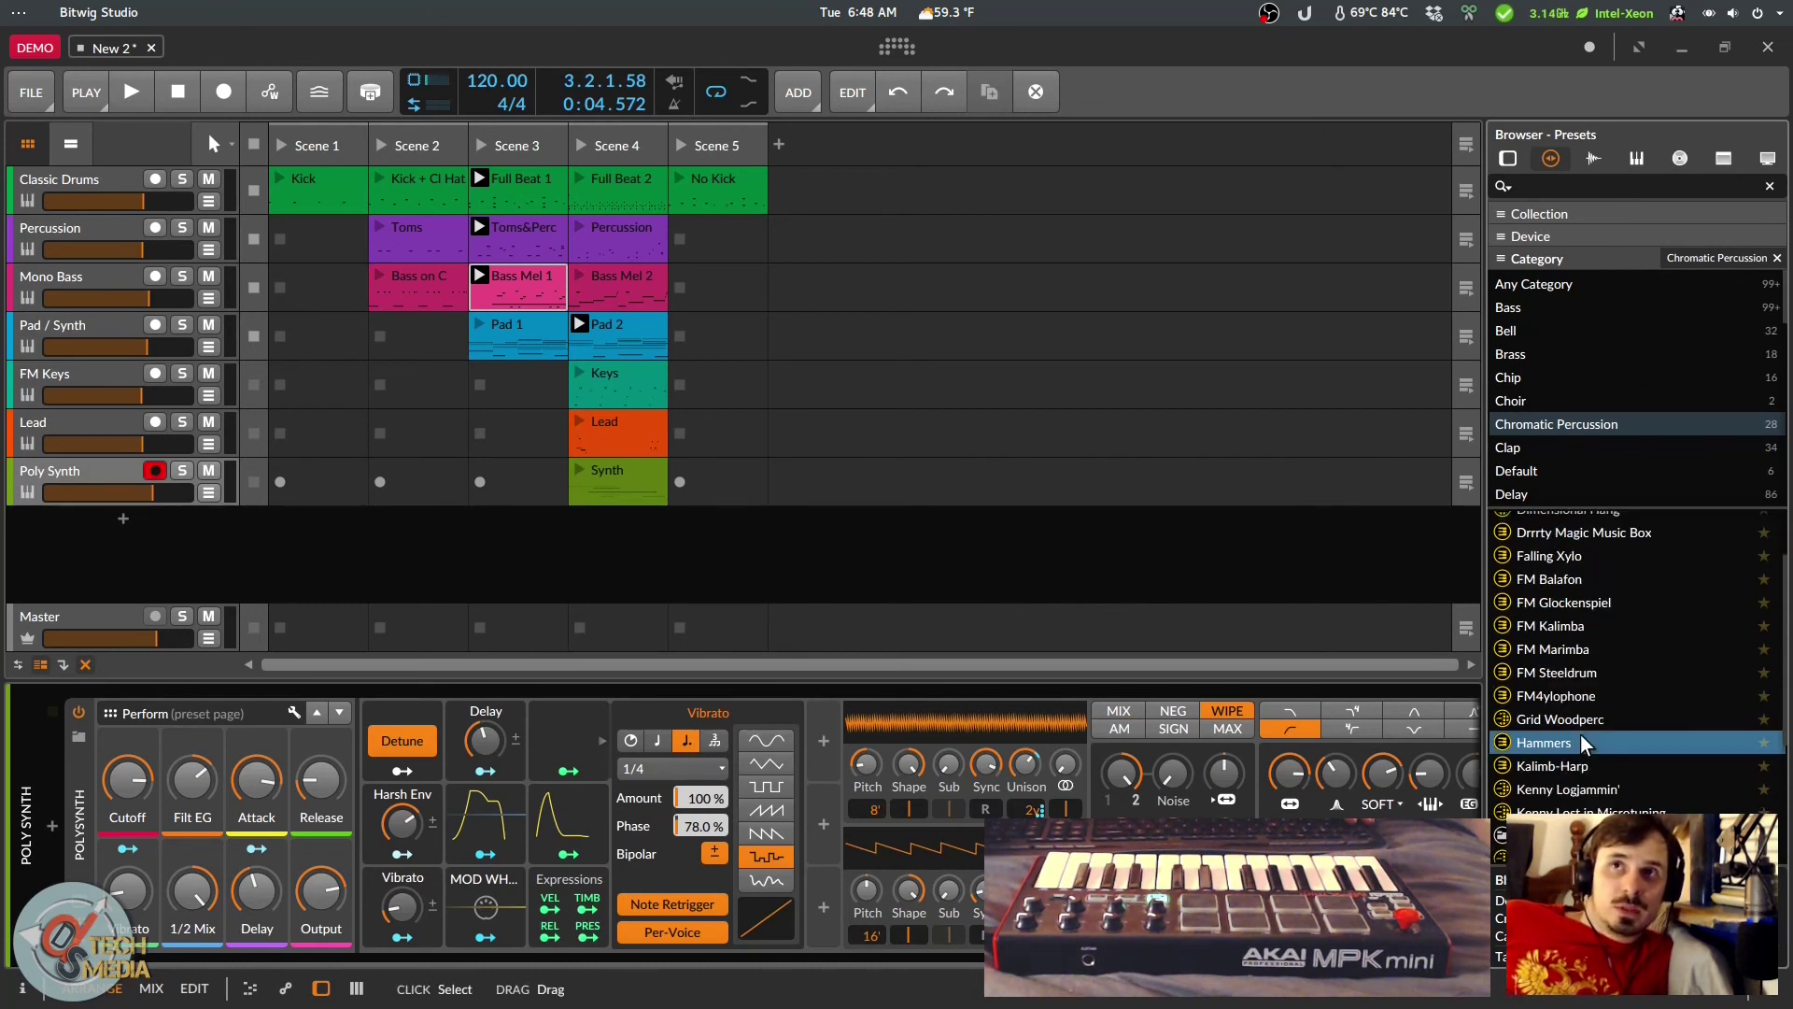
scroll(1590, 598, up, 2)
click(1590, 587)
drag(1591, 586, 456, 515)
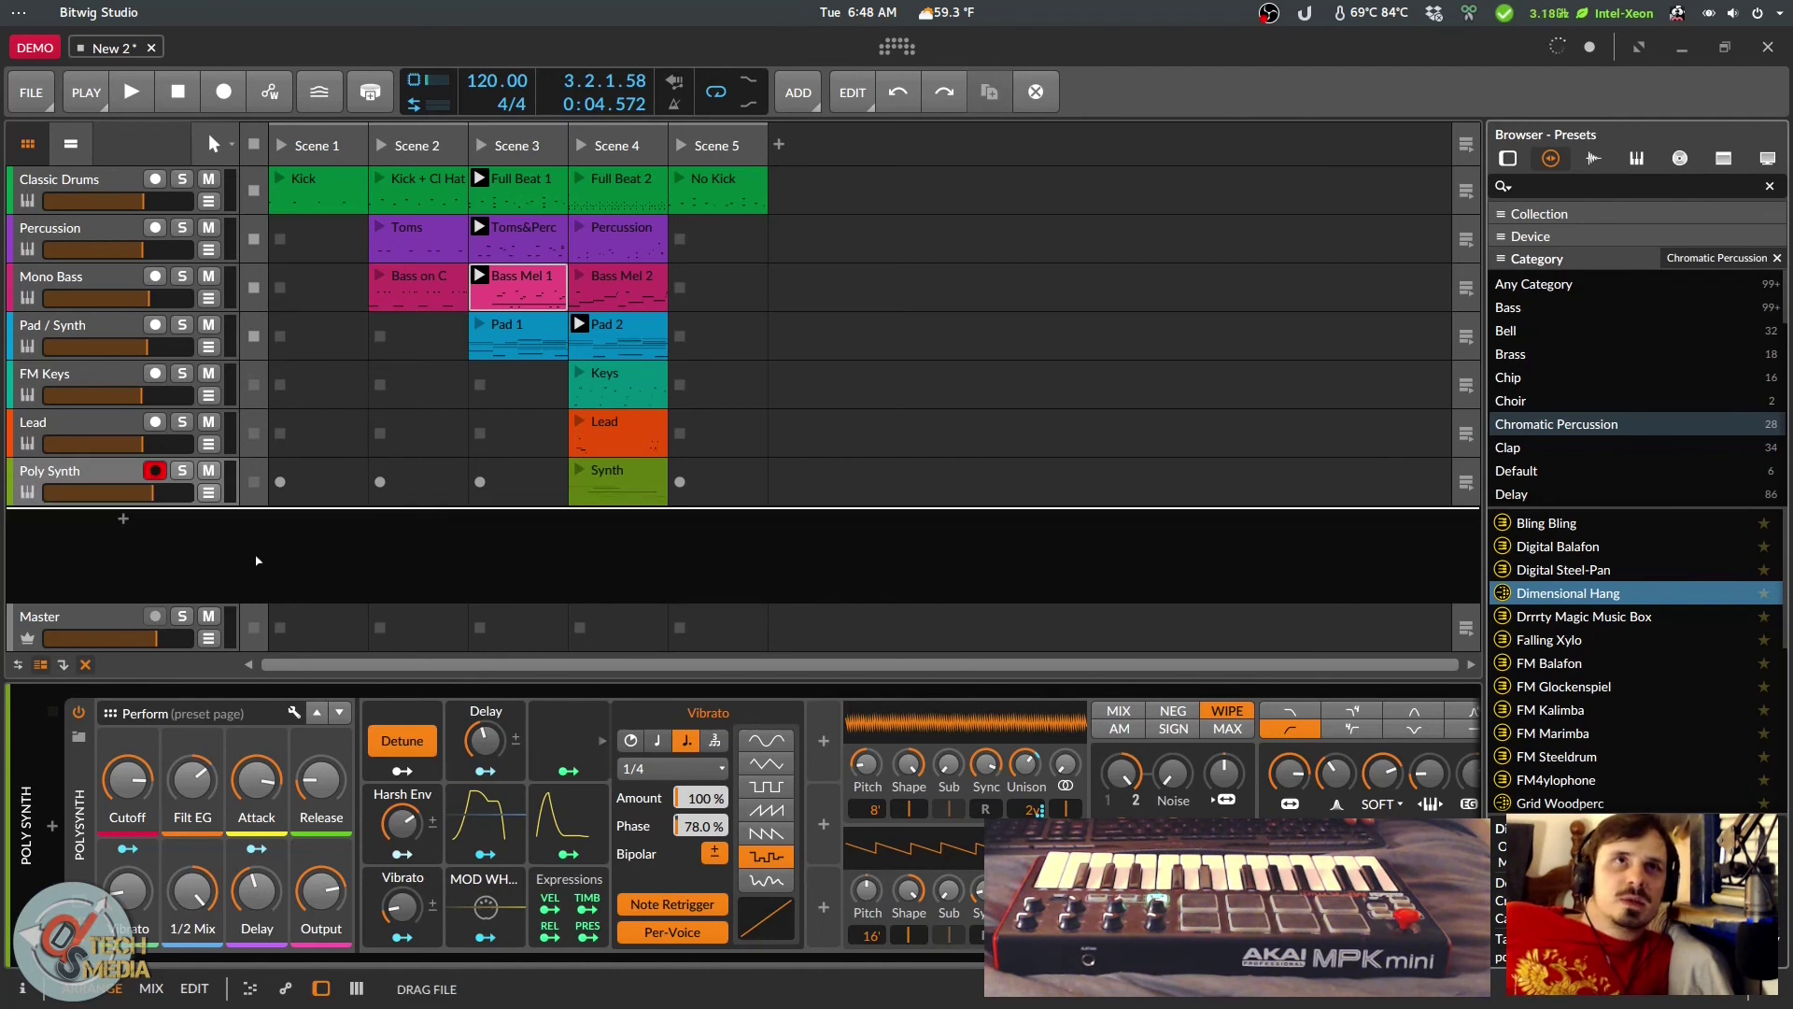
Step: Load Dimensional Hang onto a new track and open its Poly Grid patch in the full-height editor
drag(259, 560, 248, 544)
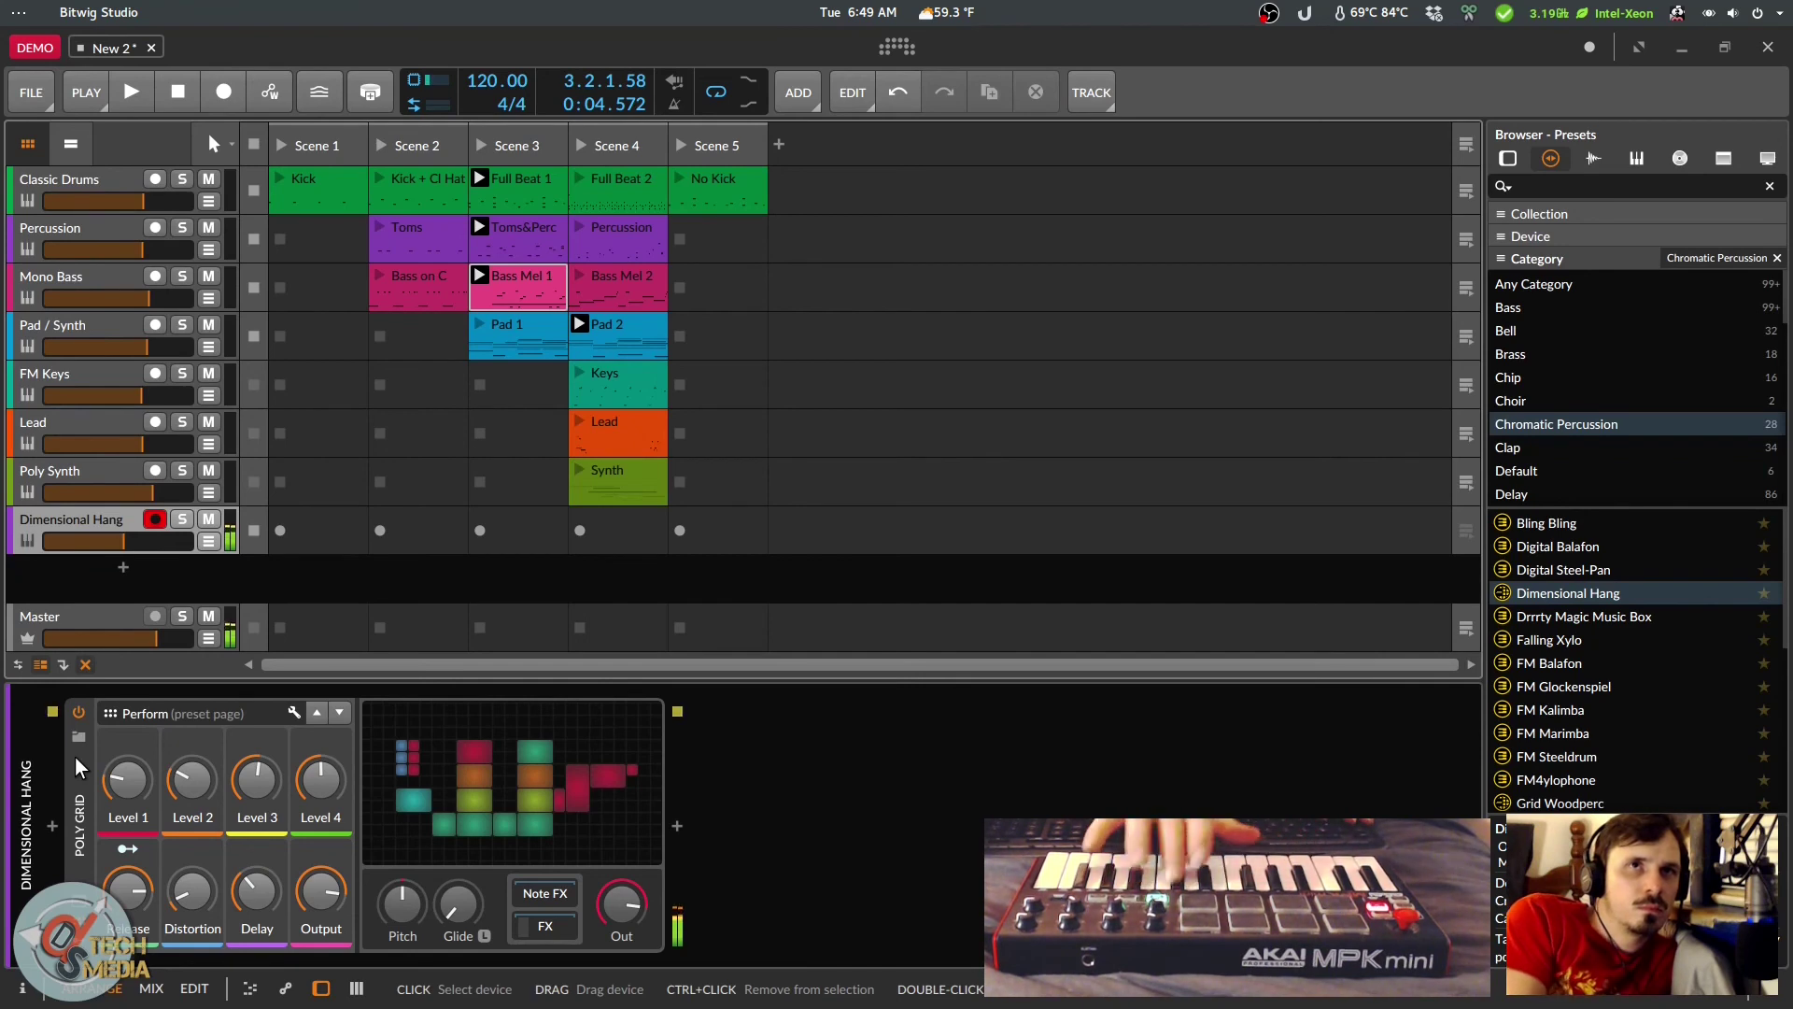
click(495, 783)
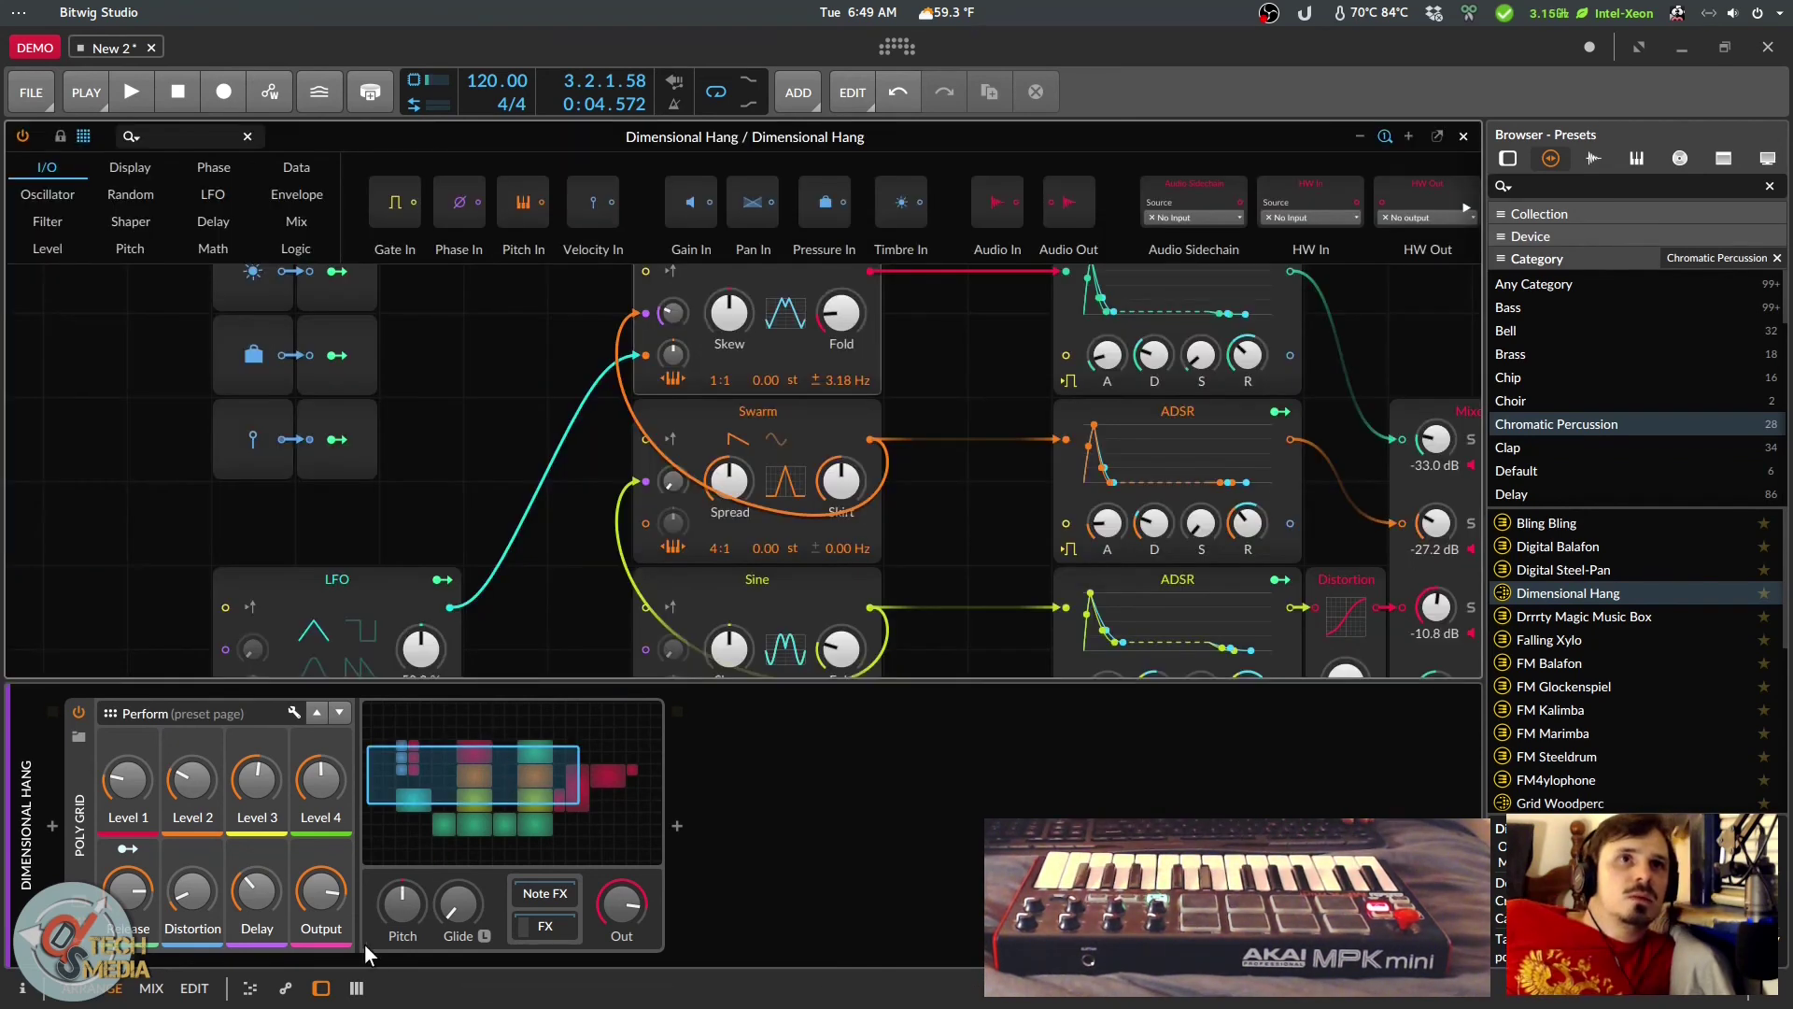
click(326, 988)
scroll(654, 394, down, 3)
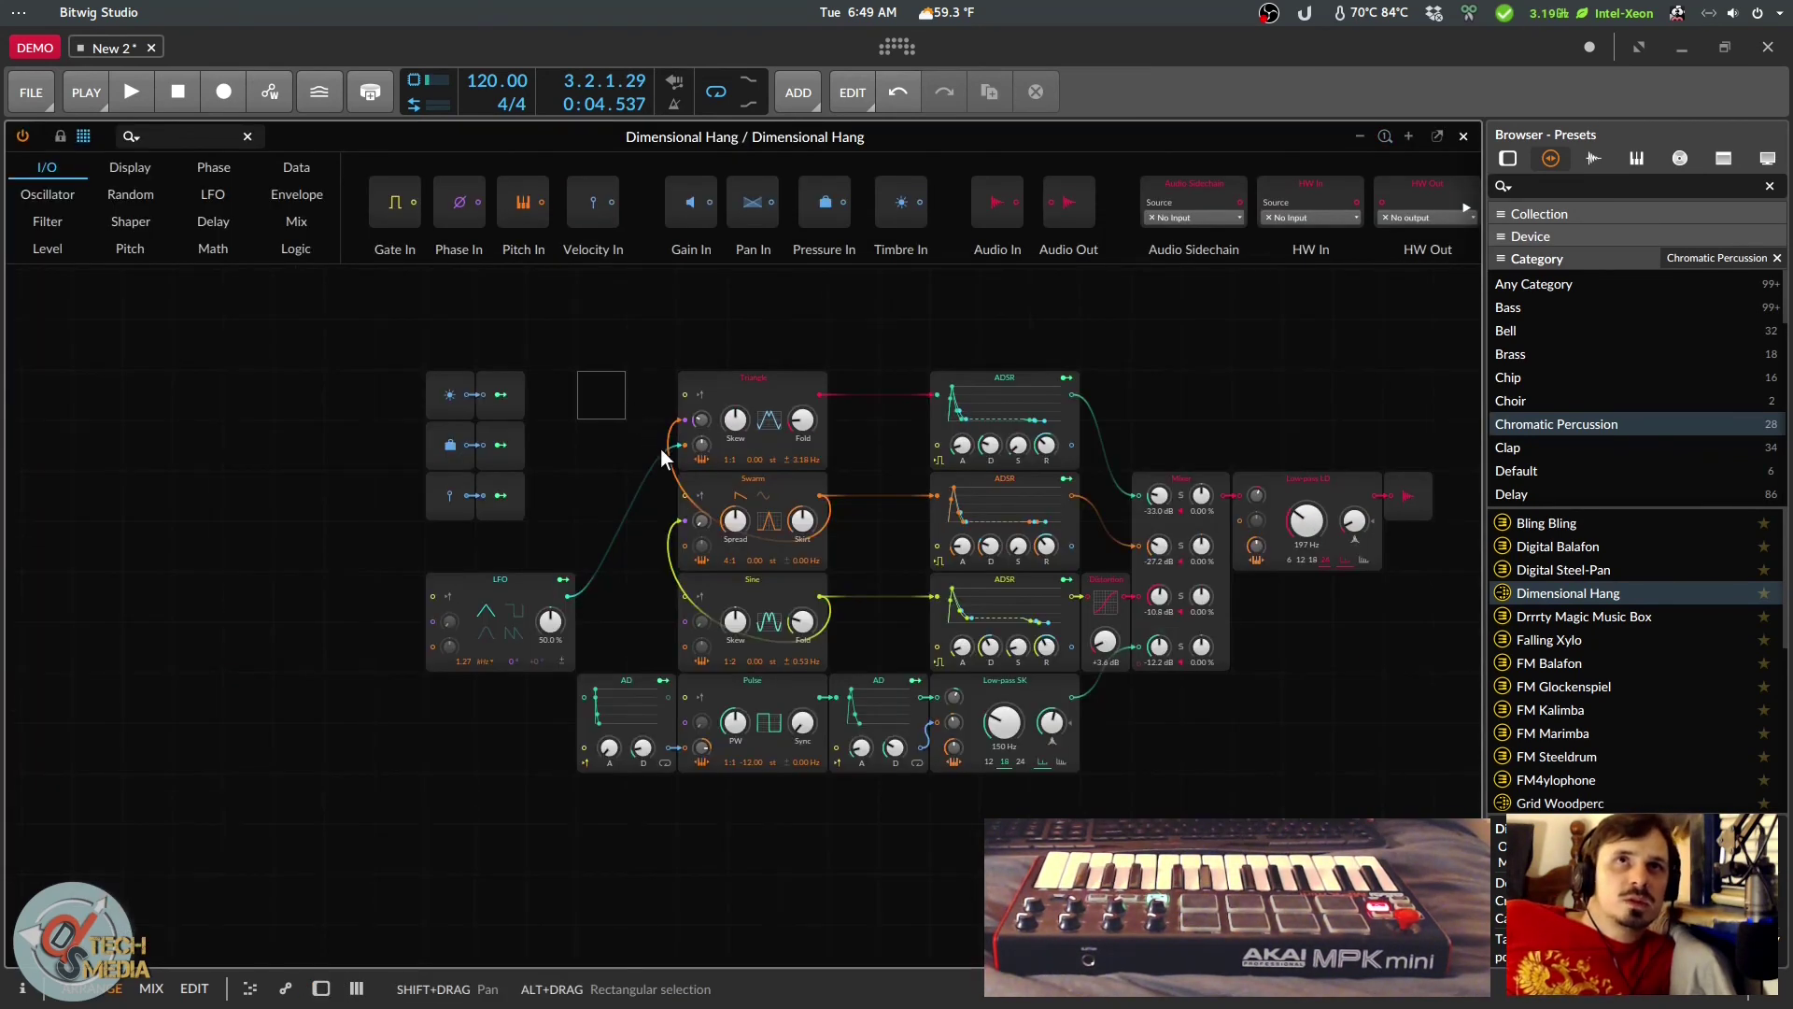
scroll(738, 512, up, 4)
scroll(796, 523, down, 3)
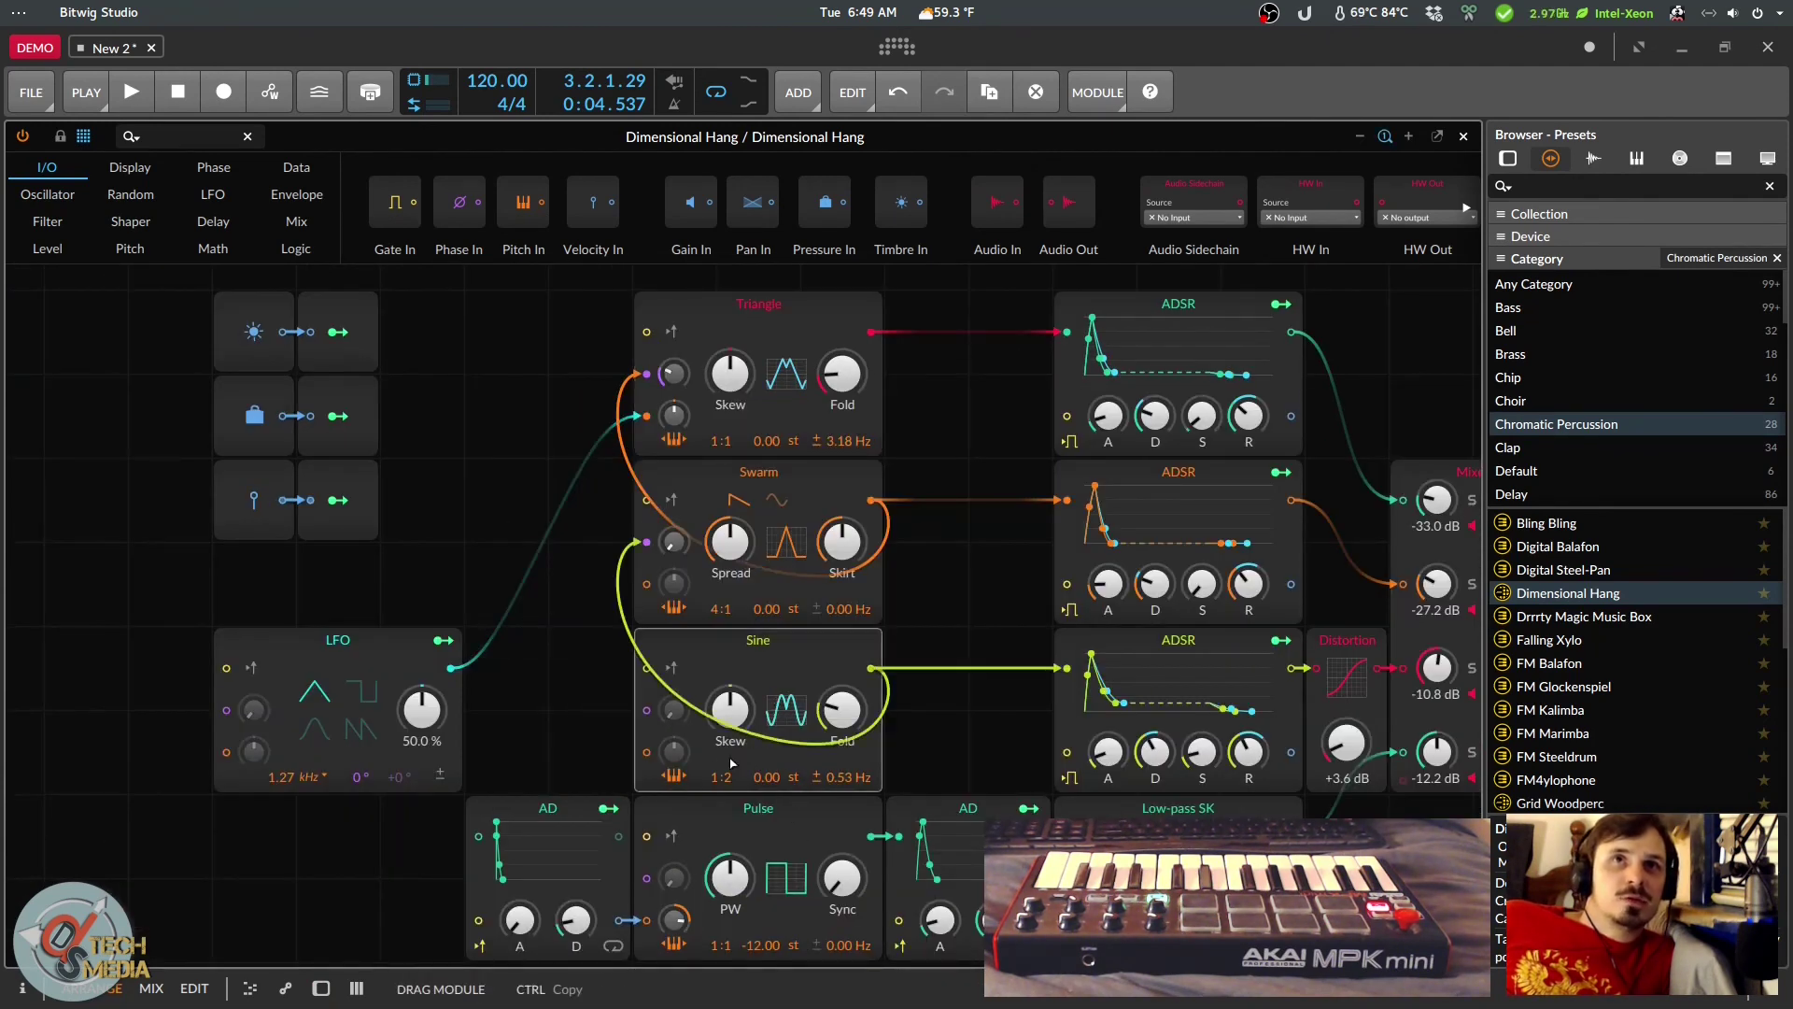
click(914, 720)
key(space)
key(space)
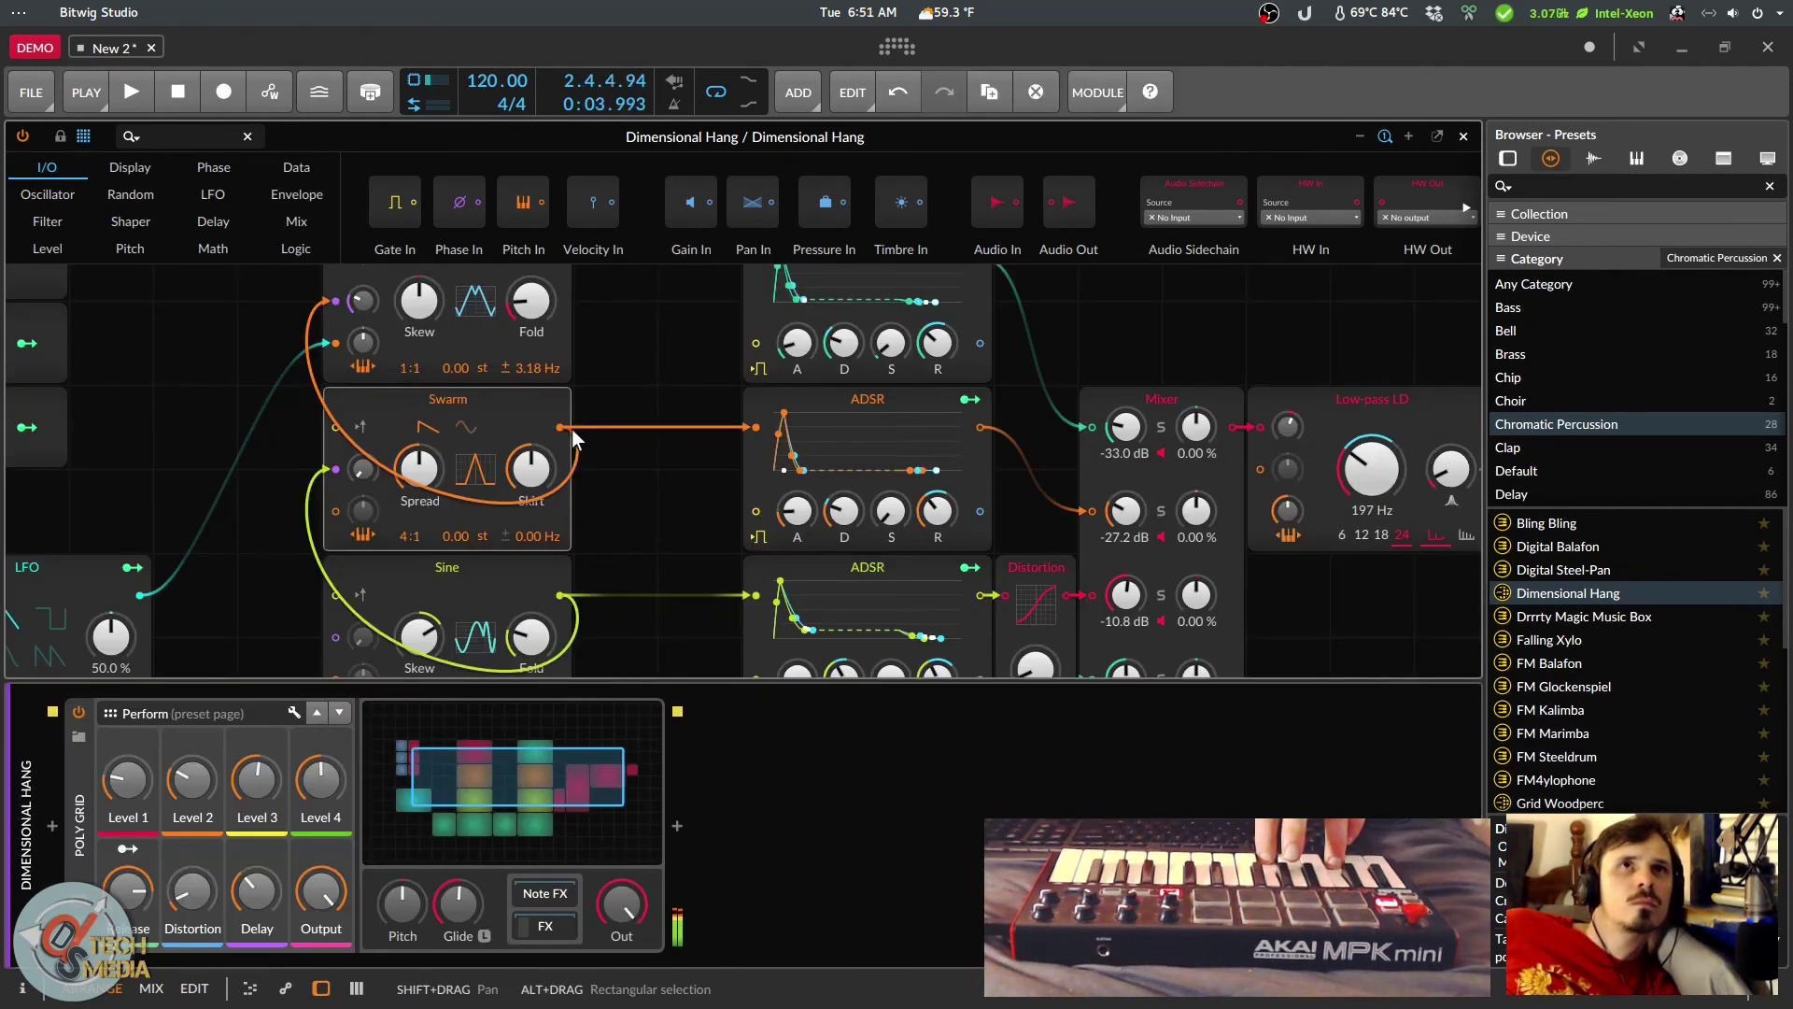
Step: Try patching Swarm's output into the signal input of Sine's ADSR, then undo the connection
scroll(710, 493, down, 2)
drag(558, 344, 603, 389)
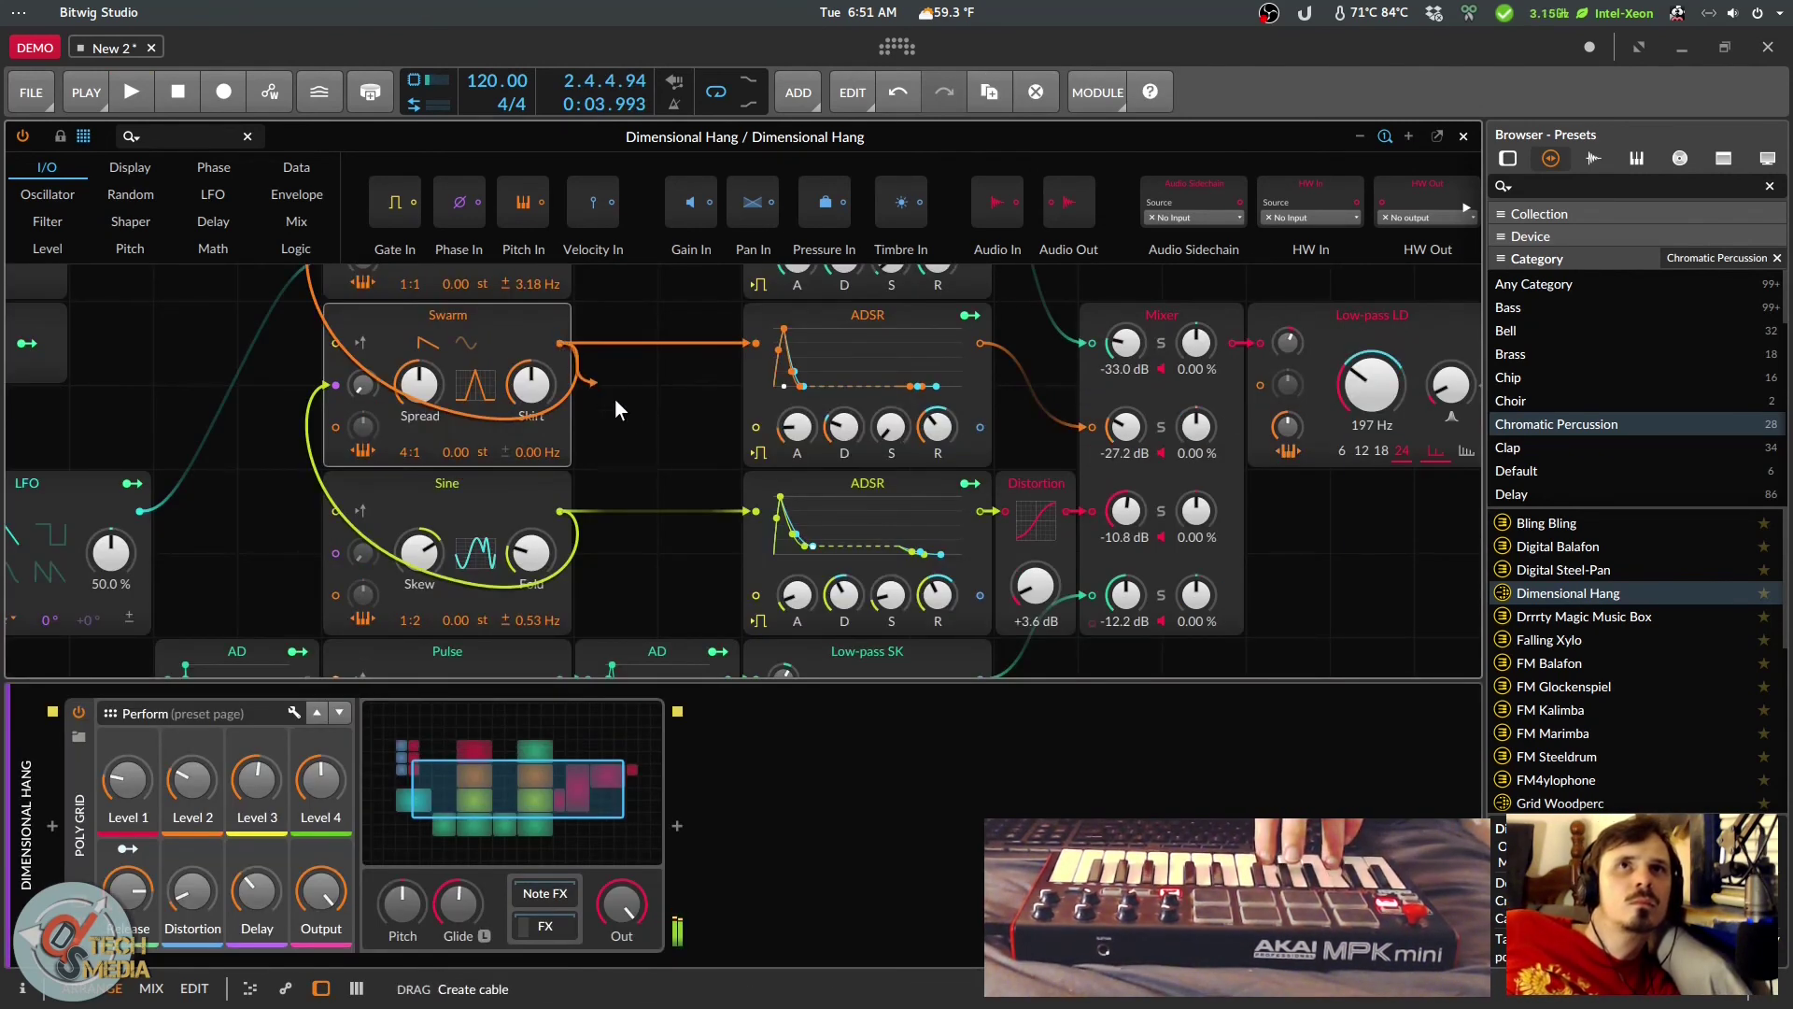
drag(719, 519, 758, 512)
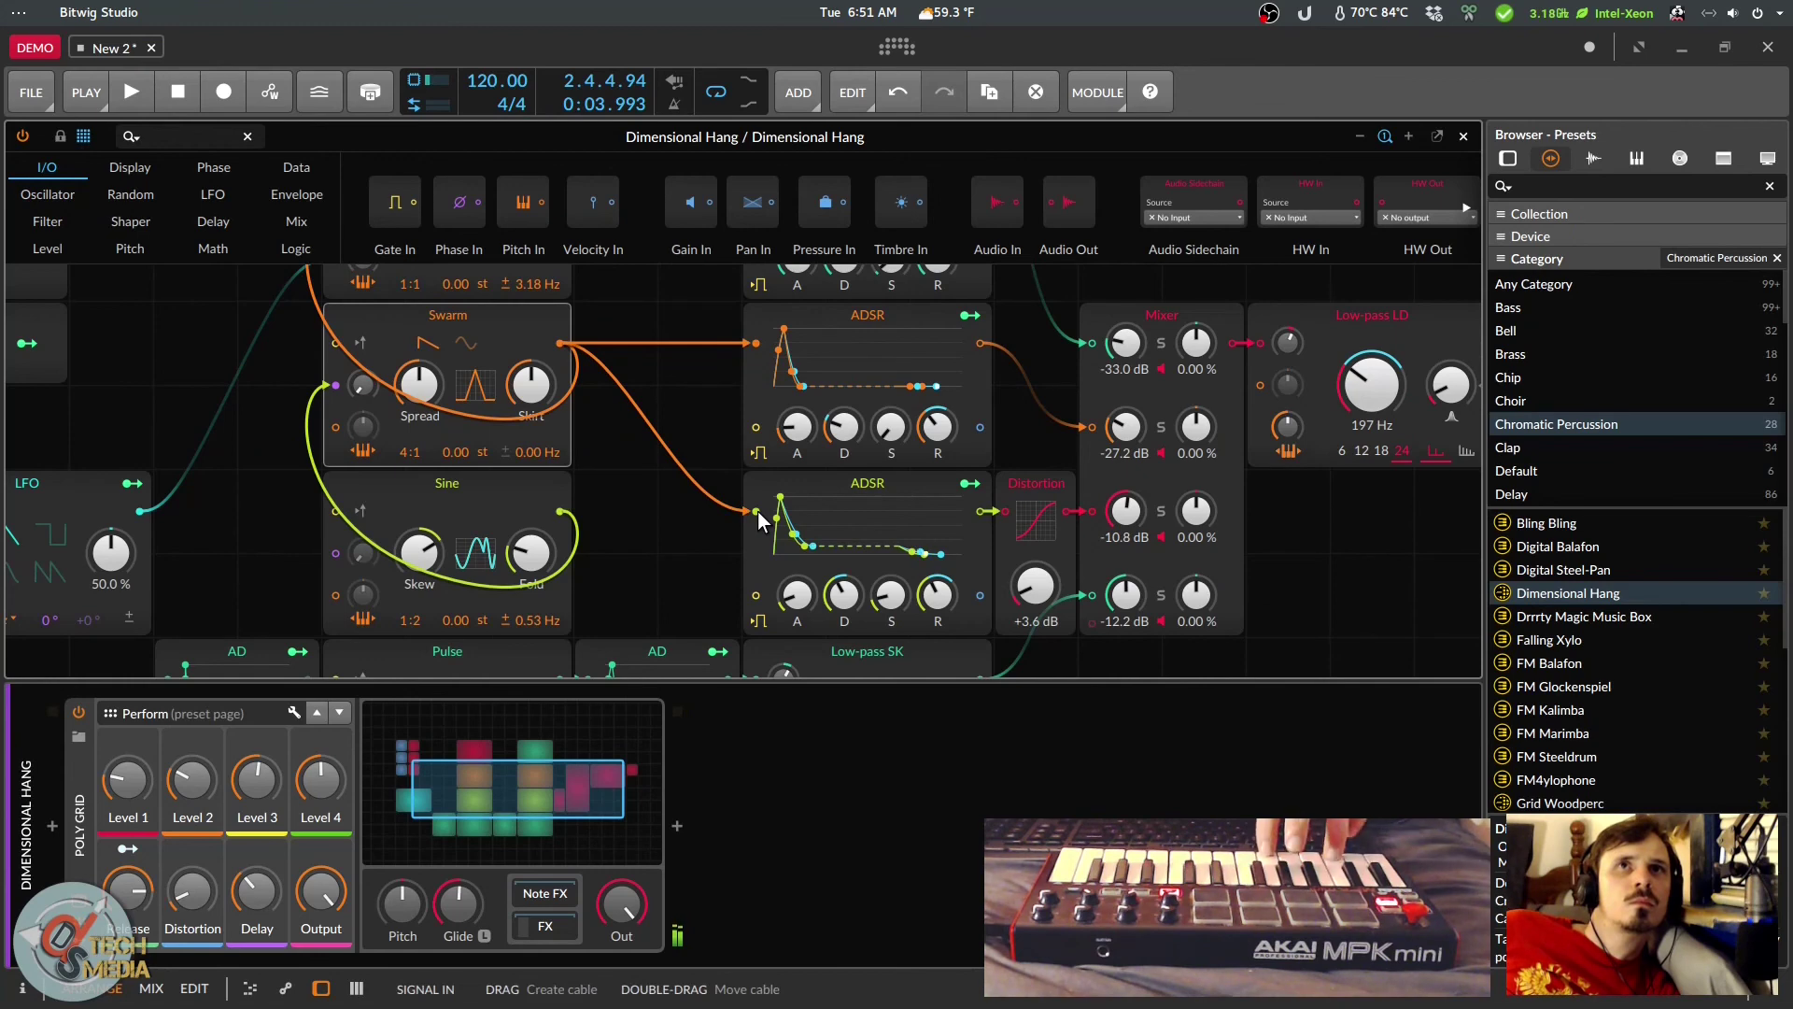
scroll(758, 512, up, 4)
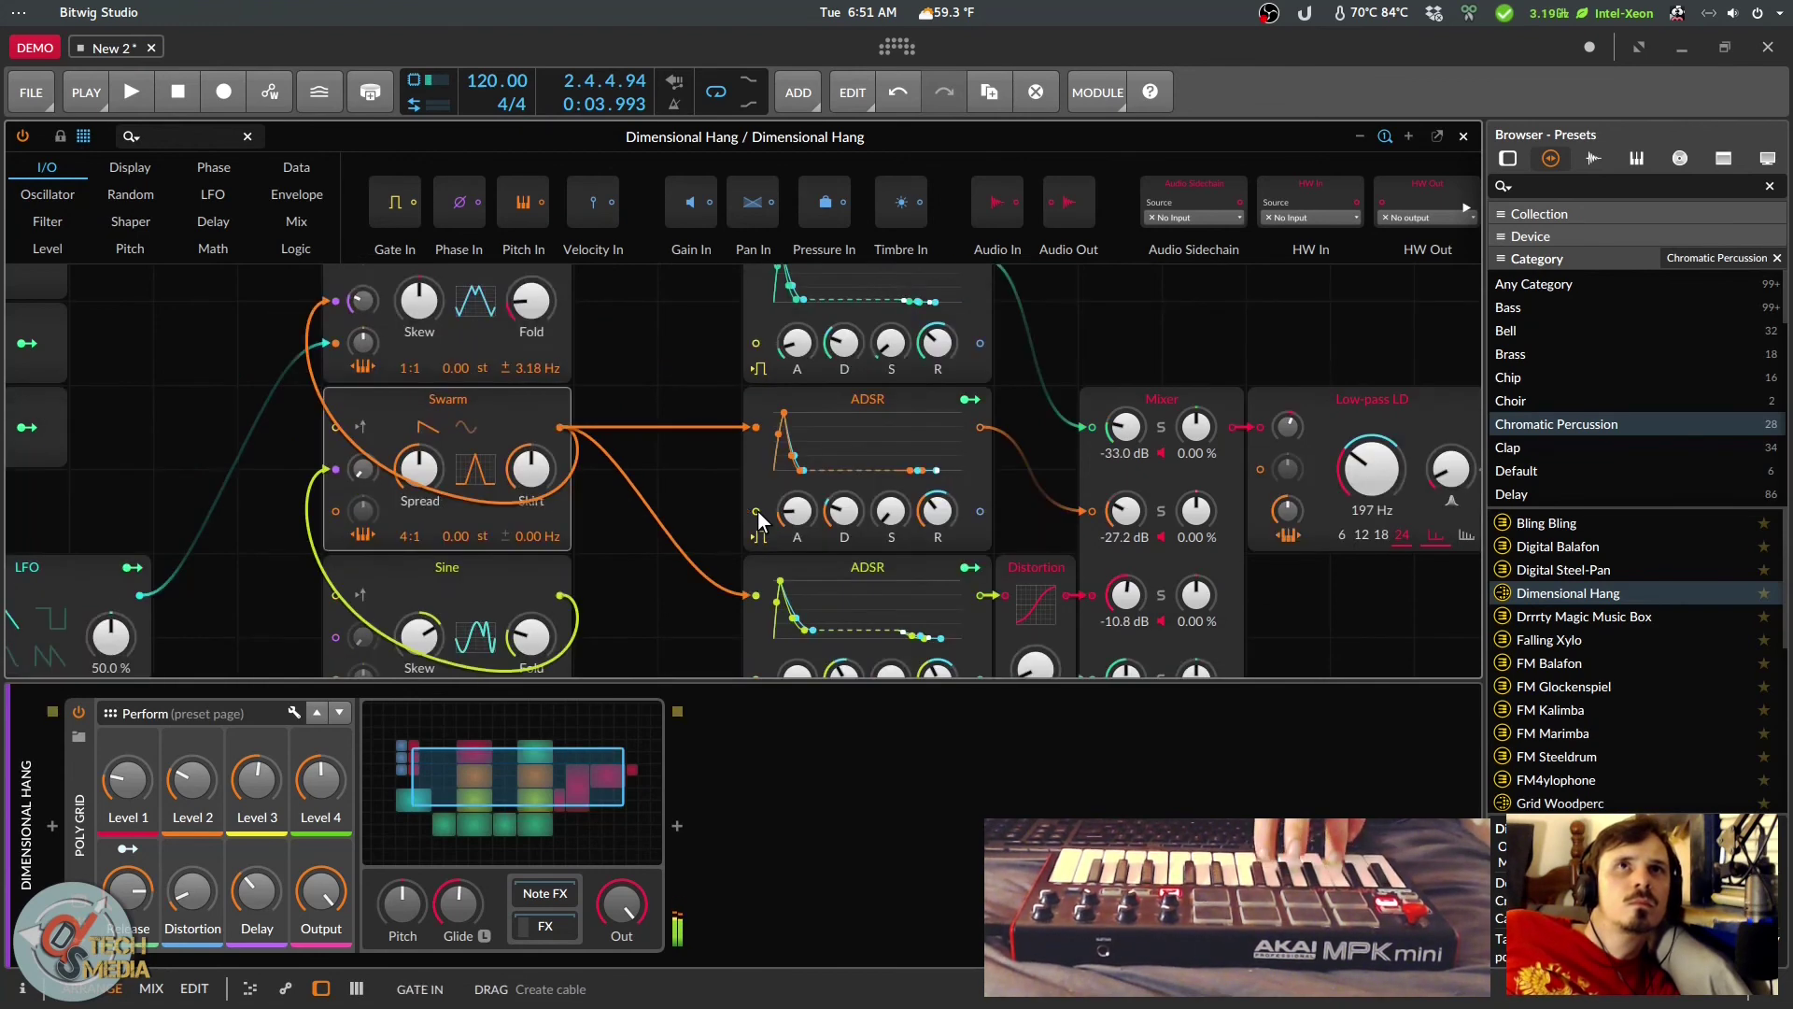
scroll(758, 512, up, 2)
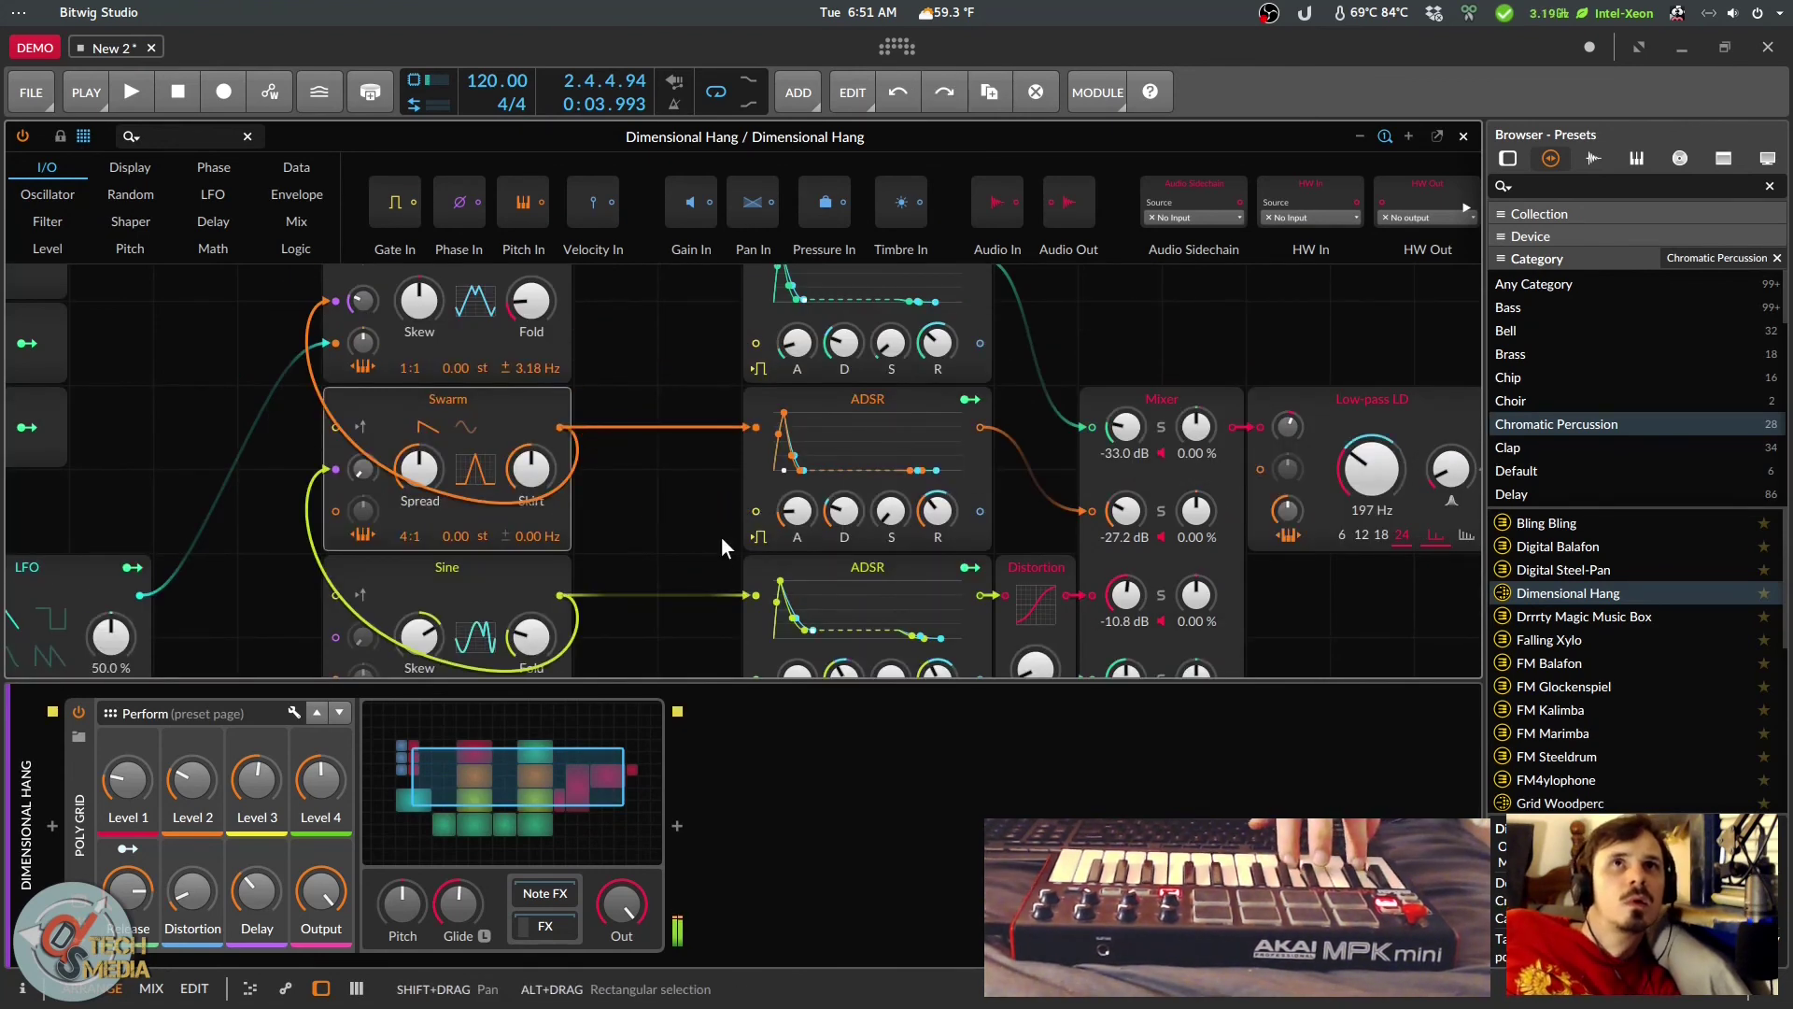
Step: Examine how the patch's Sine, Pulse, AD and Low-pass SK modules are wired, and list the available Oscillator modules
scroll(732, 477, down, 8)
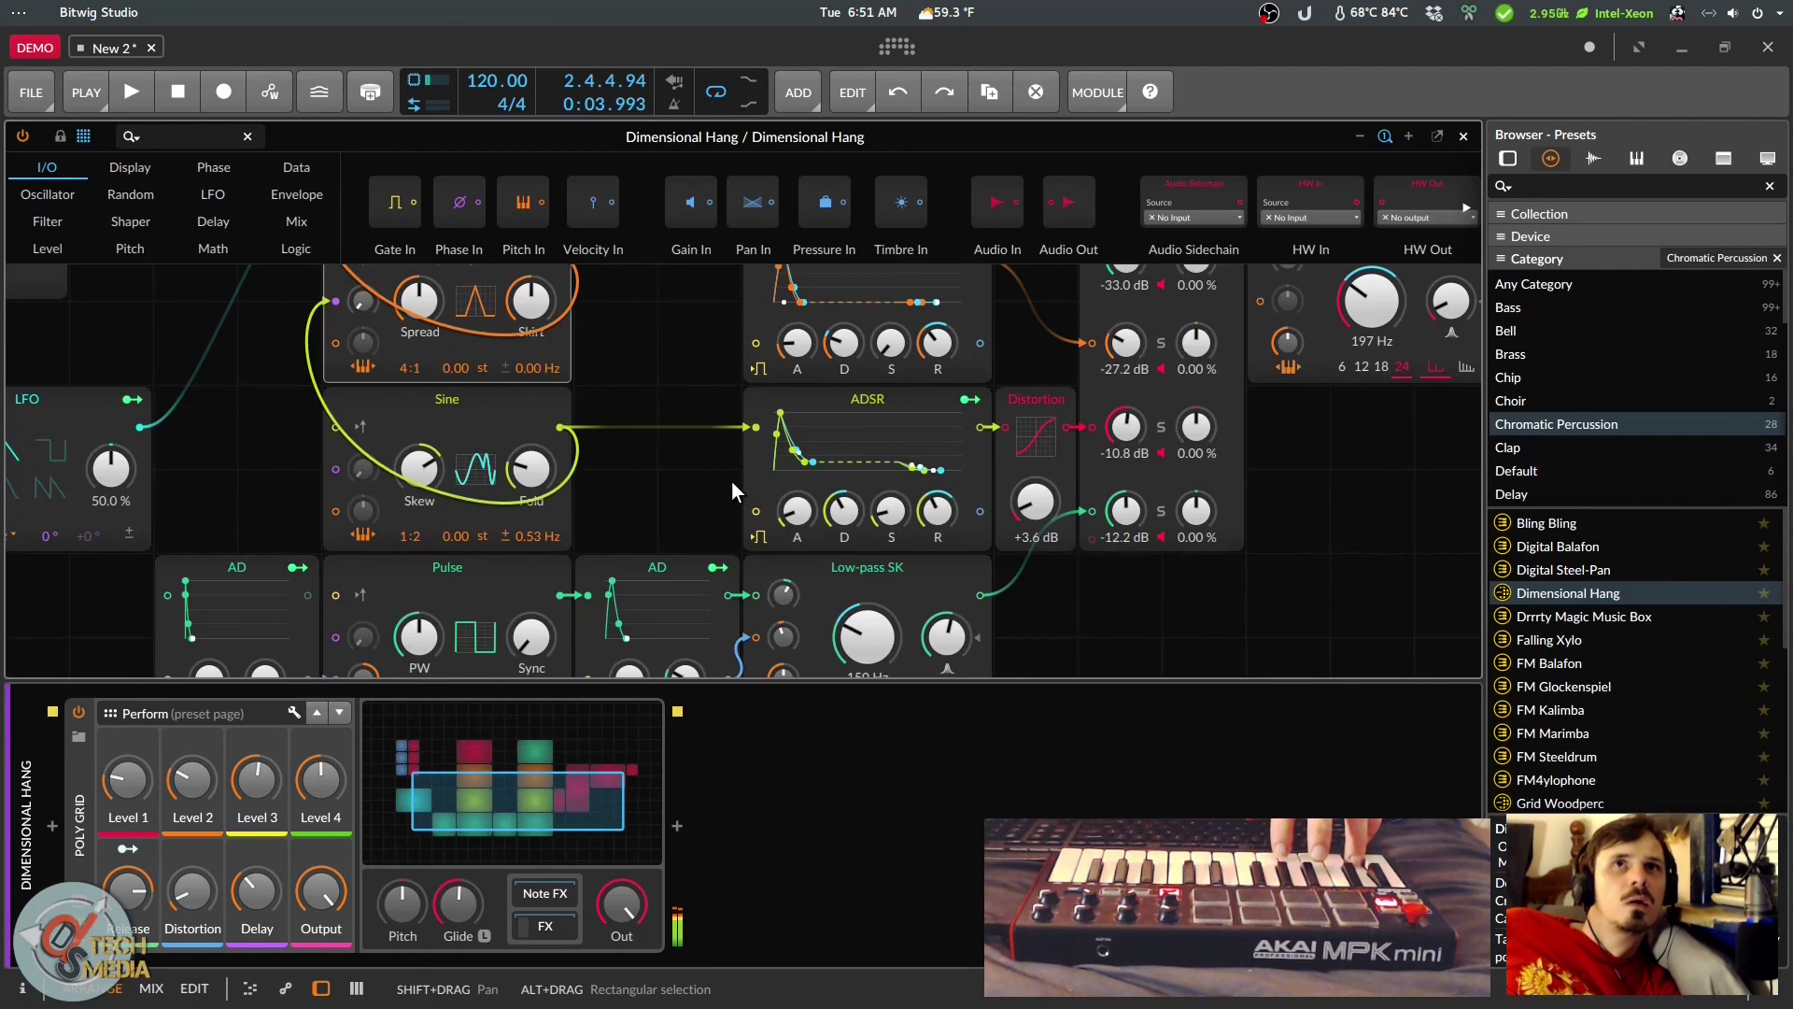
scroll(712, 488, down, 2)
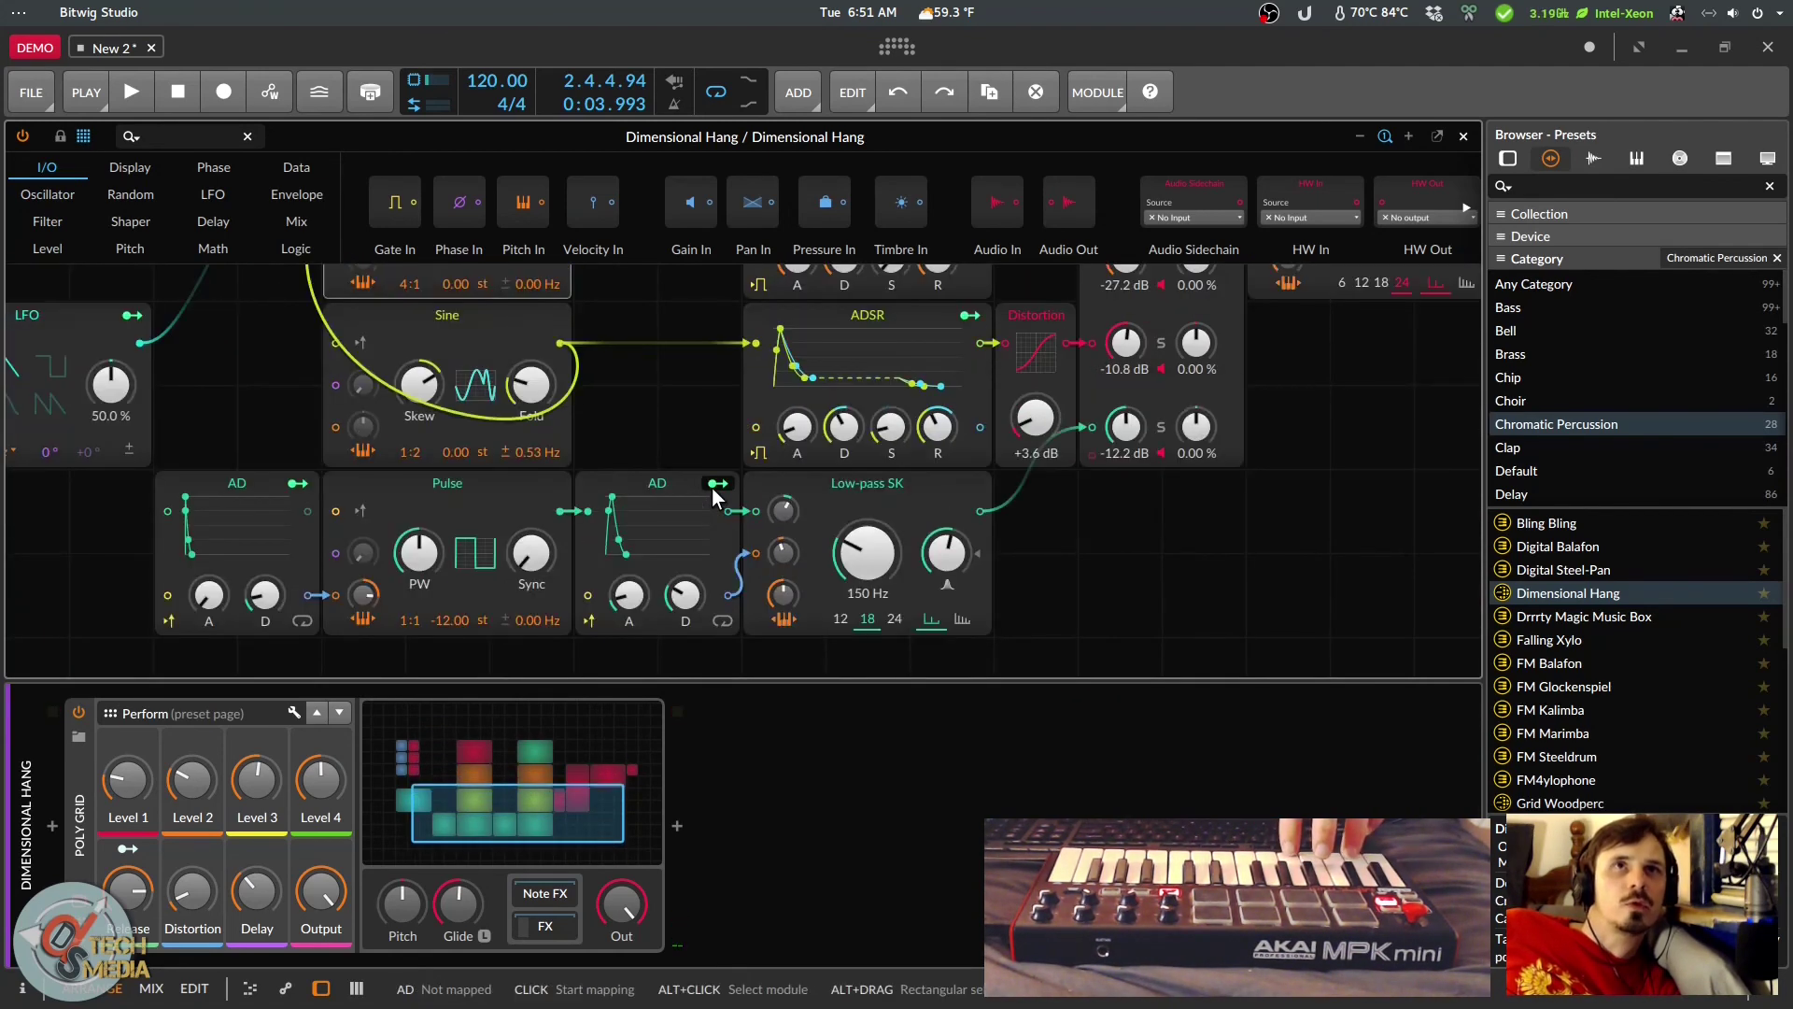
scroll(558, 513, up, 1)
scroll(546, 516, down, 2)
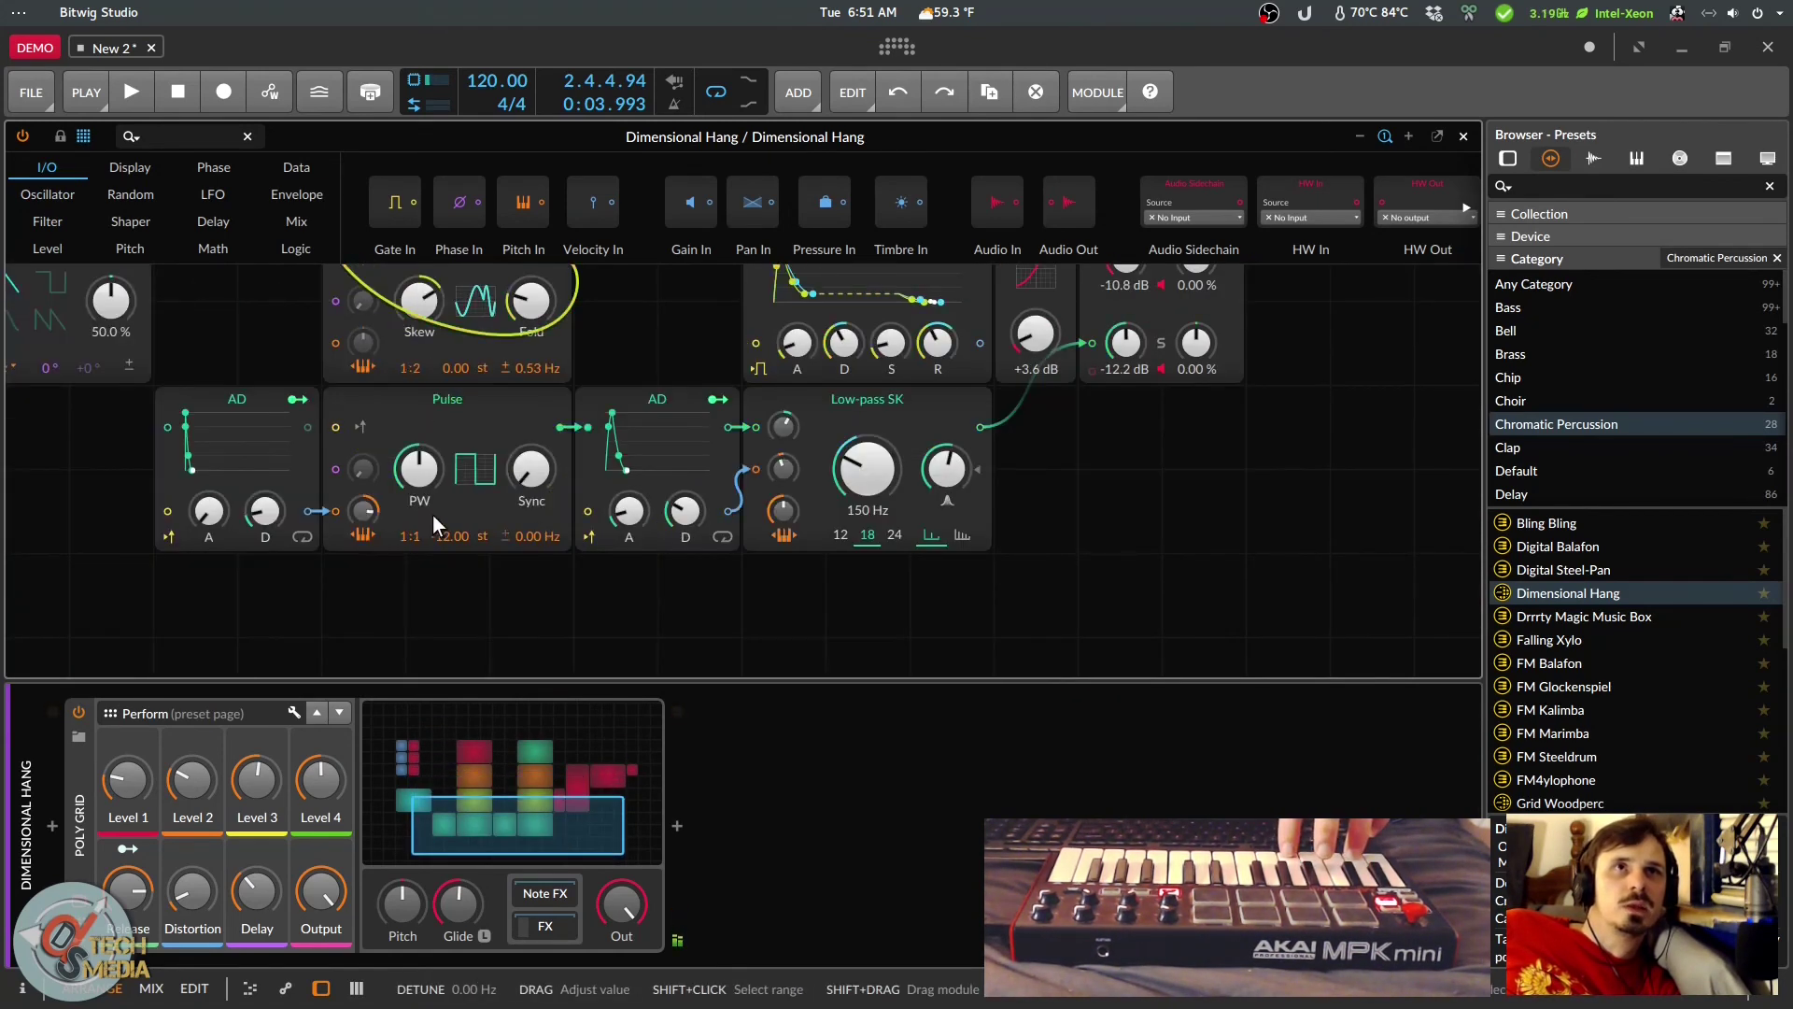
scroll(350, 492, up, 1)
click(275, 544)
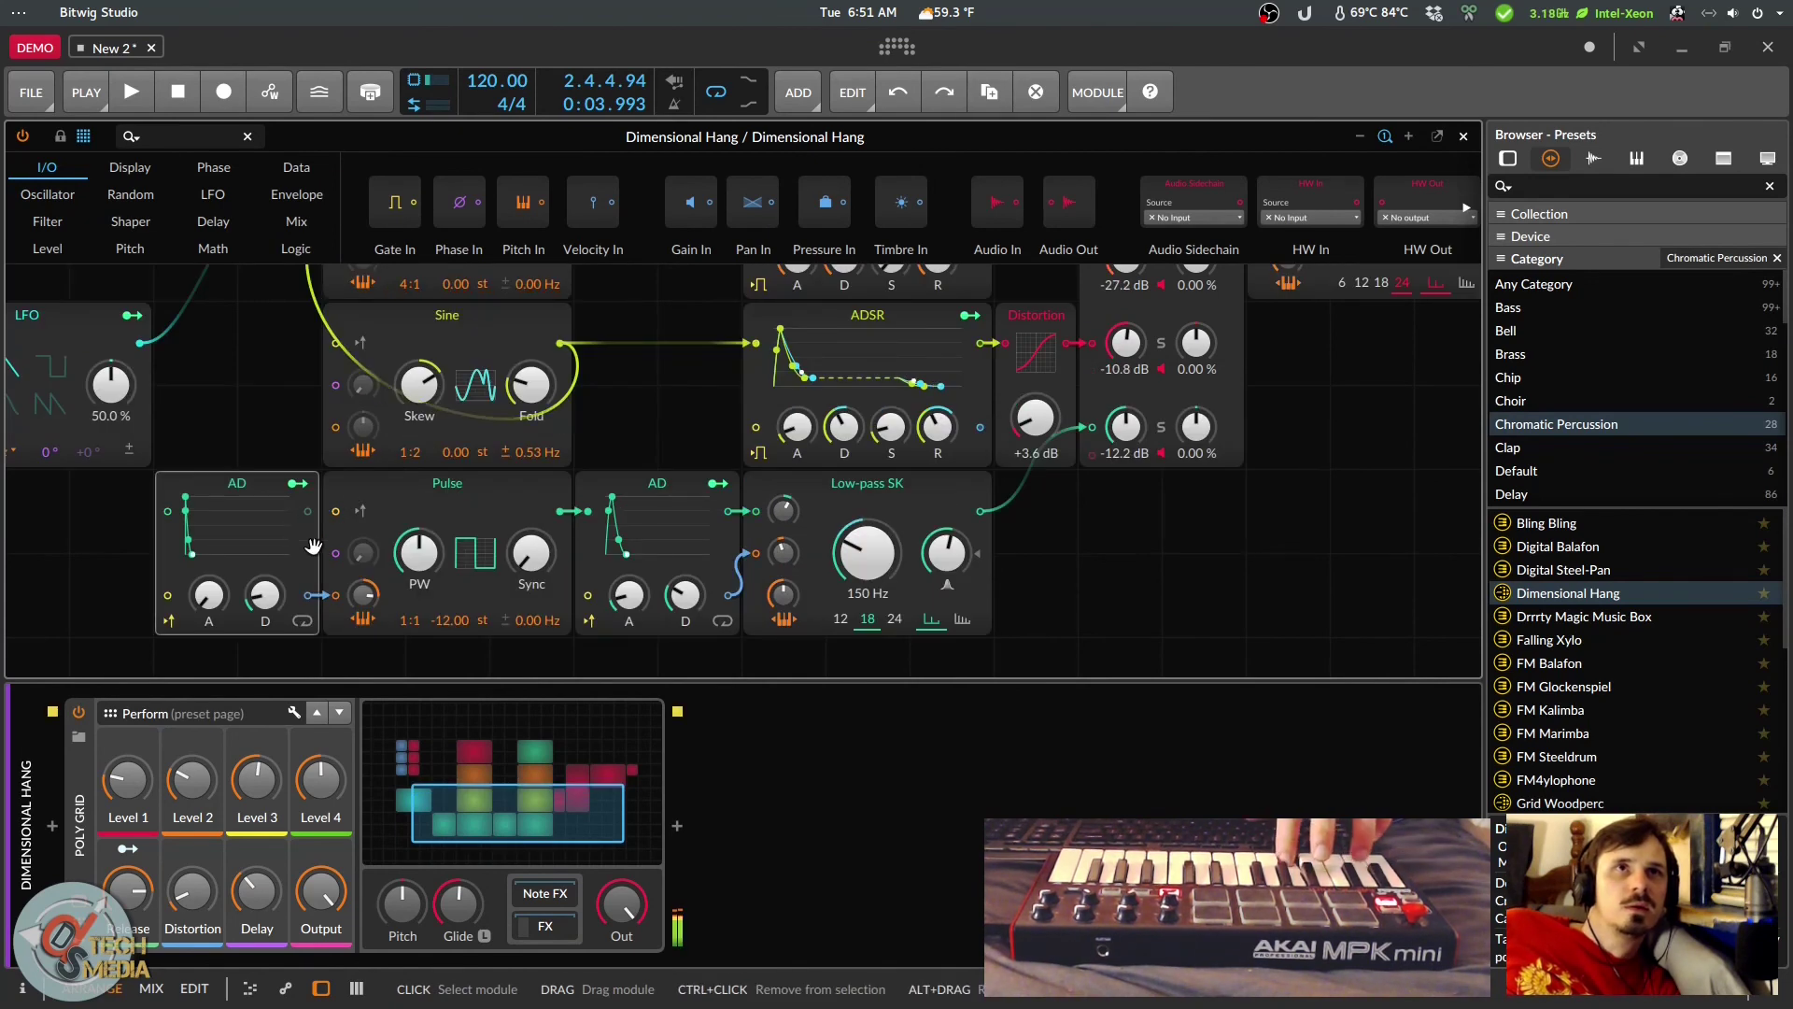
scroll(485, 505, up, 3)
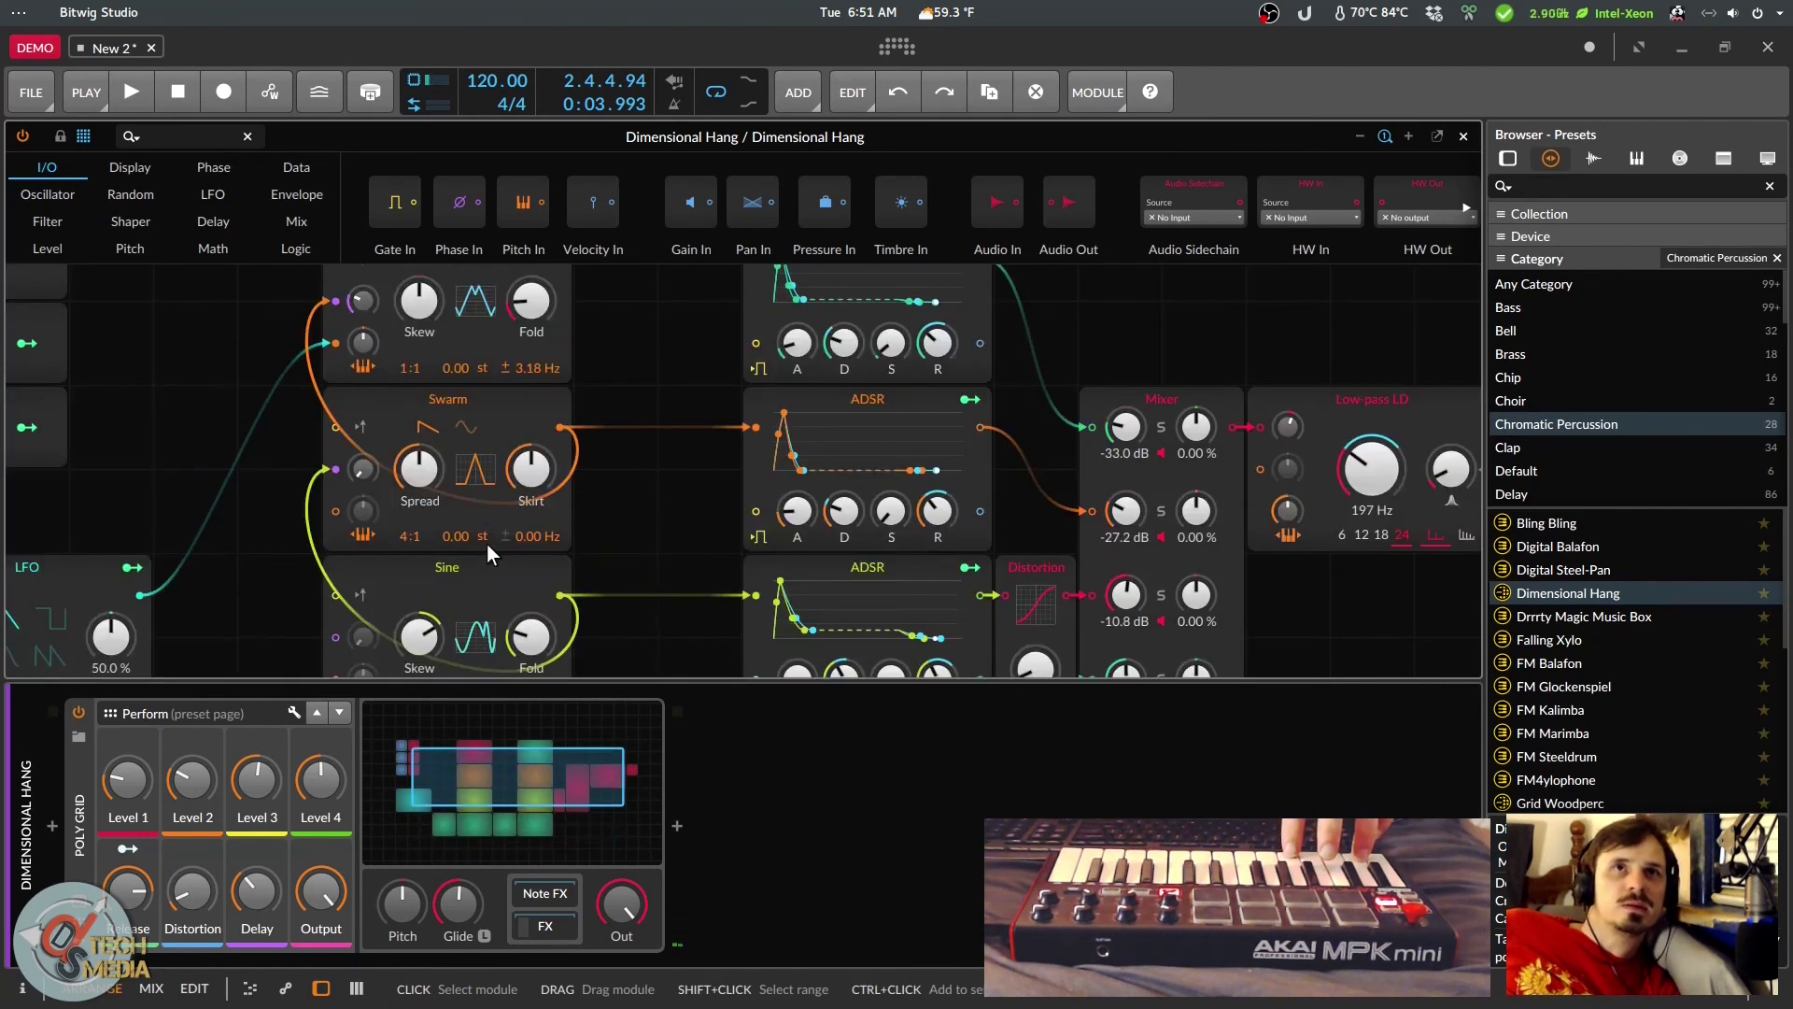
scroll(569, 501, down, 1)
scroll(569, 500, up, 2)
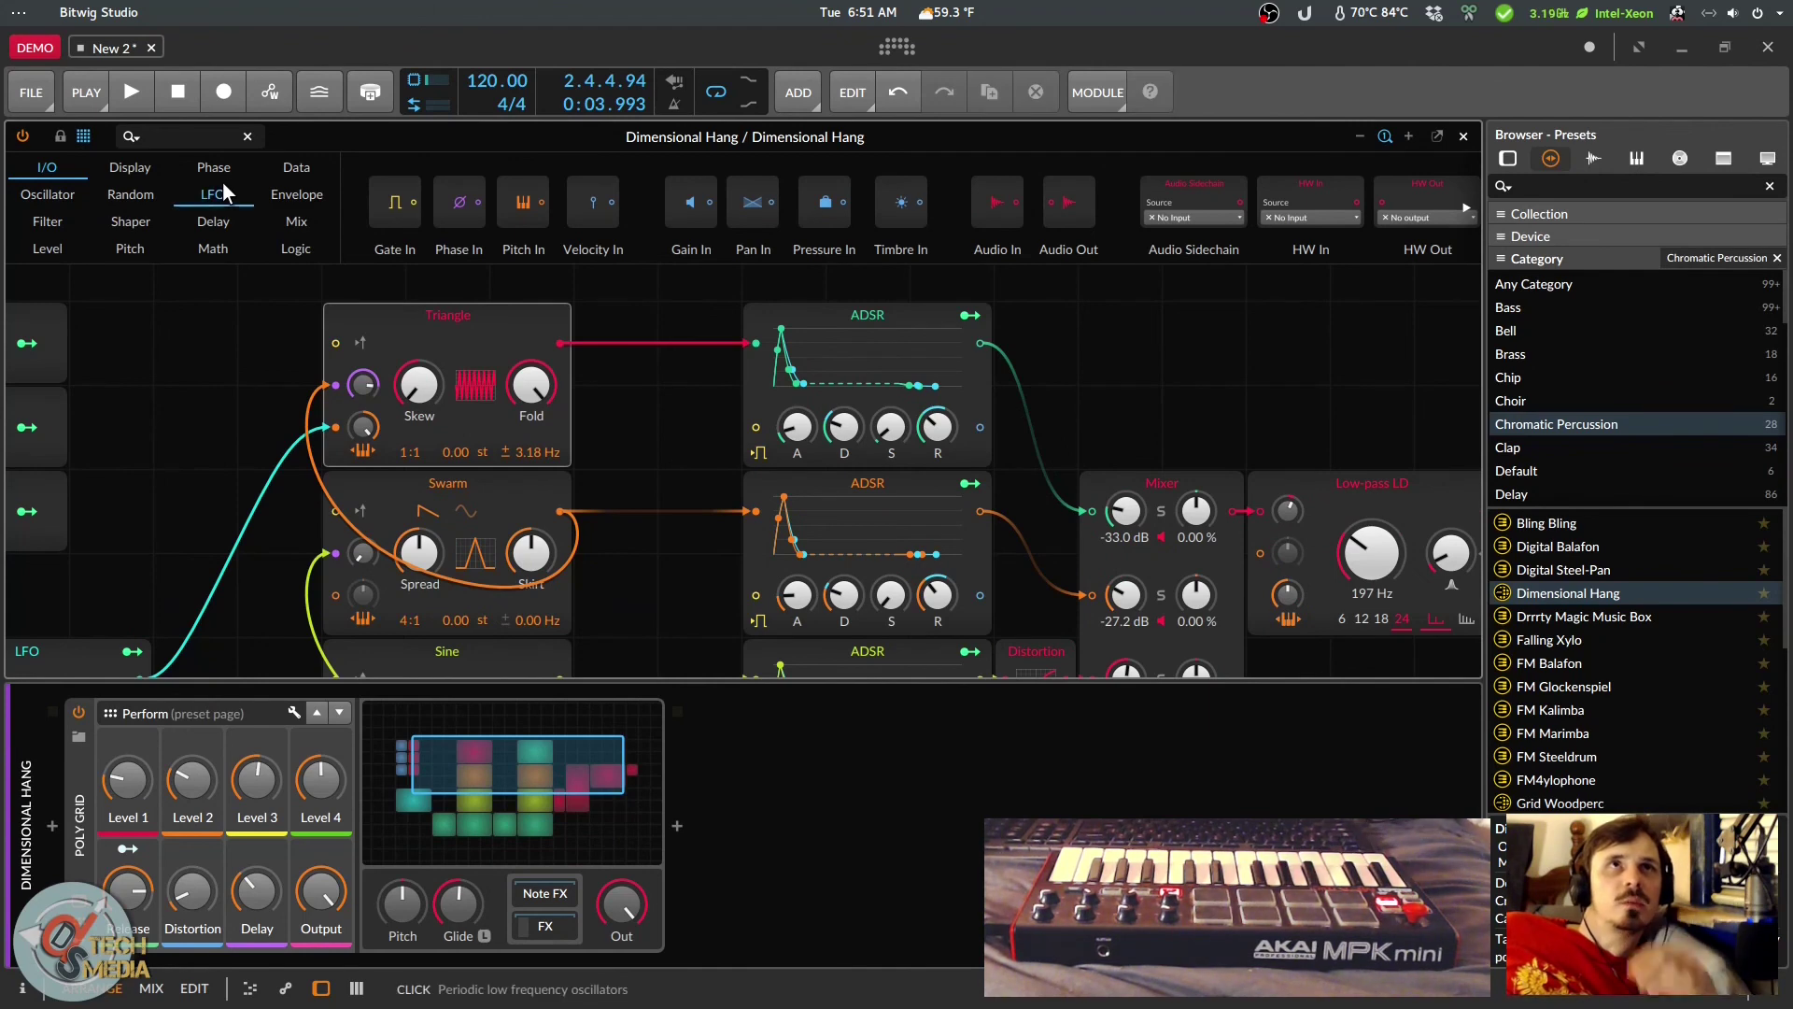
click(216, 193)
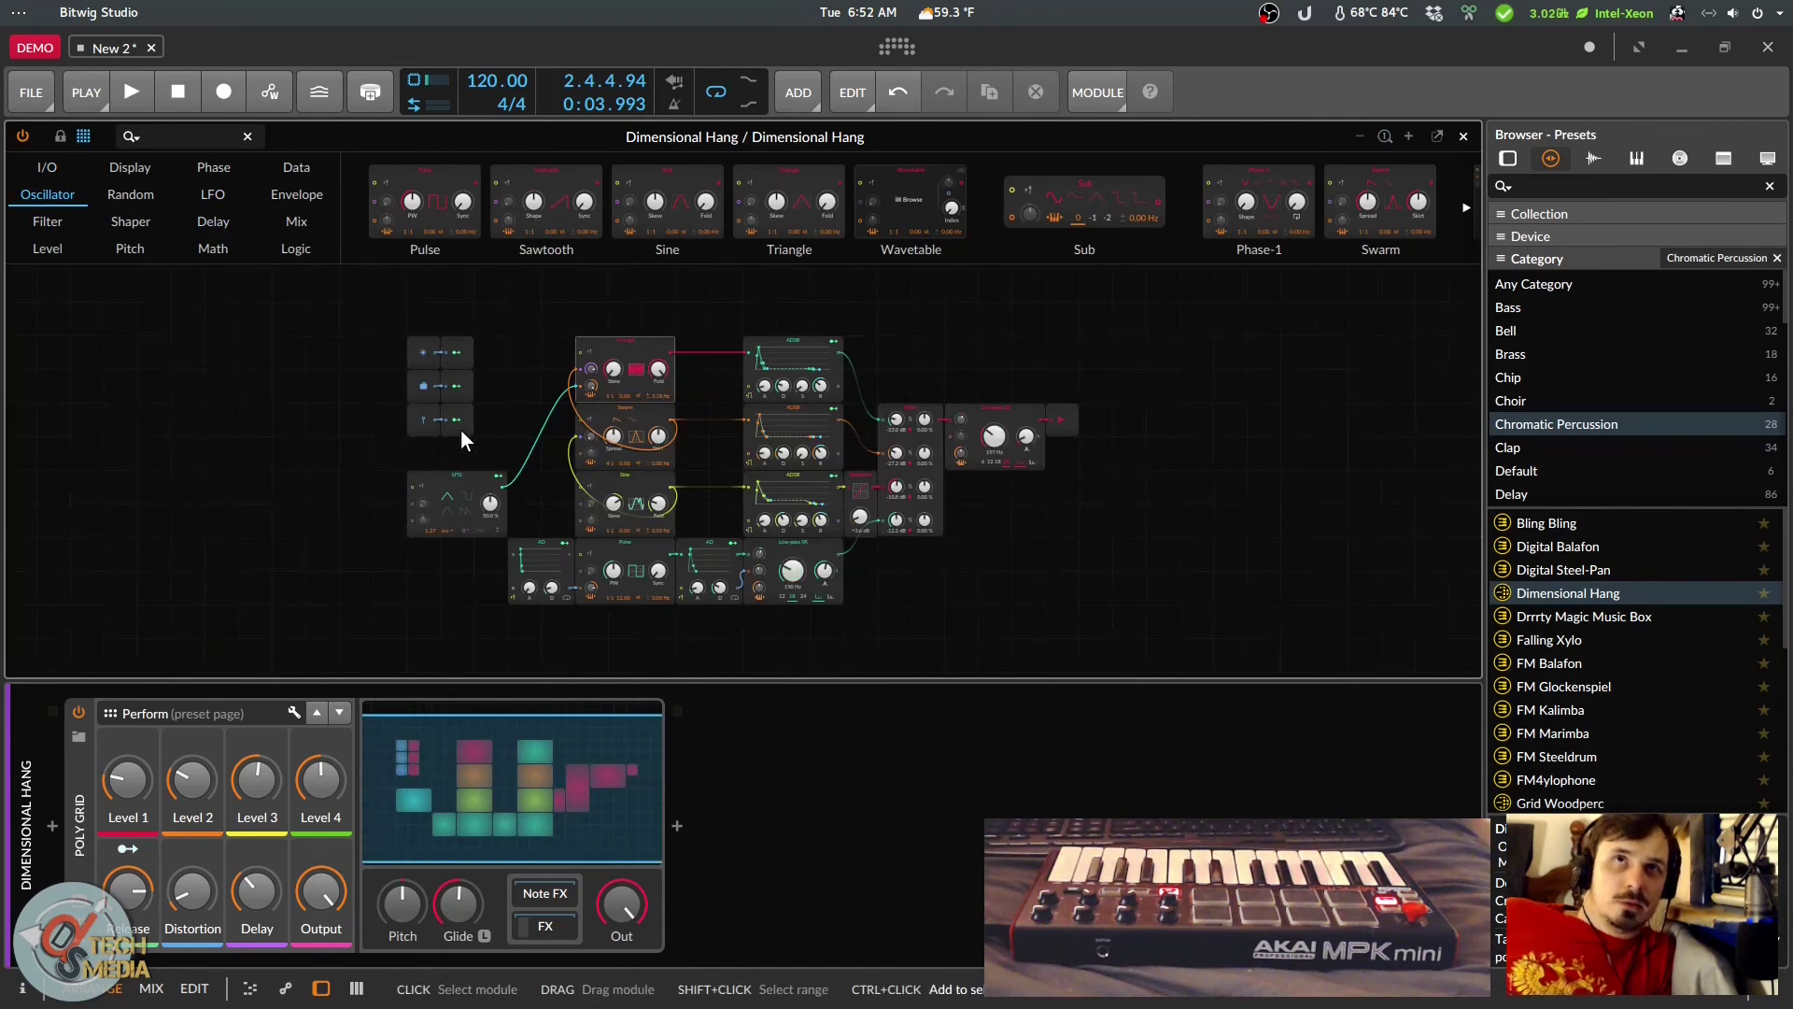
Step: Remove the cable between the AD envelope and Pulse's pitch input, and move Pulse closer to that AD
scroll(461, 432, up, 2)
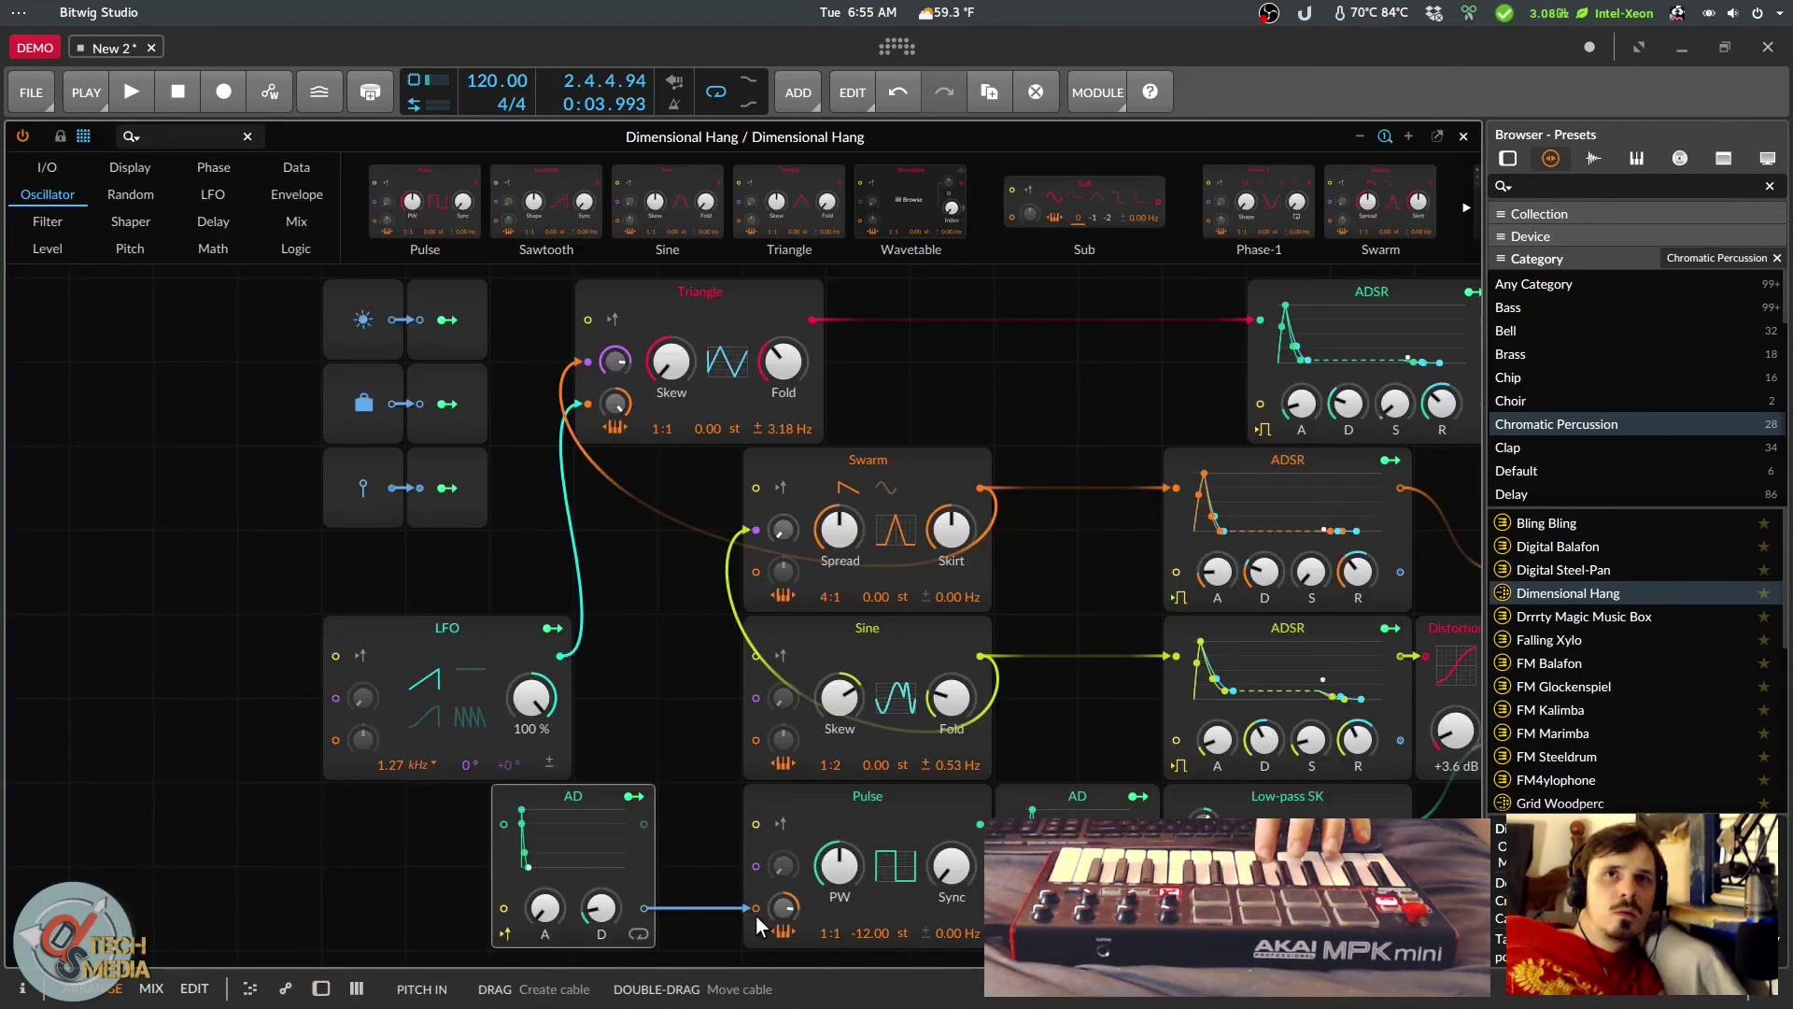
drag(753, 910, 677, 902)
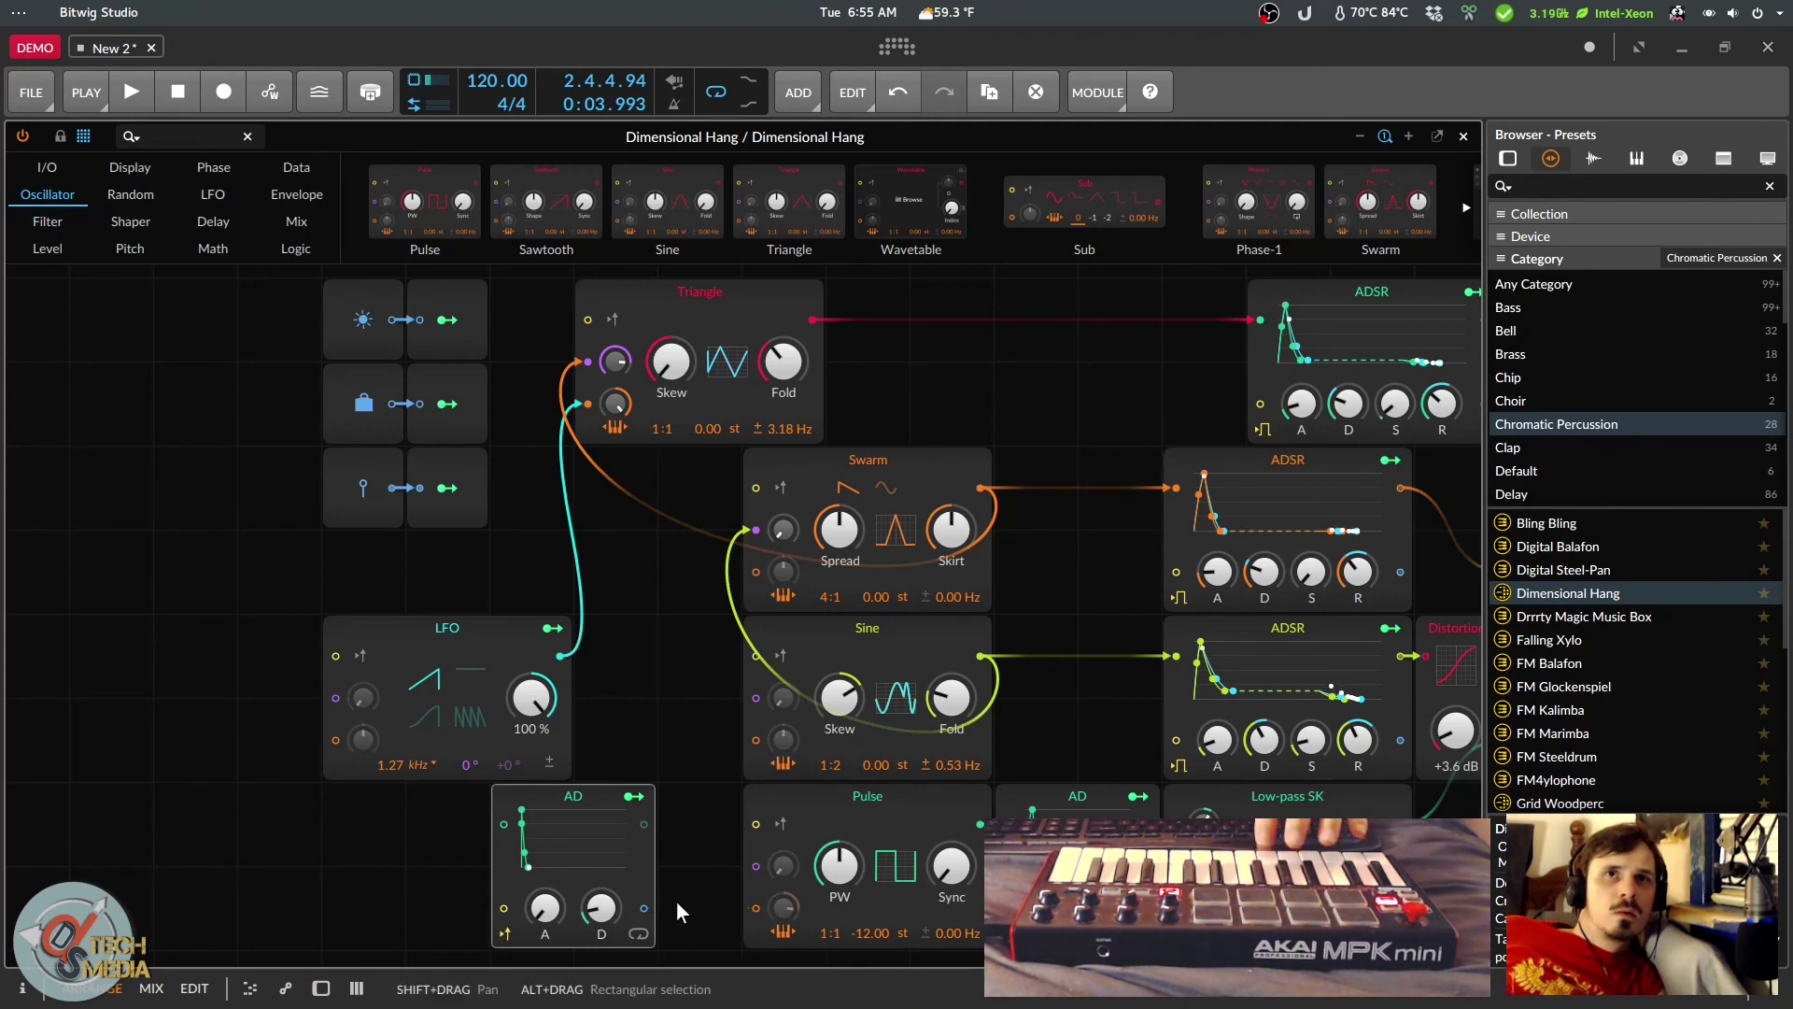
click(781, 860)
drag(781, 860, 699, 937)
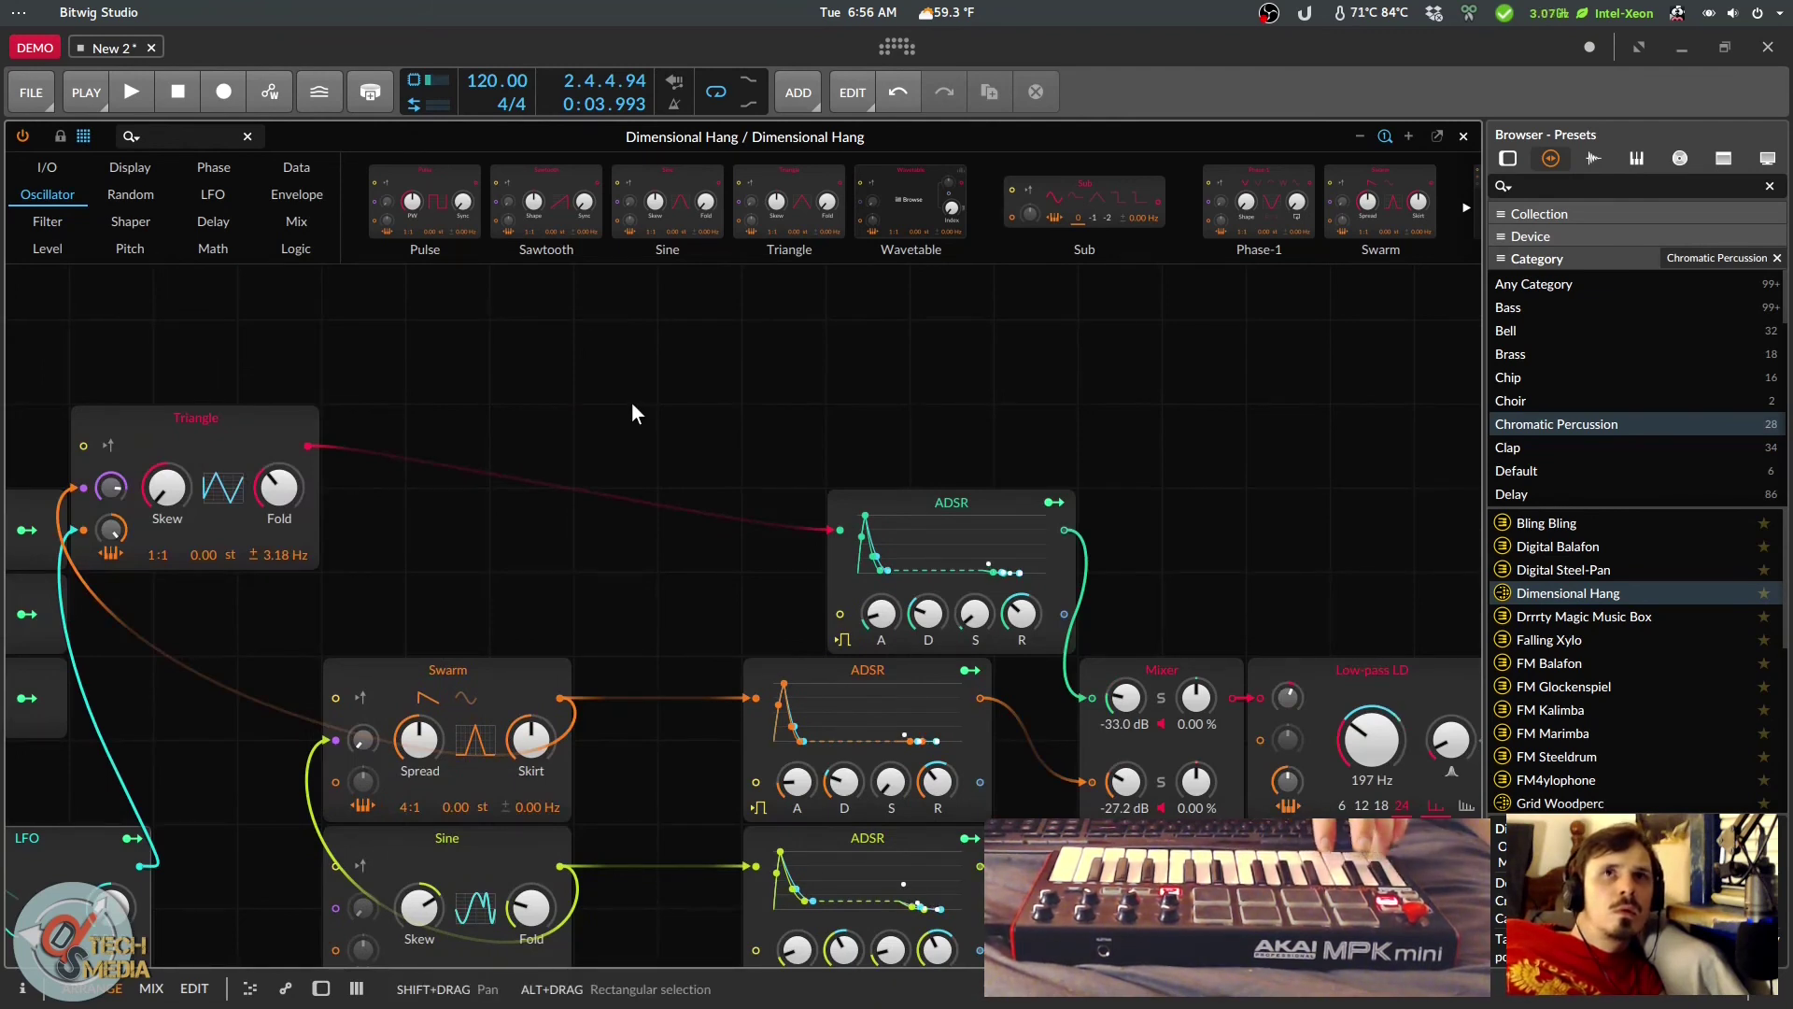
Step: Connect Sine's output to Pulse's retrigger input, and Pulse's output to the signal input of Sine's ADSR
scroll(641, 451, down, 2)
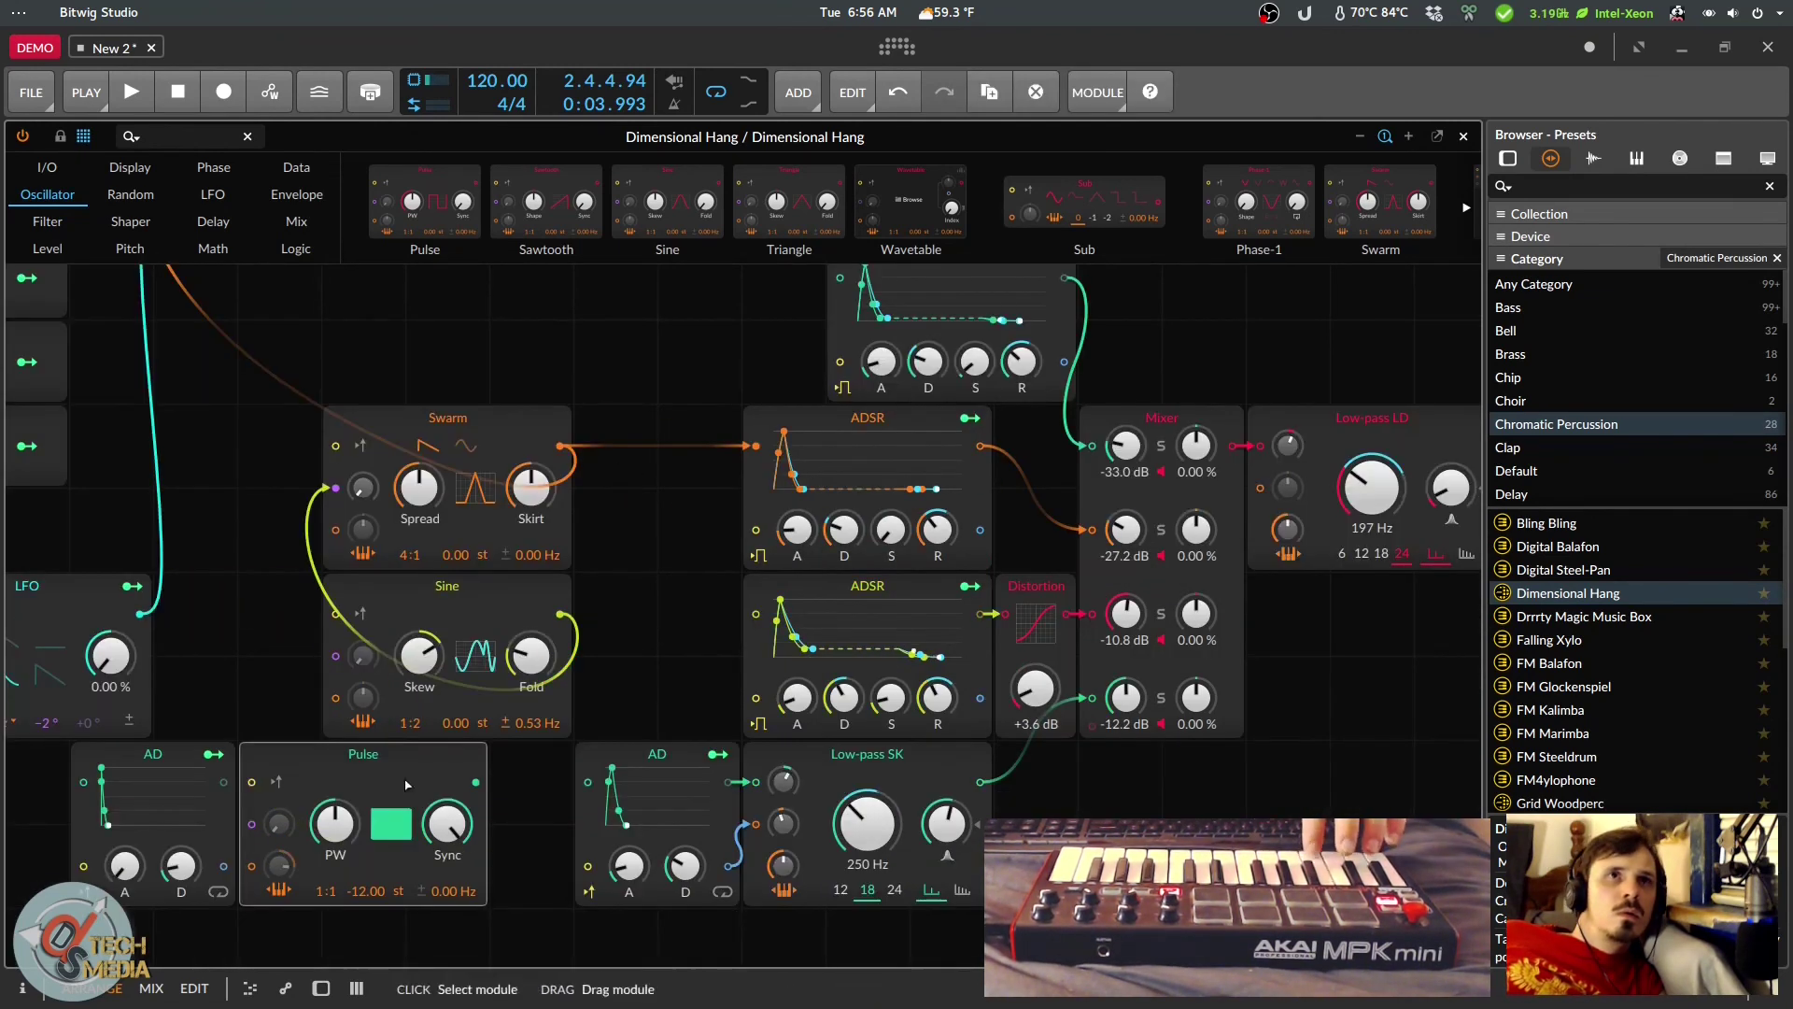
drag(401, 754, 486, 755)
drag(559, 613, 336, 784)
drag(448, 754, 363, 754)
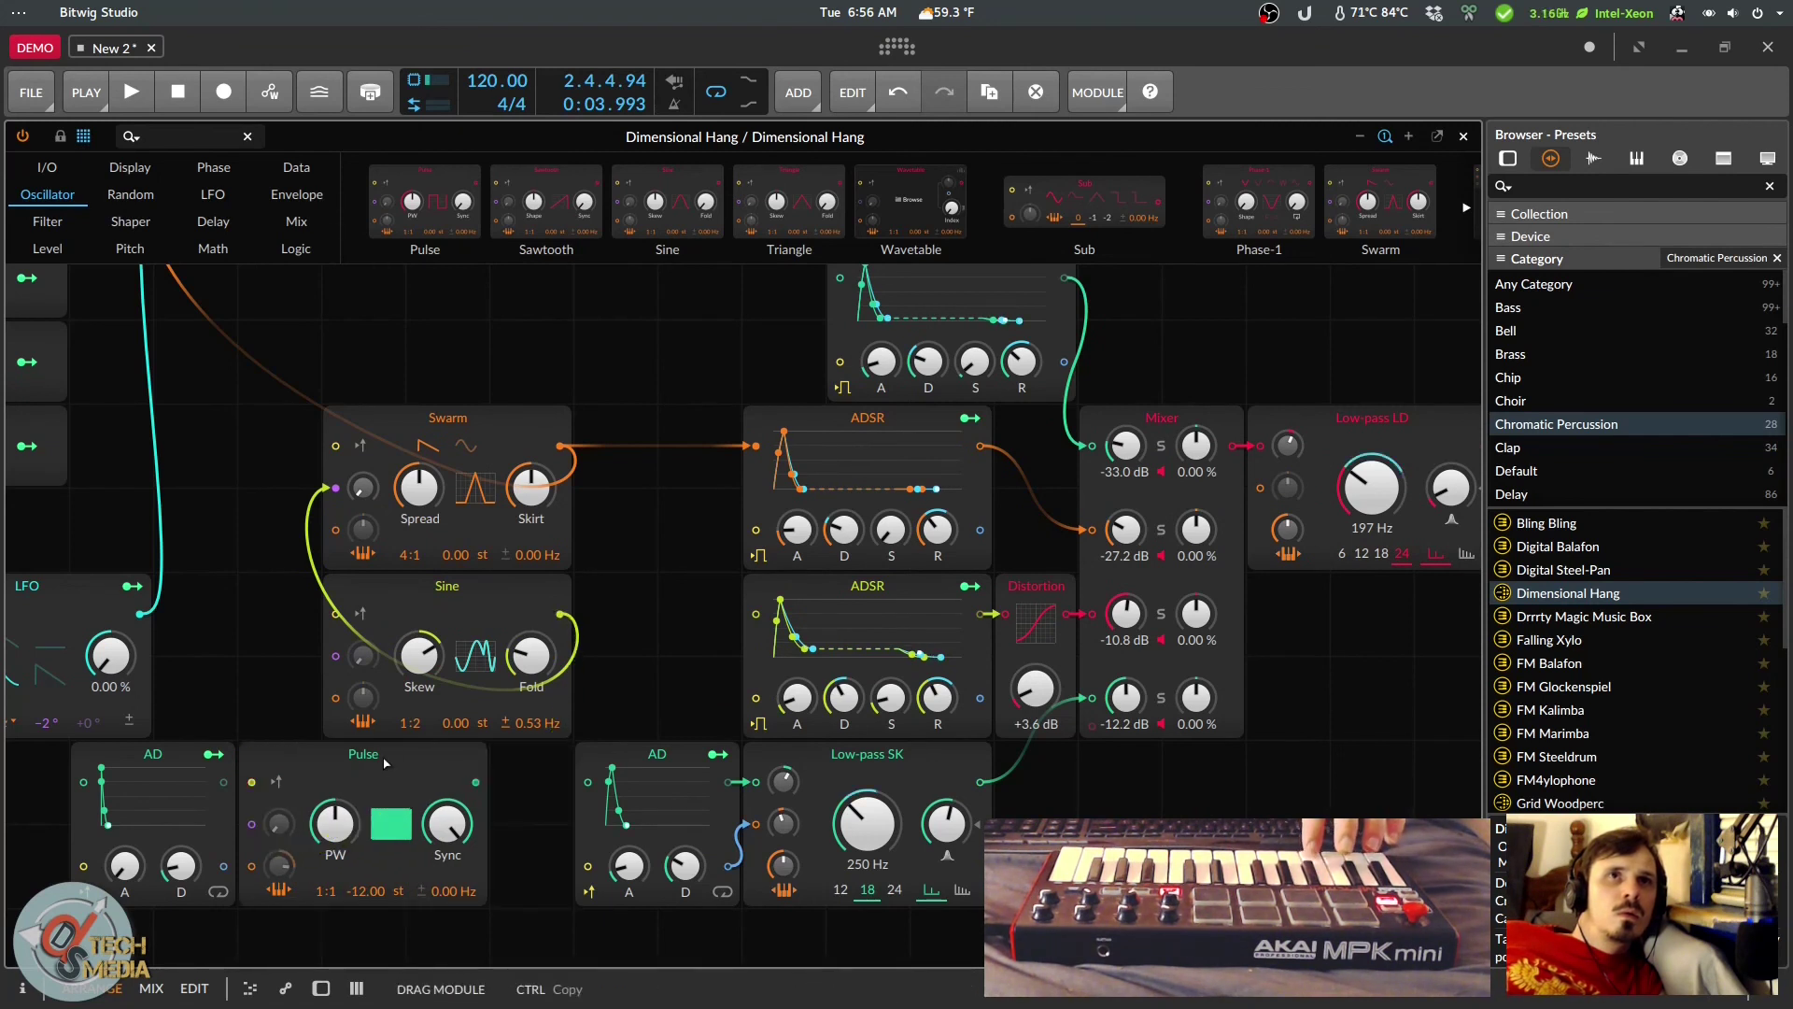
drag(478, 782, 755, 614)
Step: Adjust Pulse's PW and lower its Sync to about +13.63 st
drag(350, 818, 349, 878)
drag(465, 830, 465, 965)
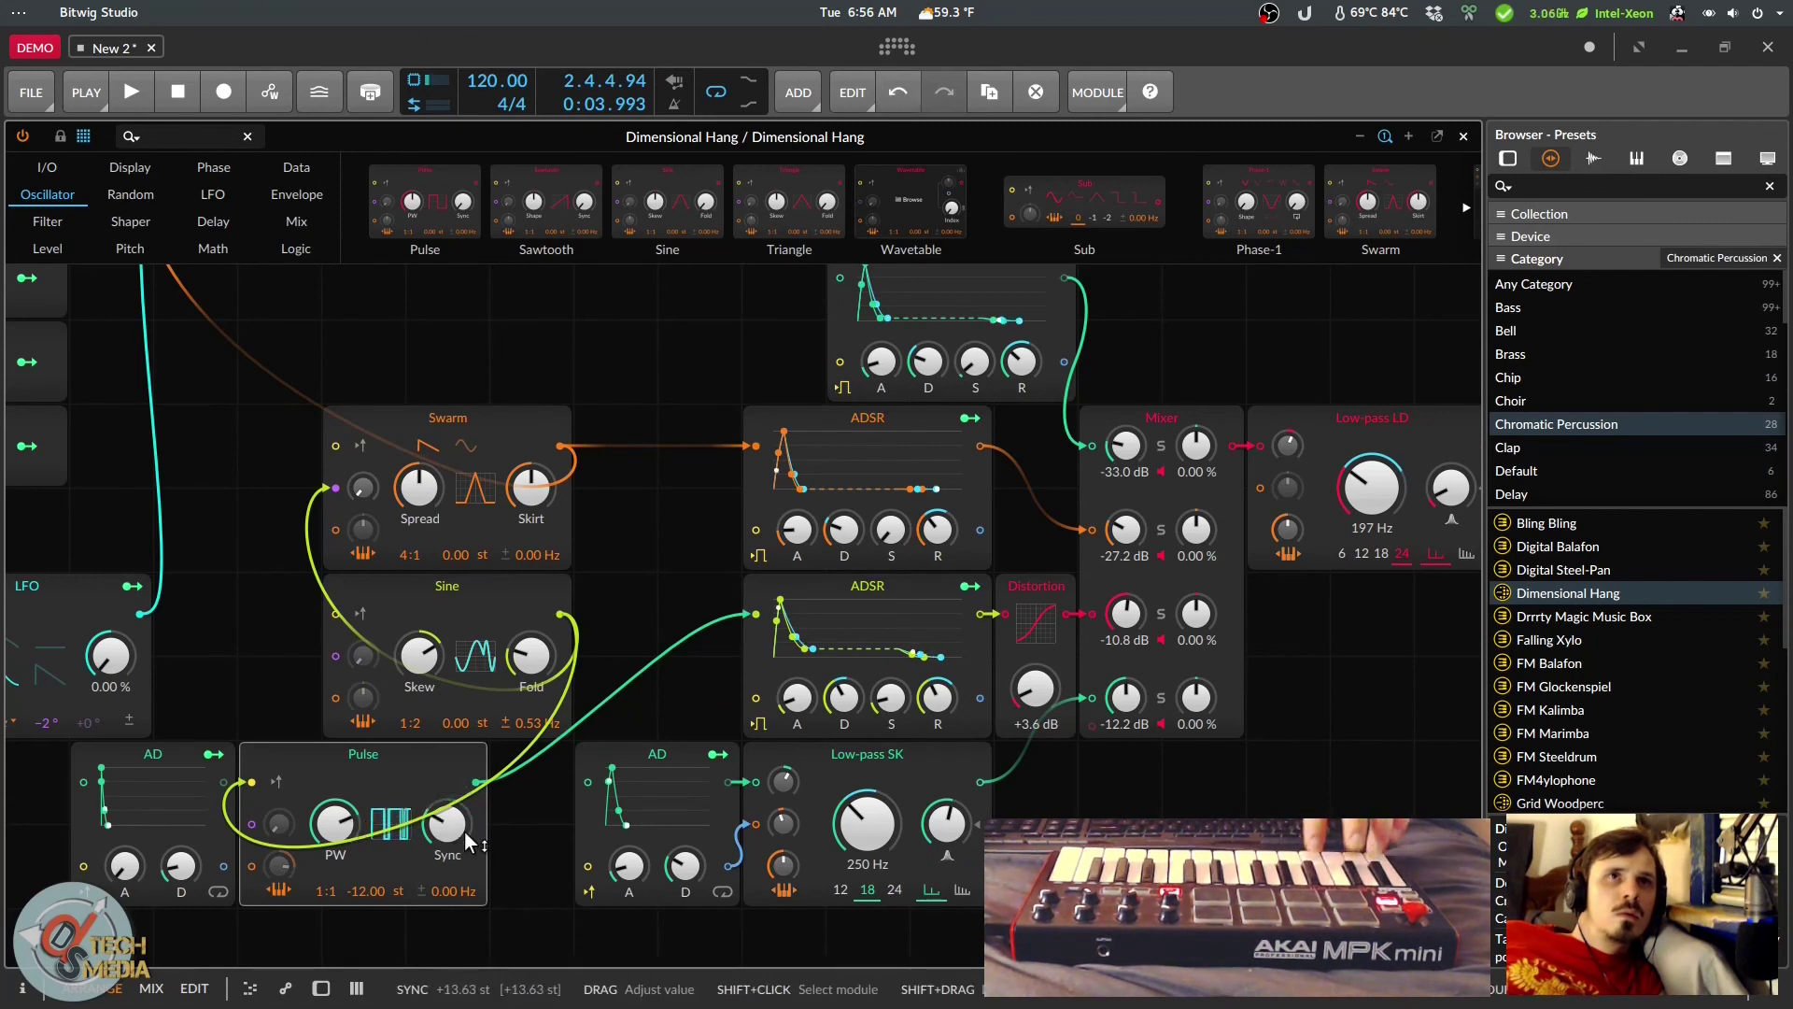
click(710, 635)
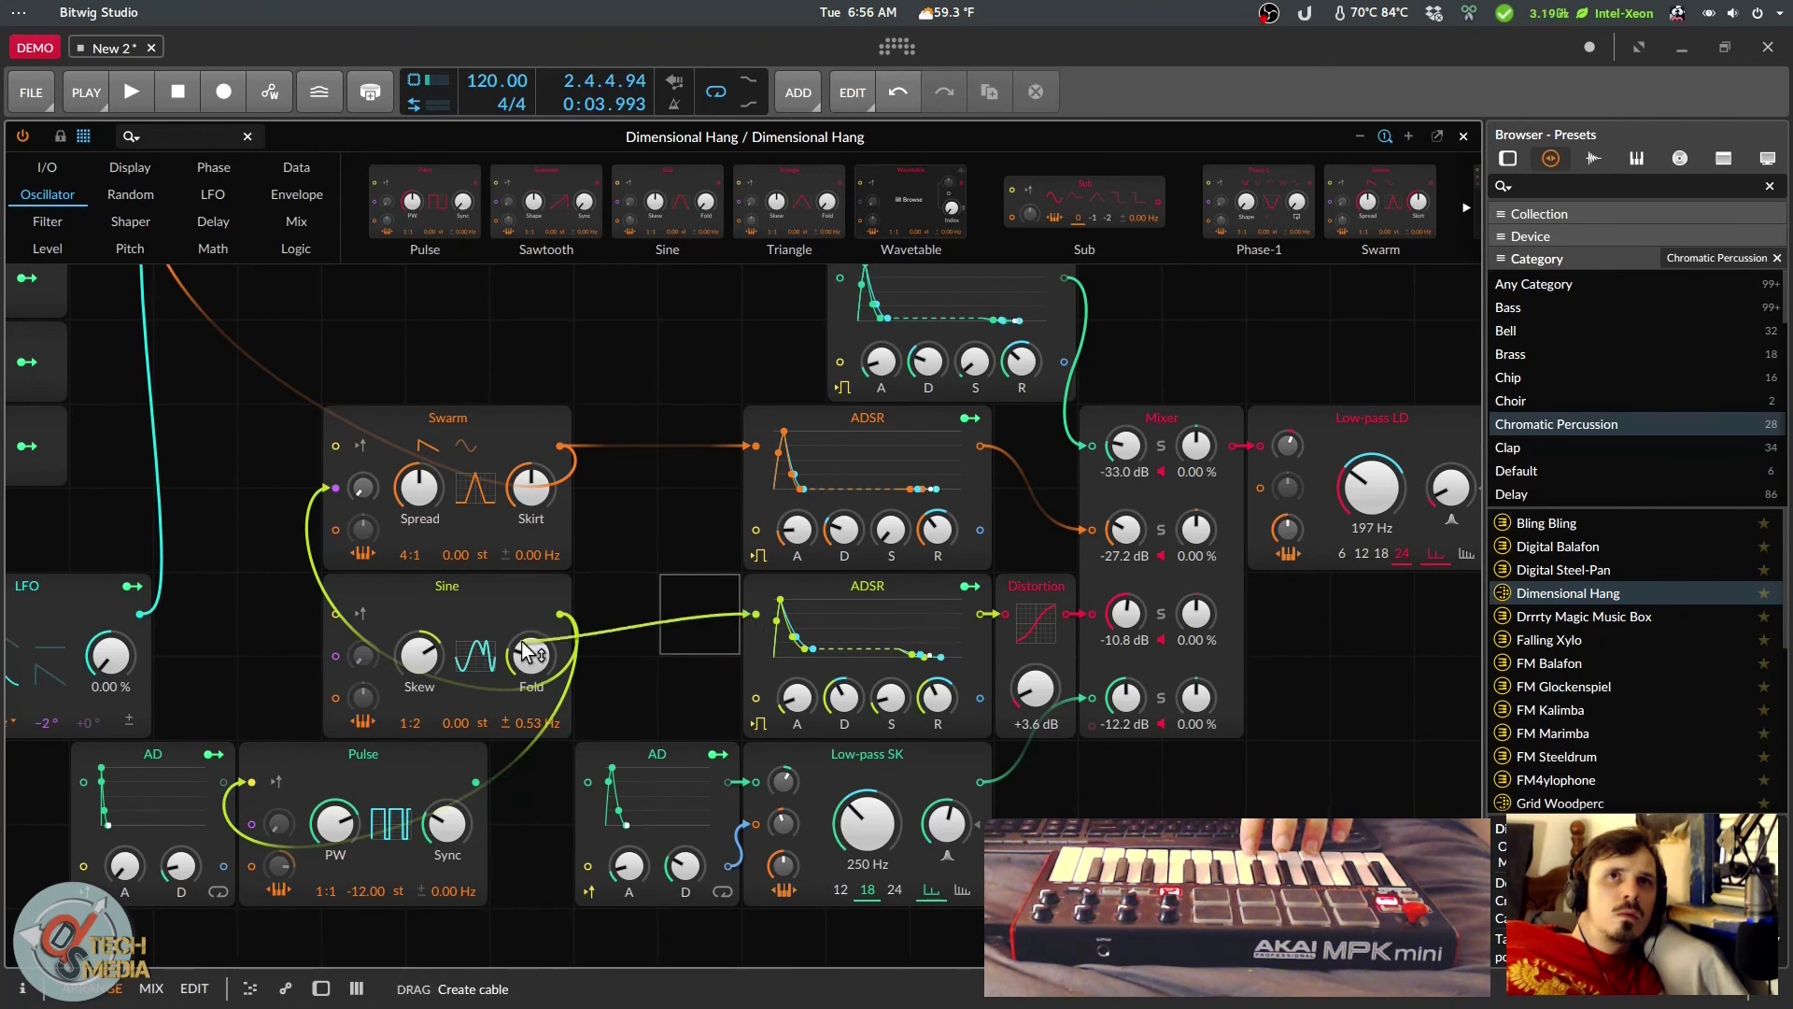
Step: Route the Sub oscillator's output to the top ADSR's signal input and to the third ADSR's signal and gate inputs
drag(644, 389, 846, 303)
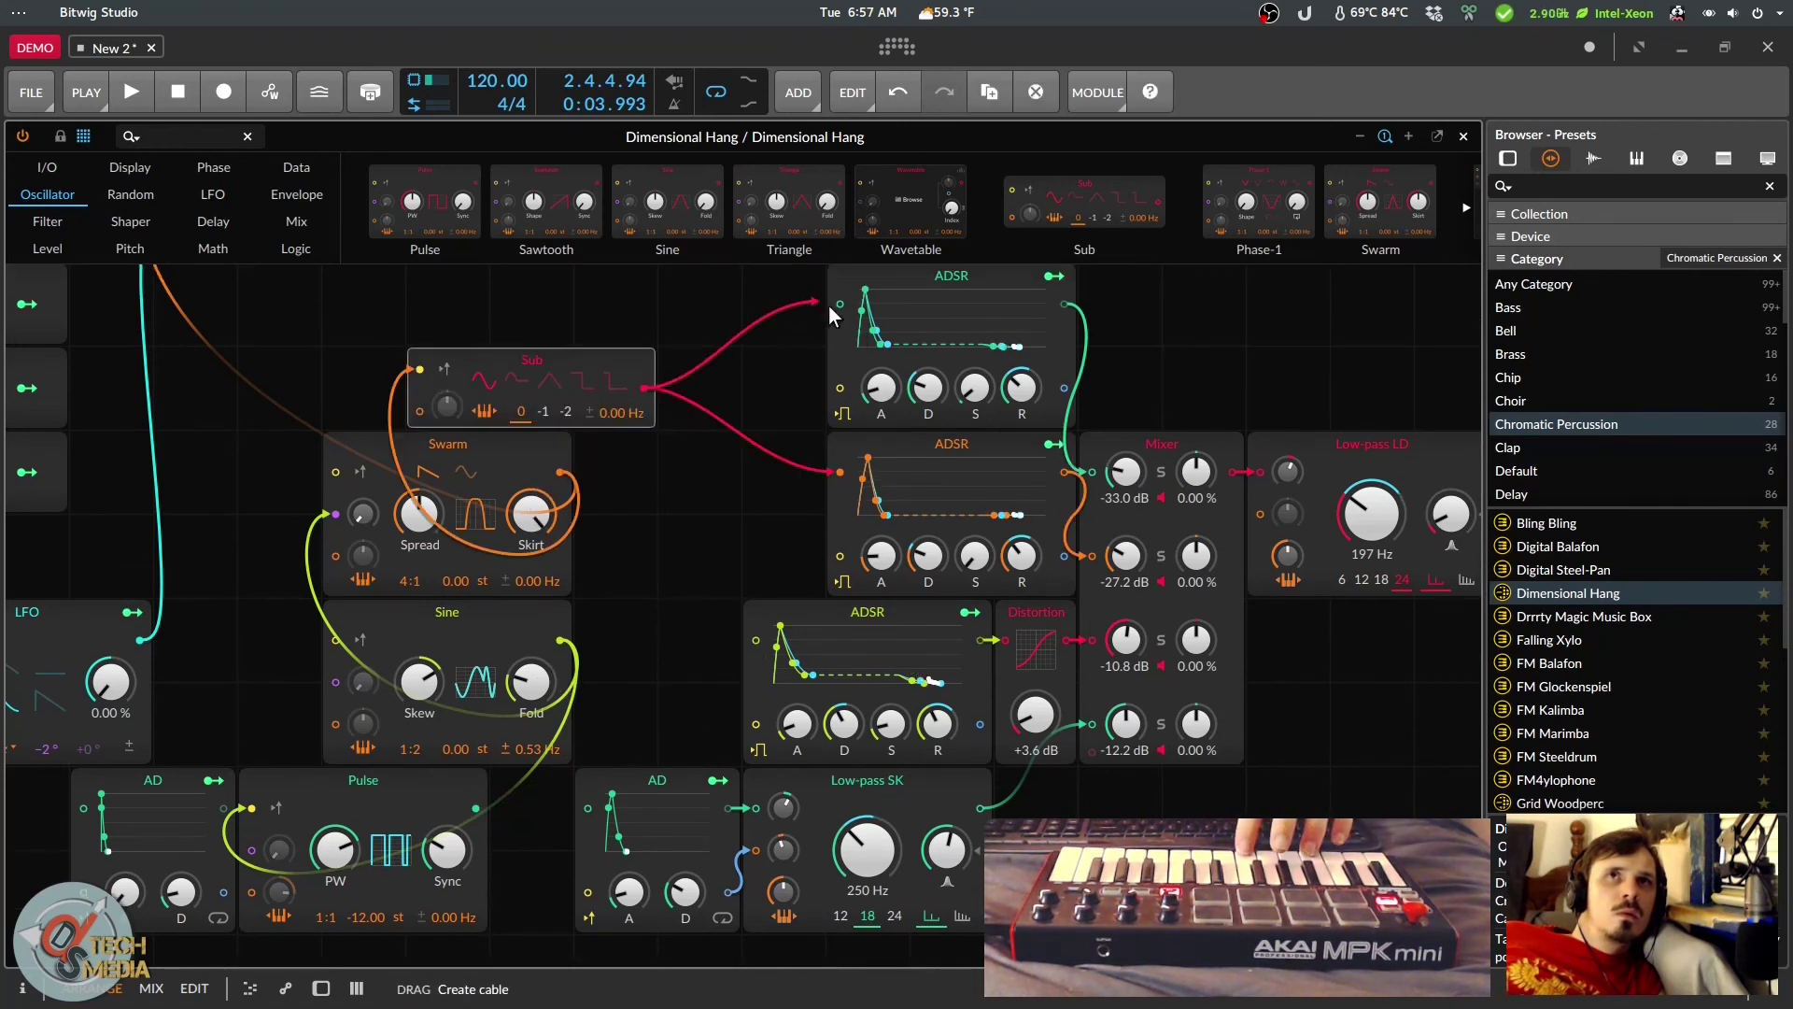
drag(645, 388, 758, 643)
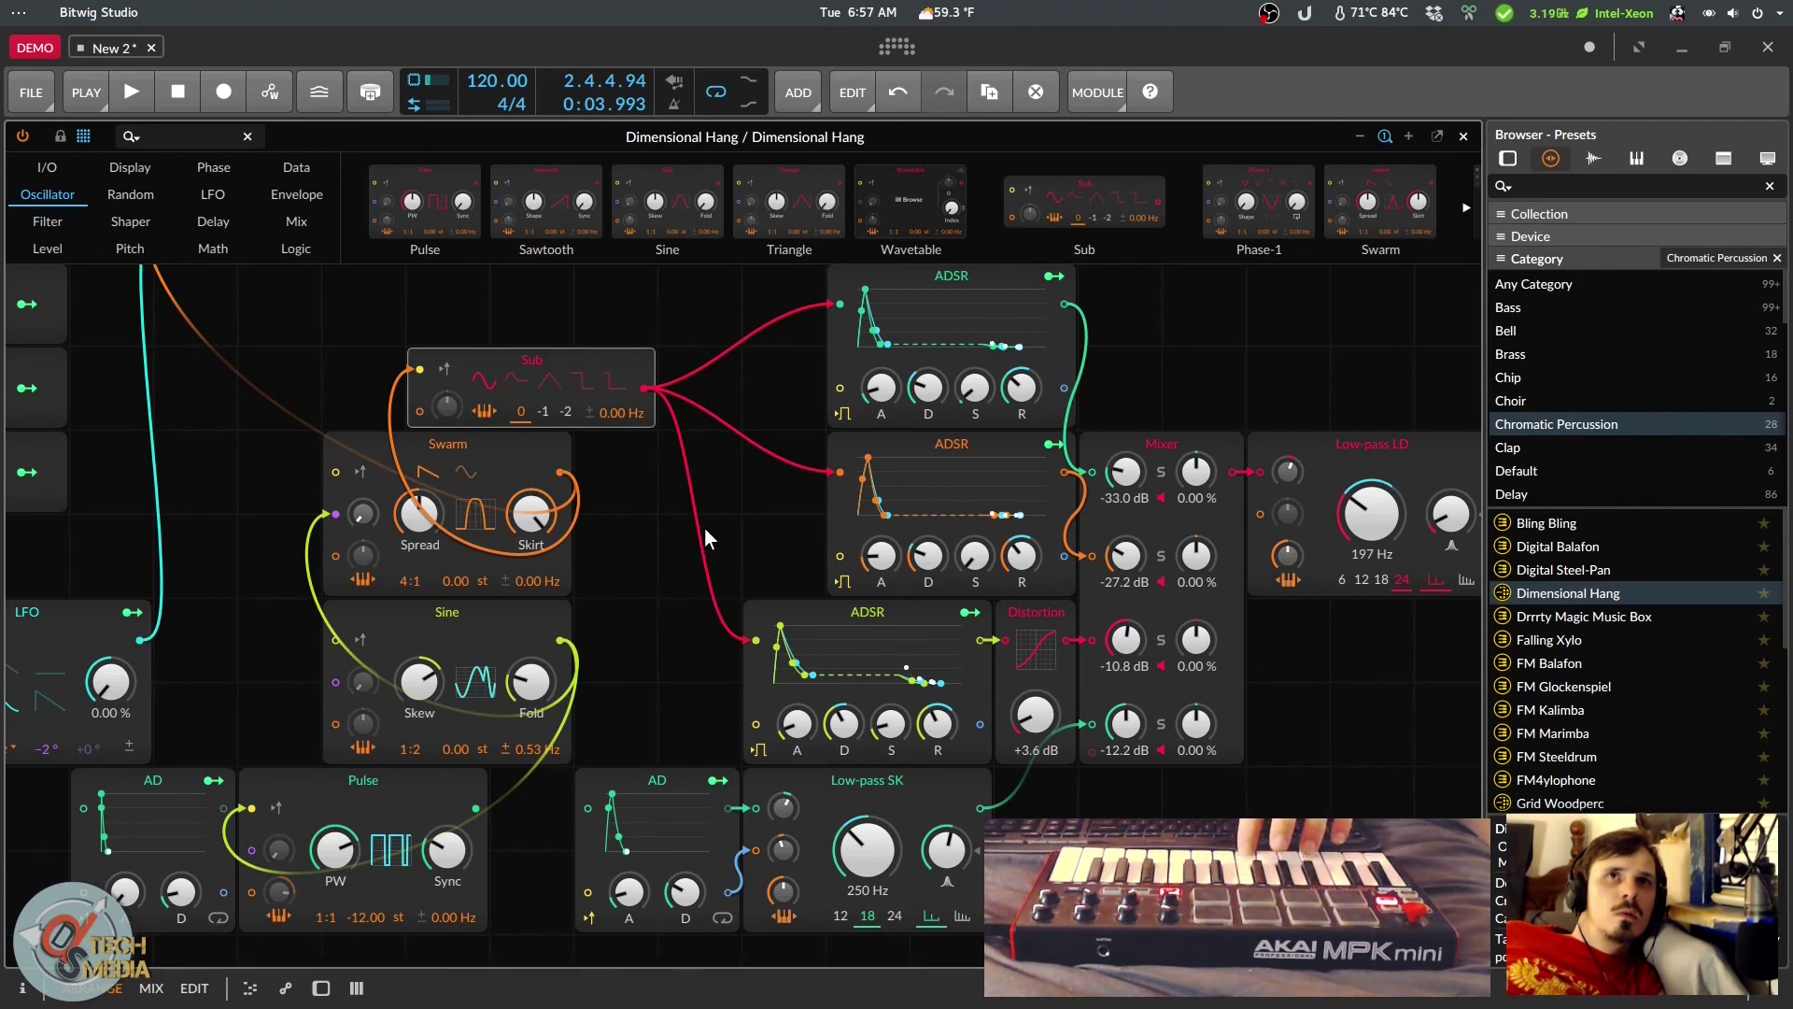
drag(644, 388, 756, 724)
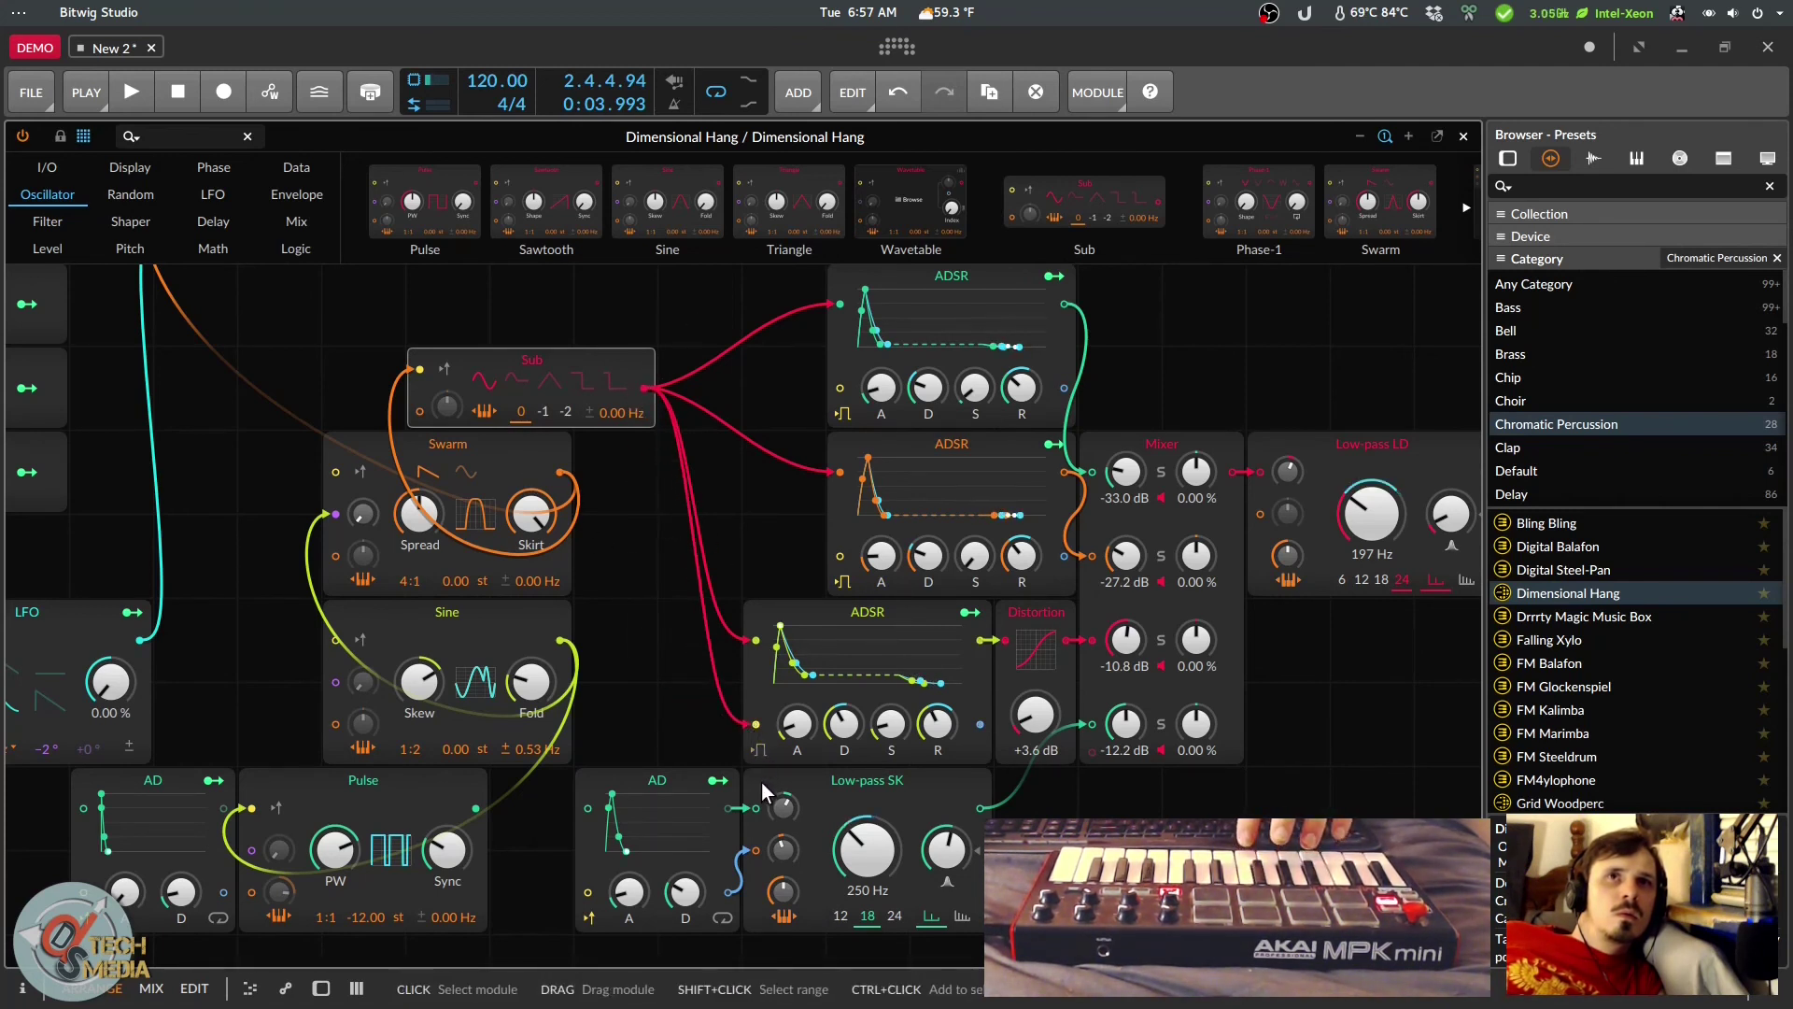
double_click(749, 638)
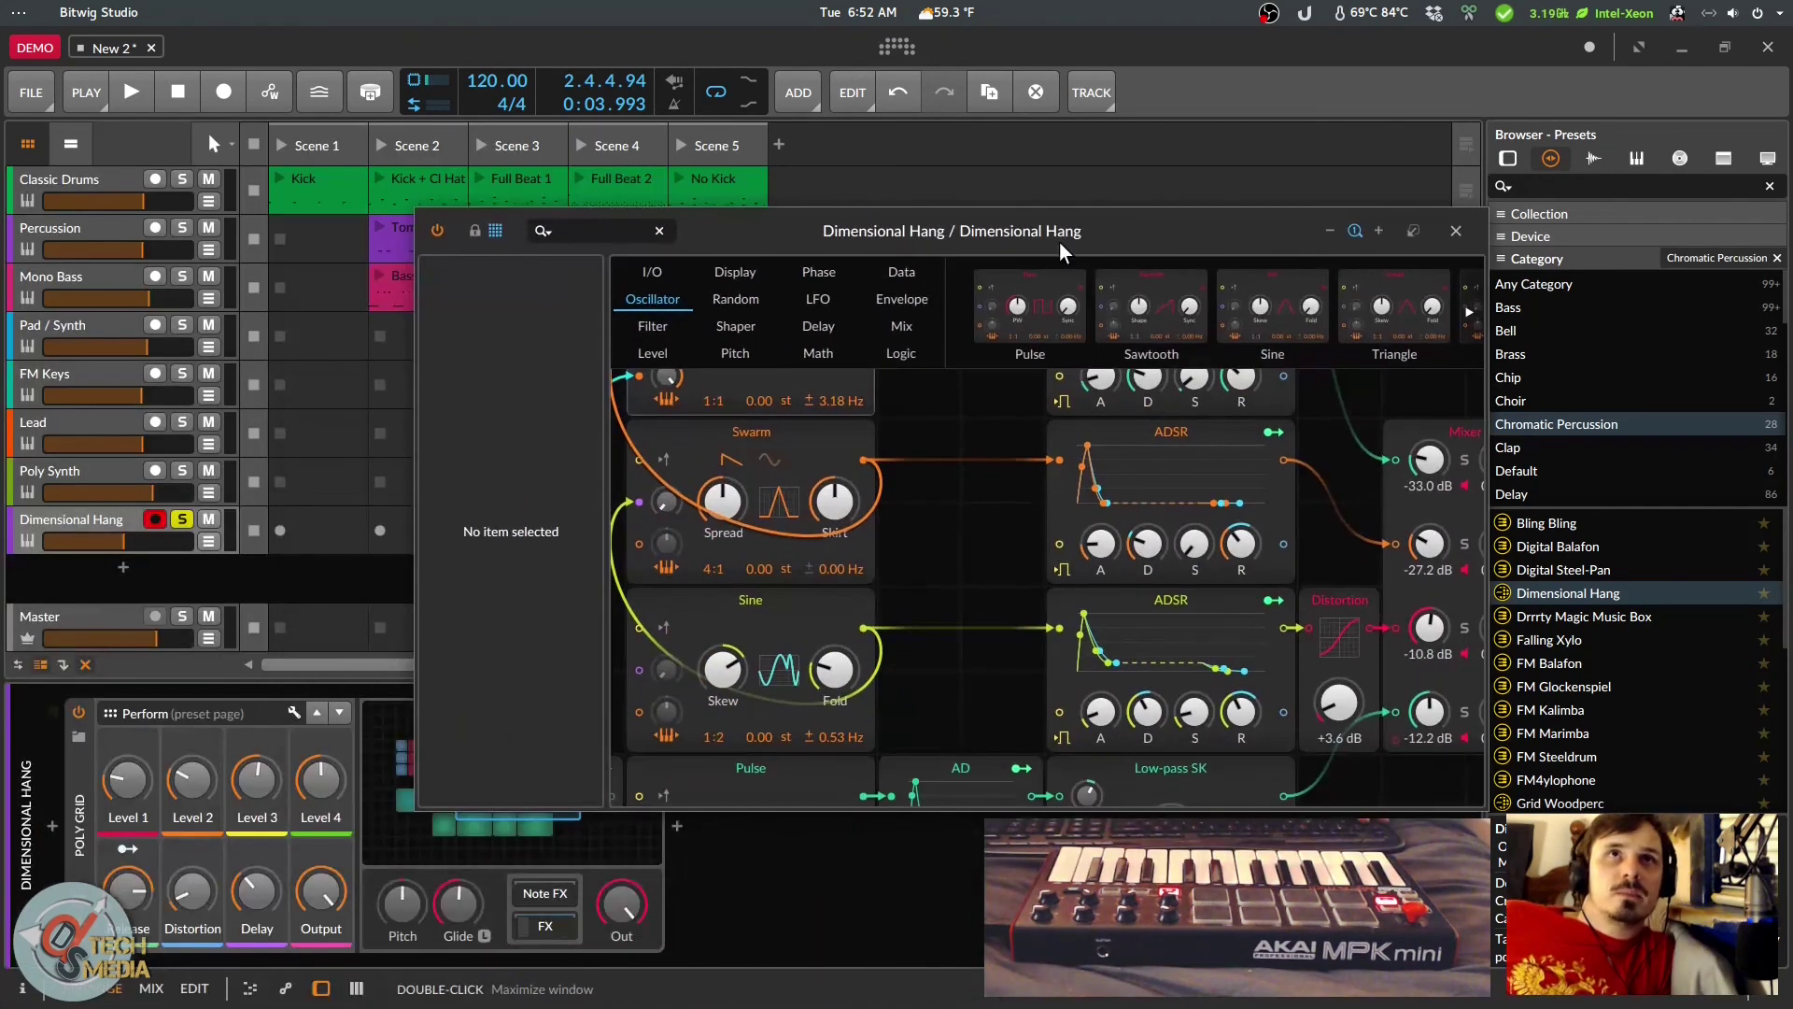
Step: Reposition the detached Dimensional Hang Grid window
drag(1059, 241, 979, 294)
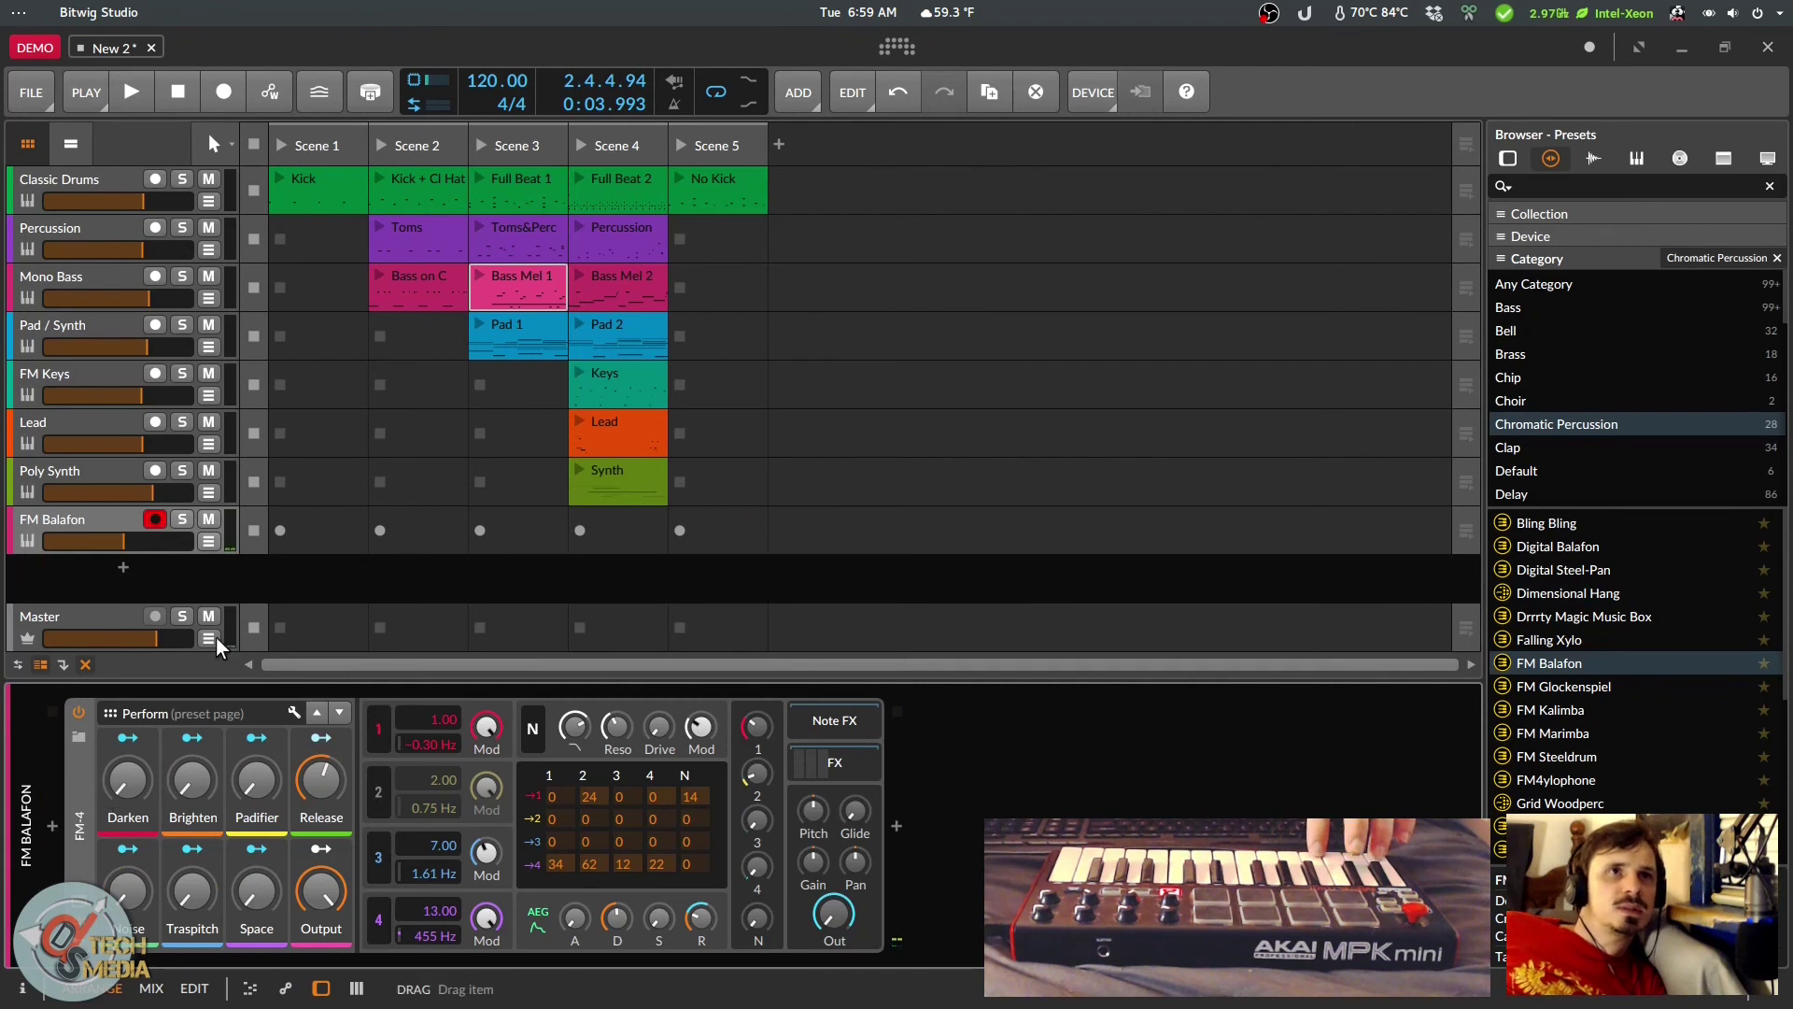
Step: Sweep FM Balafon's Darken macro up to 100 % and back down, and adjust its Traspitch macro
drag(122, 804, 123, 618)
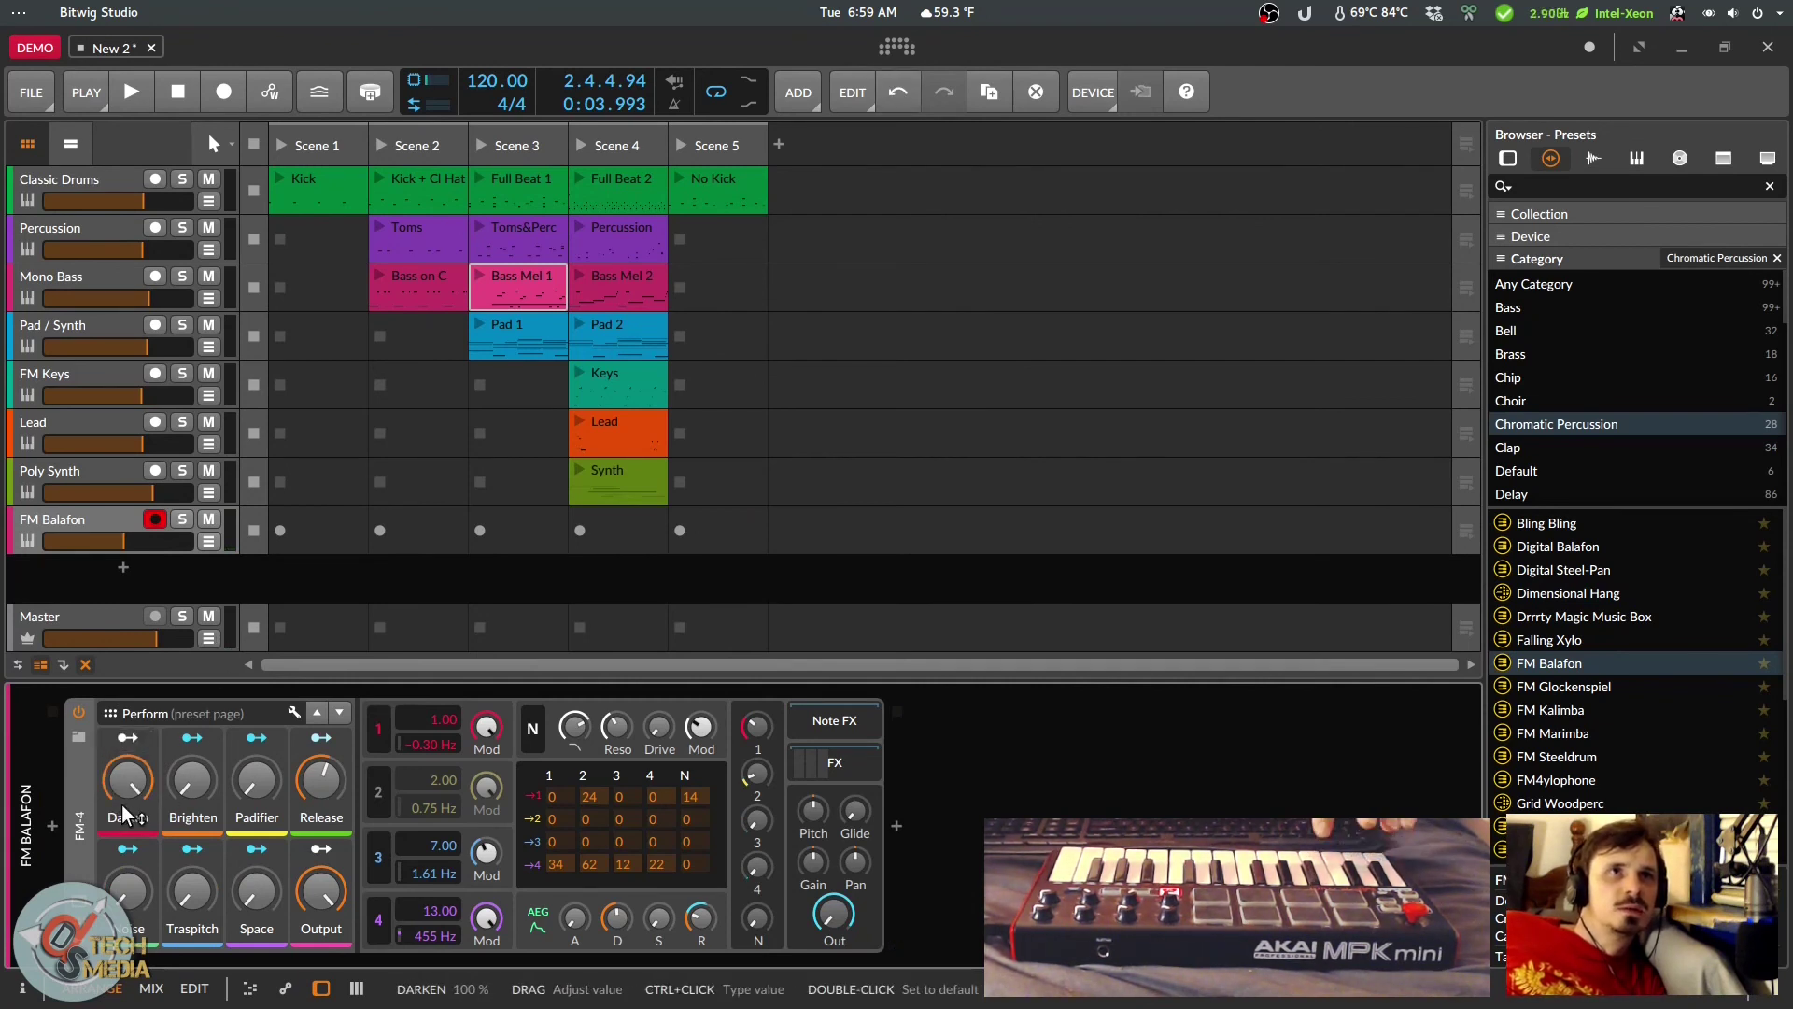
drag(123, 804, 122, 869)
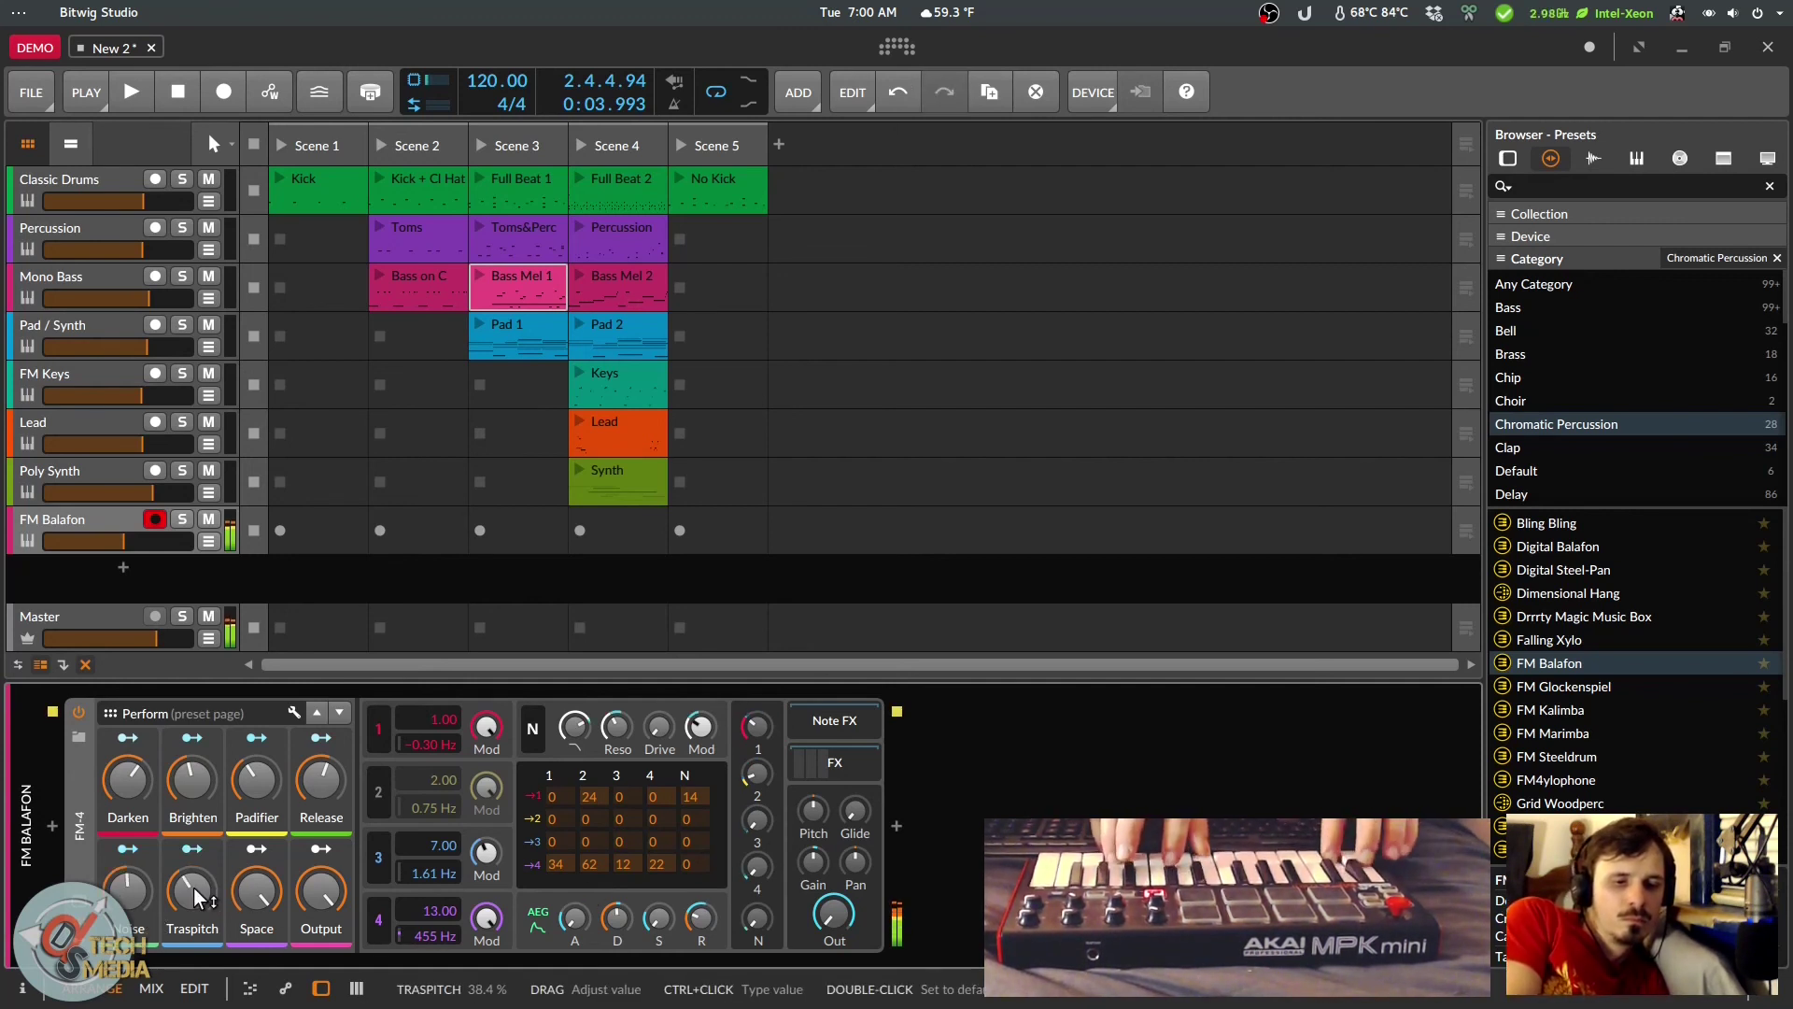
right_click(193, 887)
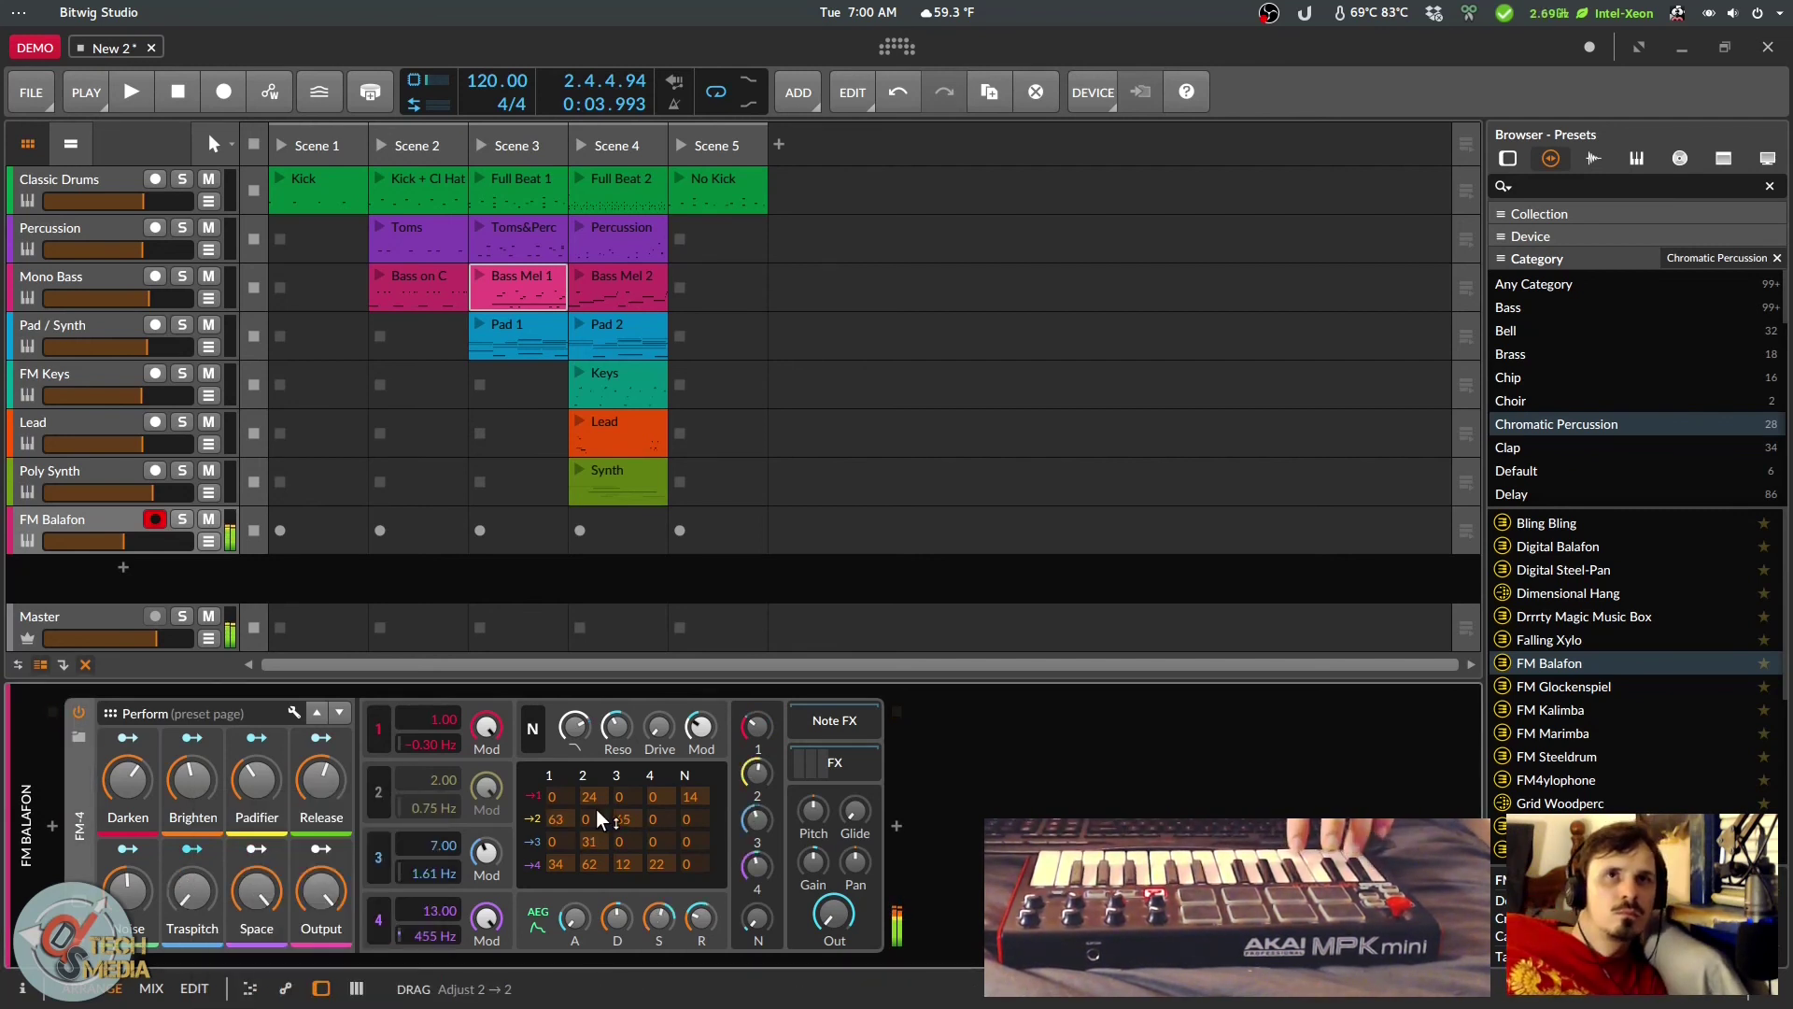
Step: Vary the FM matrix's 4 → 1 amount up to 49 and back to 0, and set Noise Level to -∞ dB
drag(658, 794, 716, 694)
drag(664, 803, 658, 876)
drag(665, 792, 622, 719)
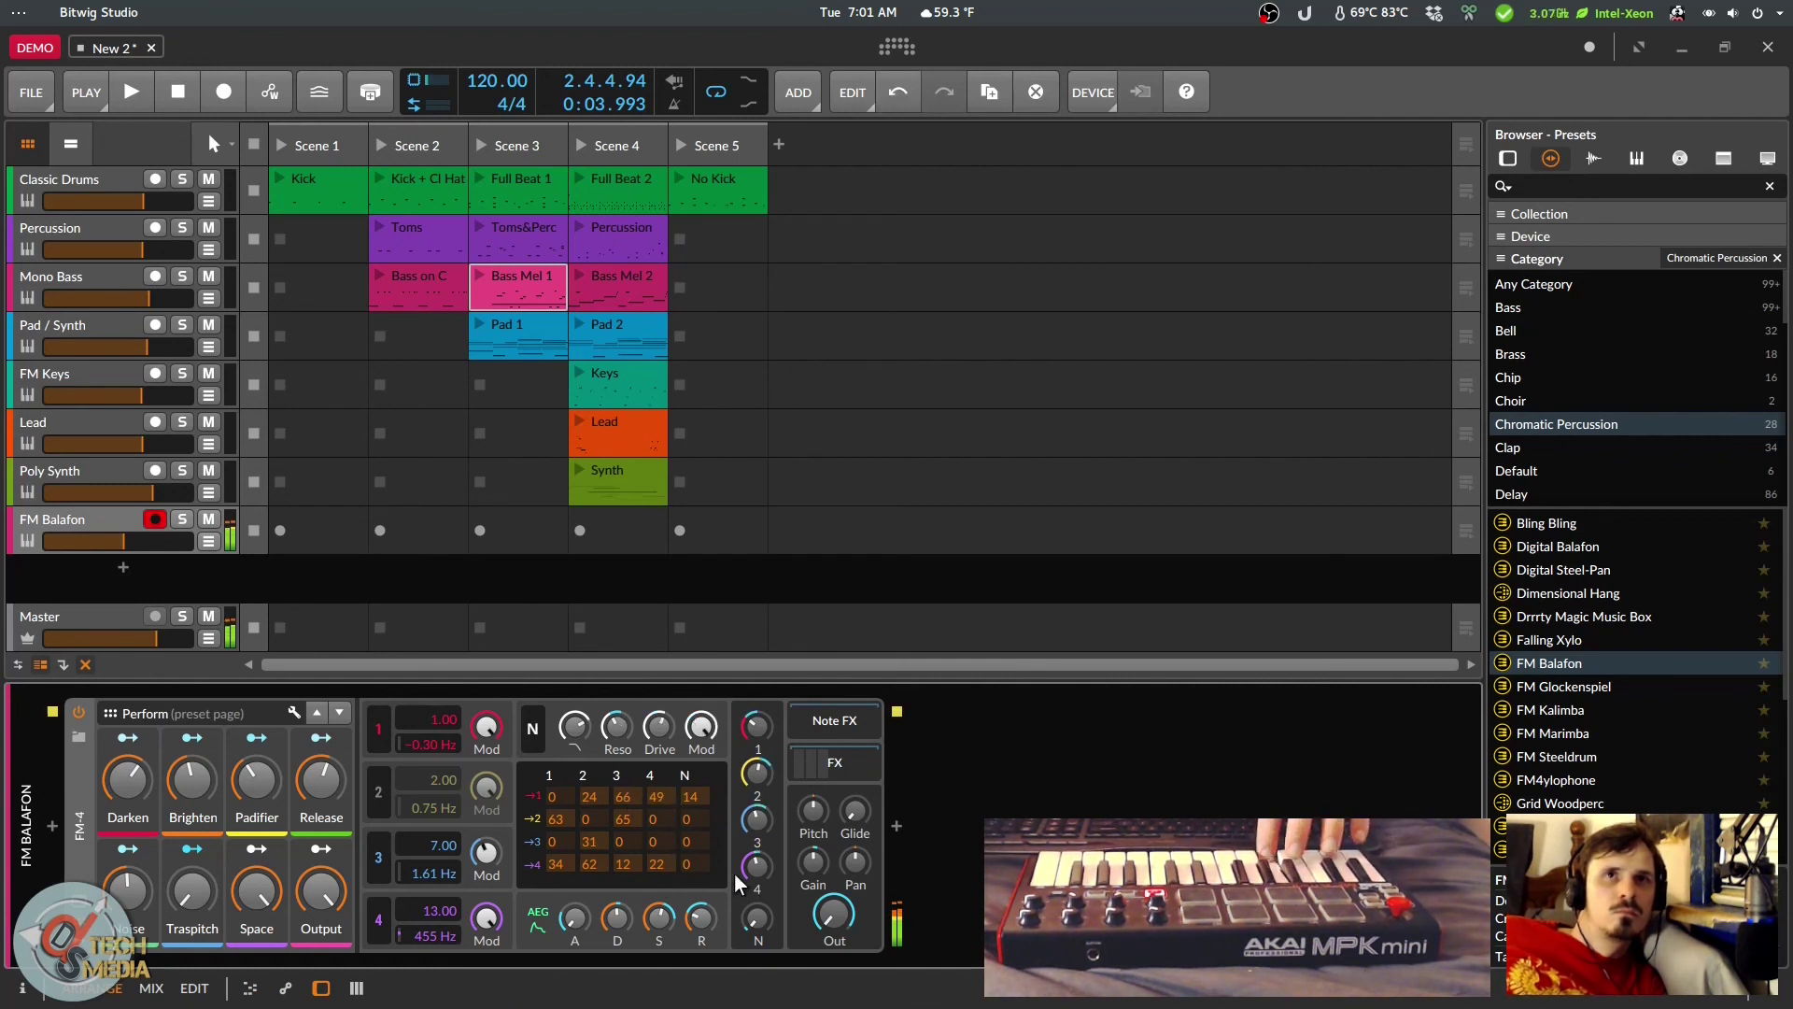
drag(757, 918, 758, 971)
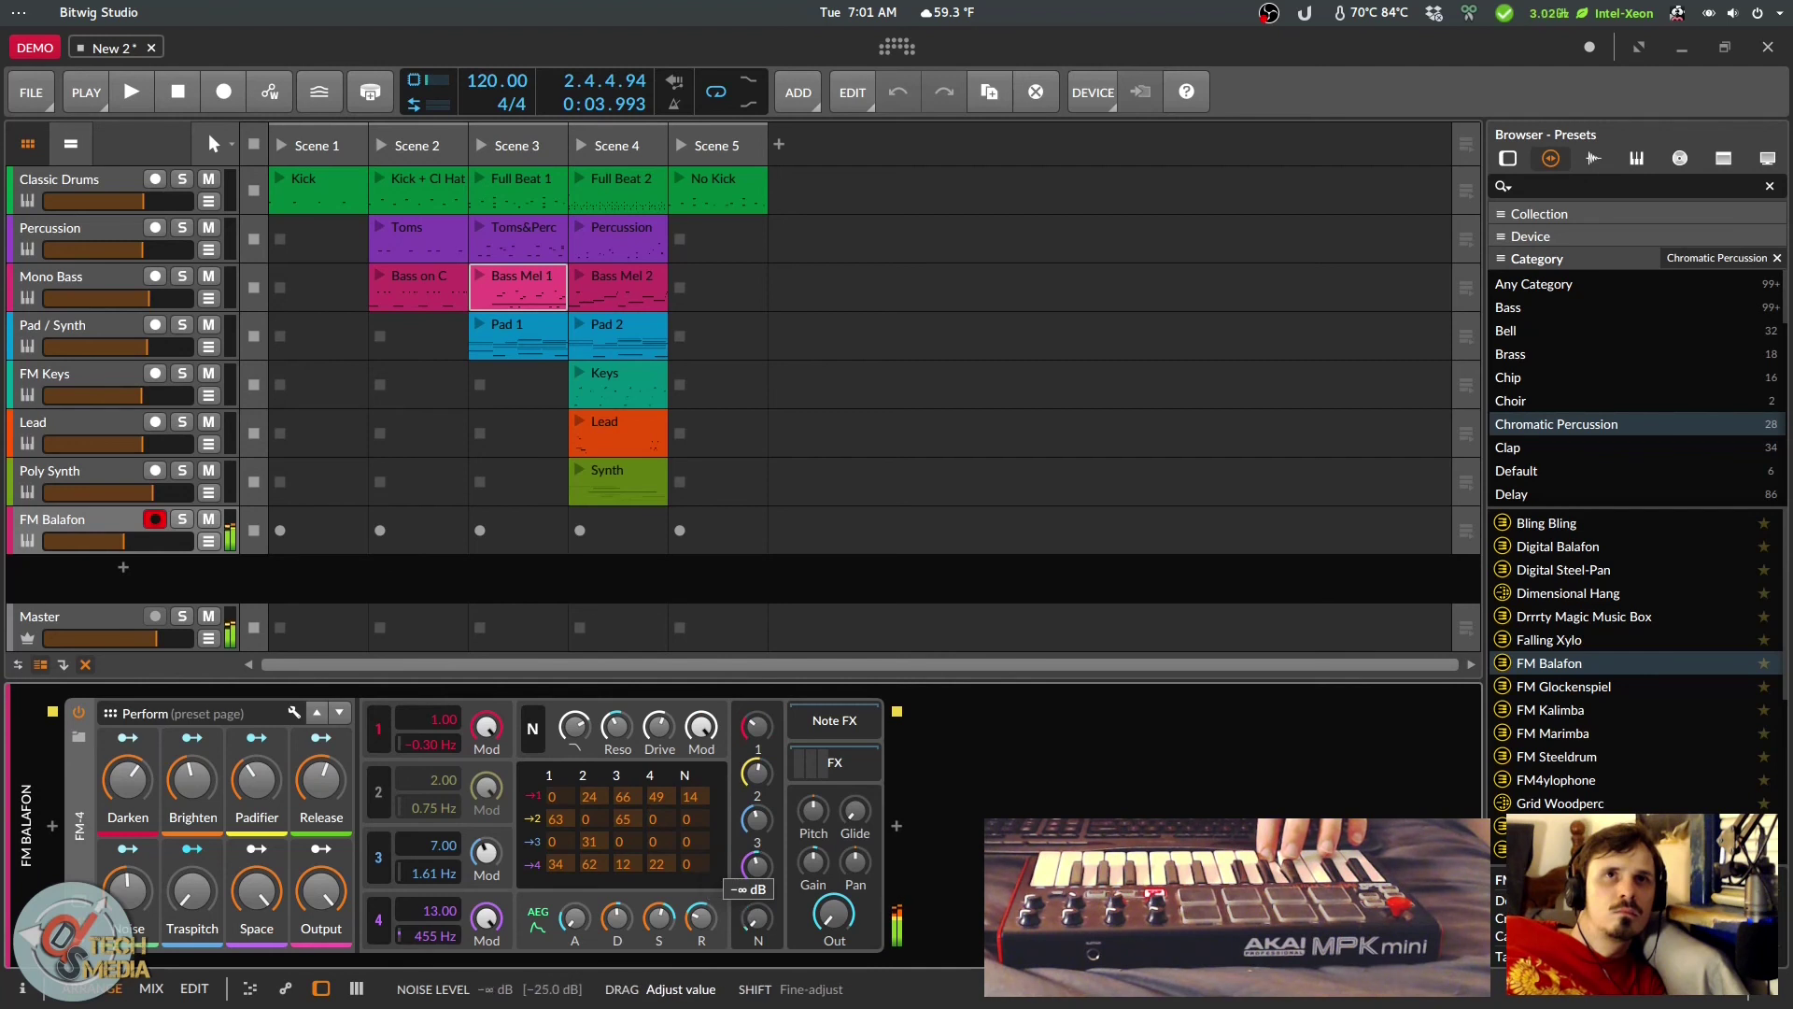
drag(657, 796, 622, 898)
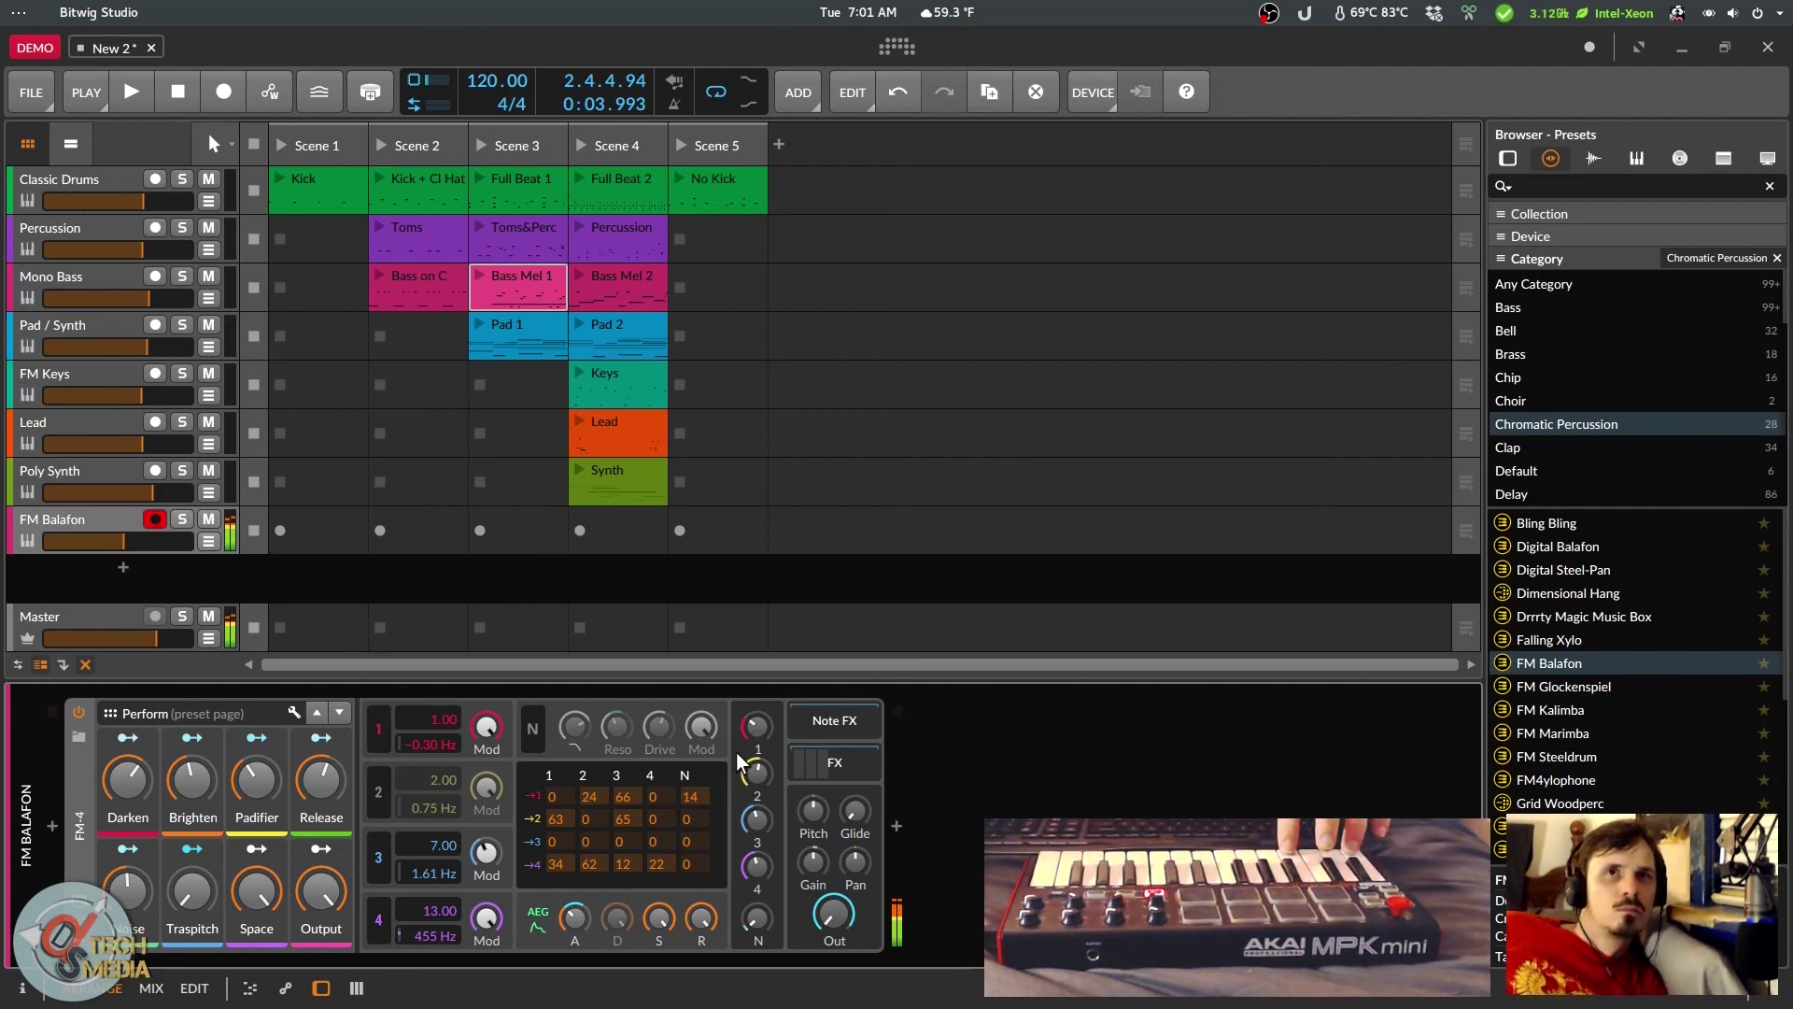
Step: Replace the FM Balafon instrument on its track with the FM Kalimba preset
drag(1550, 710, 42, 515)
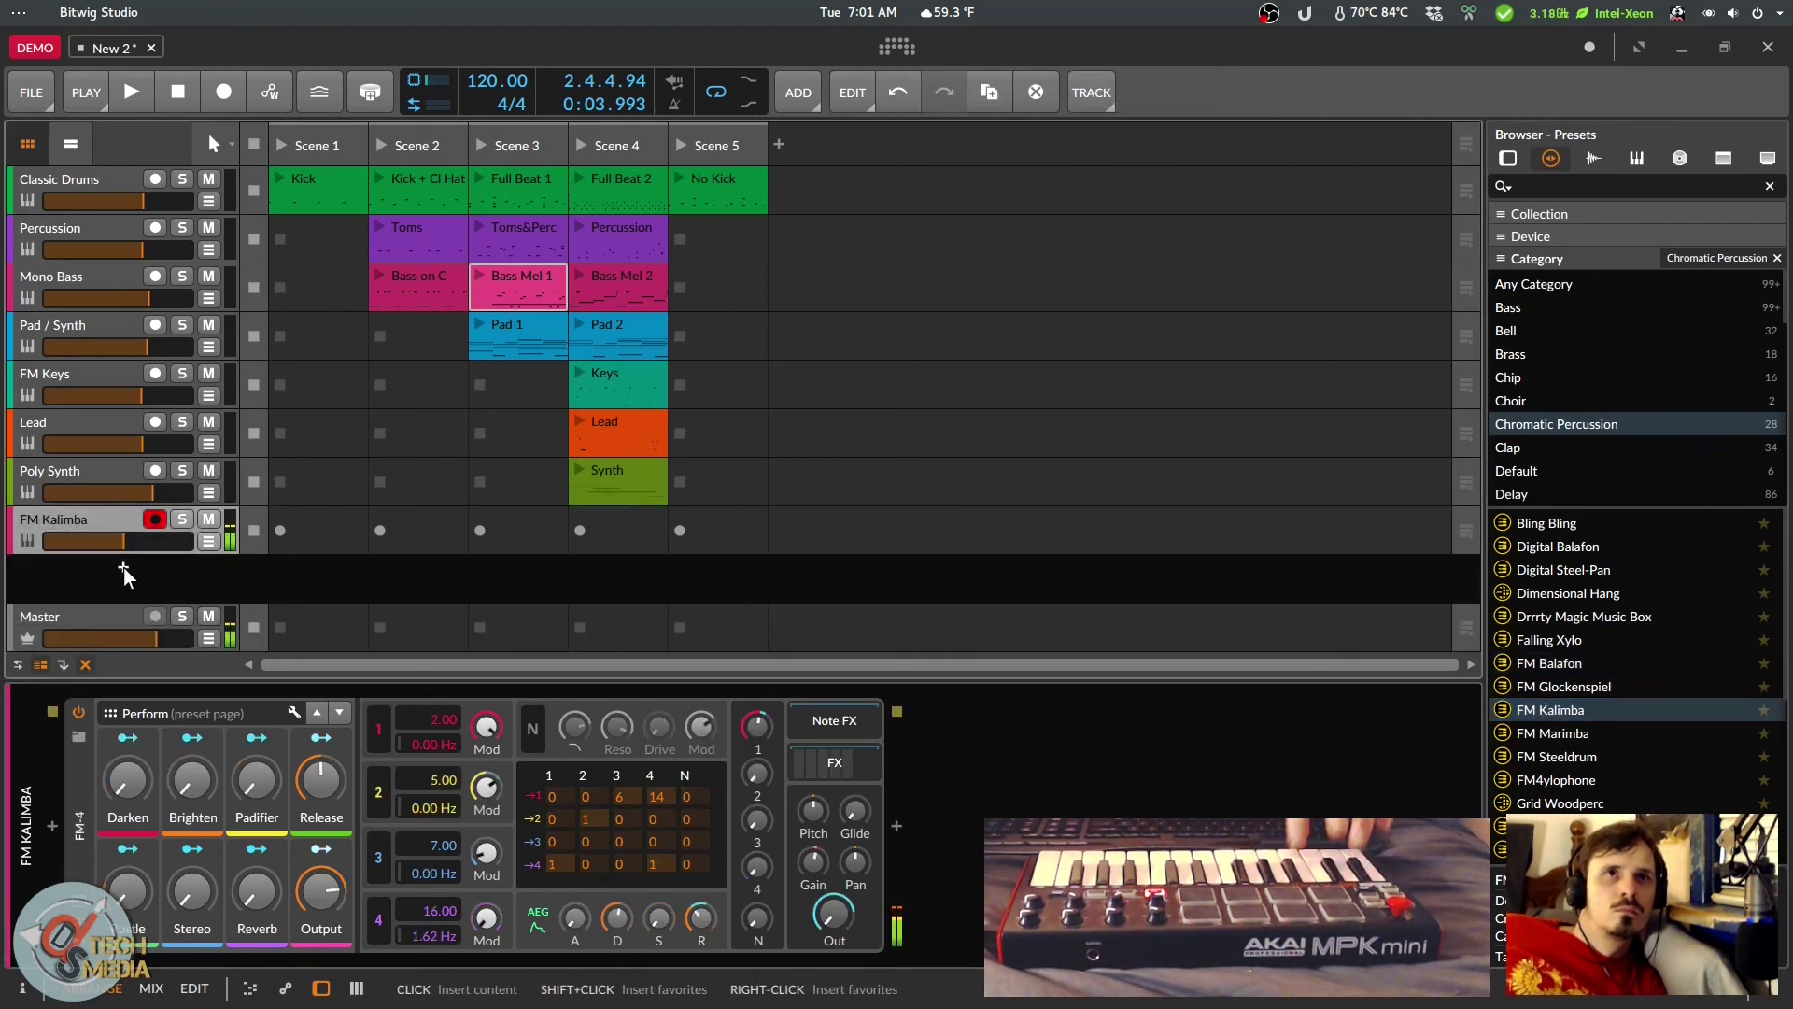
Step: Raise FM Kalimba's Padifier, Stereo and Rustle macros, set Reverb to 100 %, and adjust oscillator 3's Mod amount
click(306, 903)
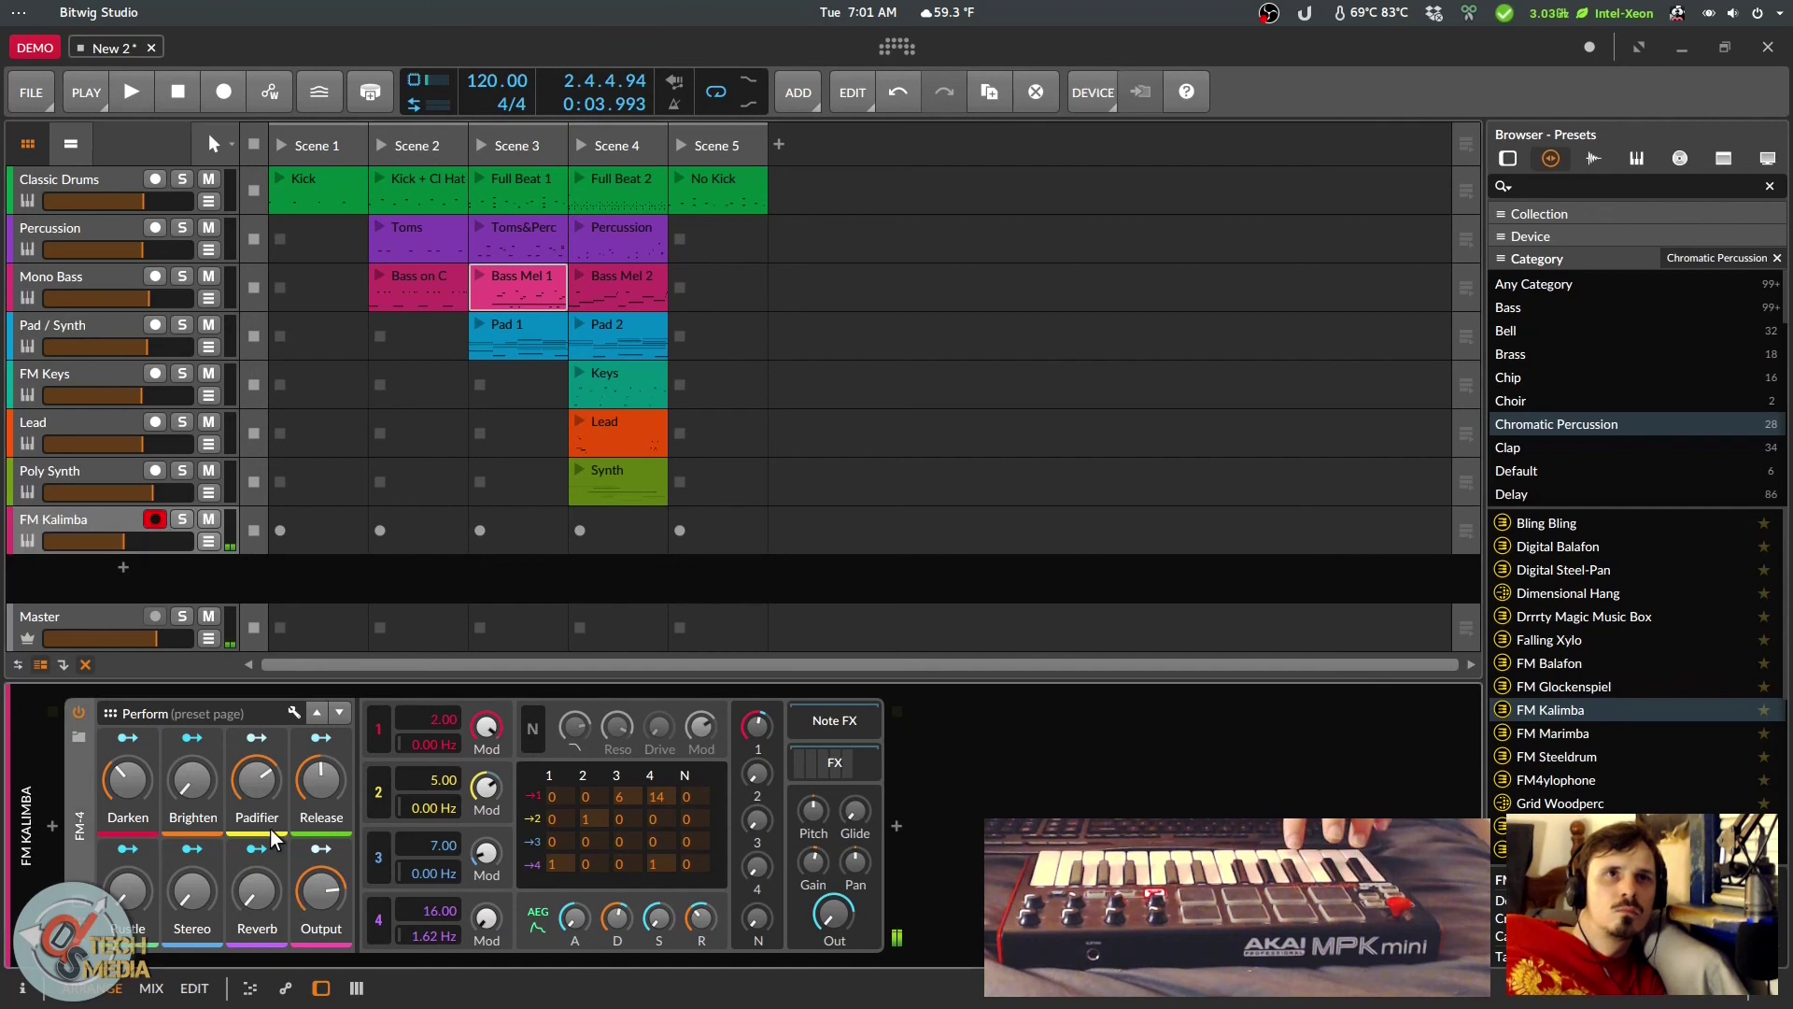
drag(265, 878, 266, 785)
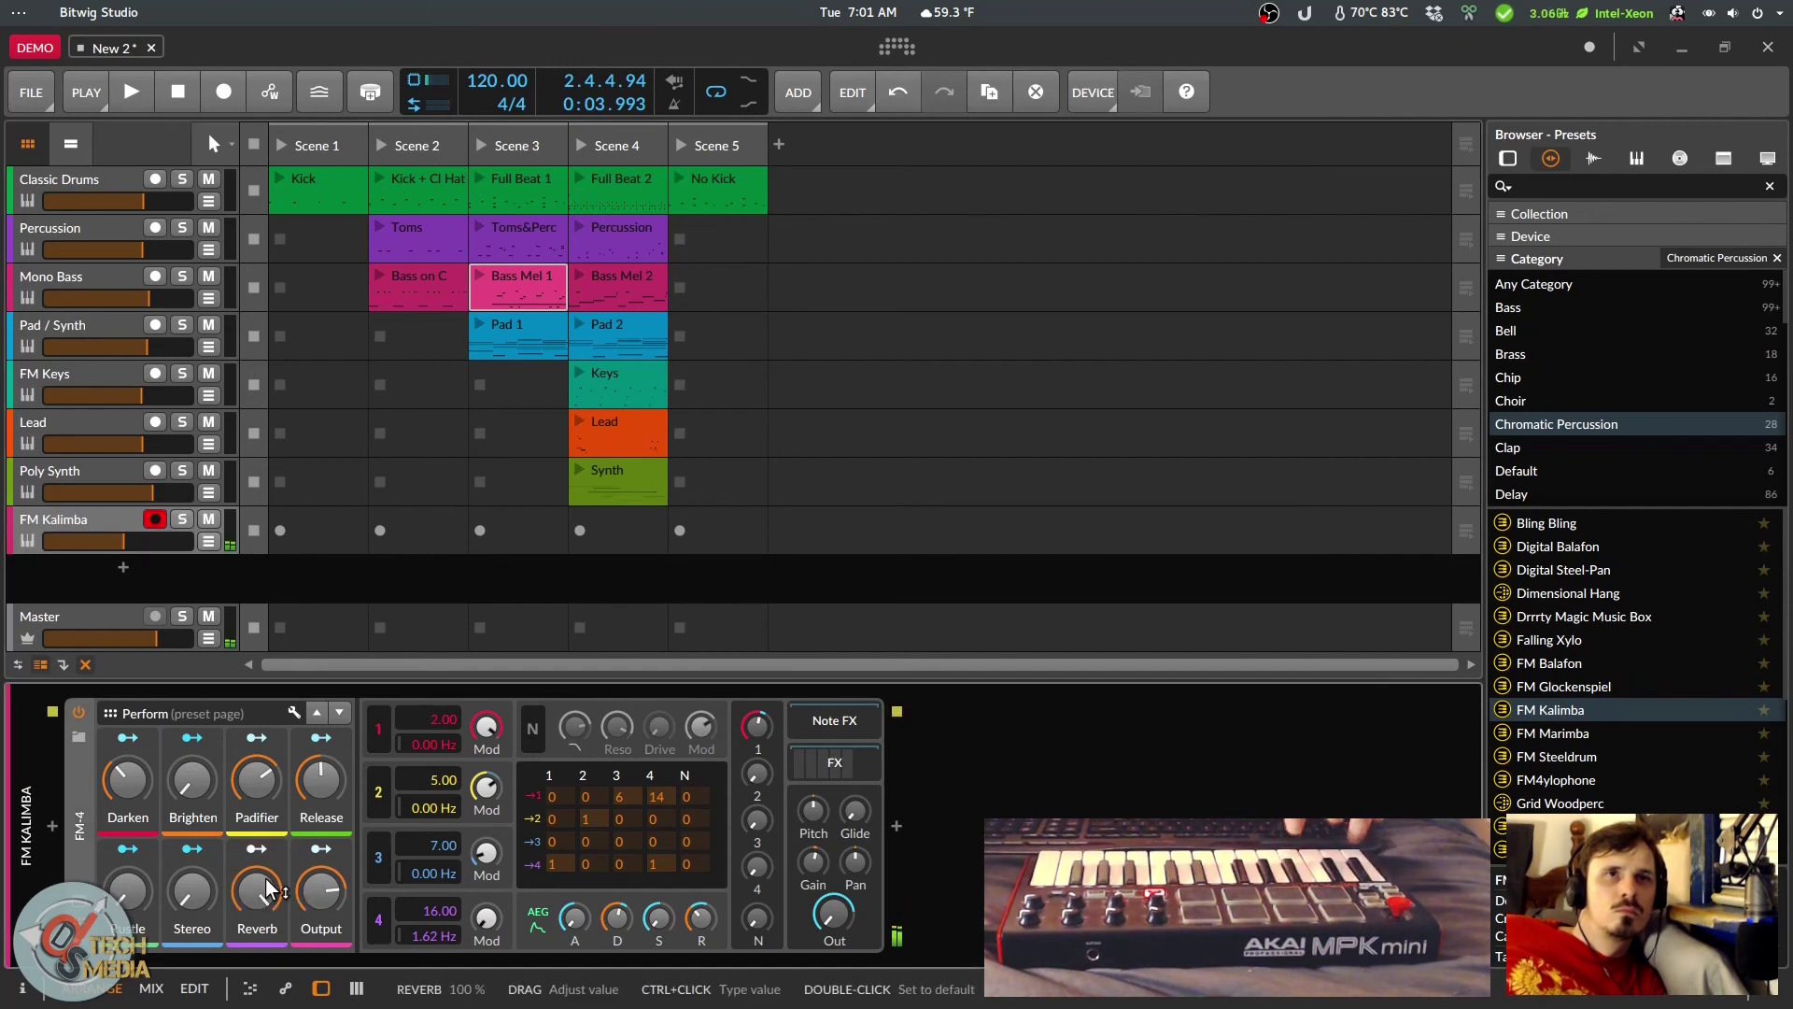
drag(178, 908, 177, 794)
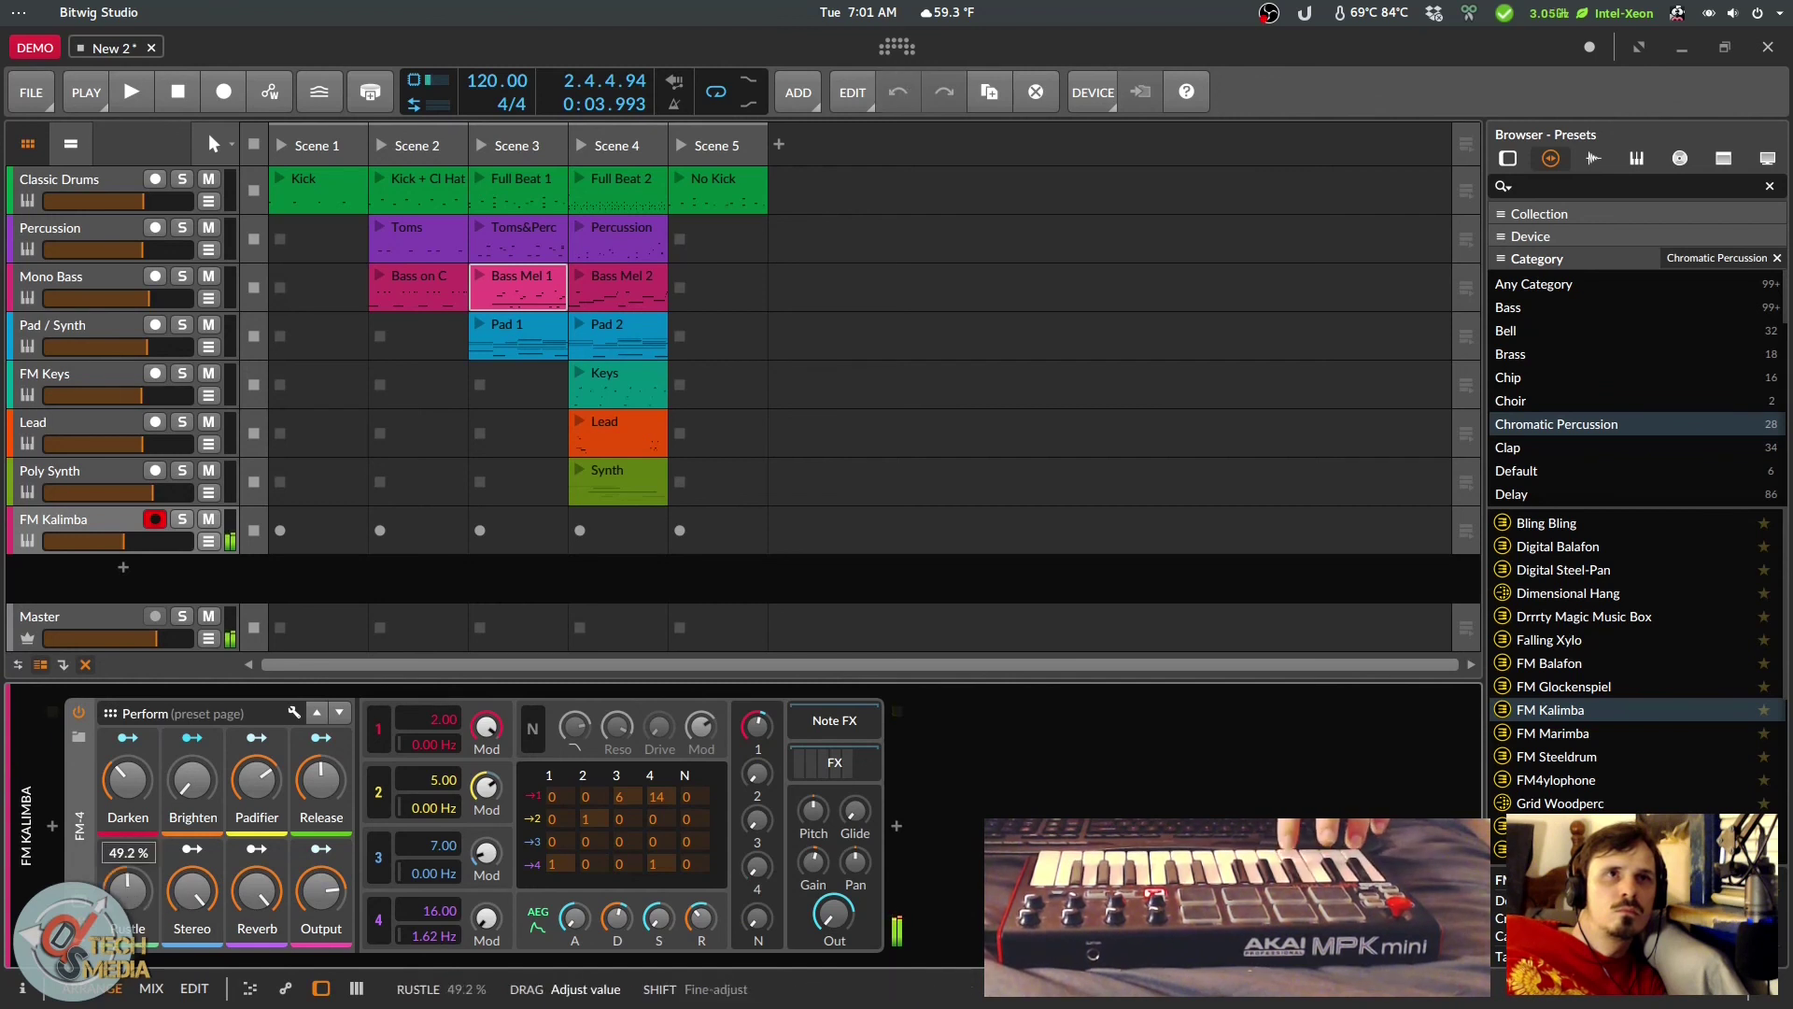
drag(486, 851, 493, 871)
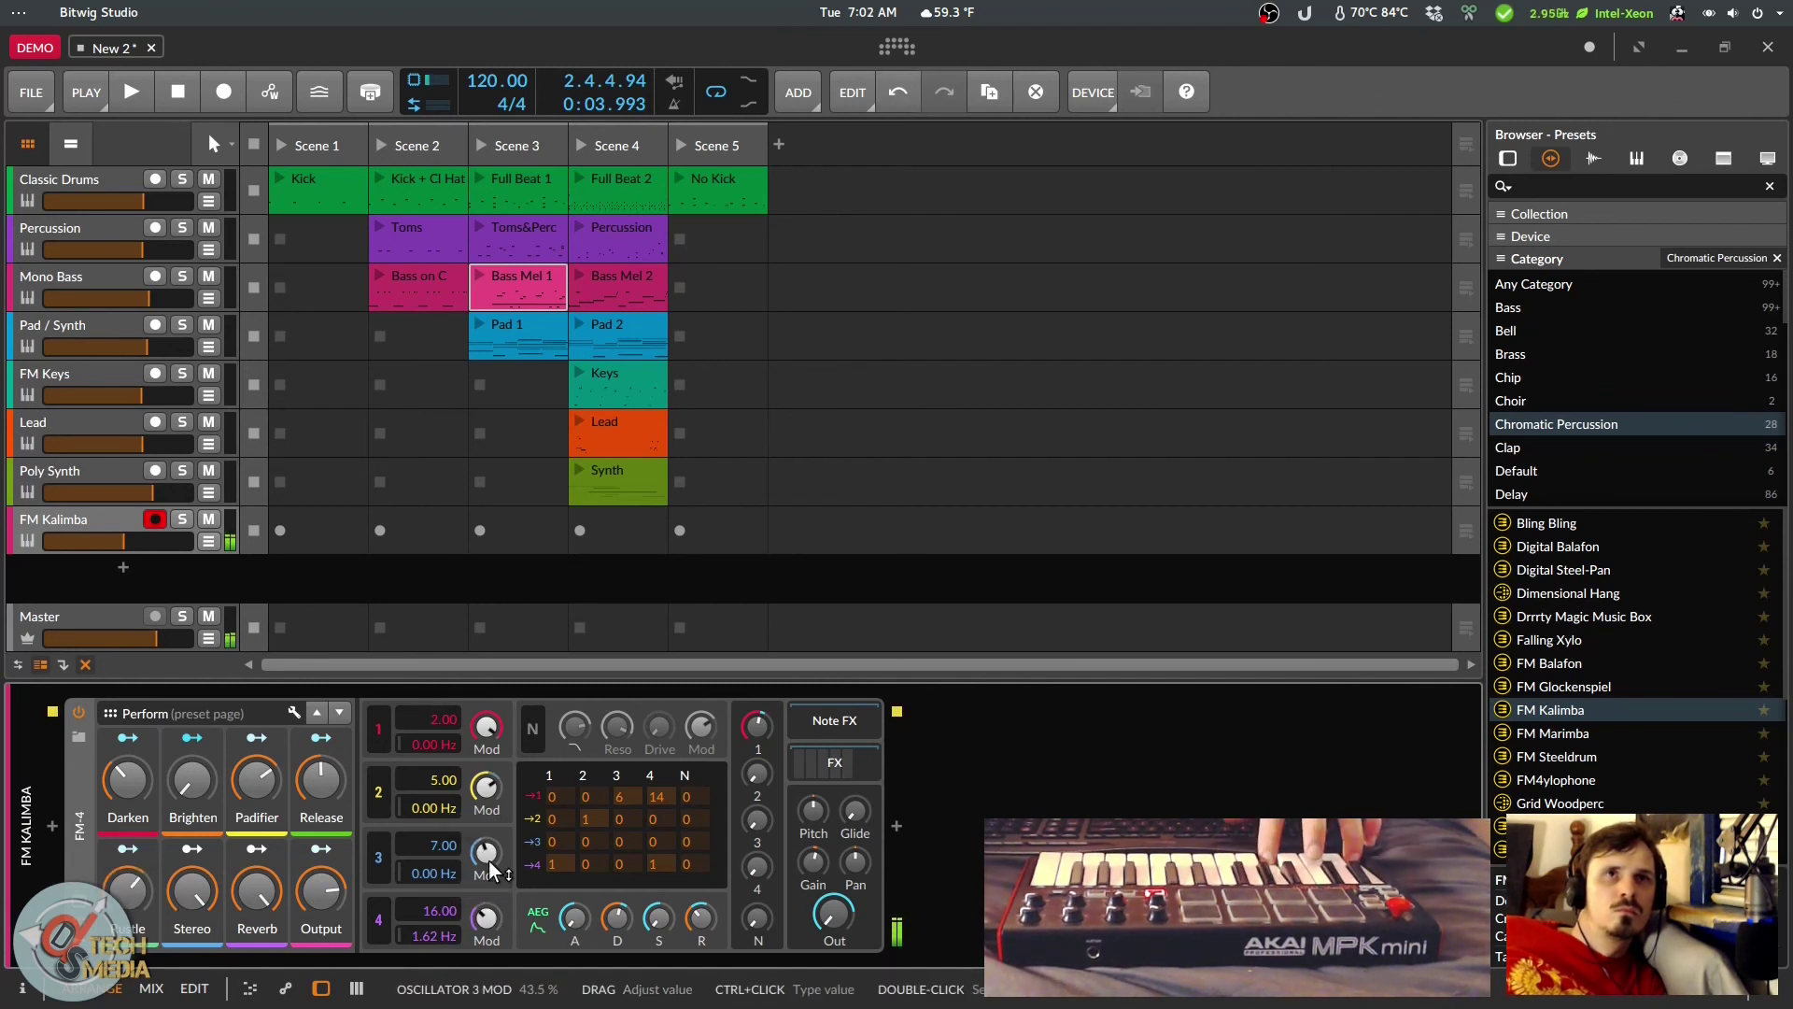
click(840, 758)
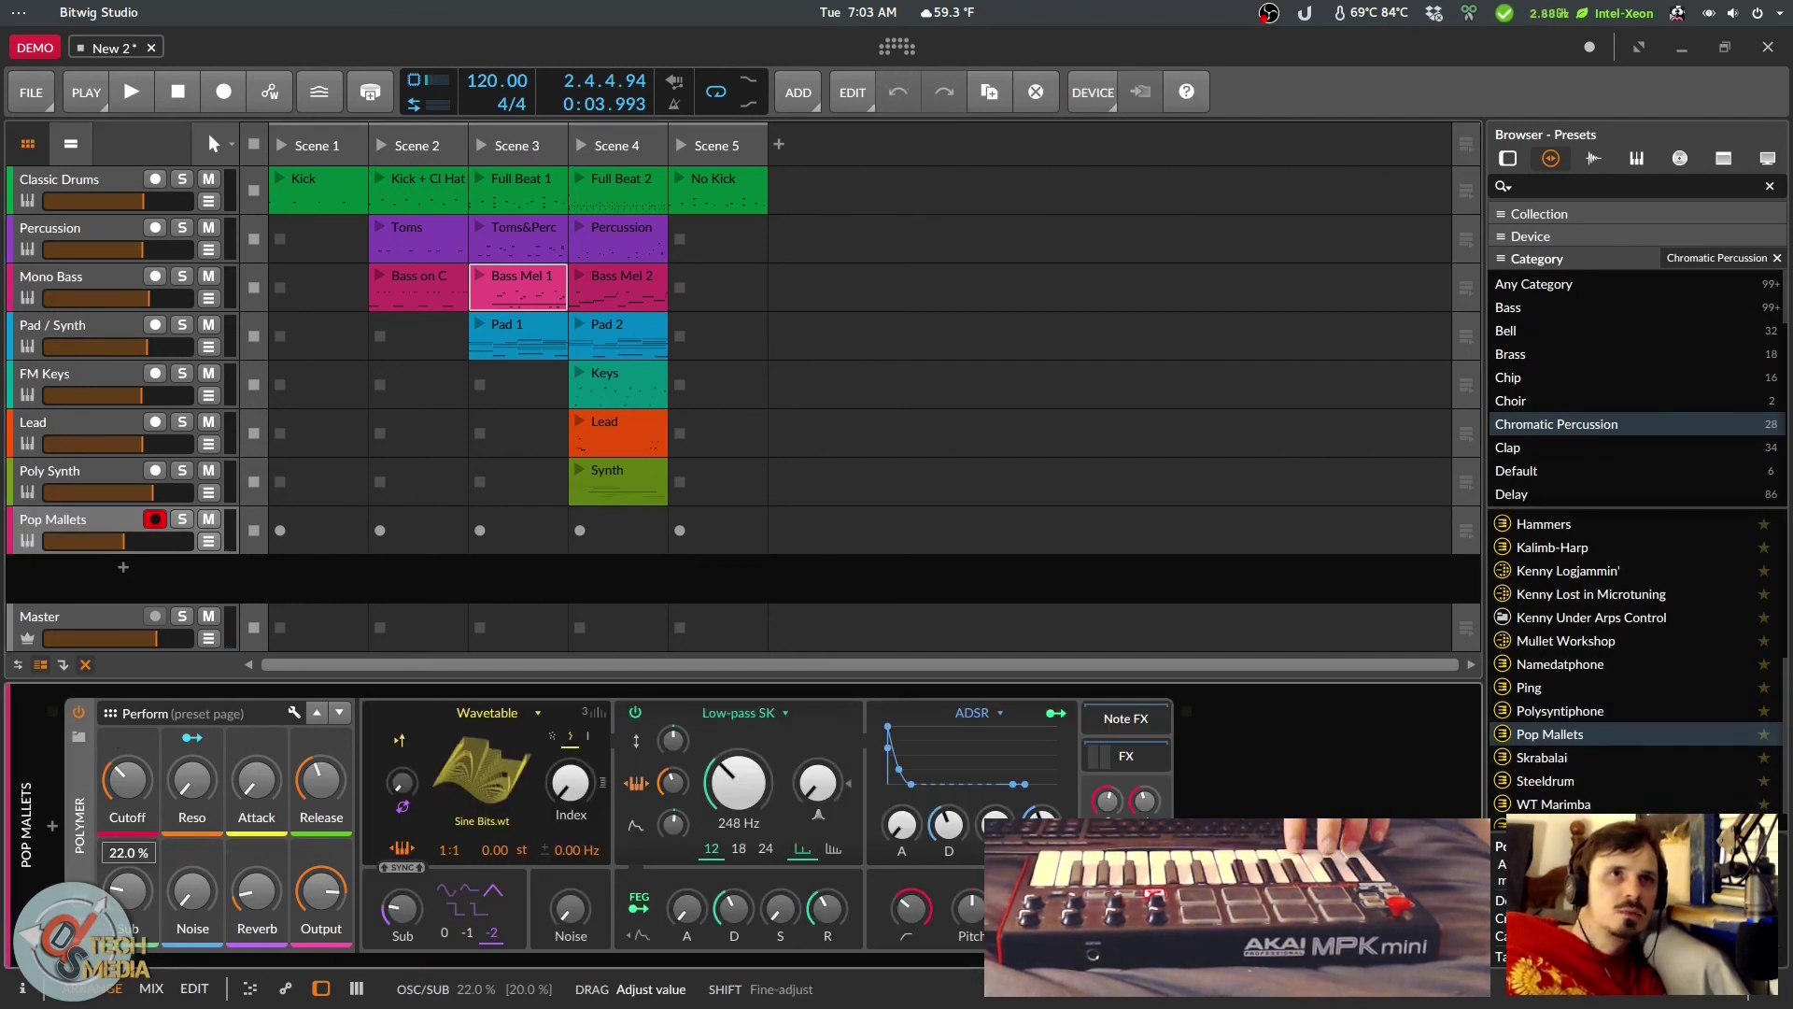
Step: Adjust Pop Mallets' Osc/Sub macro to about 22 % and raise its Cutoff macro to a filter frequency of about 885 Hz
drag(127, 892, 127, 881)
drag(127, 780, 127, 746)
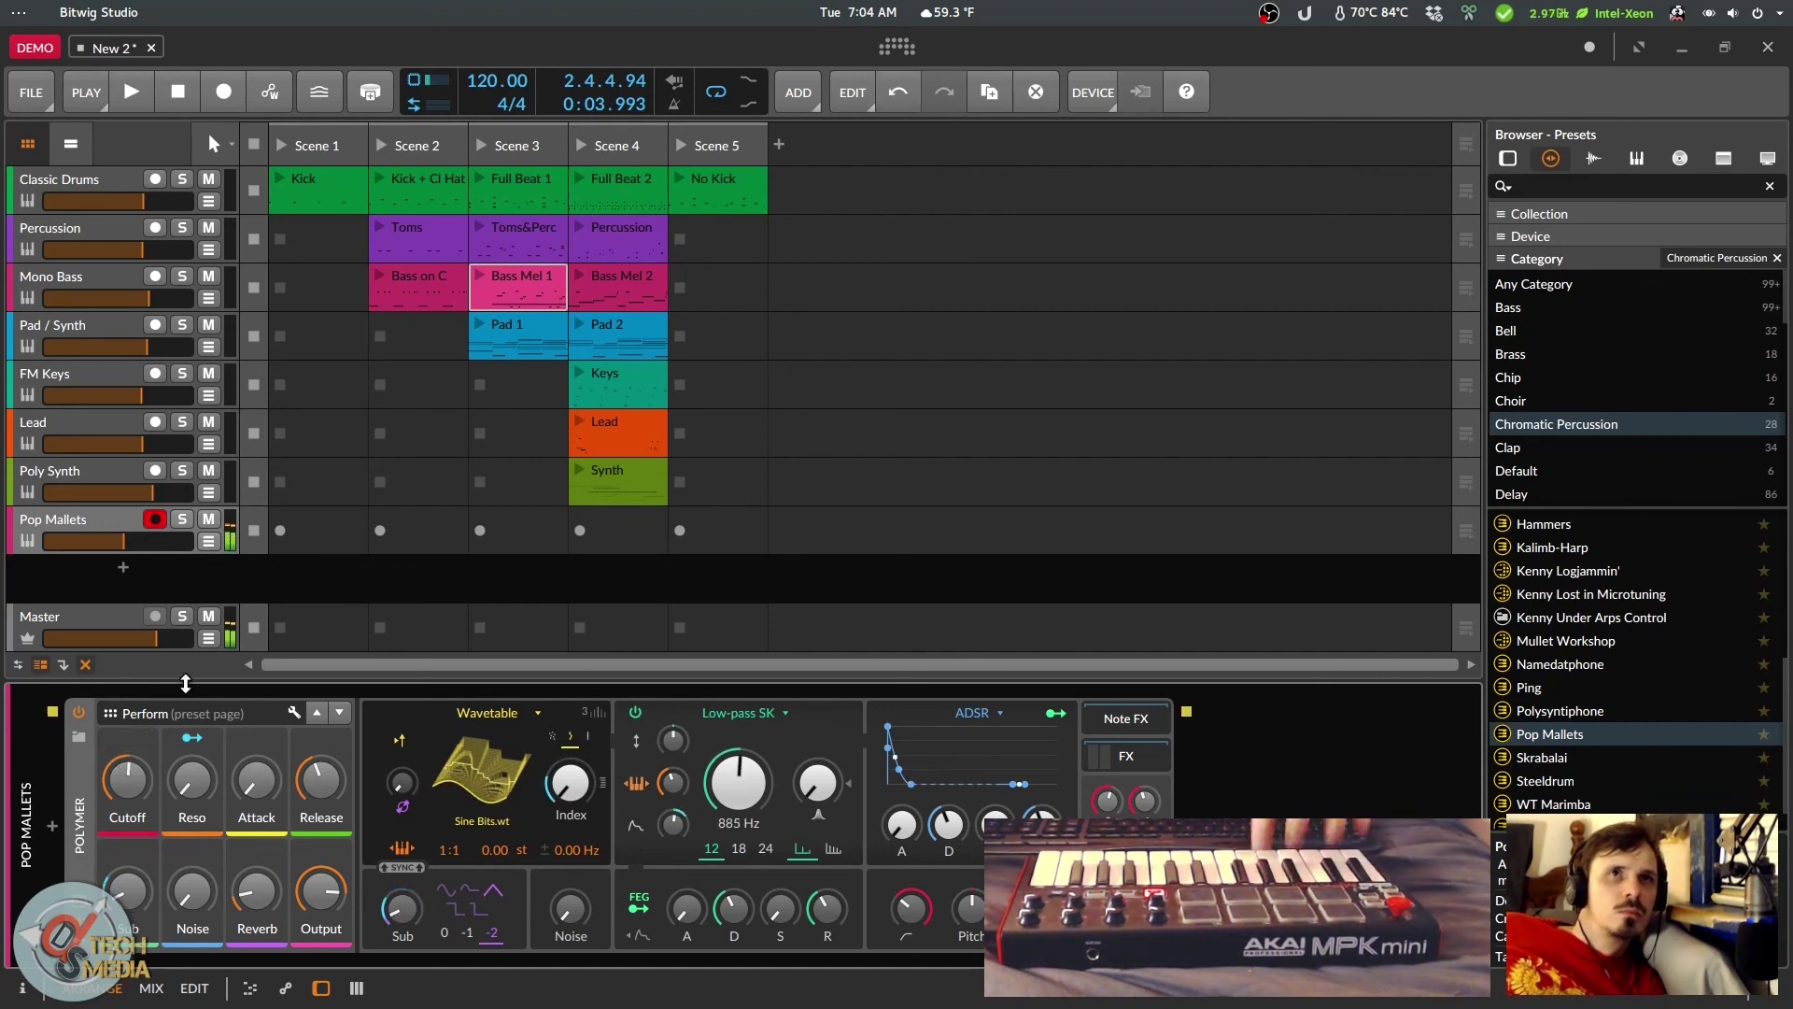
Step: Browse replacement wavetables for the Pop Mallets Polymer oscillator, auditioning Robo oh and Sine Fold 5x
click(478, 777)
scroll(612, 524, up, 3)
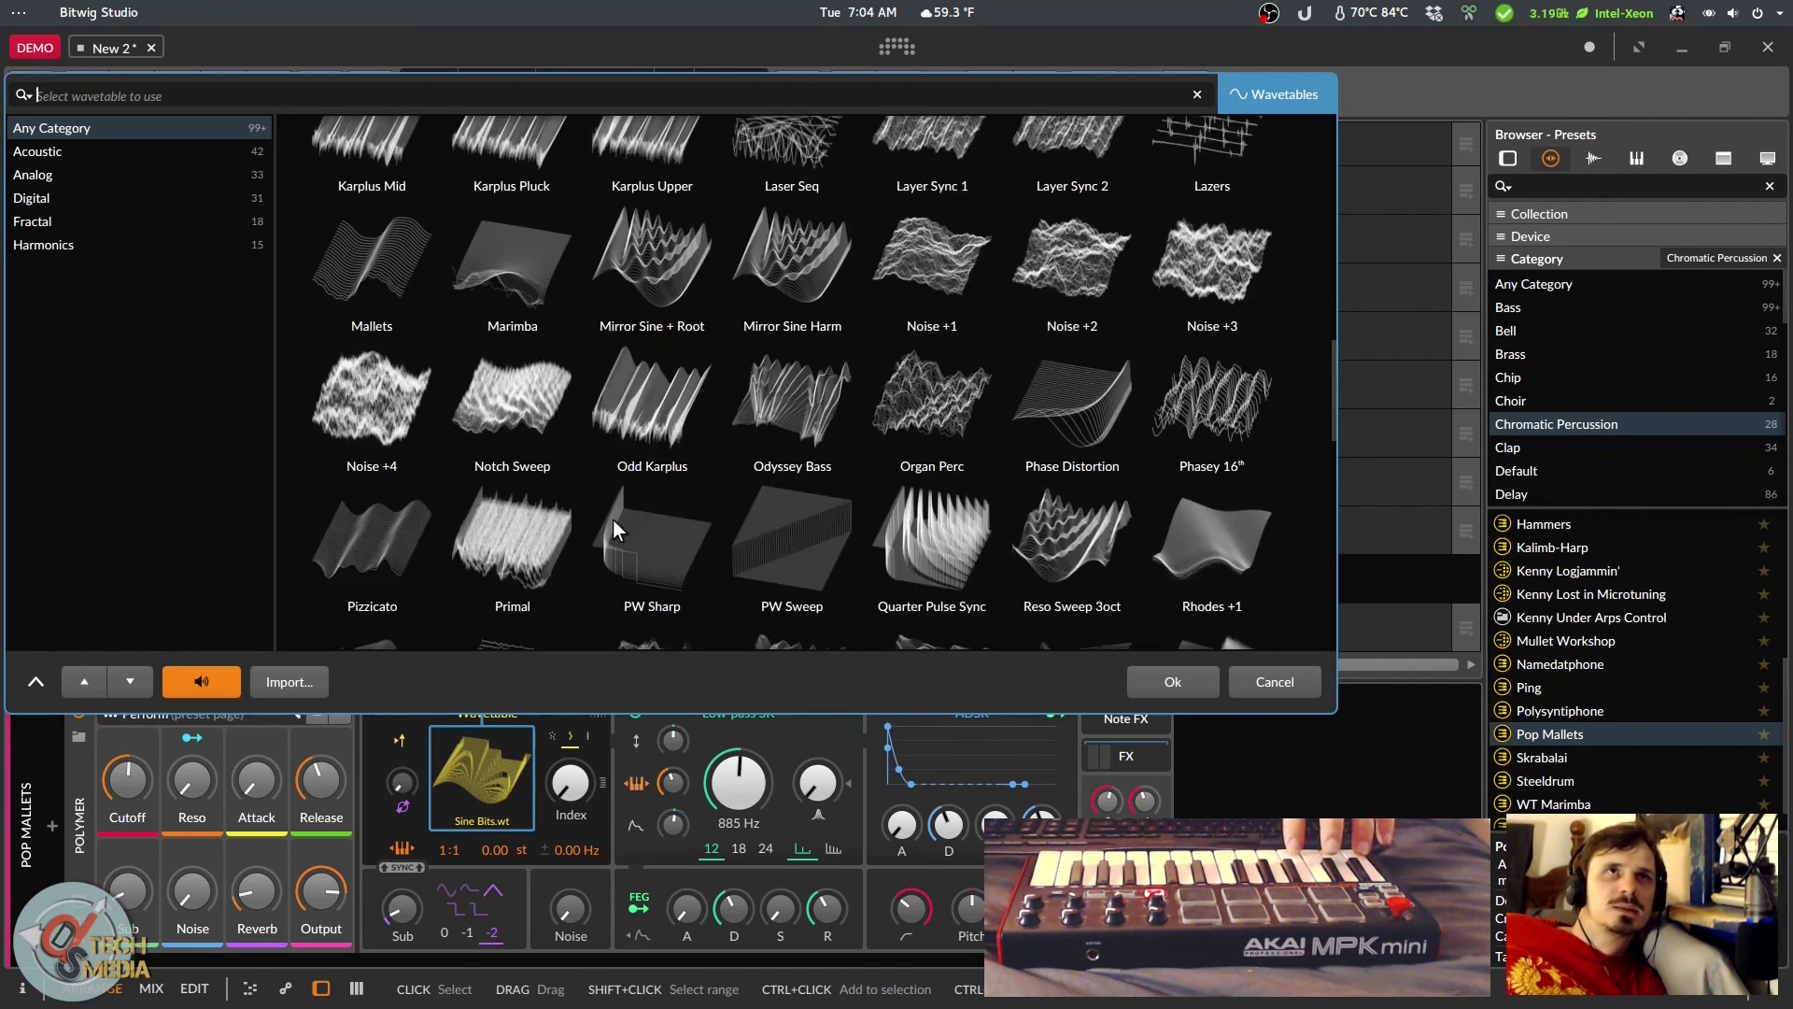
scroll(562, 407, up, 4)
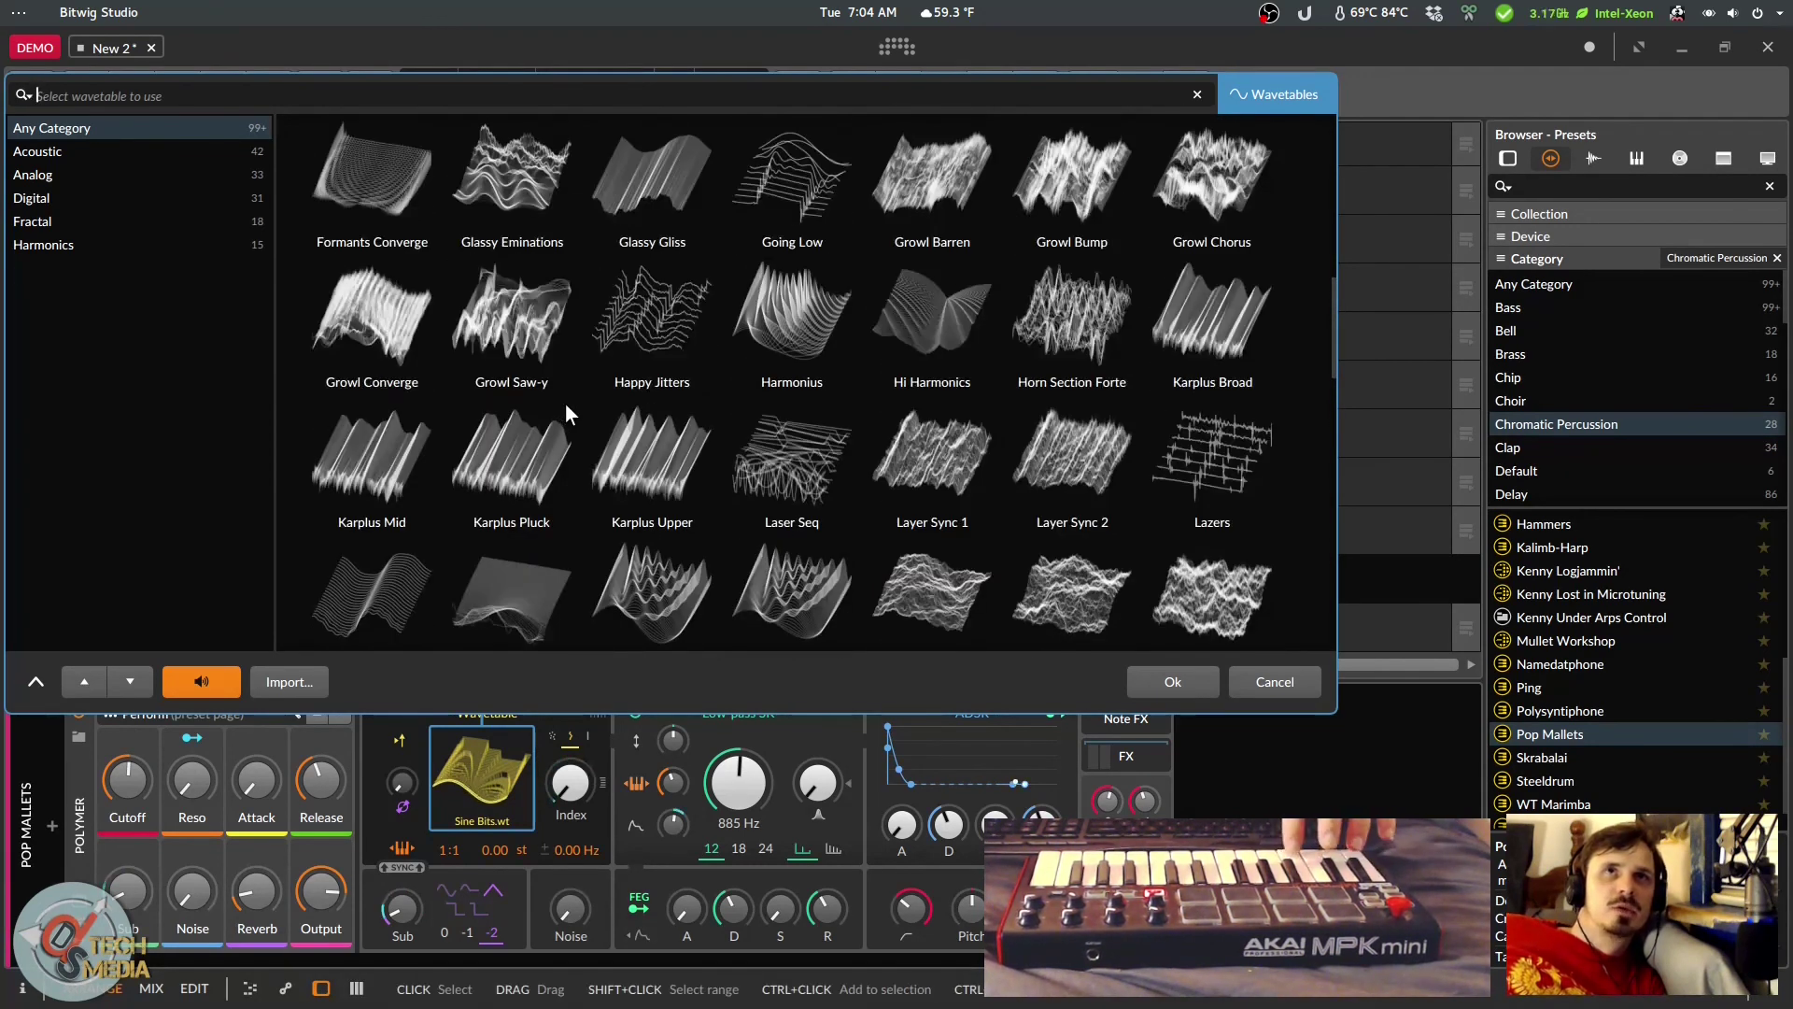
scroll(564, 401, down, 4)
scroll(542, 305, down, 3)
click(799, 462)
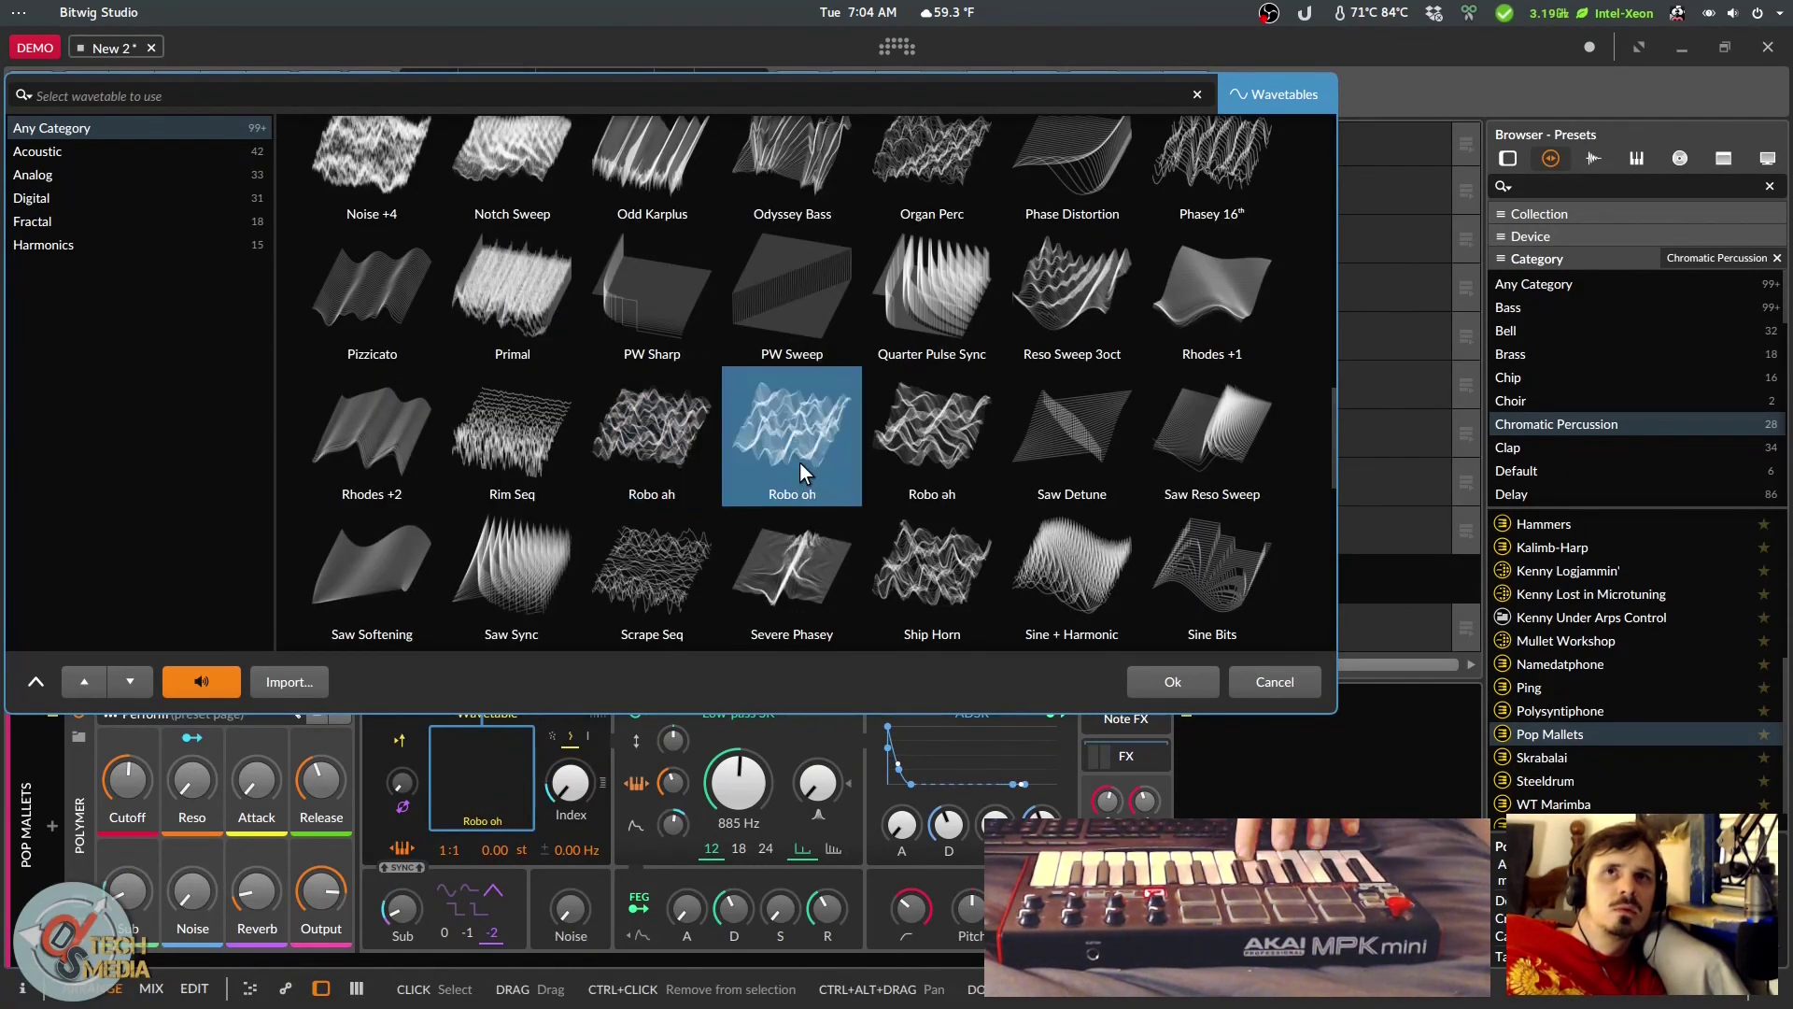
scroll(1074, 438, down, 2)
click(1085, 529)
click(643, 535)
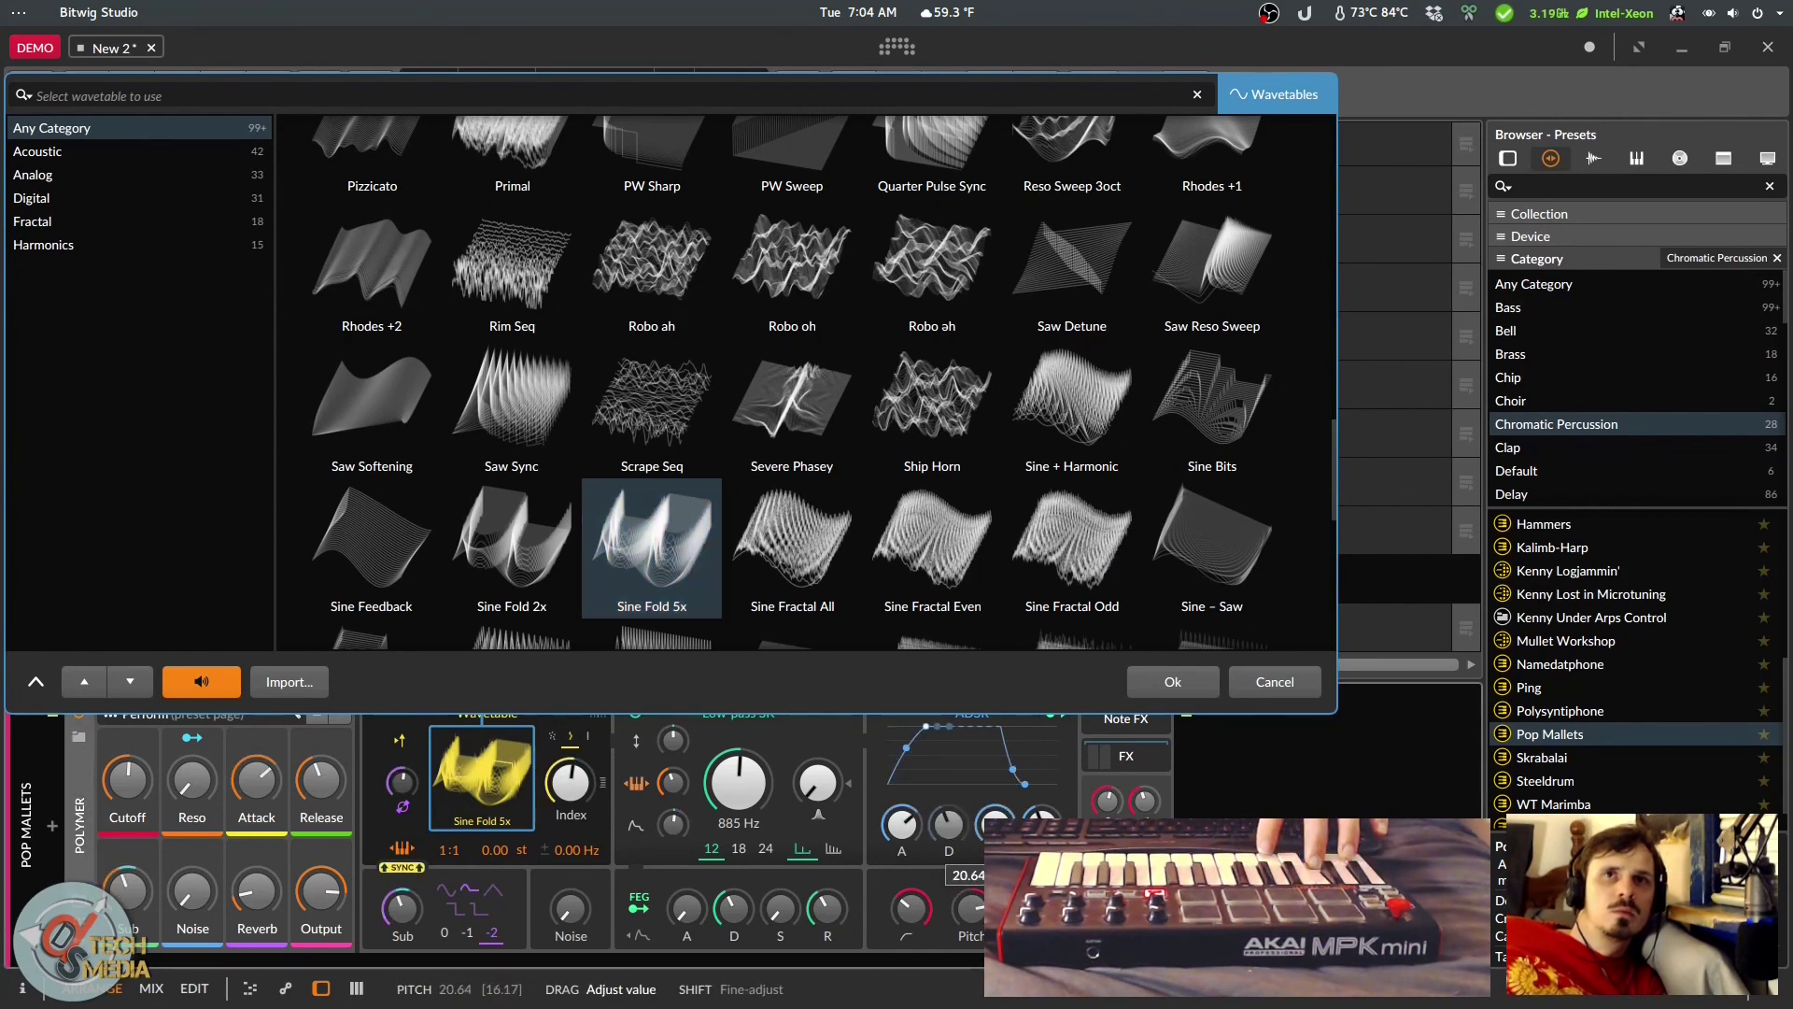
click(893, 583)
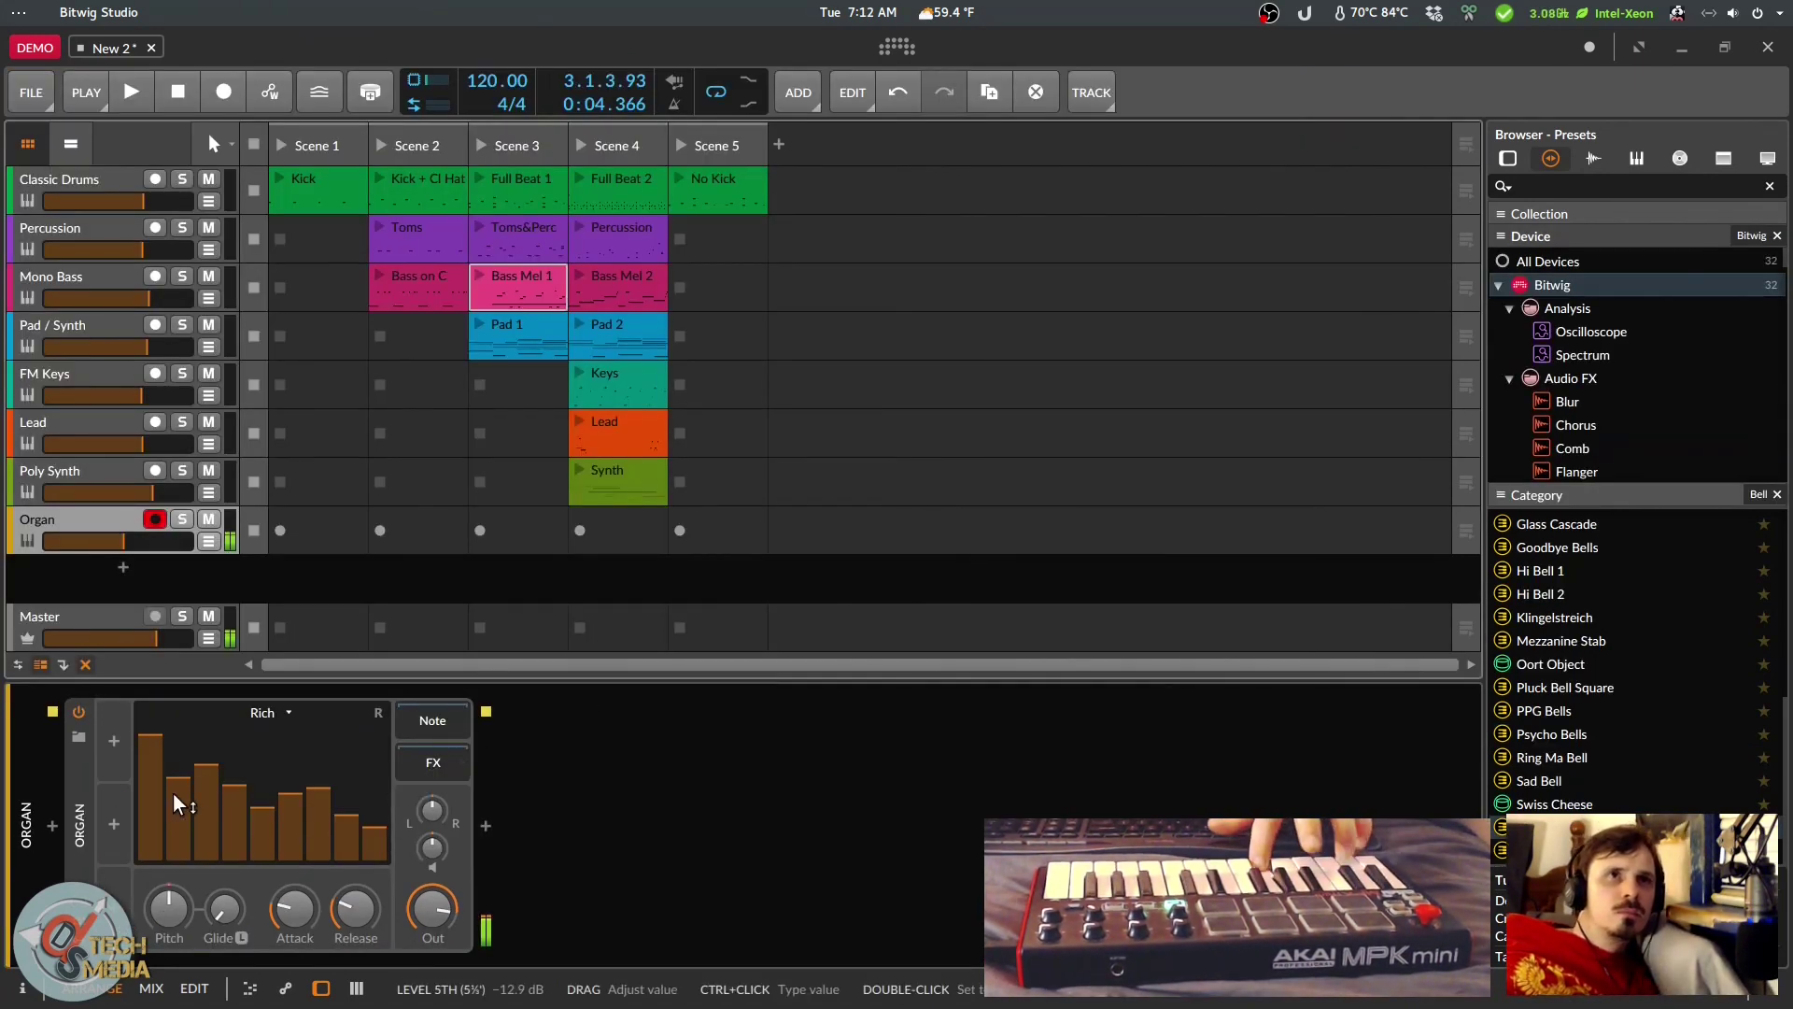
Step: Reshape the Organ's drawbar levels and increase its Glide amount
drag(183, 892, 183, 814)
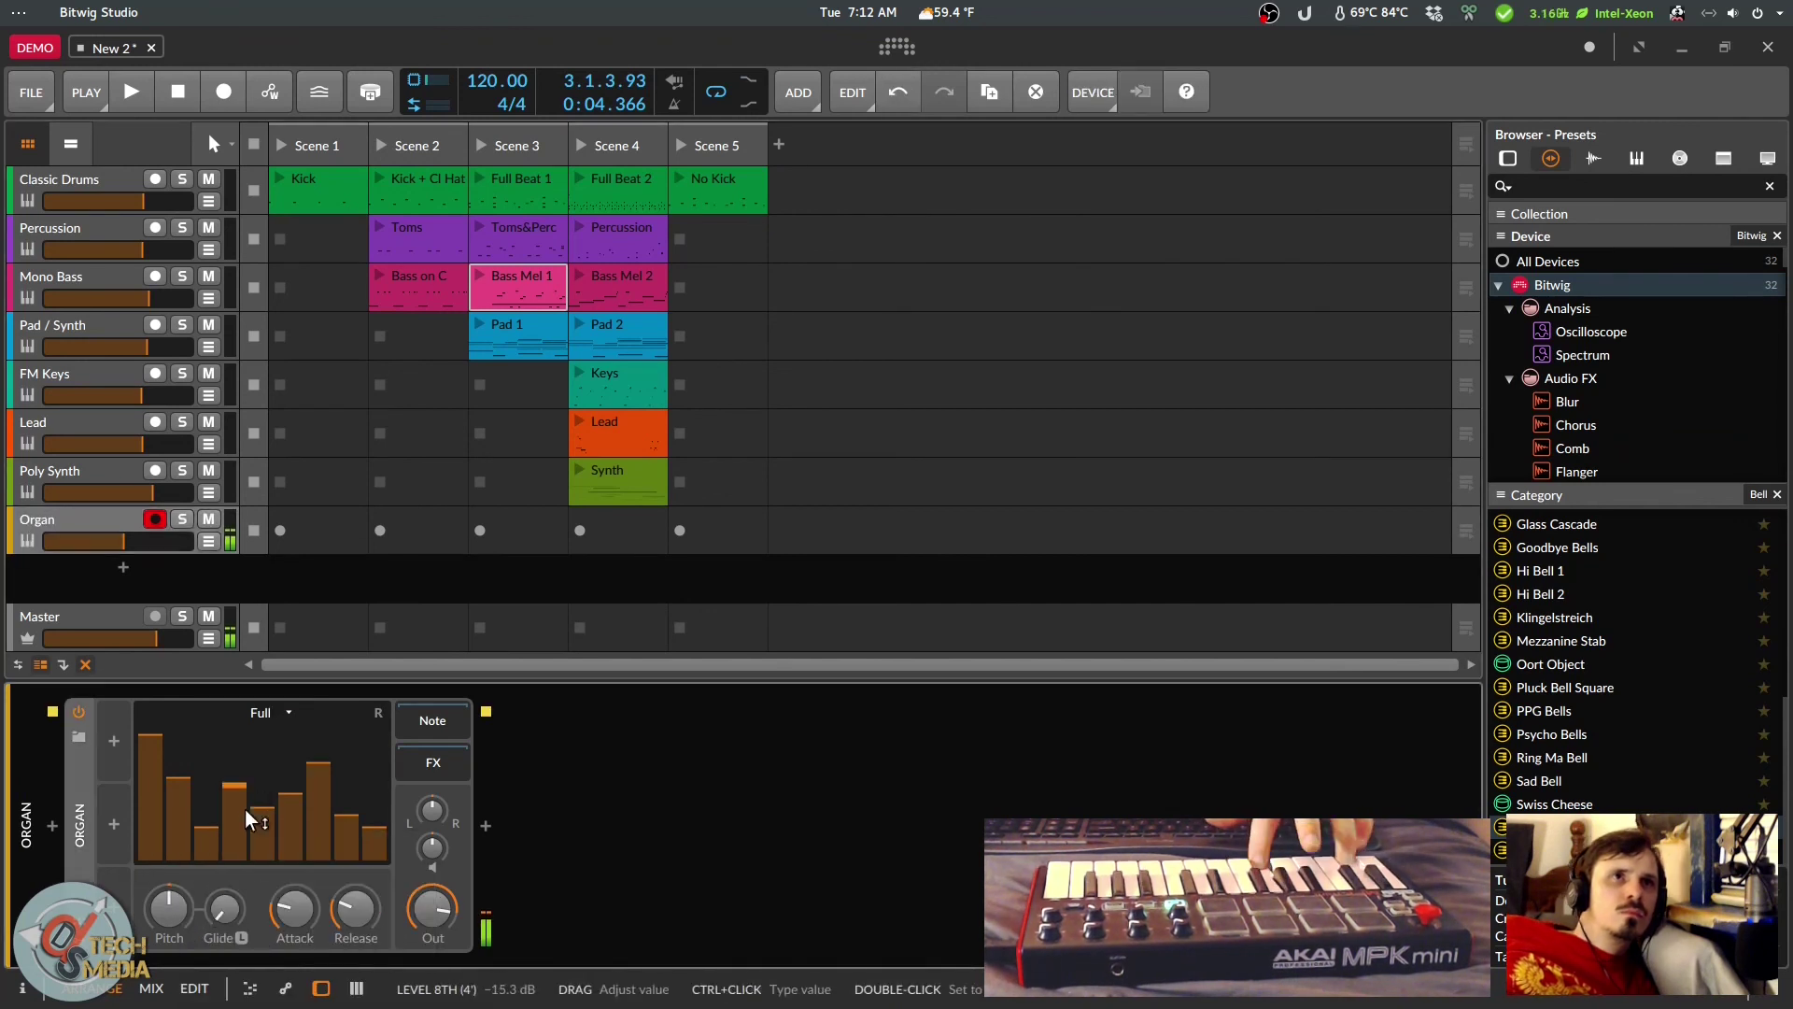
drag(225, 907, 225, 840)
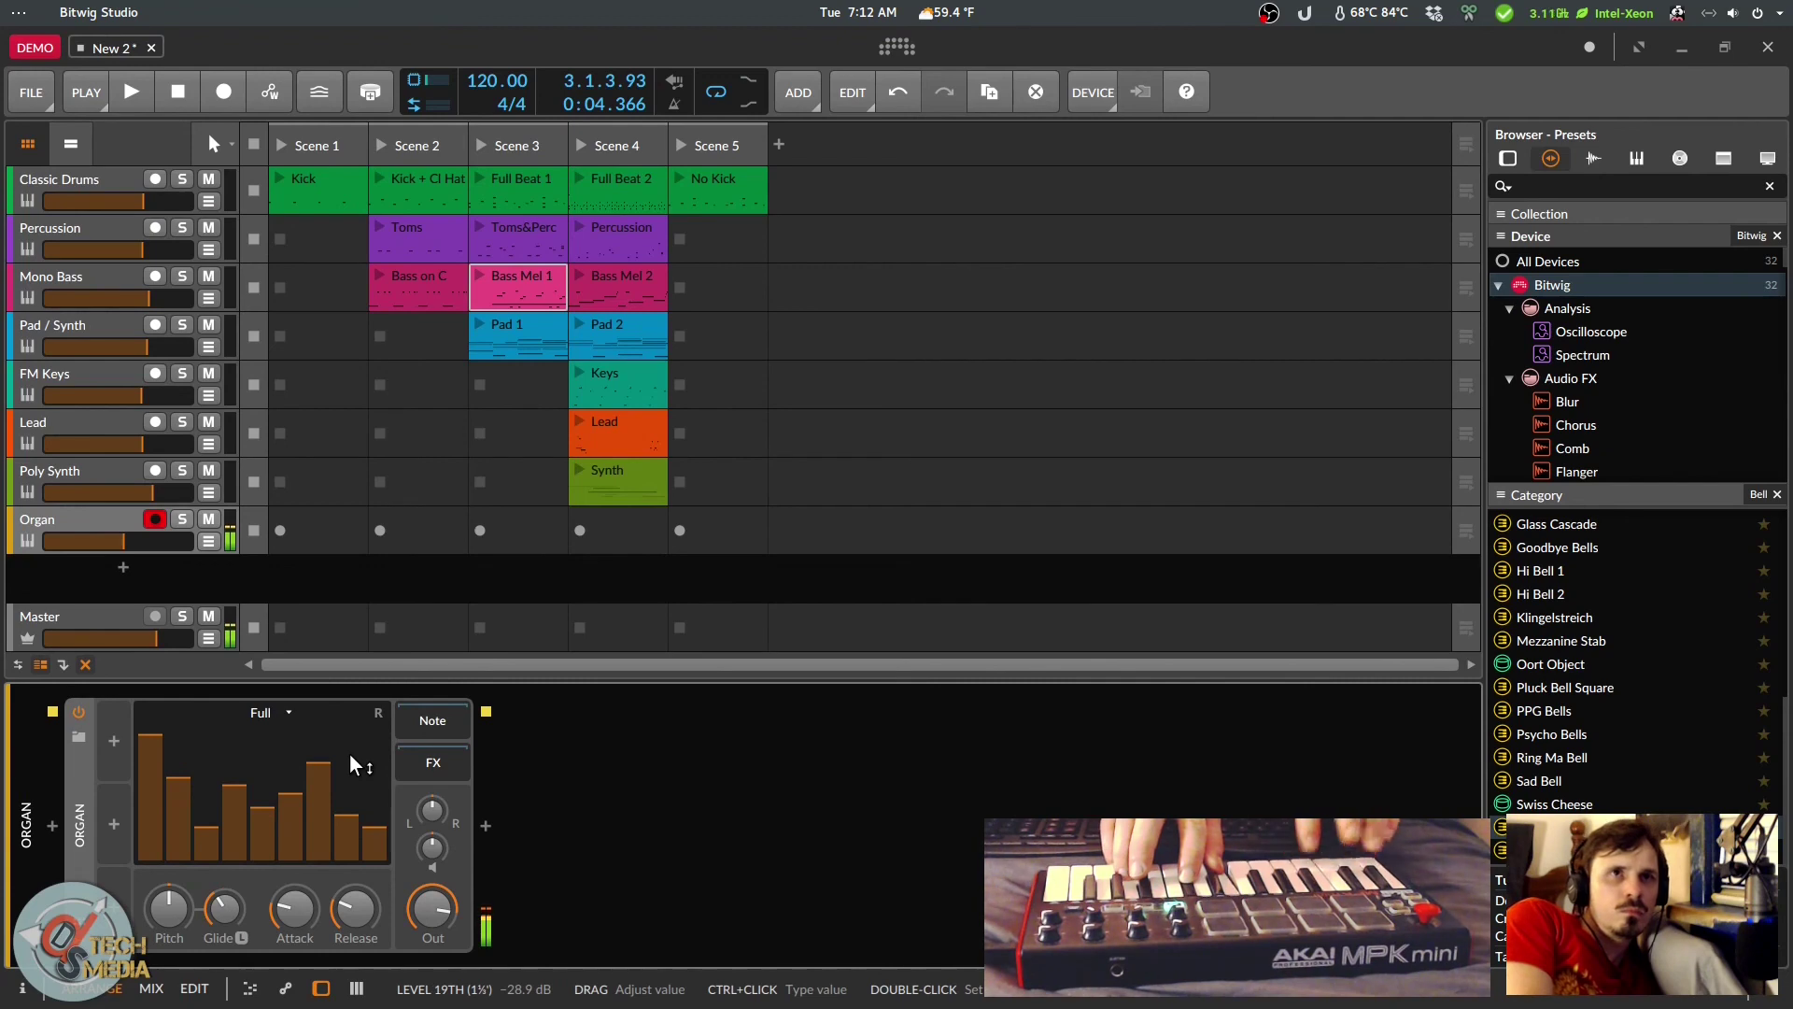
Step: Add a new instrument track and audition Bitwig's Organ, FM-4, Phase-4 and Poly Grid devices on it
key(ctrl+t)
click(1139, 432)
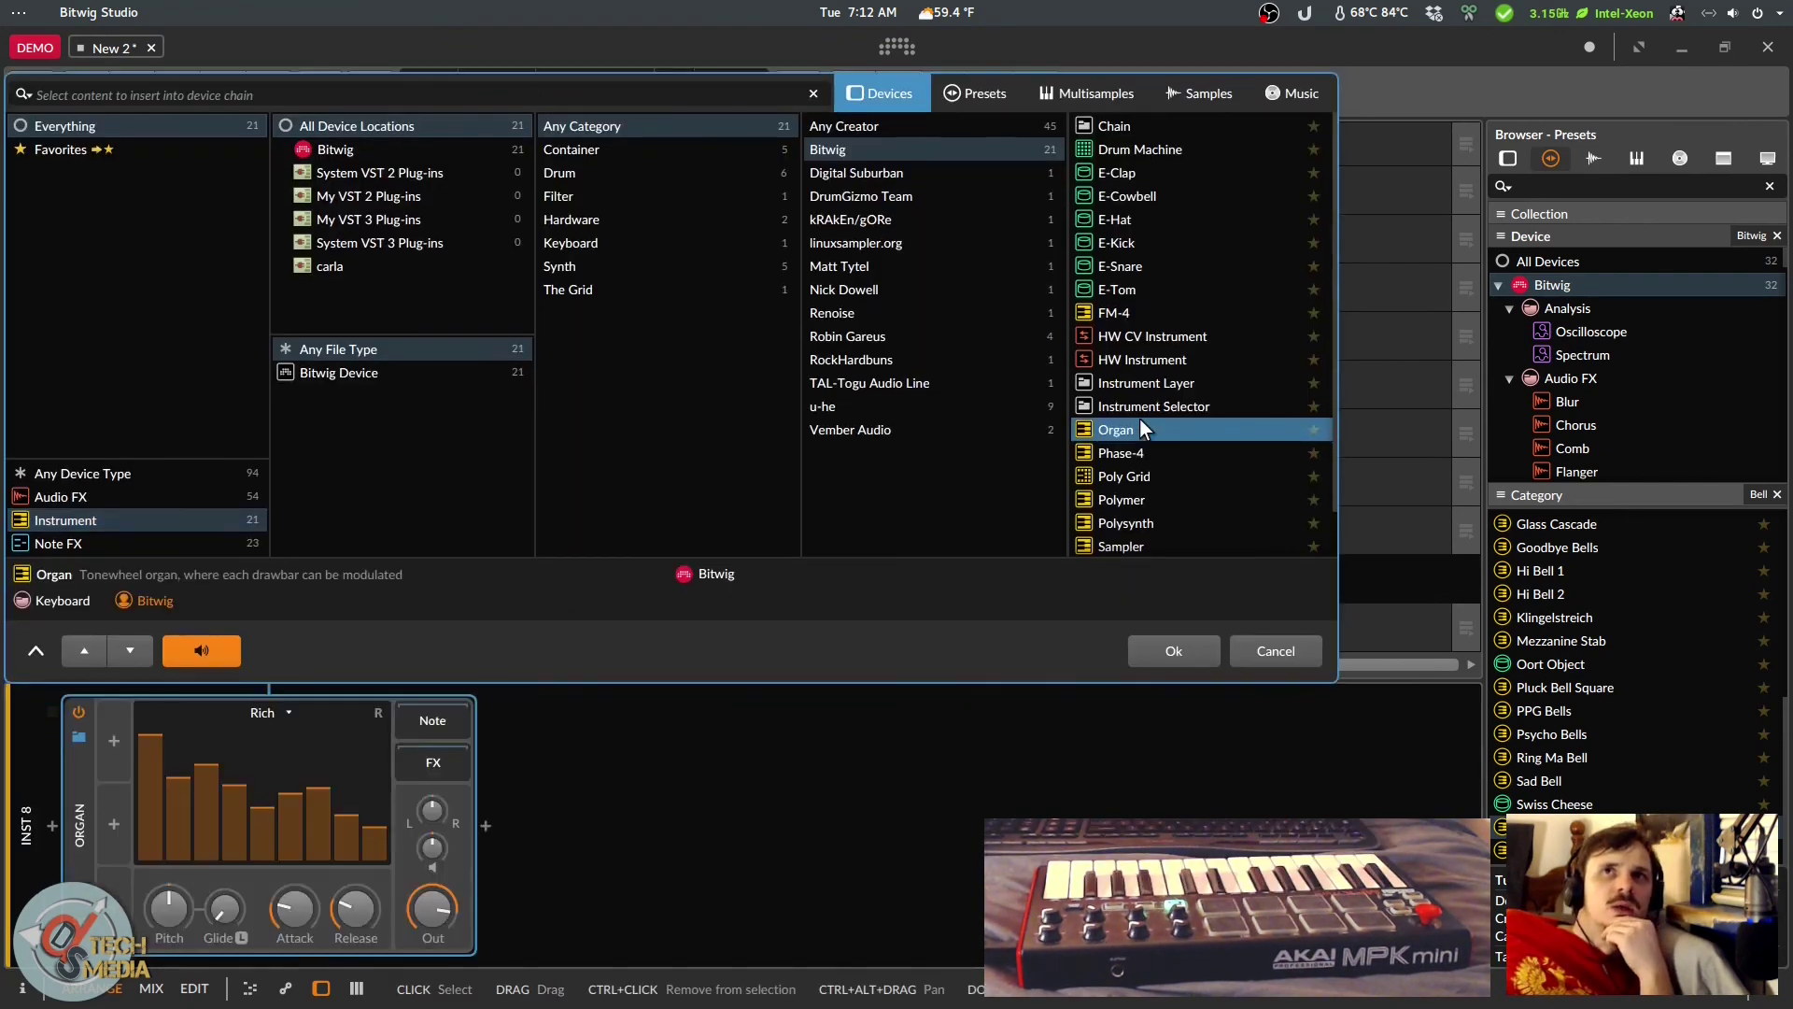
click(1112, 313)
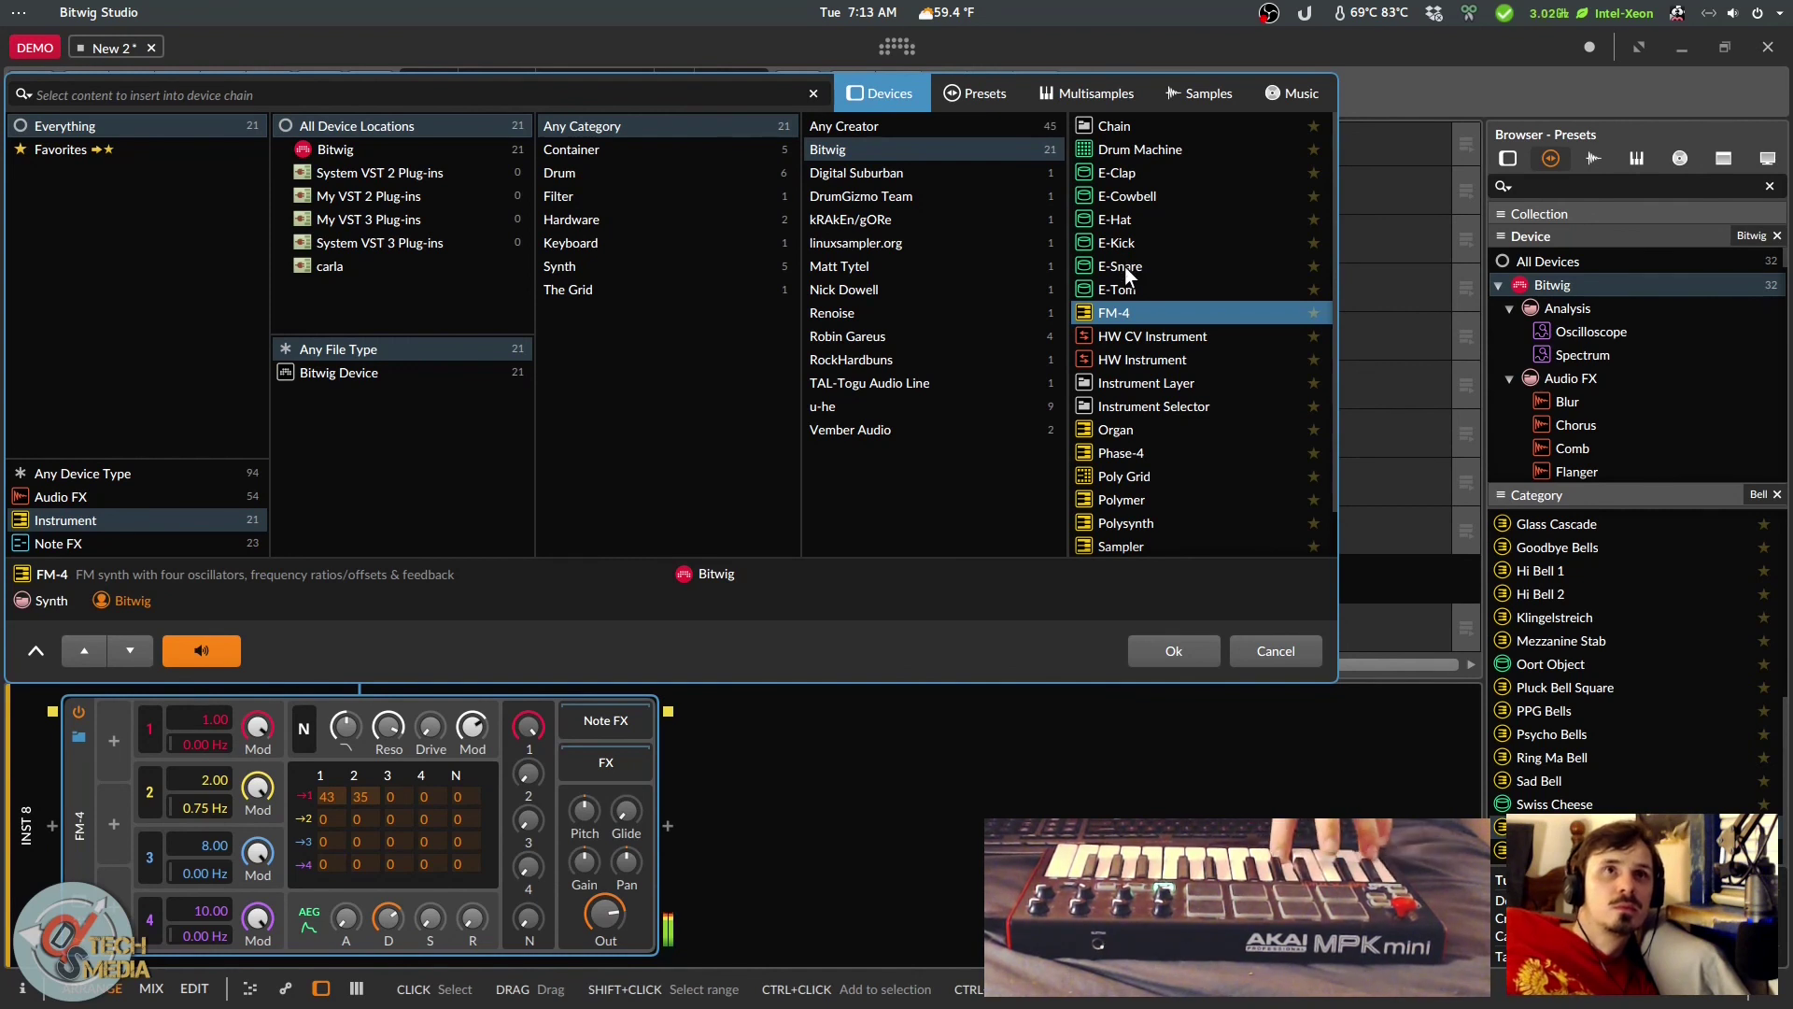
click(1140, 425)
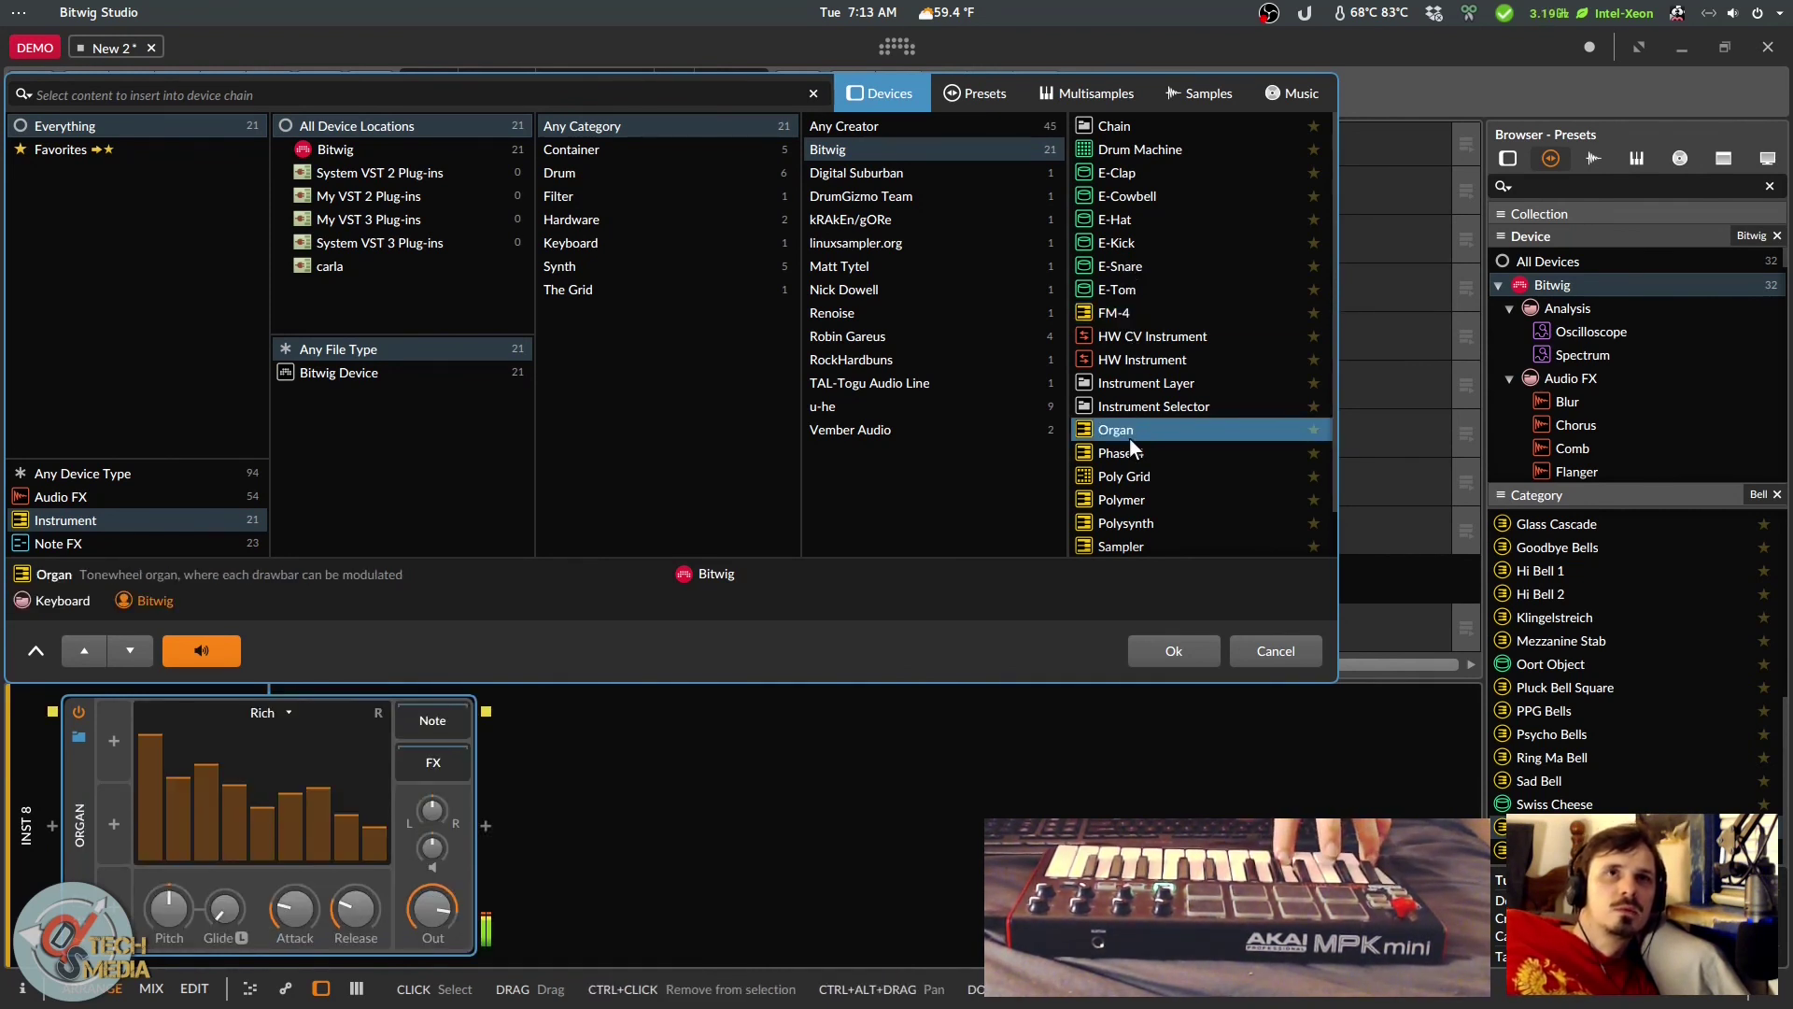
click(1136, 448)
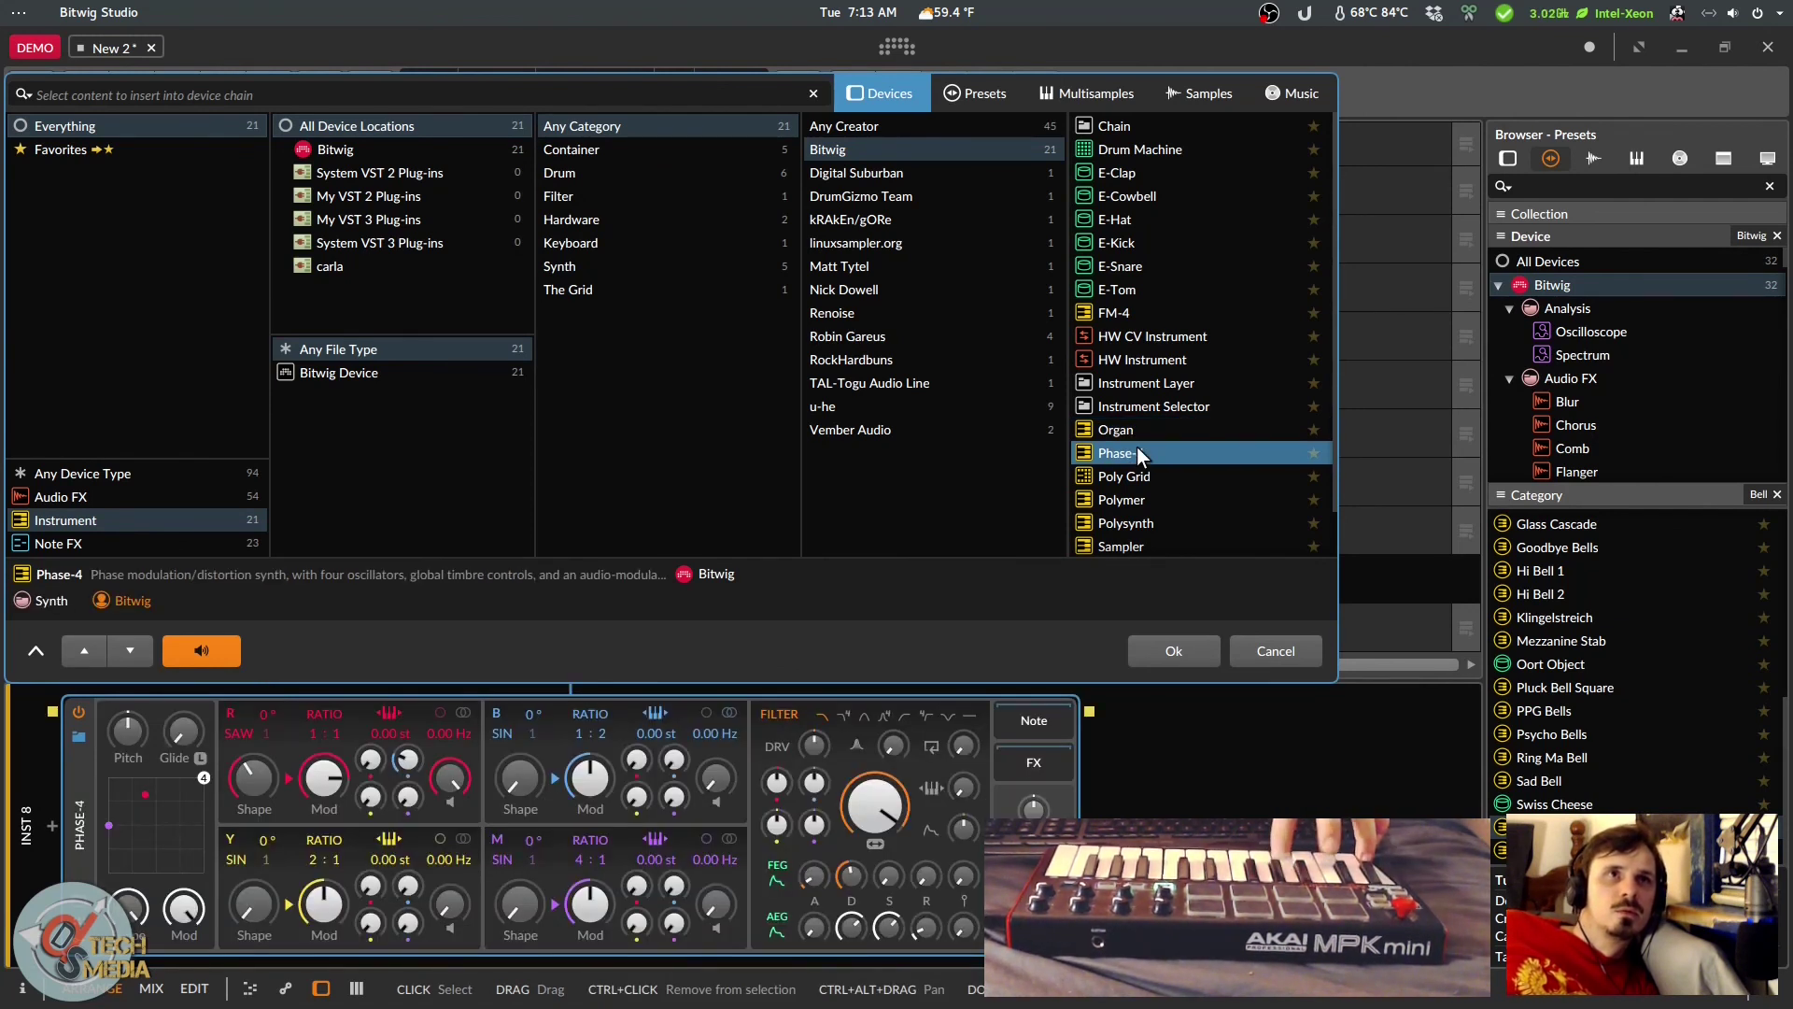
click(1155, 475)
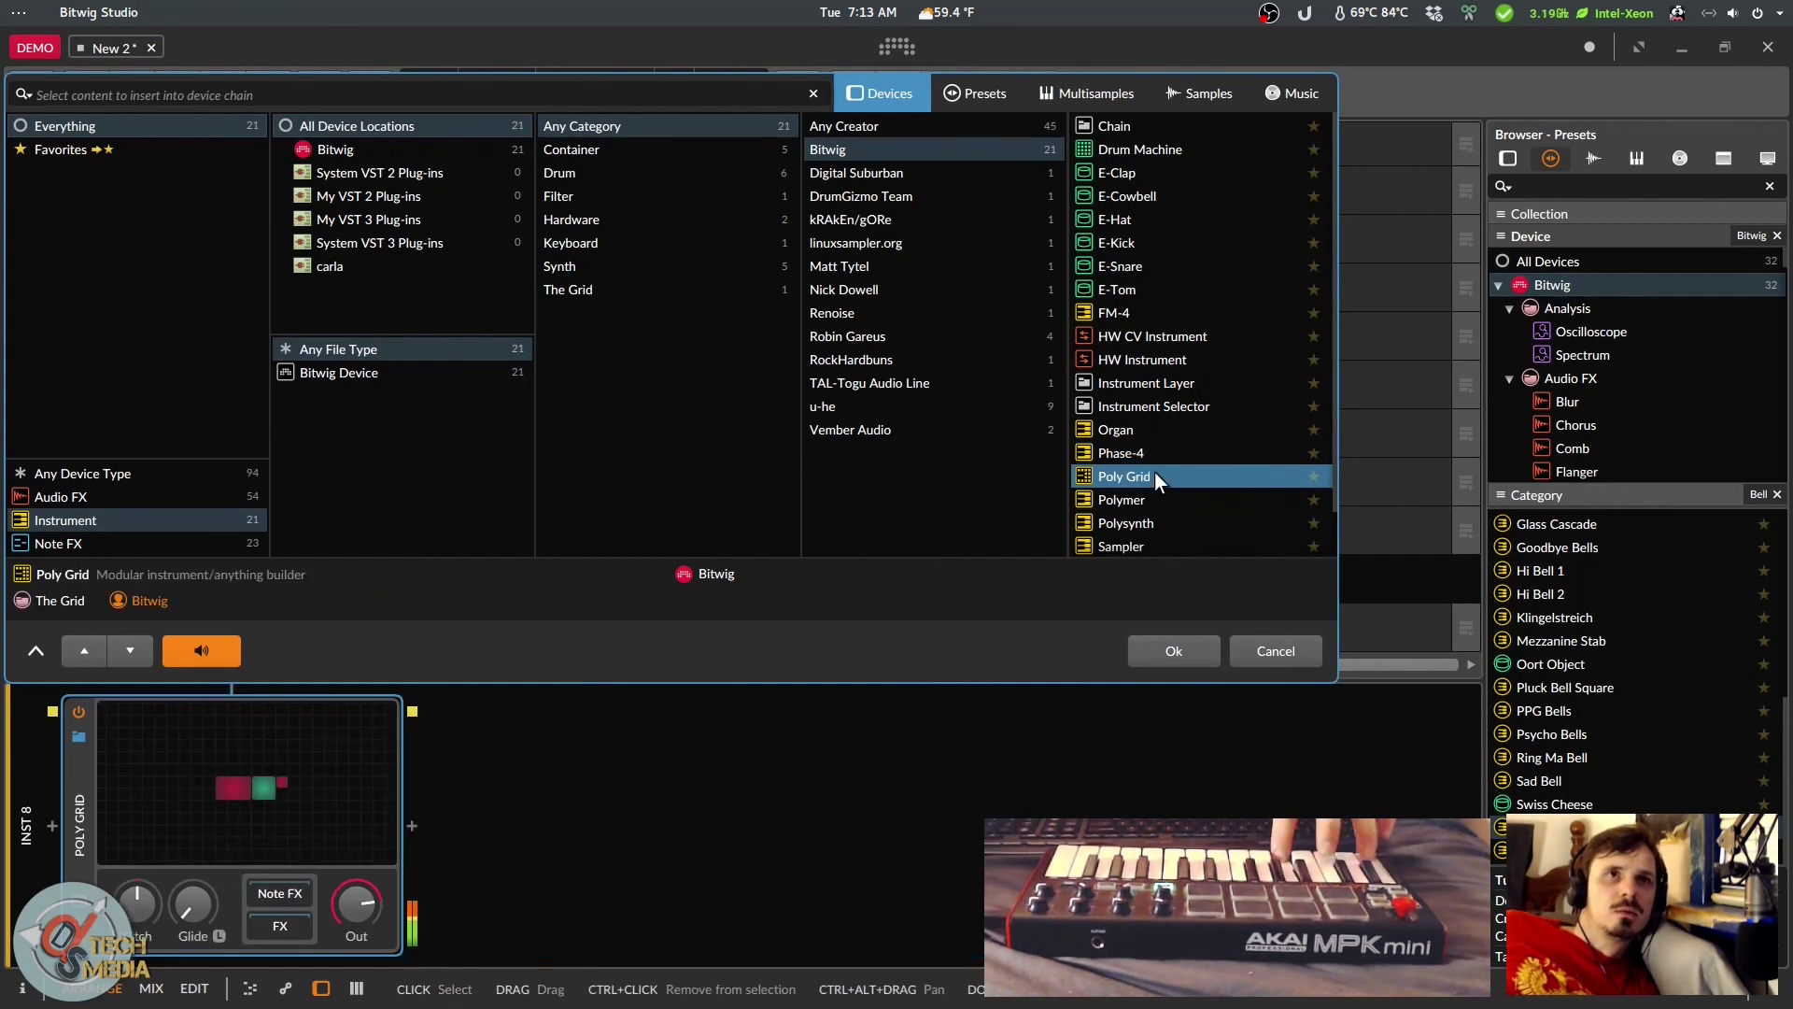
Step: Audition the Polymer and Polysynth instruments, and select Sampler for the new track
click(1151, 498)
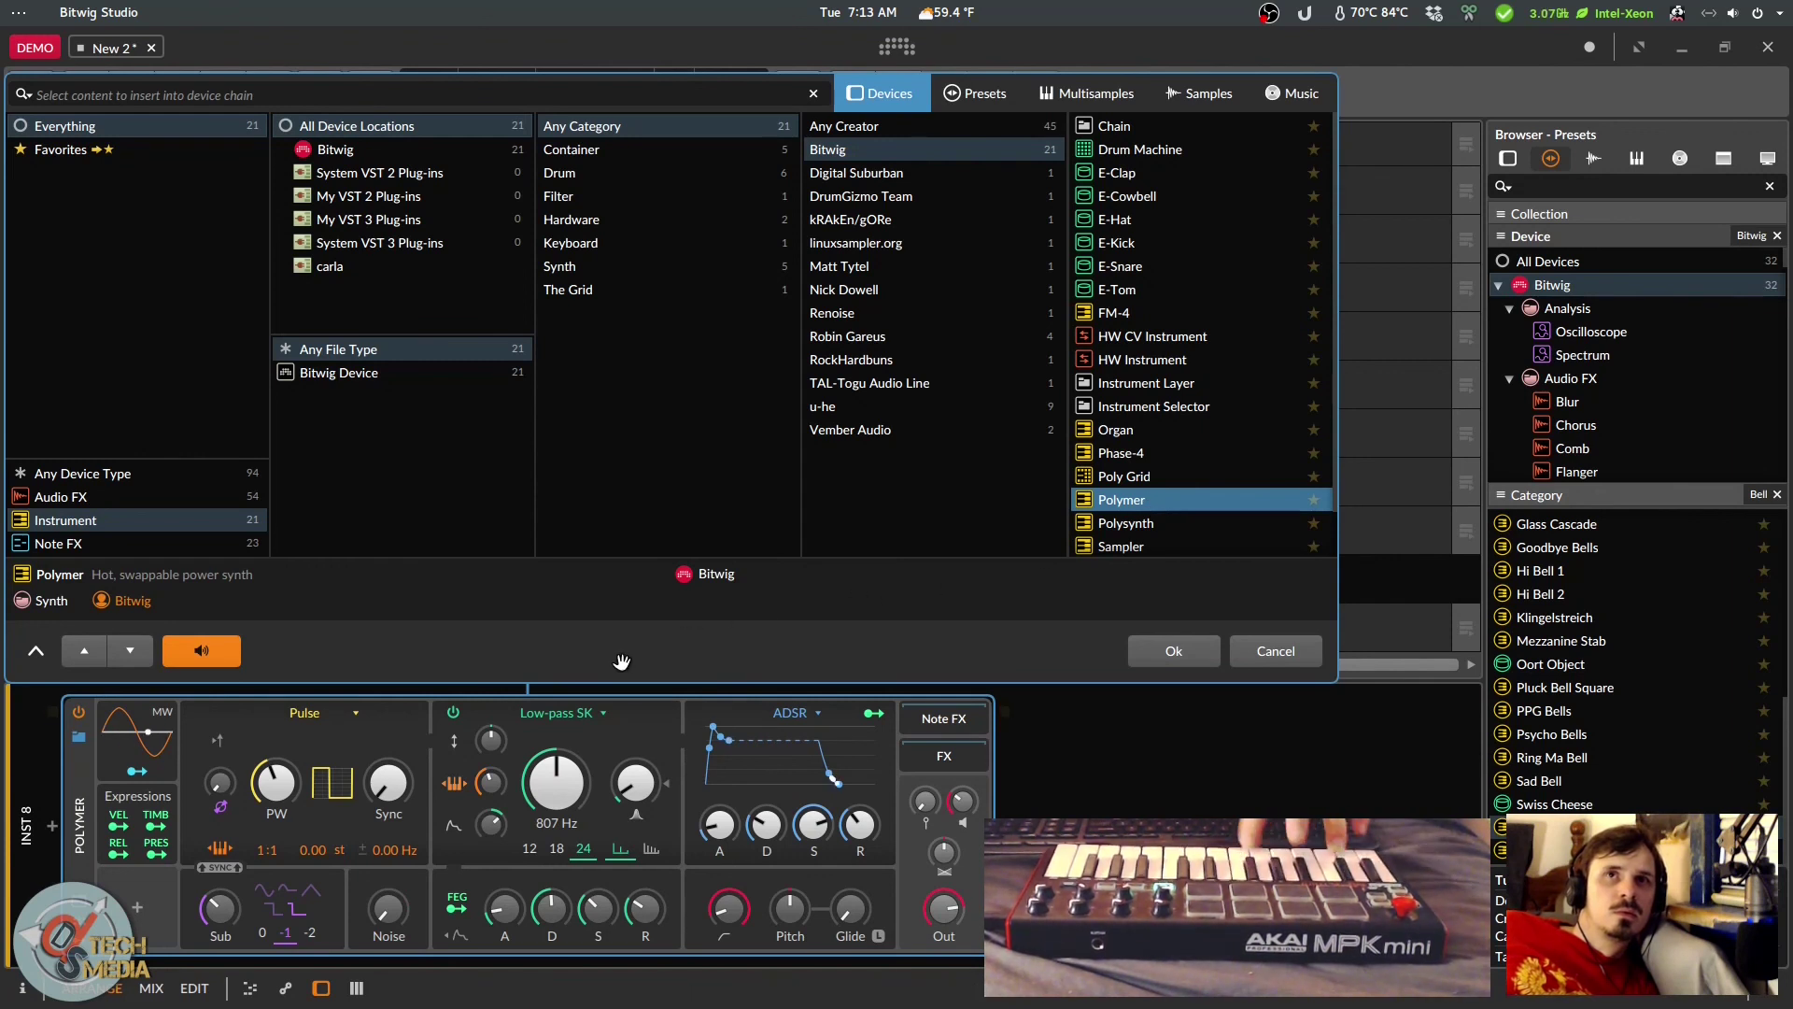
scroll(1133, 473, down, 1)
click(1133, 473)
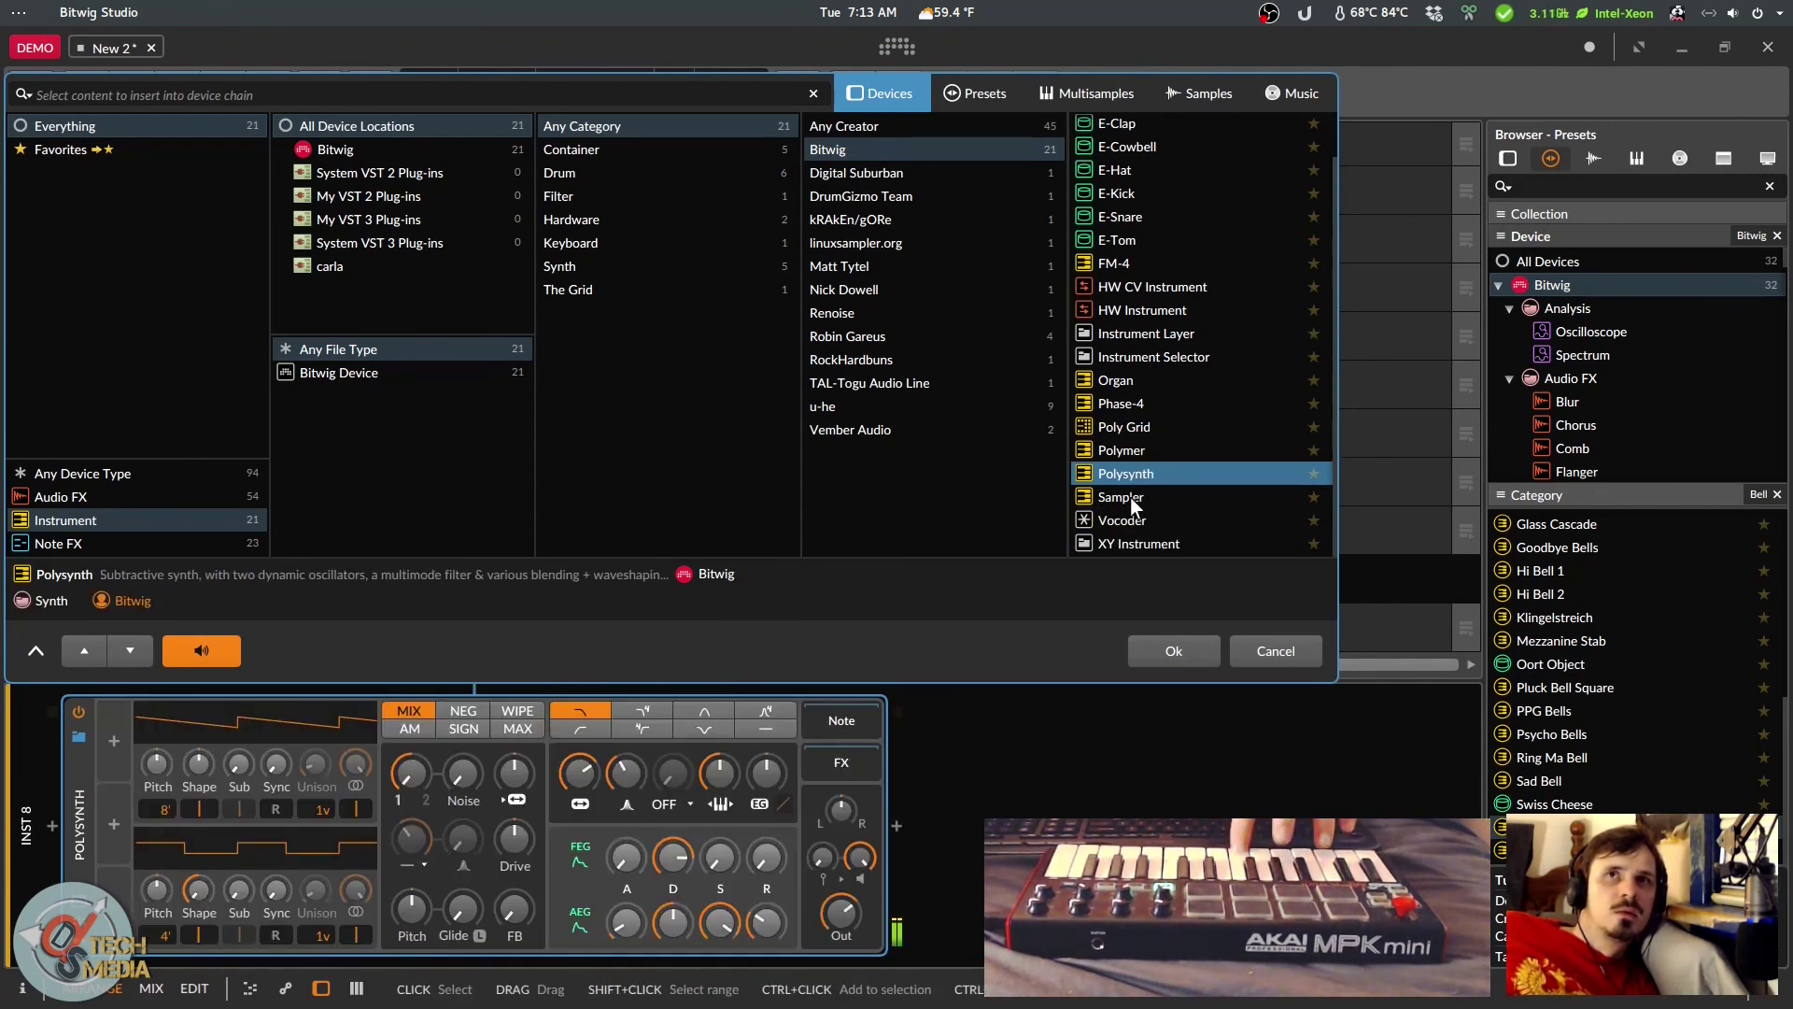
scroll(1130, 497, up, 1)
click(1130, 497)
scroll(1130, 497, down, 1)
click(1132, 505)
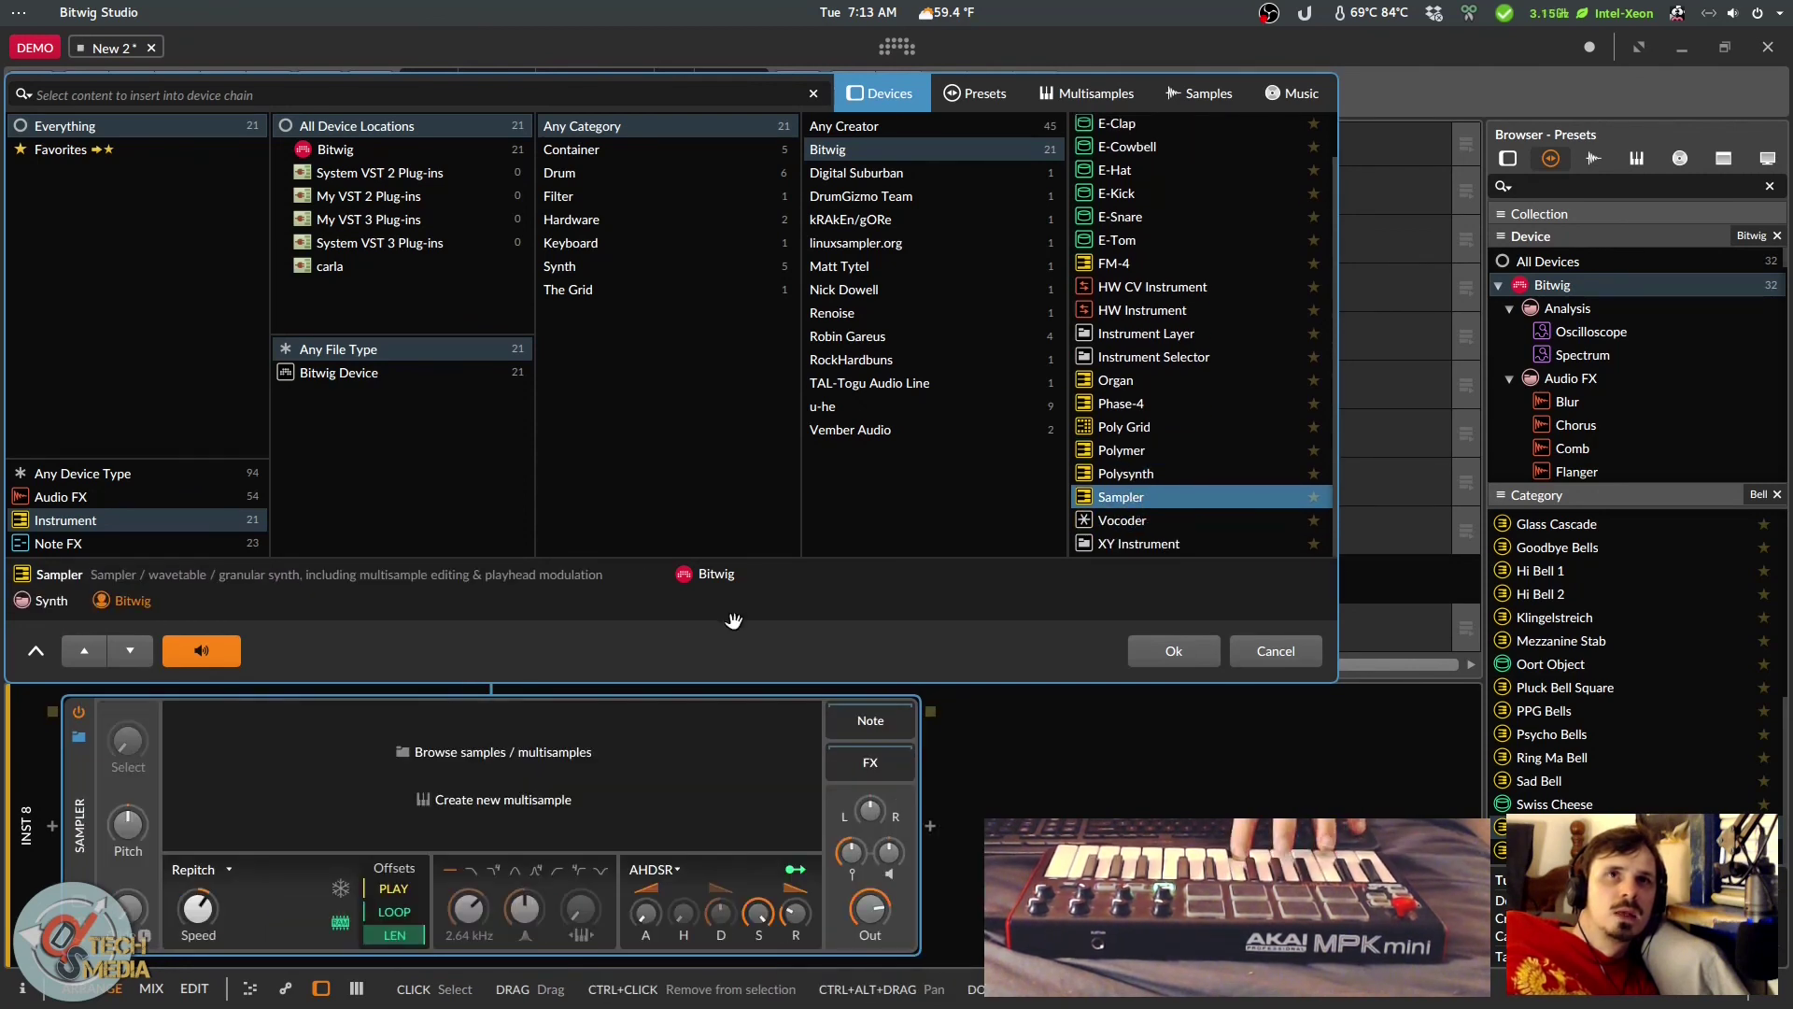
Step: Browse samples for the Sampler and audition 134bpm StickFill3, 134bpm RattleBoxFill1, 132bpm CMaj Soul 11 and 132bpm CMaj Soul 22
click(484, 749)
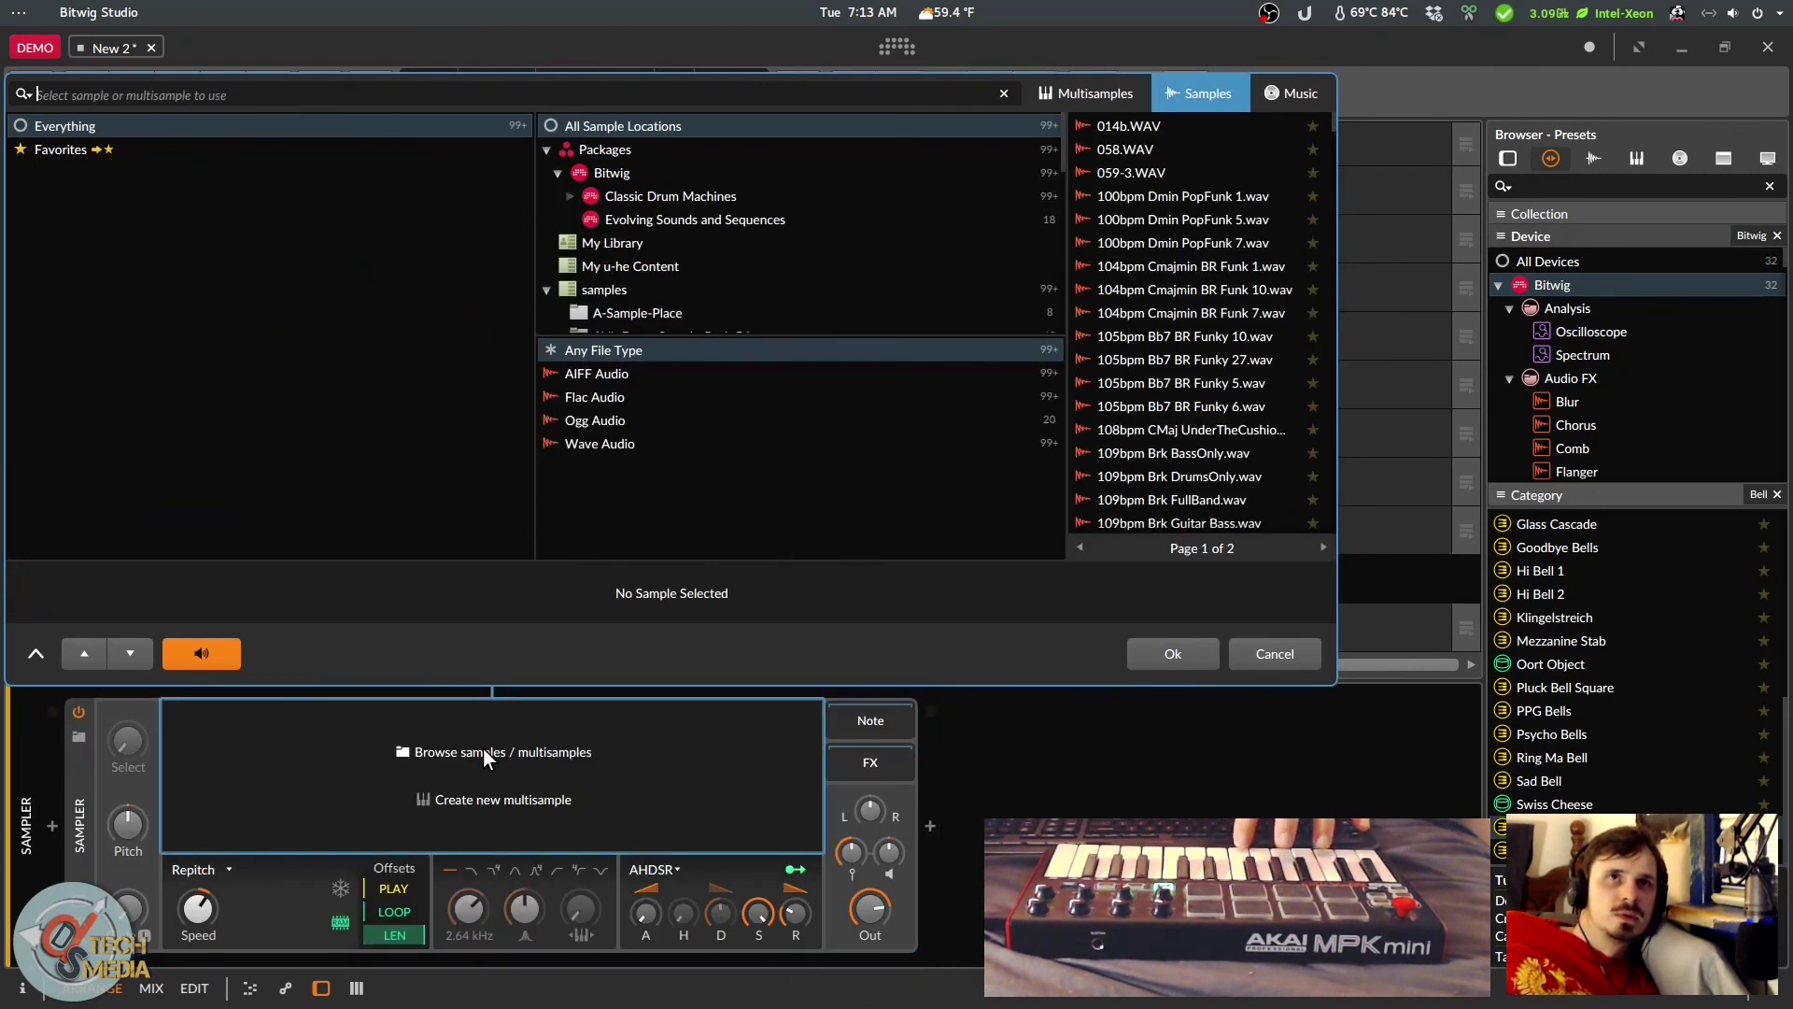
click(1216, 252)
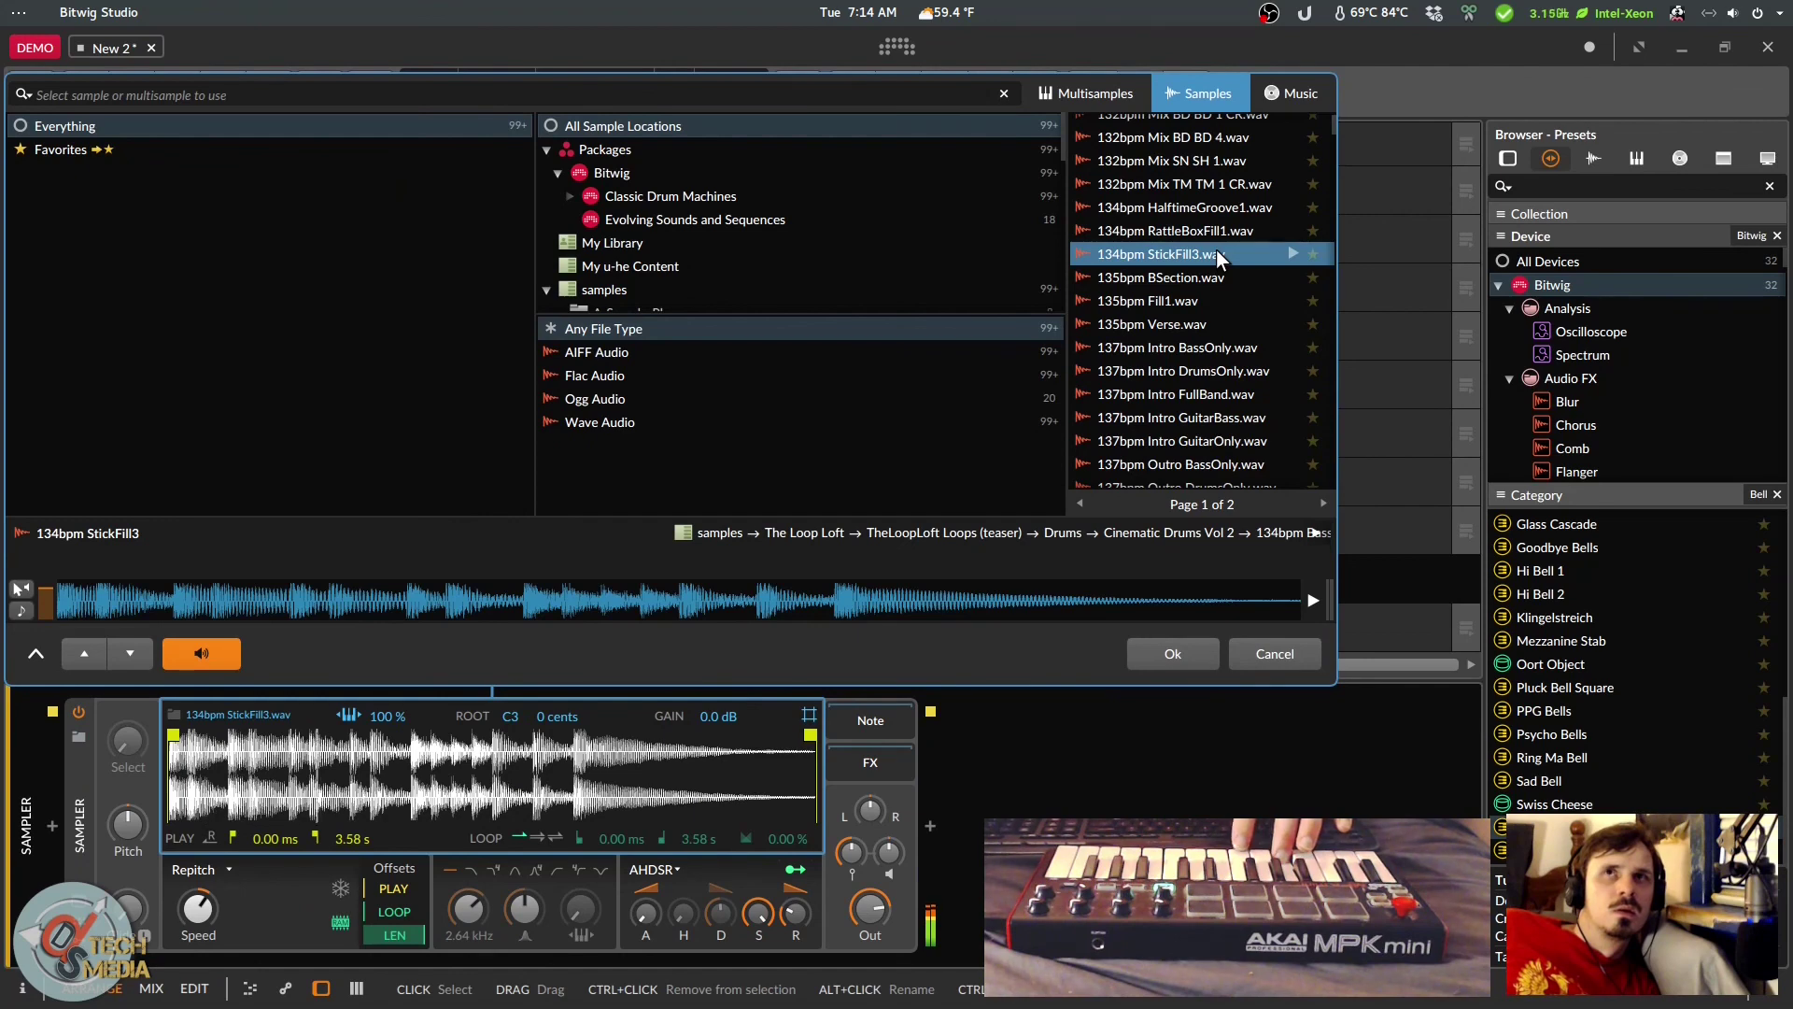
click(1202, 229)
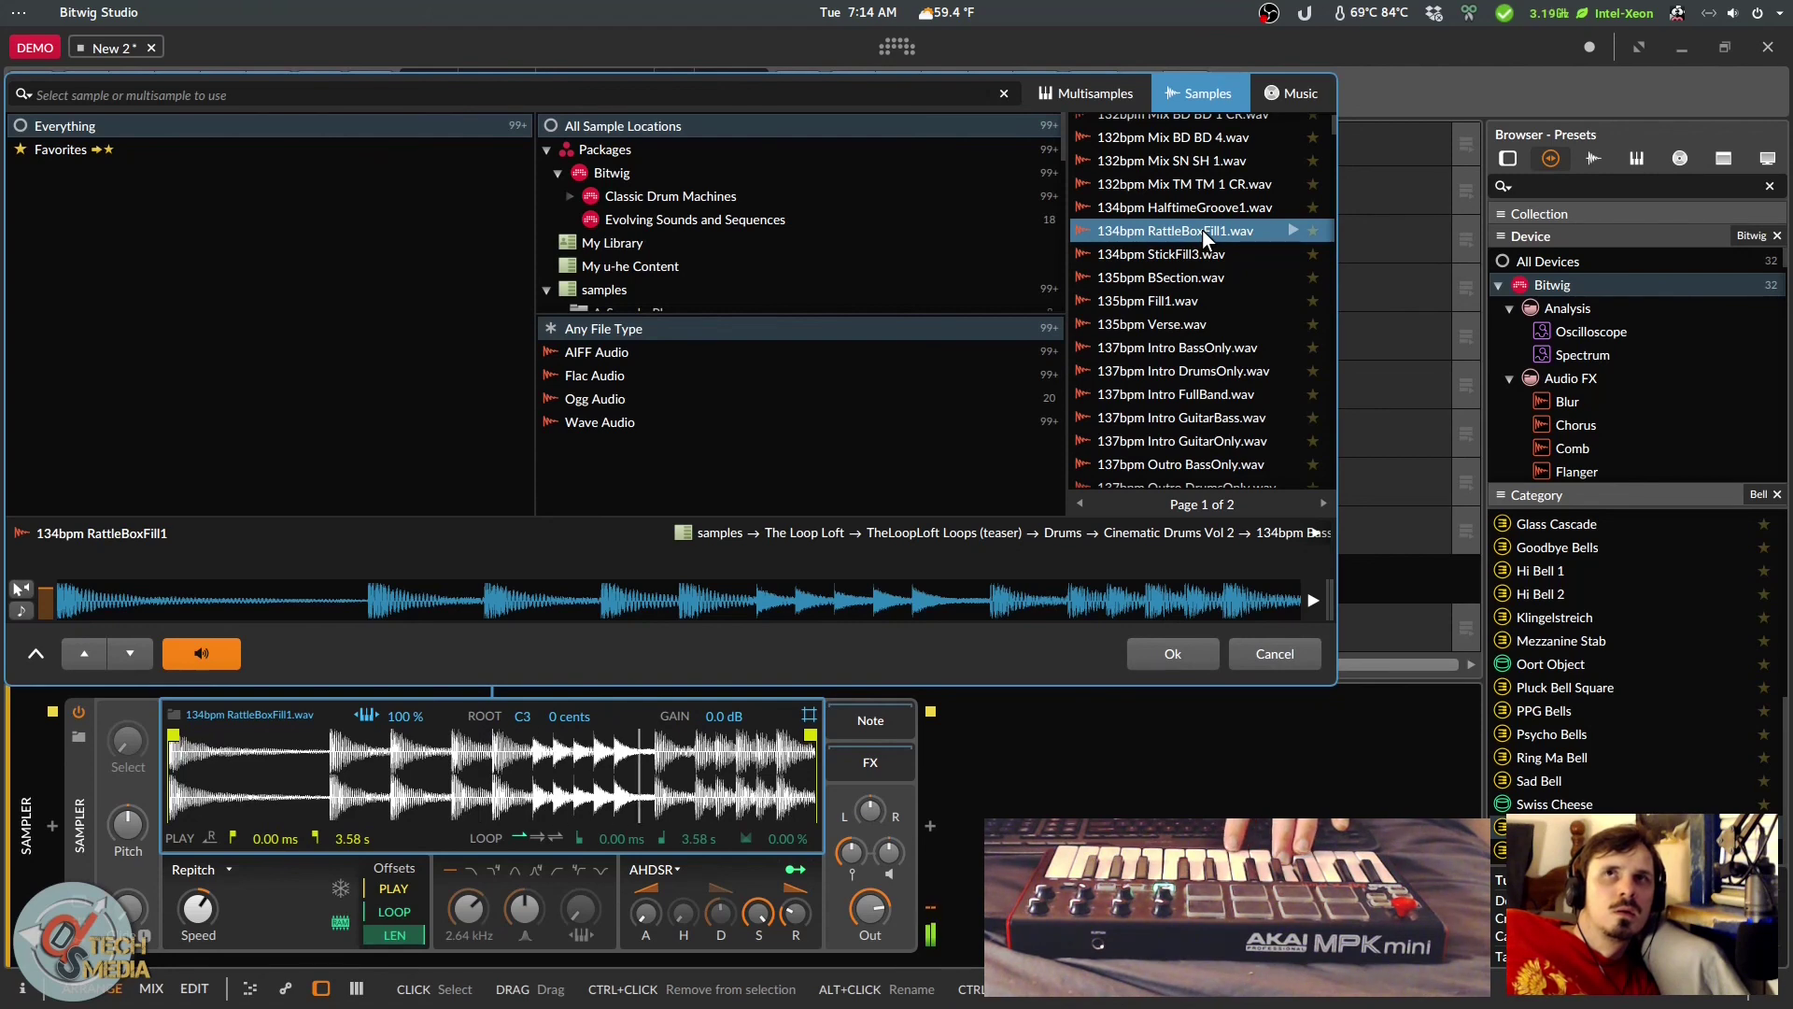
scroll(1184, 199, up, 3)
click(1184, 208)
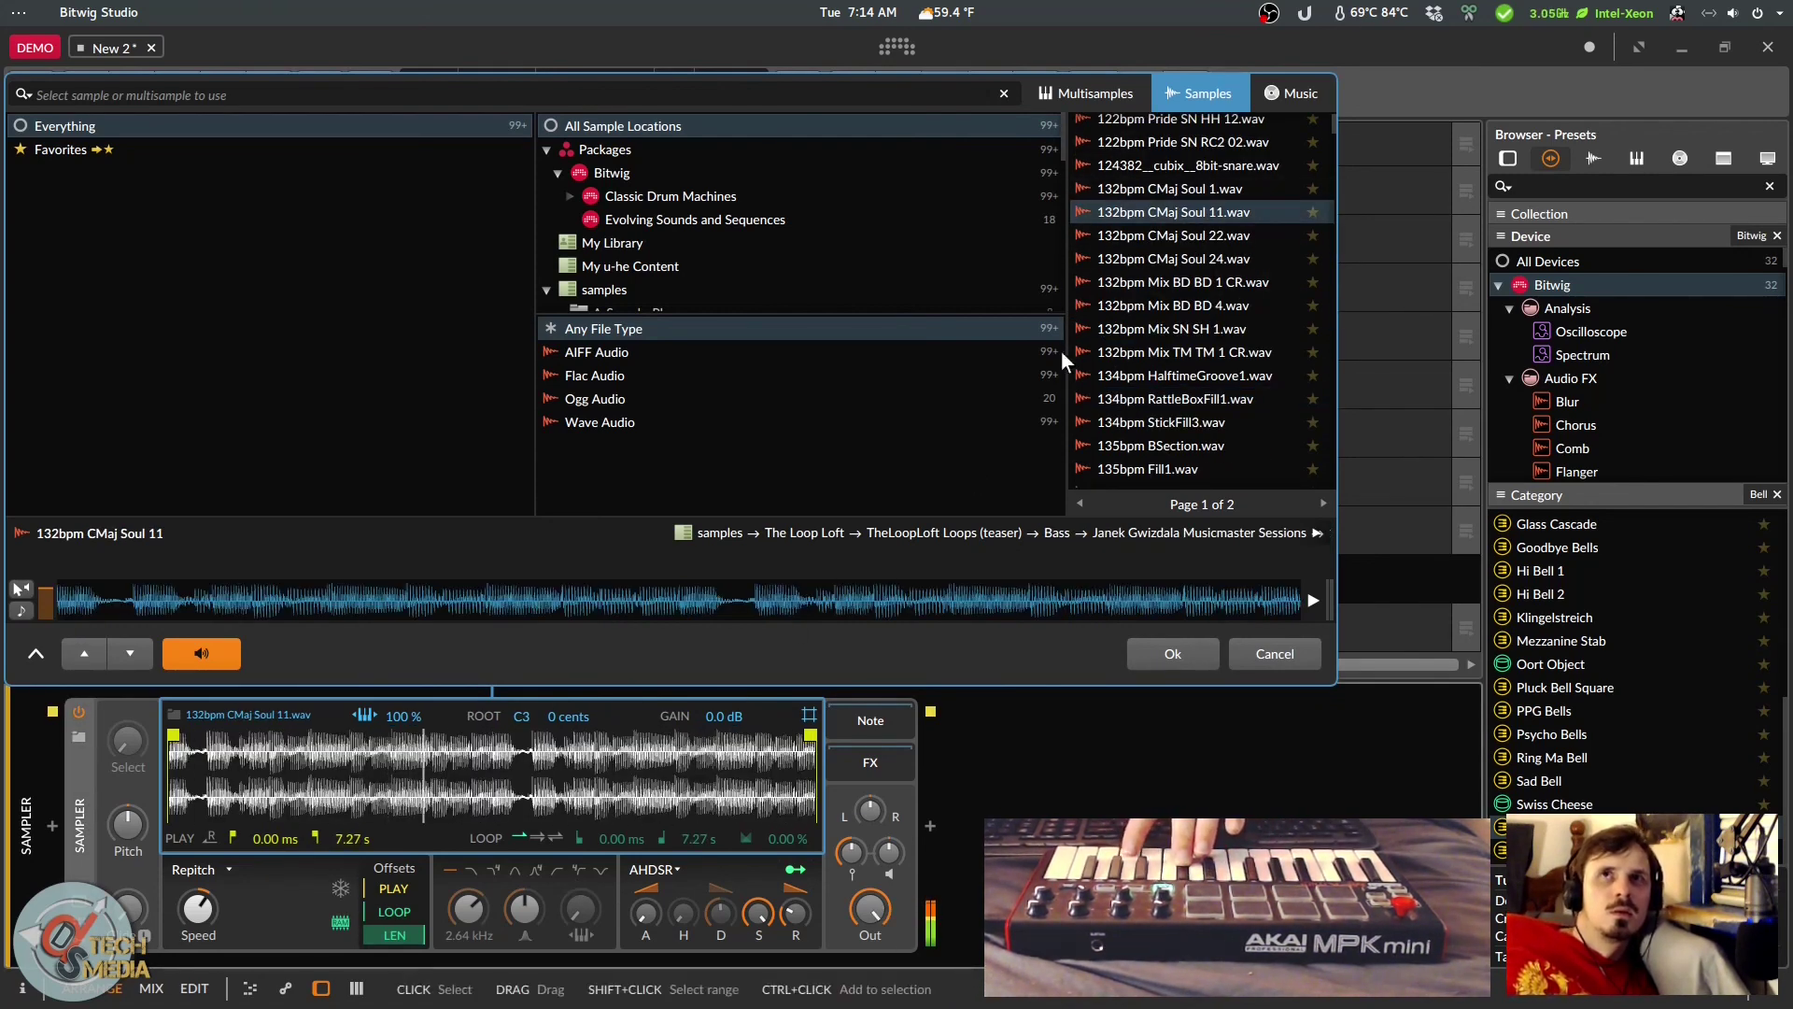
click(1156, 235)
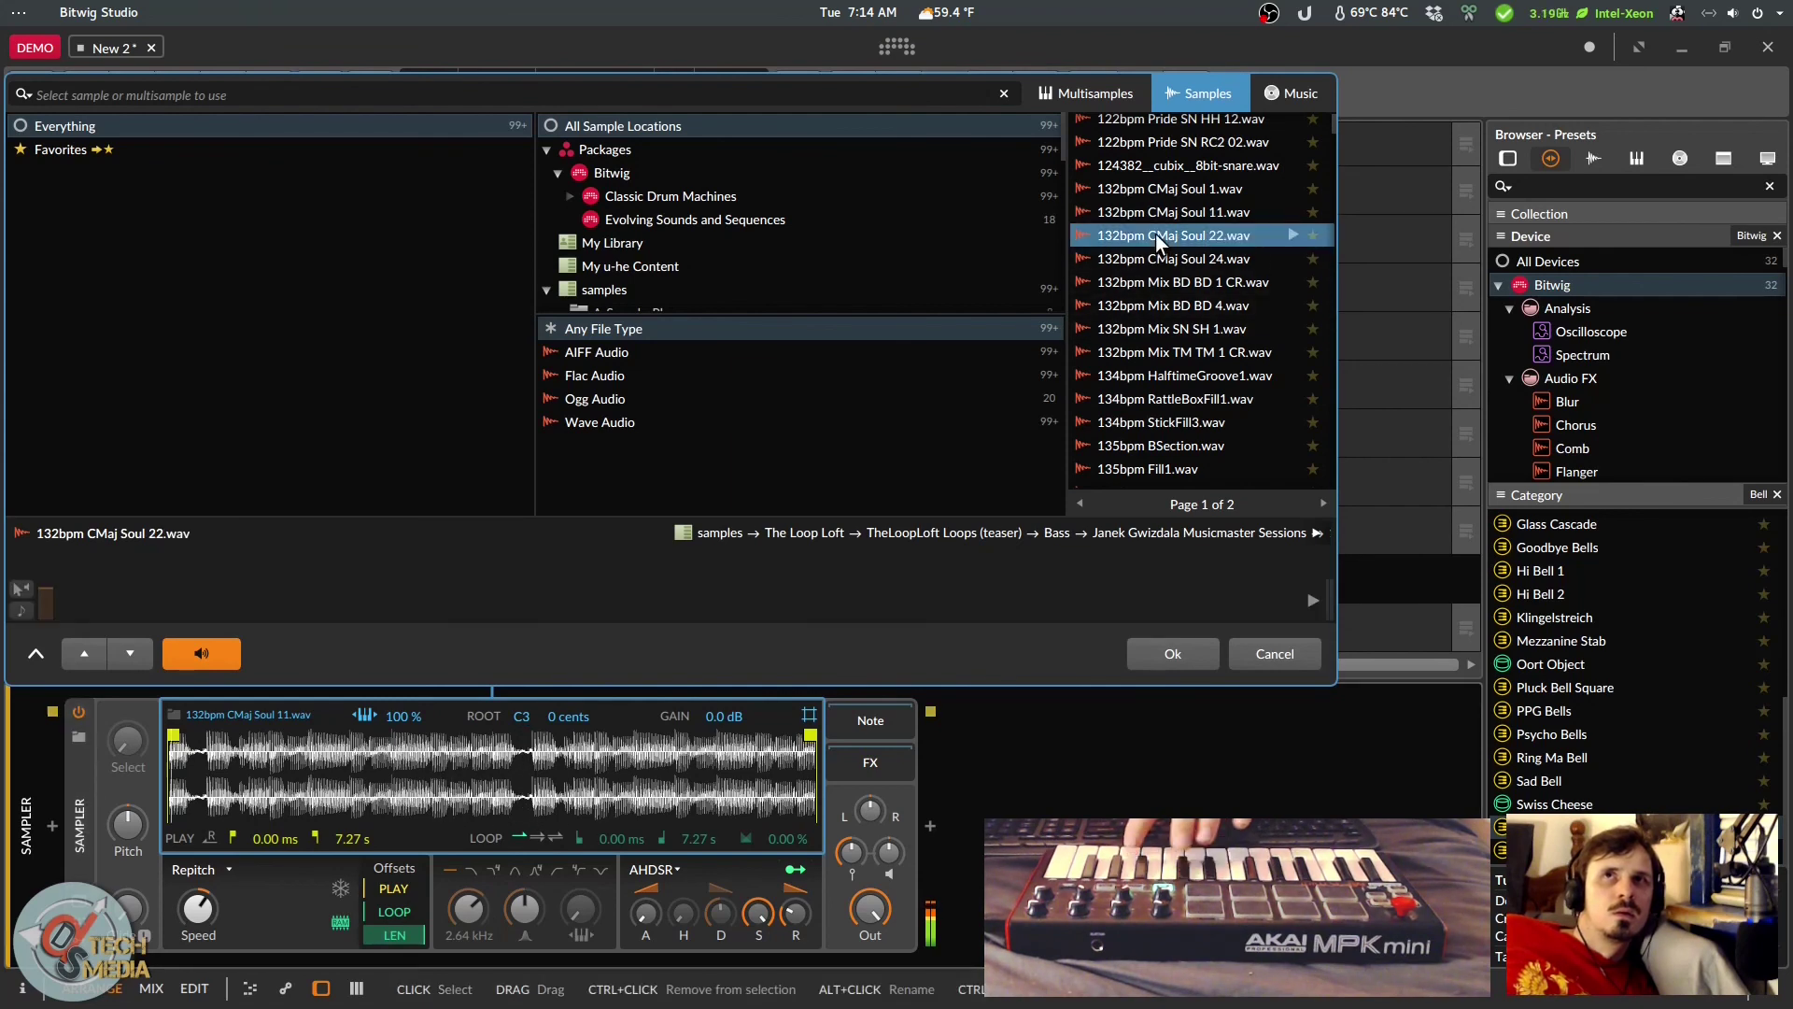
Step: Audition the 122bpm Pride SN HH 07 and 120bpm F CharlieHunter 5 samples, and close the sample browser
scroll(1168, 191, up, 1)
click(1168, 188)
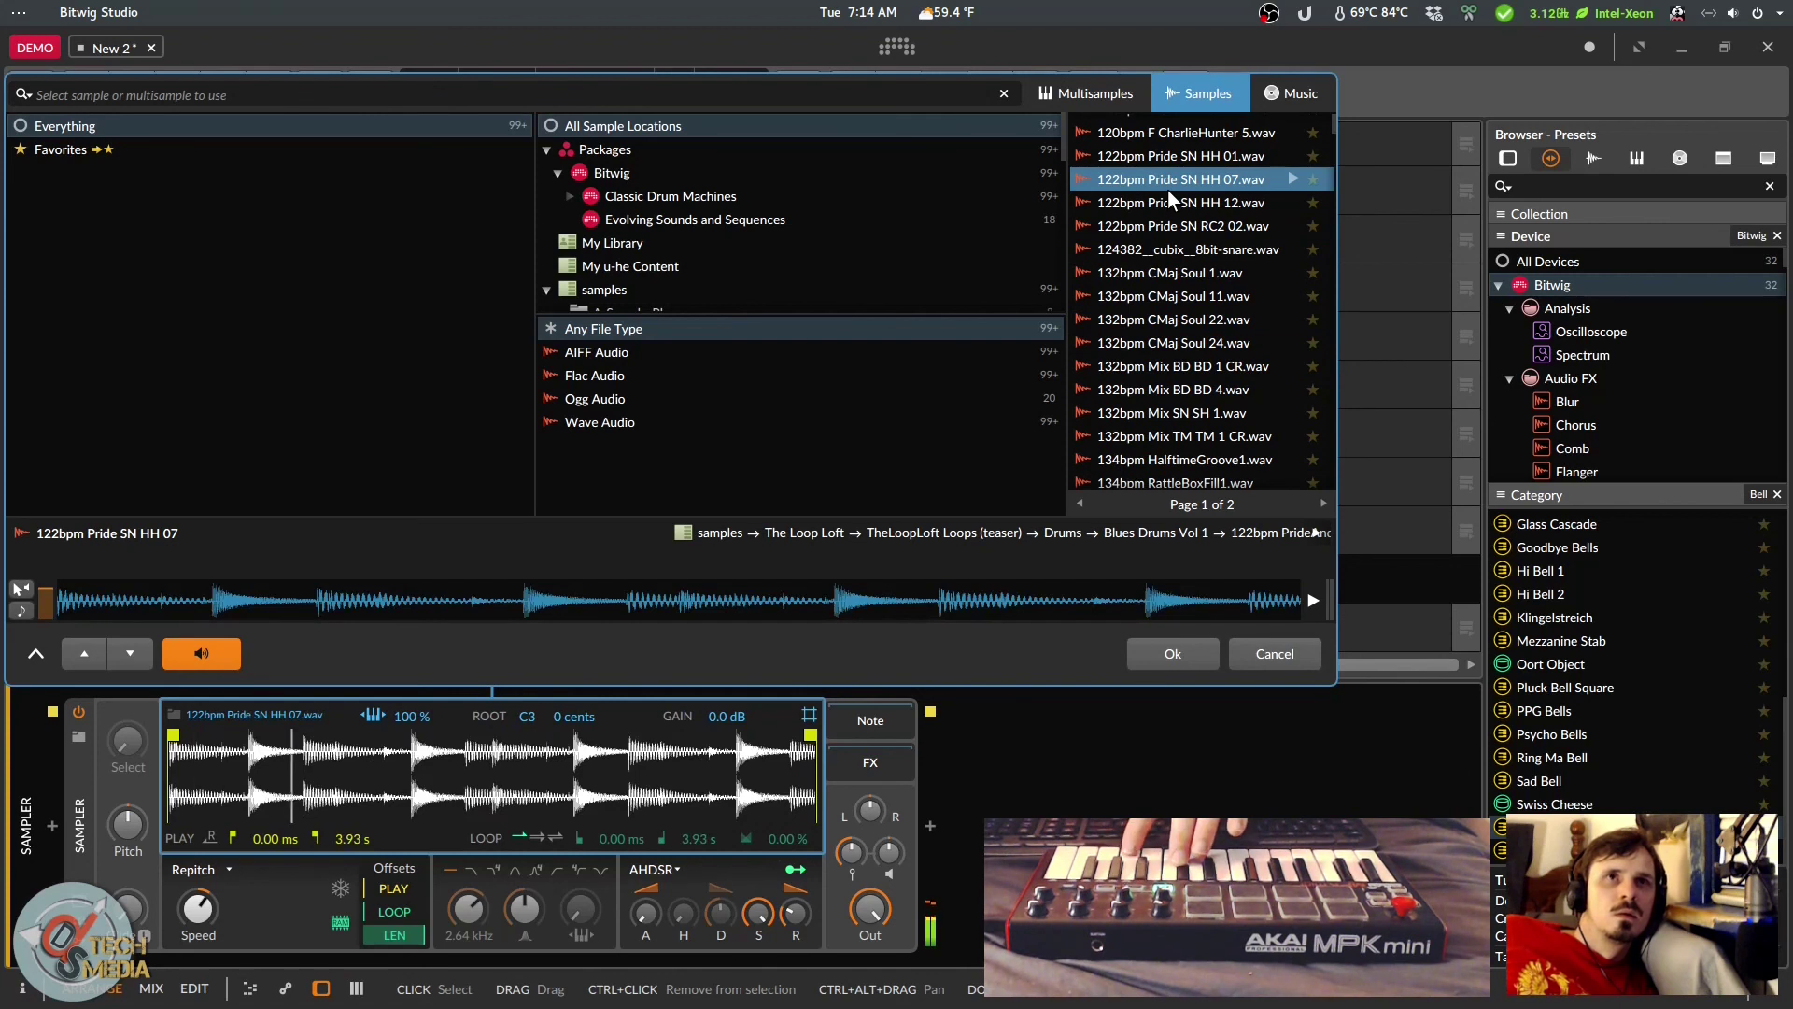
scroll(1167, 189, up, 1)
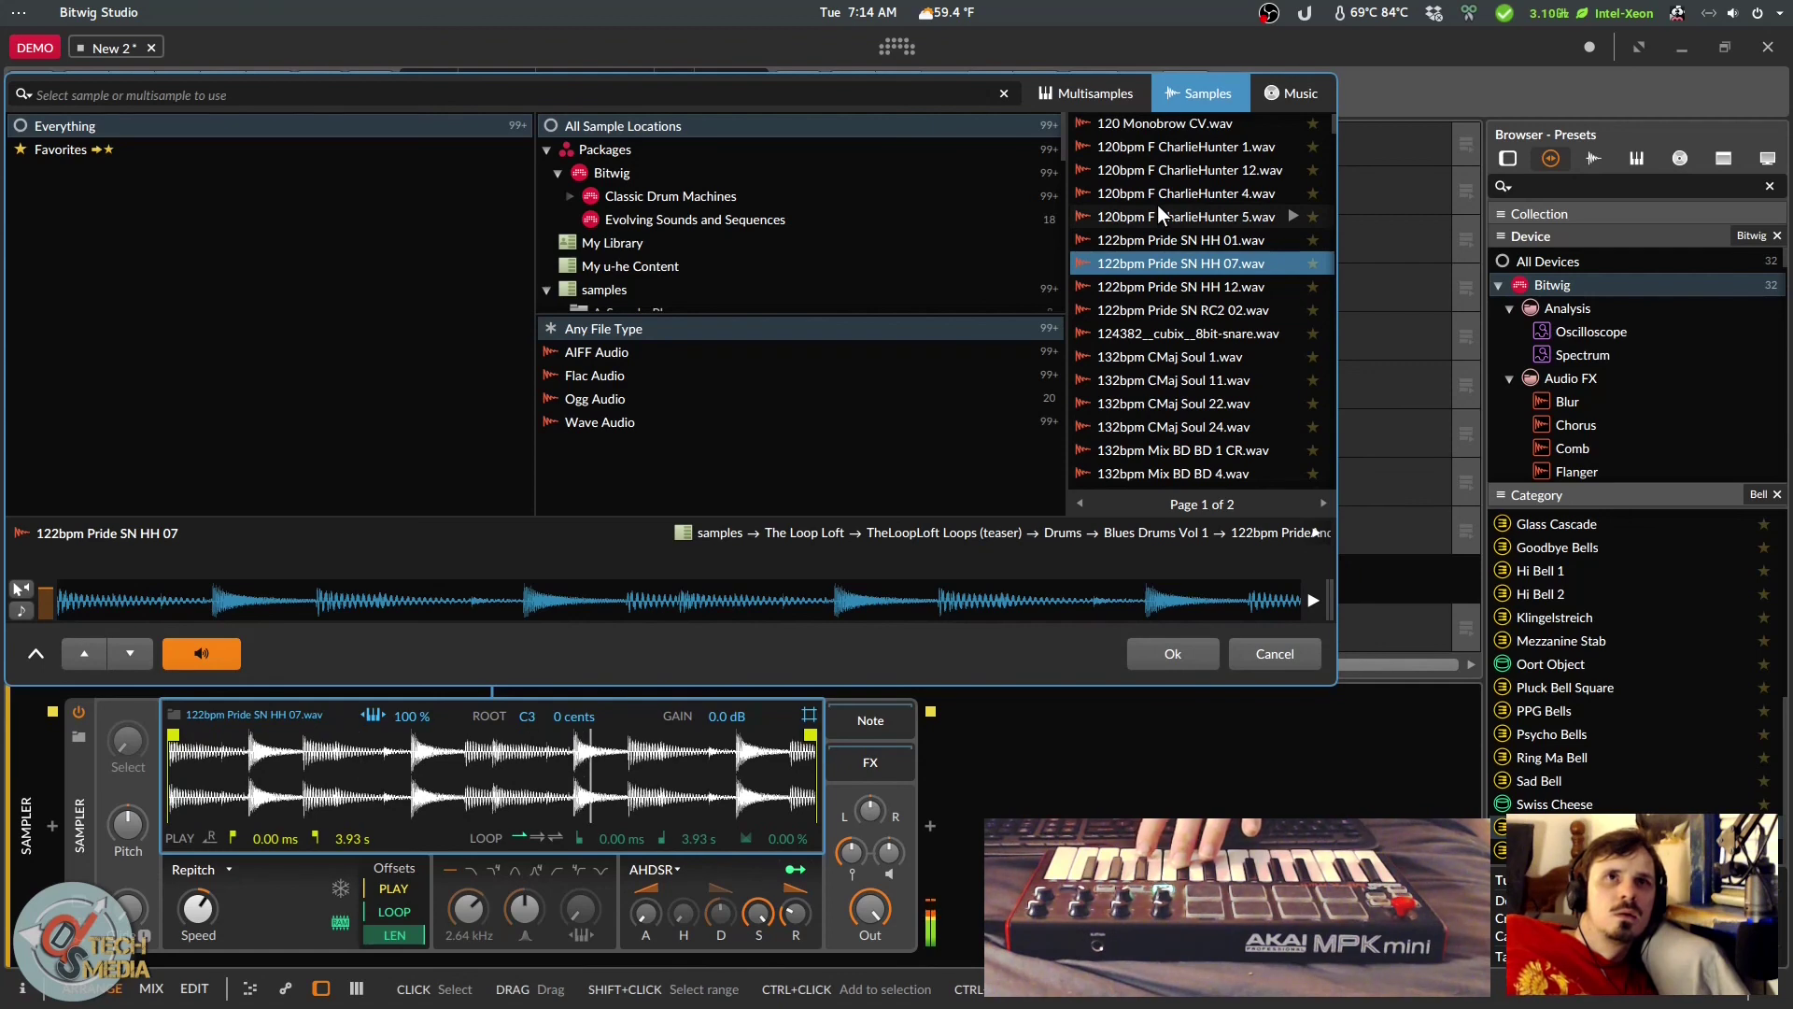
key(Up)
key(Up)
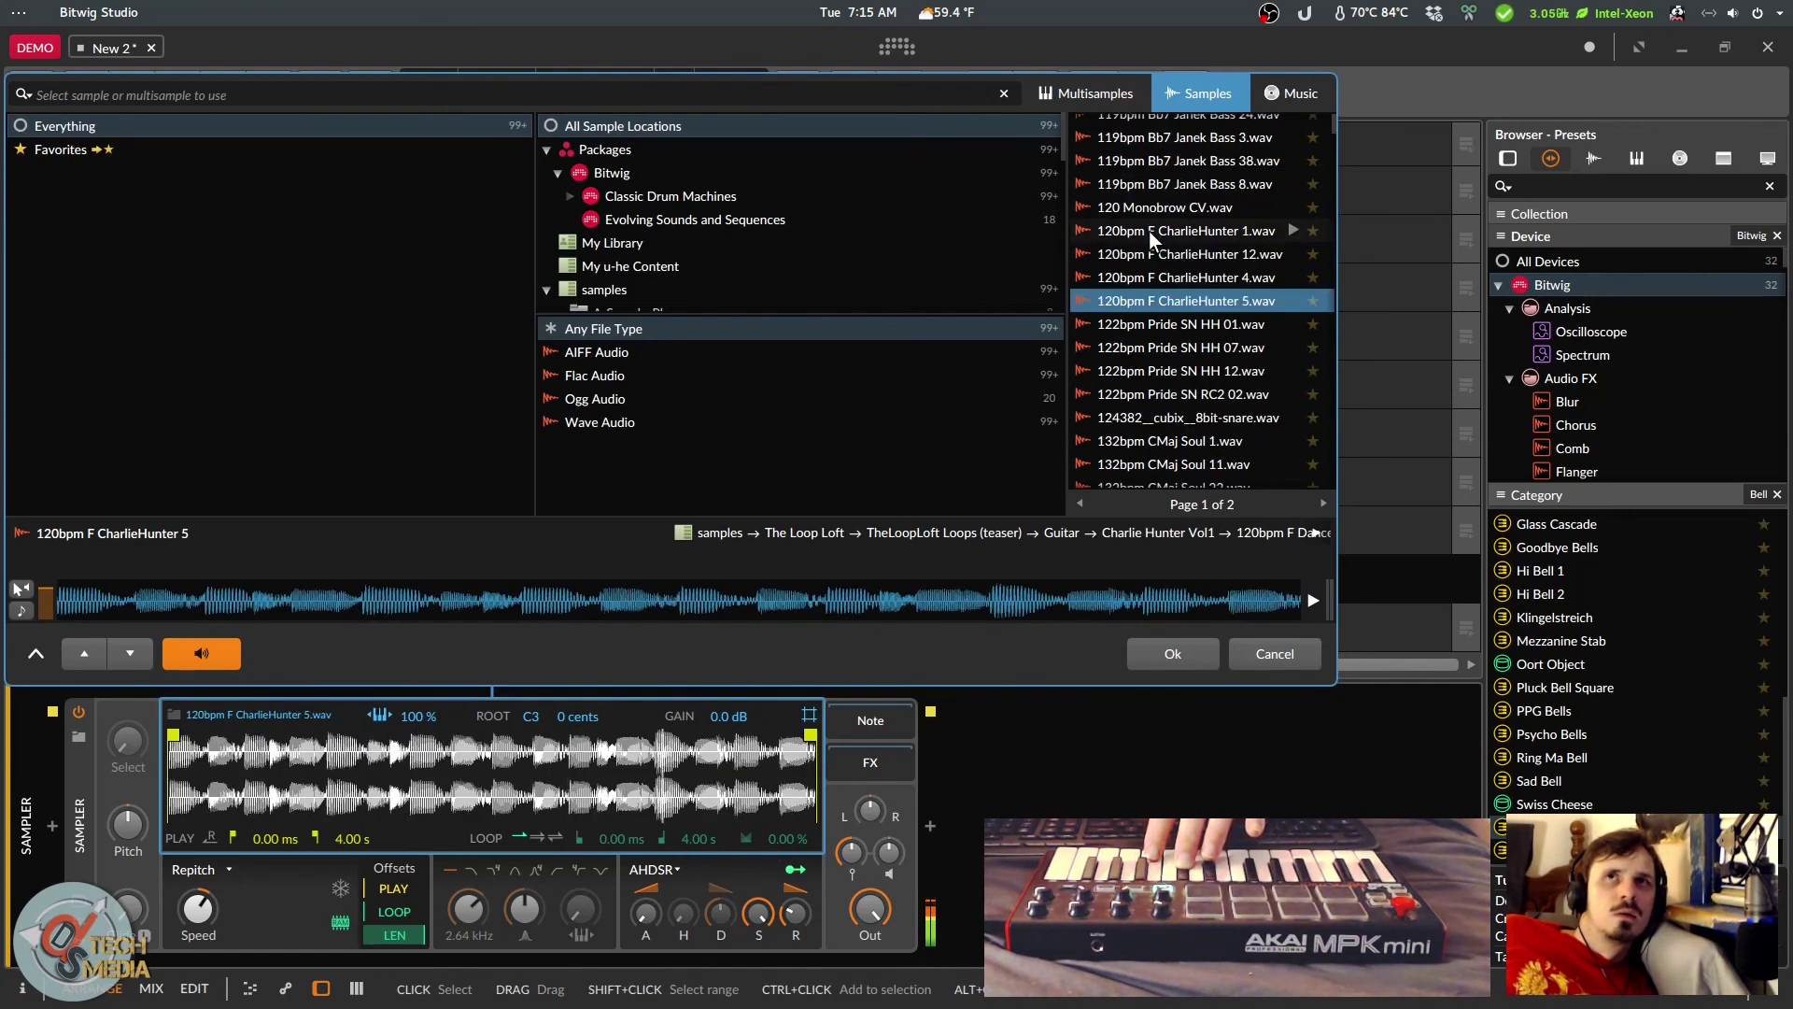
key(Escape)
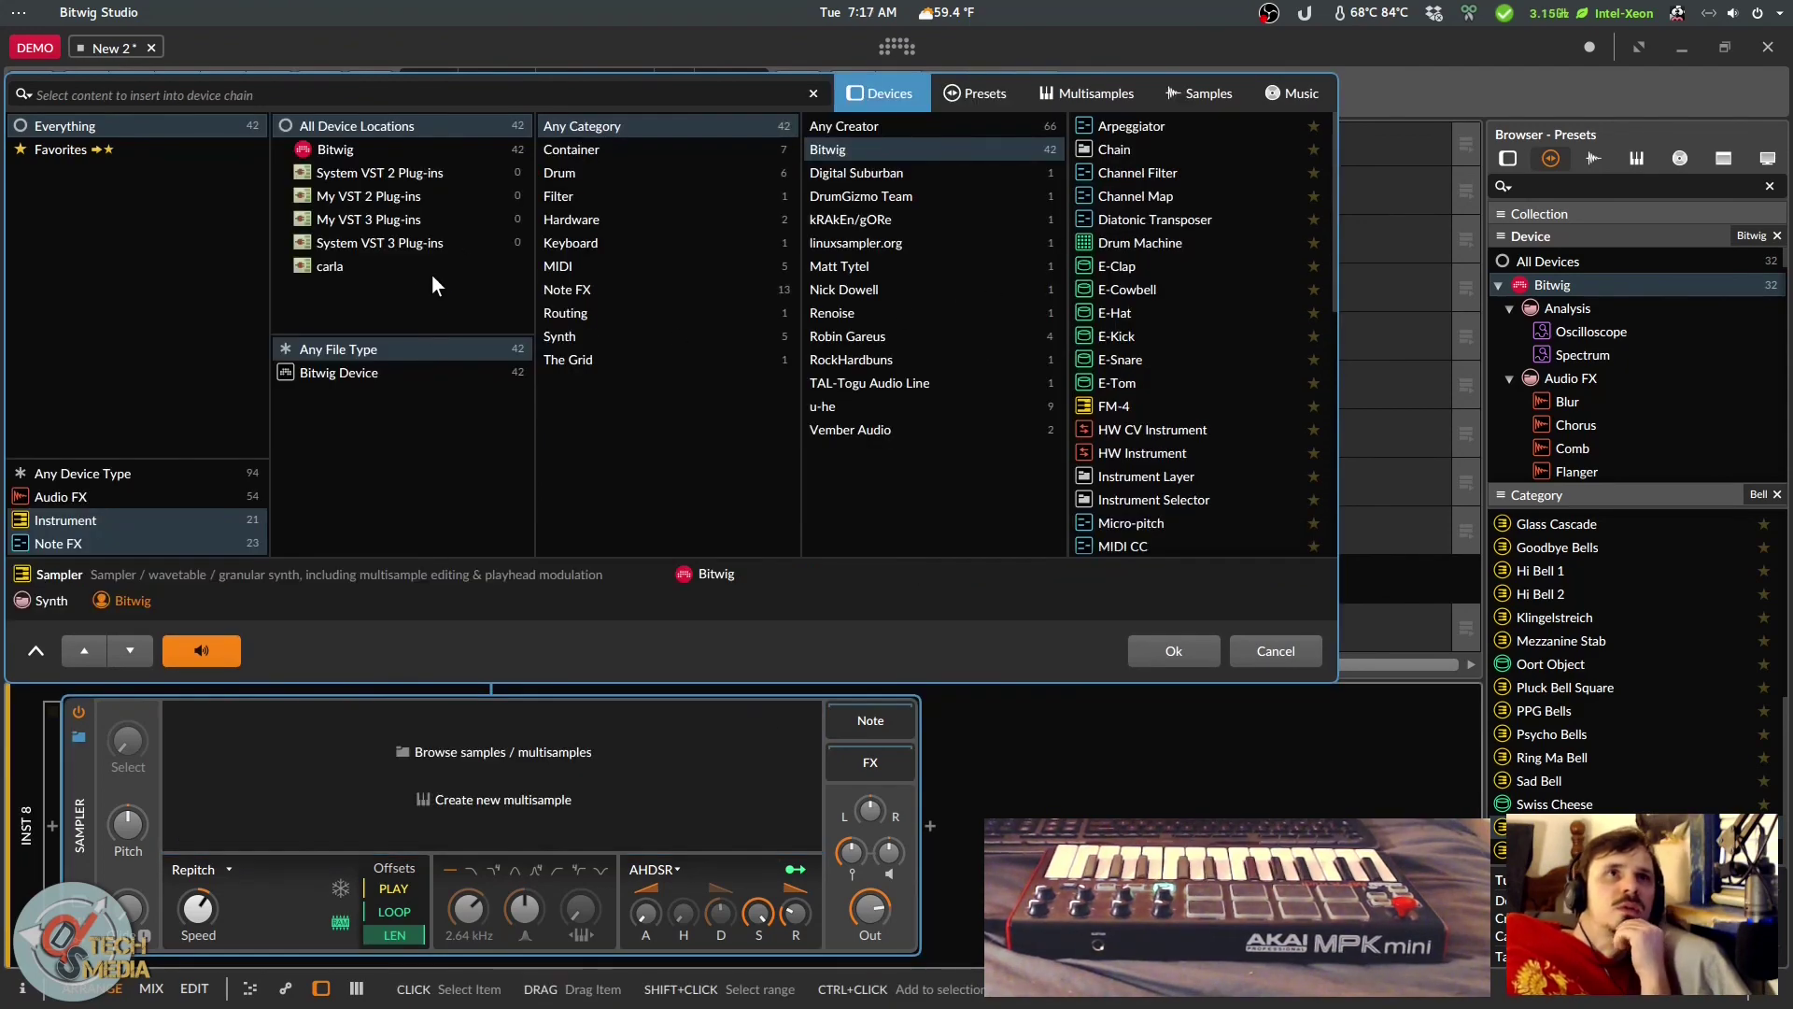
Step: Show the Bitwig and System VST 2 Plug-ins device locations in the device browser
click(359, 149)
click(384, 174)
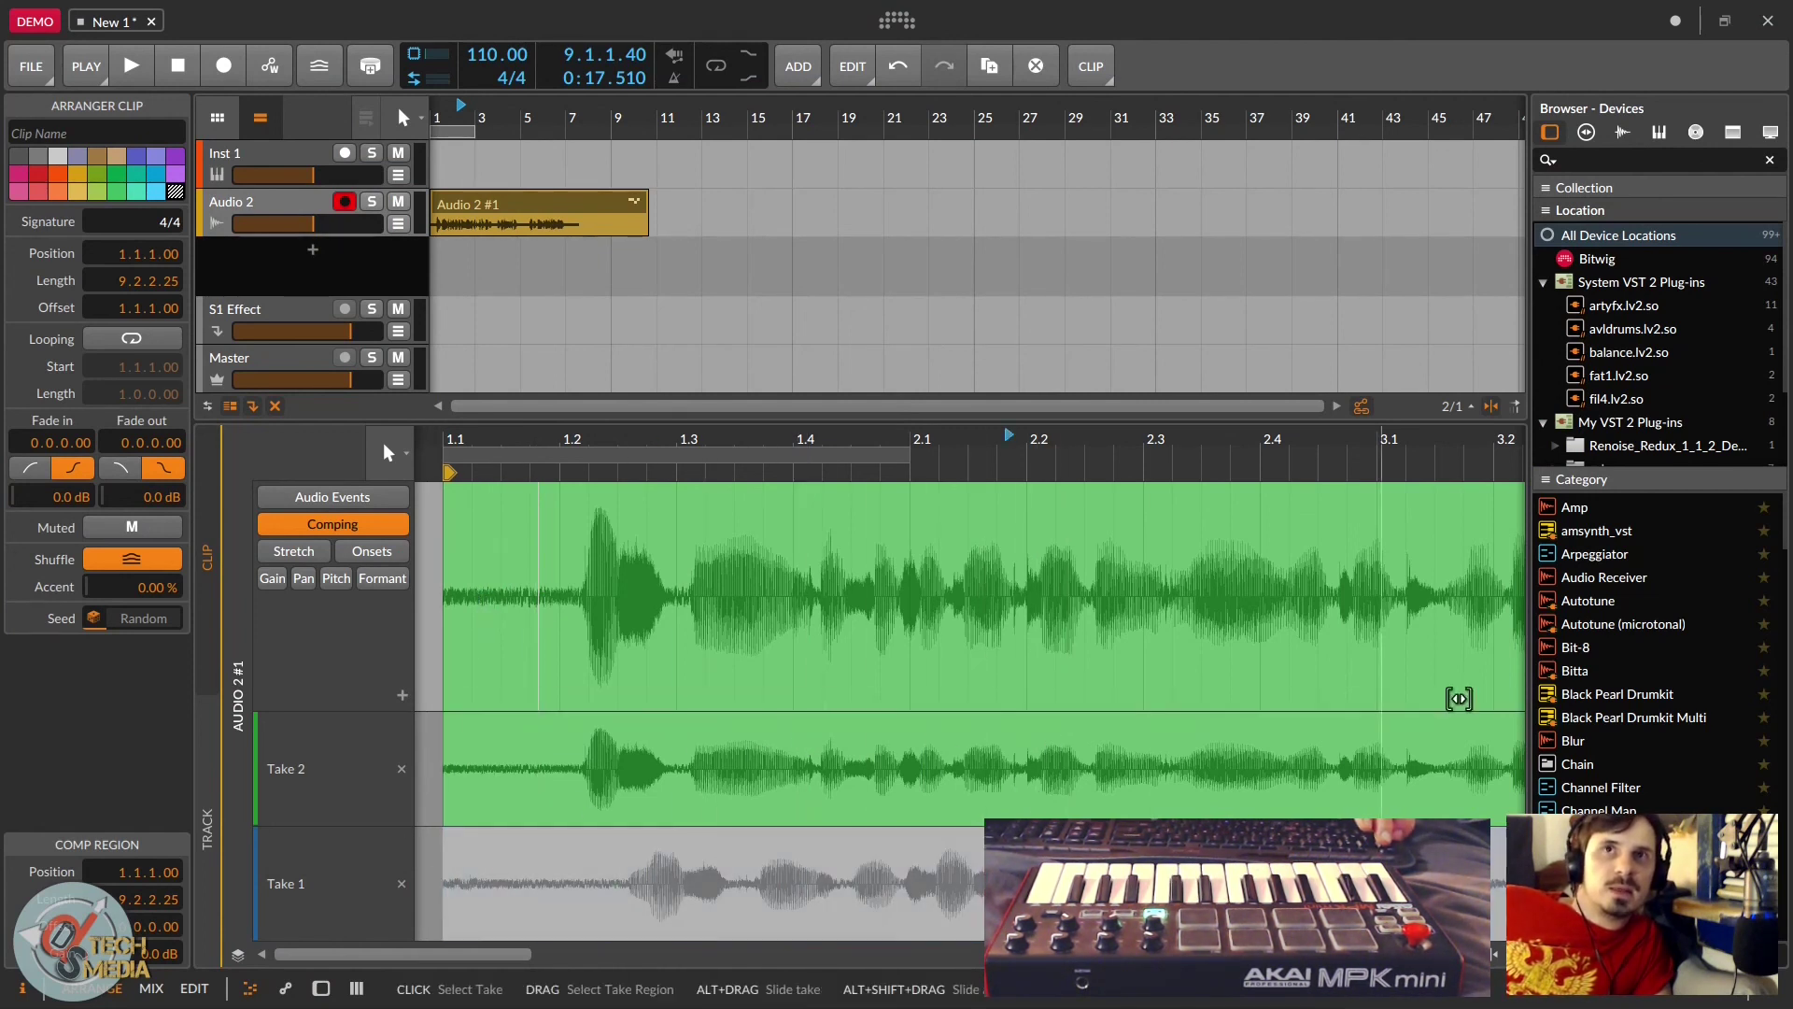
Step: Select the Take 2 comp region in the Audio 2 clip and play the comp from its start
drag(425, 954, 974, 954)
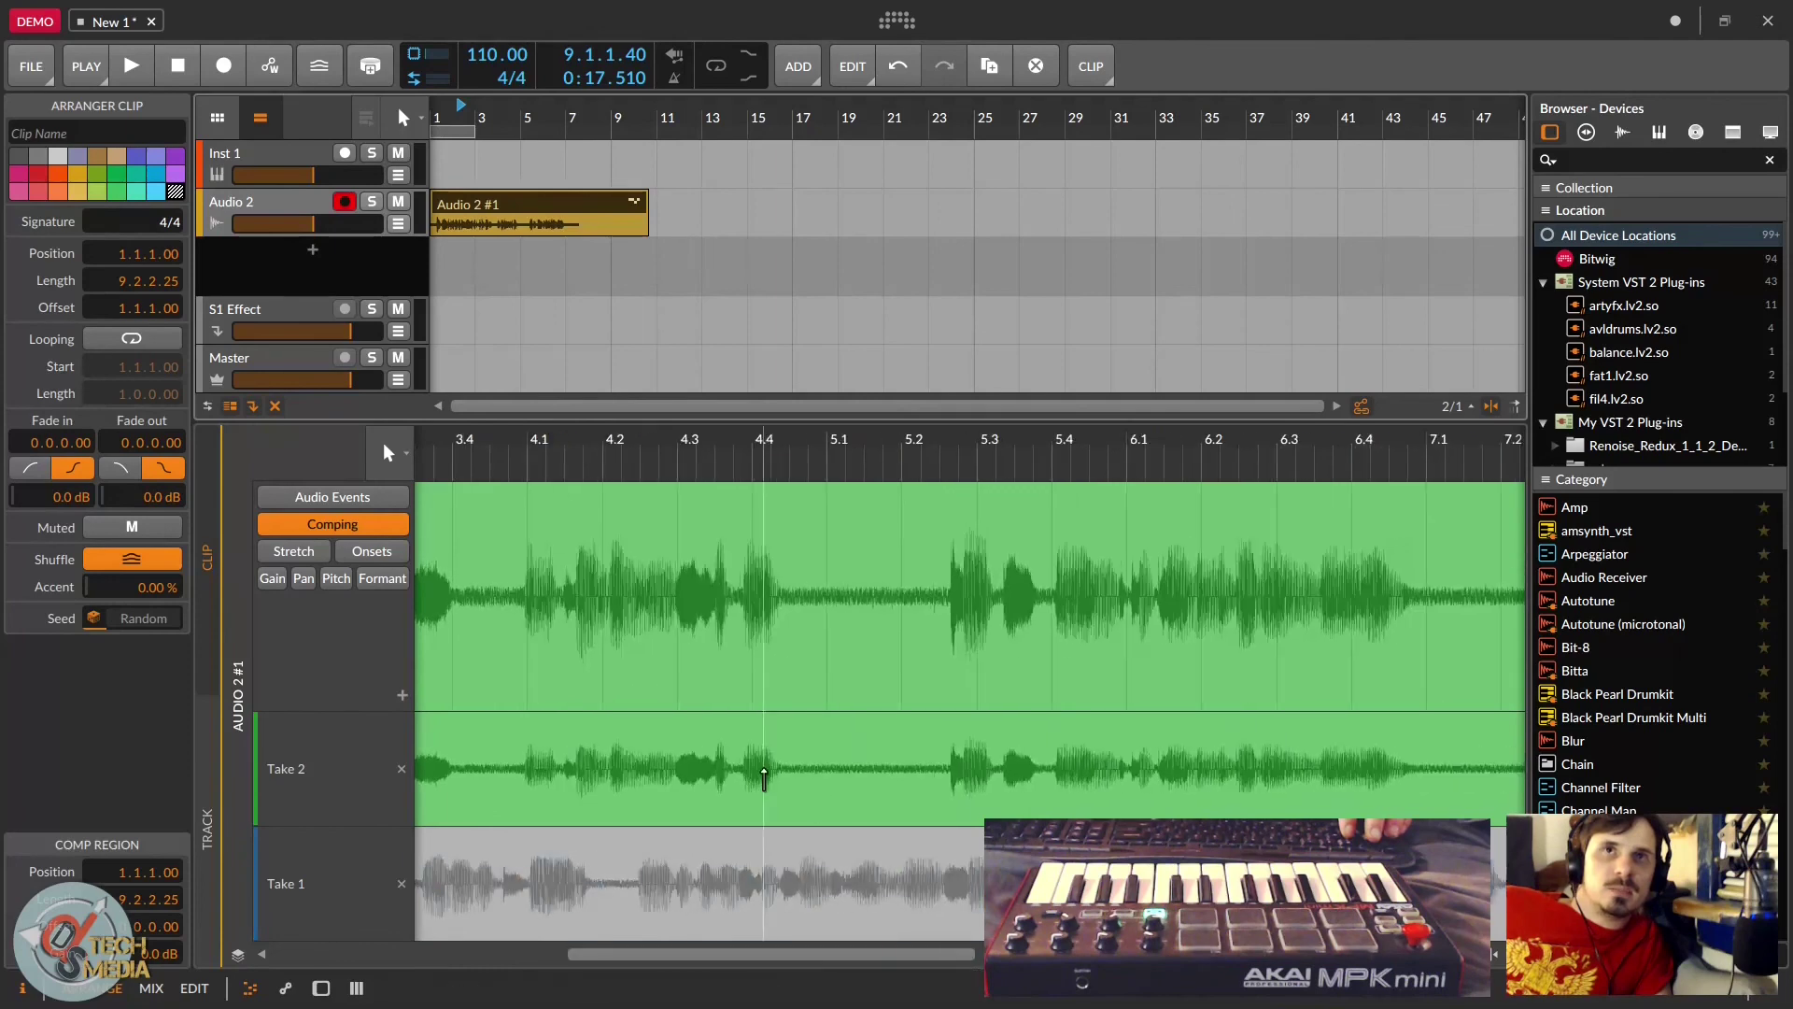
click(765, 778)
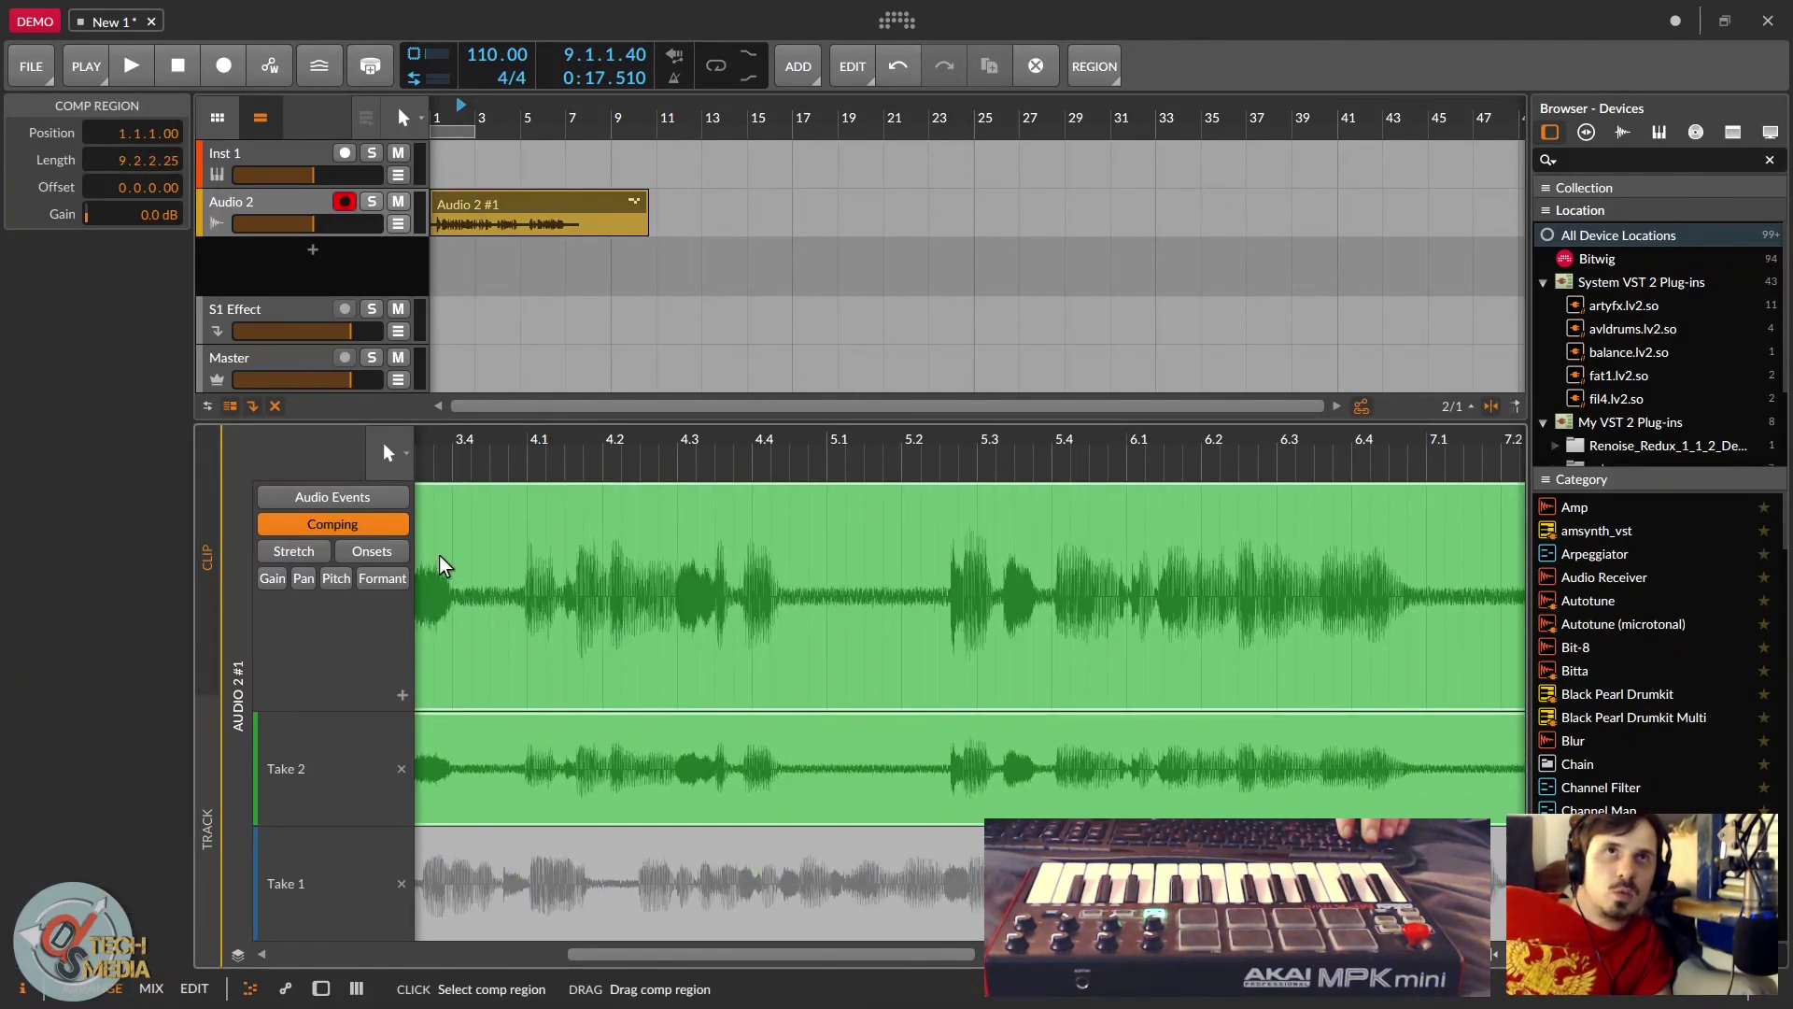
drag(646, 963, 515, 830)
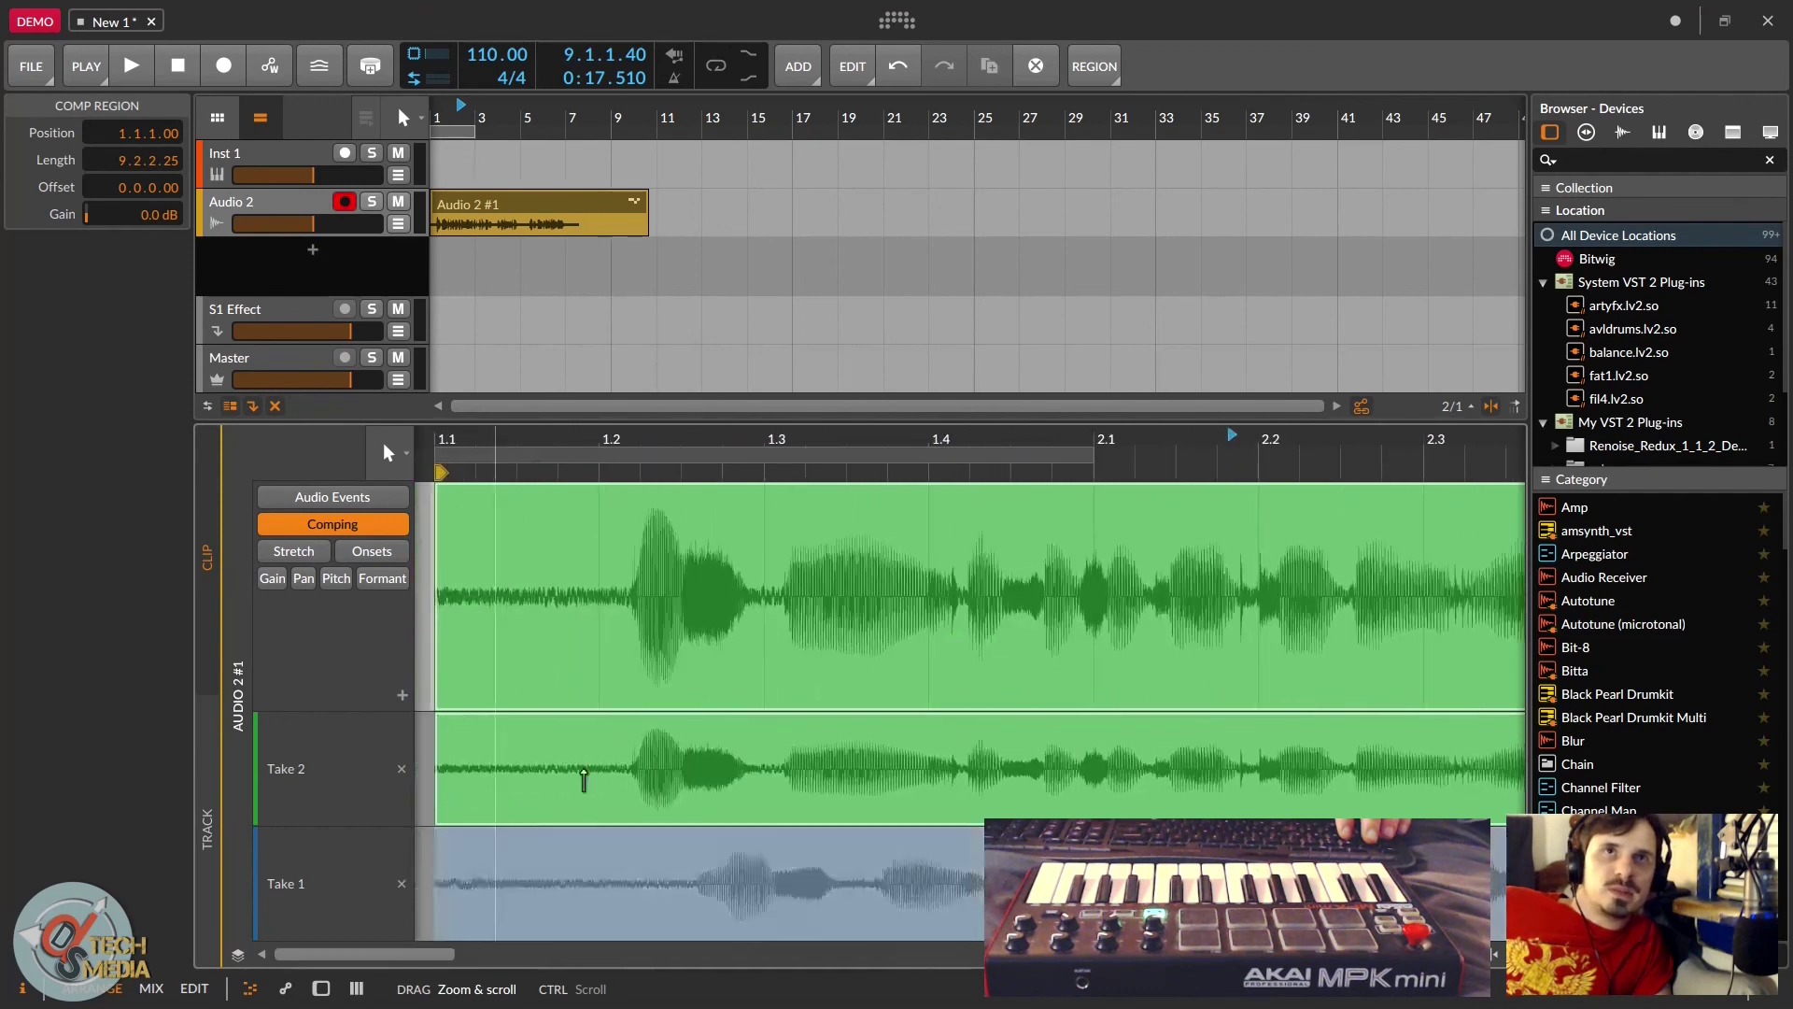
click(128, 66)
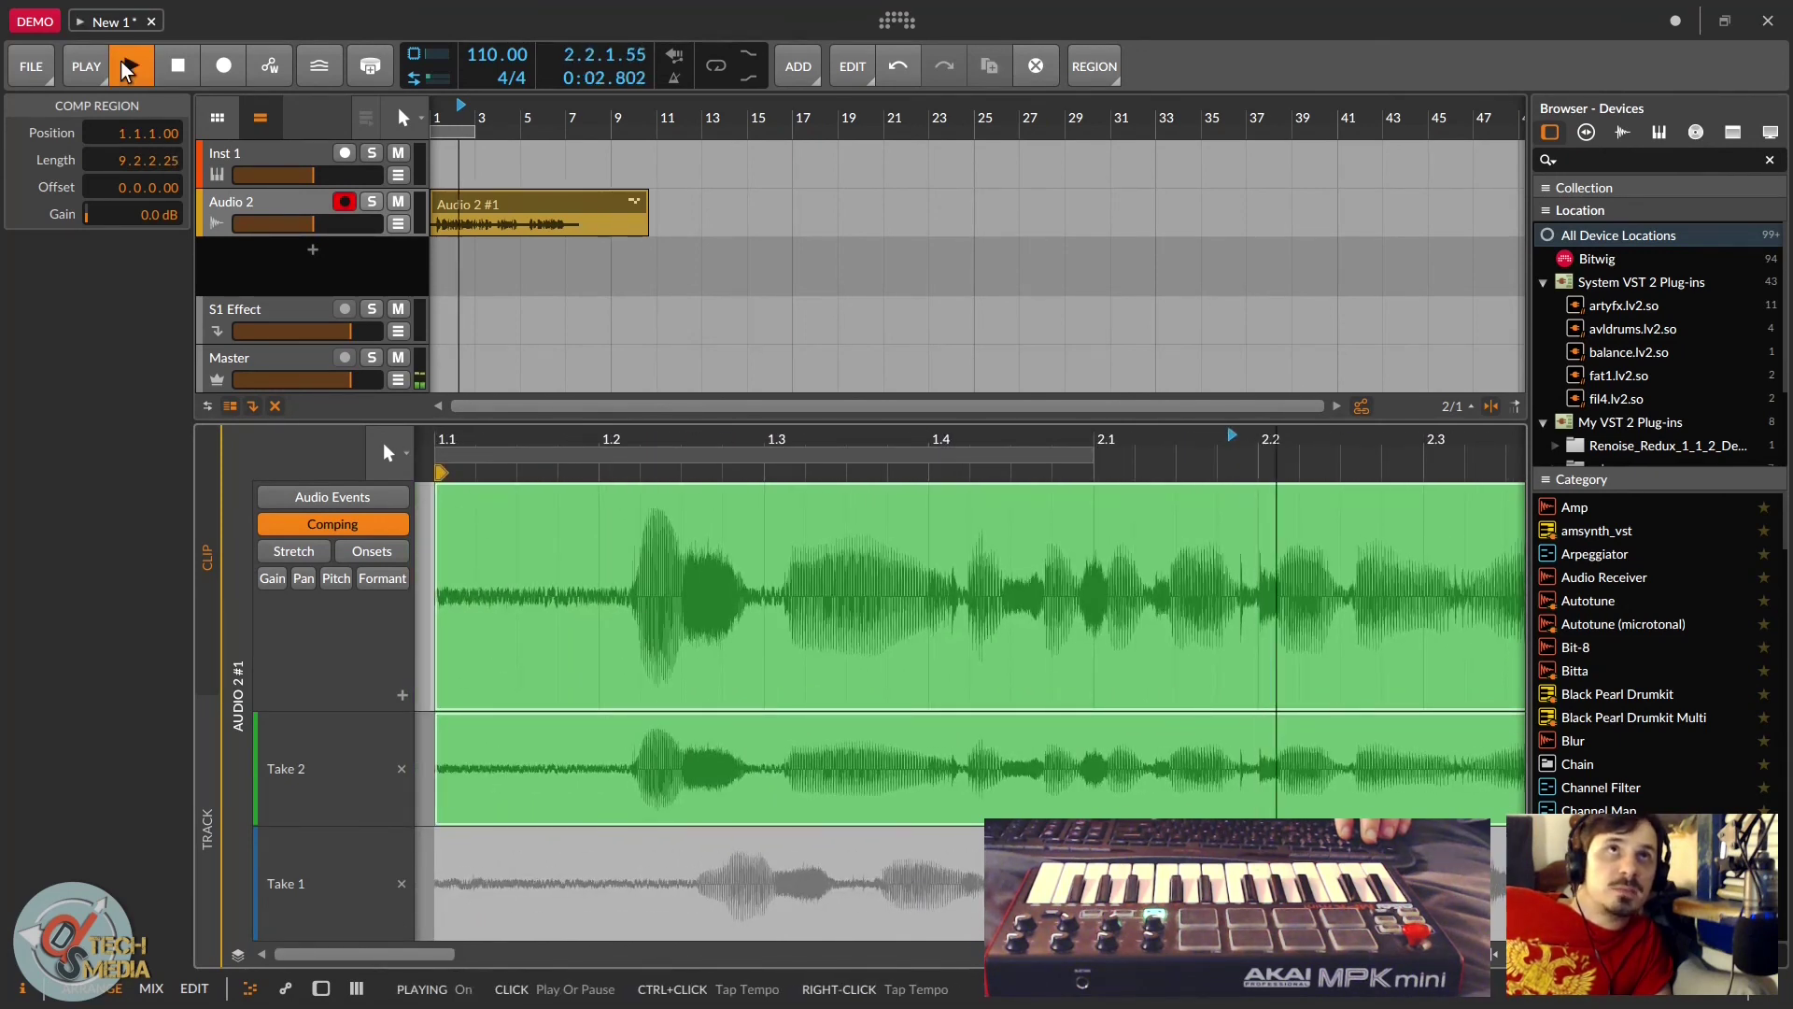
Step: Switch the comp of the Audio 2 clip to Take 1 while it plays, and stop playback
click(598, 659)
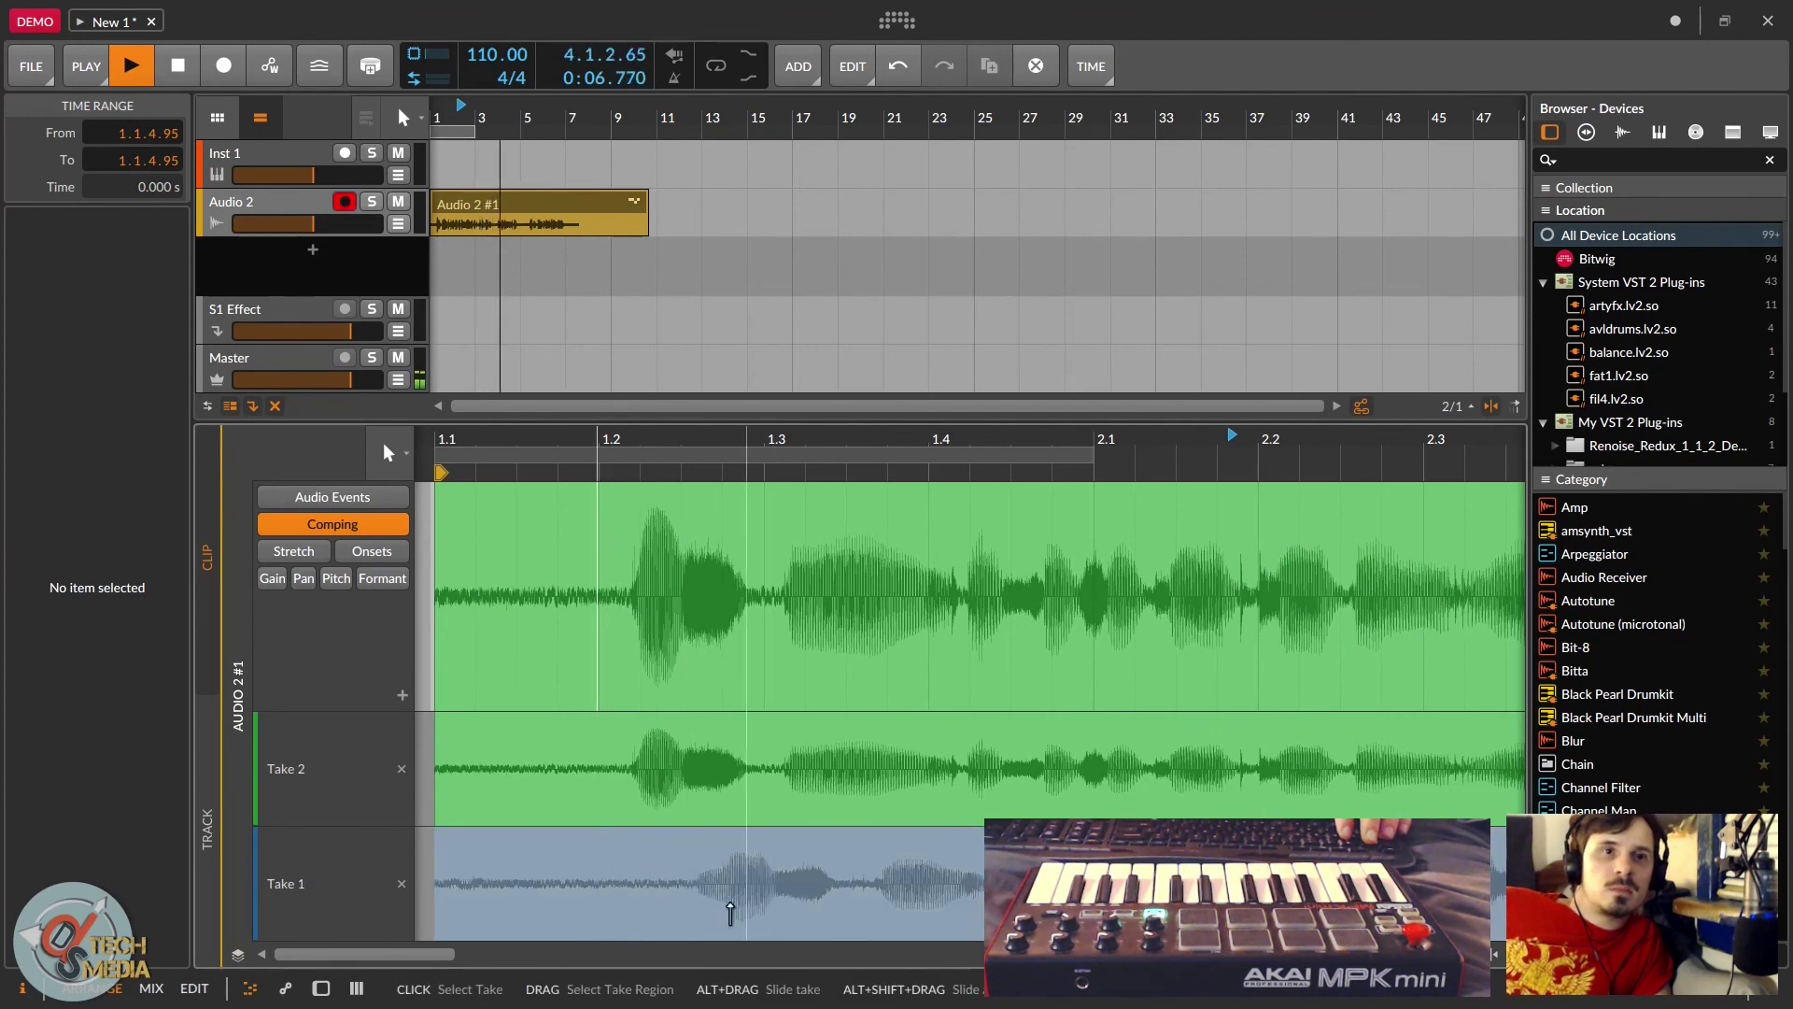
click(638, 887)
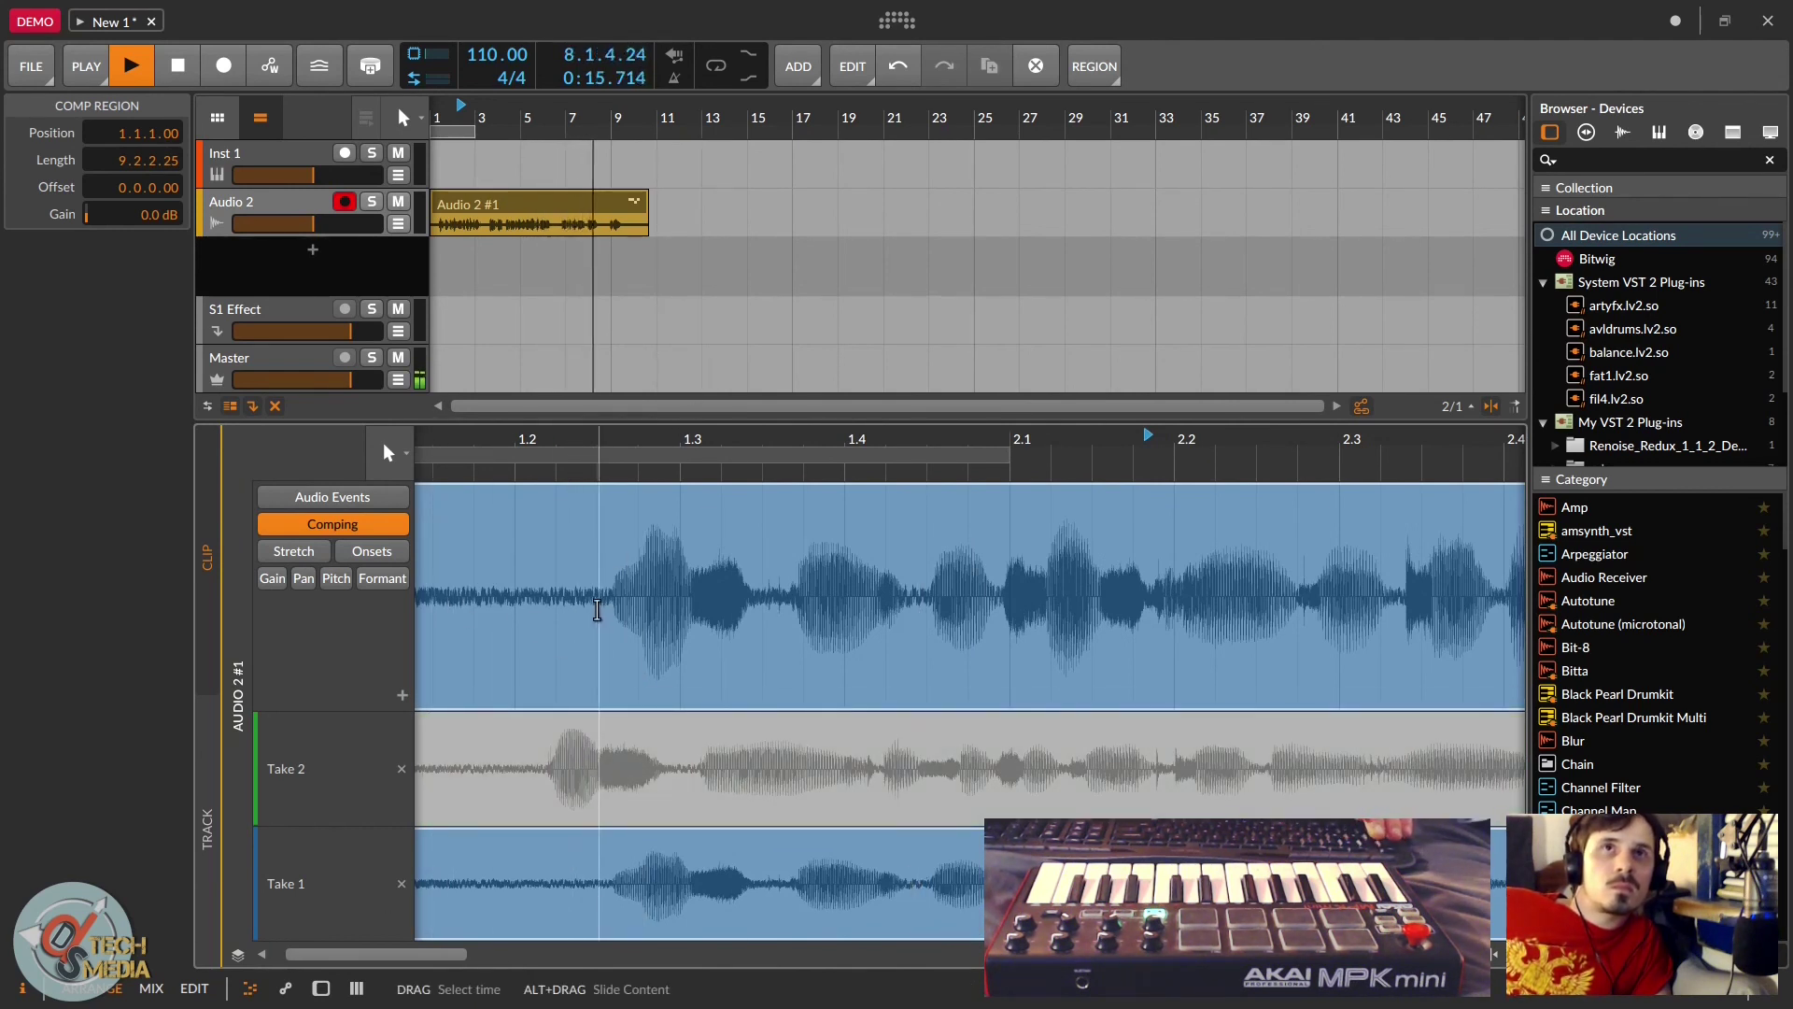
drag(528, 618, 534, 618)
key(space)
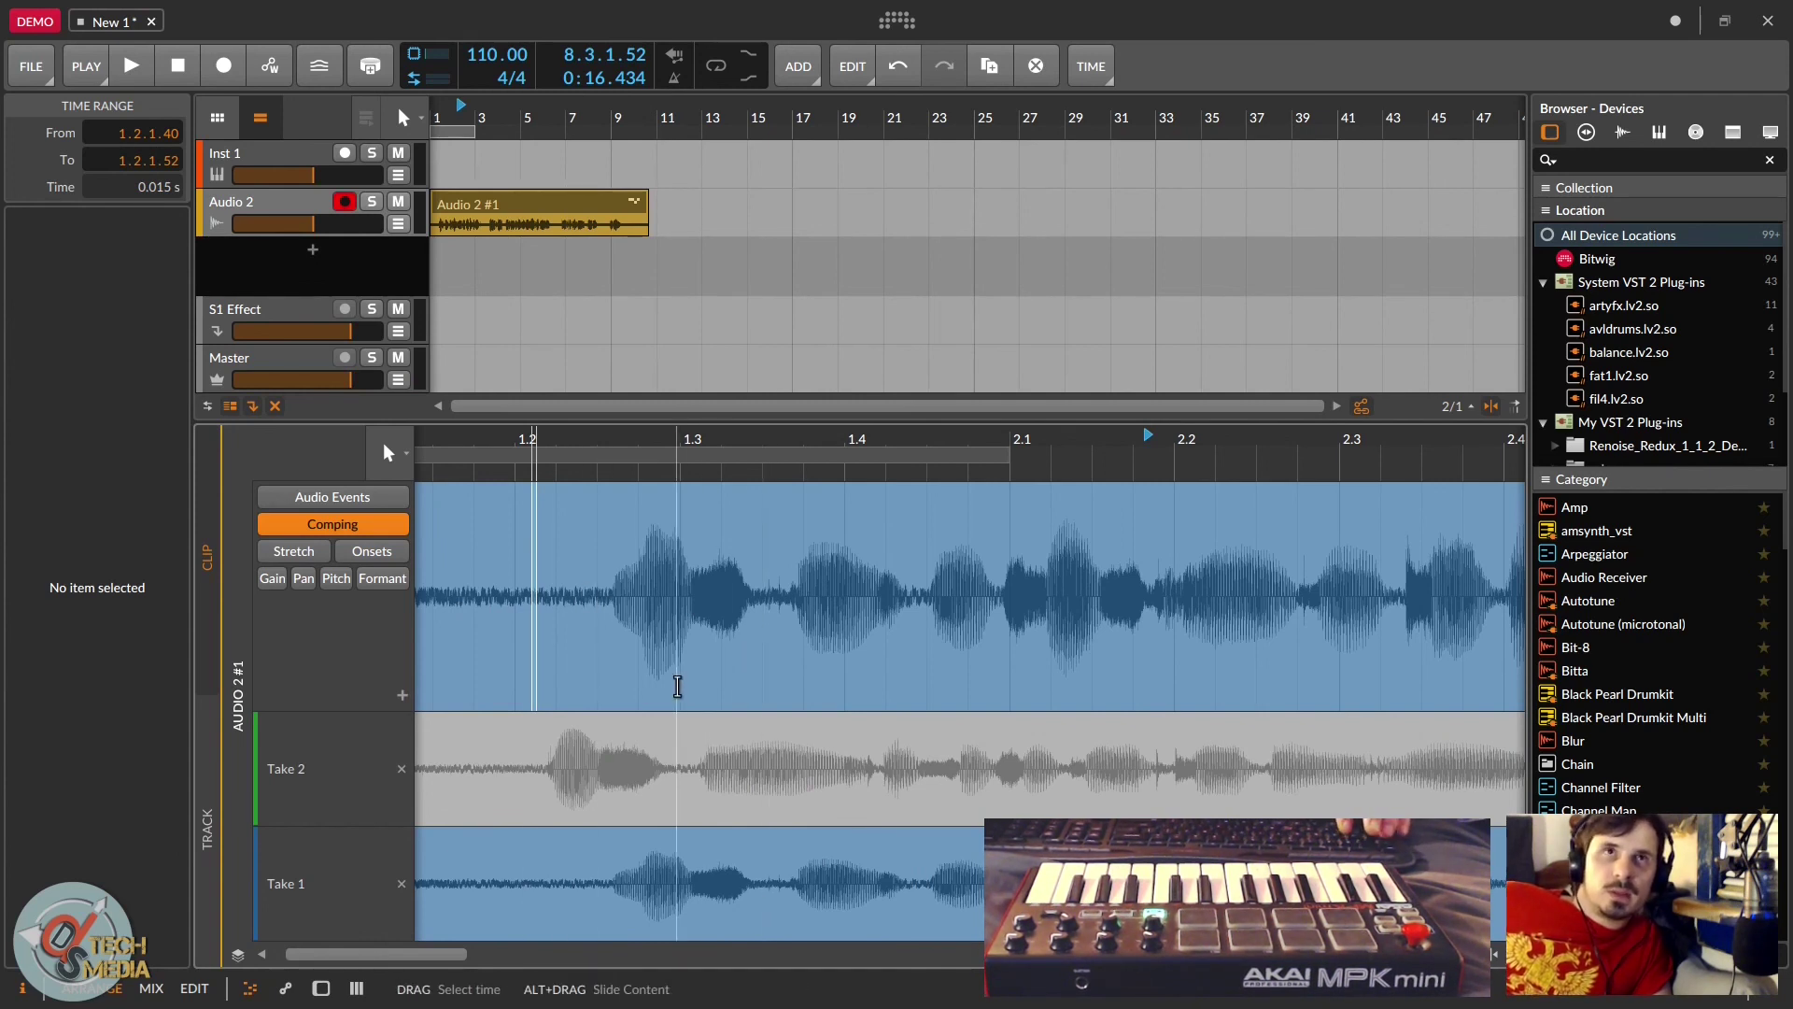
Step: Select the Audio 2 clip in the arranger with the playhead returned to 1.1.1.00, and enlarge the arranger by shrinking the clip editor
click(557, 203)
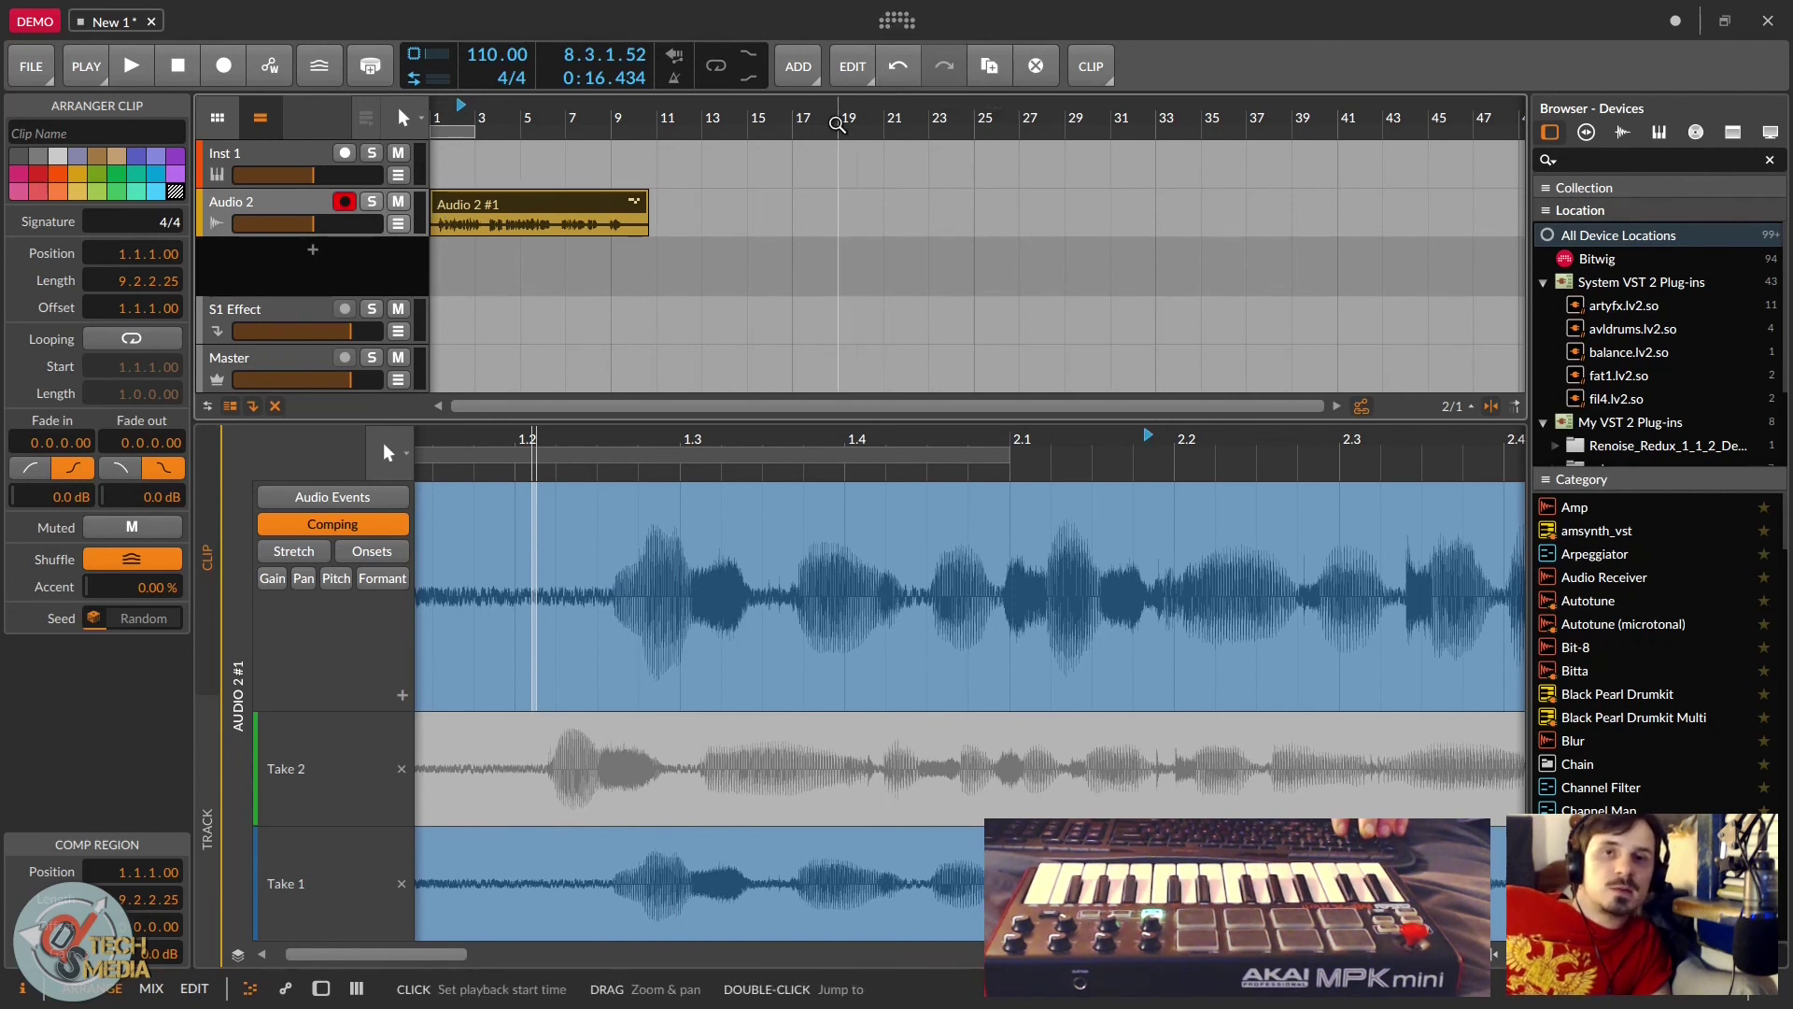
key(Home)
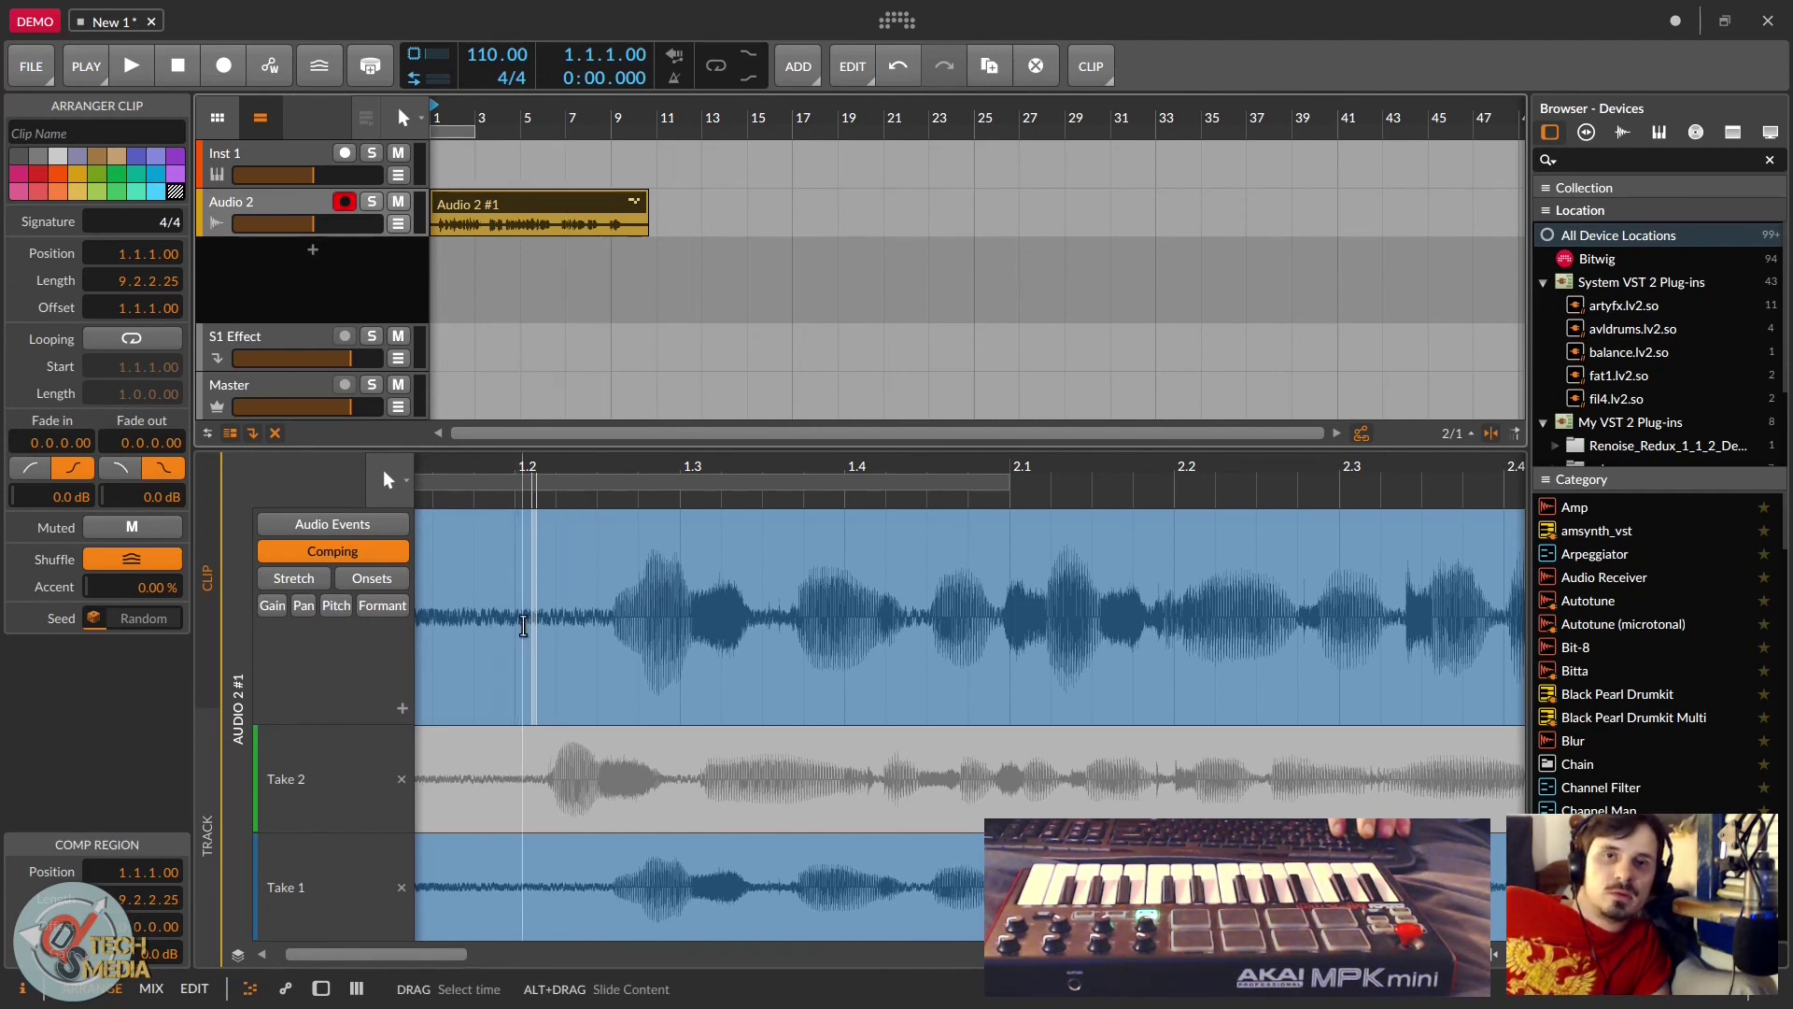
drag(613, 449, 613, 610)
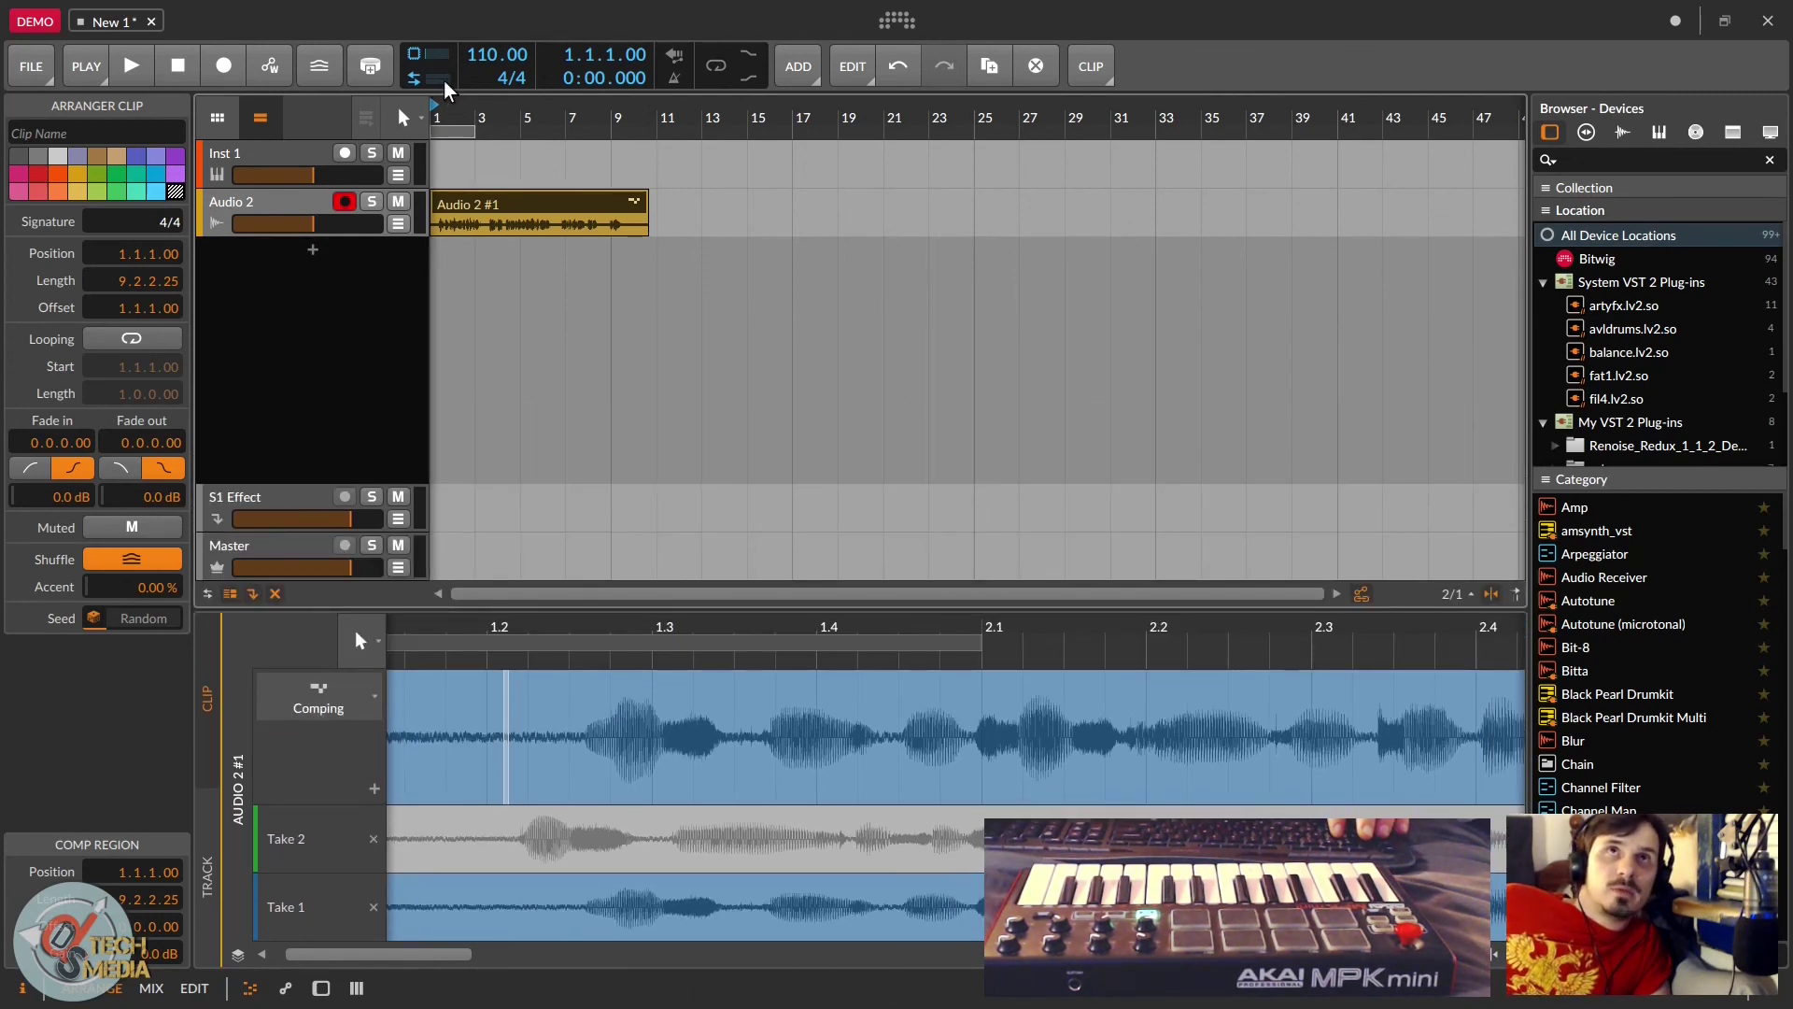